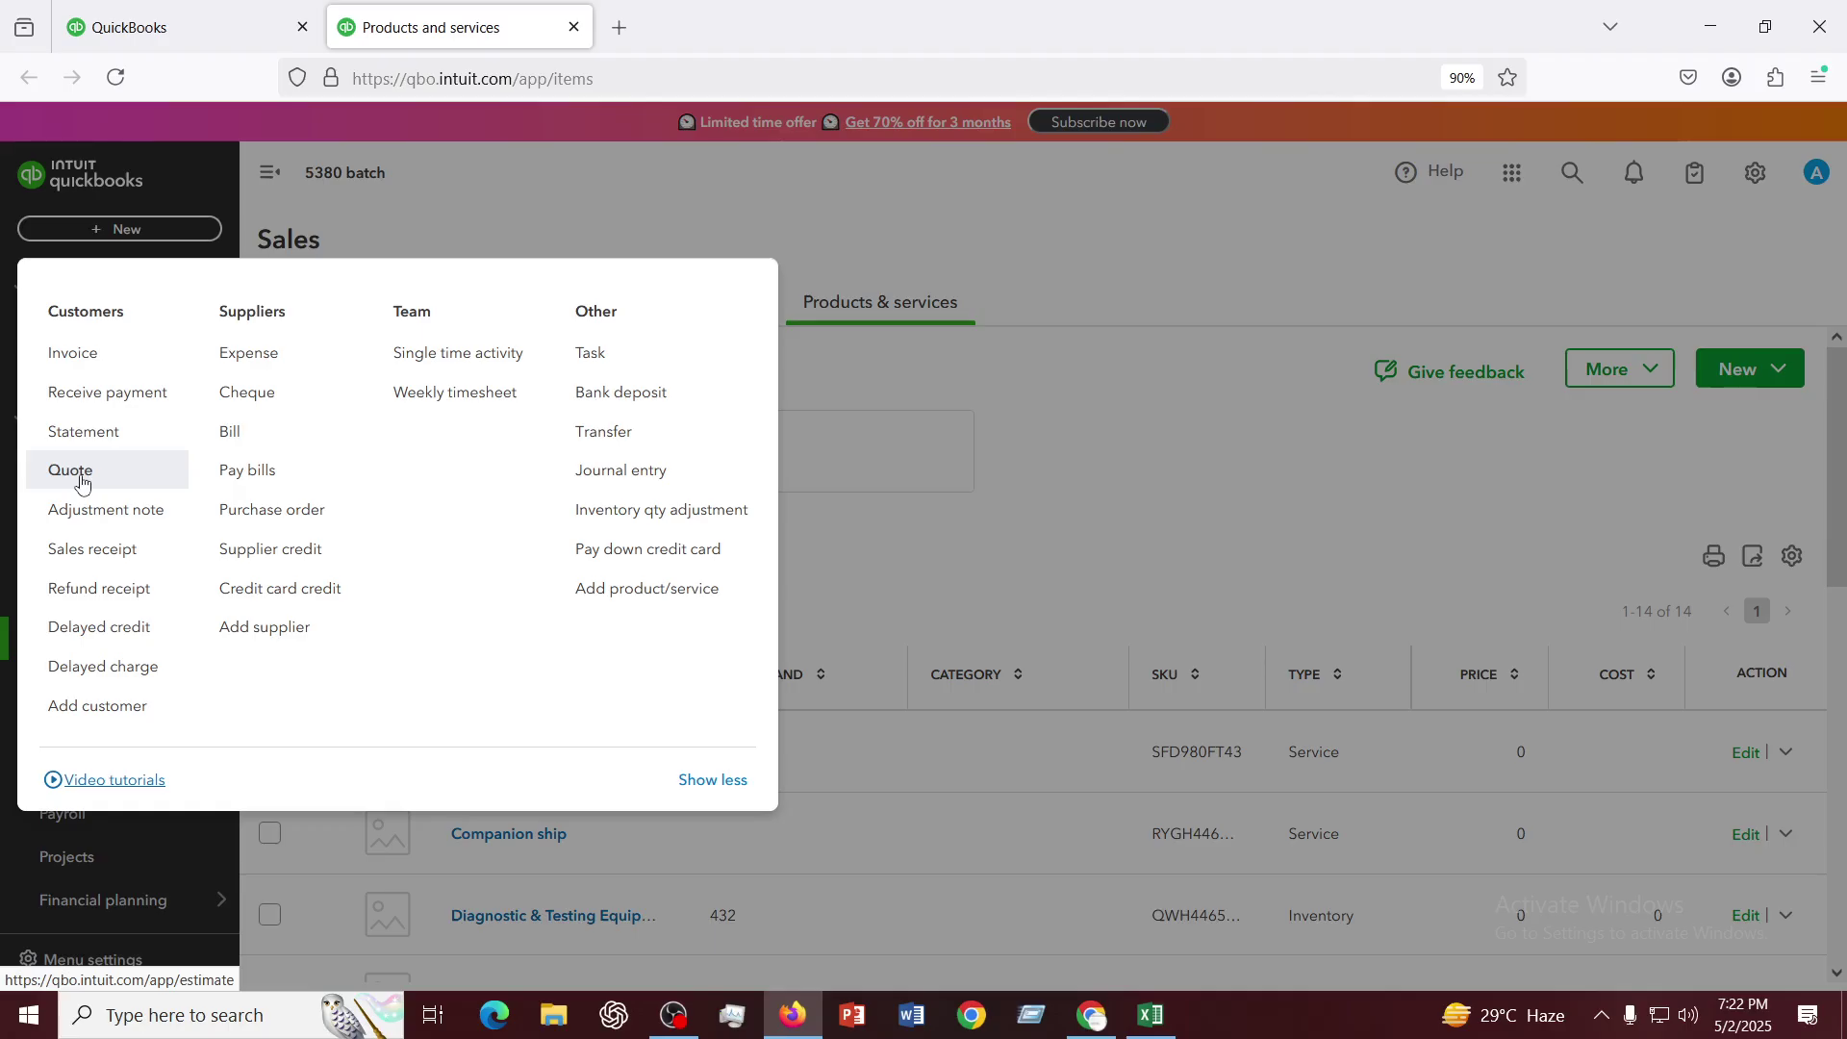
Start a new quote and choose the first customer in the customer list
click(81, 483)
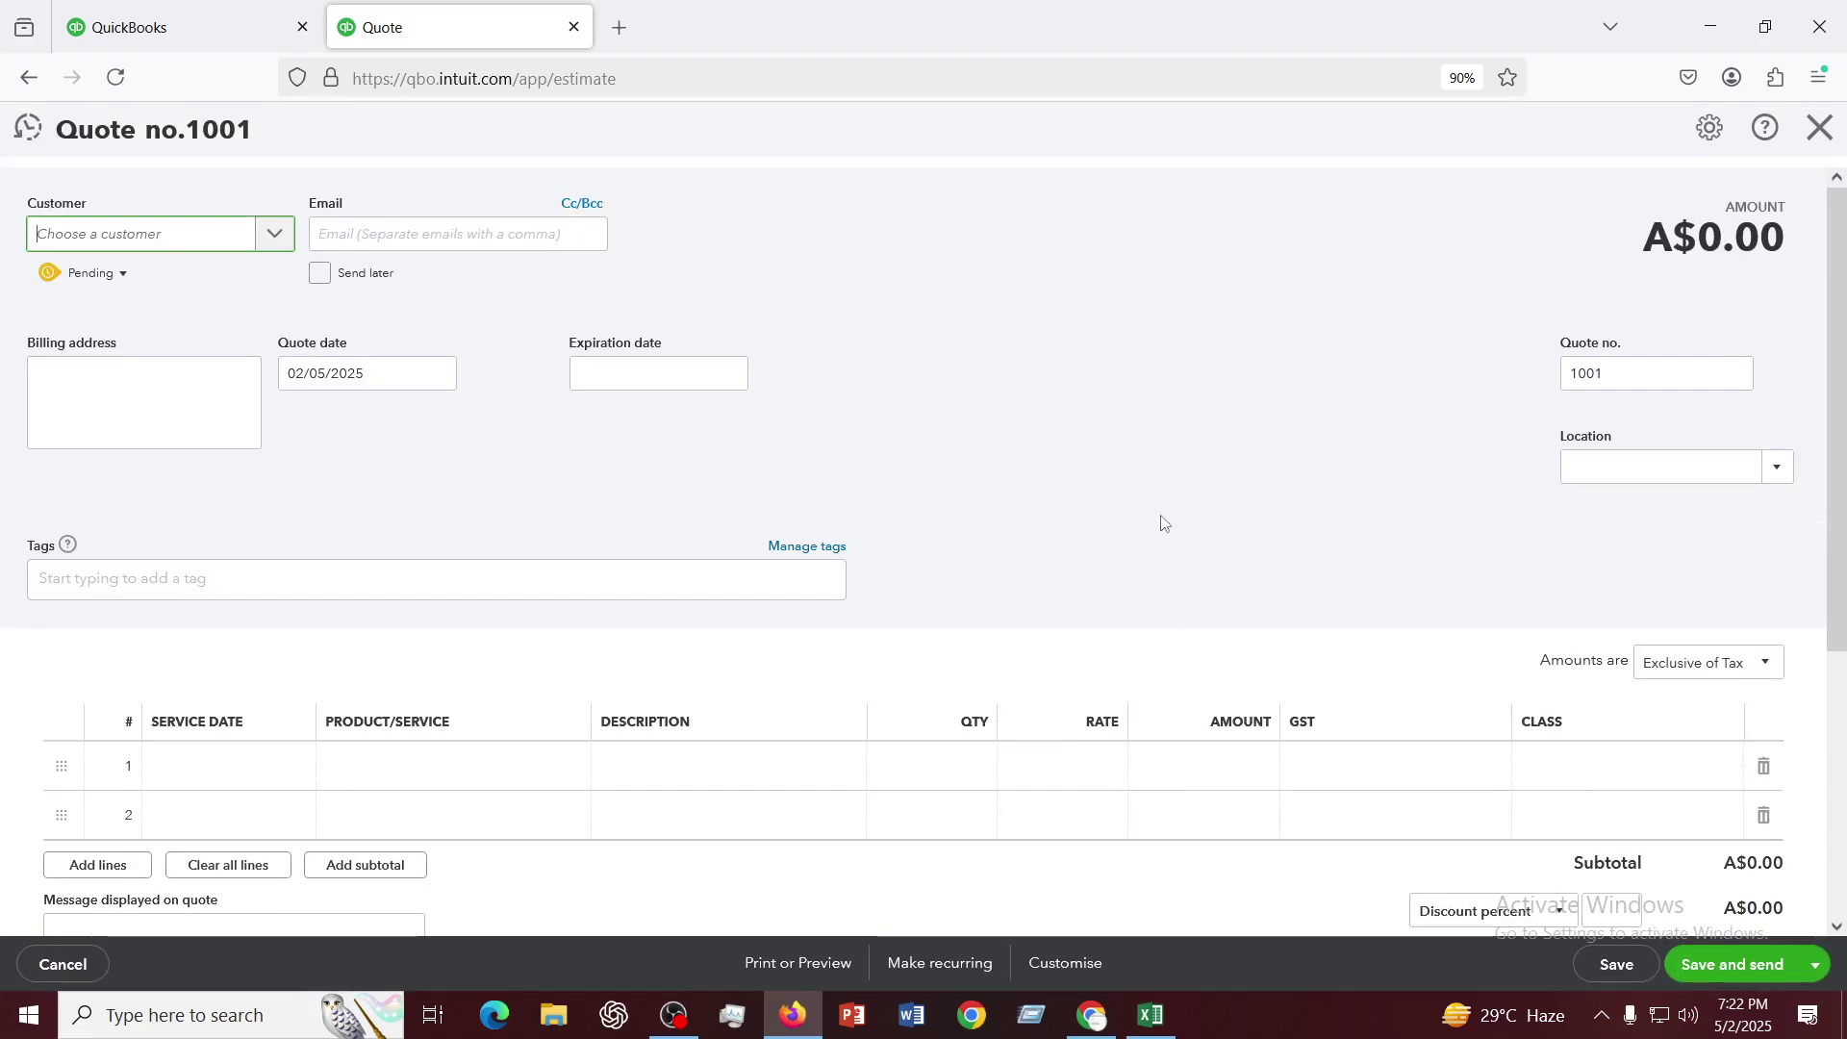
click(283, 238)
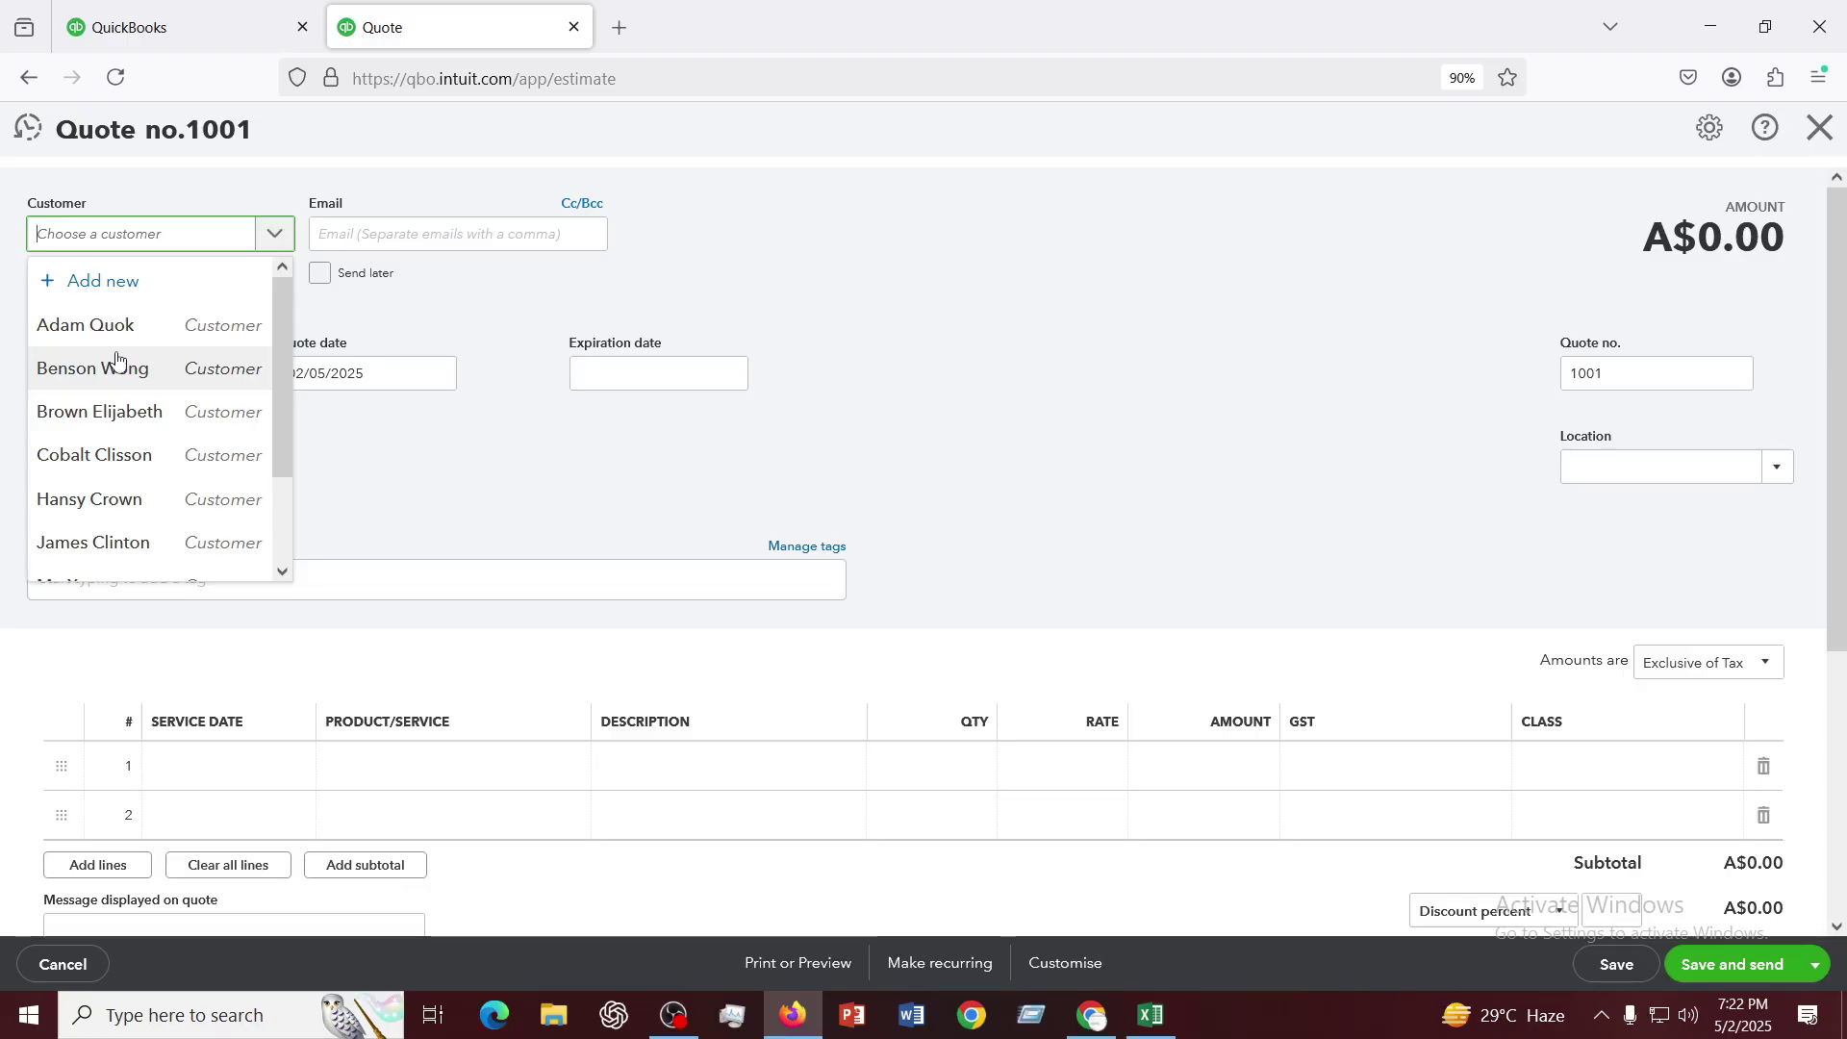
click(81, 335)
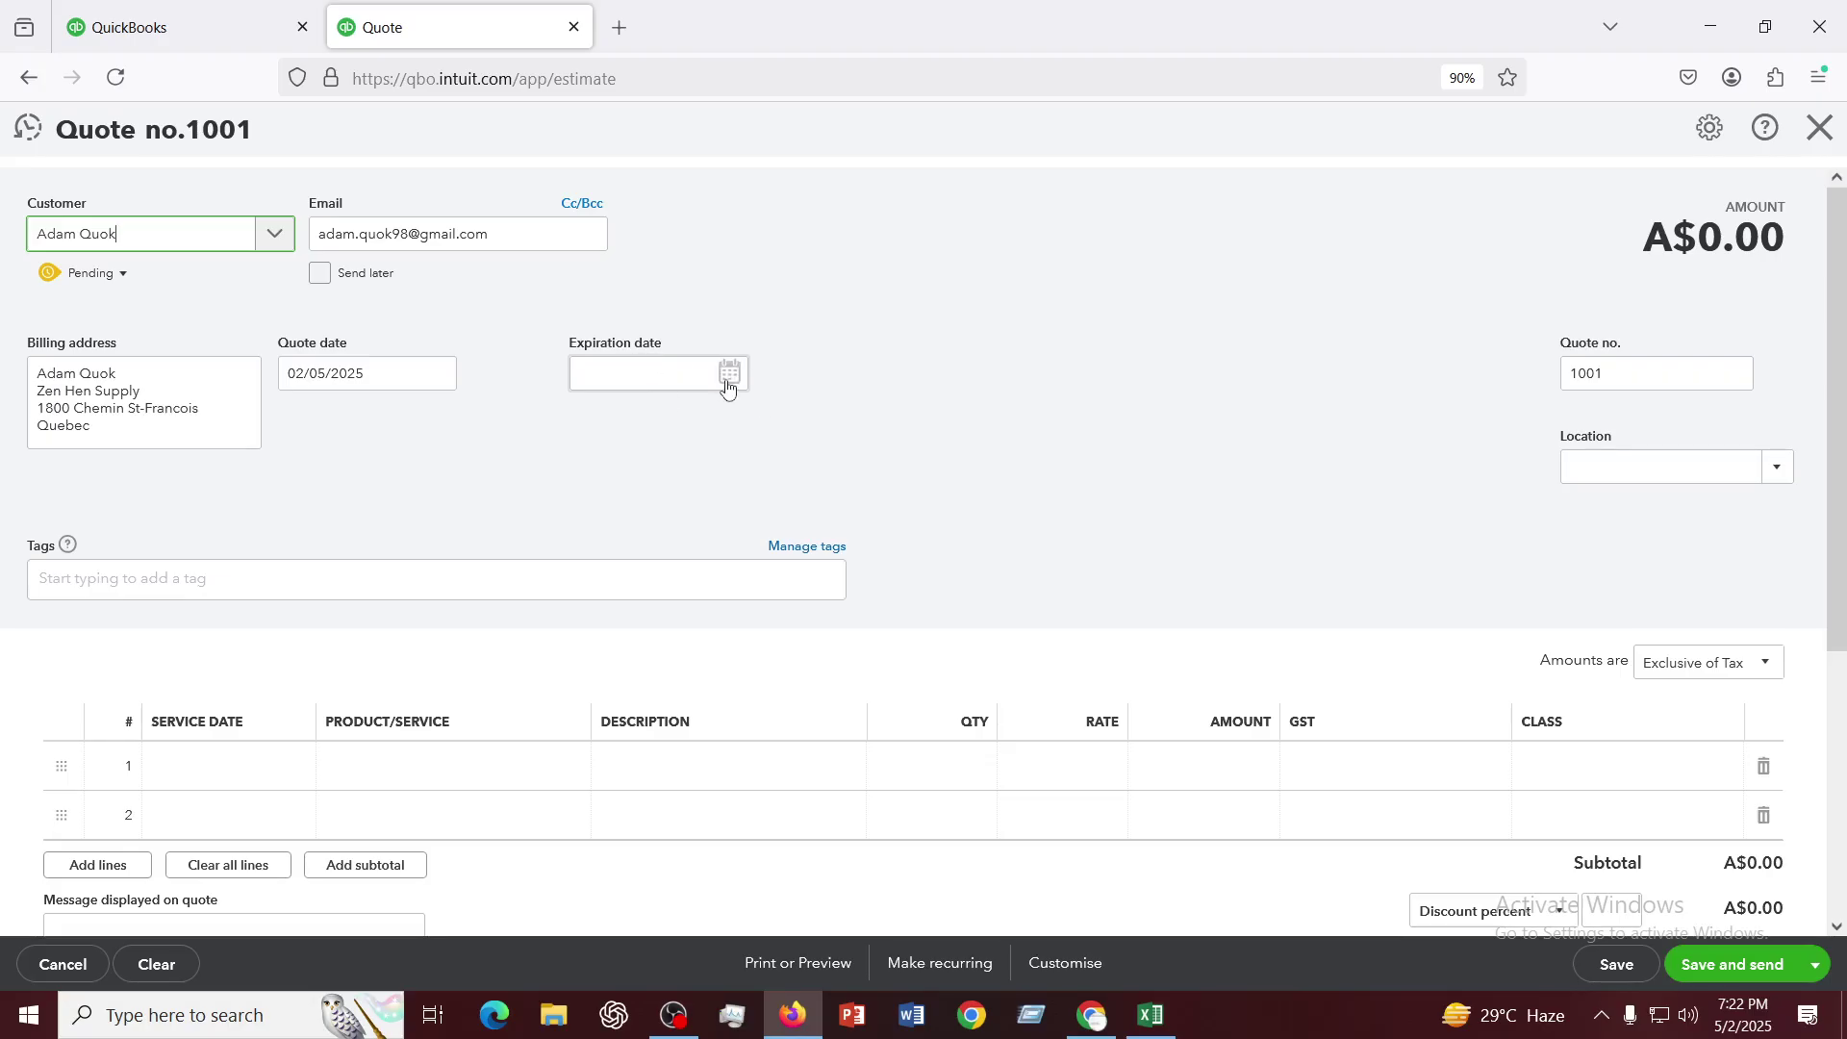
Check the estimate sheet in the Excel workbook and change the quote's customer to the one named there
scroll(591, 406, down, 3)
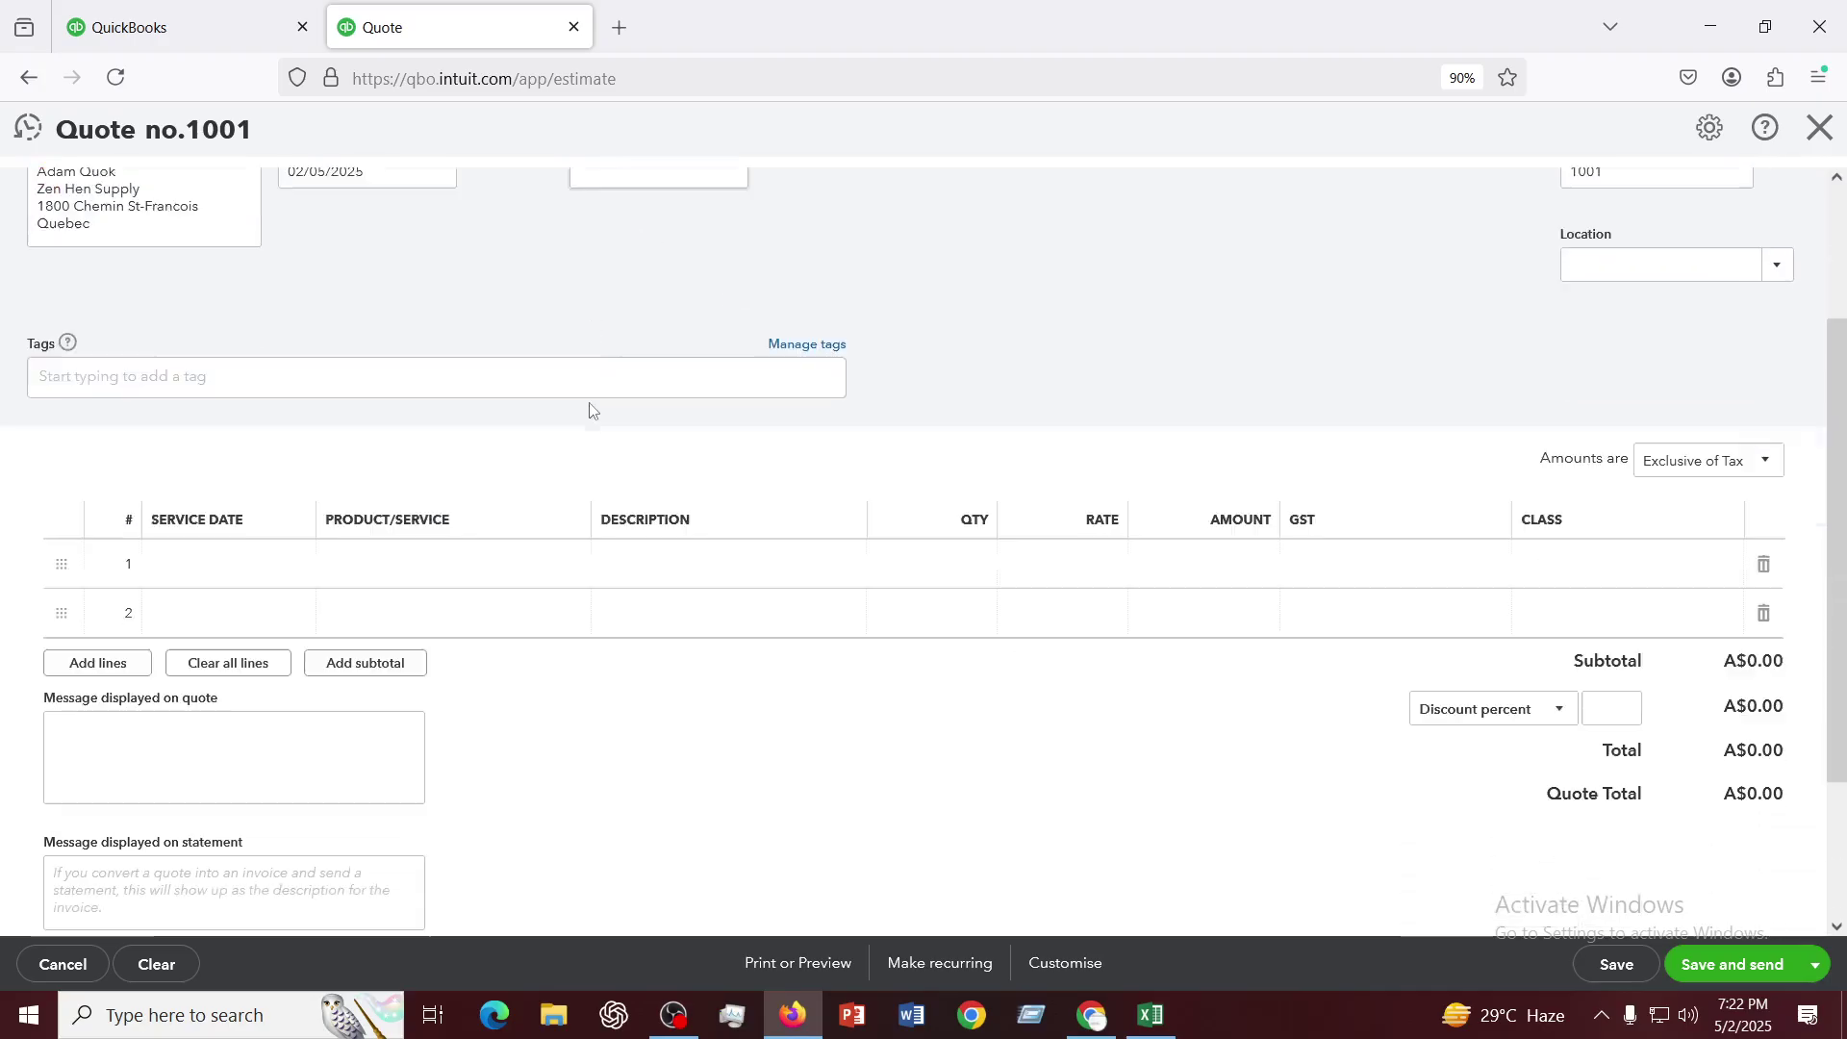
click(415, 547)
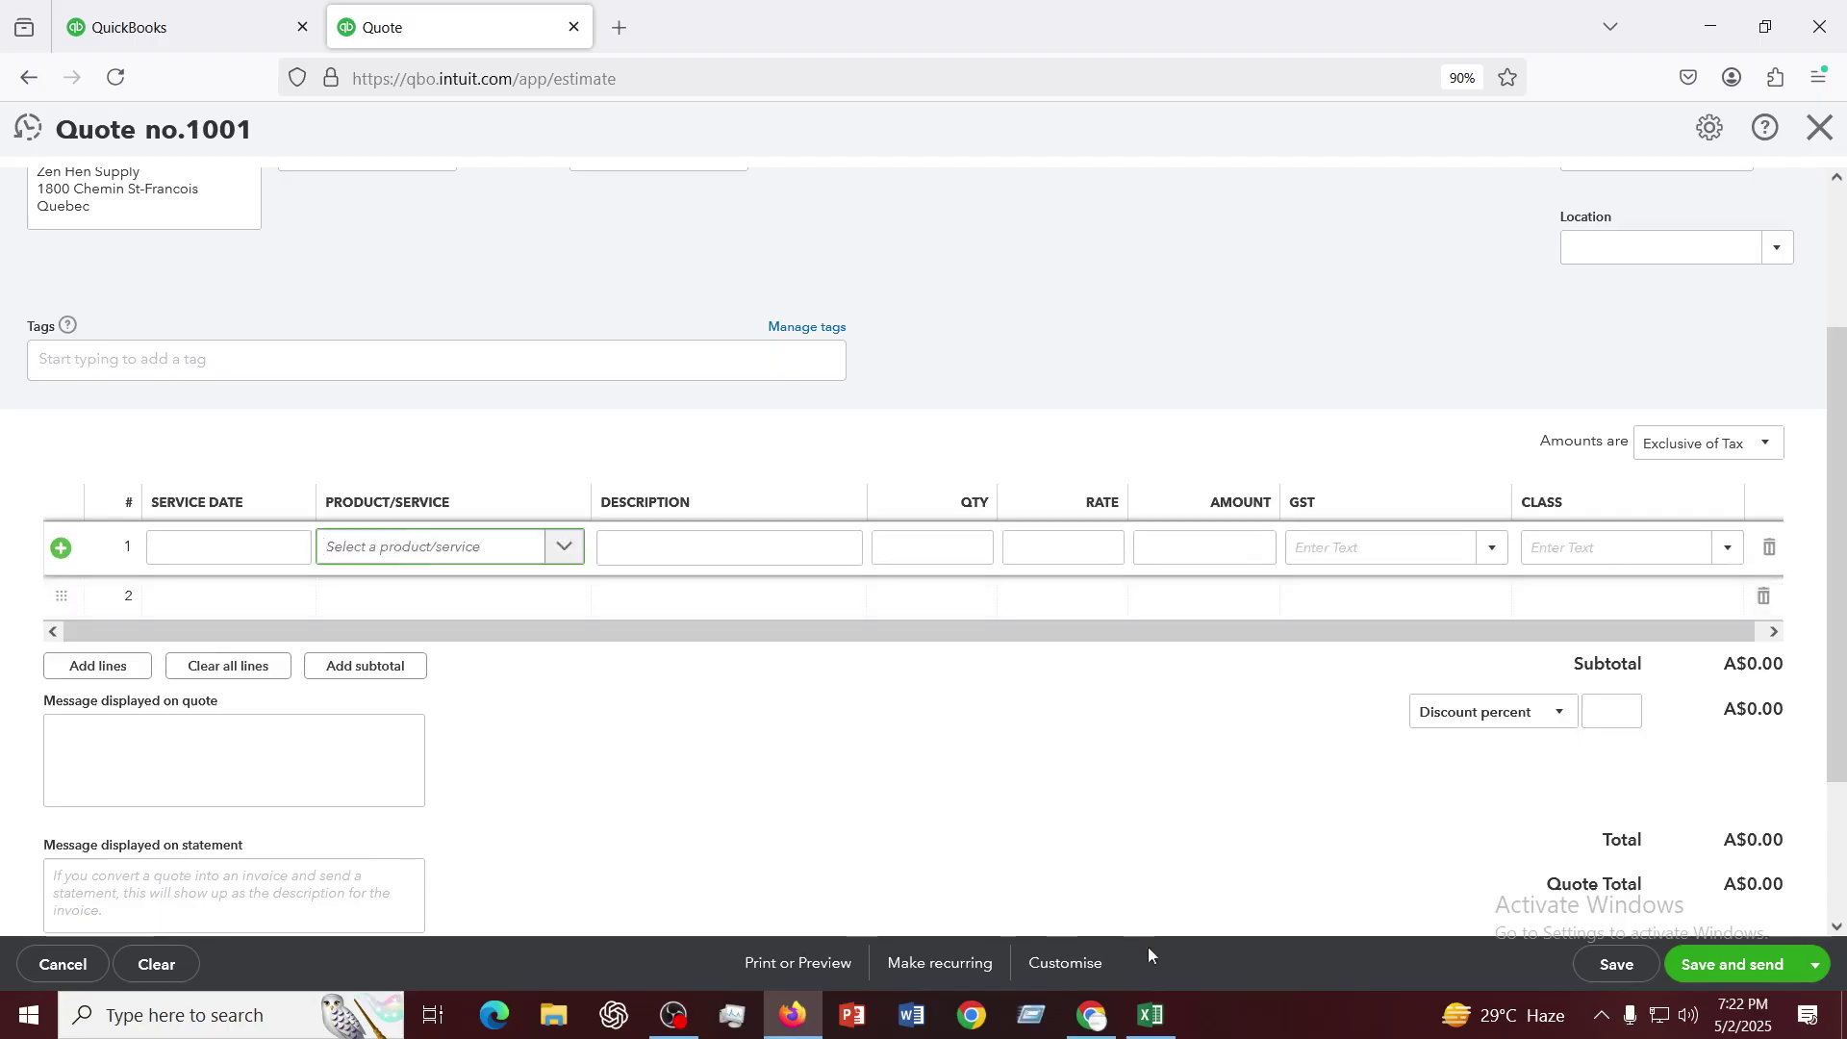
click(1154, 1013)
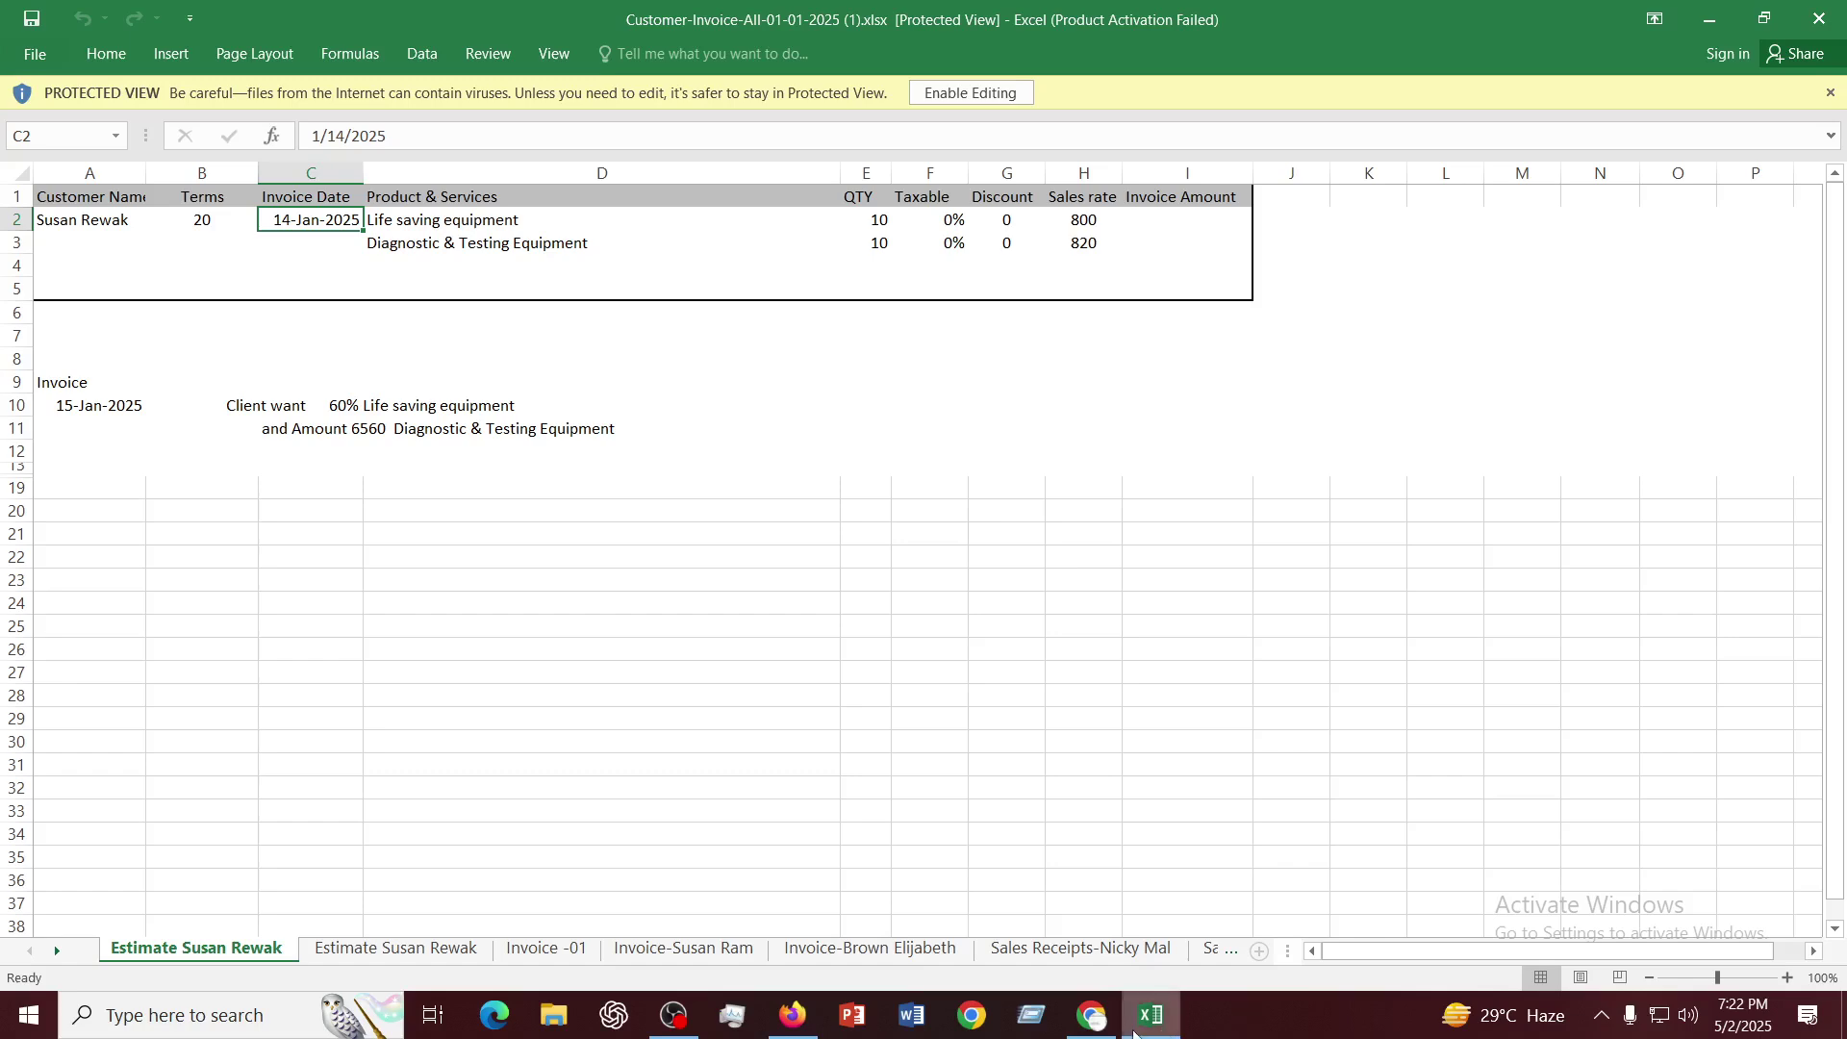
click(1152, 1014)
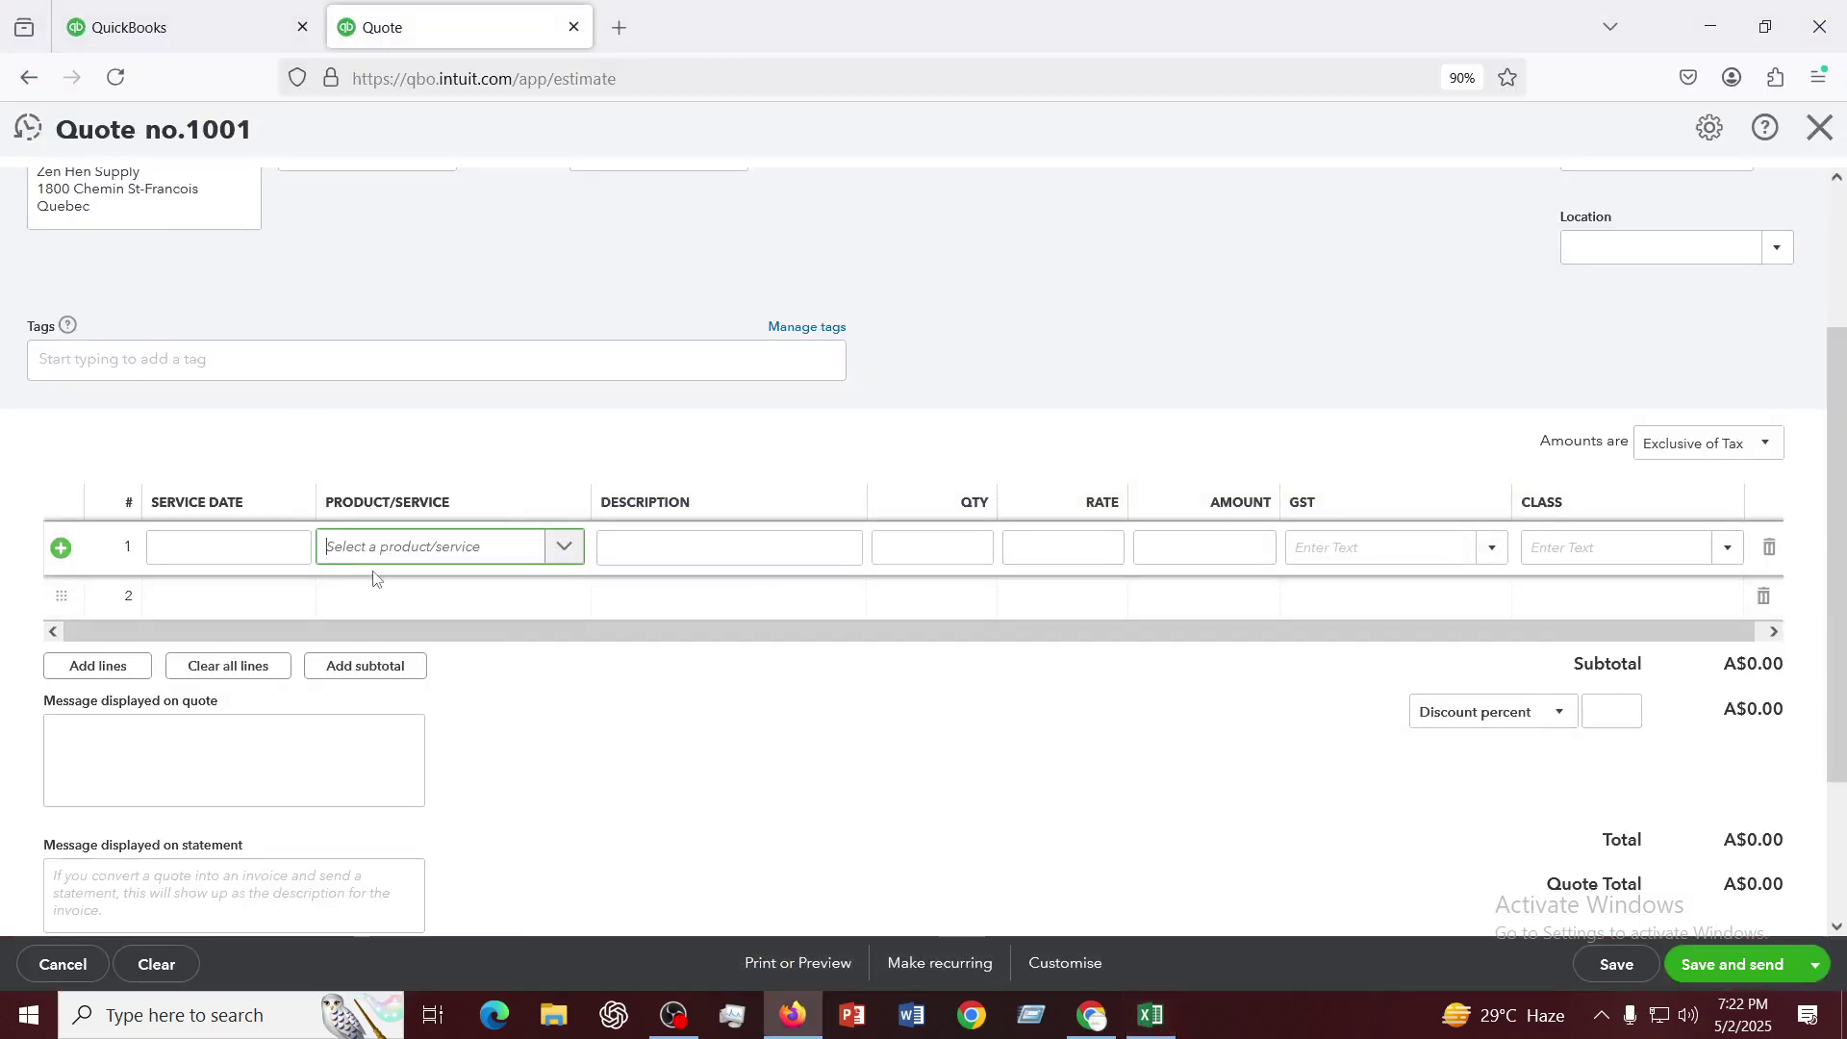
scroll(375, 577, up, 3)
click(144, 248)
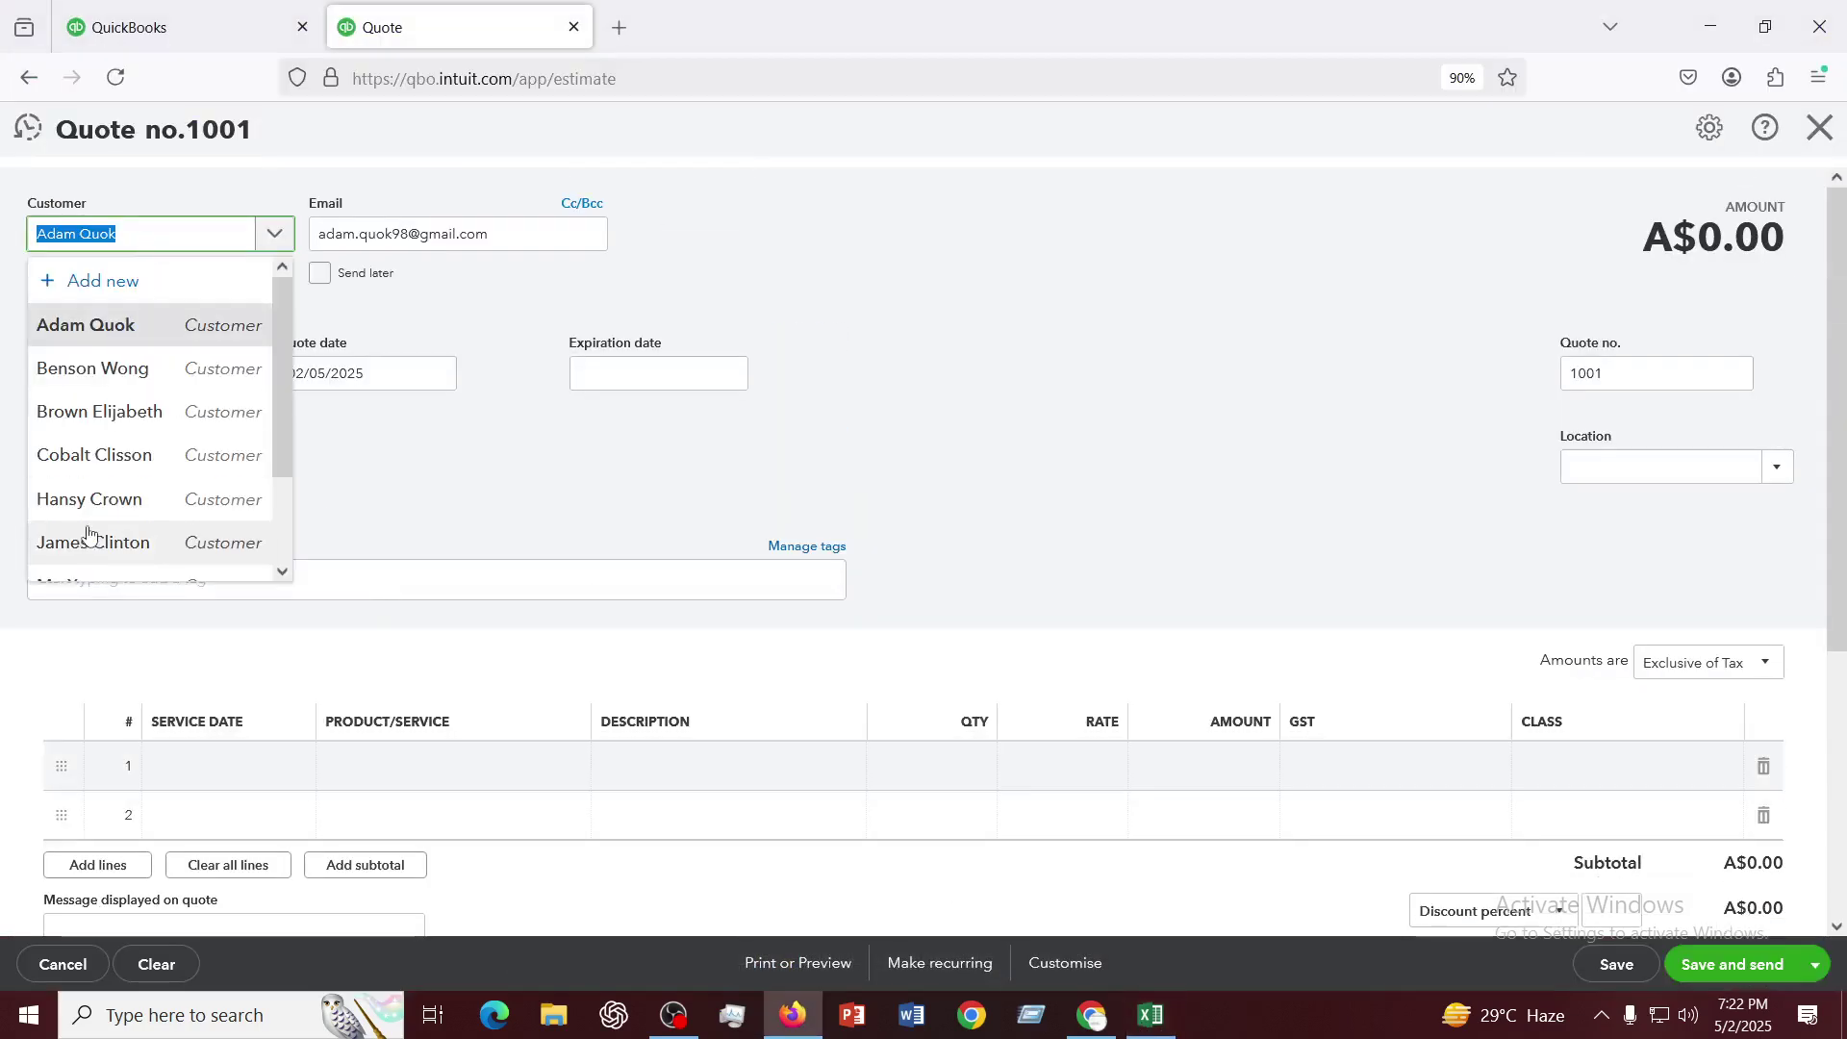
scroll(86, 536, down, 2)
click(89, 566)
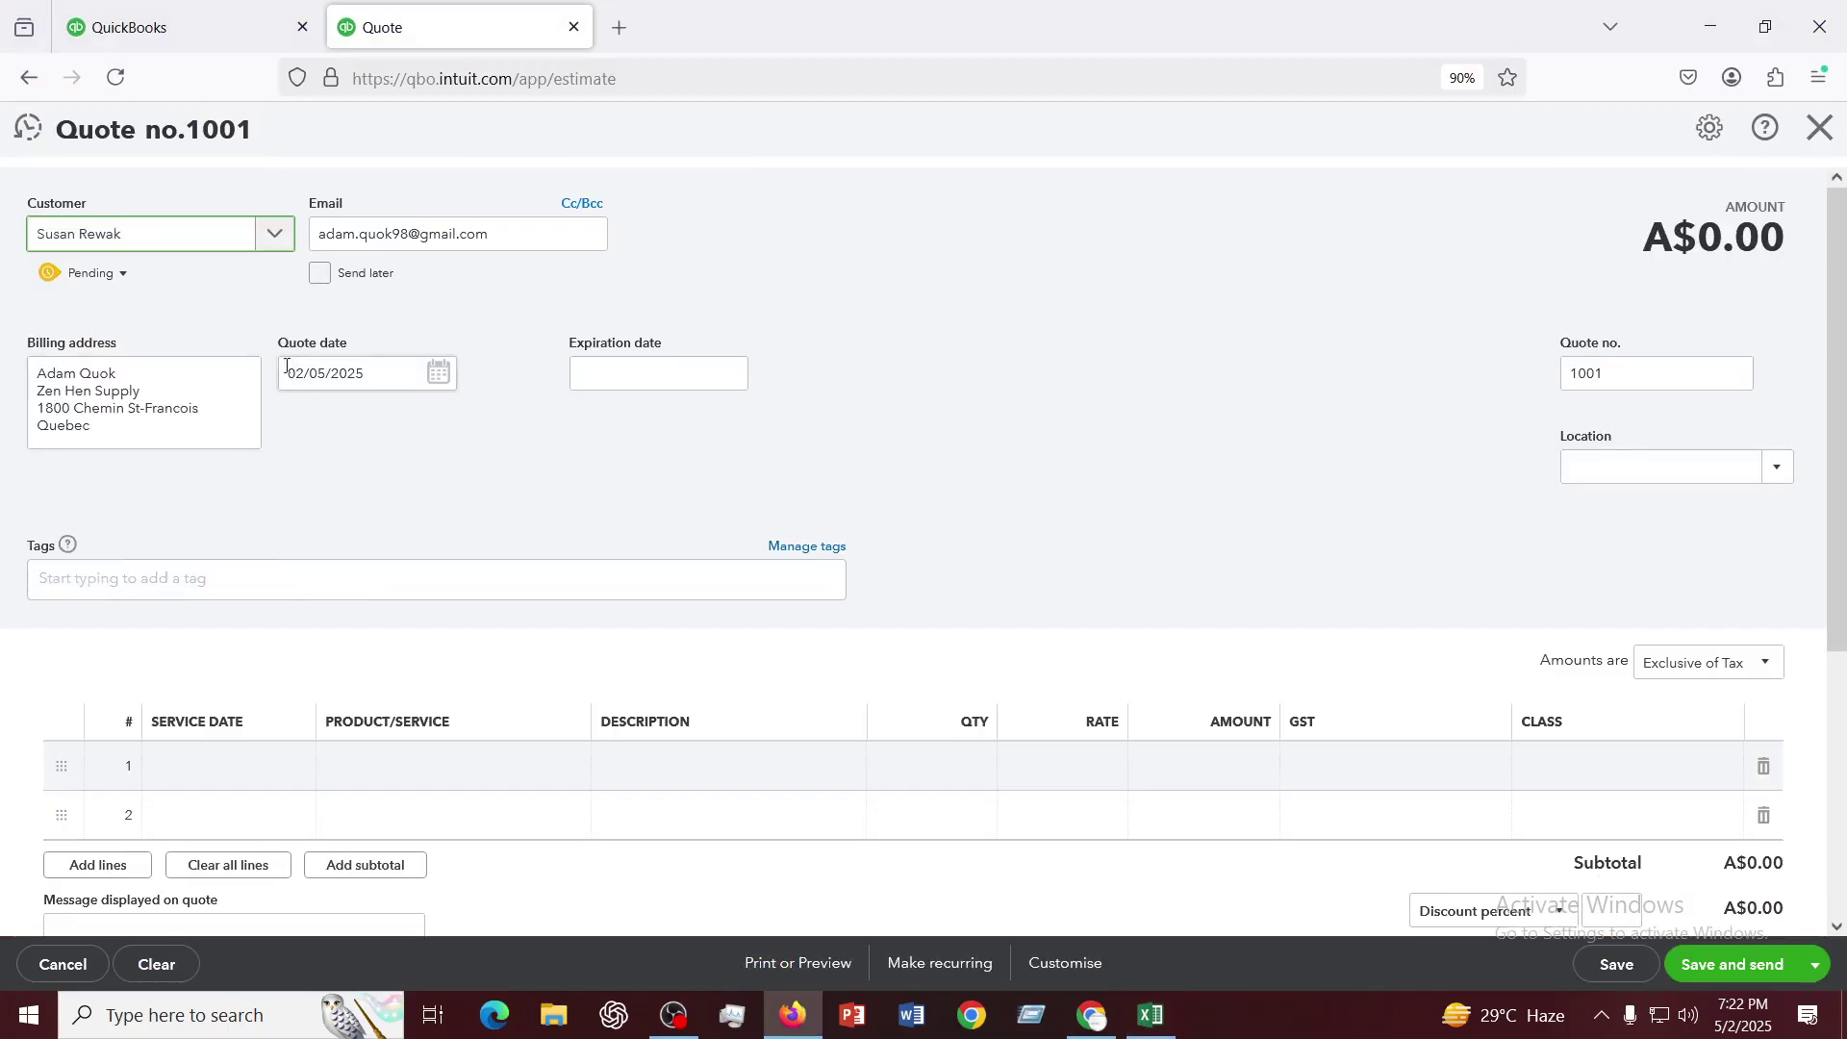
Check the estimate date in the Excel workbook and set the quote date to 14 January 2025
click(1145, 1017)
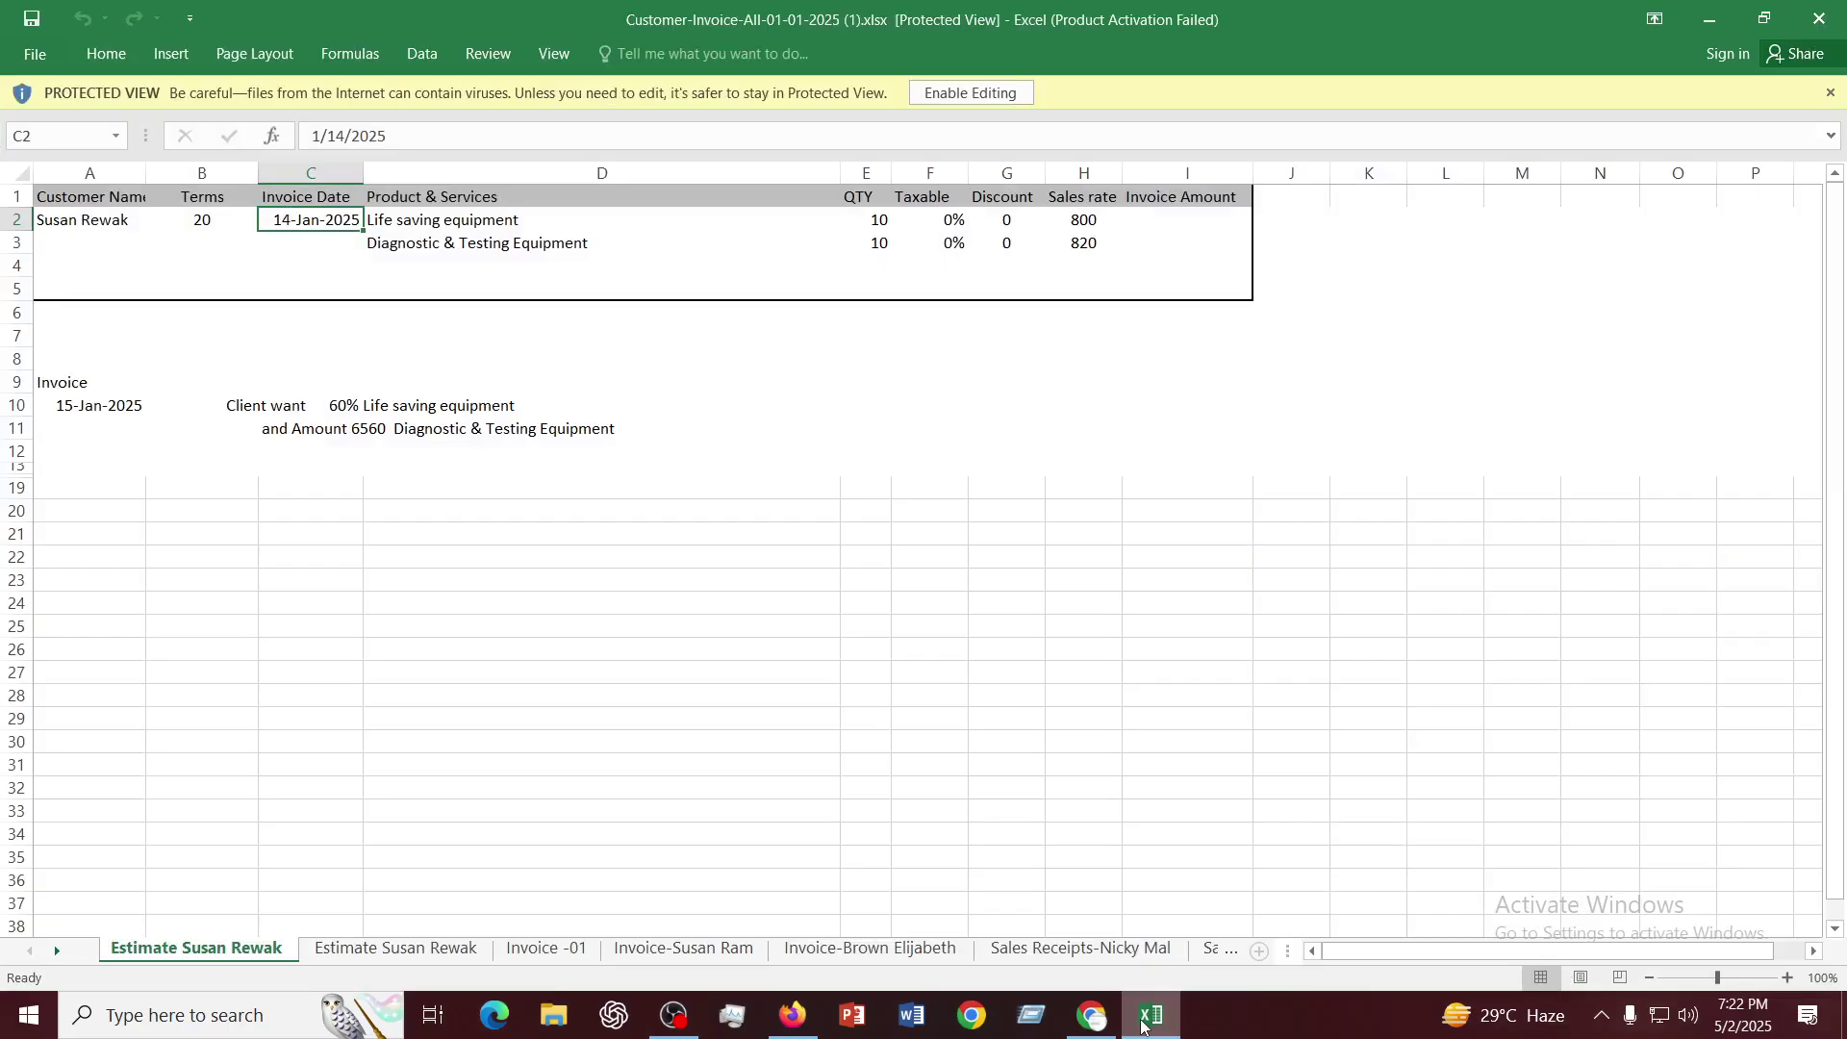
click(1145, 1018)
click(440, 376)
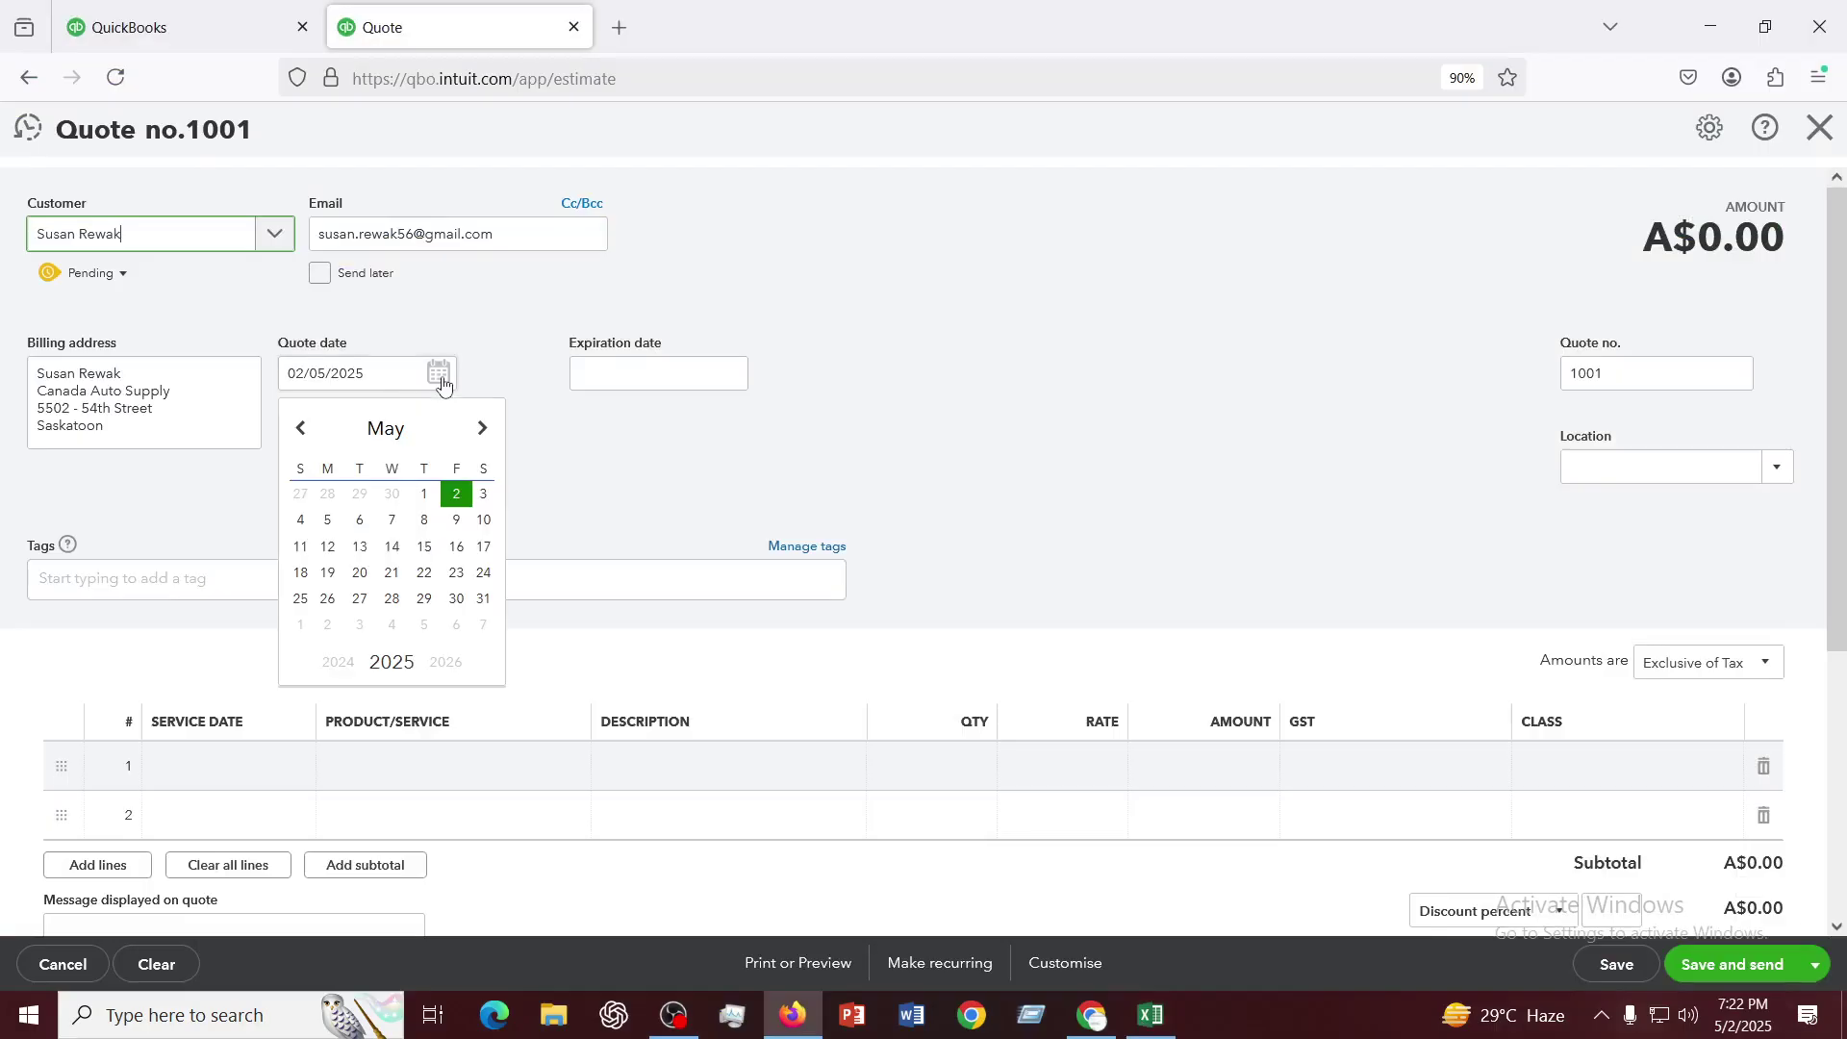
click(301, 429)
click(302, 429)
click(301, 429)
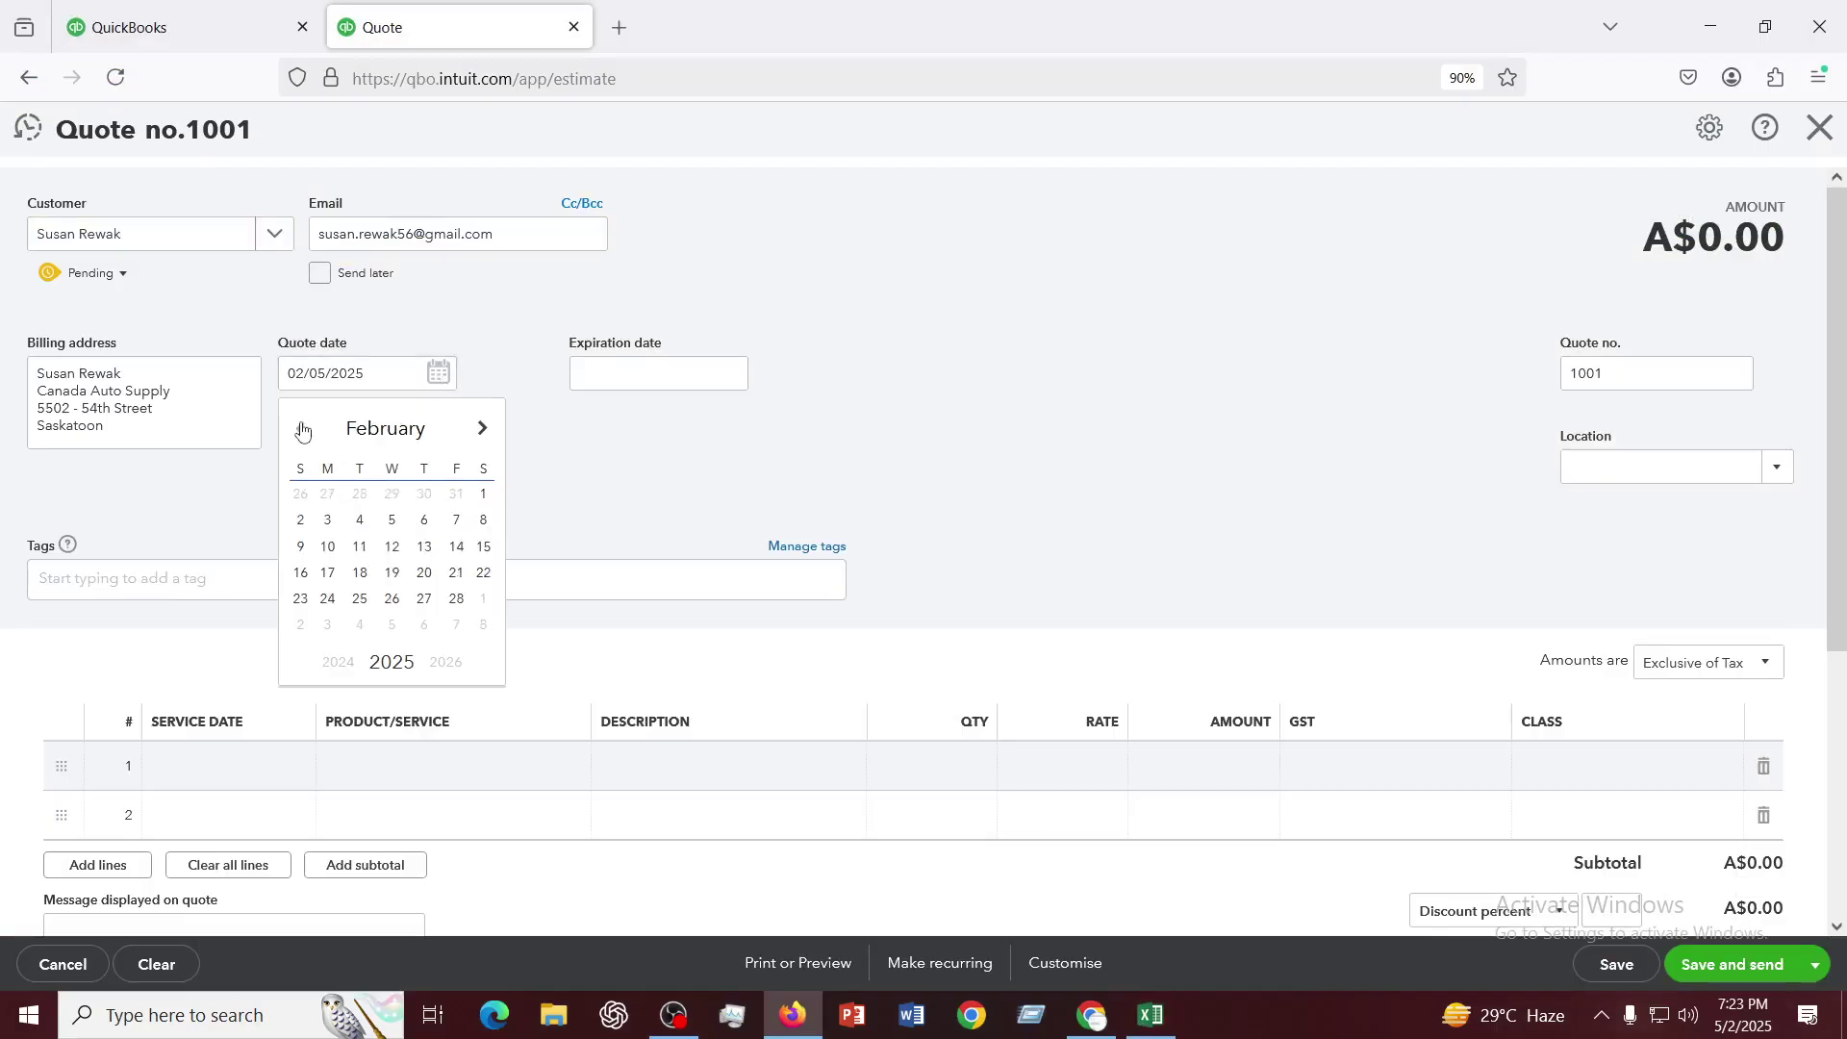
click(301, 429)
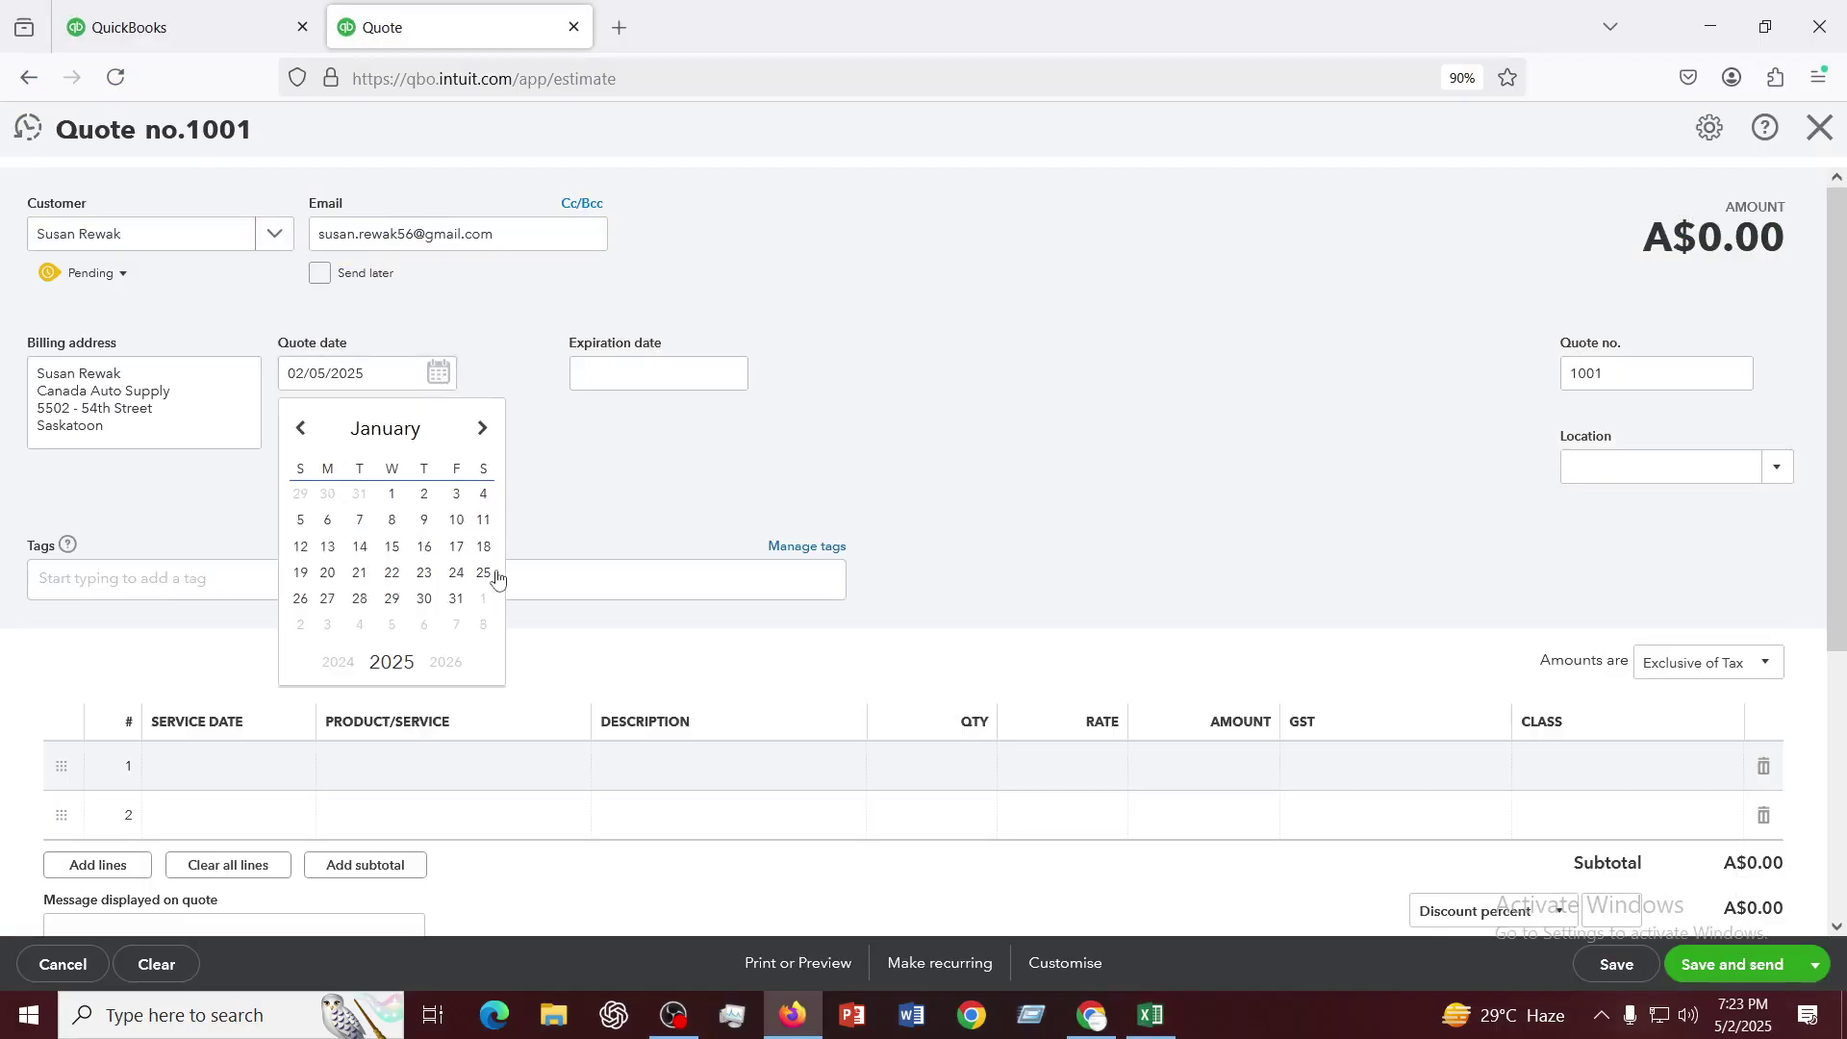
click(362, 549)
Look up the products in the Excel estimate and add Life saving equipment as the quote's first line item
scroll(931, 470, down, 3)
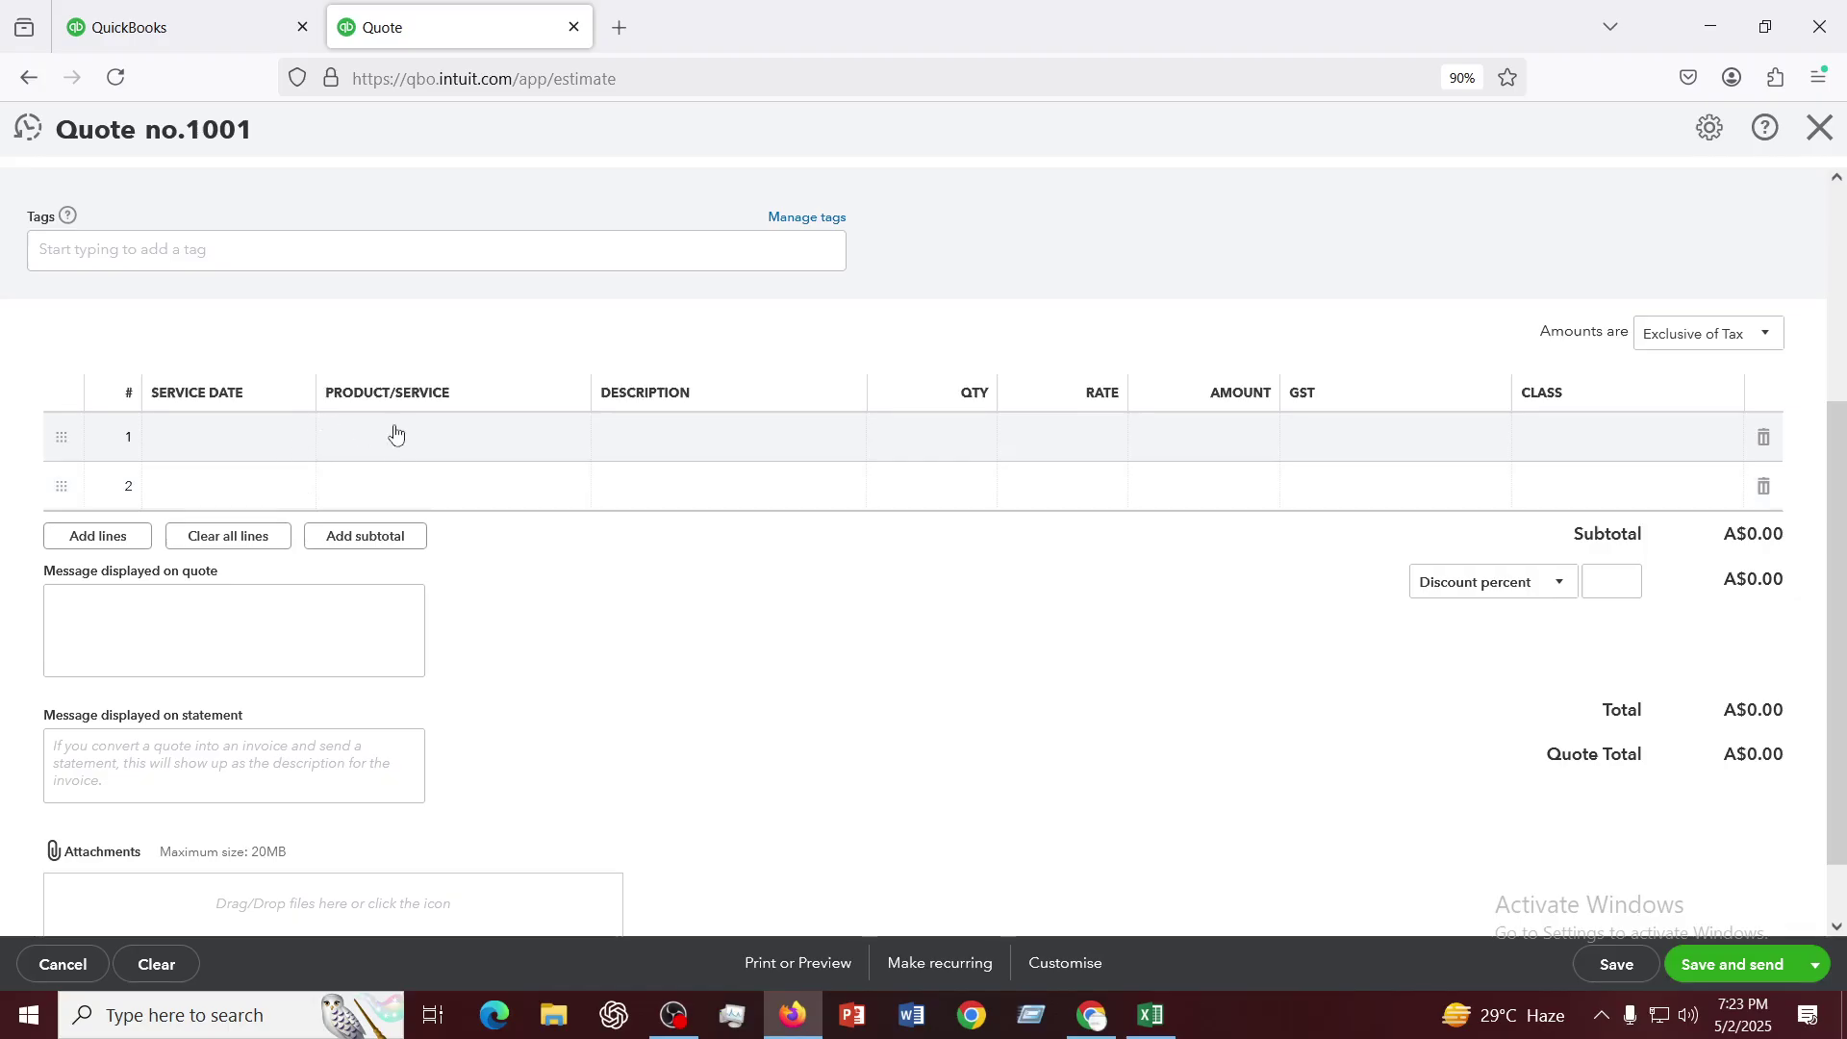
click(397, 434)
click(1154, 1017)
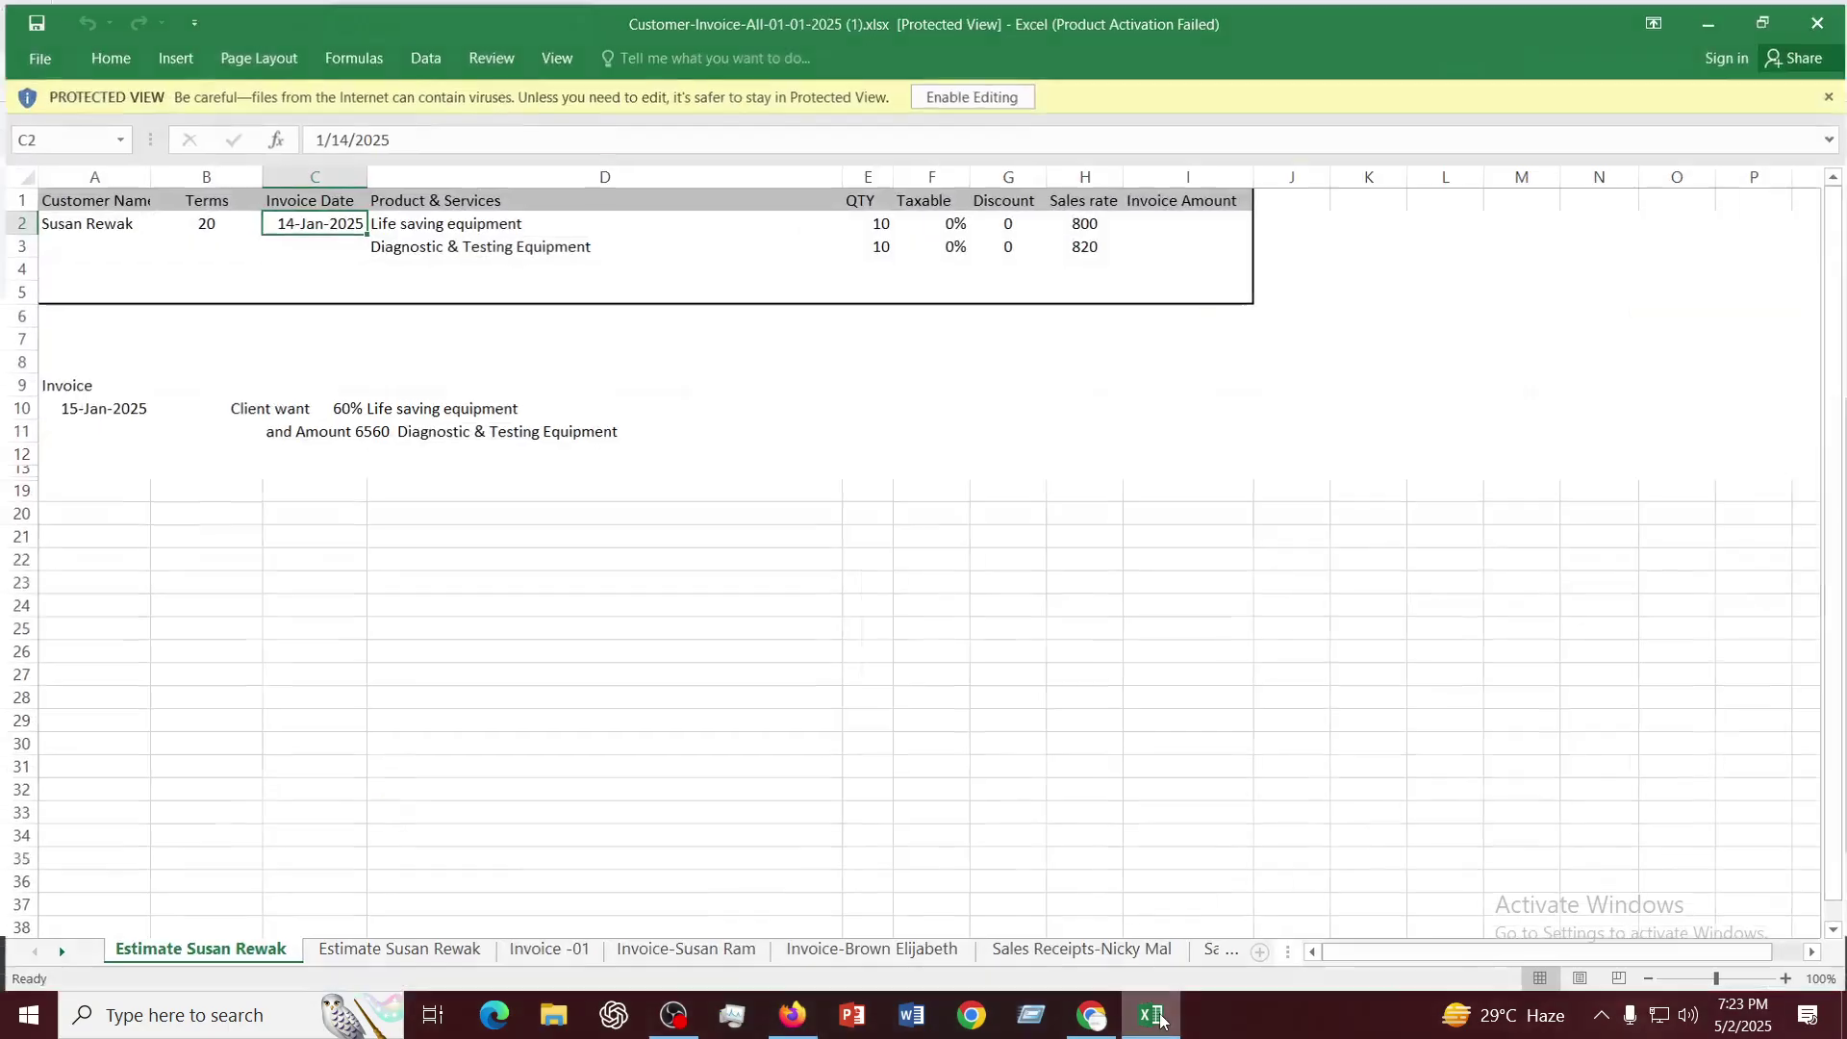
click(792, 1017)
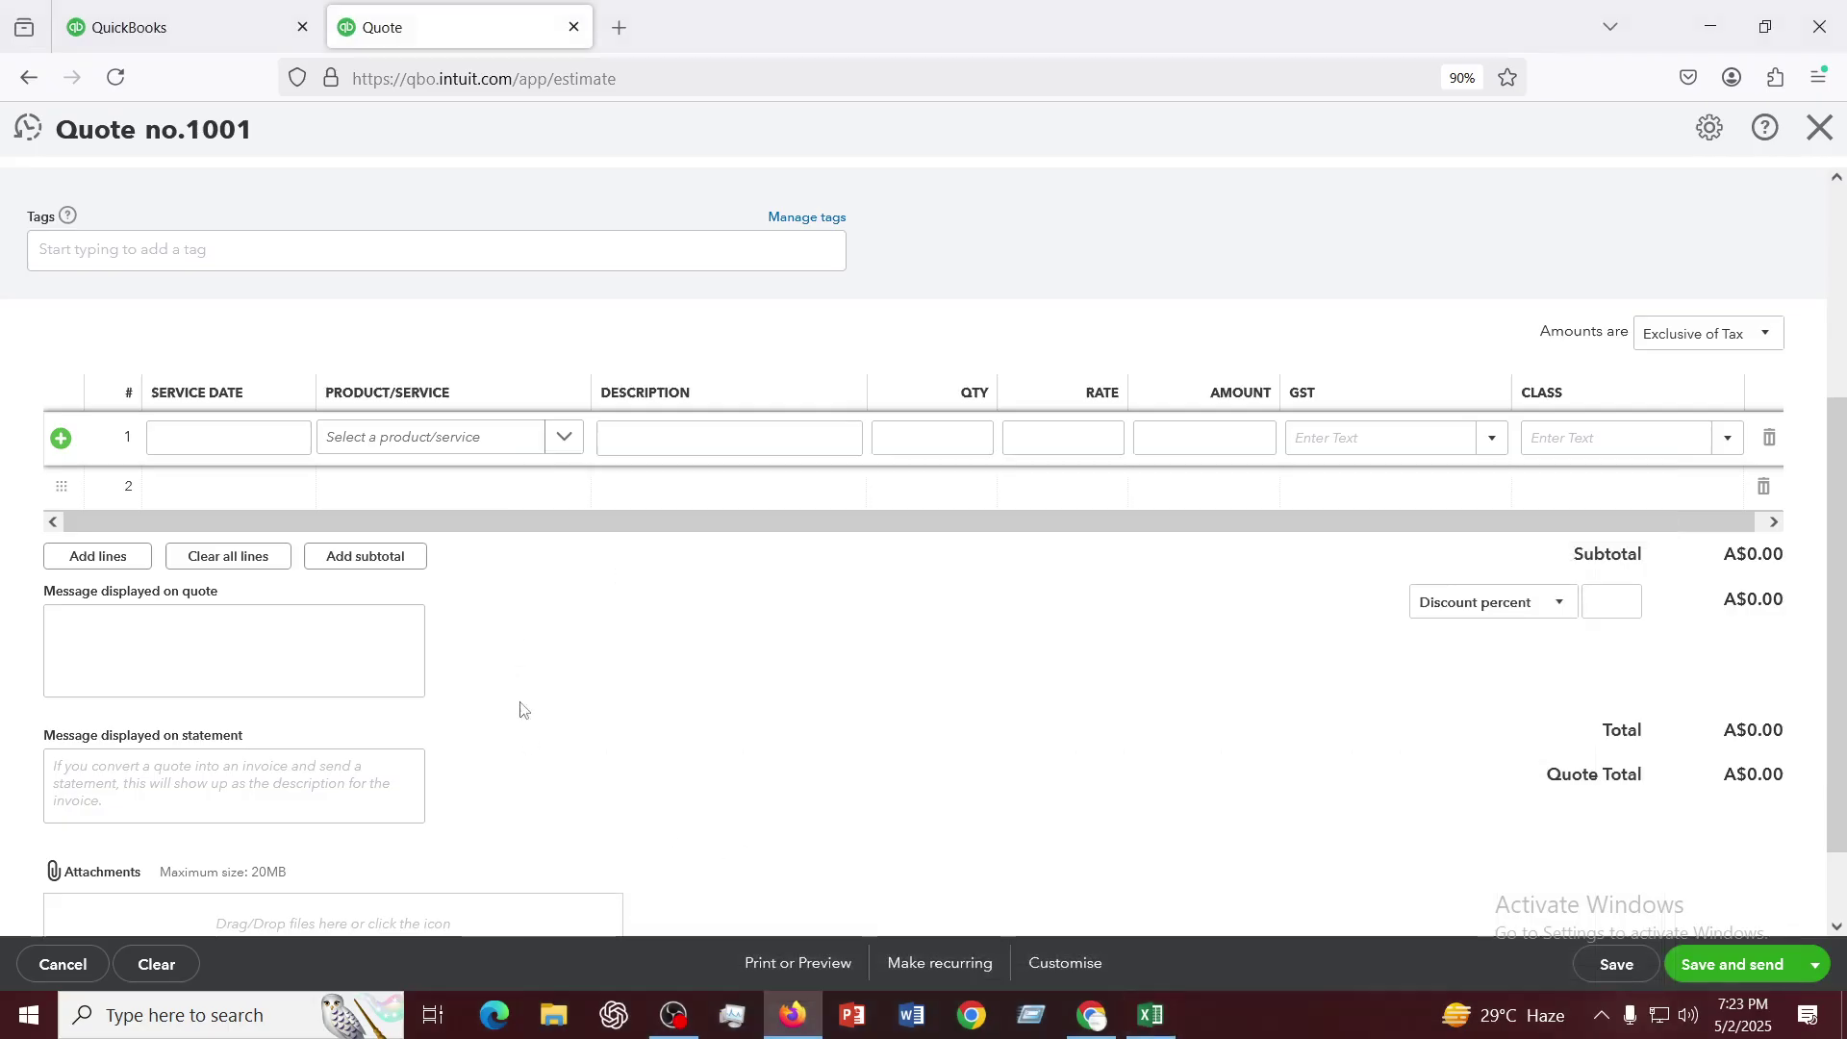
click(436, 442)
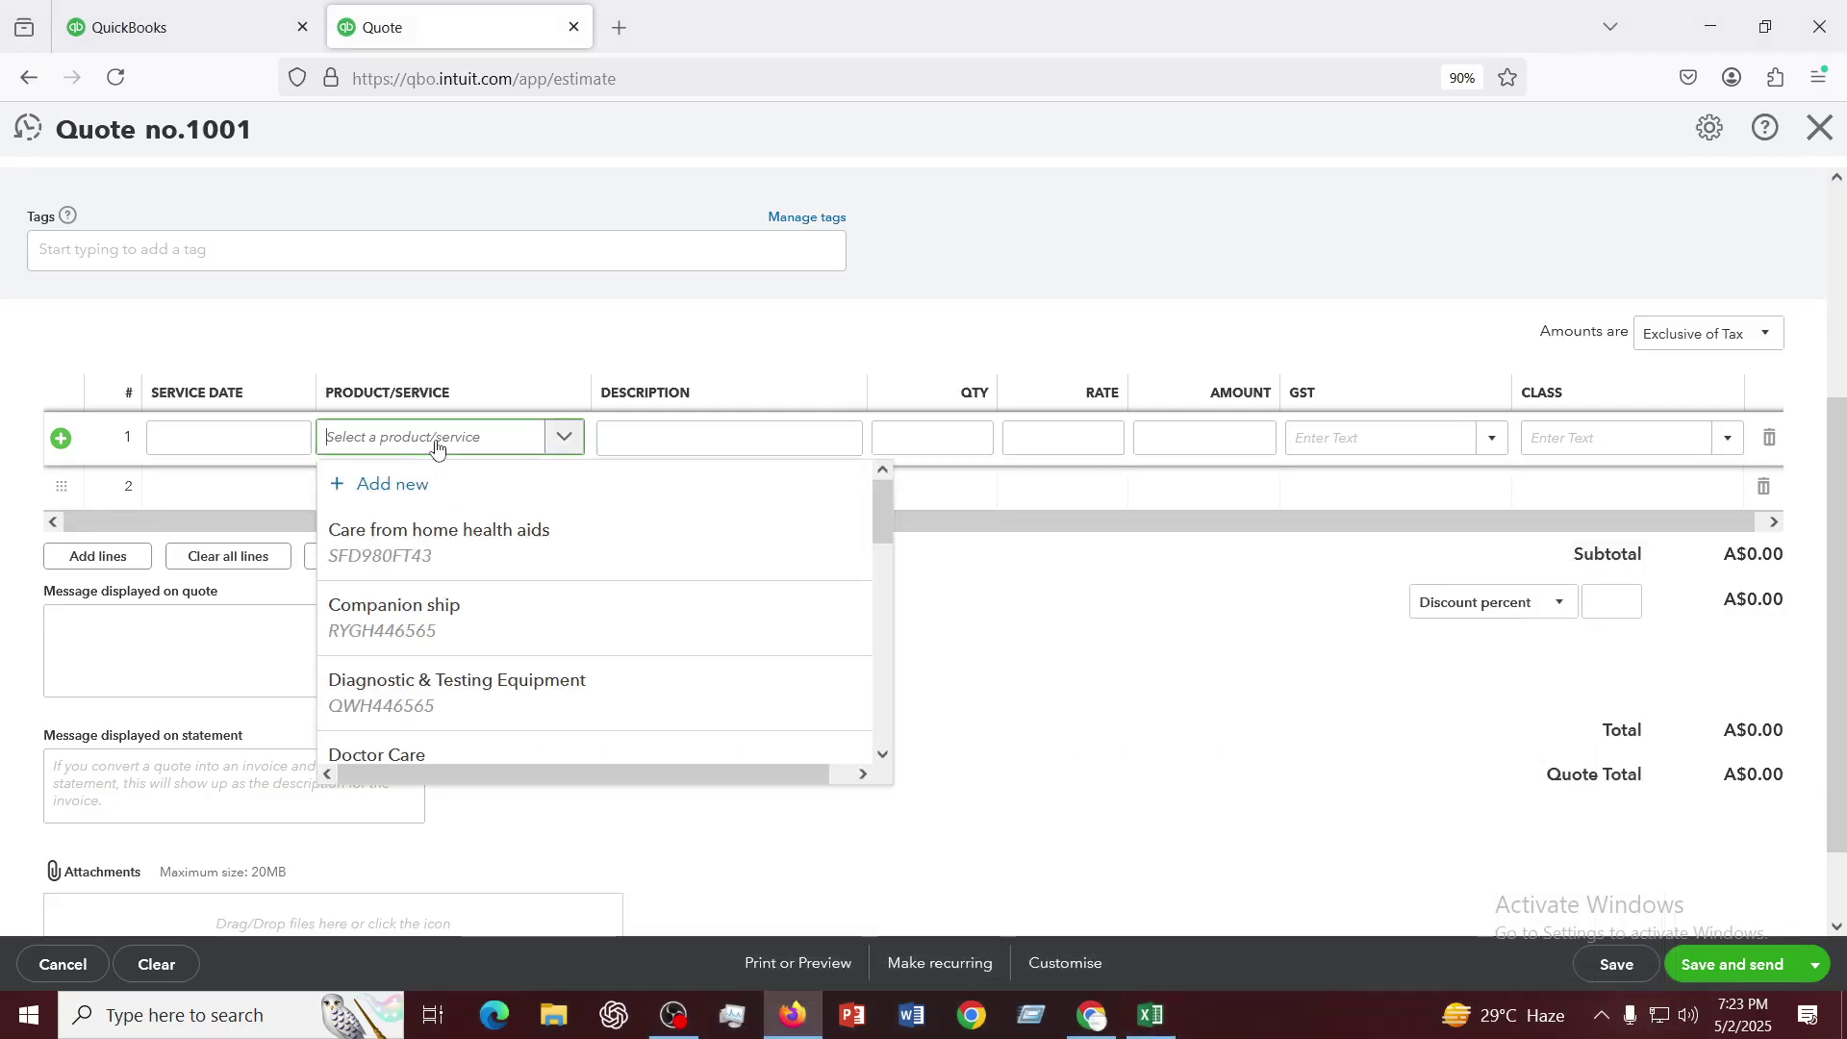
text(li)
click(404, 535)
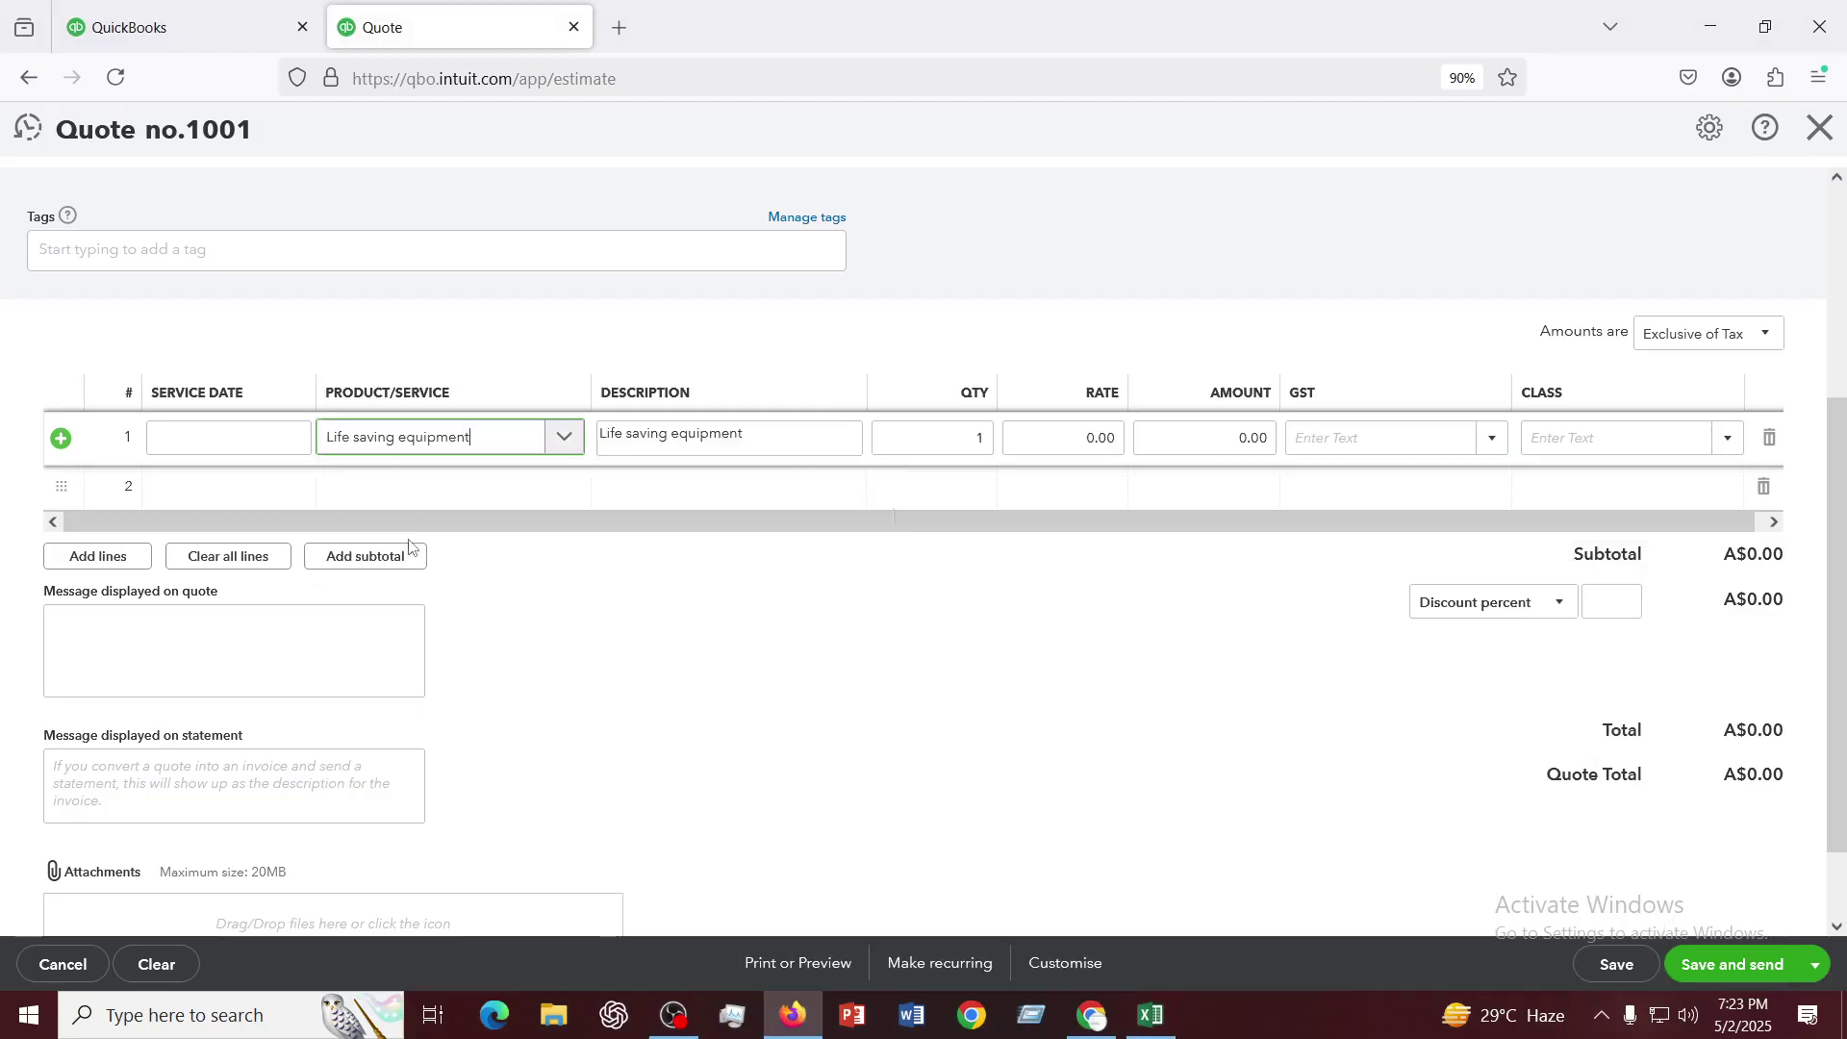
Add Diagnostic & Testing Equipment as the quote's second line item
click(405, 489)
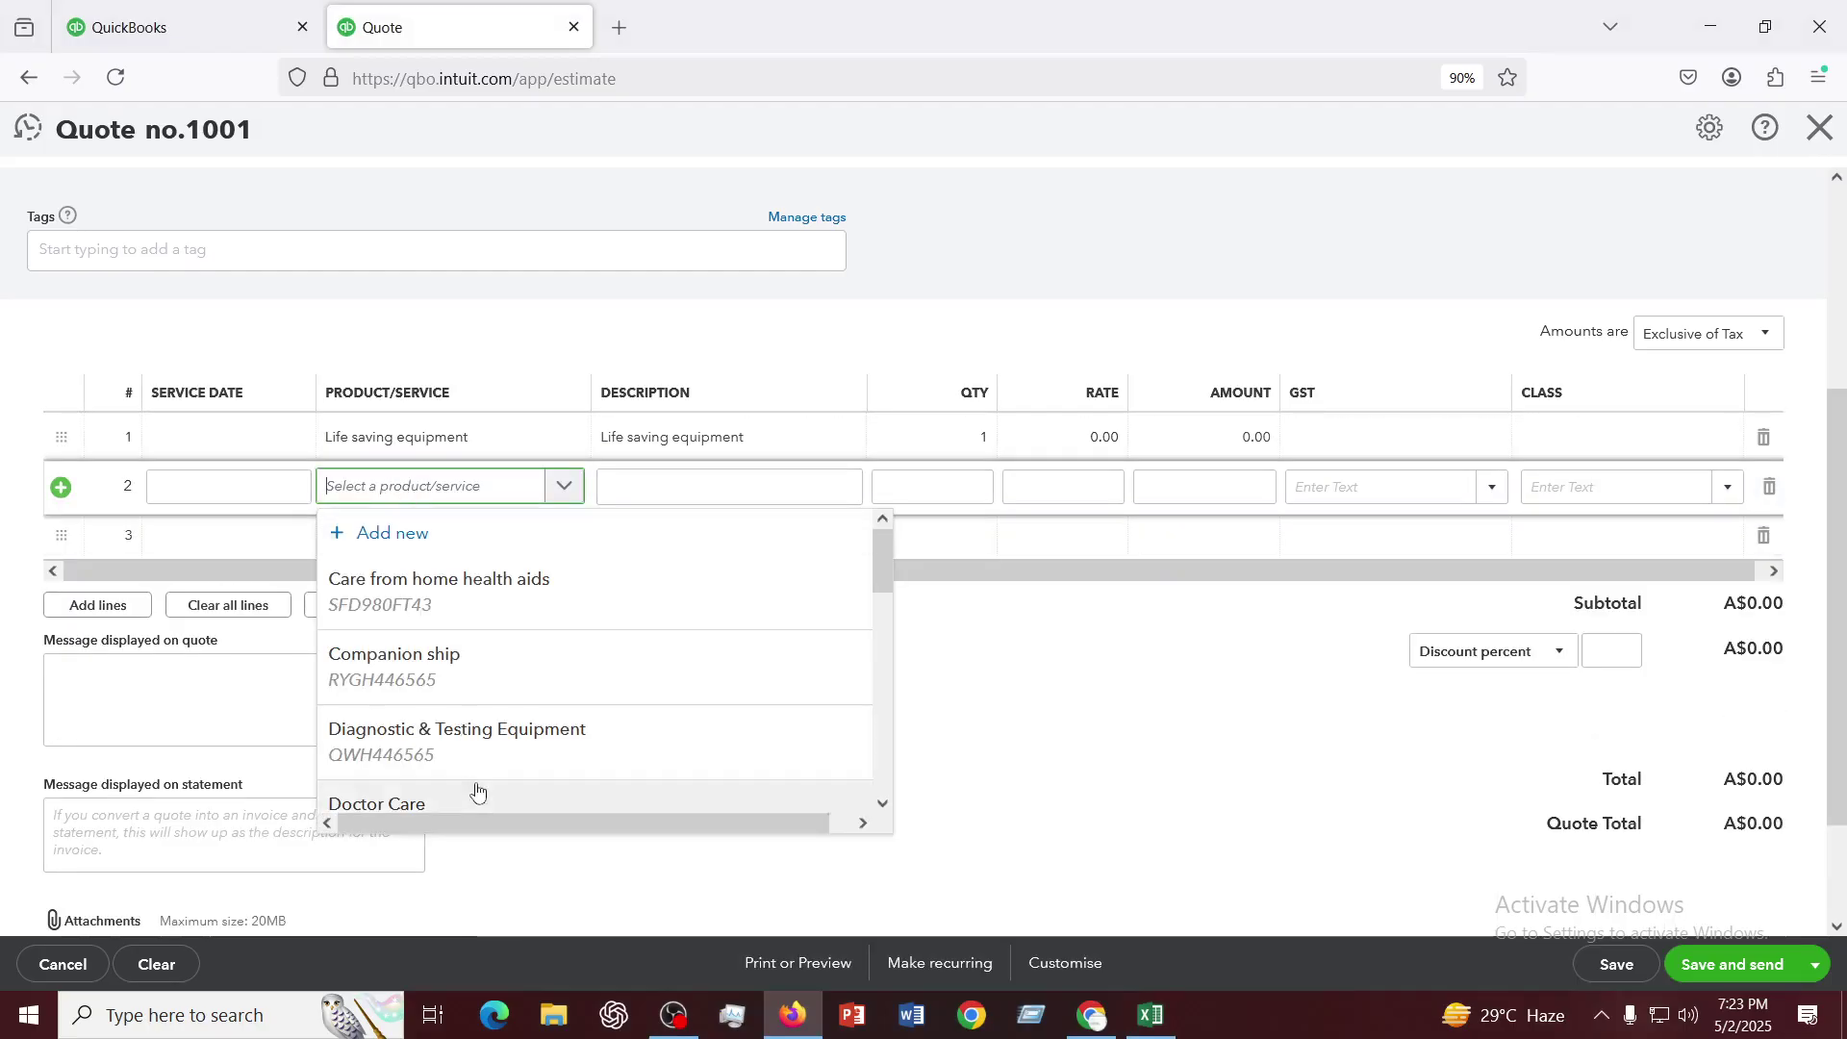
click(450, 736)
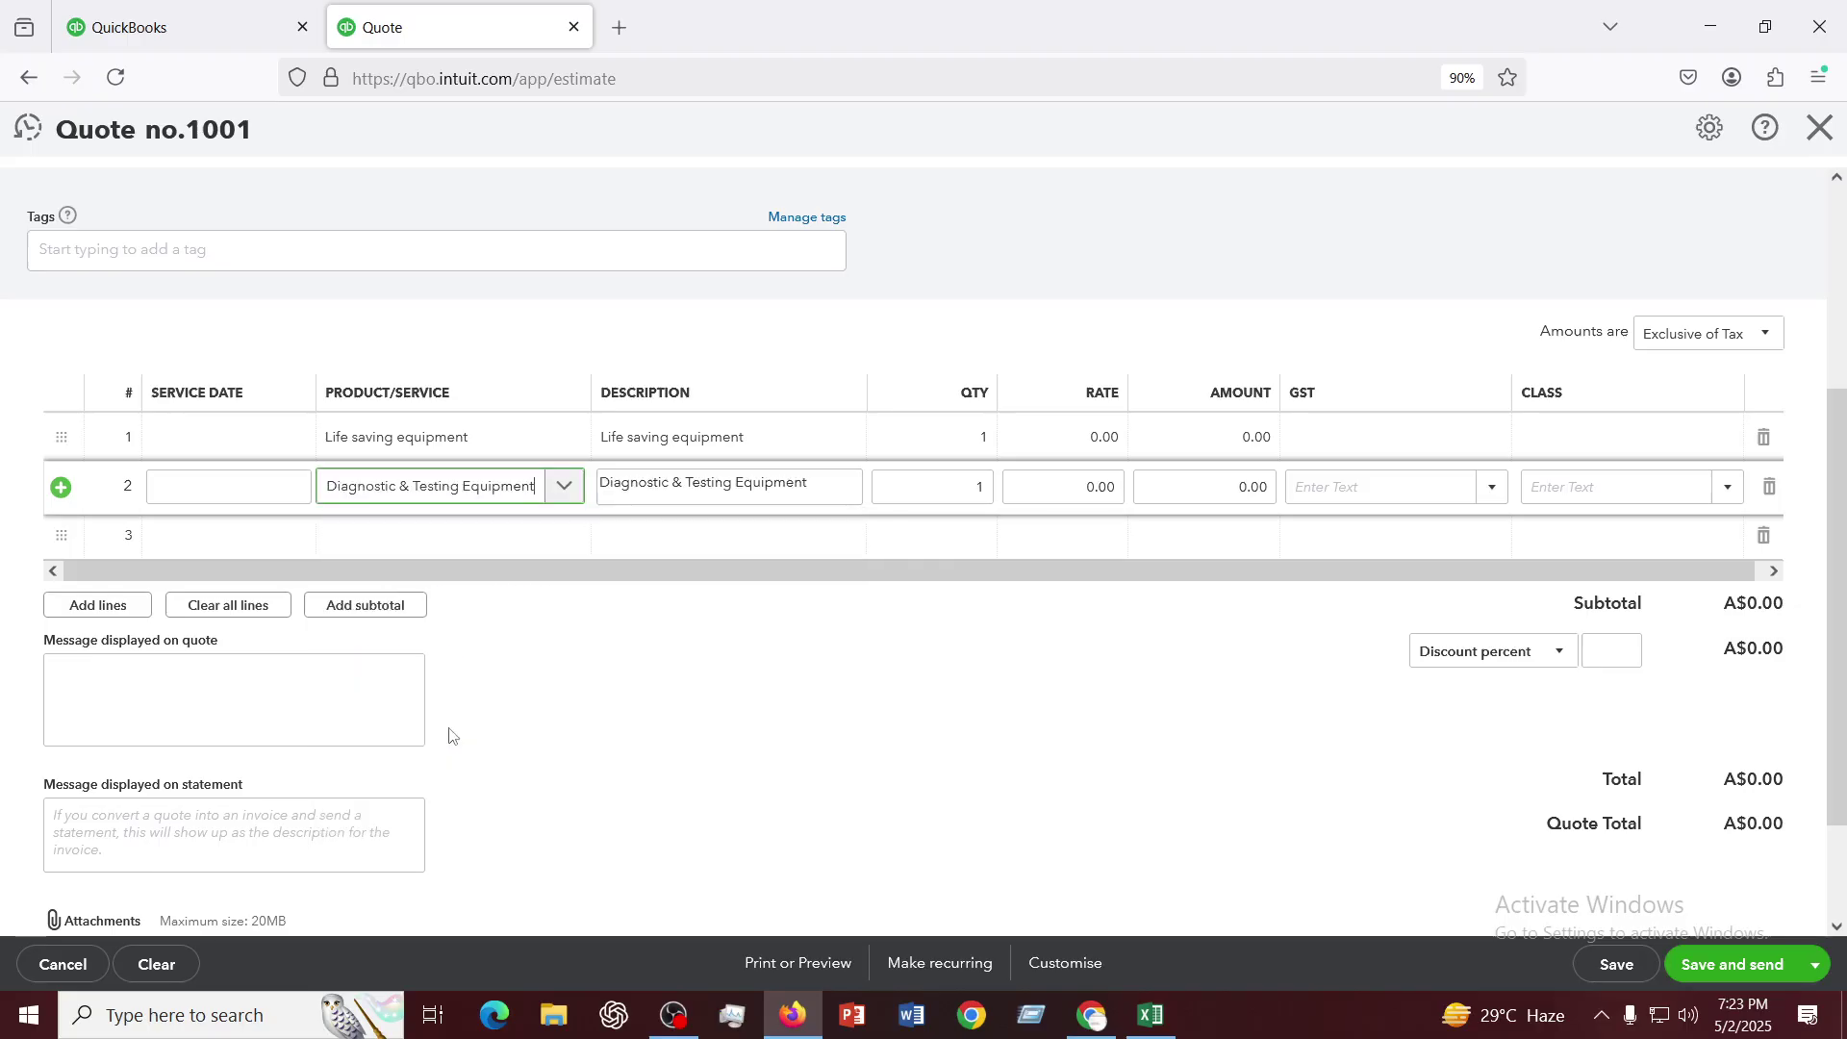
click(893, 706)
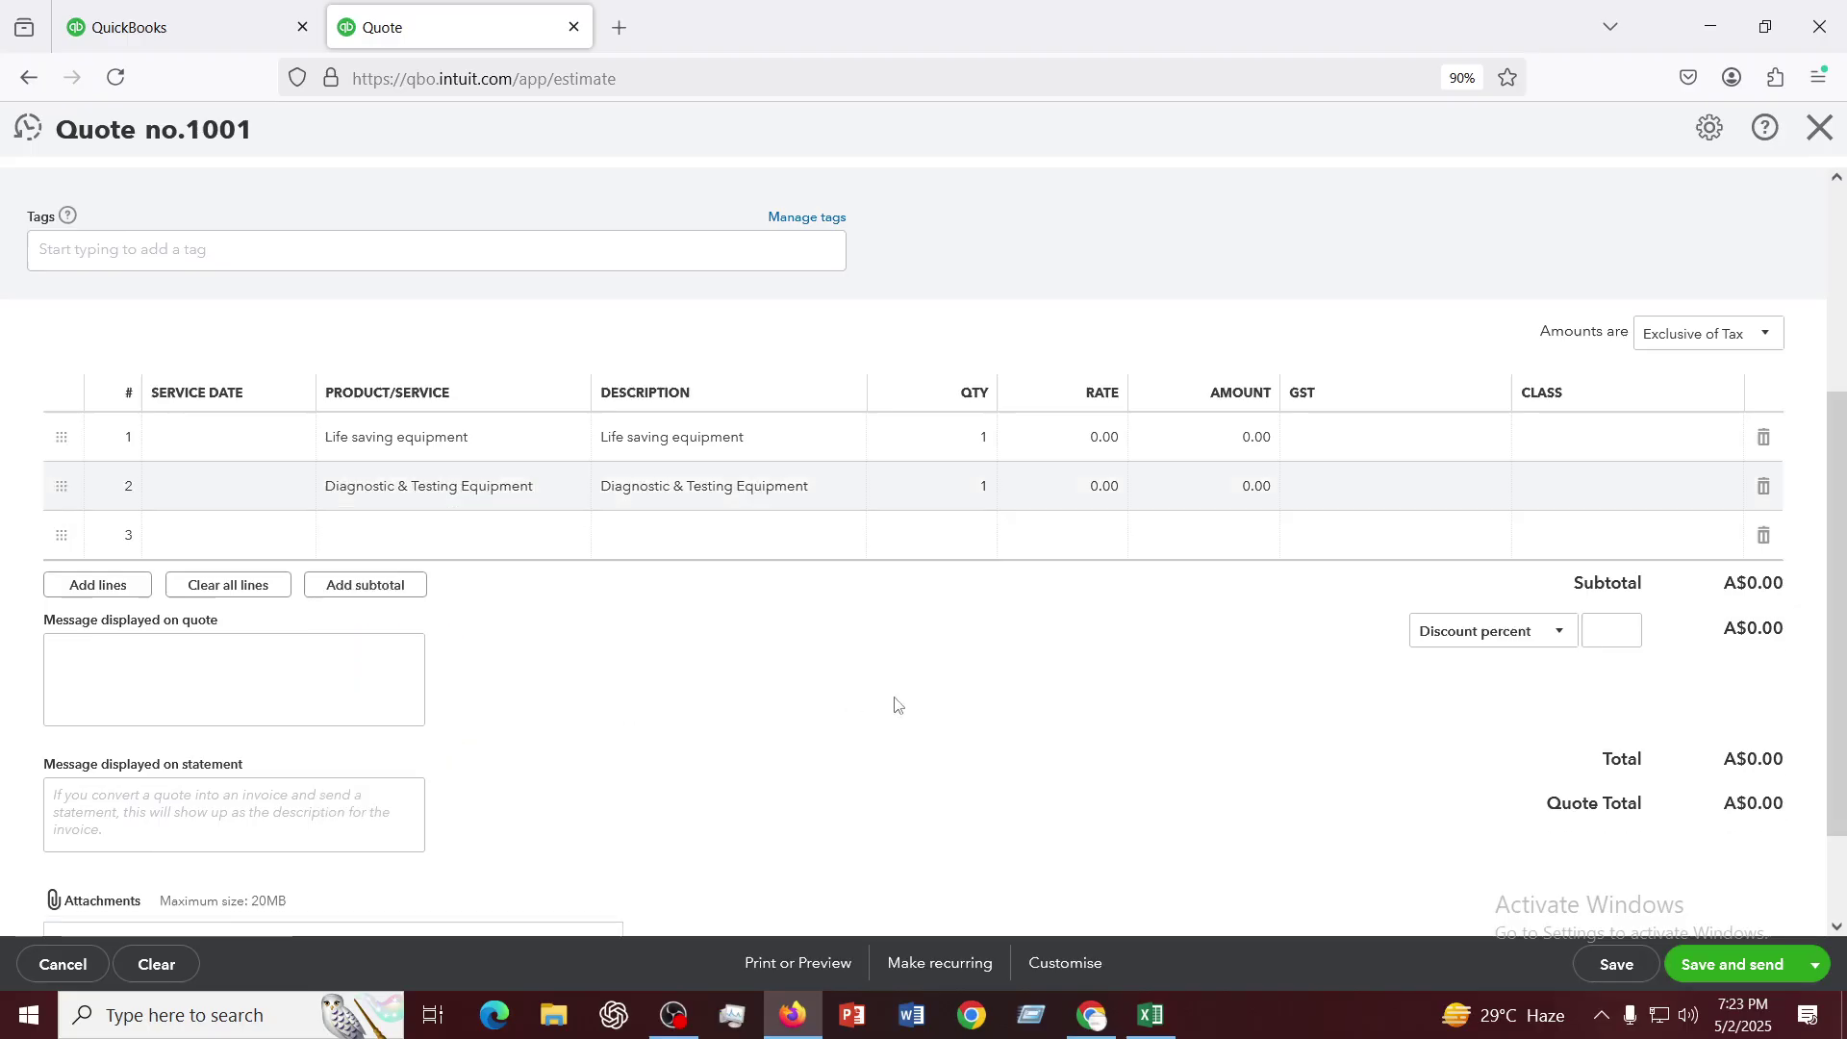
Check the quantities in the Excel estimate and set the quantity of both line items to 10
click(1149, 1016)
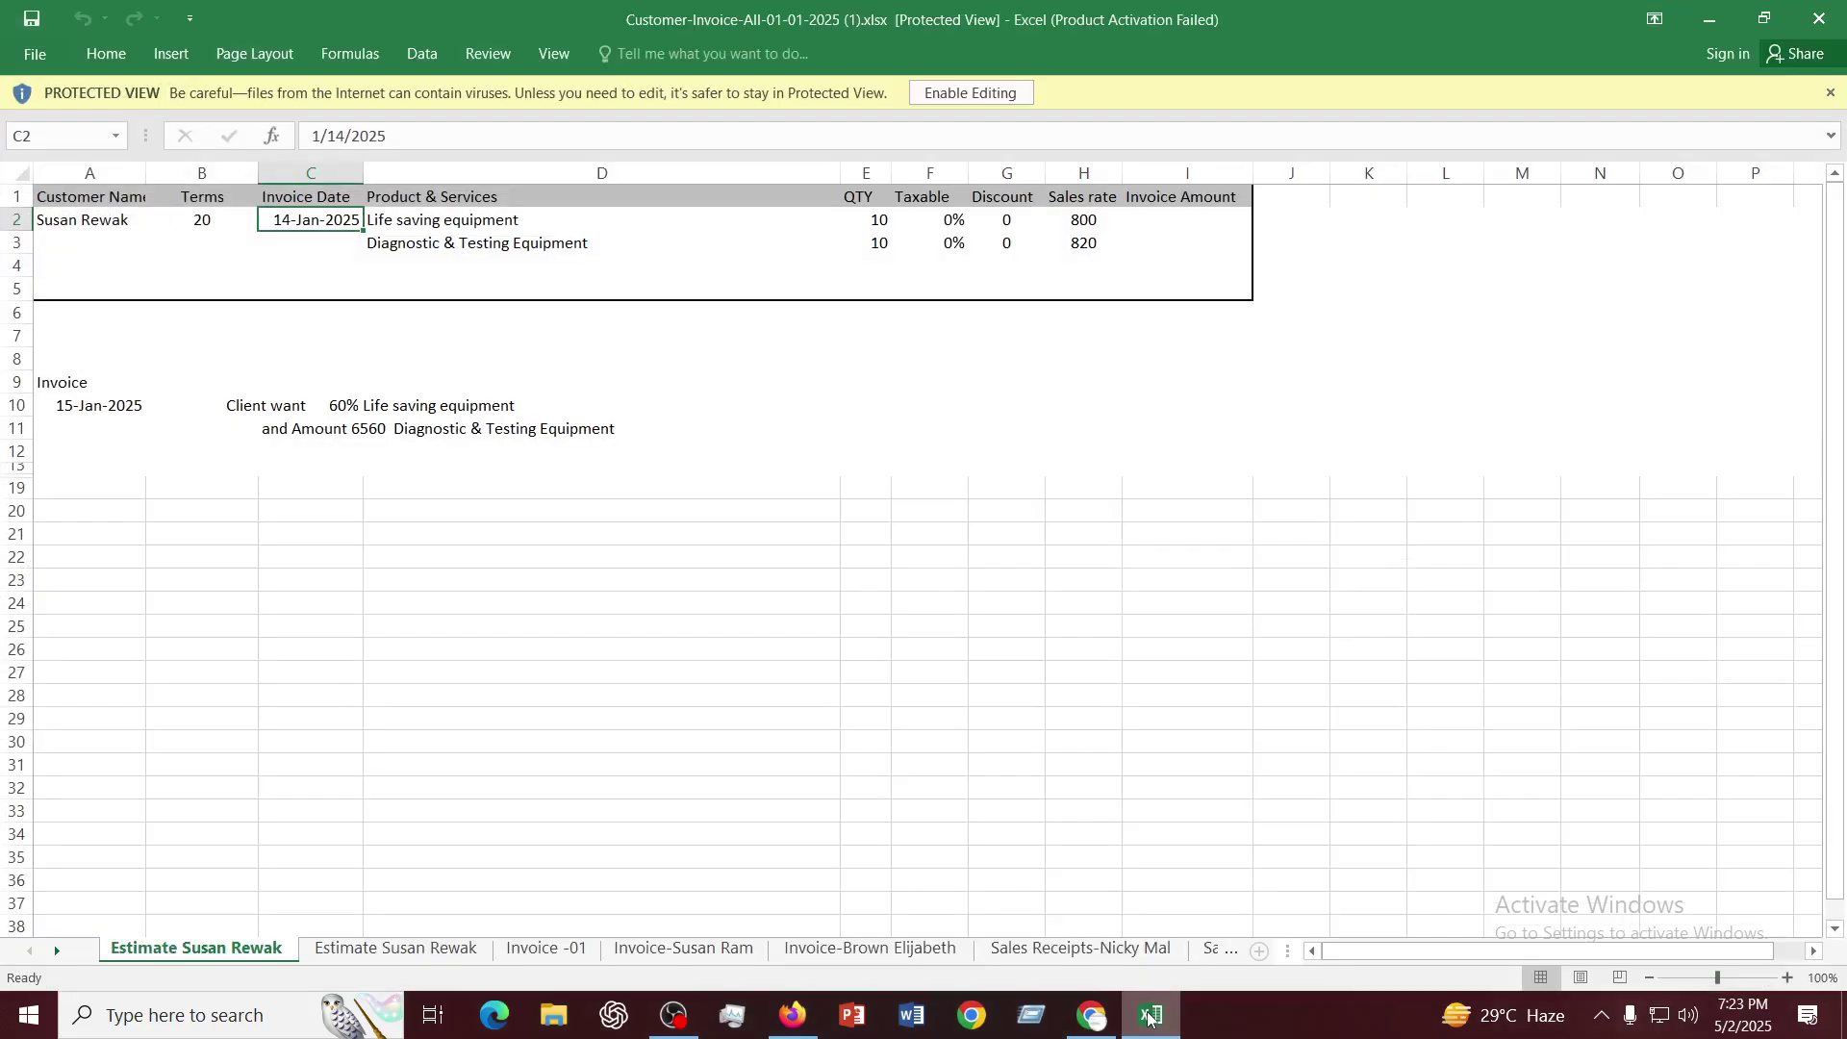
click(1149, 1016)
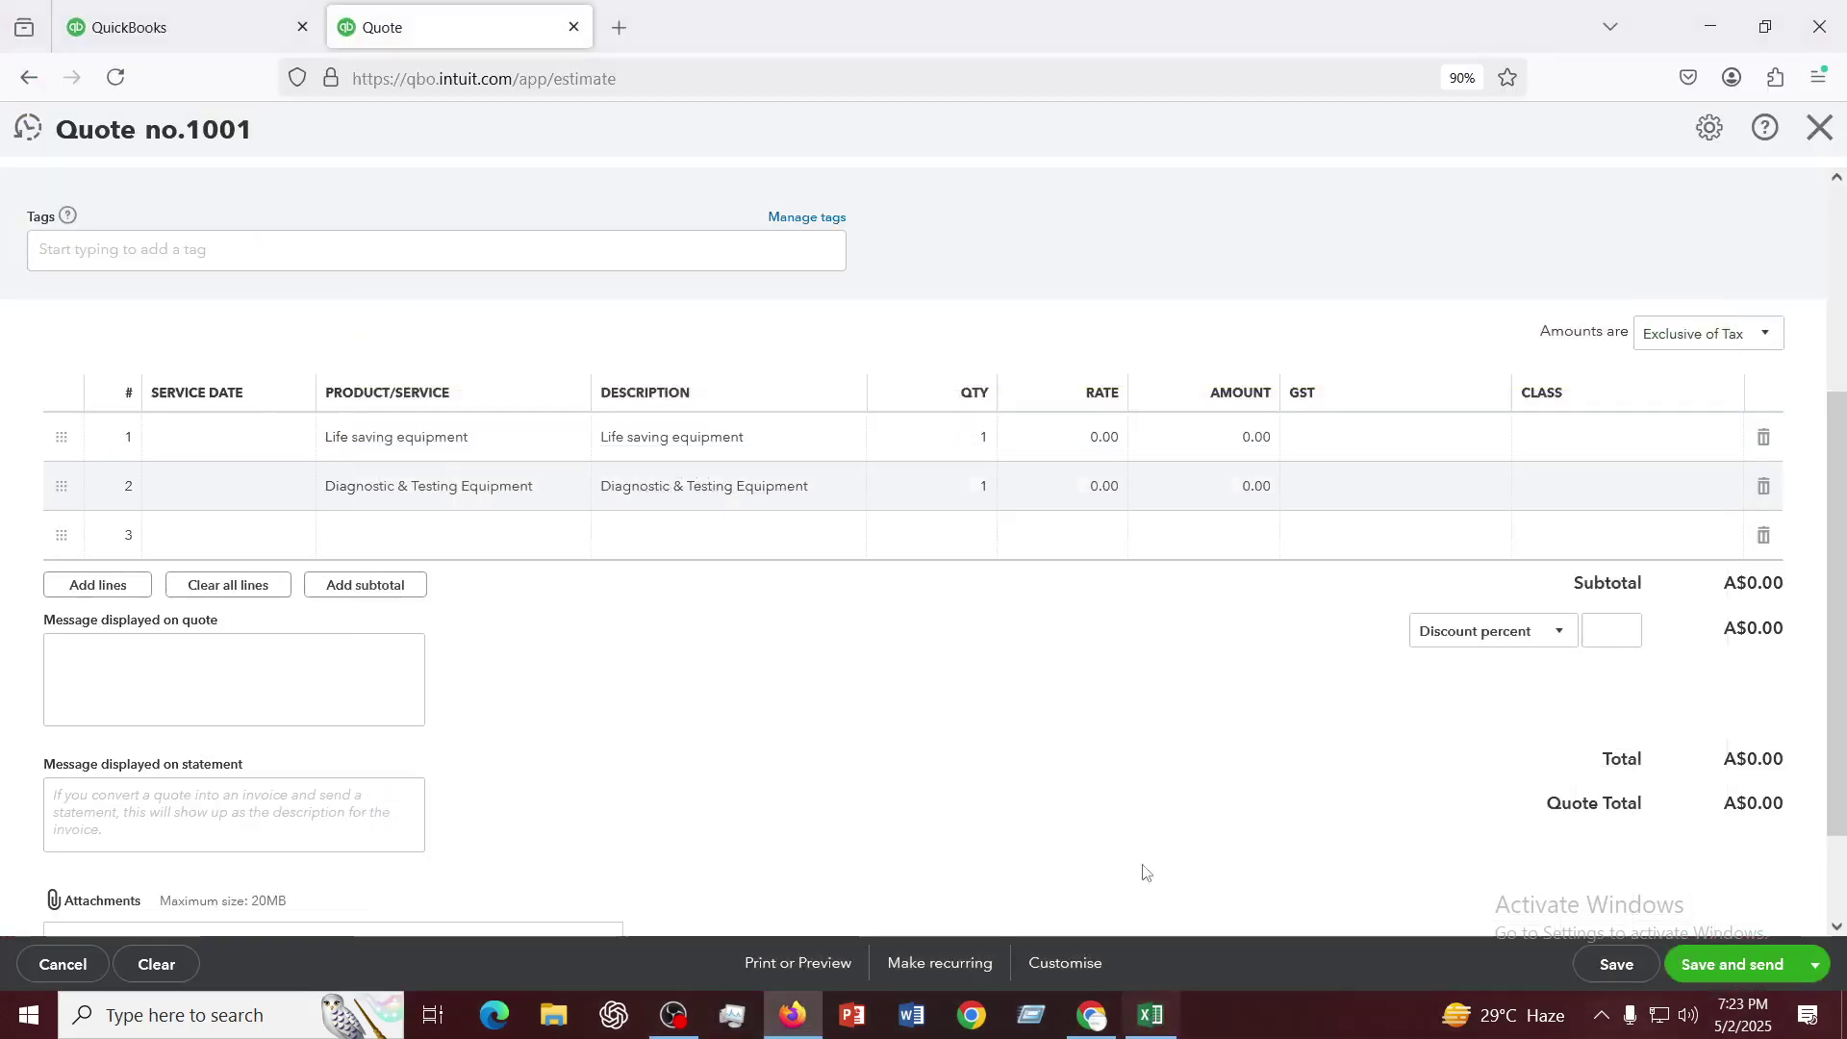
click(978, 439)
text(10)
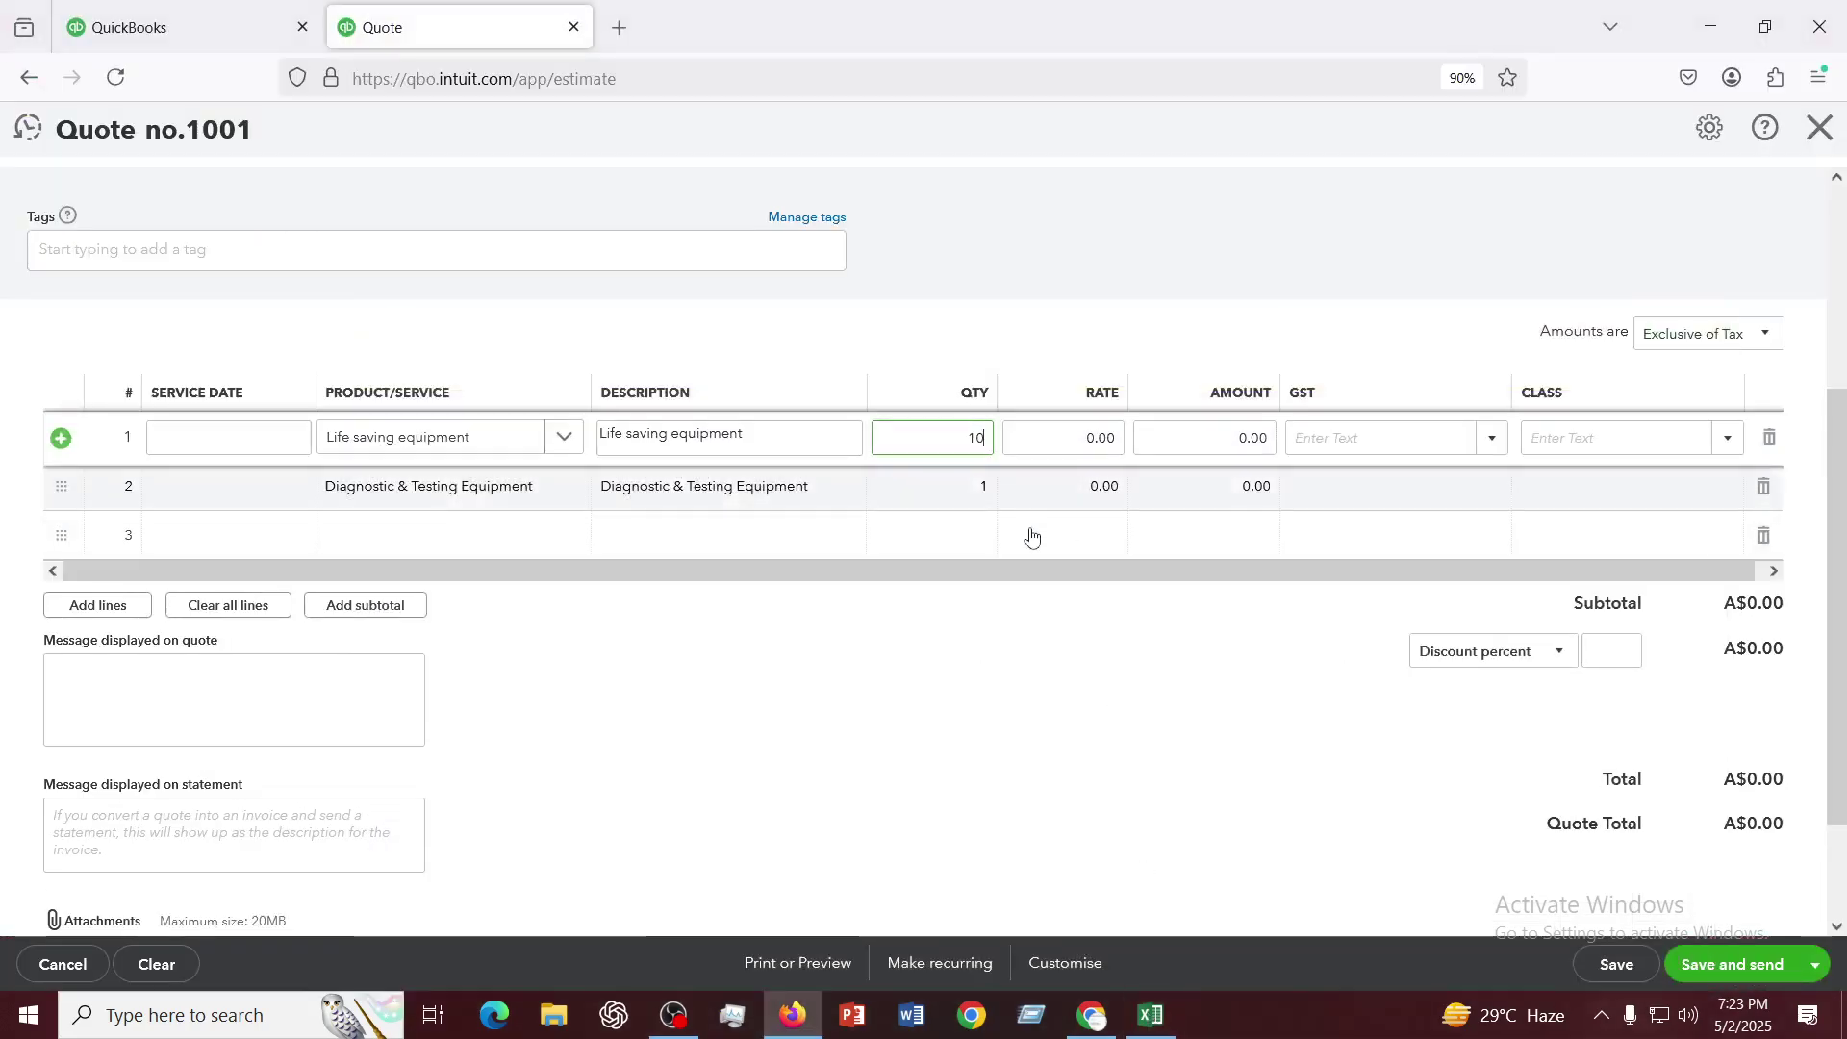
click(1053, 623)
click(985, 490)
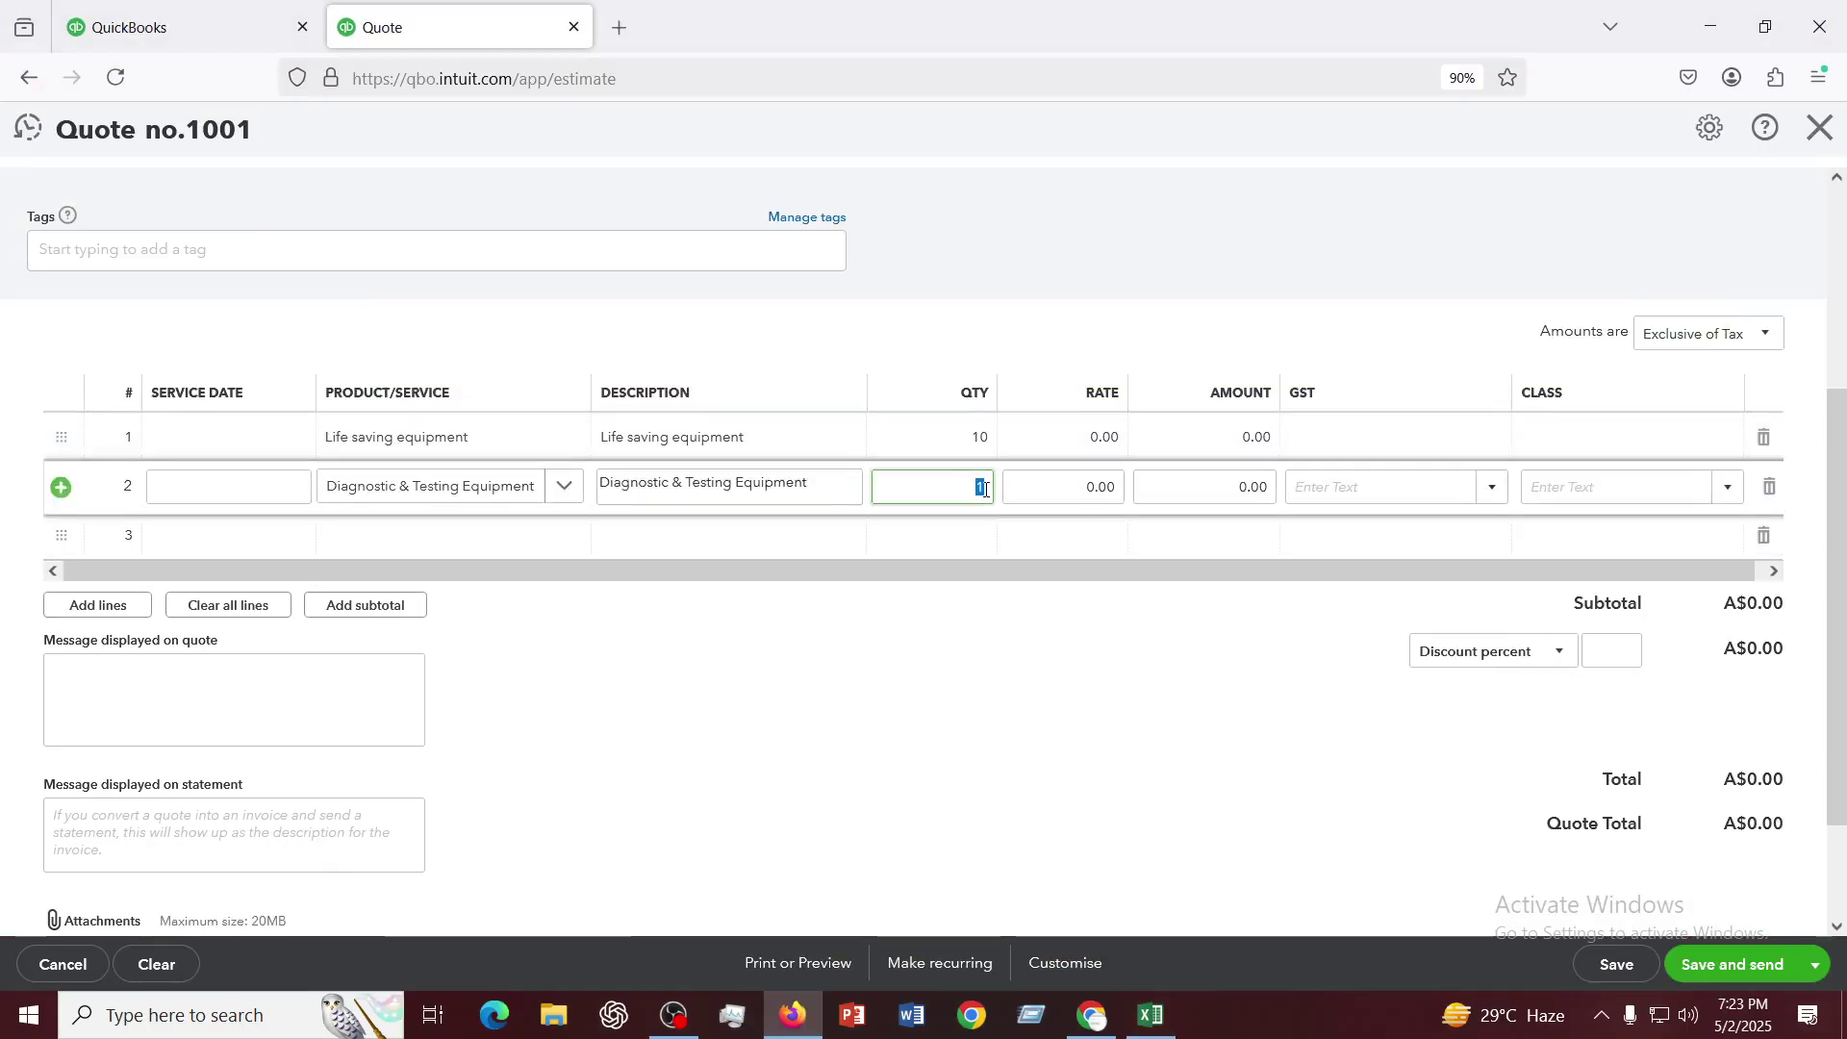
text(10)
click(1144, 743)
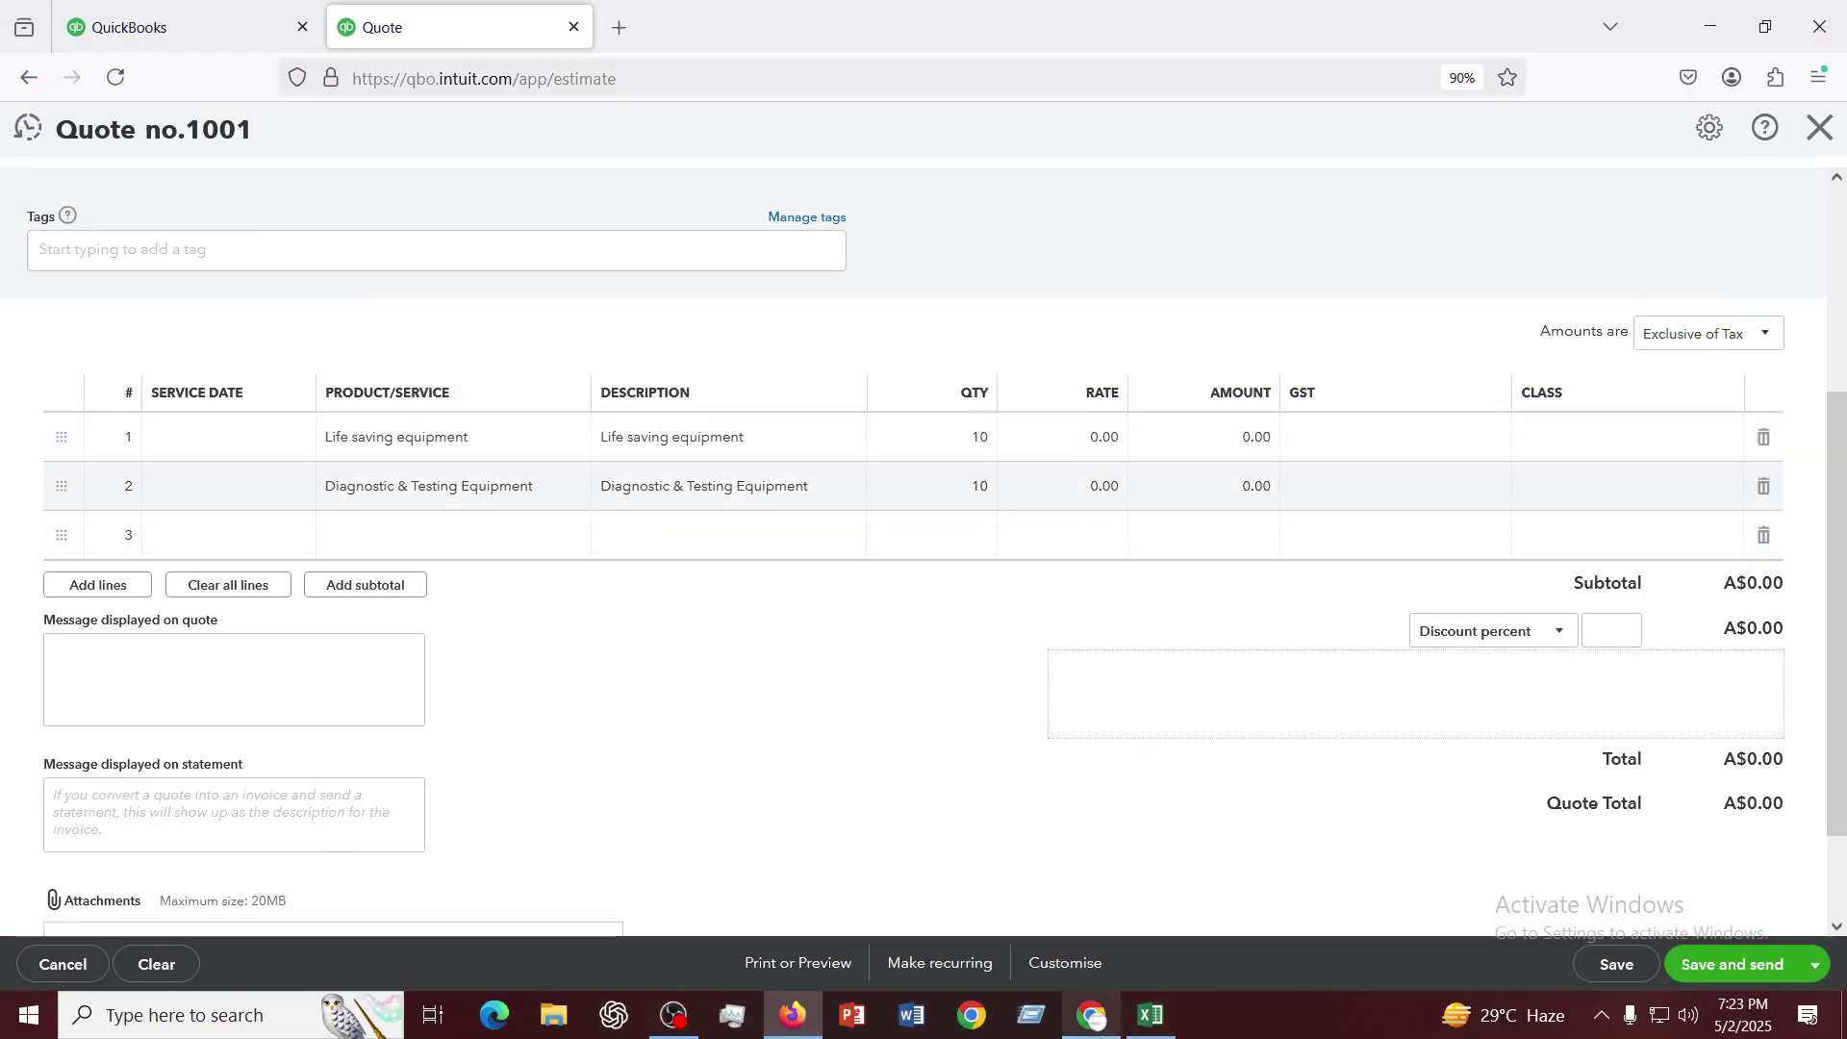
Check the sales rates in Excel and set the rate to 800 for Life saving equipment and 820 for Diagnostic & Testing Equipment
click(1150, 1018)
click(1149, 1018)
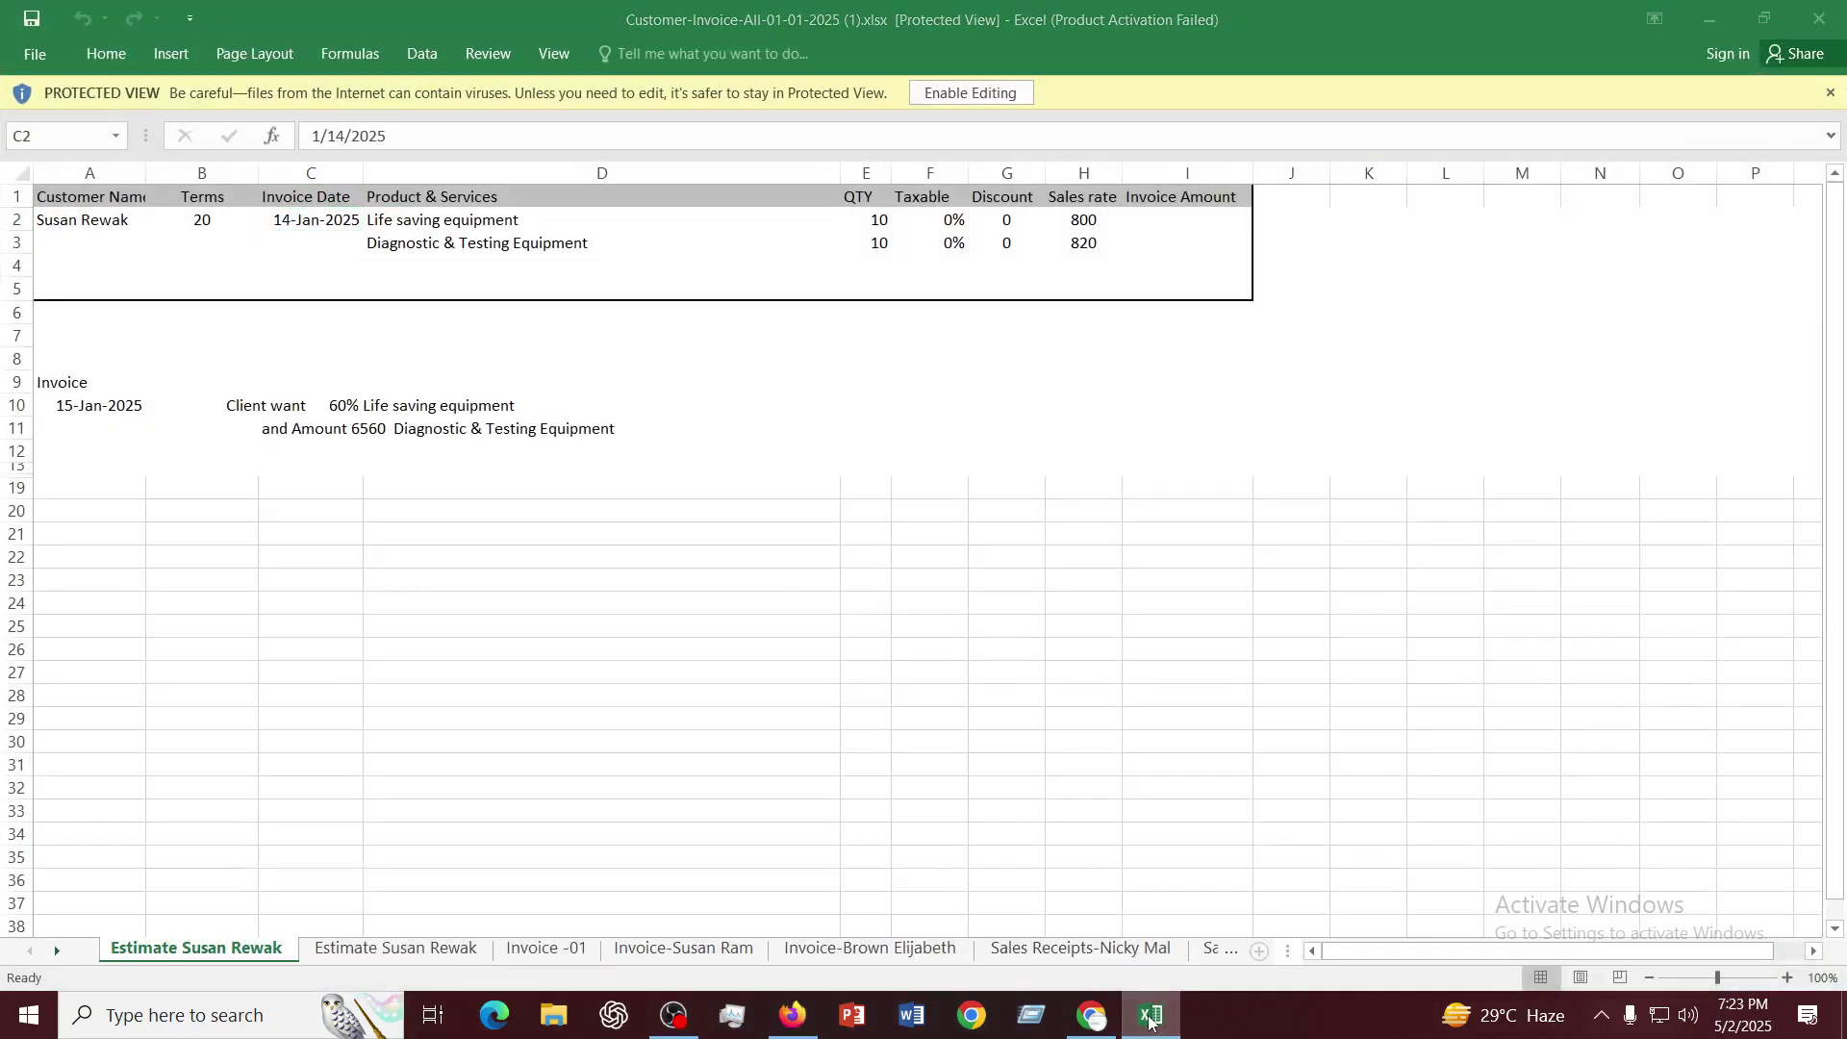
click(1085, 443)
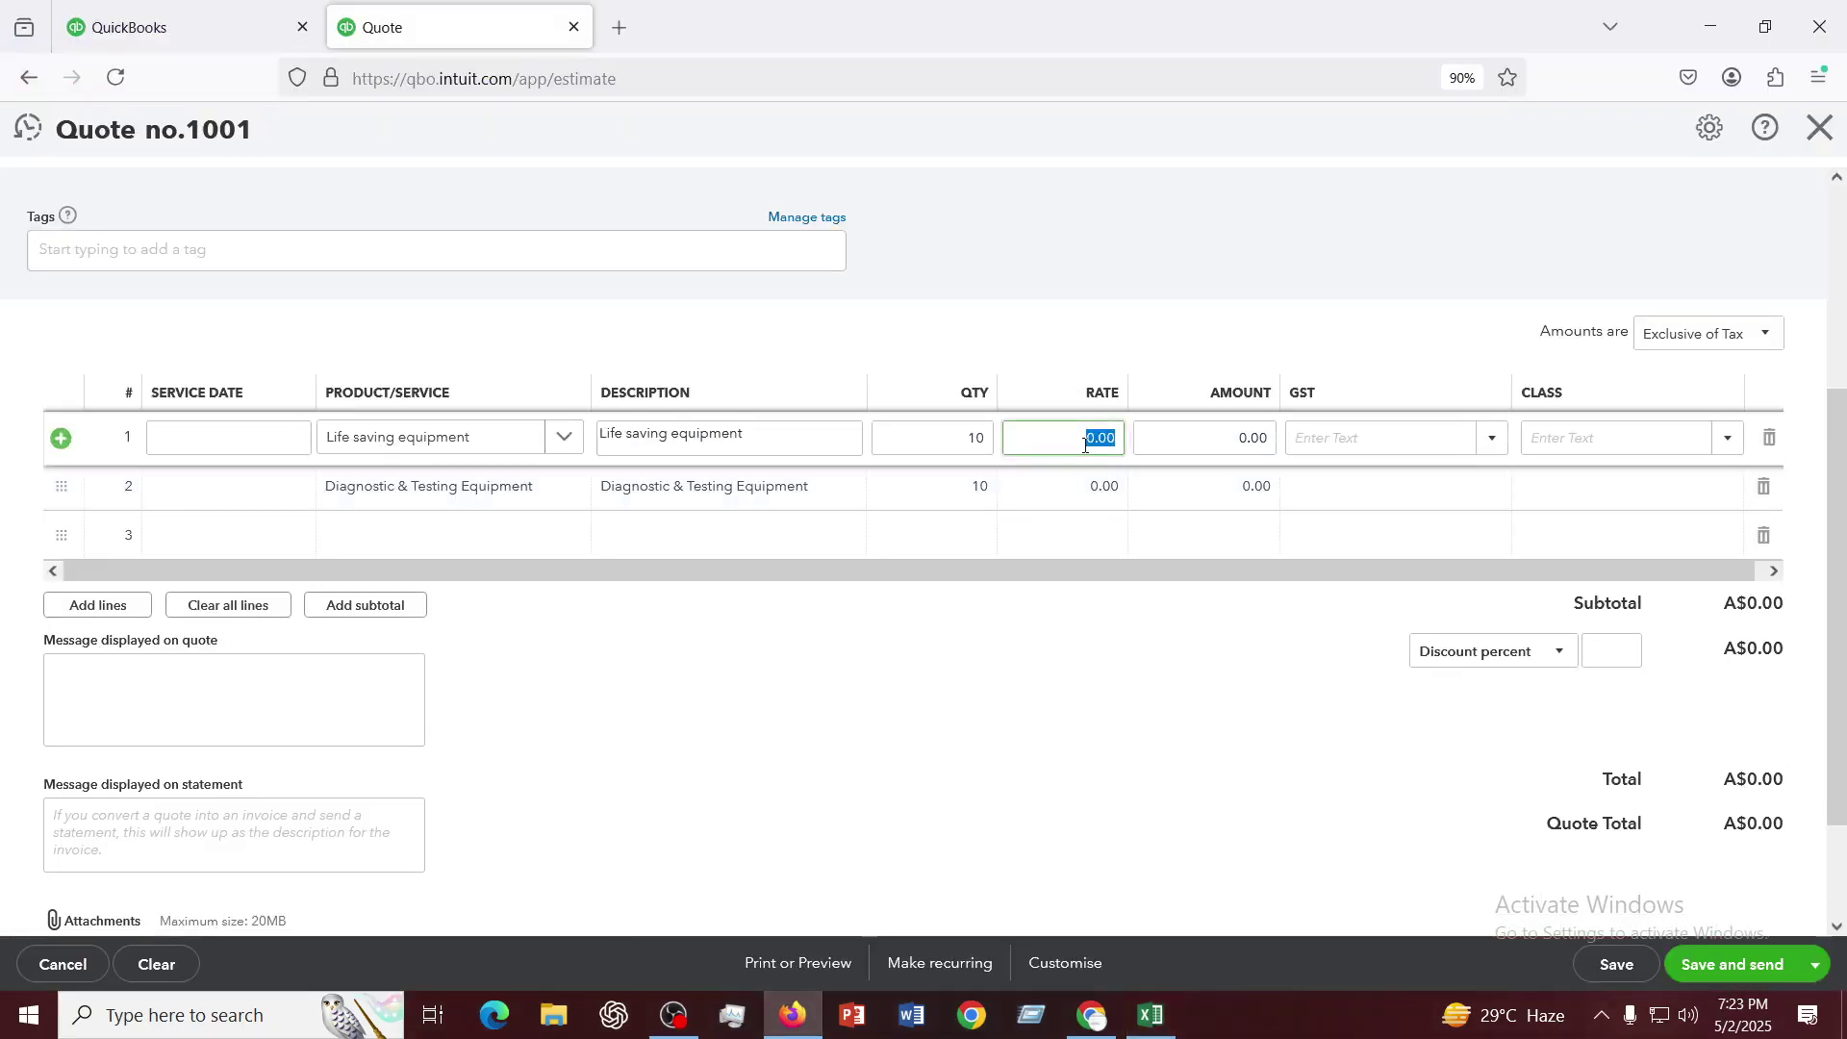
text(800)
click(1107, 491)
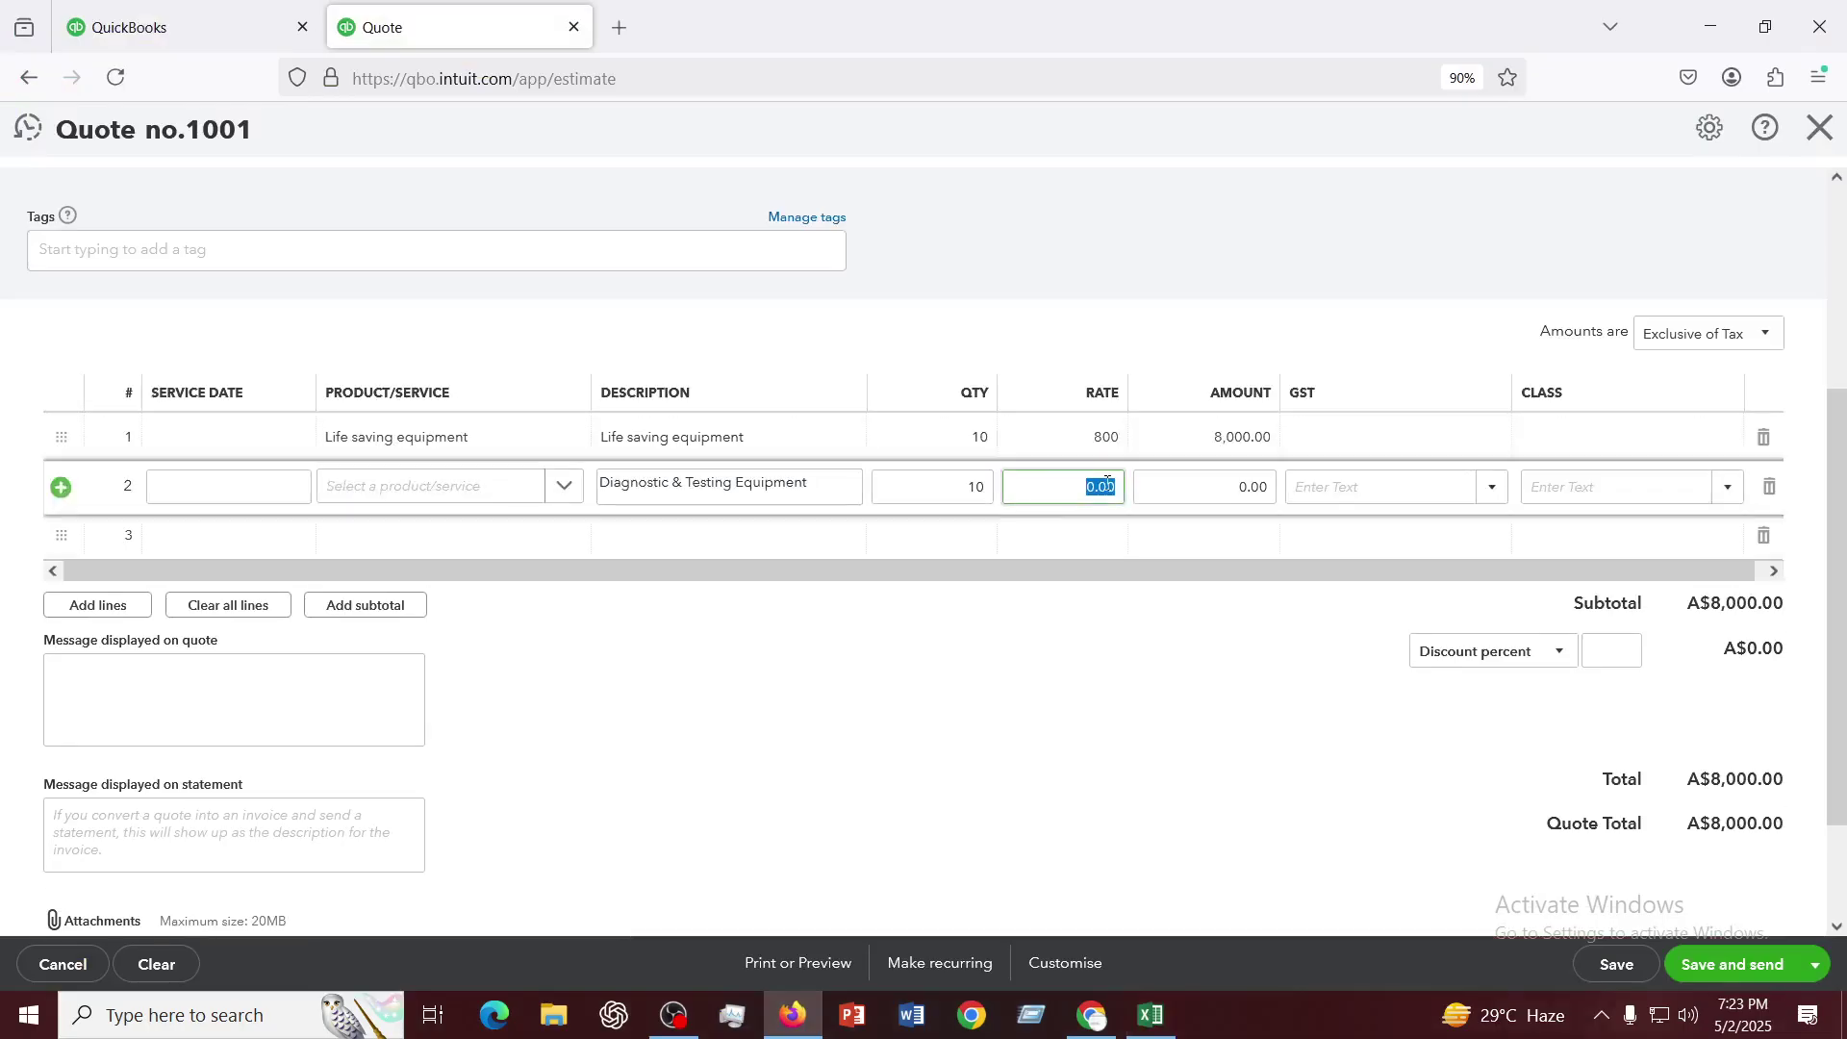
text(820)
click(1159, 723)
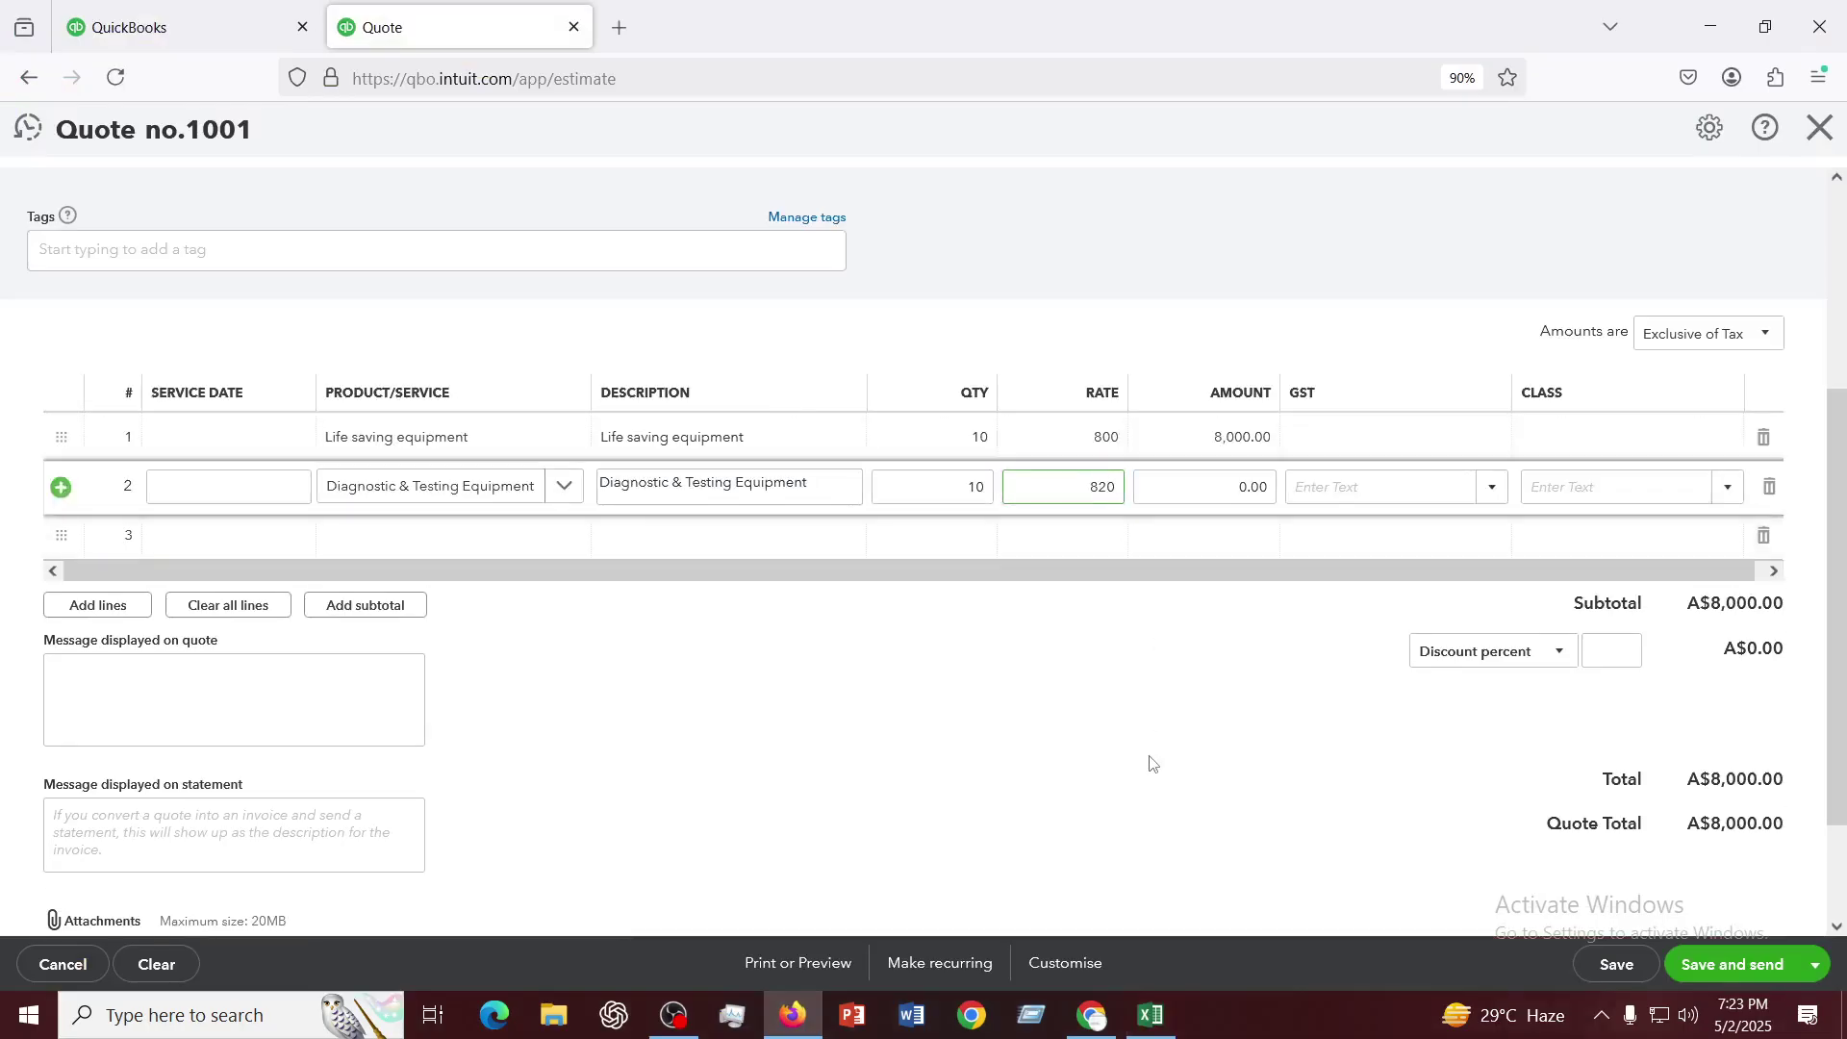
Check the tax rate in the Excel estimate and set GST to GST free (0%) on both line items
click(1153, 1017)
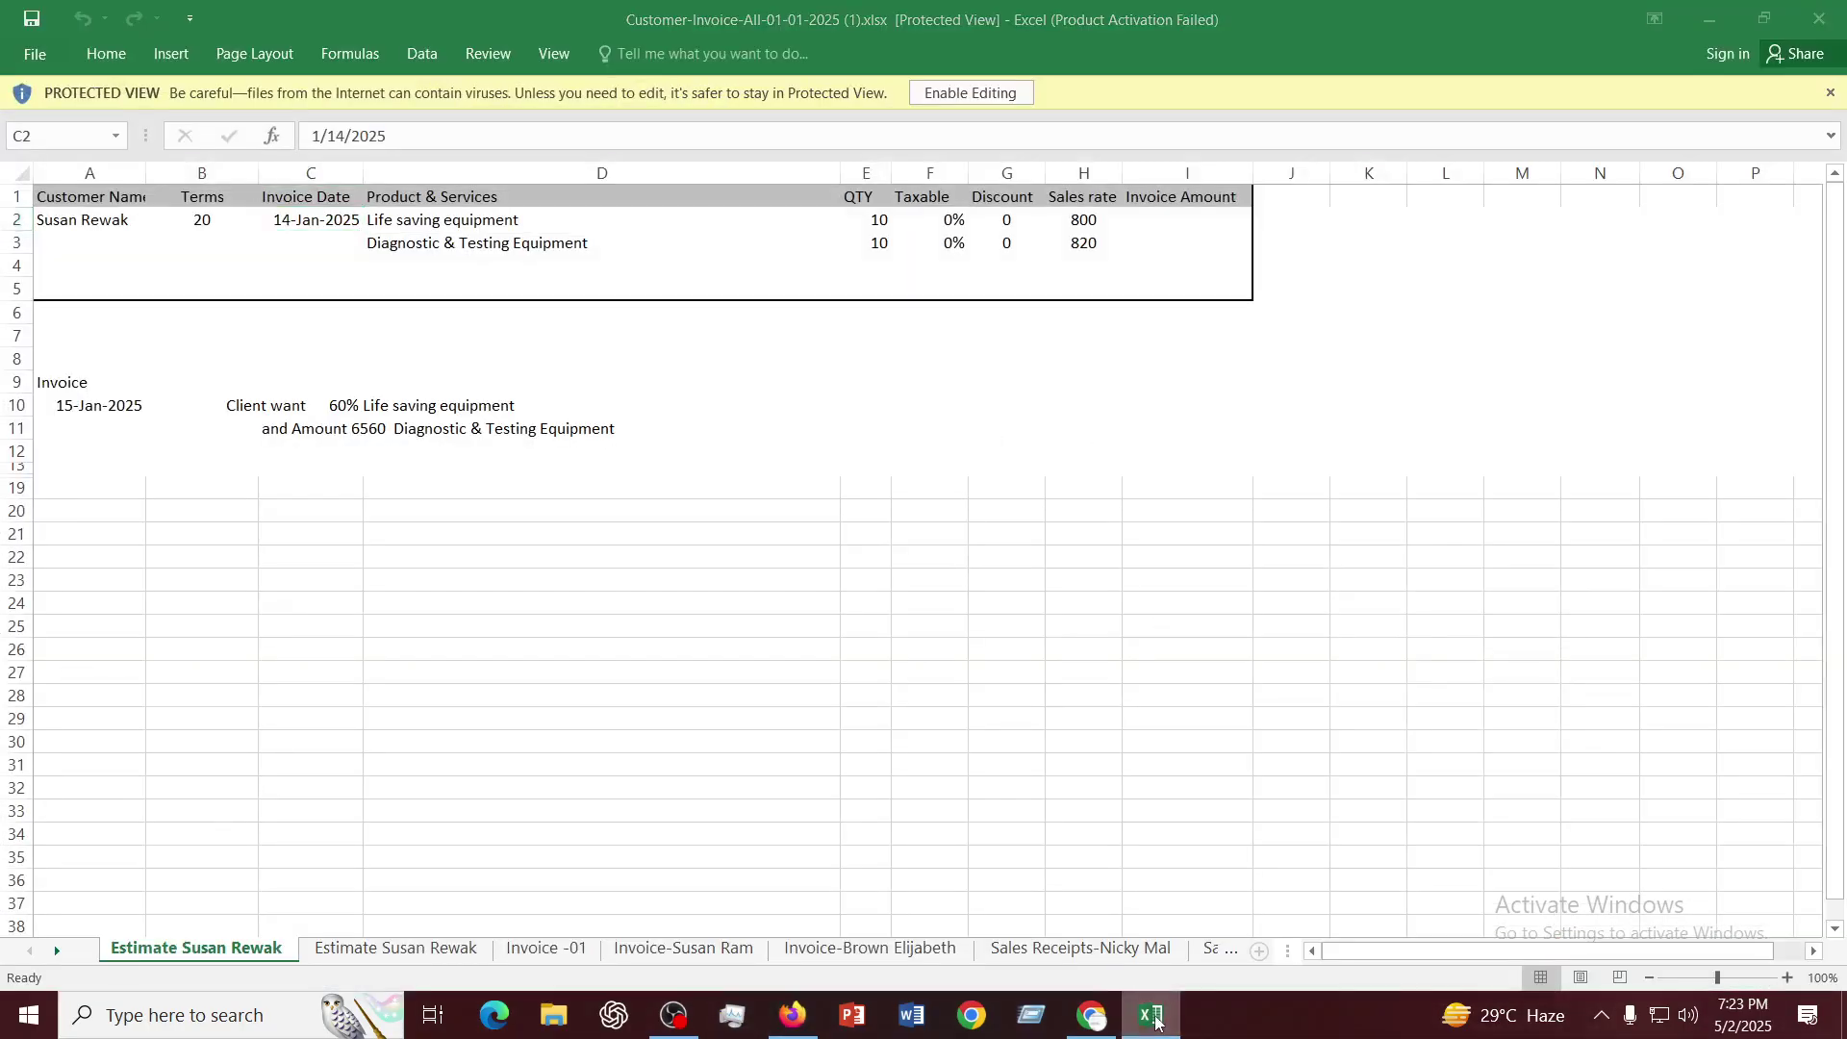
click(1153, 1017)
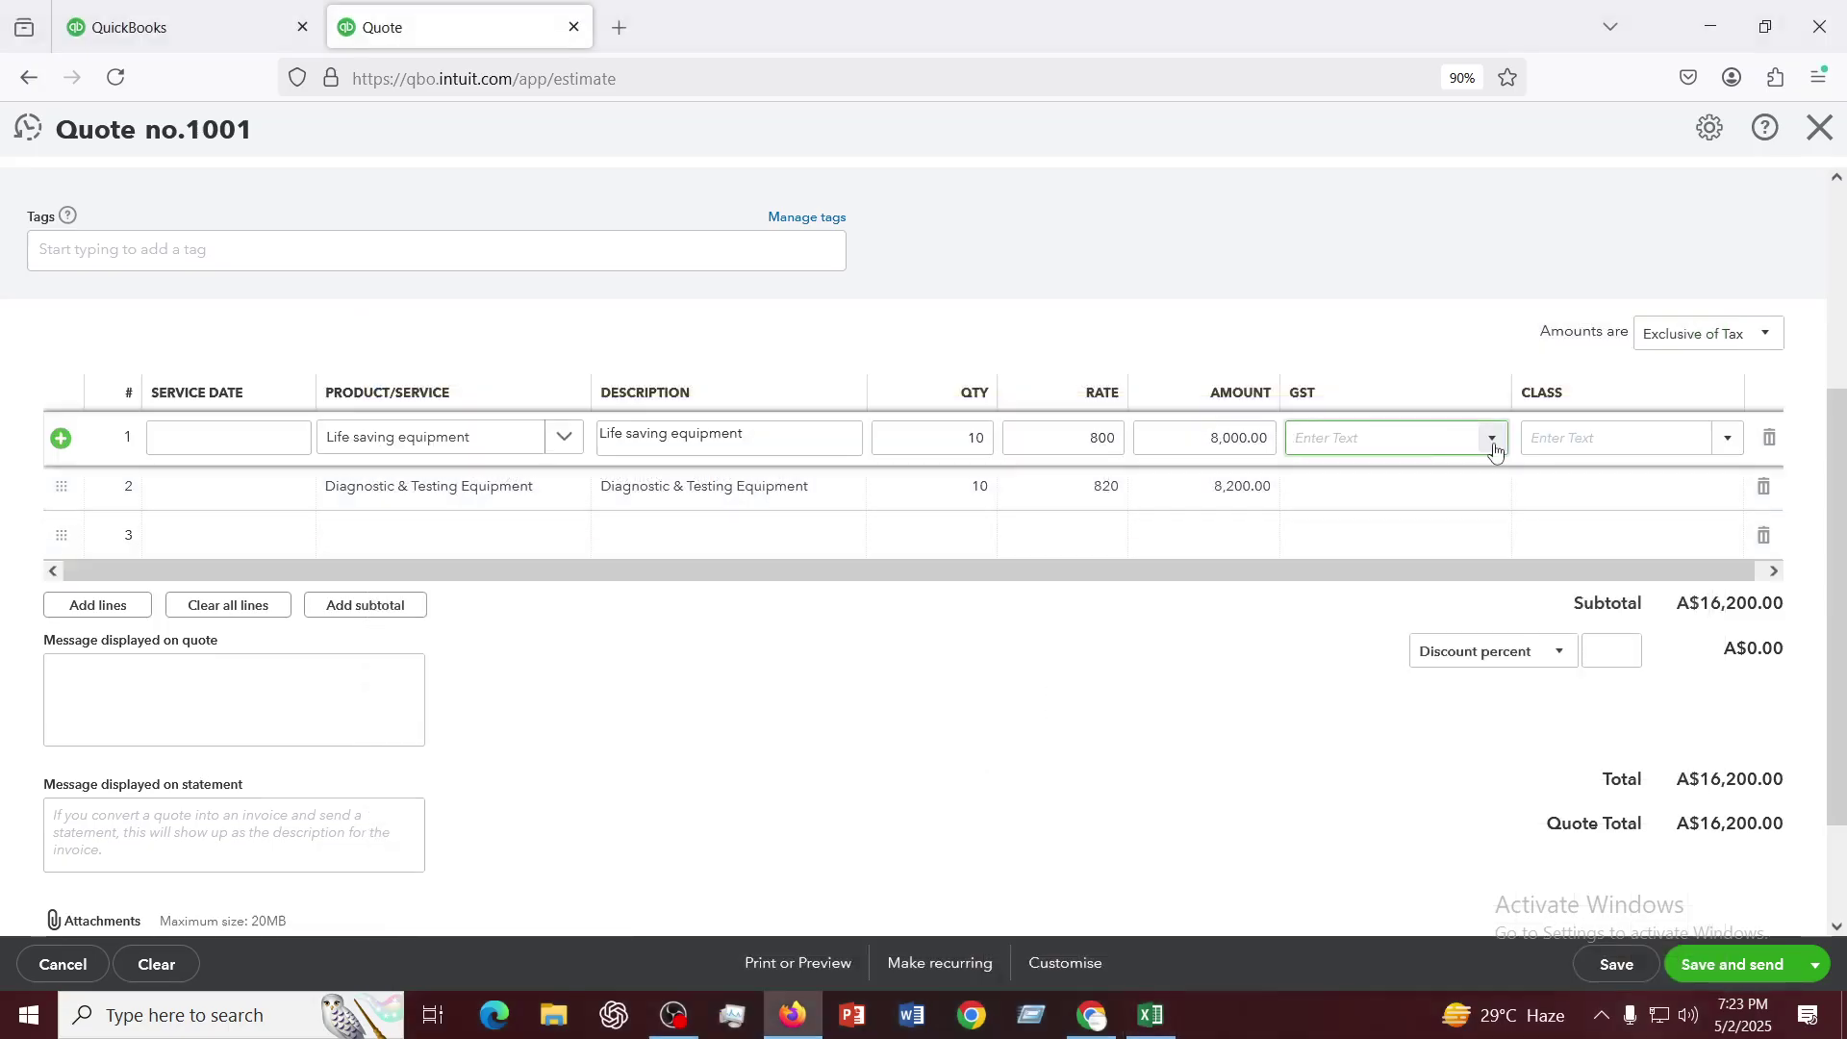
click(1492, 441)
click(1356, 519)
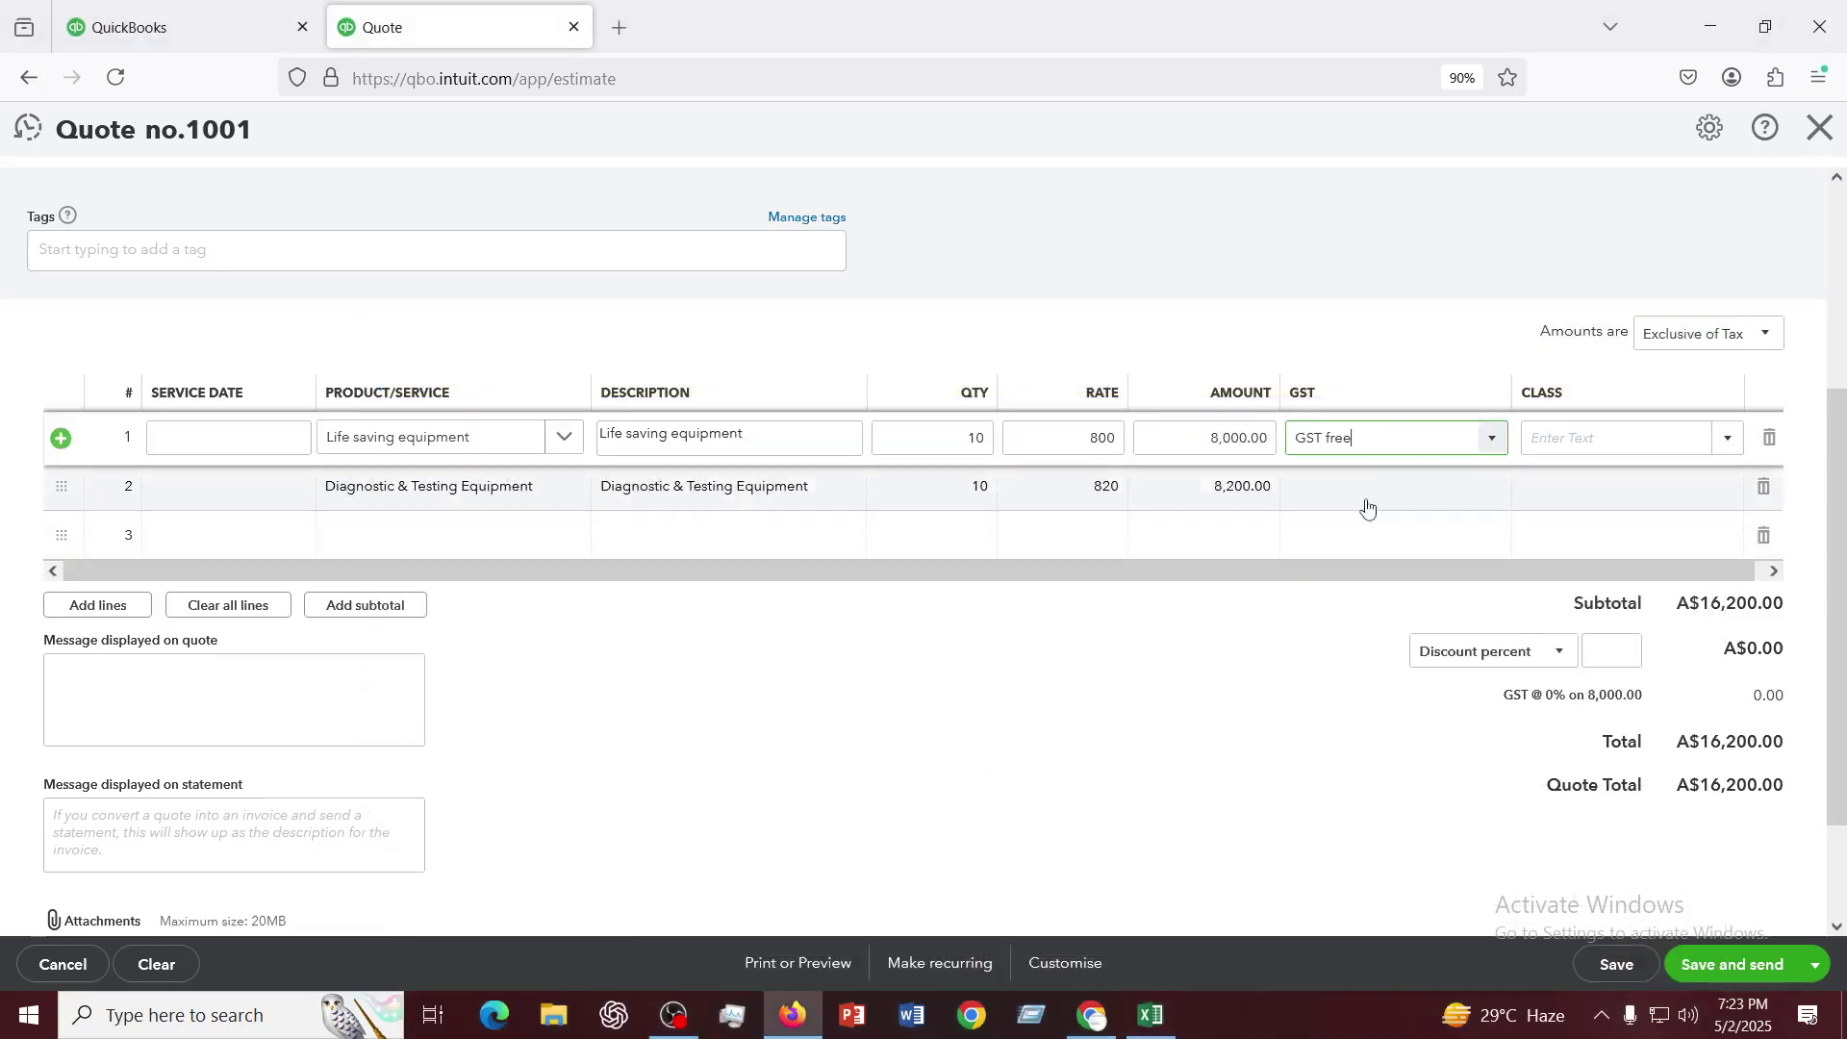
click(1422, 490)
click(1481, 492)
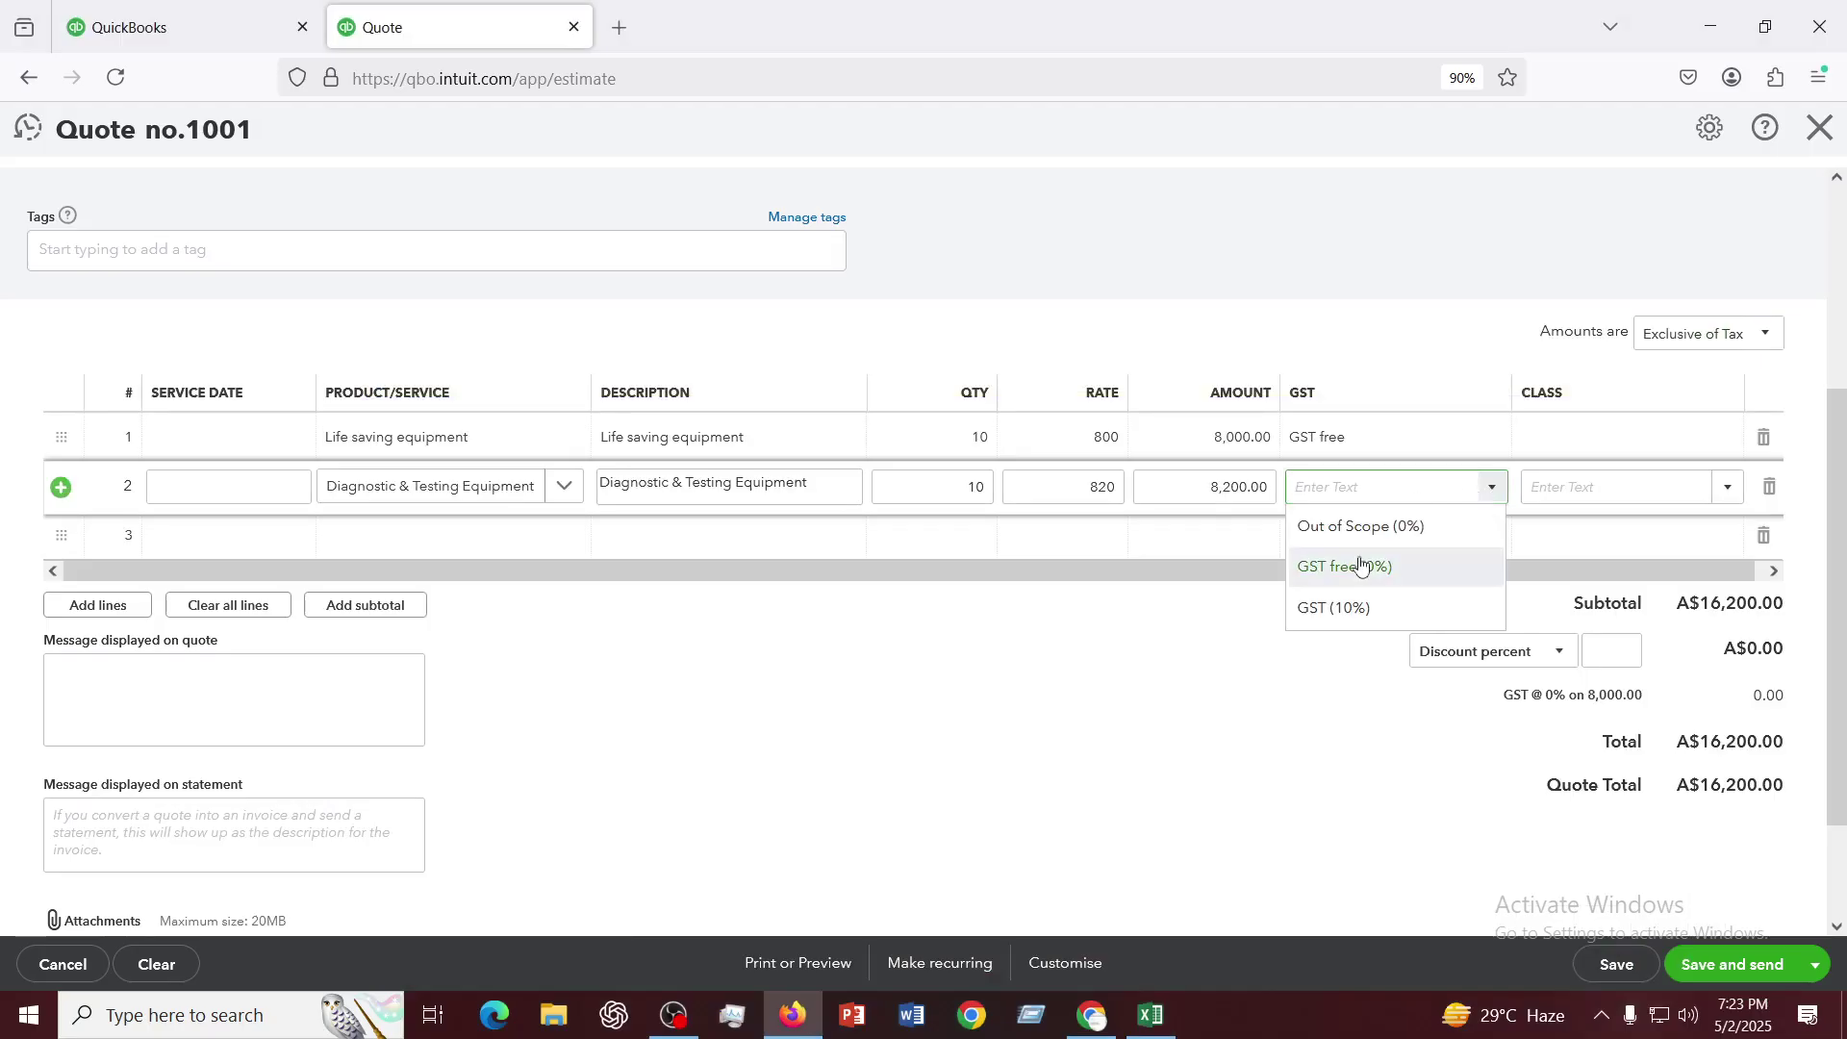
click(1348, 568)
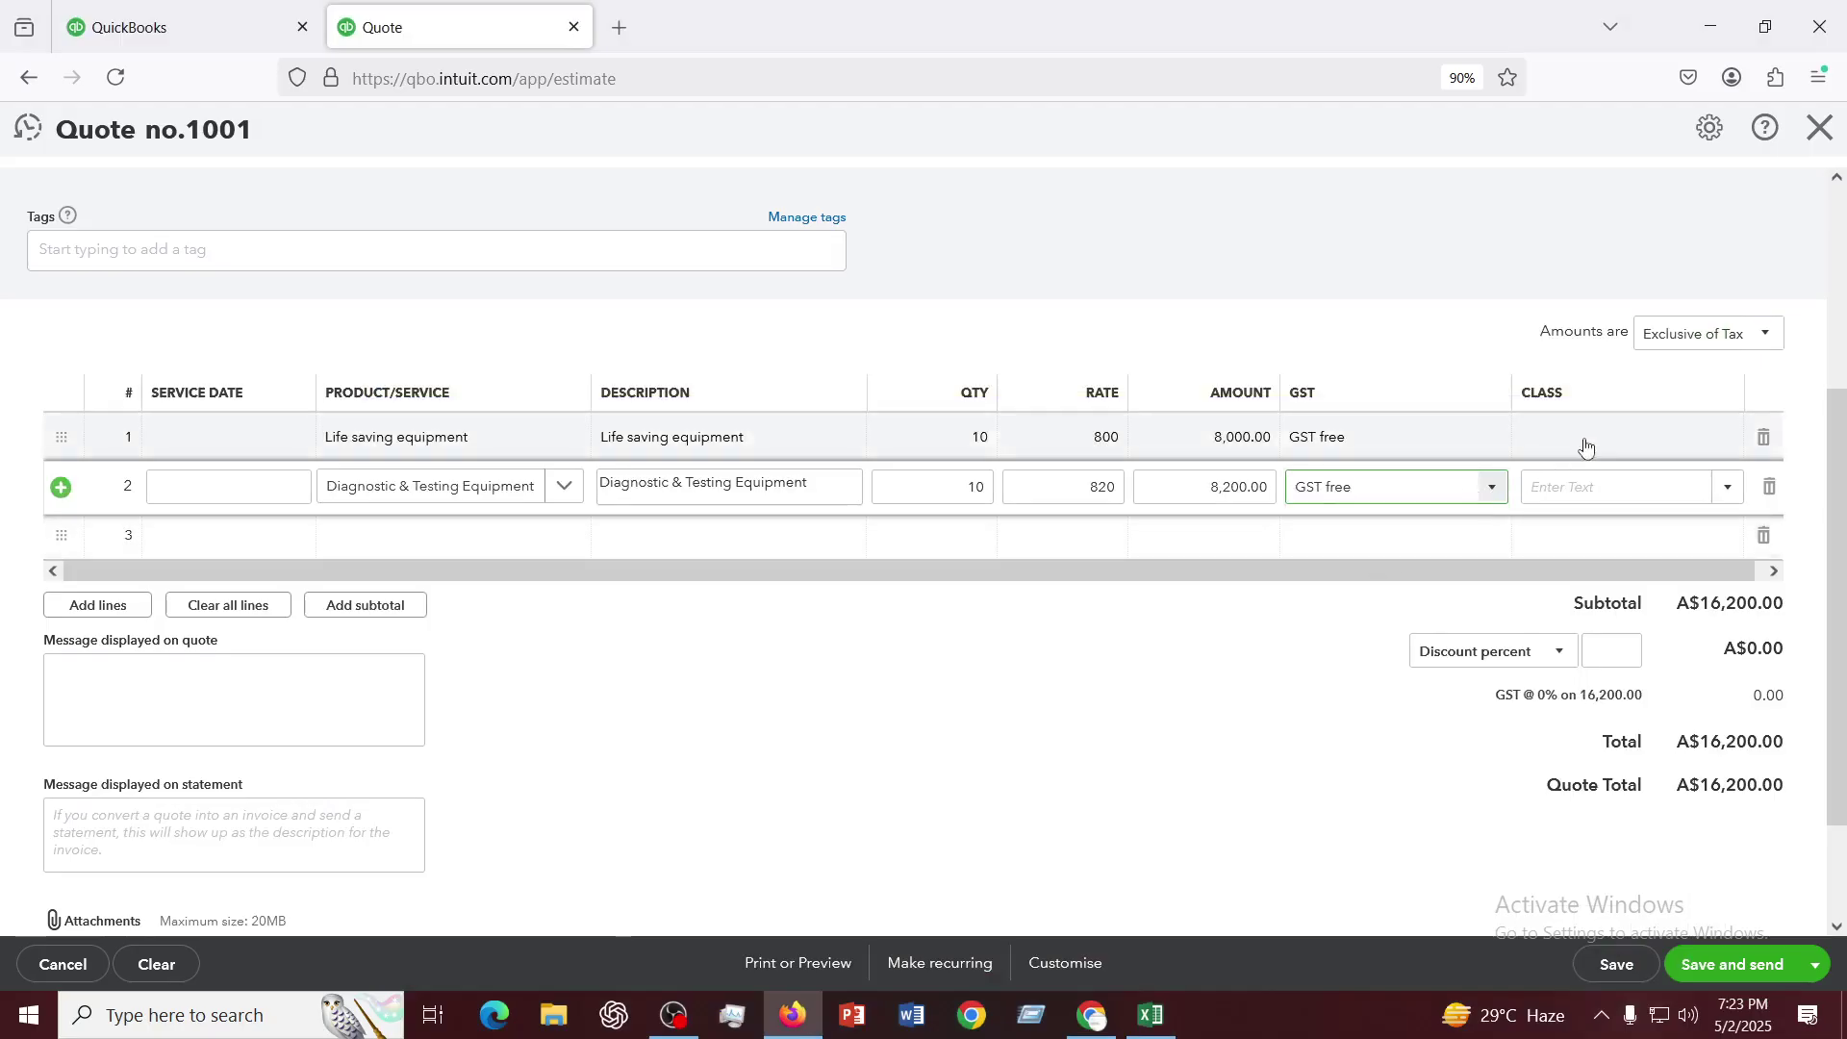
Check the class options available for the Life saving equipment line of the quote, leaving the class blank
click(1263, 652)
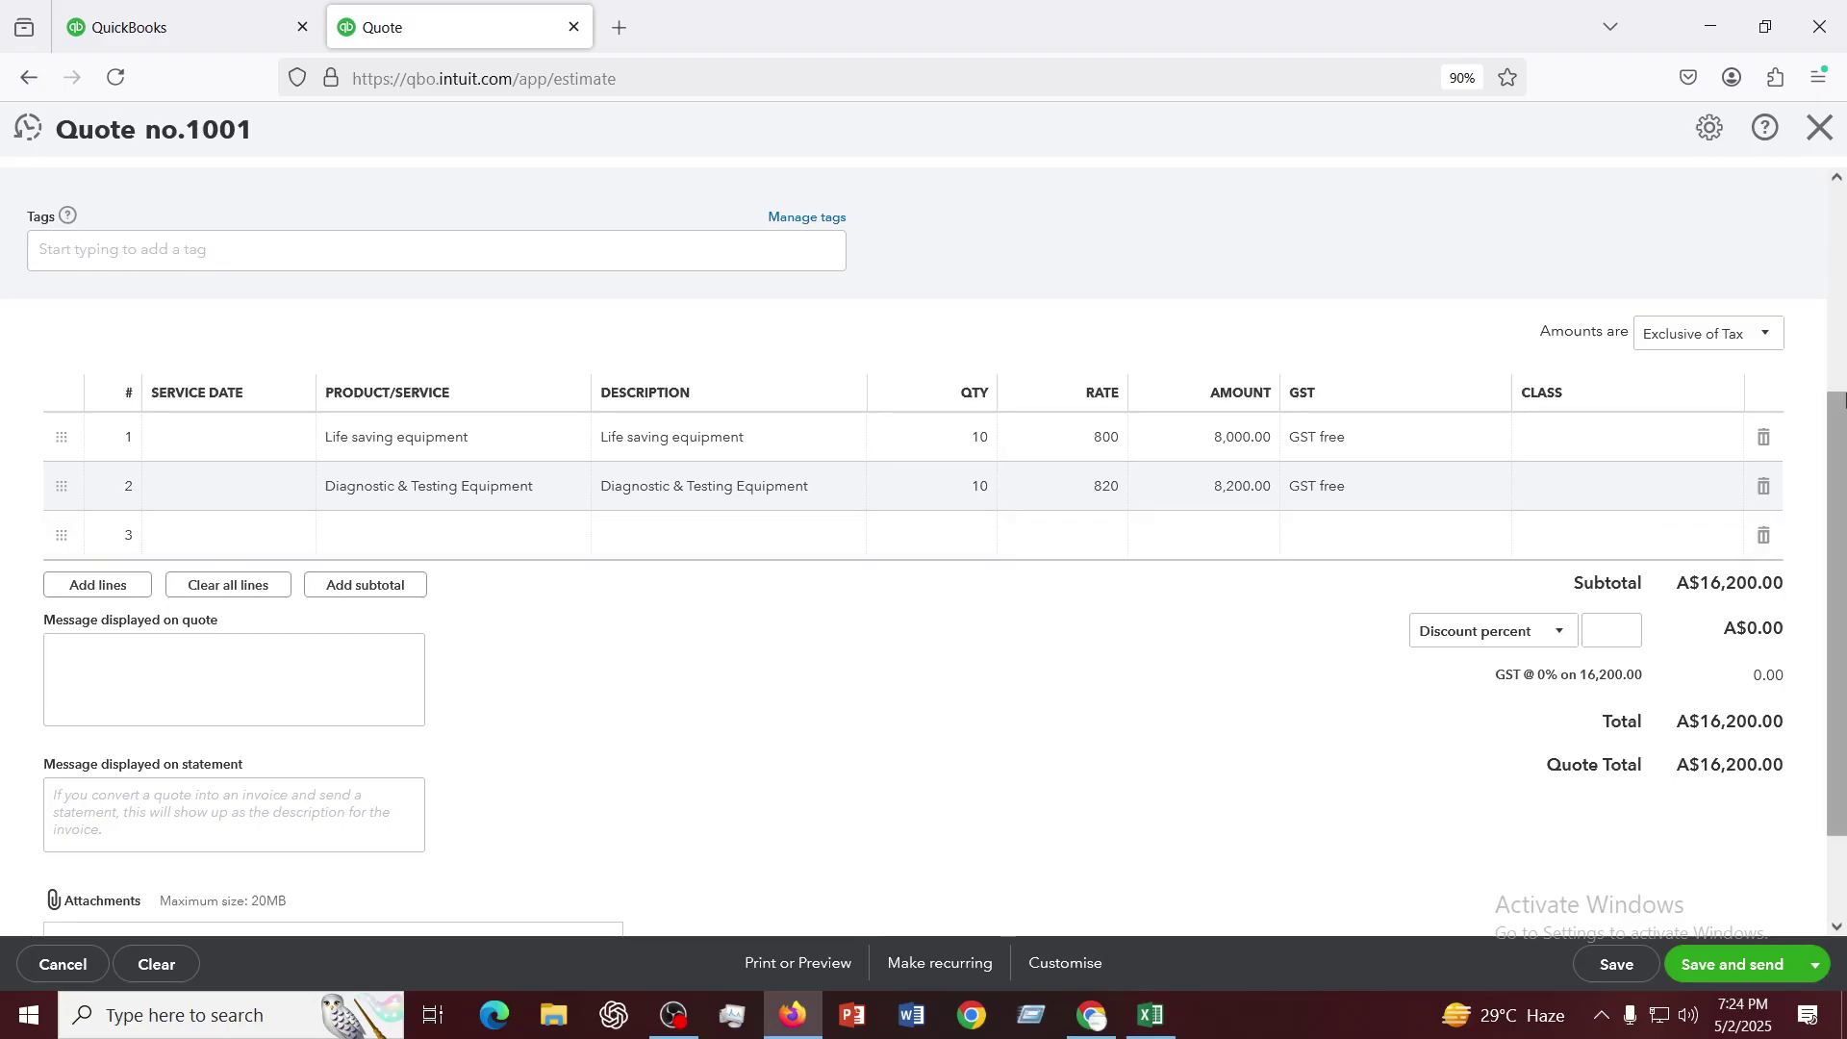
click(1655, 434)
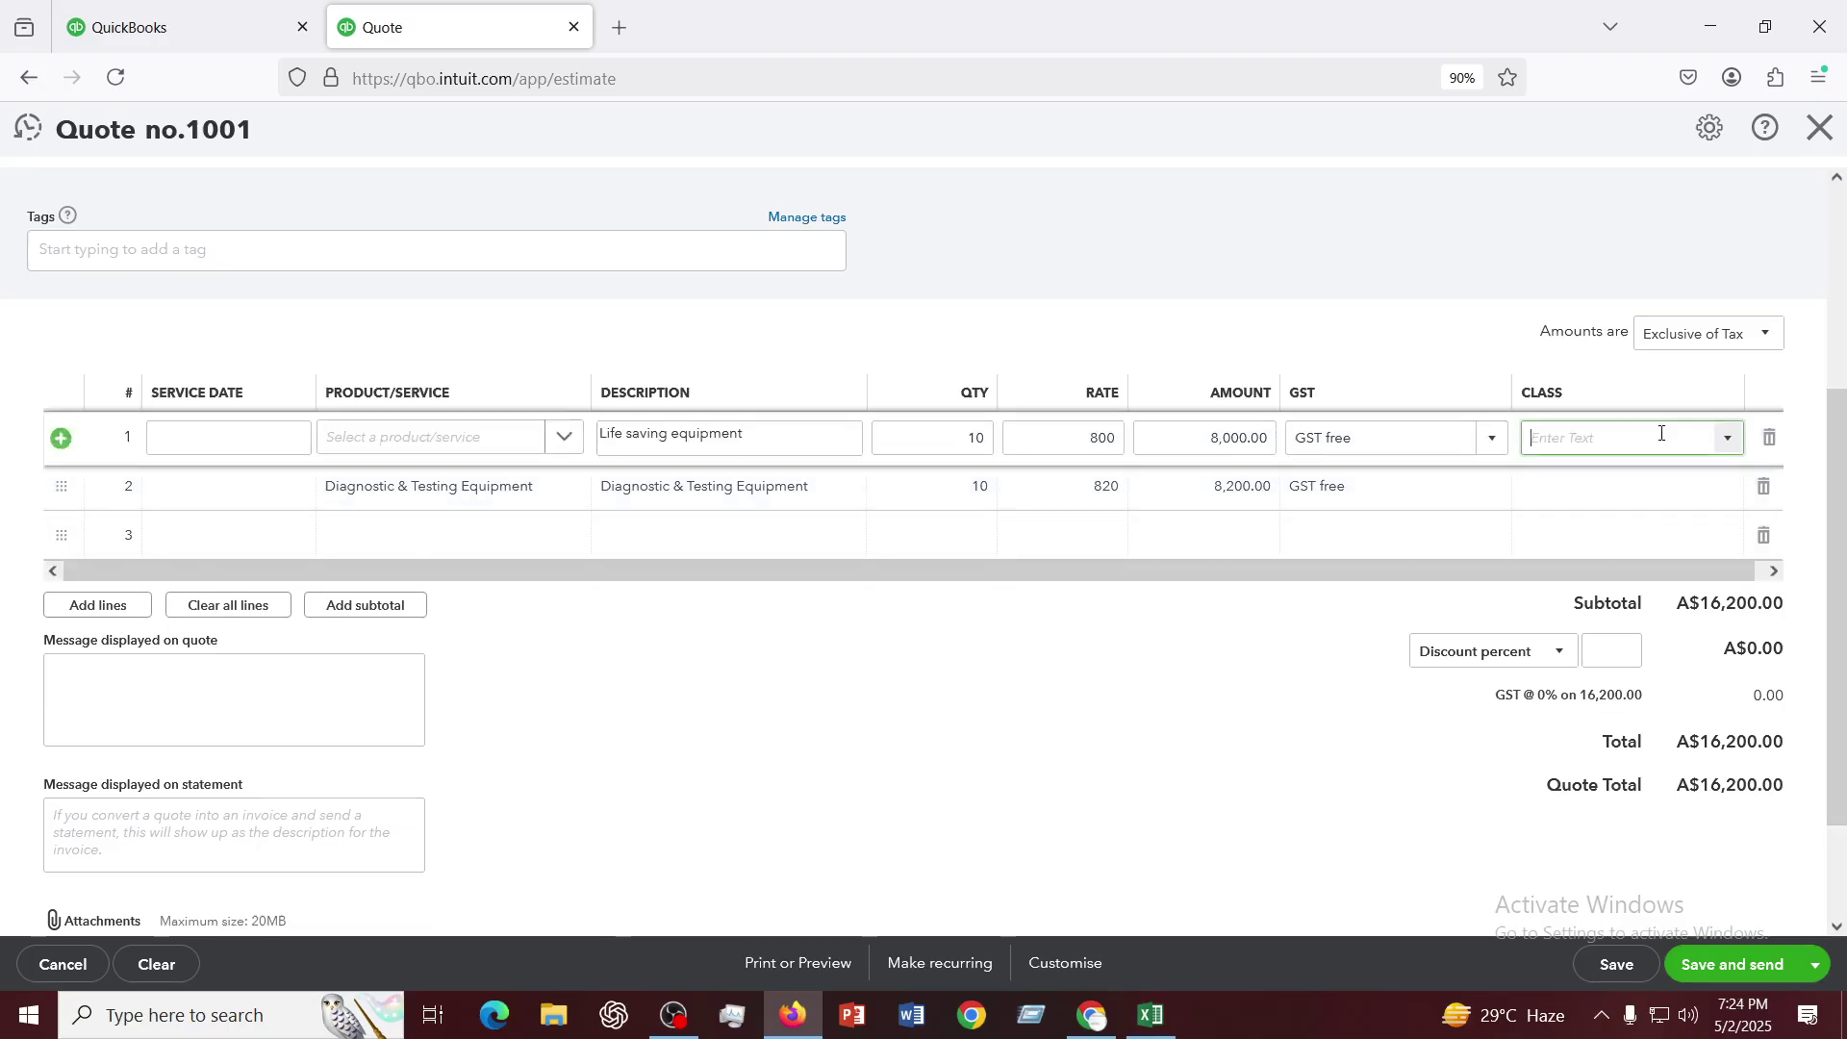
click(1730, 438)
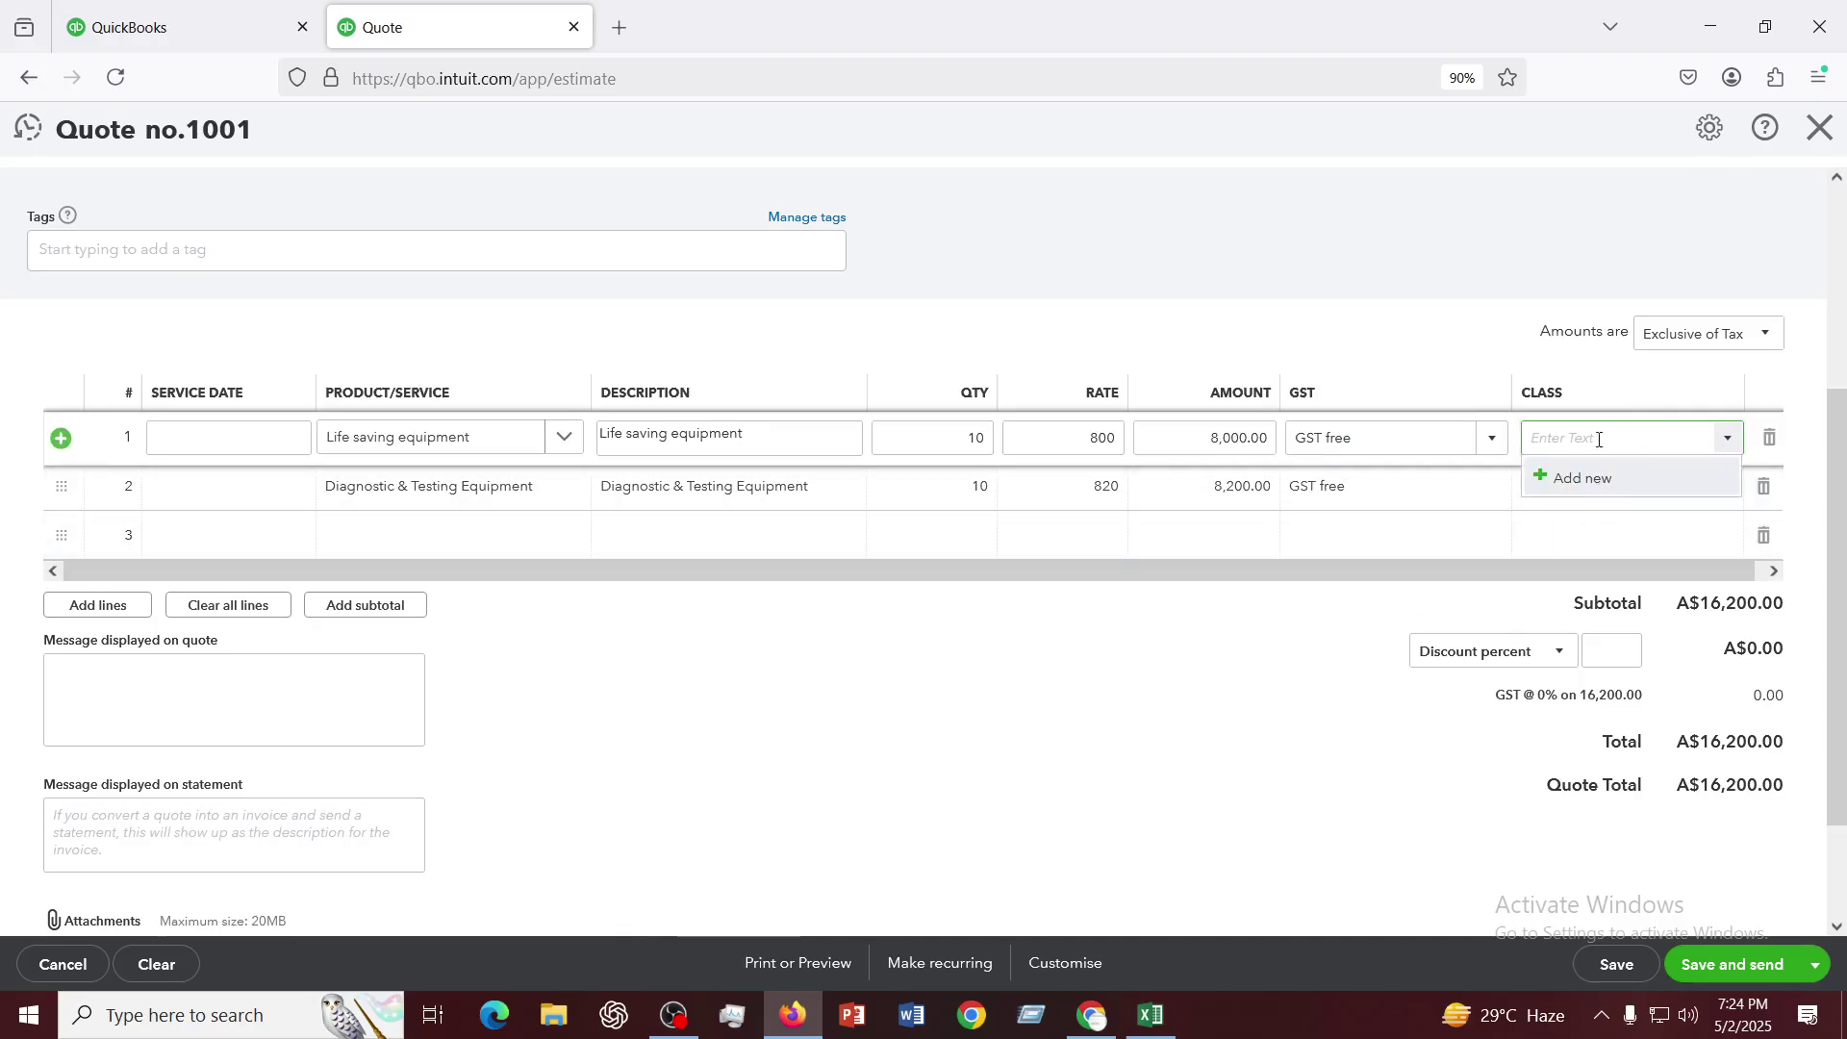
click(1265, 627)
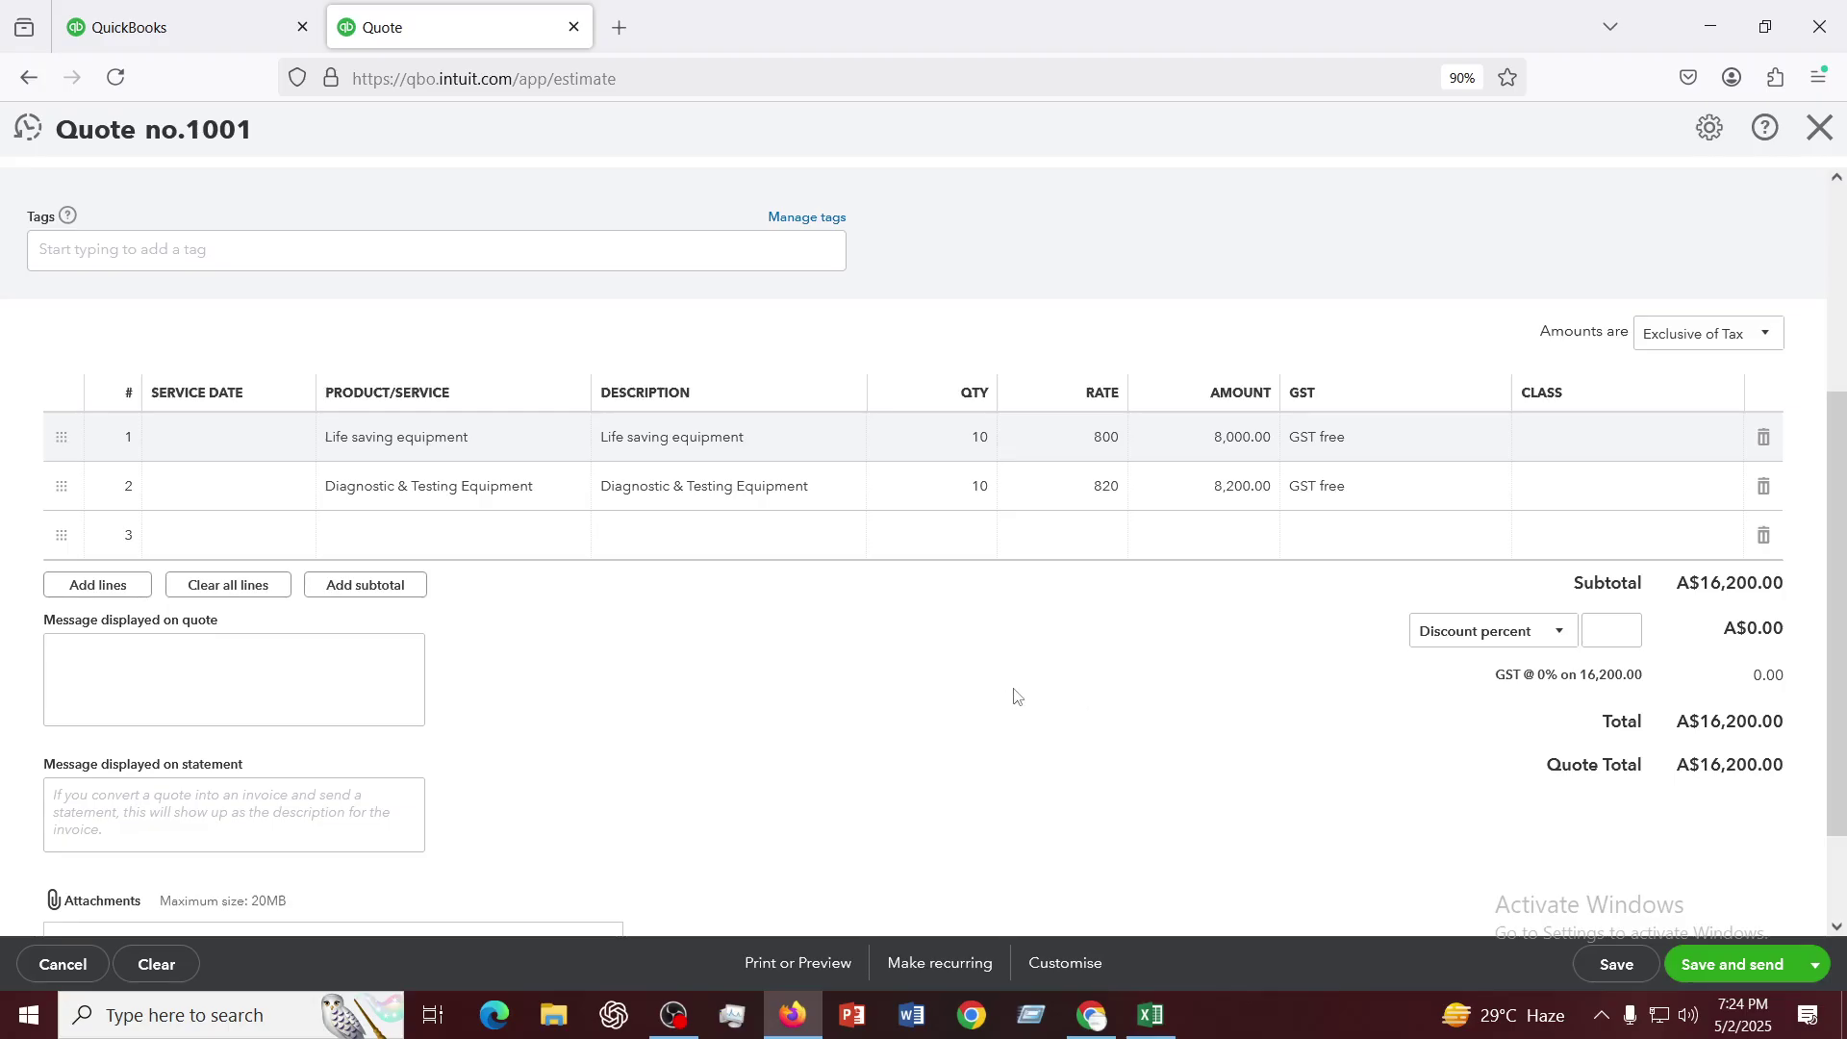
Review the whole quote from the customer details and date down to the line items, totals and attachments
scroll(1015, 695, up, 3)
scroll(1015, 694, down, 3)
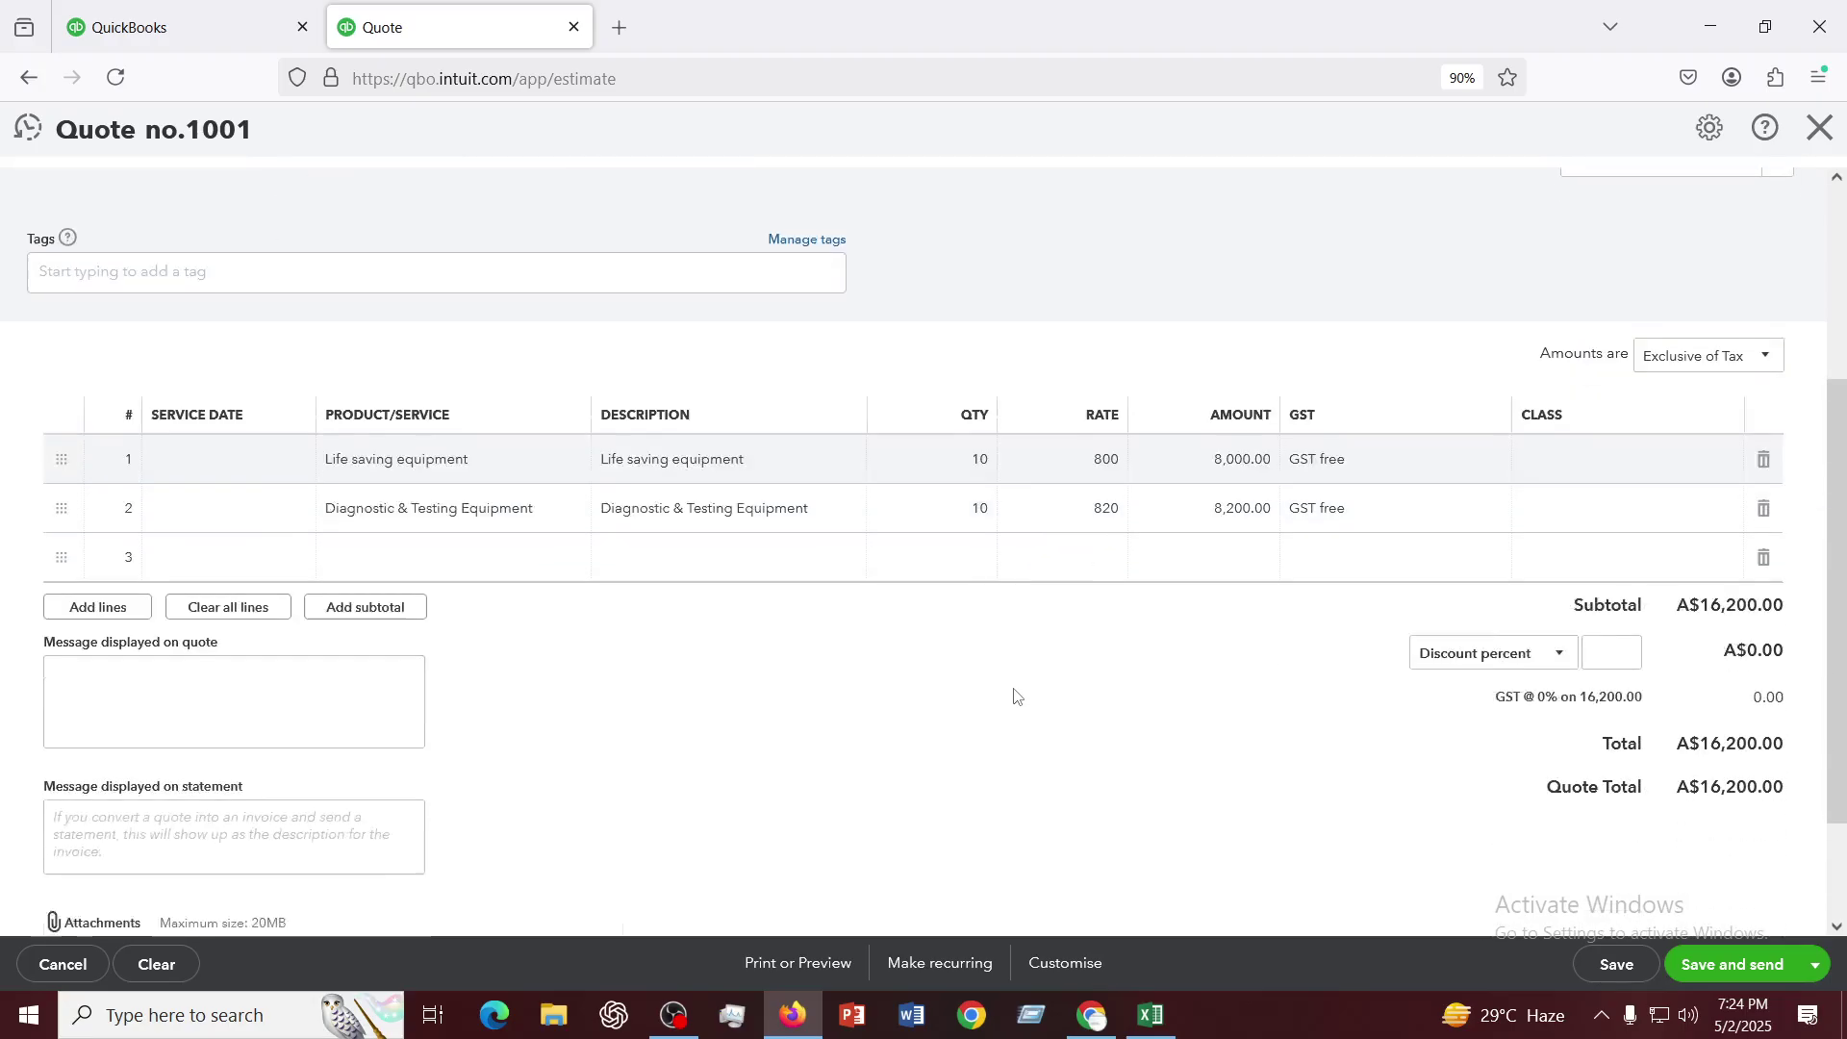
scroll(1015, 695, up, 3)
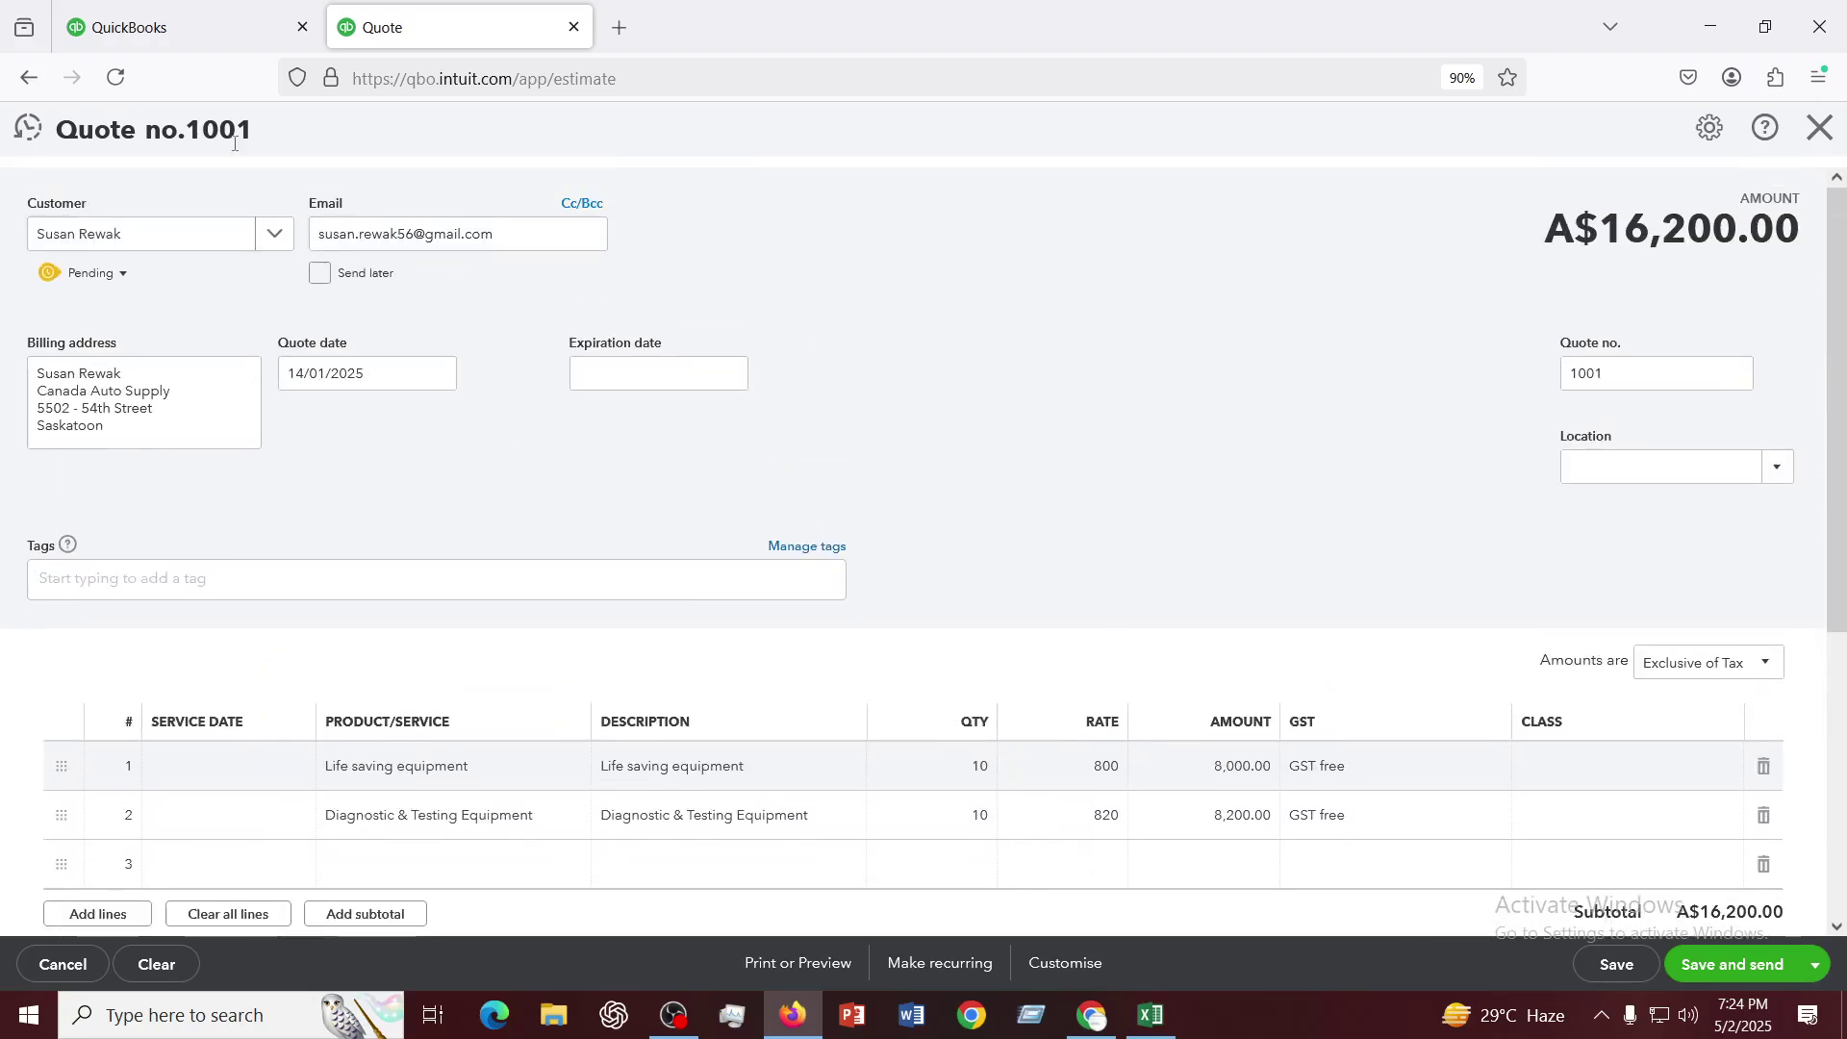
scroll(674, 556, down, 3)
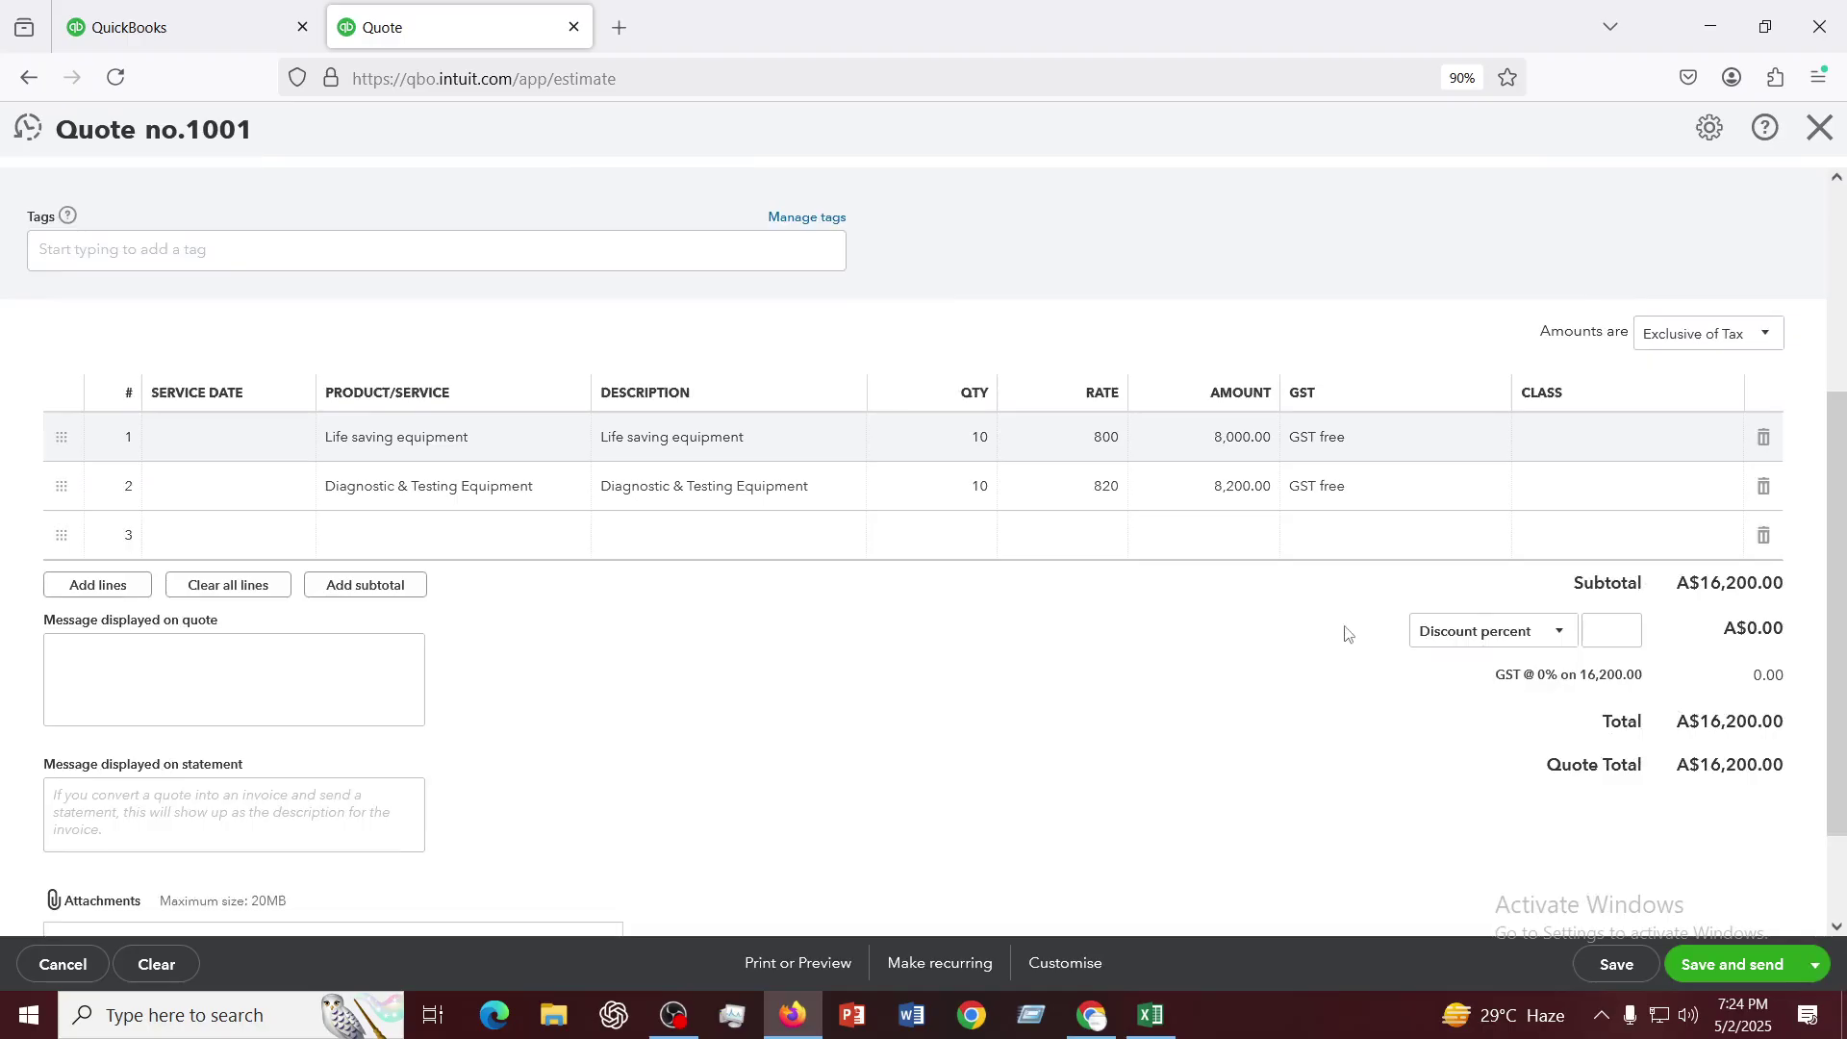
scroll(1266, 689, up, 2)
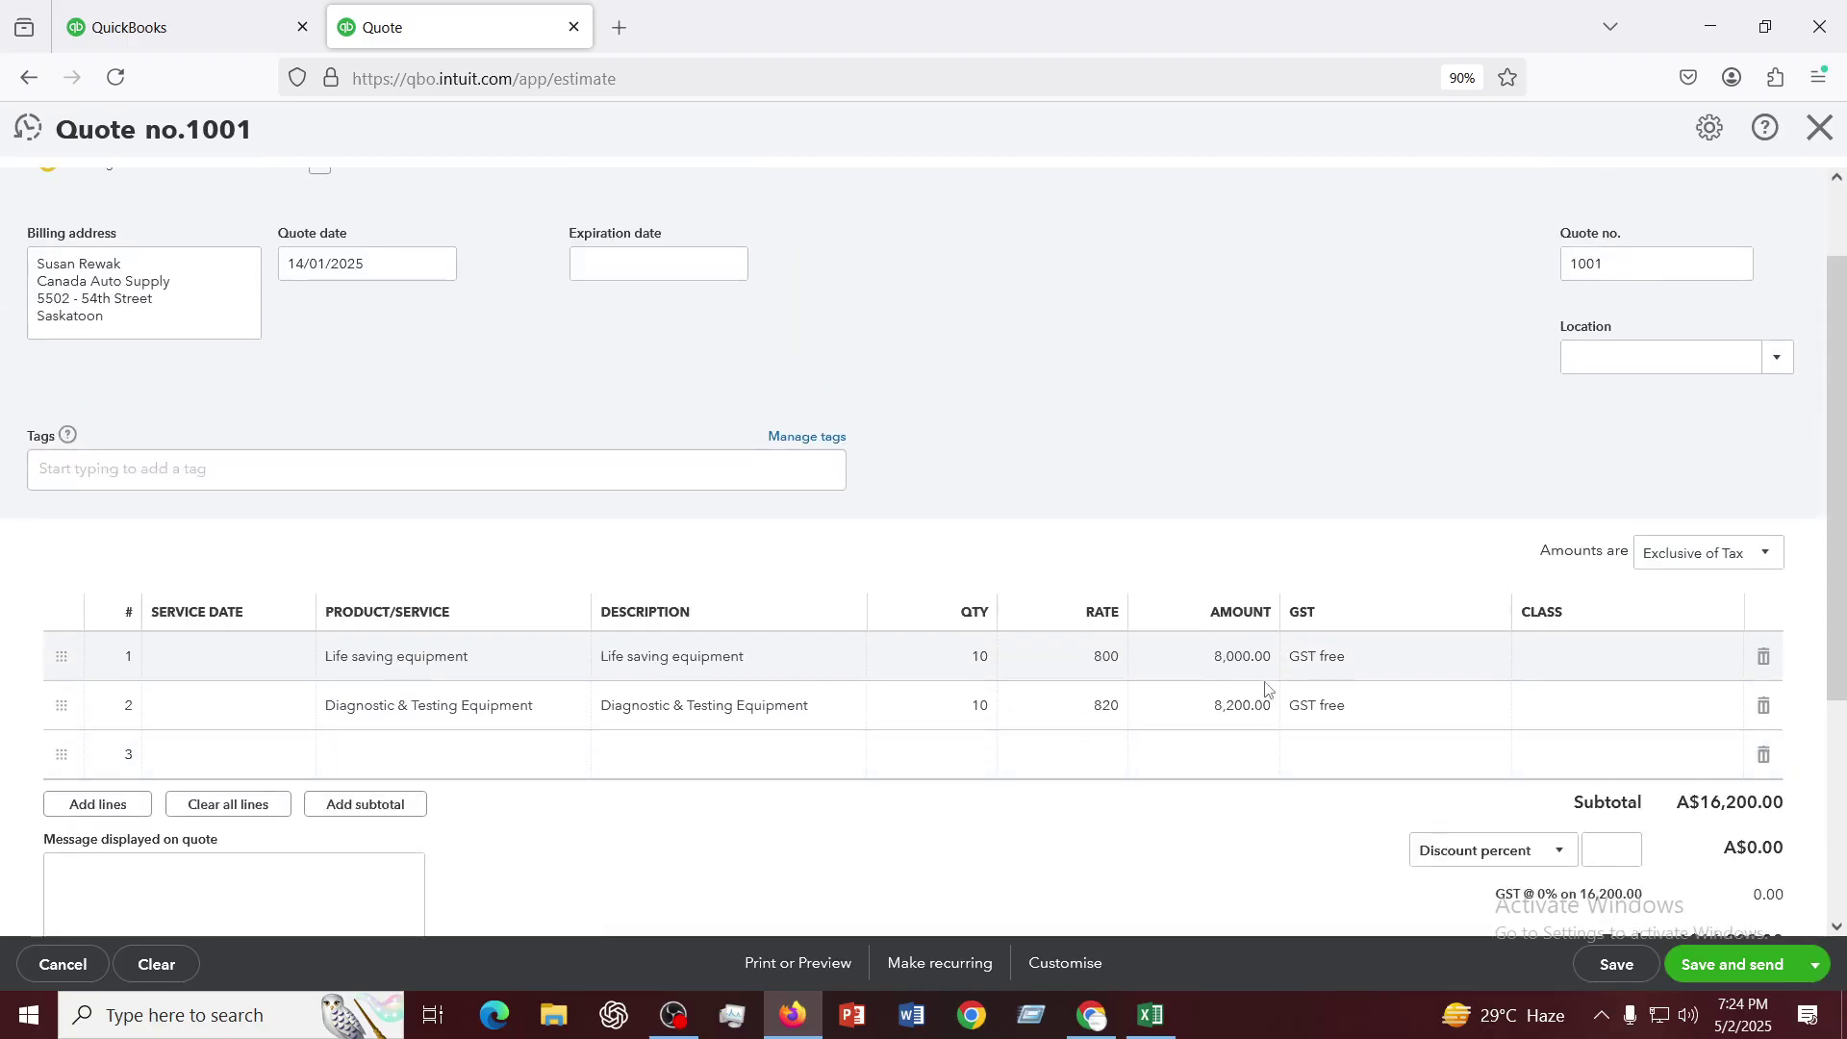
scroll(1266, 689, down, 1)
scroll(1266, 689, down, 2)
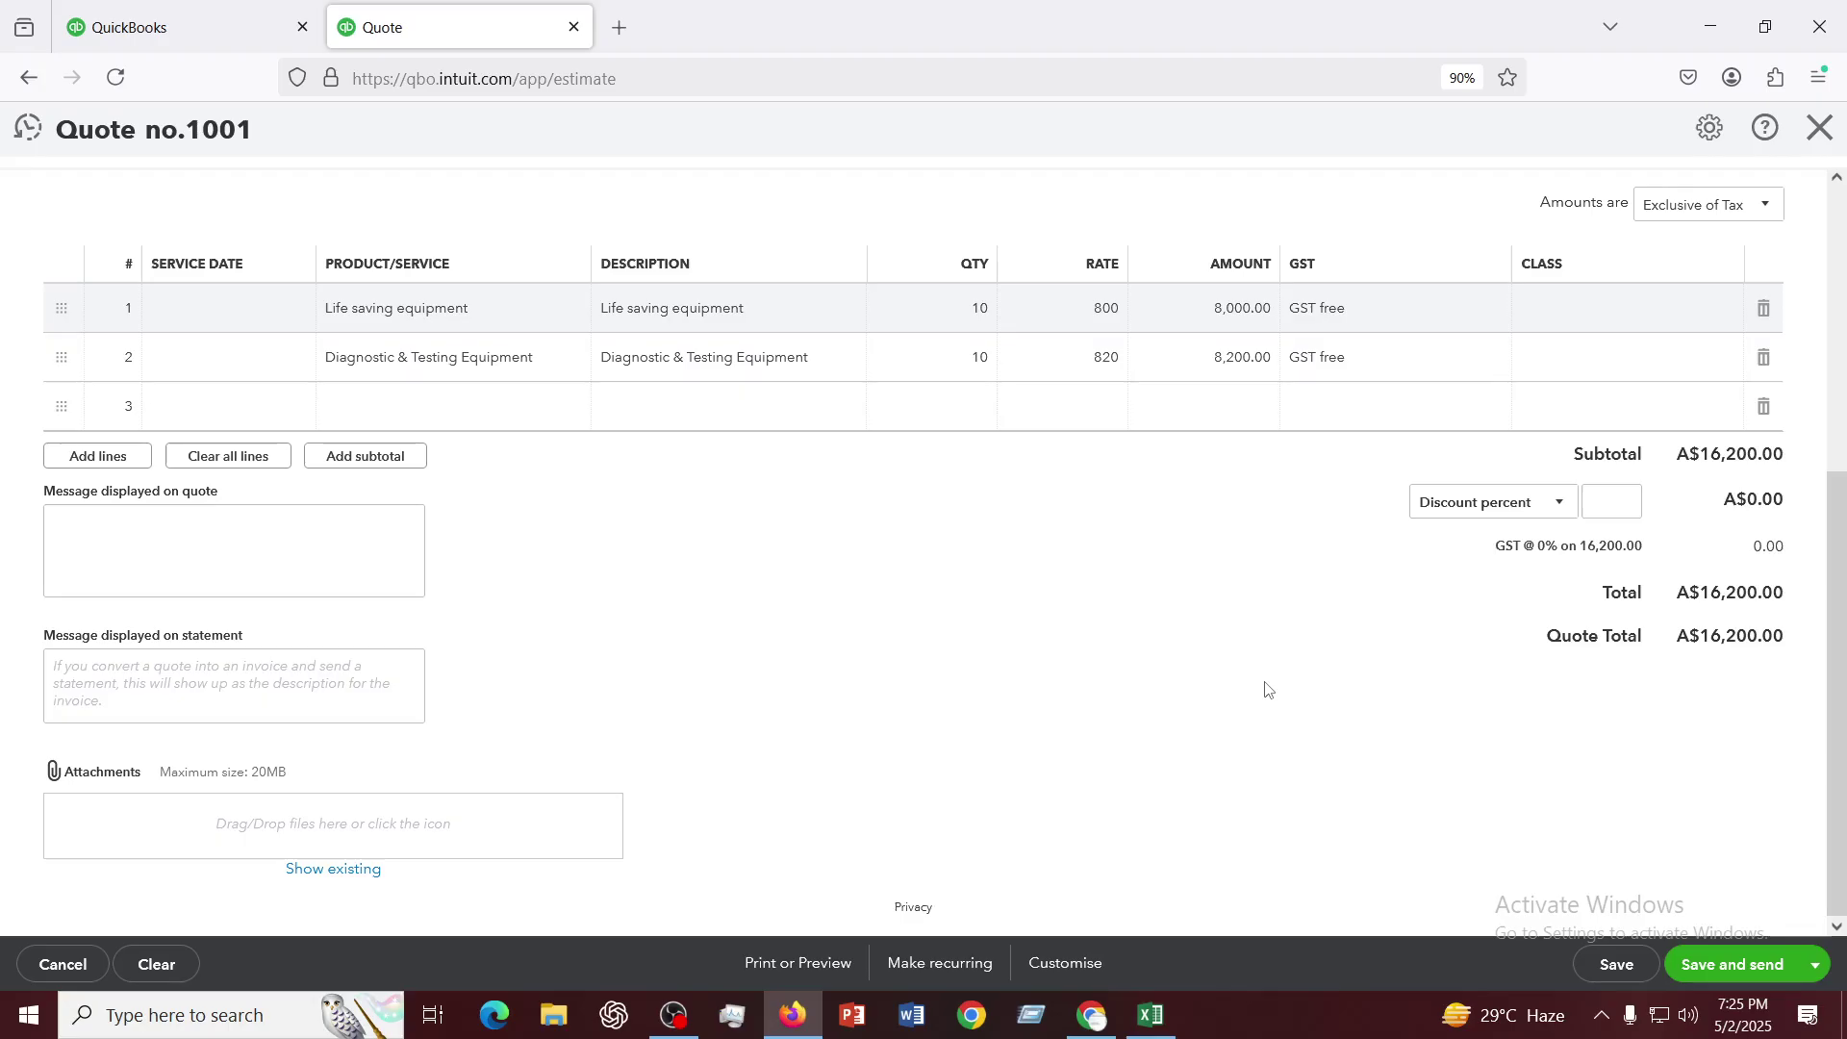
scroll(1268, 689, up, 1)
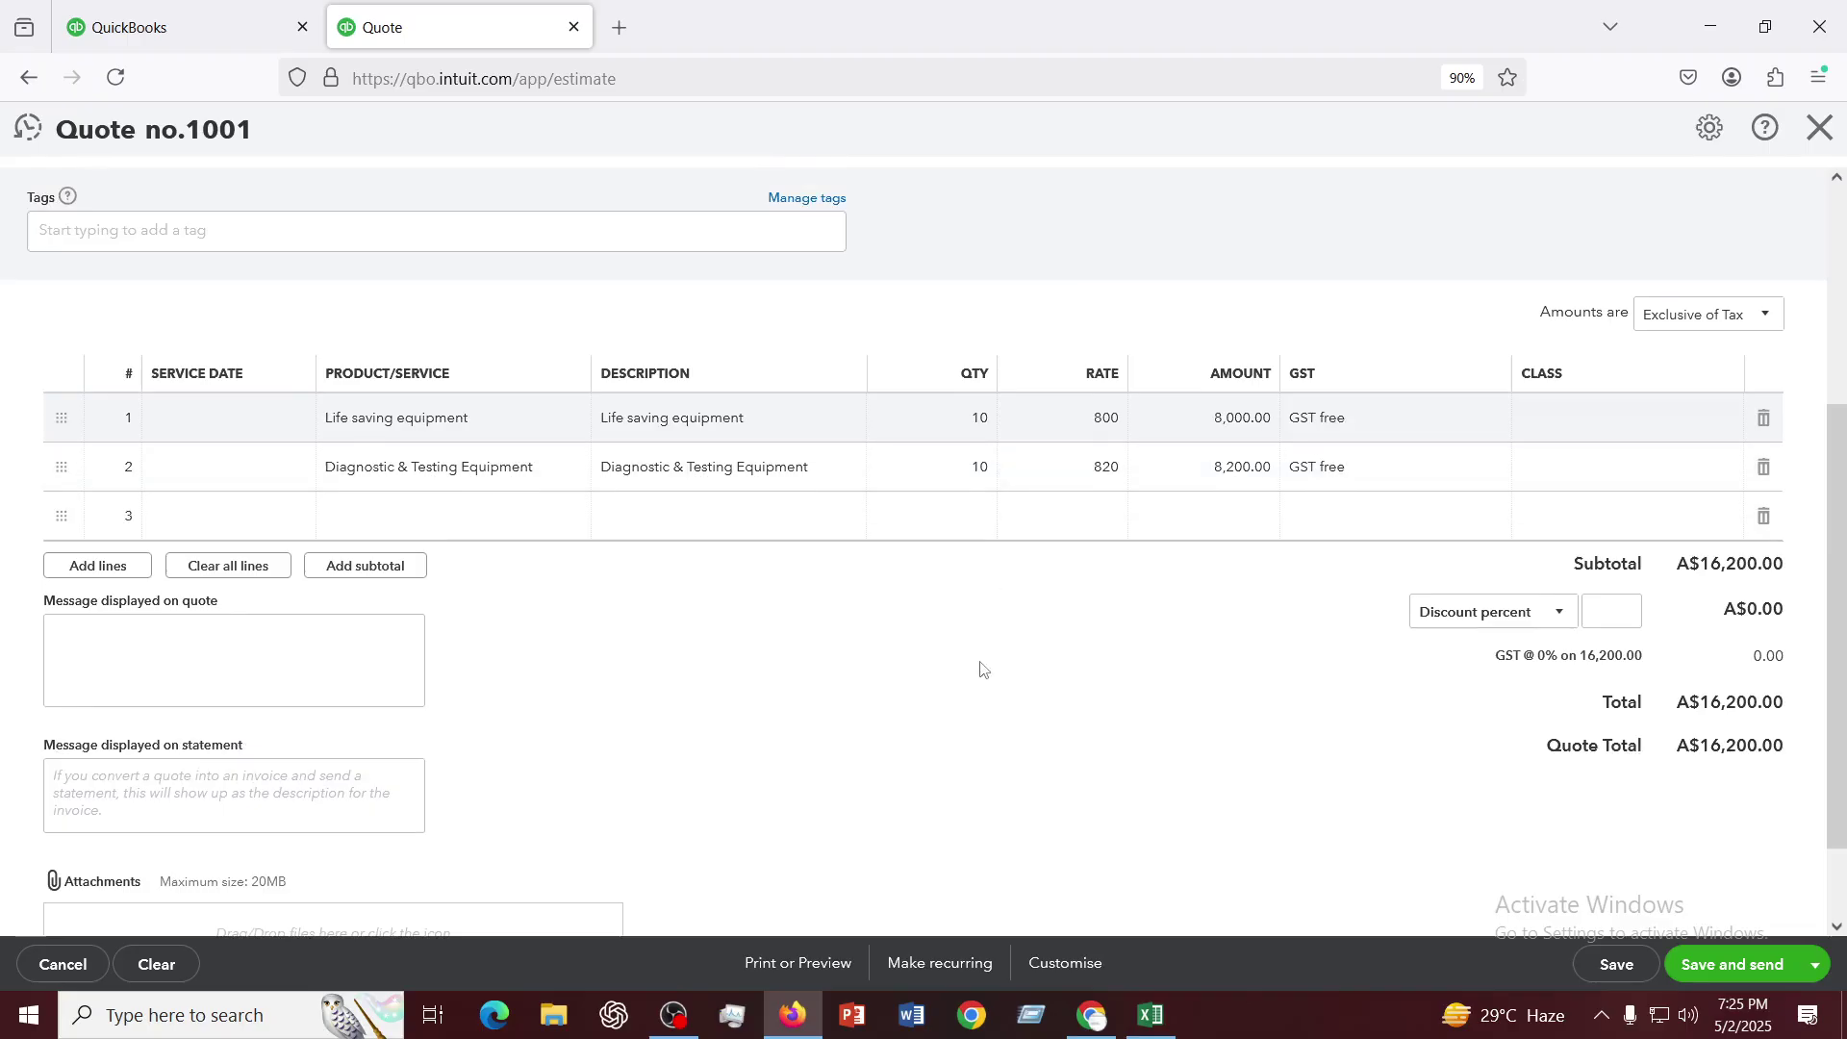
scroll(981, 668, up, 3)
scroll(970, 619, down, 4)
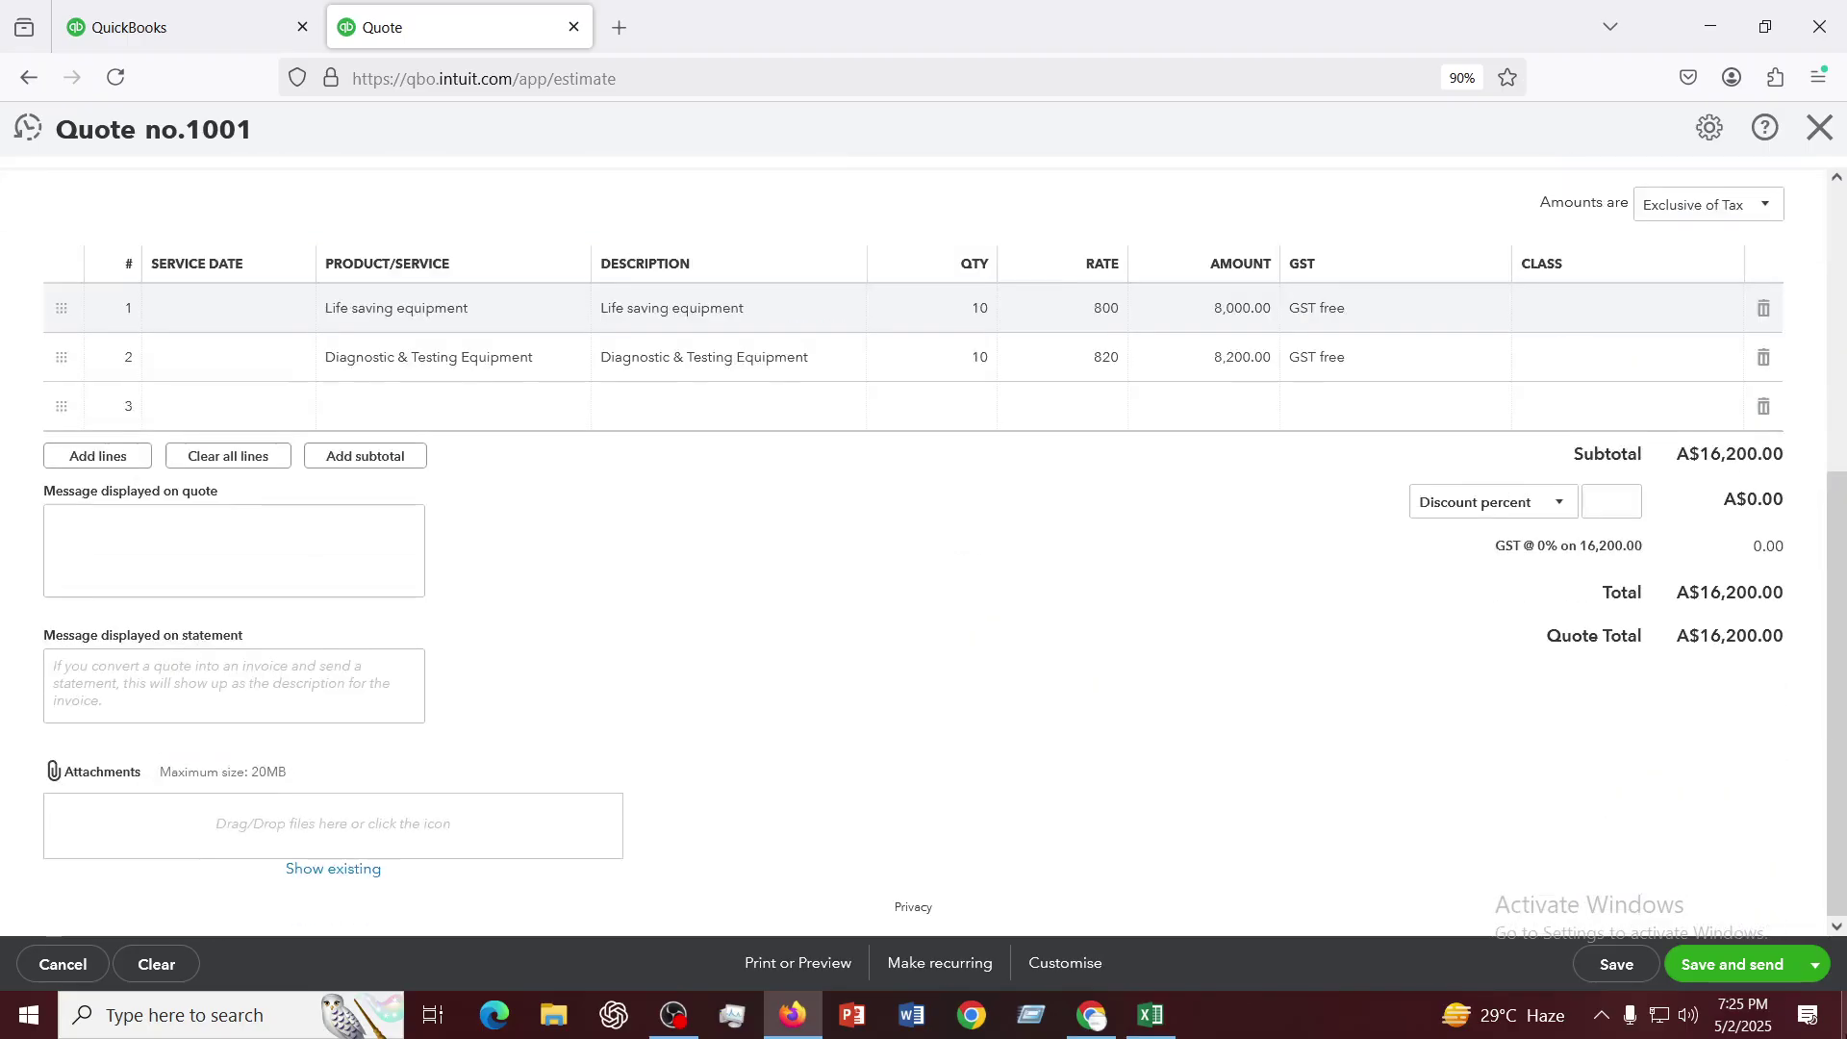
Save the quote with the save-and-new option and close the blank quote form
click(1815, 964)
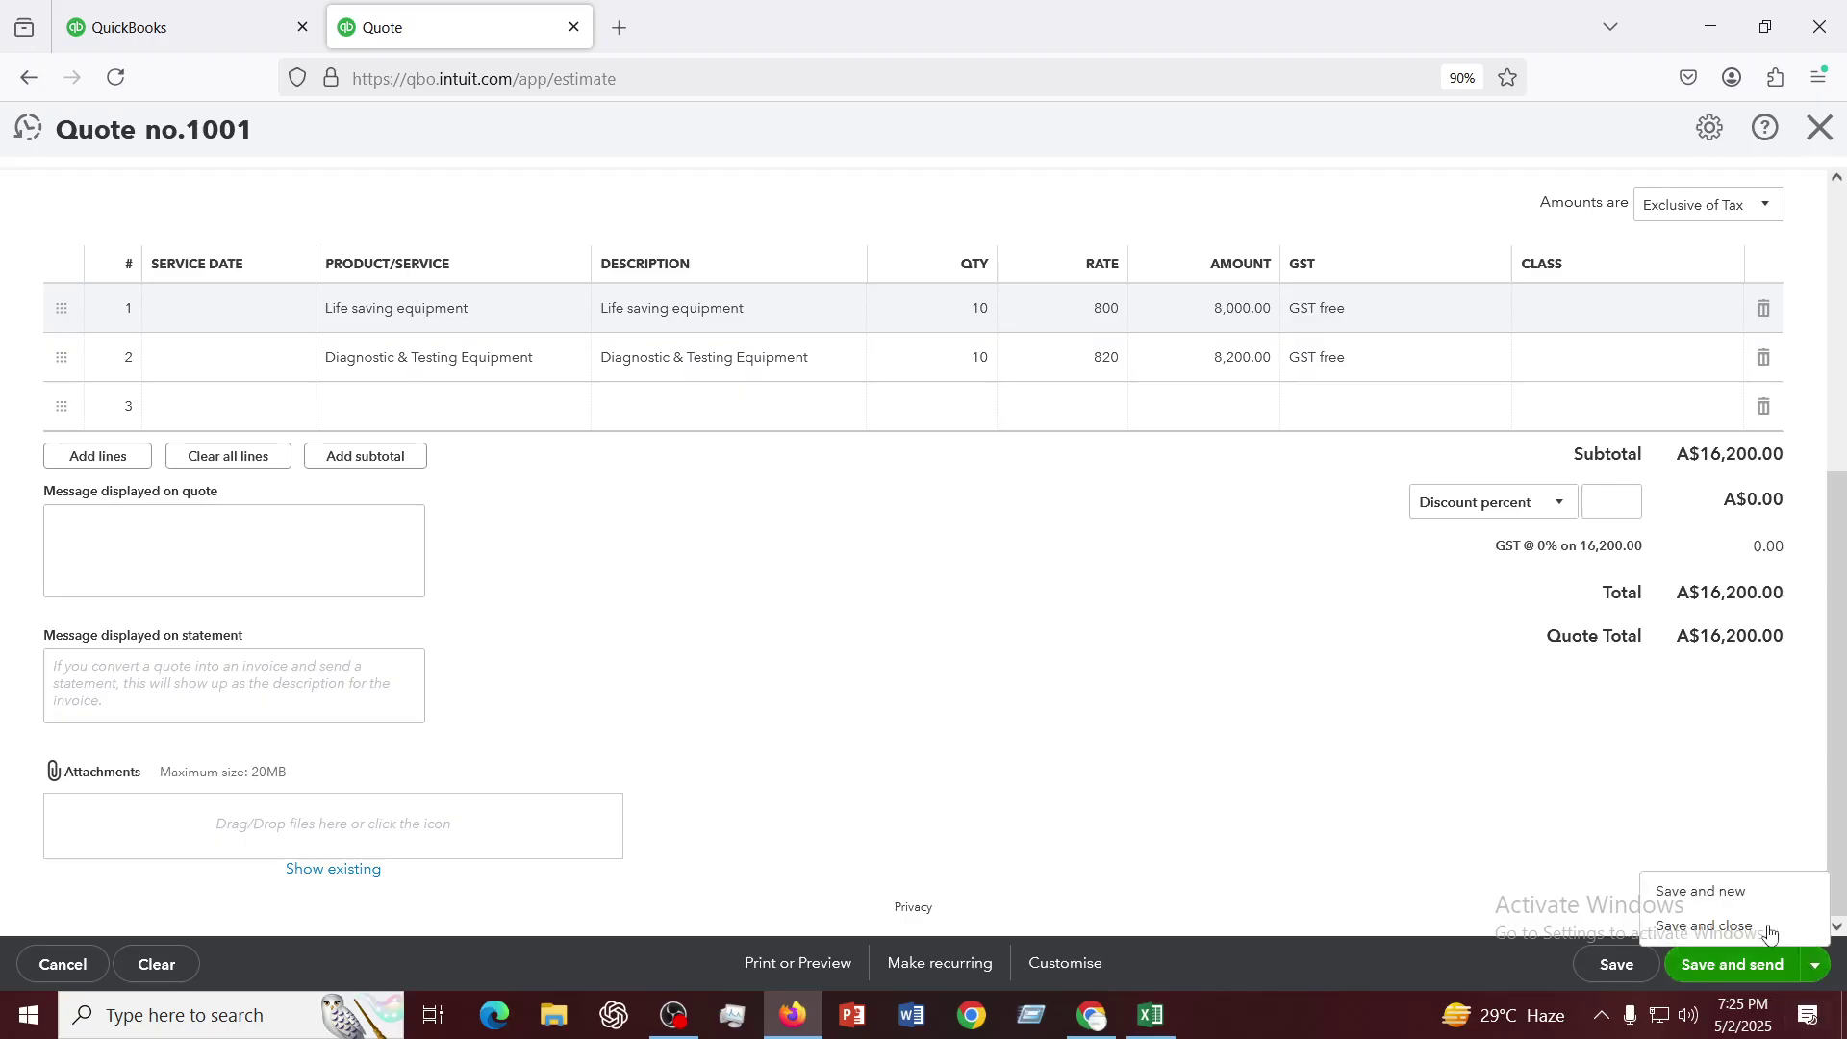
click(1702, 891)
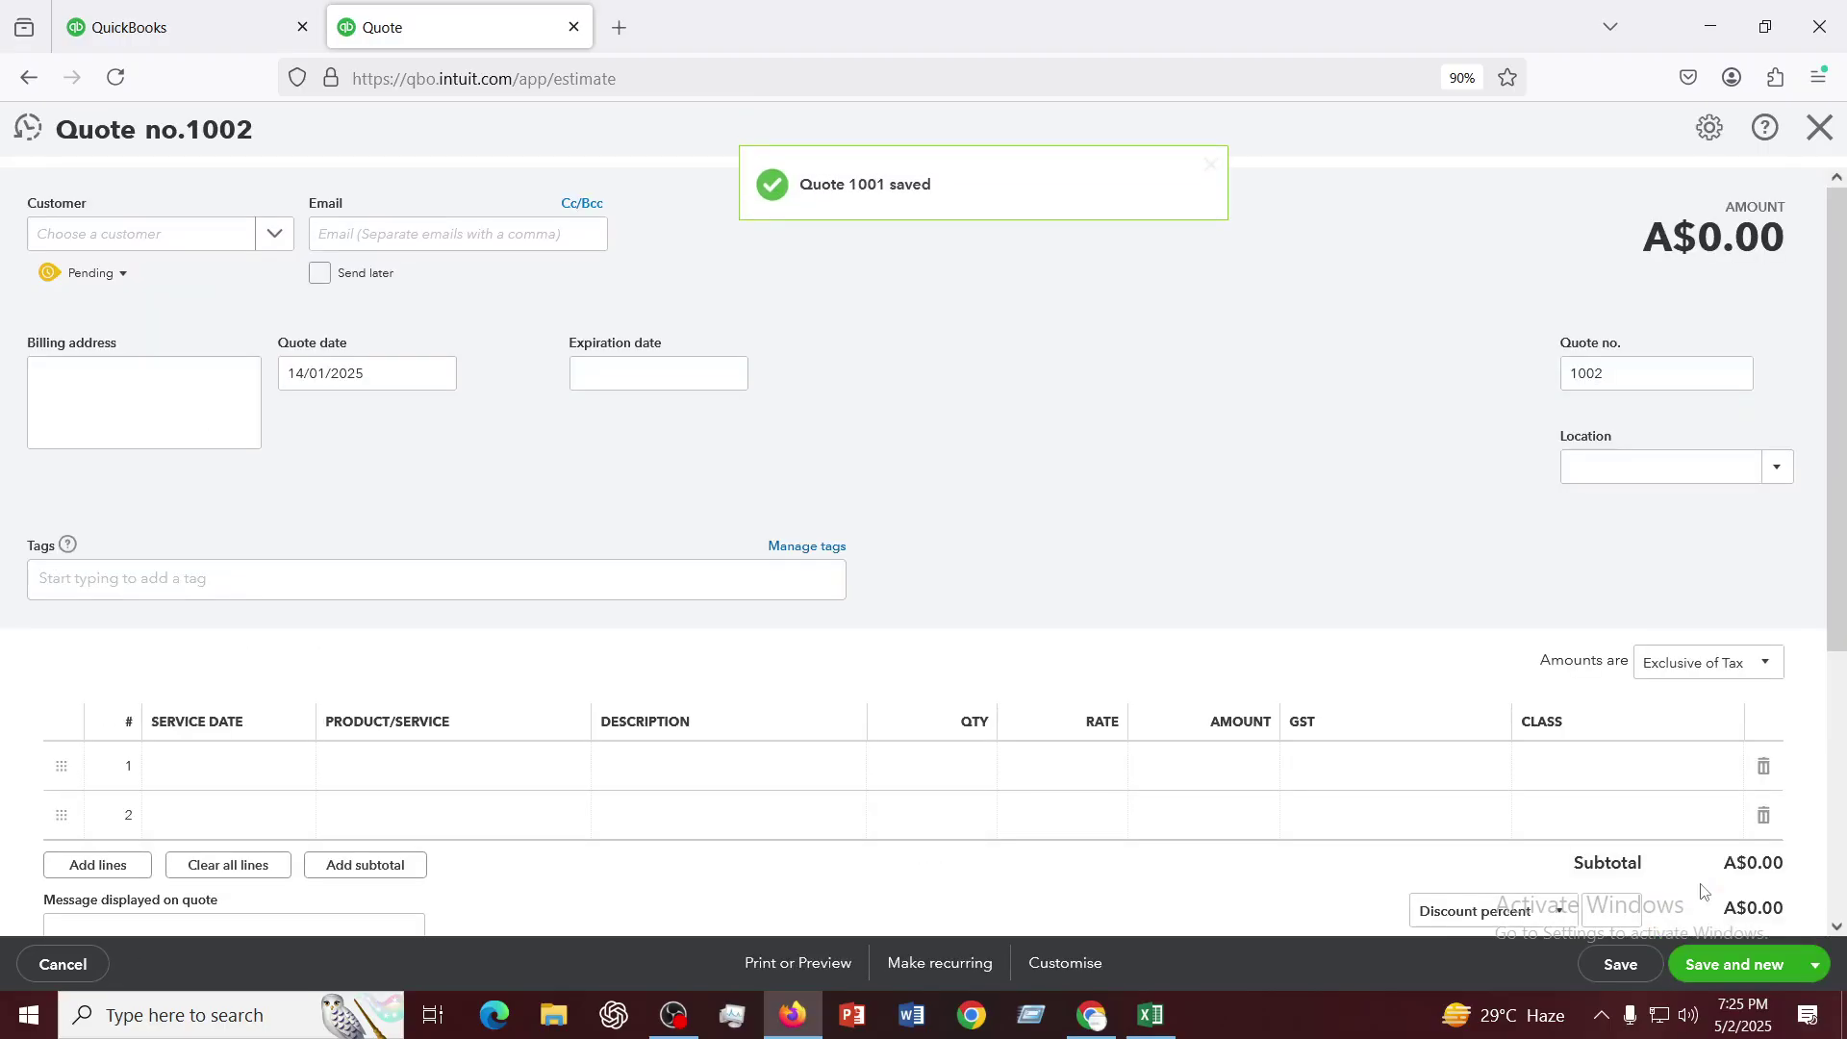
click(1832, 131)
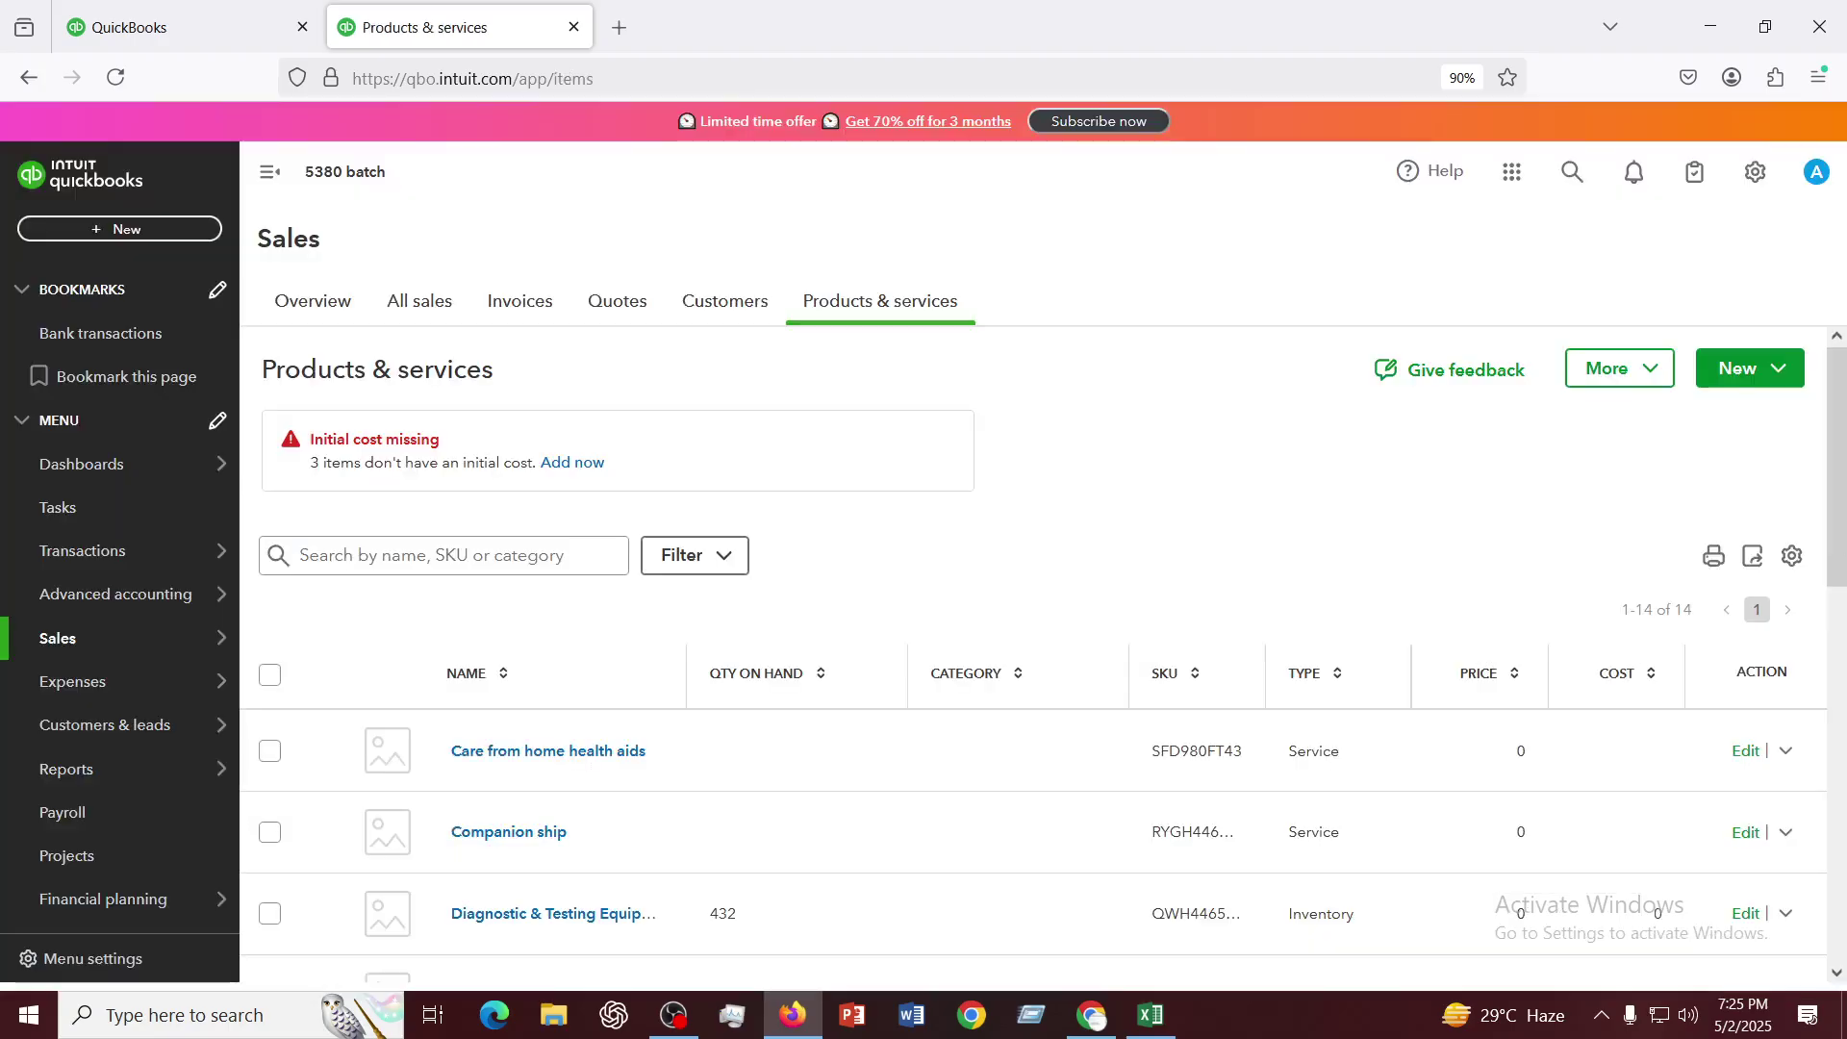
Switch to the Excel estimate sheet and compare the date listed under Invoice with the estimate's date
click(1155, 1015)
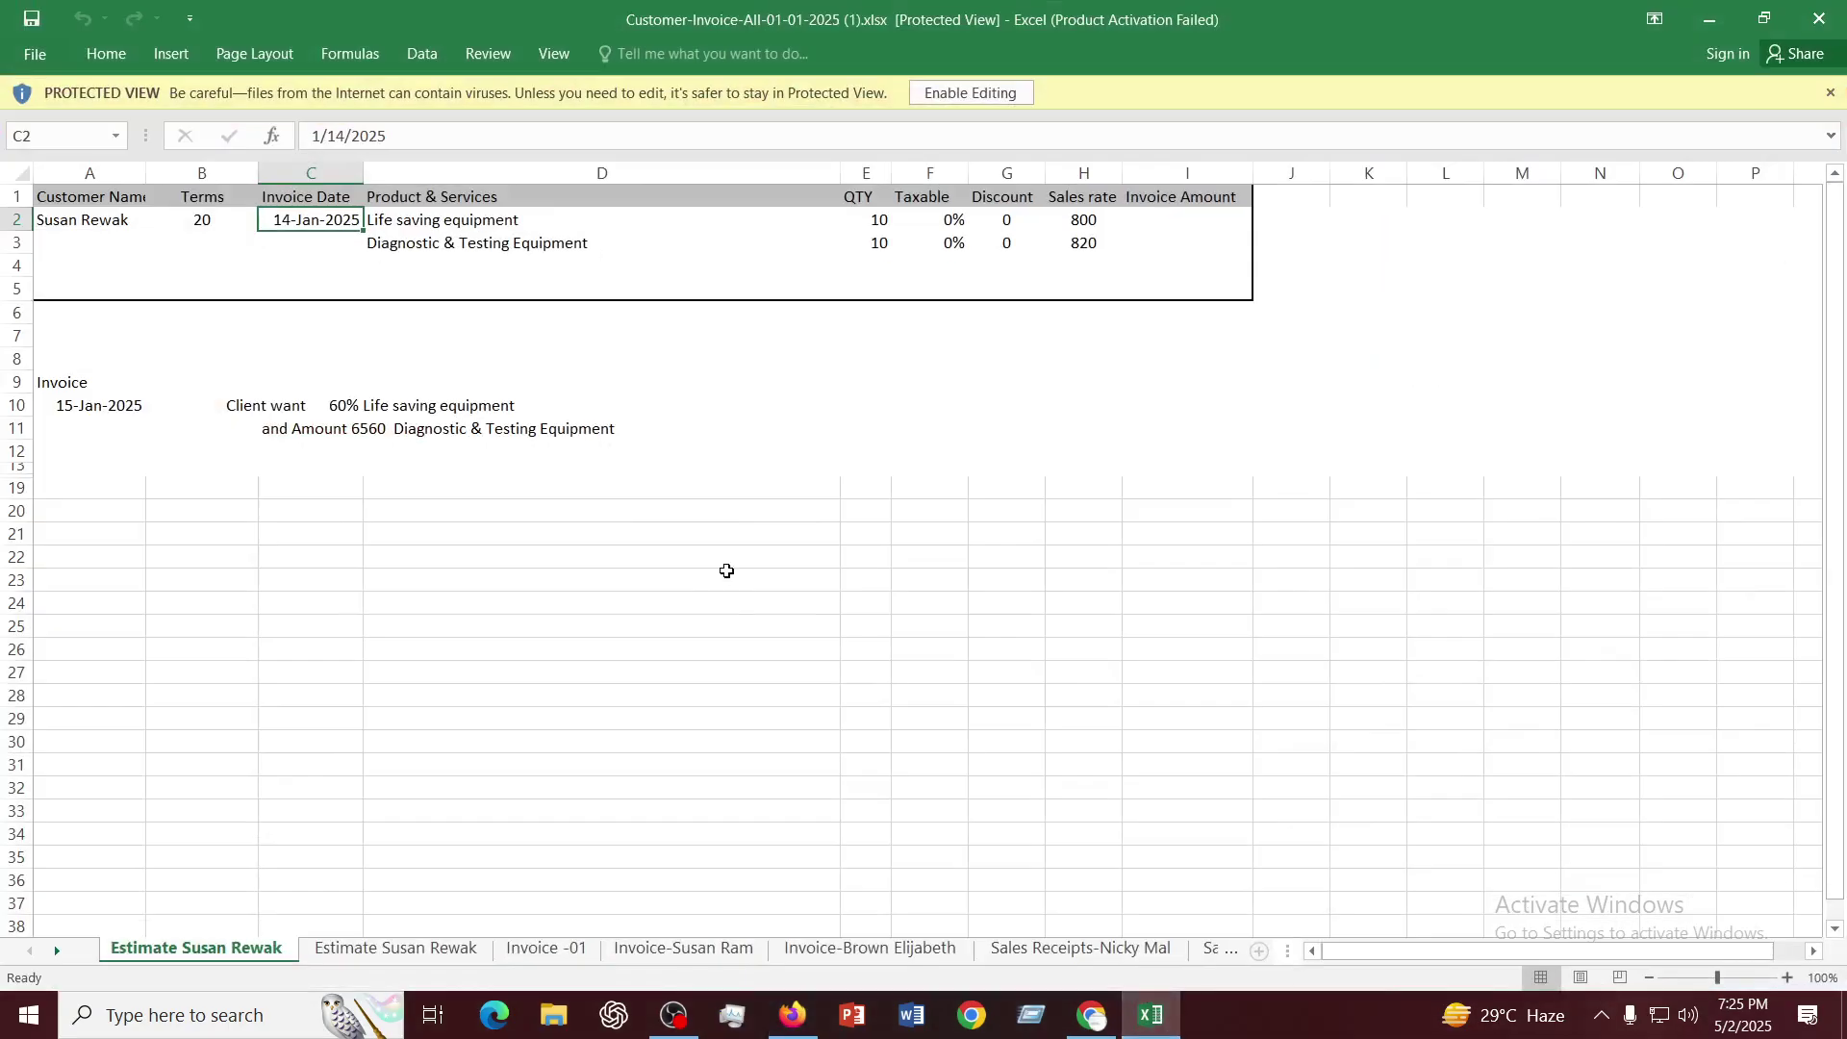
click(727, 571)
click(55, 405)
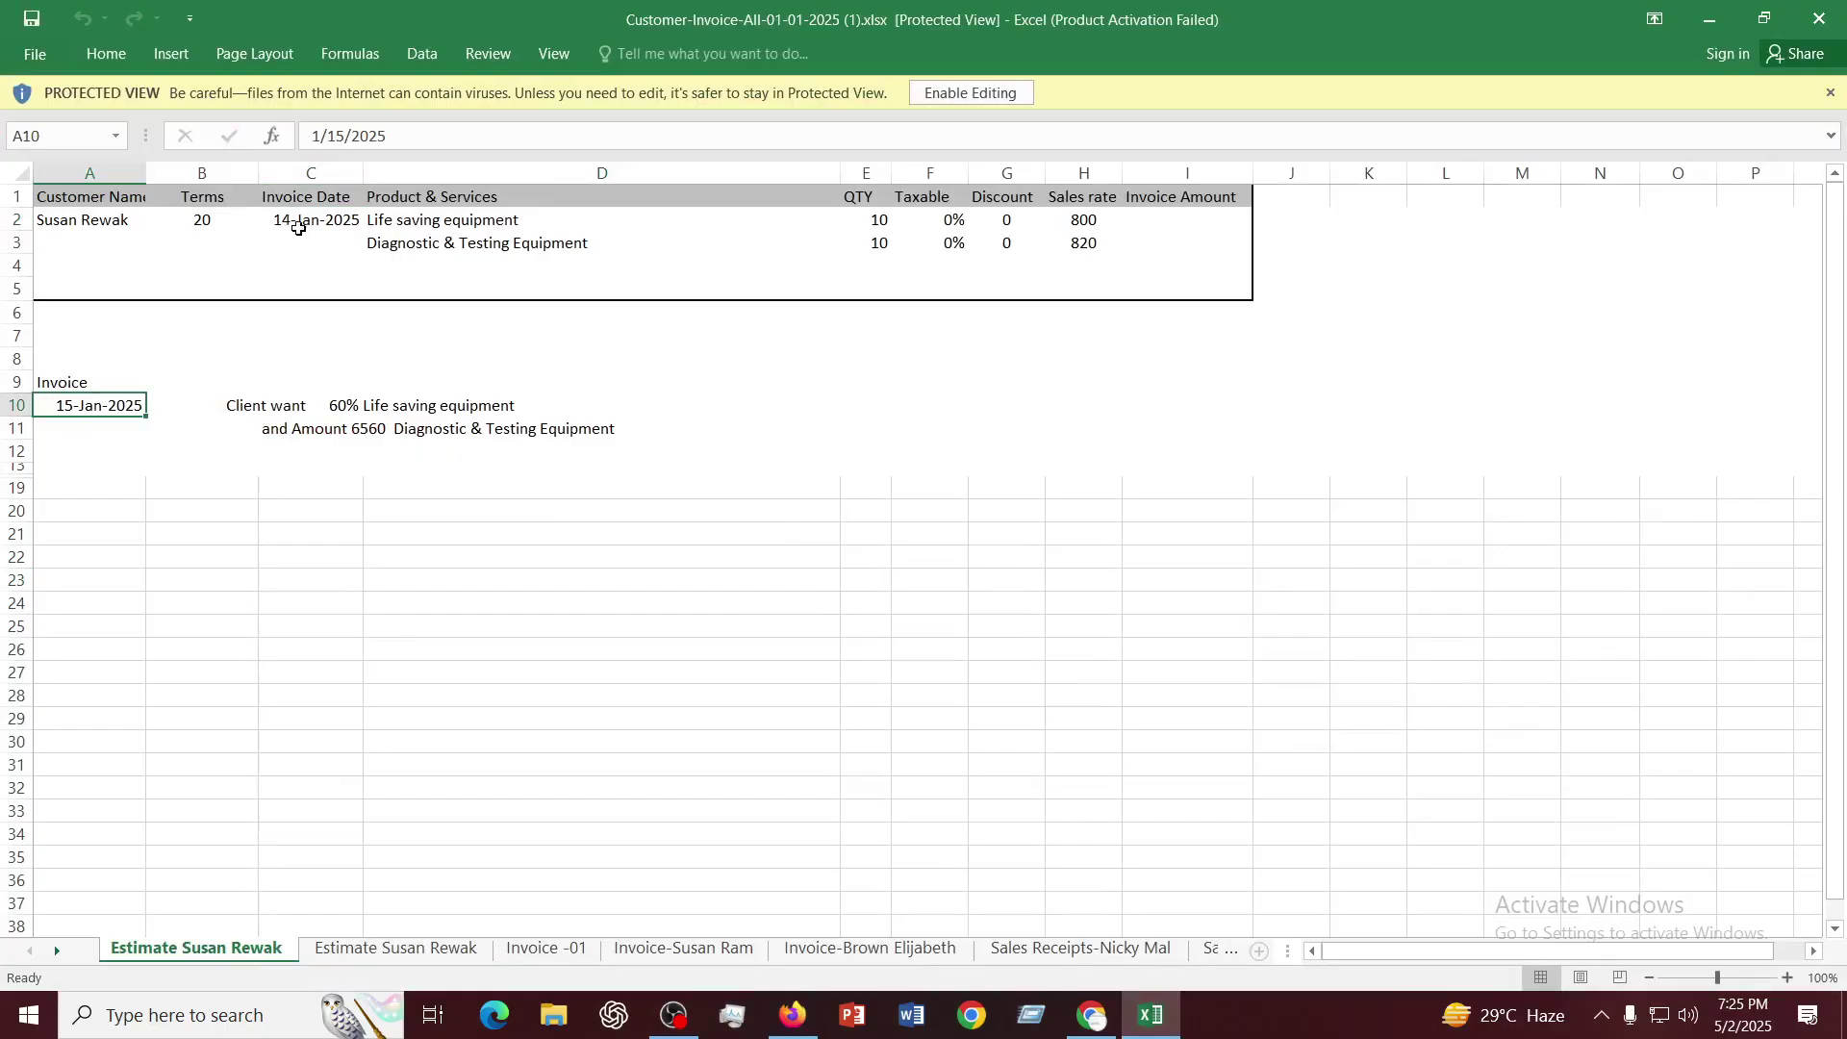
click(299, 223)
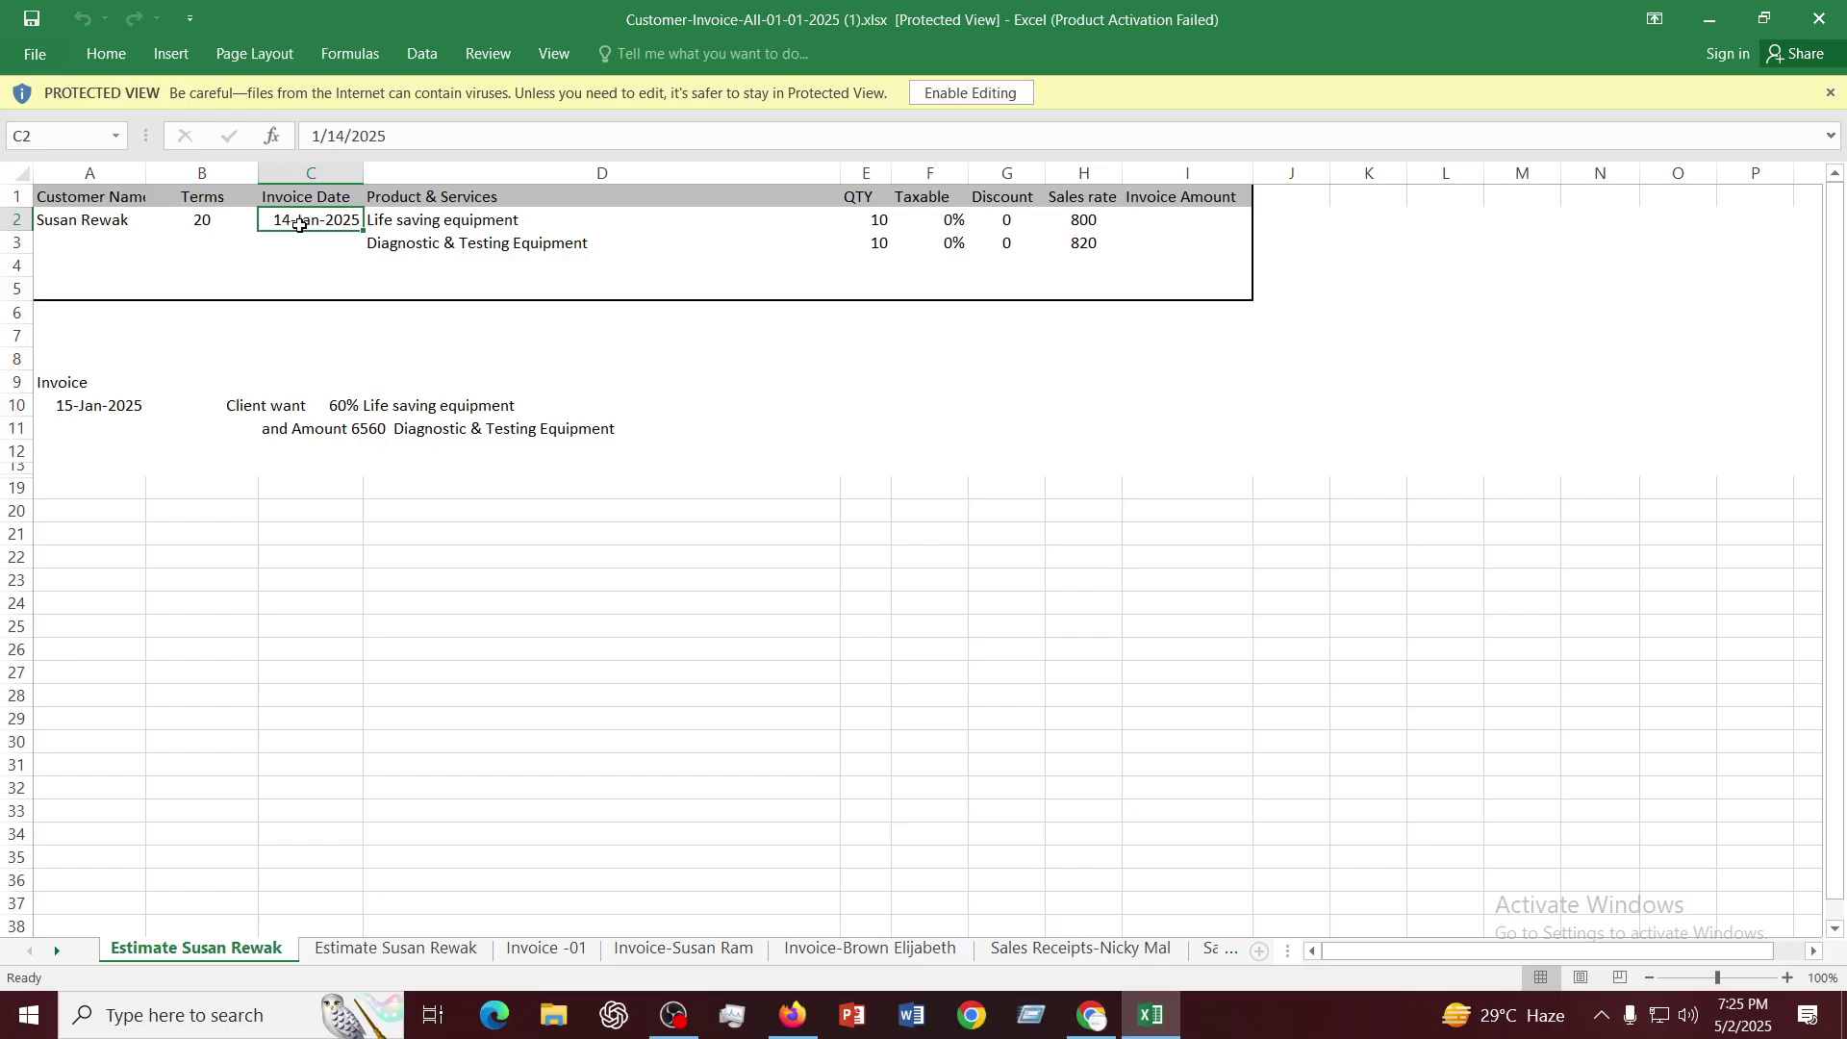
Switch to the Google Meet call in Chrome and start presenting the entire screen
mouse_move(1103, 1015)
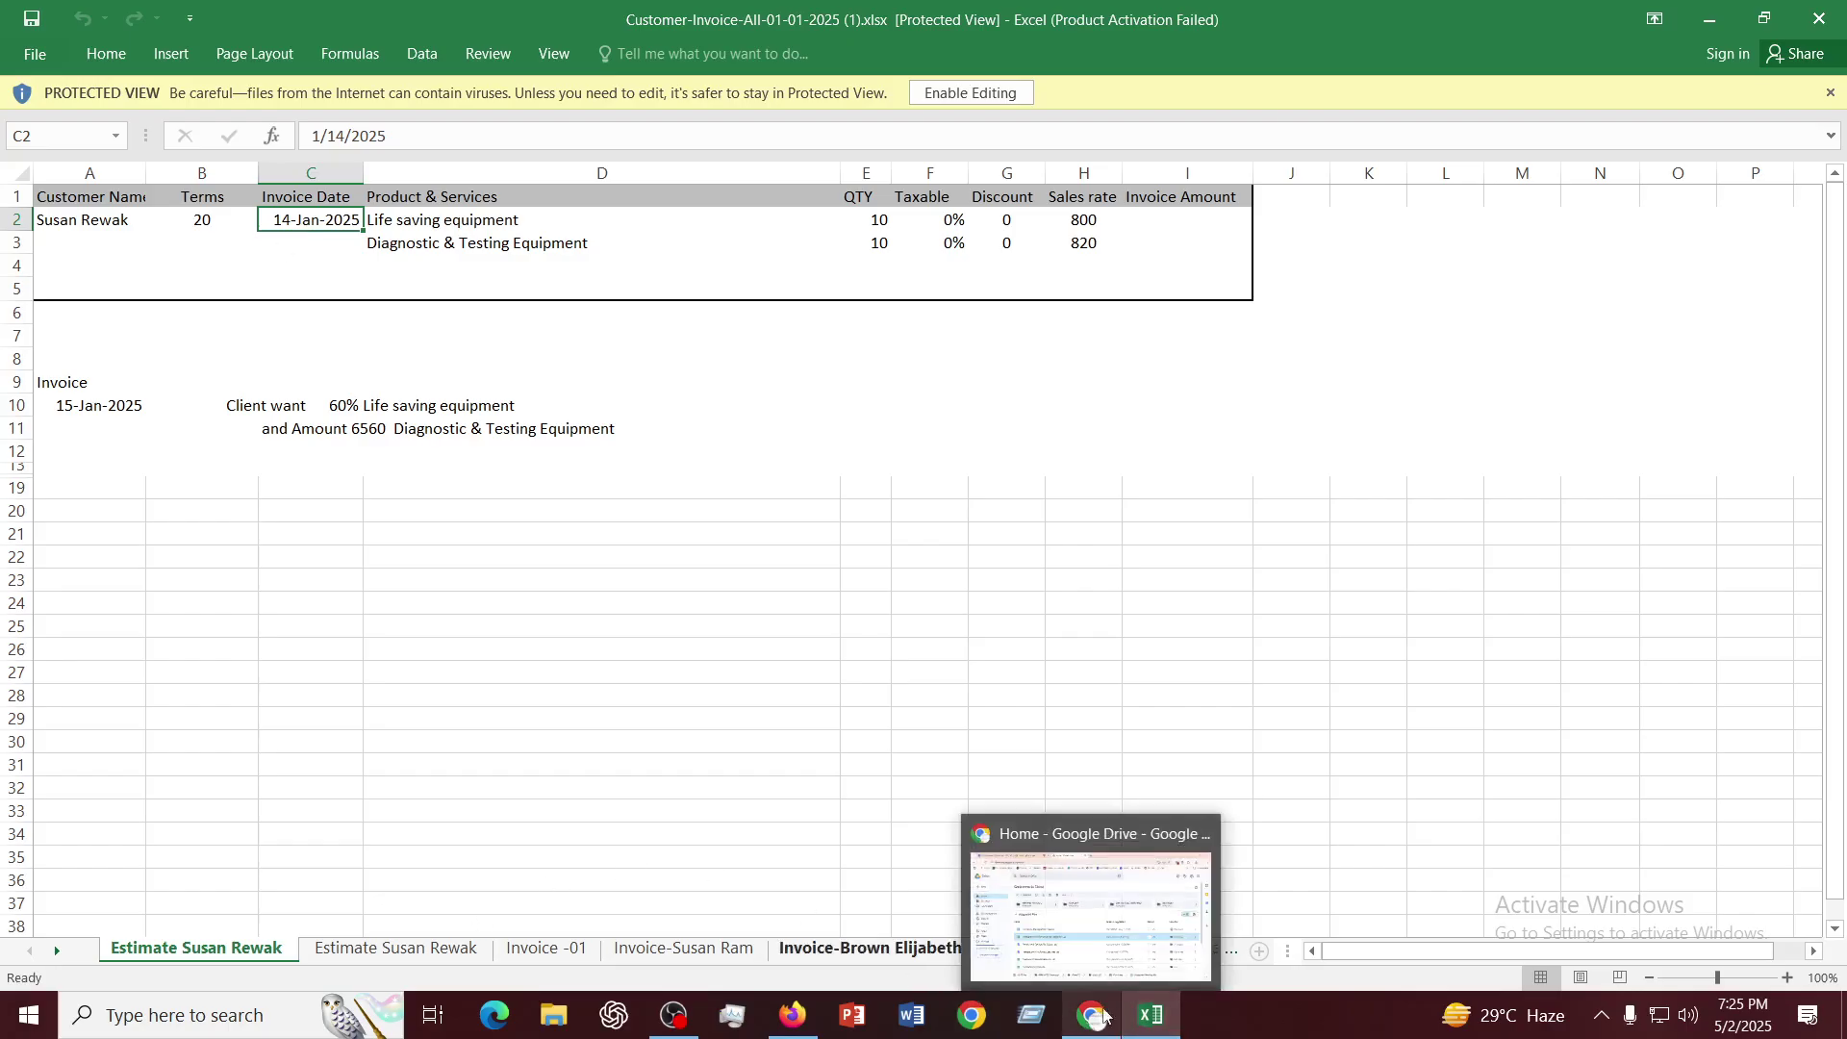
click(1055, 930)
click(391, 17)
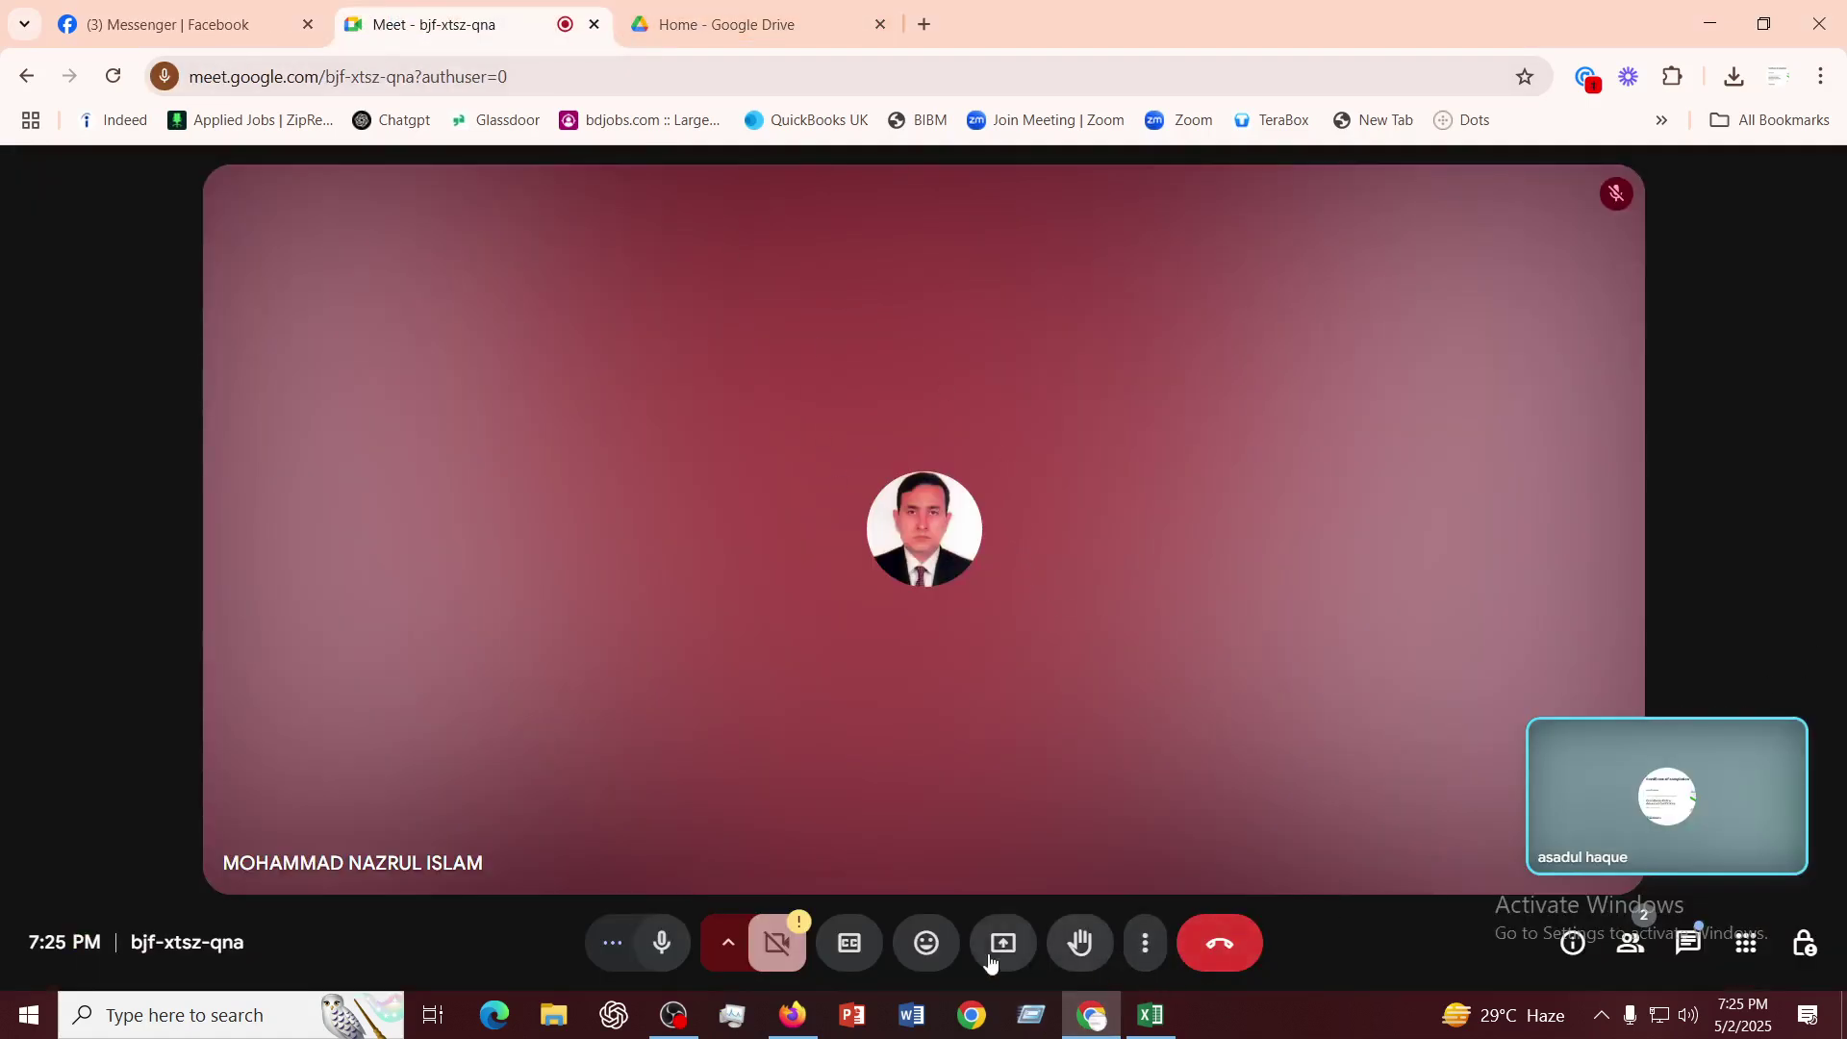
click(1013, 935)
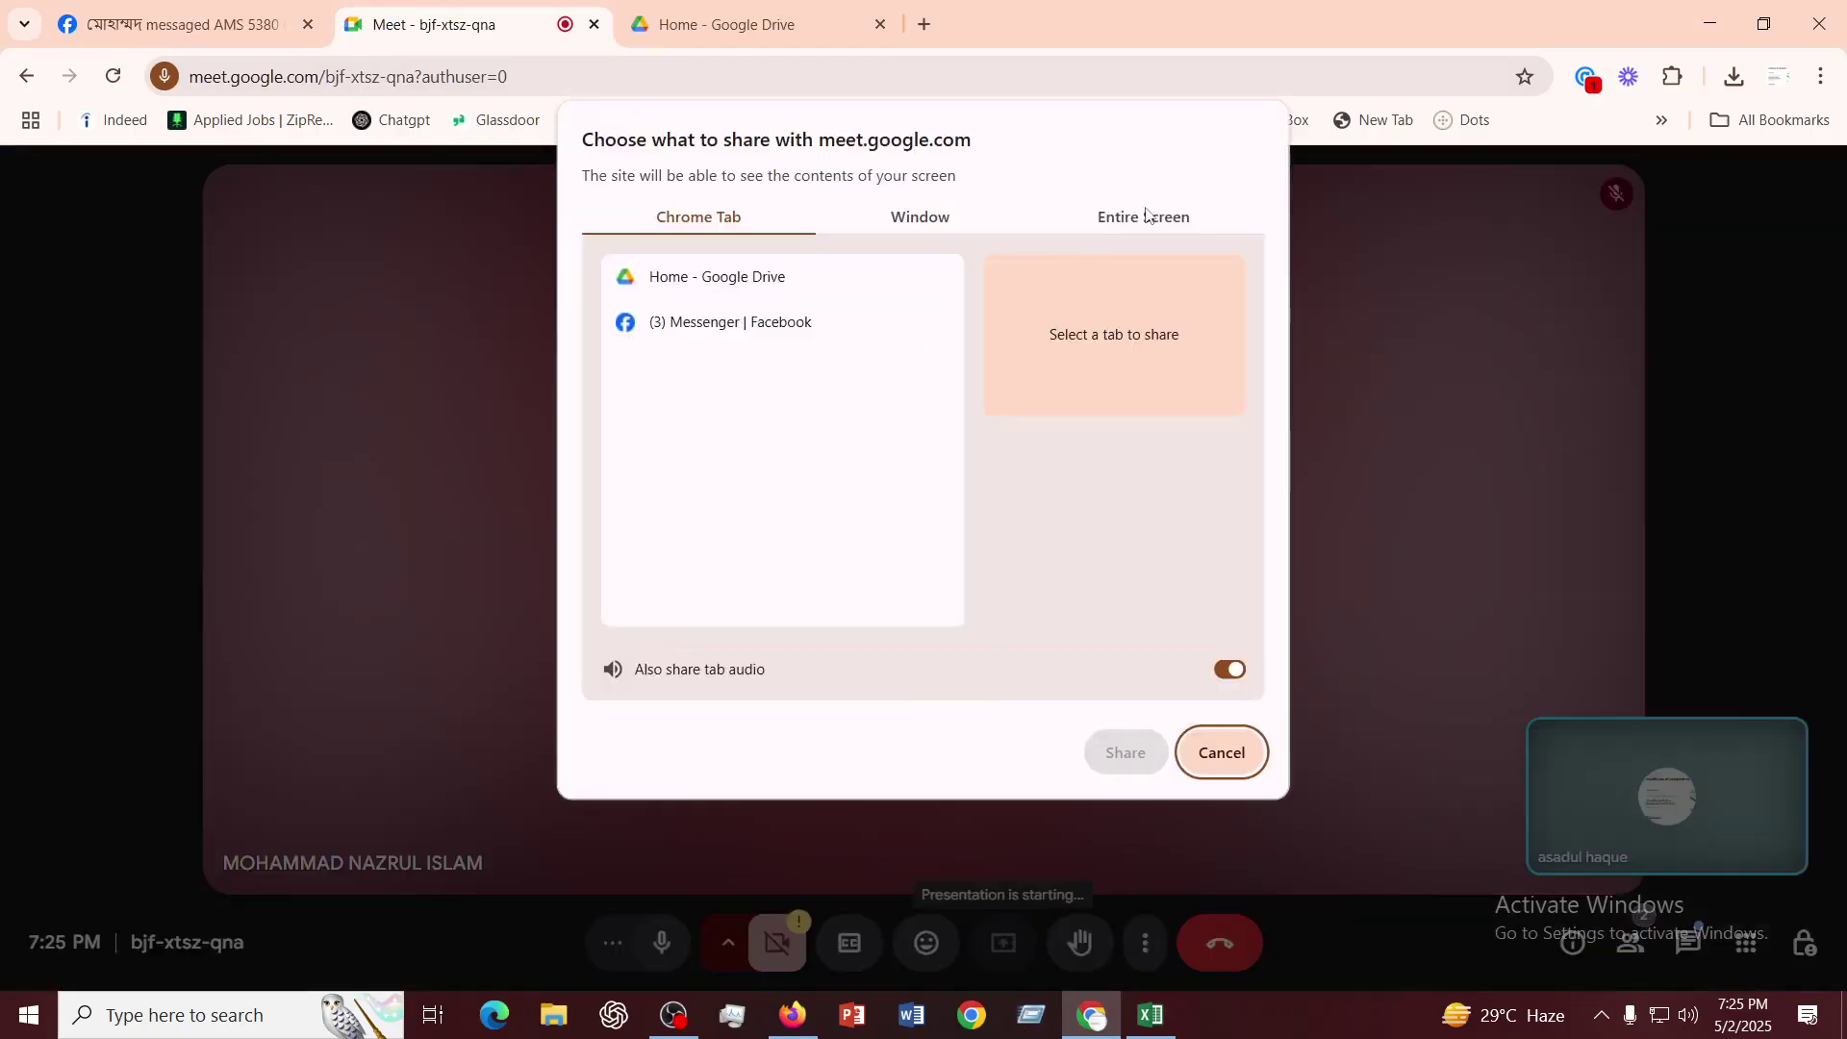
click(1145, 216)
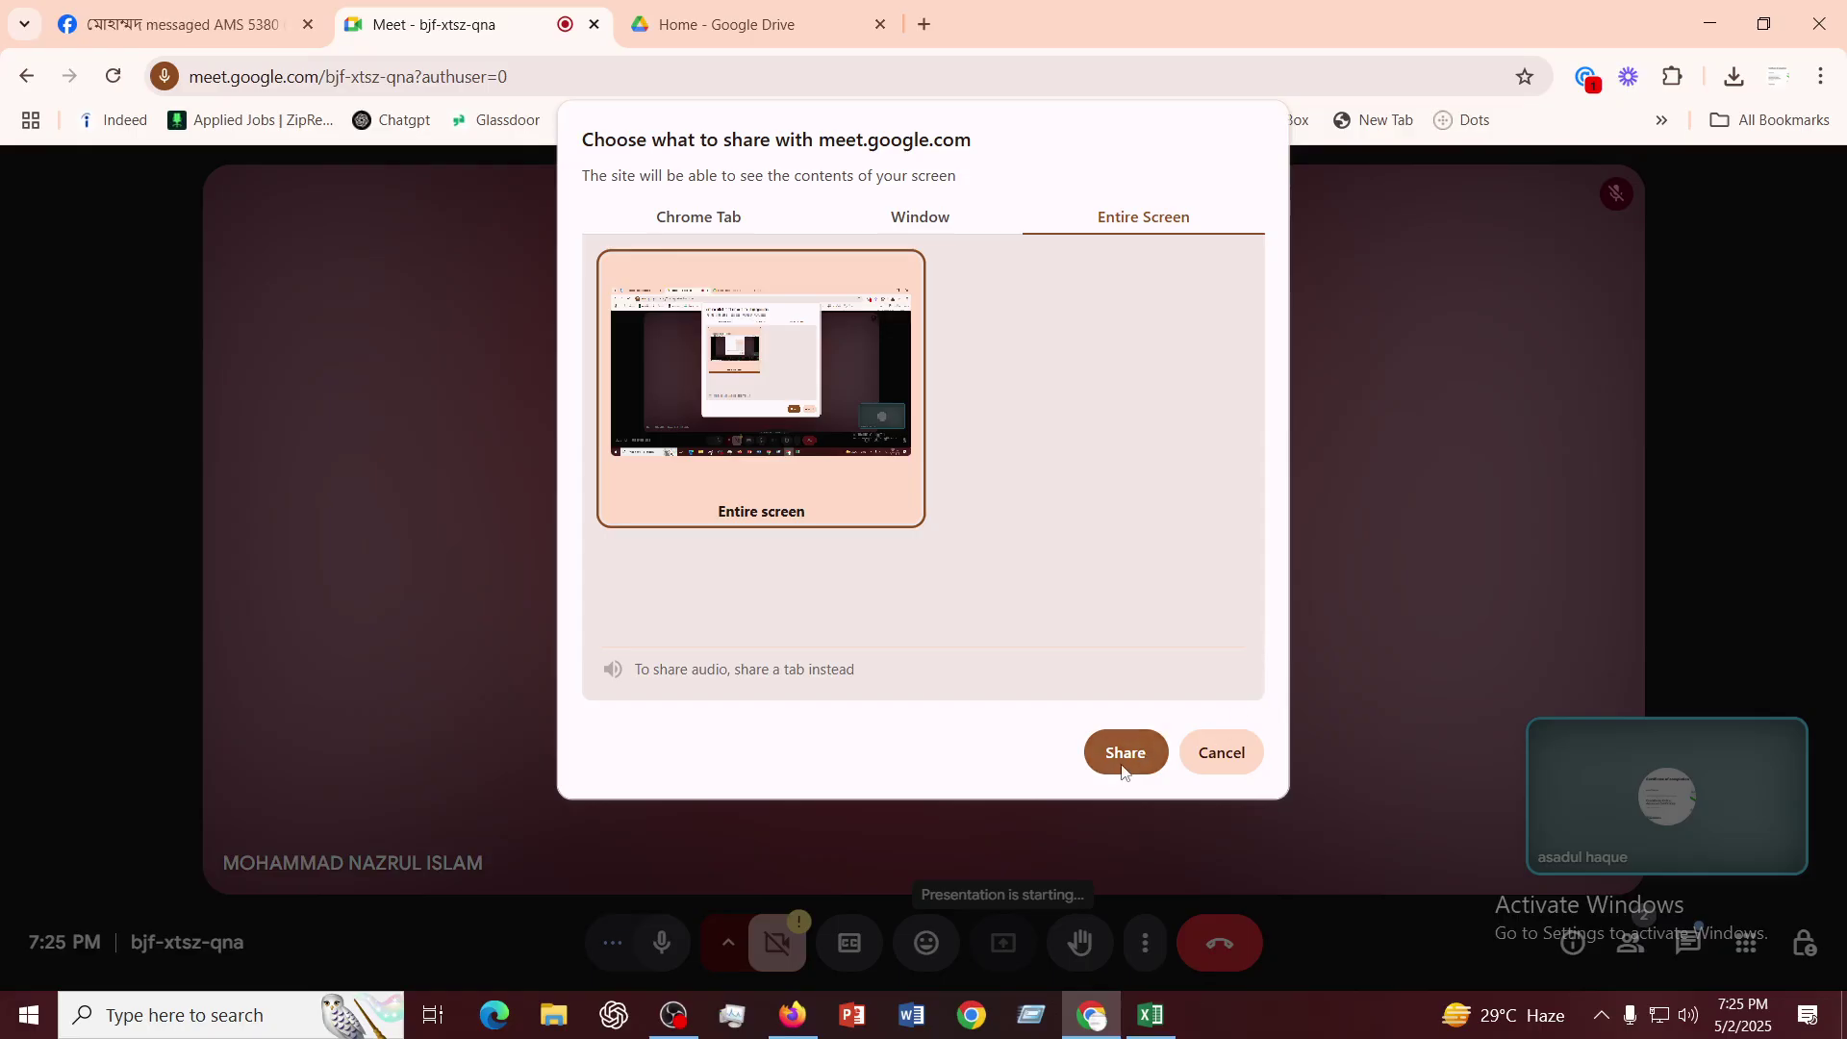
click(1124, 755)
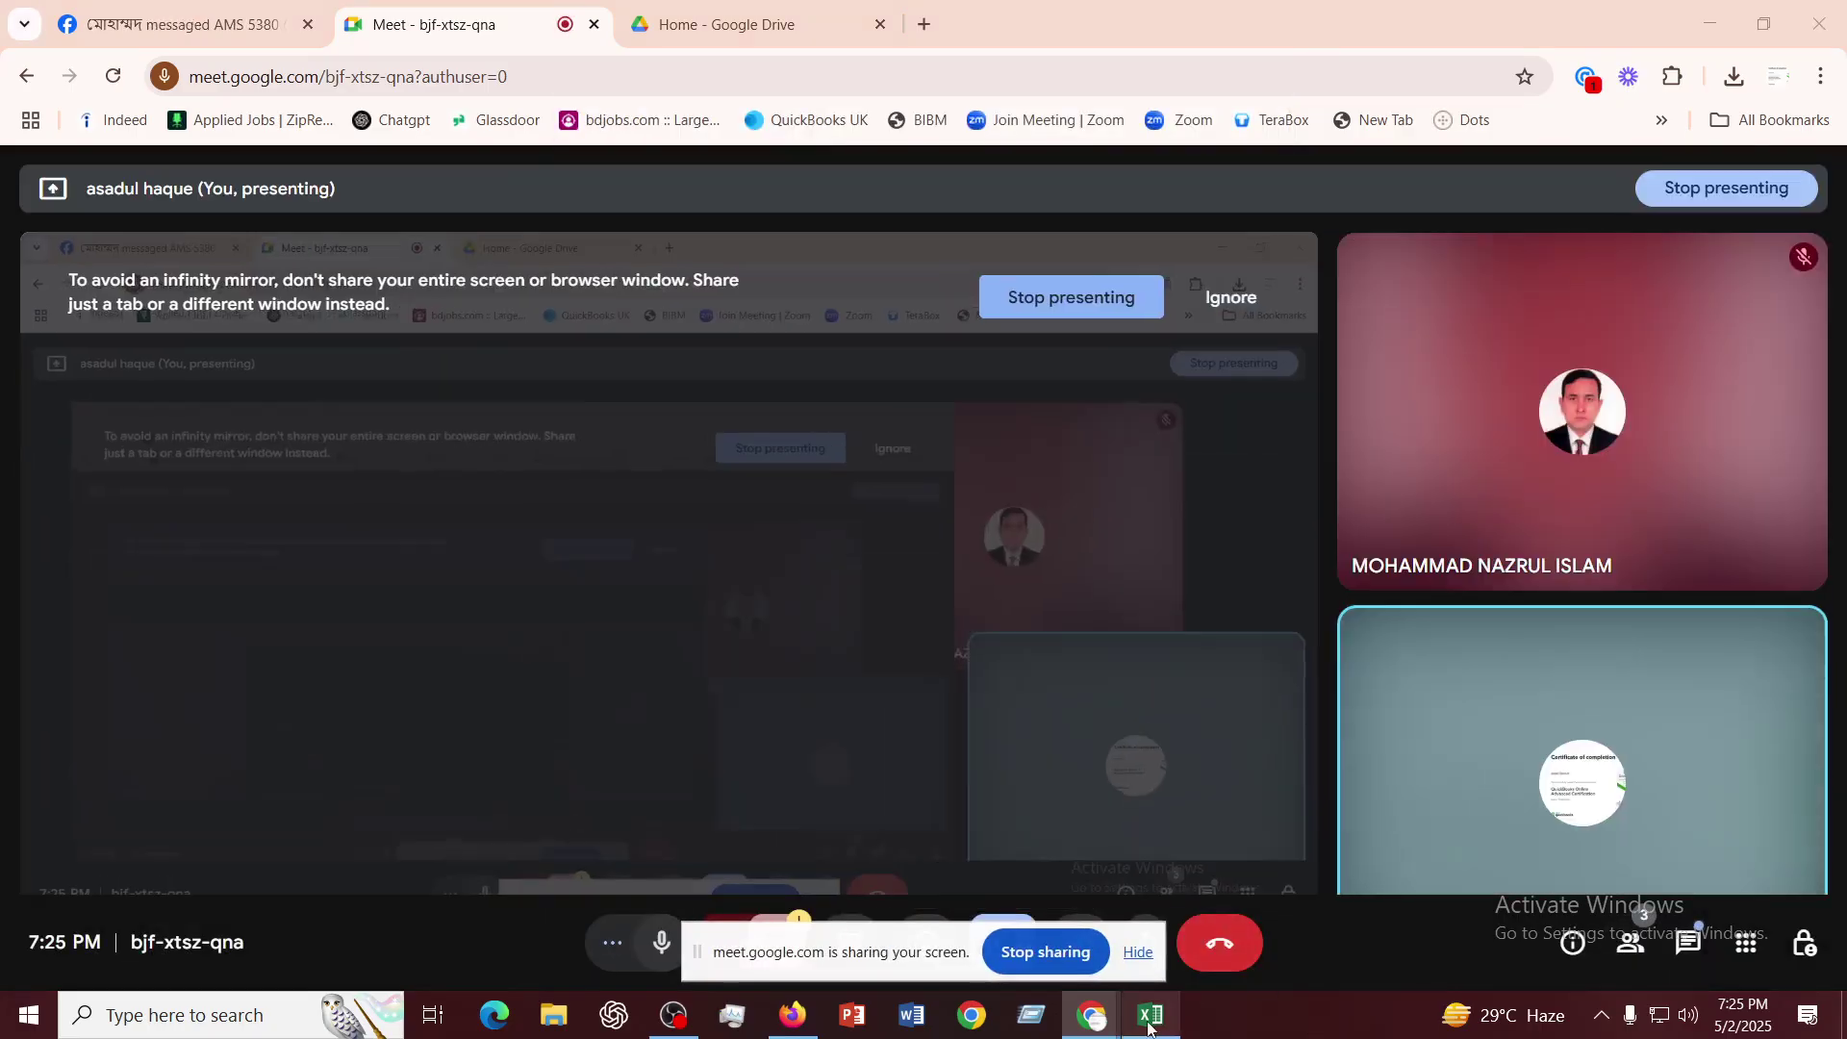
Check the invoice requirements in the Excel estimate sheet and look through the products and services list in QuickBooks Online
click(1148, 1020)
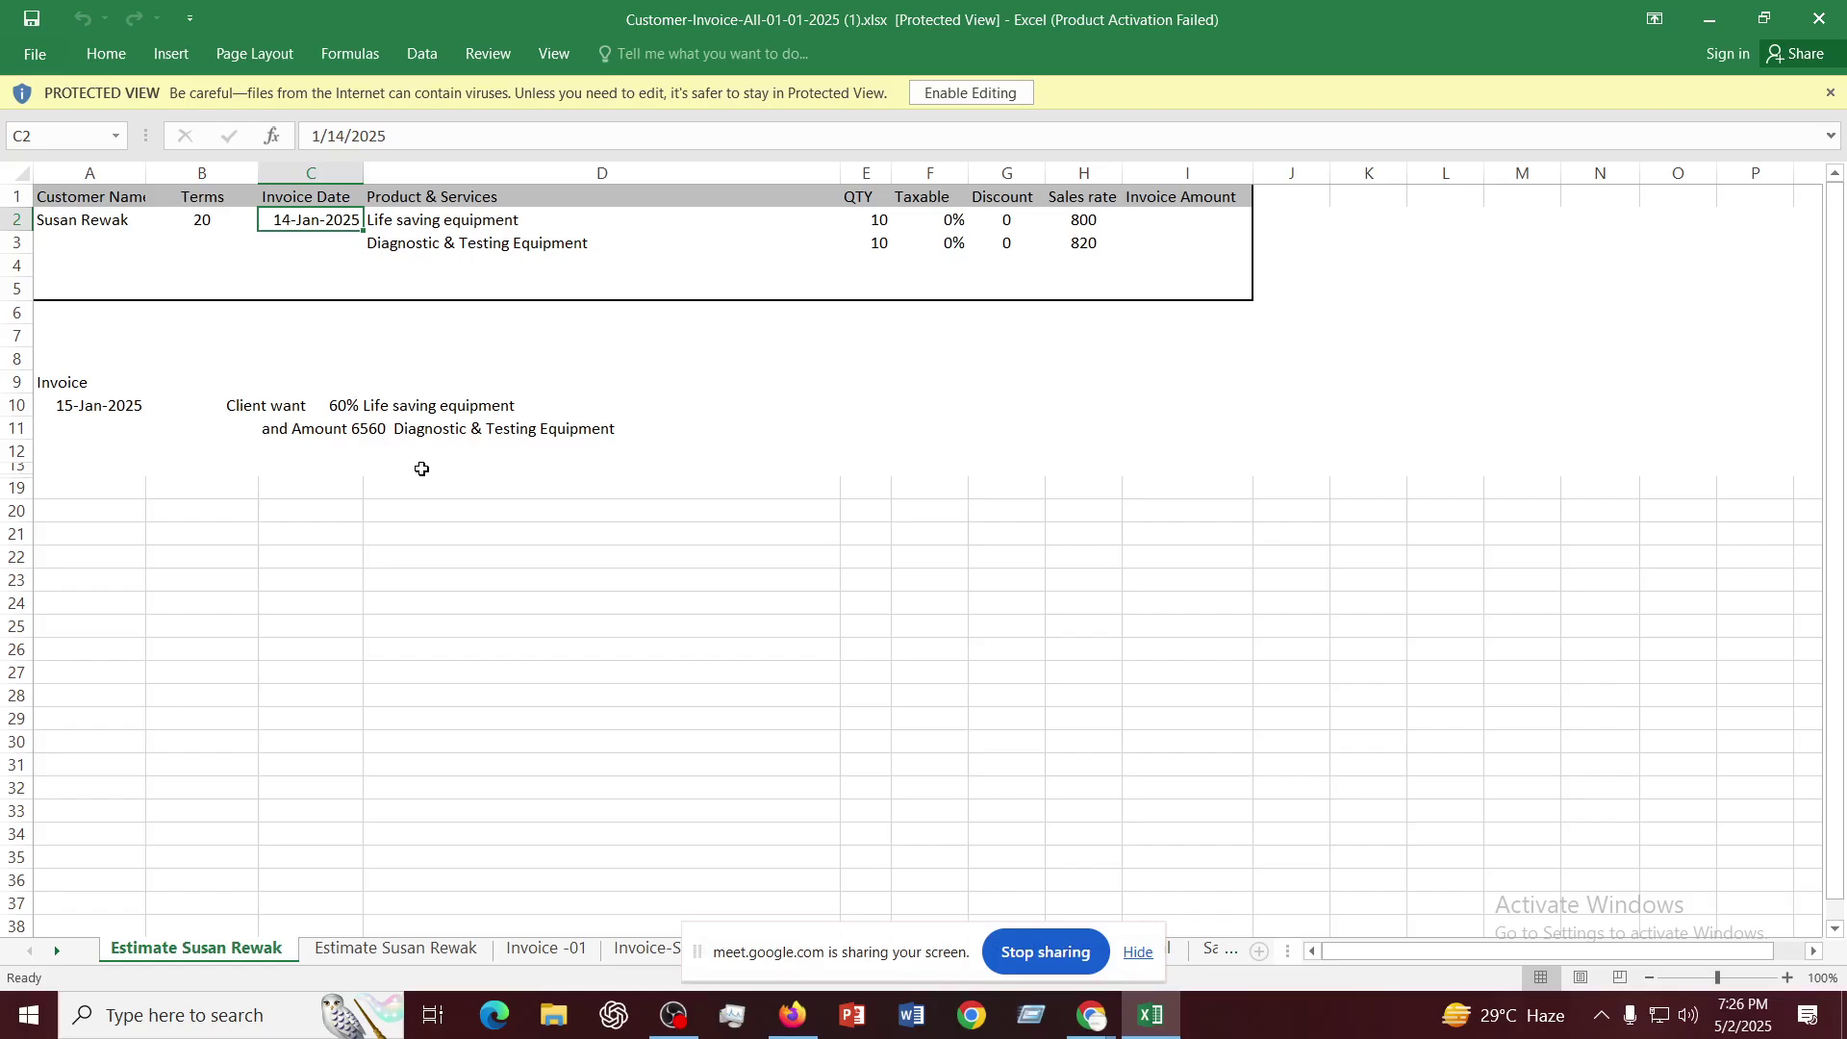
click(1087, 606)
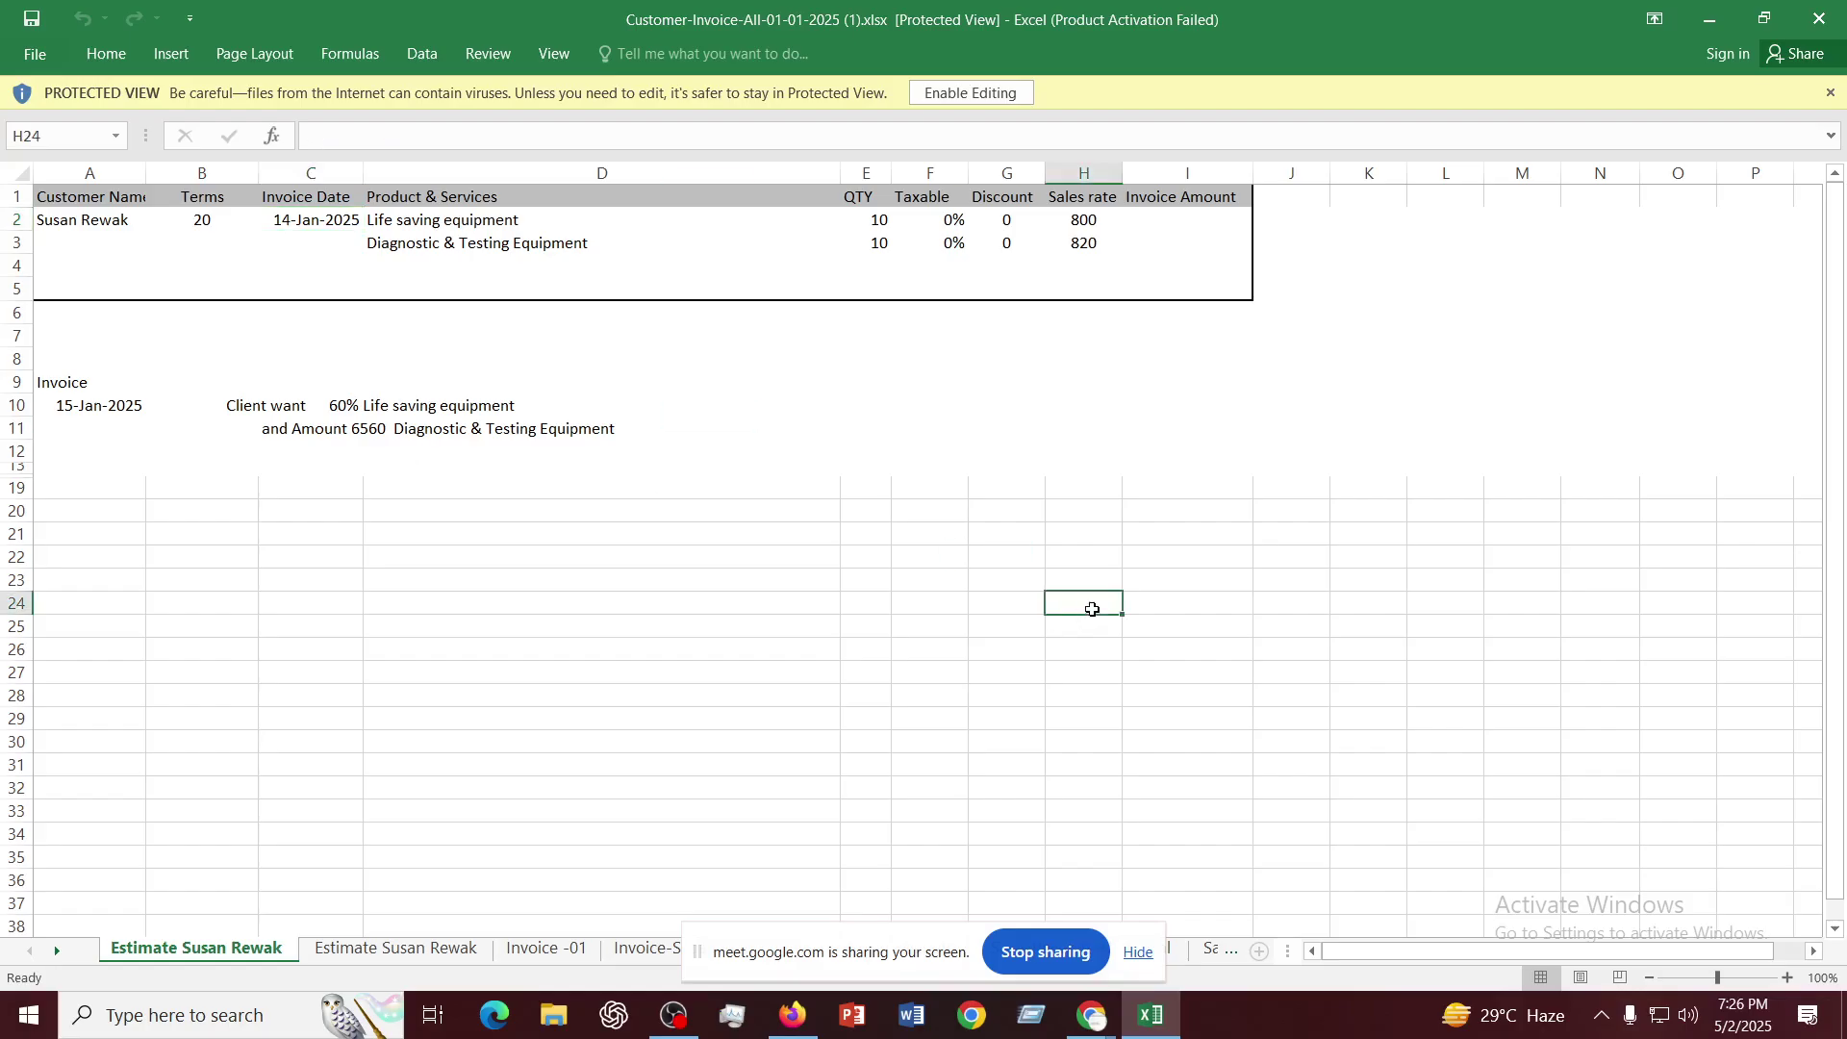
click(793, 1015)
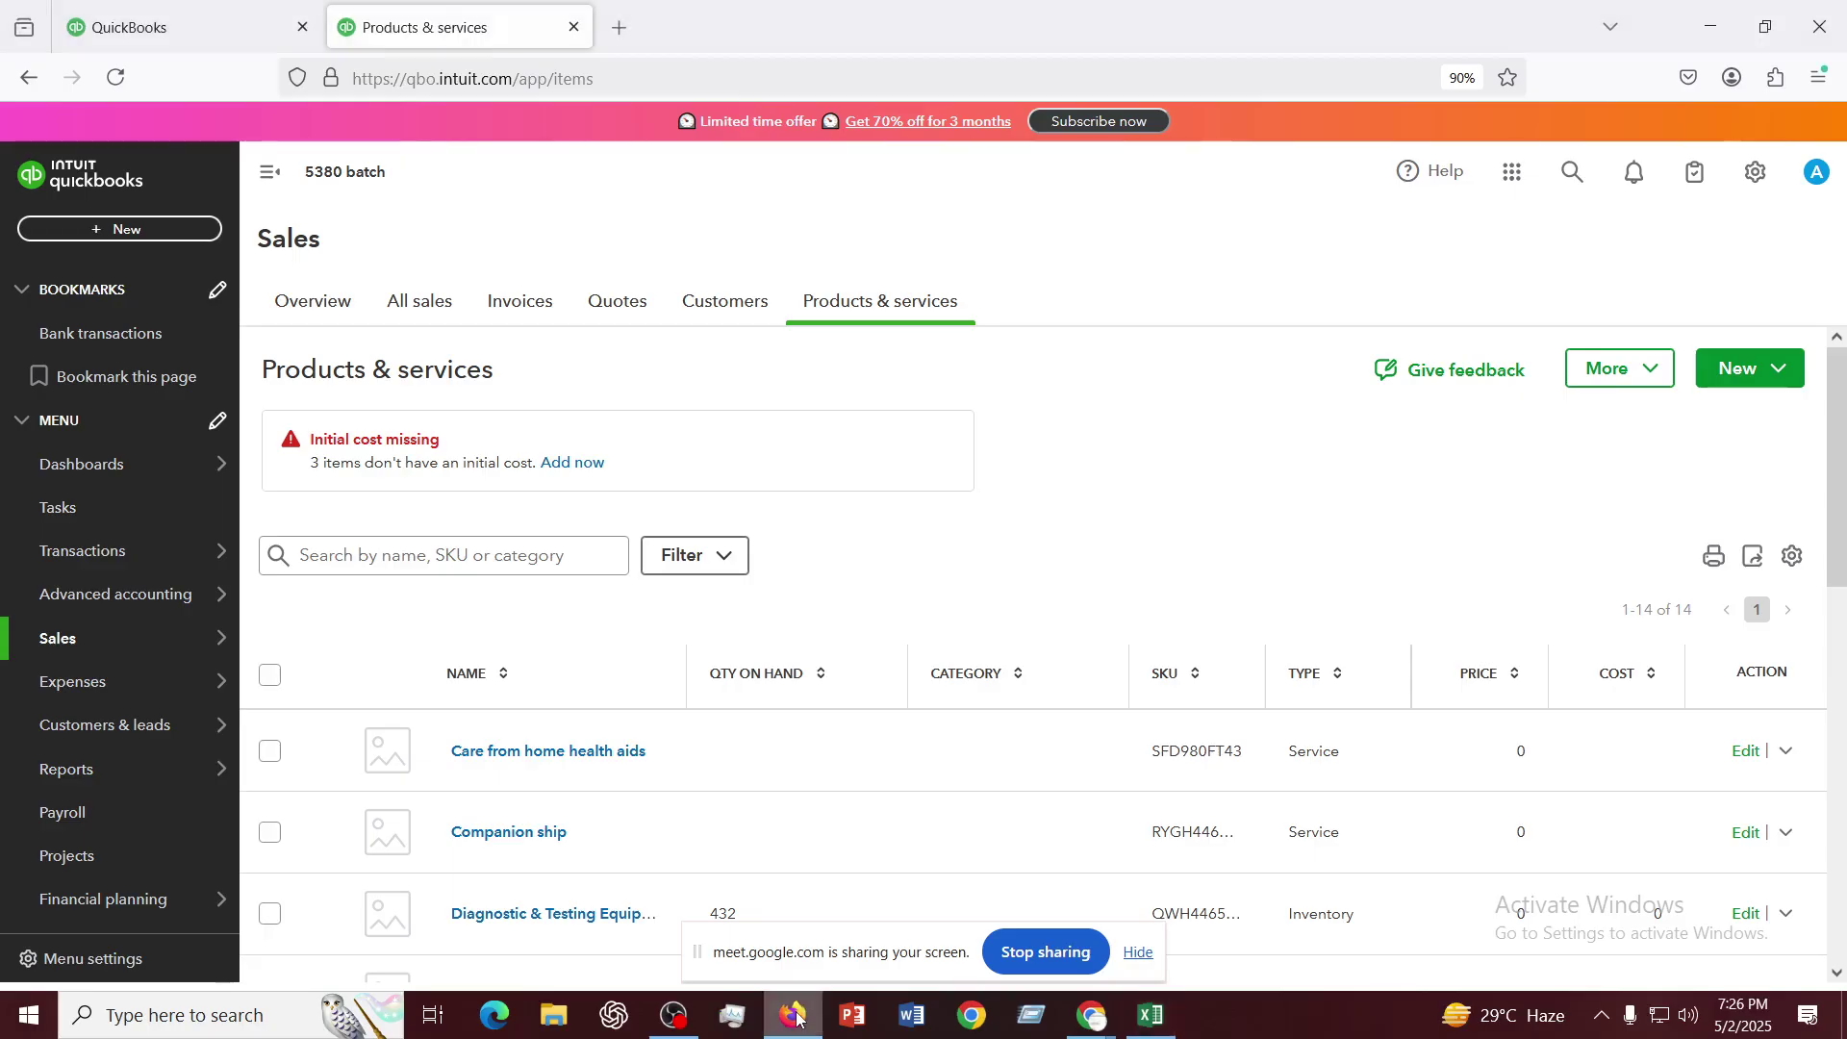
scroll(720, 742, down, 4)
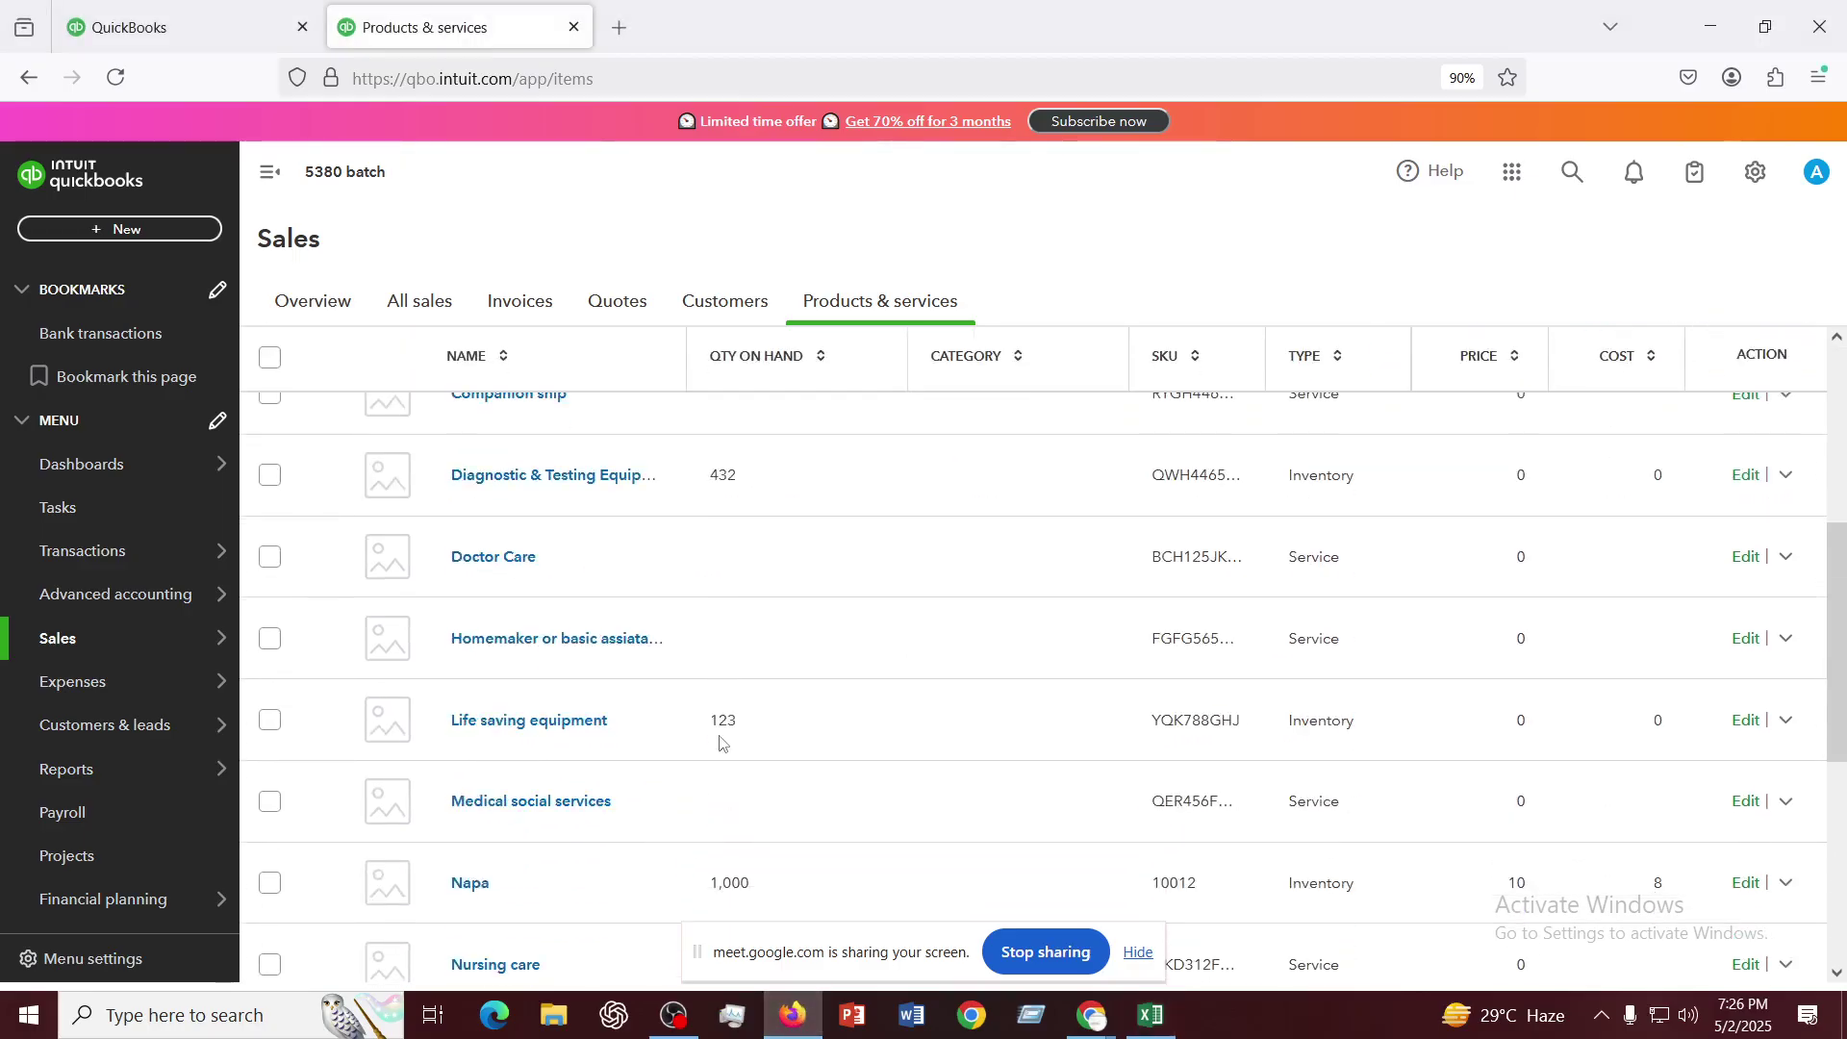
scroll(719, 743, up, 4)
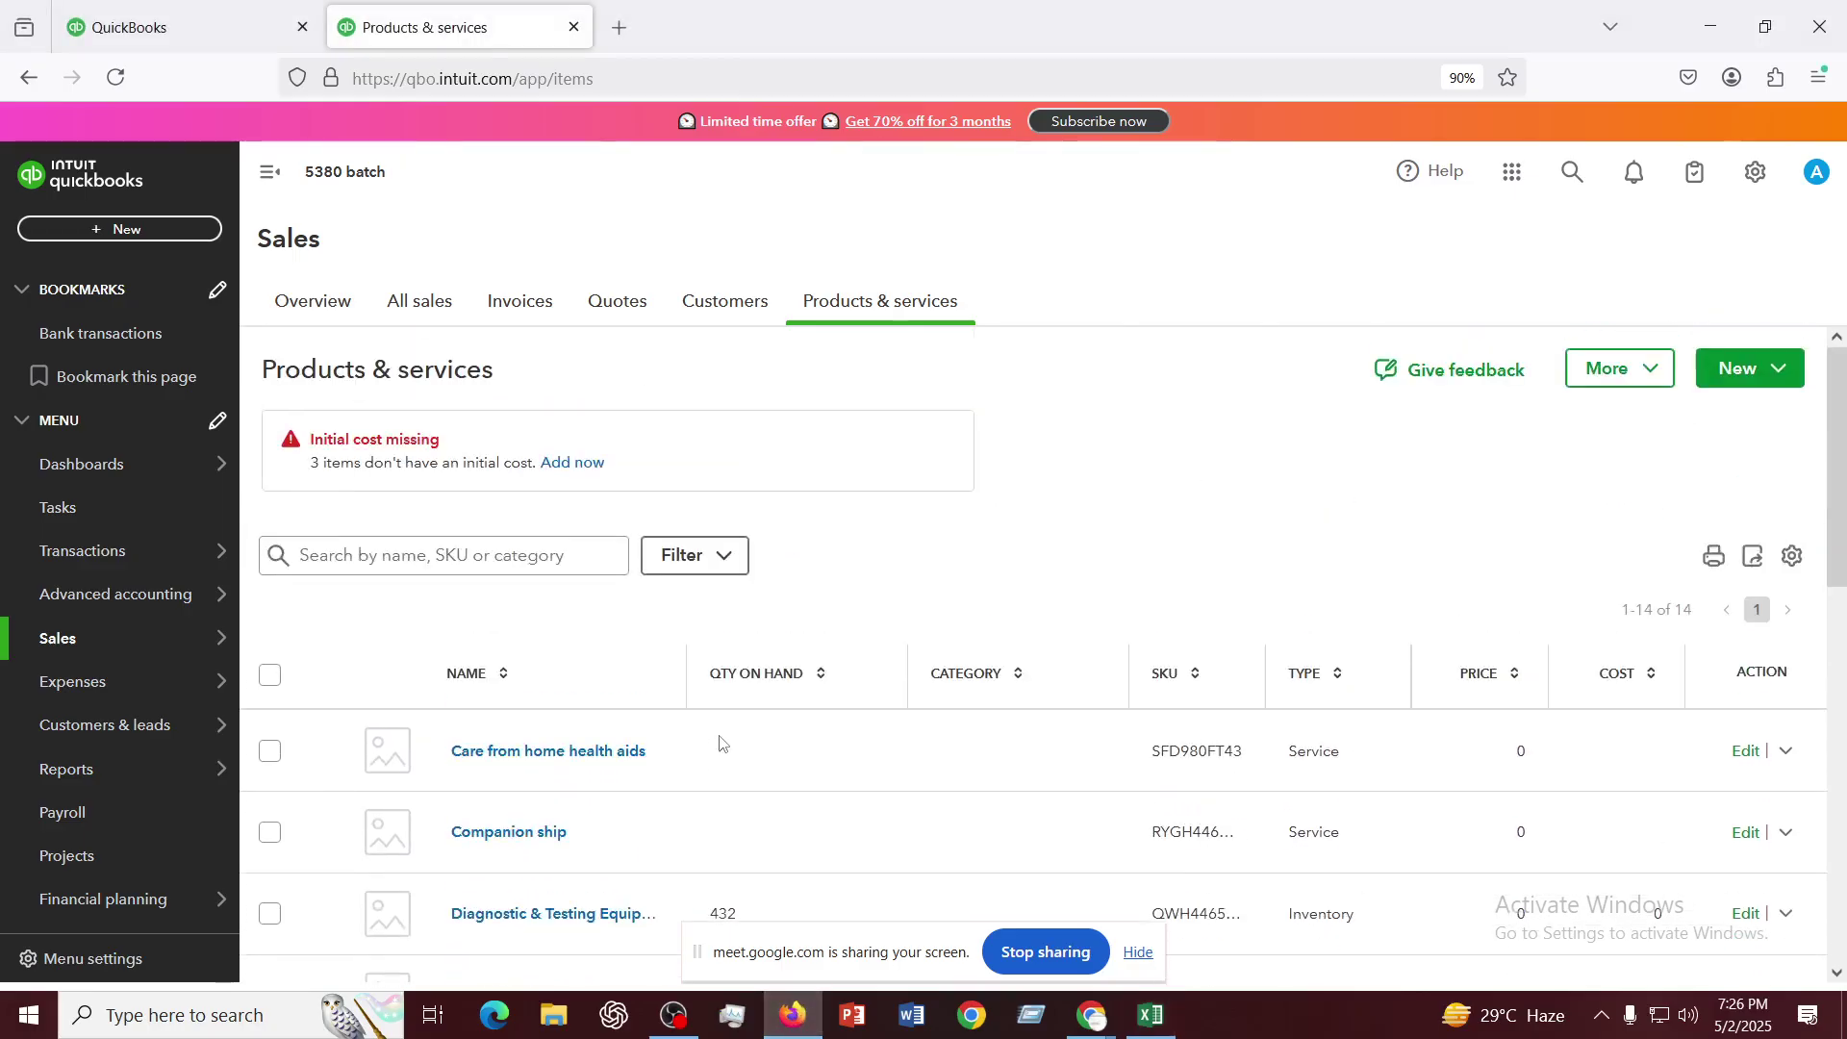
Open a new invoice in a separate browser tab and move the screen-sharing bar out of the way
click(127, 231)
right_click(97, 352)
click(175, 373)
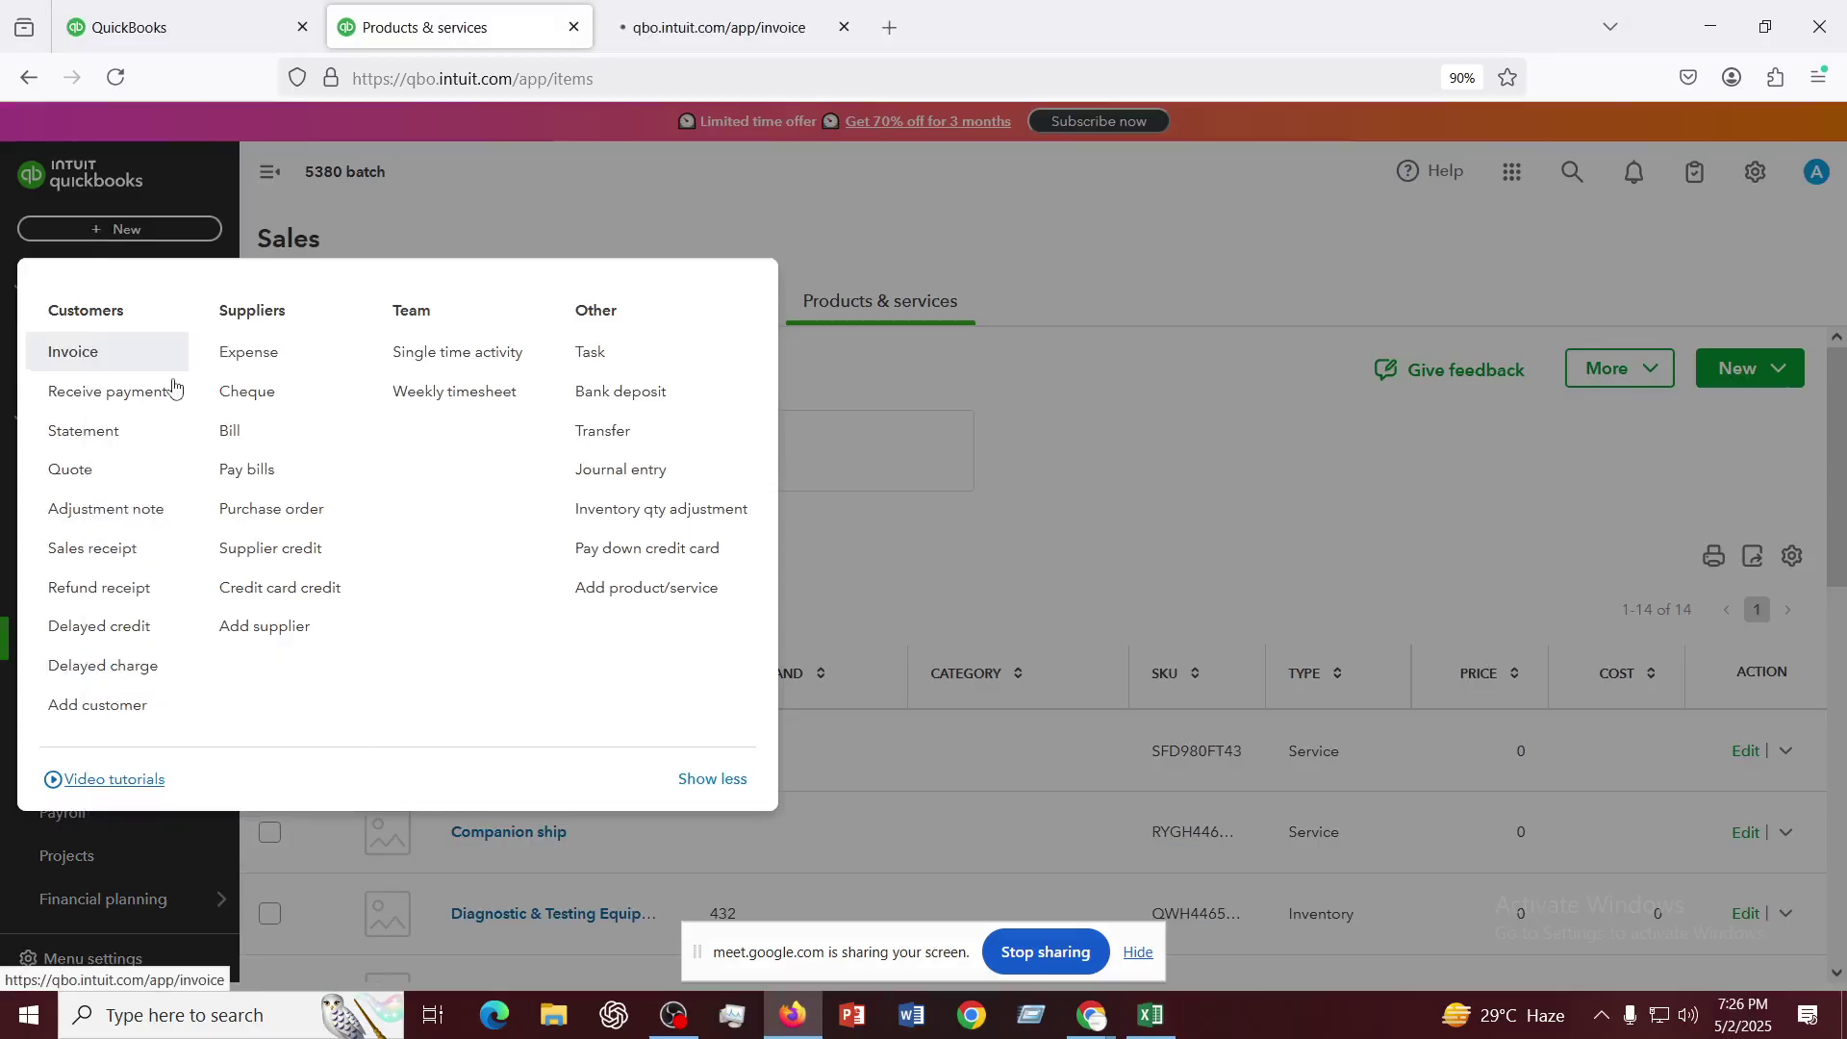
click(711, 29)
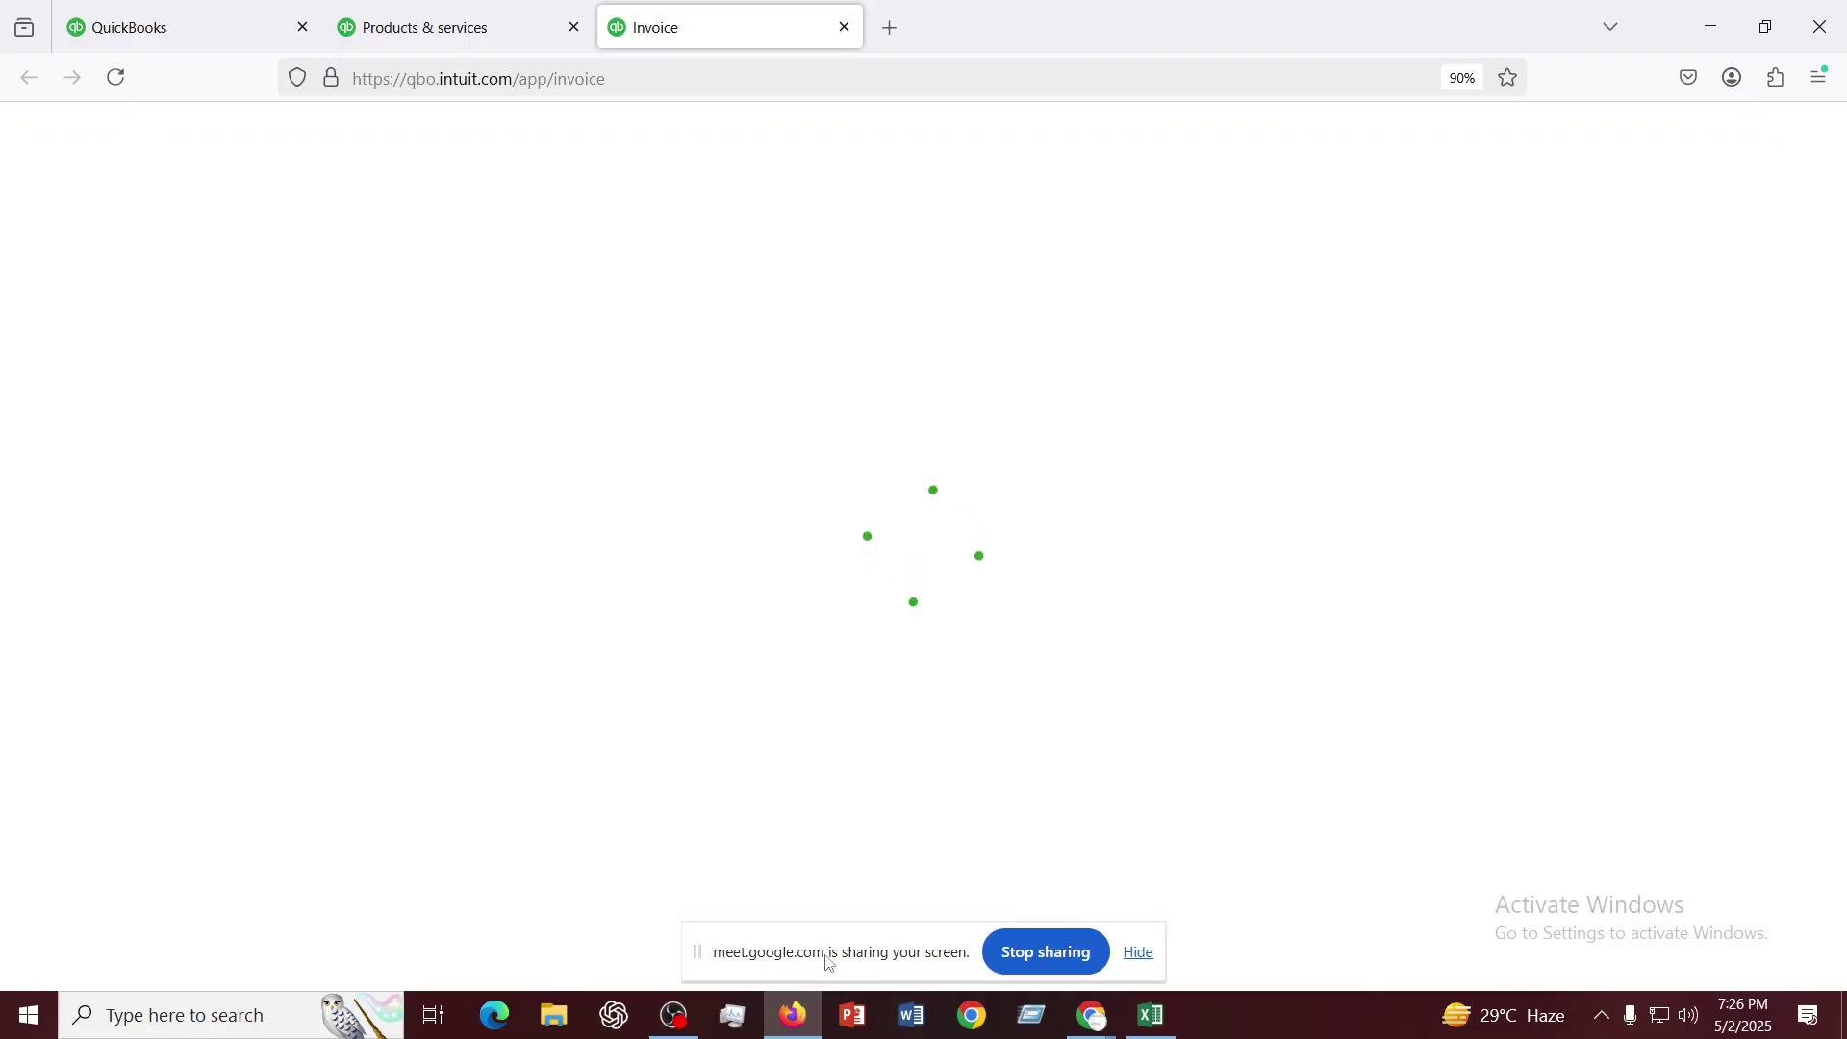
drag(827, 962, 1804, 209)
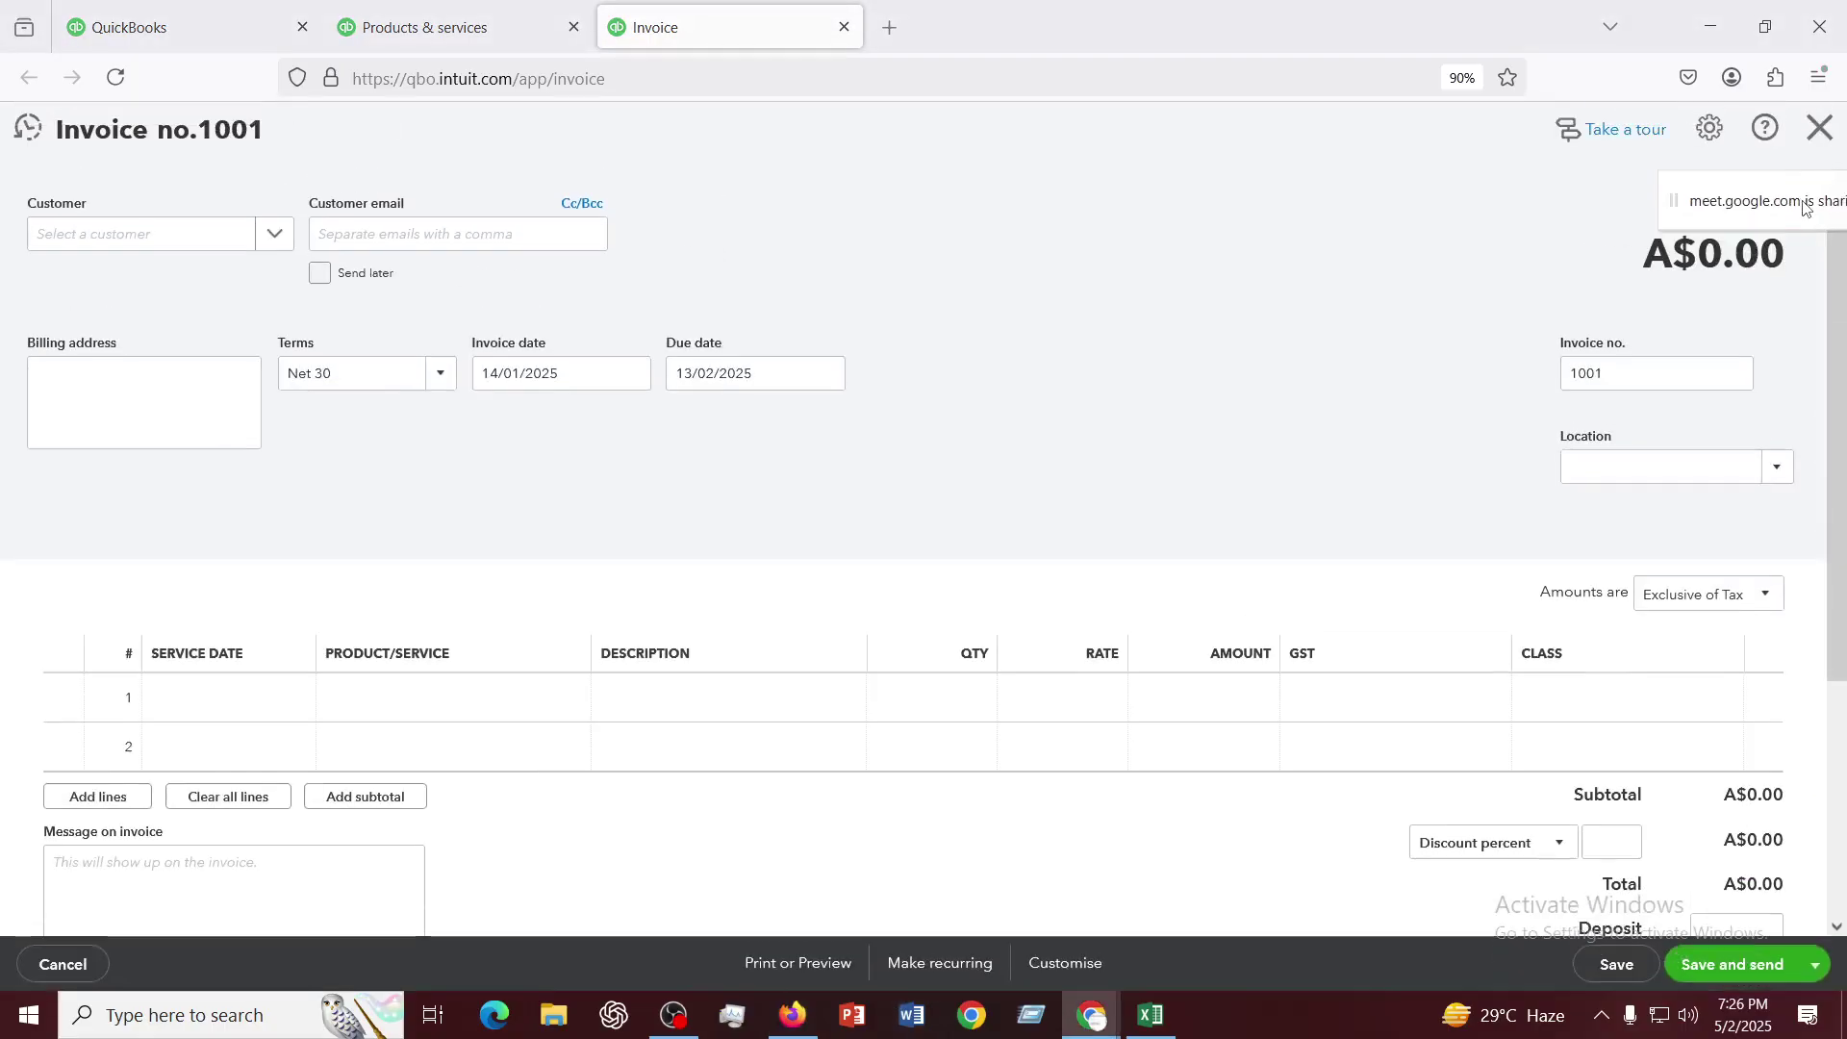
Select the estimate's customer on the invoice and set the invoice date to 15/01/2025
click(197, 237)
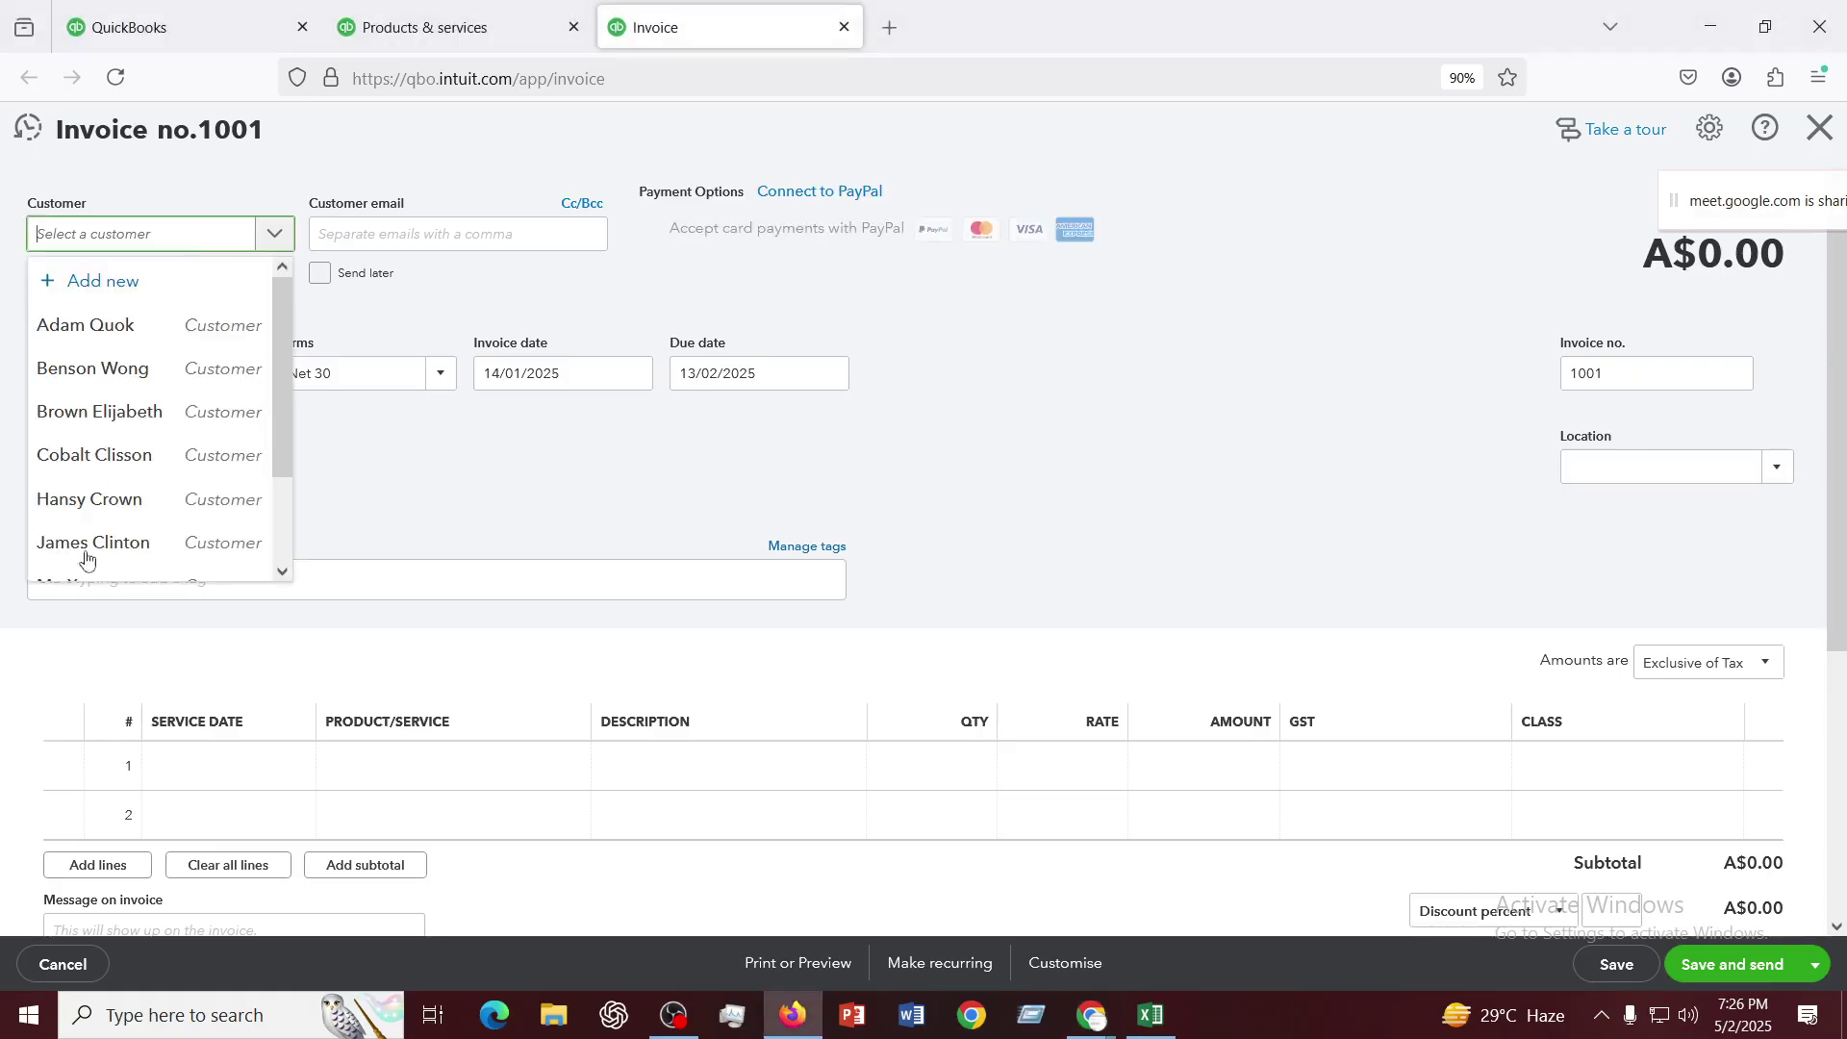
scroll(86, 558, down, 3)
click(86, 556)
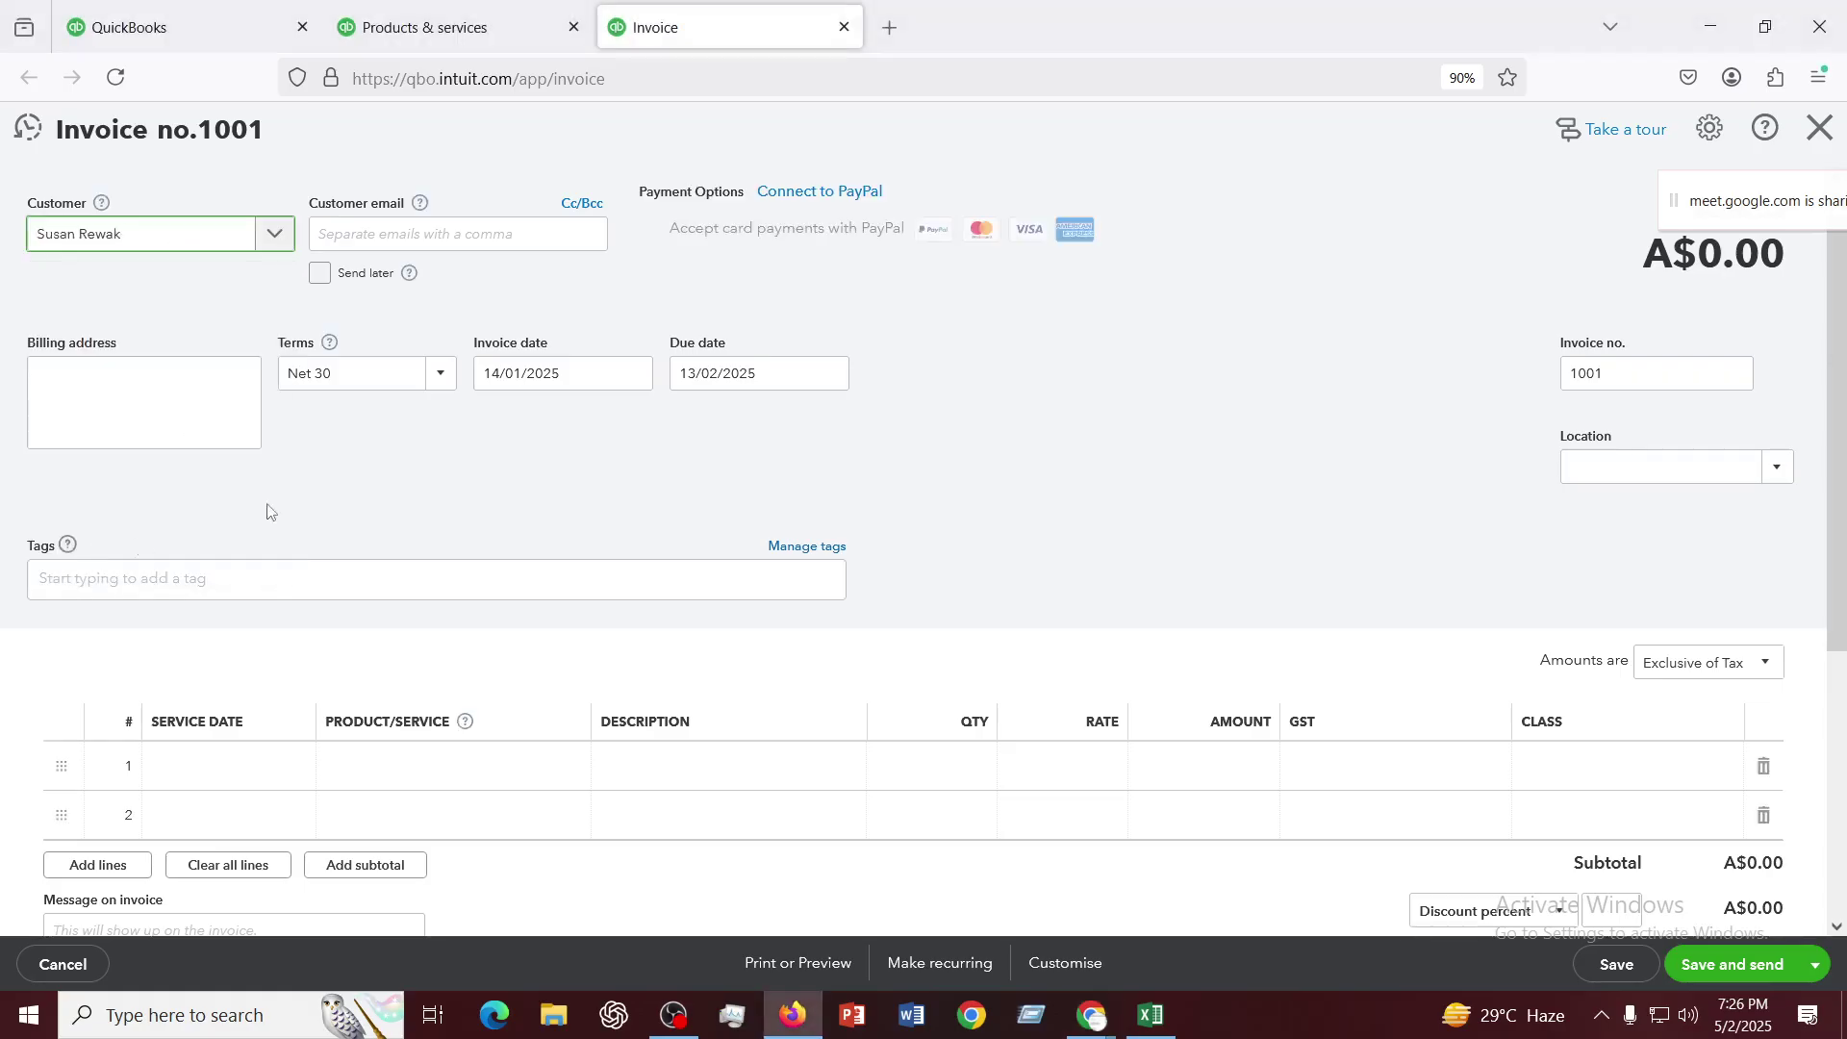
click(632, 373)
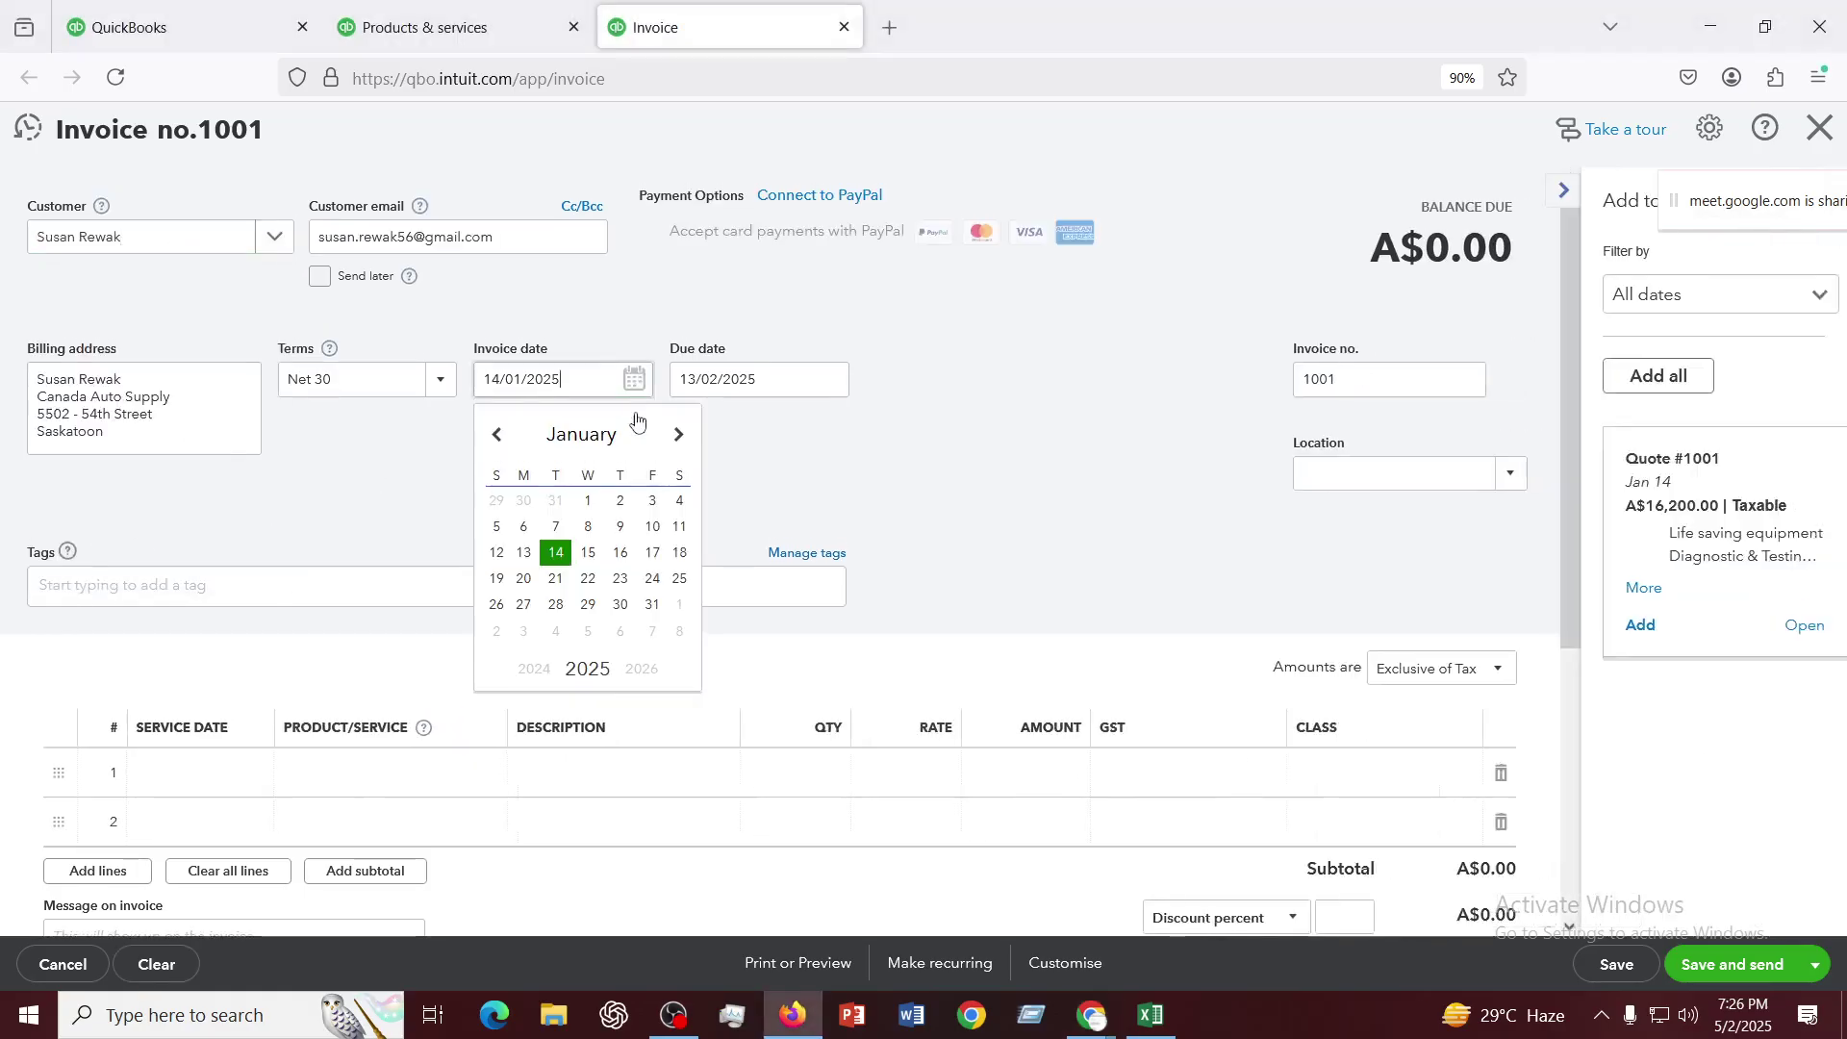
click(587, 554)
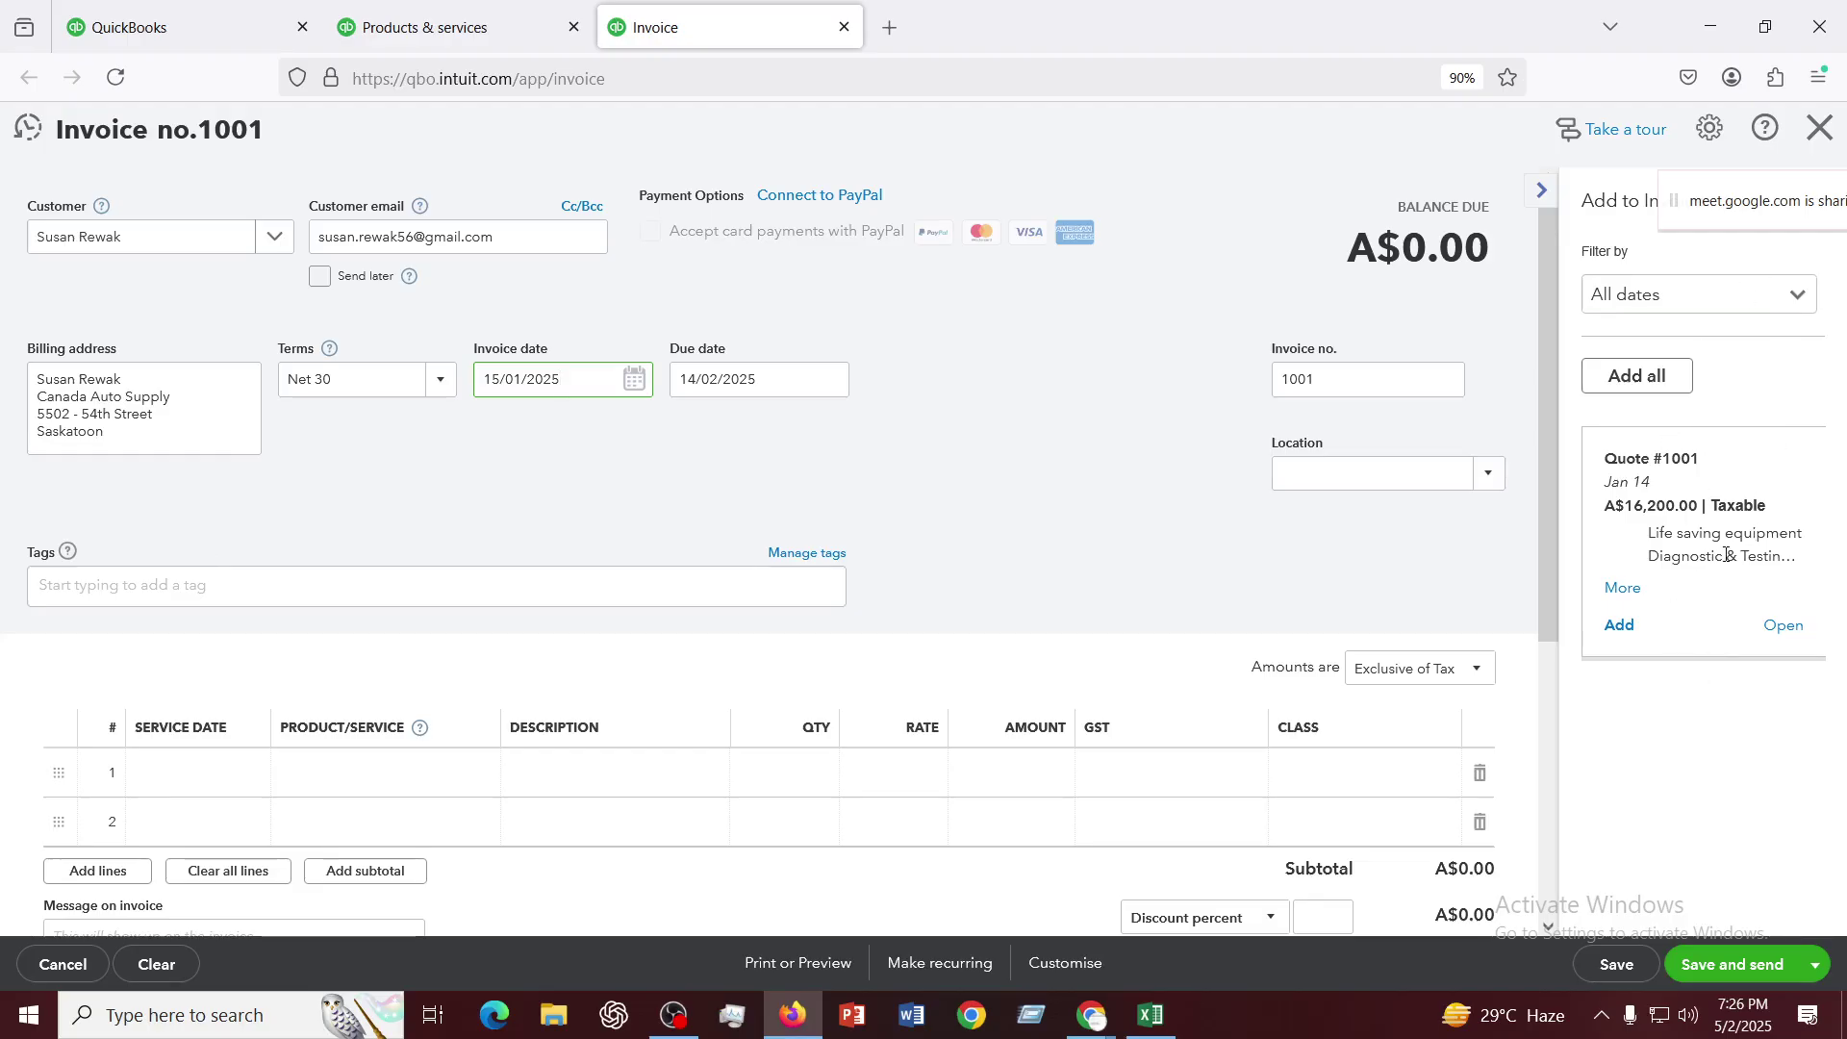
Start adding Quote #1001 to the invoice and check the required invoice portions in the Excel estimate sheet
click(1619, 631)
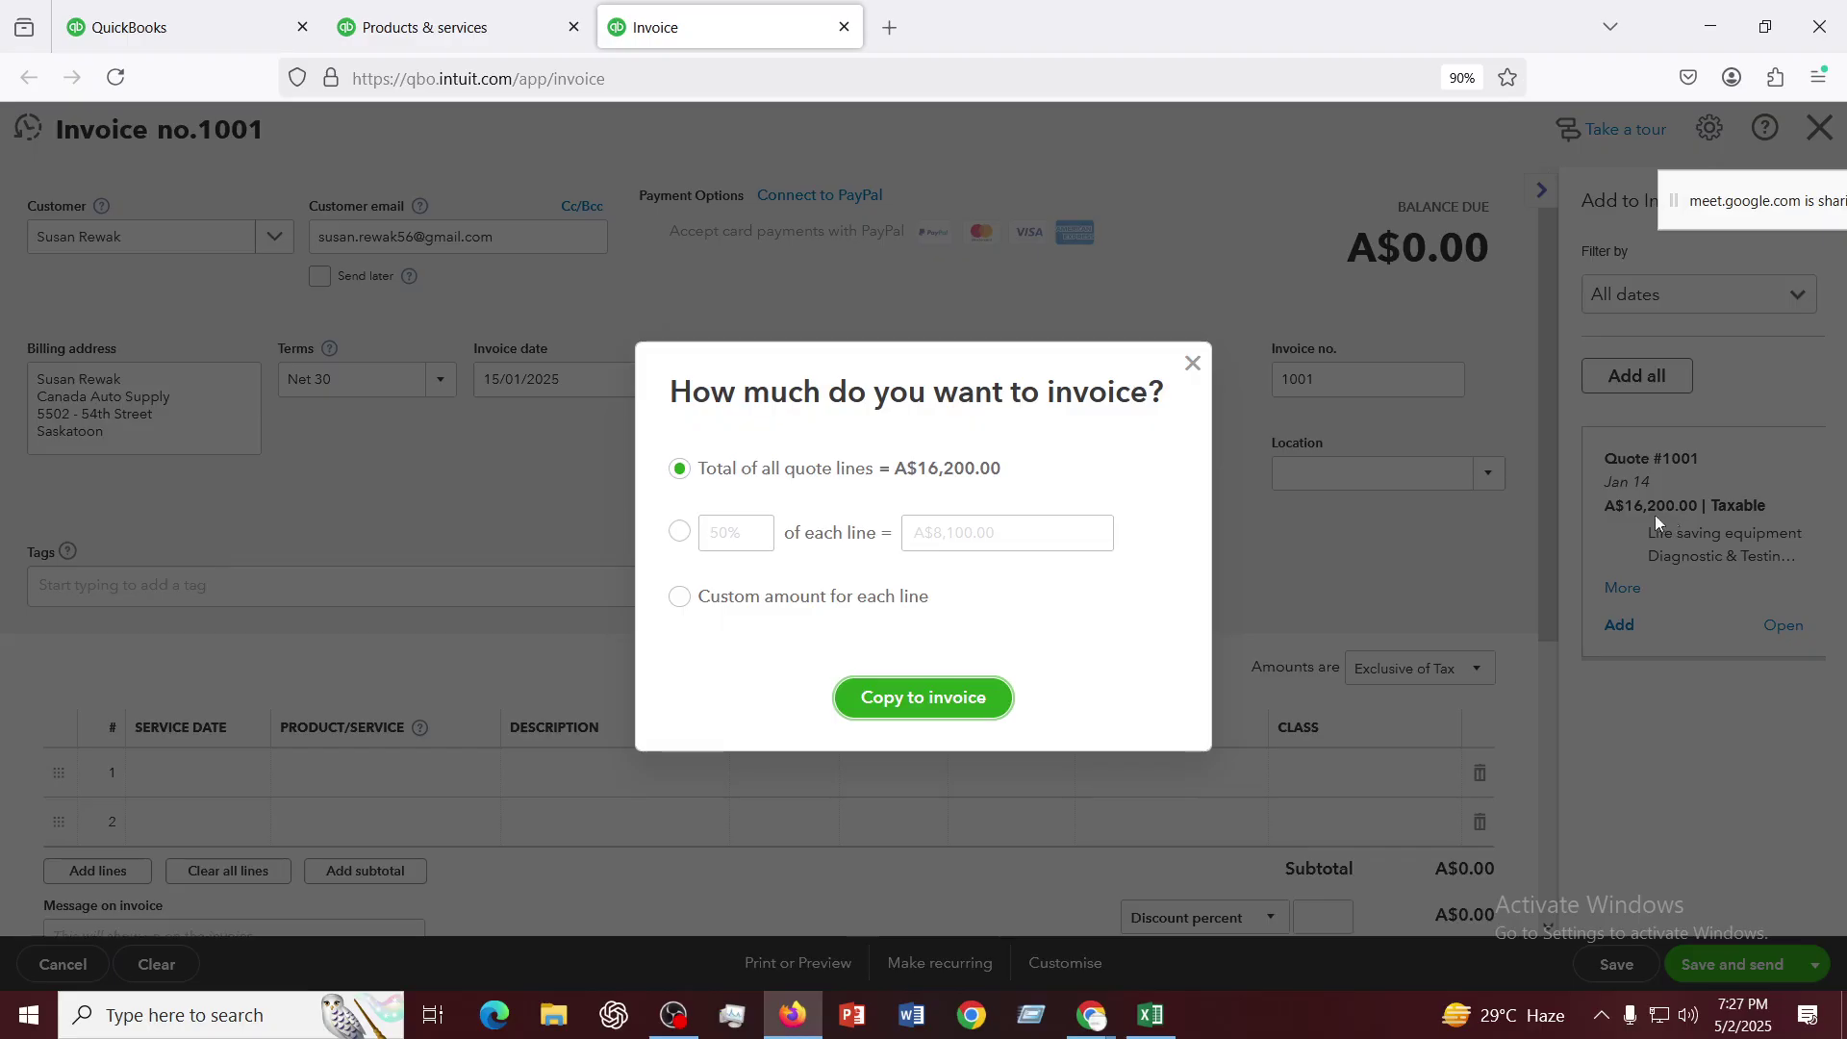
click(1166, 1018)
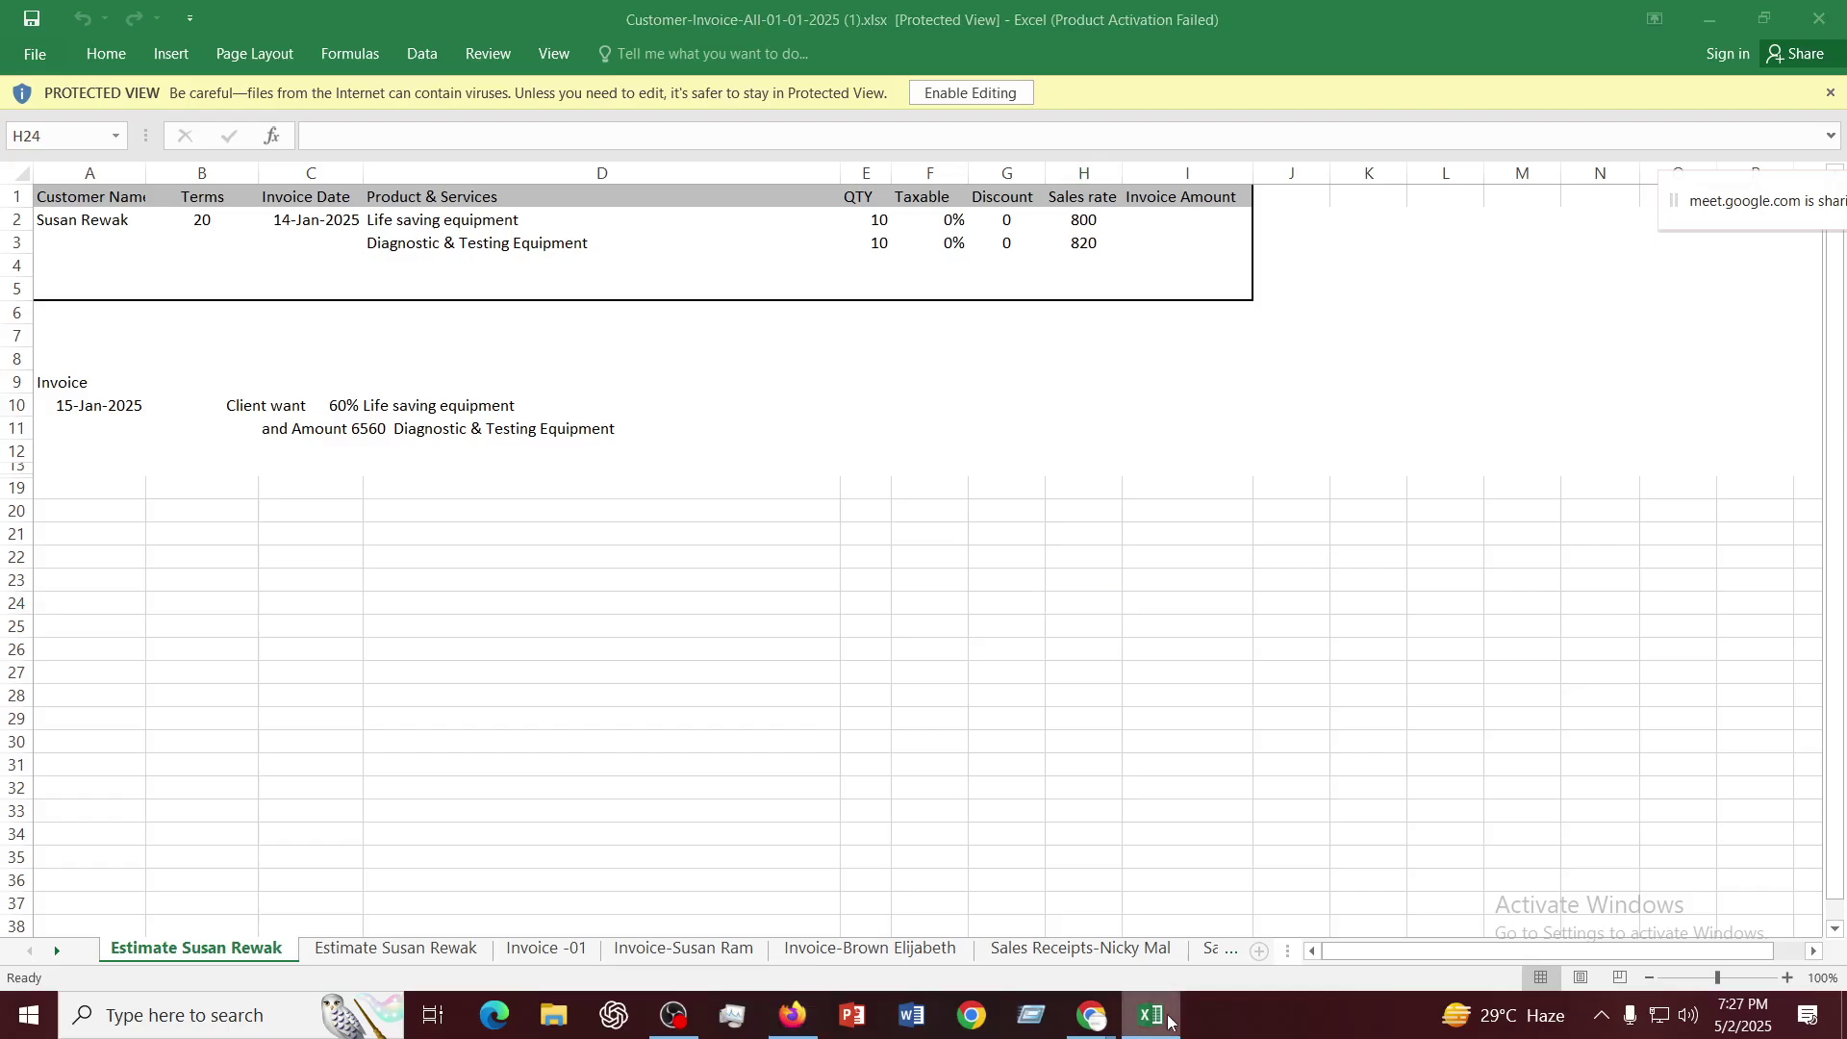
click(1166, 1018)
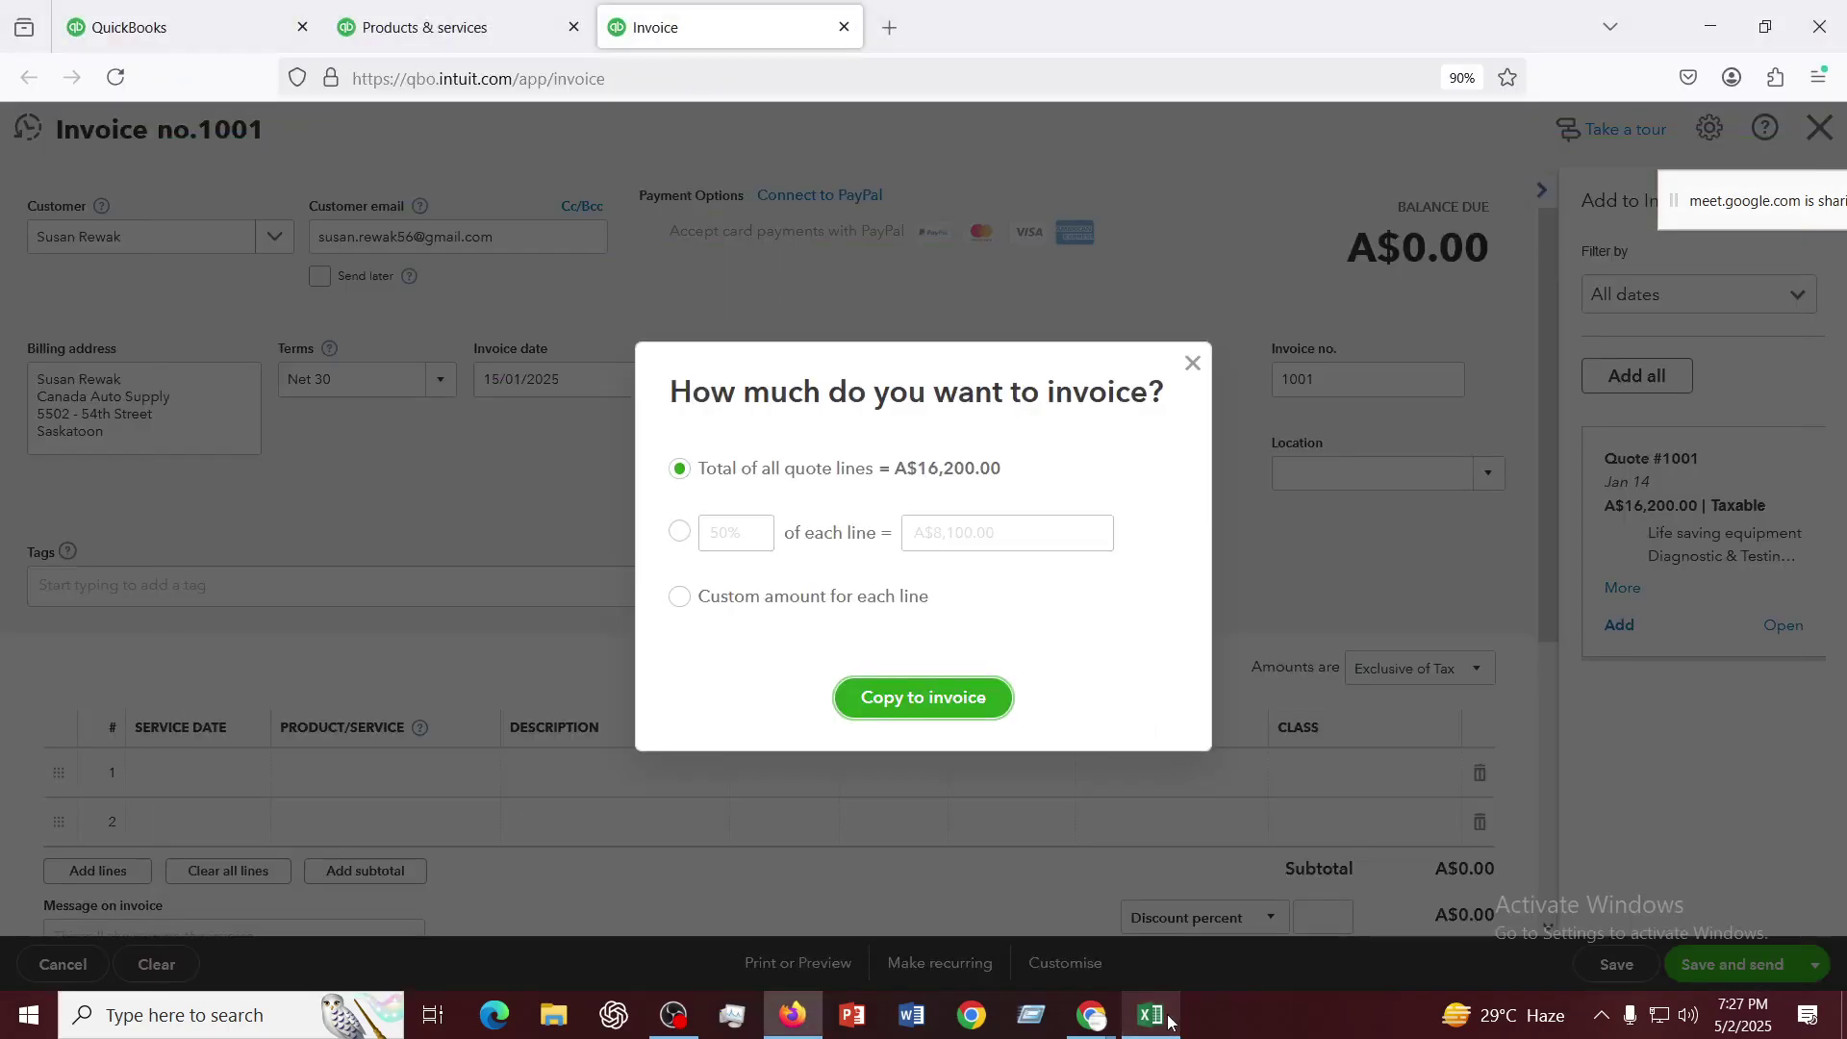
click(1168, 1017)
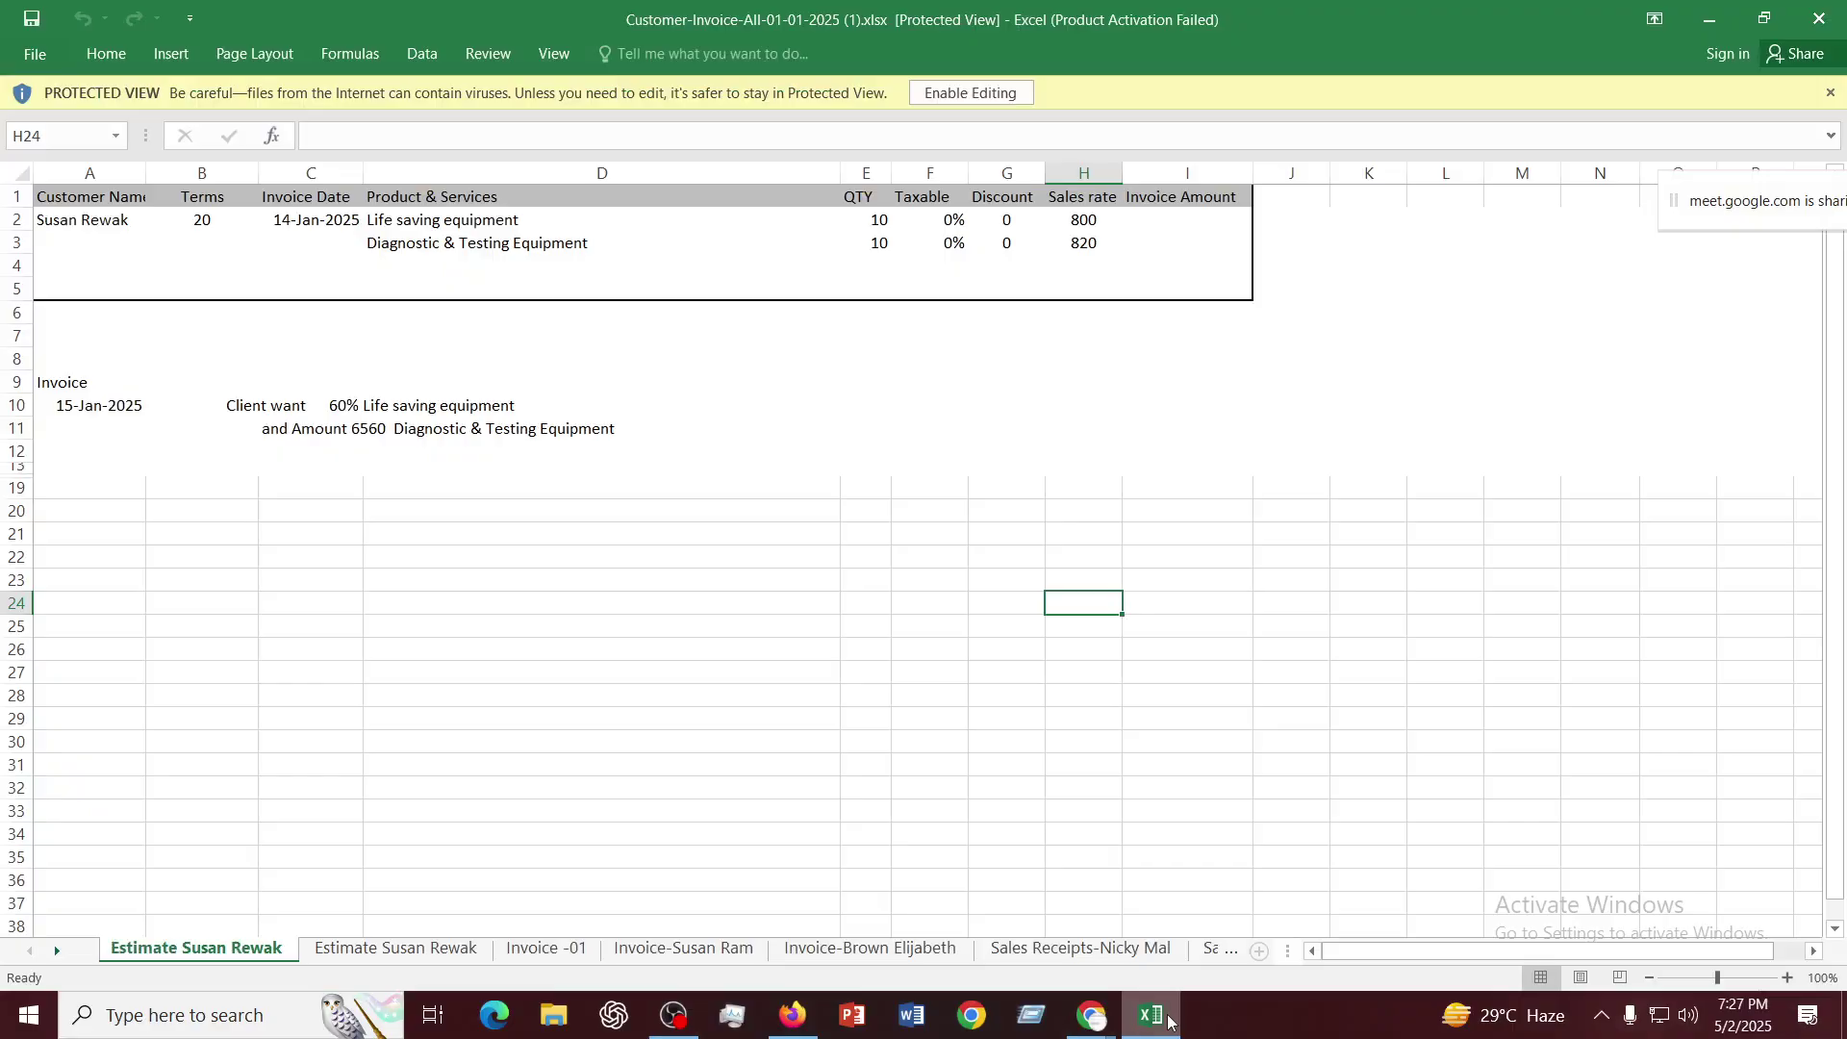
click(1168, 1017)
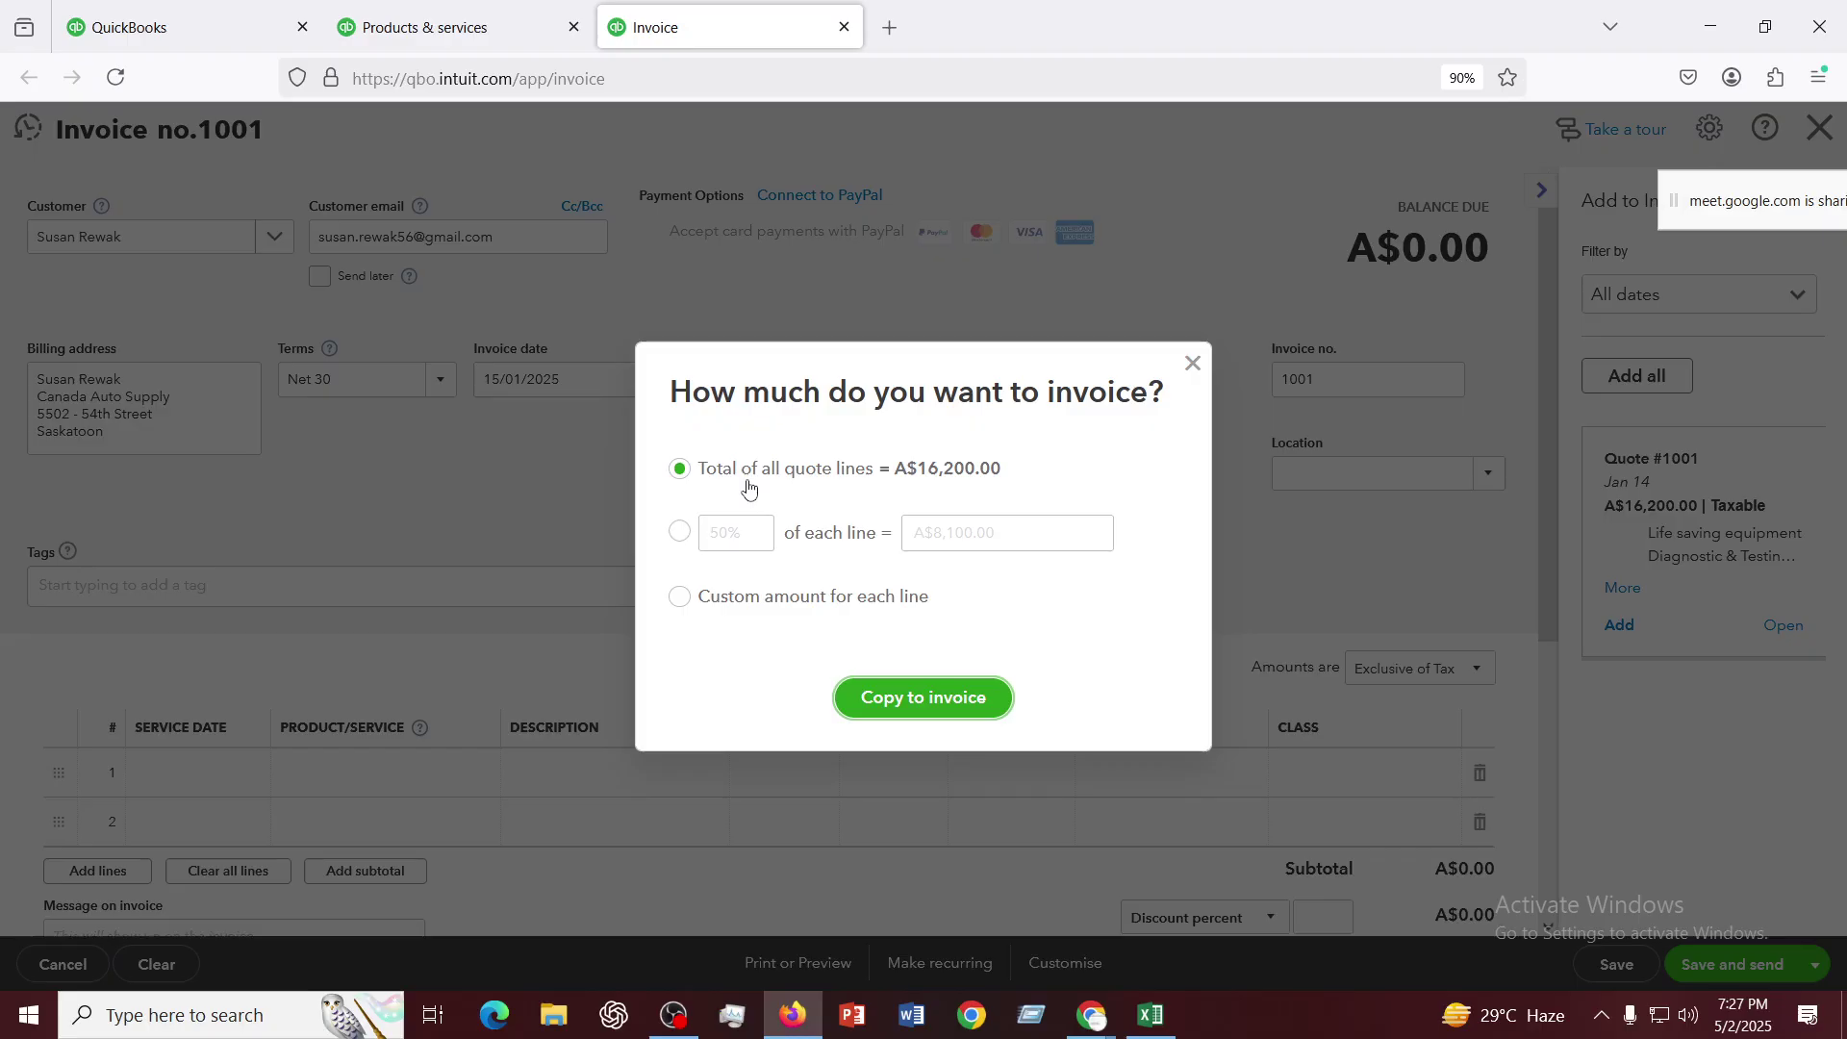
Recheck the invoice requirements in Excel, then copy the quote to the invoice with a custom amount for each line
click(680, 533)
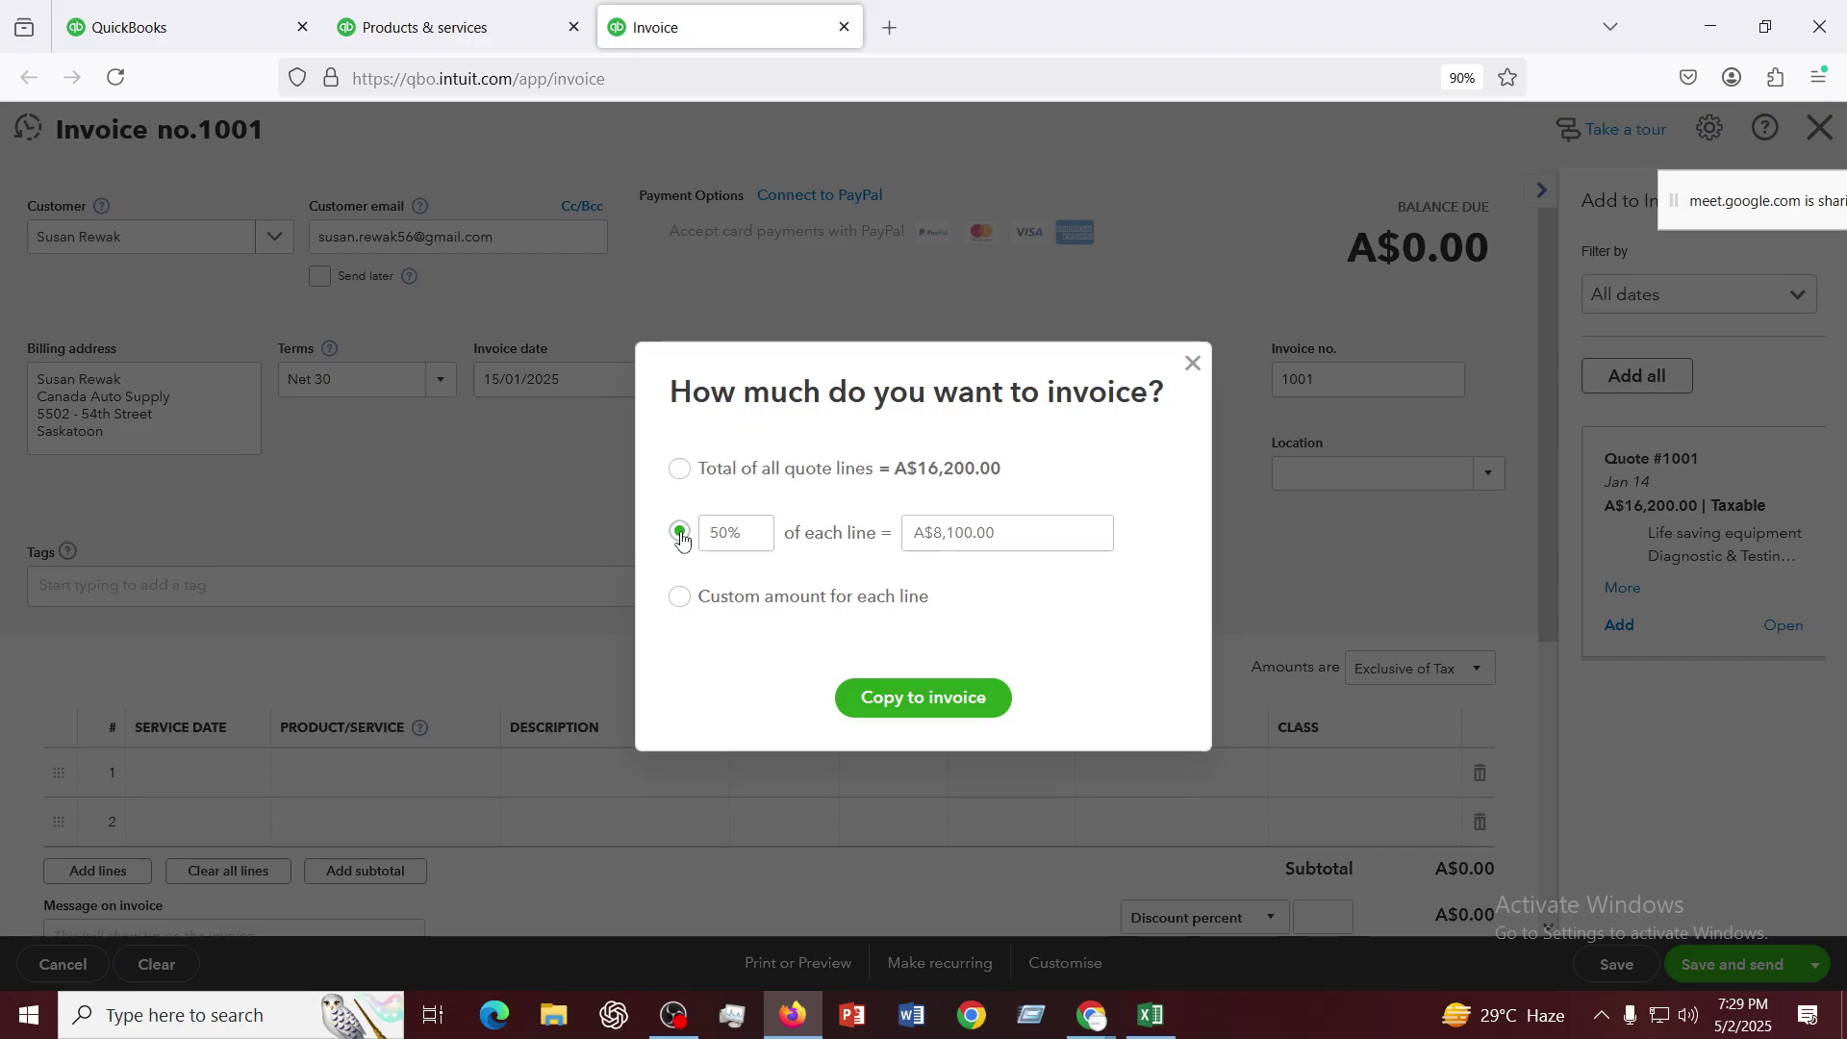
click(1153, 1015)
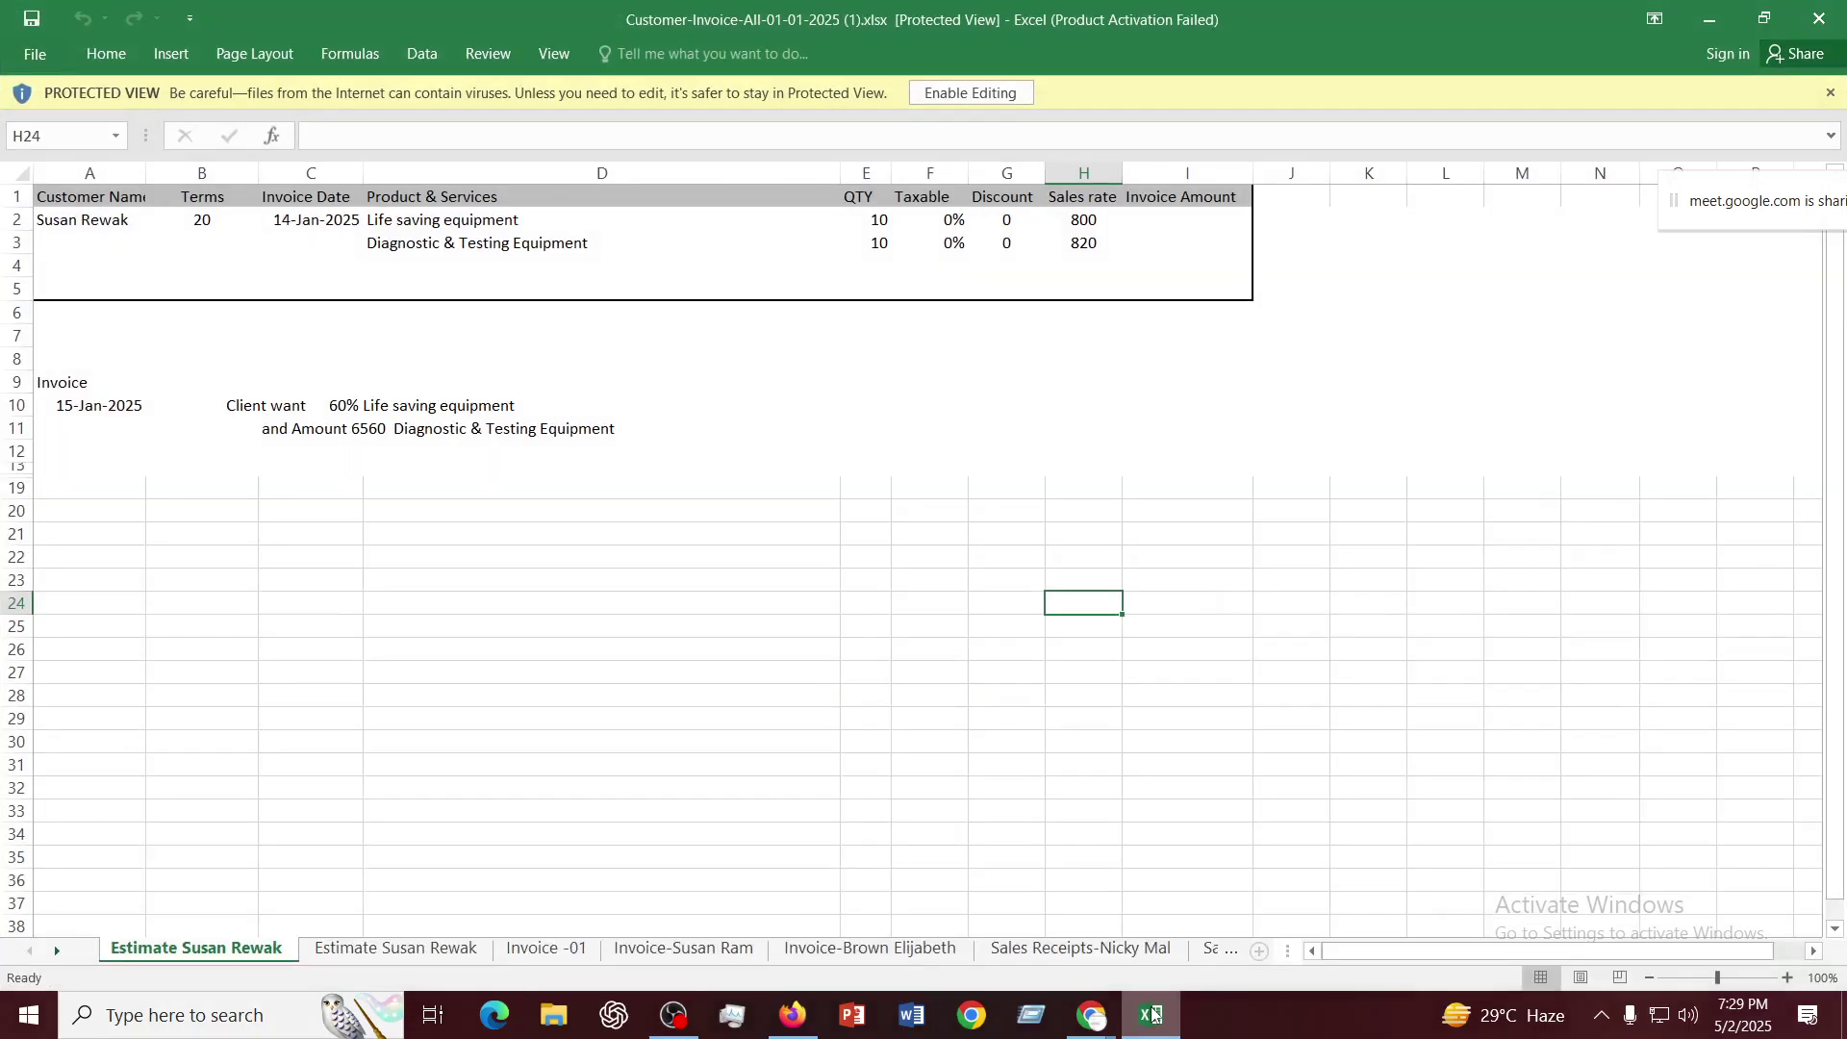
click(351, 416)
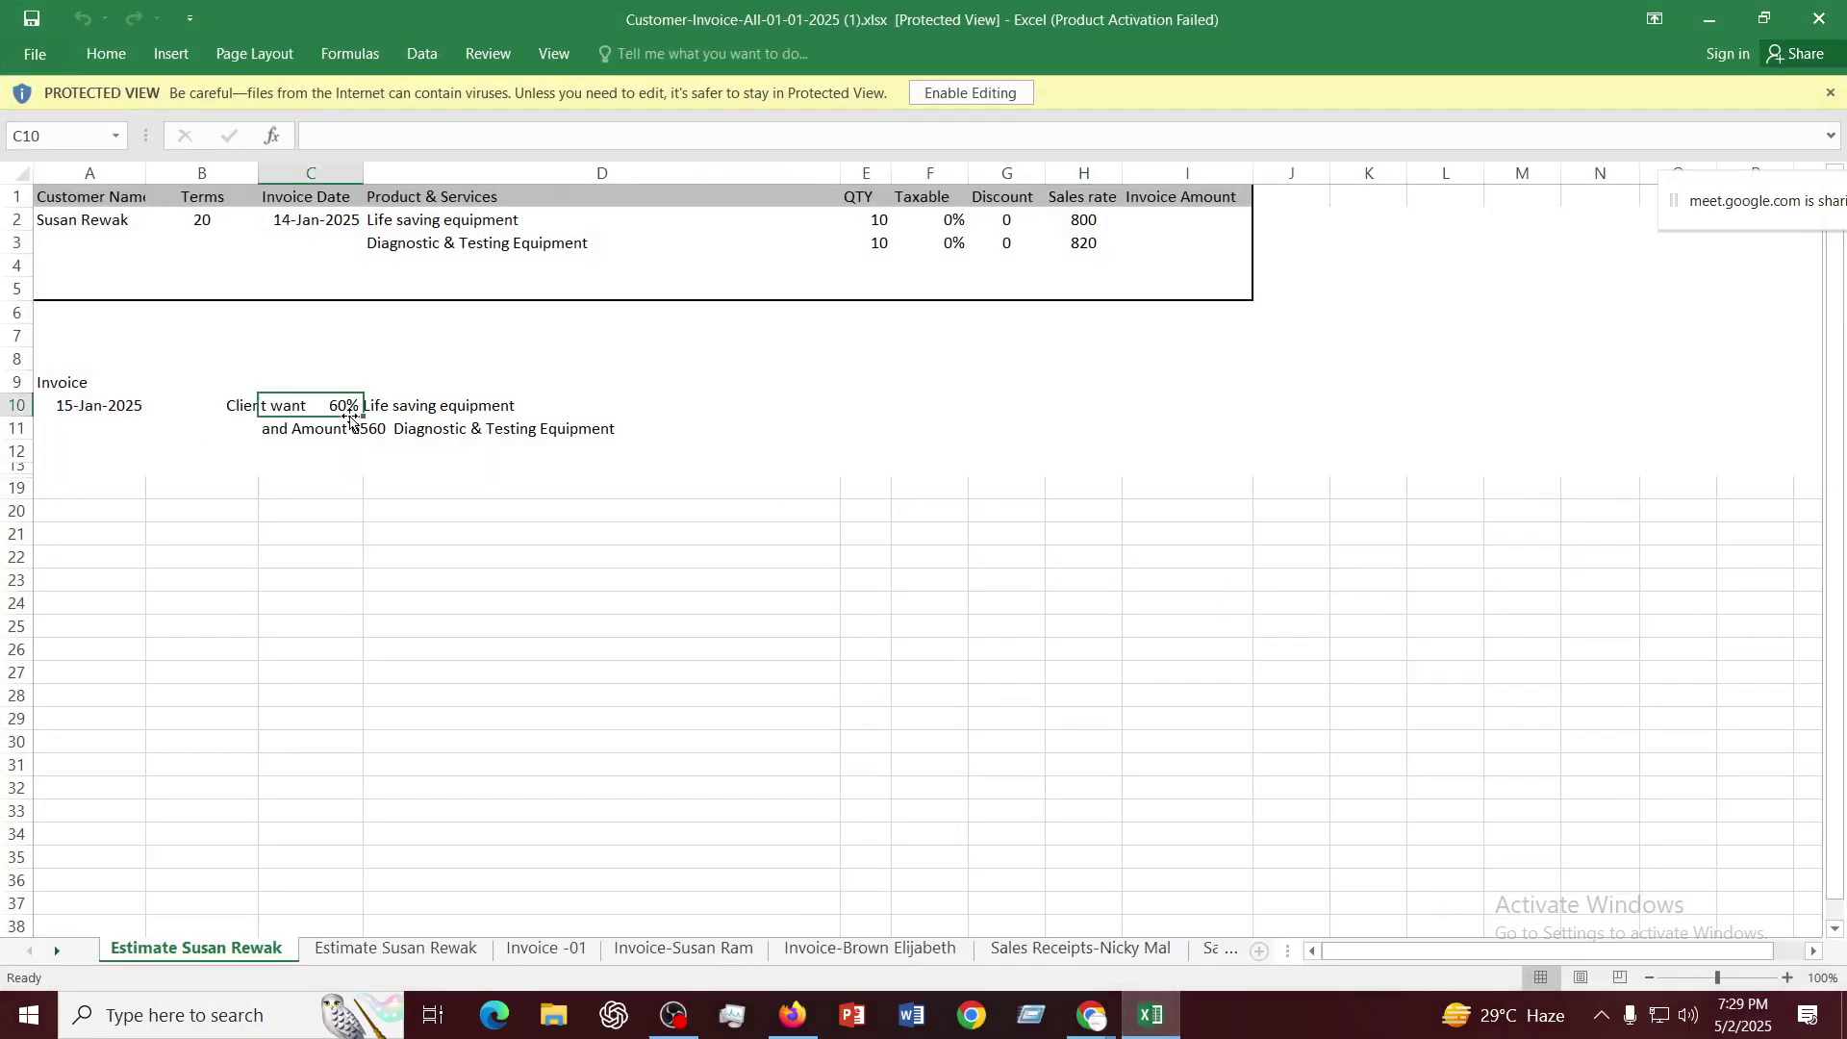
click(393, 438)
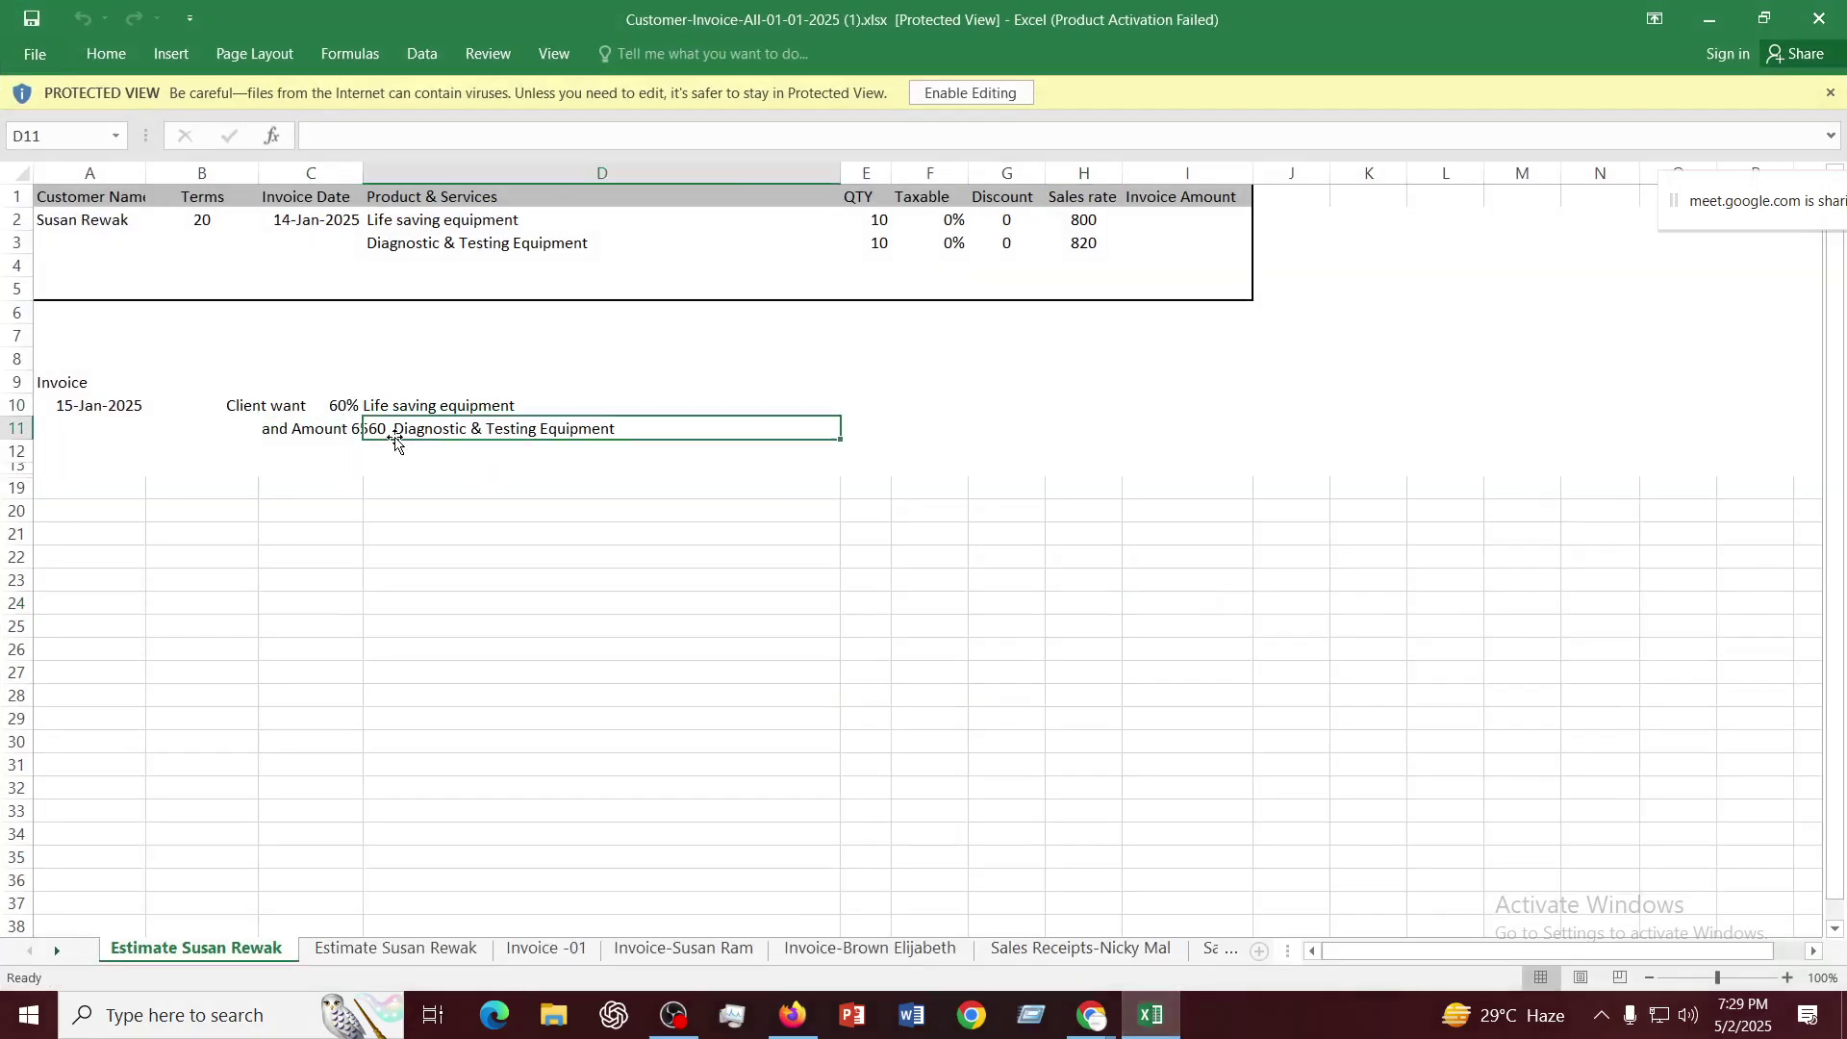
click(1153, 1015)
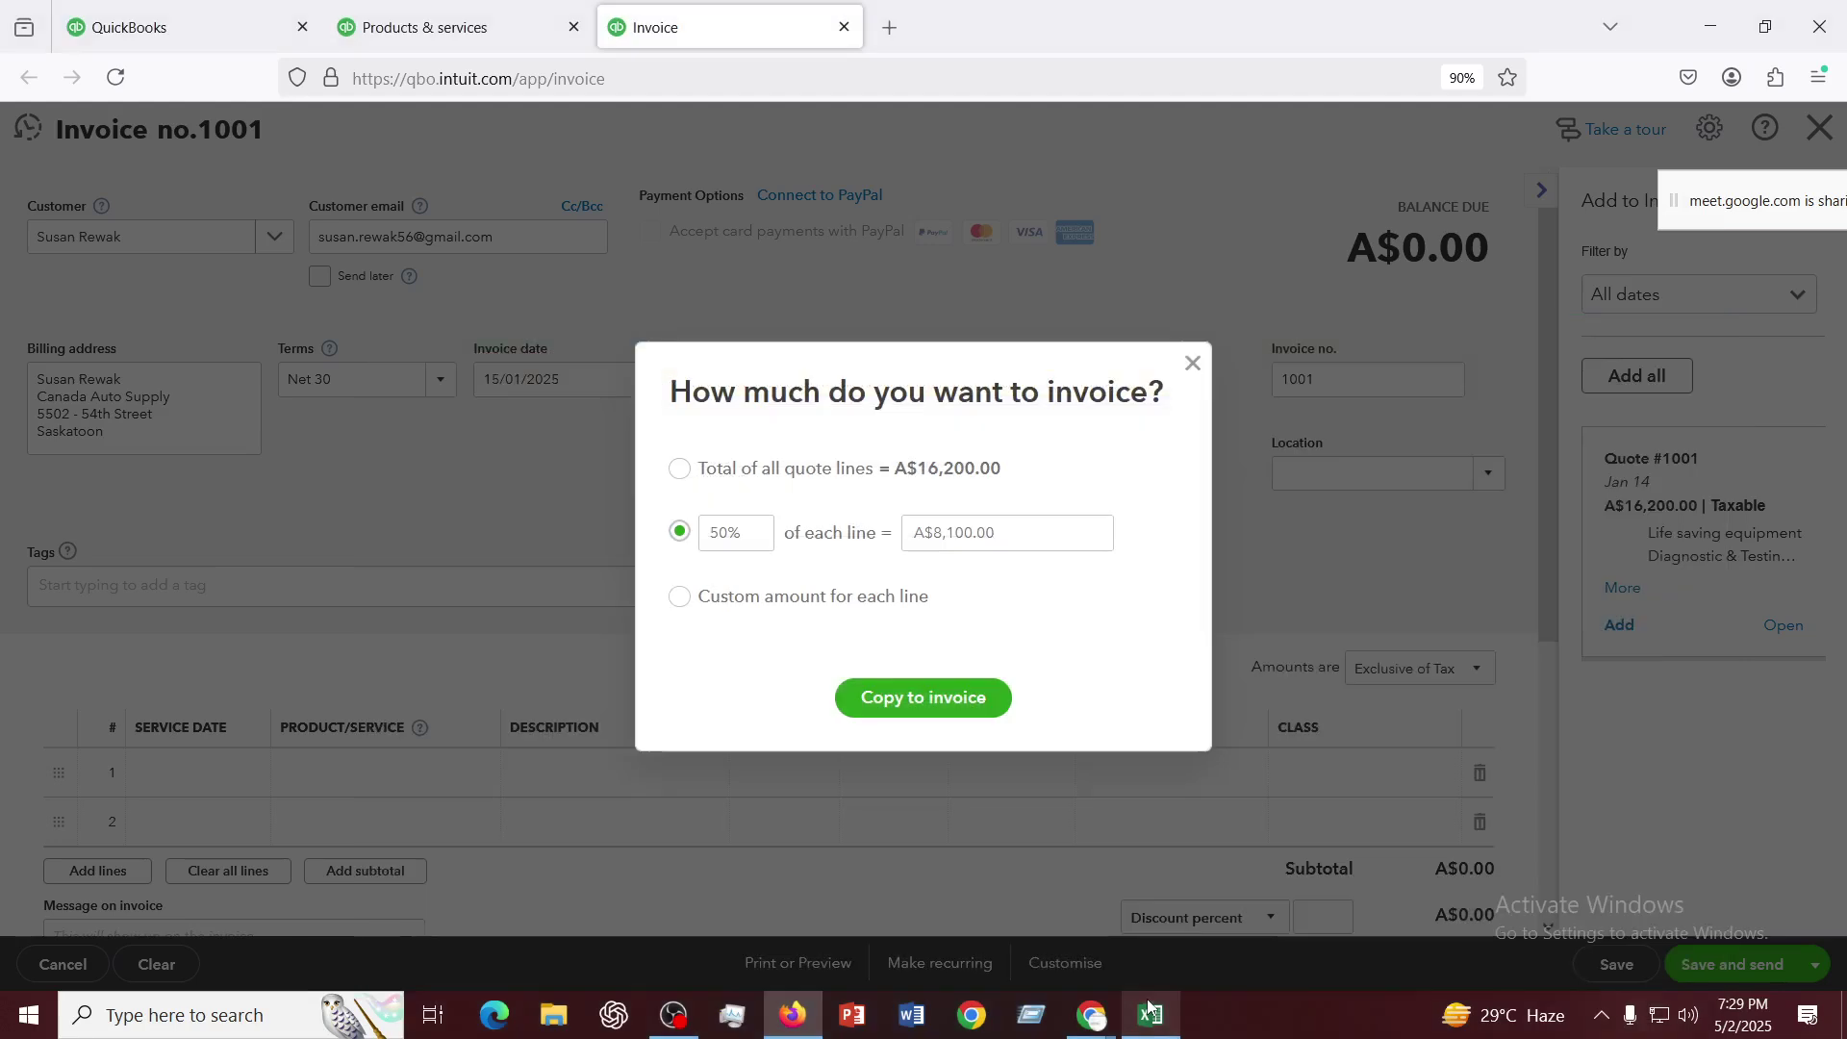
click(749, 547)
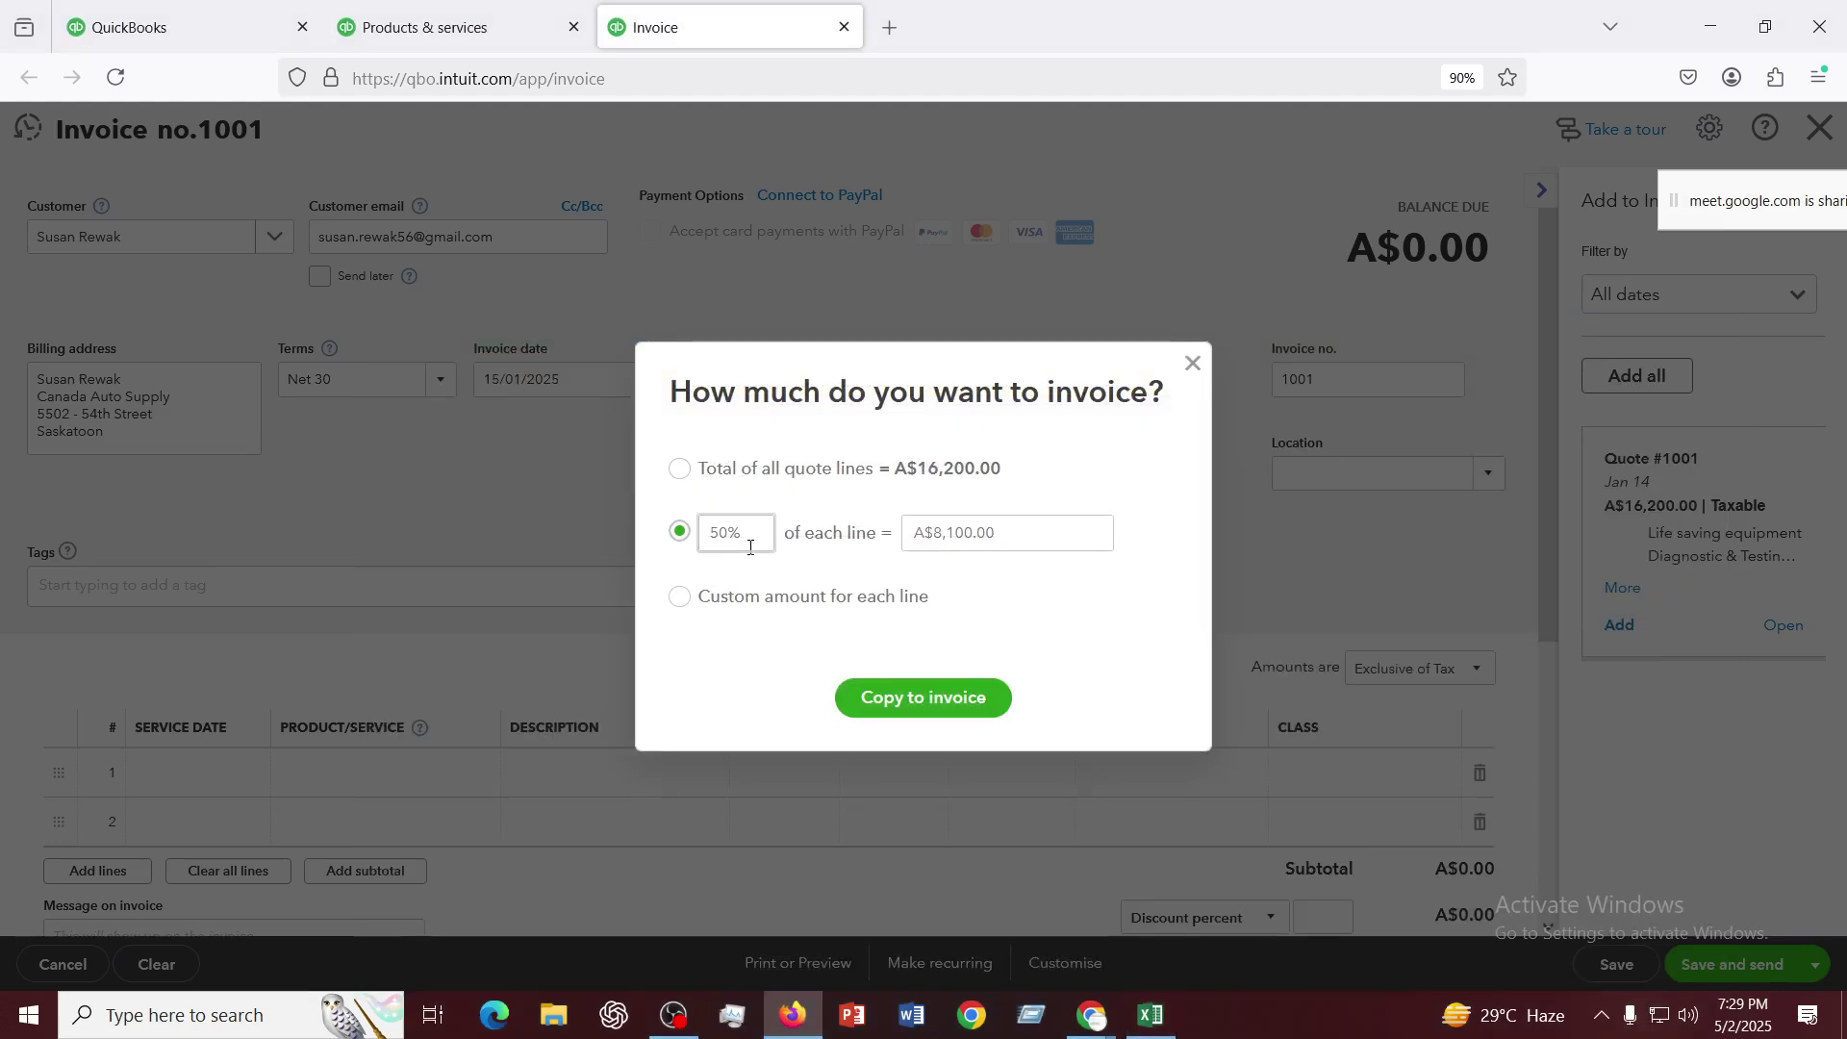
click(680, 597)
click(894, 686)
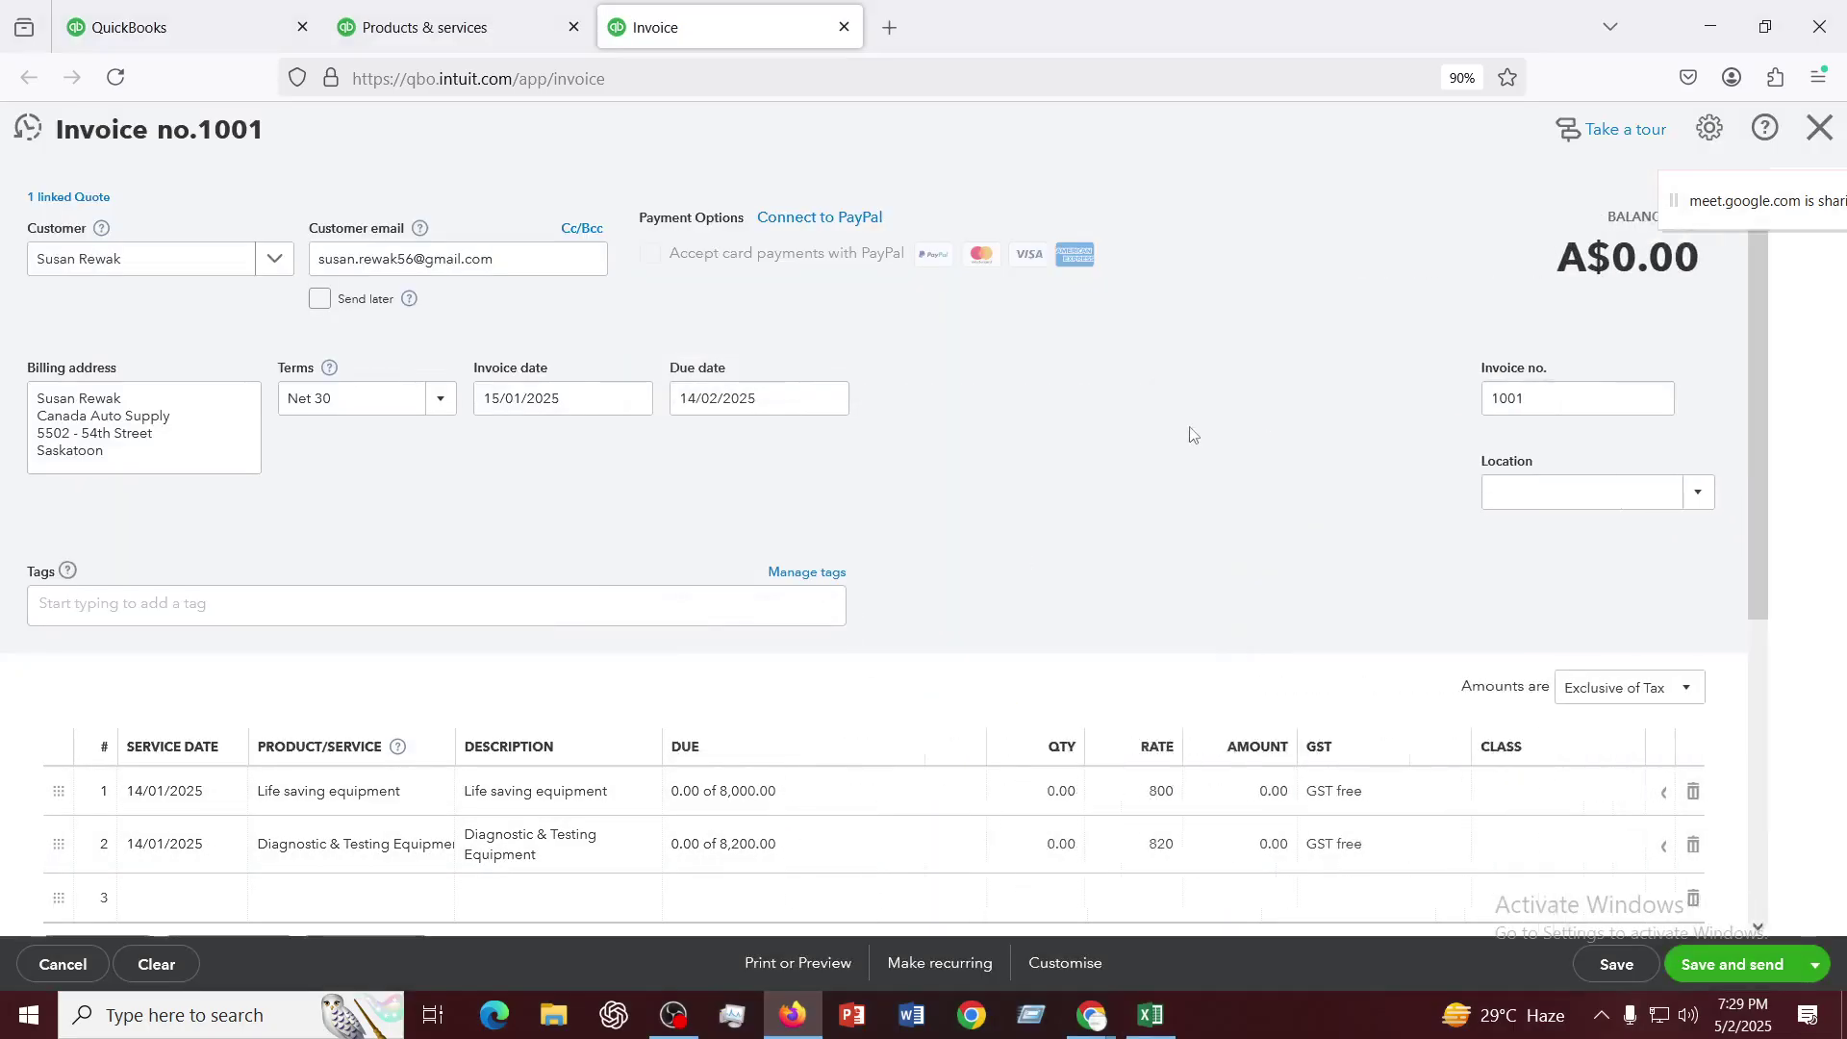
Set the amount due on the Life saving equipment line to 60 percent of its quoted value
scroll(912, 478, down, 3)
scroll(912, 479, down, 3)
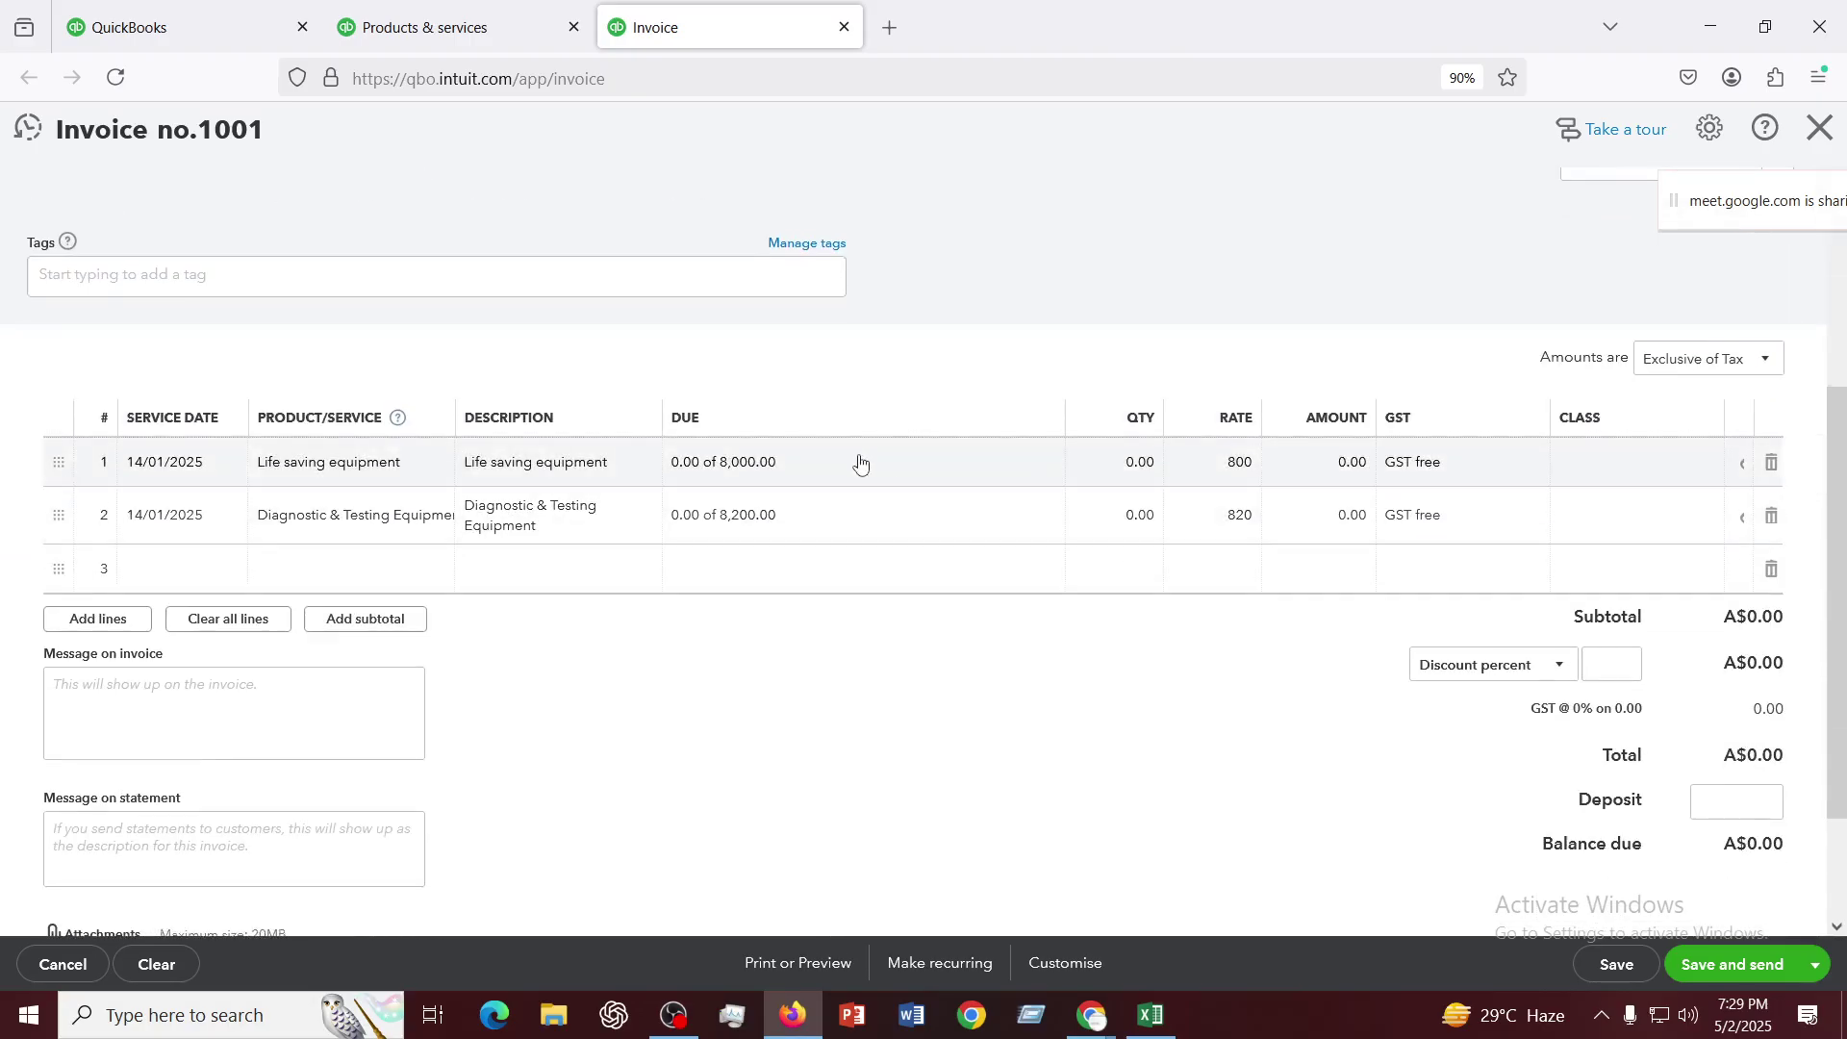
click(861, 464)
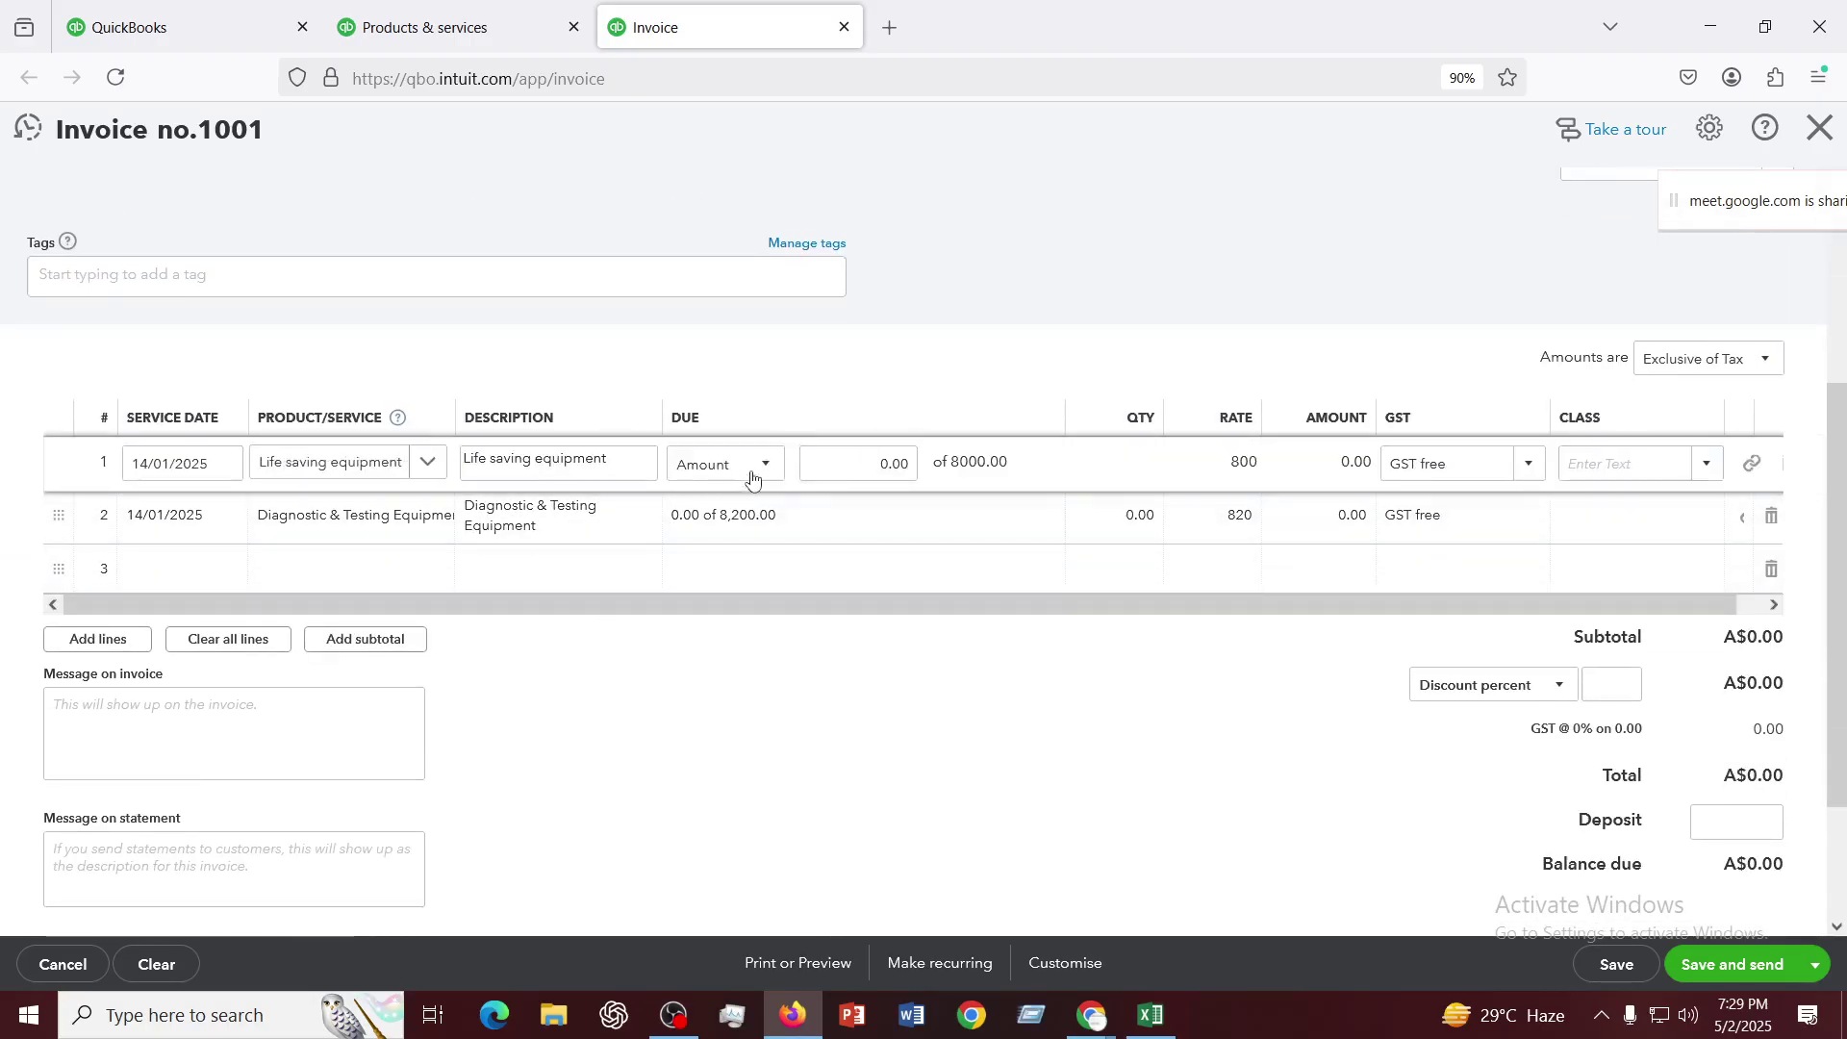
click(1153, 1028)
click(1154, 1029)
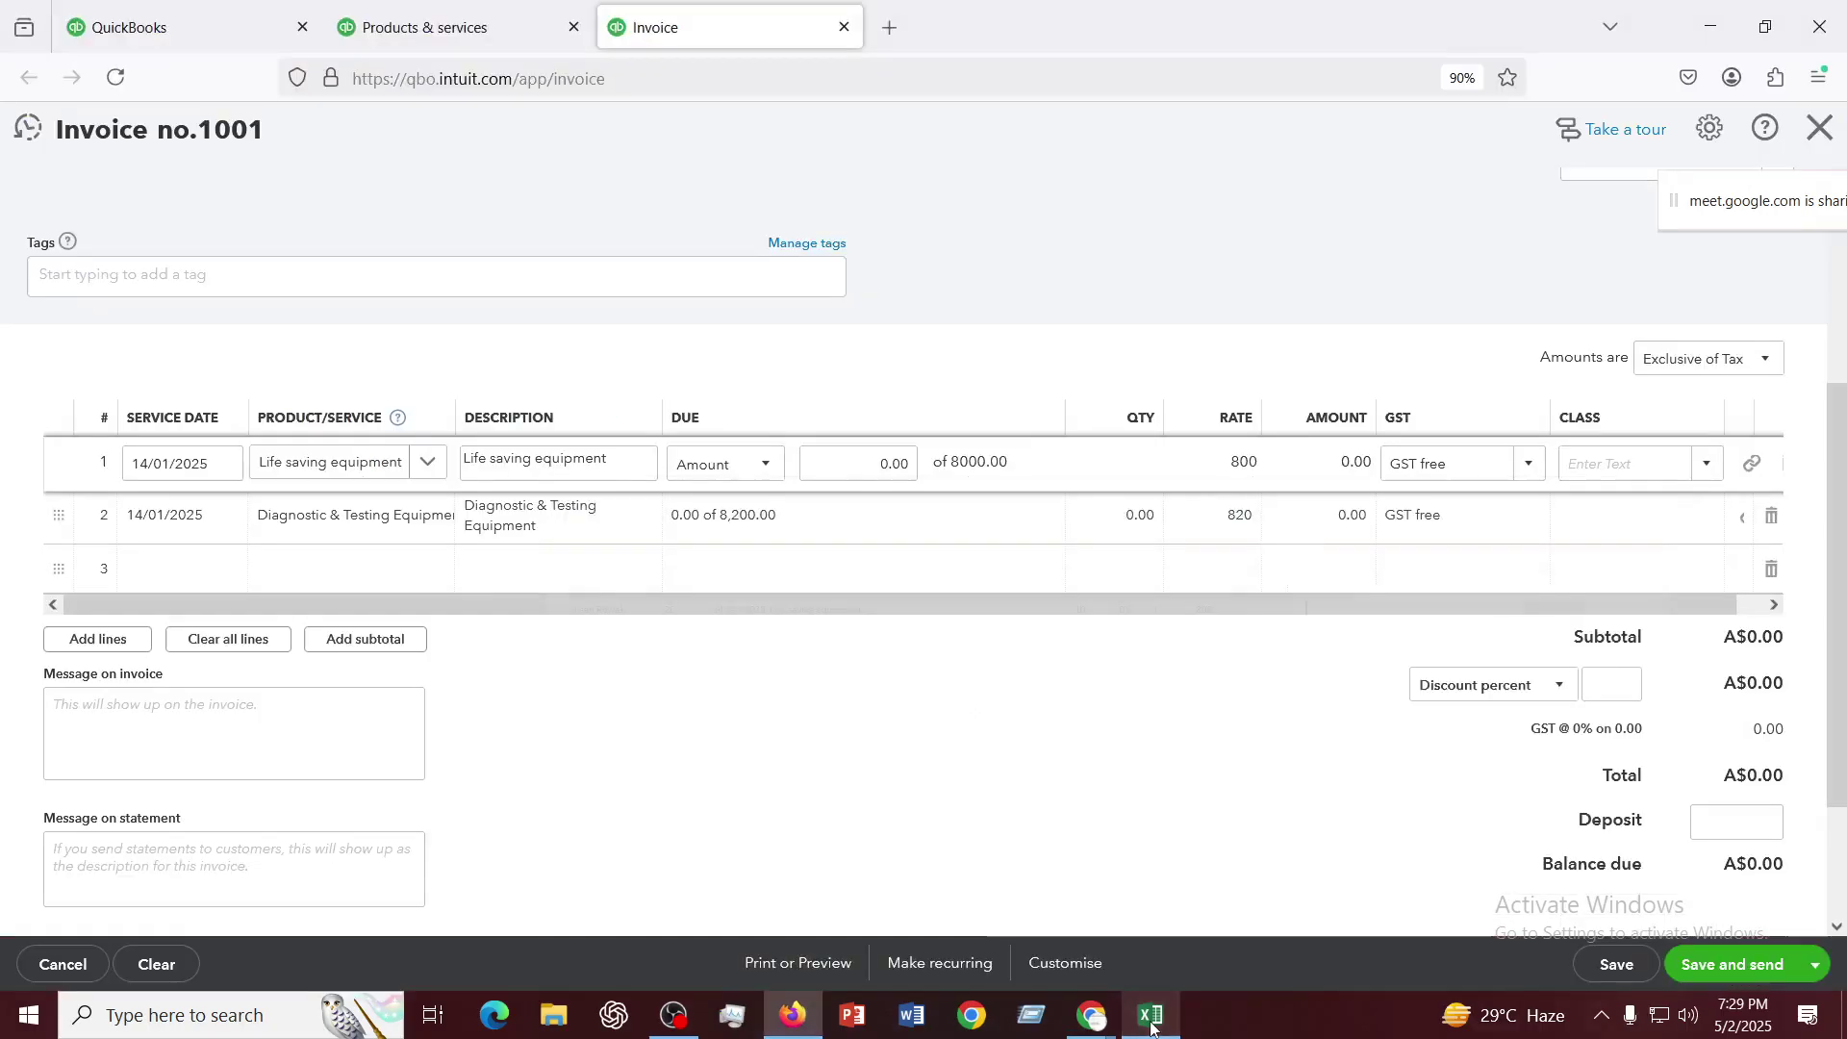
click(767, 470)
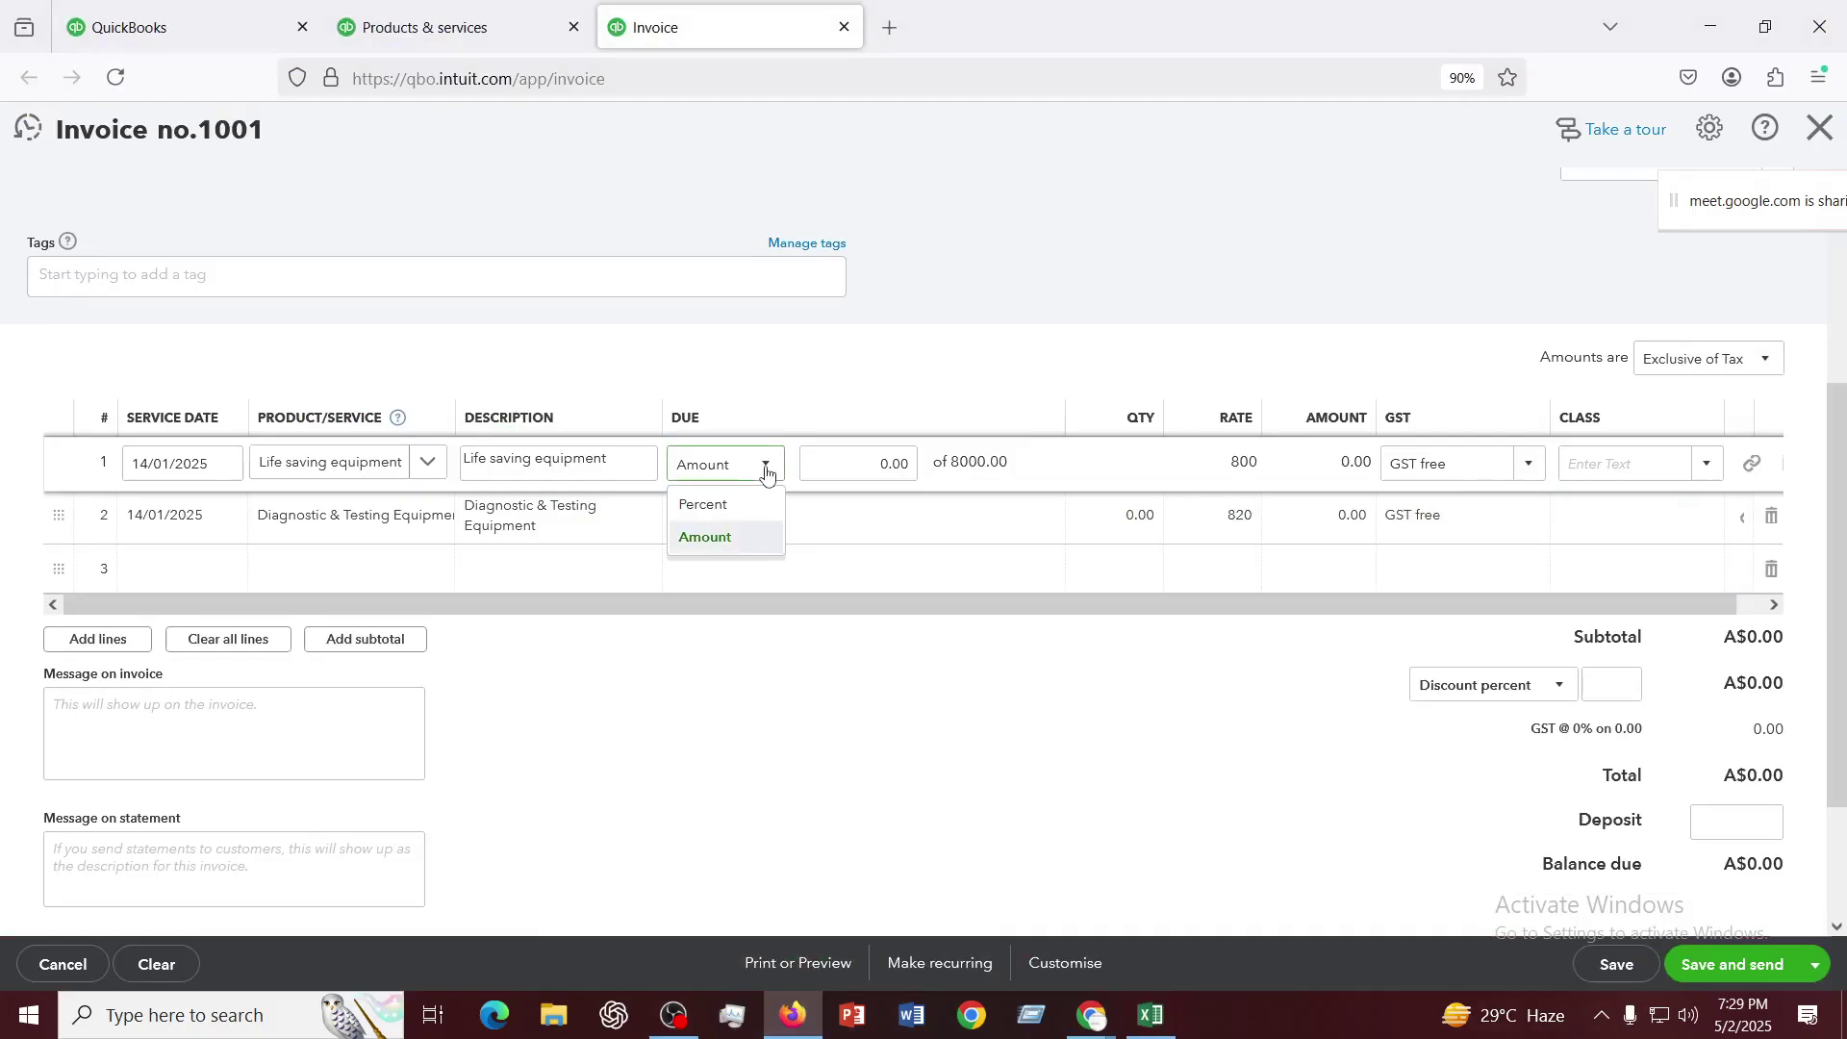
click(717, 509)
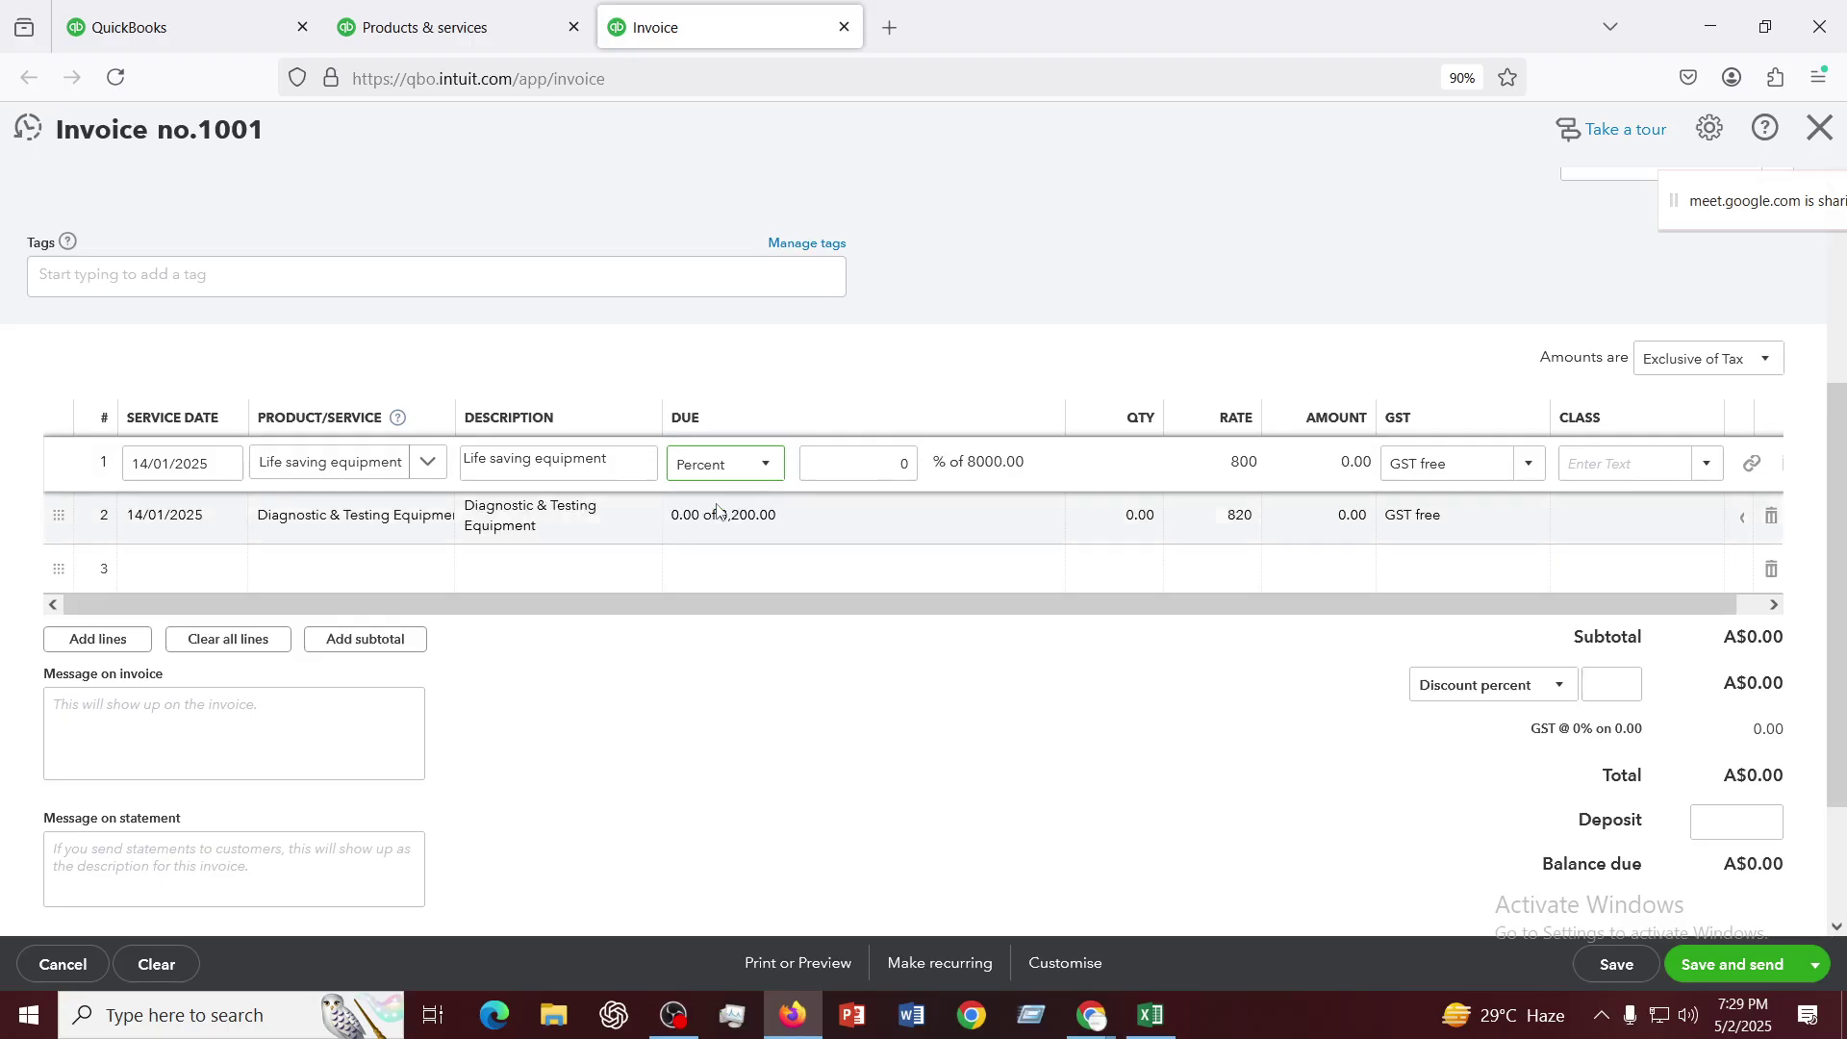
click(860, 465)
text(60)
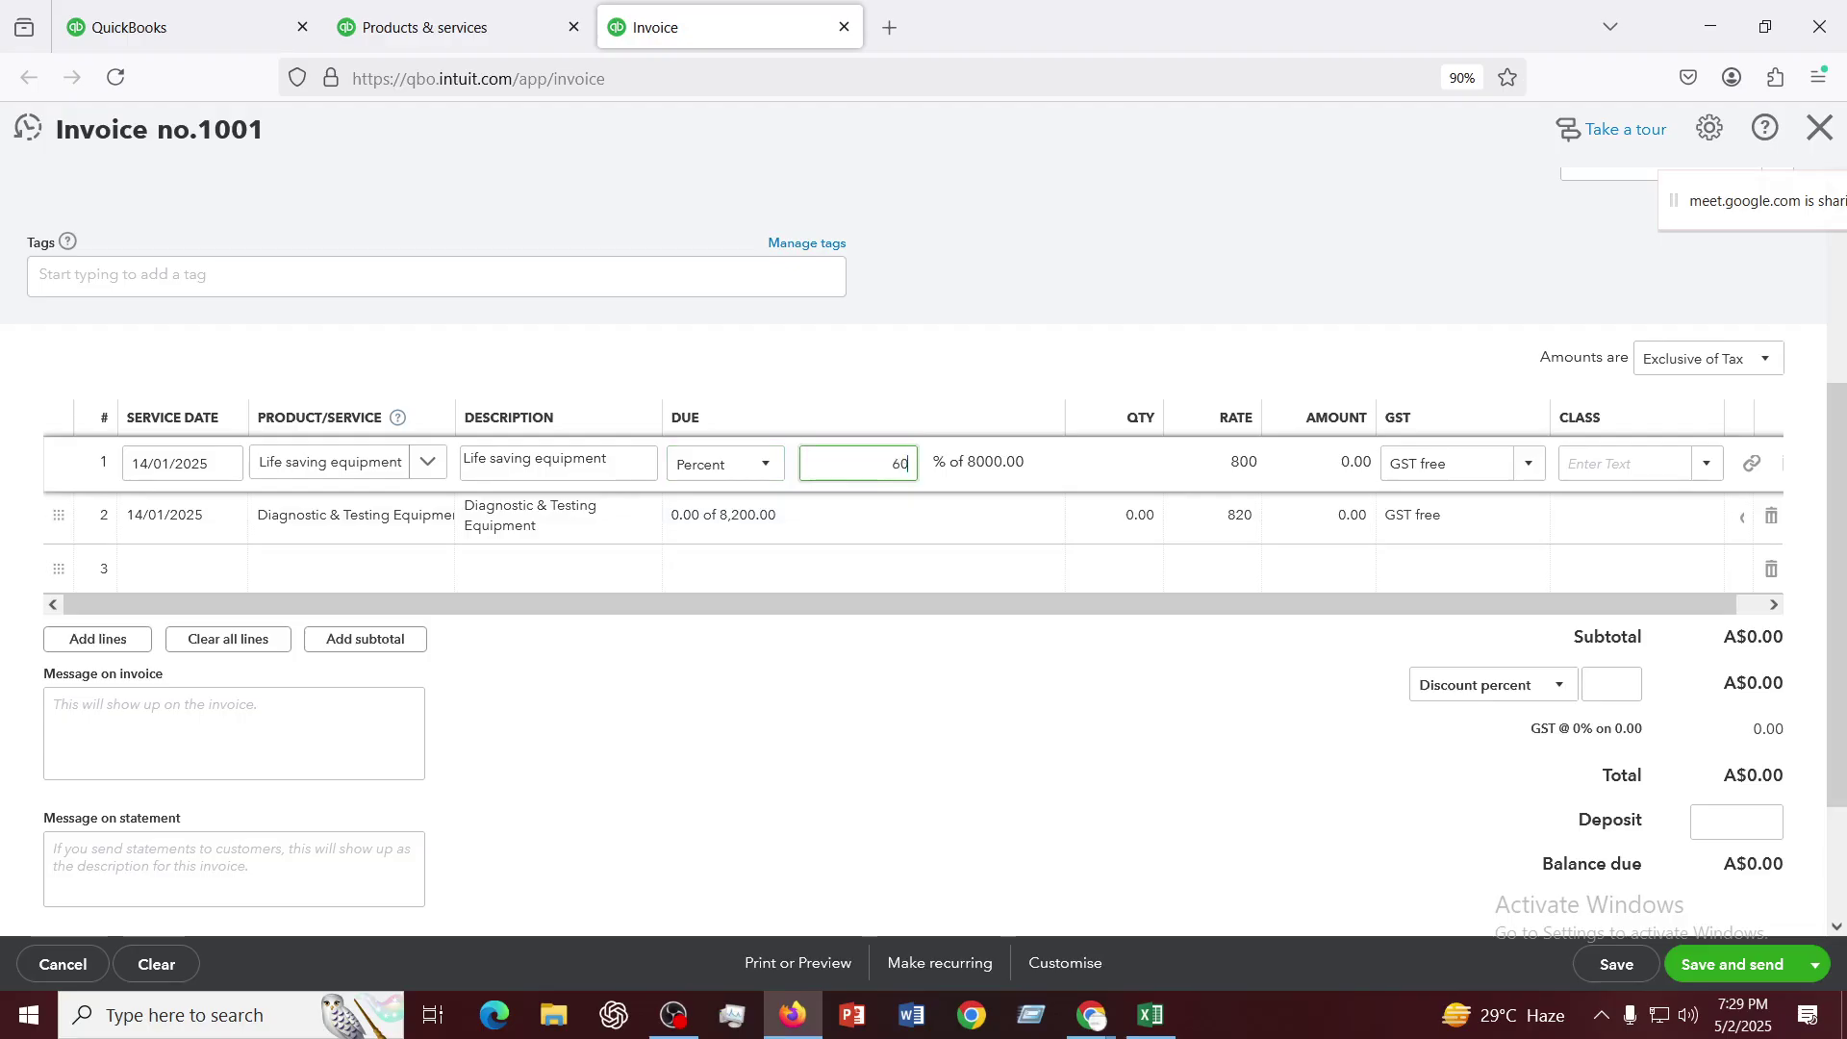
click(1135, 298)
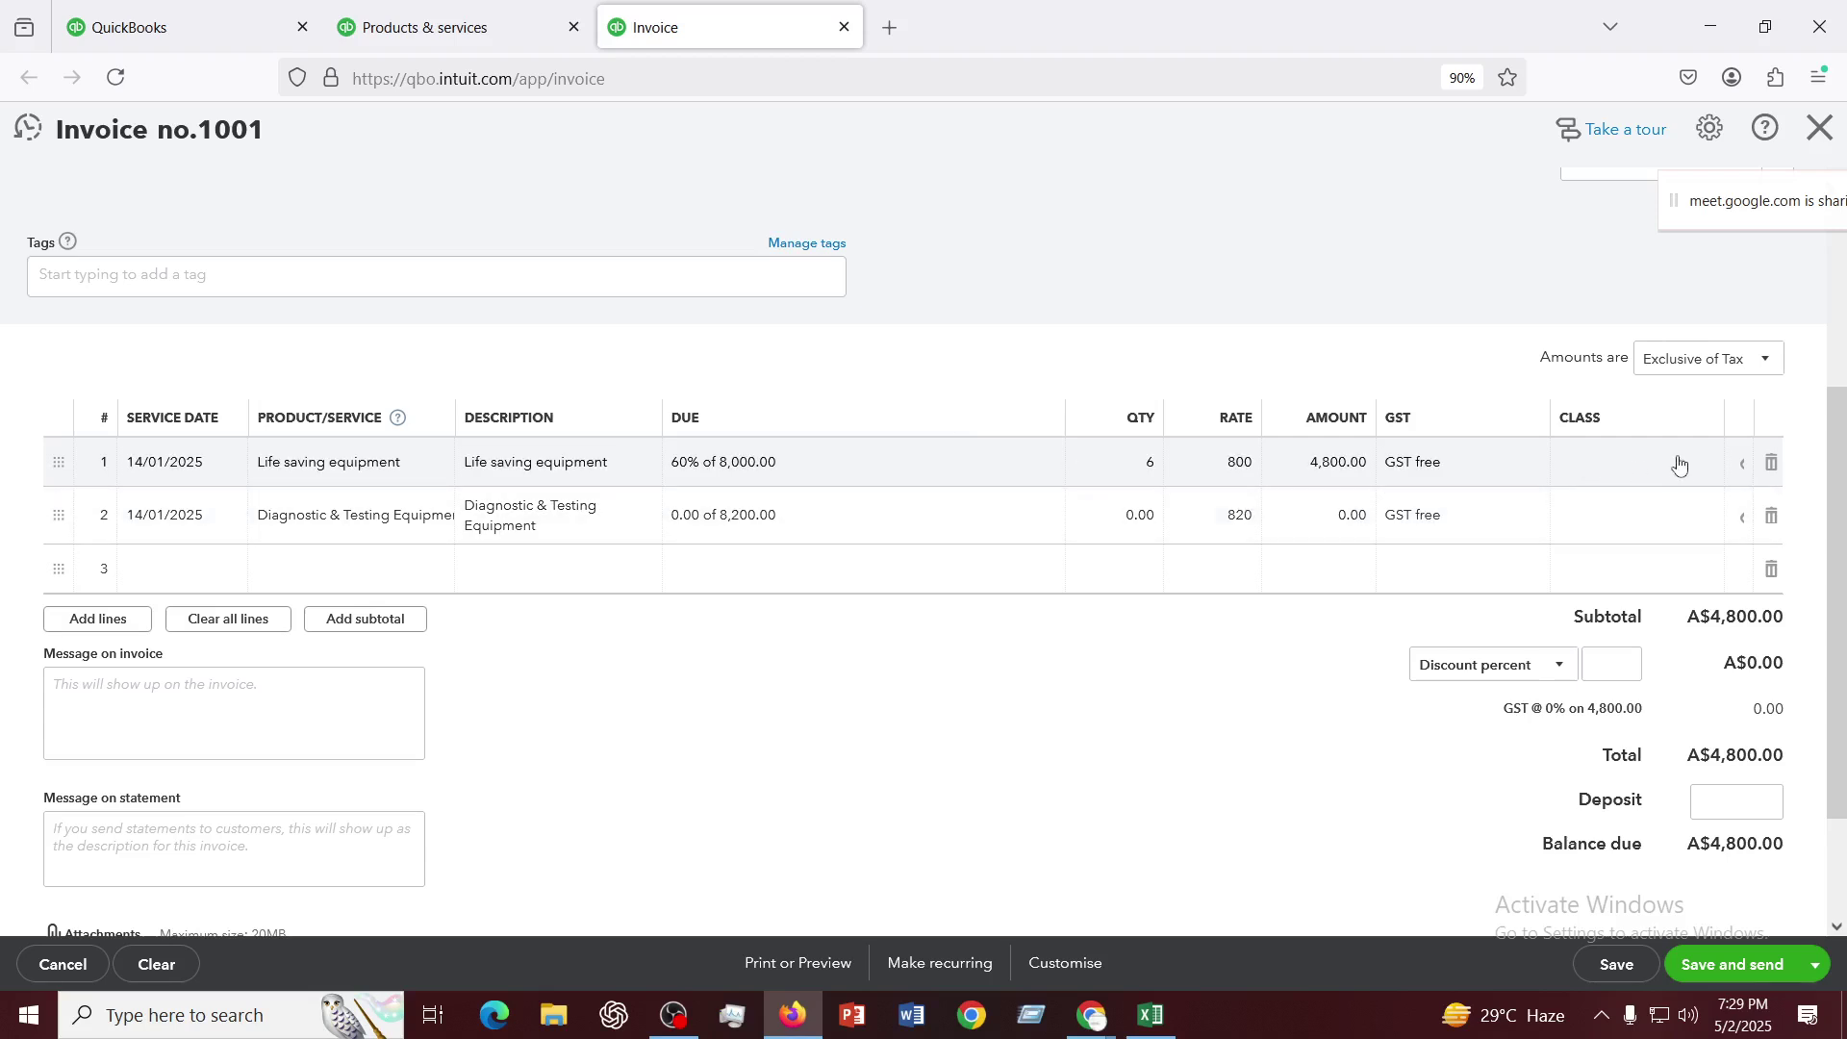
Set the Diagnostic & Testing Equipment line to be billed by amount, with 6560 due as given in Excel
click(681, 536)
click(763, 521)
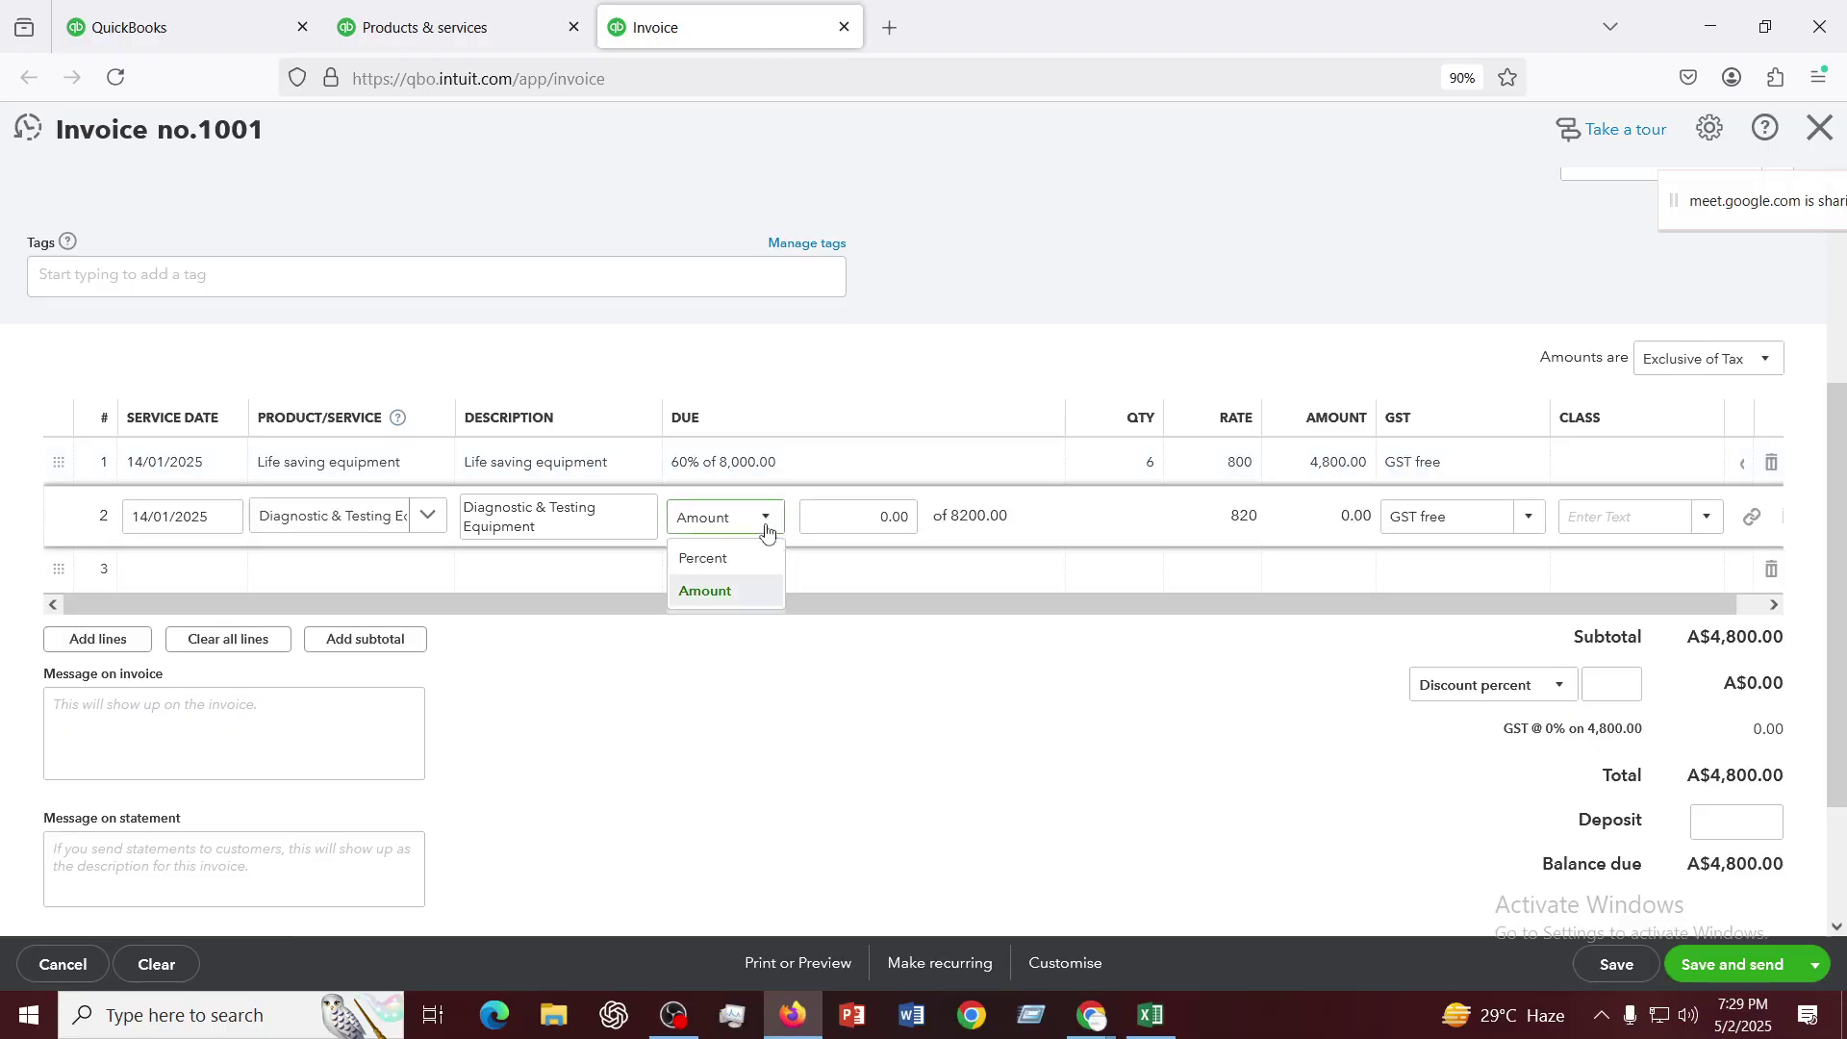
click(708, 592)
click(866, 519)
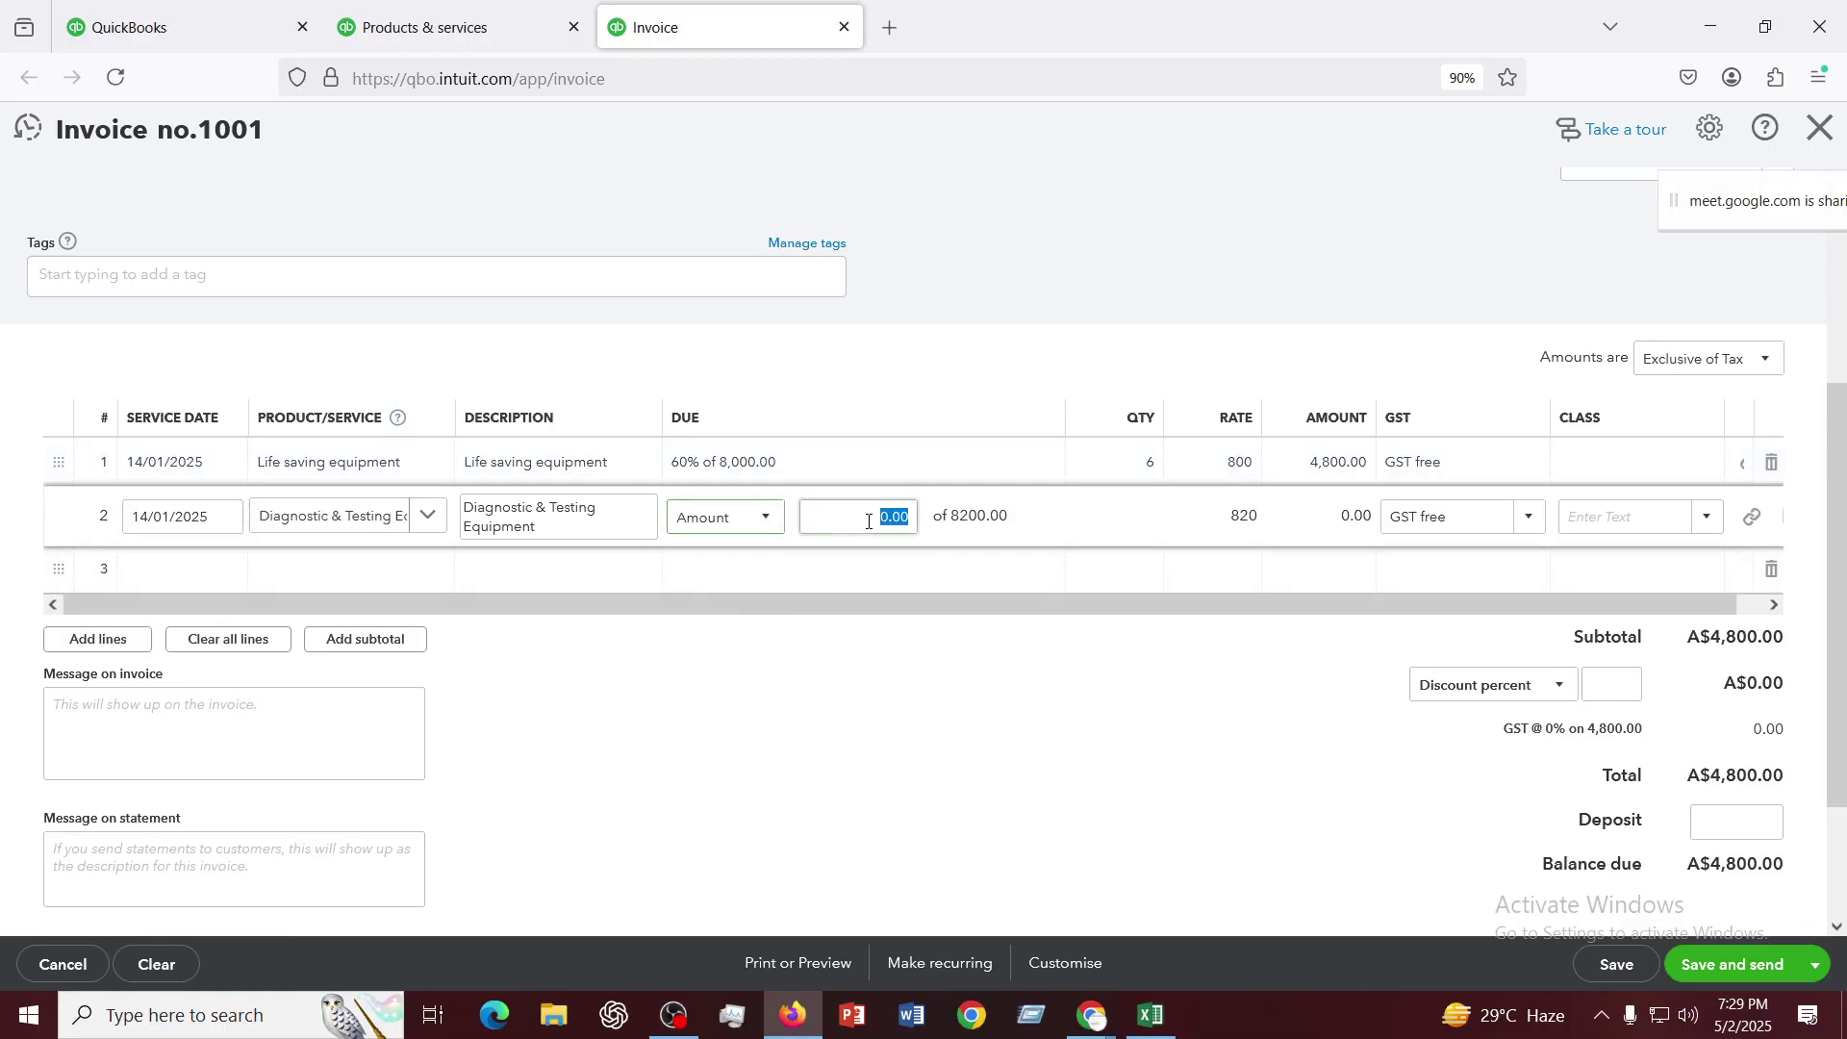
click(1157, 1020)
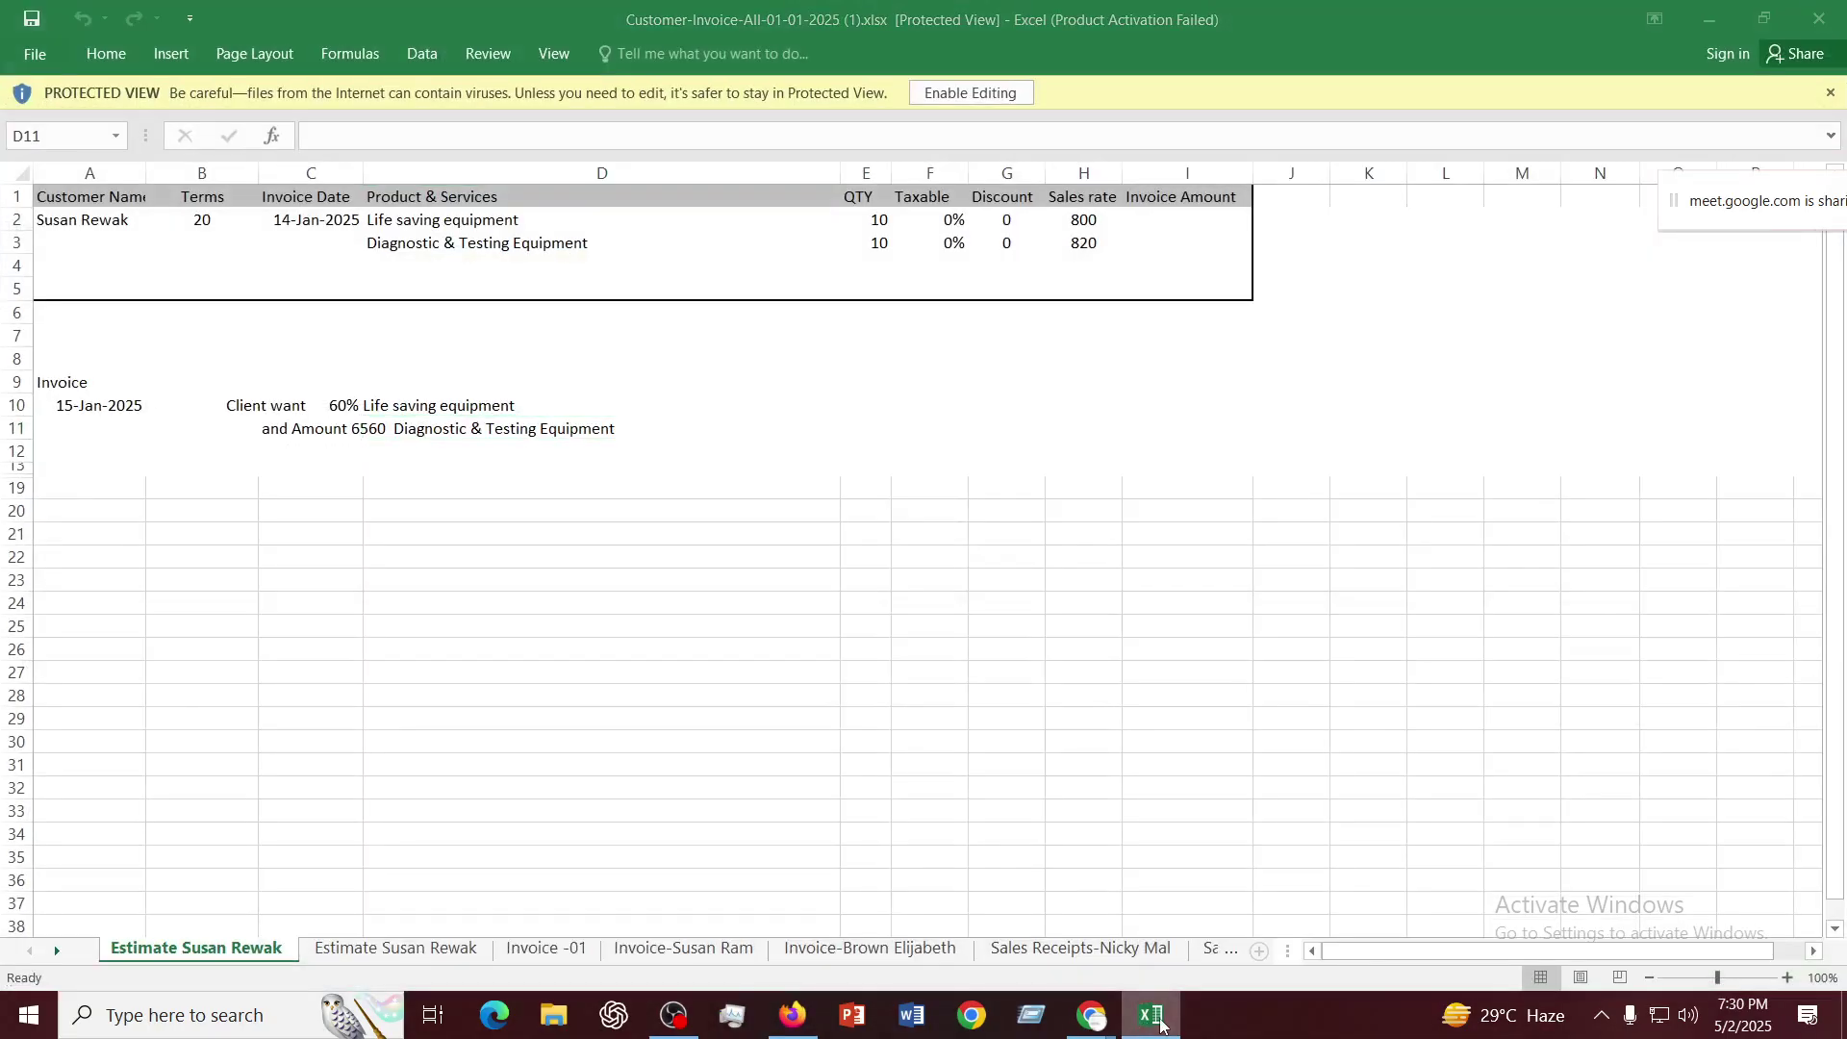
click(1157, 1020)
click(907, 519)
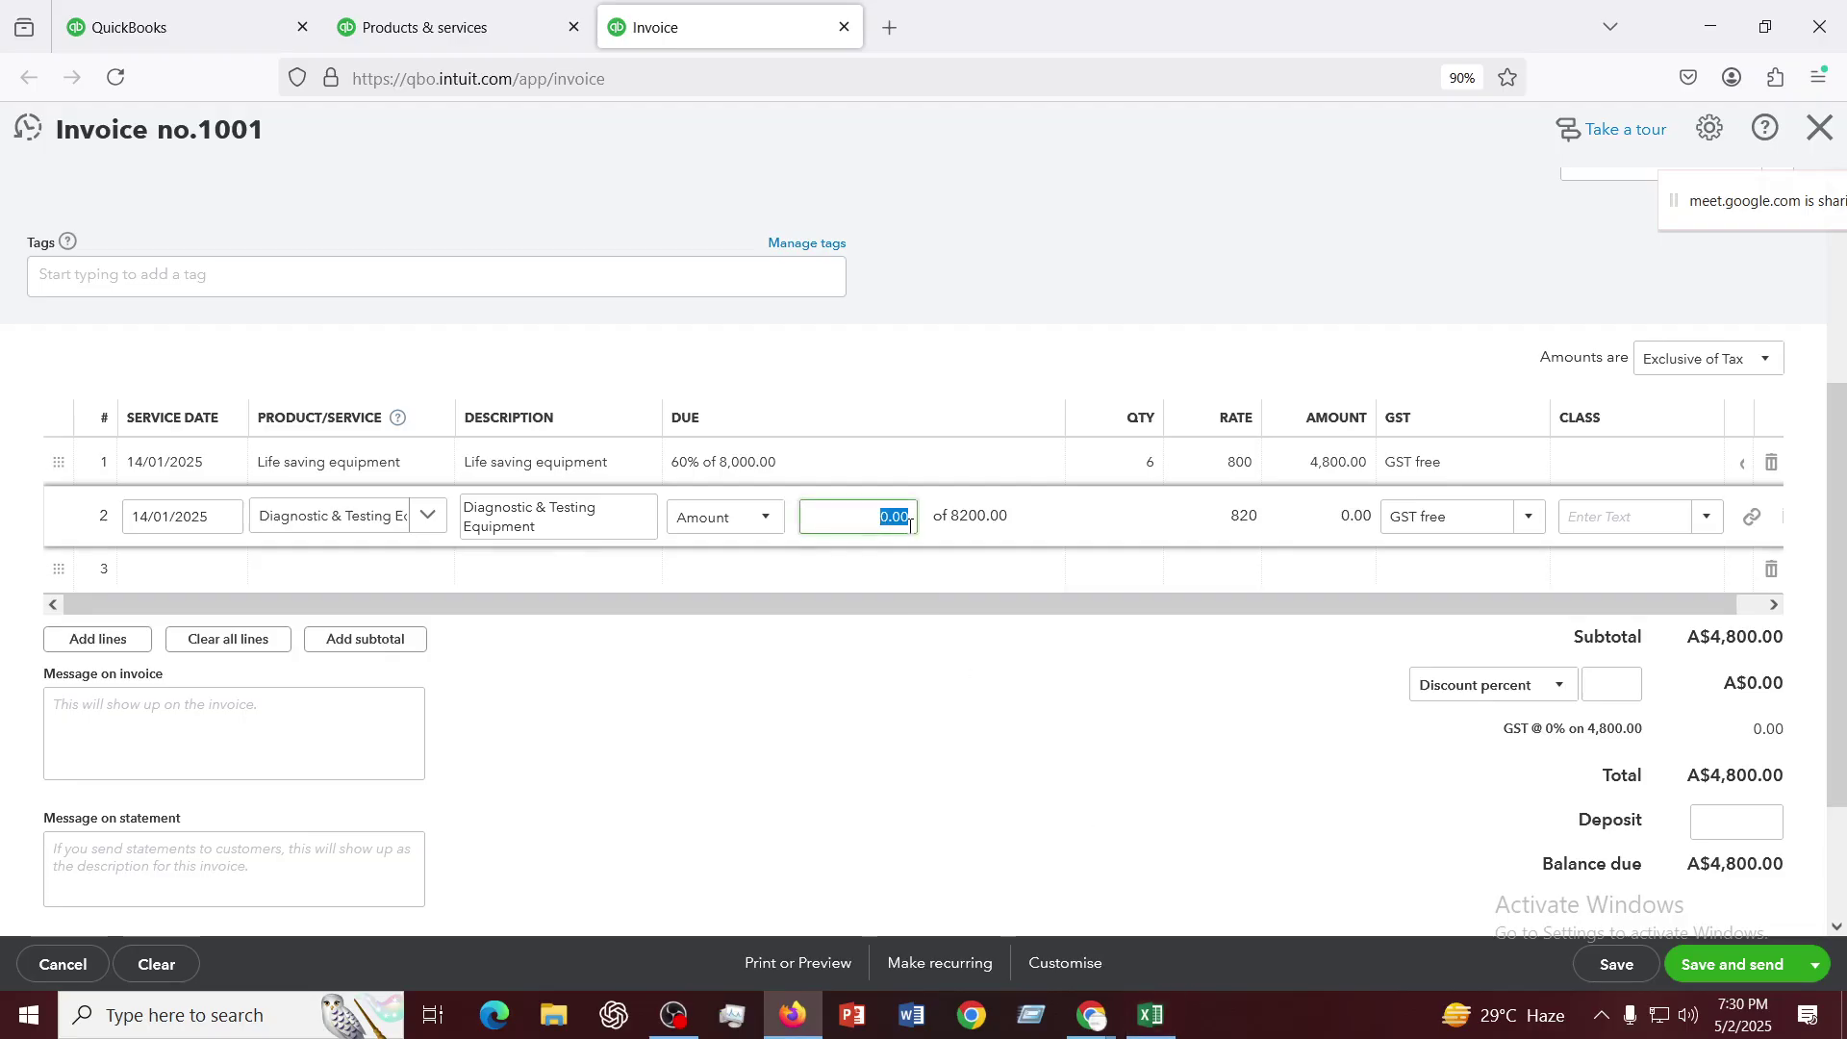
text(6560)
click(1116, 716)
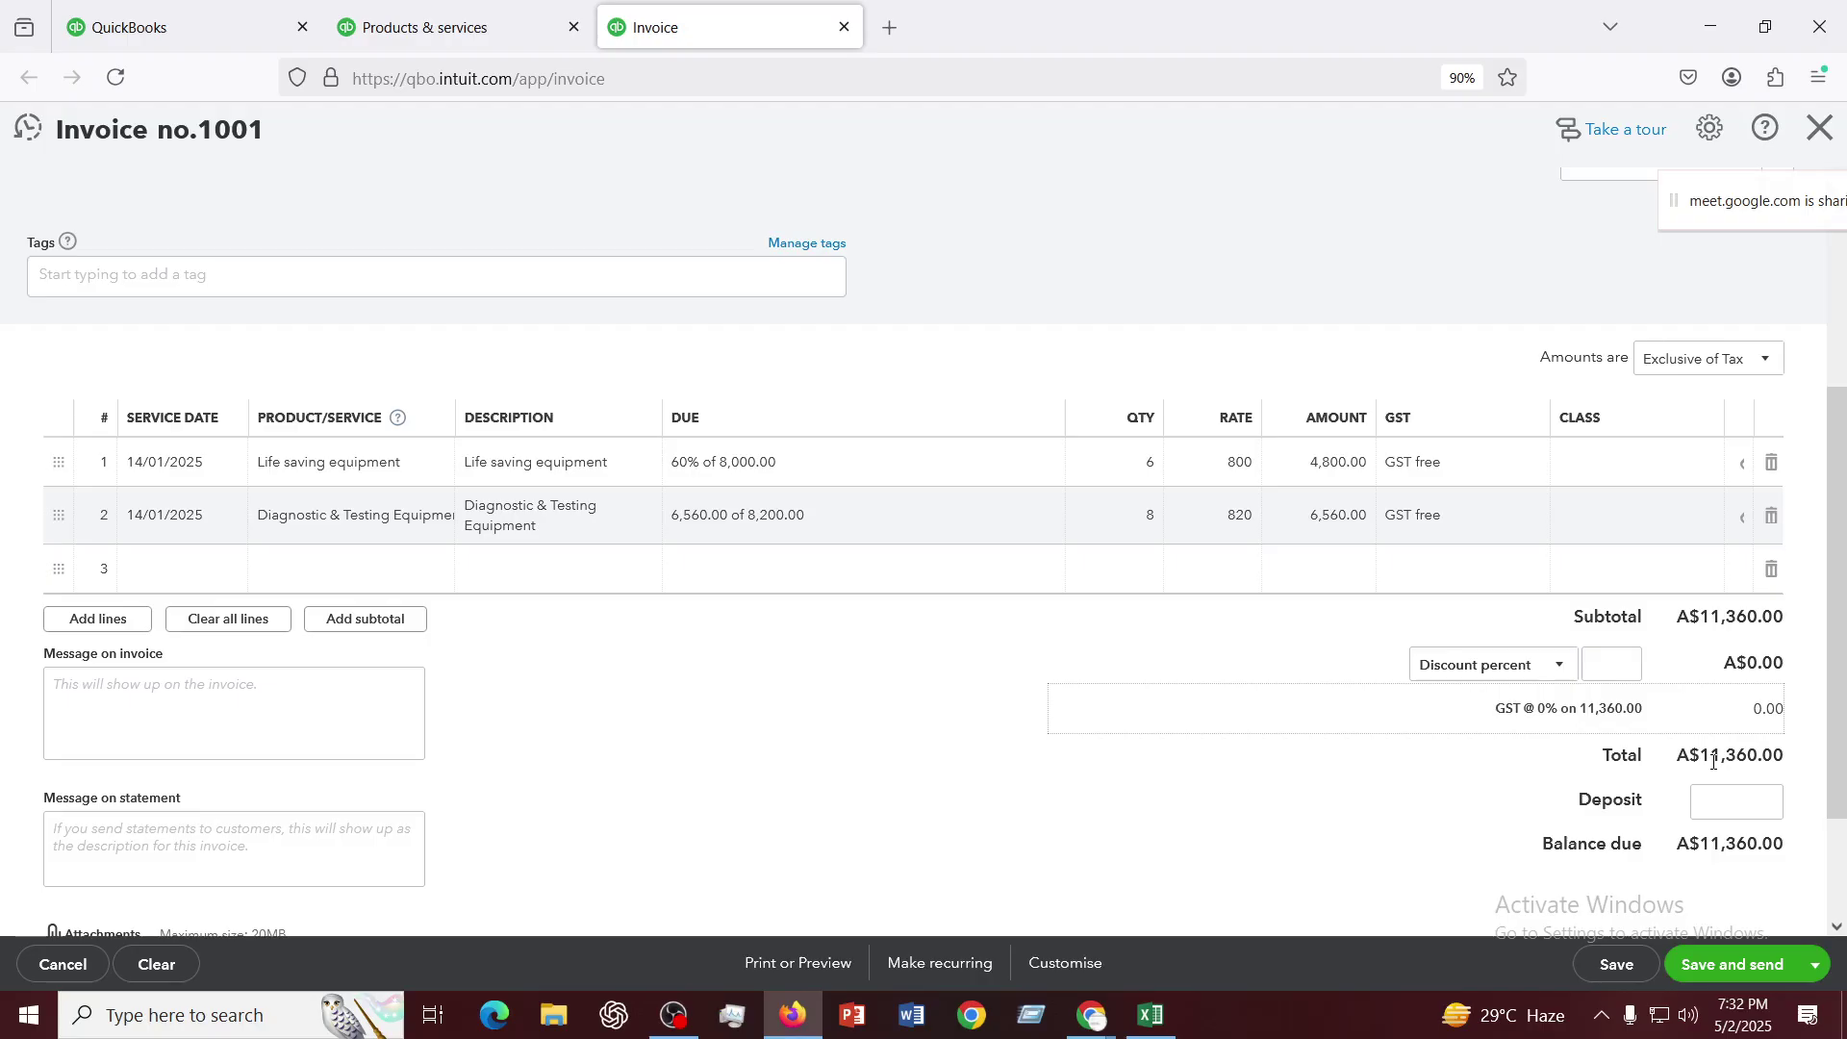
Enter a deposit of 8000 on the invoice
scroll(1356, 718, down, 1)
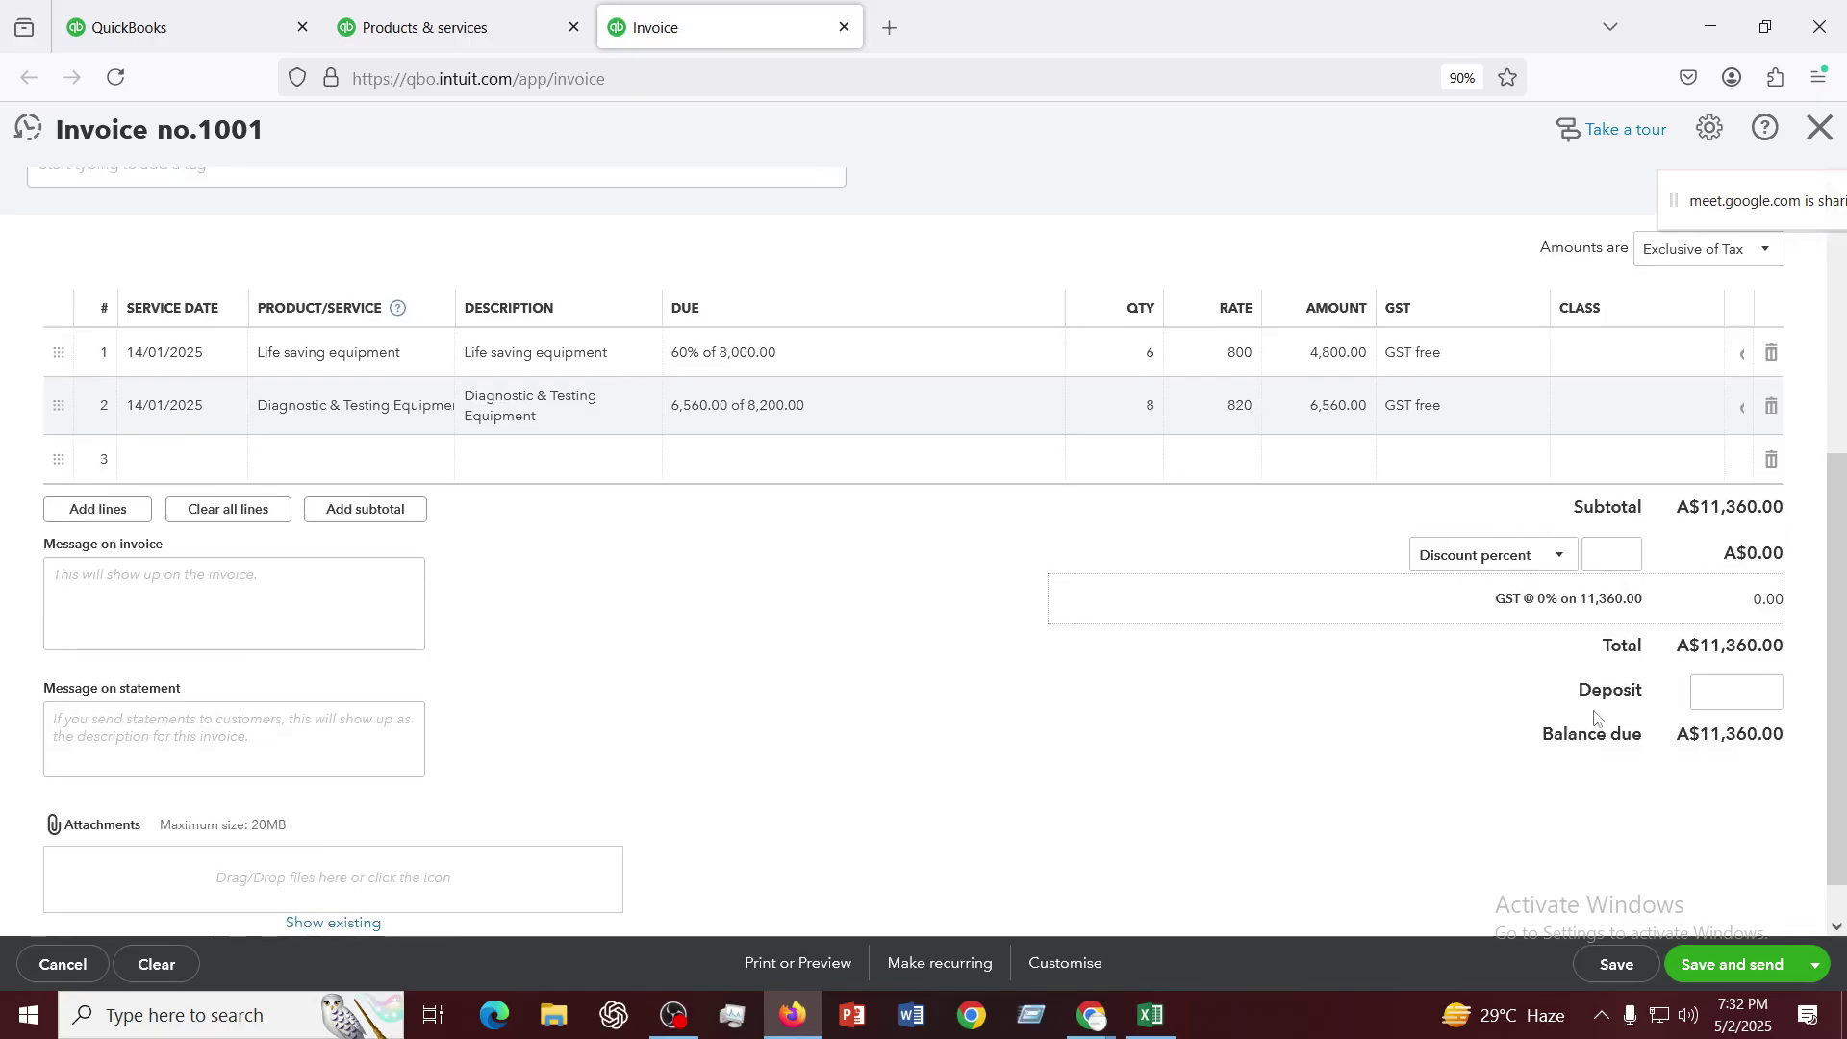
drag(1575, 690, 1679, 693)
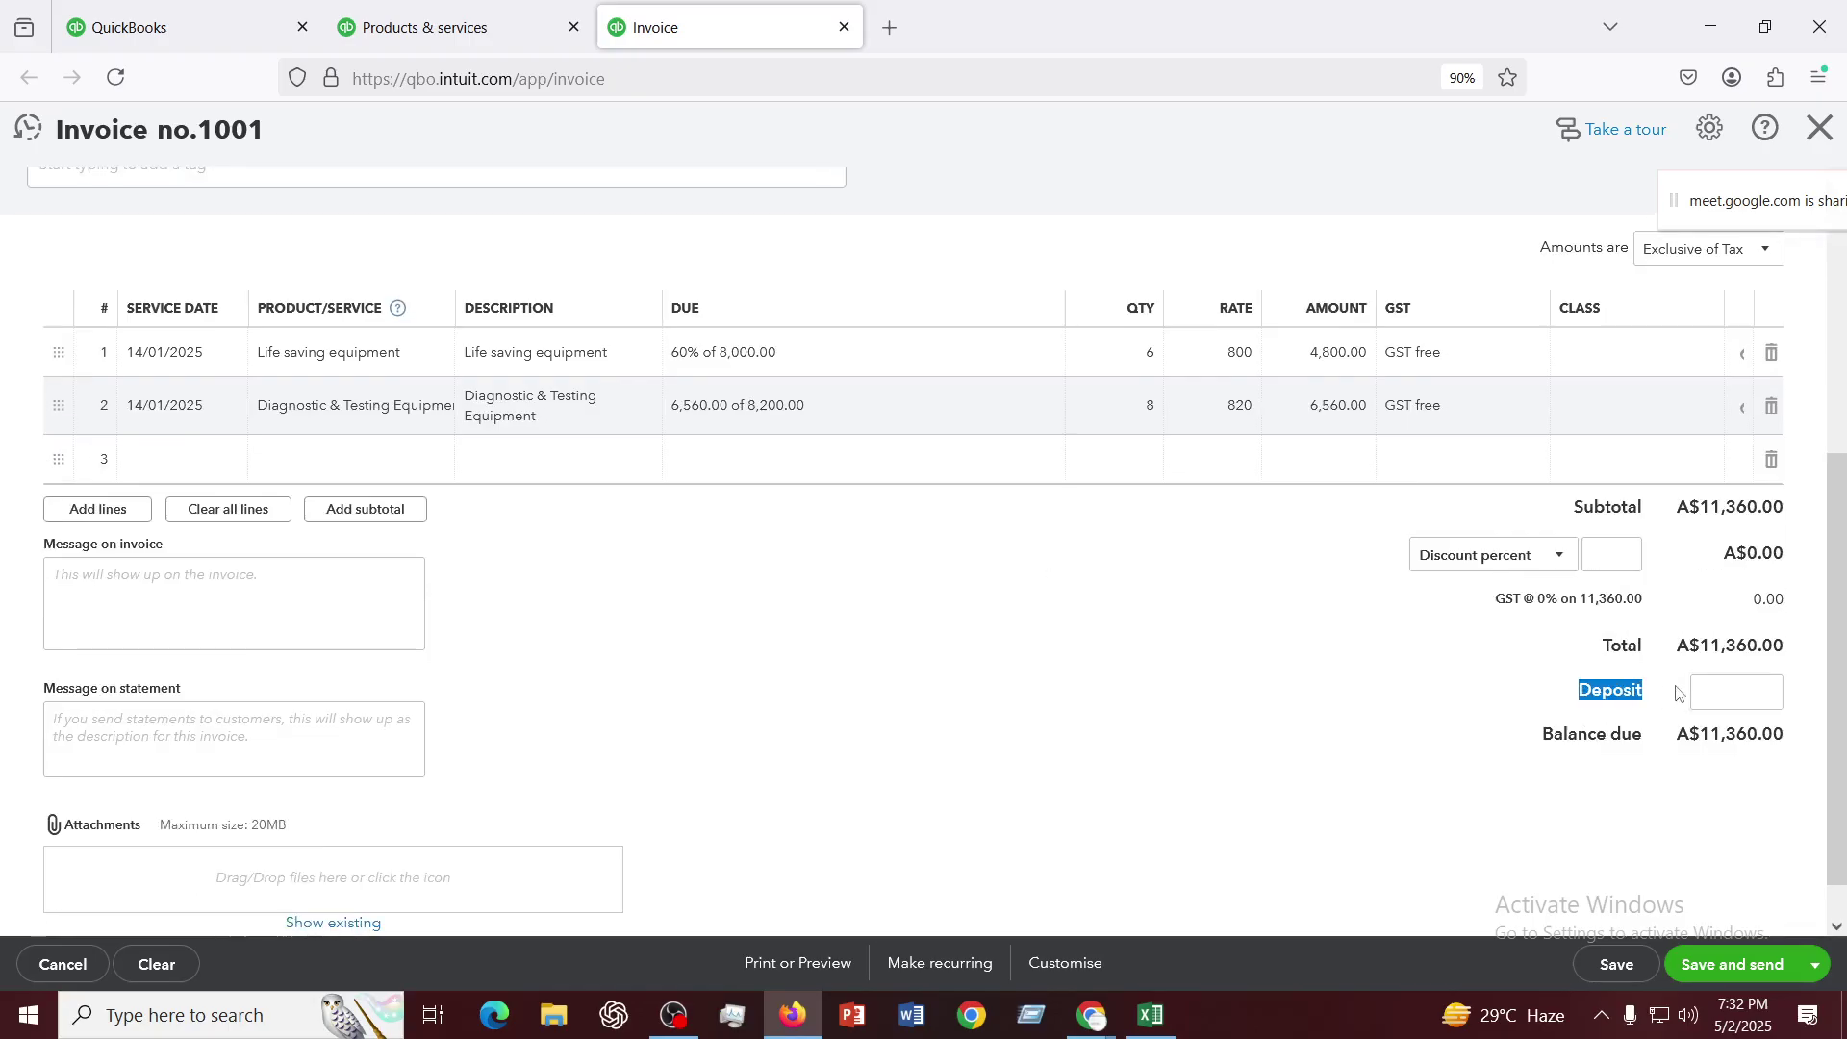
click(1722, 700)
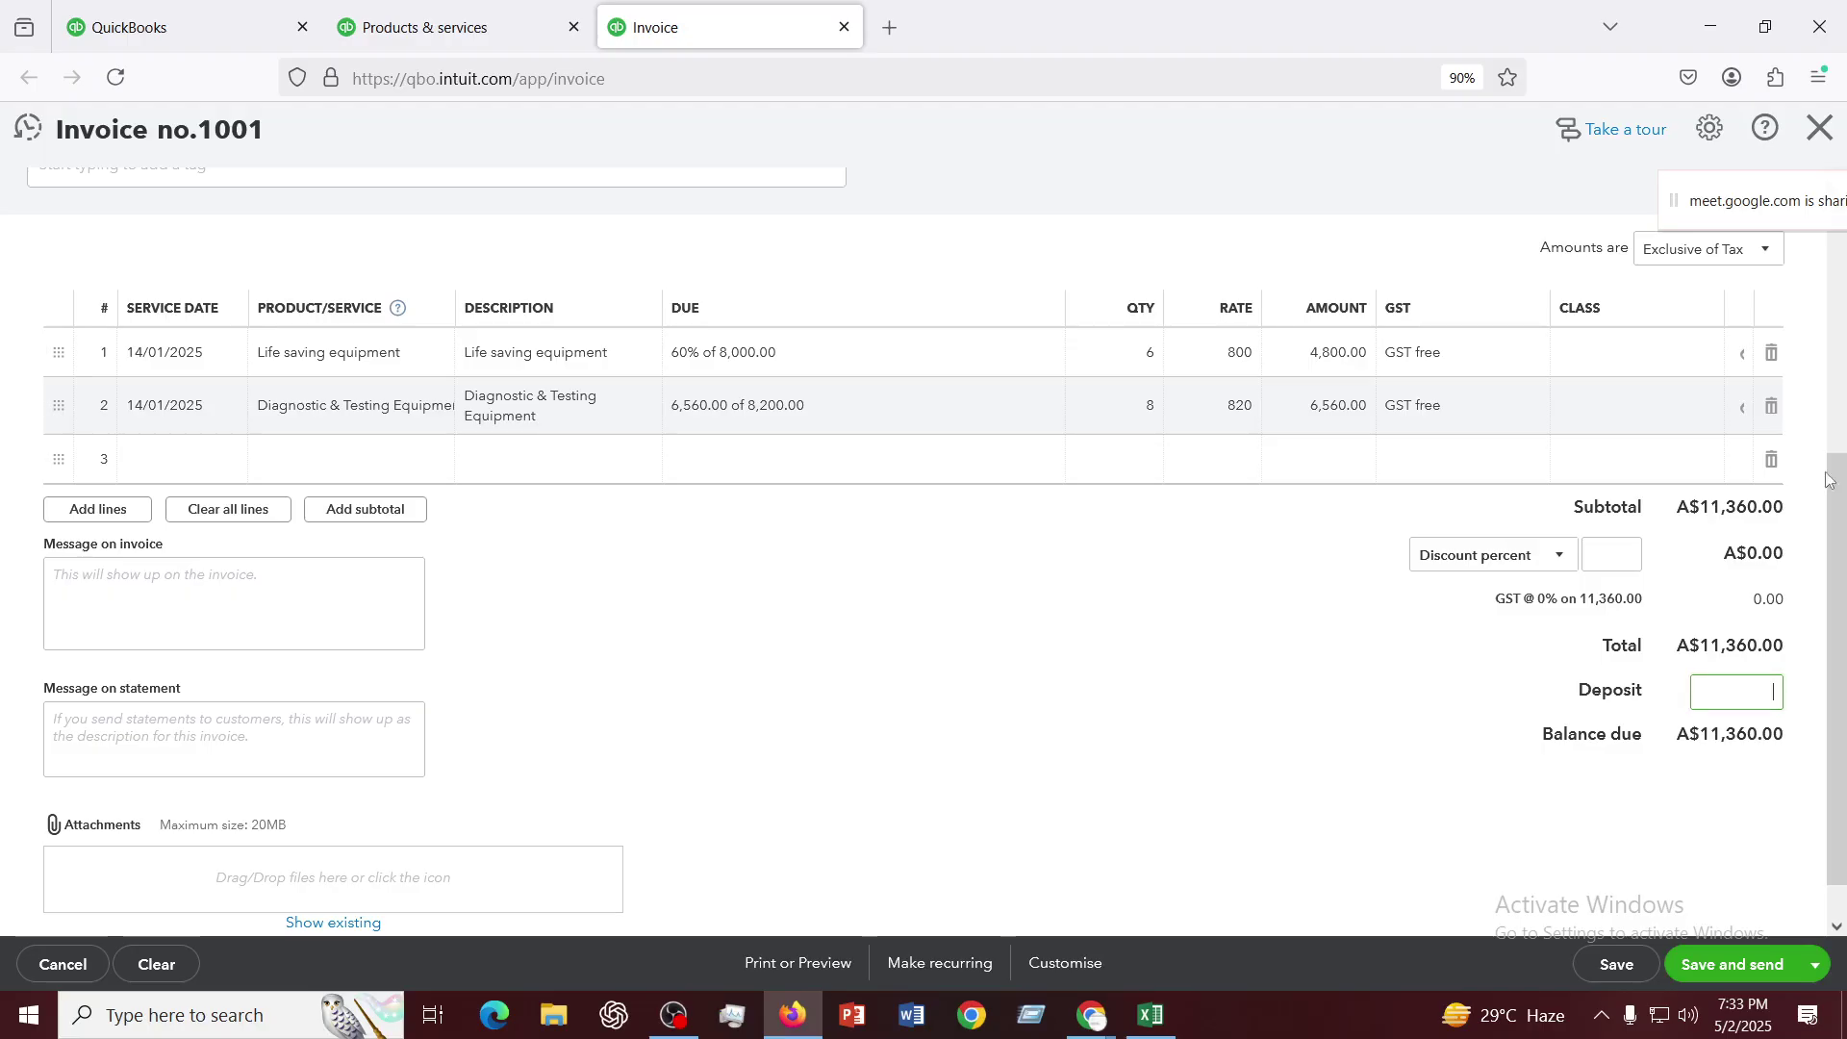
click(1560, 563)
click(1185, 622)
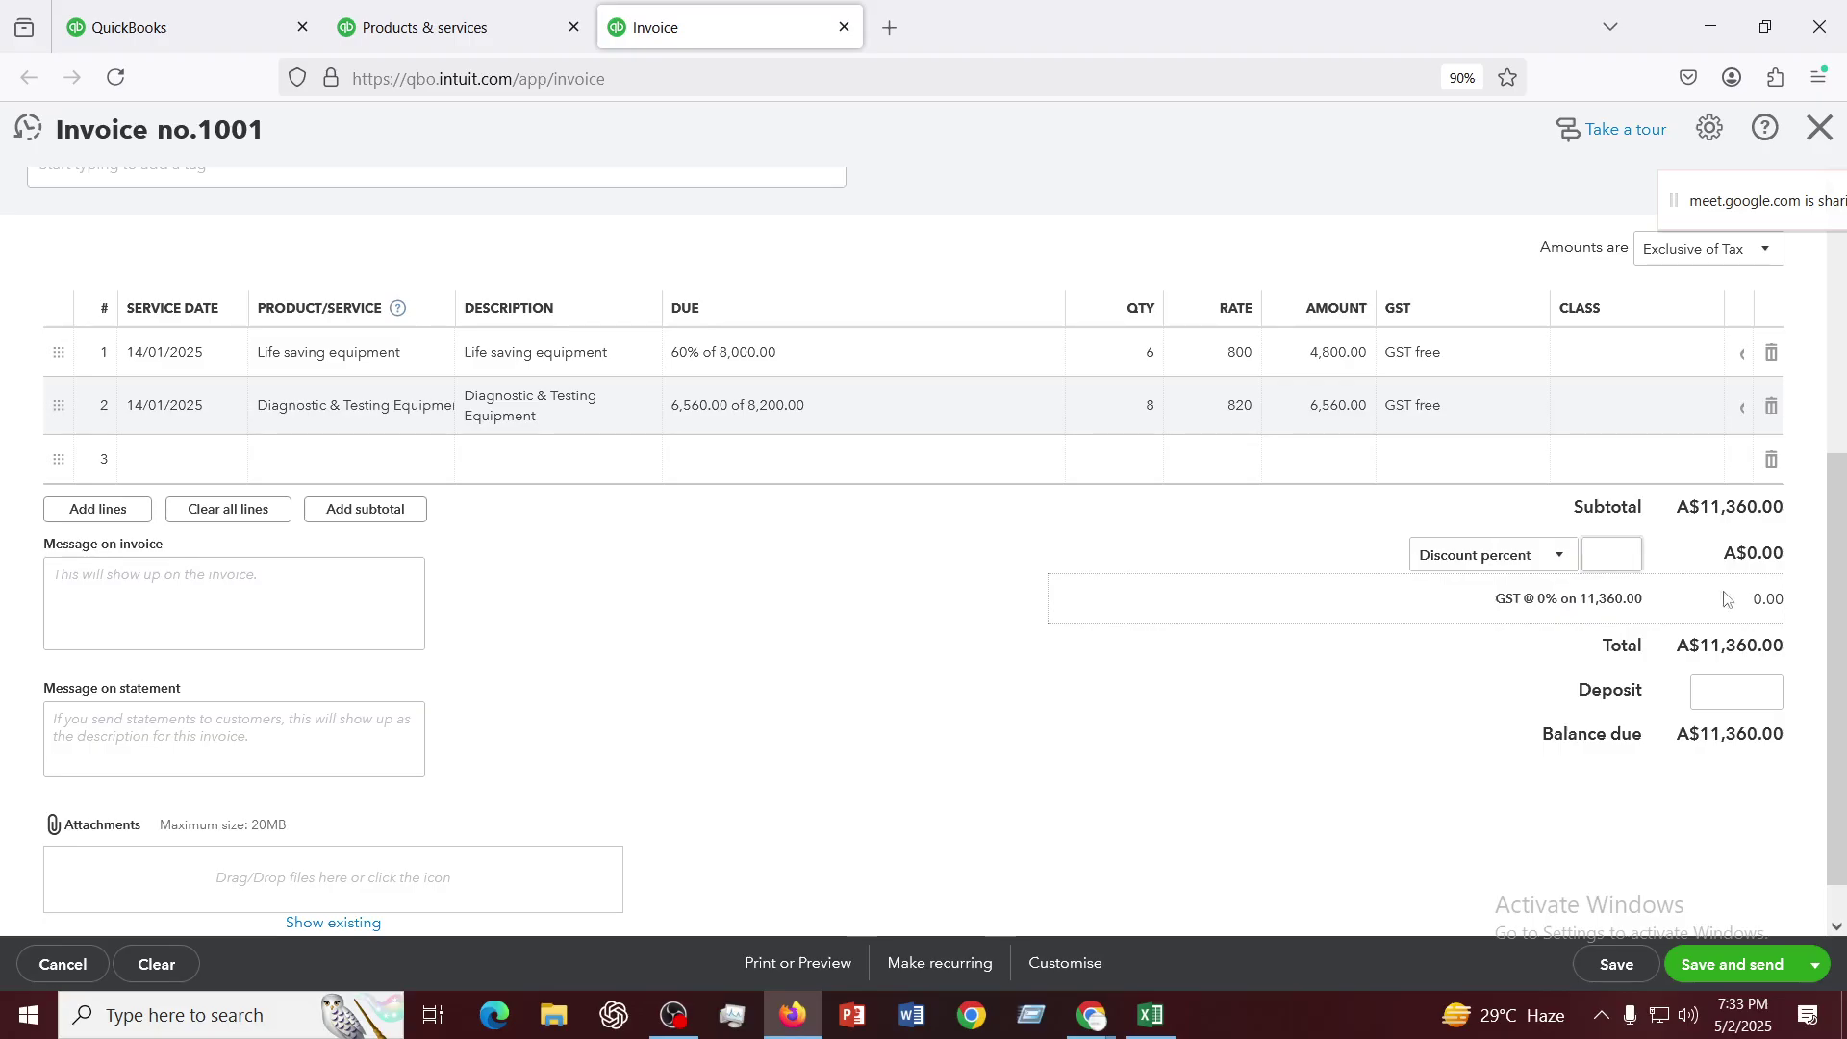
click(1709, 695)
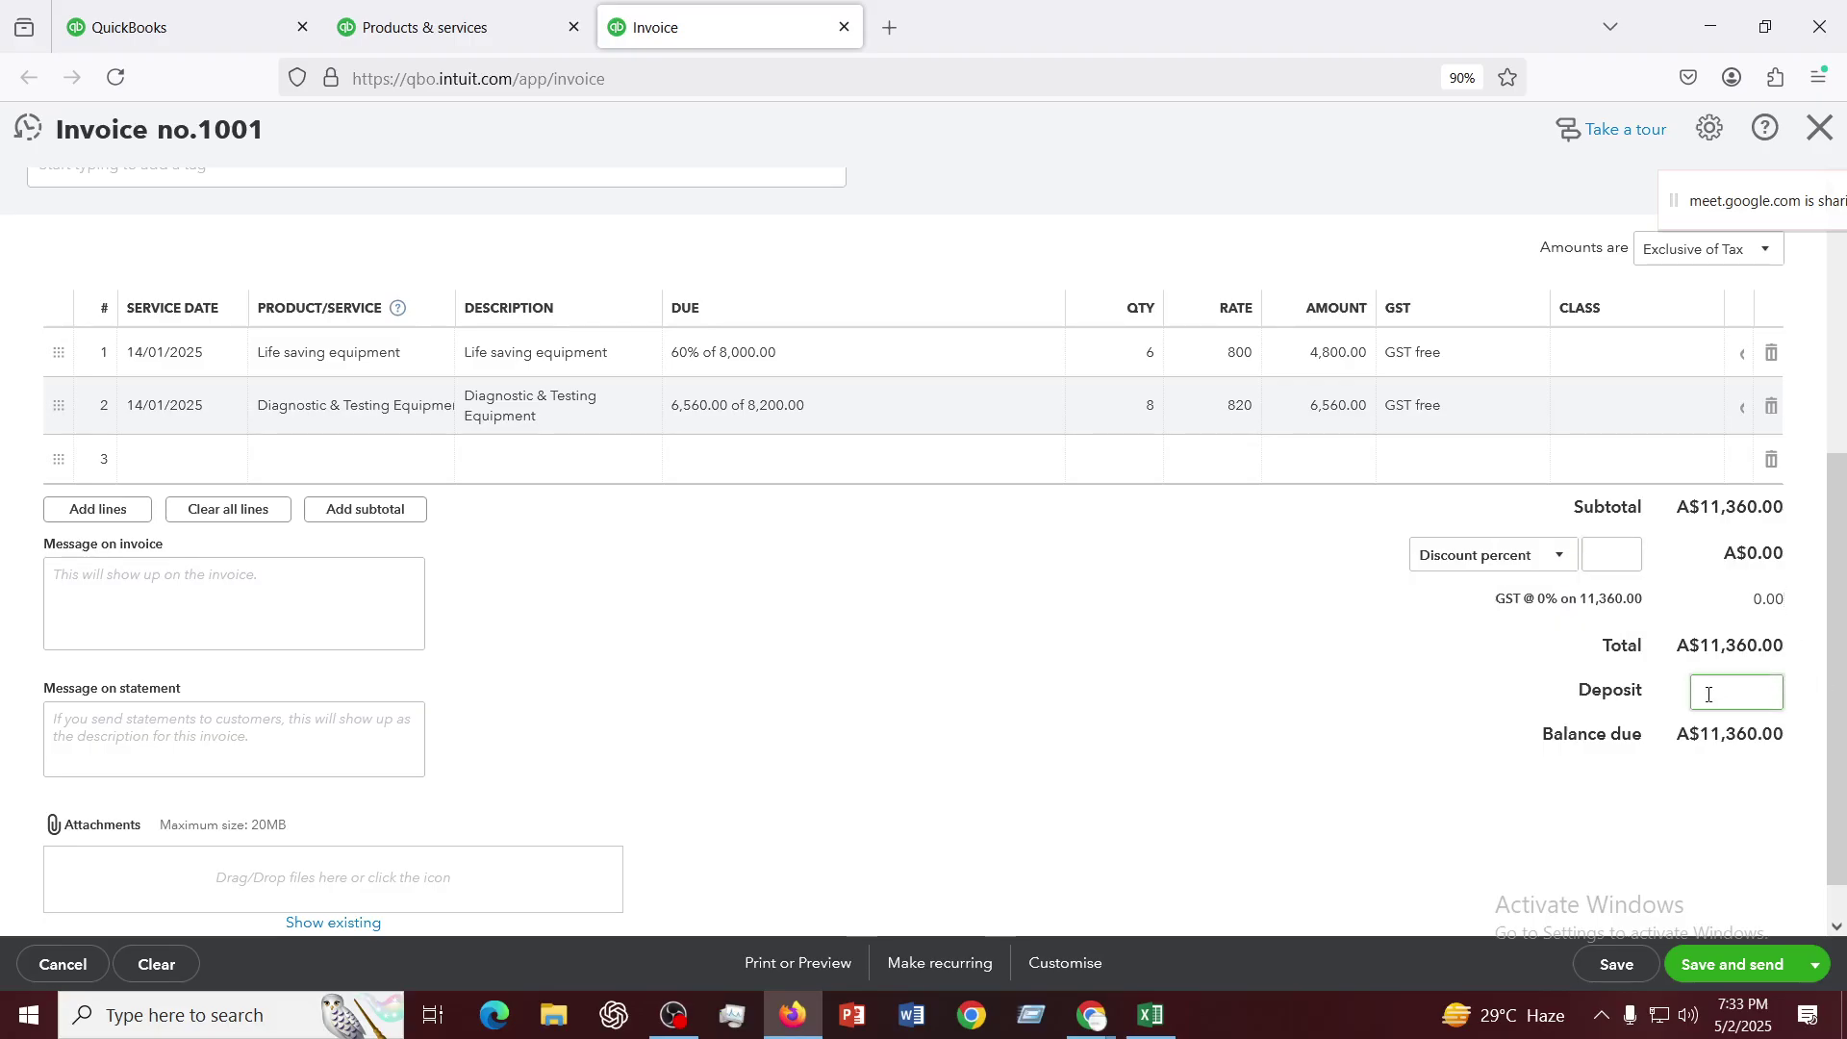
text(8000)
click(1311, 688)
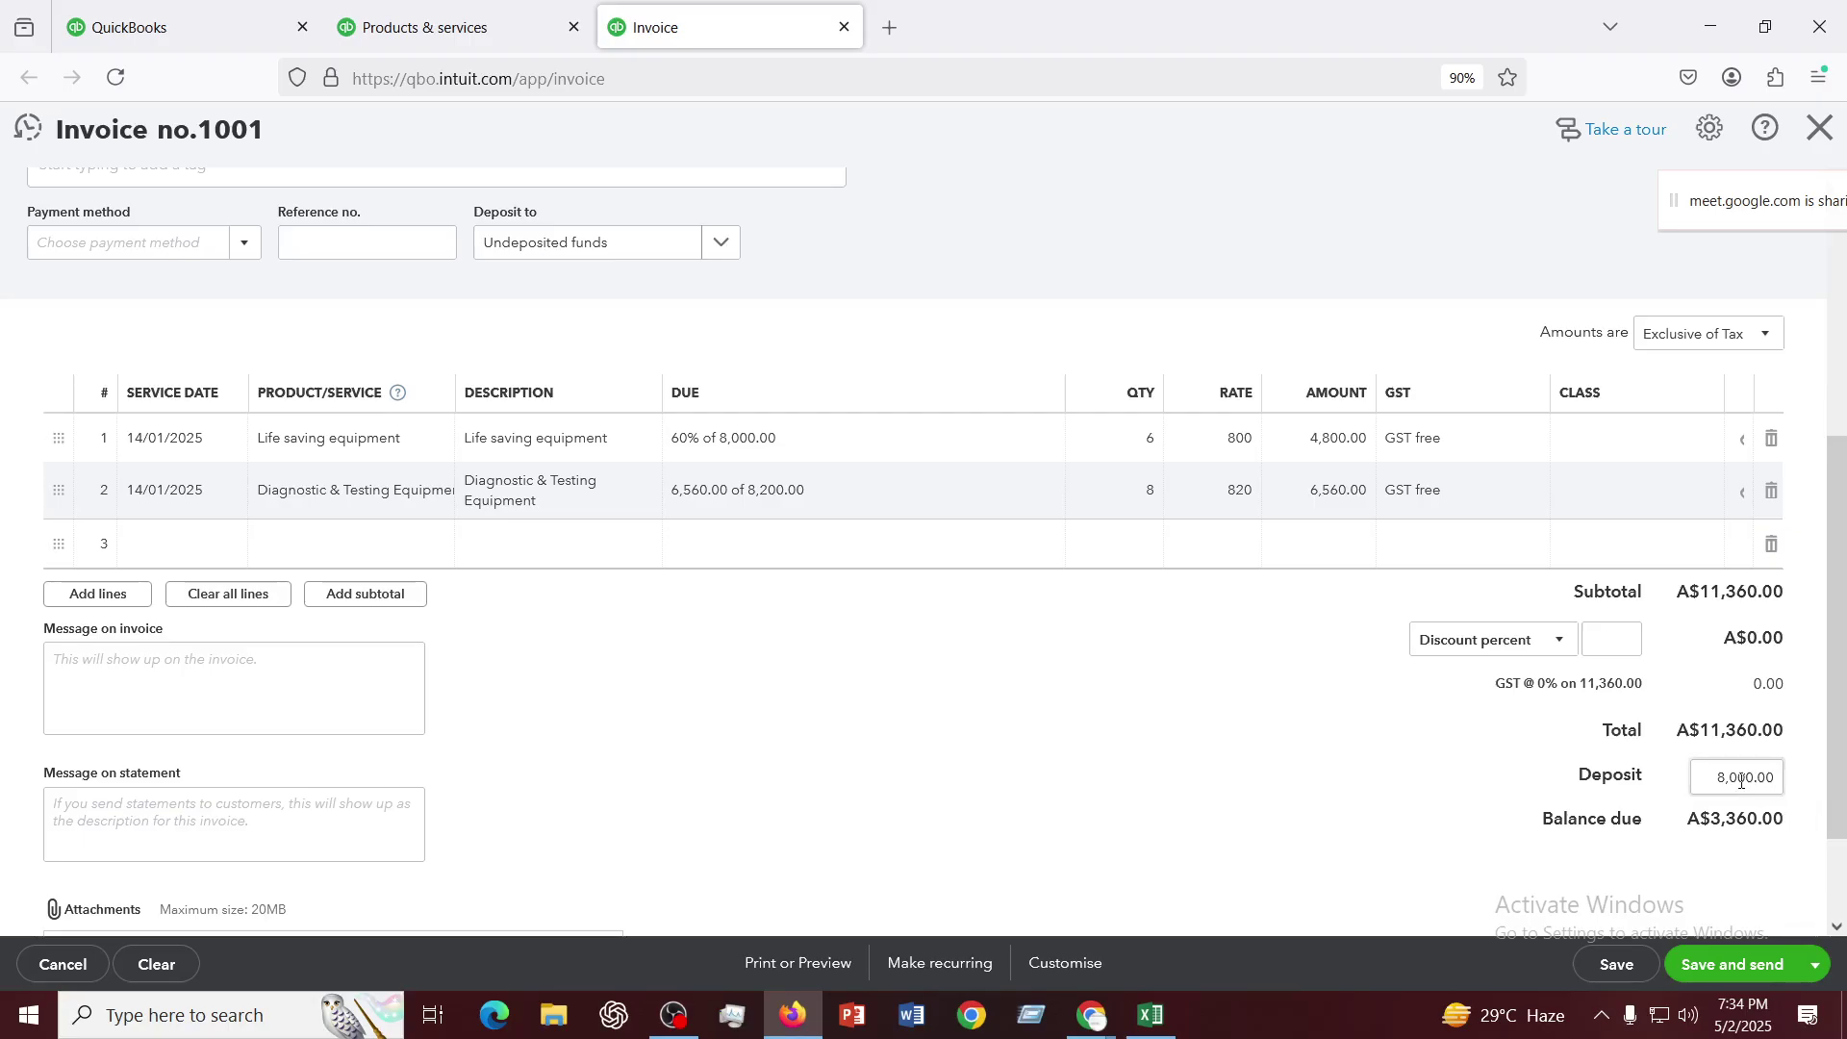
Start a new deposit-to account for the invoice, naming it HSBC and entering its account number
click(630, 257)
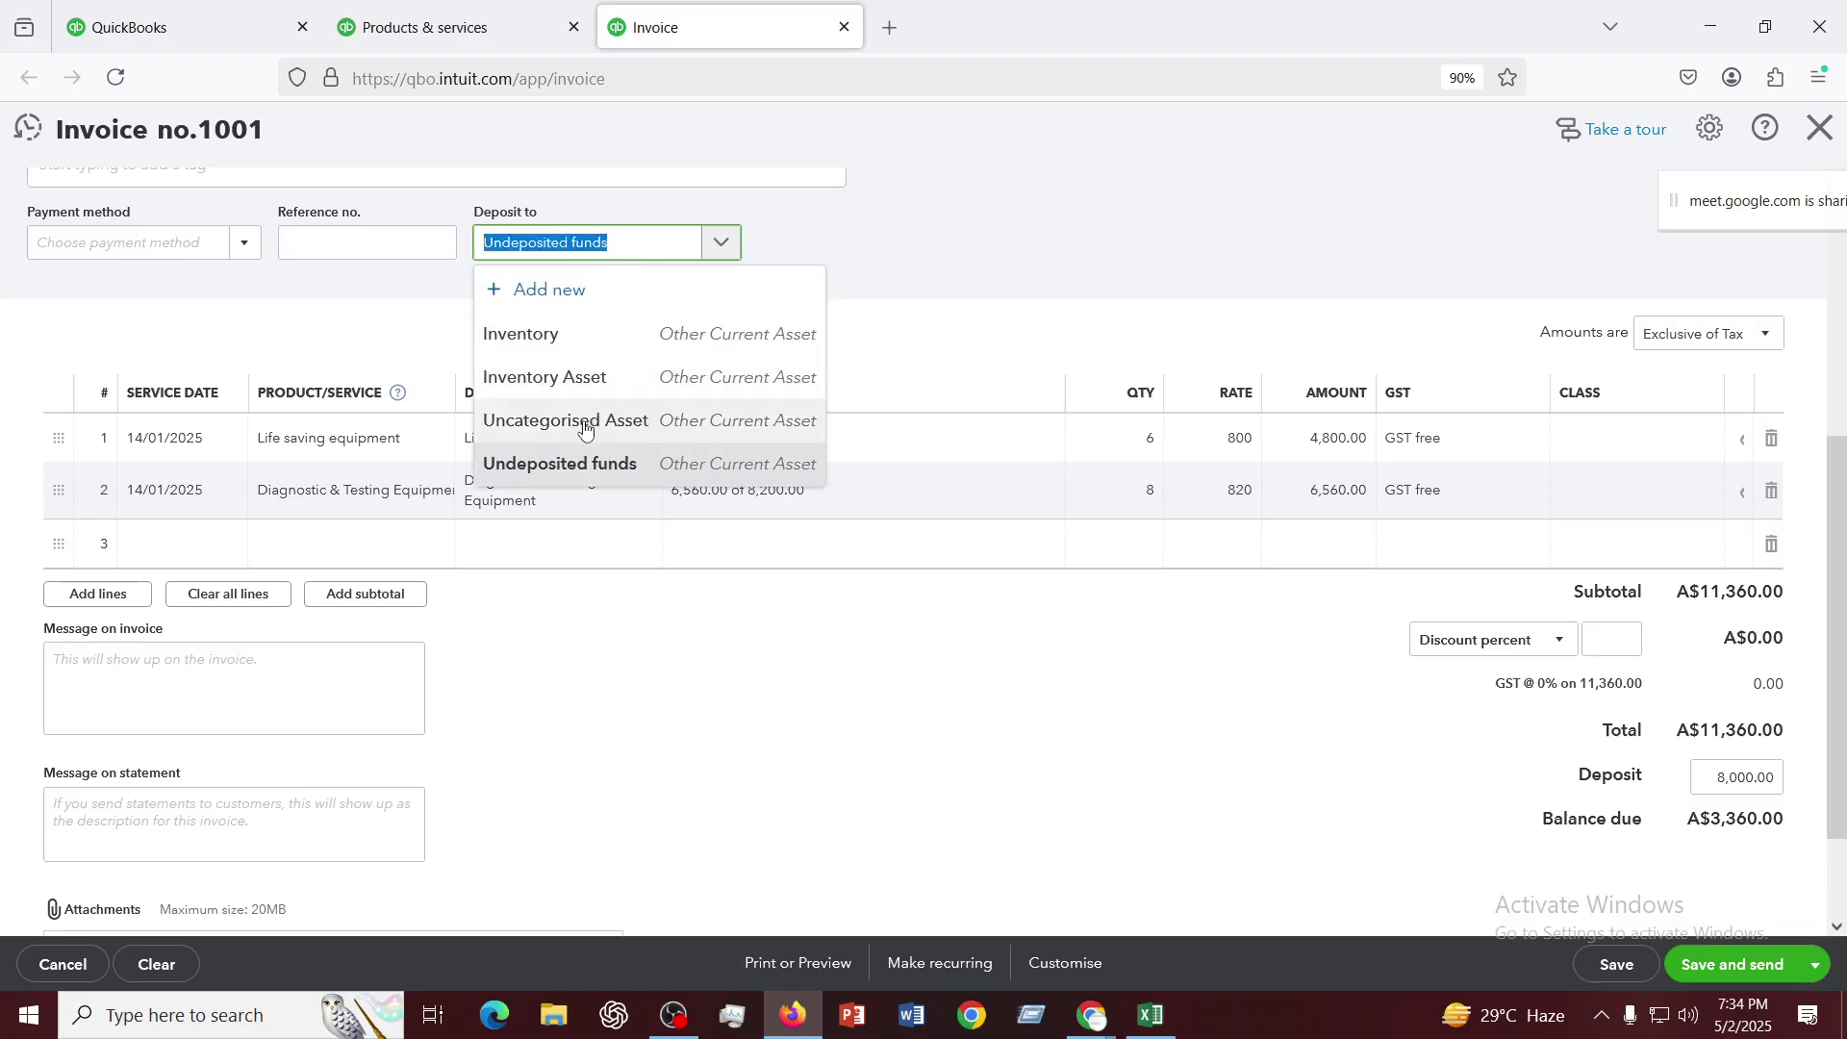
right_click(550, 298)
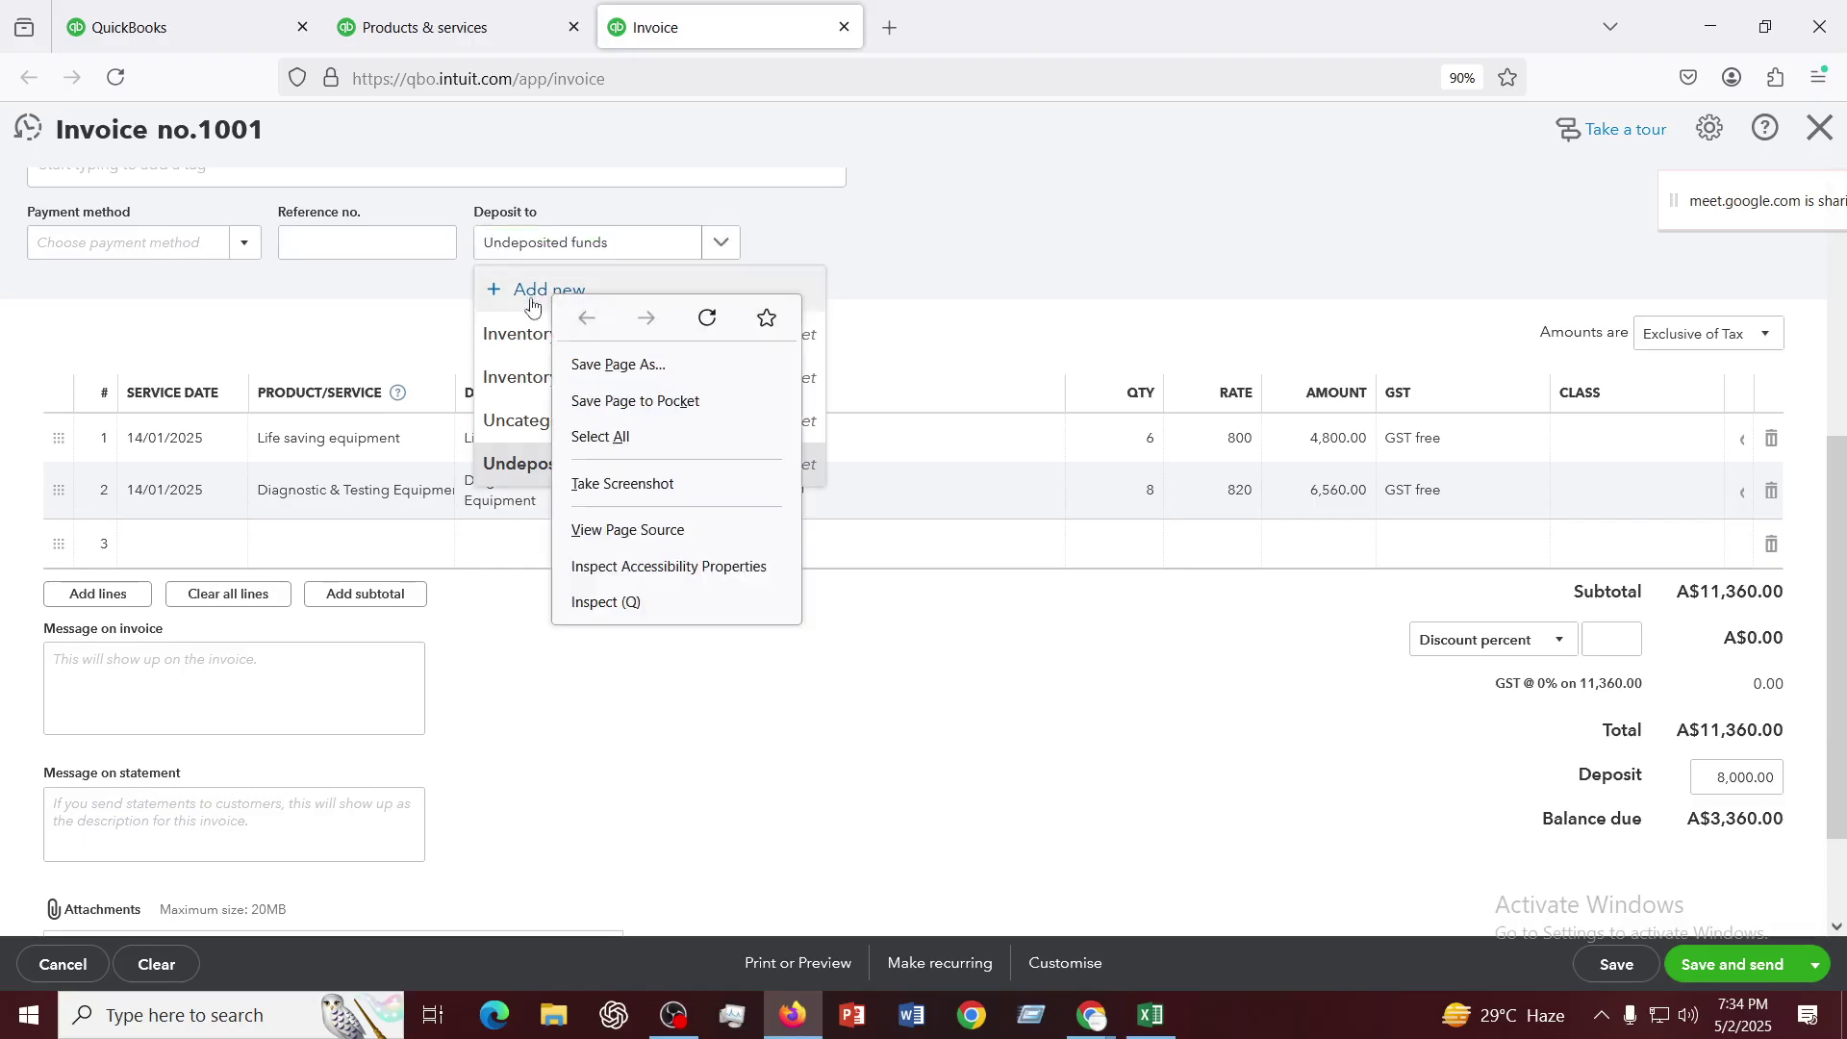
key(Escape)
key(Escape)
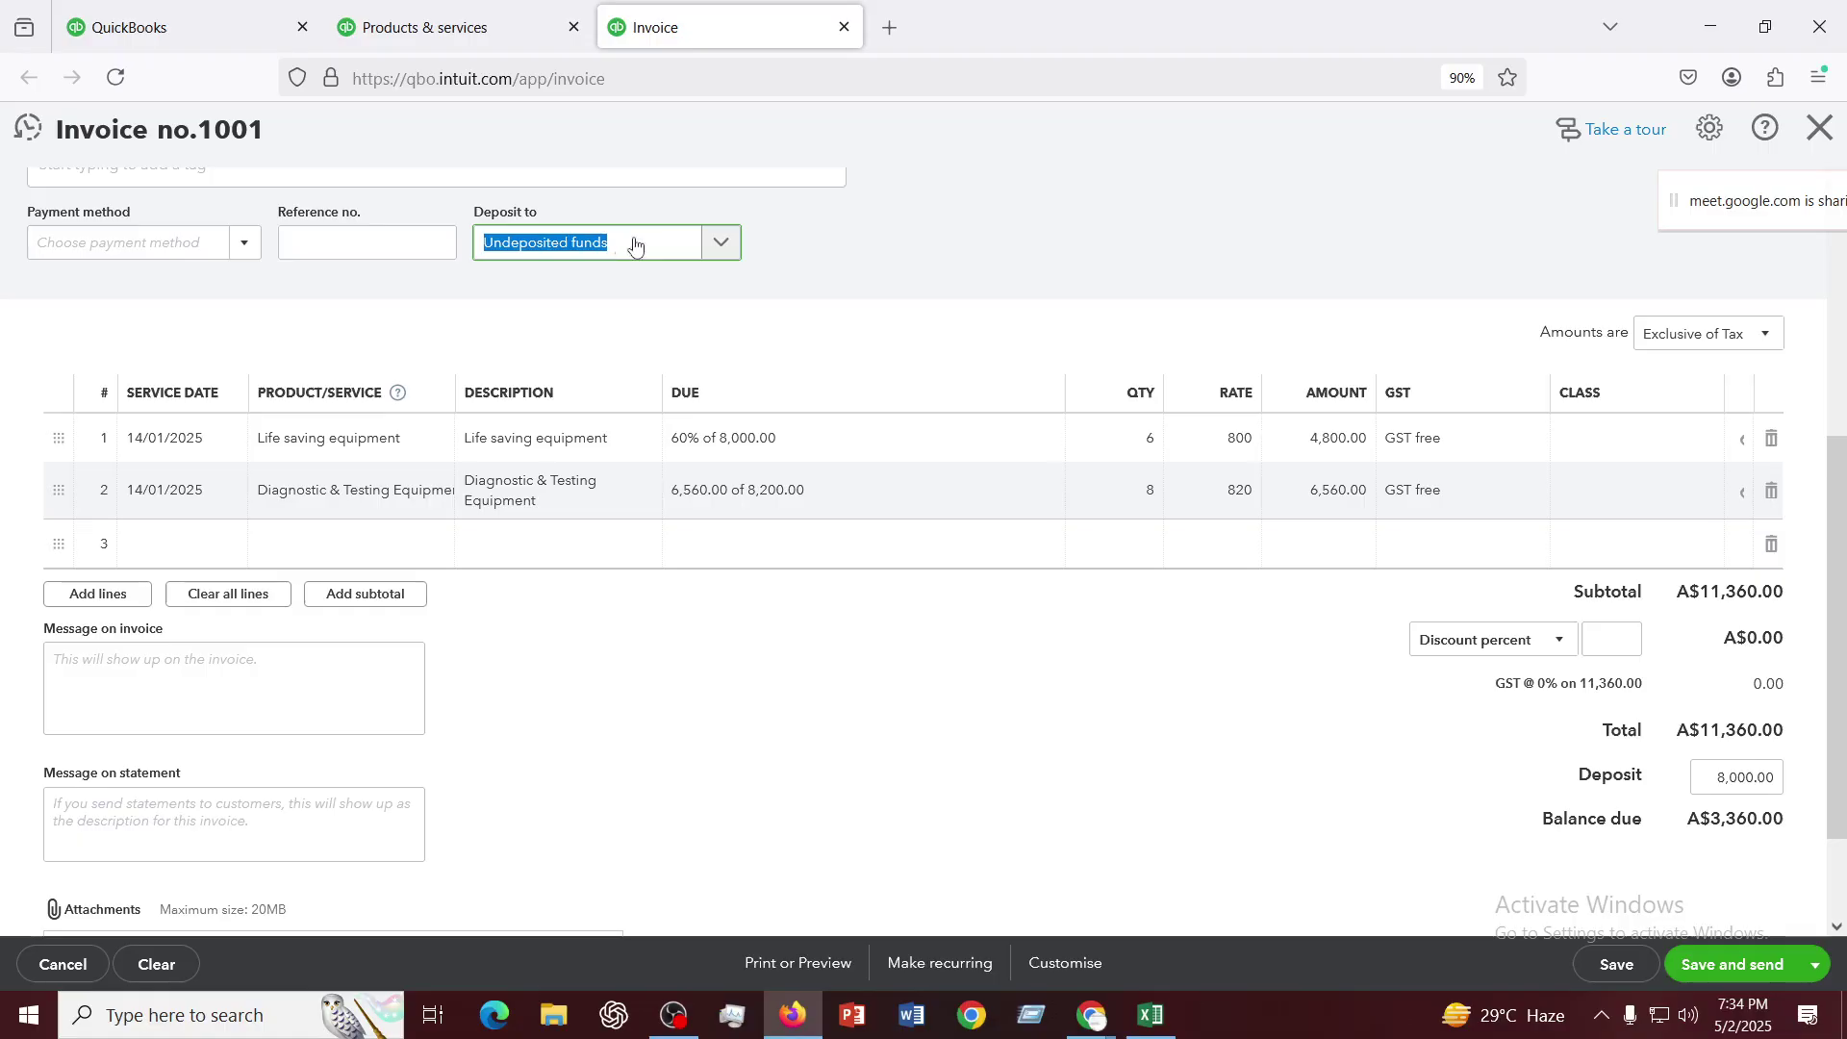
click(644, 242)
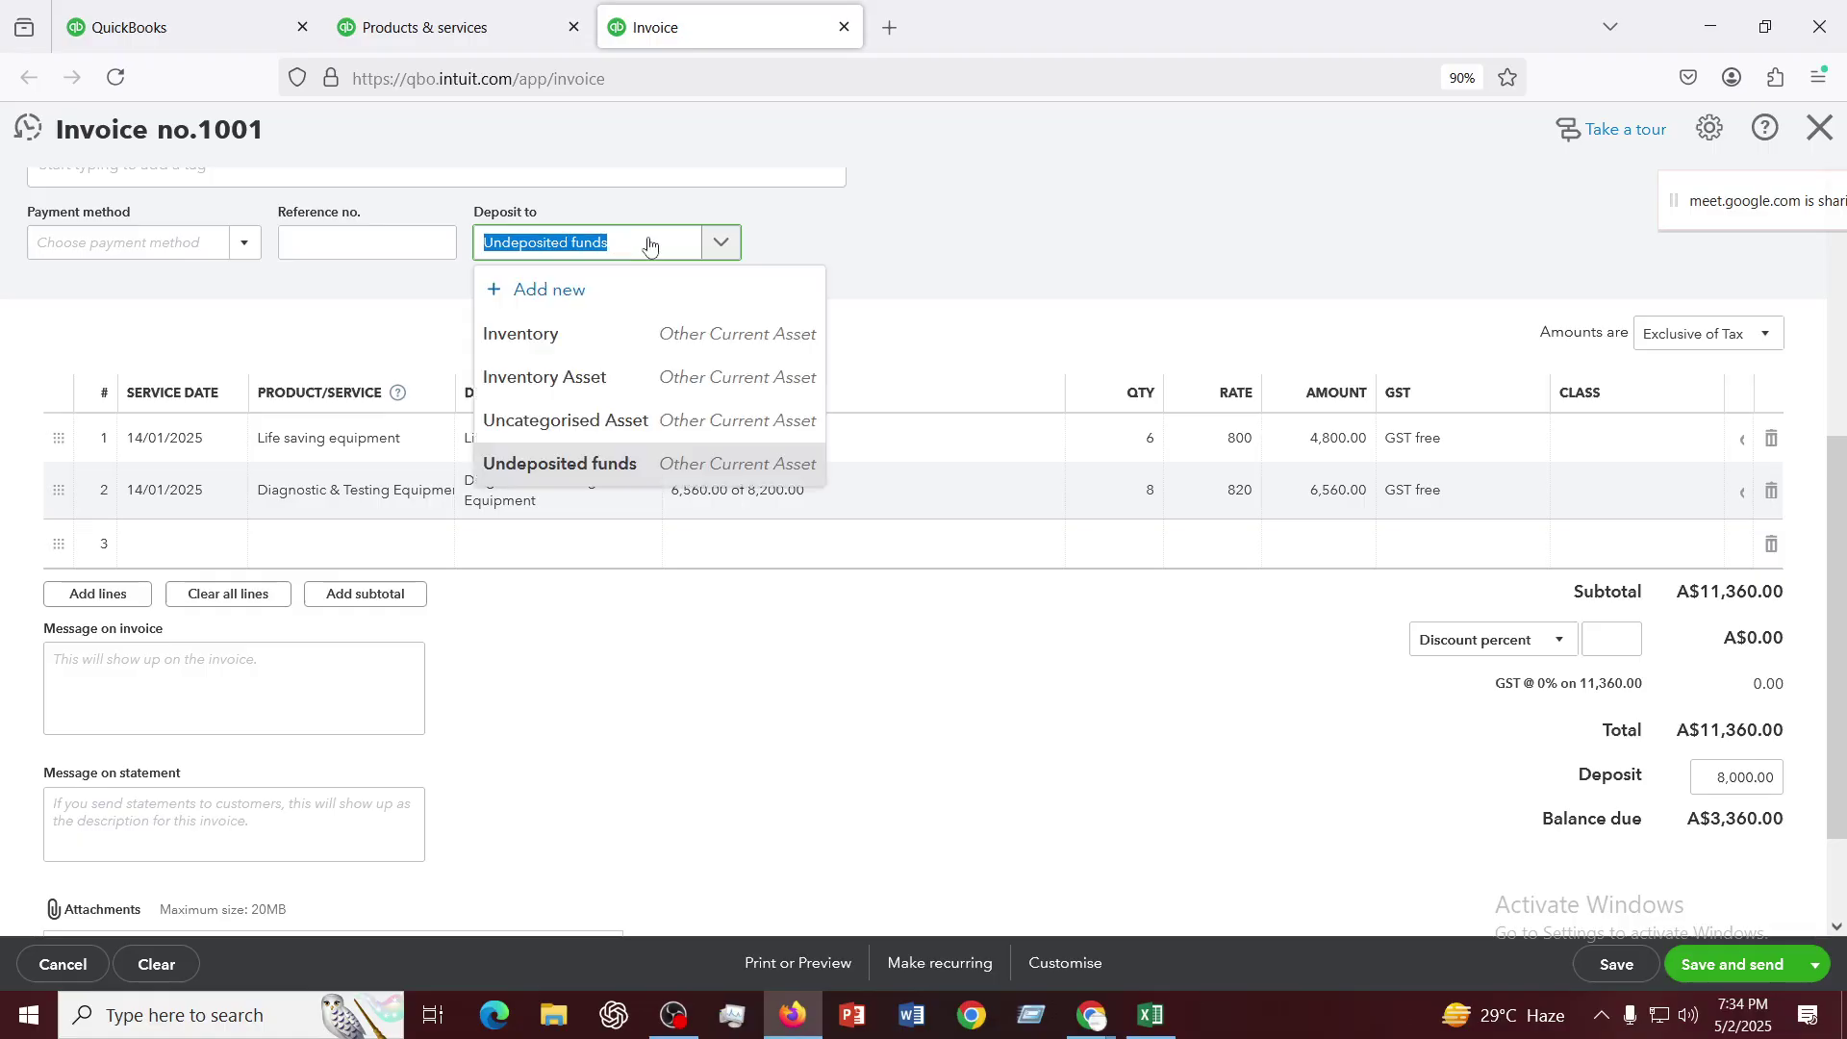
click(540, 294)
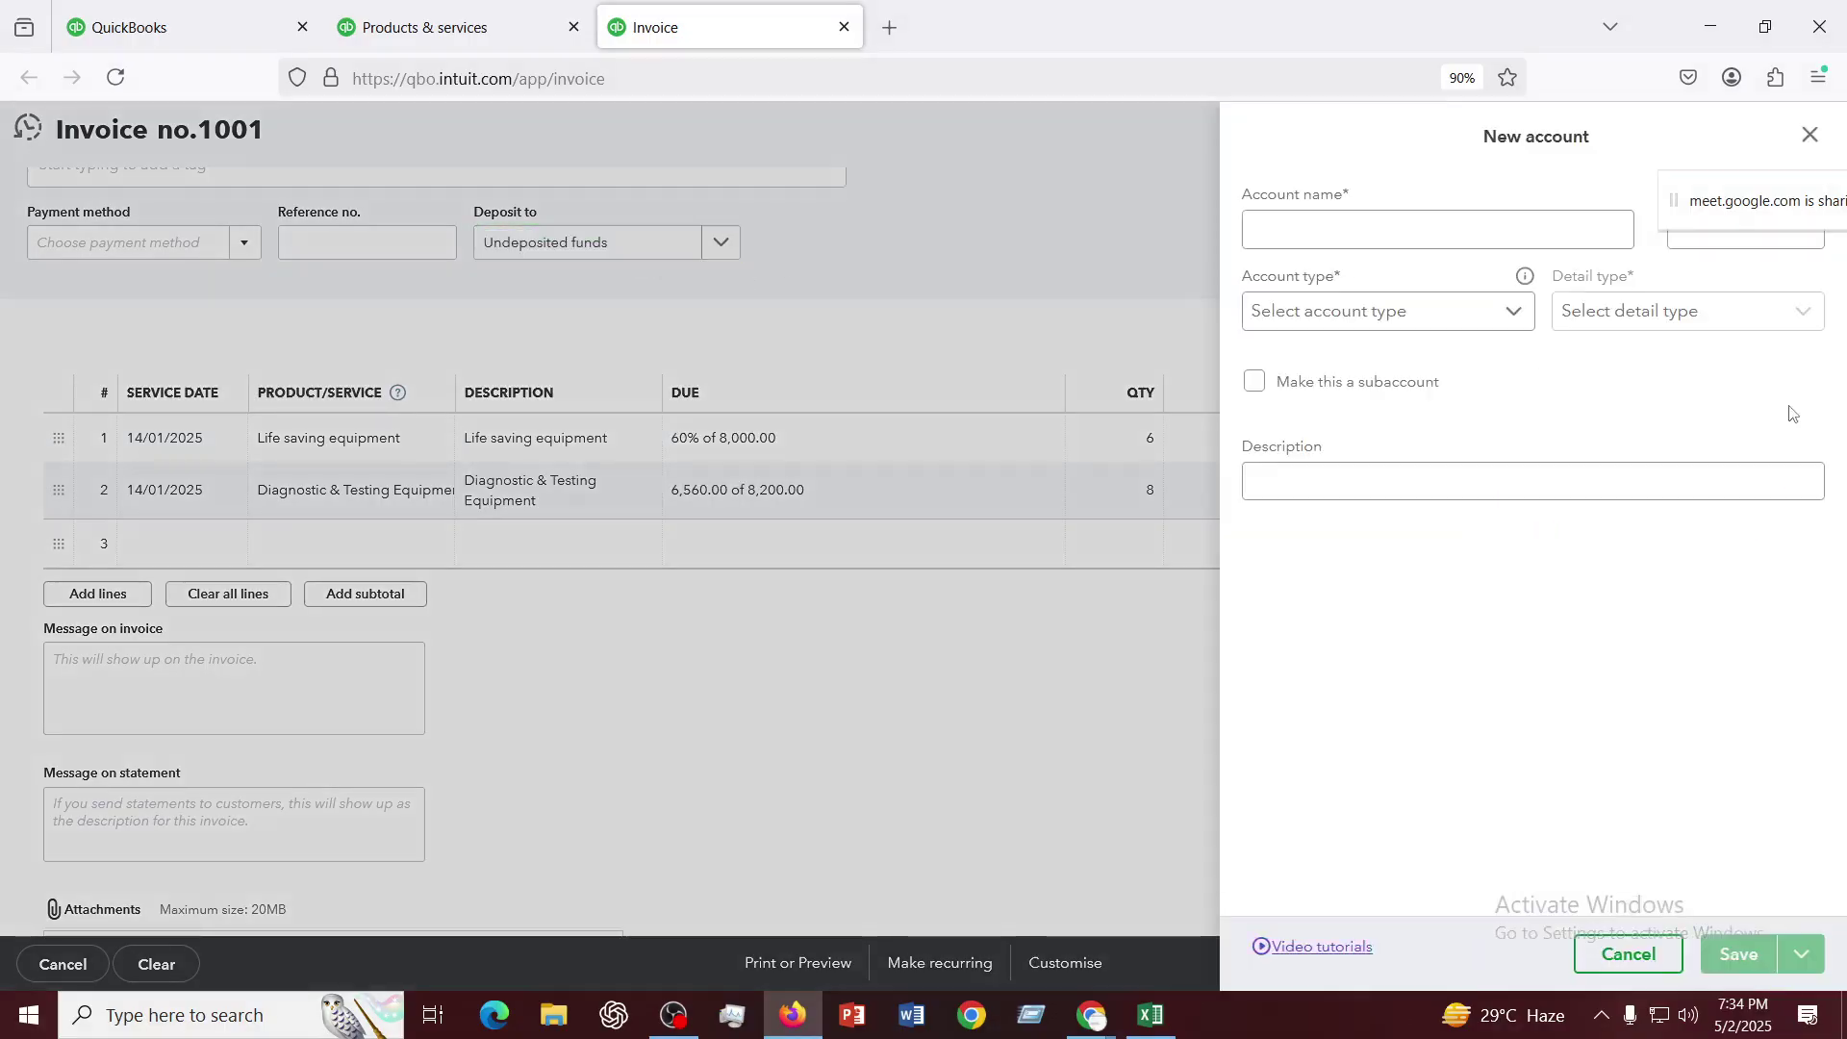
click(1324, 237)
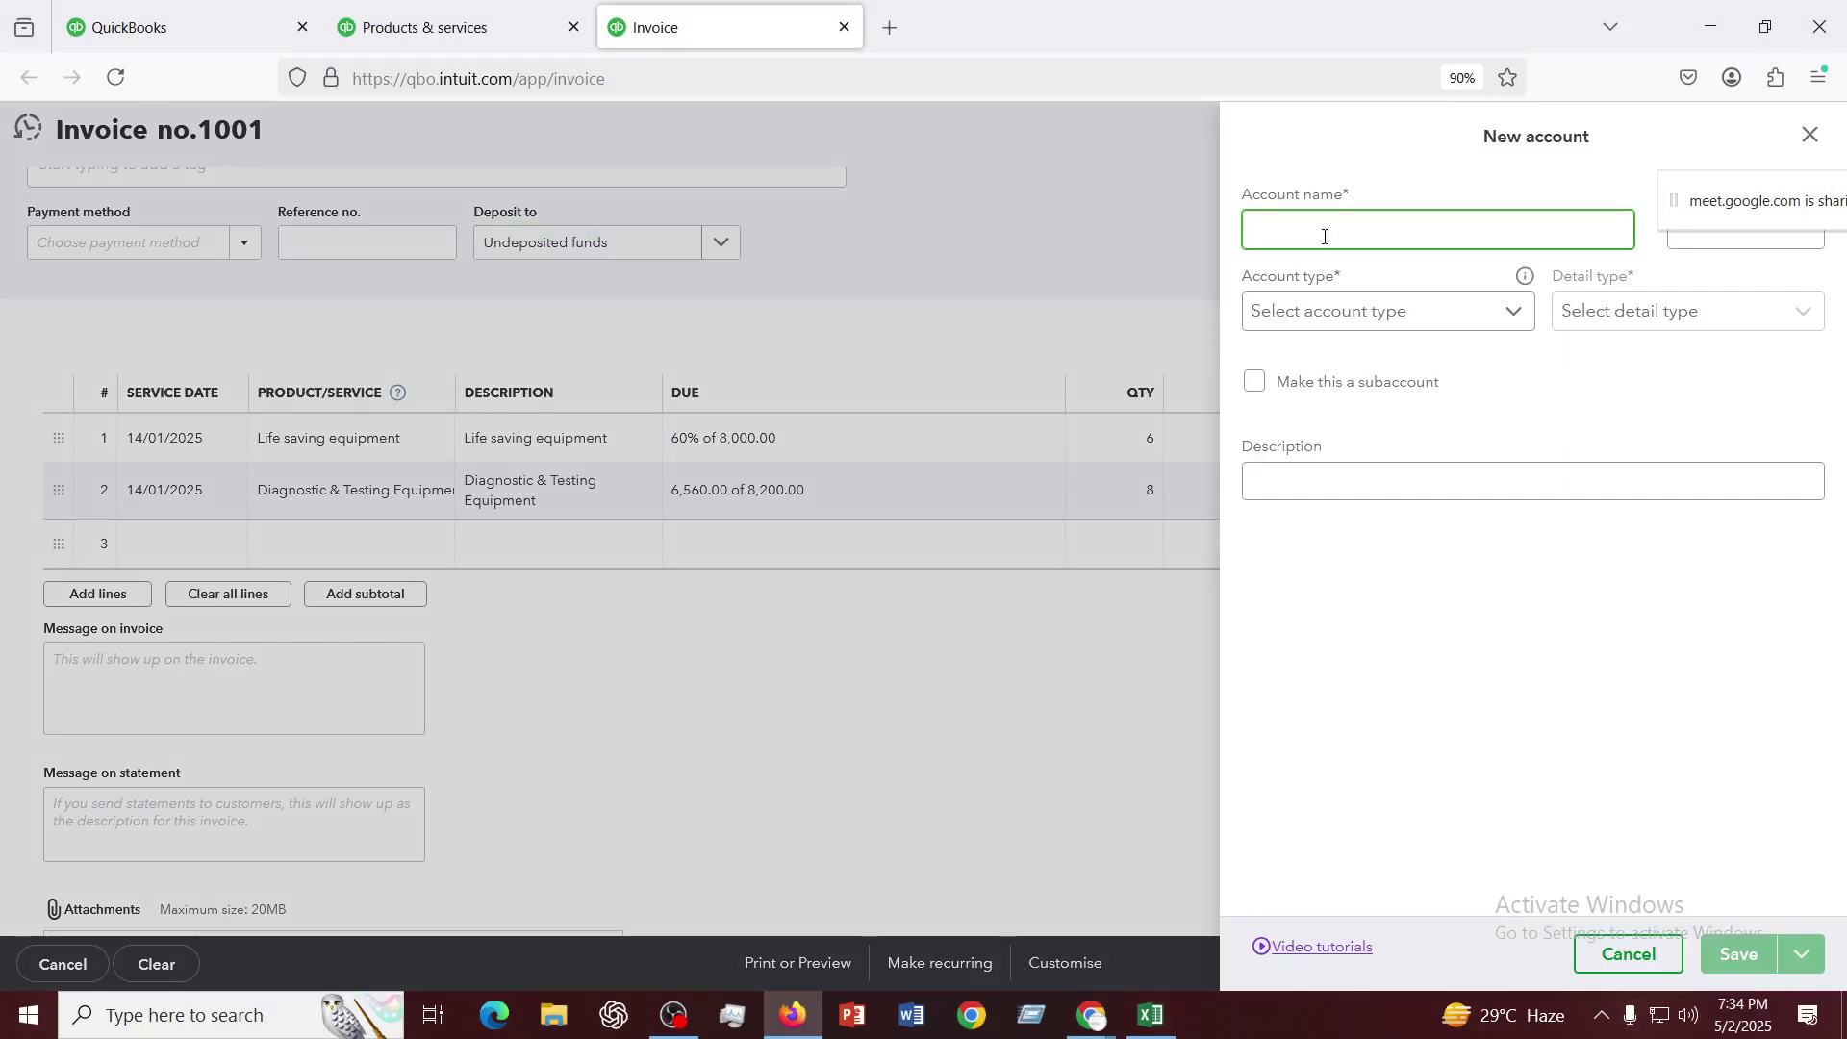
text(HSBC)
click(1717, 233)
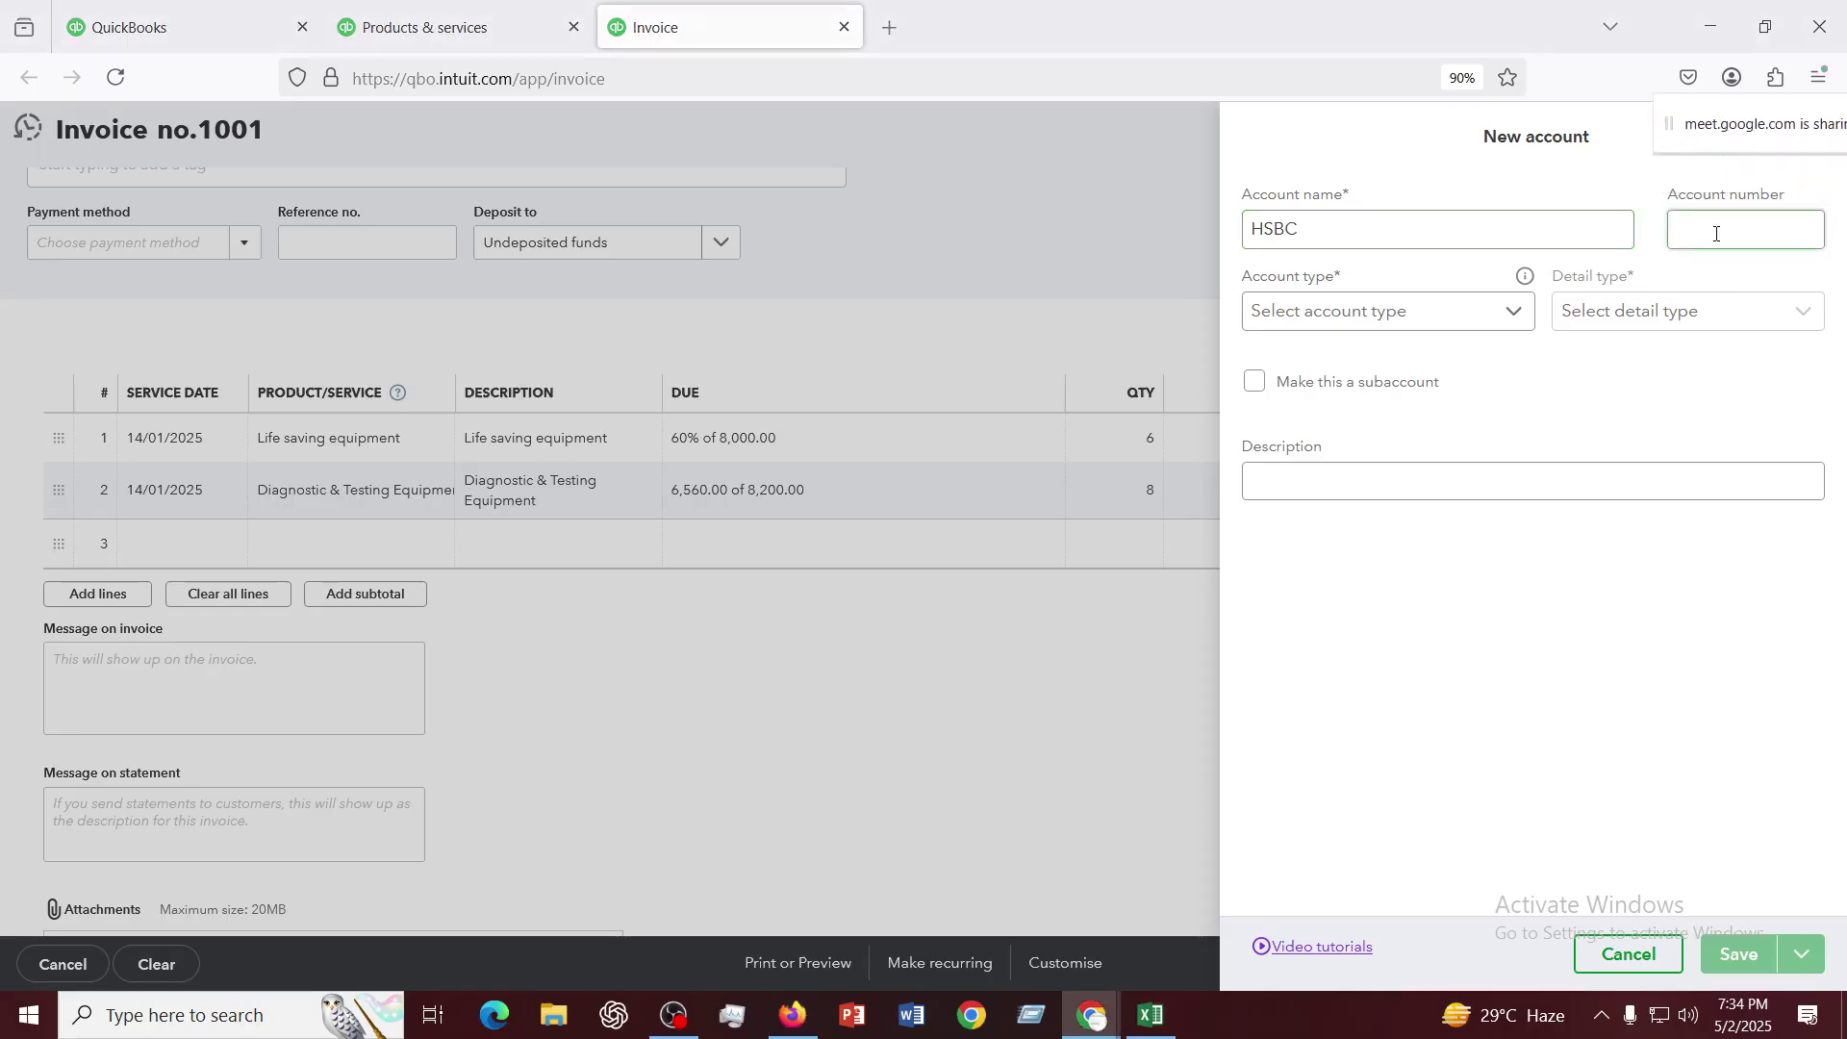
text(1001)
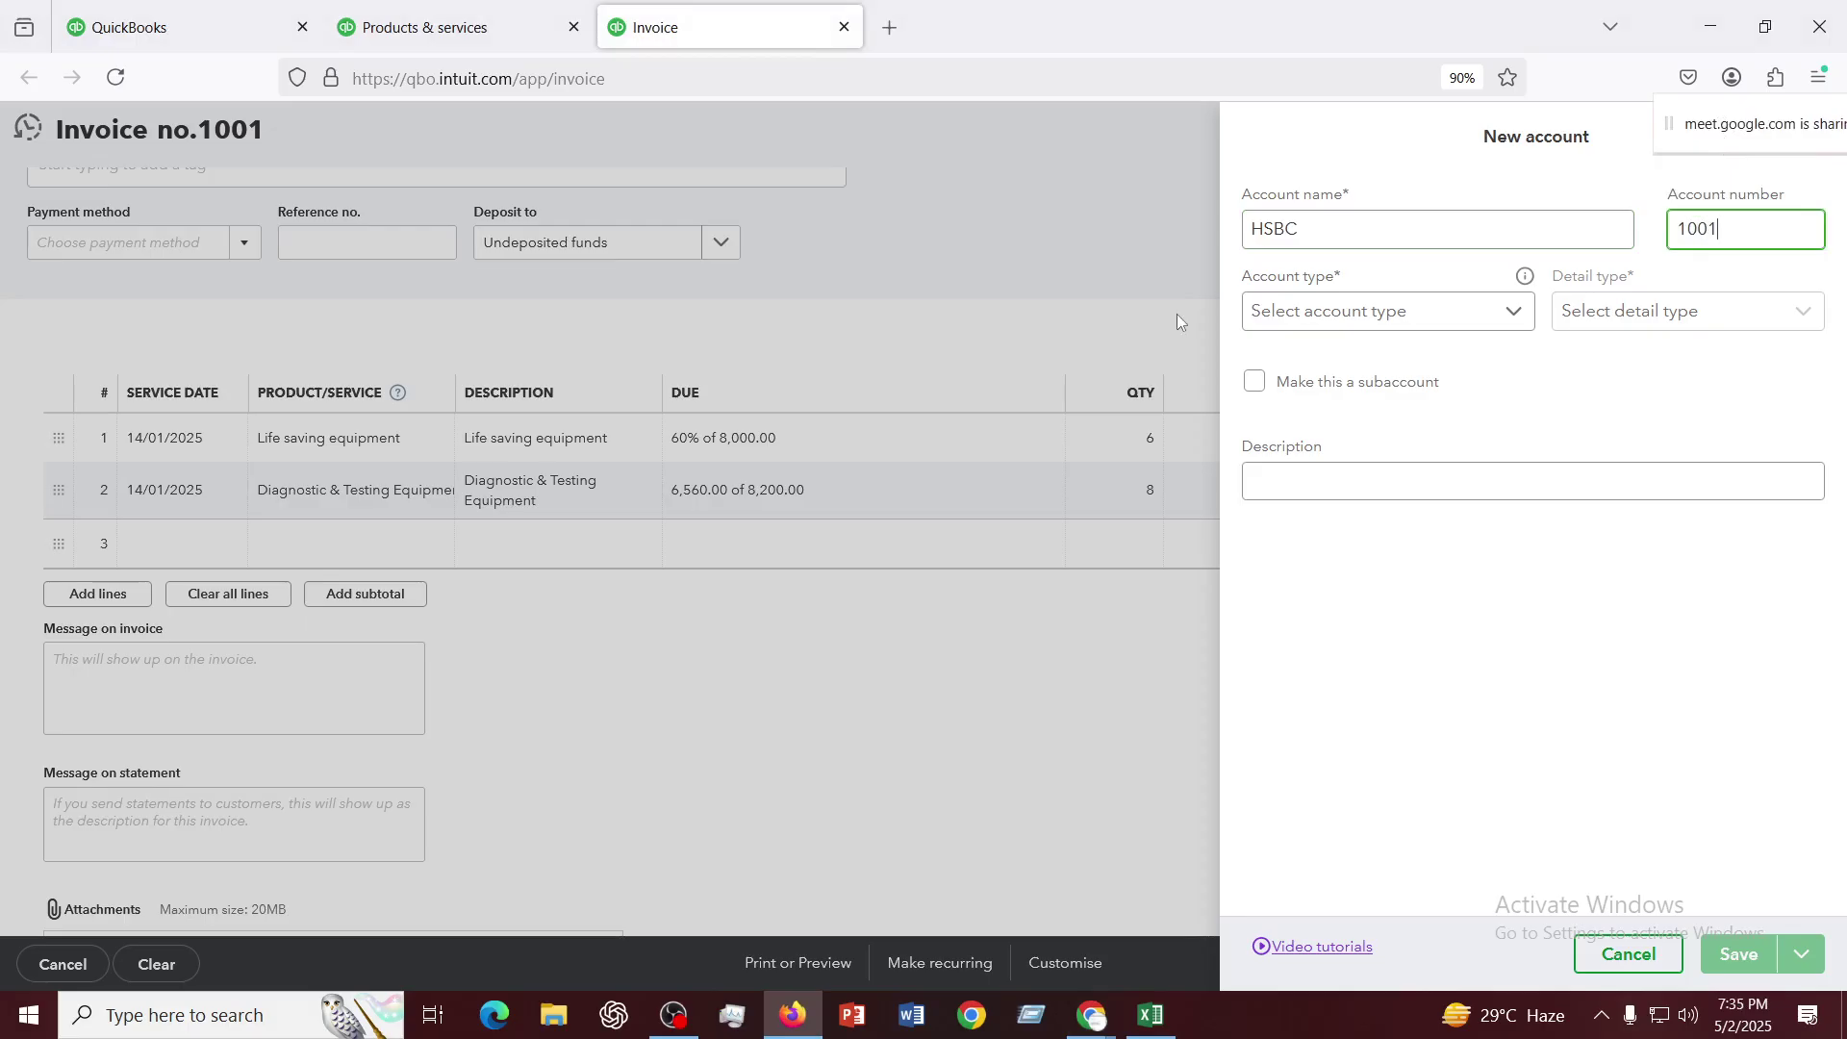
Classify the HSBC account as Current assets with detail type Other current assets, and save it
click(1354, 320)
click(1347, 402)
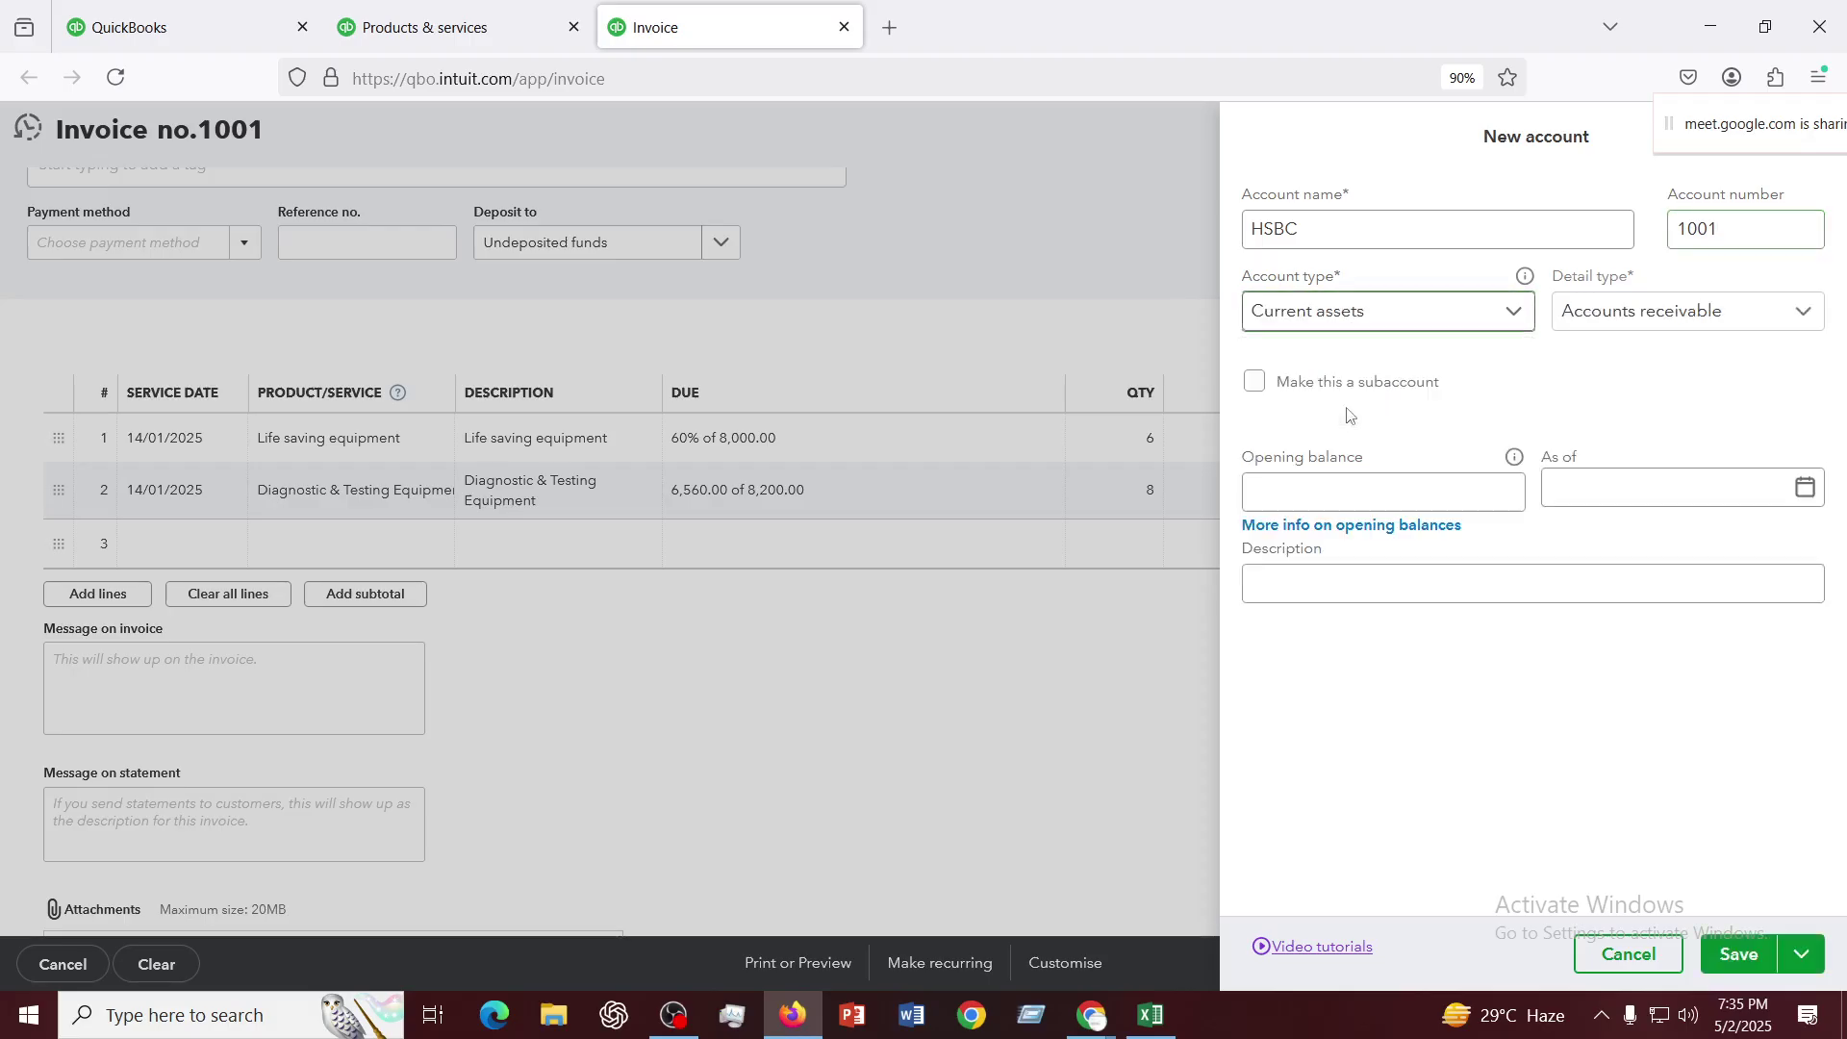
click(1678, 314)
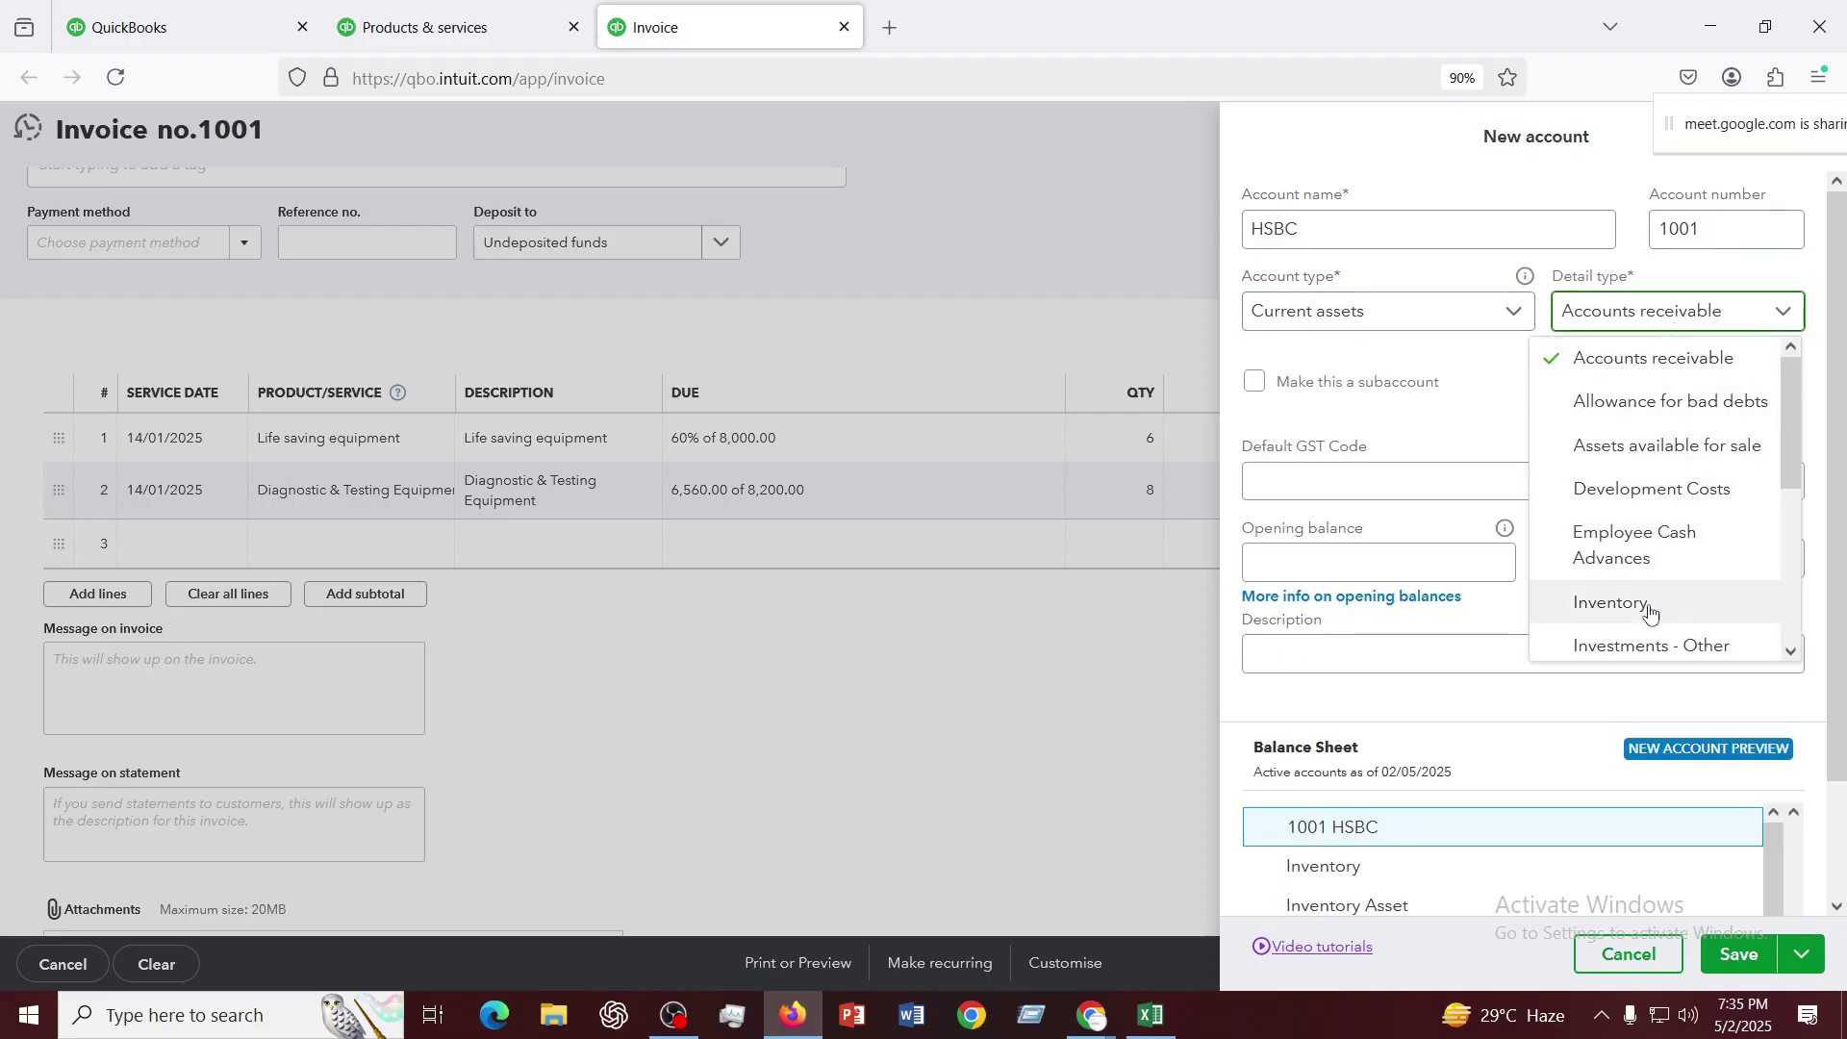
scroll(1649, 606, down, 5)
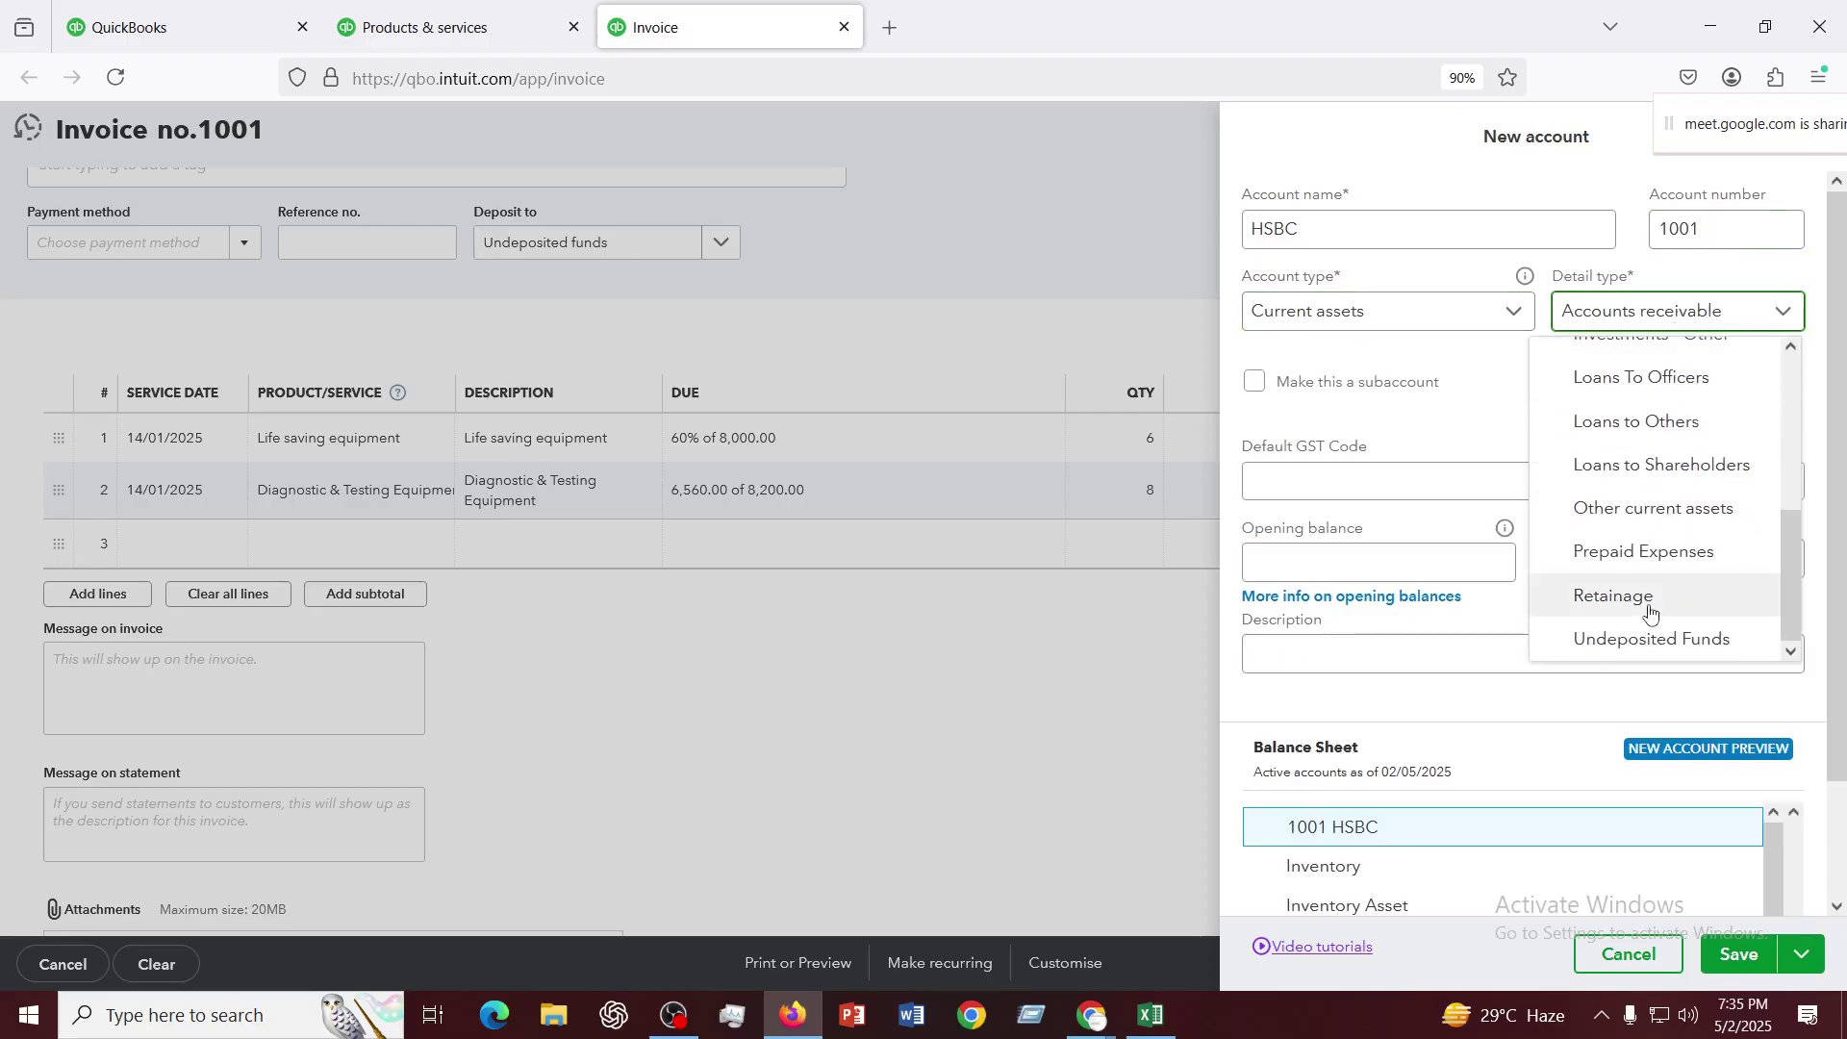
click(1645, 512)
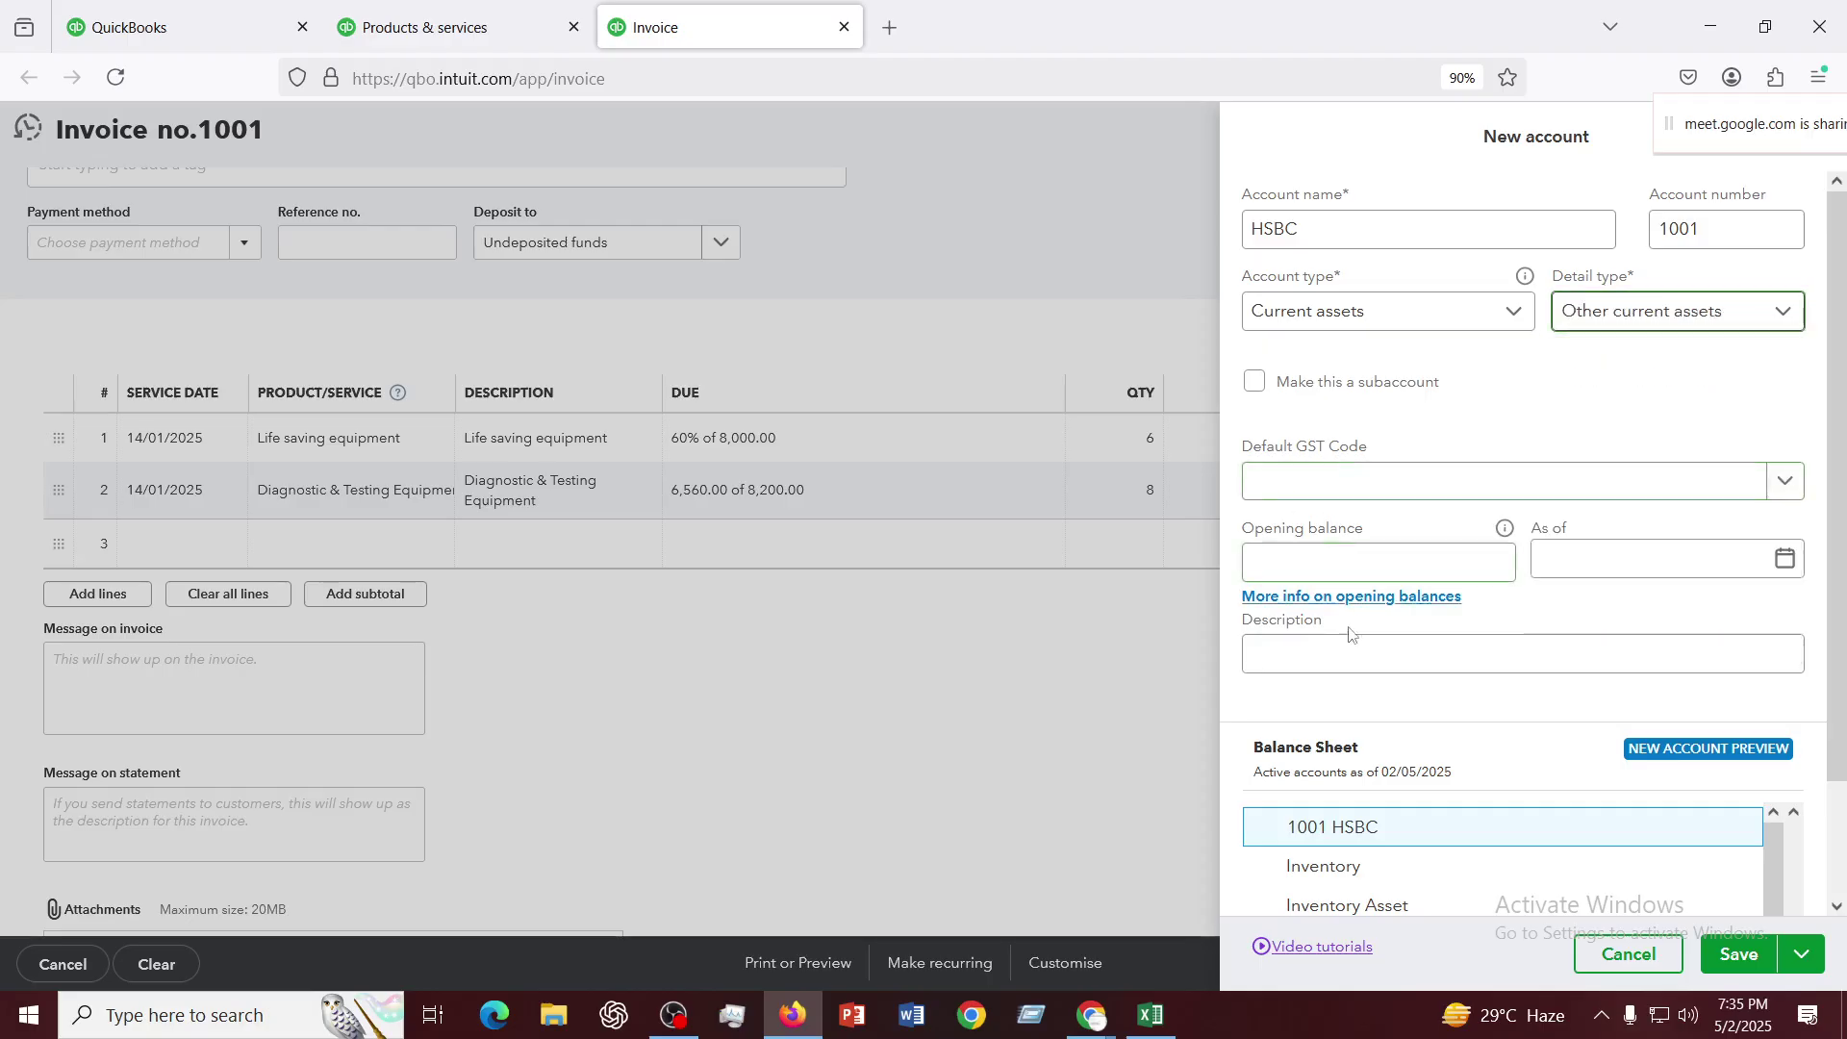
scroll(1349, 632, down, 2)
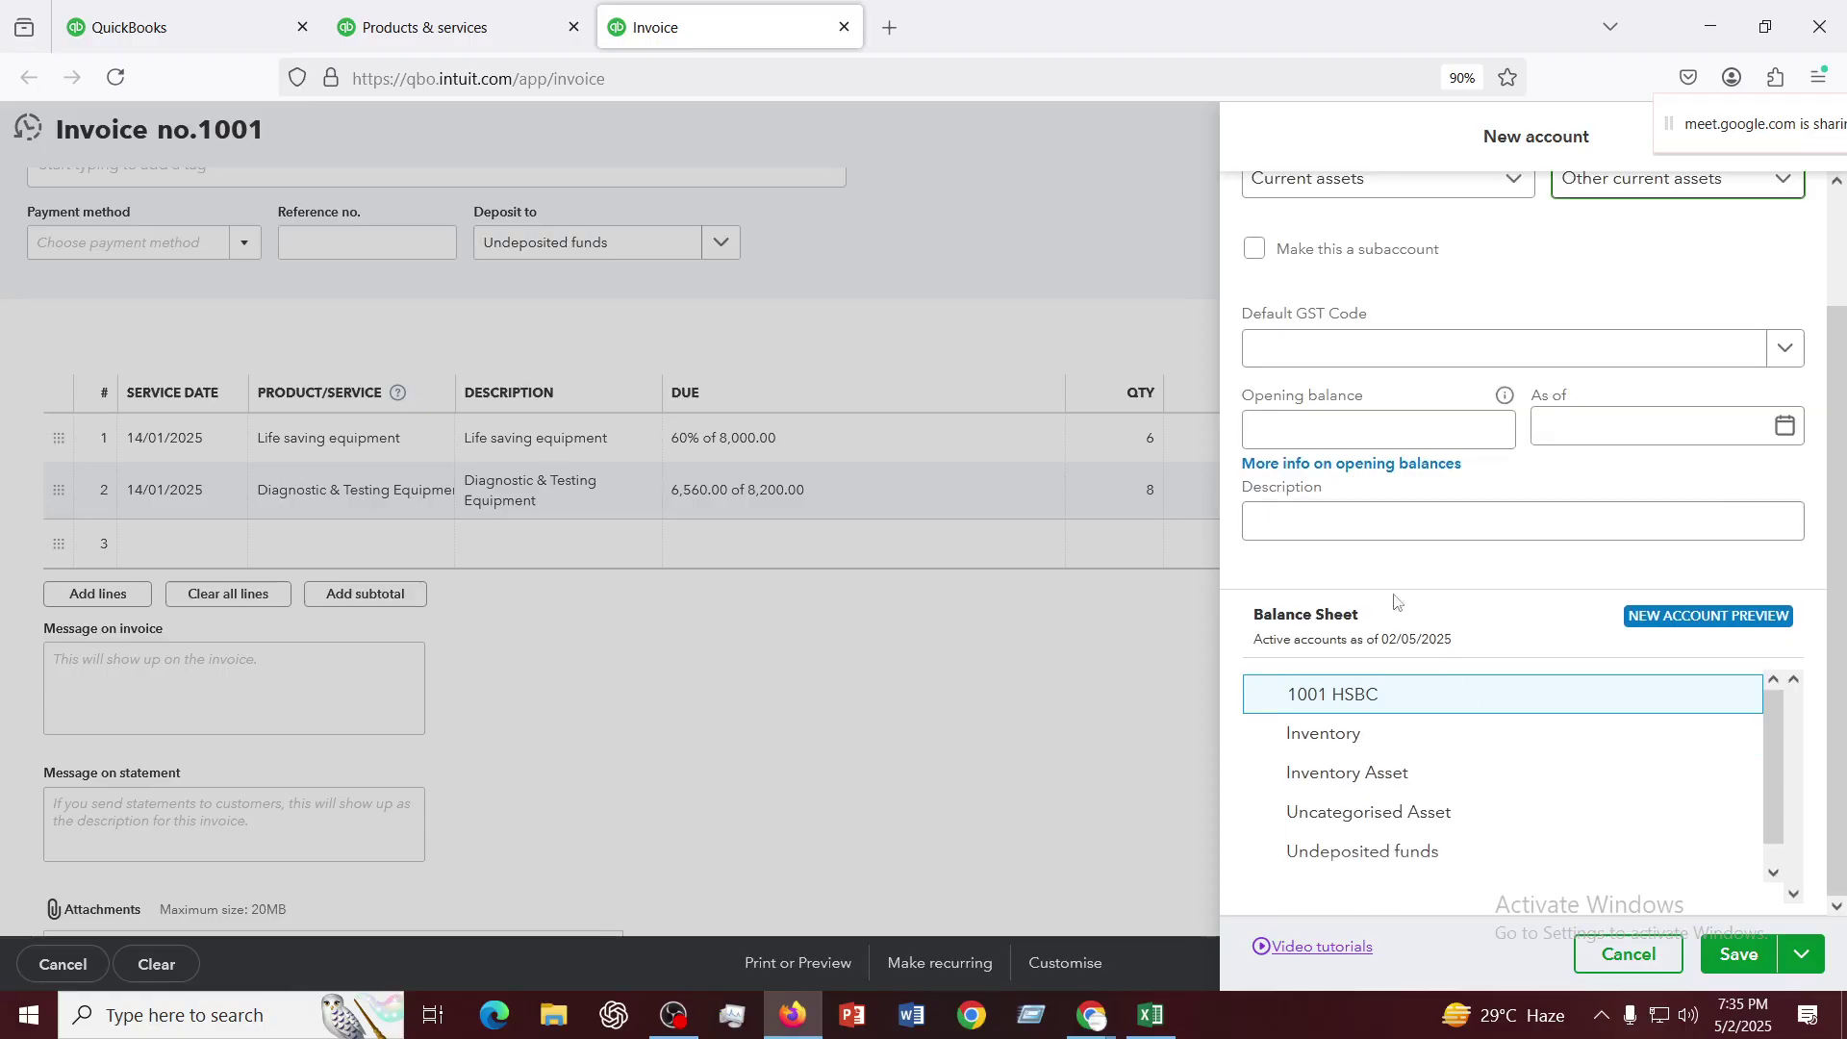
scroll(1463, 808, down, 1)
click(1736, 957)
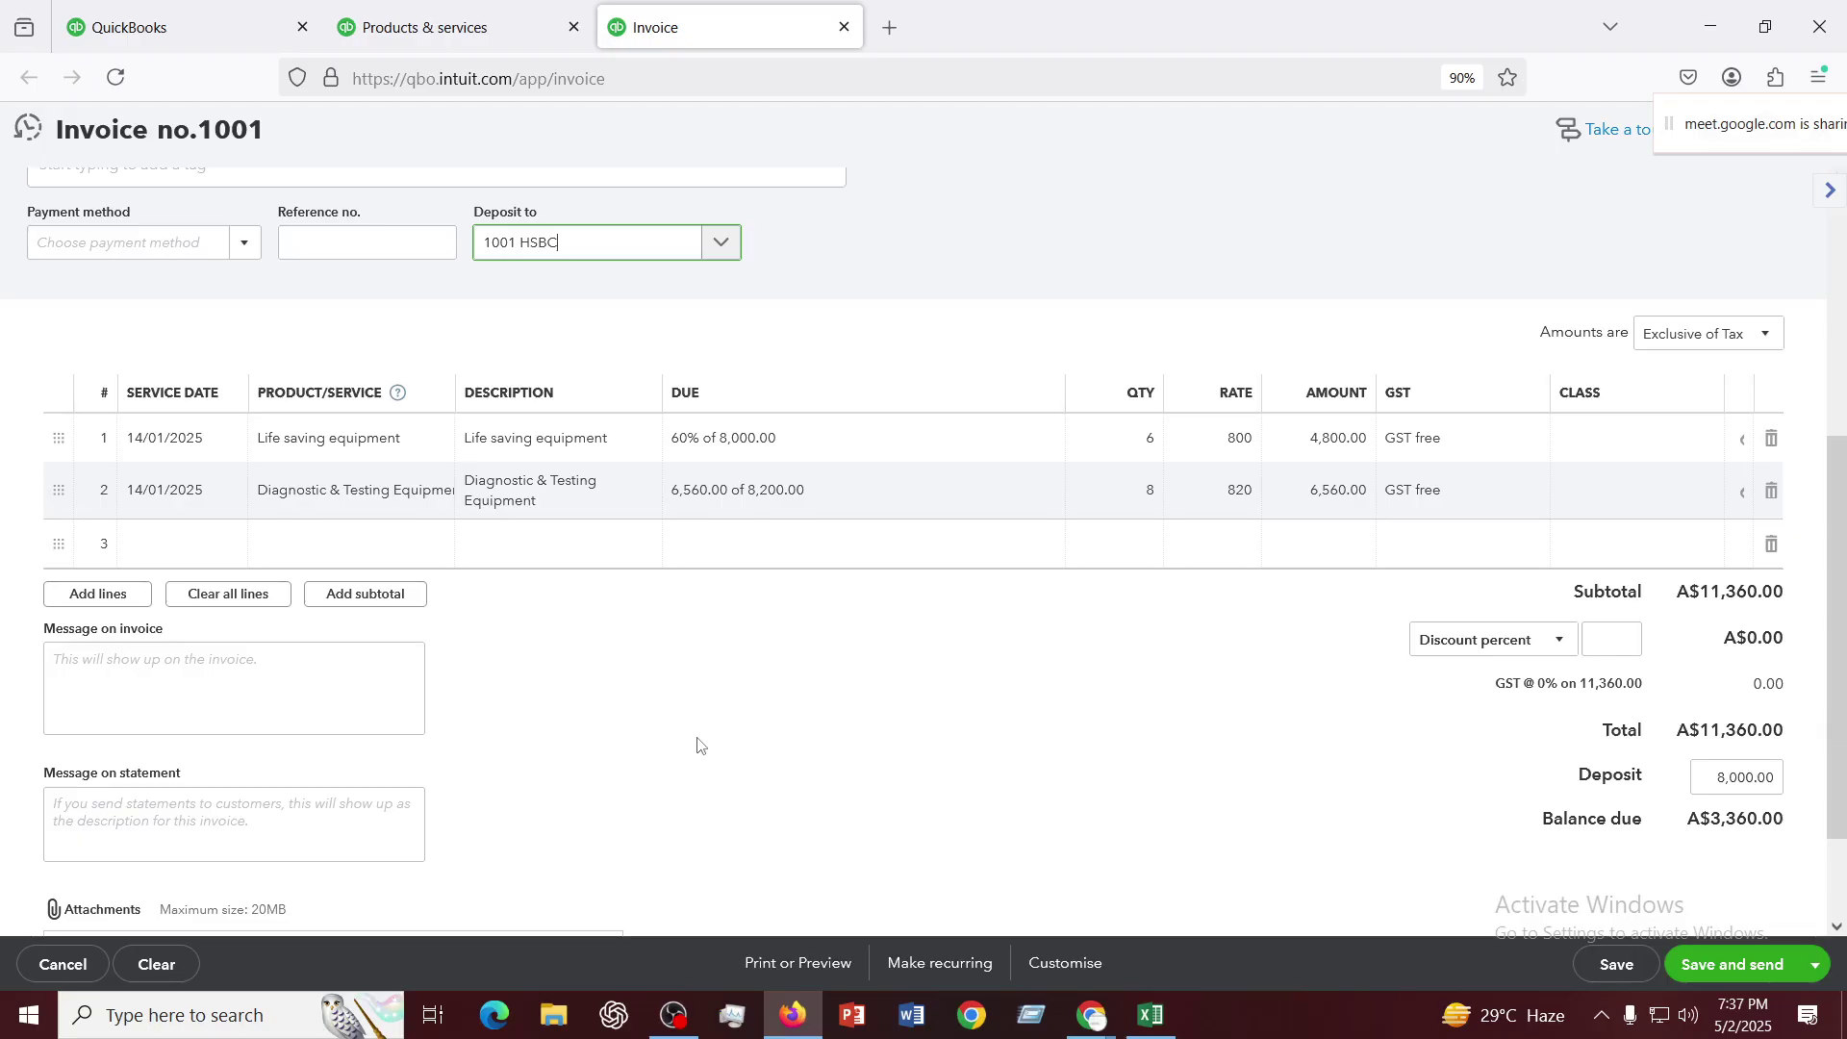
Set the invoice's deposit-to account to Undeposited funds
click(721, 242)
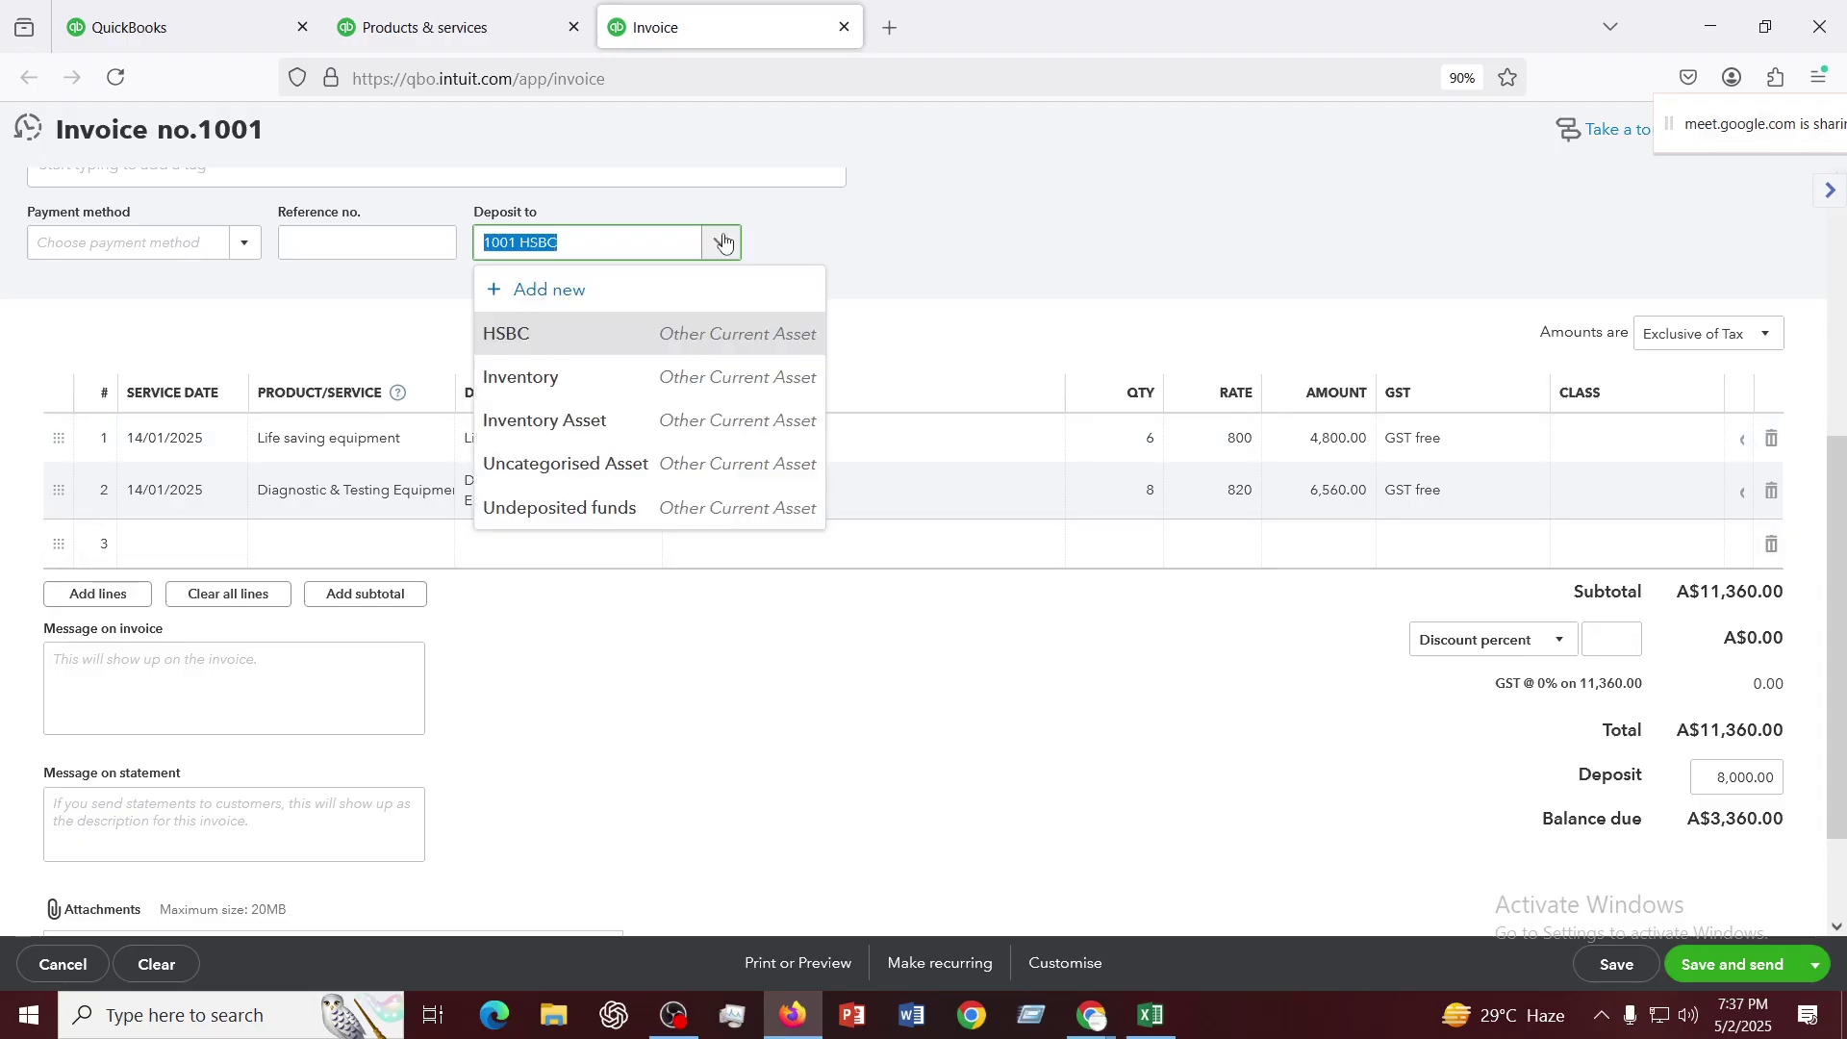
click(578, 510)
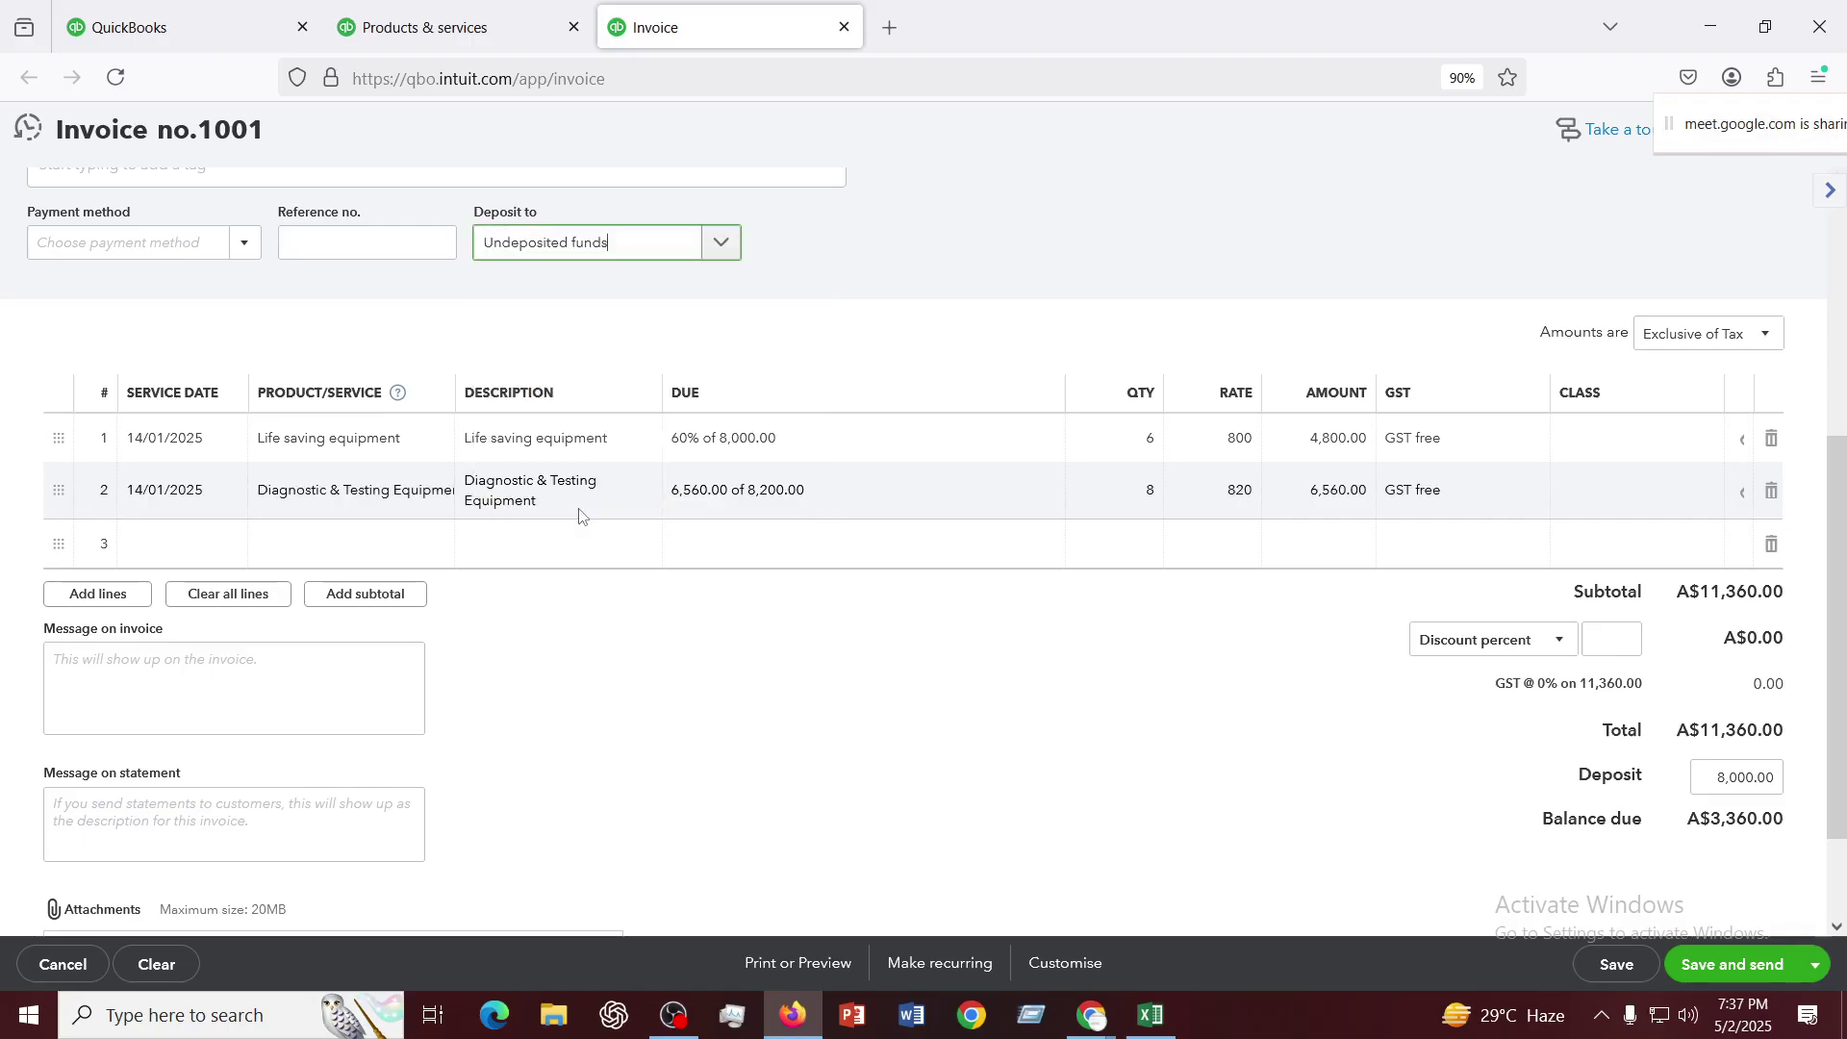
click(919, 252)
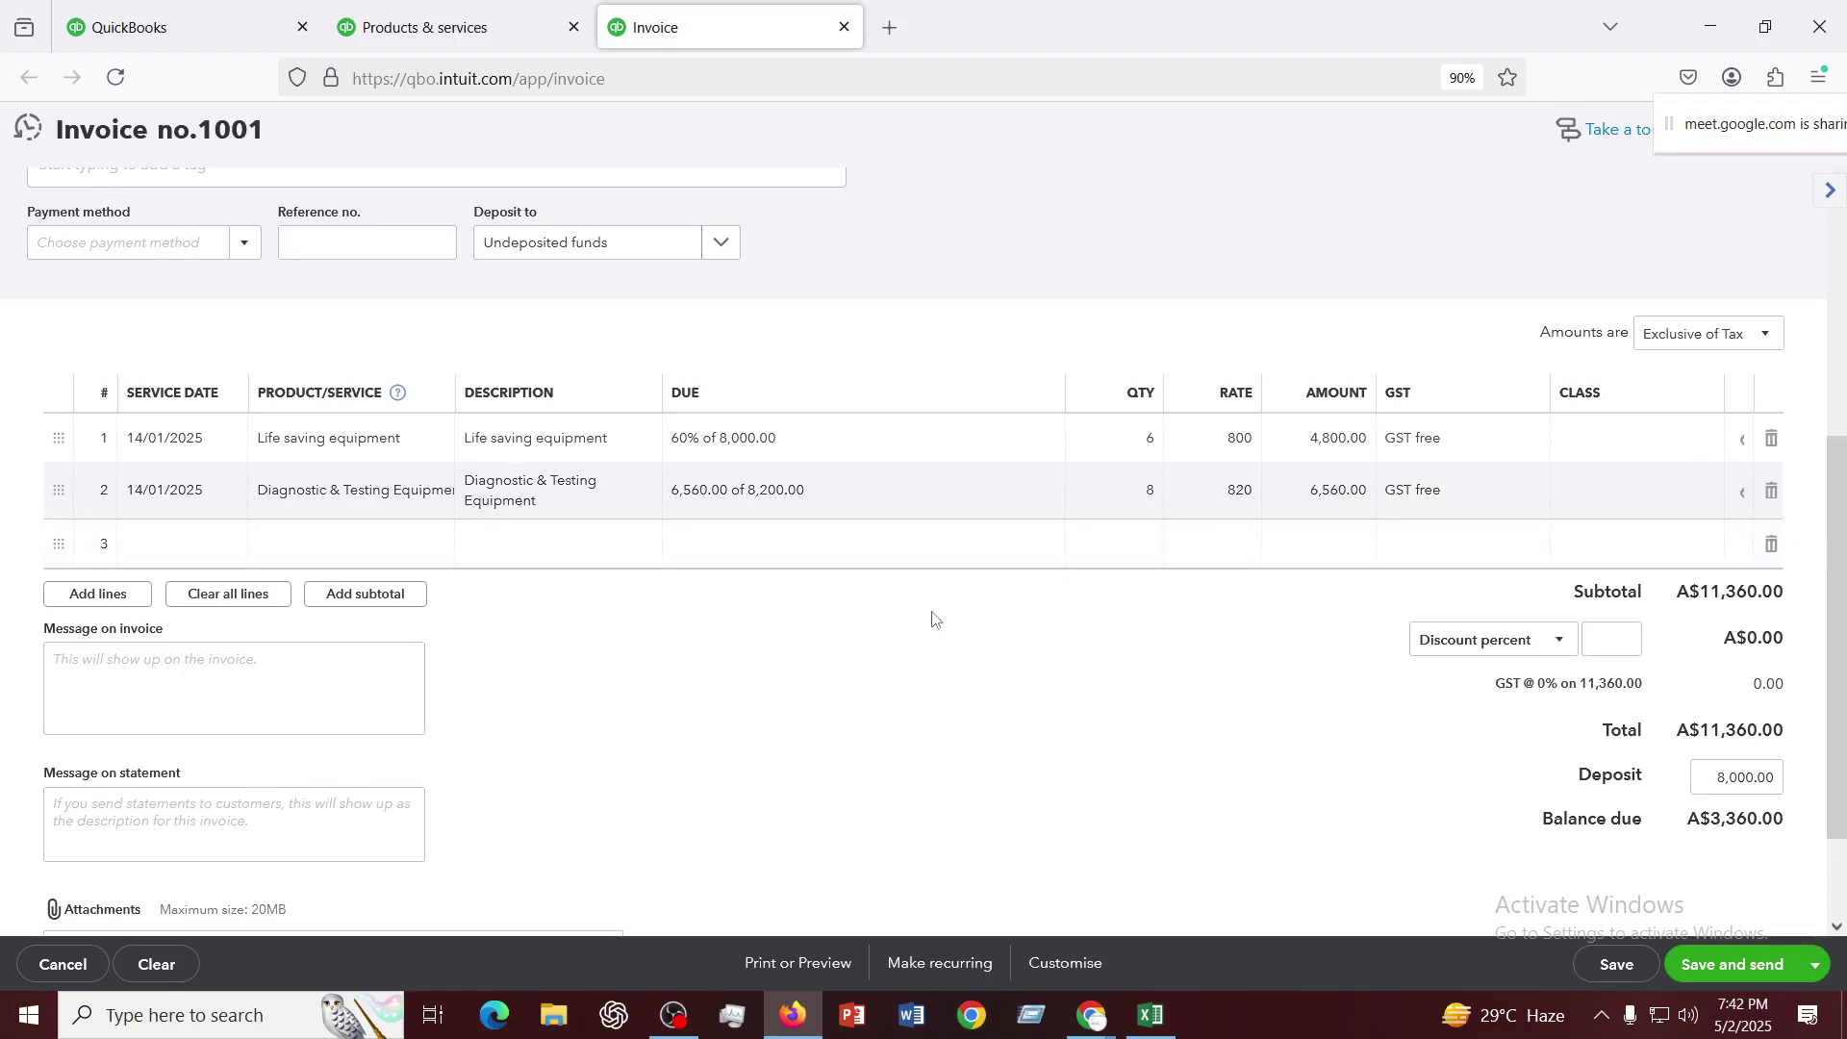
Look over the completed invoice, then save and close it
scroll(930, 576, up, 4)
scroll(930, 576, down, 5)
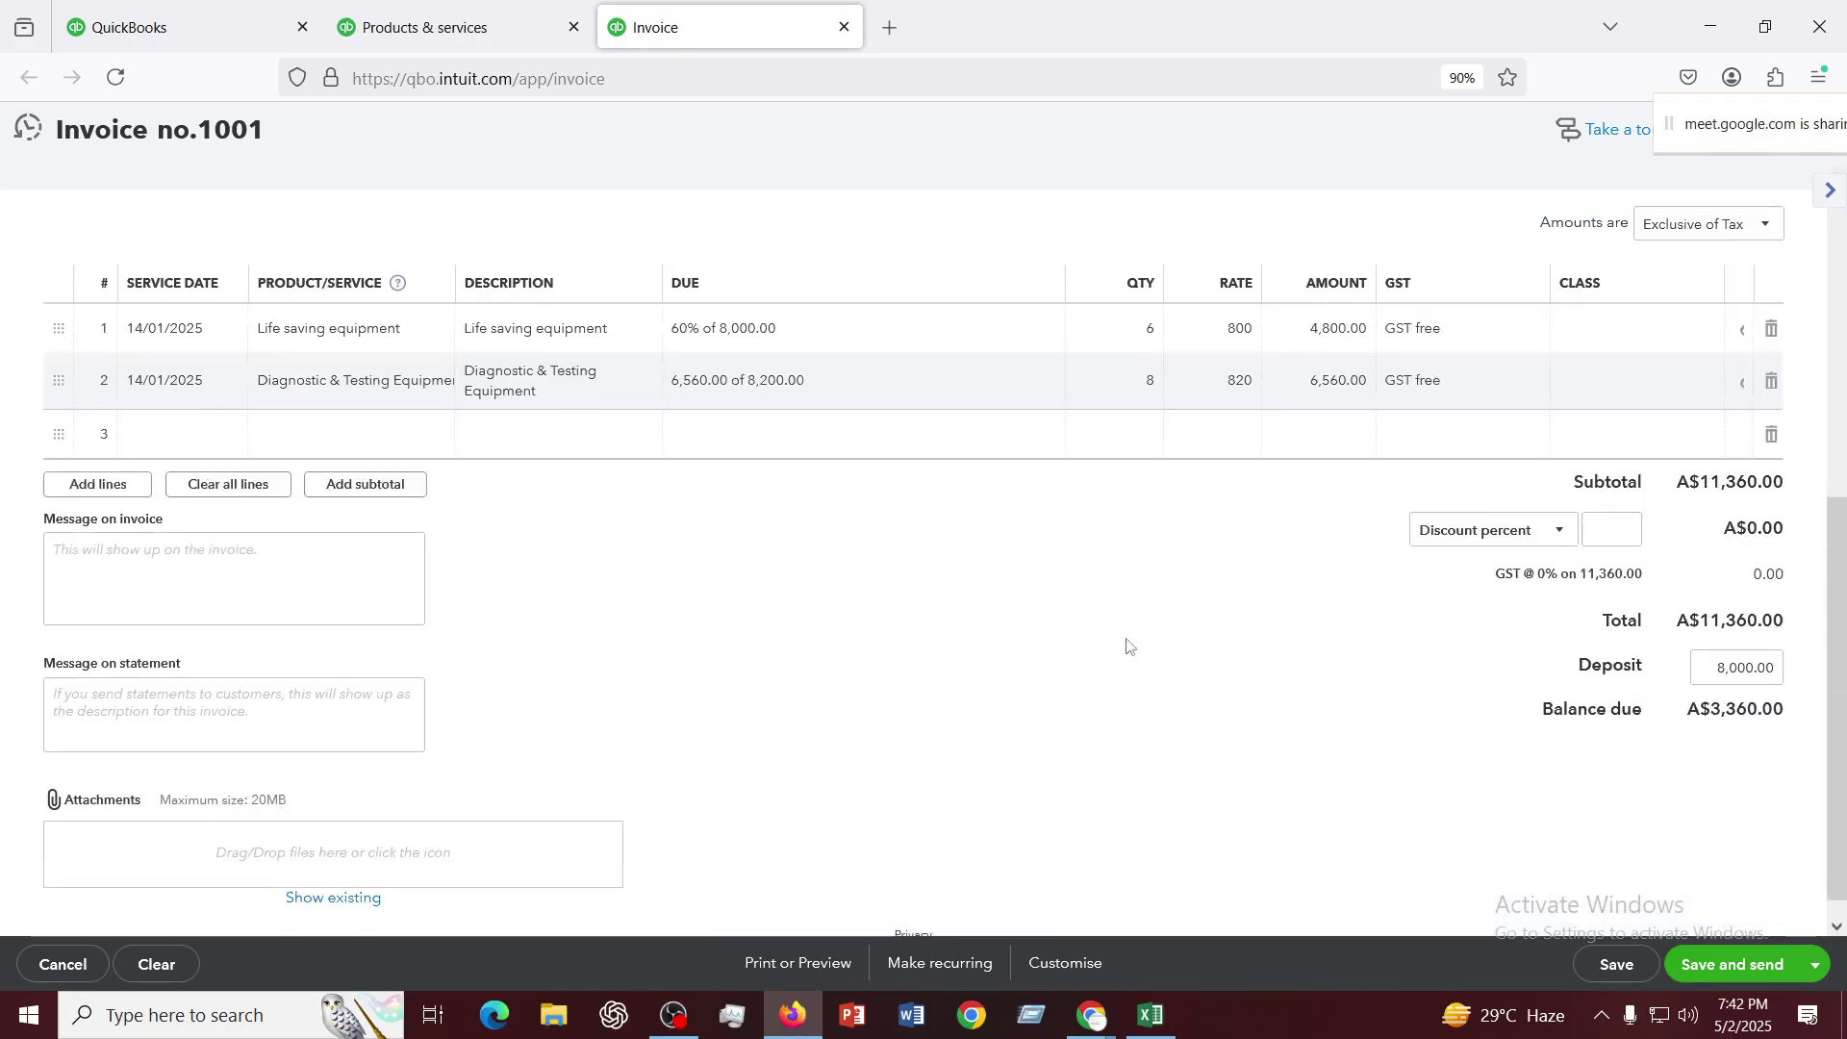
click(1817, 965)
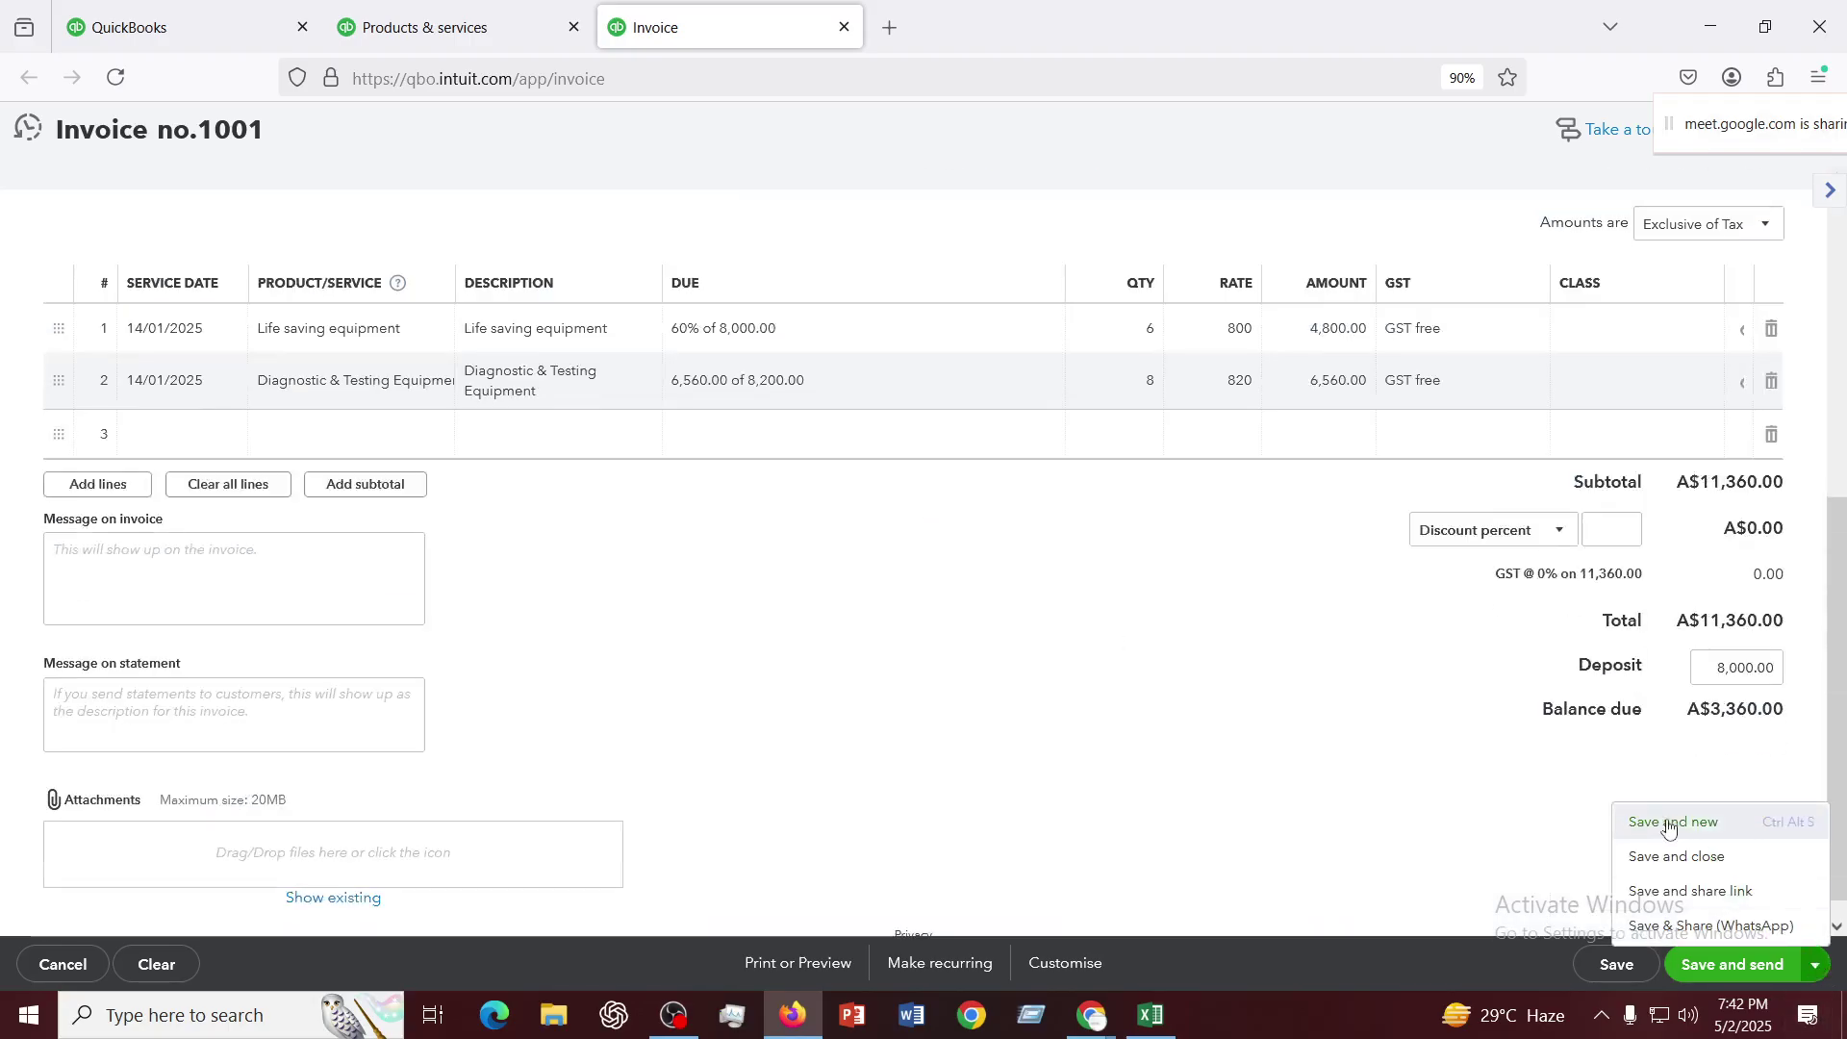
click(1677, 857)
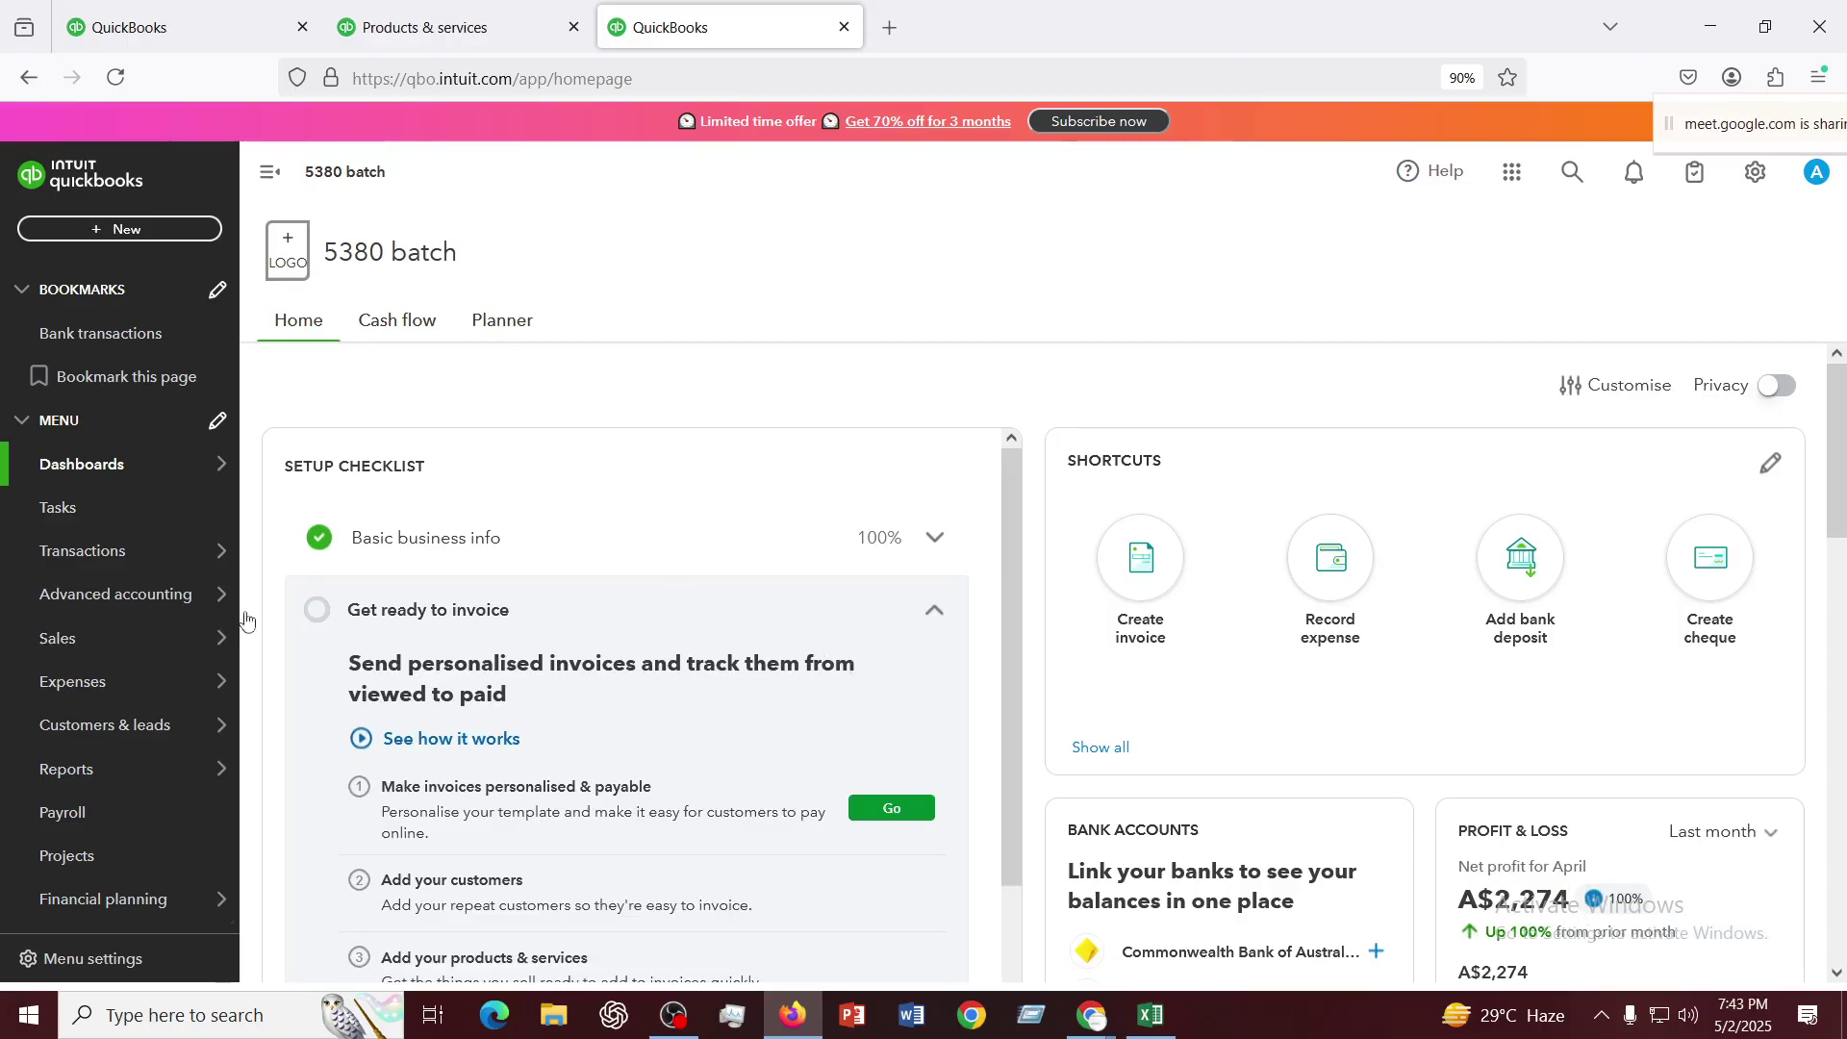
Open the customer list in a new browser tab and view the transaction list of the Canada Auto Supply customer
mouse_move(231, 601)
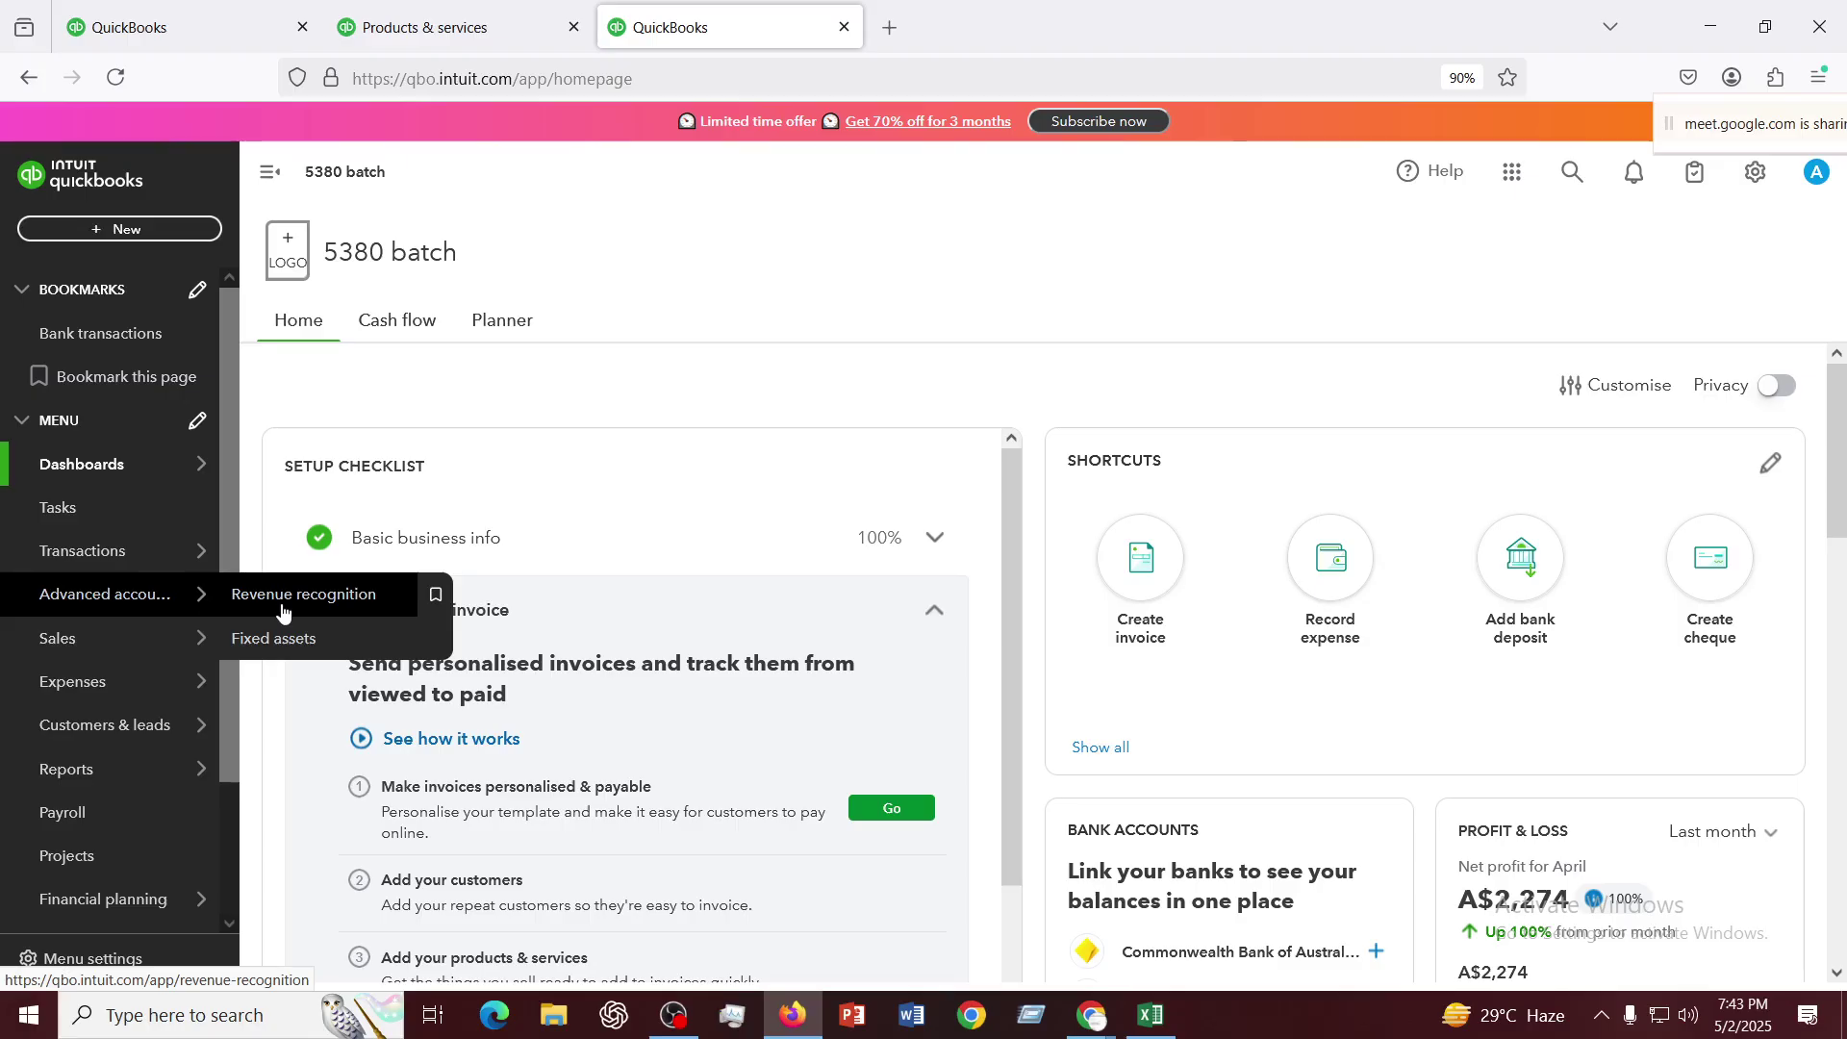
mouse_move(72, 635)
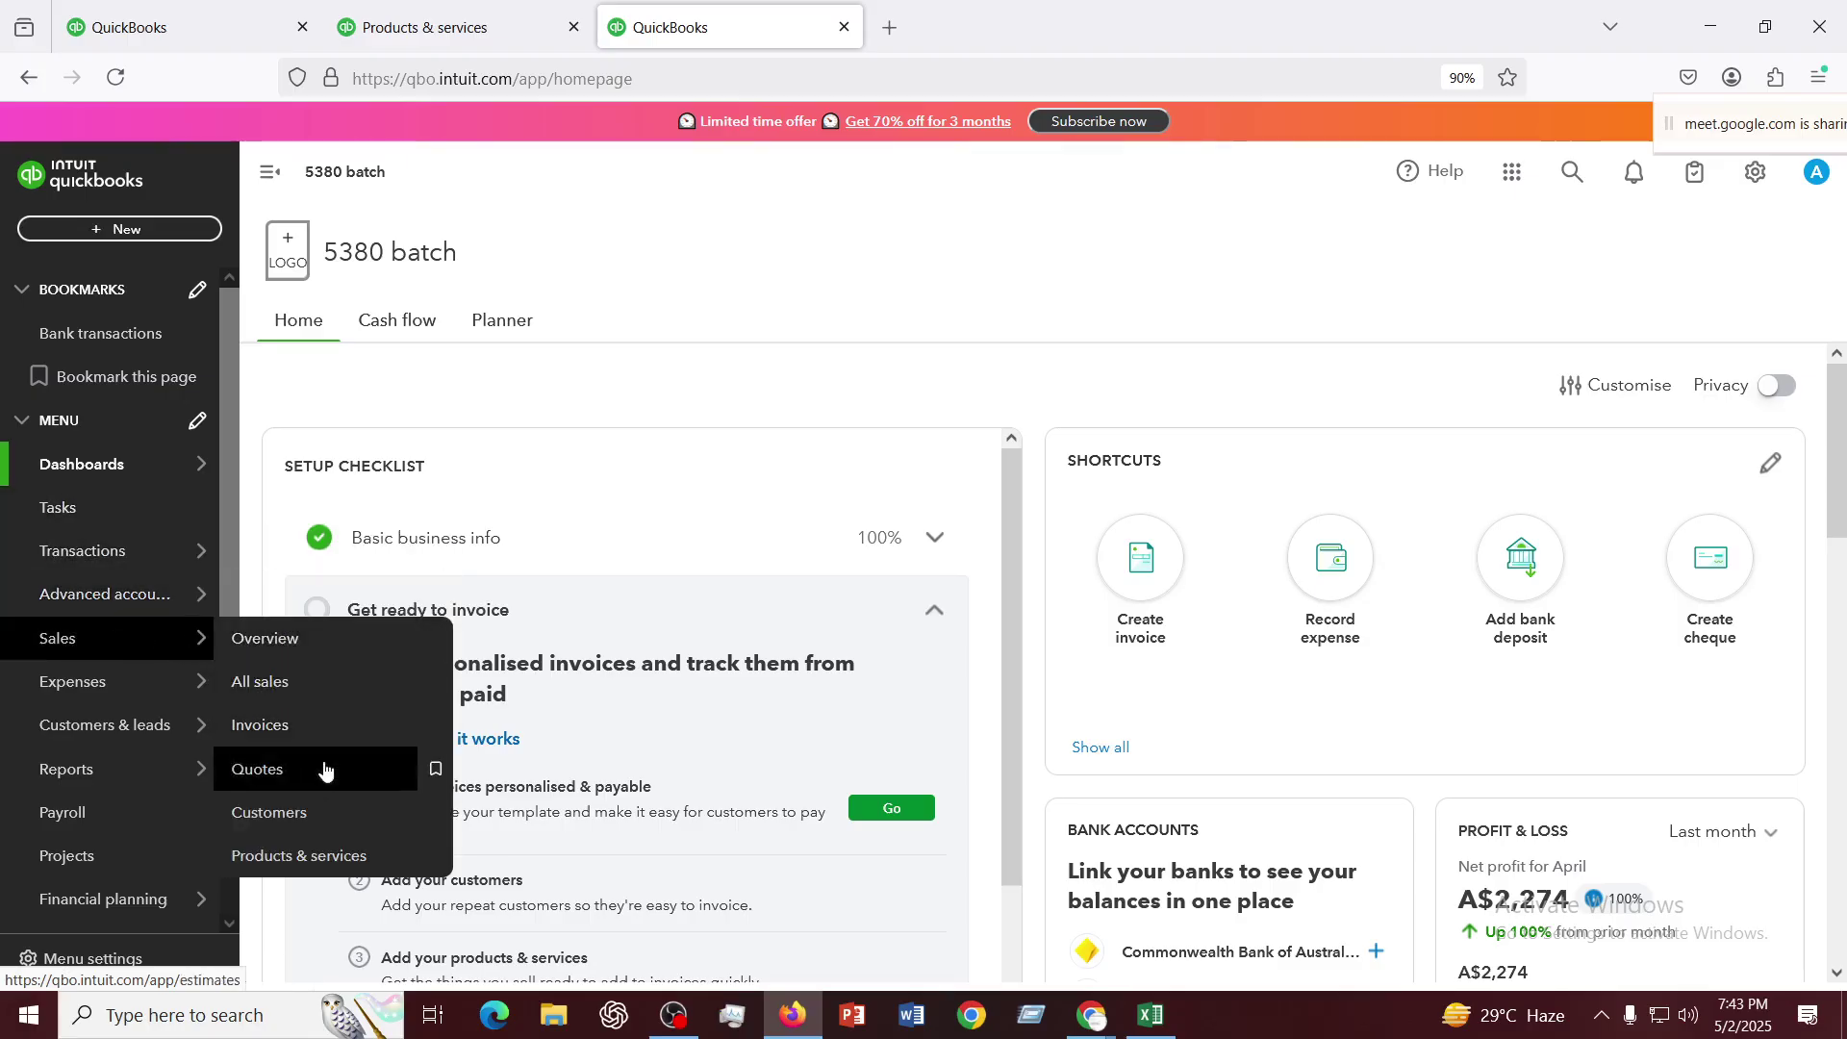
right_click(289, 822)
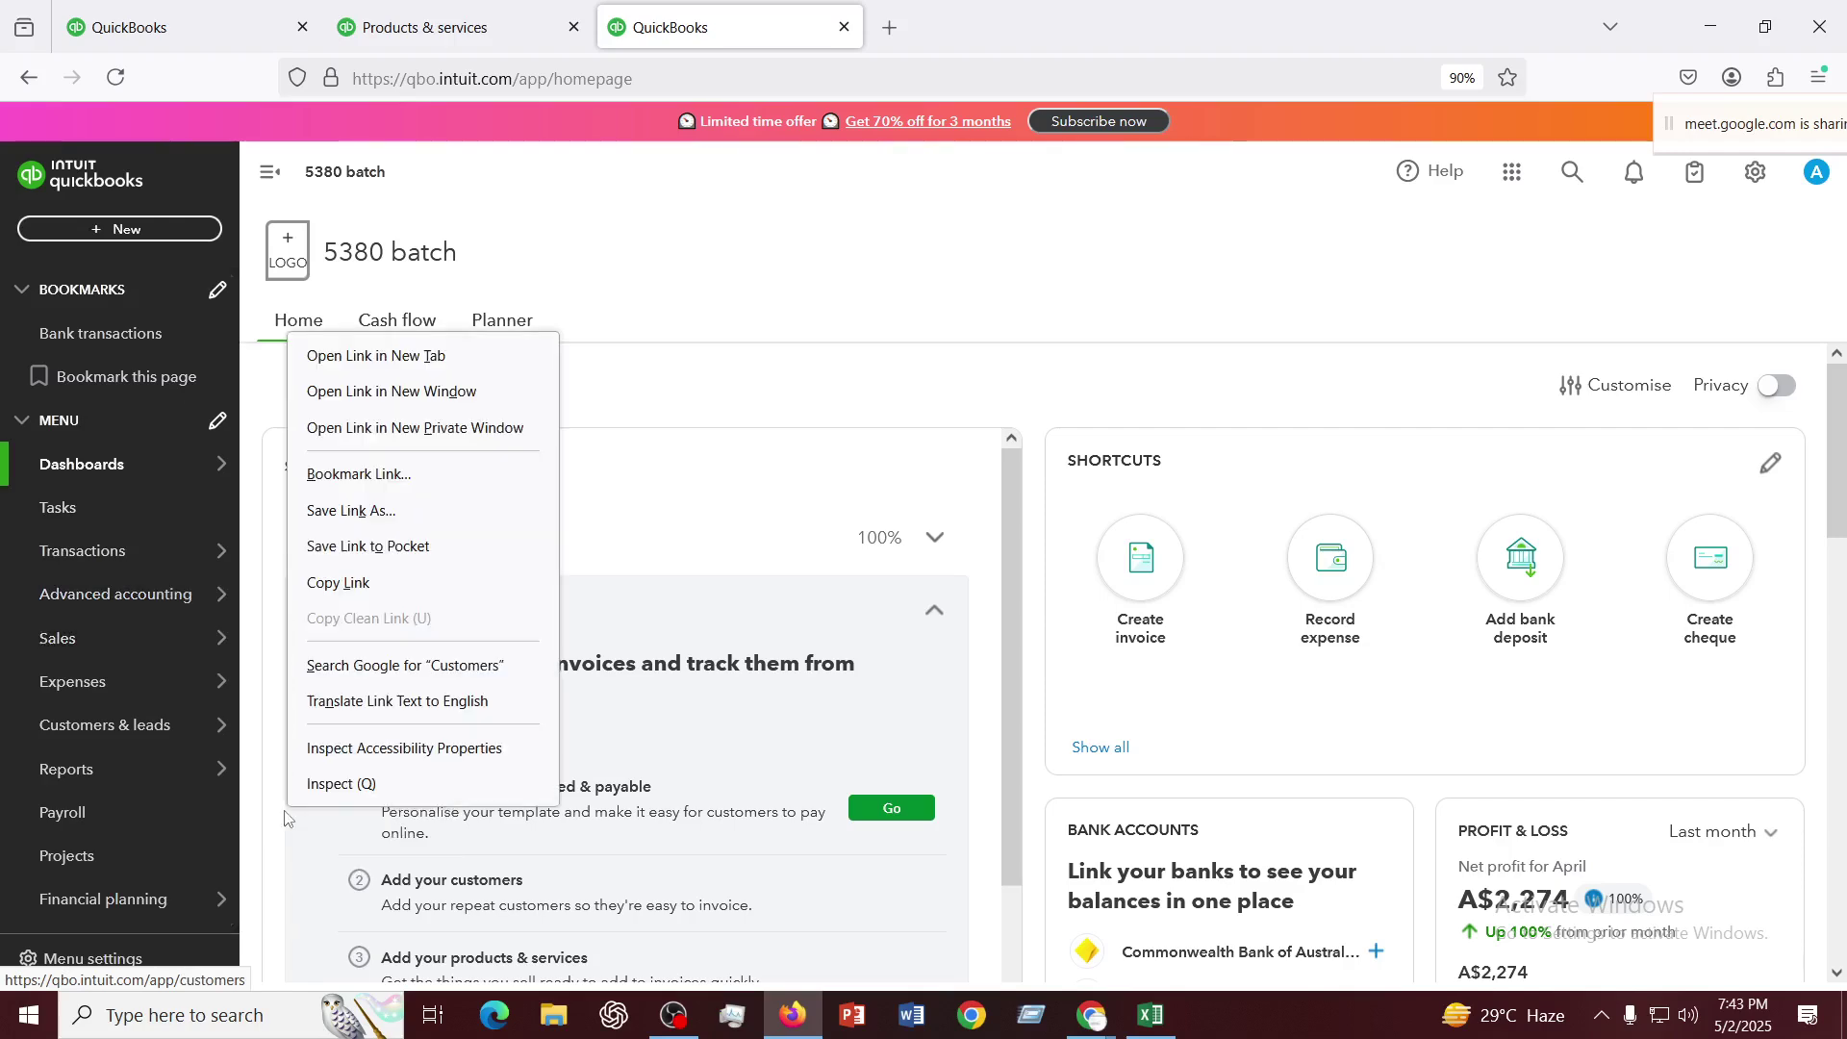
click(351, 358)
click(919, 27)
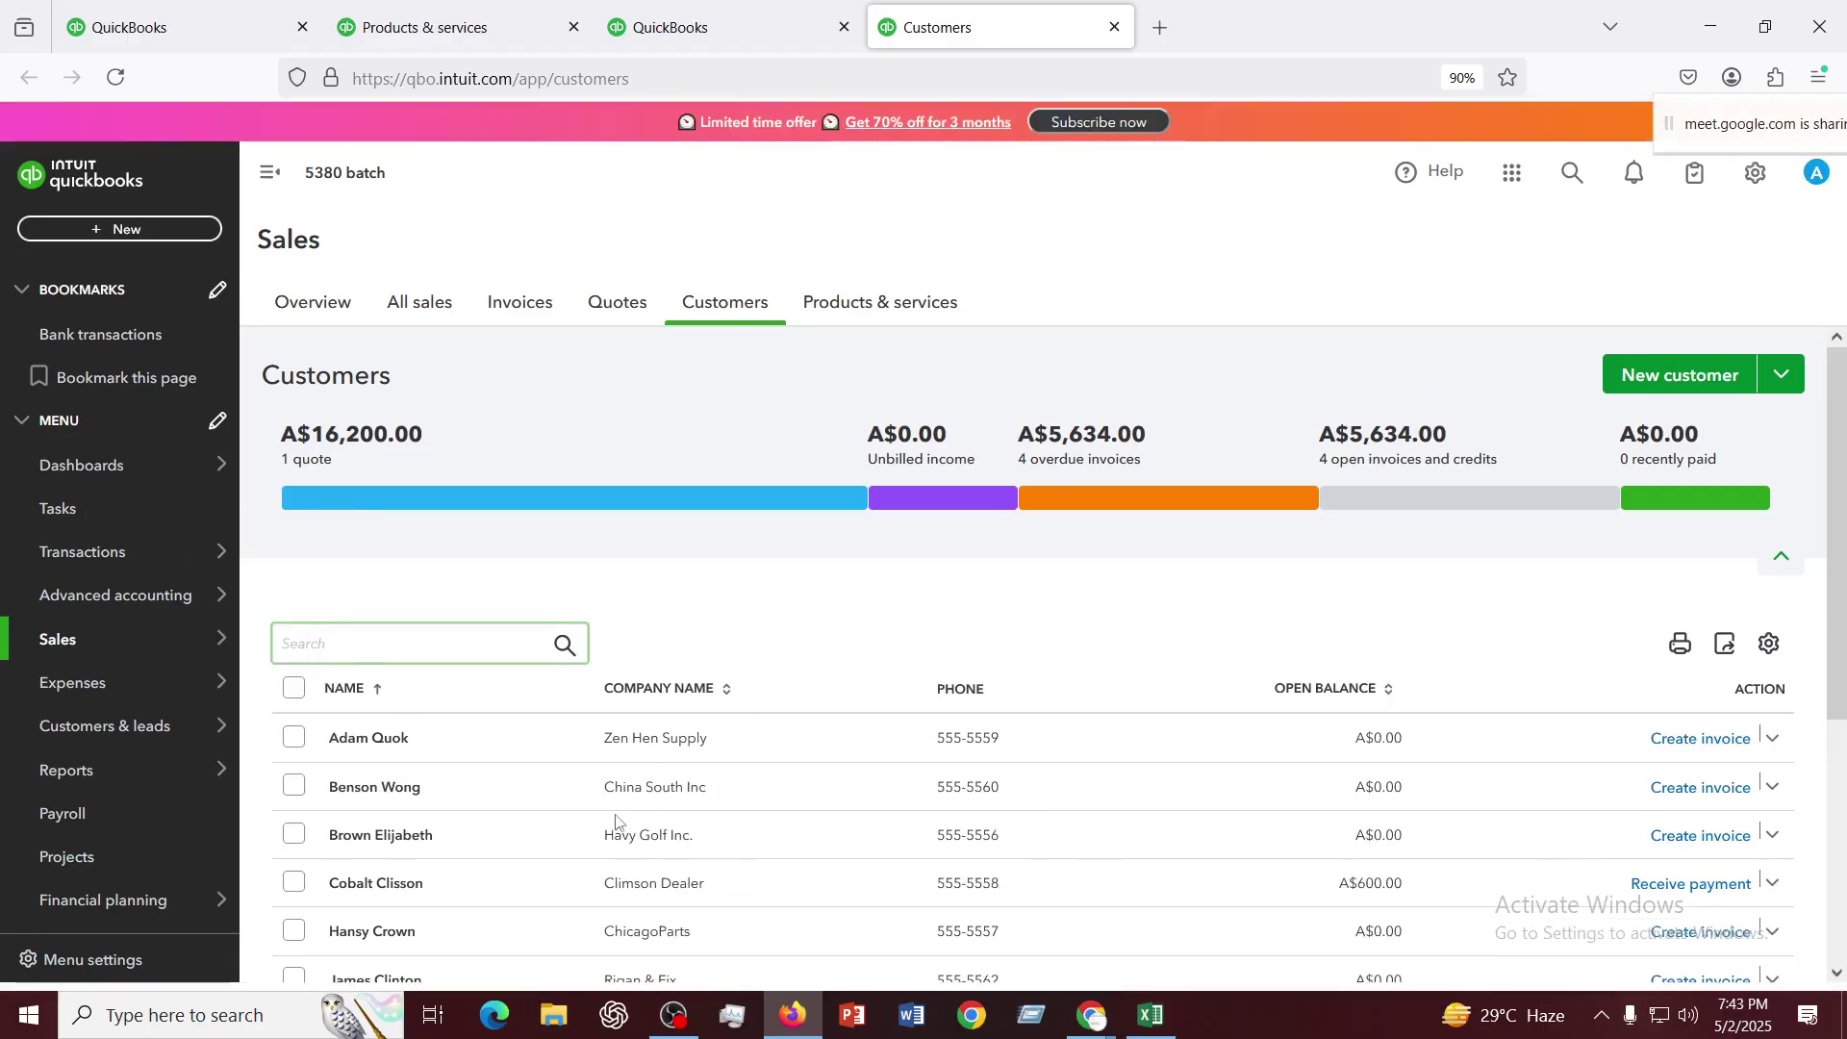
scroll(596, 803, down, 4)
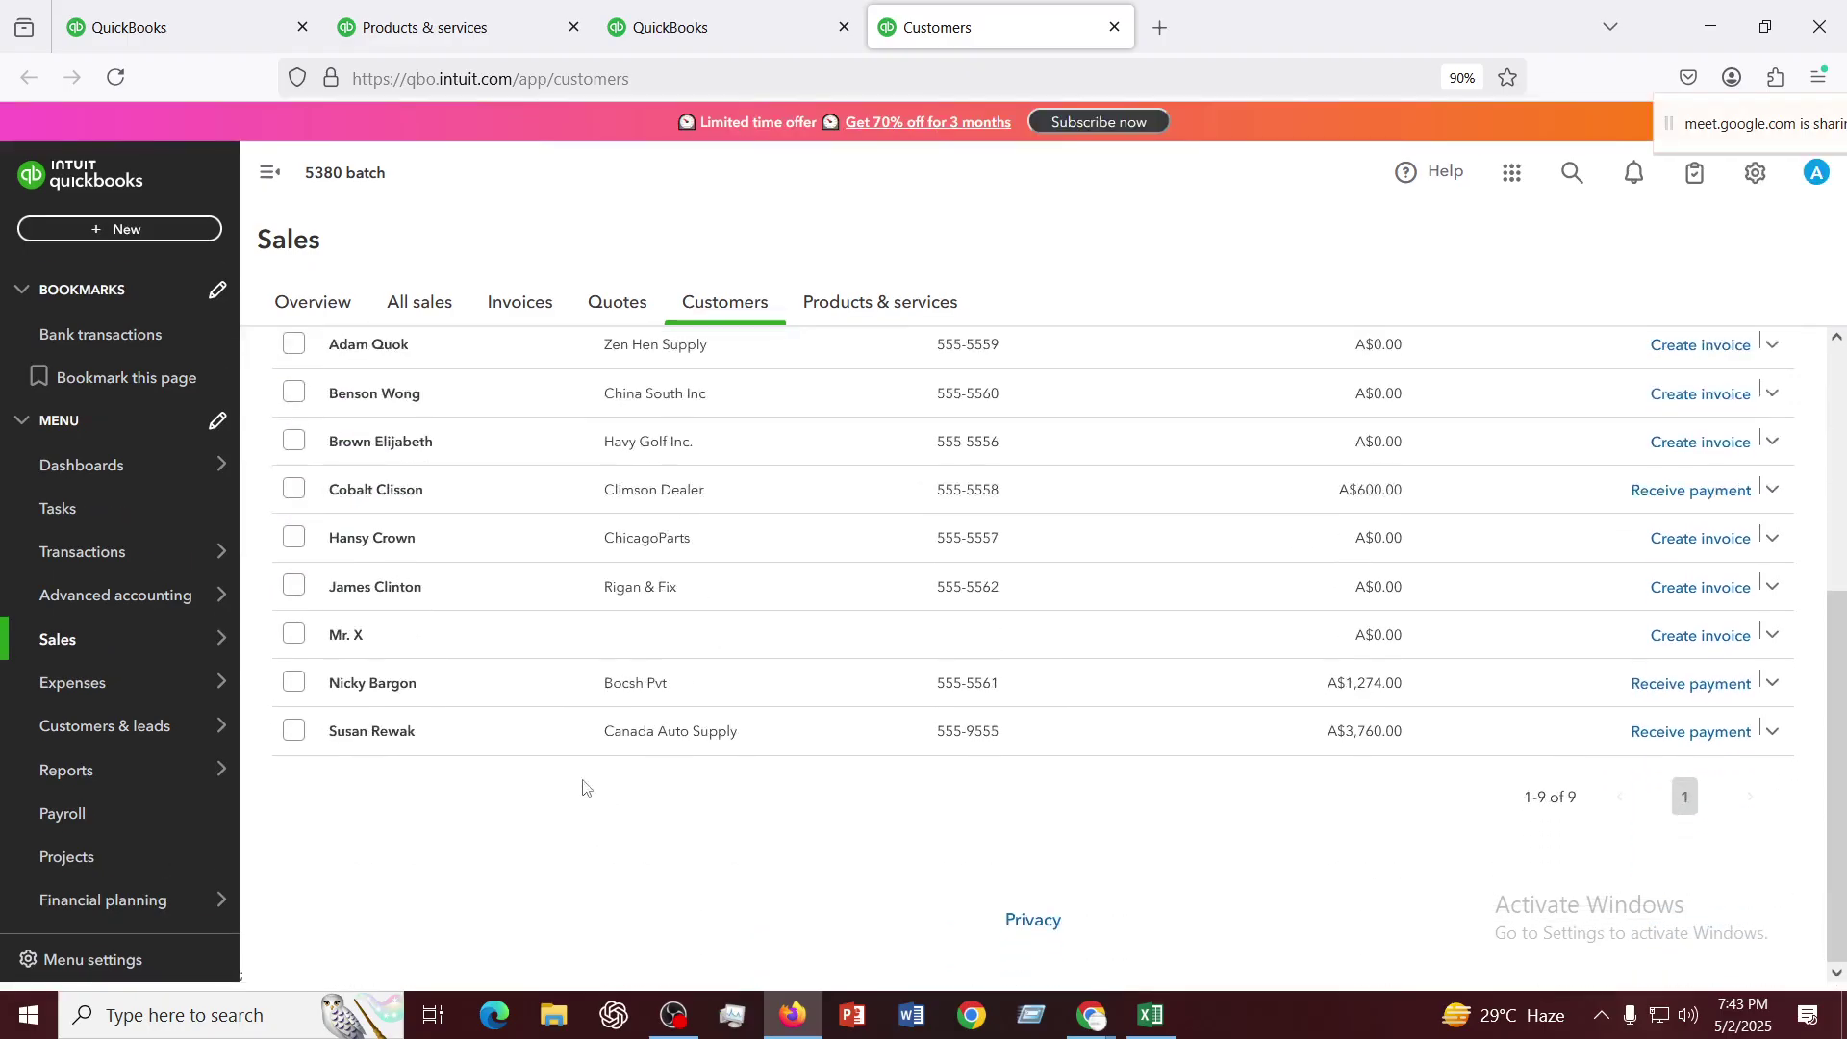
click(385, 737)
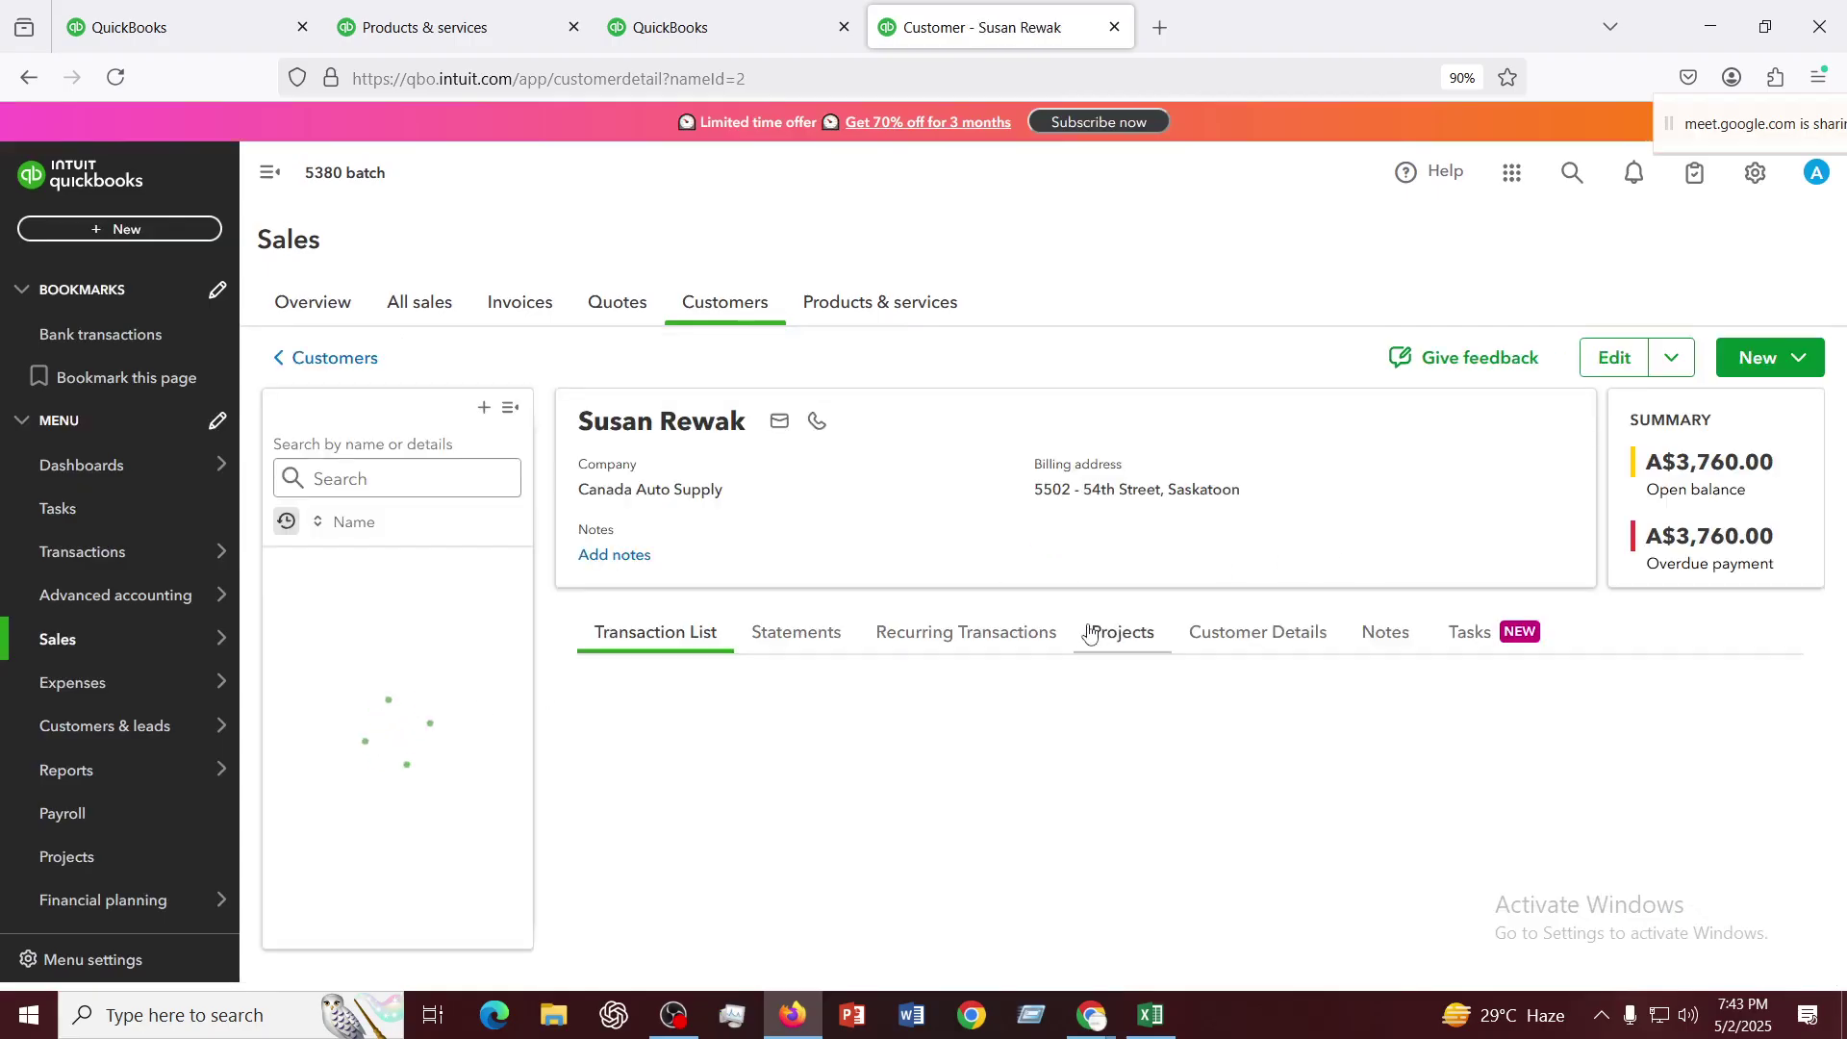
scroll(1089, 630, down, 2)
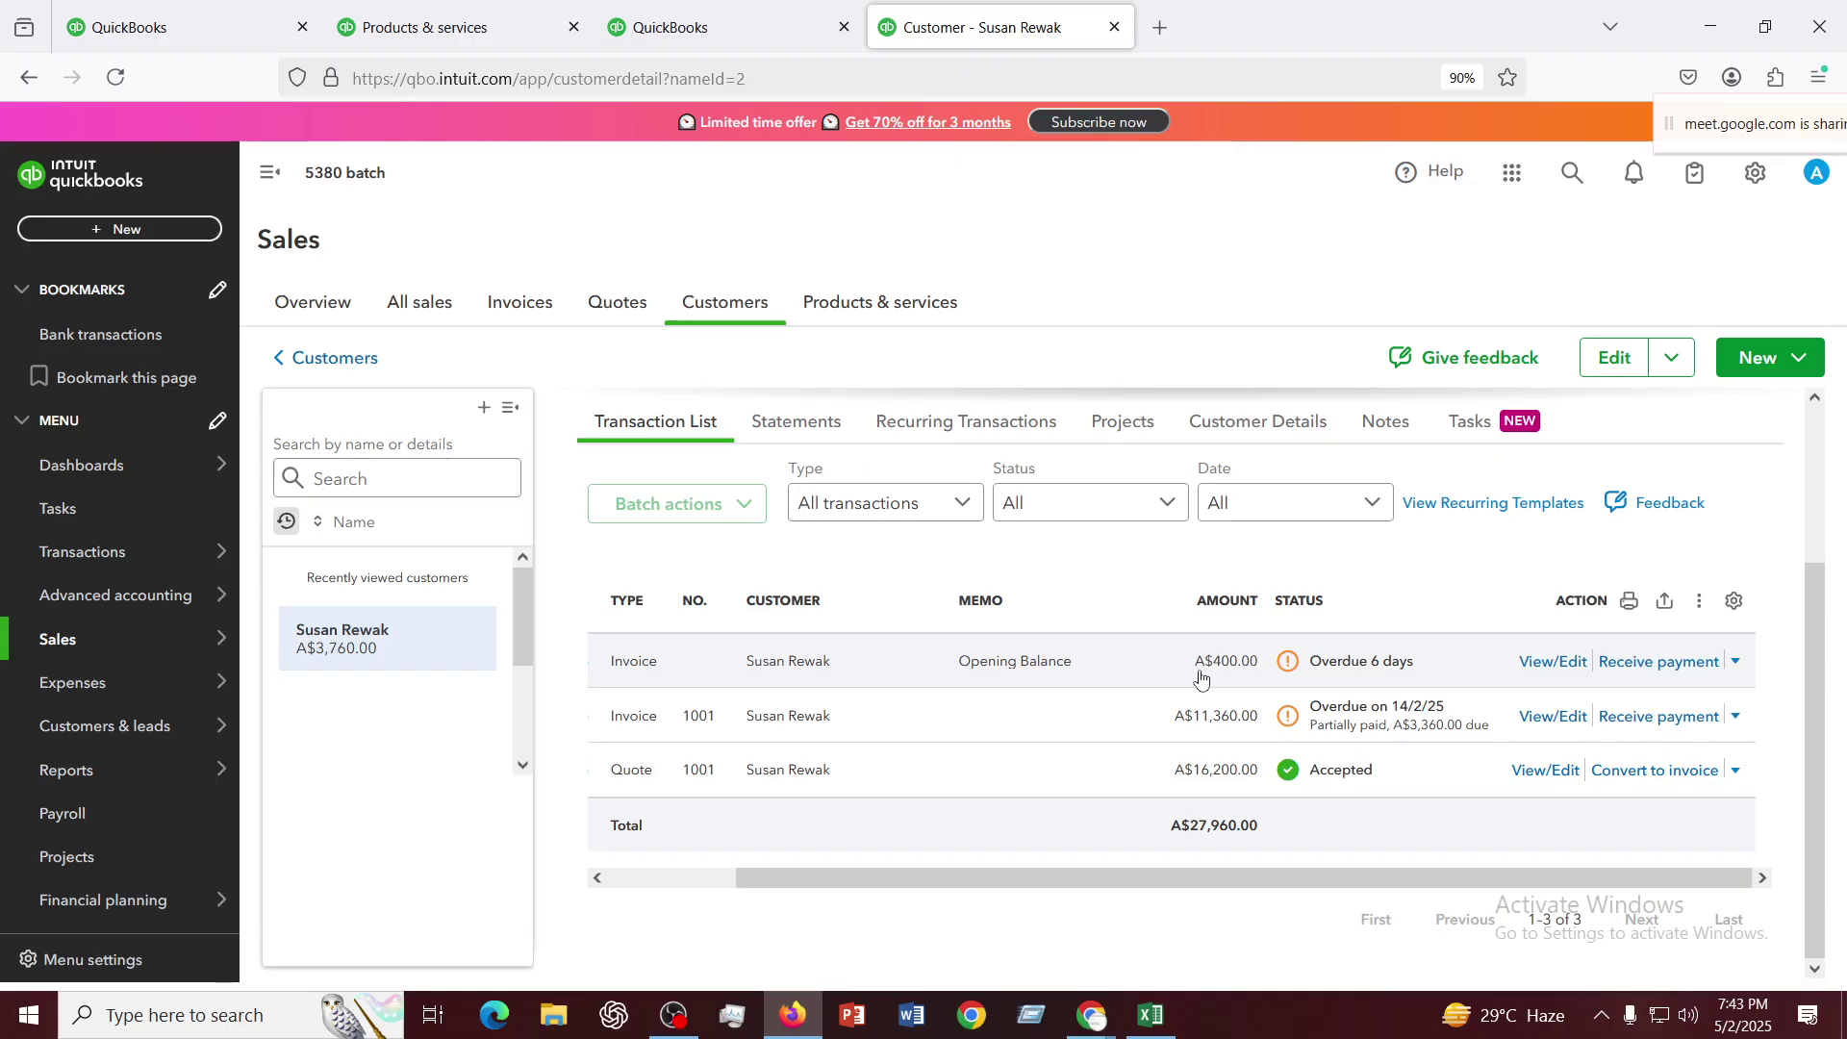
Examine the invoiced and remaining amounts on the customer's accepted quote, then return to the customer's transaction list
click(1565, 781)
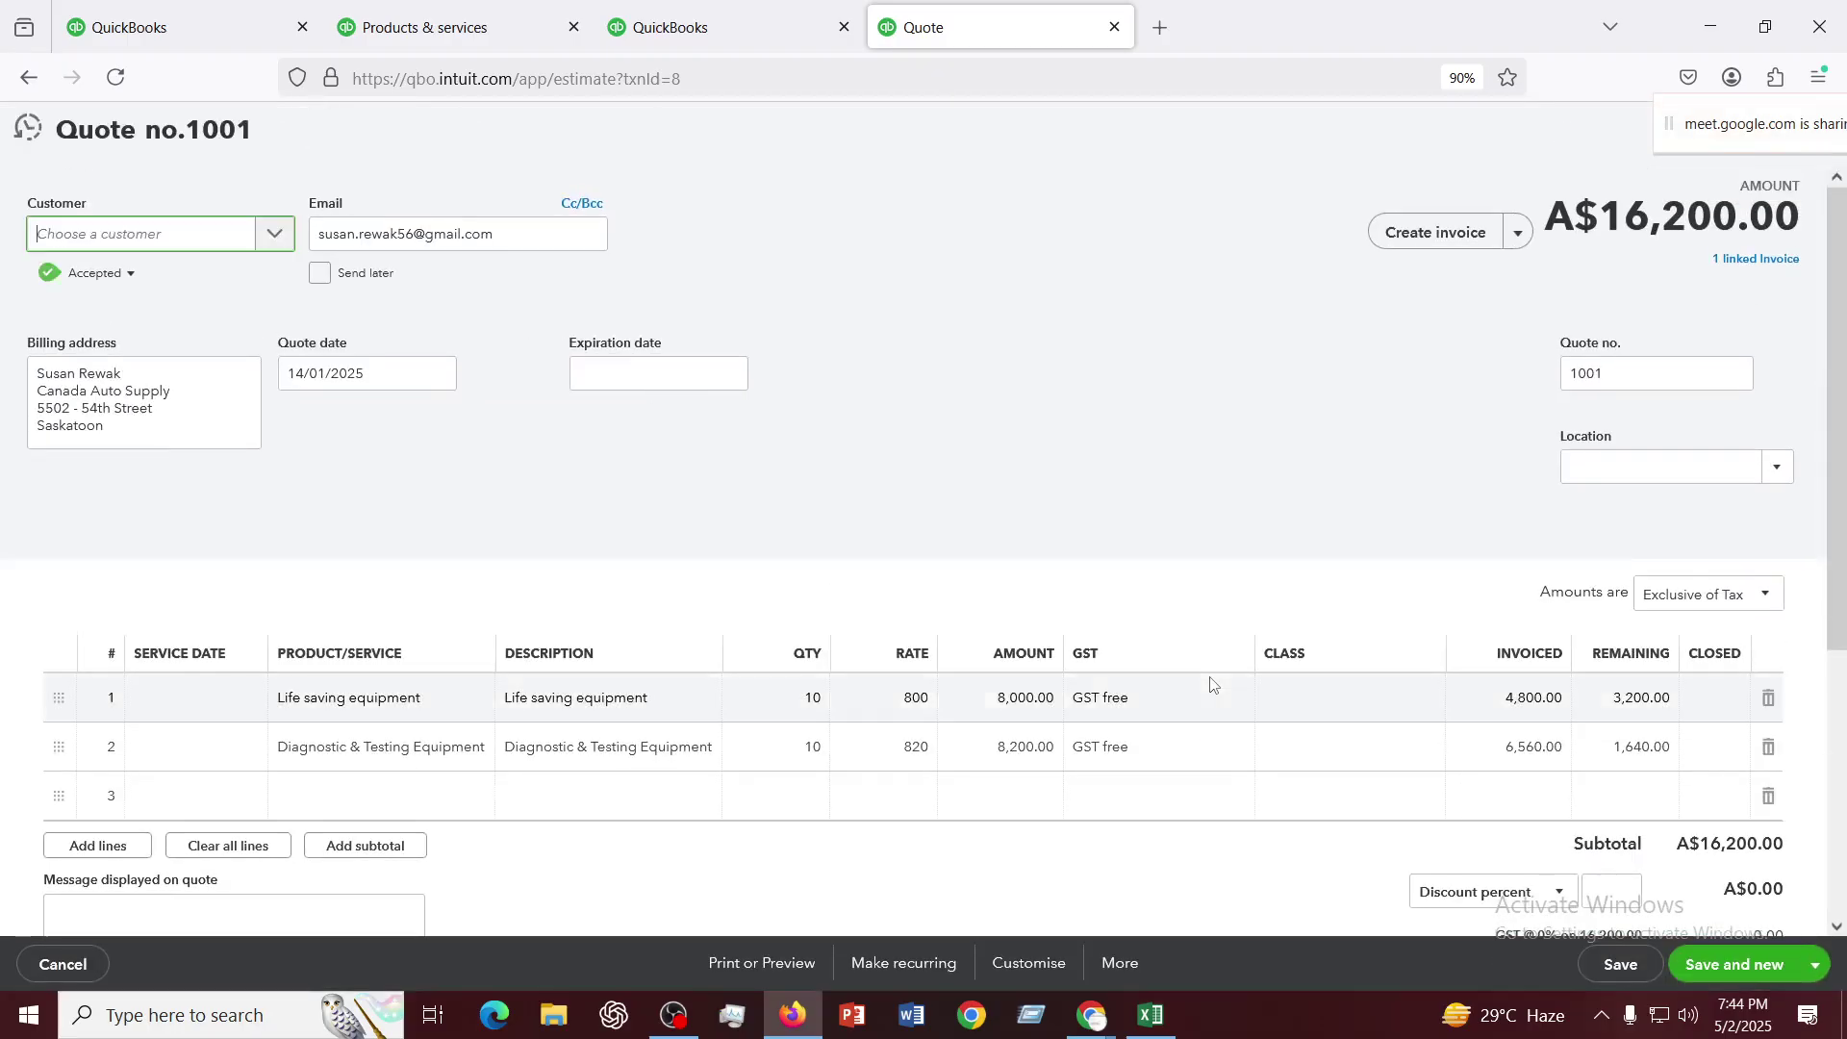
scroll(1211, 683, down, 3)
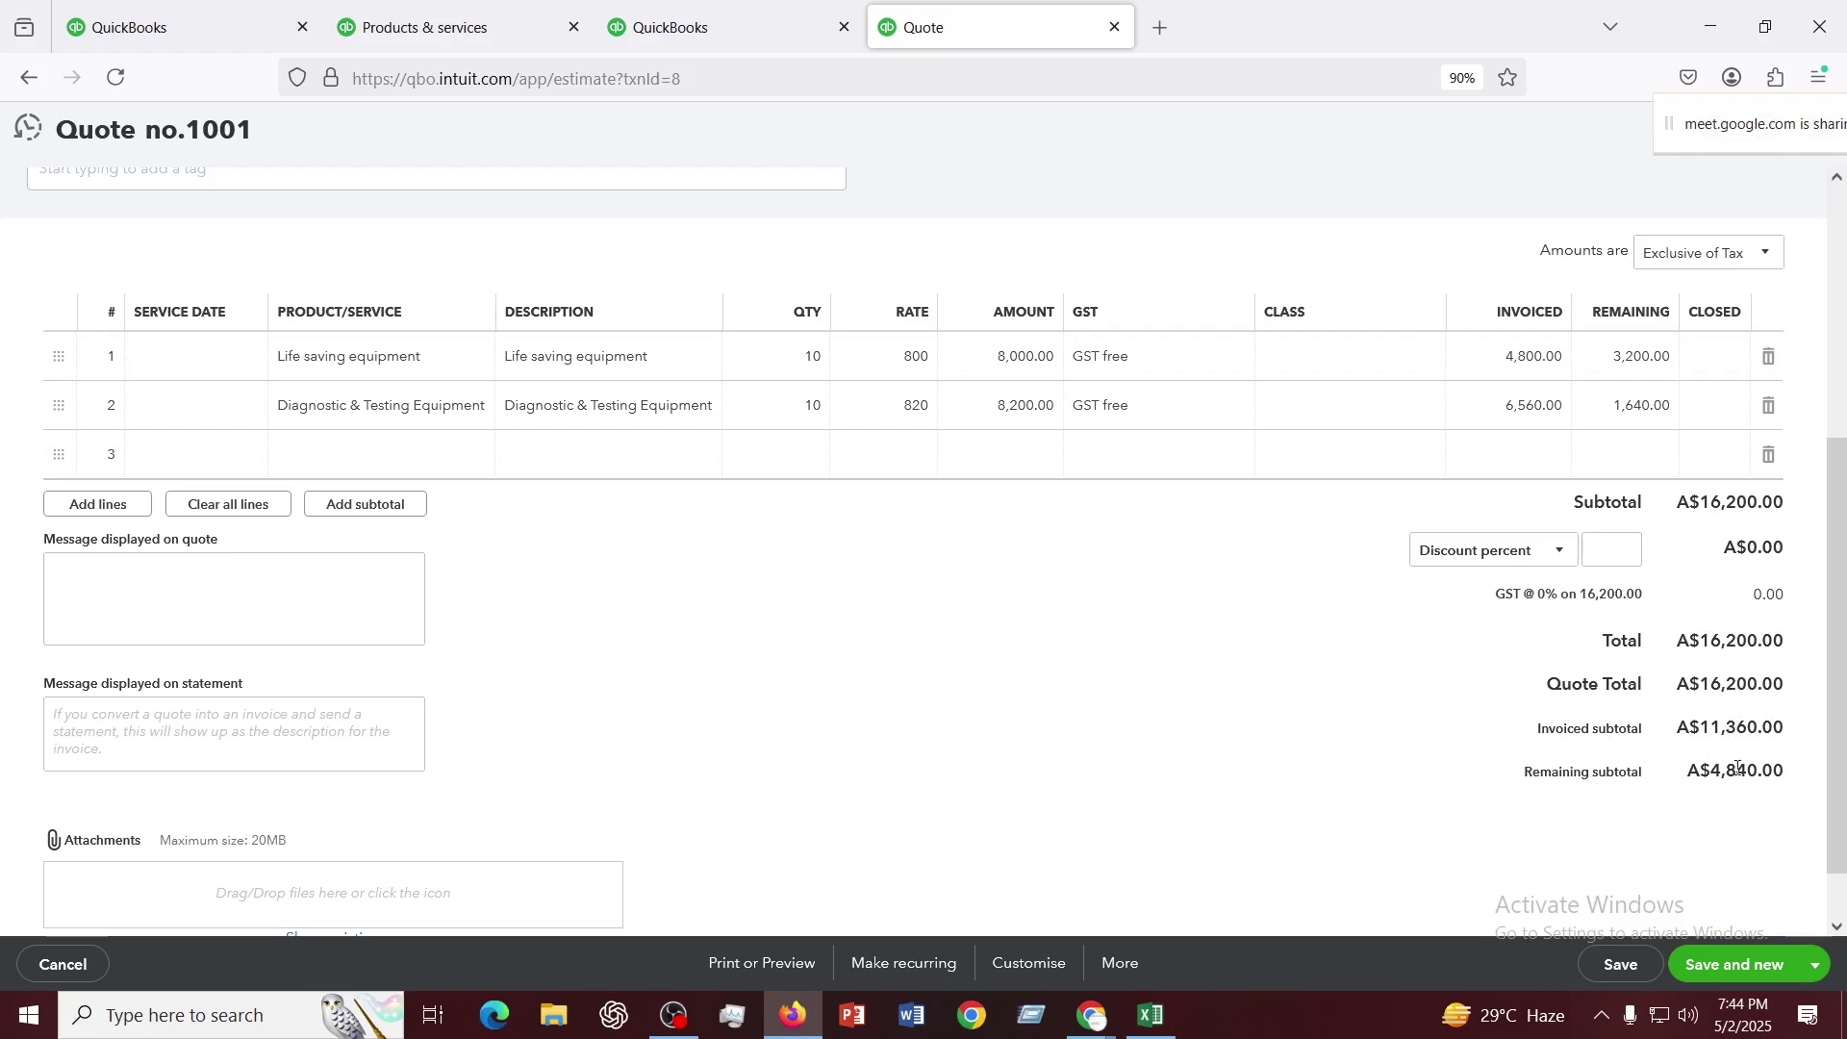
scroll(1718, 748, down, 1)
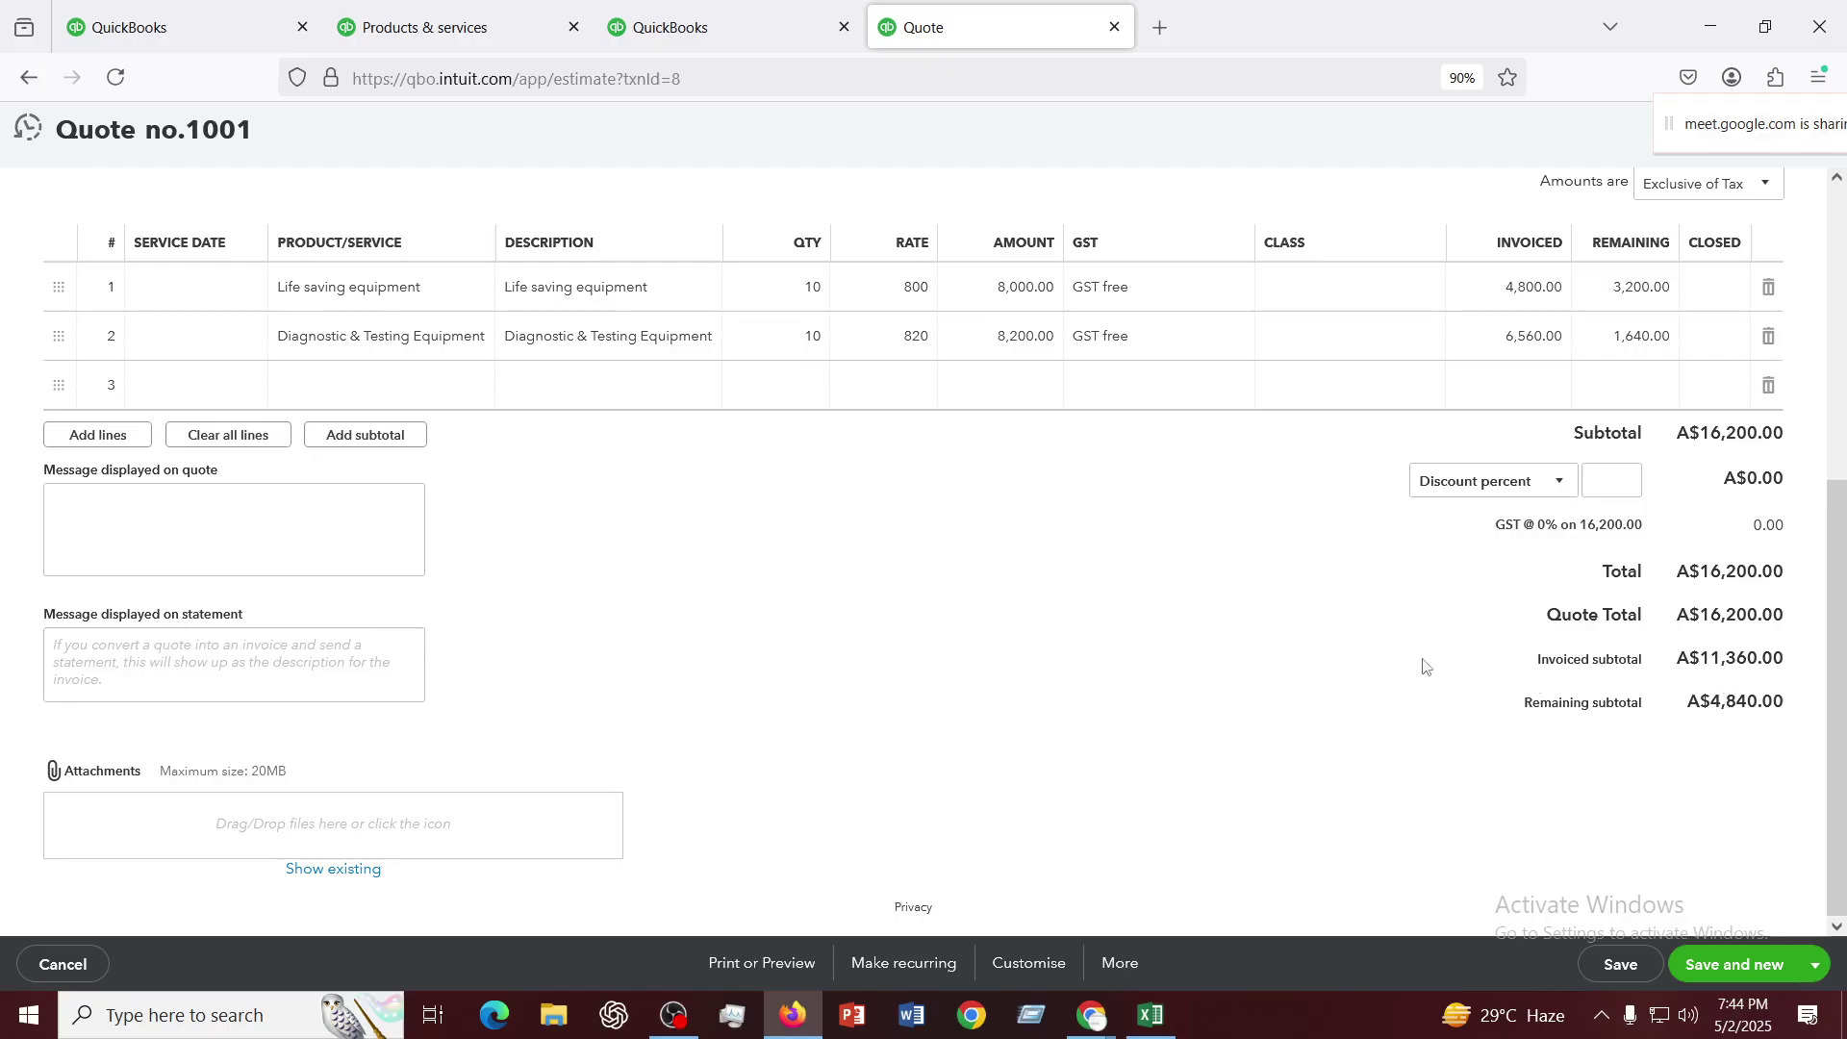
scroll(1422, 659, up, 1)
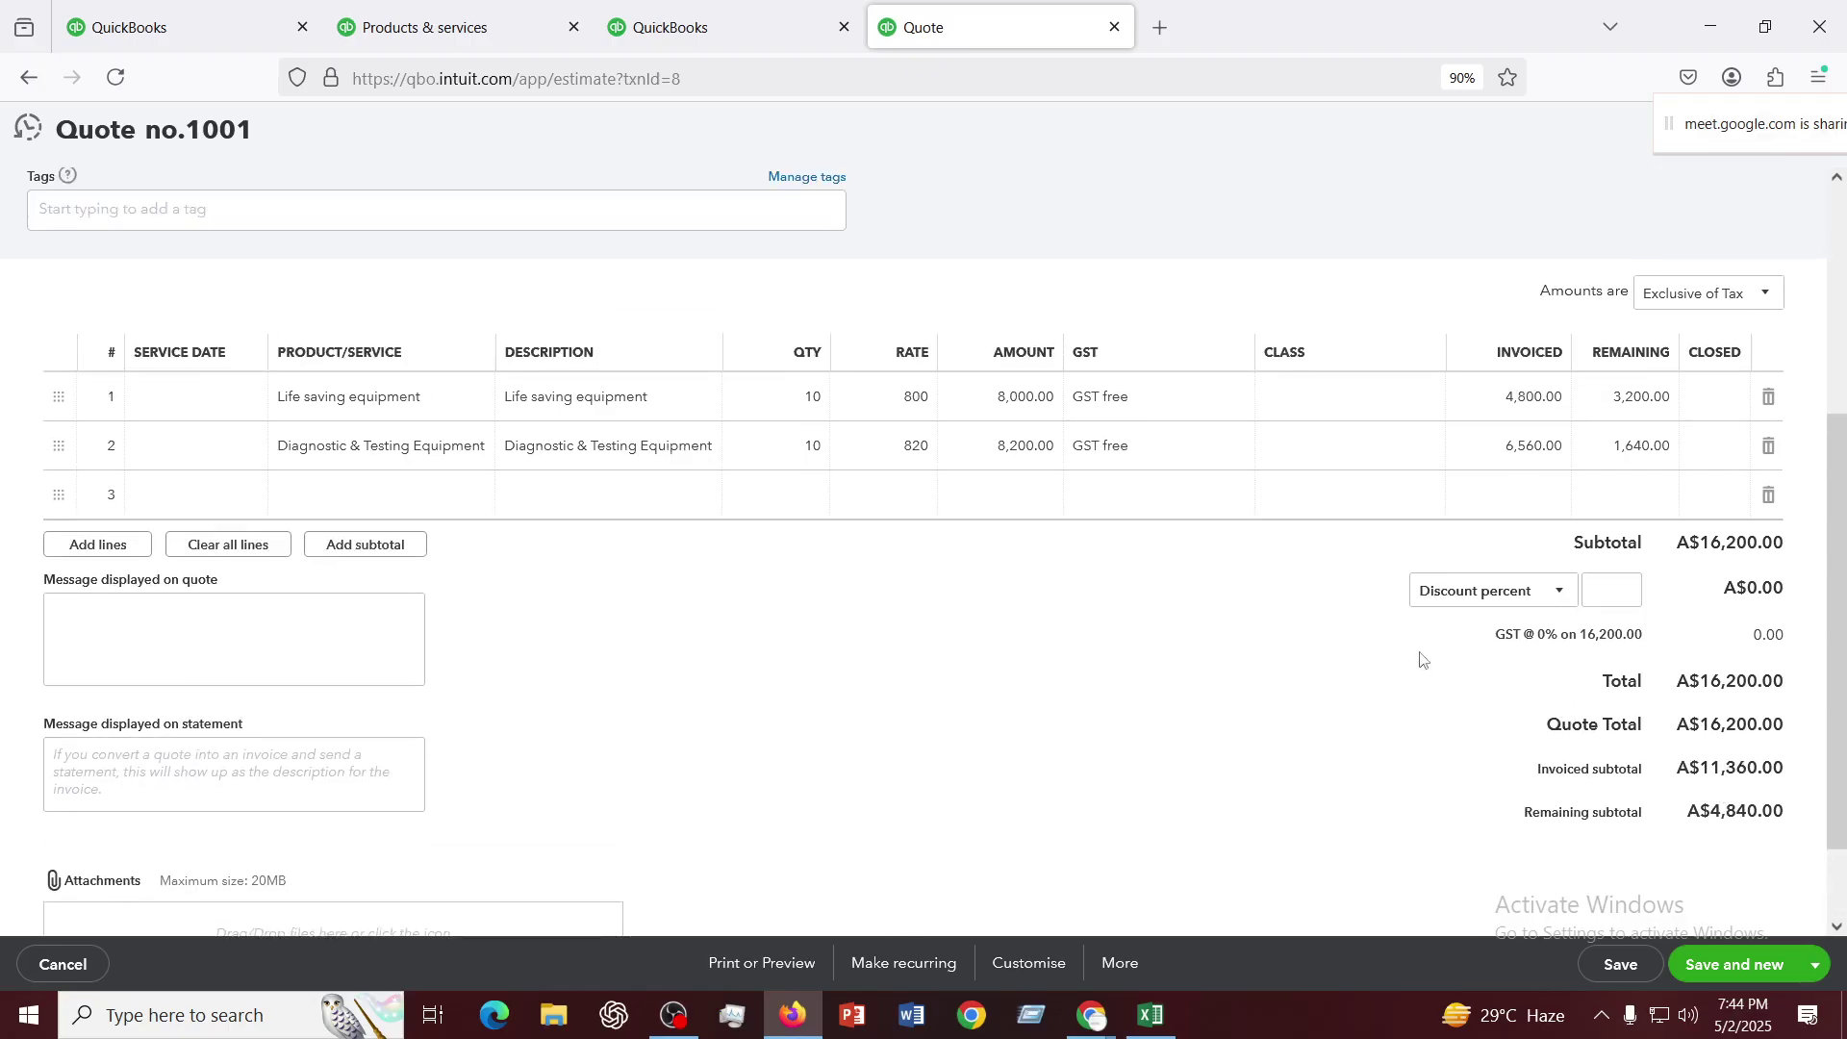
scroll(1422, 659, down, 1)
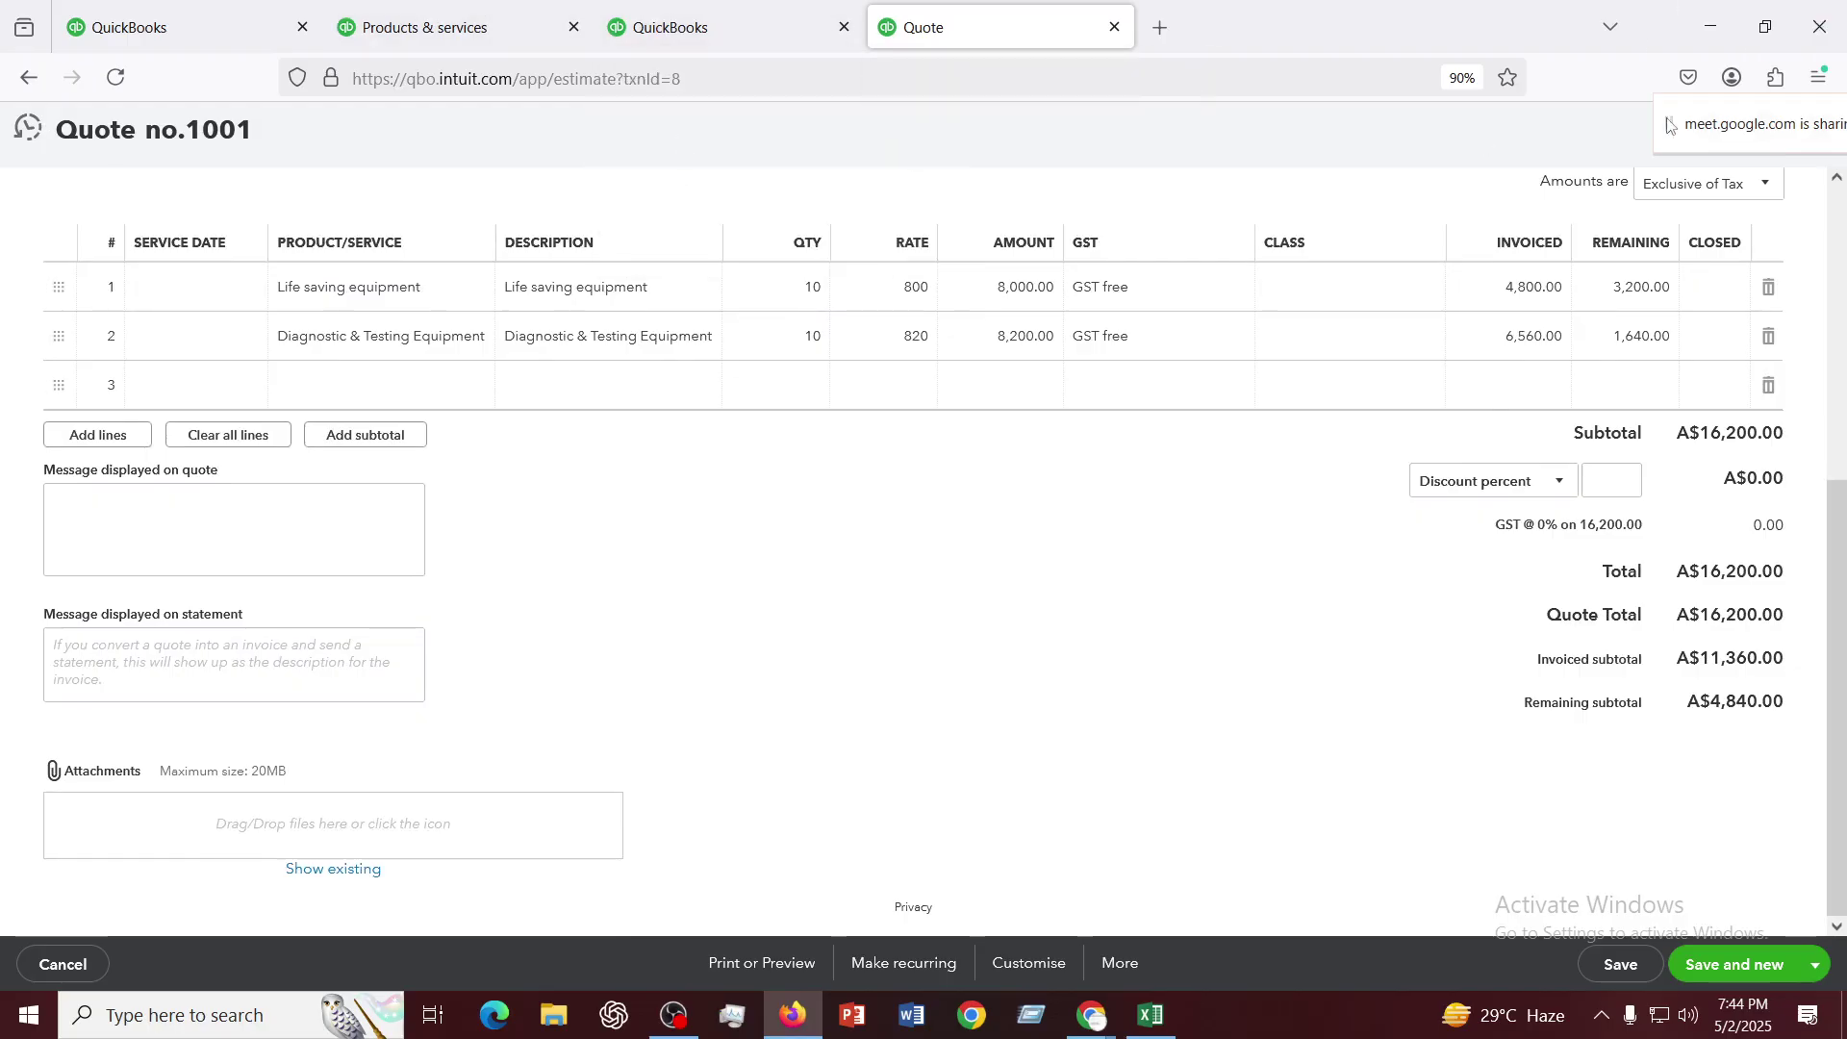
scroll(810, 399, up, 2)
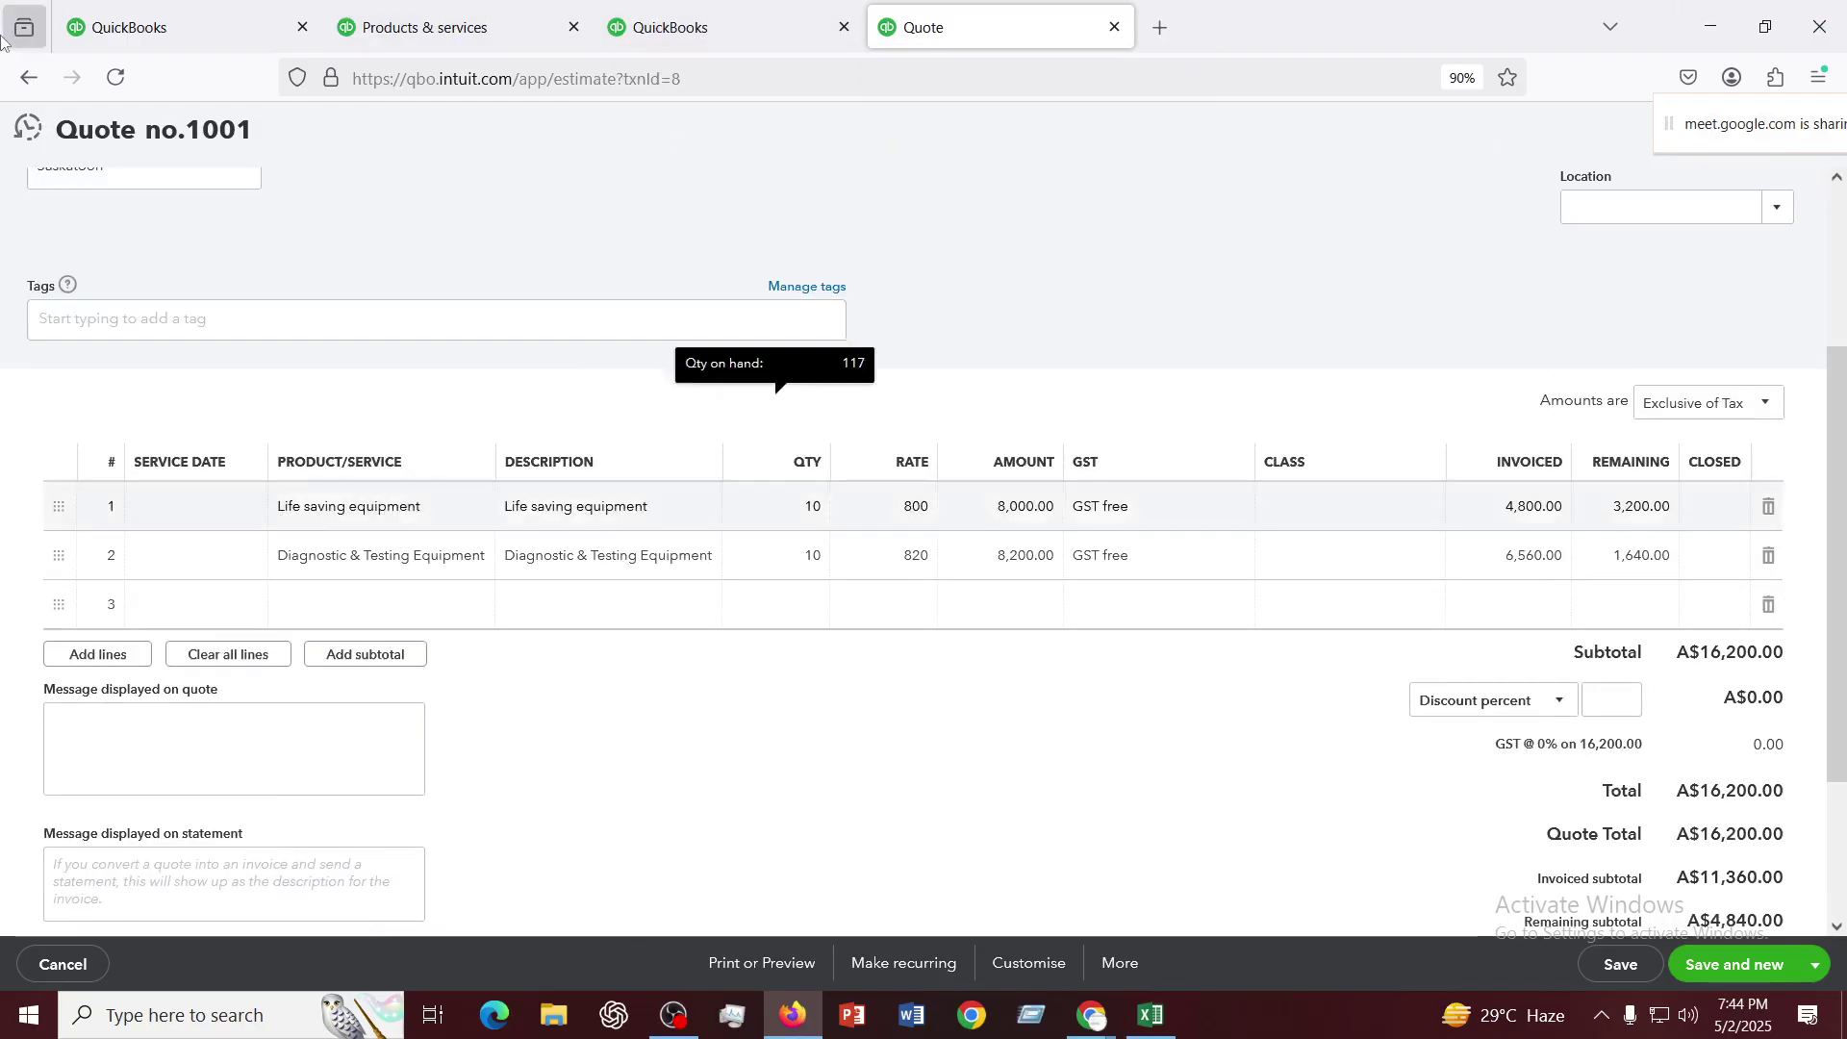
click(29, 81)
scroll(1115, 731, down, 1)
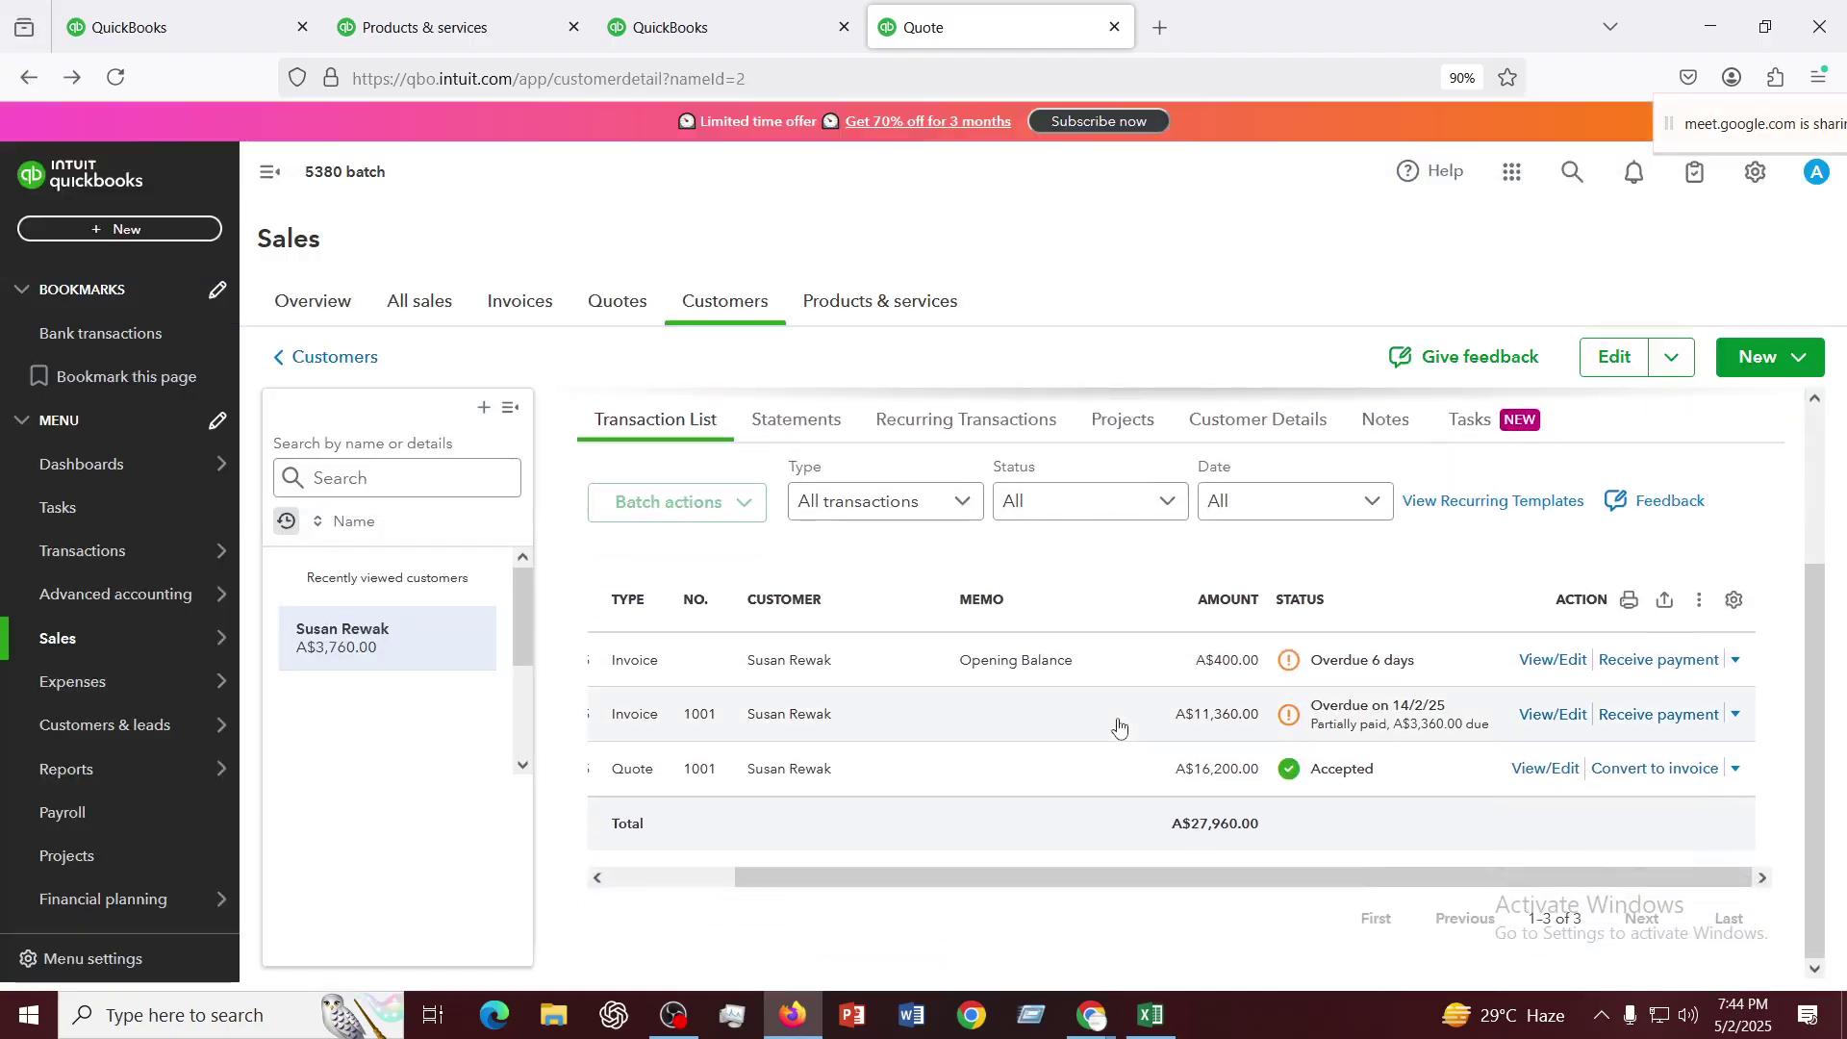
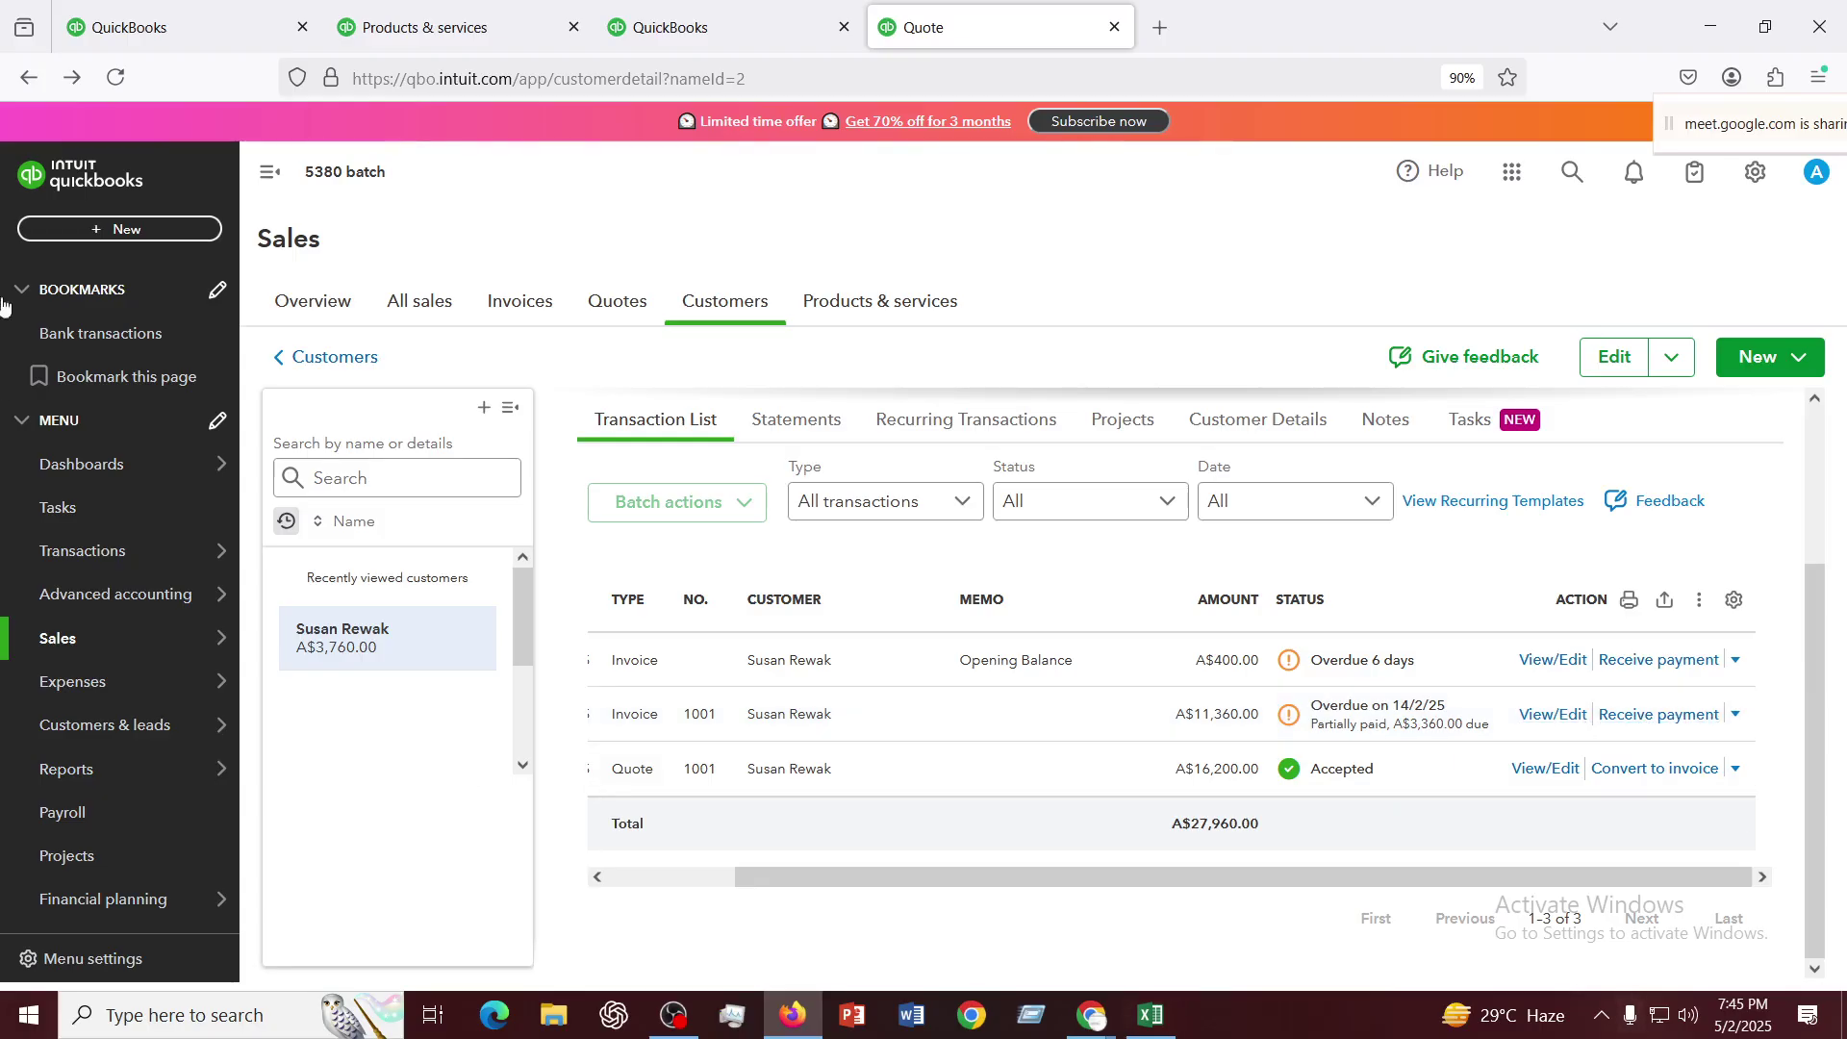
Start receiving a payment for the customer's partially paid invoice and set the payment applied to it to 1,000.00
click(108, 231)
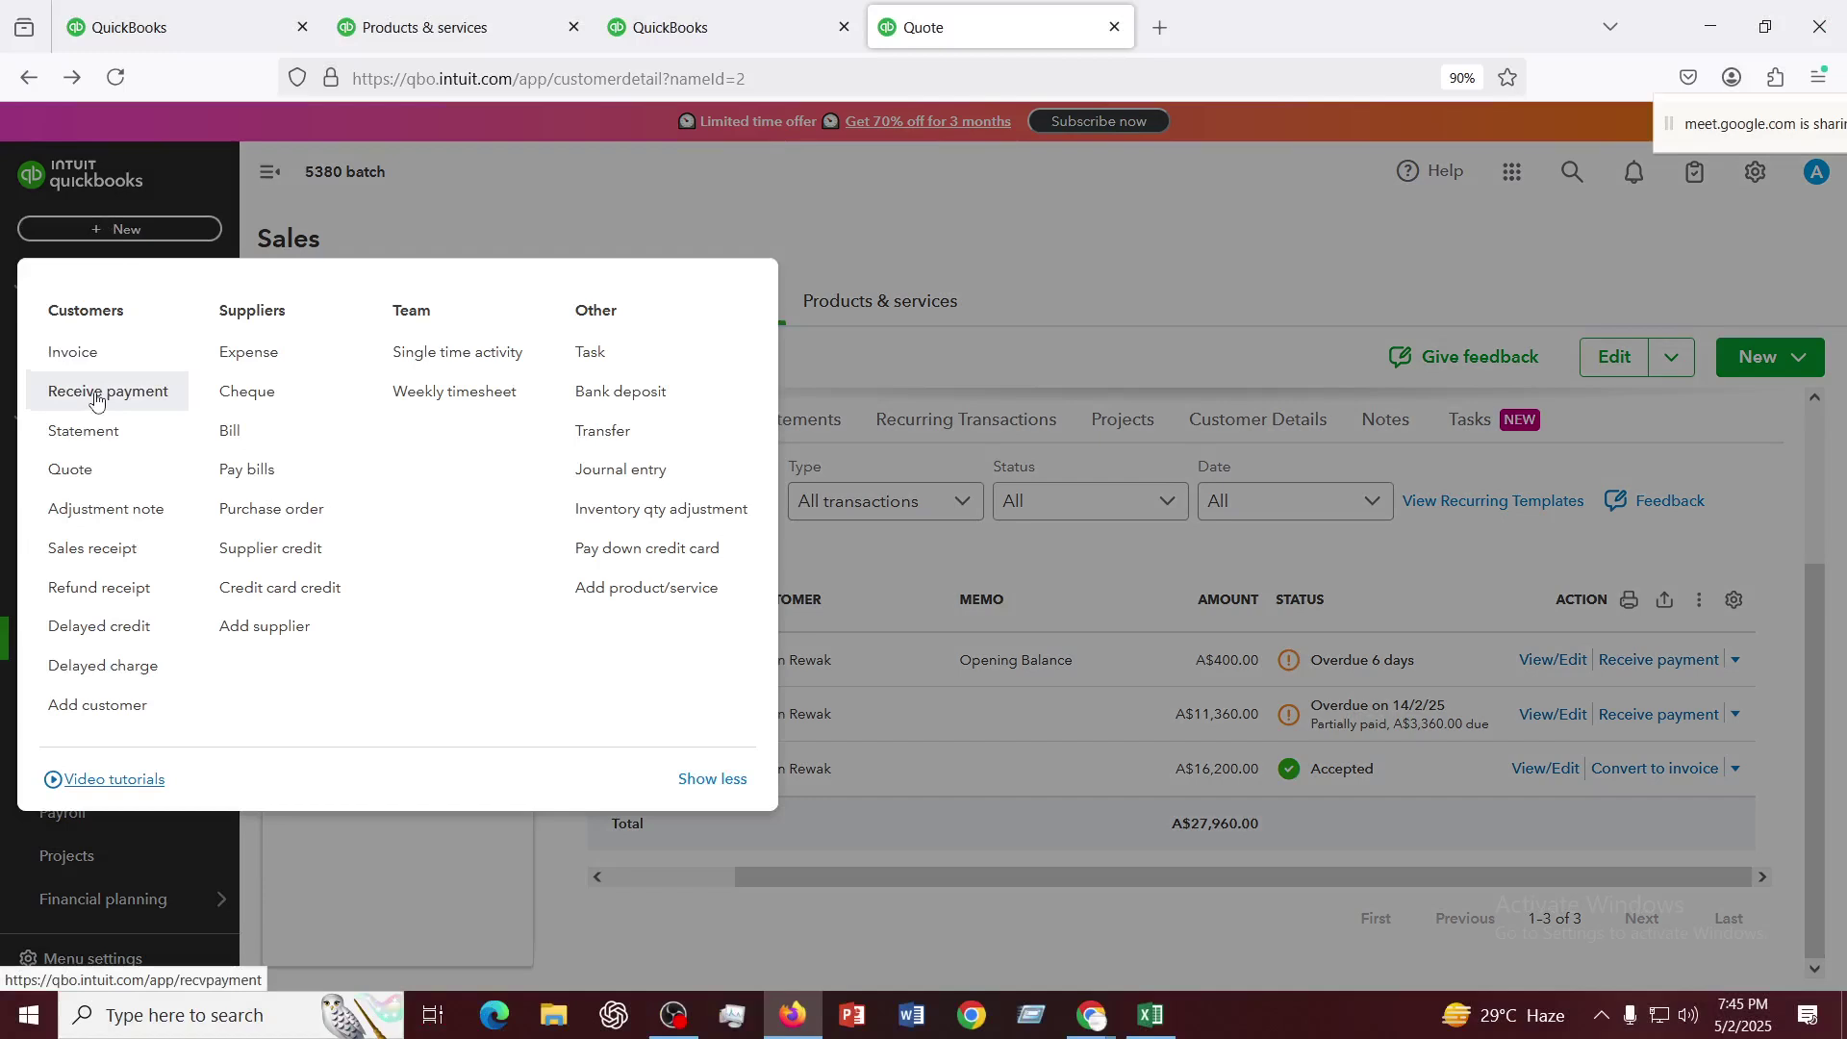
click(1560, 533)
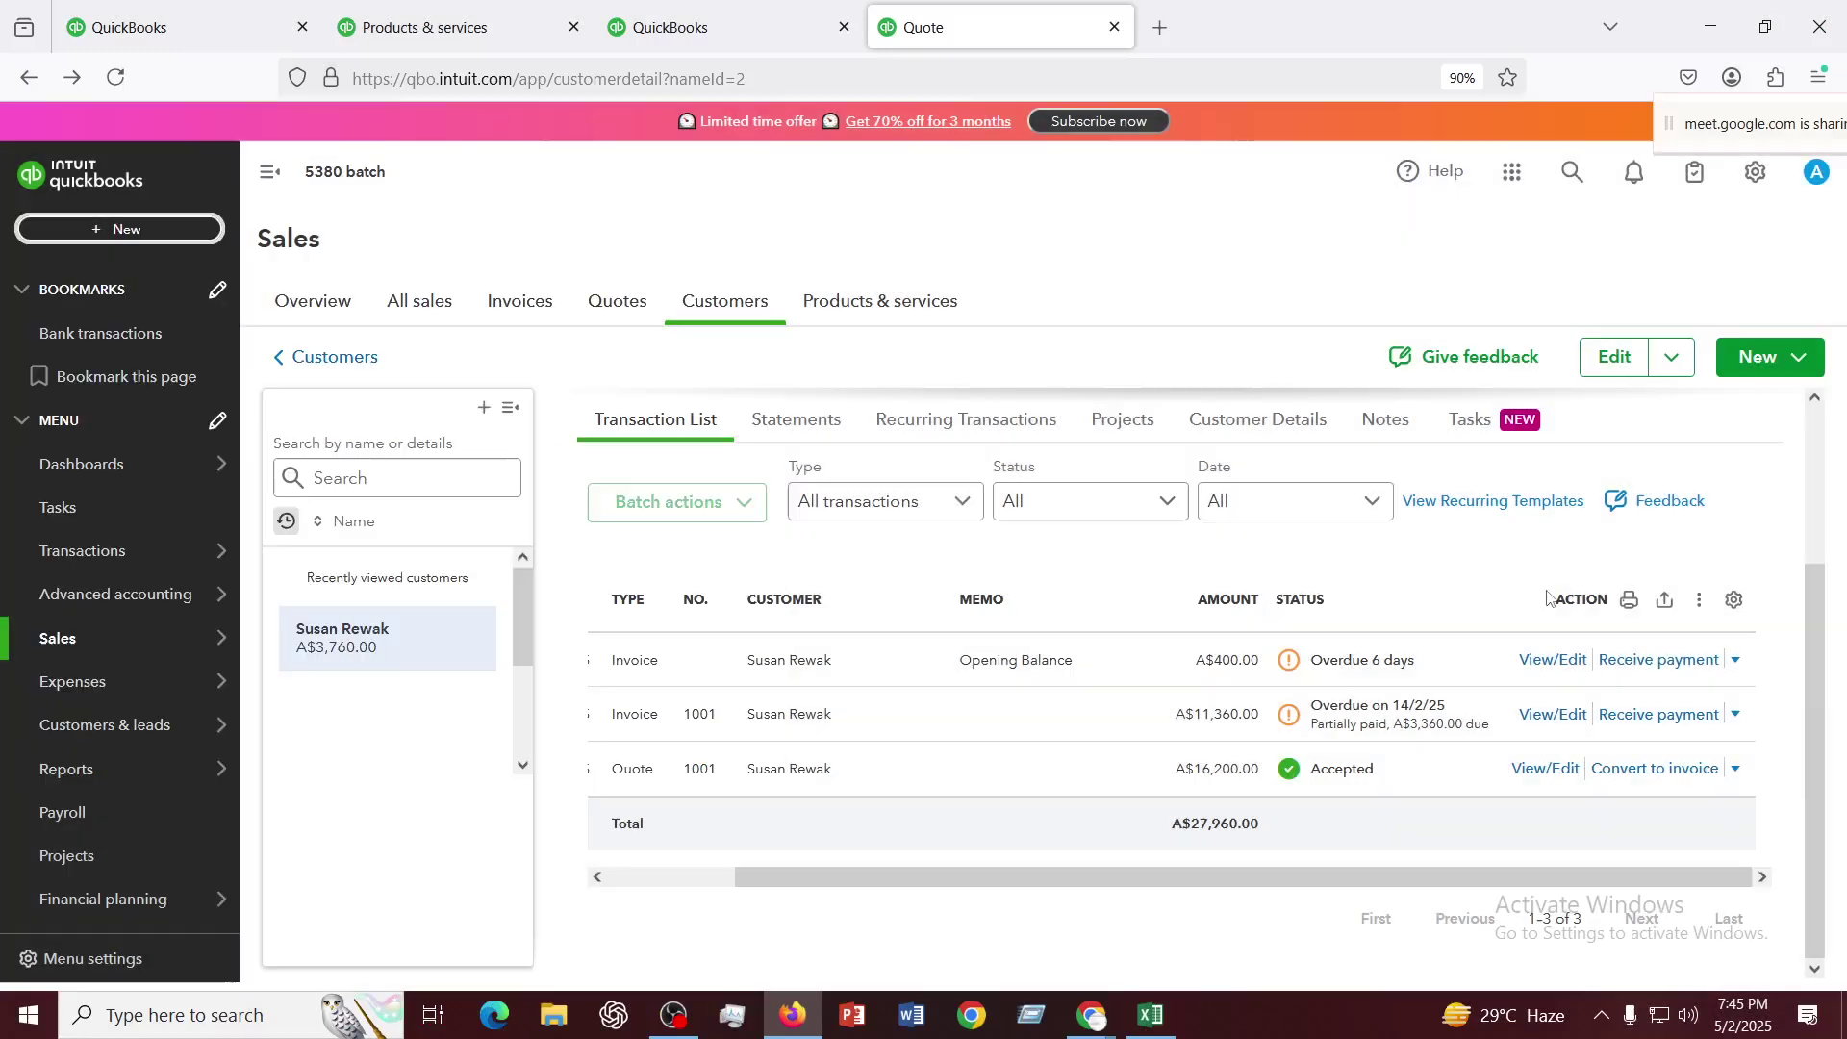
click(1634, 714)
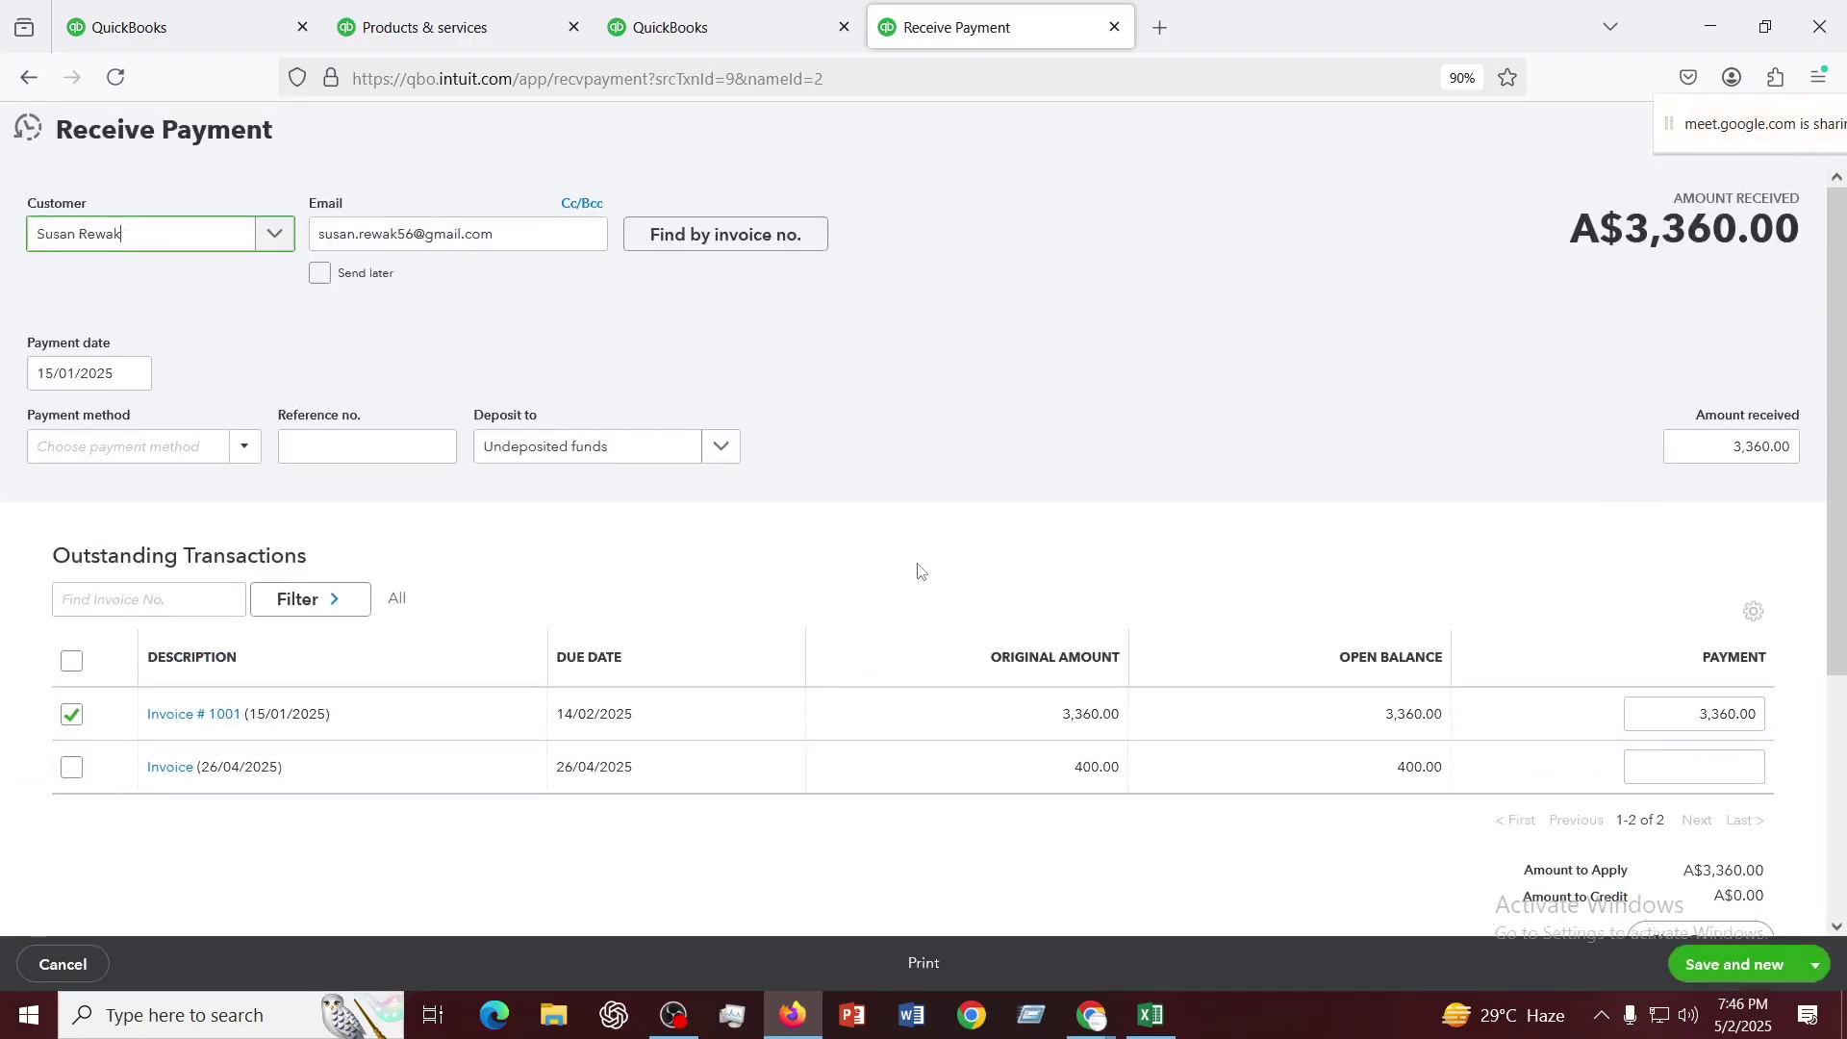
scroll(919, 571, down, 3)
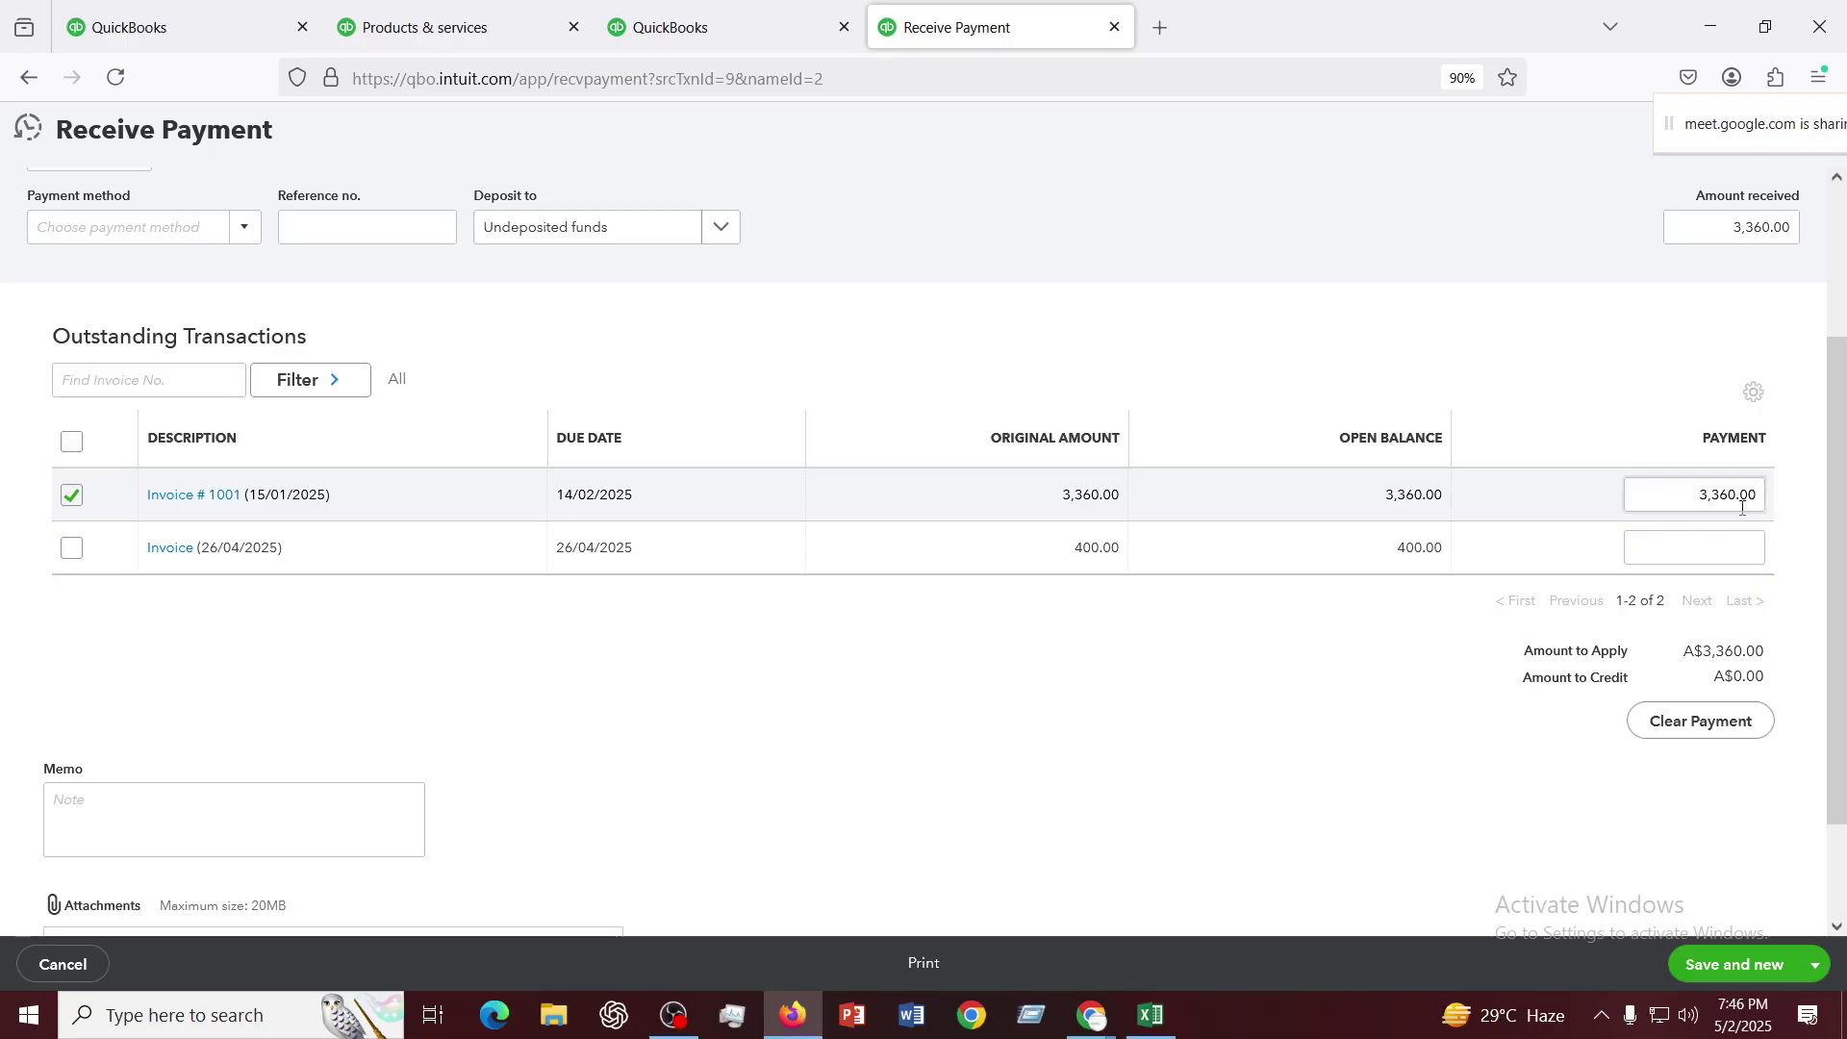
scroll(1742, 508, up, 3)
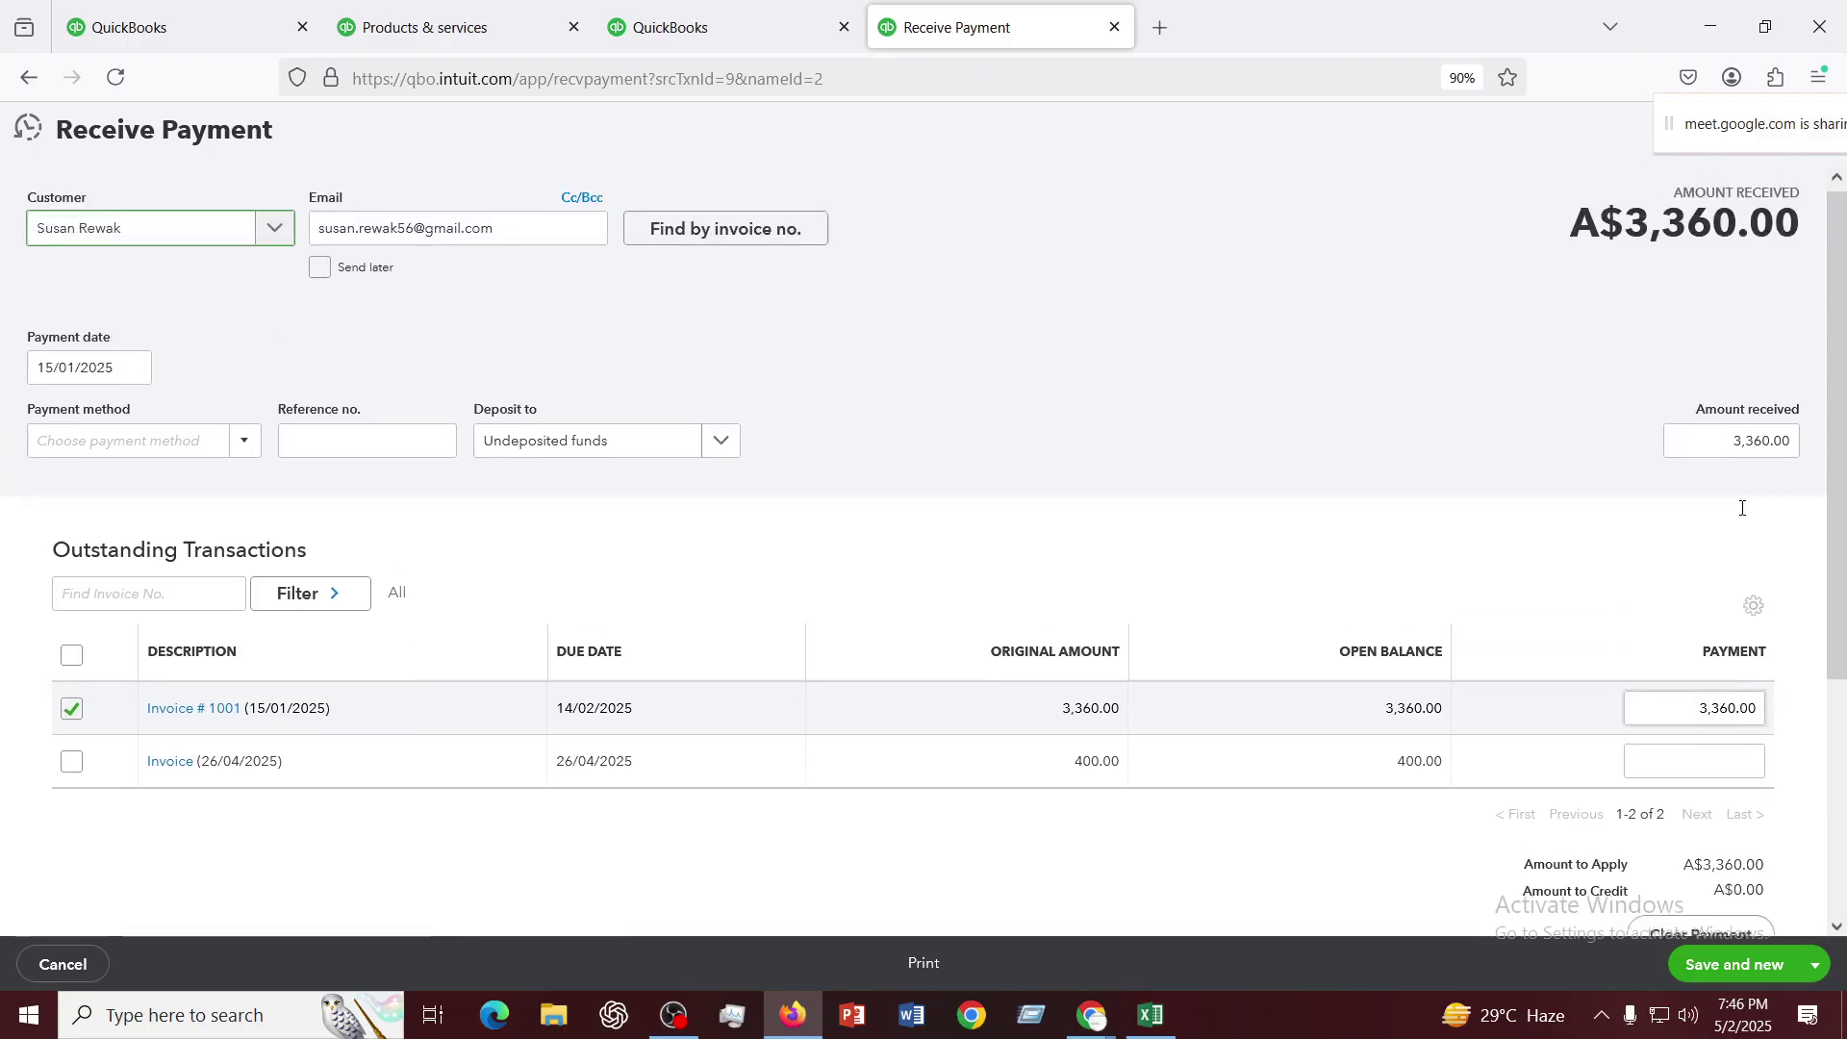
scroll(1629, 510, down, 3)
drag(1684, 501, 1758, 498)
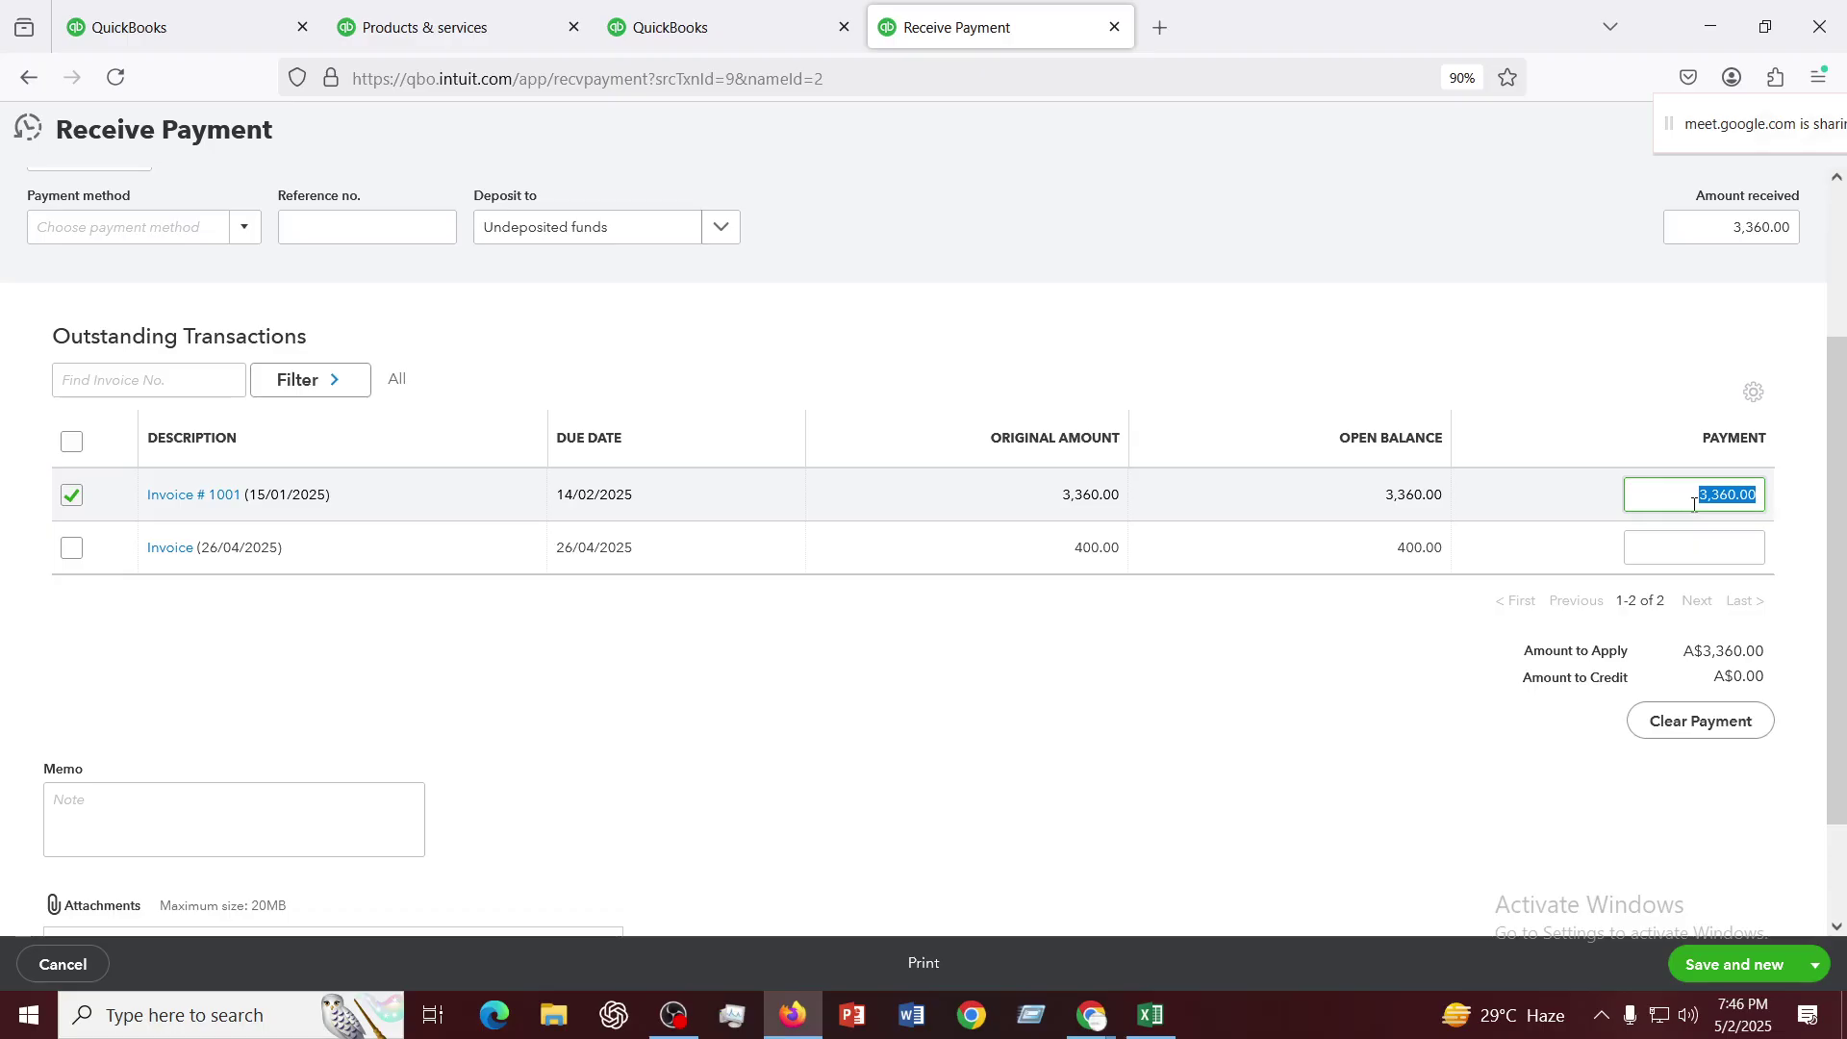
text(1000)
click(1466, 319)
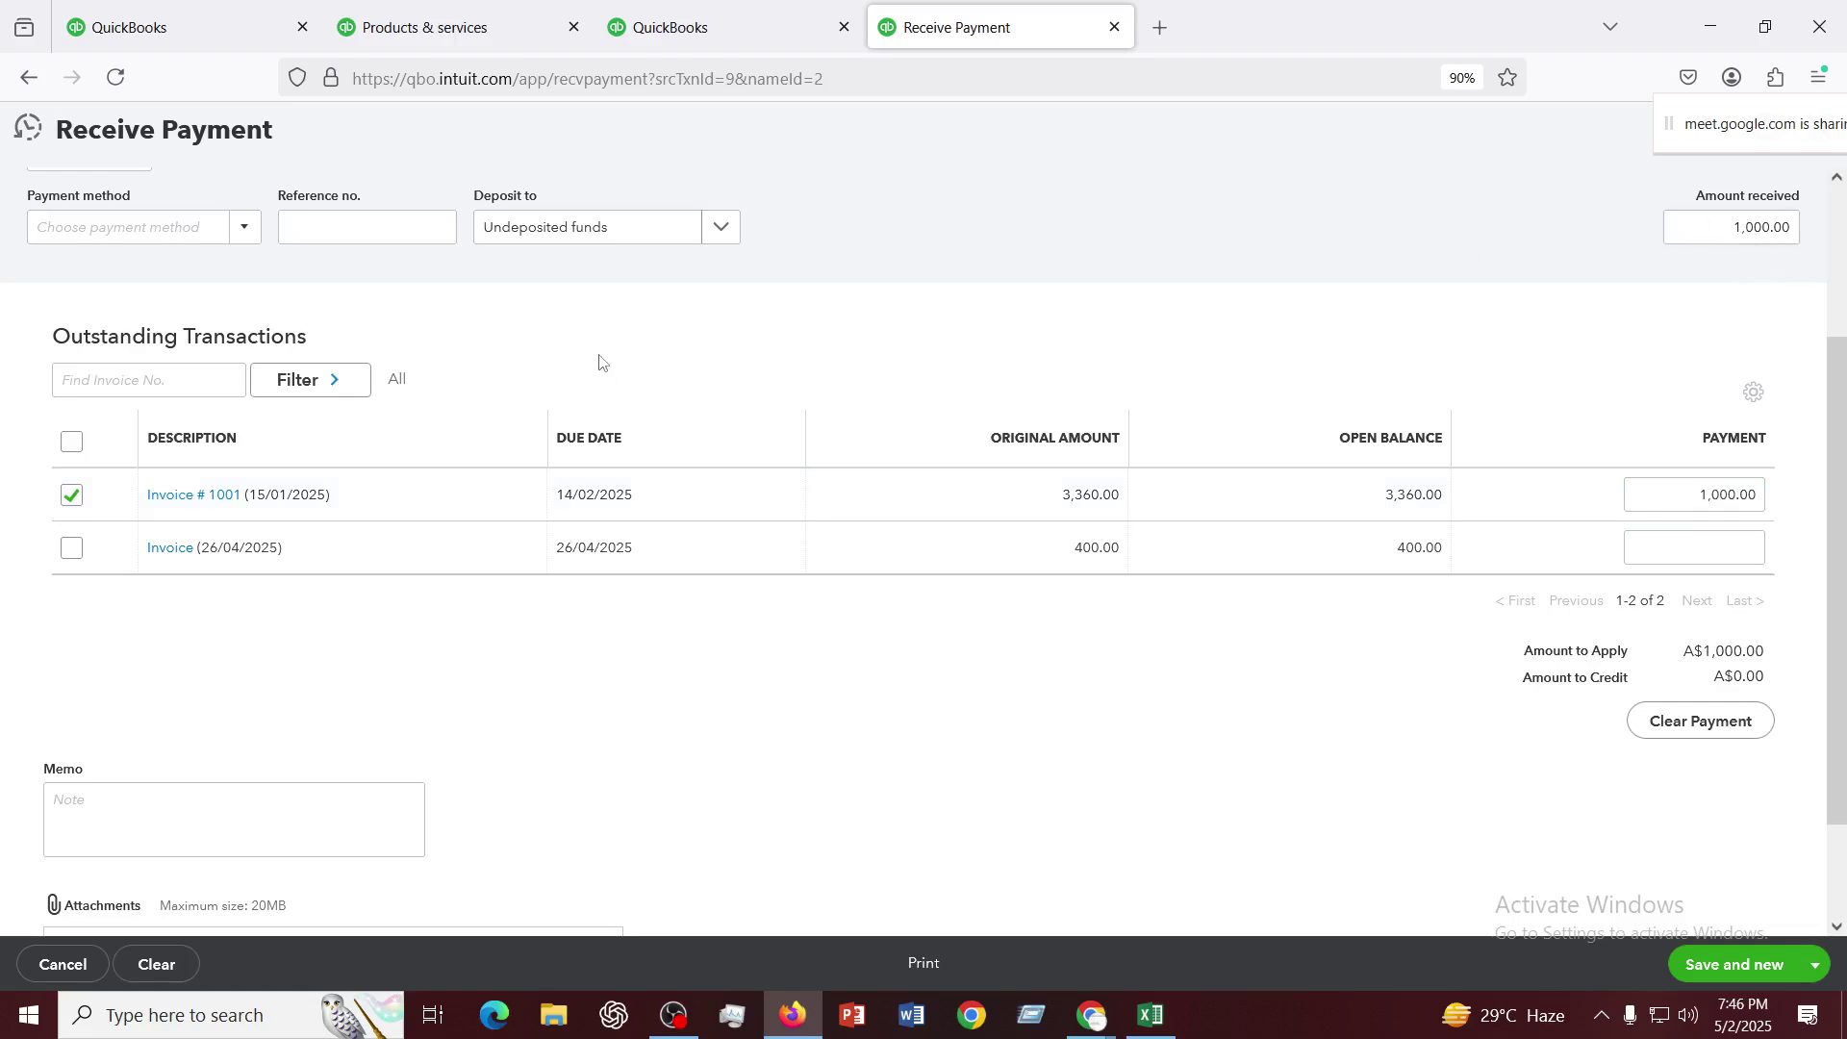
Set the payment's deposit-to account to 1001 HSBC and its payment date to 17/01/2025
scroll(598, 365, up, 1)
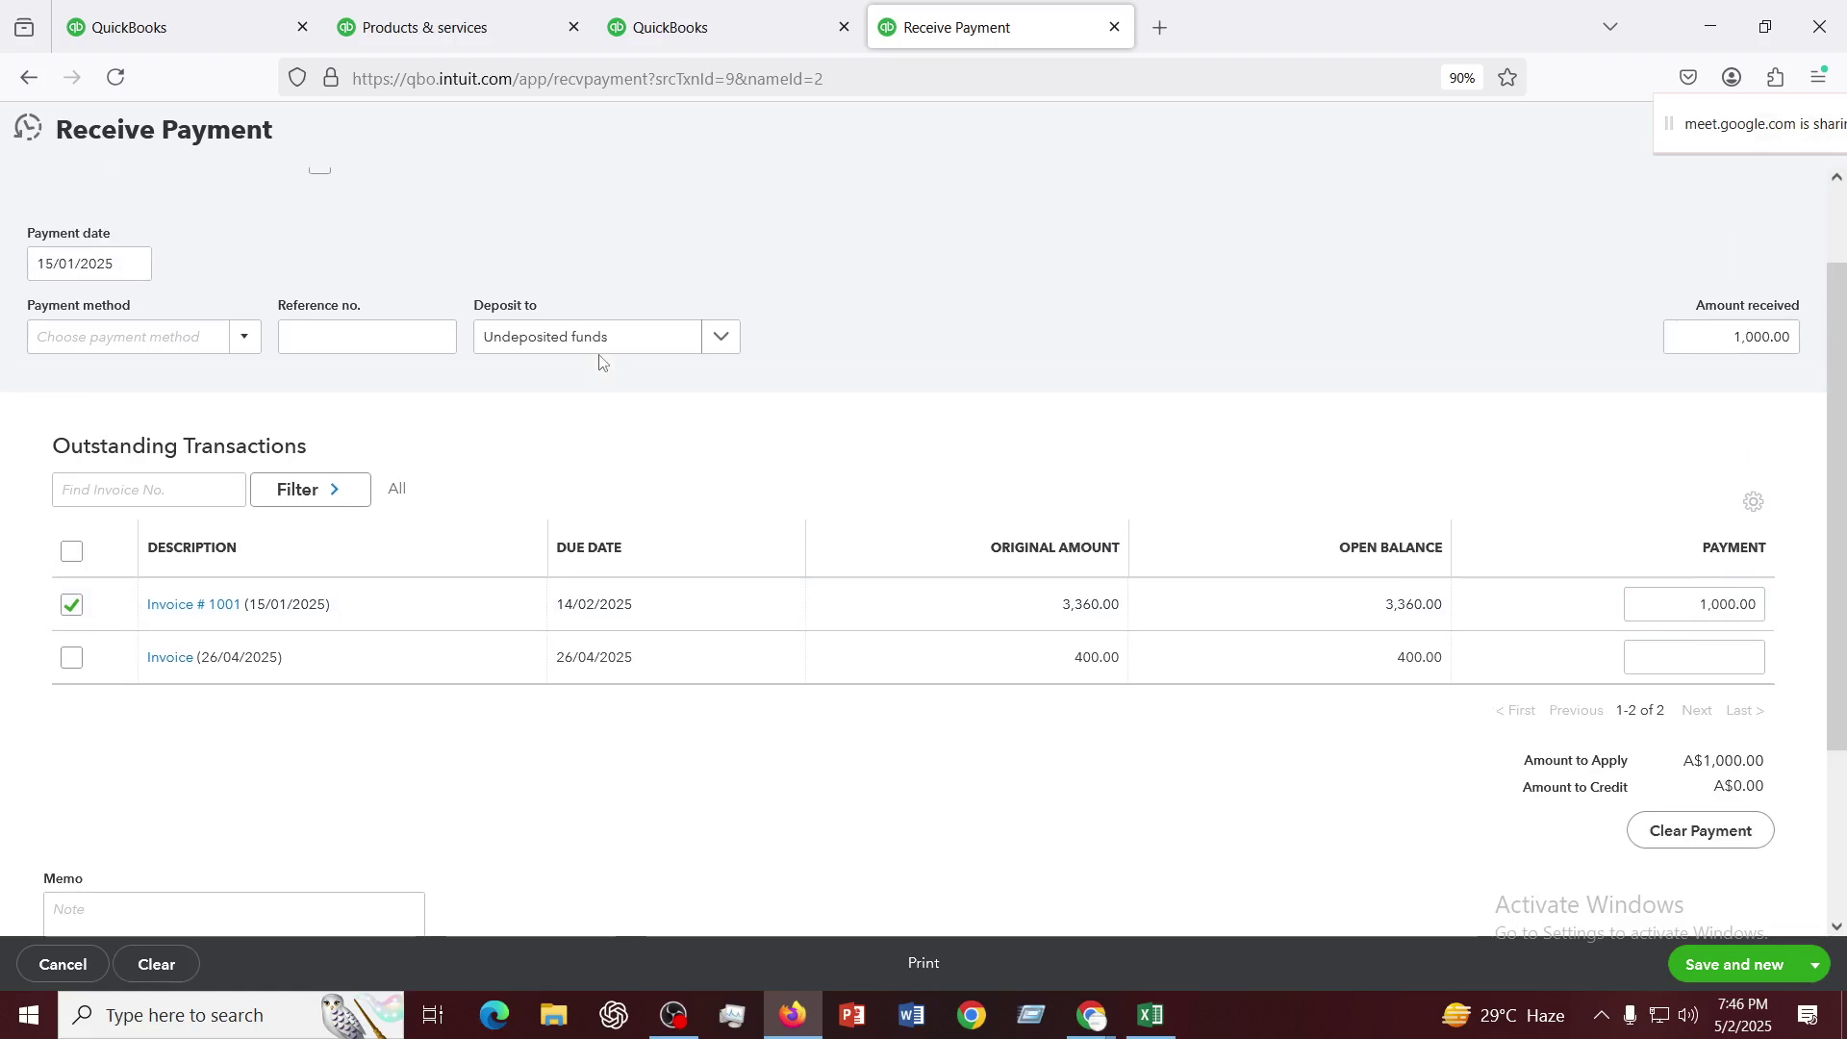
click(646, 335)
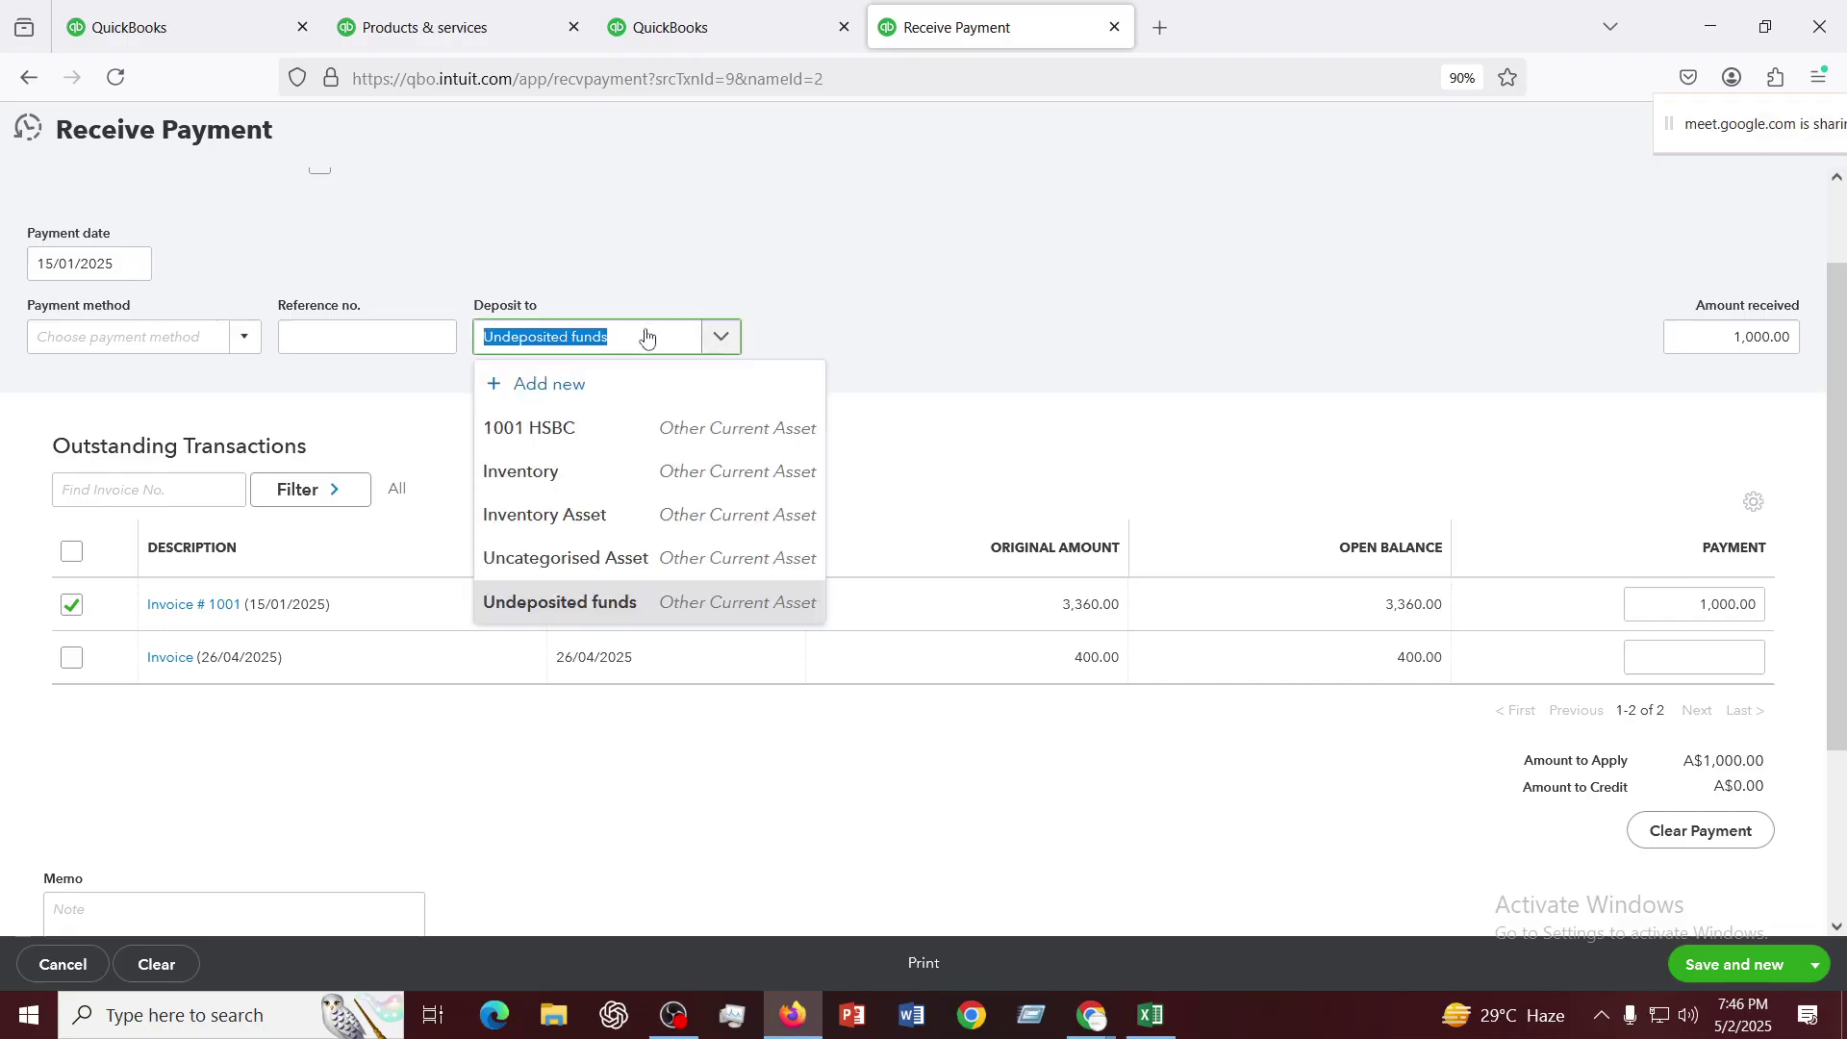
click(537, 431)
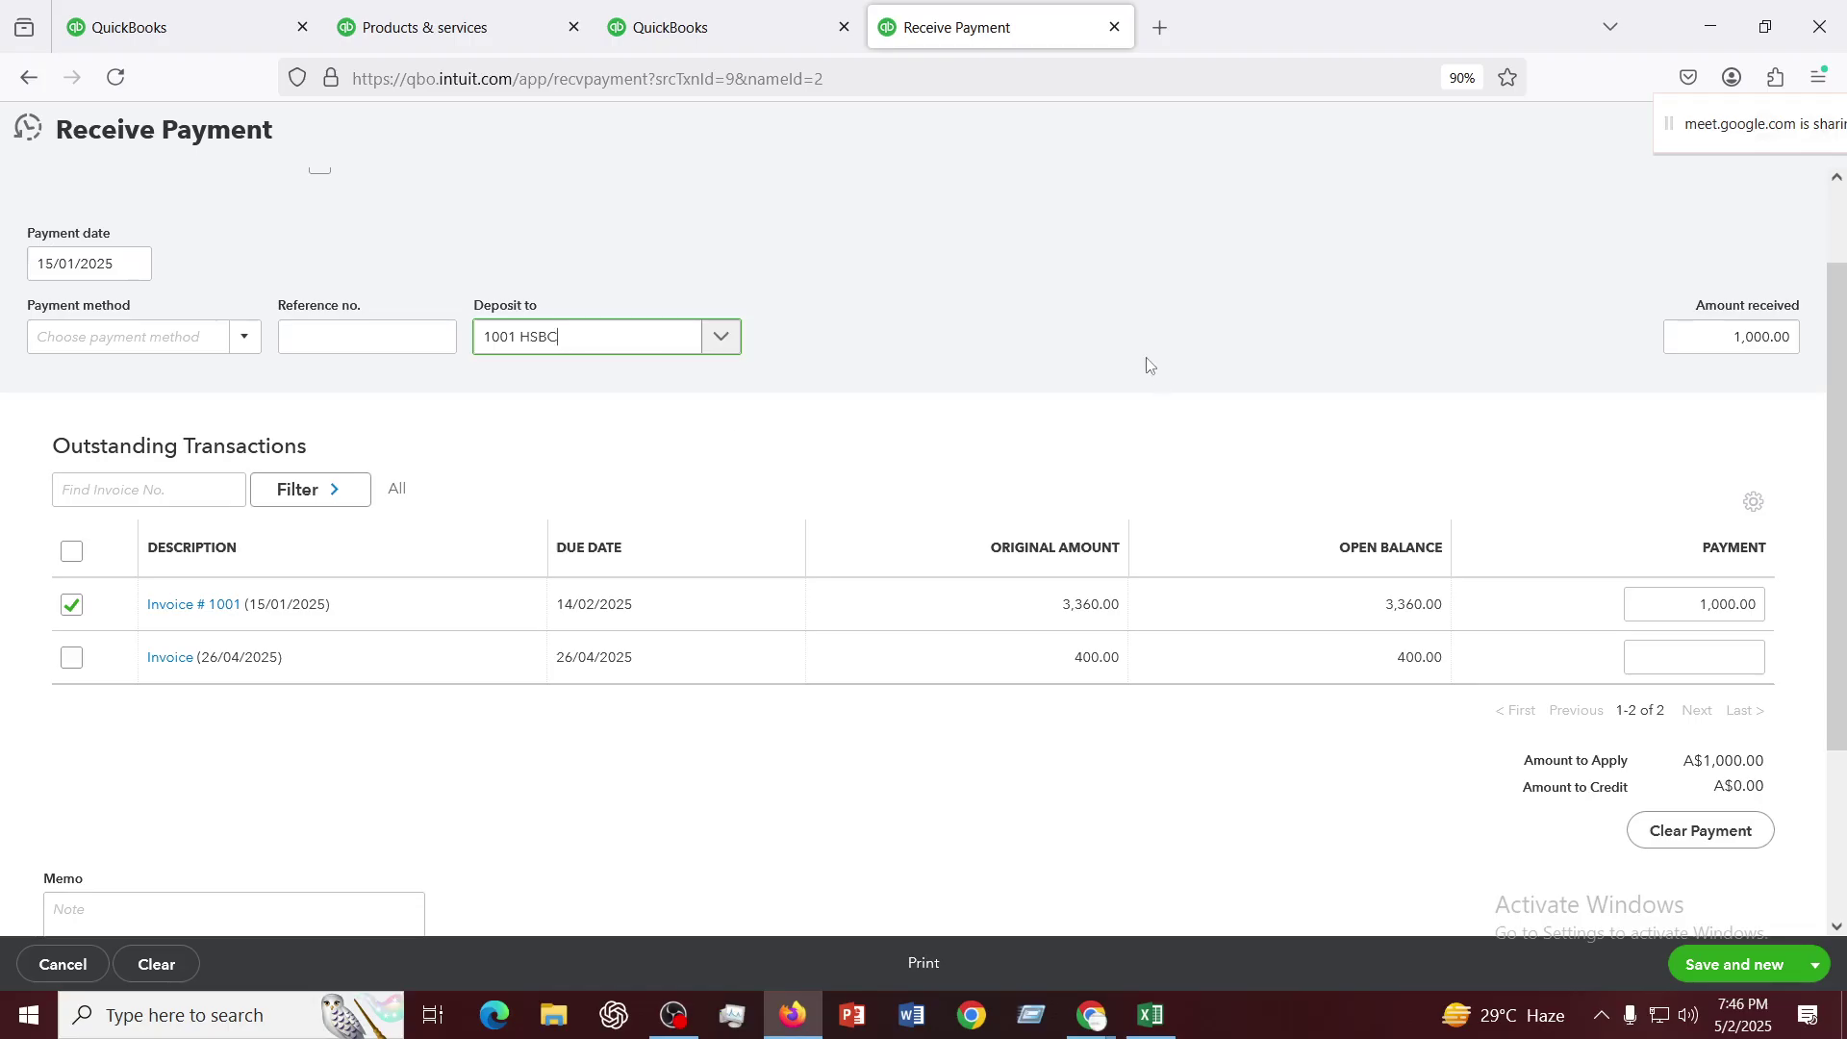
scroll(361, 424, up, 2)
click(143, 379)
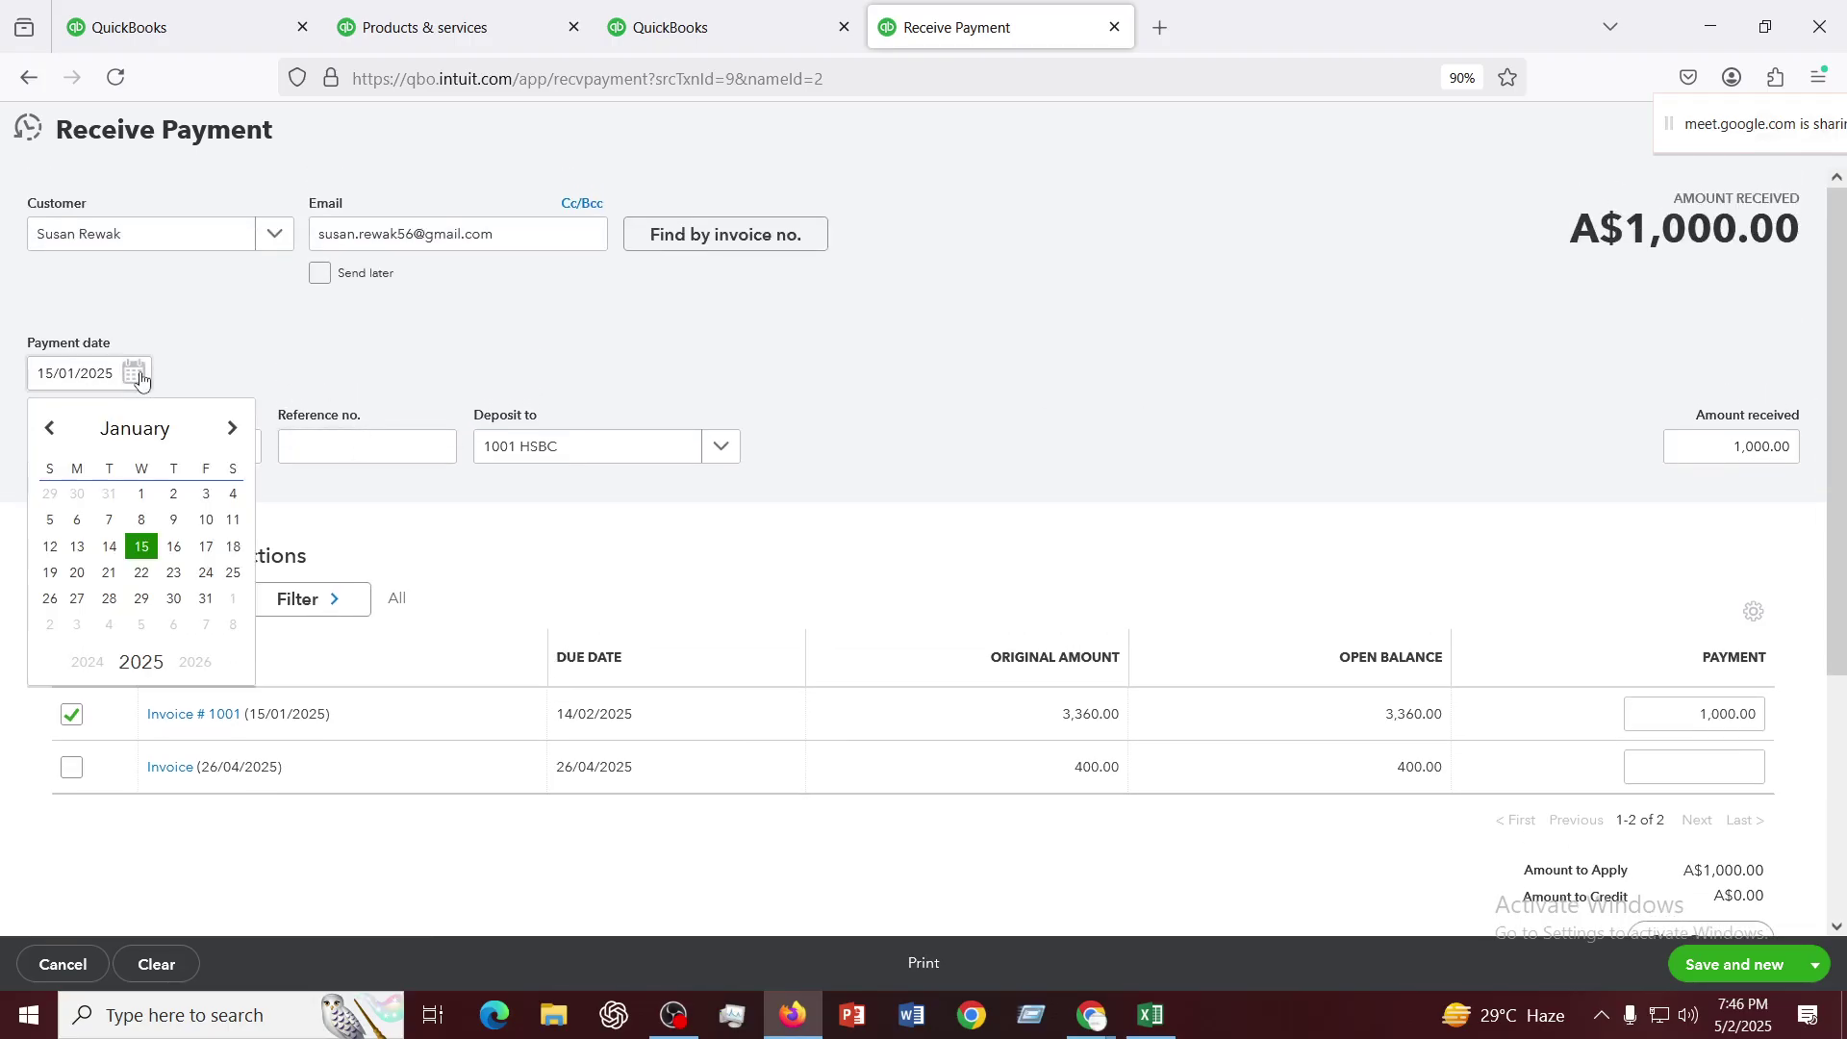
click(201, 545)
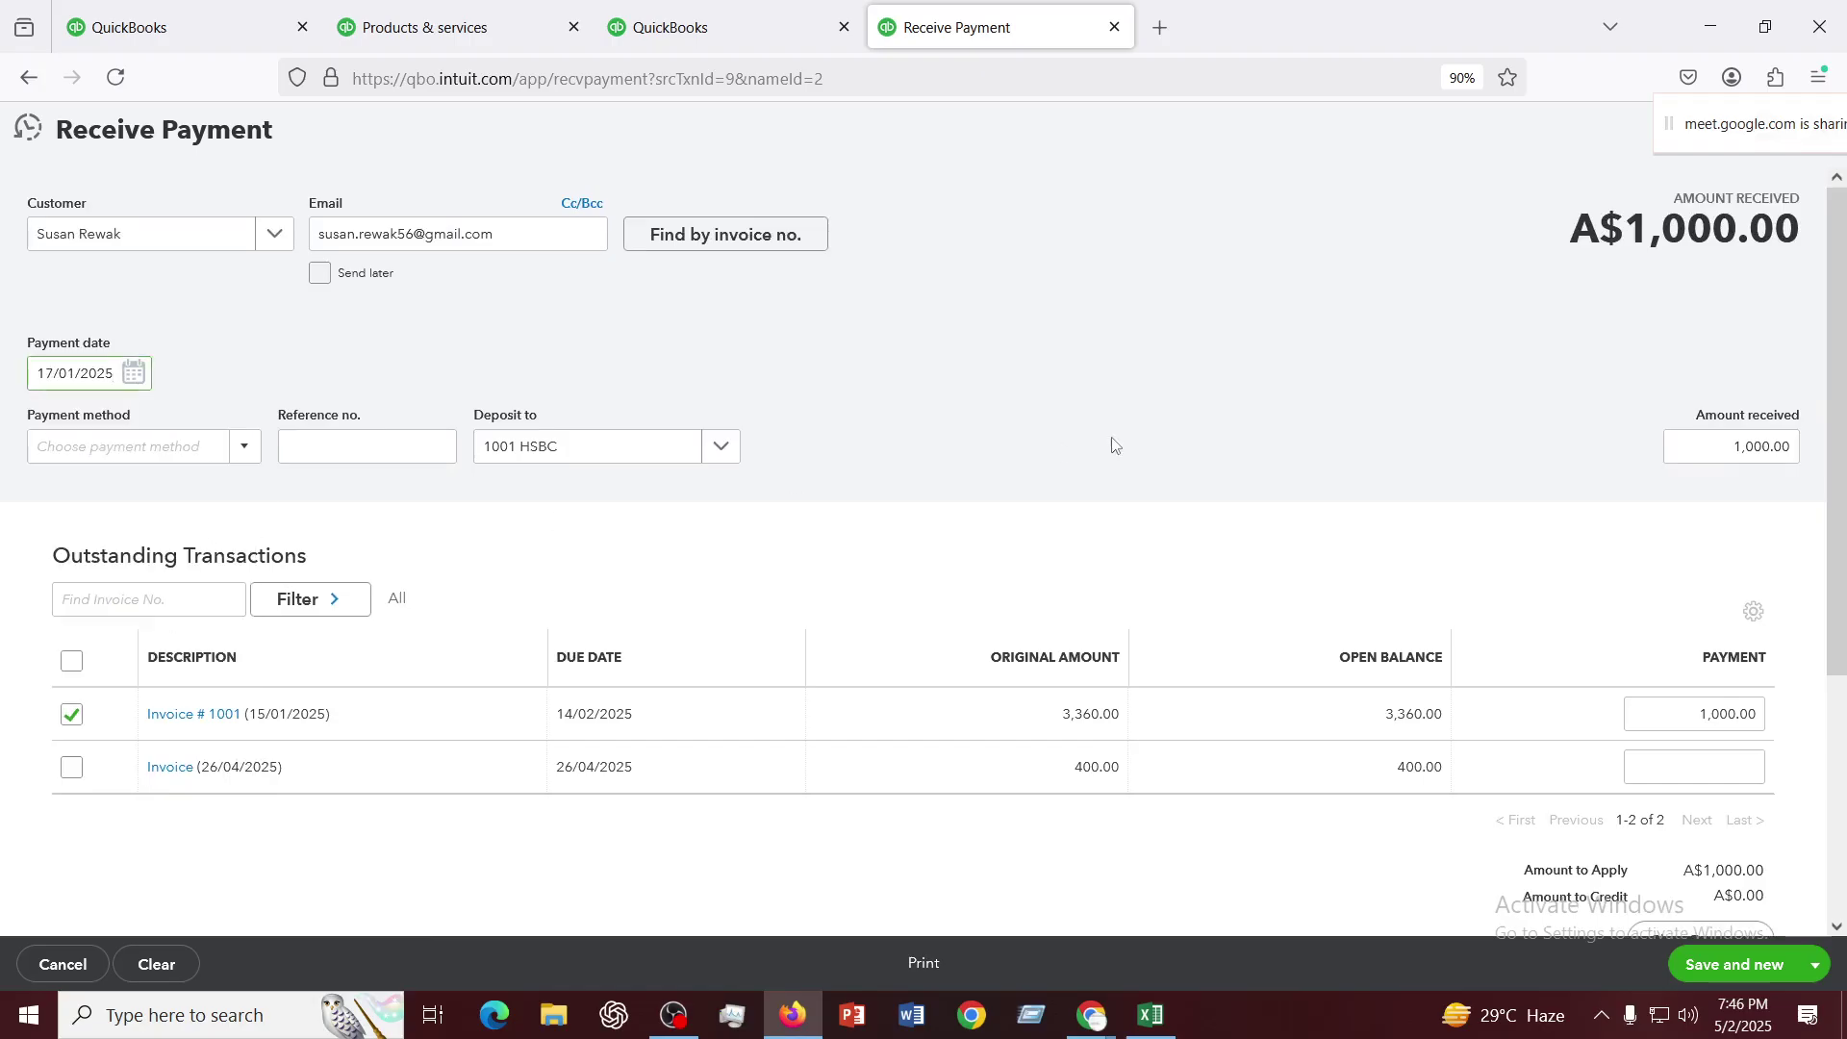
Save and close the received payment, then look over the customer's updated transaction list
scroll(1106, 445, down, 2)
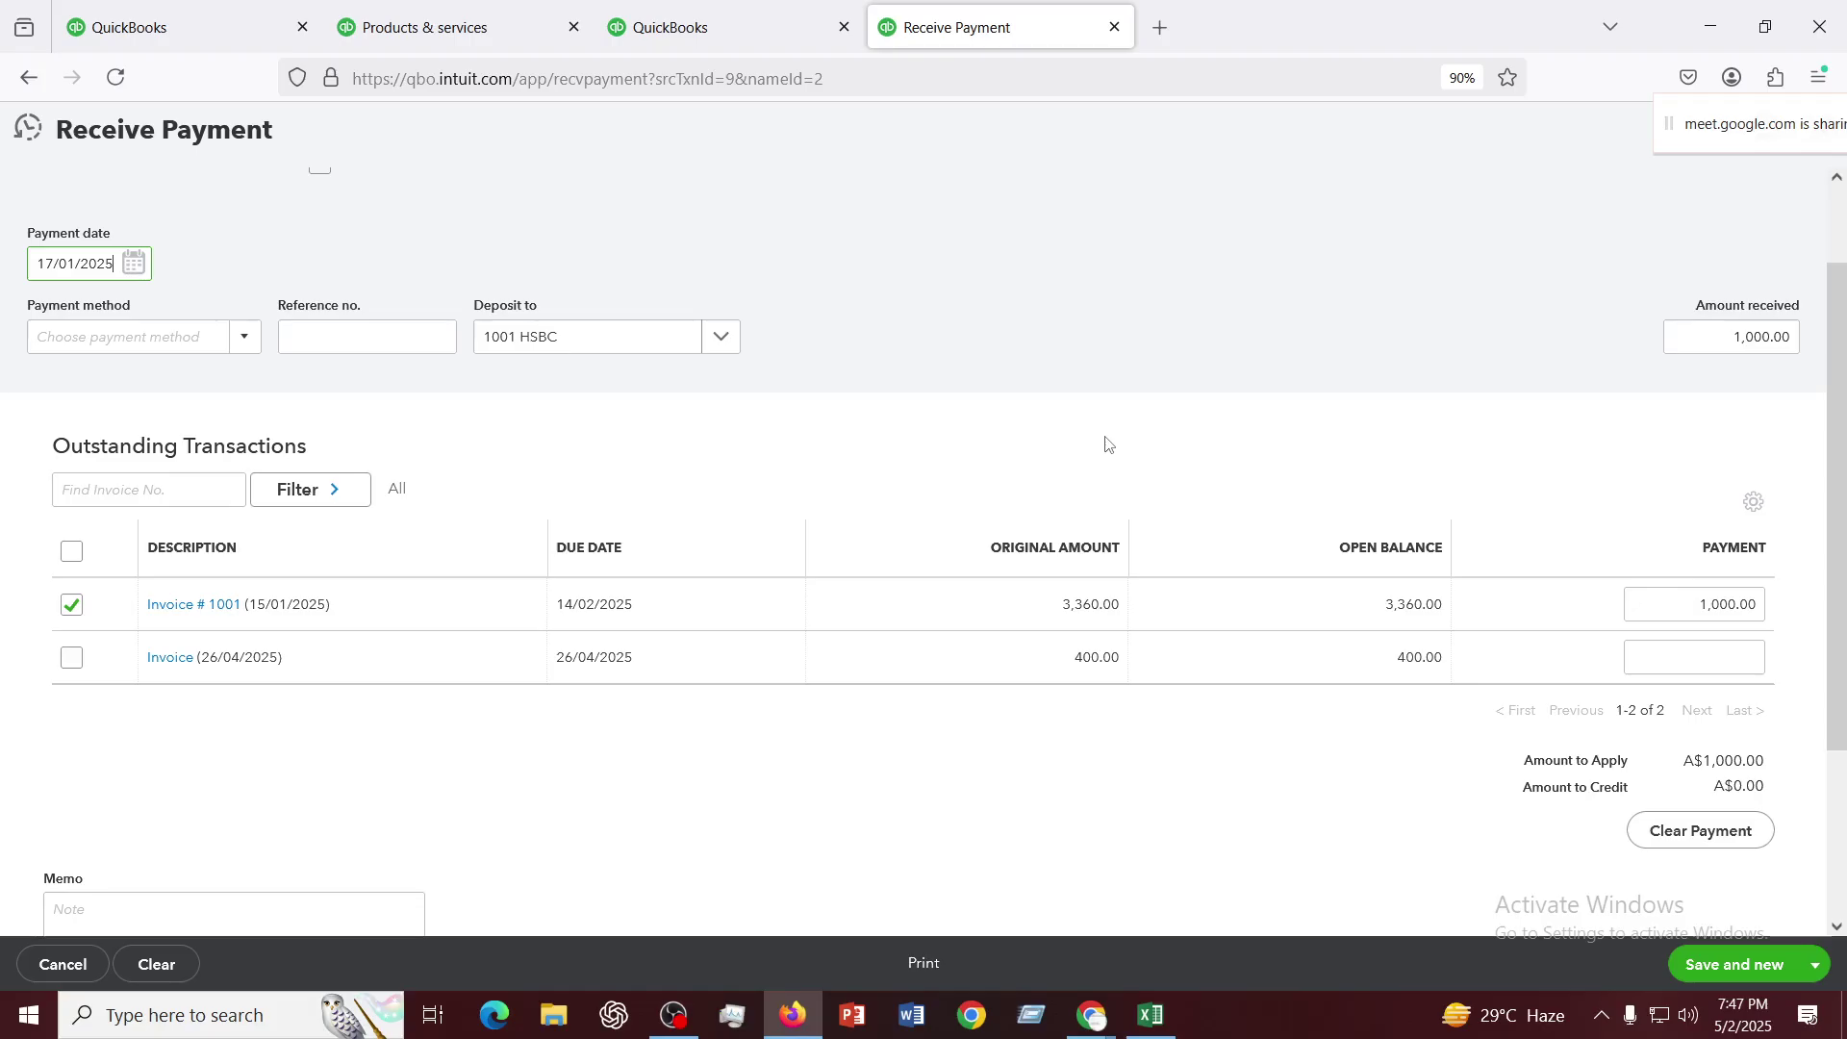
click(1816, 964)
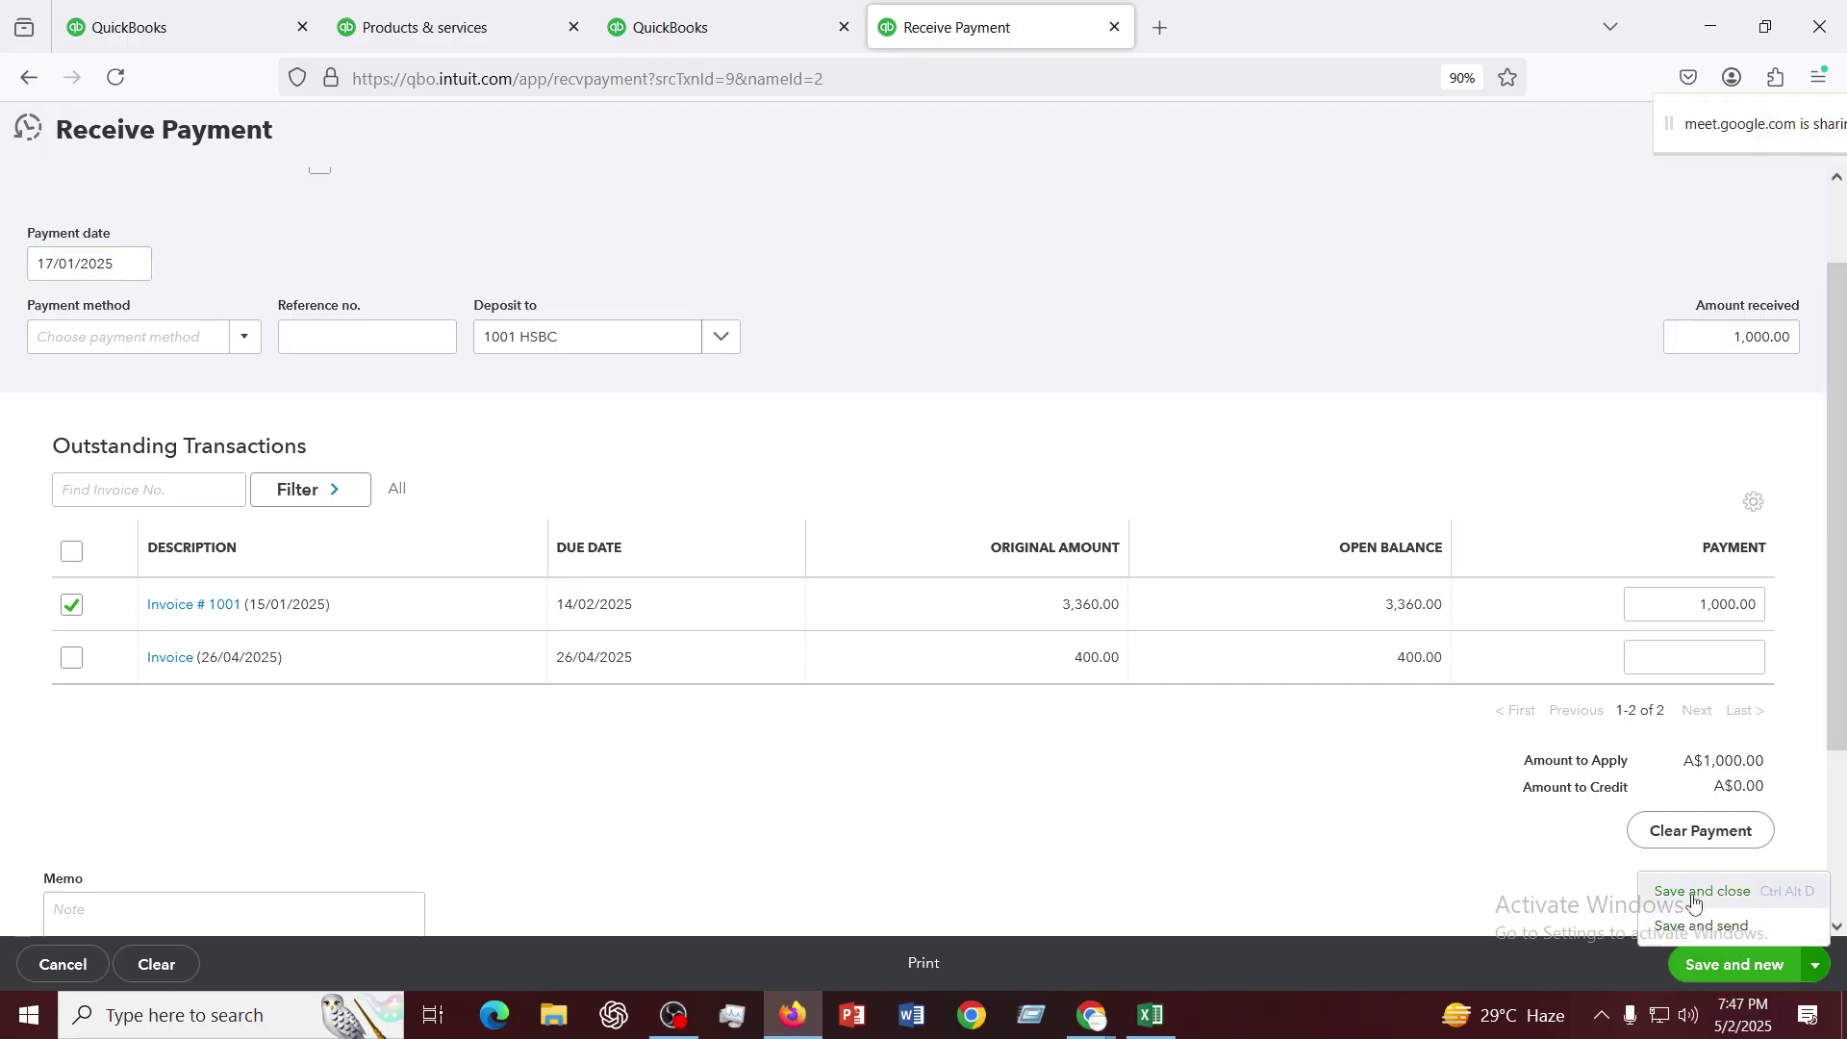
click(1694, 892)
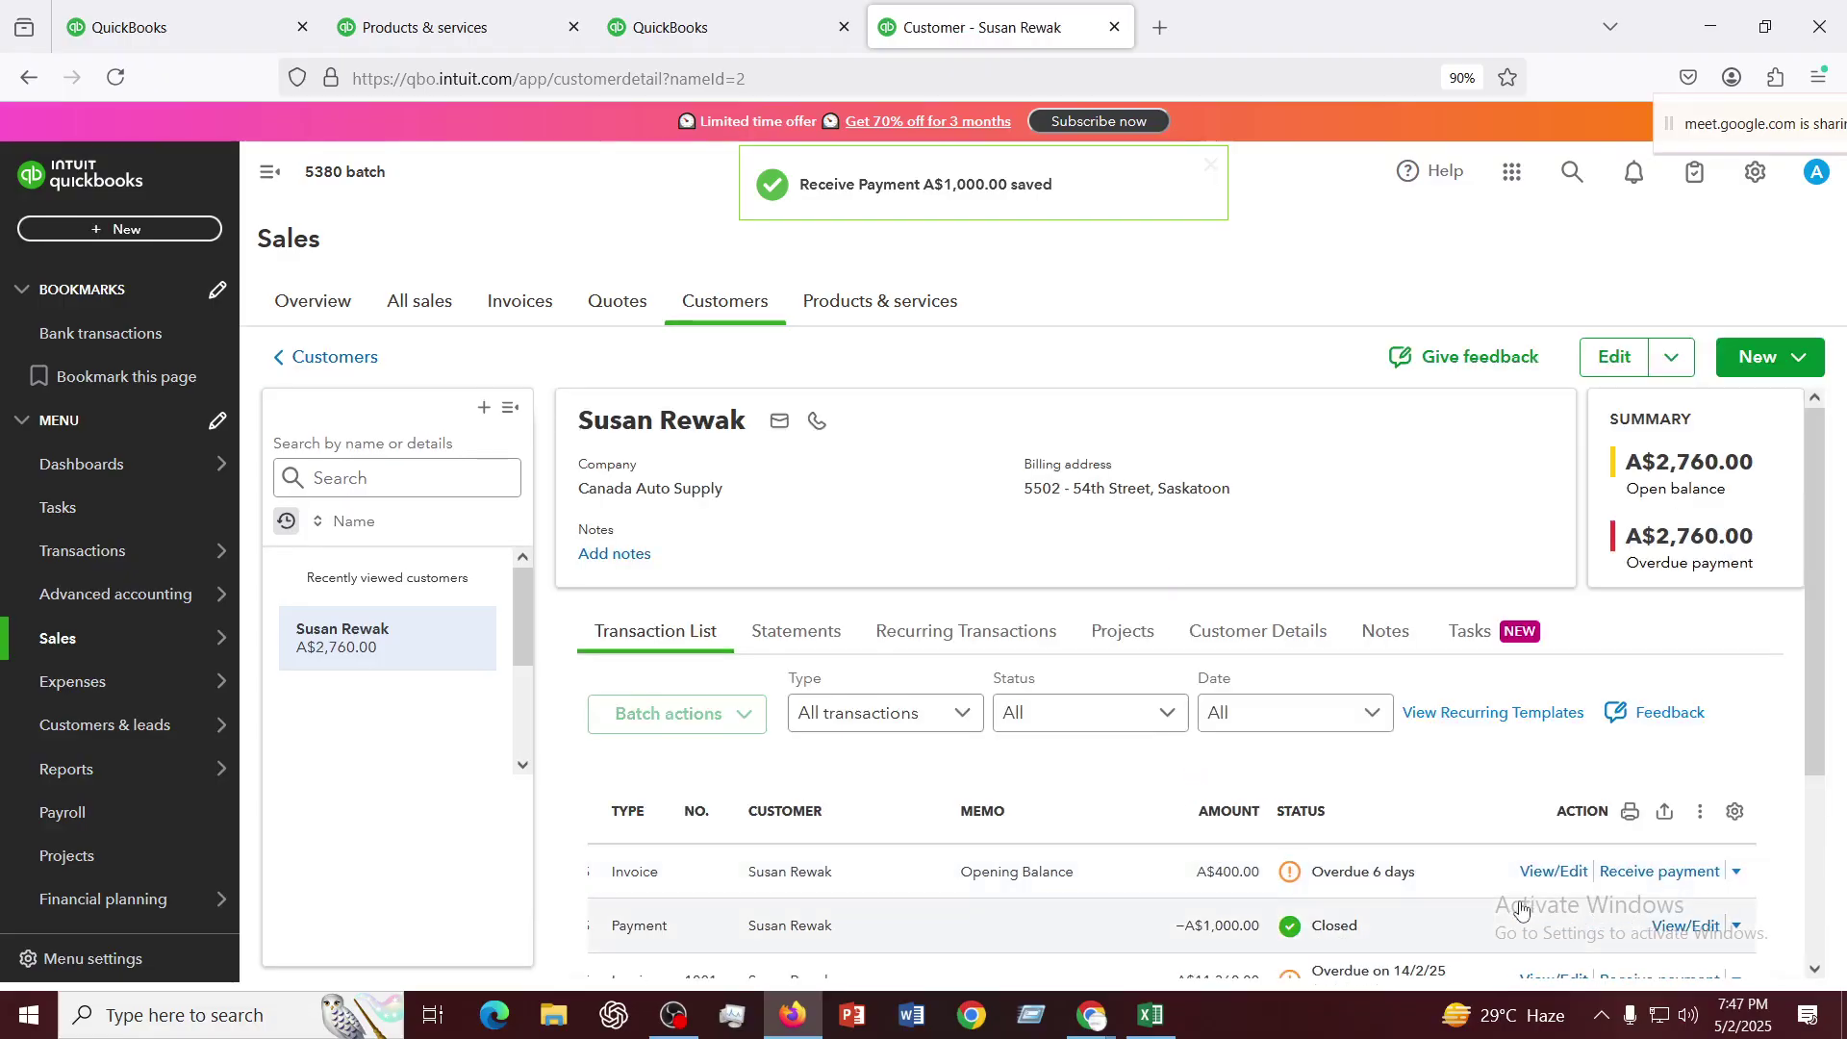
scroll(1328, 794, down, 3)
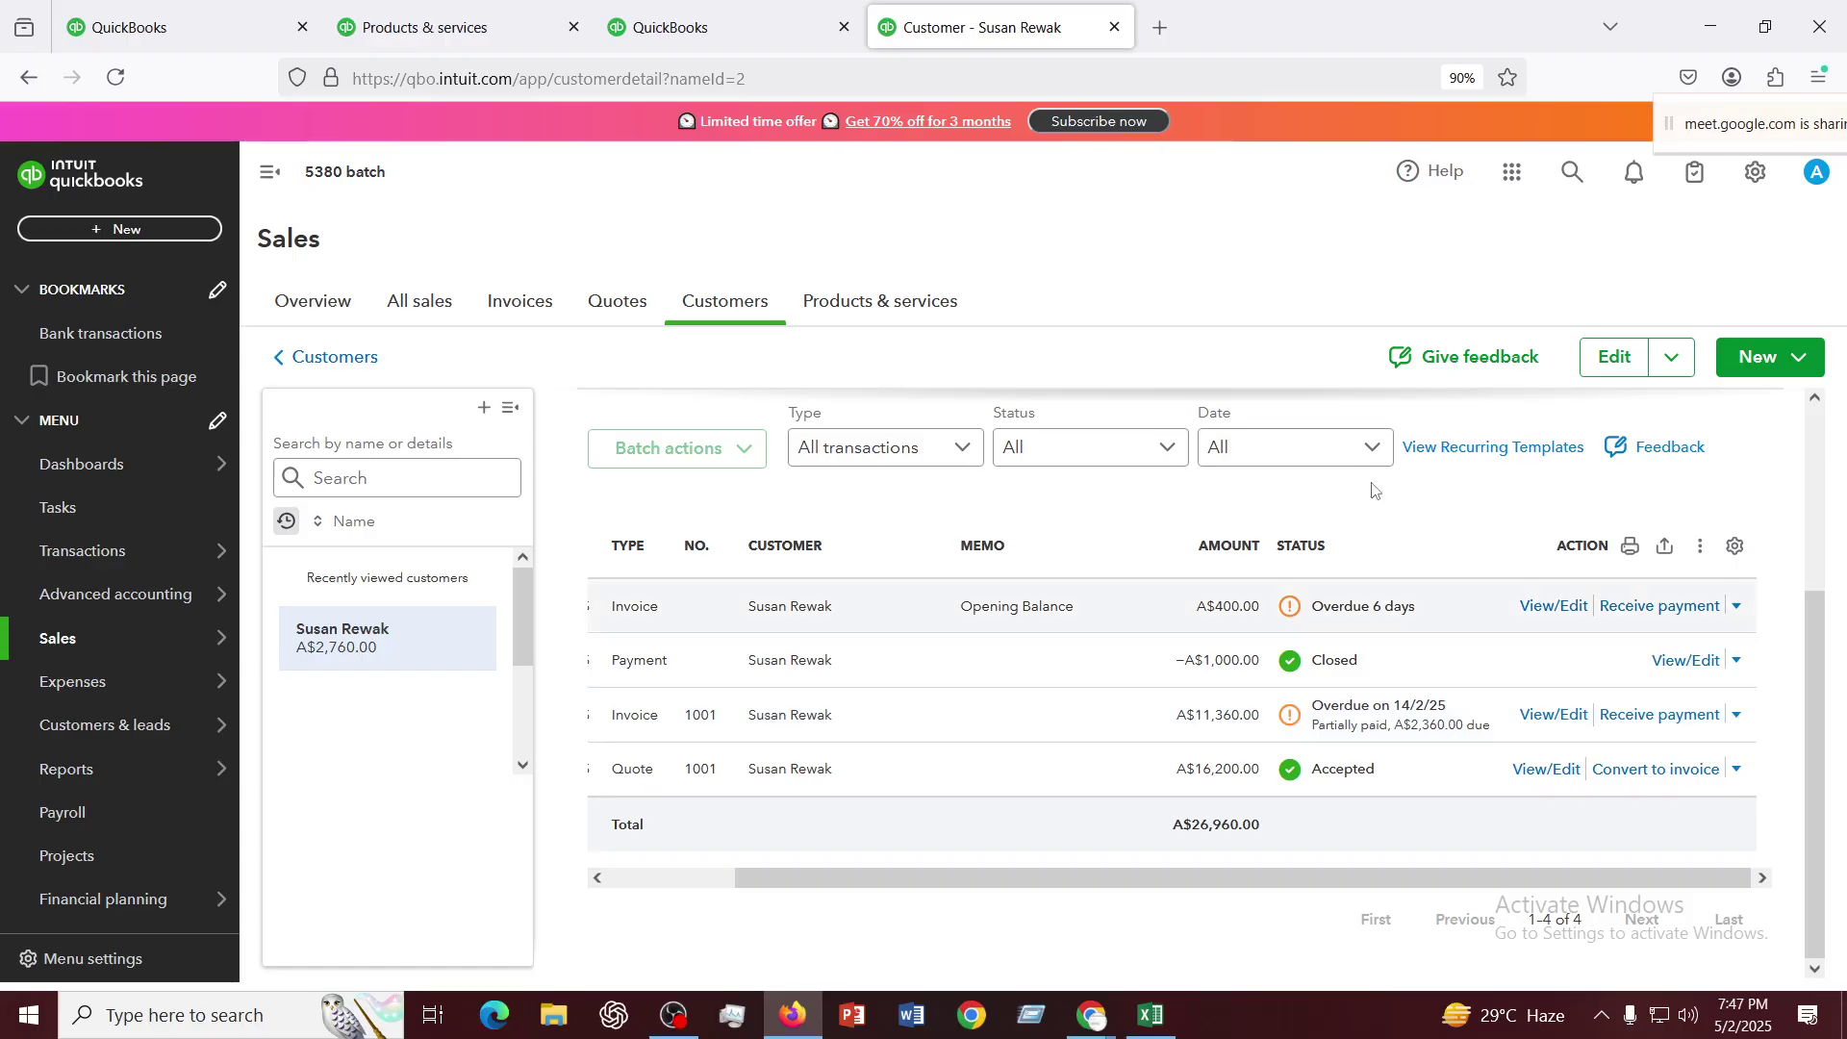
Open a blank adjustment note in a new browser tab and switch to it
click(128, 232)
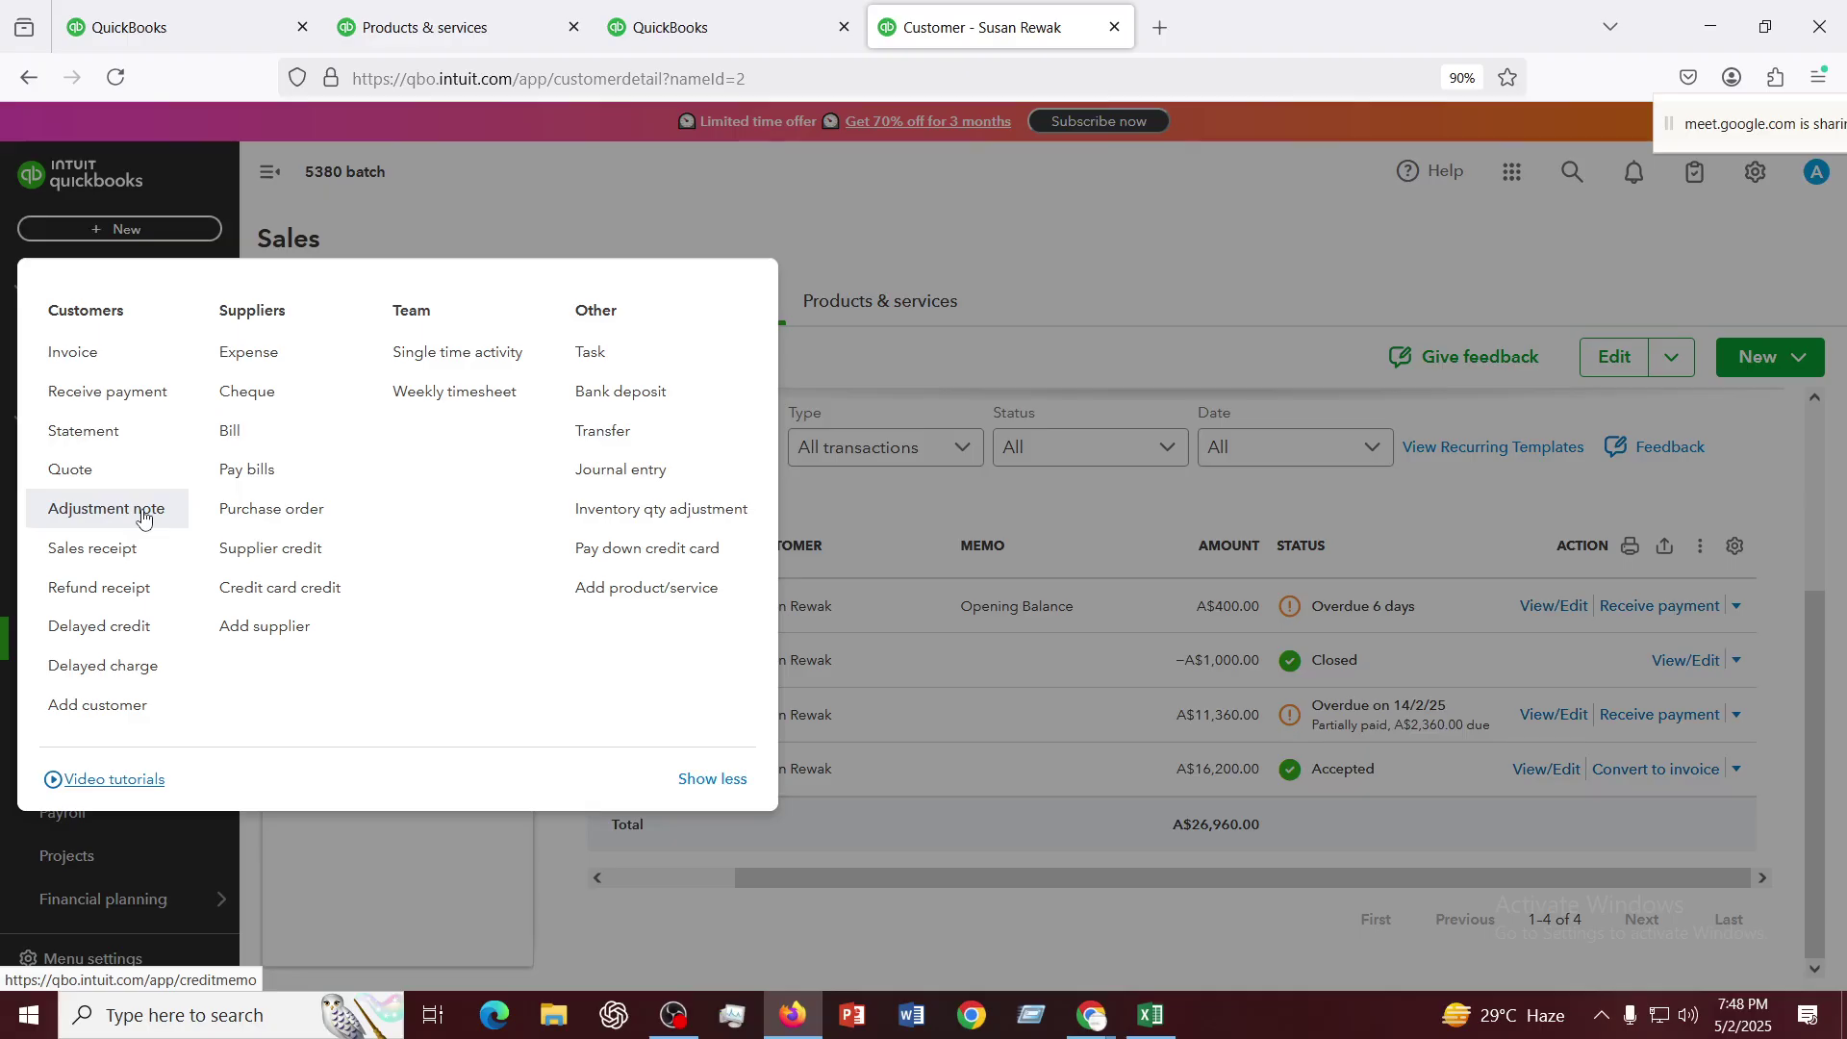
right_click(141, 518)
click(252, 538)
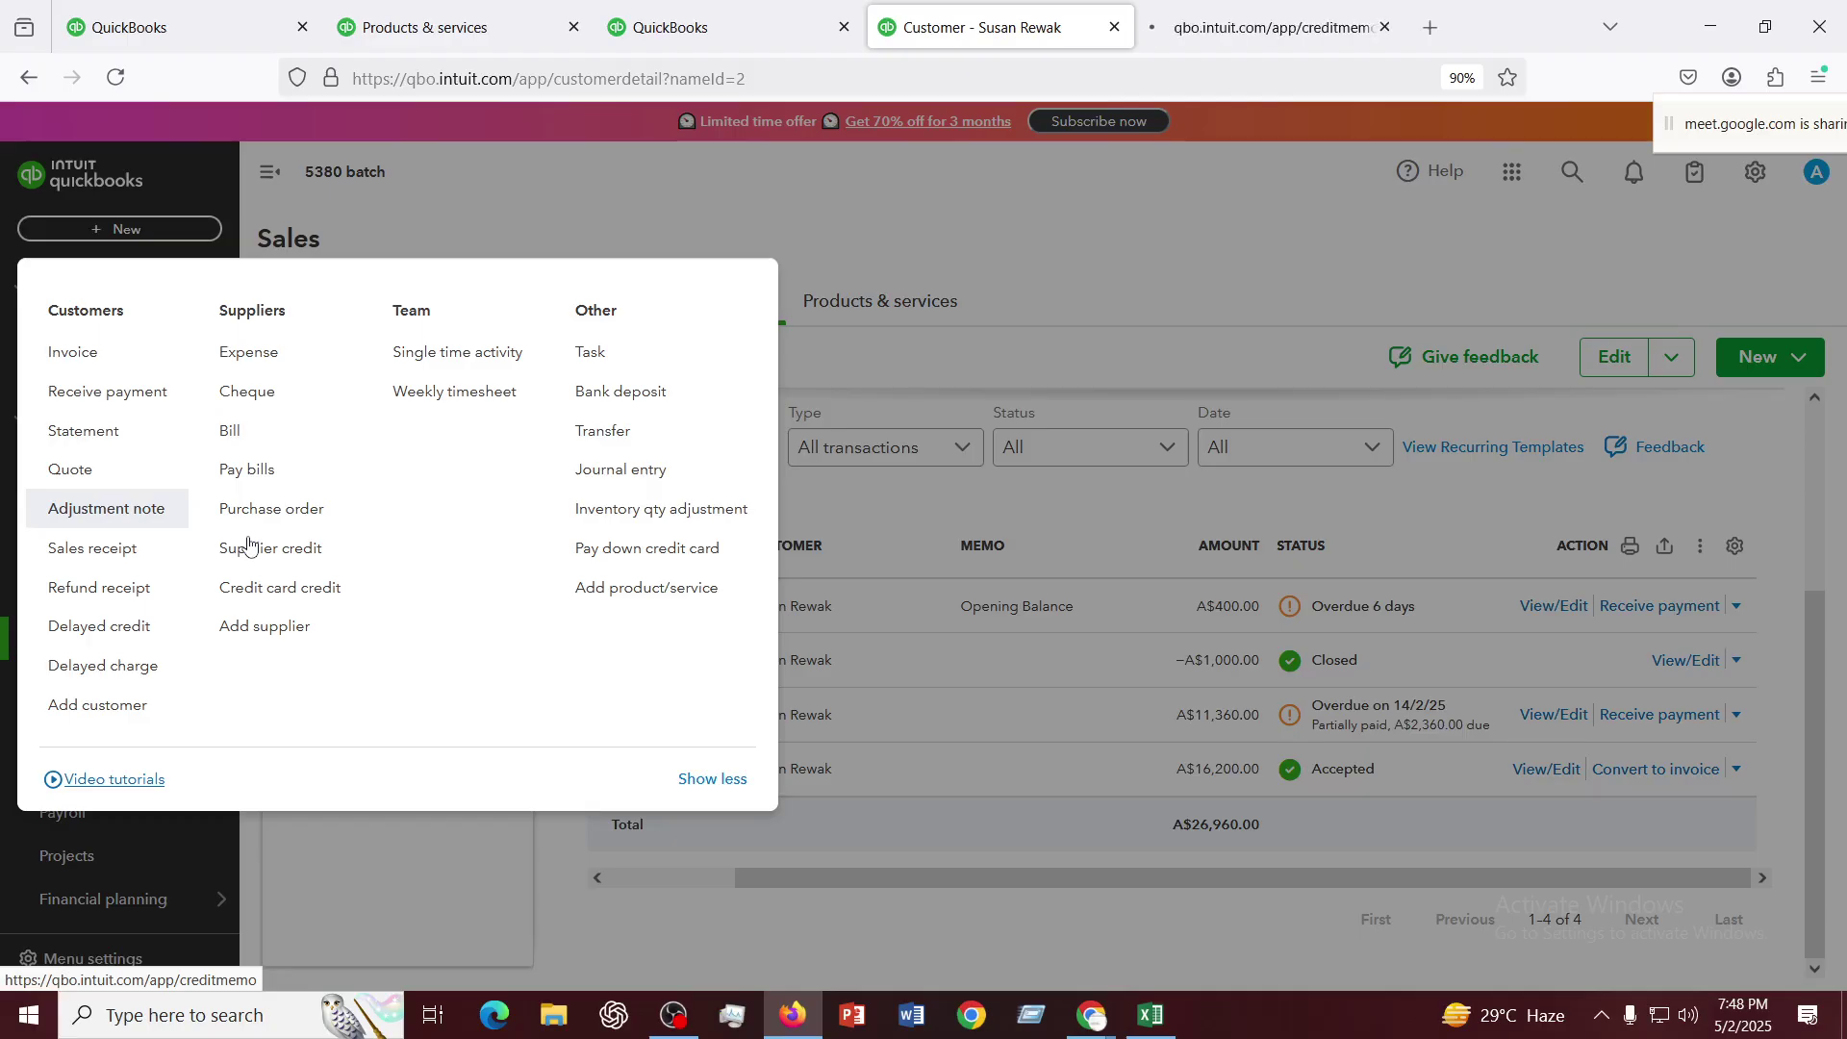
click(1235, 14)
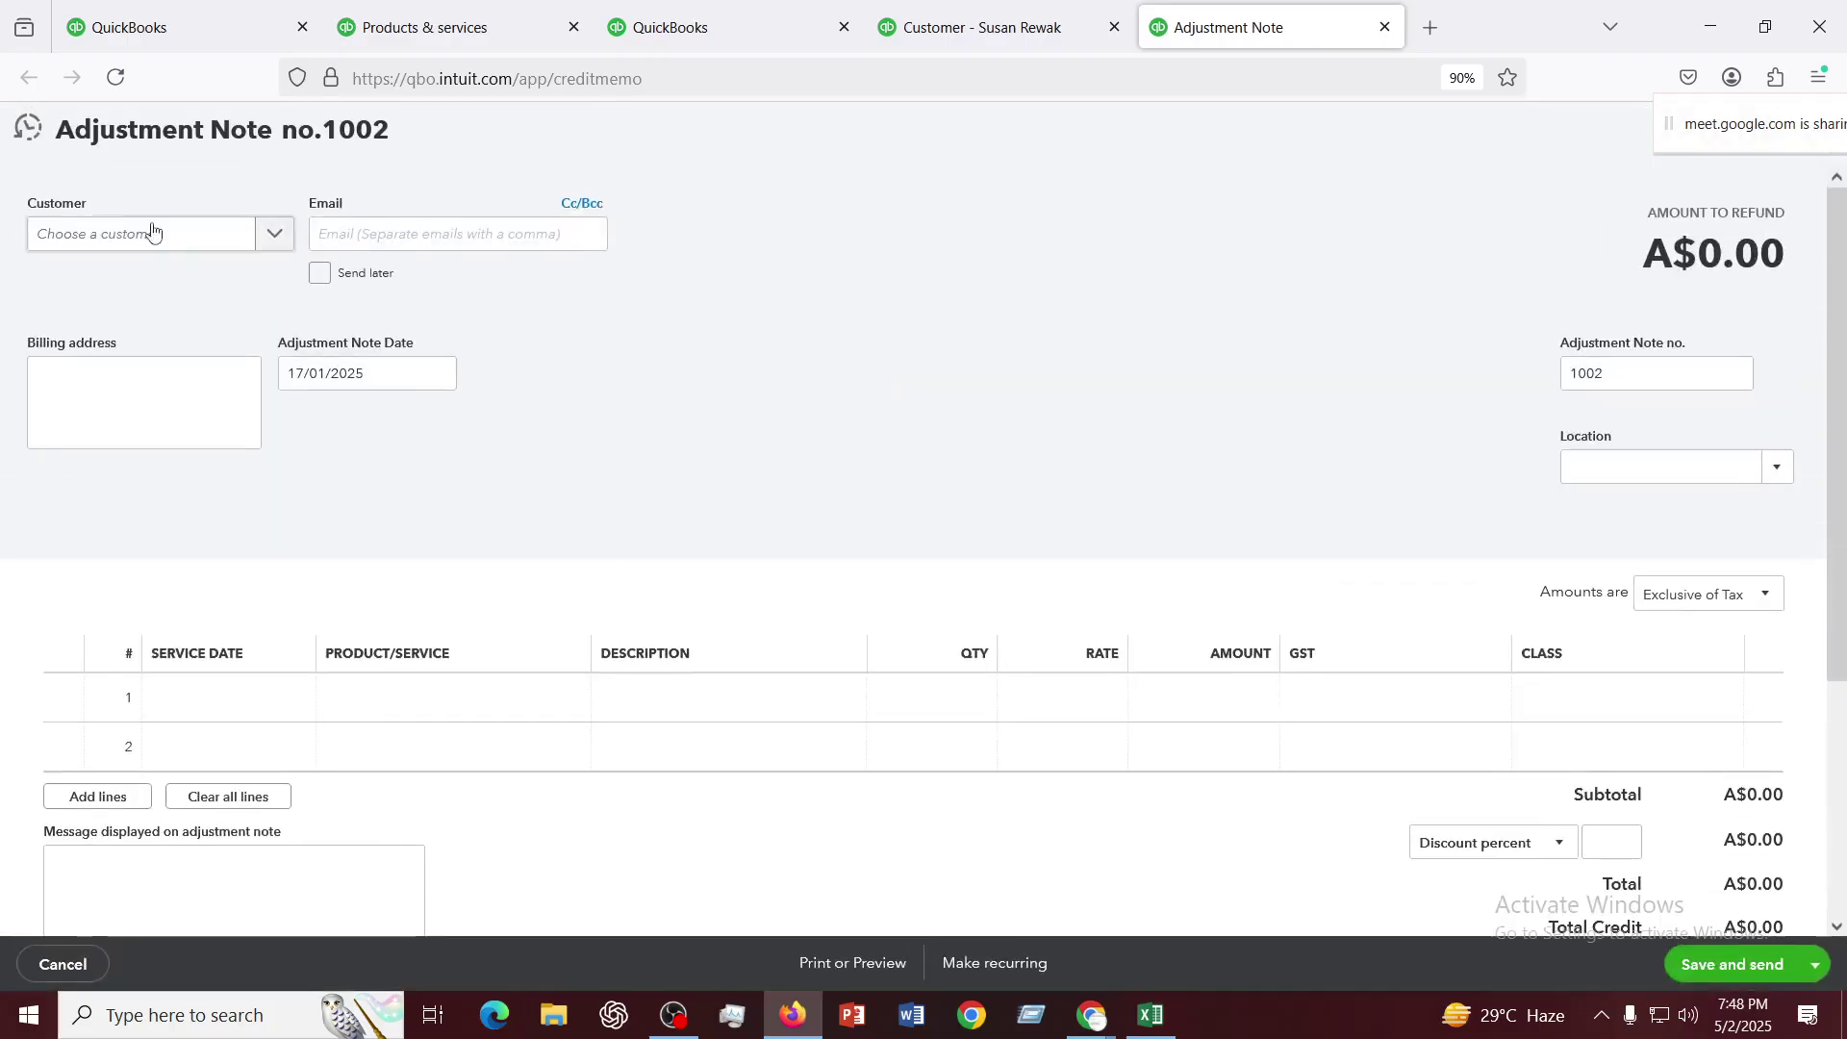
Choose the Canada Auto Supply customer for the adjustment note and date it 18/01/2025
click(173, 234)
scroll(111, 502, down, 1)
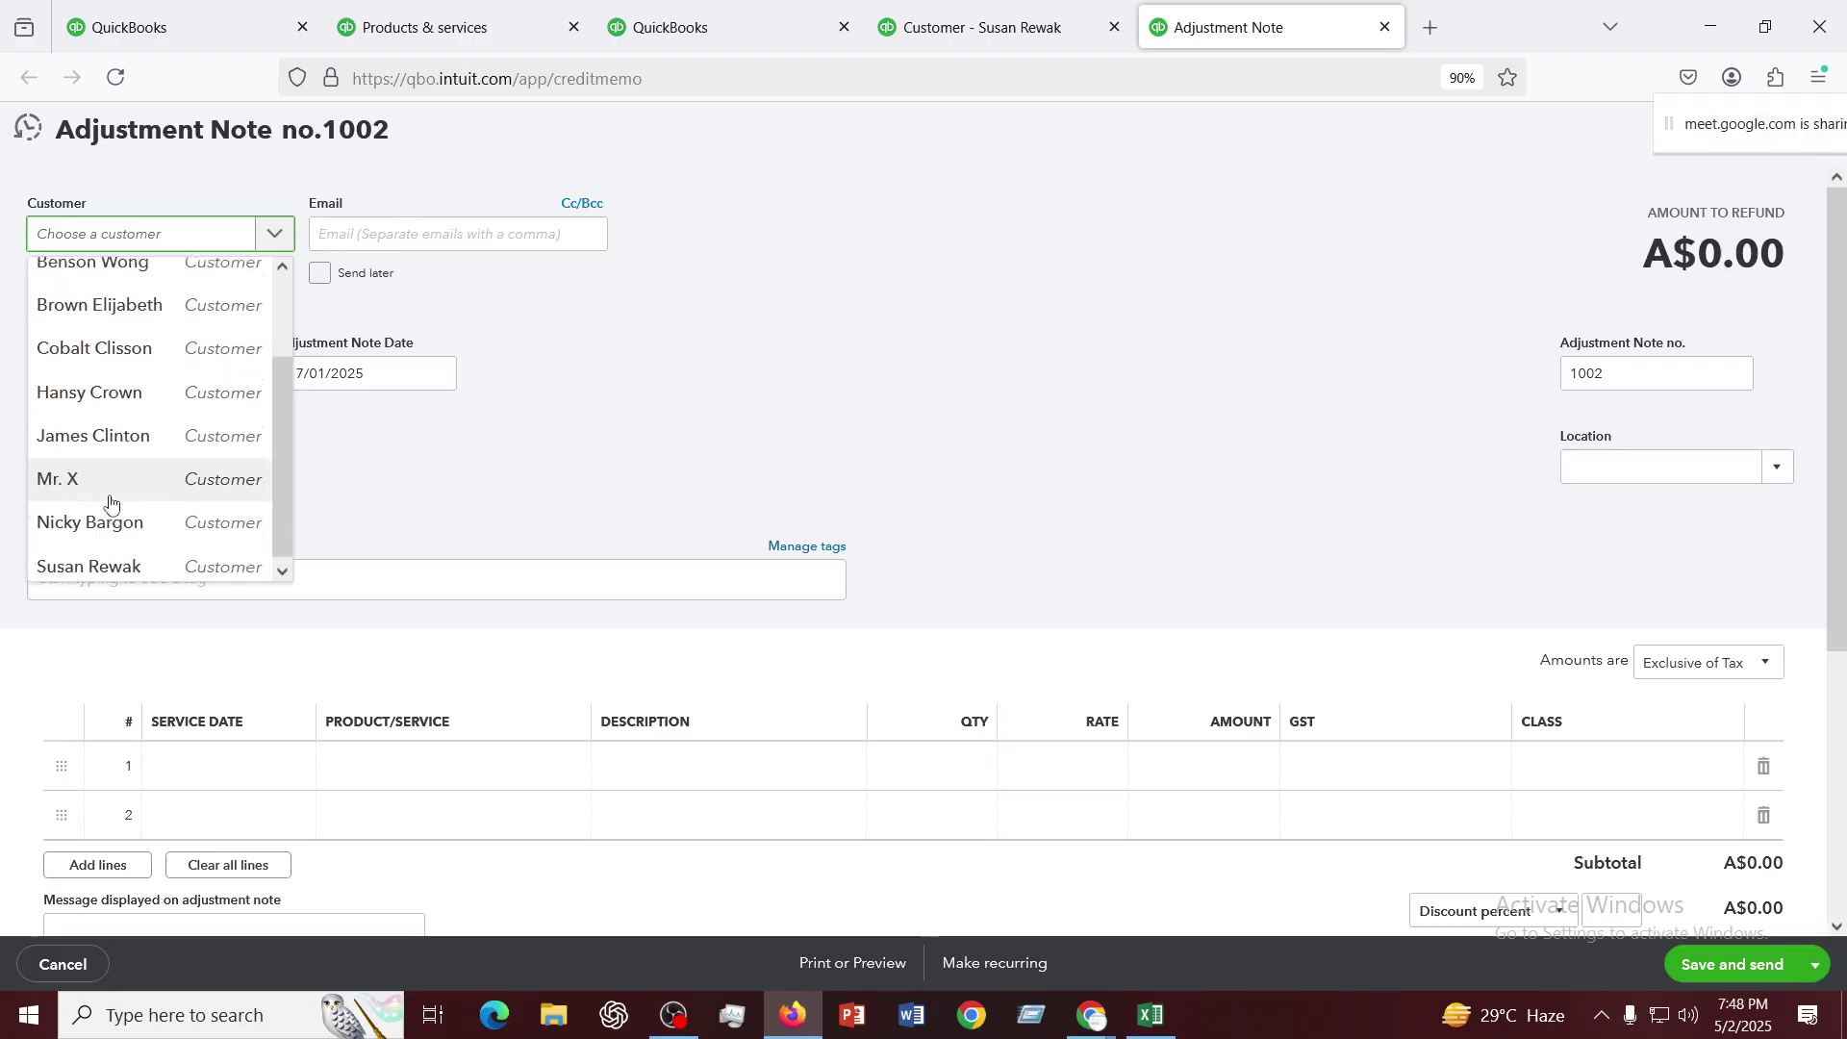
click(80, 566)
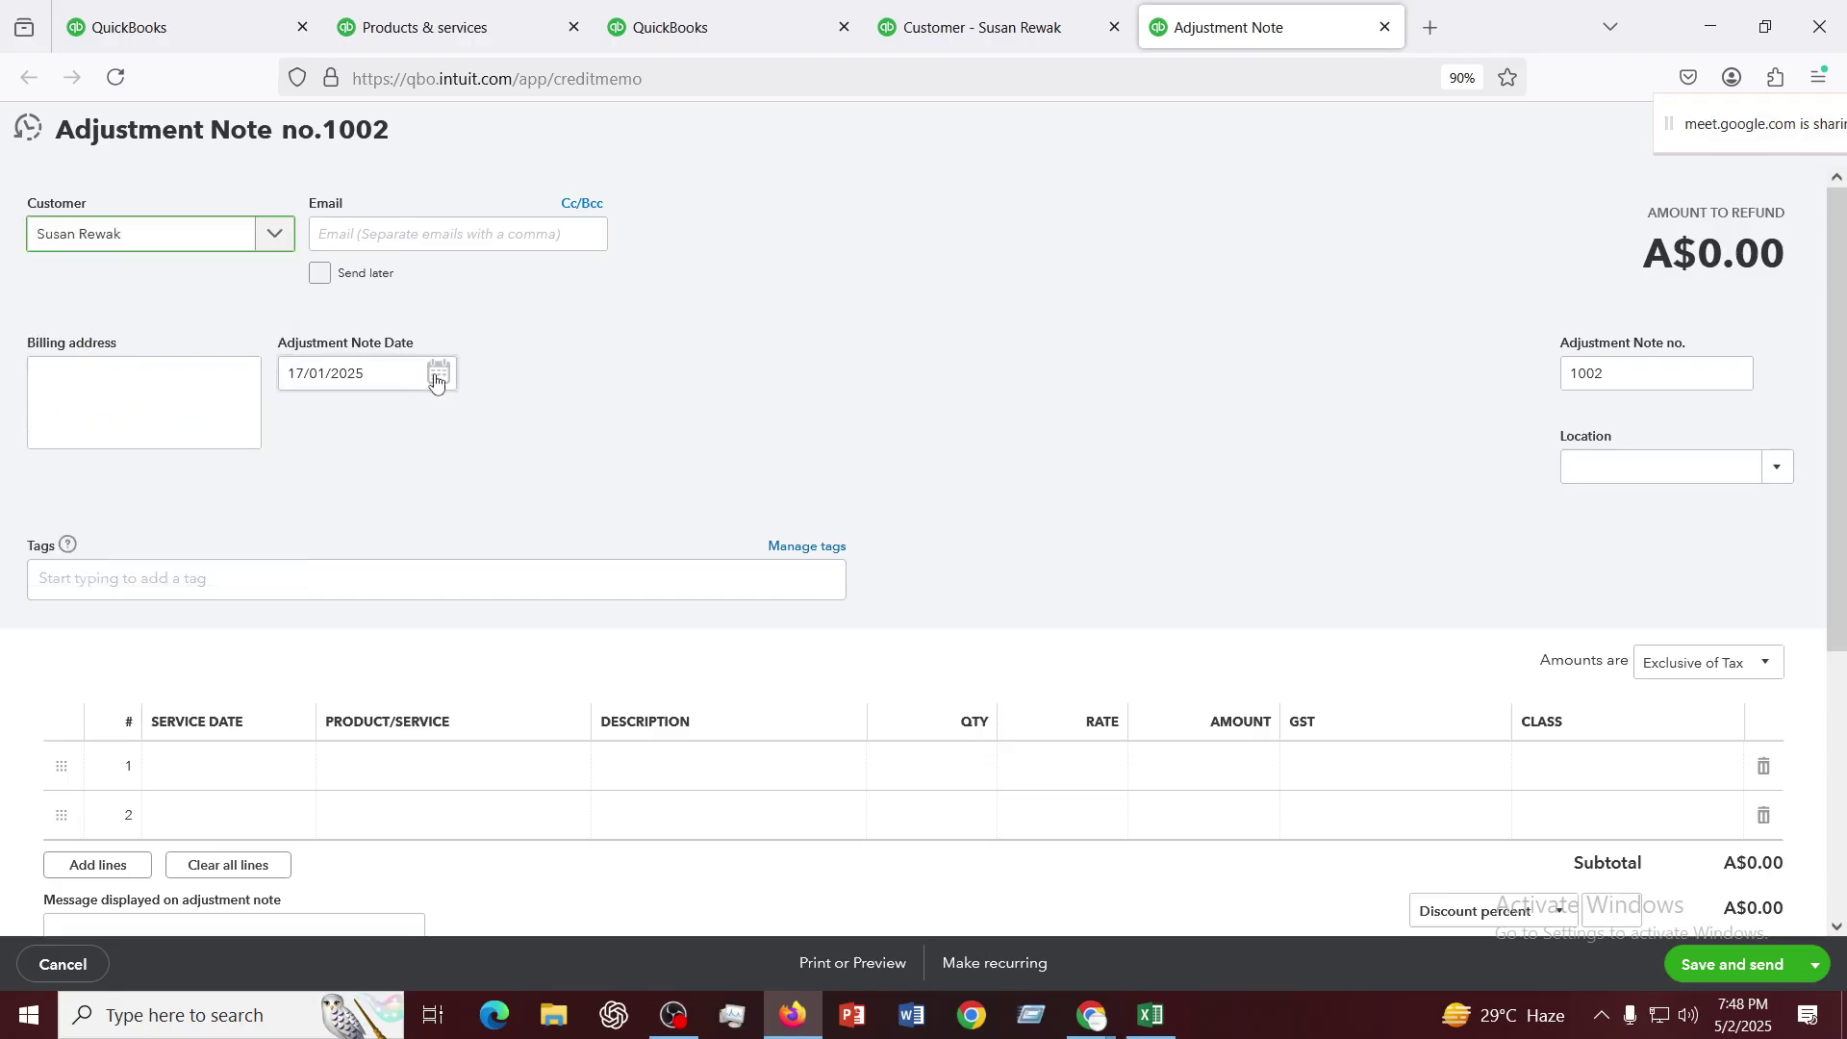
click(435, 380)
click(485, 548)
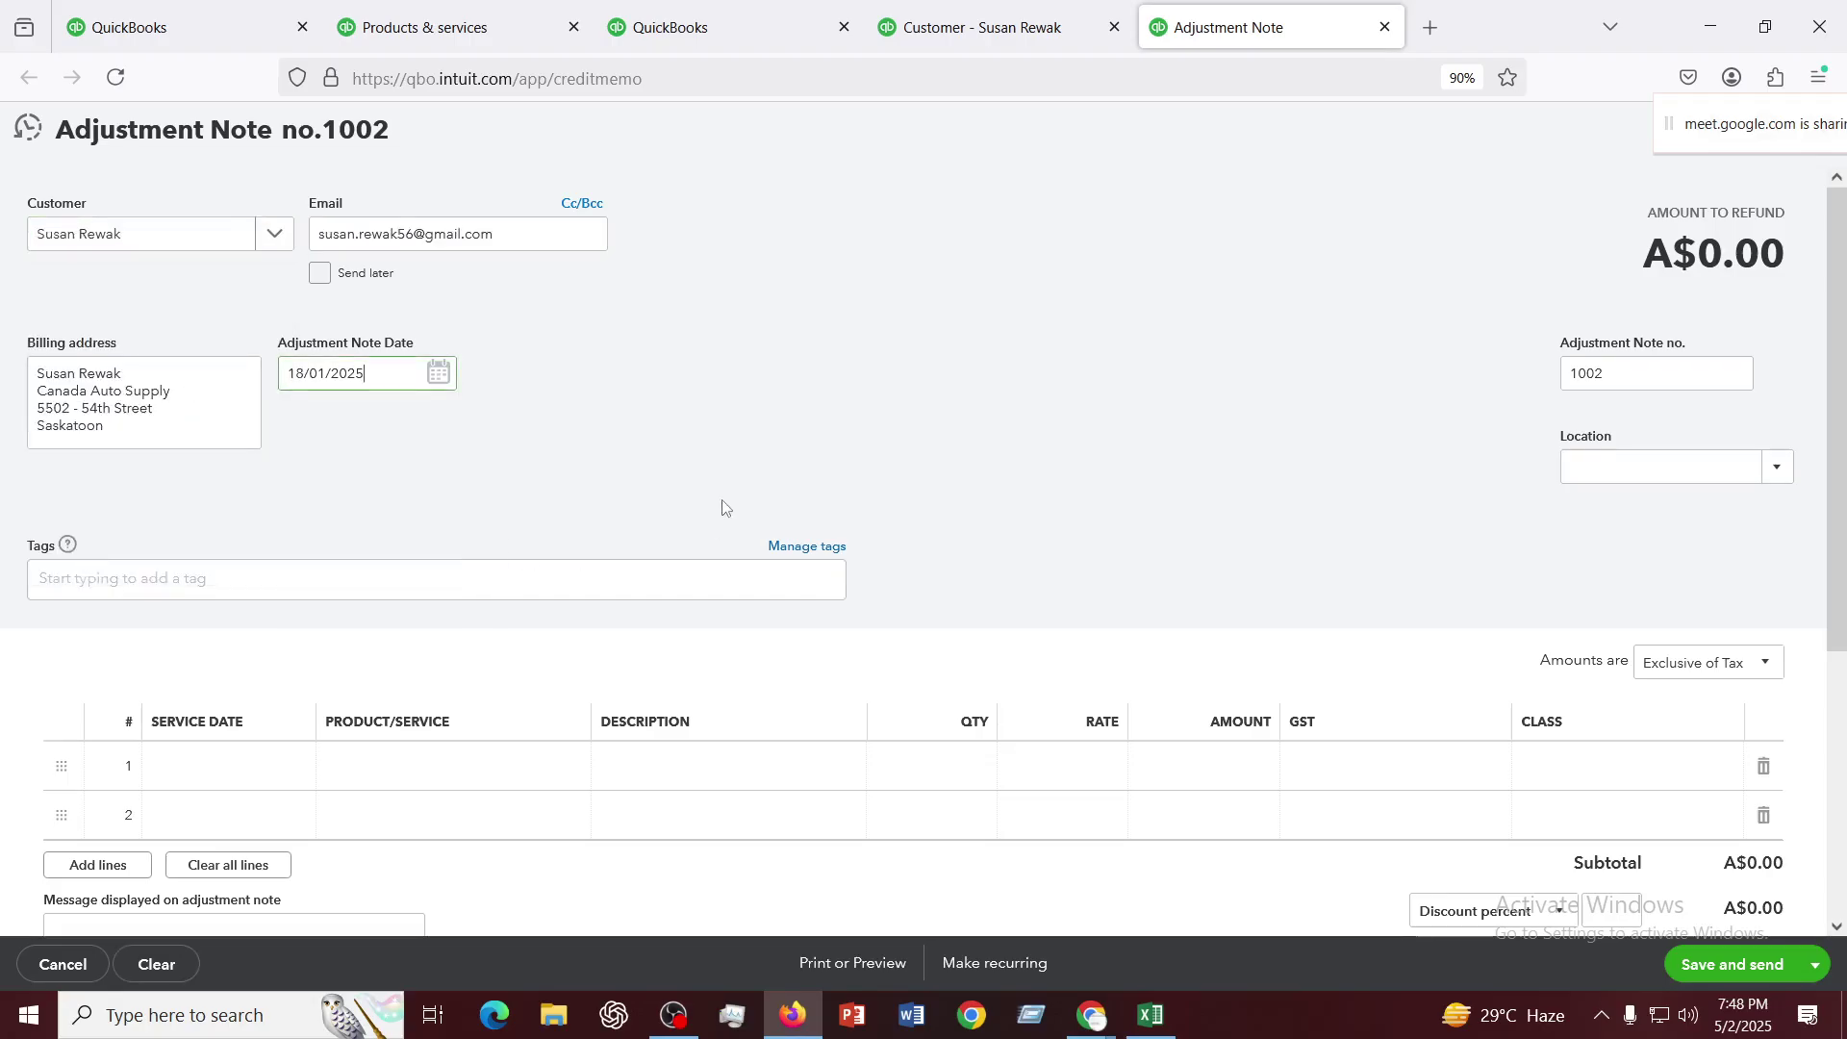
Add Diagnostic & Testing Equipment as the adjustment note's first line, with quantity 1 and rate 820
scroll(725, 507, down, 3)
click(408, 441)
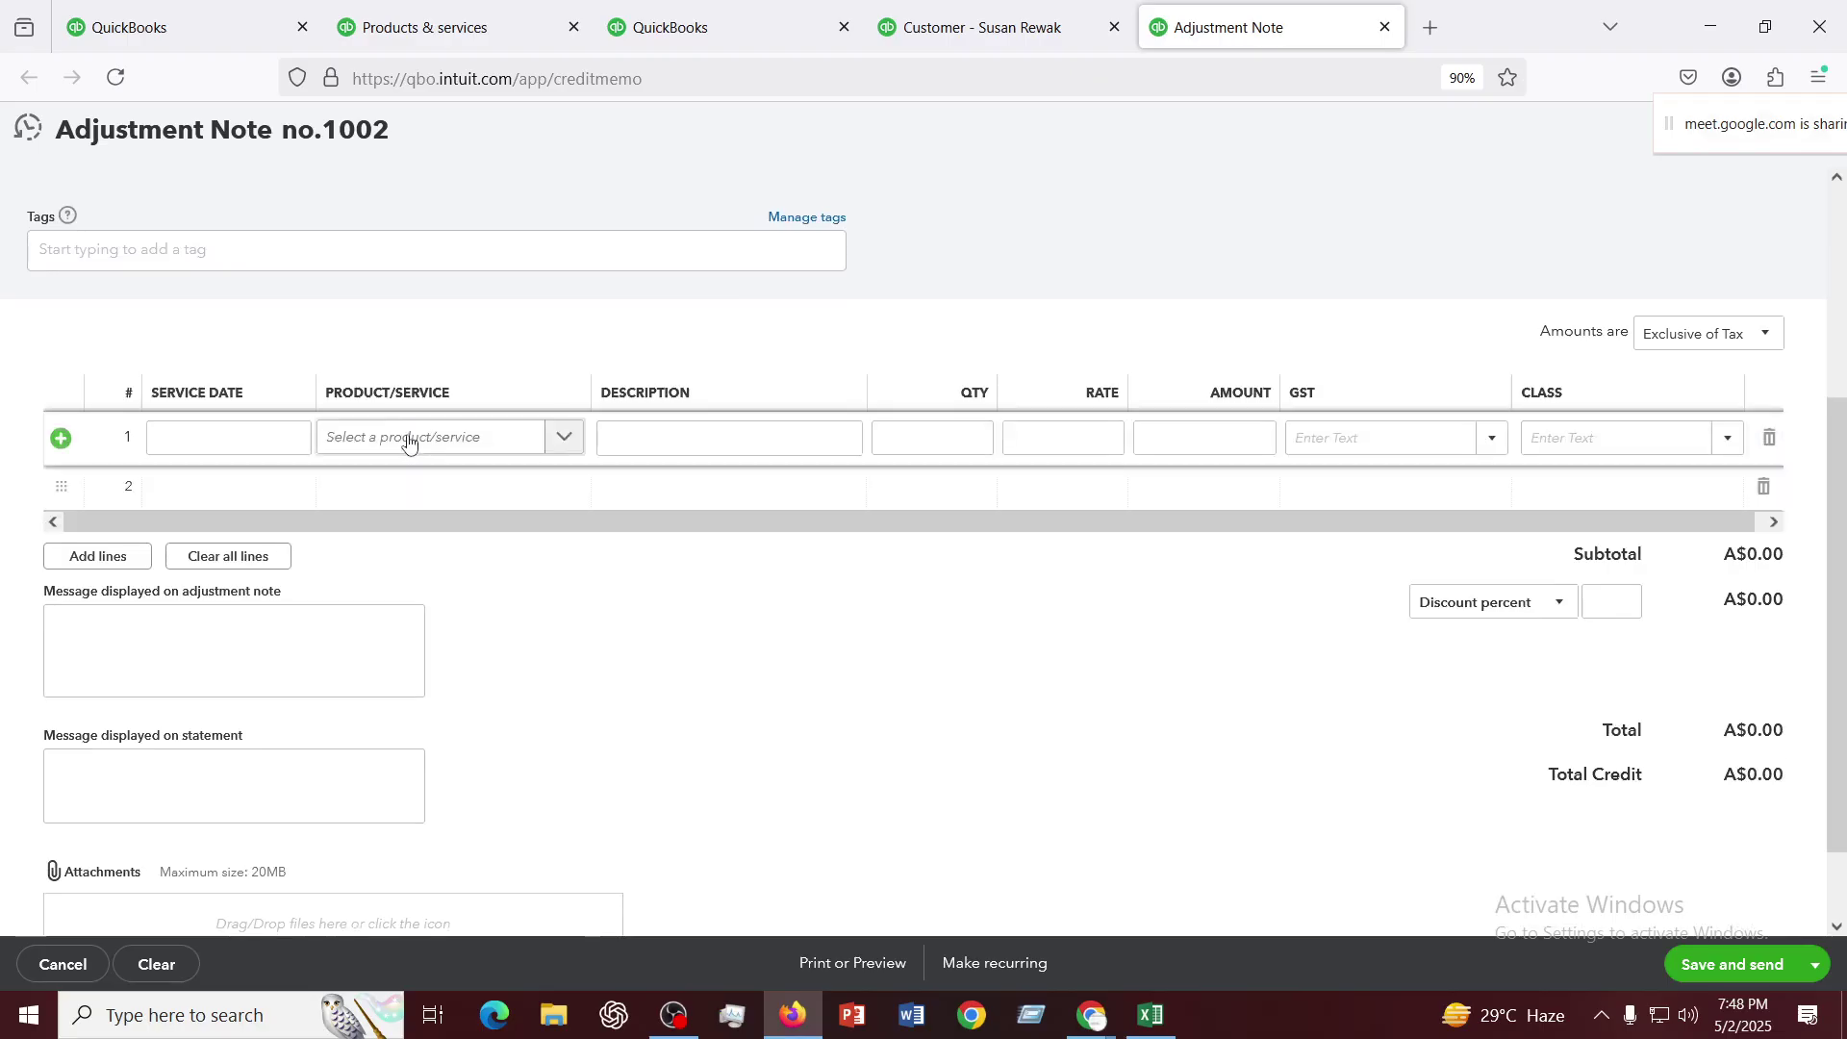
click(408, 441)
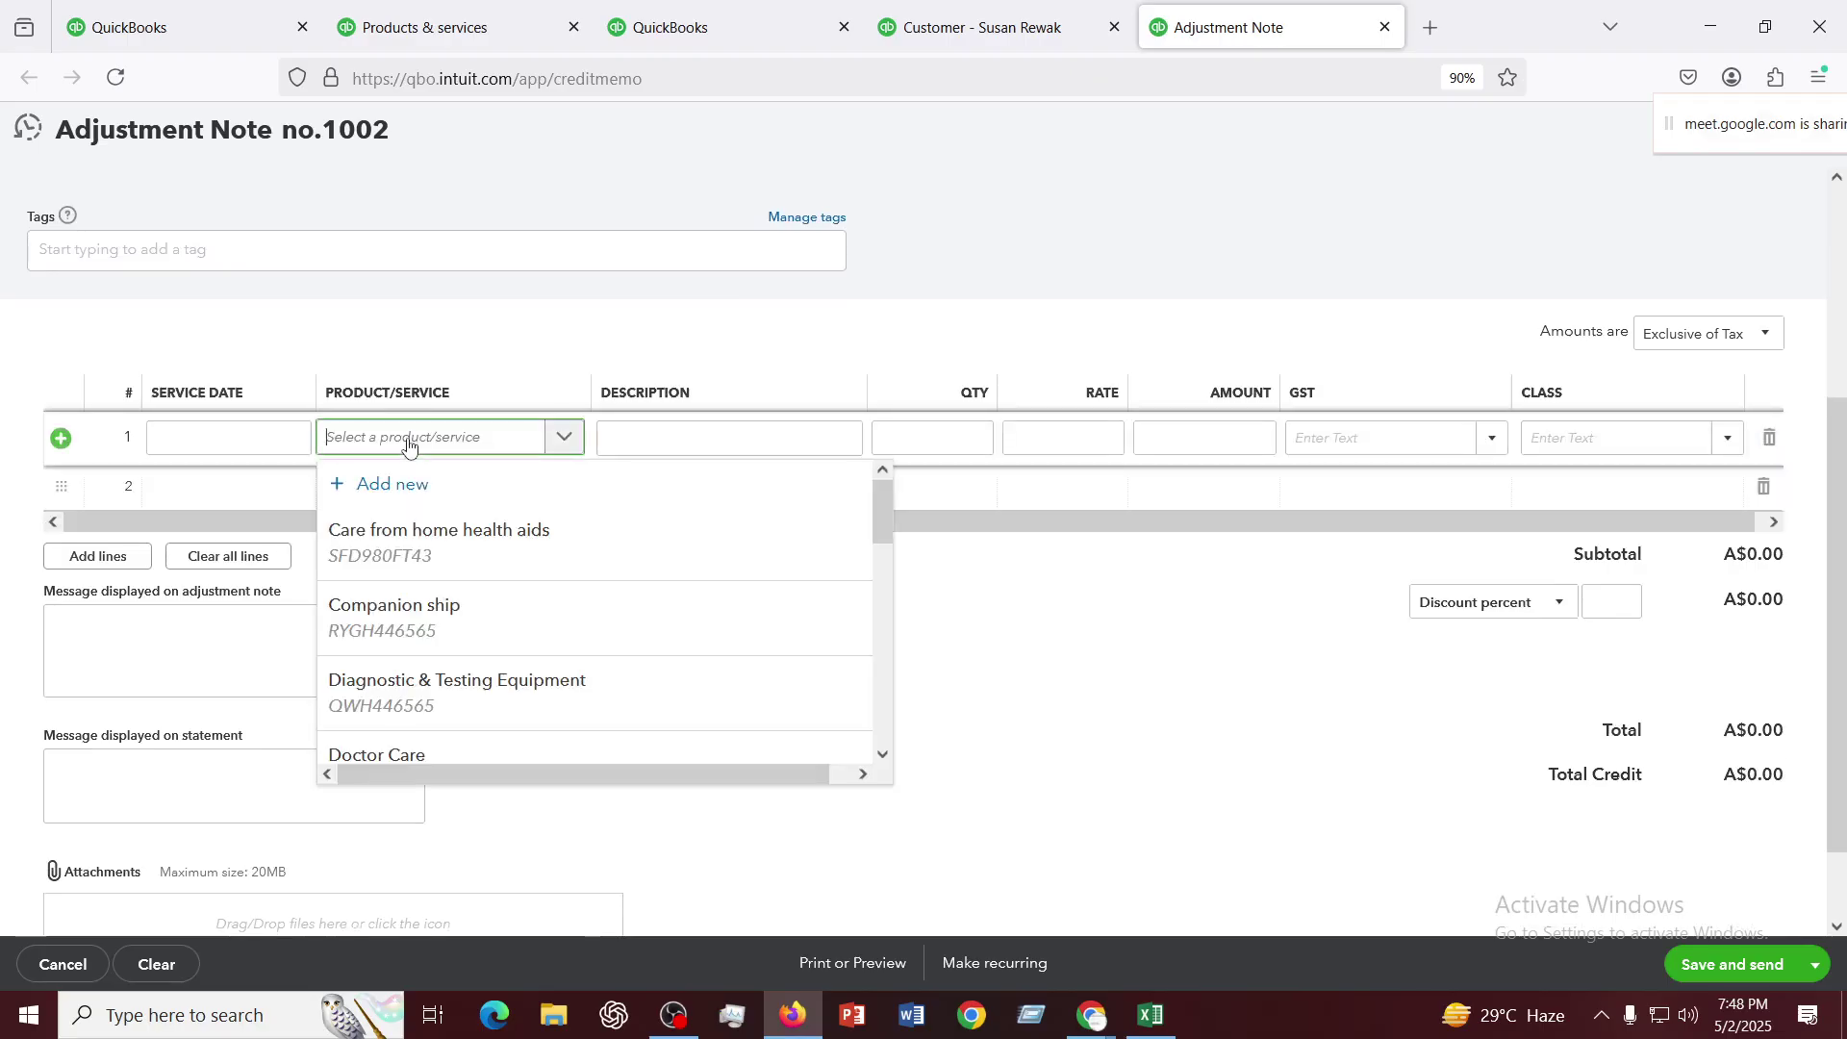
click(417, 693)
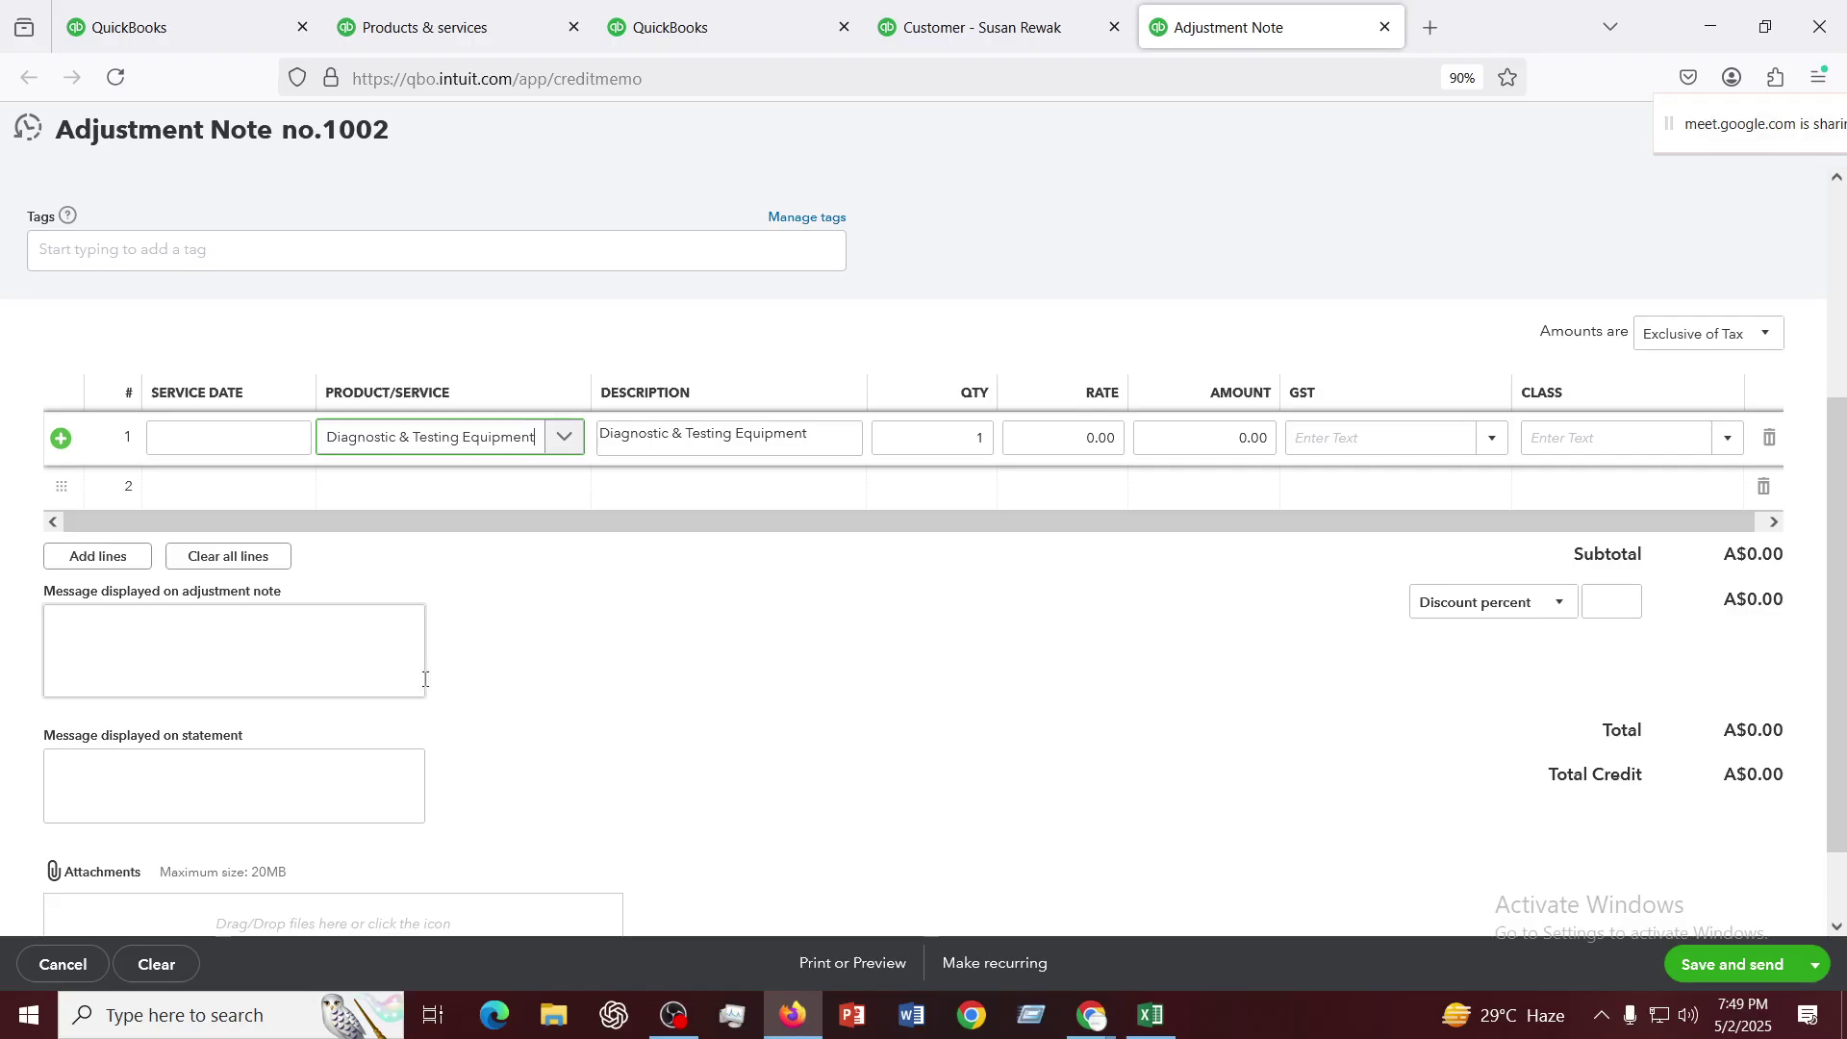
click(971, 435)
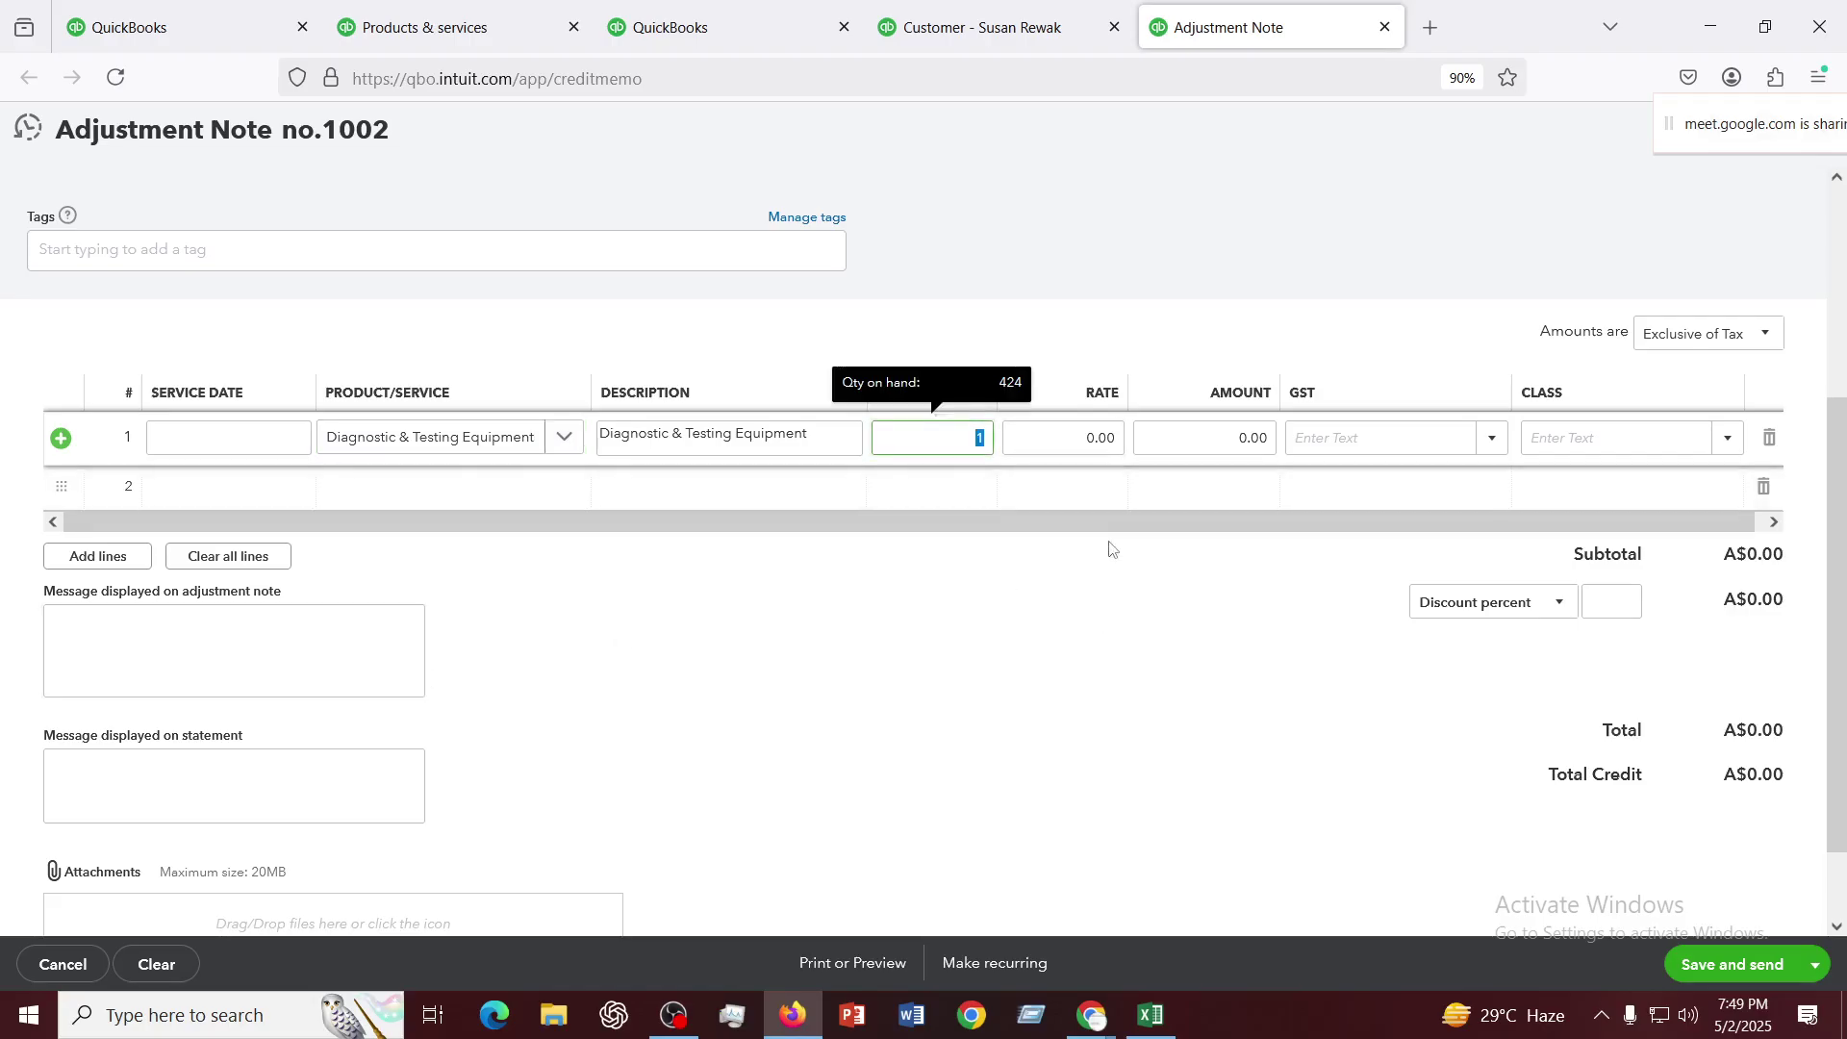
key(Tab)
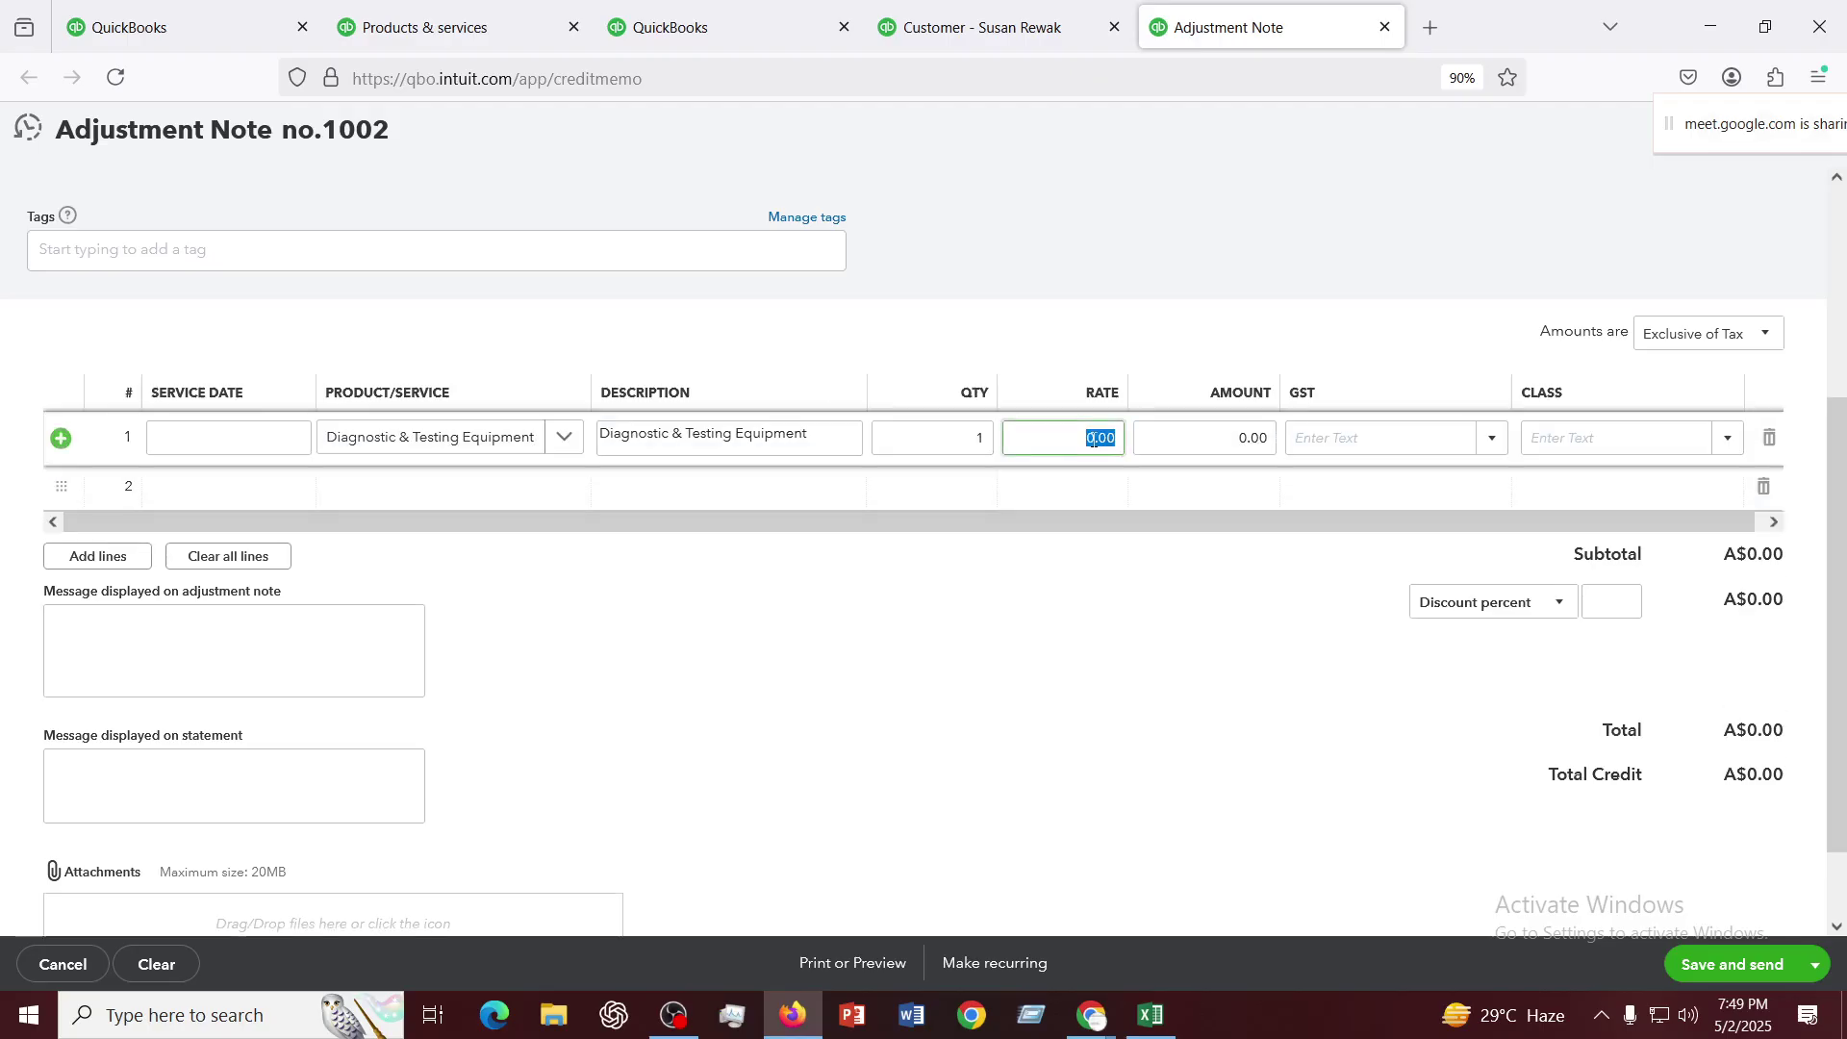
text(820)
click(1212, 748)
Set the GST code of the Diagnostic & Testing Equipment line to GST free (0%)
click(1458, 443)
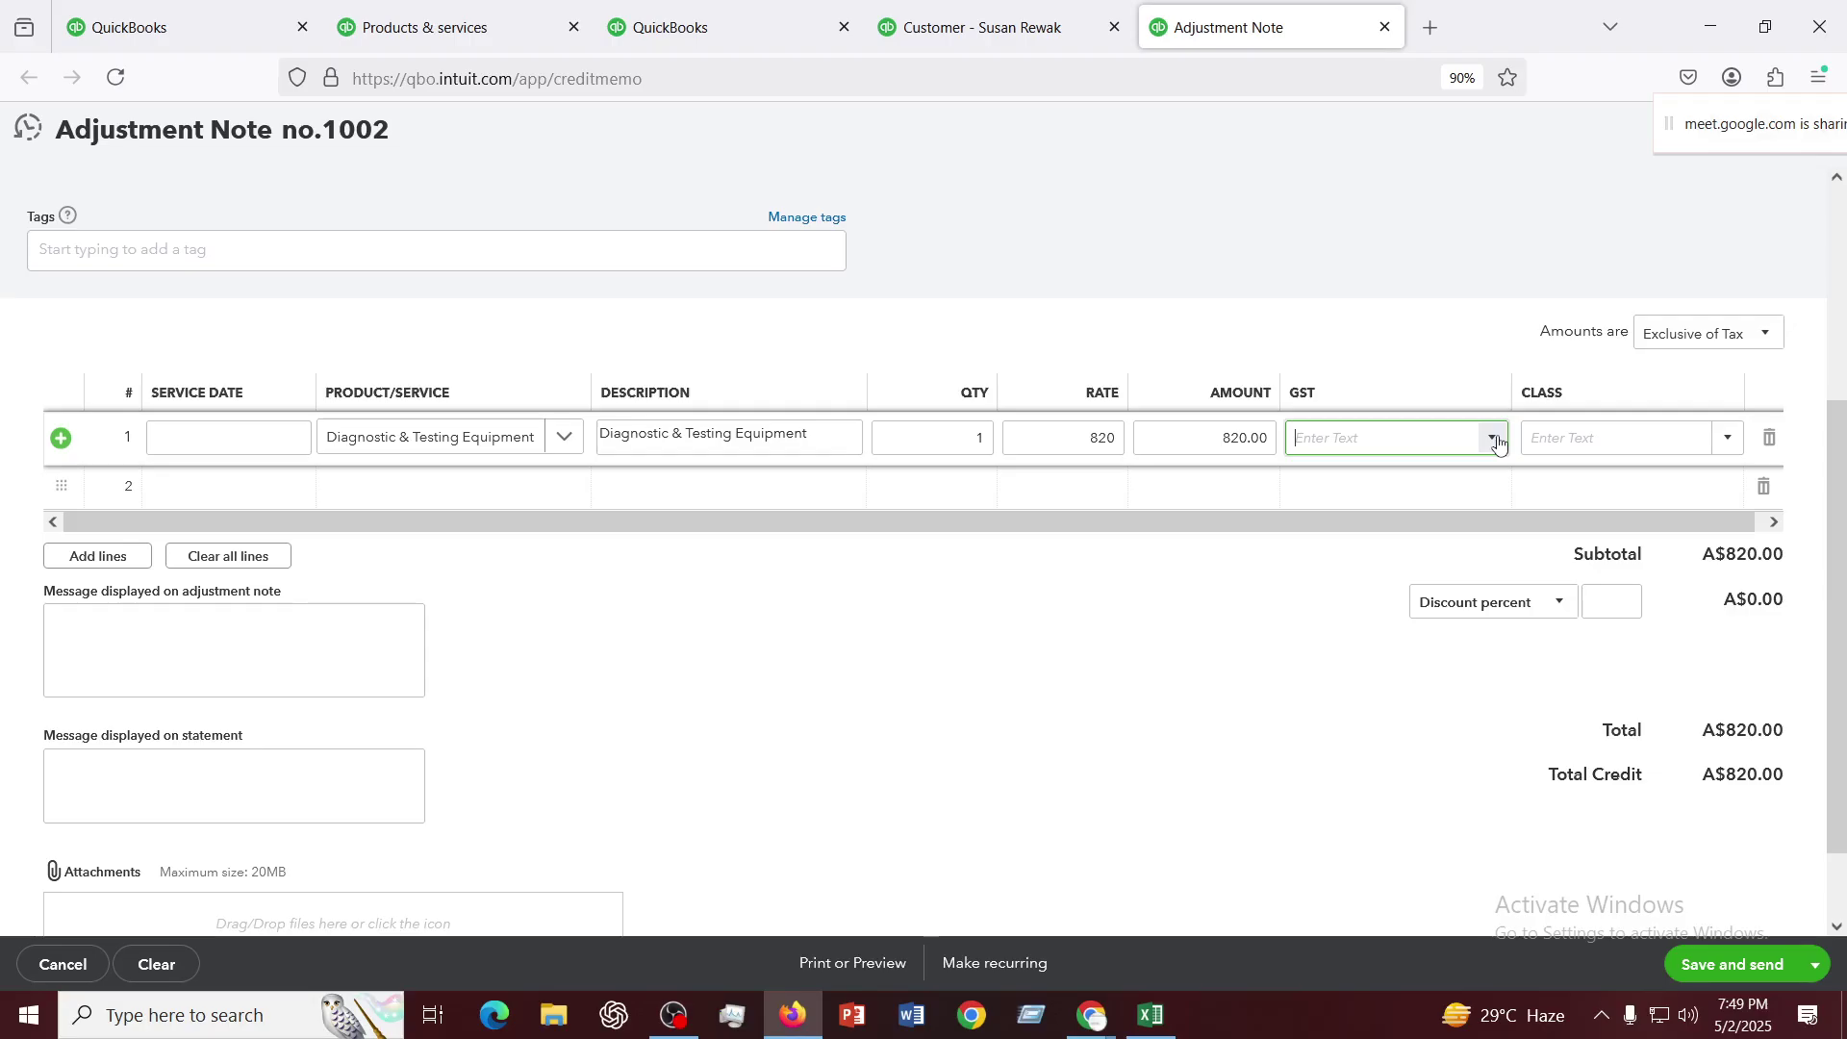
click(1497, 442)
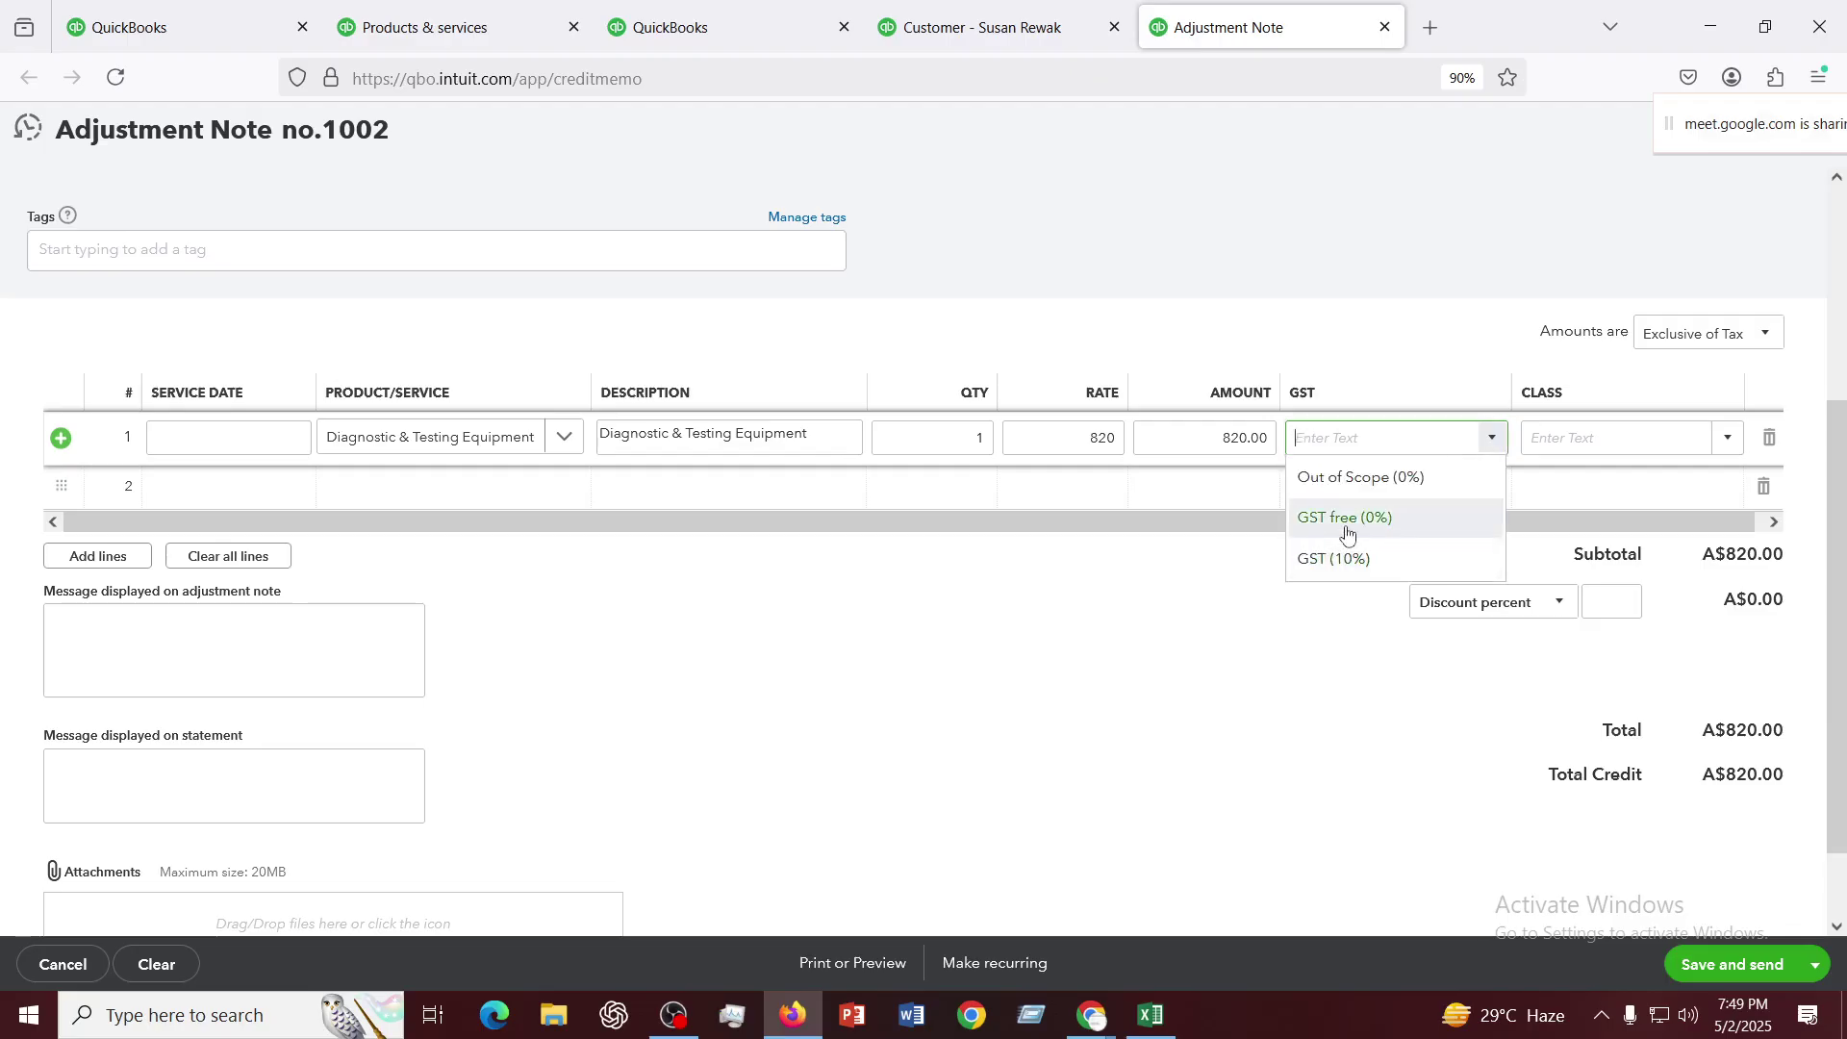
click(1344, 525)
click(1244, 650)
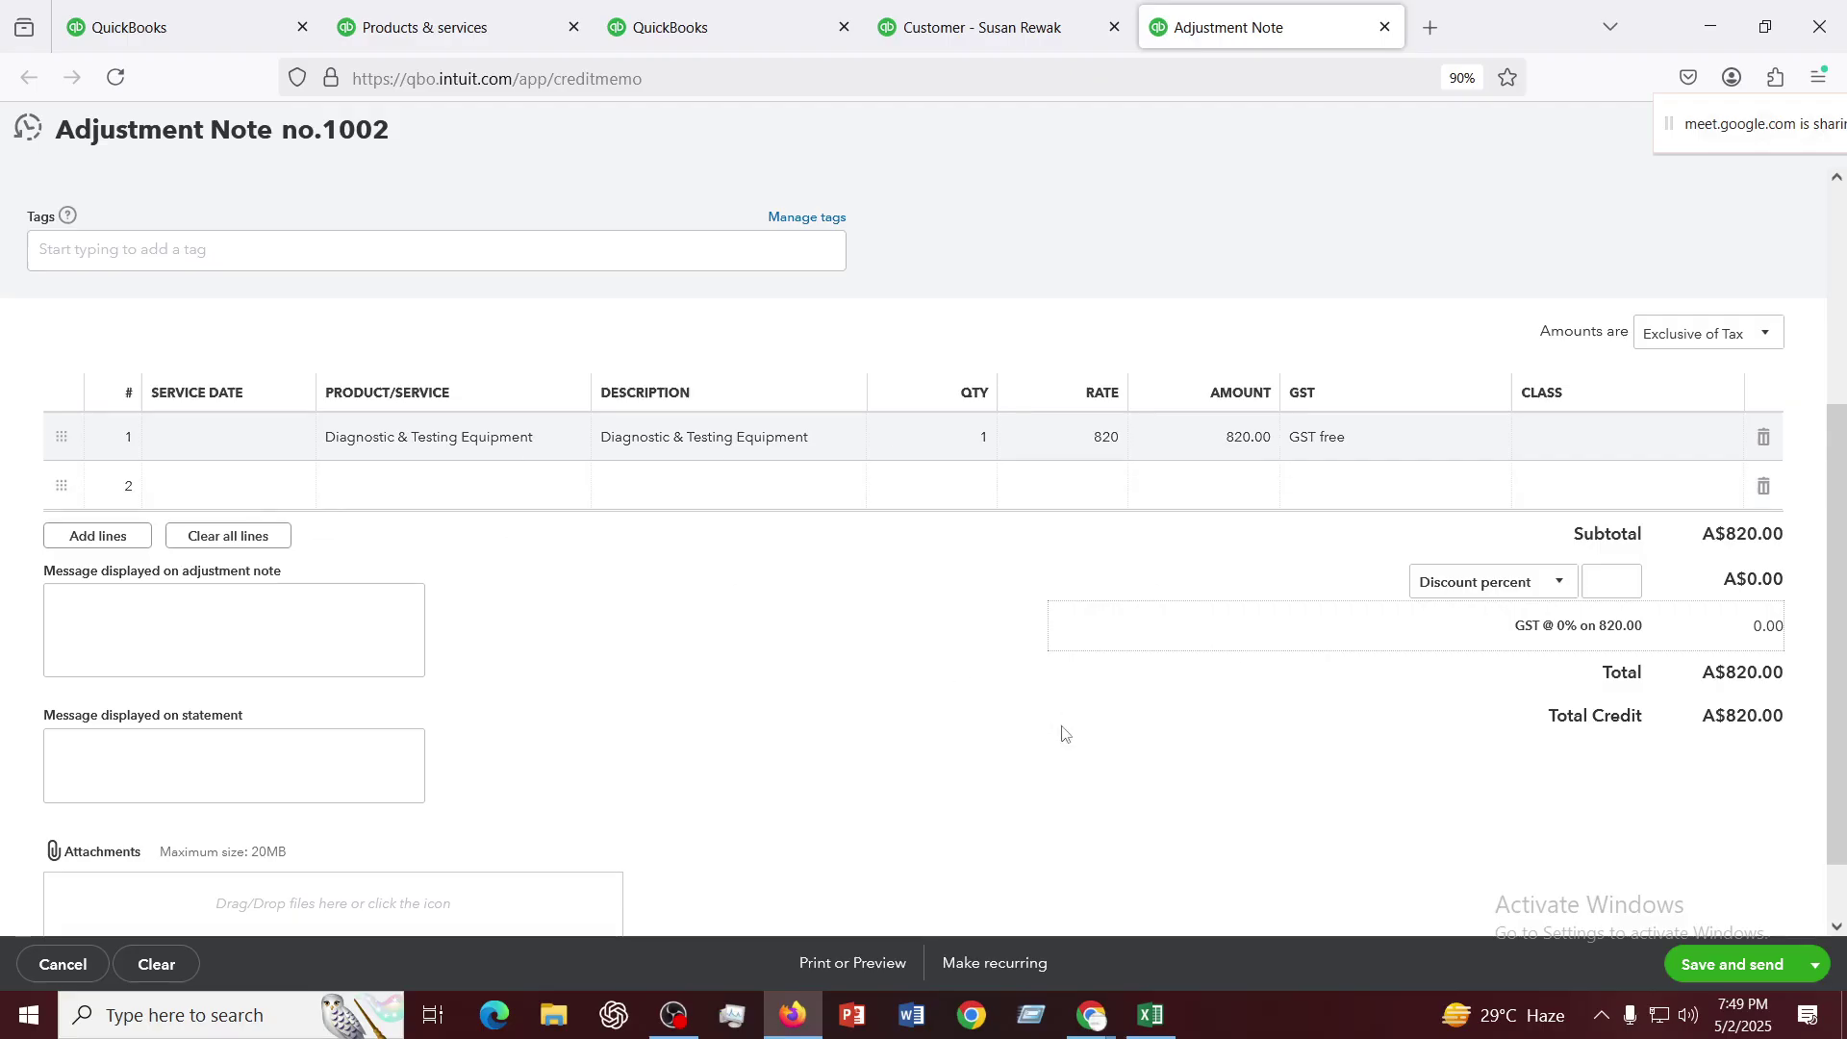
Review the adjustment note, save and close it, and return to the browser tab with the customer's transactions
scroll(1063, 733, up, 3)
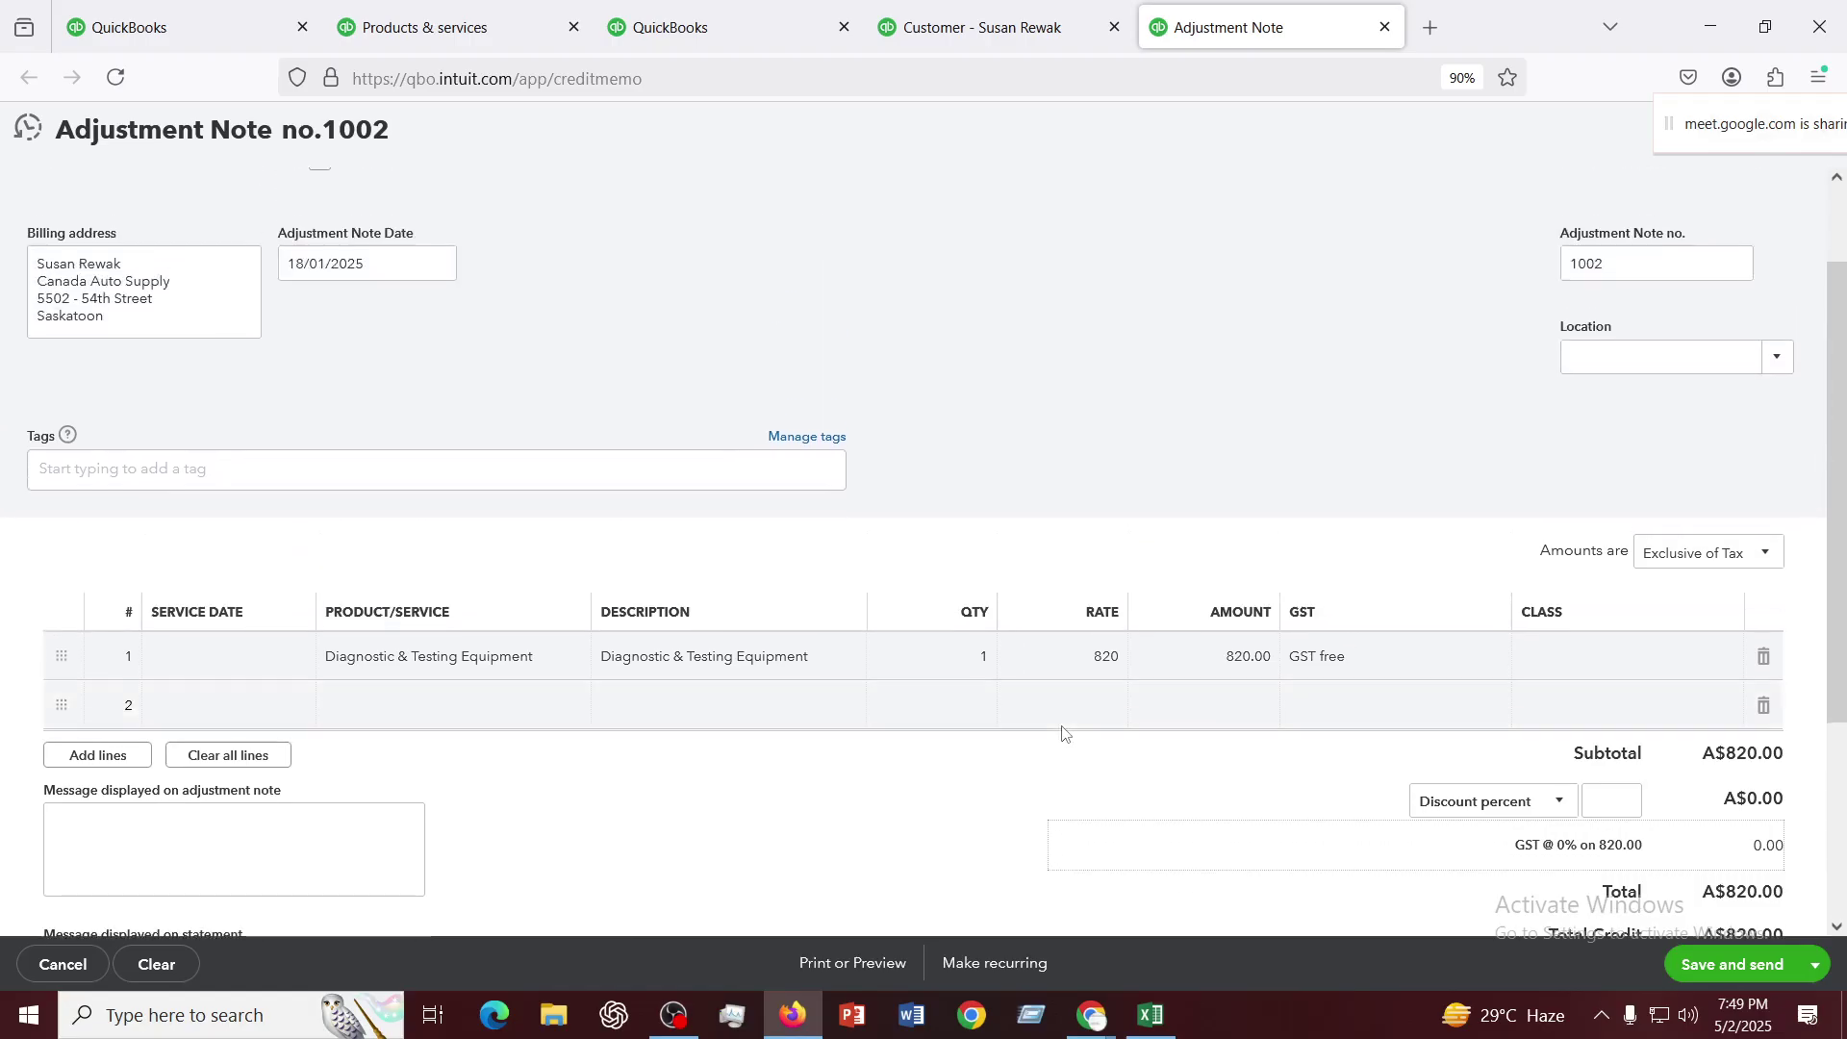
scroll(1063, 732, down, 3)
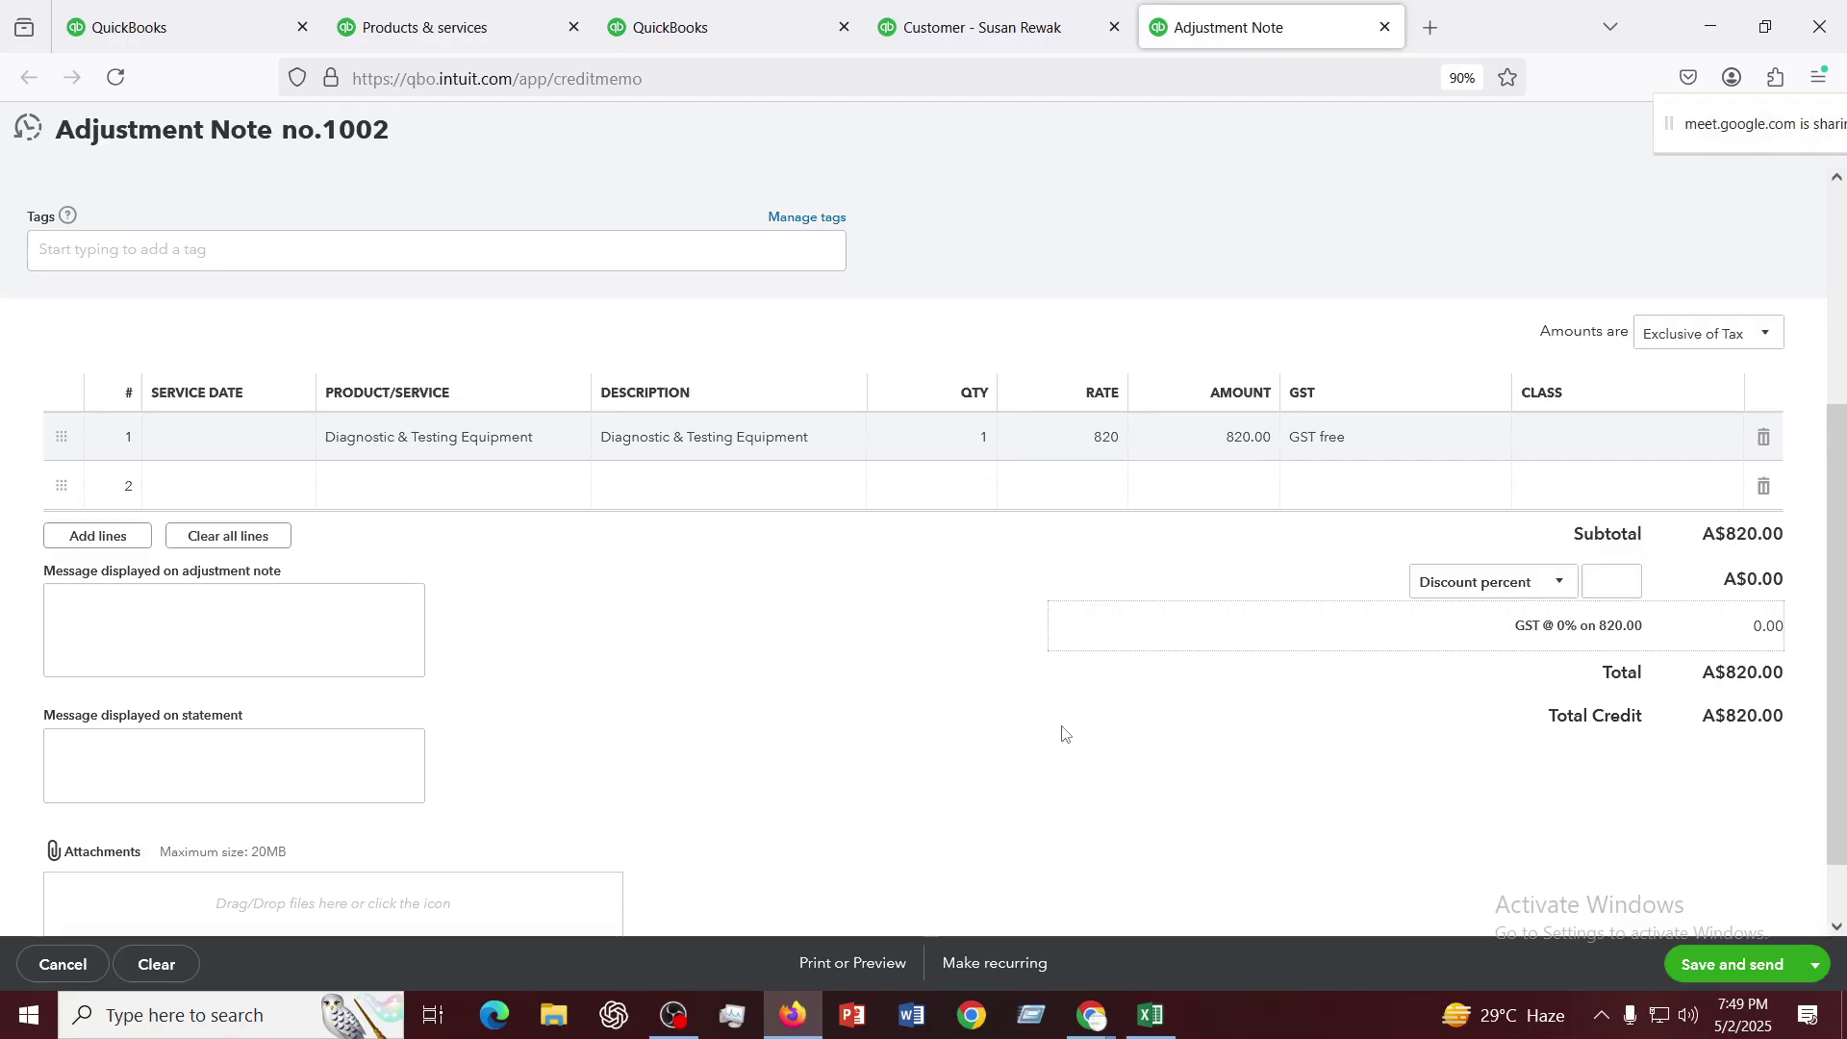
click(1811, 973)
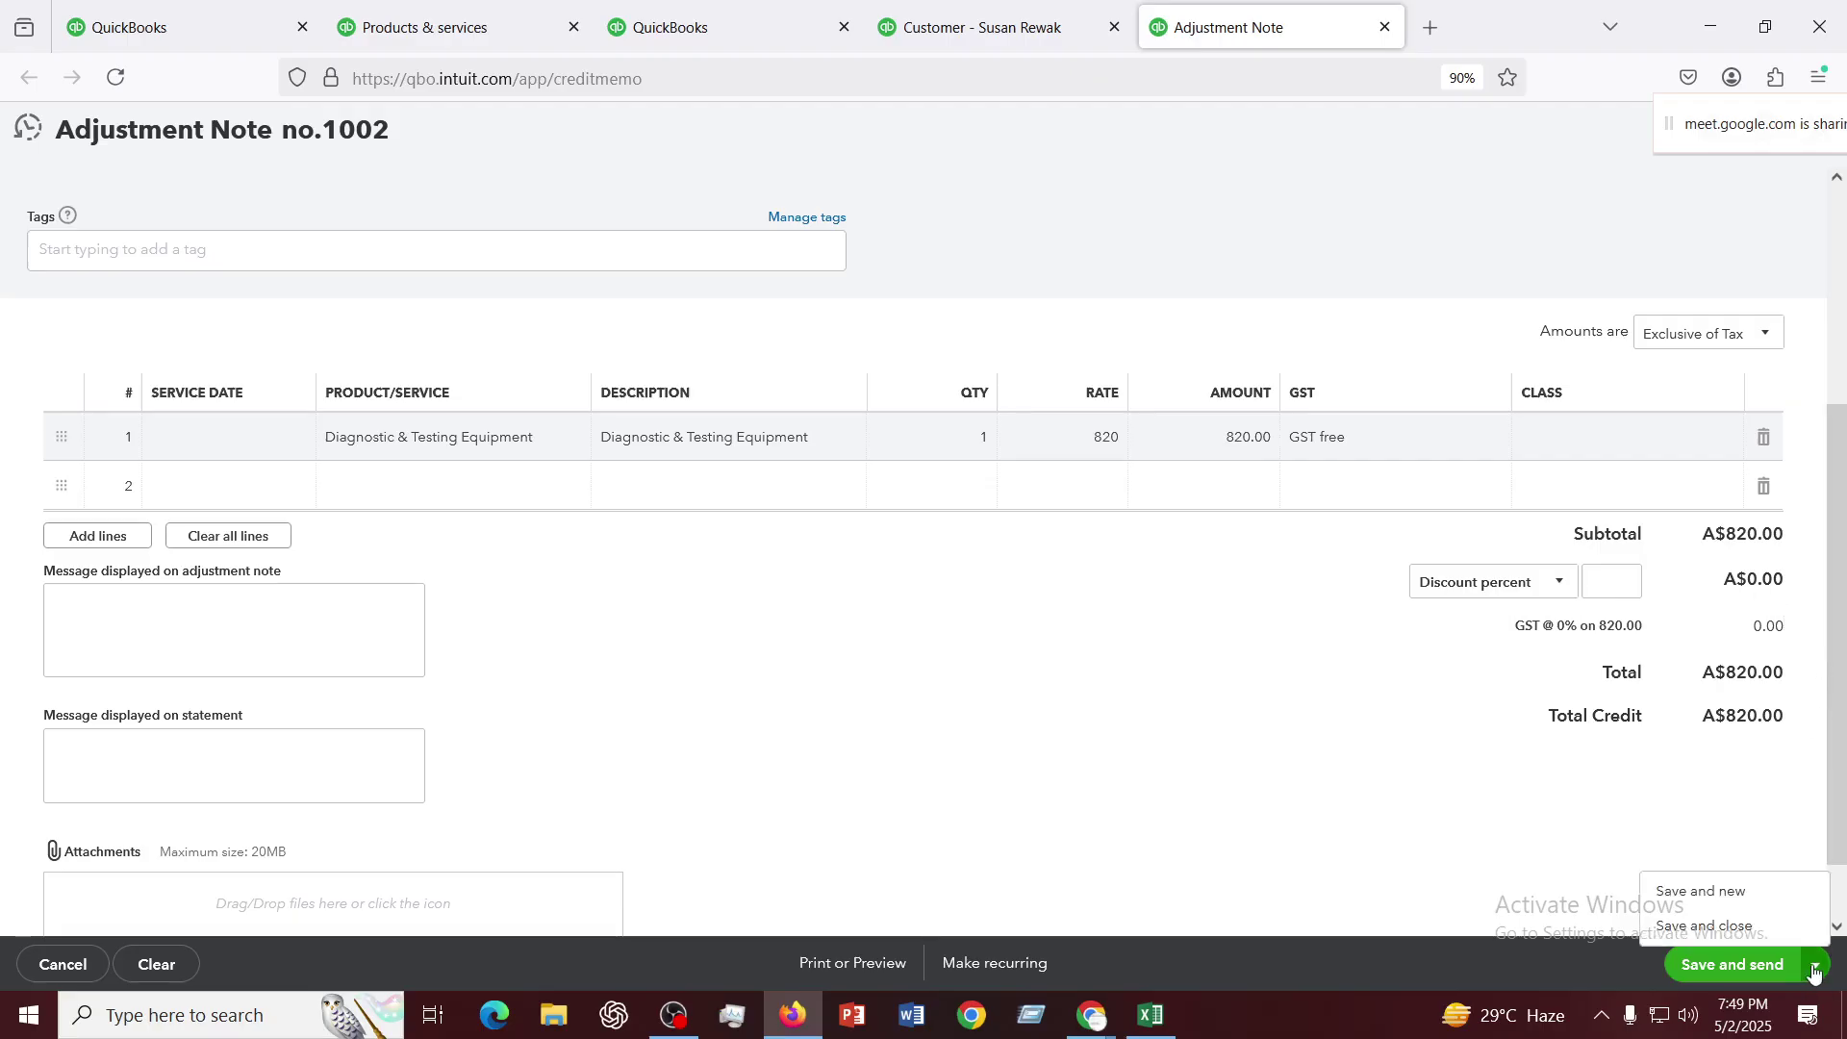
click(1711, 928)
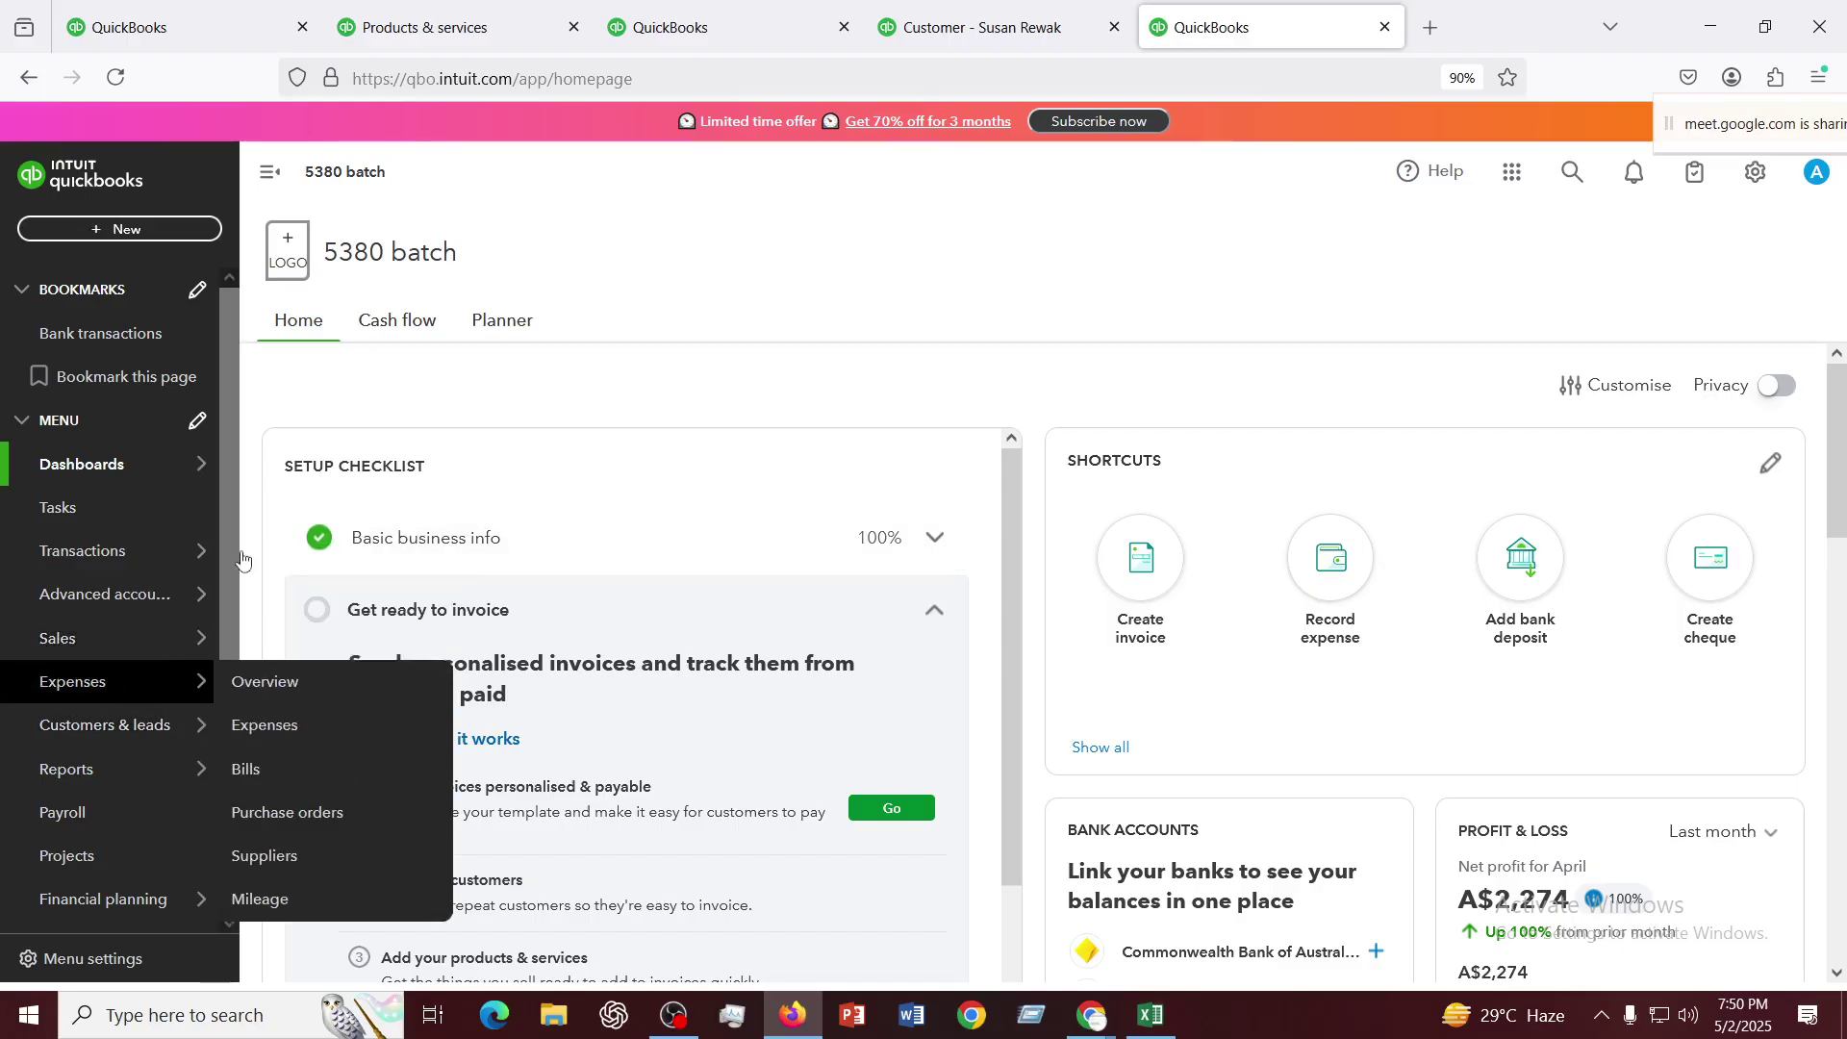
click(1004, 29)
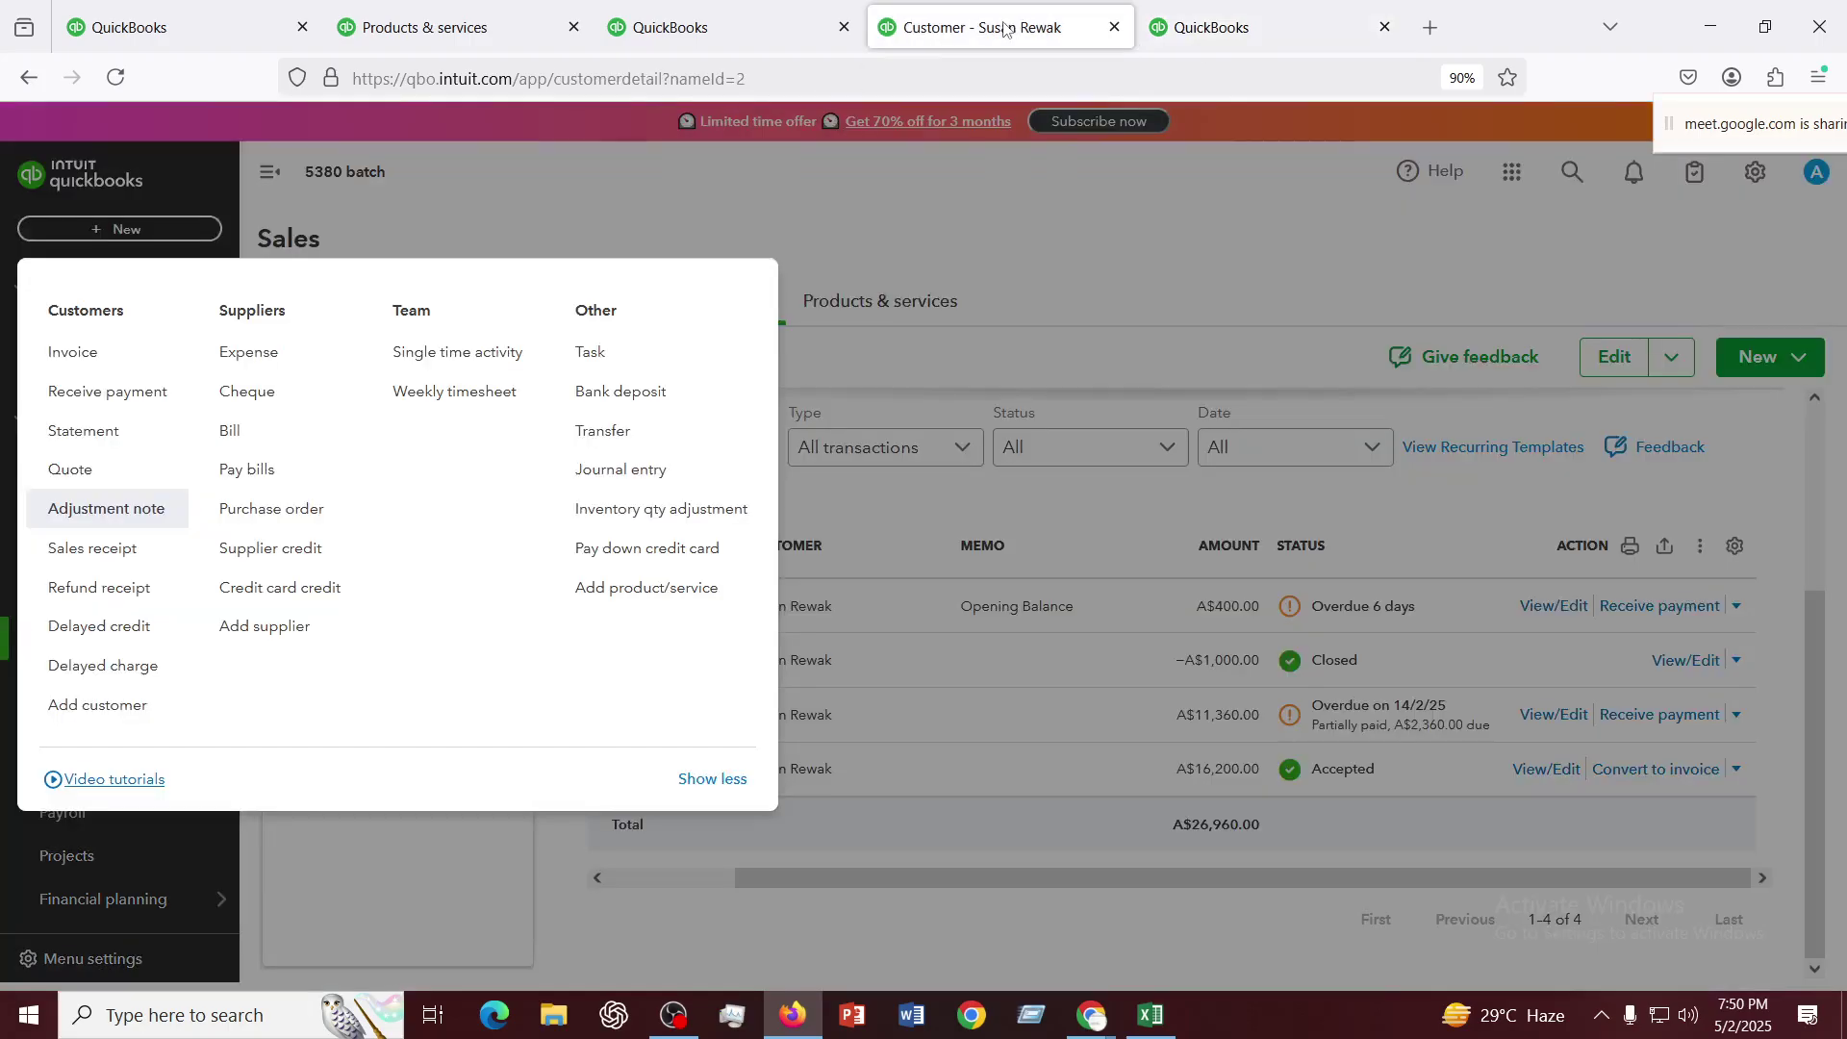
Refresh the customer's transaction list and start receiving a payment for the partially paid invoice
click(1024, 229)
click(112, 79)
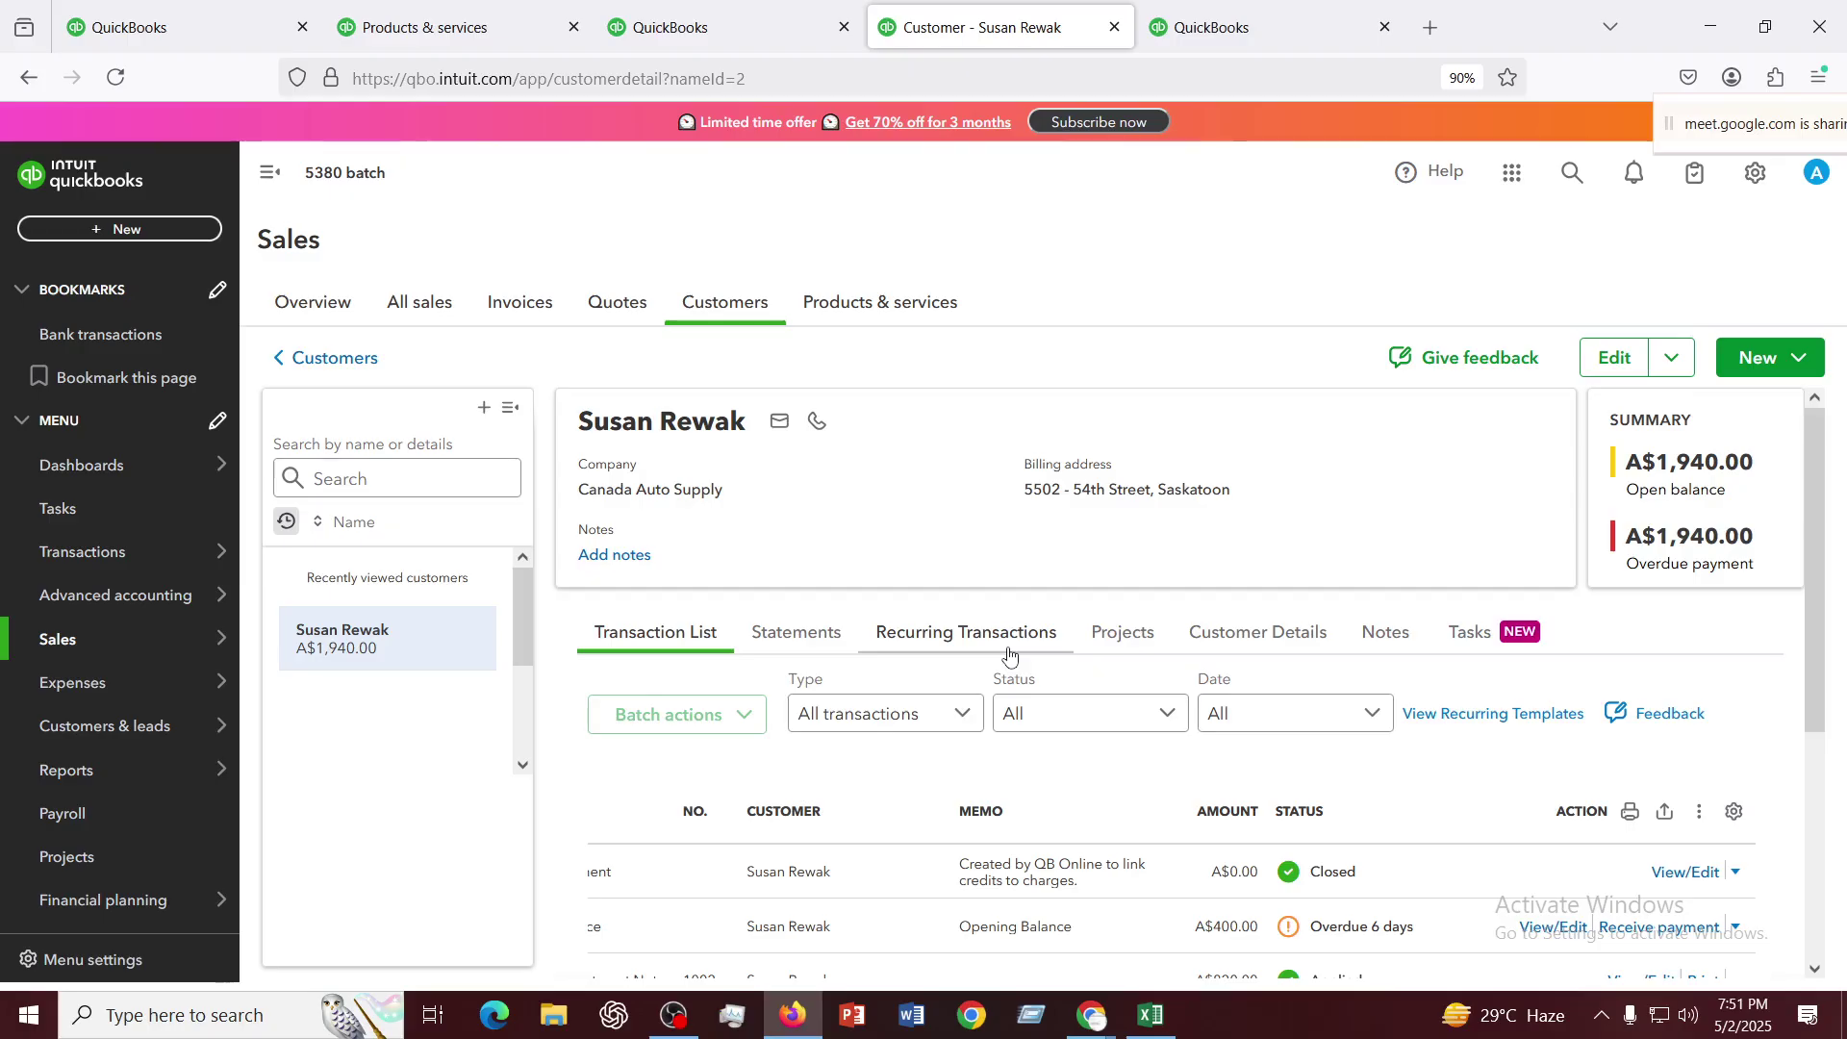
scroll(1009, 654, down, 4)
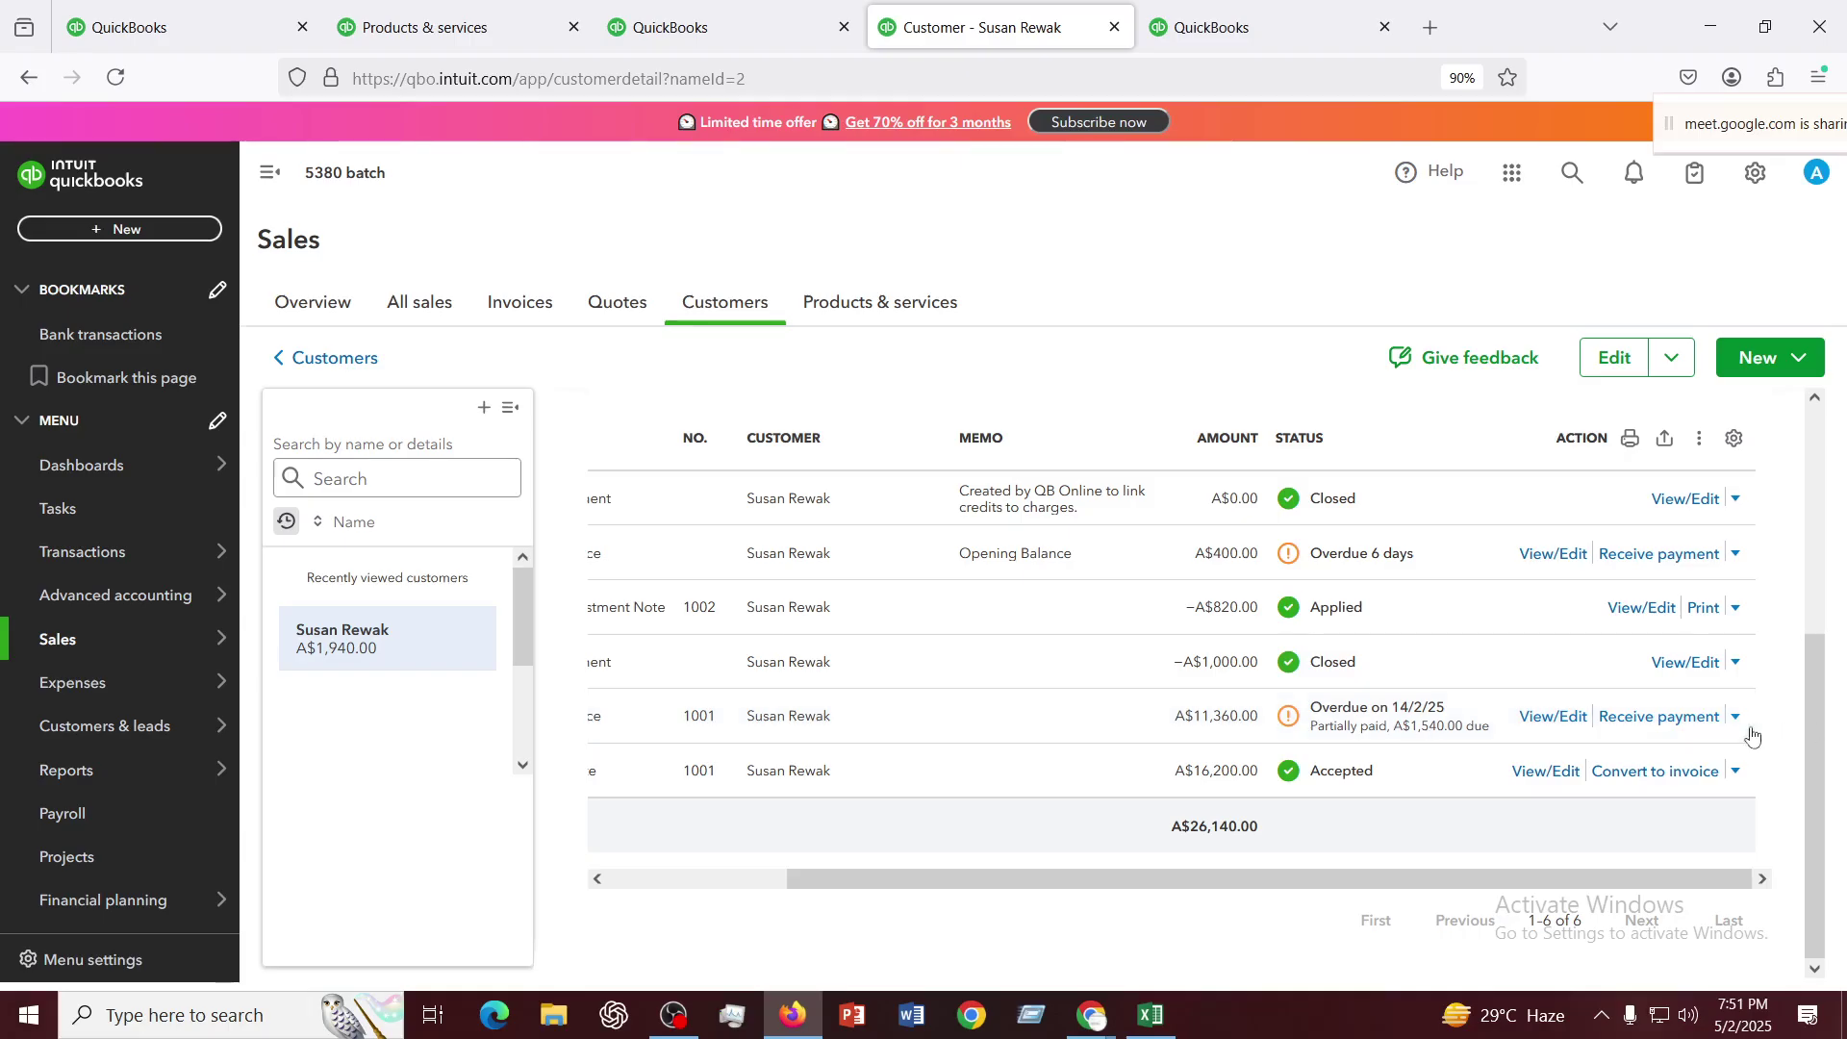
click(1676, 718)
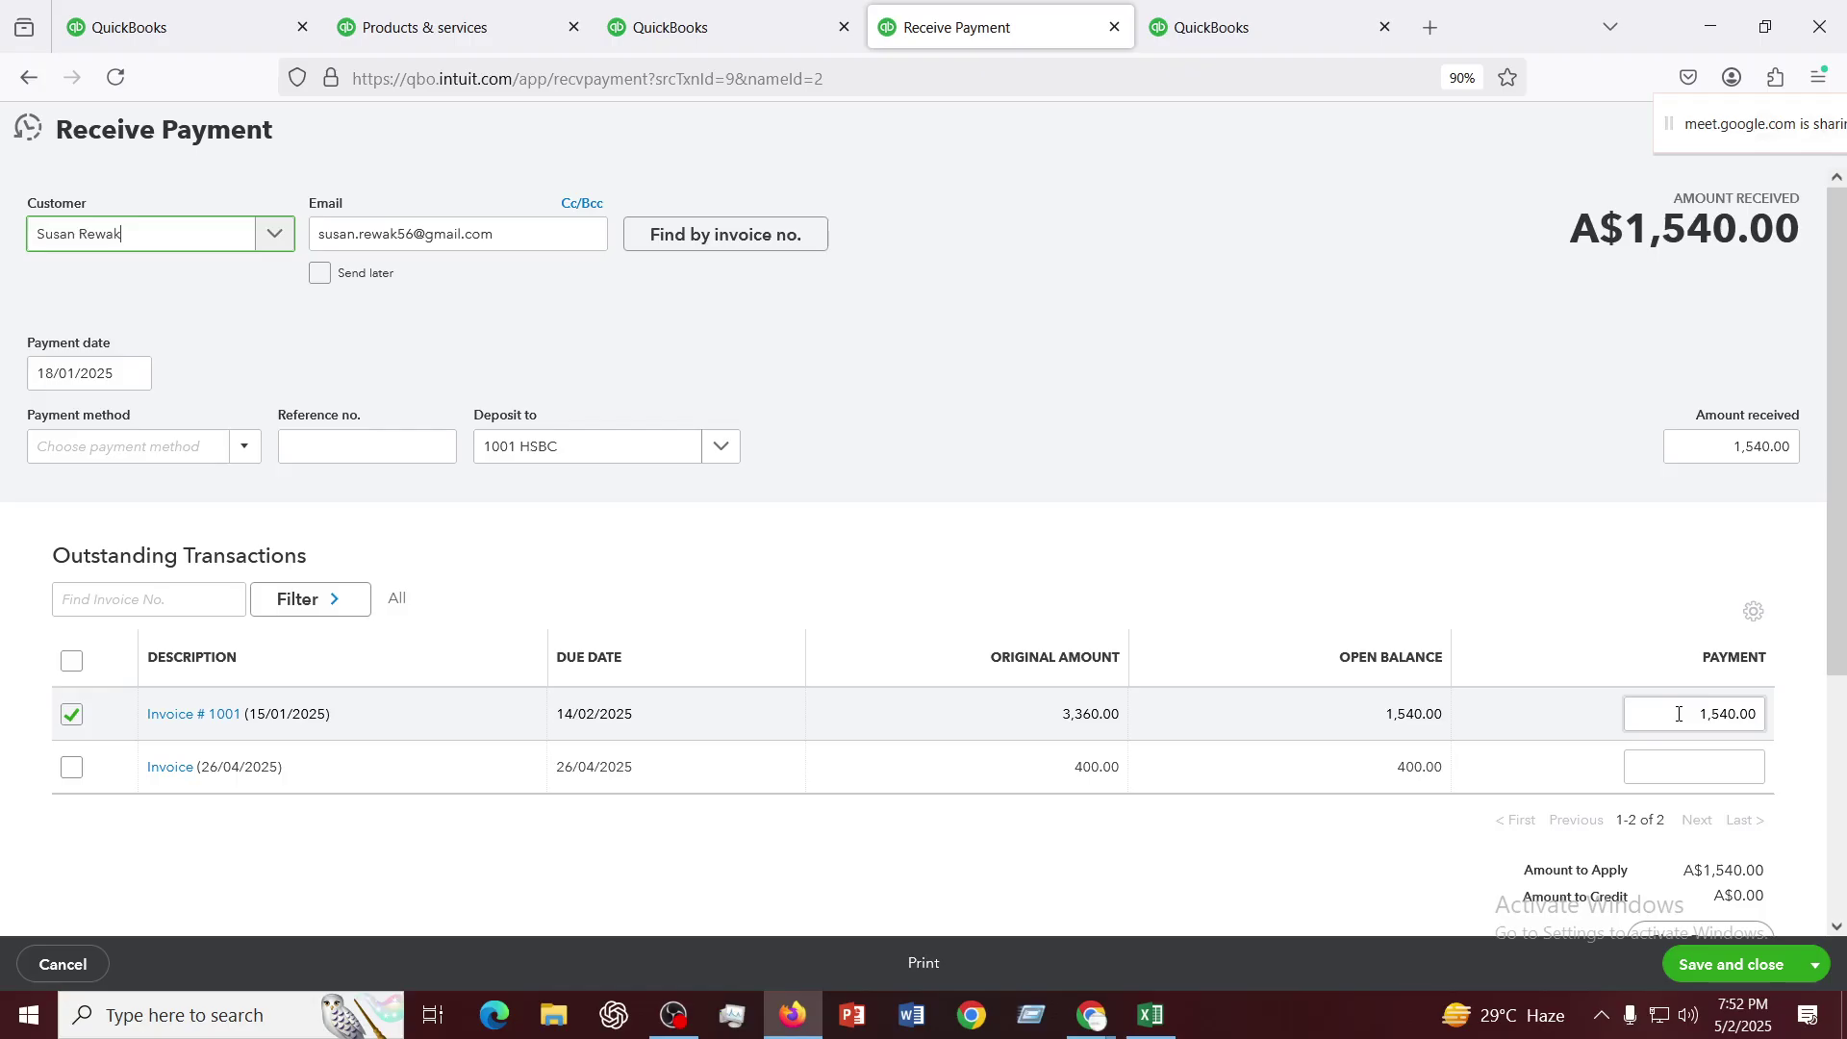
Set the payment for the 15/01/2025 invoice to 1,500, save and close it, and check the customer's transaction list
click(1685, 719)
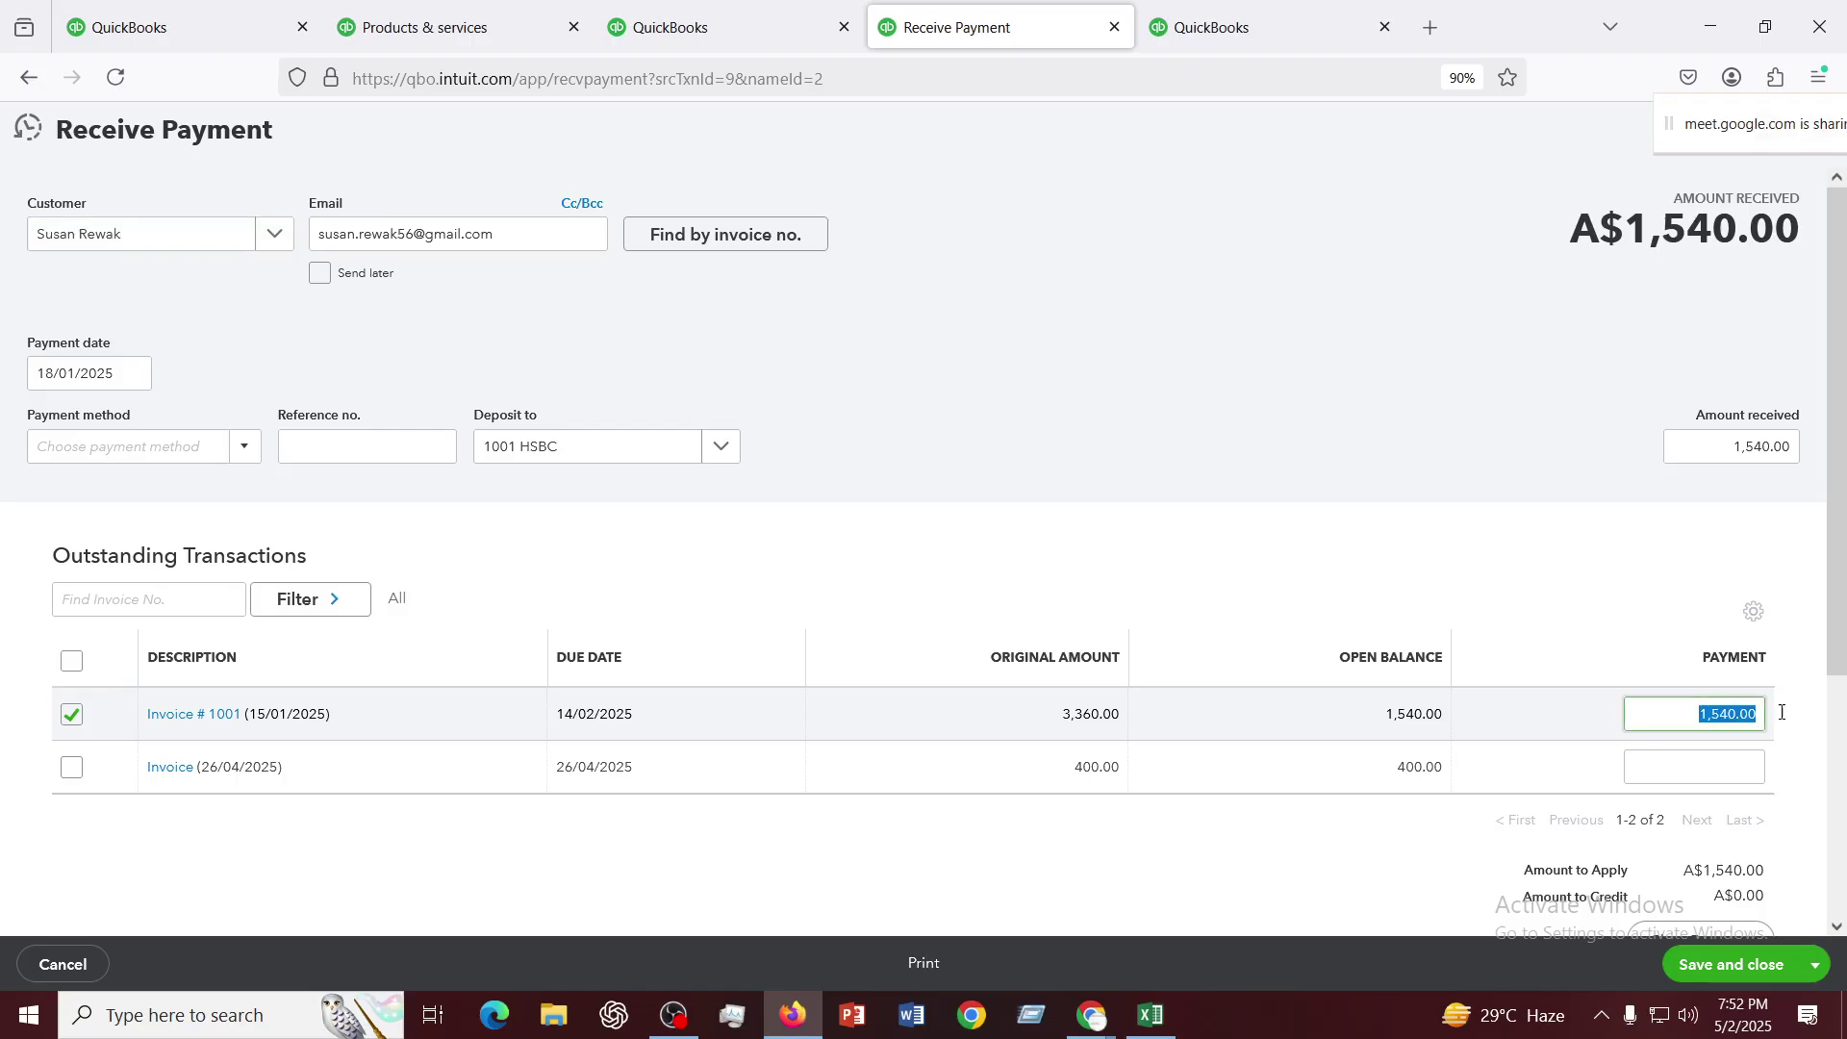
text(1,500)
click(1154, 383)
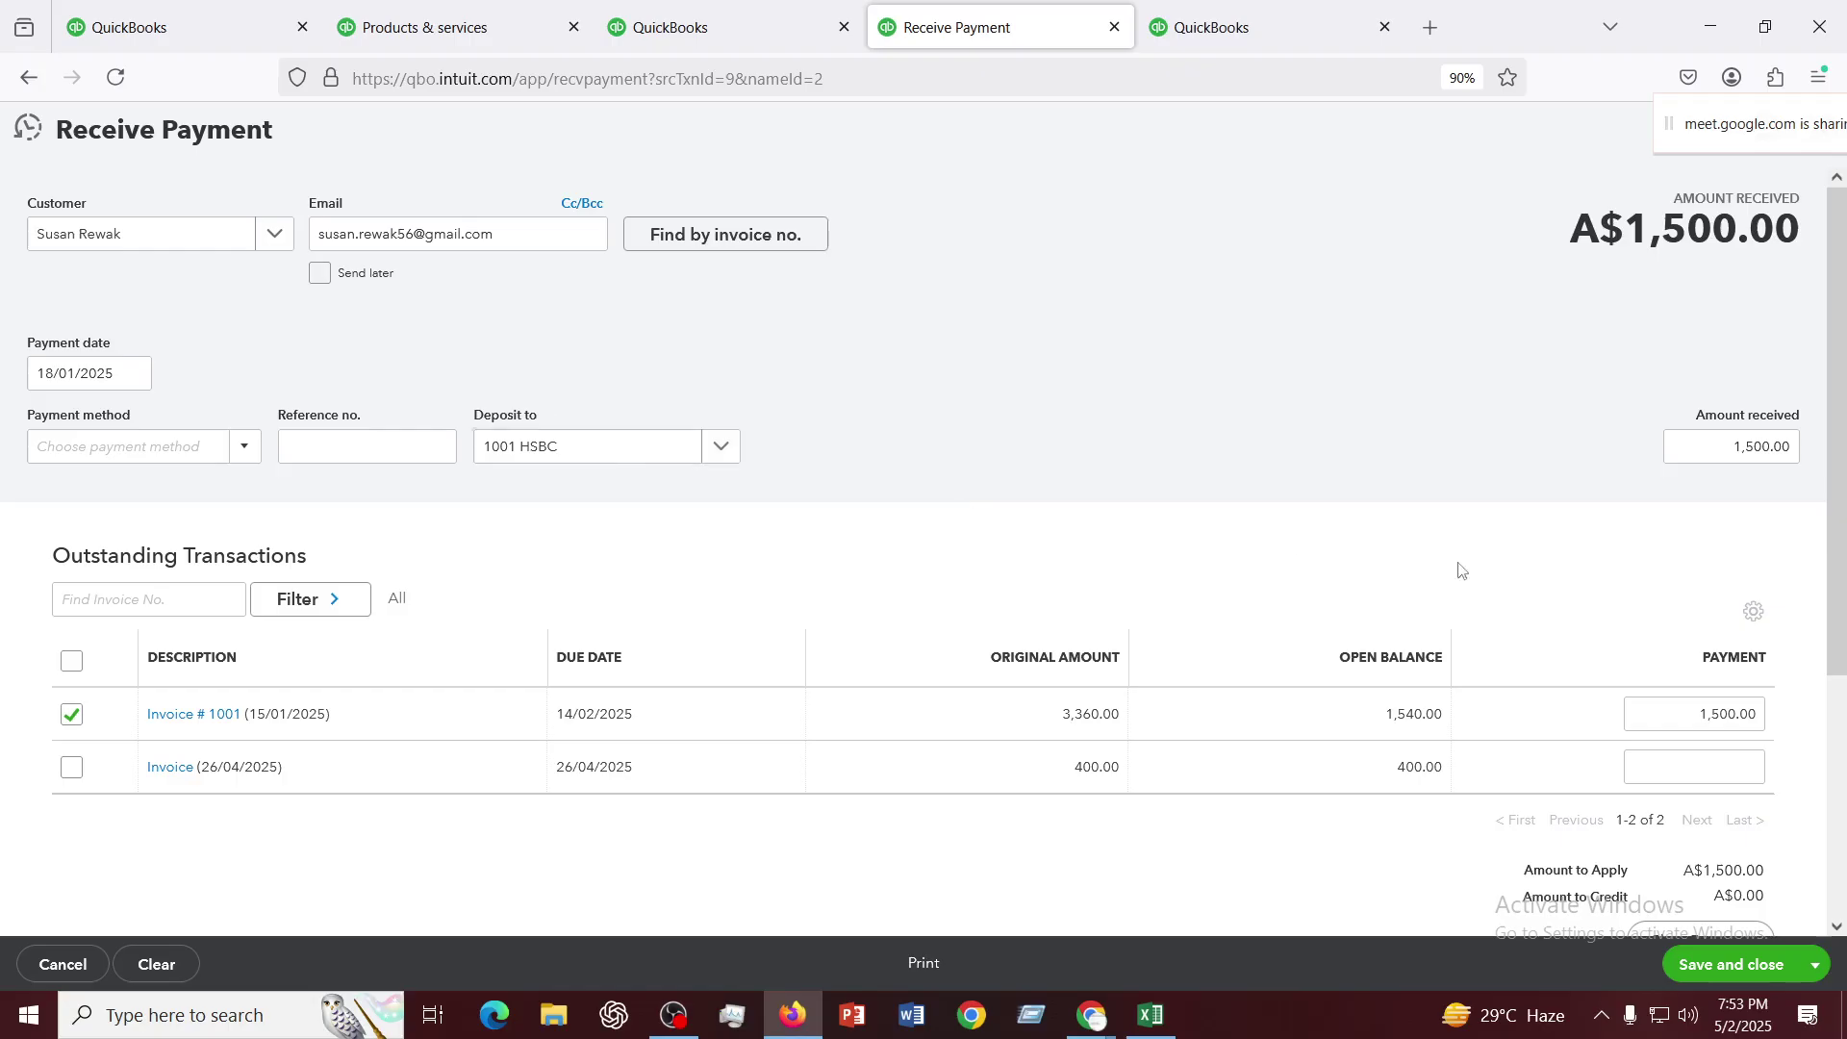
scroll(1448, 573, down, 3)
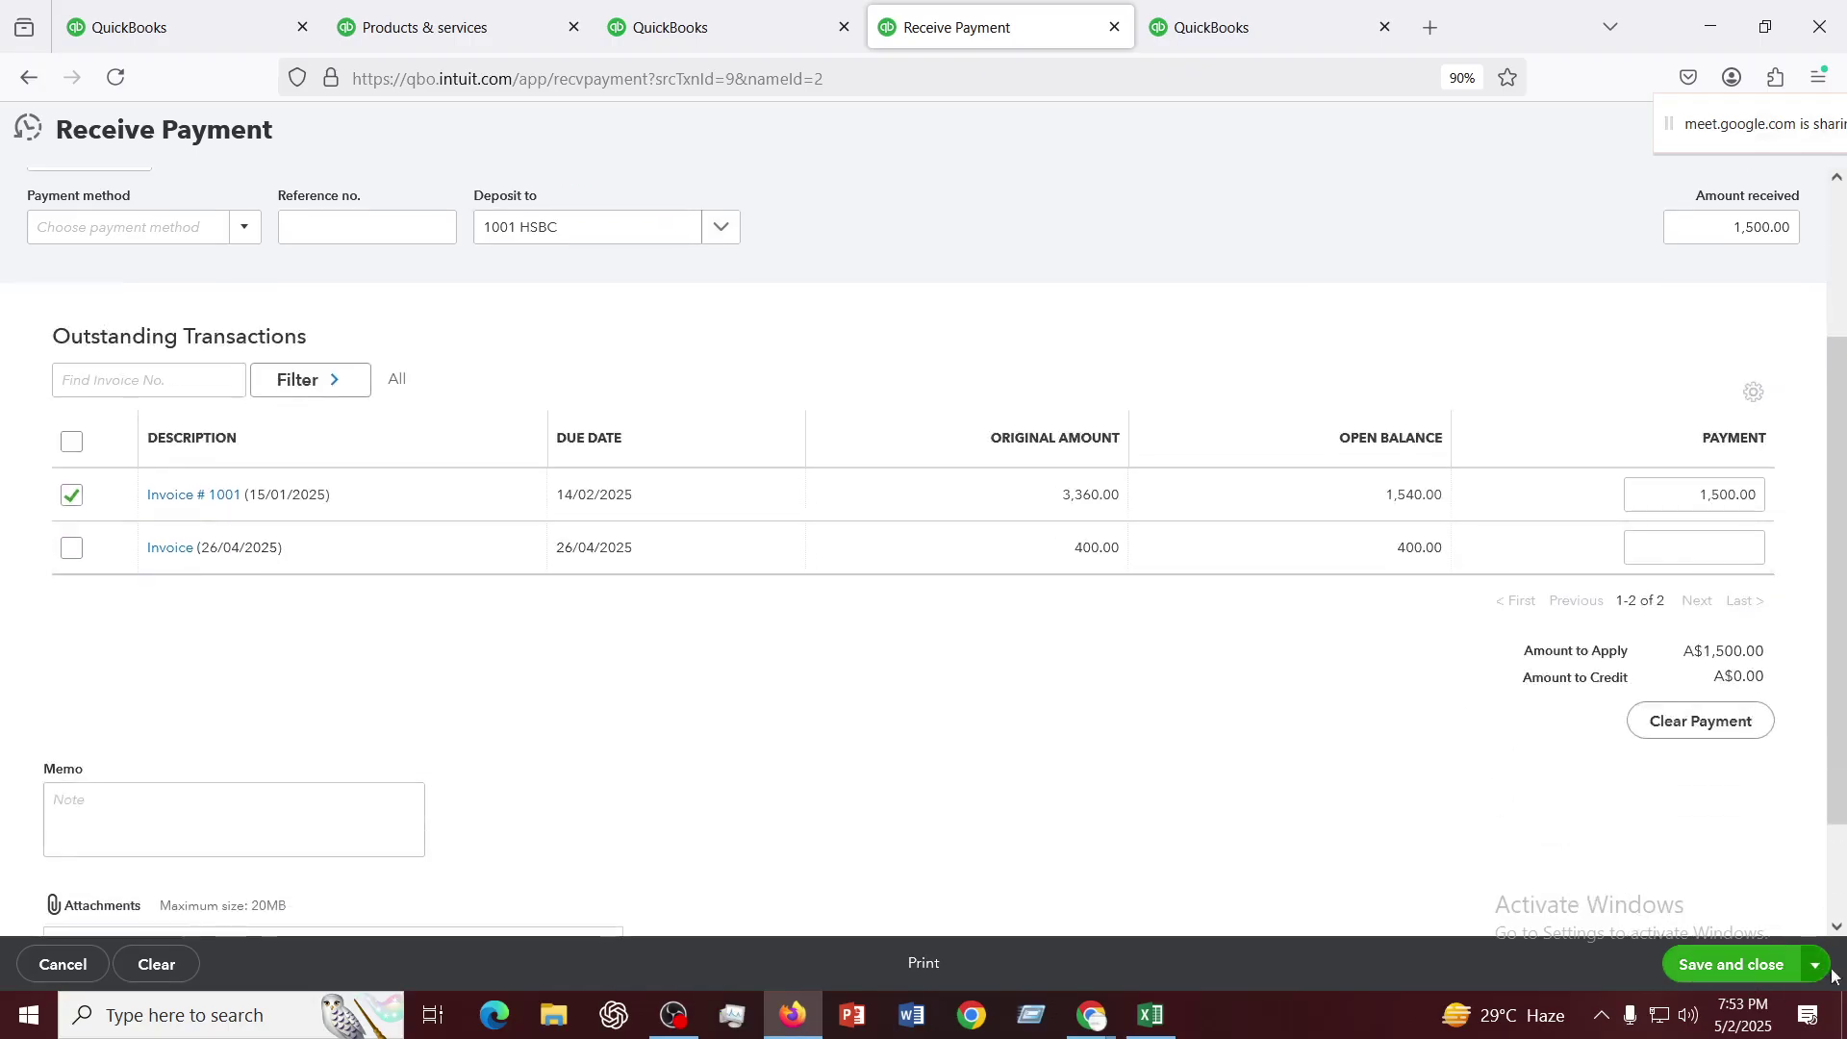
click(1728, 970)
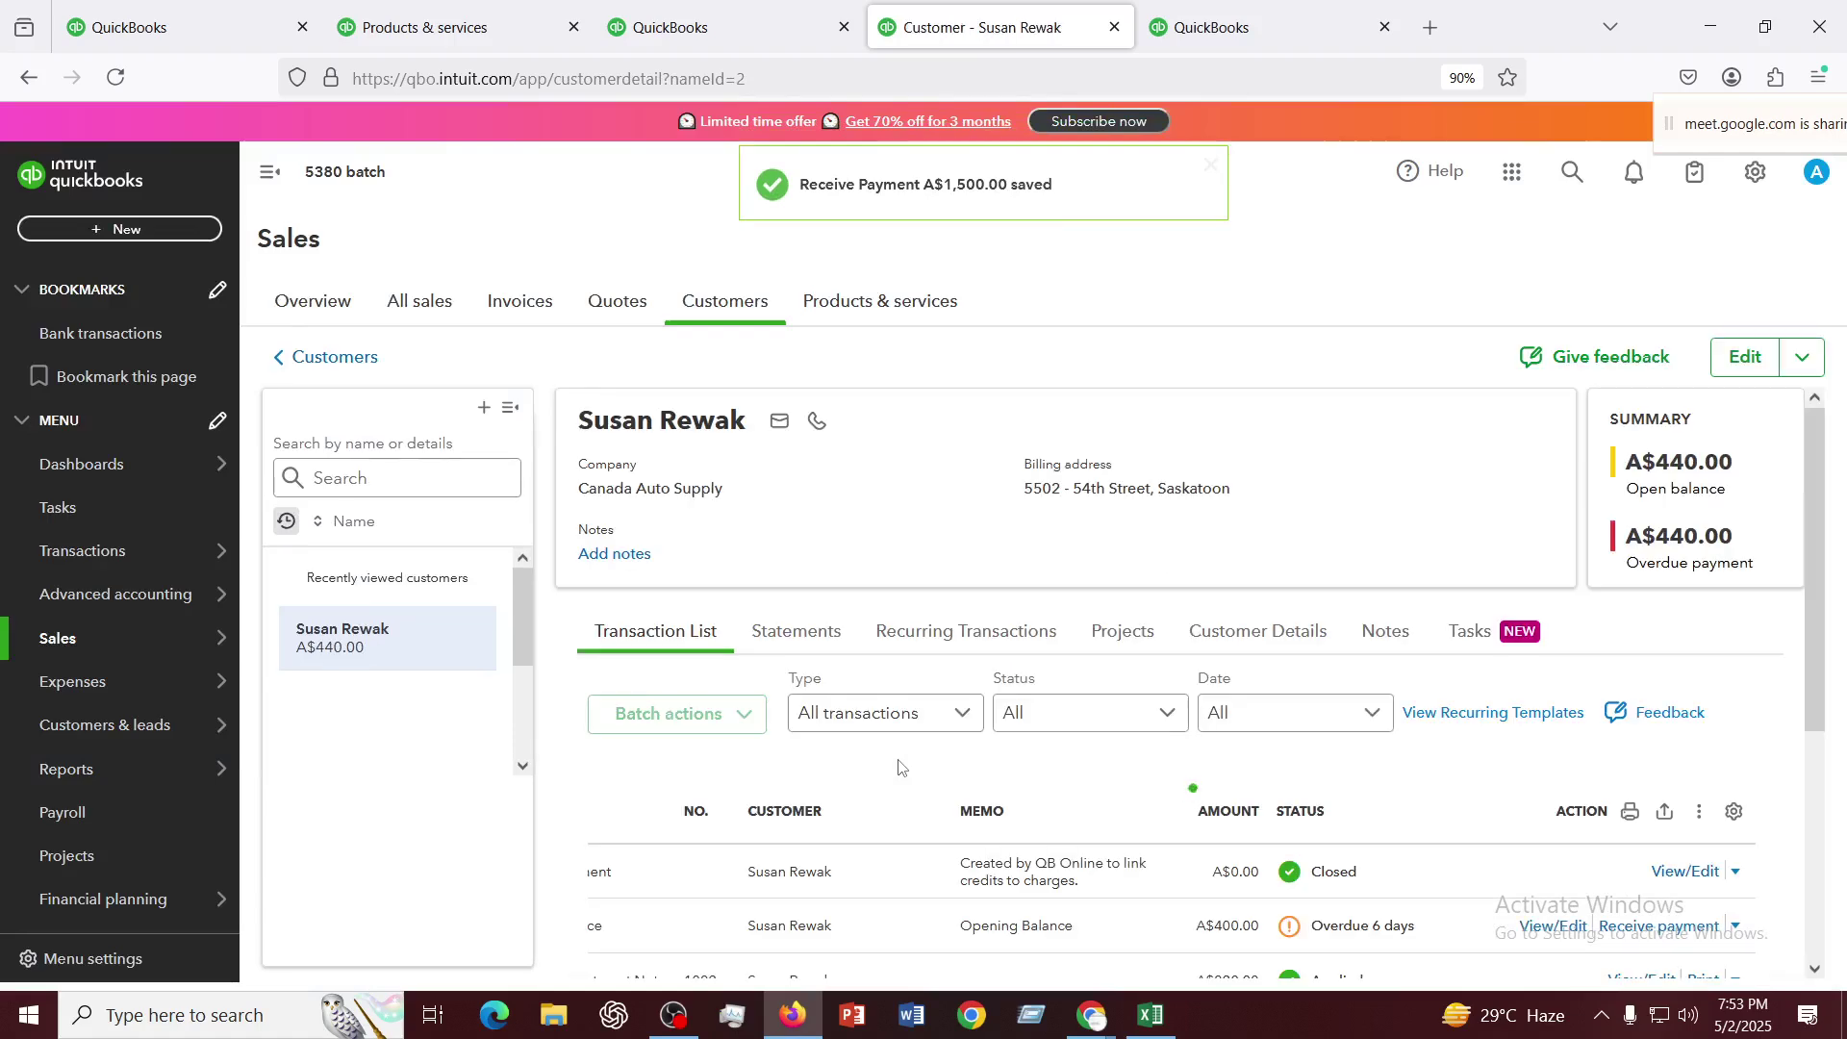
scroll(900, 764, down, 3)
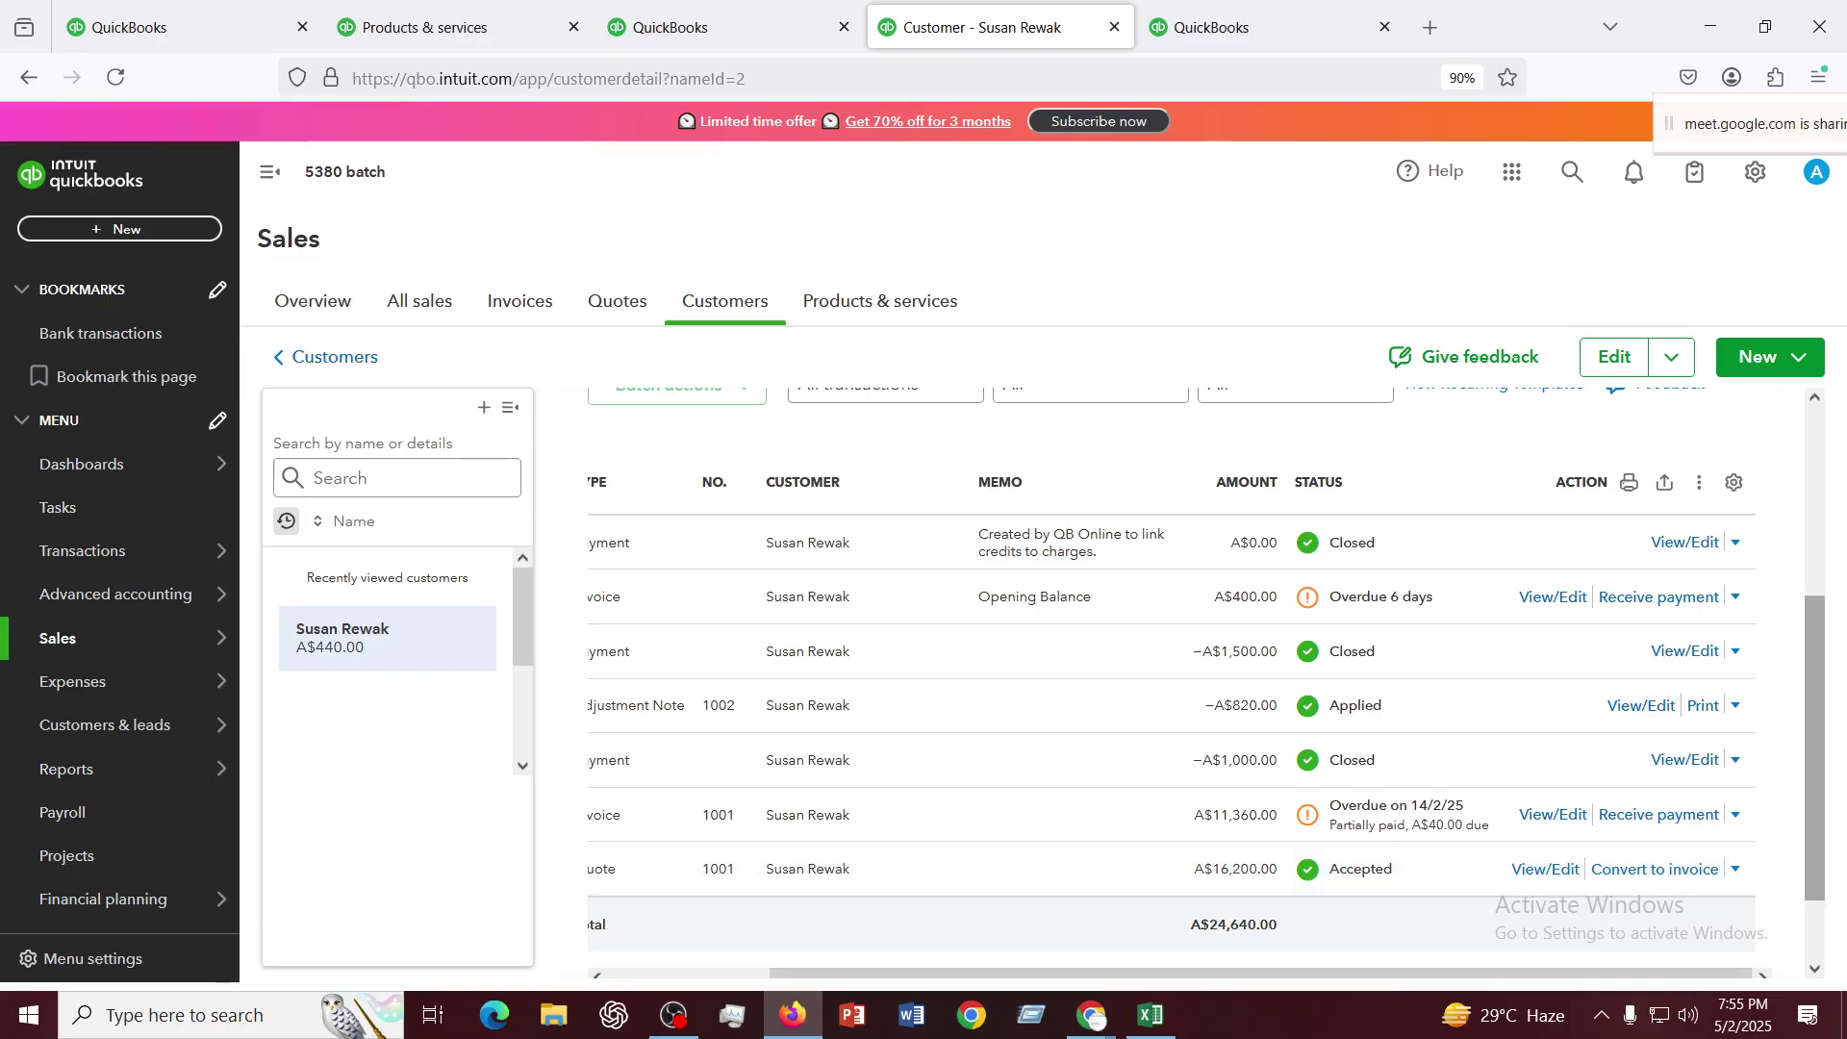
Start a new journal entry in a separate browser tab and date it 20/01/2025
click(142, 241)
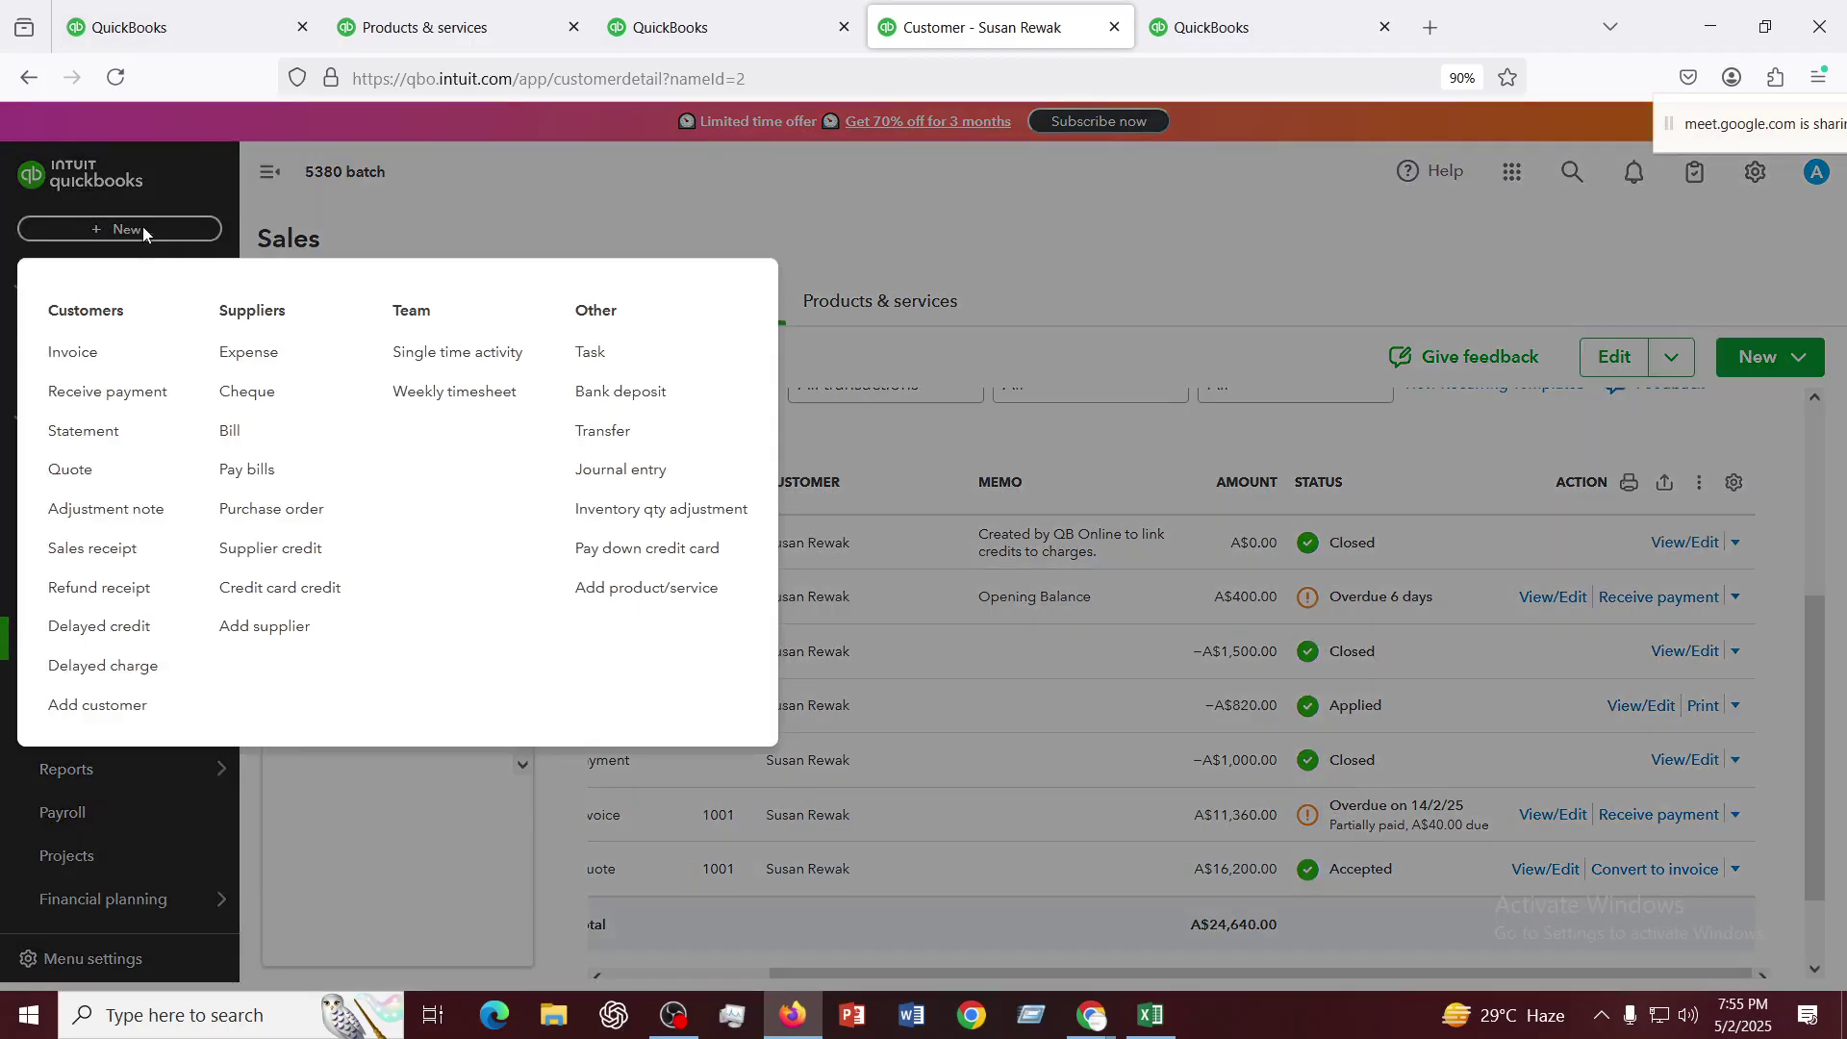
right_click(625, 471)
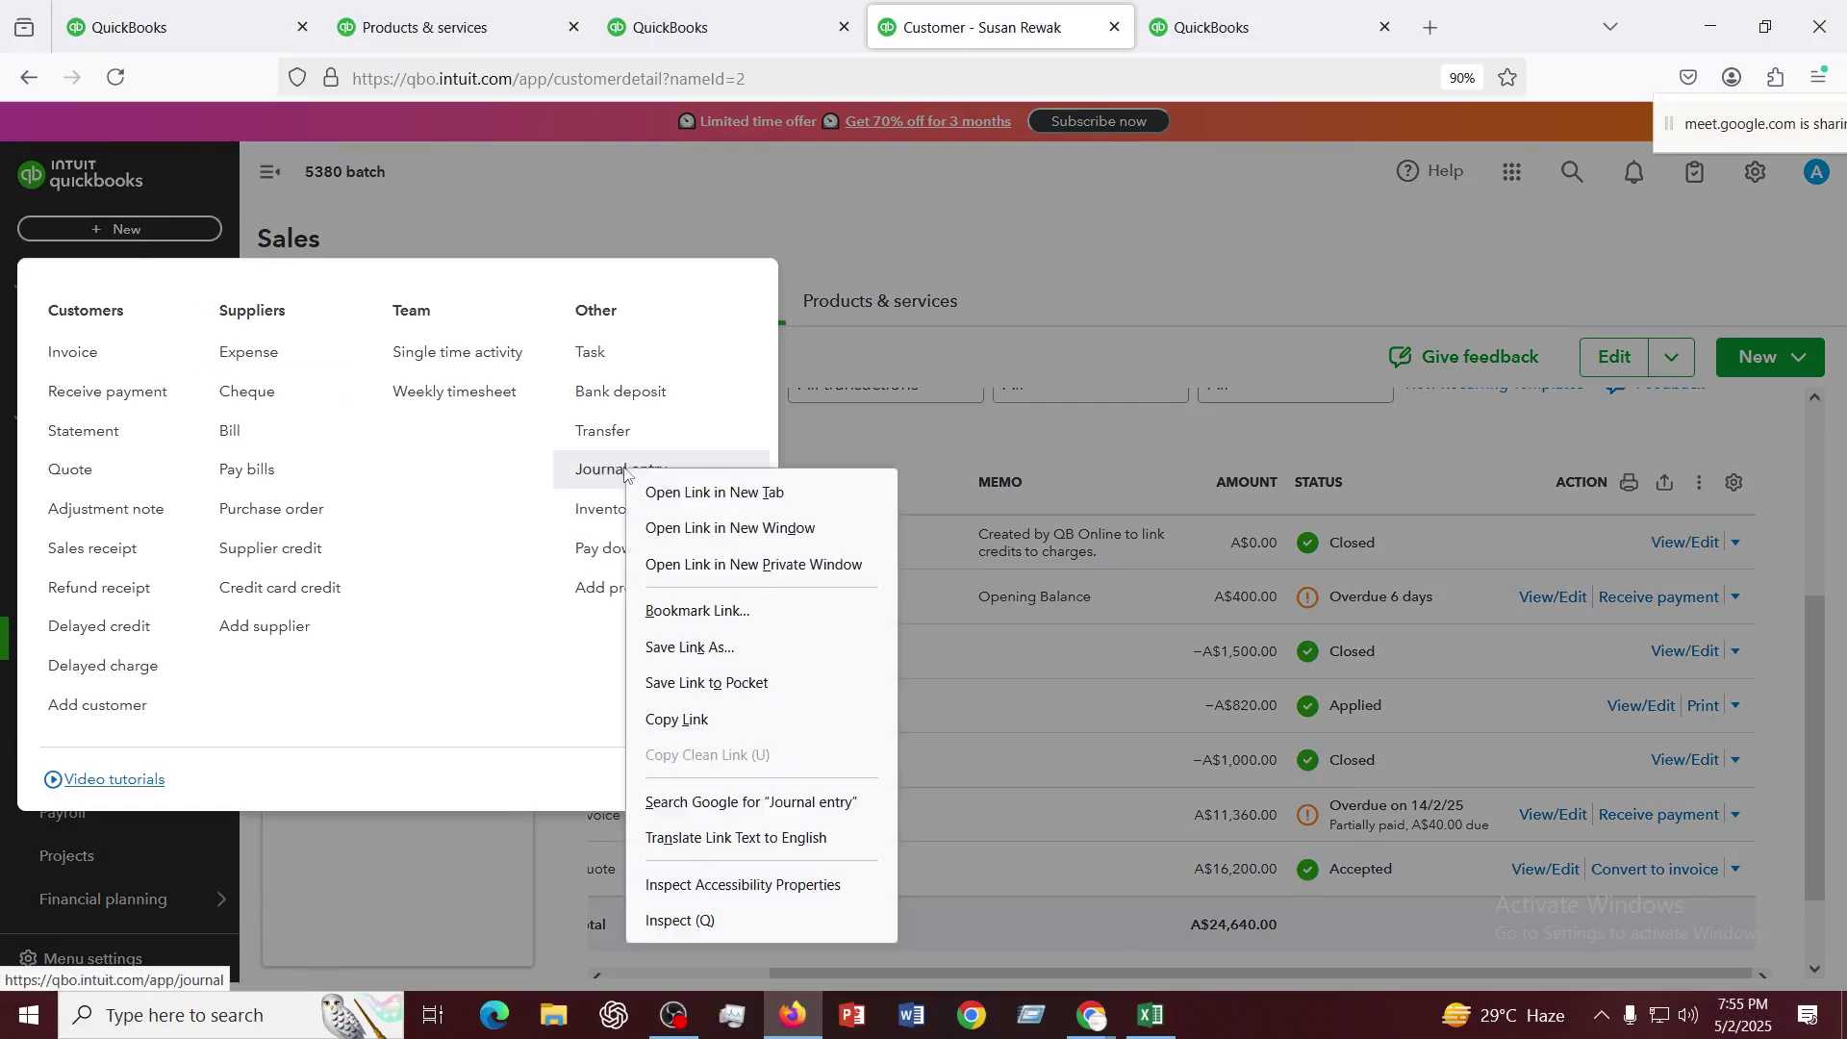
click(737, 492)
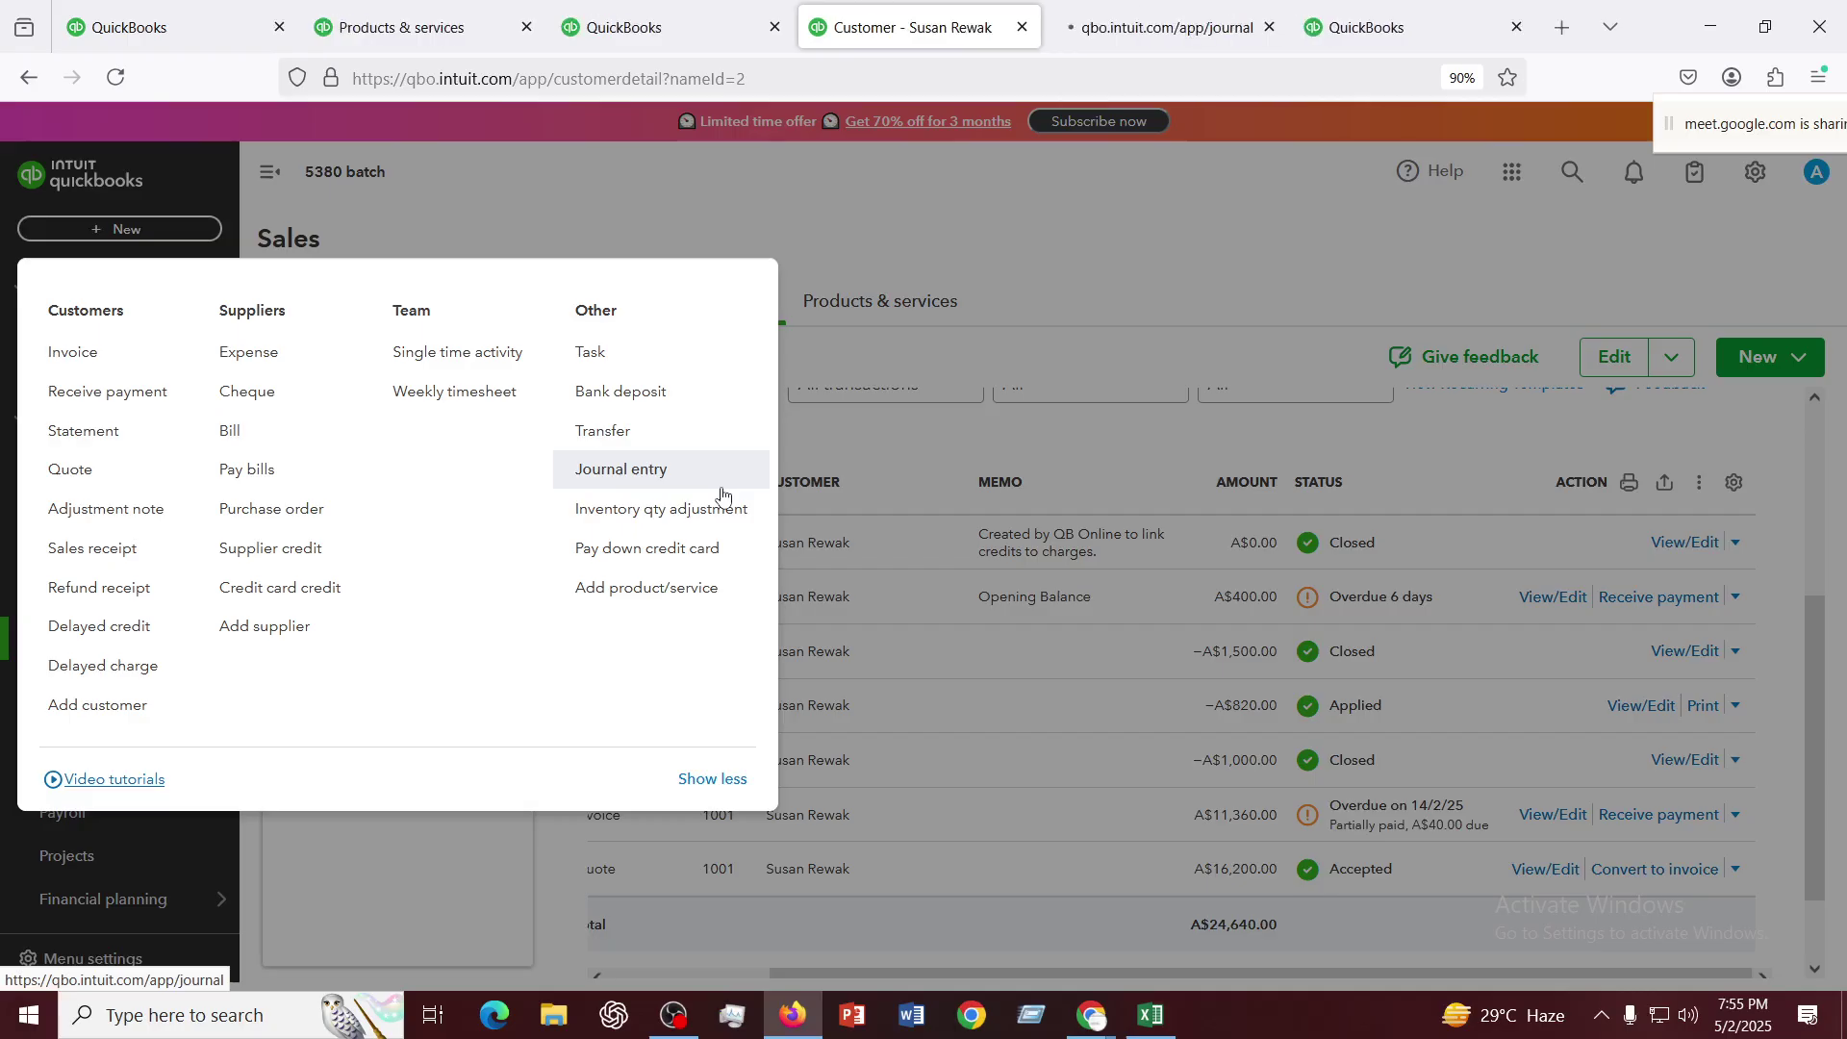
click(1139, 32)
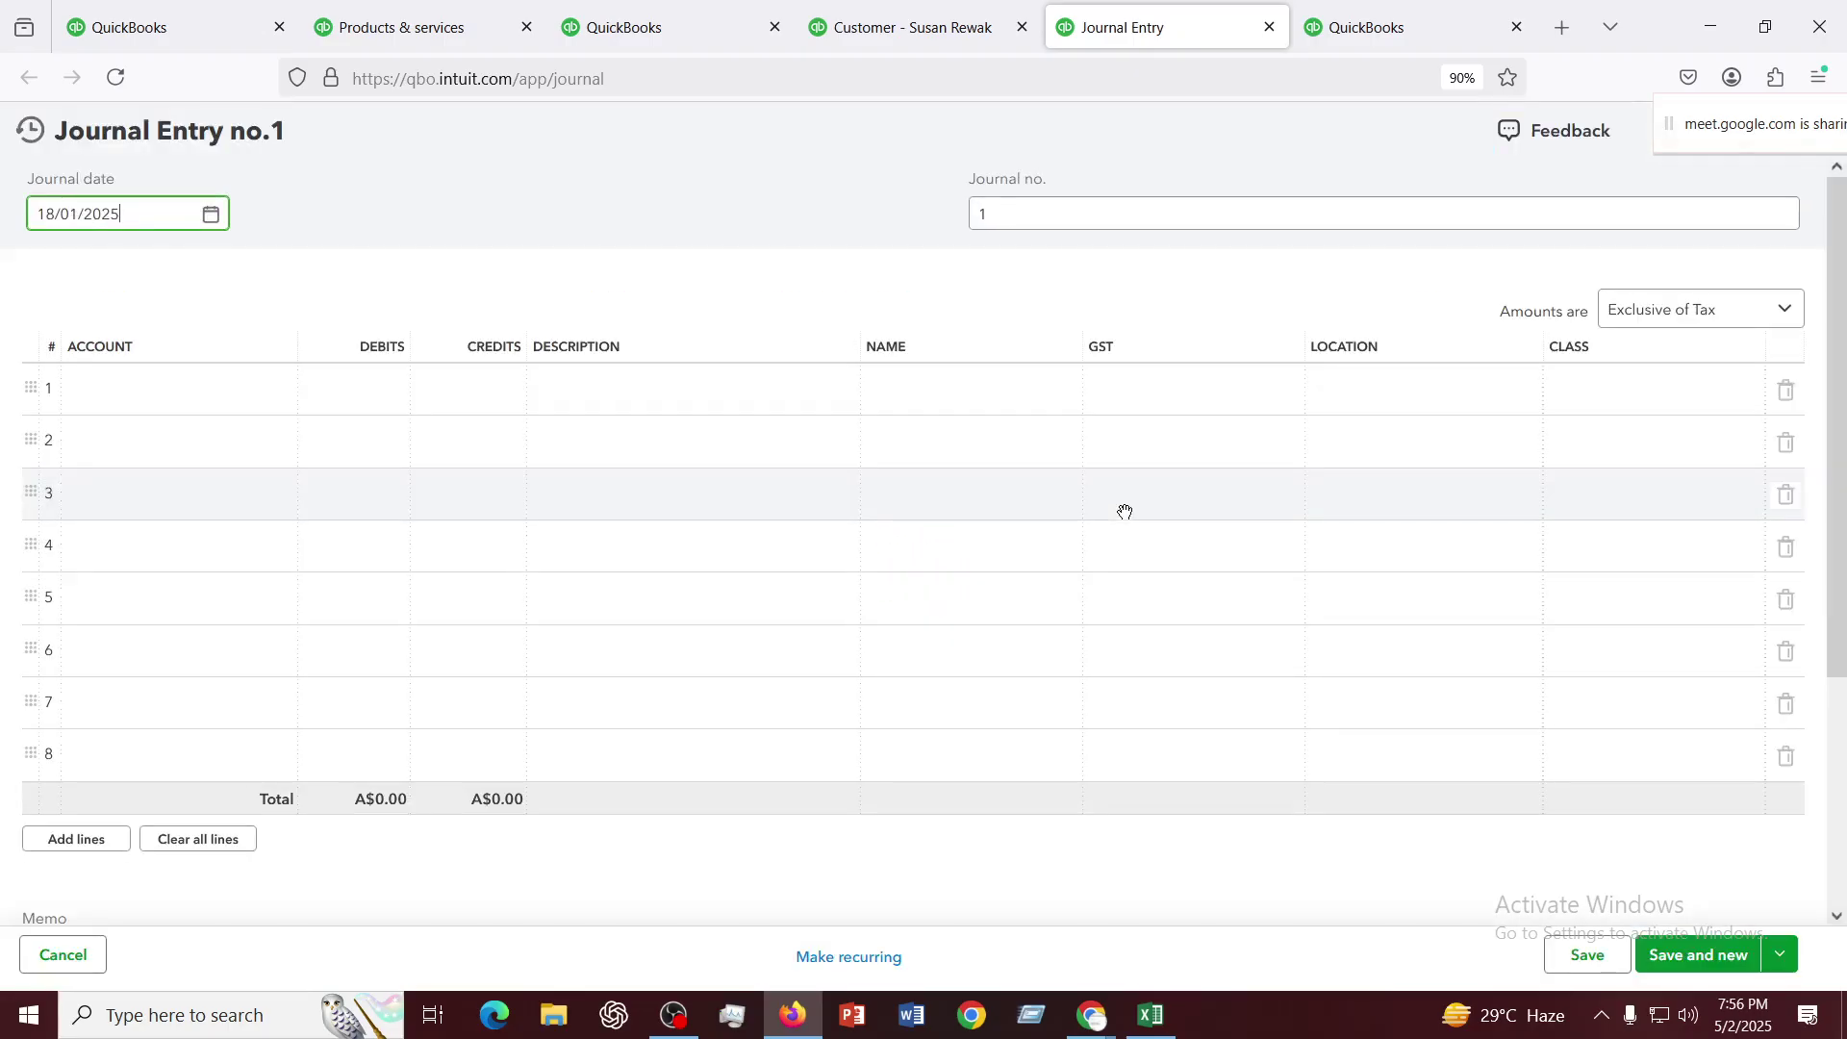
click(211, 213)
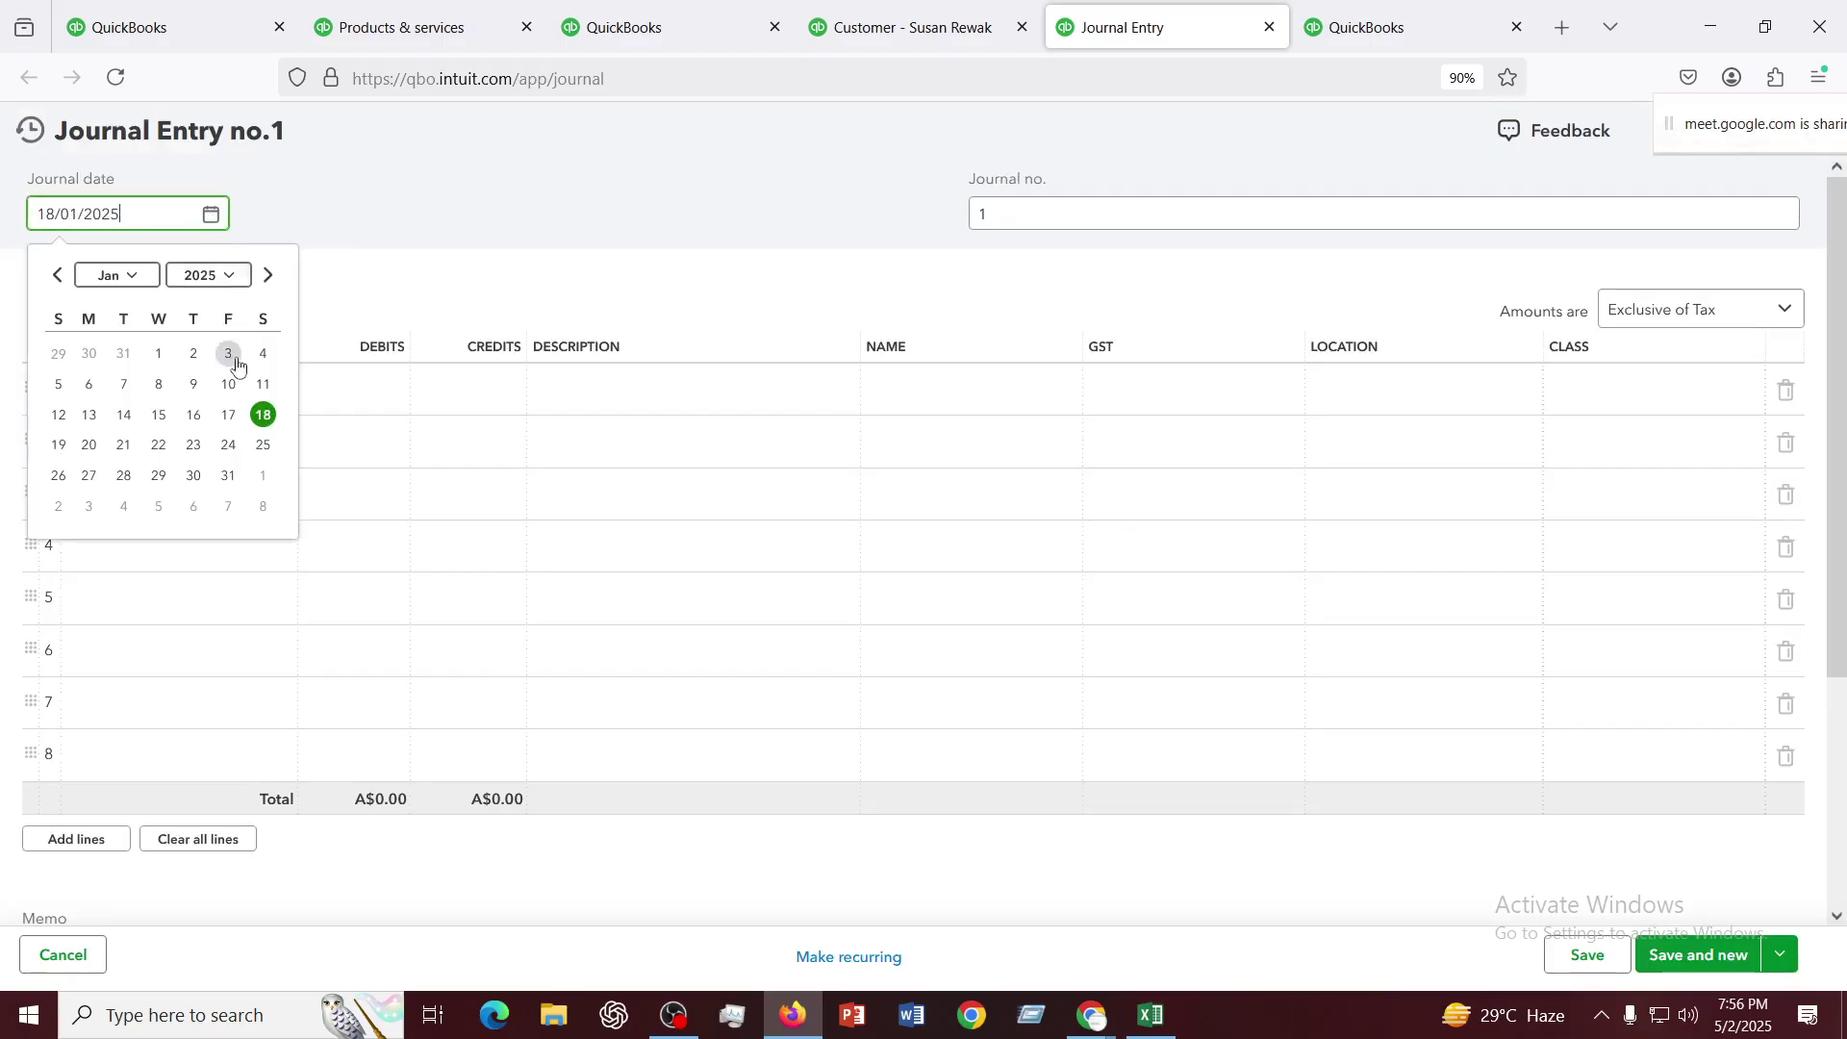
click(89, 445)
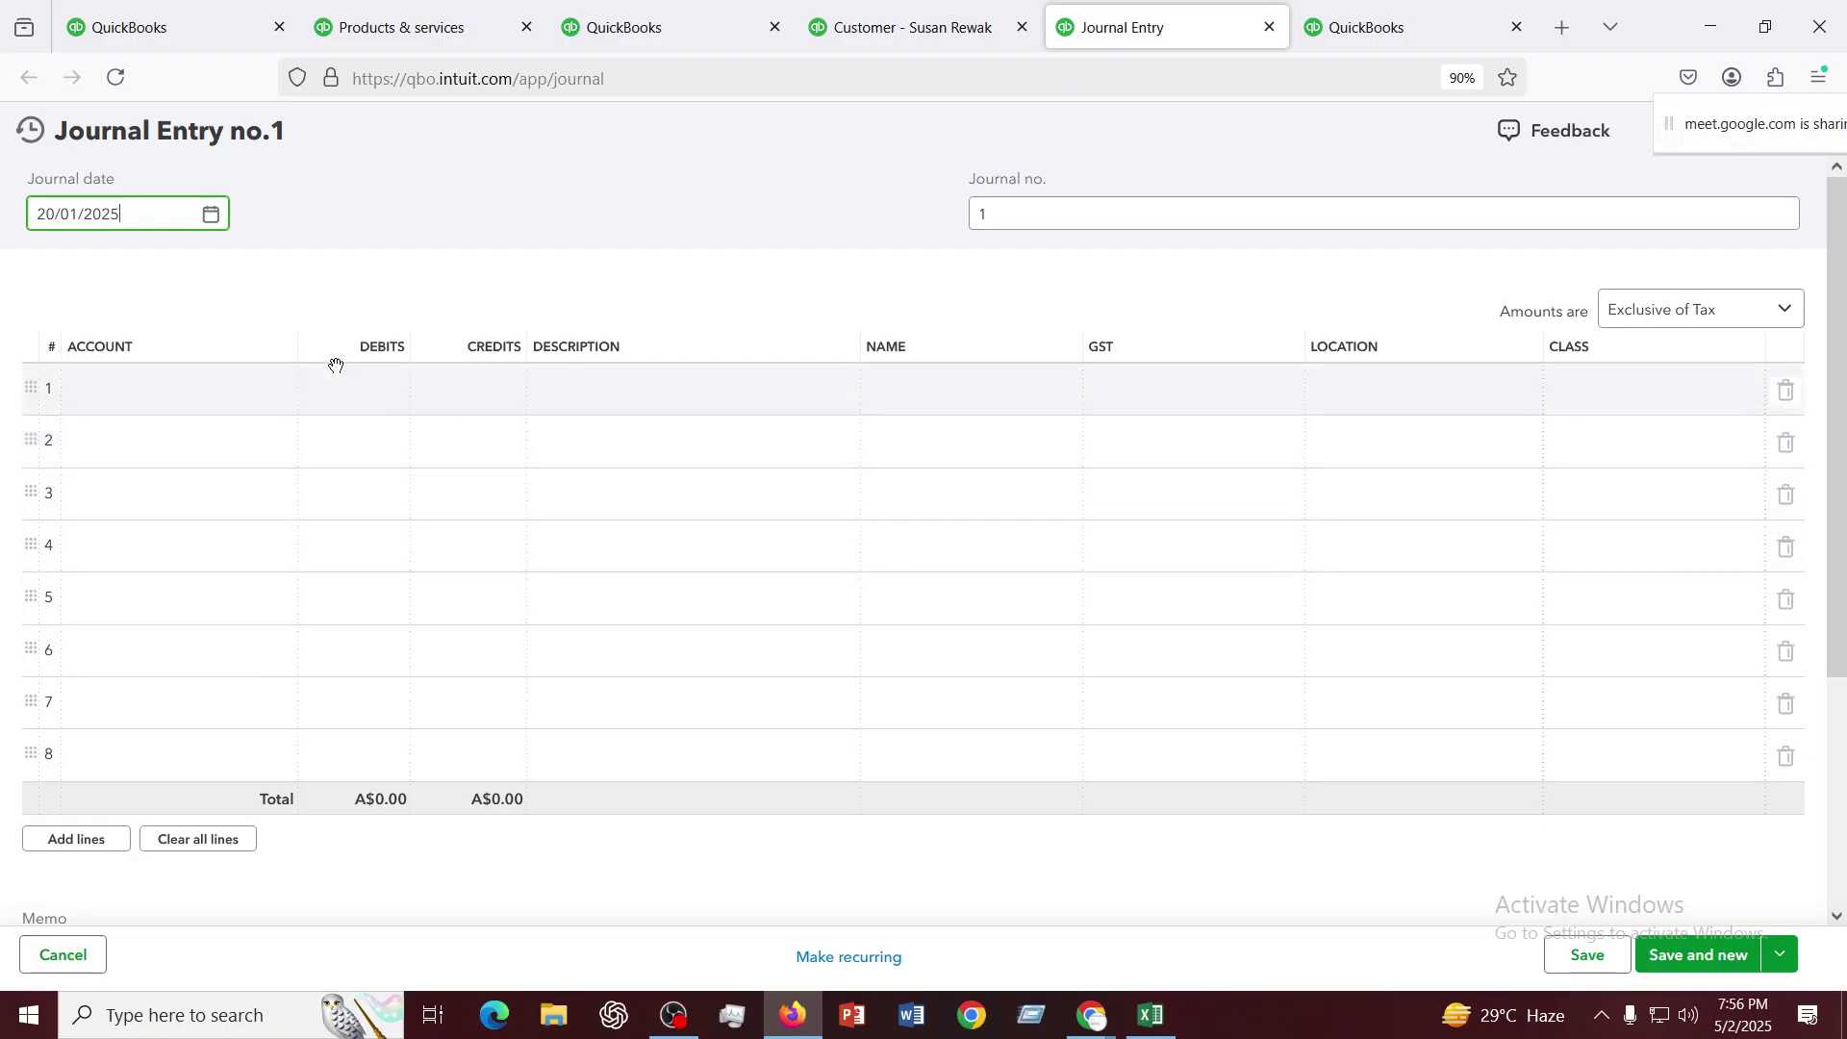
Start a new account from the journal's first line, named Discount for Customer with account number 5003
click(217, 388)
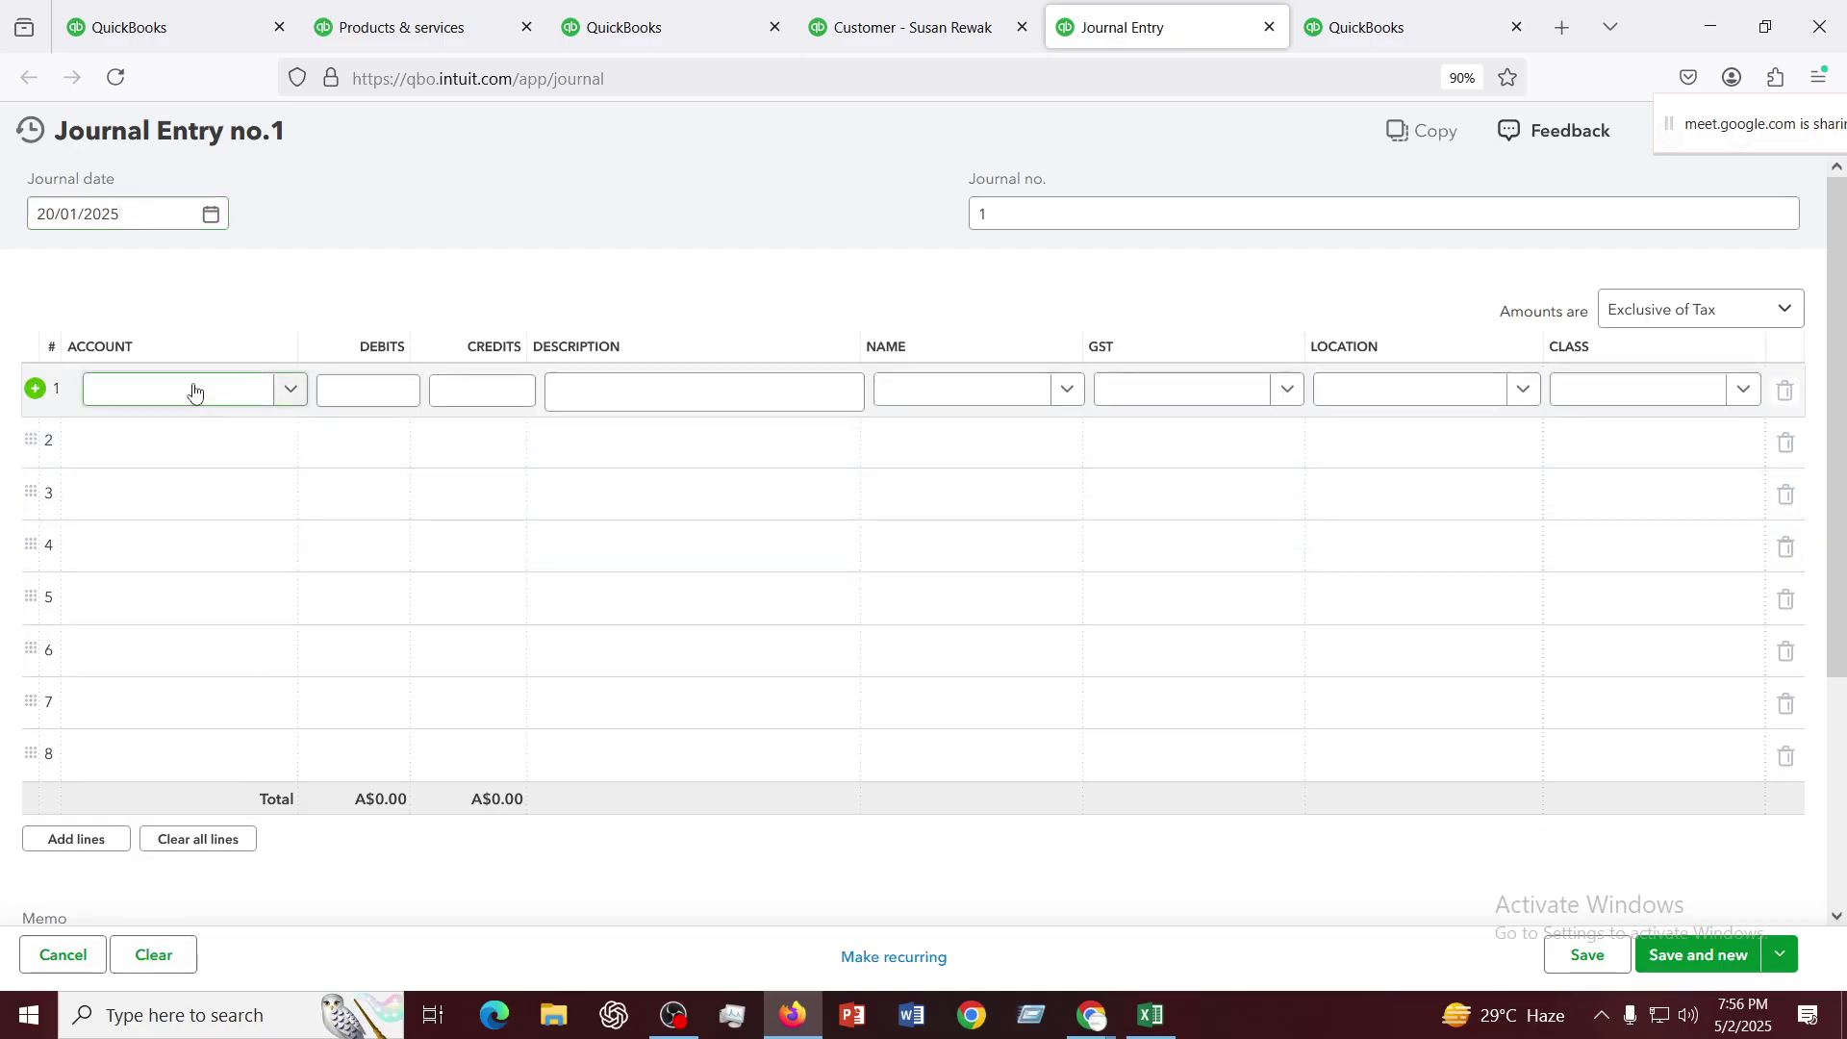
click(193, 390)
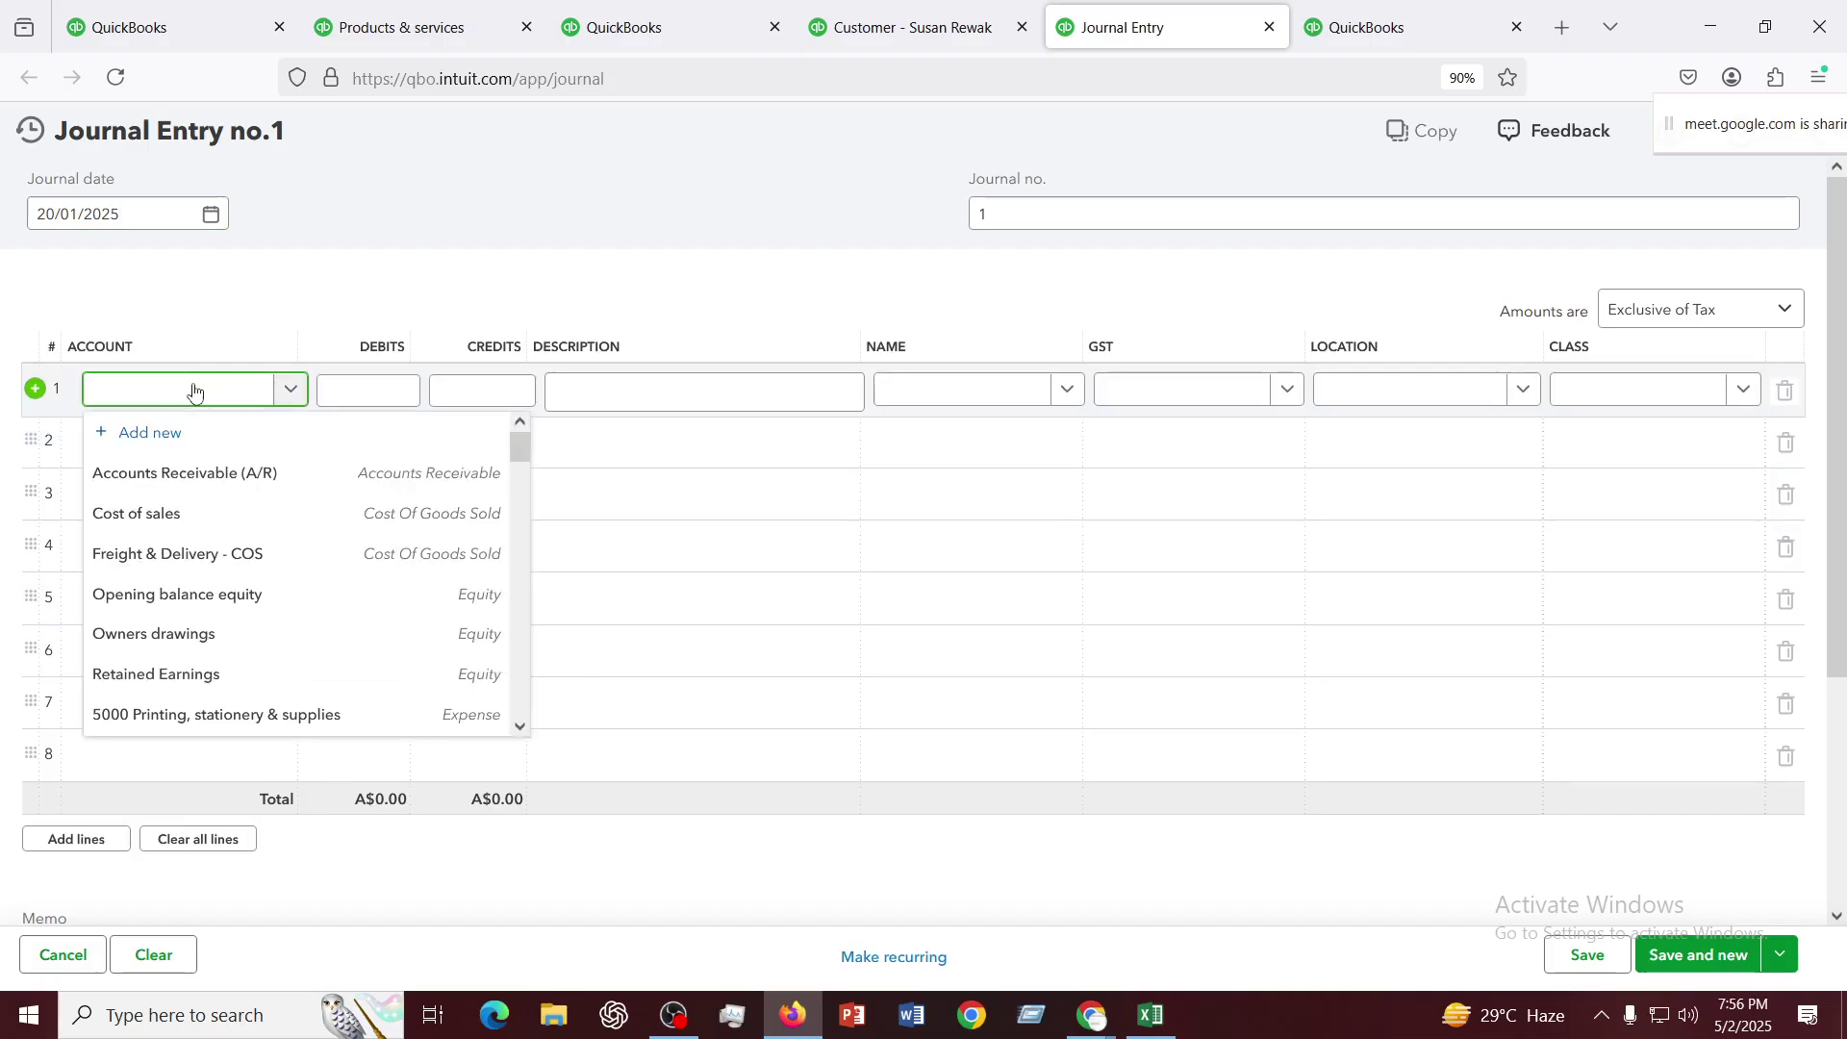
right_click(160, 433)
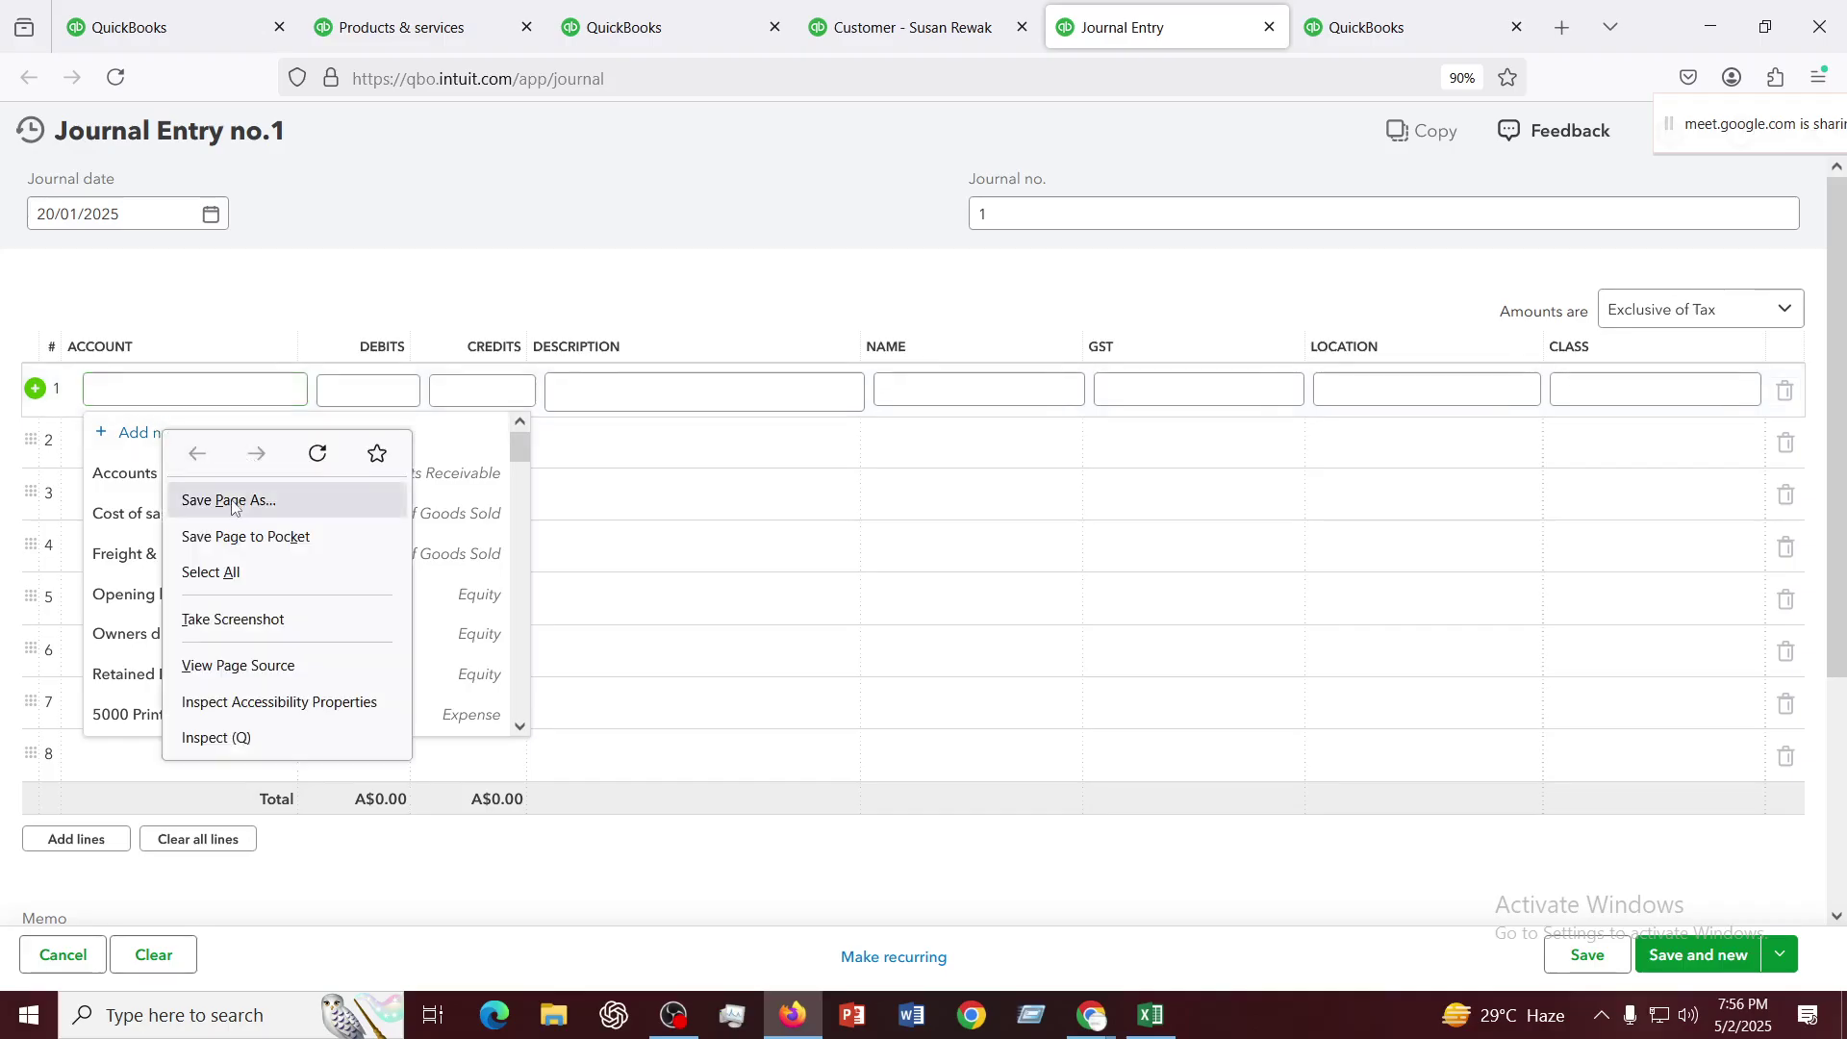
key(Escape)
click(132, 439)
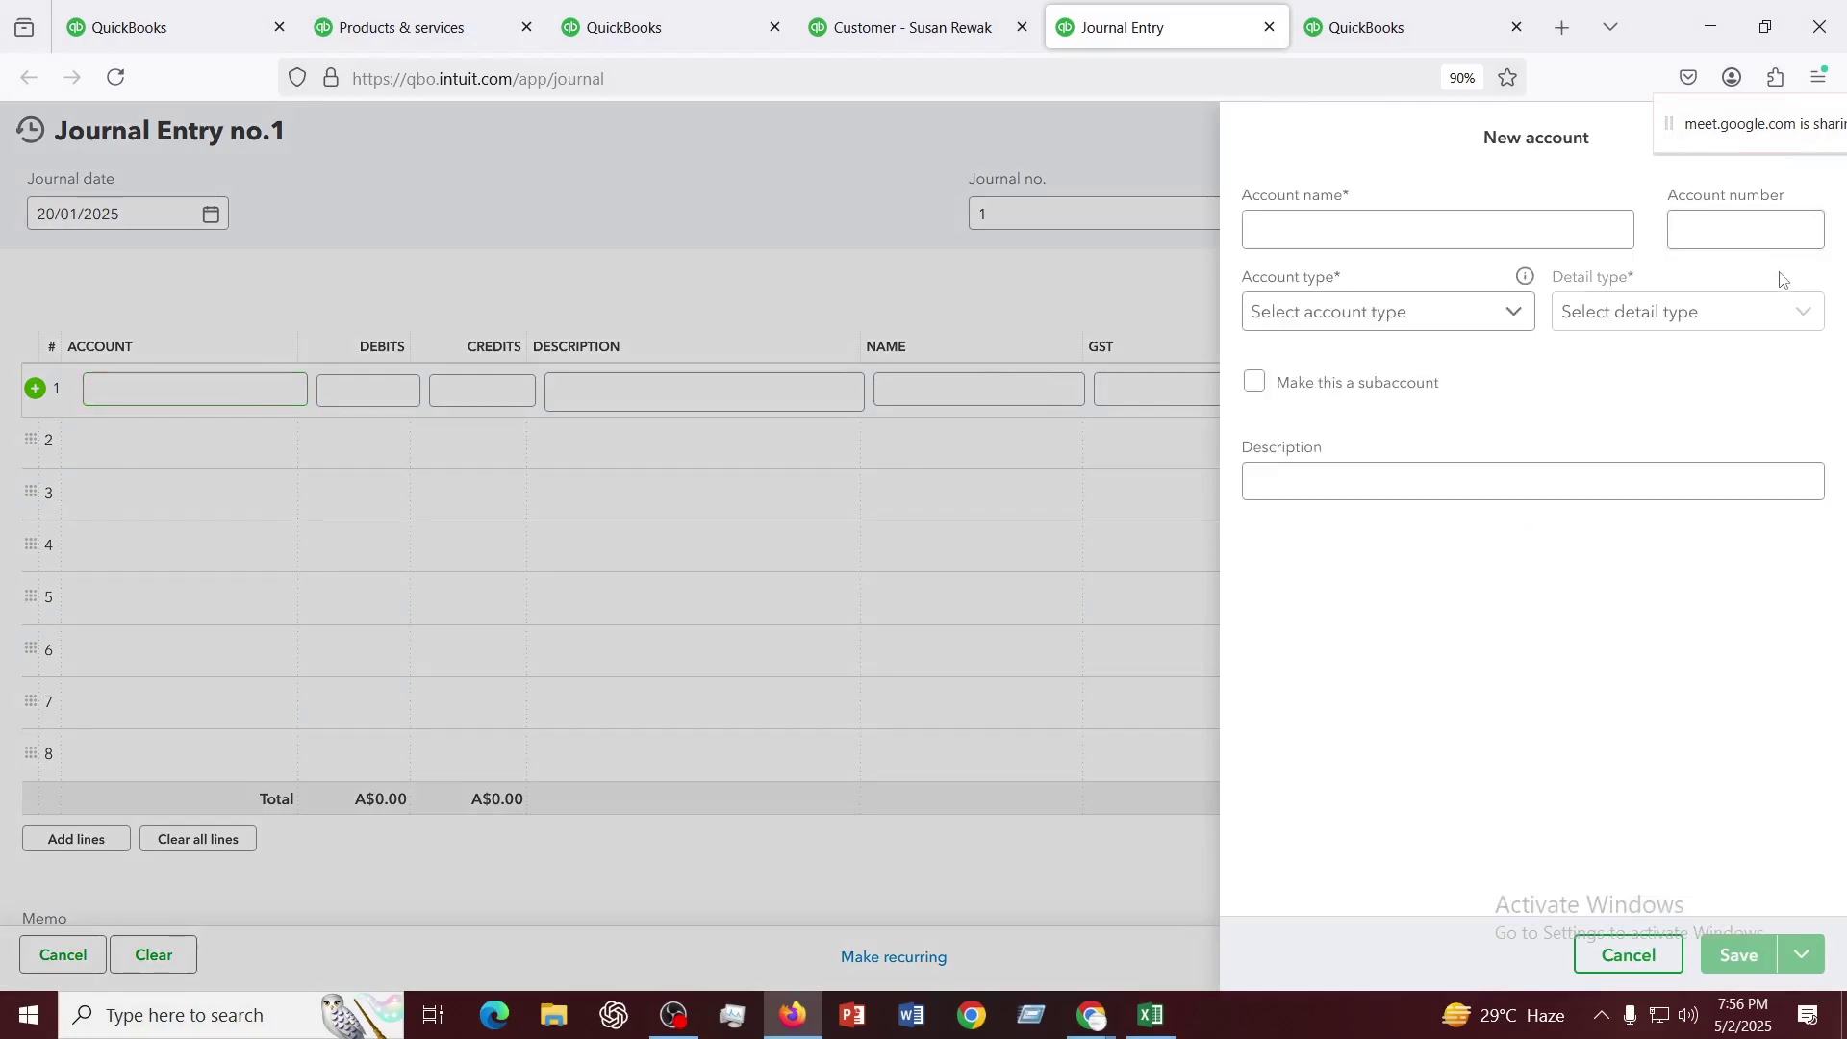
click(1330, 221)
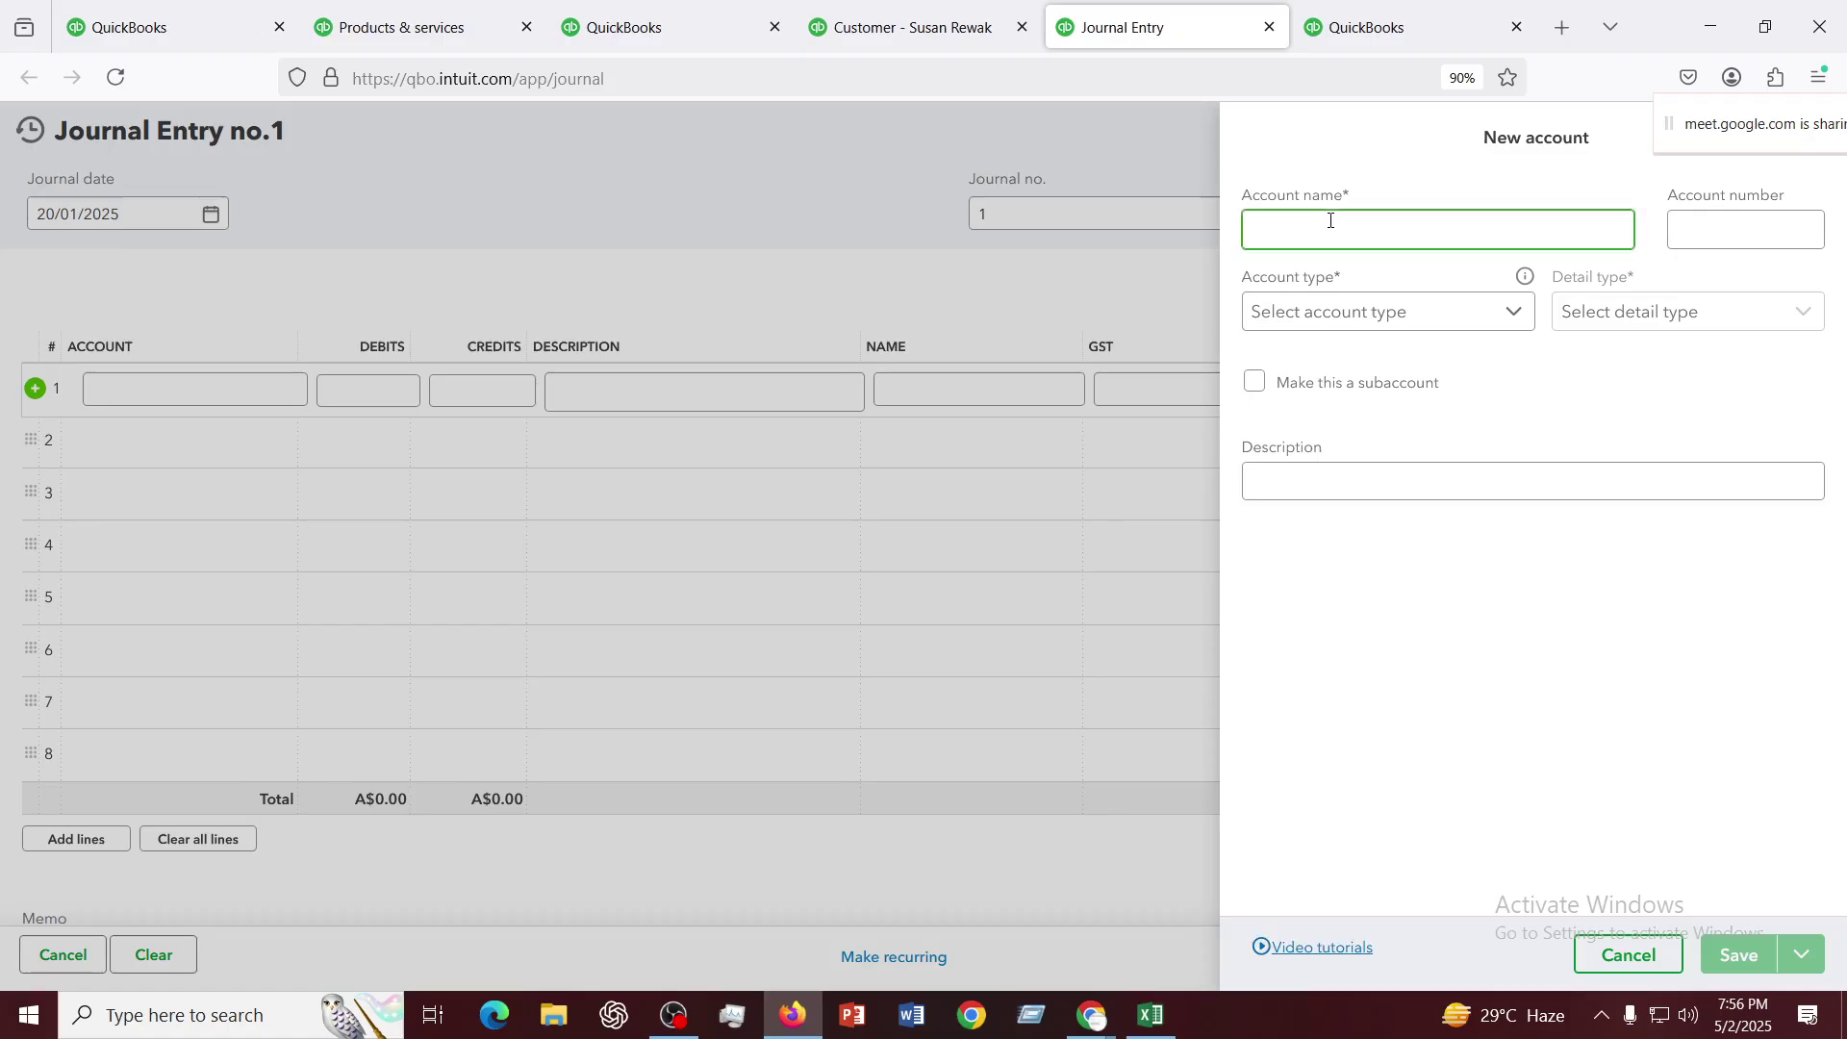
text(Discount for Customer)
click(1724, 222)
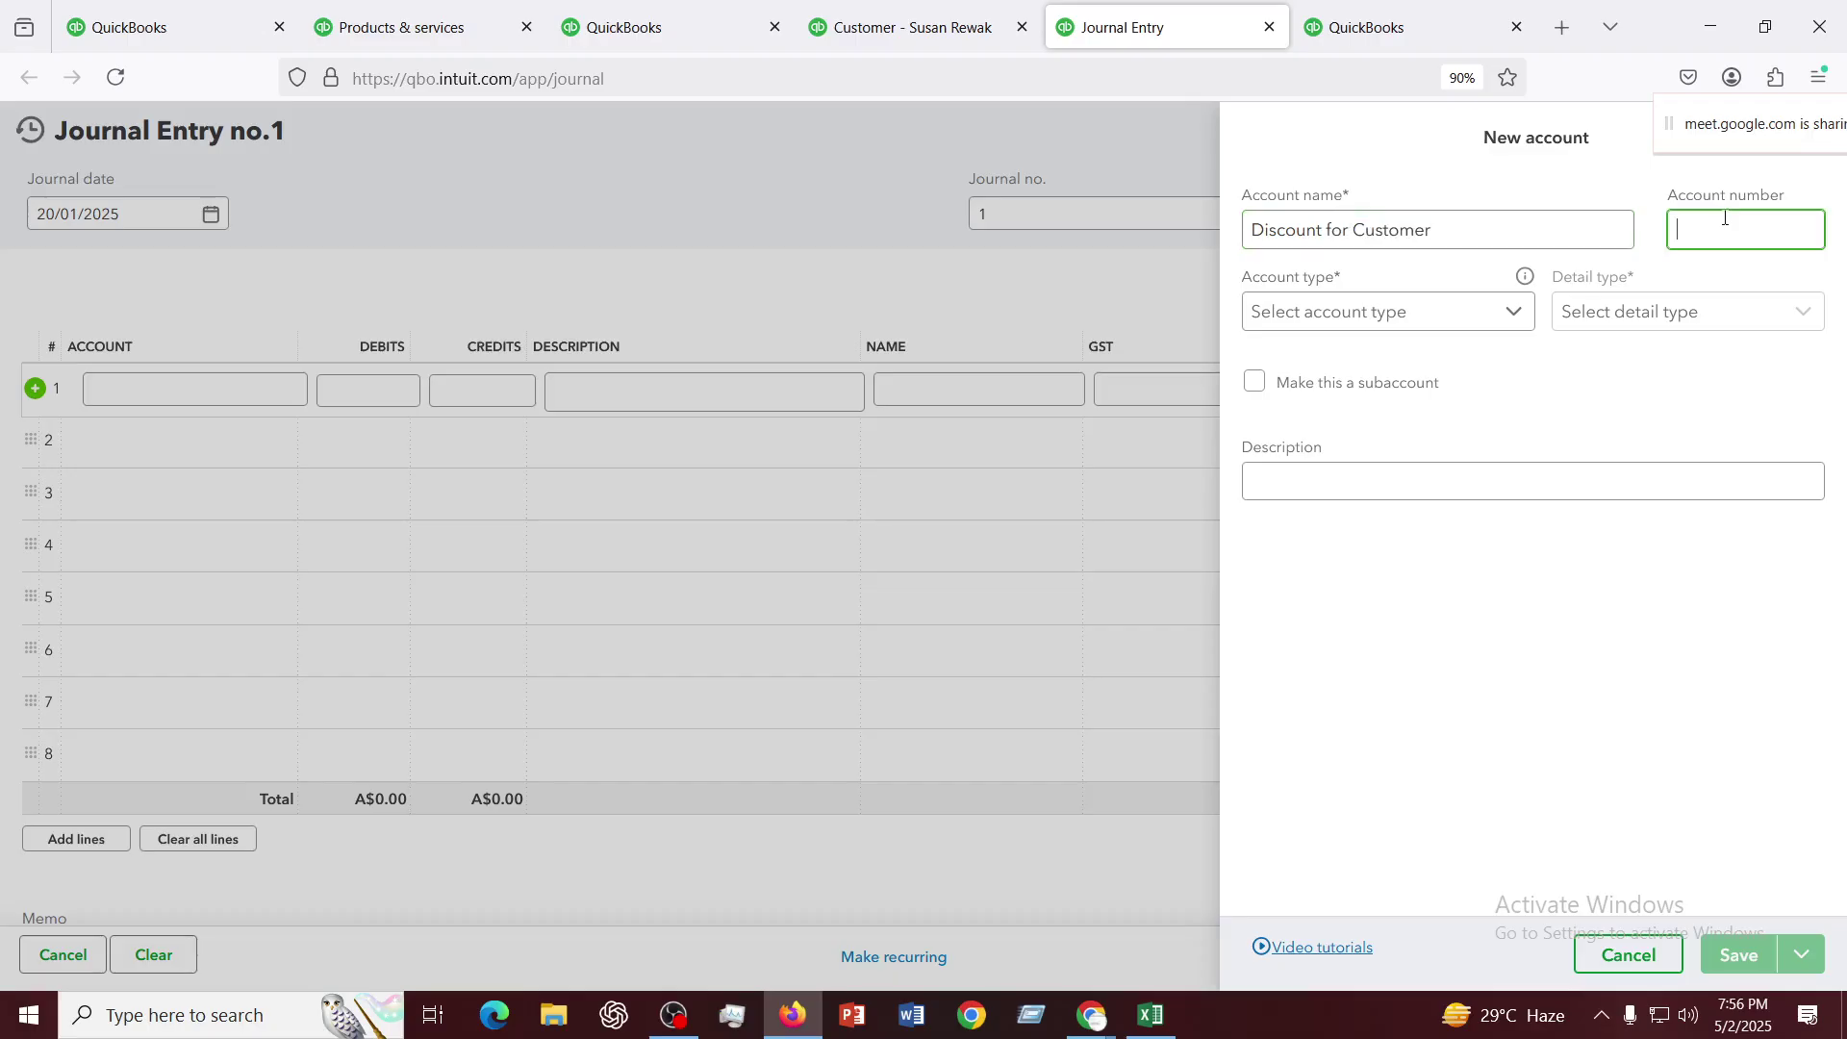
text(5003)
Set the new discount account's type to Expenses
click(1402, 308)
scroll(1381, 473, down, 1)
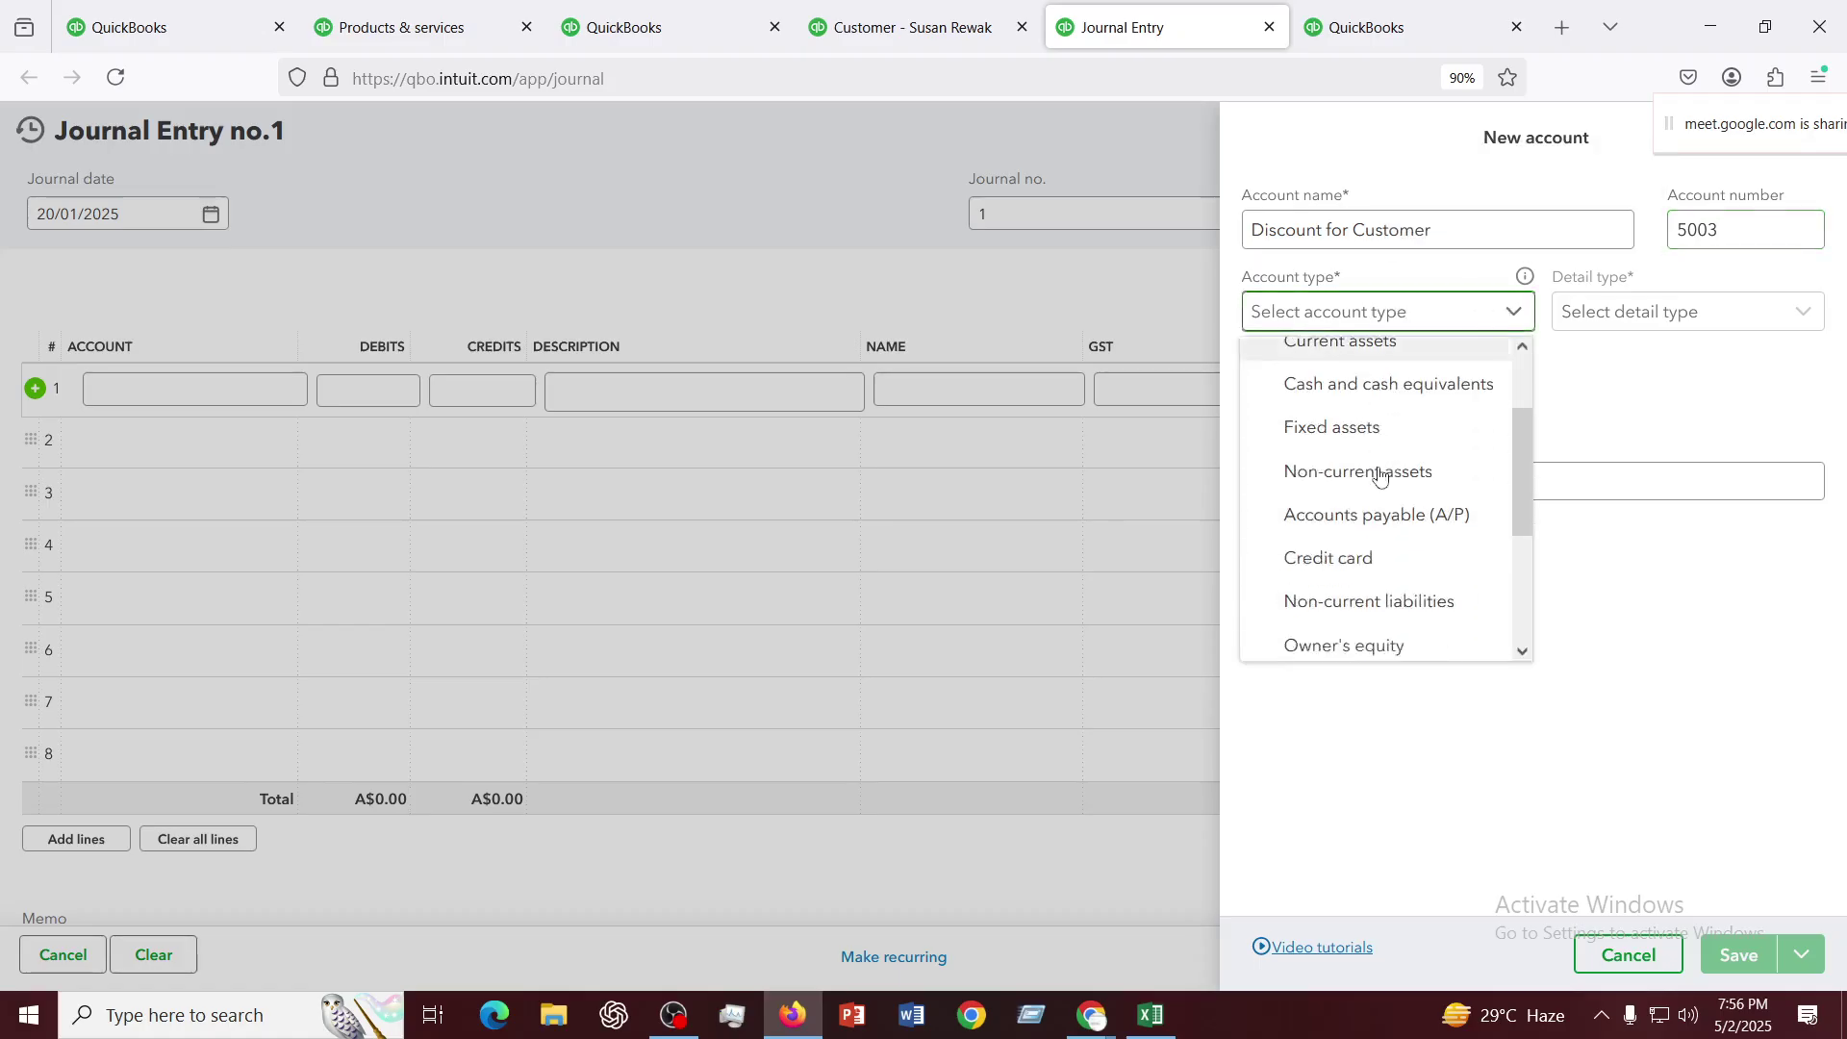
scroll(1380, 473, down, 2)
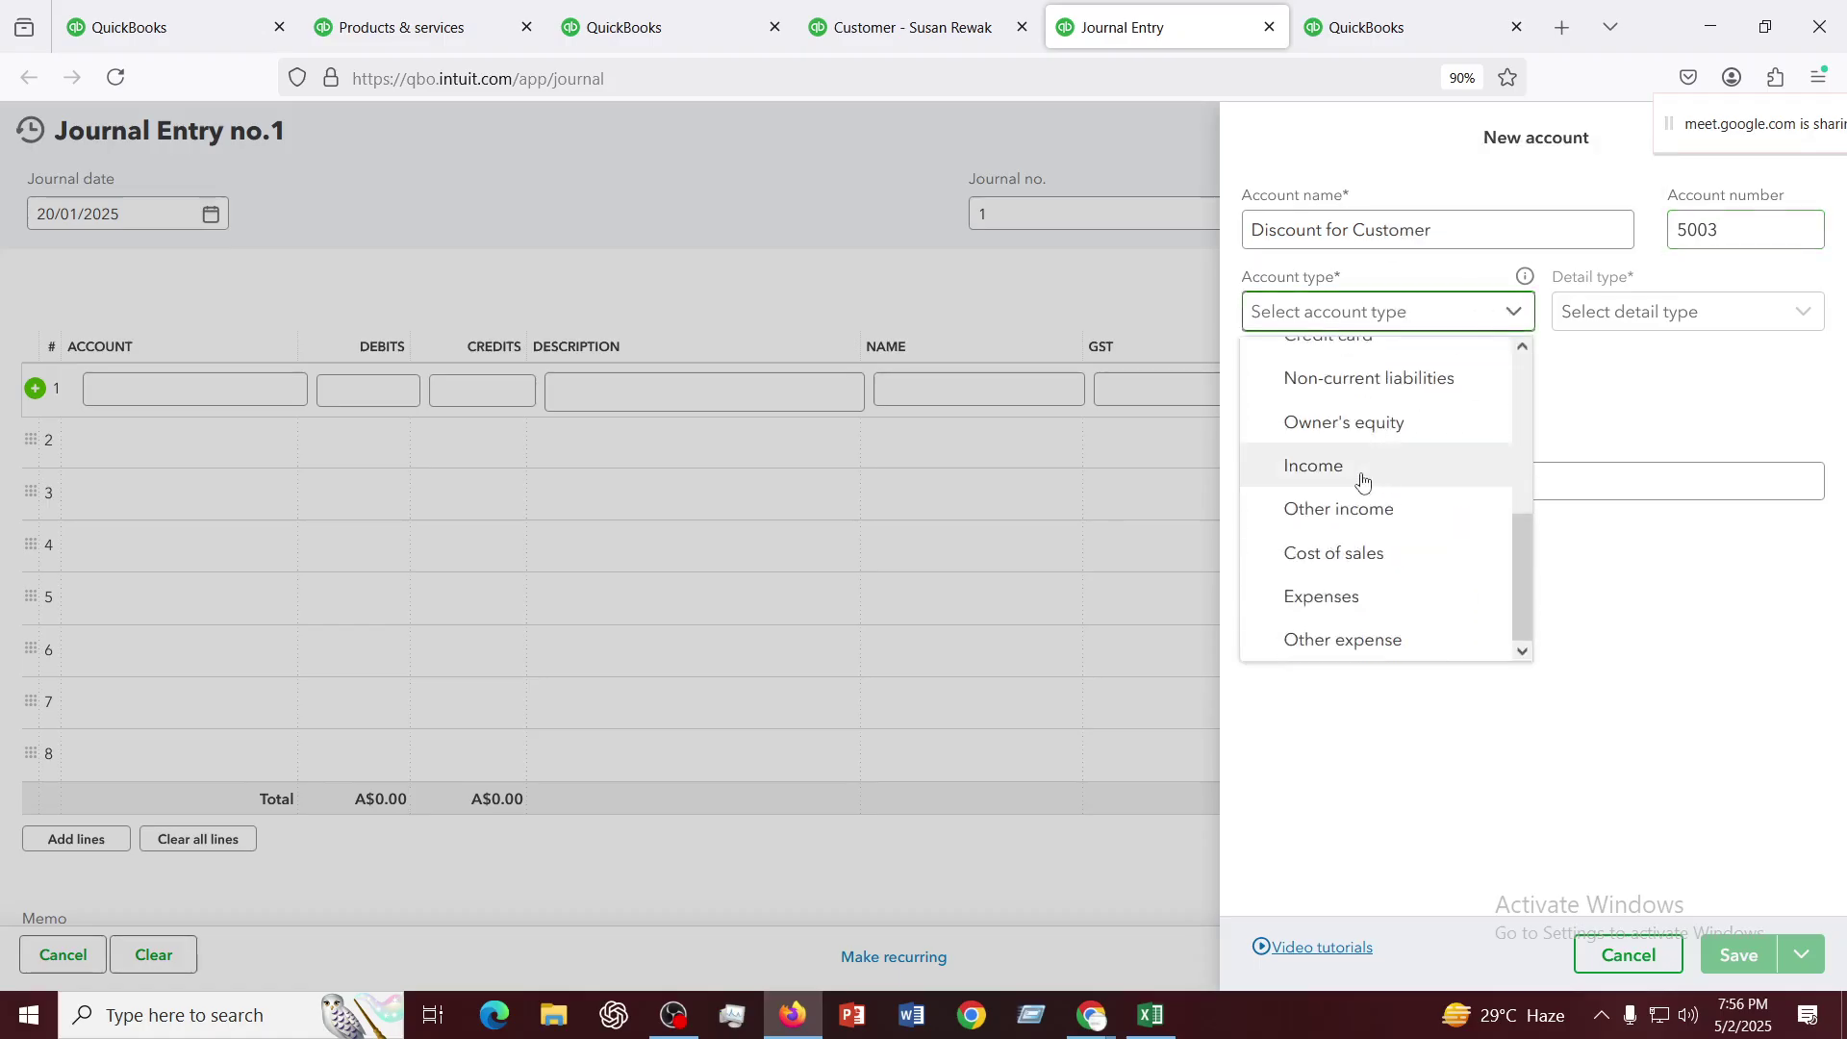
click(1336, 597)
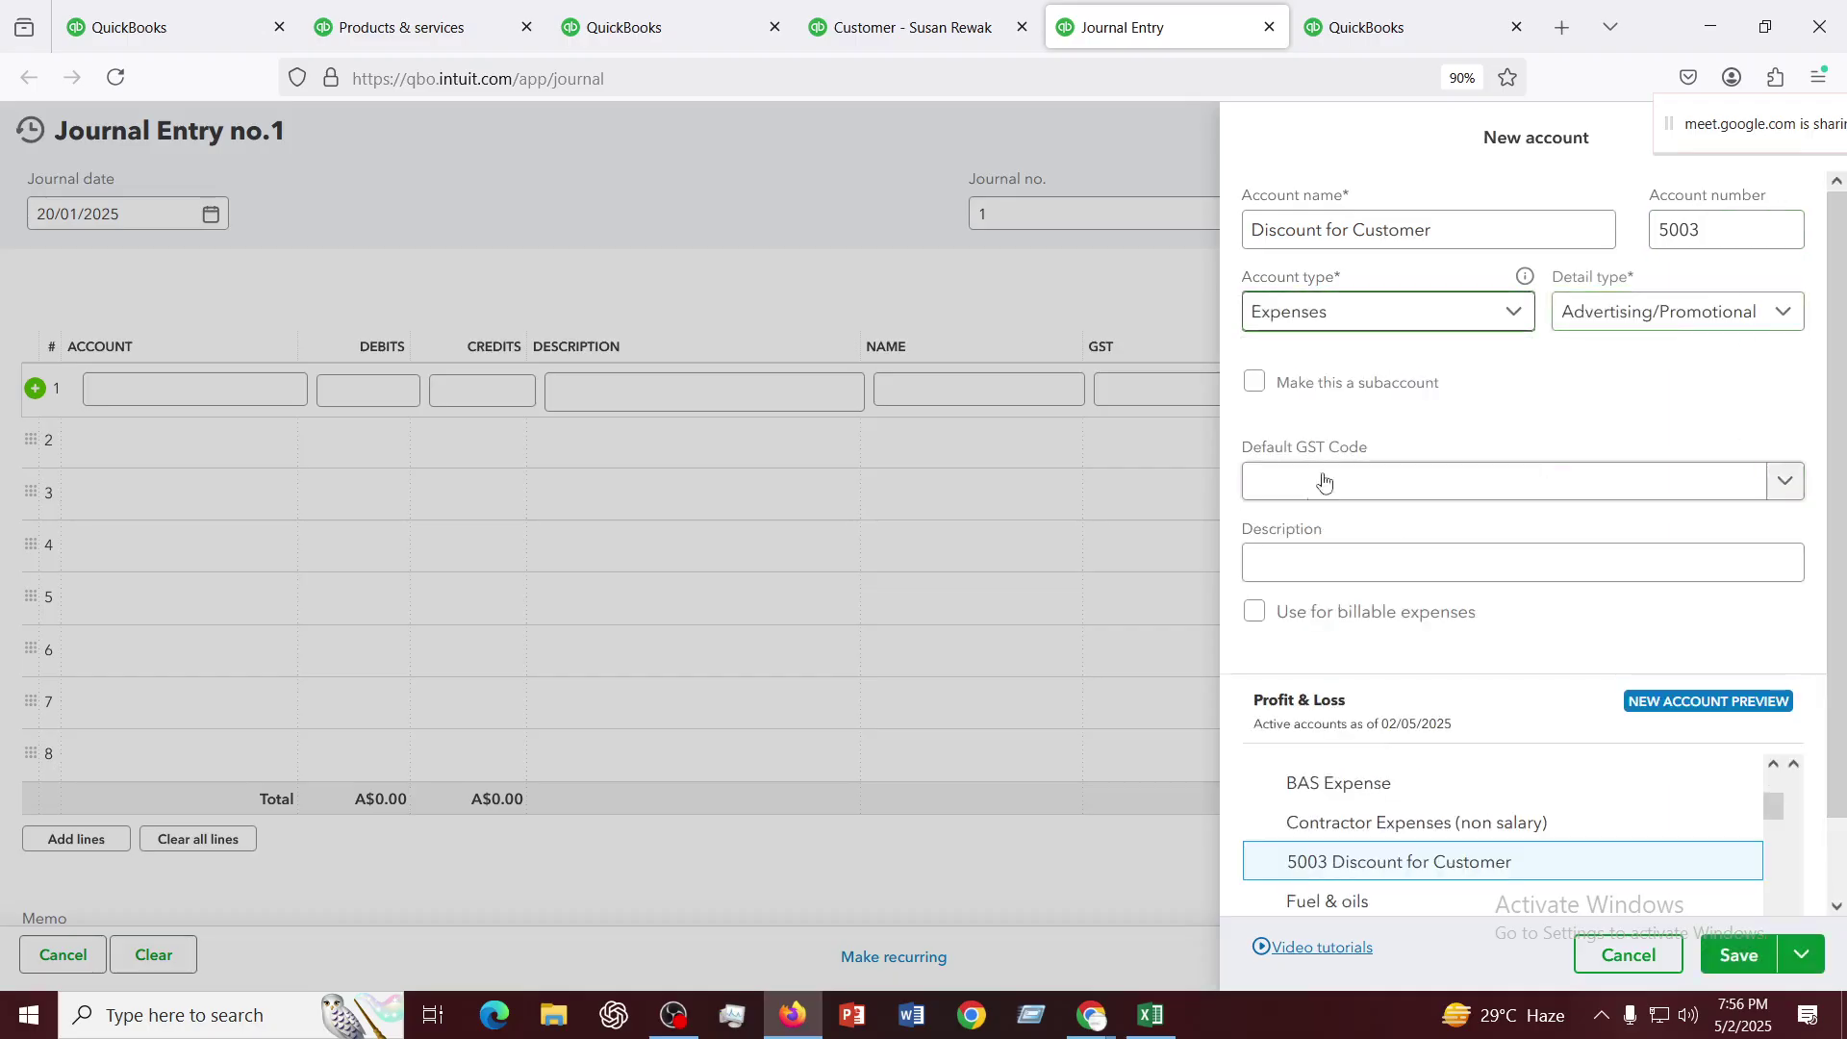
Change the new account's name to Discount for good Customer and save the account to the journal's first line
click(1364, 232)
text(goo)
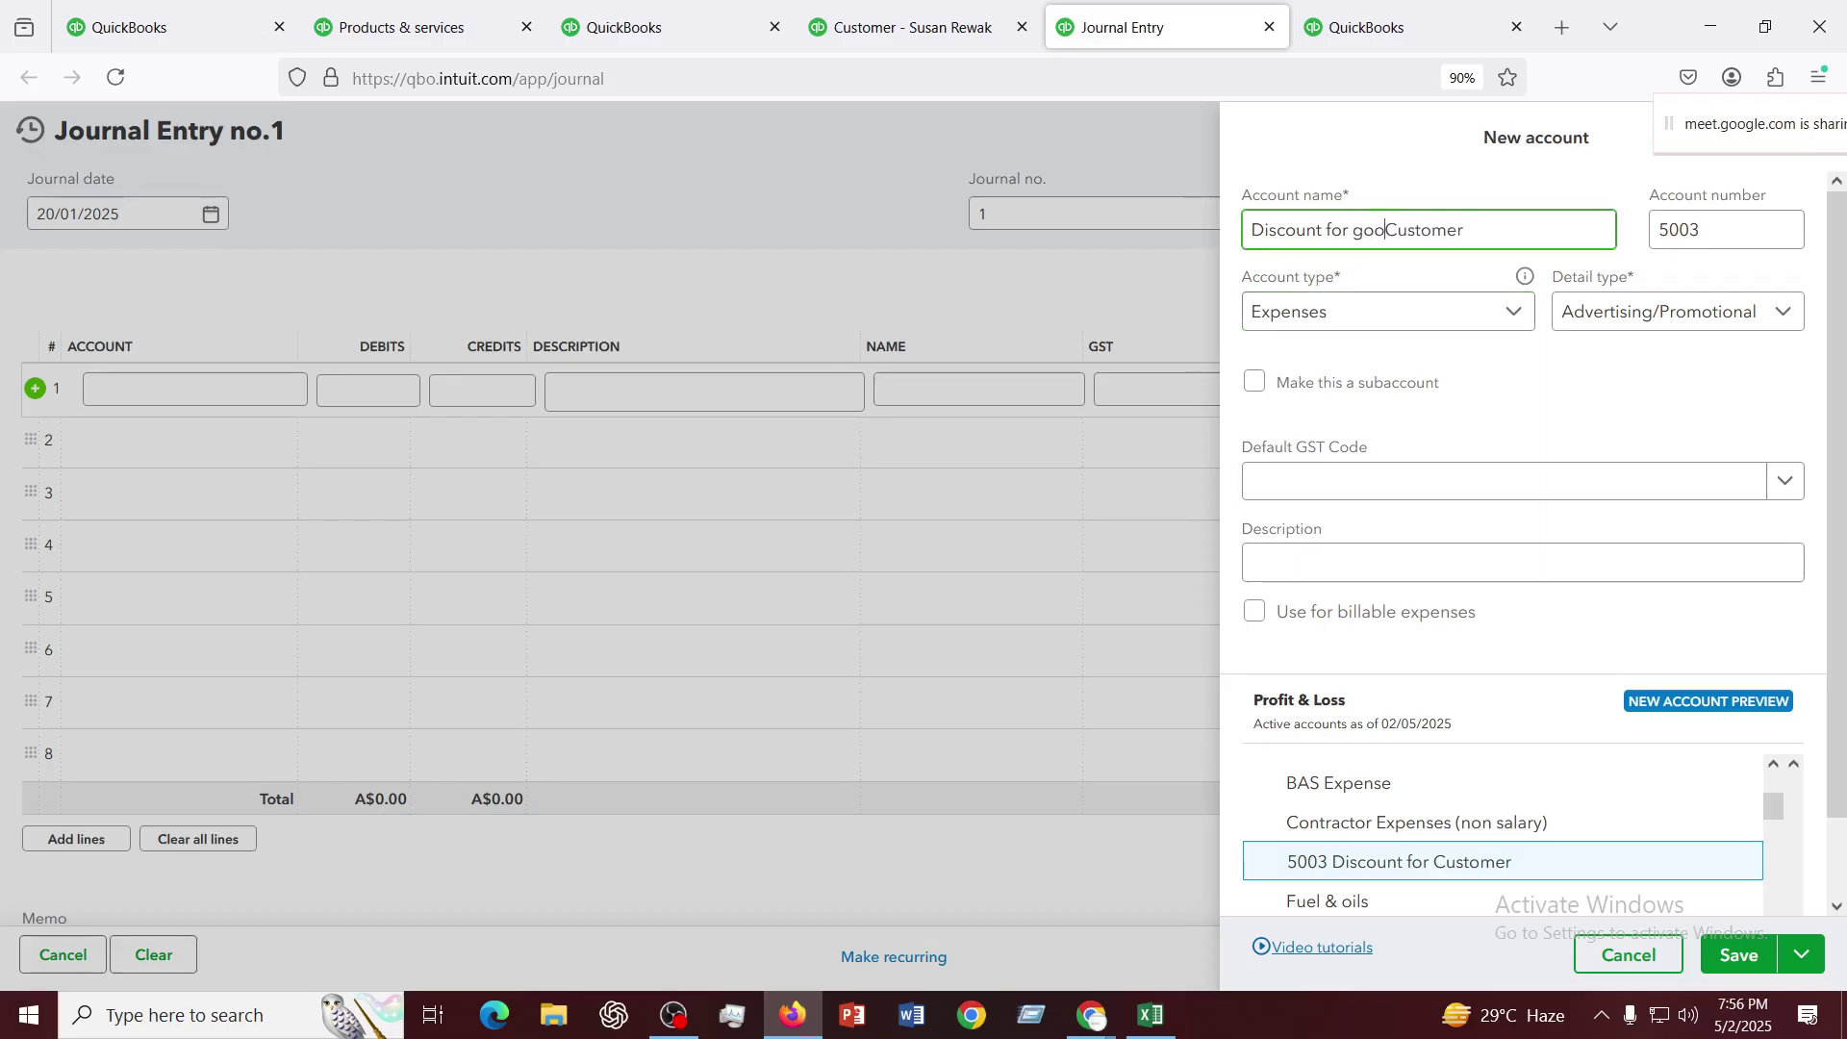
text(d)
click(1615, 487)
click(1743, 960)
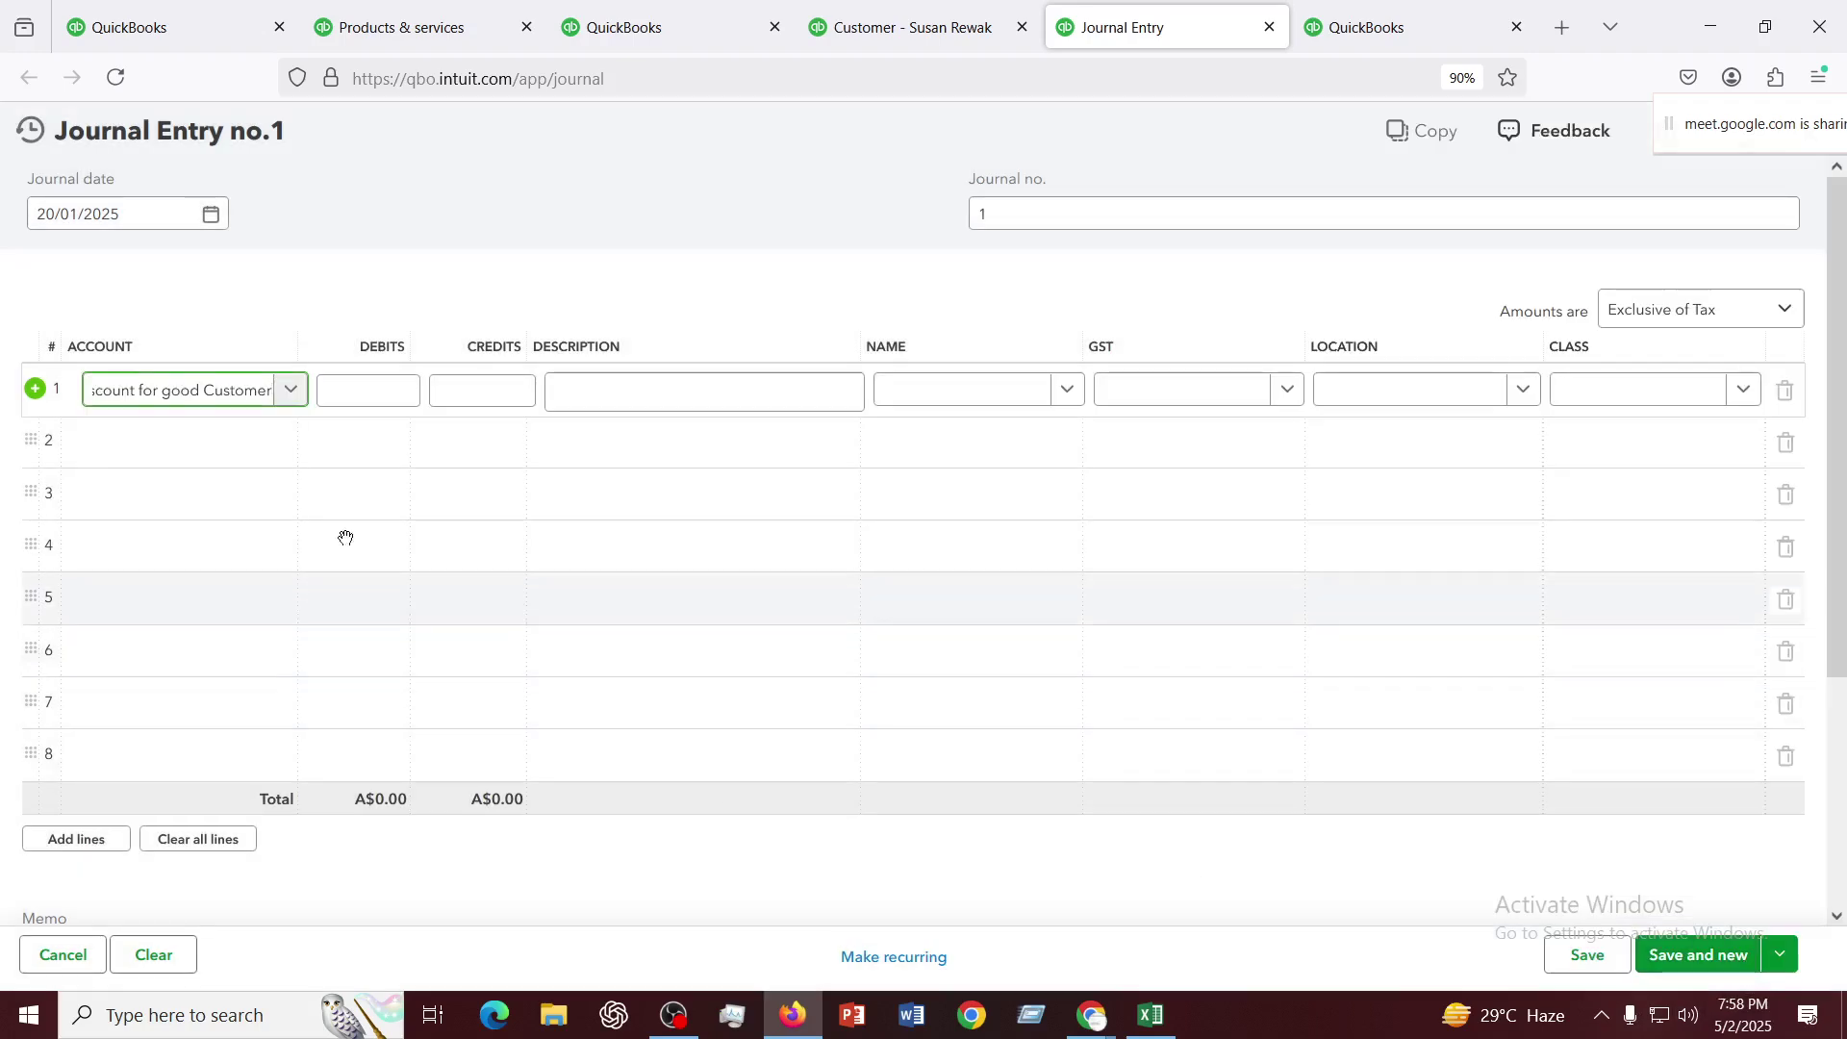
Choose Accounts Receivable (A/R) as the account on the journal's second line
click(199, 445)
click(200, 444)
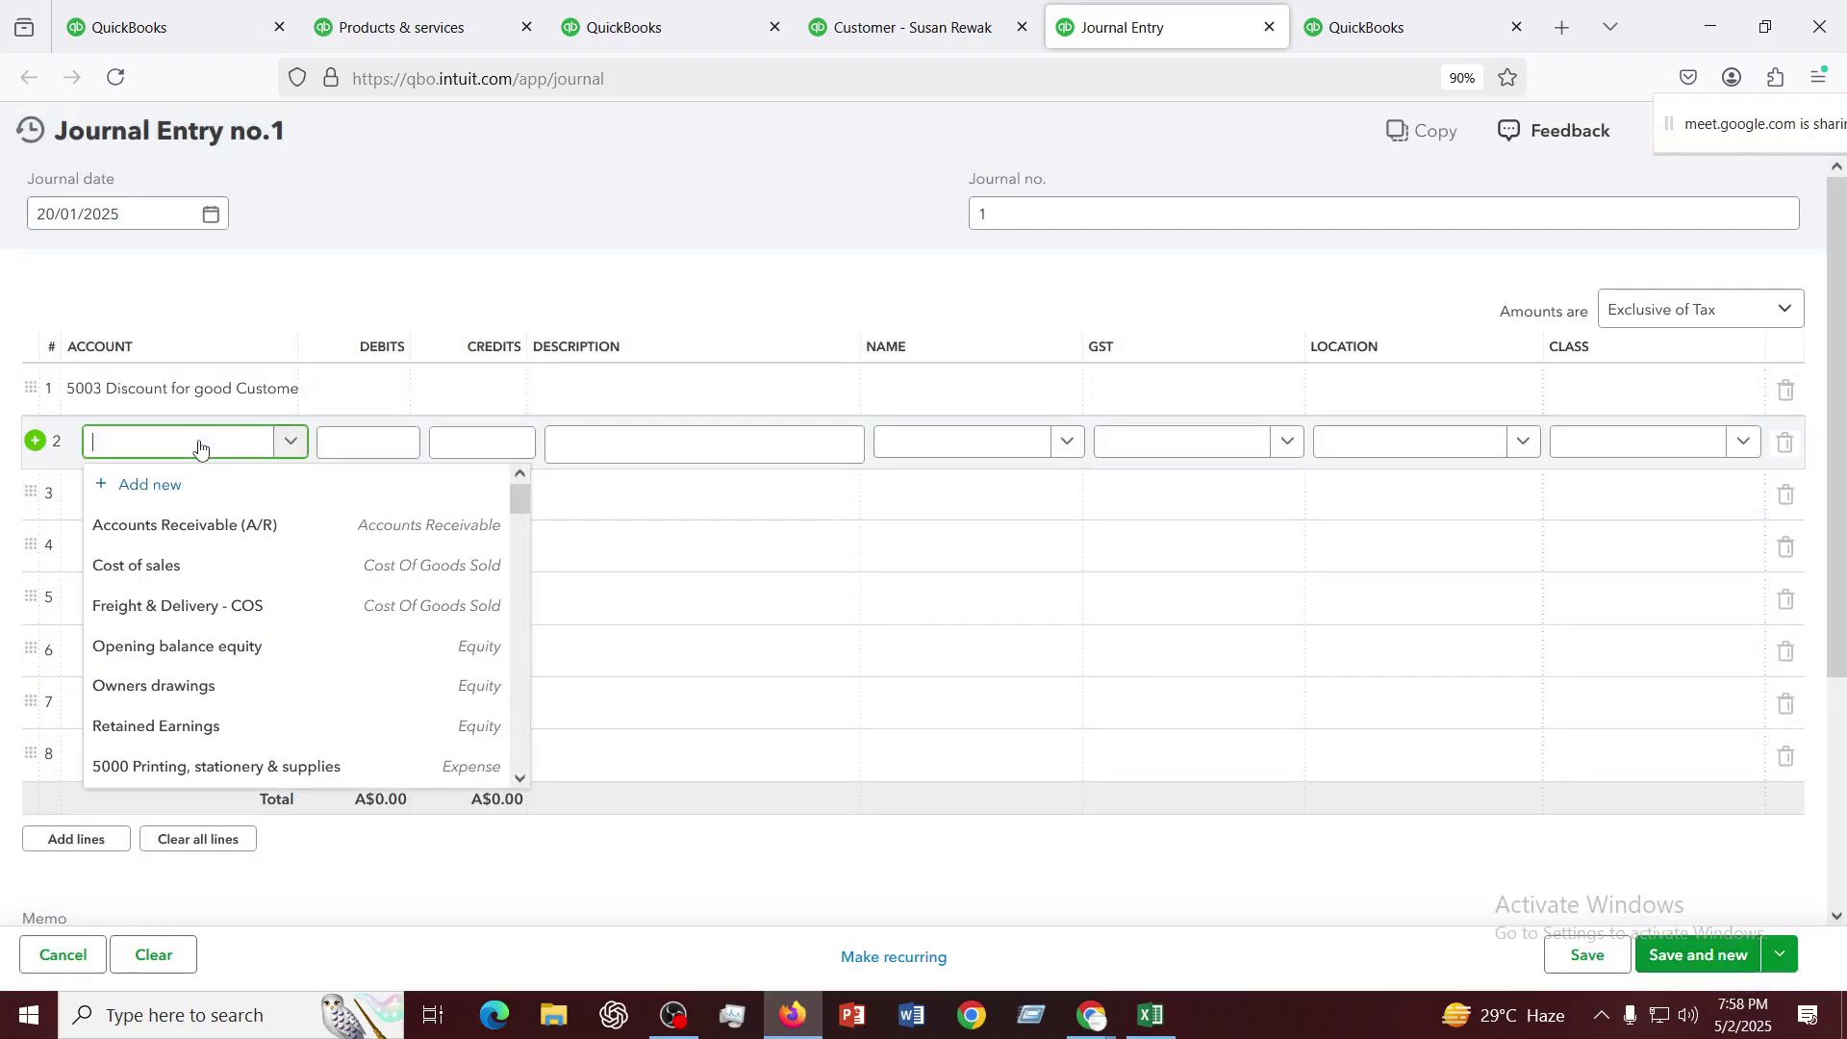
click(219, 535)
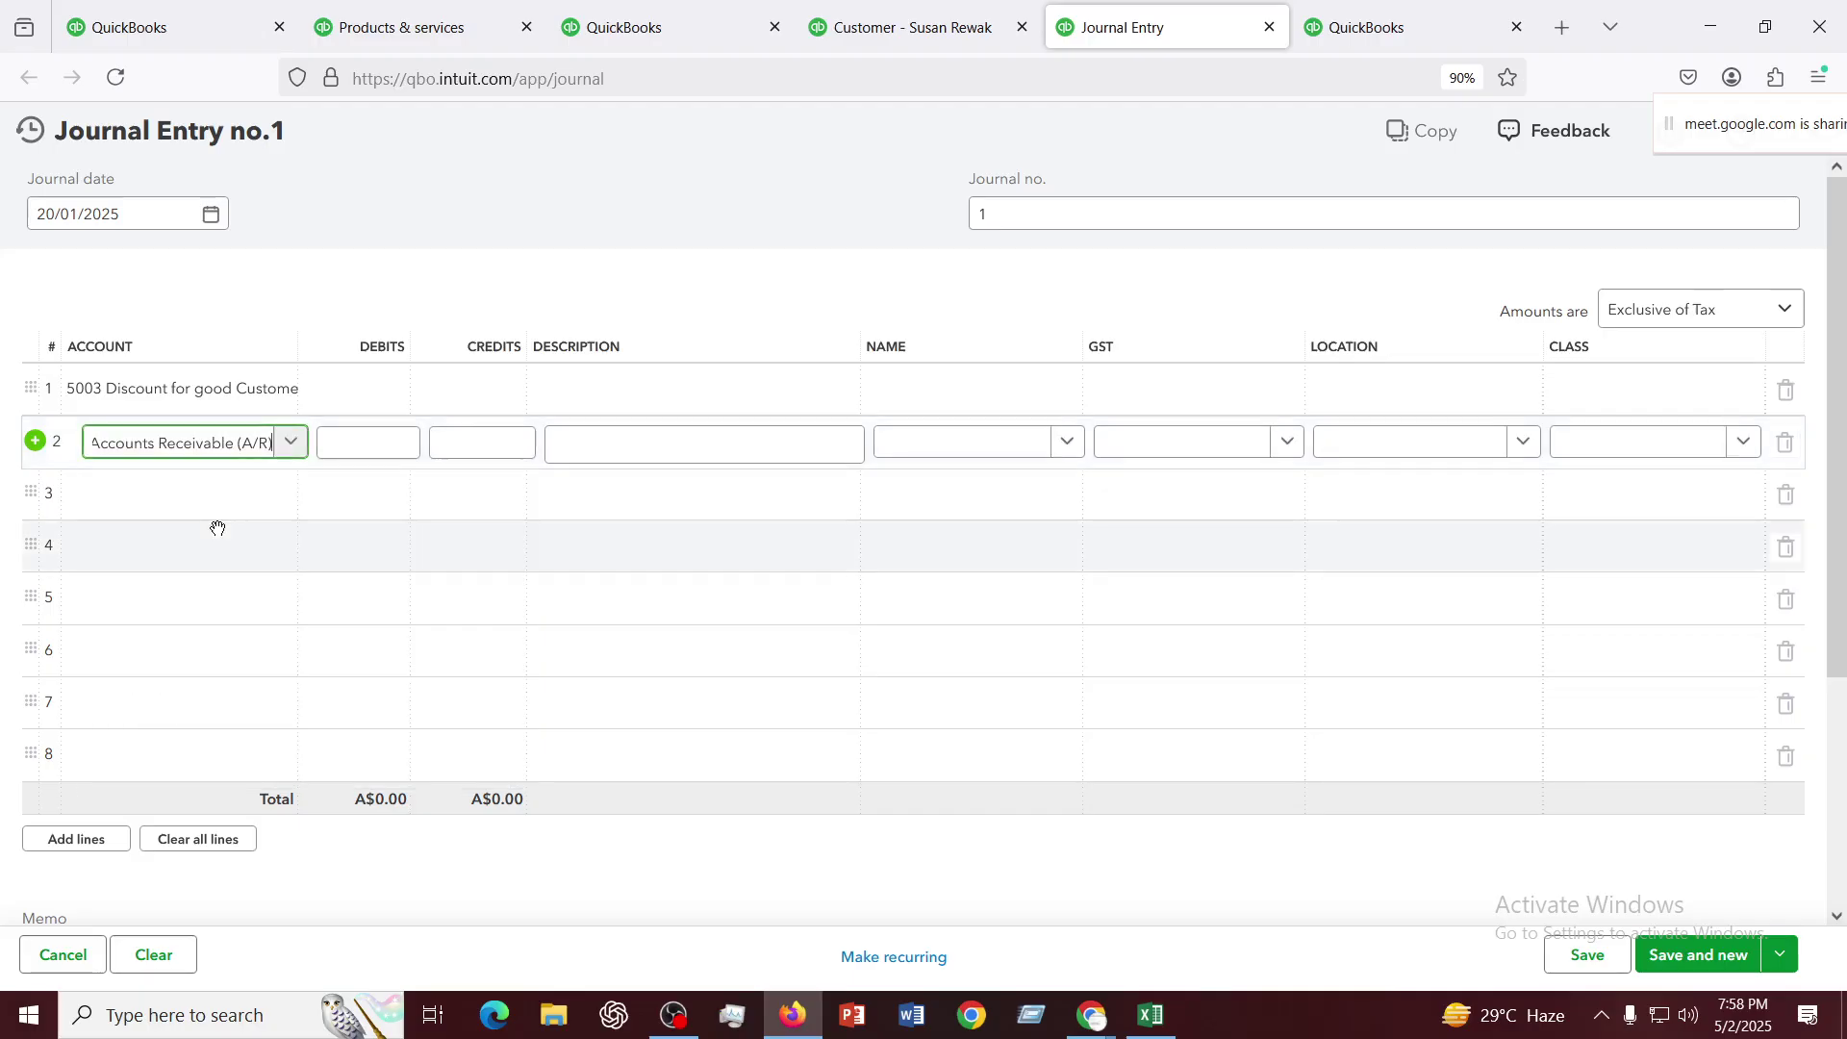
Enter a debit of 40 on the discount line and a credit of 40 on the Accounts Receivable line
click(405, 394)
text(40)
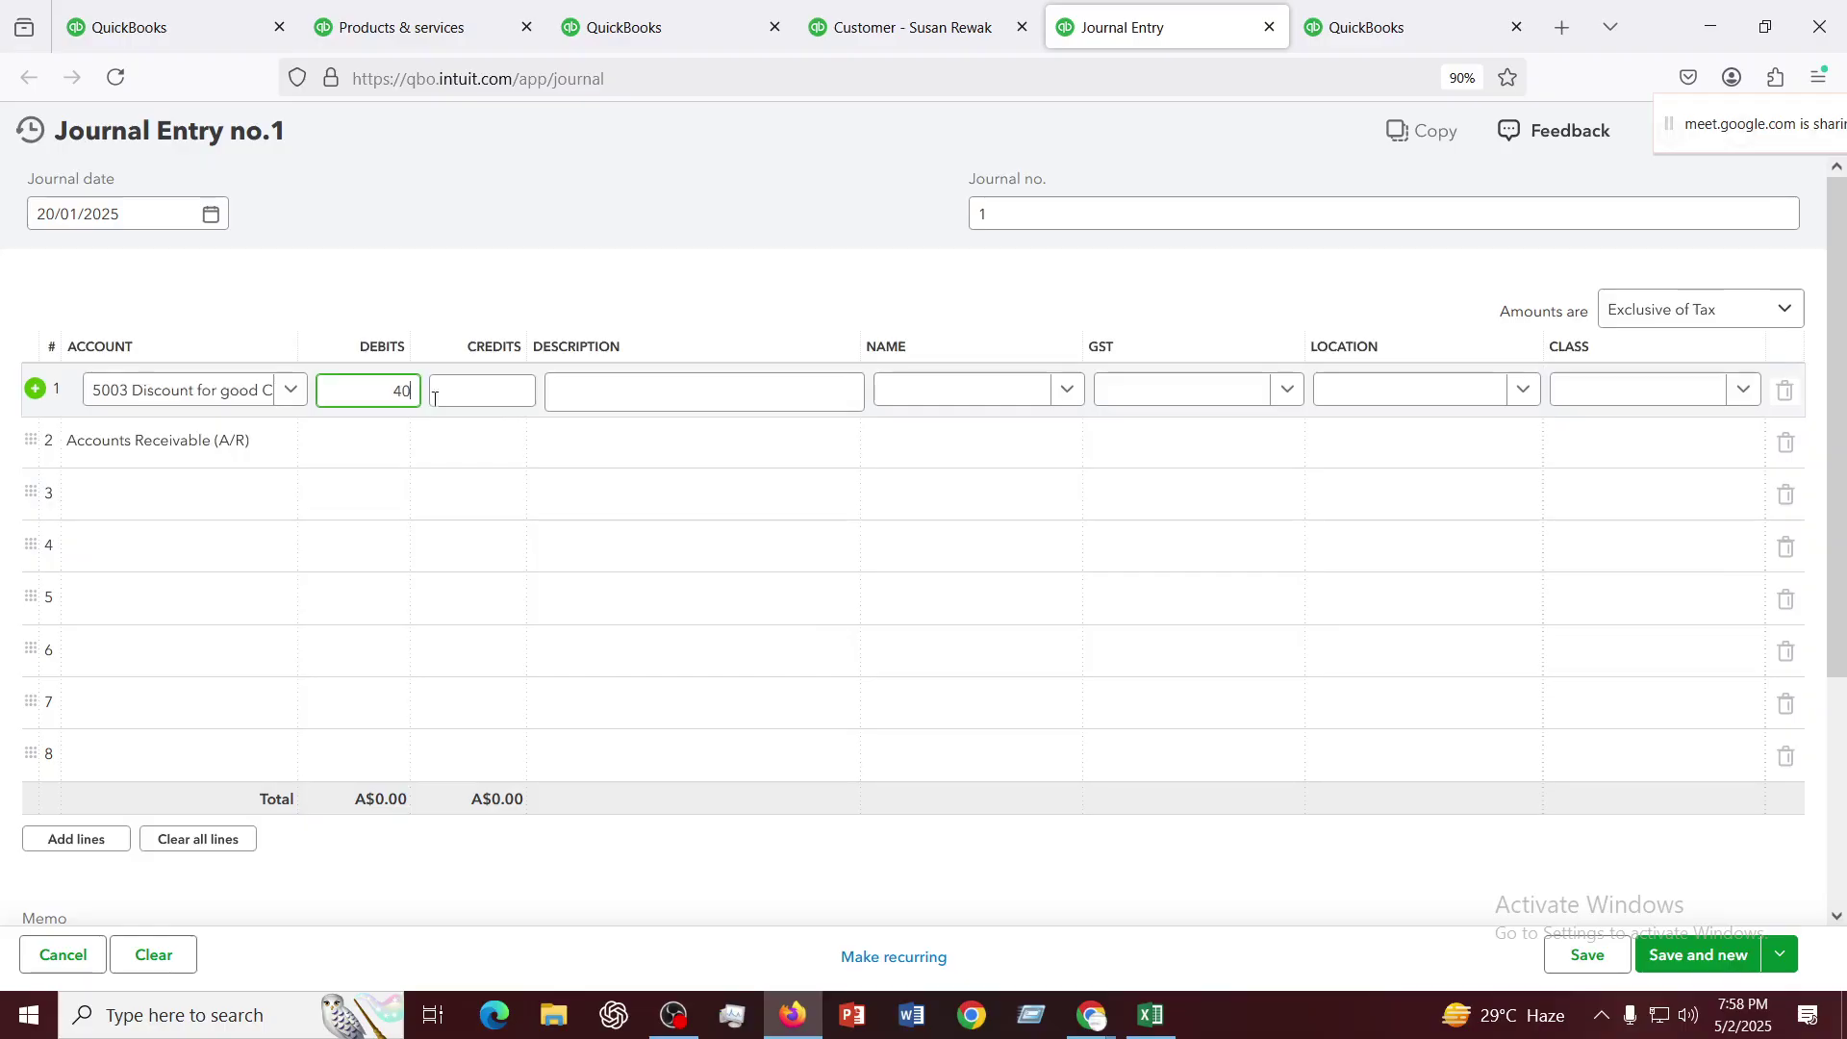
click(487, 474)
click(494, 445)
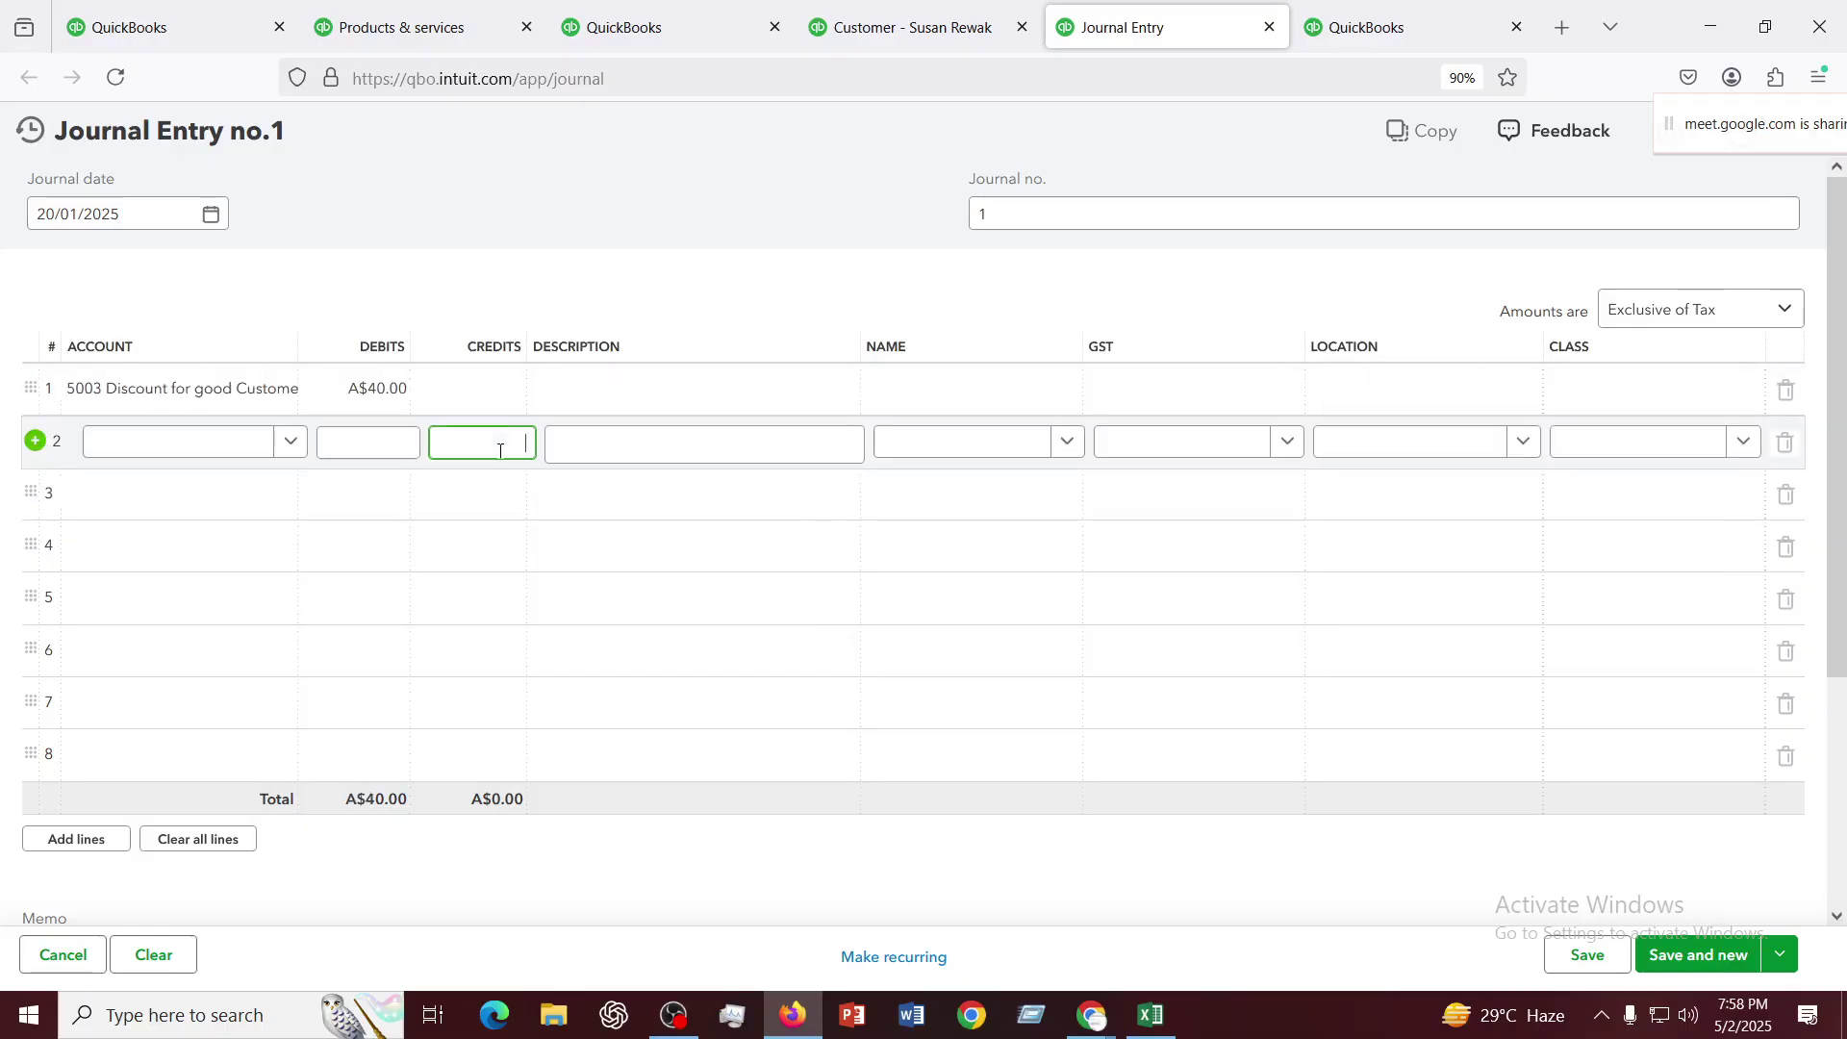
text(40)
click(1062, 654)
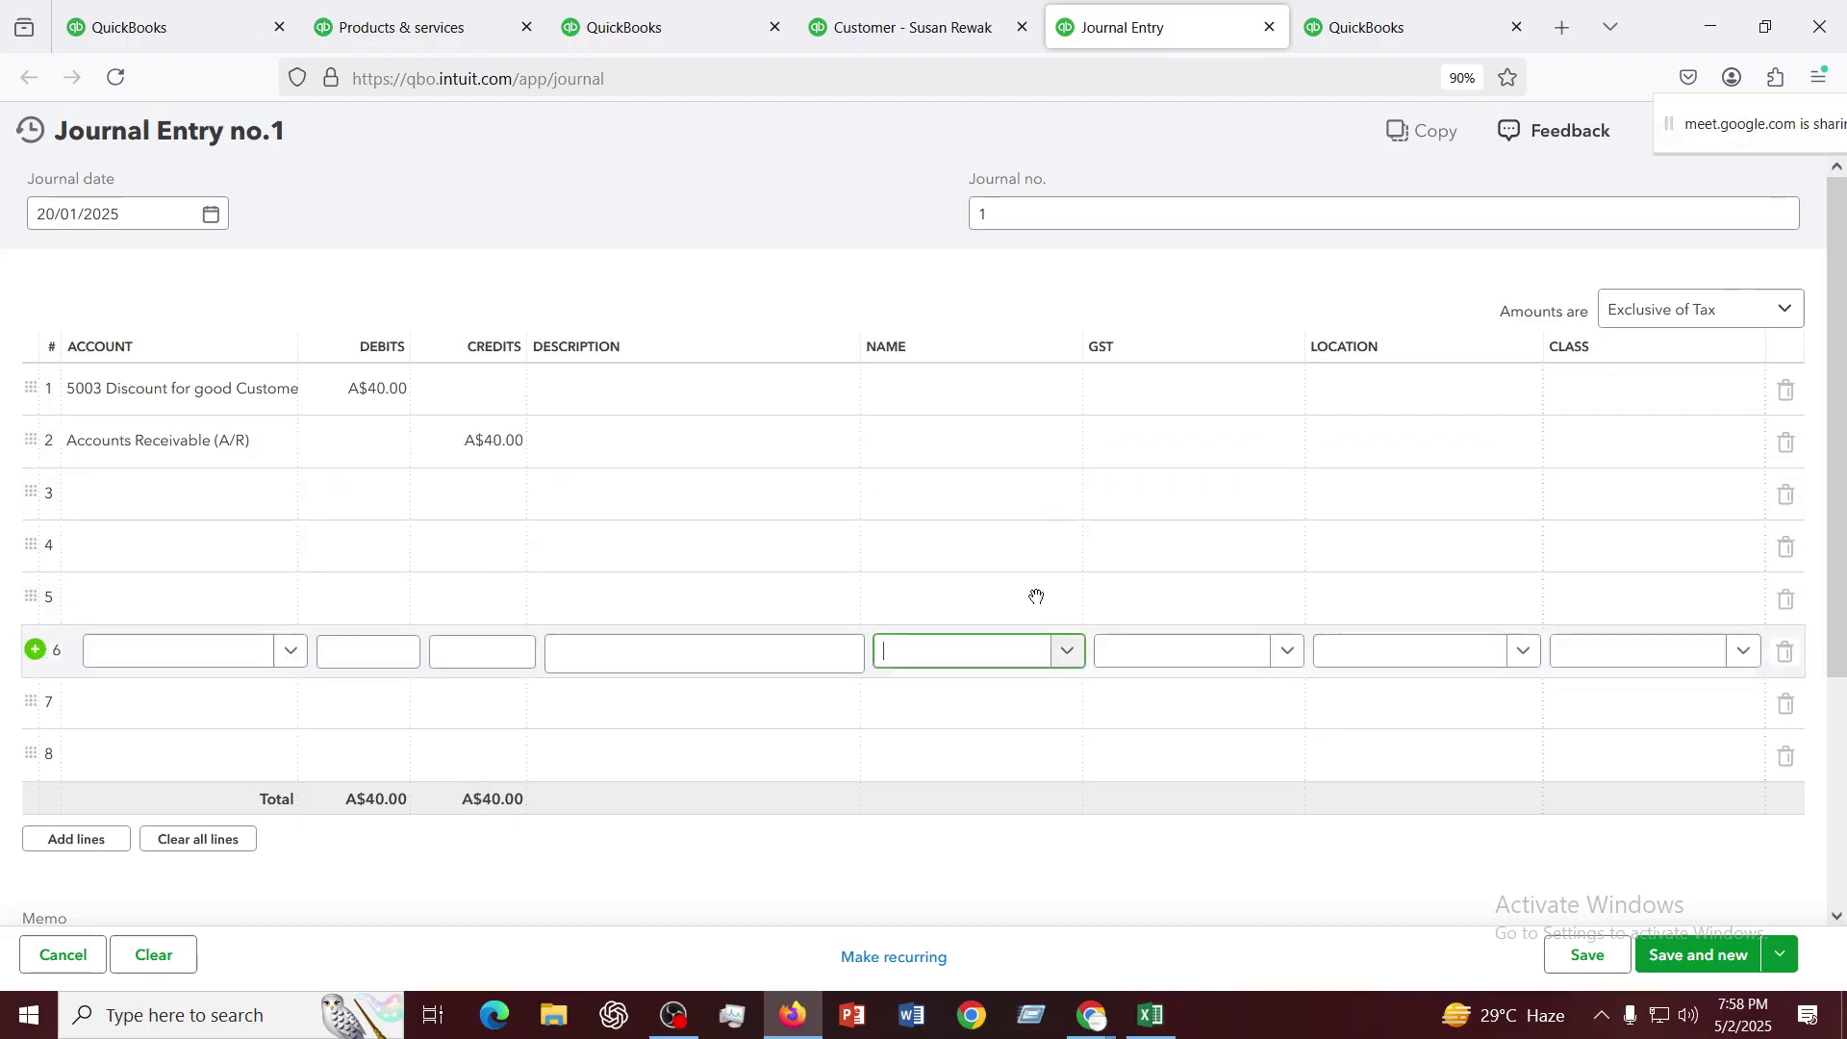
Assign the Canada Auto Supply customer as the name on the Accounts Receivable line
click(967, 436)
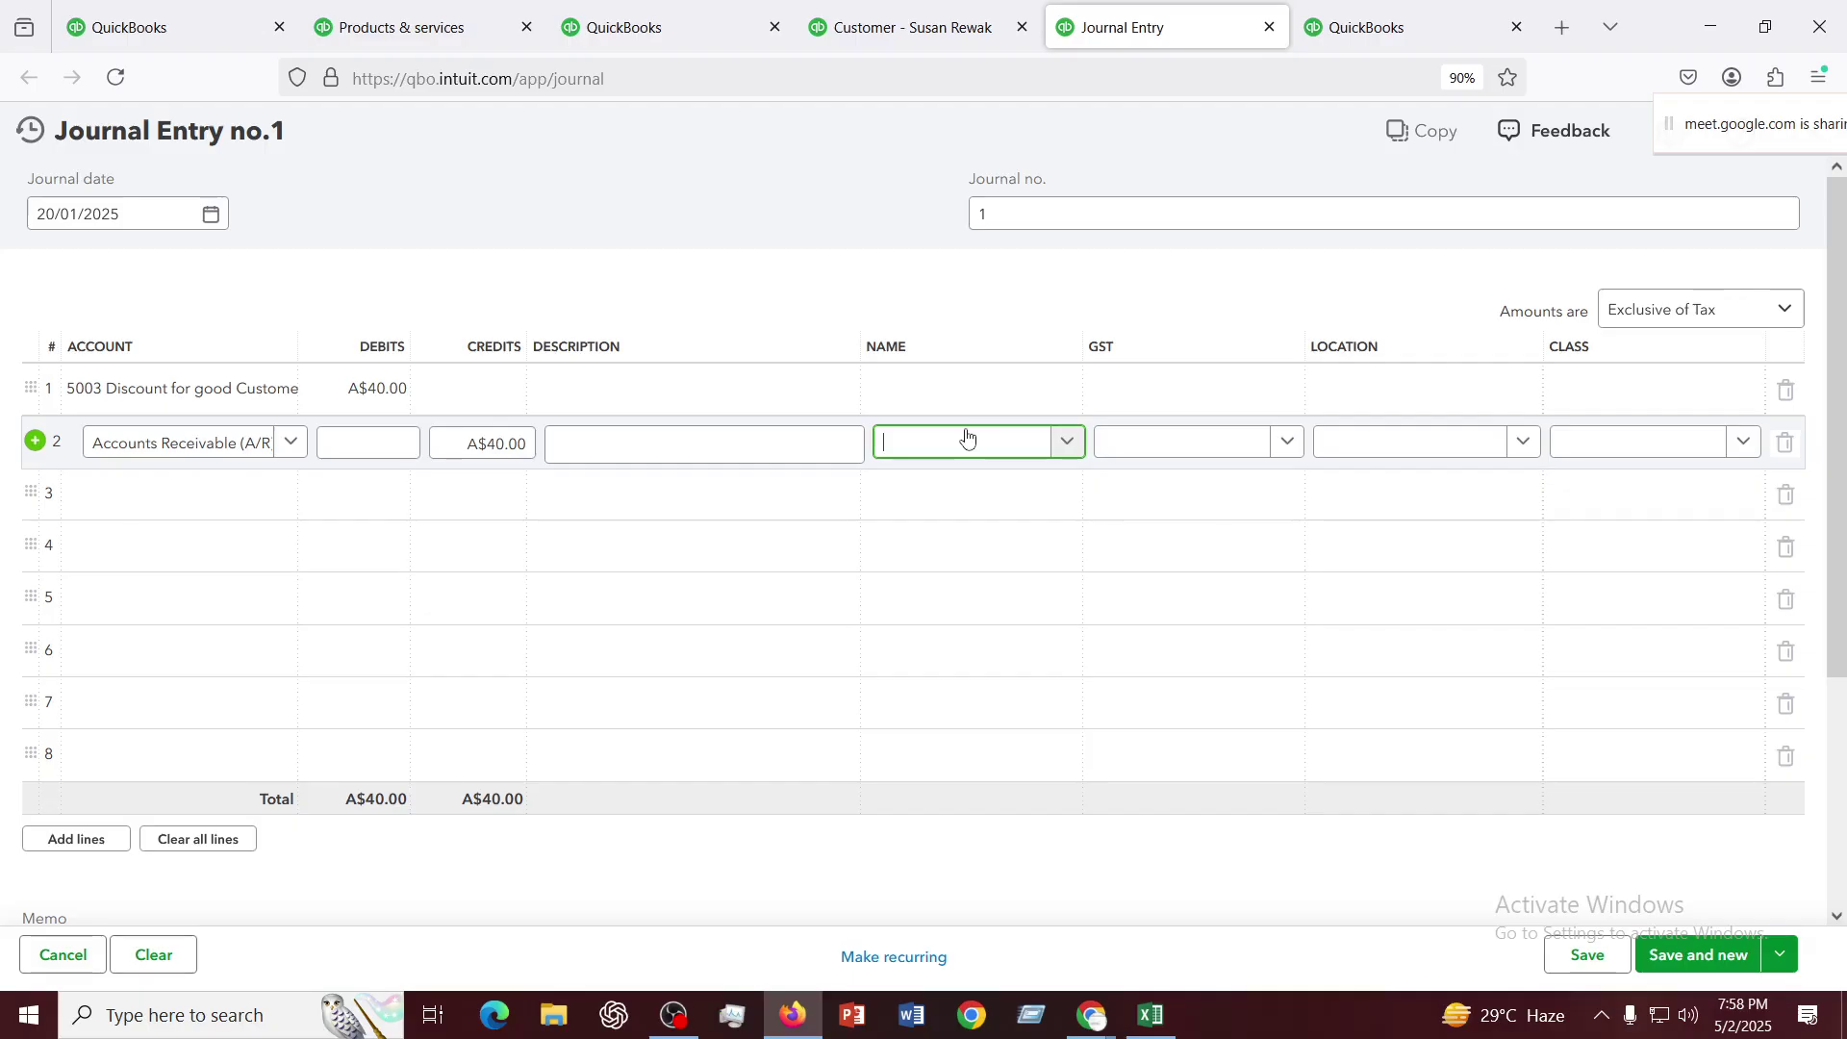
click(1069, 444)
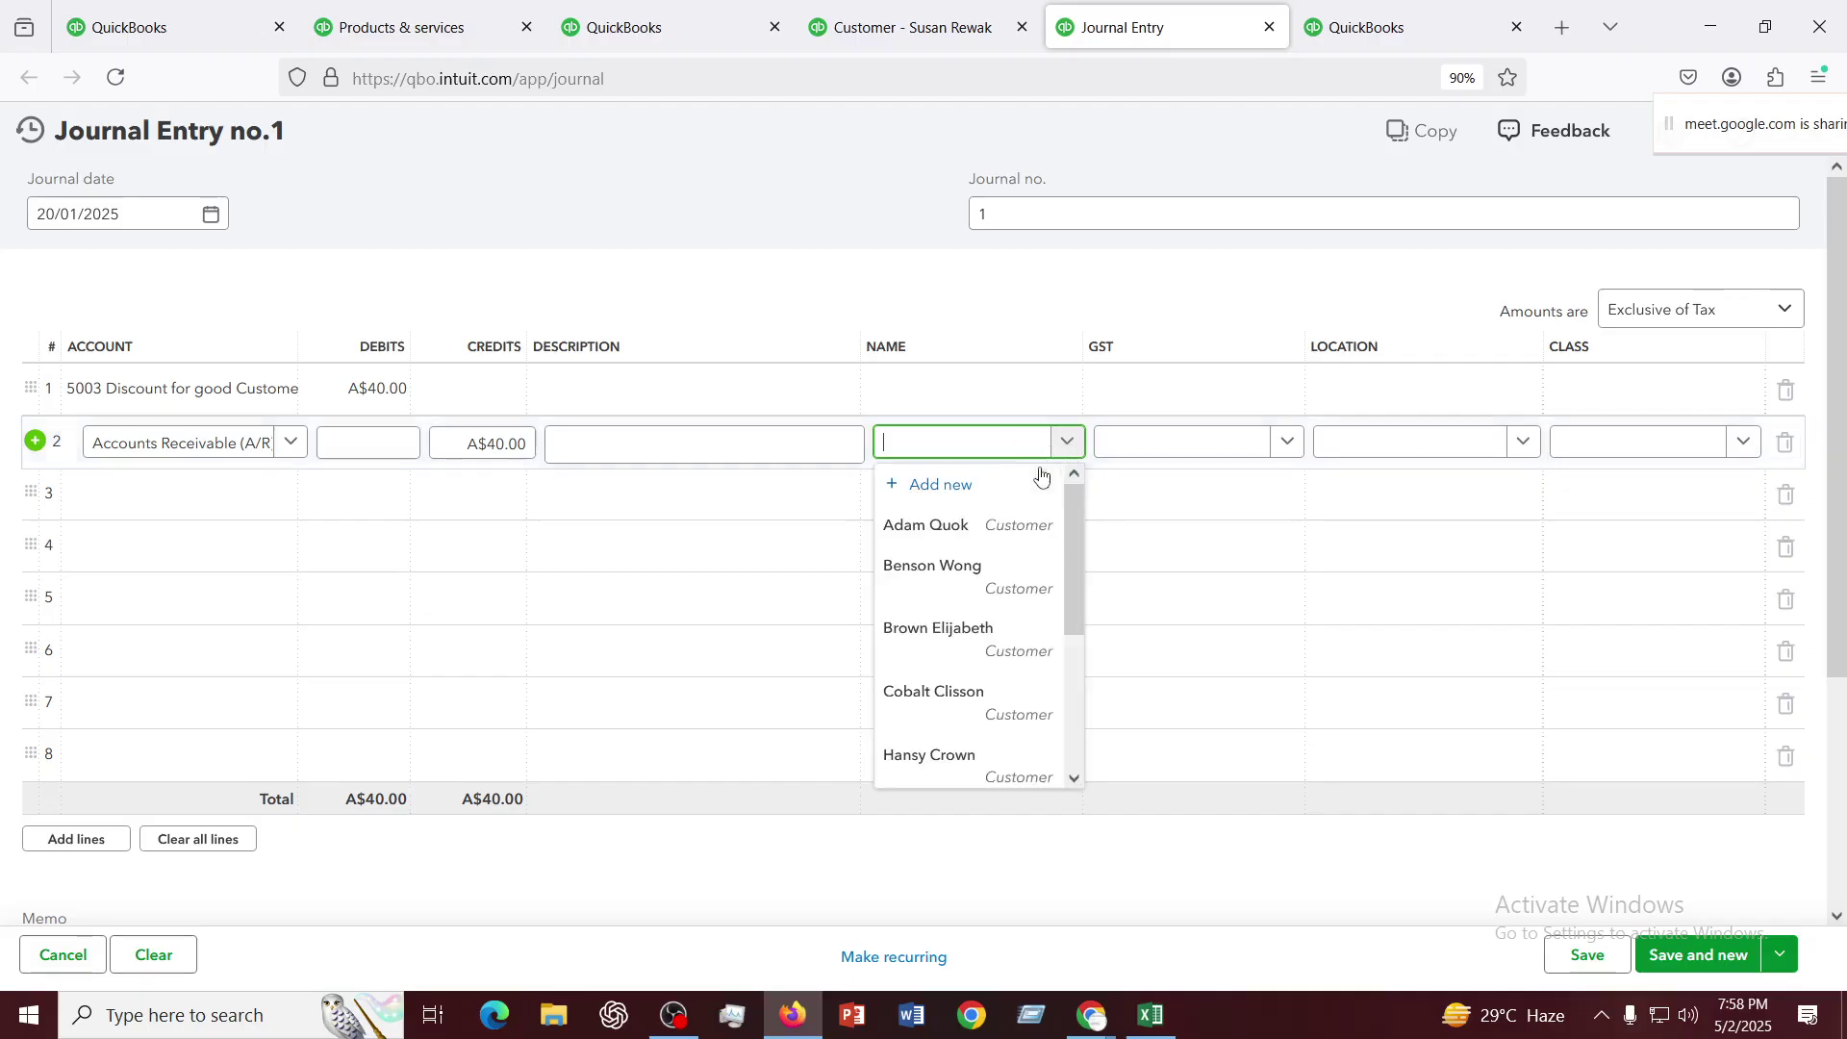
scroll(909, 756, down, 3)
click(929, 754)
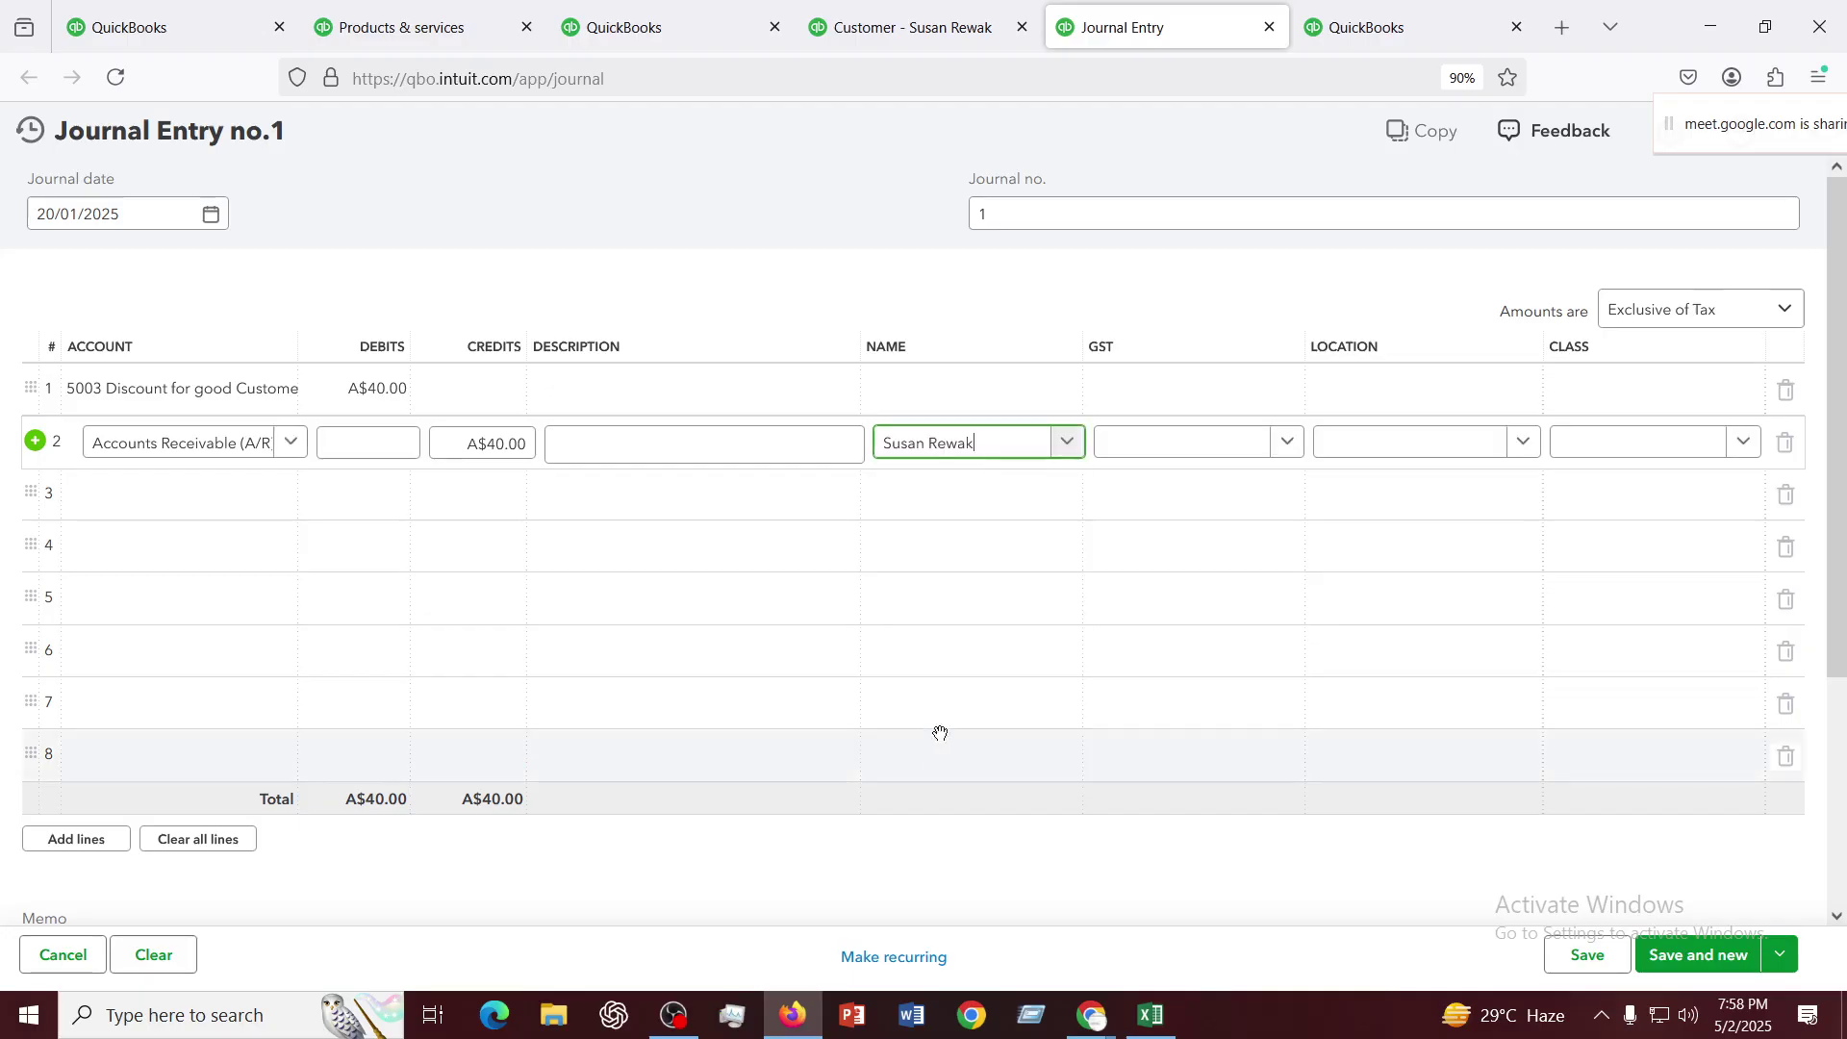
click(756, 215)
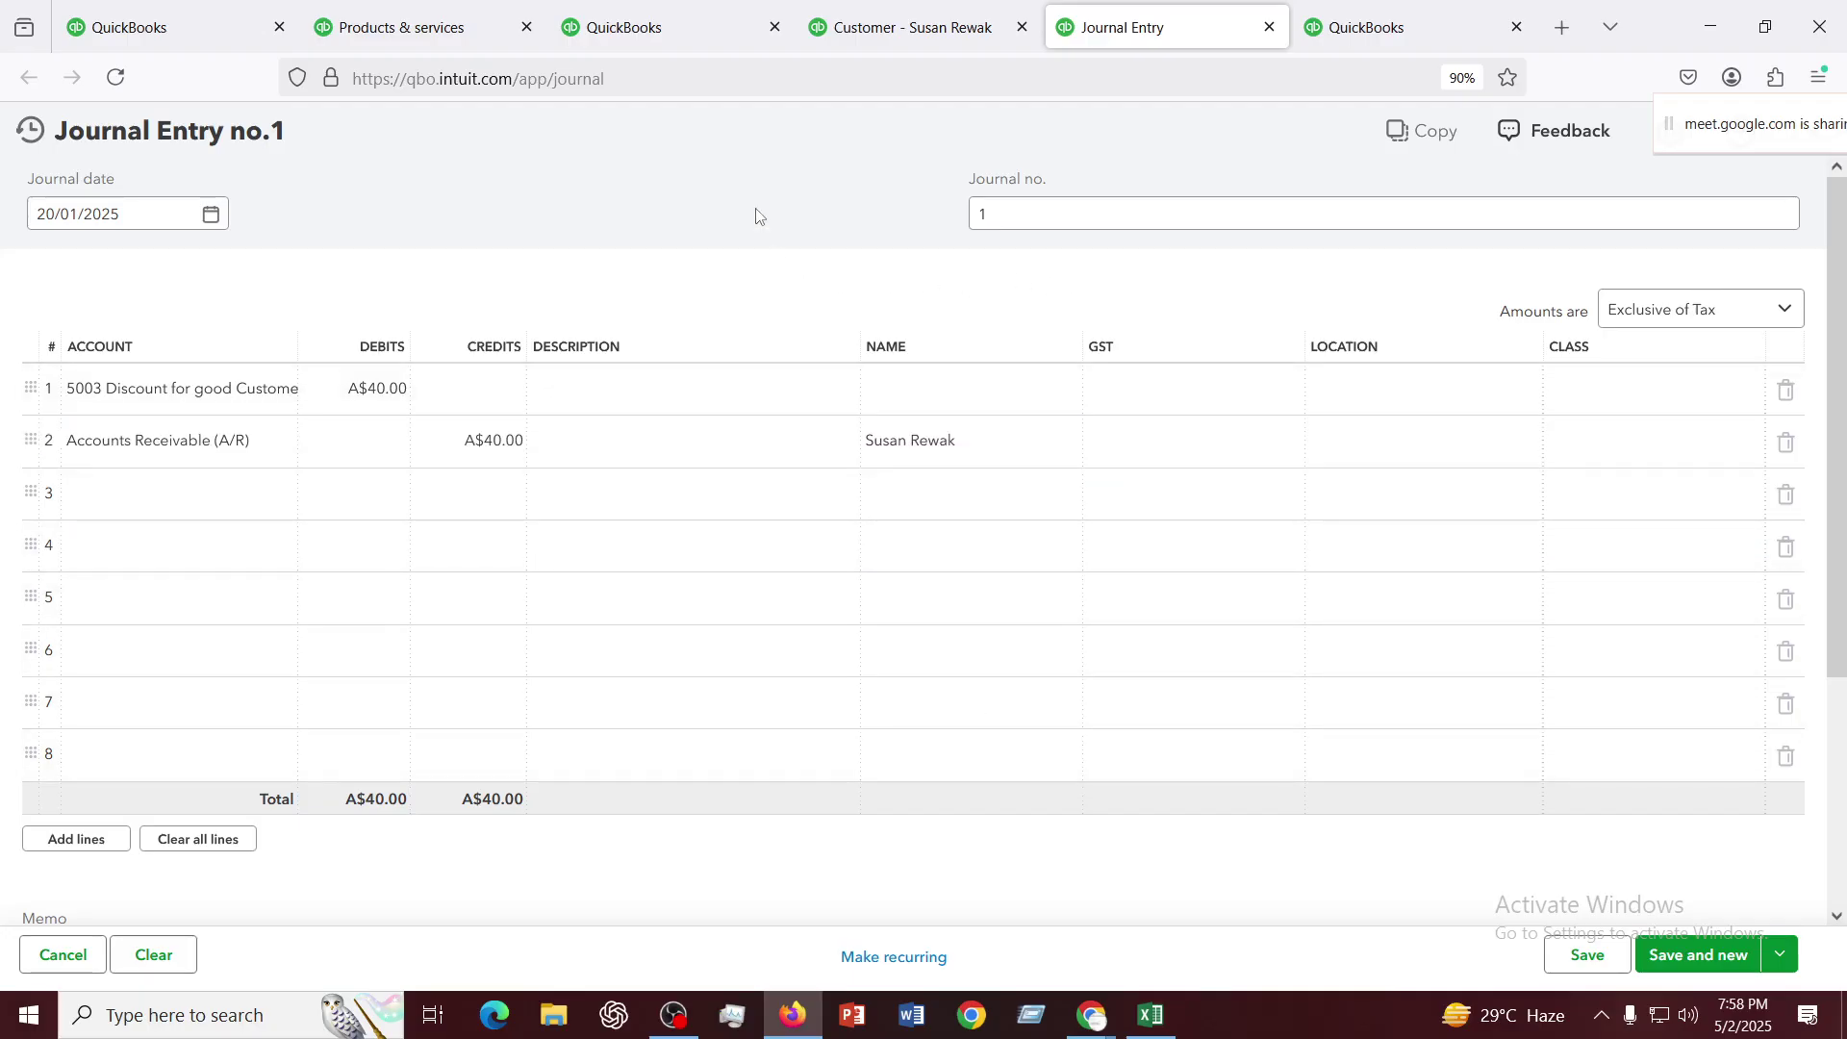
Set the GST on the journal's Discount for good Customer line to GST free (0% Sales)
click(1132, 444)
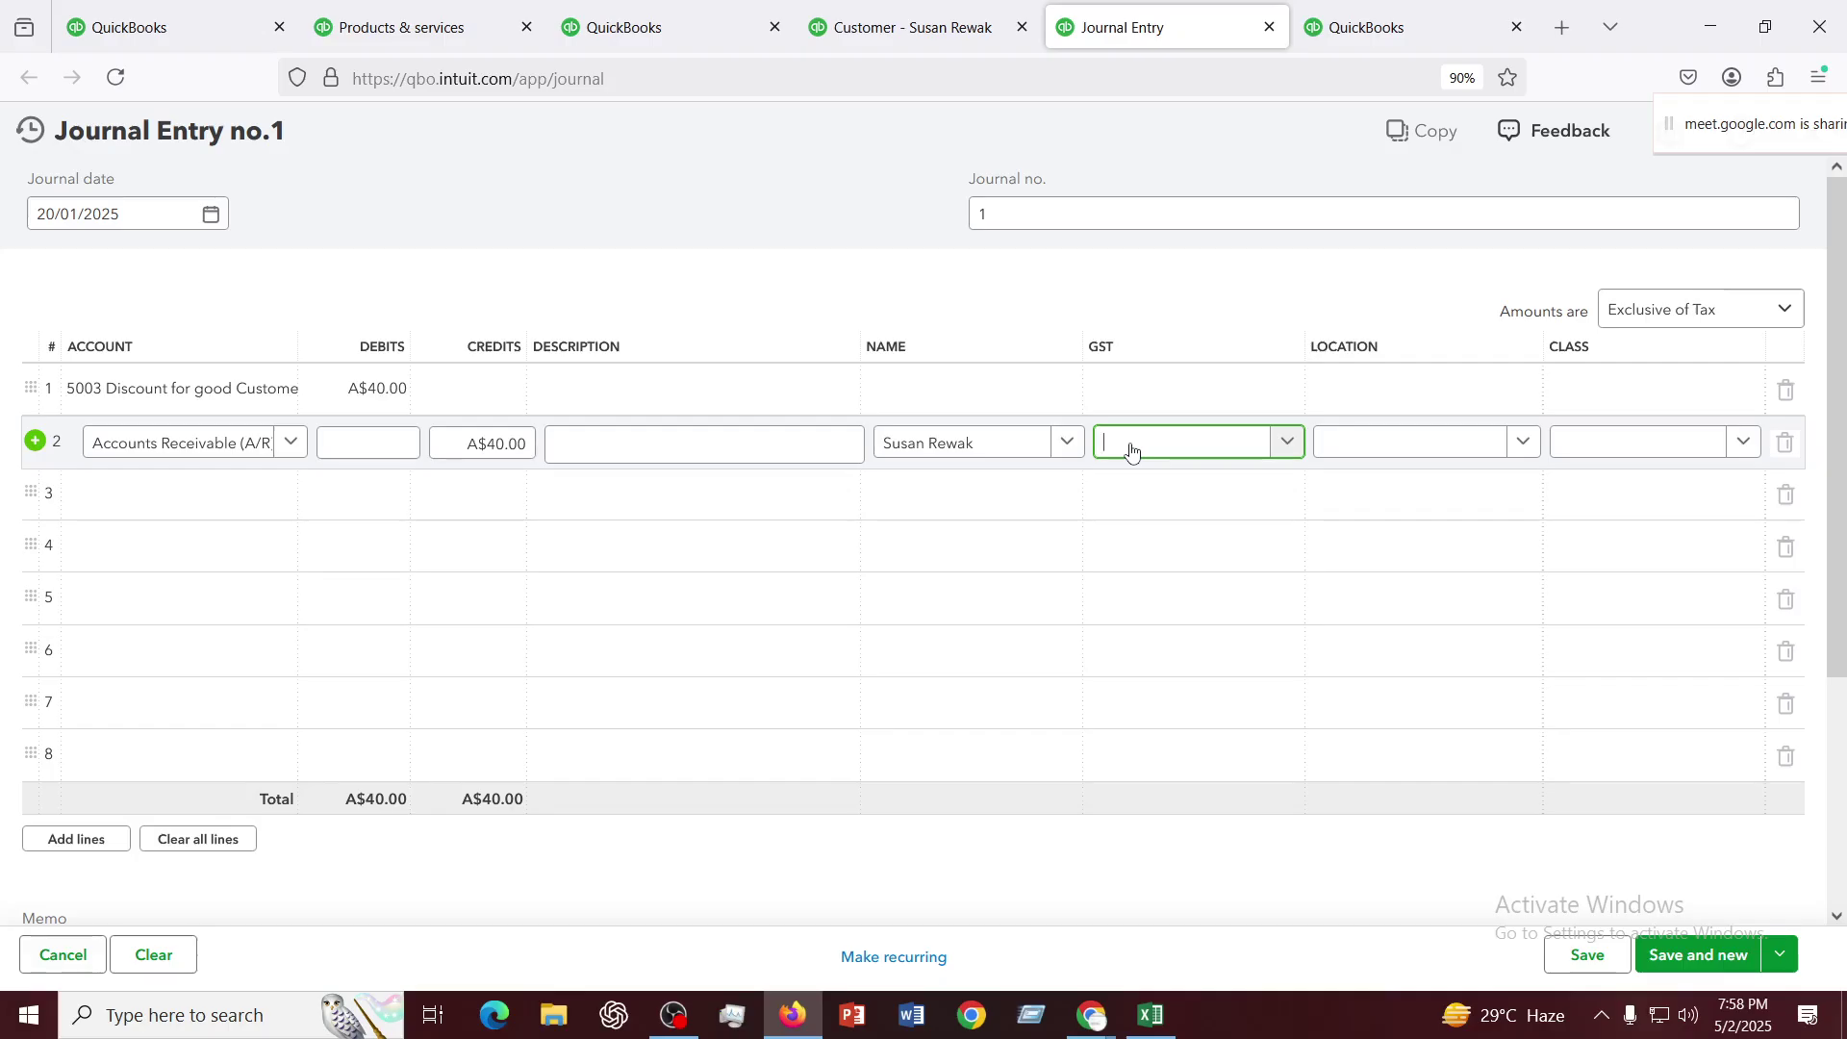
click(654, 180)
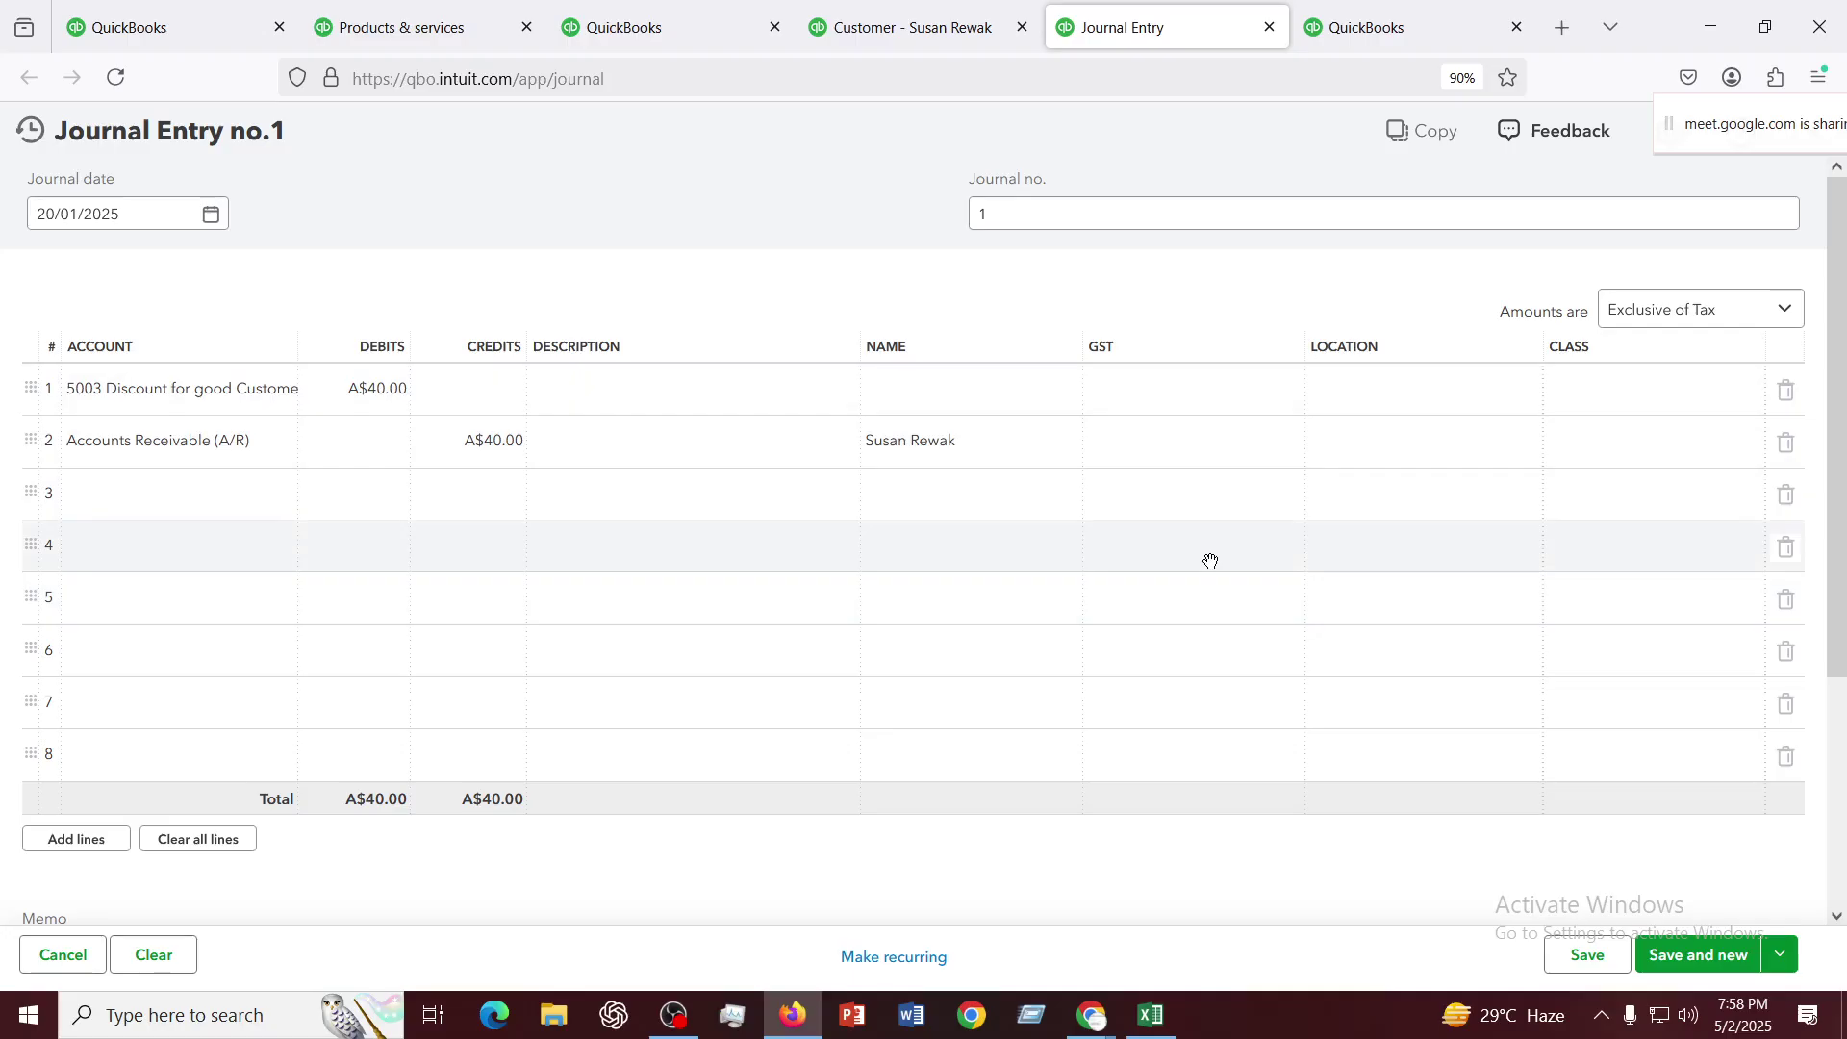
click(1202, 390)
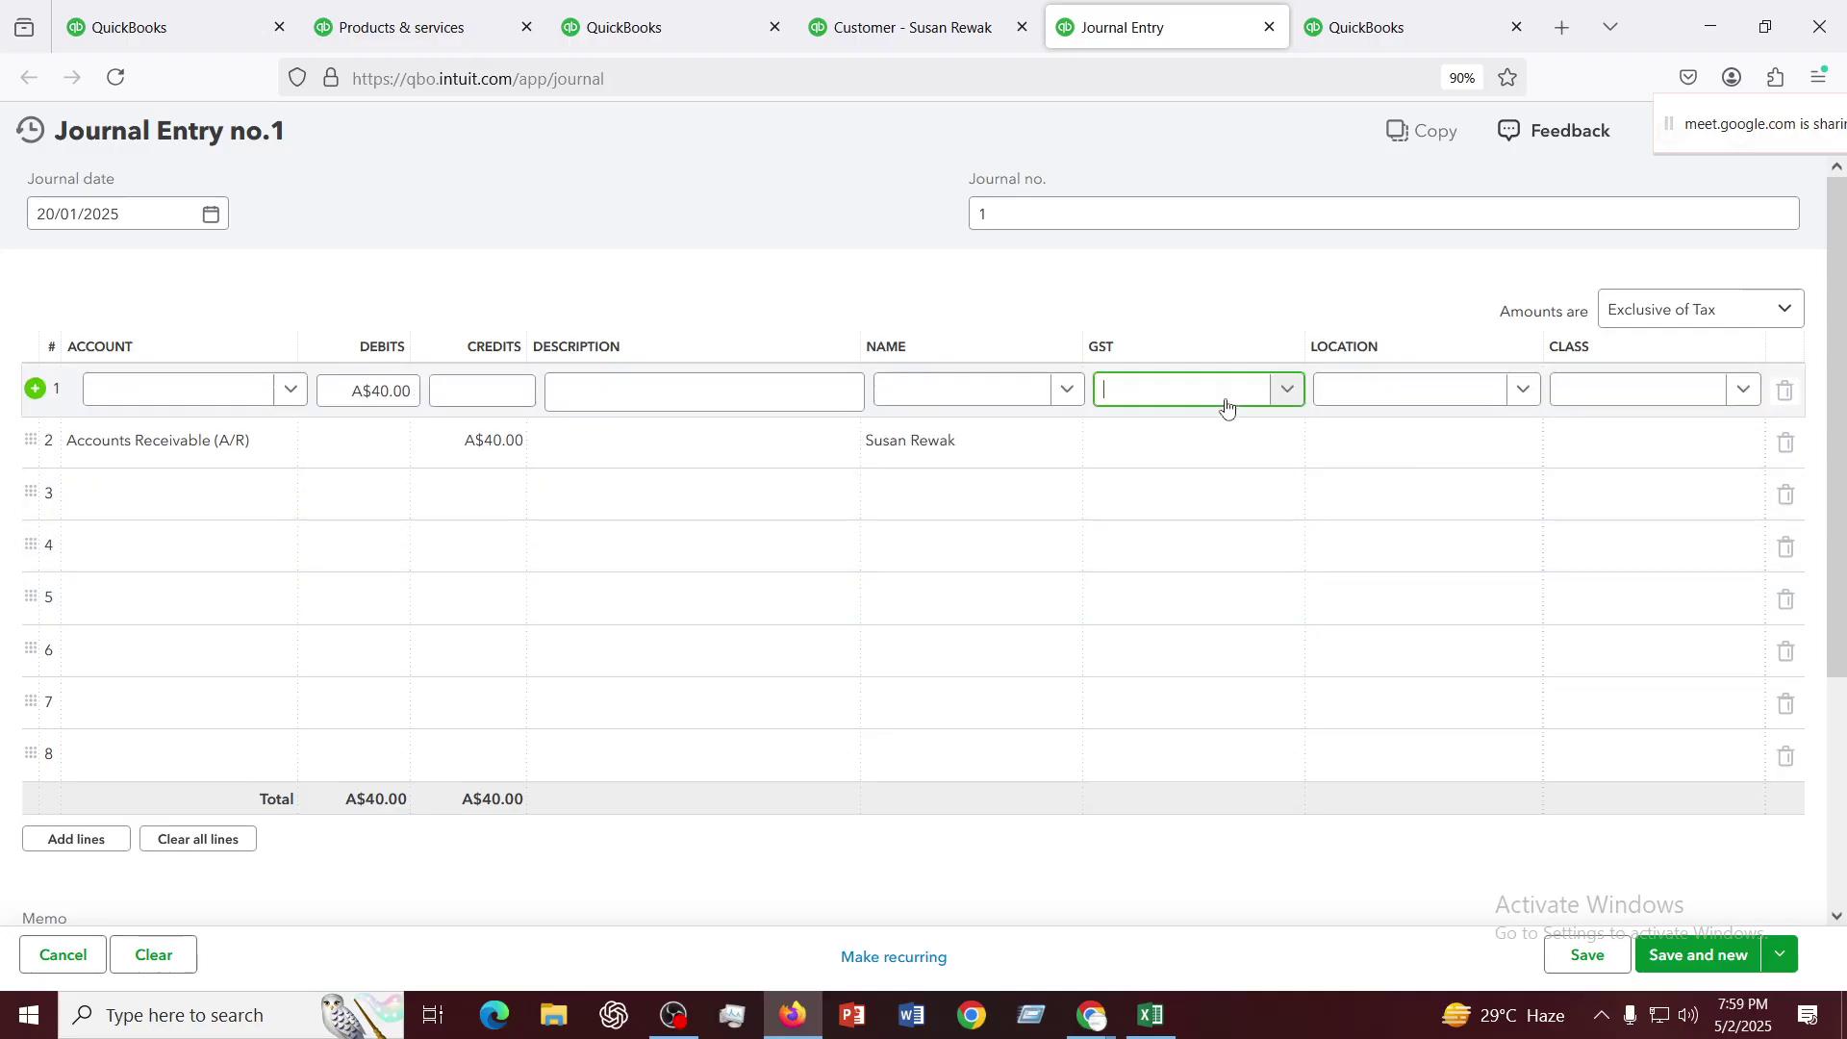
click(1286, 390)
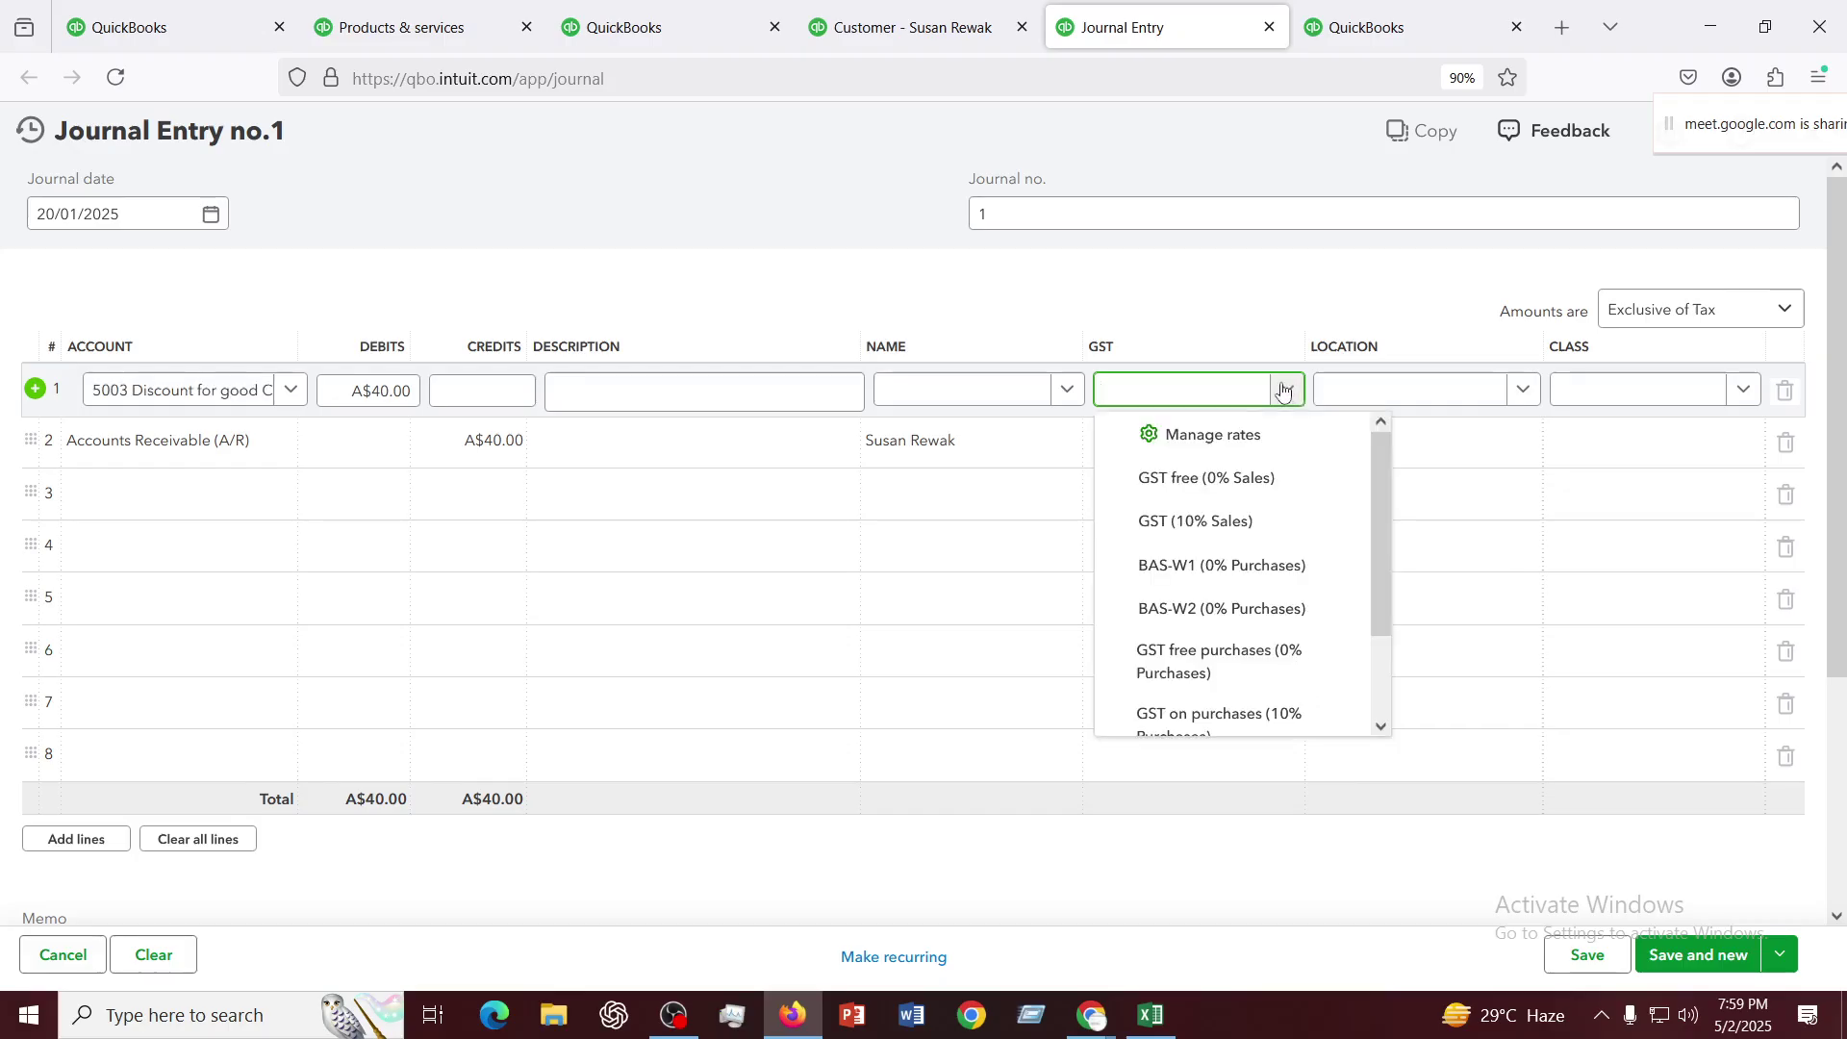
click(1197, 481)
click(1176, 476)
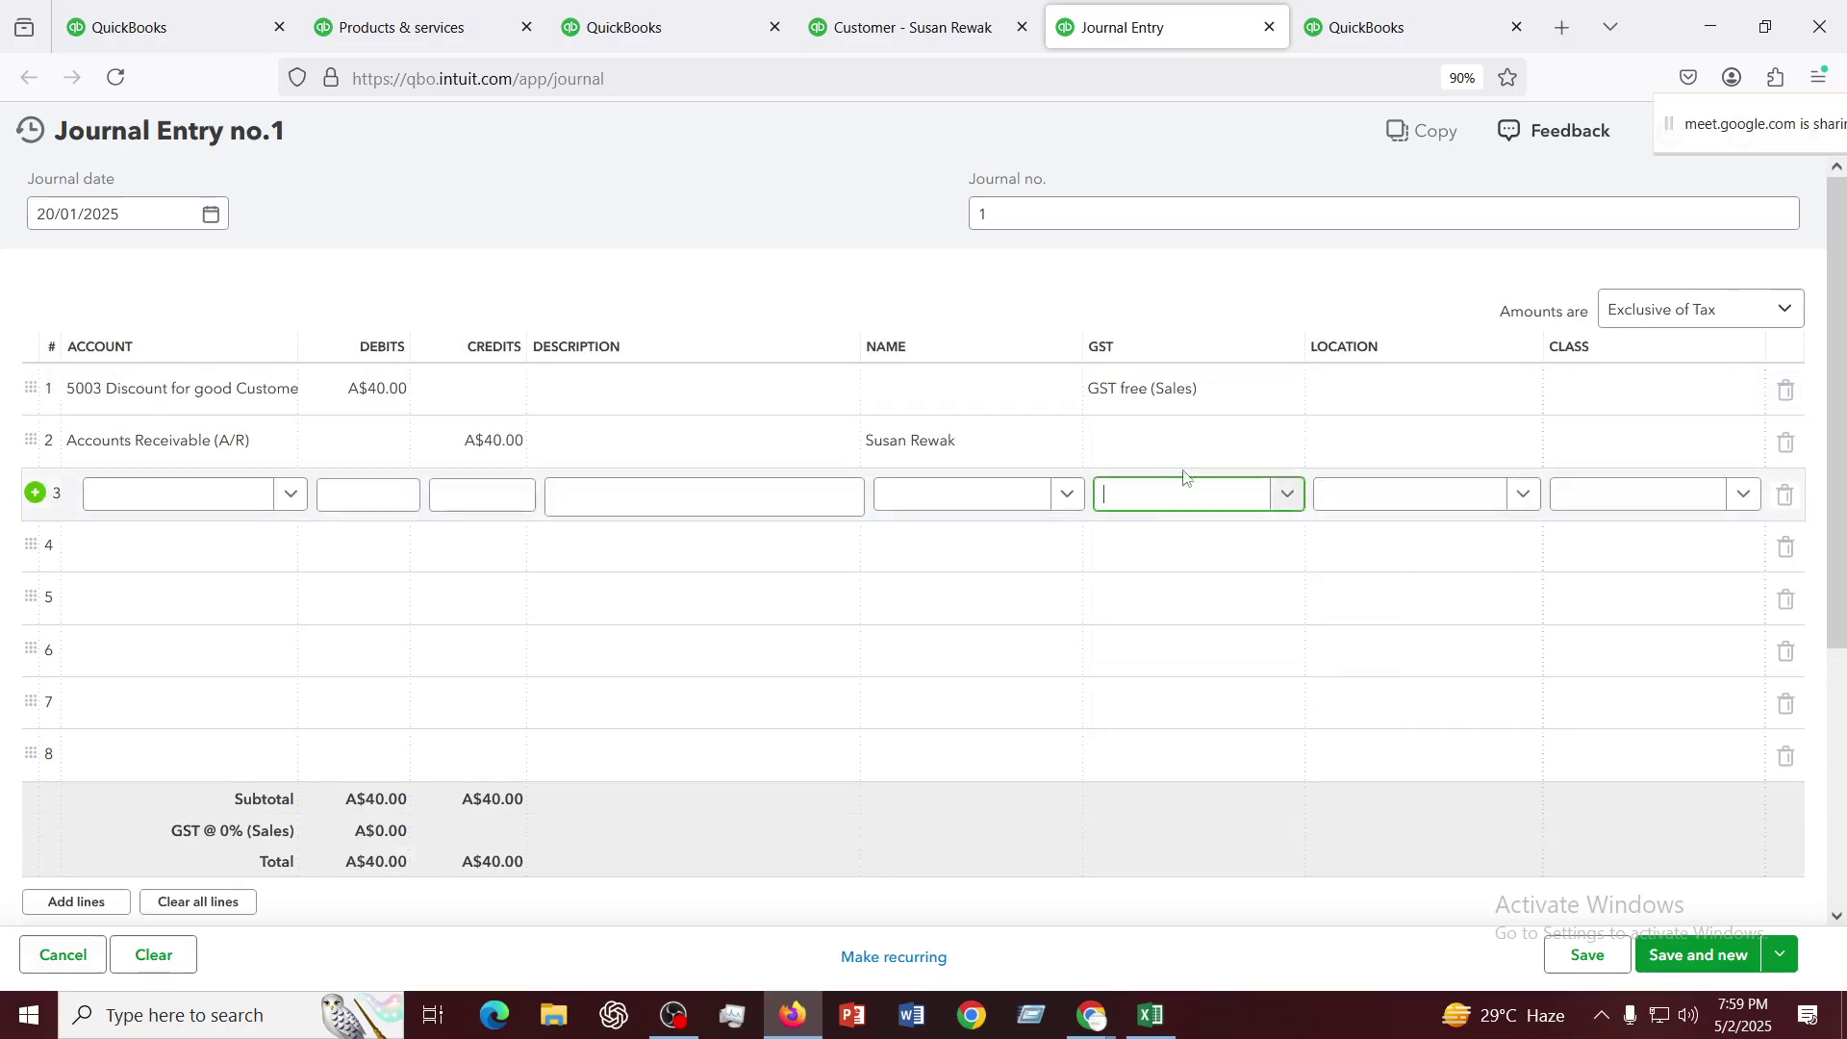
Set the Accounts Receivable line's GST to GST free (0% Sales), and save and close the journal entry
click(1227, 450)
click(1286, 442)
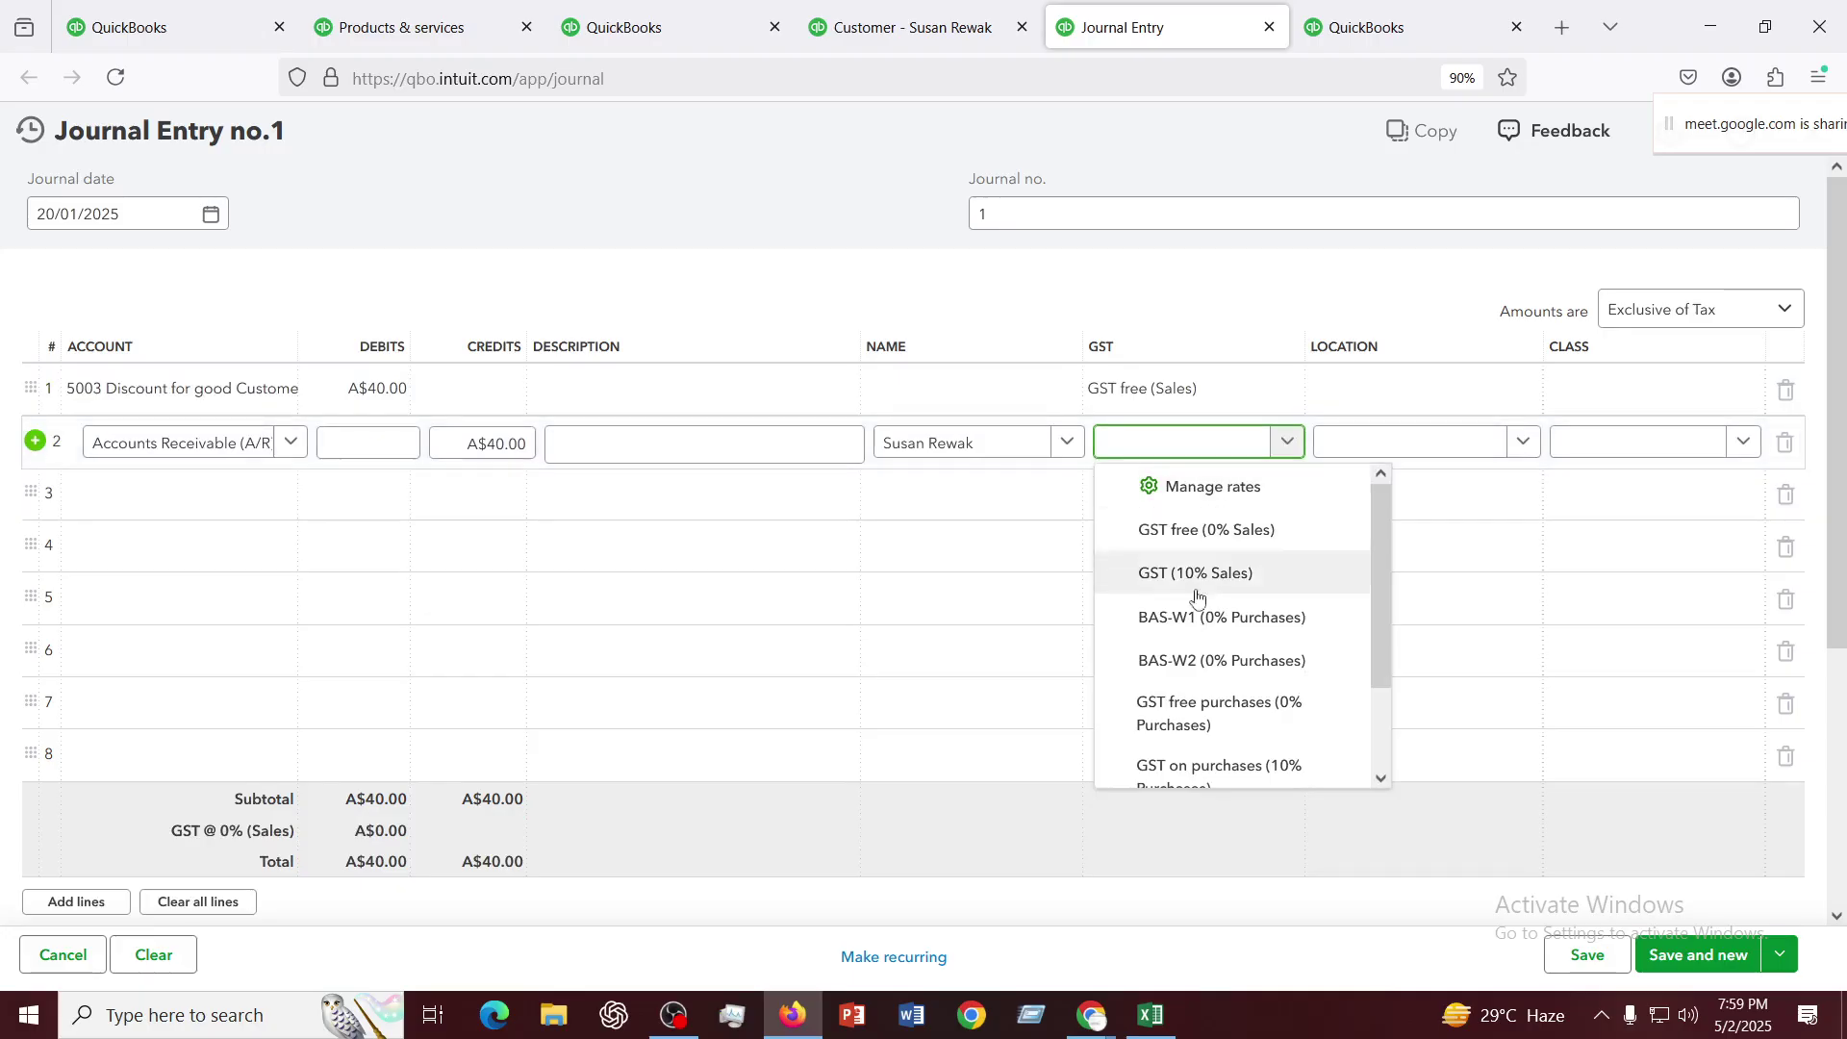
click(1202, 530)
click(1178, 281)
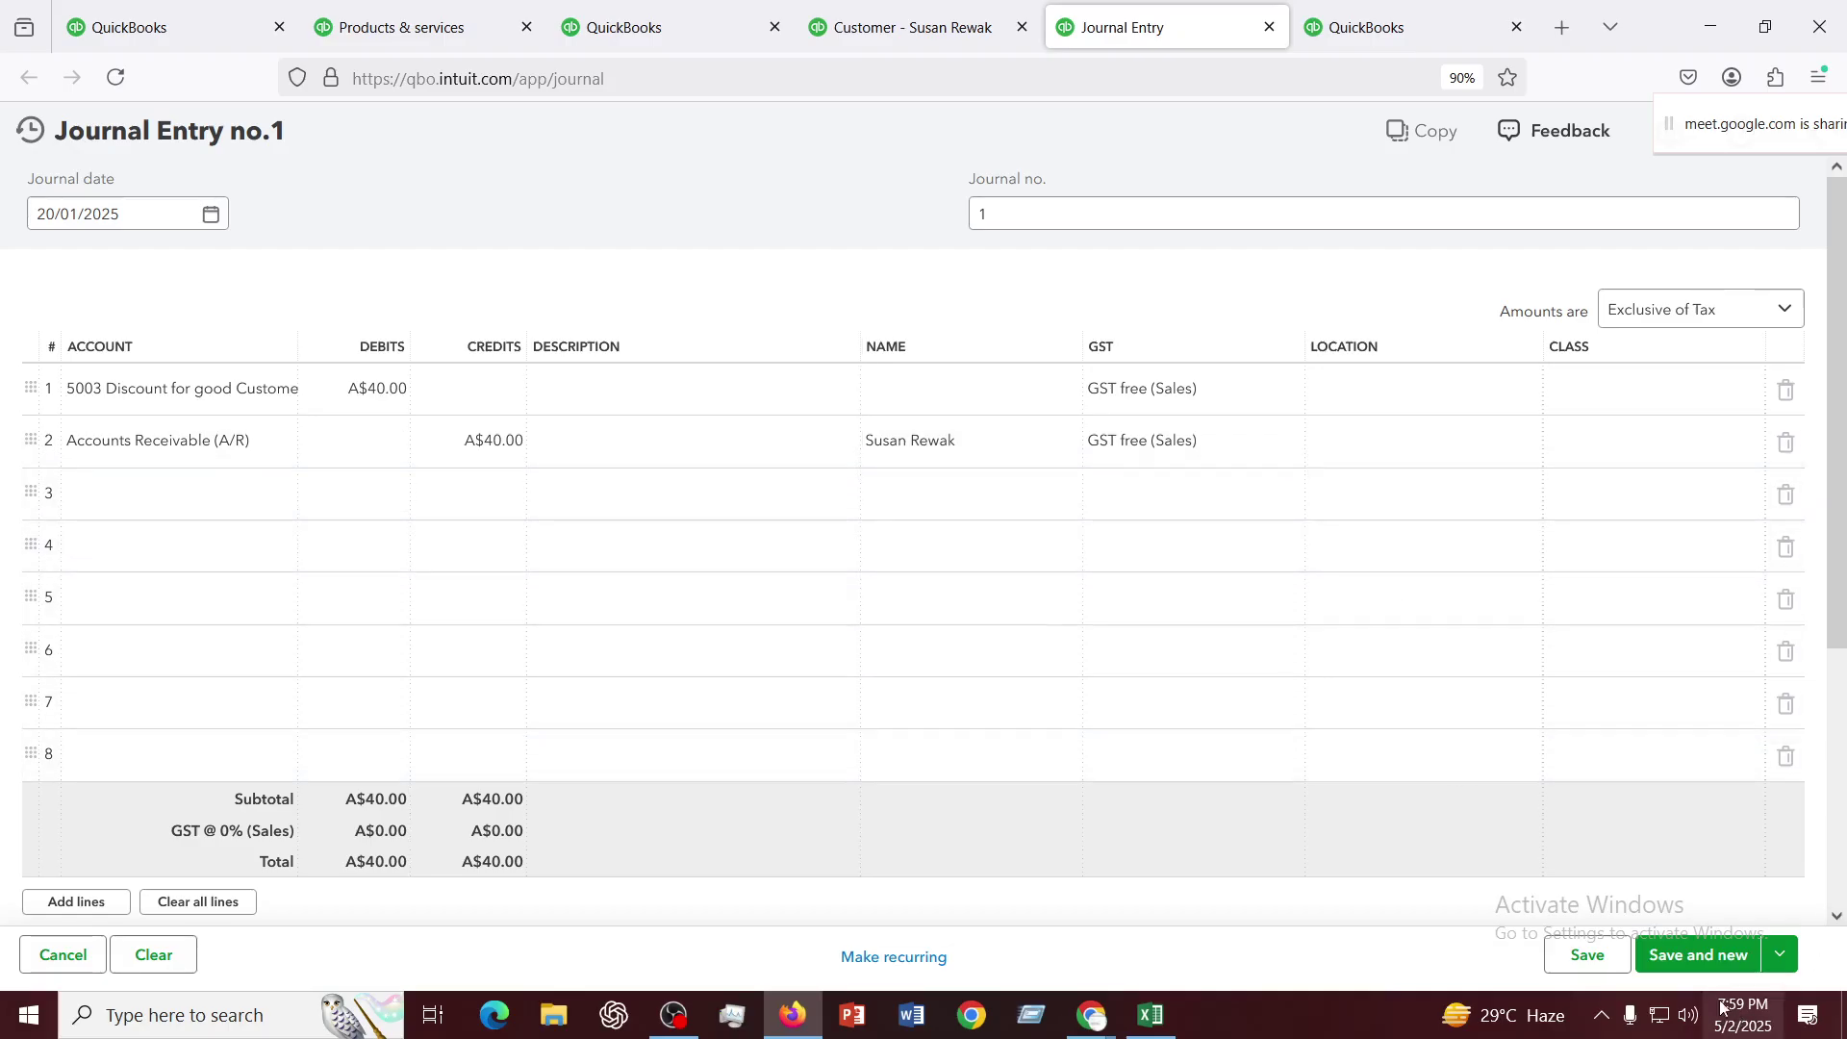
click(1791, 955)
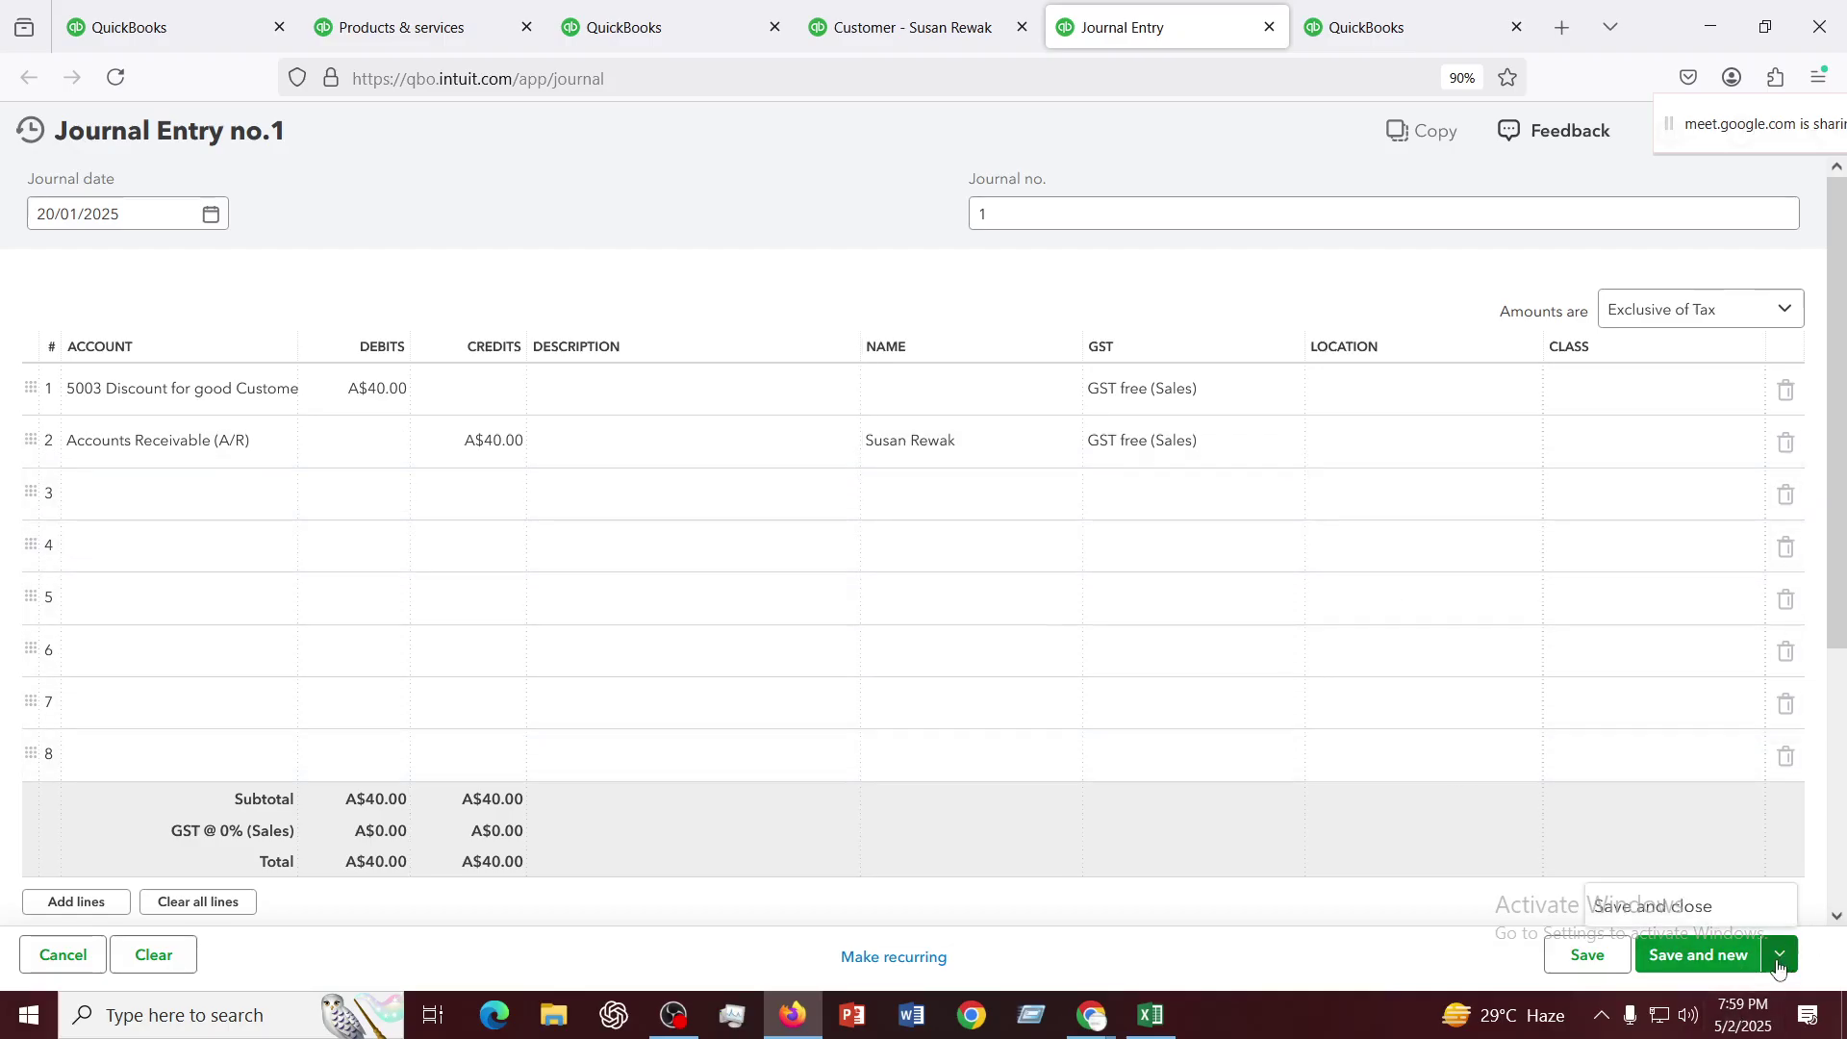
click(1668, 906)
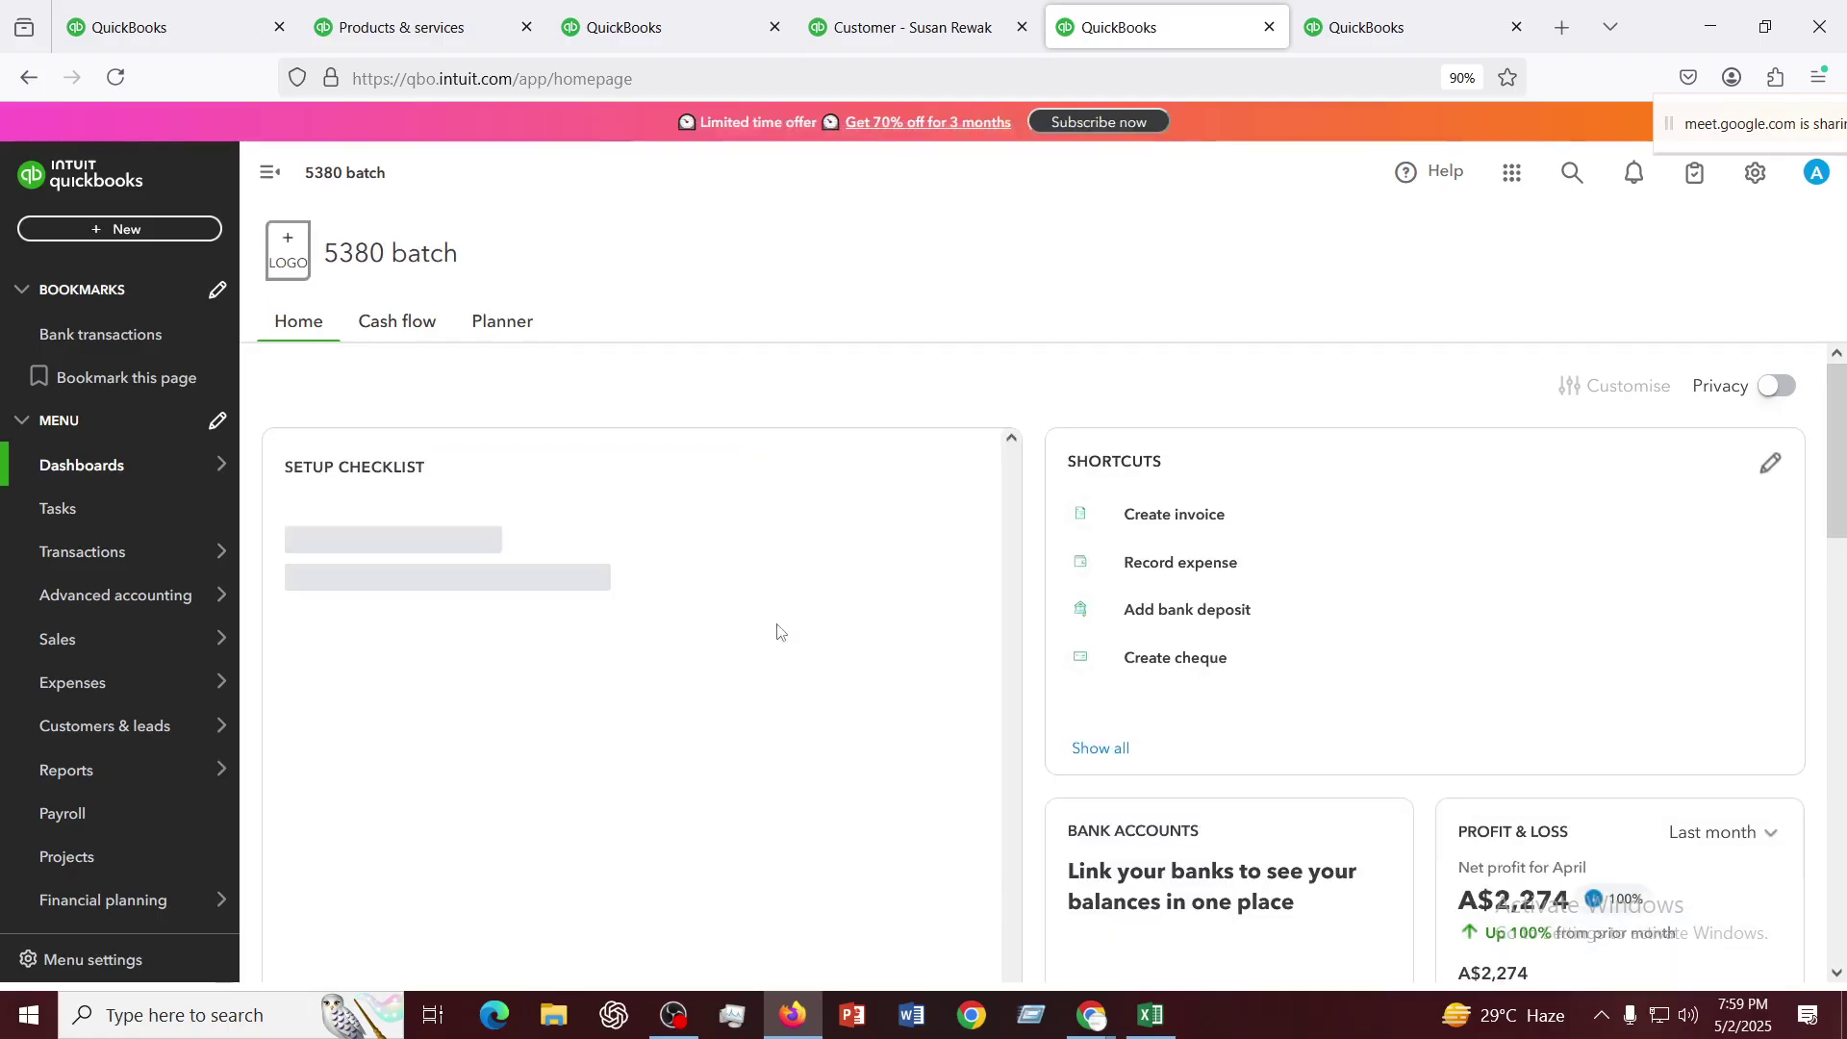
Reload the Canada Auto Supply customer's record and check the transaction list for the journal entry and the invoice's payment status
click(936, 27)
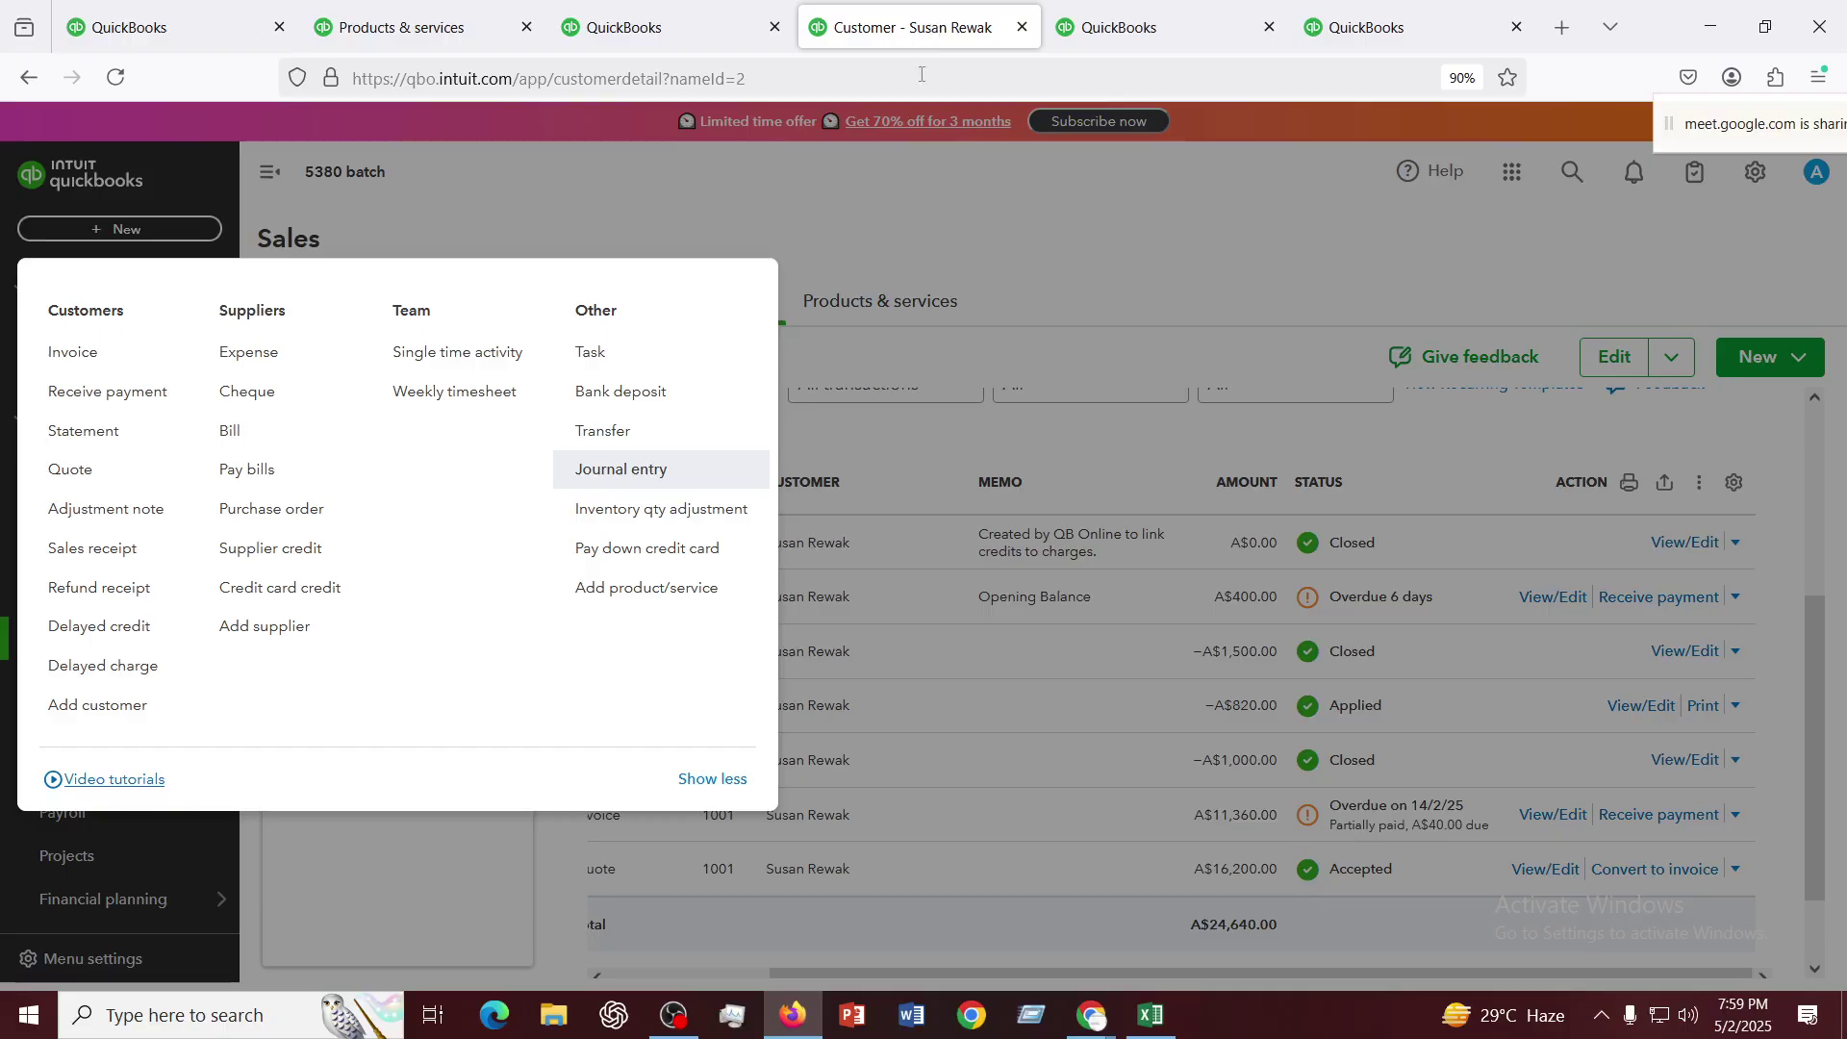
click(997, 229)
click(114, 81)
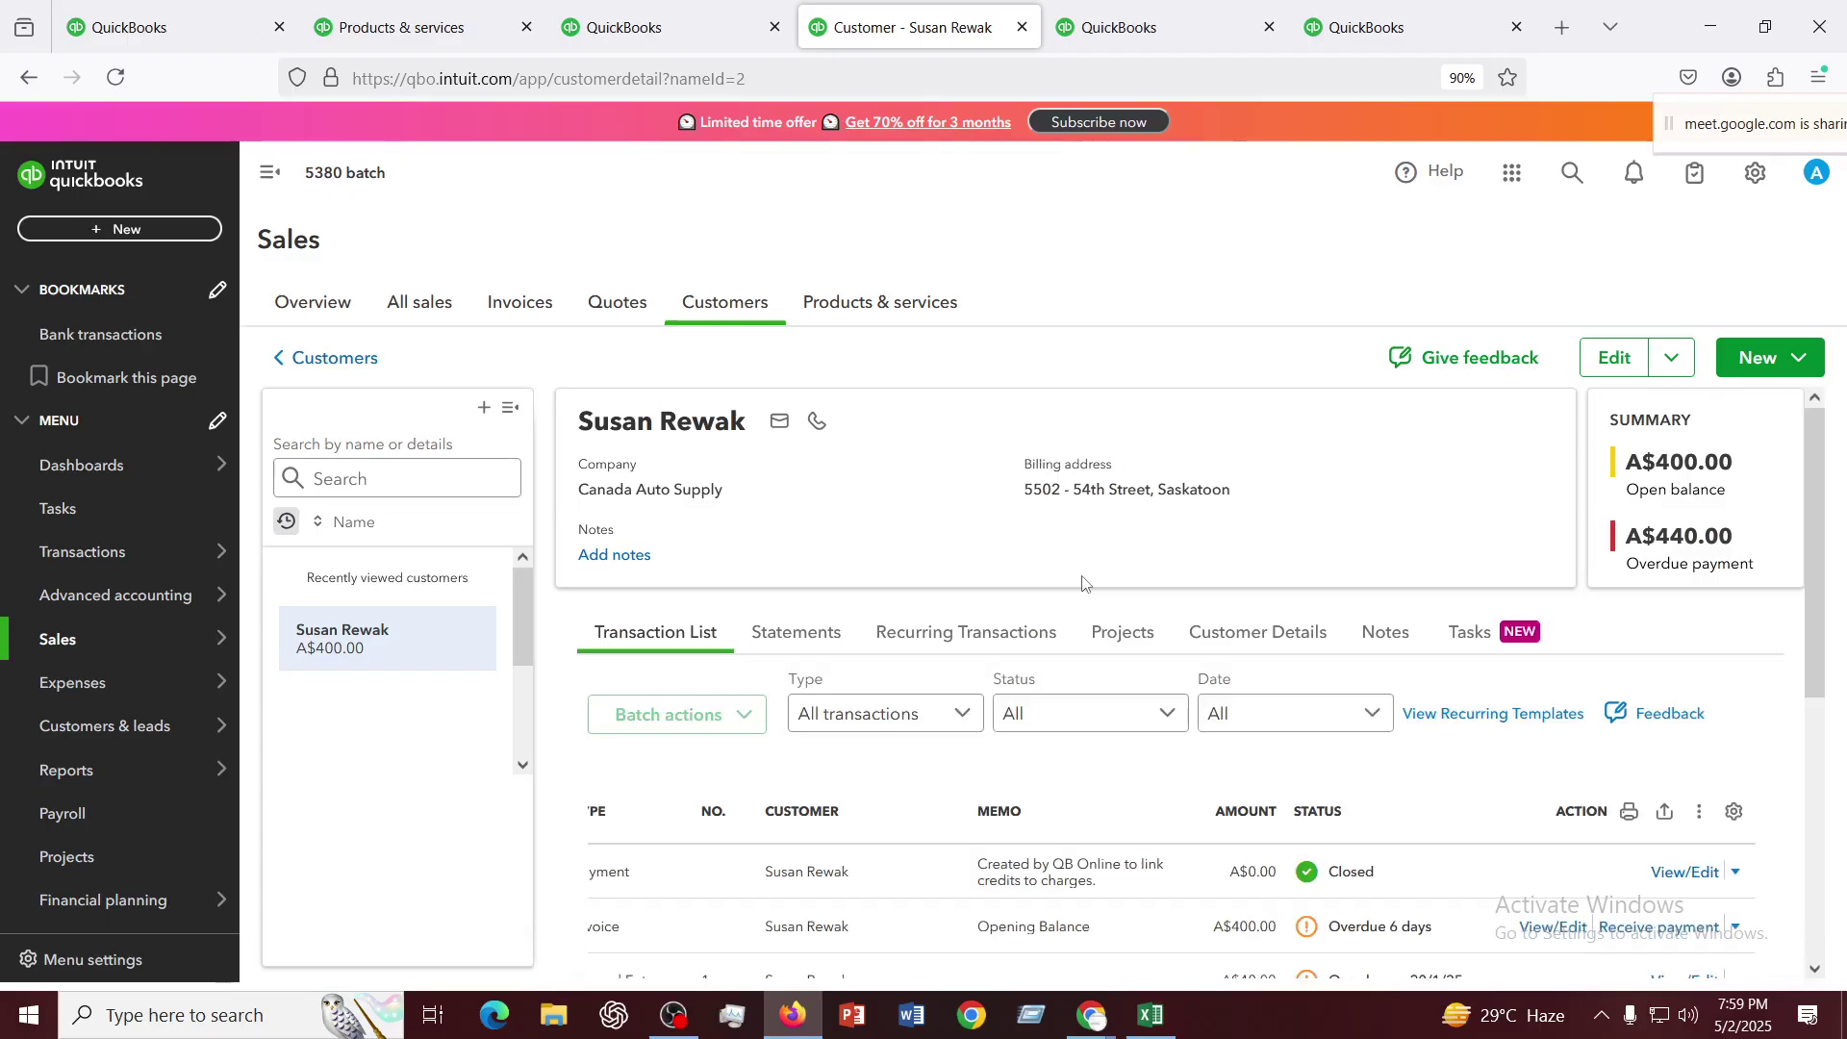
scroll(1094, 731, down, 5)
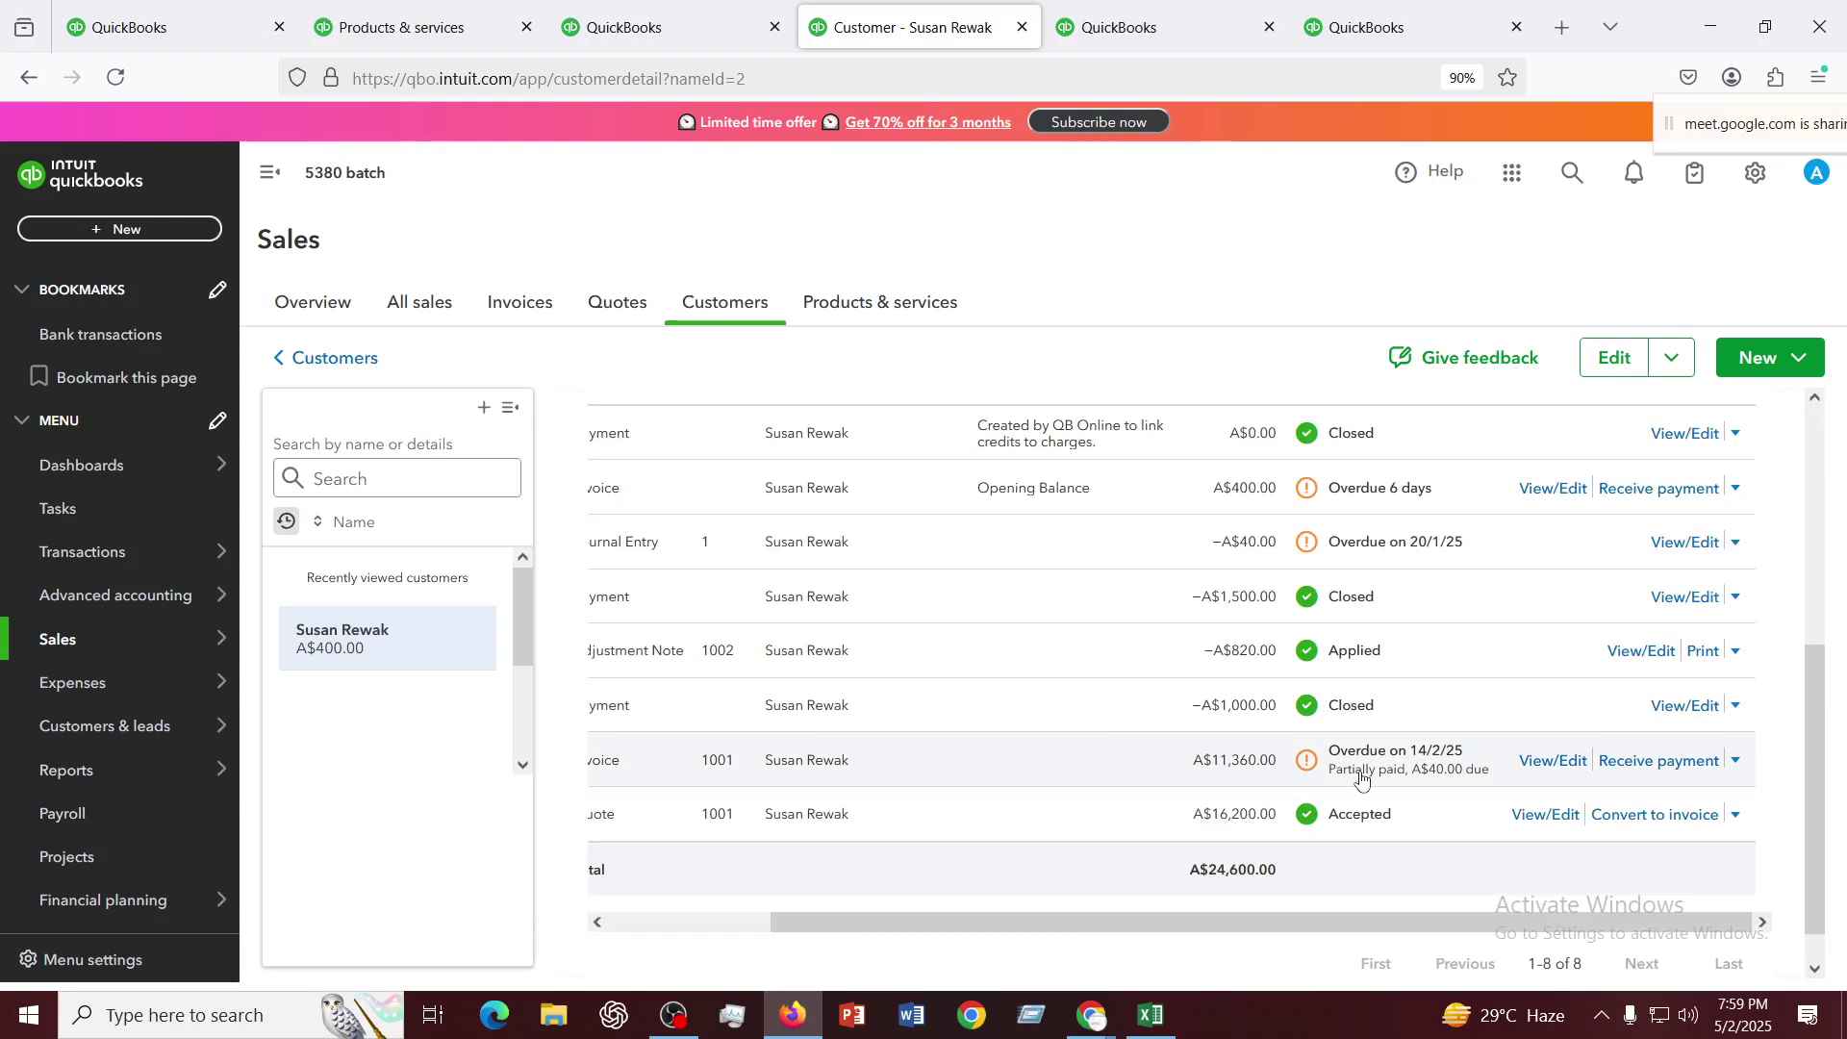
click(117, 81)
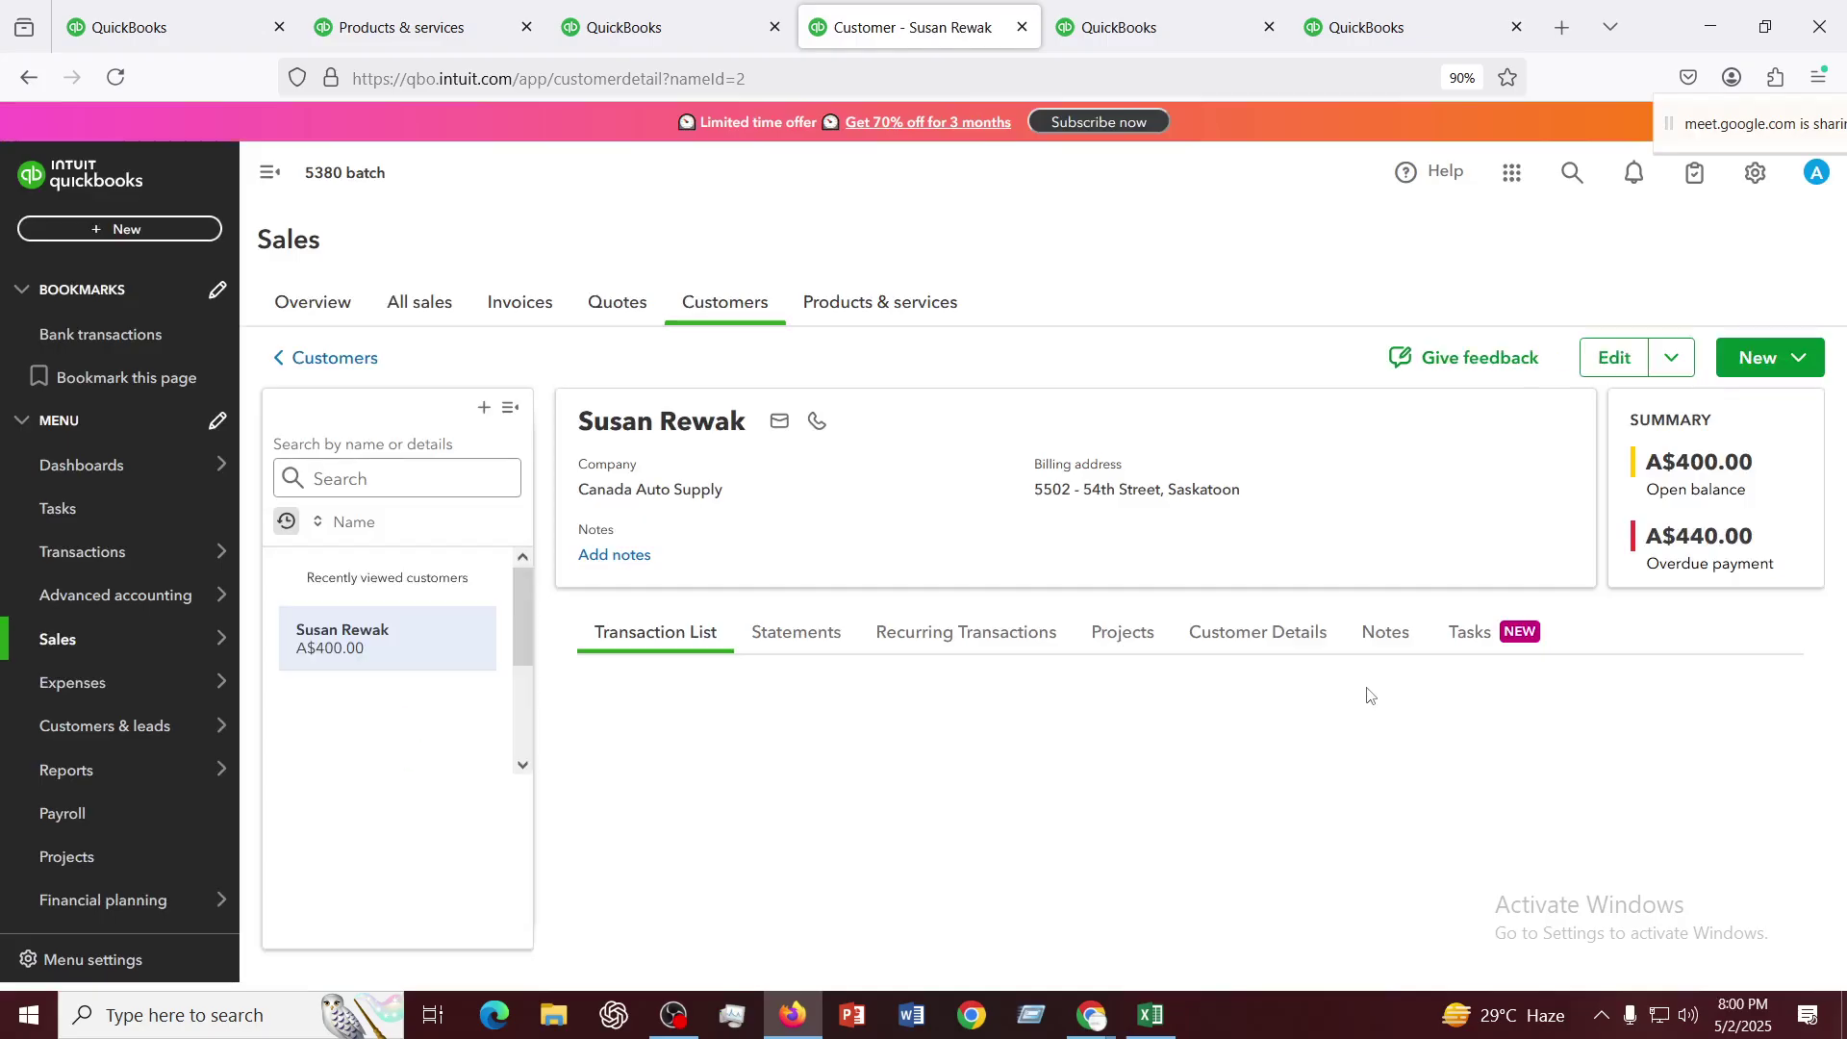
scroll(1366, 698, down, 5)
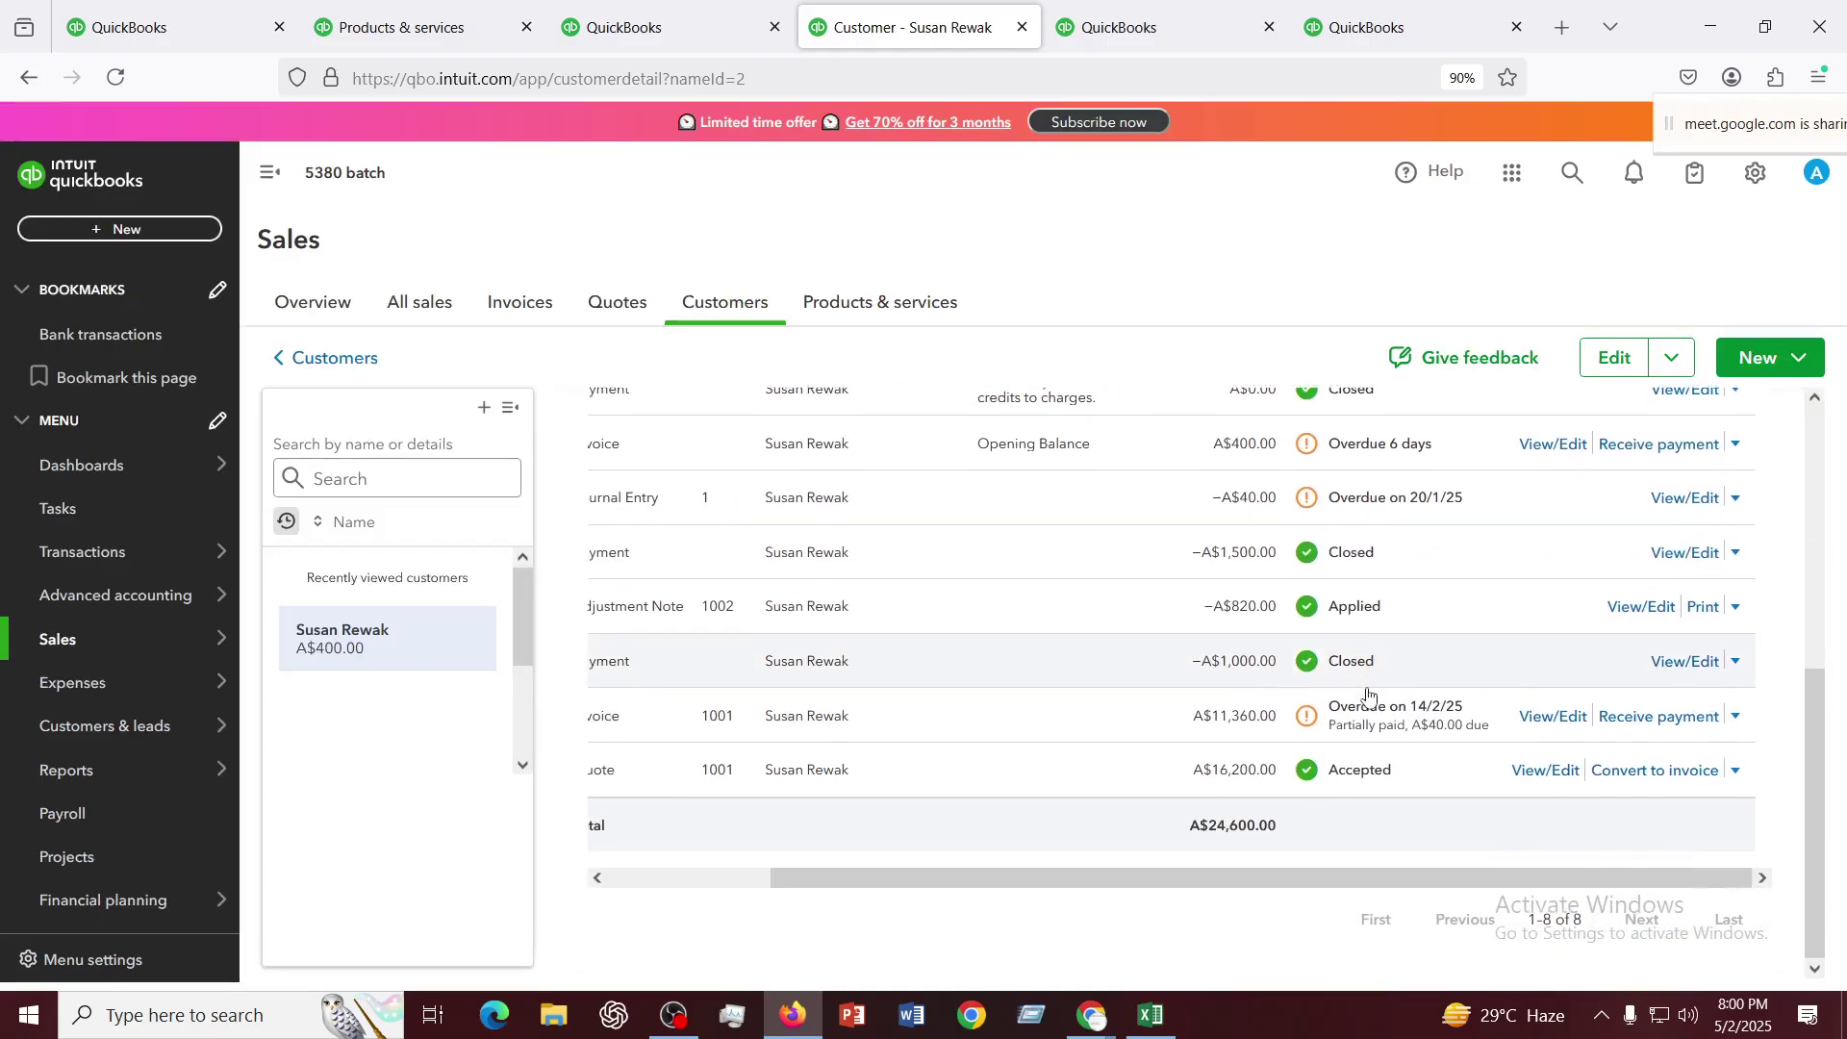
Open a receive-payment form for the partially paid invoice and review its outstanding transactions and the available journal entry credit
click(1667, 719)
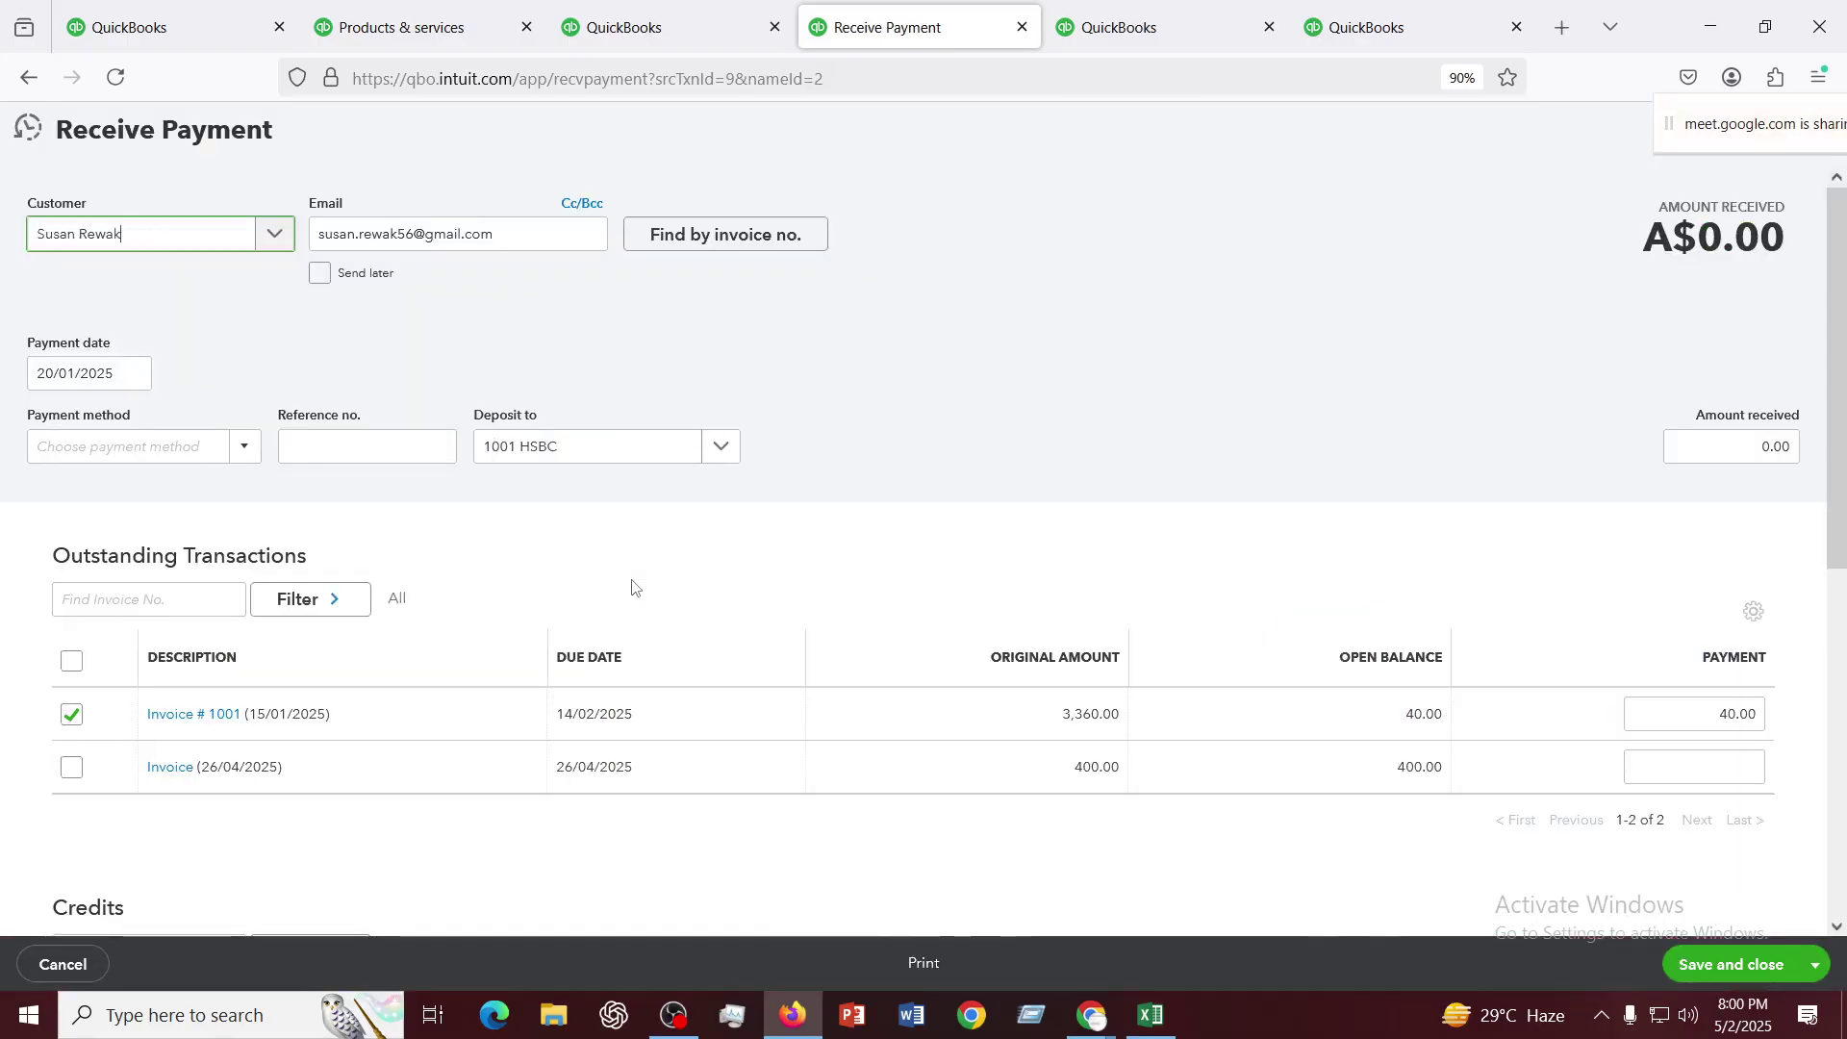
scroll(632, 586, down, 3)
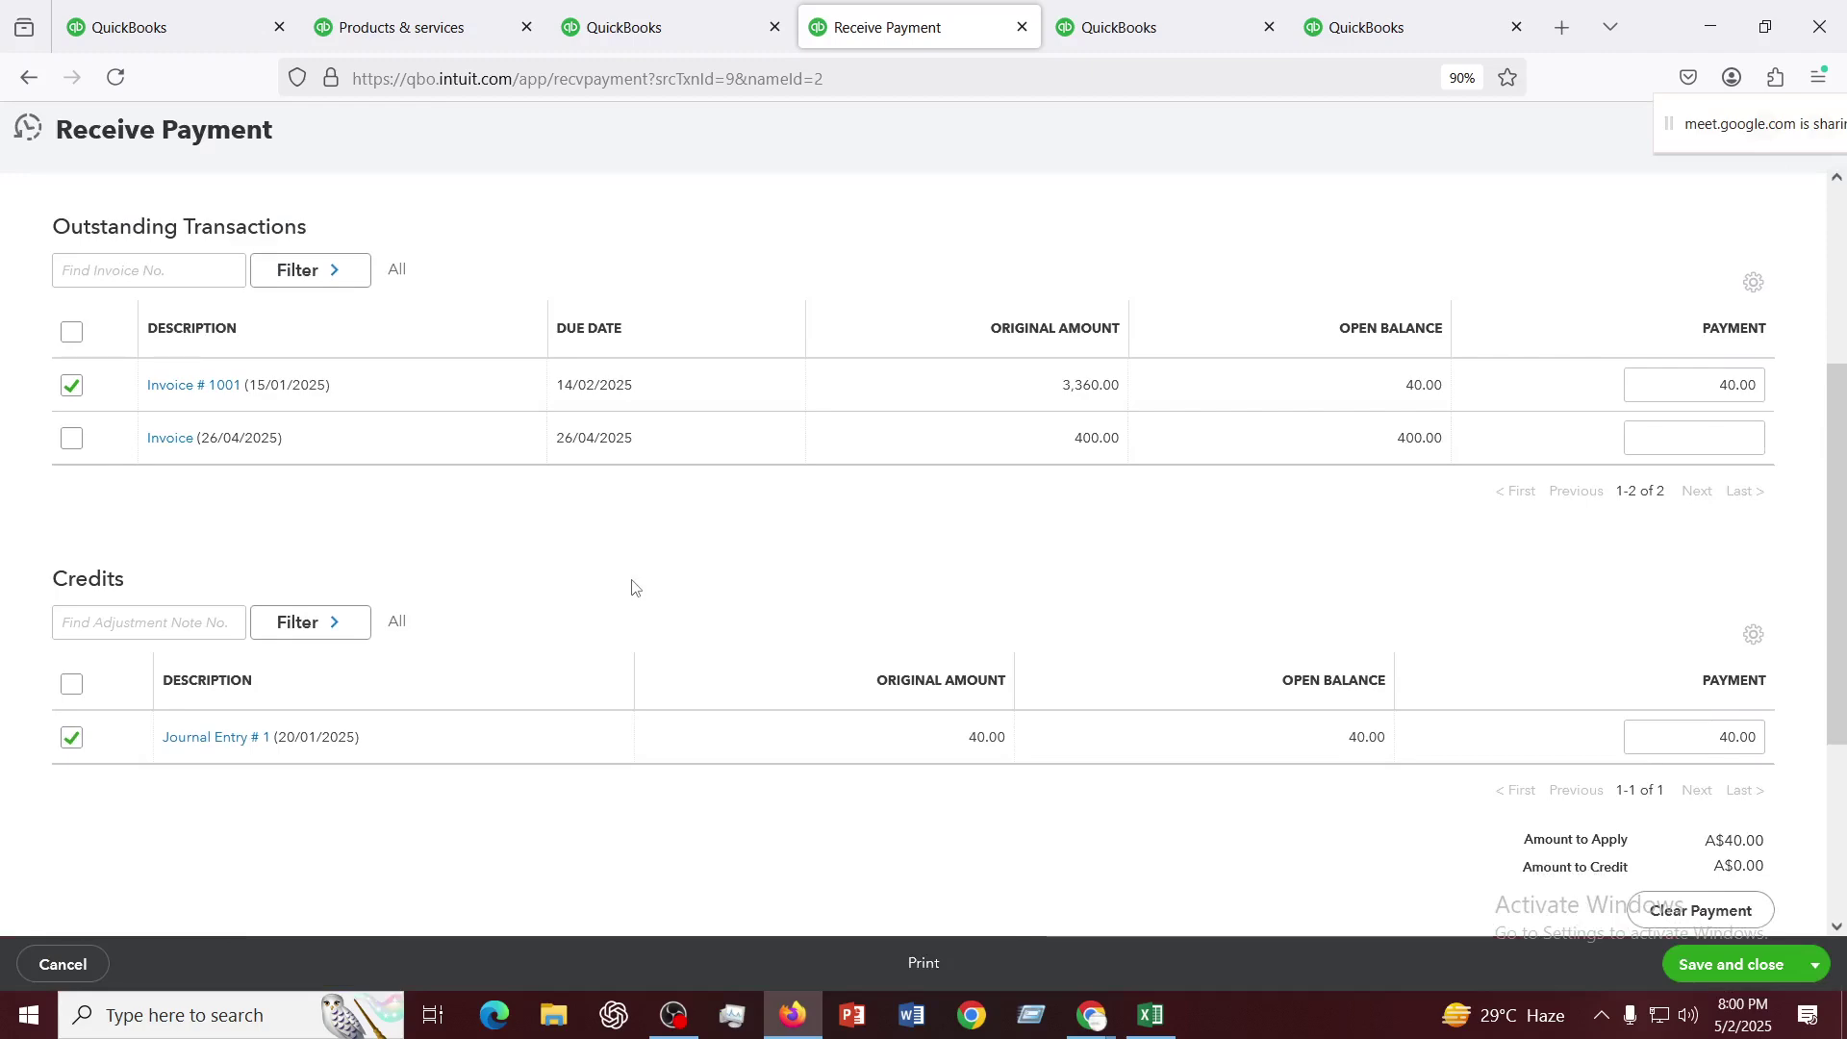
scroll(632, 587, down, 2)
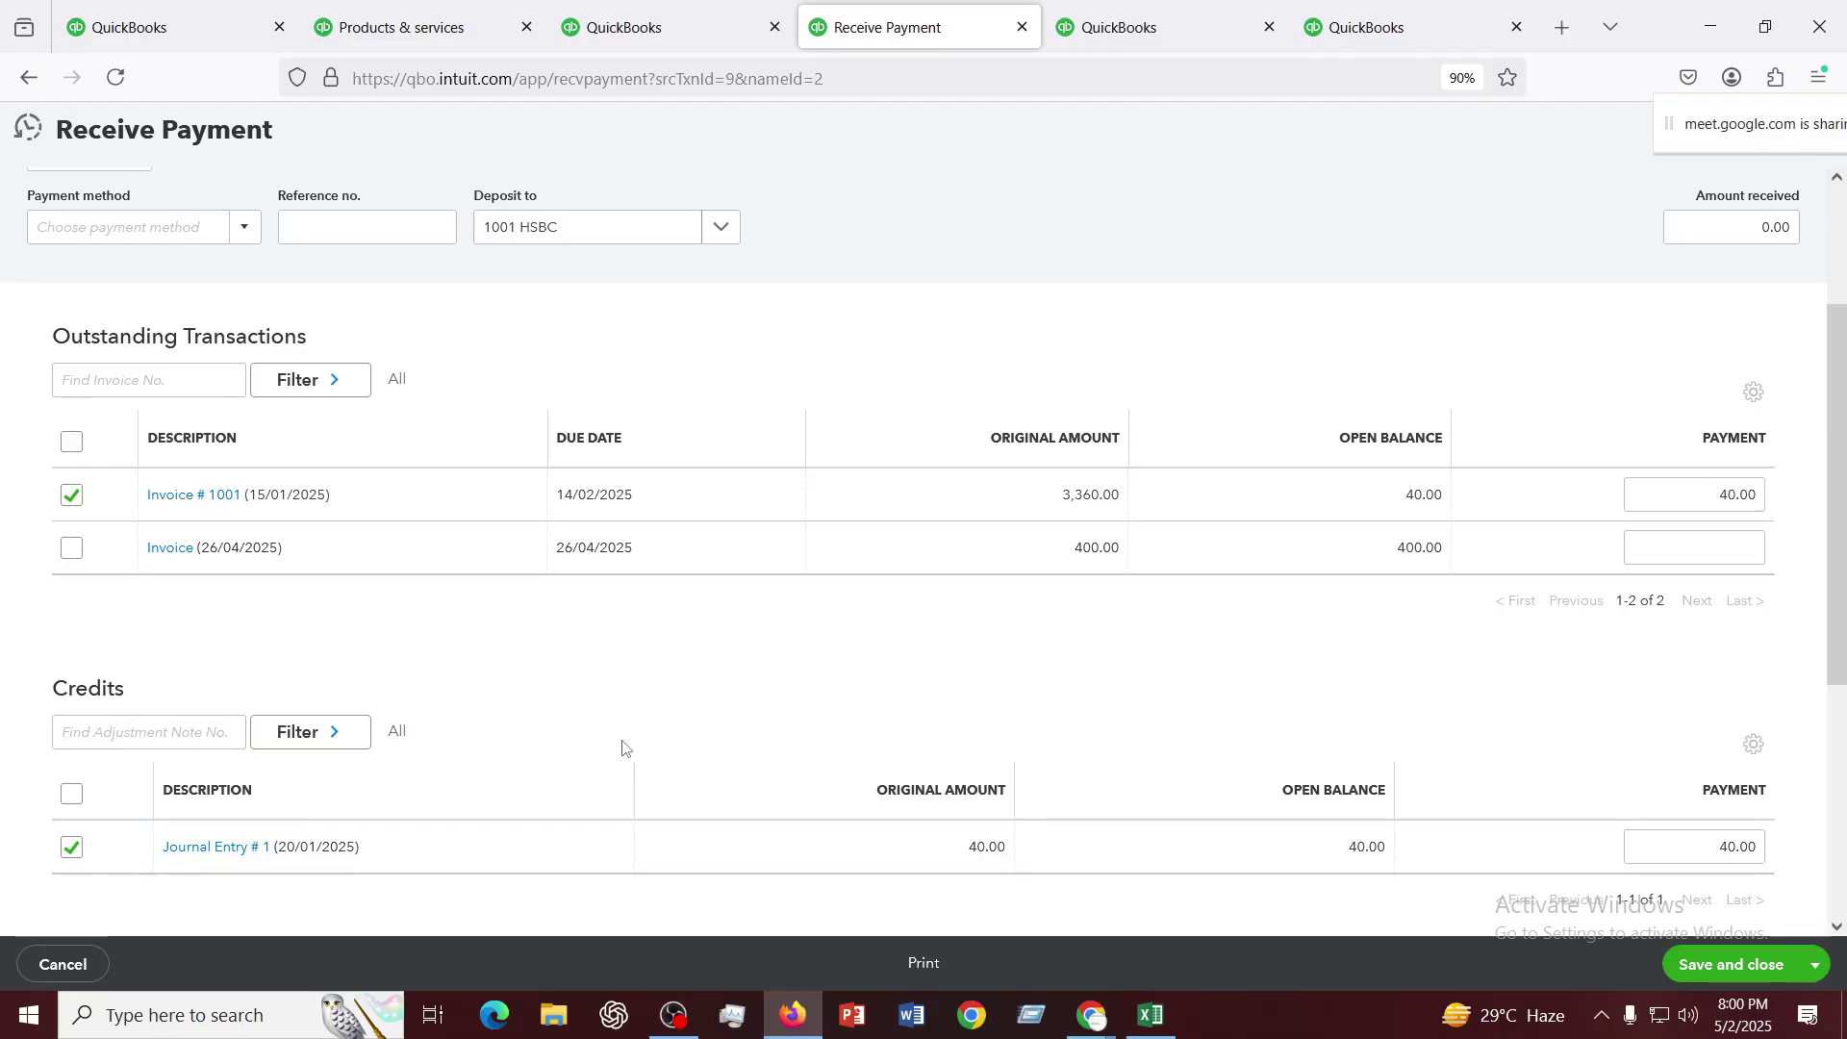
scroll(622, 748, down, 2)
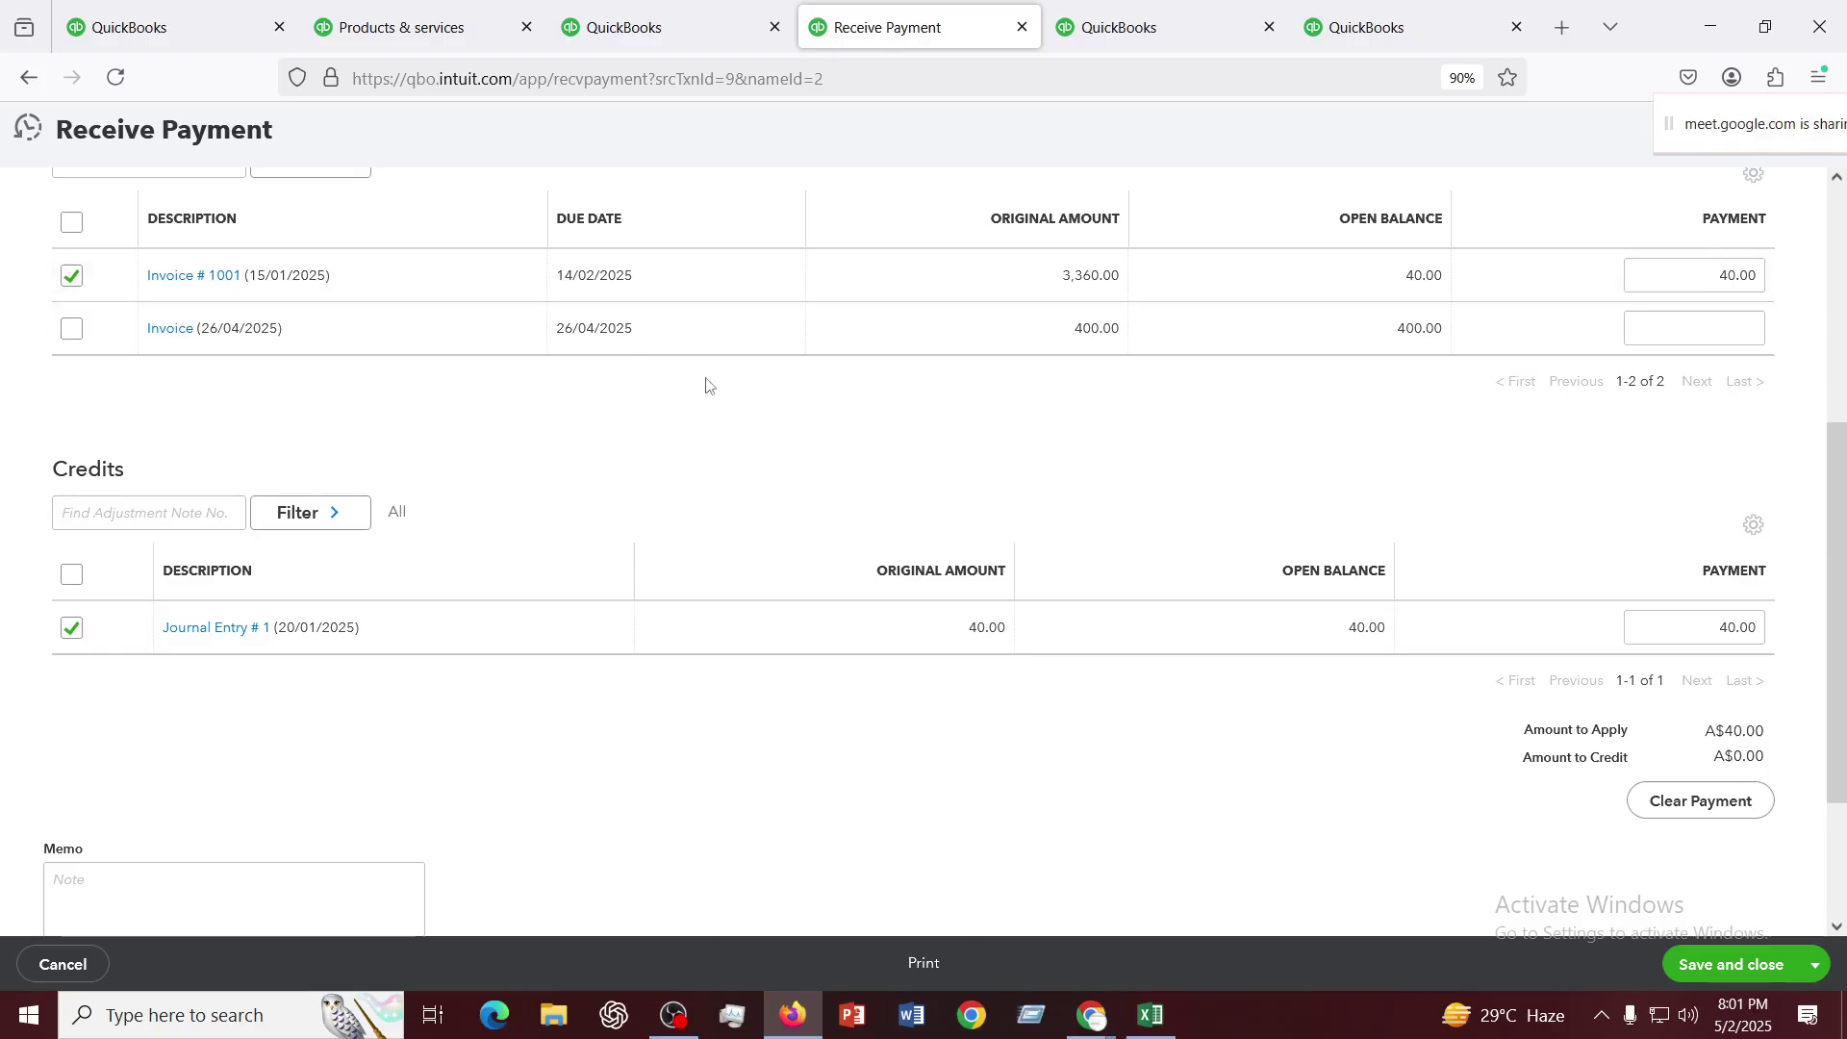
scroll(709, 375, up, 5)
Duplicate the browser tab that holds the company's home page
click(642, 27)
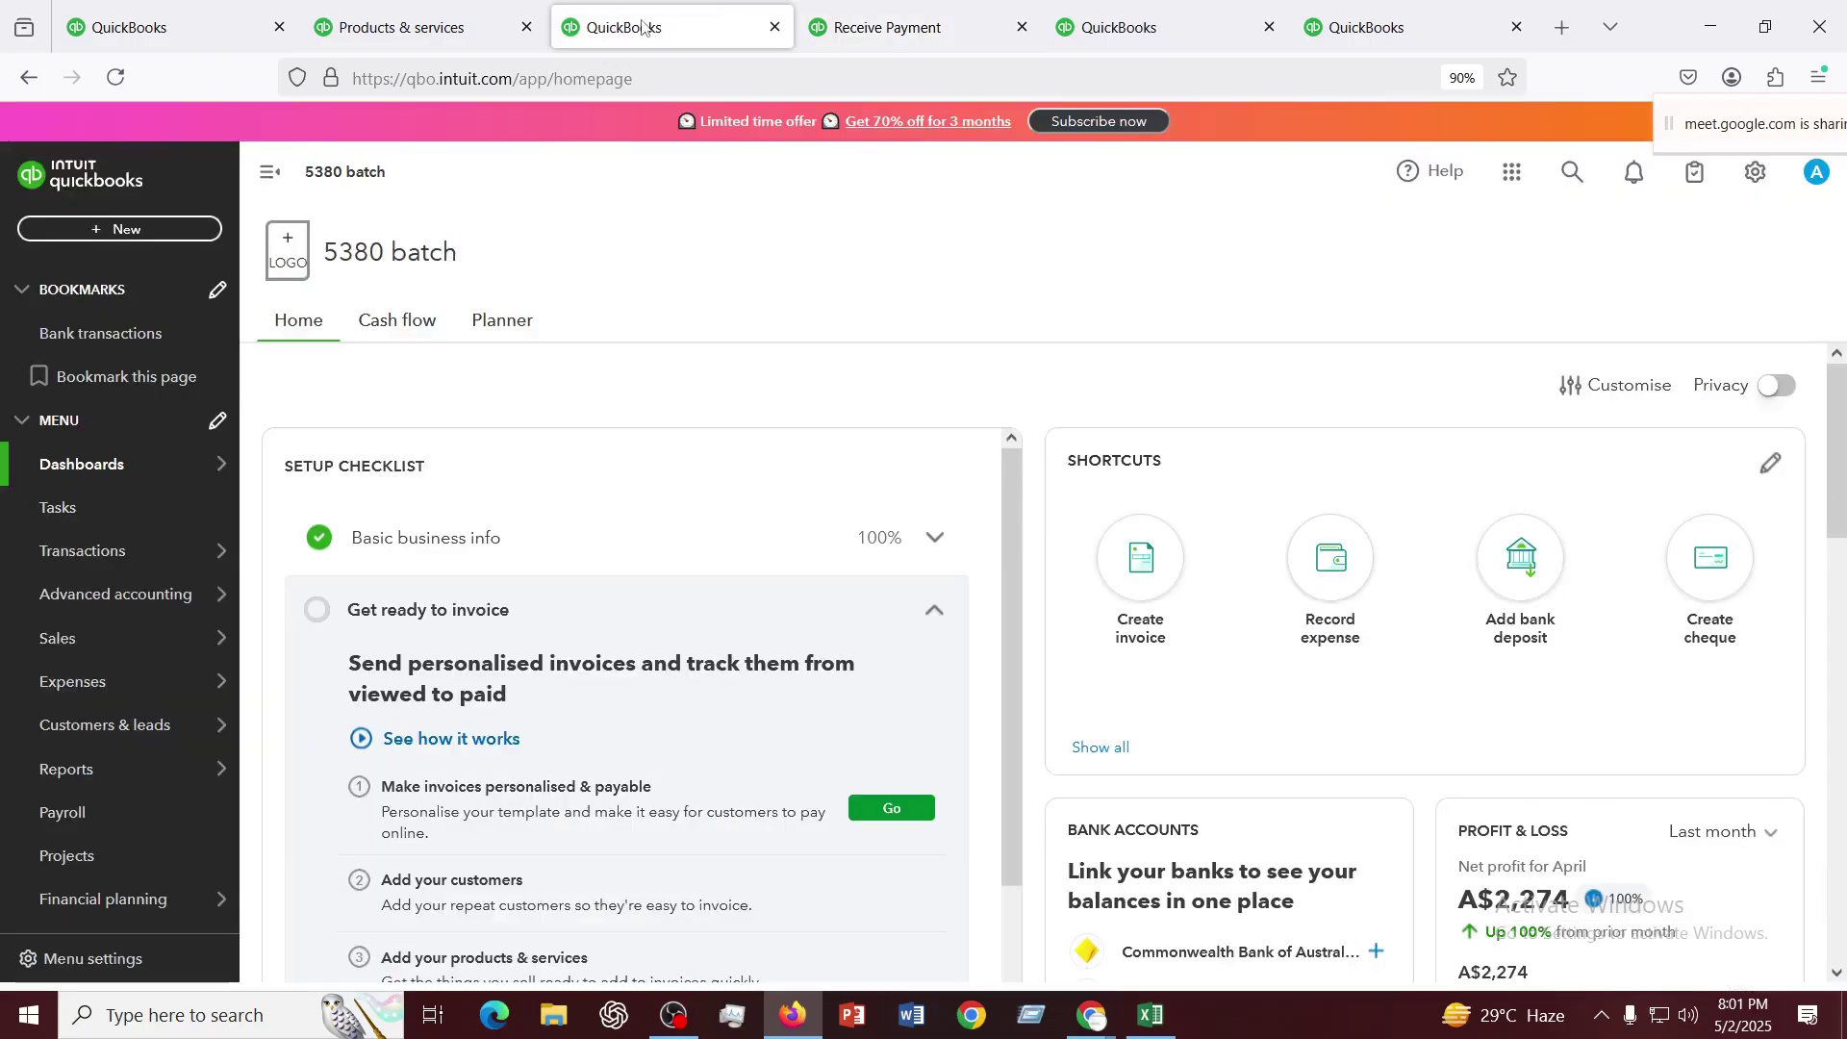
right_click(642, 26)
click(728, 236)
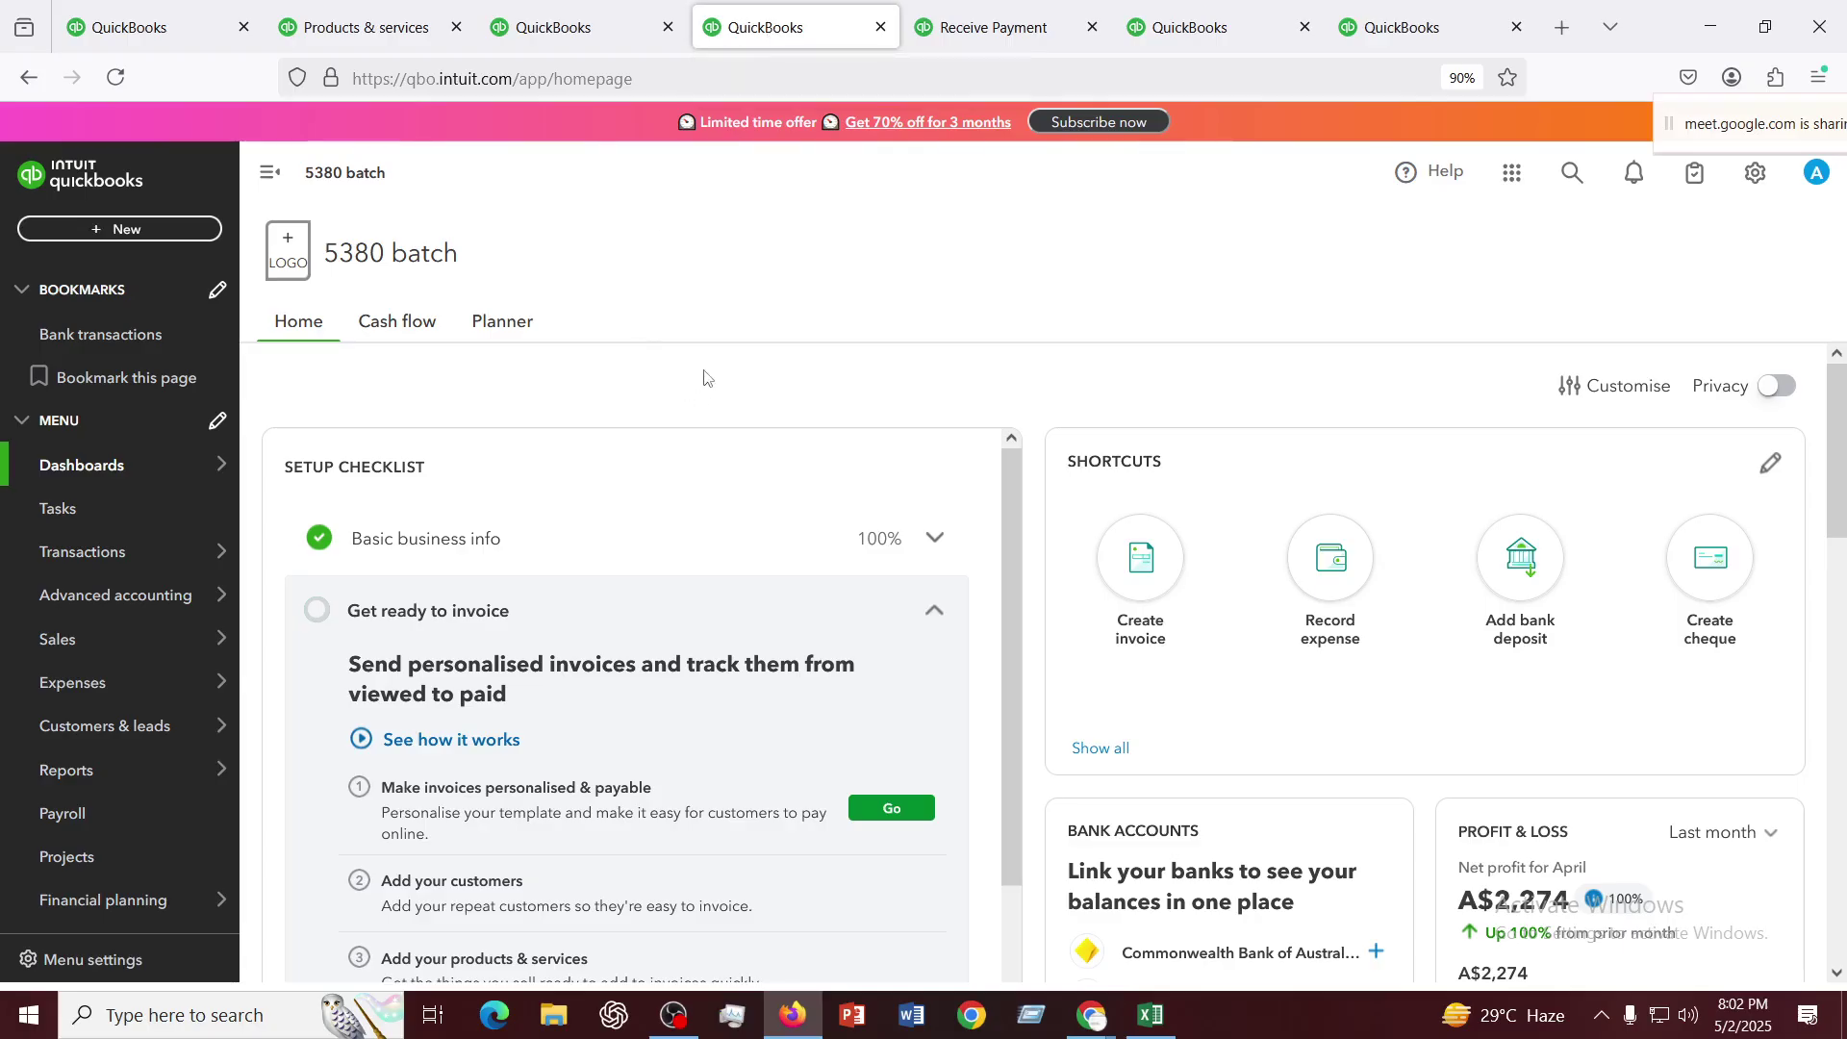
Open the Canada Auto Supply customer's record from the customer list and examine the statuses of the journal entry and the invoice
mouse_move(81, 570)
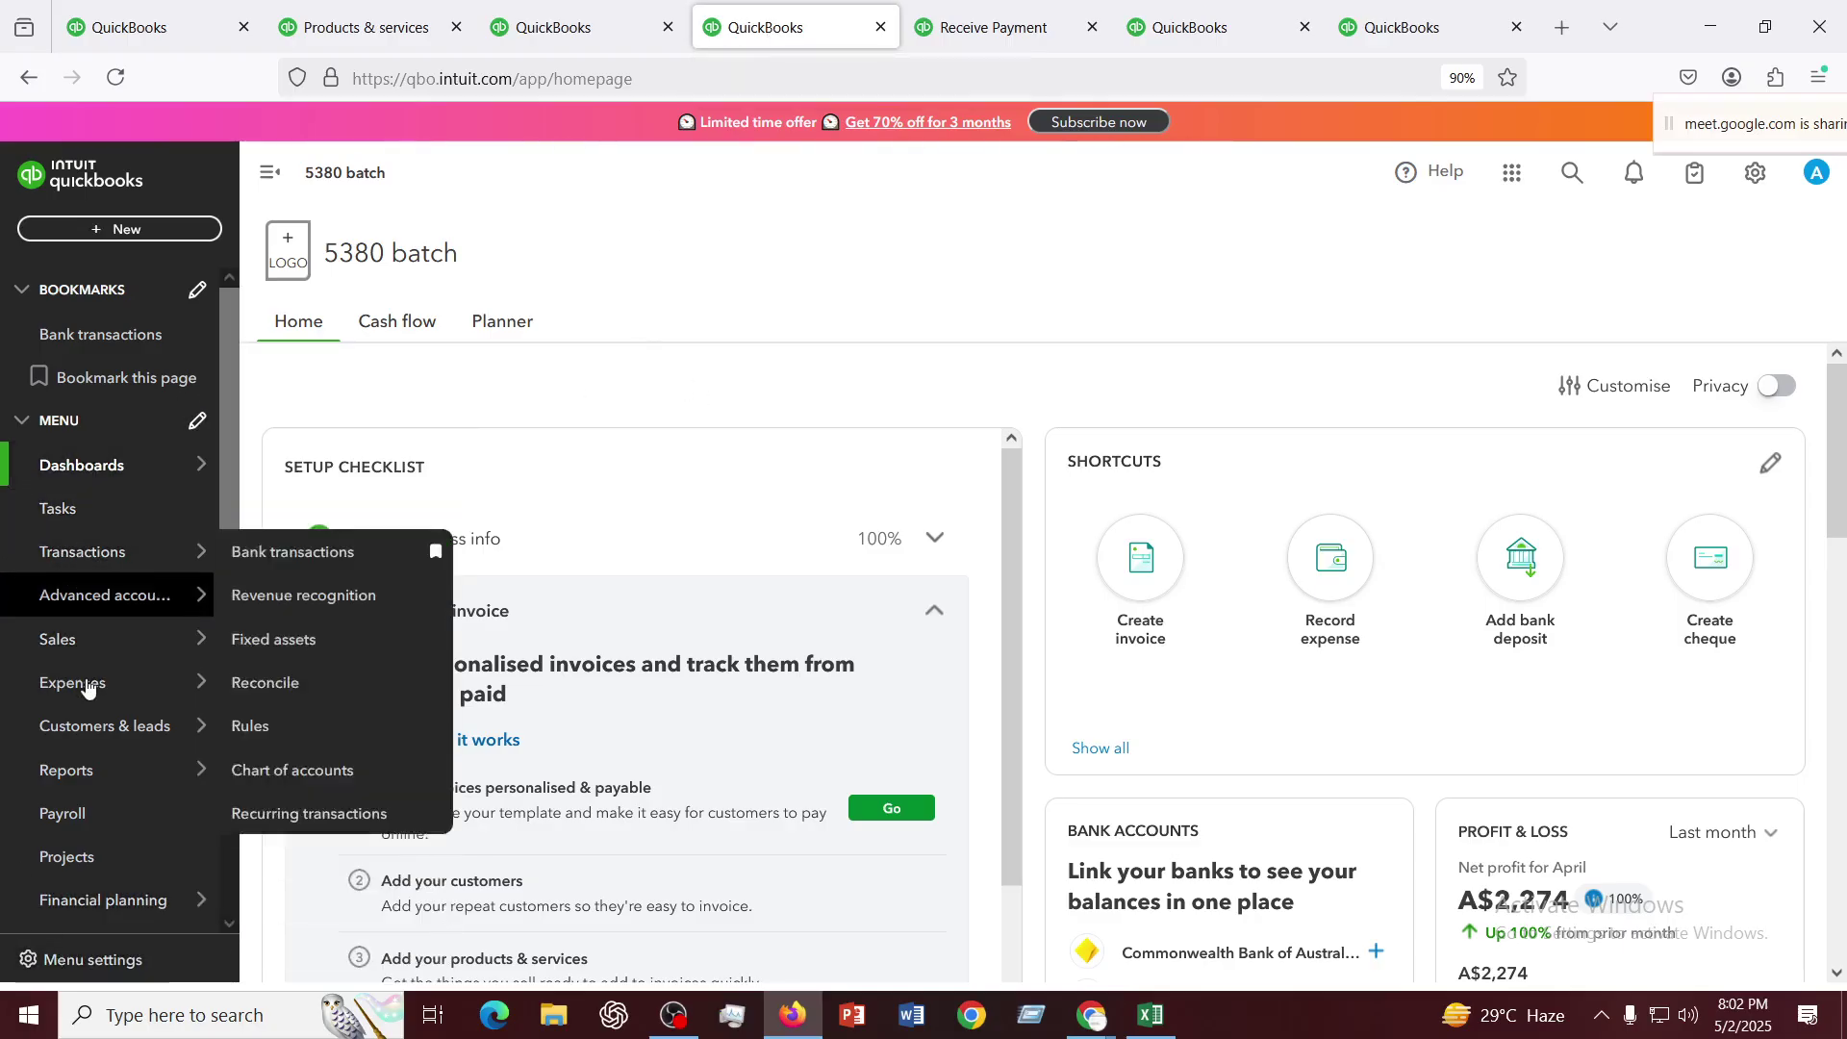
mouse_move(86, 639)
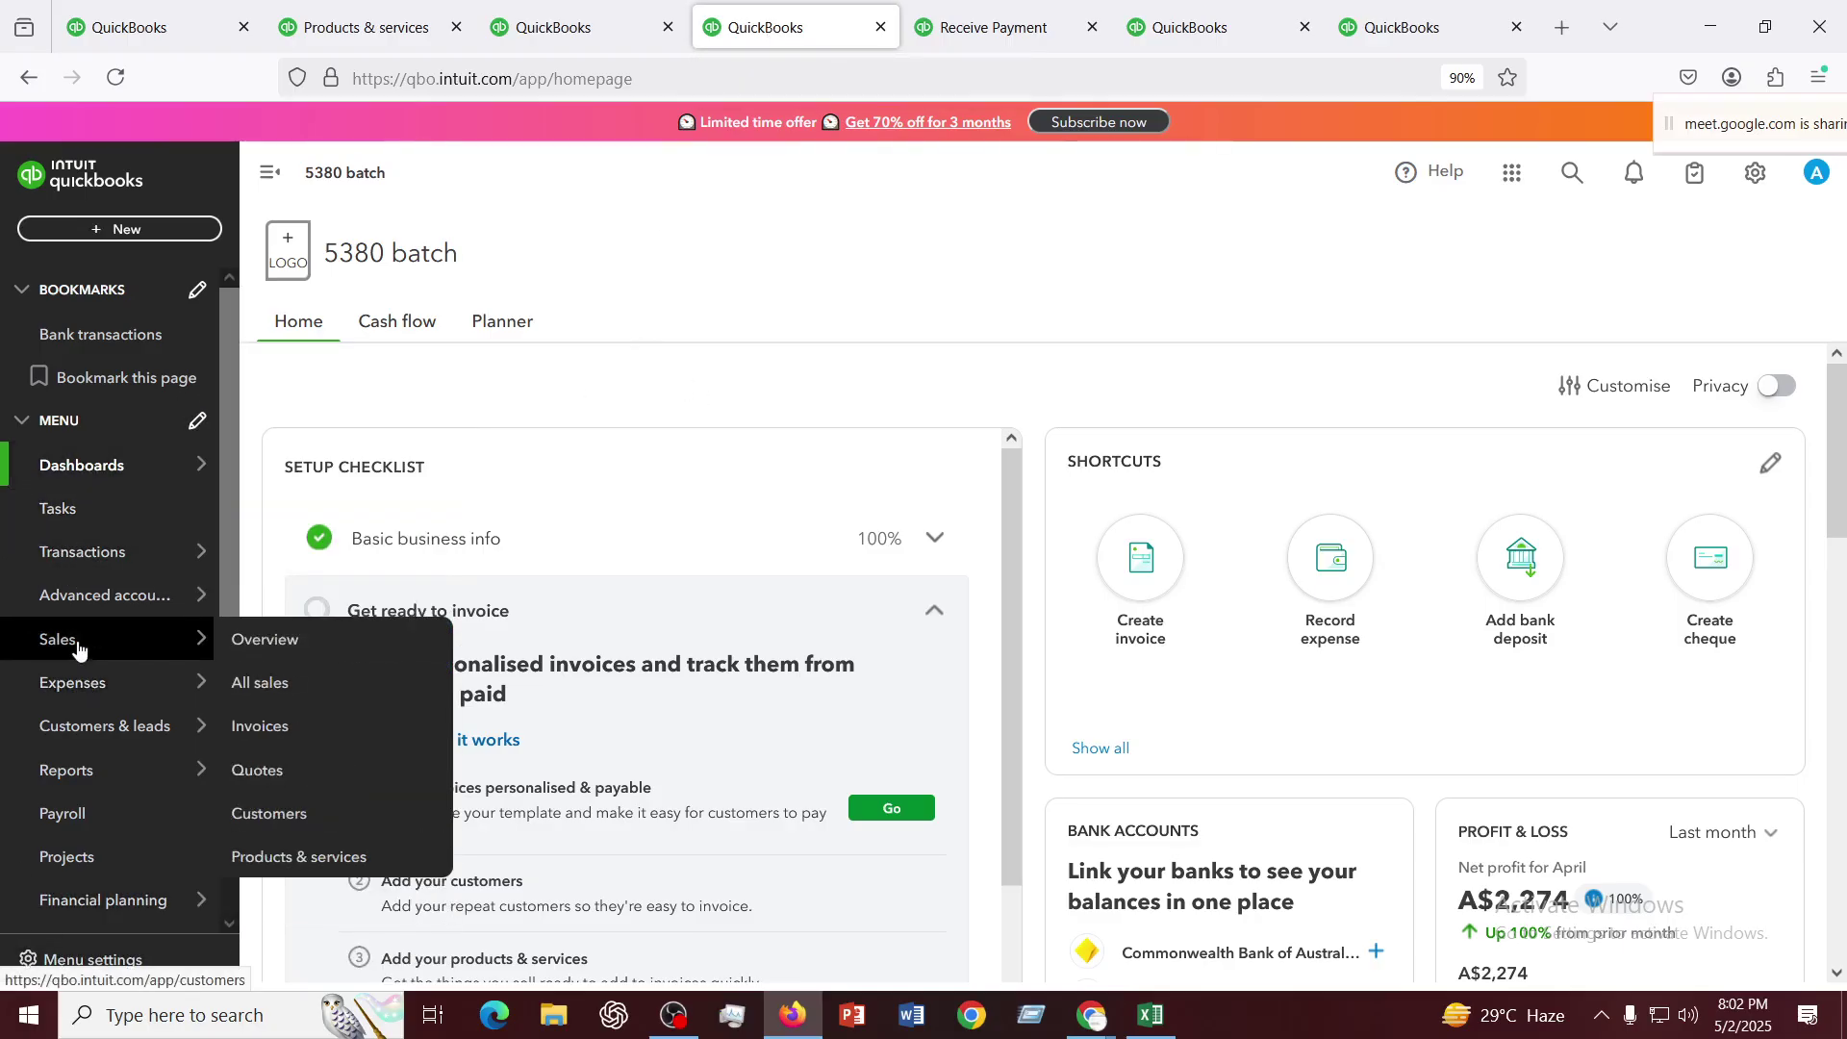
click(289, 814)
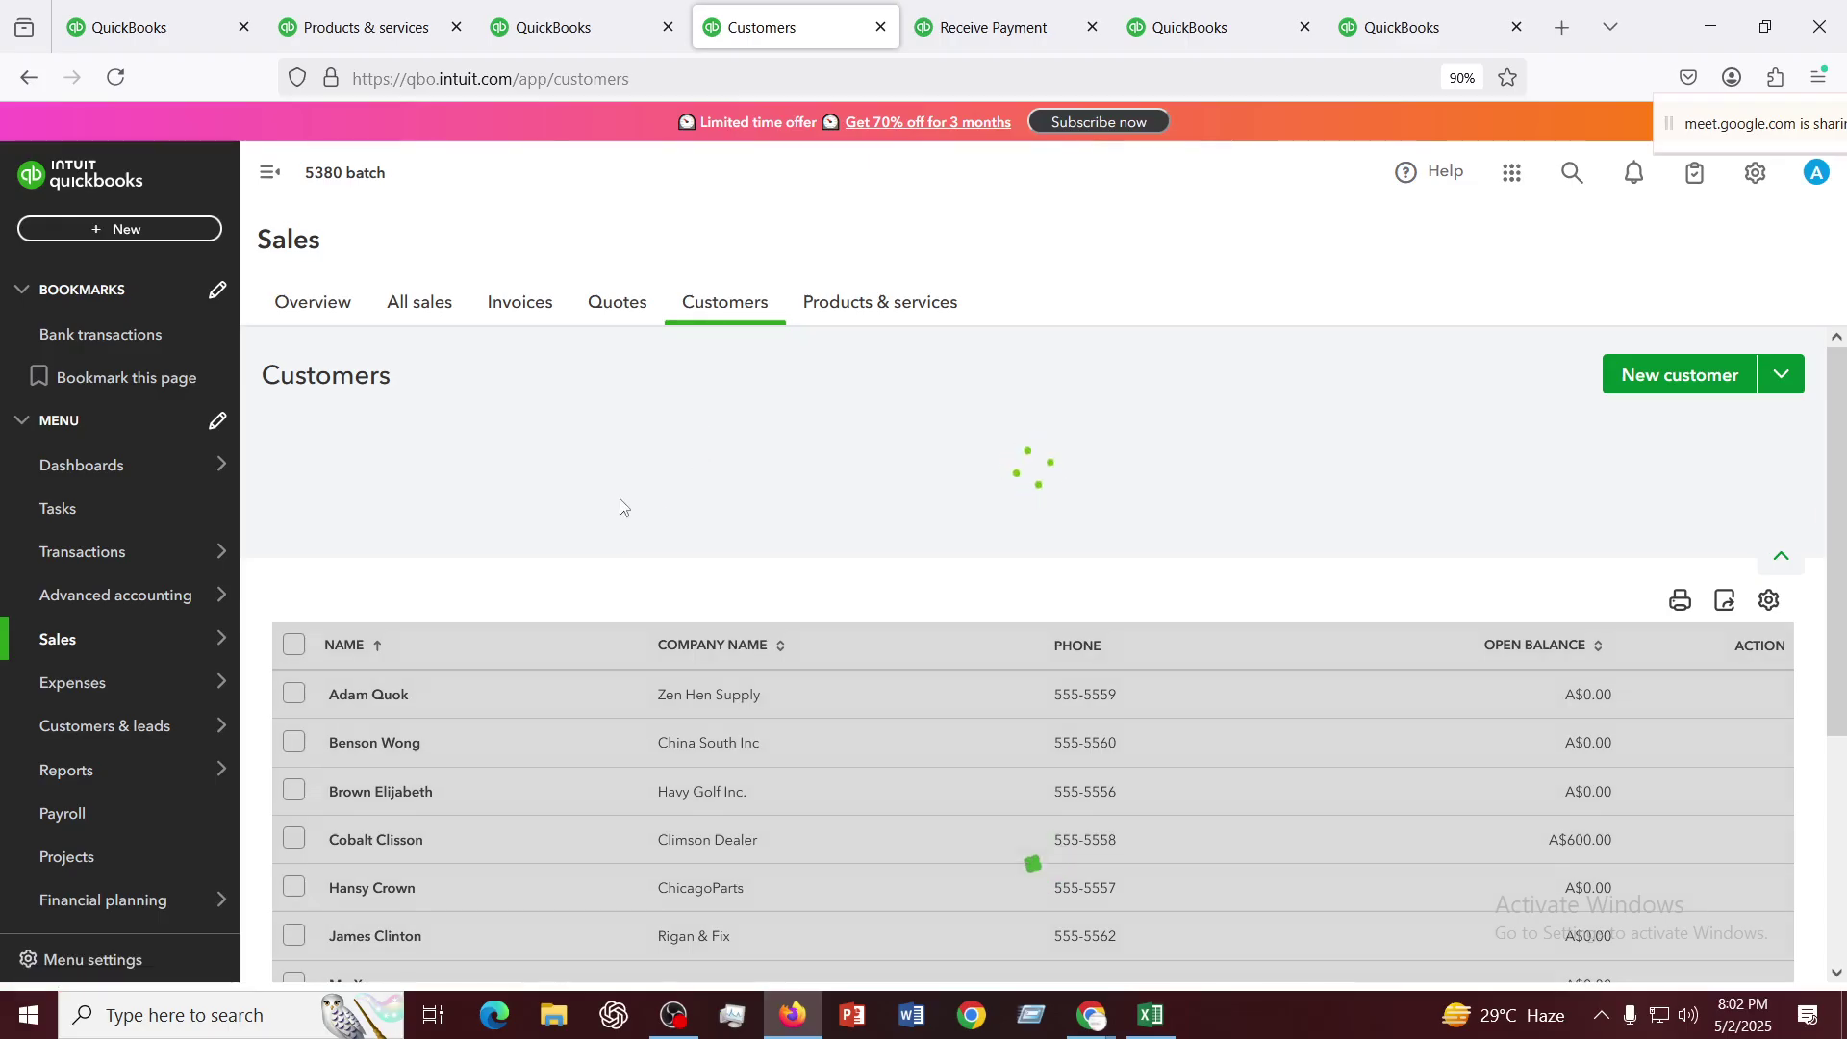
scroll(586, 577, down, 4)
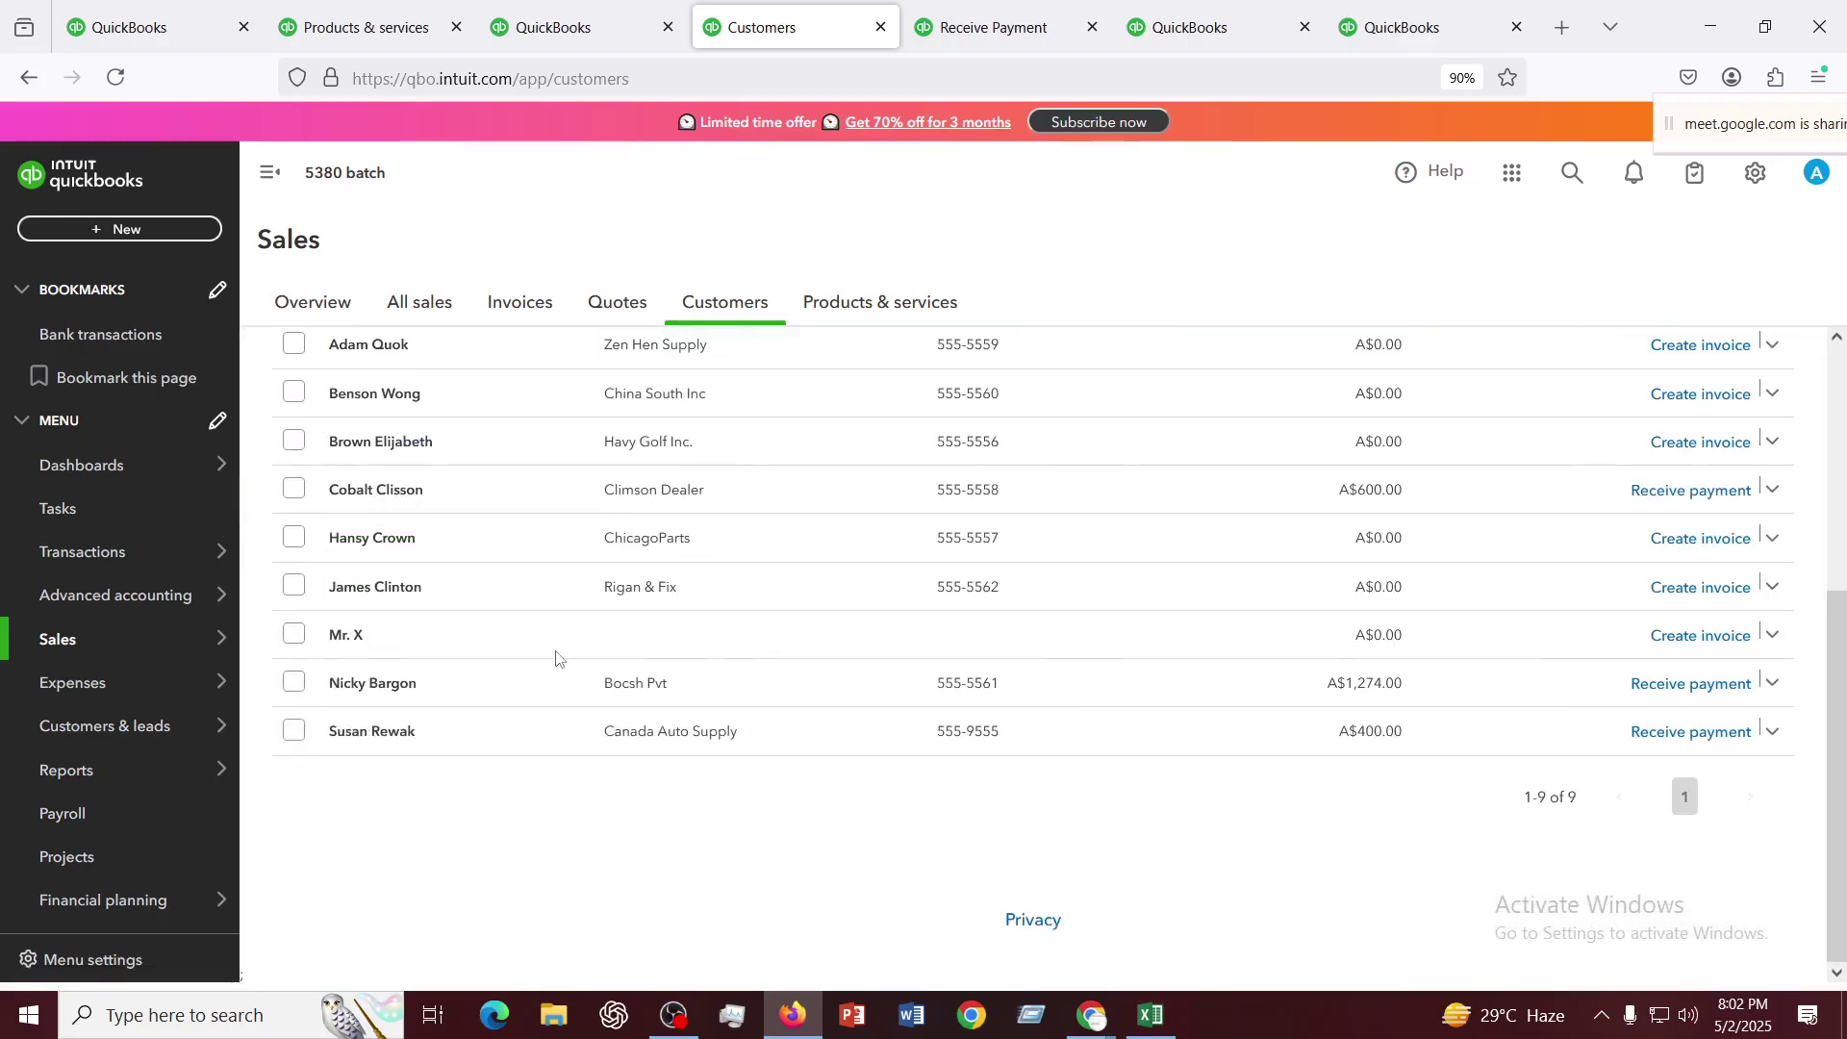
click(404, 730)
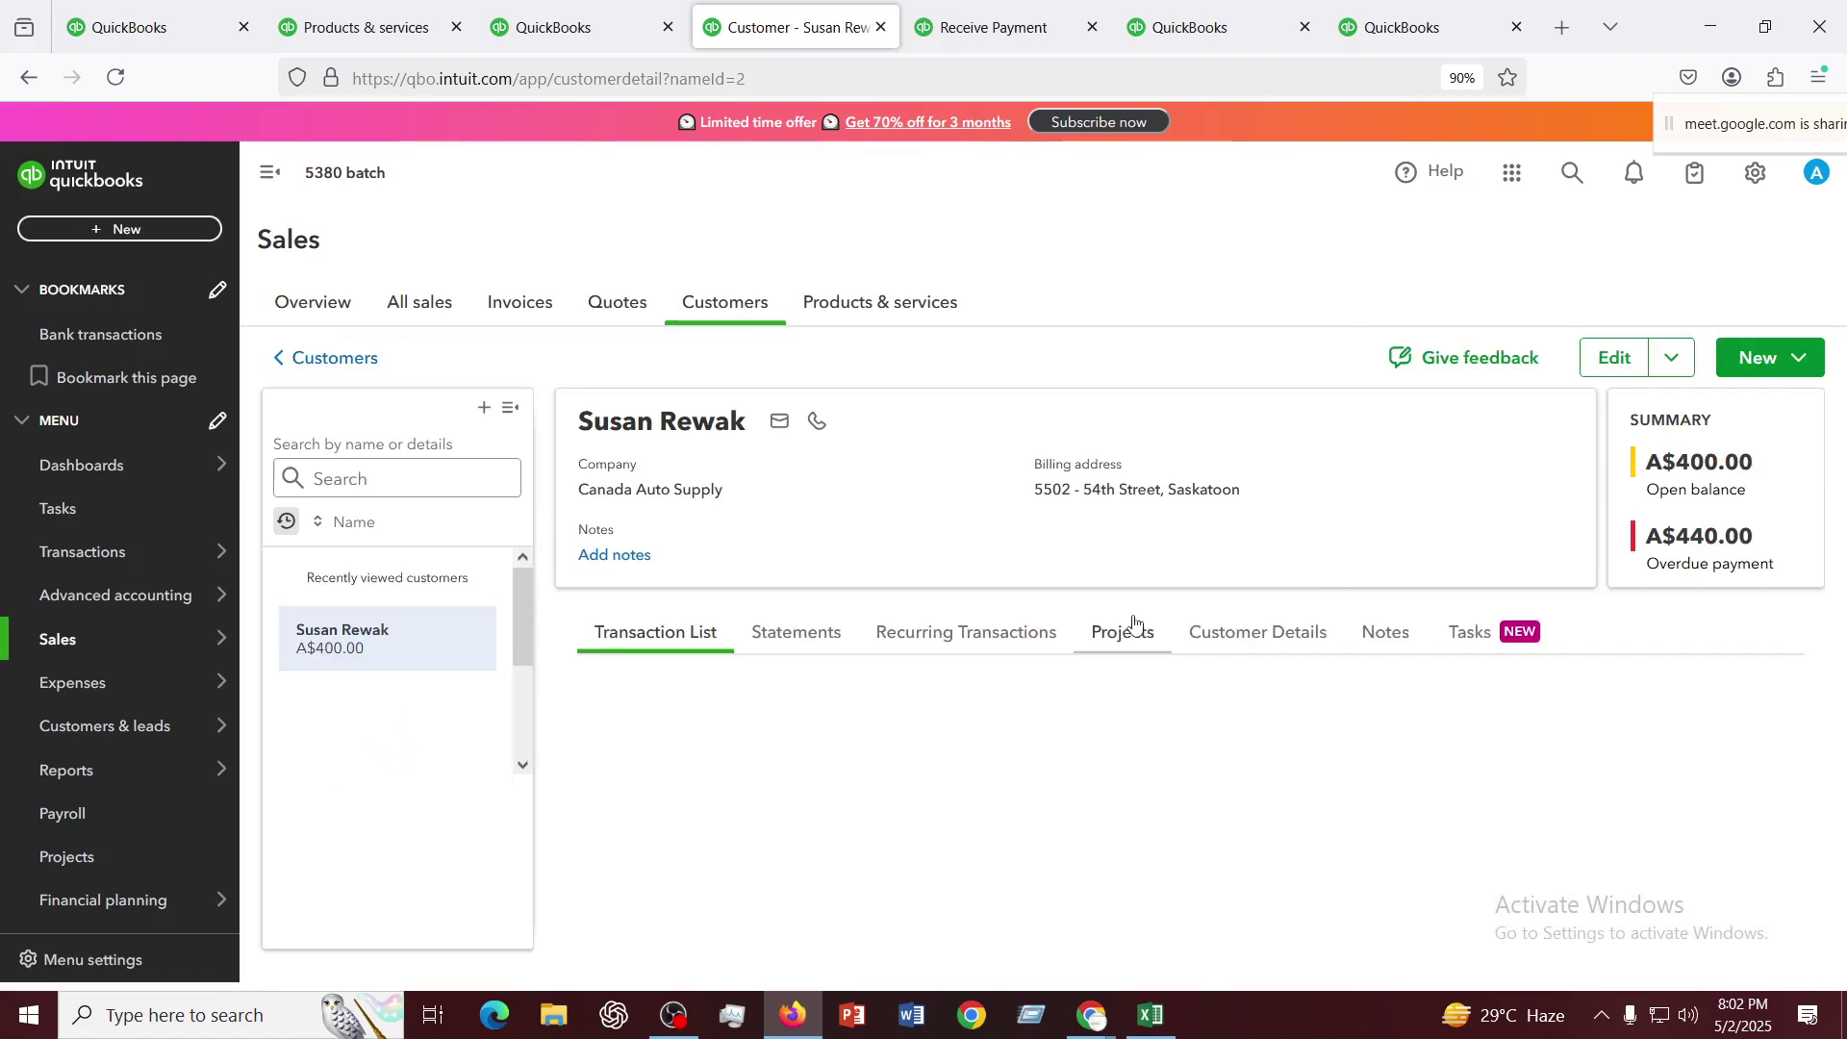
scroll(1117, 614, down, 6)
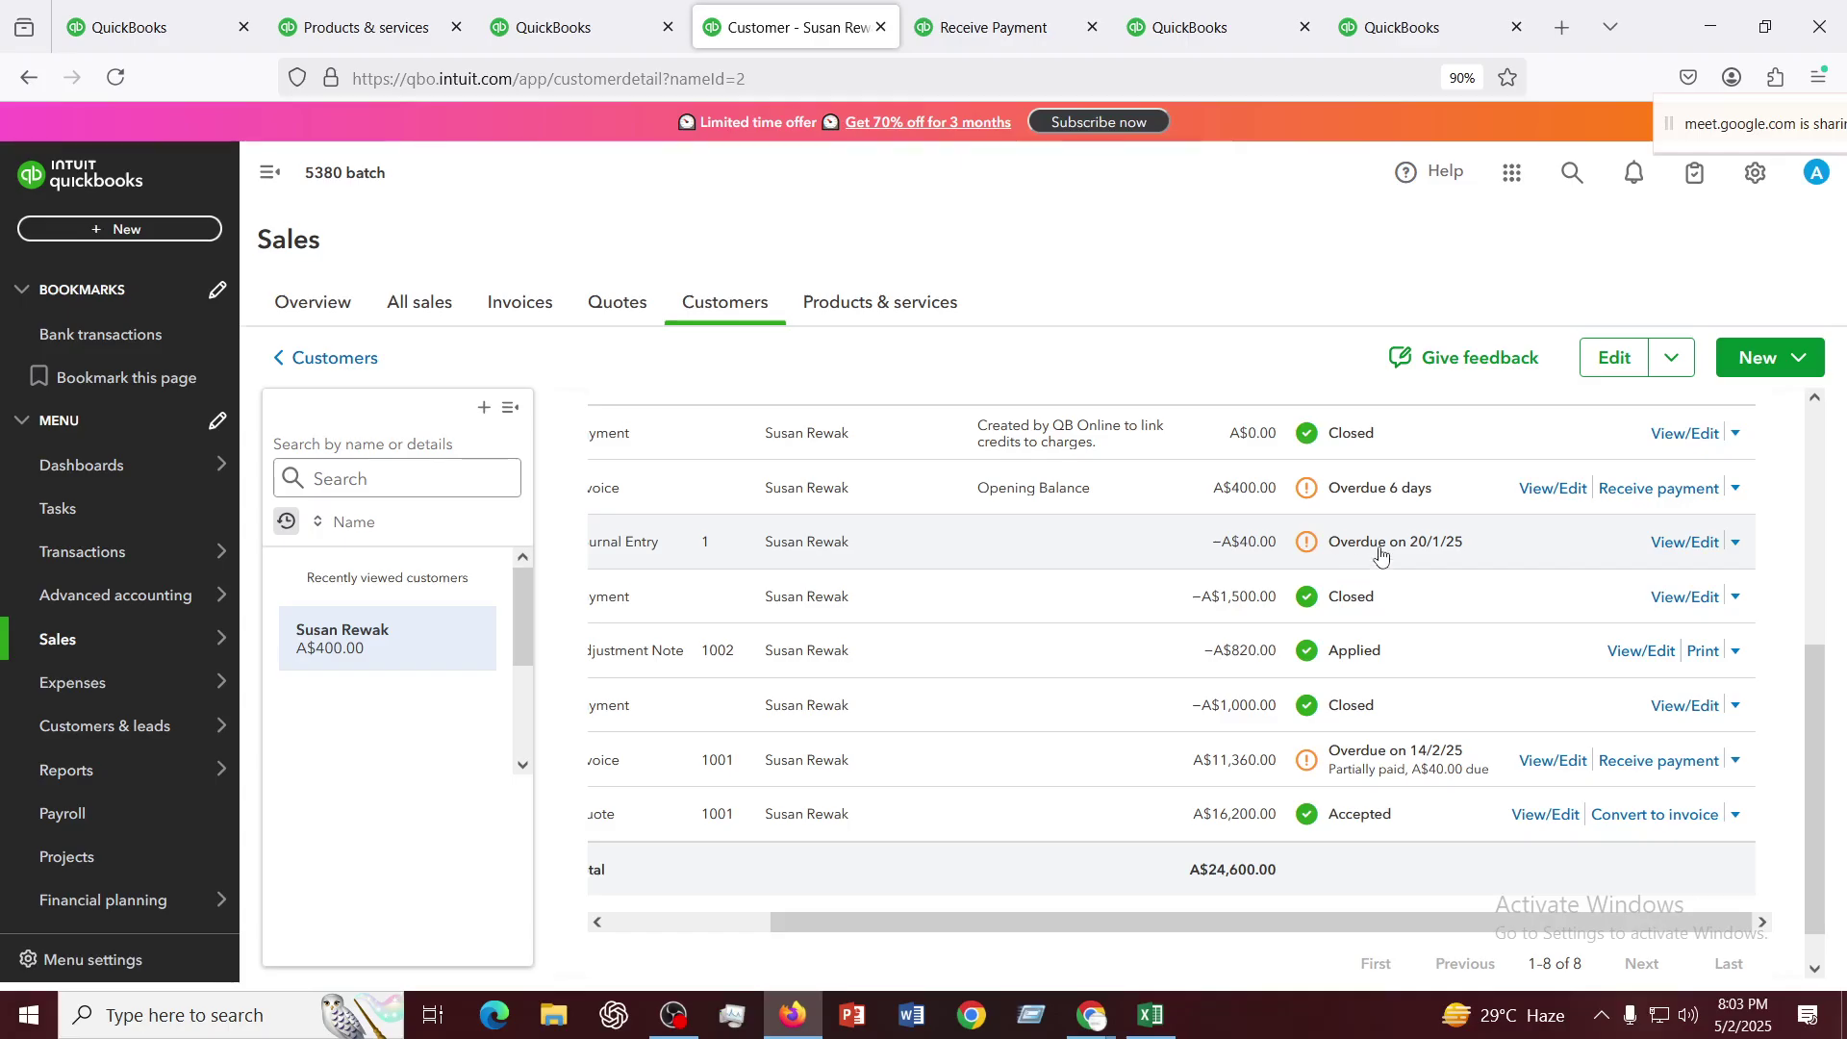
Try to save the payment applying the journal entry credit to the partially paid invoice, and close that payment form's browser tab
click(969, 29)
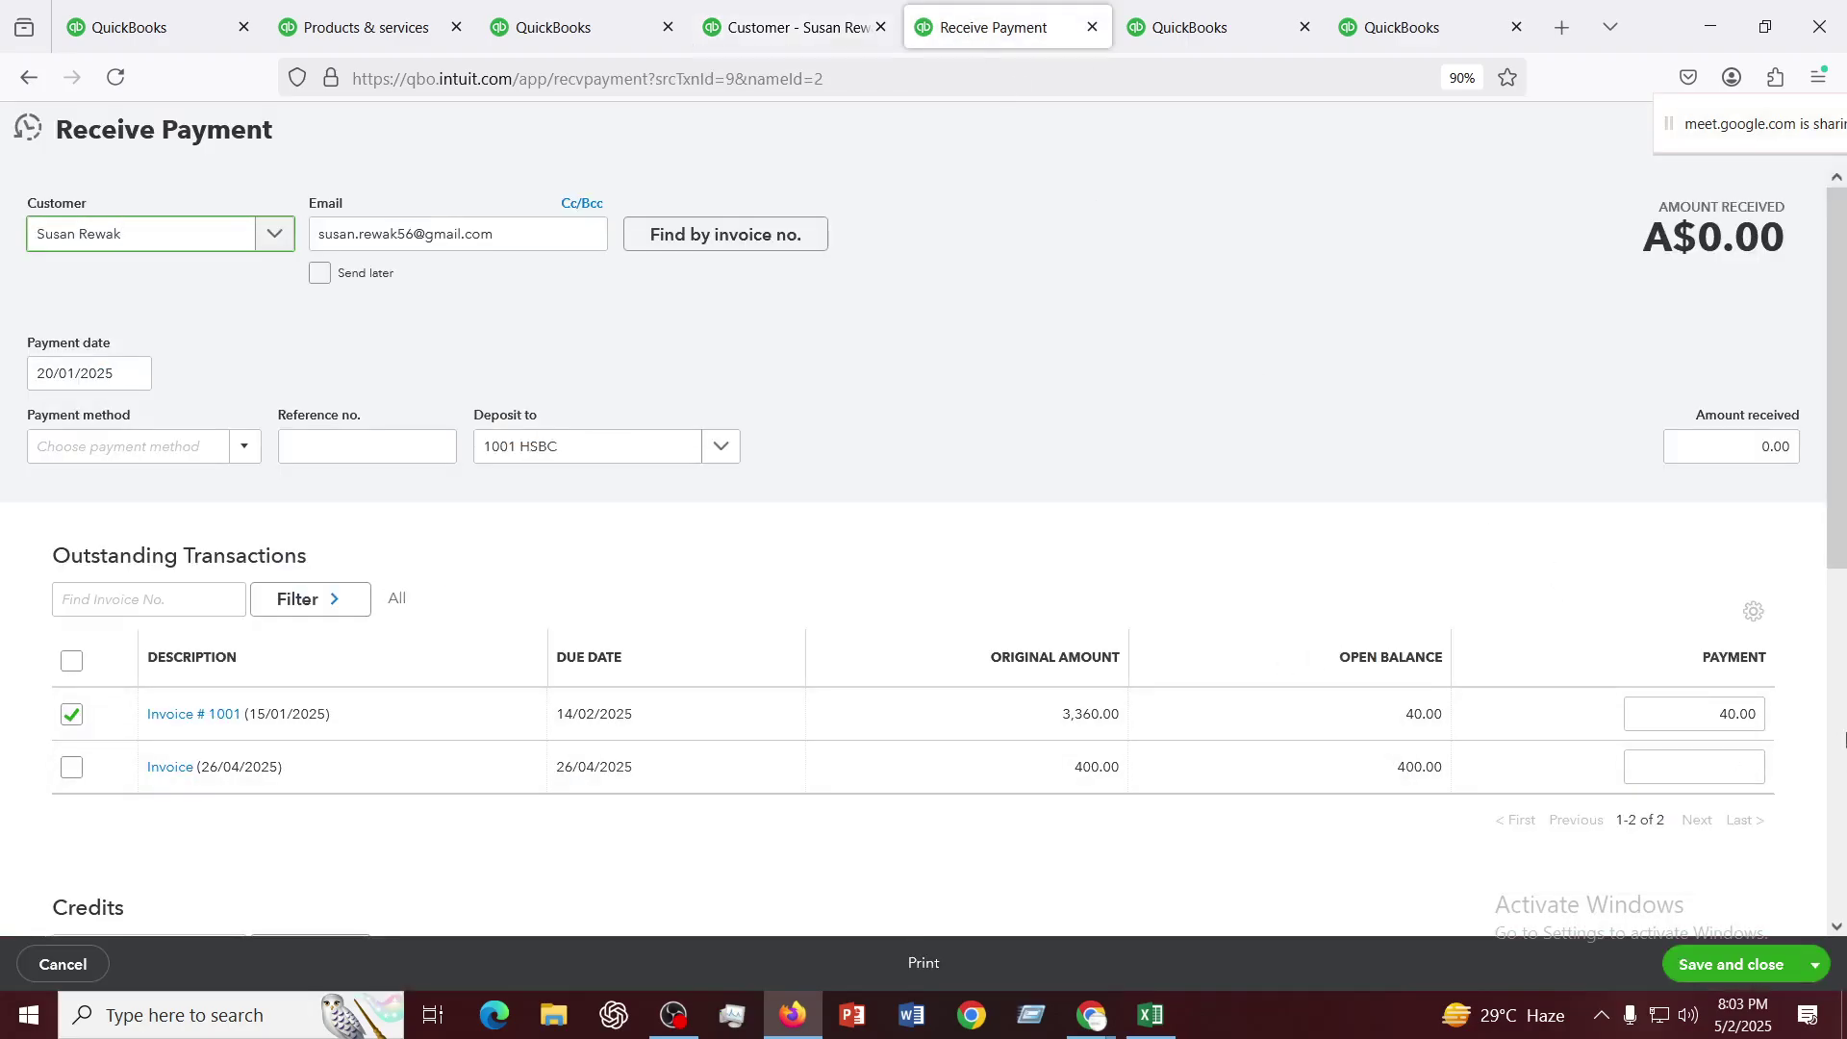
scroll(433, 656, down, 2)
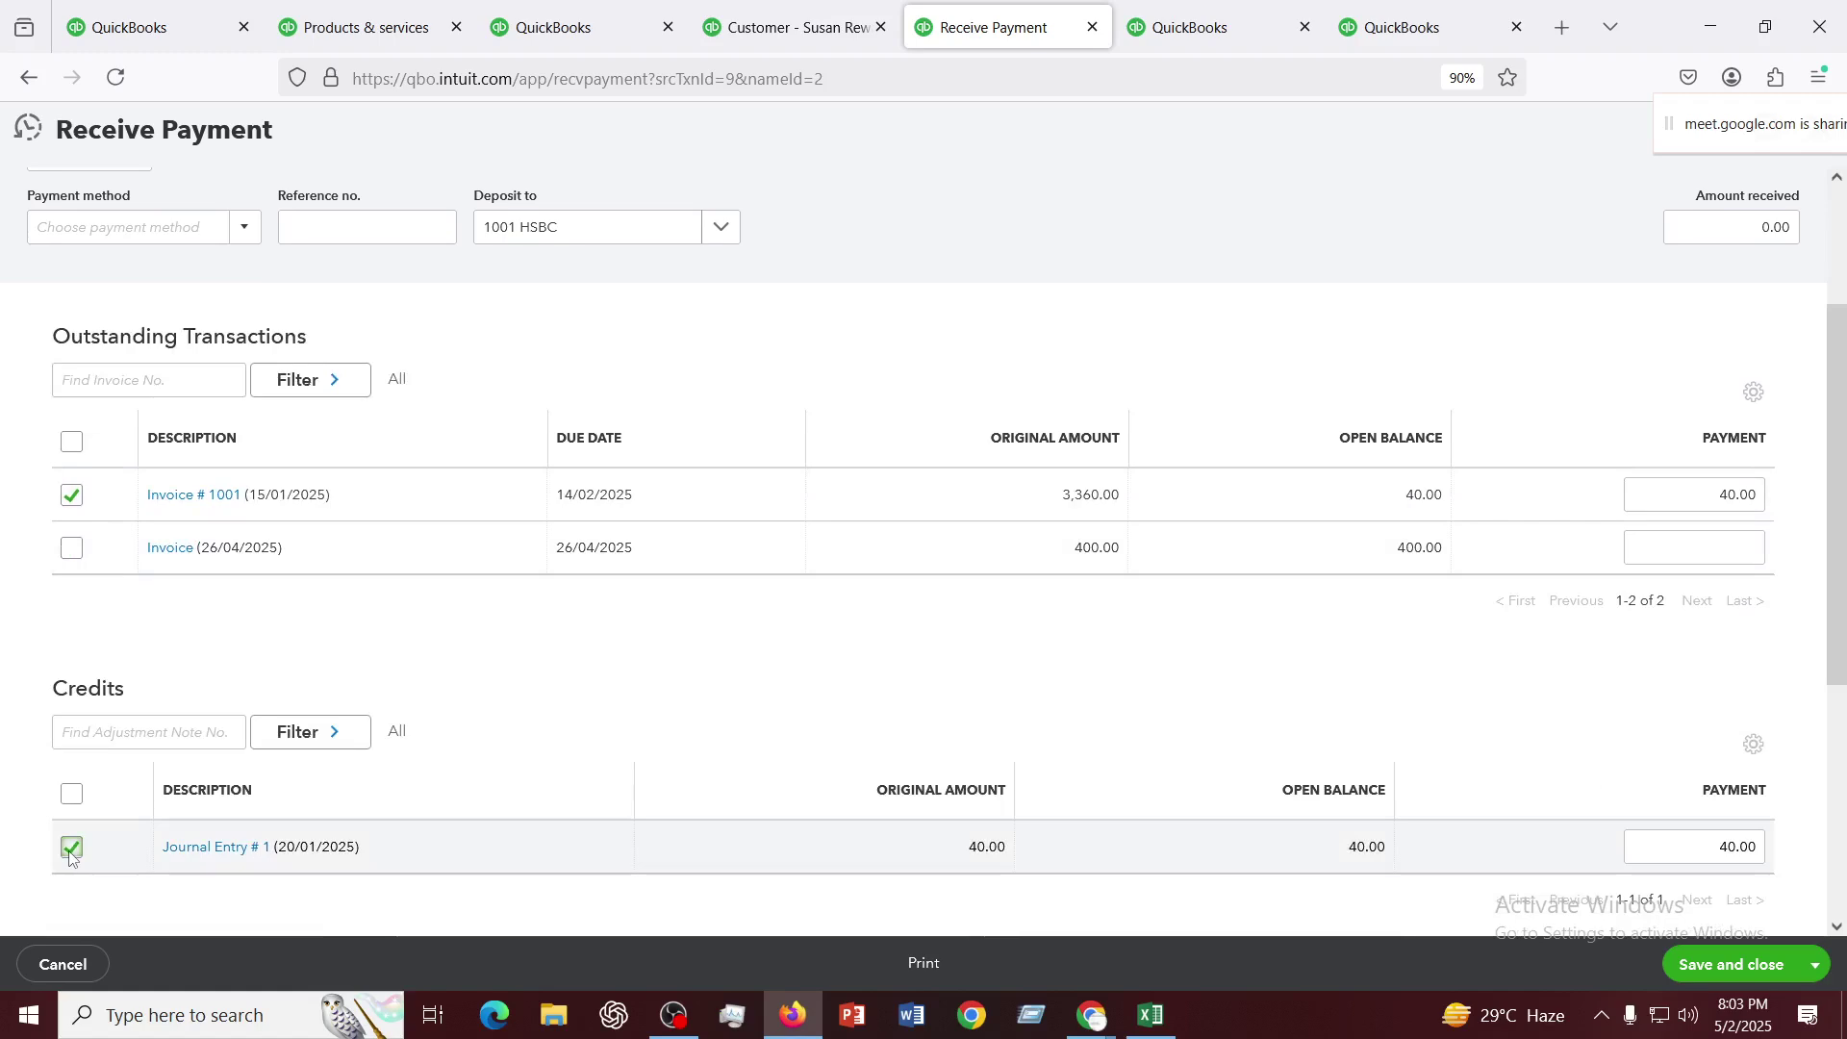
click(1731, 965)
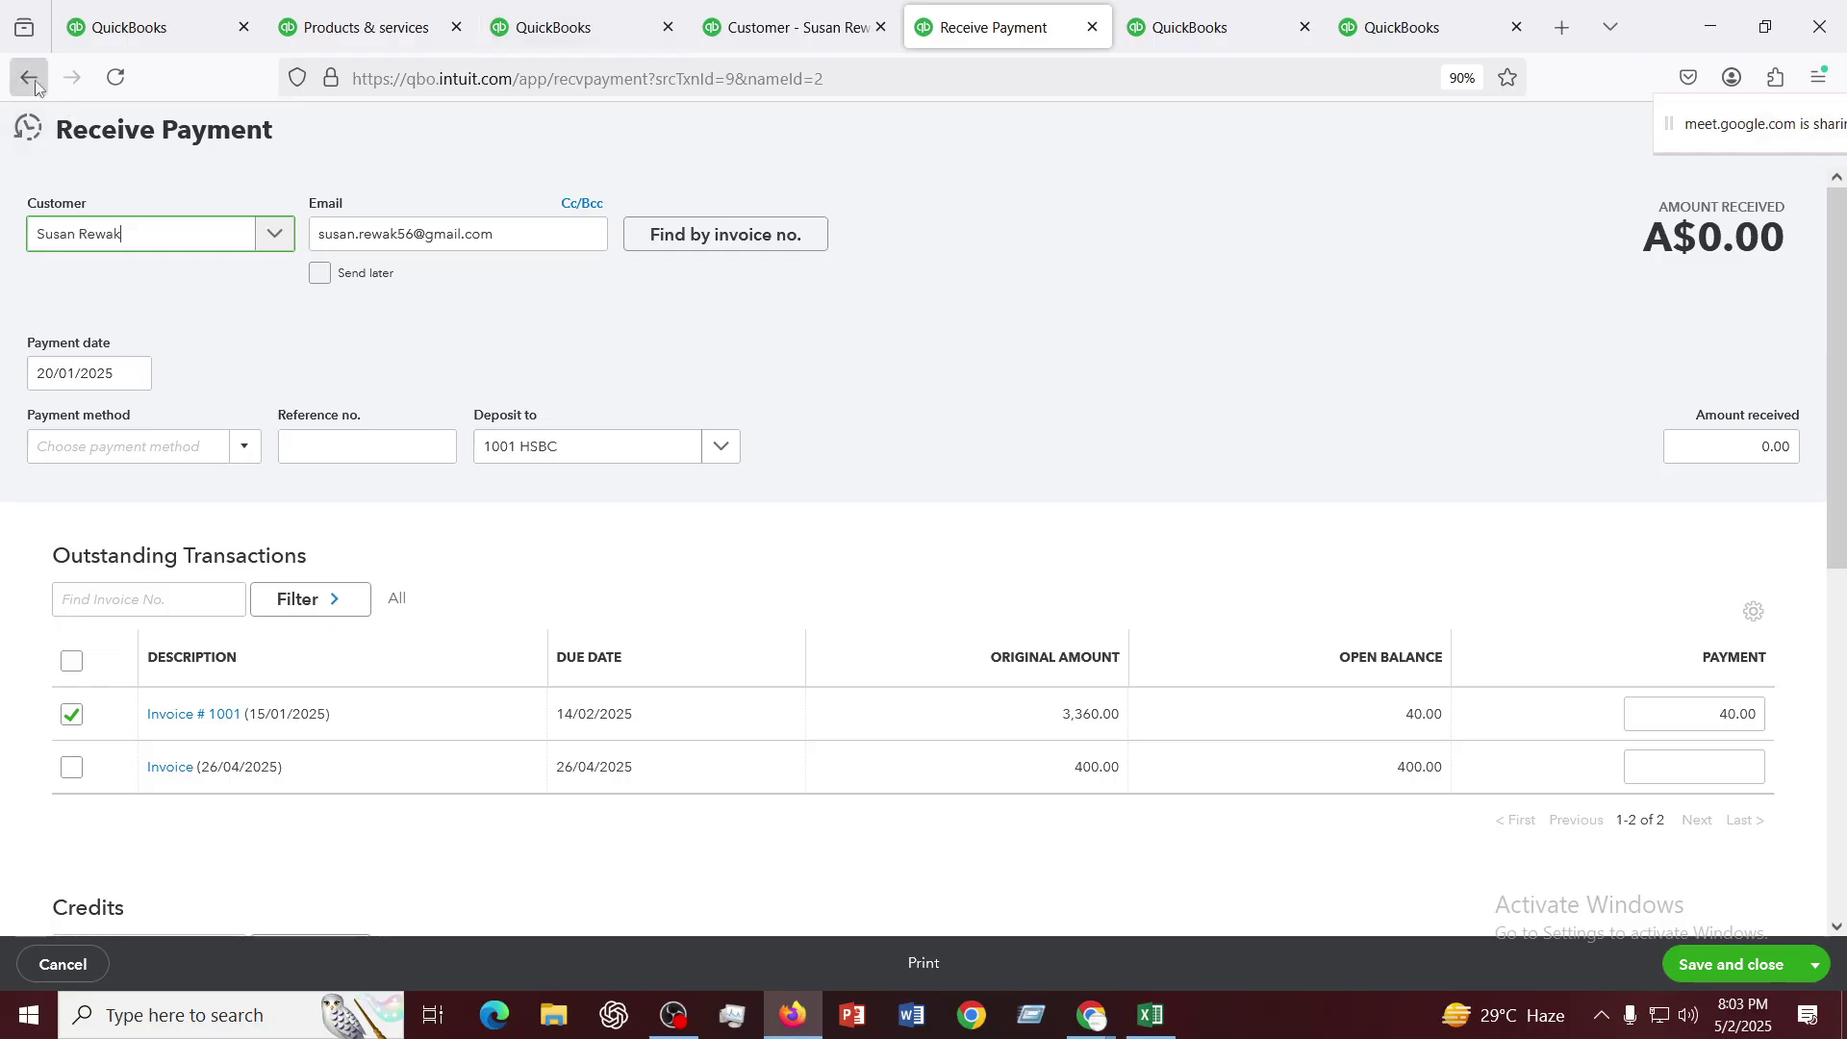
click(1094, 29)
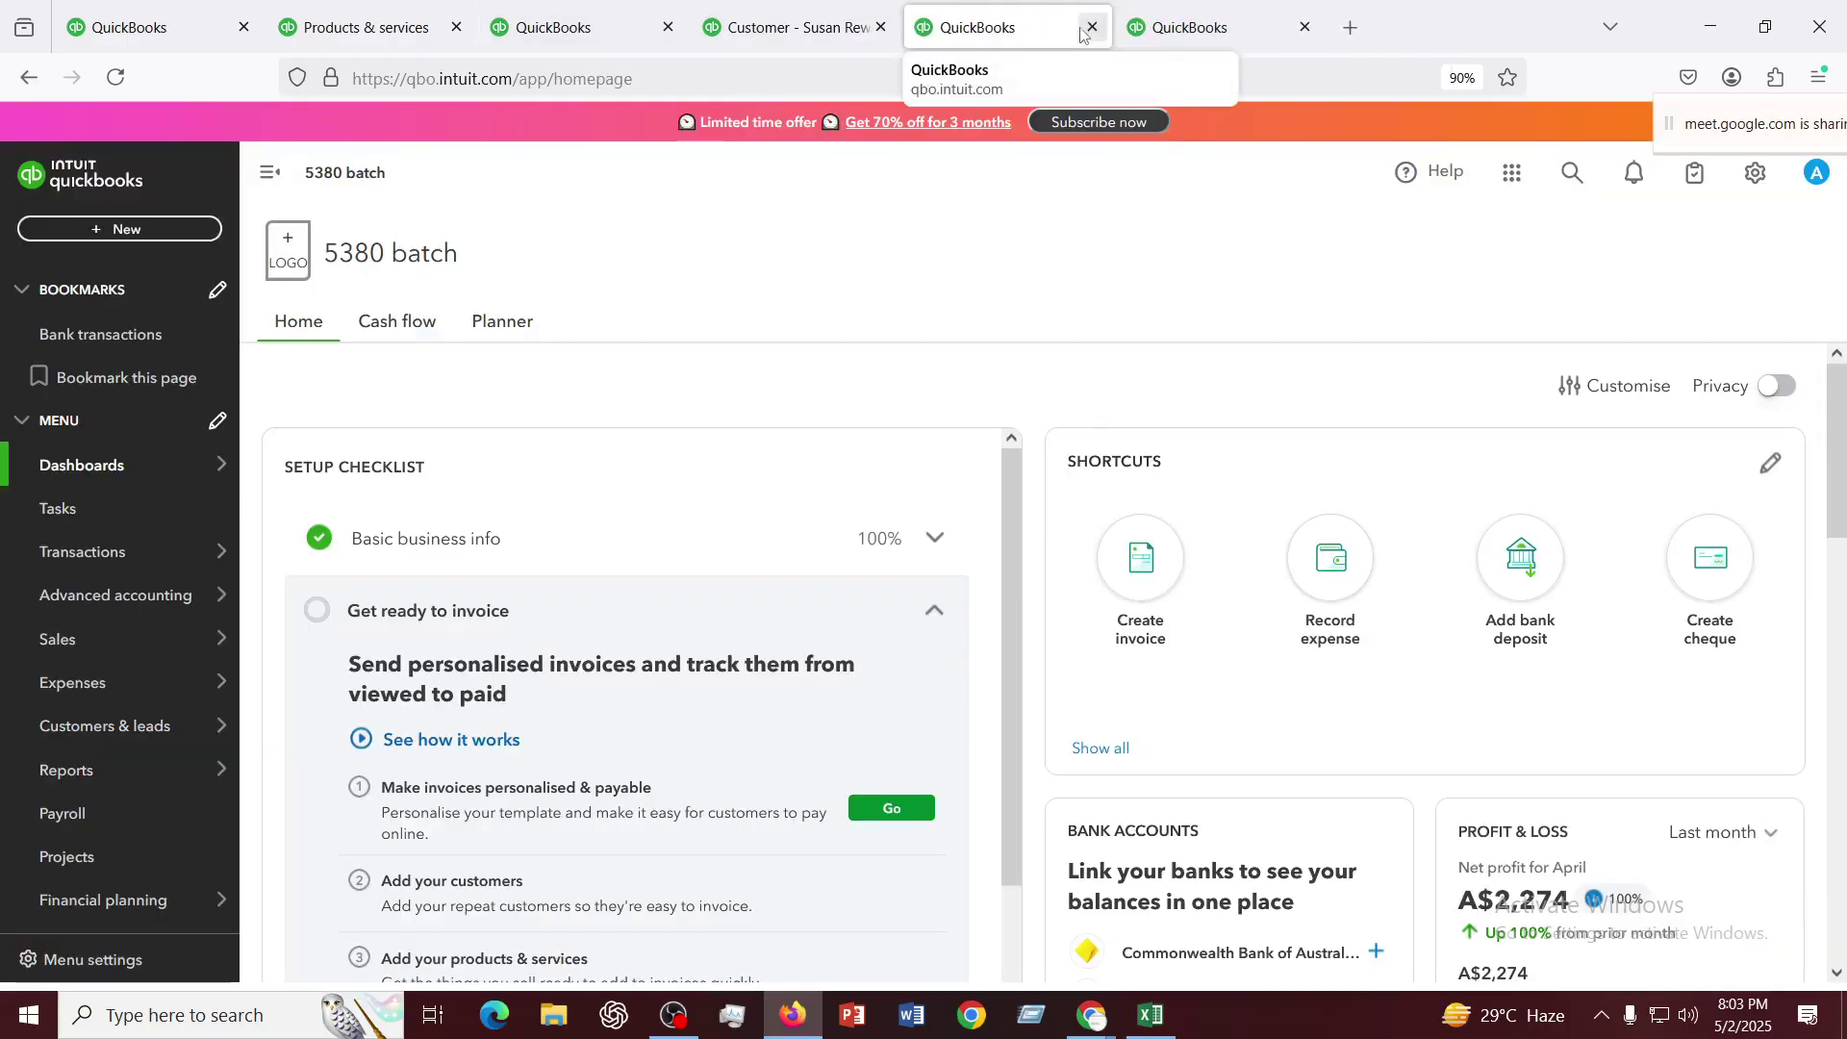
Open a new payment form for the partially paid invoice from the customer's transactions, and deselect and reselect the journal entry credit
click(912, 27)
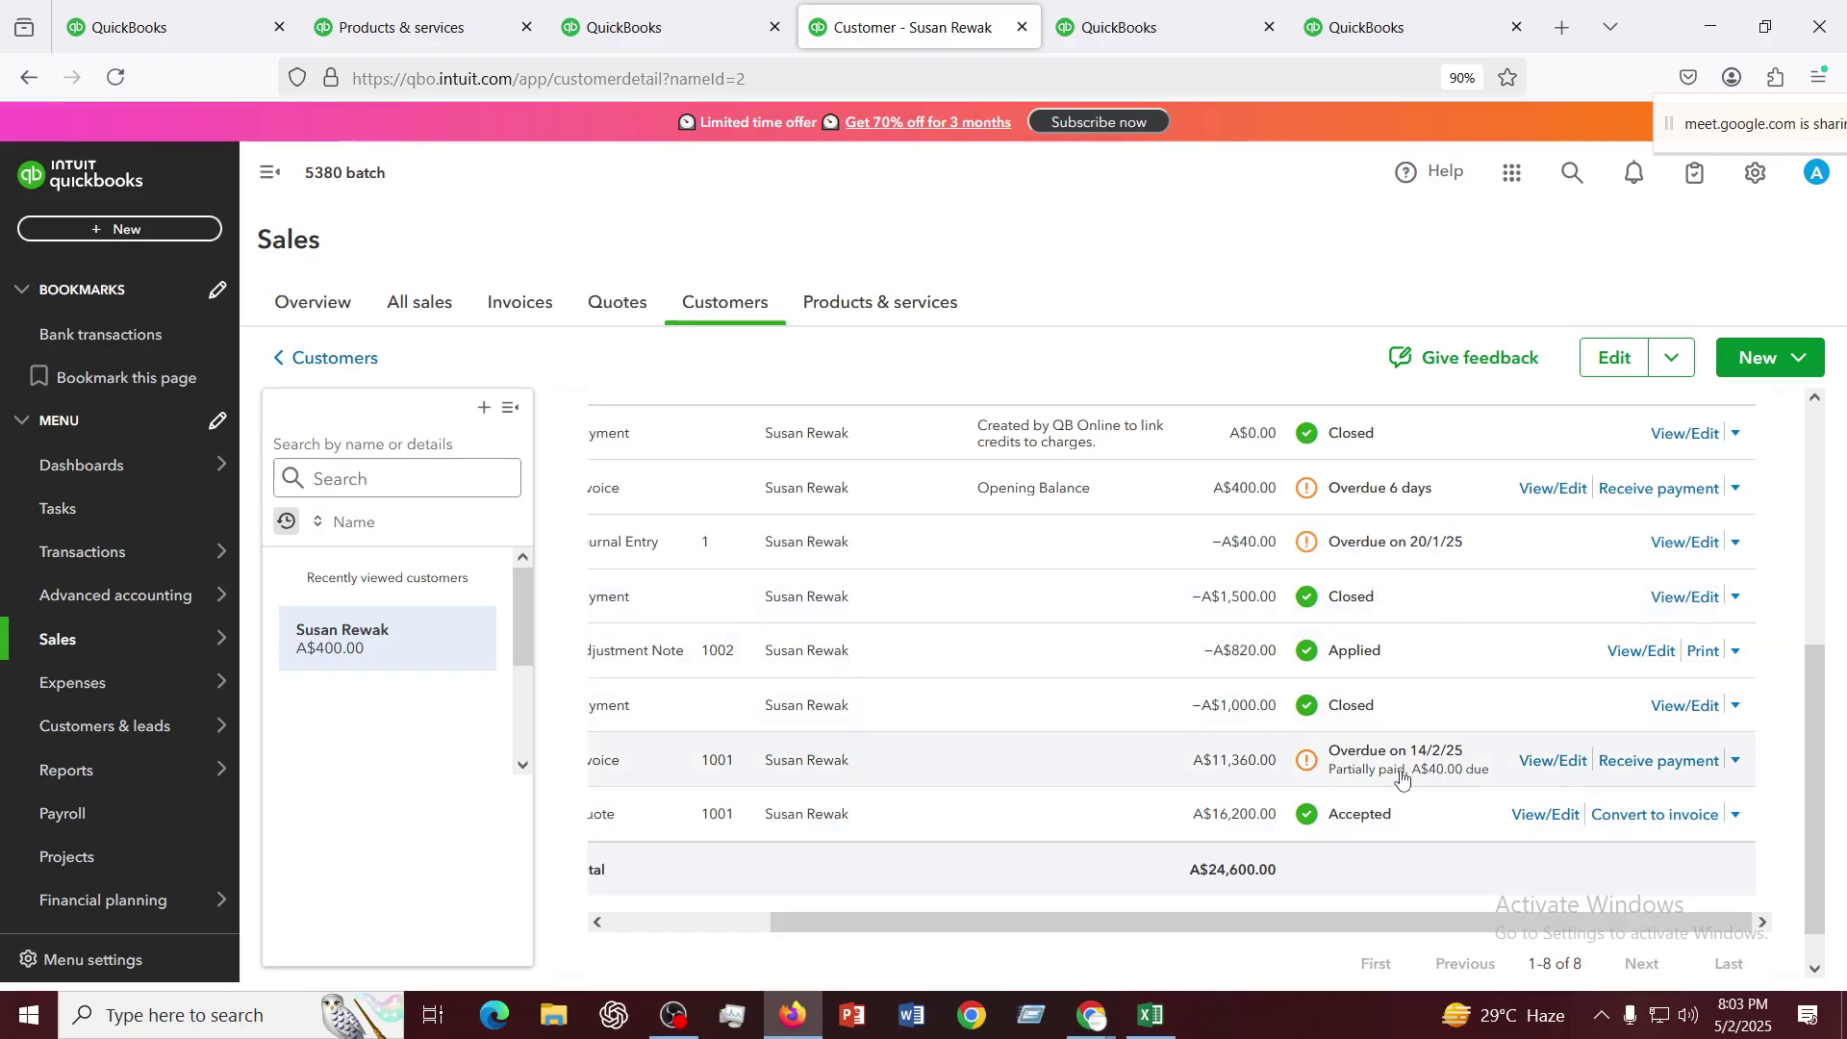
click(1666, 768)
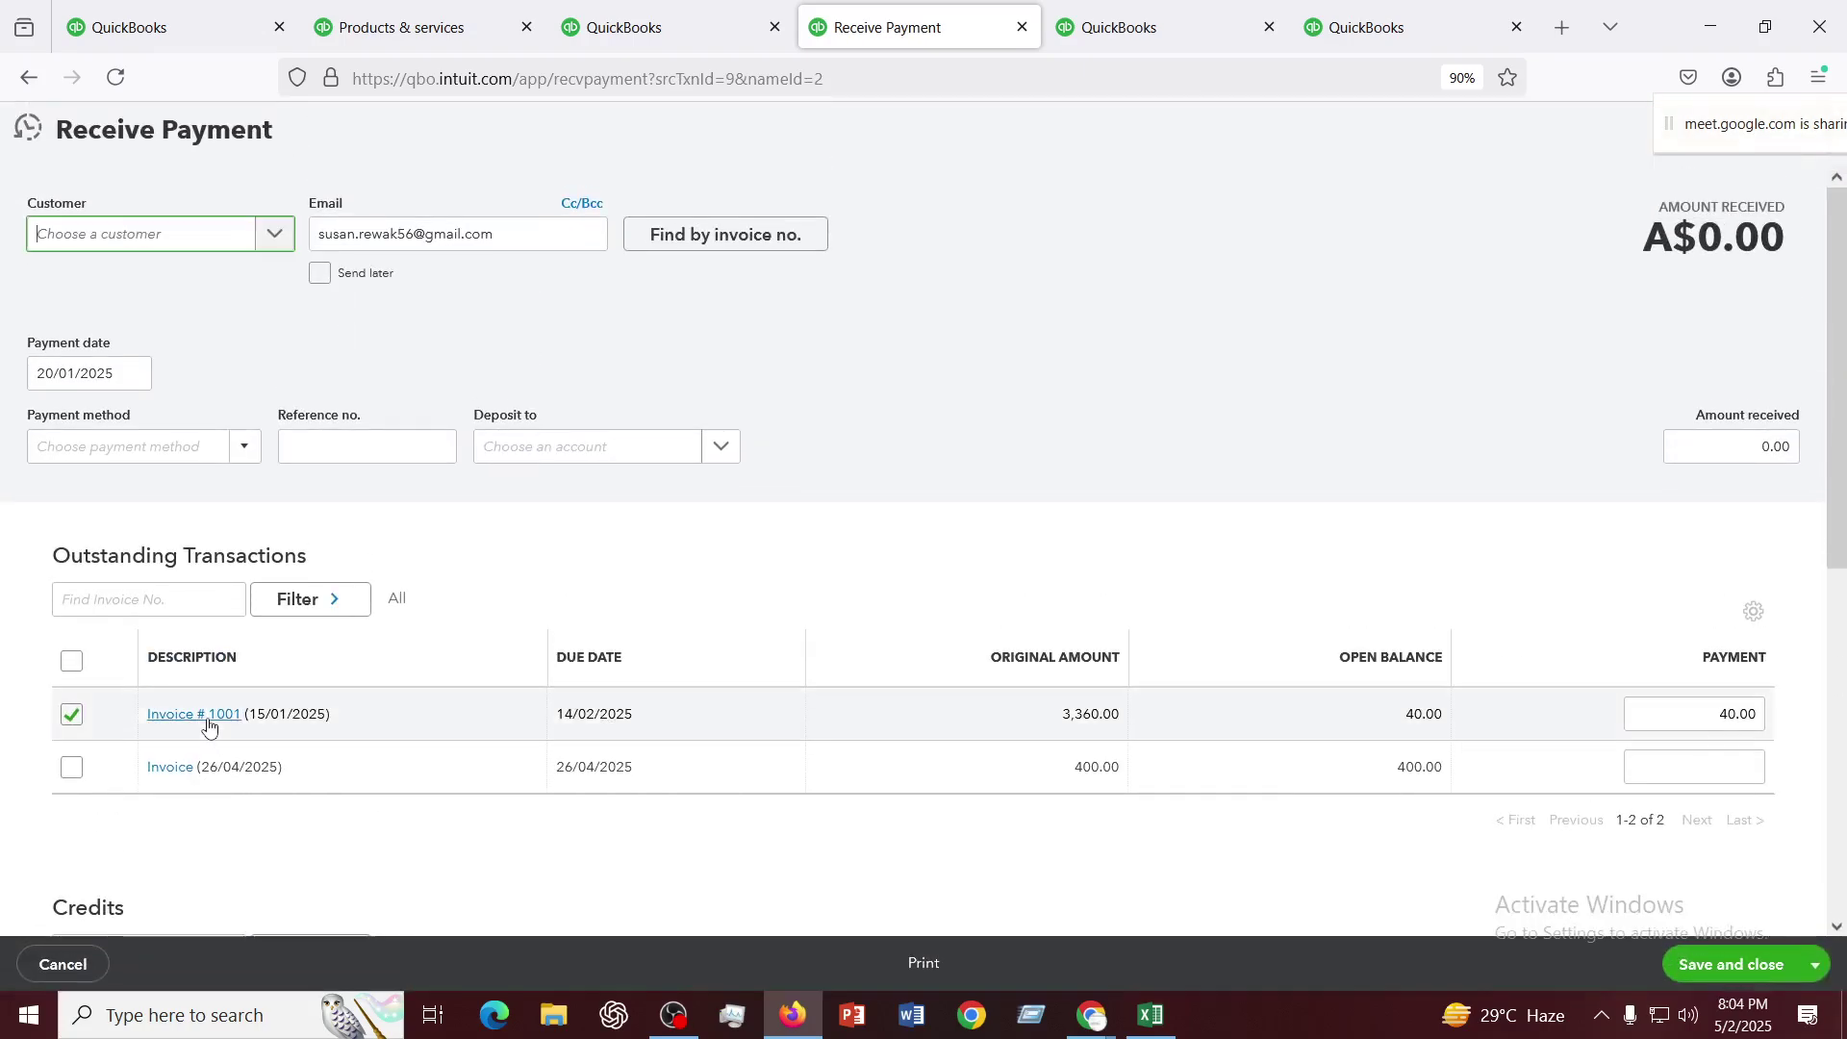
scroll(313, 626, down, 5)
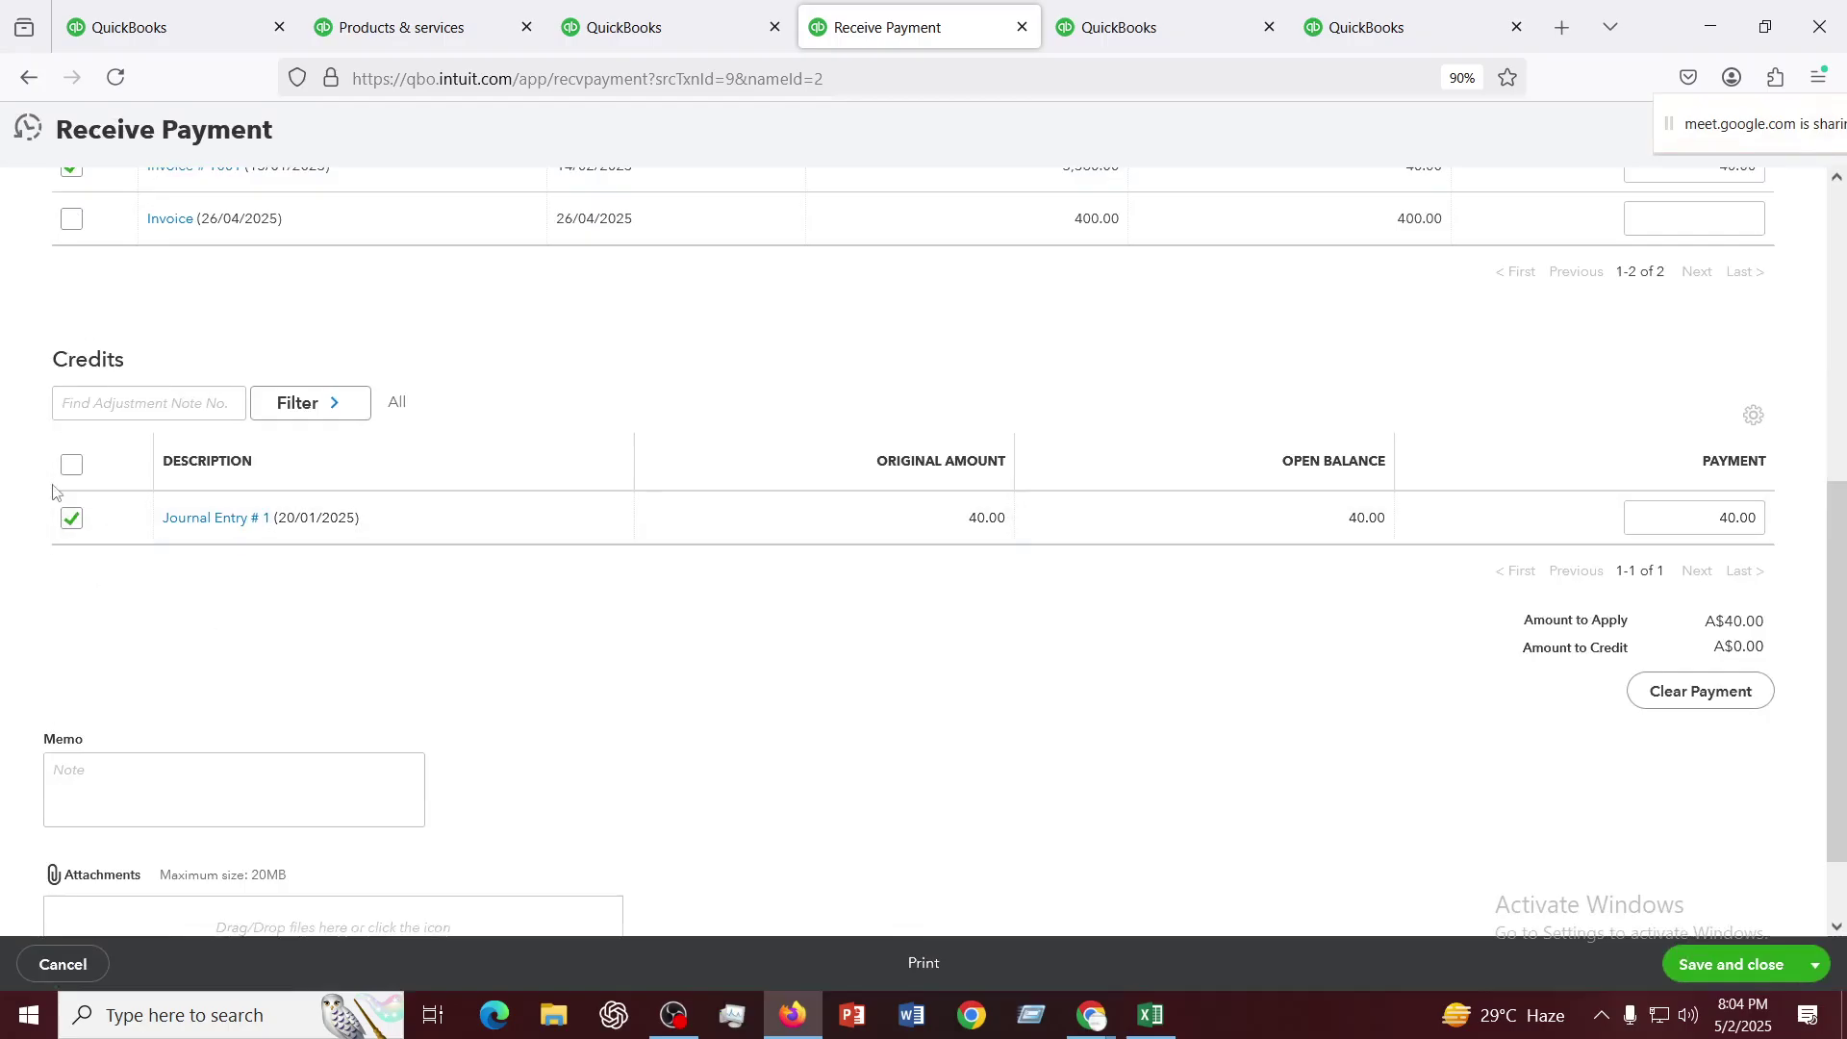
click(71, 520)
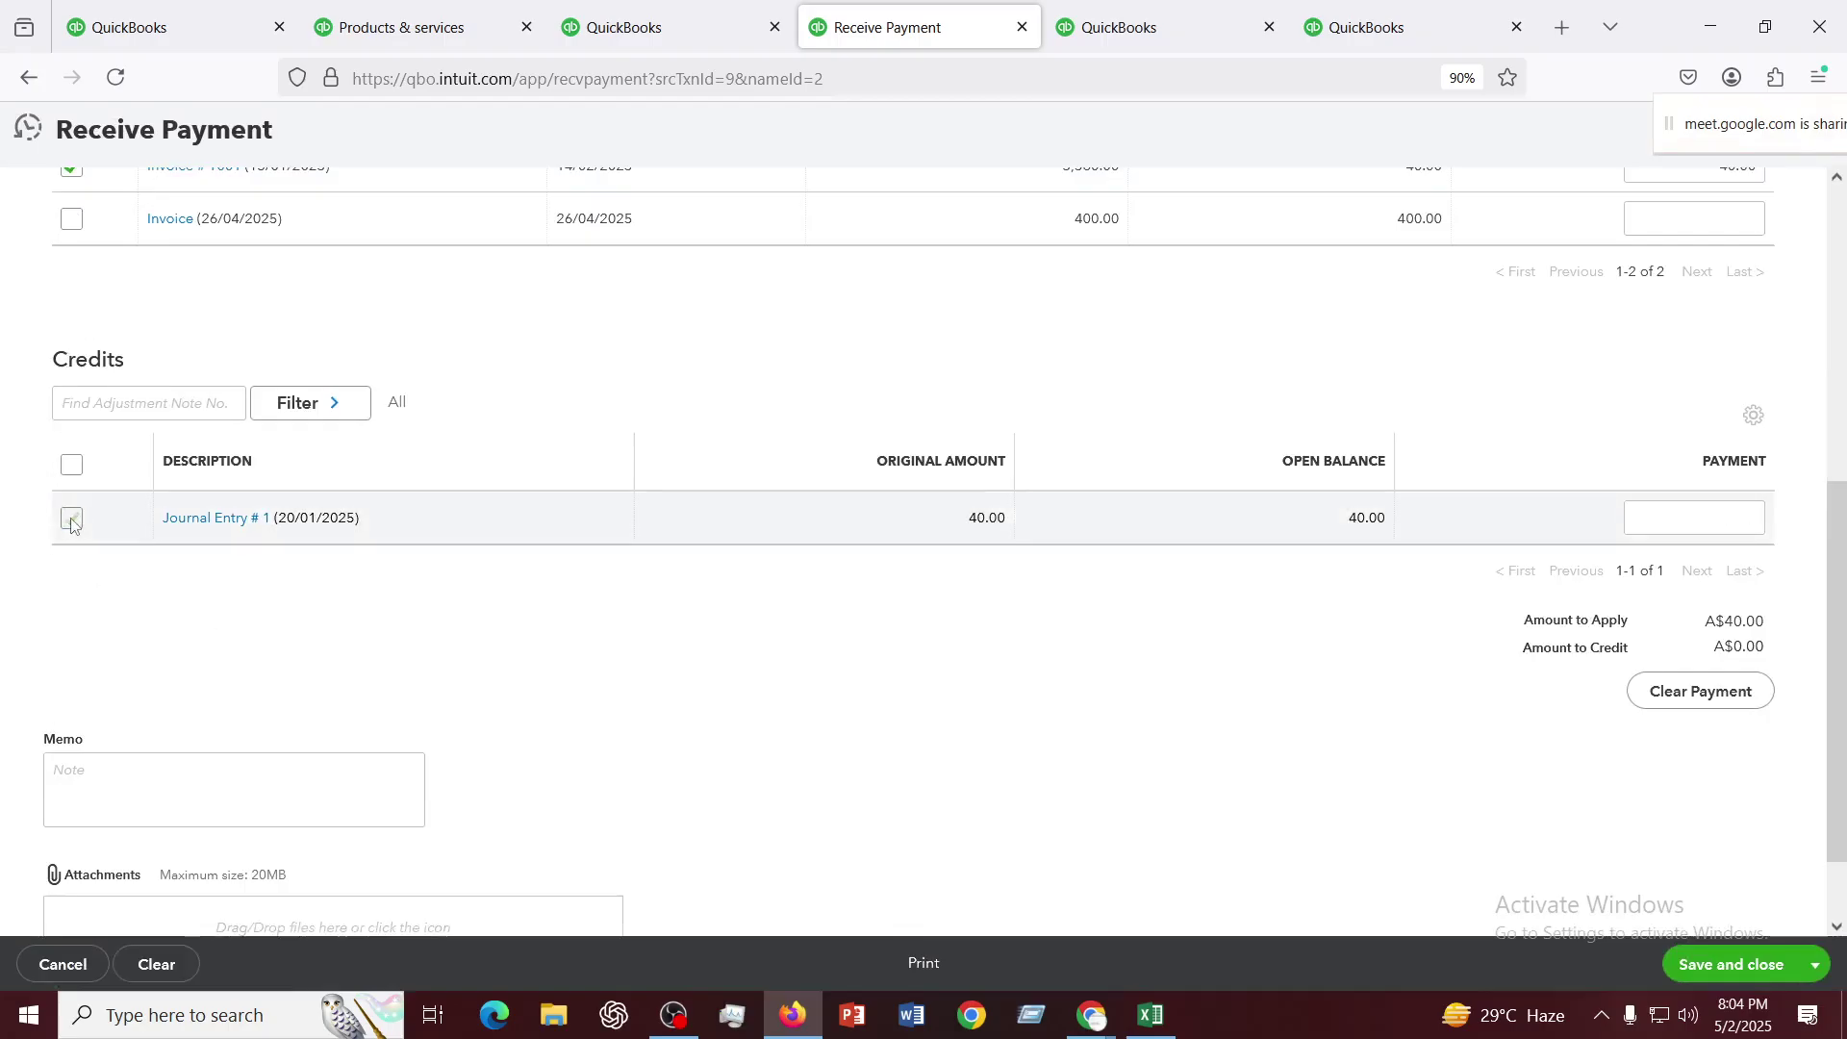
click(72, 521)
scroll(1443, 578, up, 5)
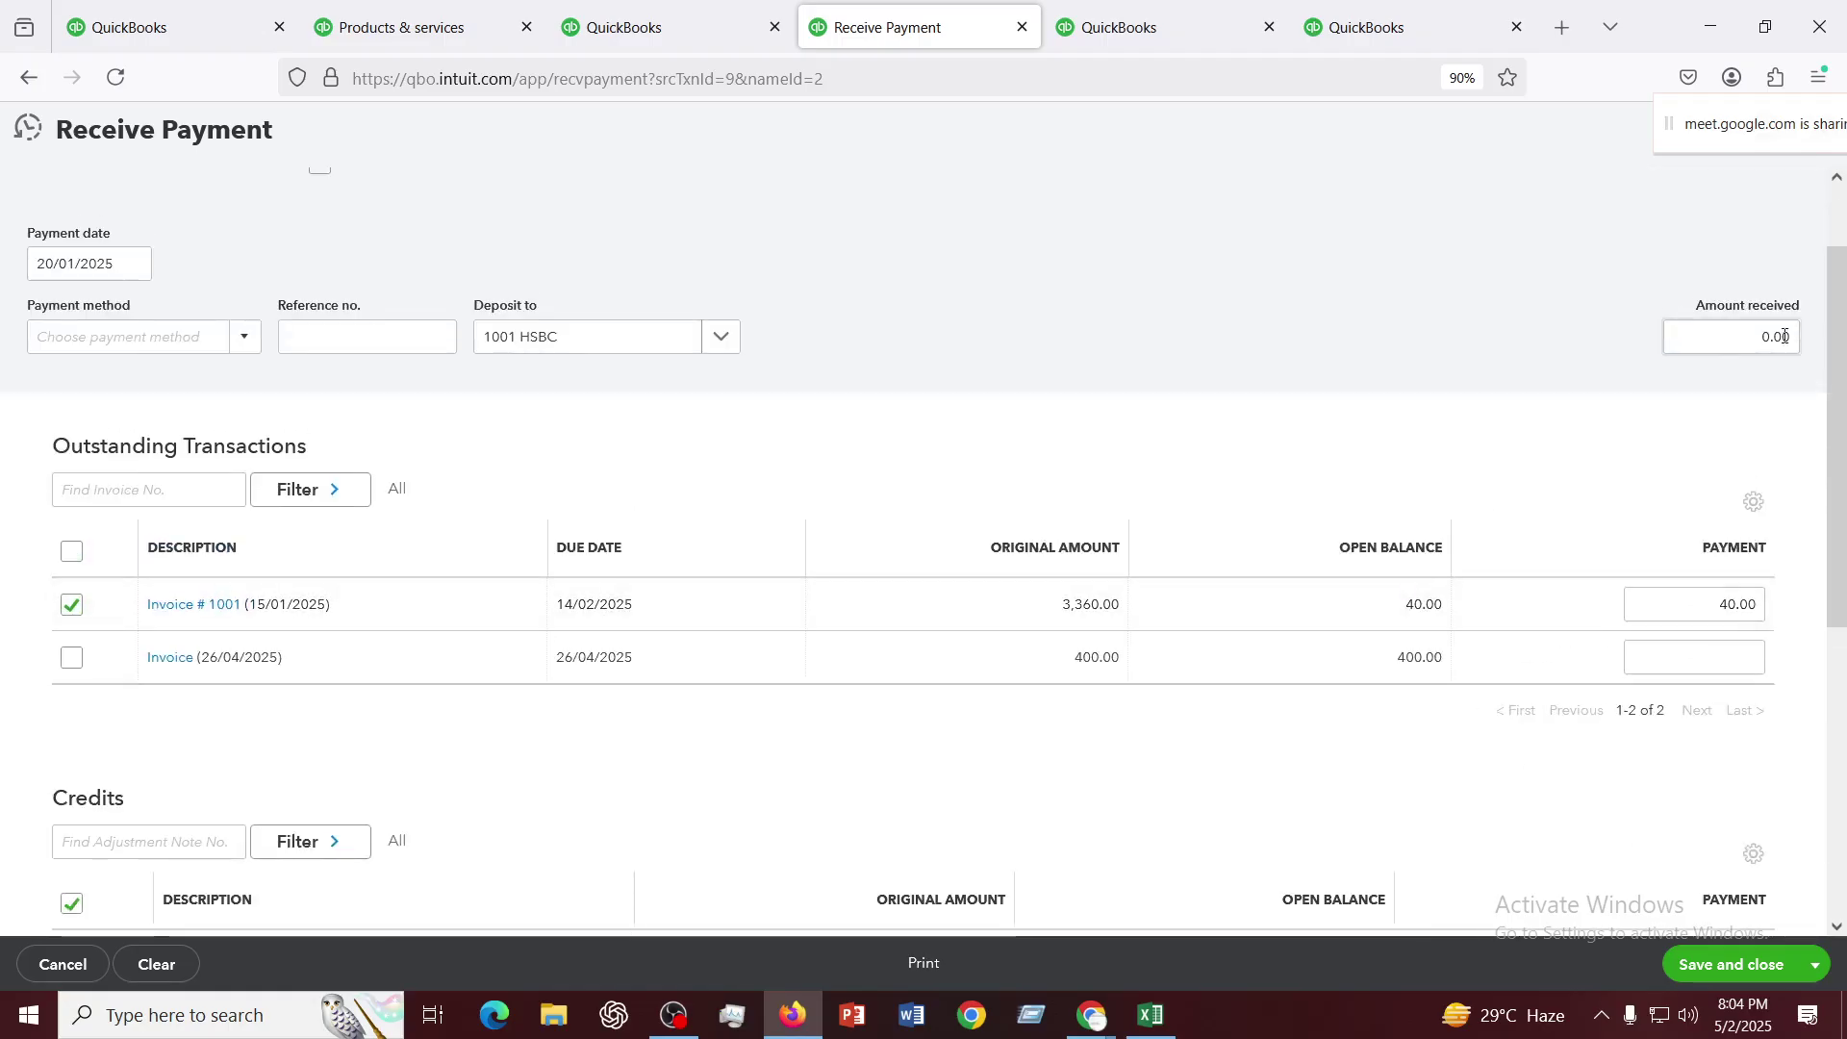
Save and close the payment applying the 40.00 journal entry credit to the partially paid invoice, and check the statuses in the transaction list
scroll(1451, 540, down, 5)
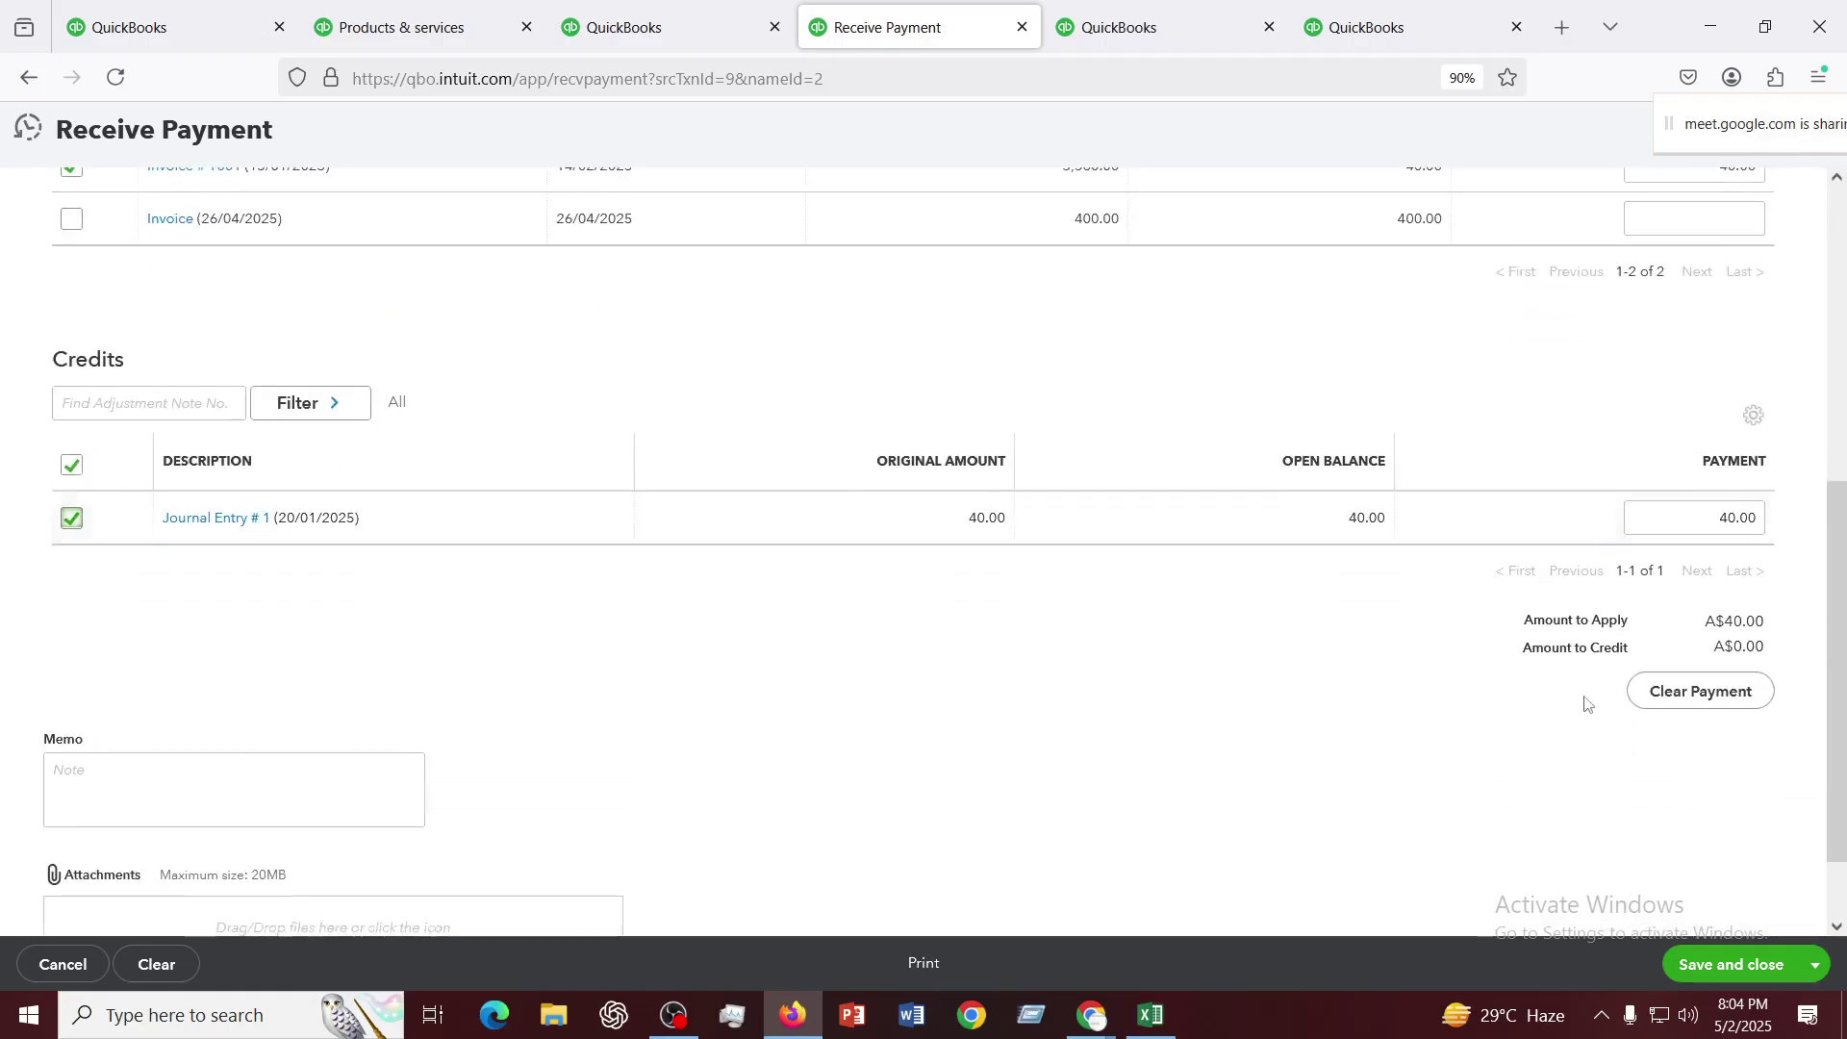
click(1732, 964)
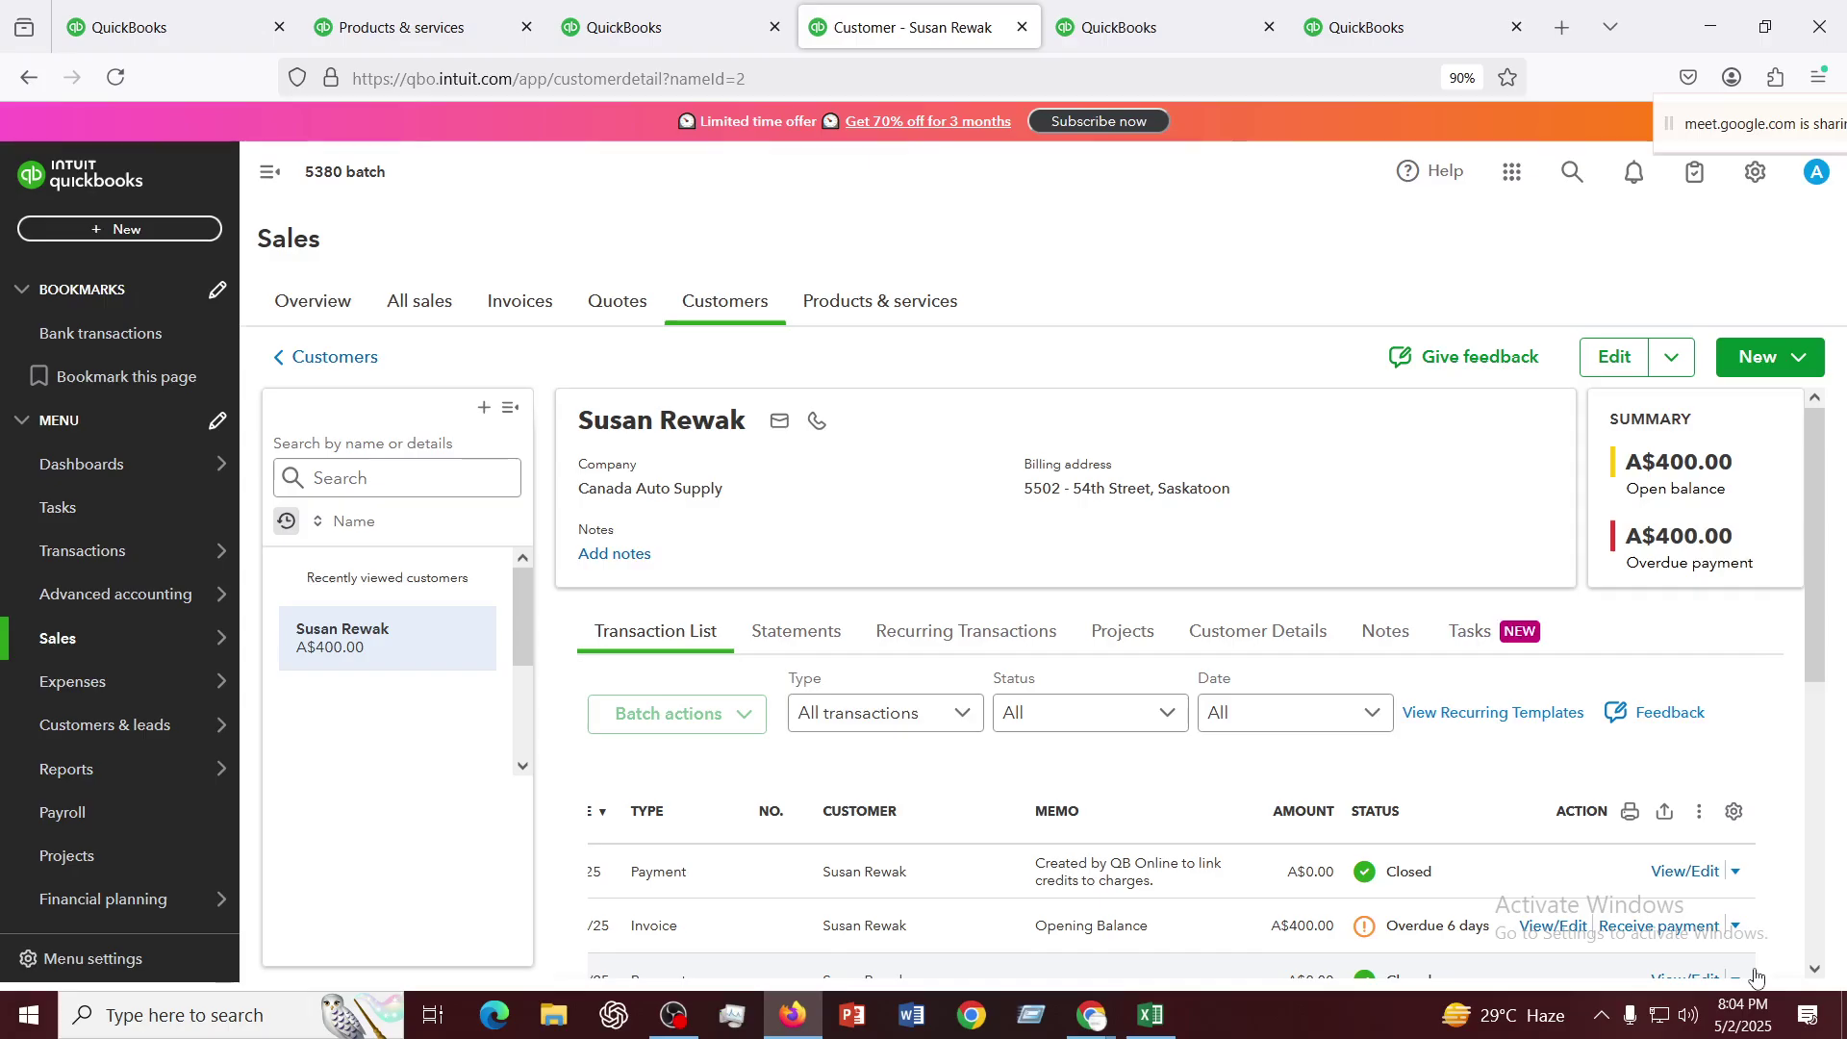
scroll(1279, 558, down, 3)
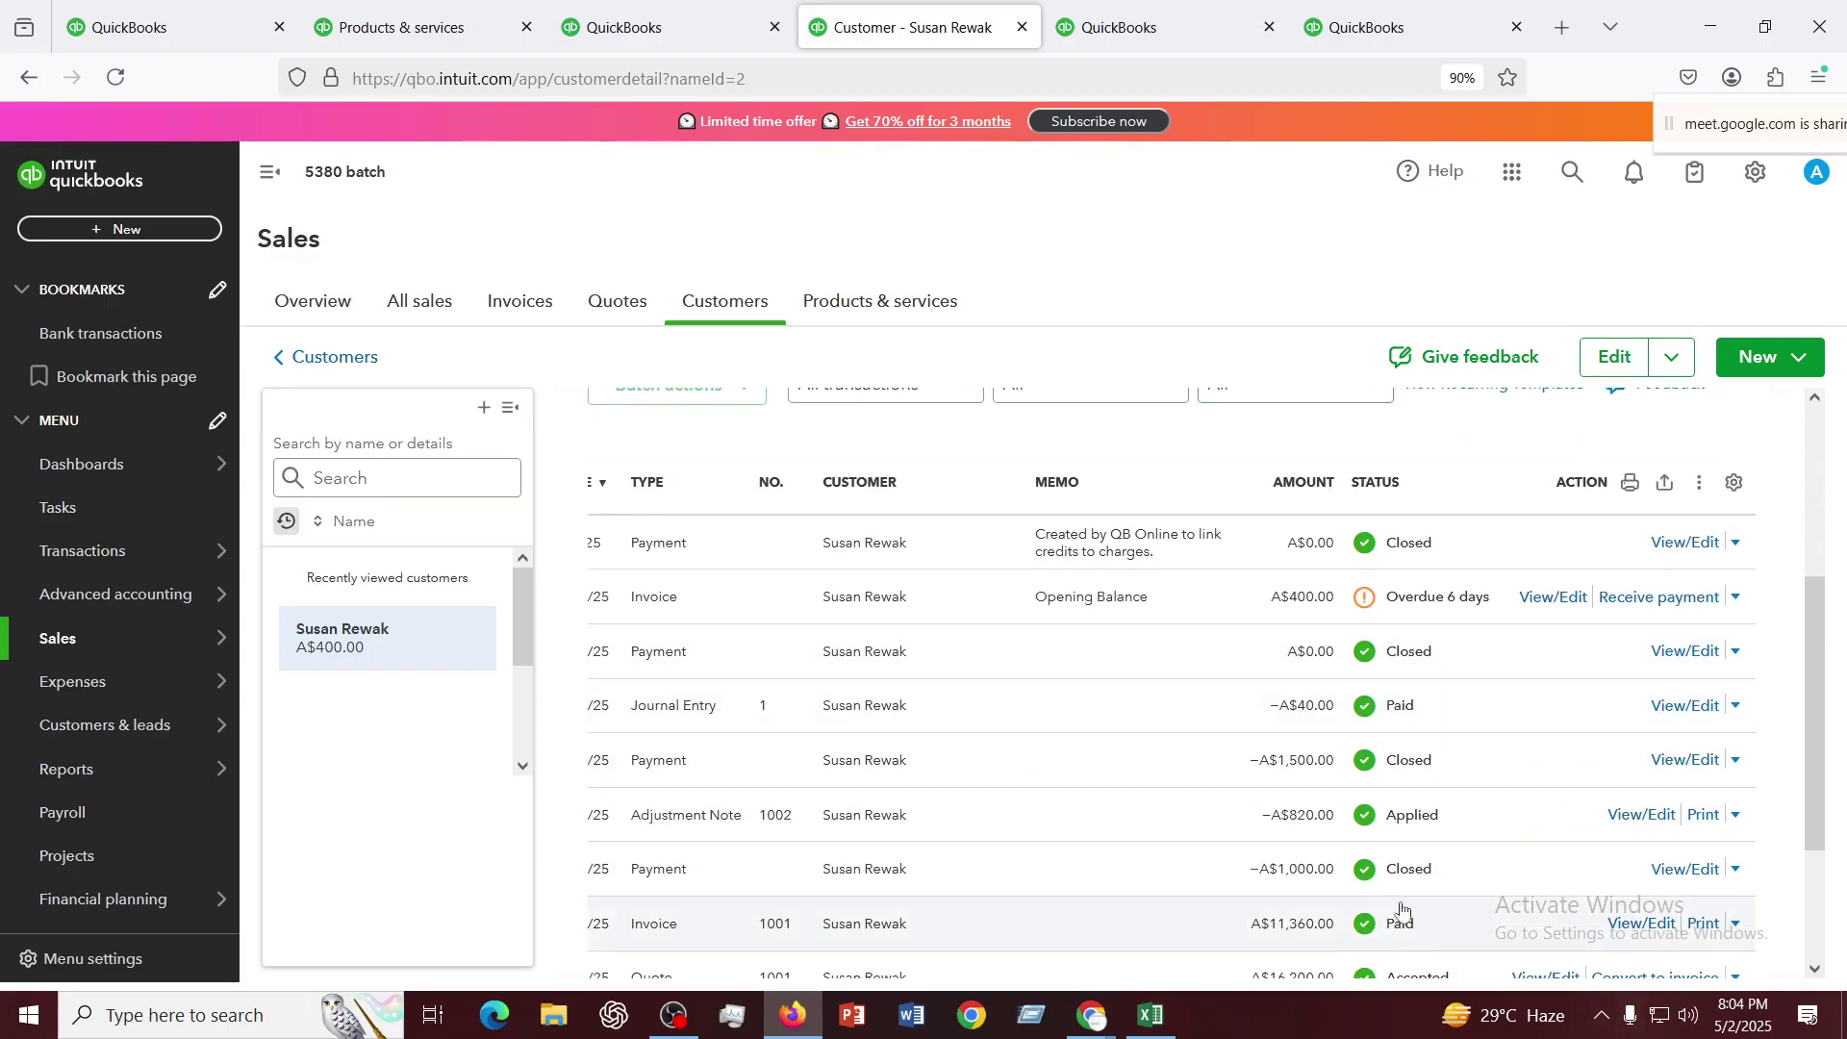
scroll(1402, 912, down, 2)
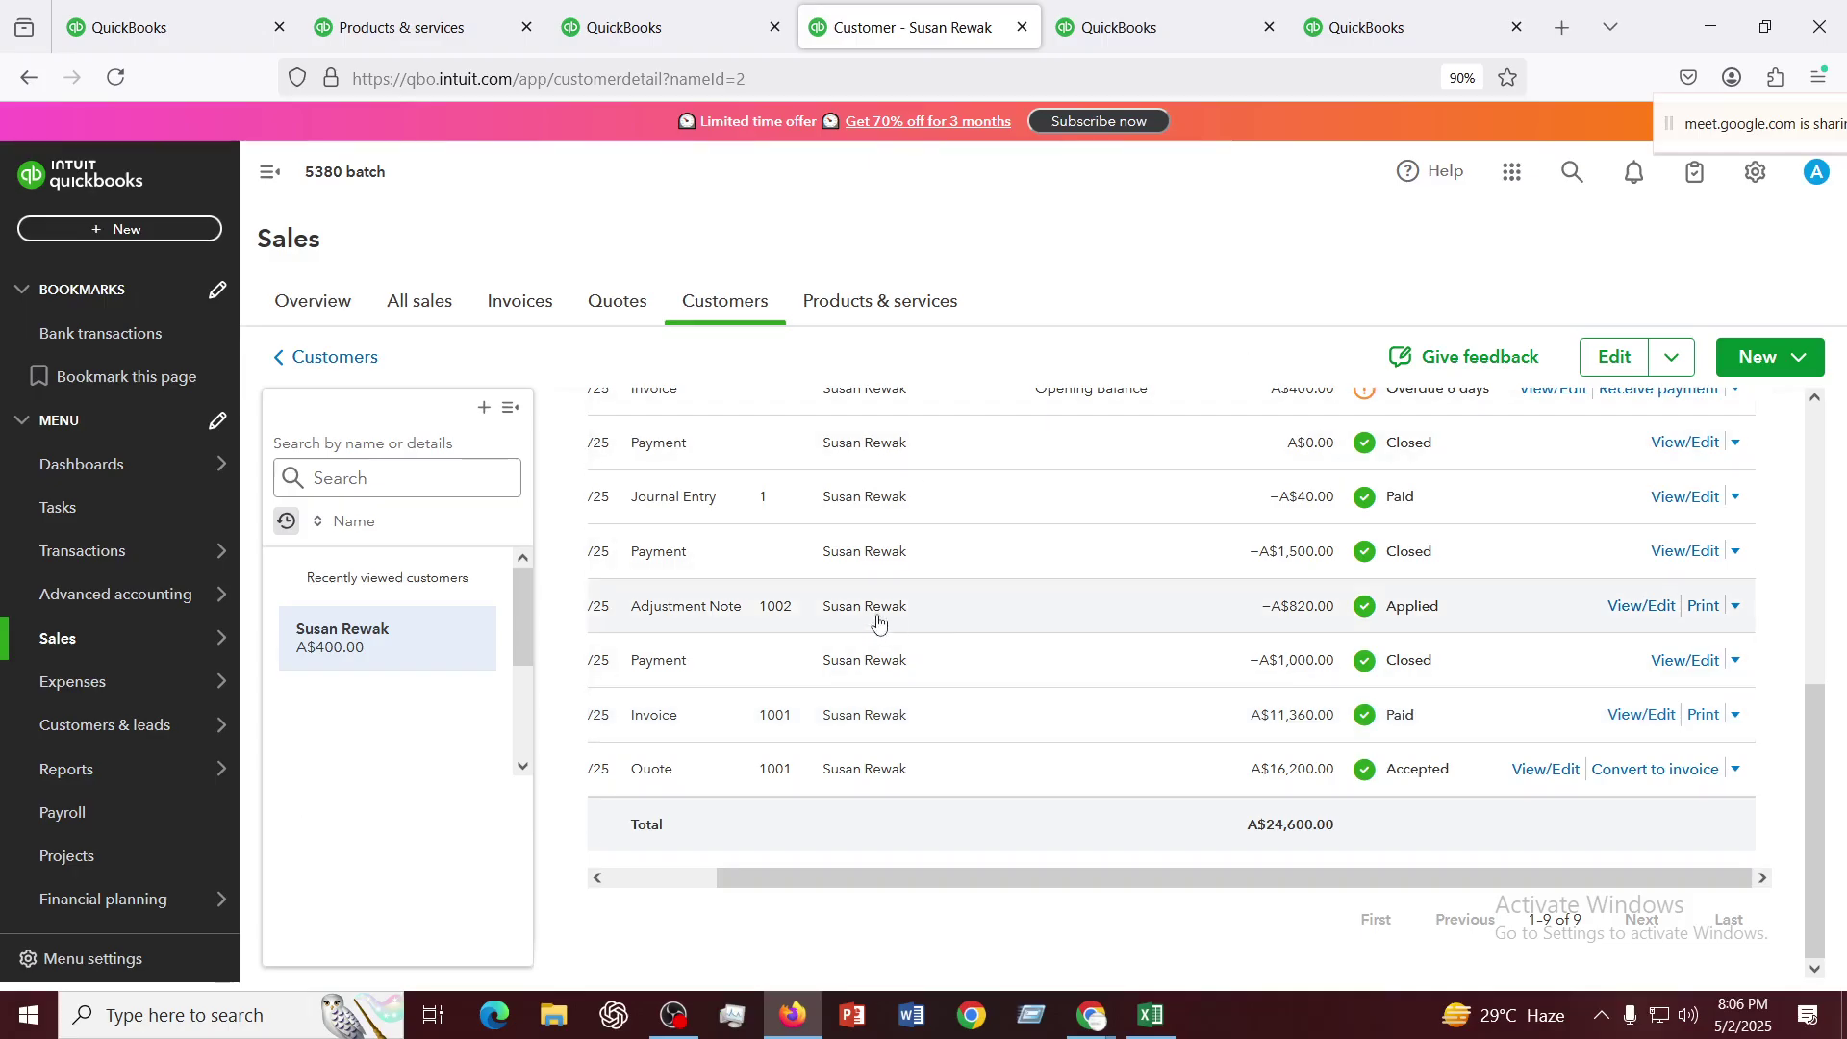
Examine the customer's full transaction list from the quote to the latest payment, including dates, amounts, statuses and available actions
scroll(866, 626, up, 5)
scroll(815, 635, down, 5)
scroll(814, 635, up, 1)
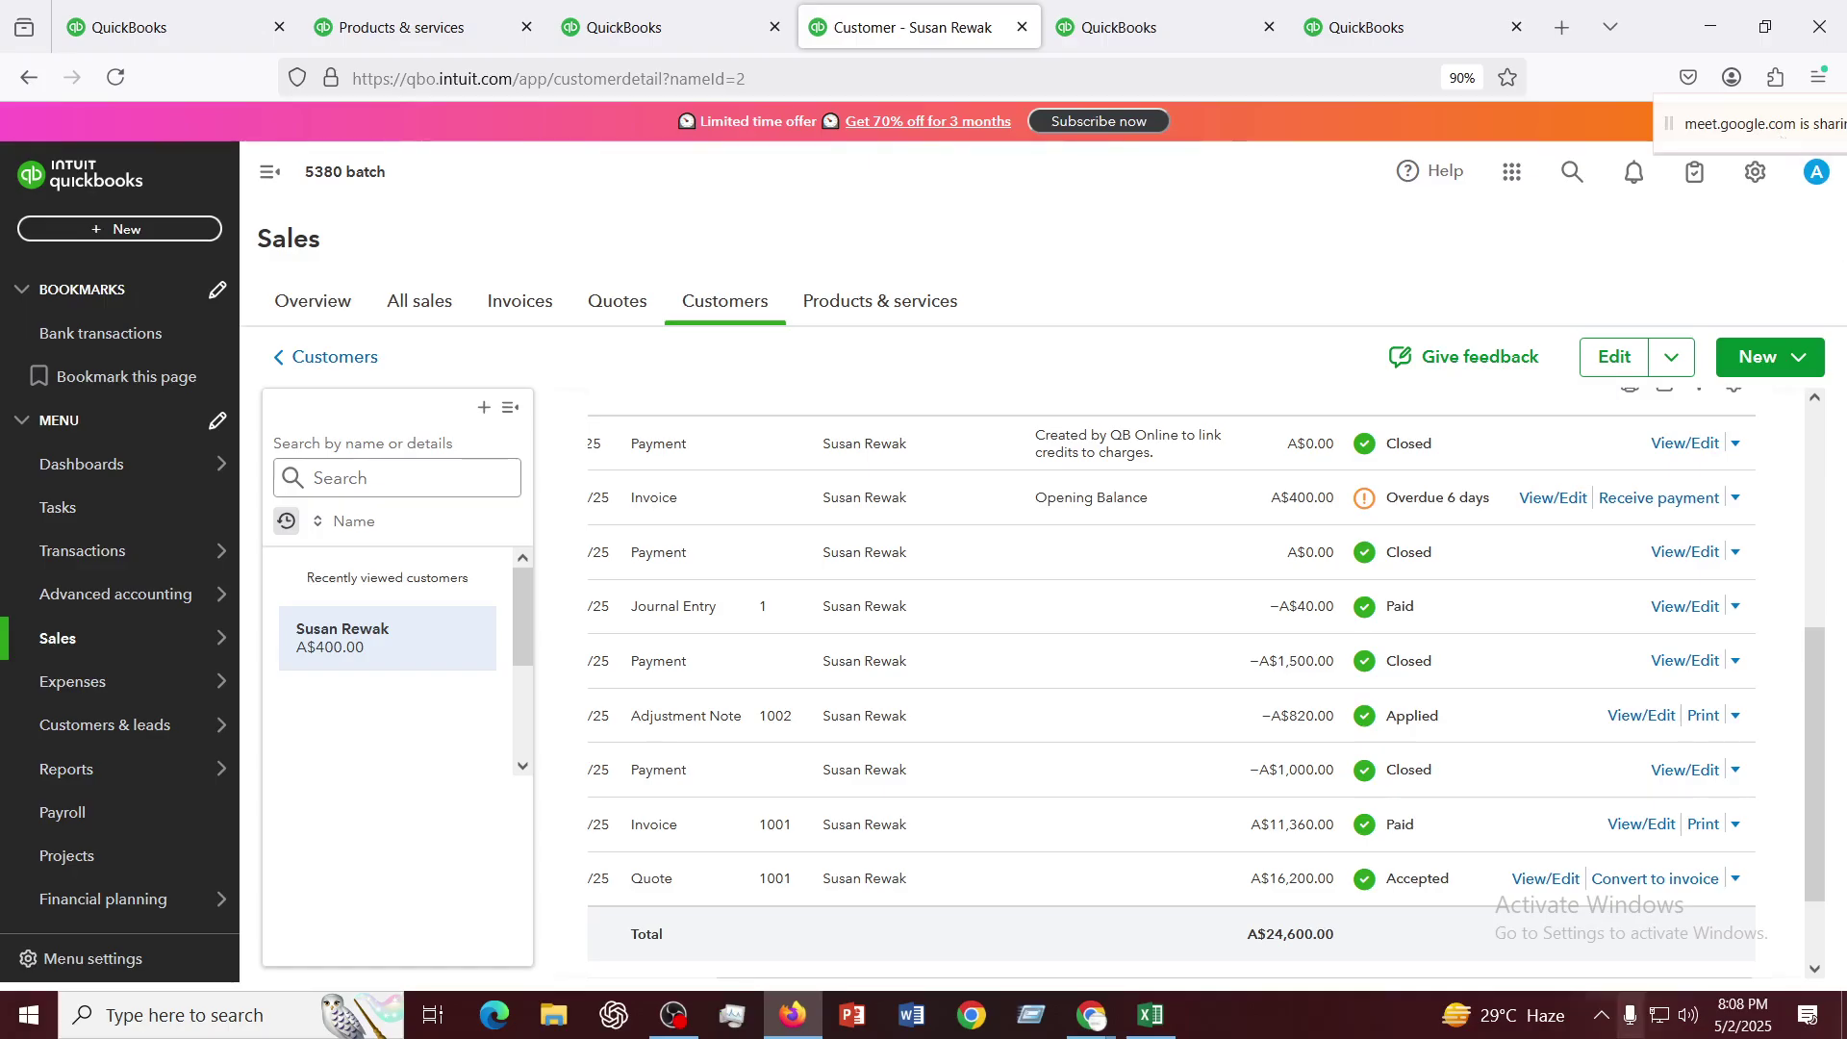
scroll(1567, 699, up, 5)
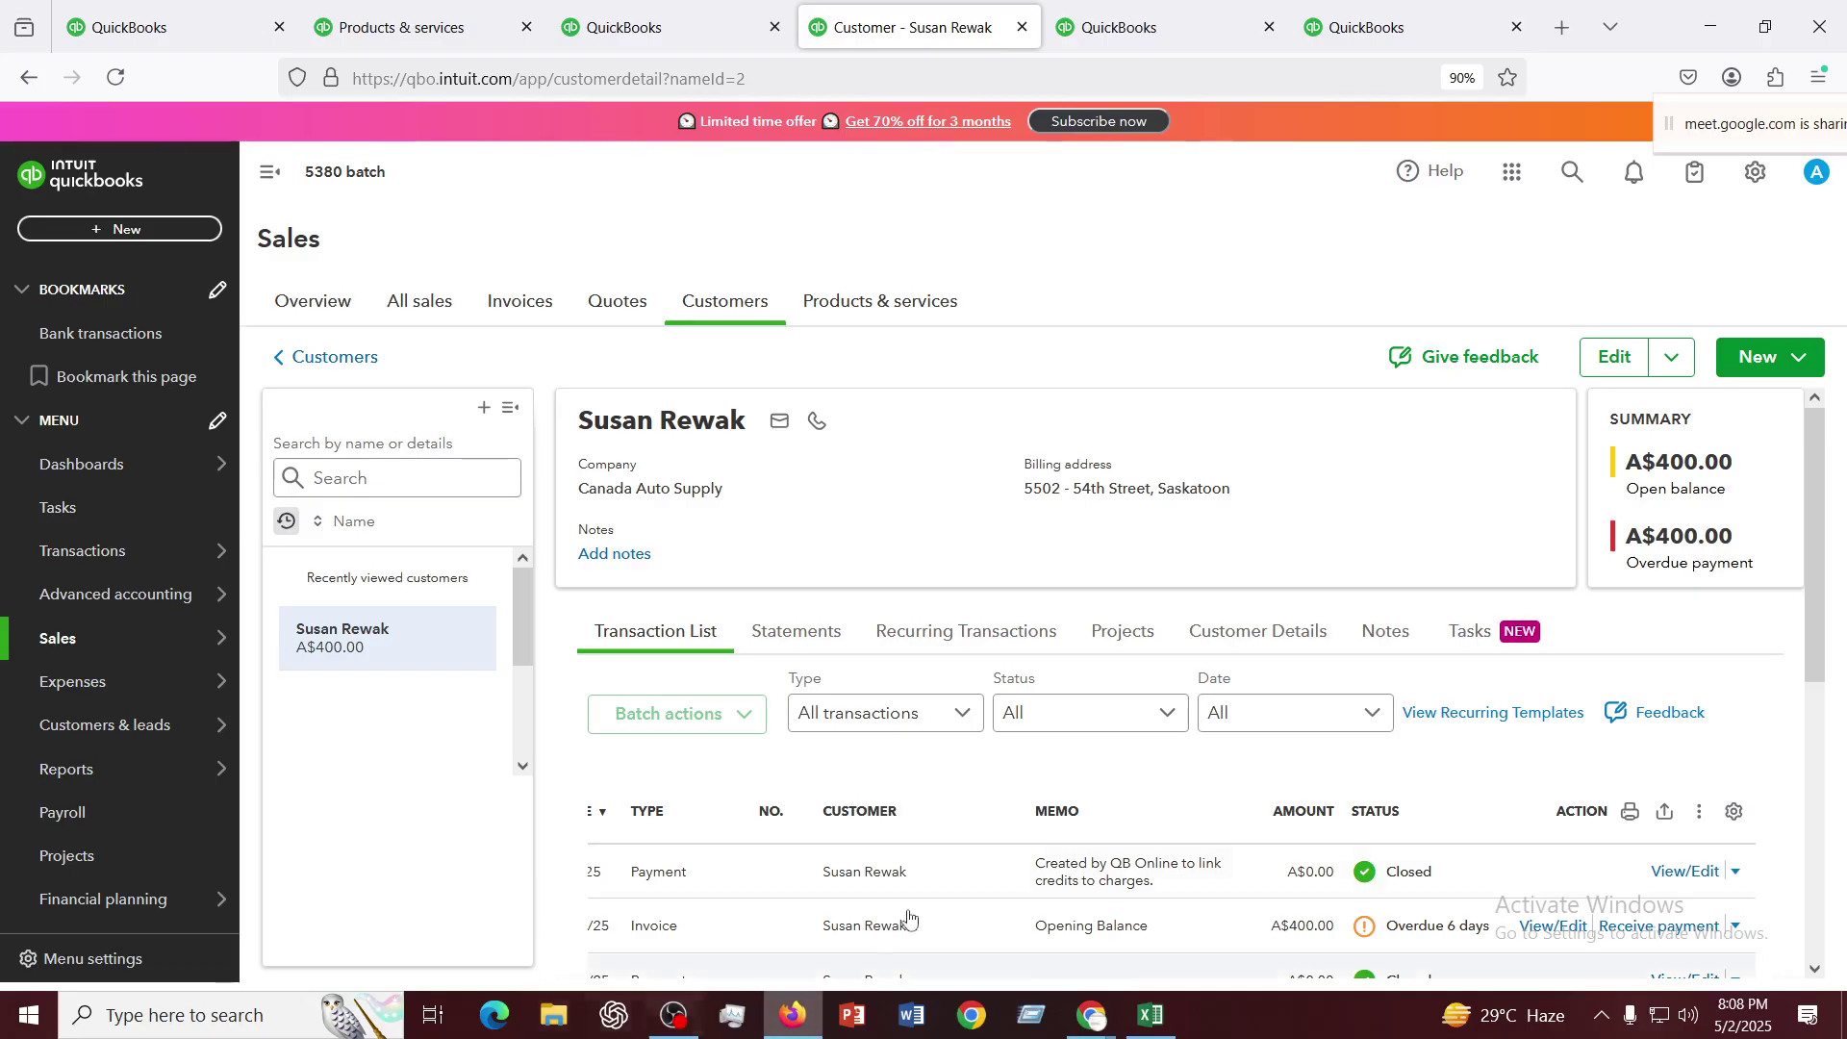
scroll(932, 854, down, 3)
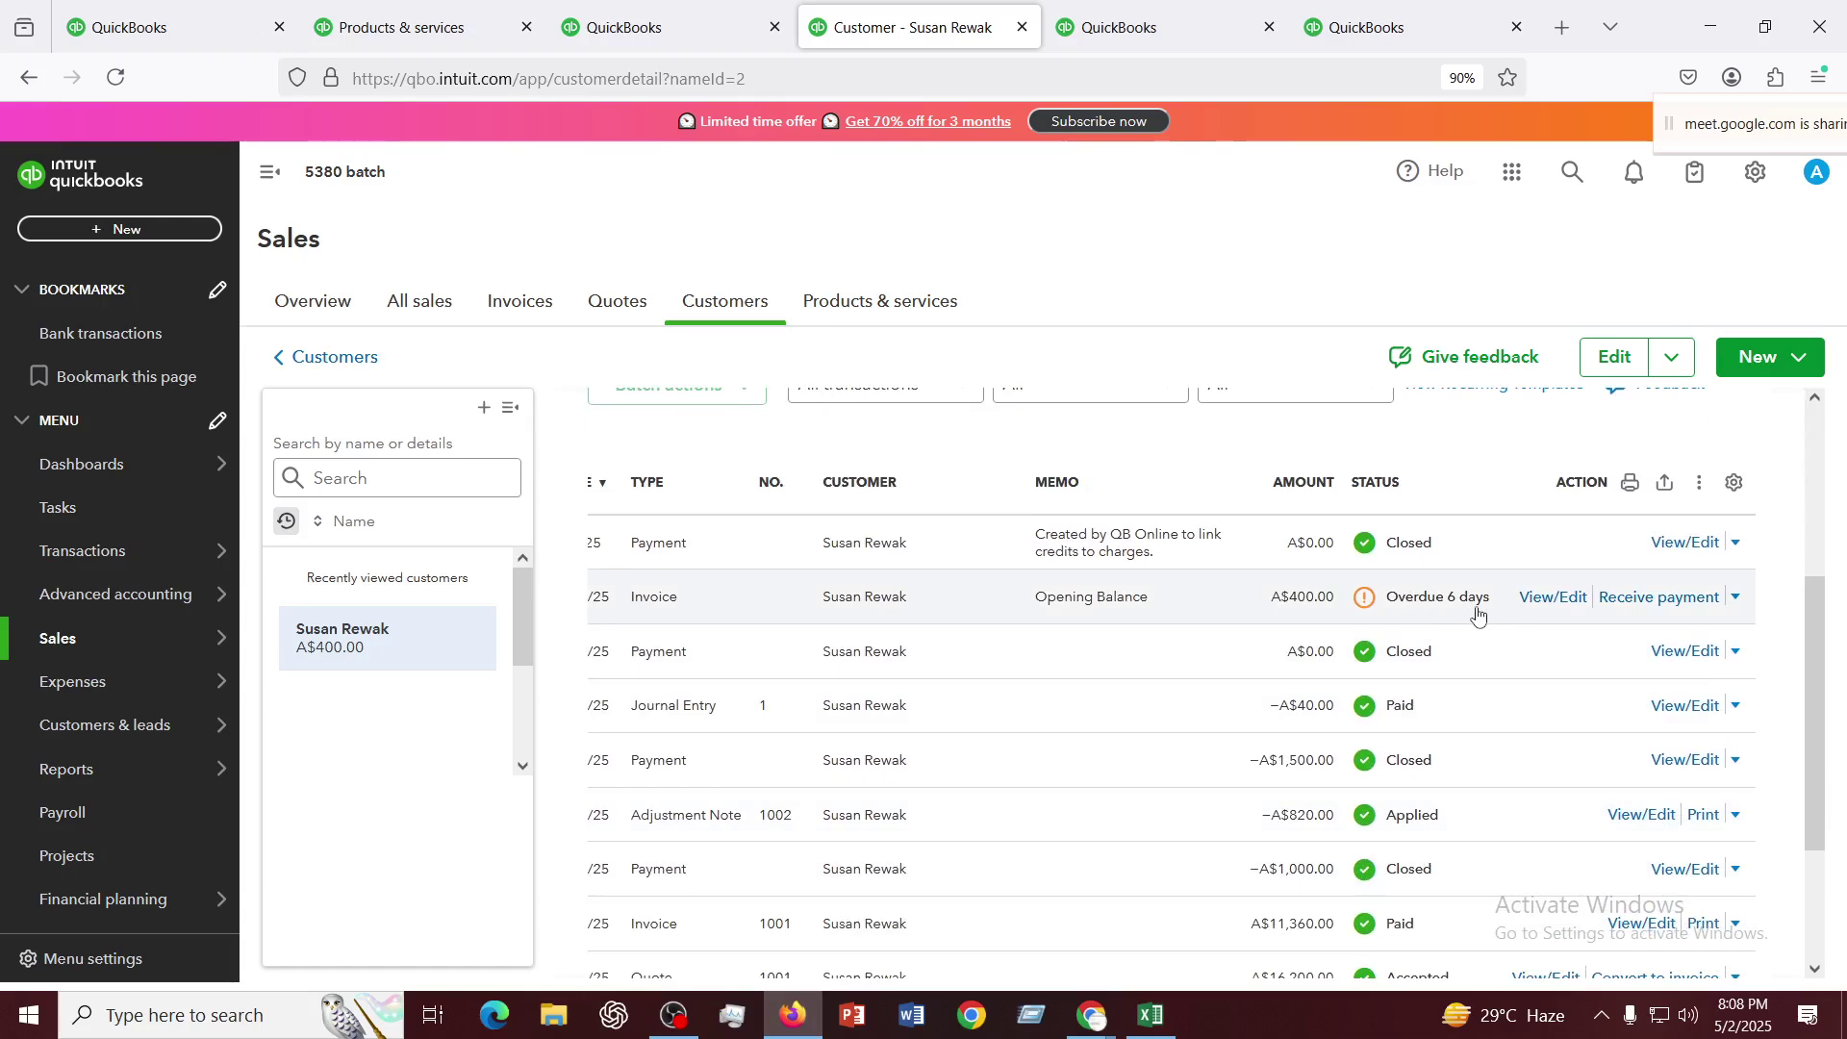
scroll(1478, 613, down, 2)
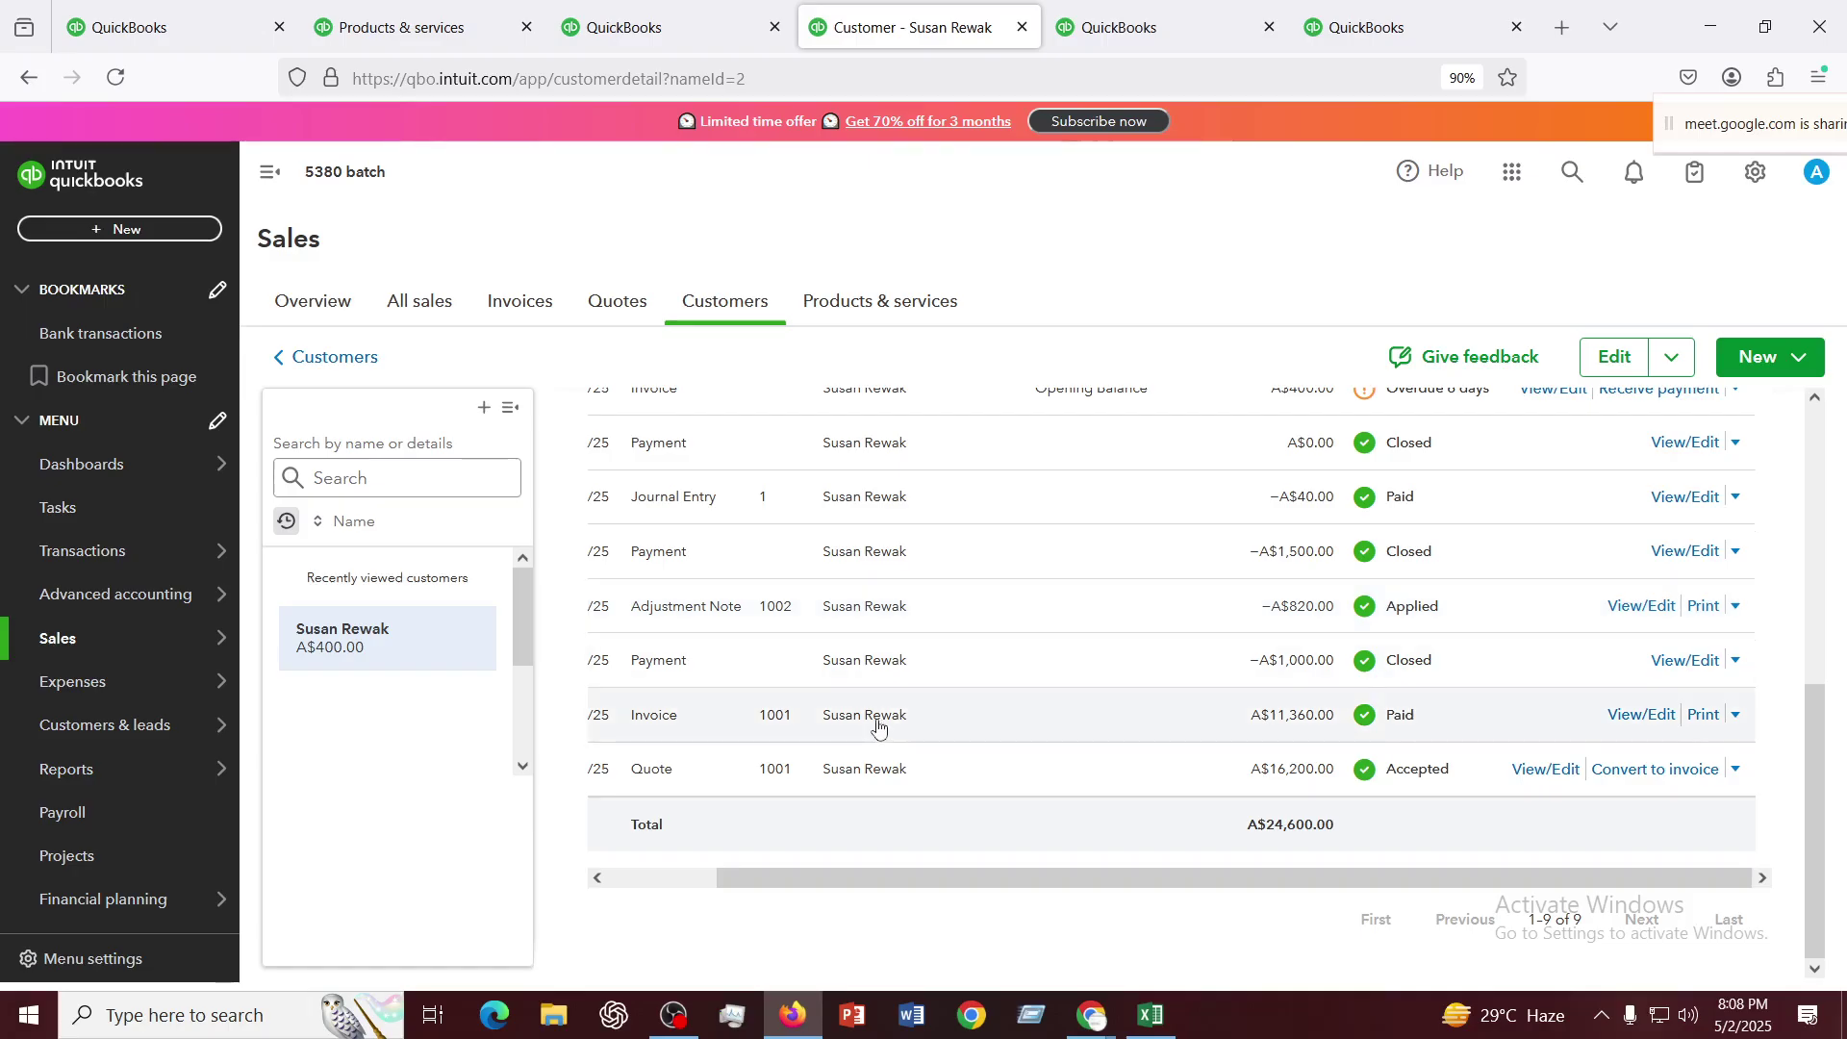
scroll(878, 716, up, 5)
scroll(878, 726, down, 5)
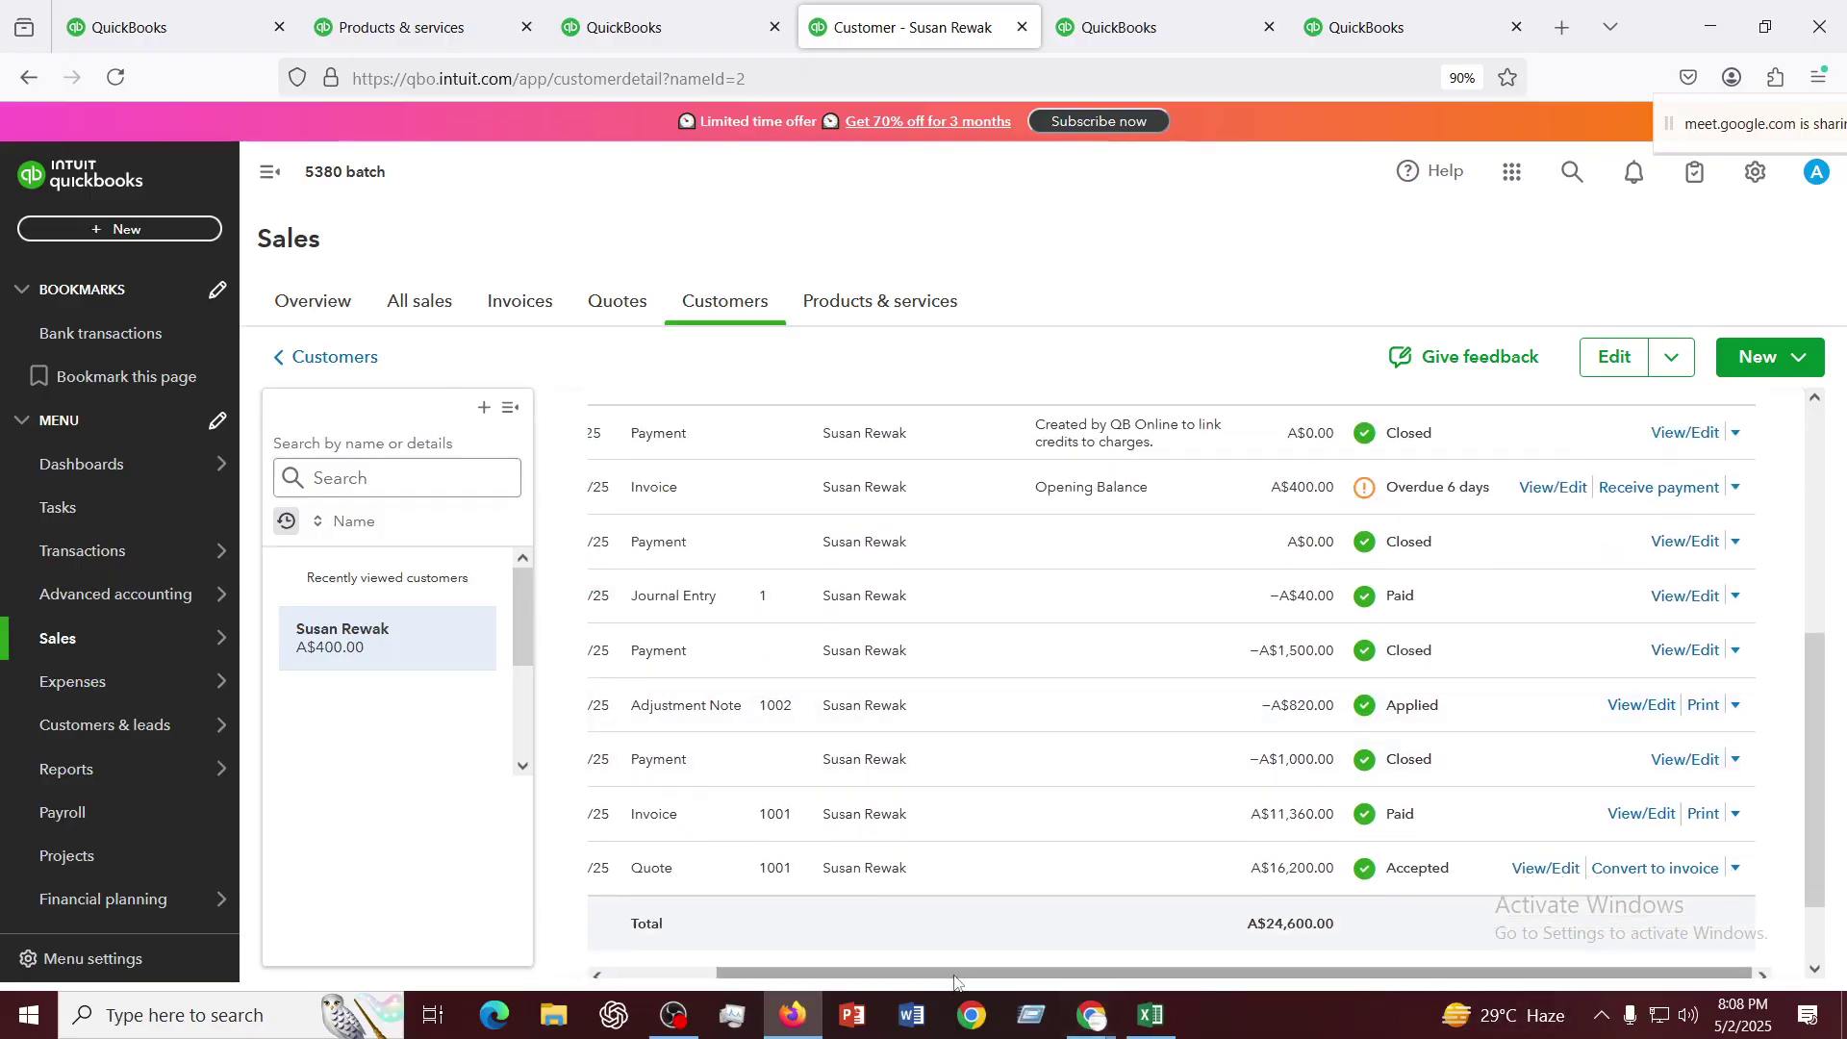
drag(957, 973, 692, 974)
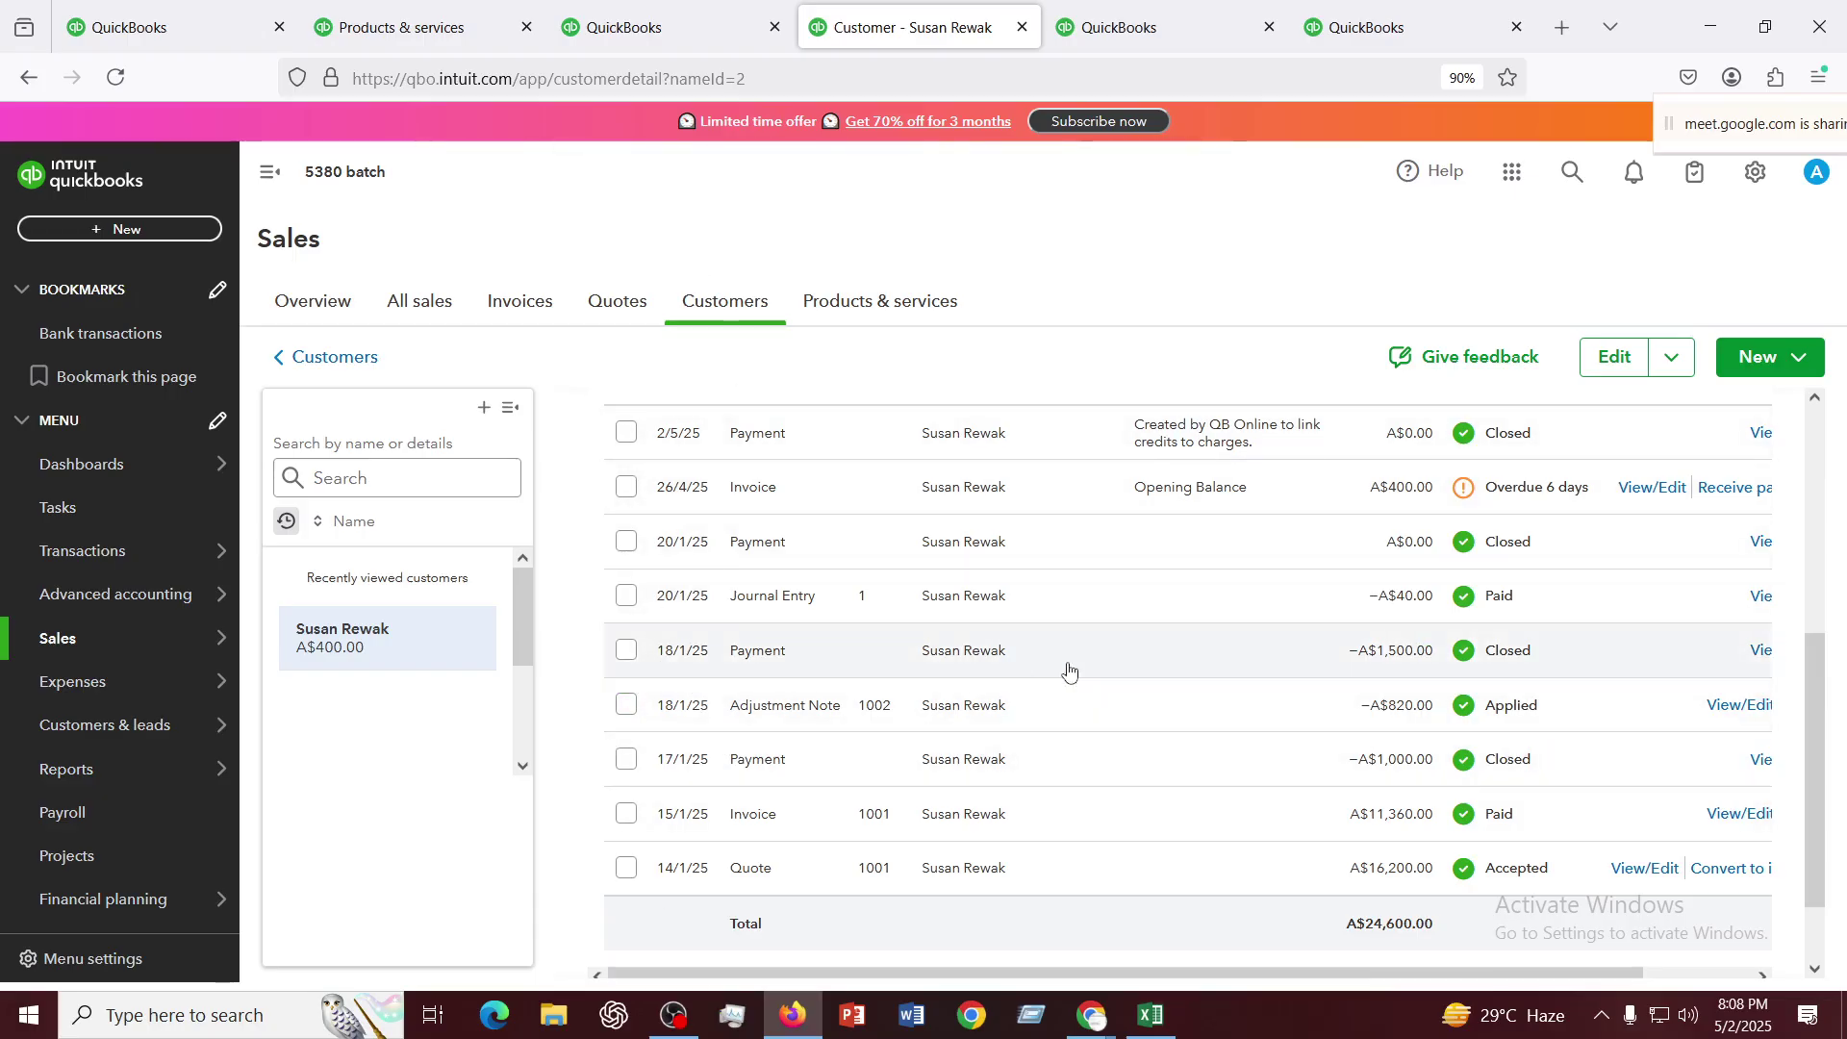
scroll(1069, 670, up, 5)
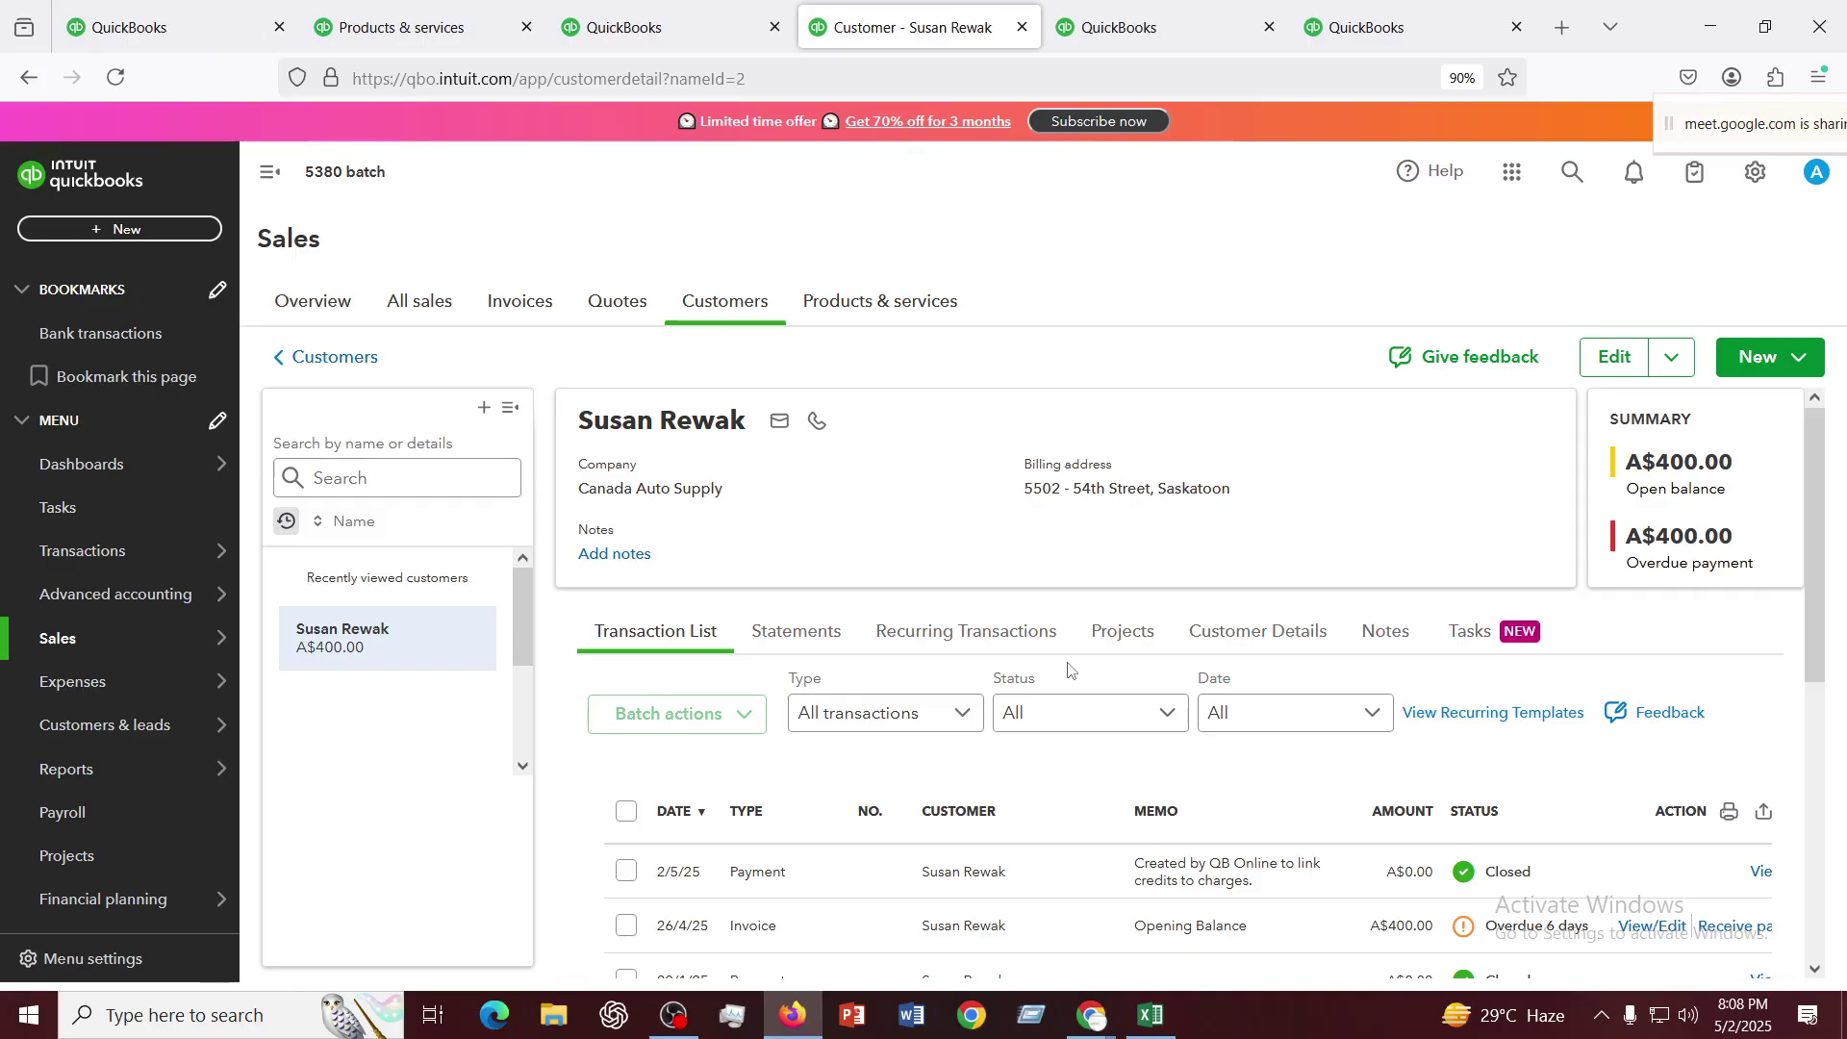
scroll(1070, 671, down, 5)
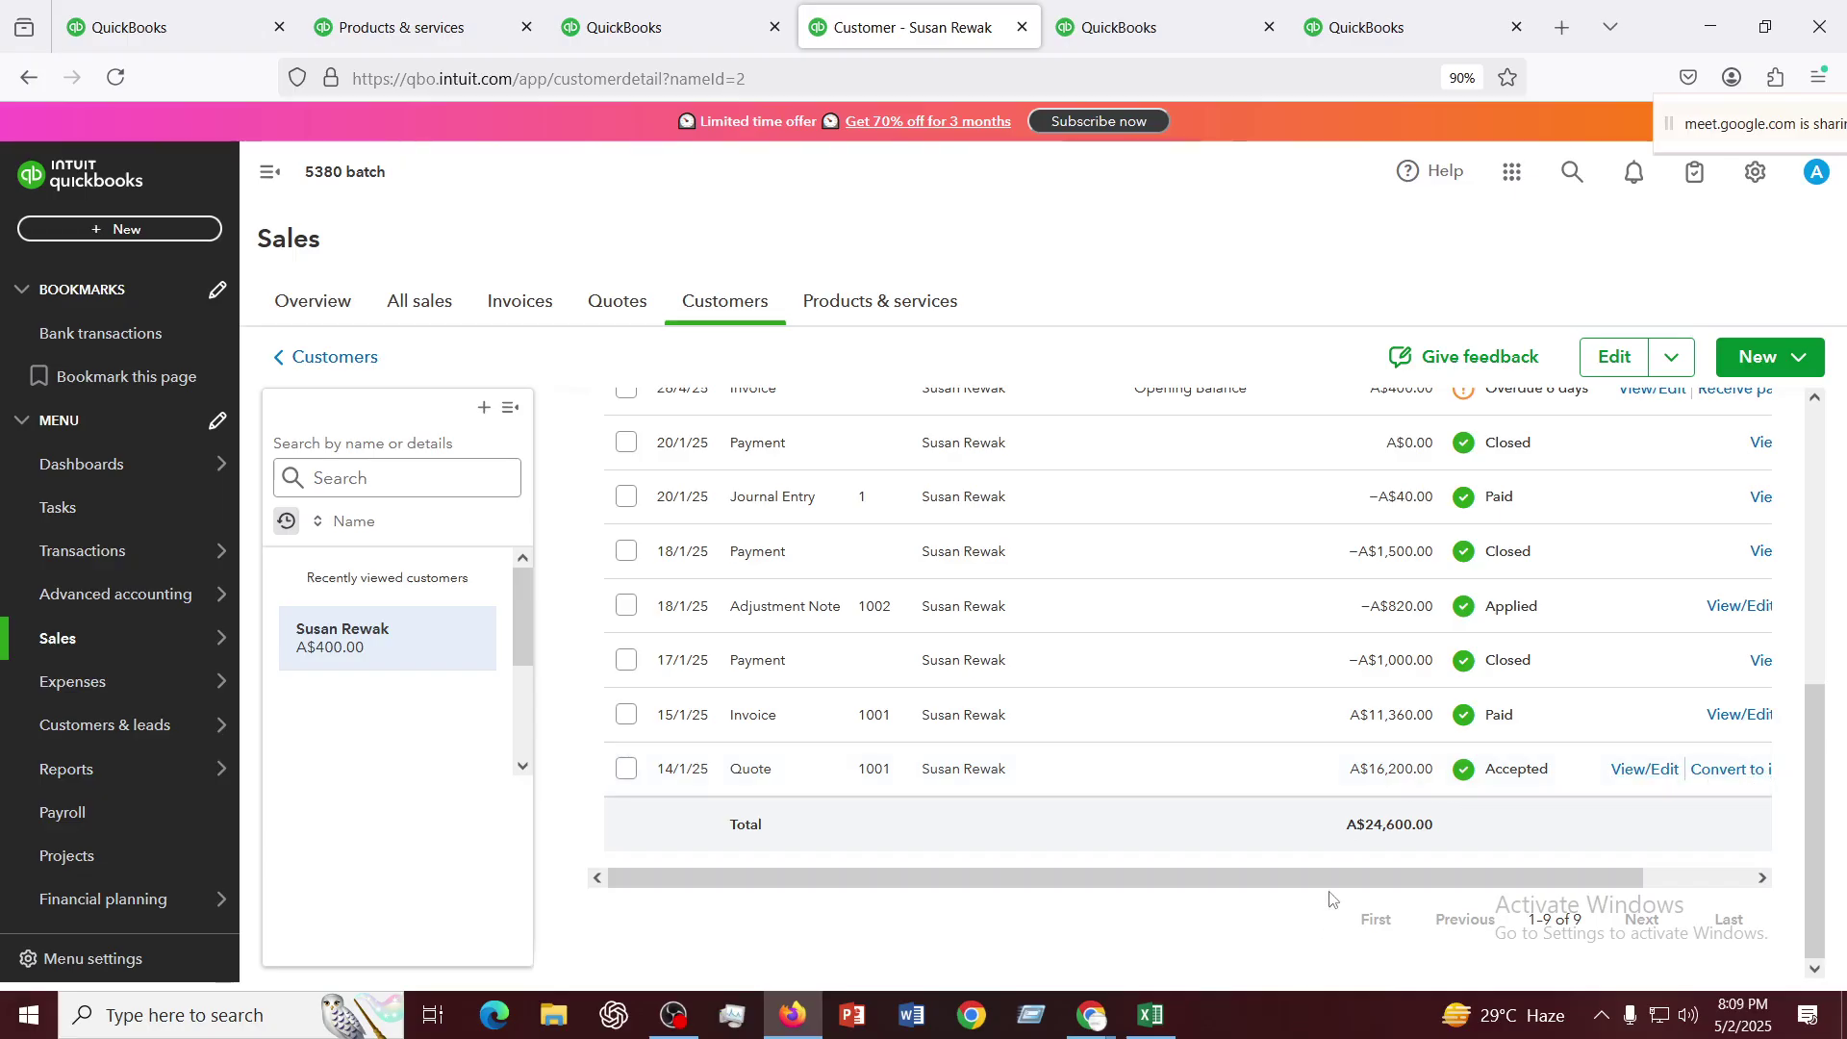
drag(1333, 883, 1442, 880)
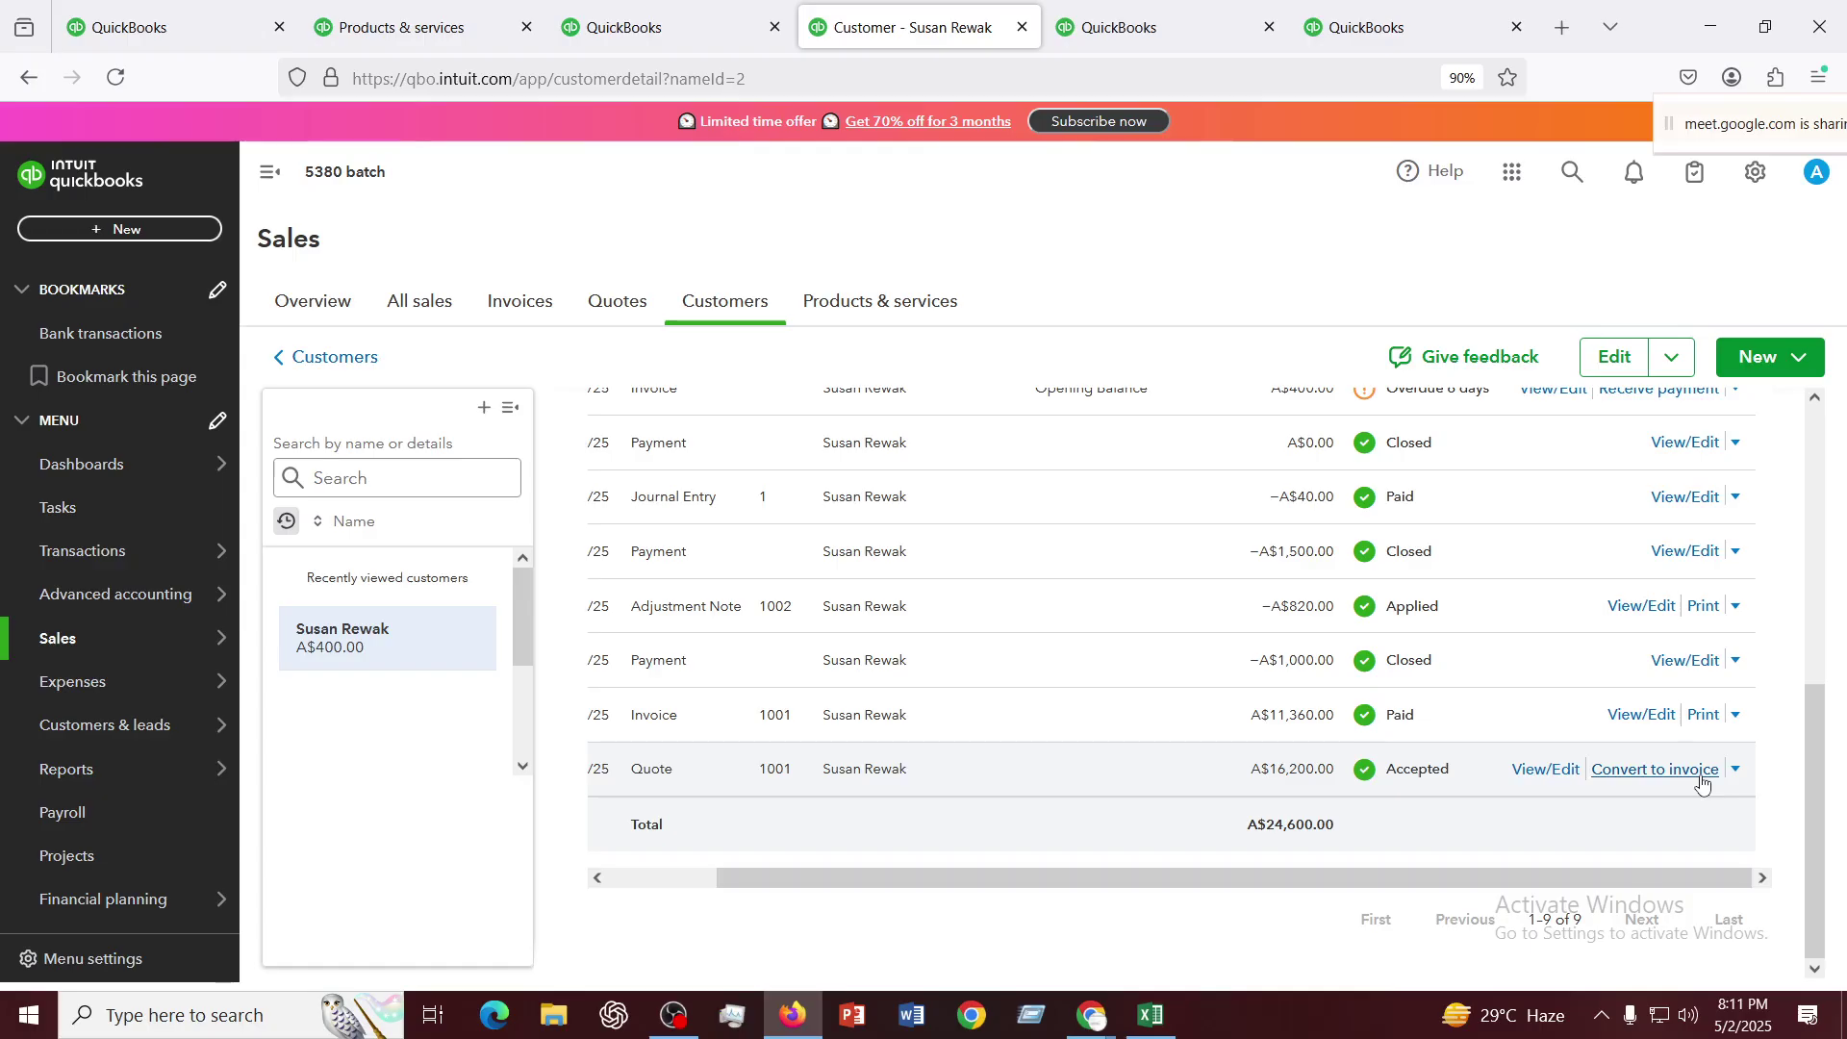
Open the account and settings page in a separate browser tab and look through the company details
click(1756, 173)
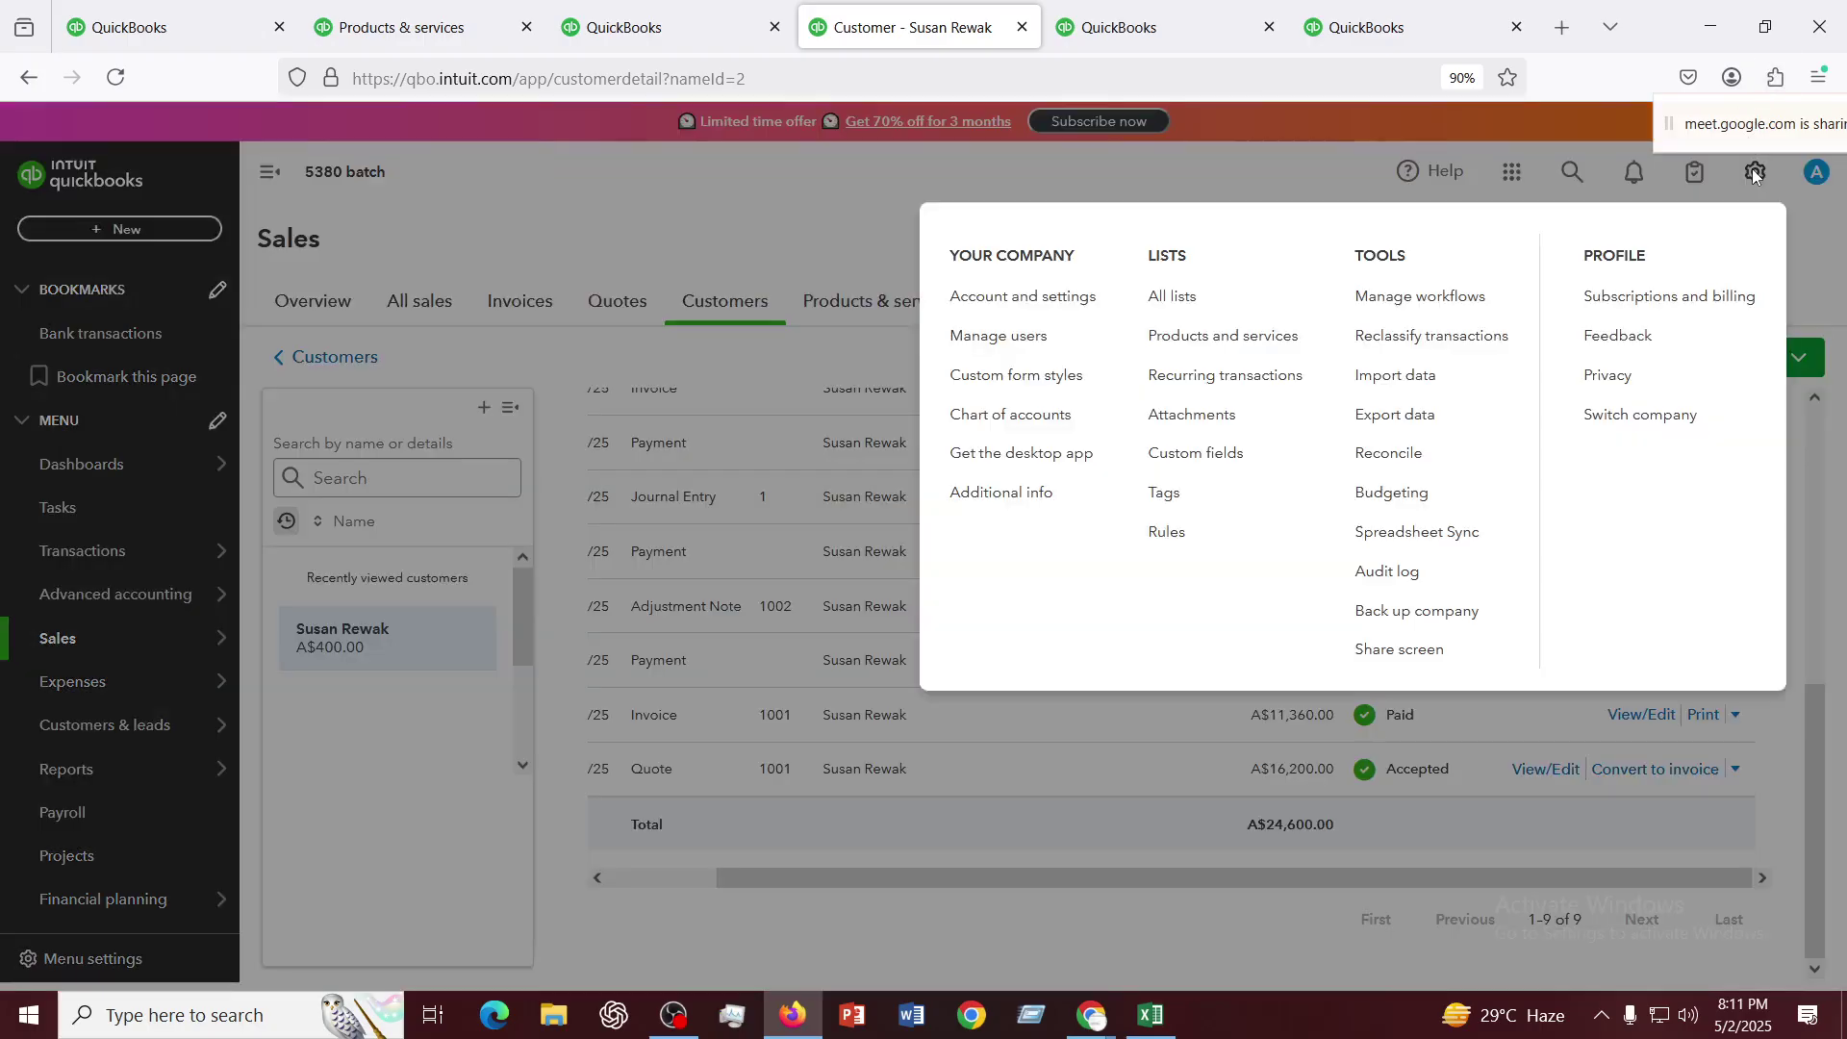
right_click(981, 306)
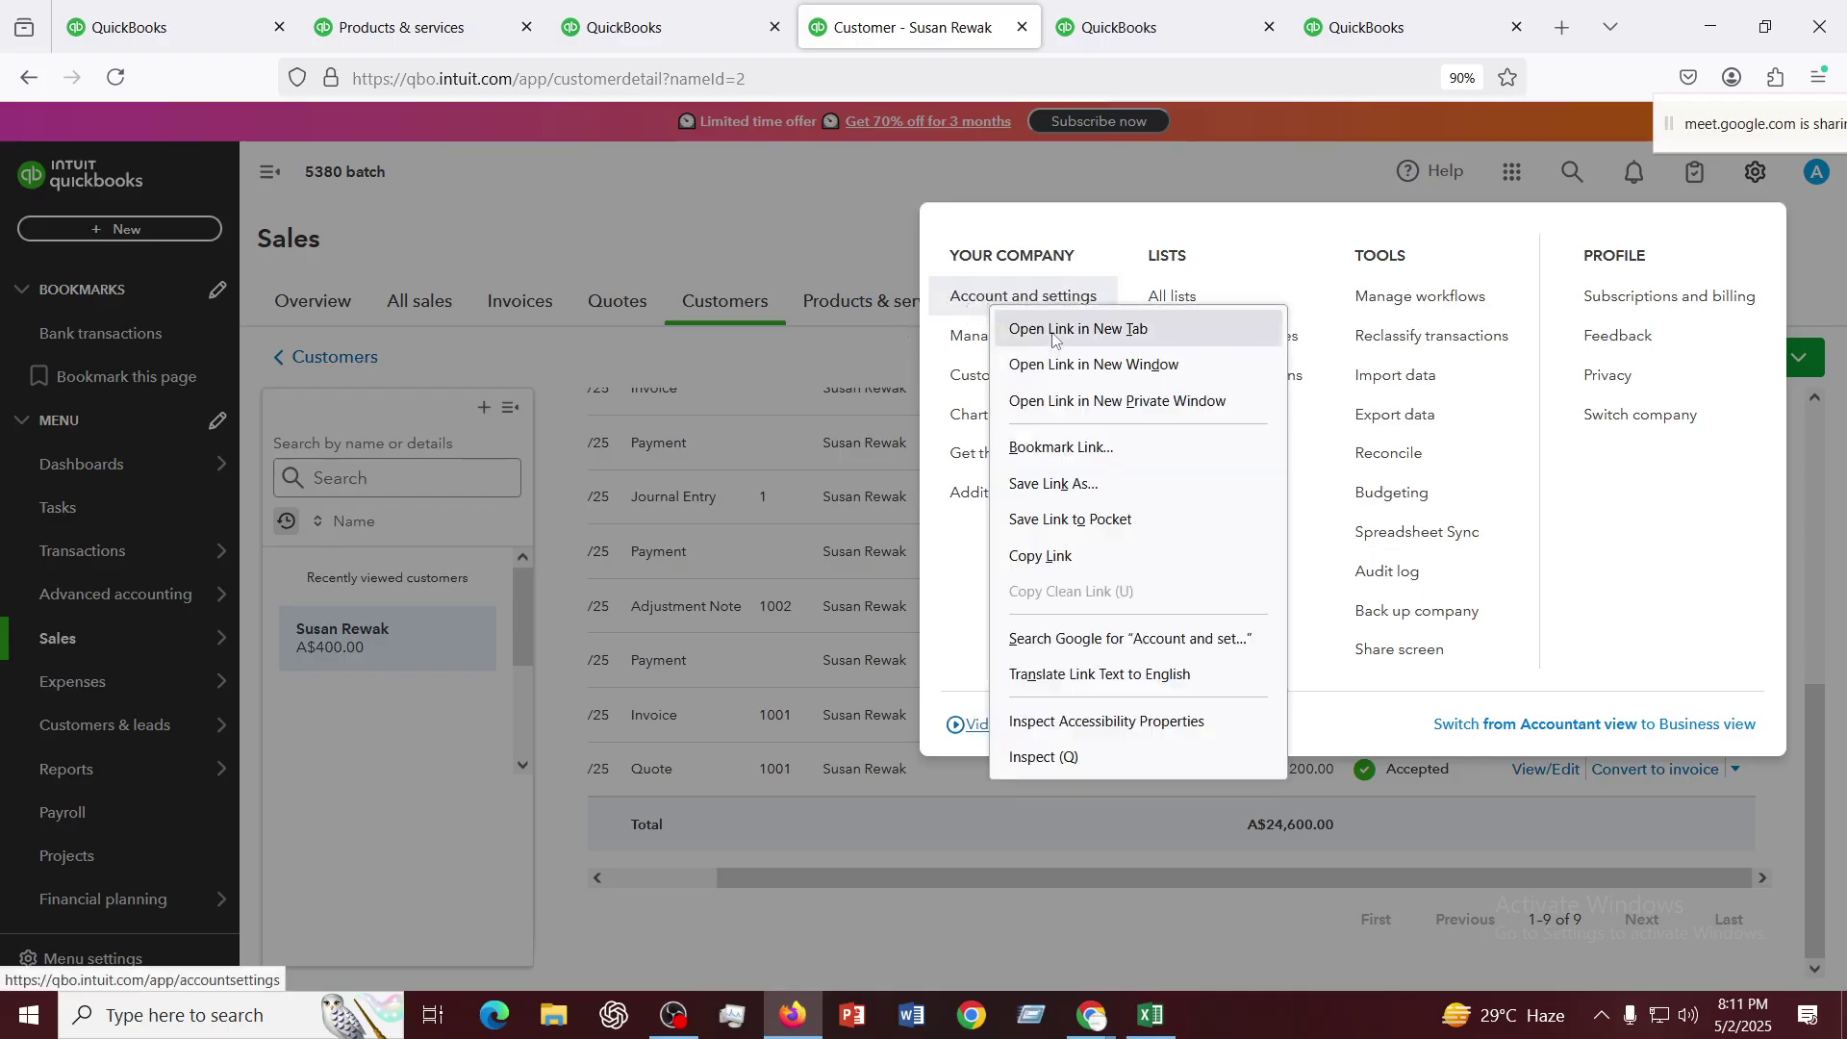
click(1054, 336)
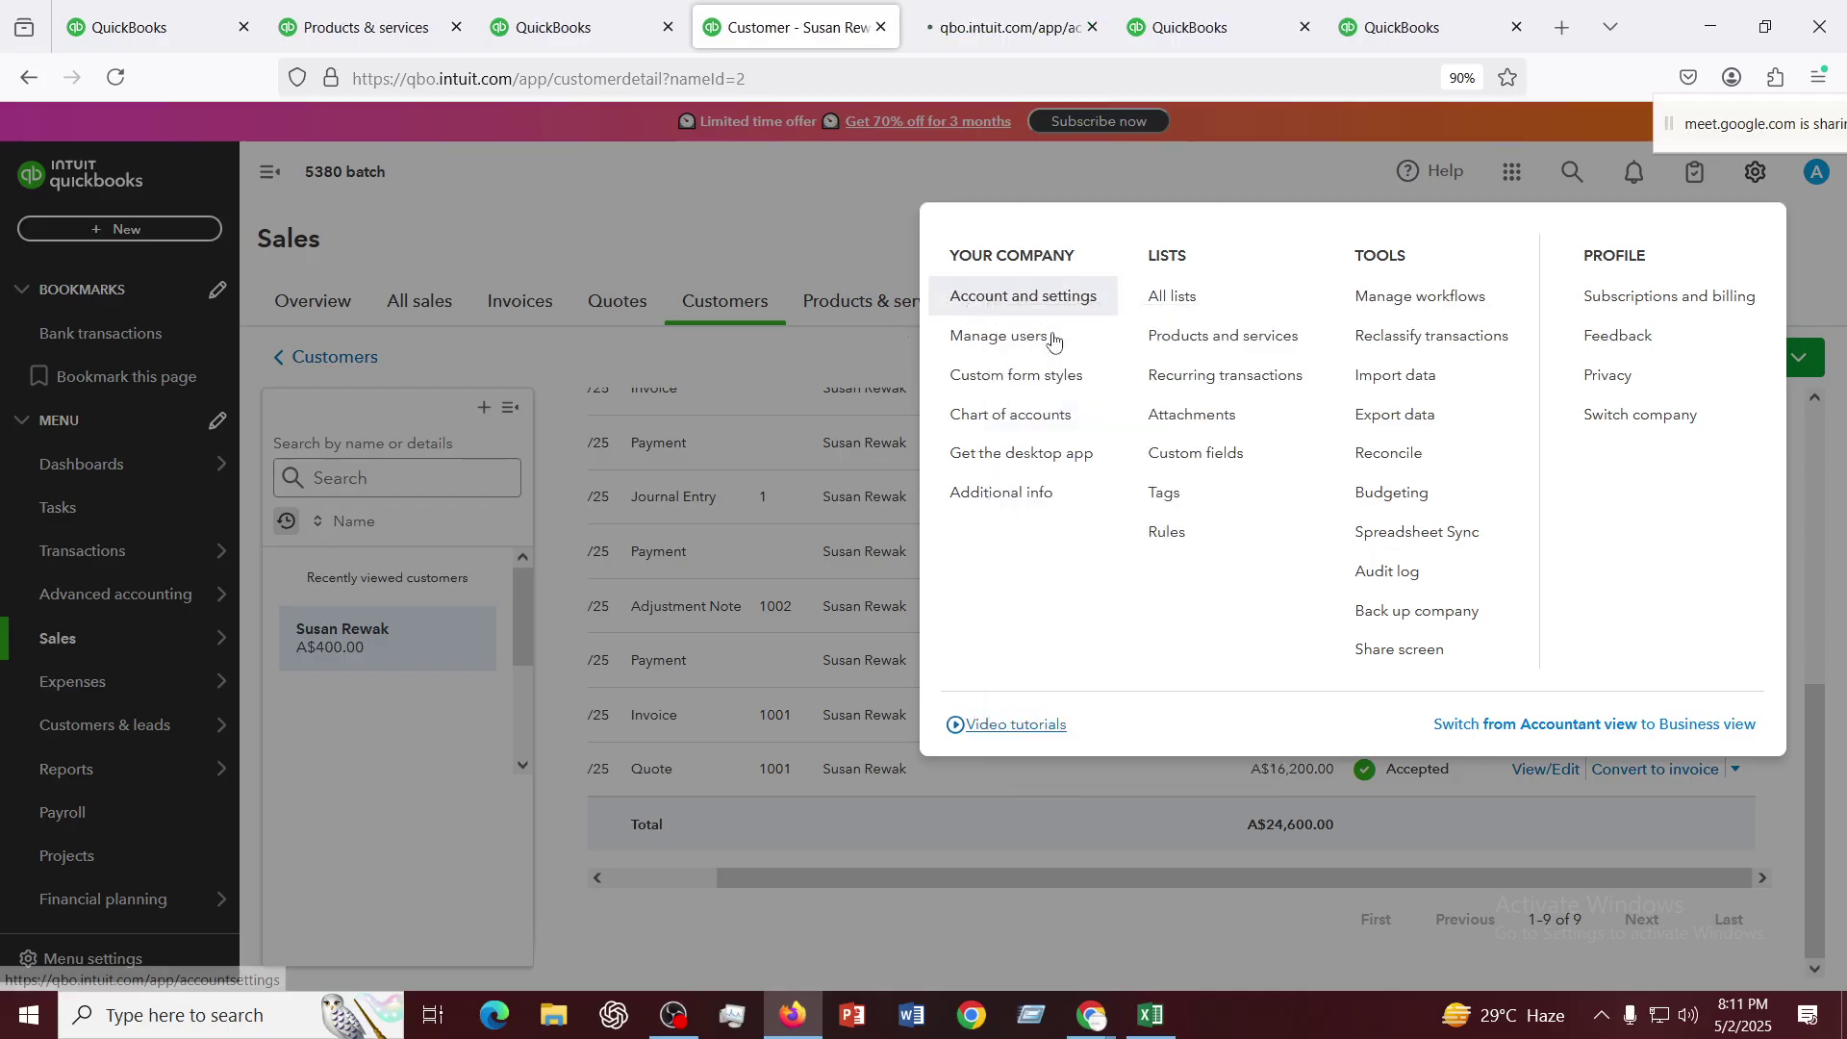
click(979, 38)
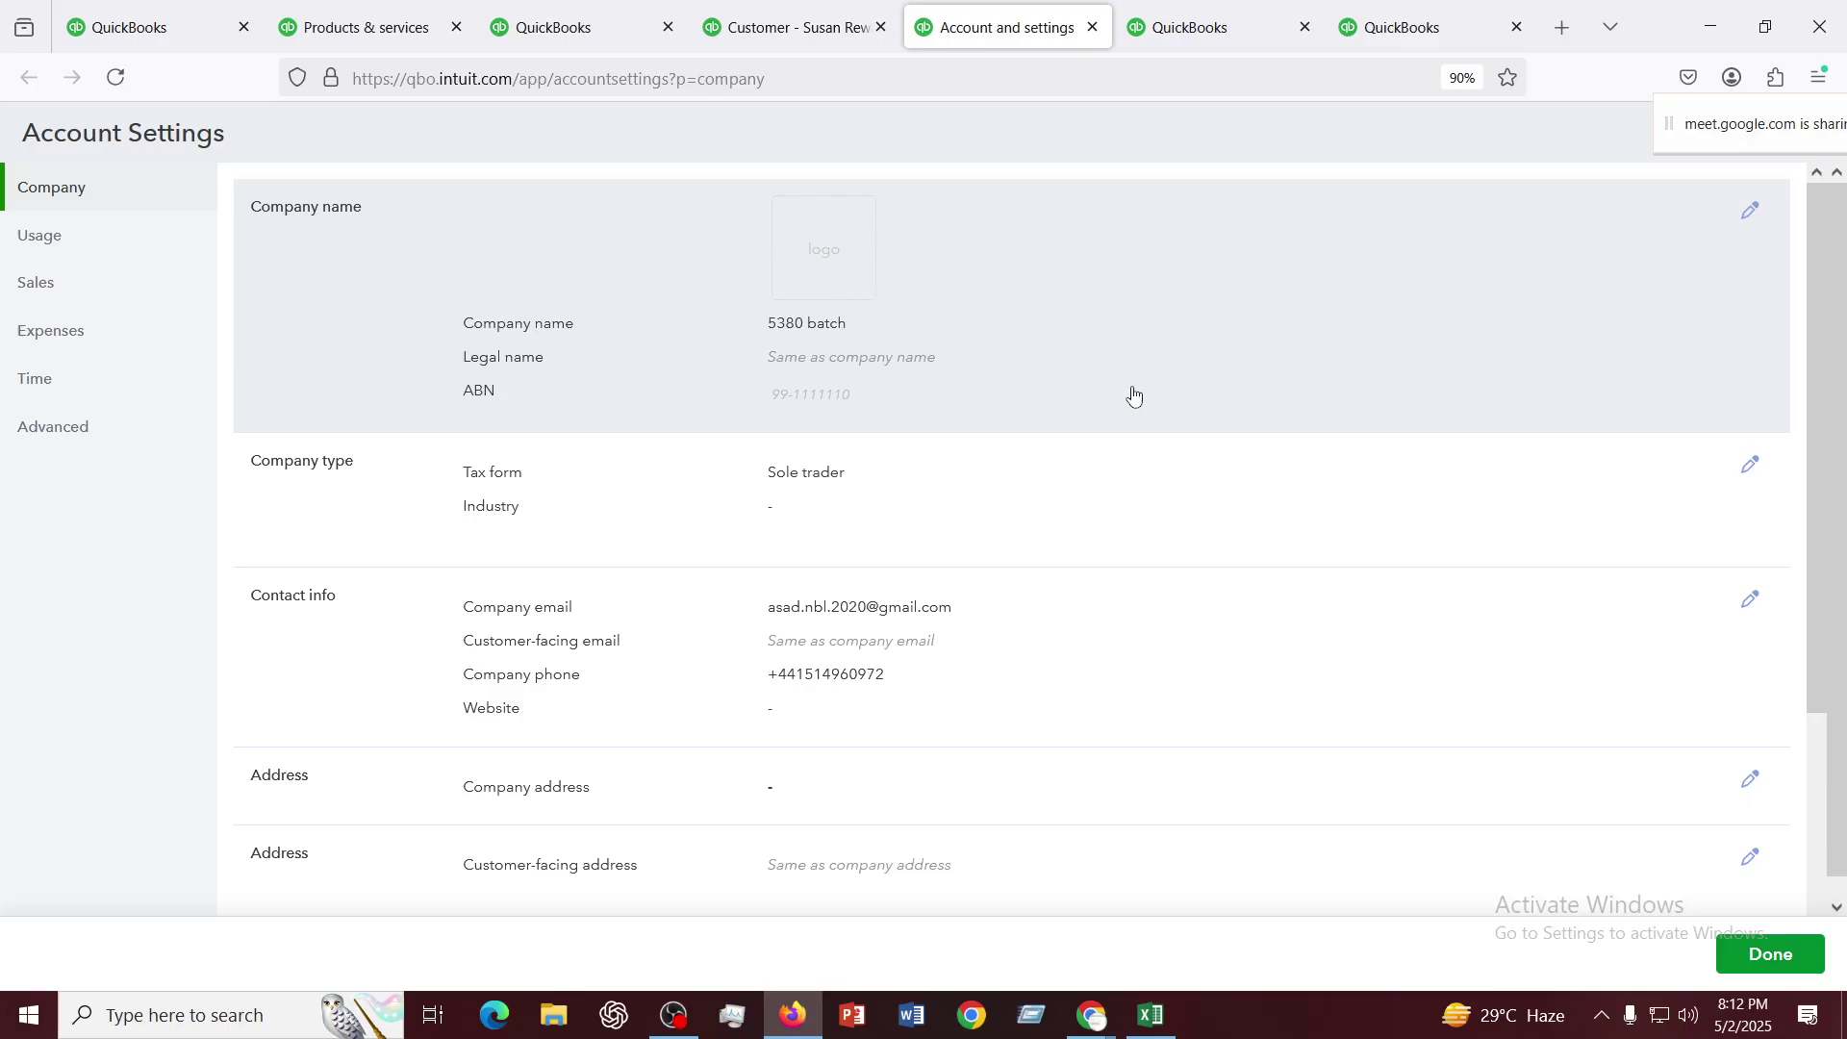
scroll(490, 558, down, 3)
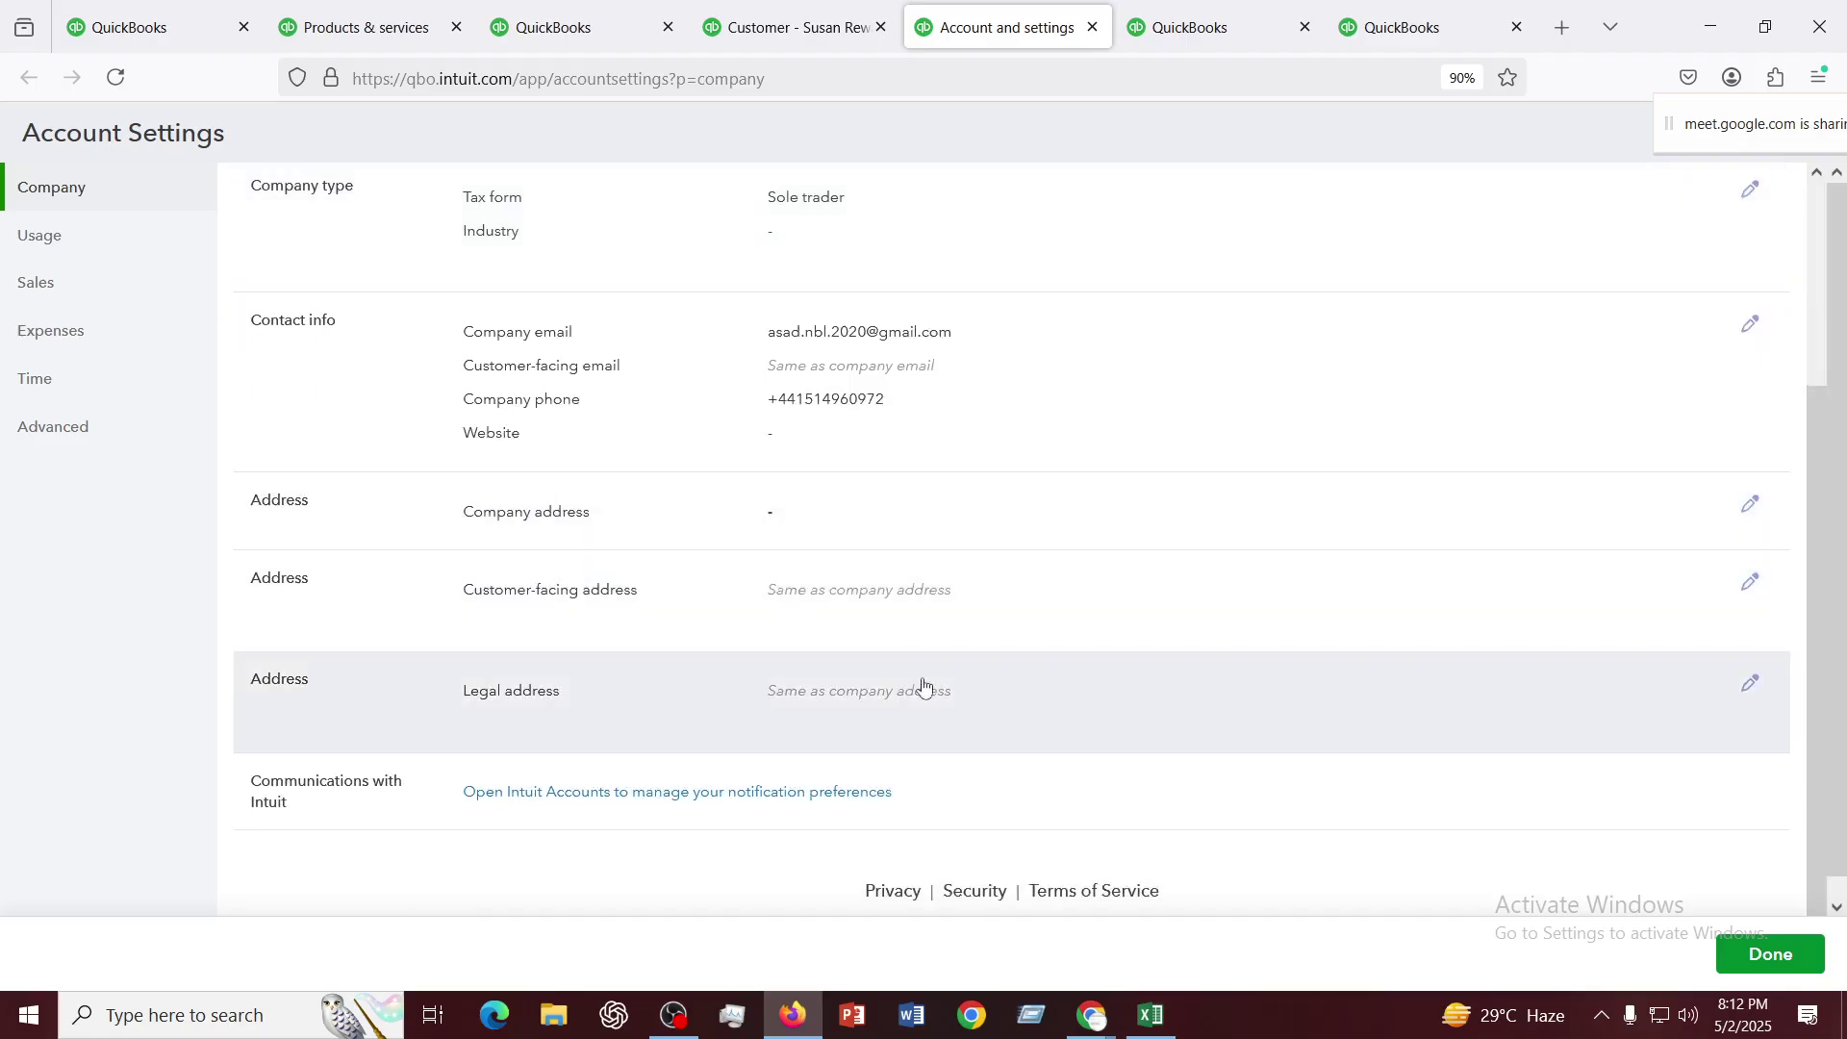
scroll(808, 608, up, 3)
scroll(808, 608, down, 3)
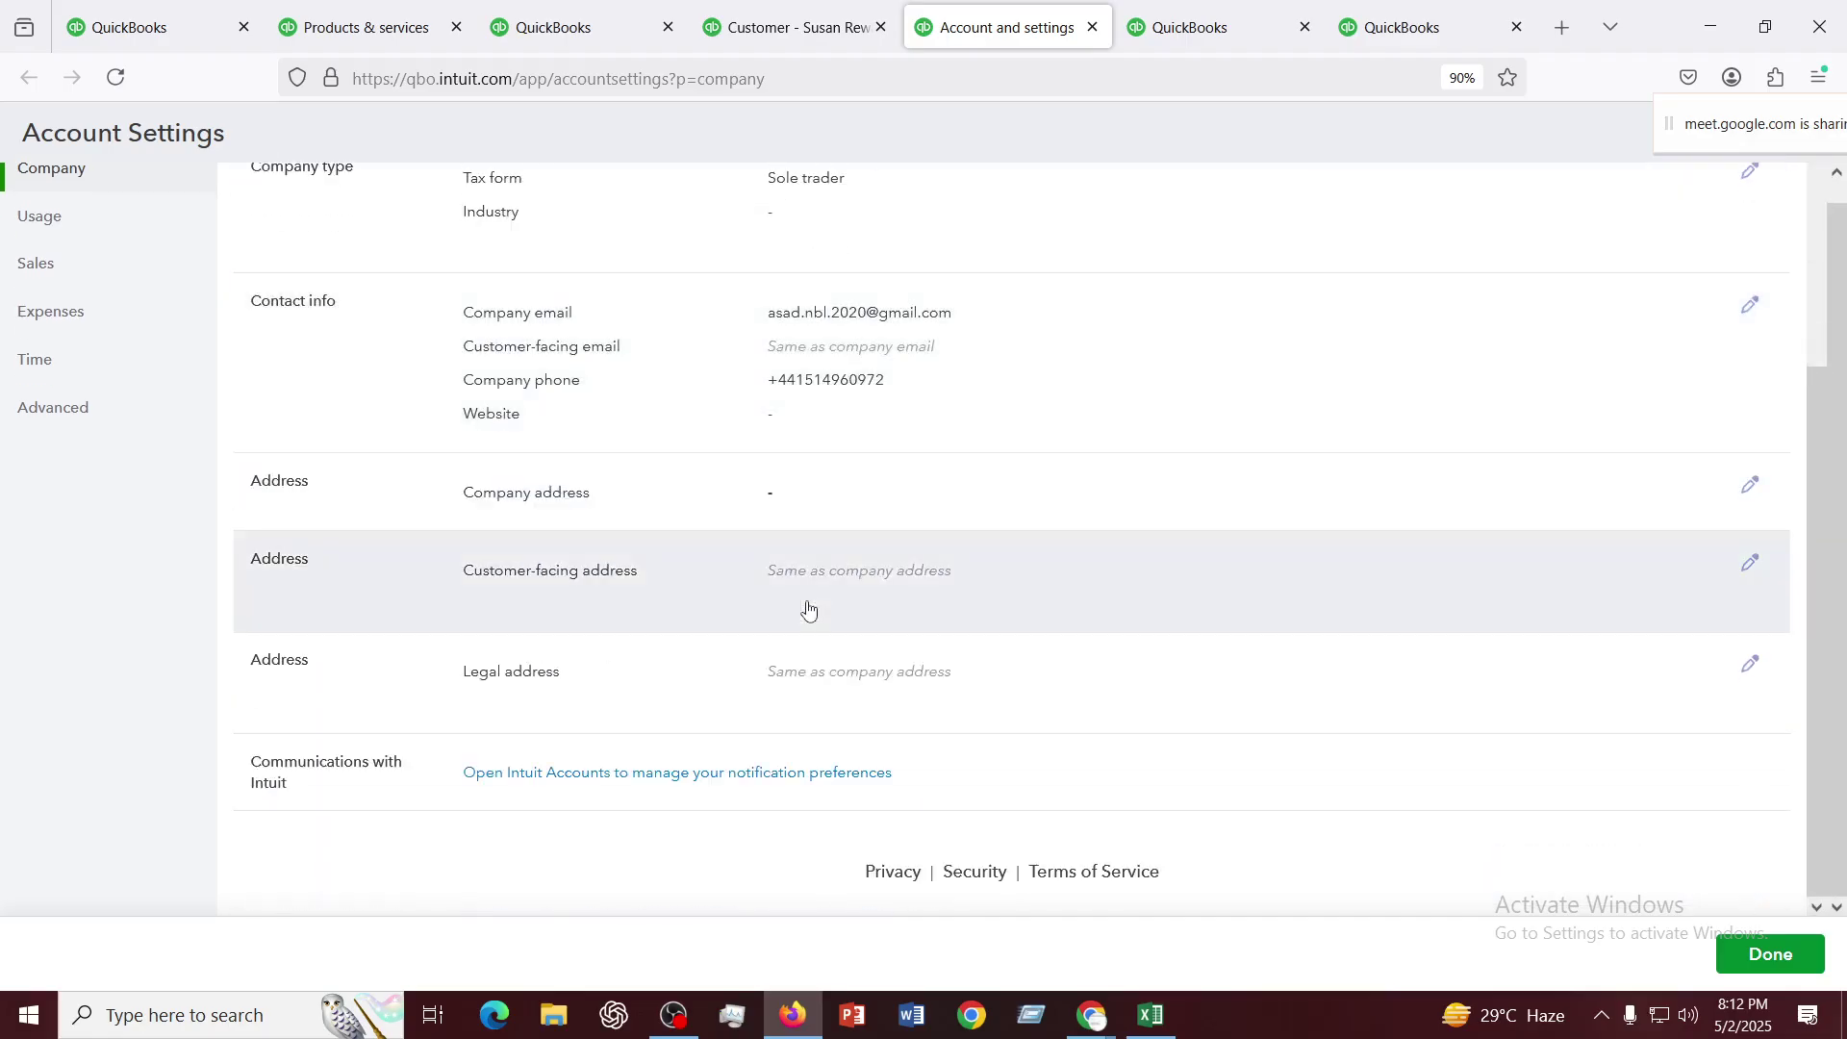
Look through the Advanced and Sales settings and close the account settings
click(58, 413)
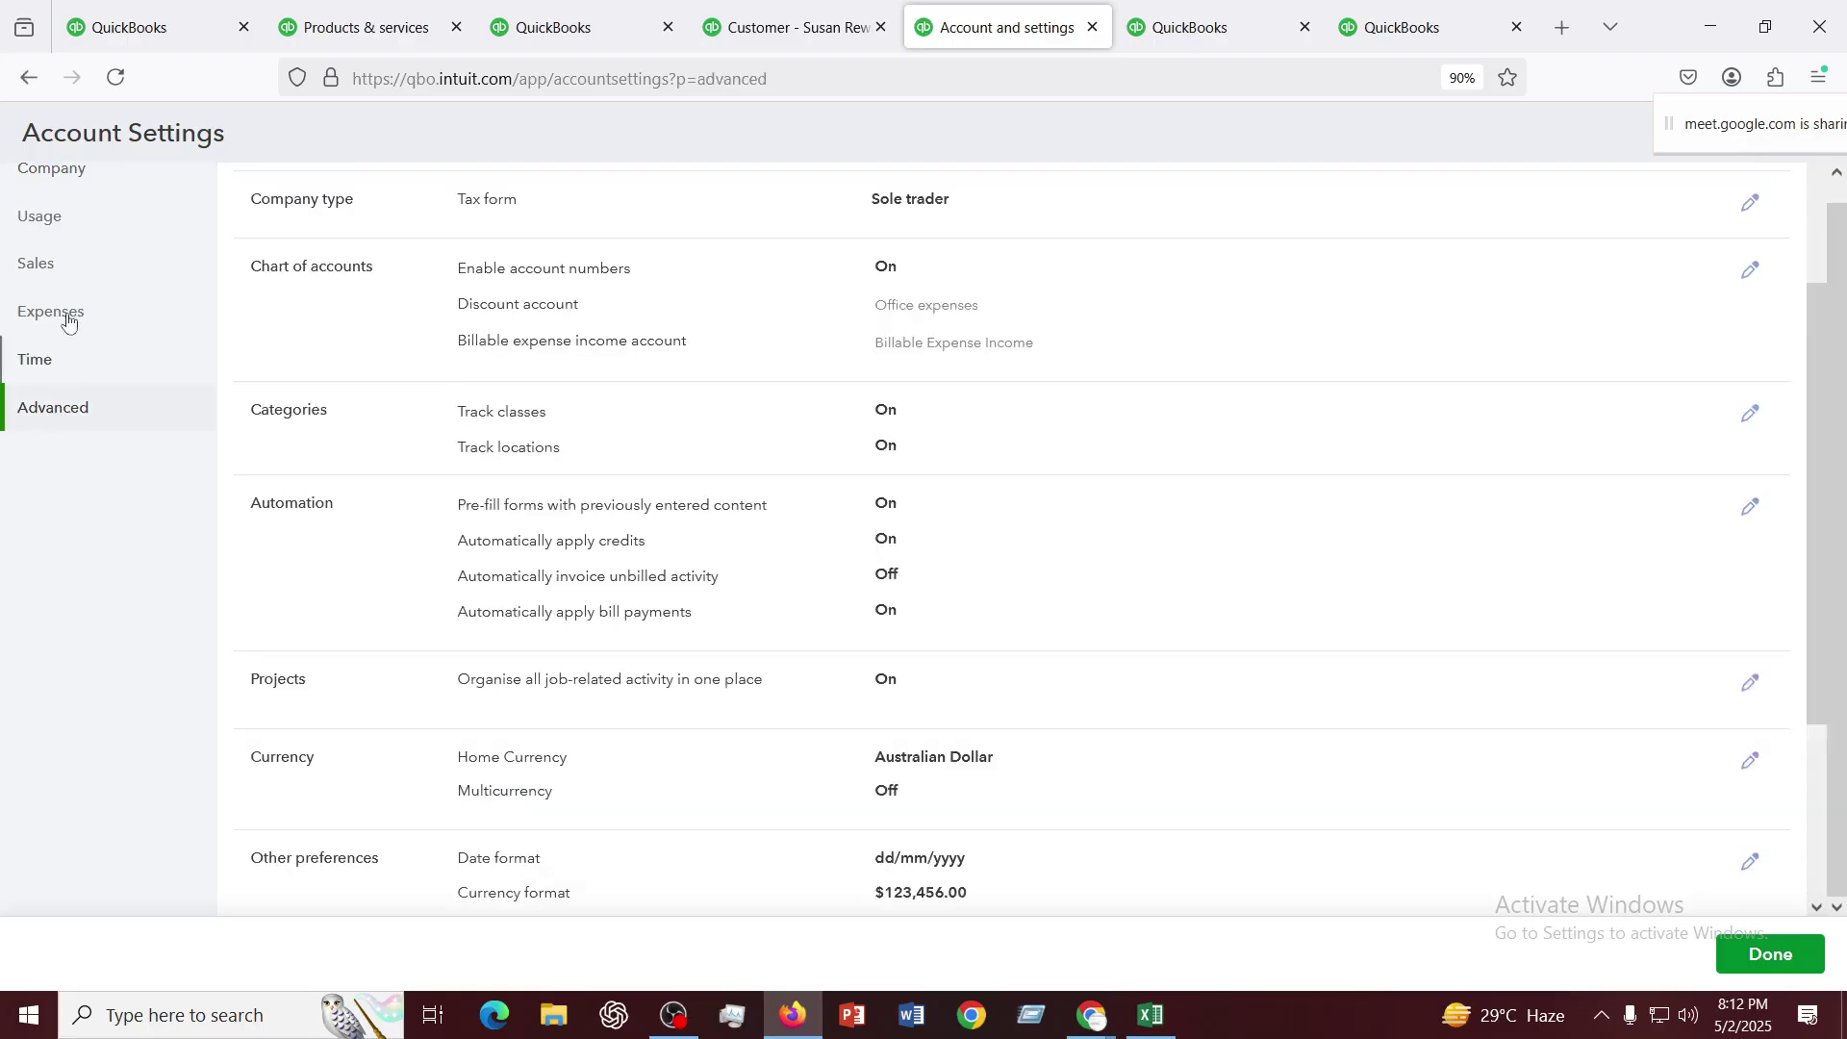
click(39, 264)
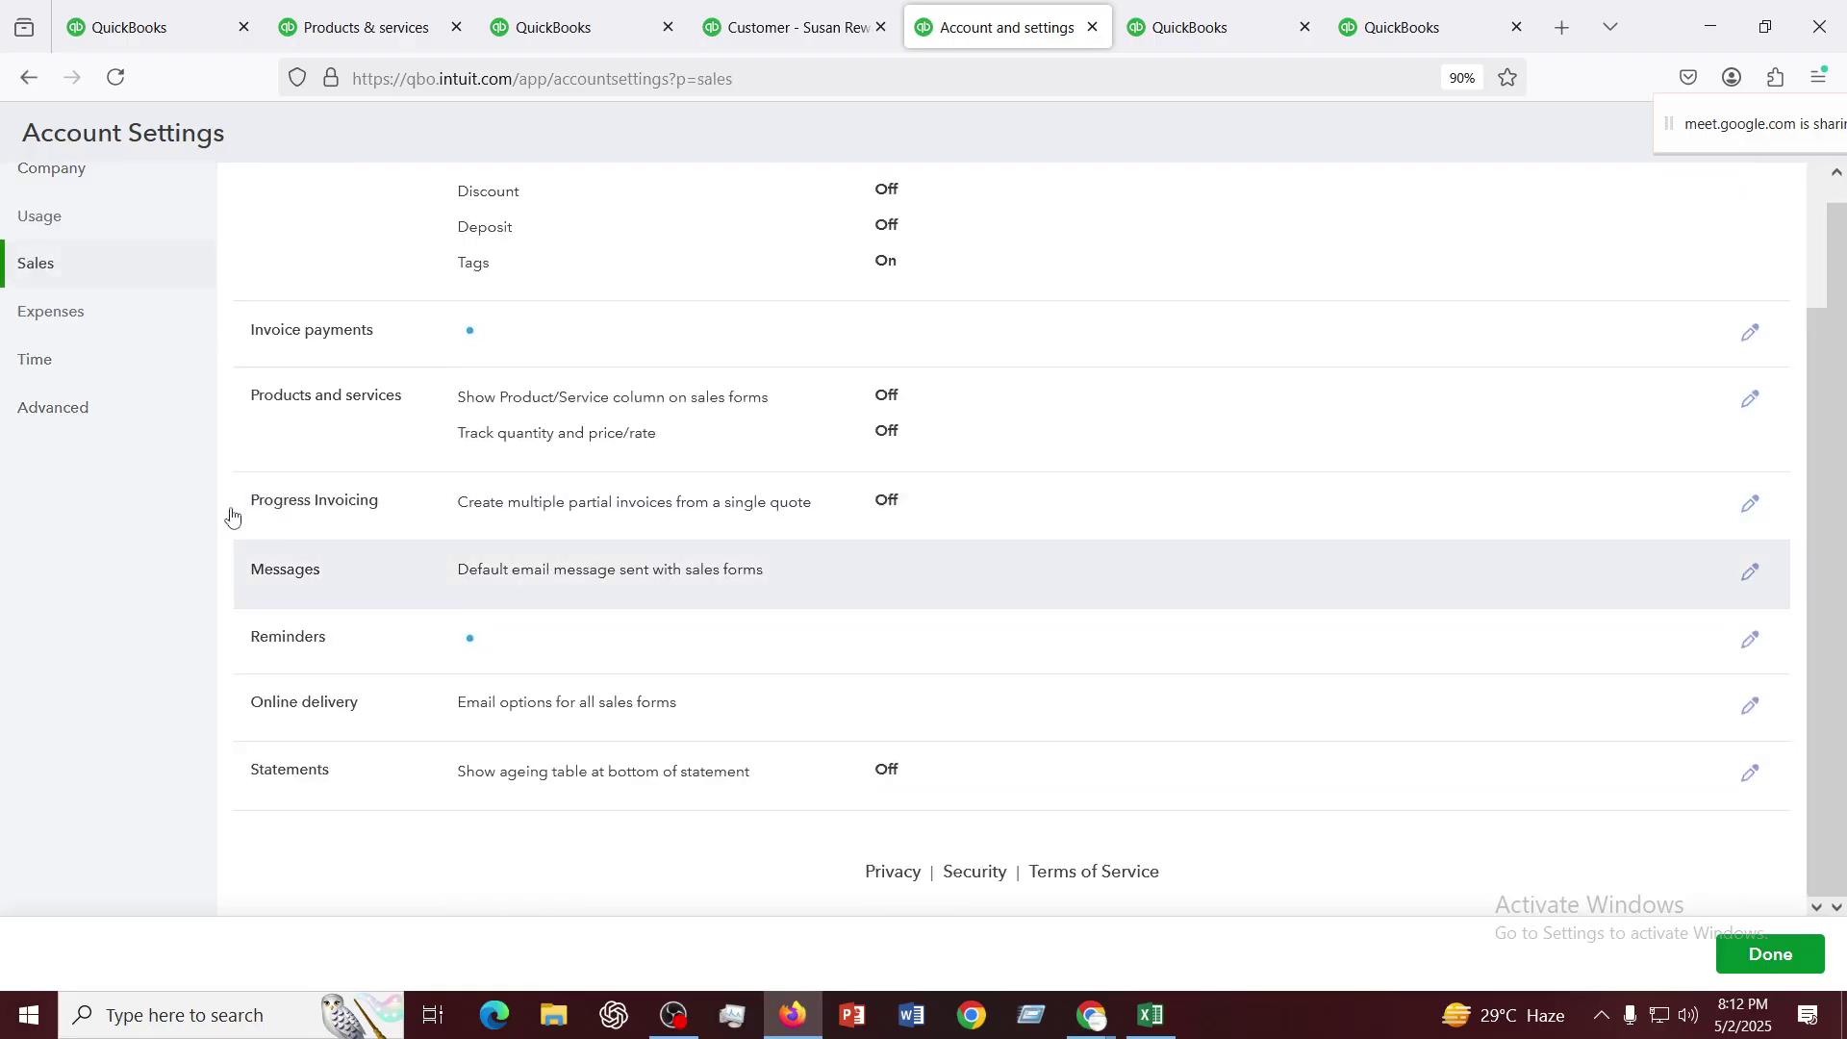
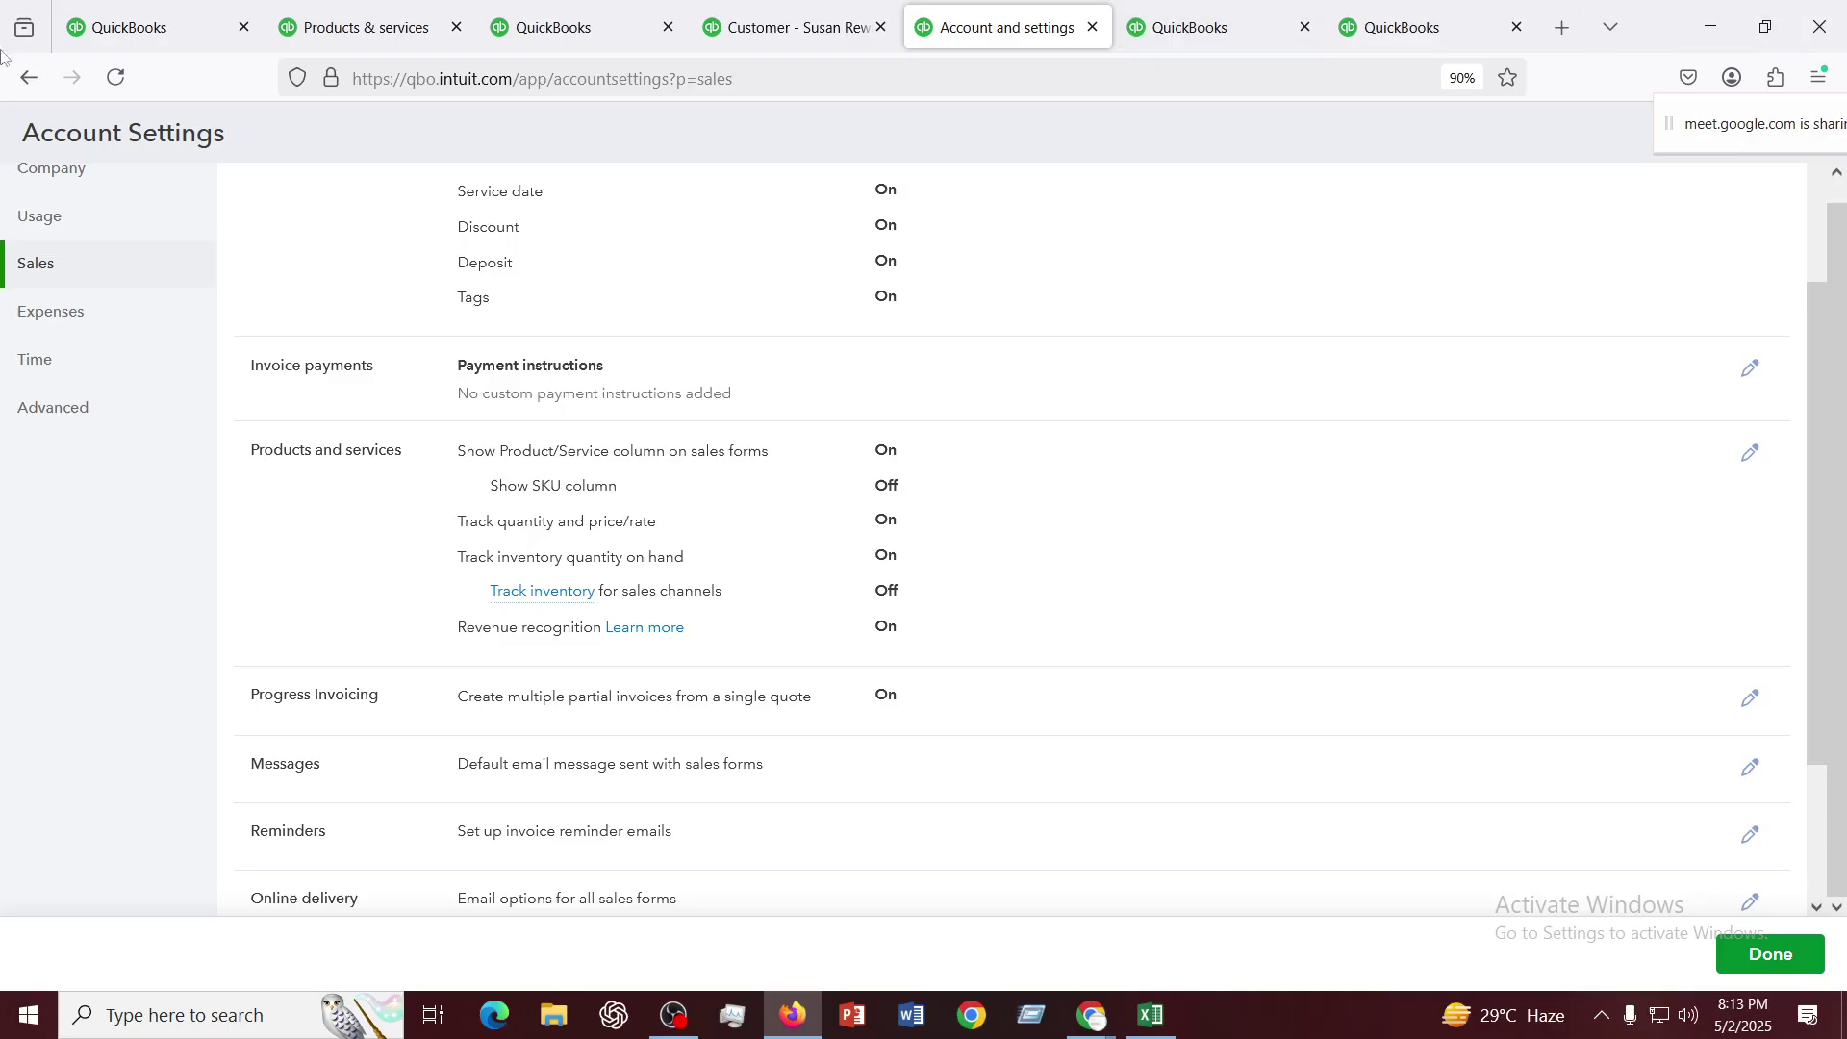
scroll(1371, 801, up, 2)
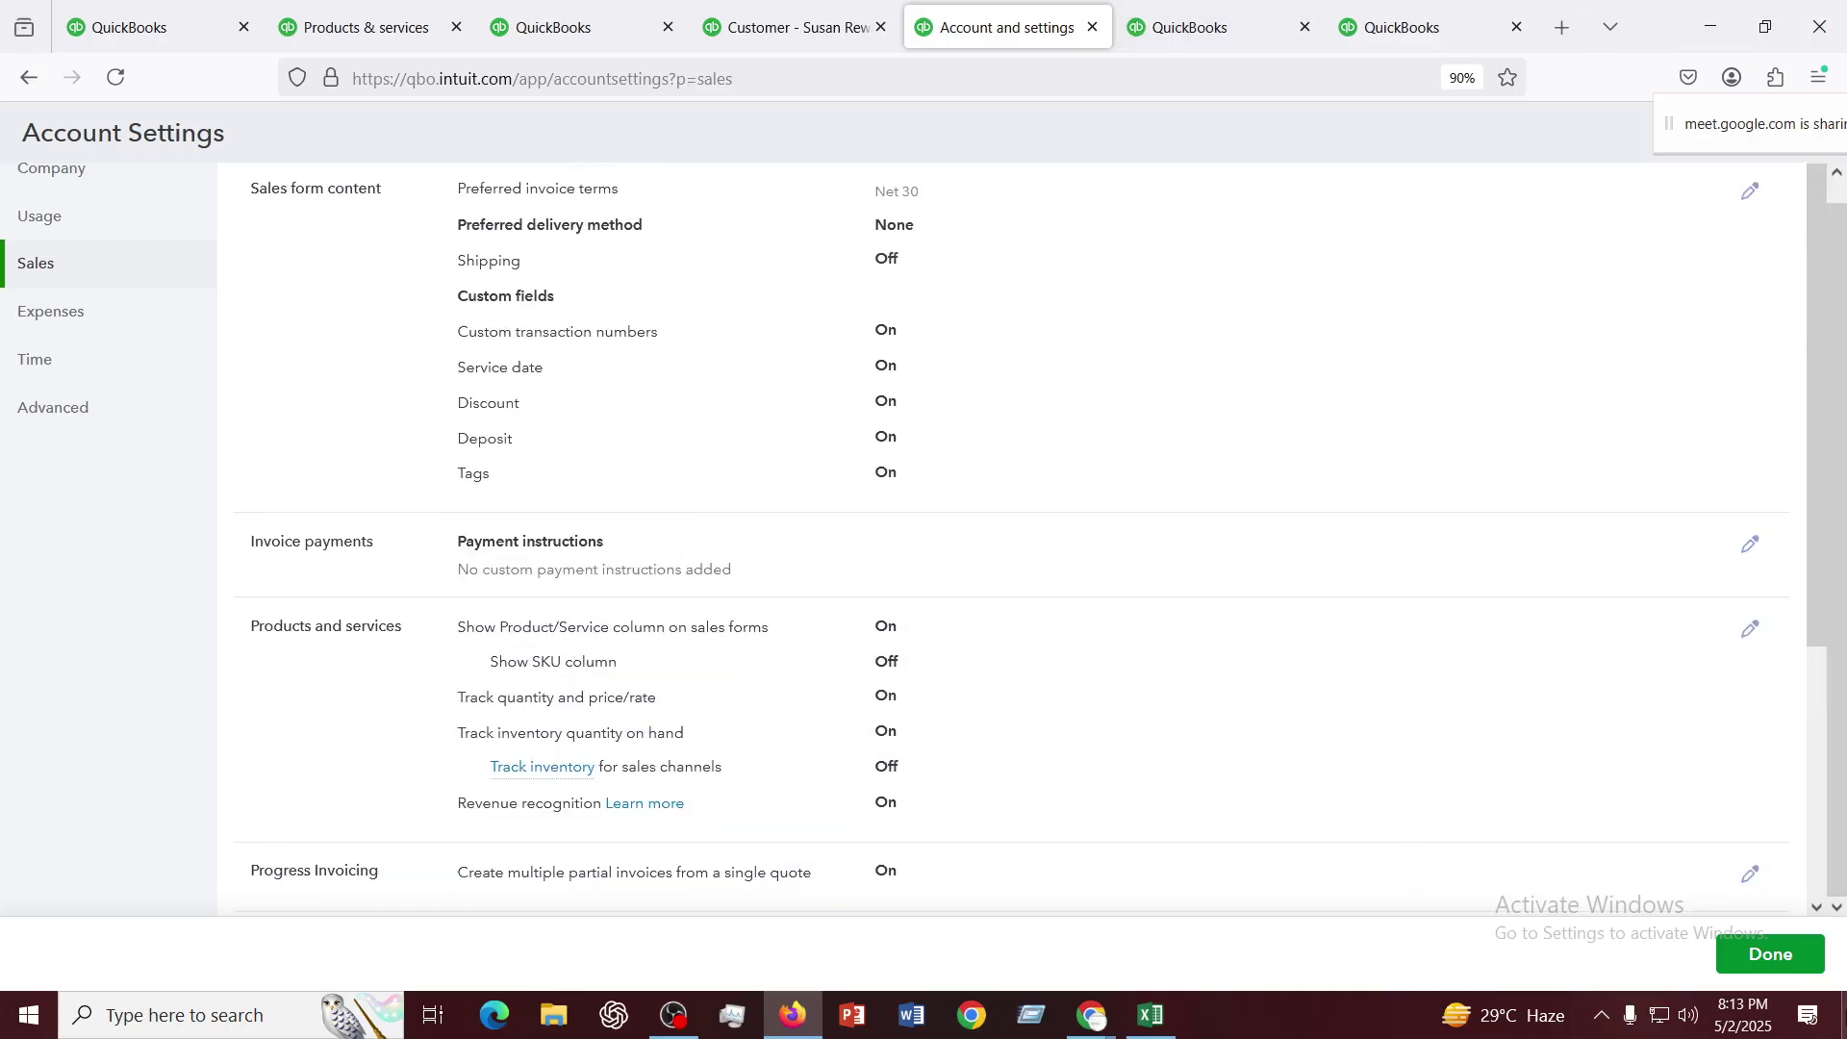
click(1770, 952)
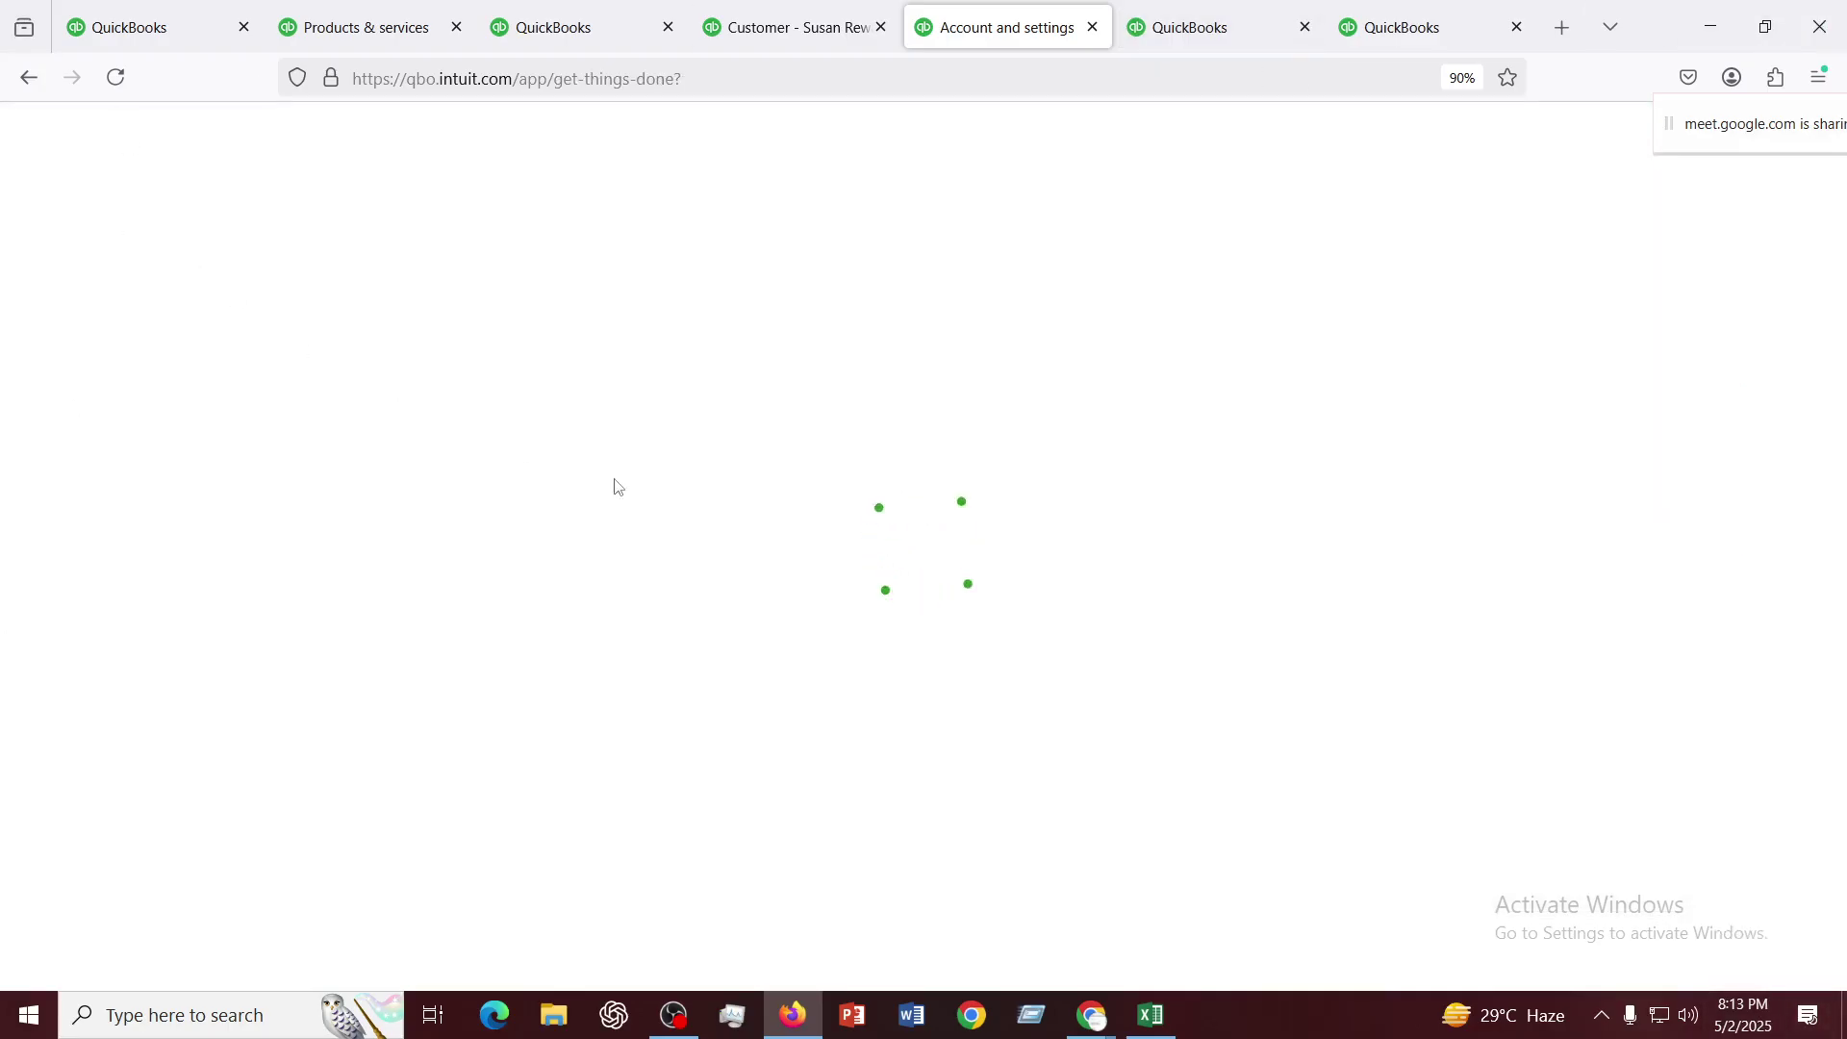
Open the GST page in a separate browser tab and switch to it
scroll(77, 827, down, 2)
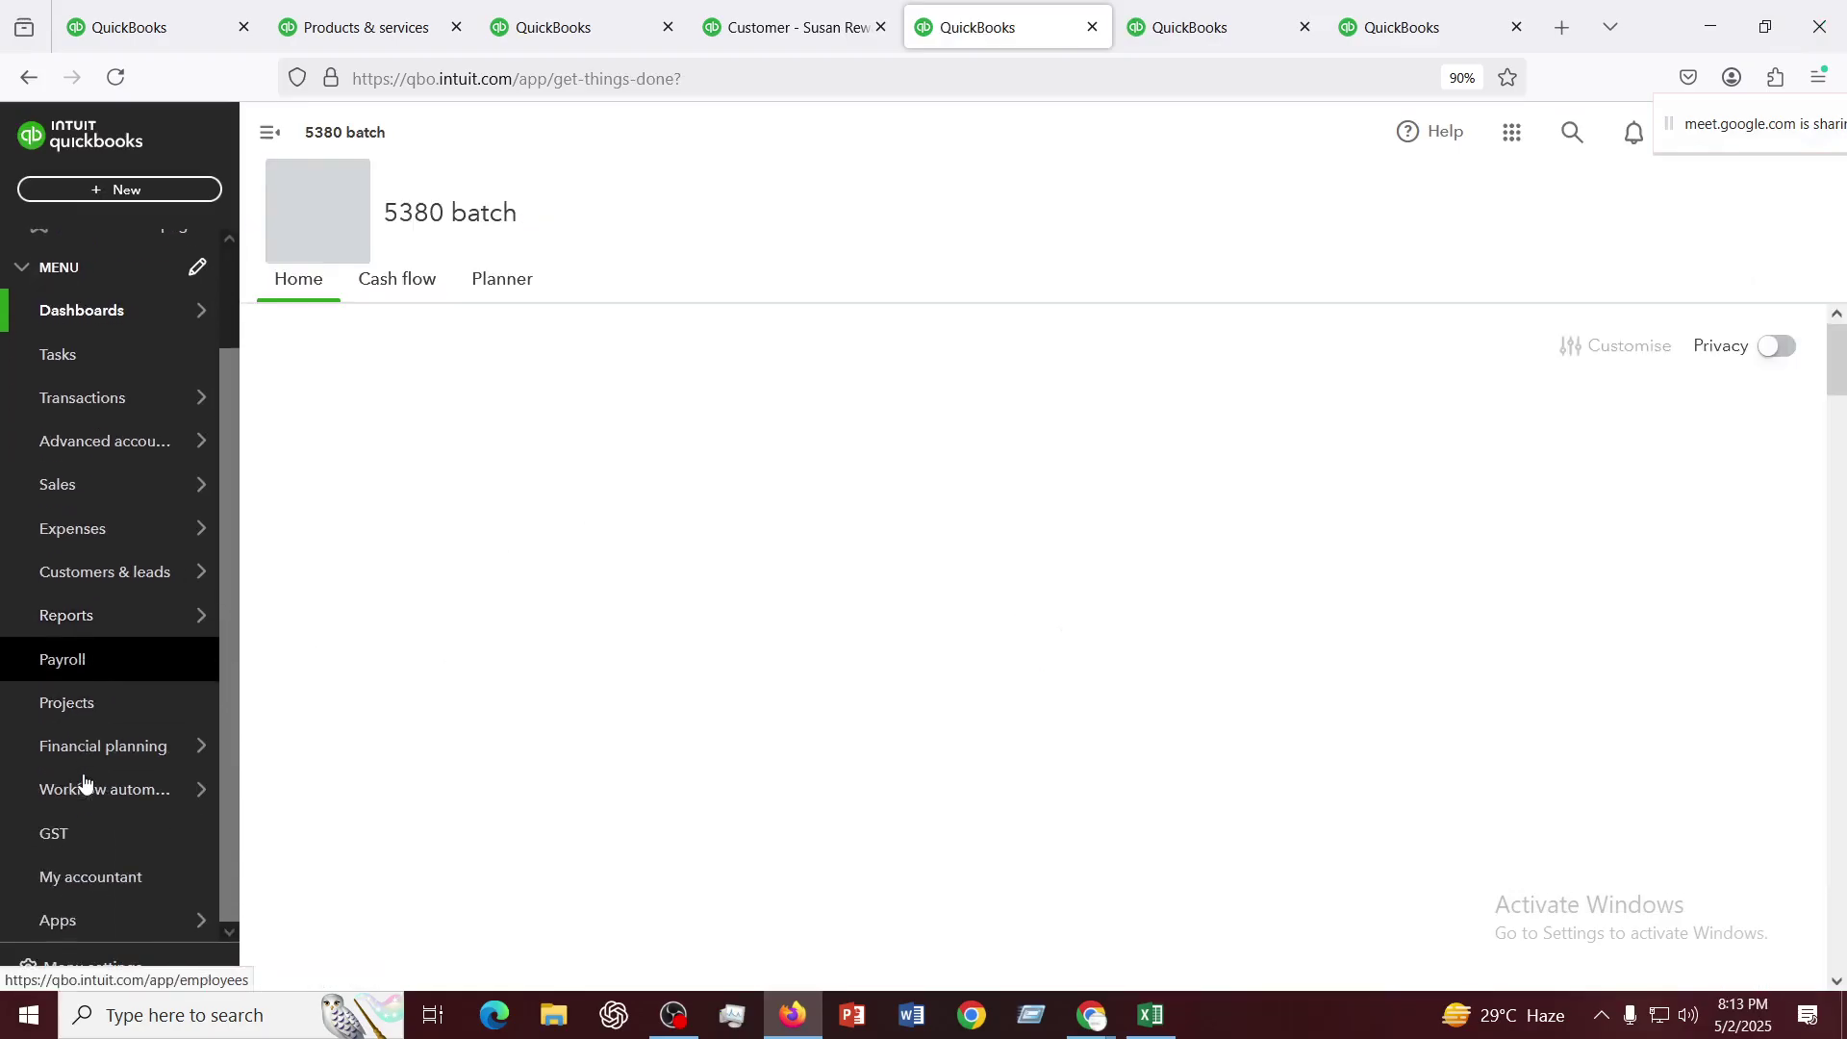
right_click(71, 837)
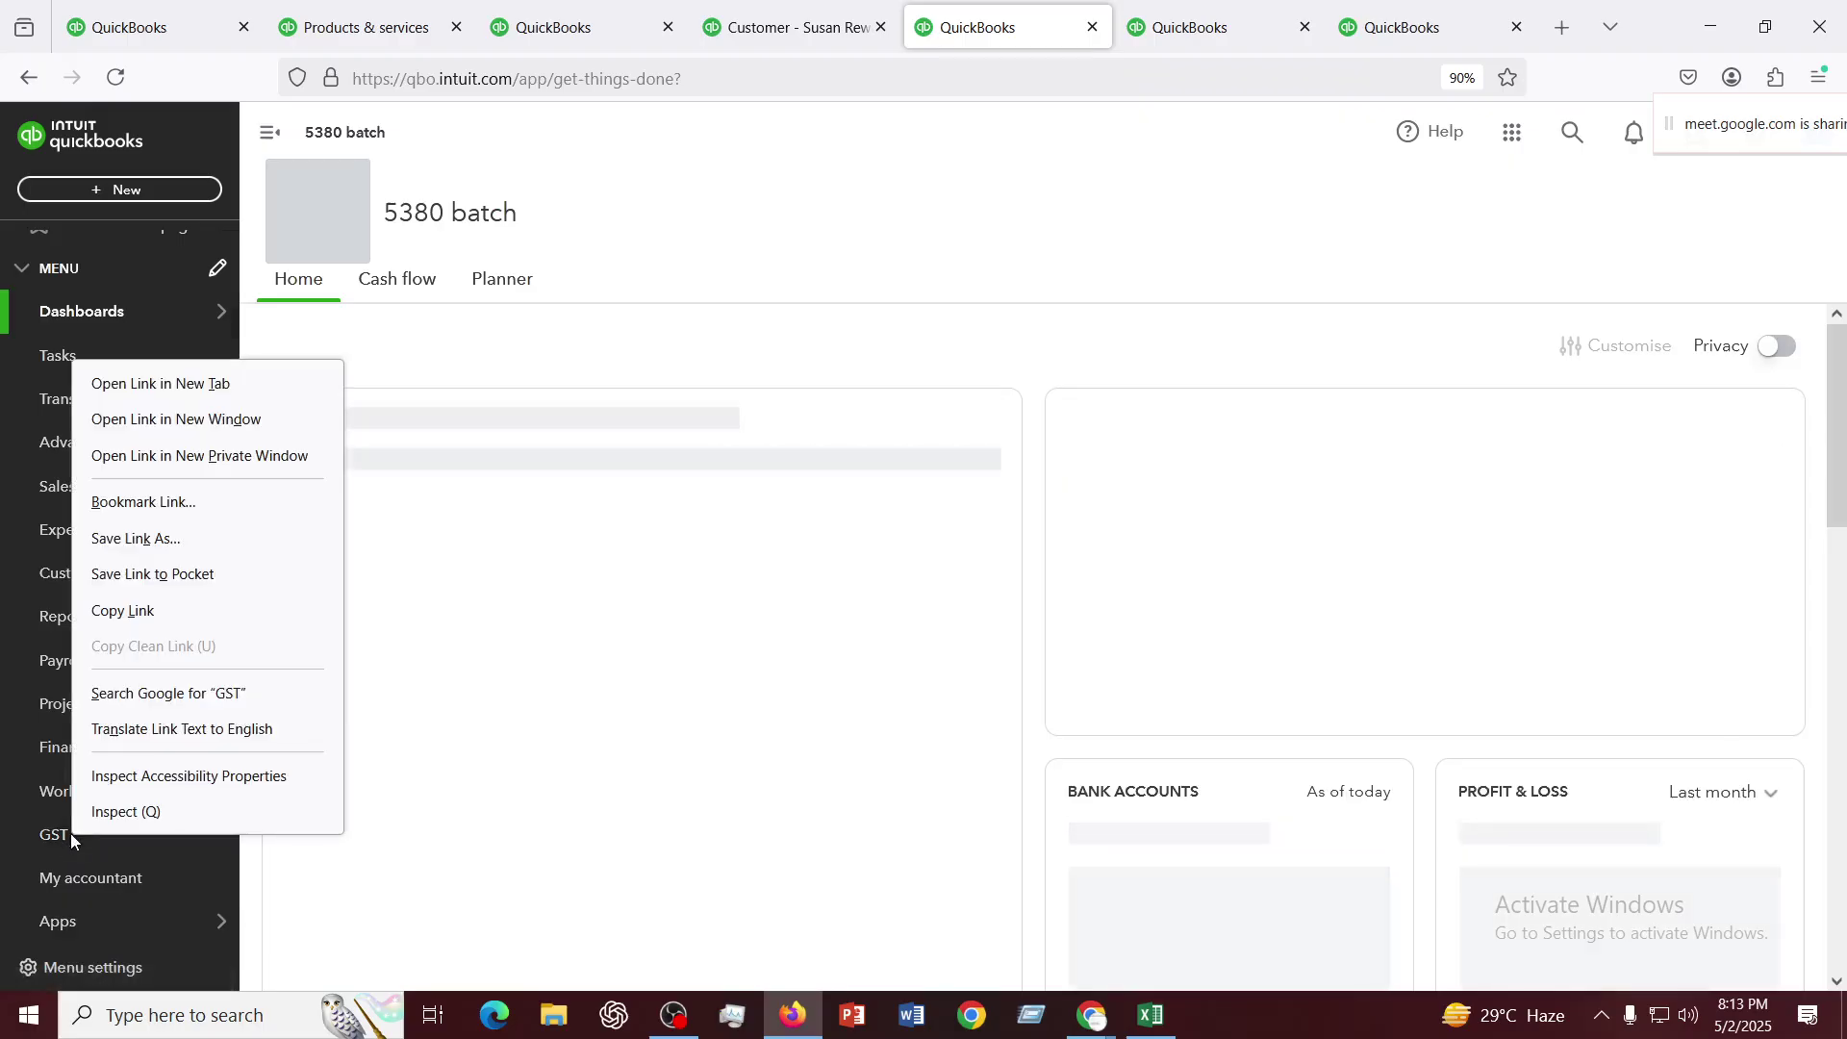
click(161, 384)
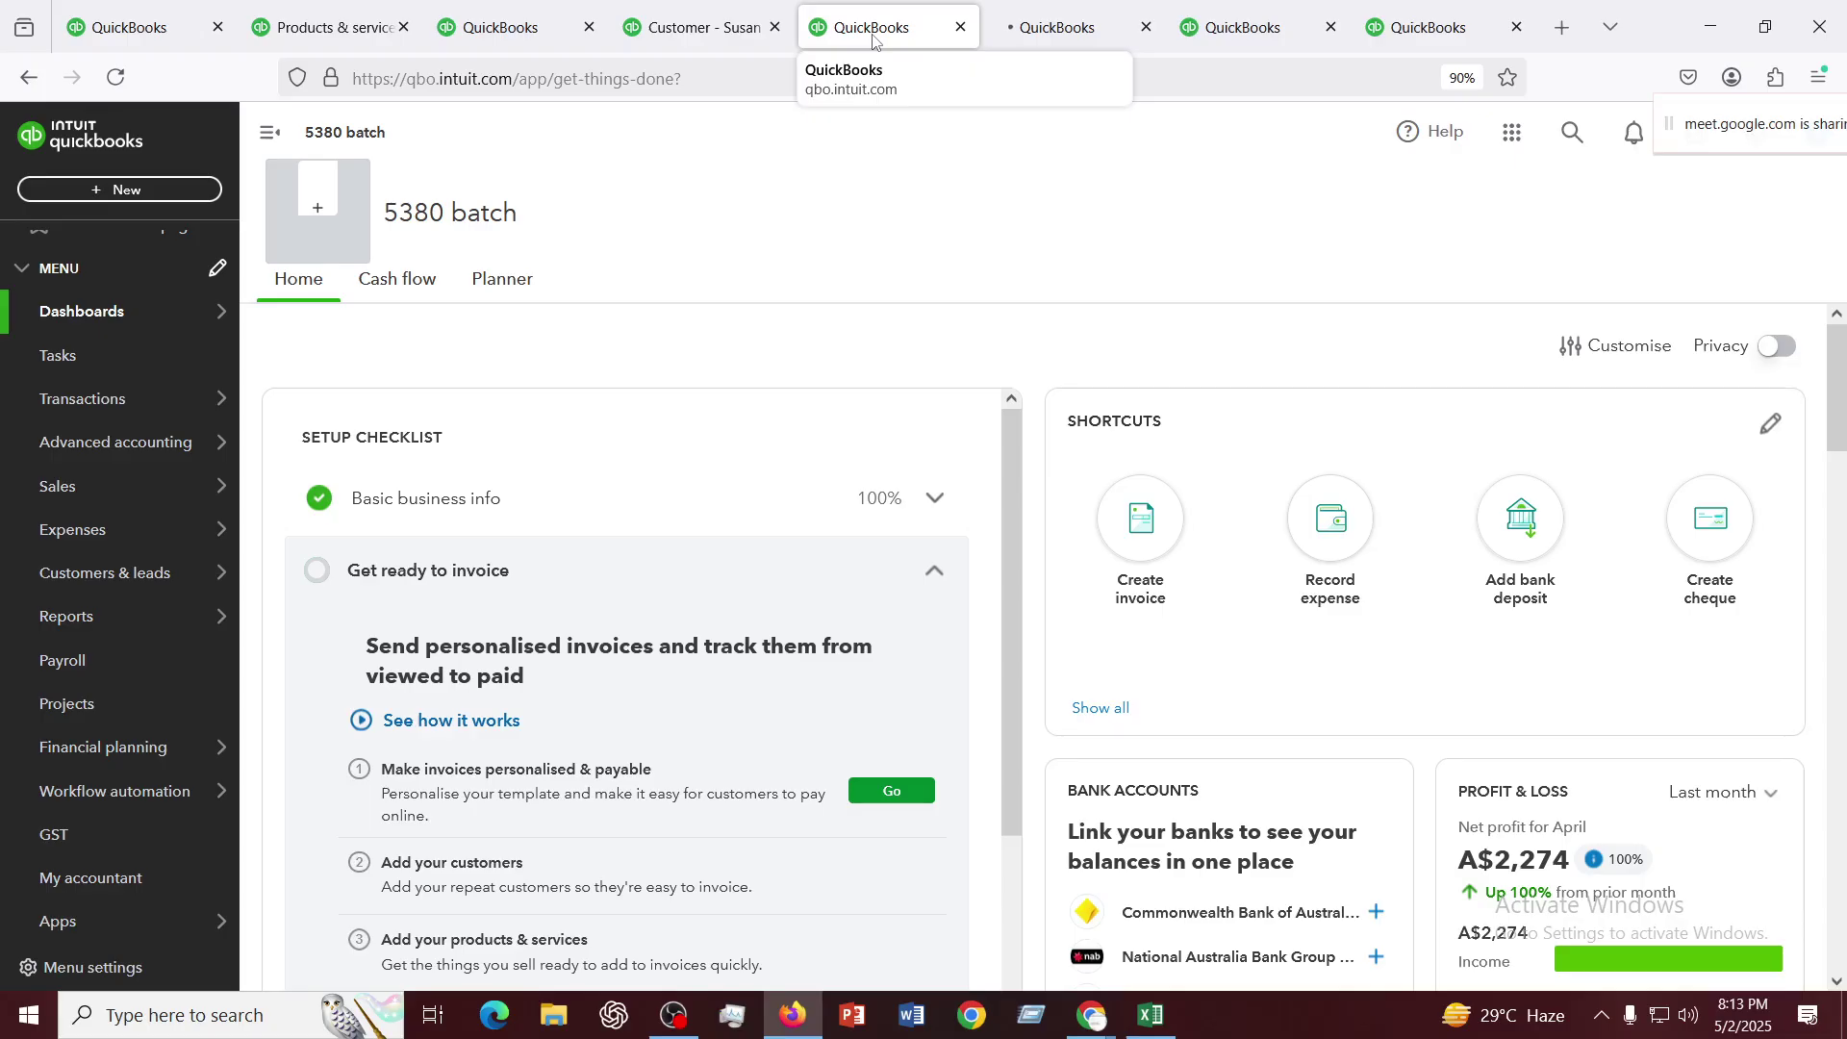
click(1085, 34)
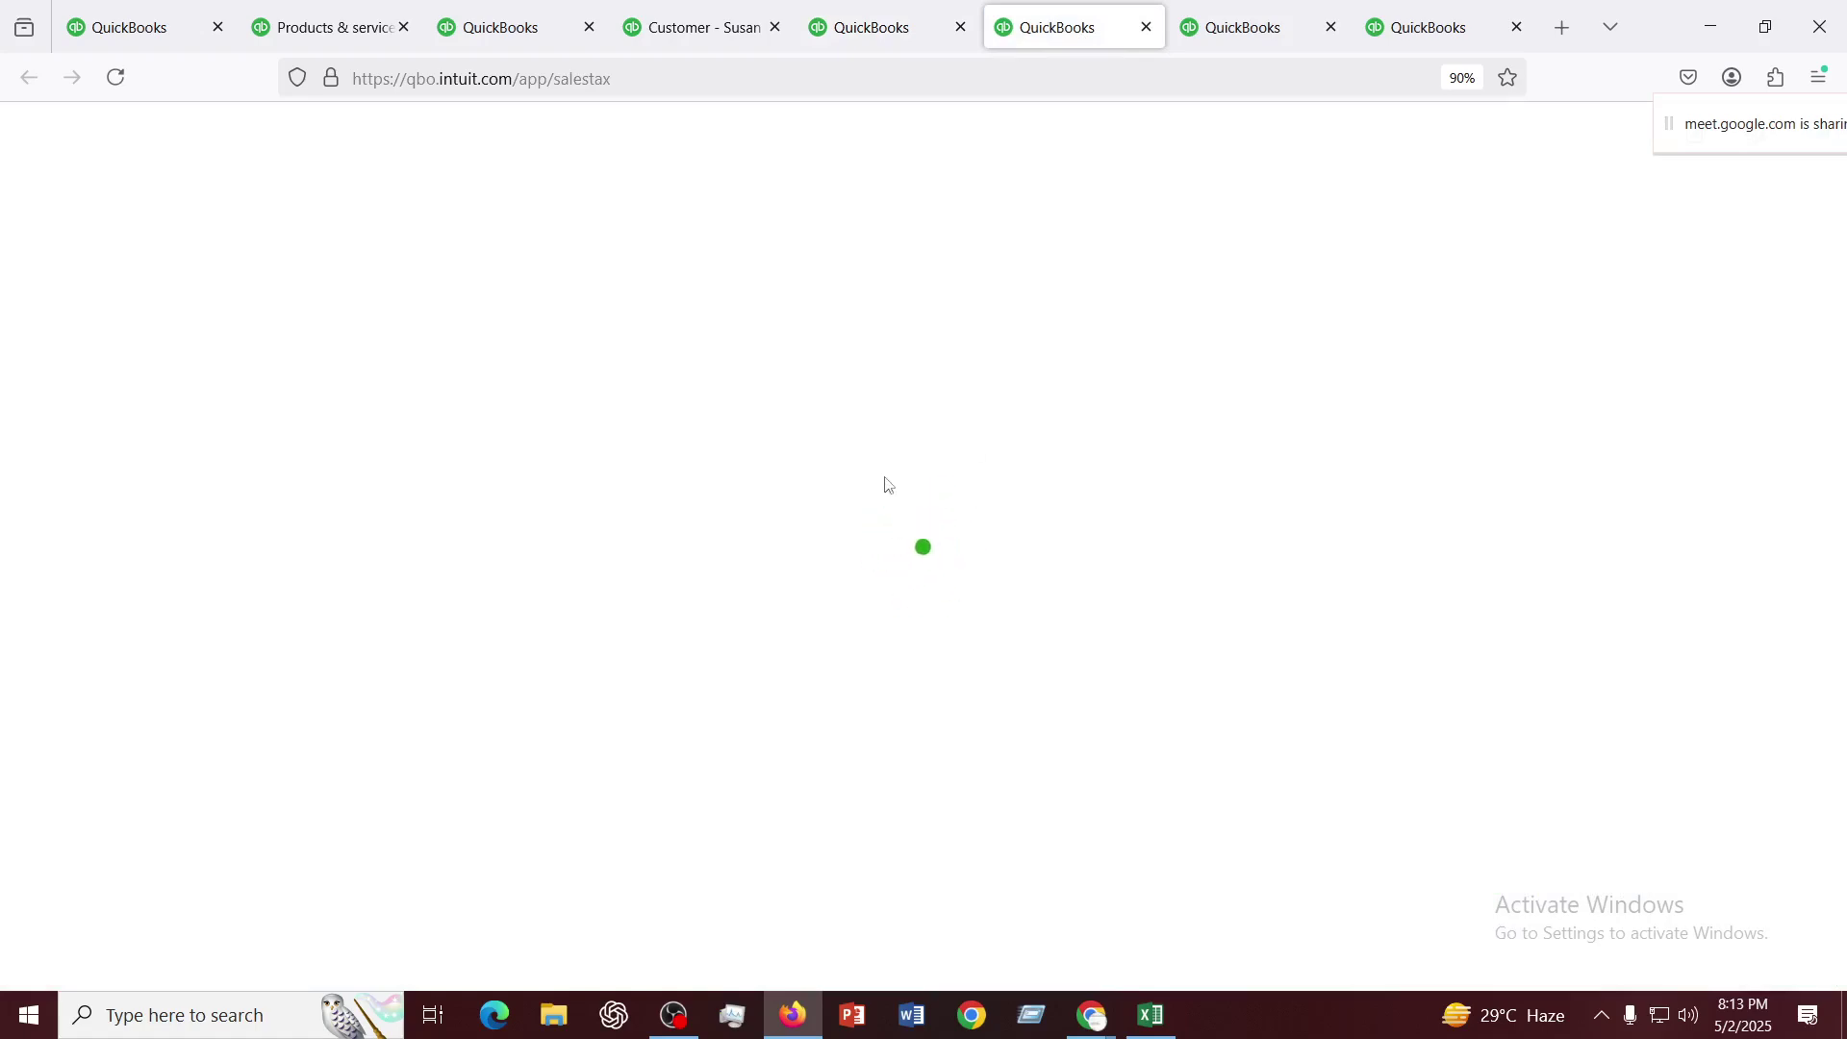
click(660, 1023)
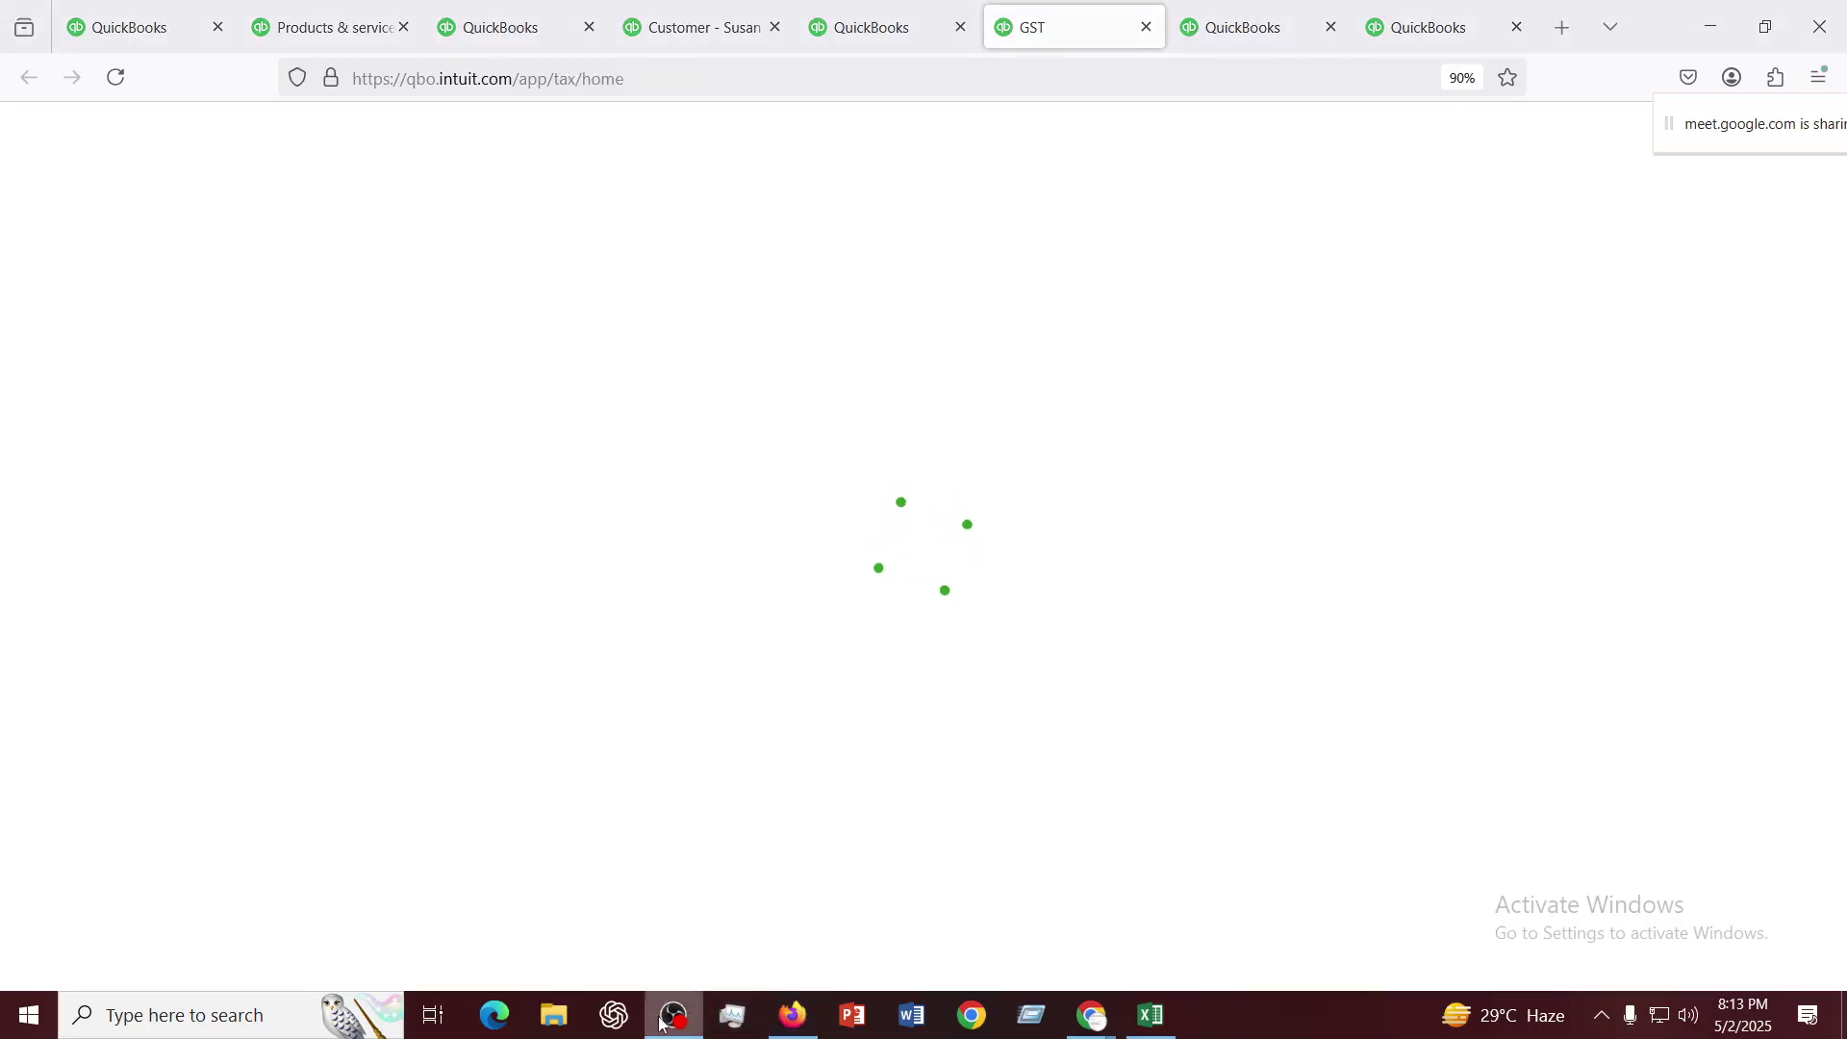
click(660, 1023)
click(660, 1023)
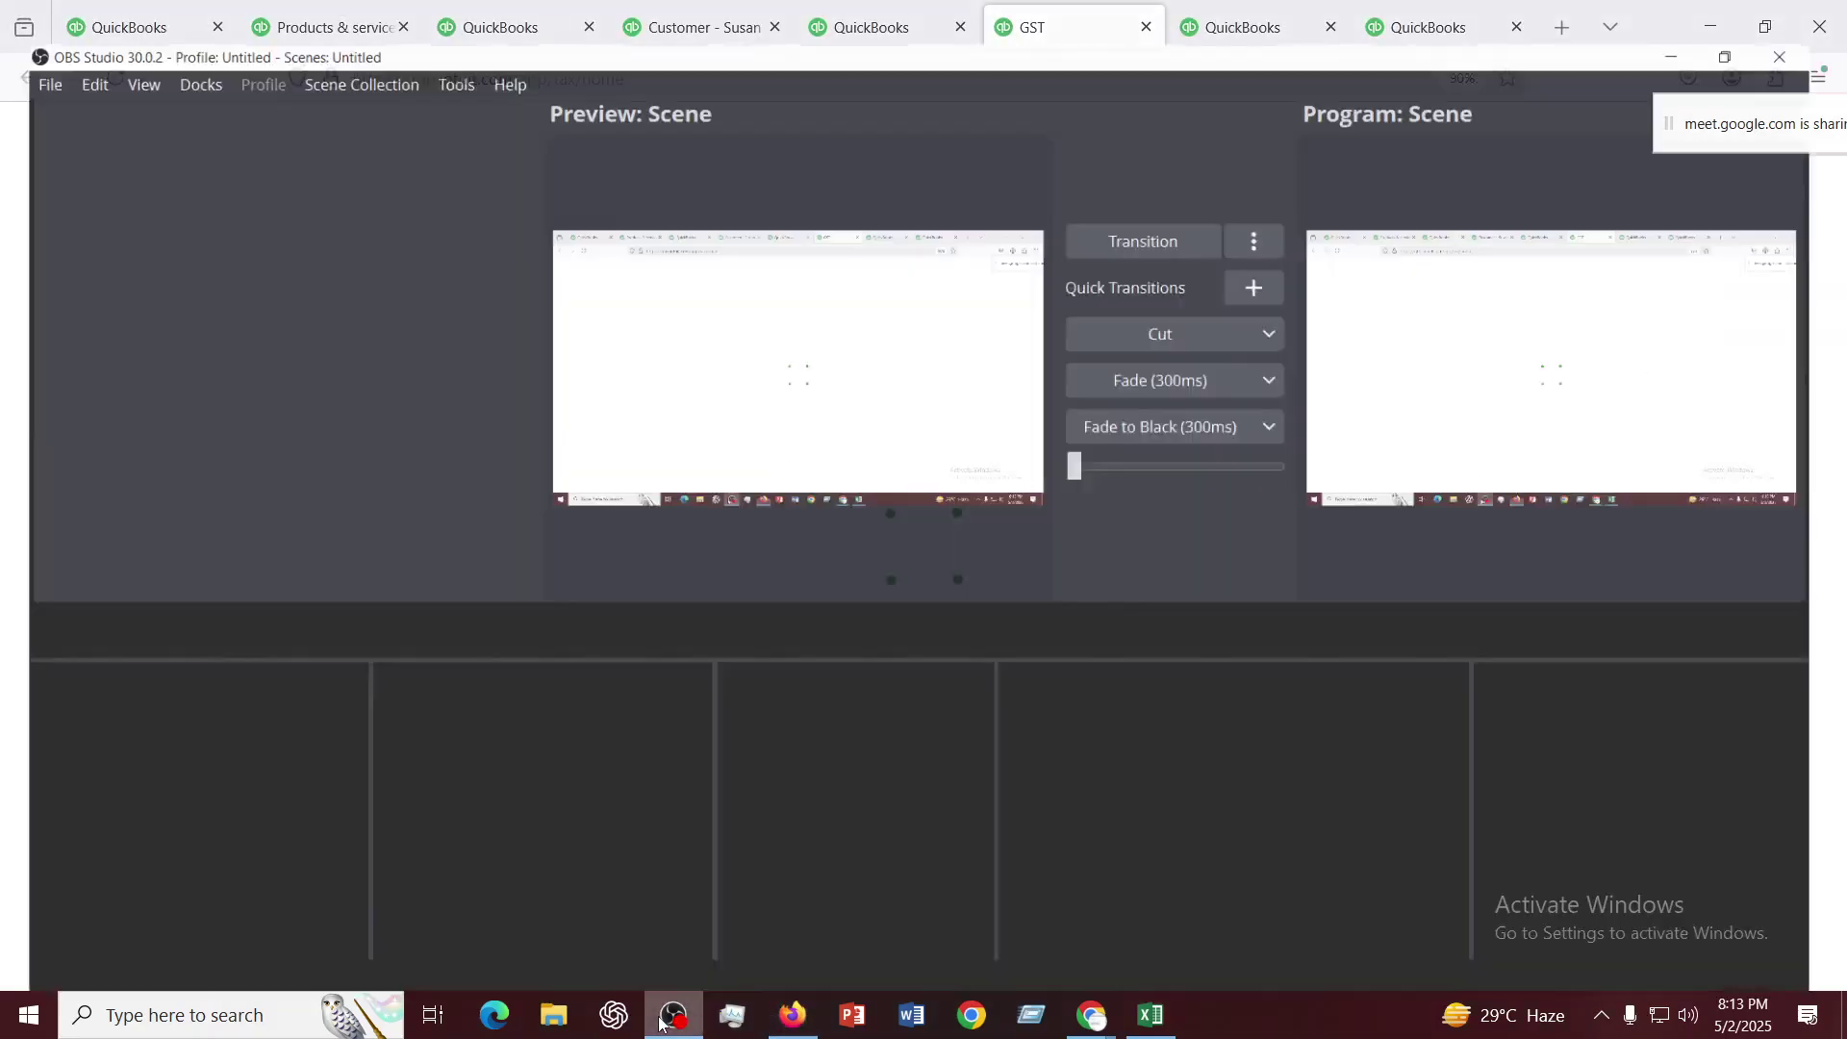
click(660, 1022)
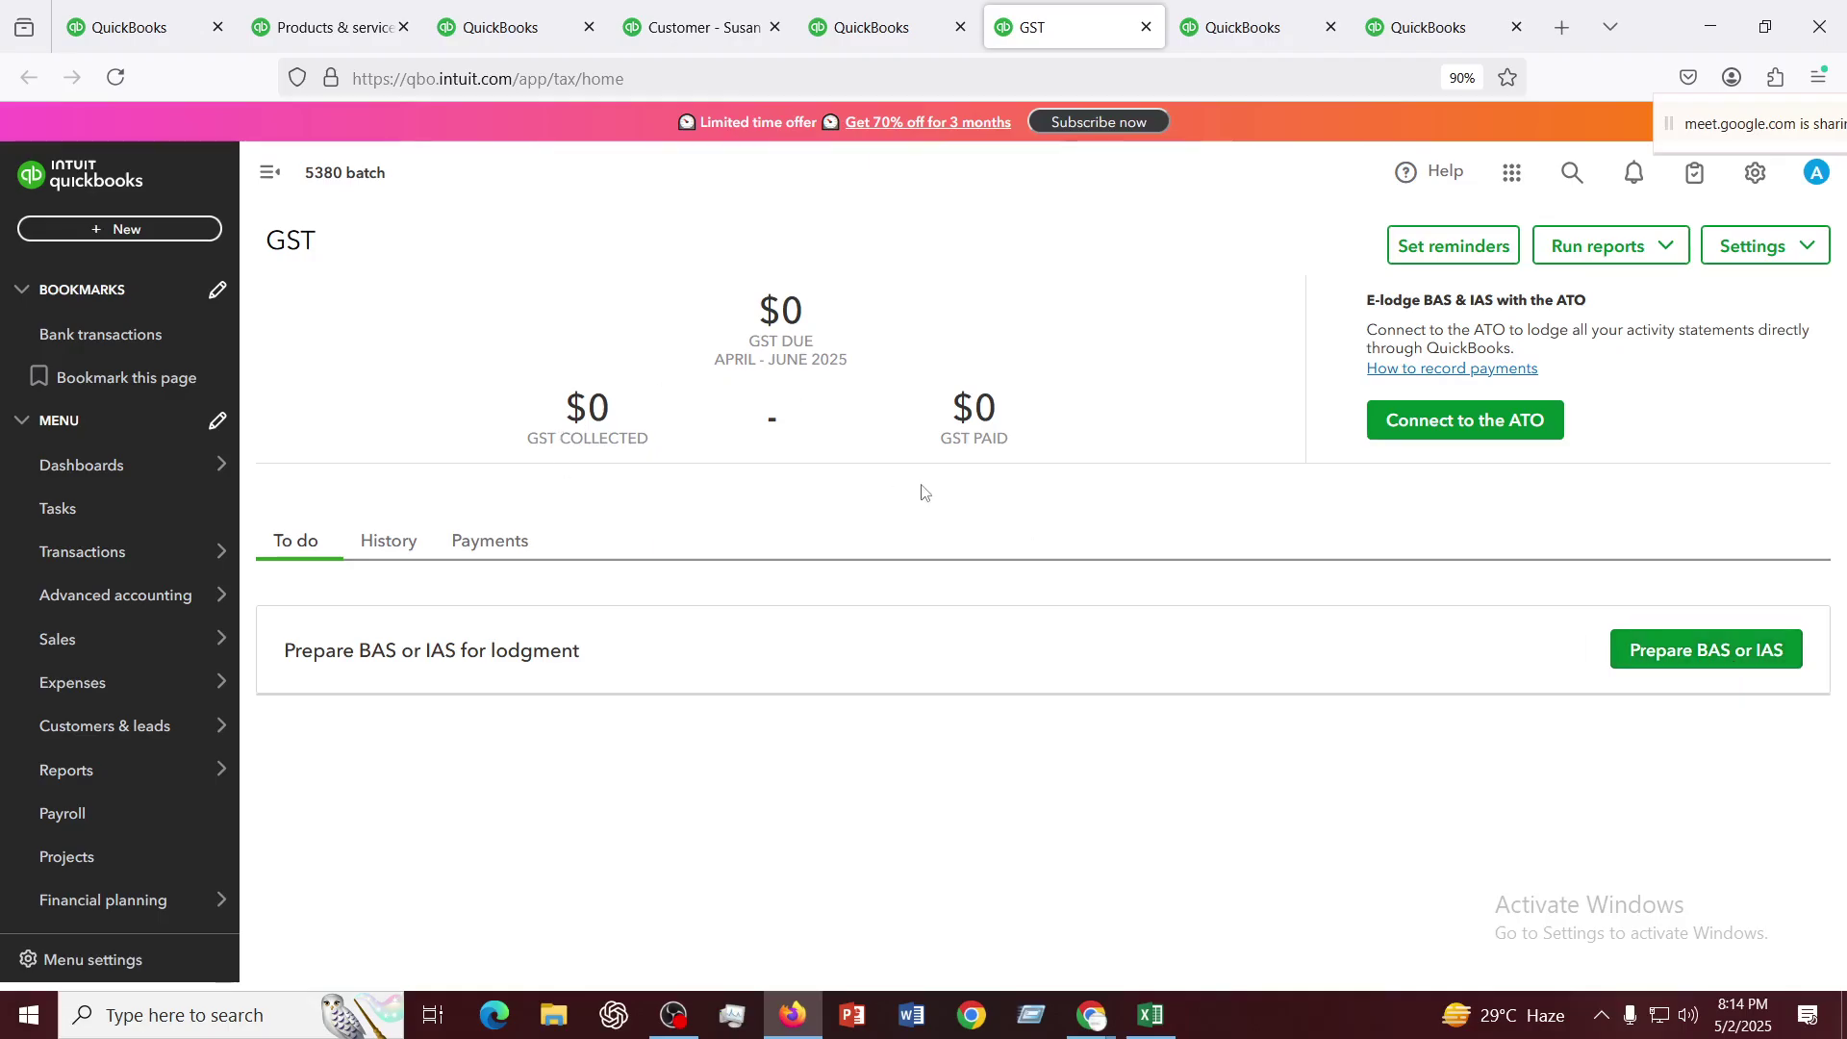
Close the GST page's browser tab after a brief look at the company's home page
click(841, 24)
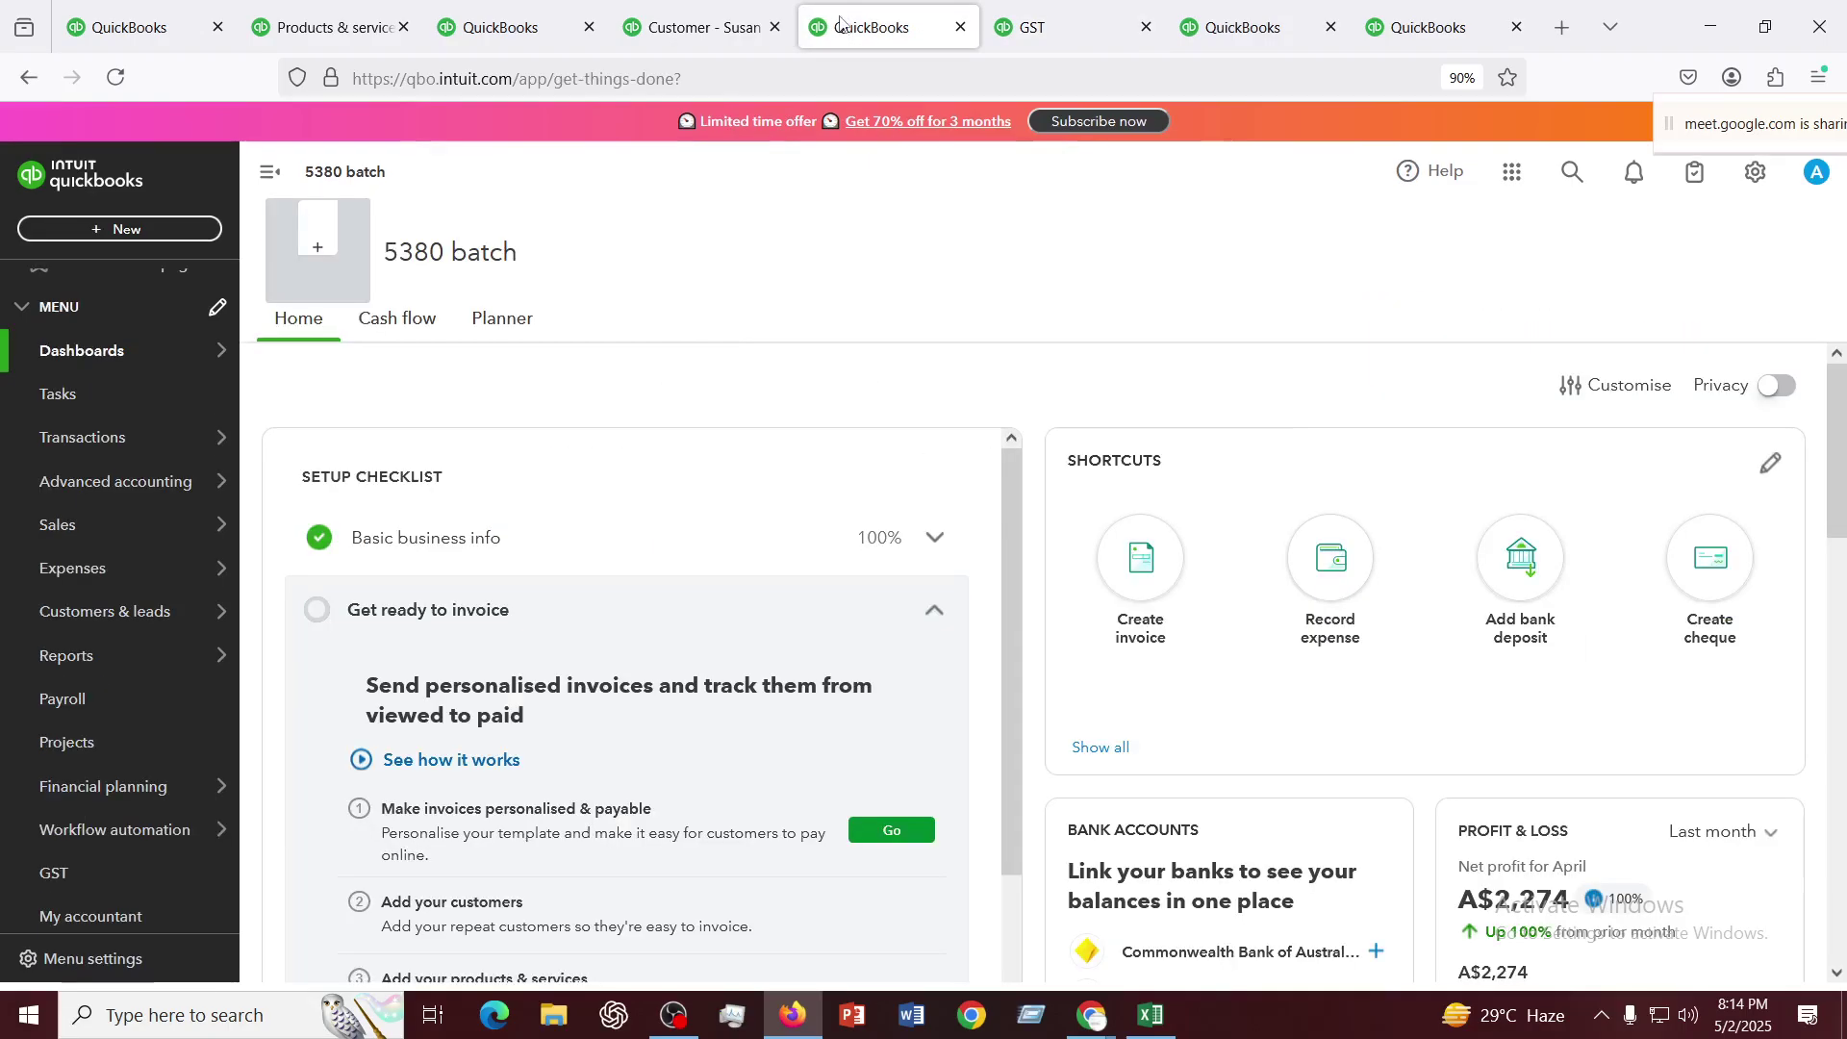
click(1049, 27)
click(1145, 27)
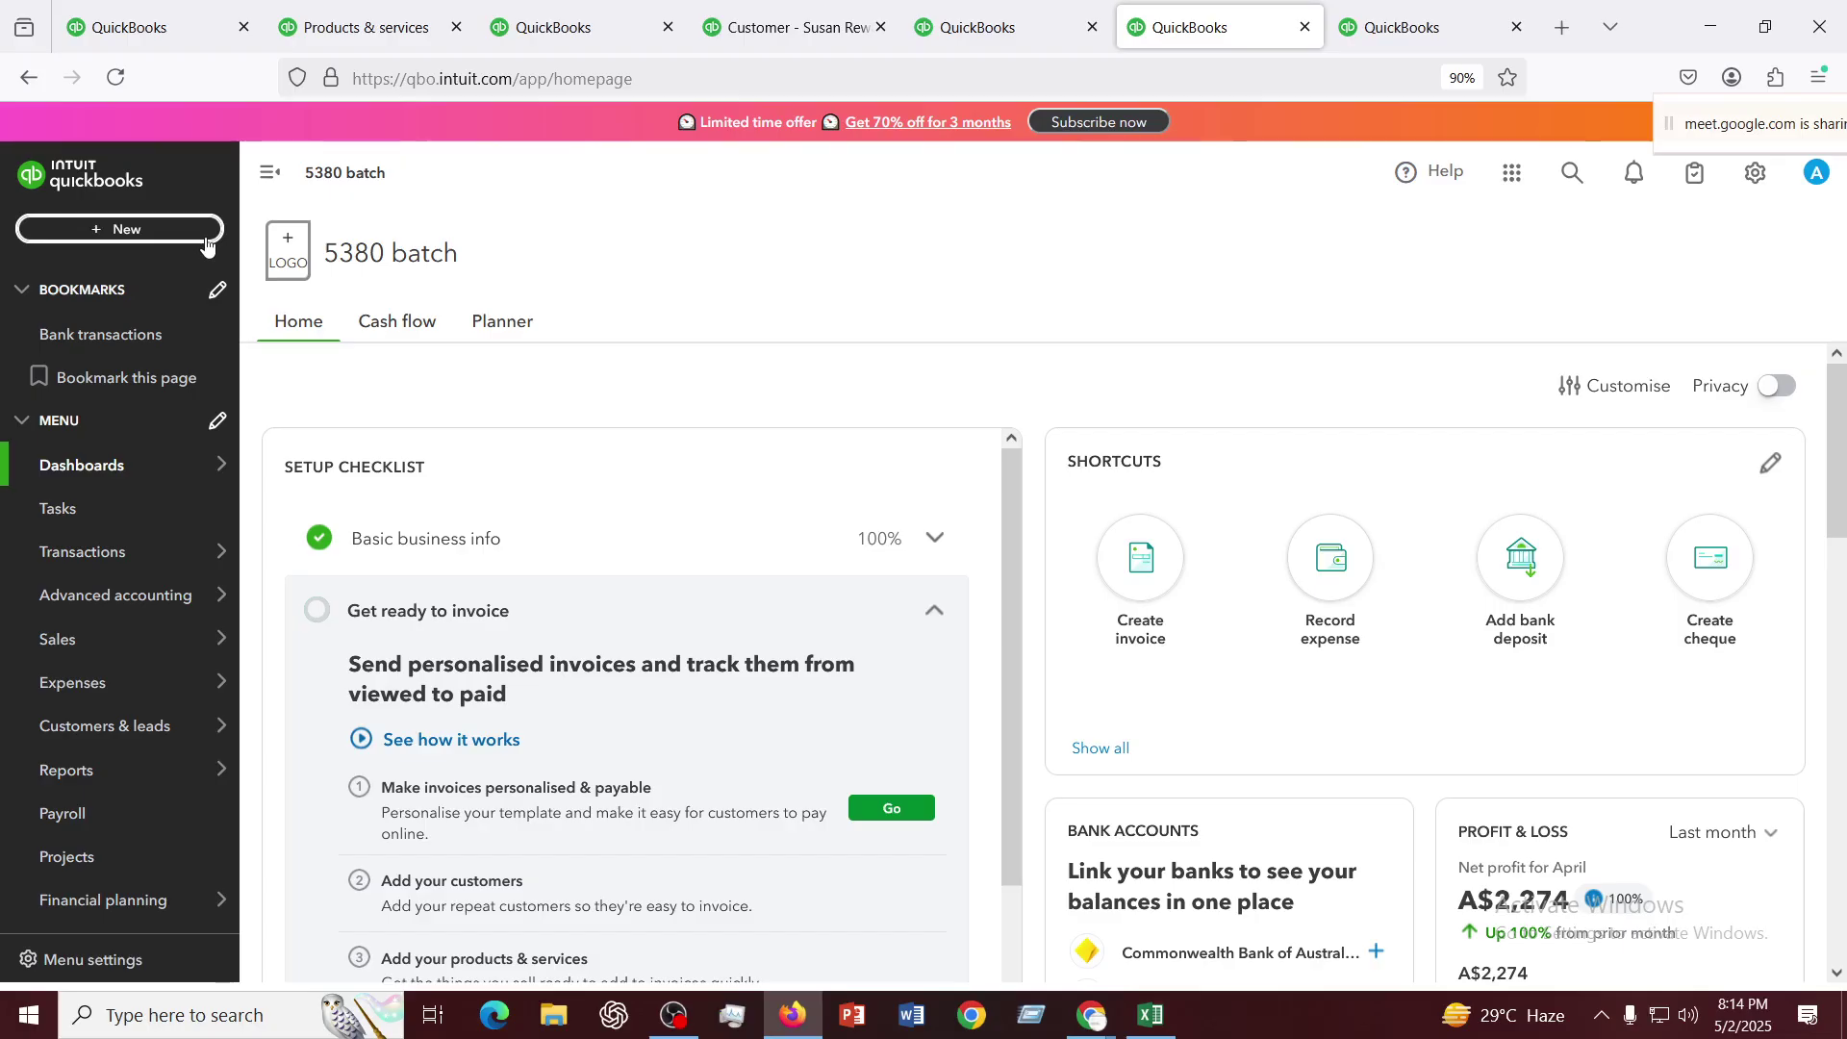
Open a new bank deposit form in a separate browser tab and switch to it
click(113, 229)
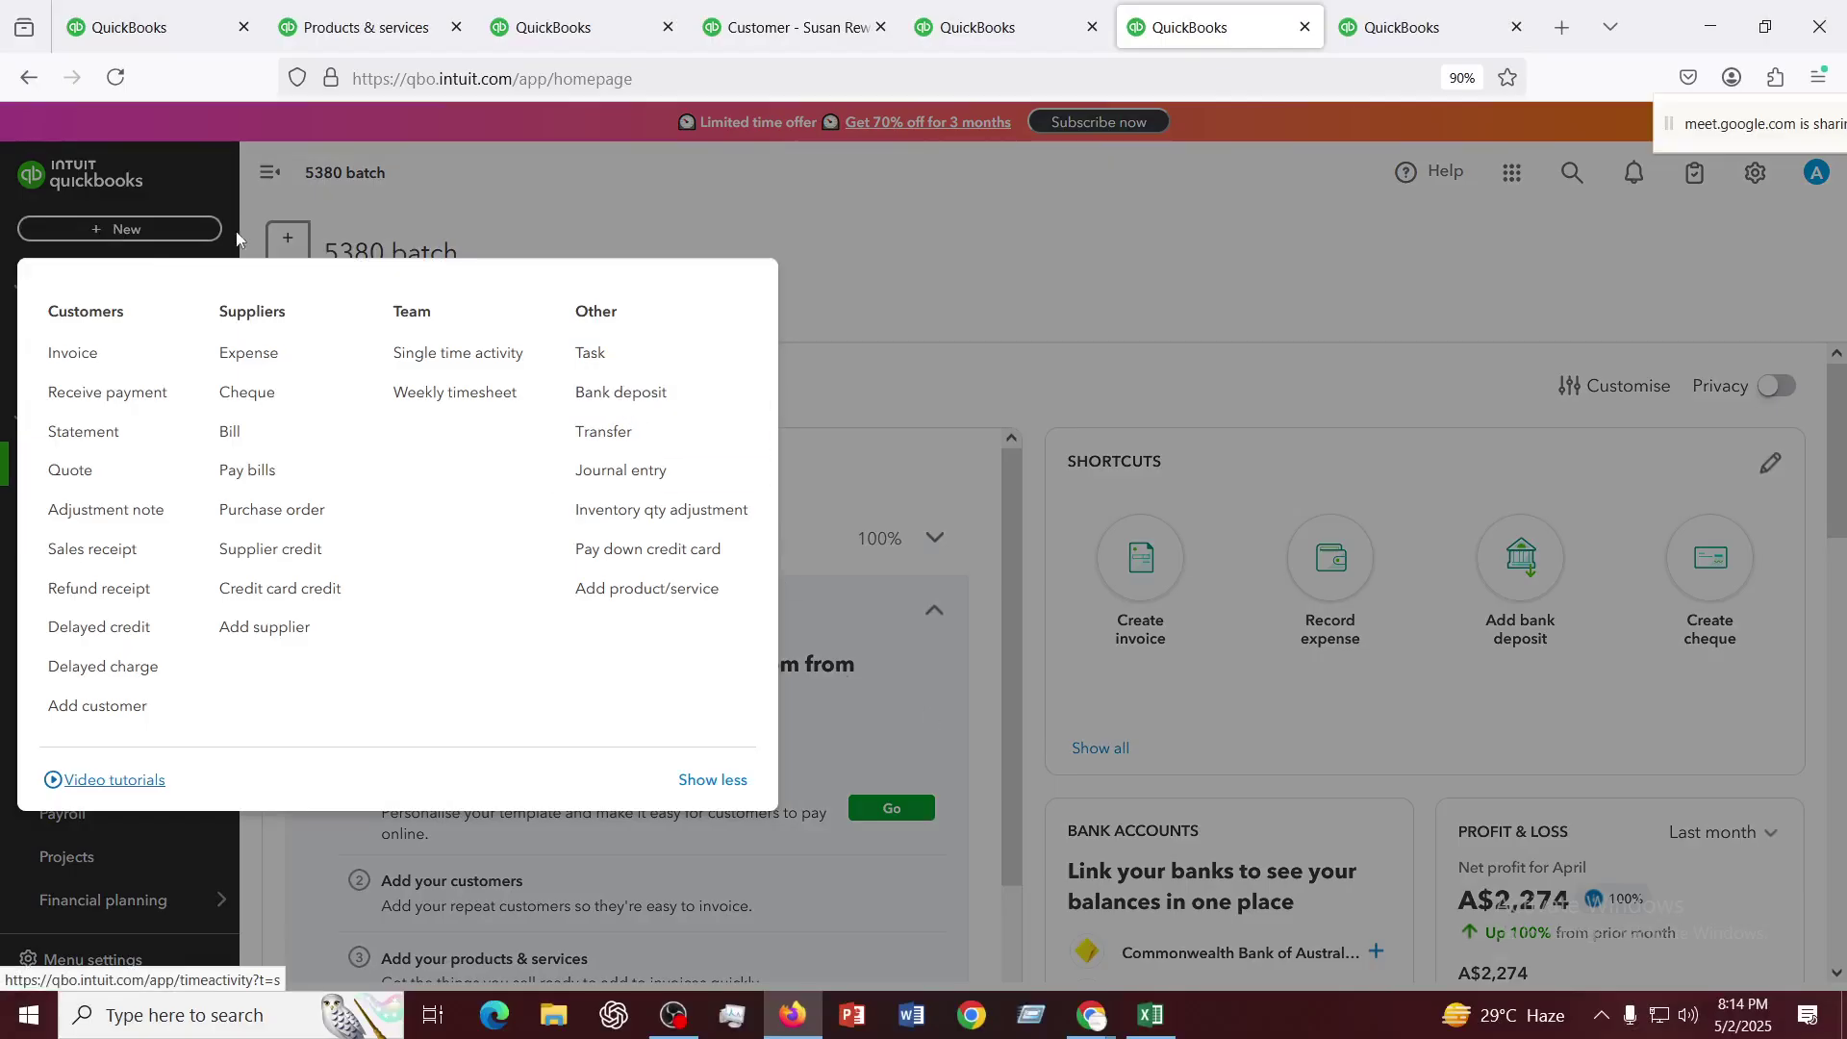
right_click(609, 407)
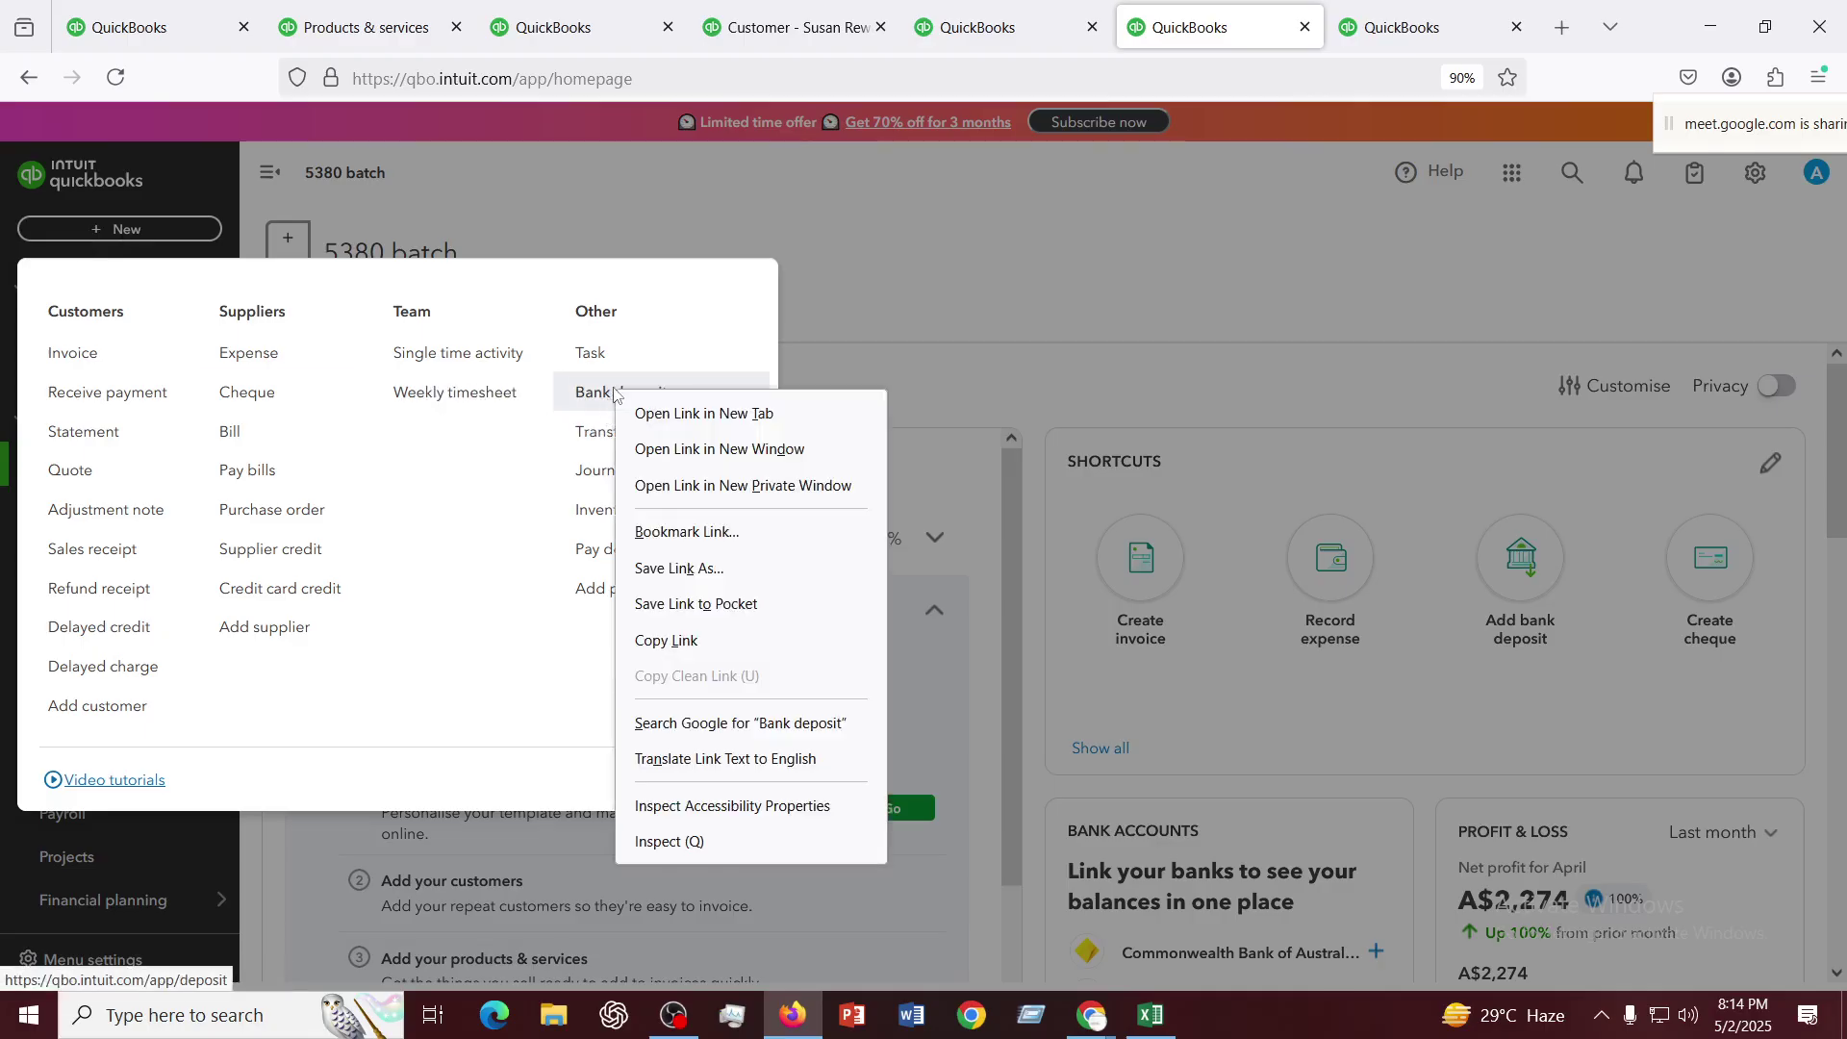
click(709, 408)
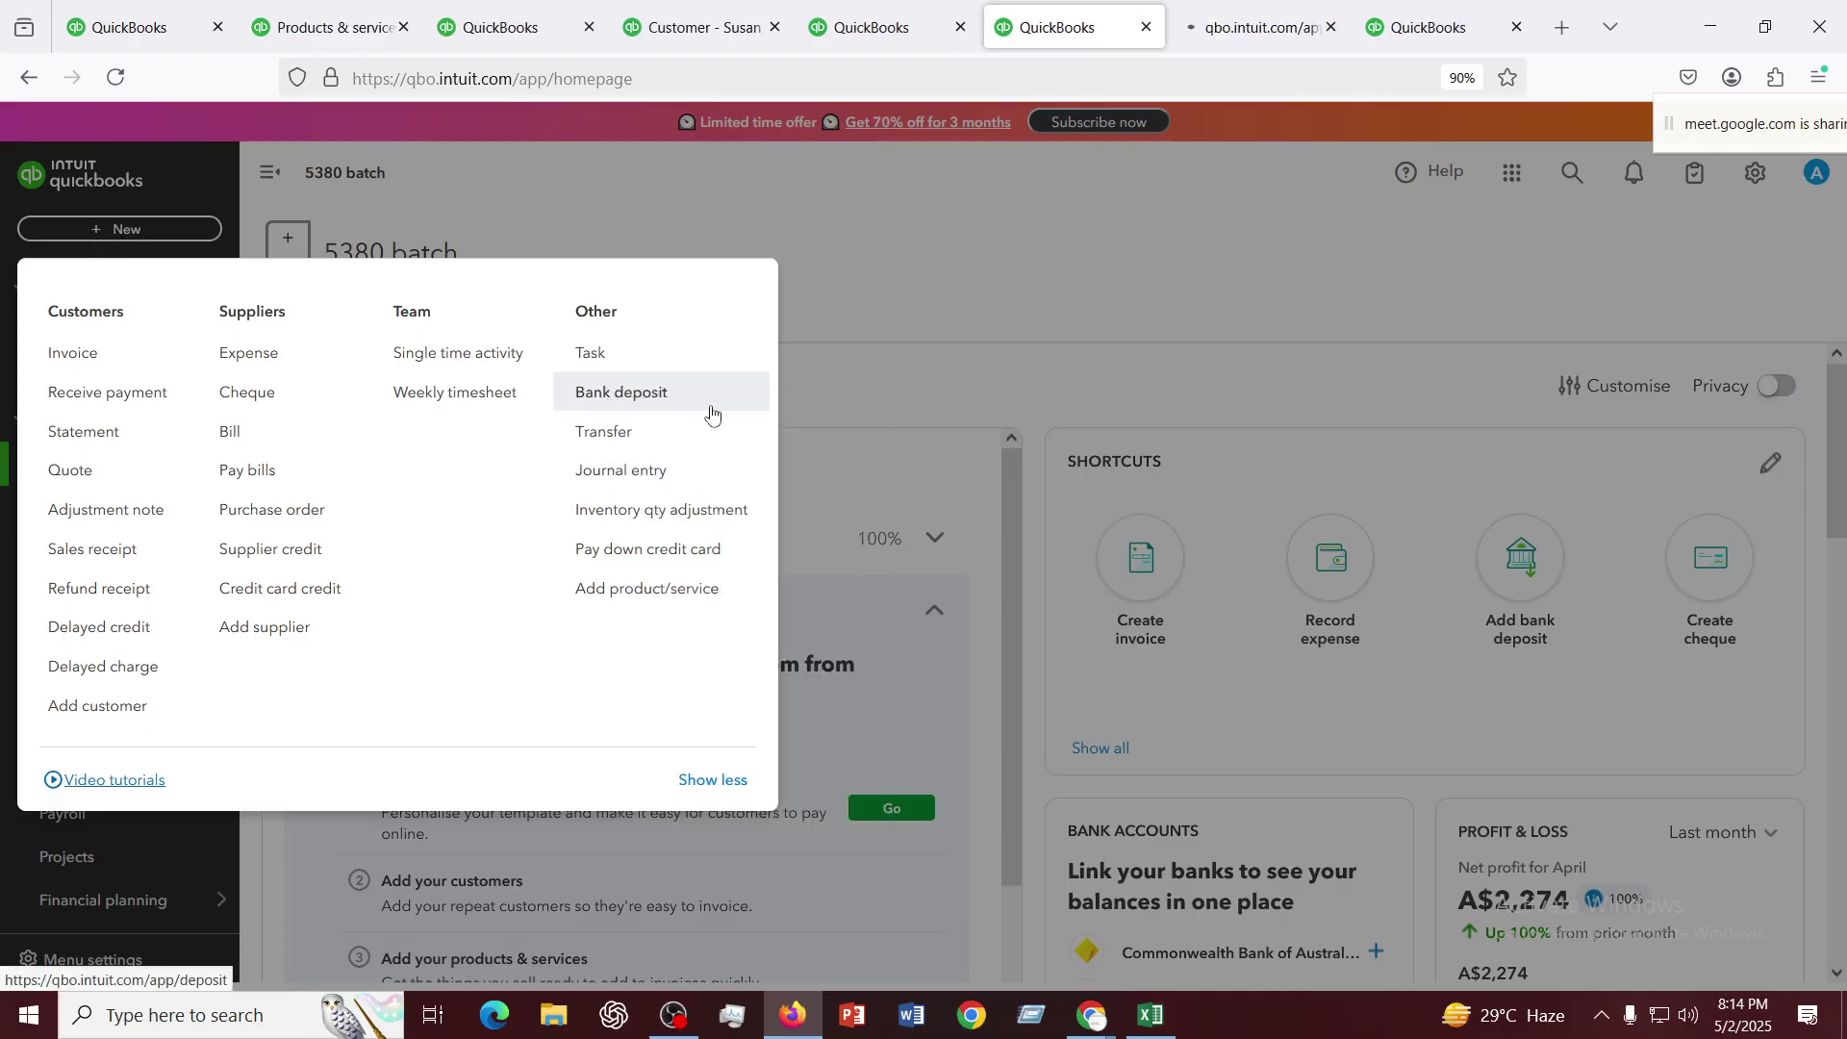
click(1241, 27)
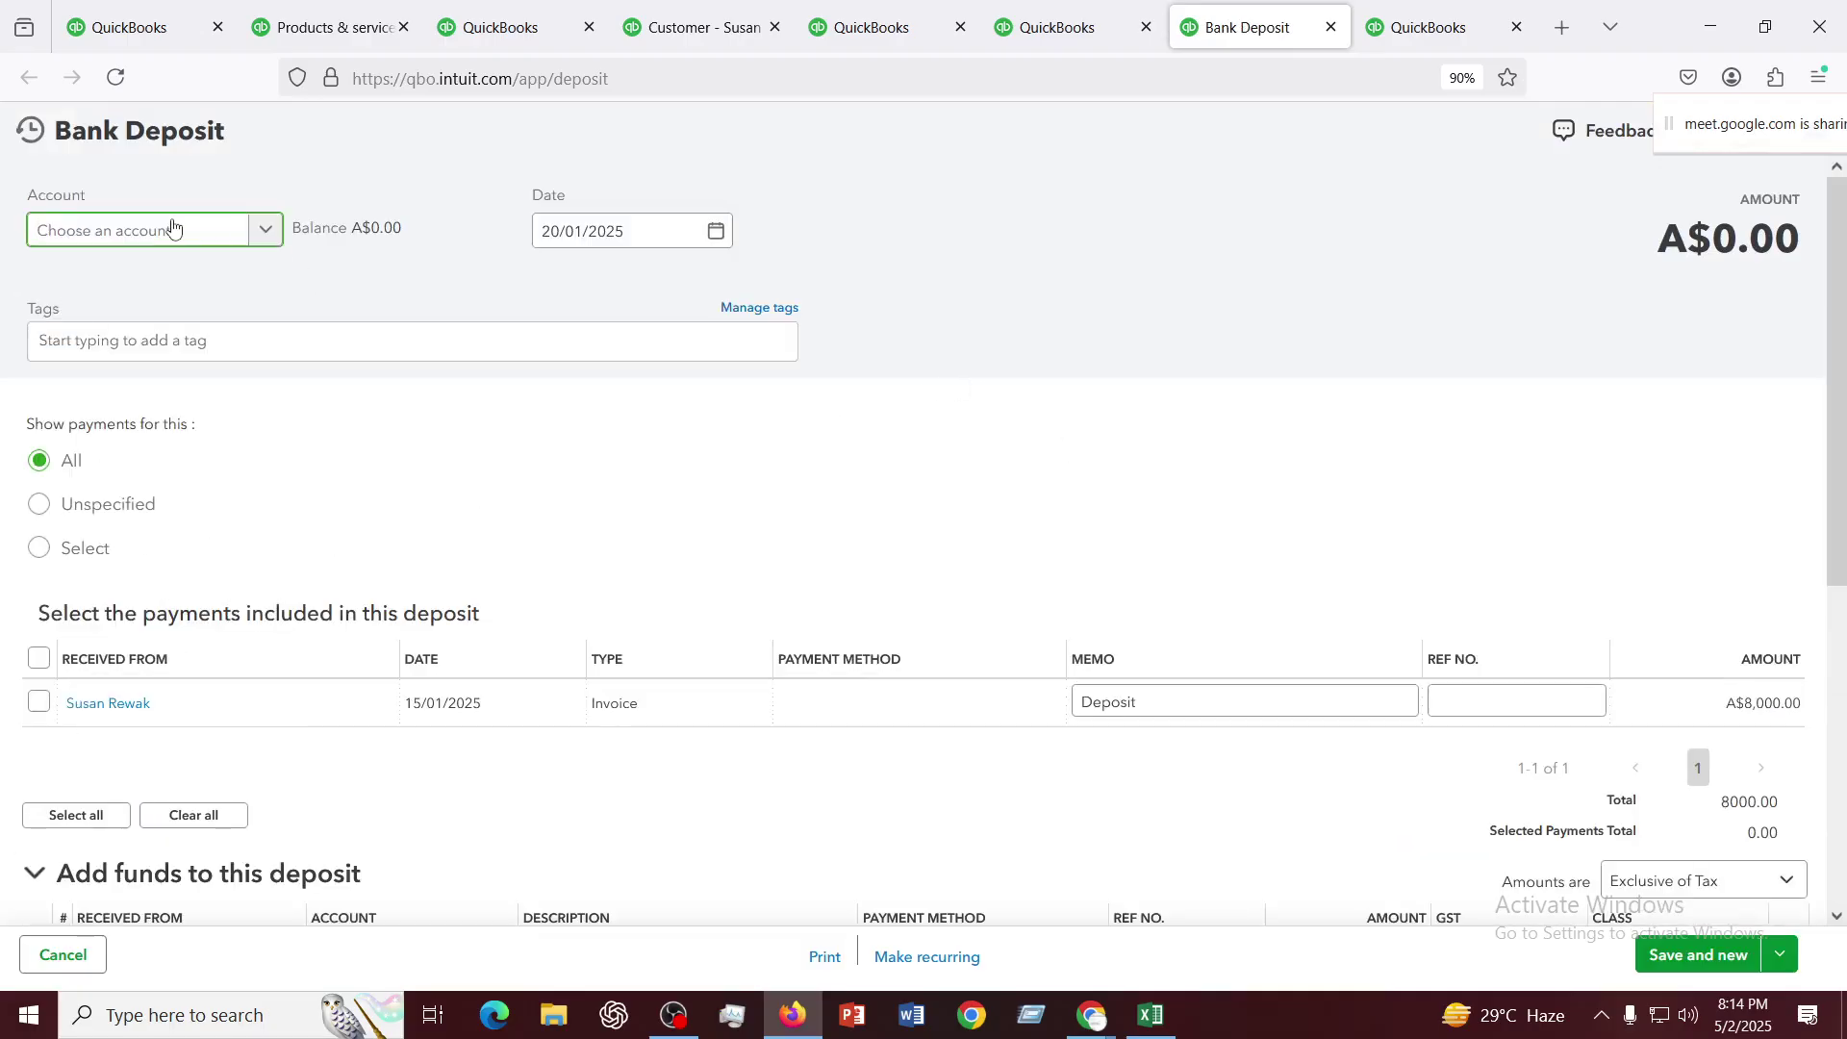
Check the account choices for the bank deposit and set the deposit date to 22/01/2025
click(183, 230)
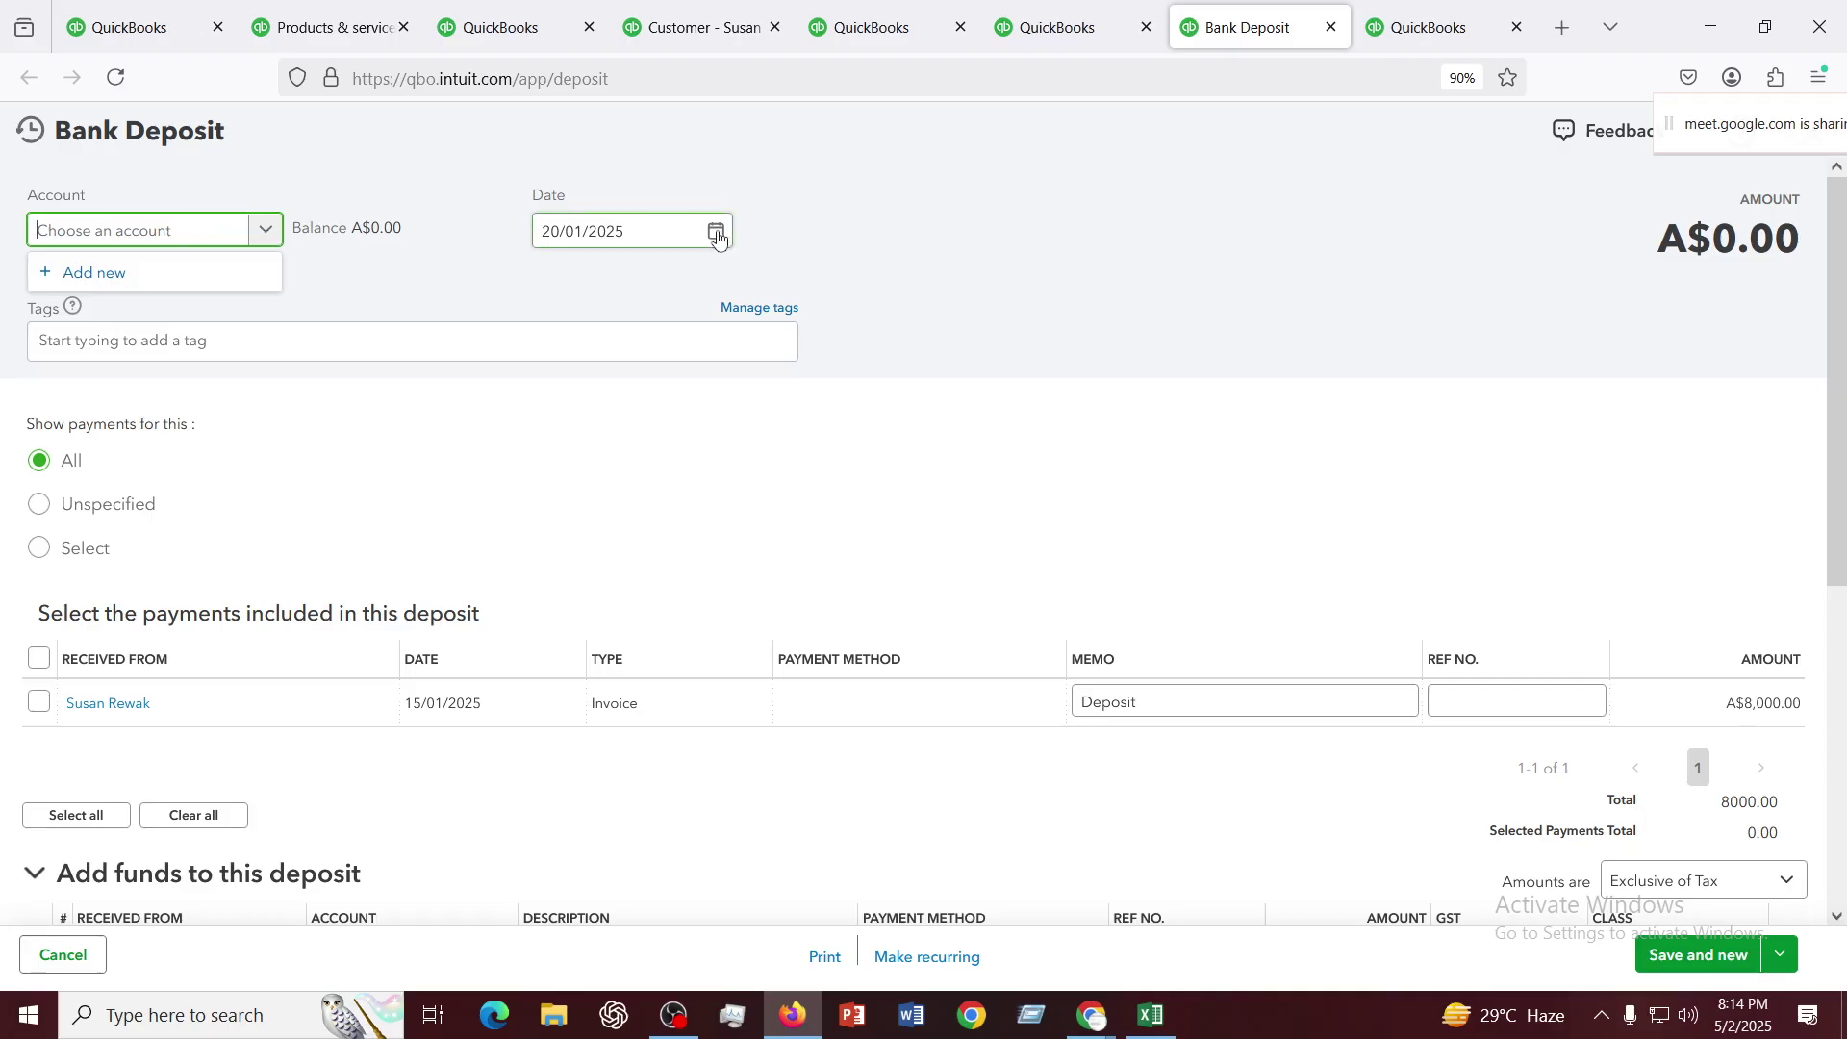
scroll(808, 529, down, 3)
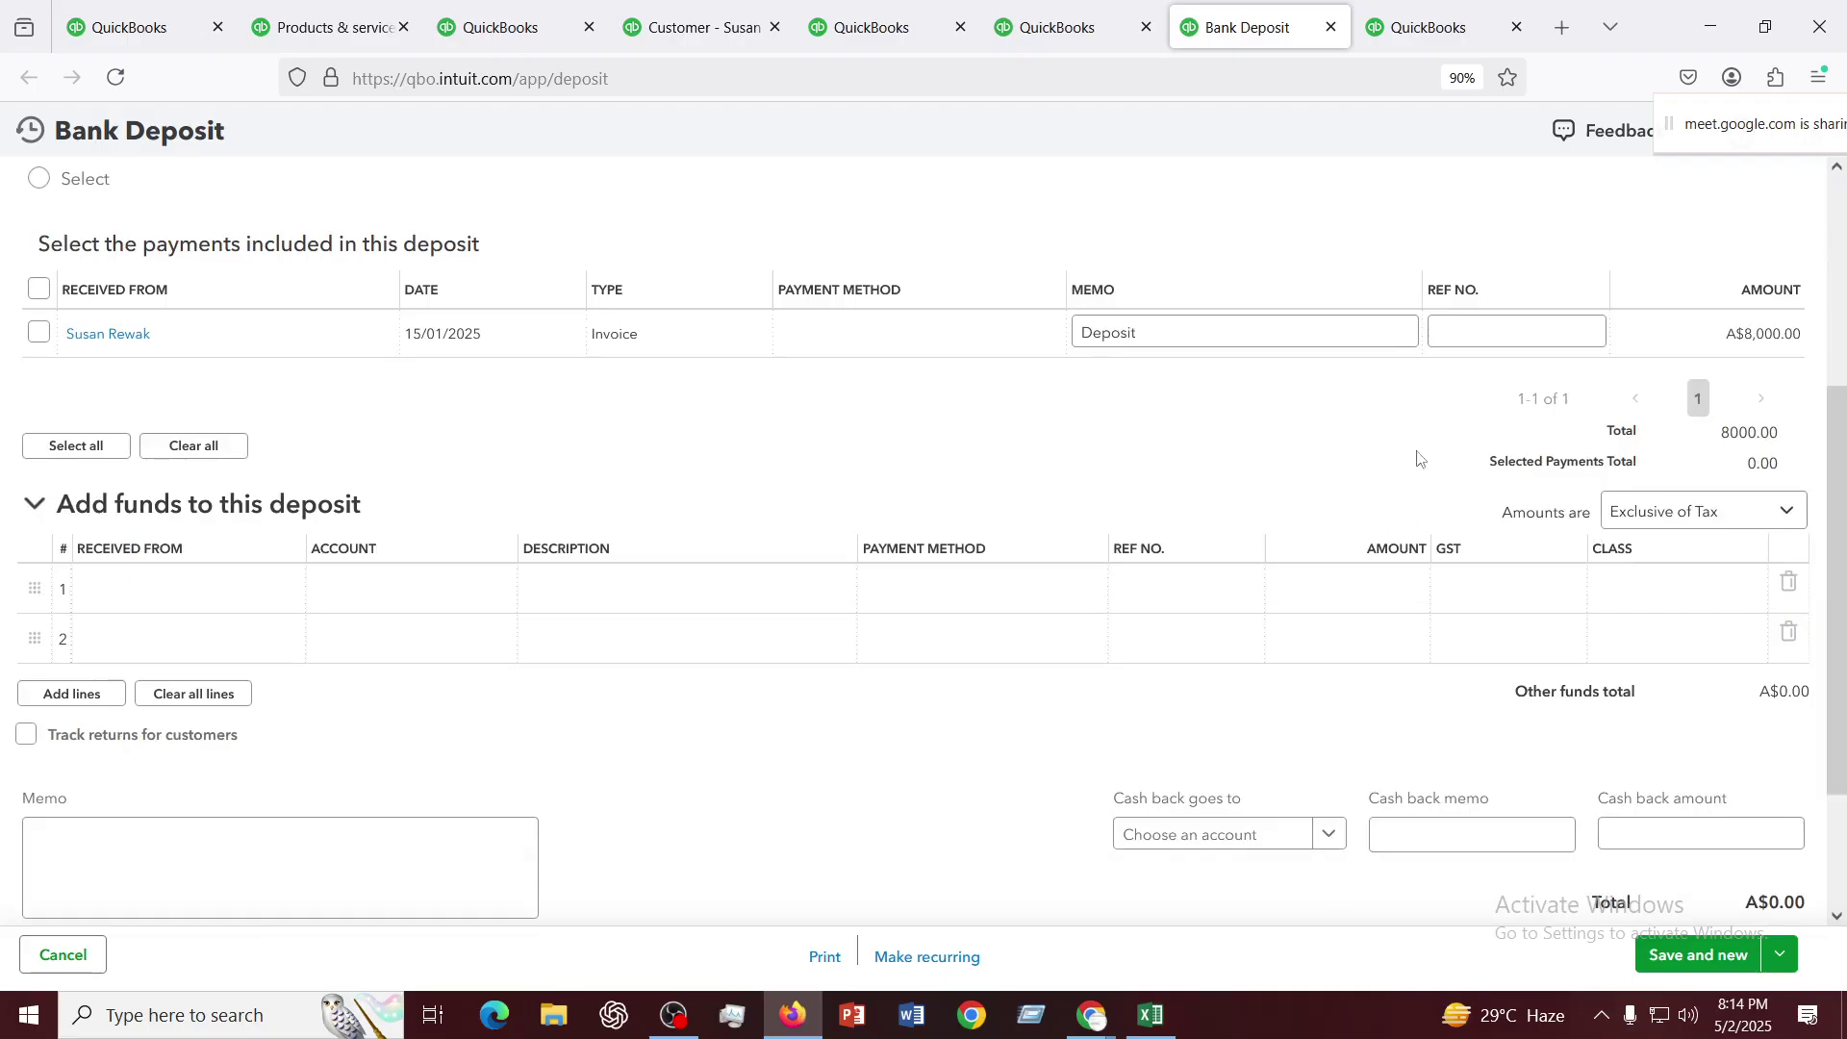
scroll(1086, 630, up, 3)
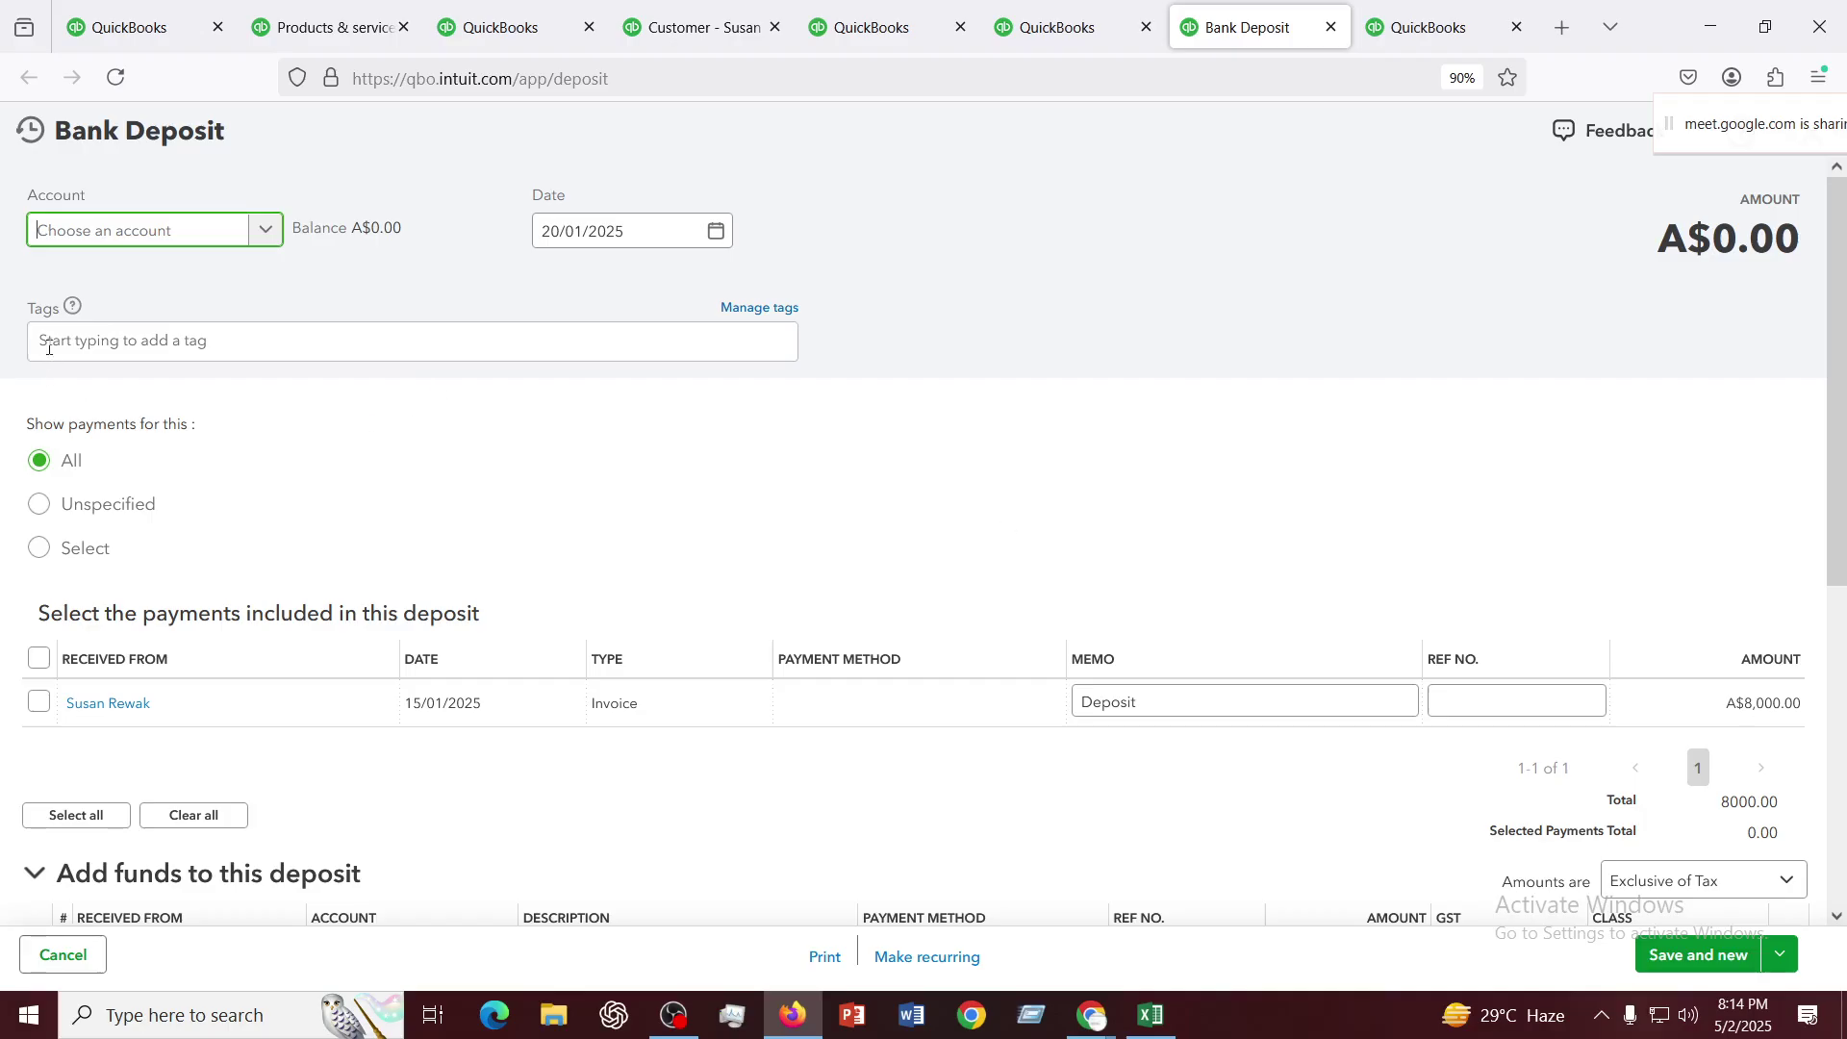
click(265, 231)
click(122, 212)
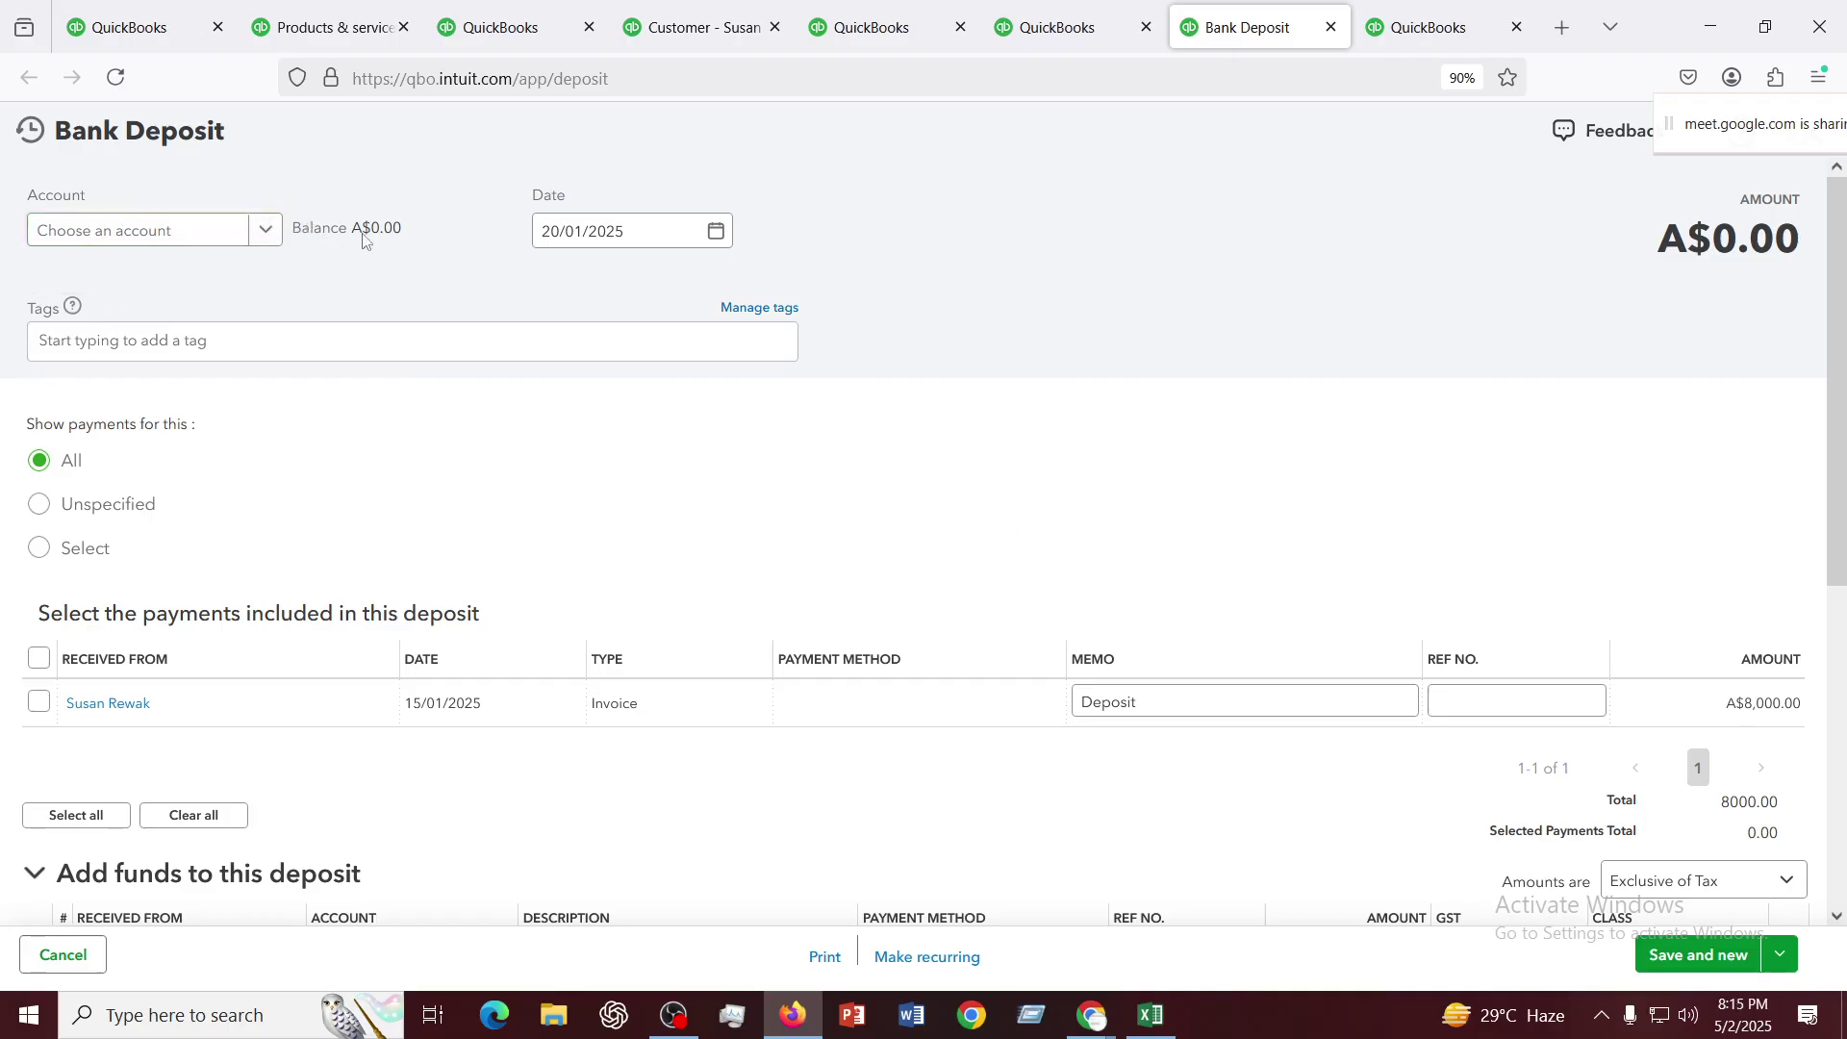
click(717, 233)
click(664, 463)
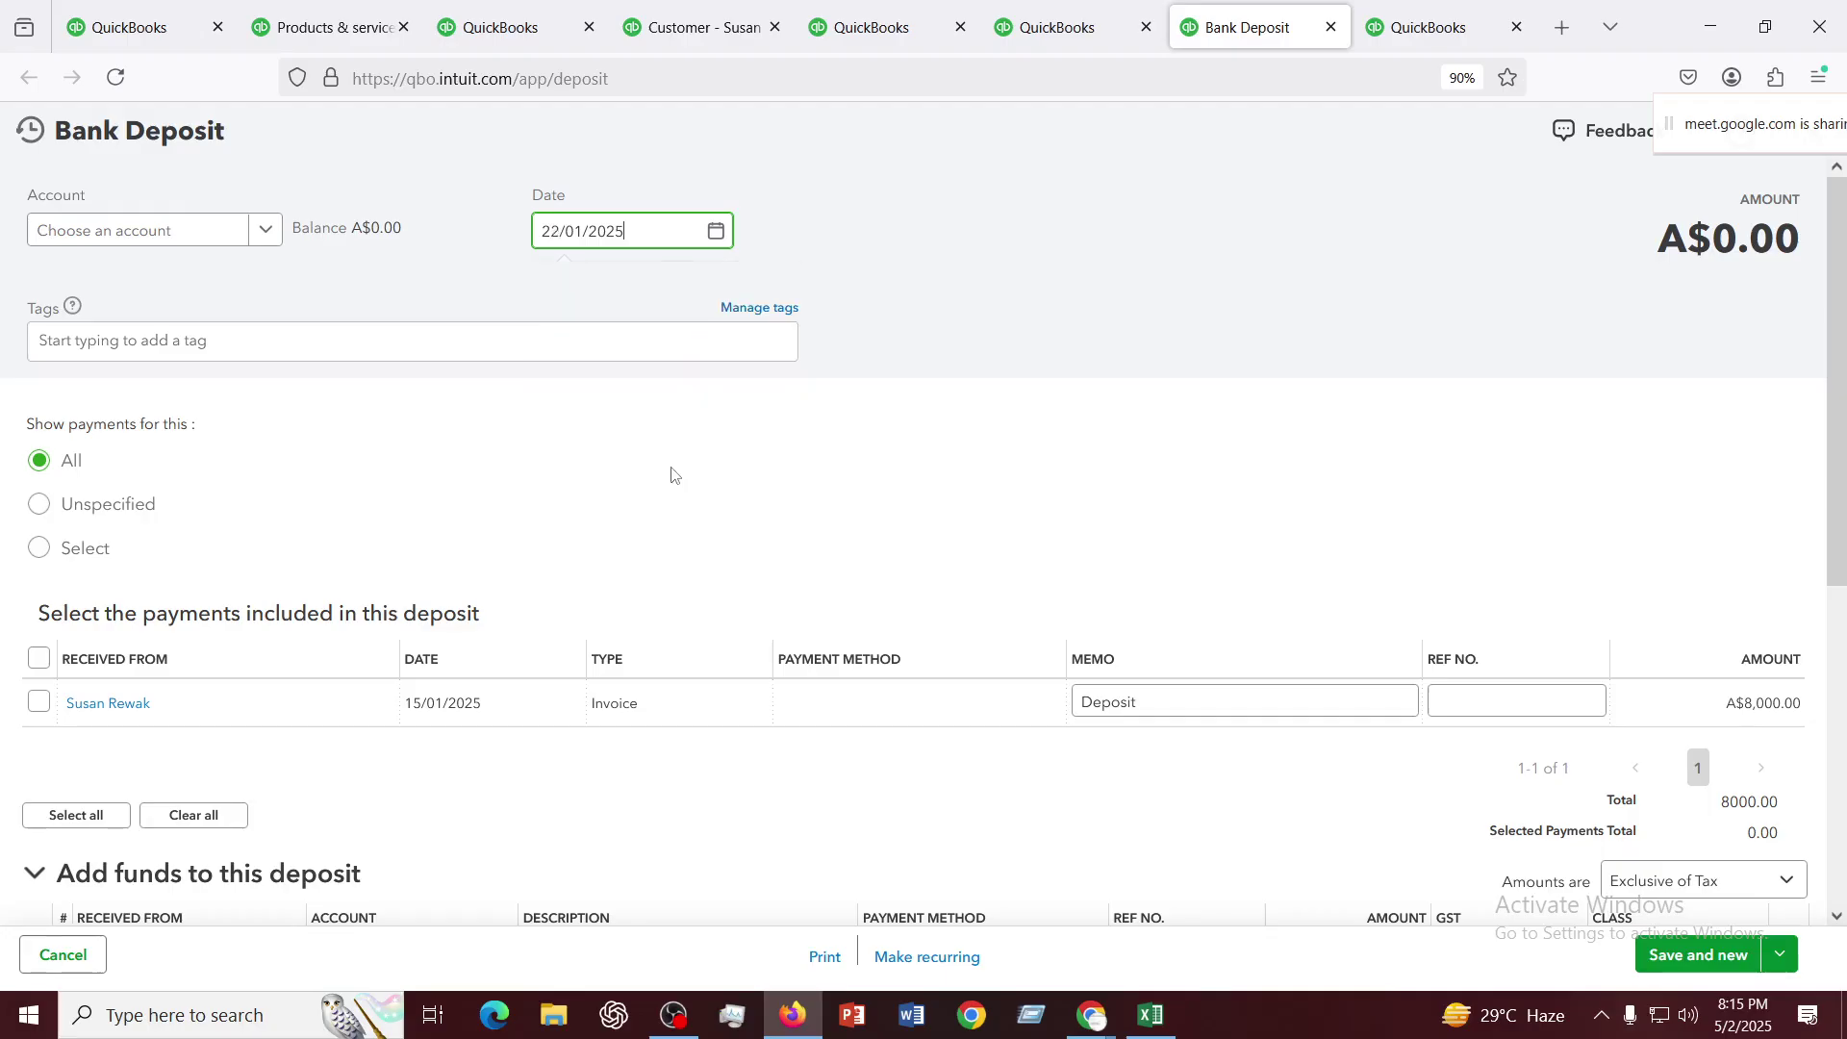
Choose 1001 HSBC as the account the deposit's cash back goes to
scroll(488, 558, down, 3)
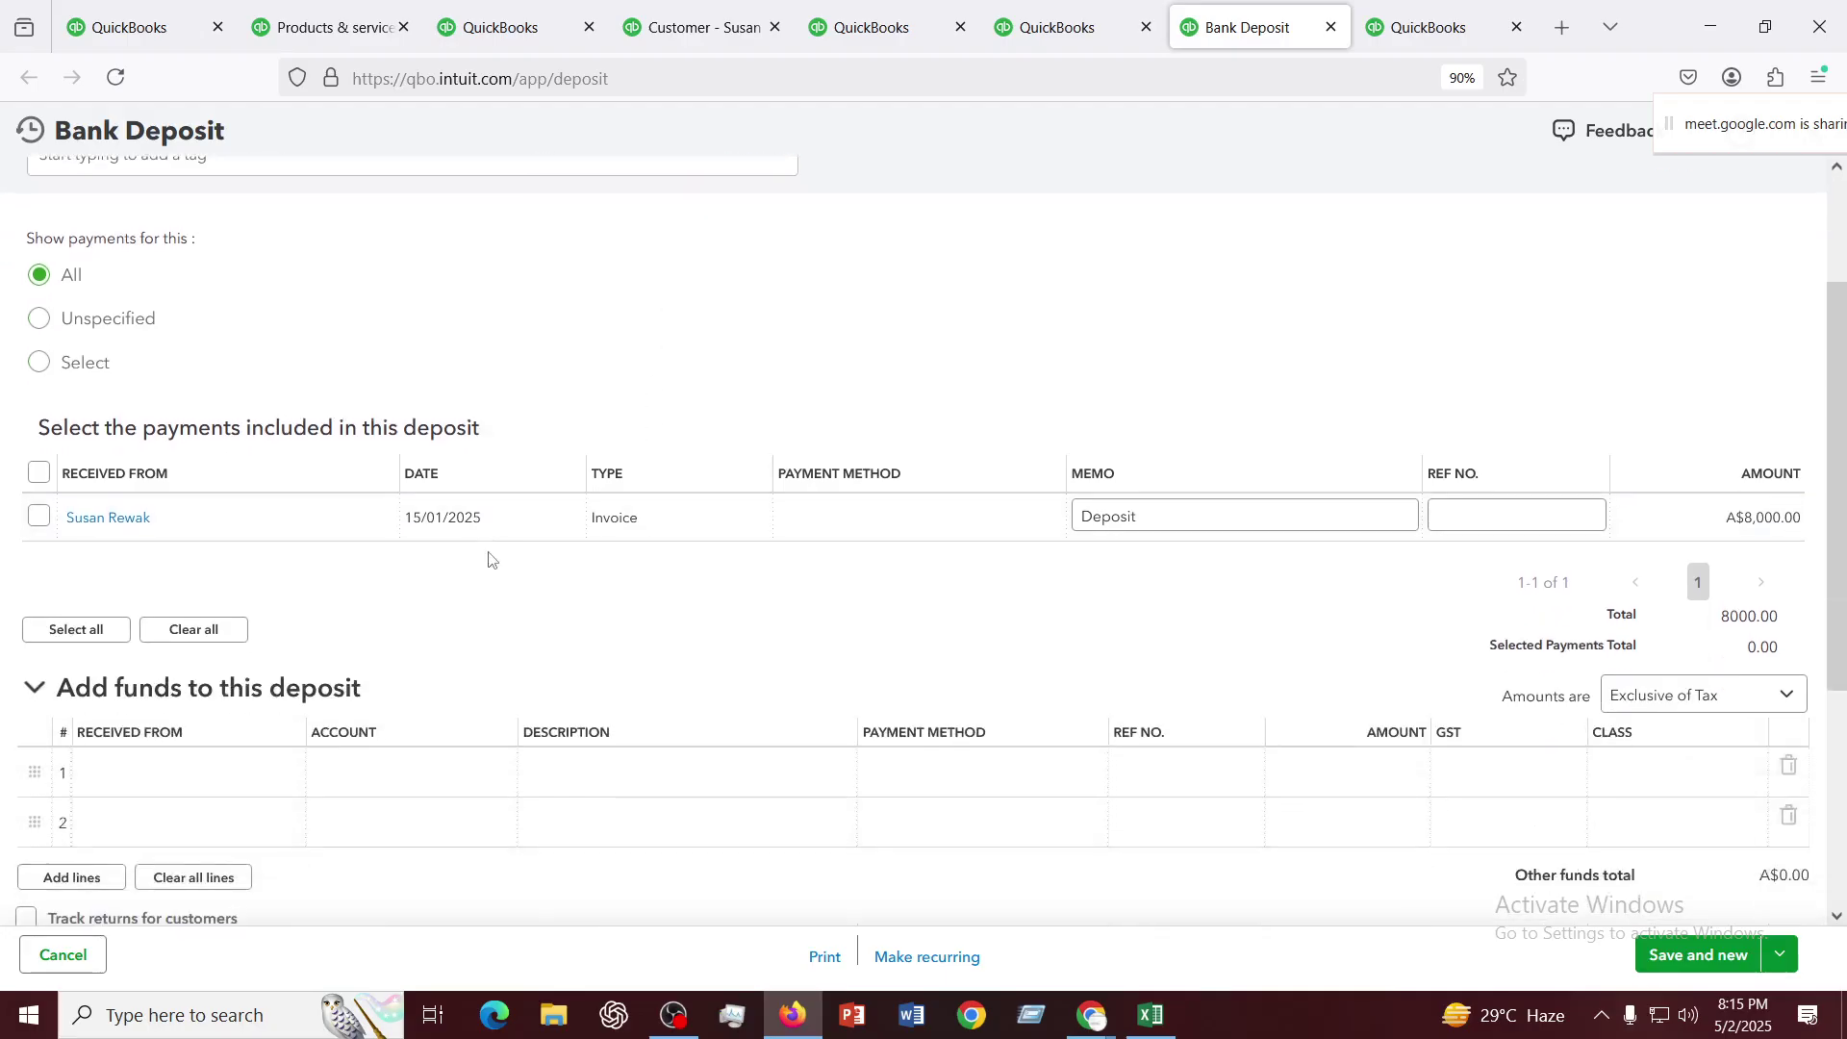
scroll(487, 558, down, 1)
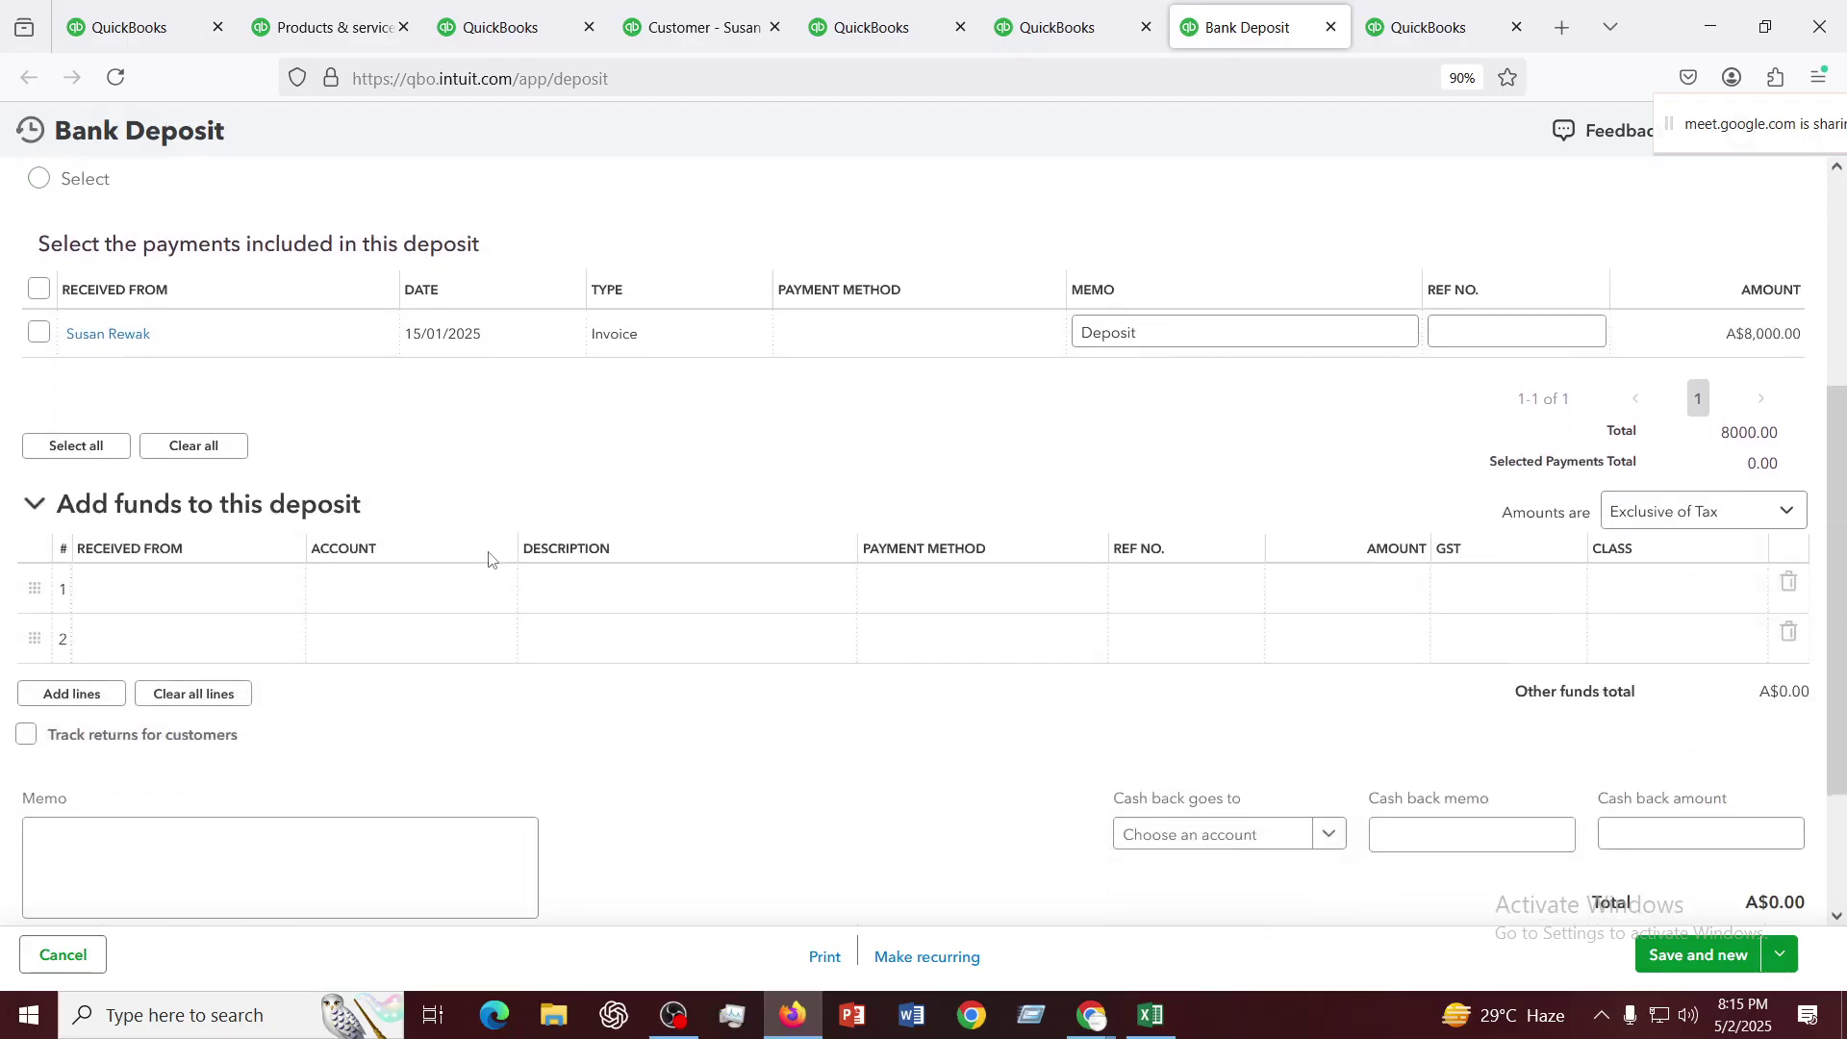
scroll(488, 553, down, 1)
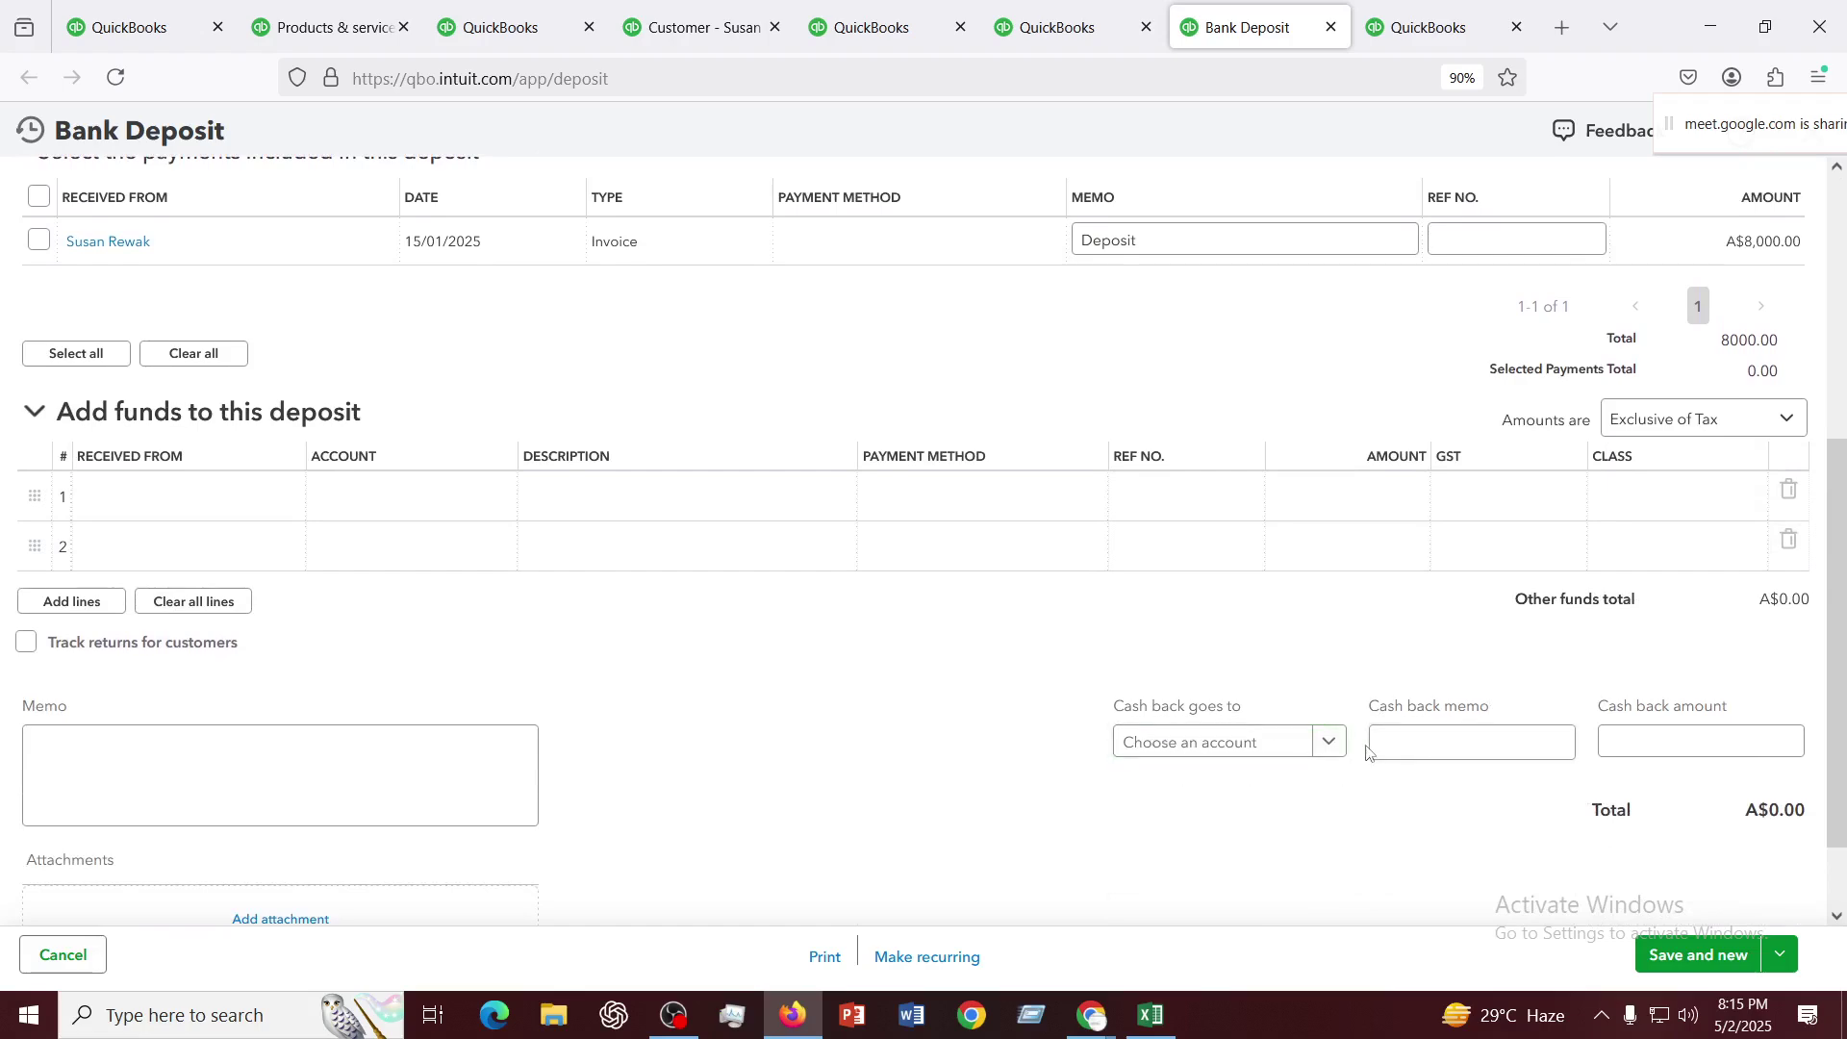
scroll(1659, 462, up, 2)
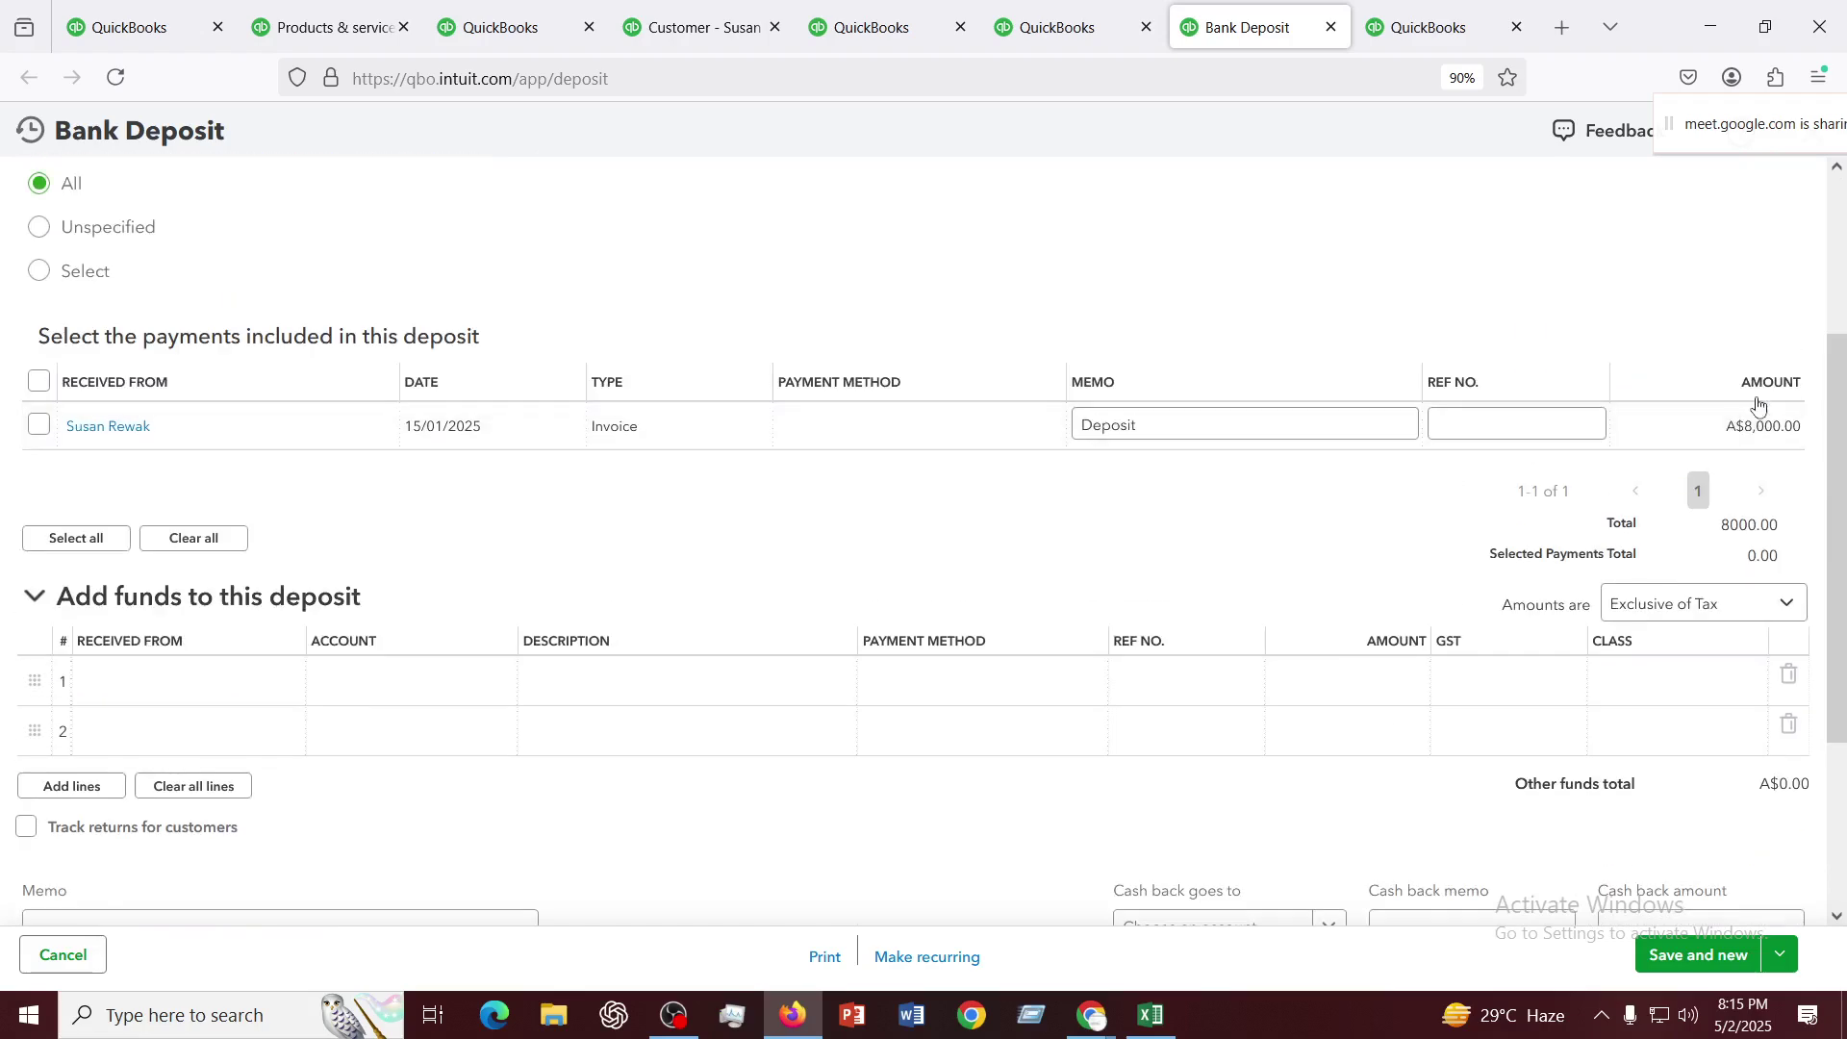
scroll(1020, 492, up, 1)
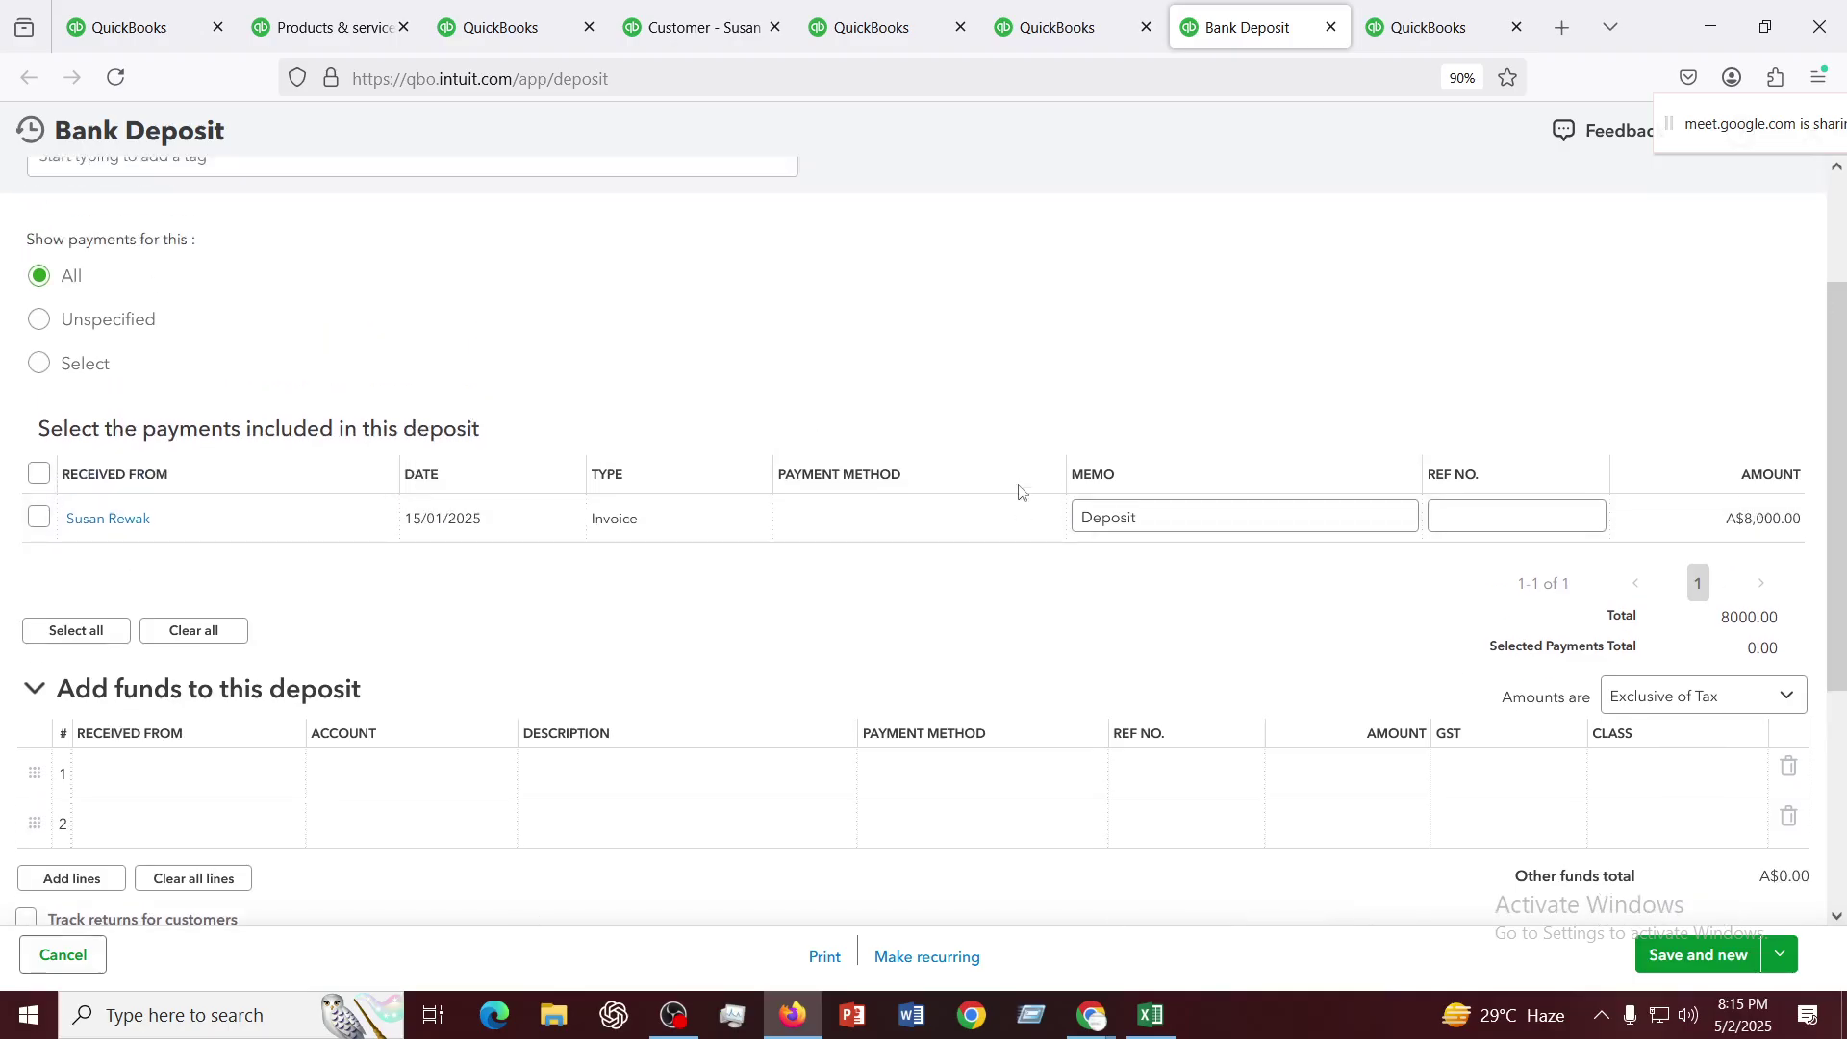
scroll(1020, 493, down, 3)
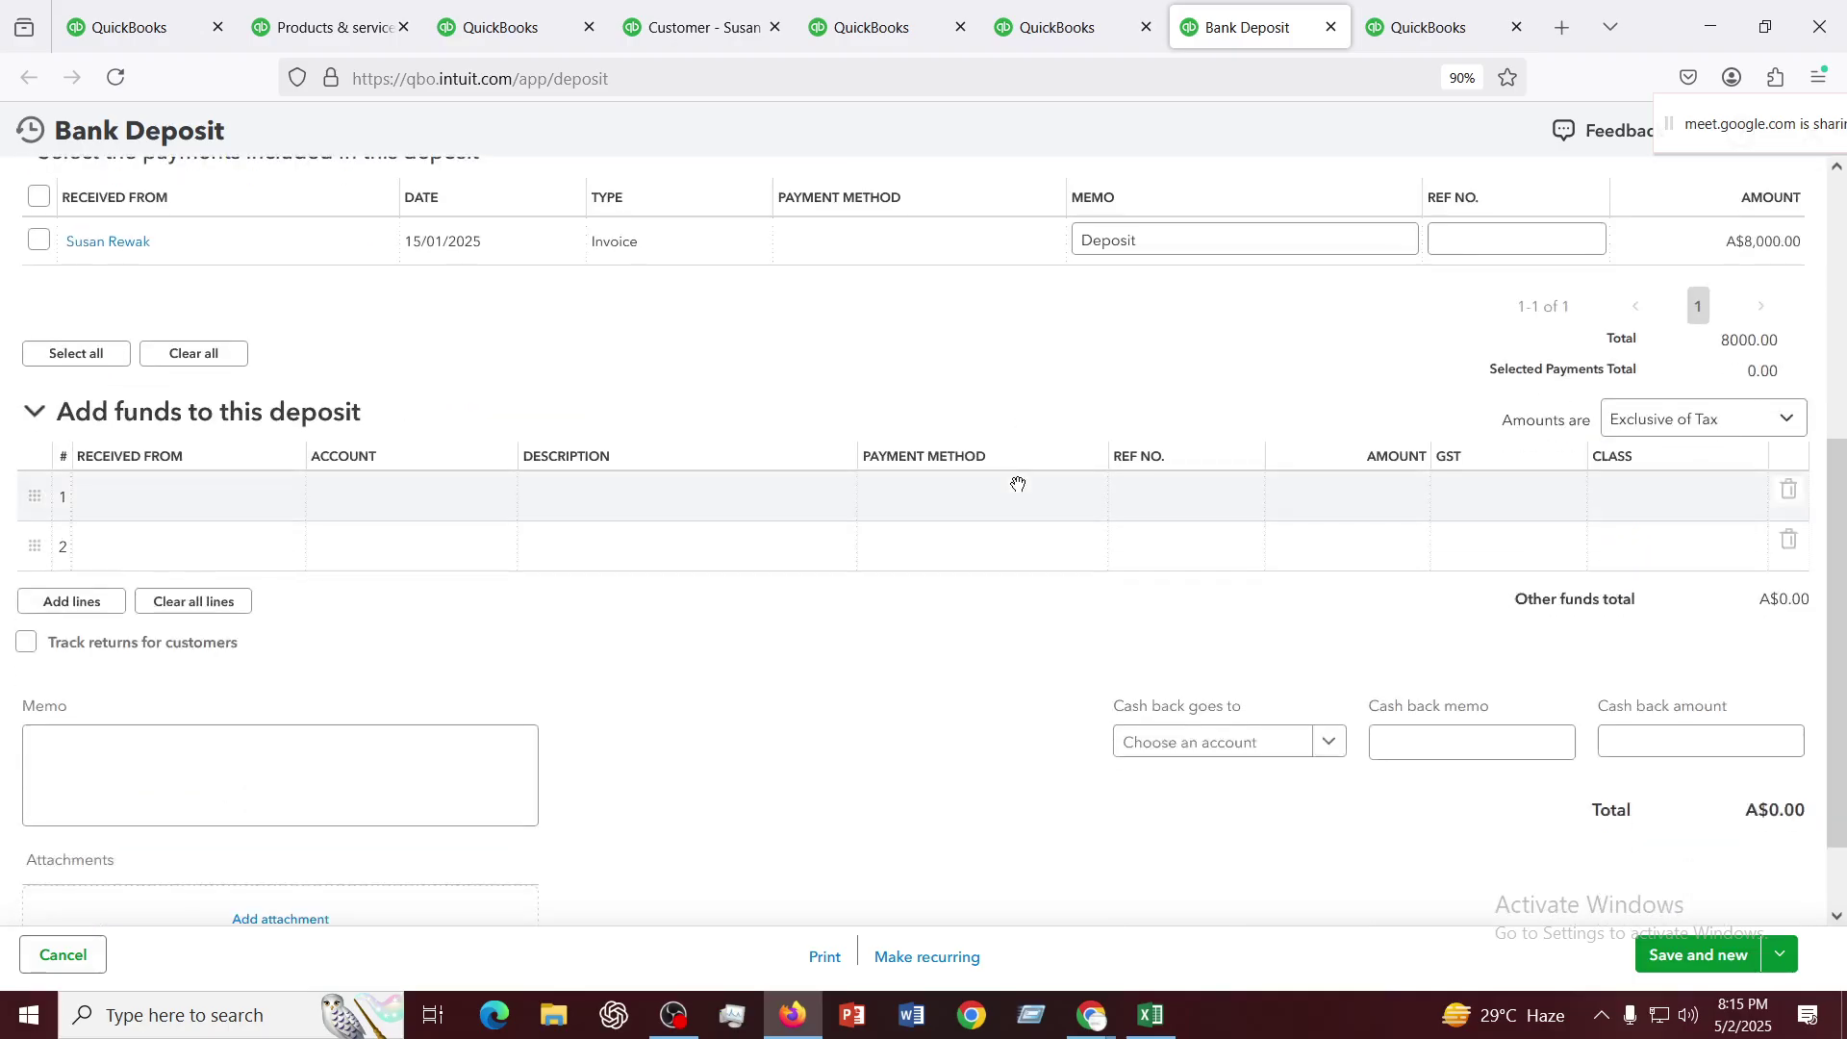
click(1257, 241)
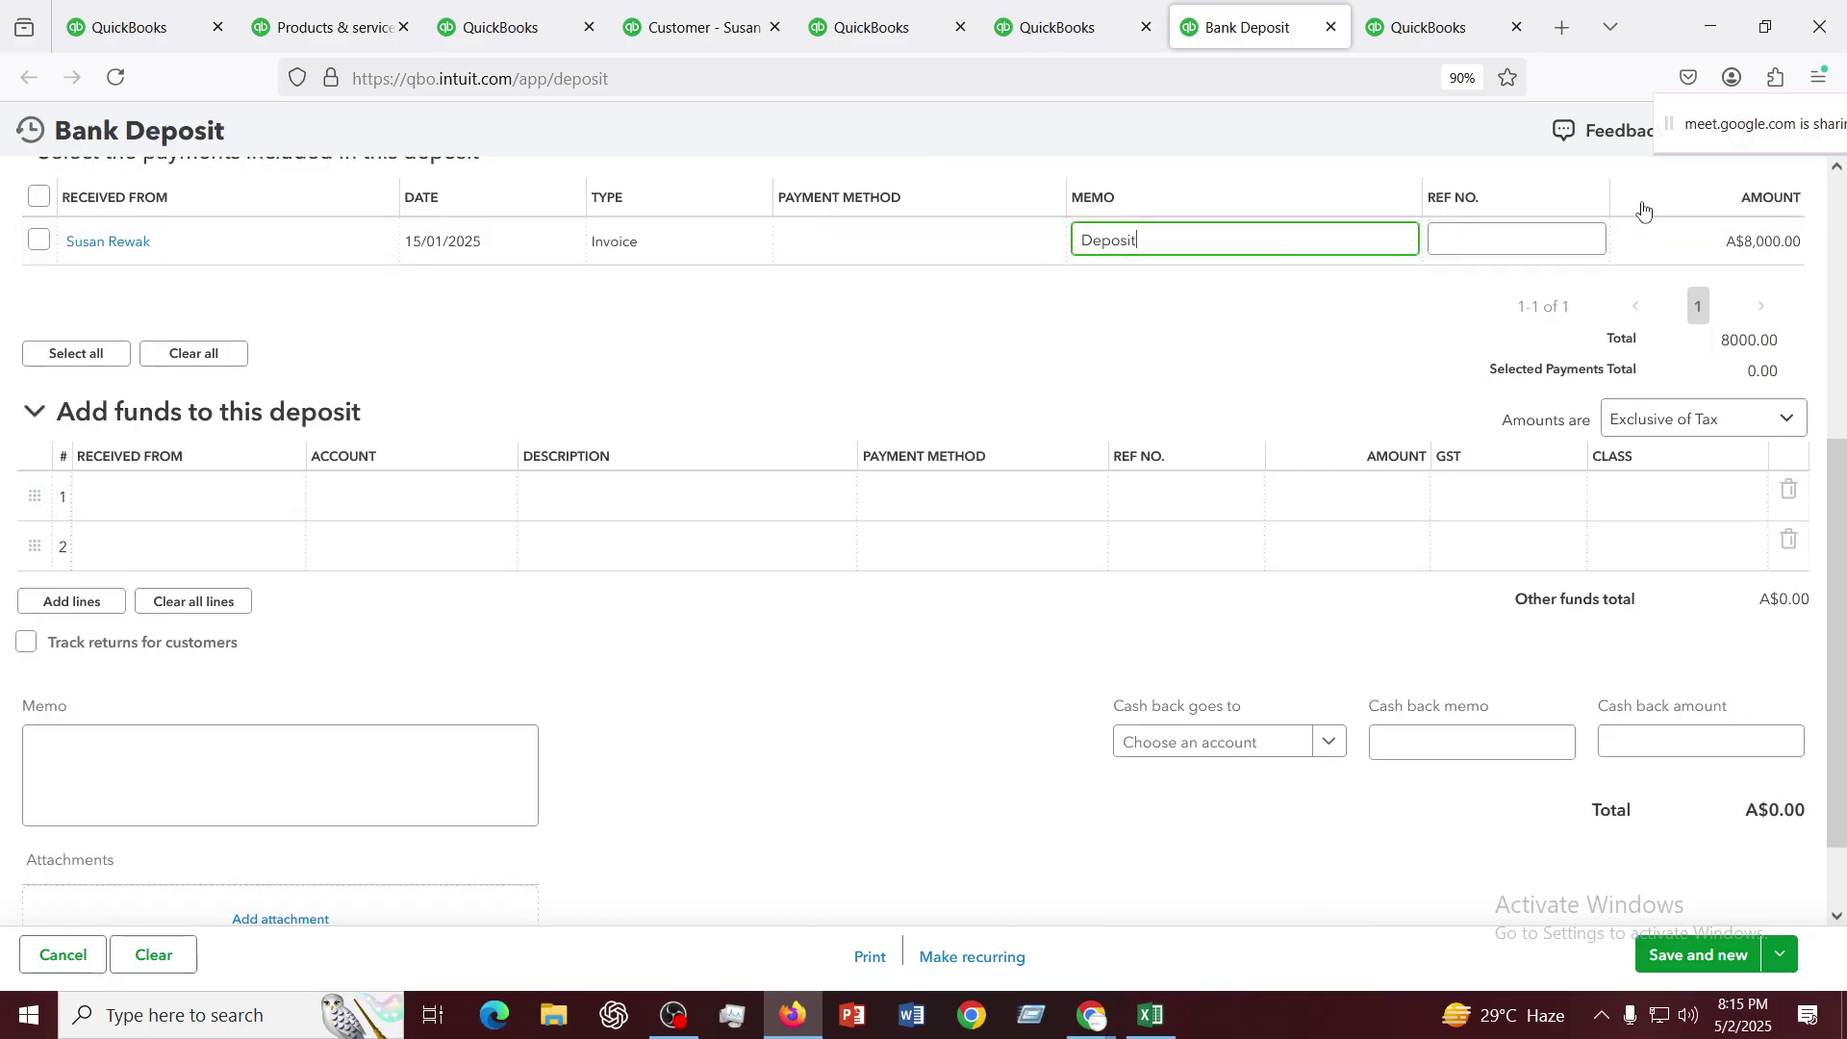
click(1336, 739)
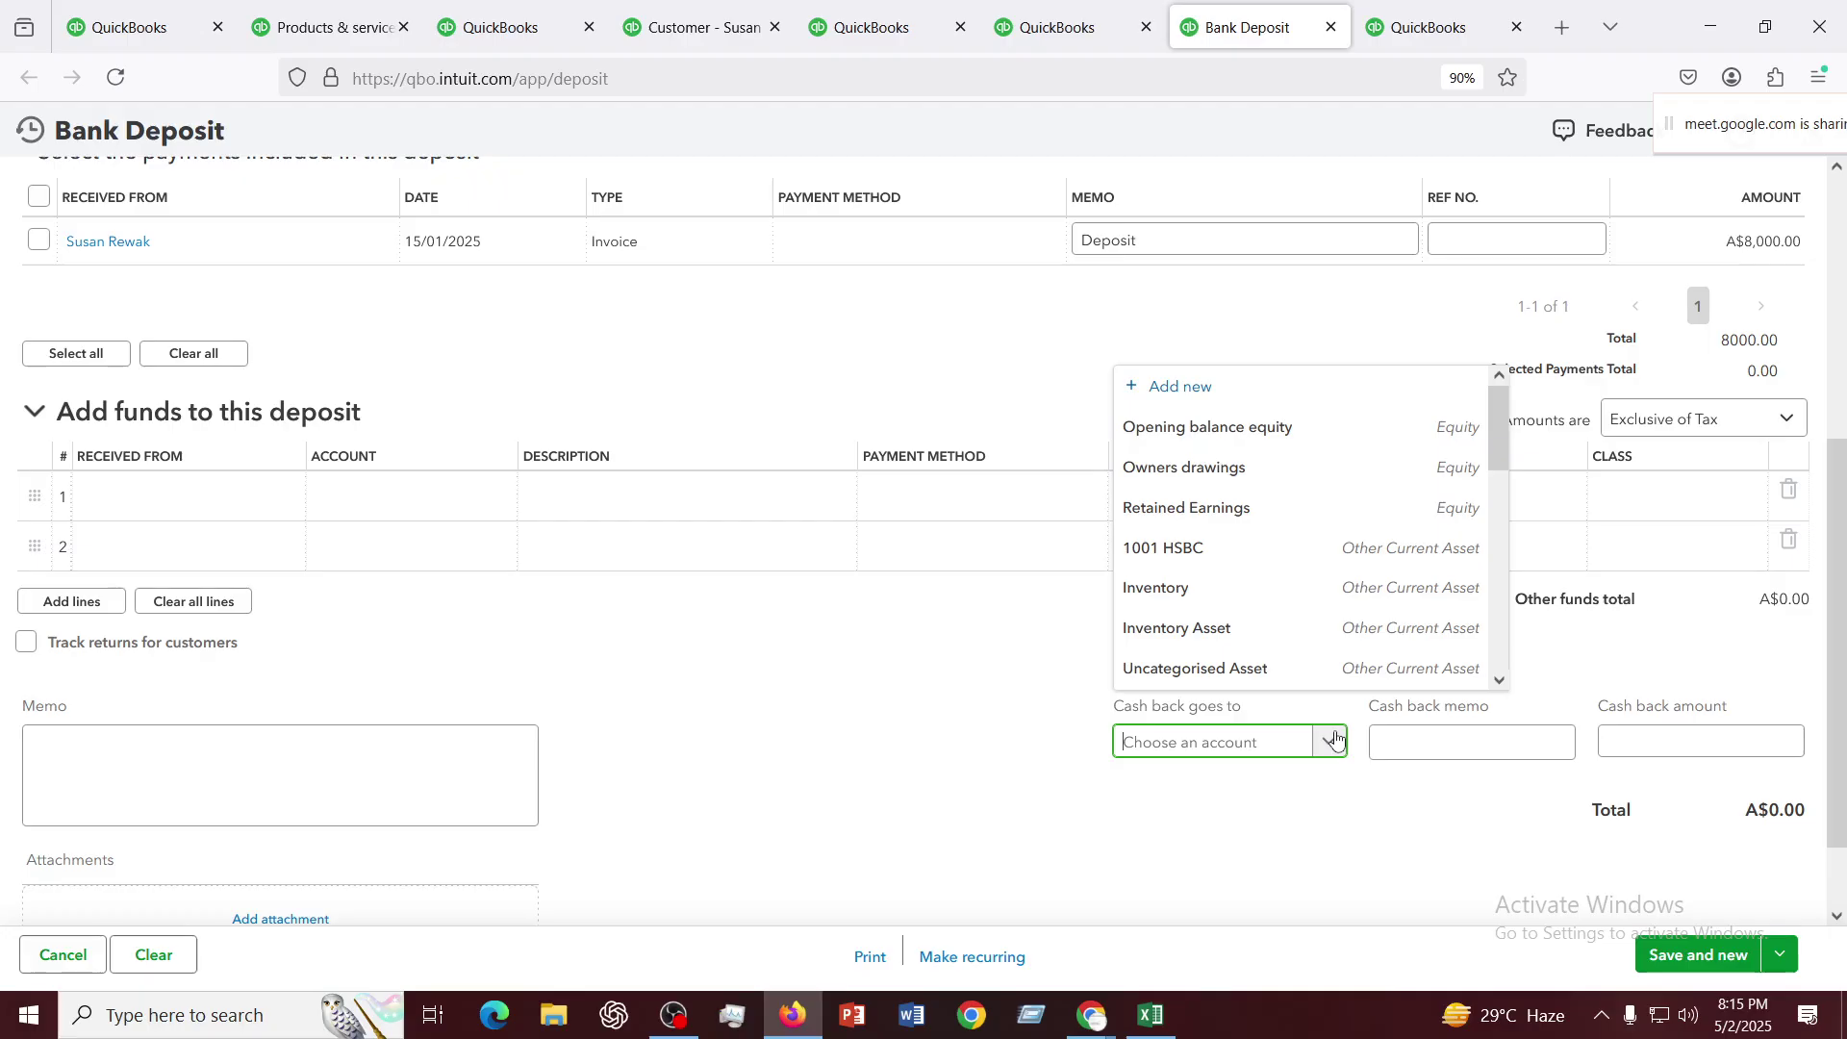
click(1188, 552)
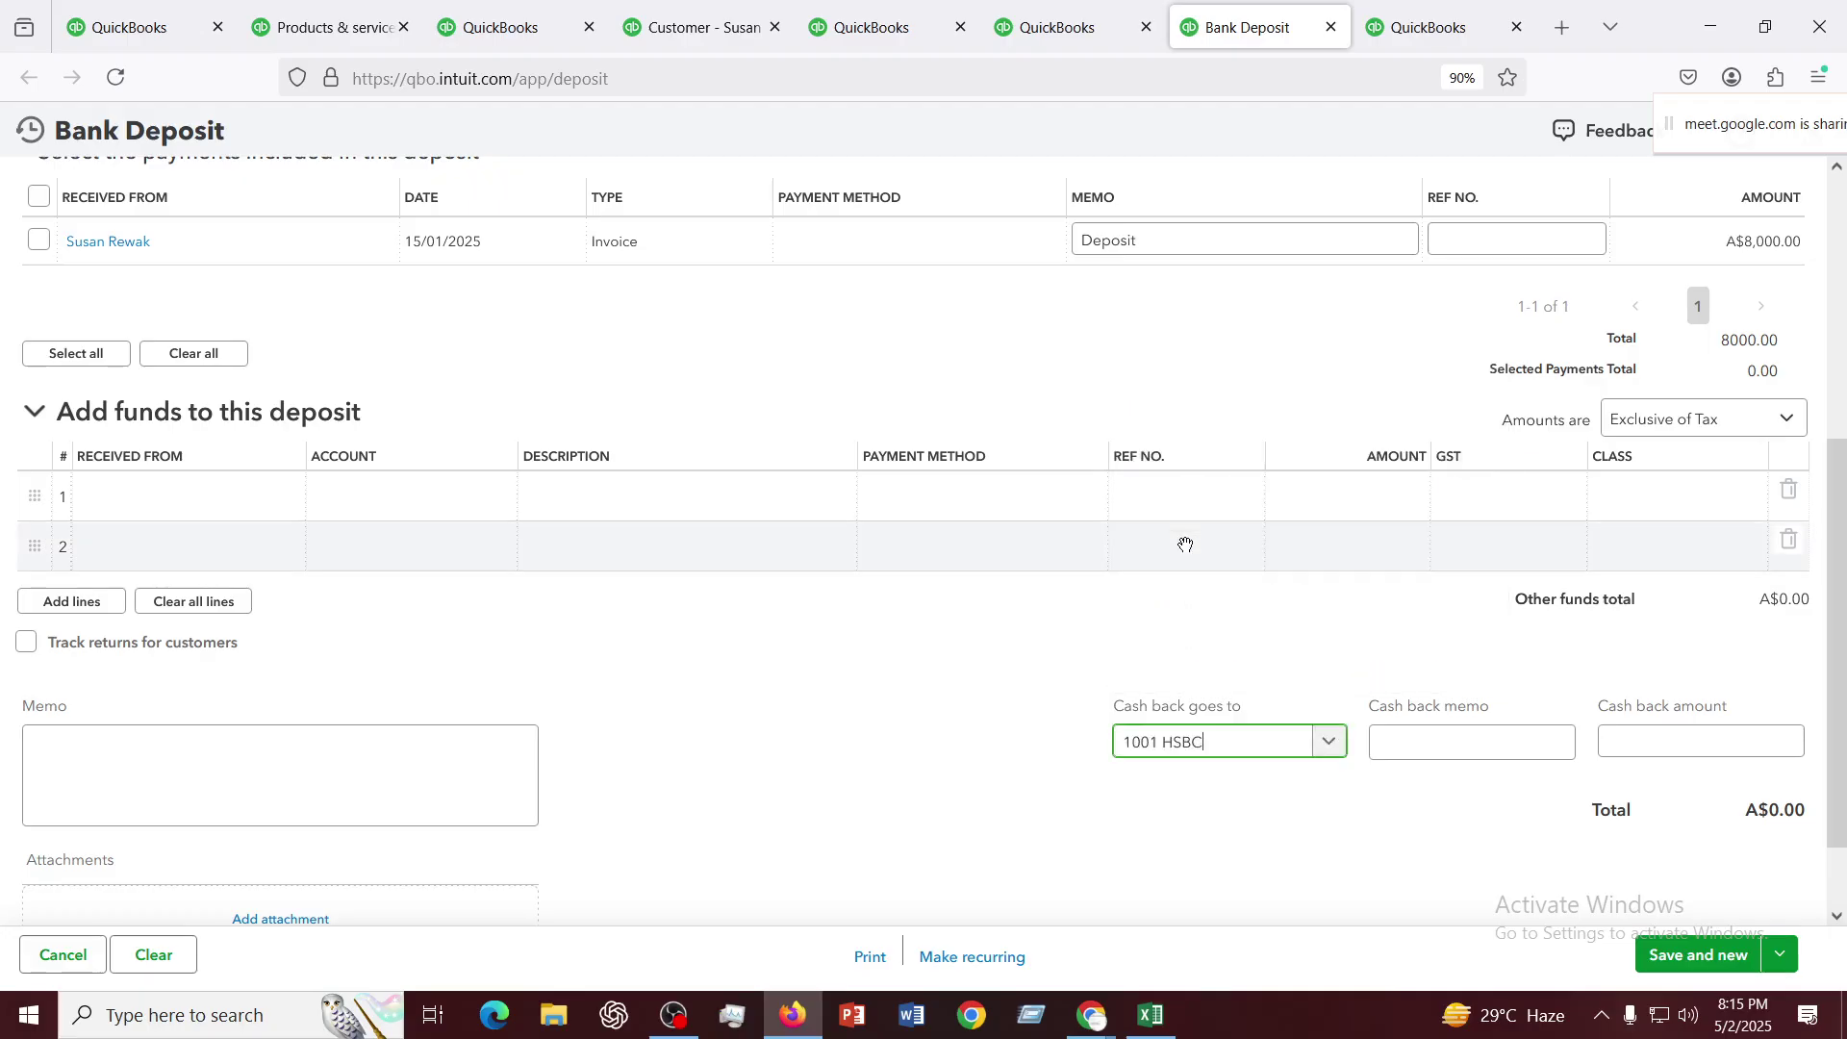
click(1526, 734)
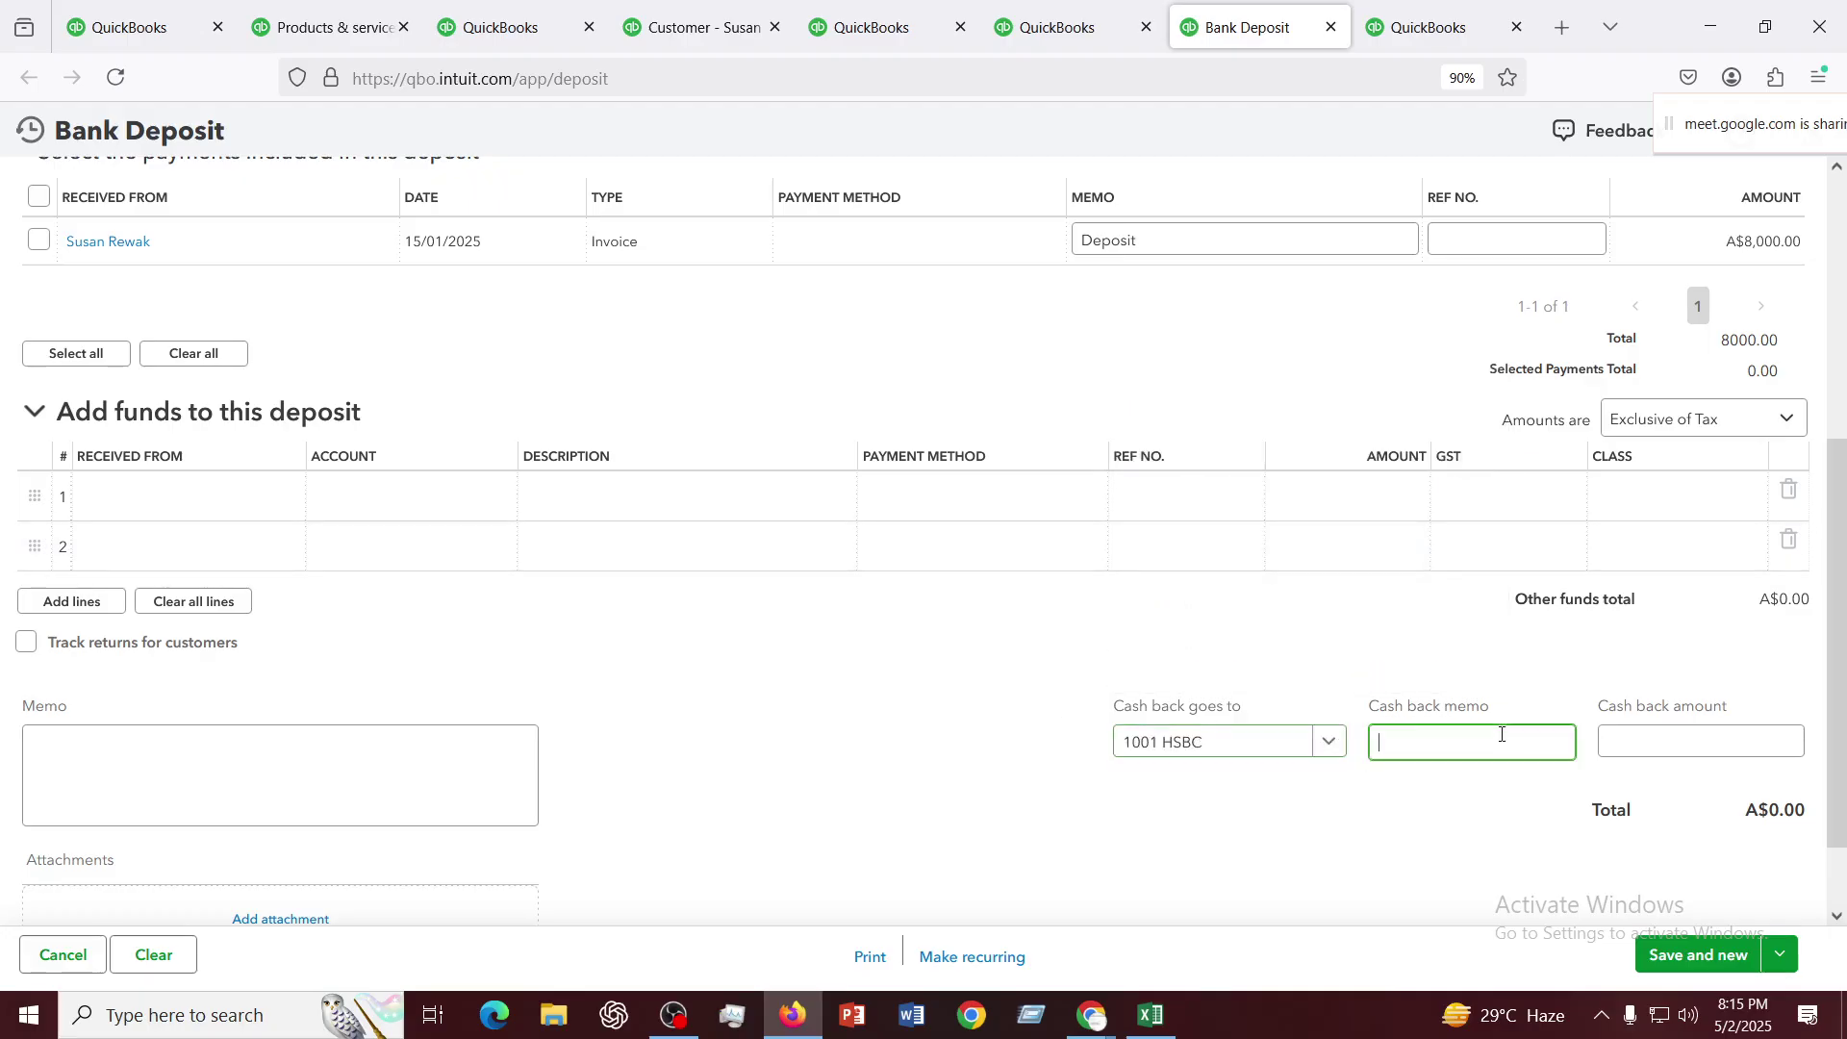
click(1669, 749)
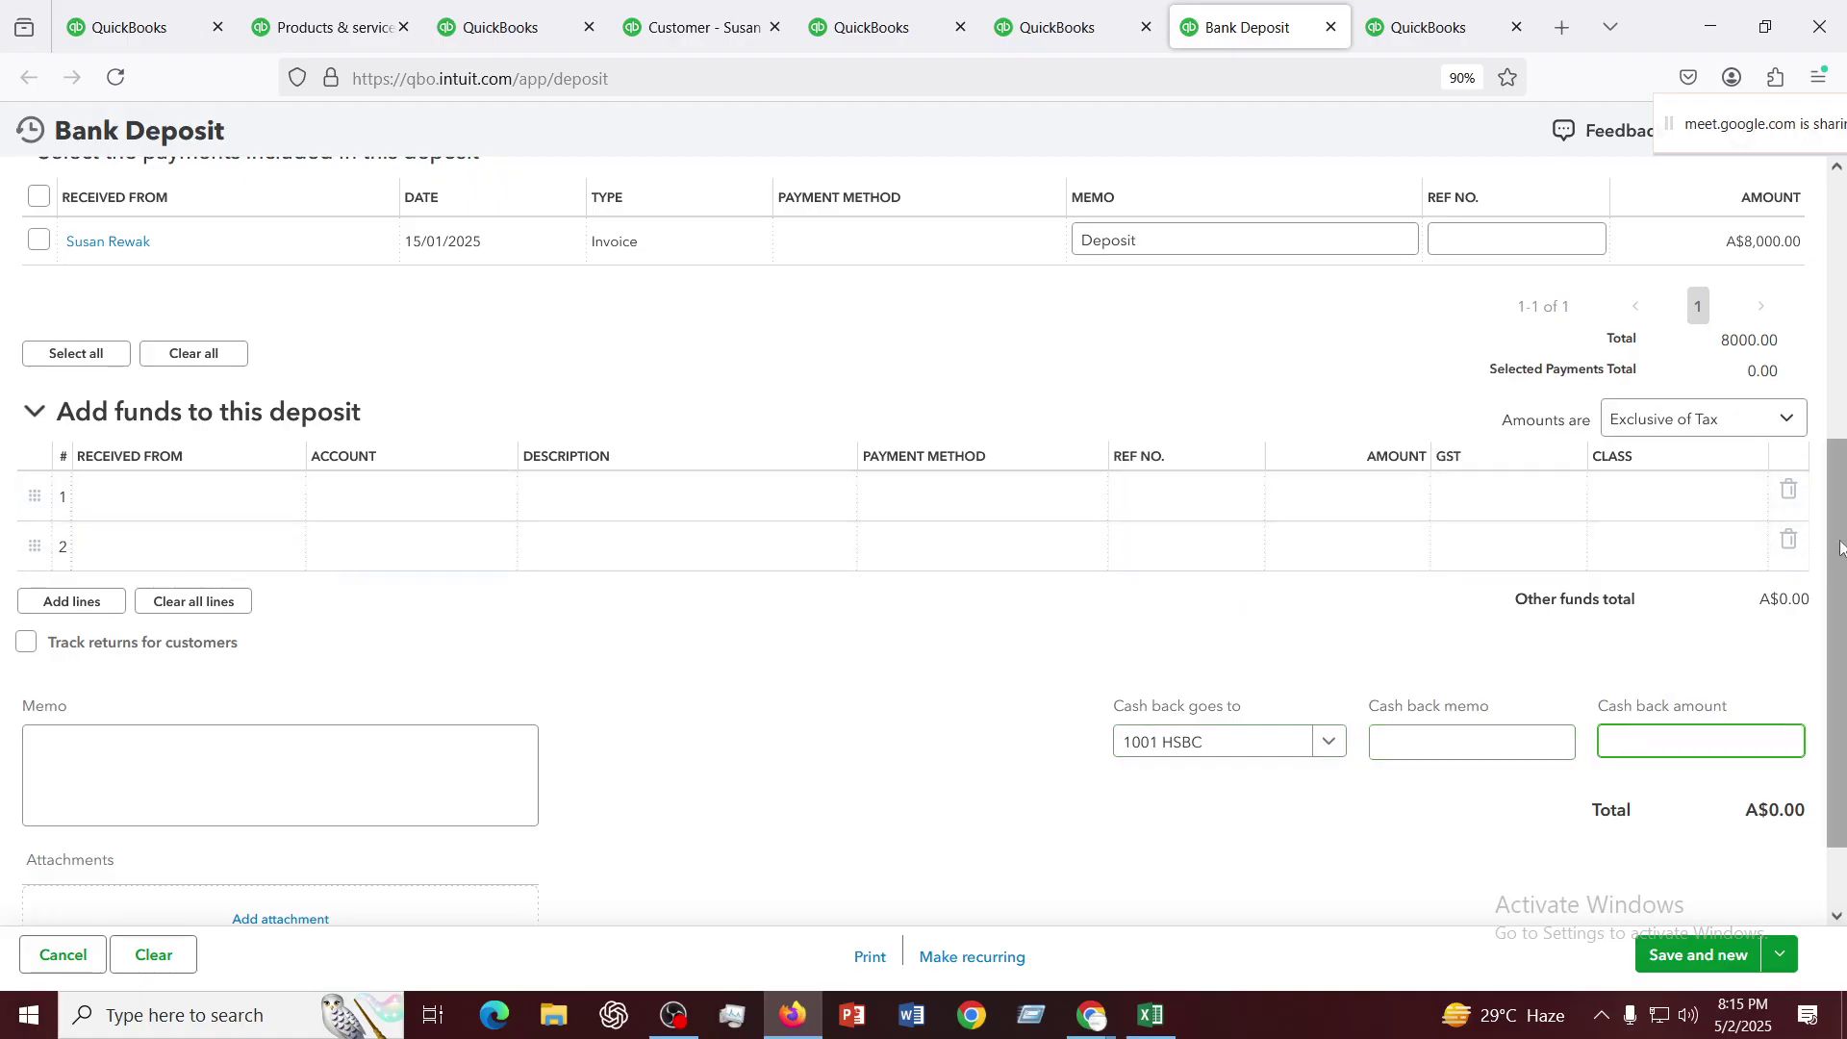
Recheck the deposit's account choices and try to save and close the deposit
scroll(817, 673, up, 2)
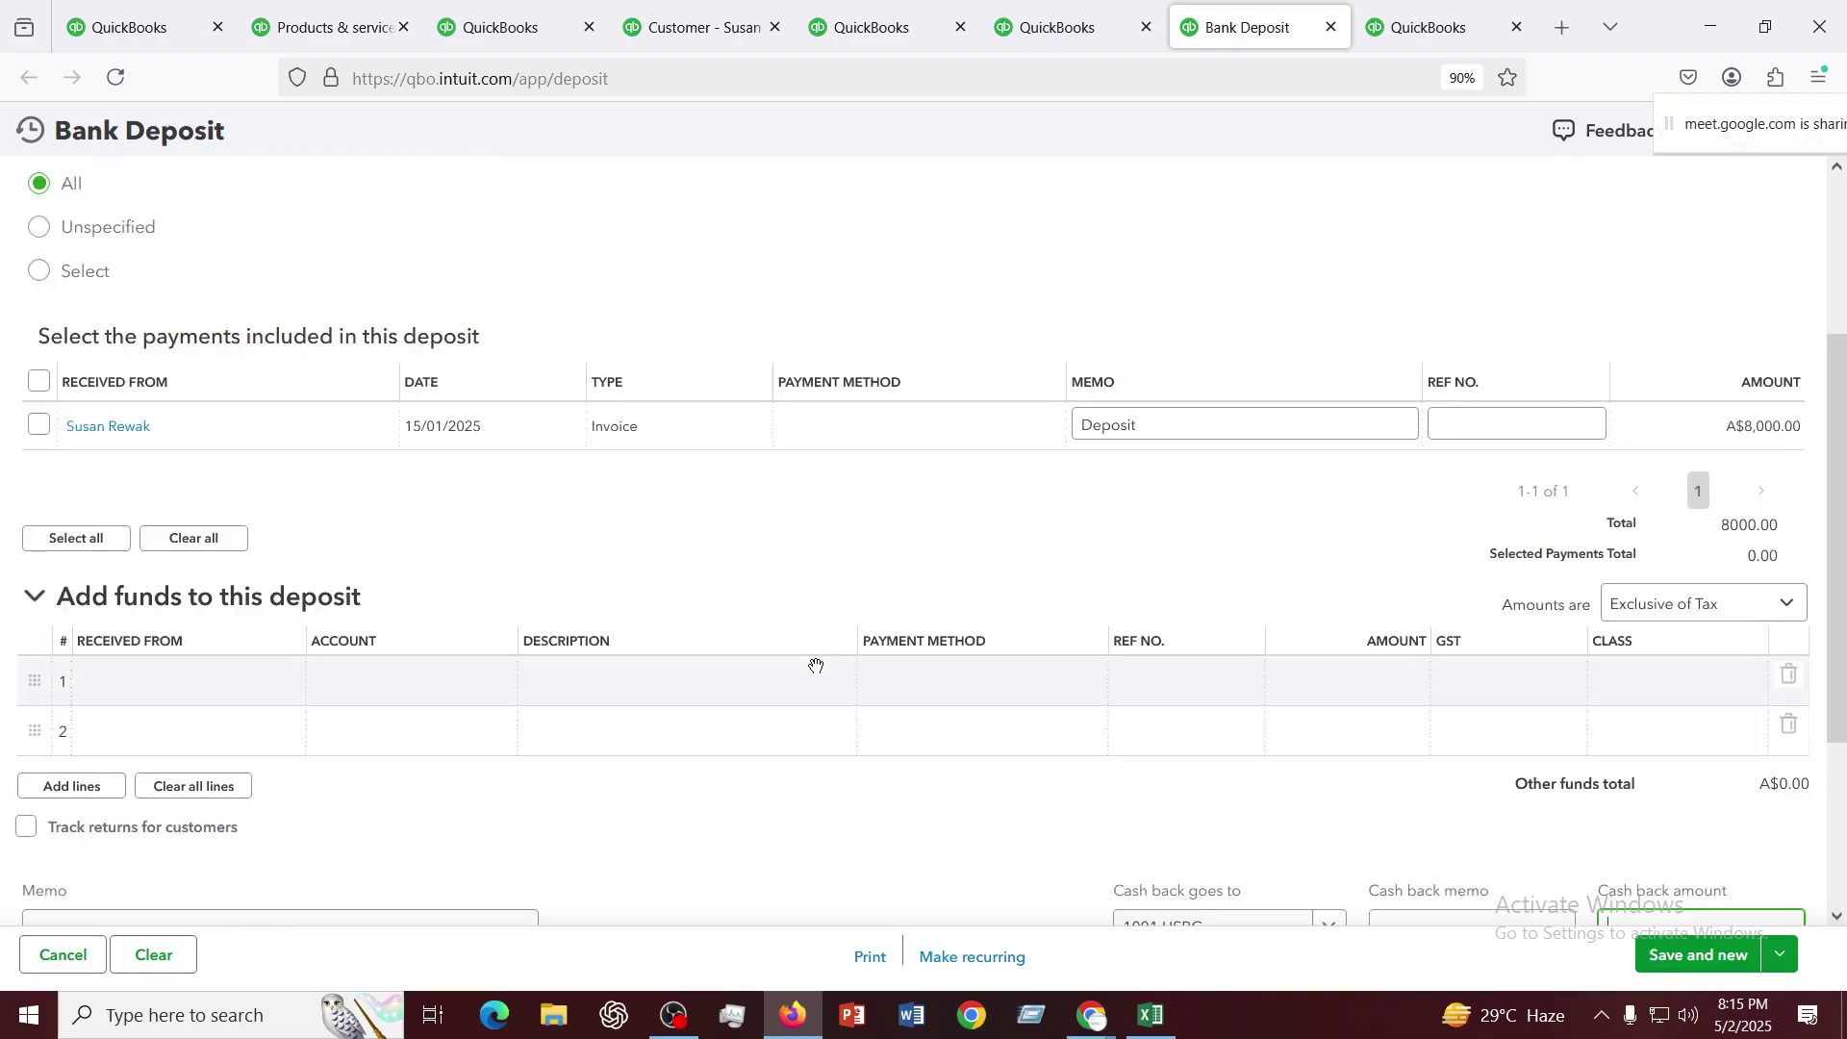
scroll(816, 666, up, 3)
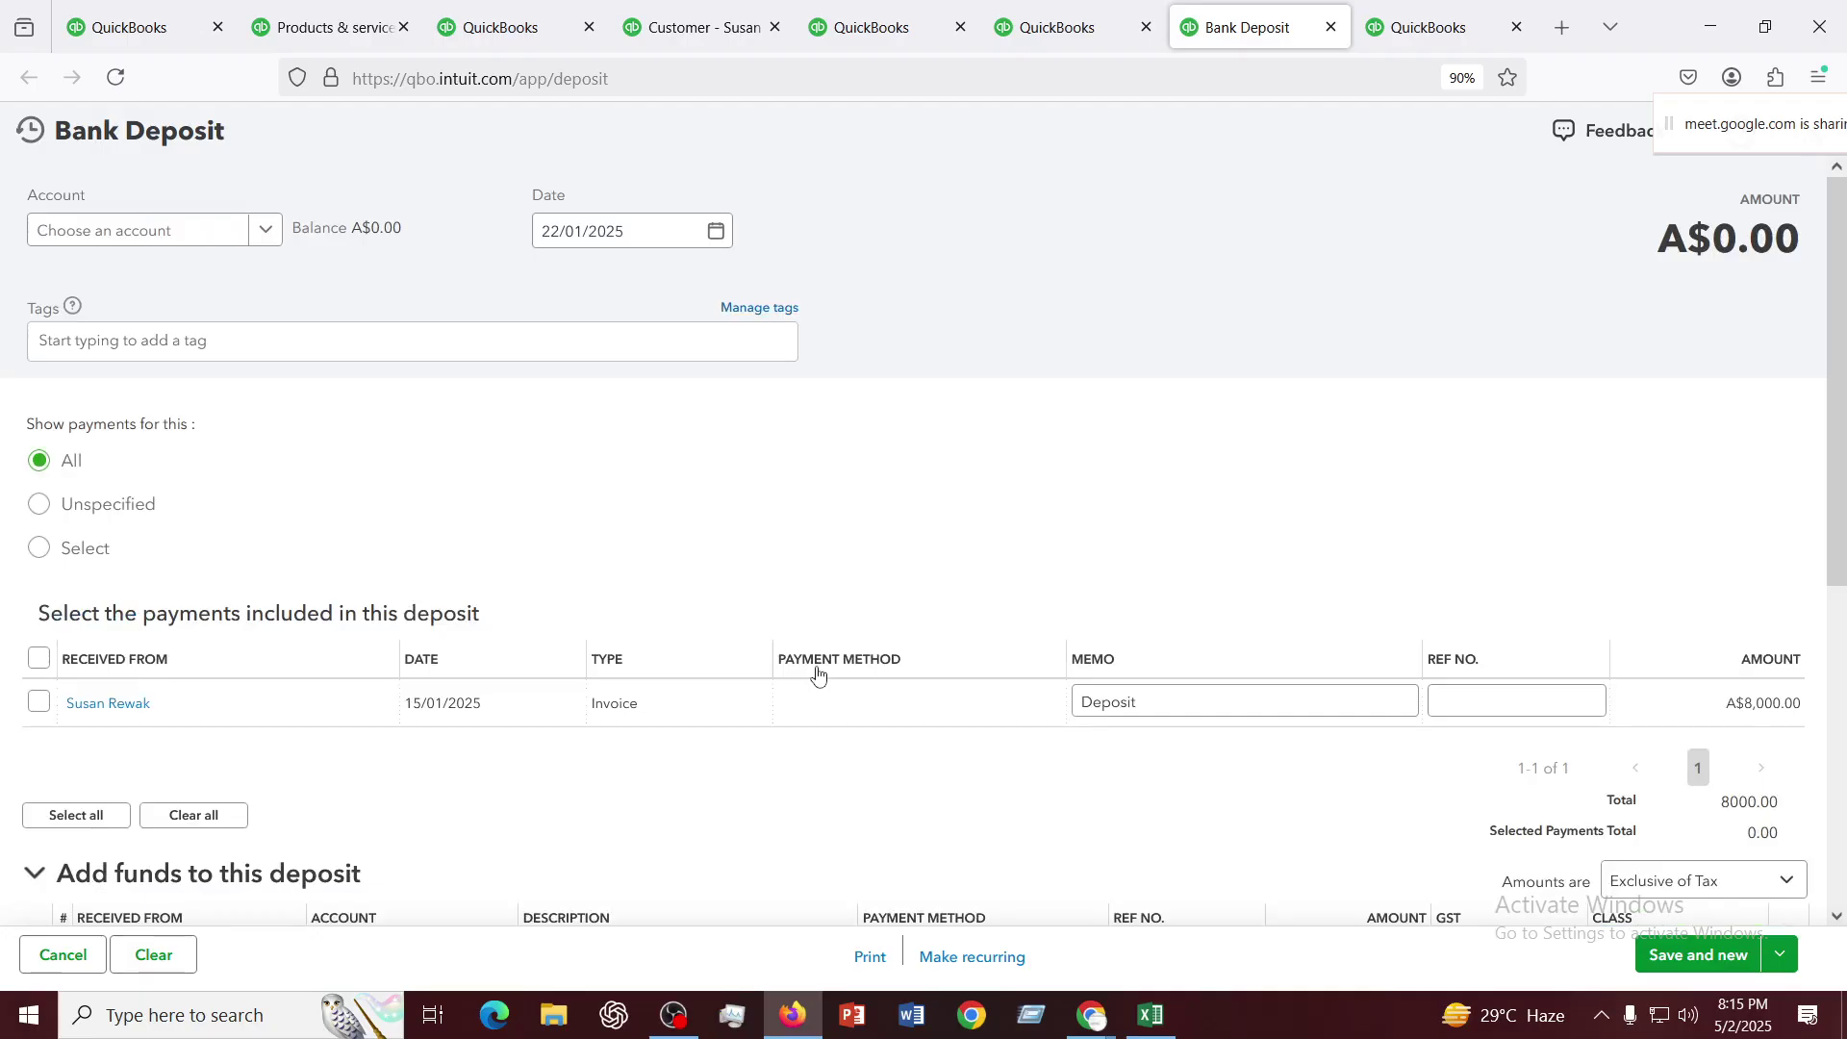
click(212, 230)
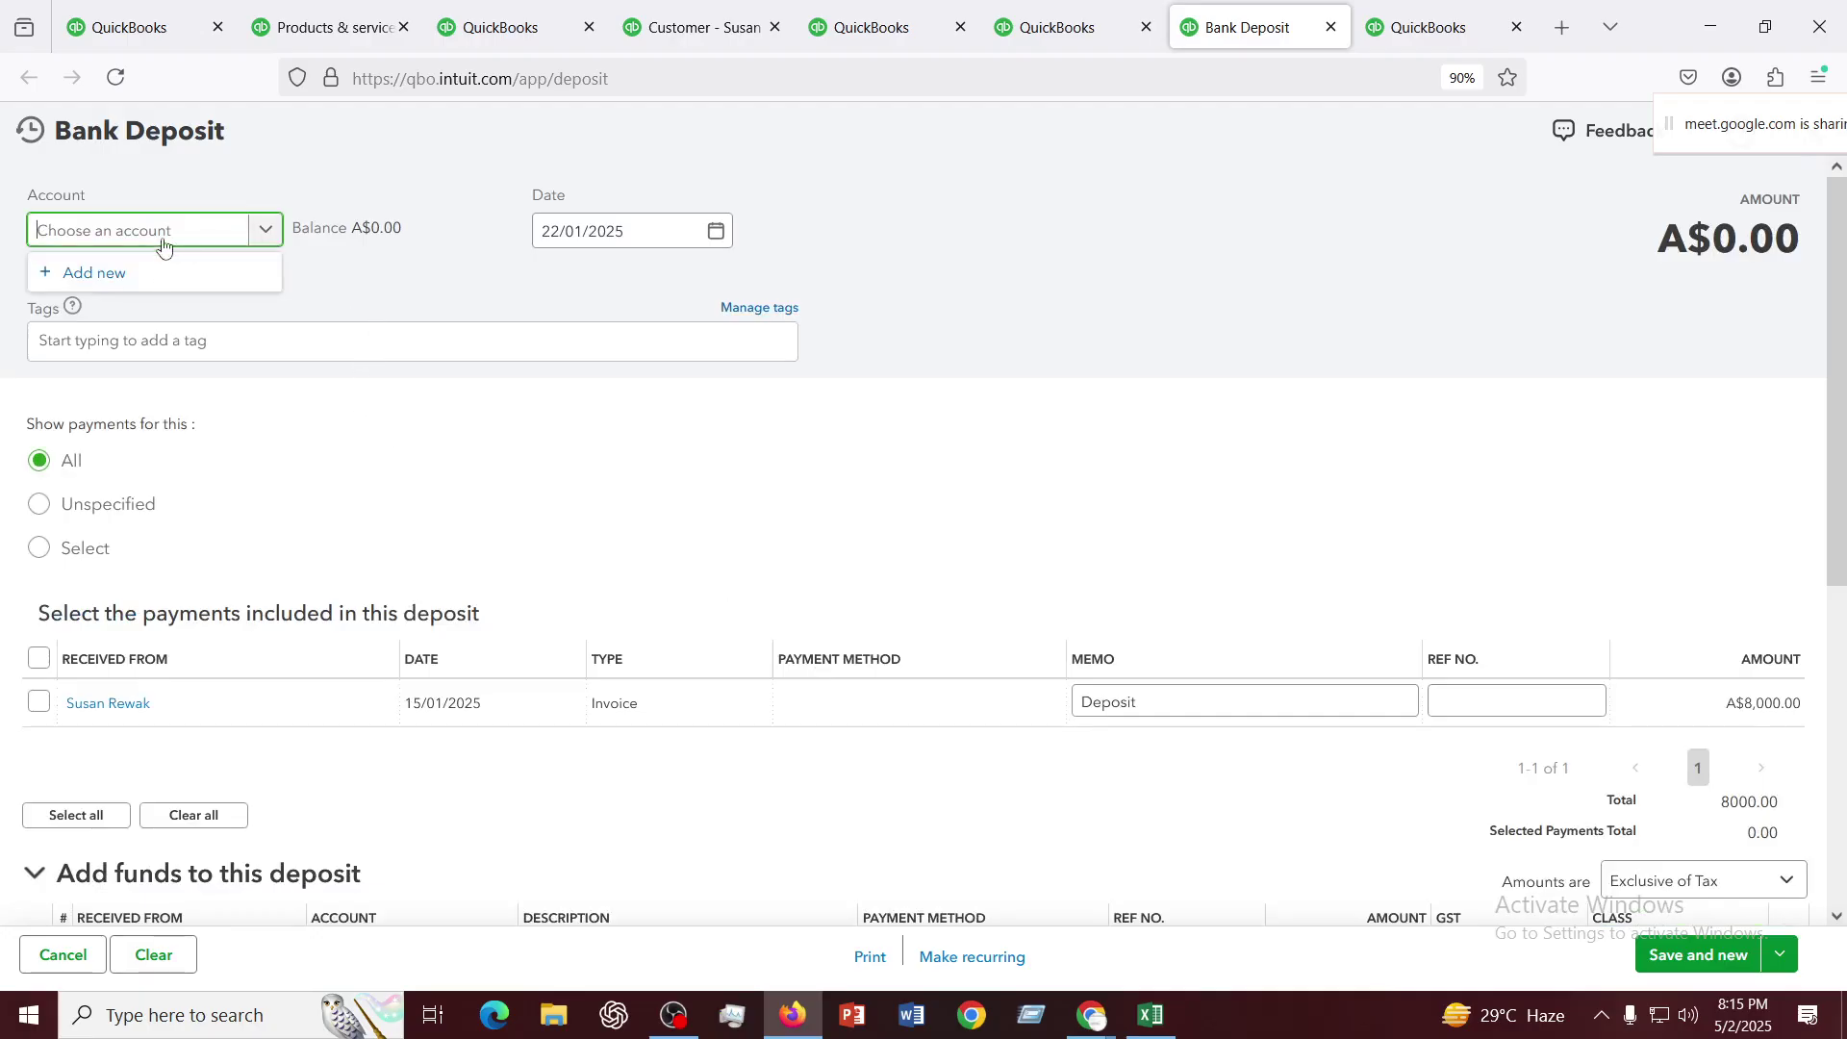
scroll(981, 612, down, 3)
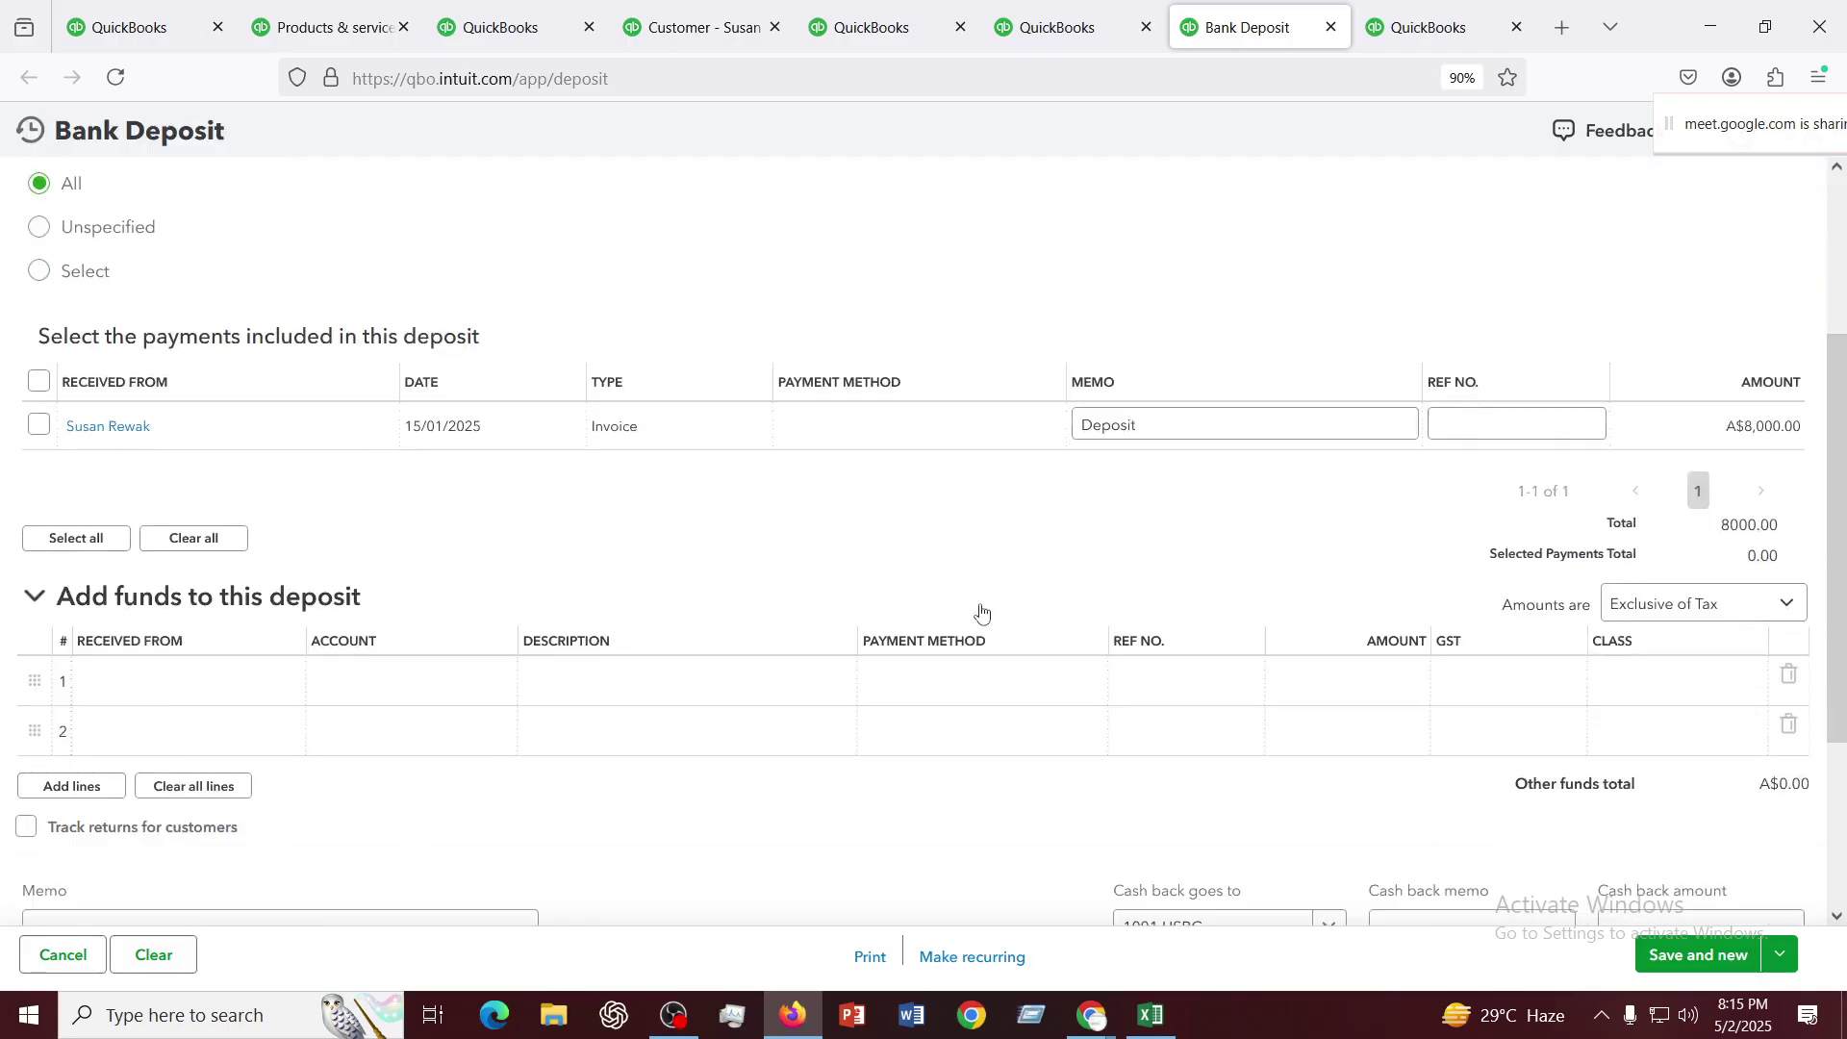
scroll(1399, 803, down, 2)
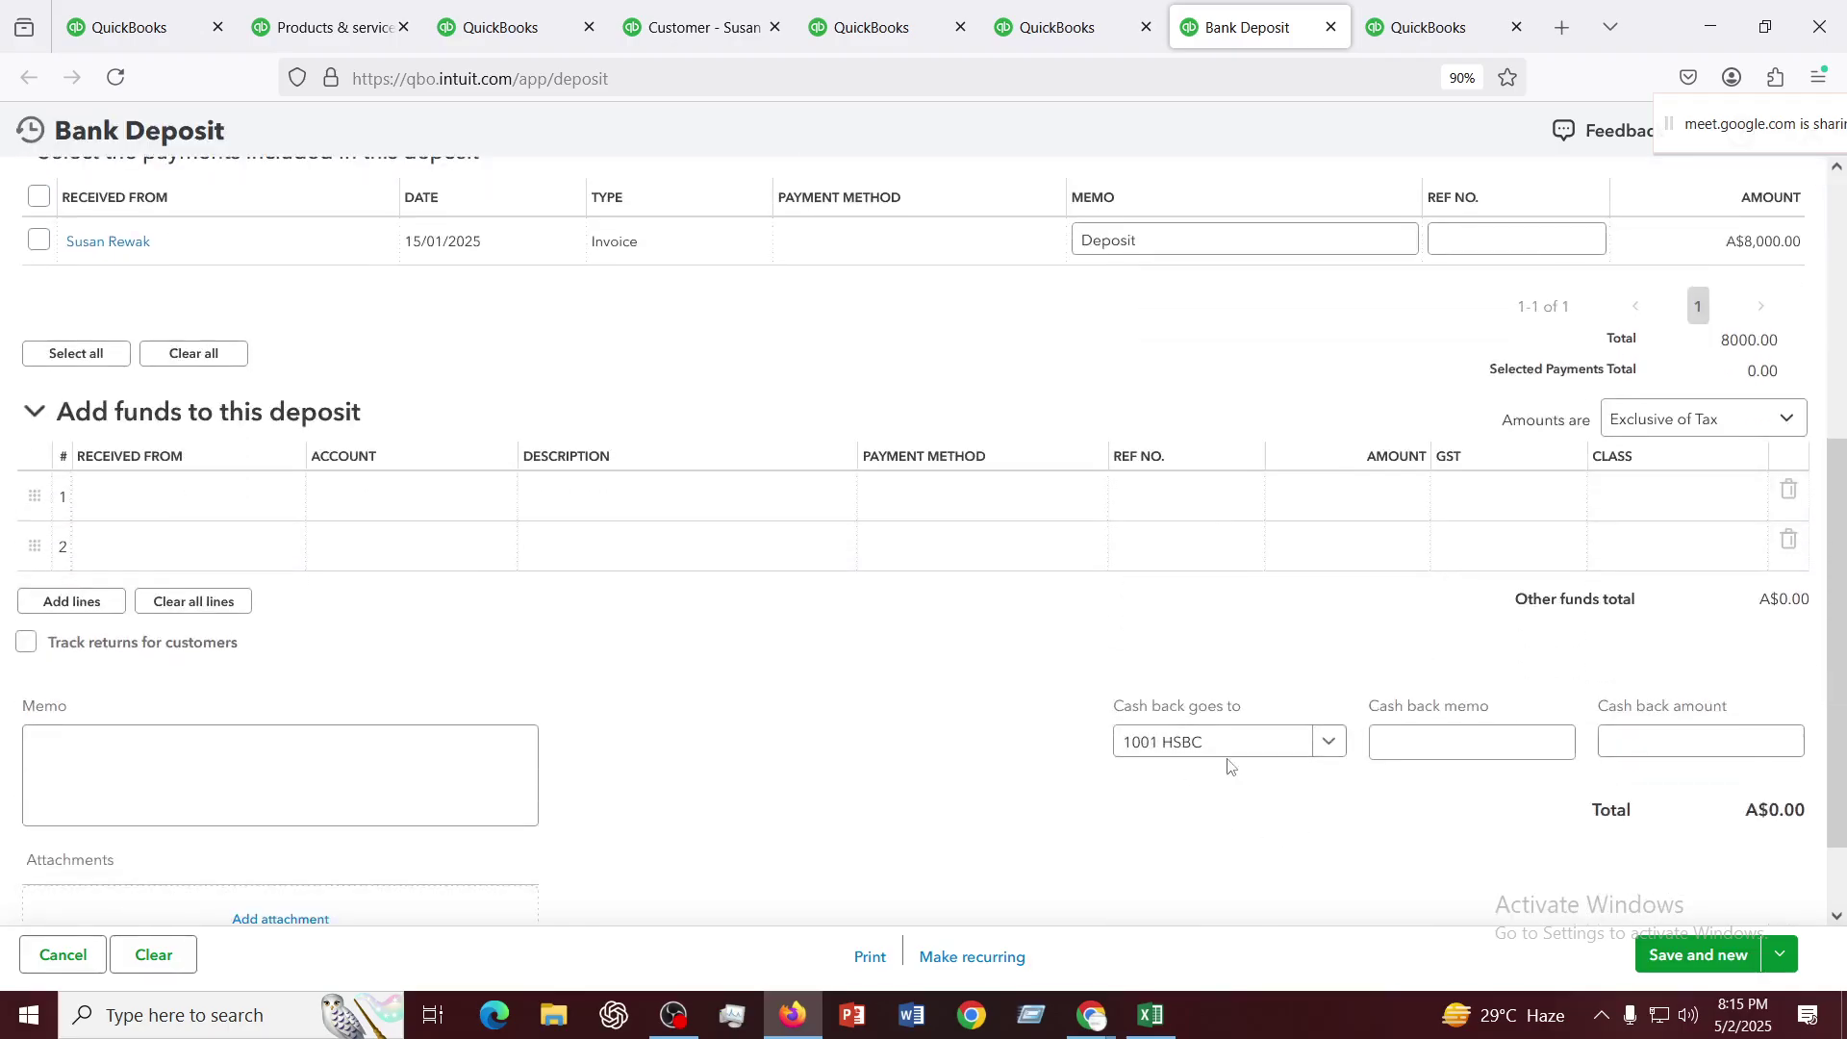
click(1781, 954)
click(1647, 917)
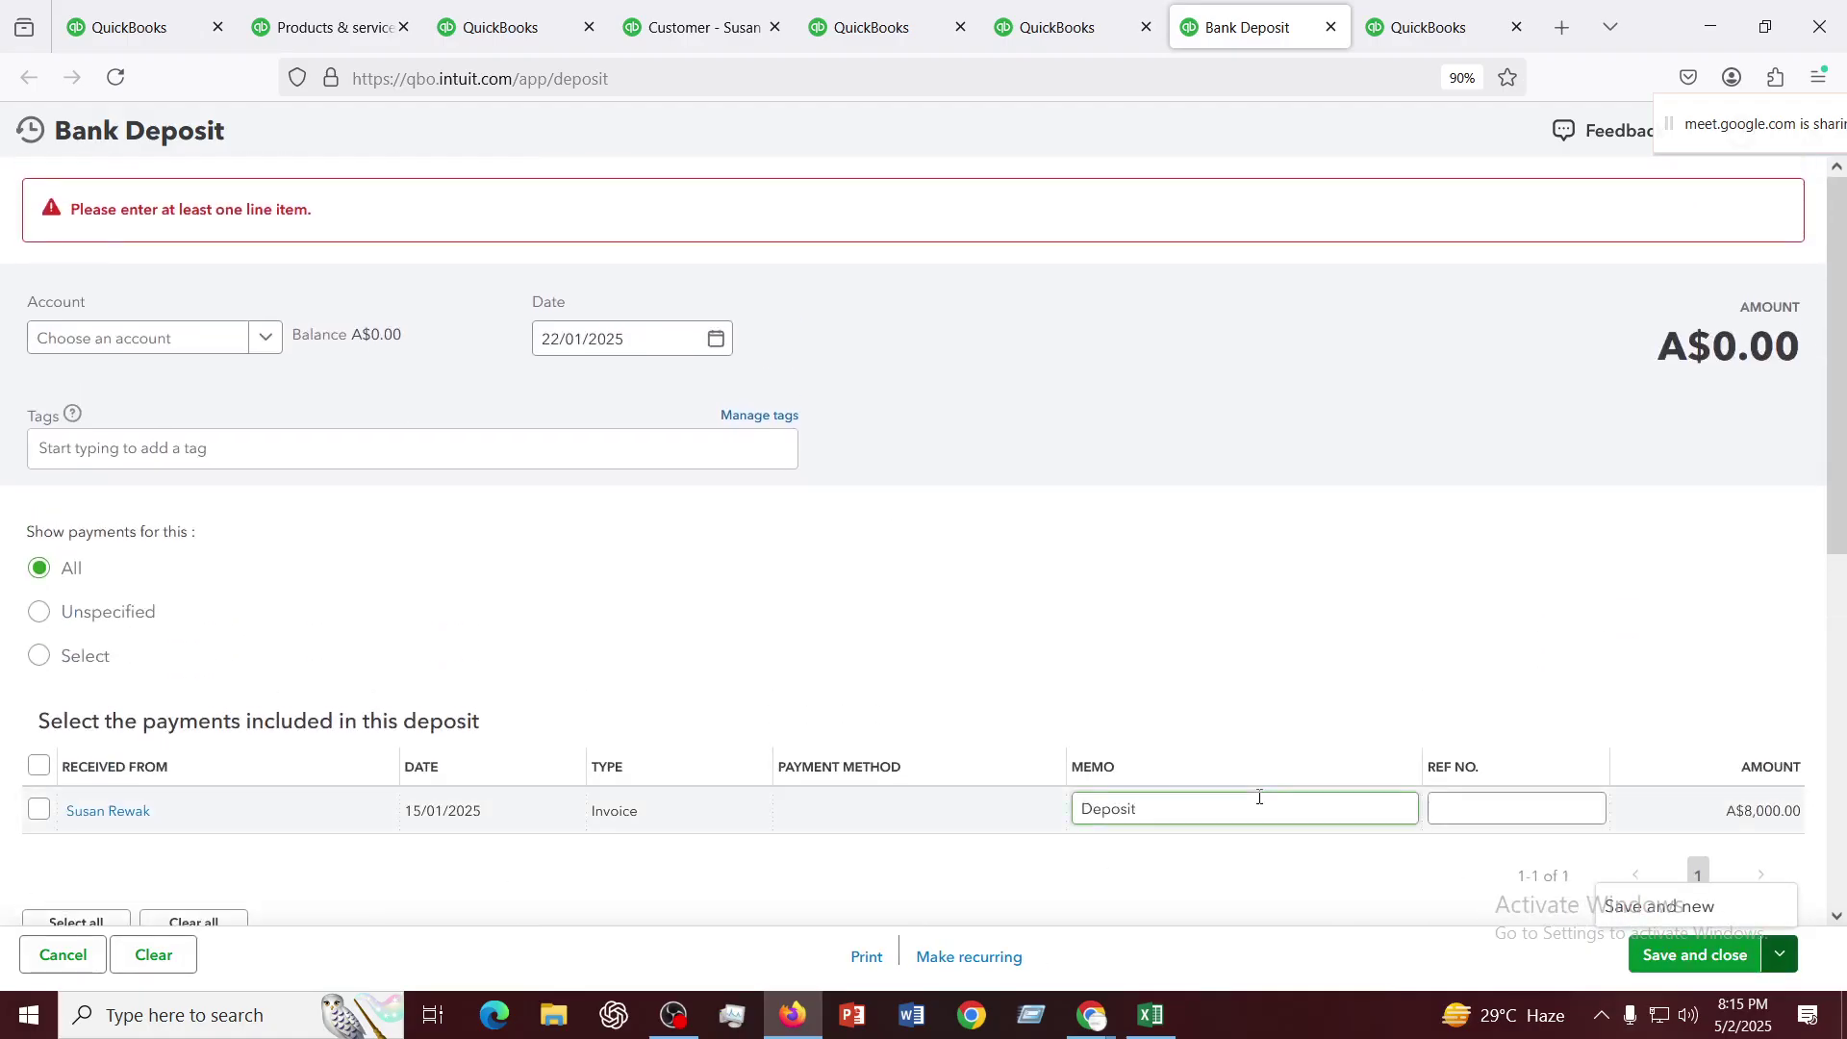
Include the customer's A$8,000.00 invoice payment in the deposit and try to save and close it
scroll(1259, 797, down, 3)
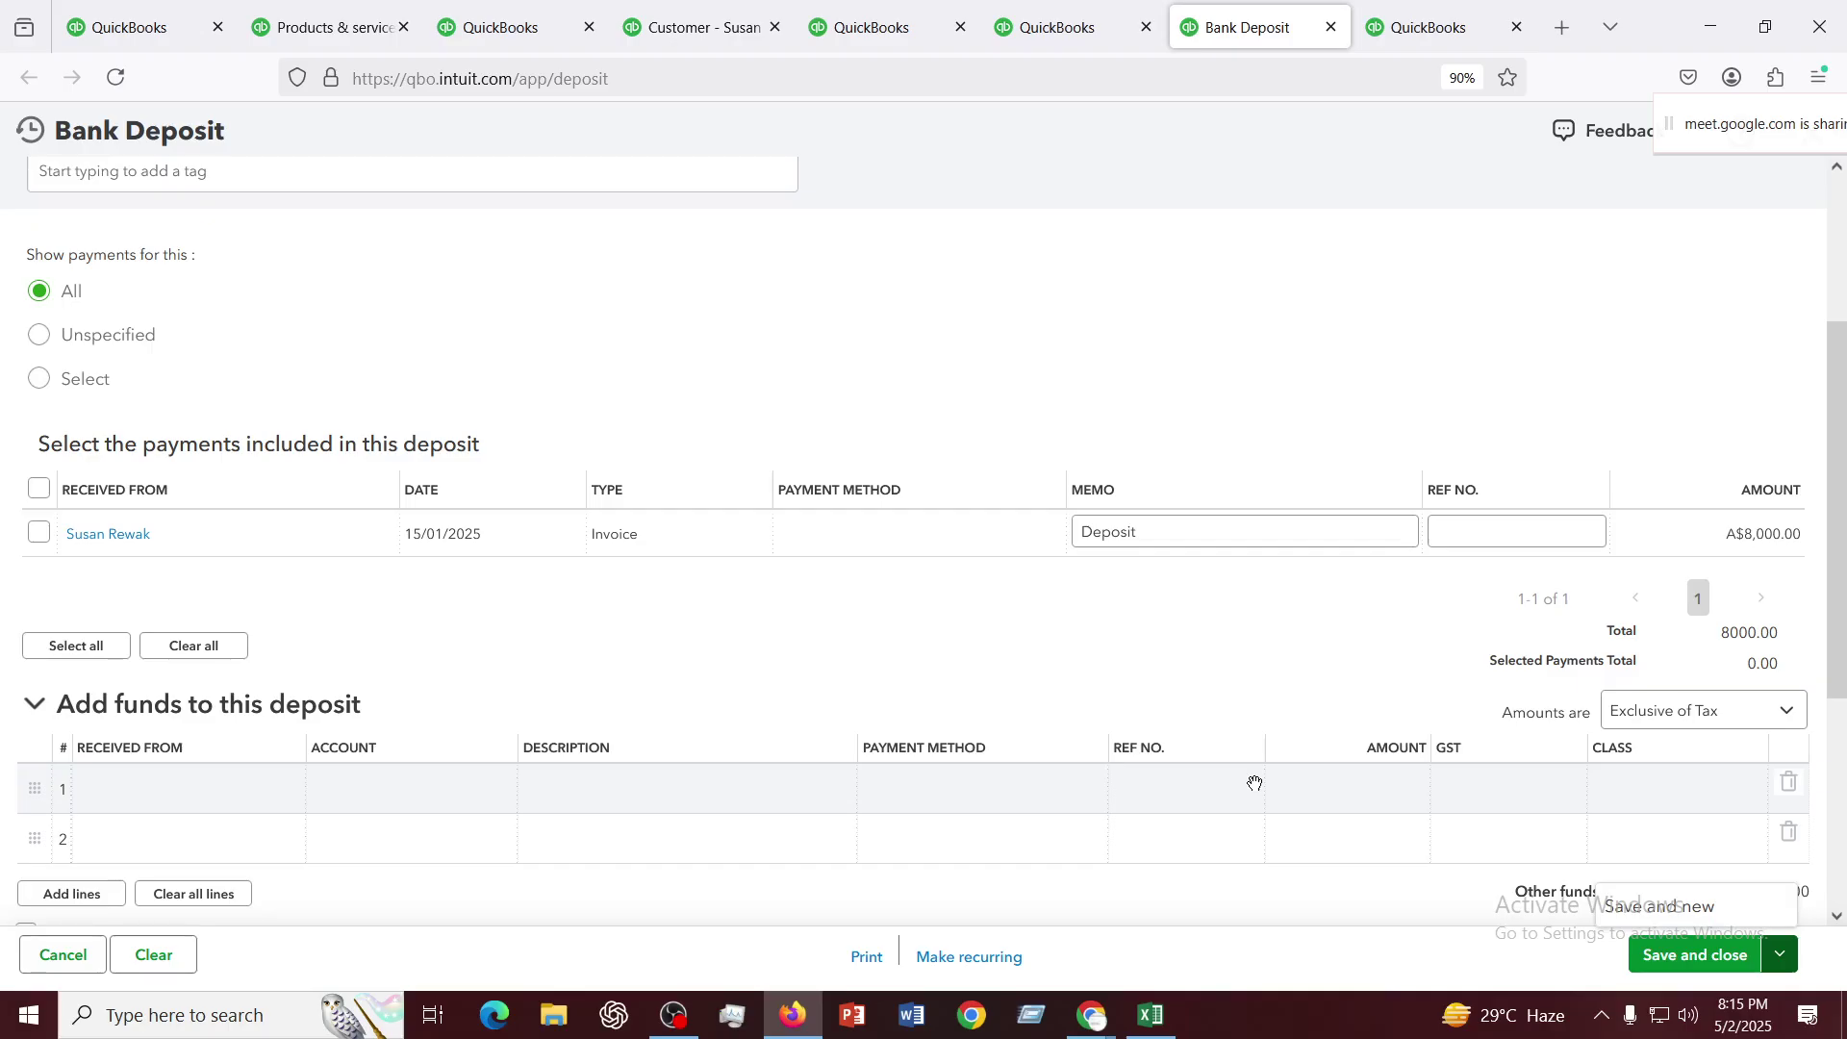
click(38, 532)
scroll(1012, 623, down, 2)
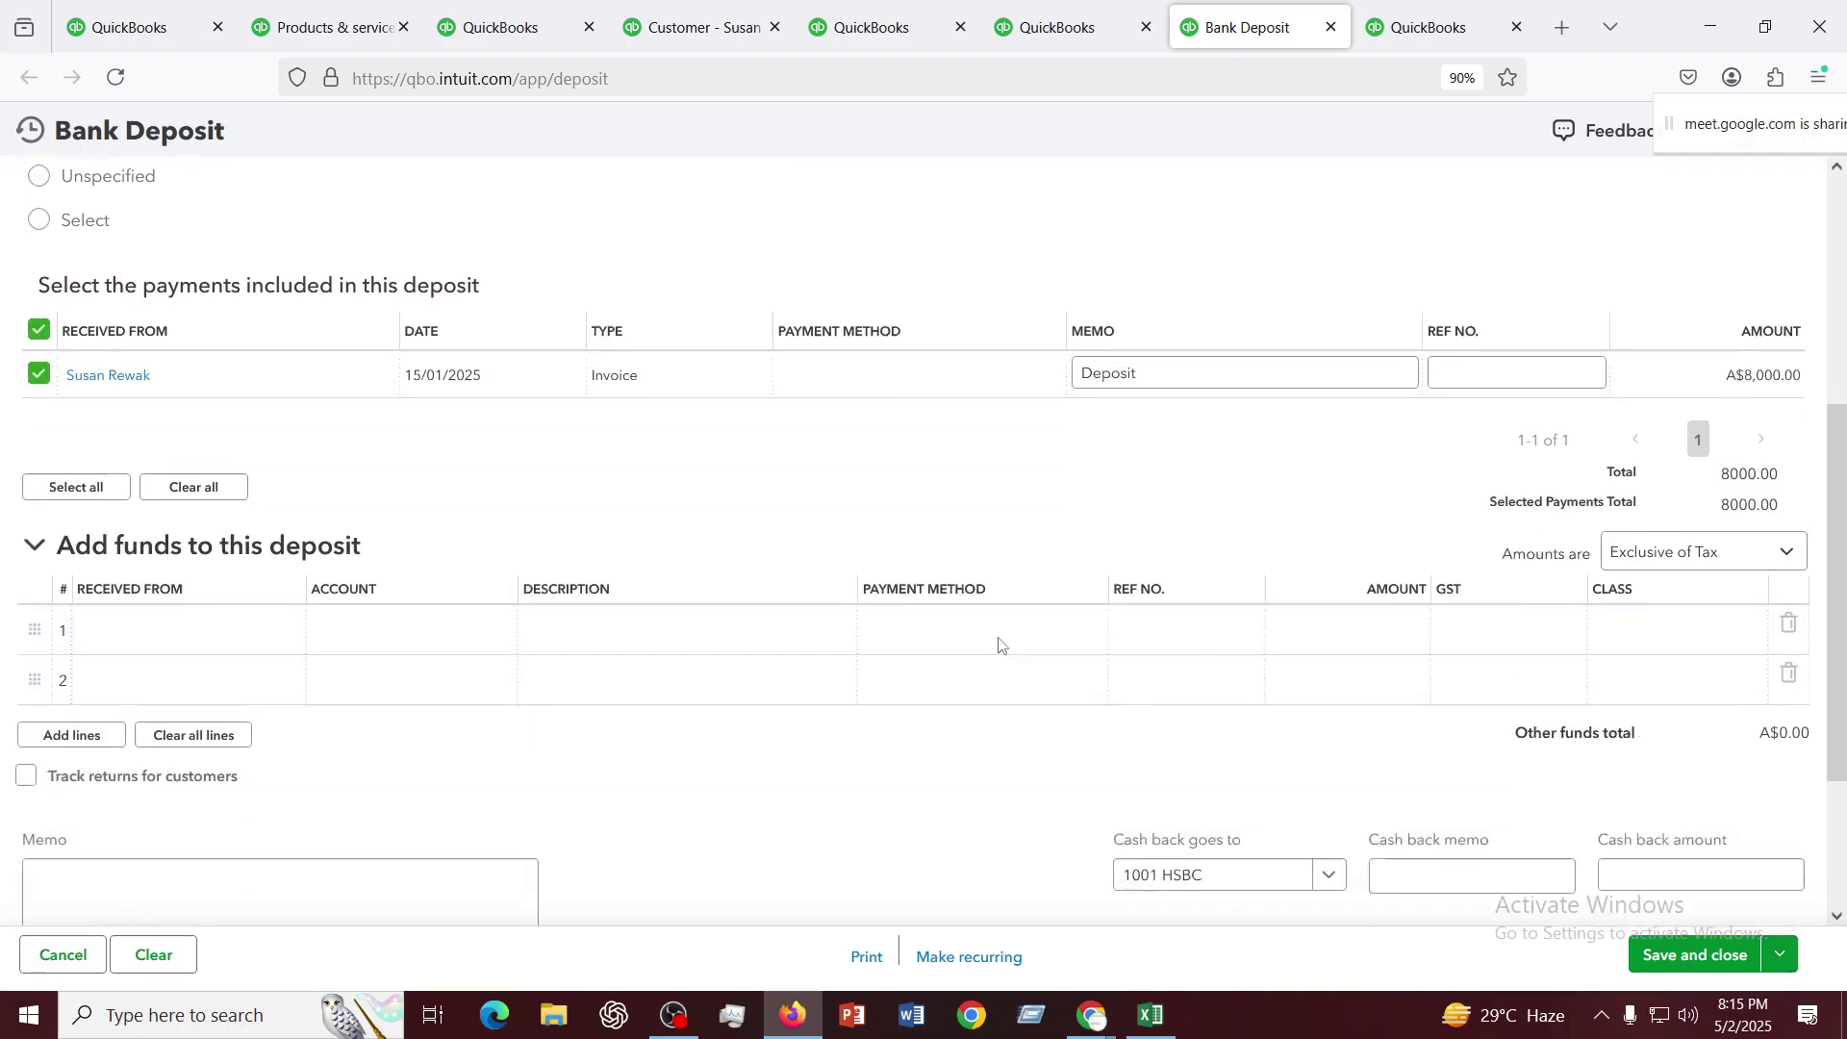
click(1687, 952)
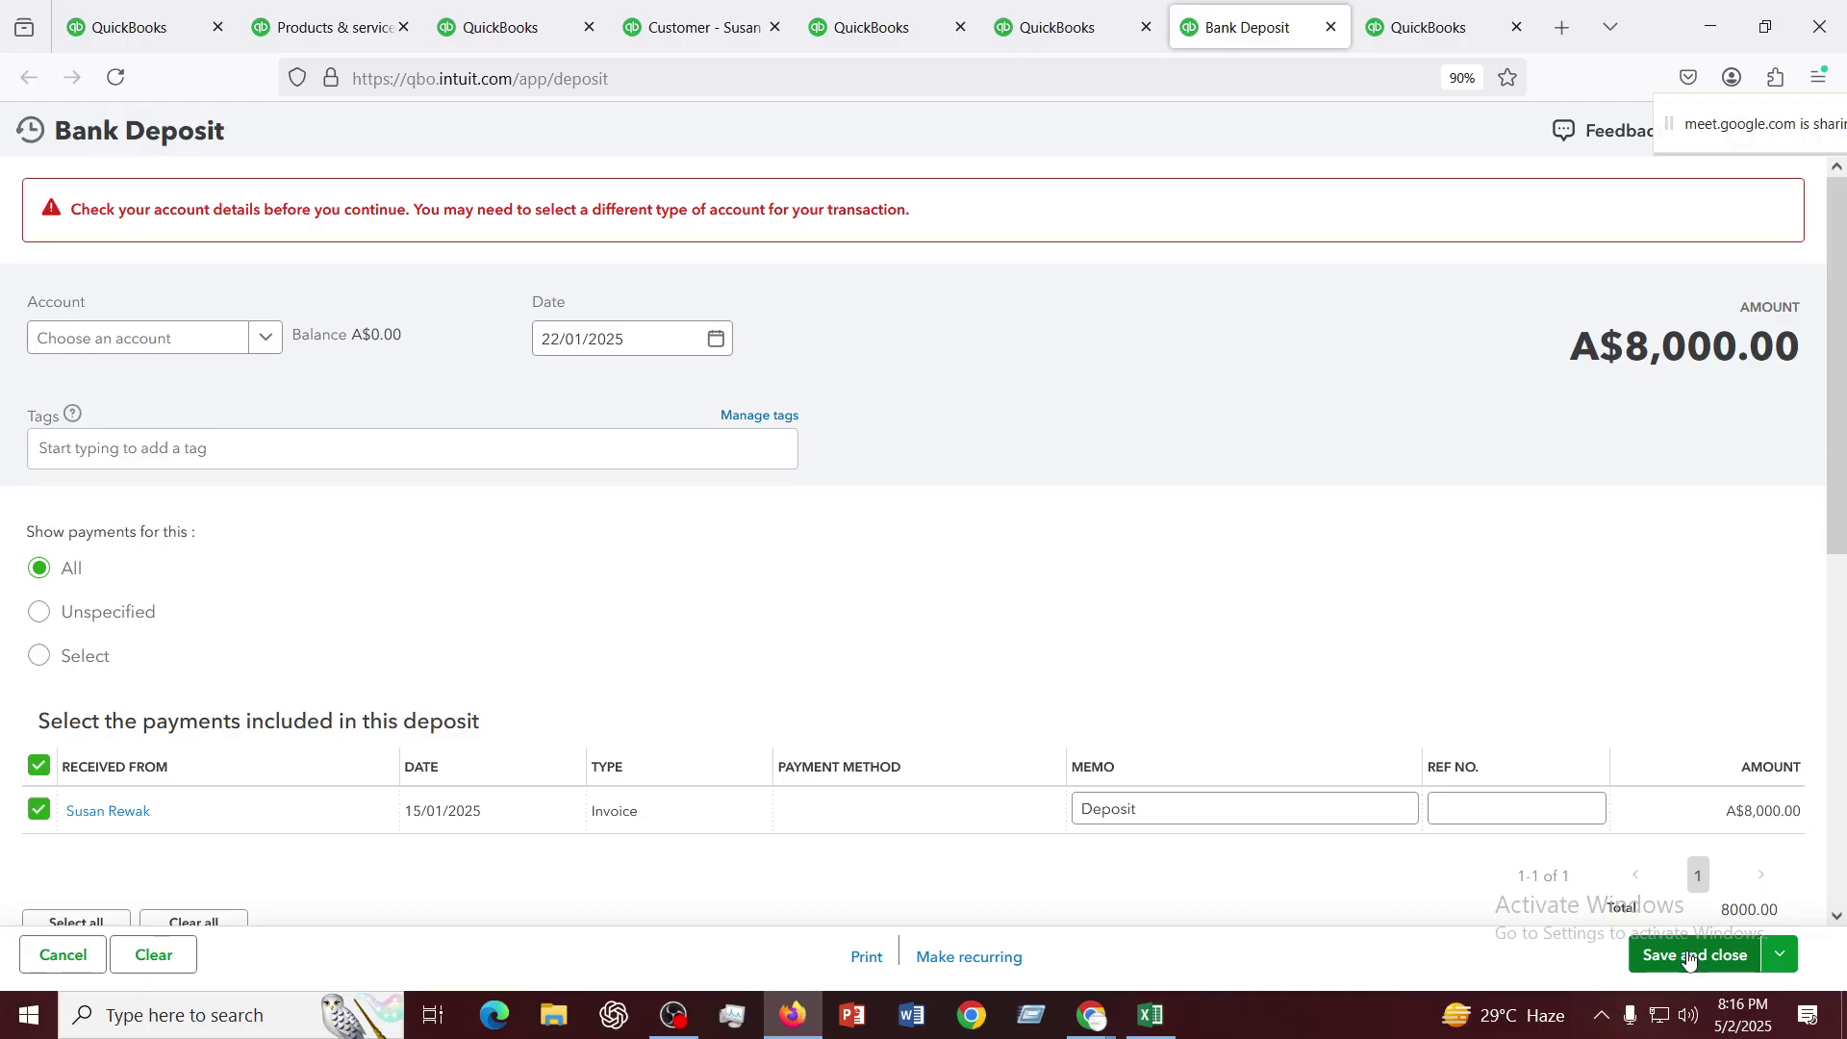
Look through the deposit form to check its account details and cash back fields
scroll(1039, 706, down, 4)
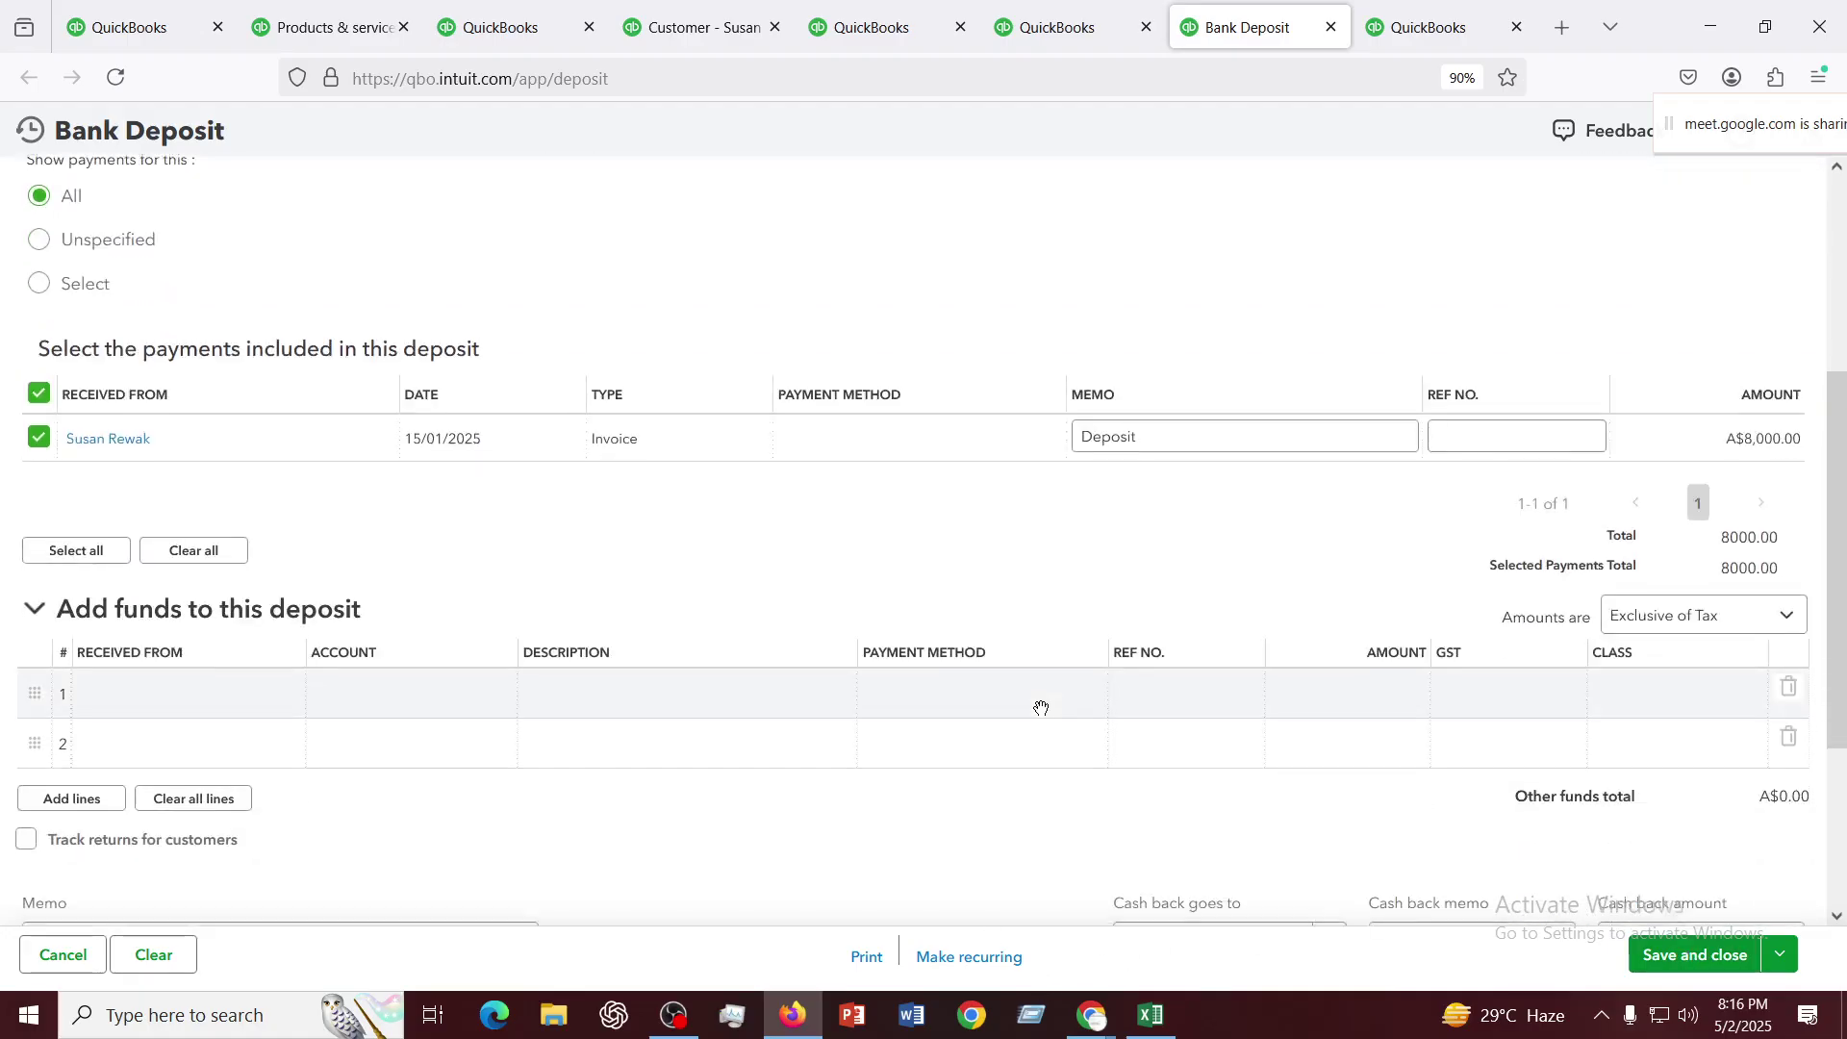
scroll(1042, 709, down, 2)
scroll(1042, 714, up, 5)
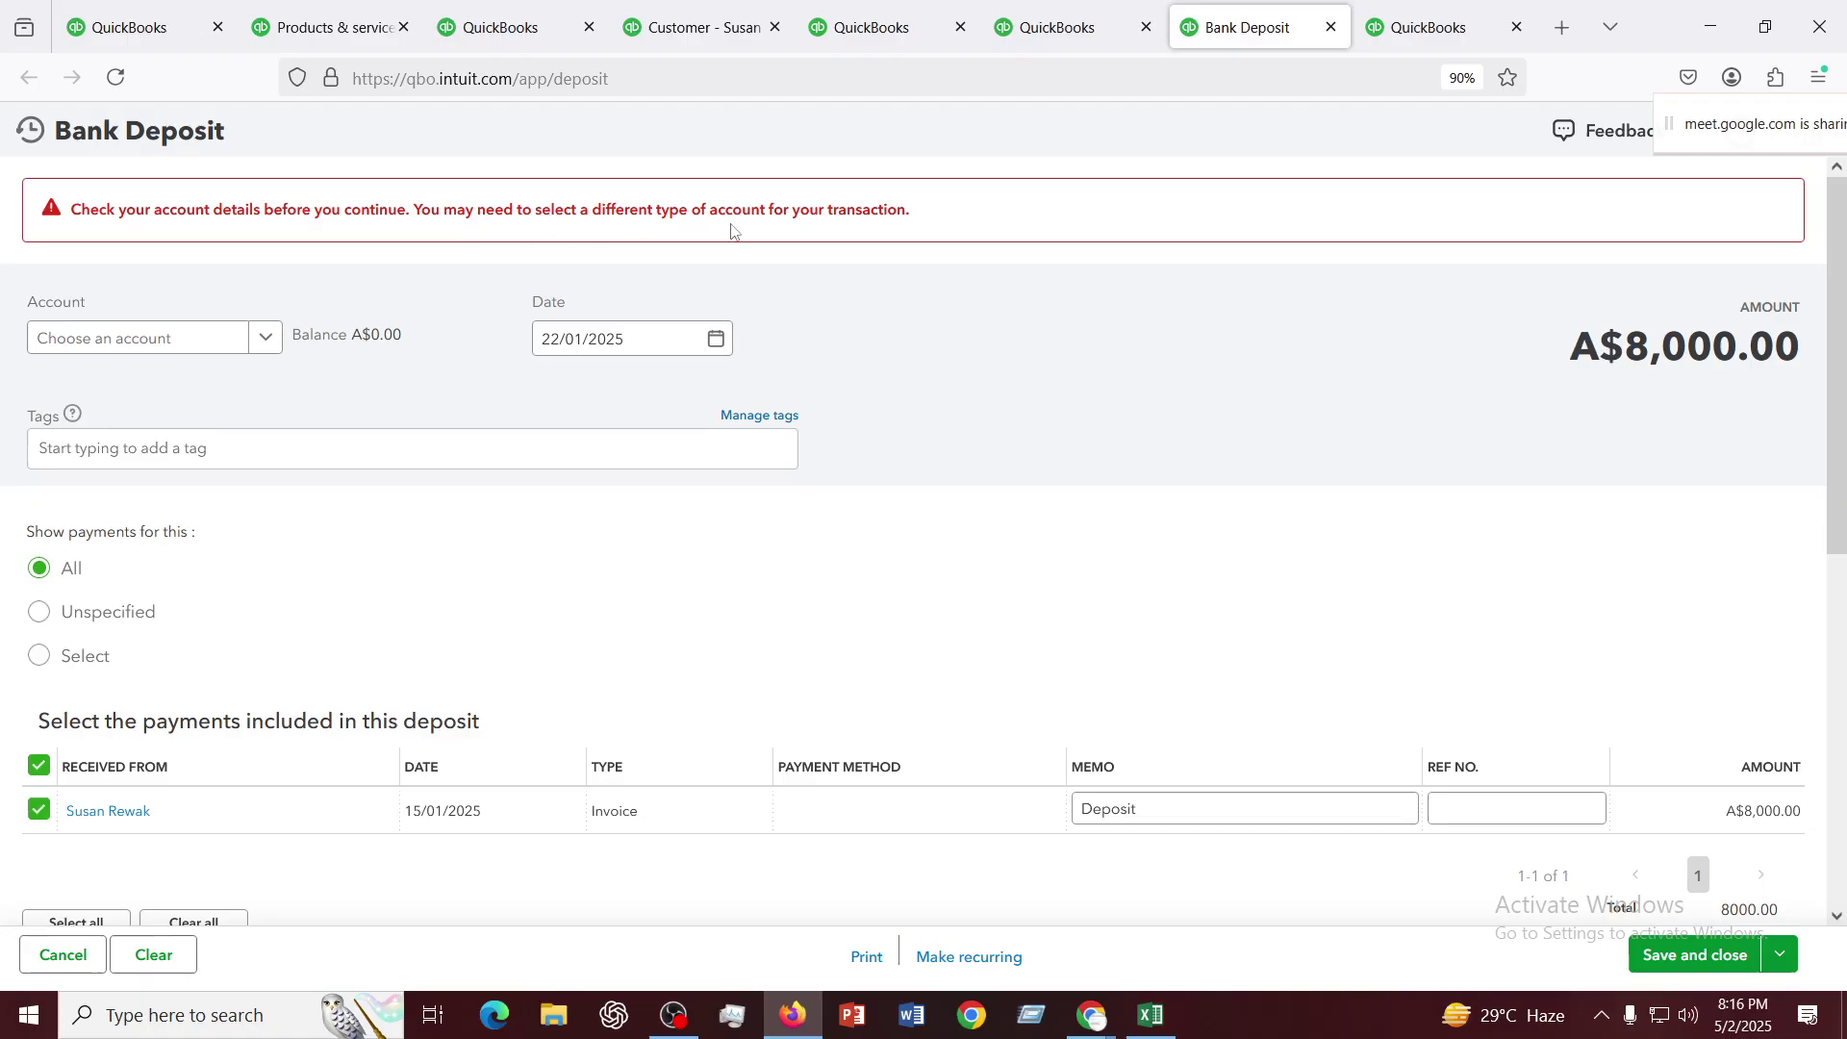
scroll(977, 583, down, 7)
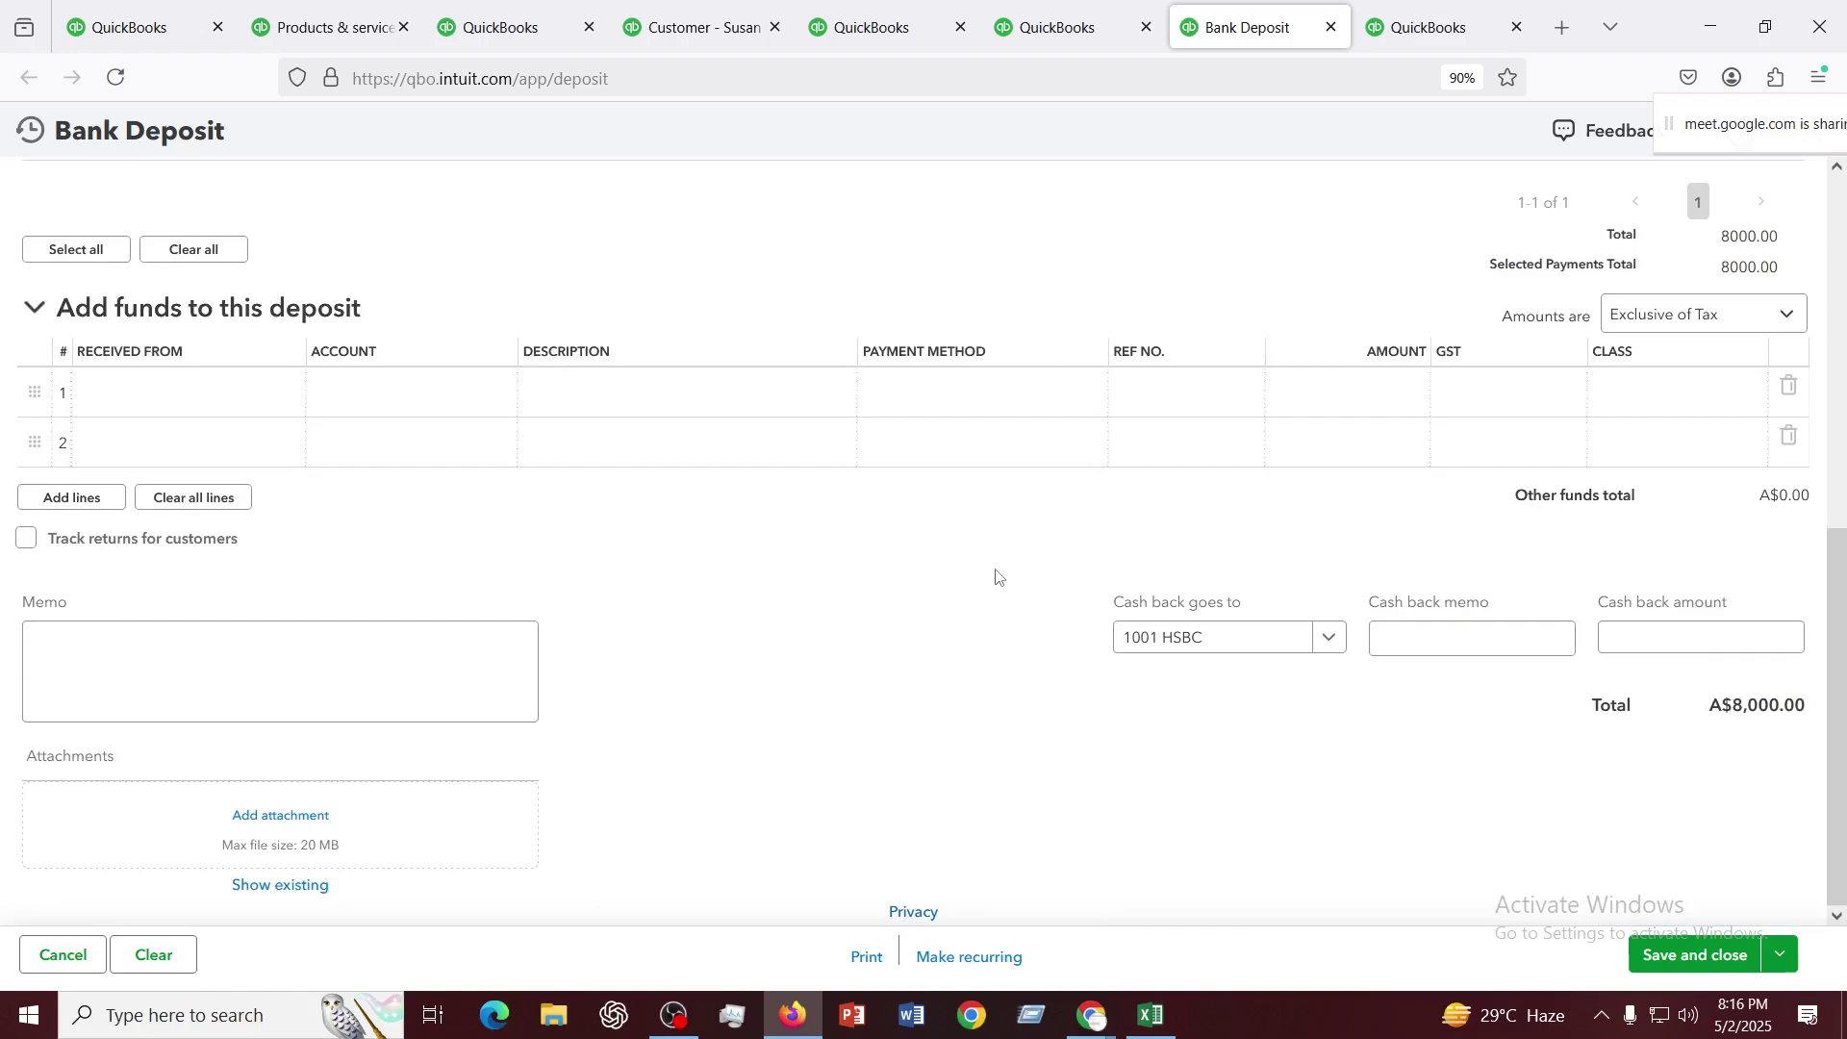
scroll(880, 594, up, 5)
scroll(268, 438, up, 3)
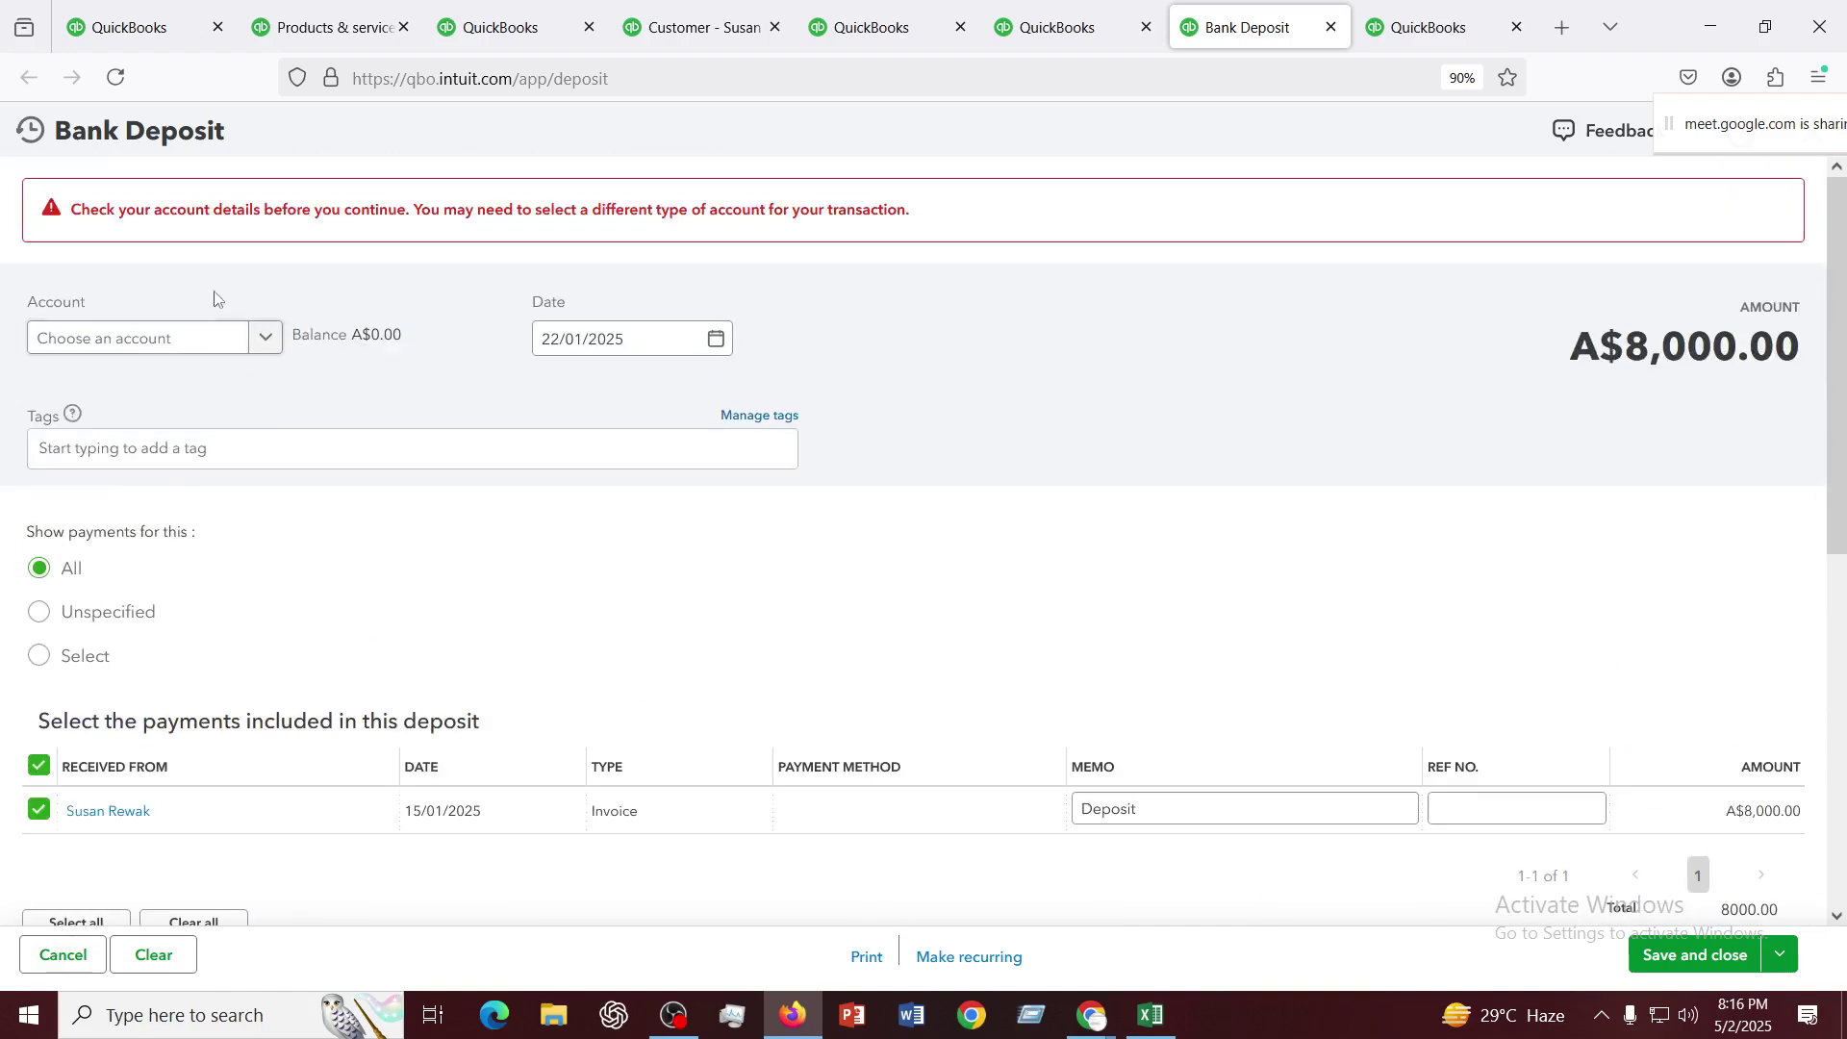
click(263, 340)
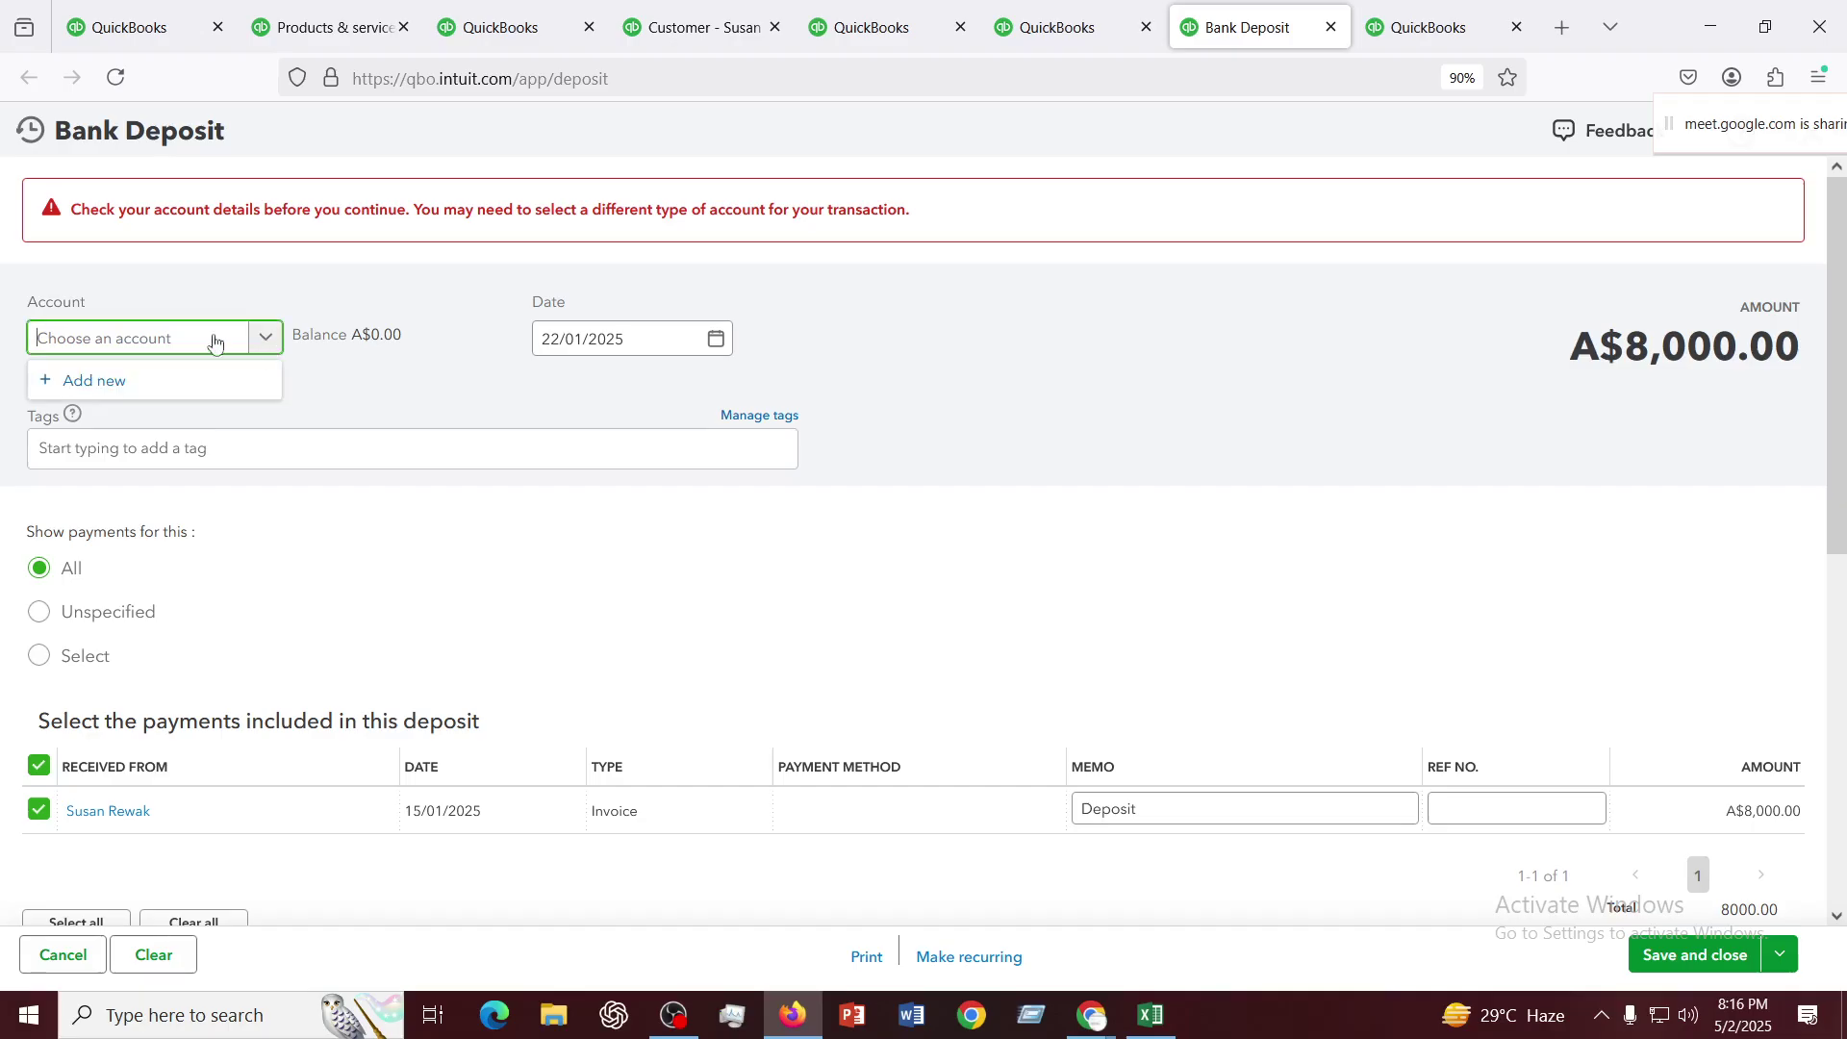
click(93, 383)
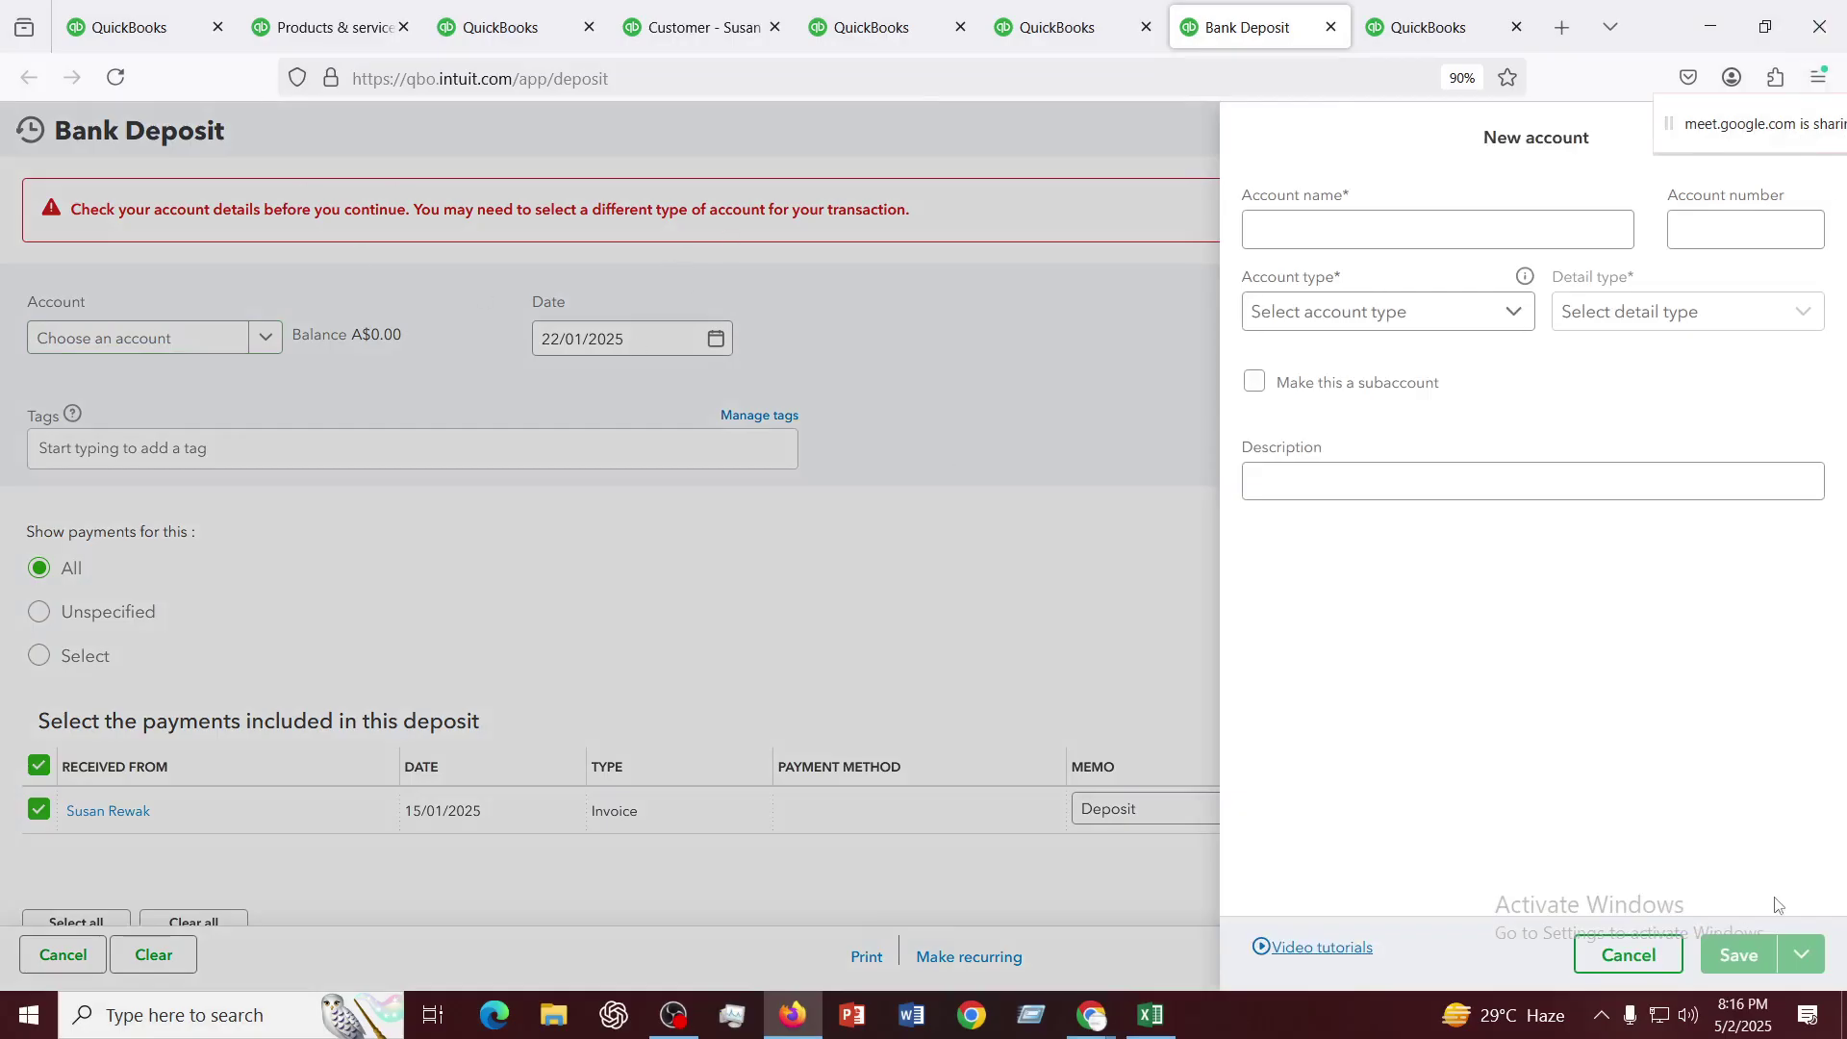
click(1613, 956)
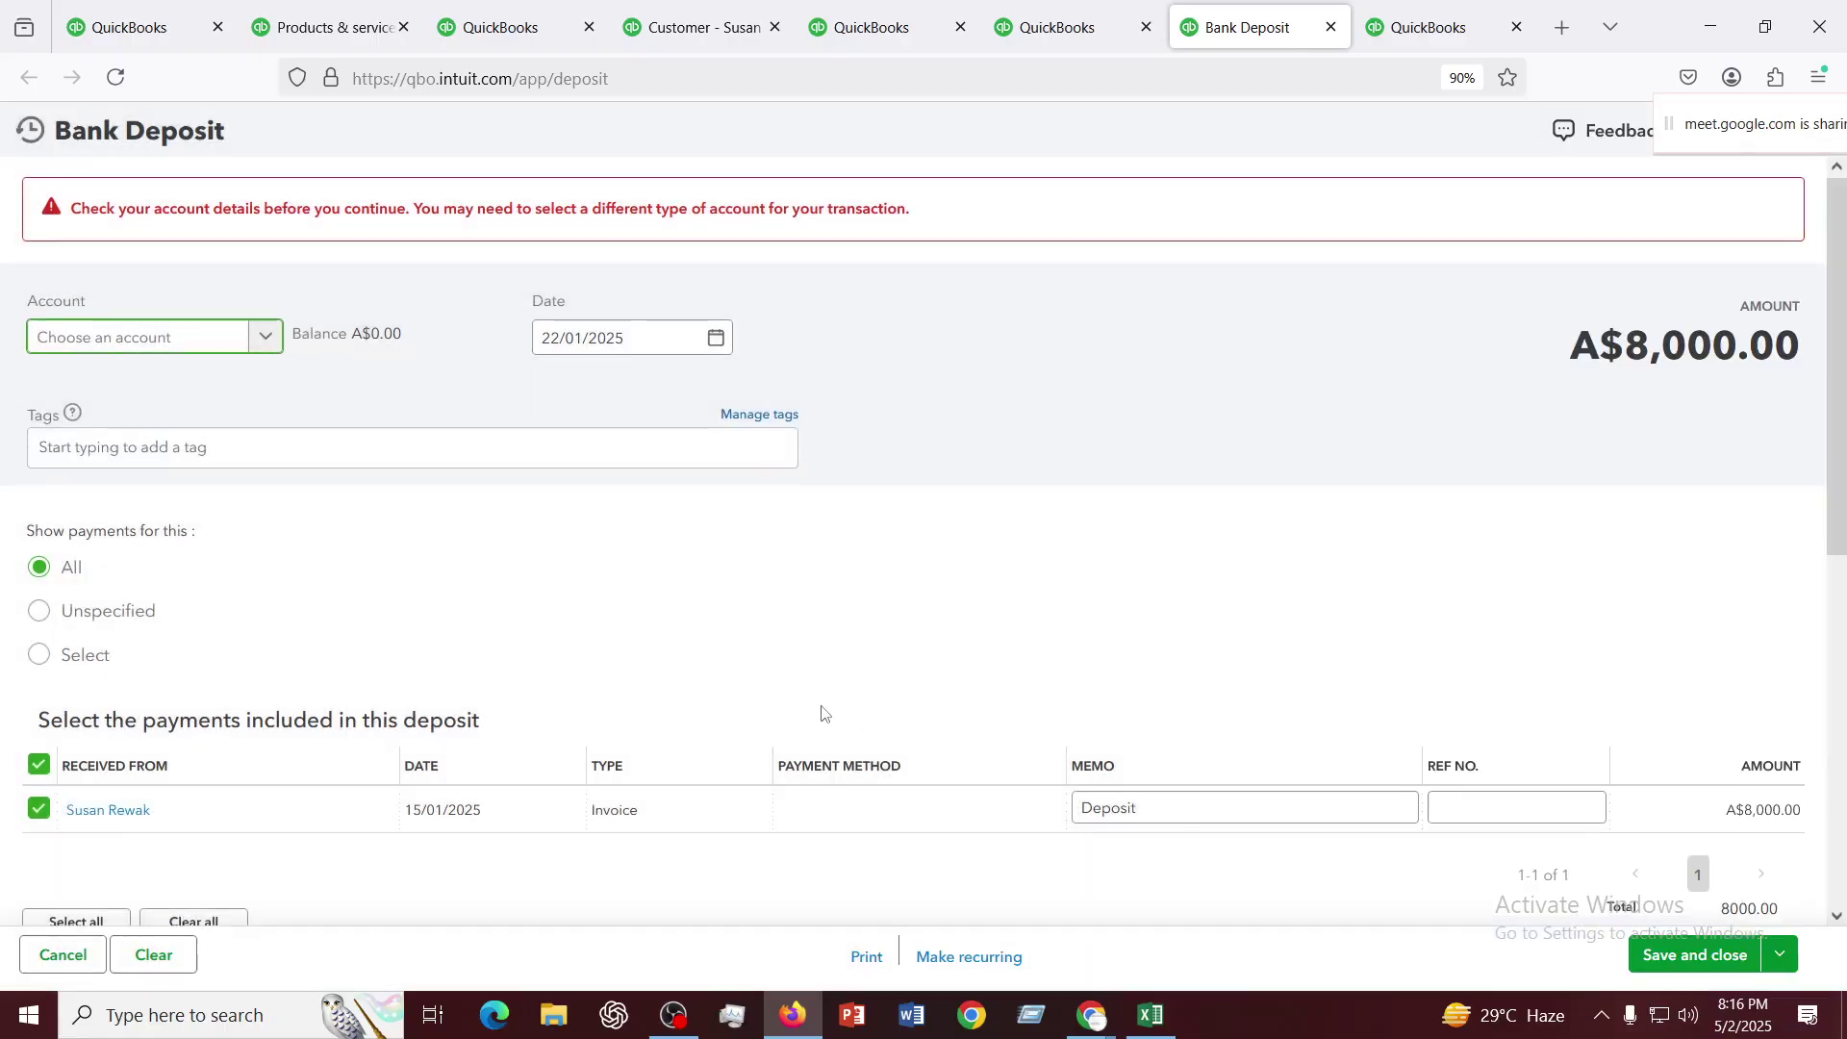
Look at the accounts available for the deposit's cash back and leave the selection as is
scroll(823, 711, down, 4)
scroll(823, 710, down, 3)
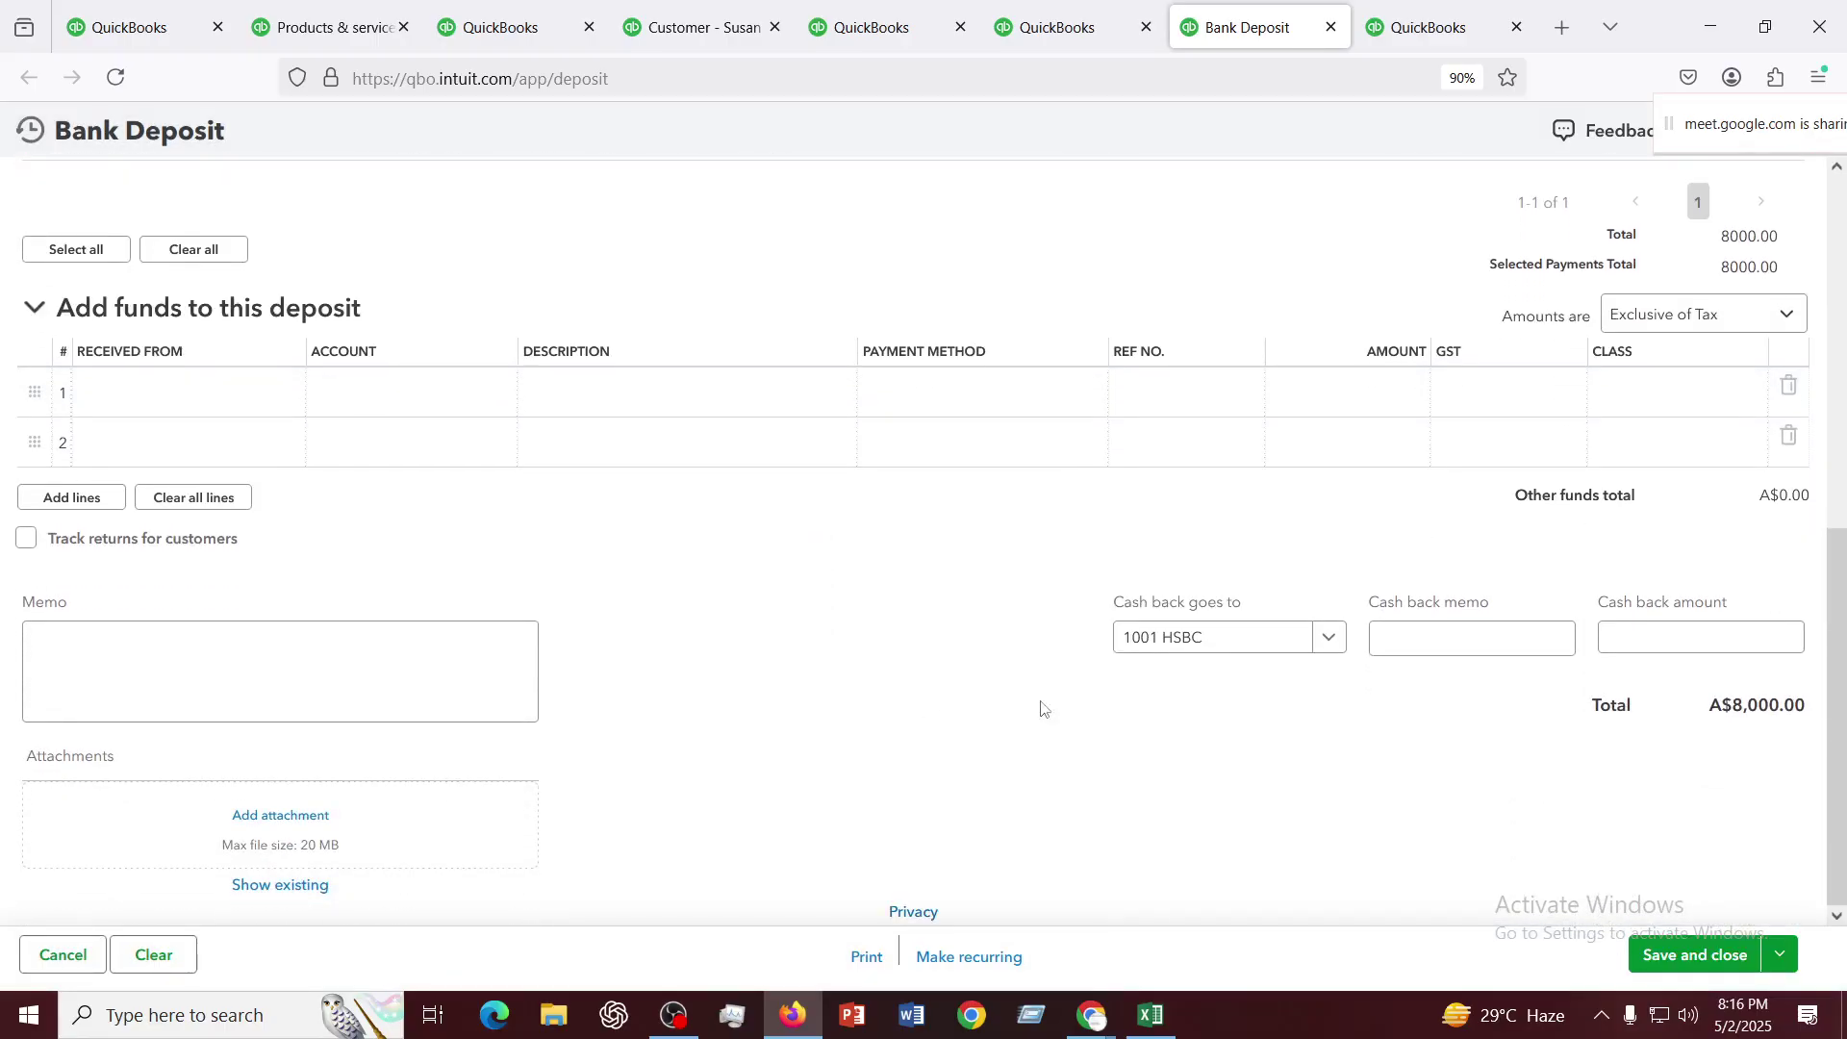
click(1328, 640)
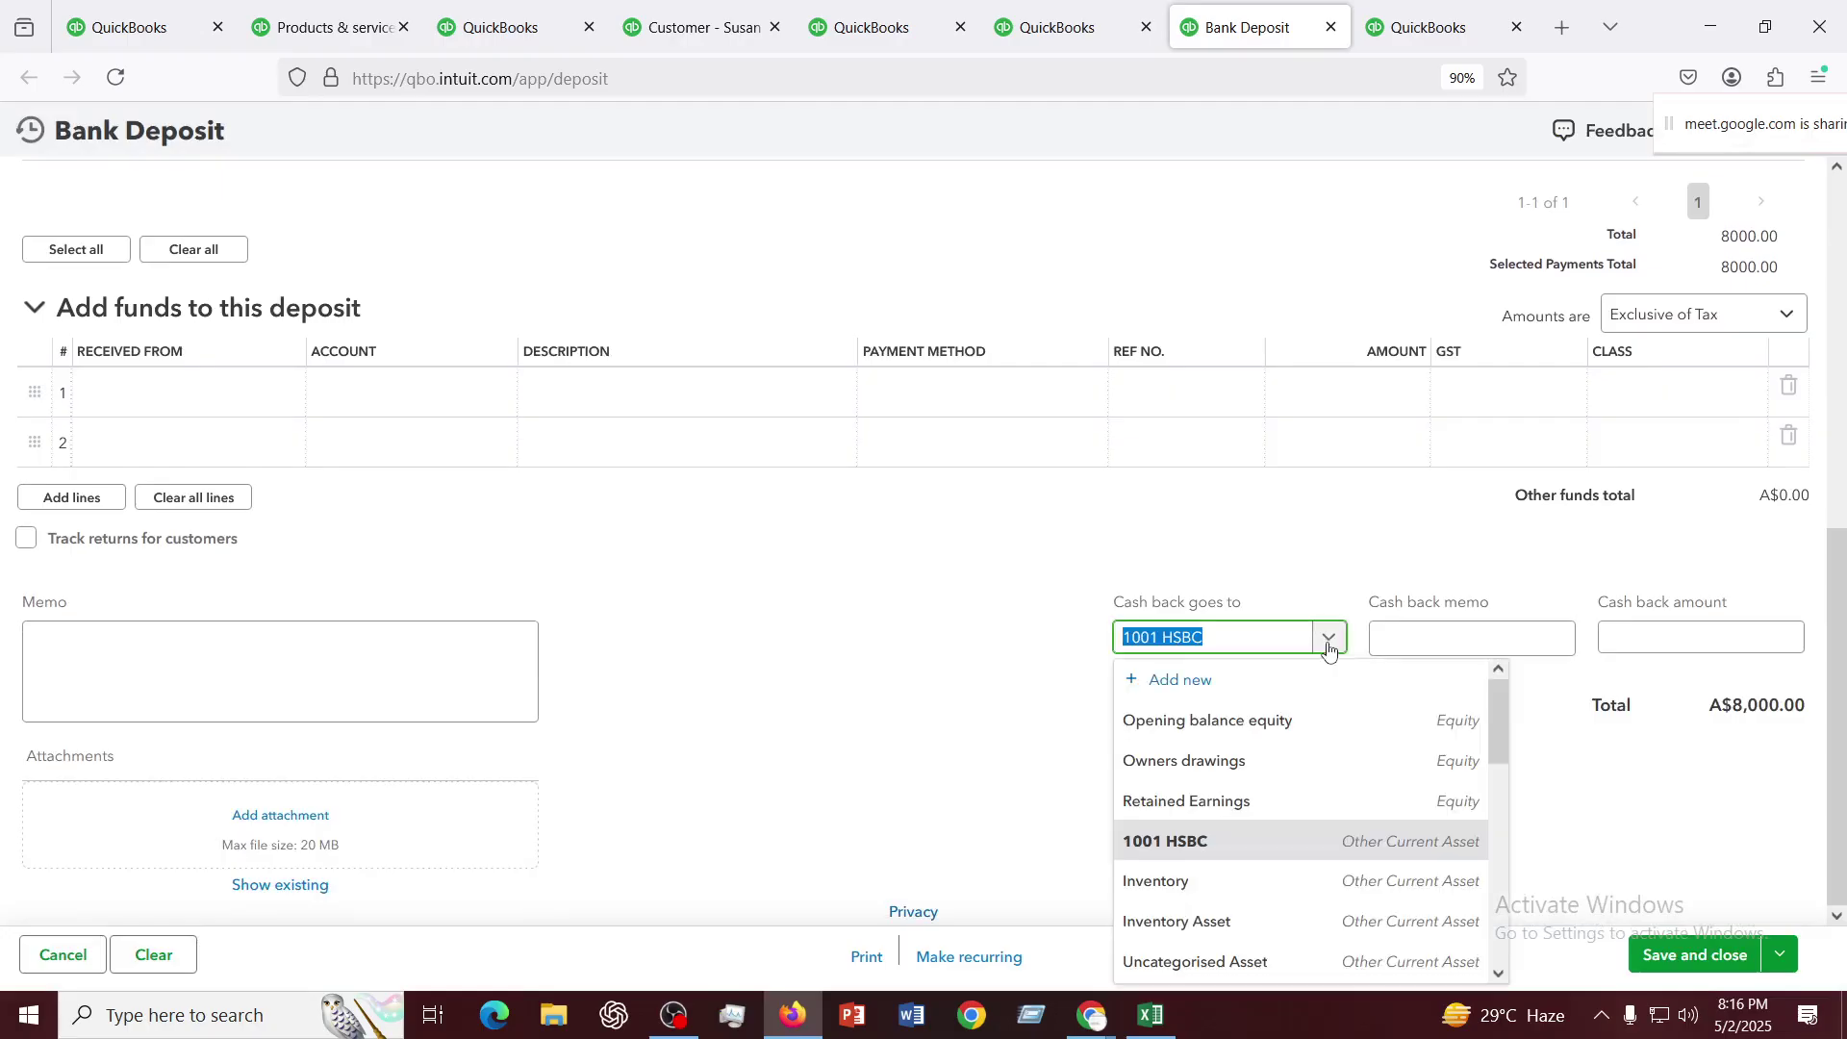
click(825, 535)
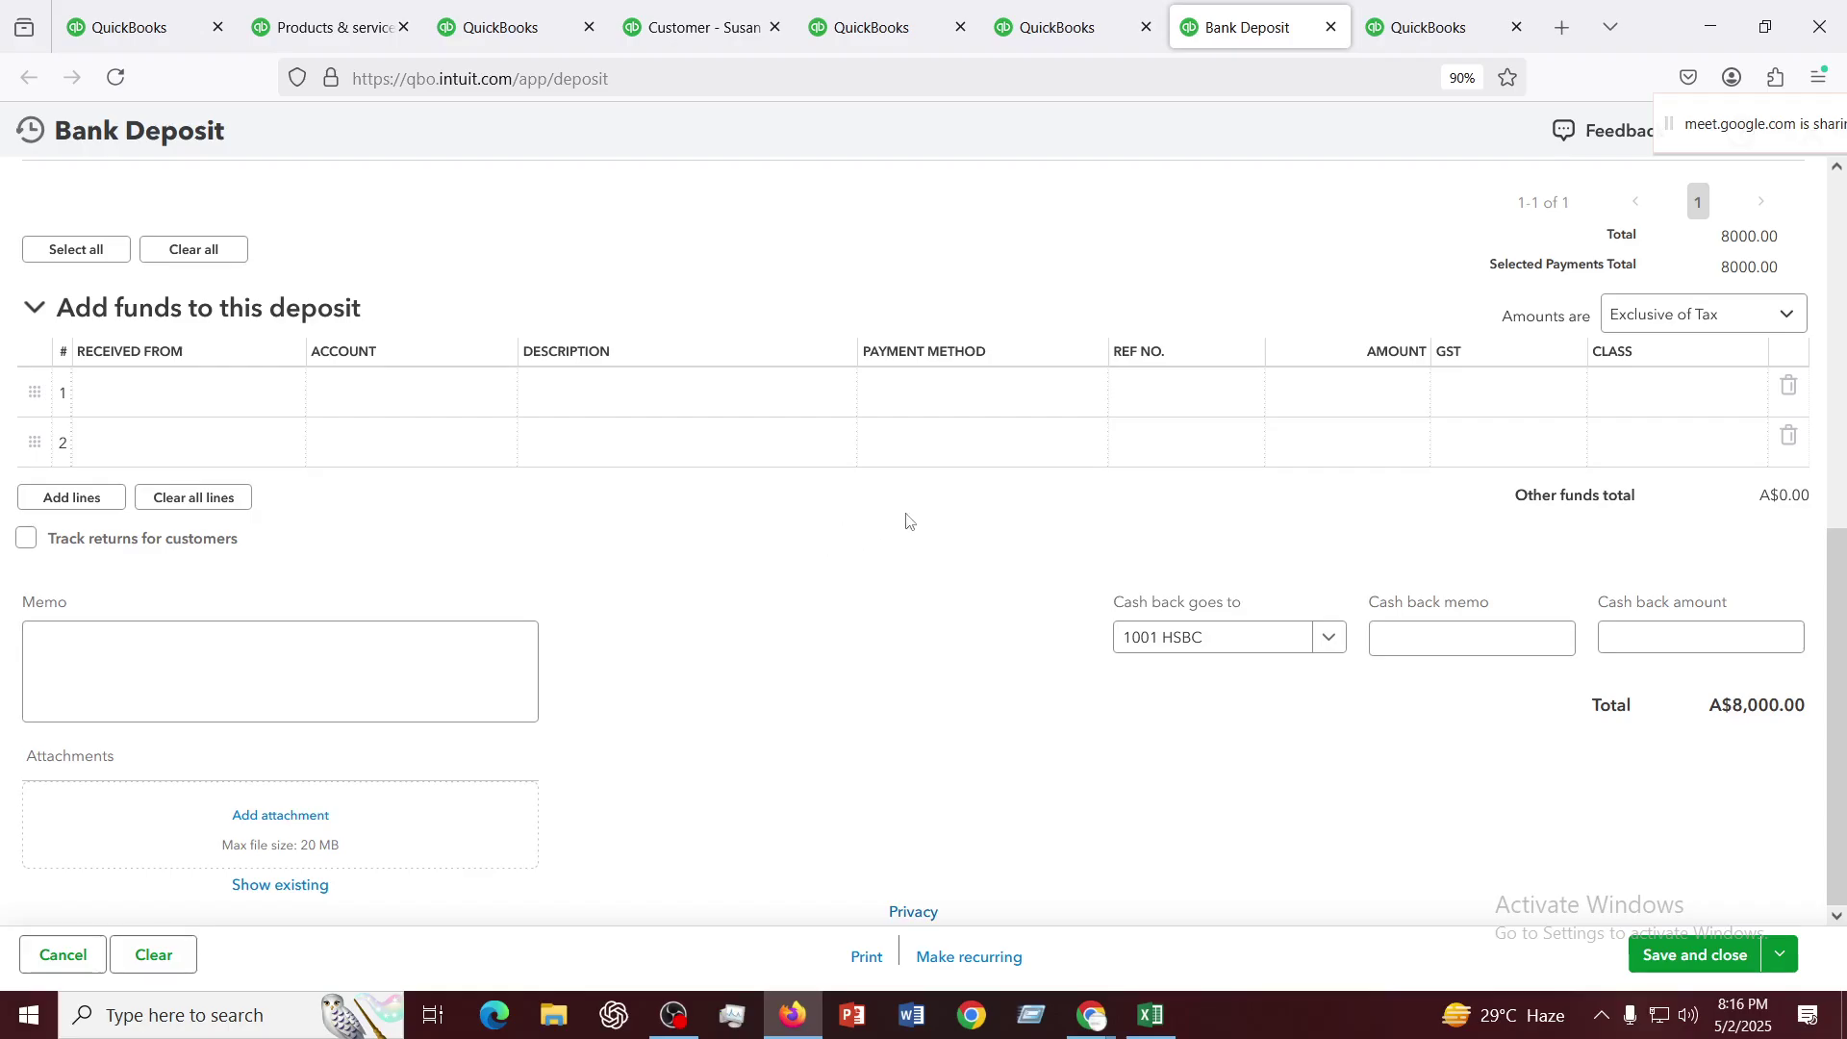
Change the bank deposit's date to 25/01/2025
scroll(997, 542, up, 2)
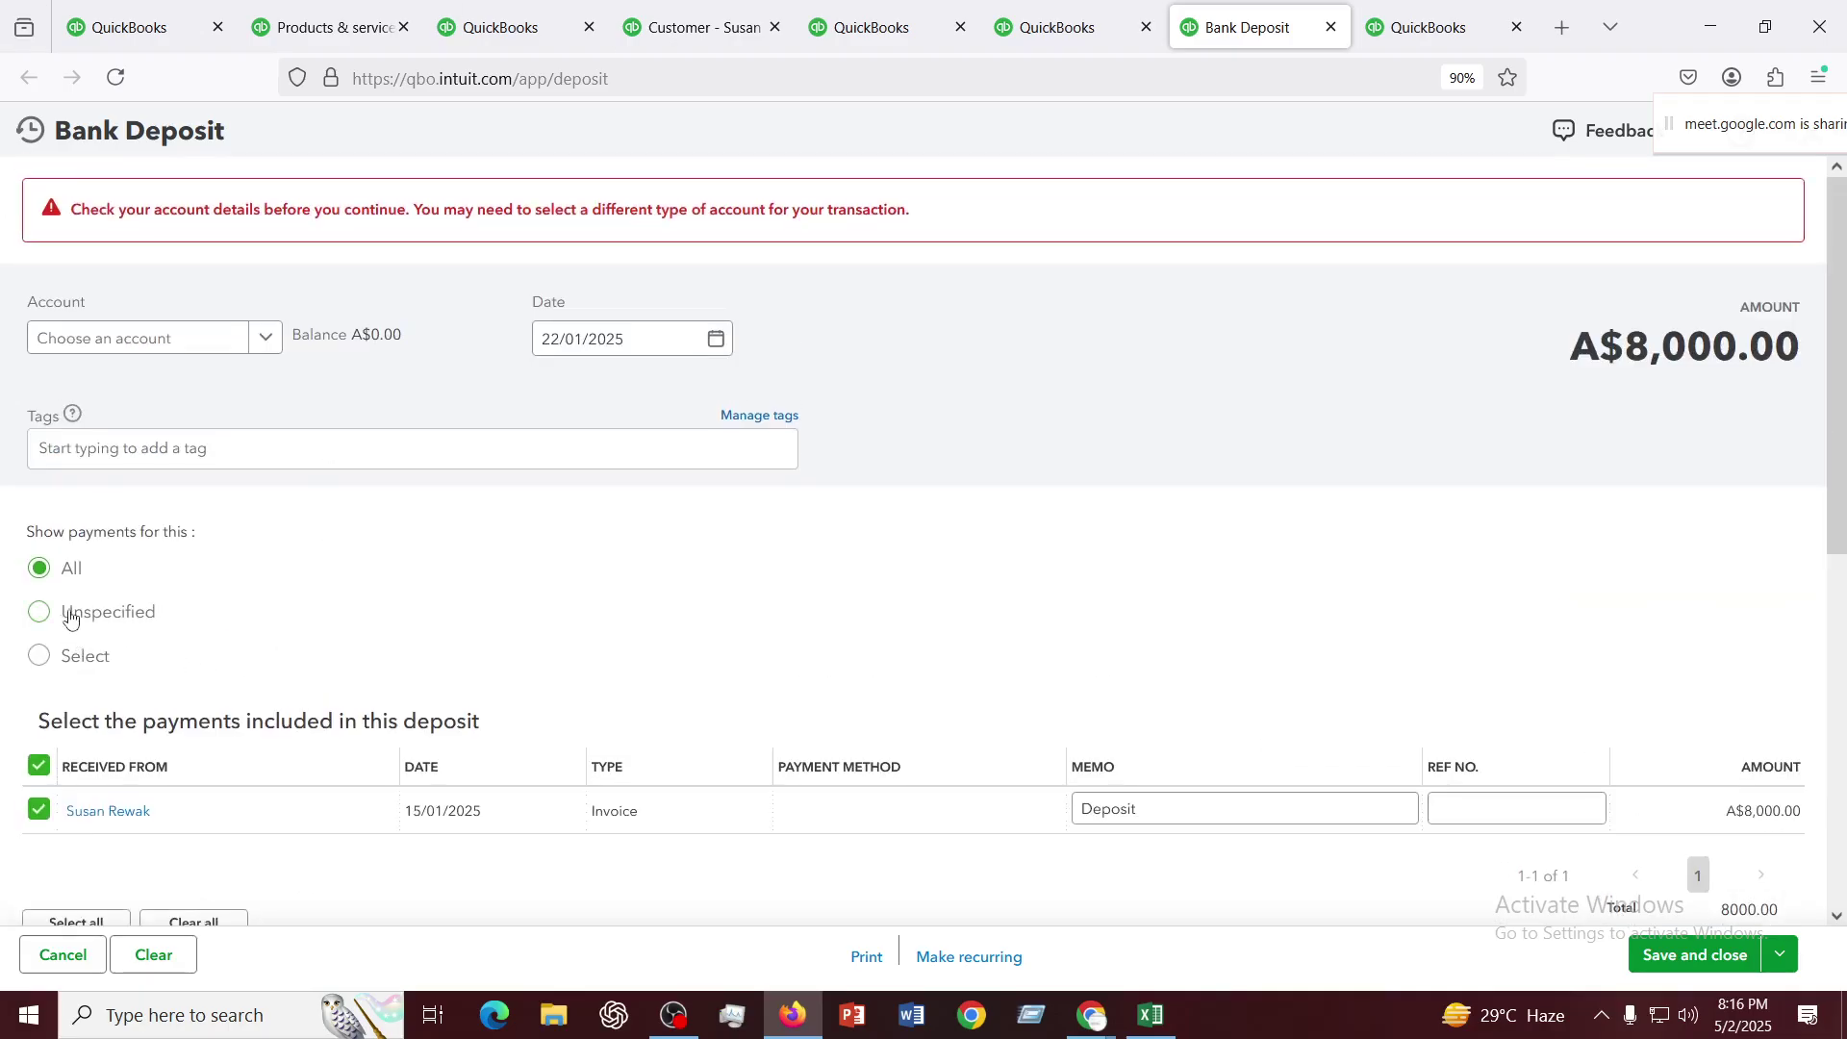
click(226, 448)
click(132, 338)
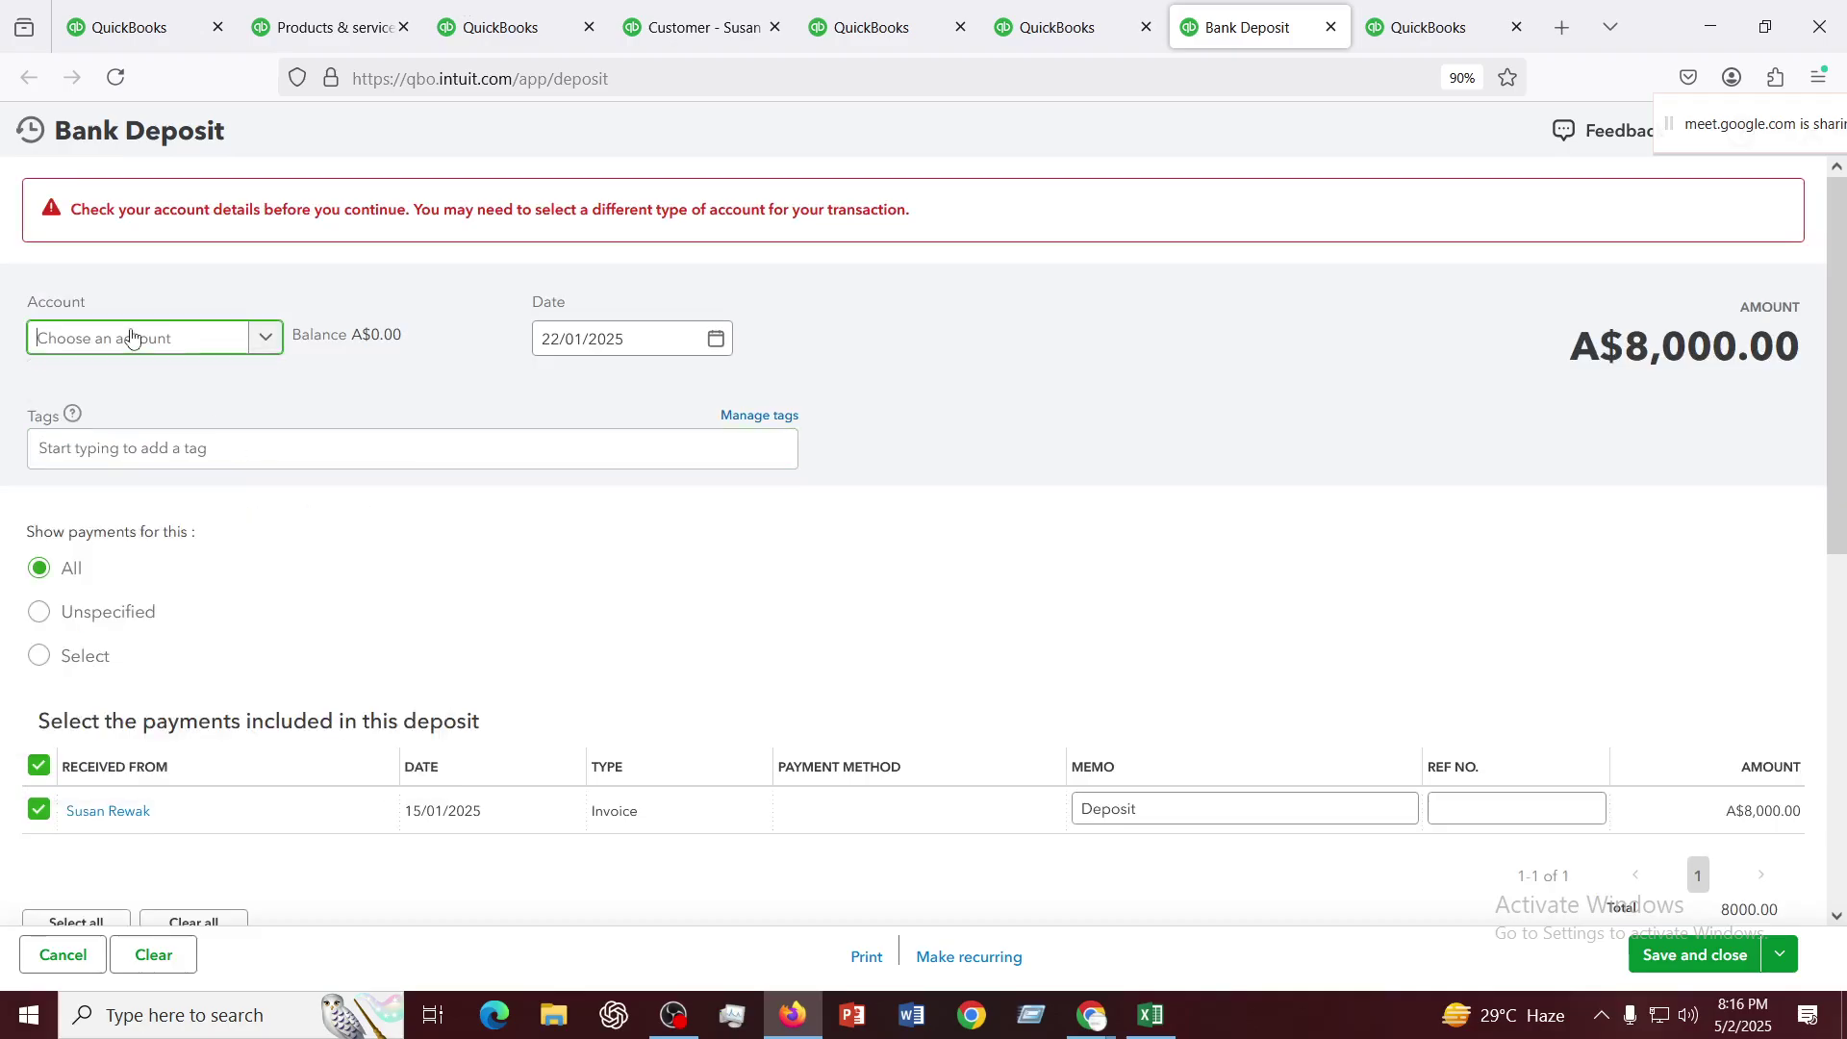
click(132, 338)
click(721, 344)
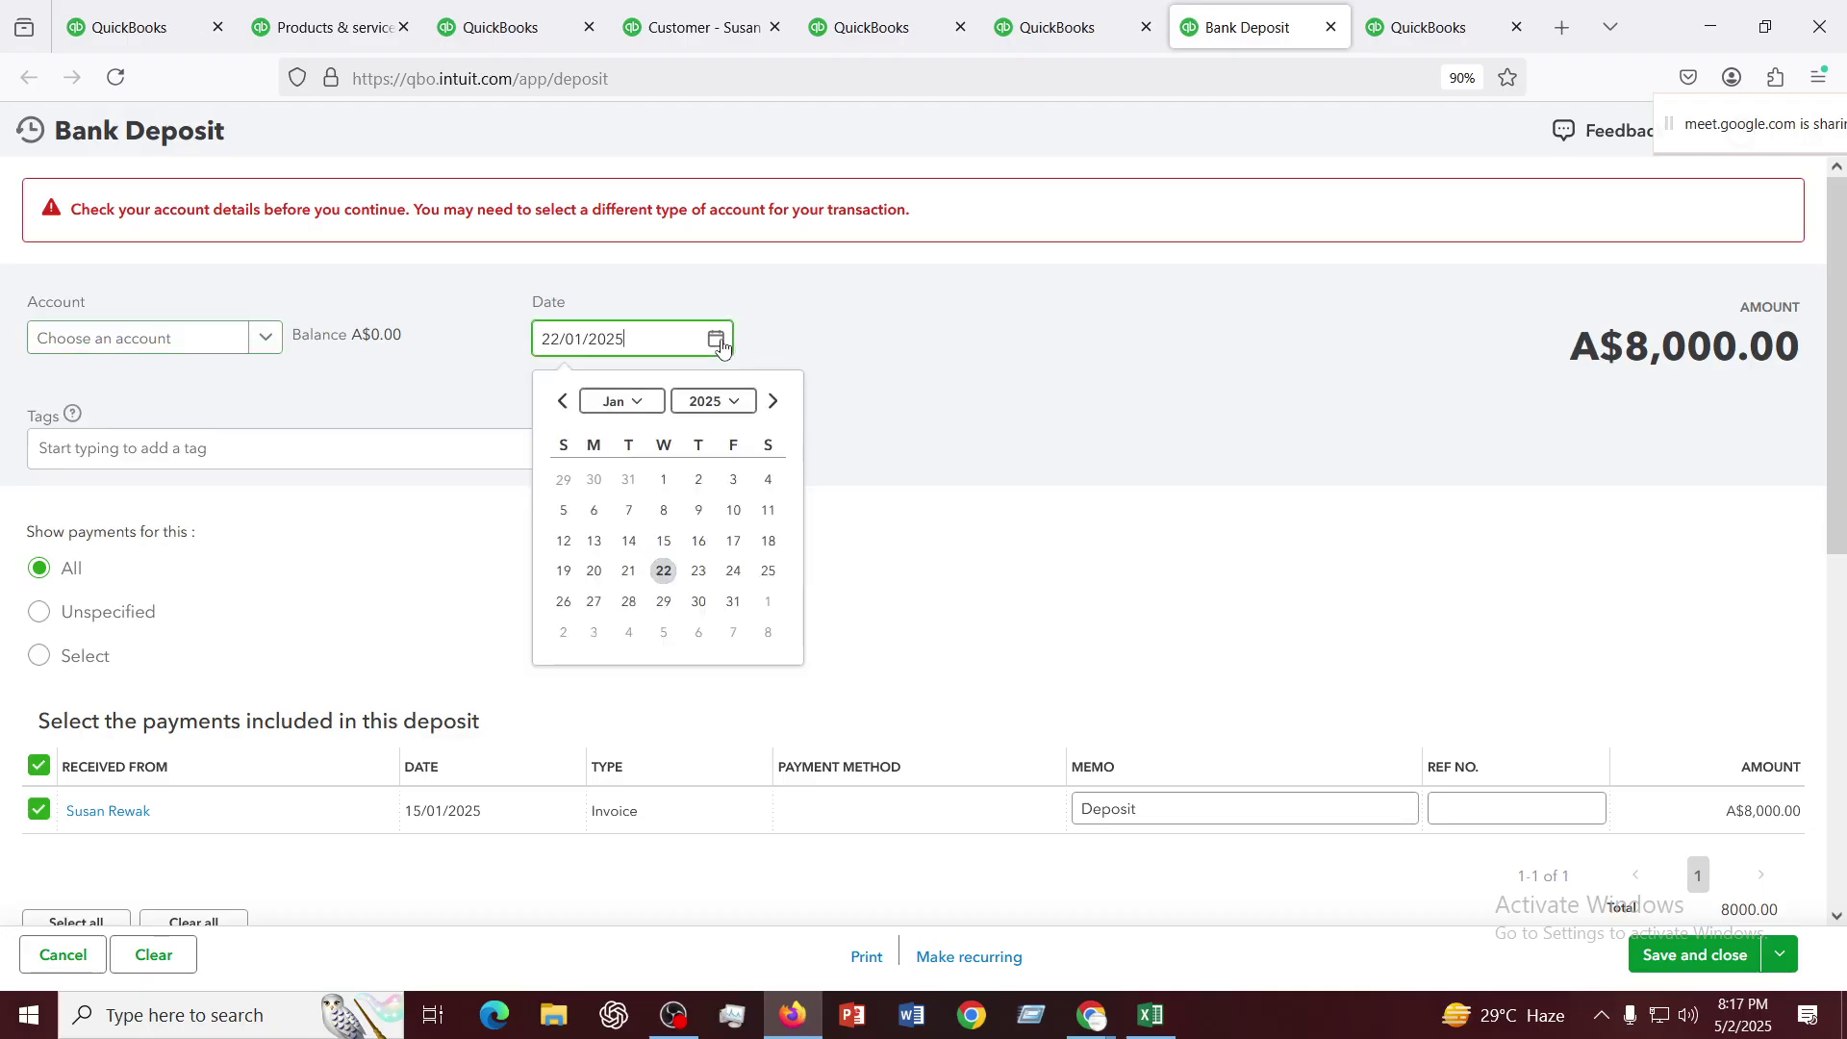
click(769, 572)
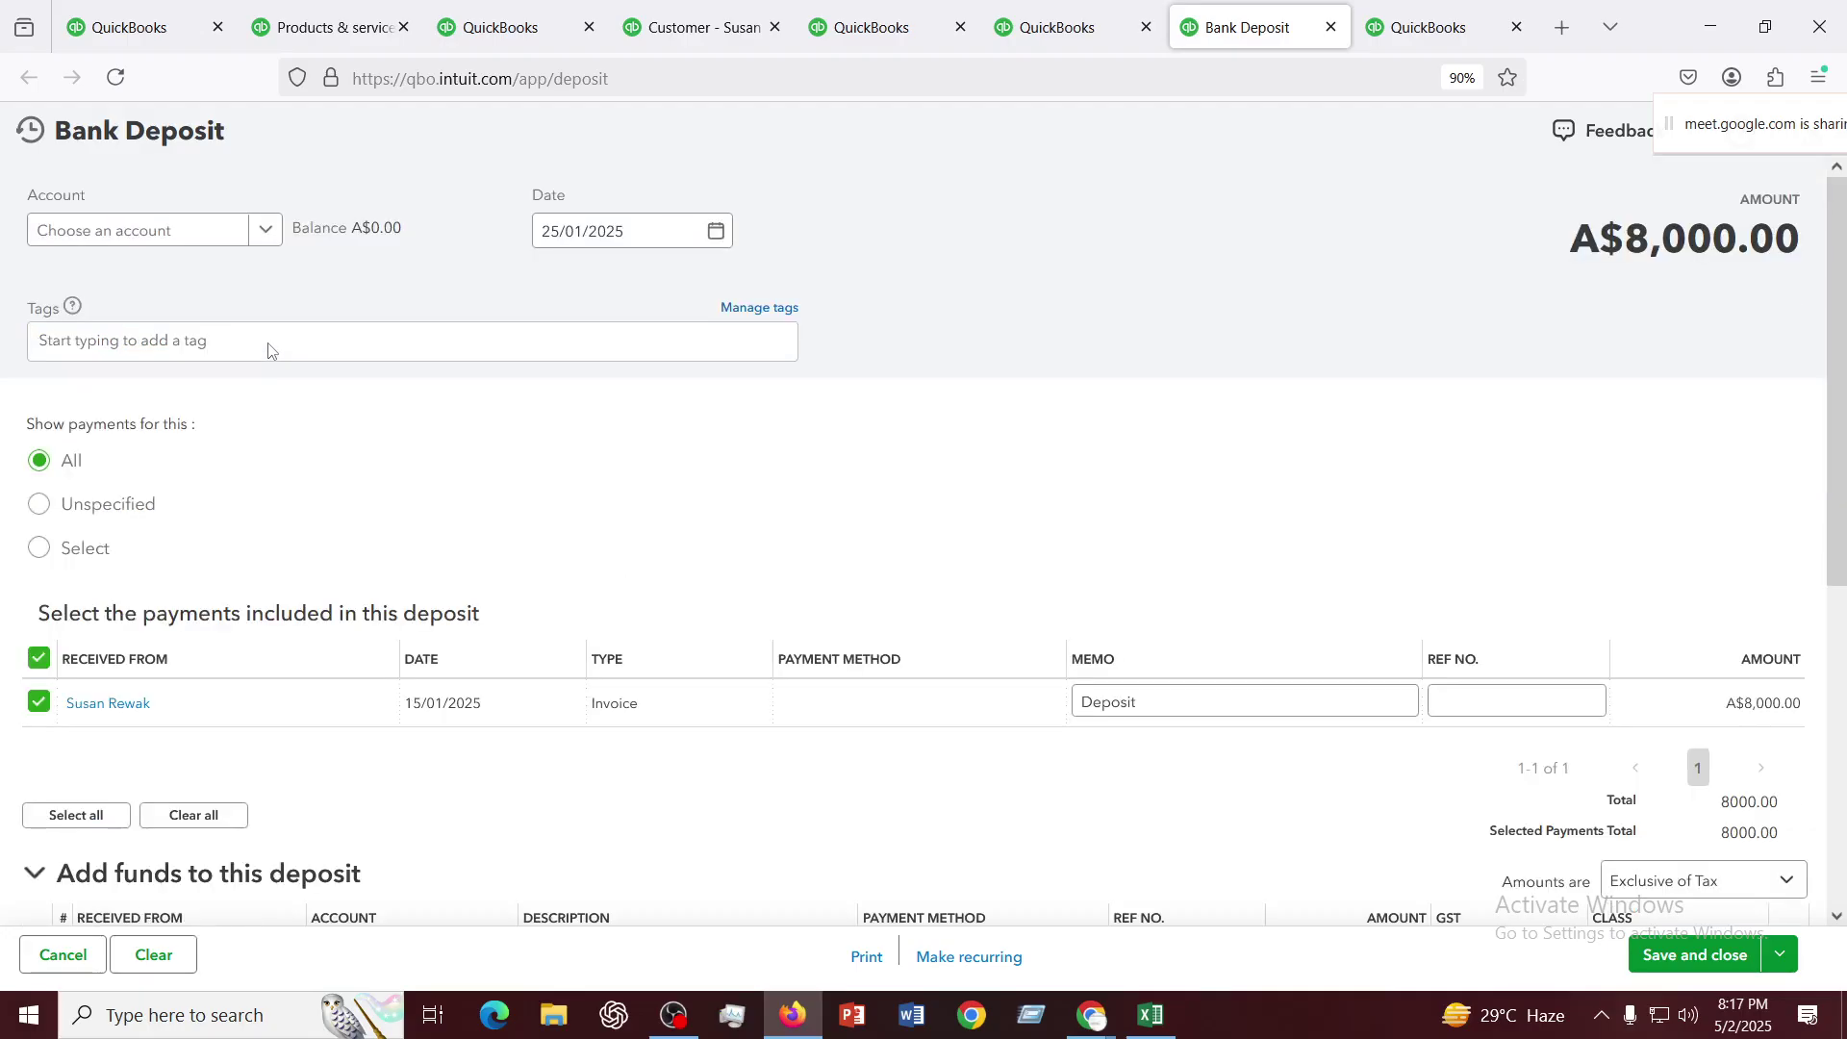
Check the selected payment and the added-funds section of the bank deposit, and try to save and close it
scroll(353, 478, down, 5)
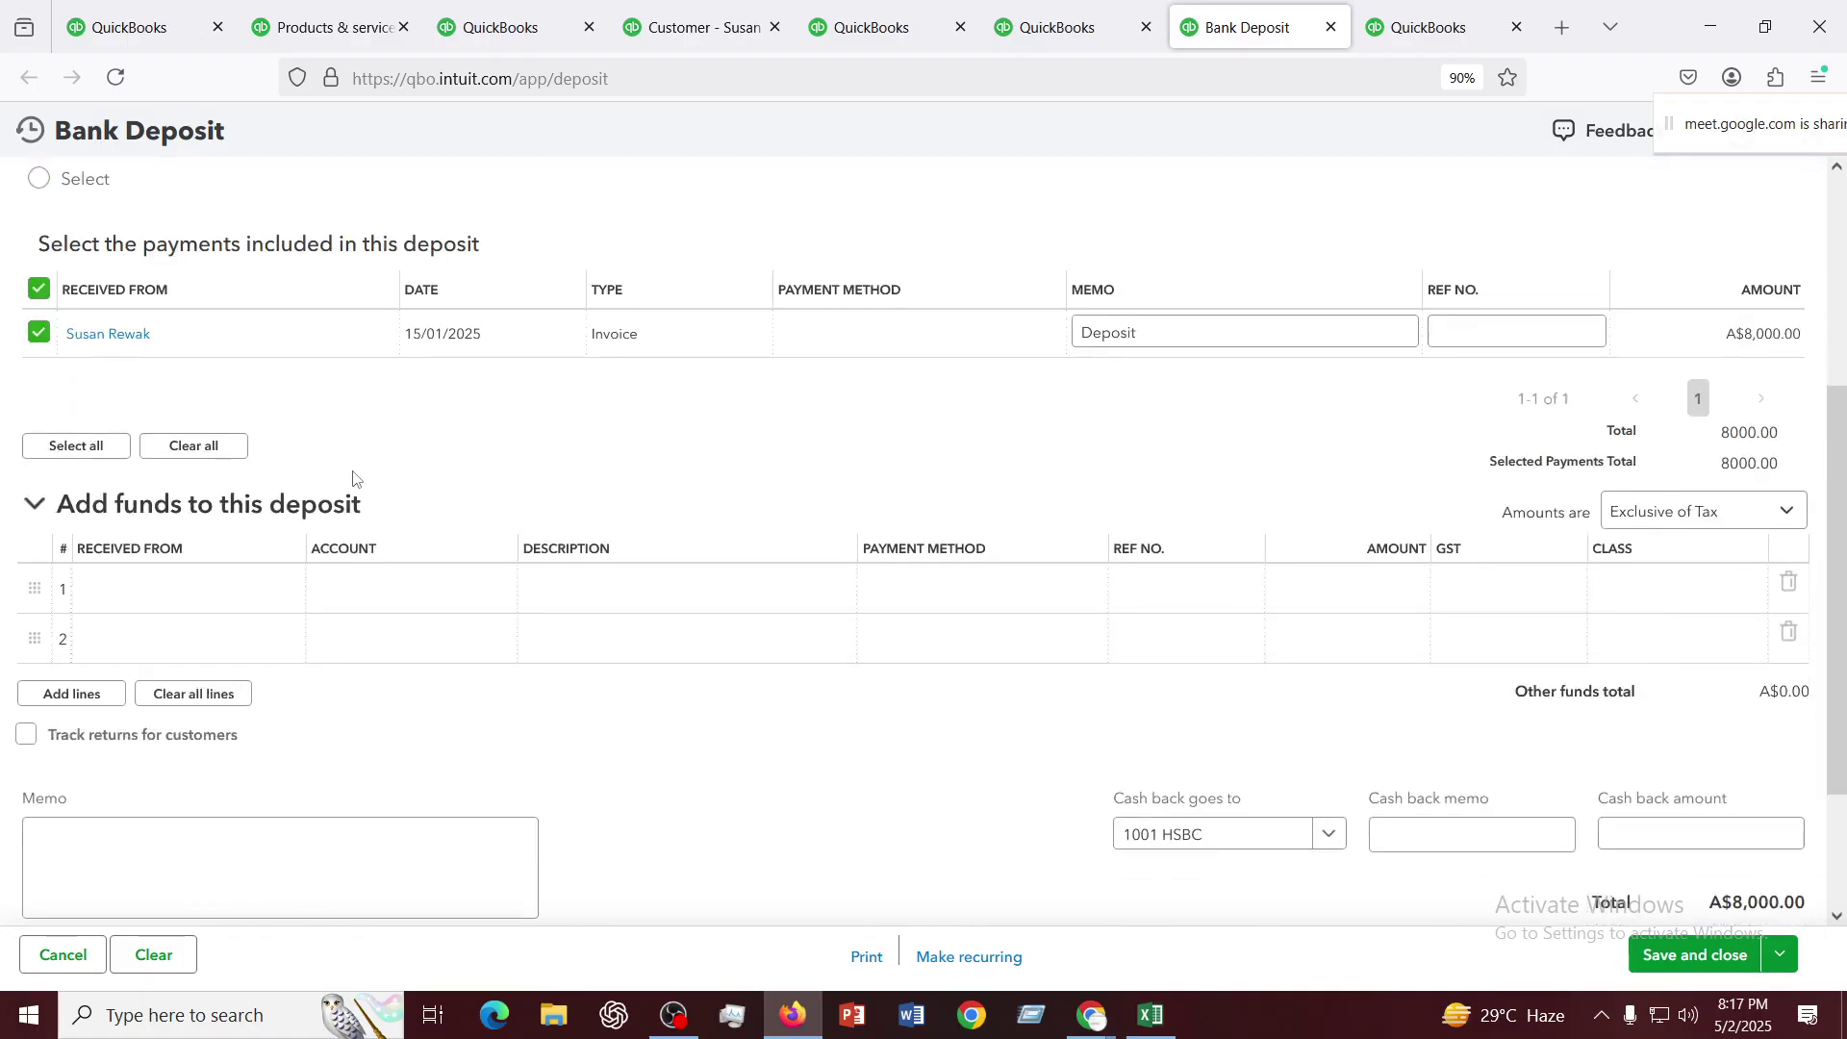
scroll(353, 478, down, 1)
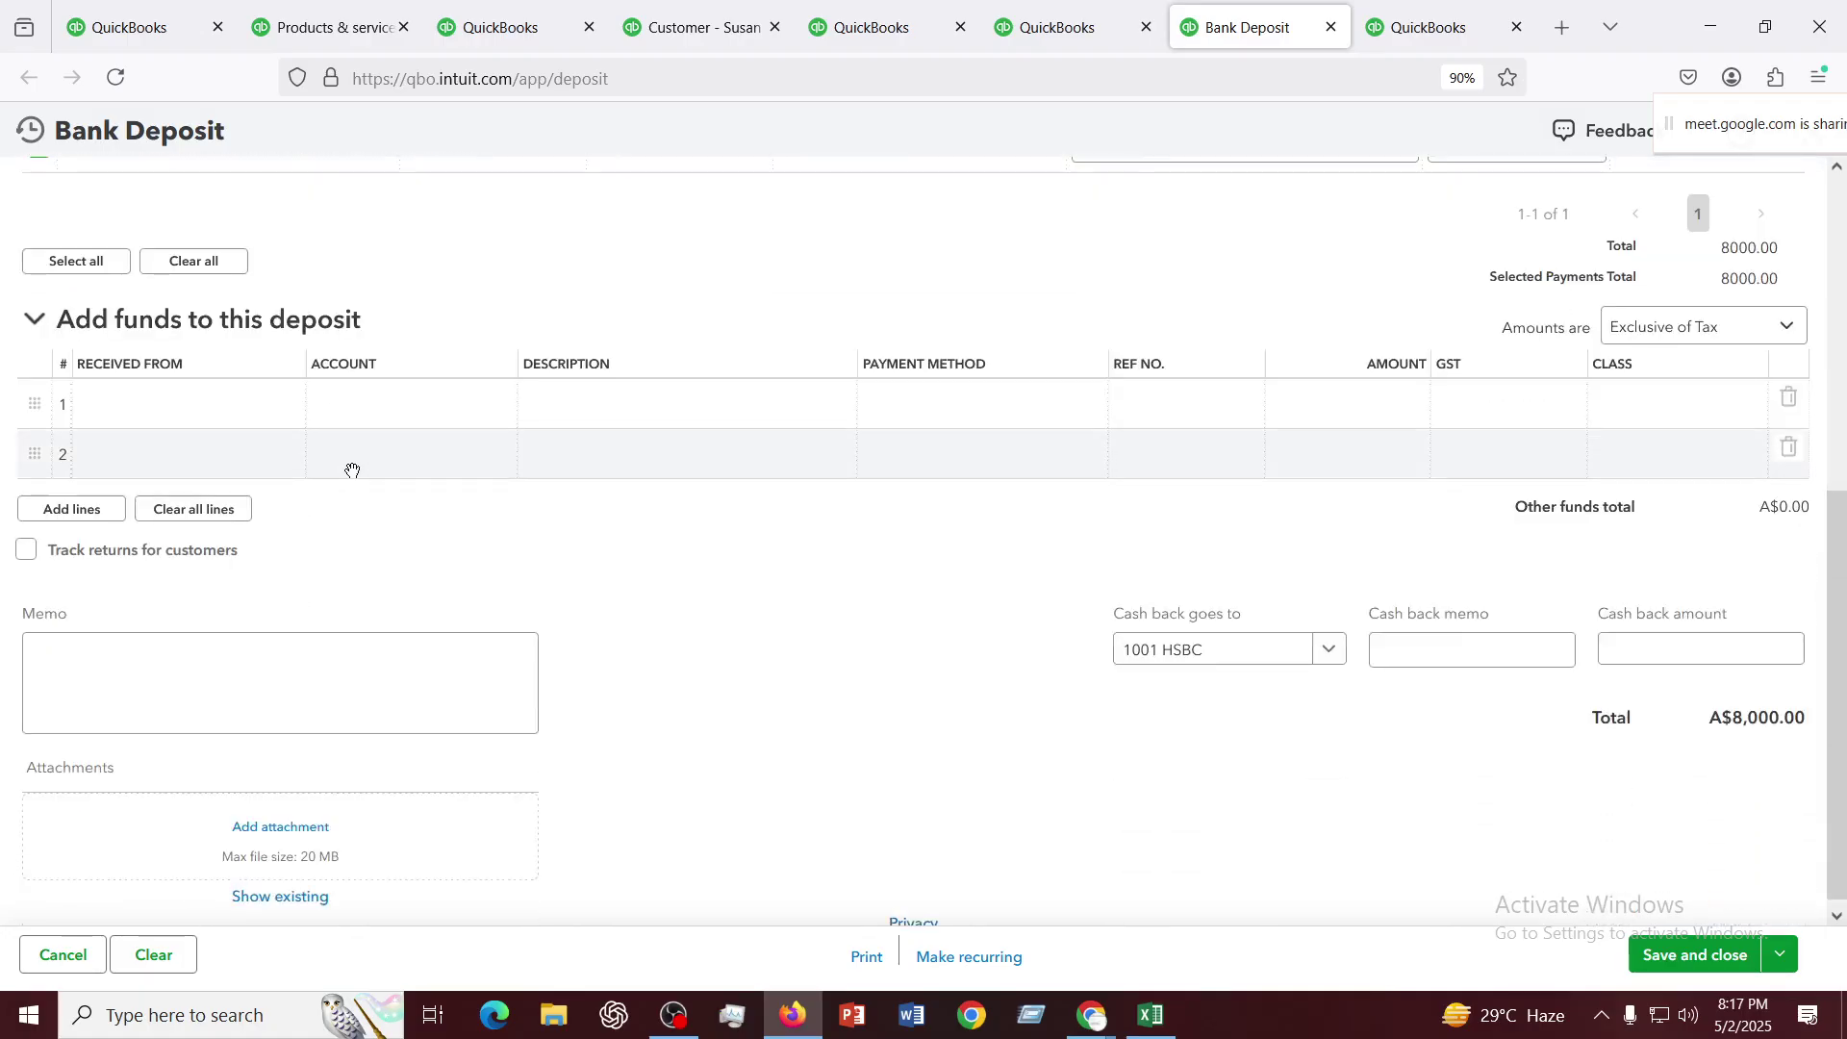
scroll(353, 471, up, 6)
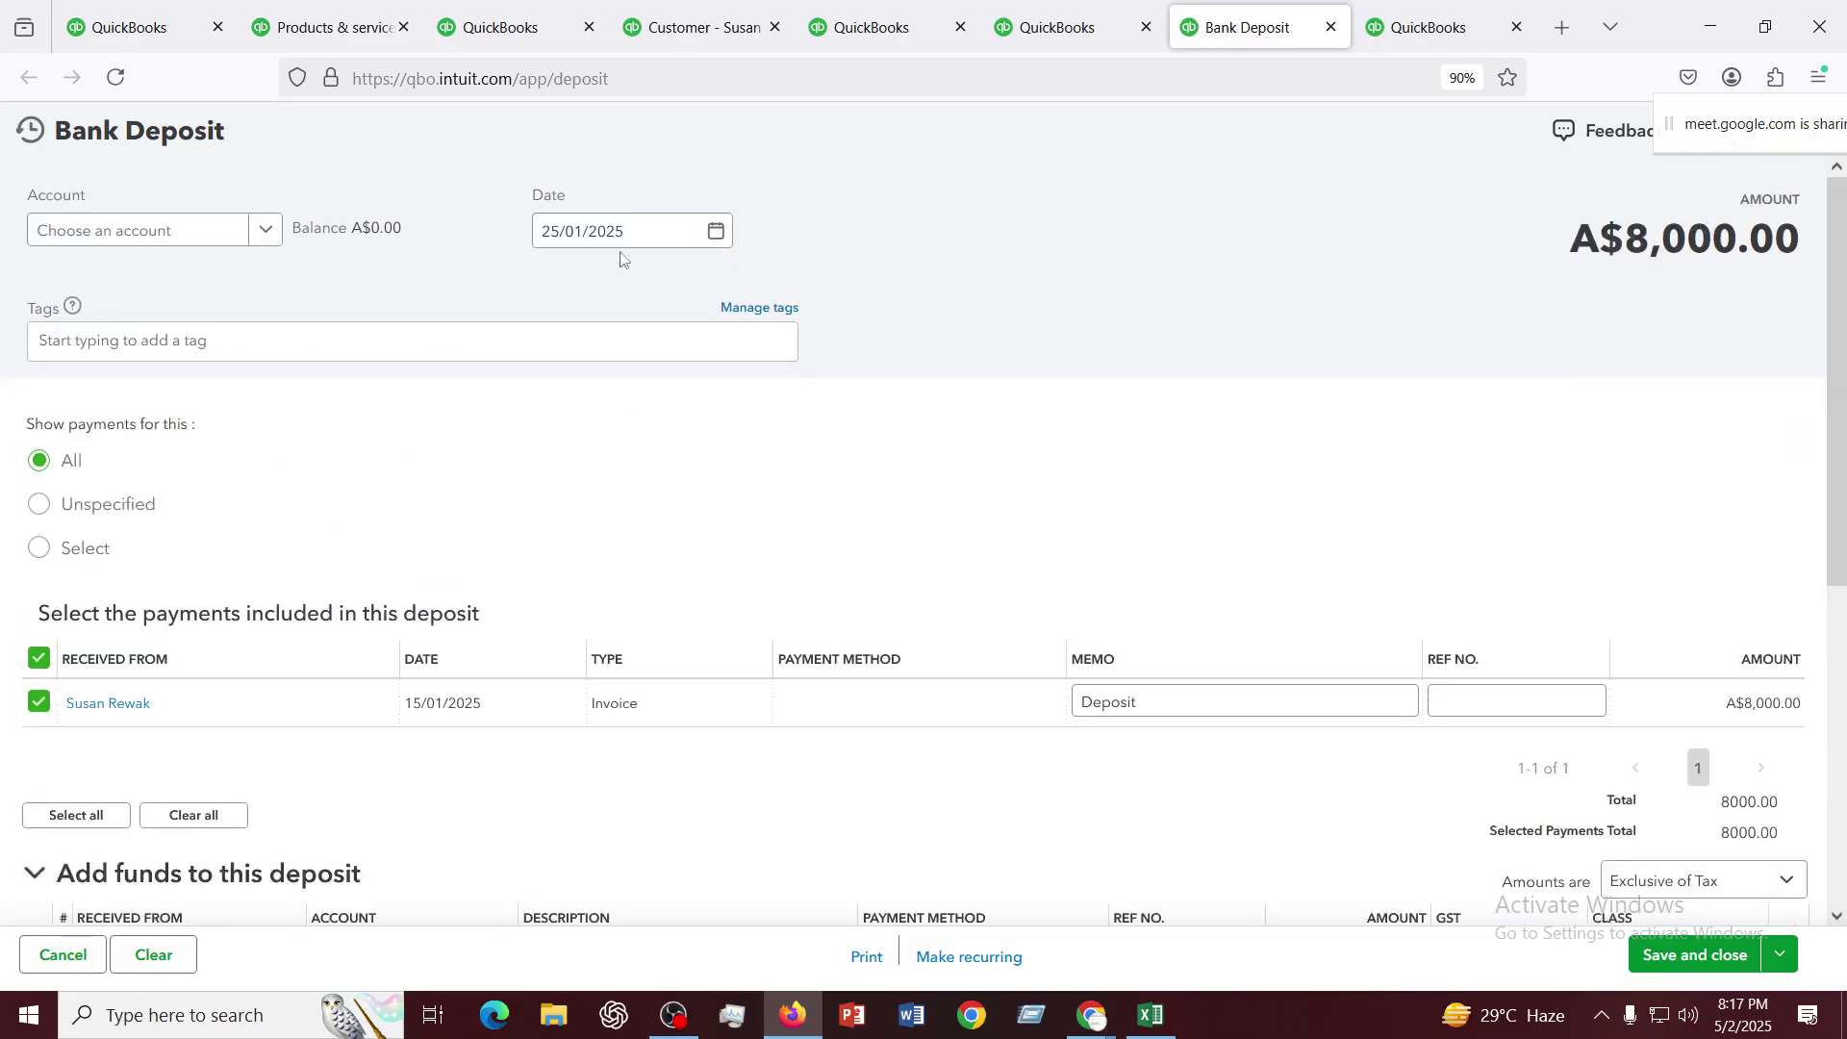
scroll(664, 452, down, 3)
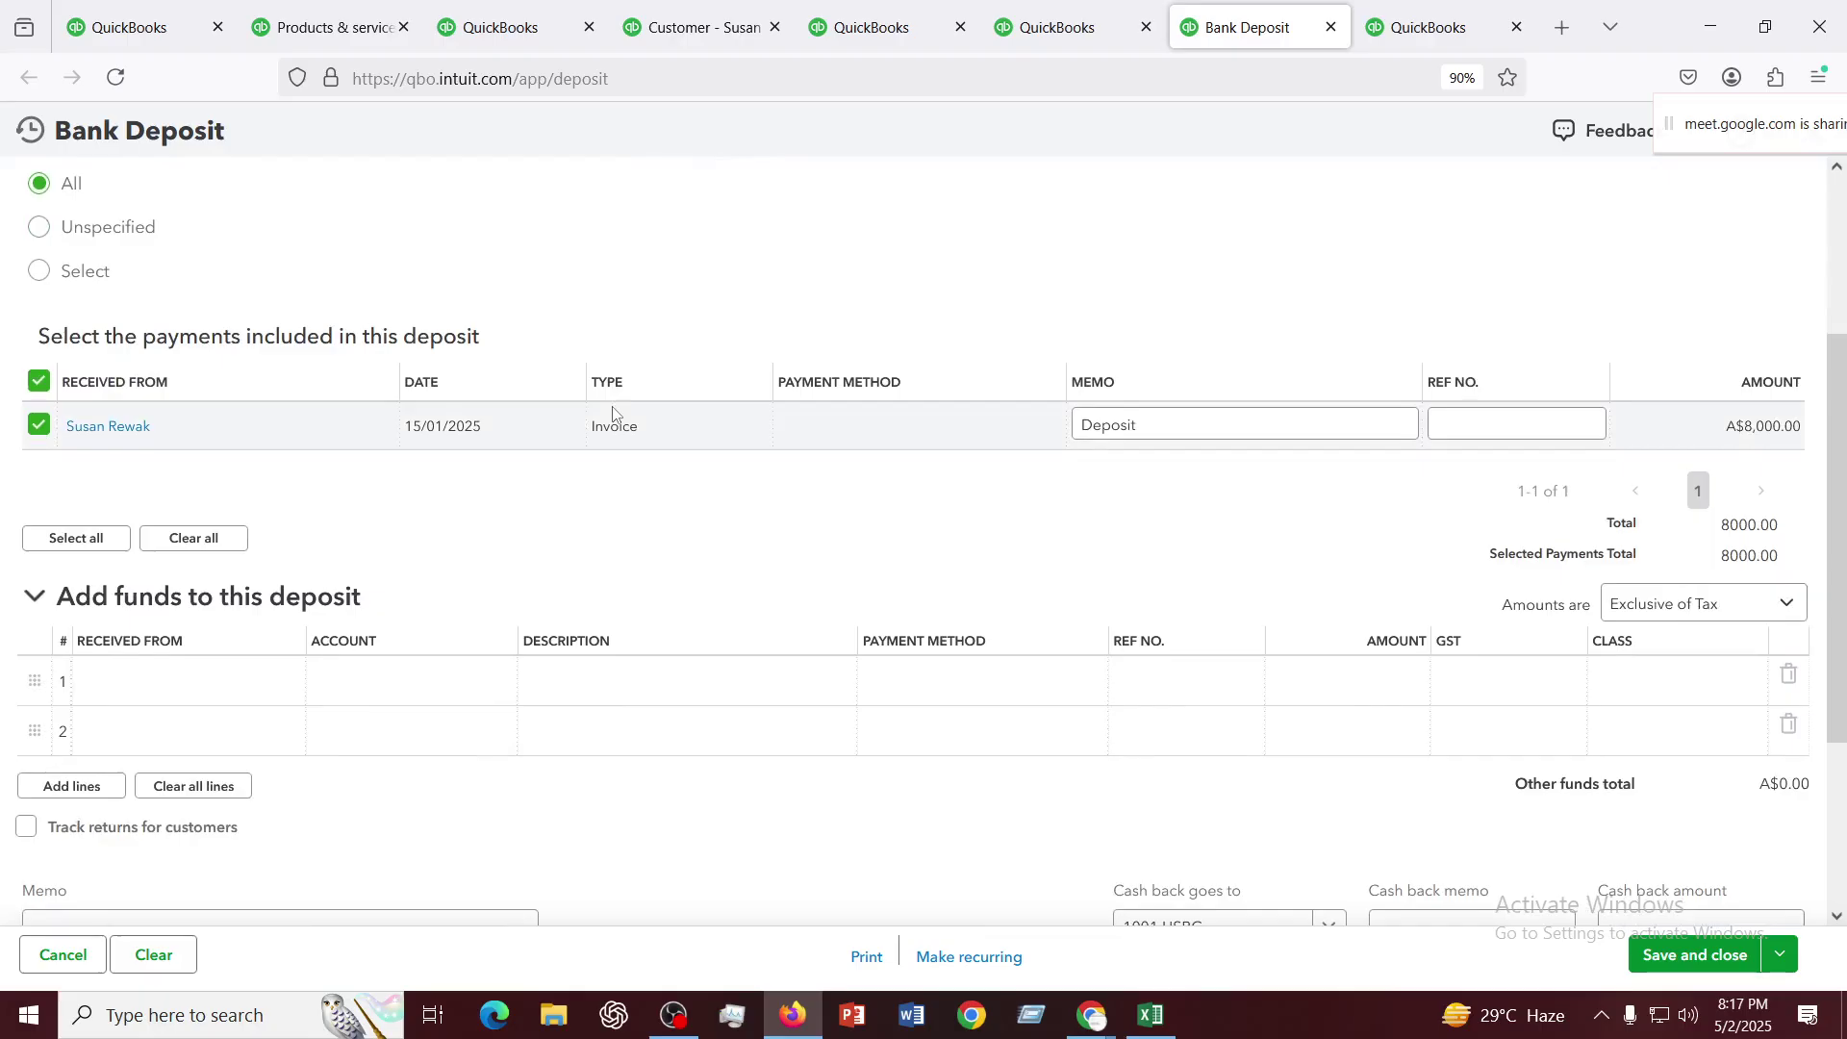
scroll(616, 423, down, 3)
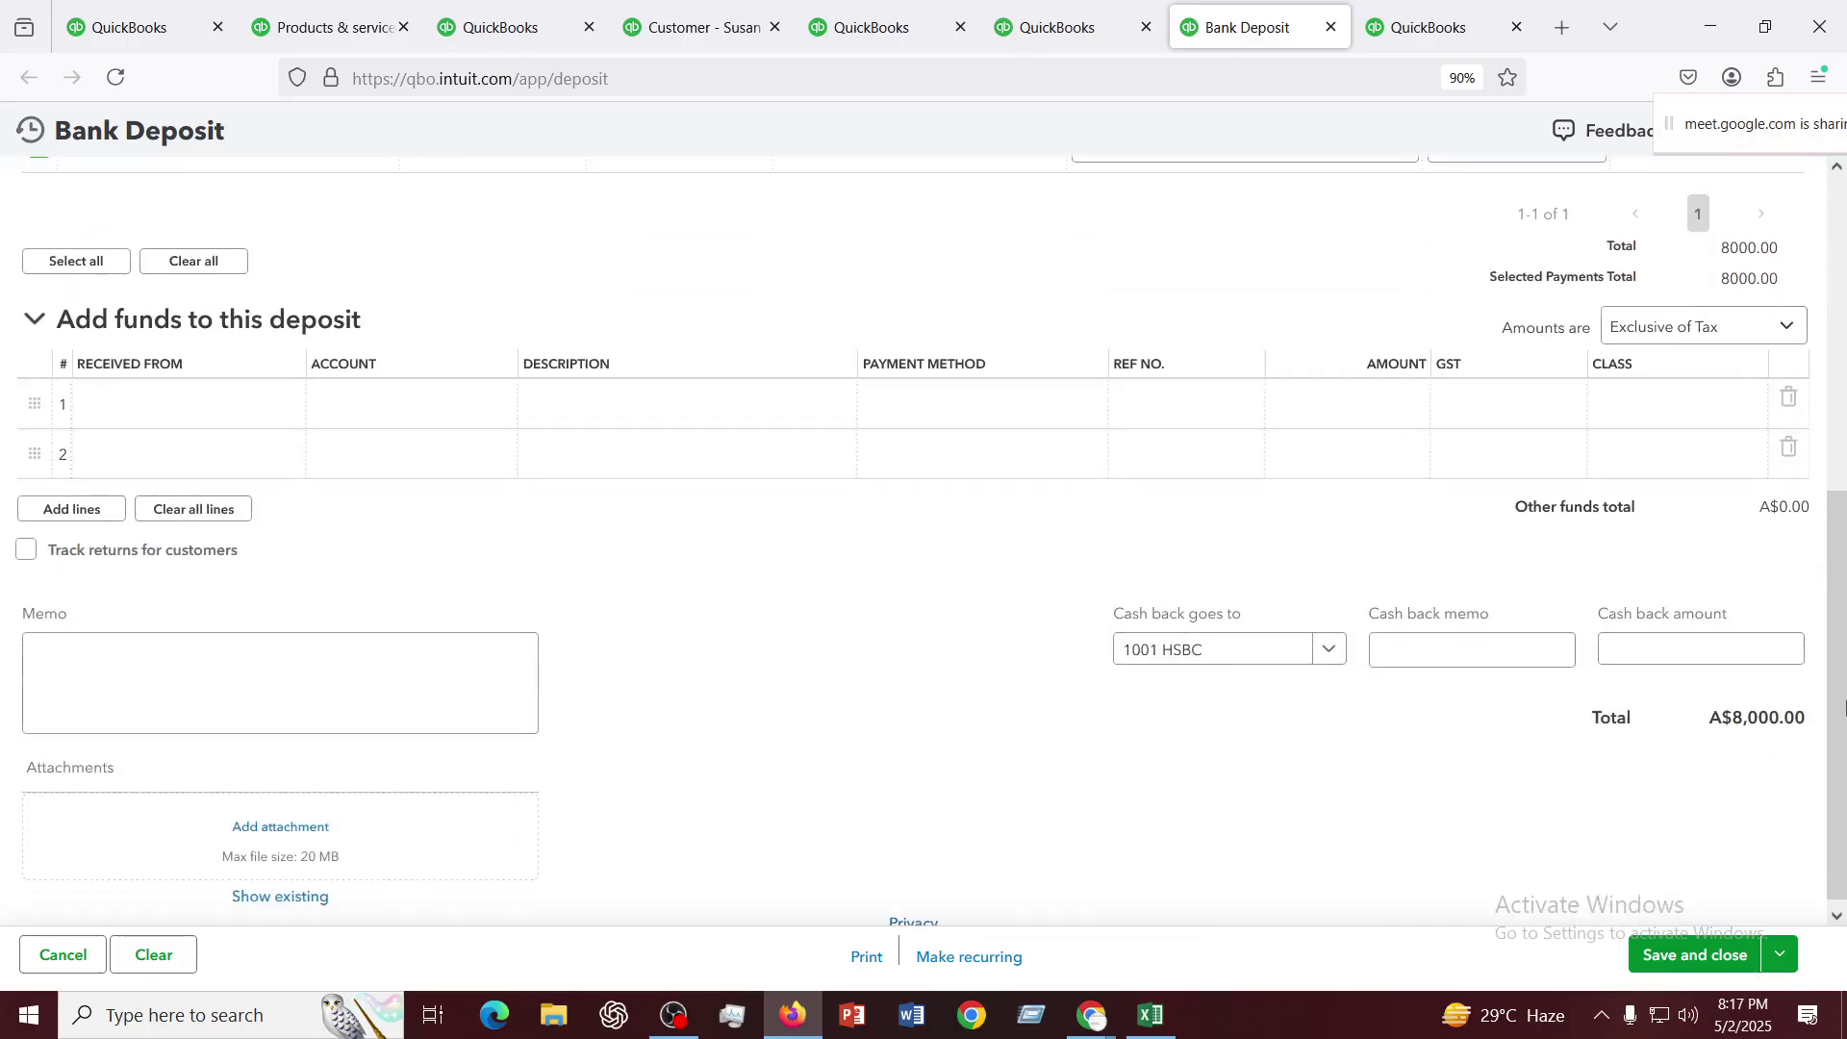
click(1694, 963)
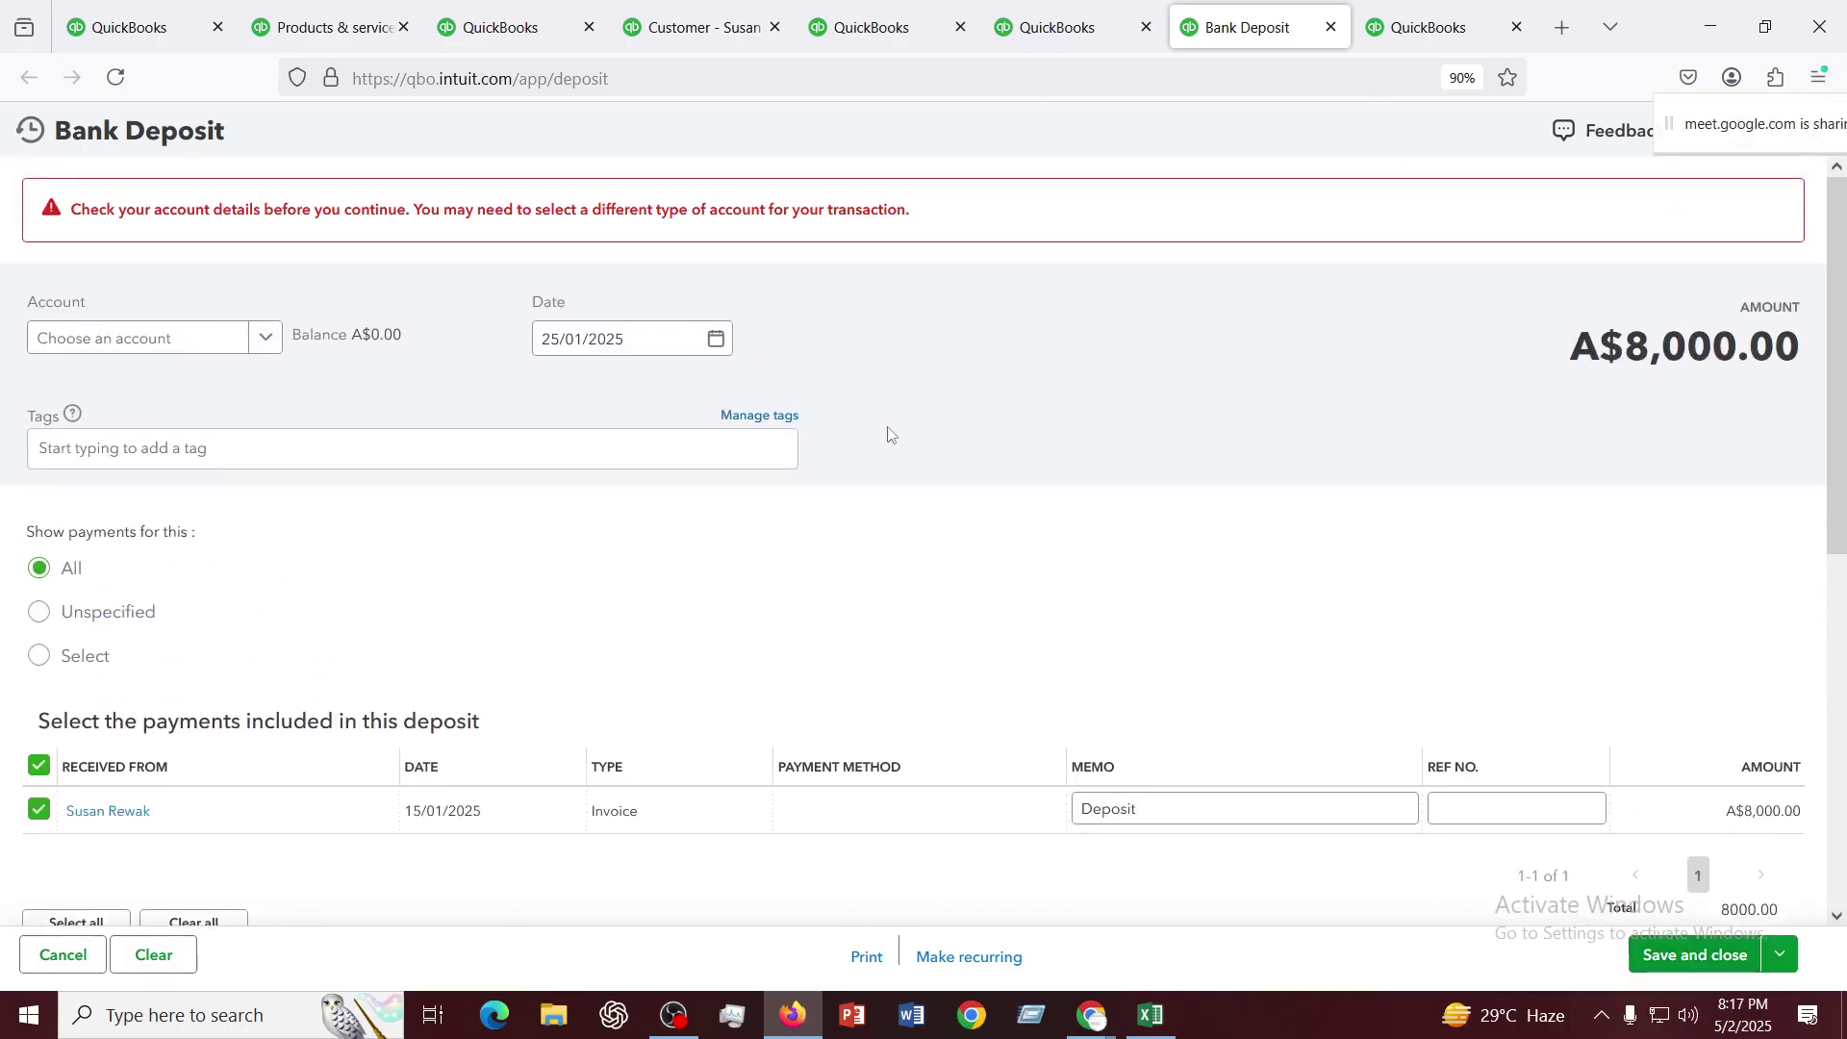
Start a new journal entry from the other QuickBooks page and date it 23/01/2025
click(1422, 29)
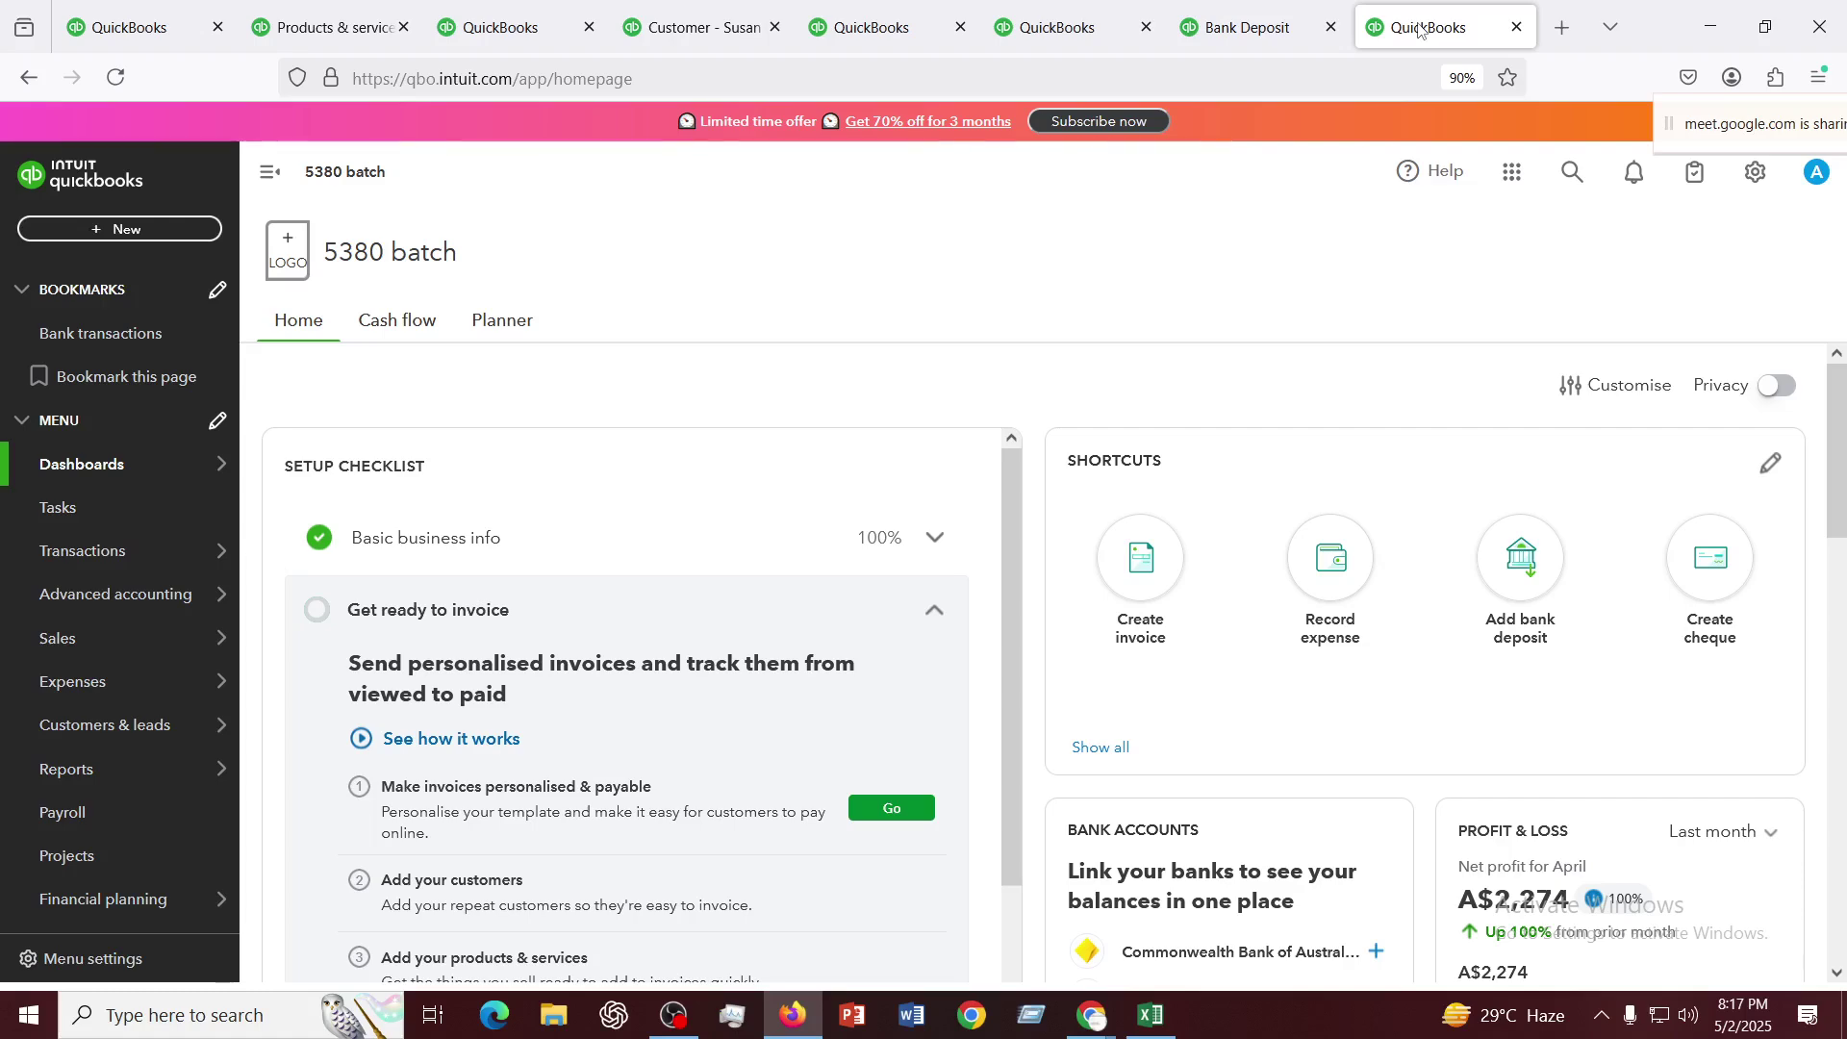
click(124, 234)
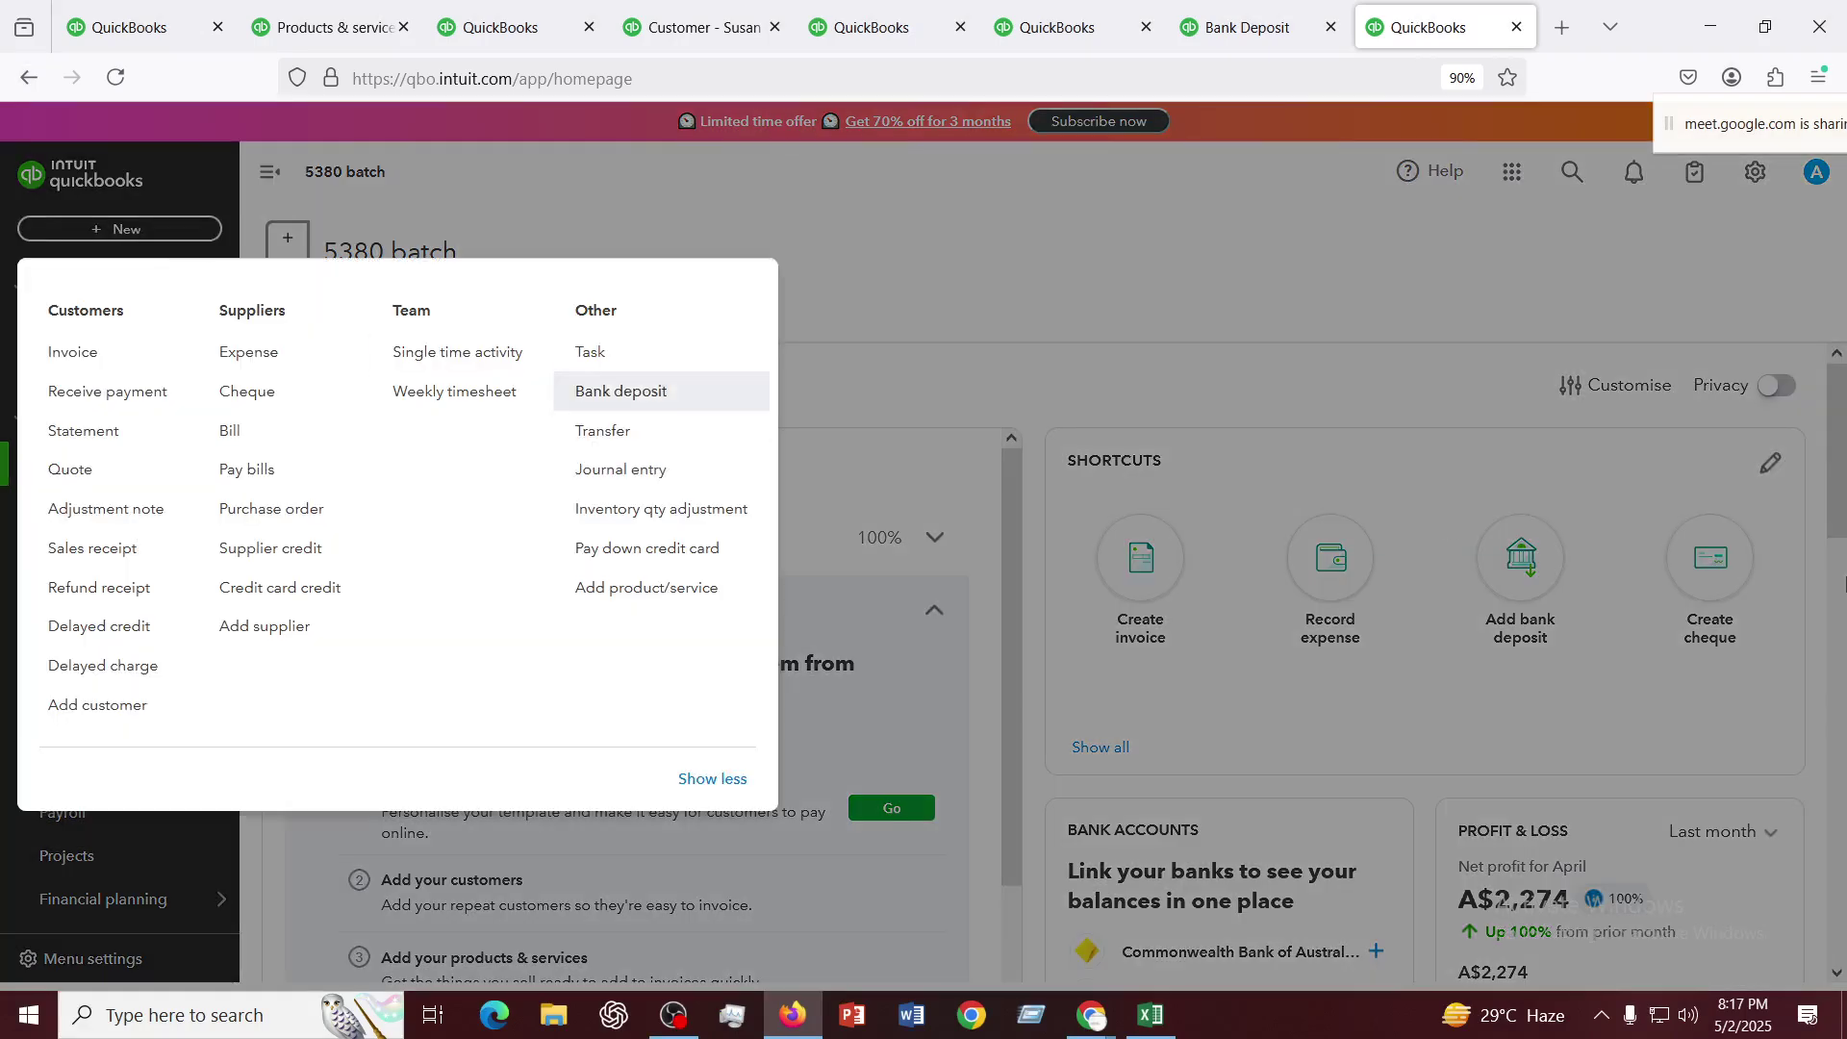
click(613, 471)
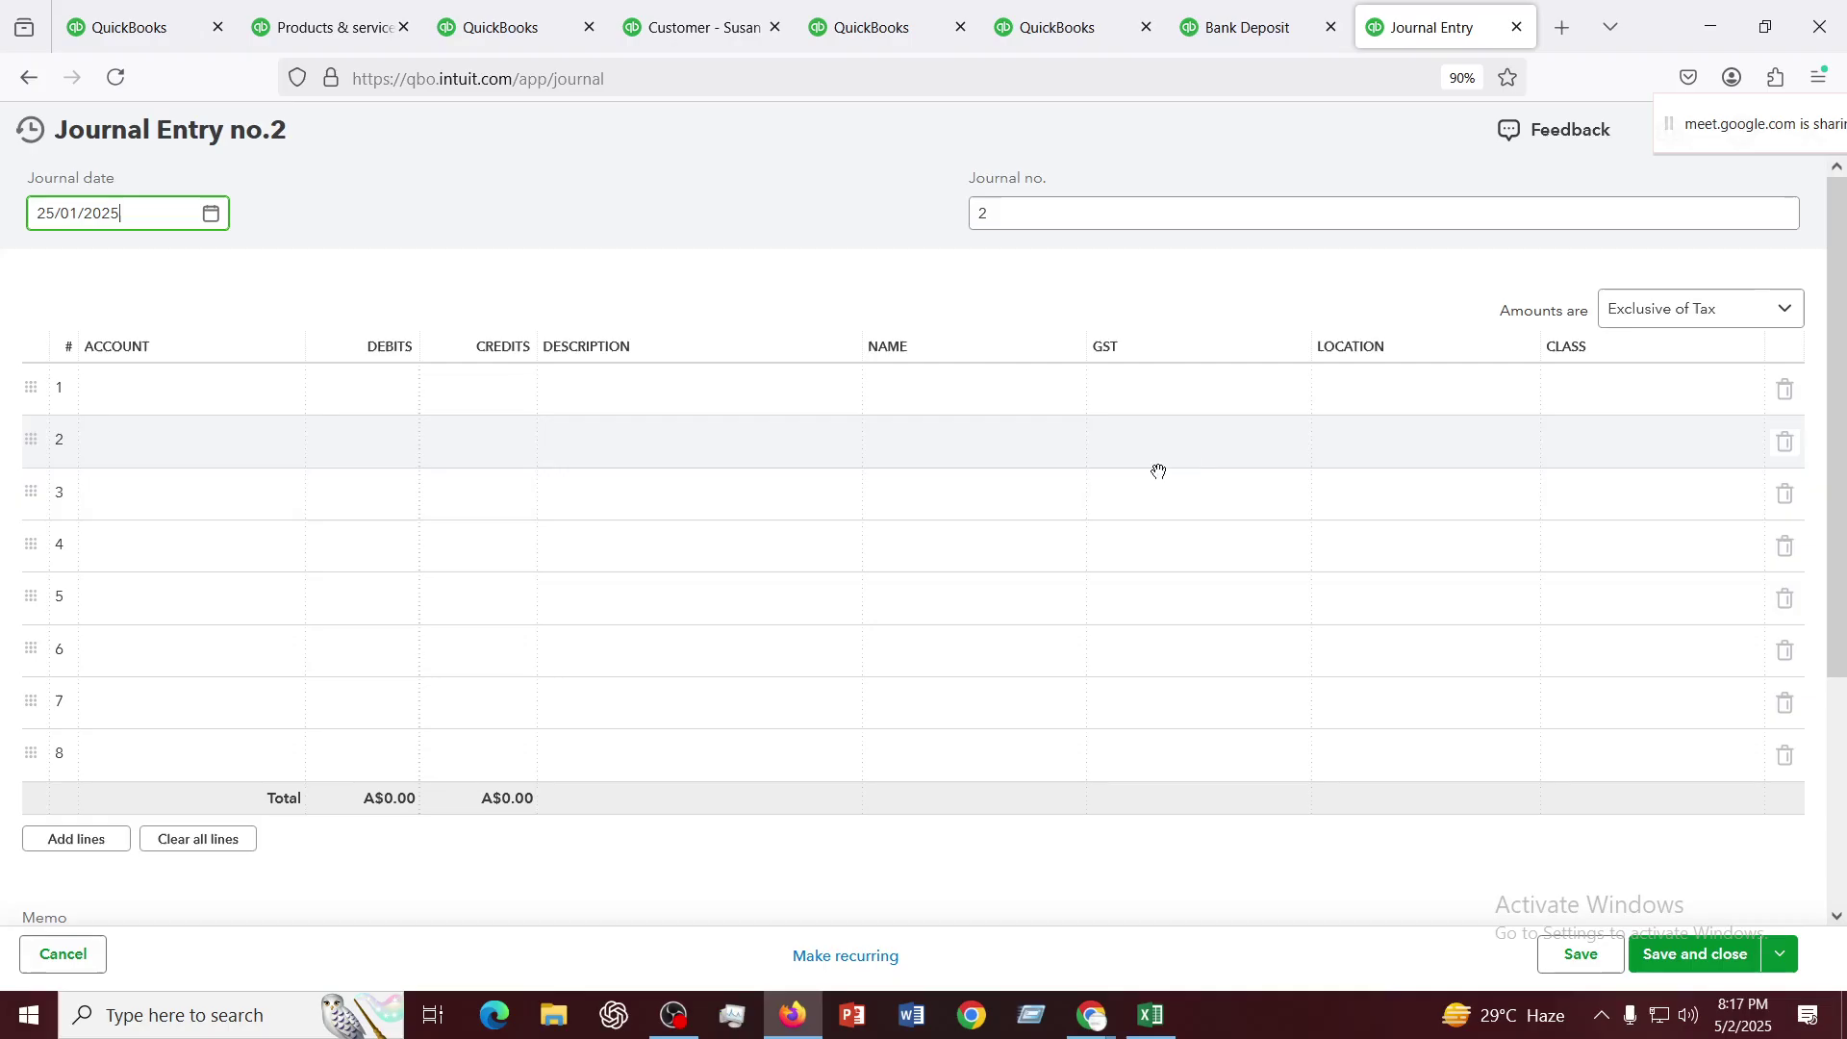
click(212, 214)
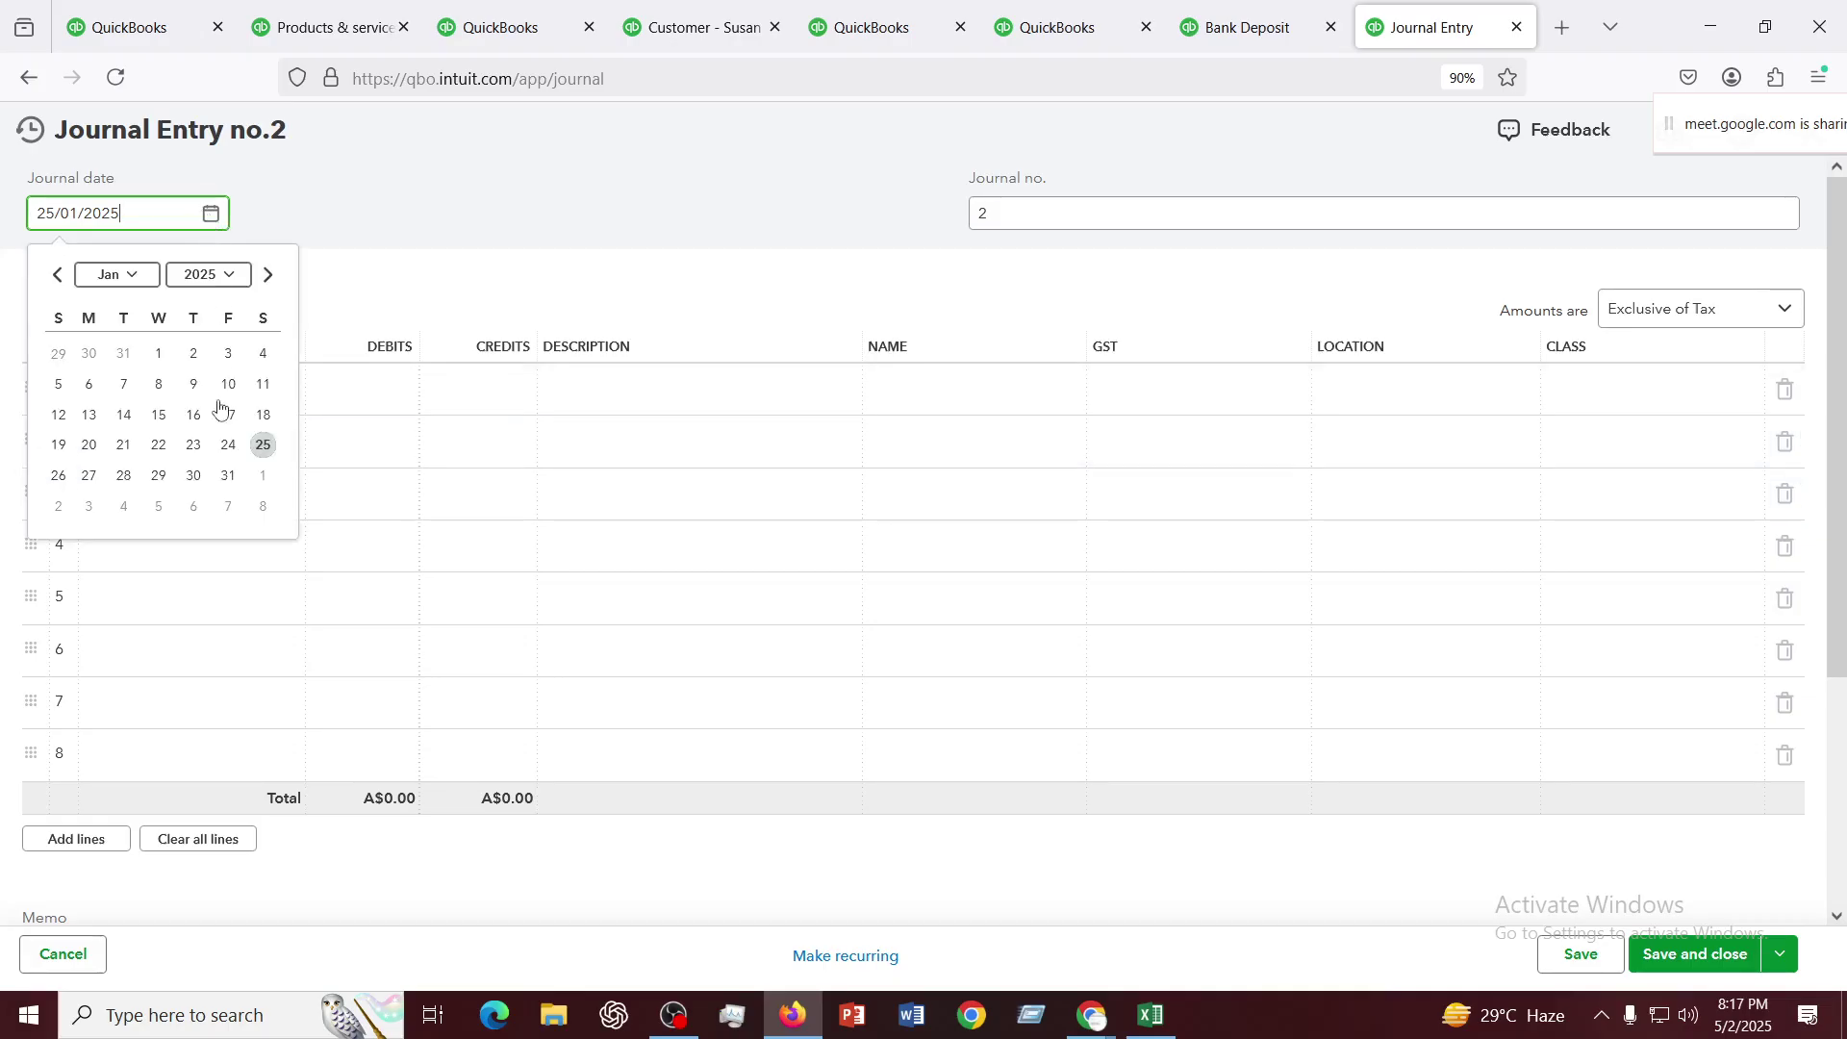
click(191, 443)
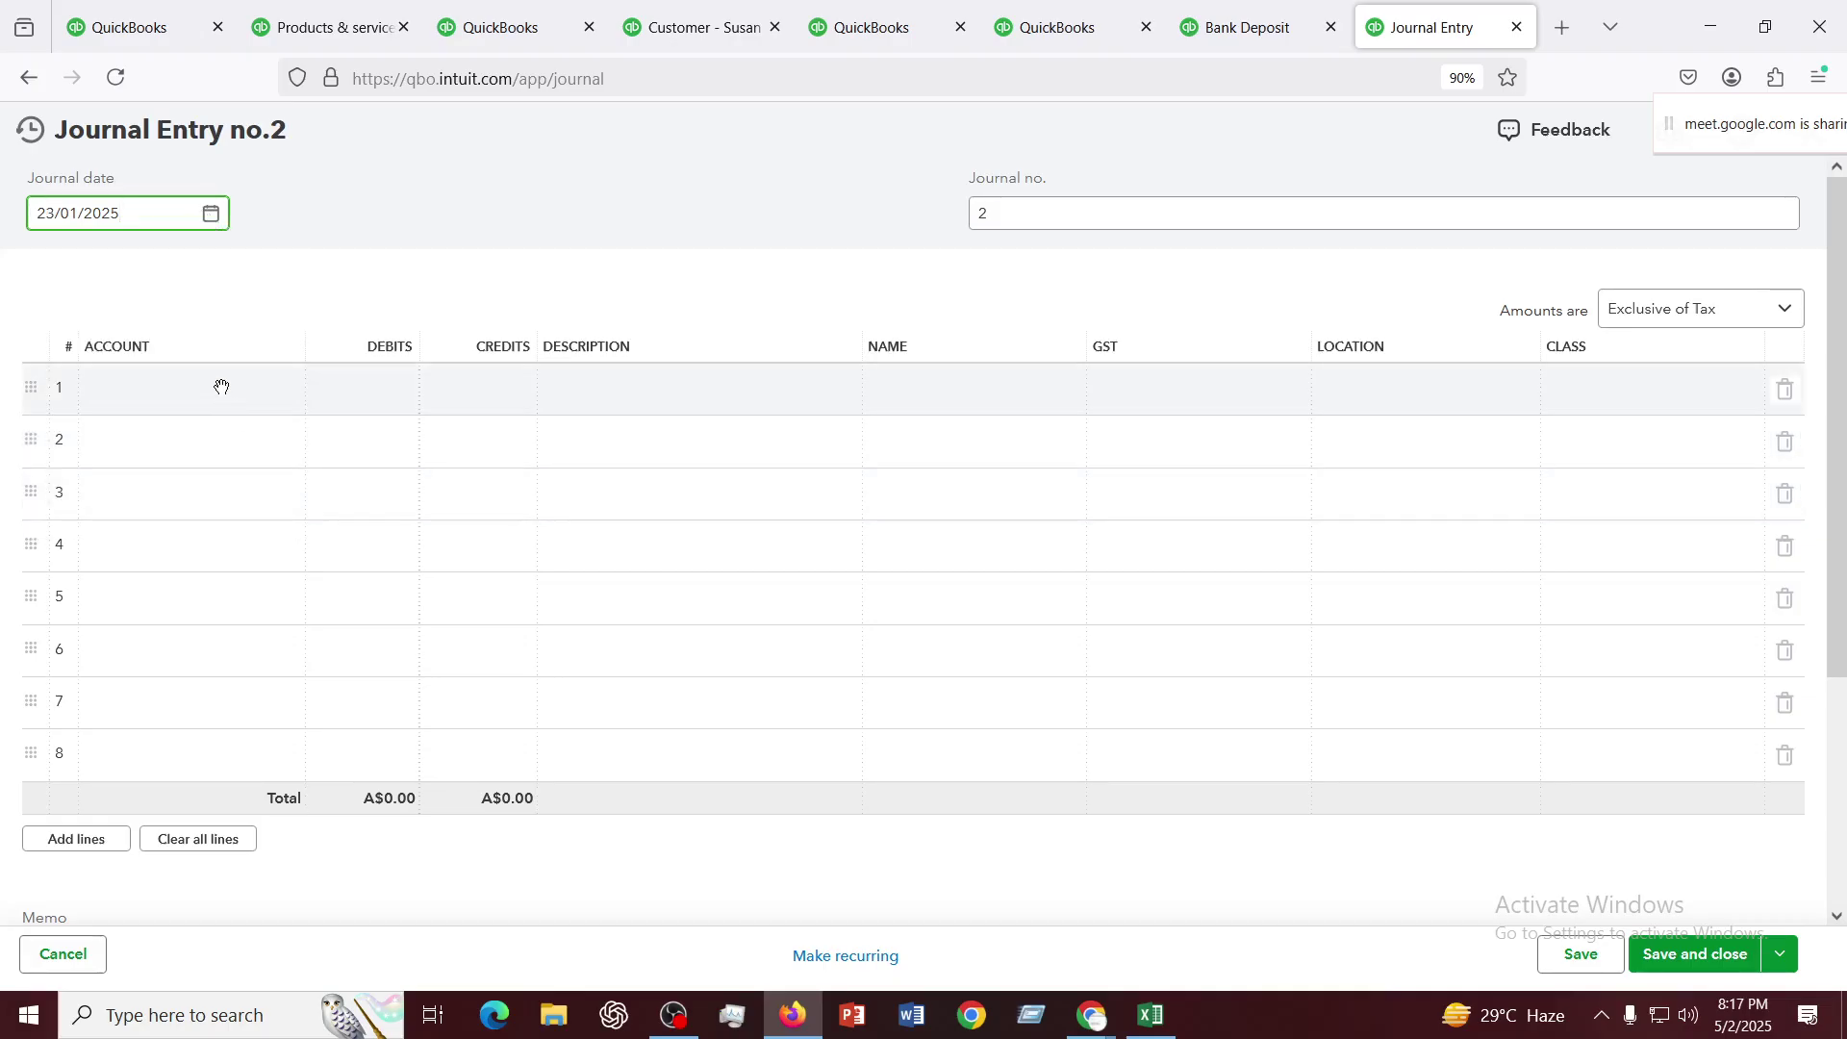
Assign the account 1001 HSBC to journal line 1 and Undeposited funds to line 2
click(221, 387)
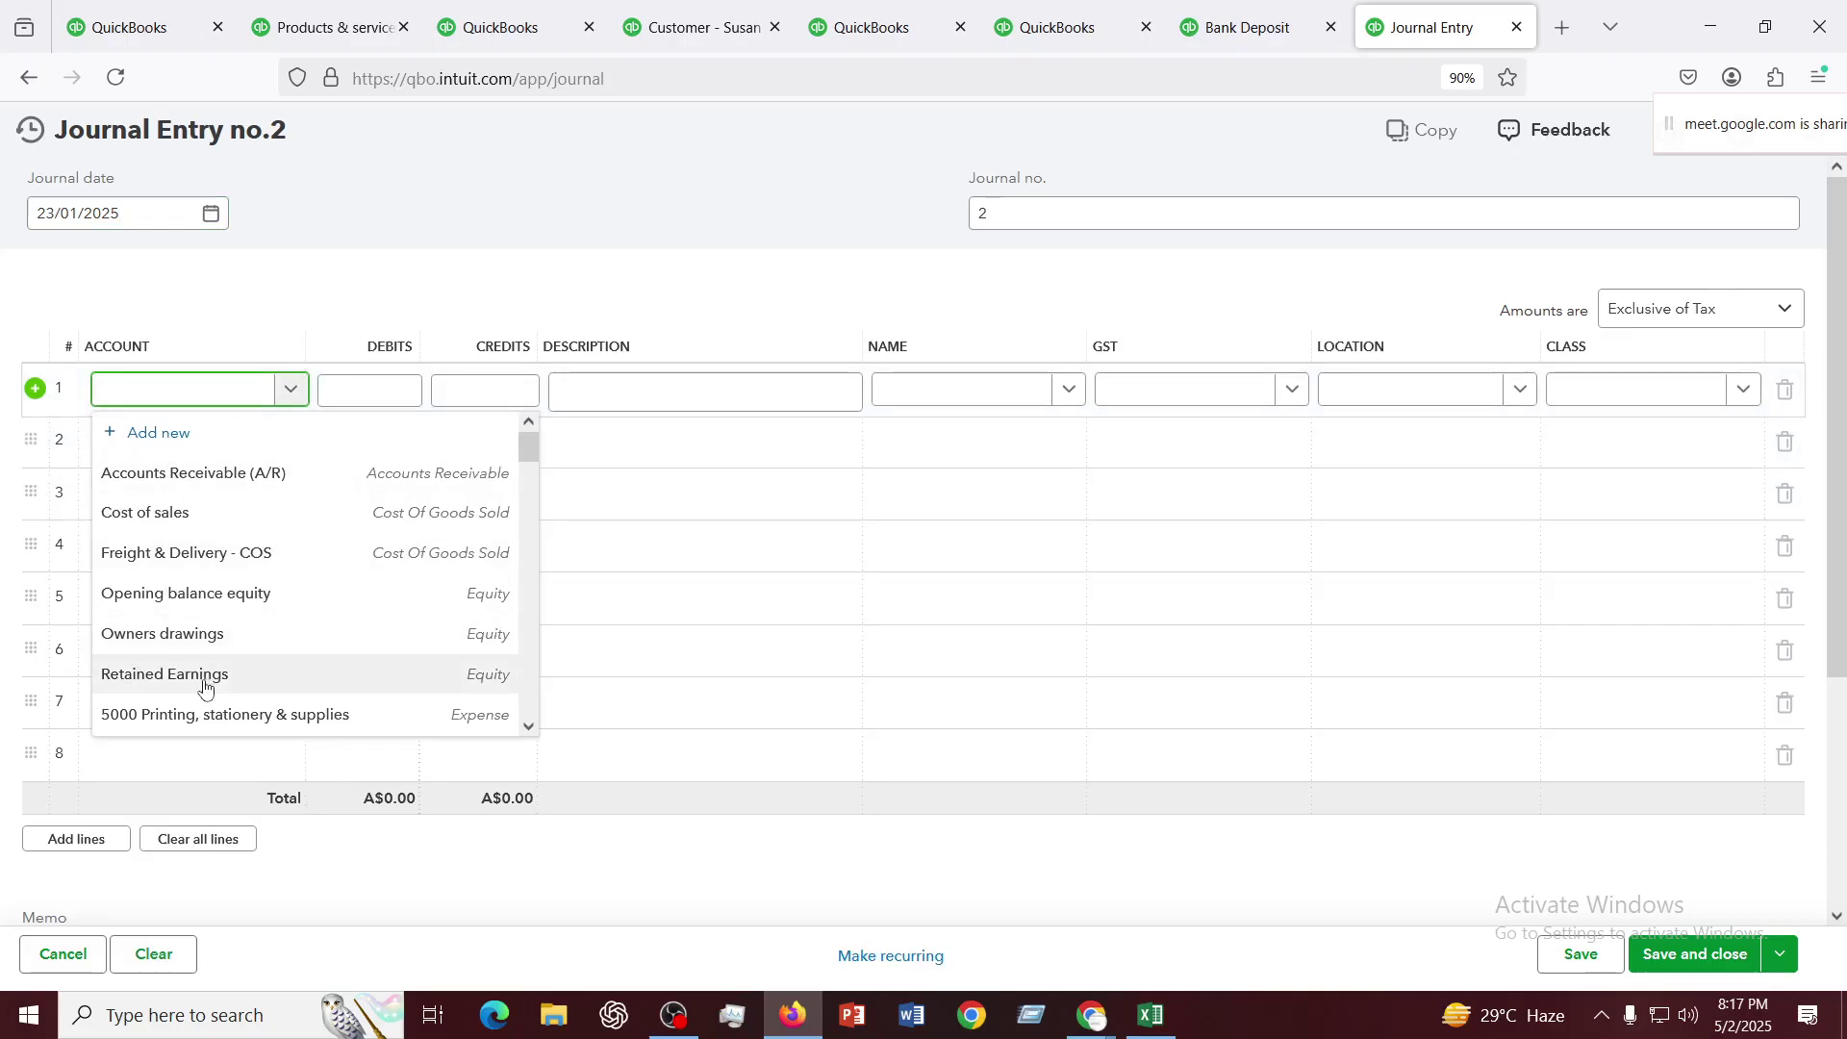
text(h)
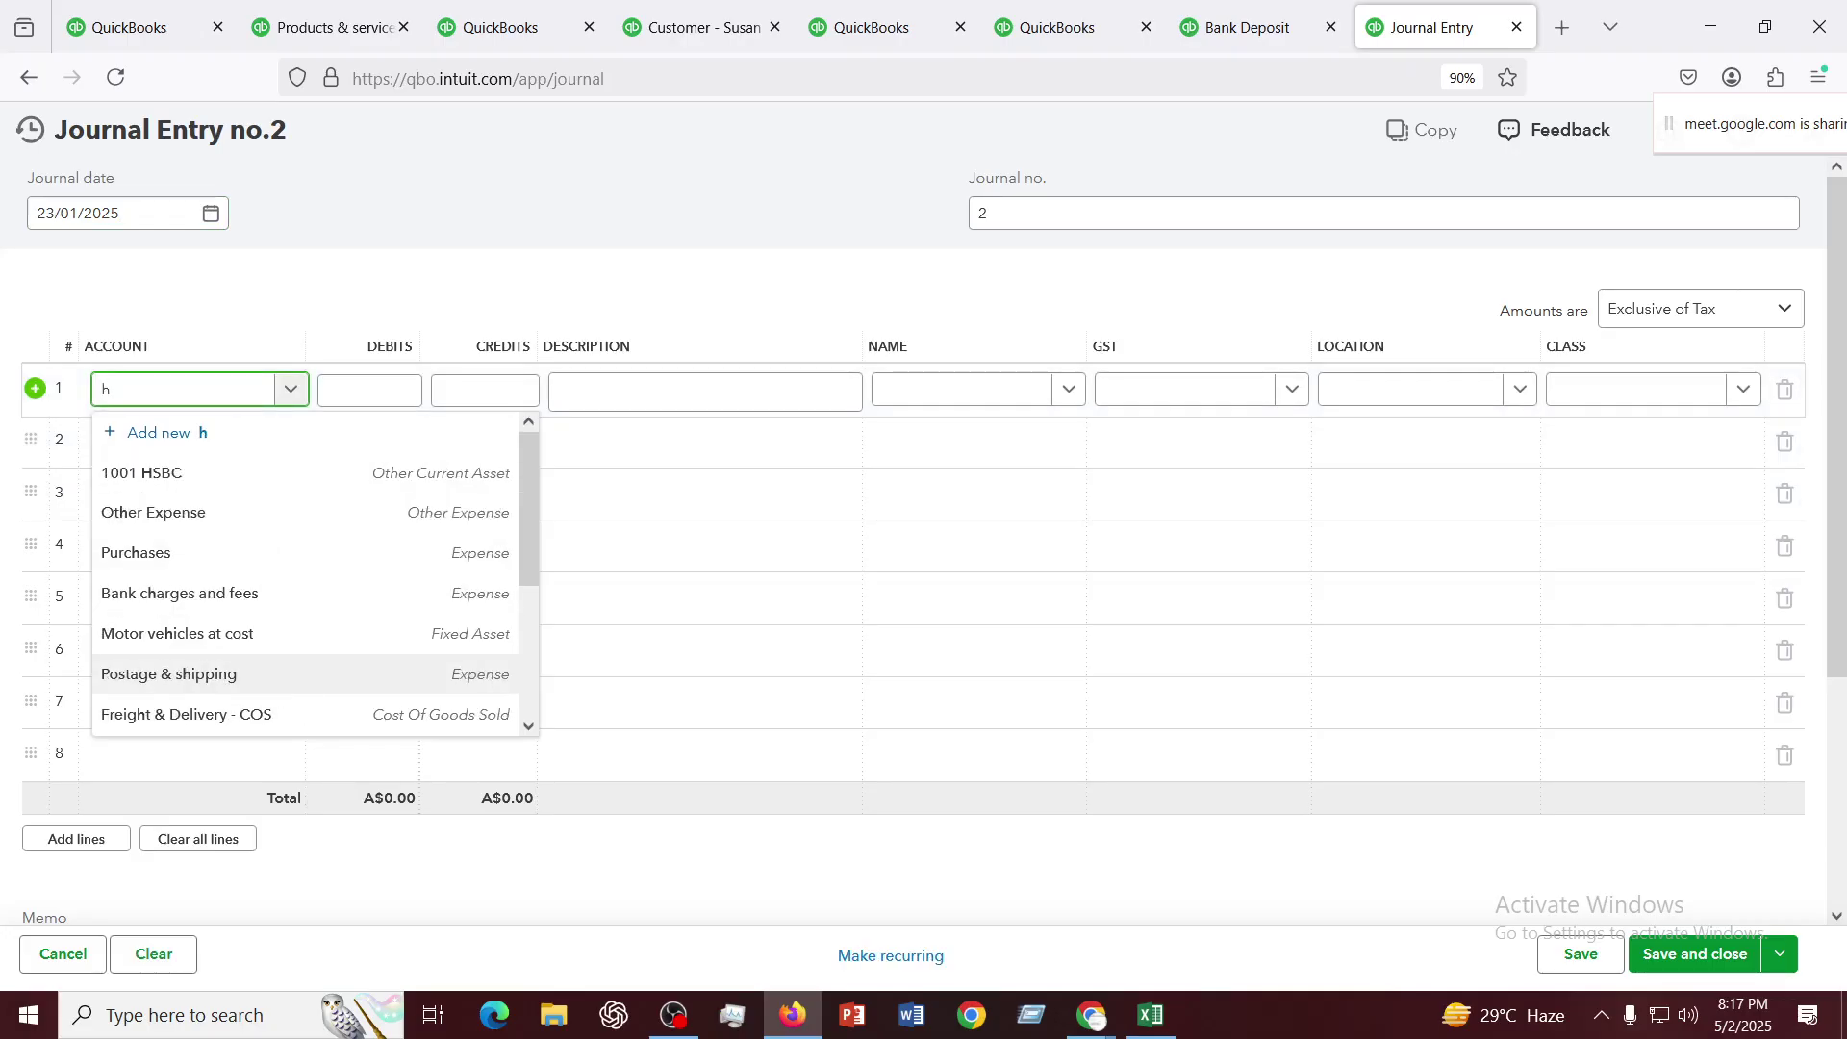
click(159, 477)
click(198, 444)
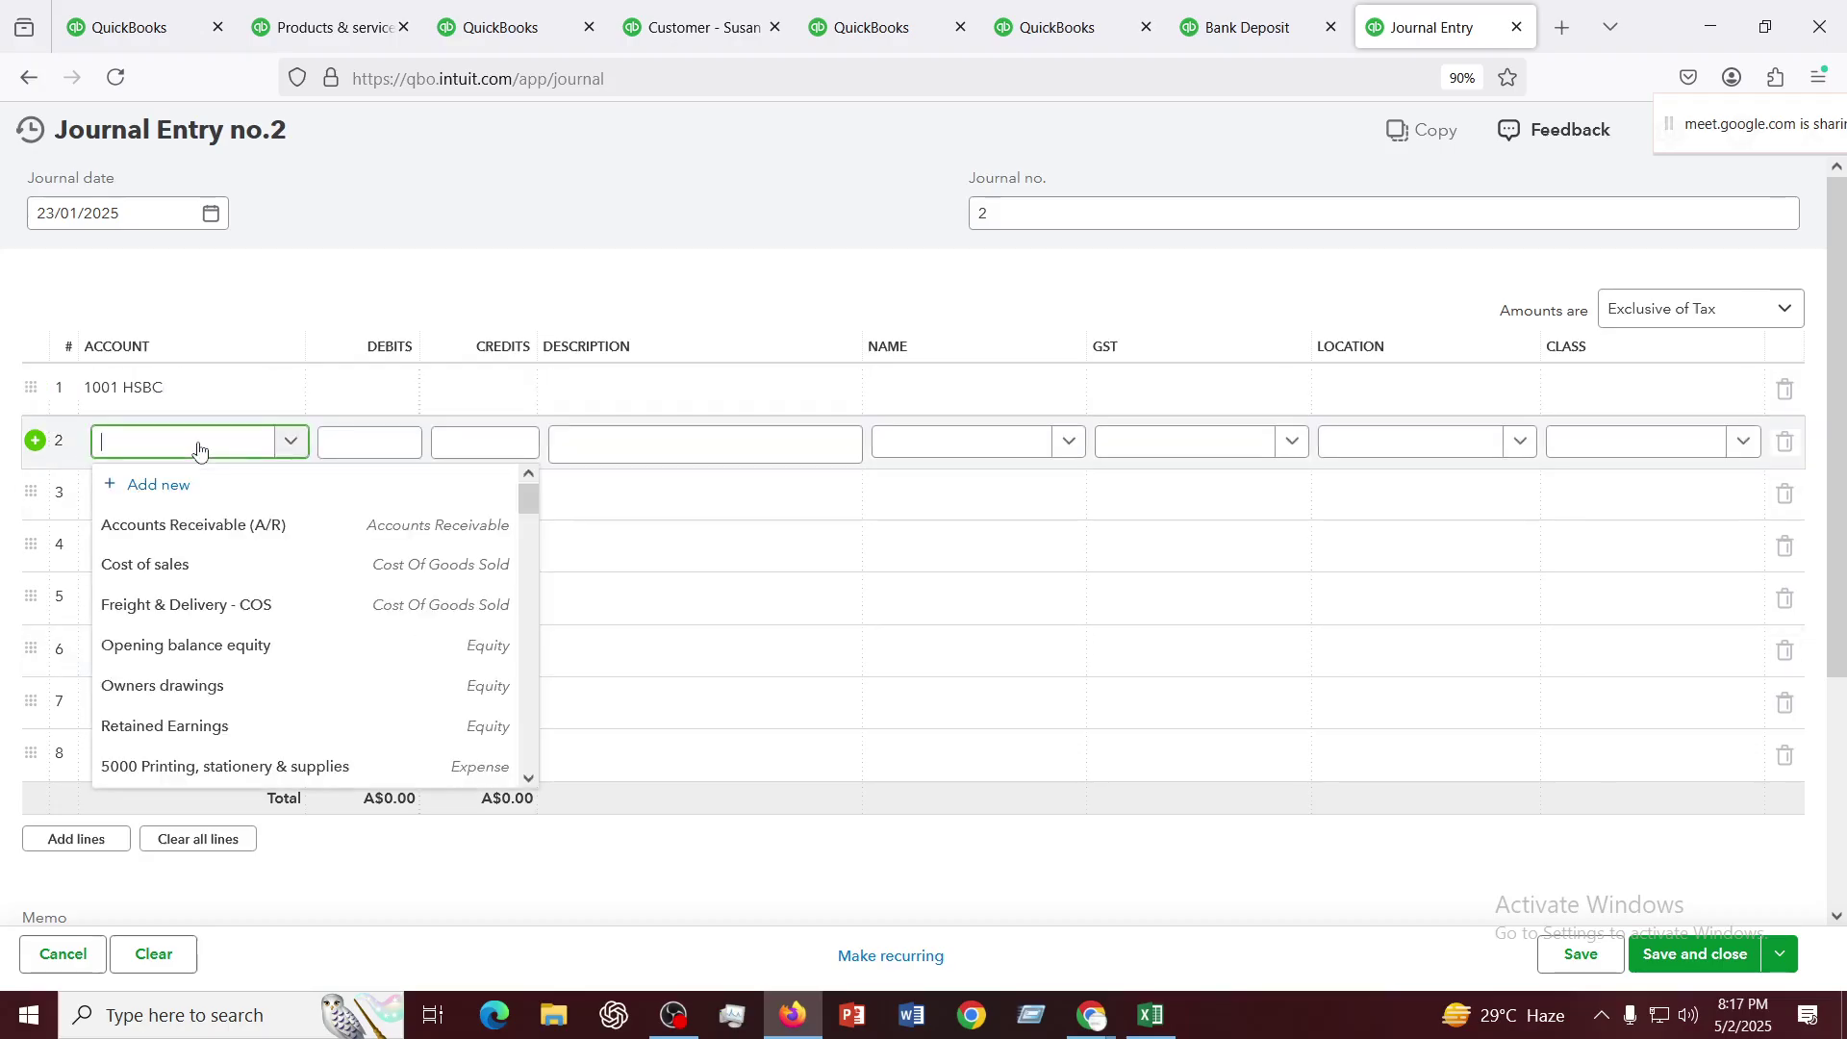
text(un)
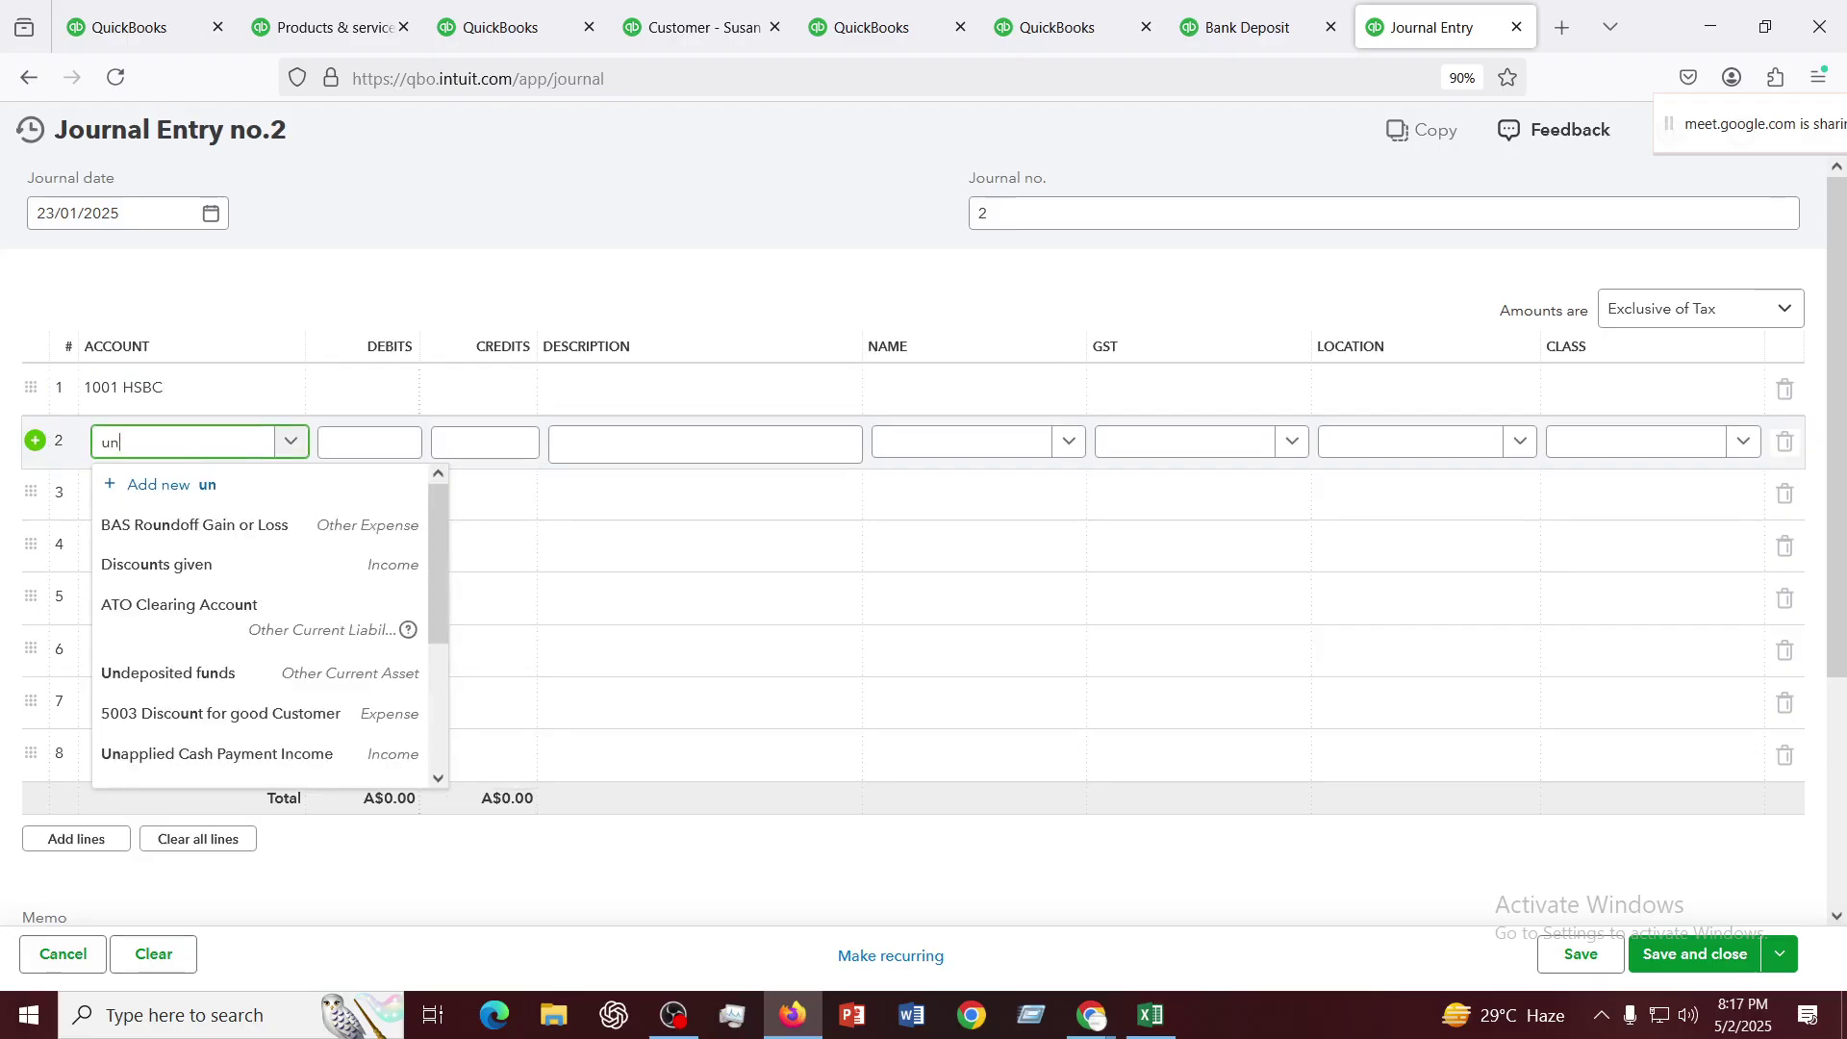
click(211, 672)
Enter a debit of 8000 for 1001 HSBC and a credit of 8000 for Undeposited funds
click(364, 387)
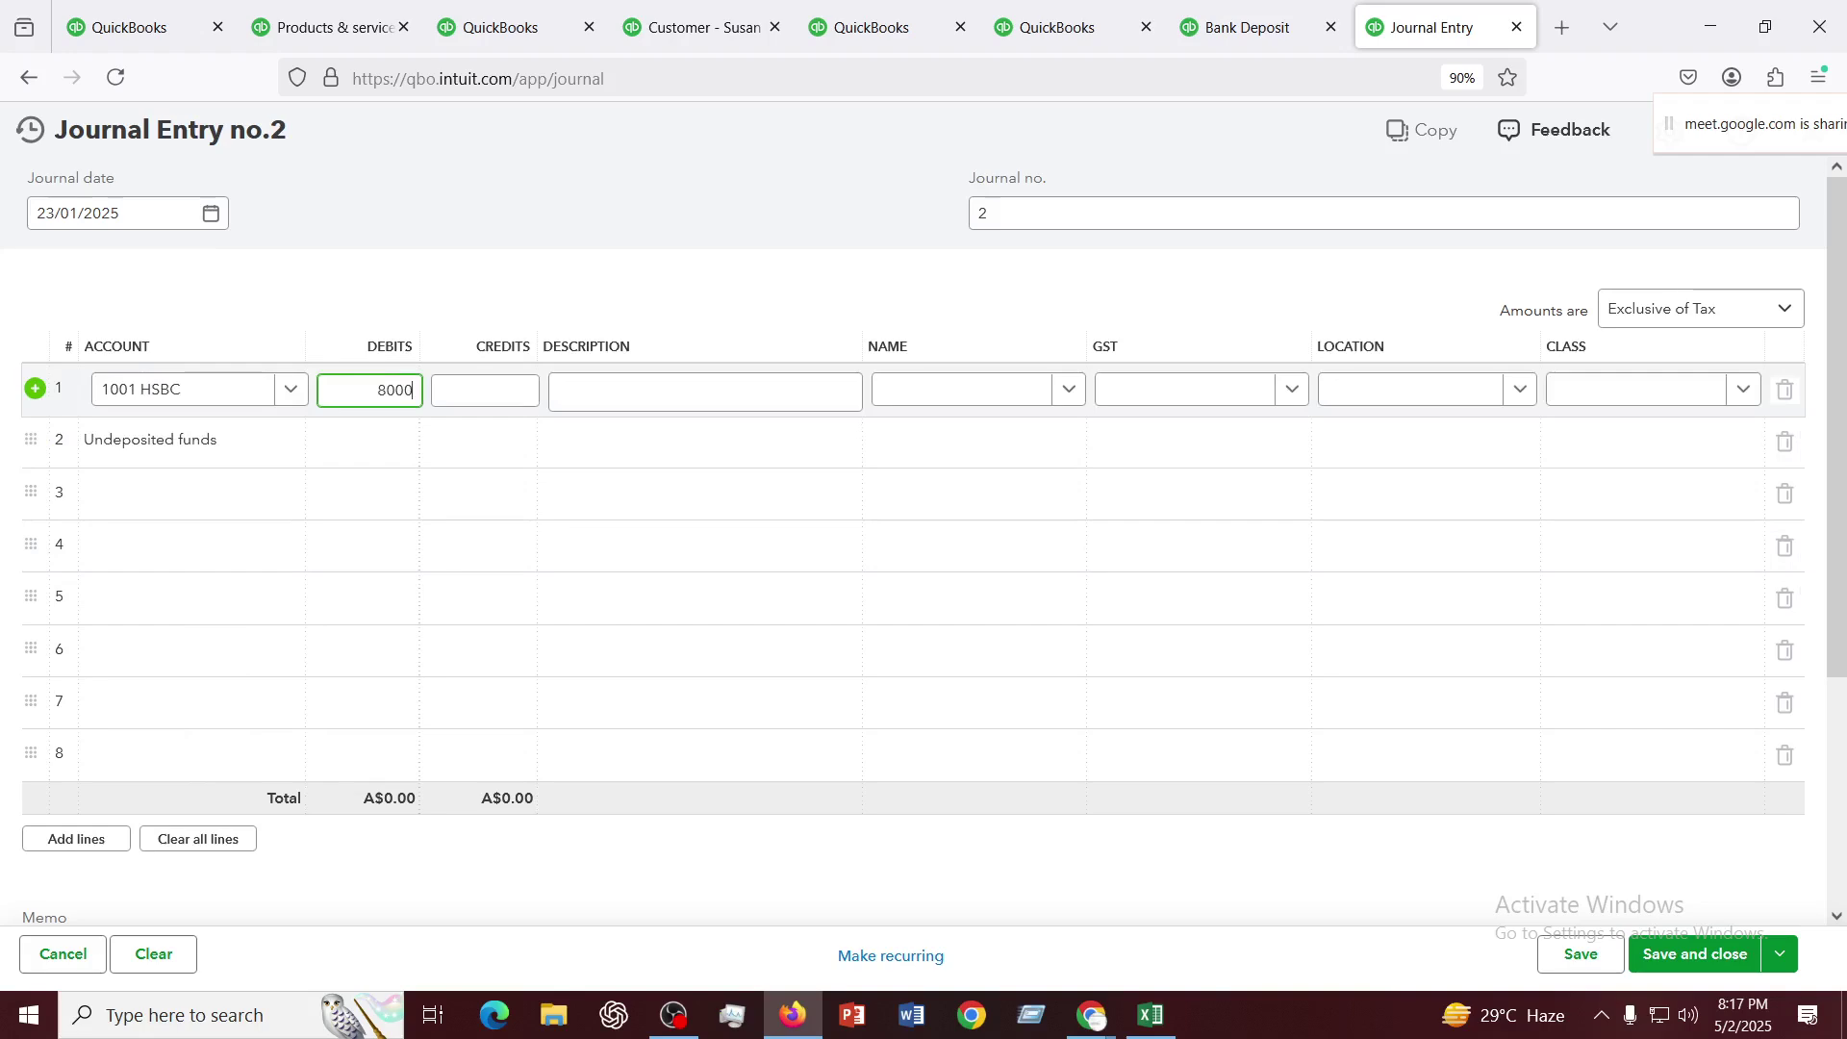
click(487, 435)
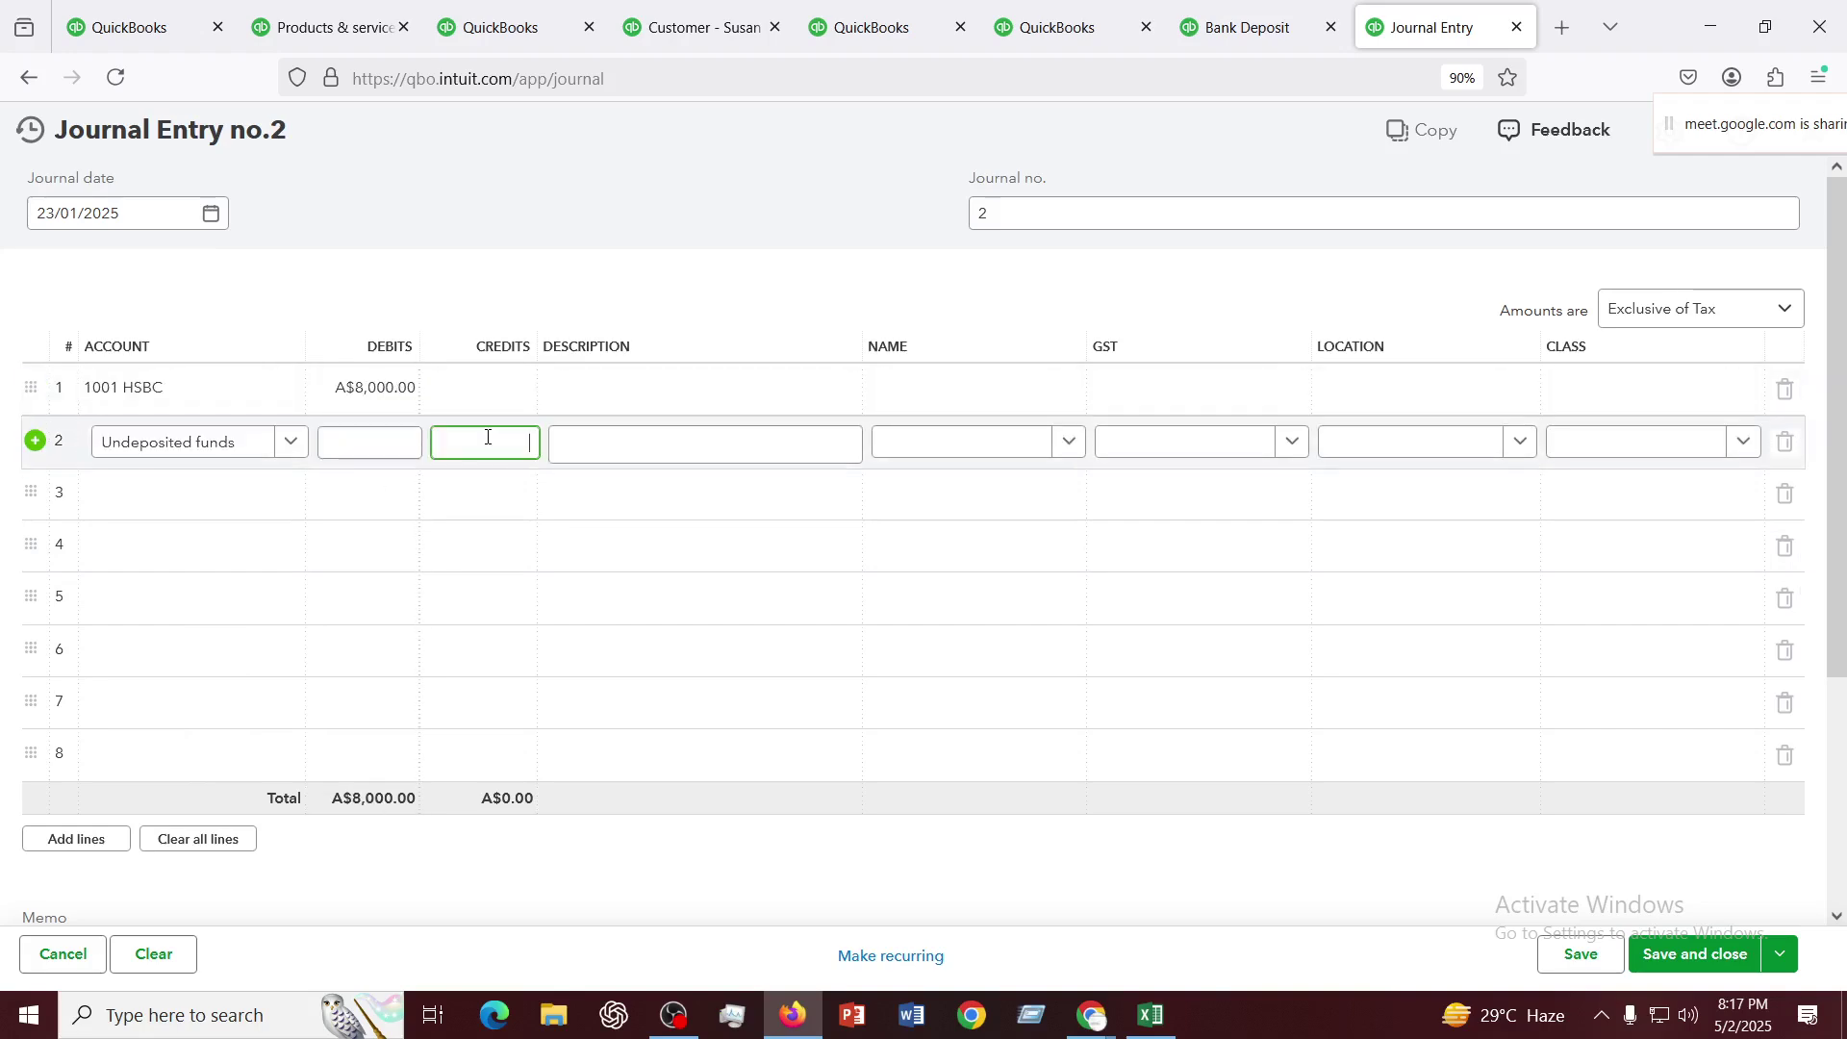
text(8,0)
text(000)
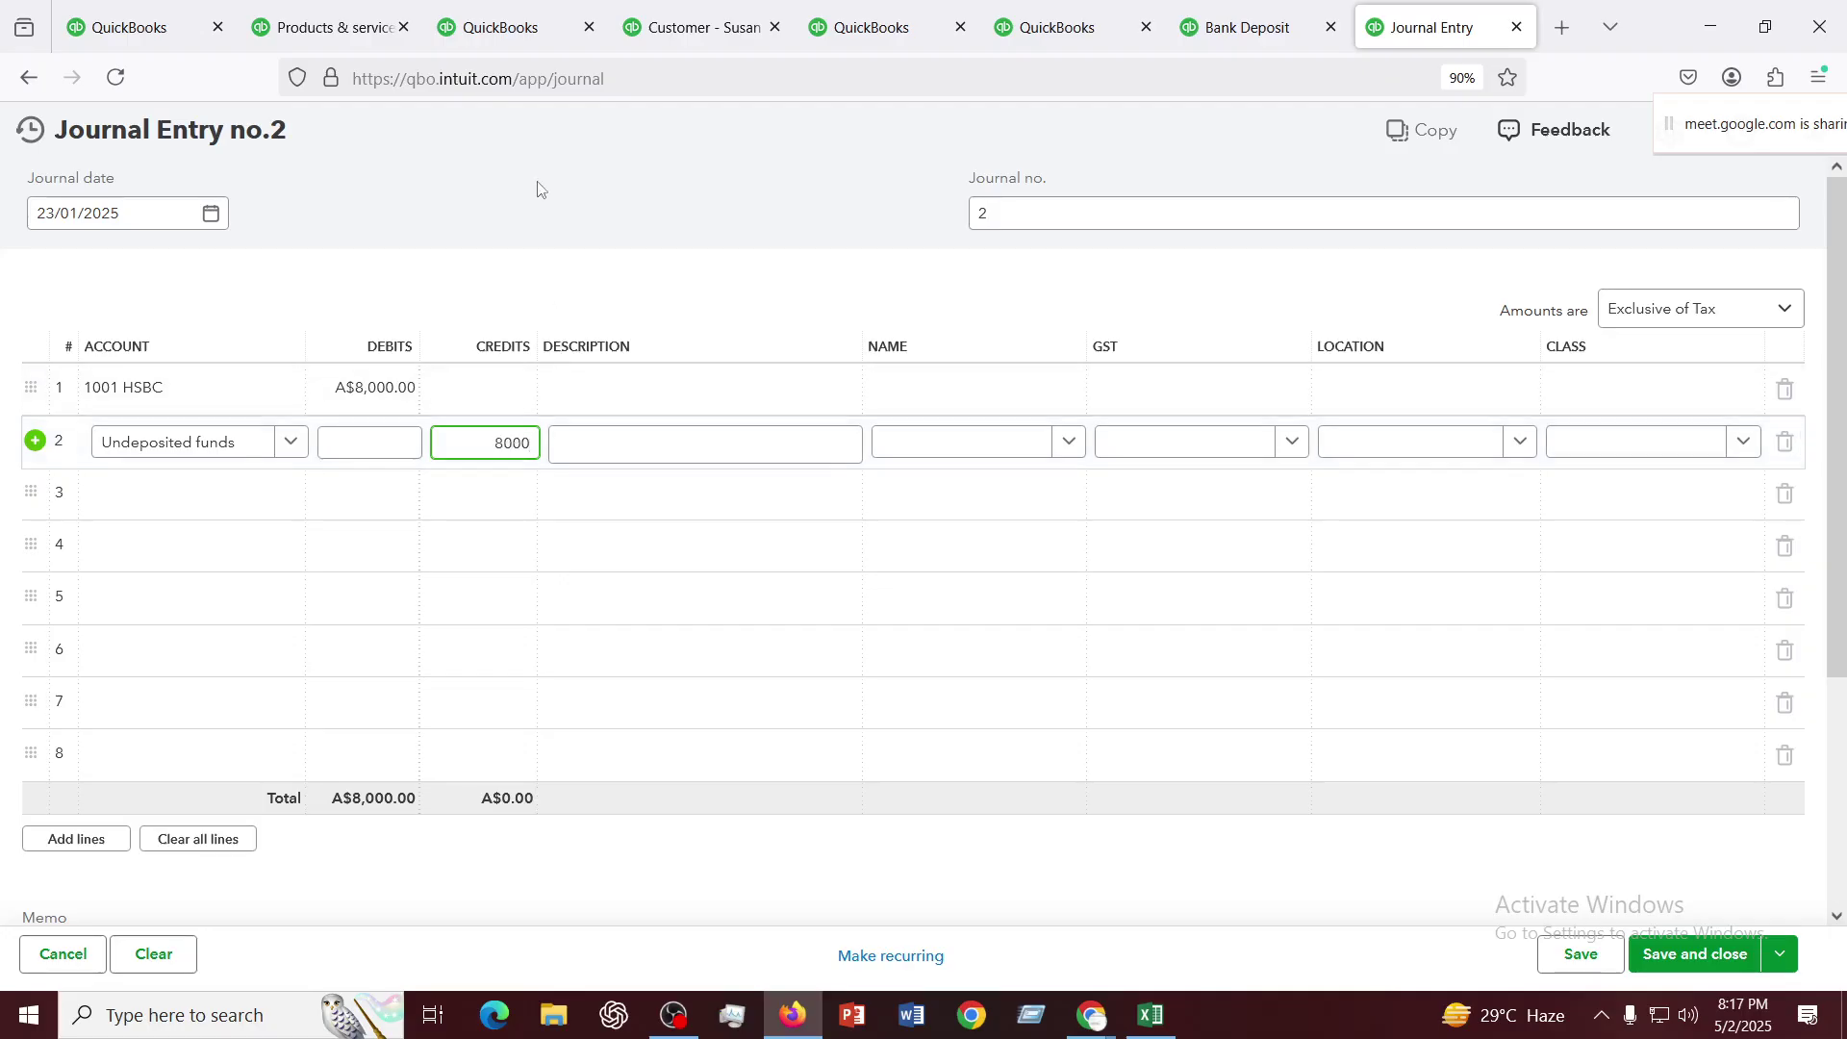
click(539, 186)
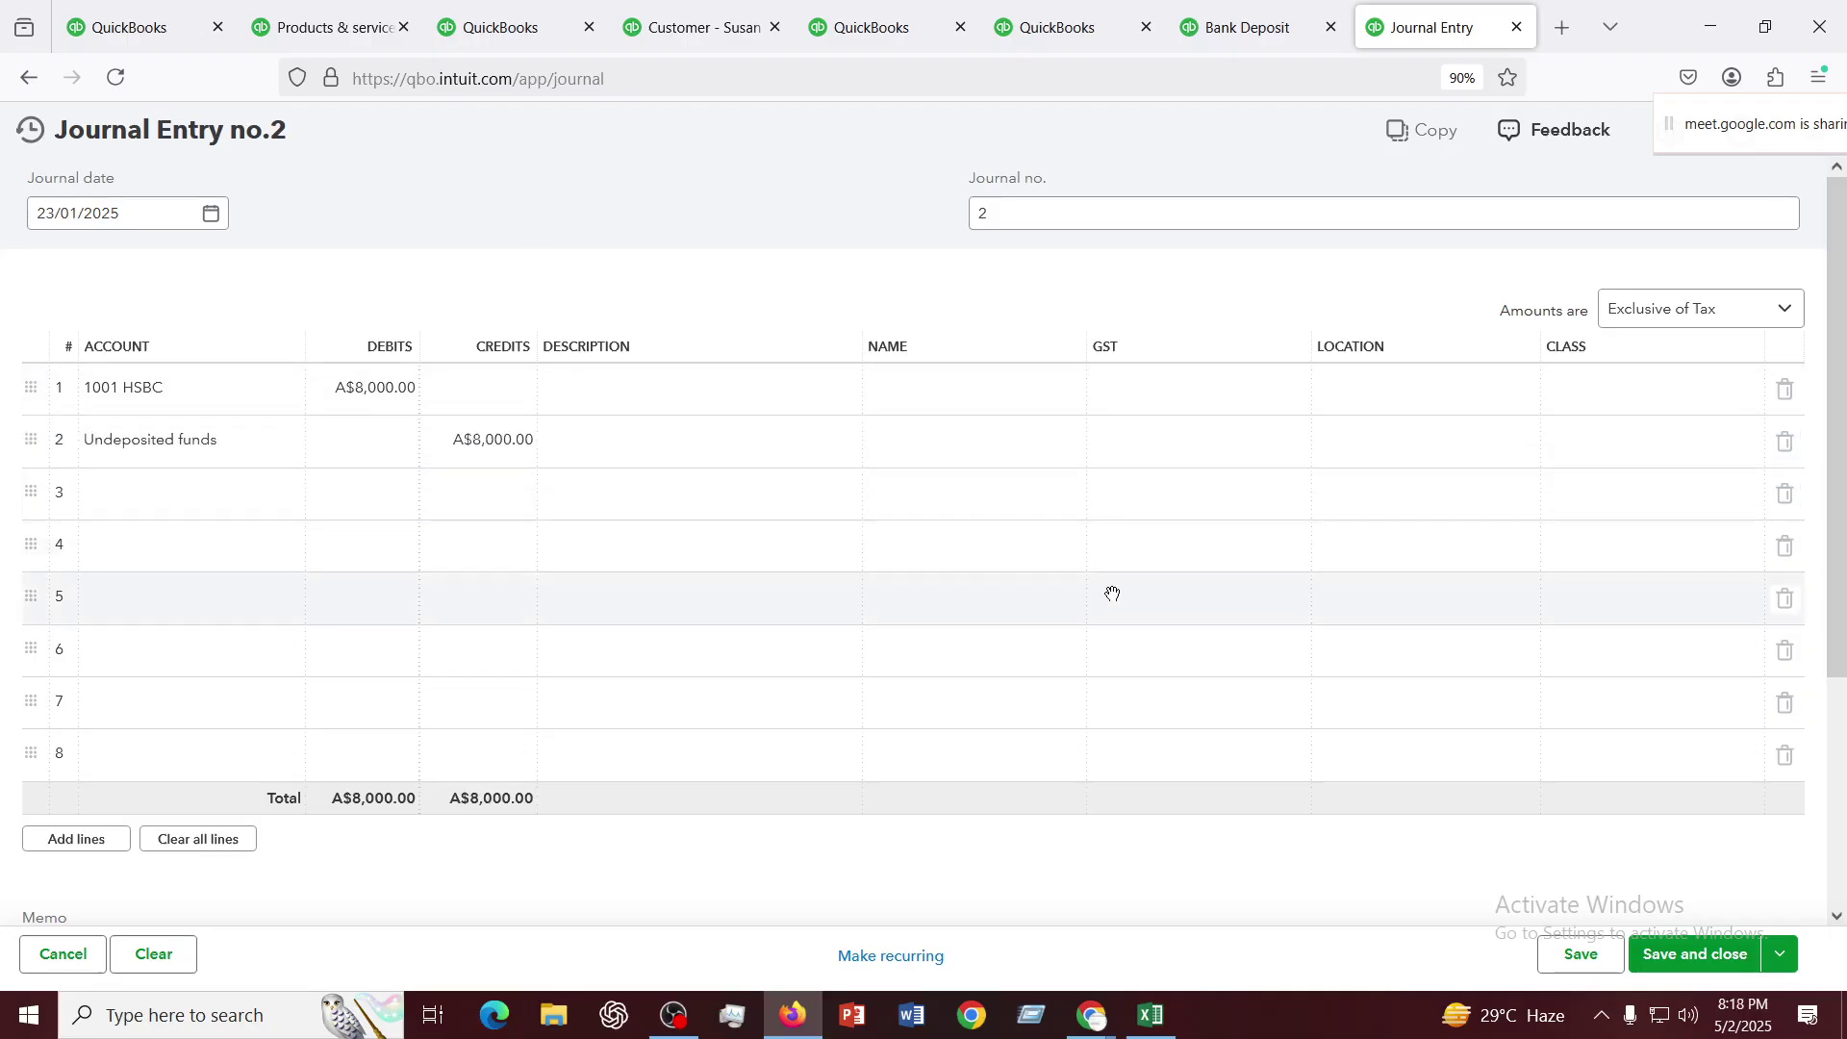
Set the journal date to 30/01/2025, then save and close the journal entry
click(211, 213)
click(192, 476)
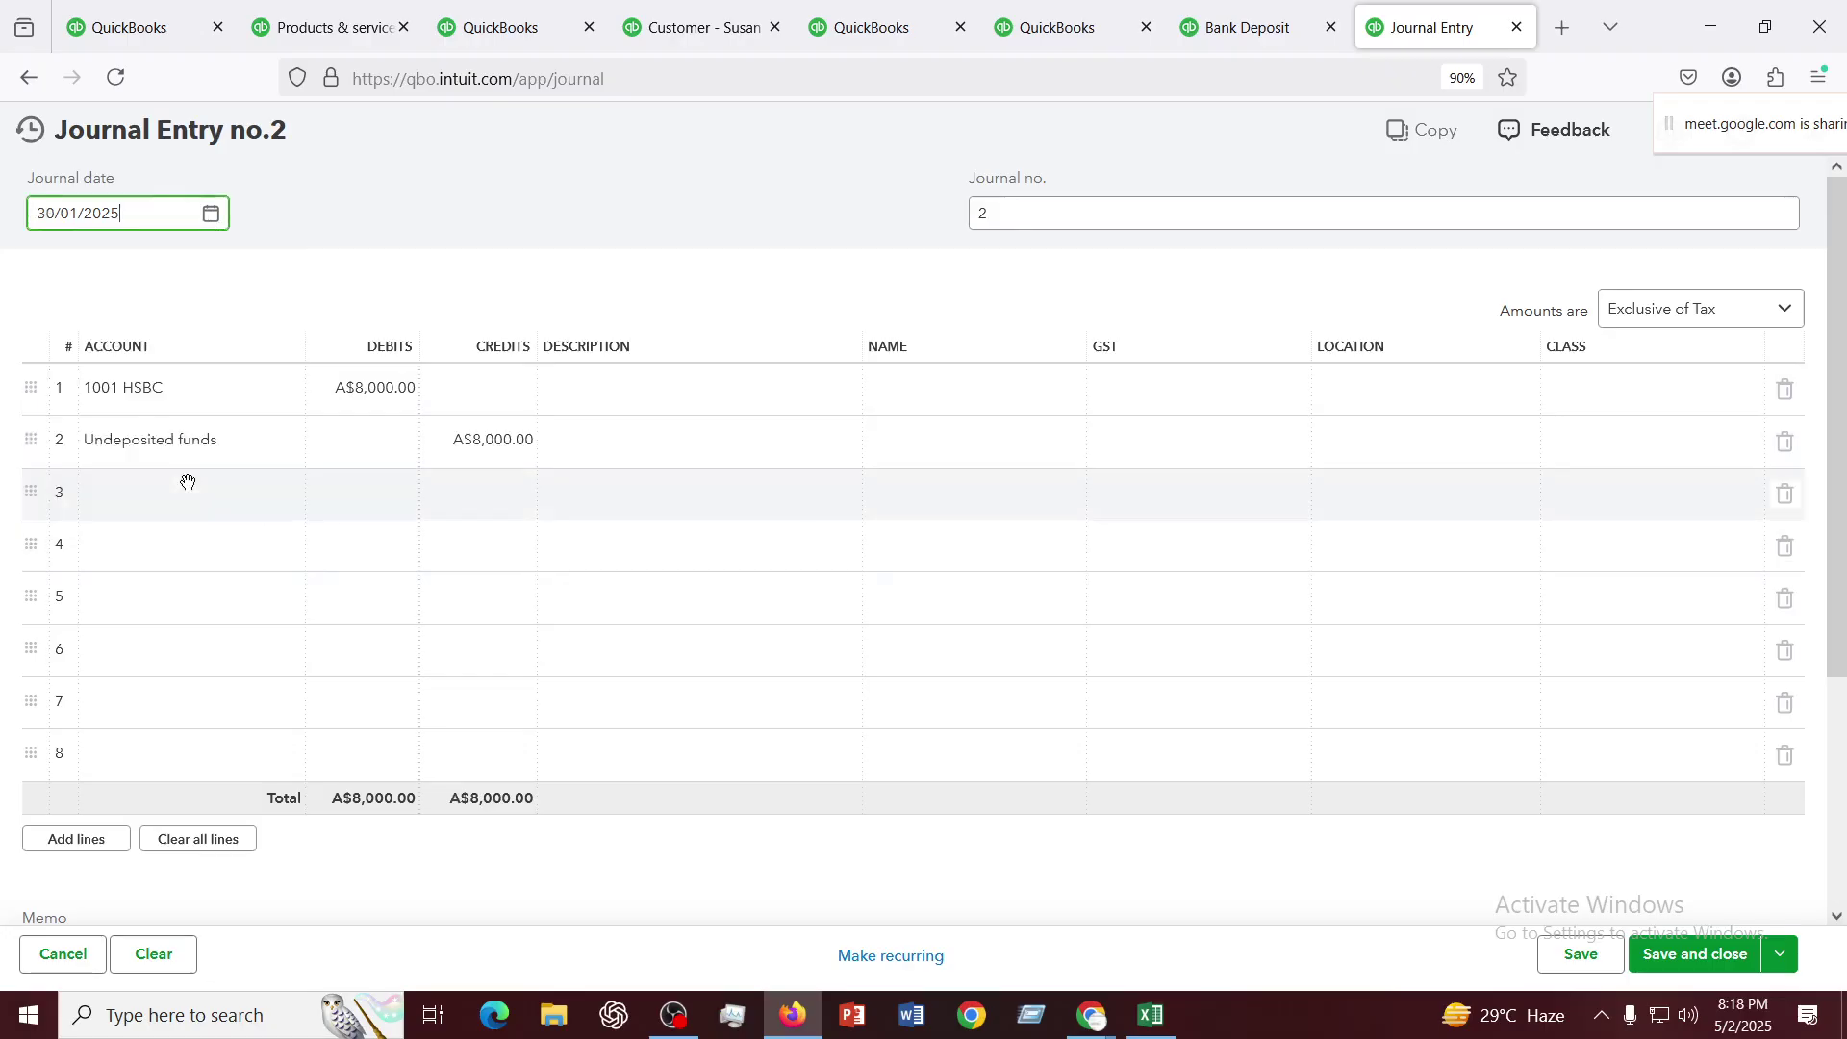
click(815, 646)
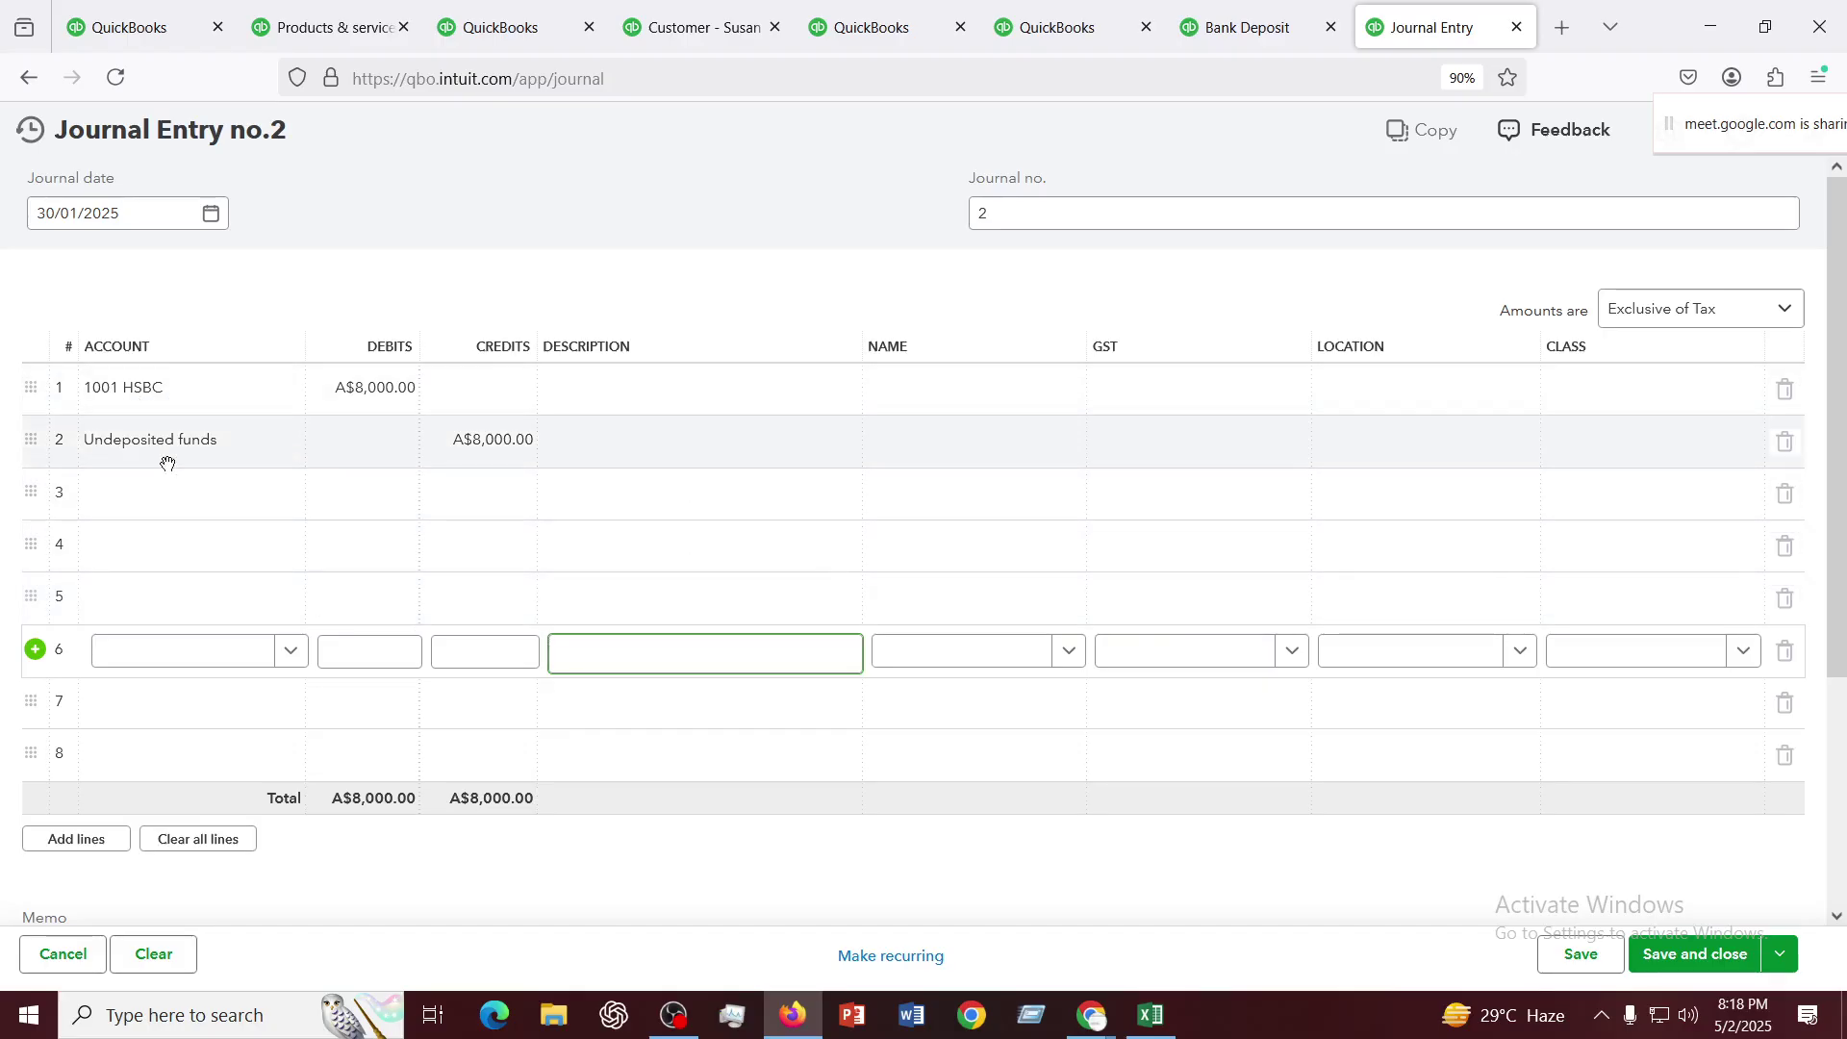
click(1695, 964)
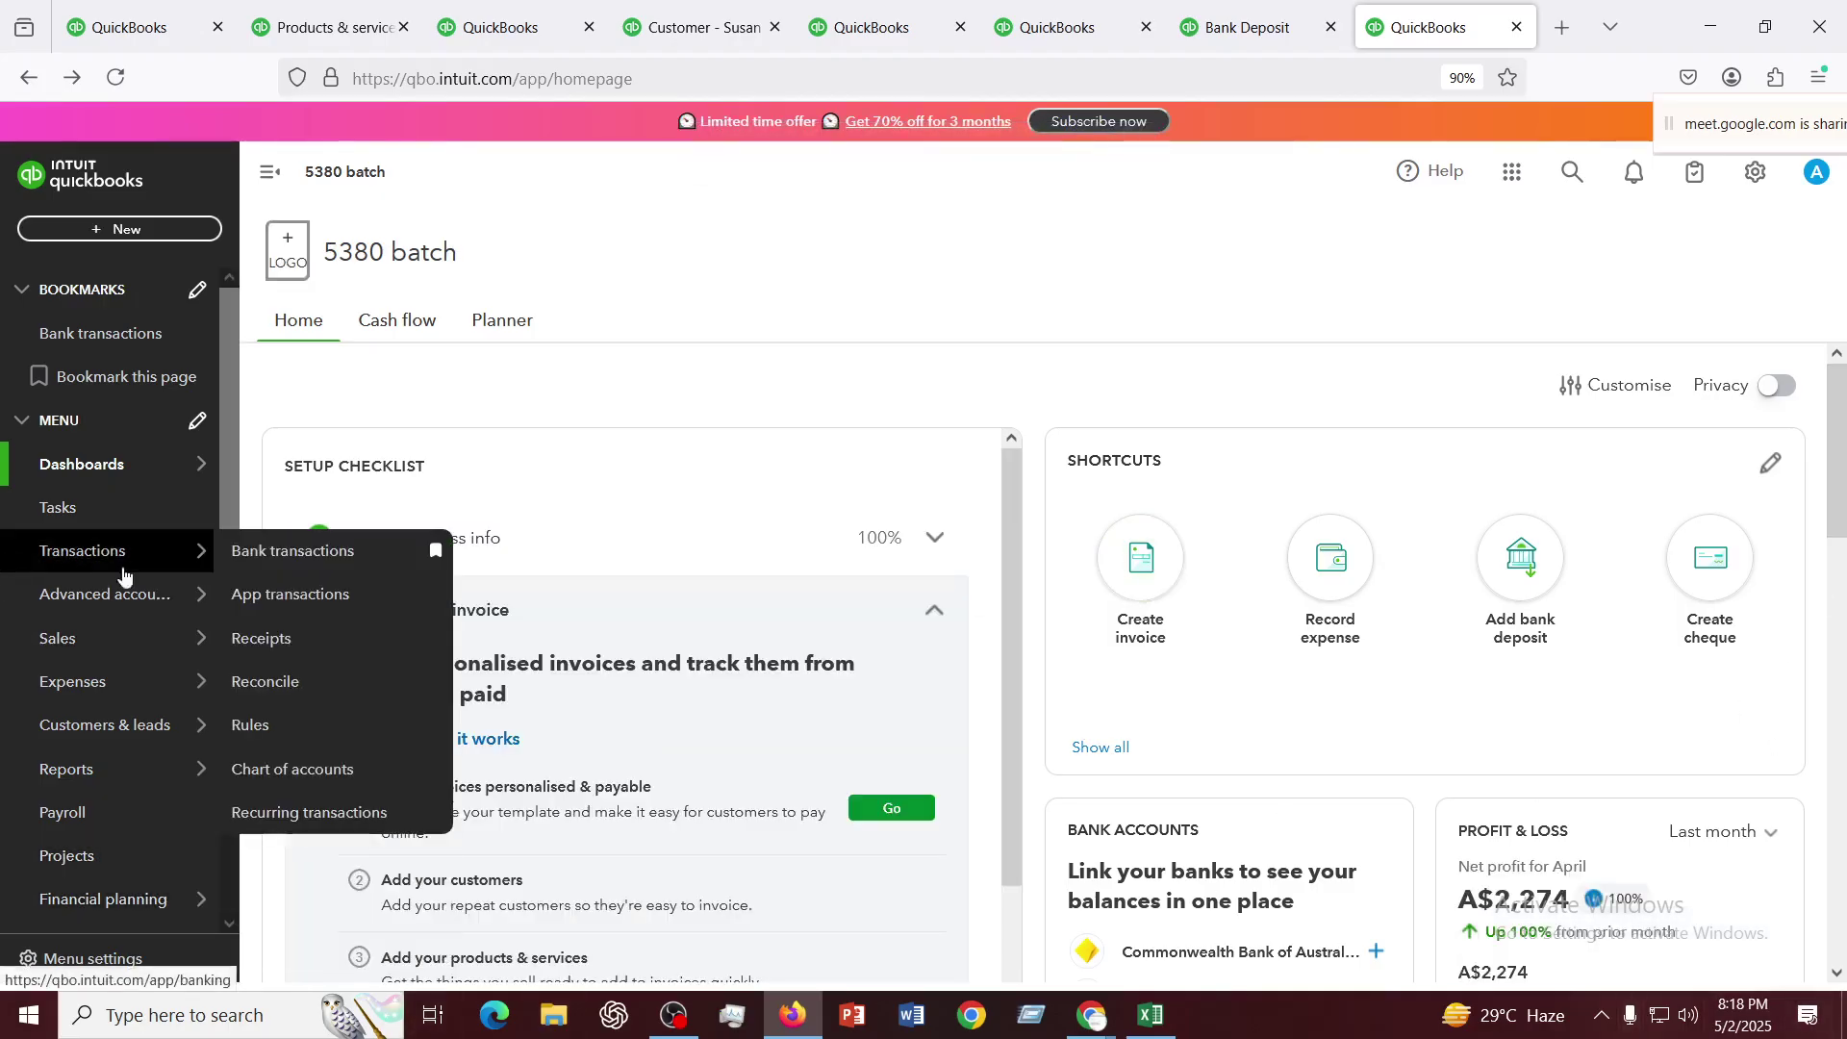
Open the Standard reports page in a separate browser tab and switch to it
mouse_move(173, 594)
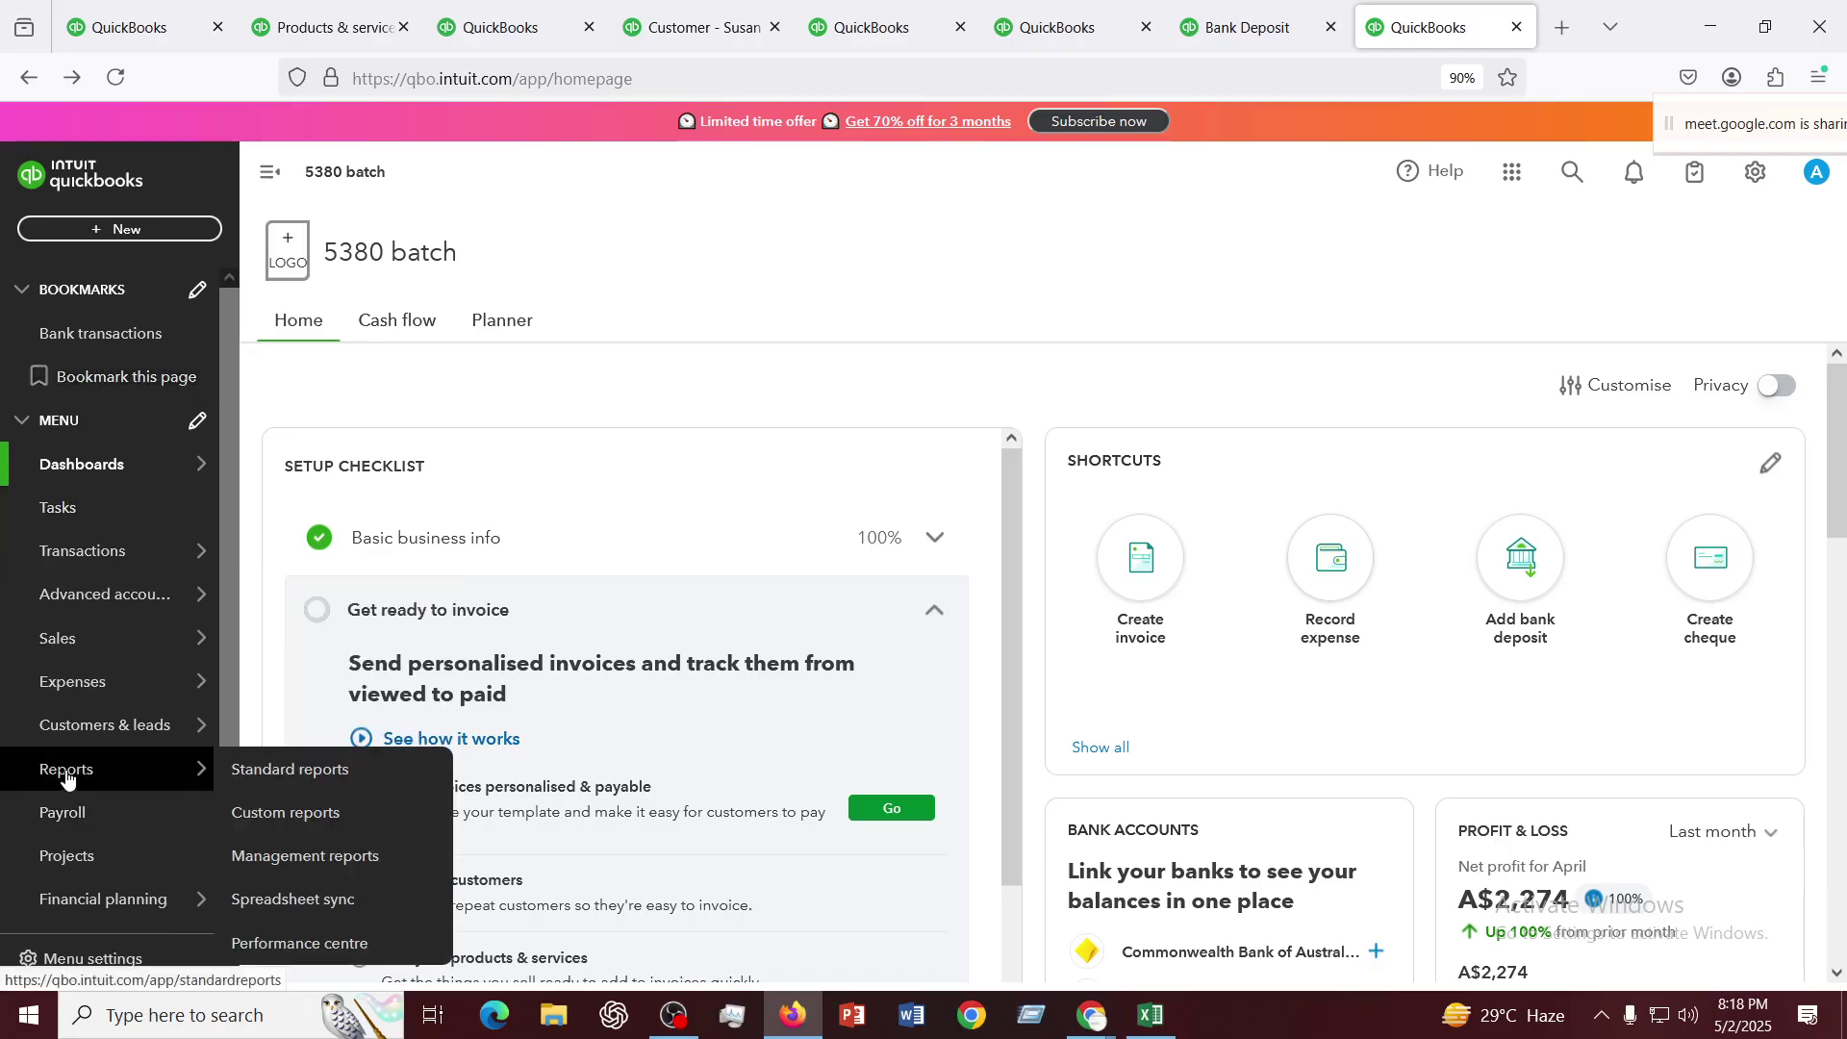
right_click(270, 781)
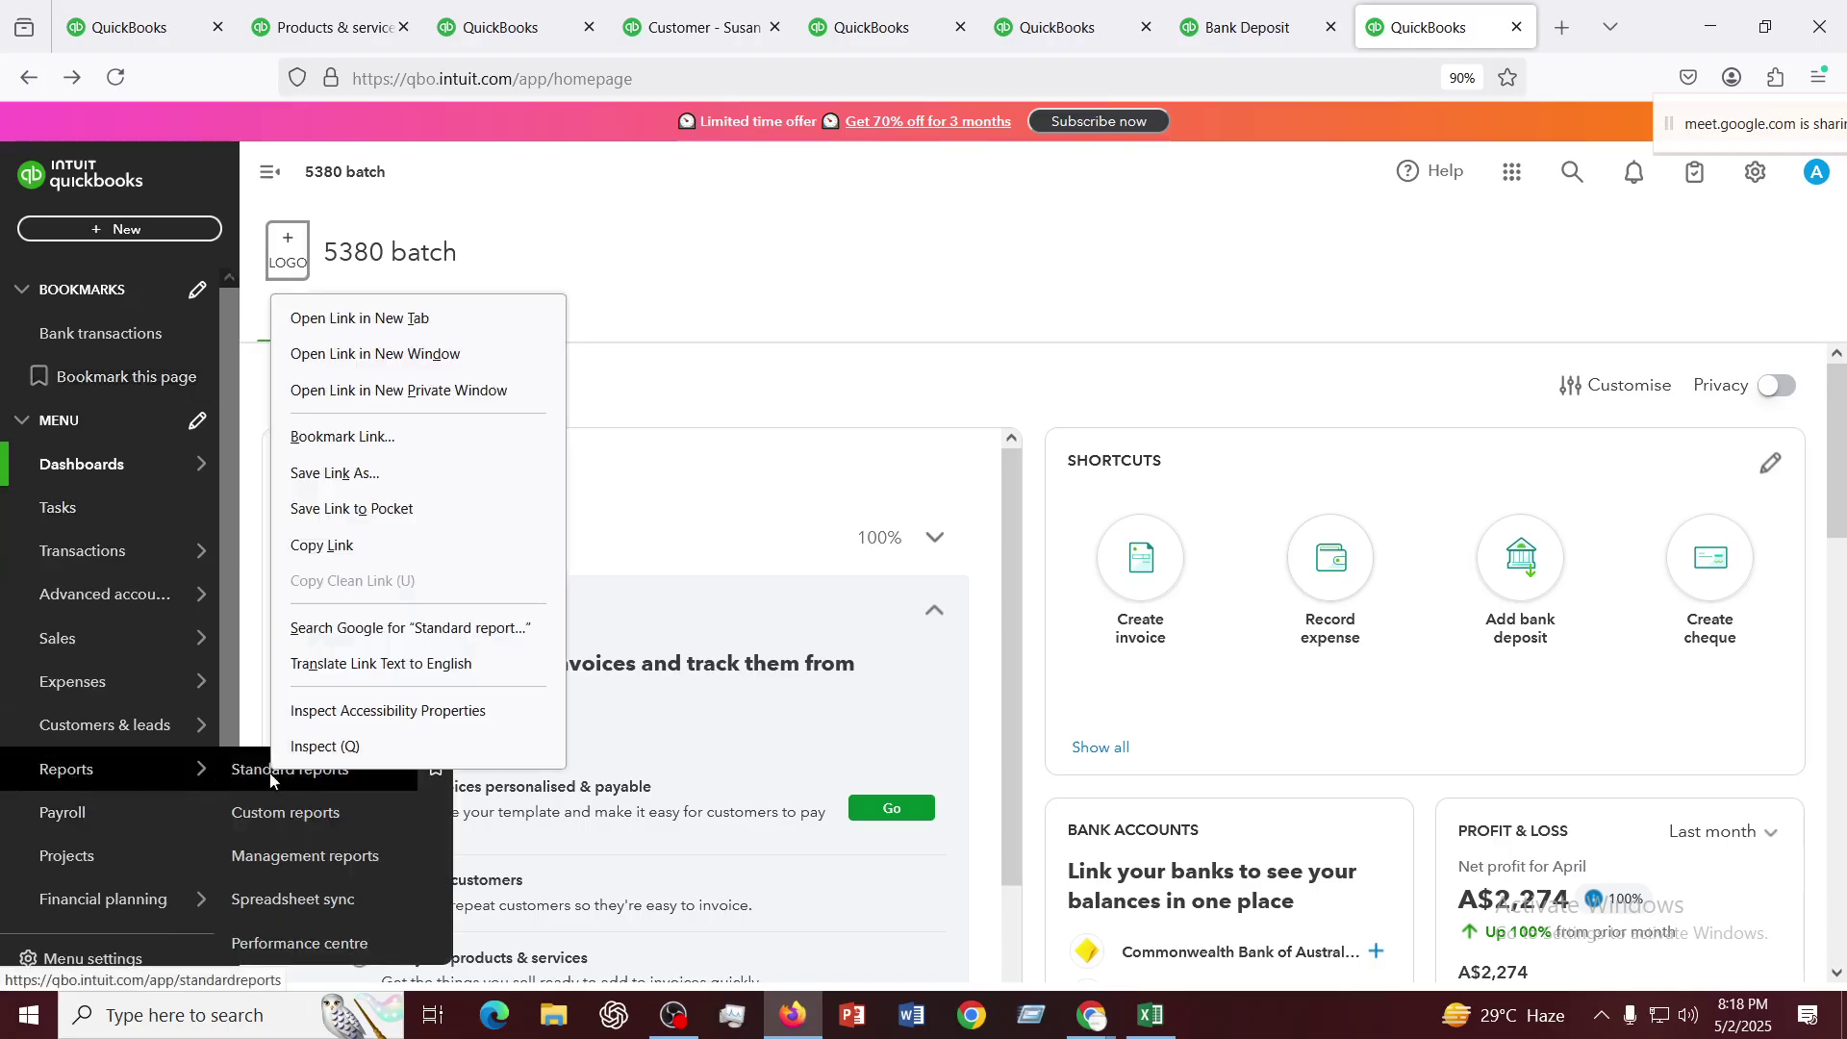
click(354, 332)
click(1446, 26)
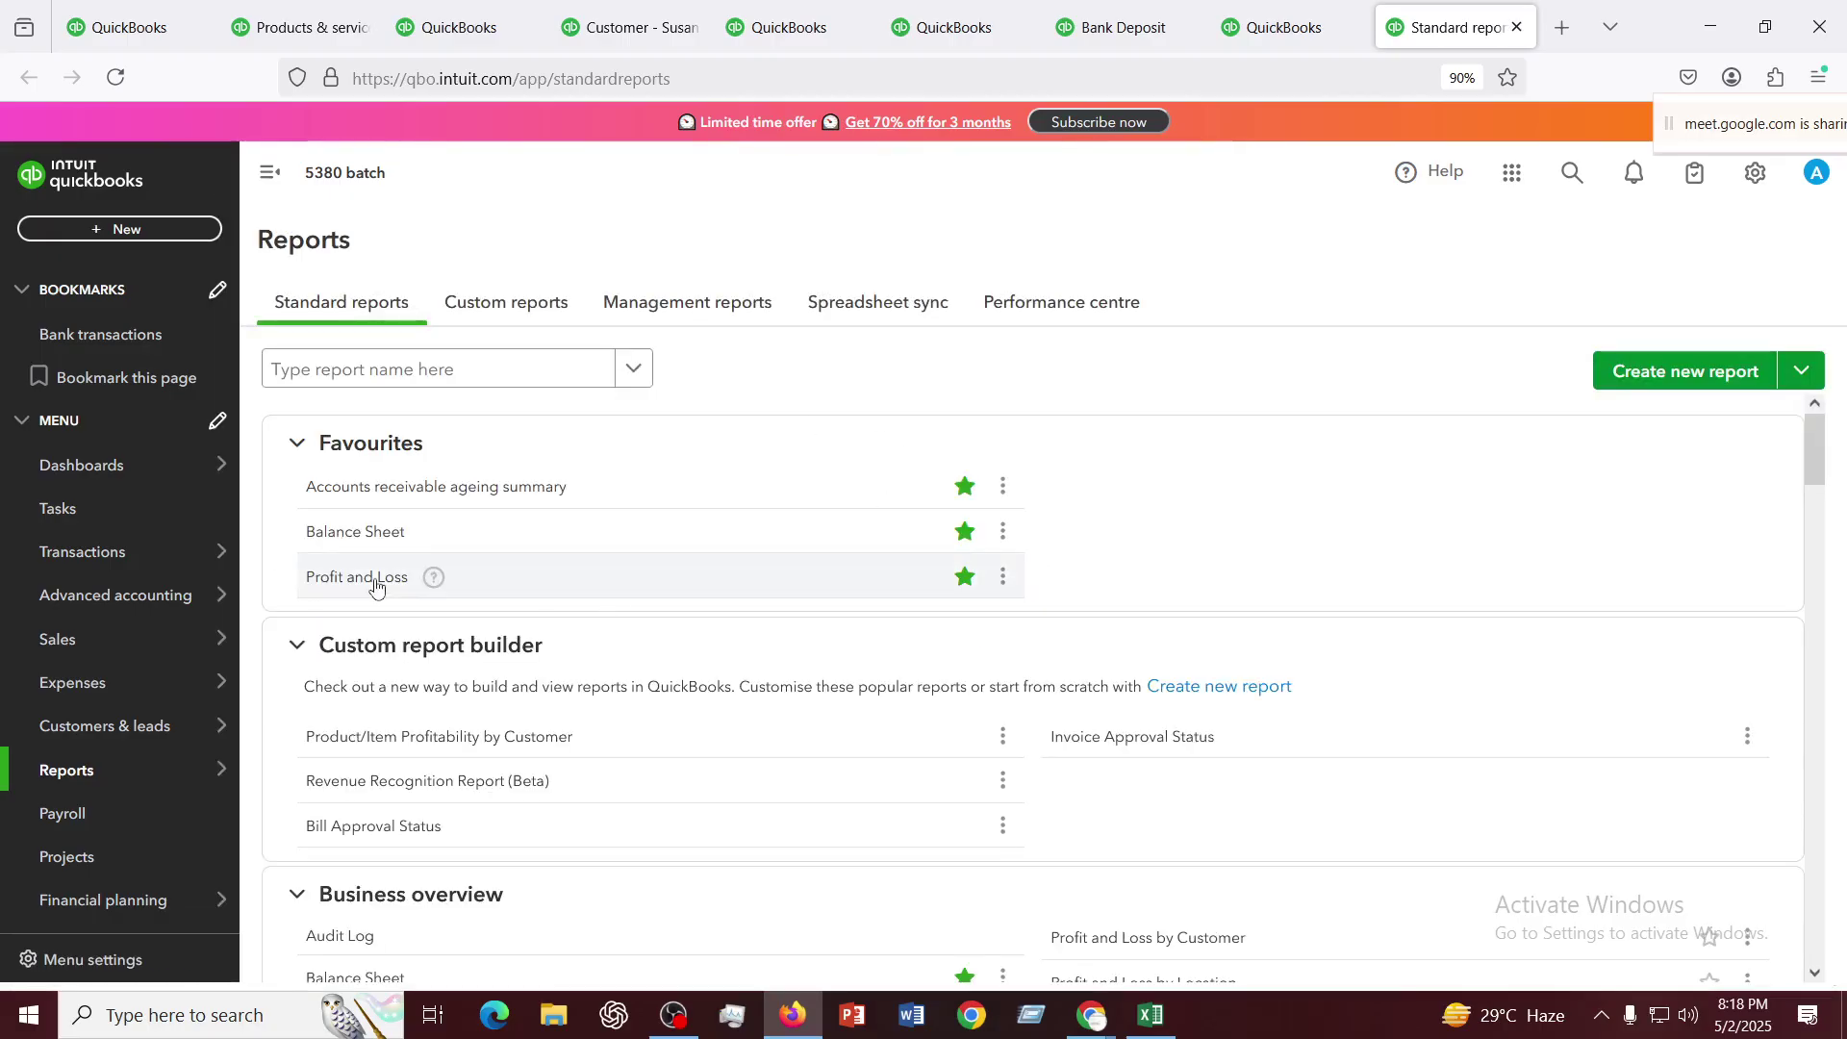
Open the Balance Sheet report in its own browser tab and review its asset, liability and equity balances
right_click(355, 532)
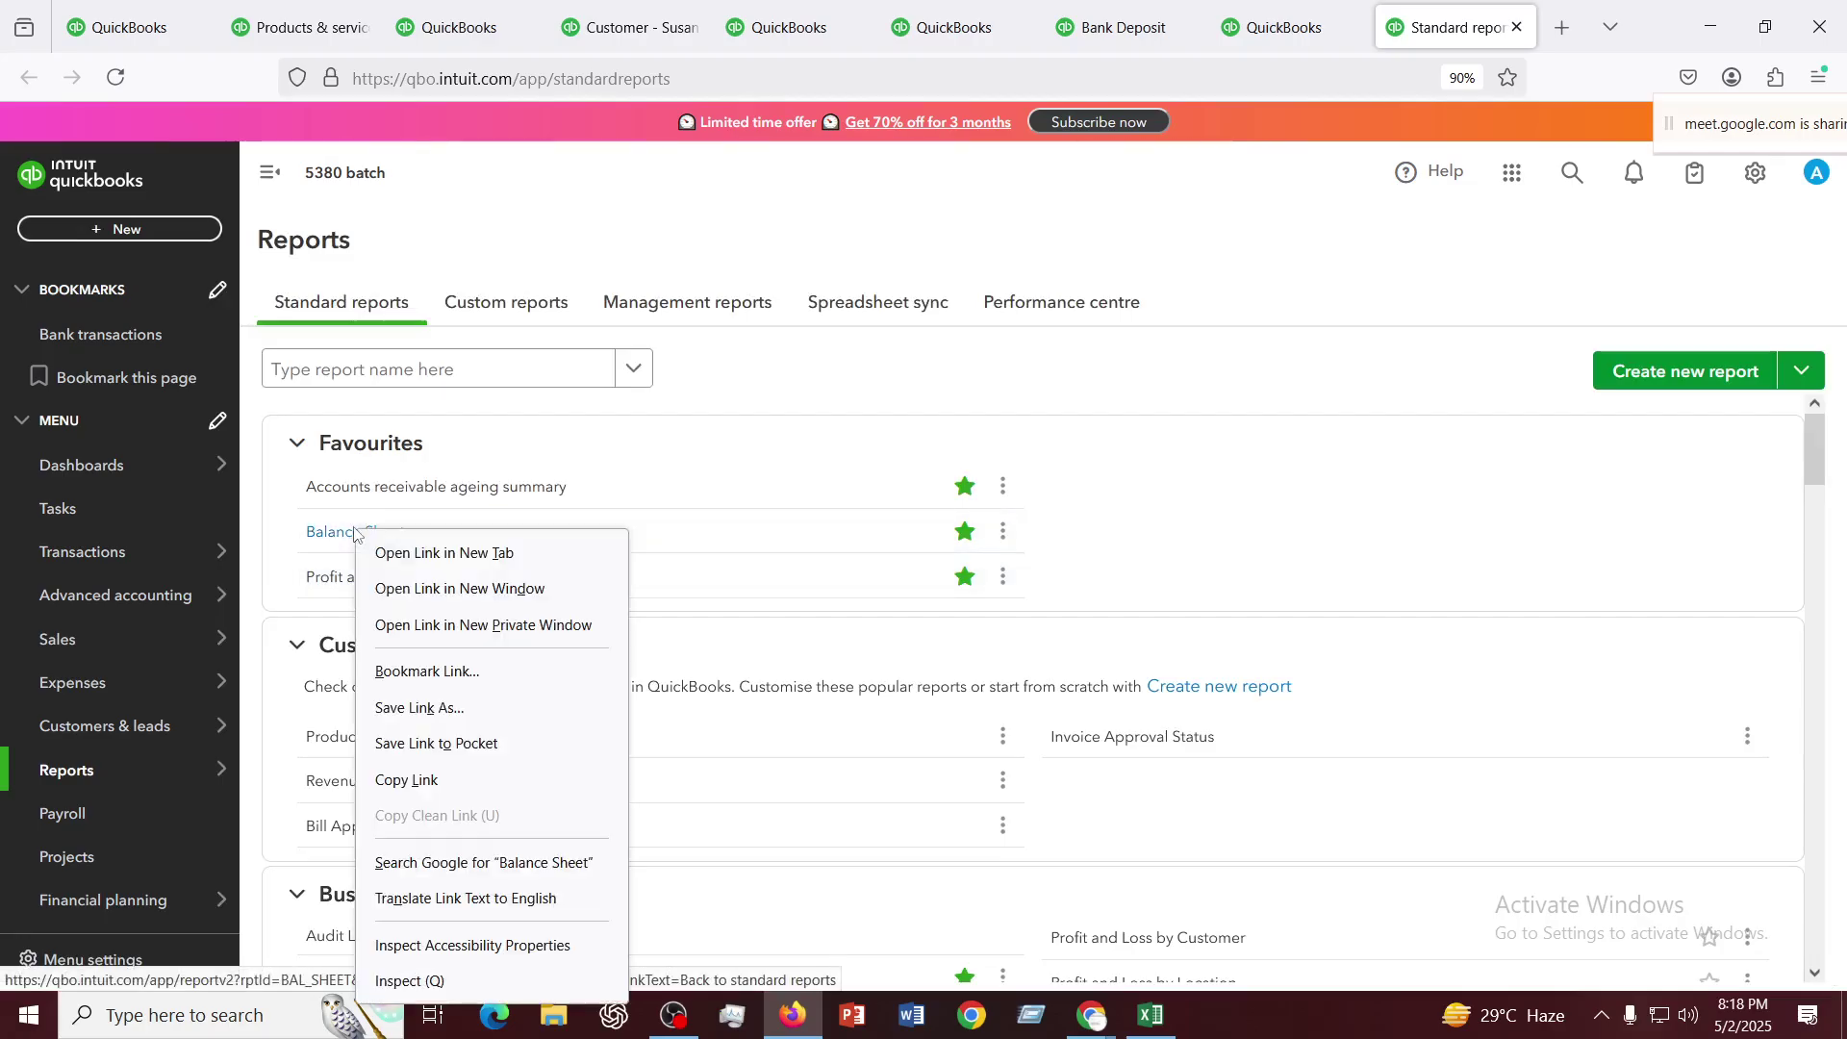
click(423, 549)
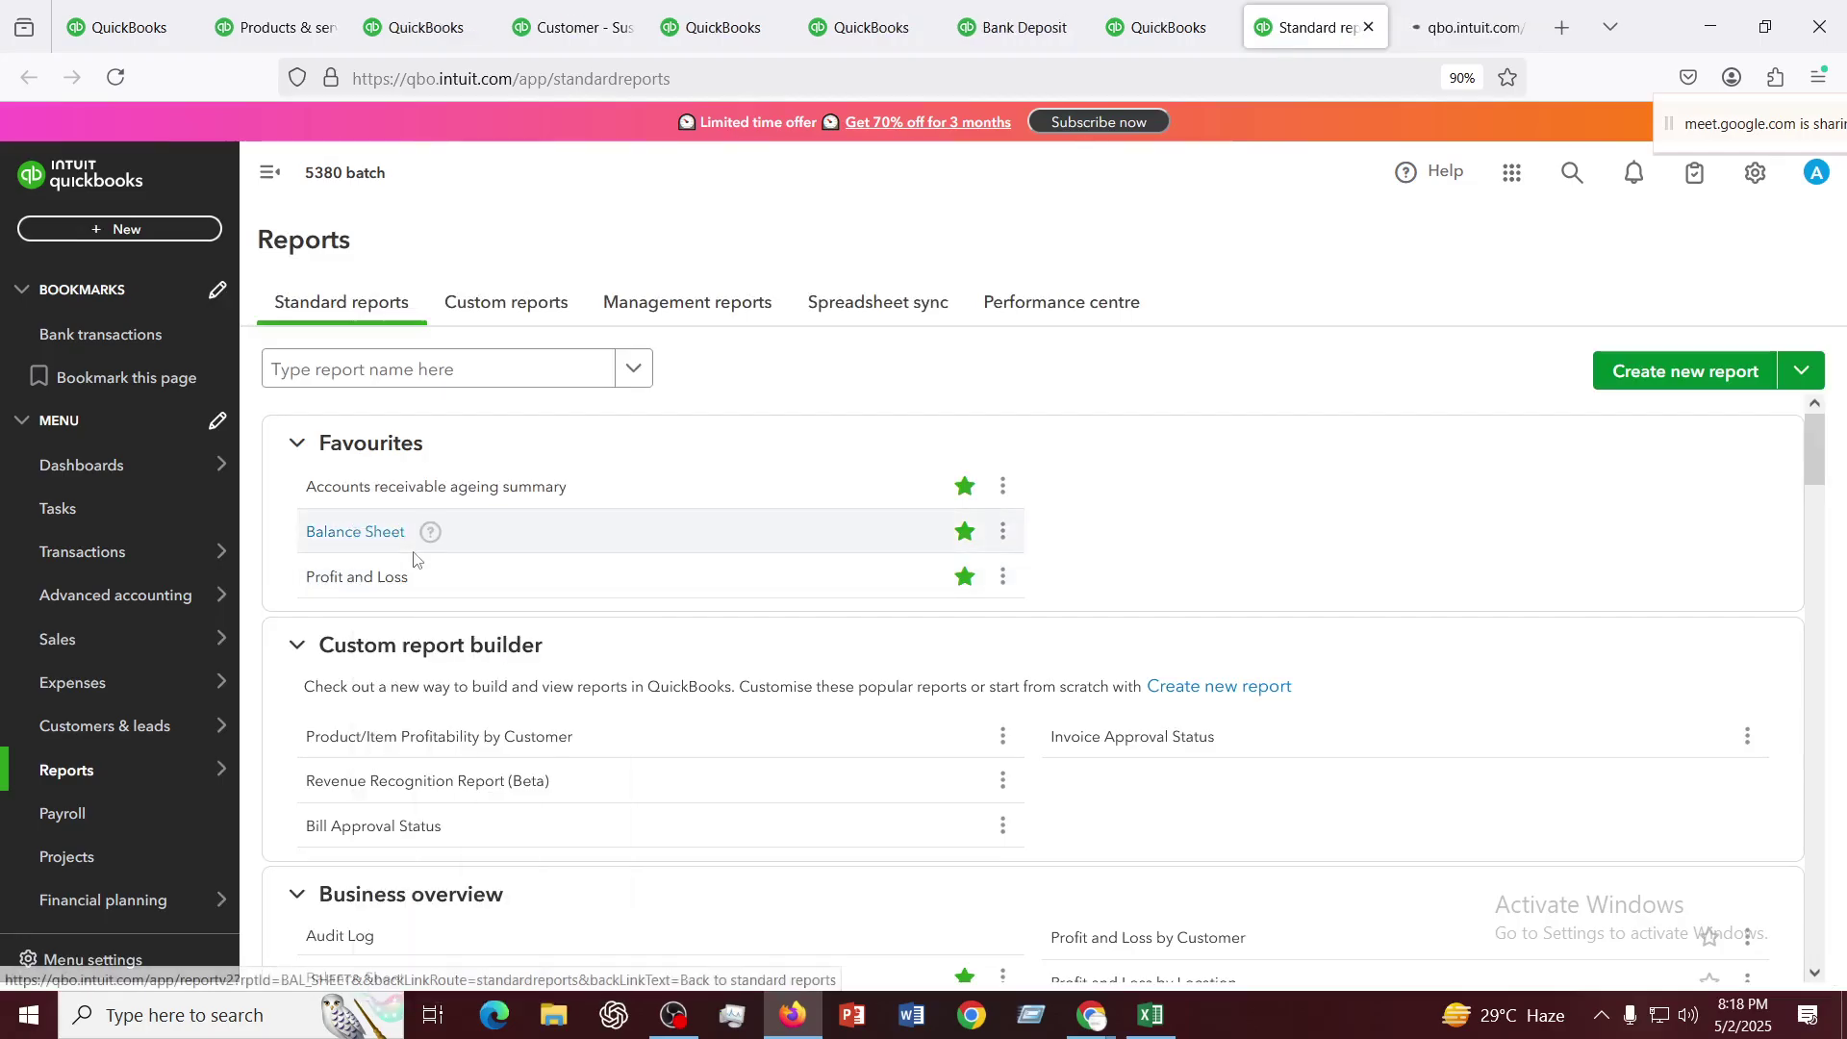
click(1463, 27)
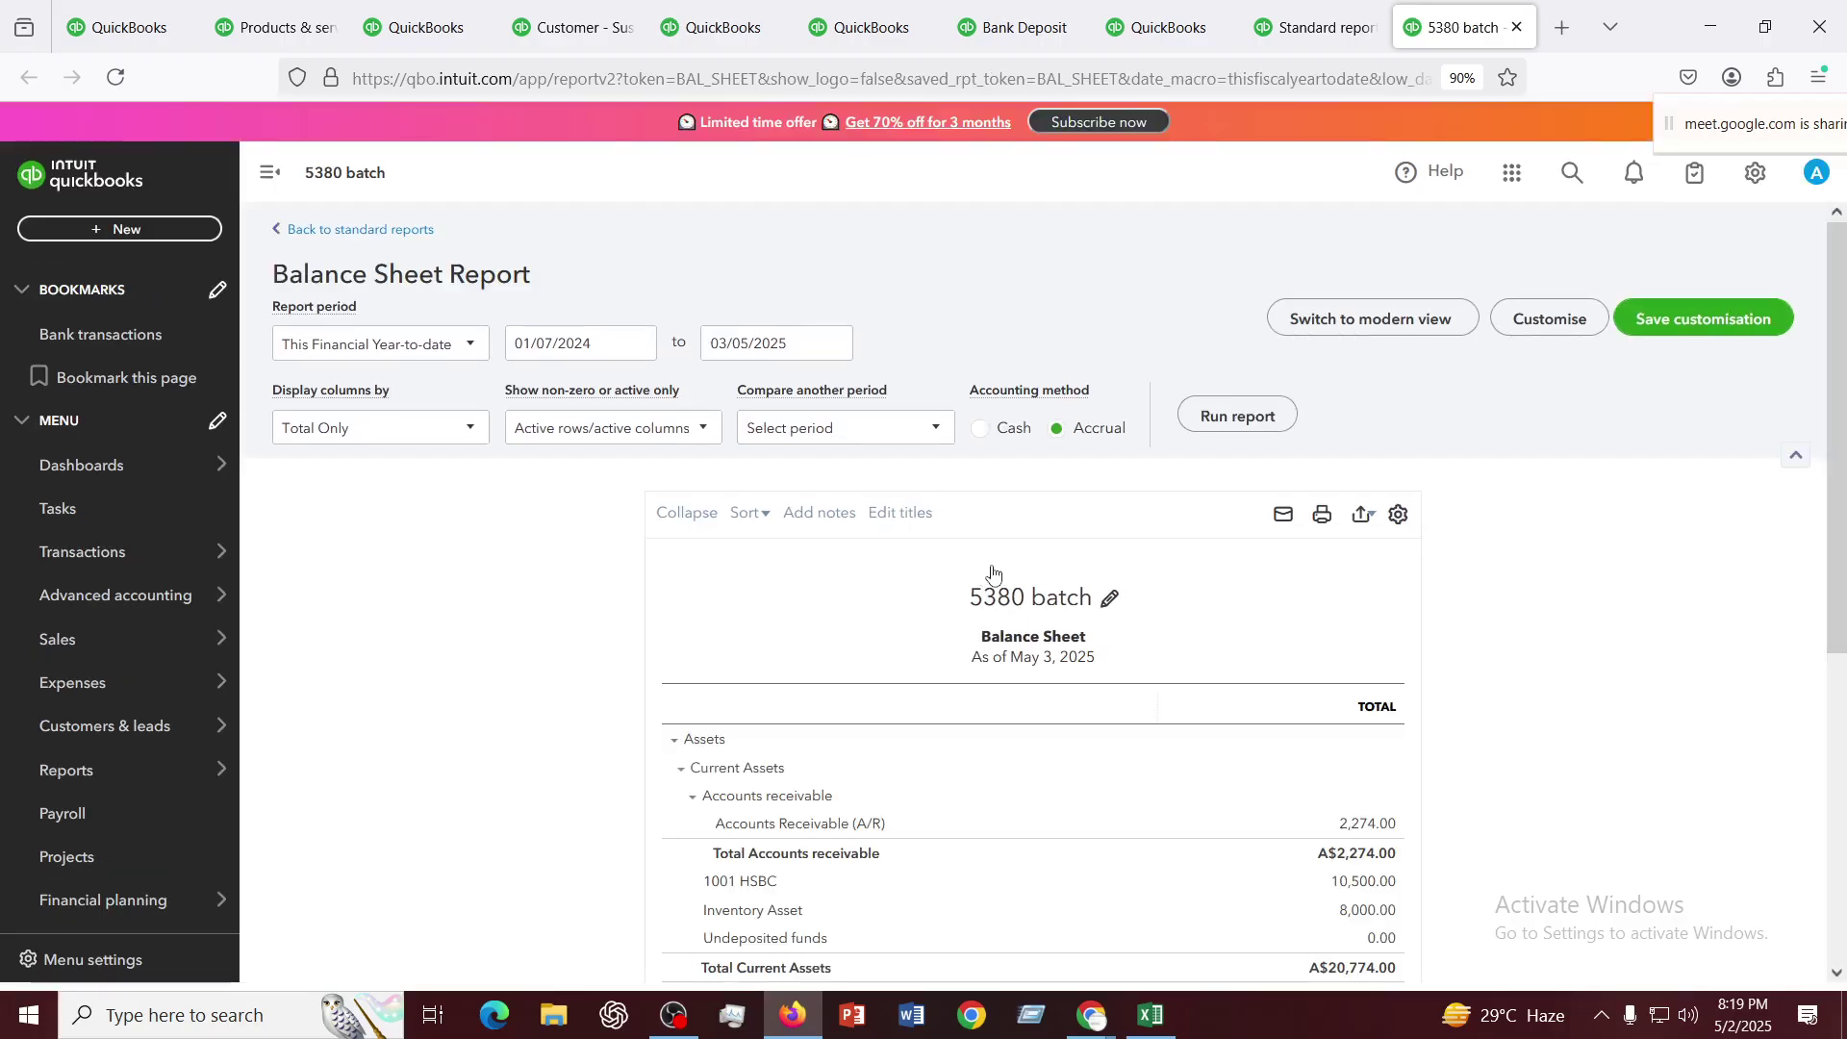
scroll(993, 574, down, 2)
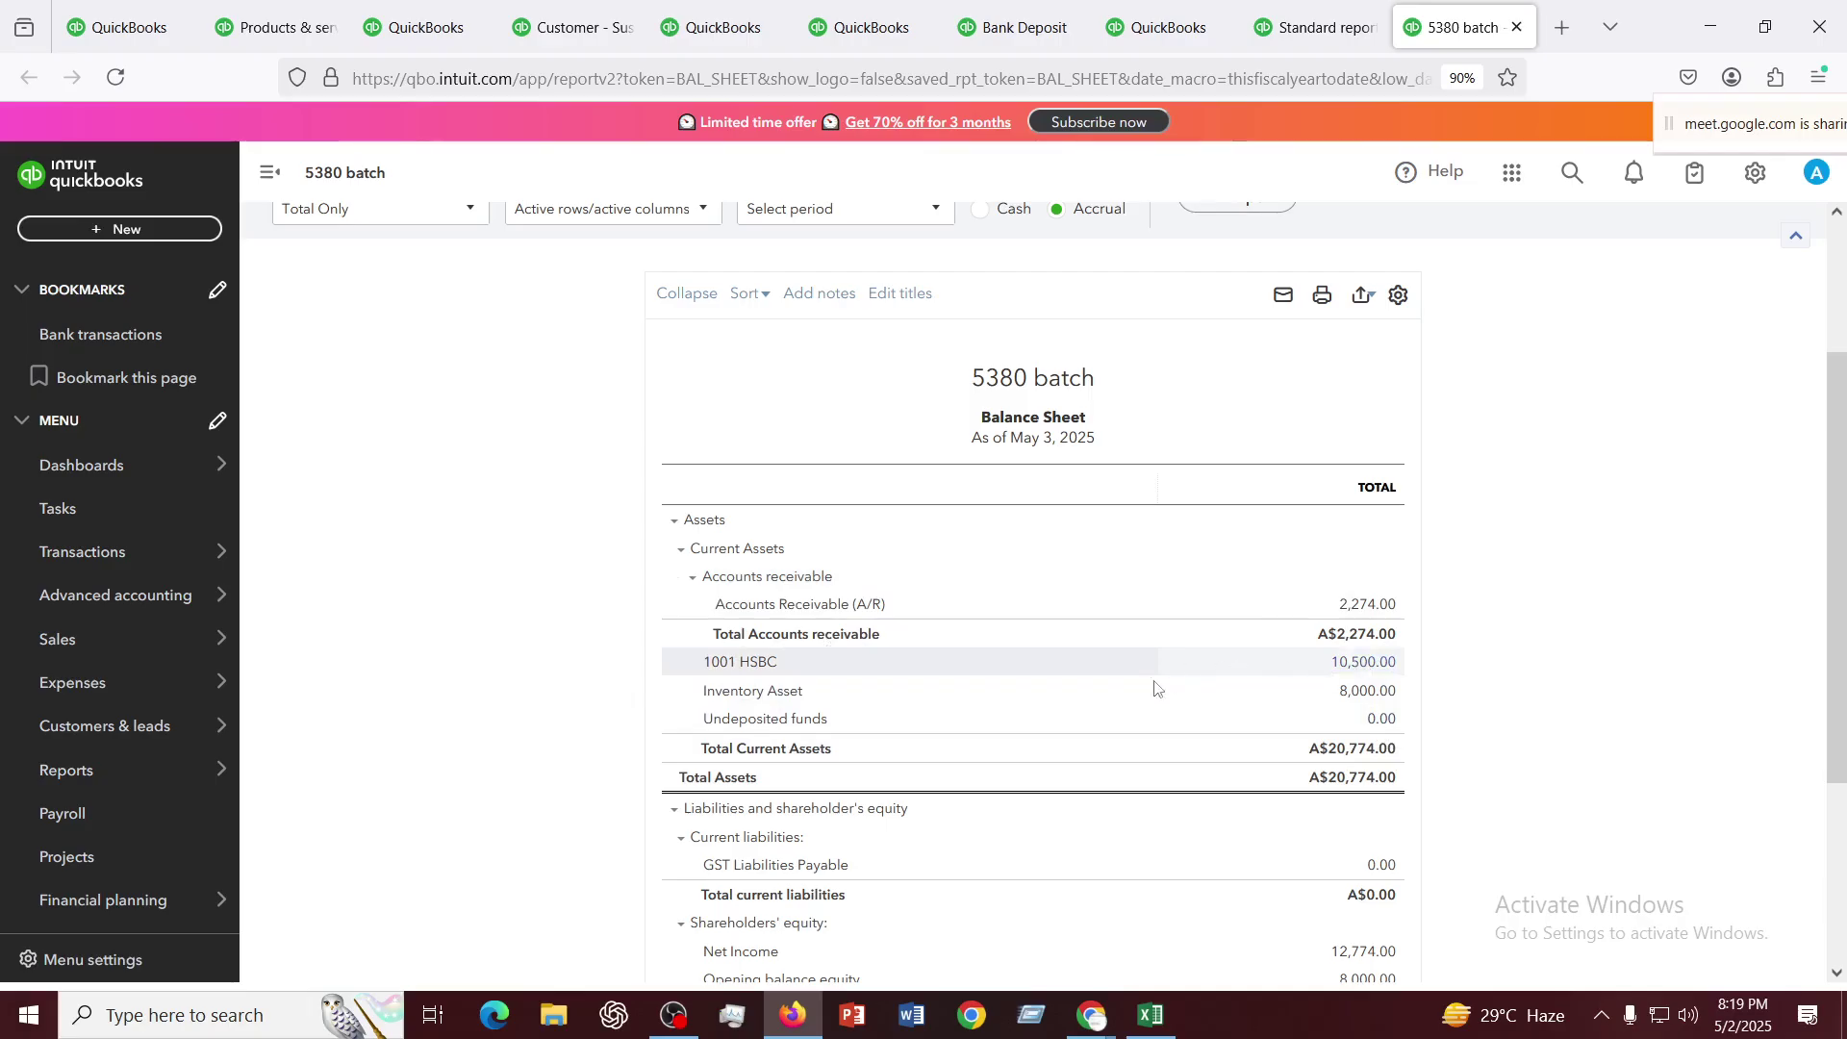
scroll(991, 654, down, 3)
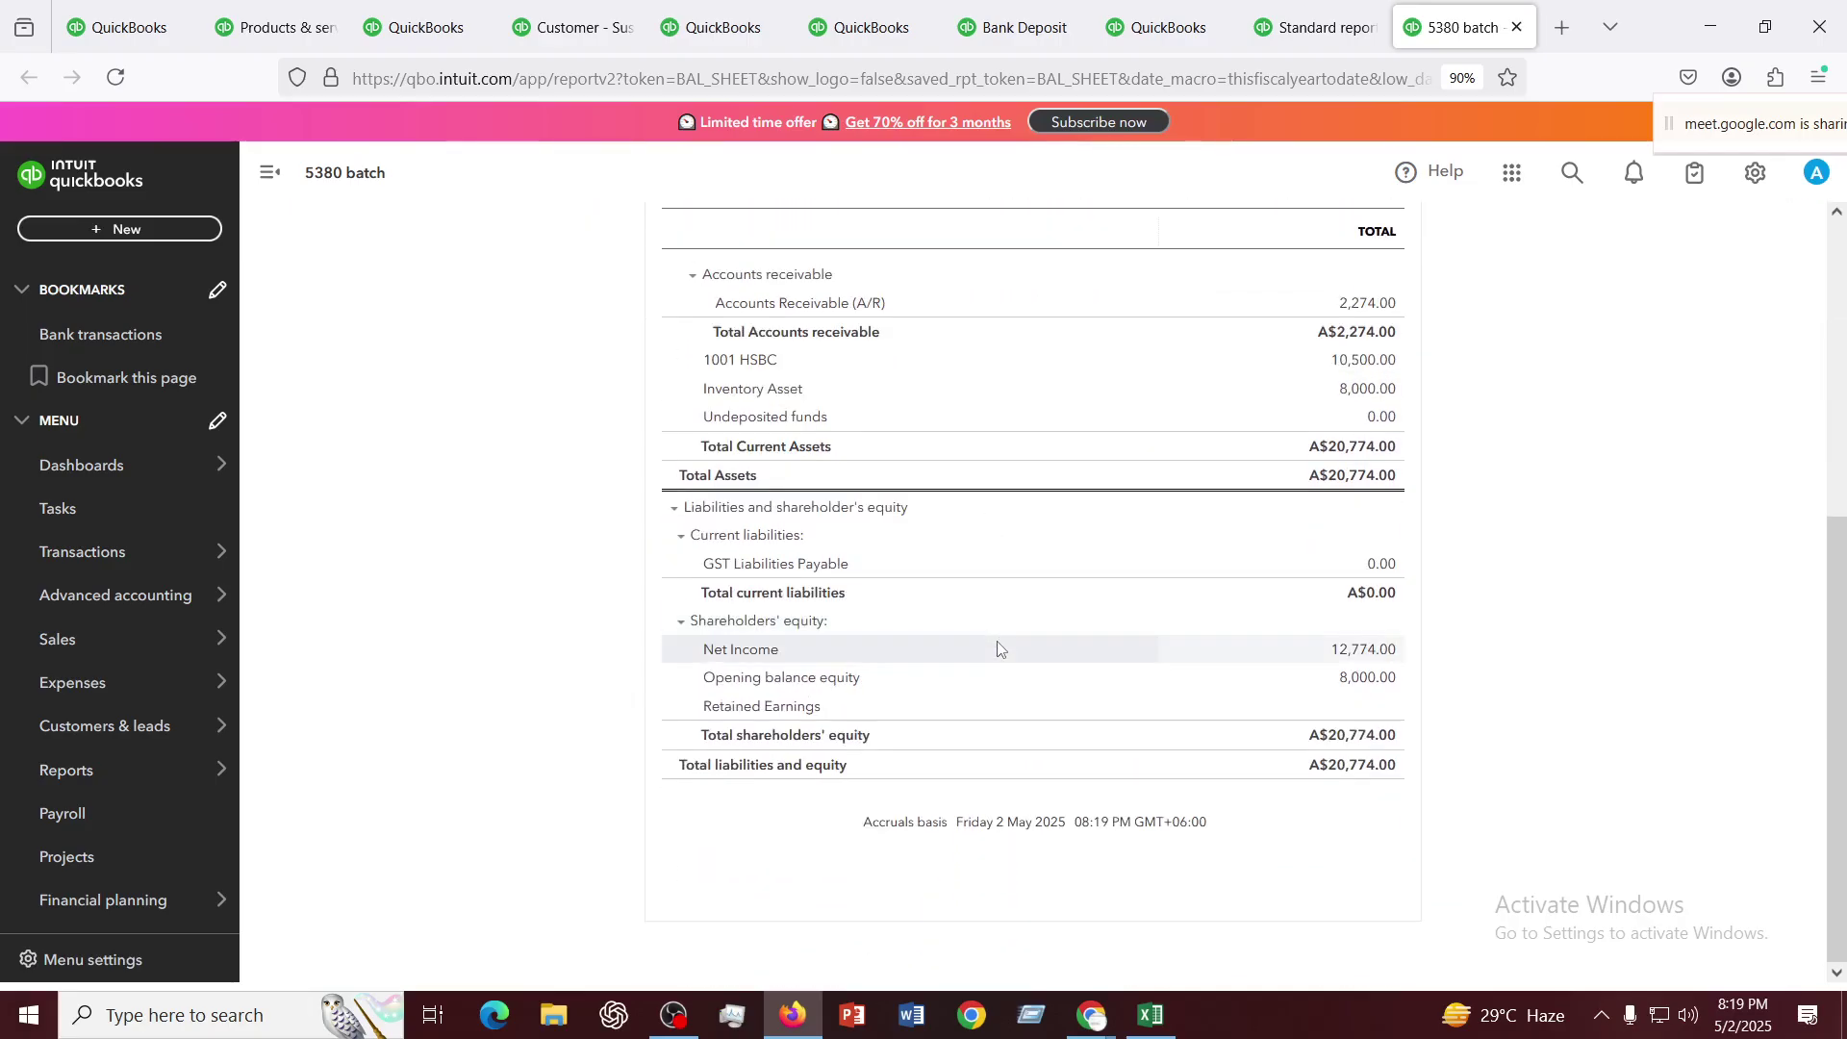
scroll(997, 650, up, 3)
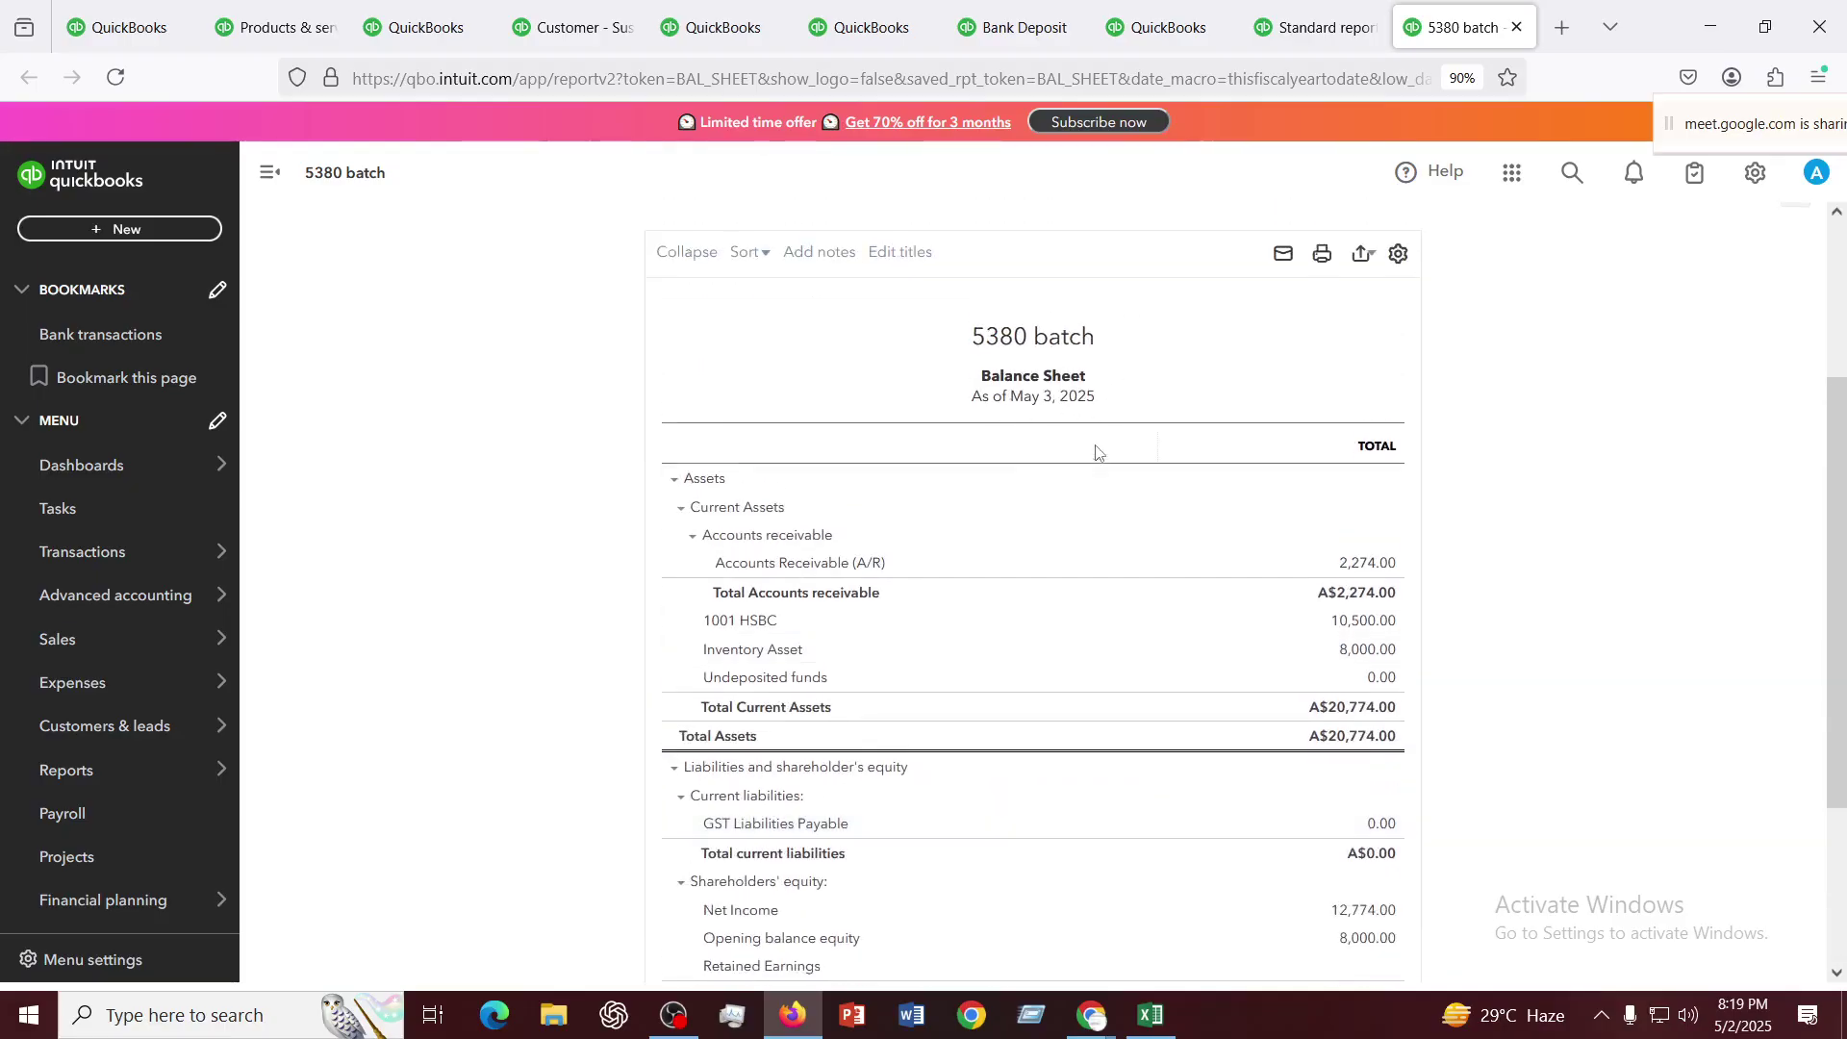
Set the Balance Sheet's report period to Custom with a start date of 01/01/2025
scroll(726, 430, up, 3)
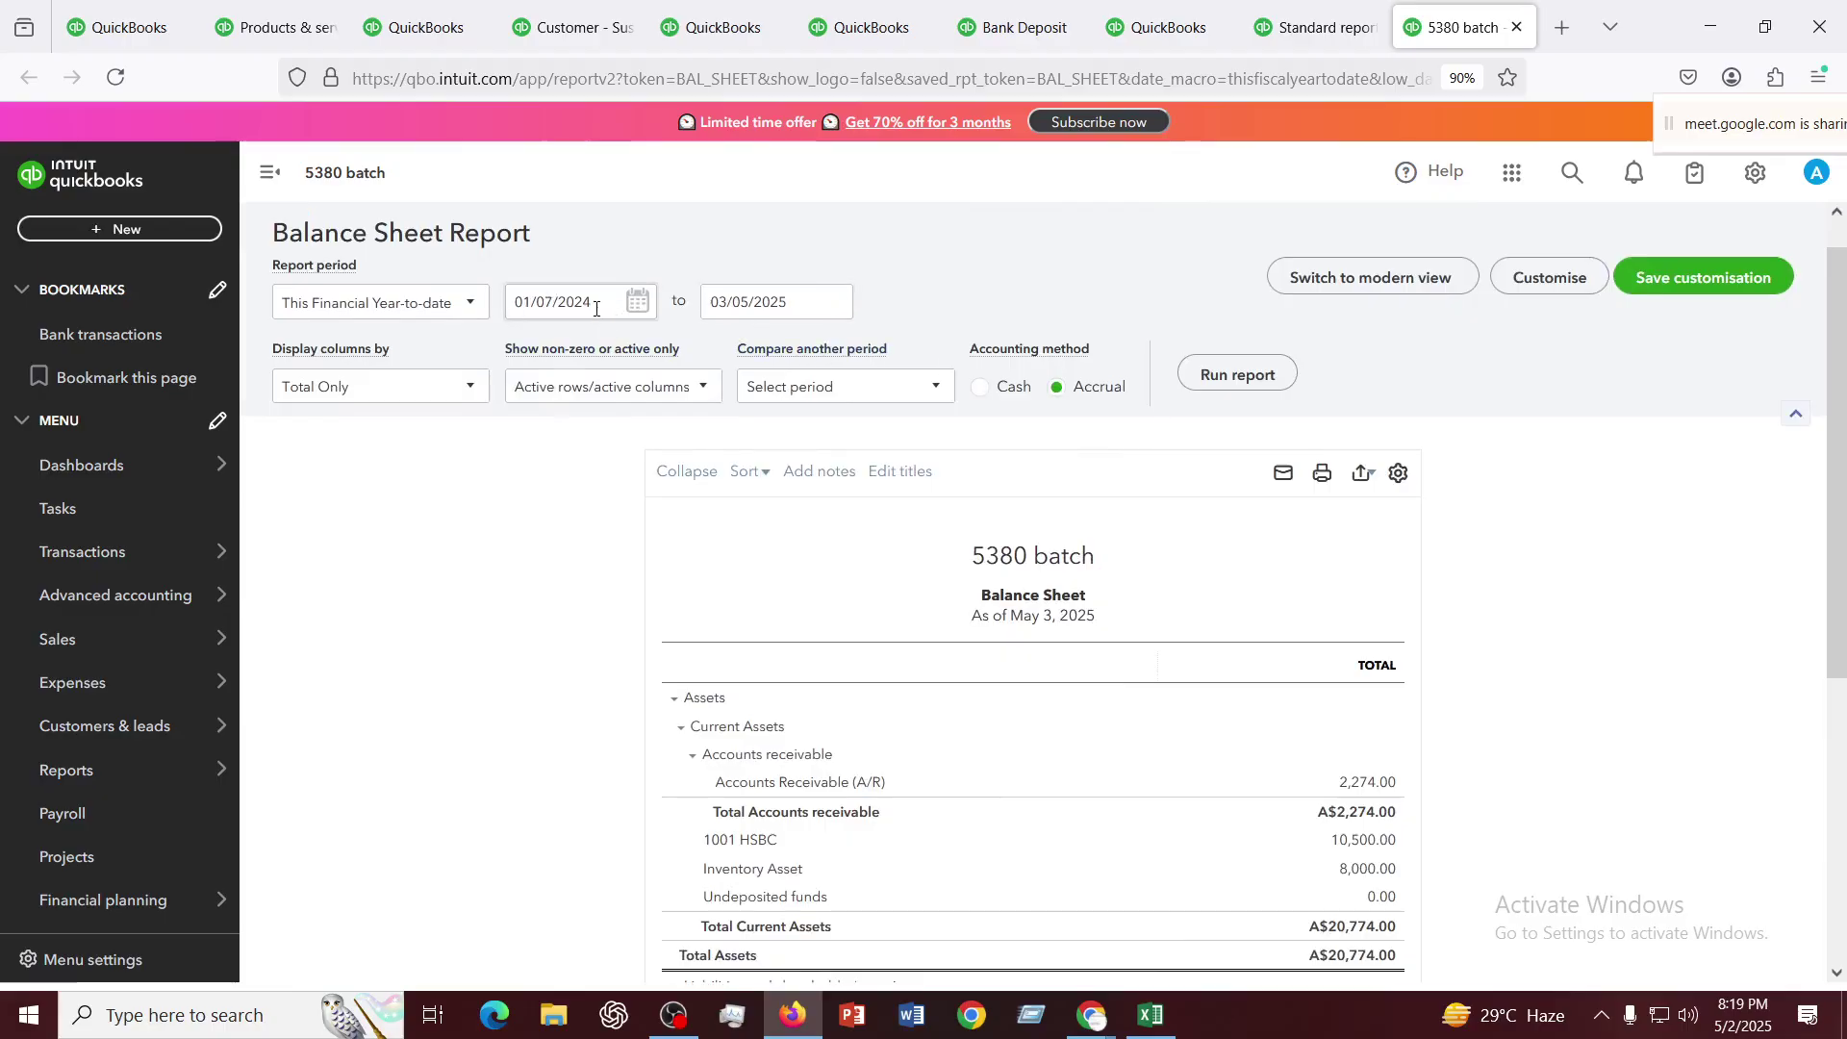
click(471, 303)
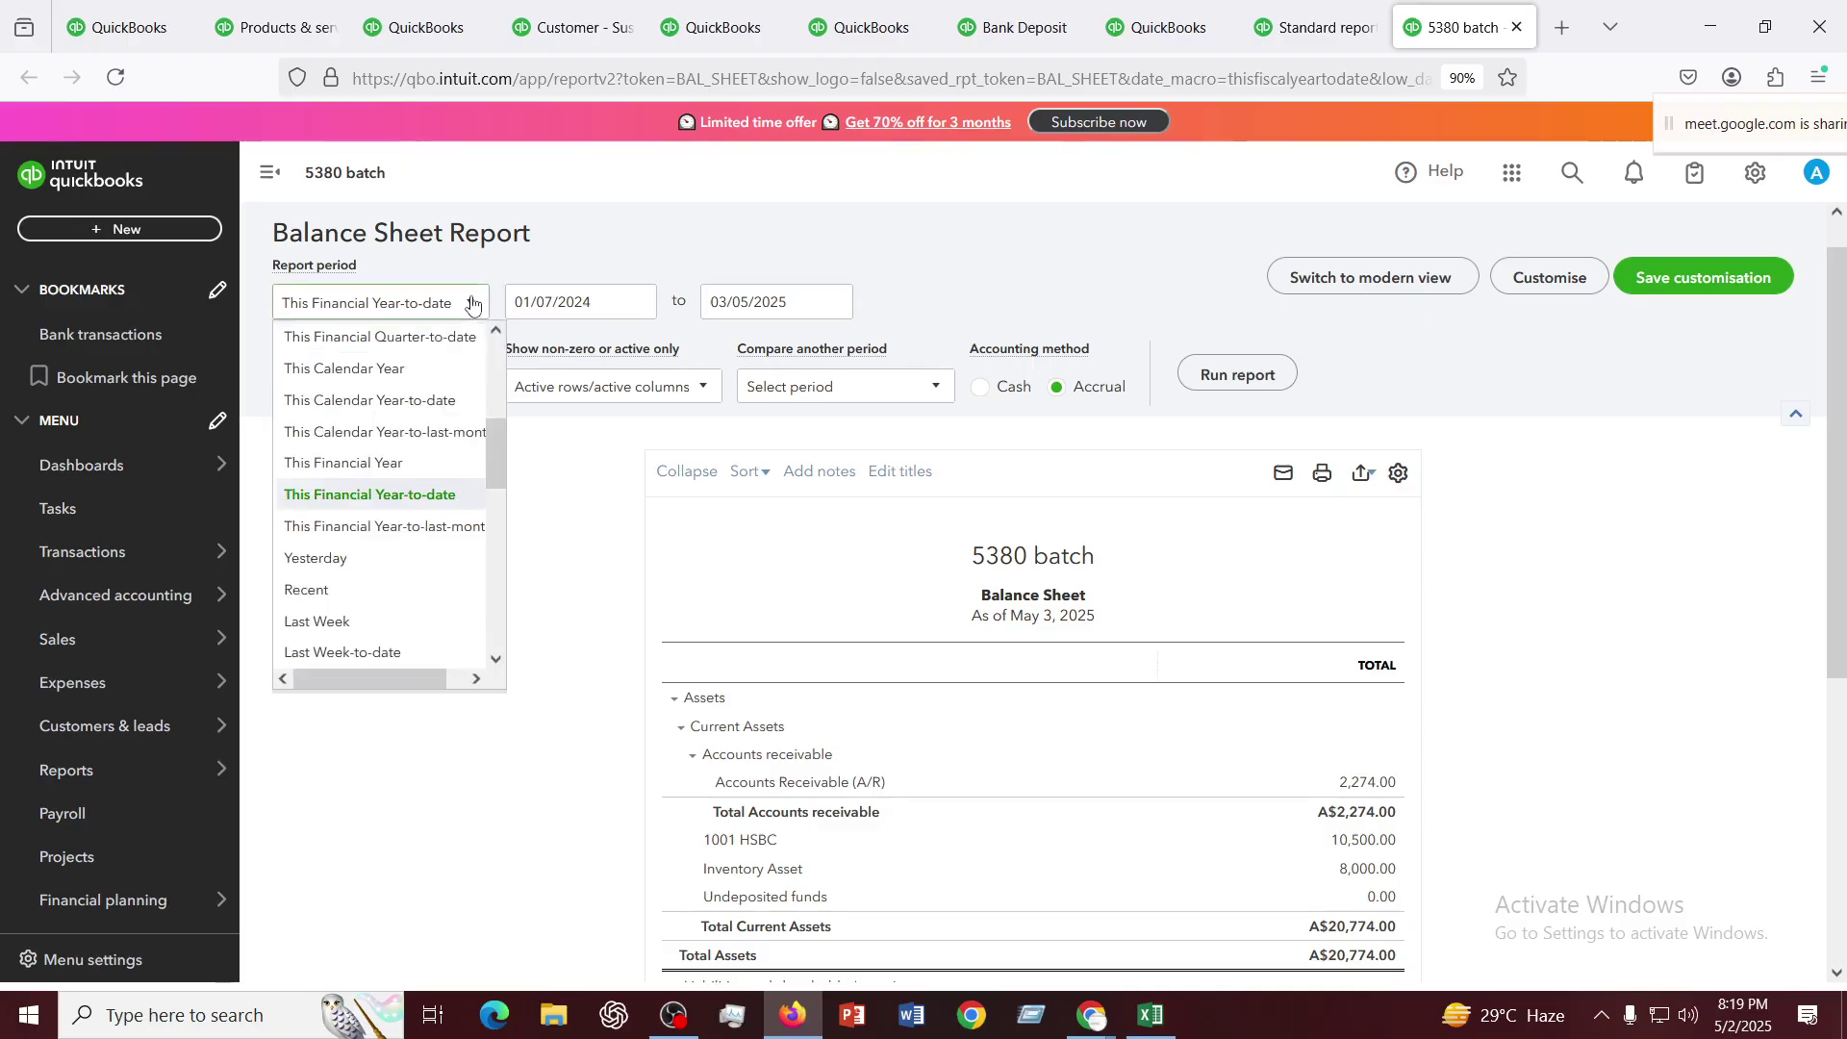
scroll(461, 476, up, 5)
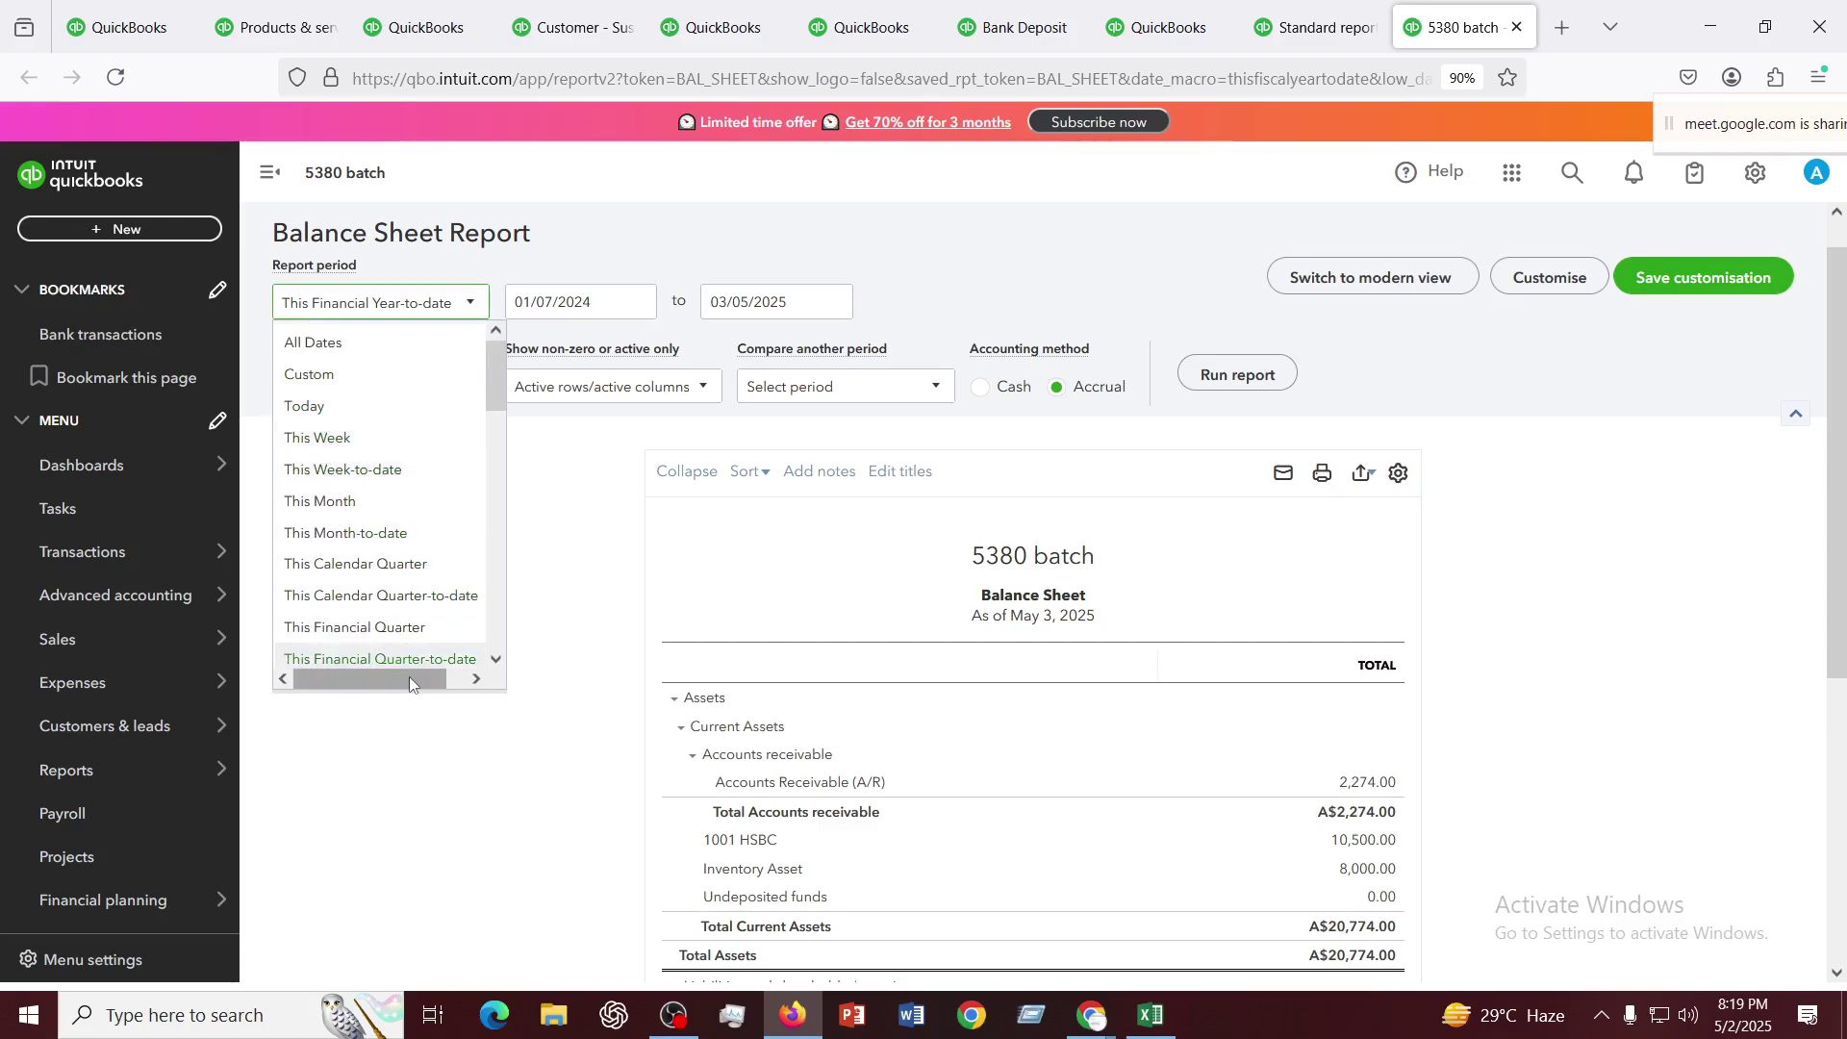
scroll(375, 539, down, 3)
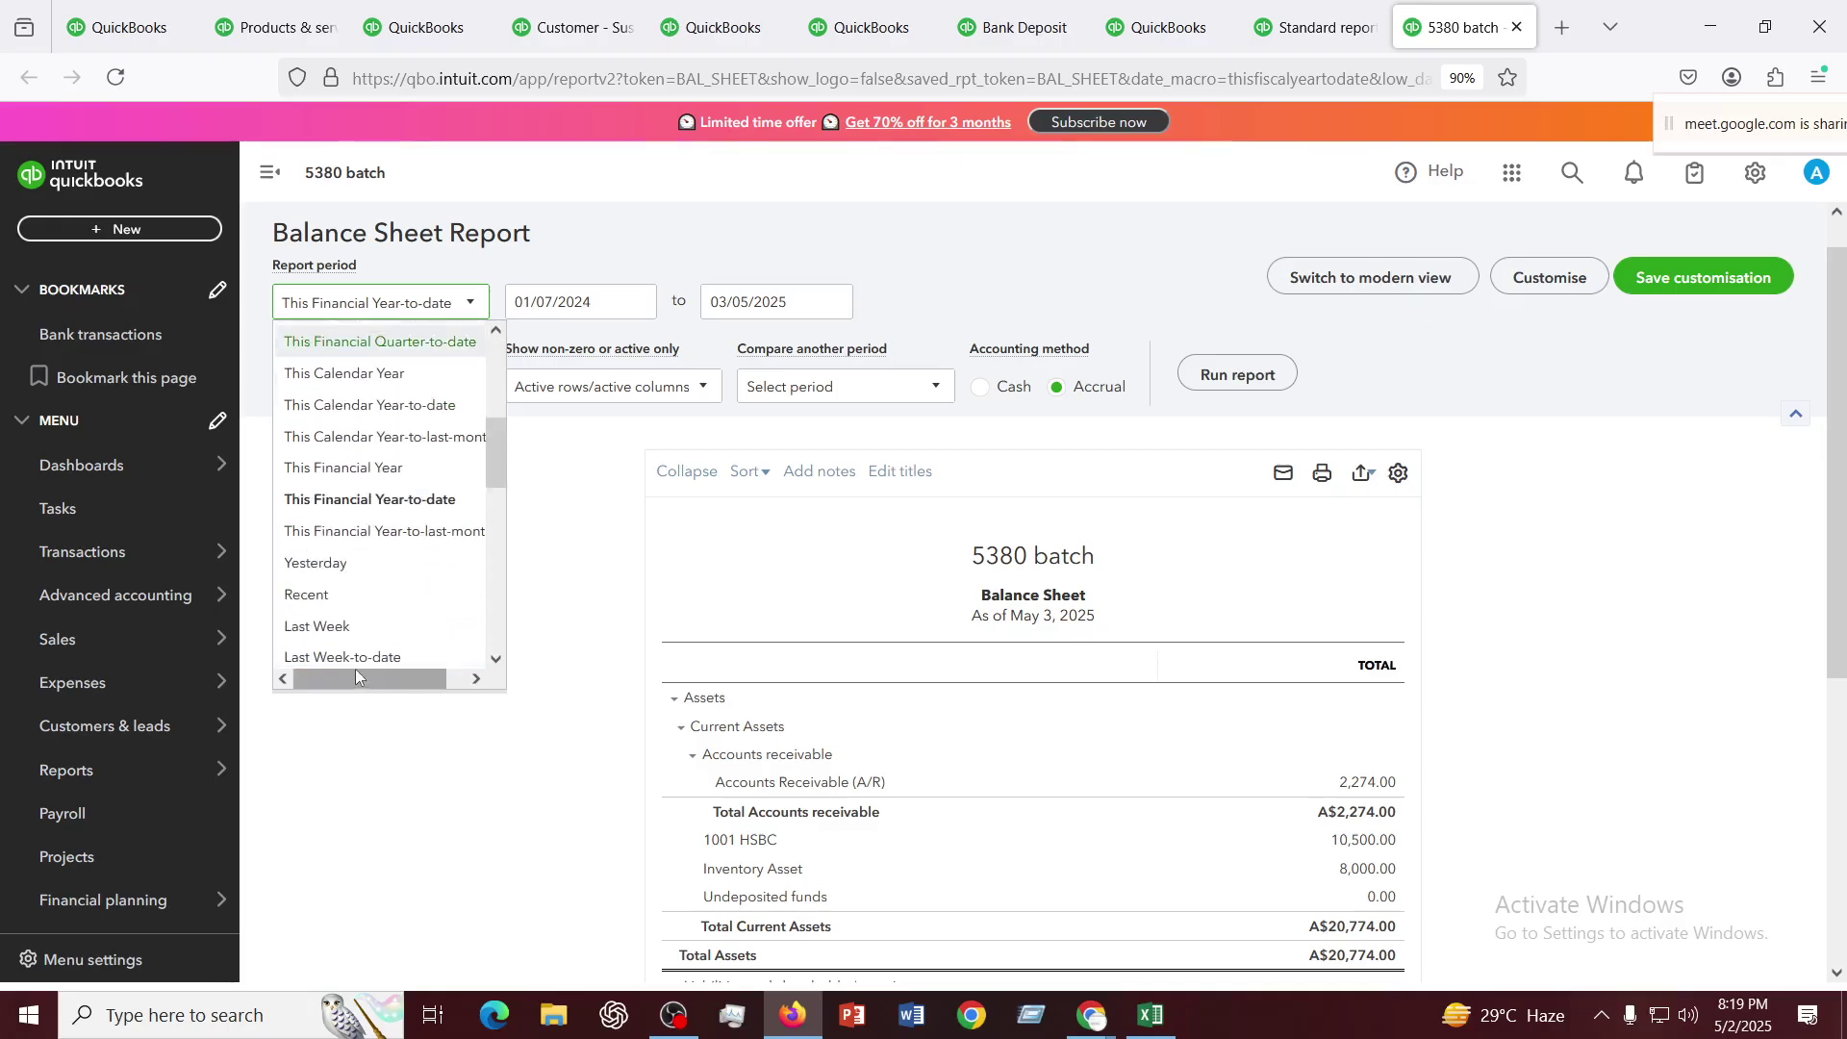
scroll(356, 582, up, 5)
click(310, 375)
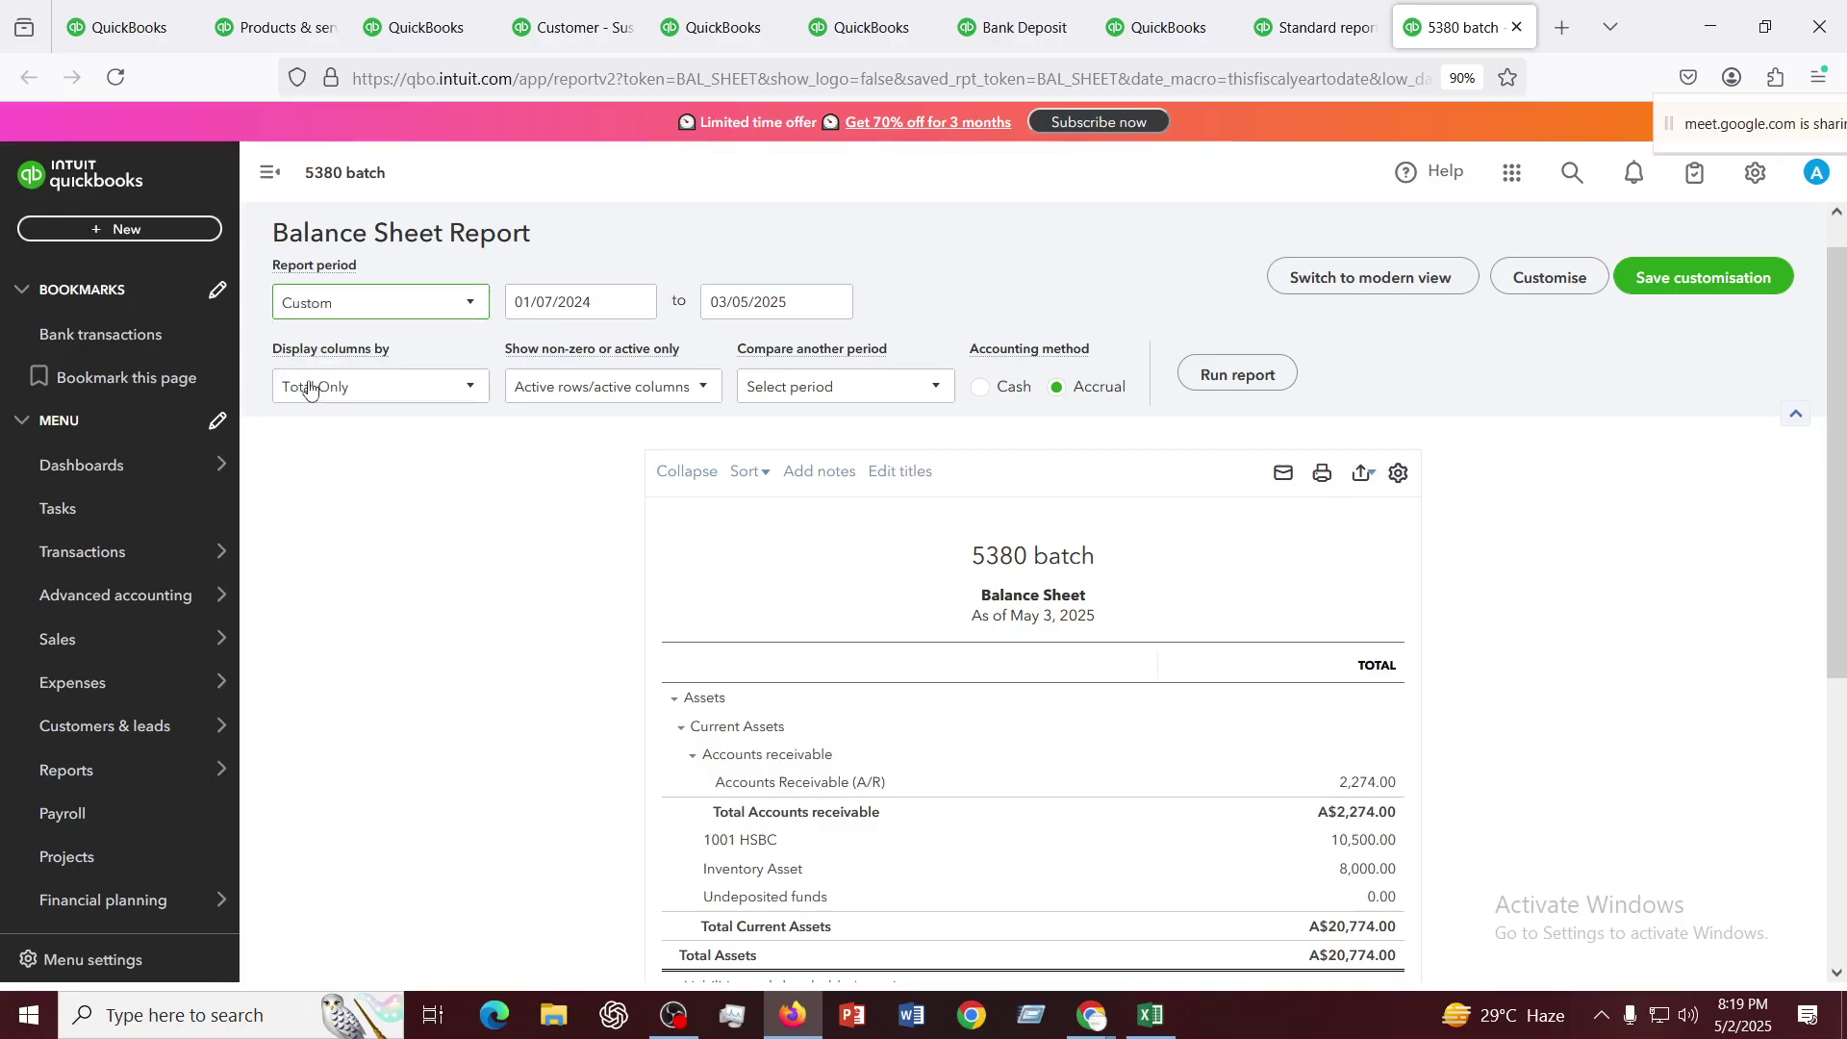
click(637, 302)
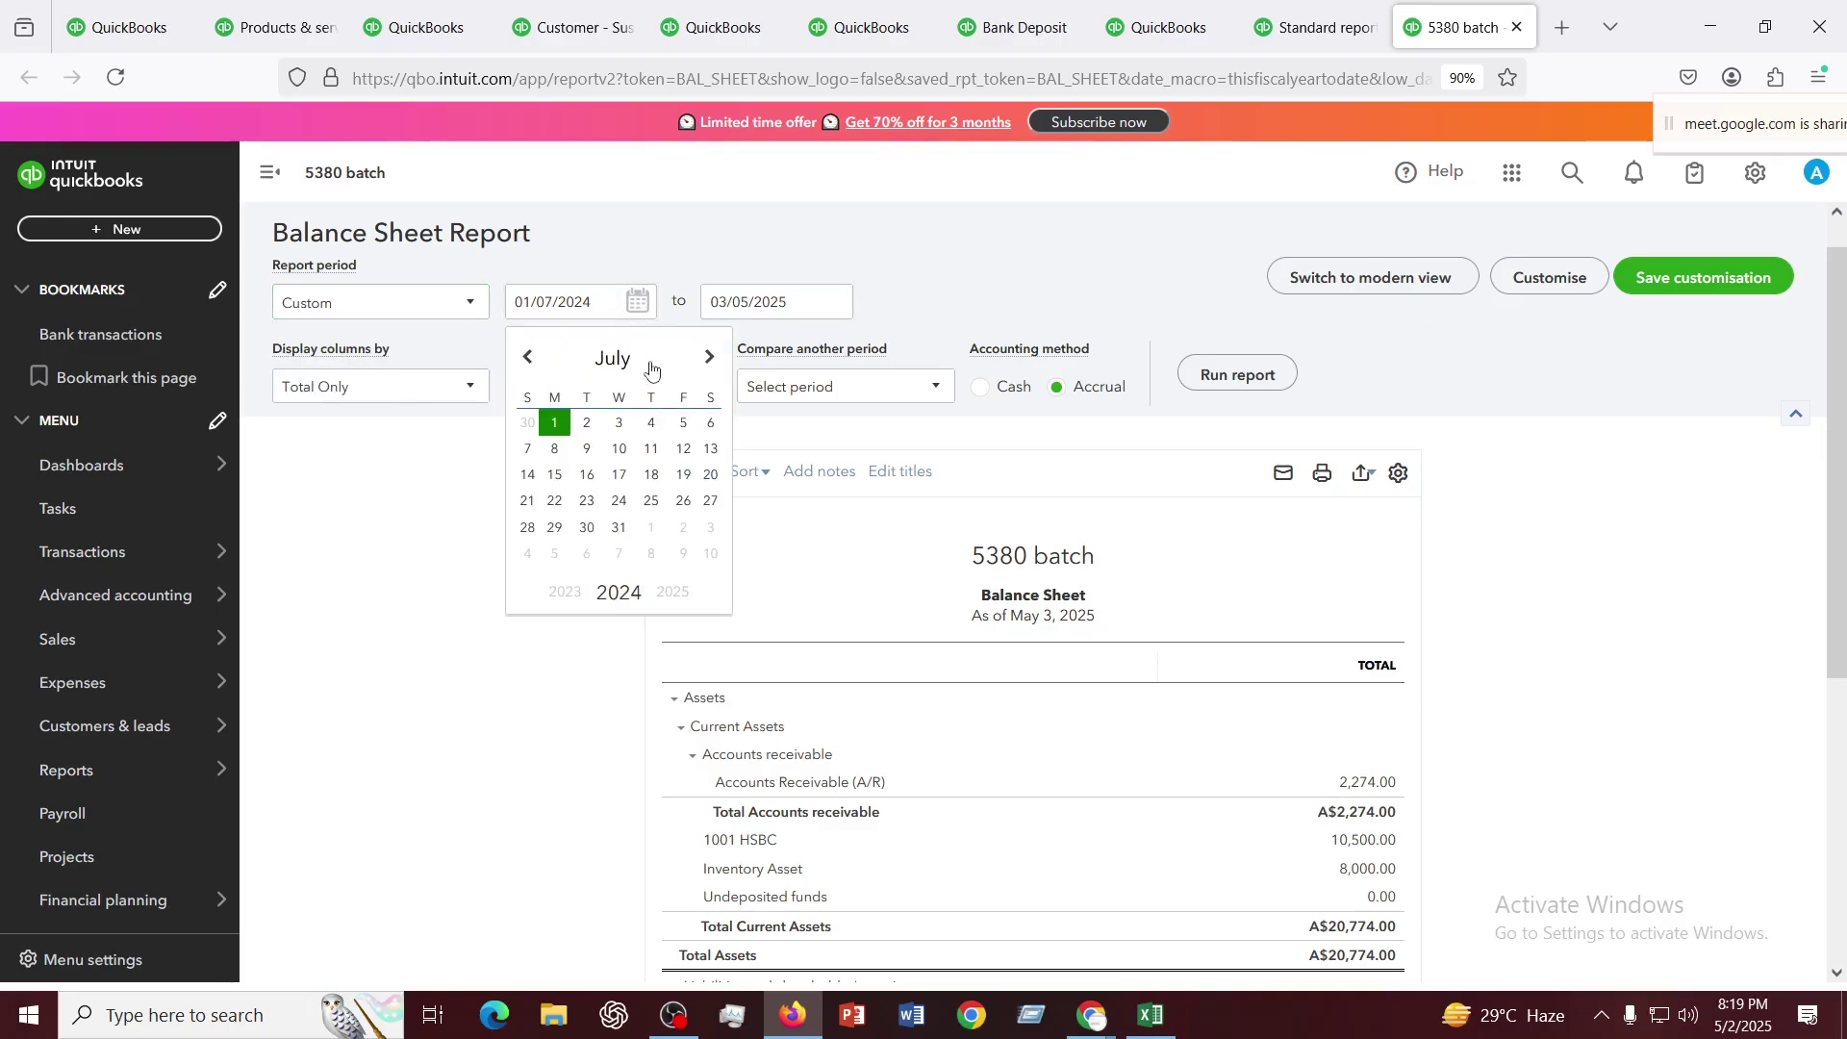
click(668, 596)
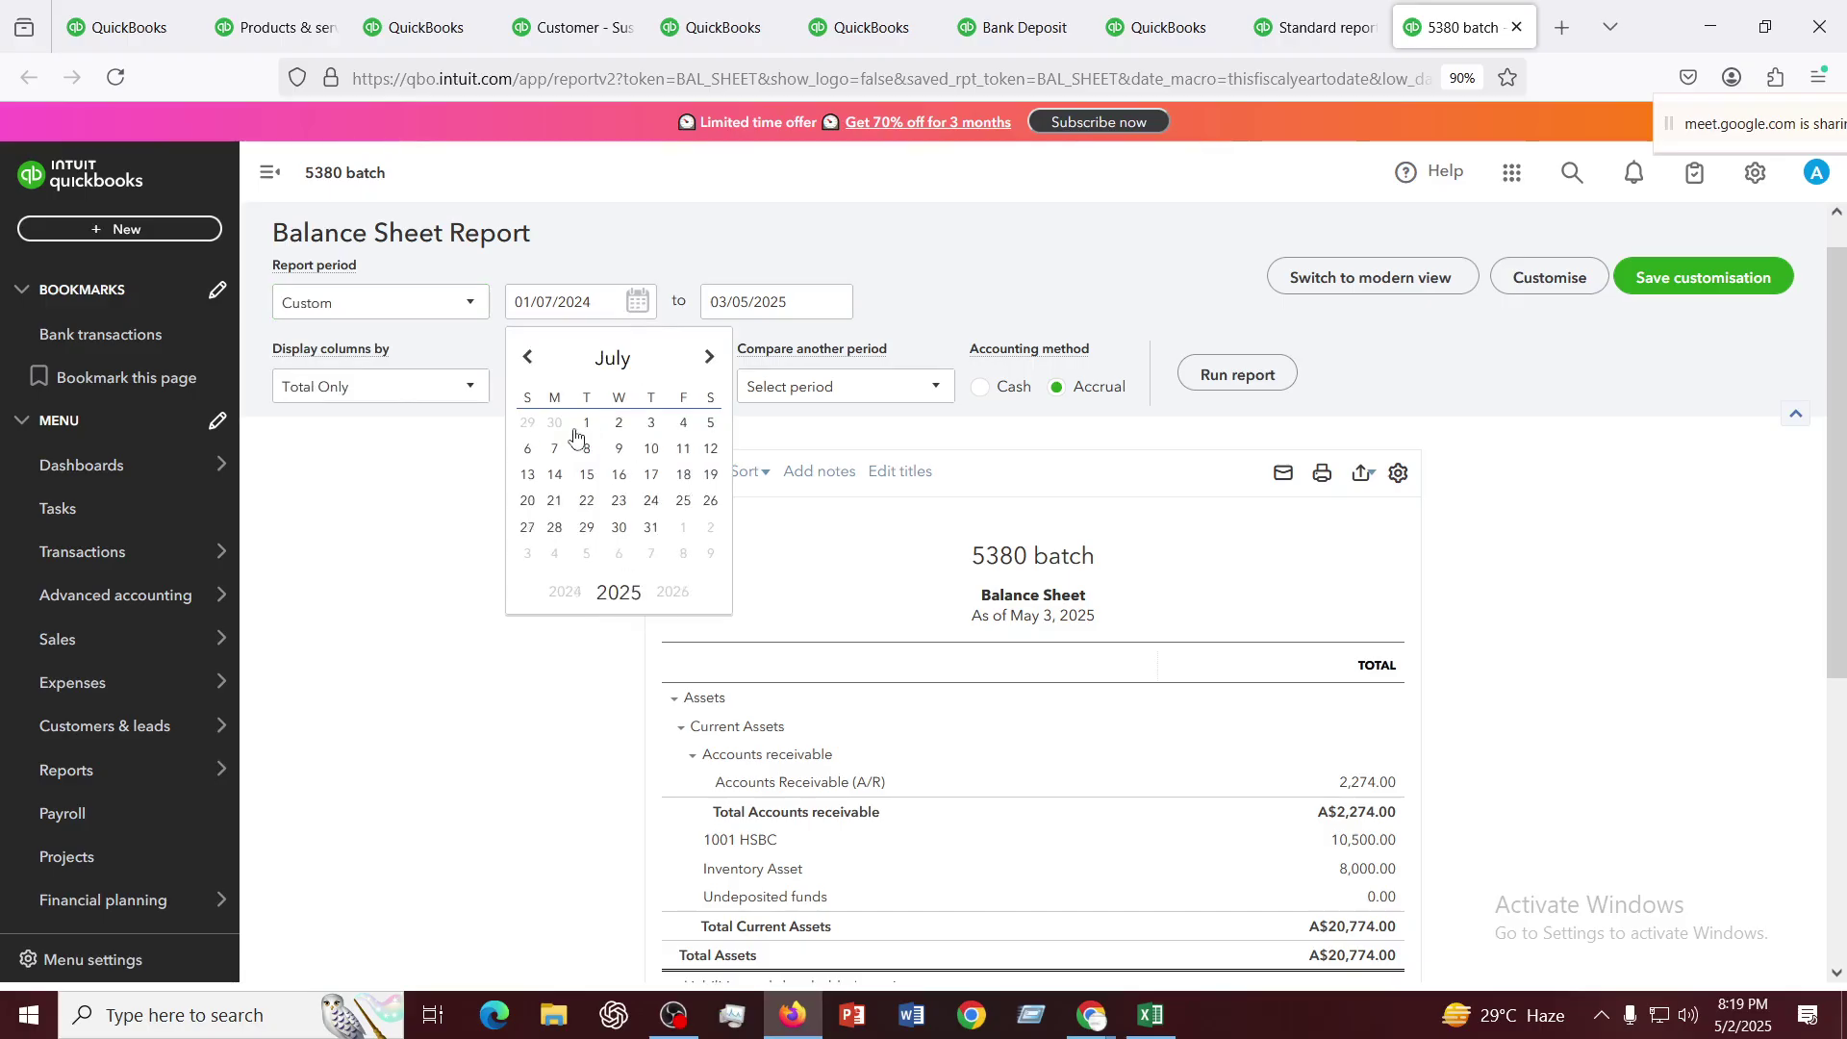
click(613, 359)
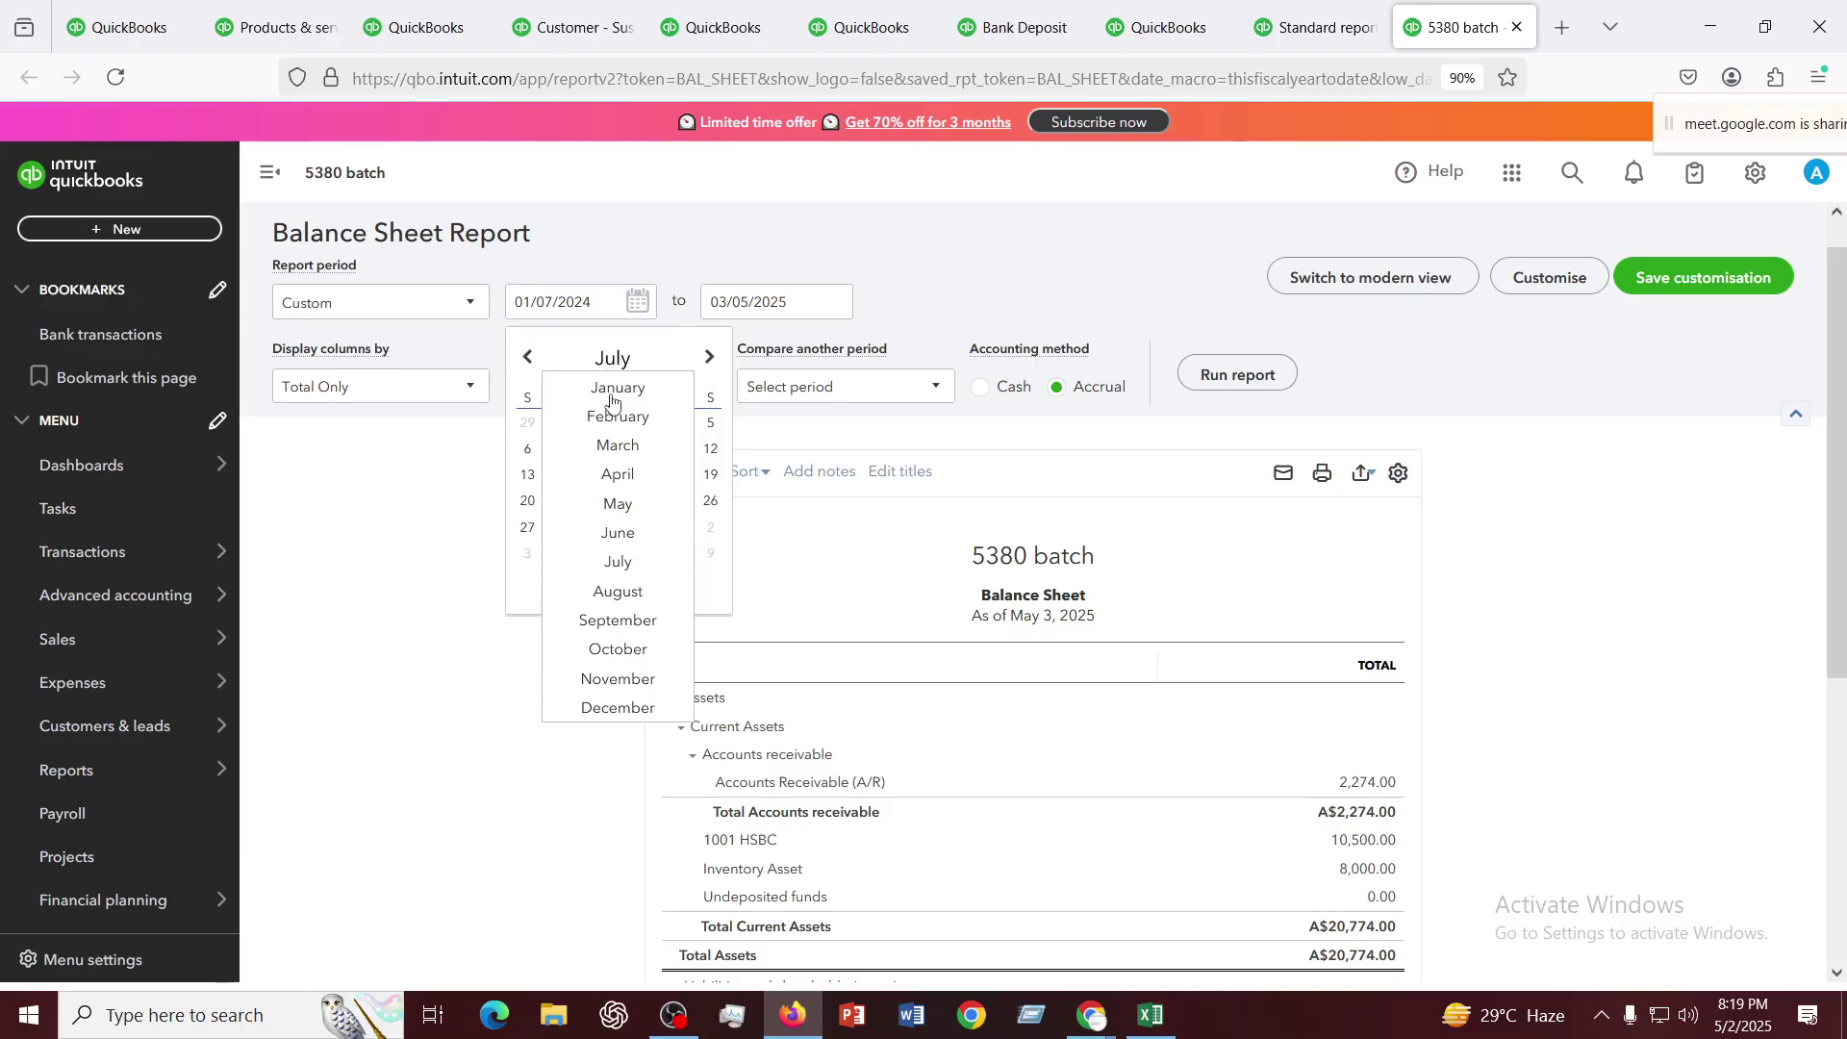
click(612, 401)
click(624, 430)
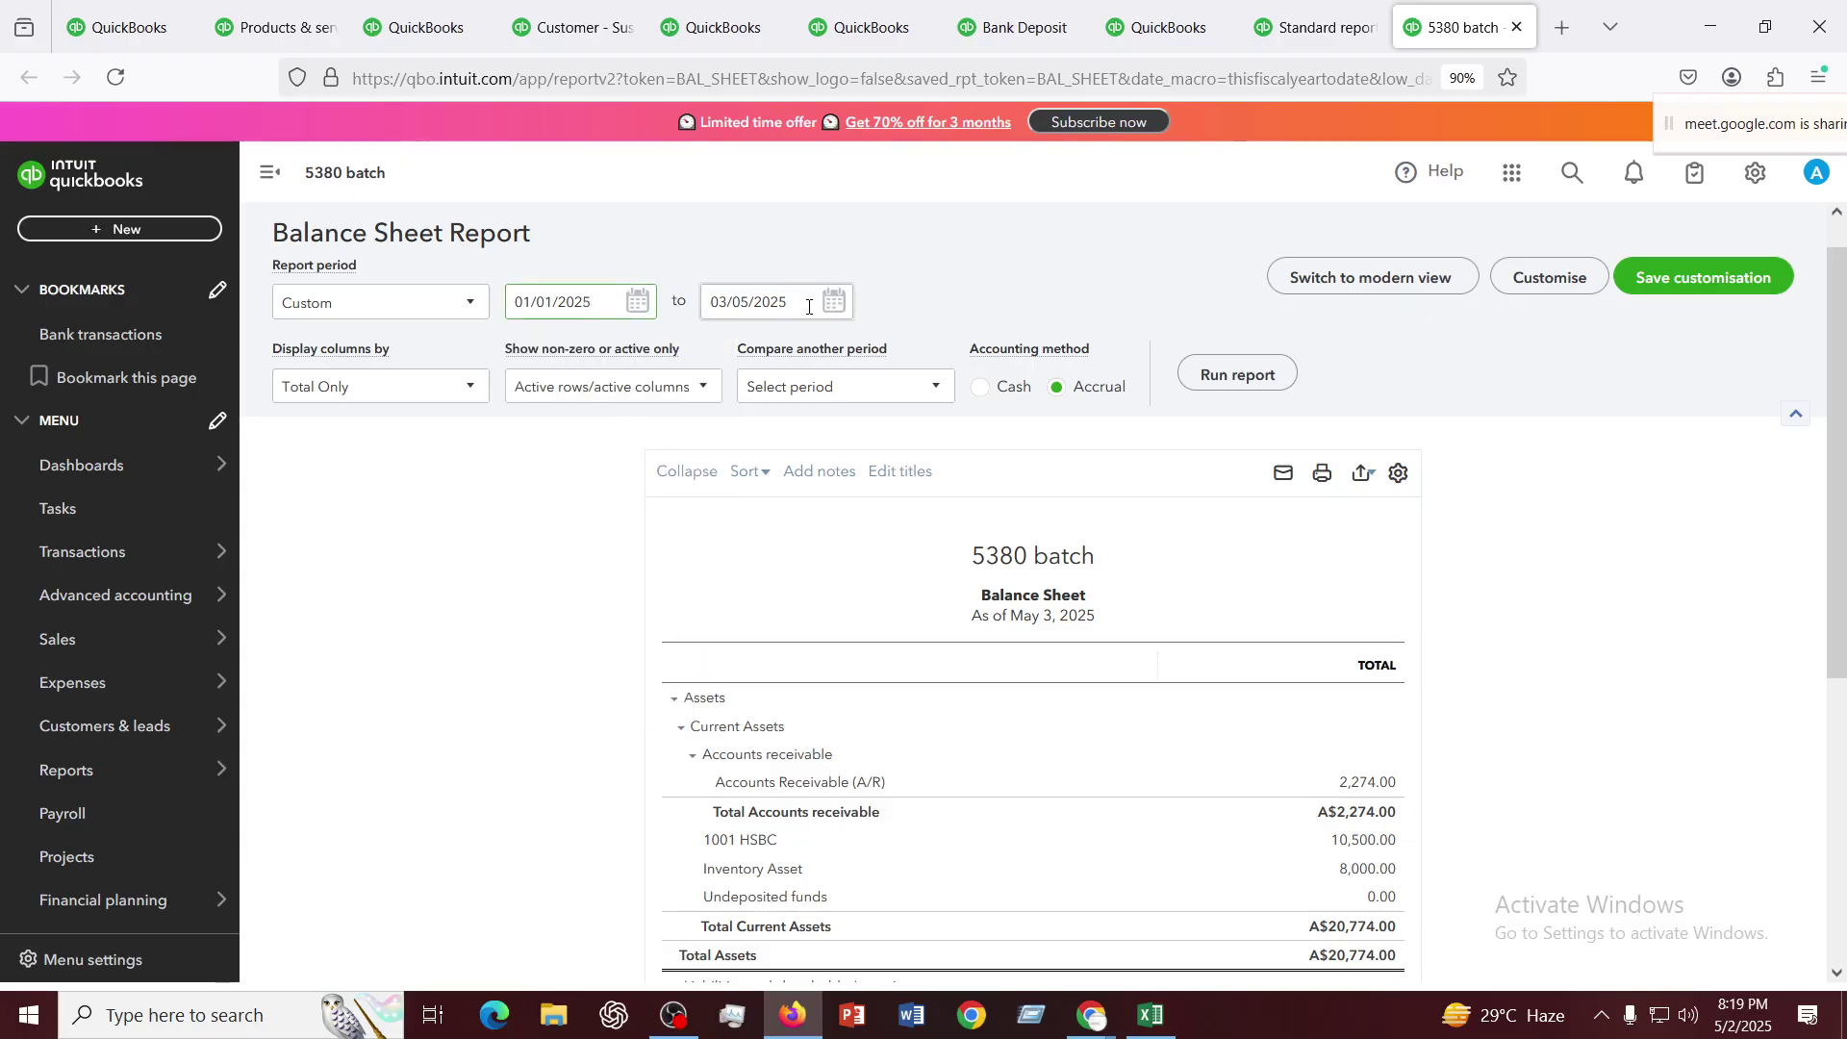
Set the Balance Sheet's end date to 30/06/2025, run the report and review its balances
click(808, 307)
click(833, 301)
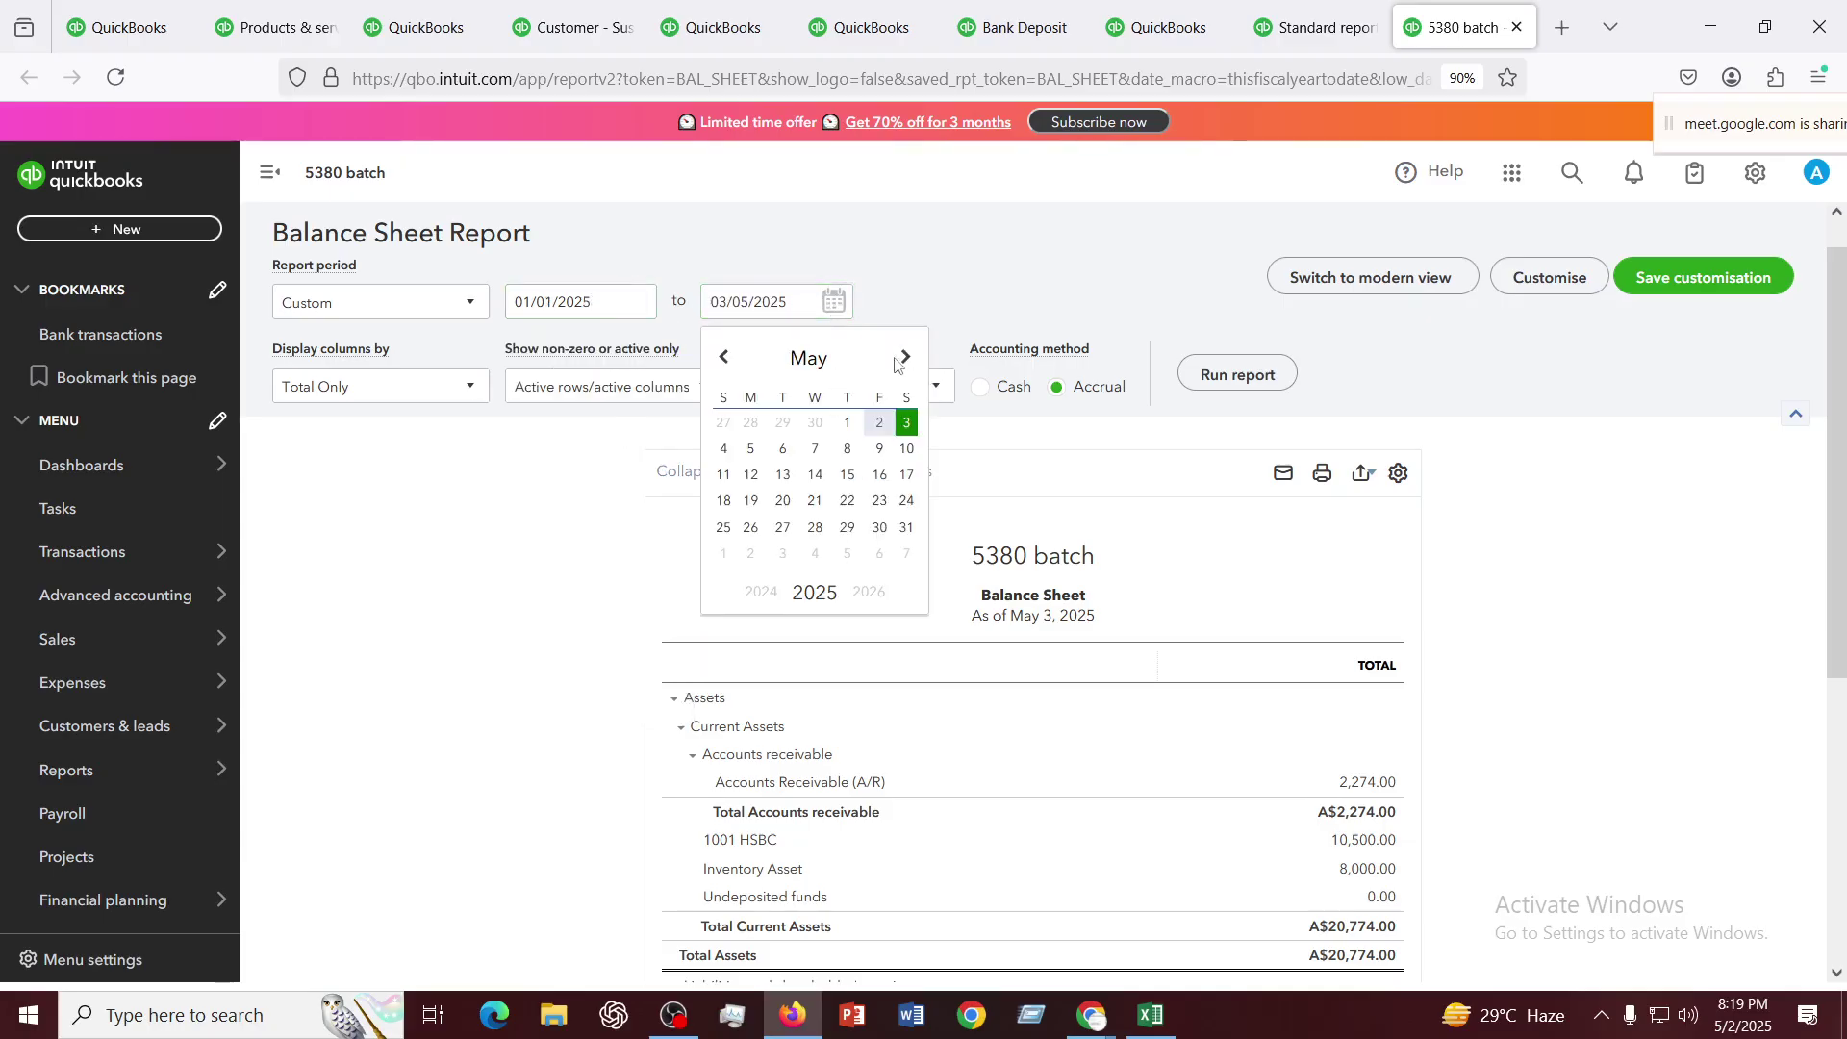
click(904, 359)
click(750, 530)
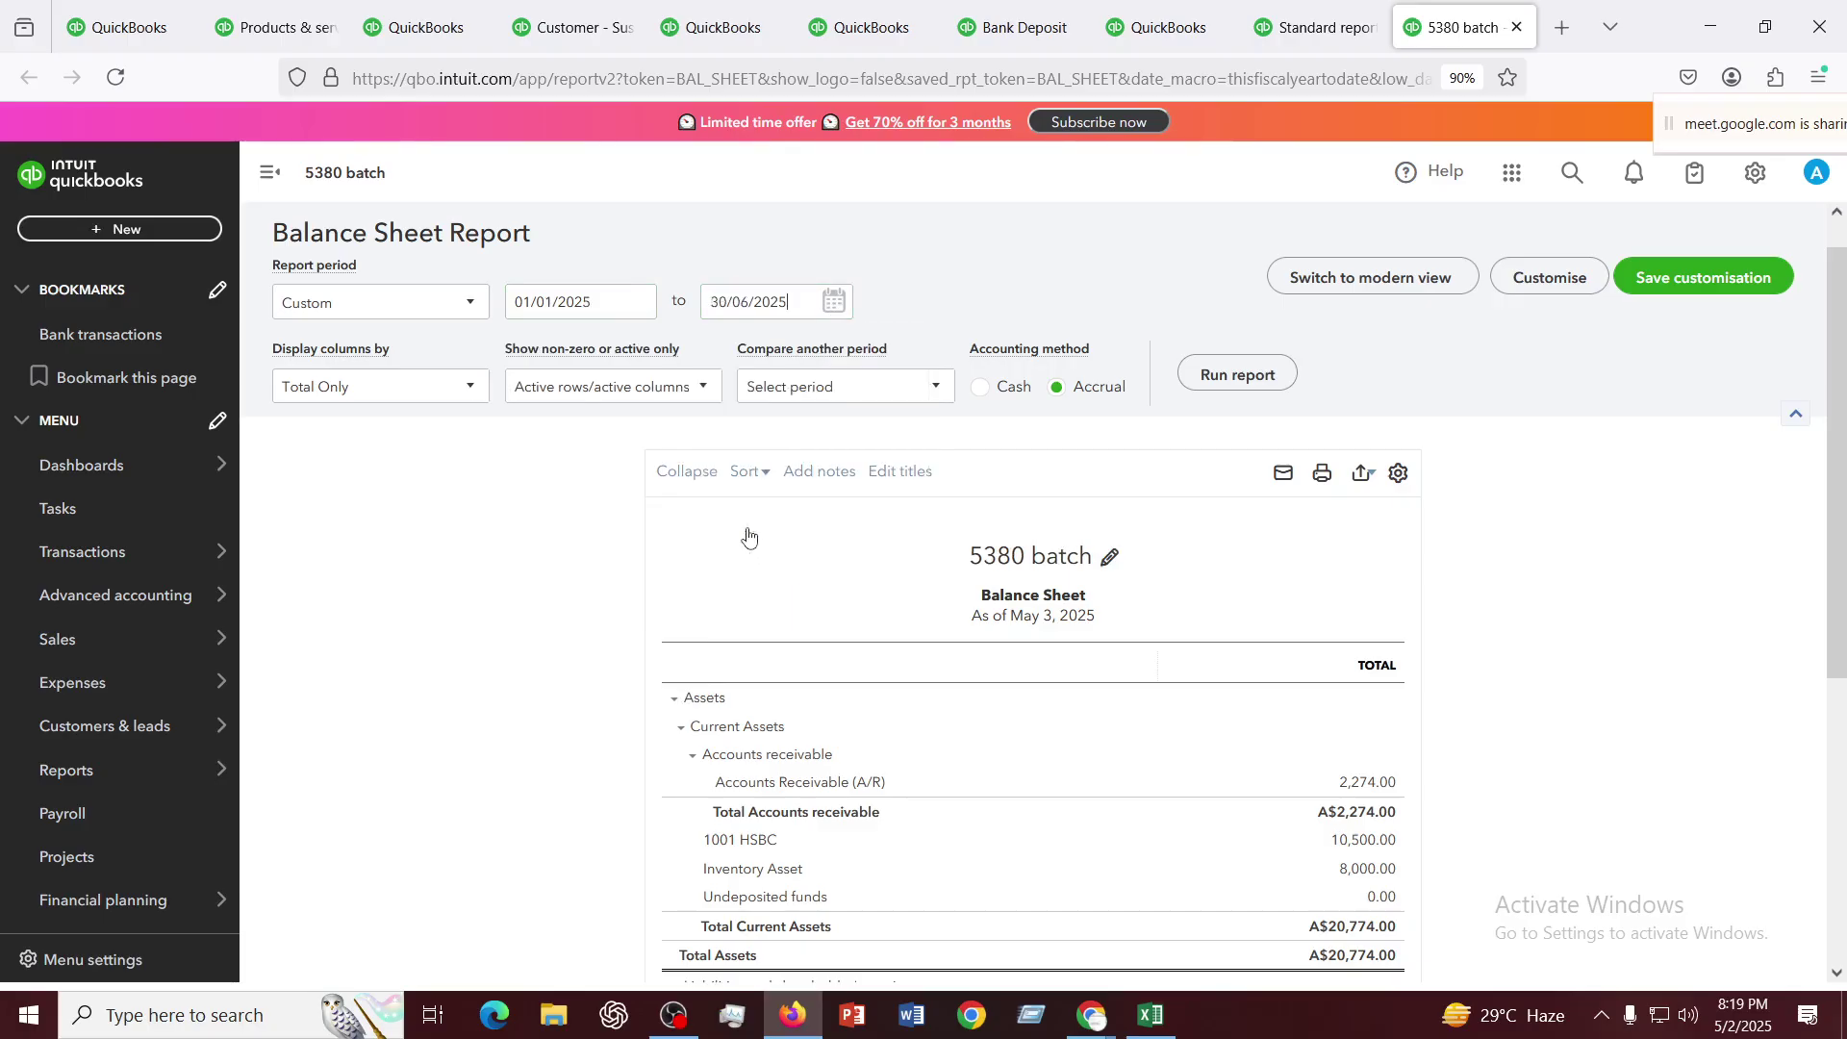
click(1234, 377)
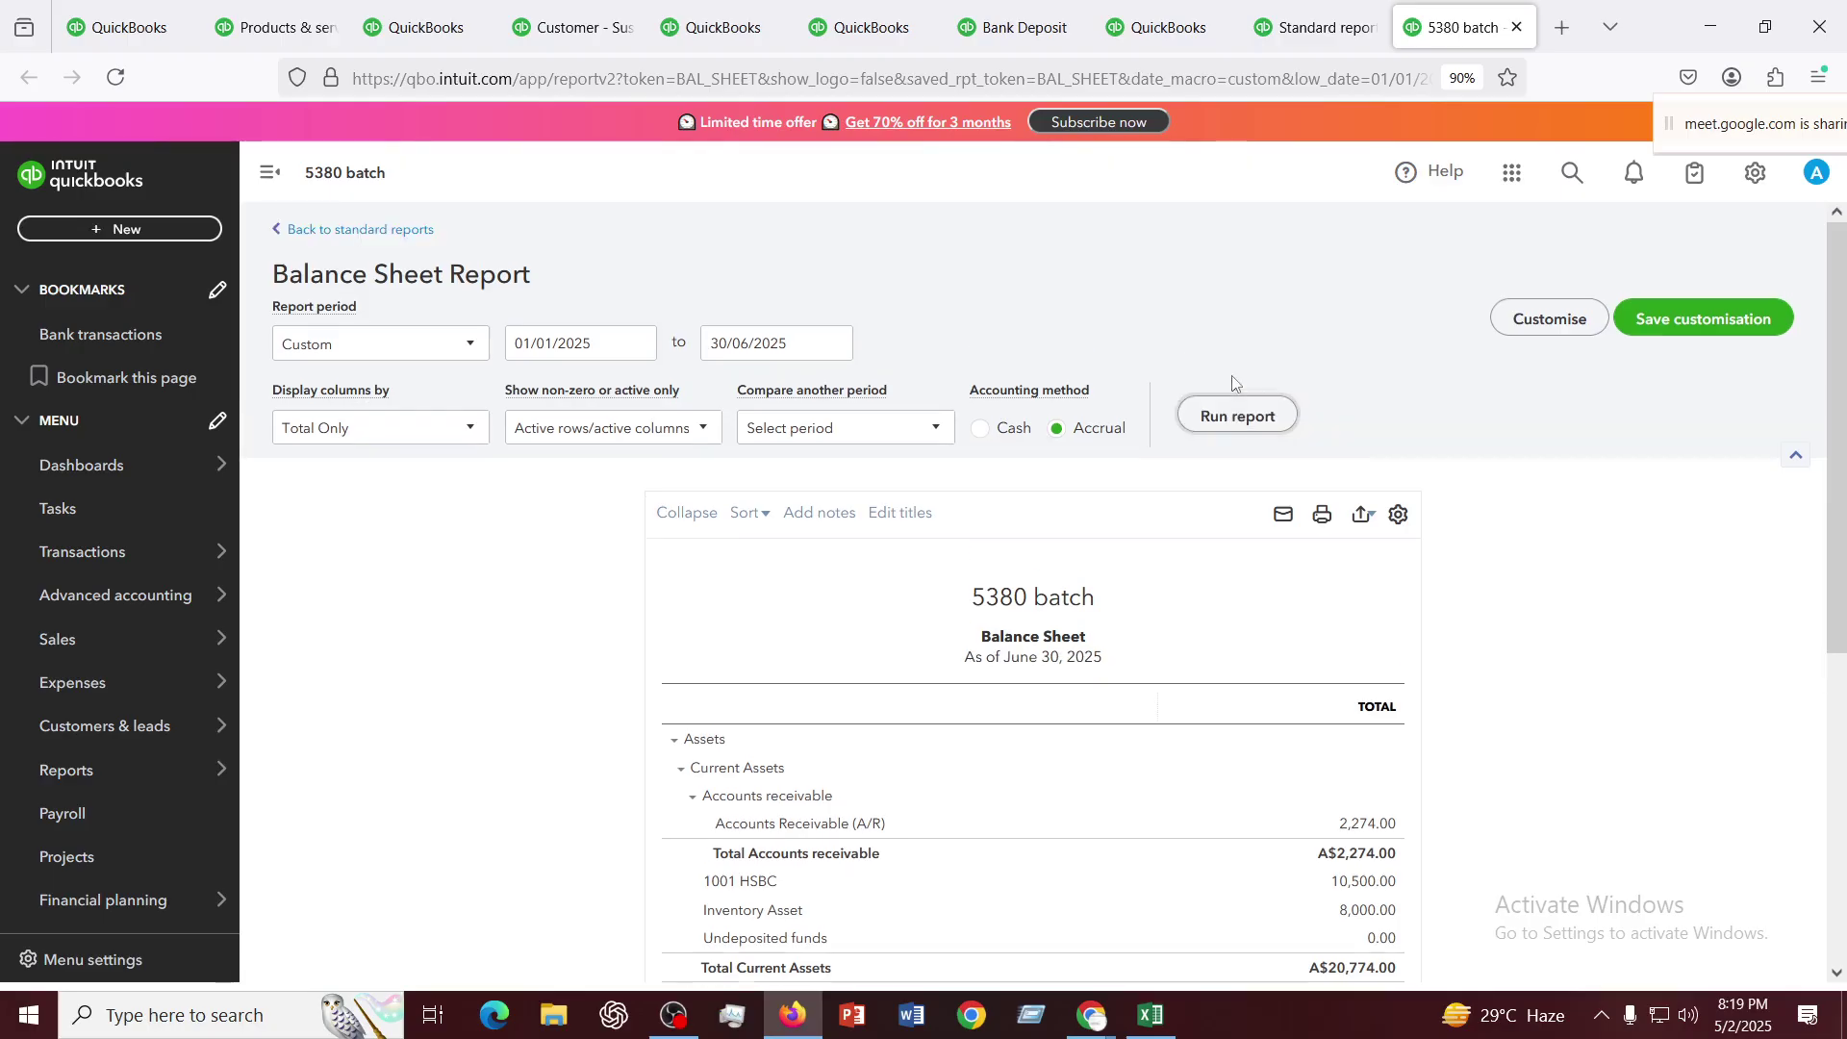
scroll(1103, 617, down, 5)
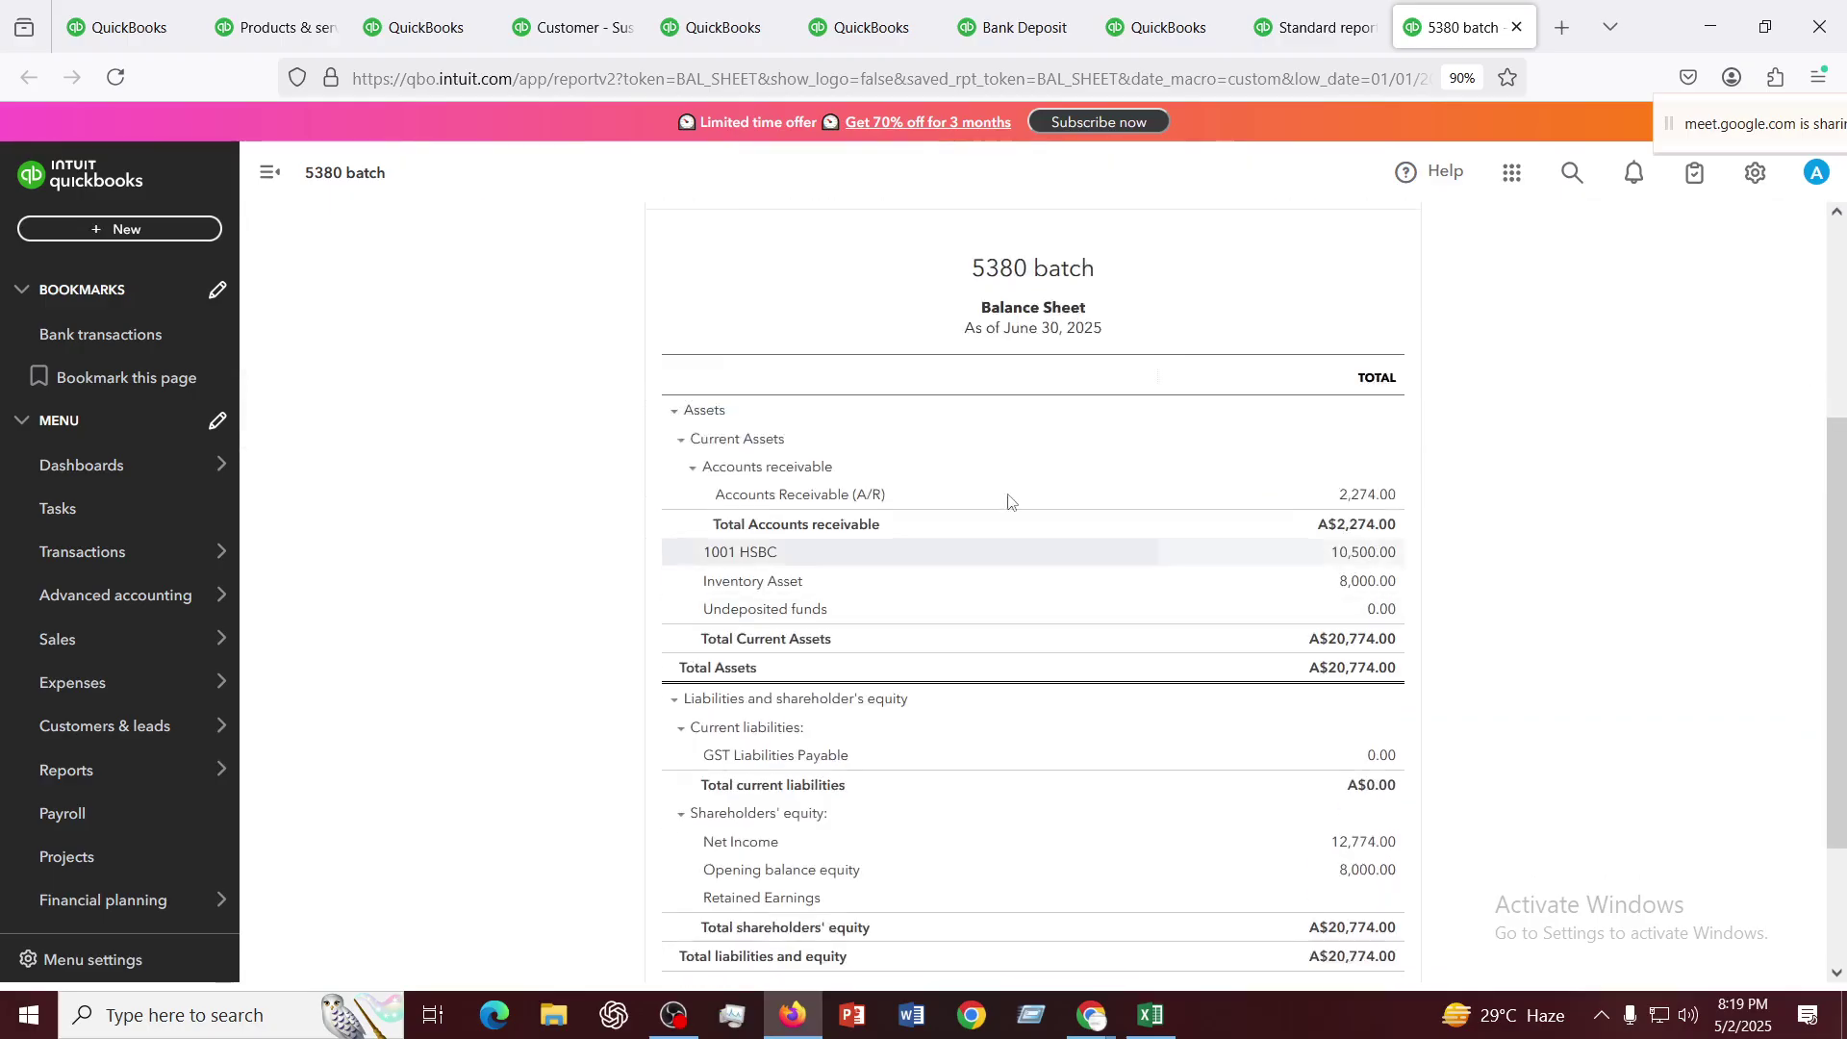
scroll(1008, 500, down, 2)
scroll(906, 801, up, 4)
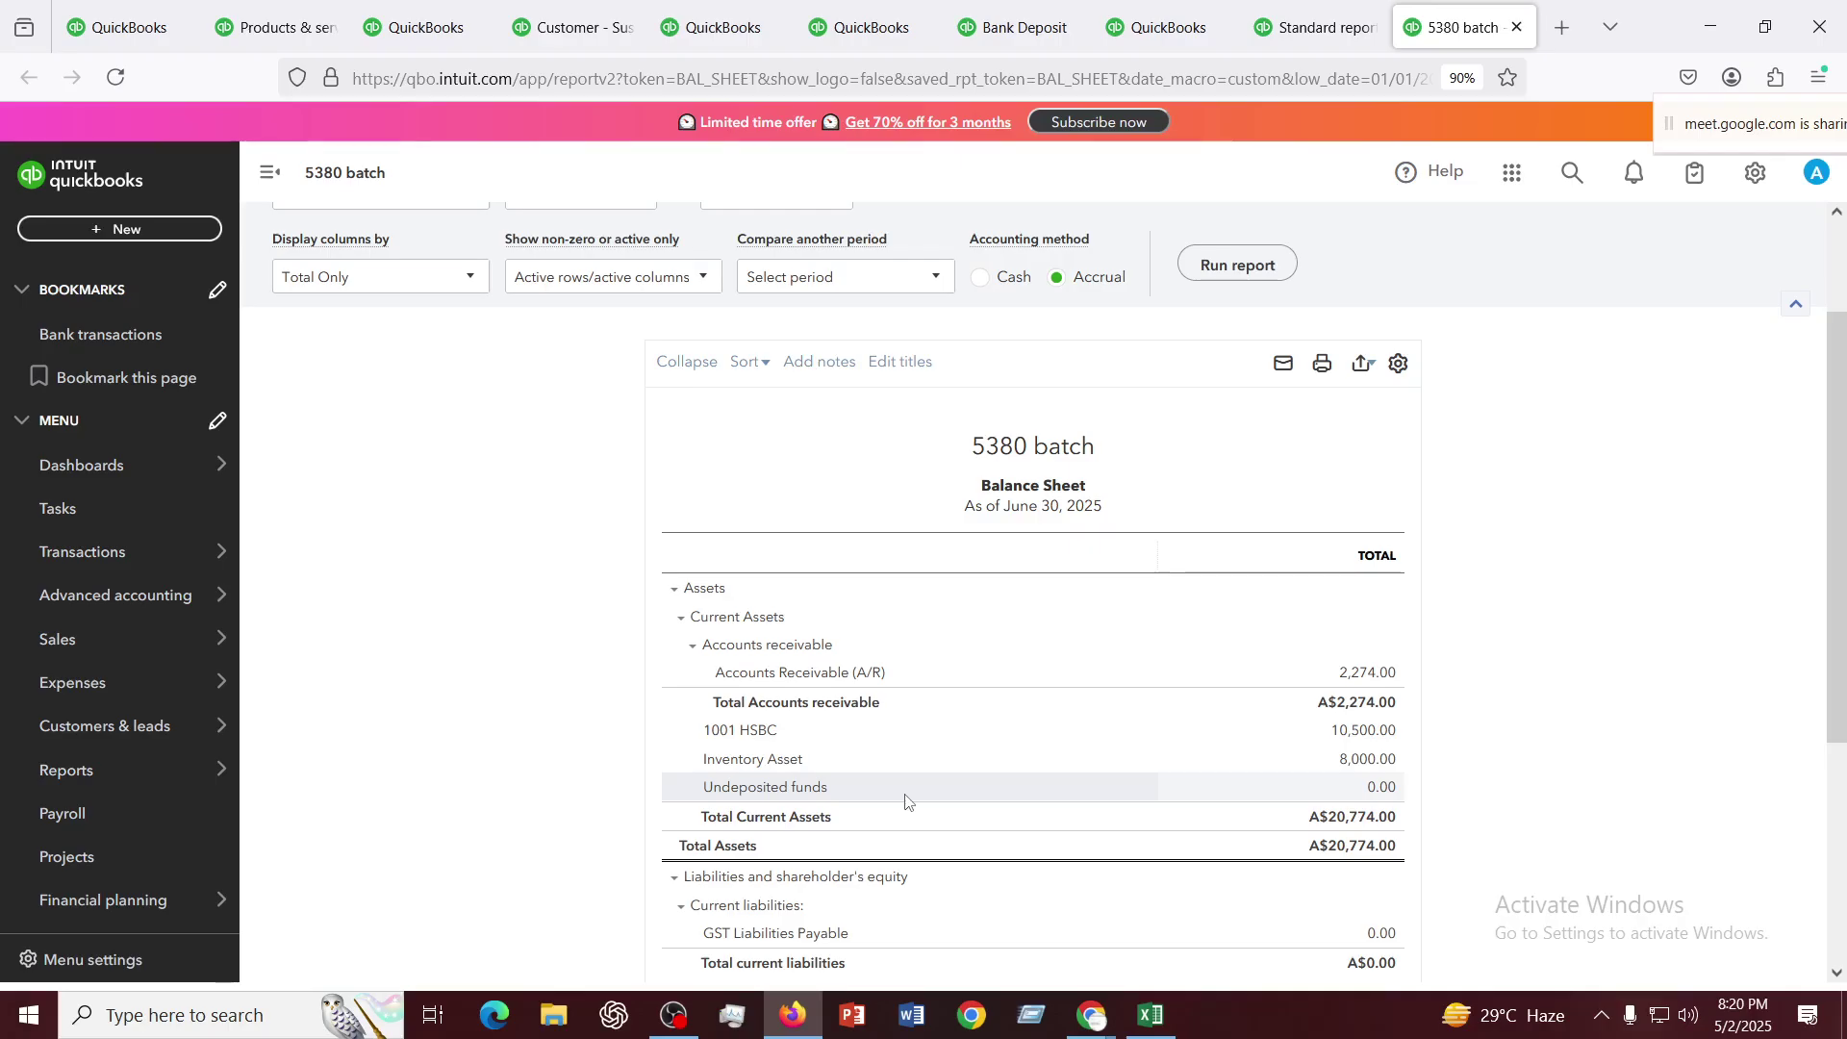
Open a new sales receipt in a separate browser tab and switch to it
click(120, 231)
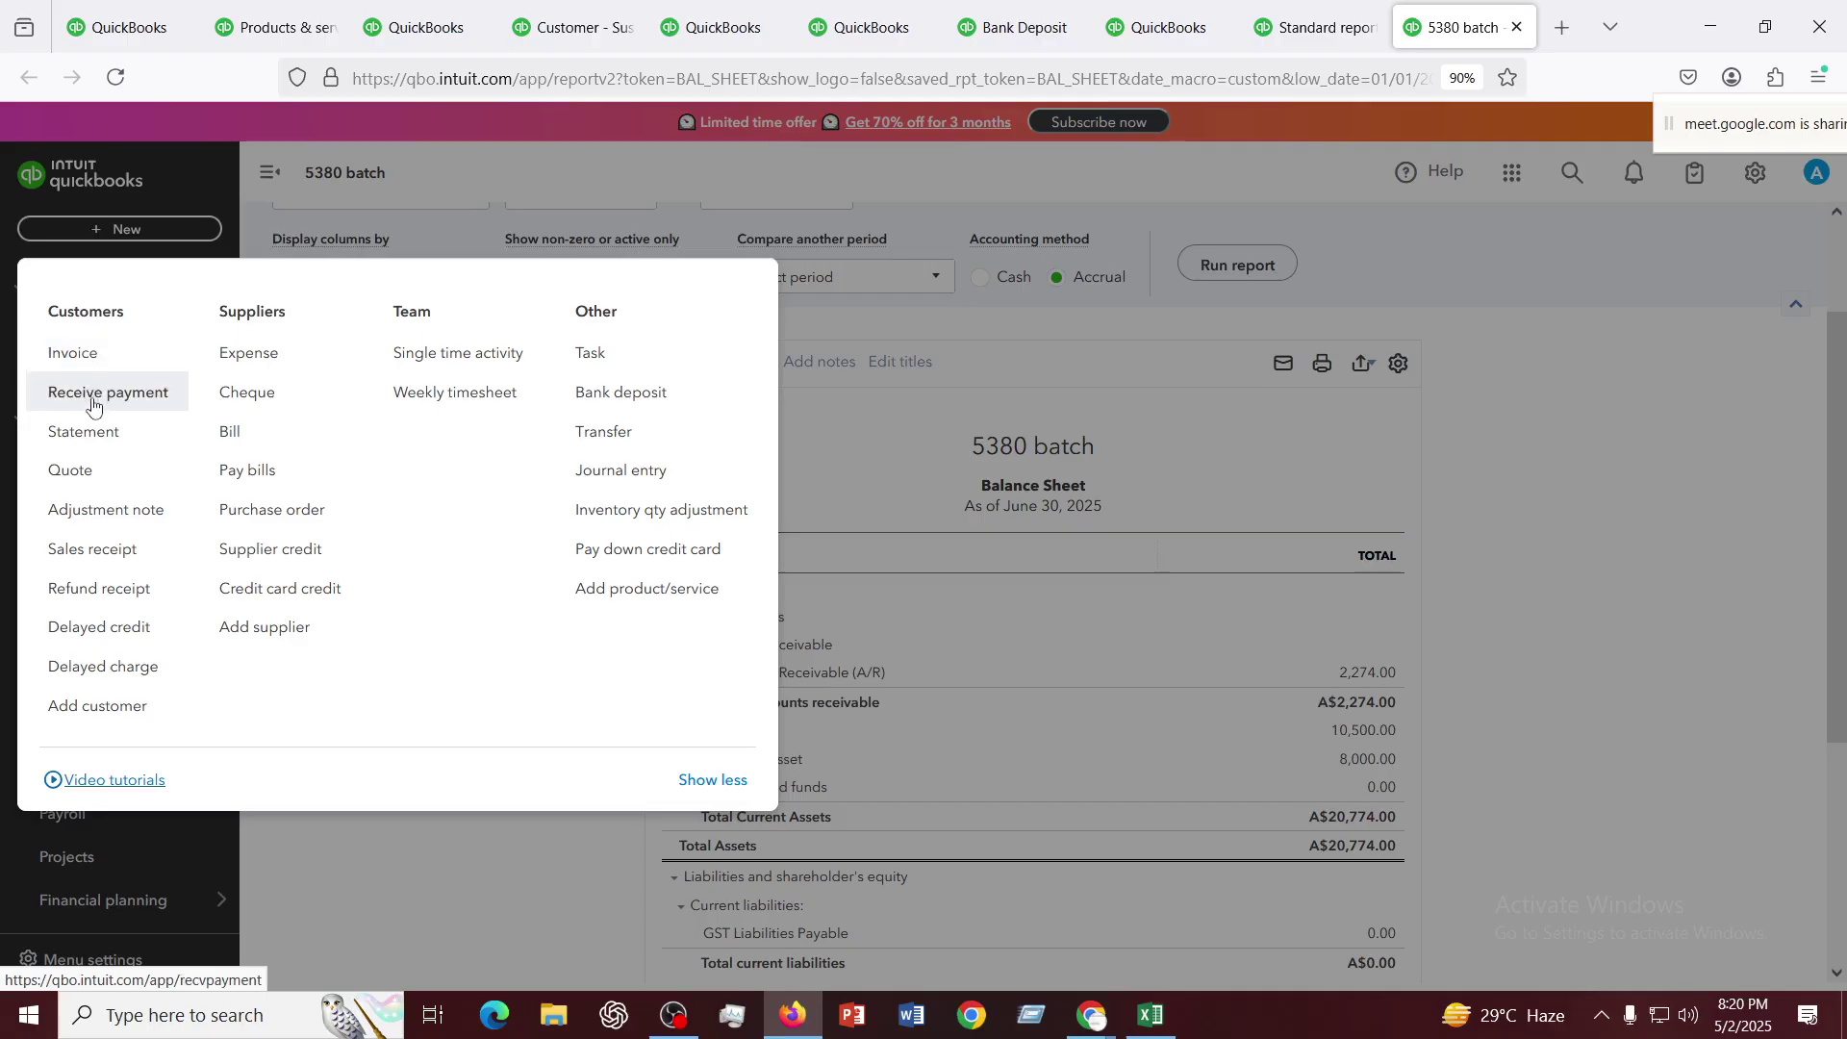
right_click(111, 550)
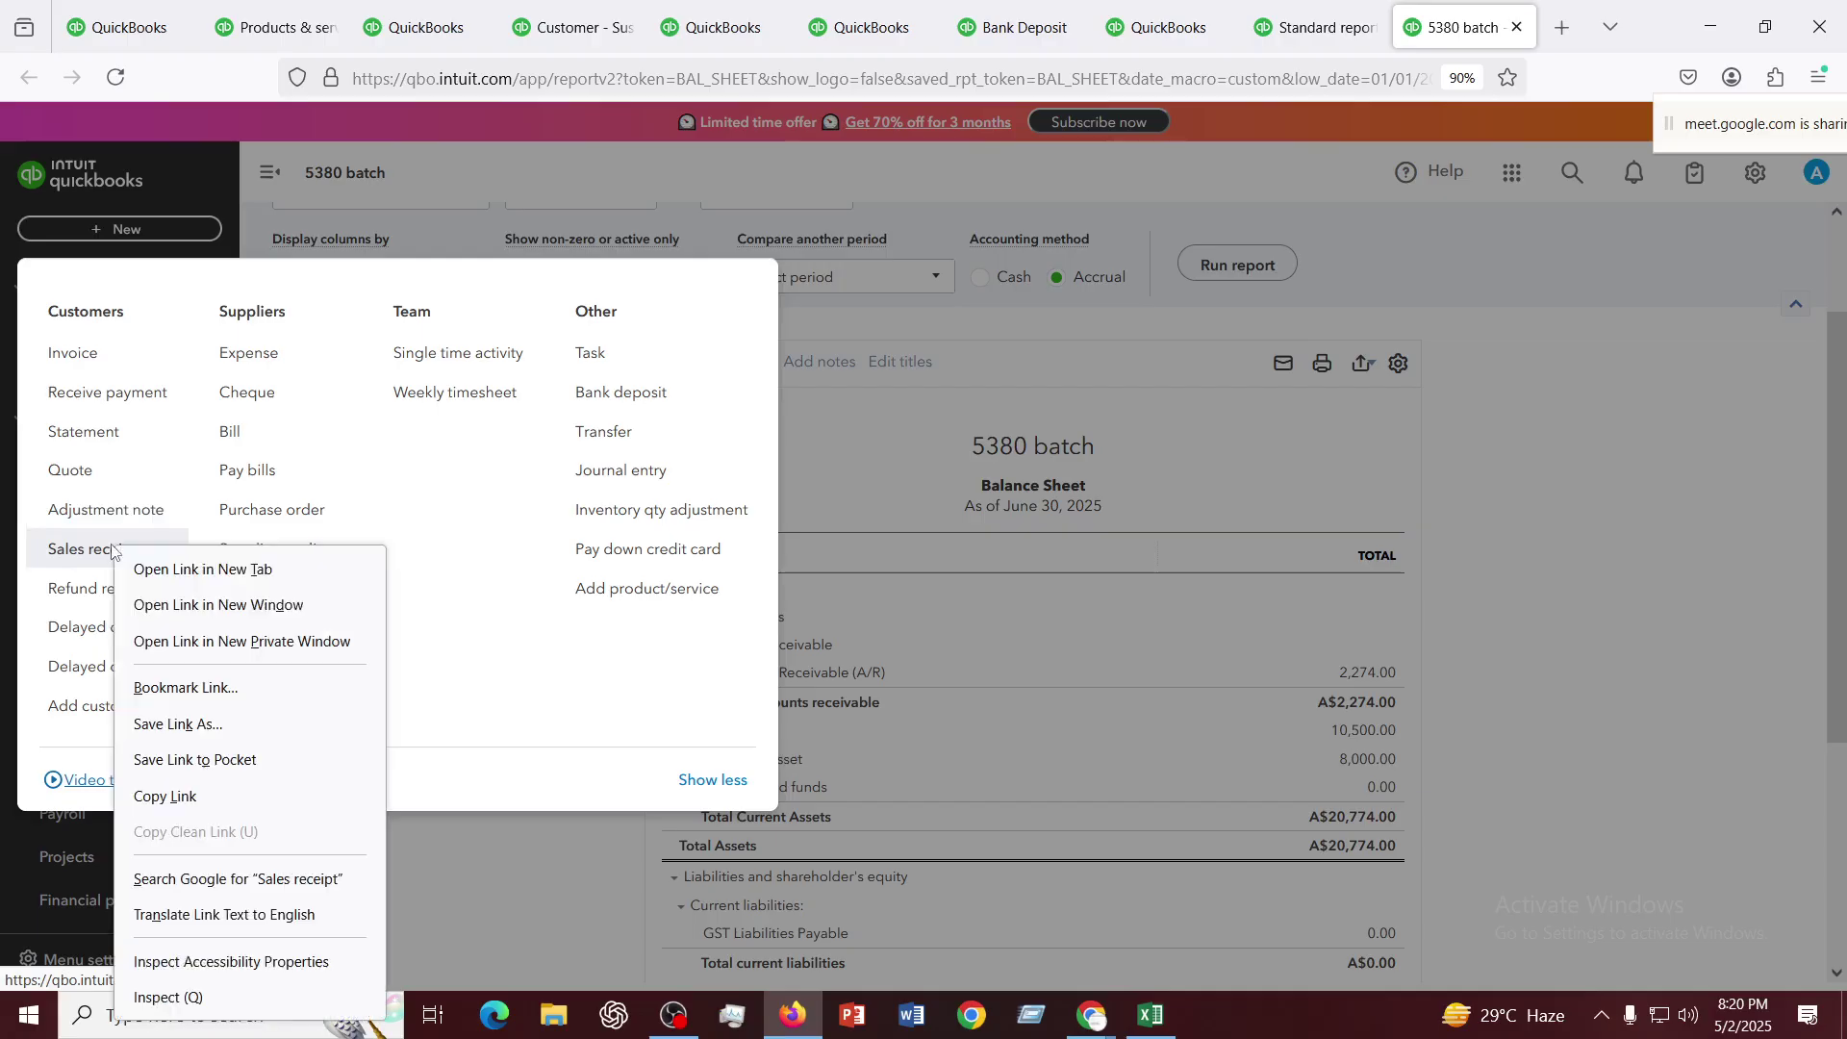
click(236, 568)
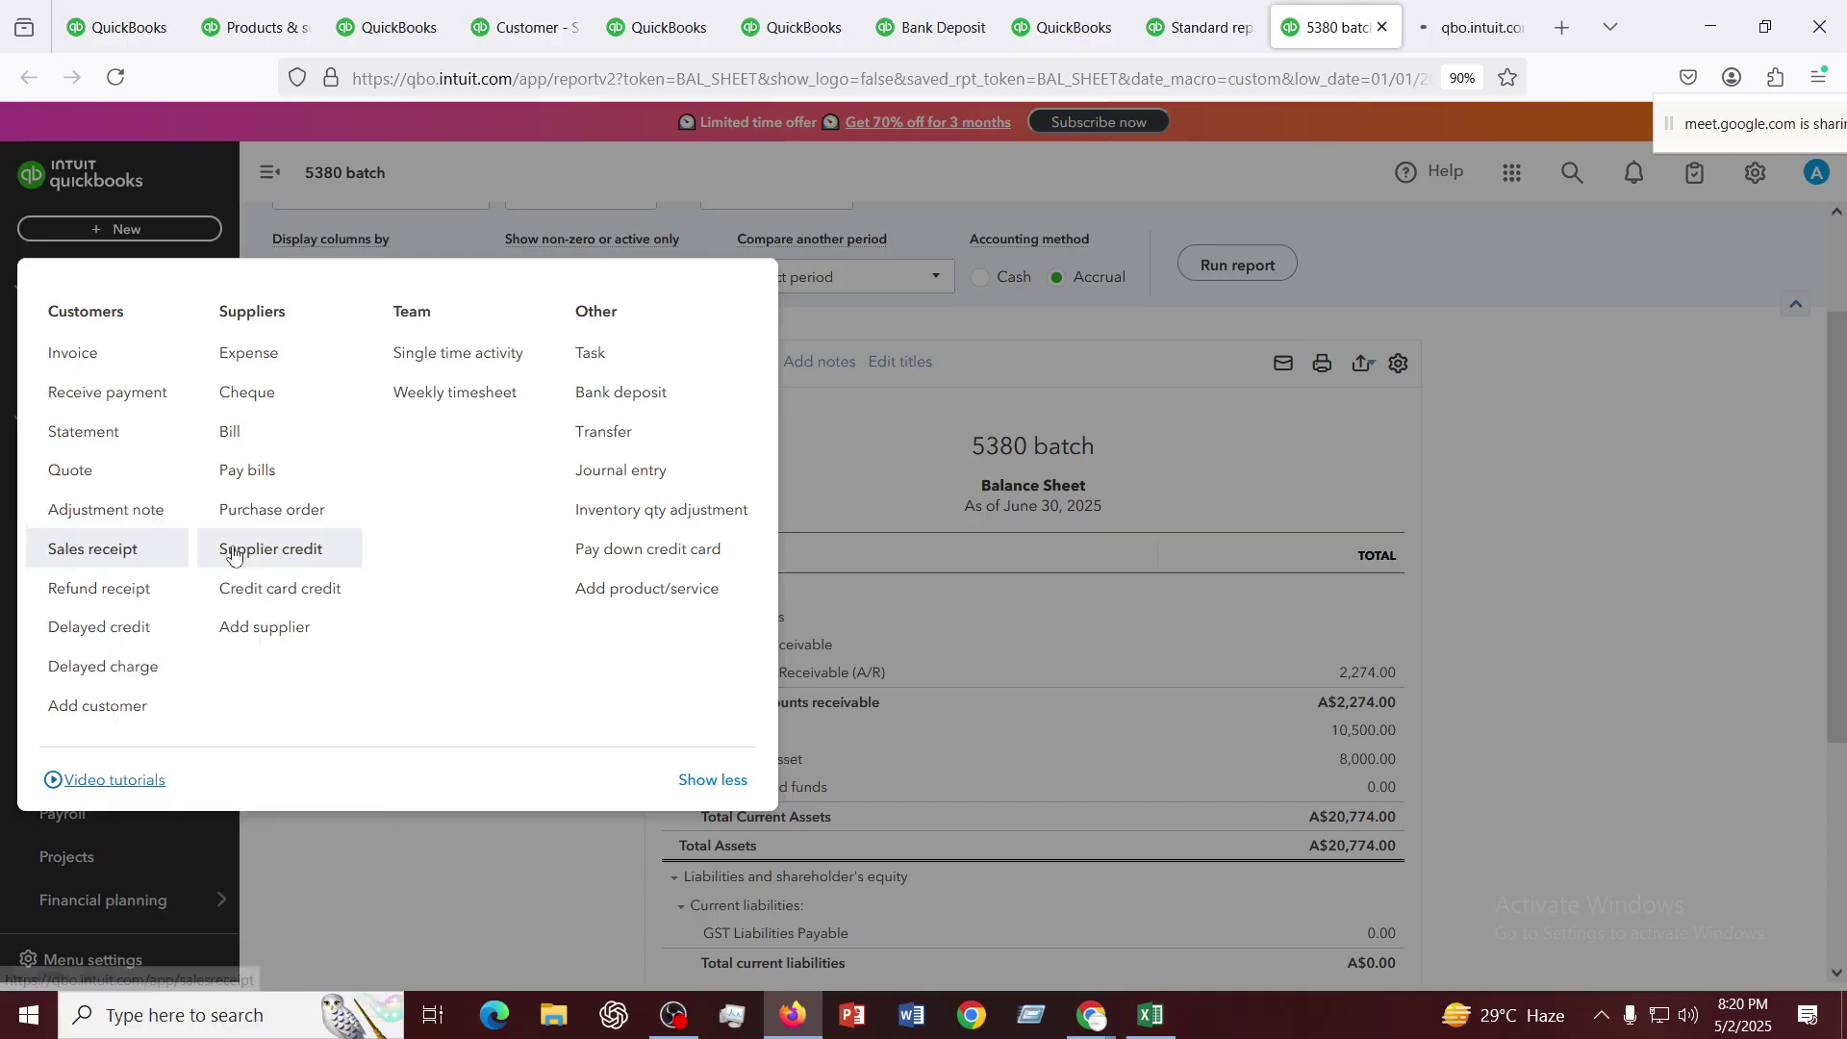
click(1454, 31)
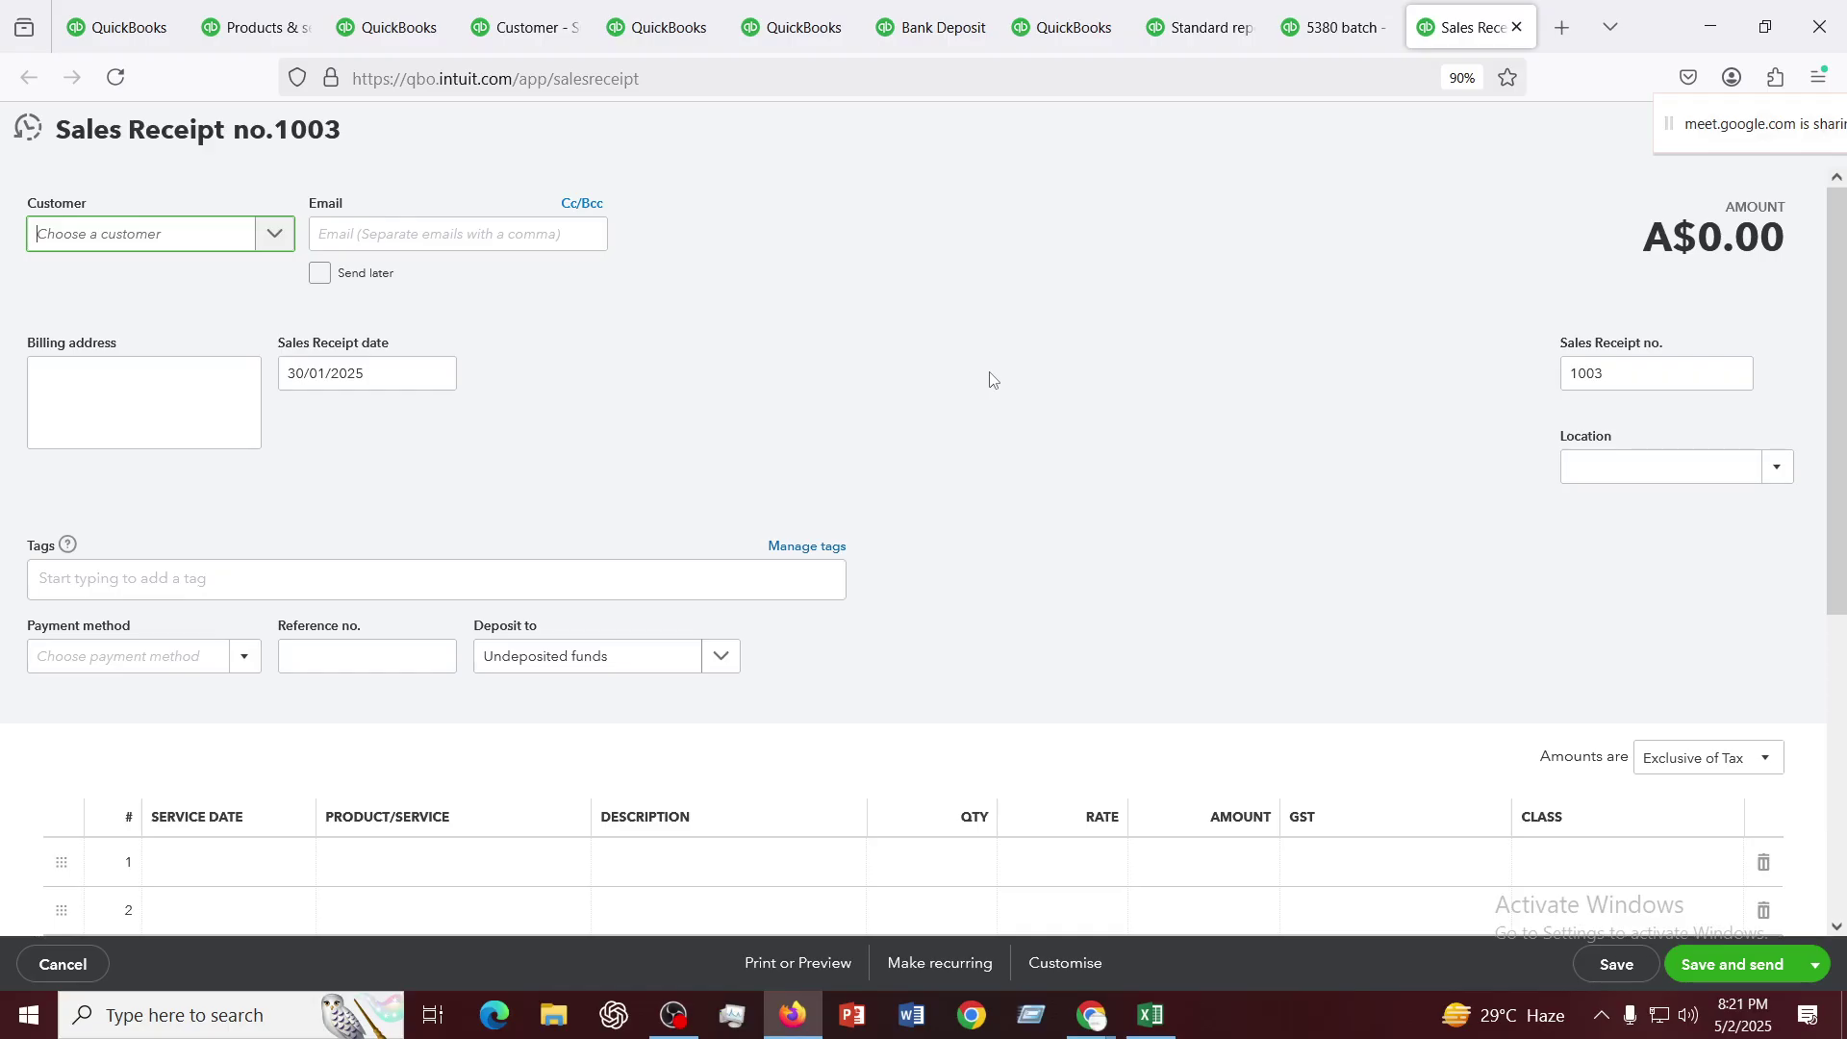
Choose the first existing customer for the sales receipt and set its deposit account to 1001 HSBC
click(188, 233)
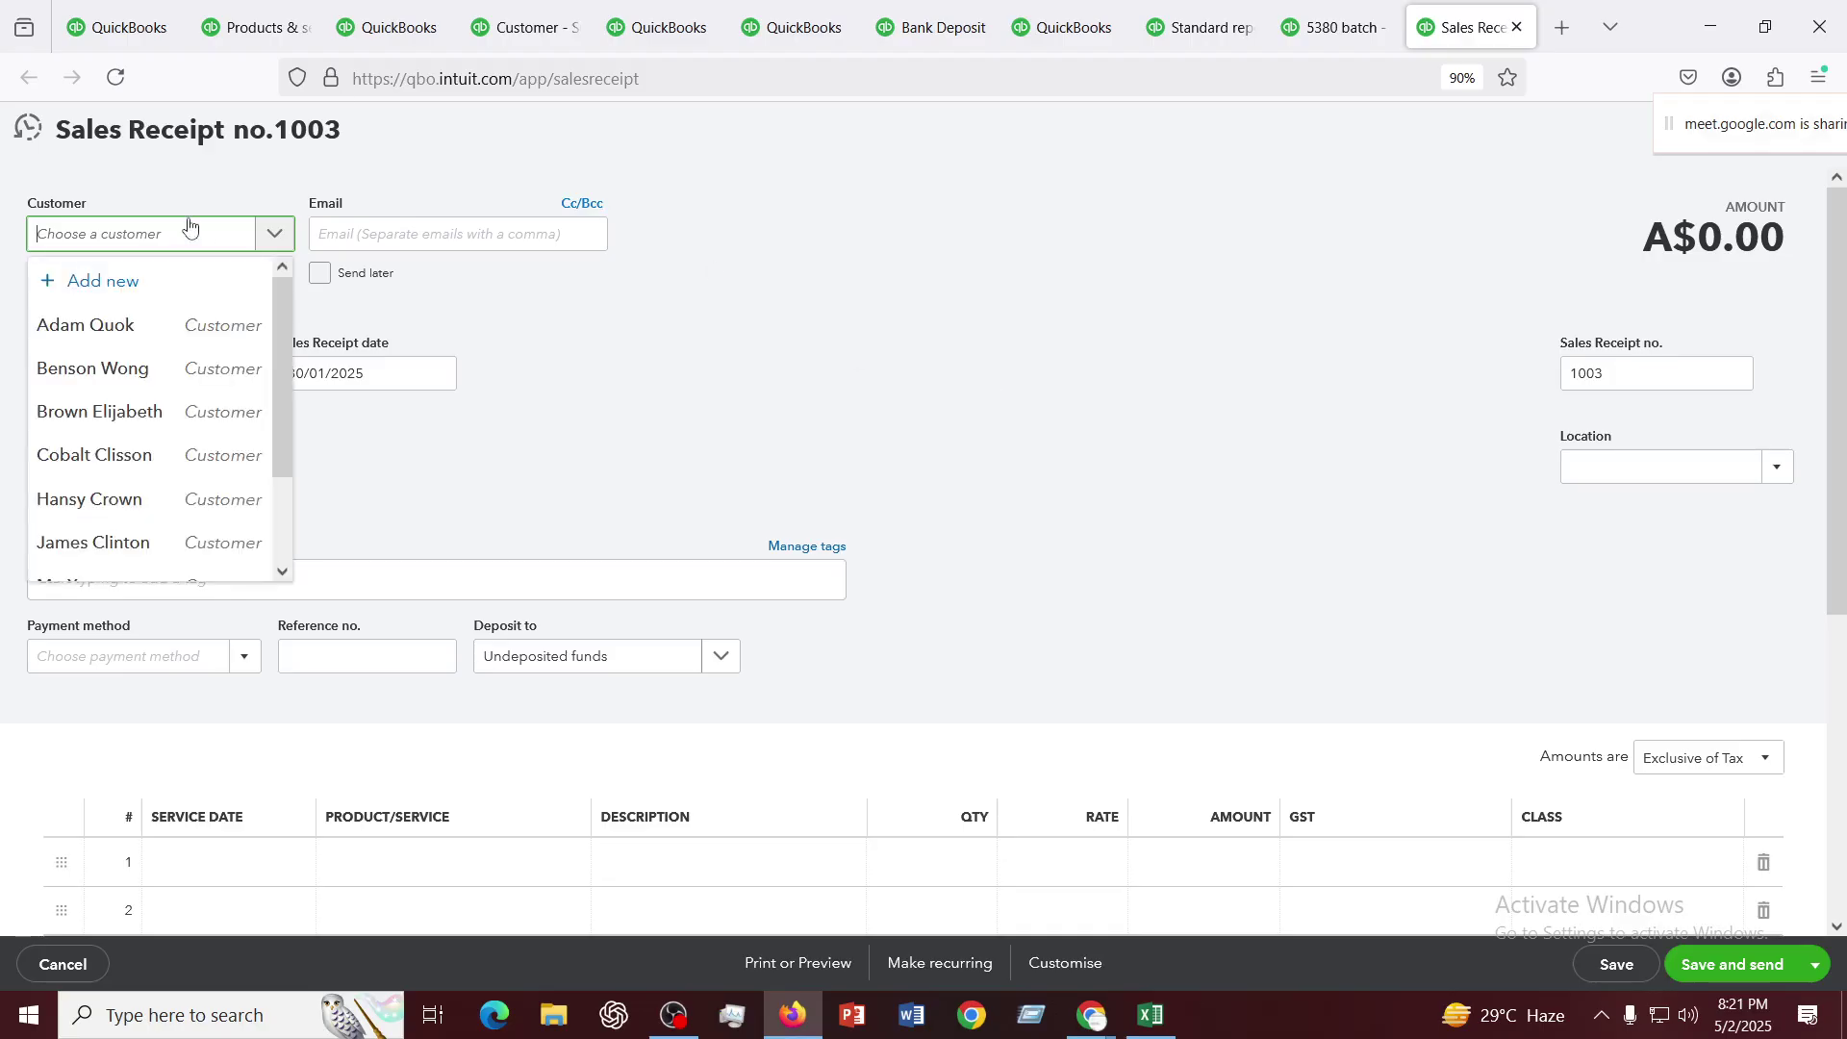
click(103, 325)
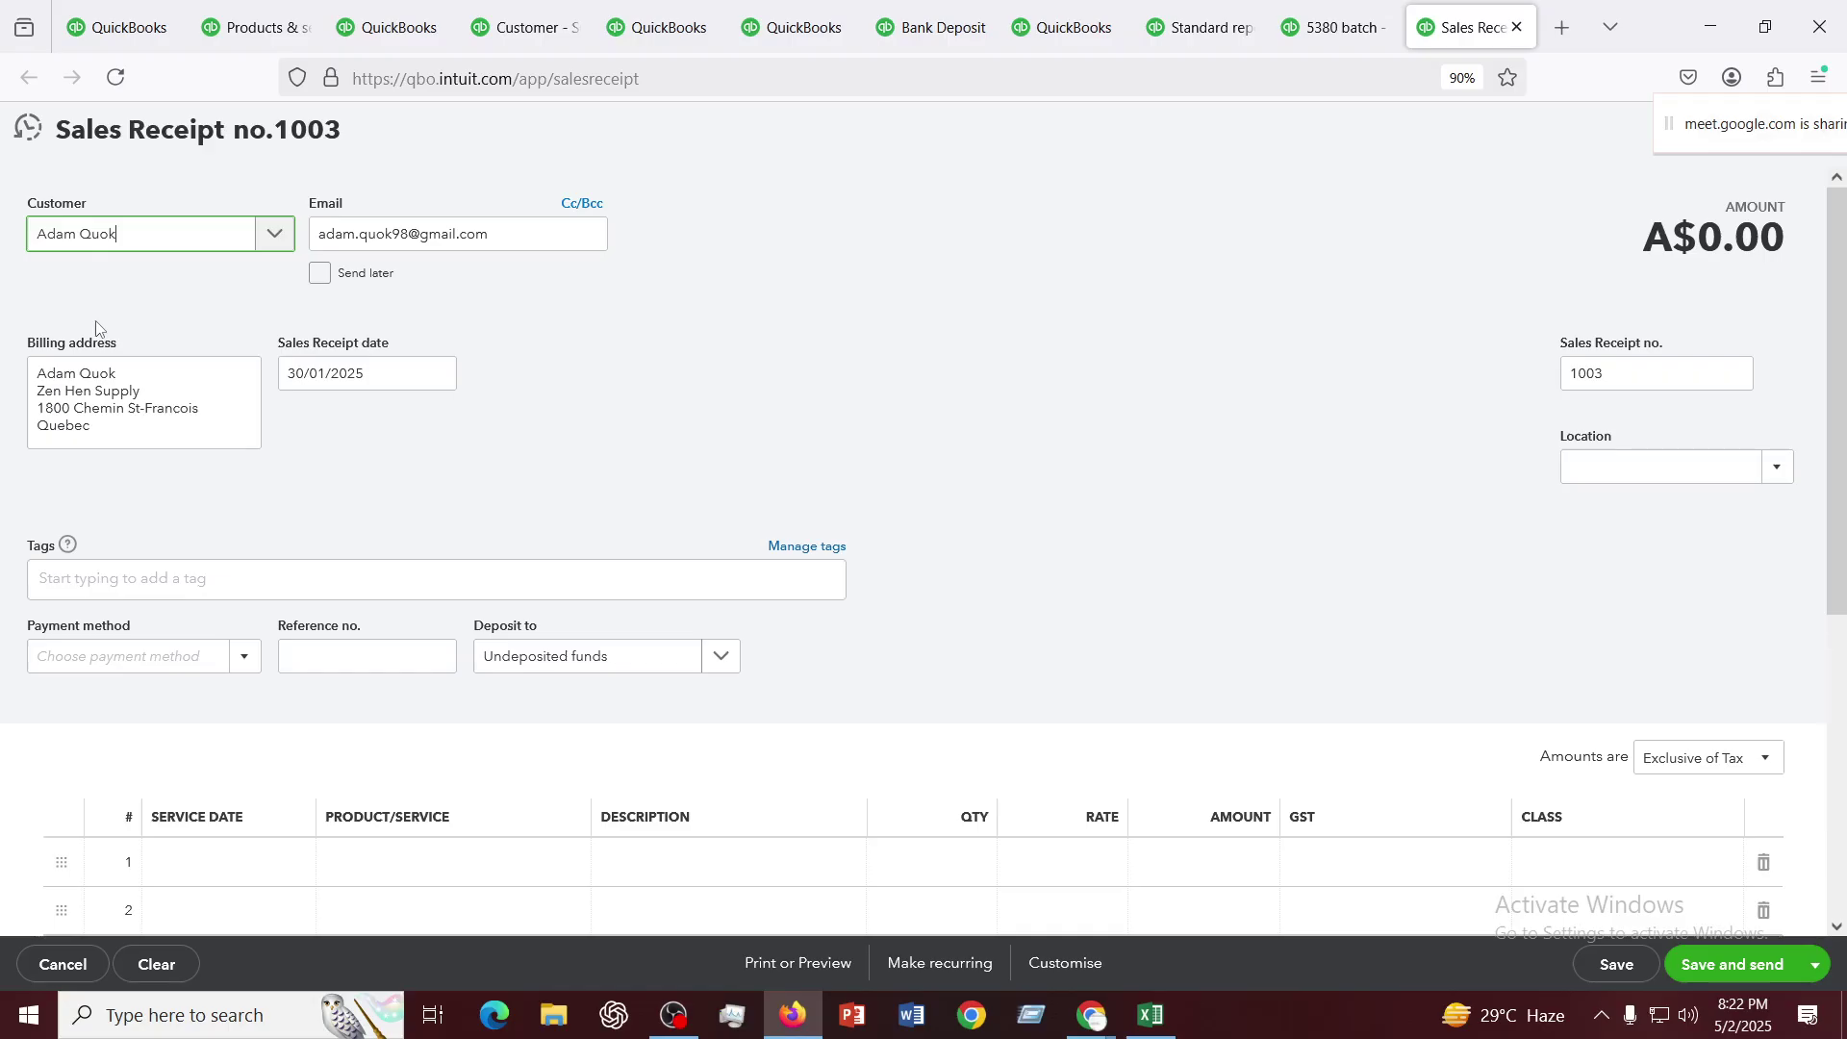
scroll(989, 473, down, 3)
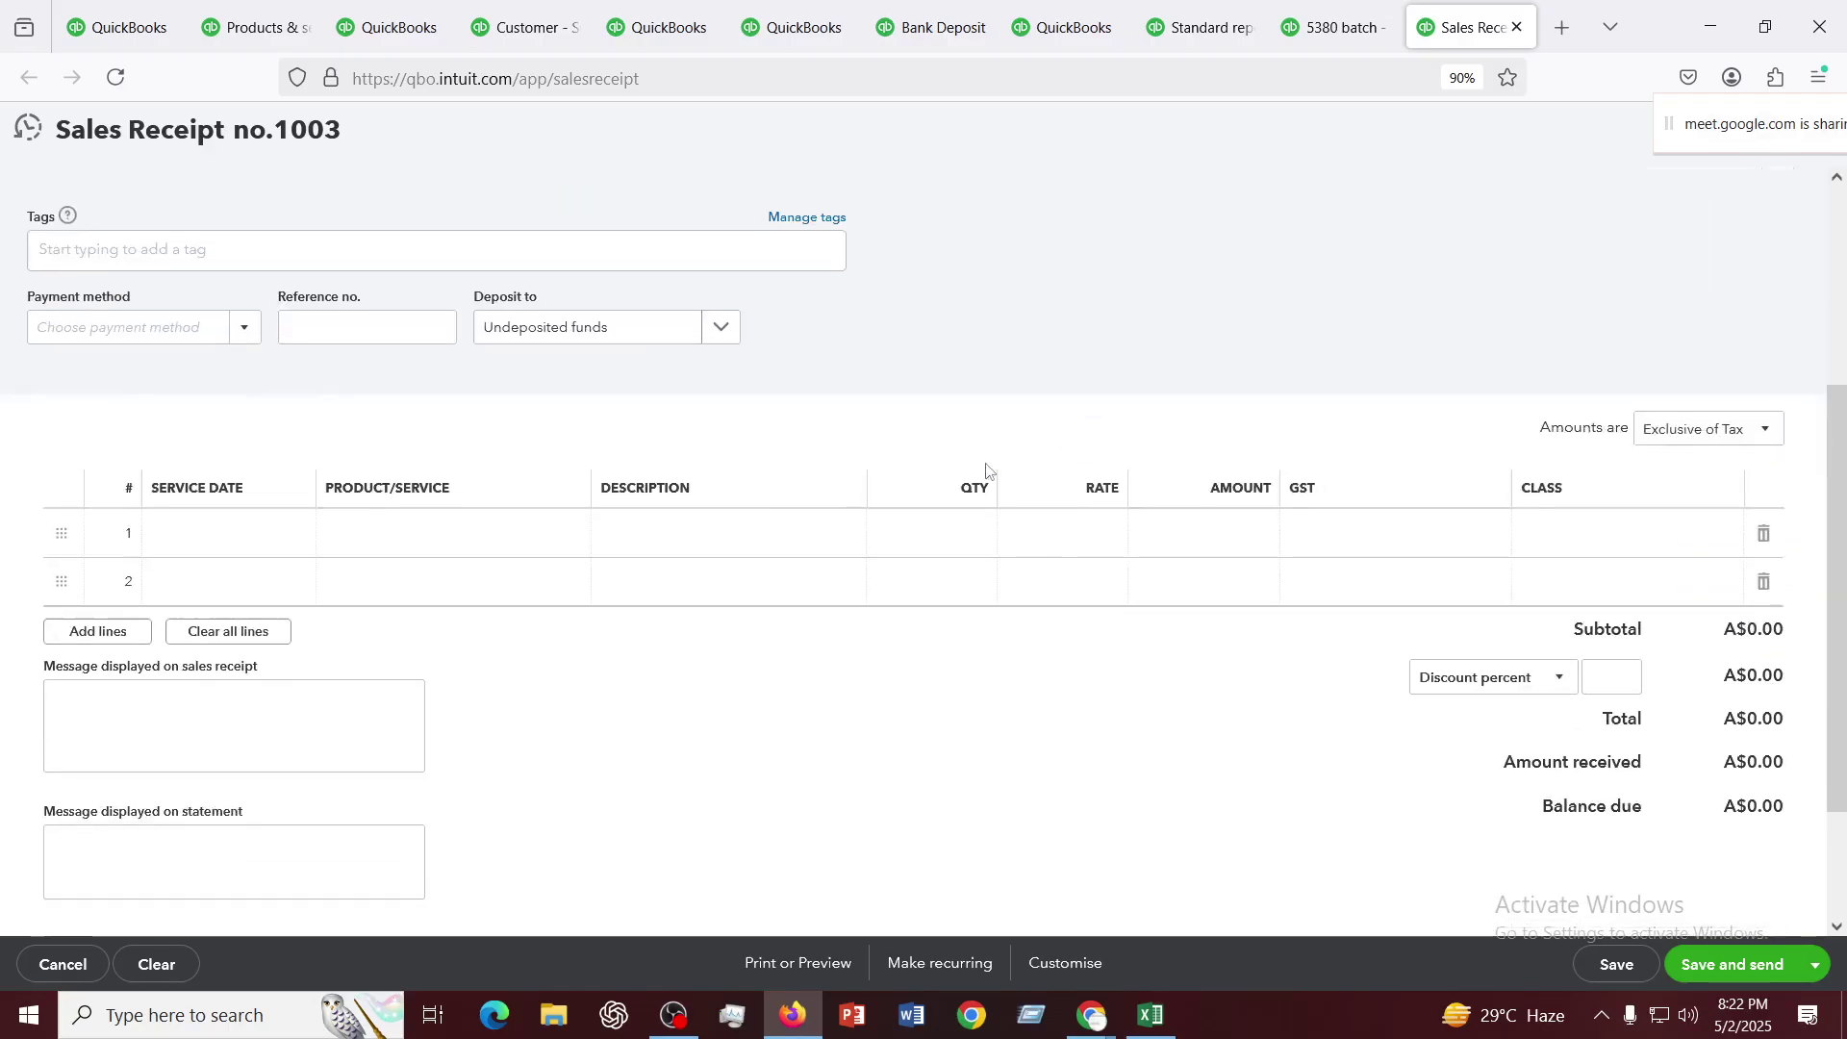
click(623, 335)
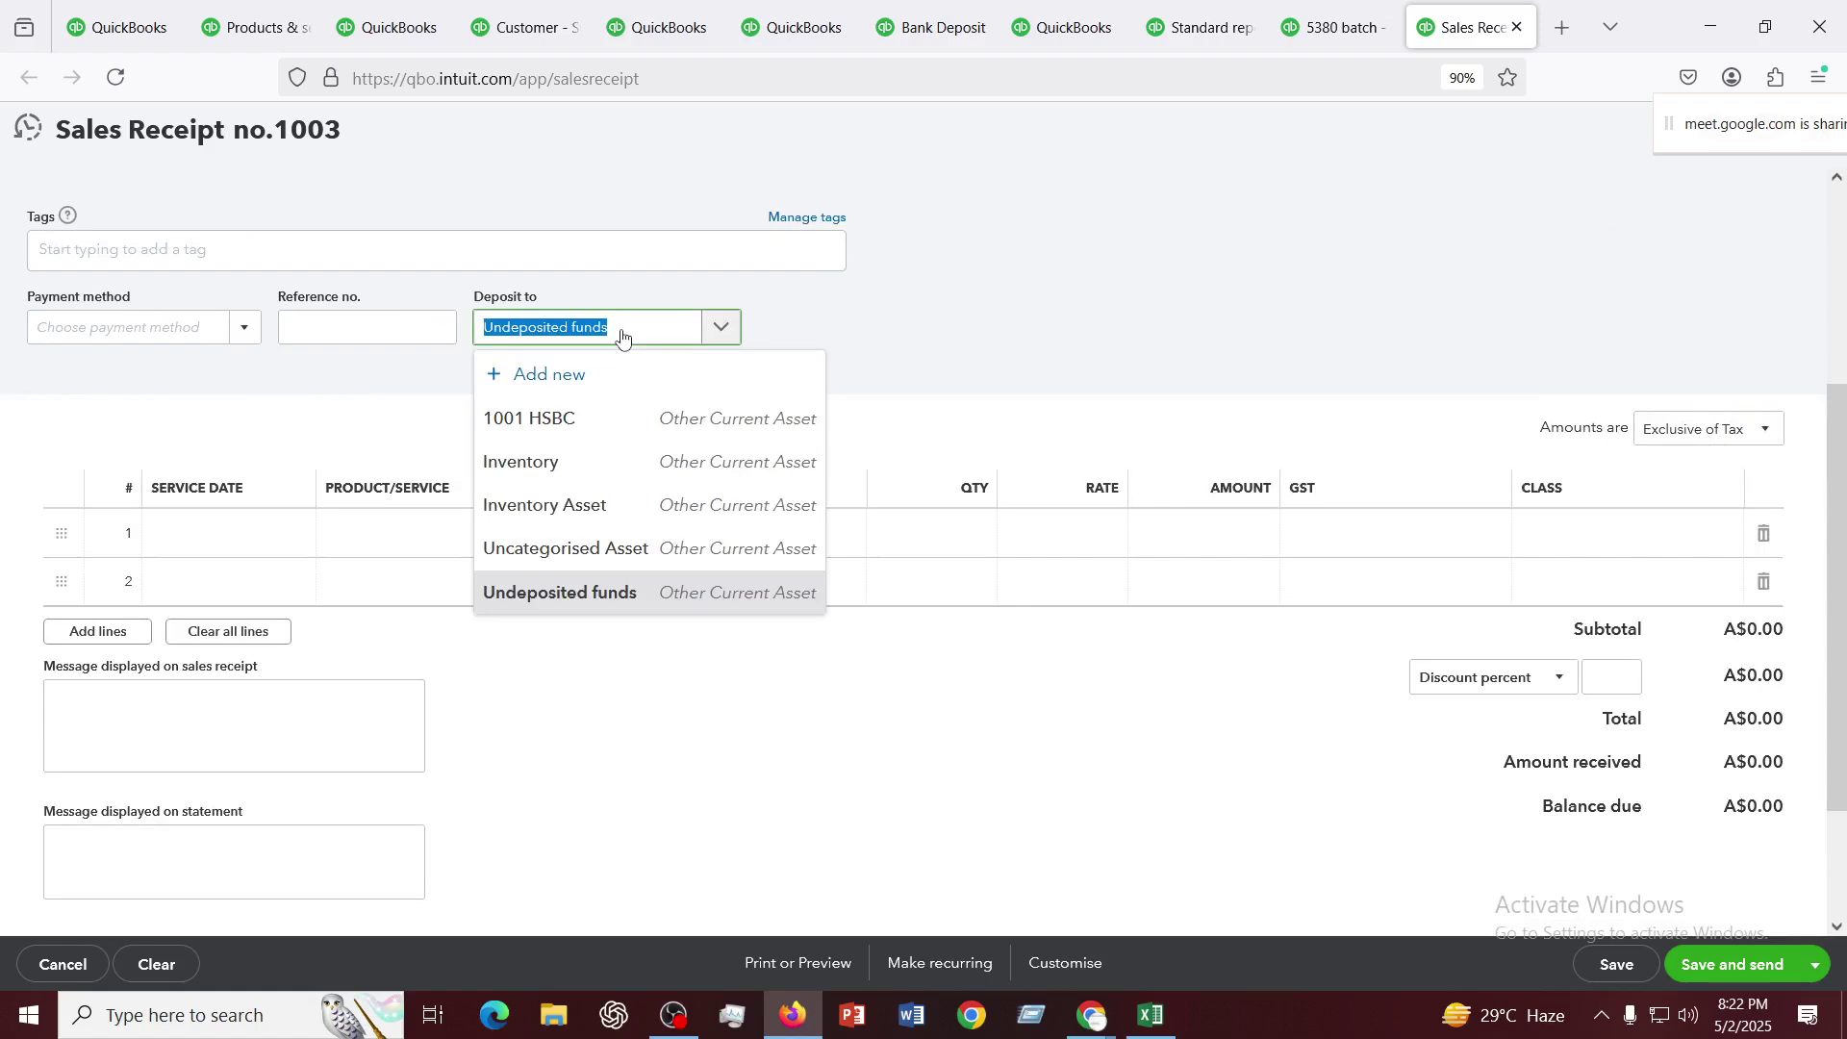
click(529, 420)
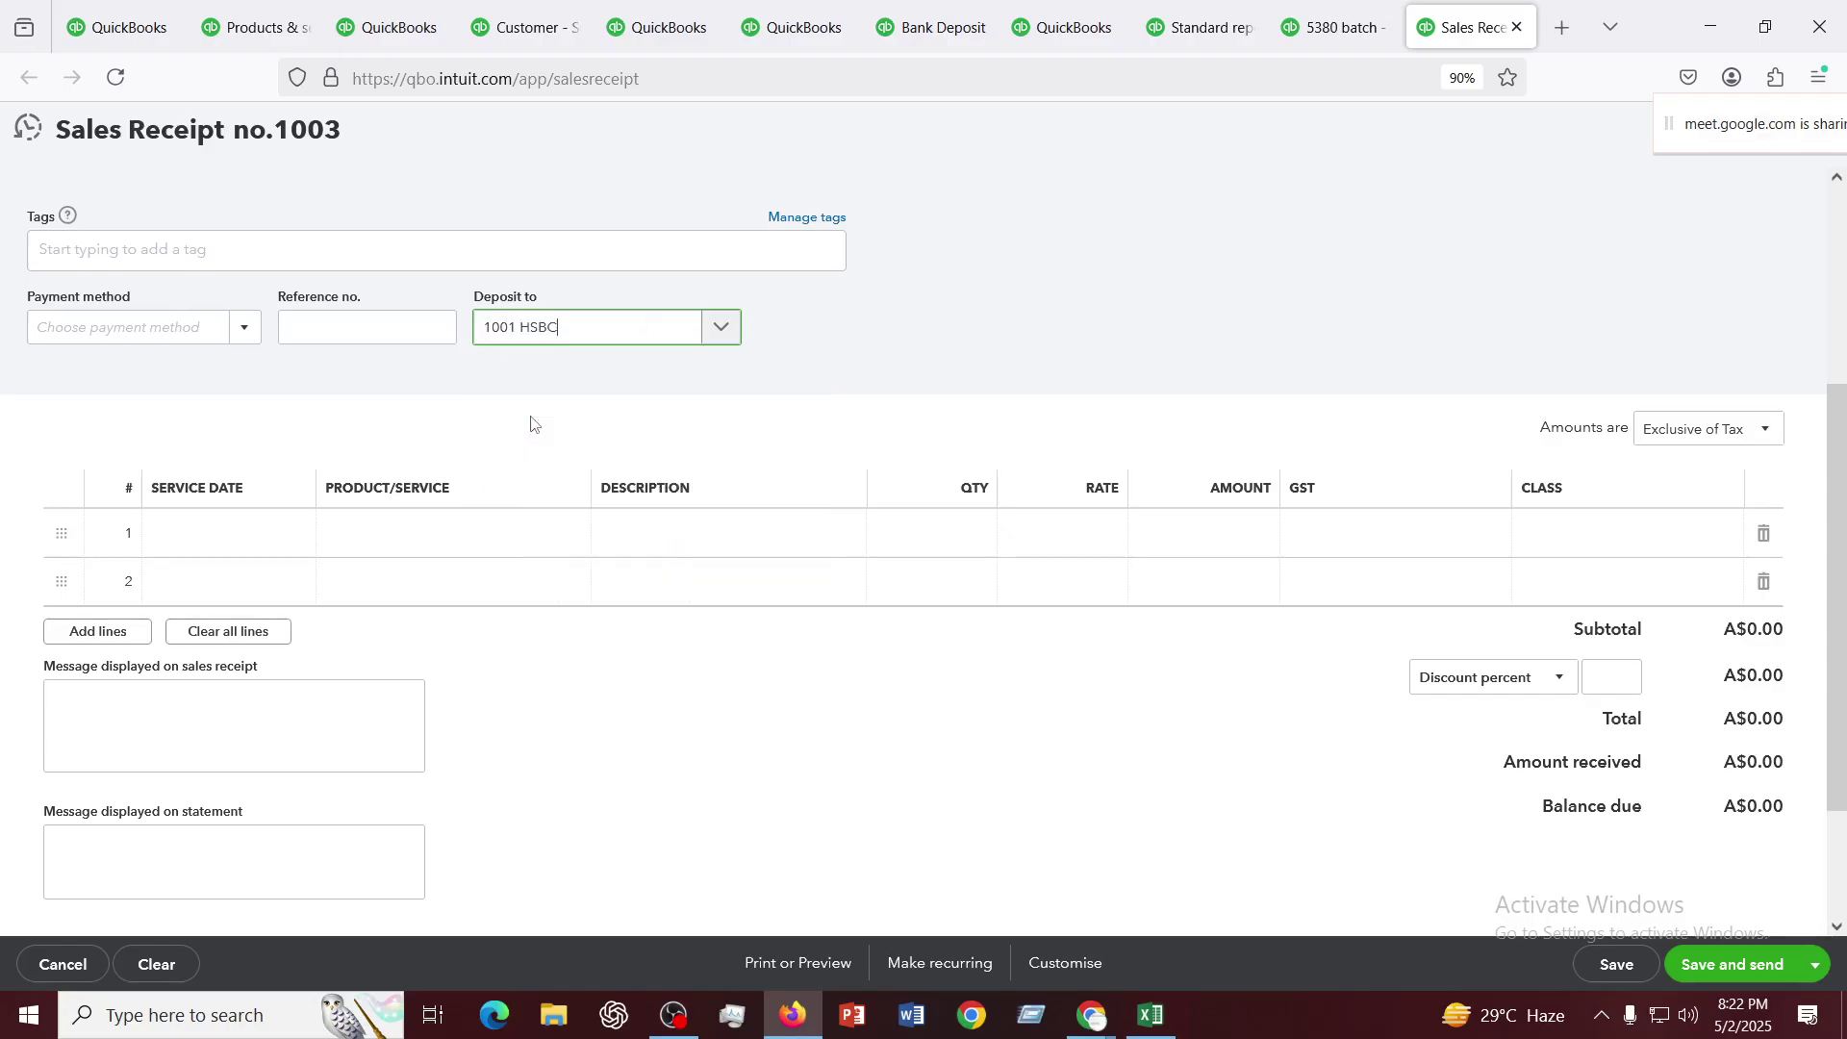
Add Care from home health aids as the first line item, with a rate of 500 and a quantity of 10
click(474, 541)
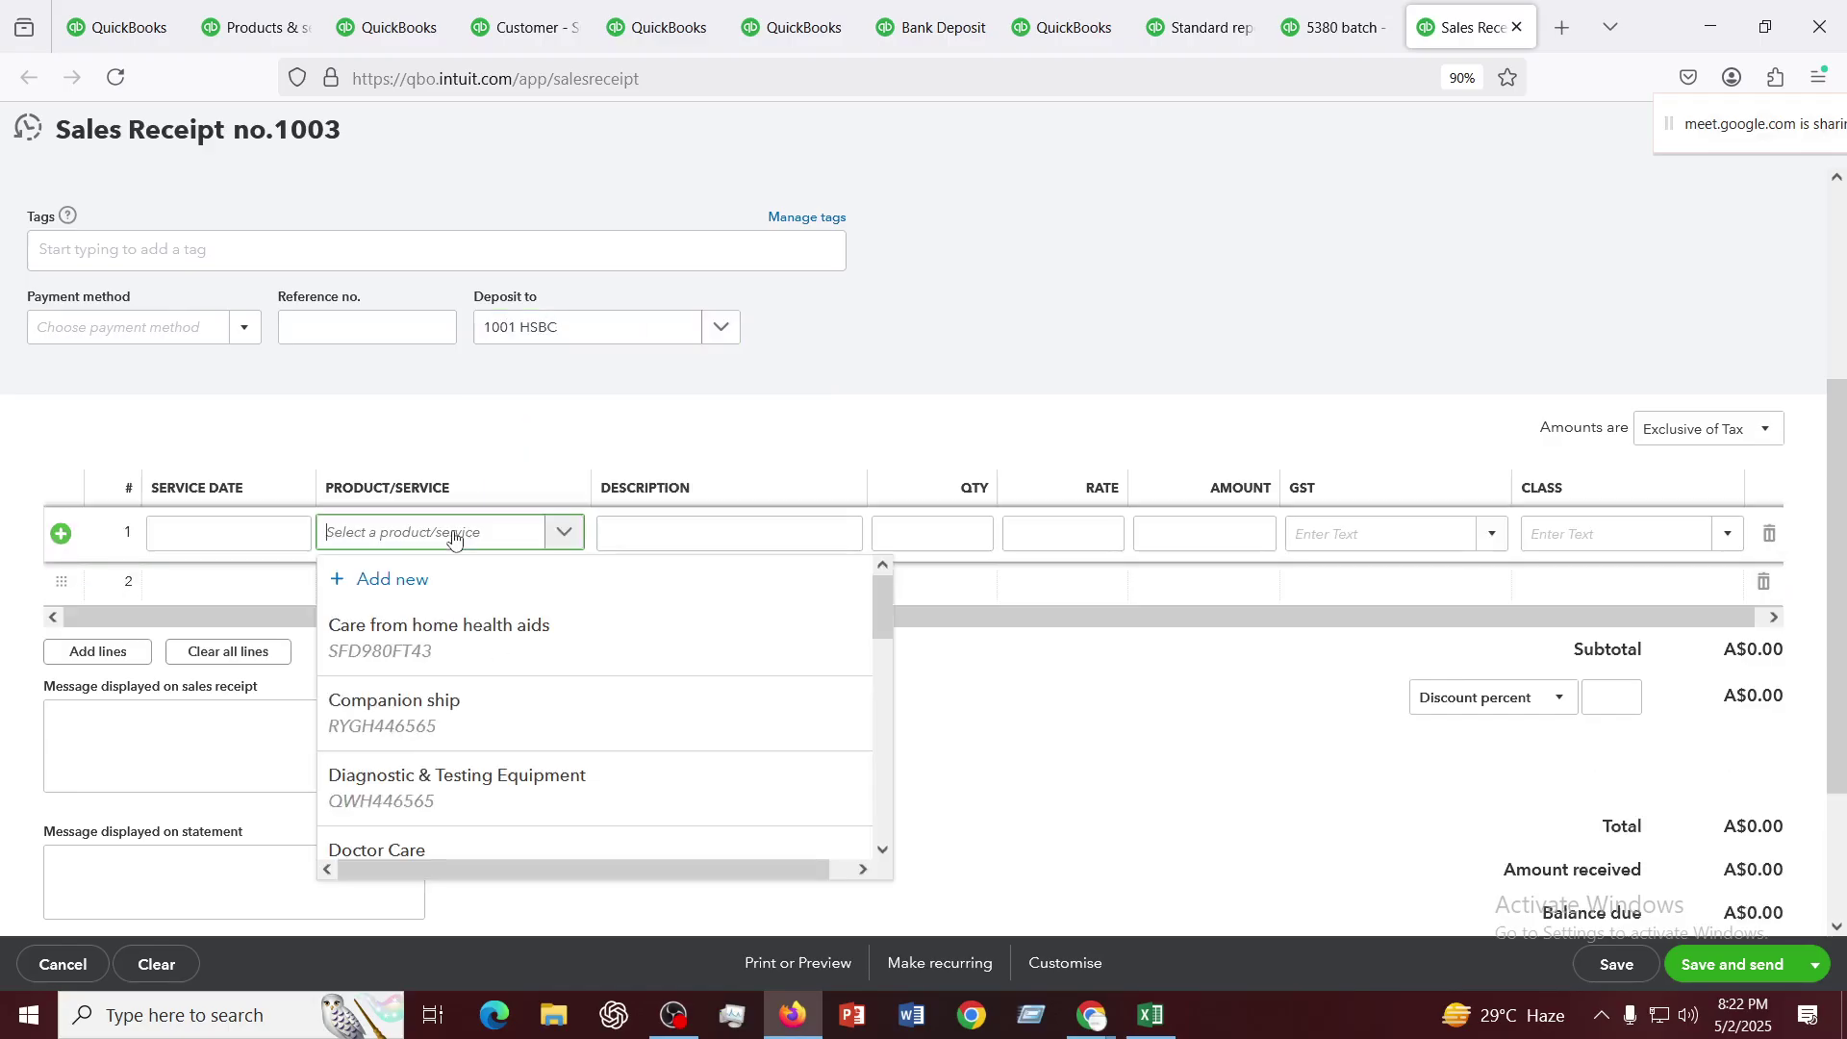
scroll(437, 637, down, 1)
scroll(438, 635, up, 1)
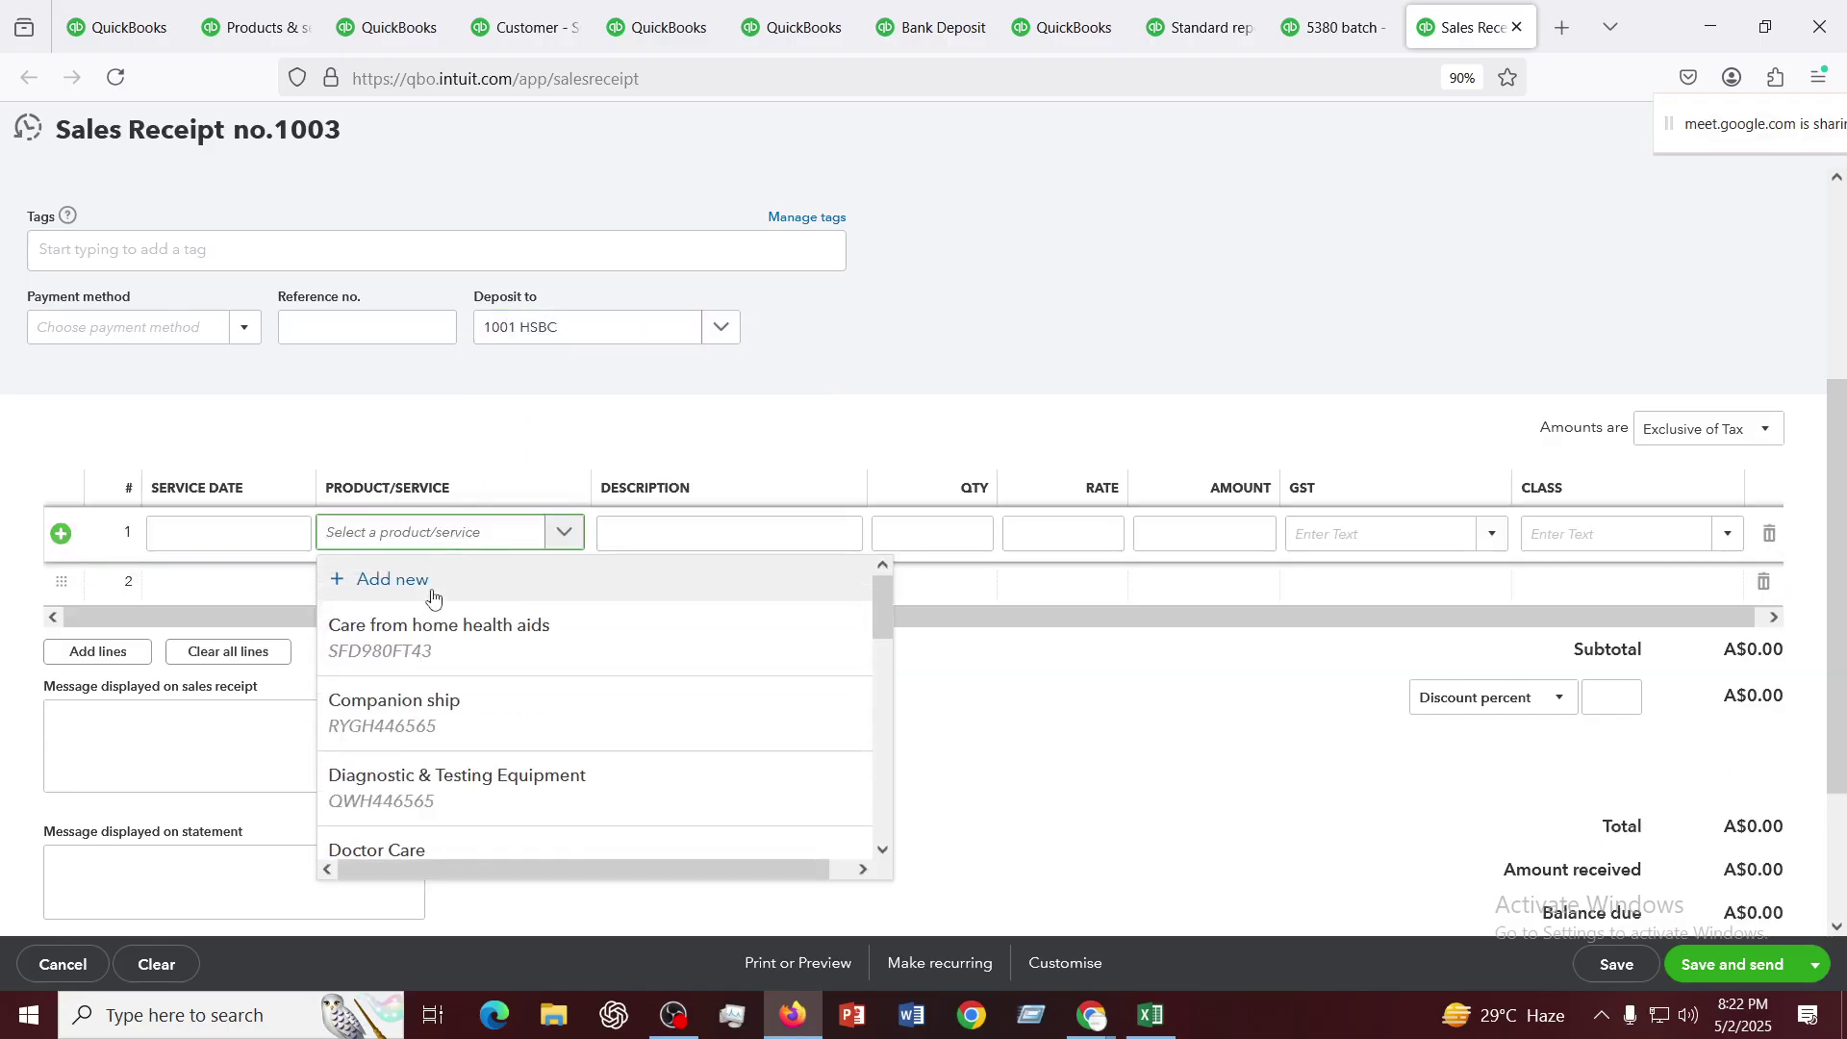
click(419, 649)
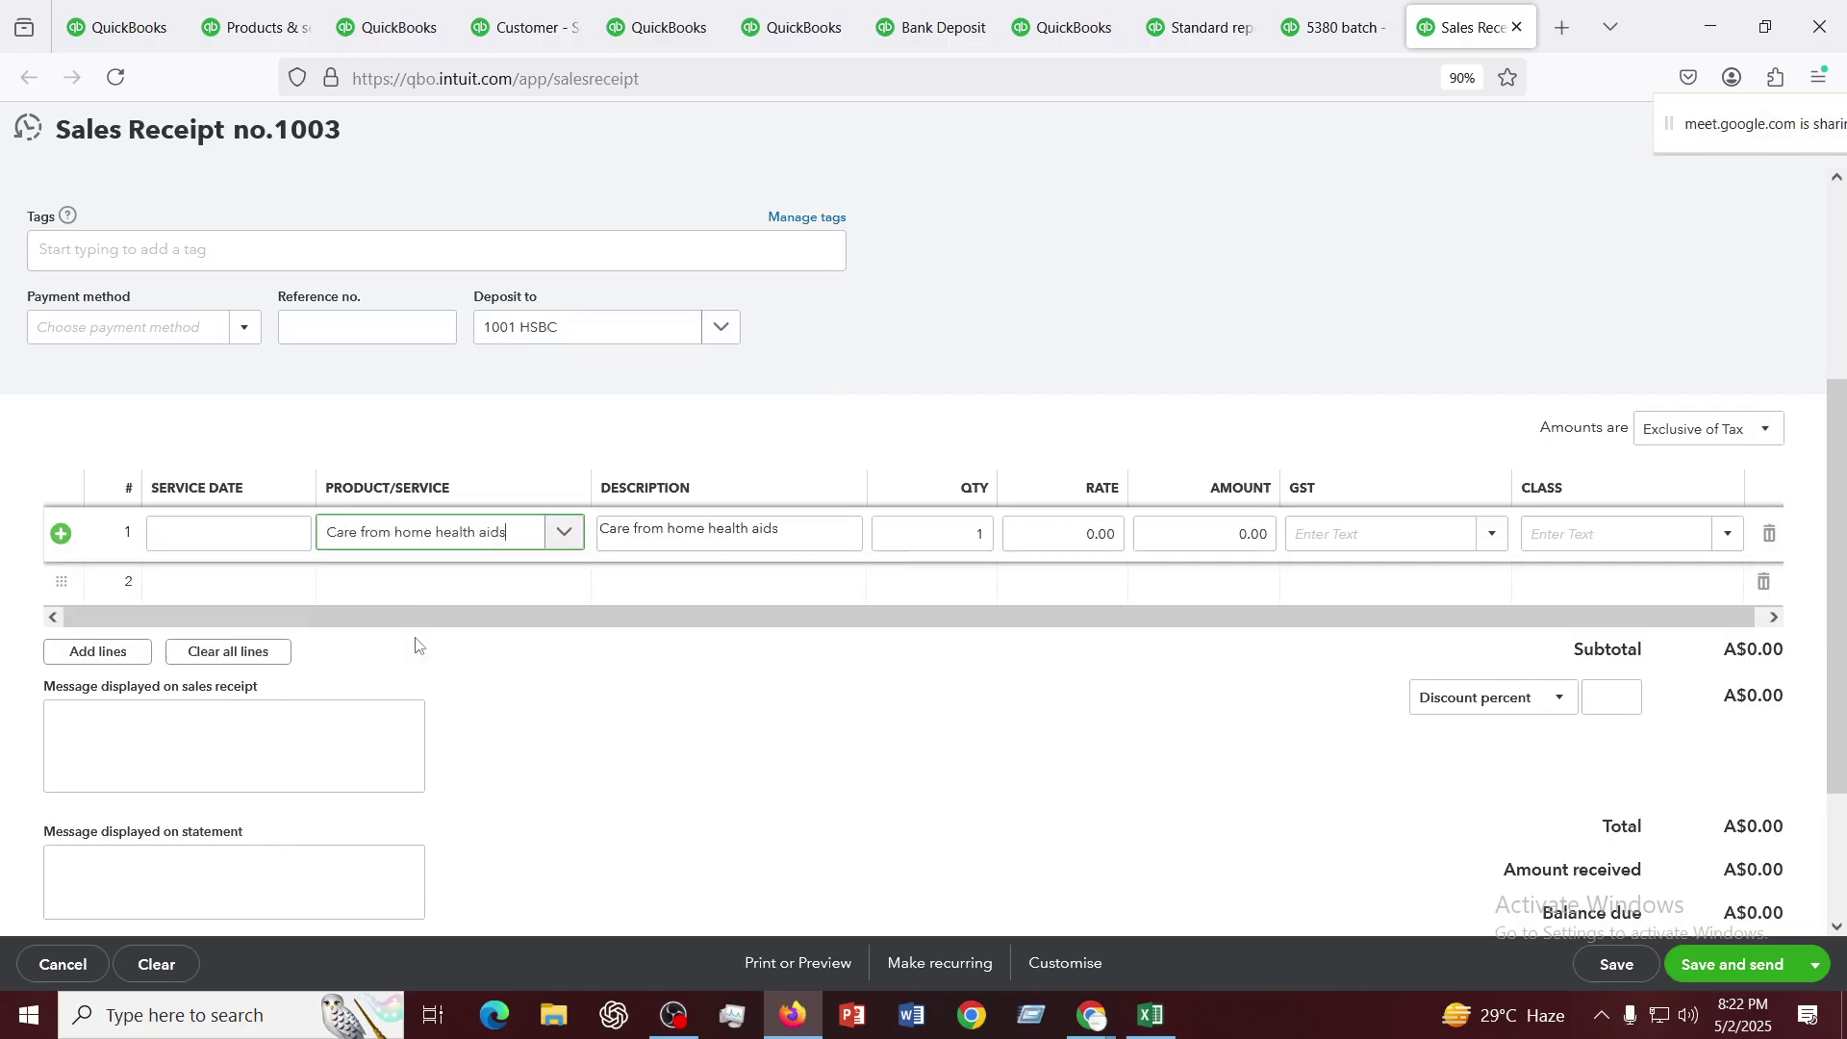
click(1055, 678)
click(1059, 534)
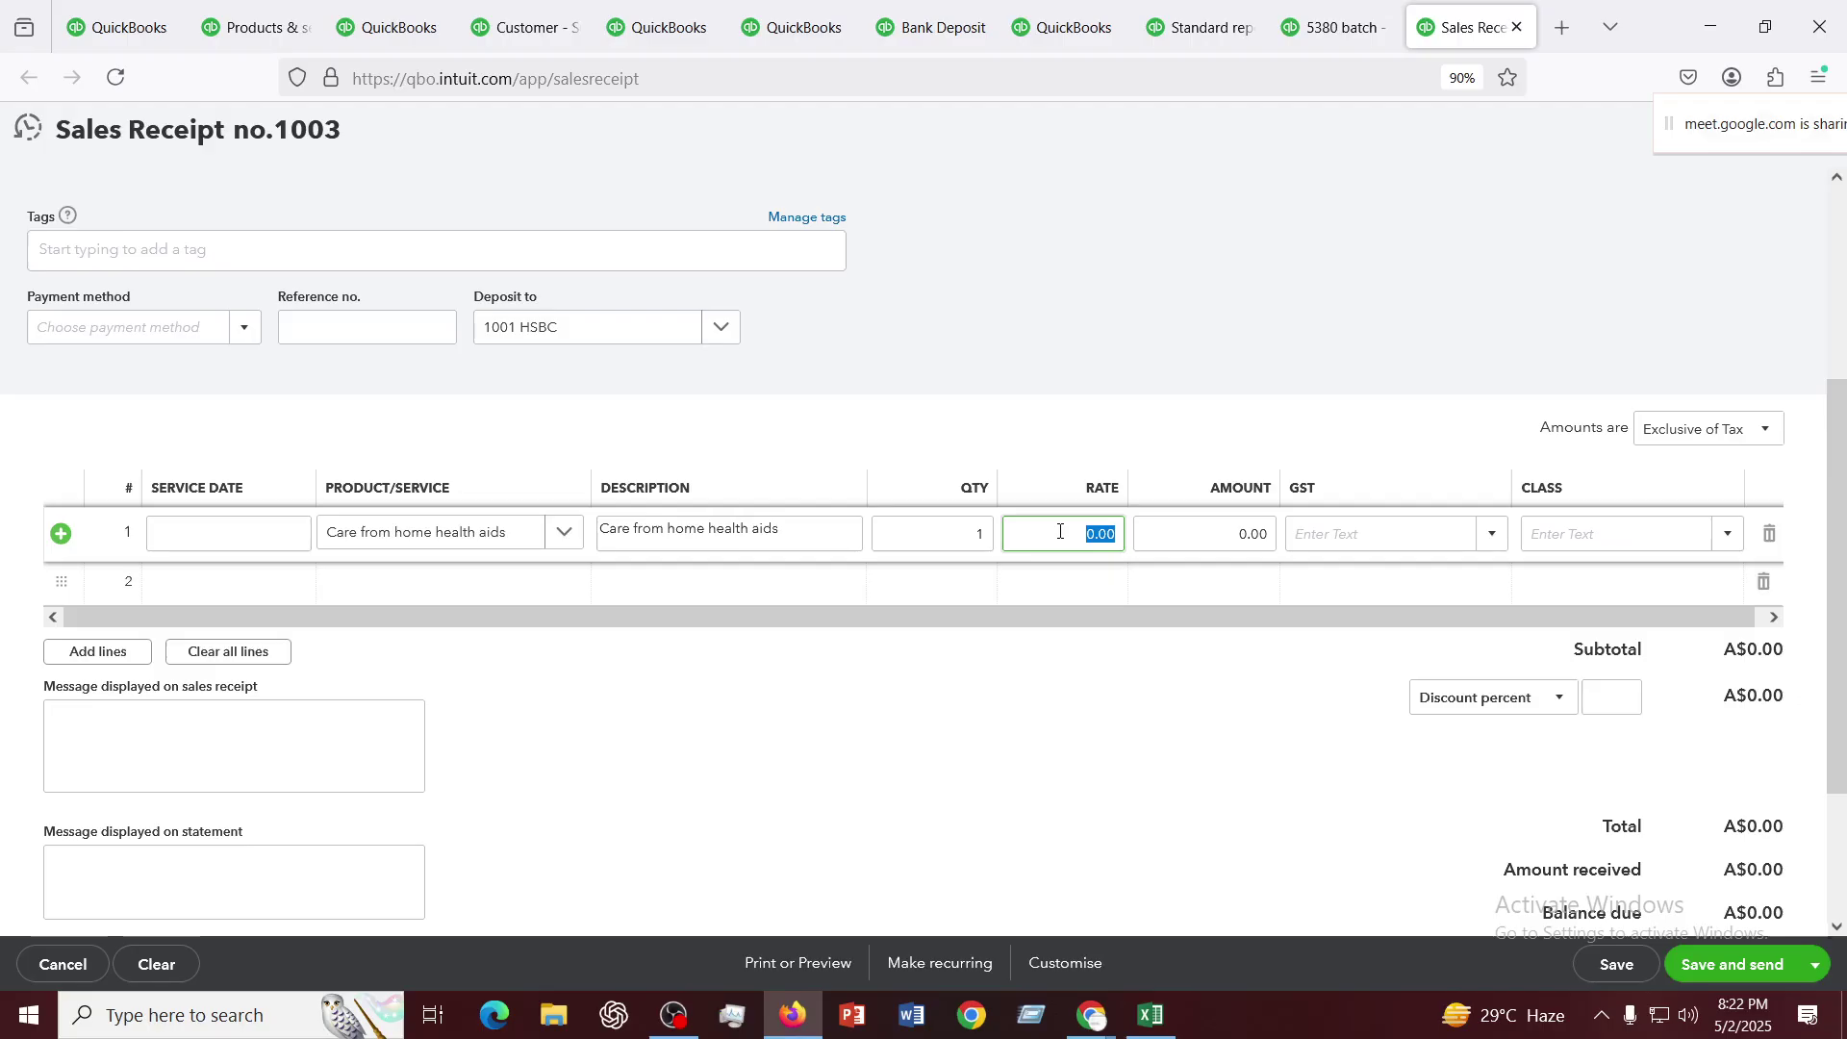
text(500)
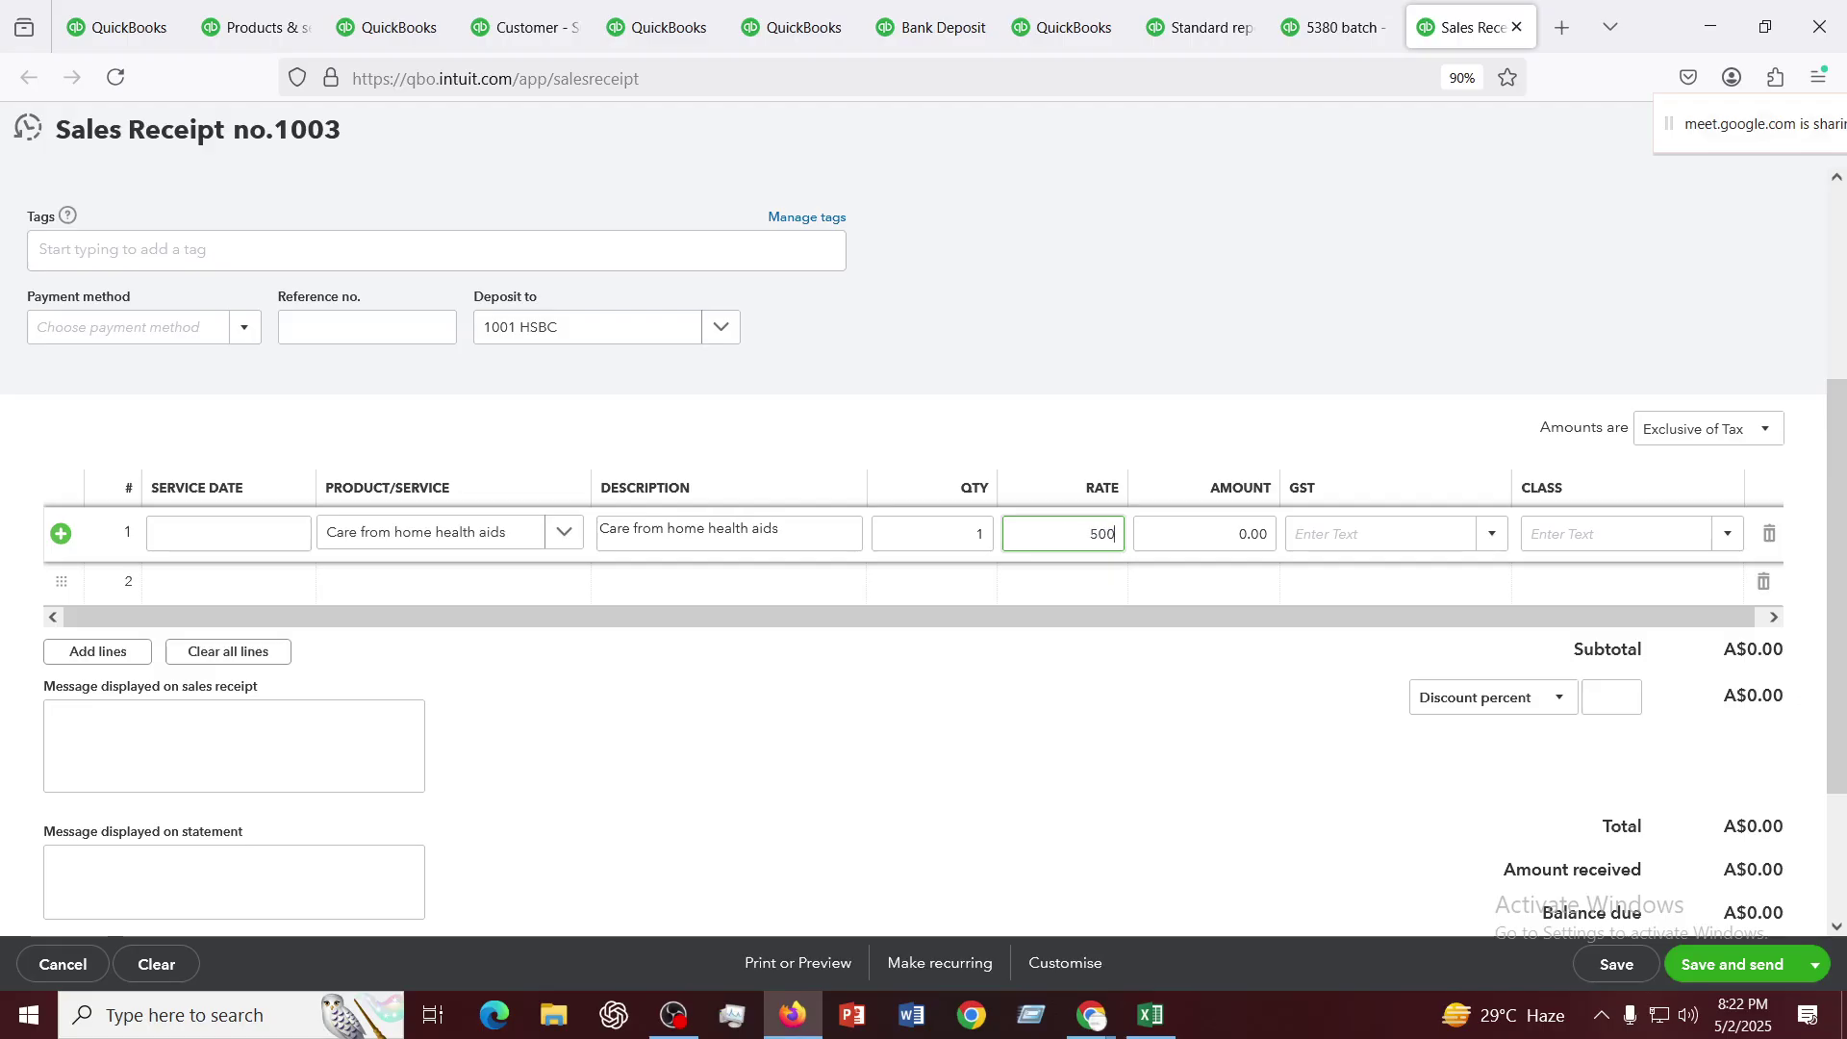
click(1055, 717)
click(981, 532)
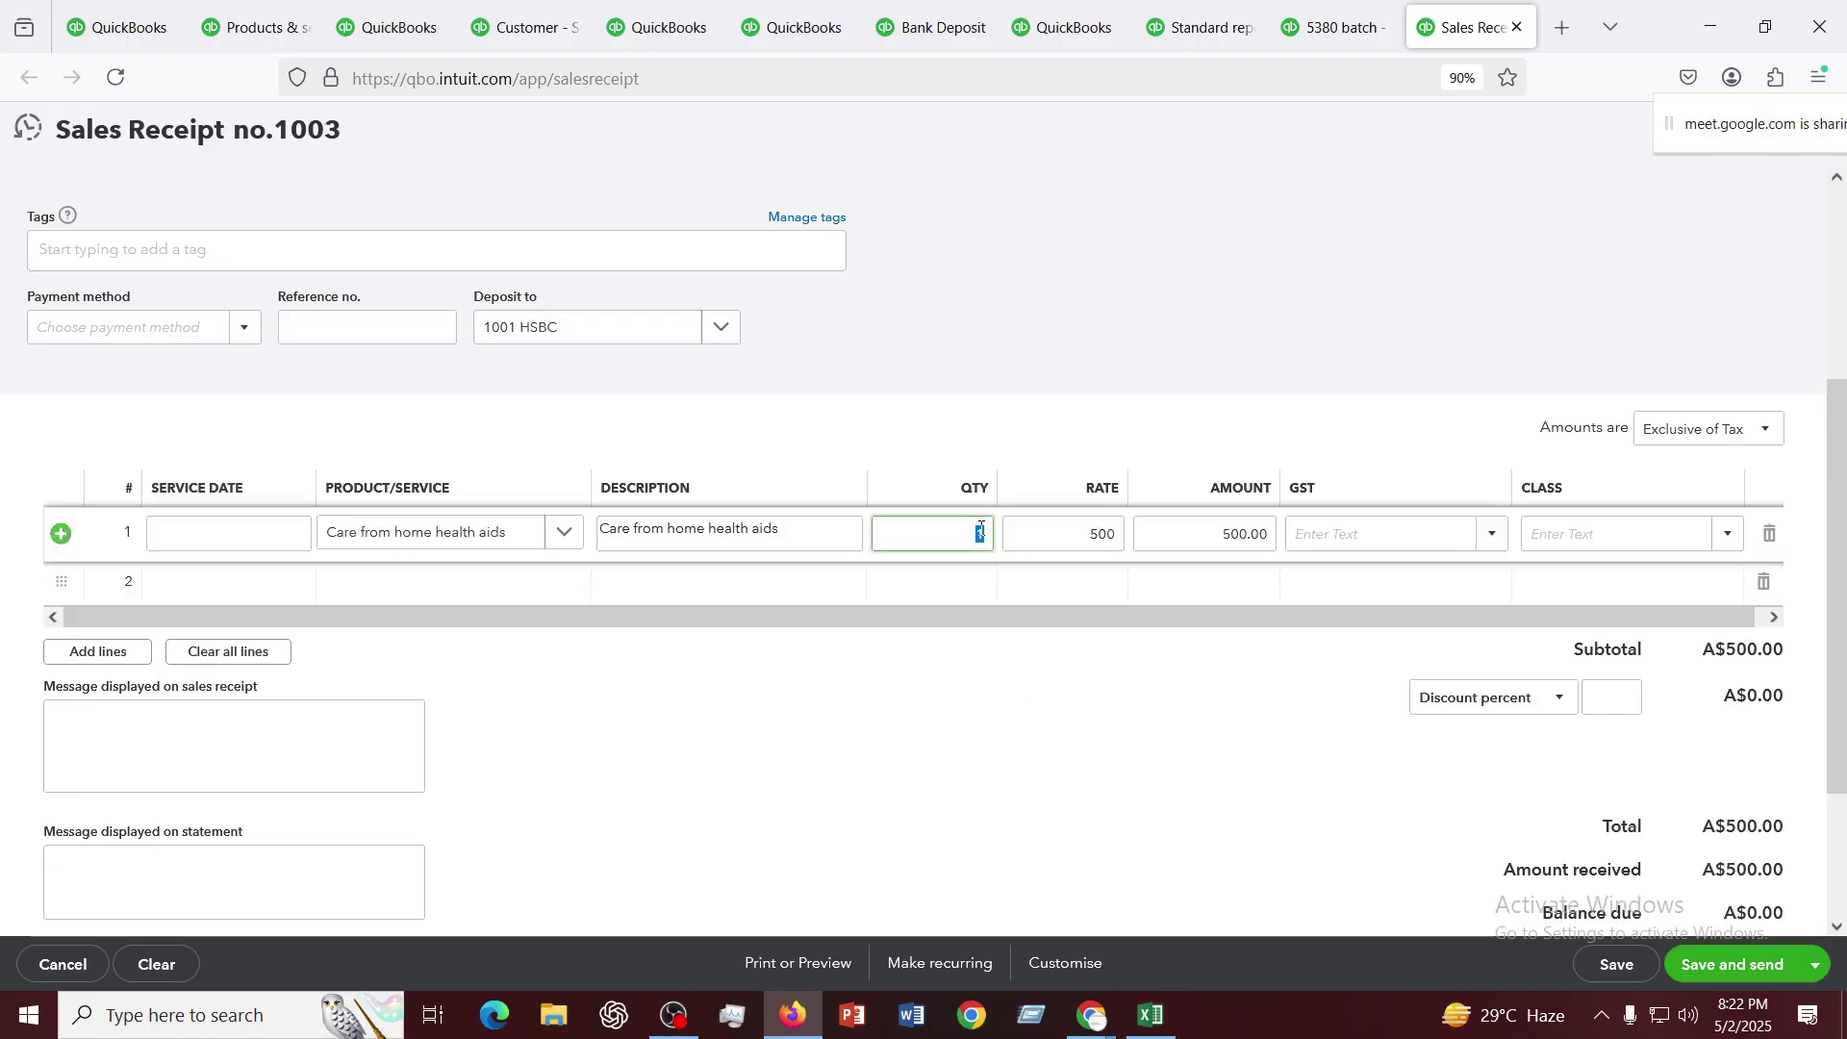
text(10)
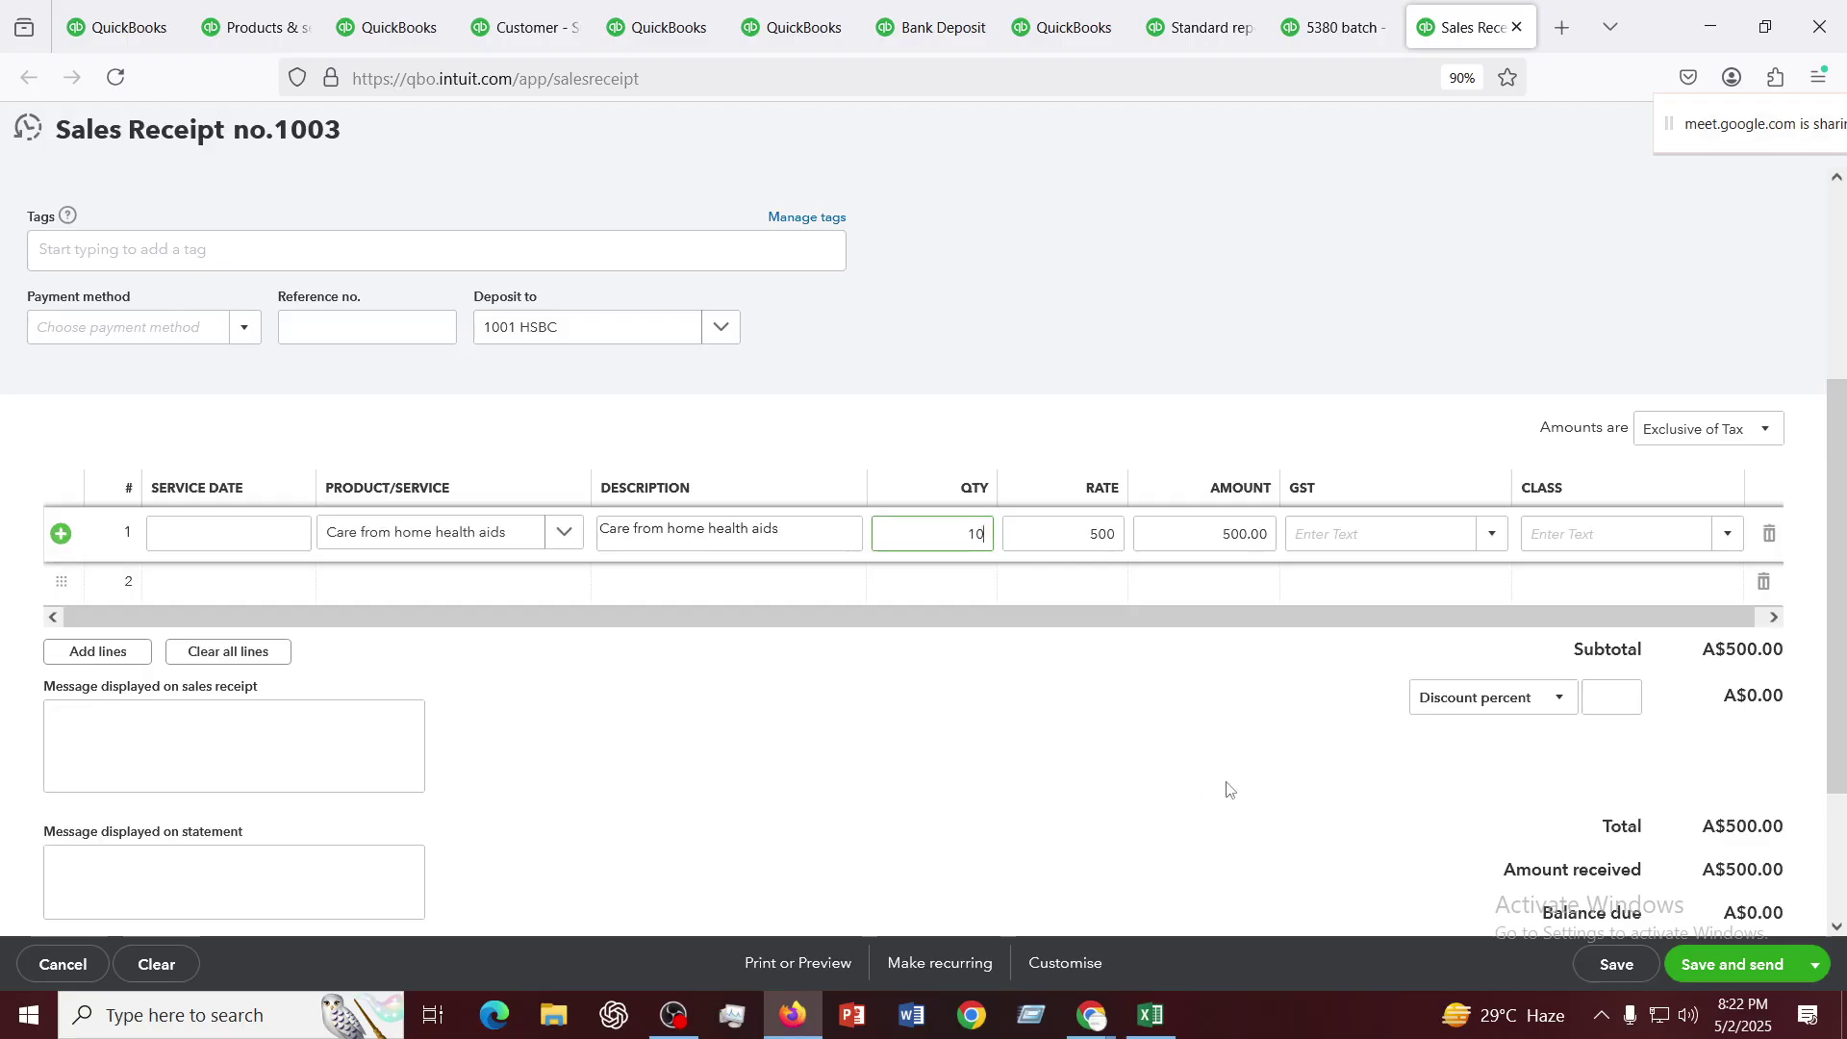
click(1228, 787)
Apply GST (10%) to the Care from home health aids line
click(1412, 539)
click(1399, 534)
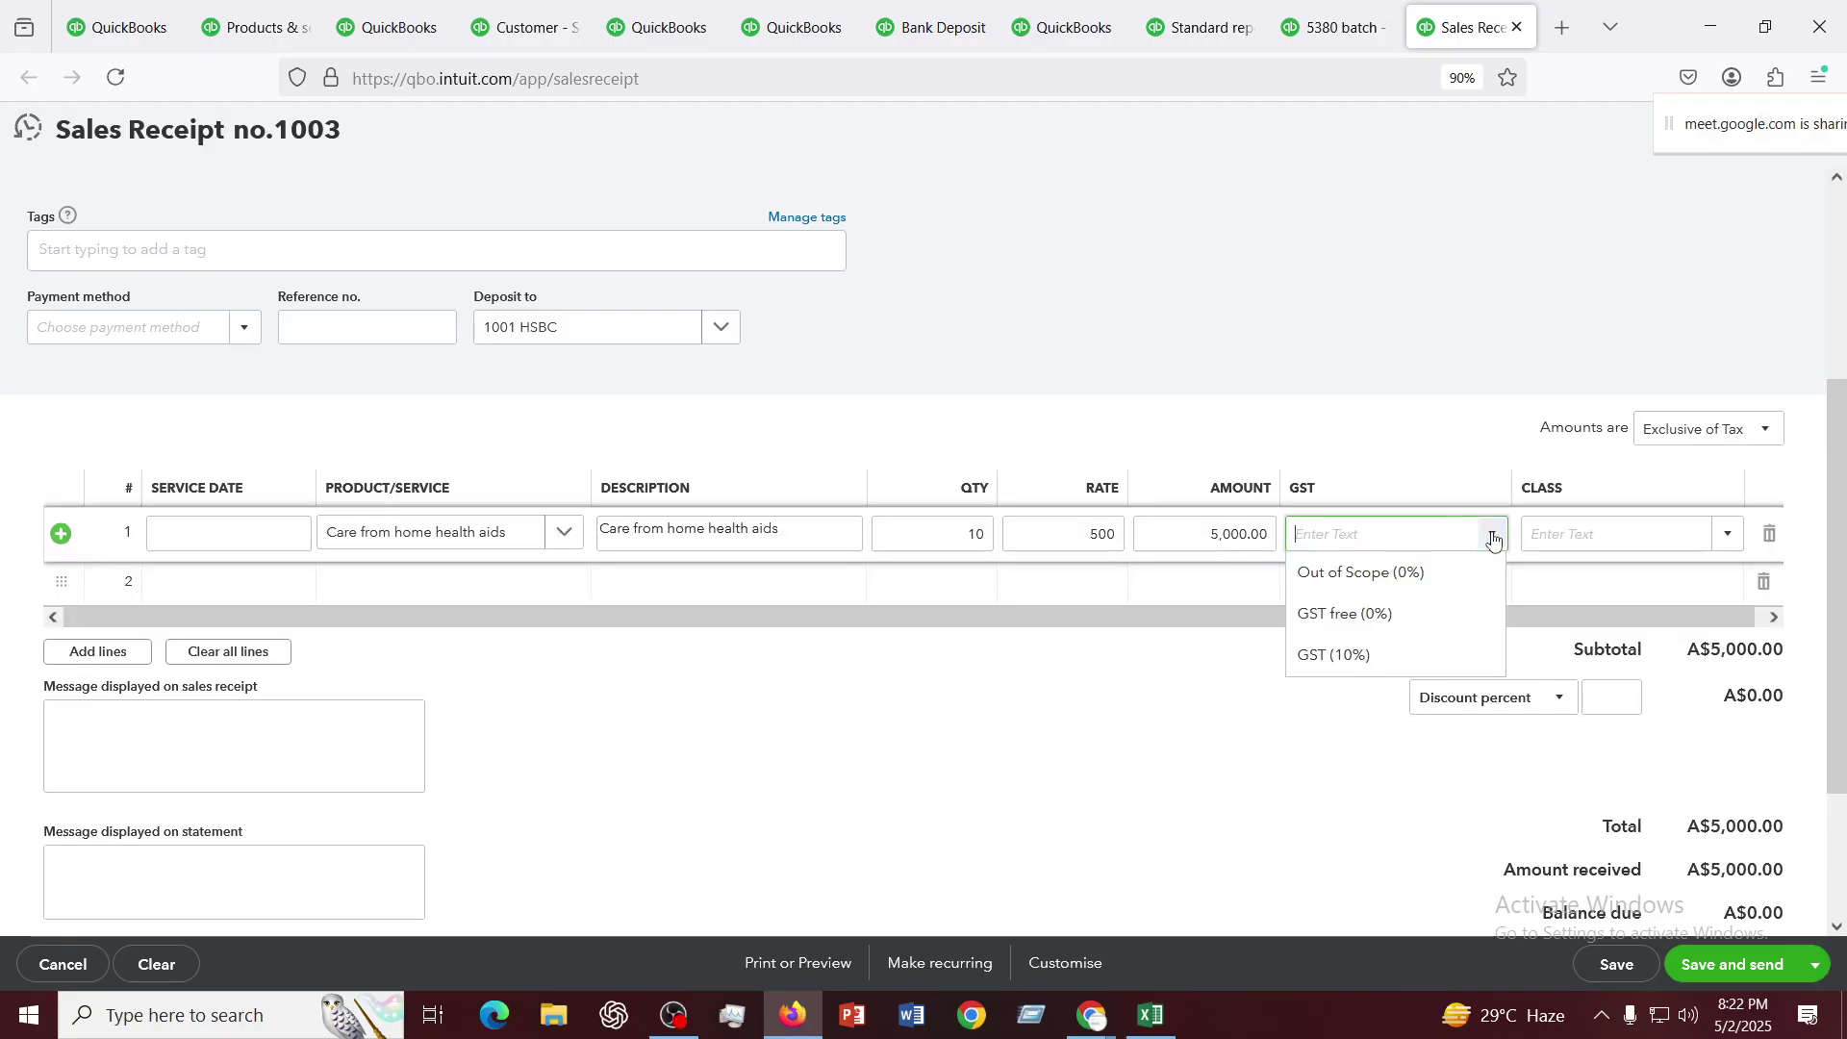
click(1340, 656)
click(1122, 722)
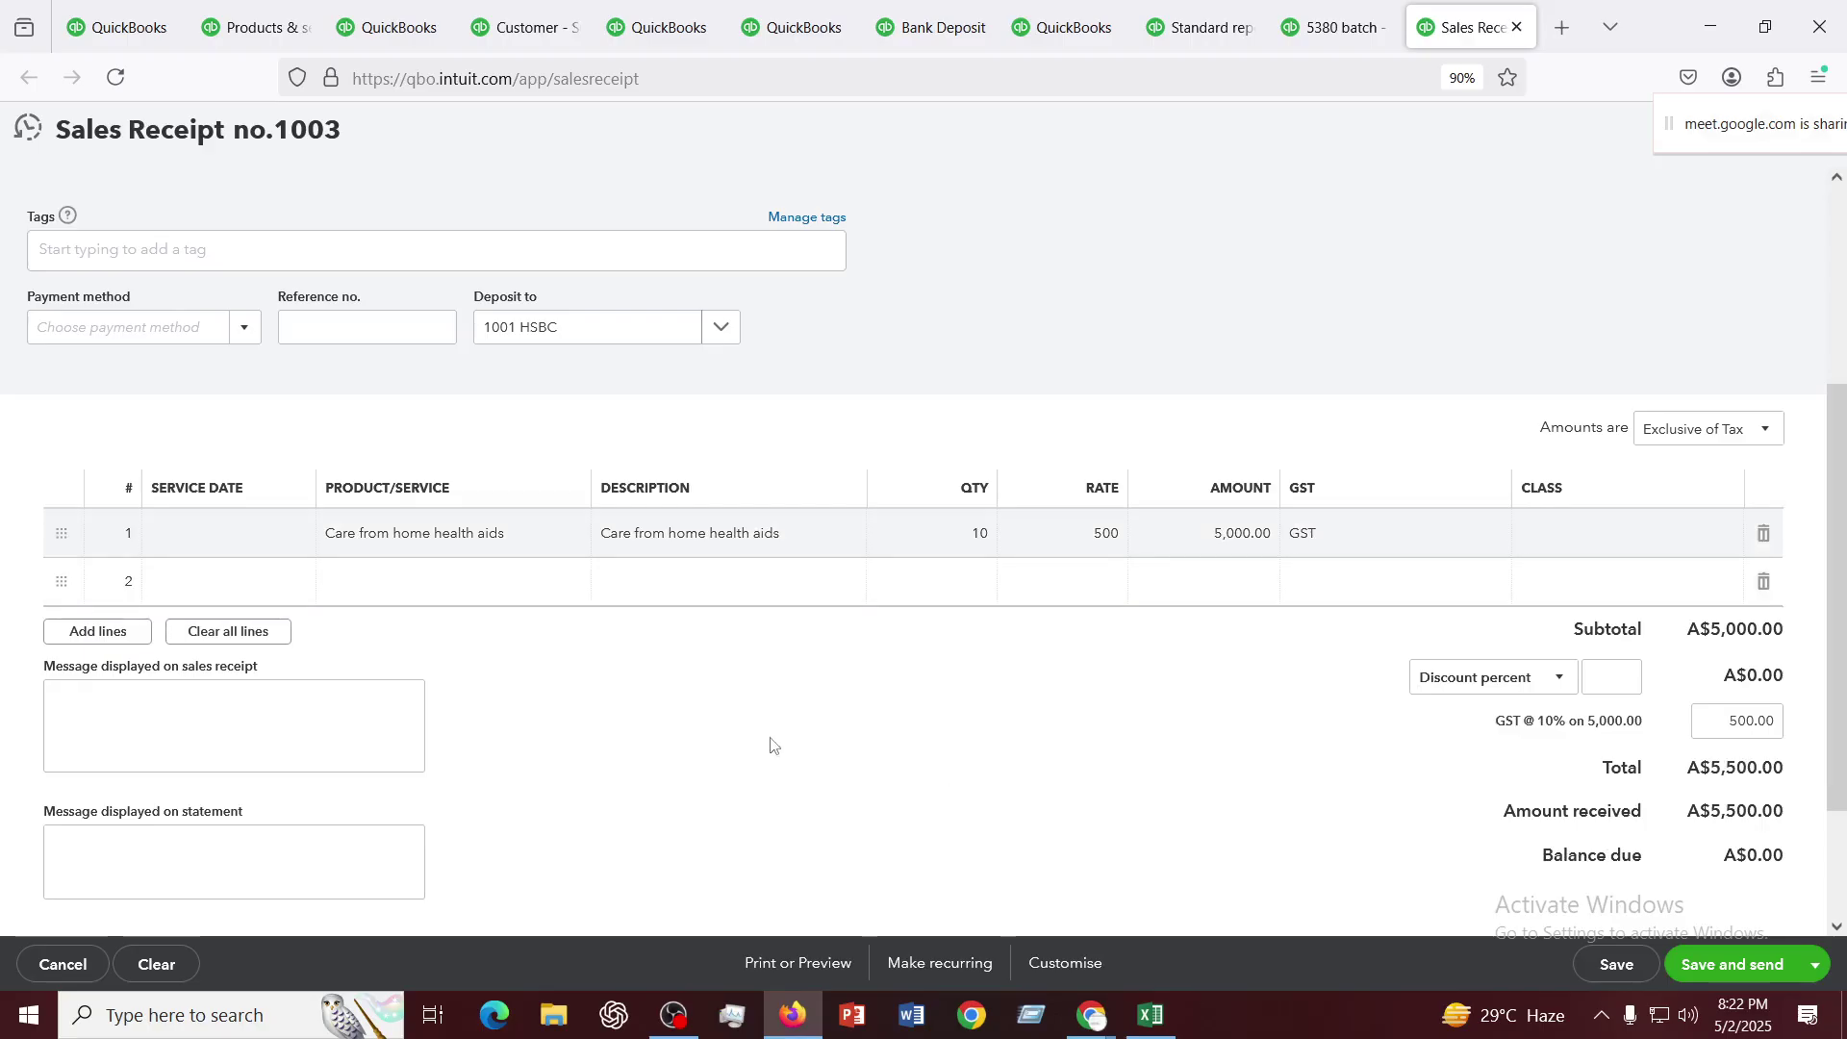
Review the sales receipt and the GST rates available for the Care from home health aids line
scroll(771, 746, up, 2)
scroll(770, 746, down, 2)
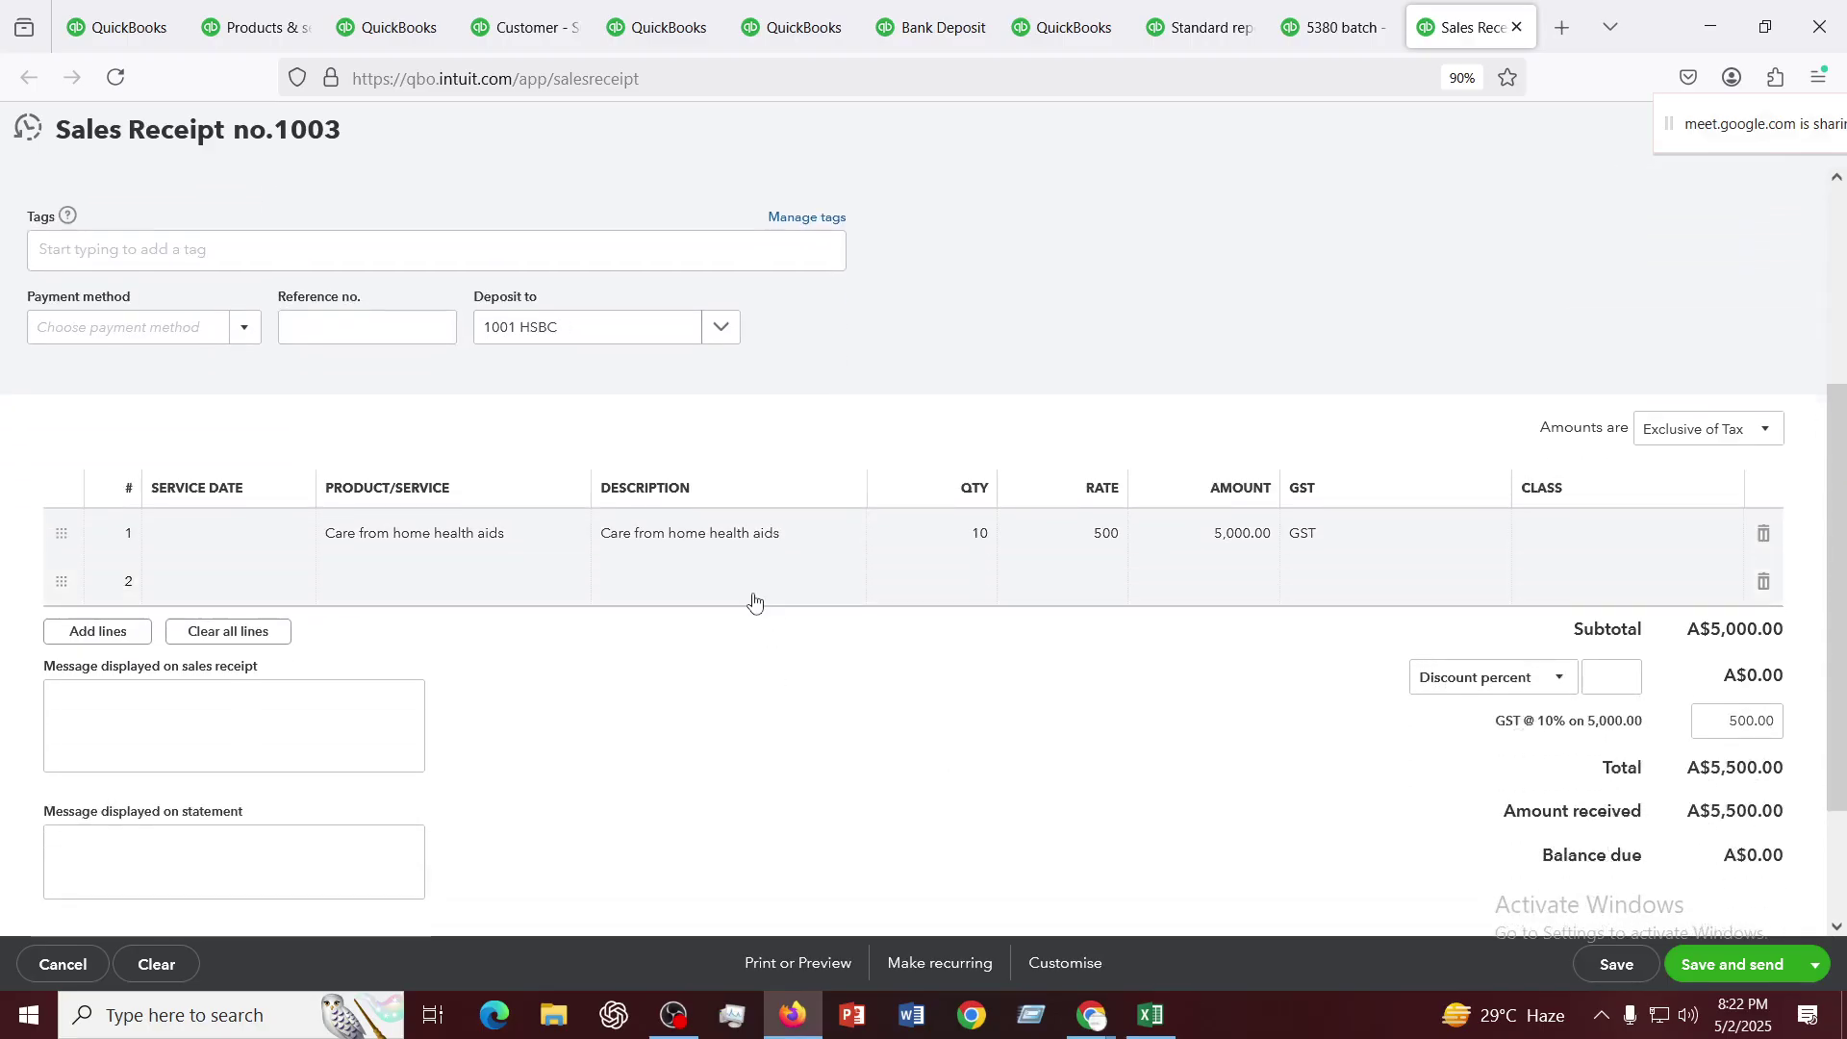
scroll(756, 602, up, 3)
scroll(667, 673, down, 3)
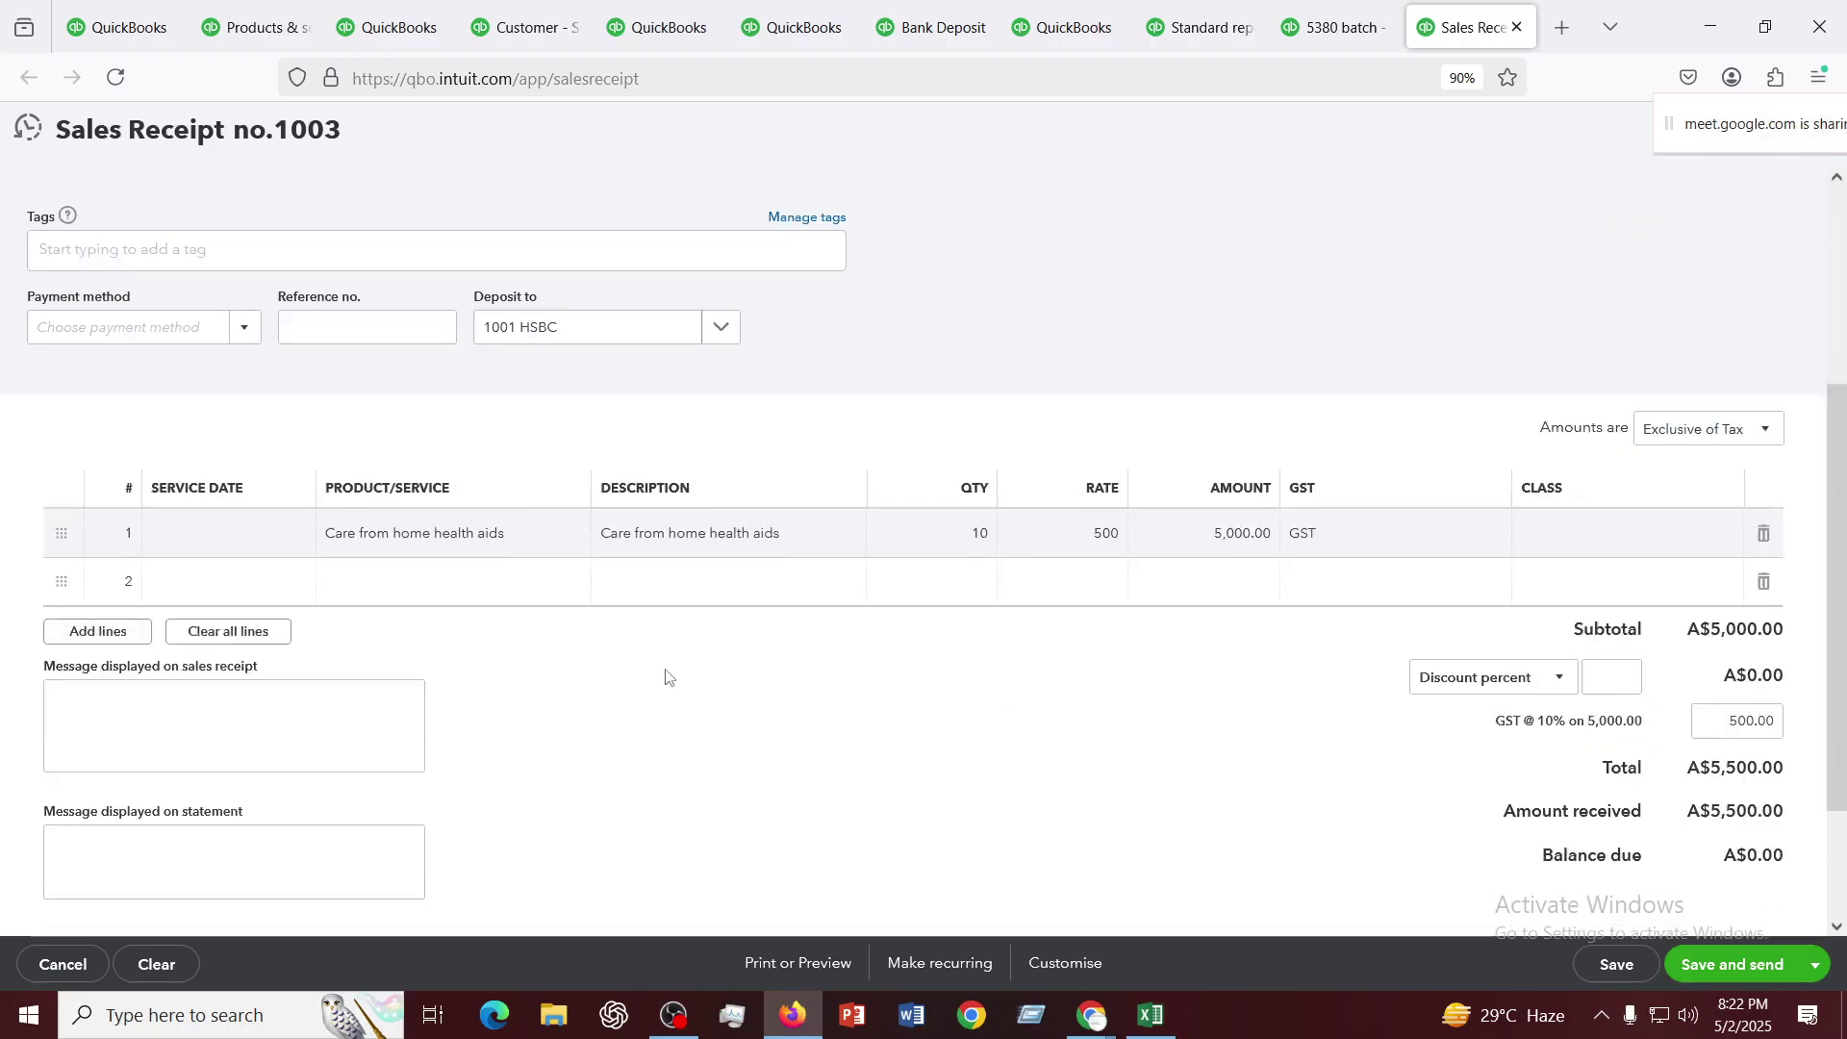
click(1487, 534)
click(1493, 542)
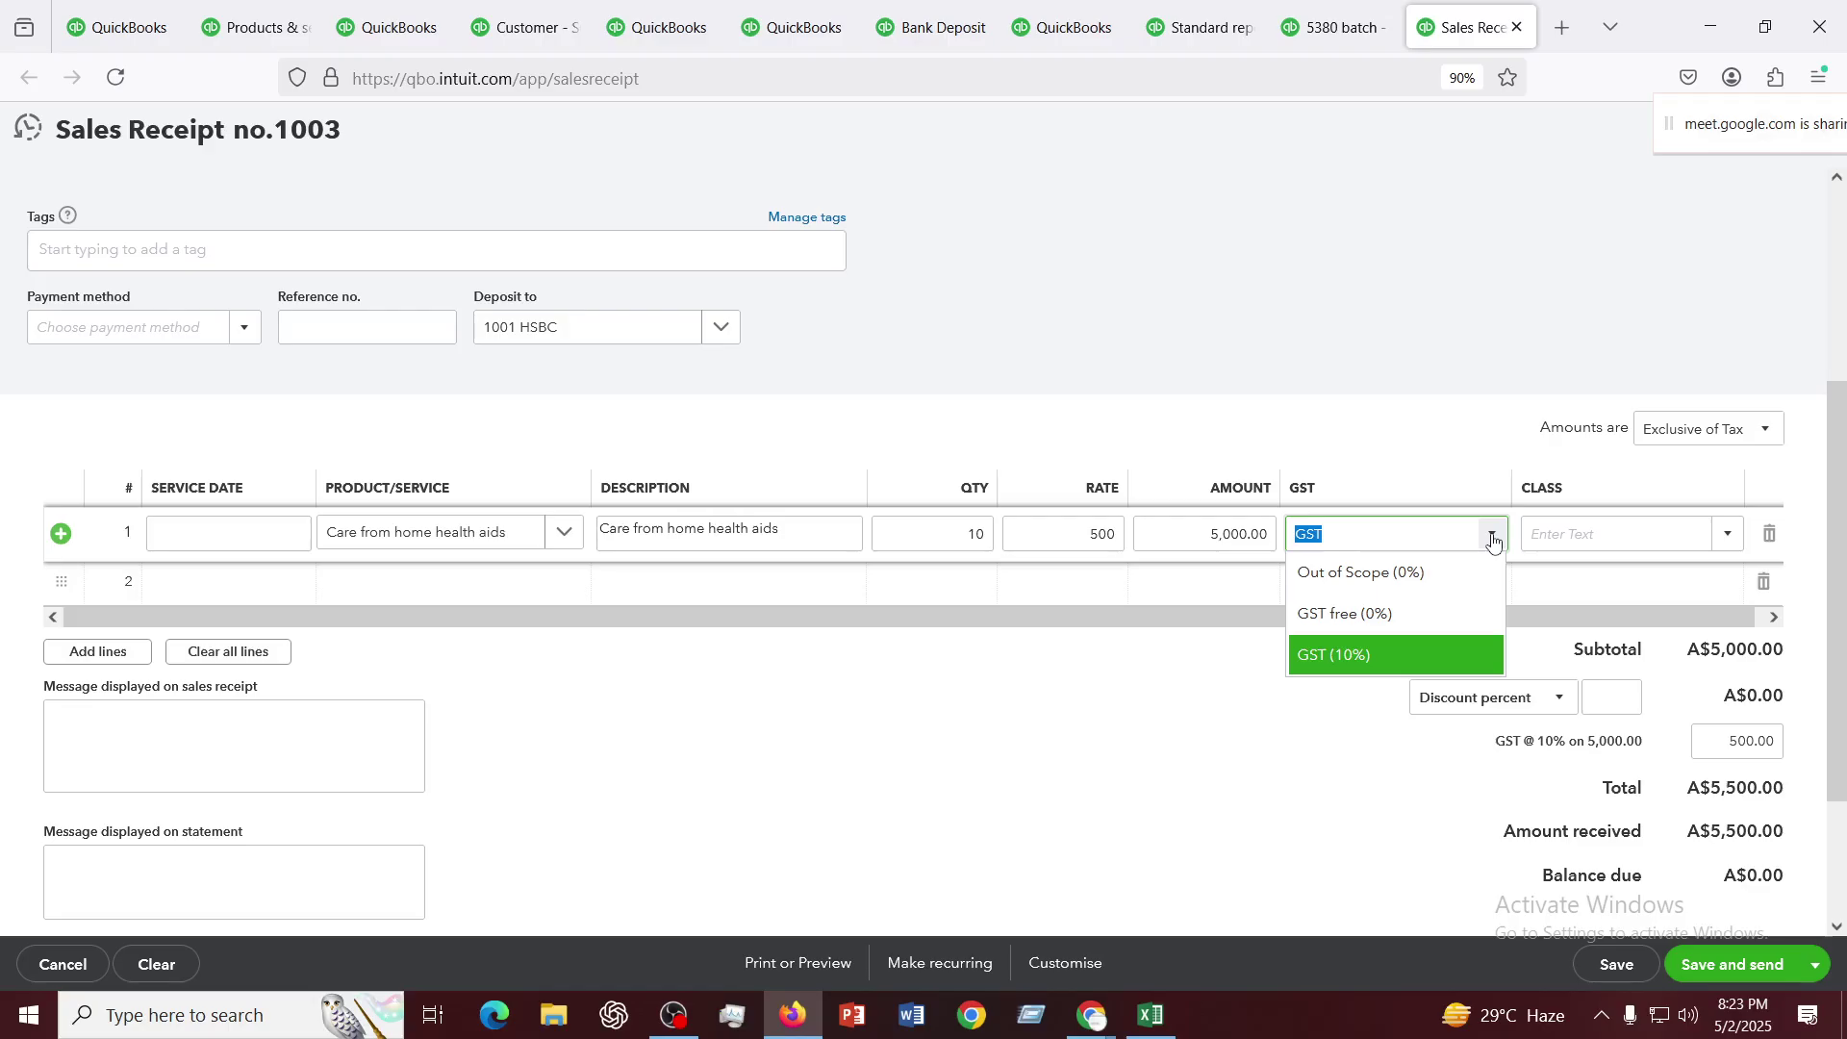
click(1092, 707)
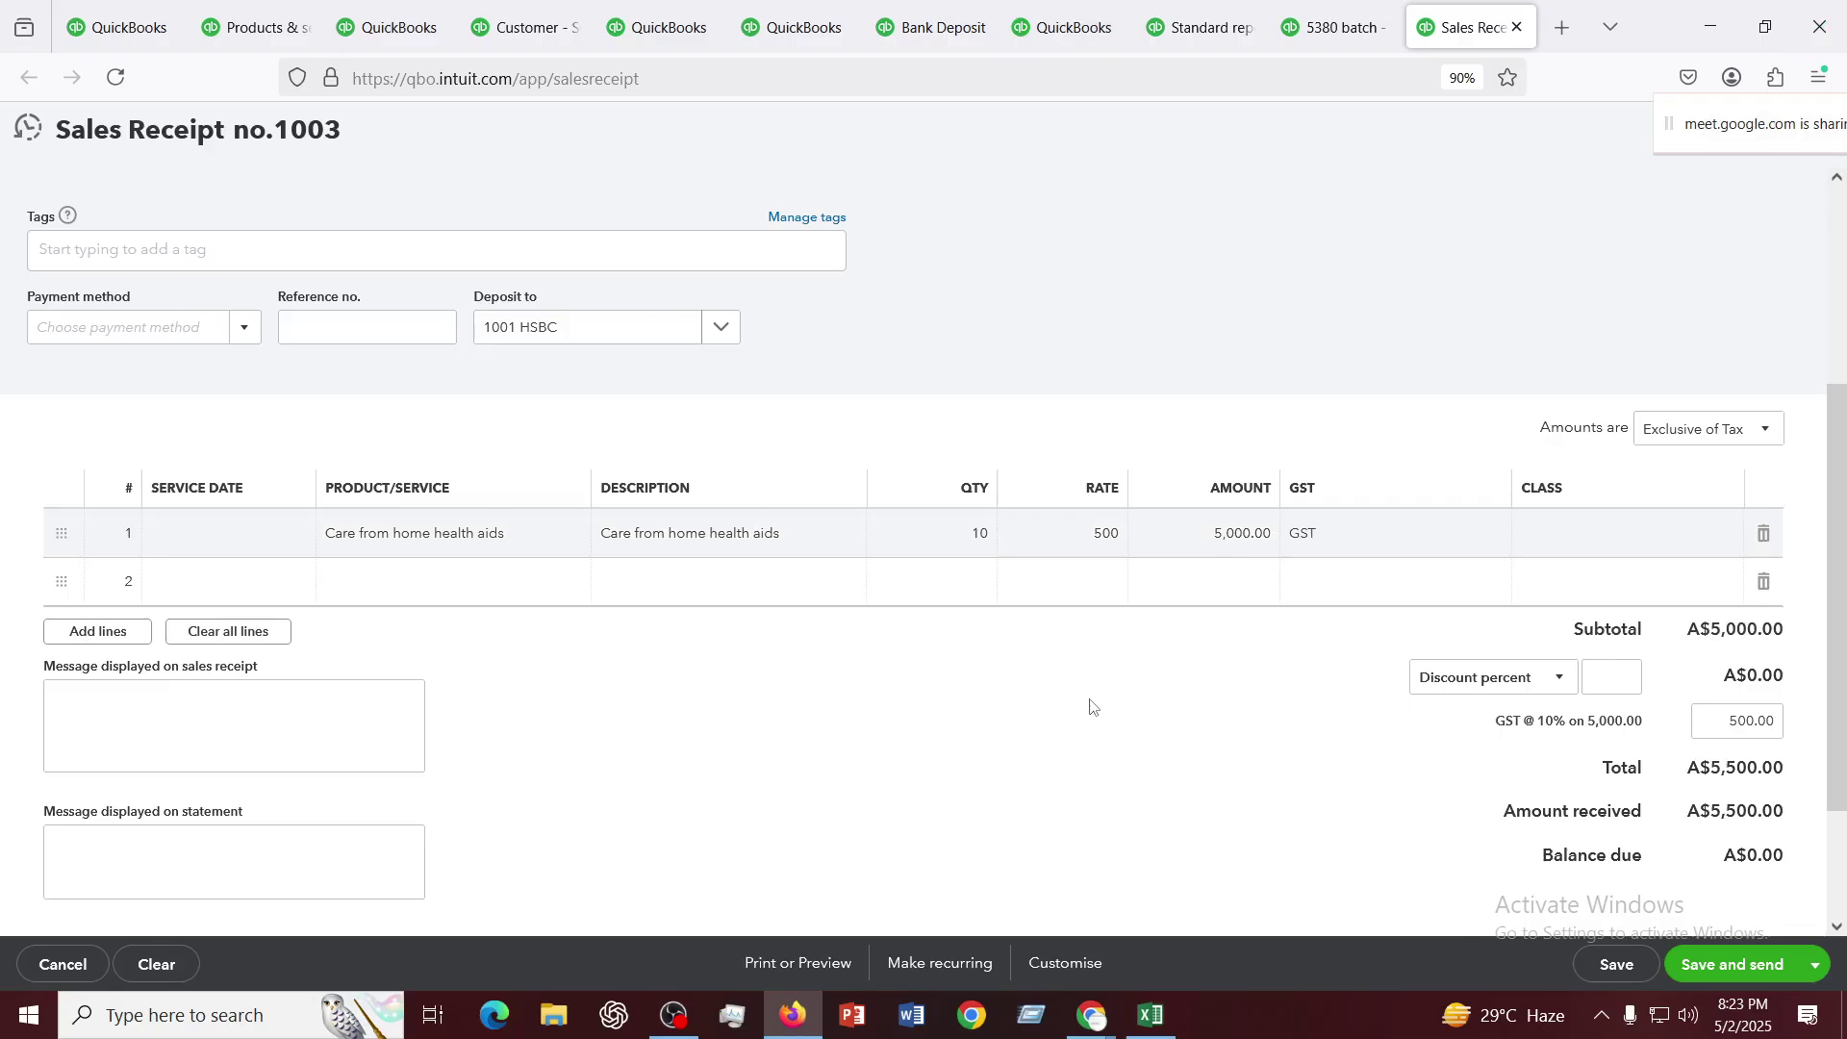
Apply a 10 percent discount to the sales receipt, using the Discount percent option
click(1557, 681)
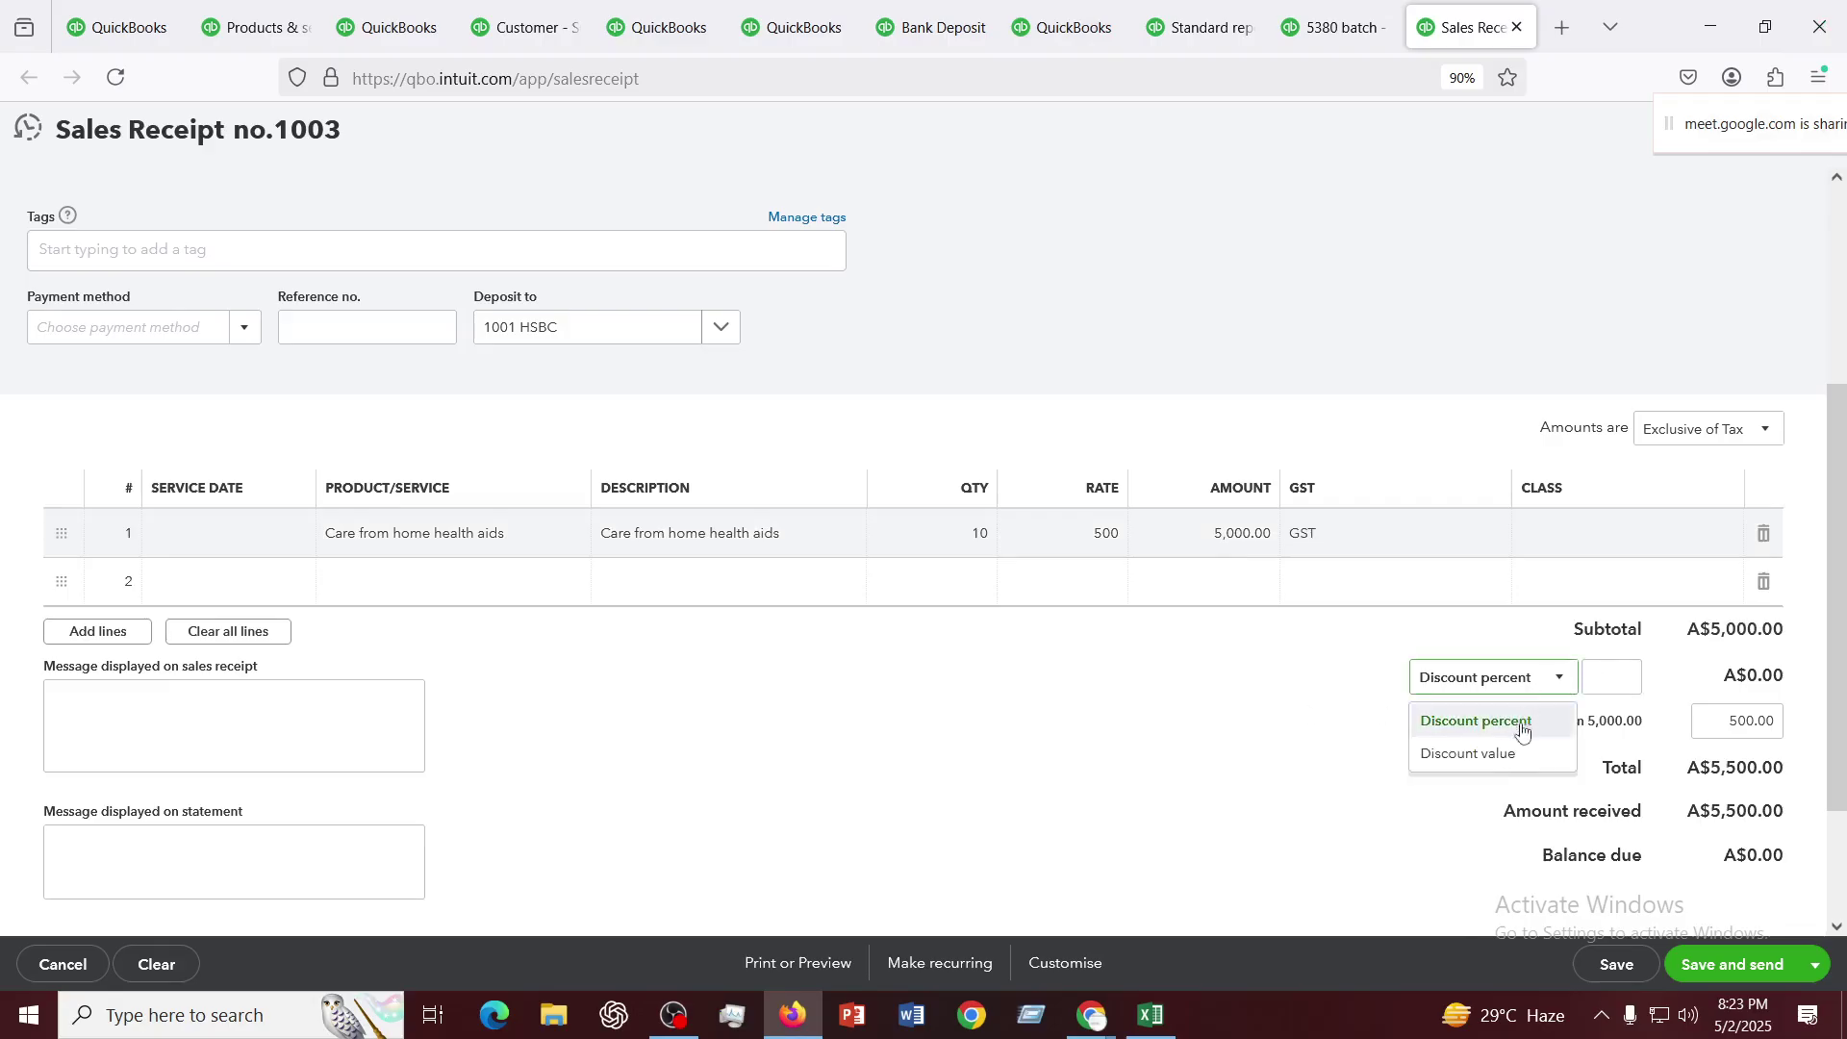
click(1479, 723)
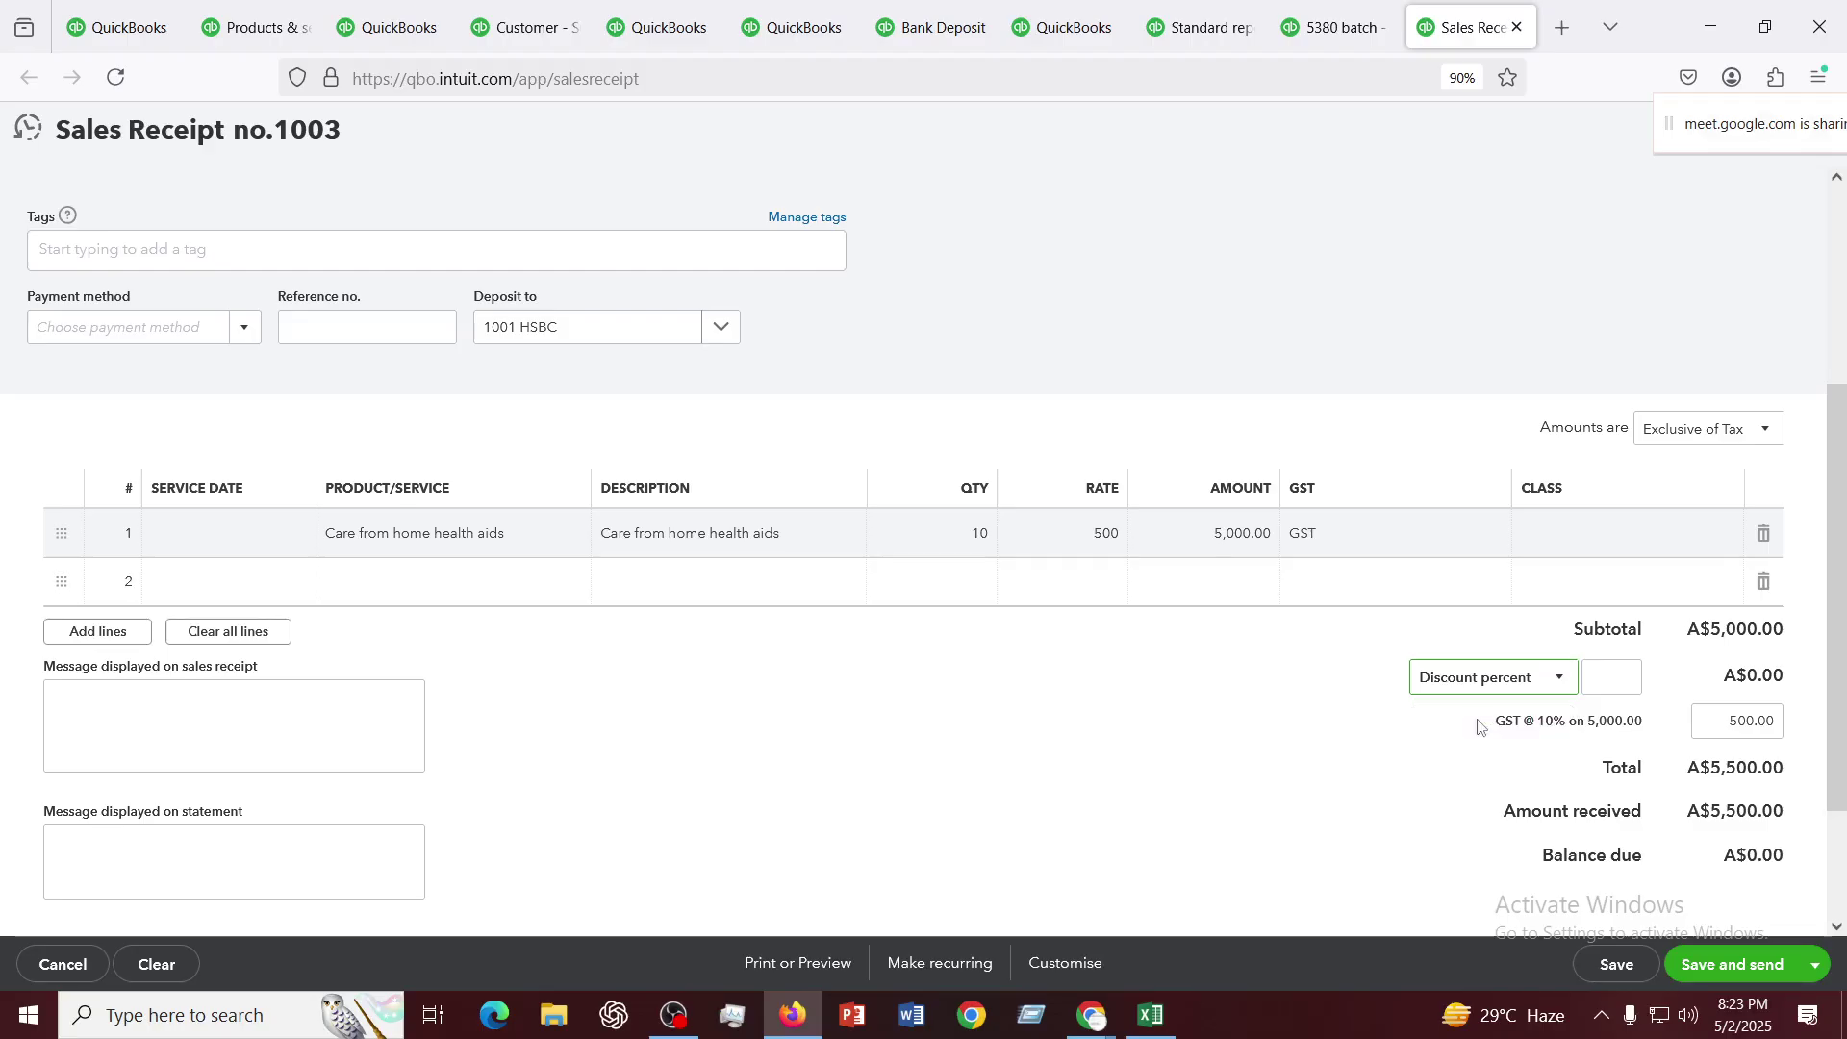
click(1594, 678)
text(10)
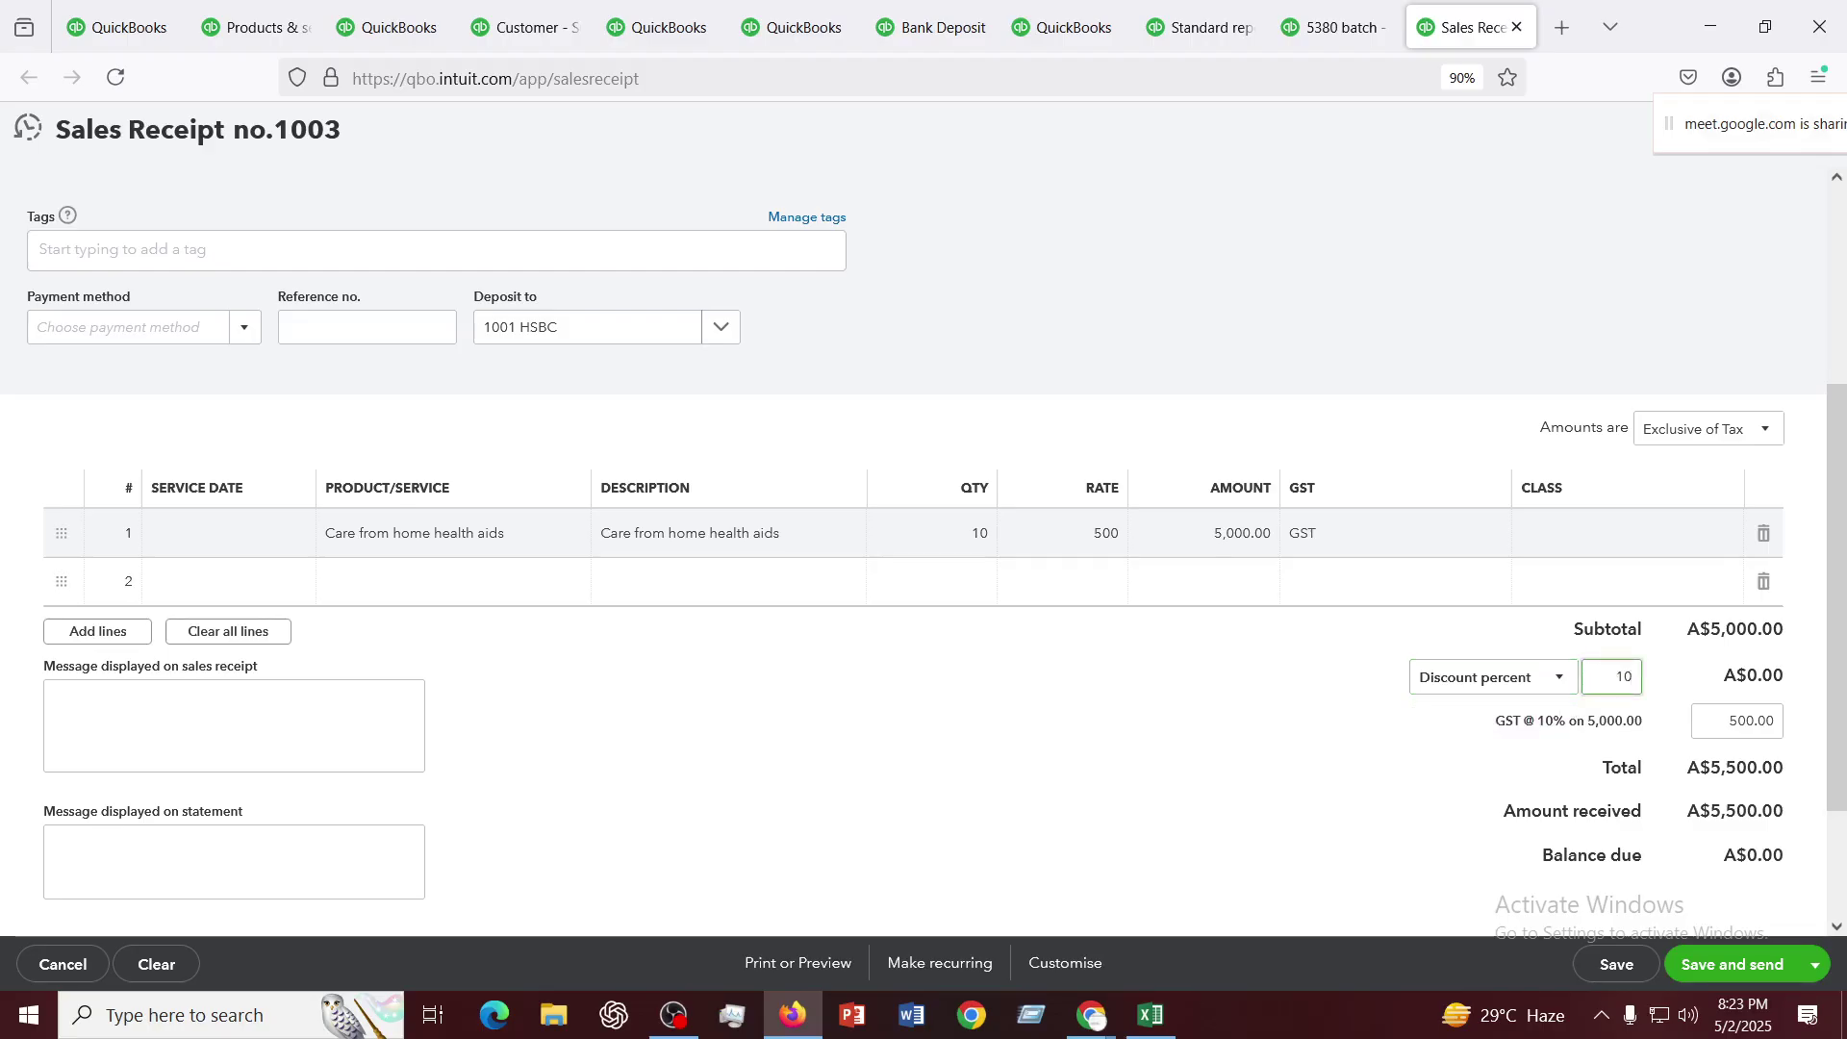
click(1174, 731)
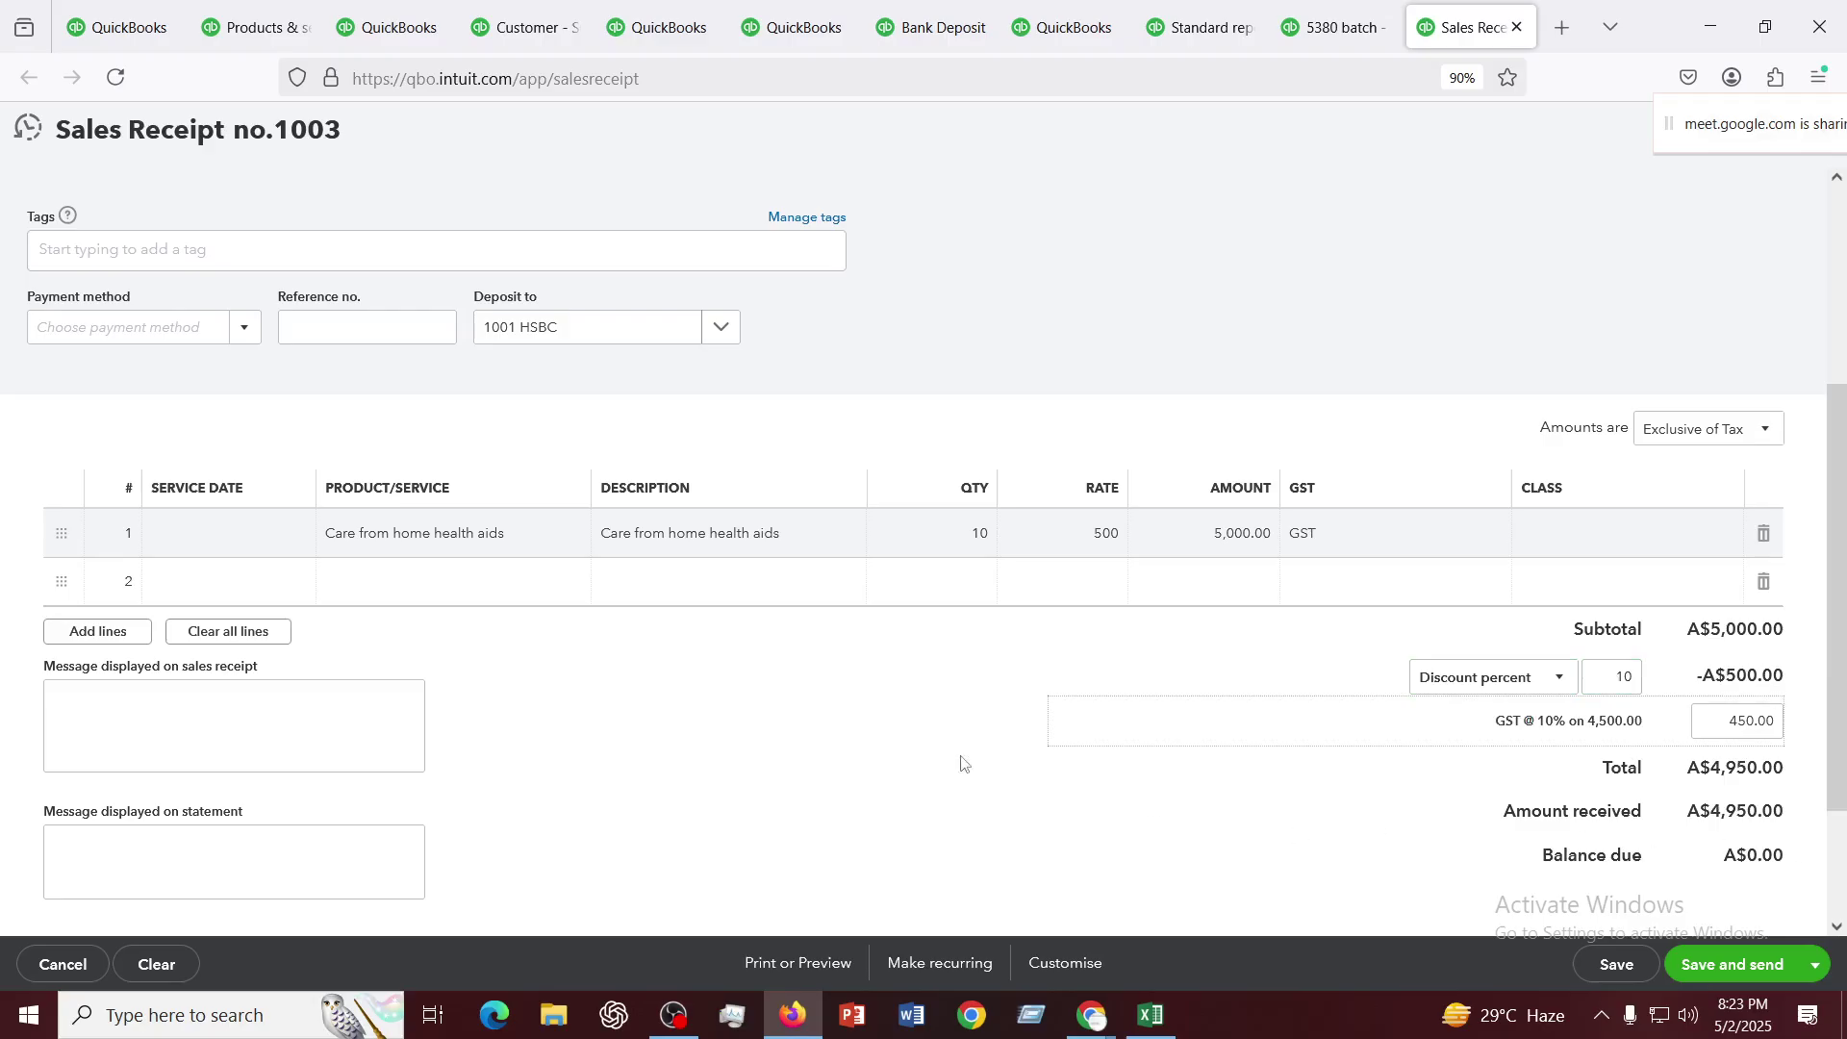
Review the sales receipt's line rate, subtotal, discount, GST, total and available save options
scroll(1202, 635, down, 3)
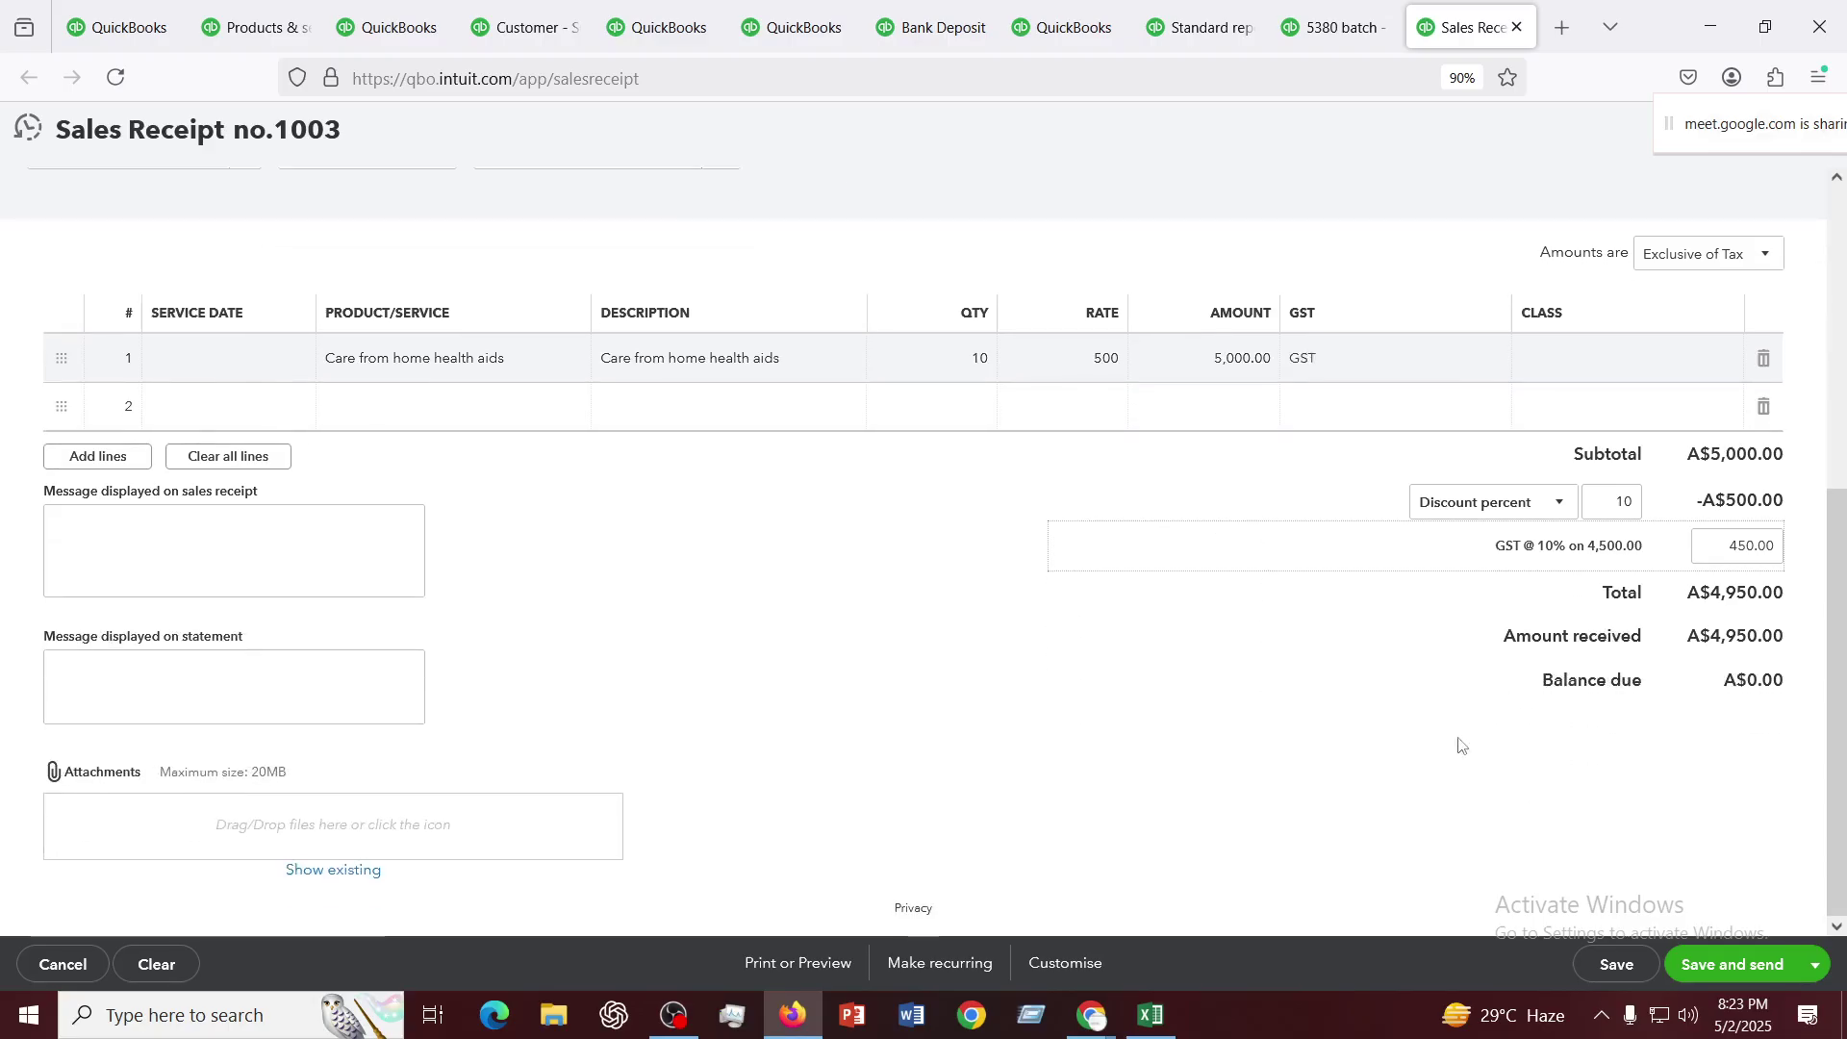
click(1819, 974)
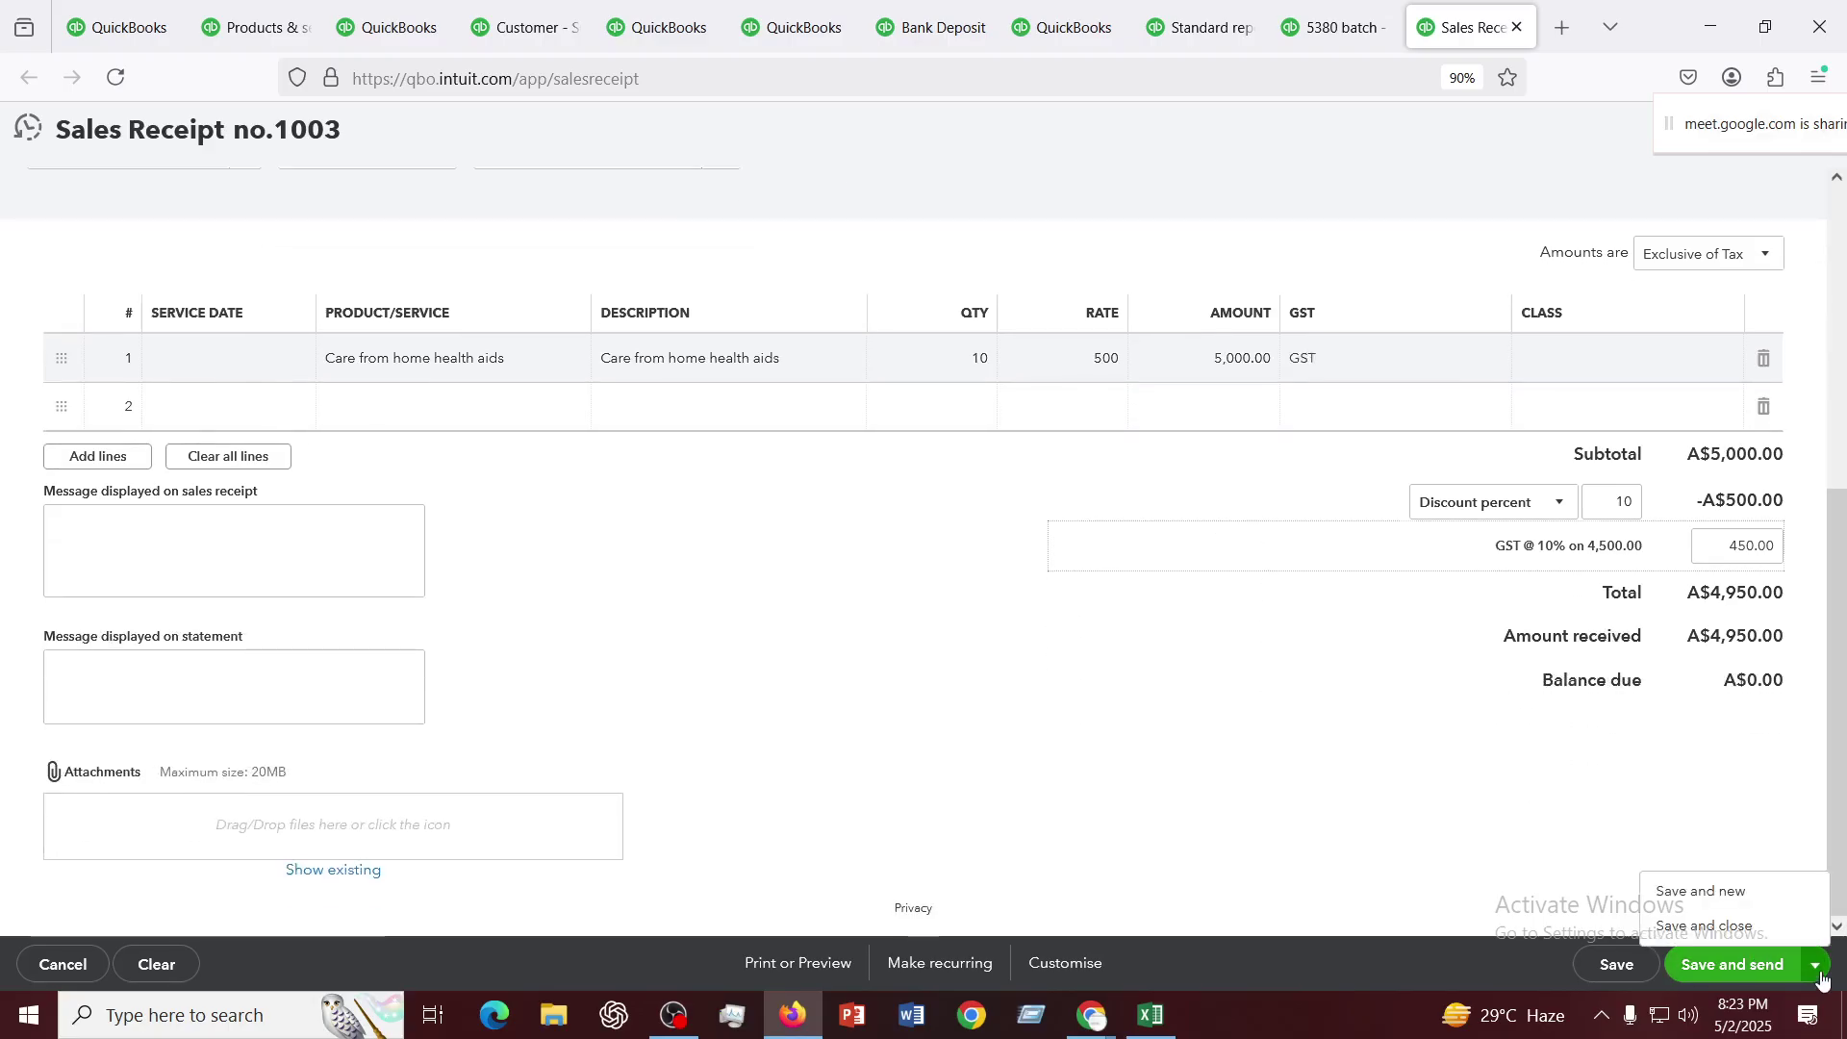
click(967, 686)
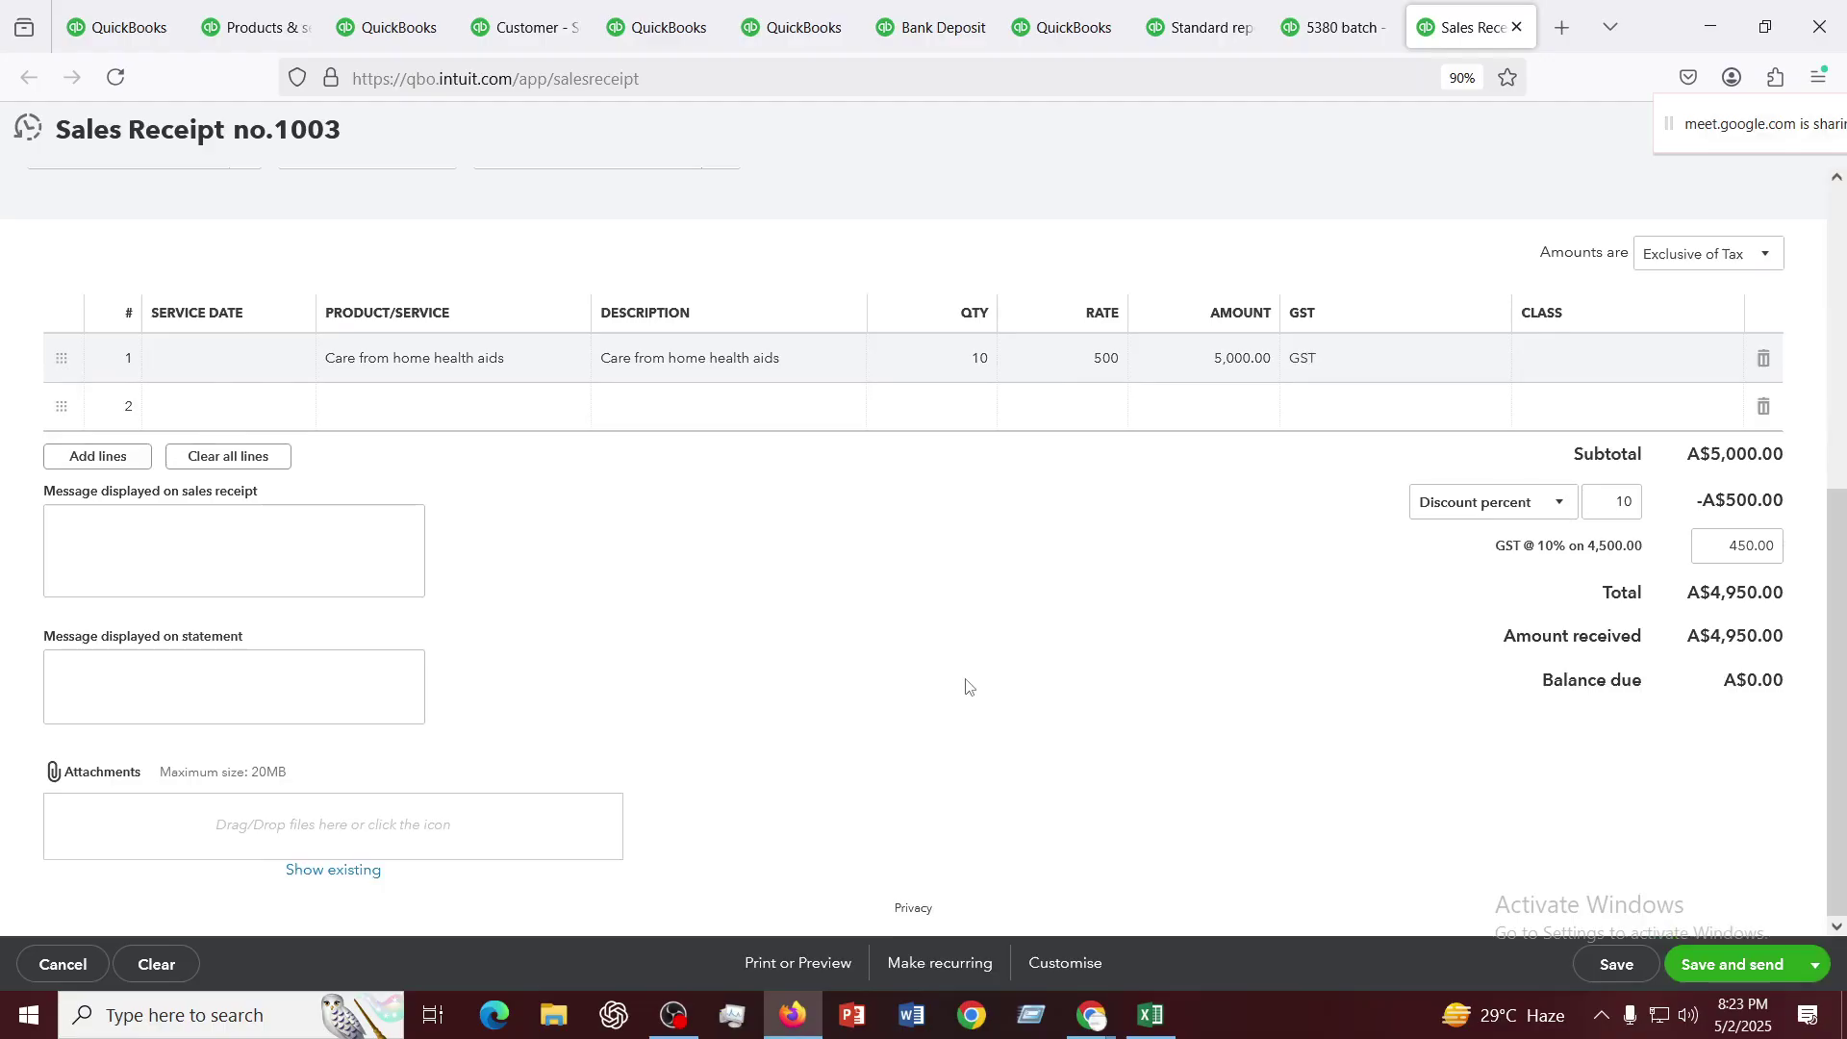
click(1104, 356)
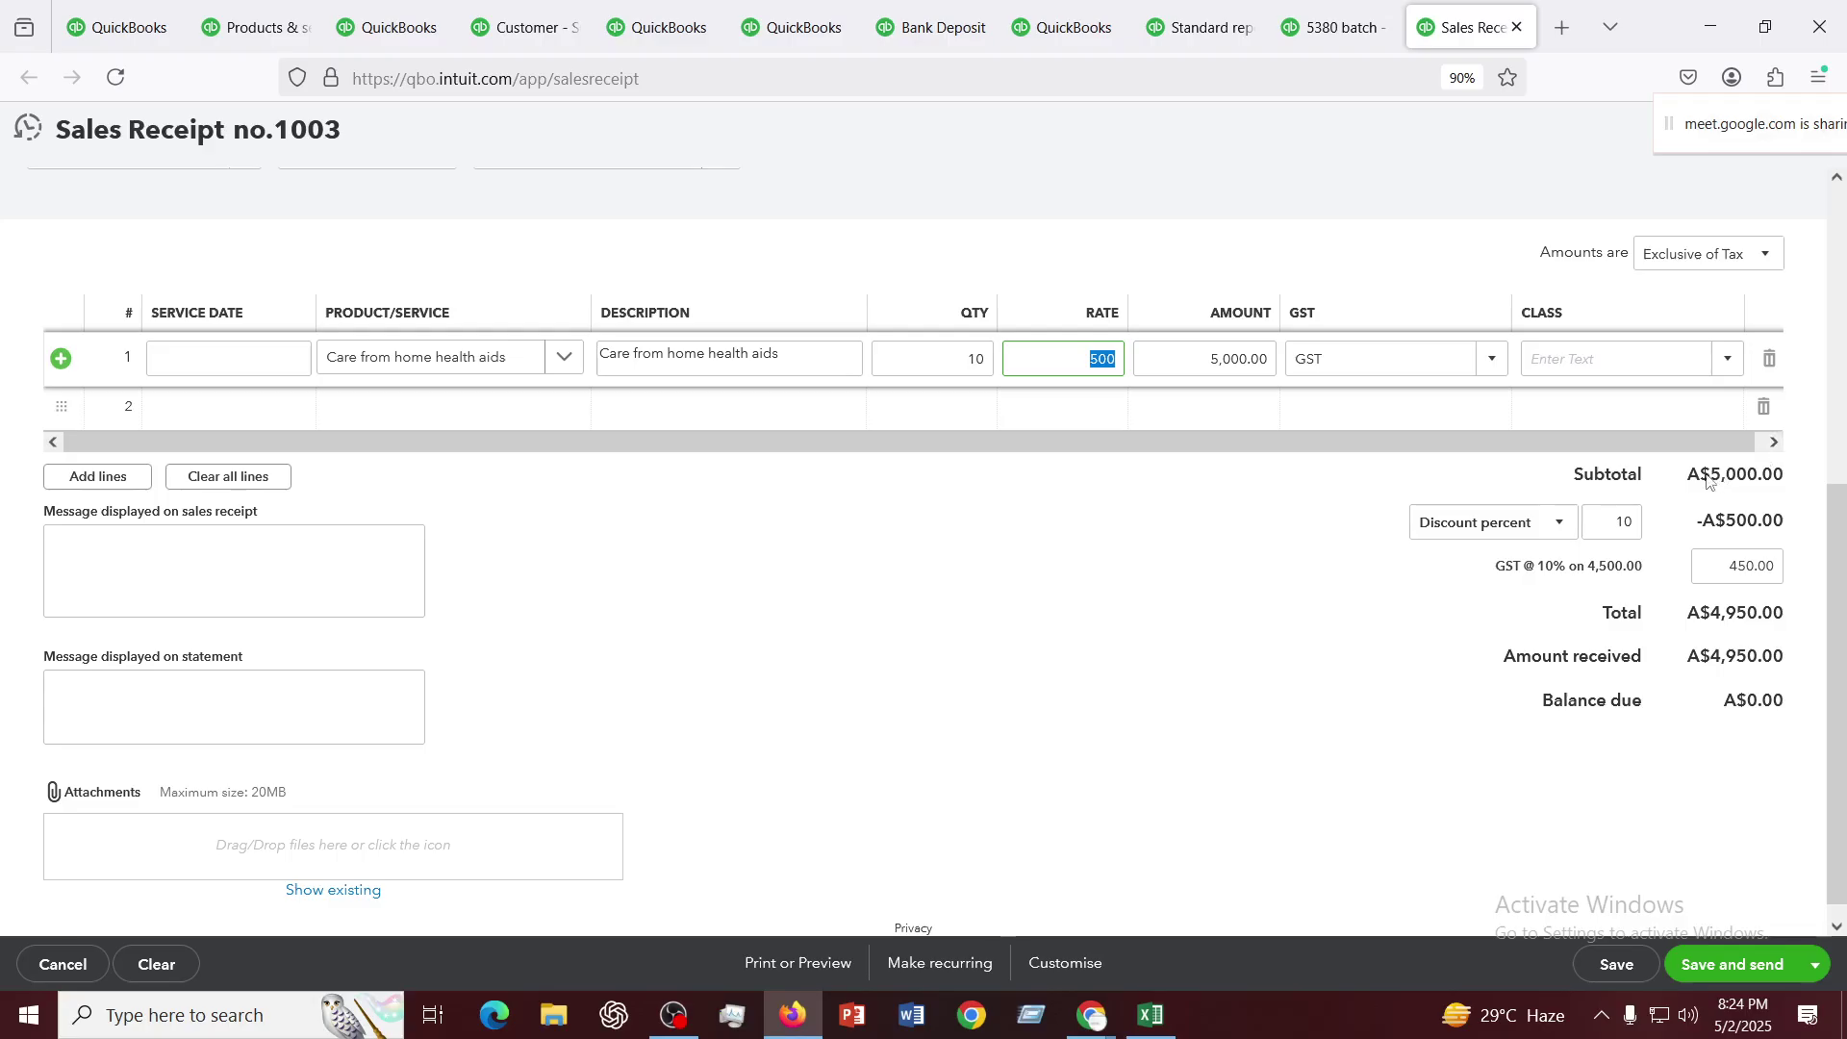
drag(1706, 476, 1721, 479)
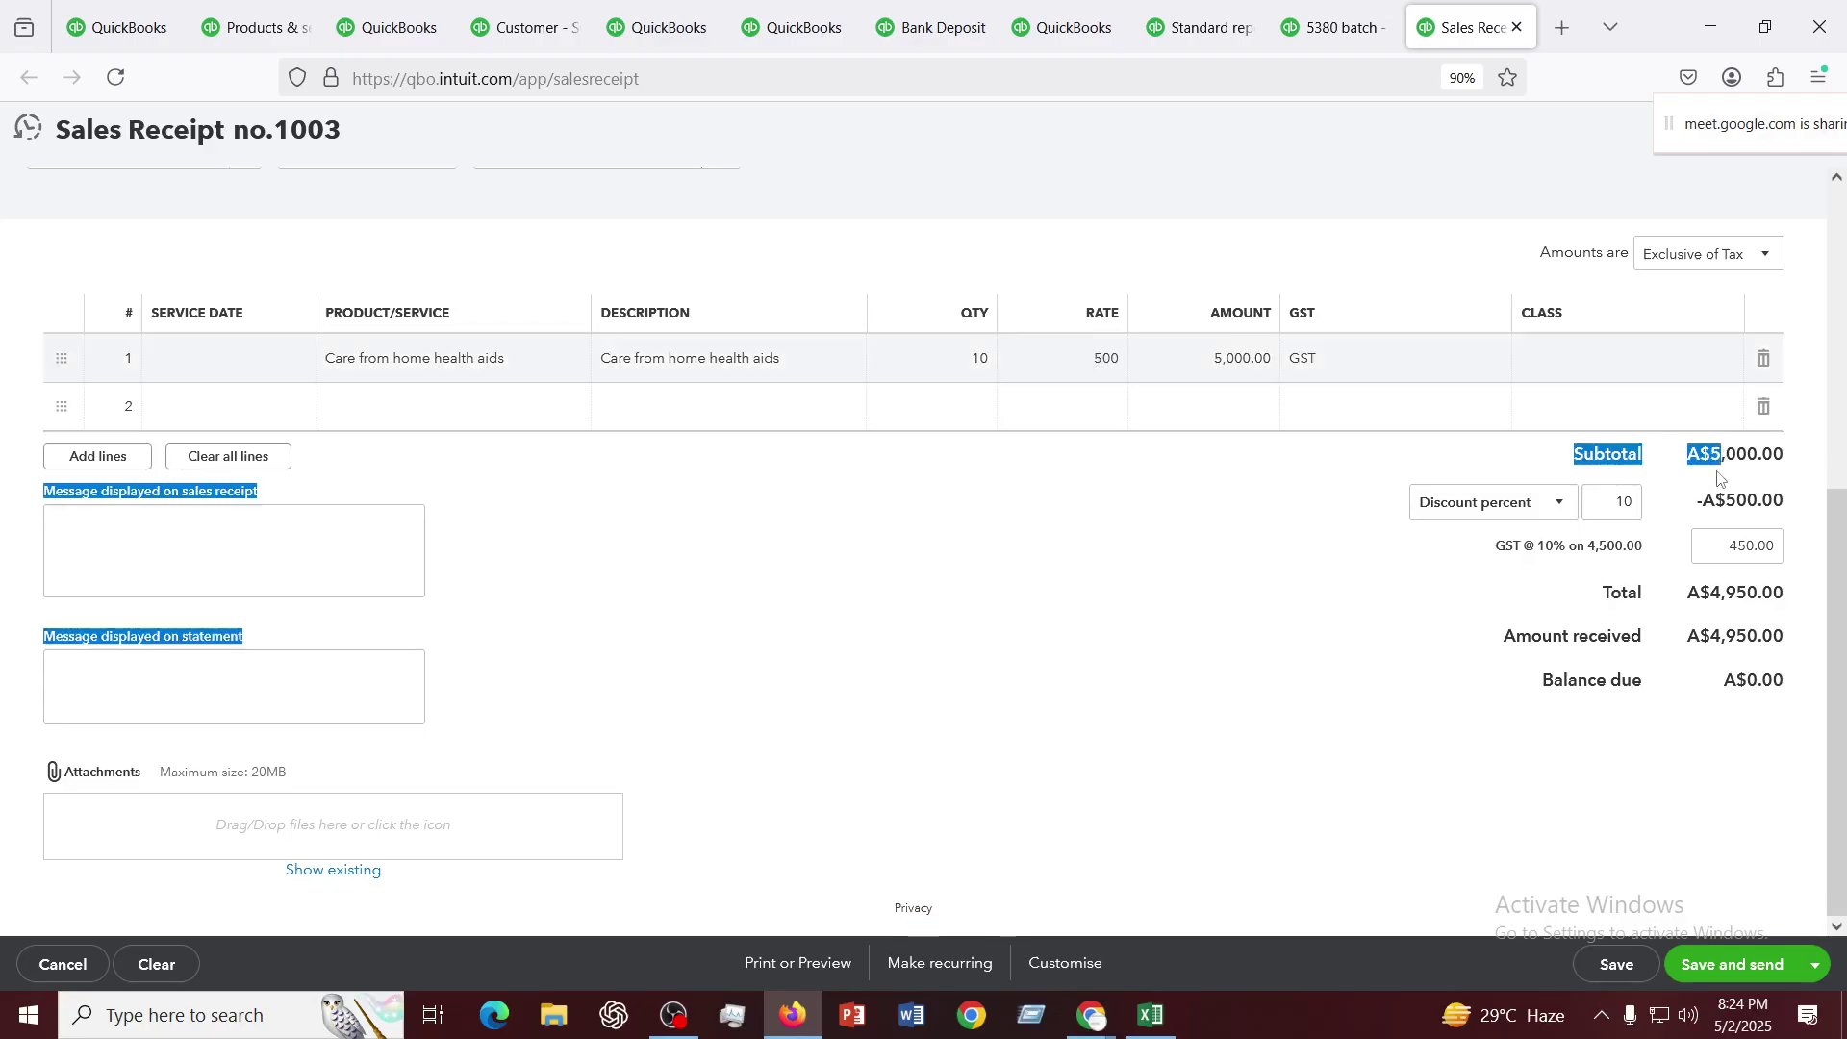
click(1101, 544)
scroll(1186, 605, up, 2)
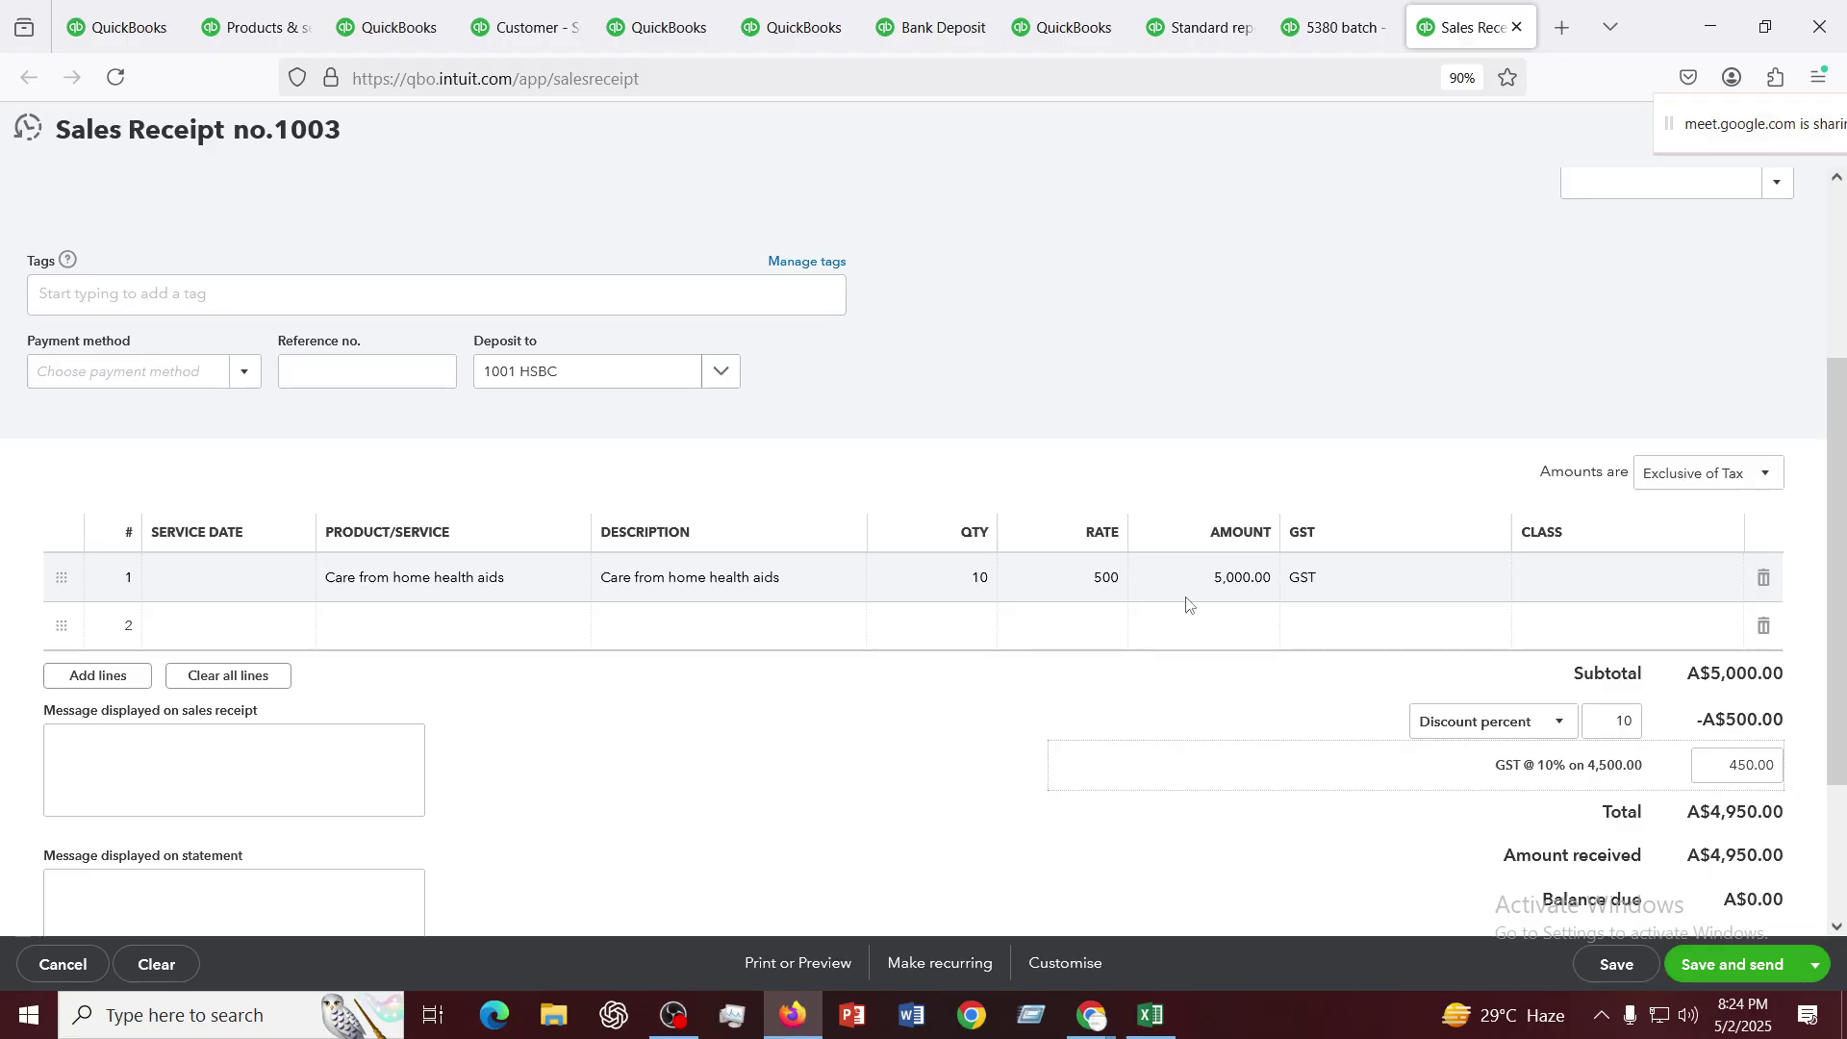
scroll(1251, 721, down, 2)
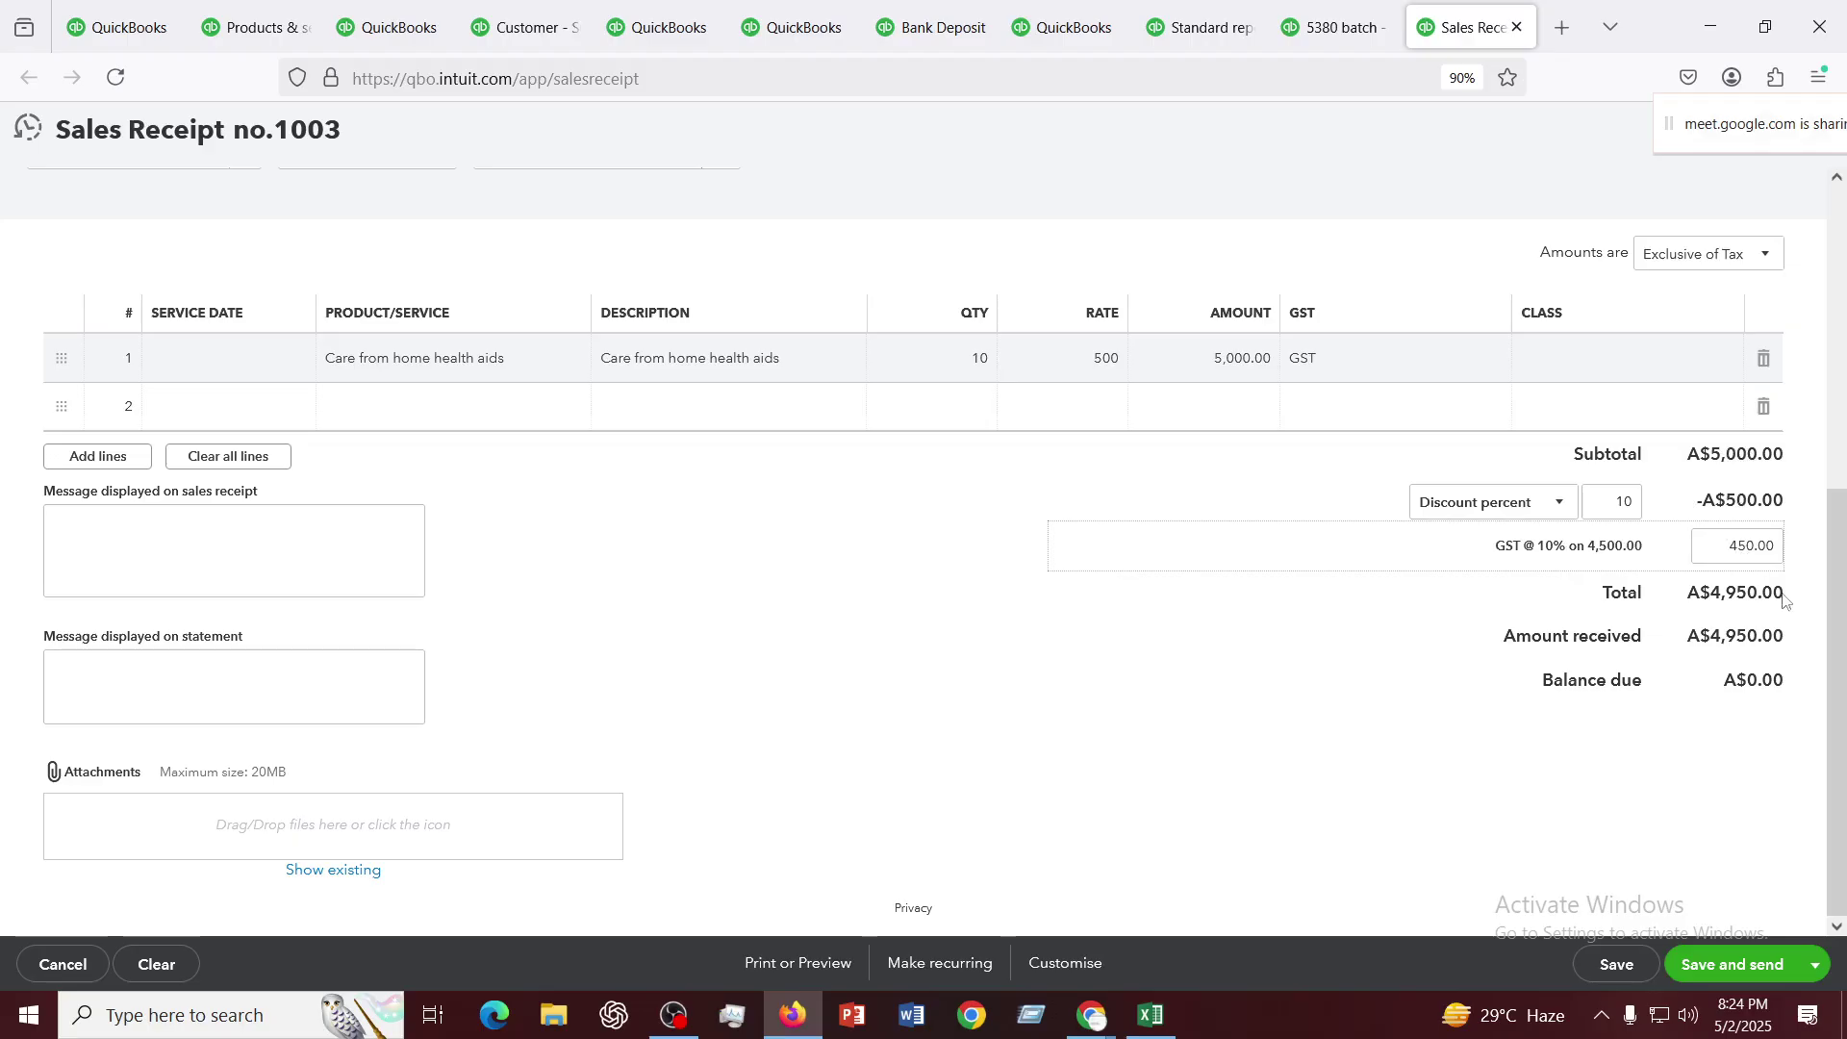
Save and close the sales receipt
click(1817, 983)
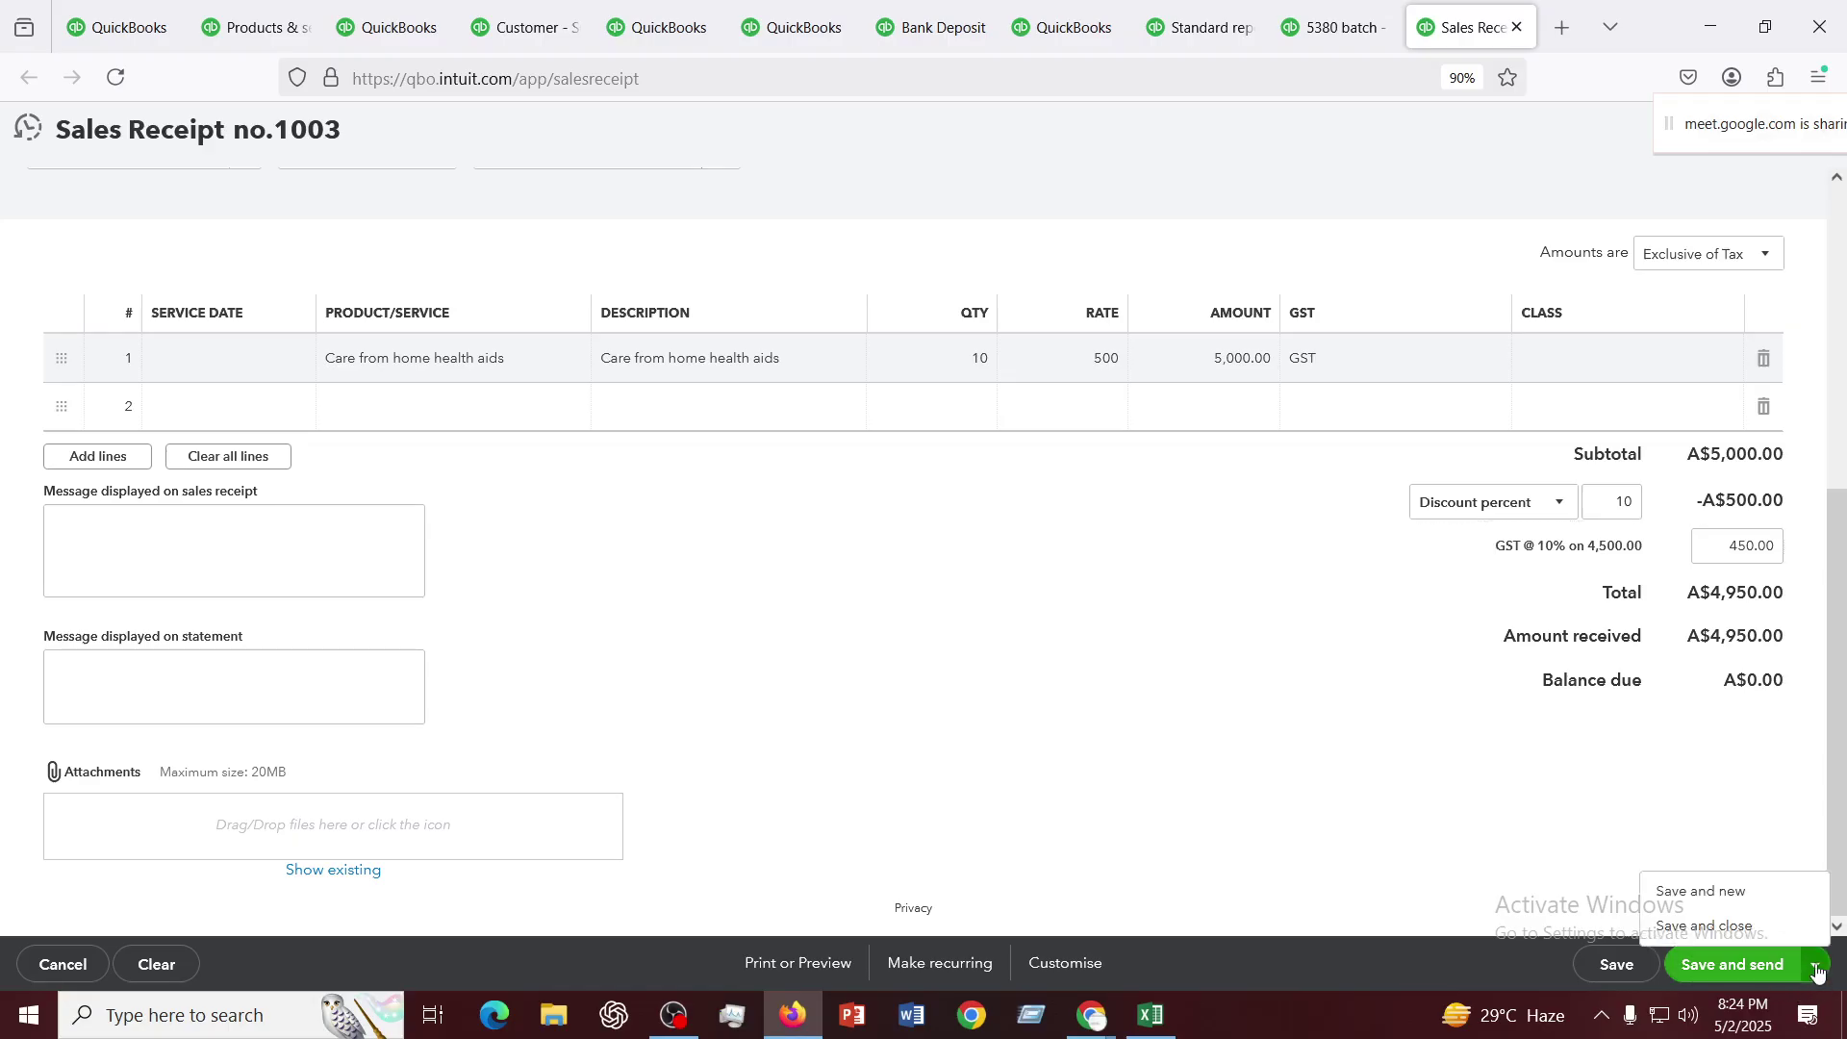
click(1692, 927)
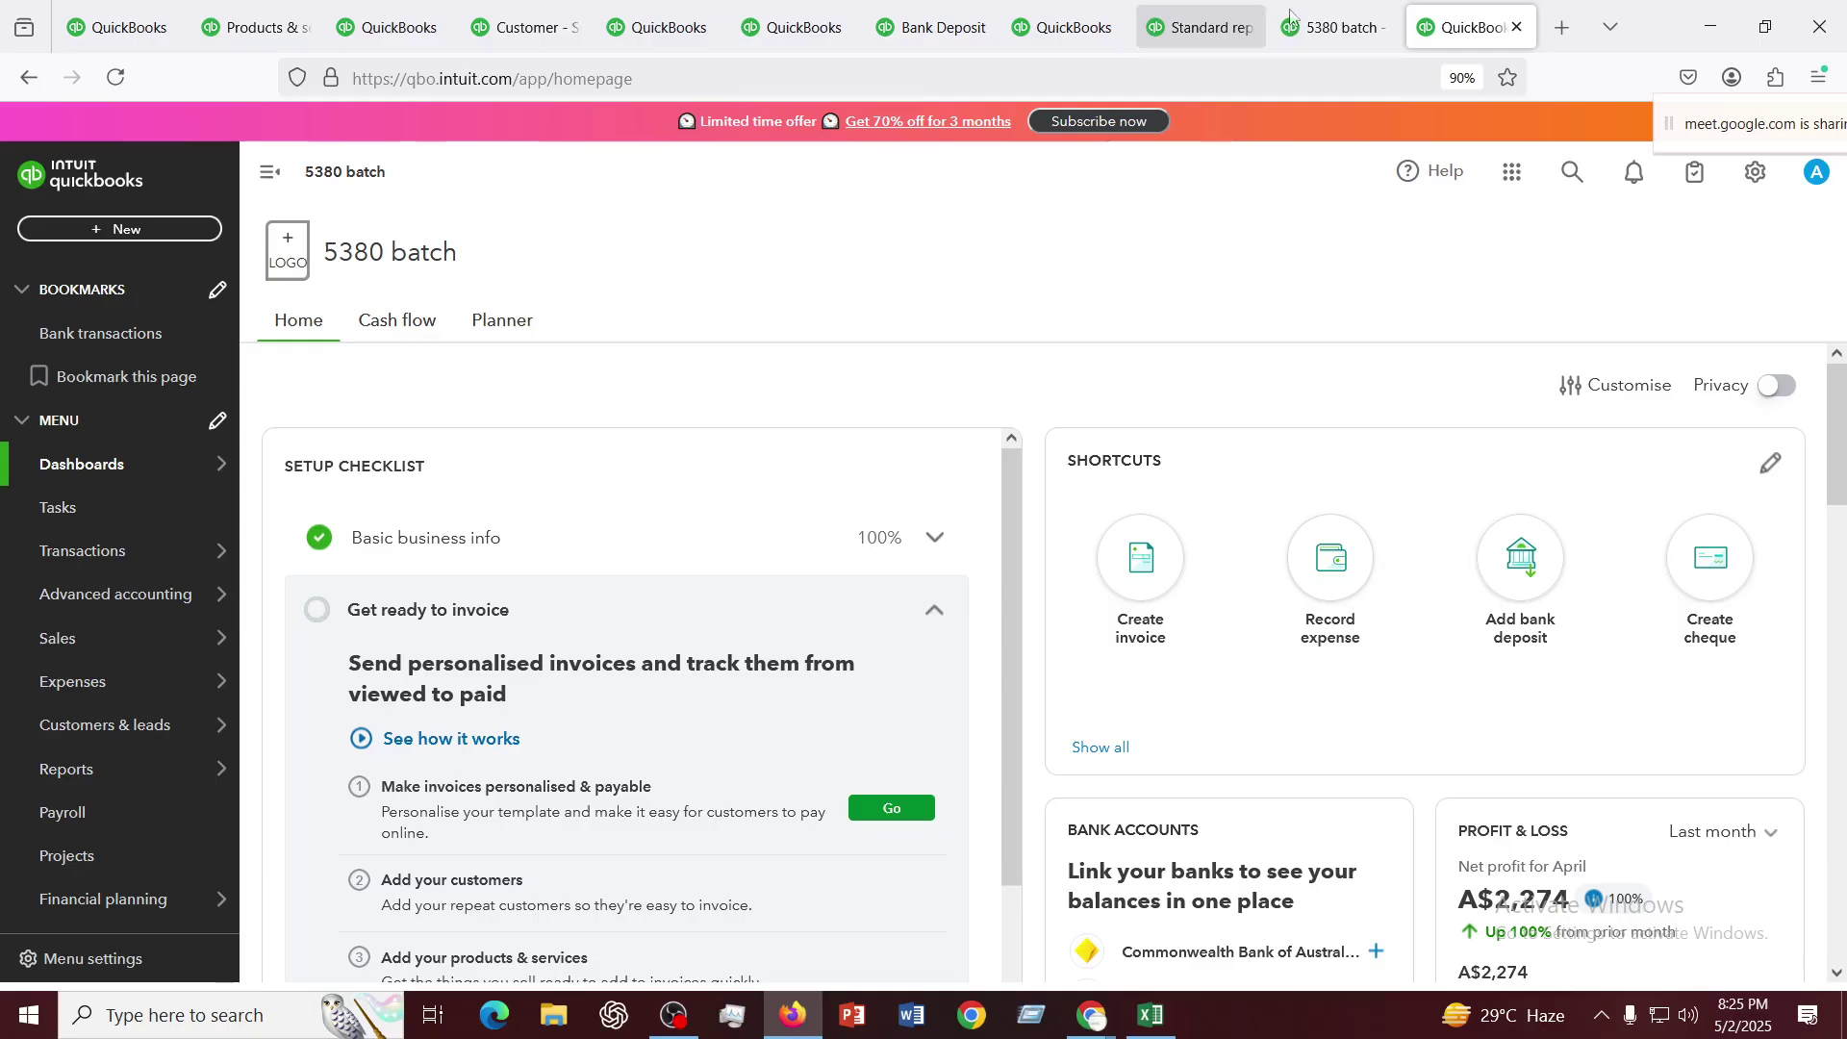
Open the Profit and Loss report from the standard reports in a separate browser tab and switch to it
click(1337, 27)
click(1481, 29)
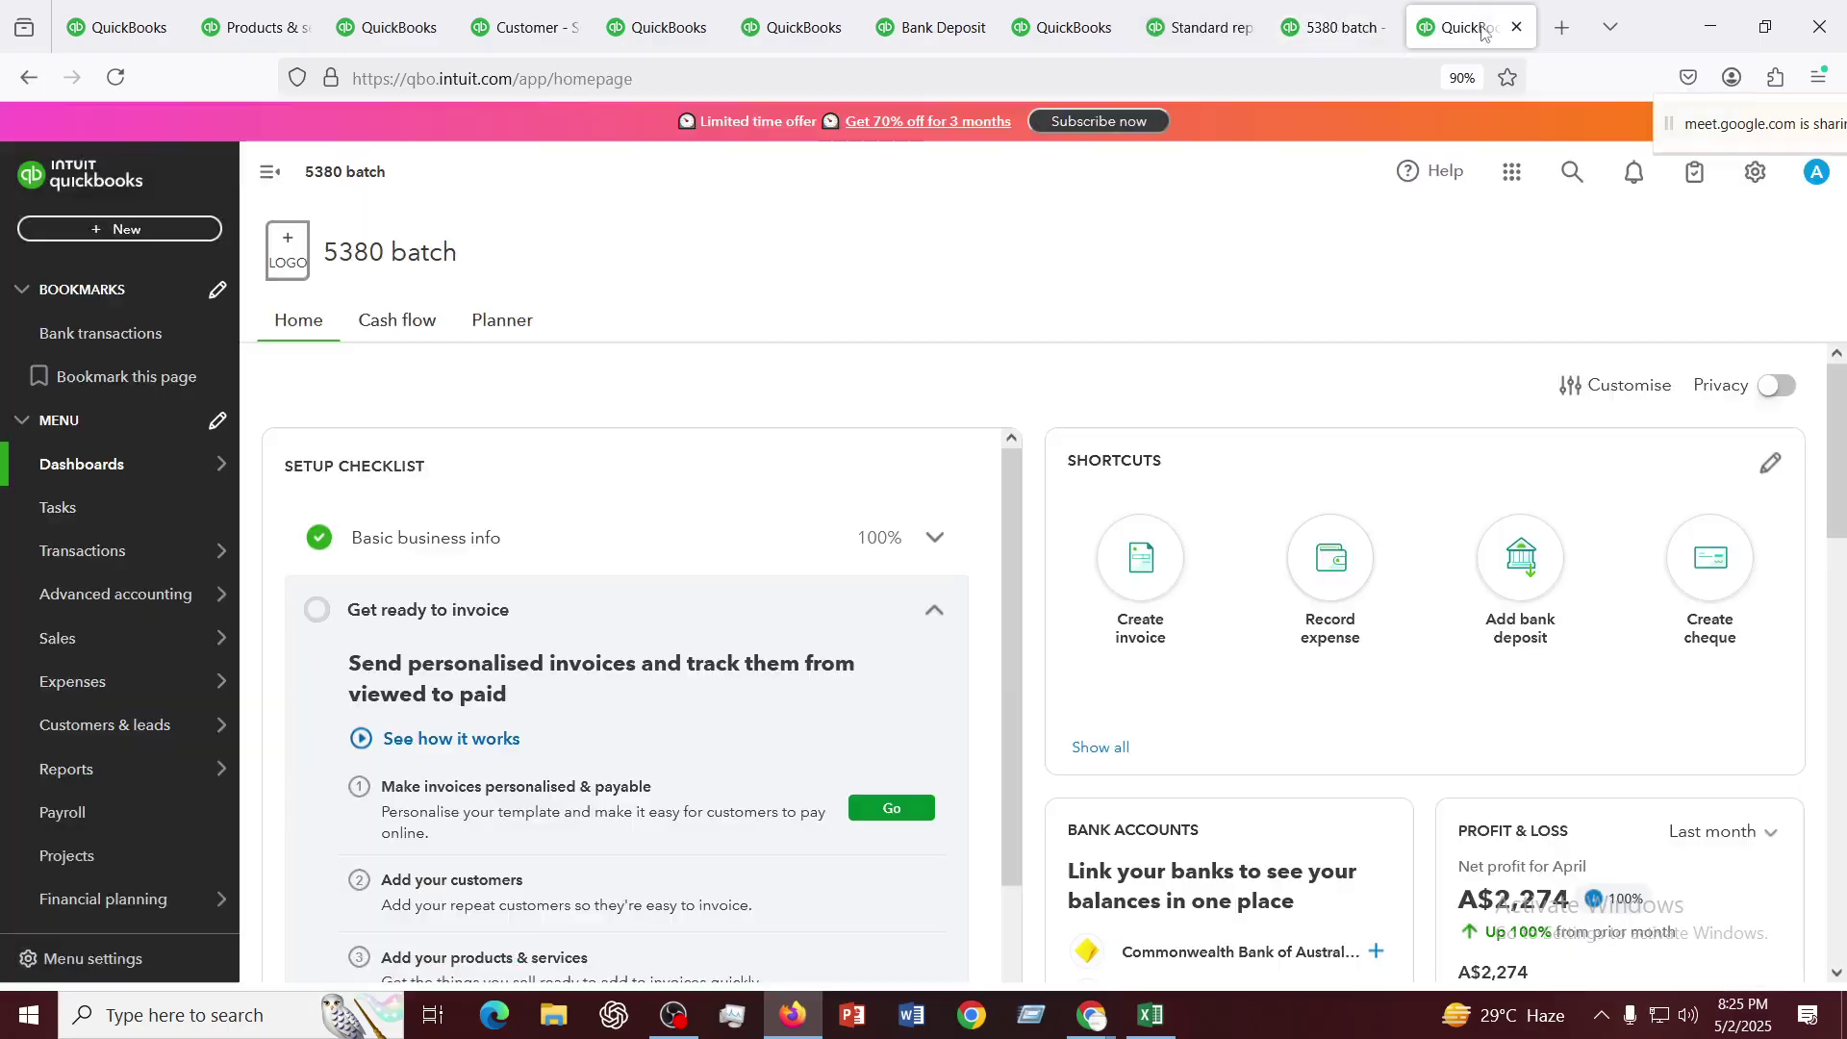
click(1197, 27)
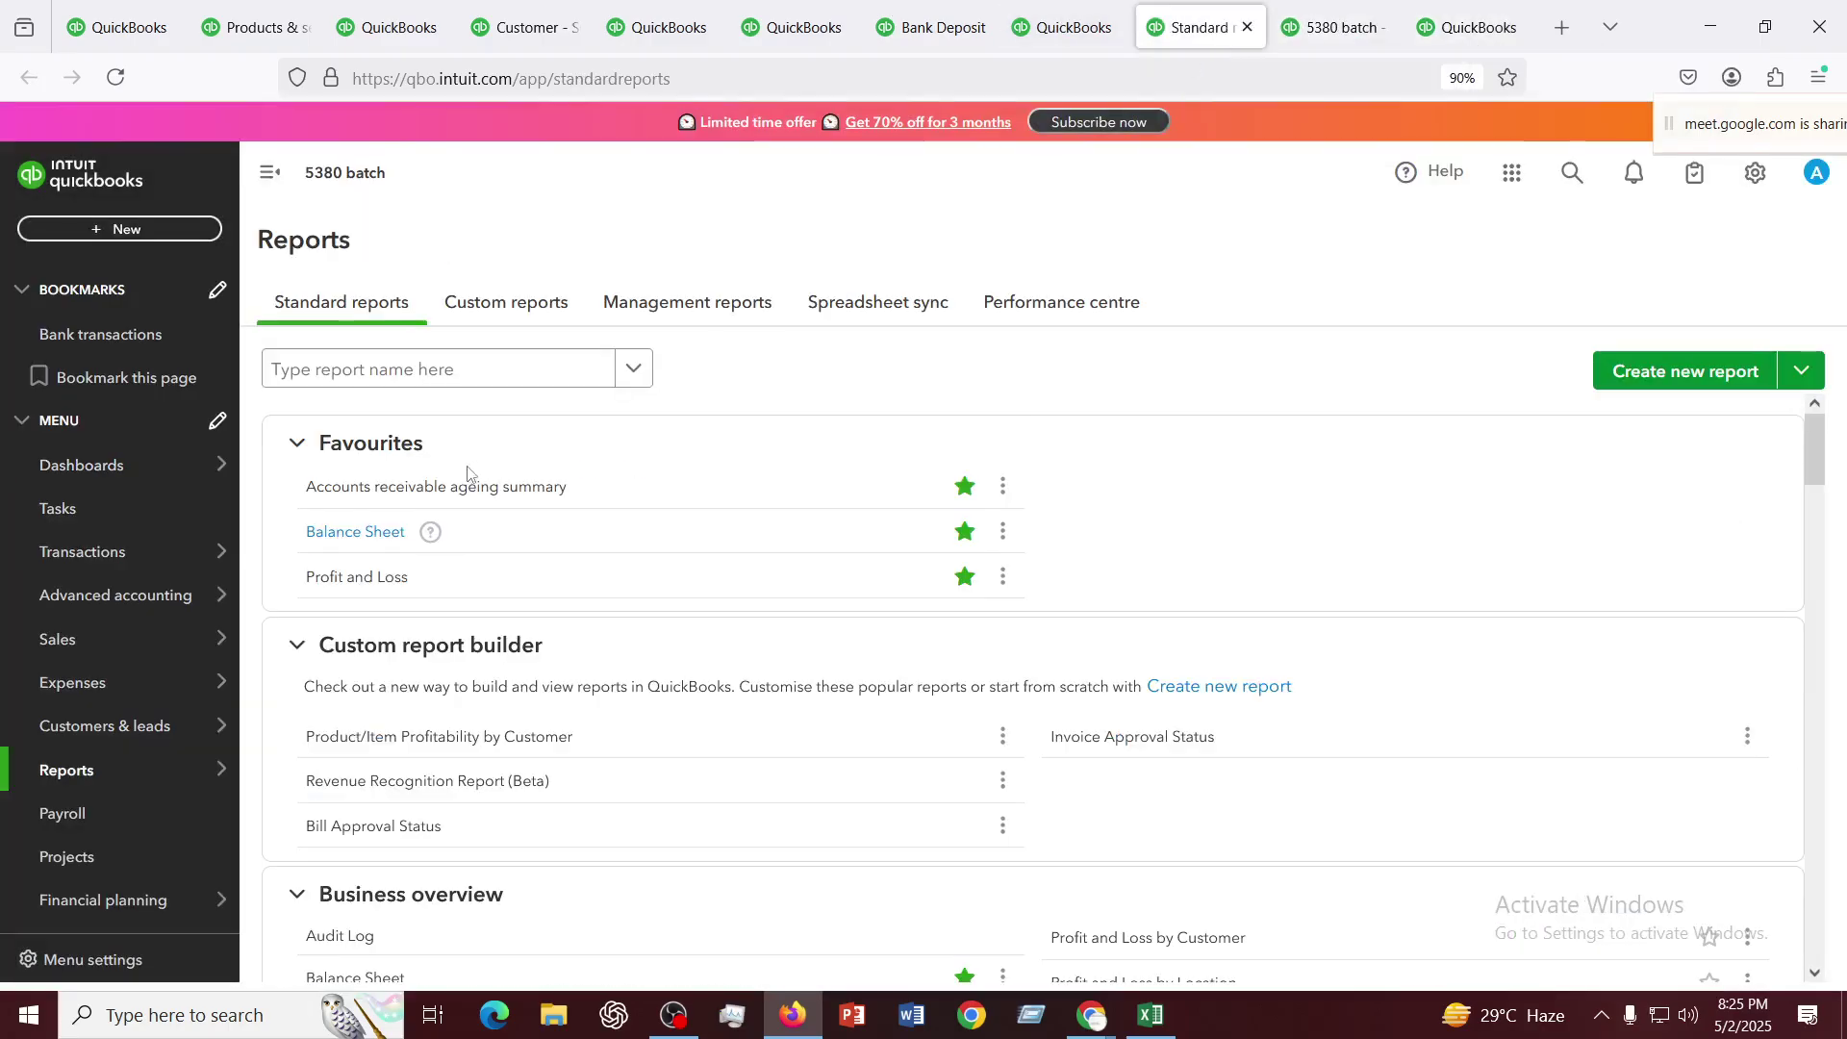
right_click(364, 577)
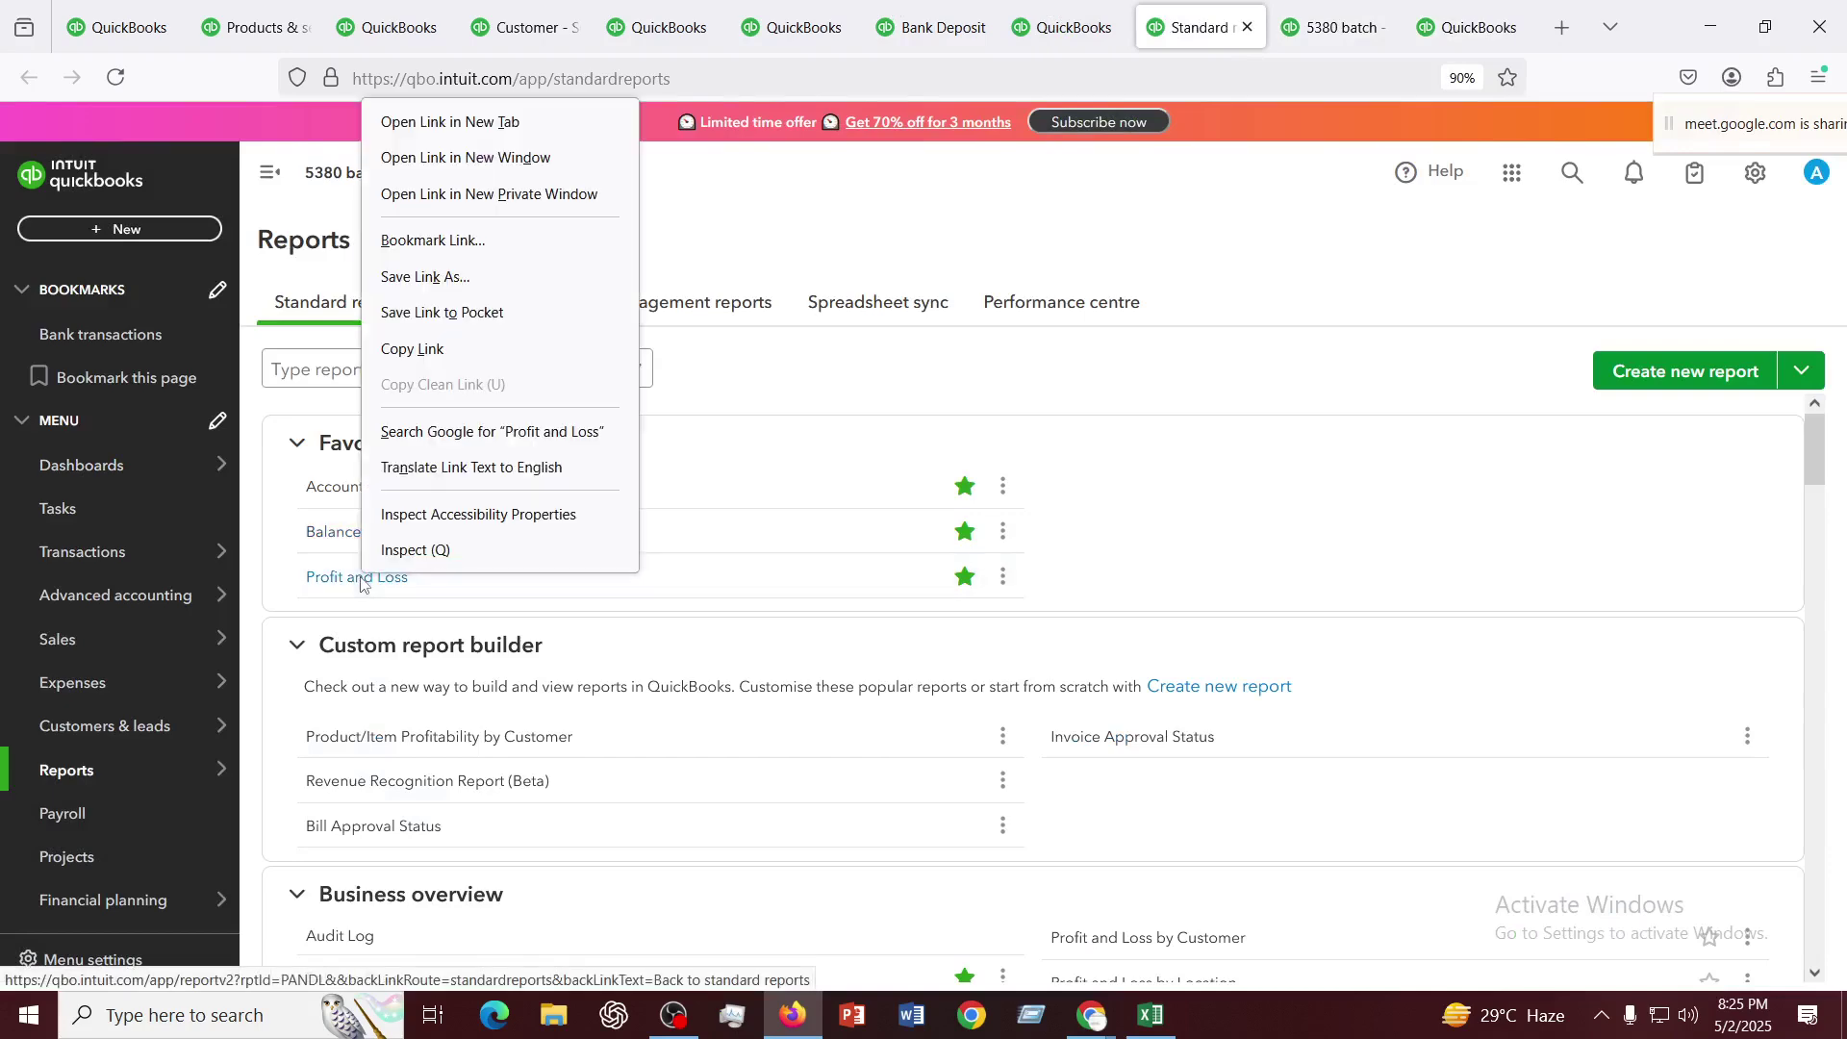
click(426, 123)
click(1226, 27)
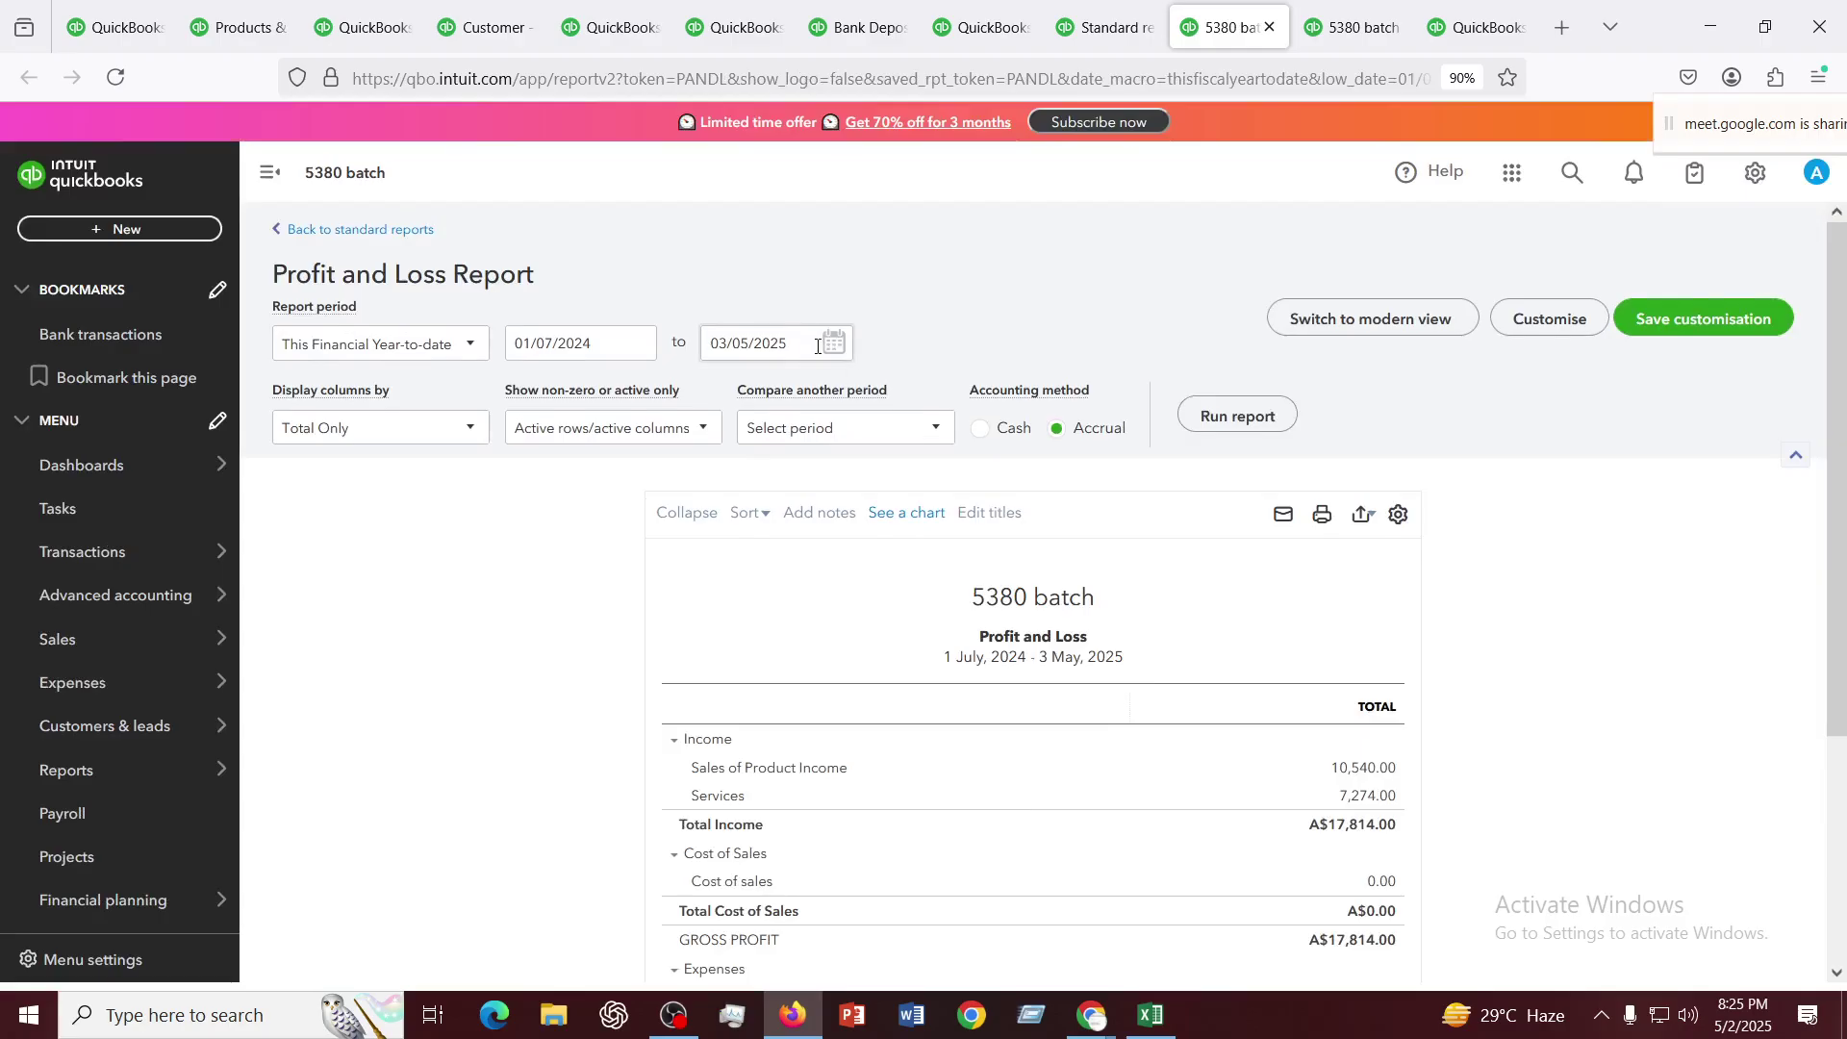
Set the Profit and Loss report's end date to 30/06/2025, run the report and look through its income and expenses
click(835, 344)
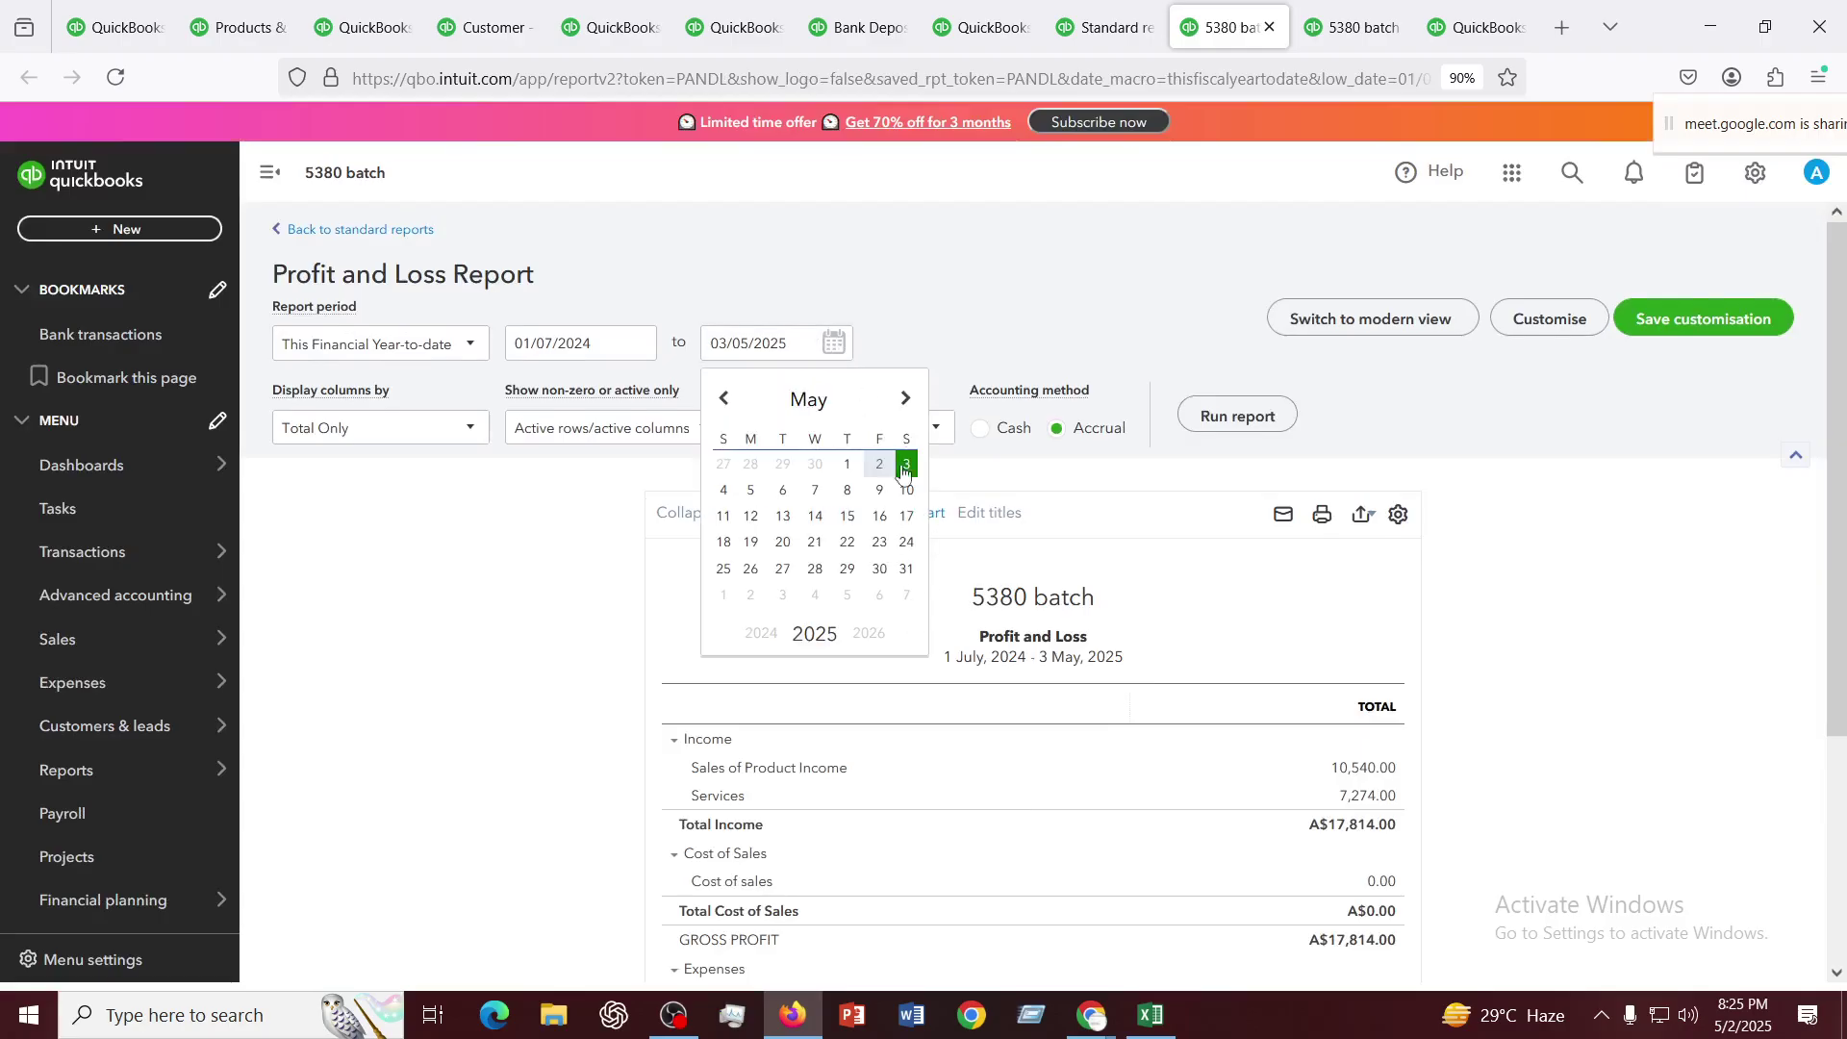
click(903, 401)
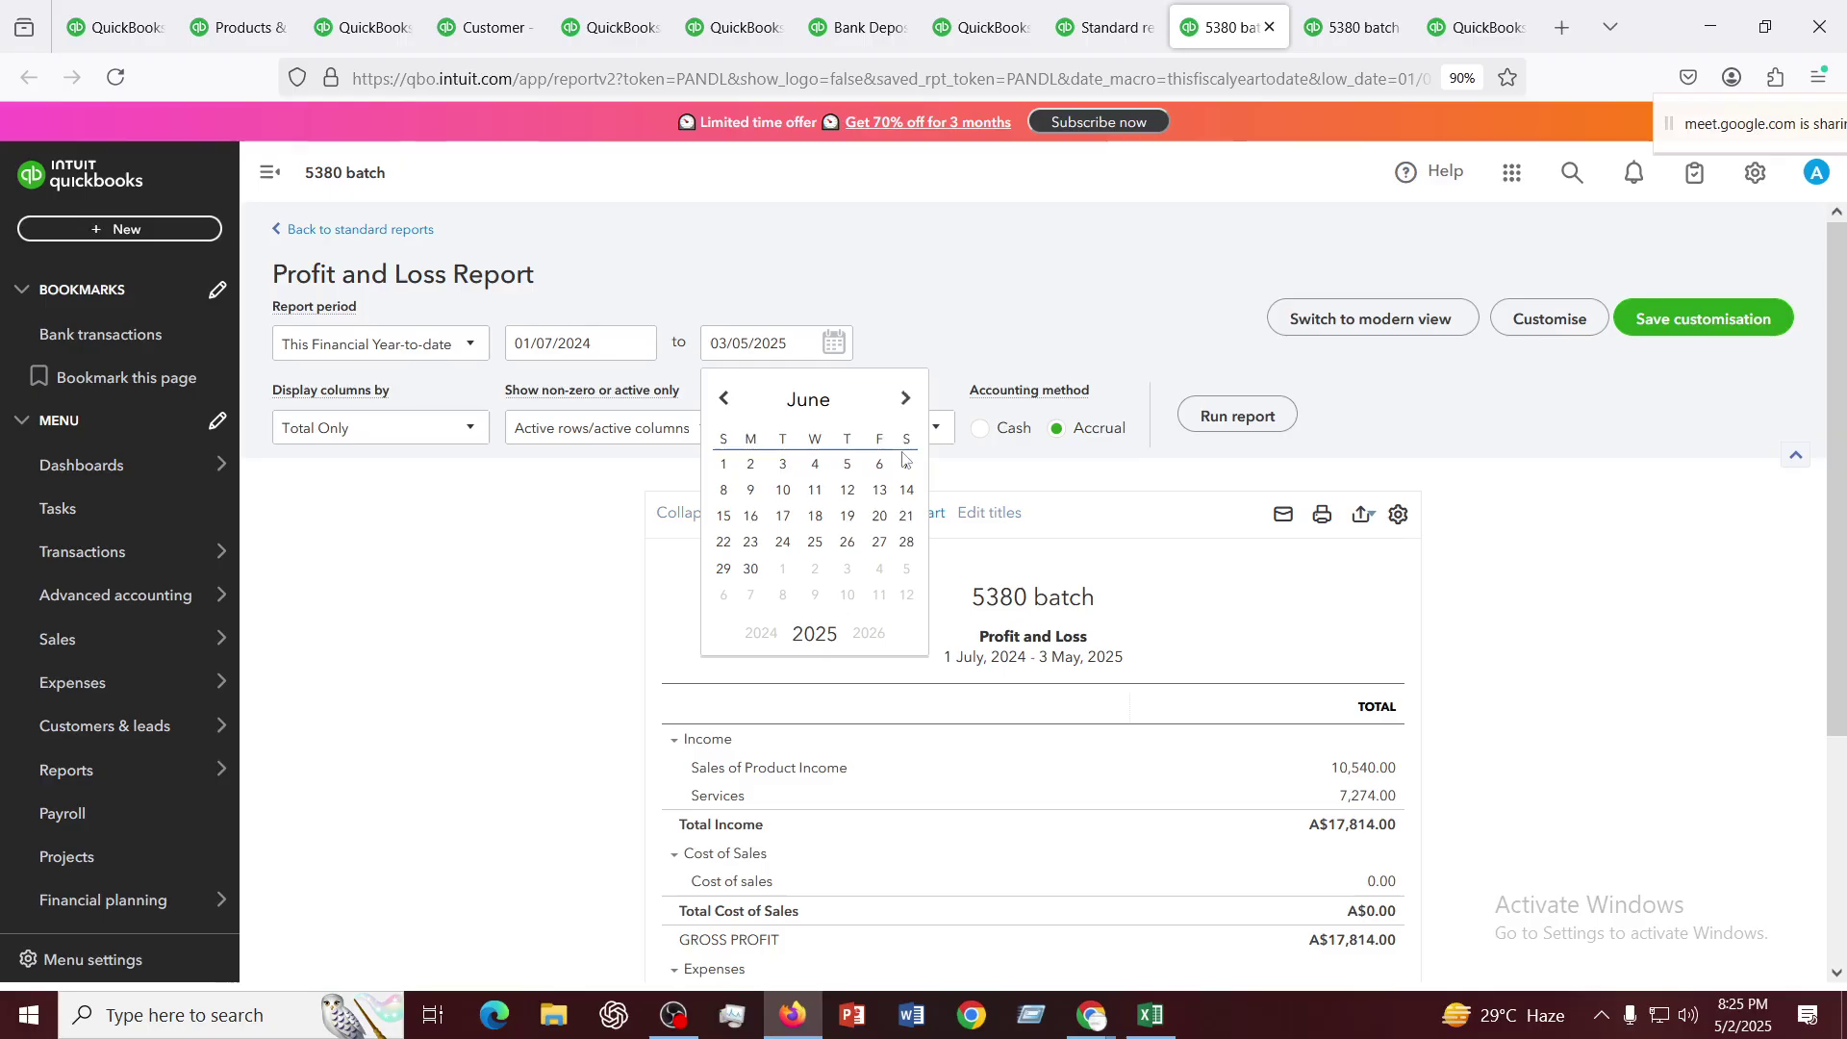
click(751, 569)
click(1214, 415)
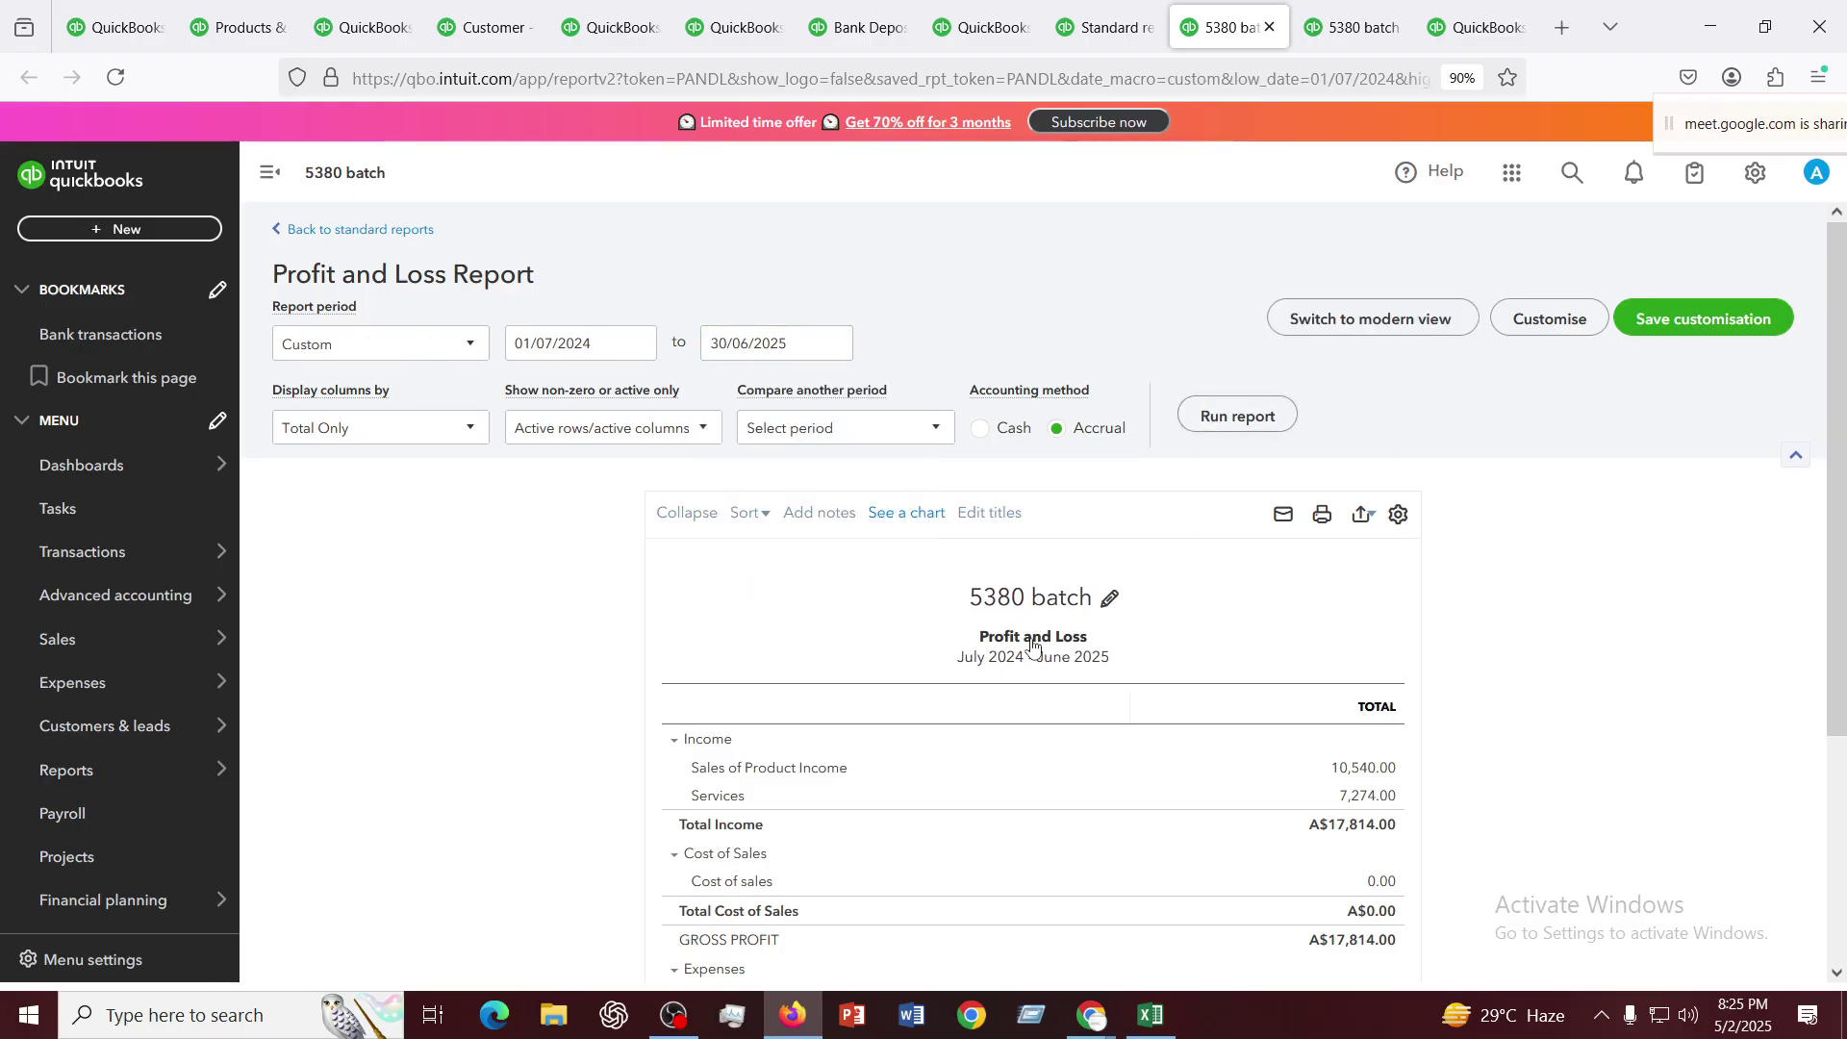
scroll(1034, 647, down, 3)
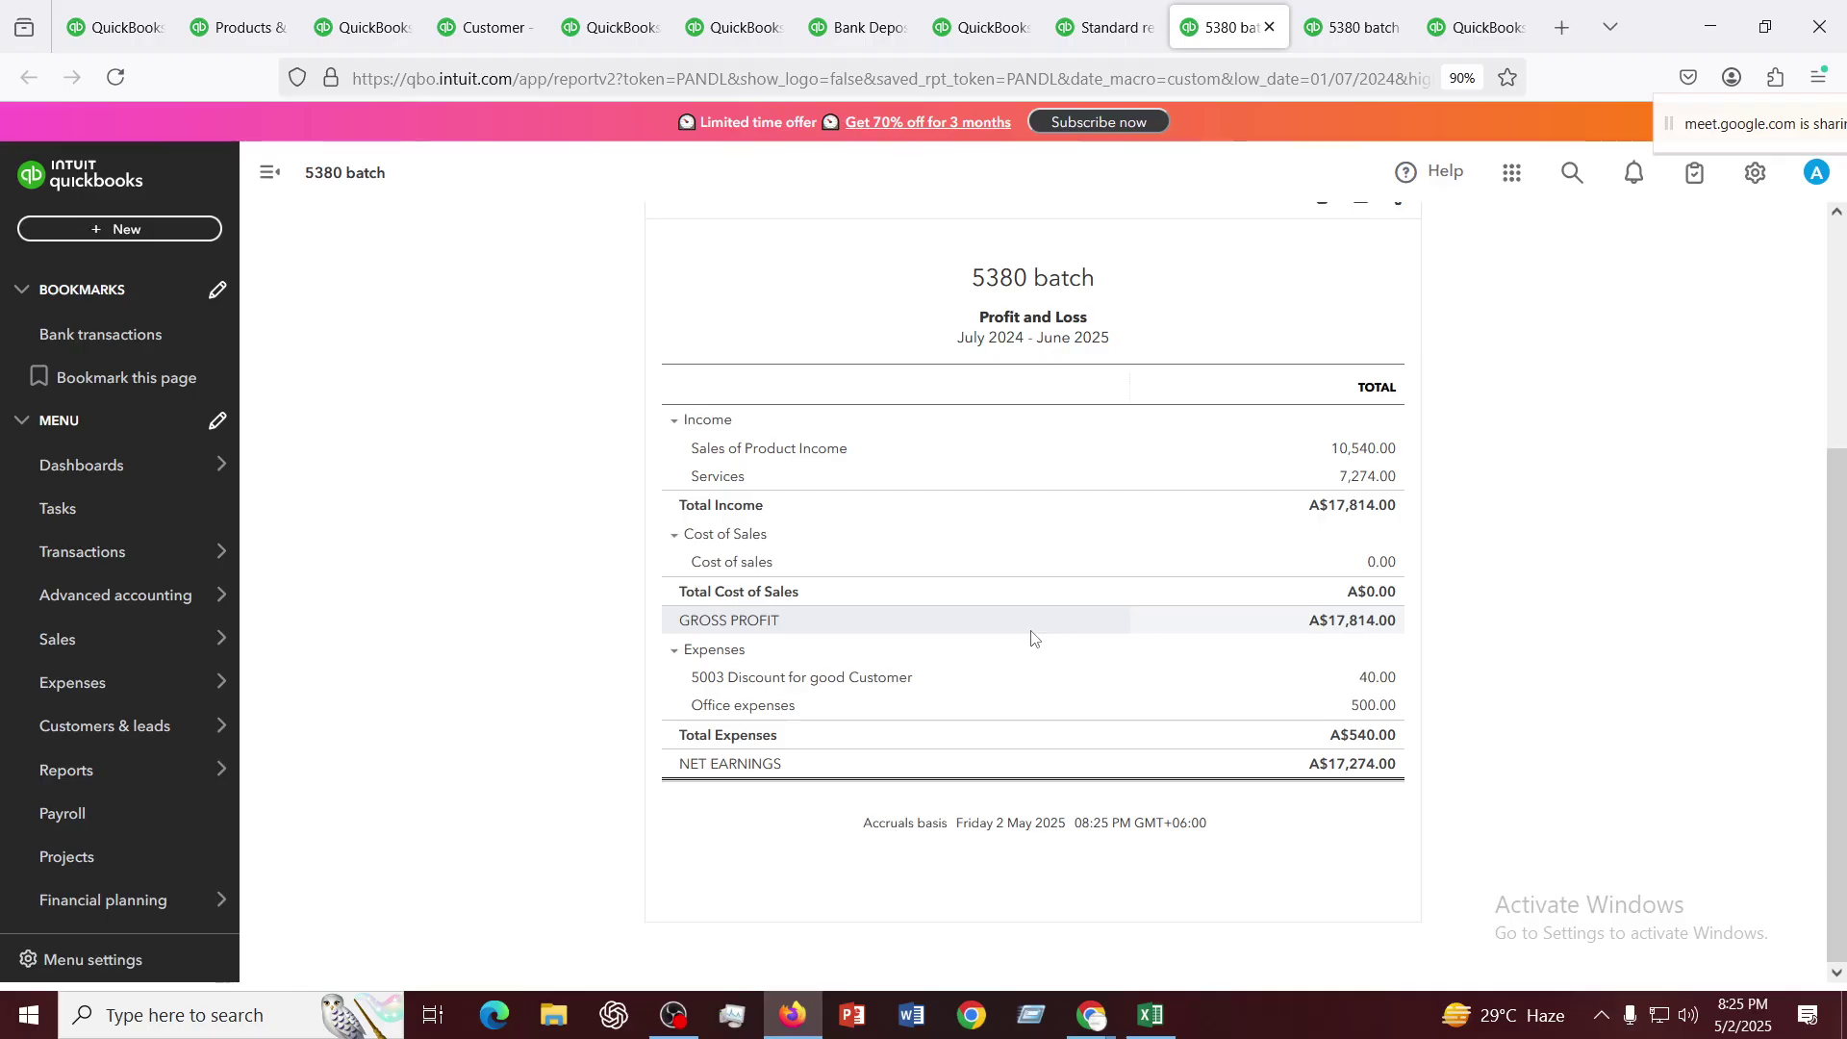
scroll(1032, 639, up, 3)
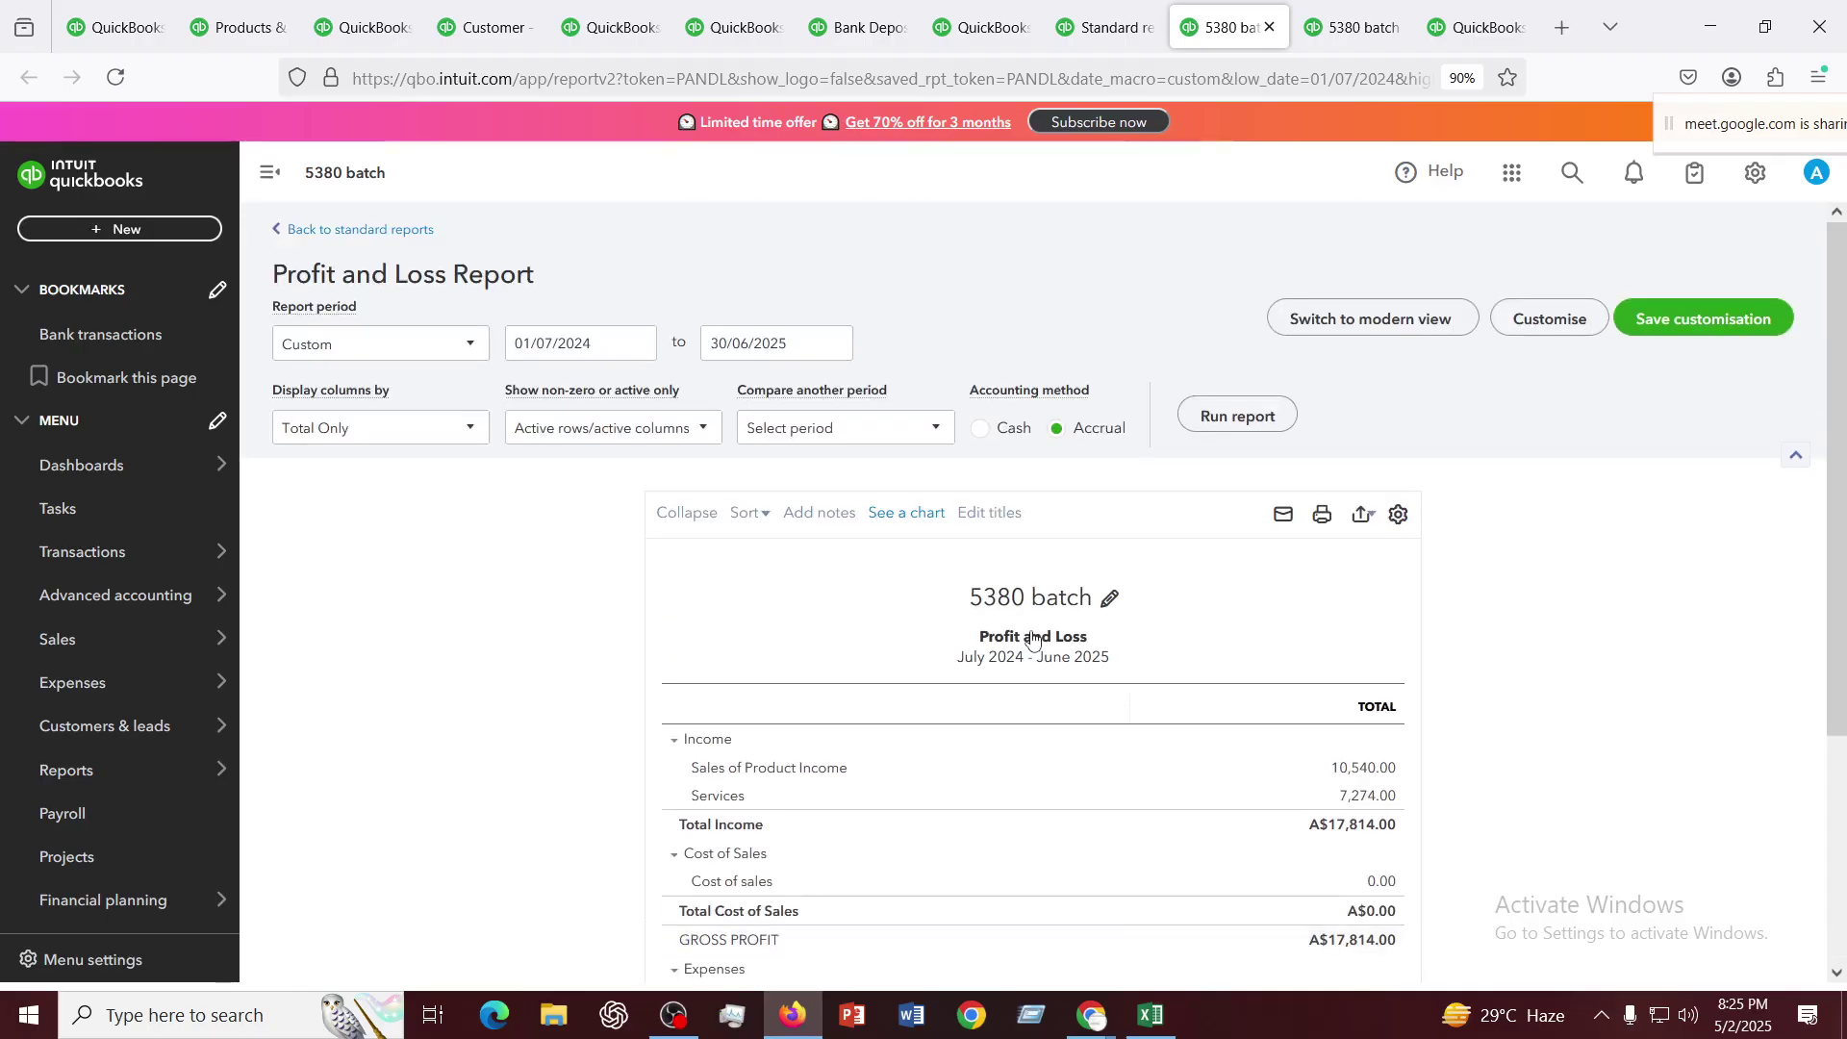
Rerun the Profit and Loss report and view the transactions behind its Office expenses amount
click(1237, 417)
scroll(1154, 671, down, 3)
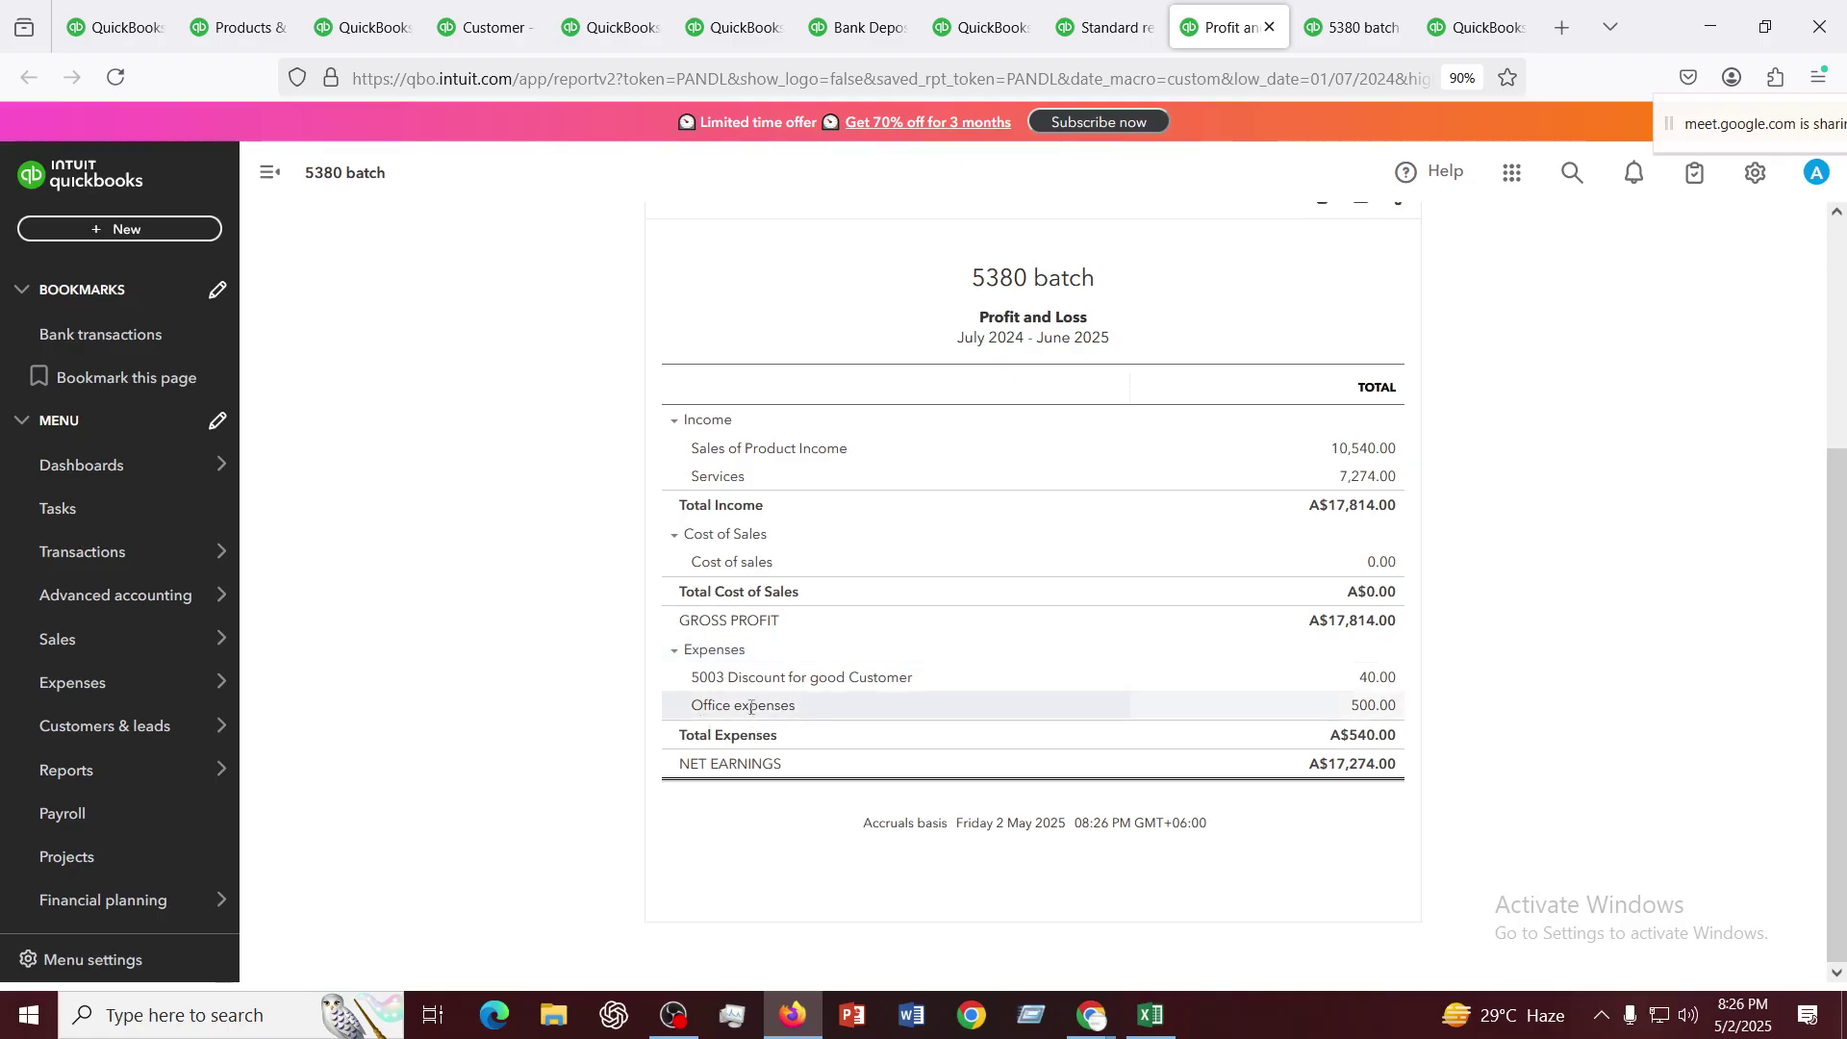
click(1376, 708)
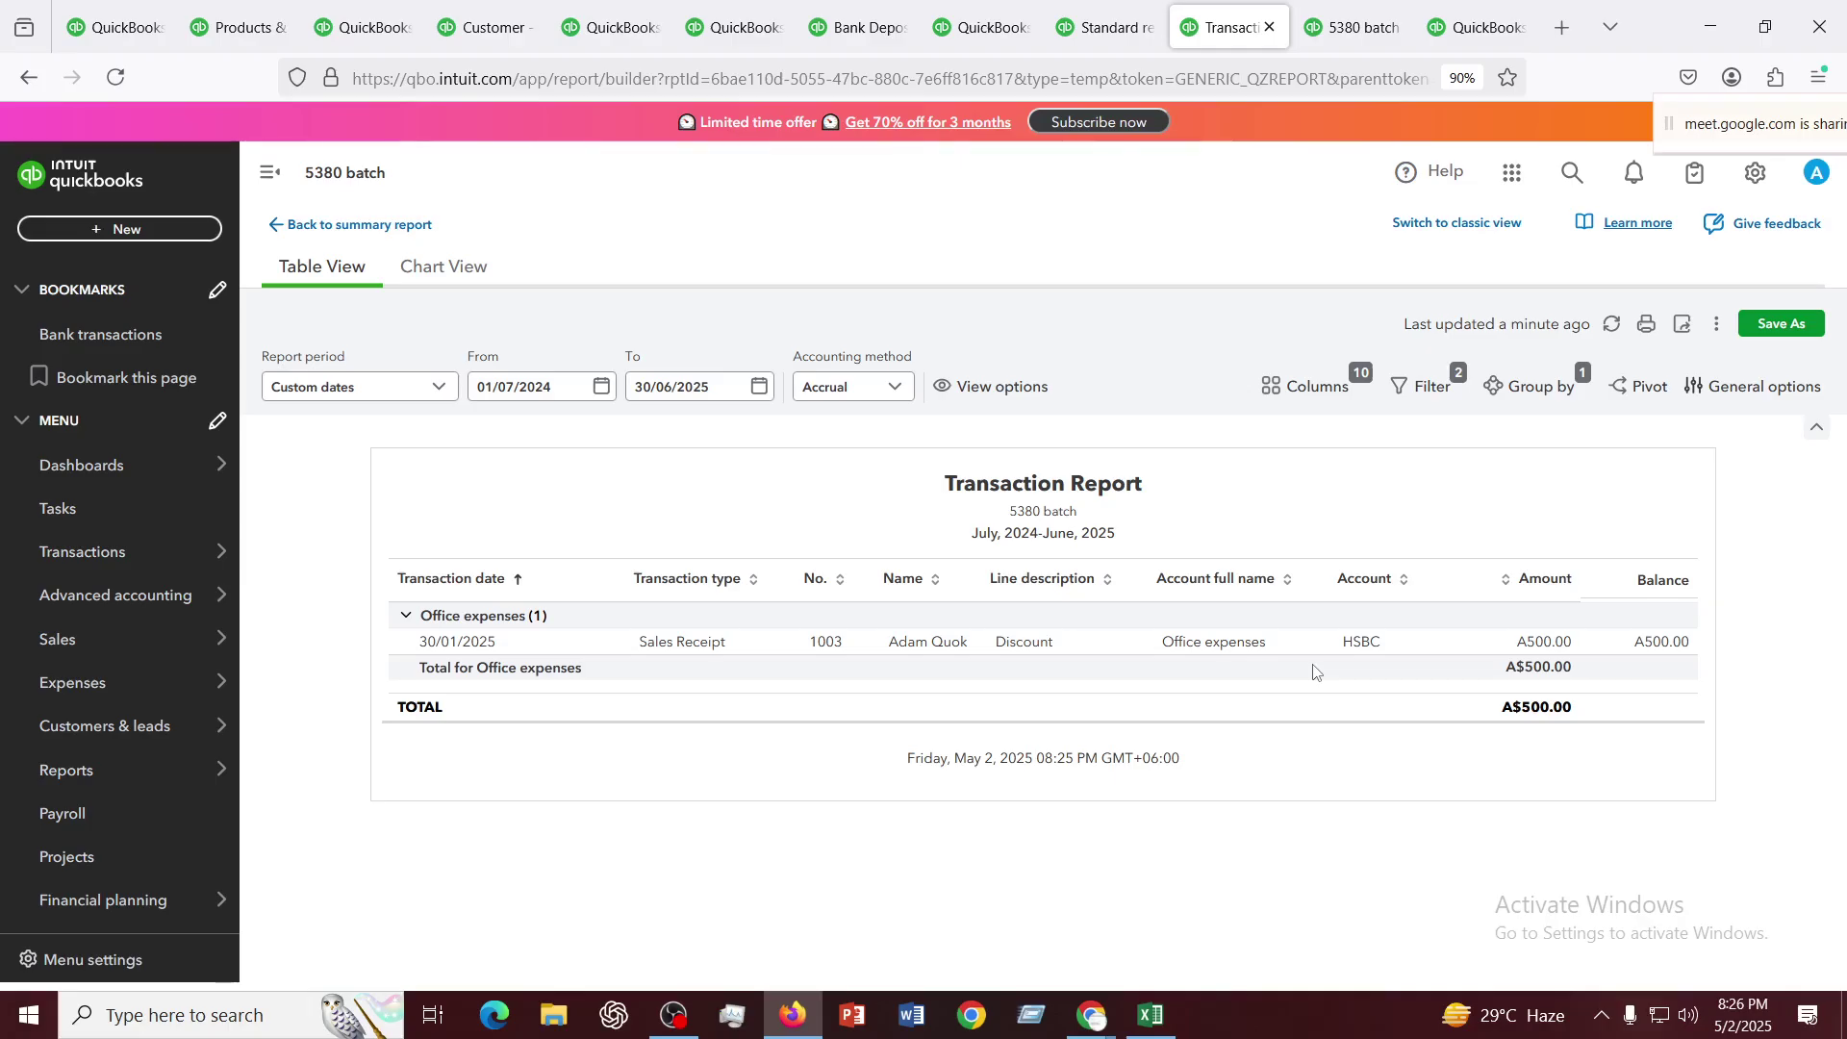
click(26, 79)
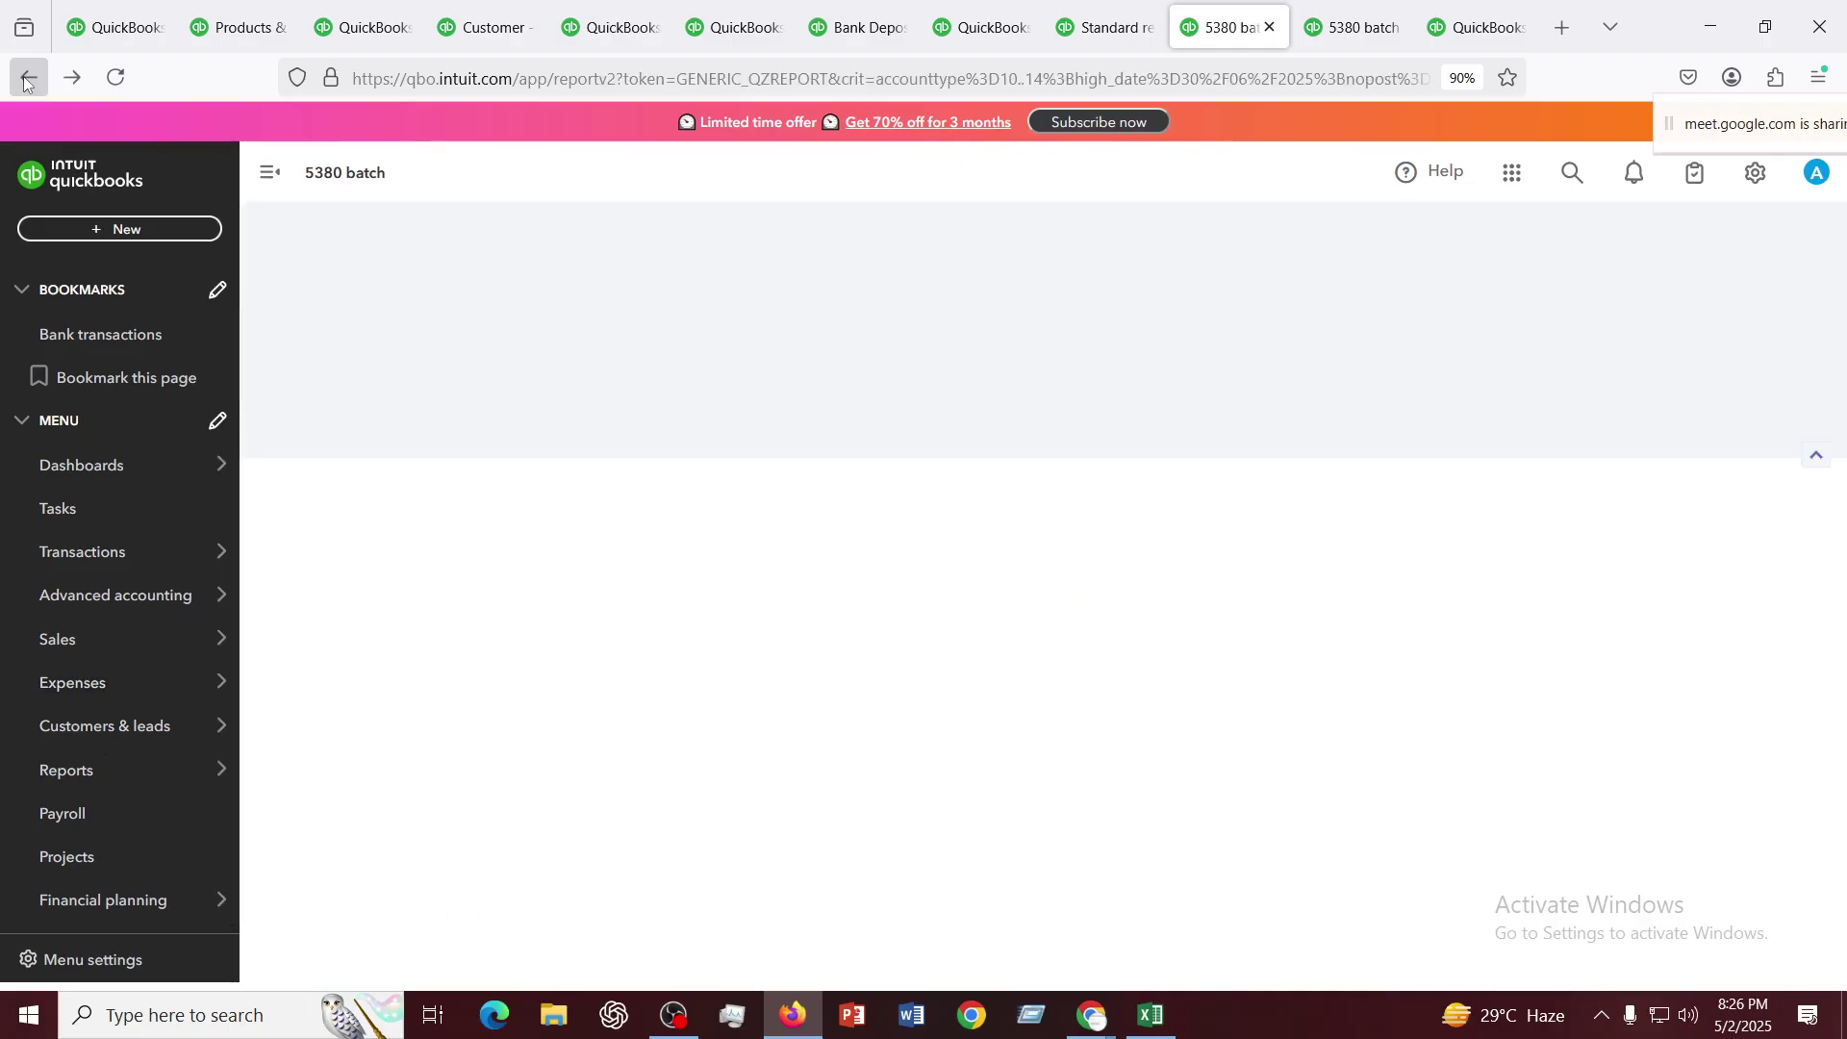
scroll(1072, 596, down, 2)
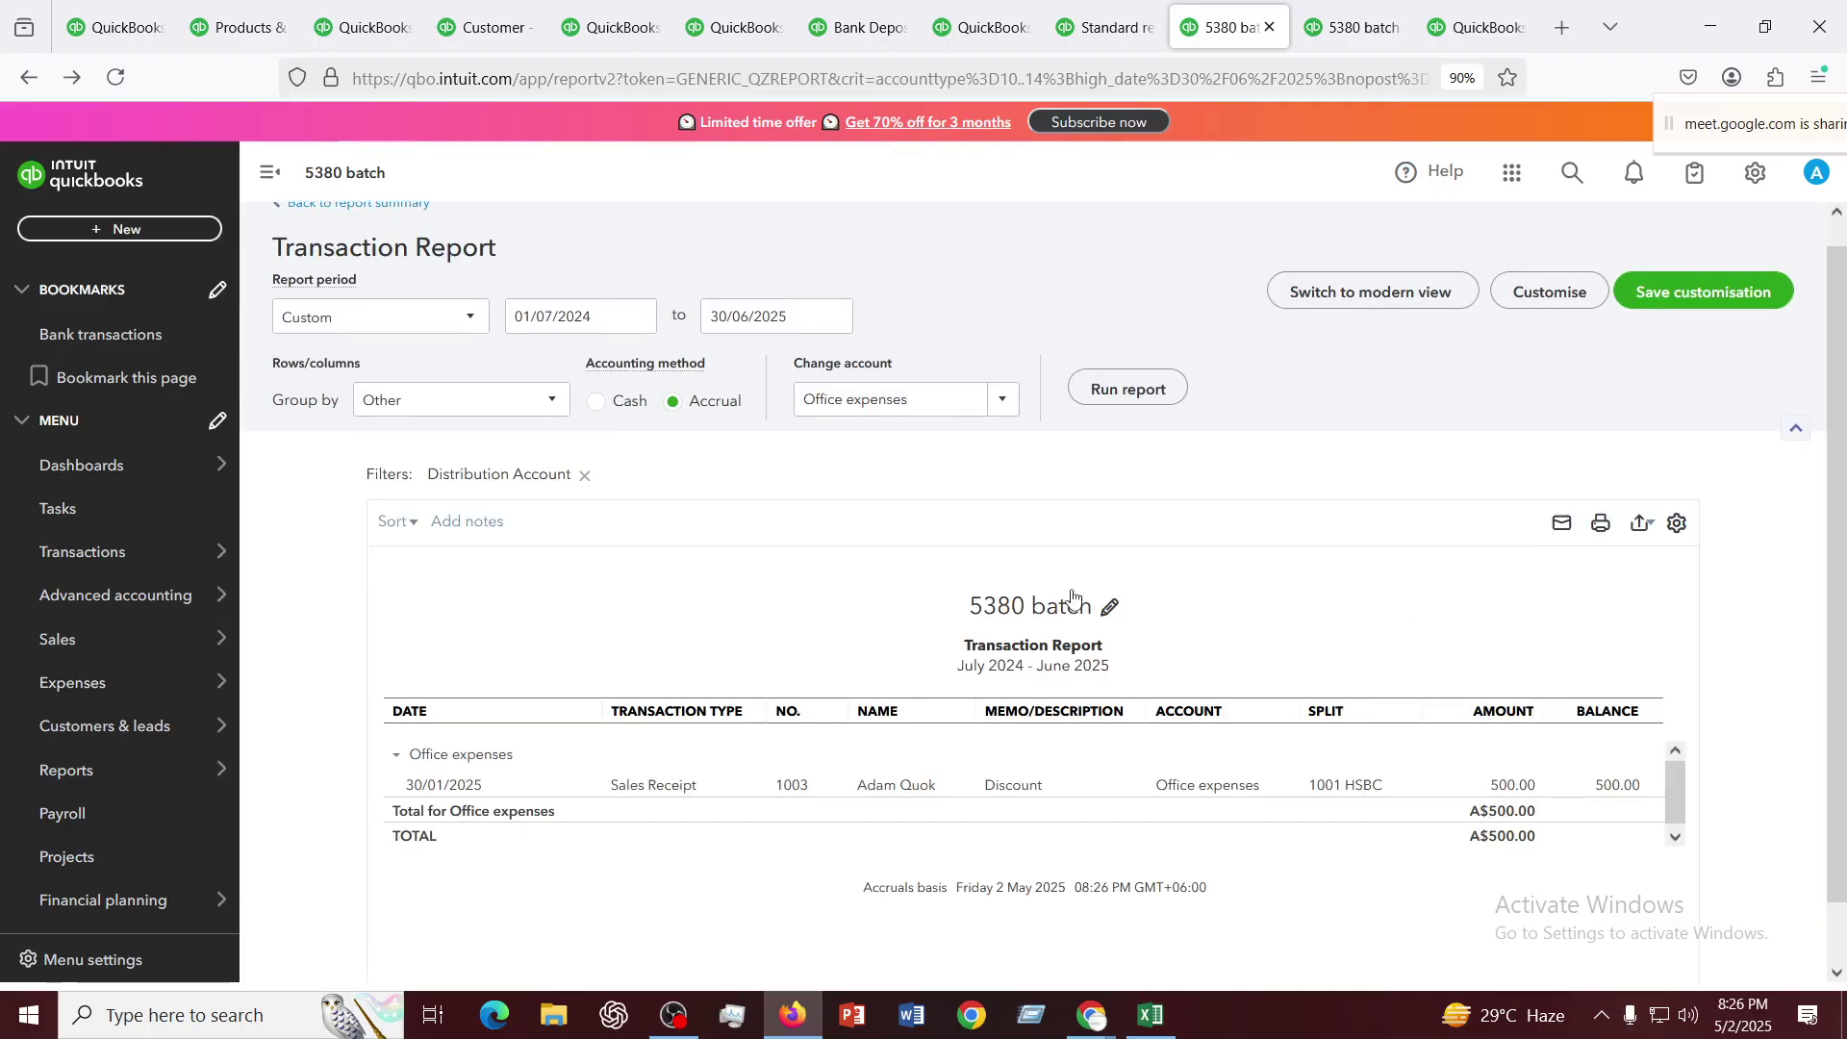
scroll(1073, 596, down, 1)
Create a new refund receipt and choose the first existing customer for it
click(118, 233)
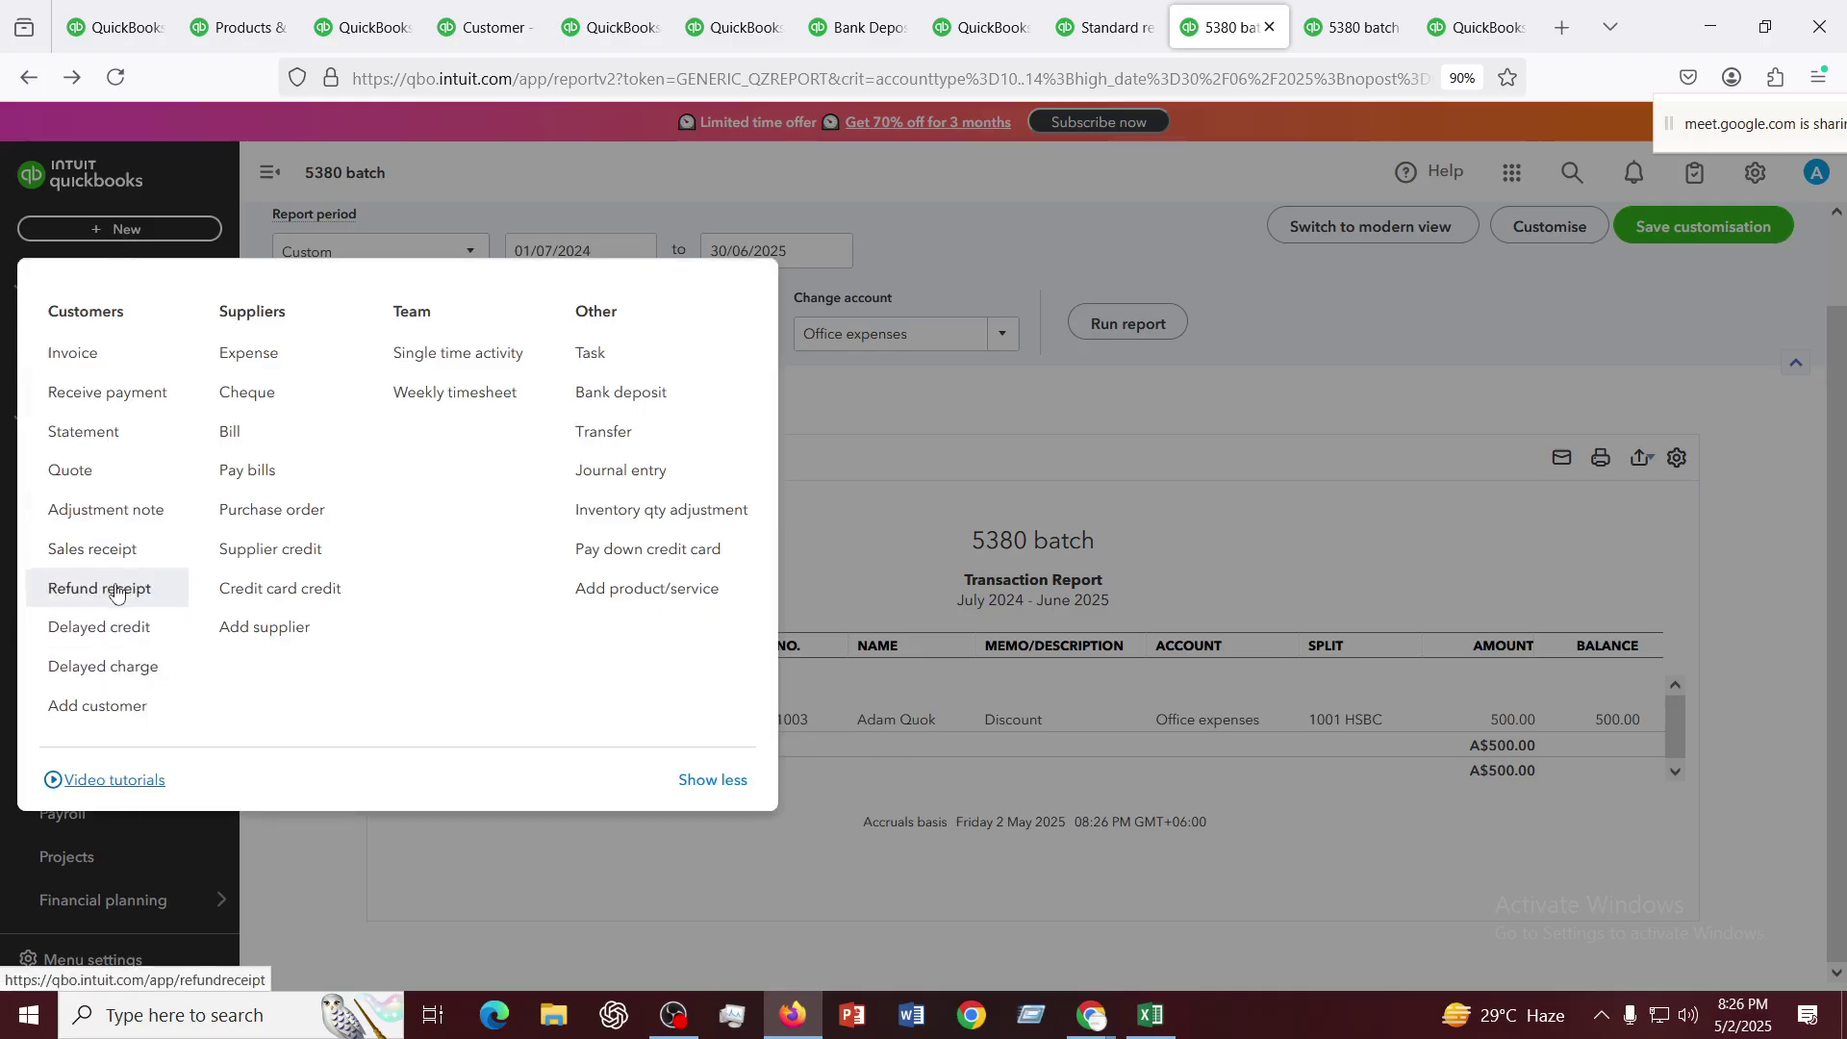
click(116, 591)
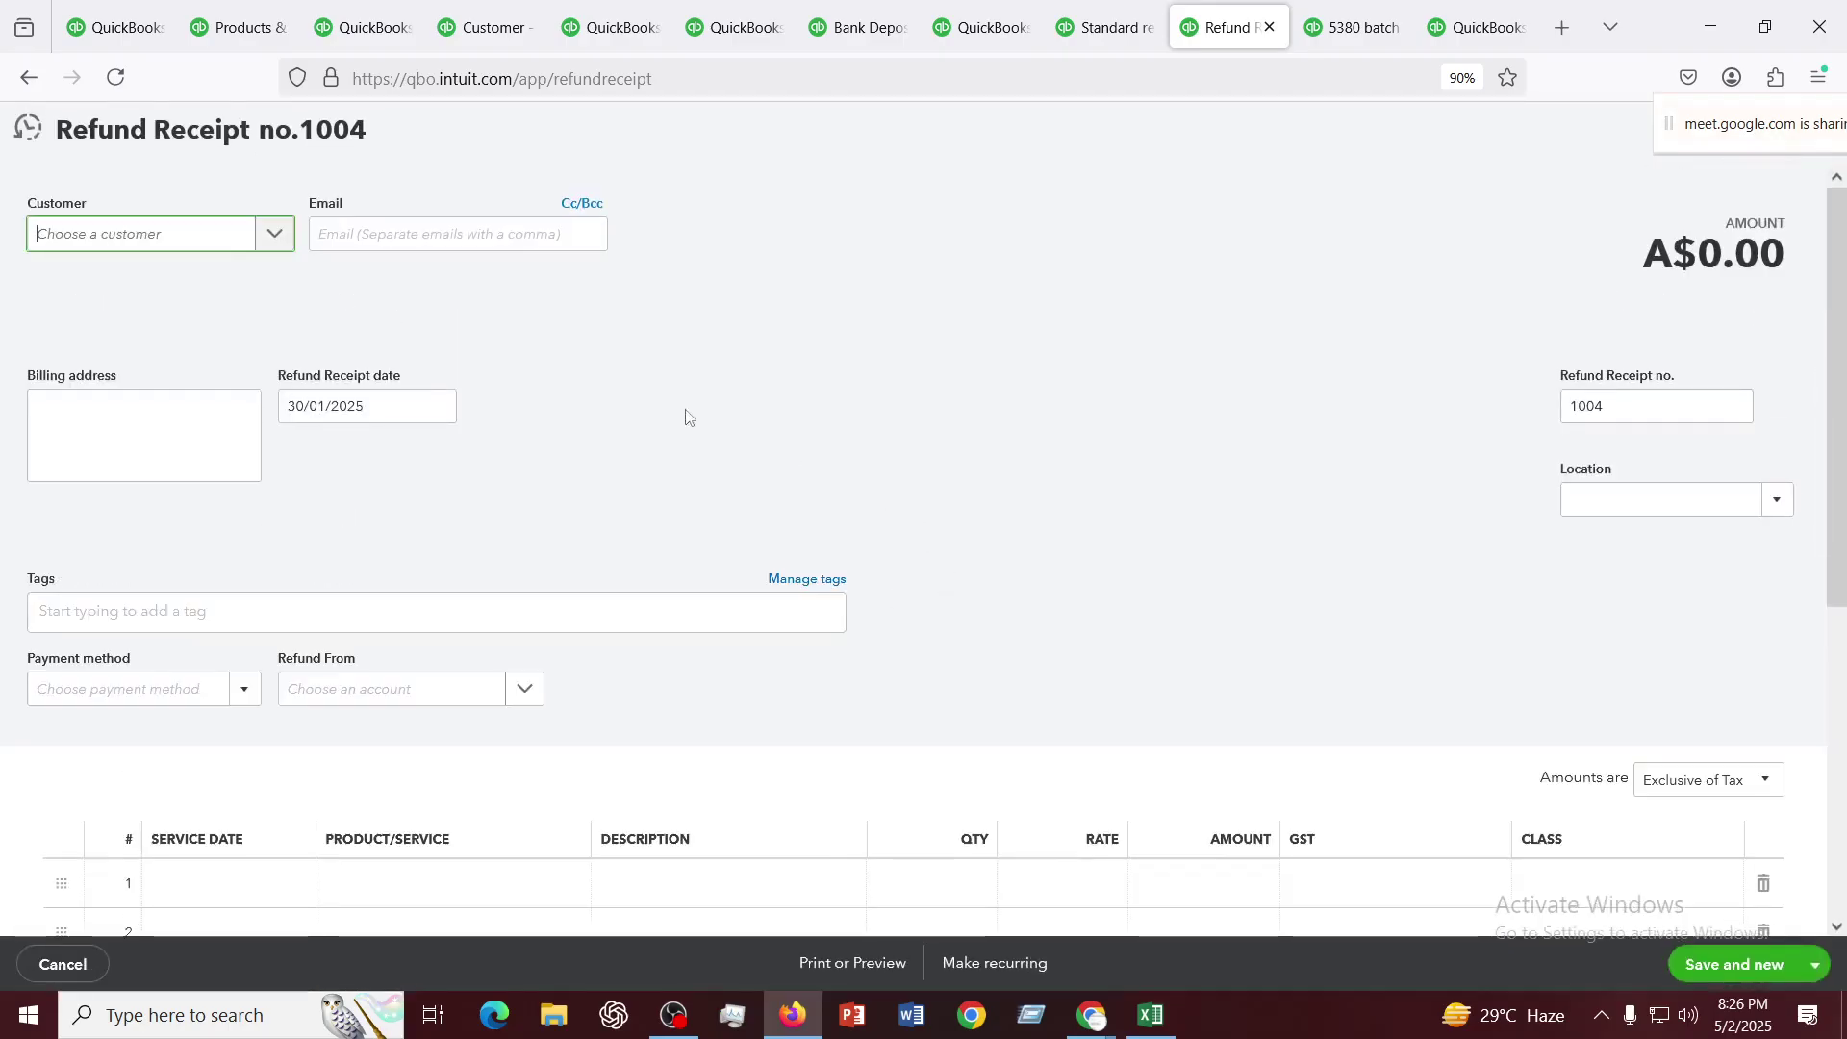
click(118, 235)
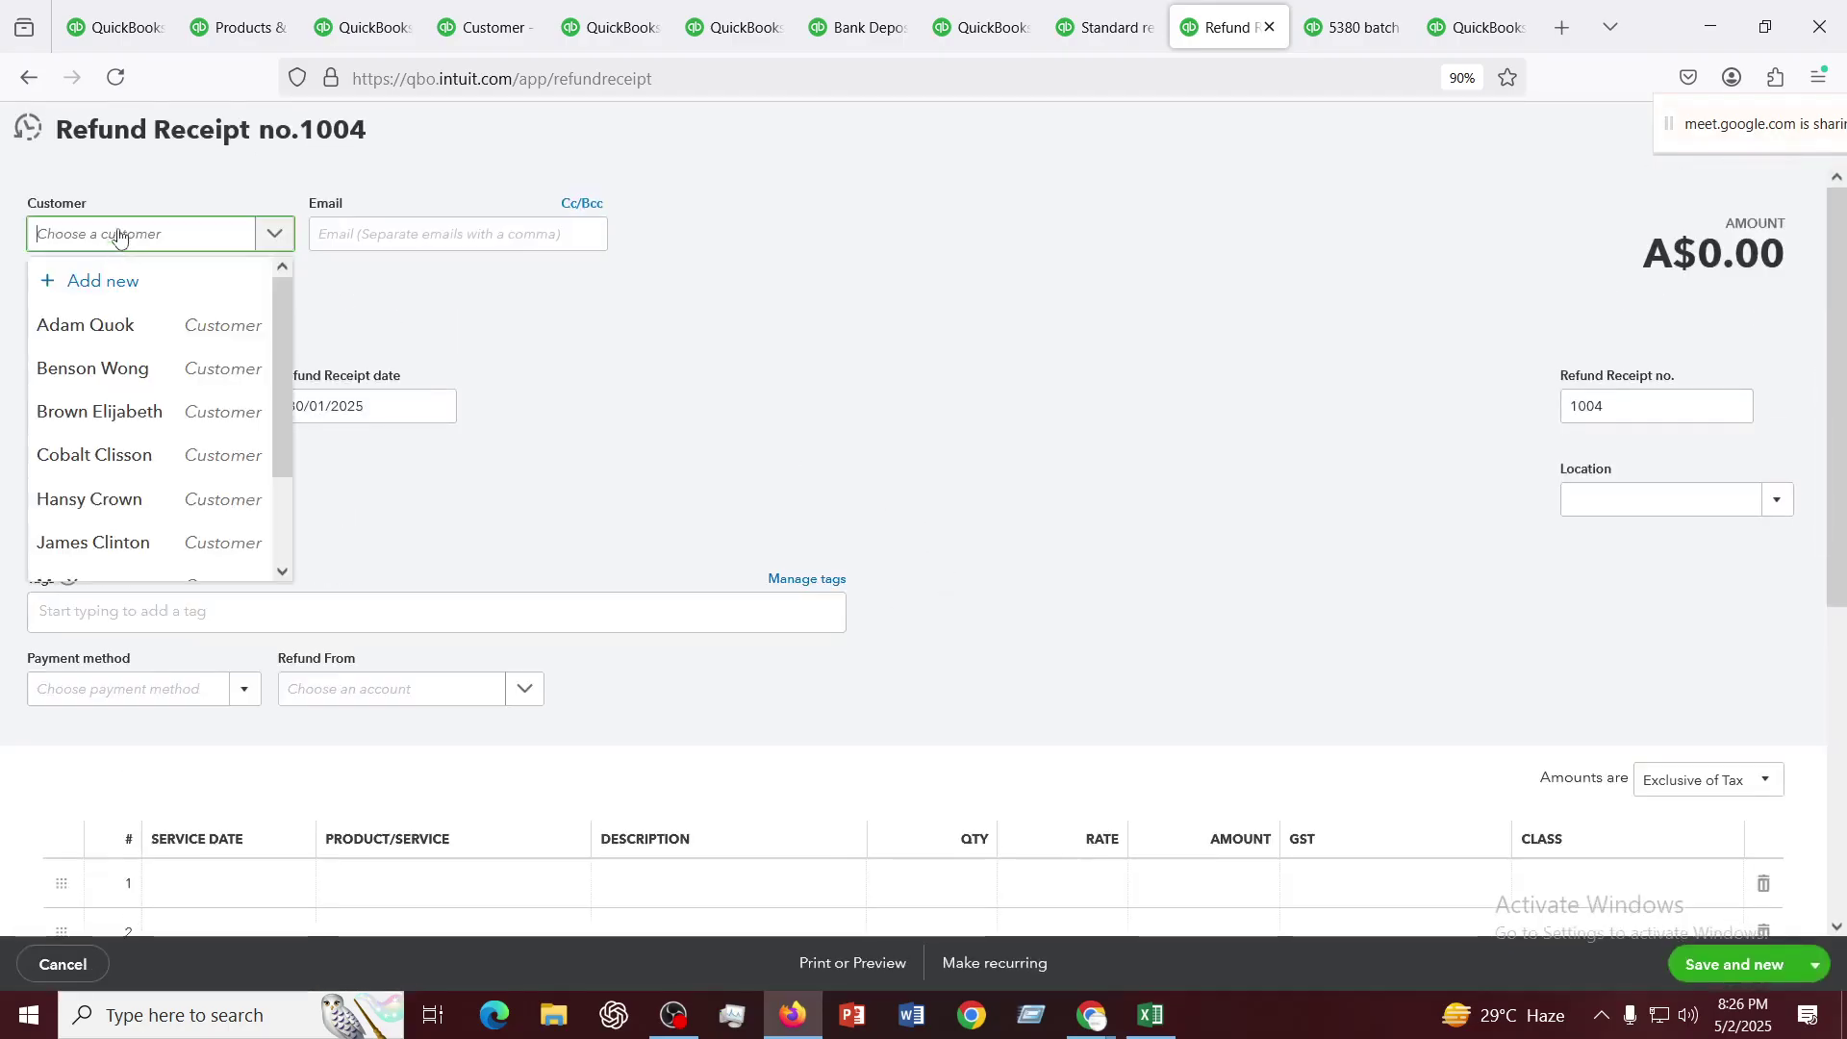
click(90, 327)
Add Care from home health aids to the refund receipt's first line with quantity 1 and rate 50
scroll(915, 432, down, 1)
scroll(915, 432, down, 2)
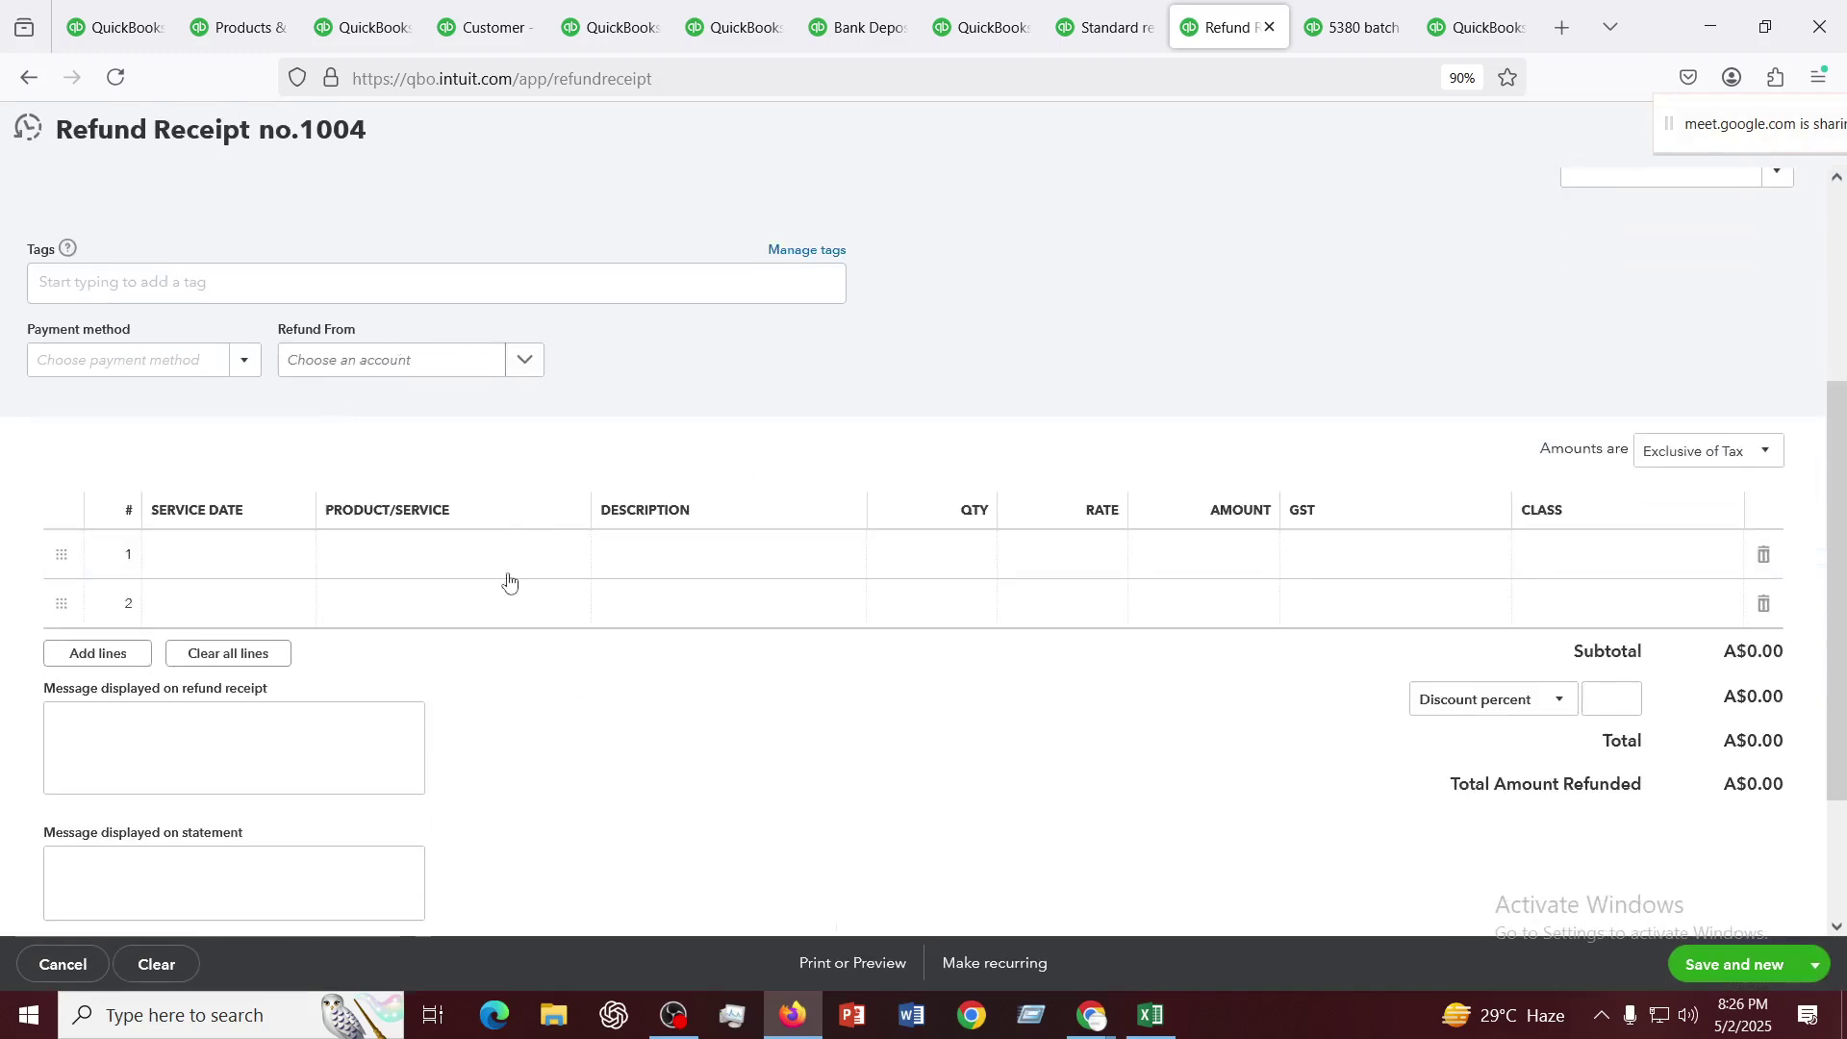
click(430, 563)
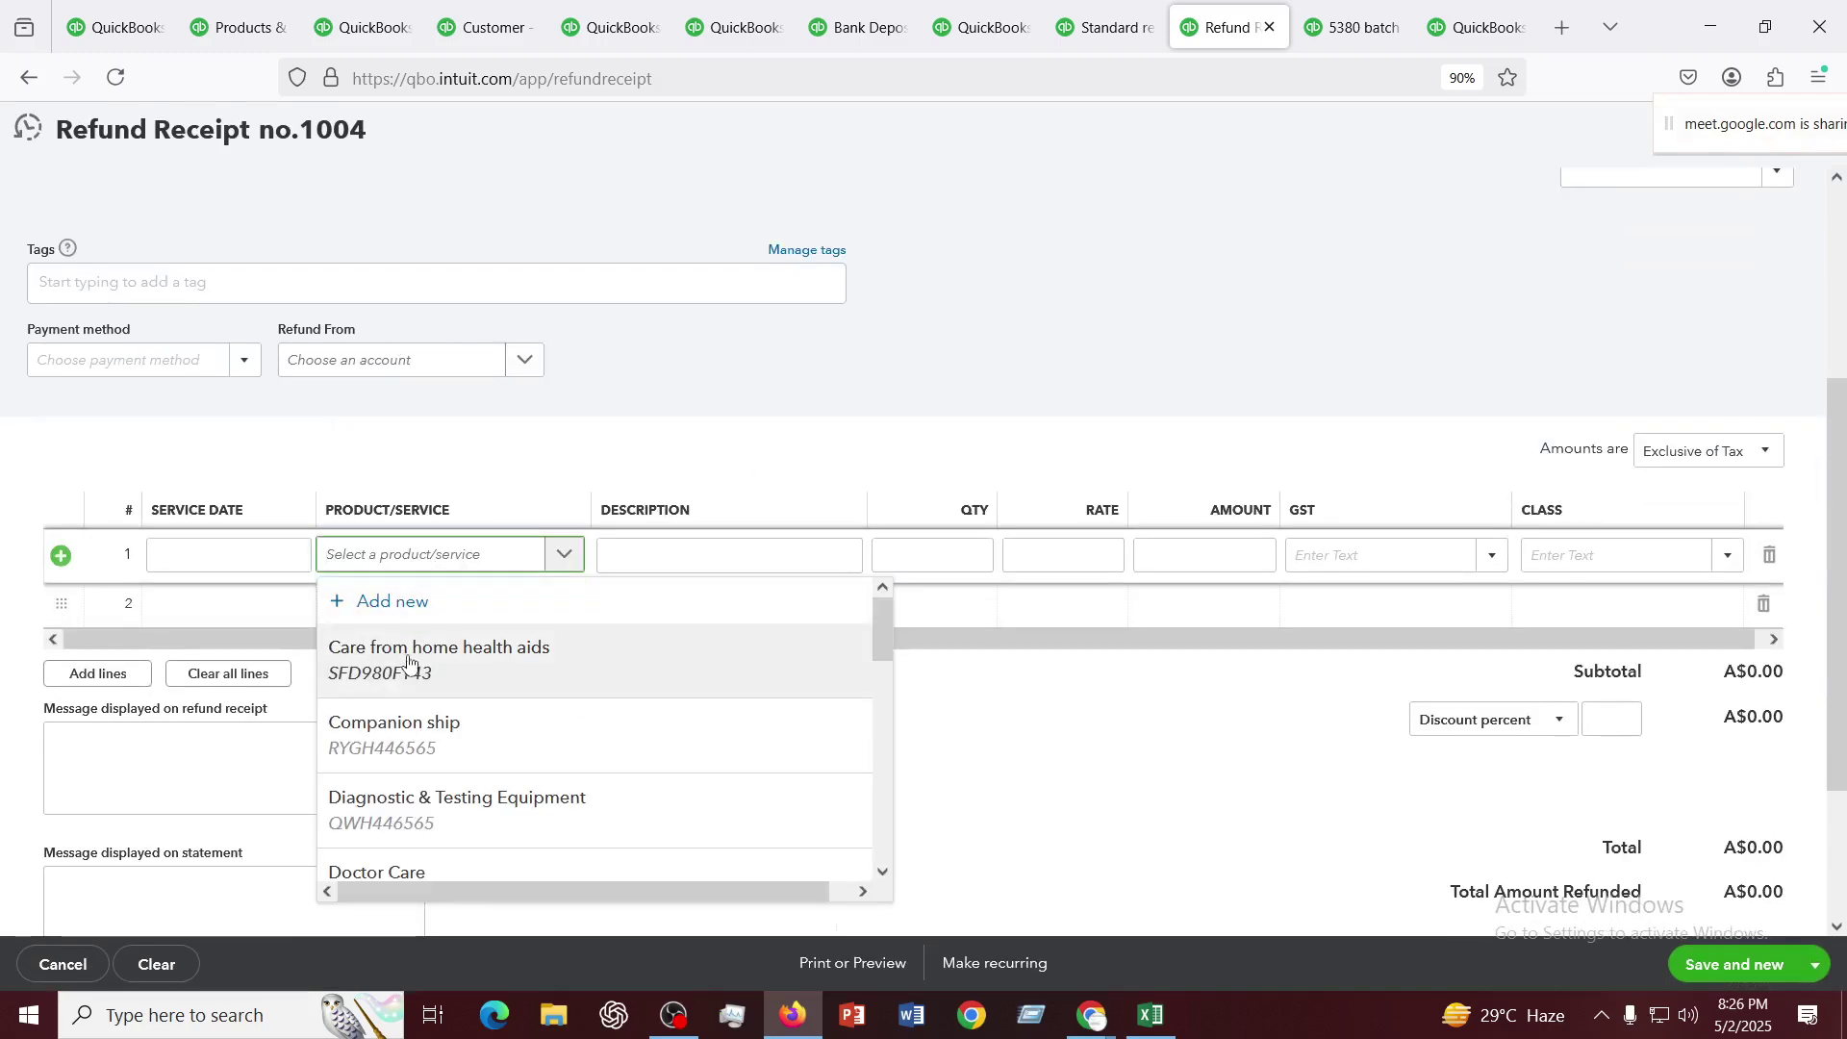
click(411, 652)
click(973, 555)
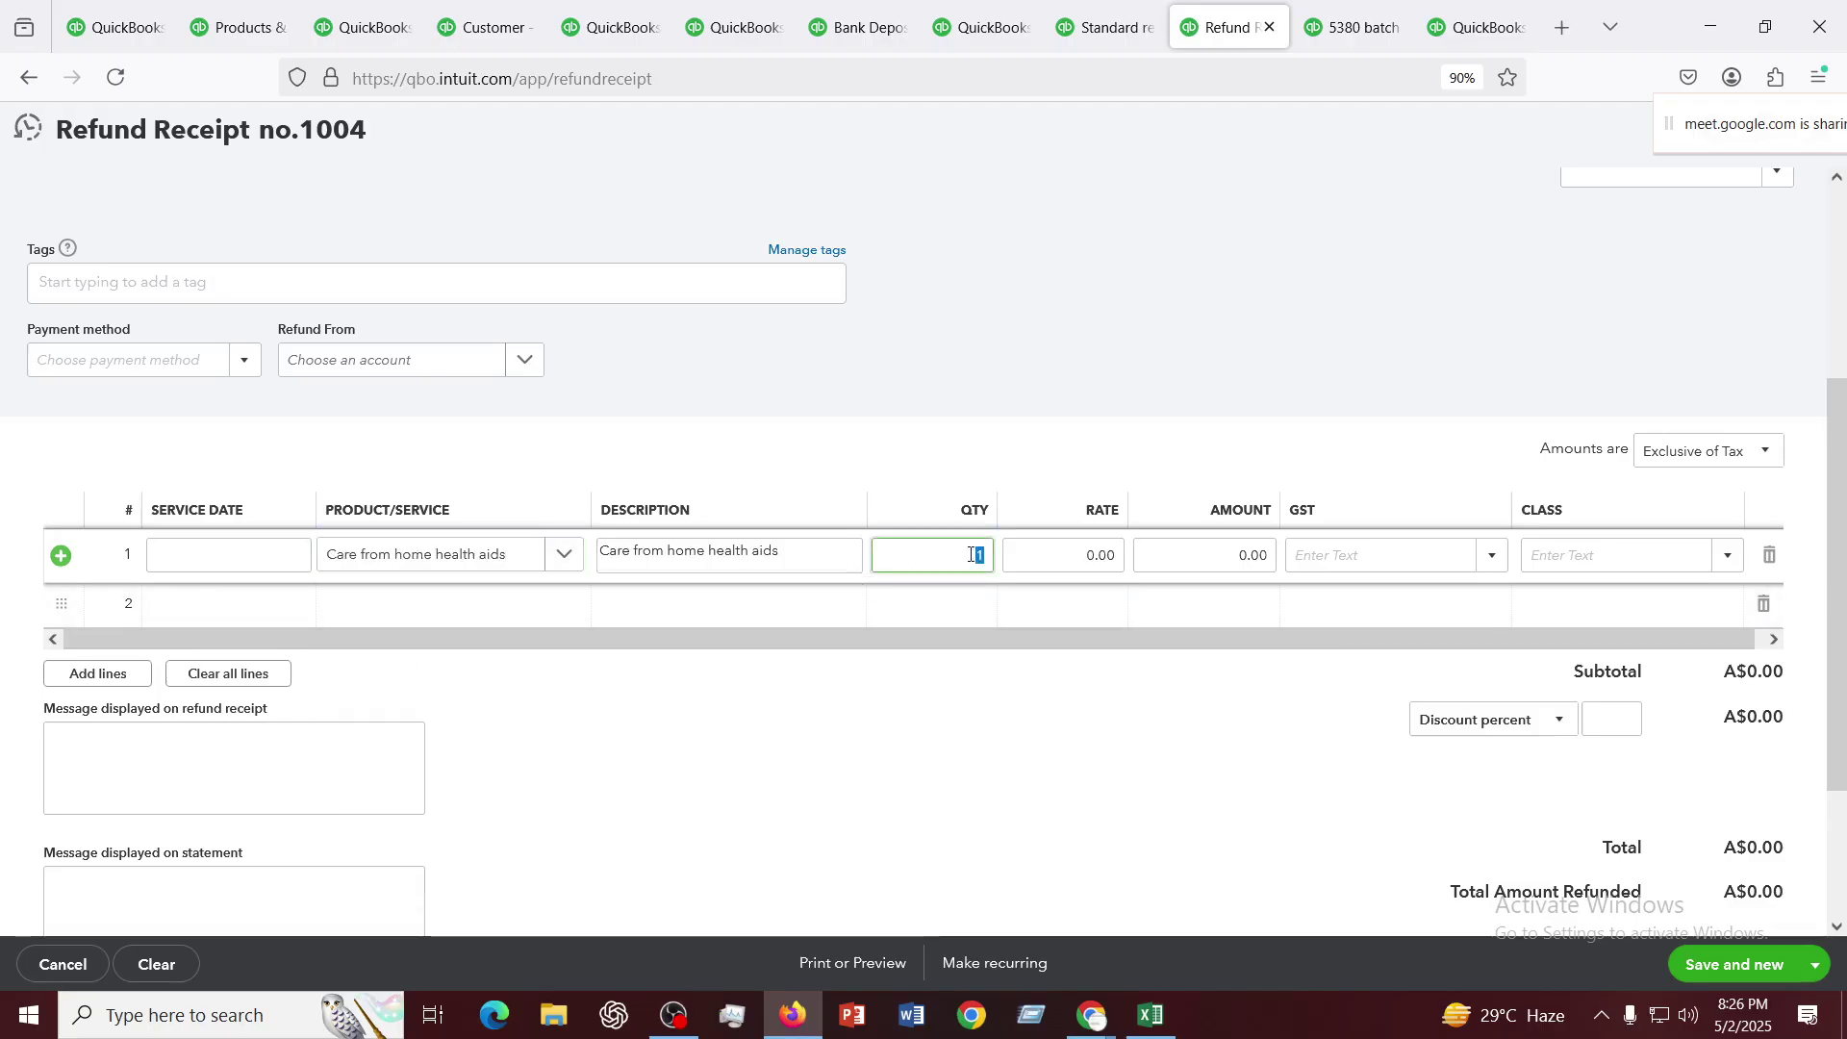
click(1085, 373)
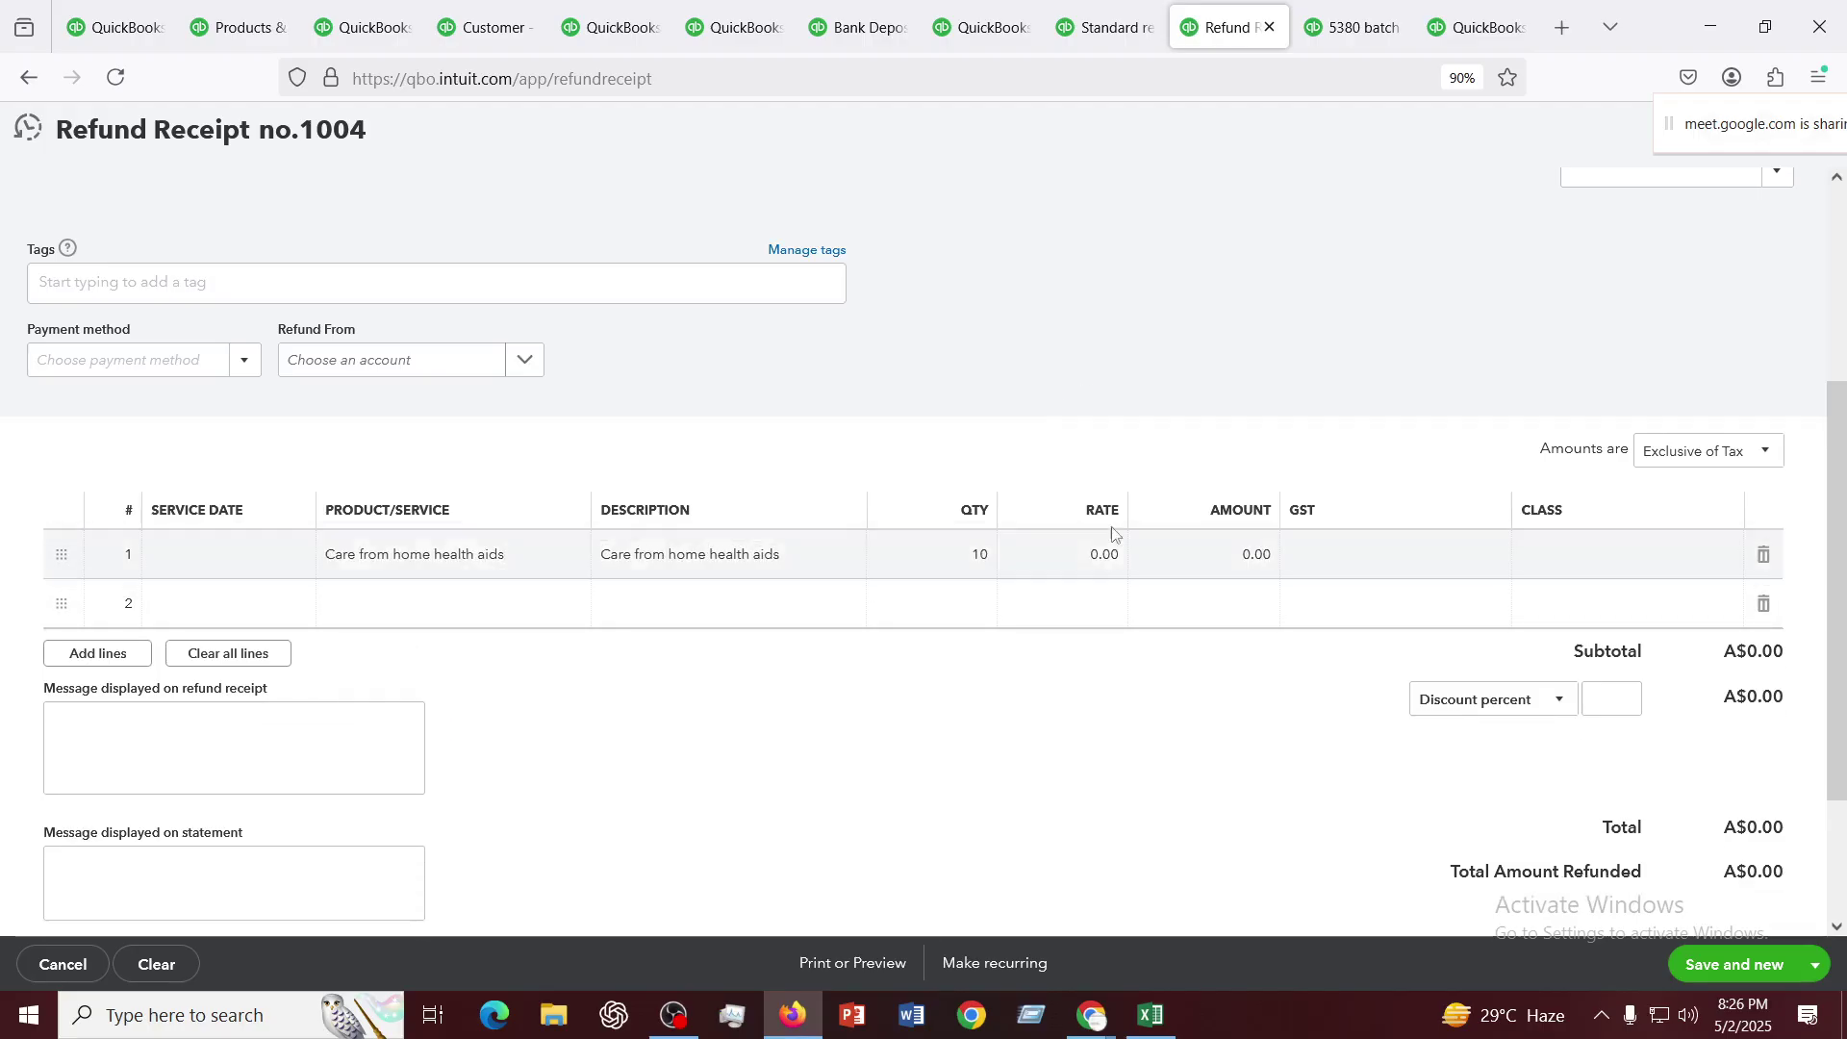
click(1098, 547)
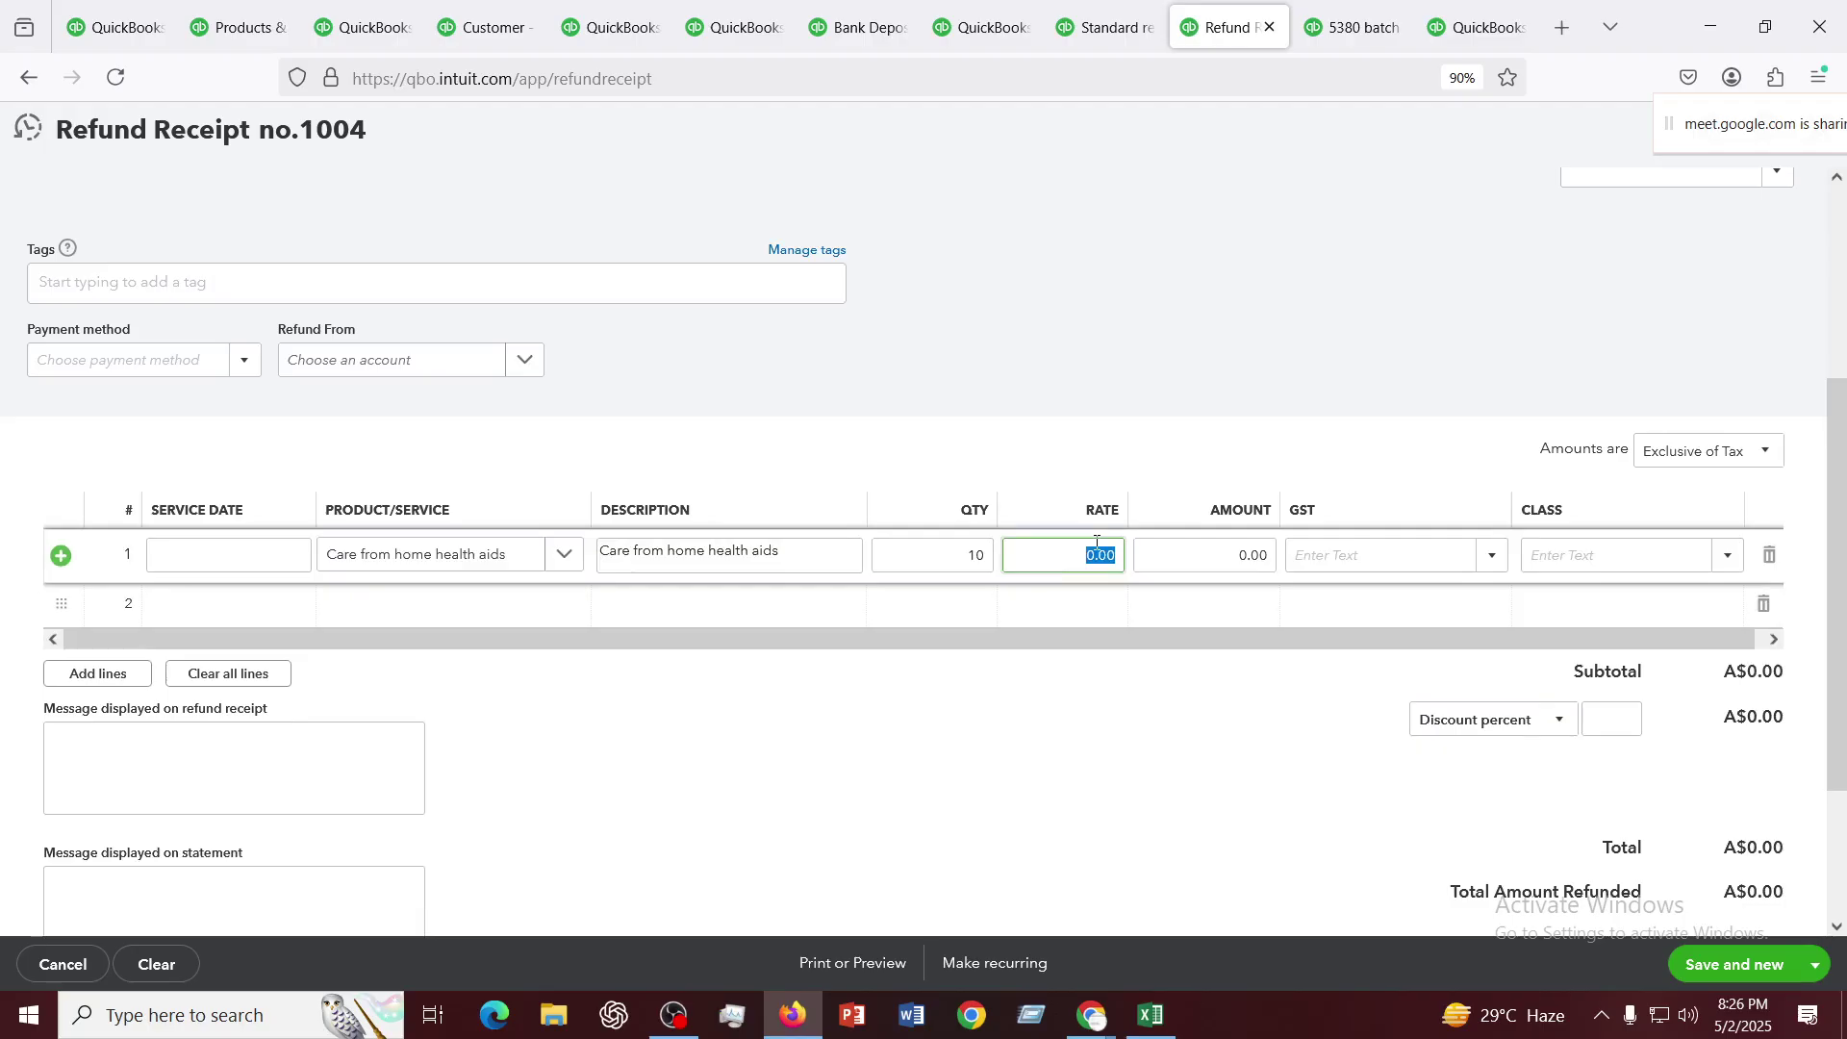
text(50)
click(982, 562)
text(1)
click(990, 741)
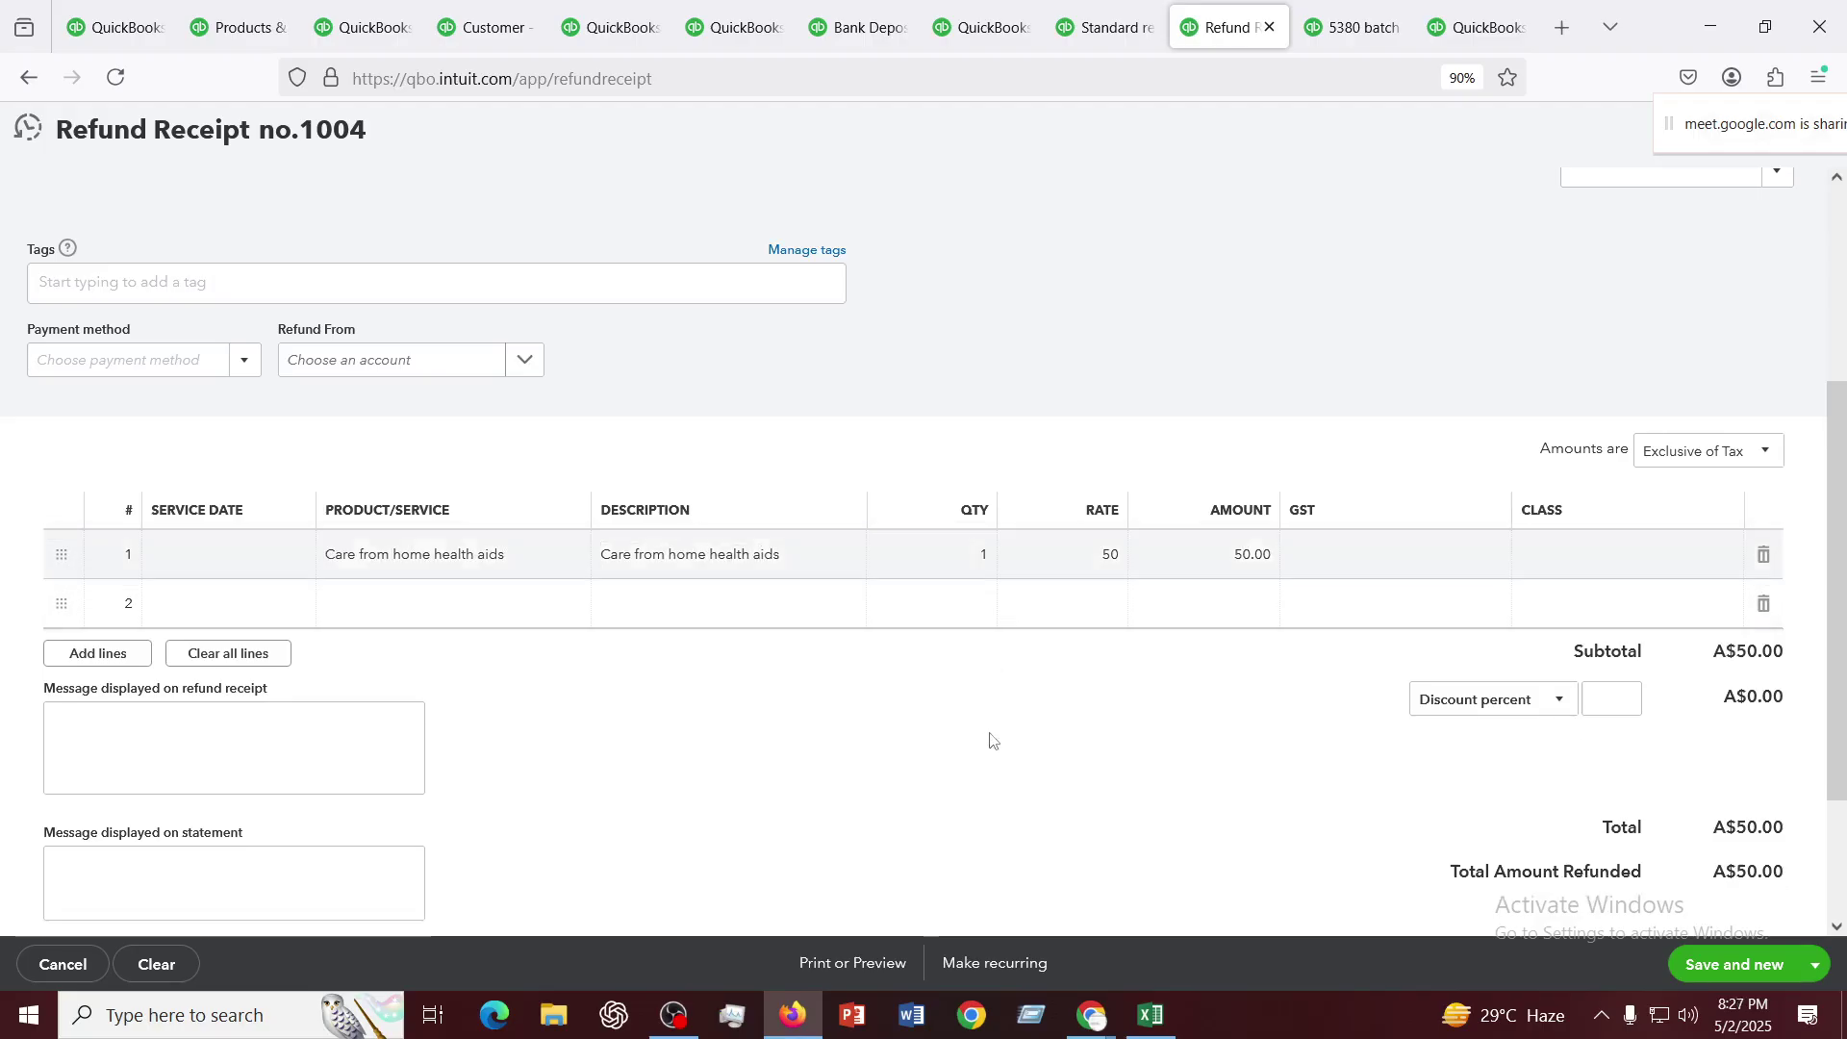
Apply GST to the Care from home health aids line, set its rate to 500 and review the refund receipt
click(1492, 550)
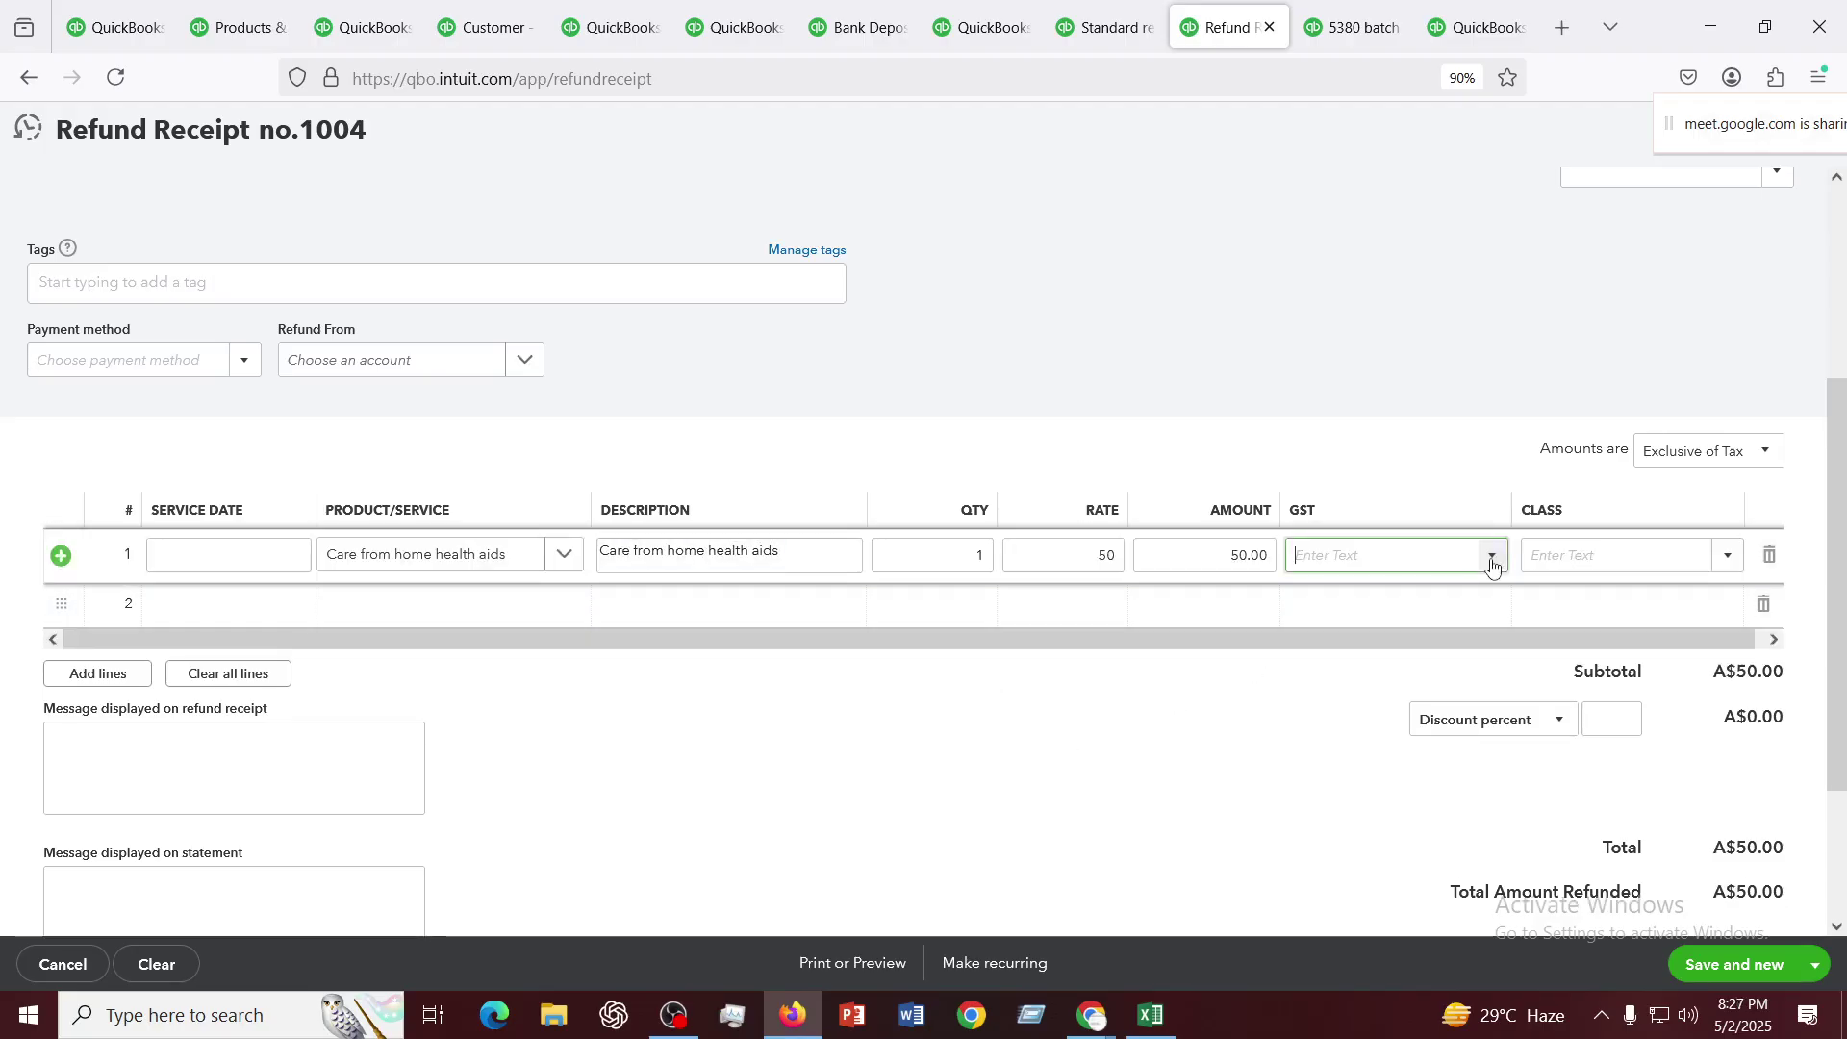
click(1492, 557)
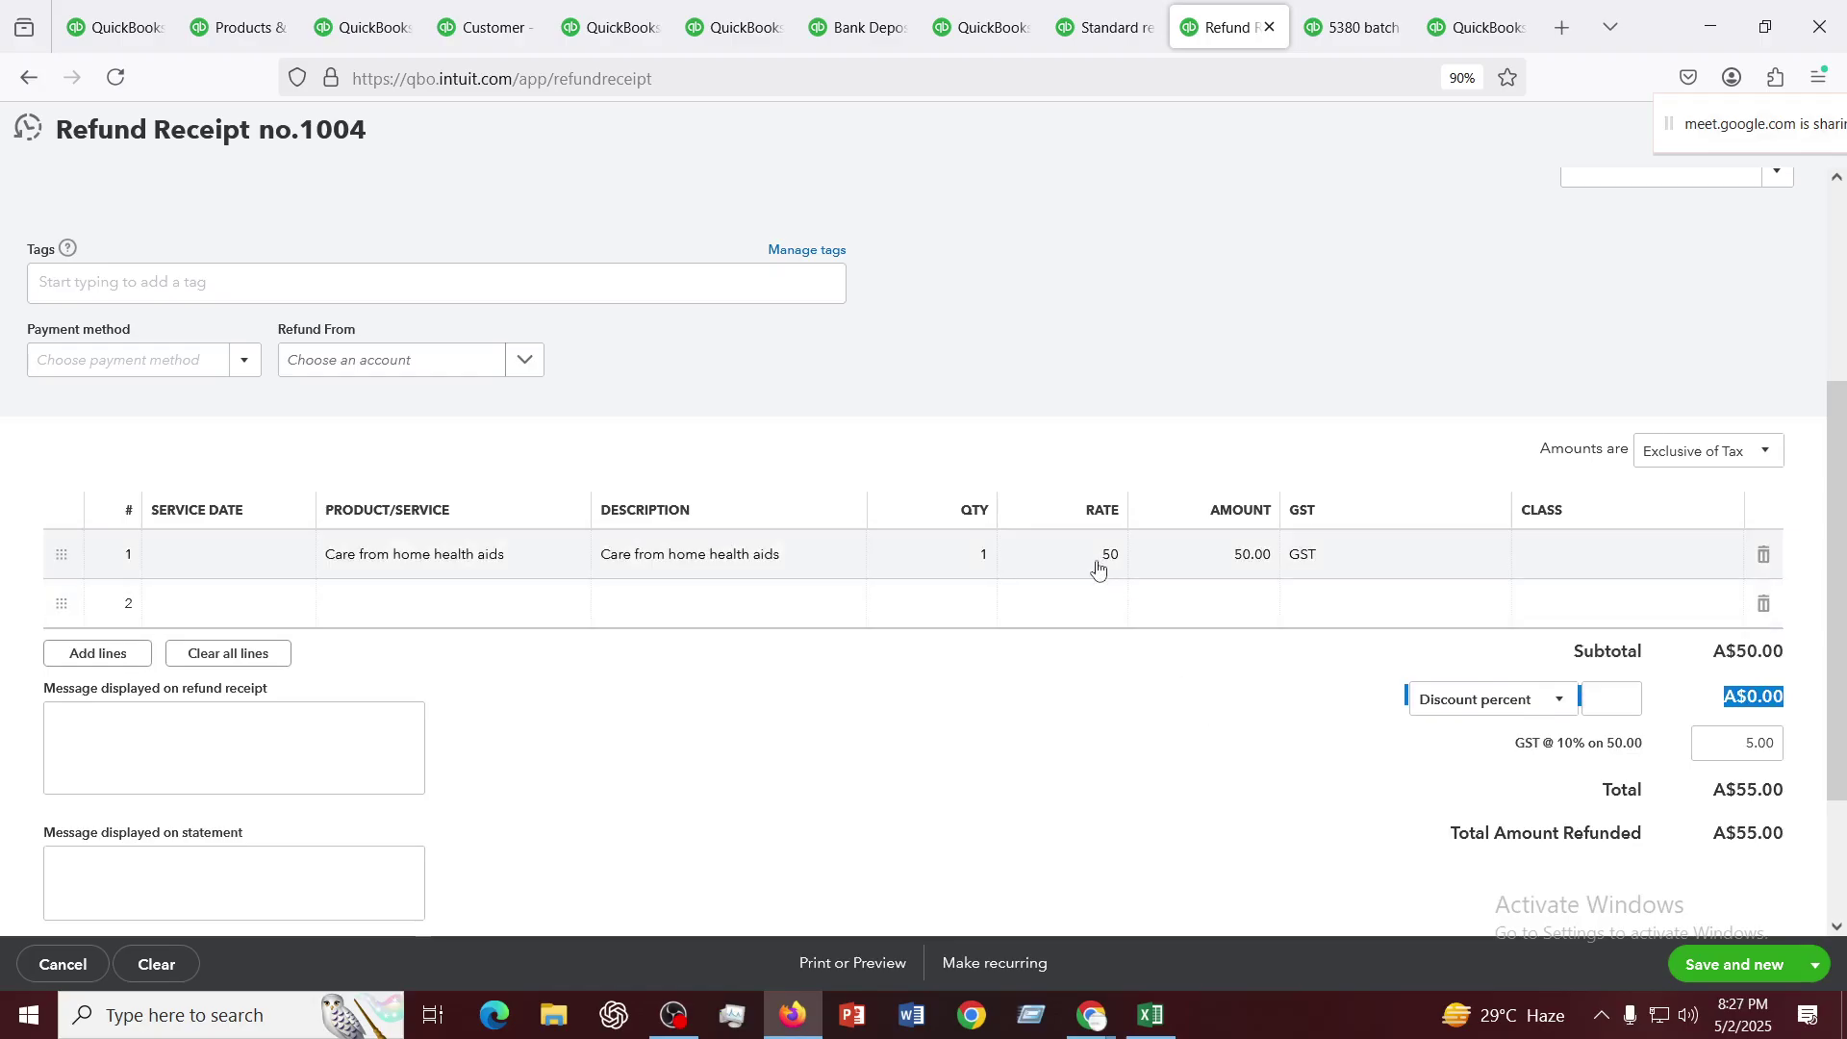
click(1097, 557)
text(500)
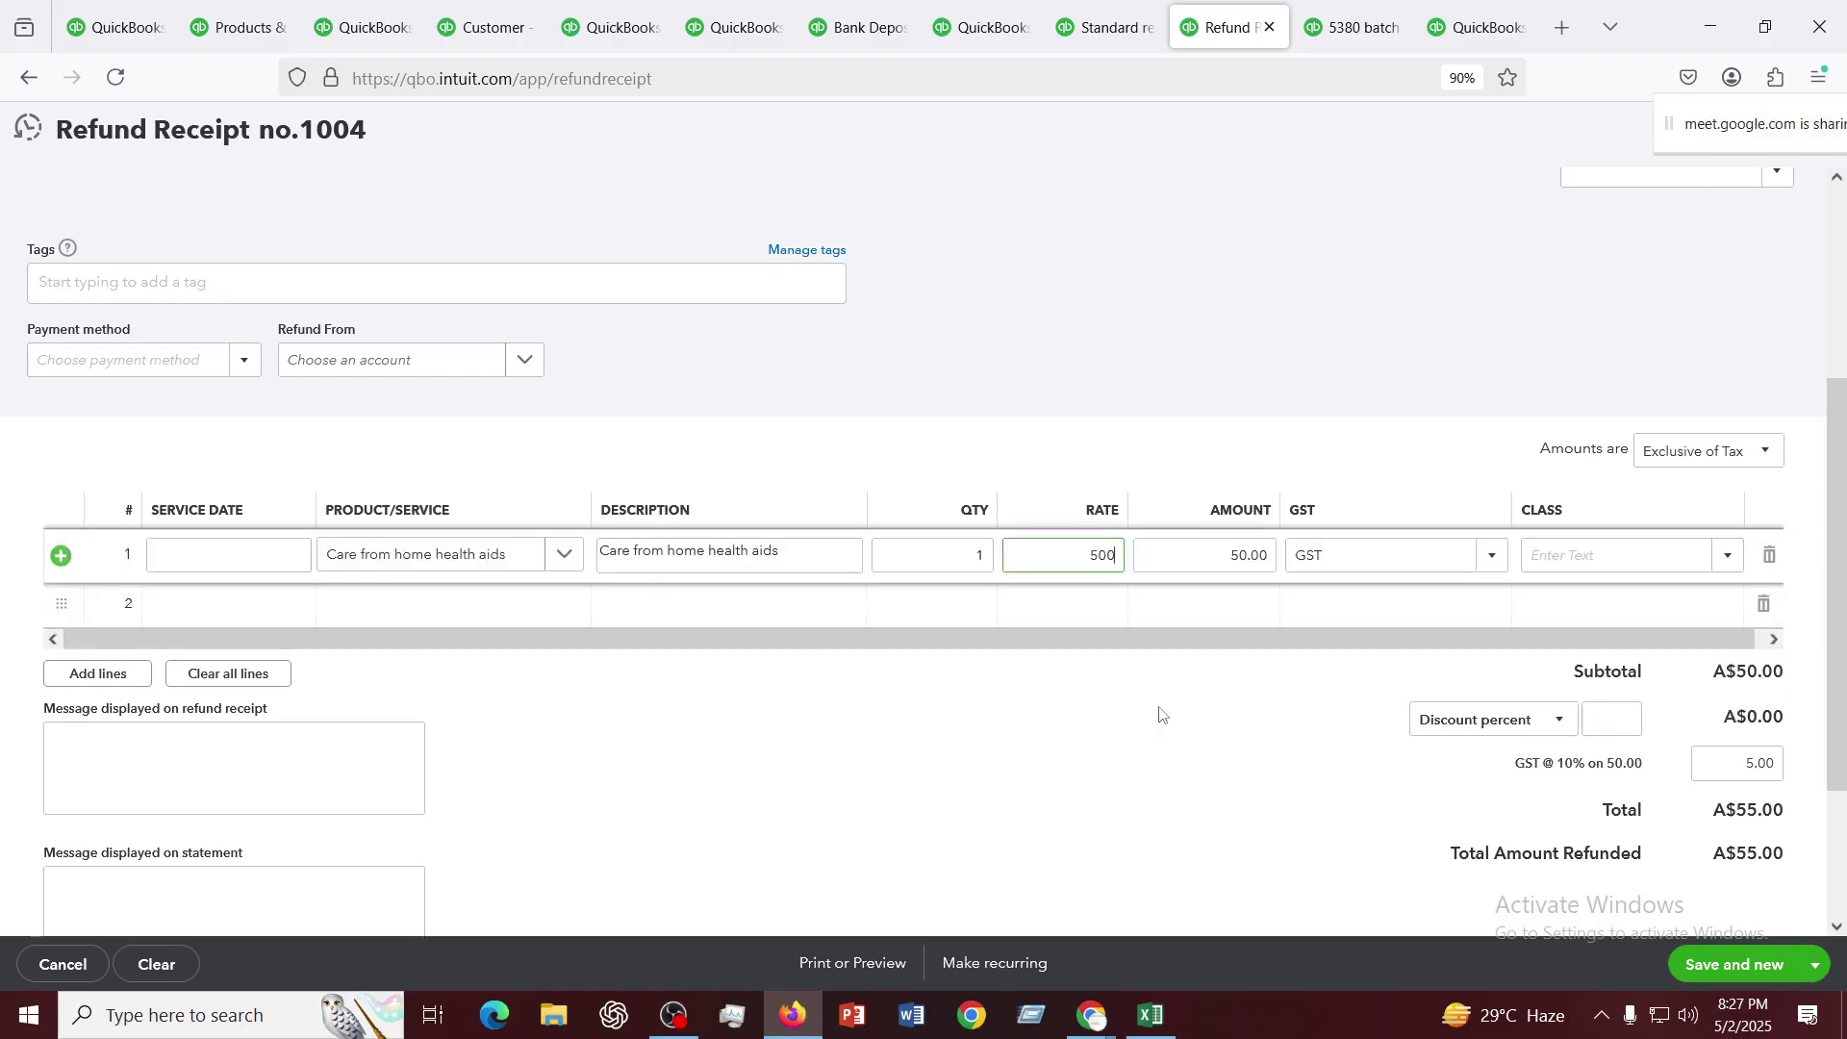
click(1164, 731)
scroll(1030, 688, up, 1)
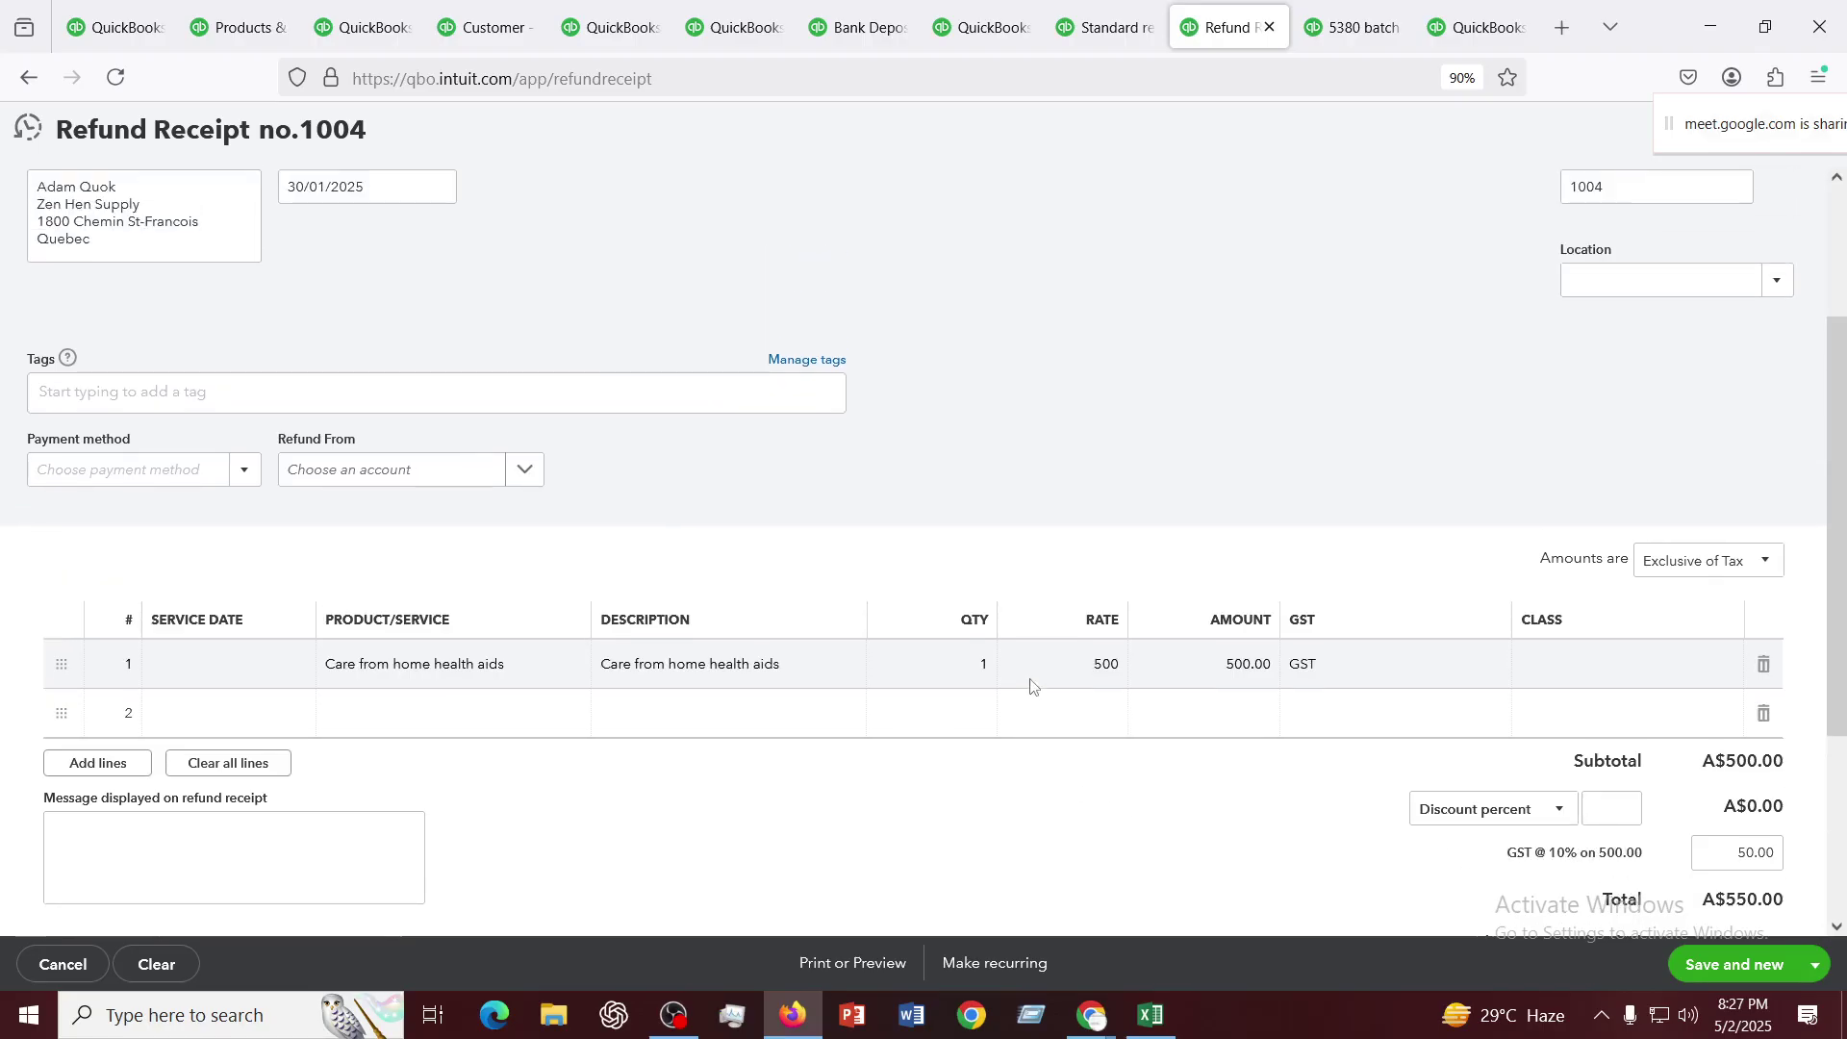
scroll(1030, 688, down, 3)
scroll(915, 610, up, 4)
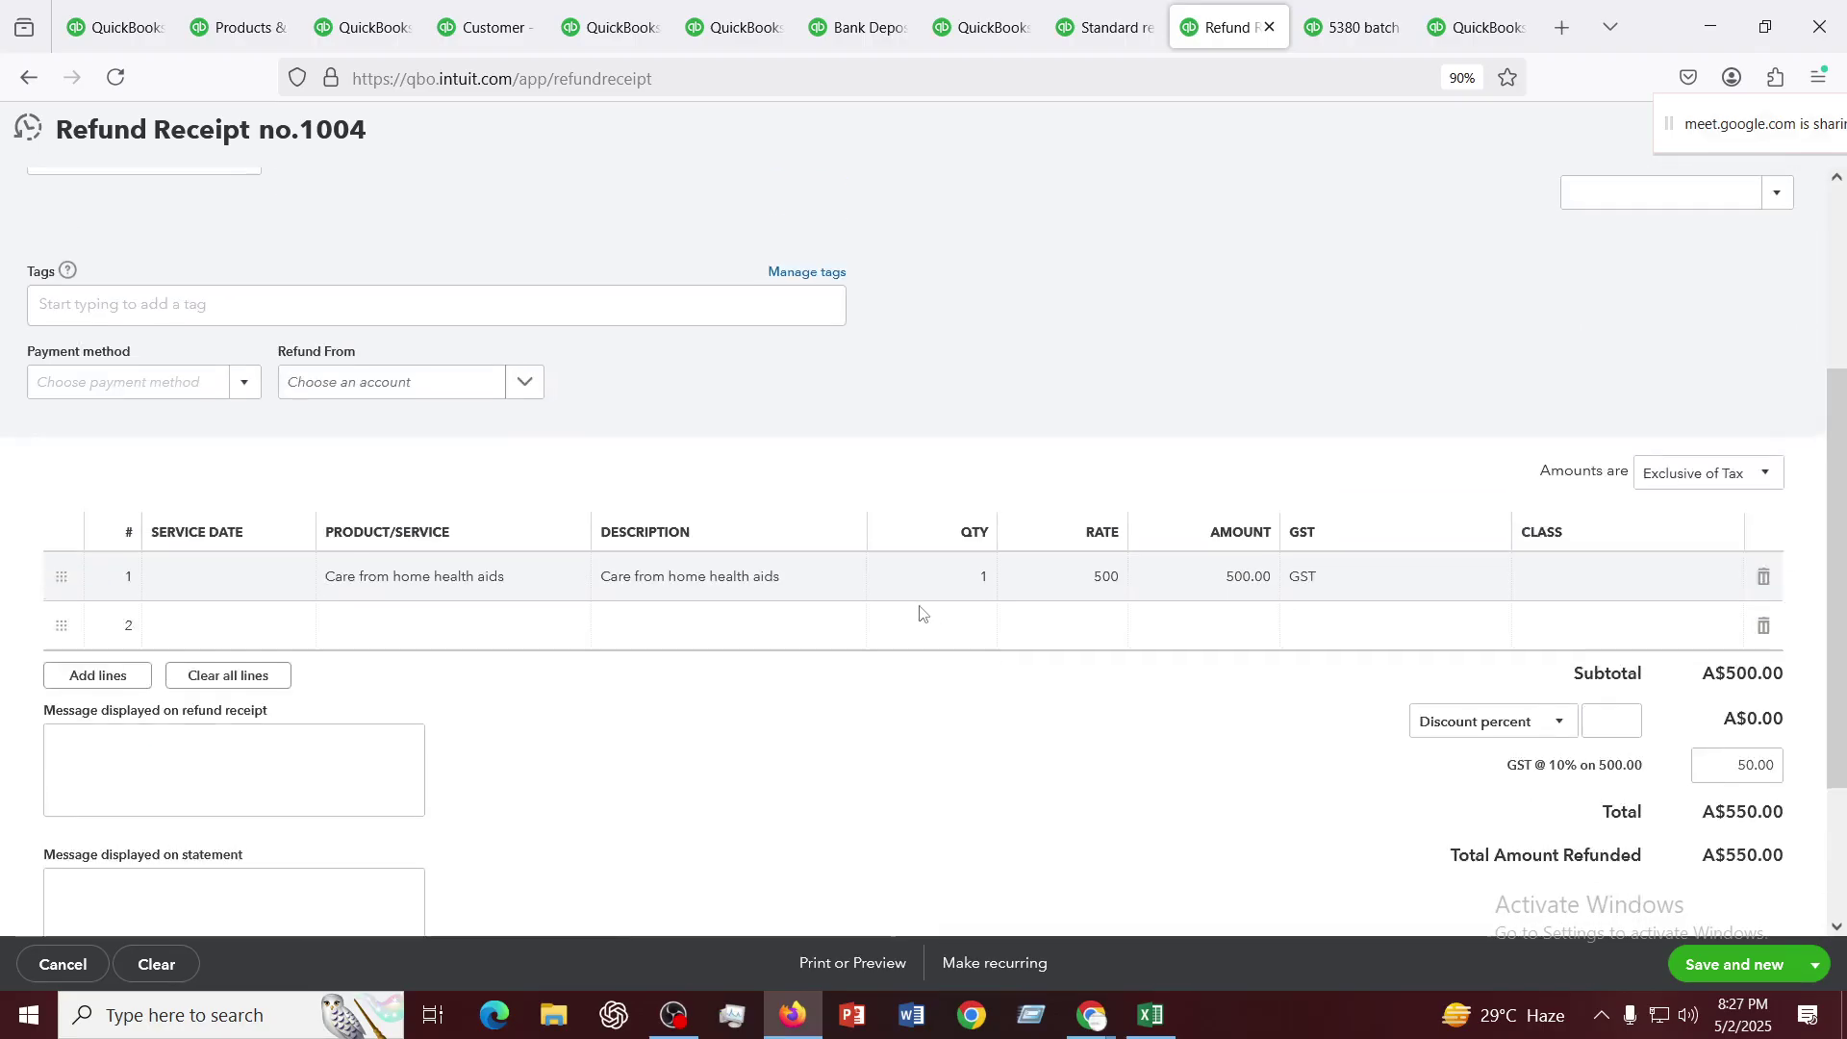
Choose 1001 HSBC as the account to refund from, save and close the refund receipt, and dismiss the confirmation
scroll(1753, 912, down, 4)
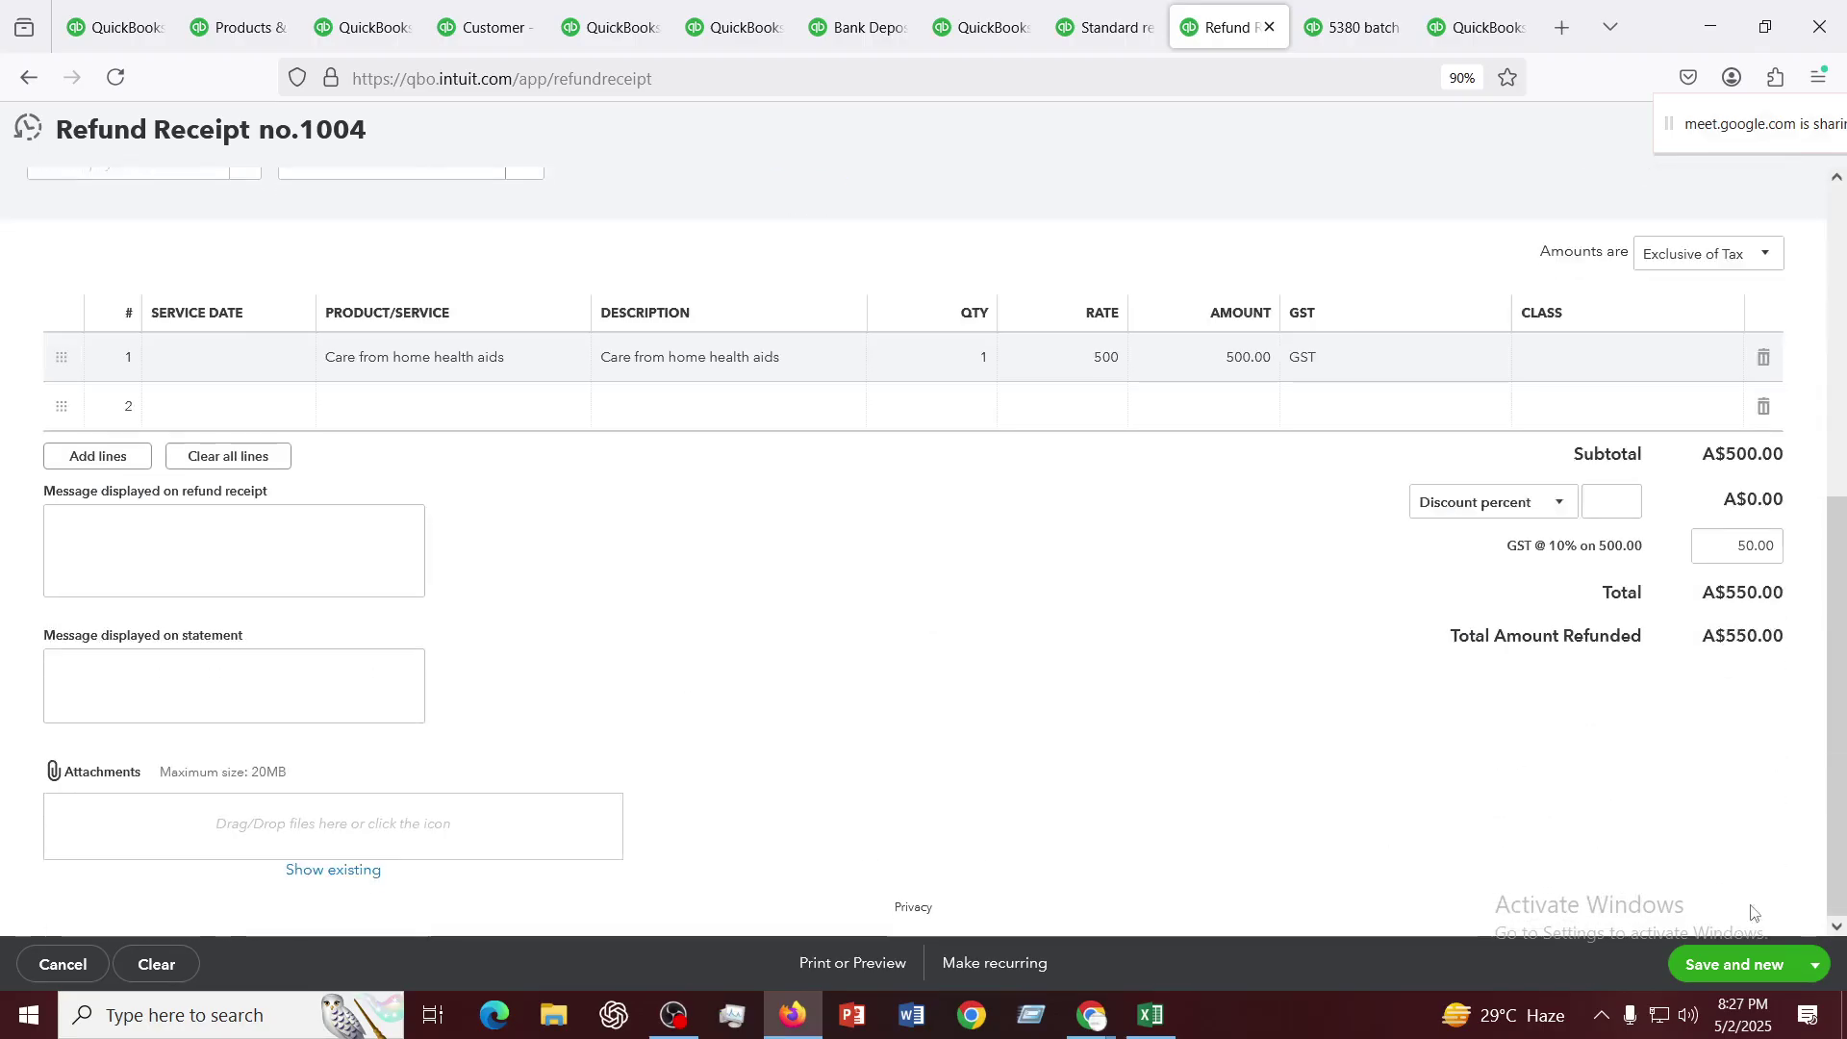
click(1815, 964)
click(1728, 894)
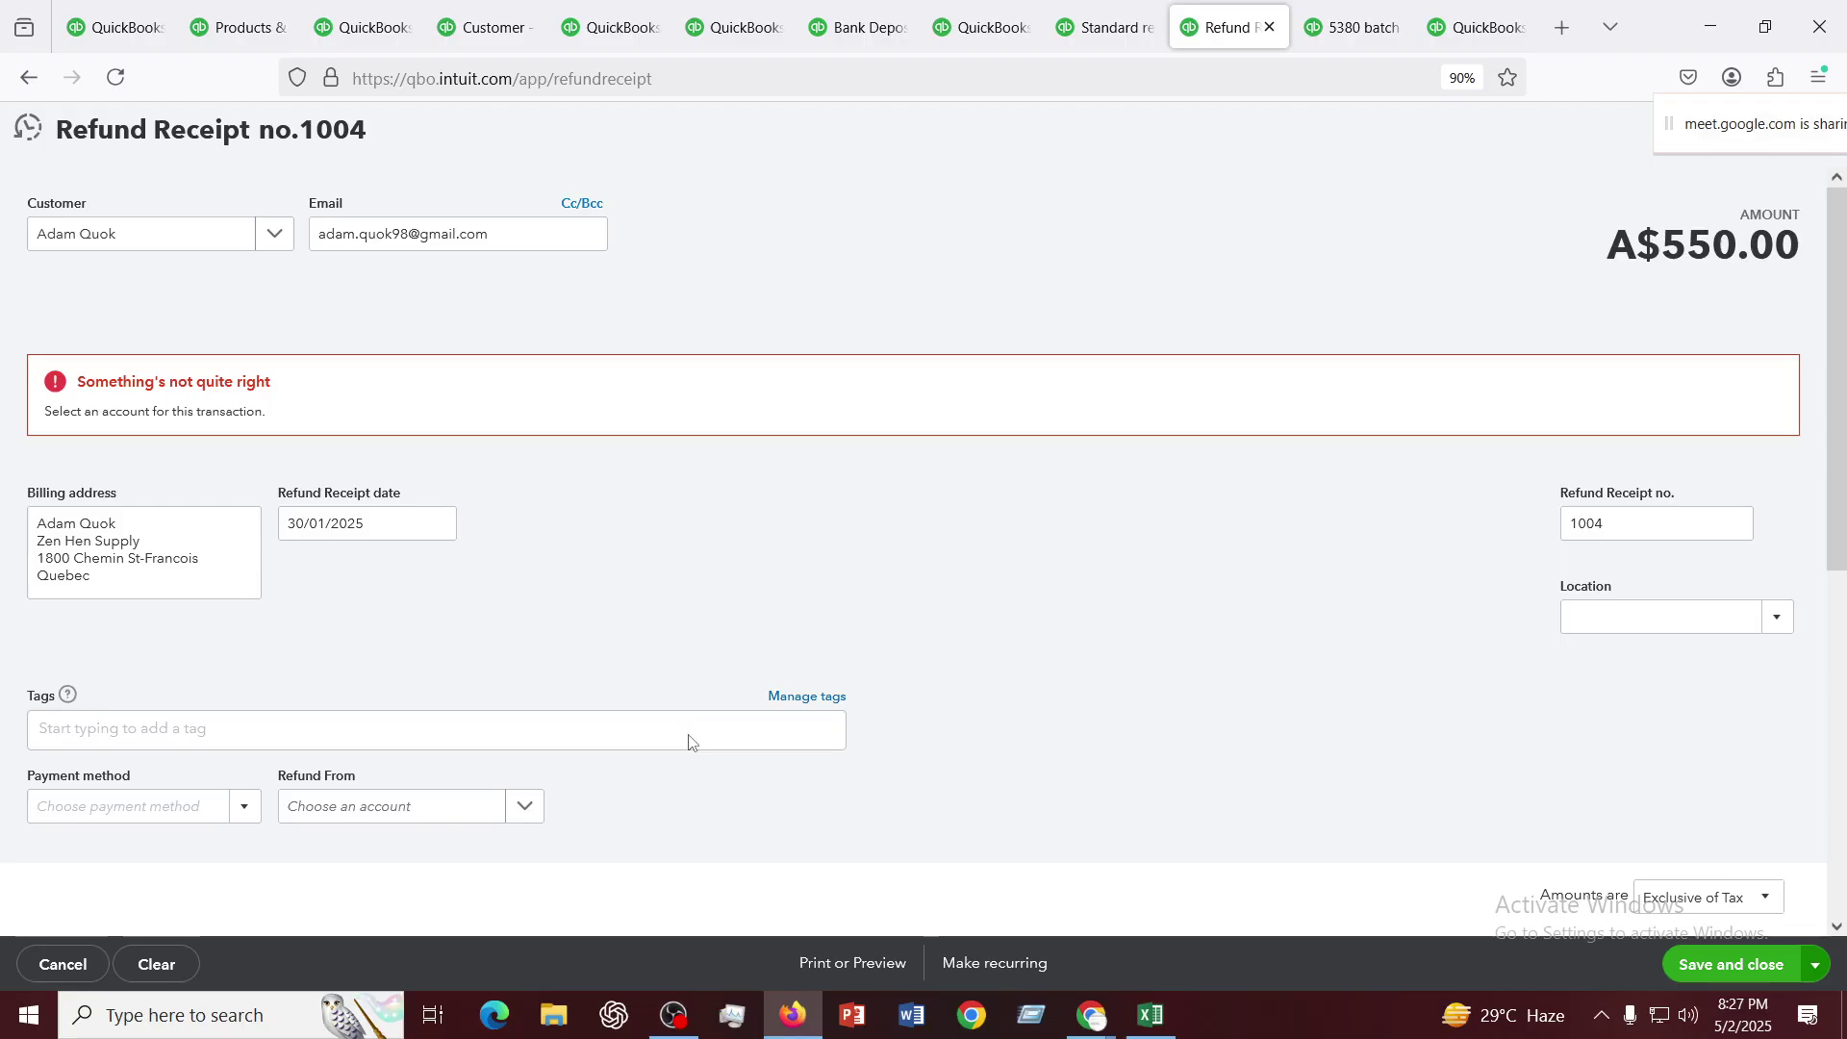
scroll(689, 741, down, 3)
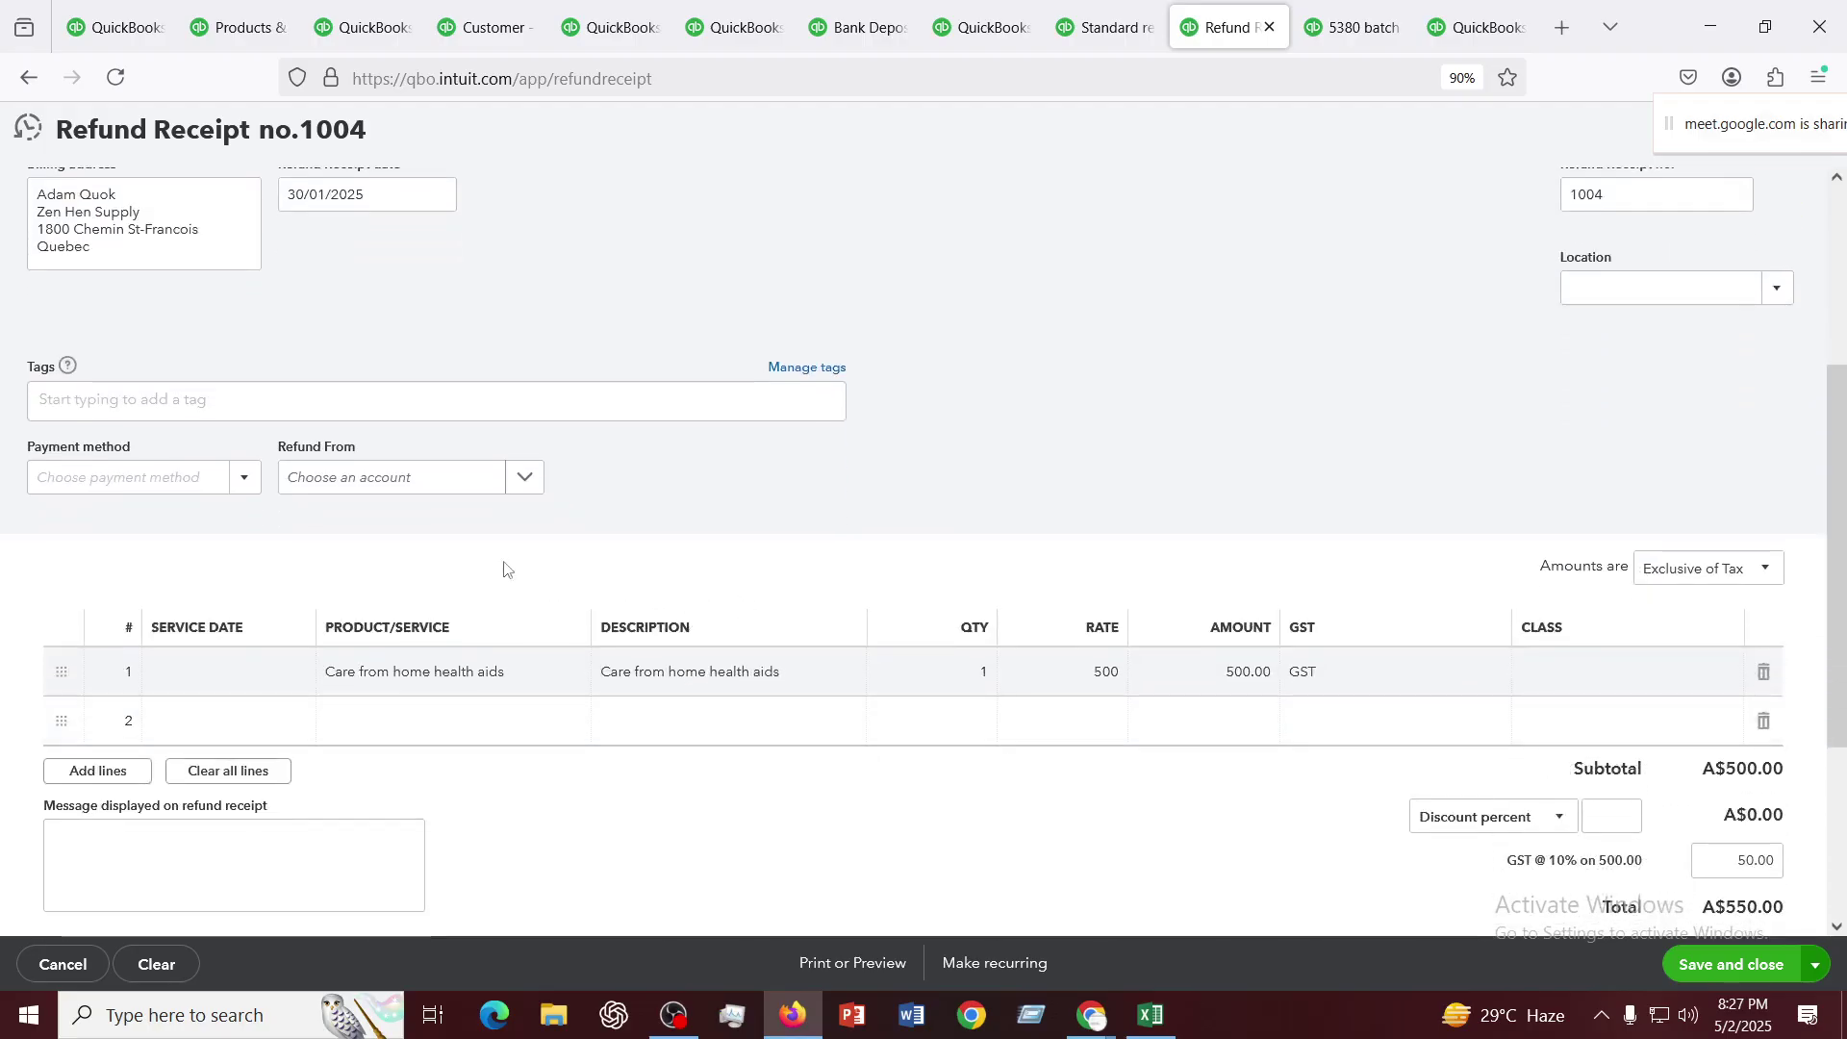
click(424, 480)
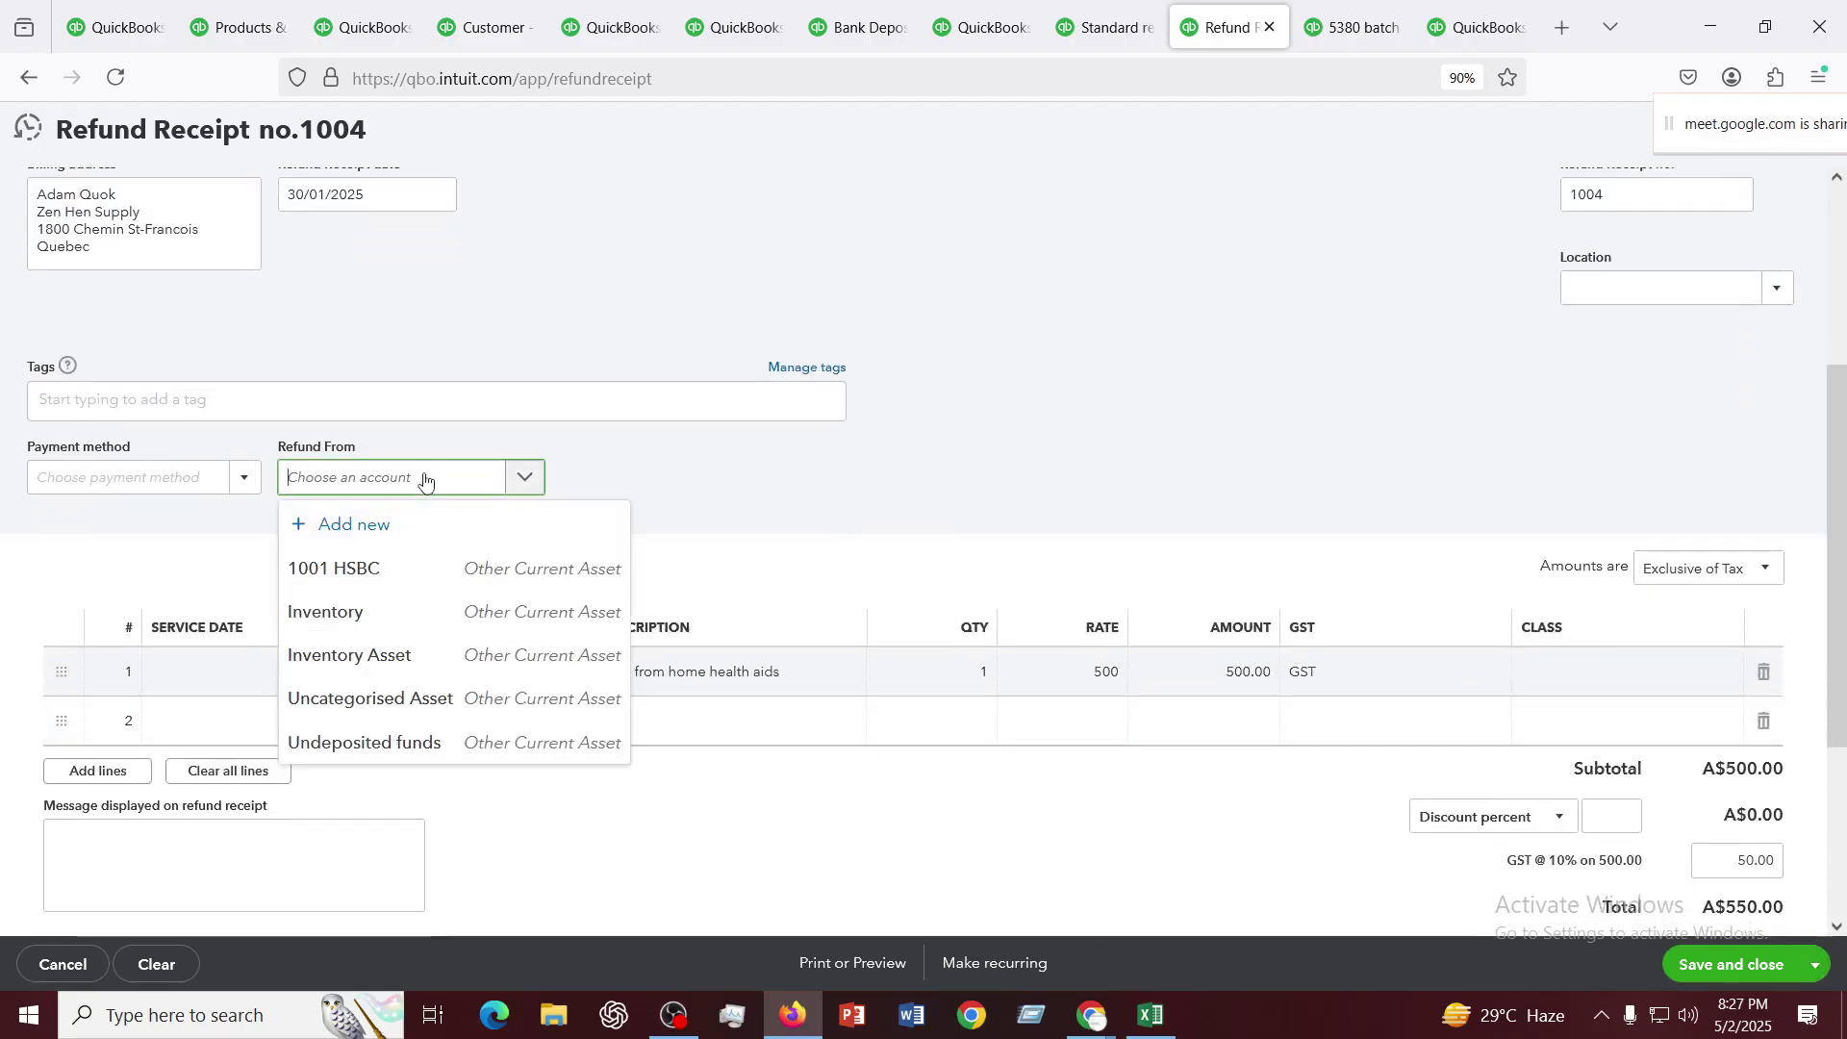
click(352, 570)
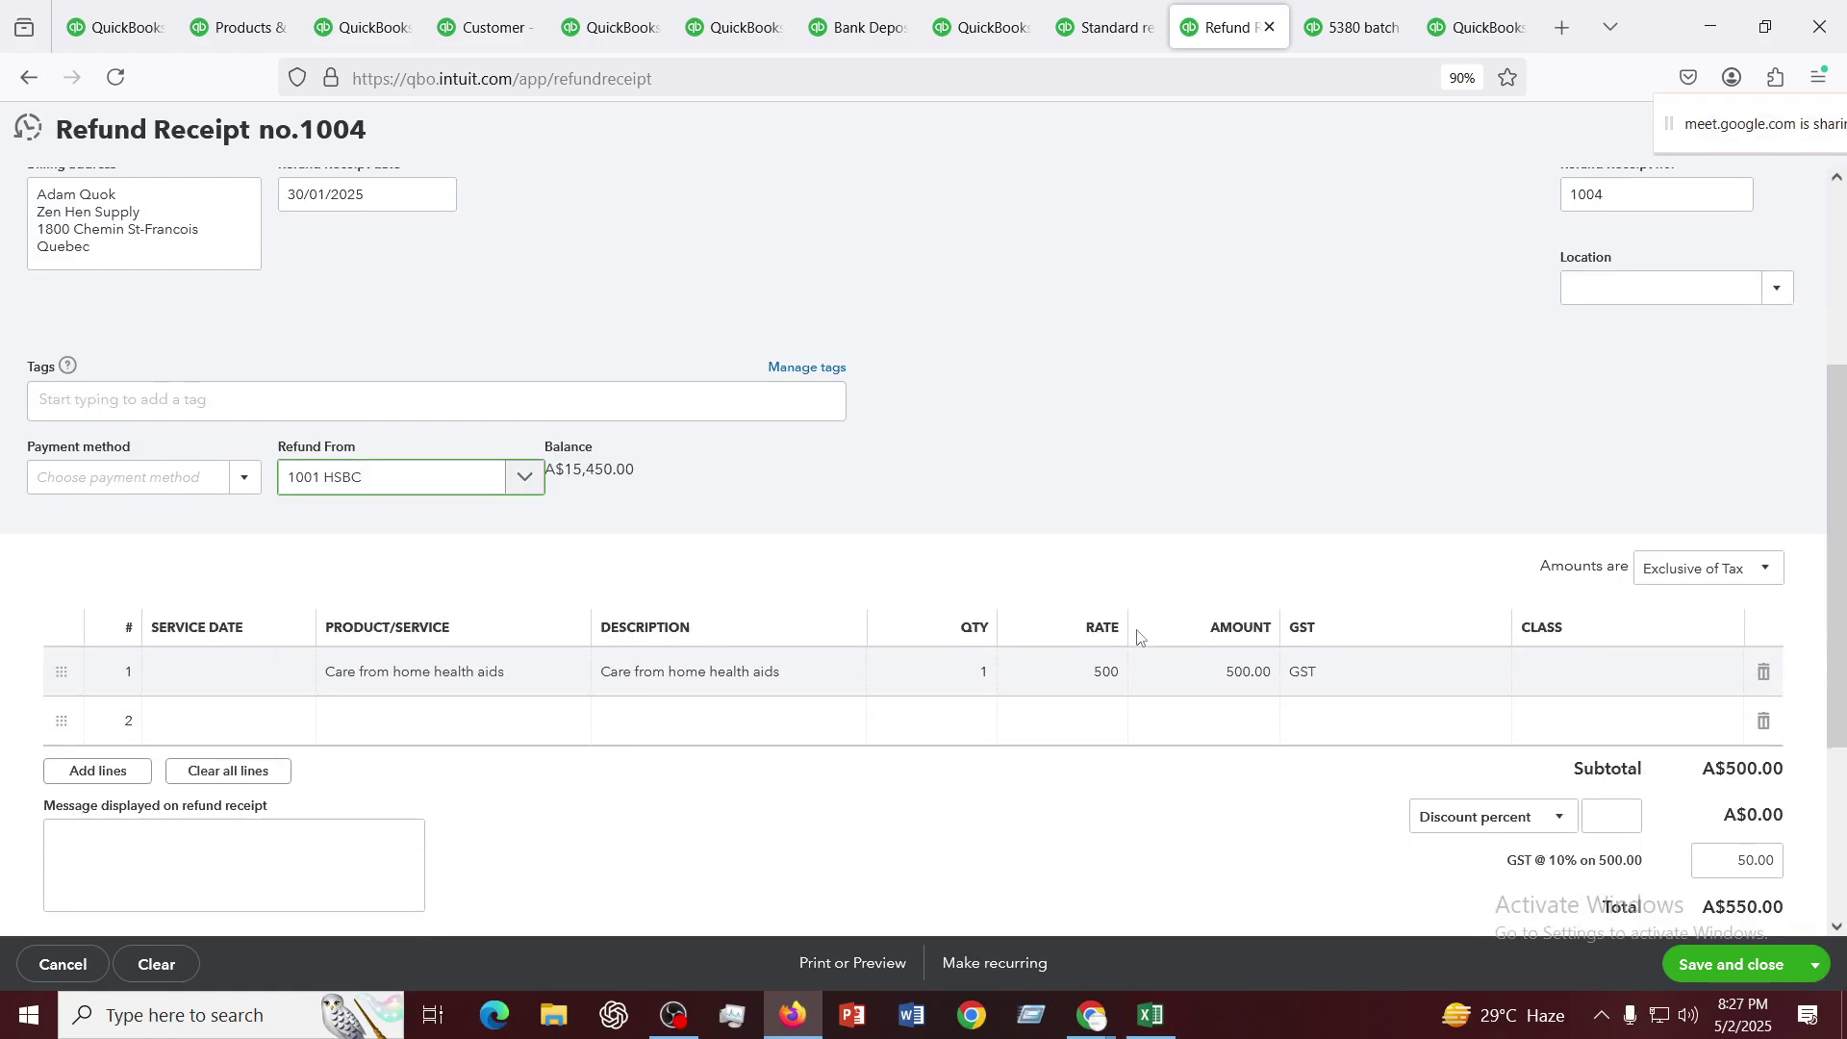
scroll(1135, 635, down, 3)
click(1756, 978)
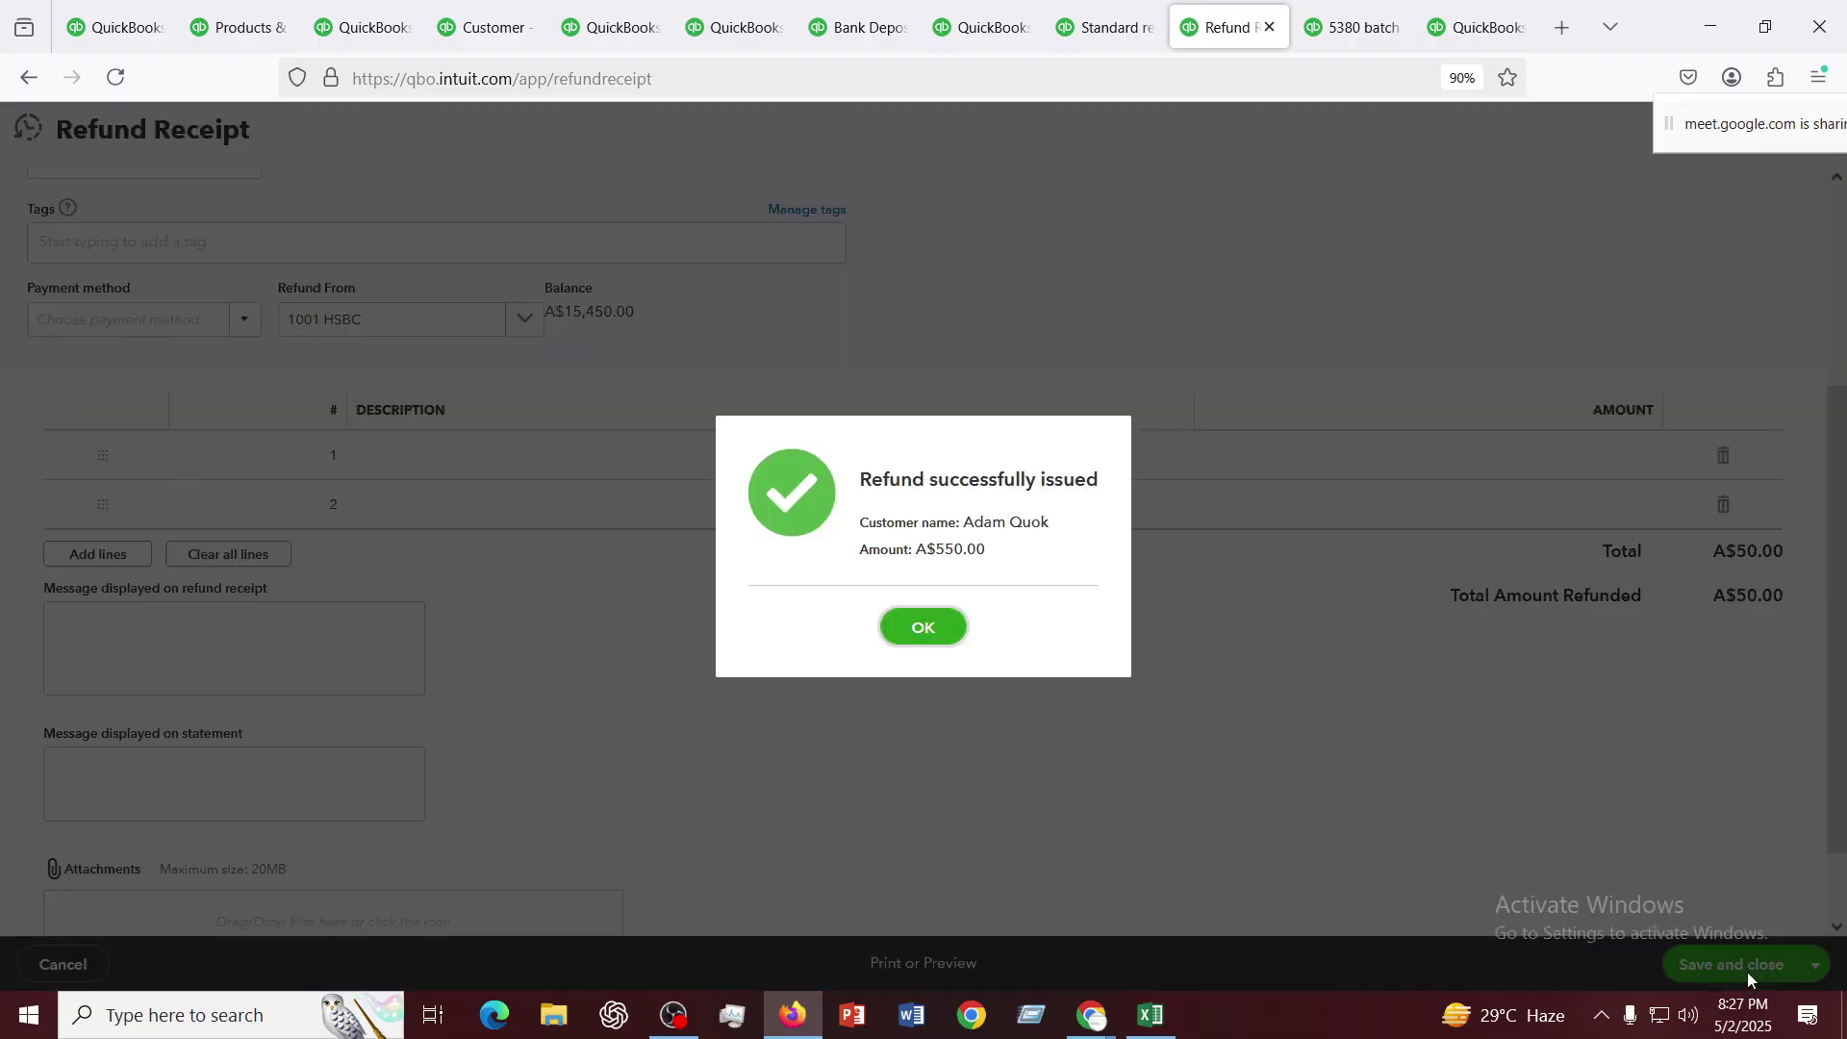
click(922, 627)
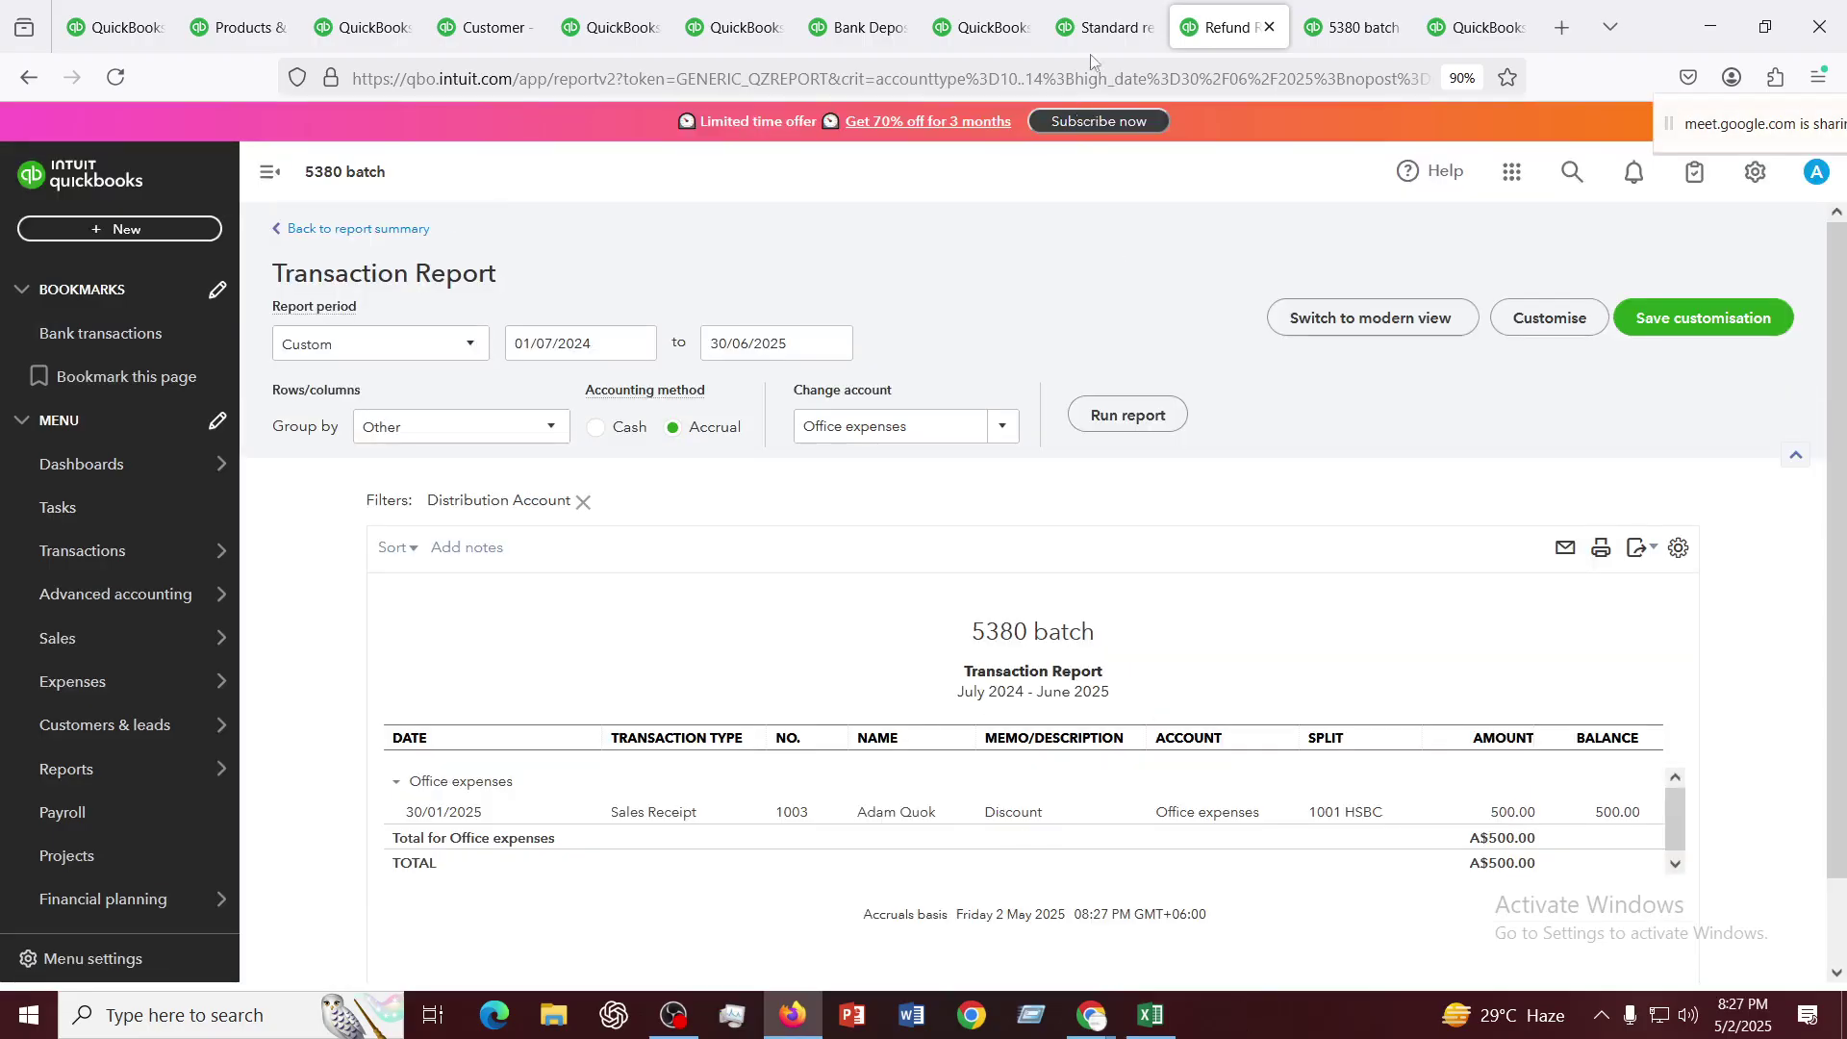
Close the Bank Deposit browser tab, and from the standard reports tab open the GST page in a separate browser tab
click(895, 30)
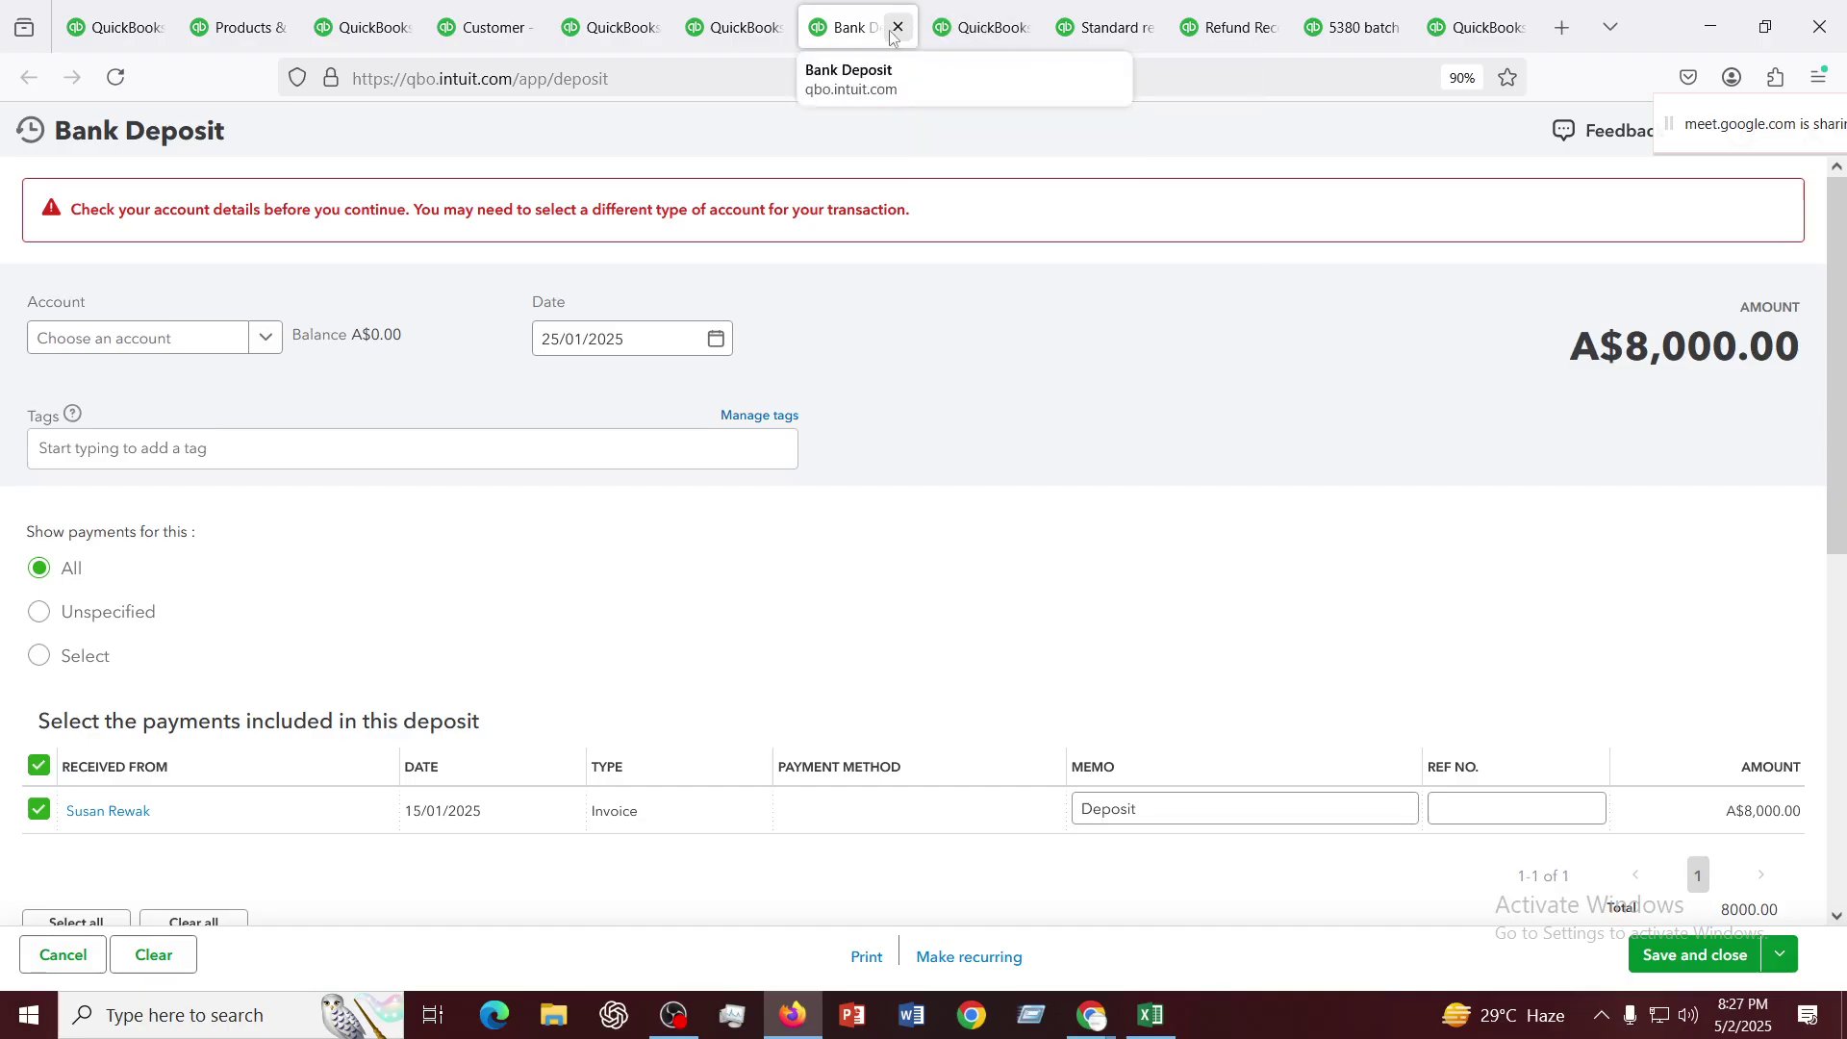
click(899, 28)
click(994, 30)
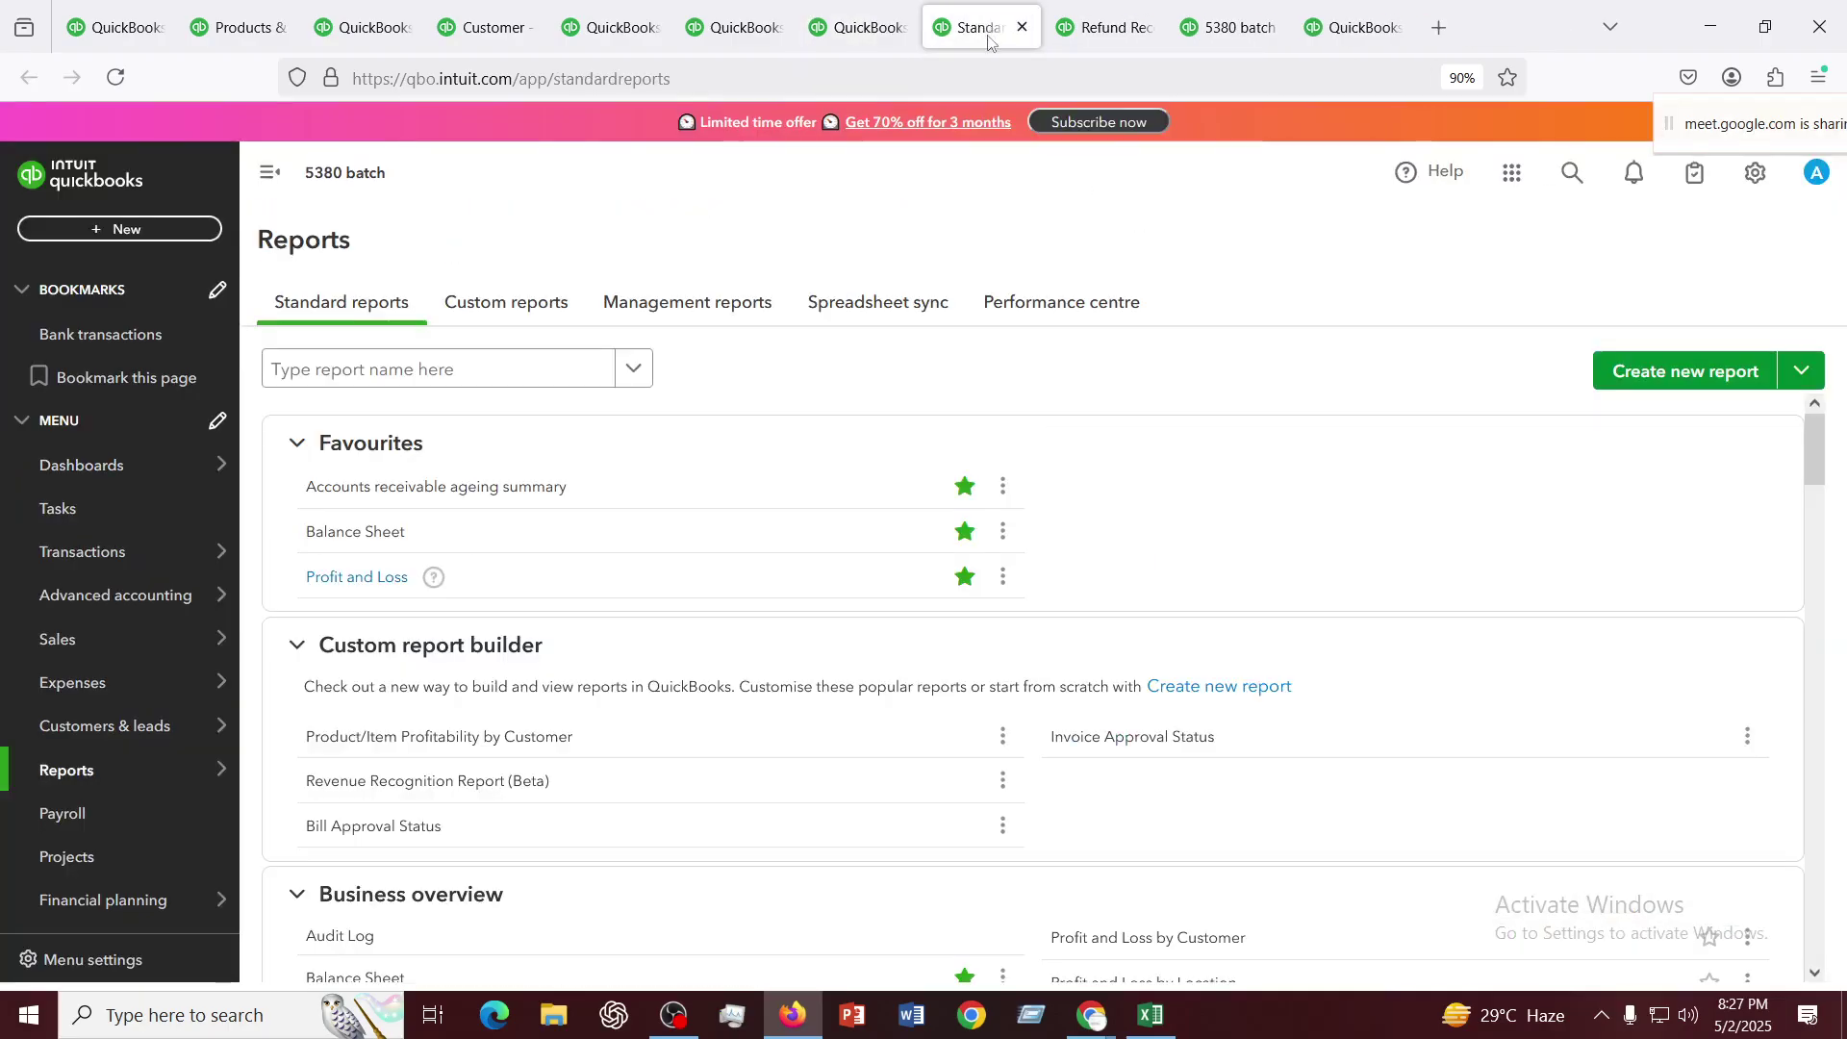
scroll(91, 808, down, 2)
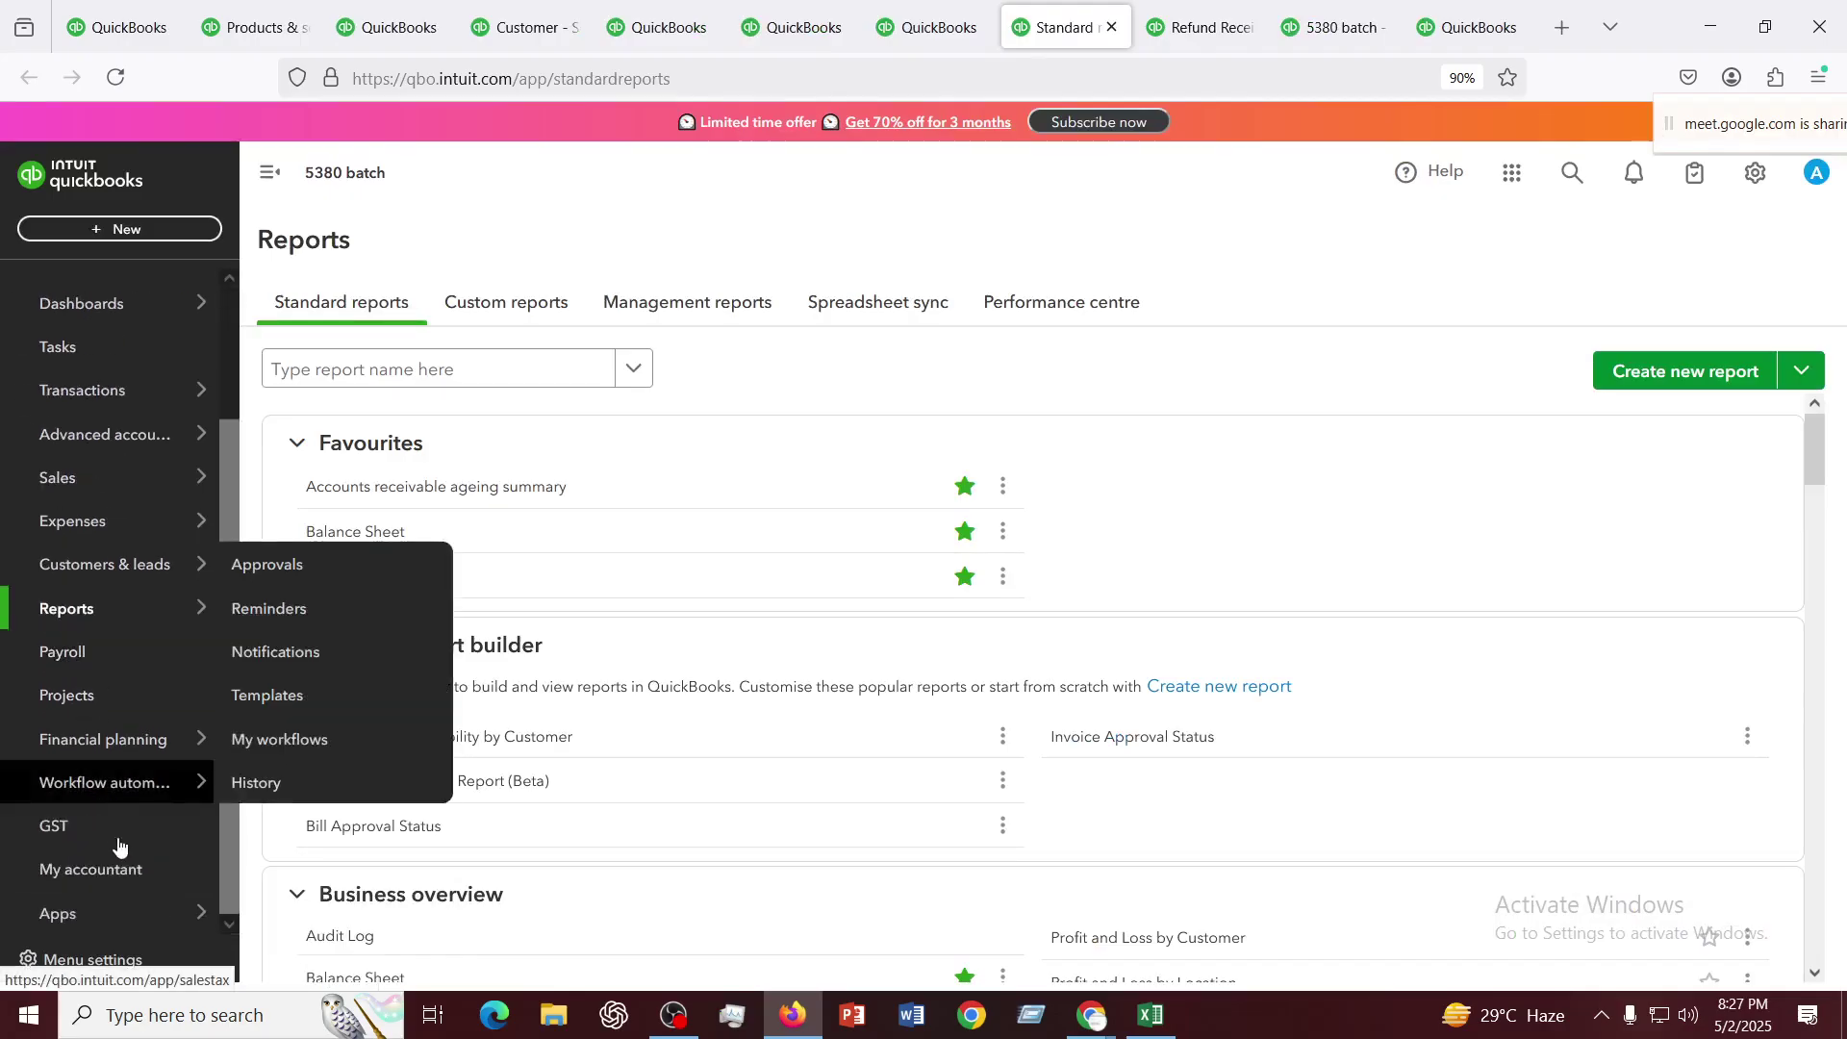
right_click(86, 835)
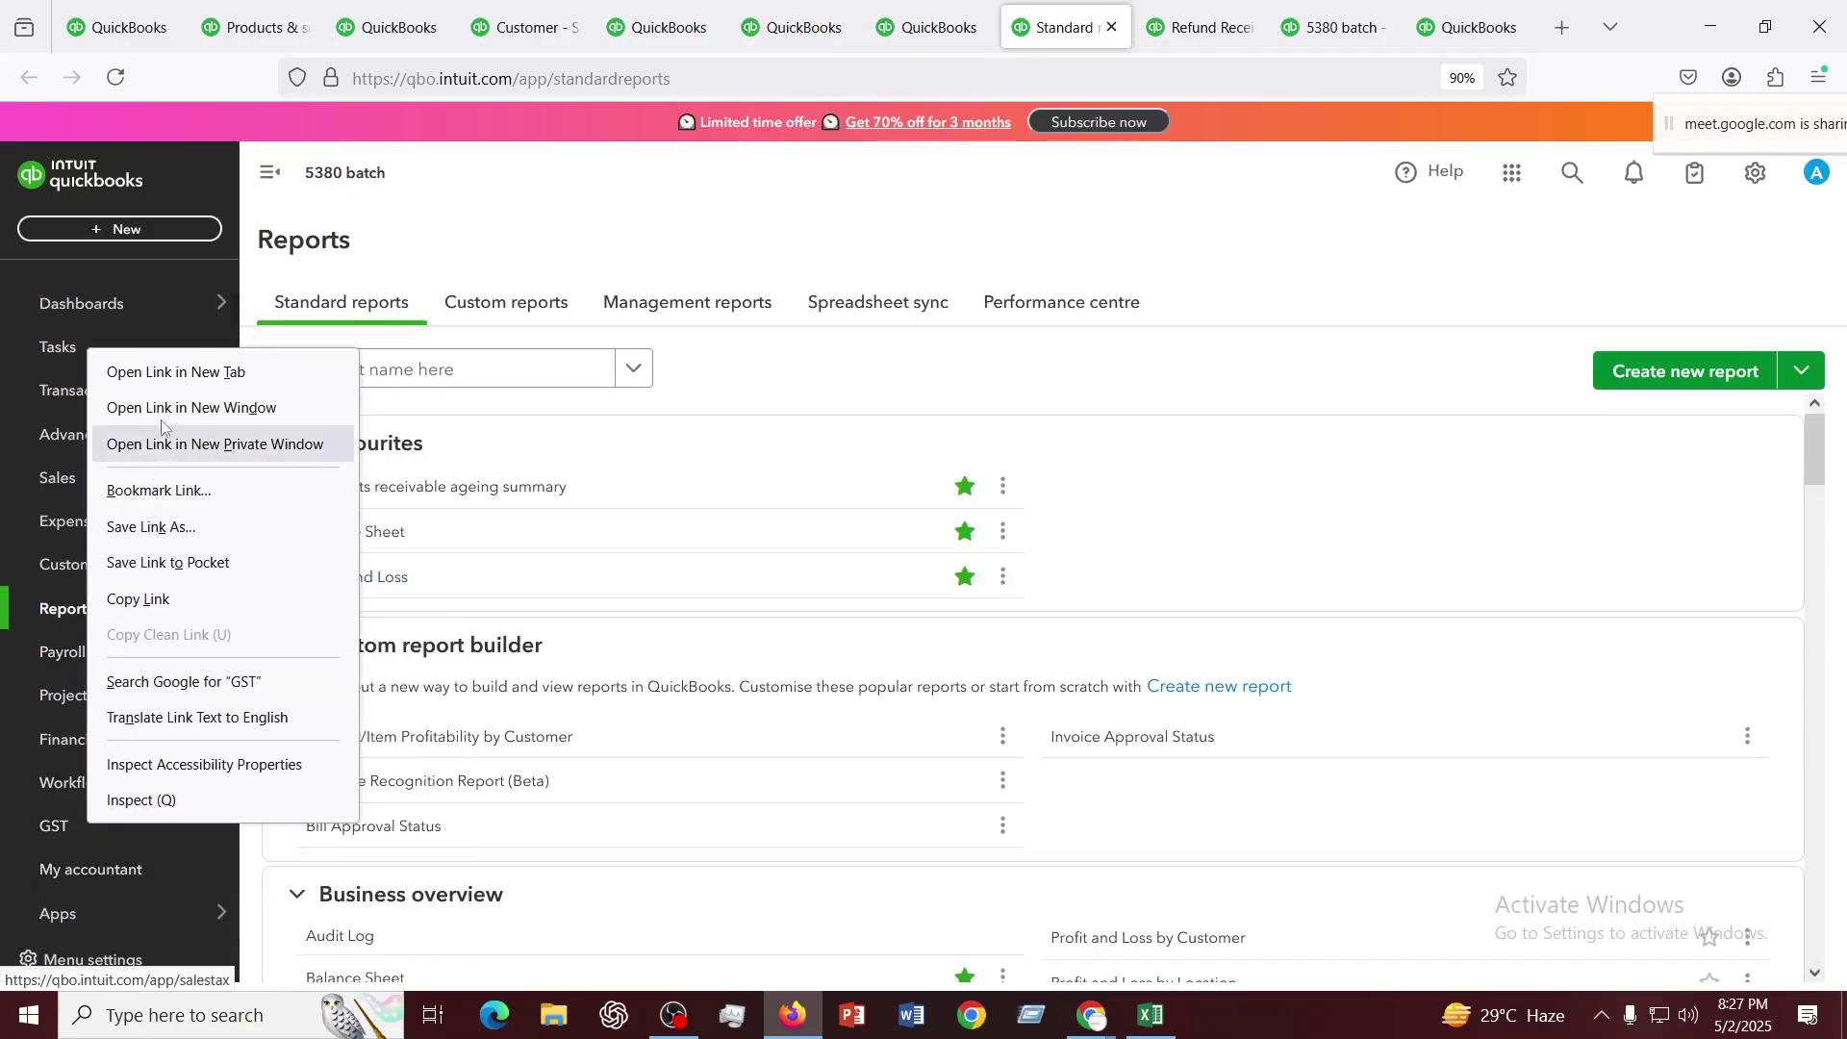
click(160, 363)
click(1101, 27)
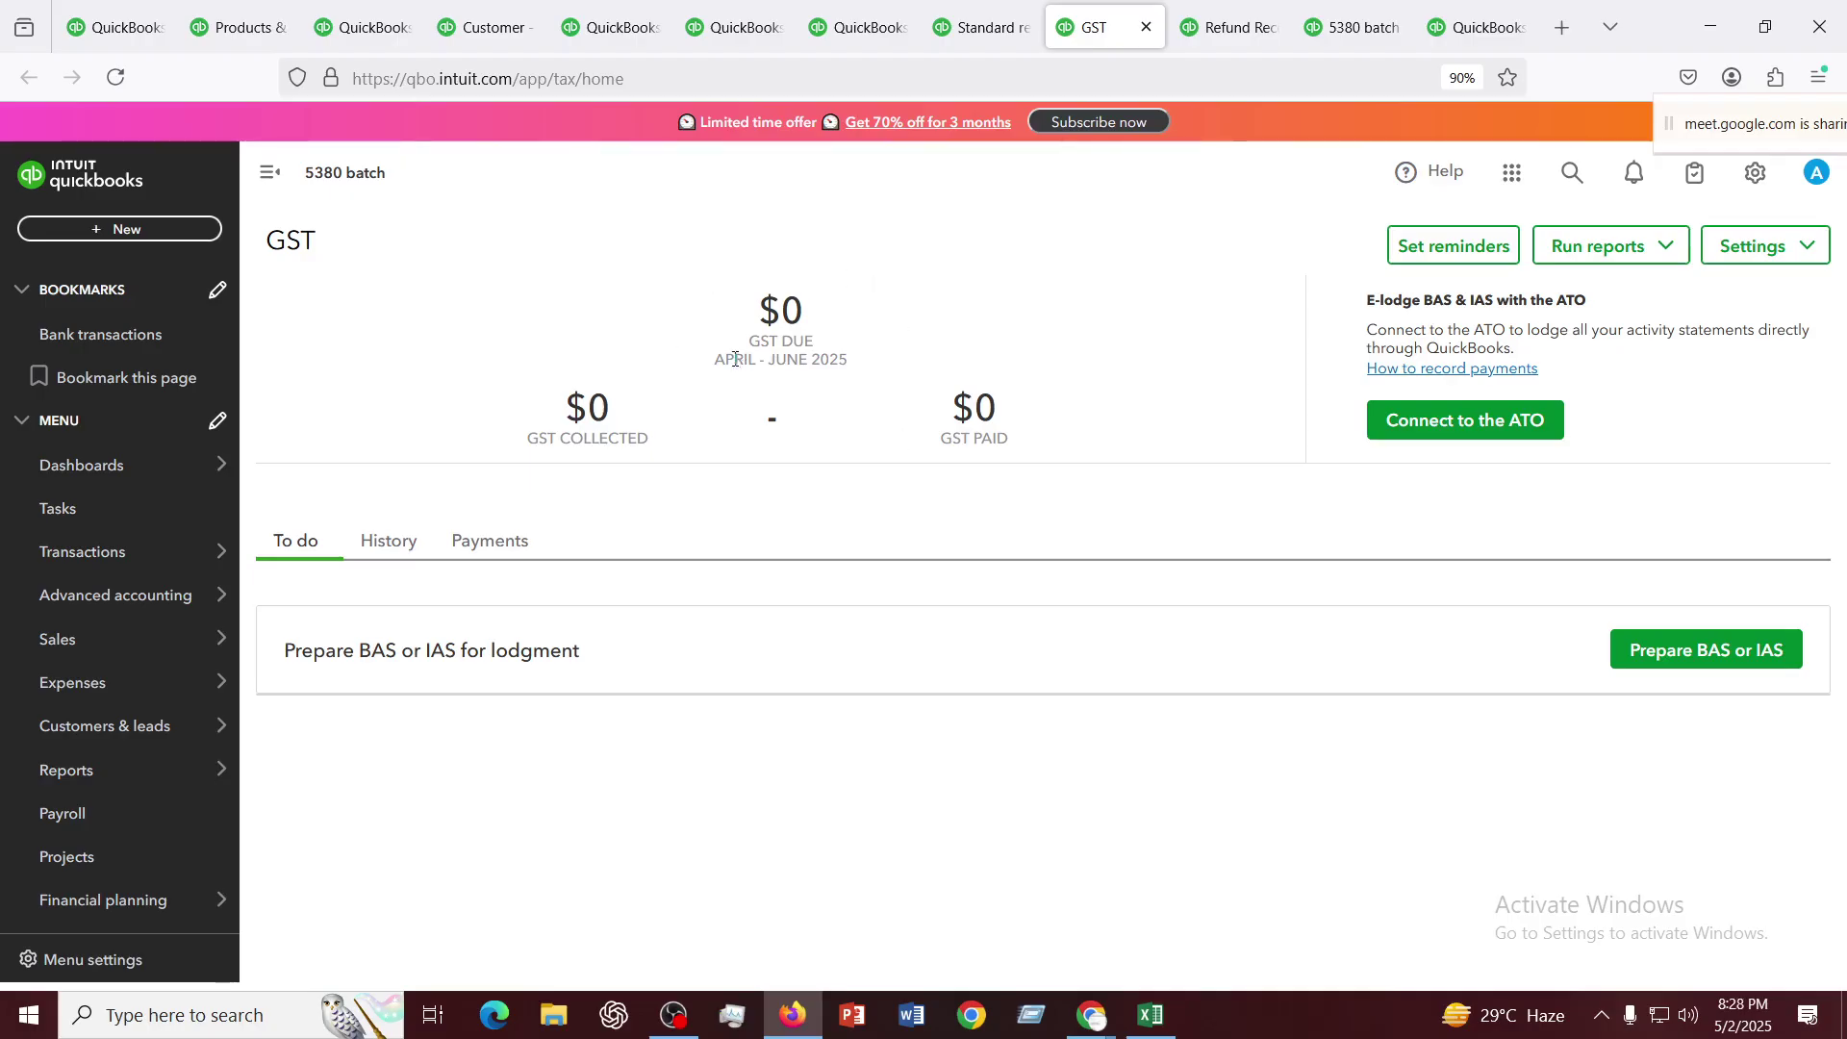
Look through the To do, History and Payments sections of the GST page and reload it
click(393, 547)
click(490, 542)
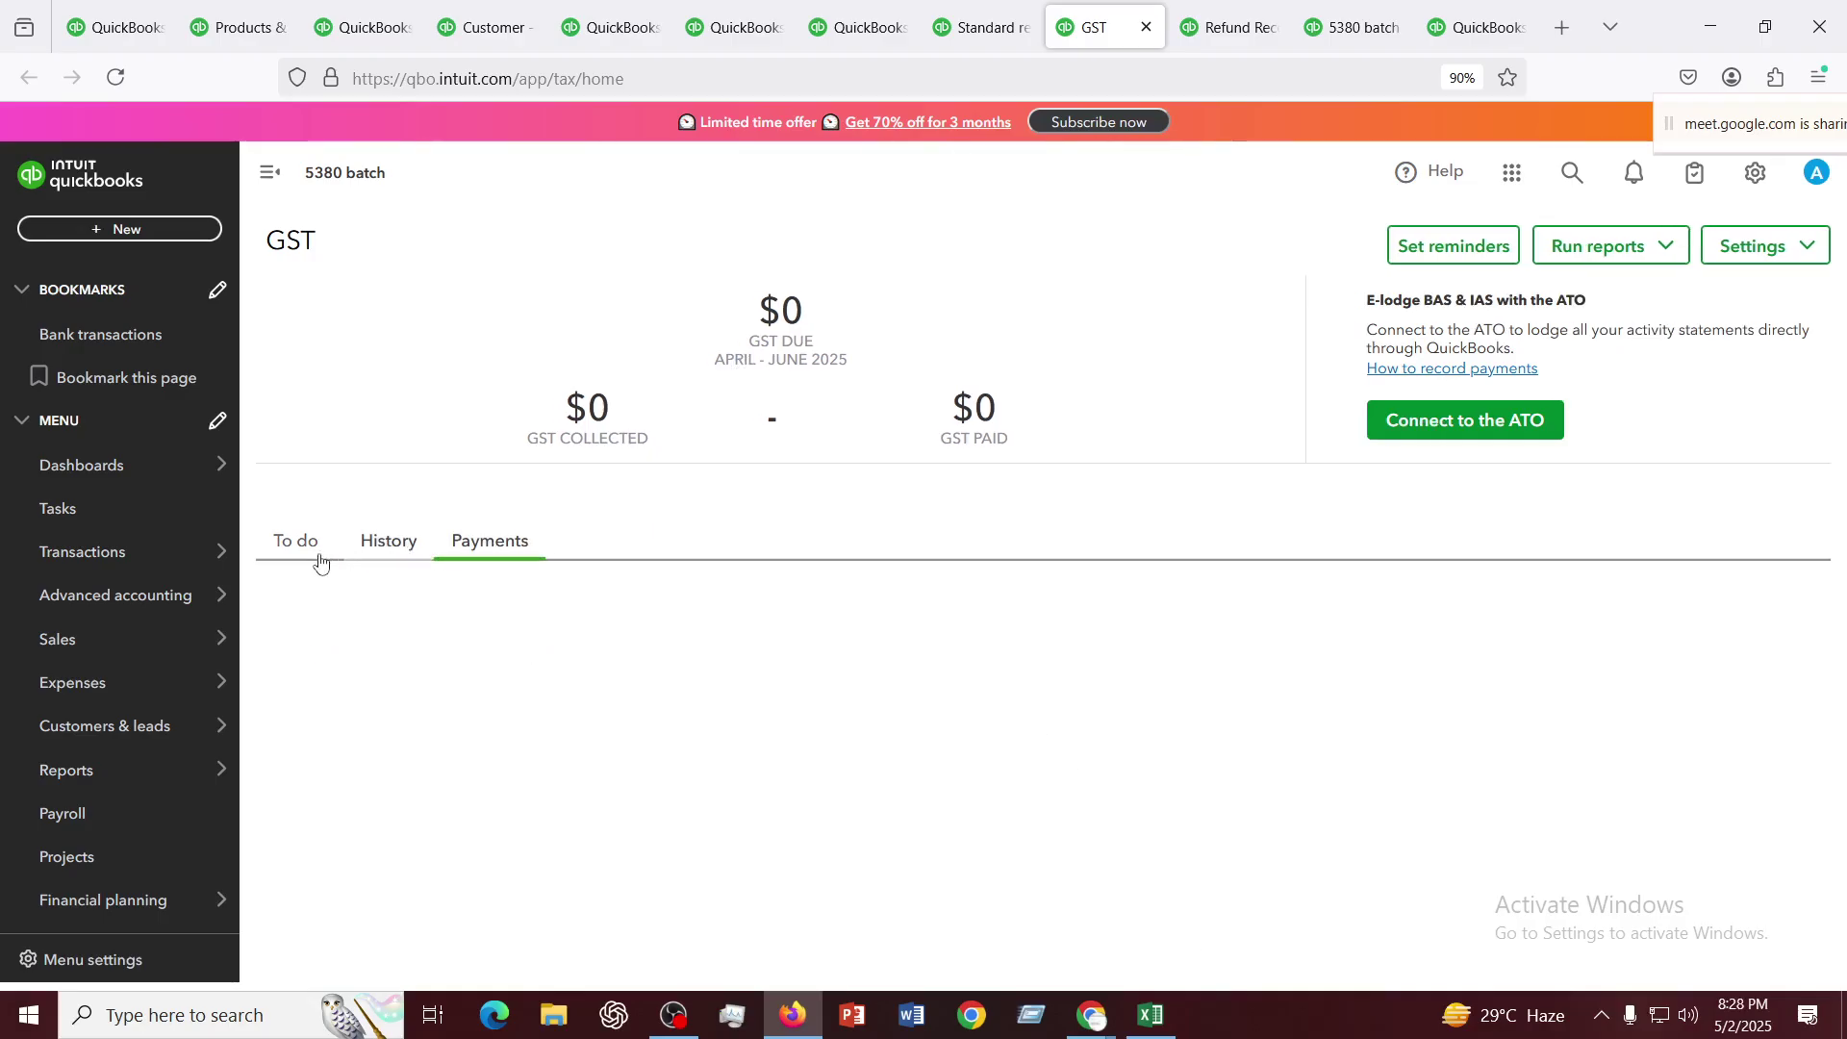
click(301, 539)
click(385, 540)
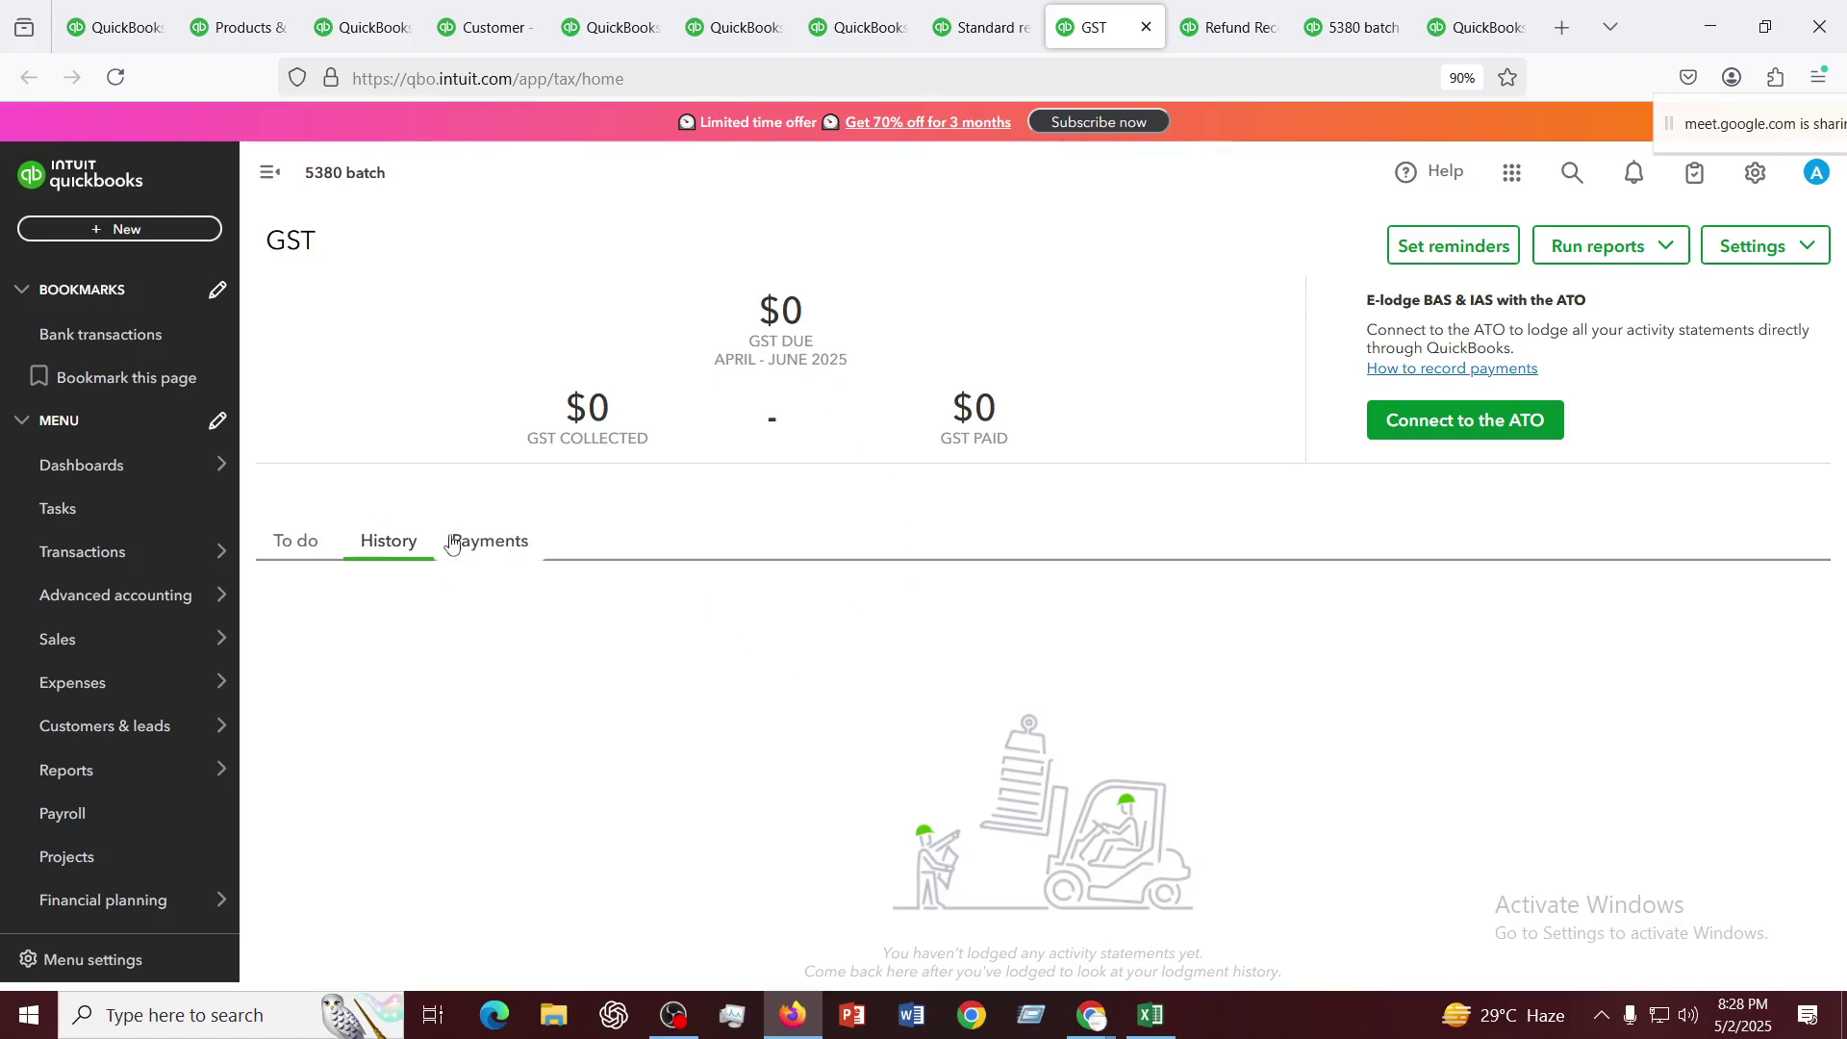
click(482, 546)
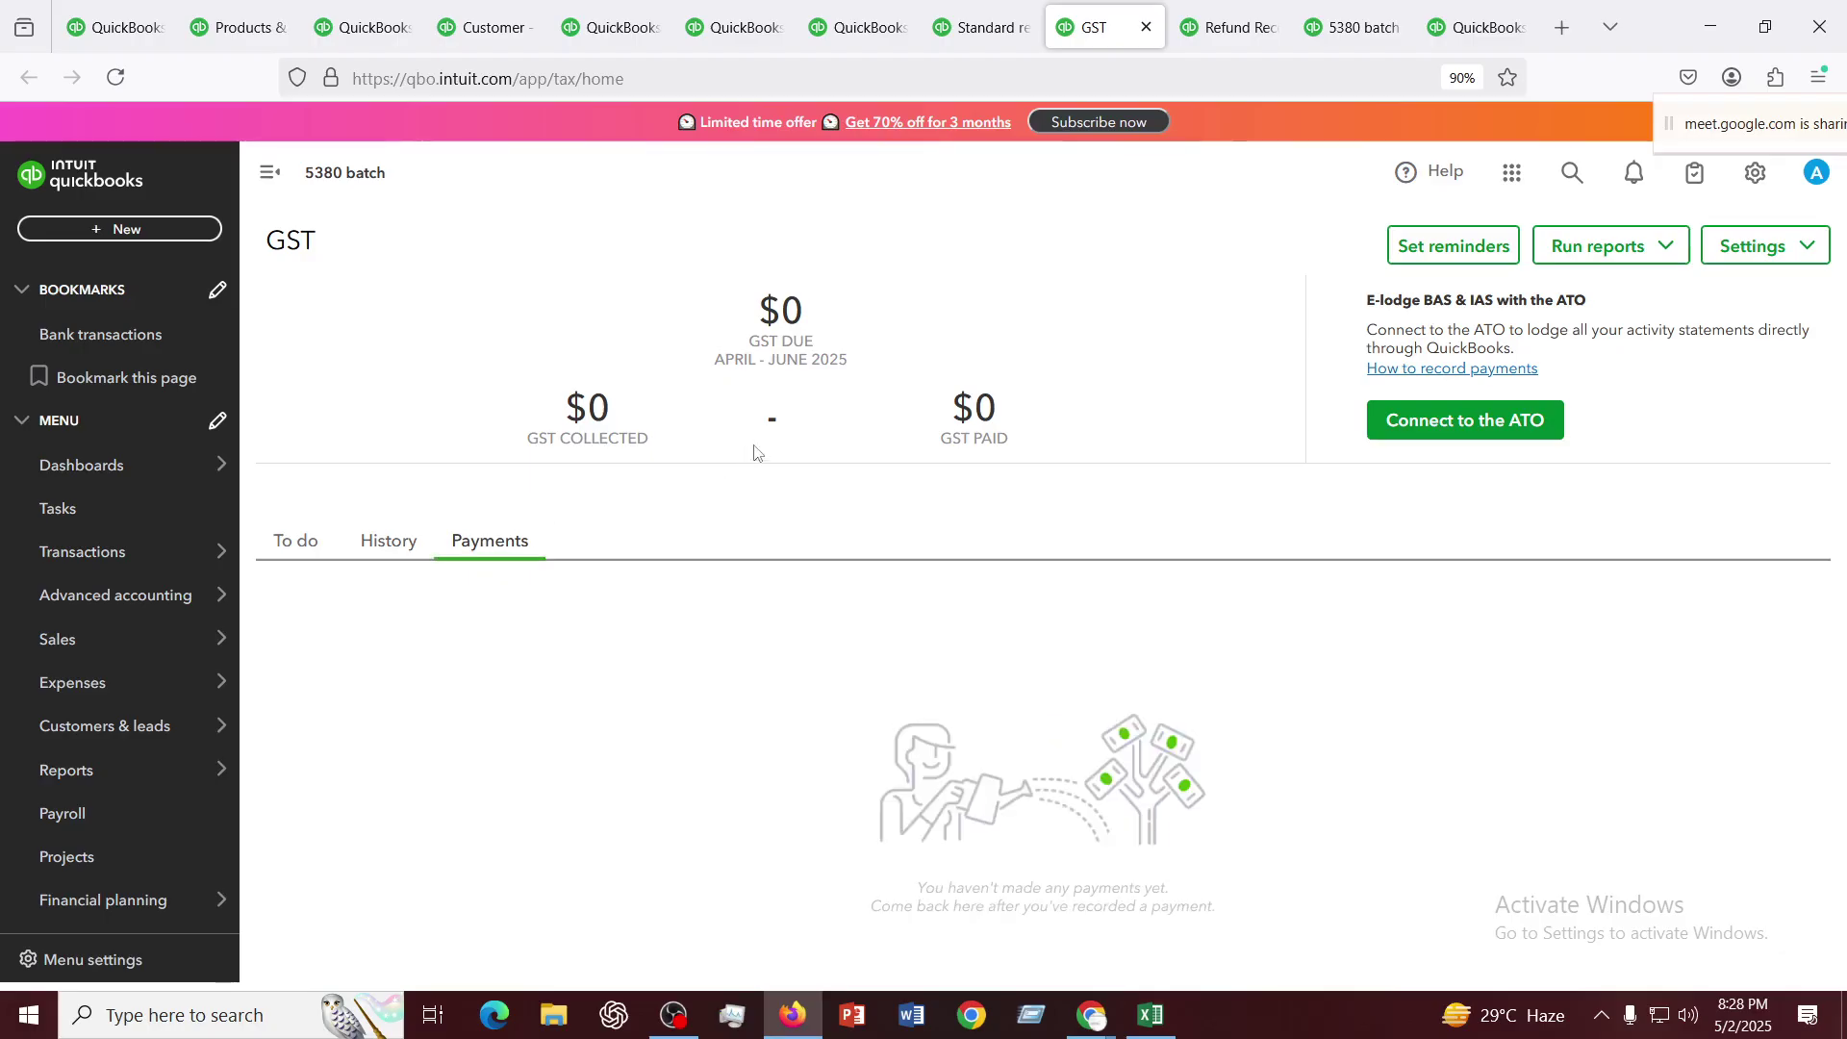
click(115, 78)
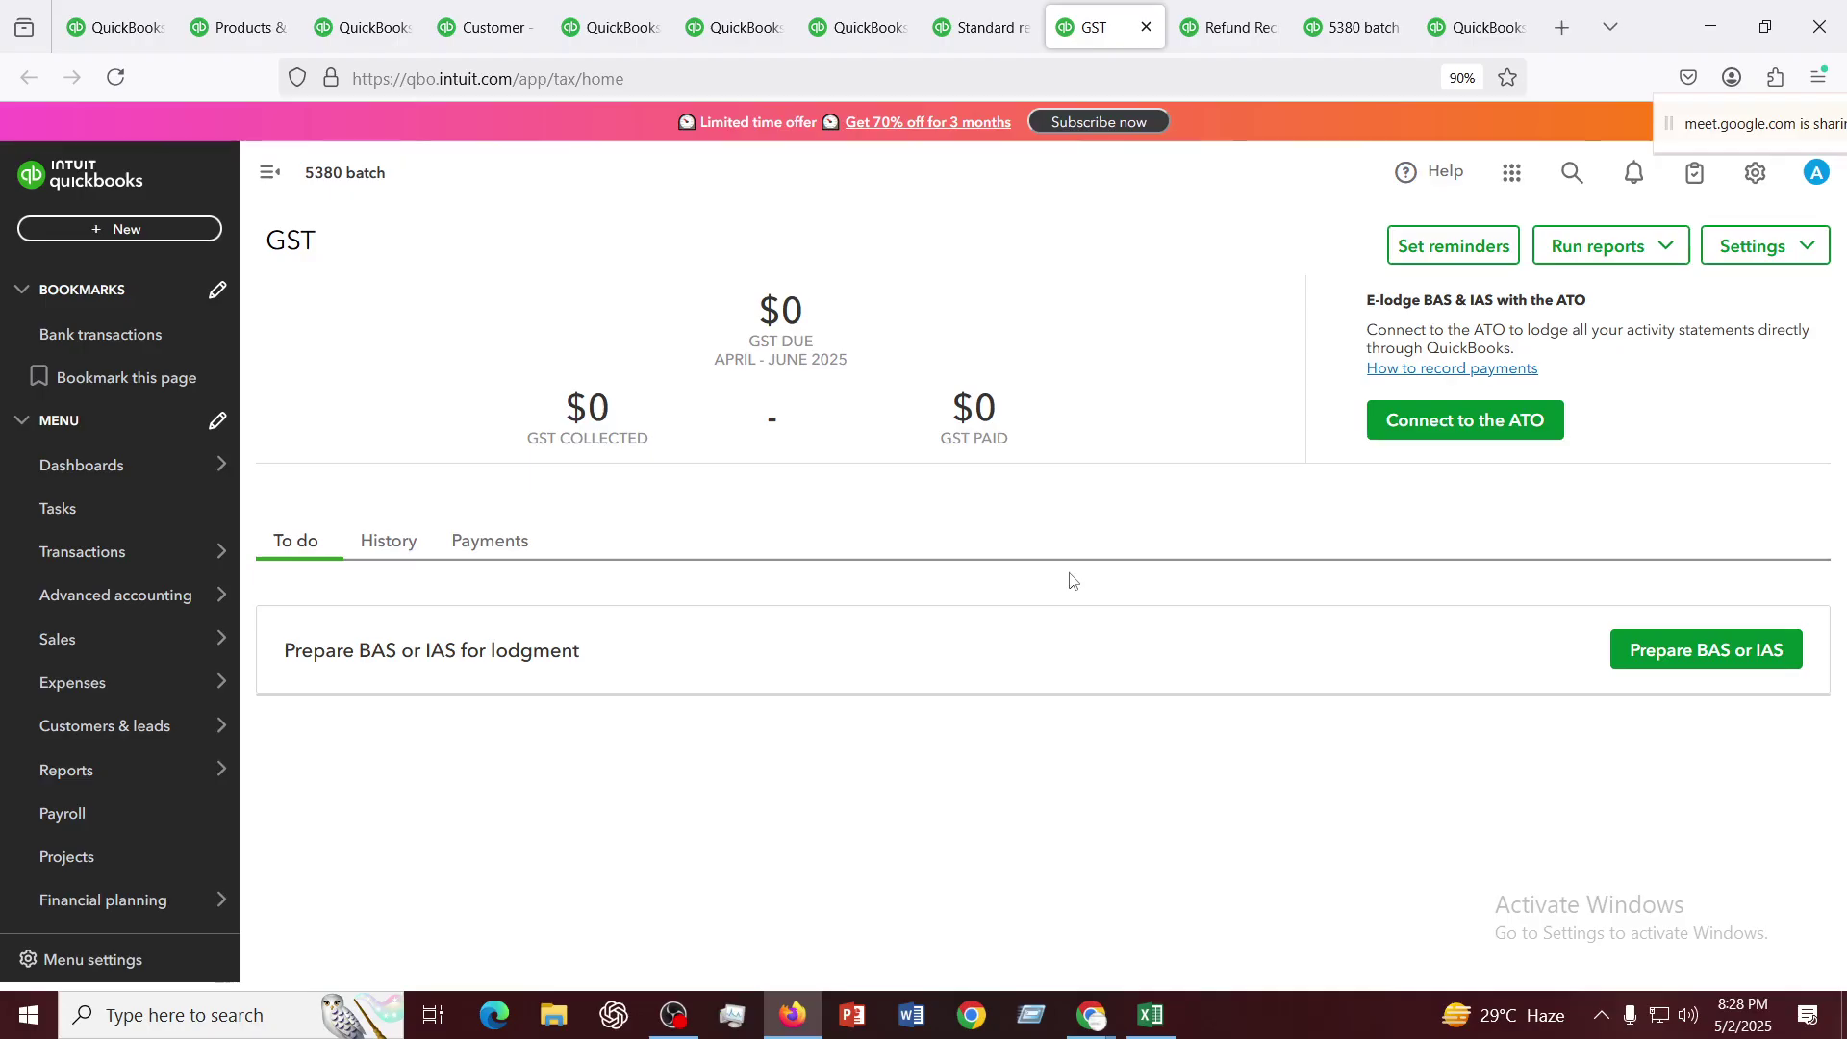
Open a new blank refund receipt and look over its fields from customer to attachments
click(115, 228)
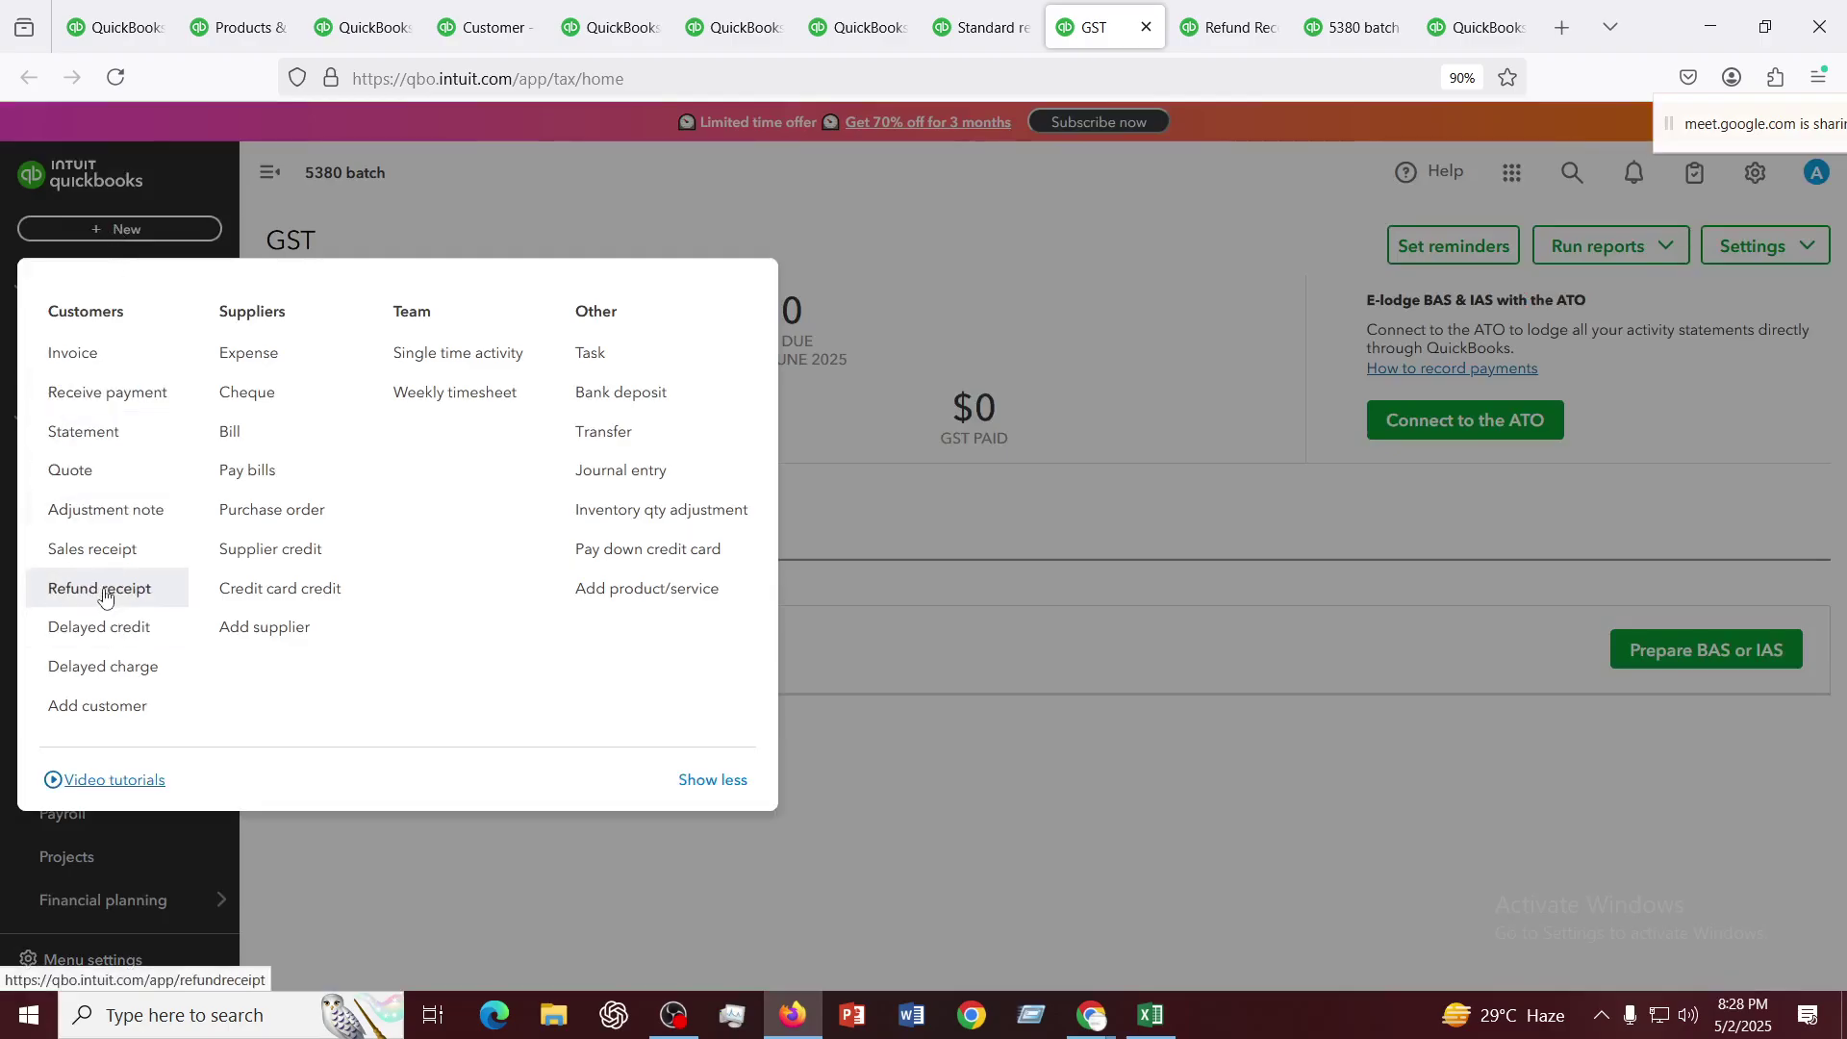
click(104, 596)
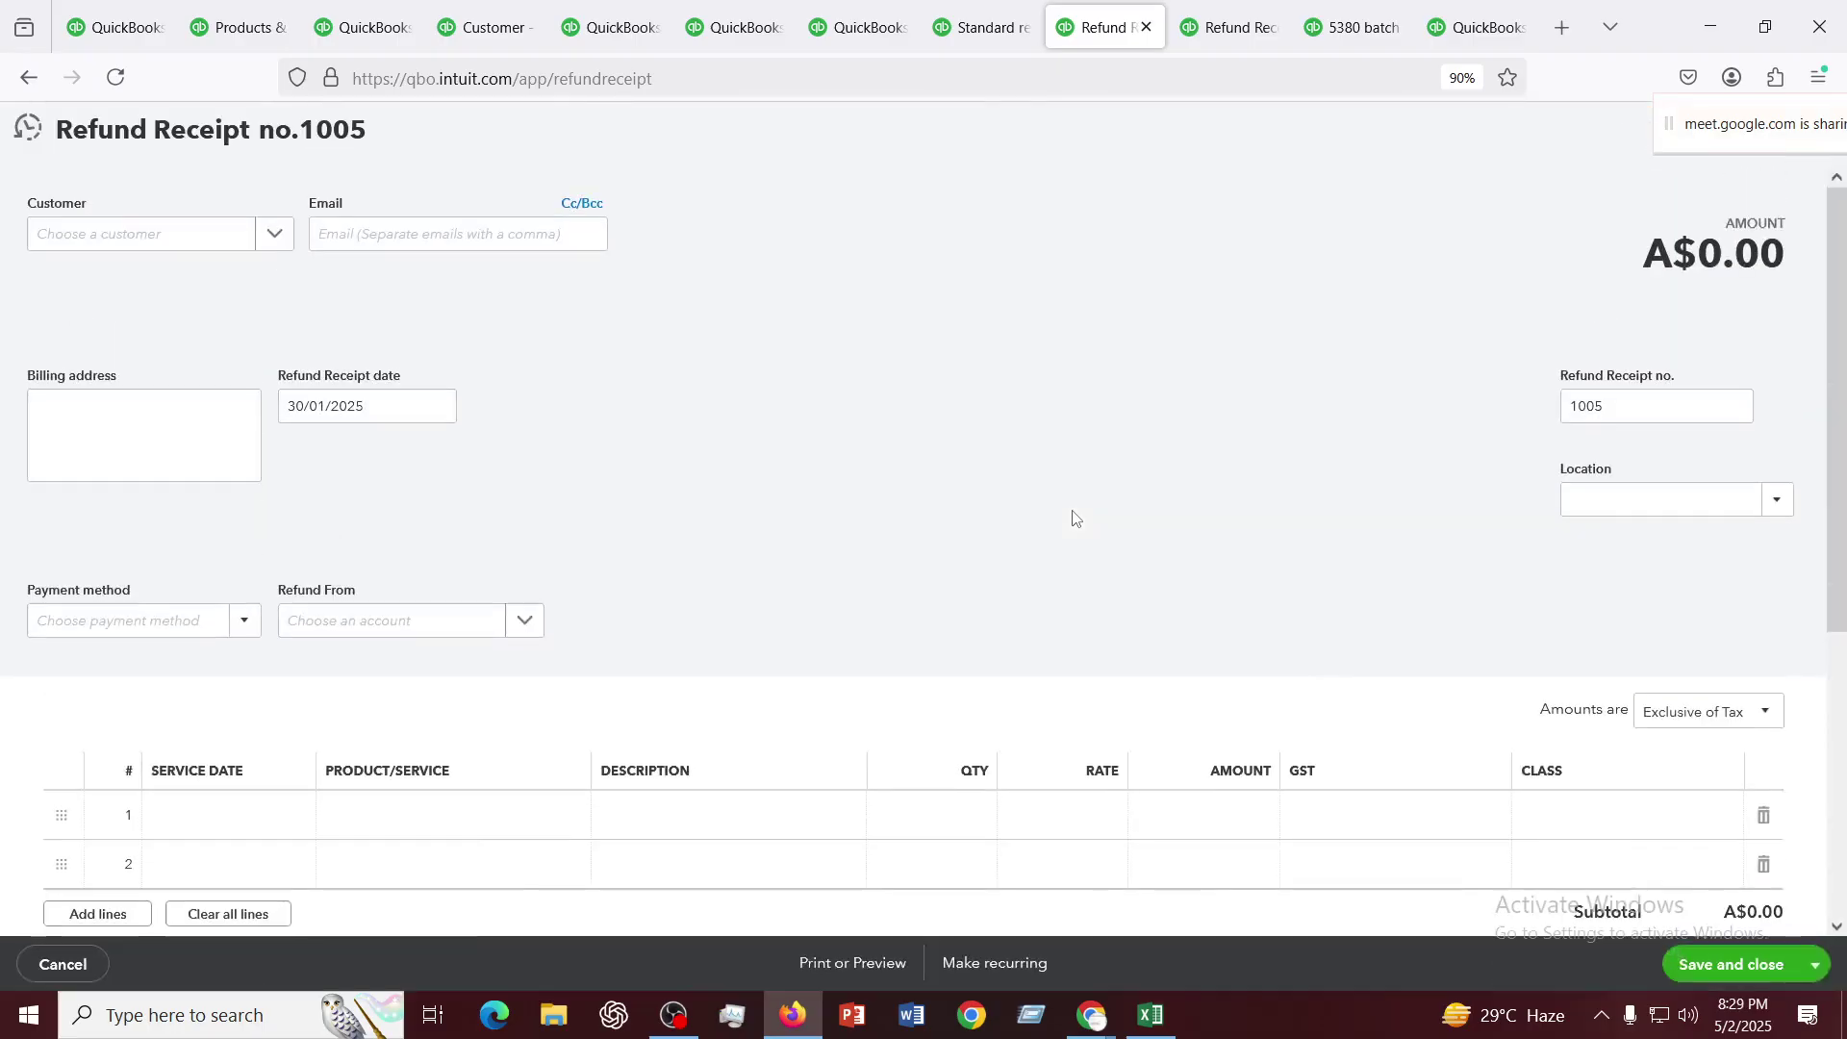
scroll(918, 474, down, 5)
scroll(916, 472, up, 5)
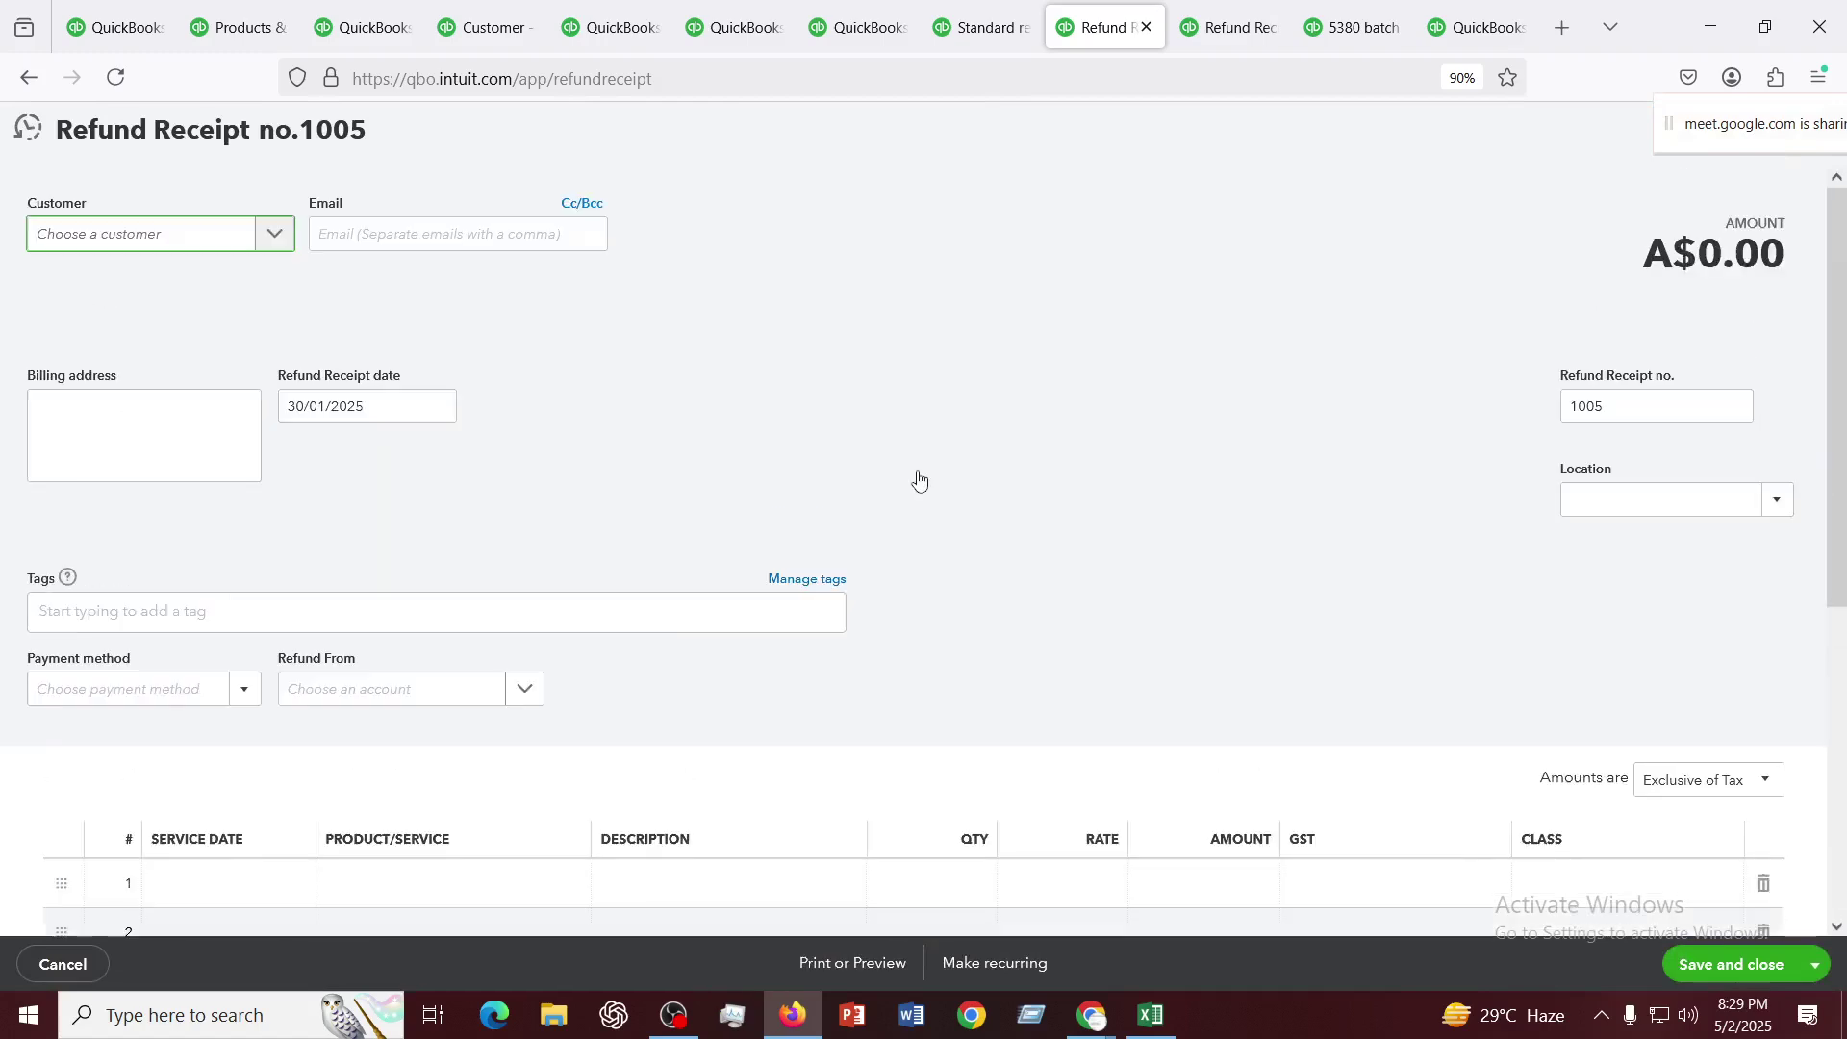
scroll(730, 488, down, 5)
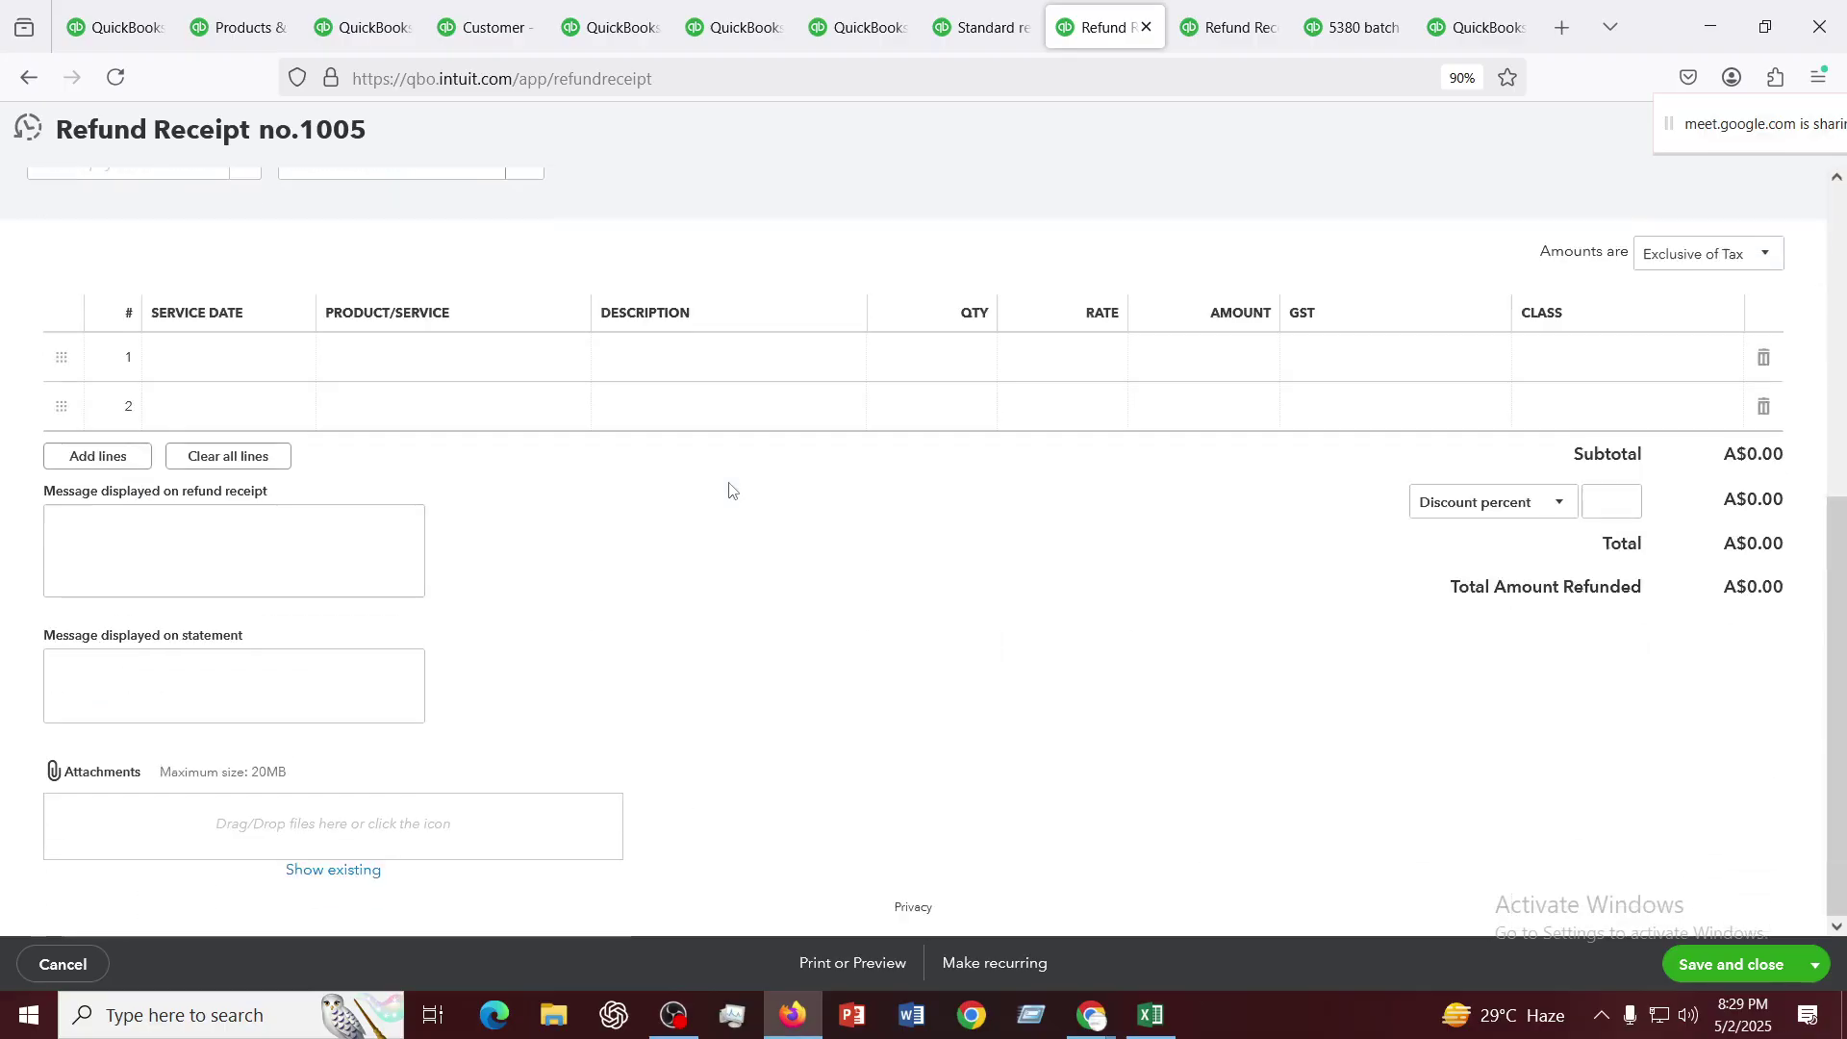
scroll(730, 490, up, 5)
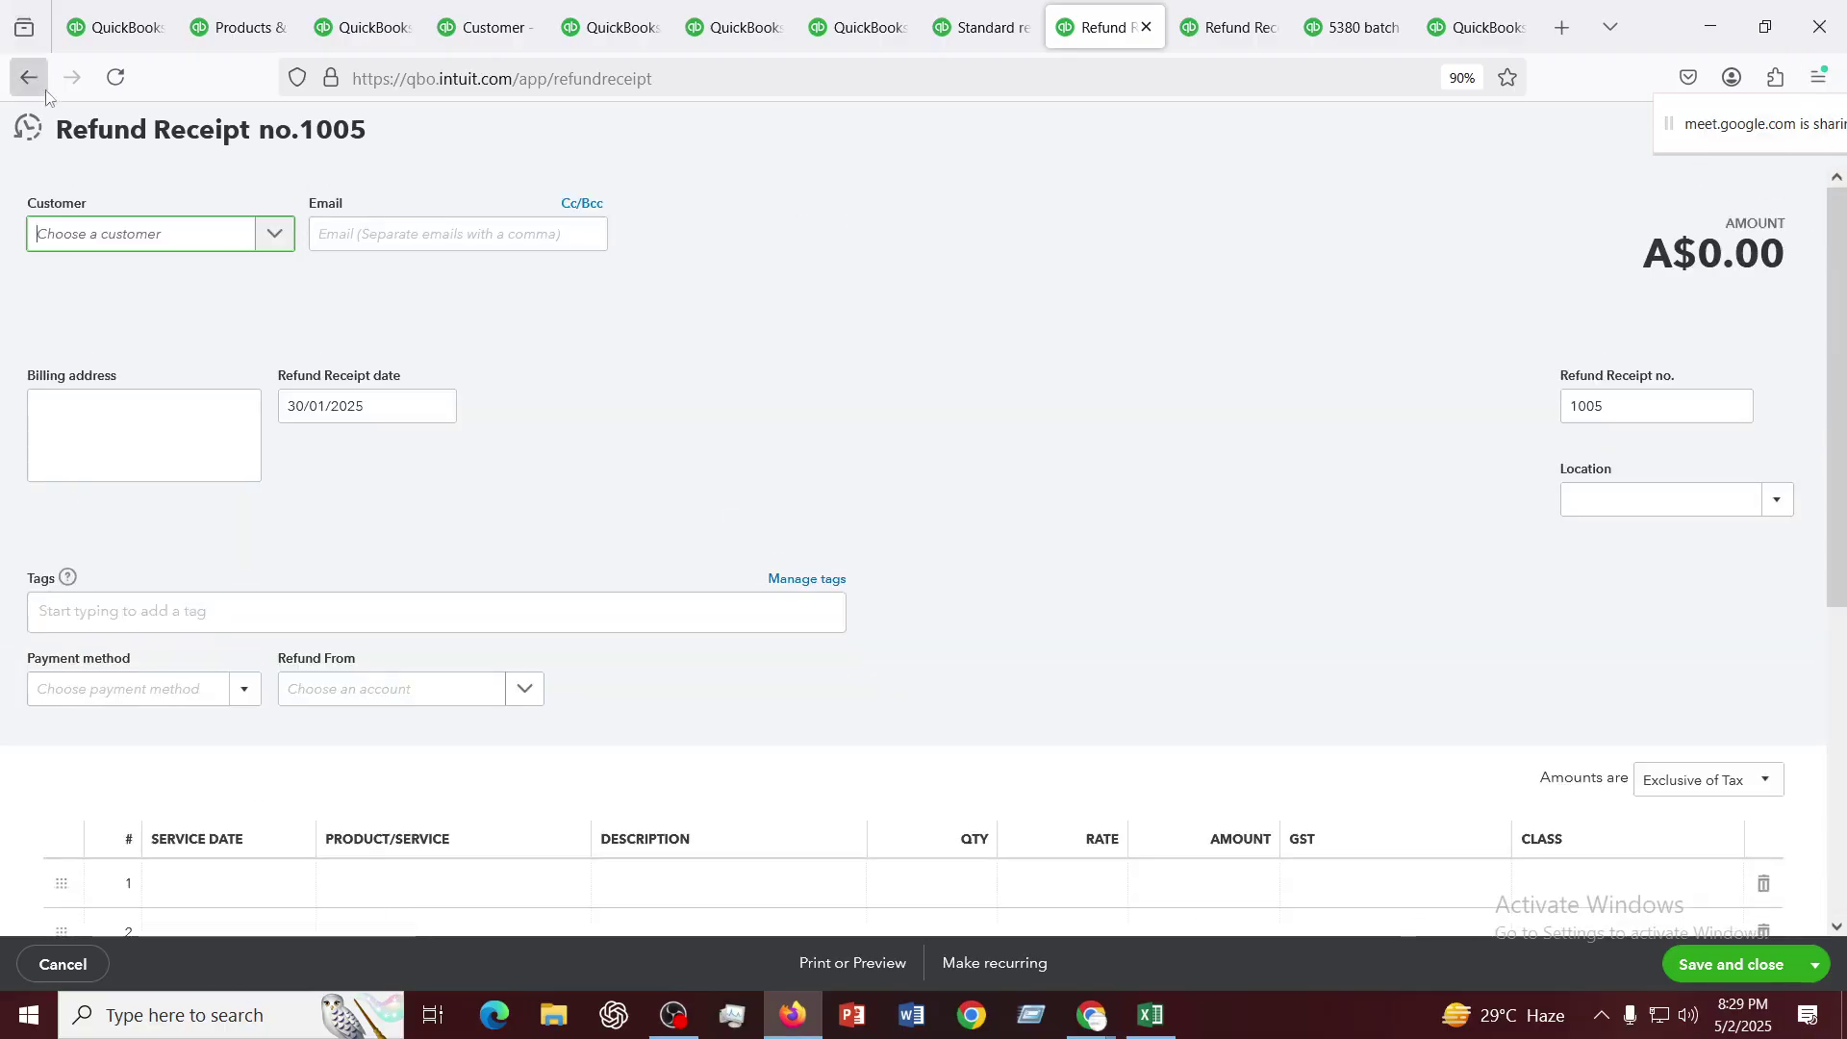
Switch to the home dashboard's browser tab and open the list of new transaction types
click(107, 32)
click(245, 29)
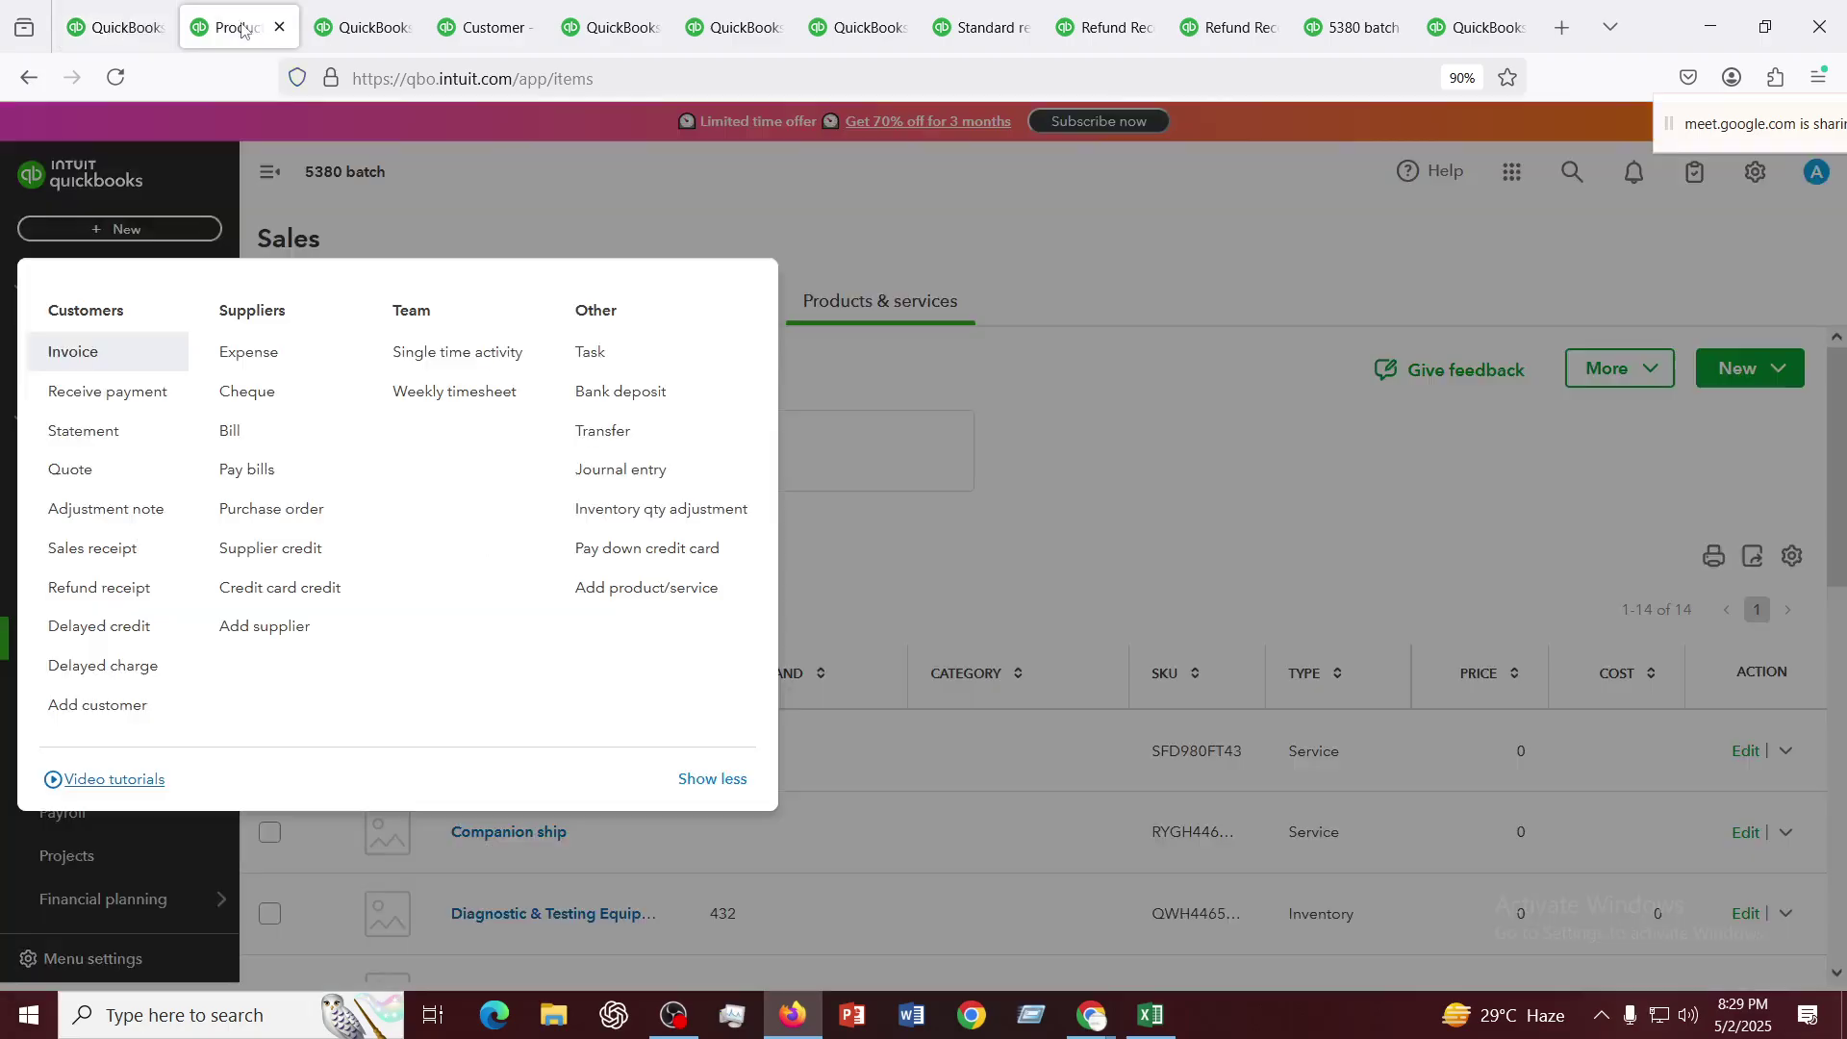
click(93, 32)
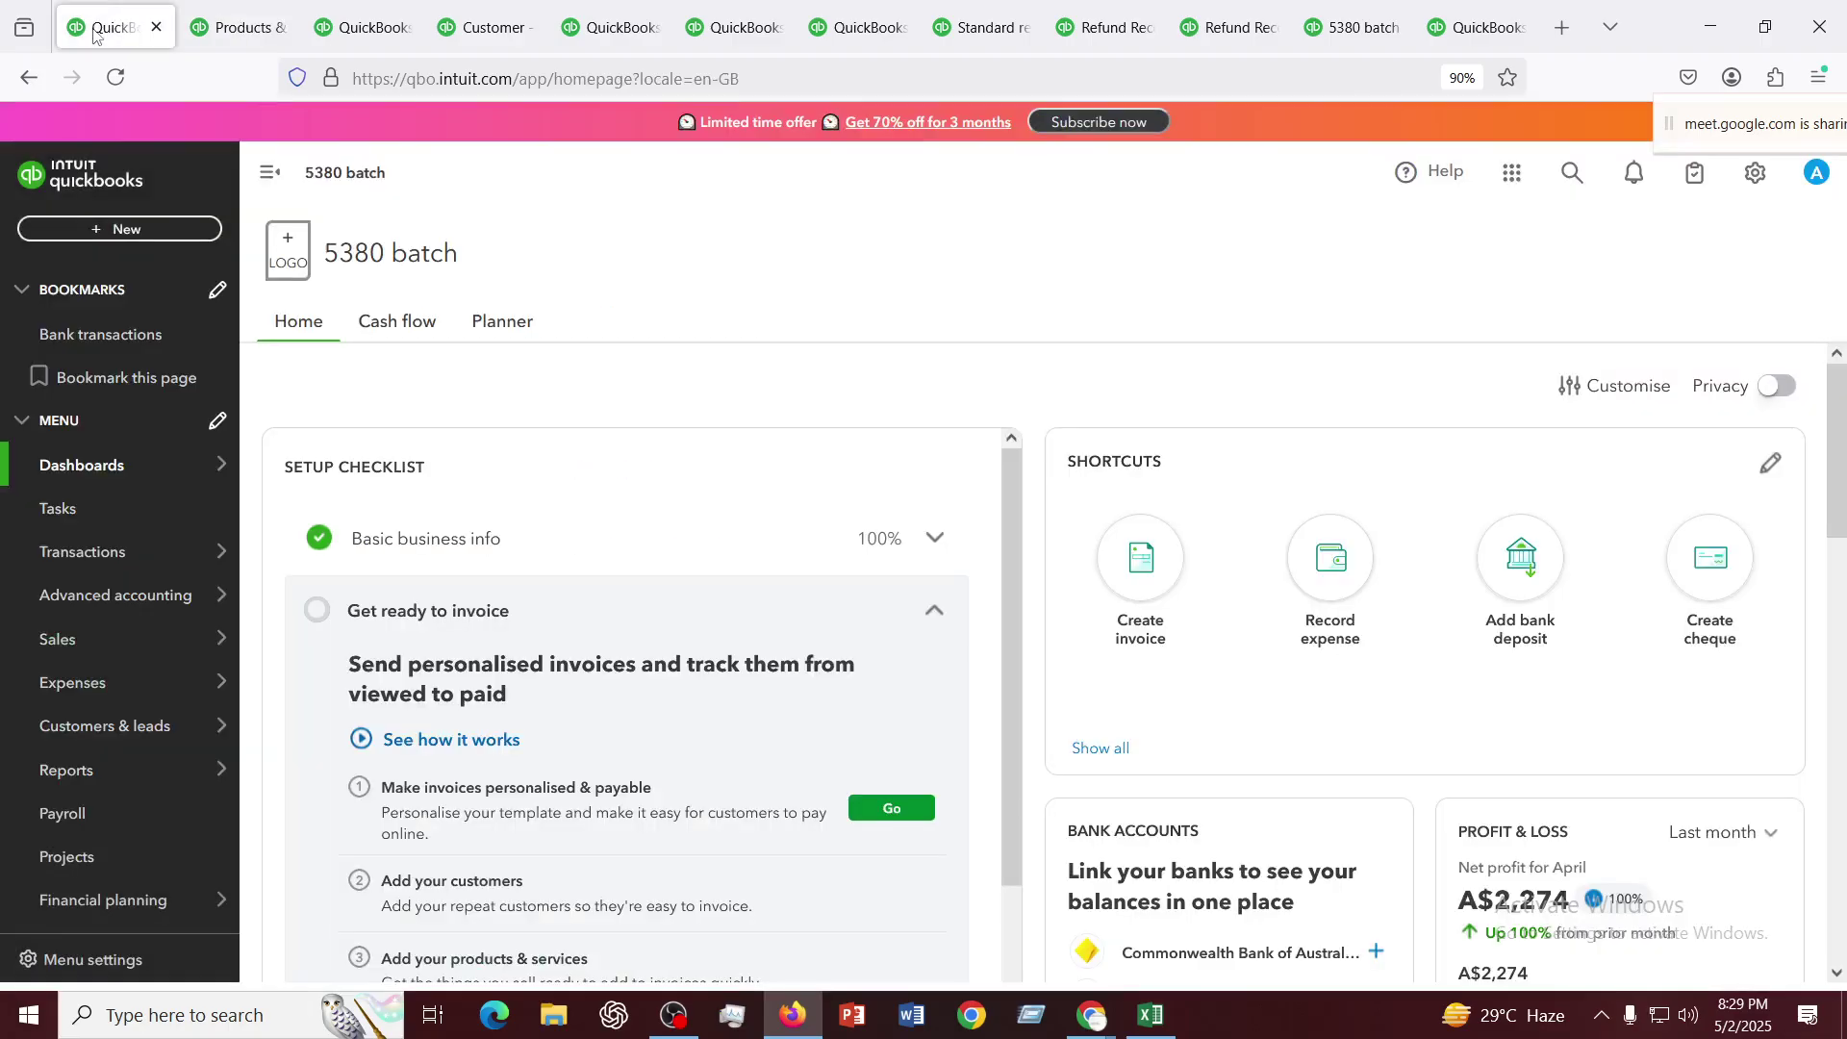
click(140, 232)
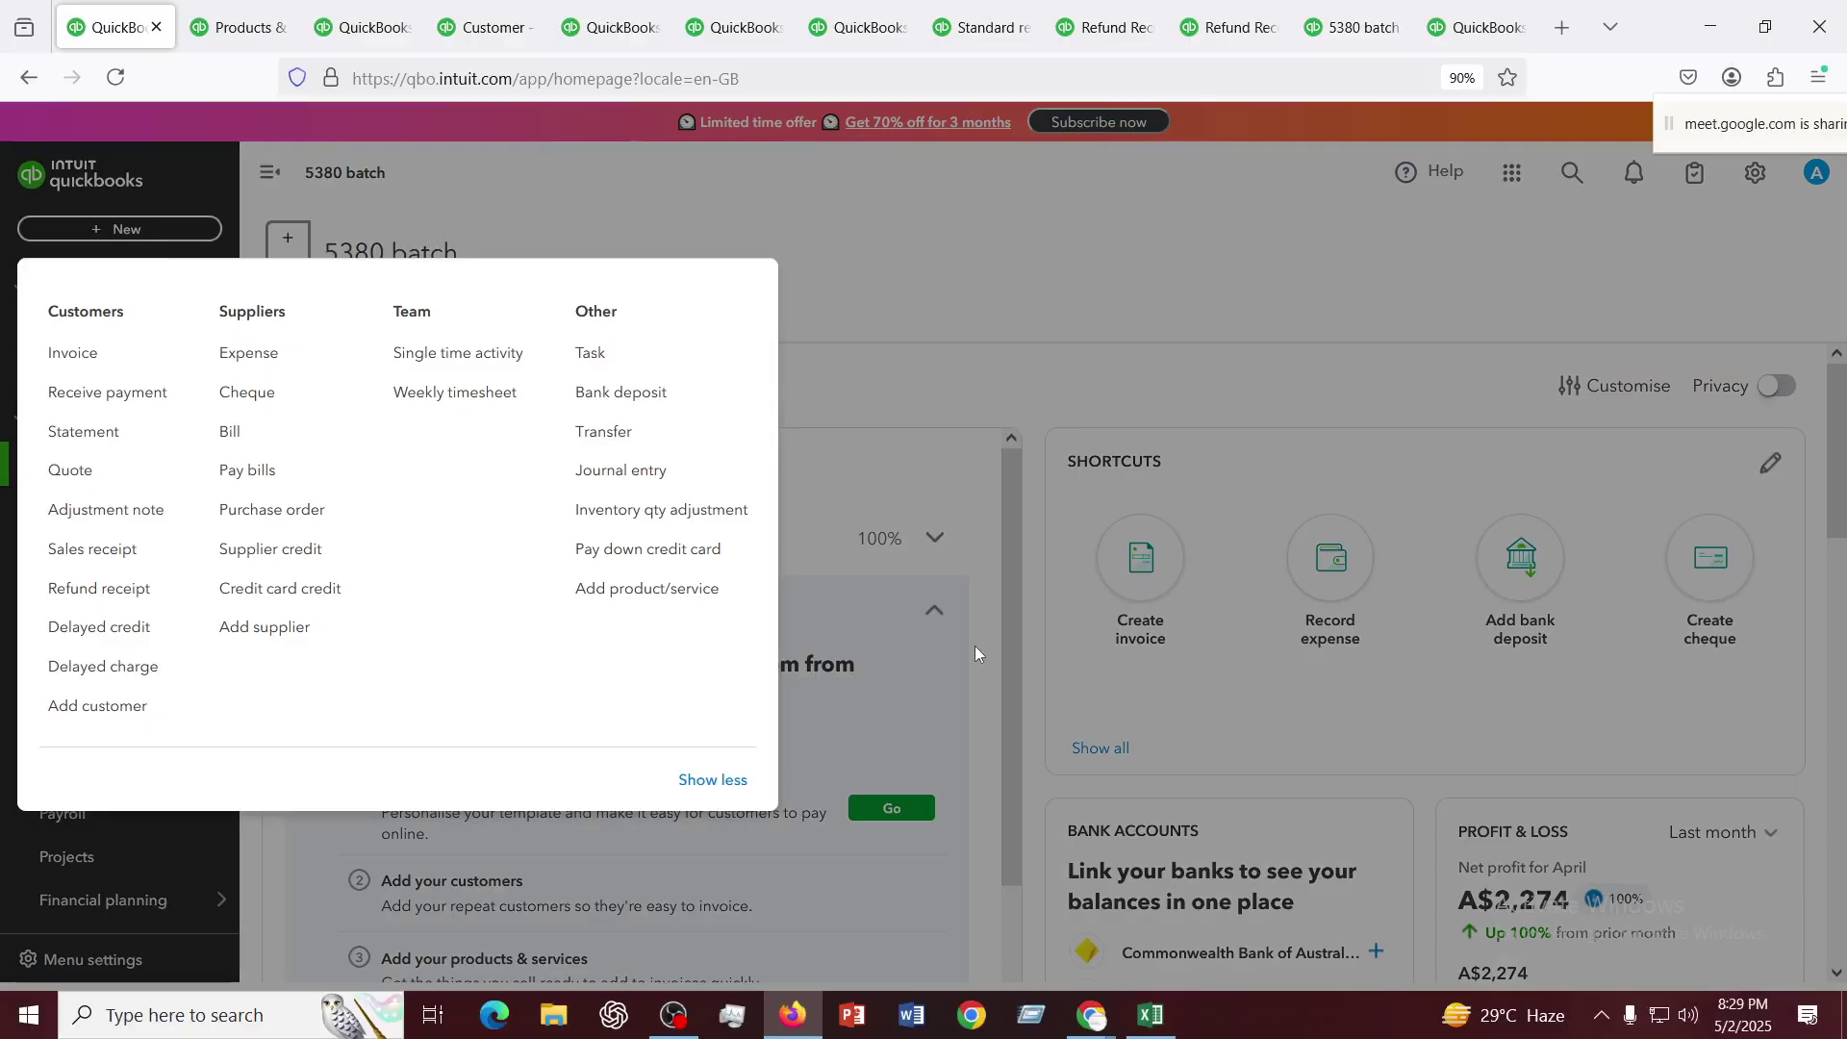
Start a new Receive payment transaction and choose the first customer in the customer list
click(131, 397)
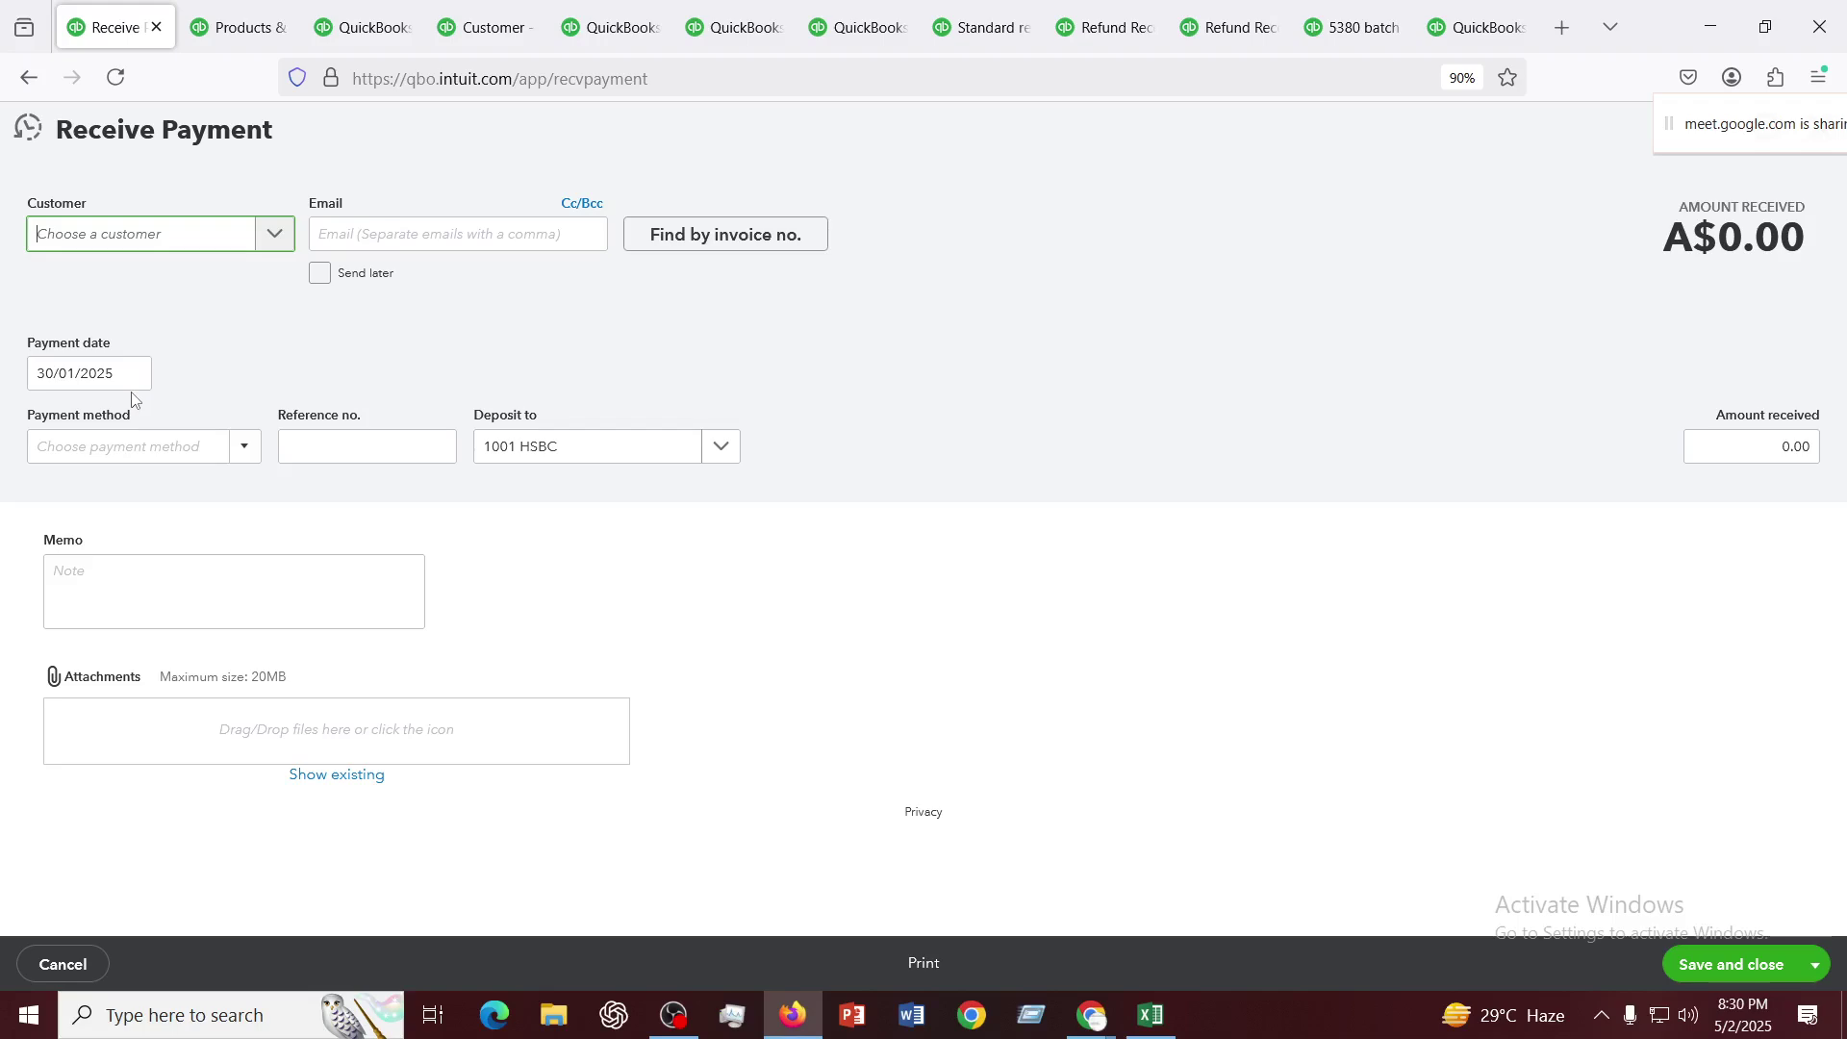
click(166, 233)
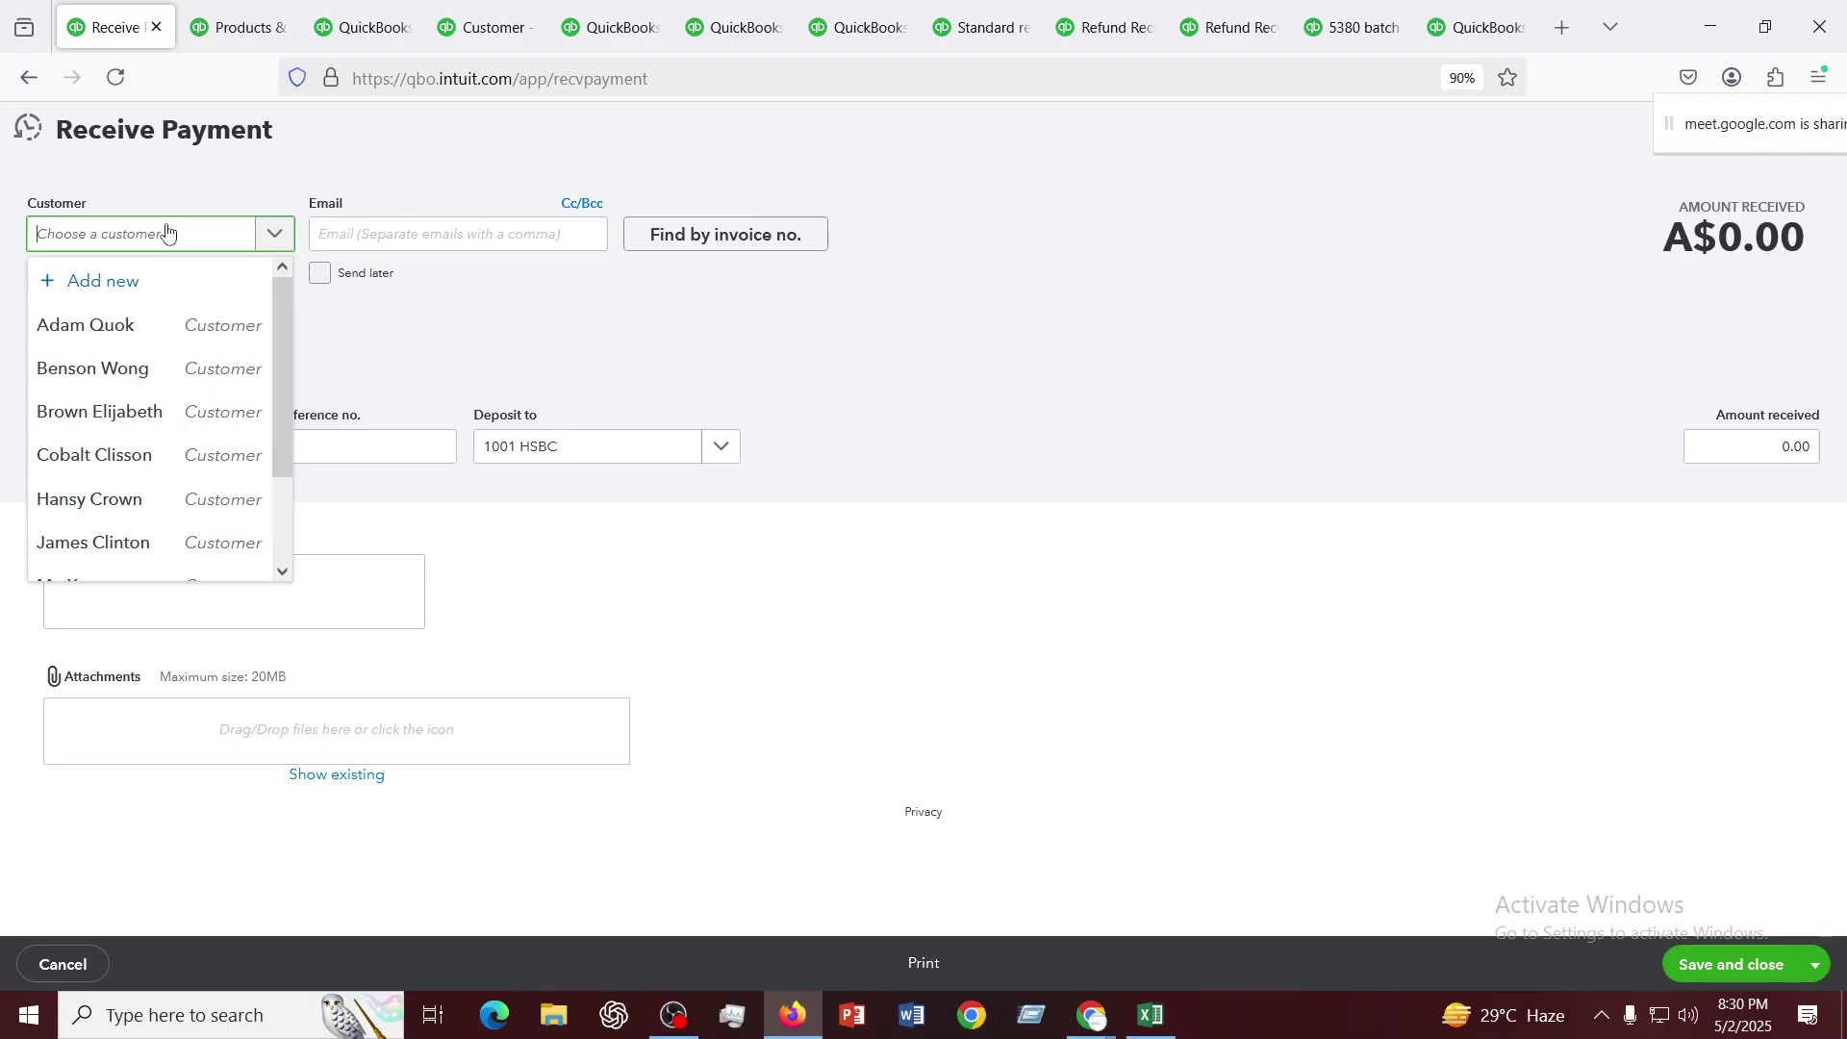
click(97, 325)
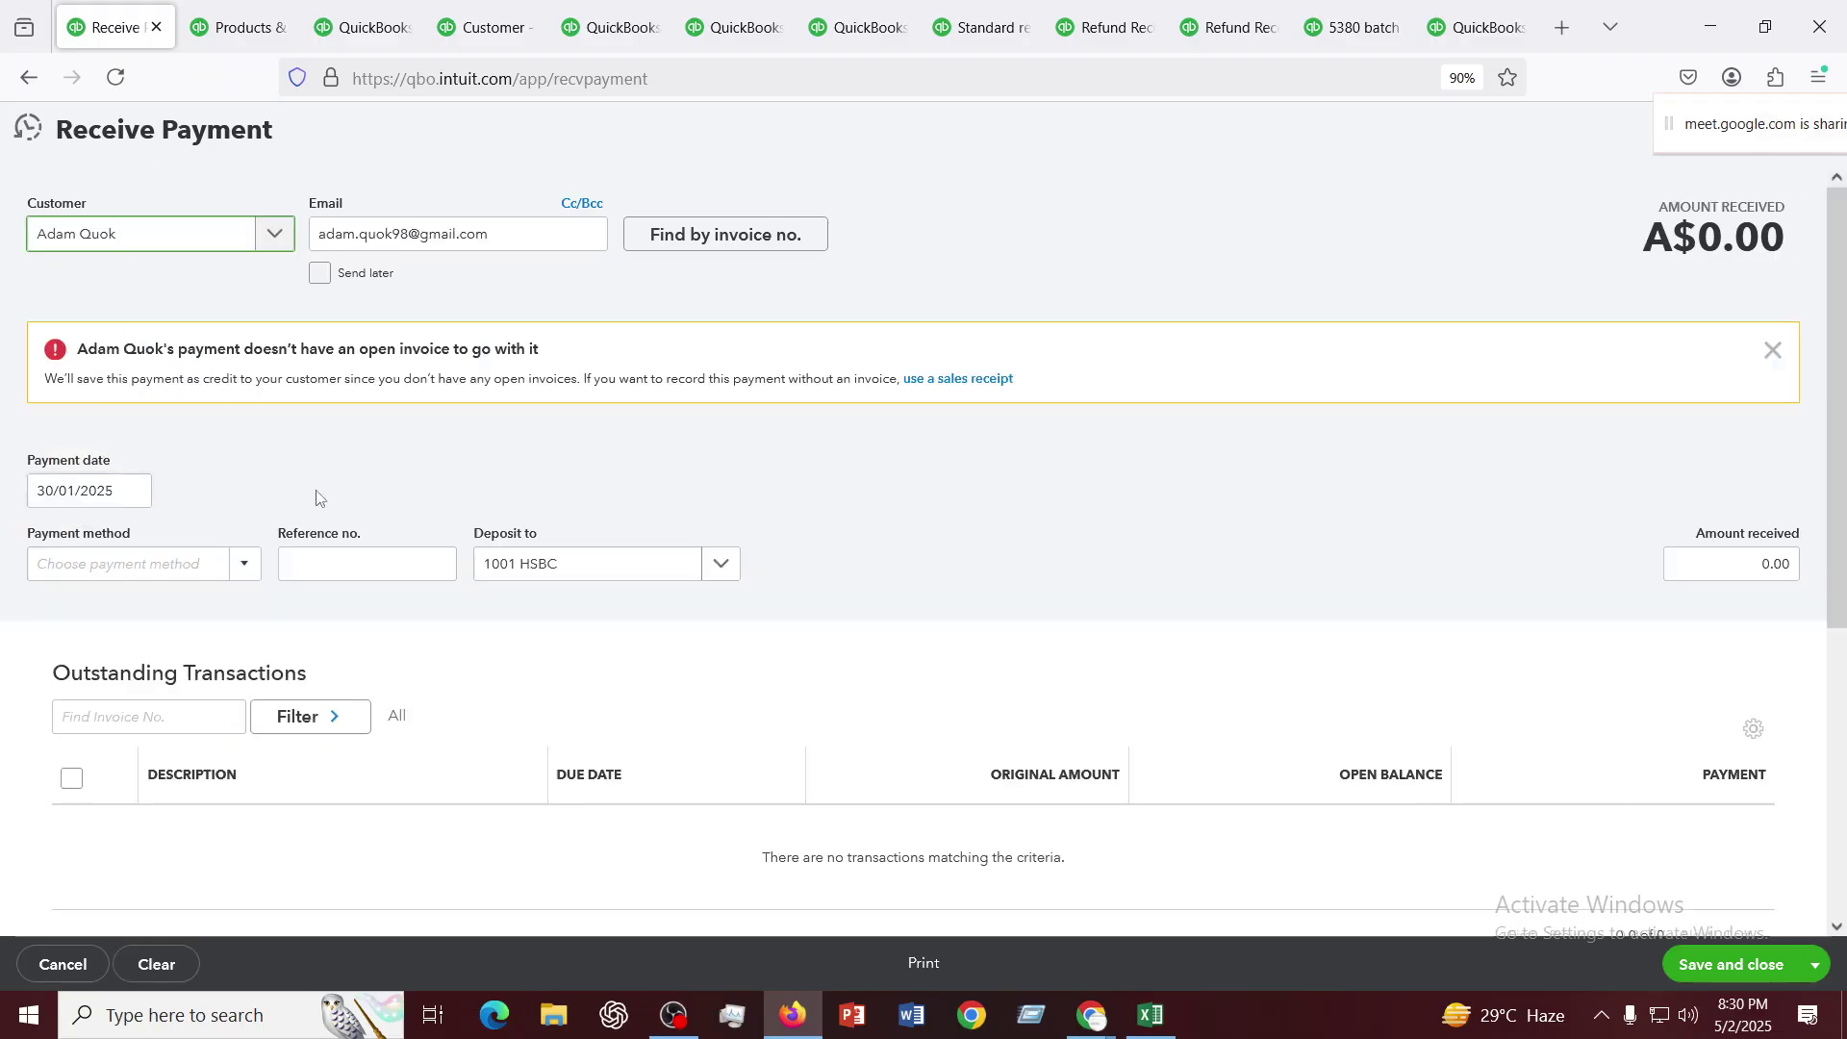
Set the amount received on the payment to 10,000.00
scroll(301, 478, down, 3)
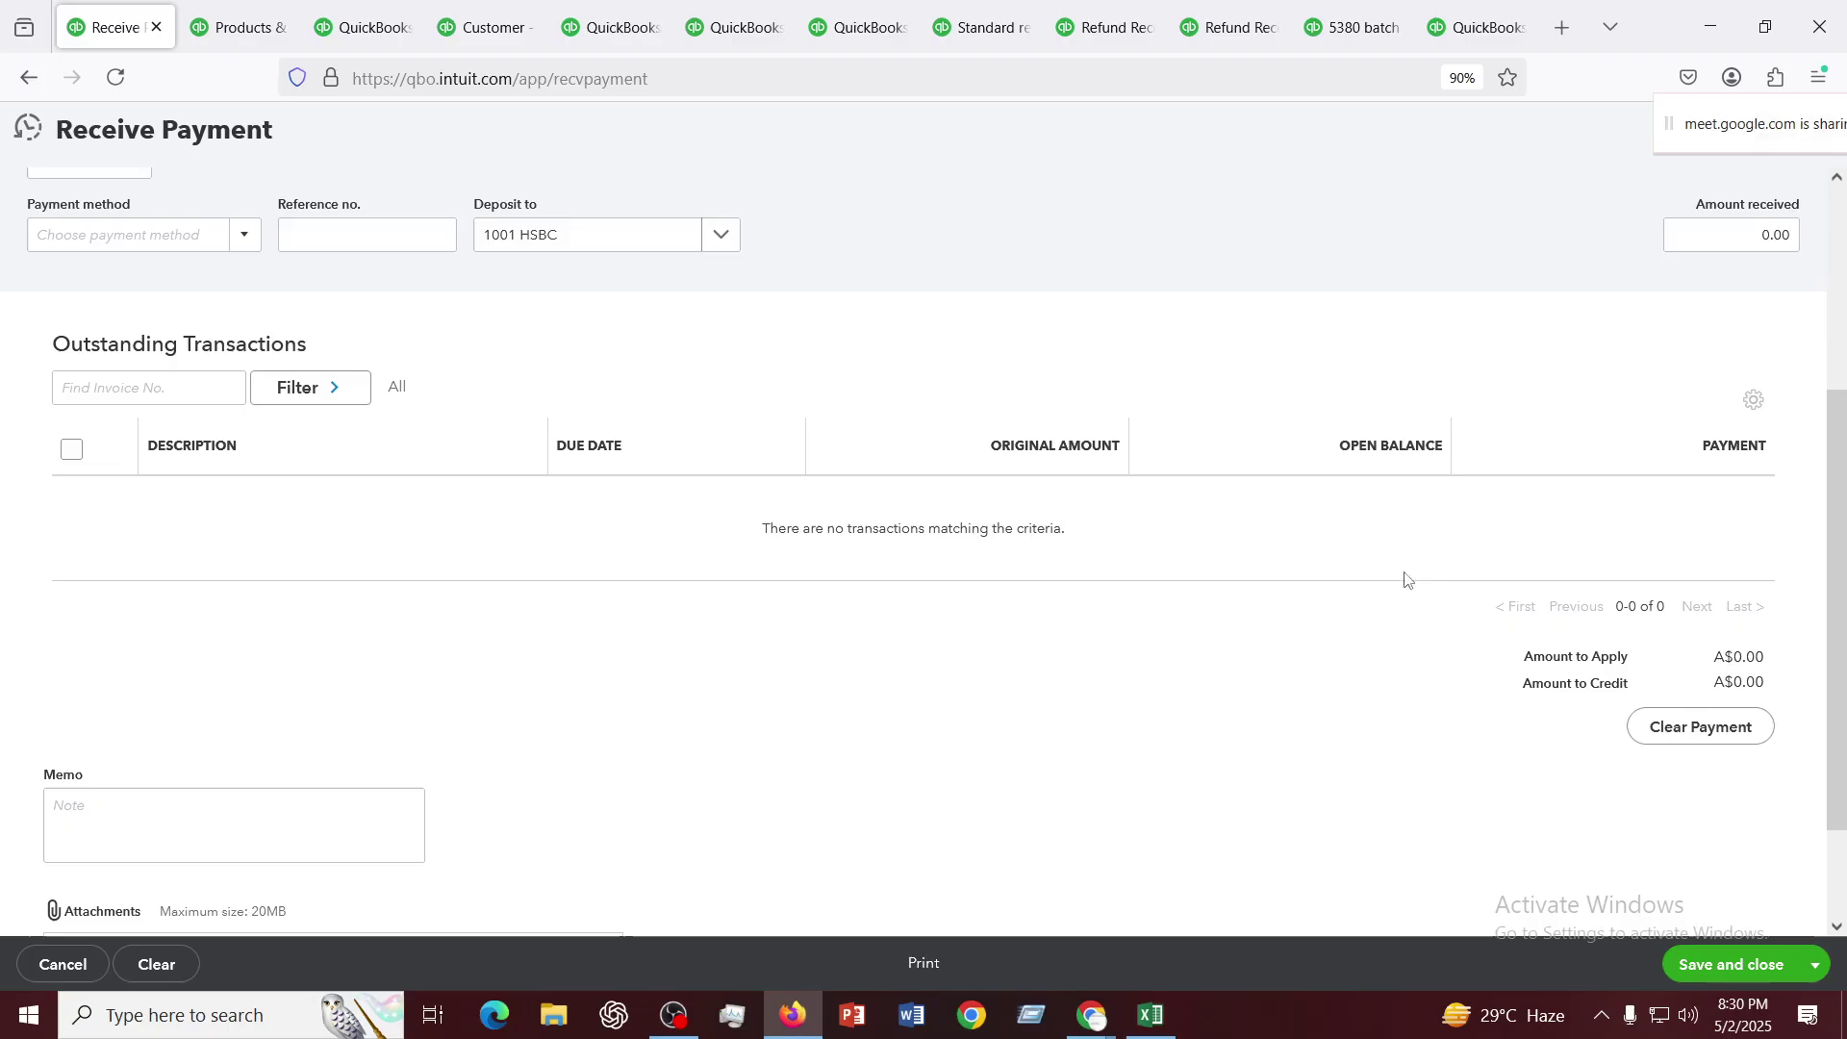
scroll(1409, 577, up, 3)
click(1736, 558)
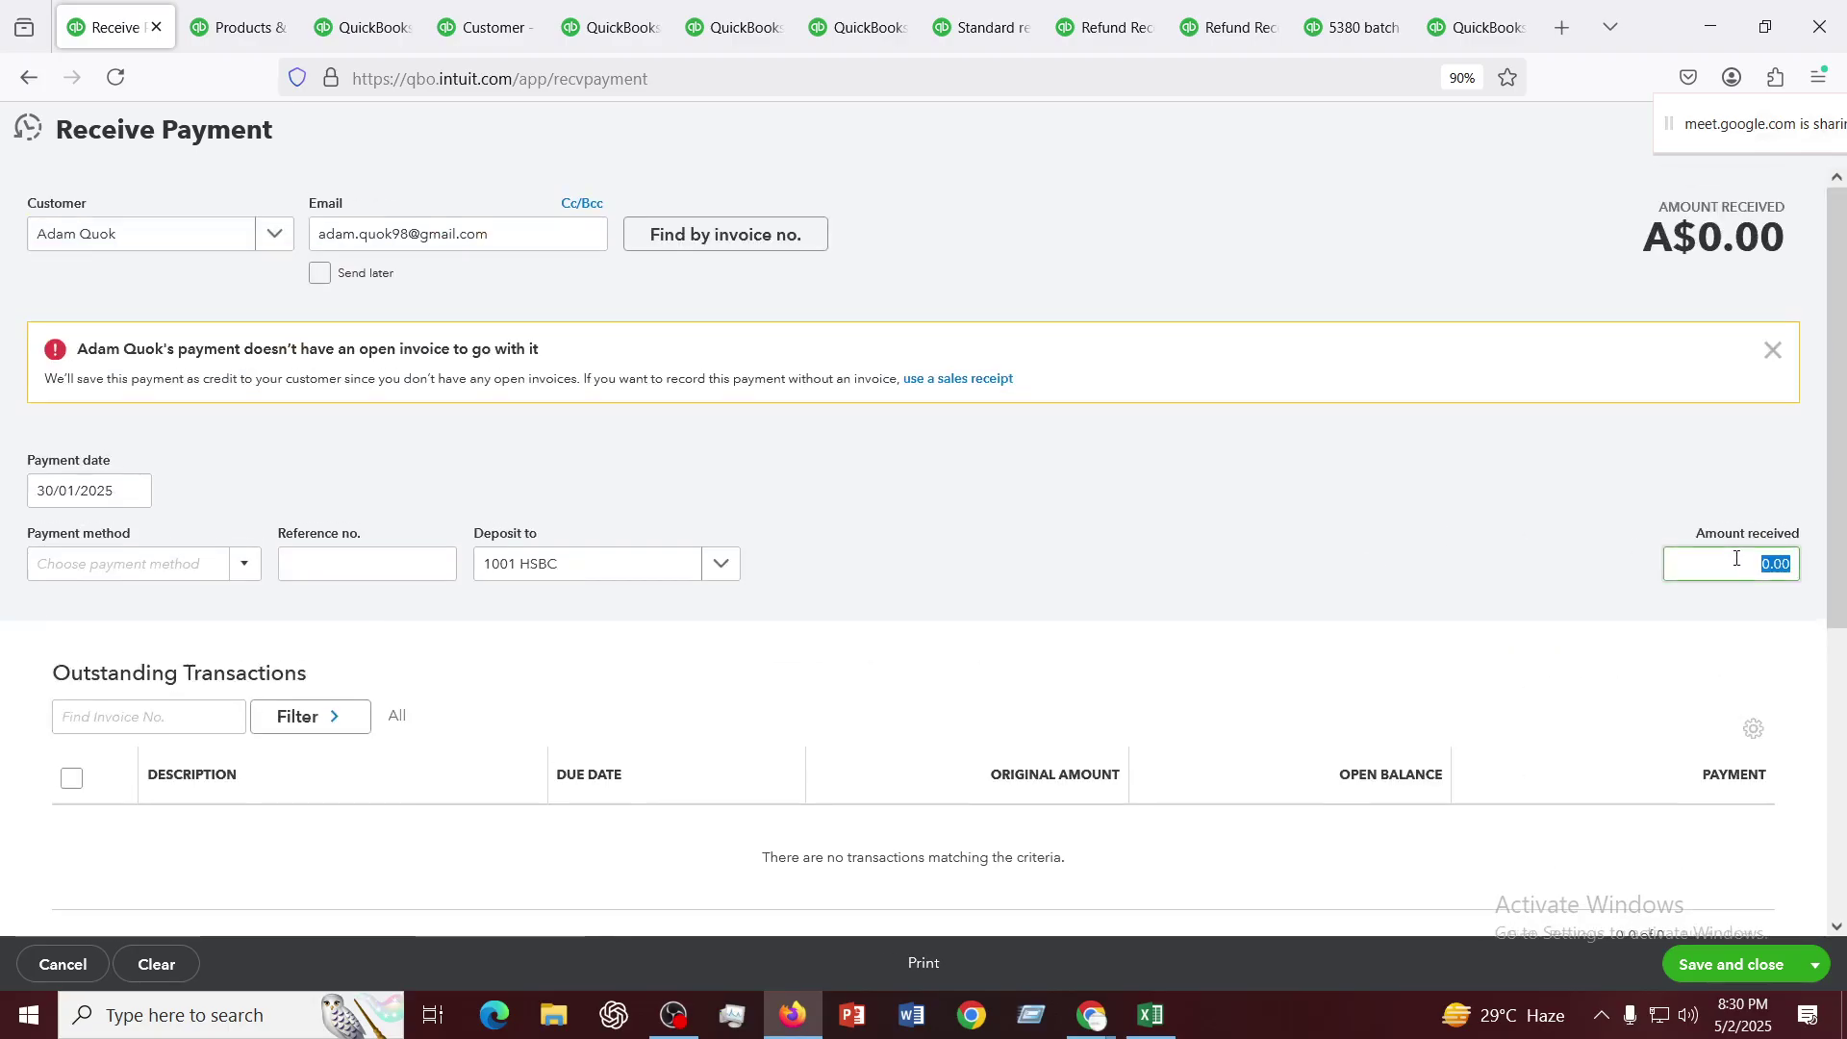
text(10,)
text(0000)
click(1502, 554)
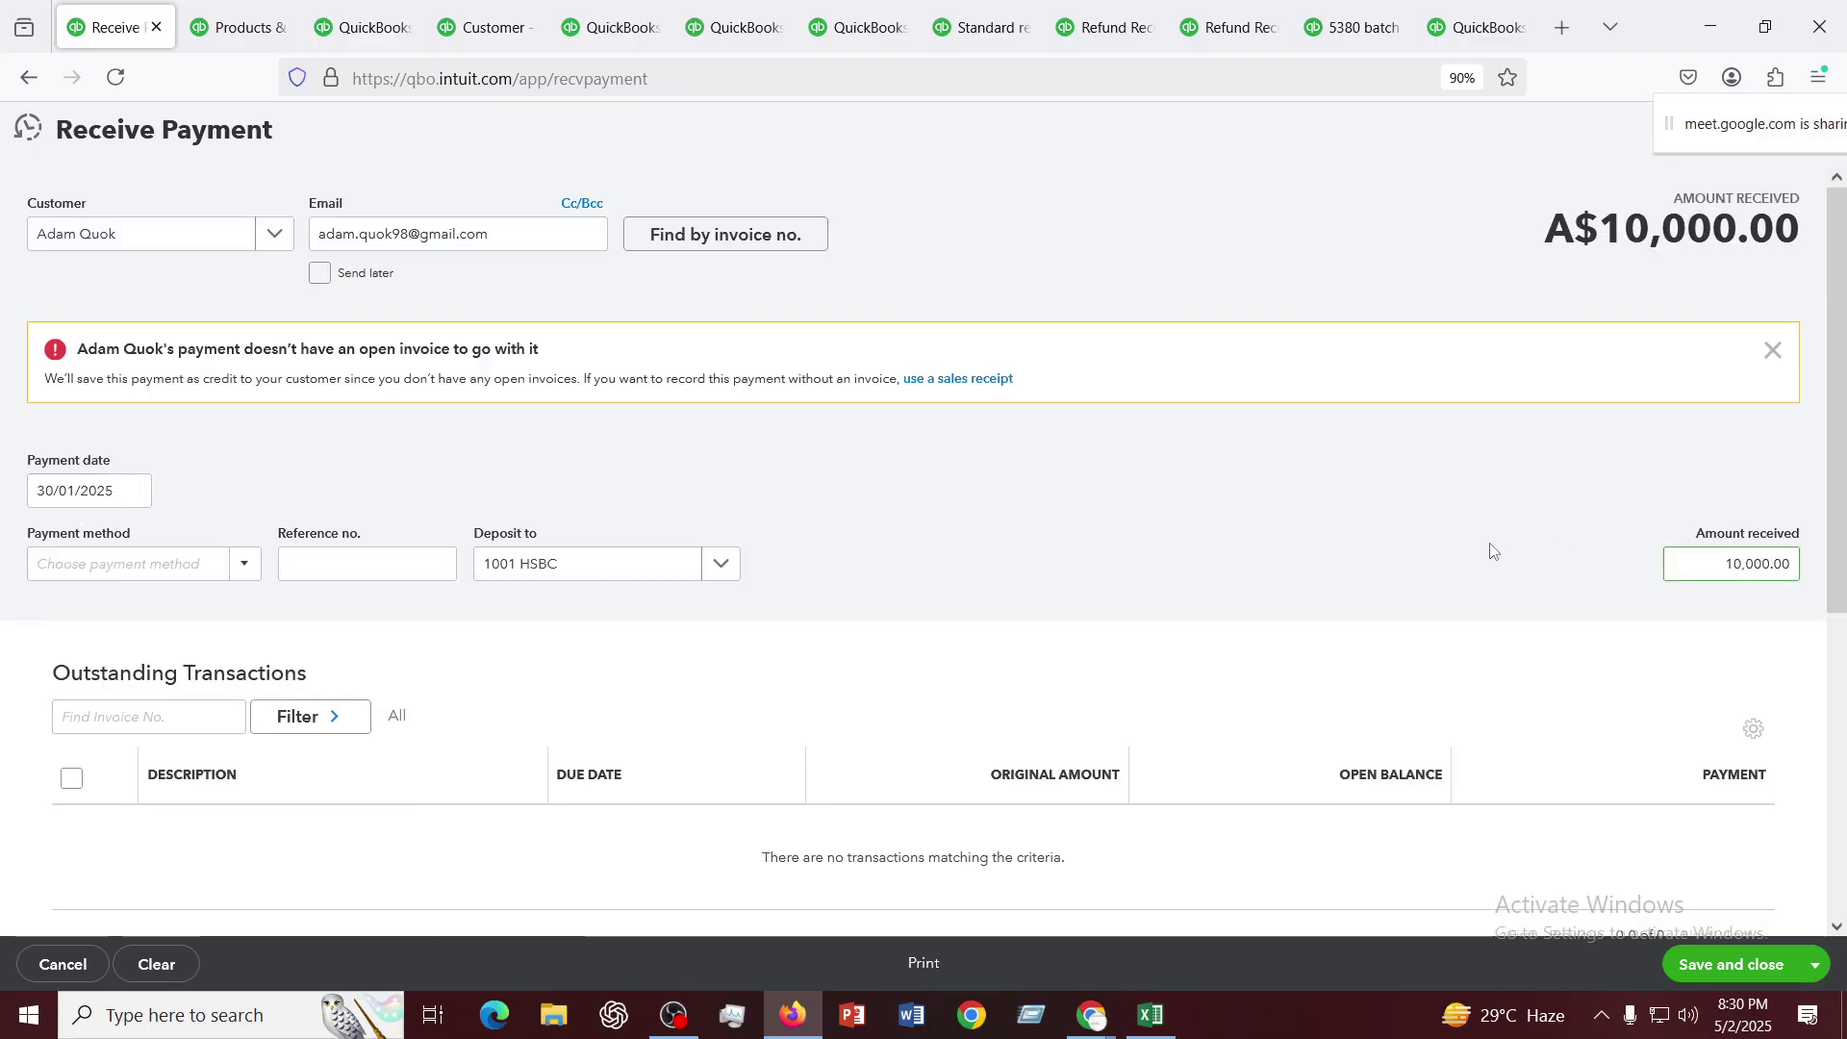
Look over the payment's details and credit amounts, and save it as a credit to the customer without an invoice
scroll(139, 524, down, 2)
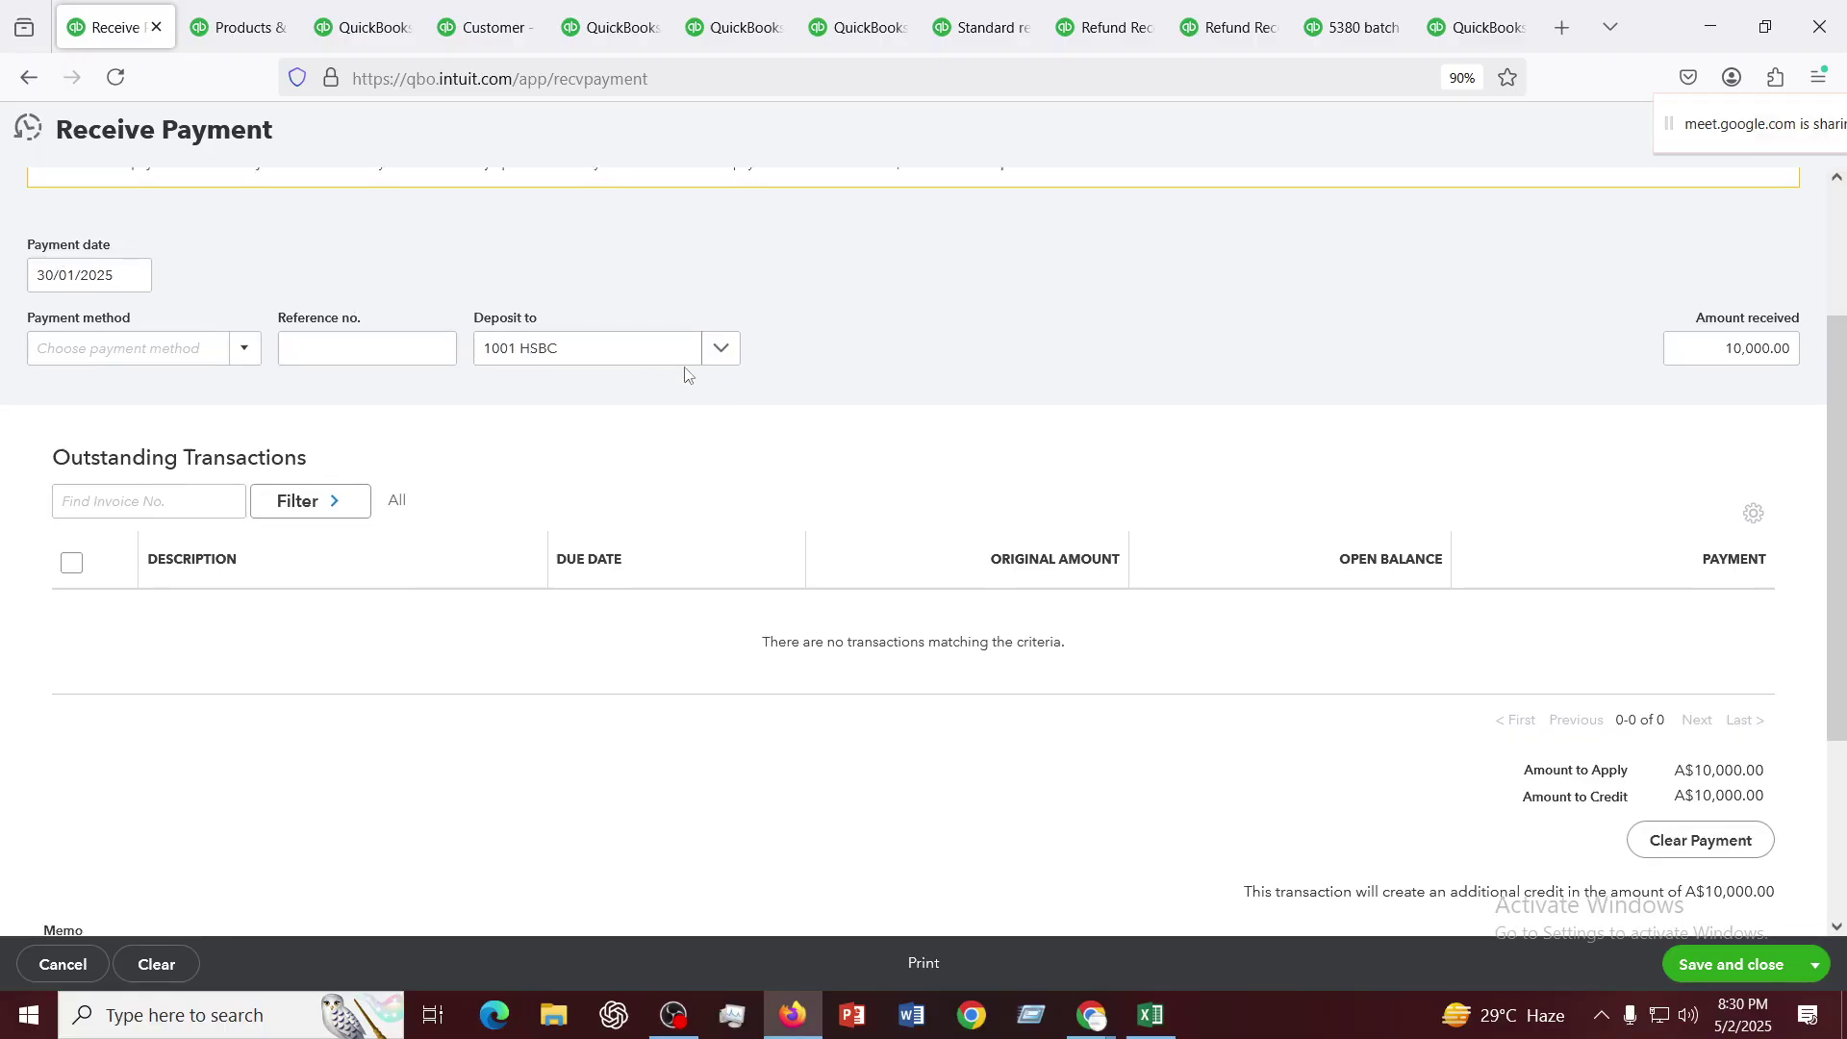
scroll(685, 433, up, 2)
scroll(865, 529, down, 2)
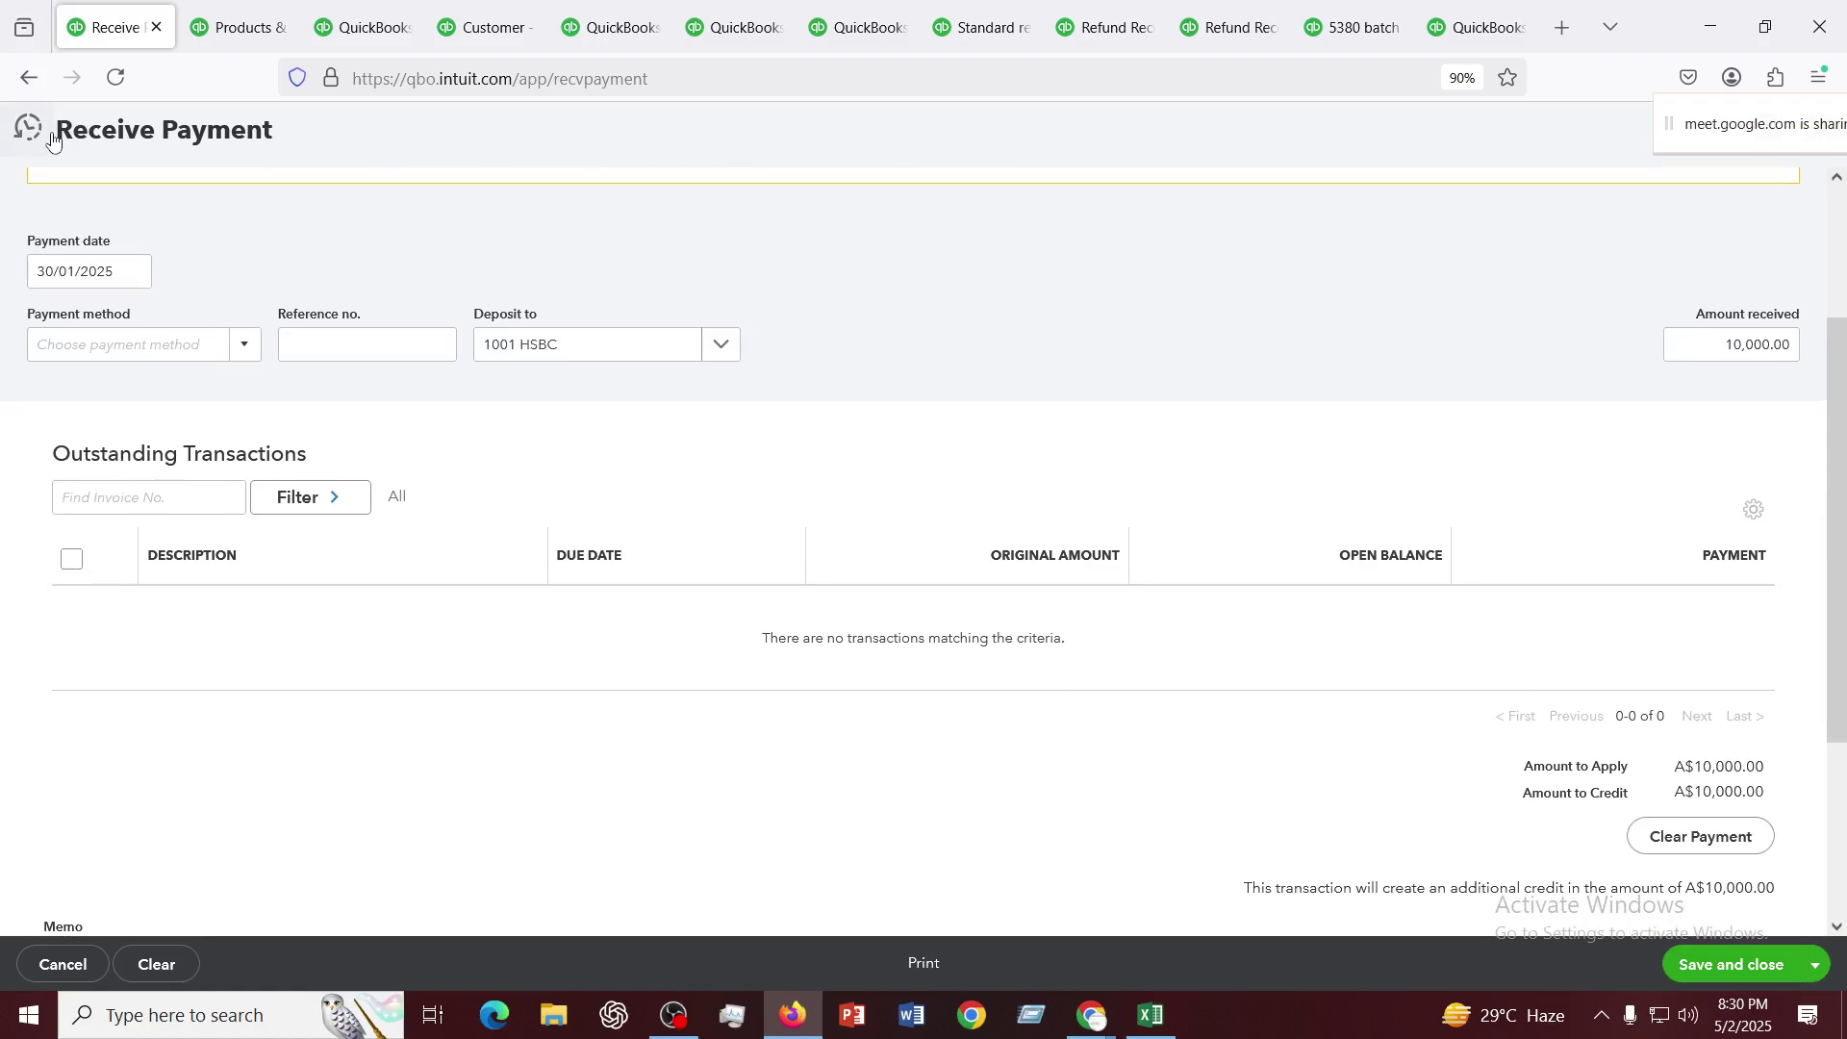
drag(53, 140, 284, 140)
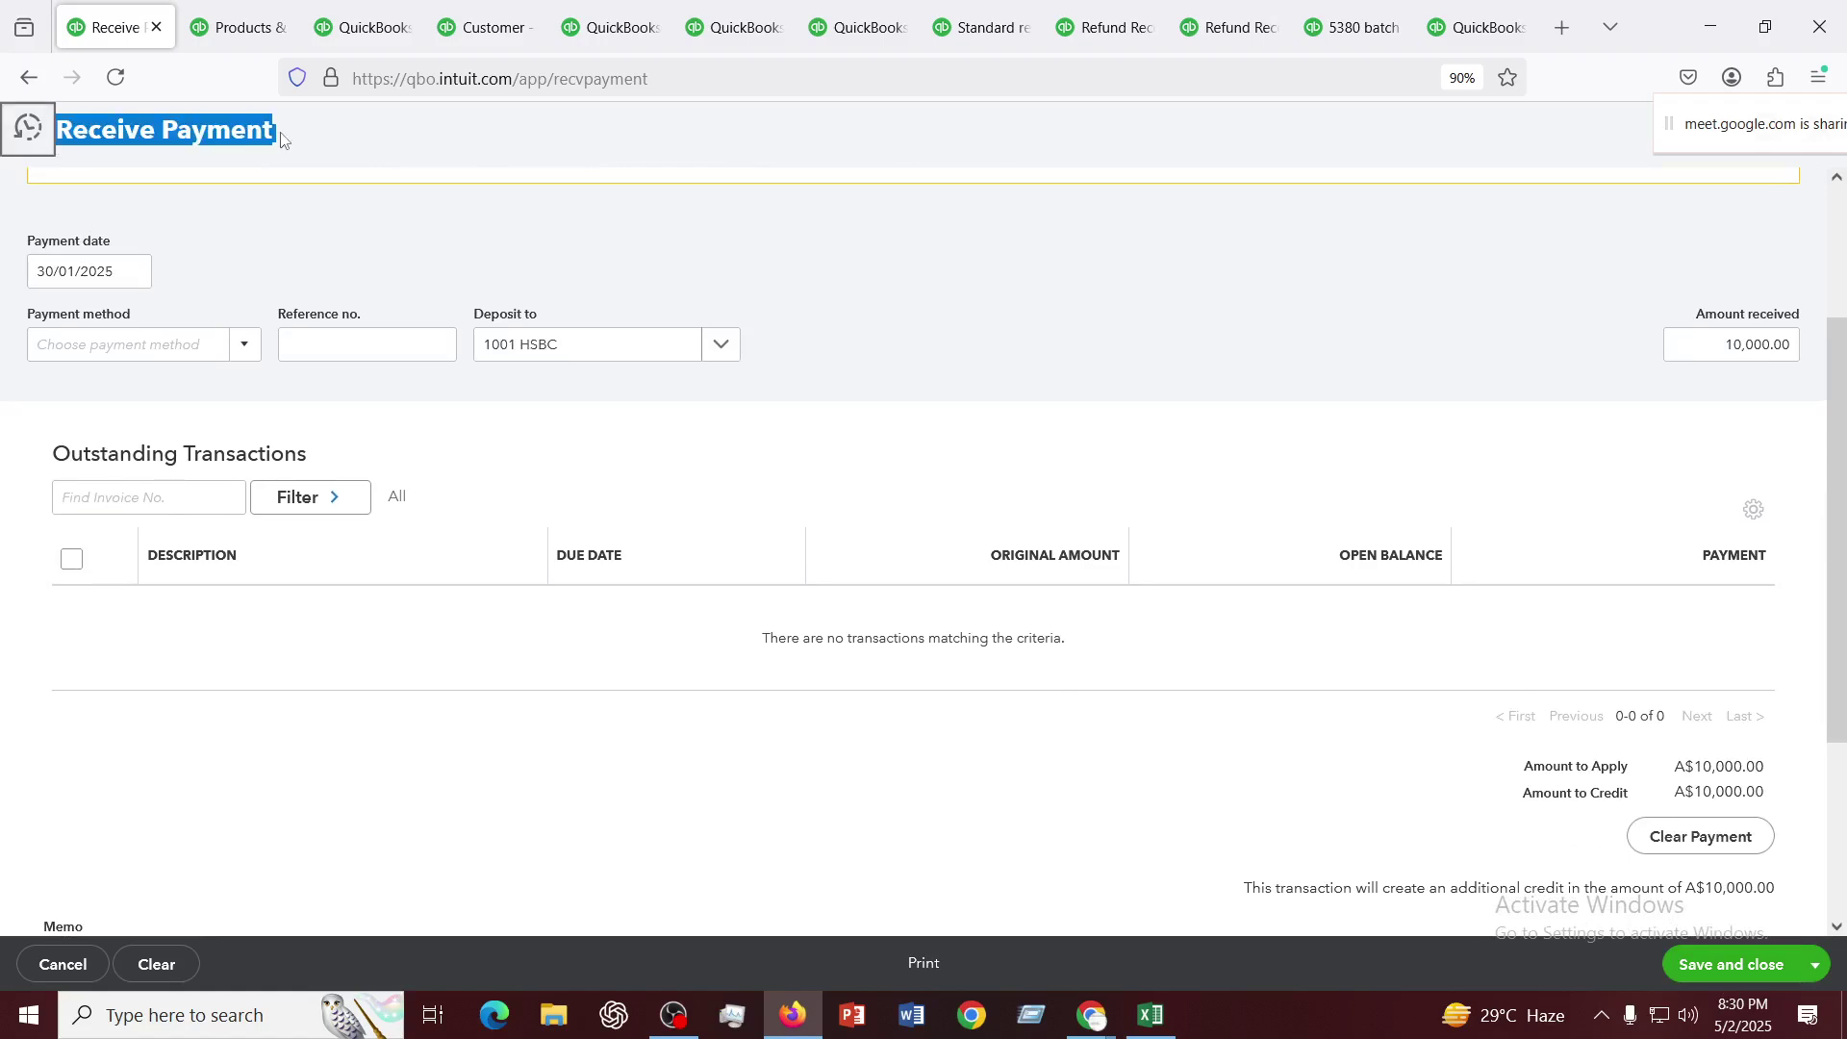
scroll(755, 515, up, 2)
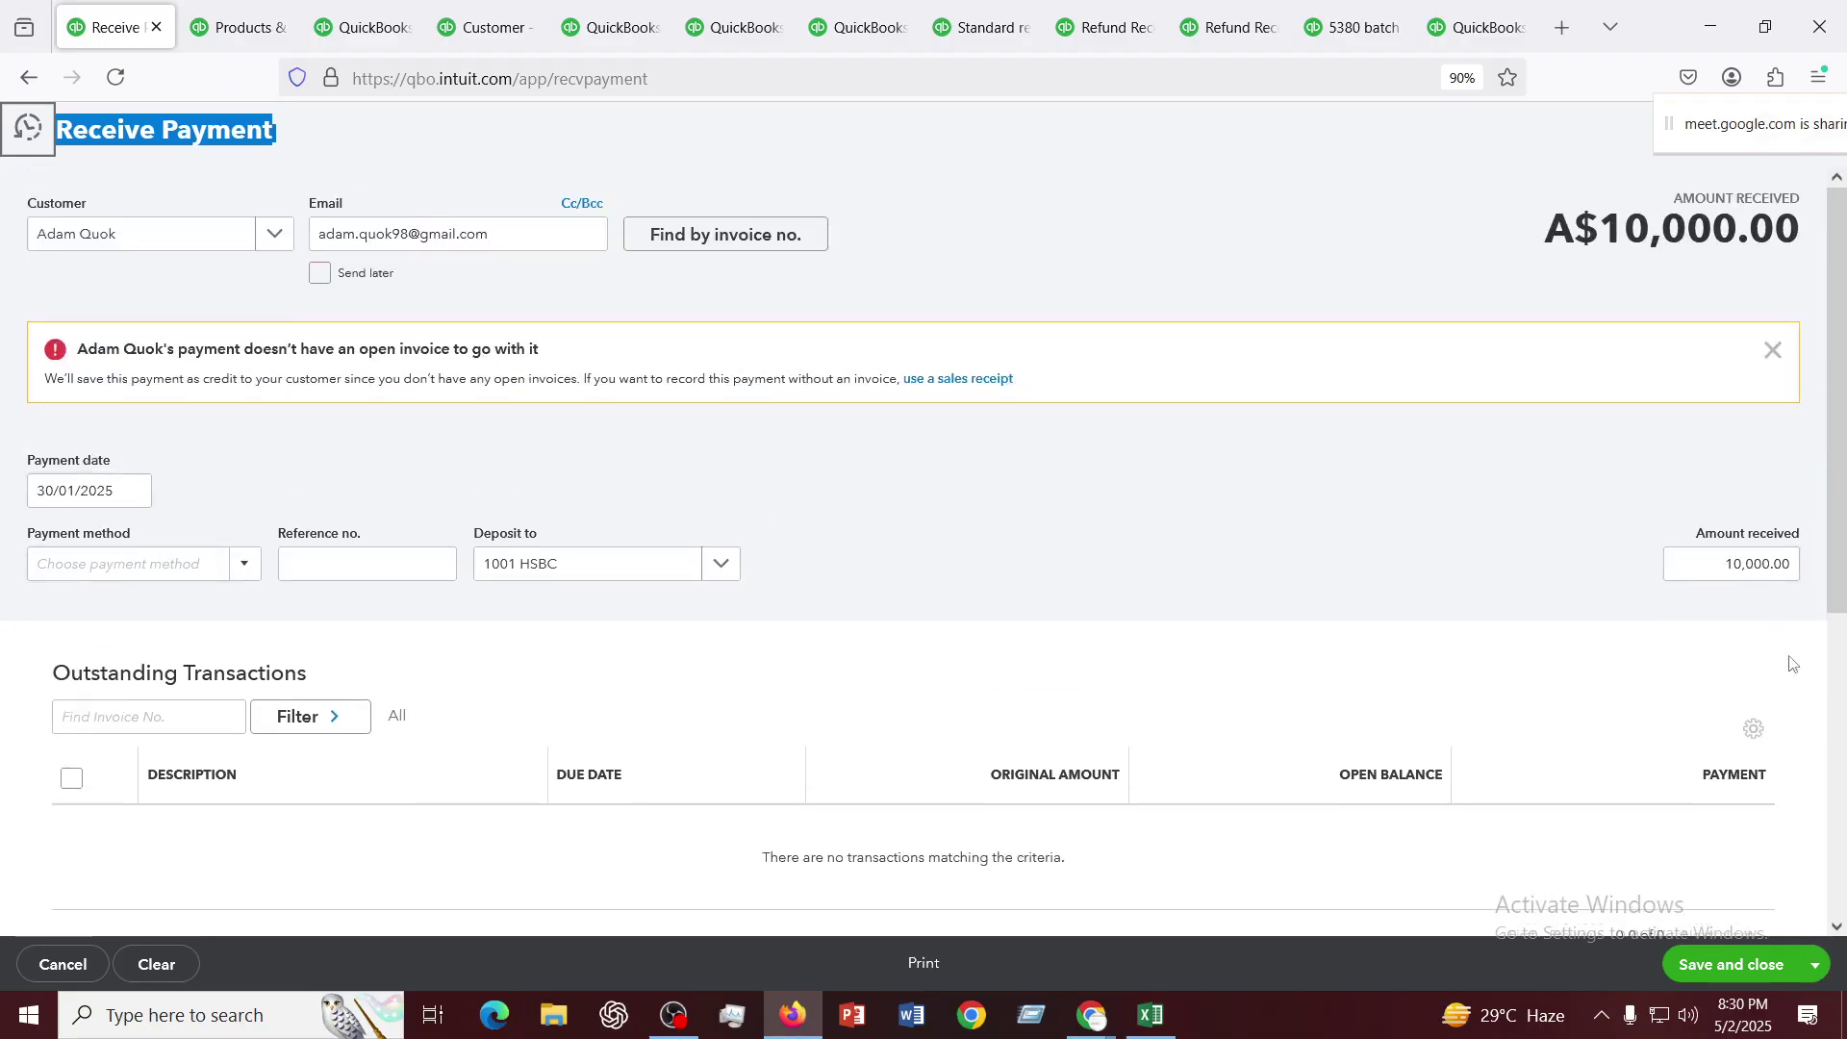
drag(1708, 563, 1803, 566)
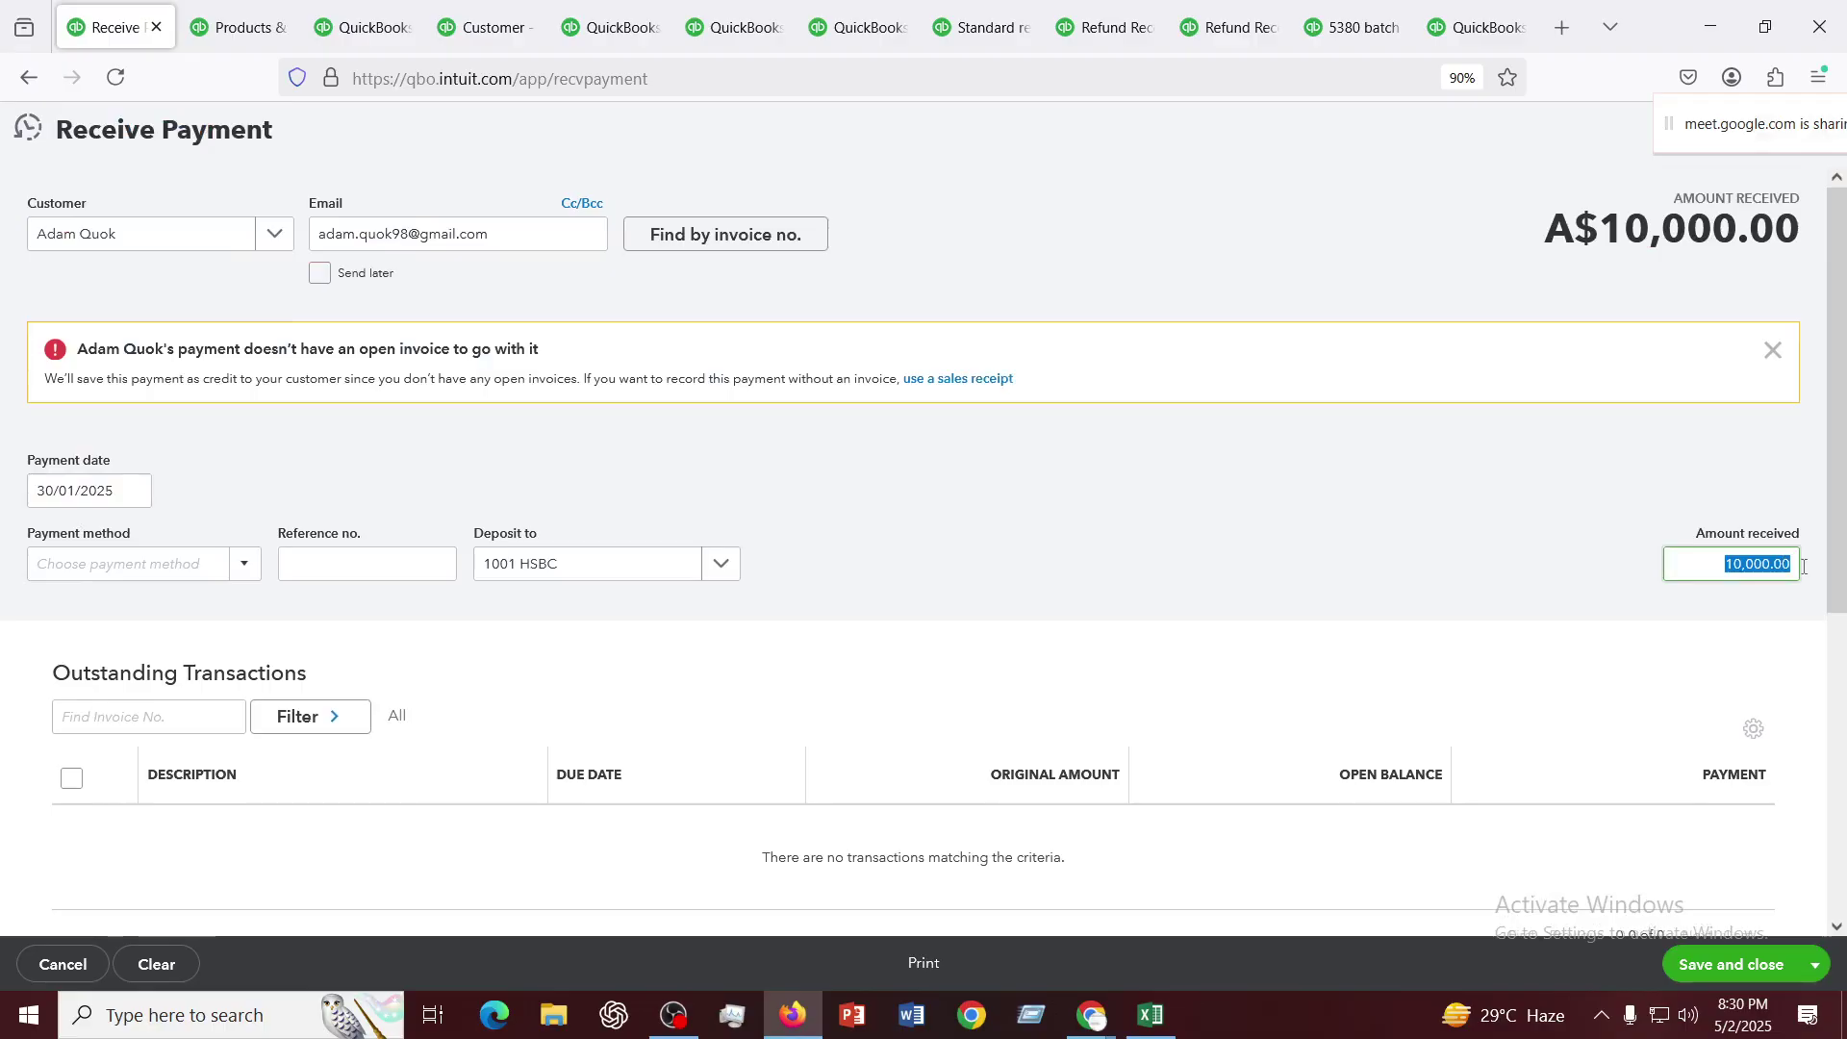
scroll(1503, 630, down, 3)
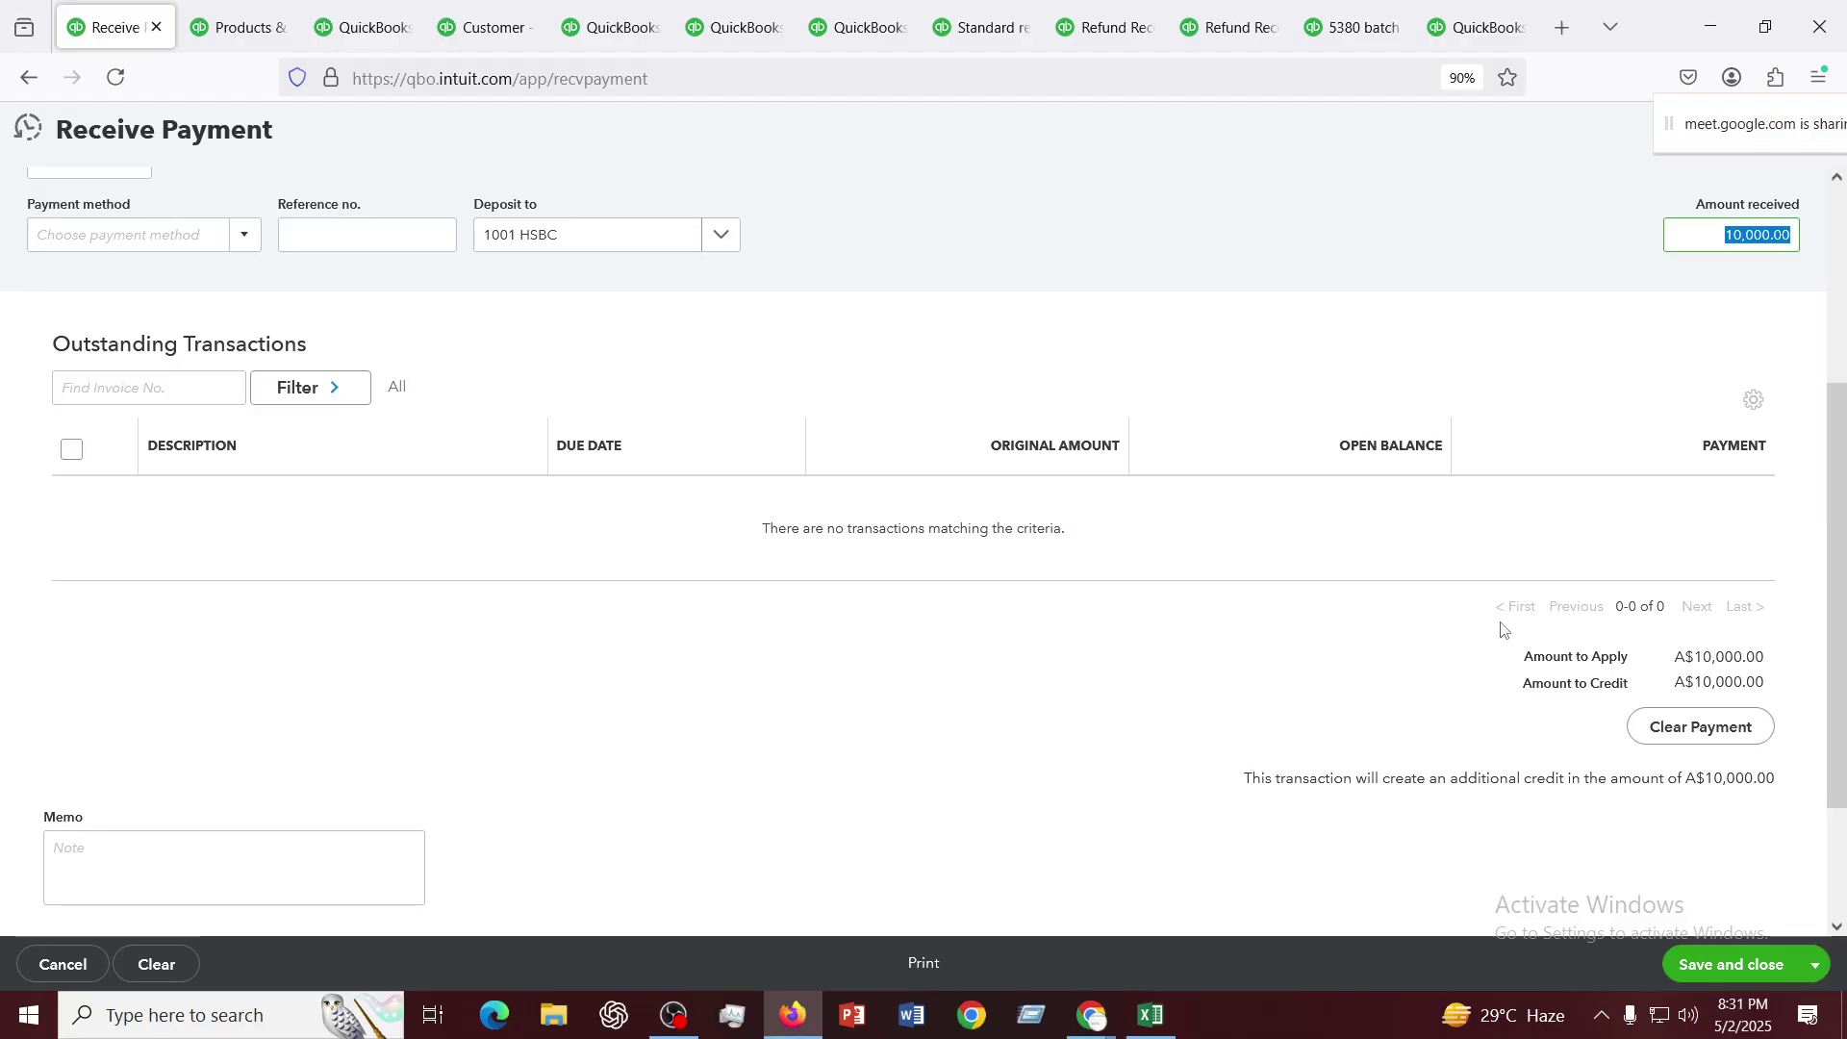
click(1694, 962)
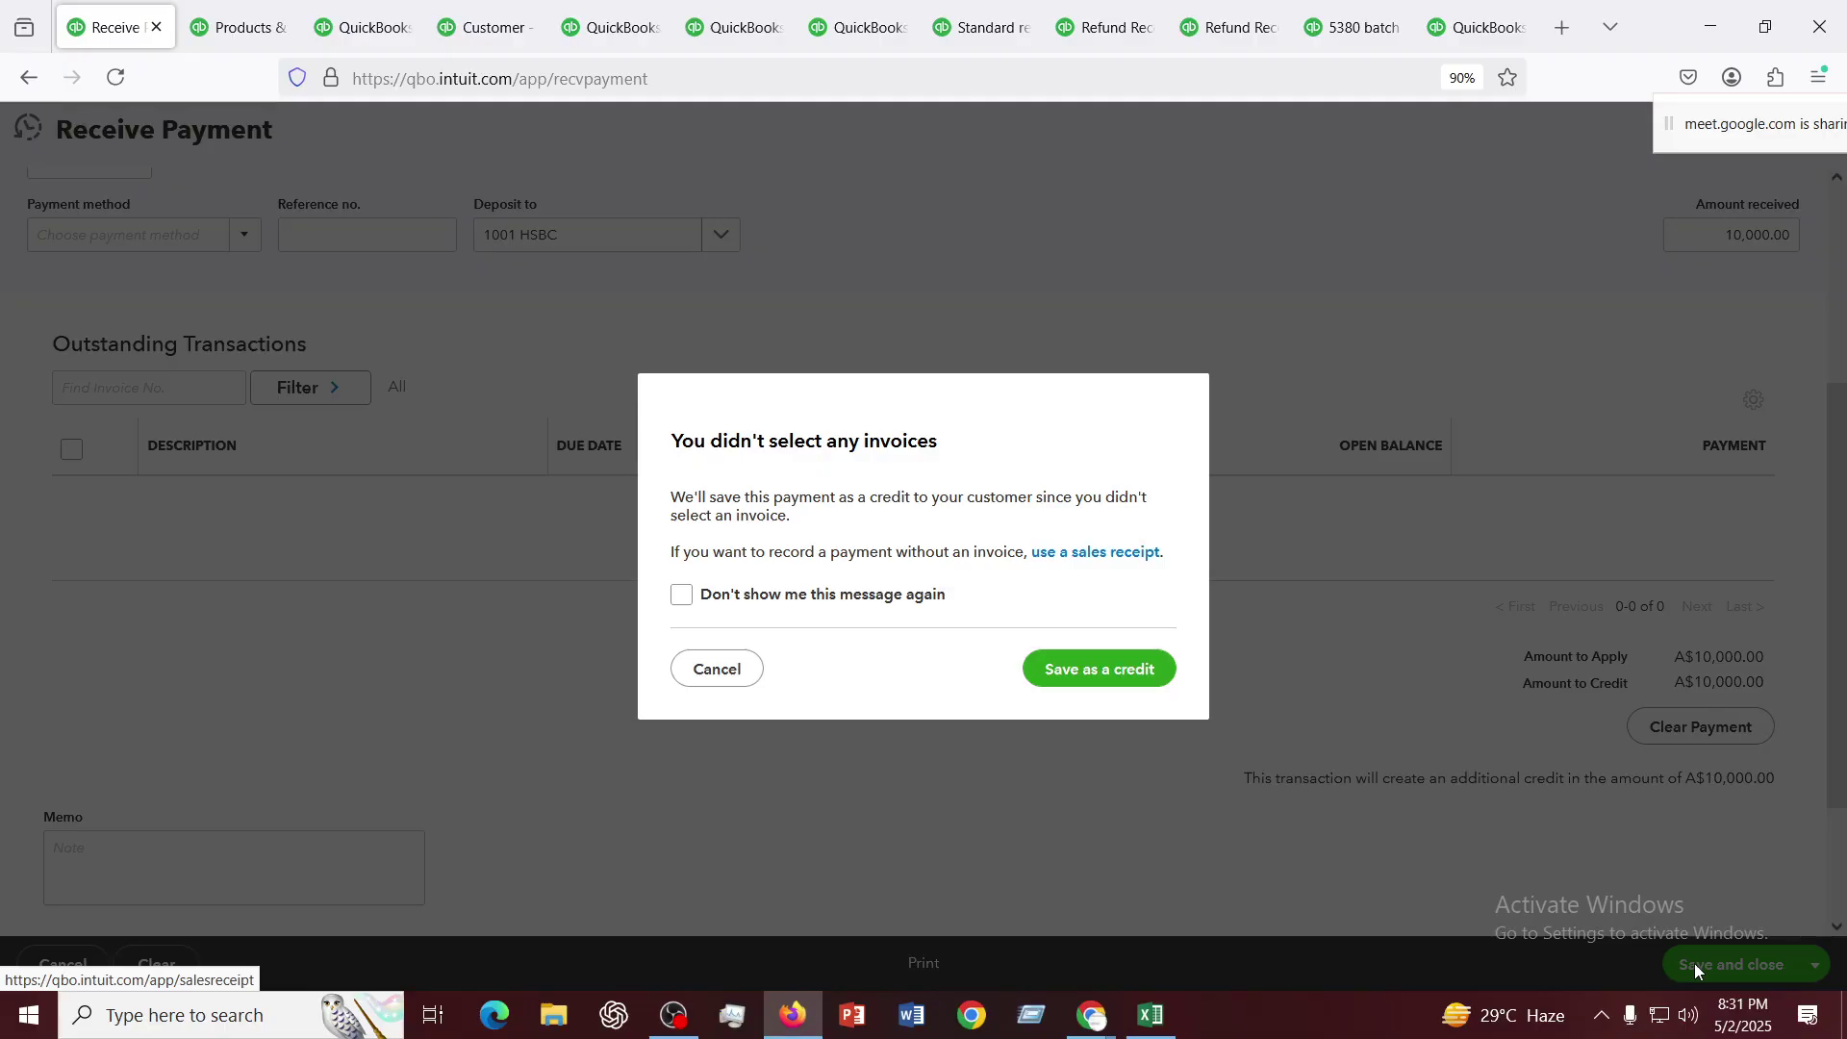
click(1139, 674)
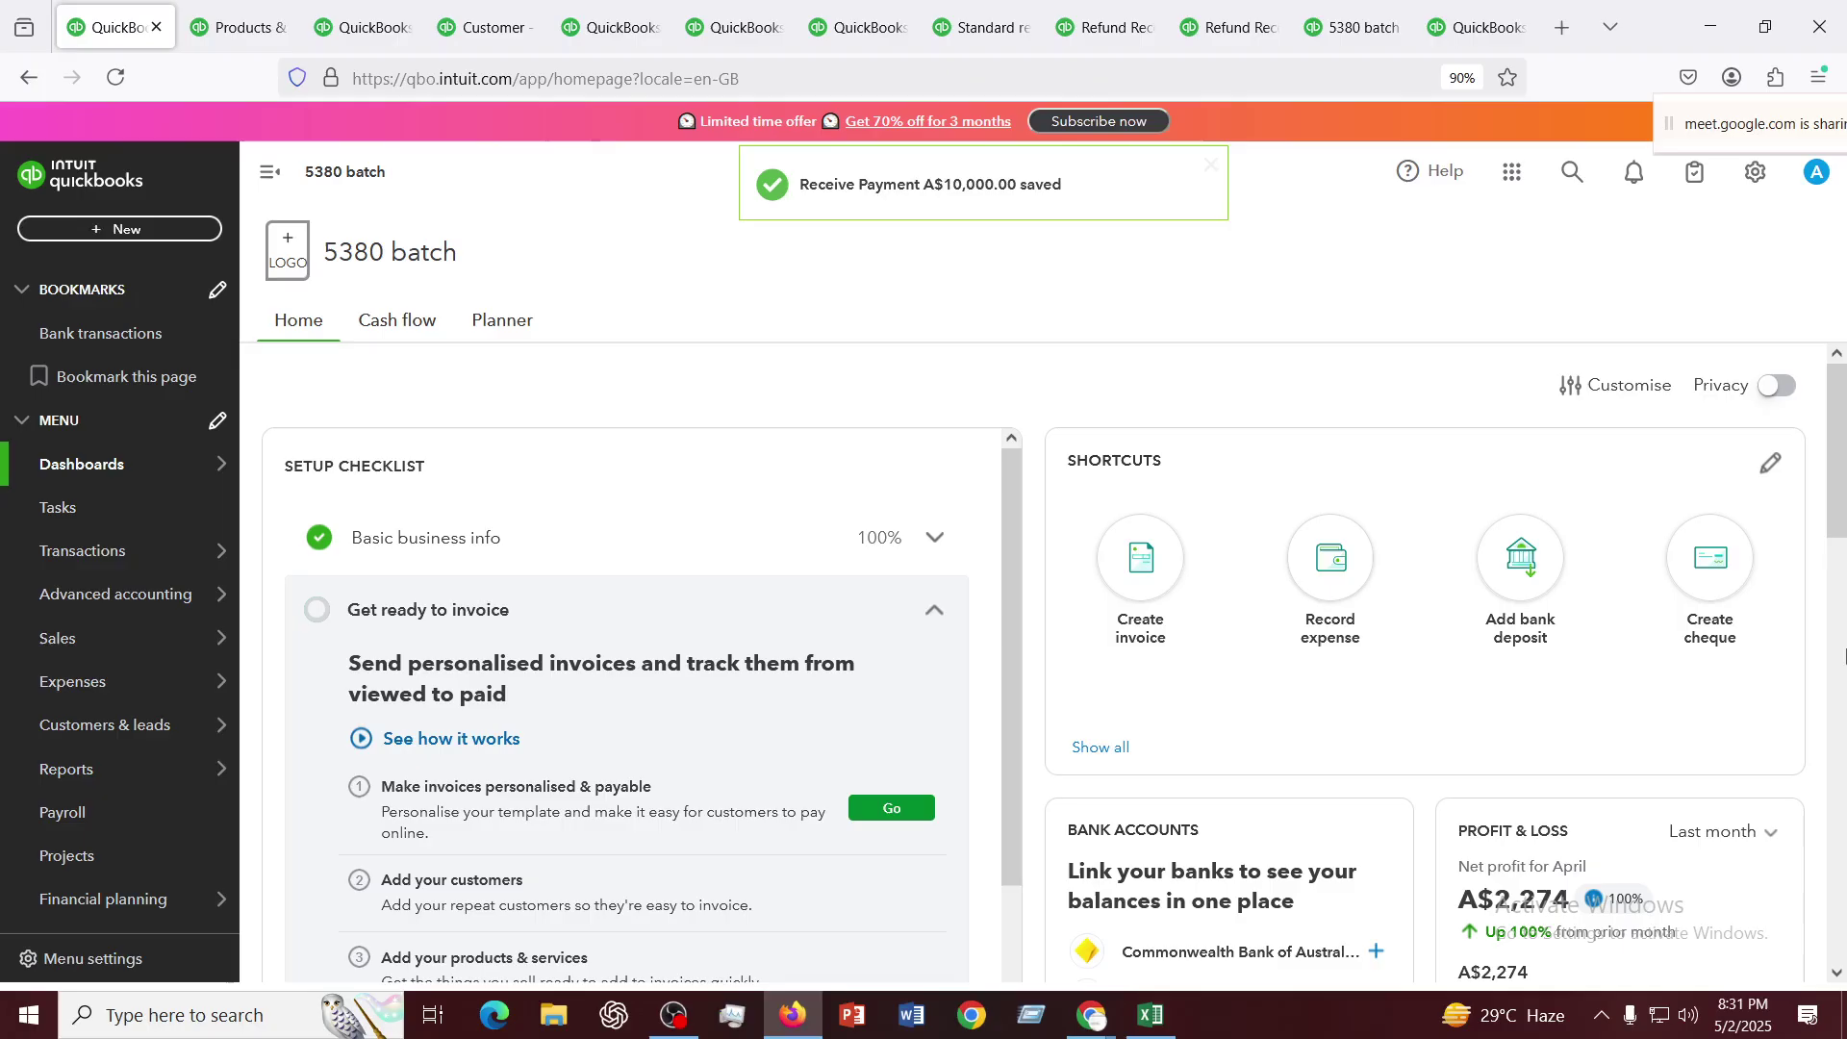
Switch to the existing Balance Sheet report's browser tab, dismiss the list of new transaction types and look at the report
click(1482, 35)
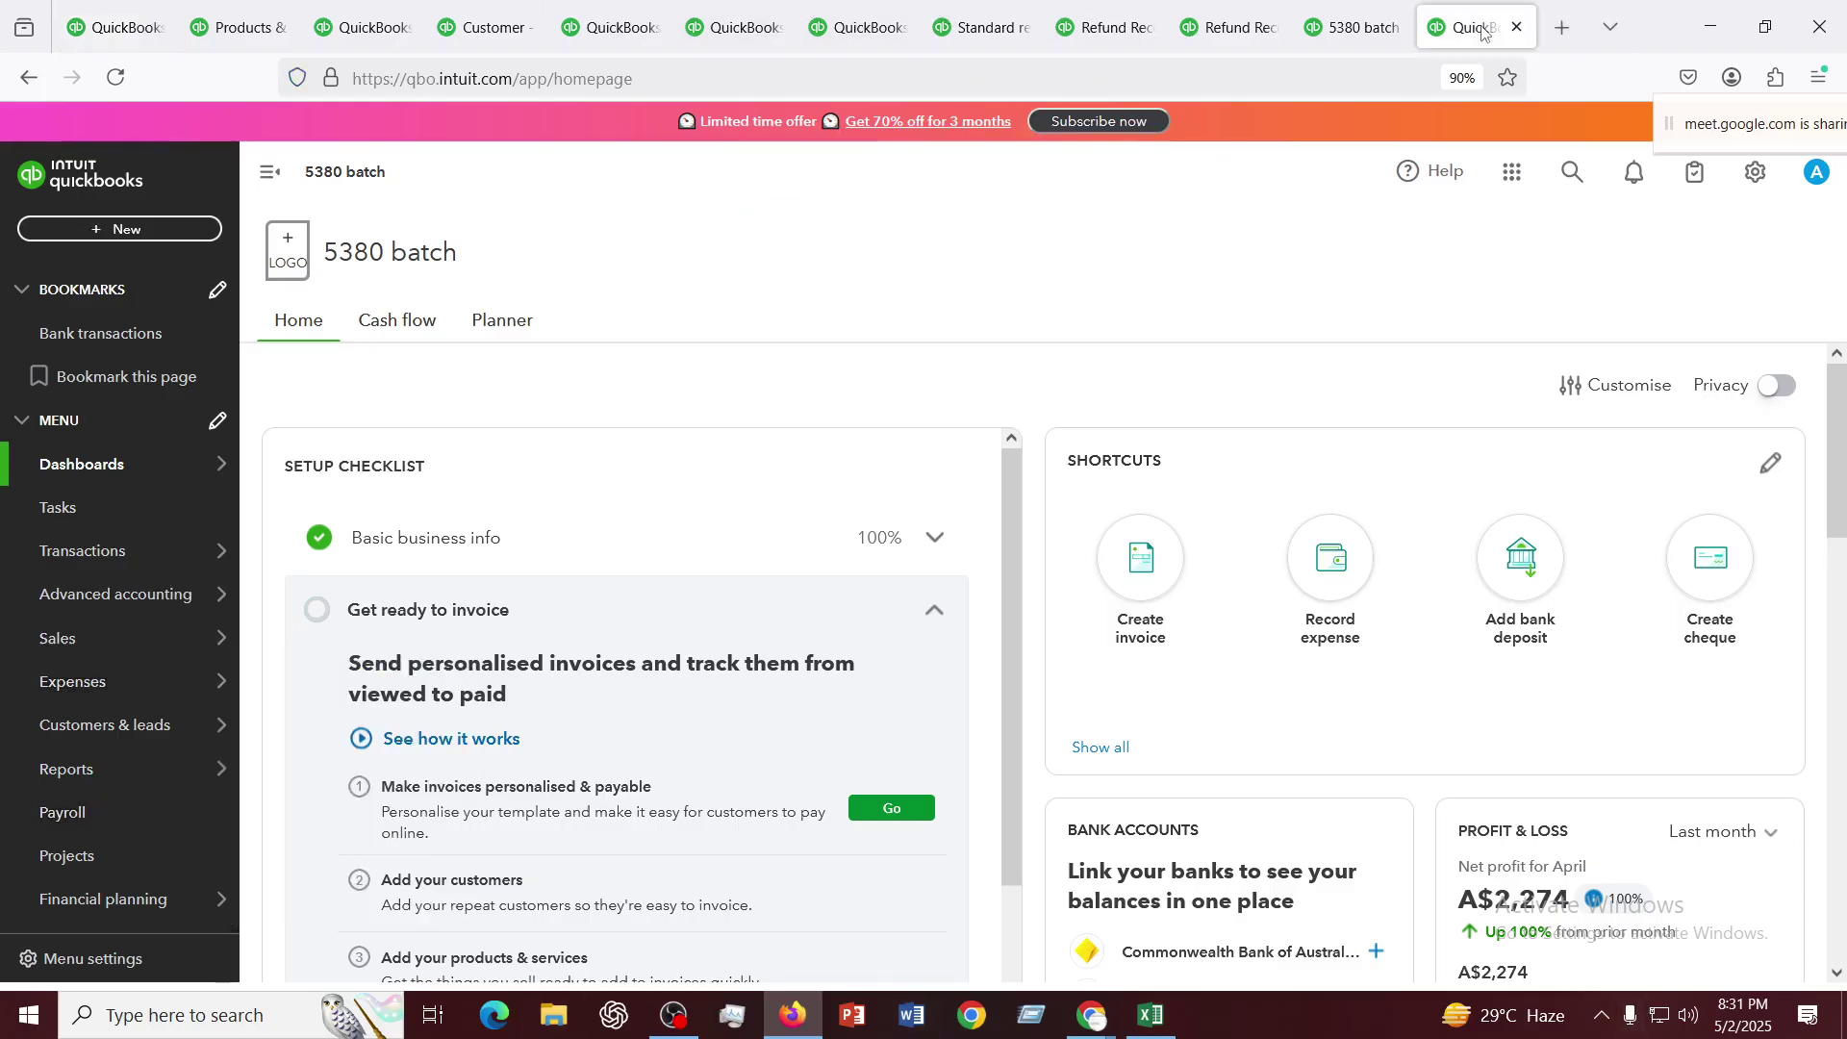
click(1356, 27)
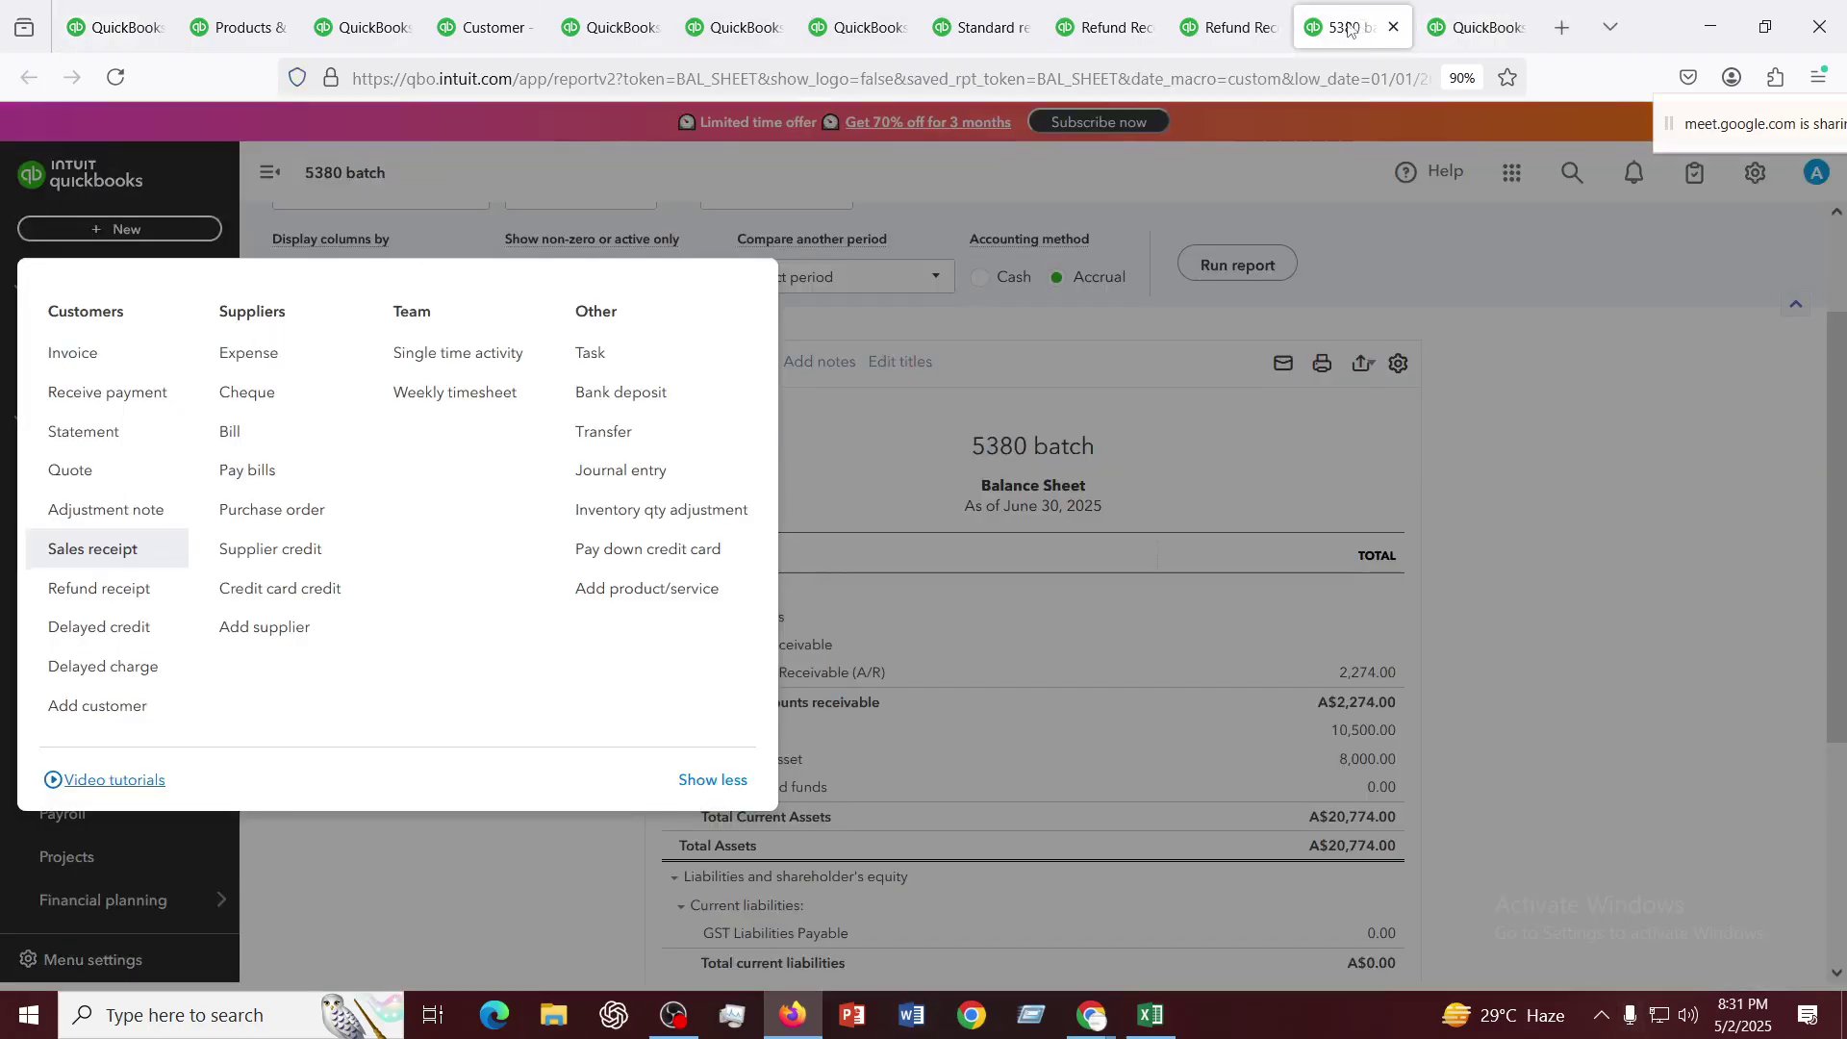
click(1639, 410)
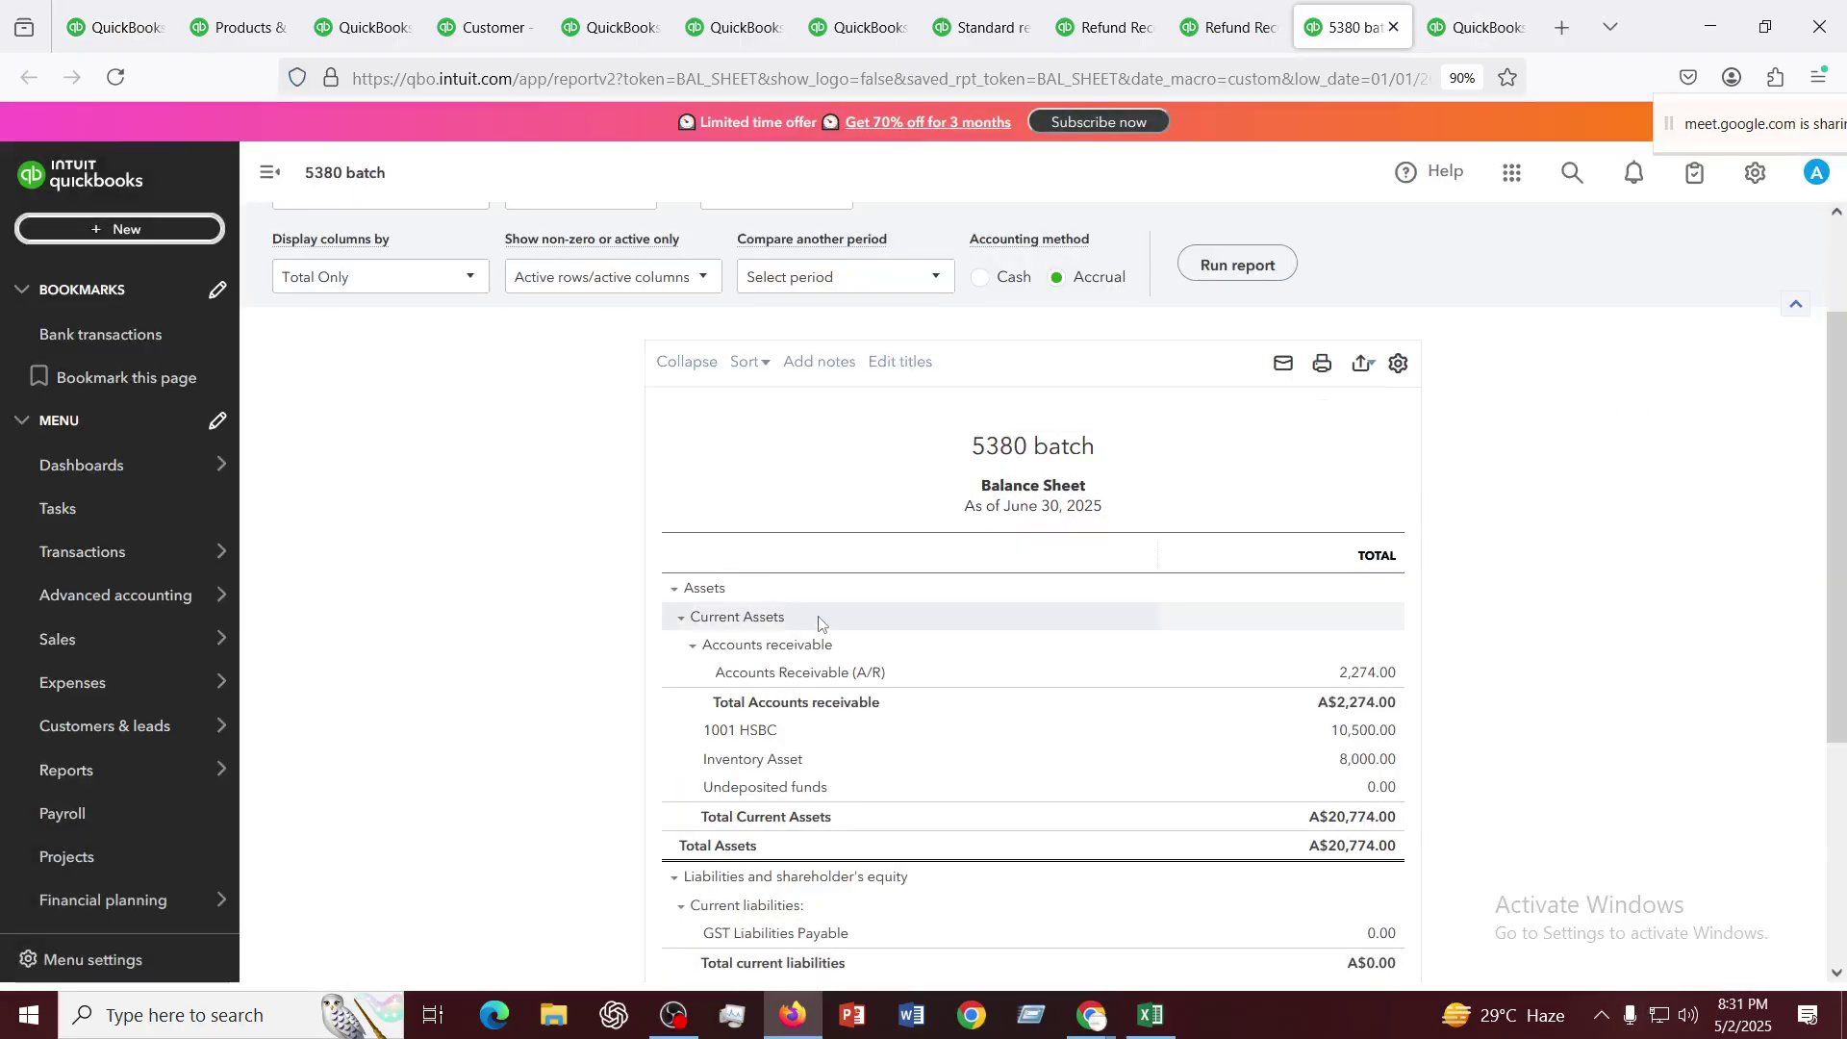
scroll(819, 624, up, 2)
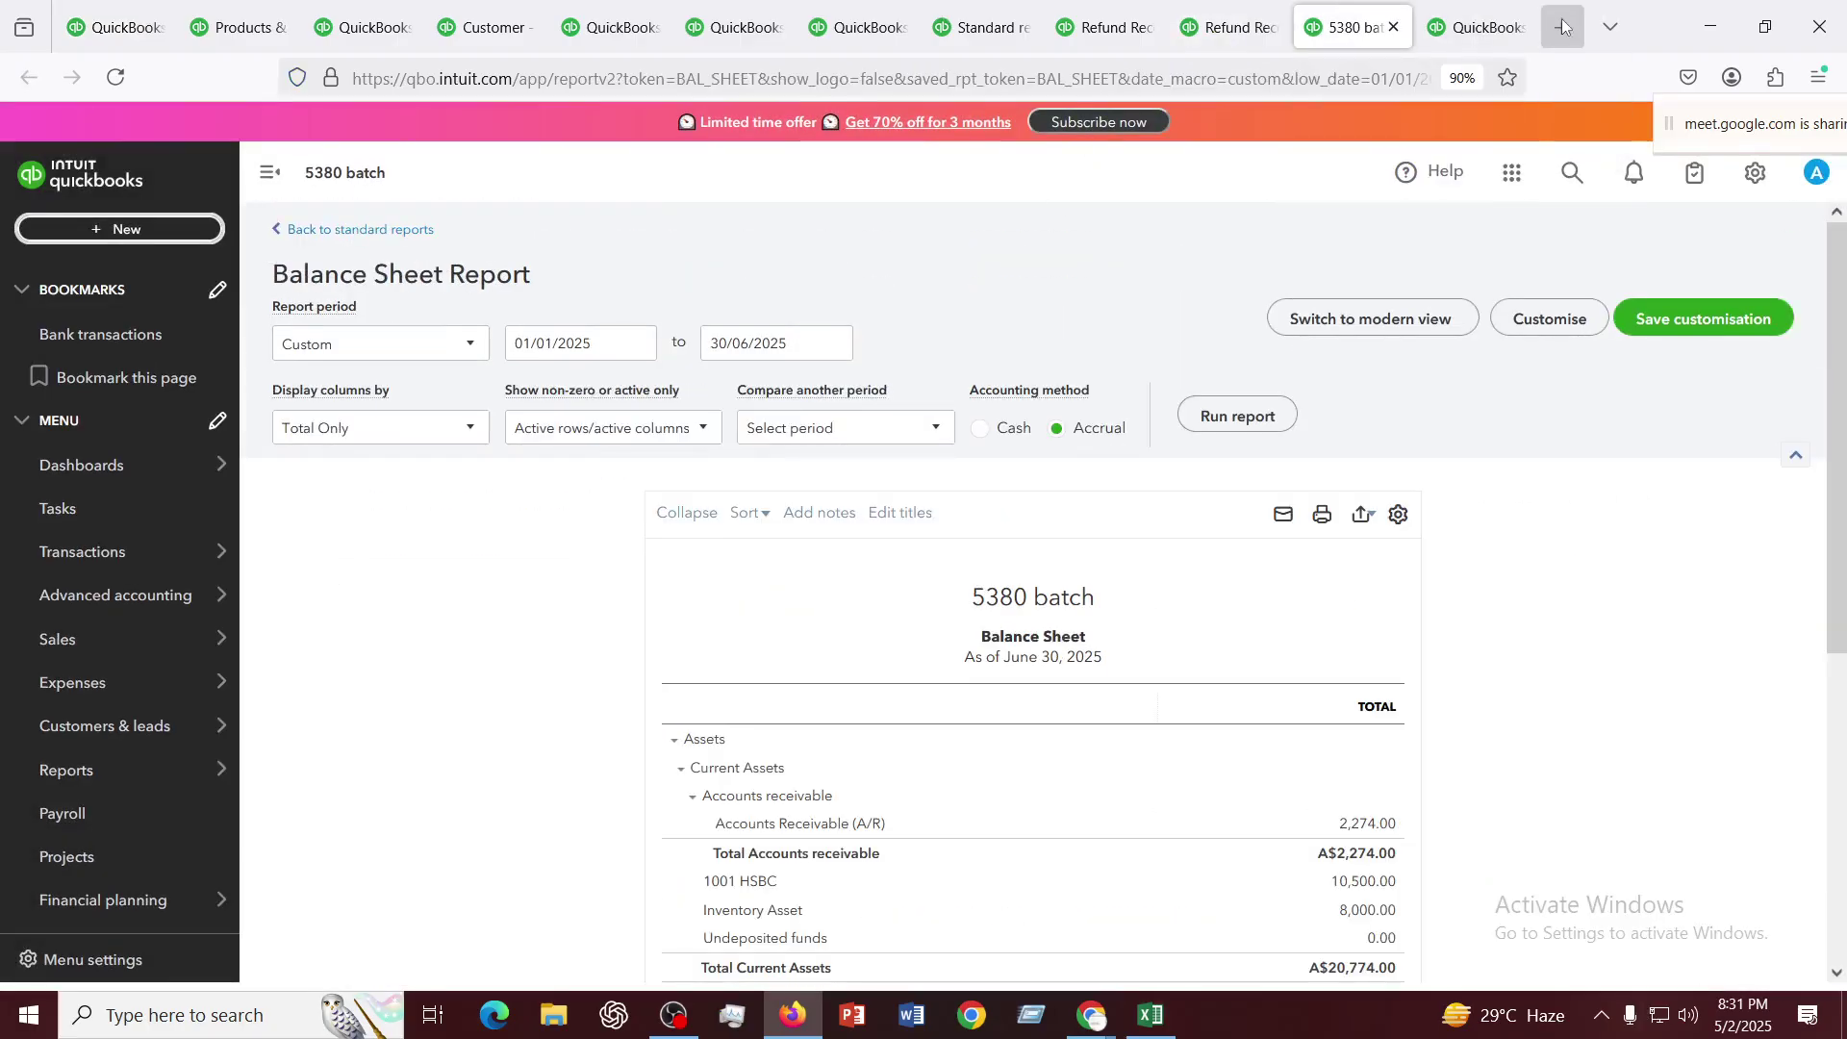
click(1481, 27)
click(1346, 27)
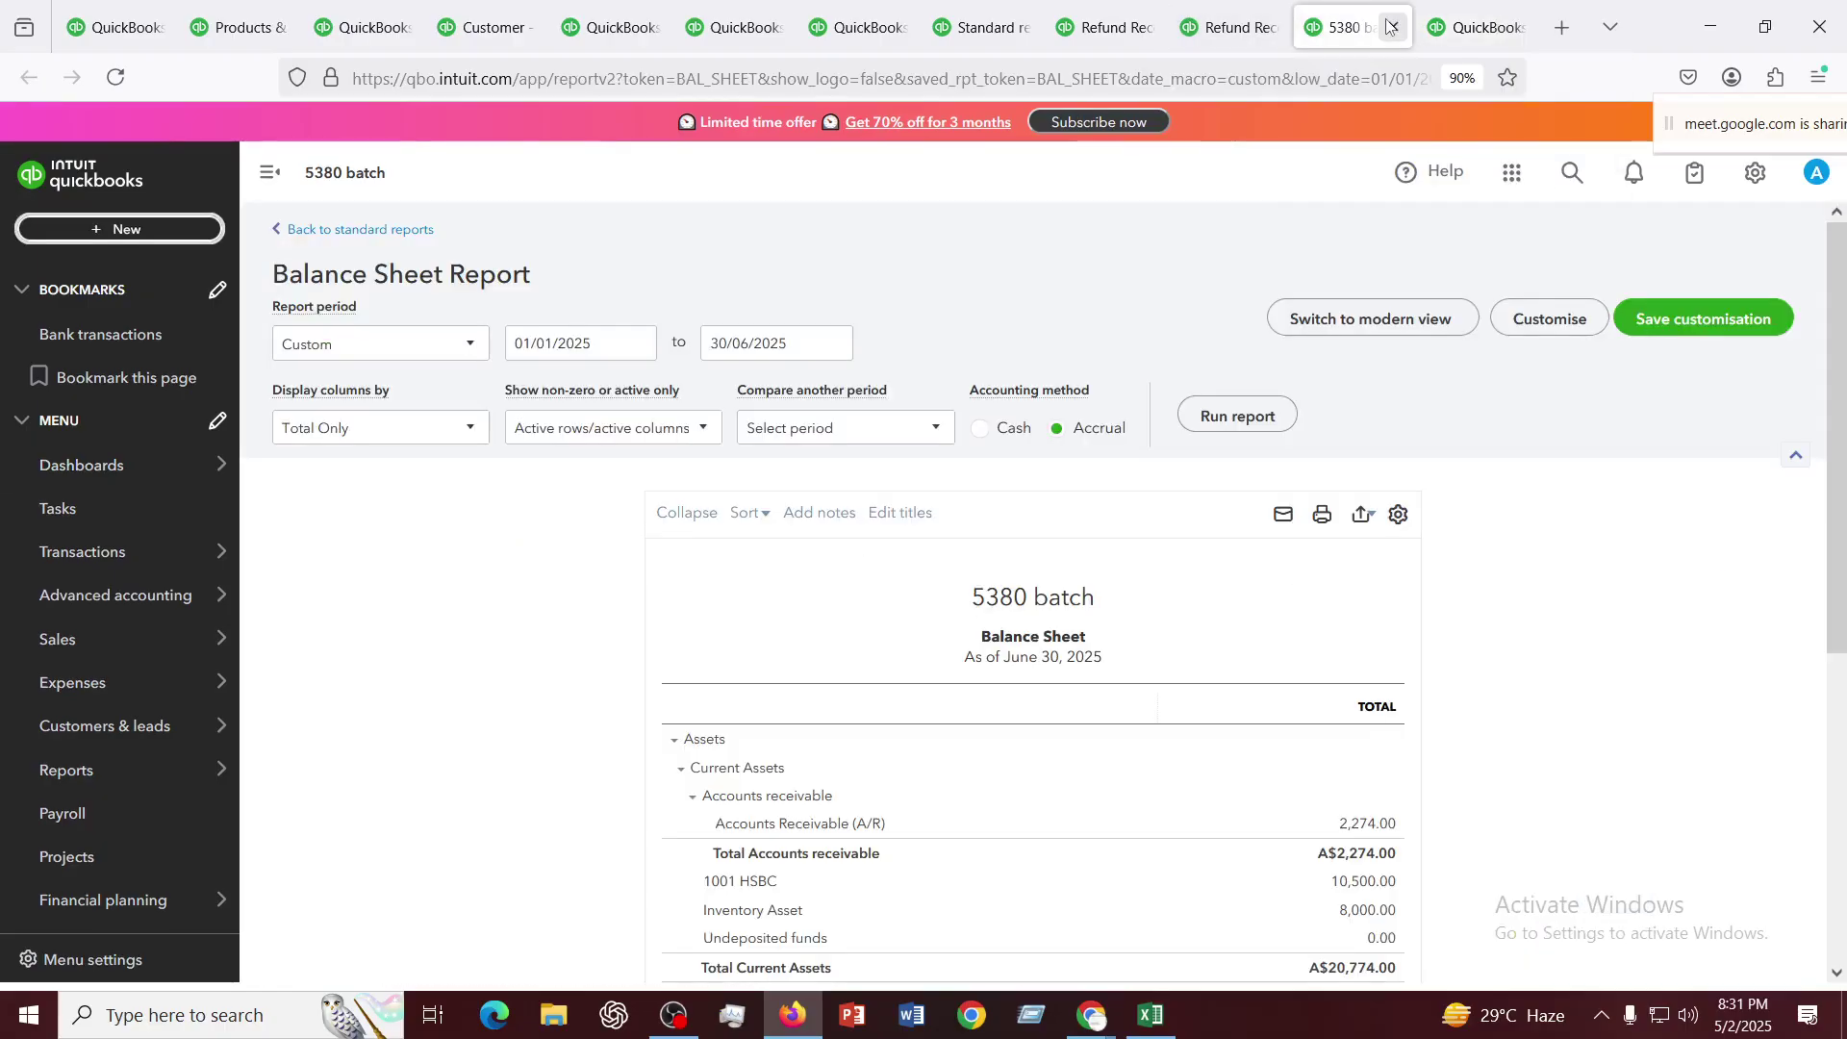
Return to the standard reports and open the Balance Sheet in a separate browser tab
click(362, 231)
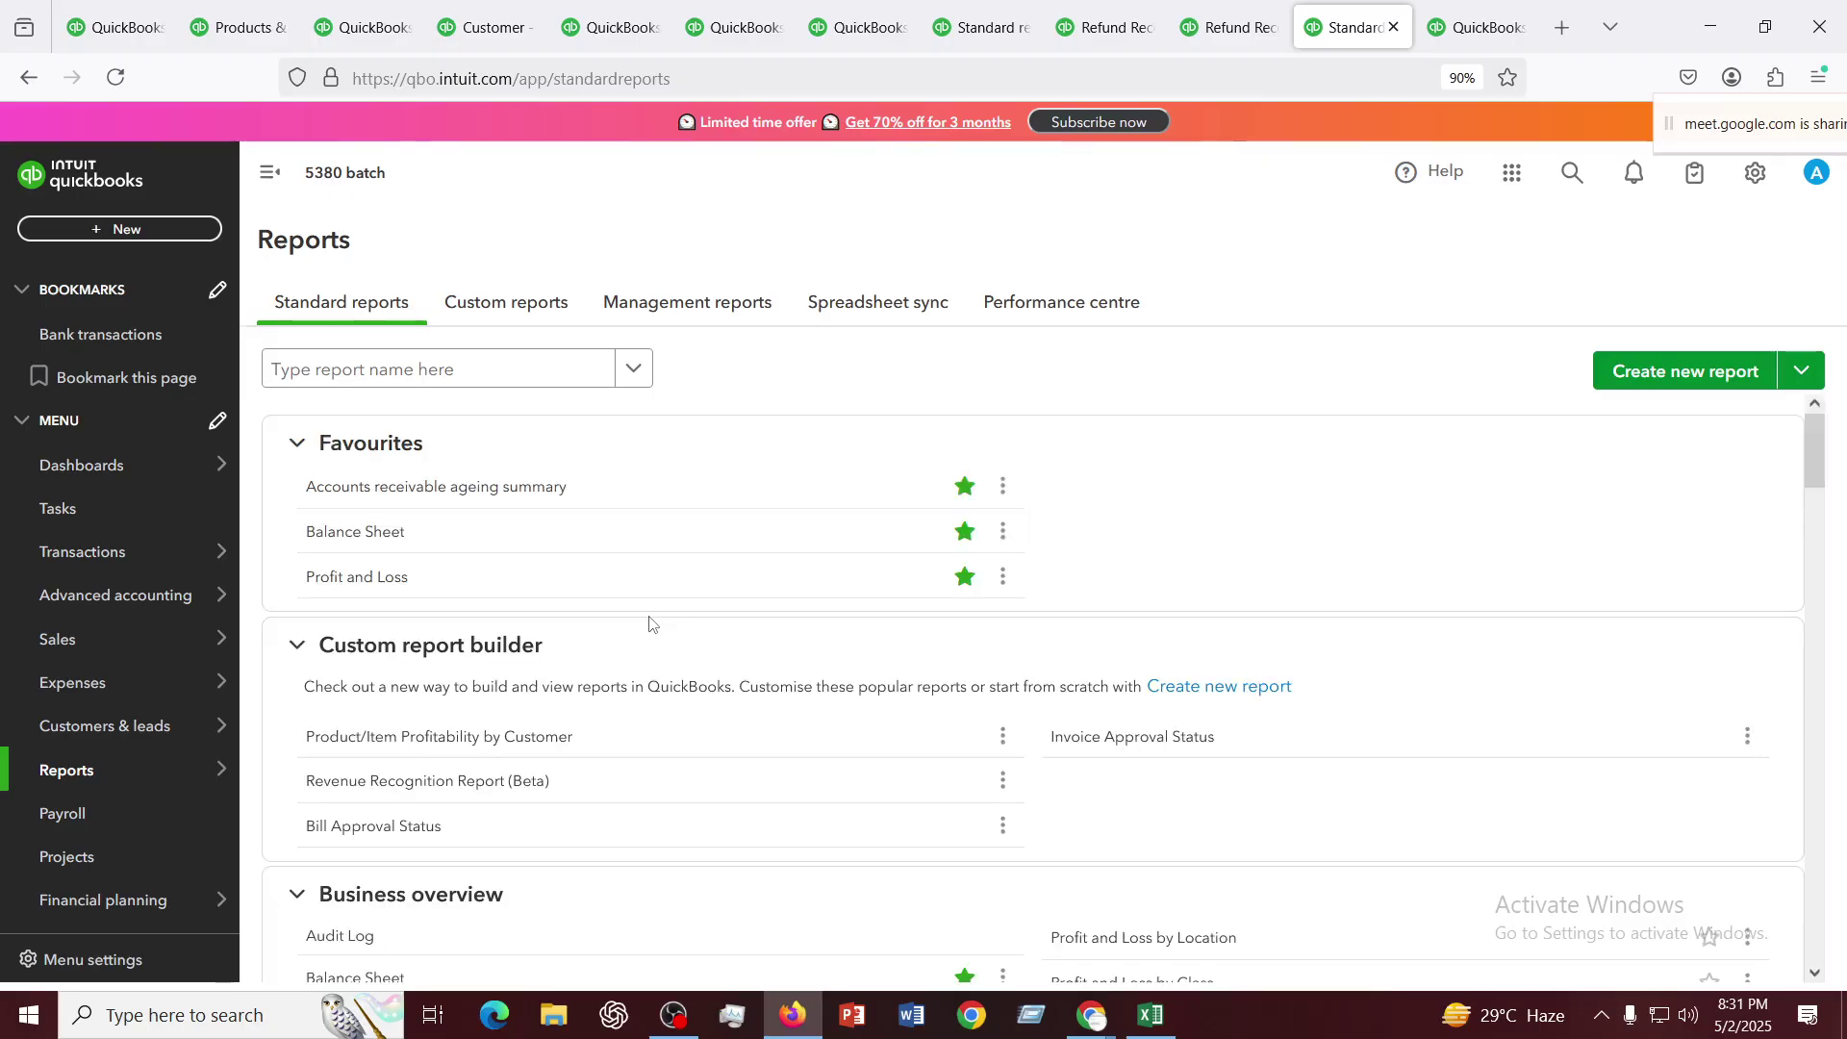
right_click(352, 534)
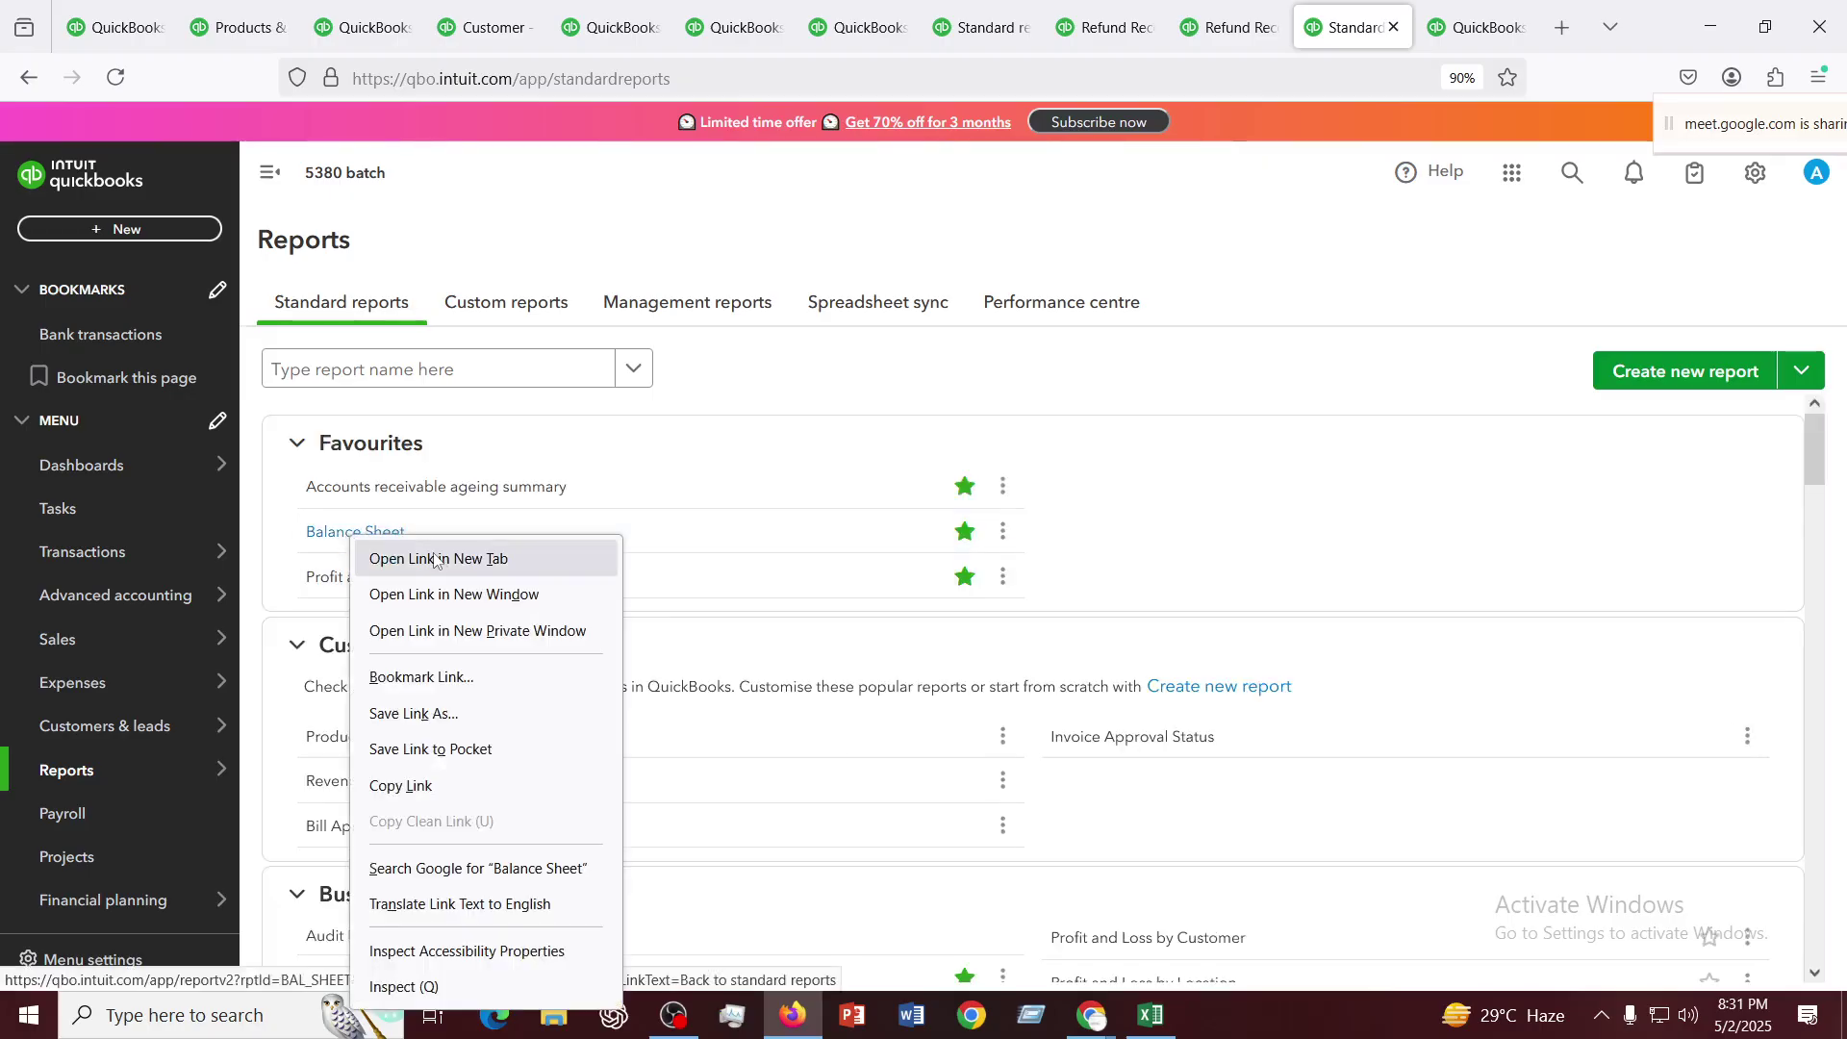
click(435, 560)
click(1364, 27)
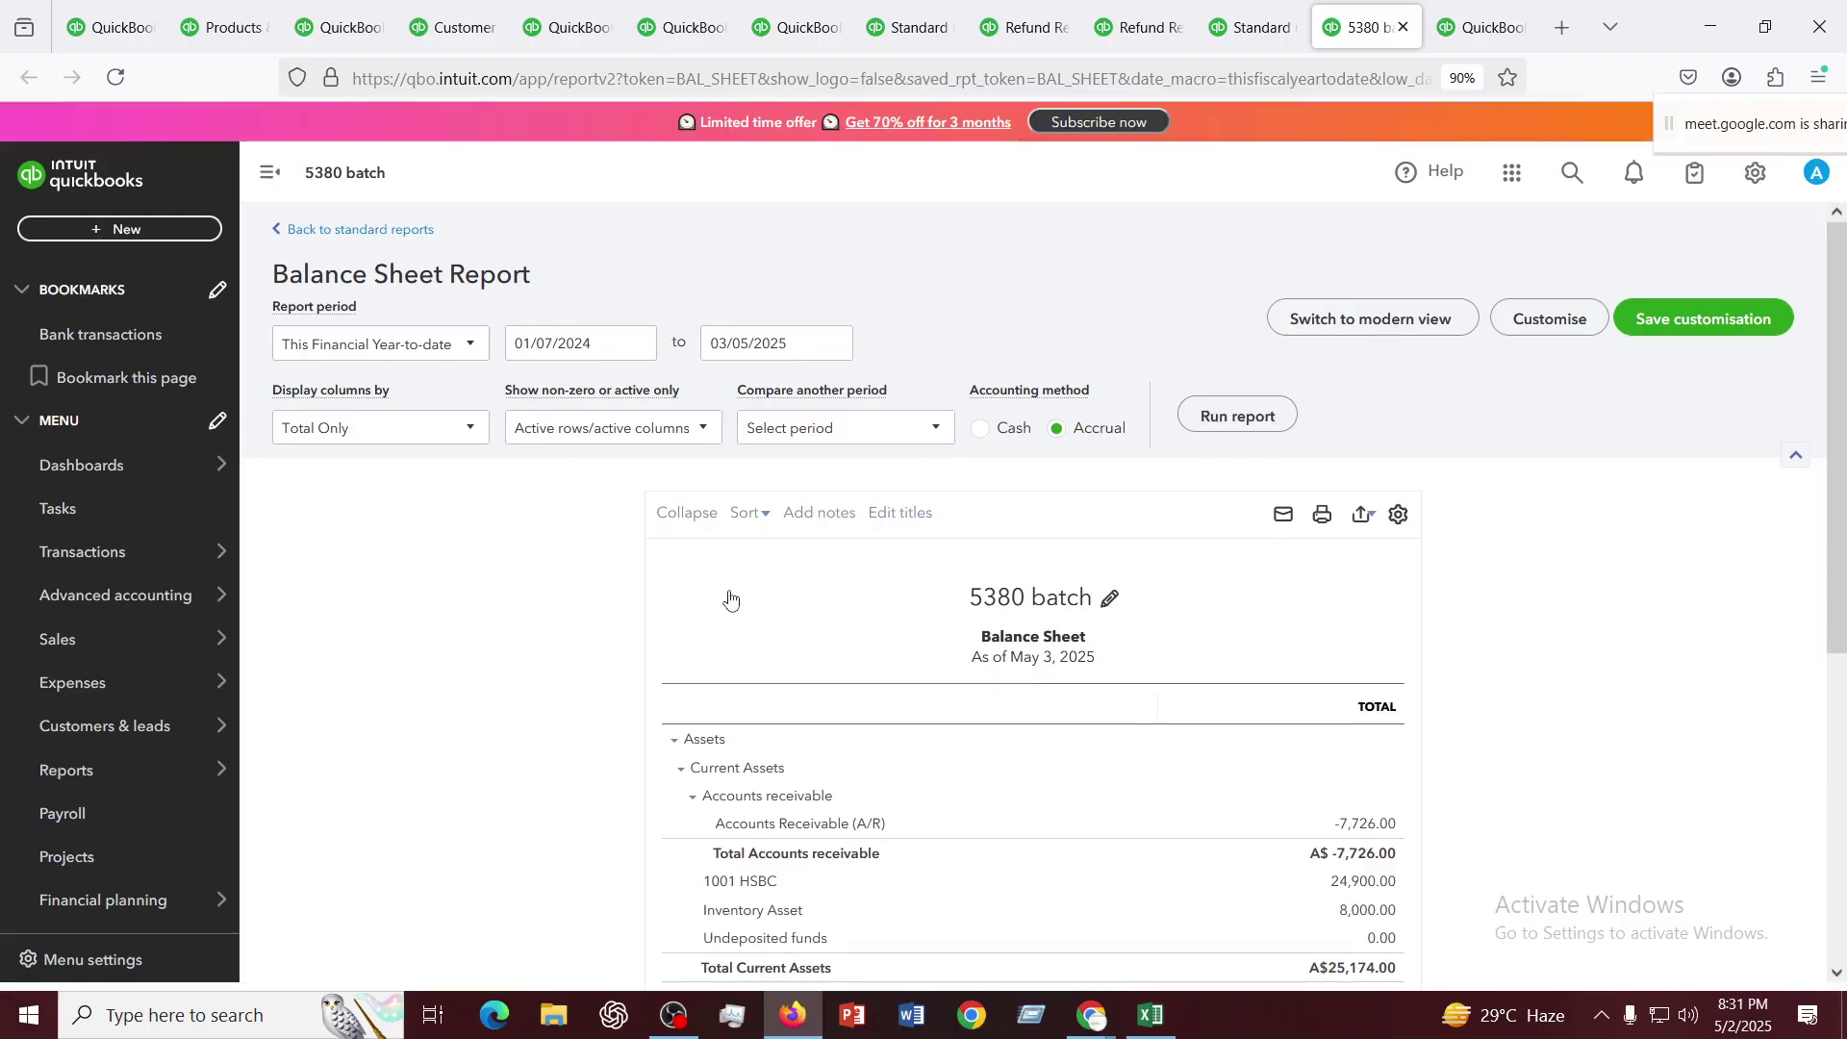
Look over the Balance Sheet, set its report period's end date to 30/09/2025 and run the report
scroll(727, 594, down, 5)
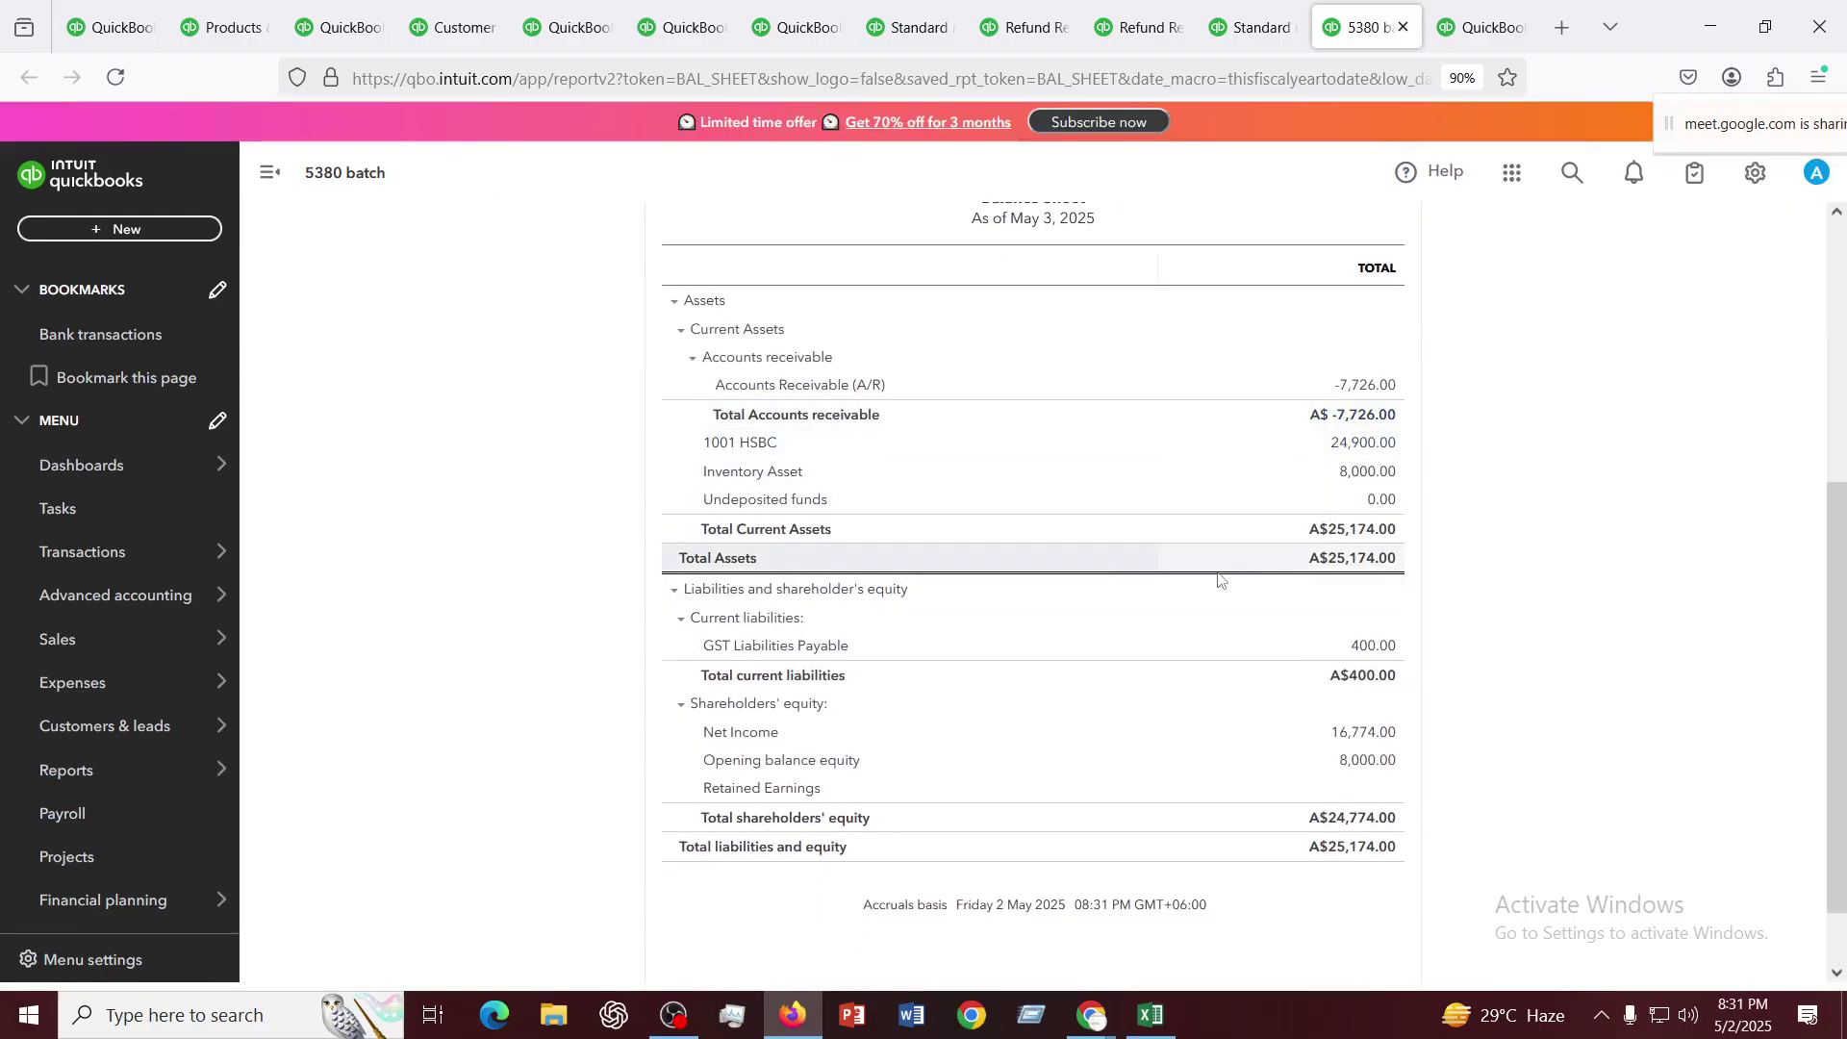
scroll(1105, 586, up, 2)
scroll(1105, 582, up, 2)
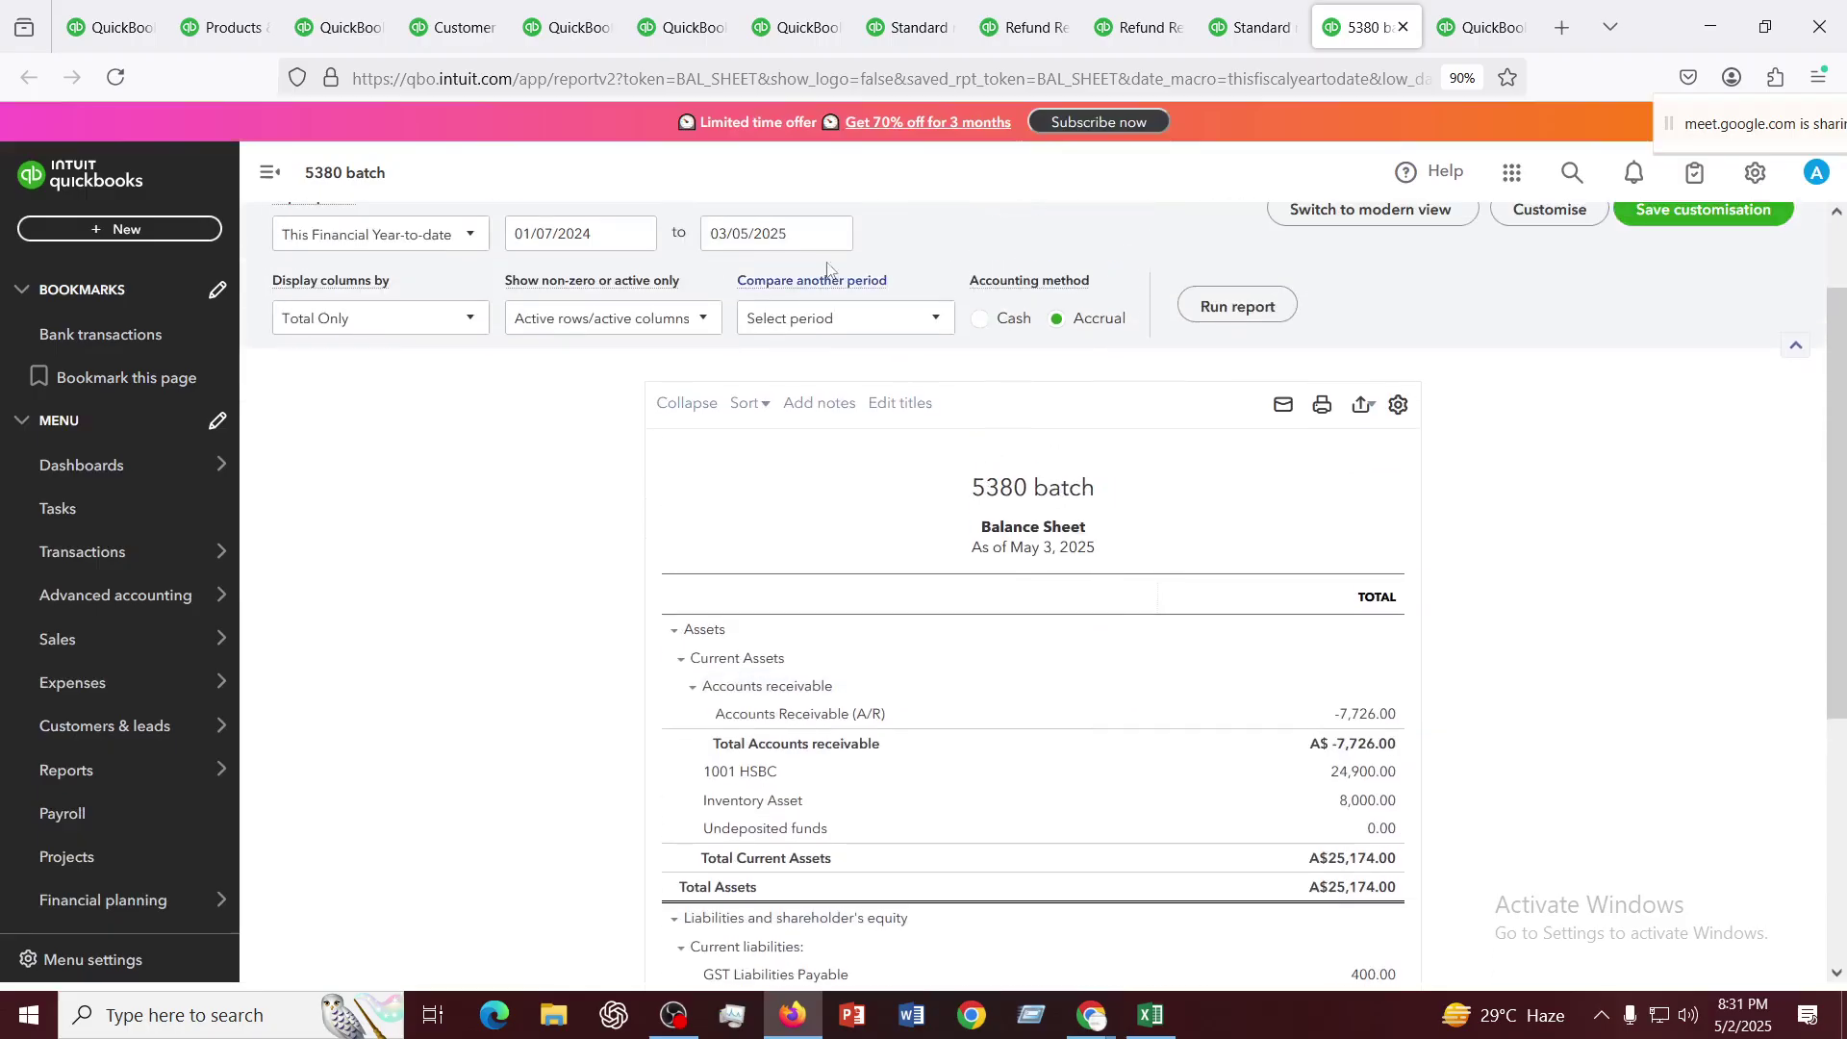
click(836, 237)
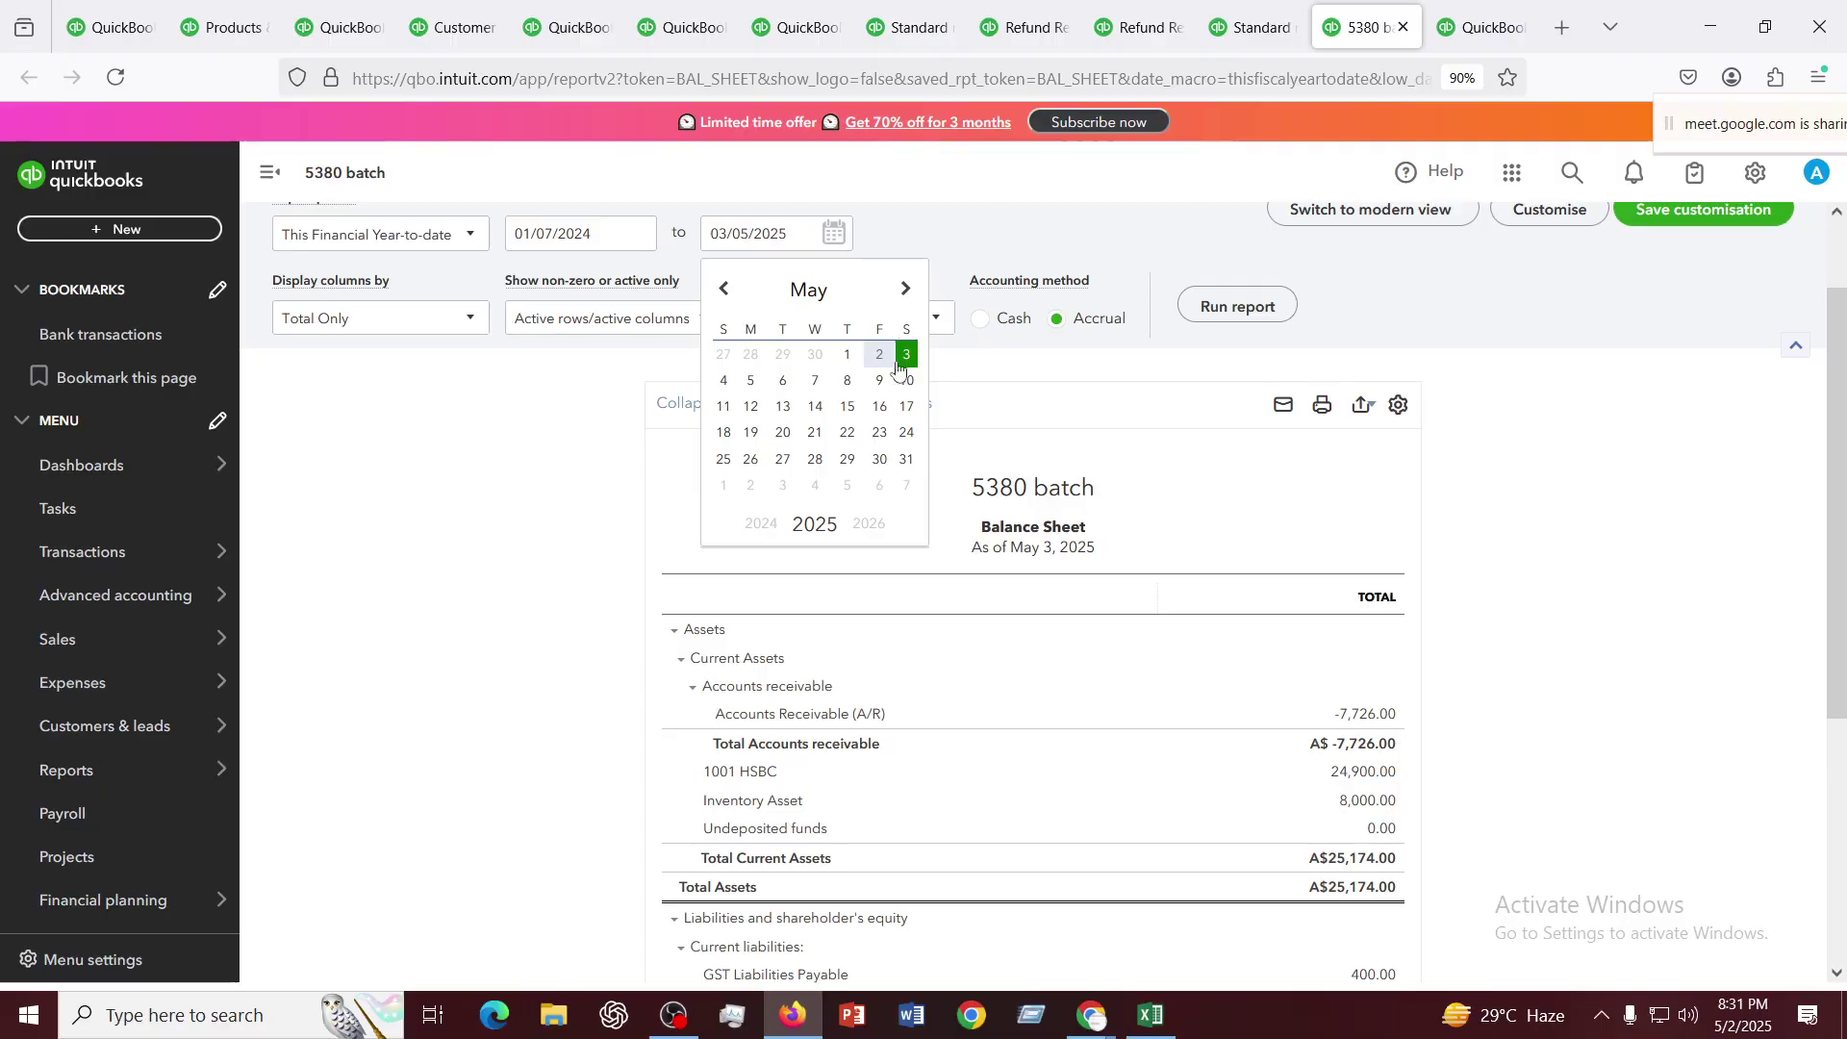
click(902, 290)
click(903, 289)
click(903, 289)
click(902, 289)
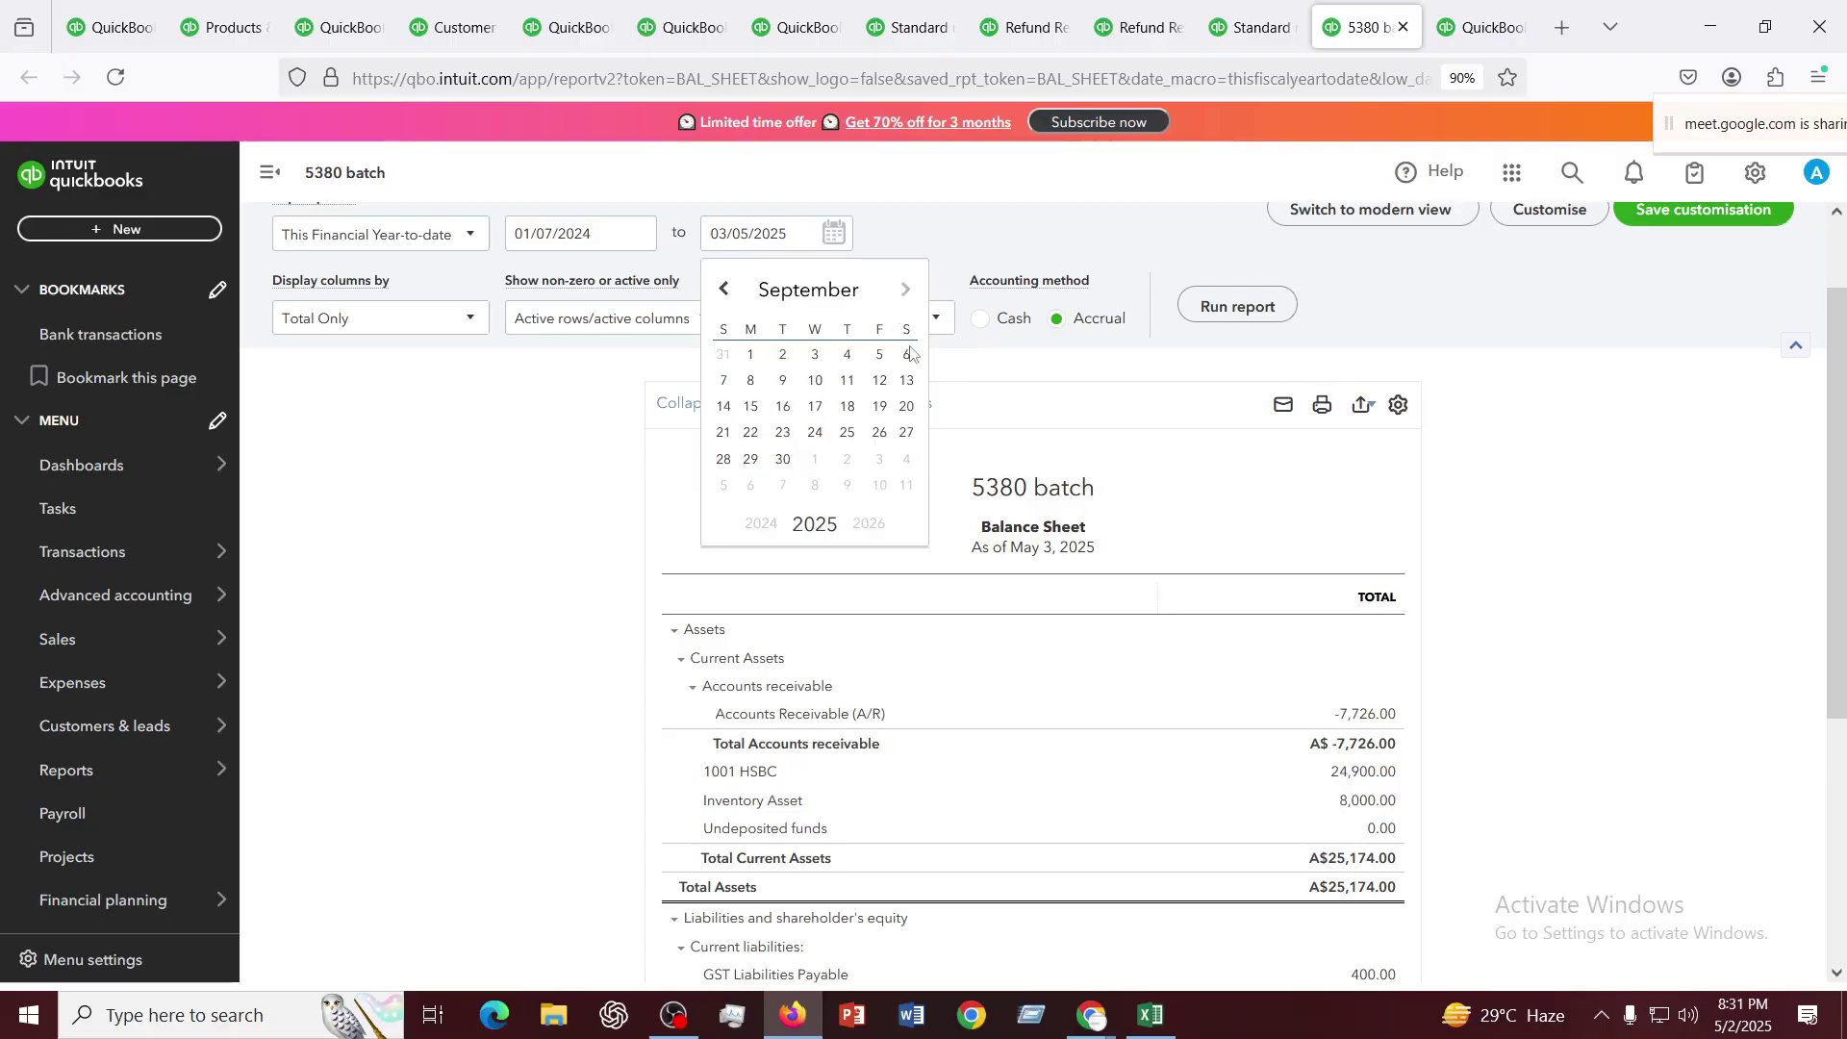
click(783, 461)
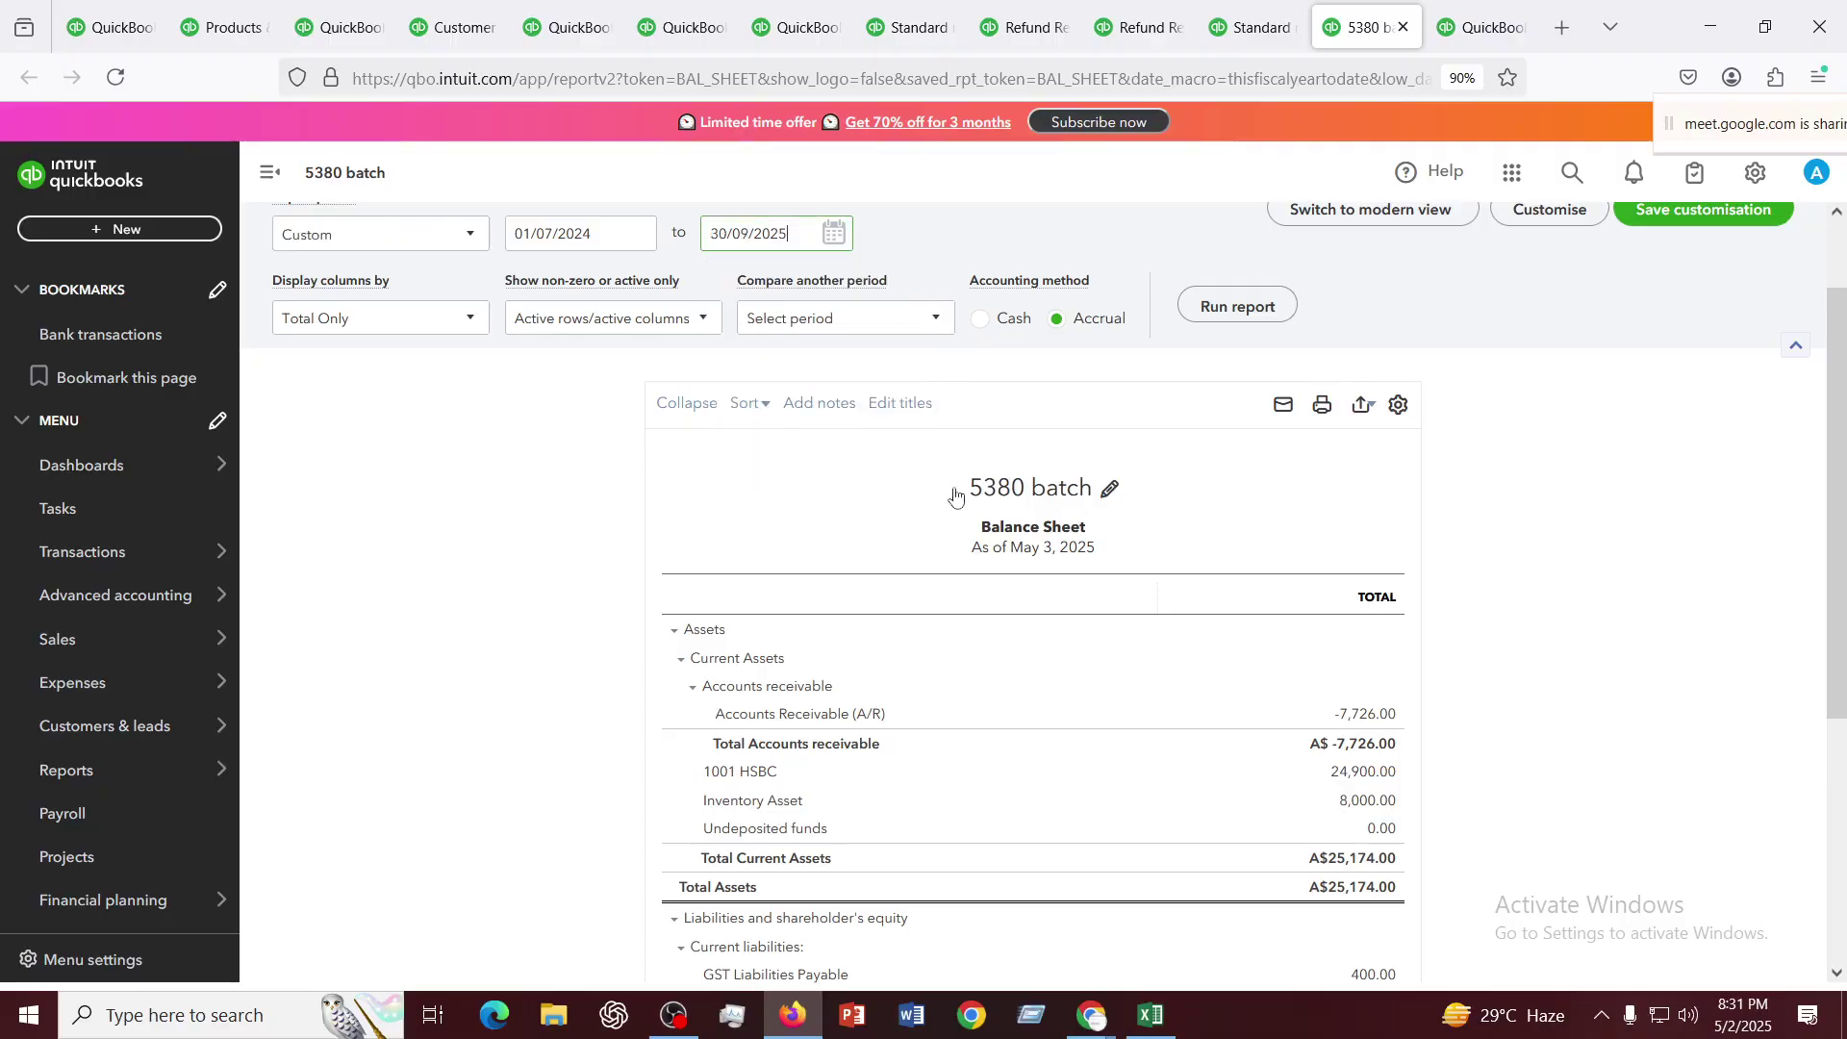
click(1215, 316)
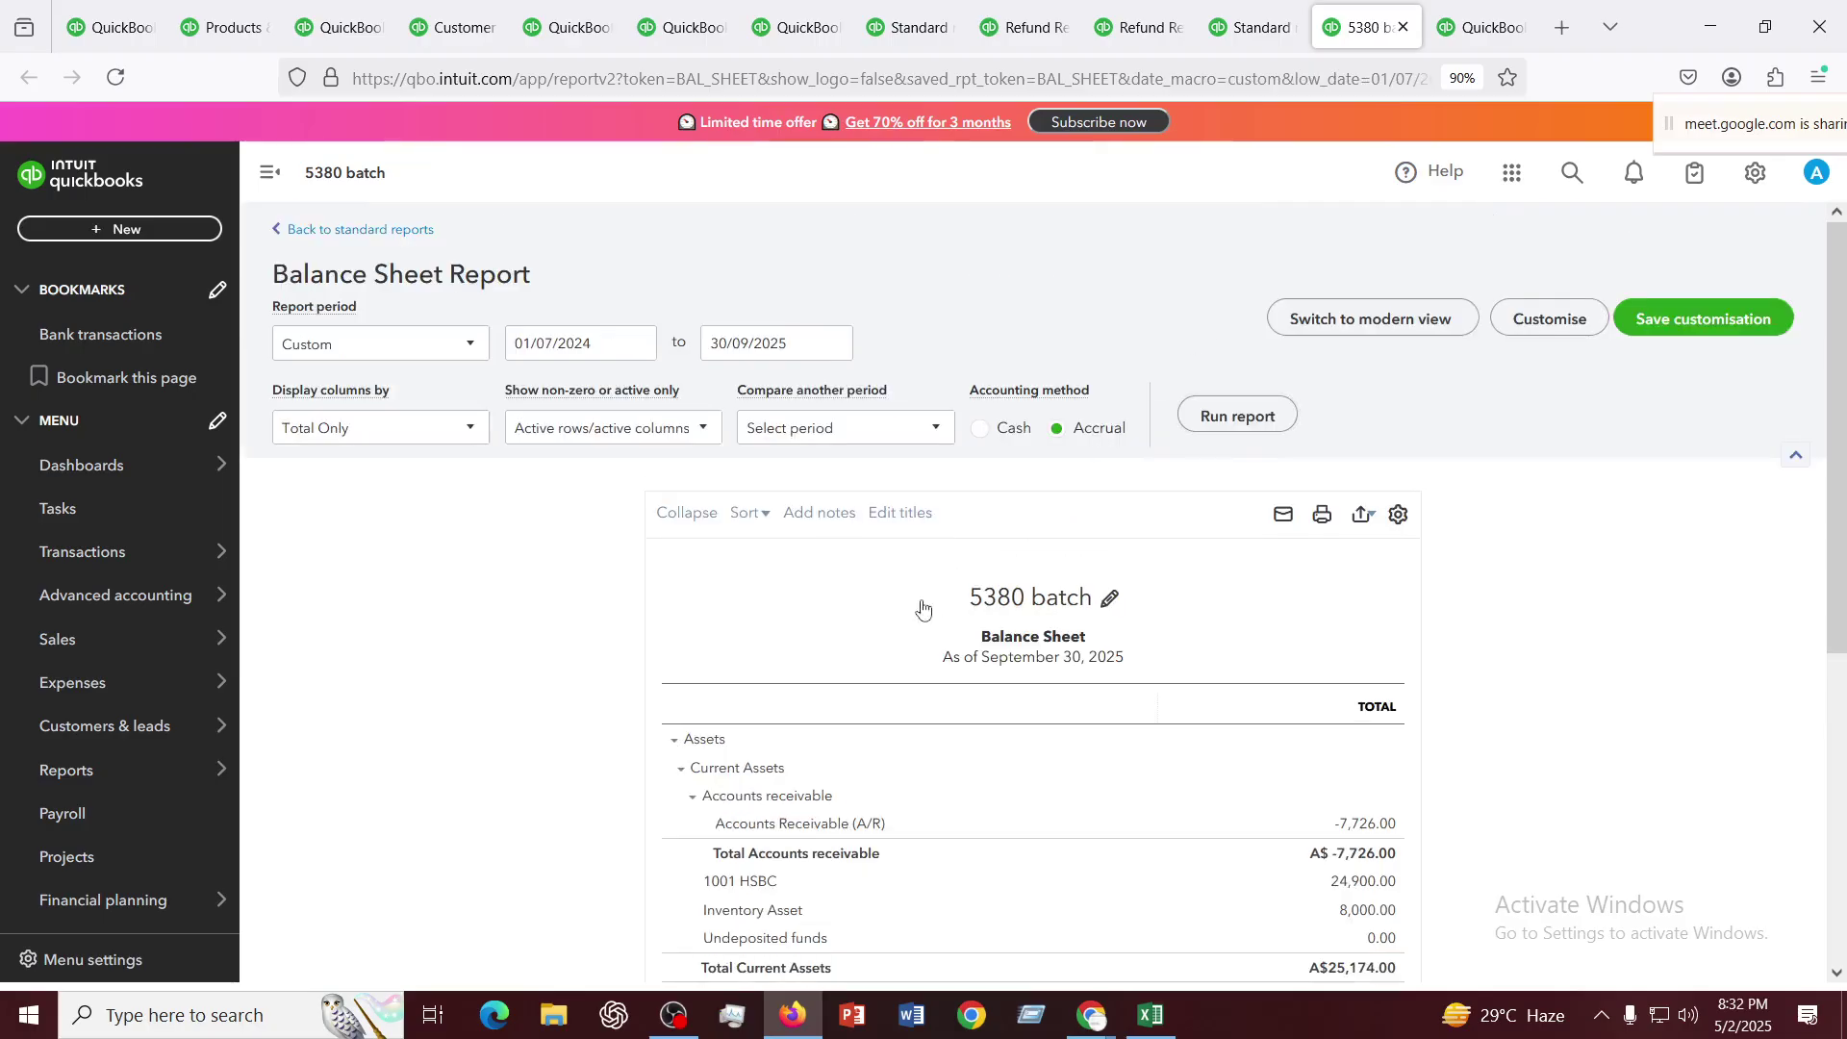
Open the transaction report behind the Accounts Receivable (A/R) amount and look through its transactions
scroll(887, 627, down, 3)
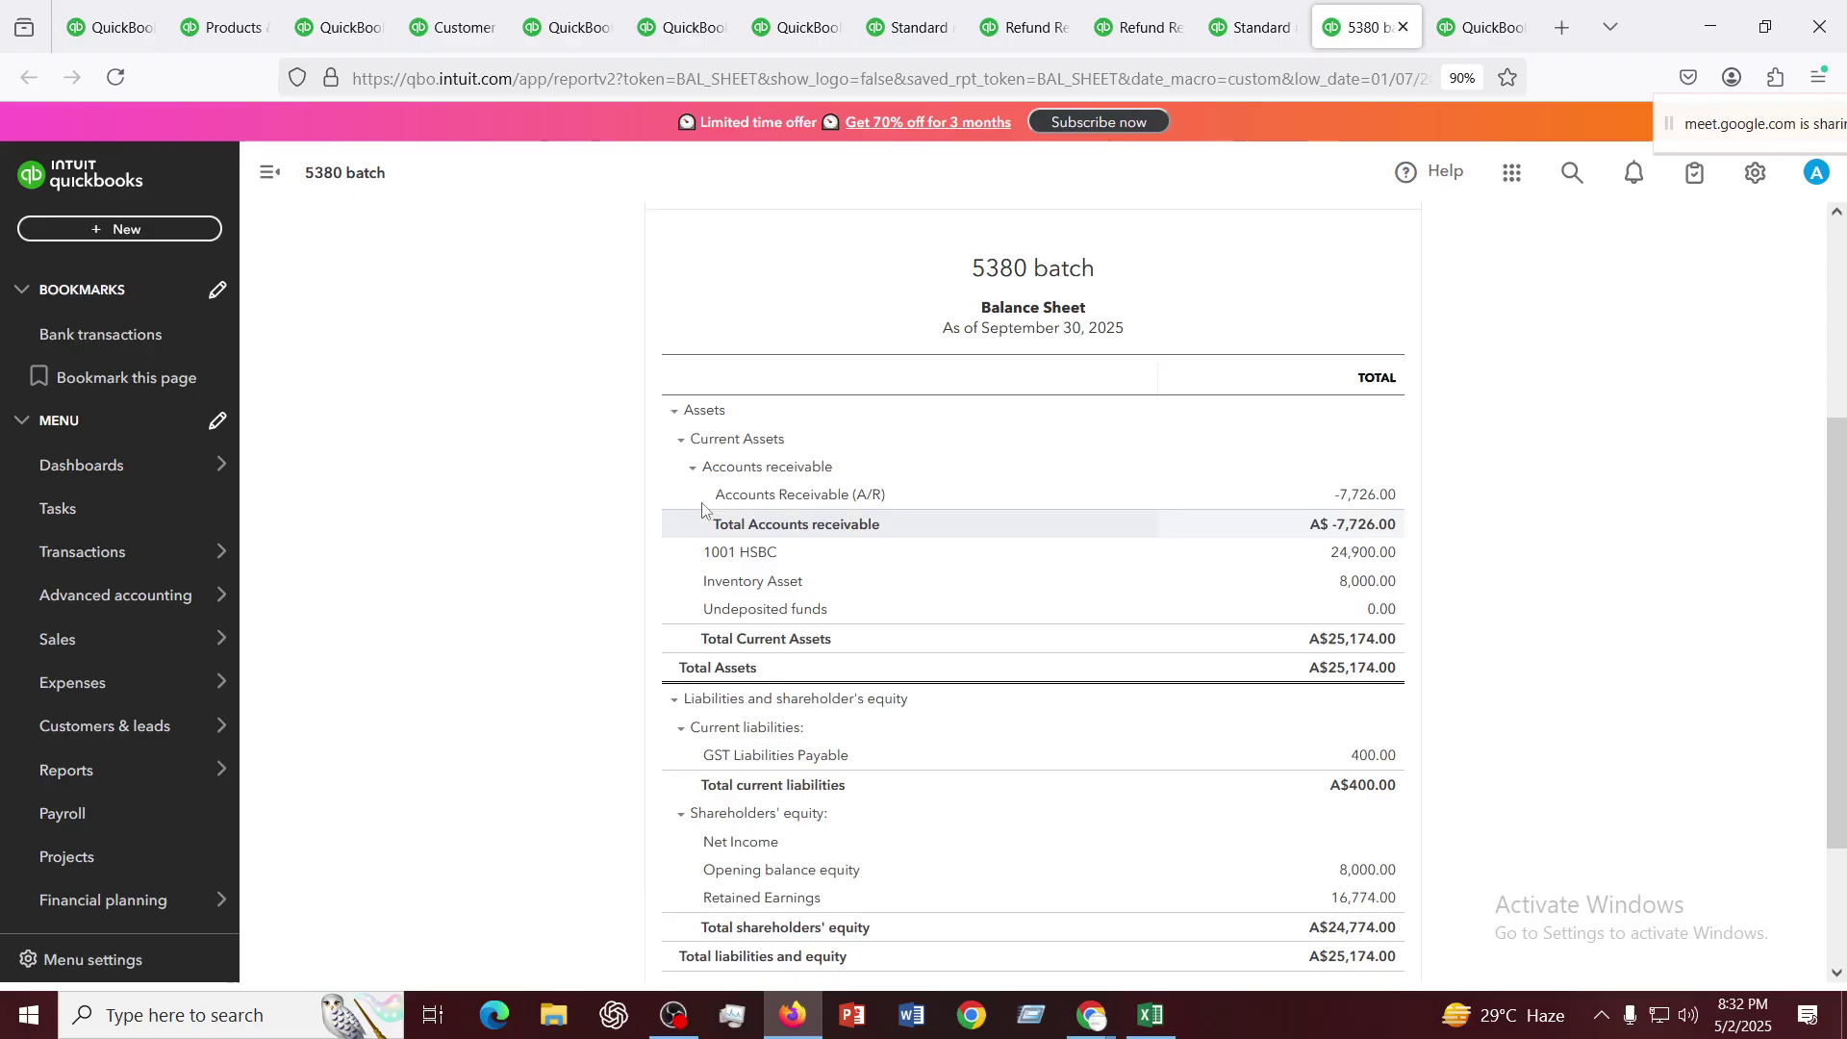
click(1365, 500)
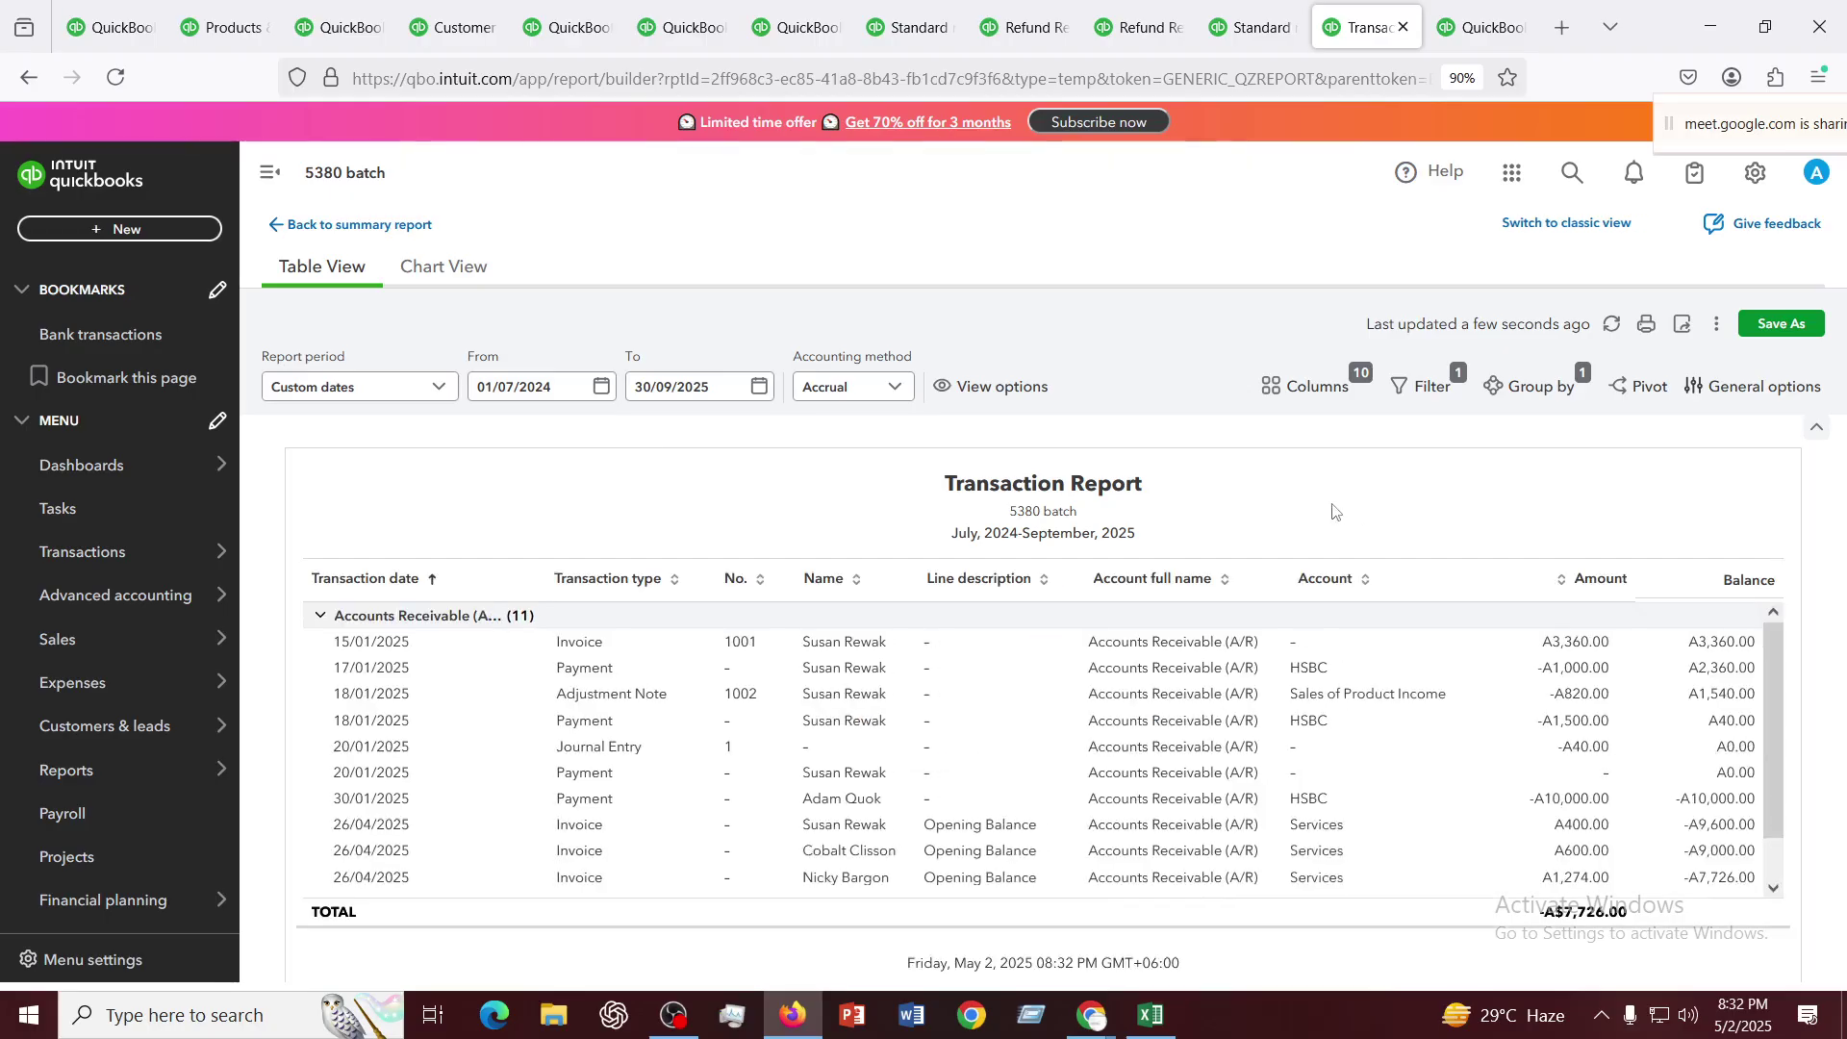
scroll(1094, 625, down, 2)
scroll(1094, 625, down, 2)
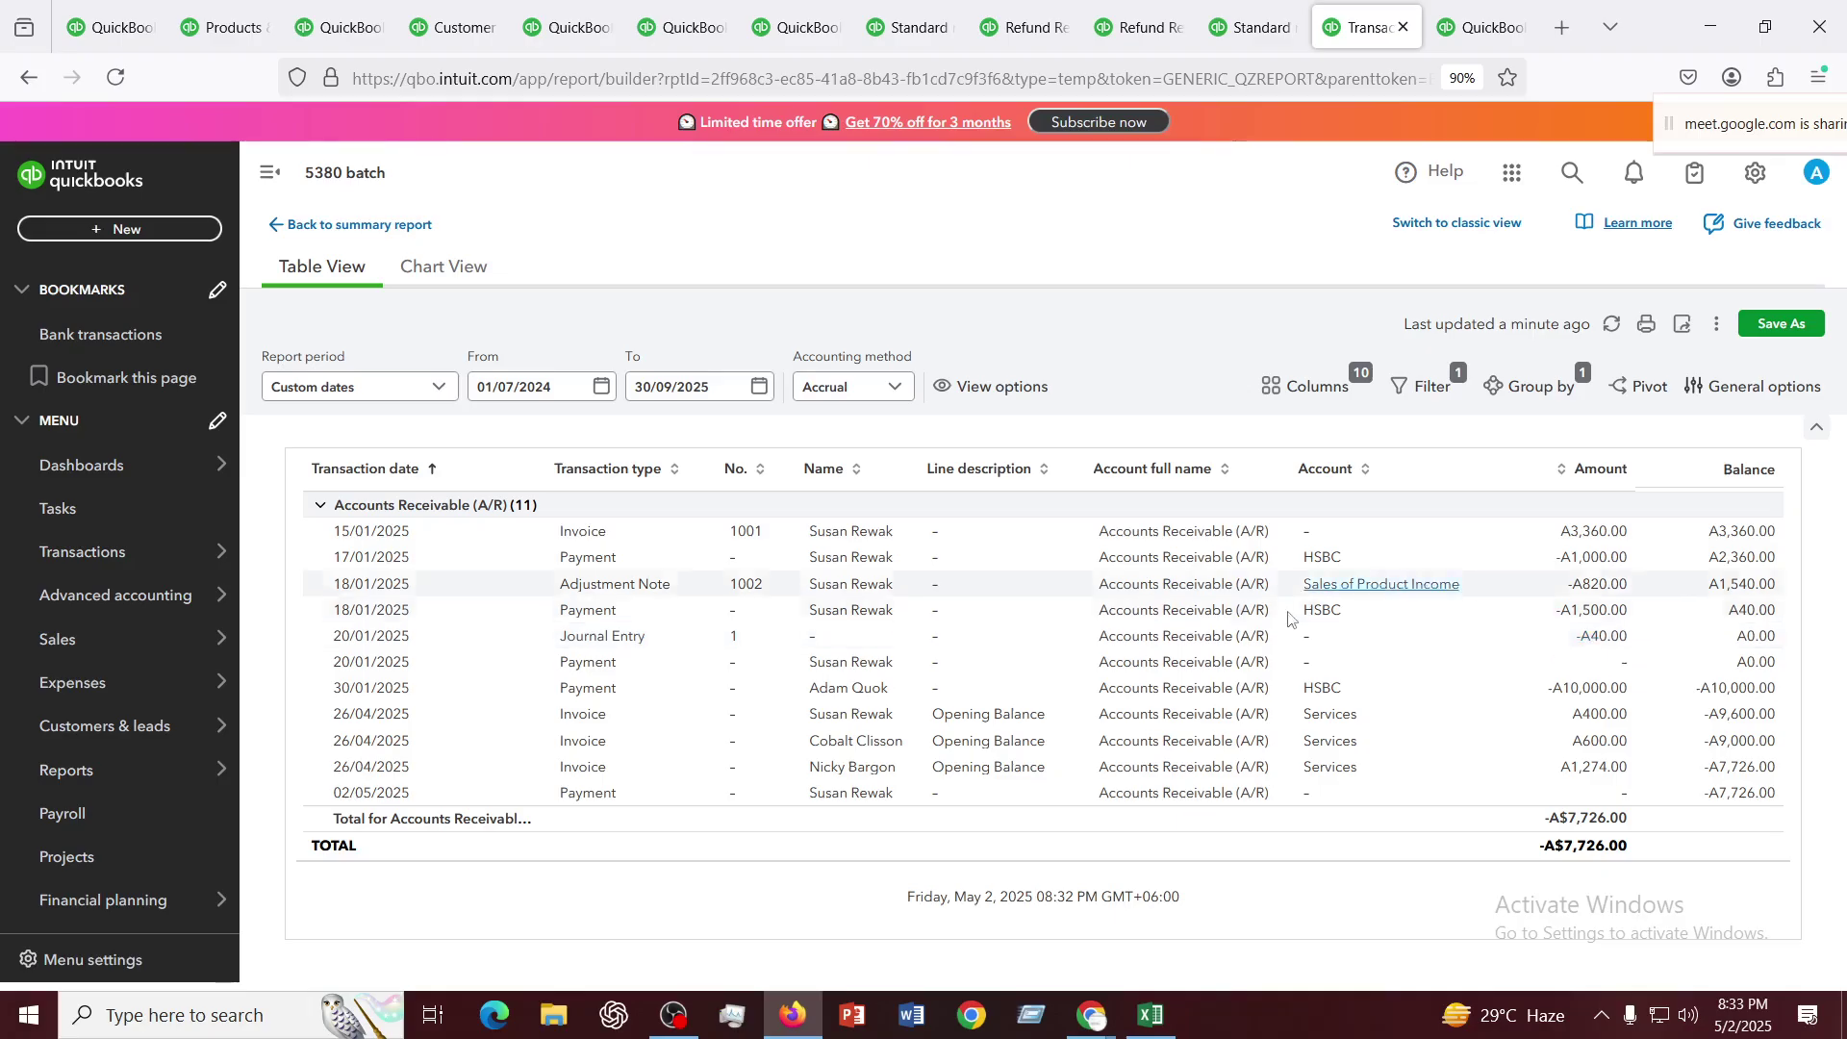
Return from the transaction report to the Balance Sheet, duplicate its browser tab and close the extra QuickBooks tab beside it
click(1479, 27)
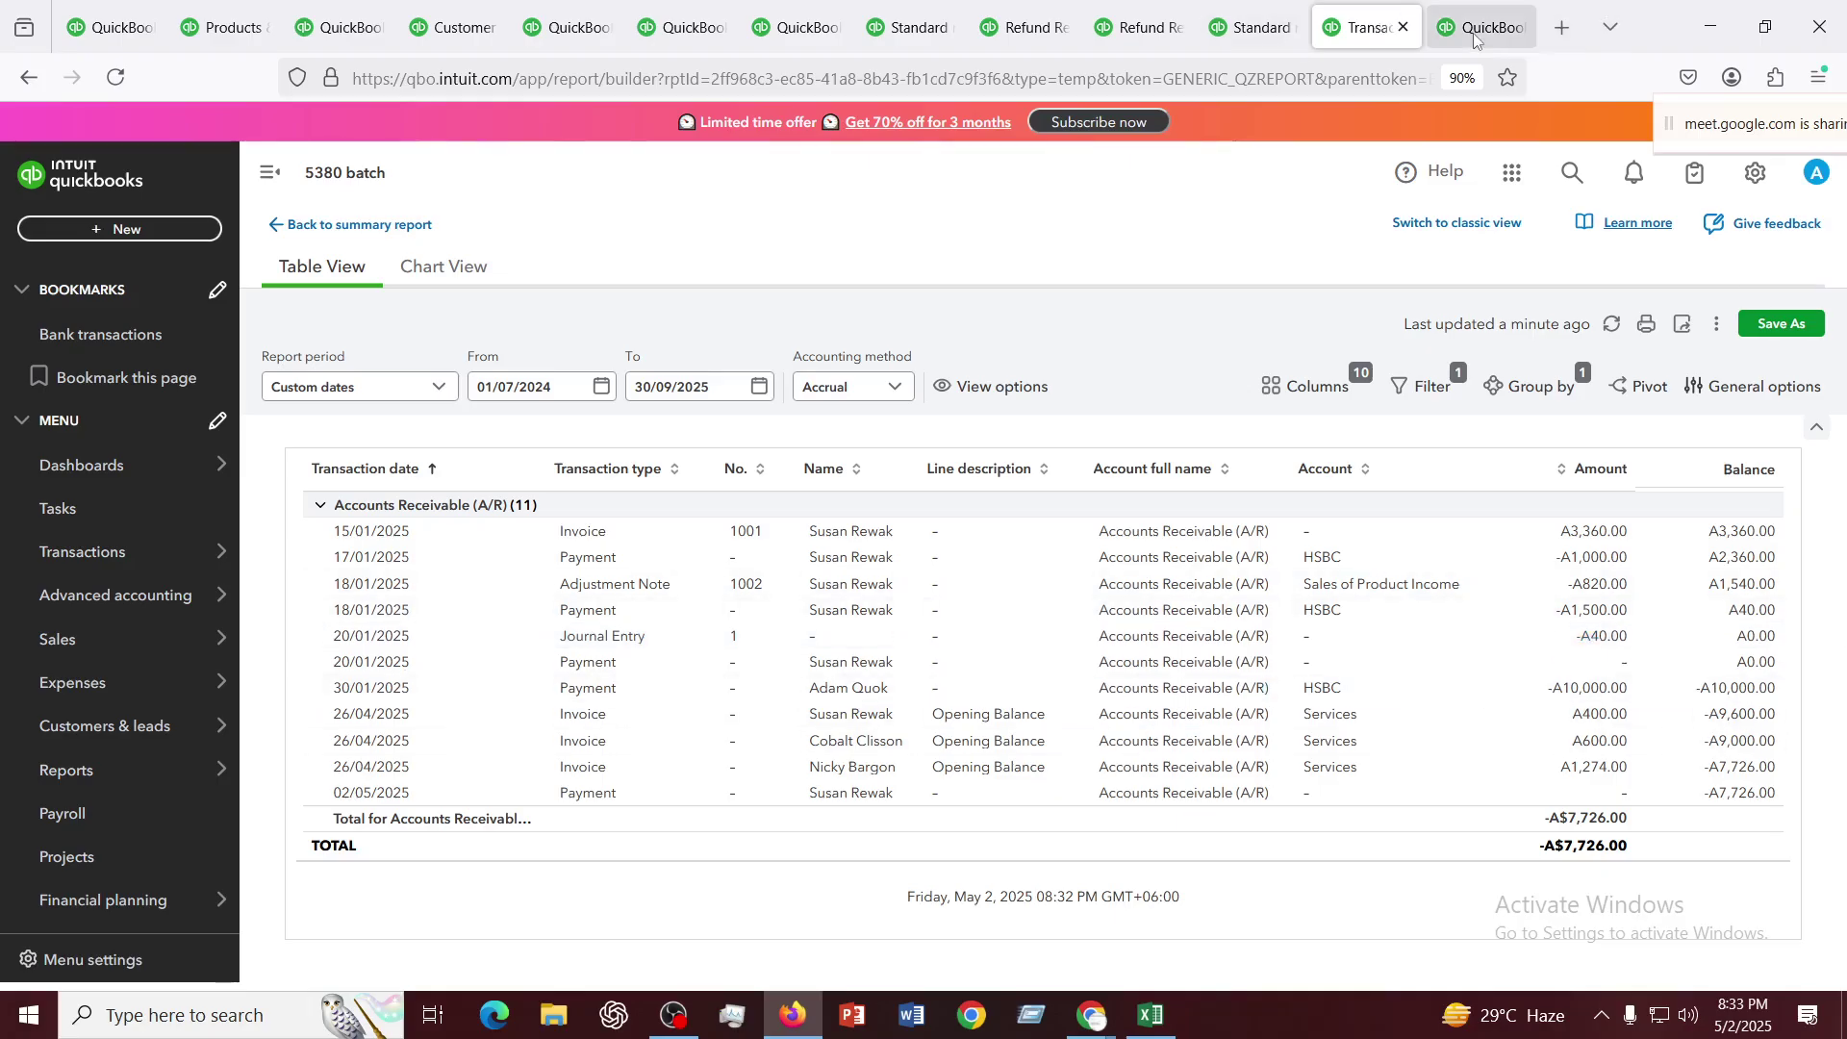
click(1357, 29)
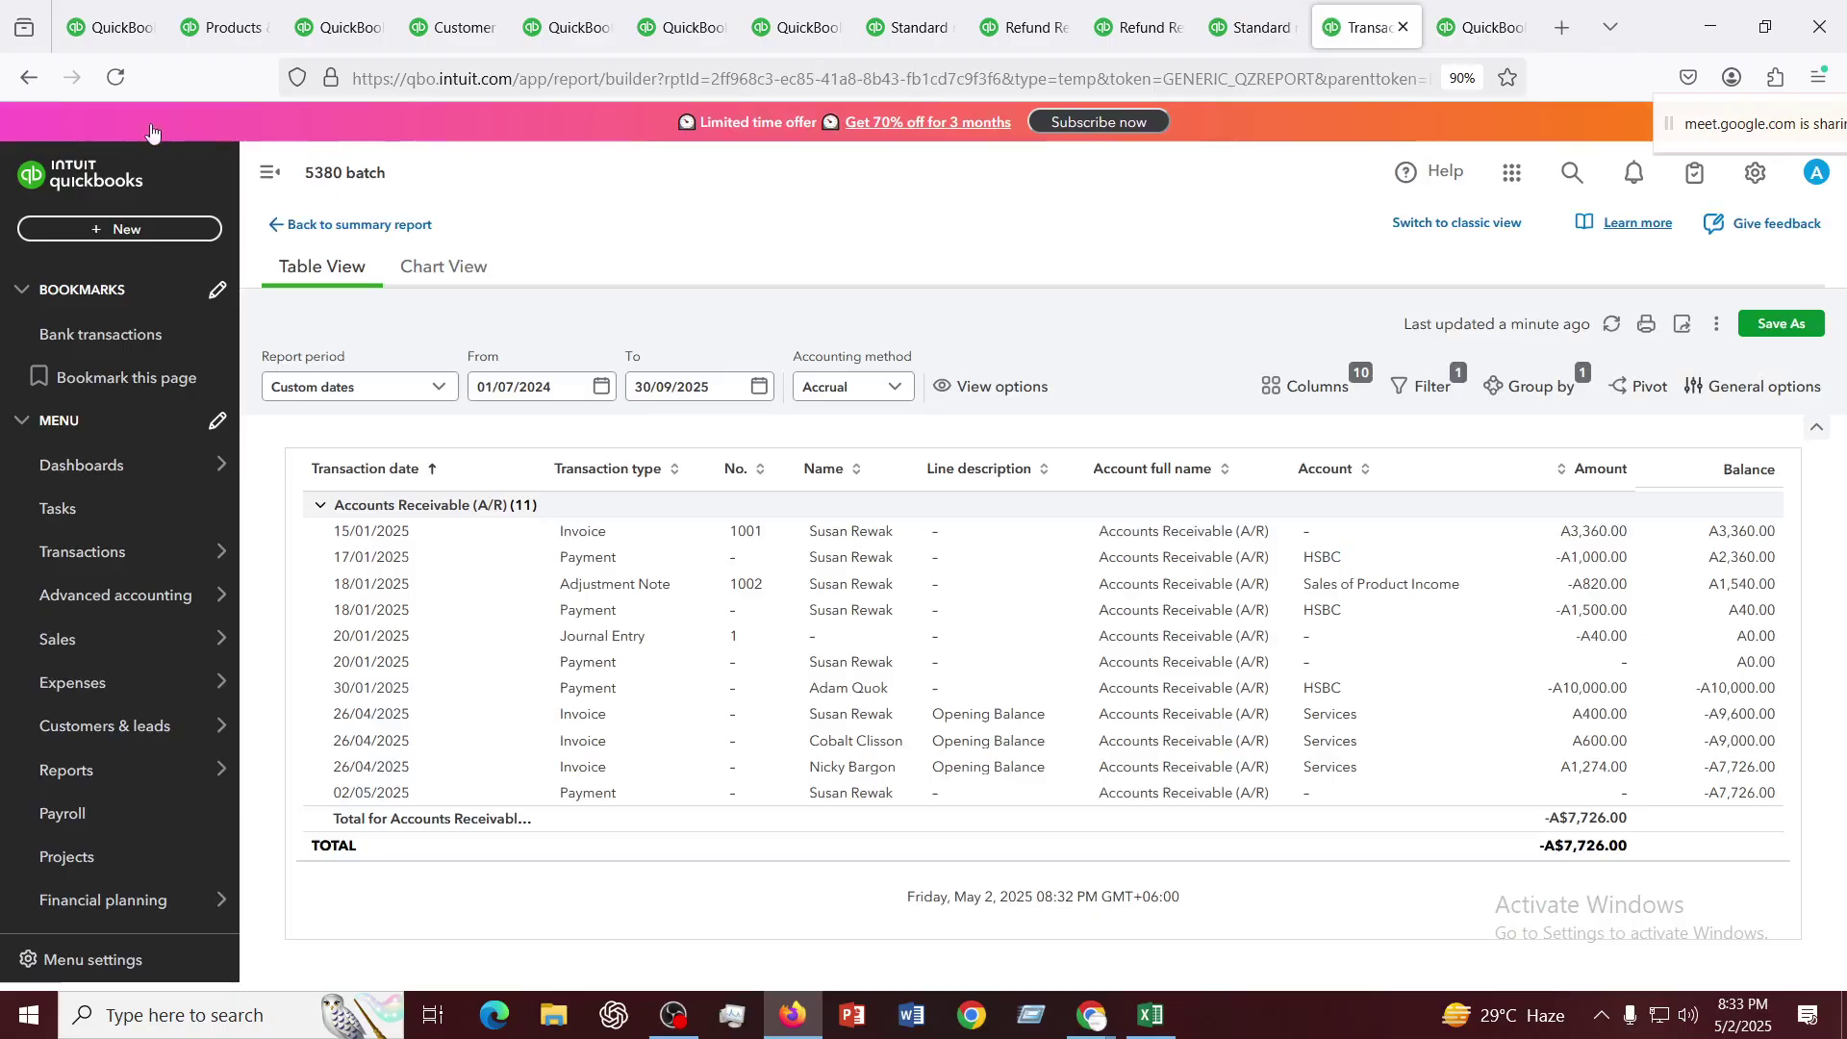
click(29, 79)
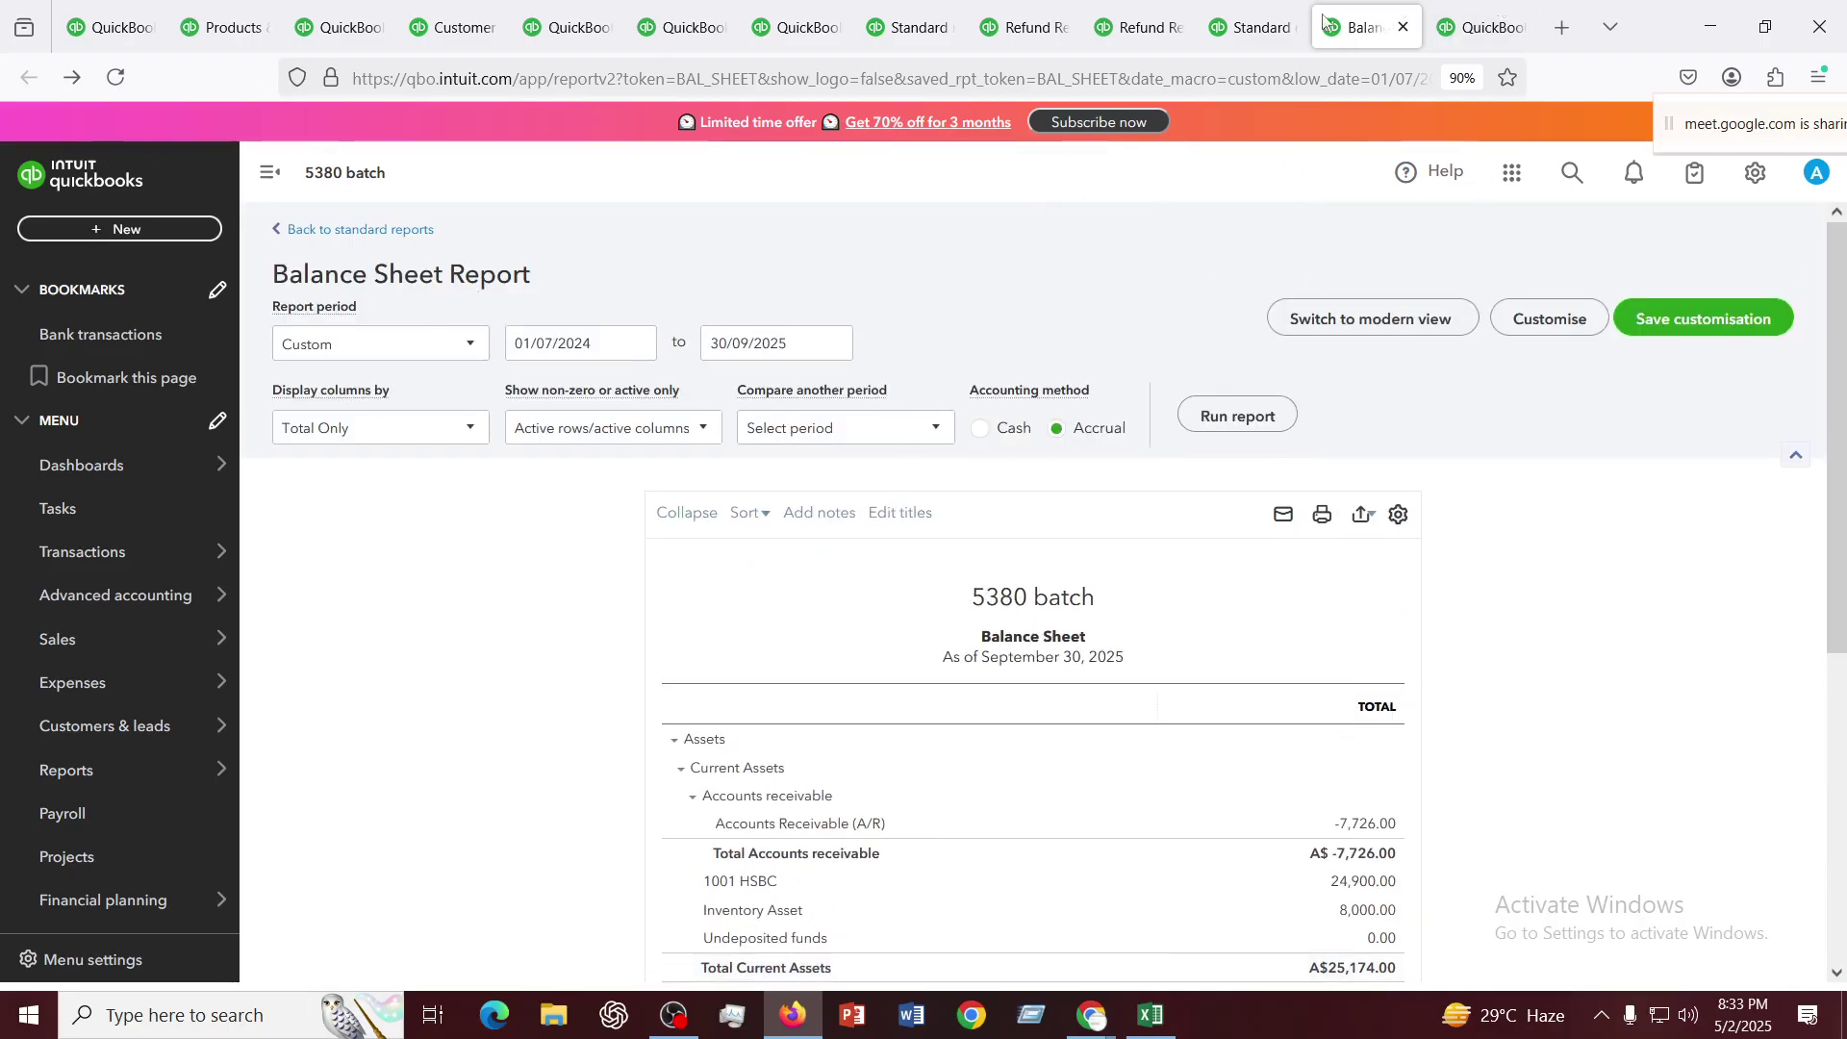
right_click(1364, 33)
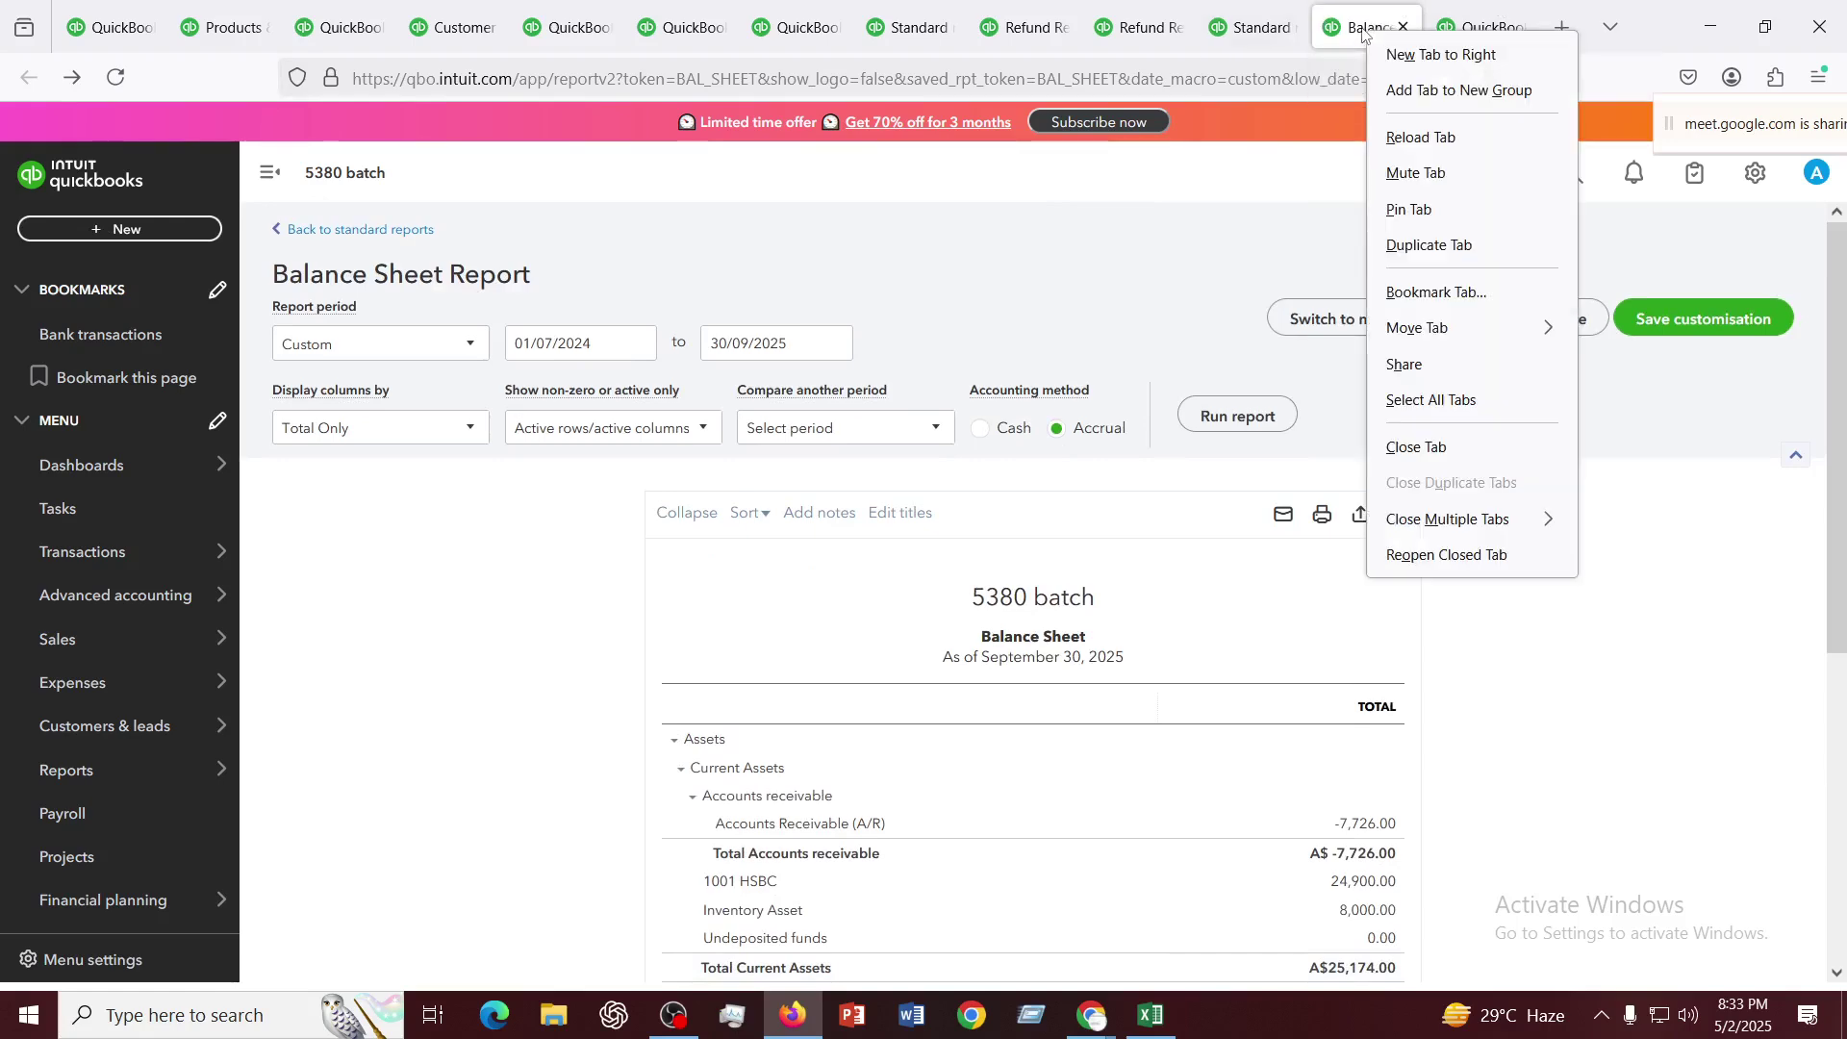
click(1438, 241)
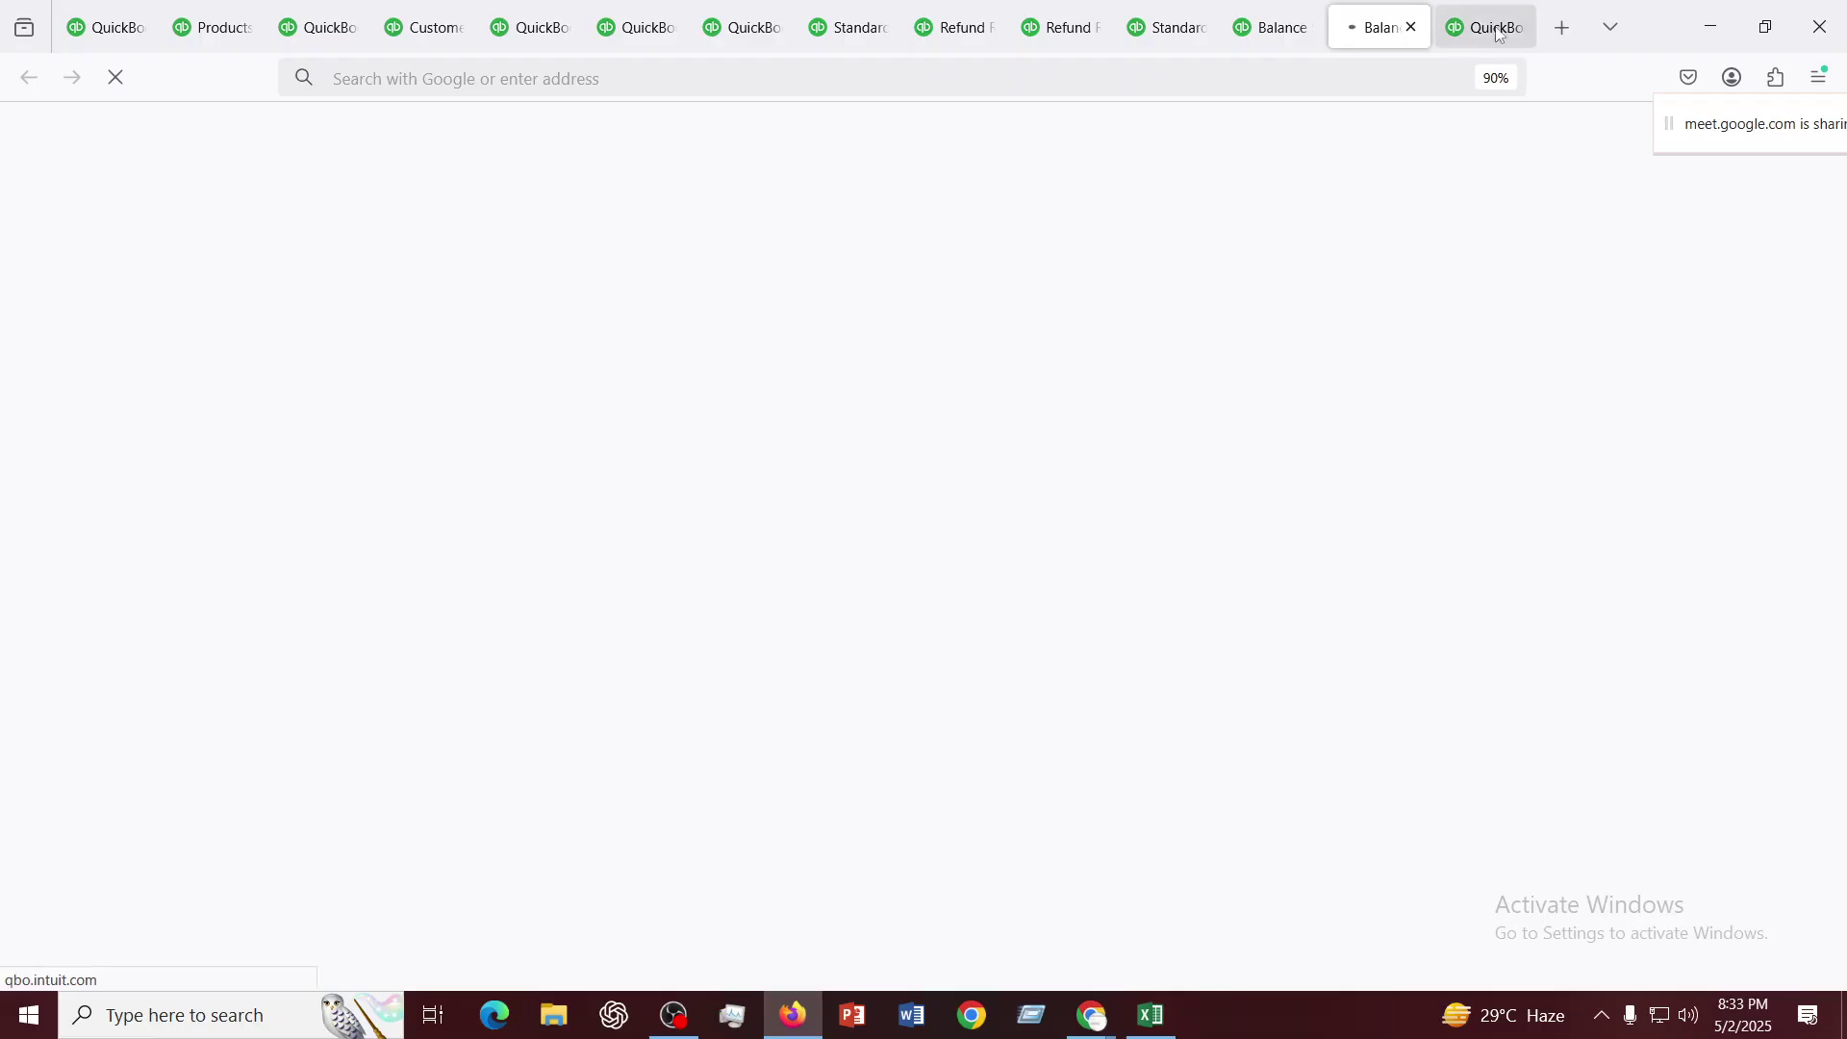
click(1274, 27)
click(1360, 32)
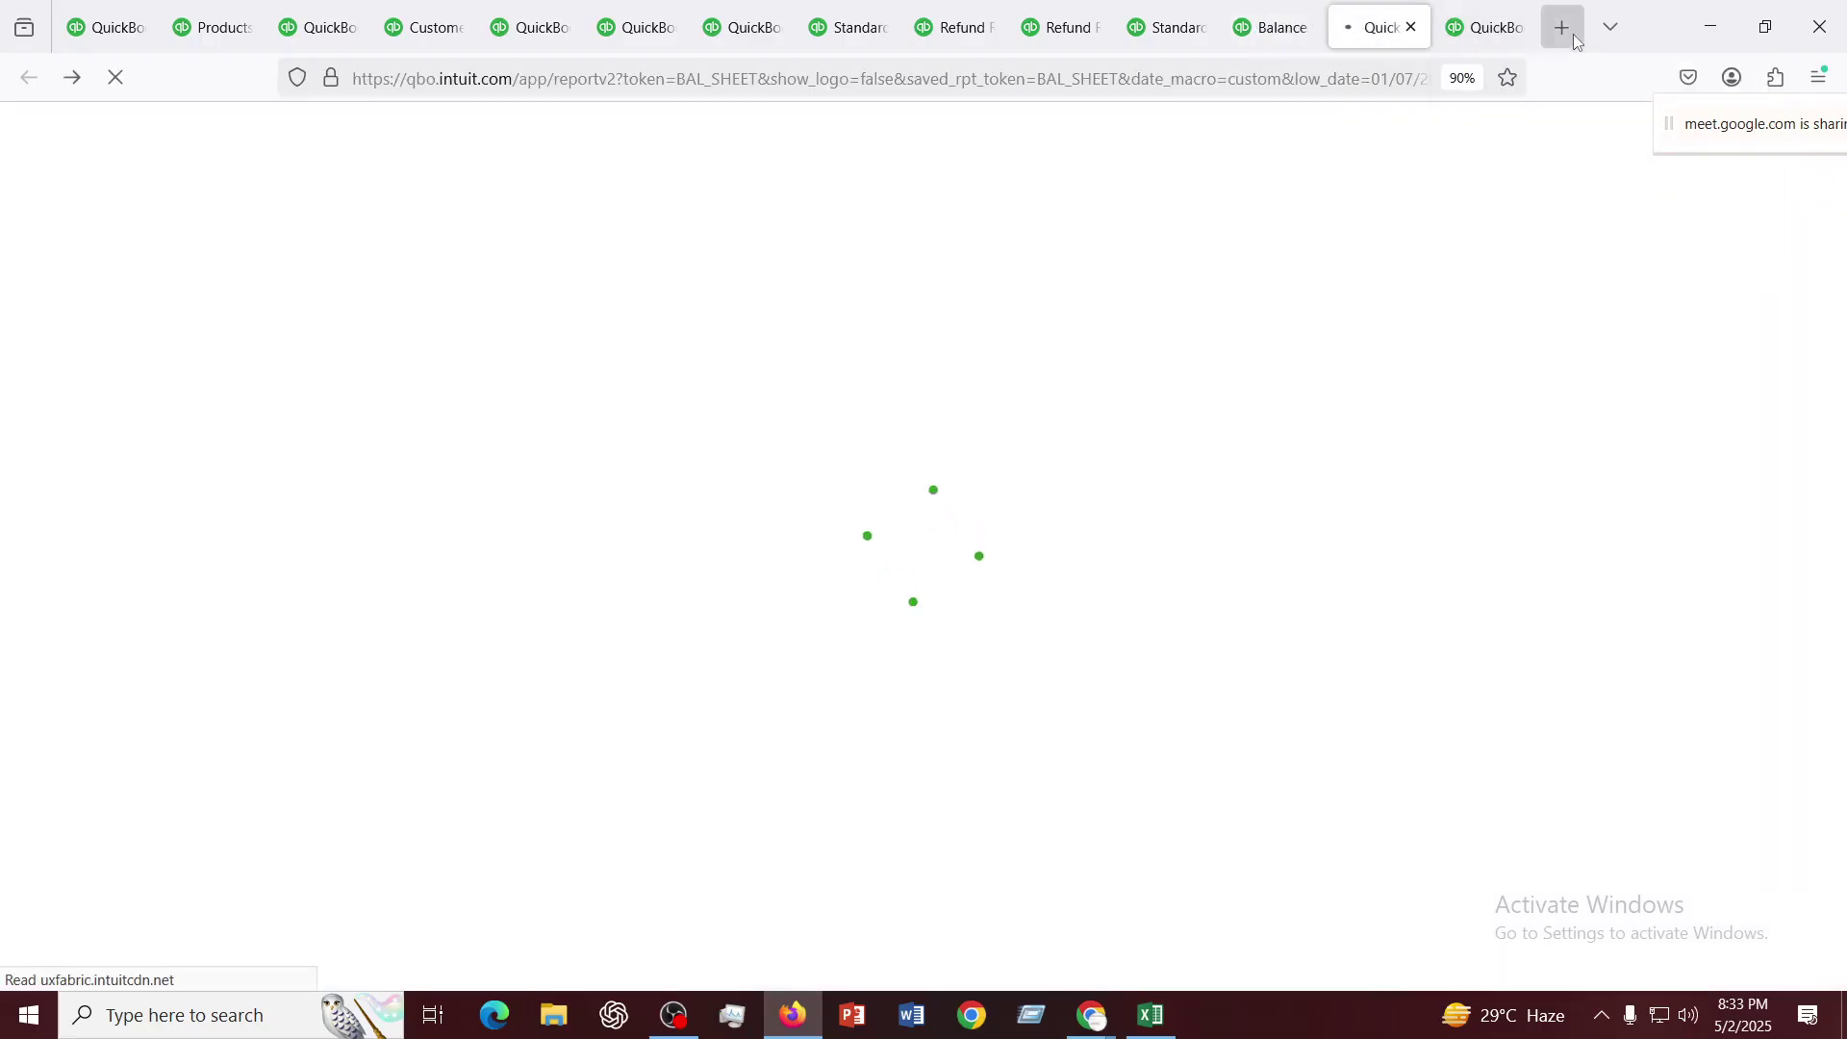
click(1505, 31)
click(1518, 29)
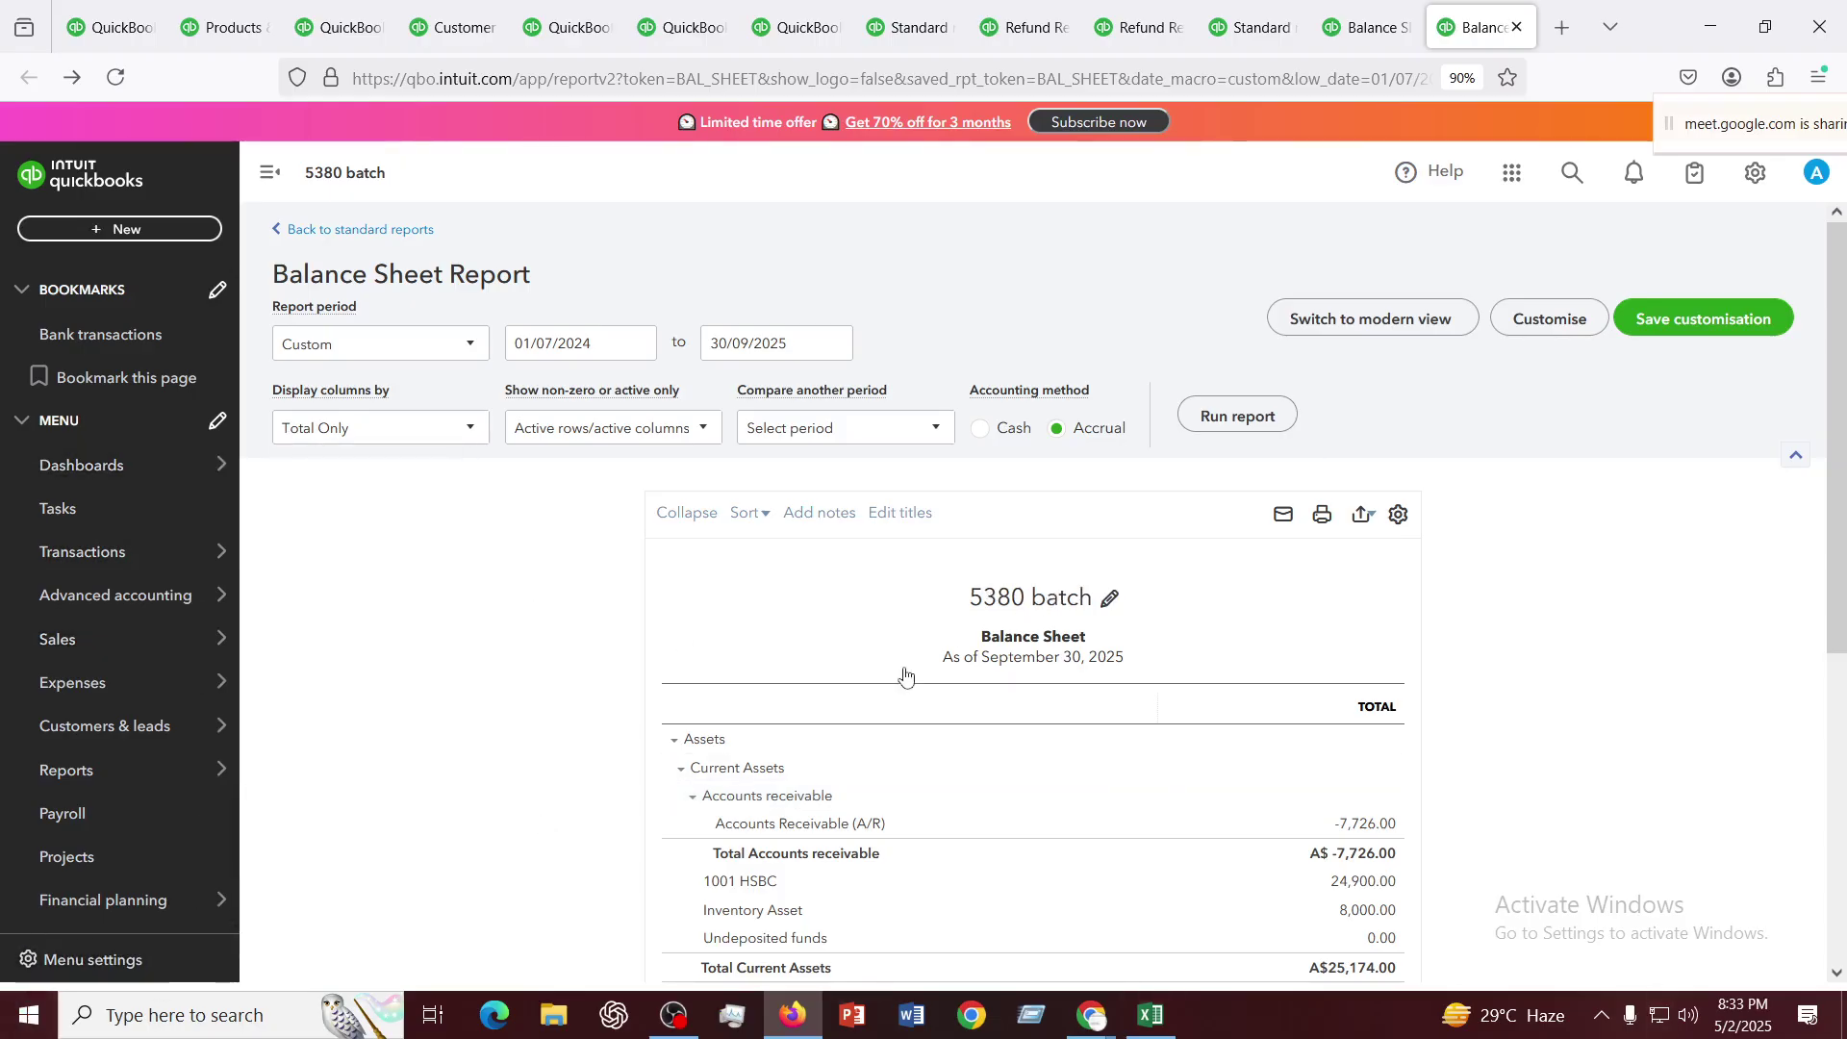
Look over the duplicated Balance Sheet, return to the standard reports and open the Profit and Loss report
scroll(902, 670, down, 5)
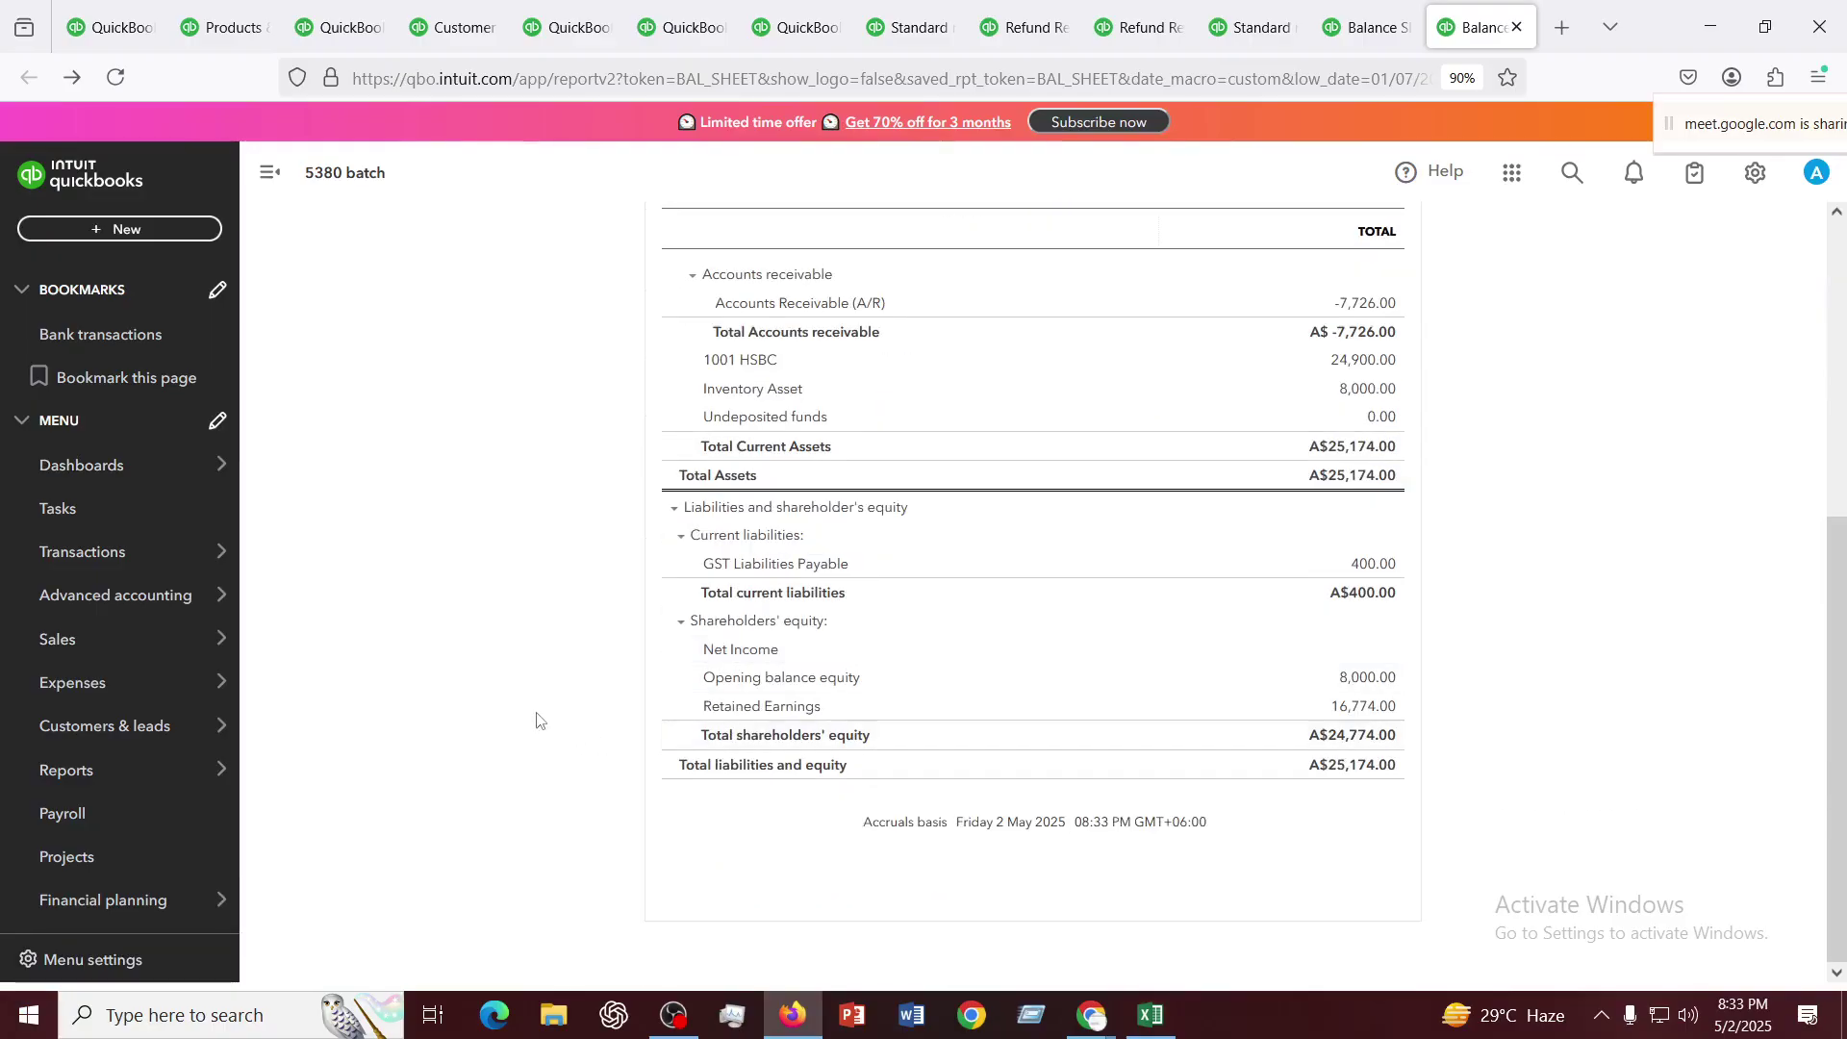
scroll(904, 625, up, 3)
scroll(926, 484, up, 4)
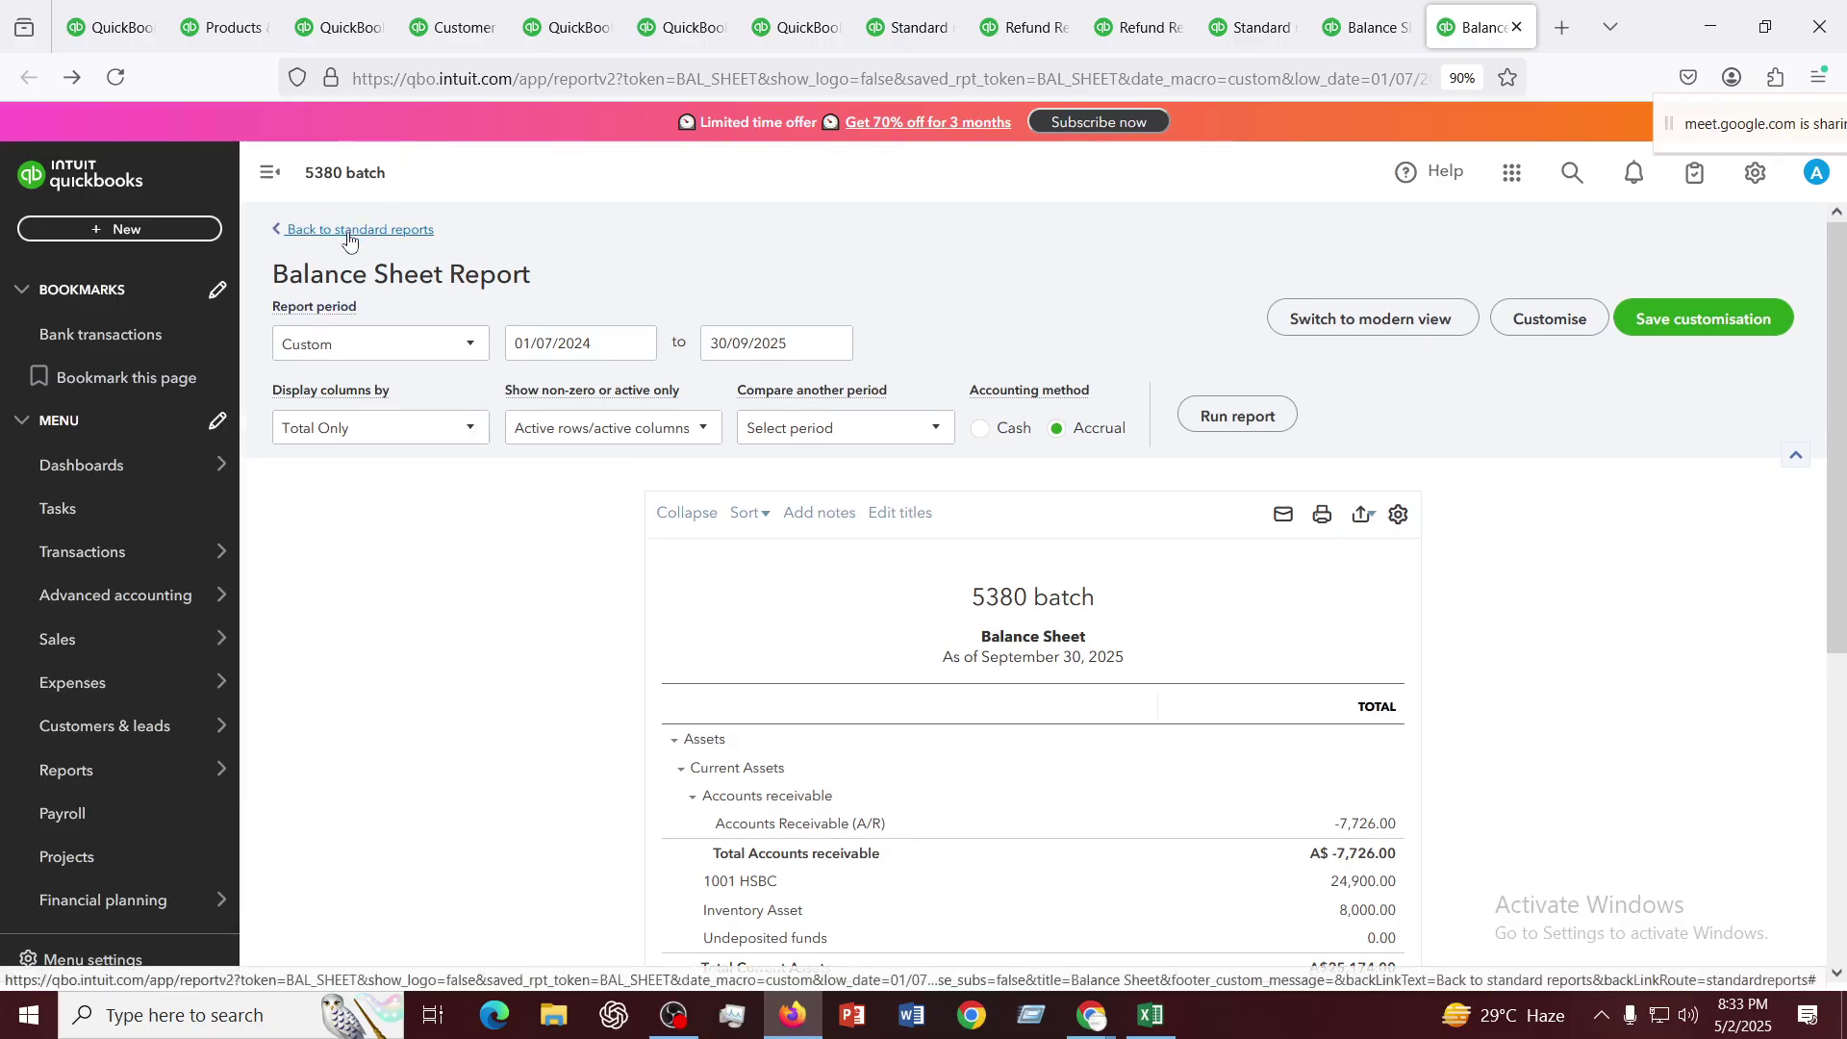
click(354, 231)
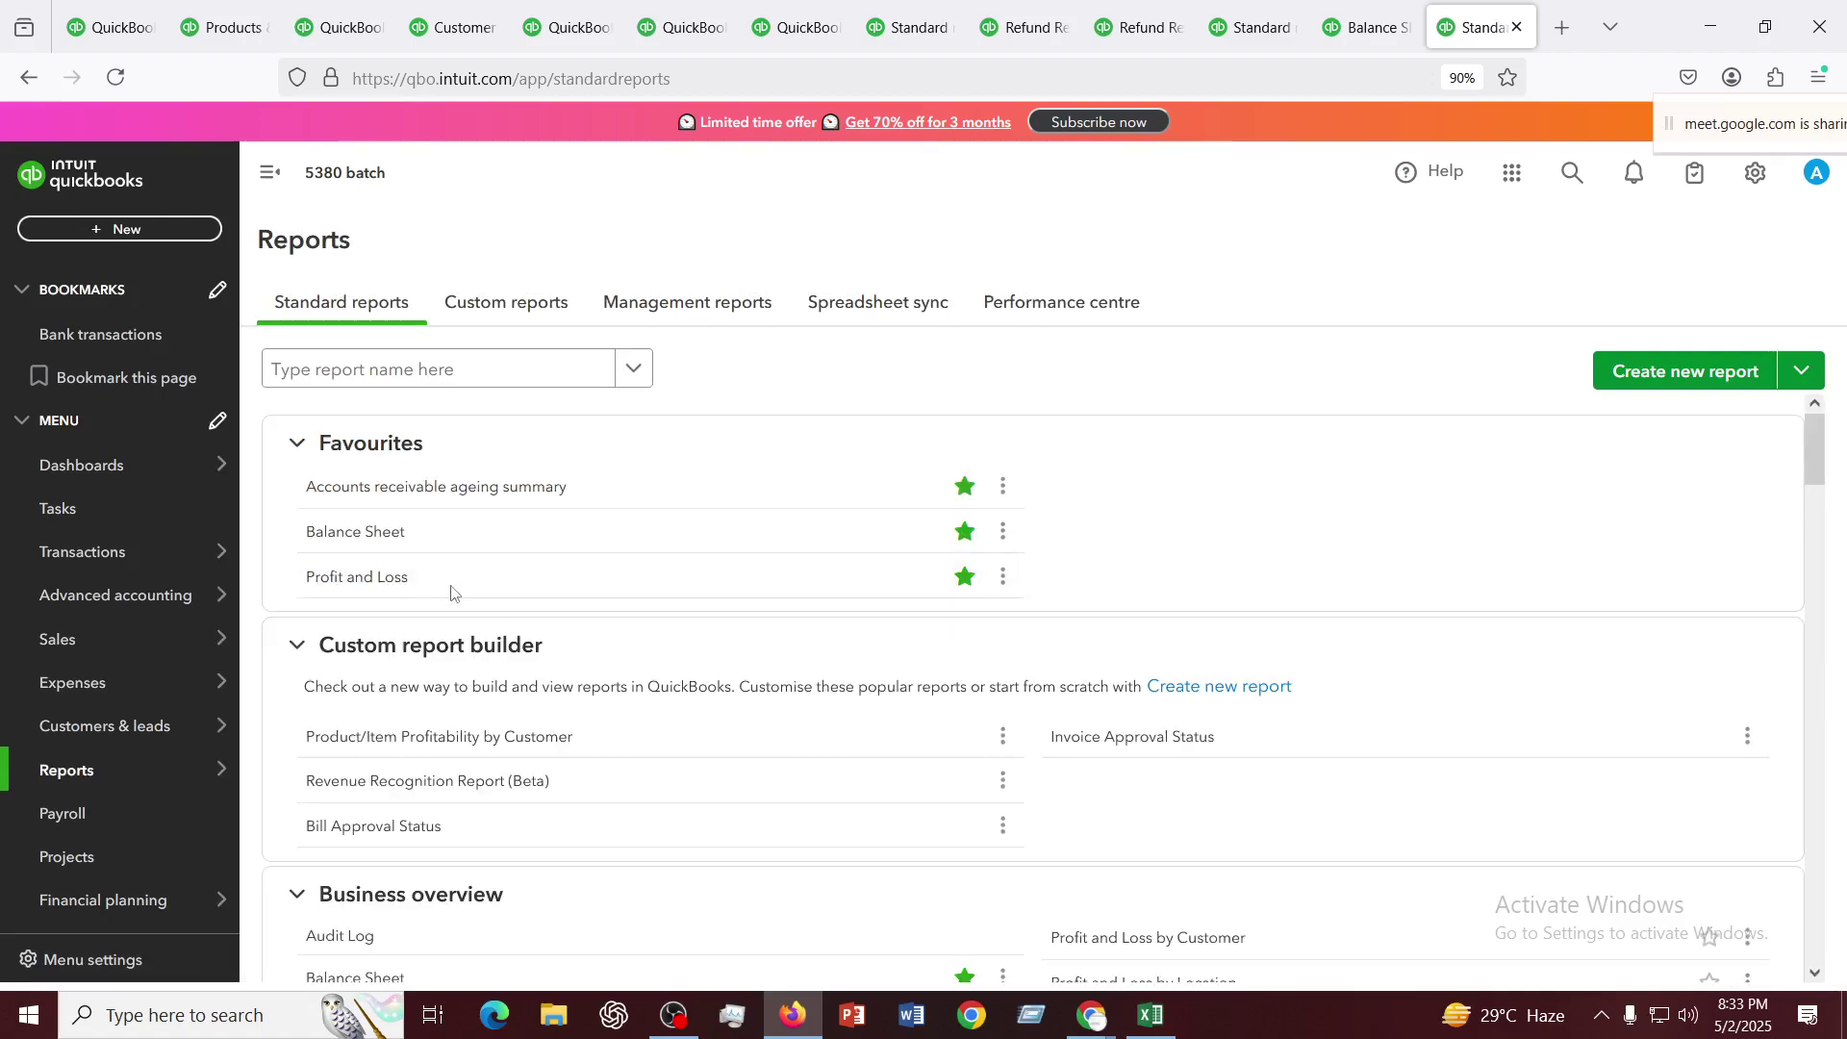
click(336, 580)
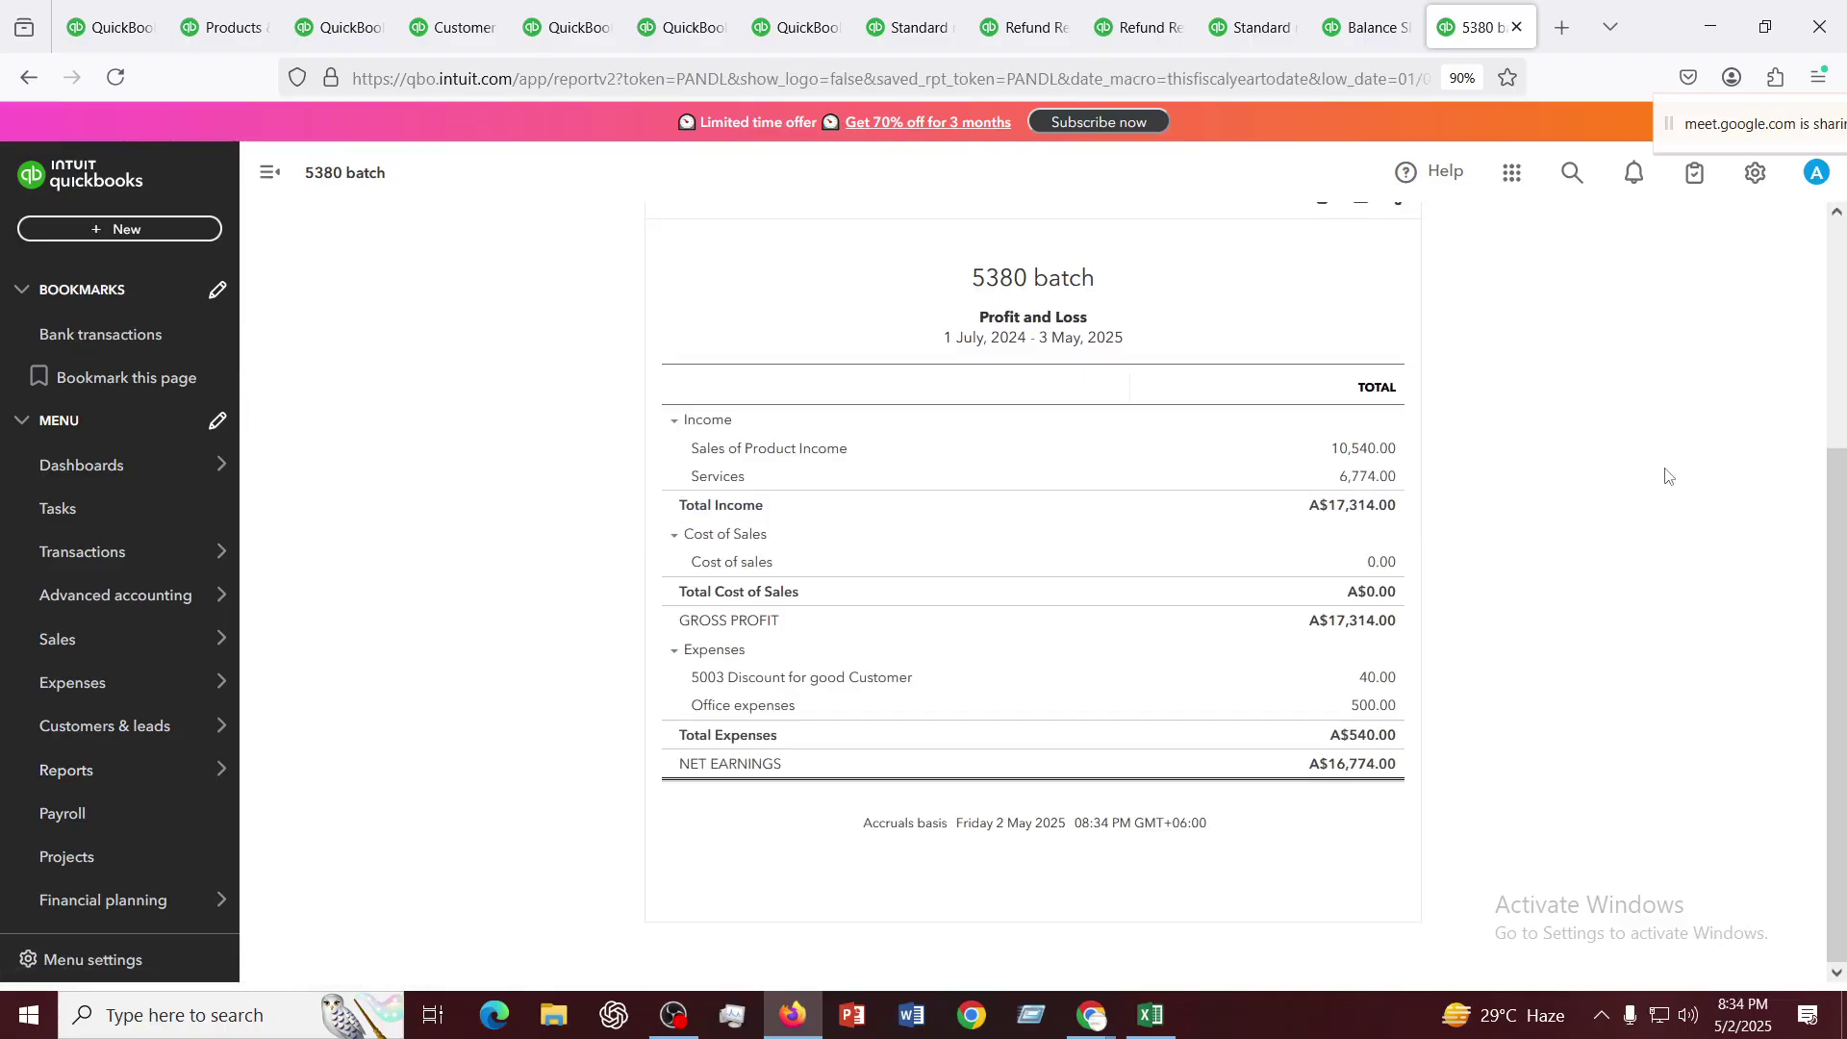
Set the Profit and Loss report period's end date to 31/10/2025, run the report and look over its income and expenses
scroll(990, 198, up, 3)
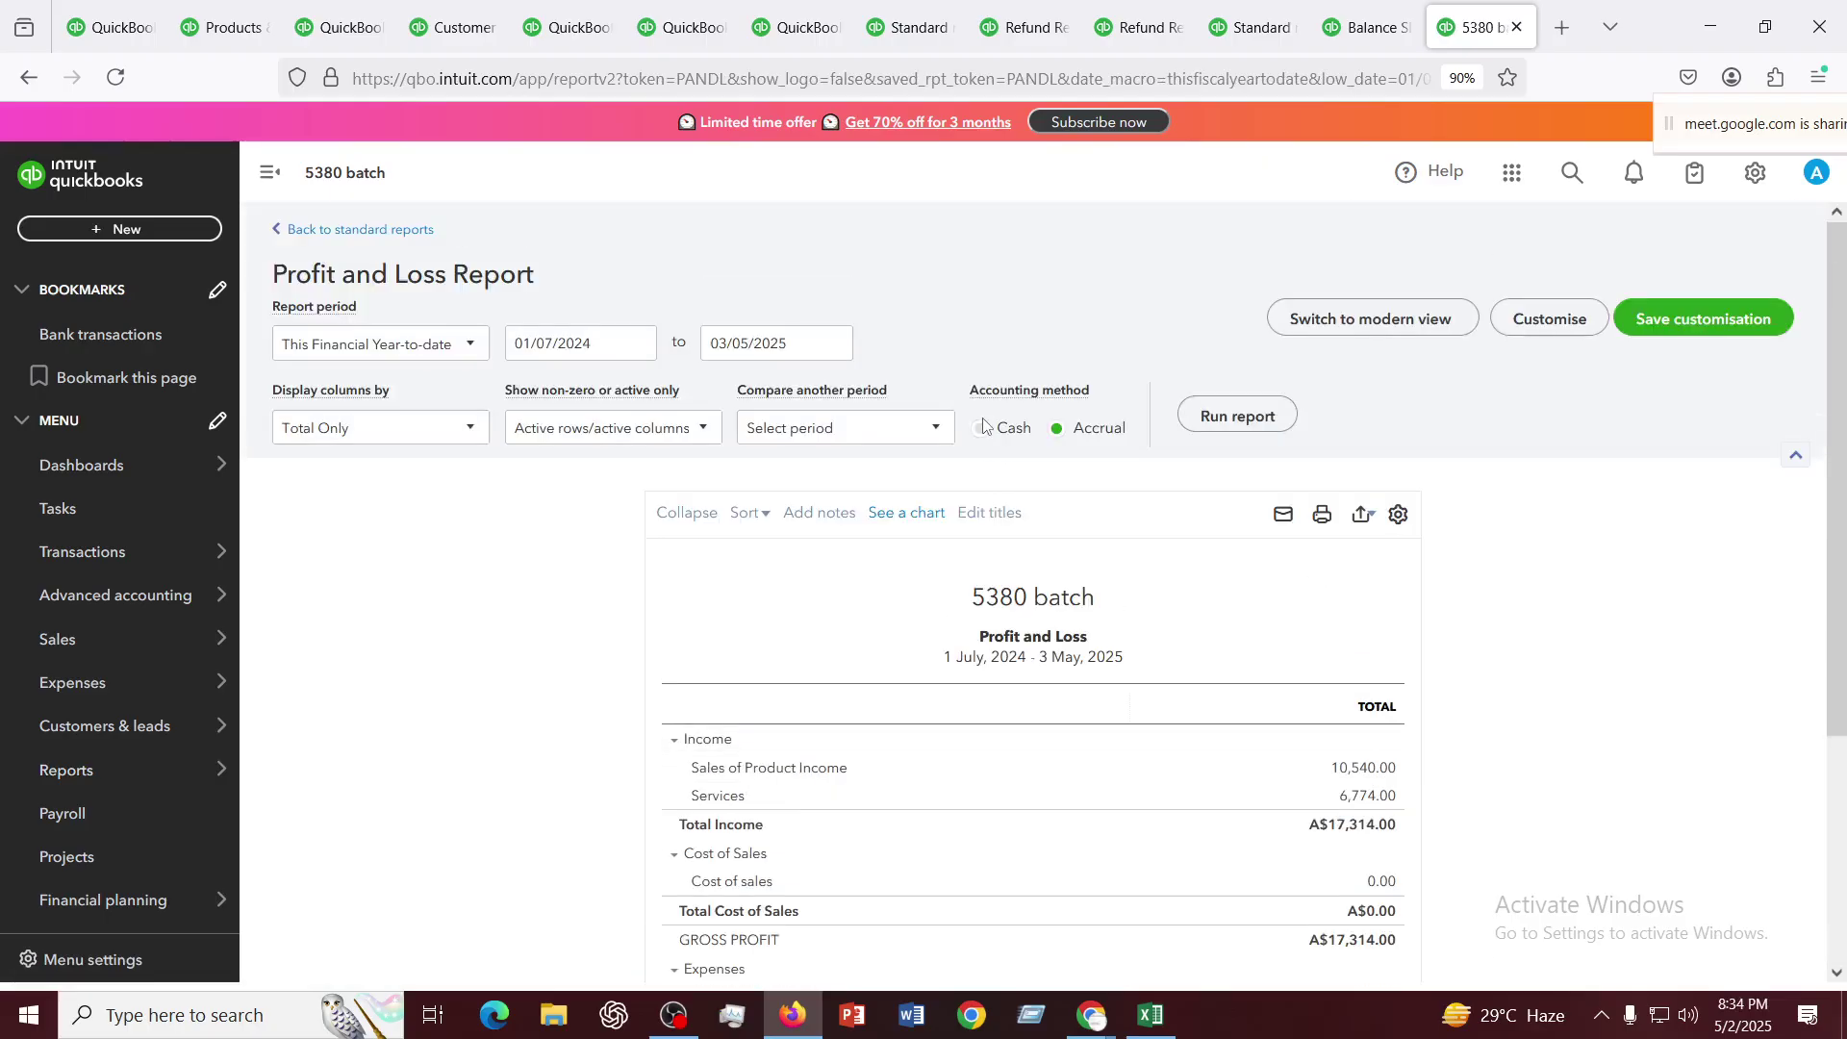
click(834, 346)
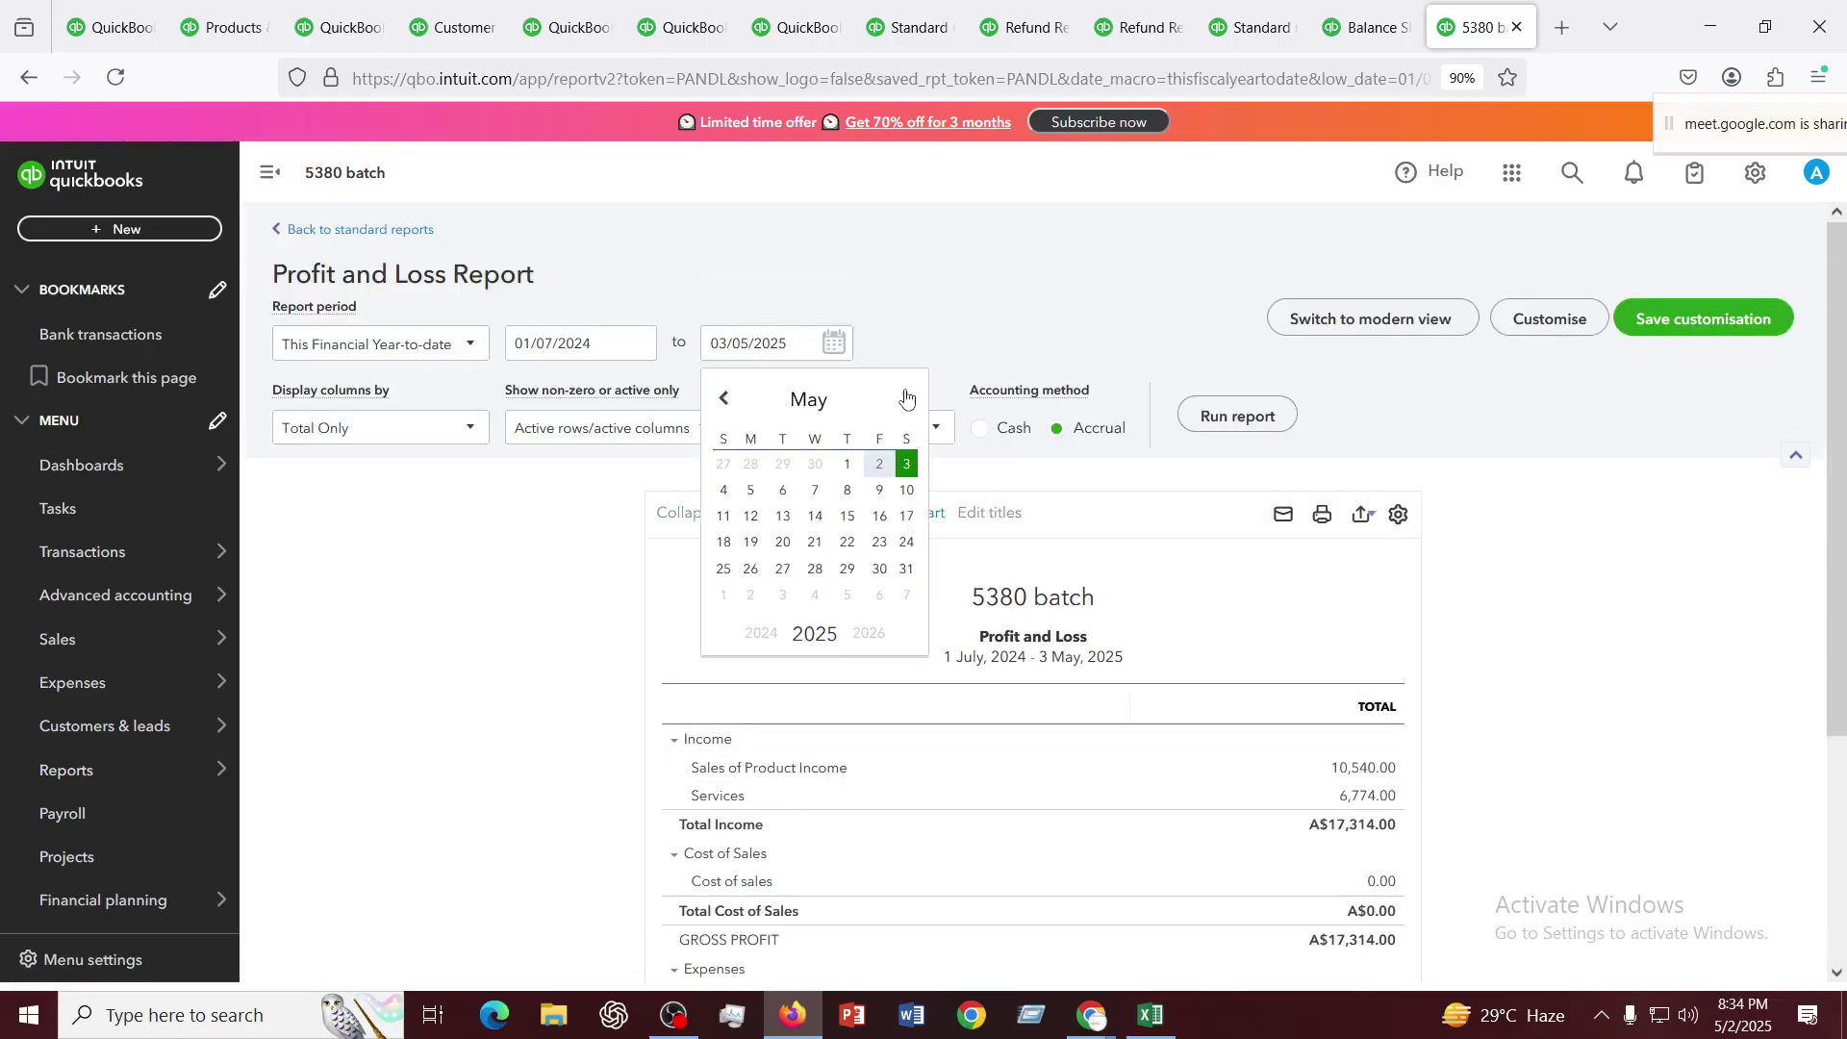
click(904, 402)
click(905, 402)
click(904, 402)
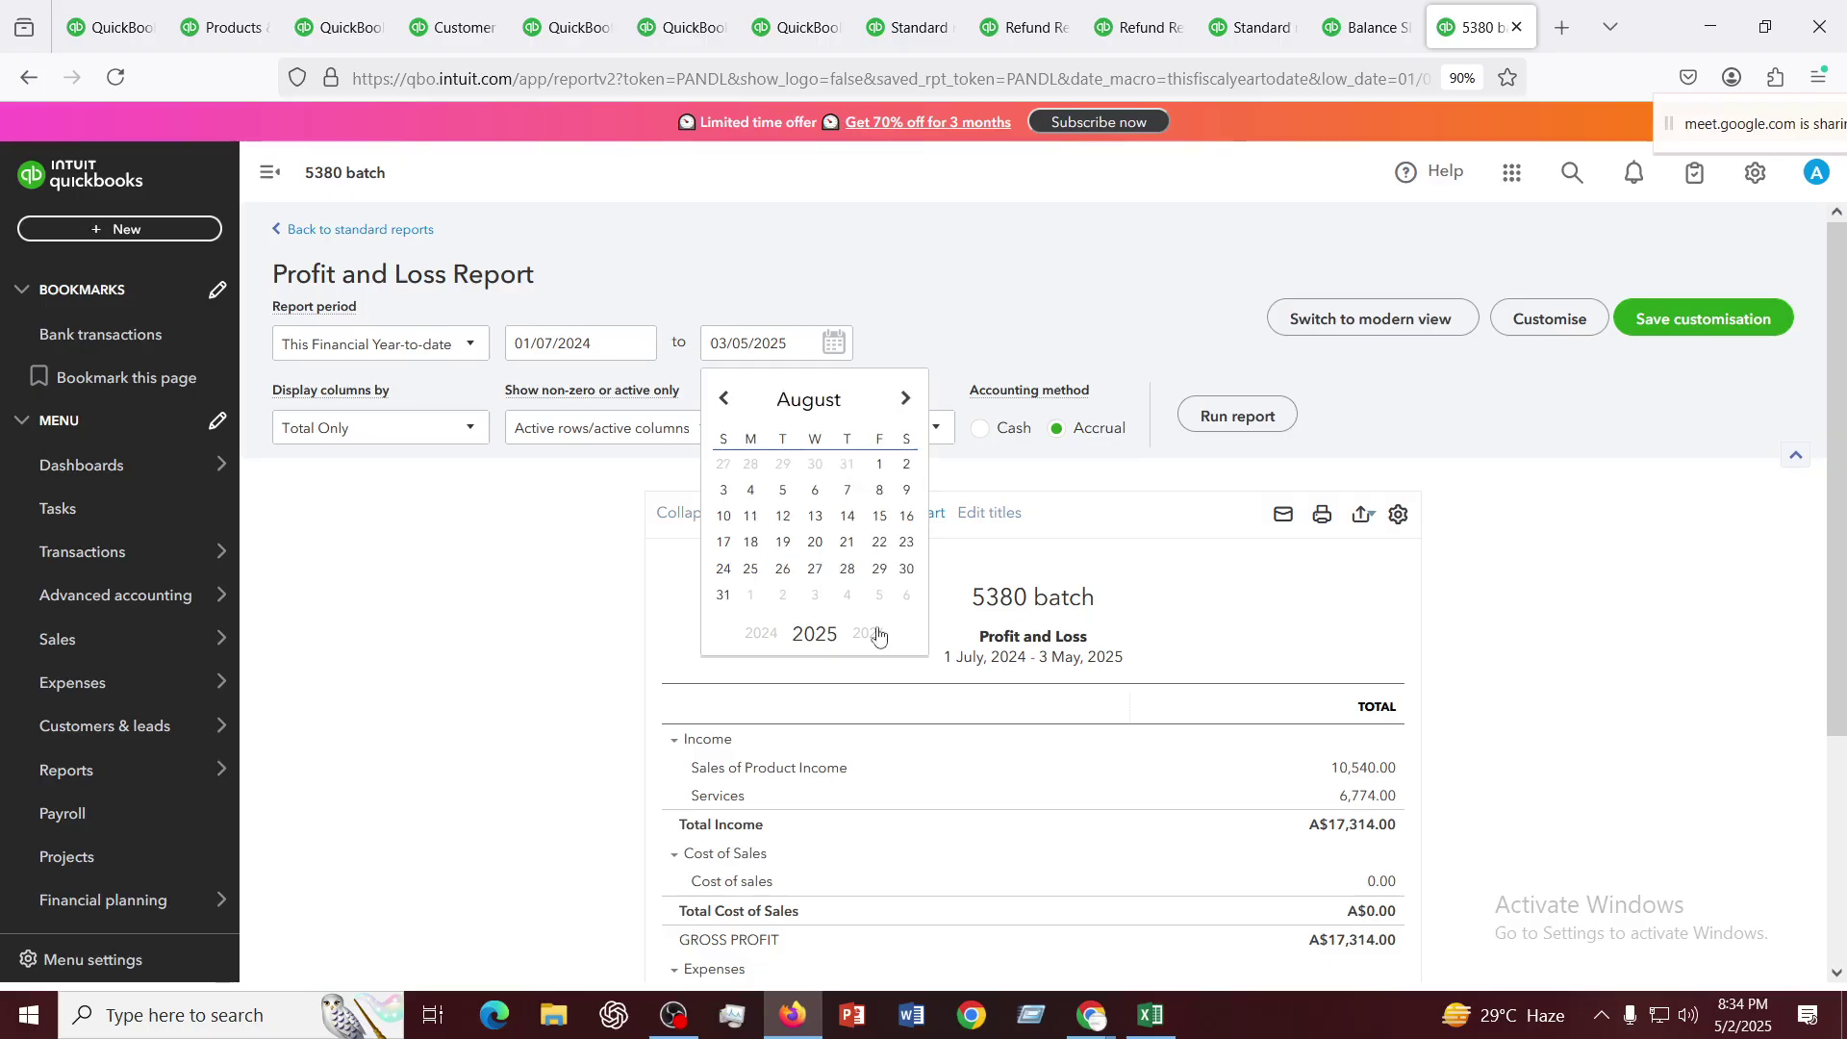
click(905, 402)
click(905, 402)
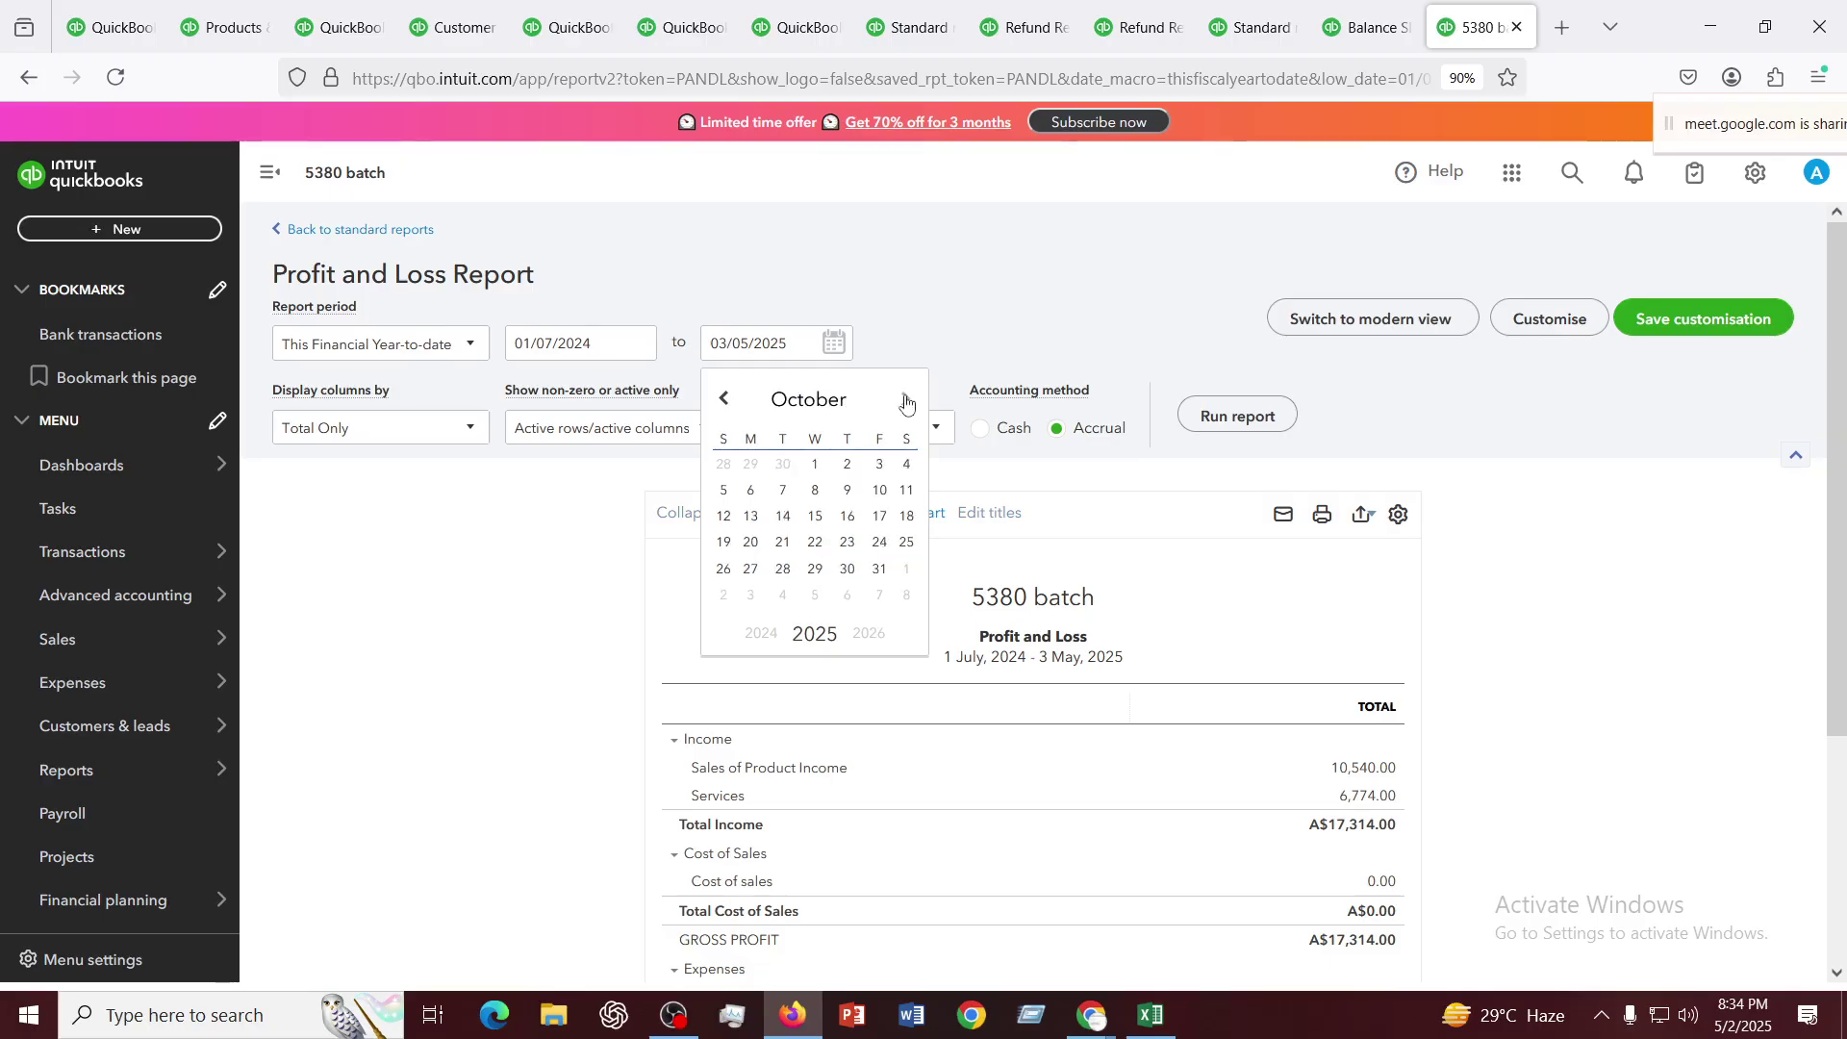
click(880, 571)
click(1237, 416)
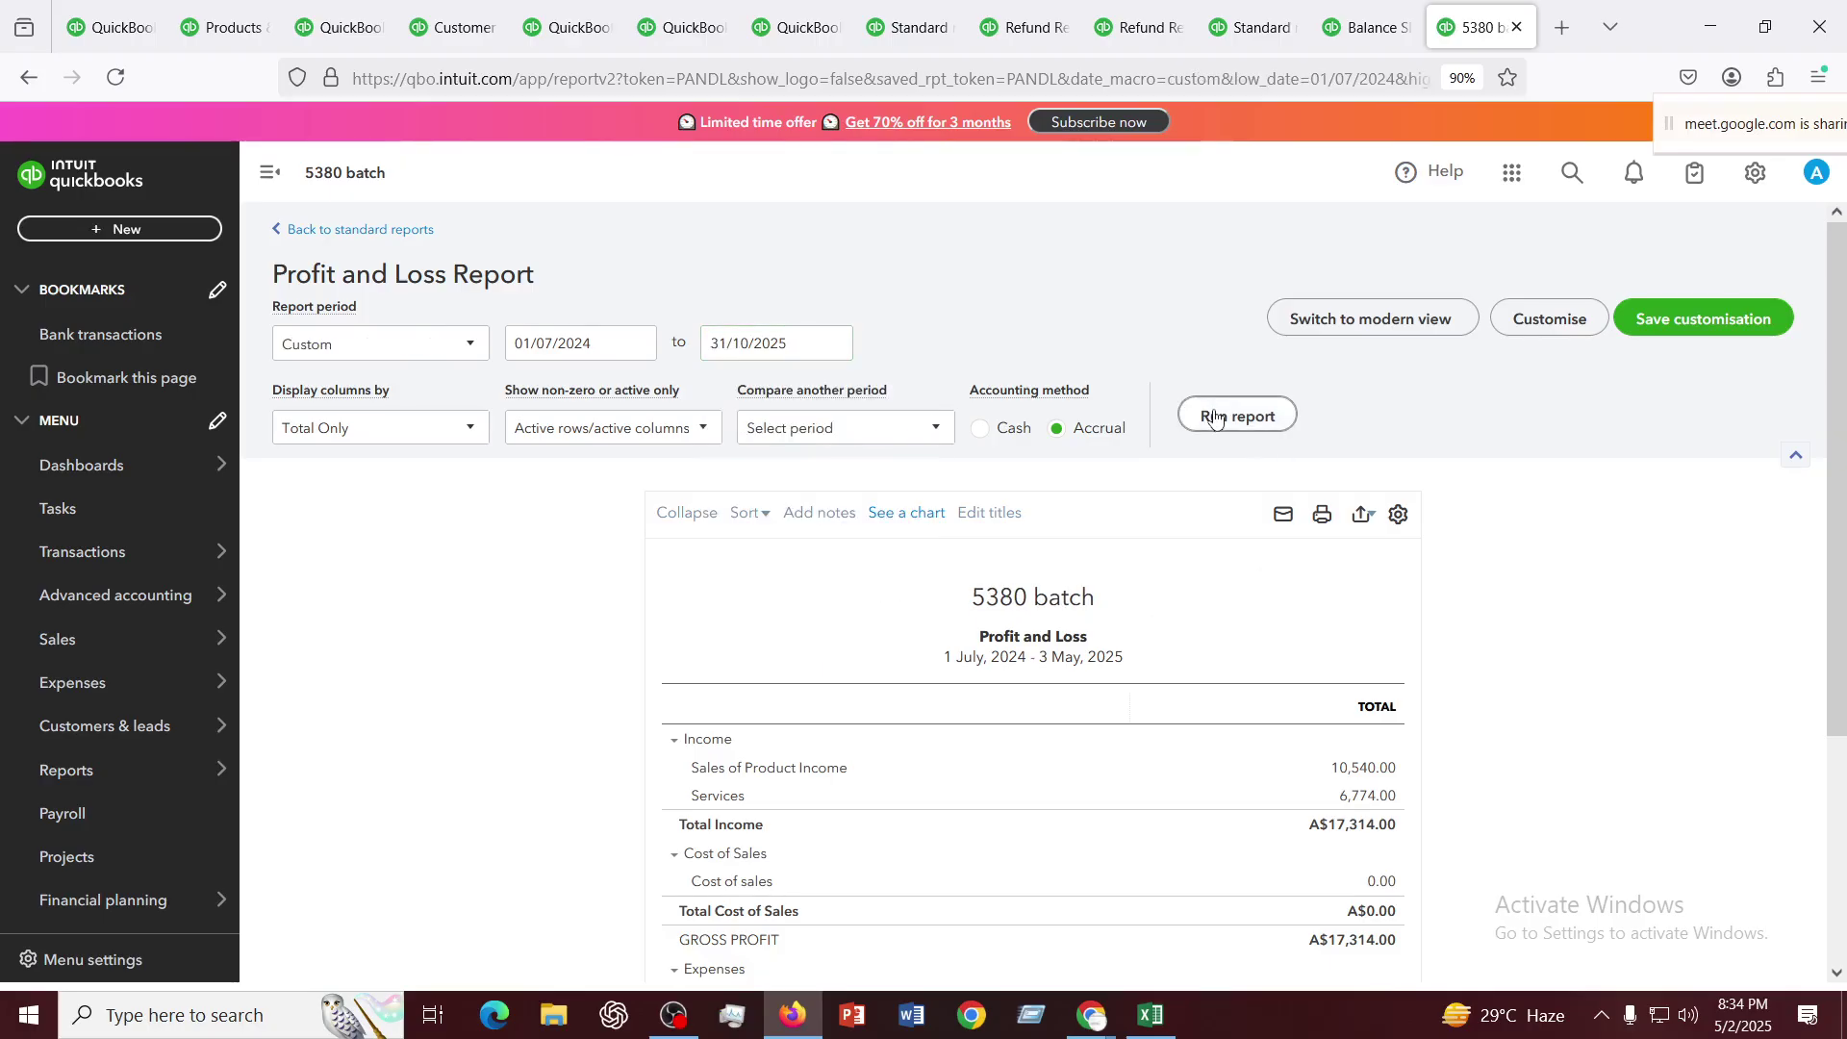
scroll(1146, 655, down, 3)
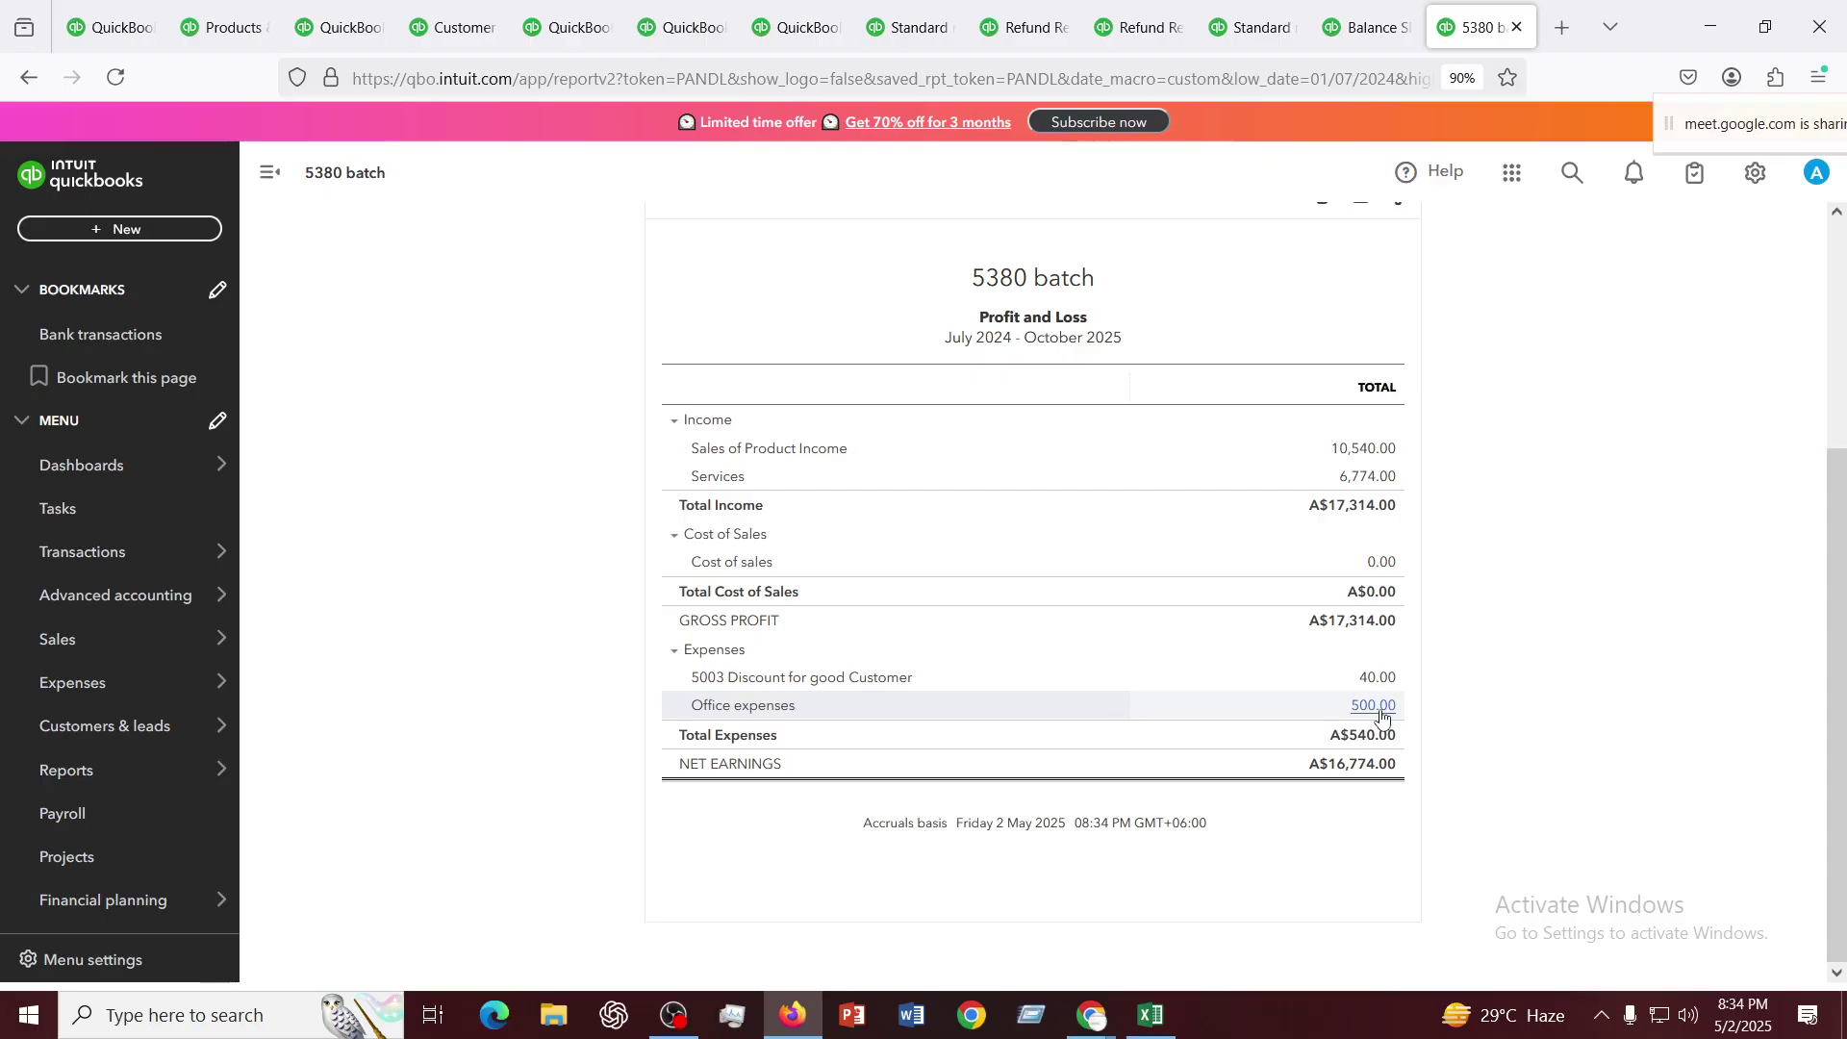
Open the transaction report behind the Office expenses amount, open its sales receipt and look through the receipt's details
click(1378, 713)
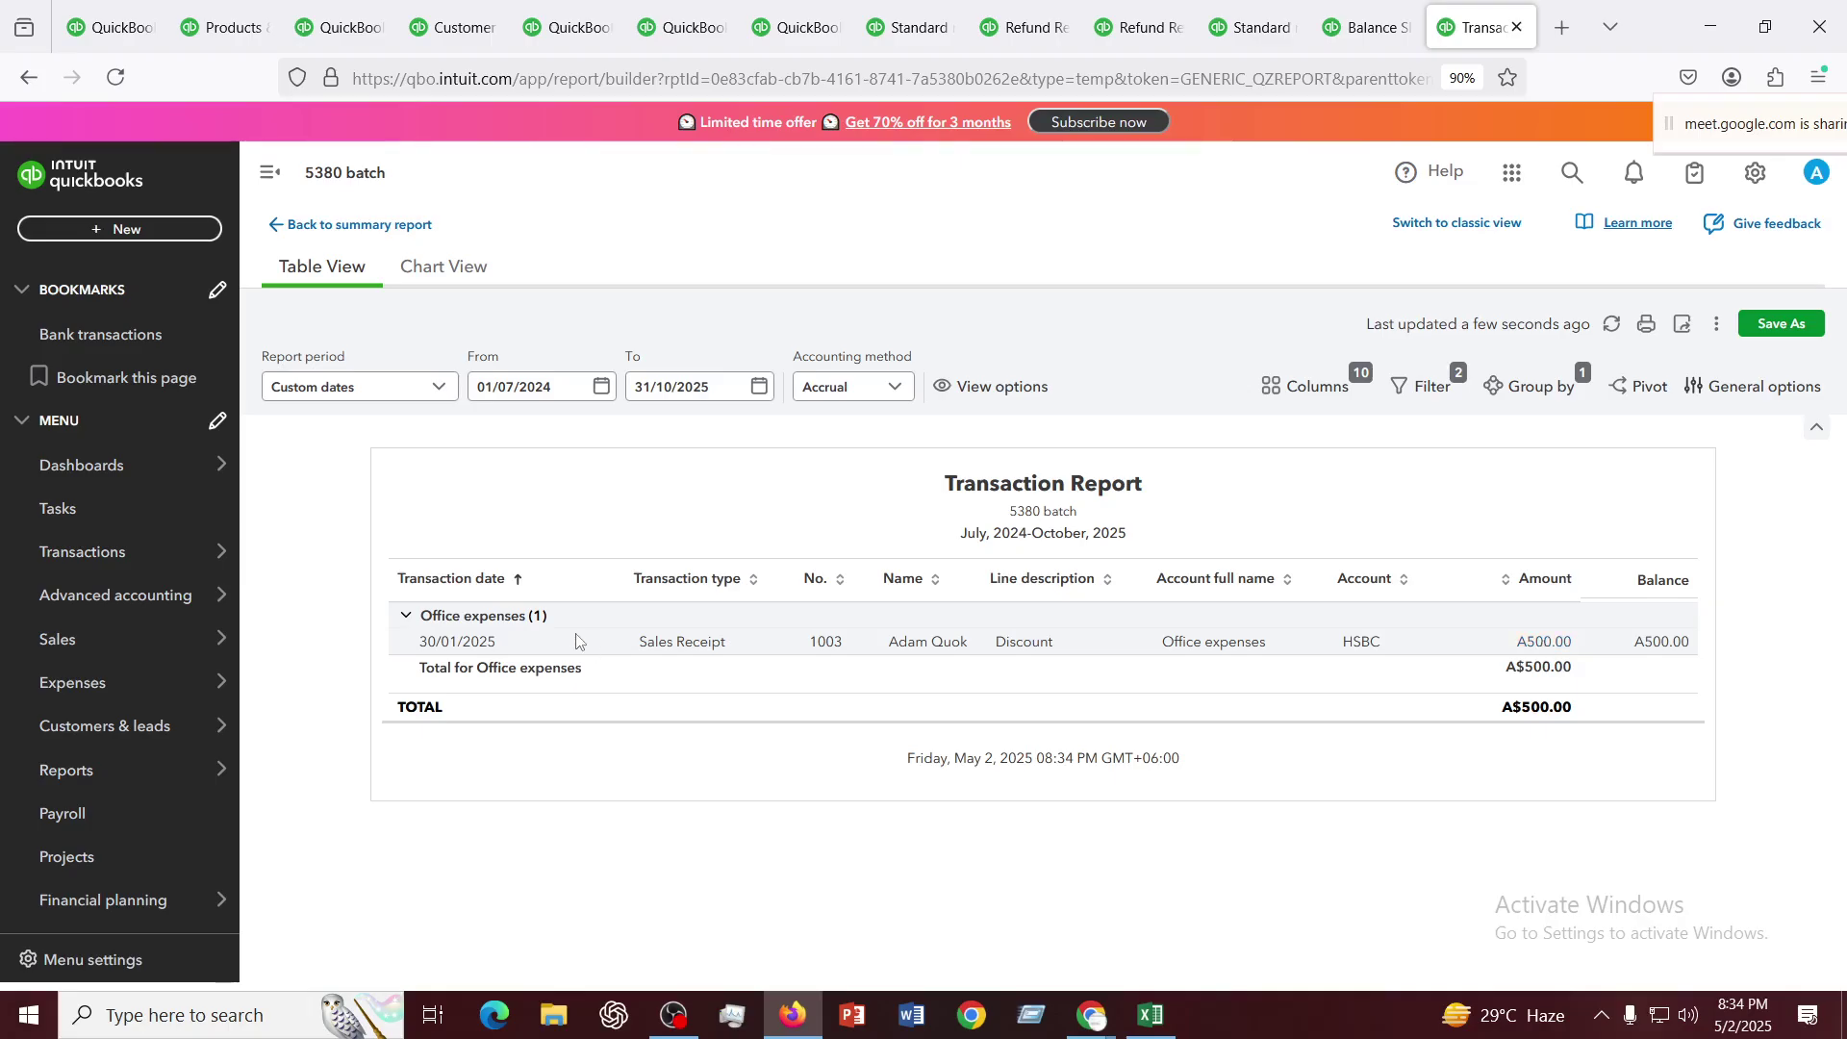
click(1545, 642)
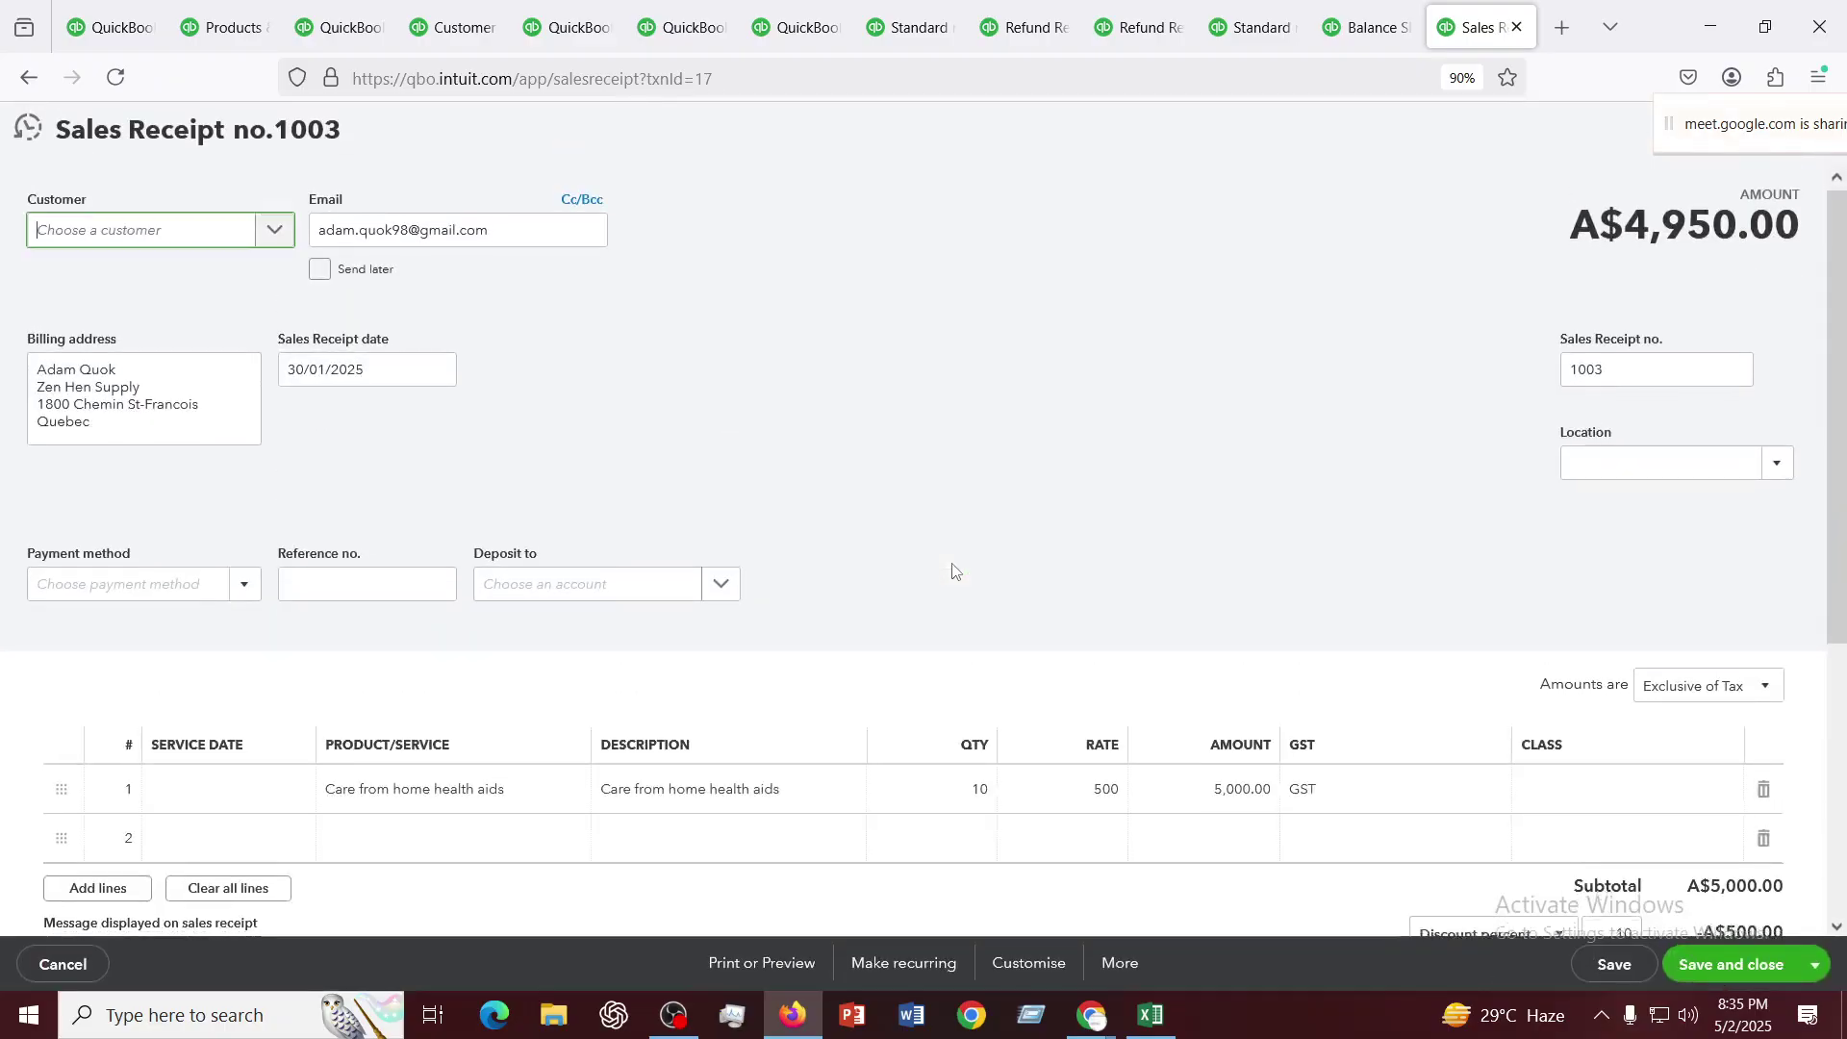
scroll(951, 571, down, 3)
scroll(951, 571, up, 2)
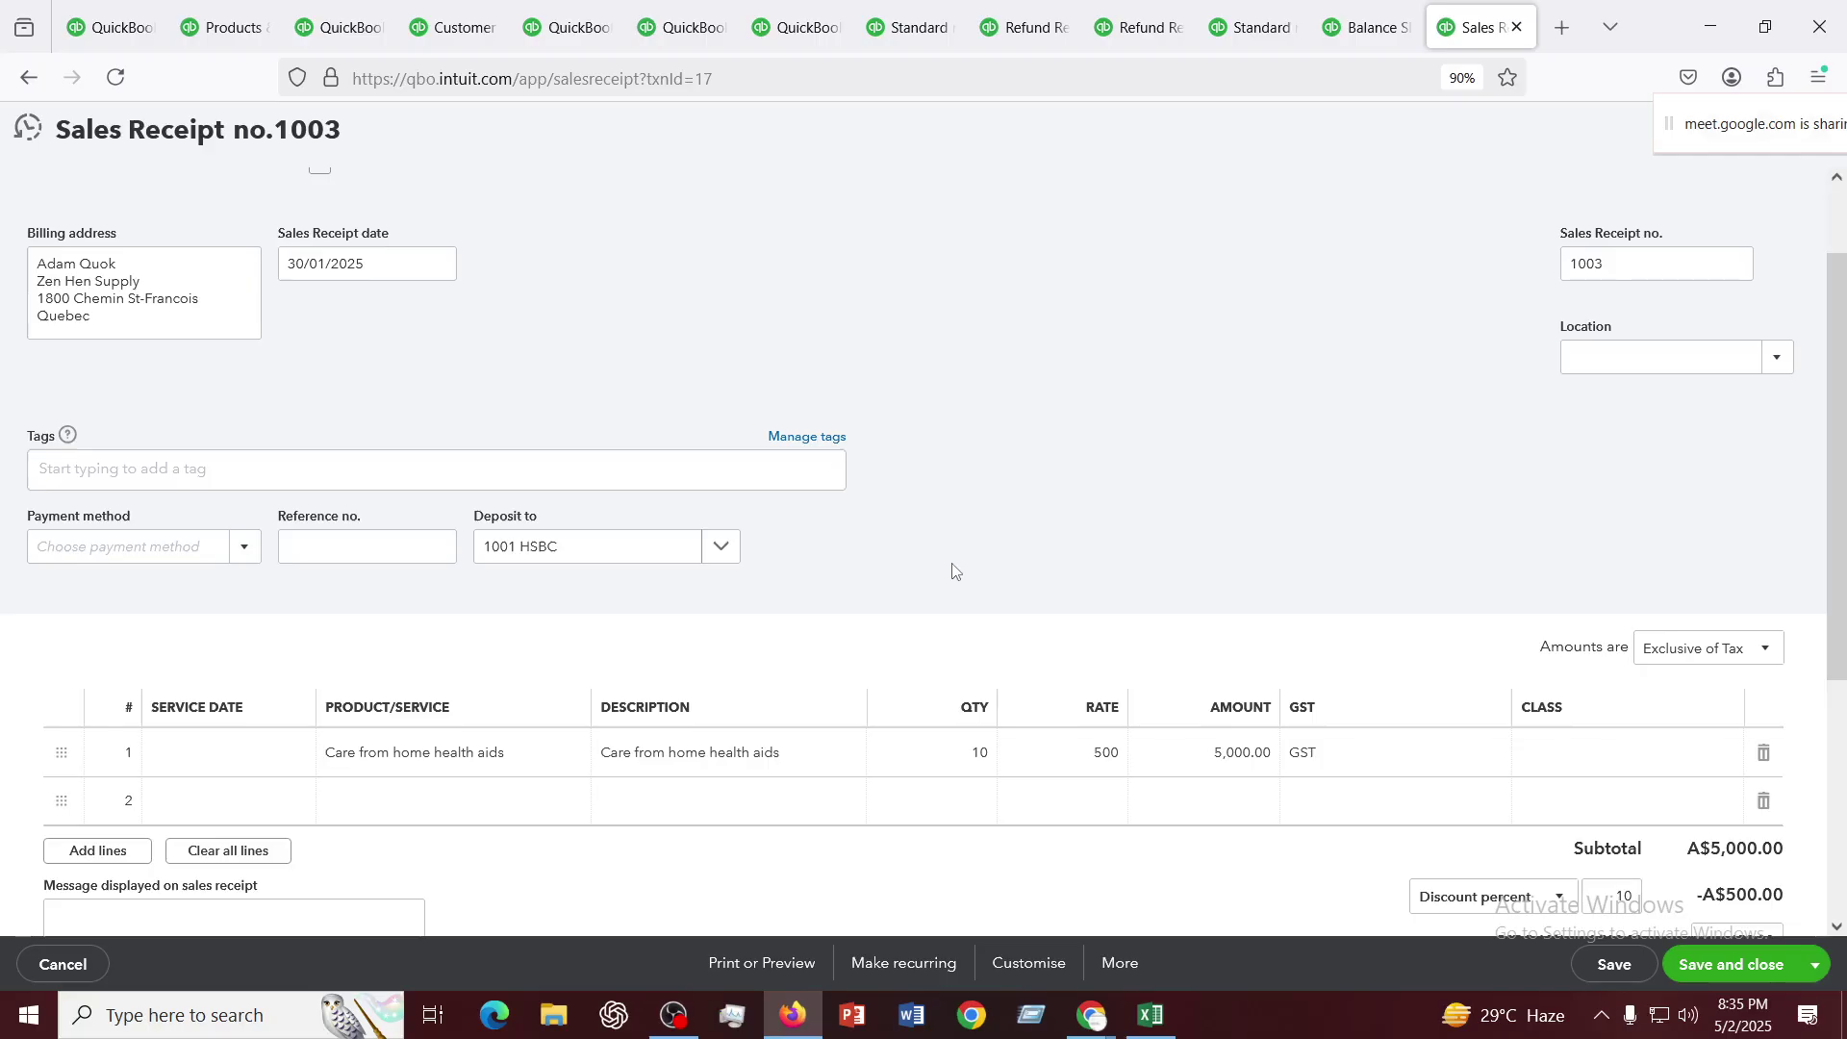
scroll(952, 572, up, 1)
scroll(952, 572, down, 2)
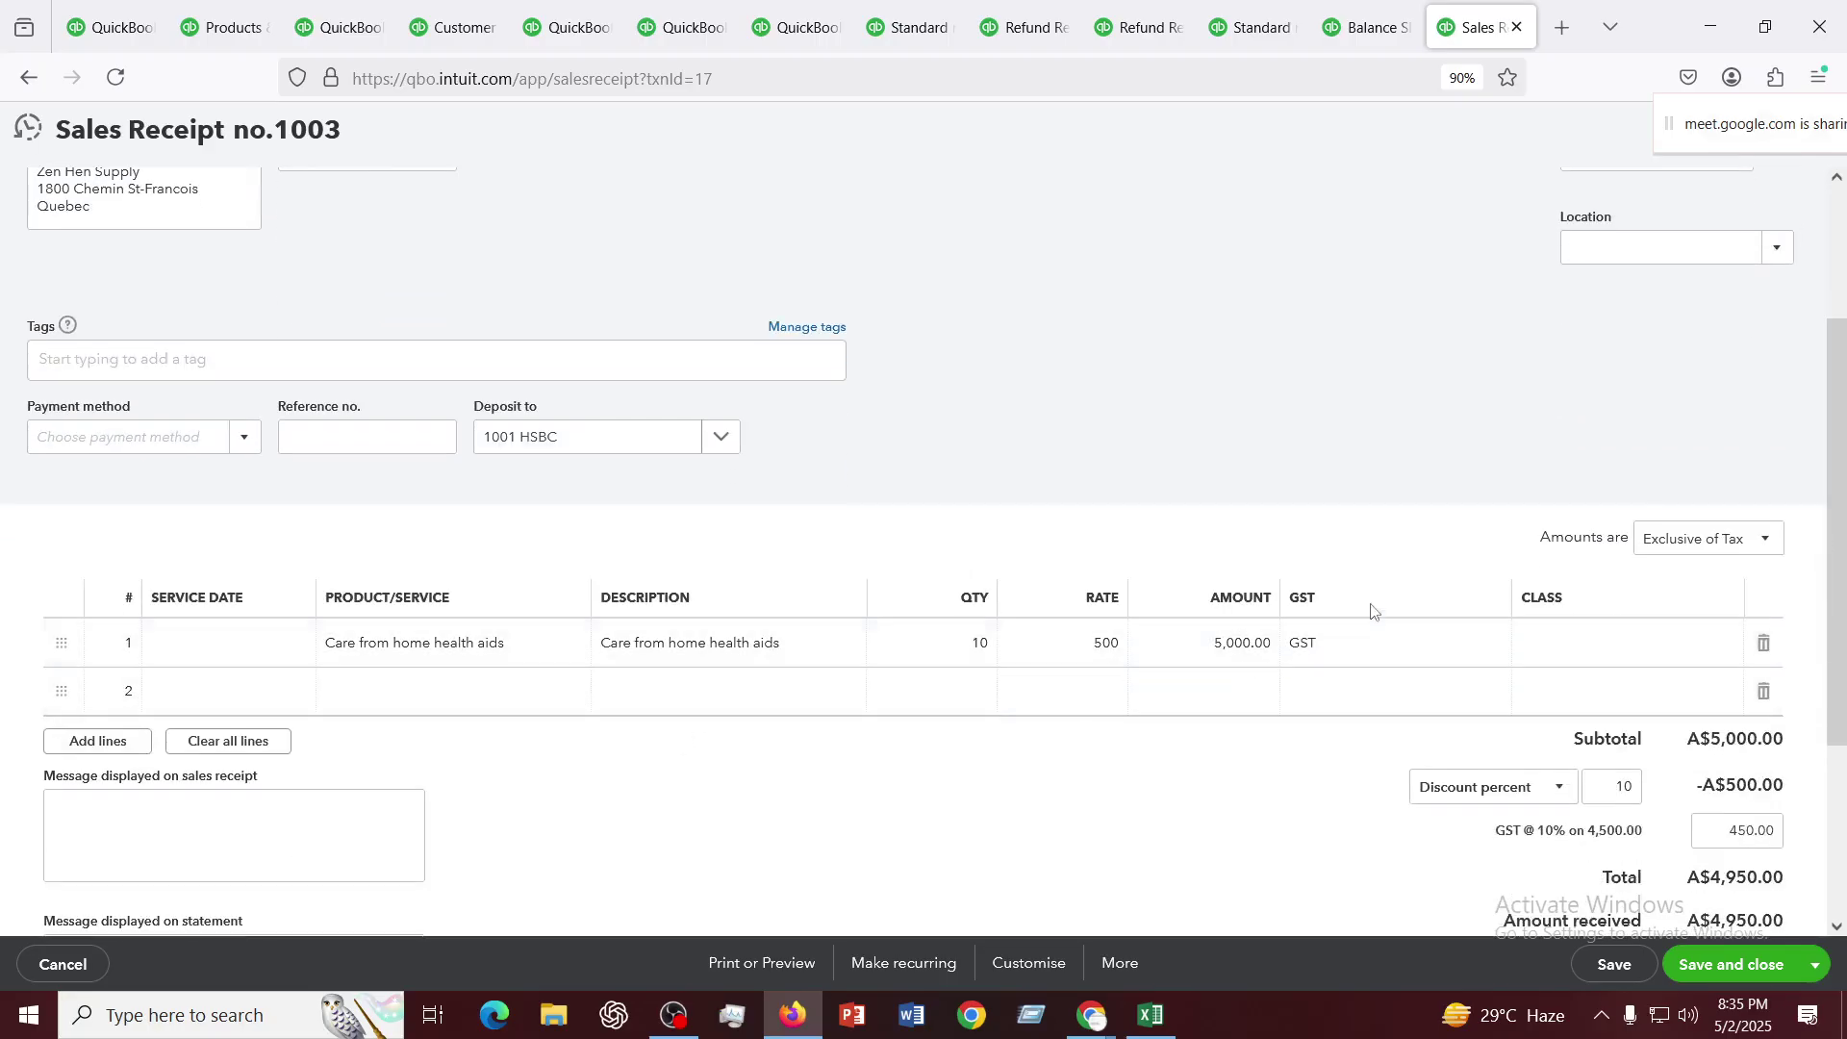
scroll(1449, 633, up, 2)
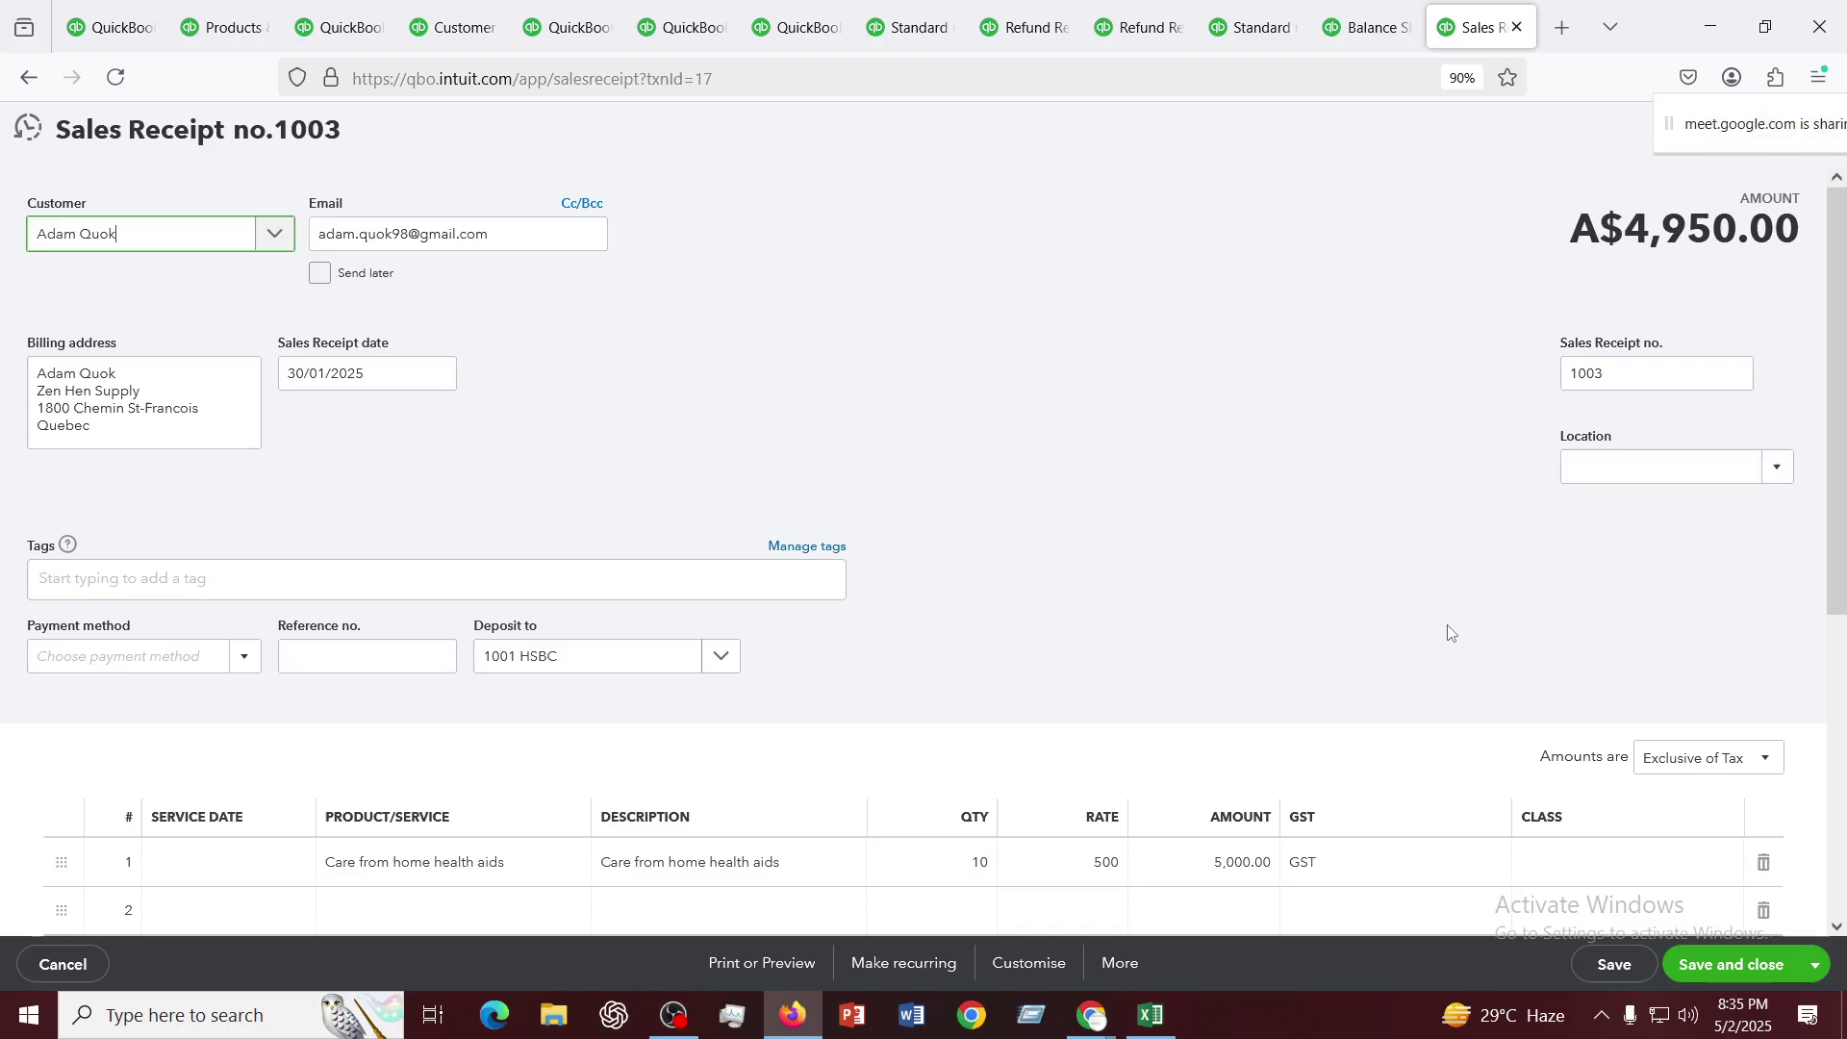
scroll(1450, 633, down, 1)
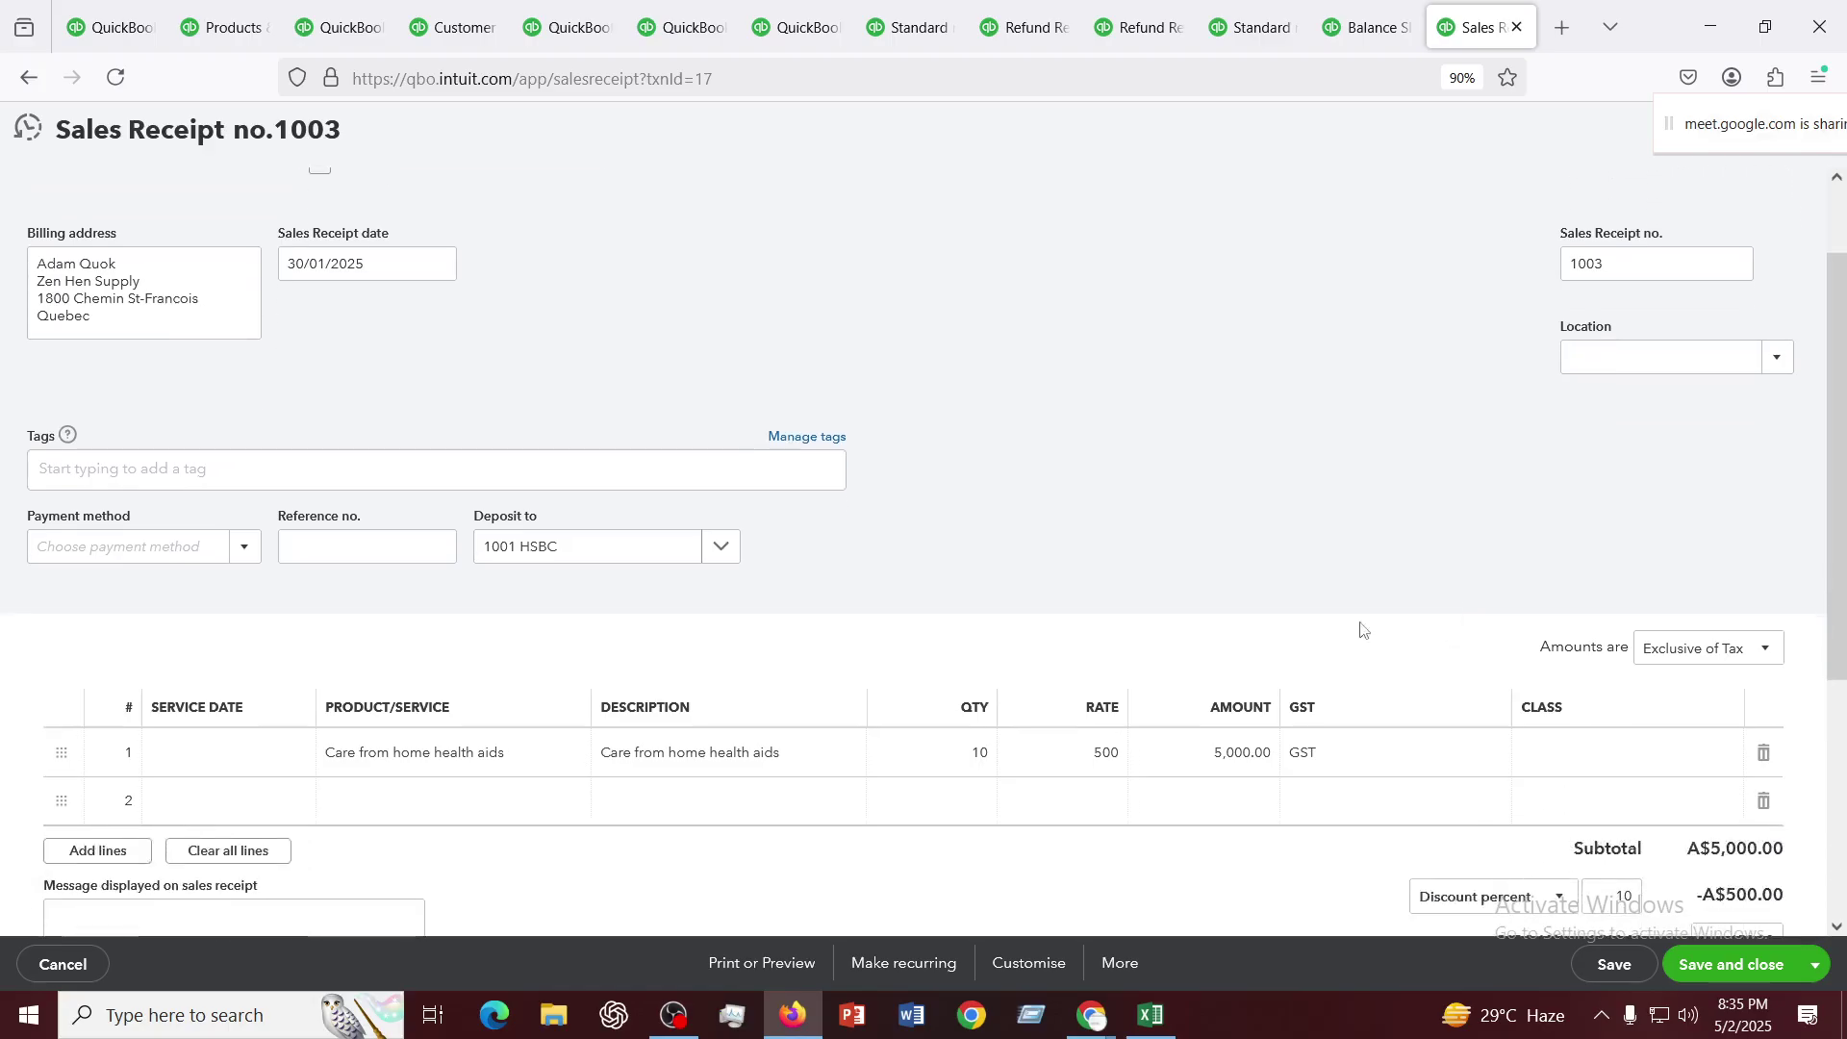
View the sales receipt's transaction journal, reopen the receipt from the journal's Discount line and review its discount and deposit details
click(1121, 965)
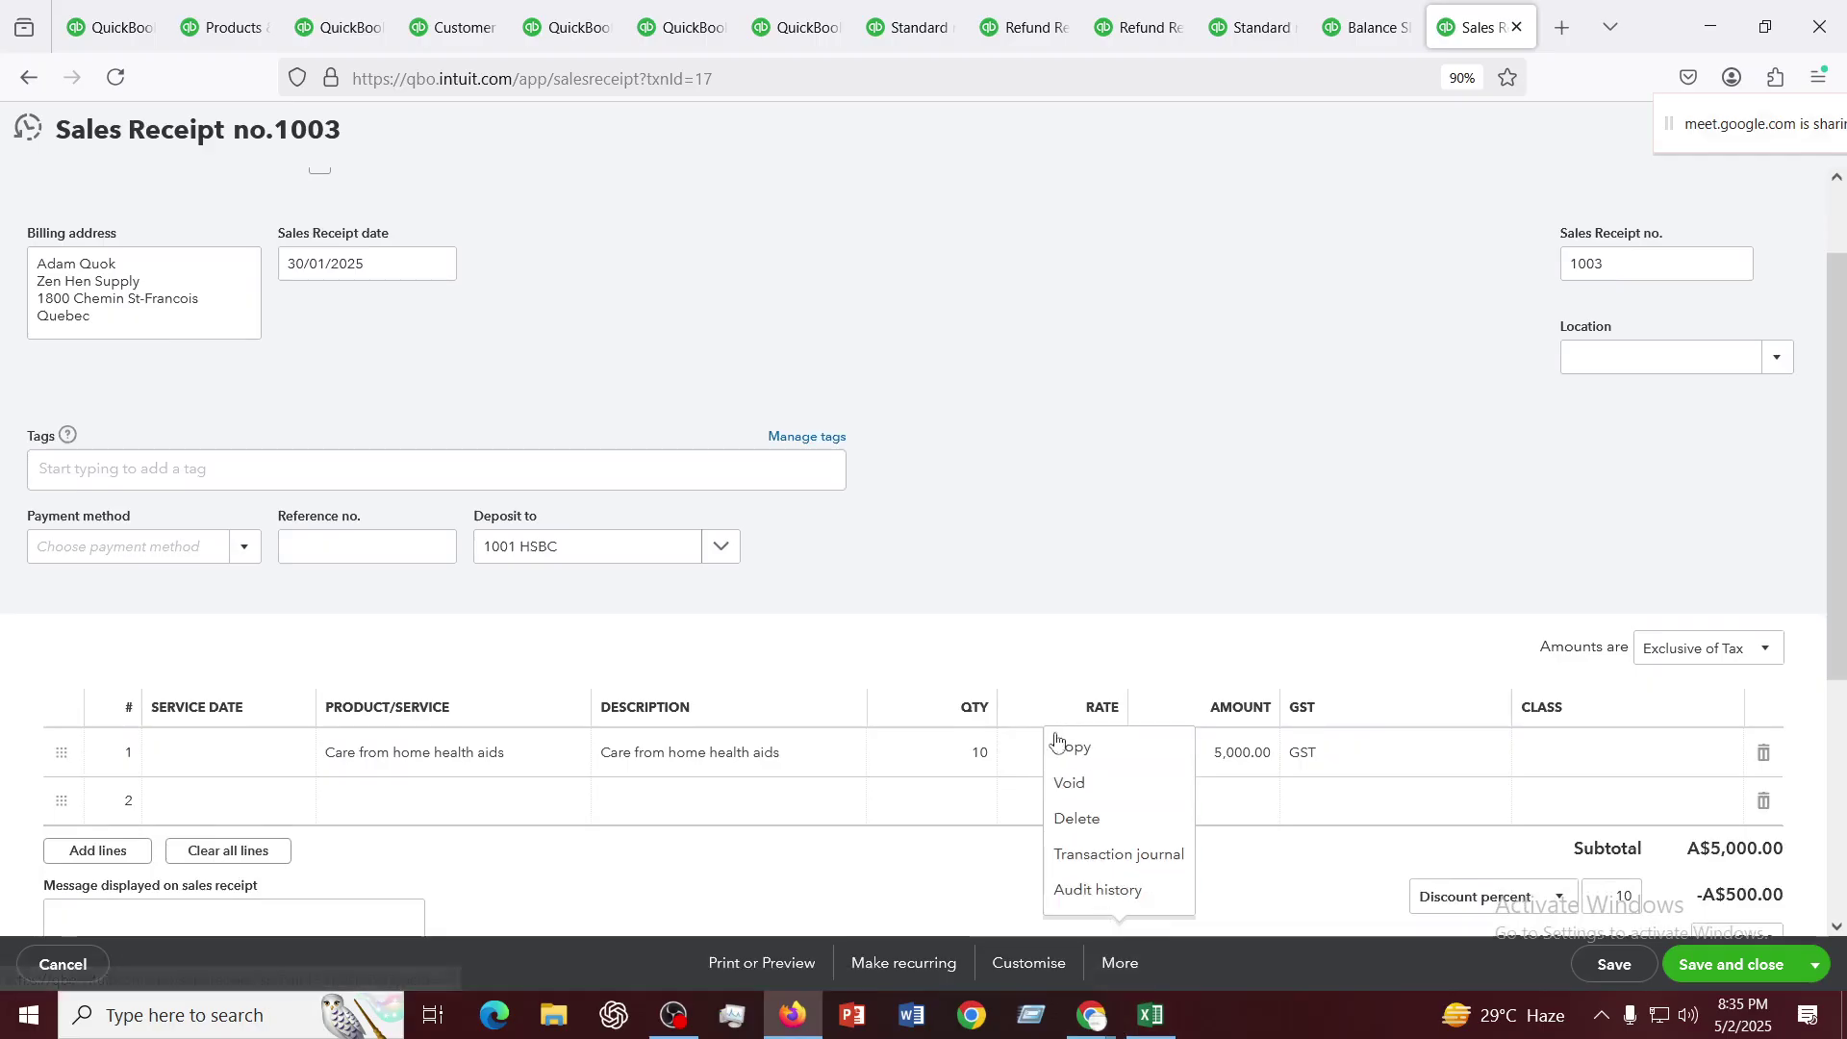
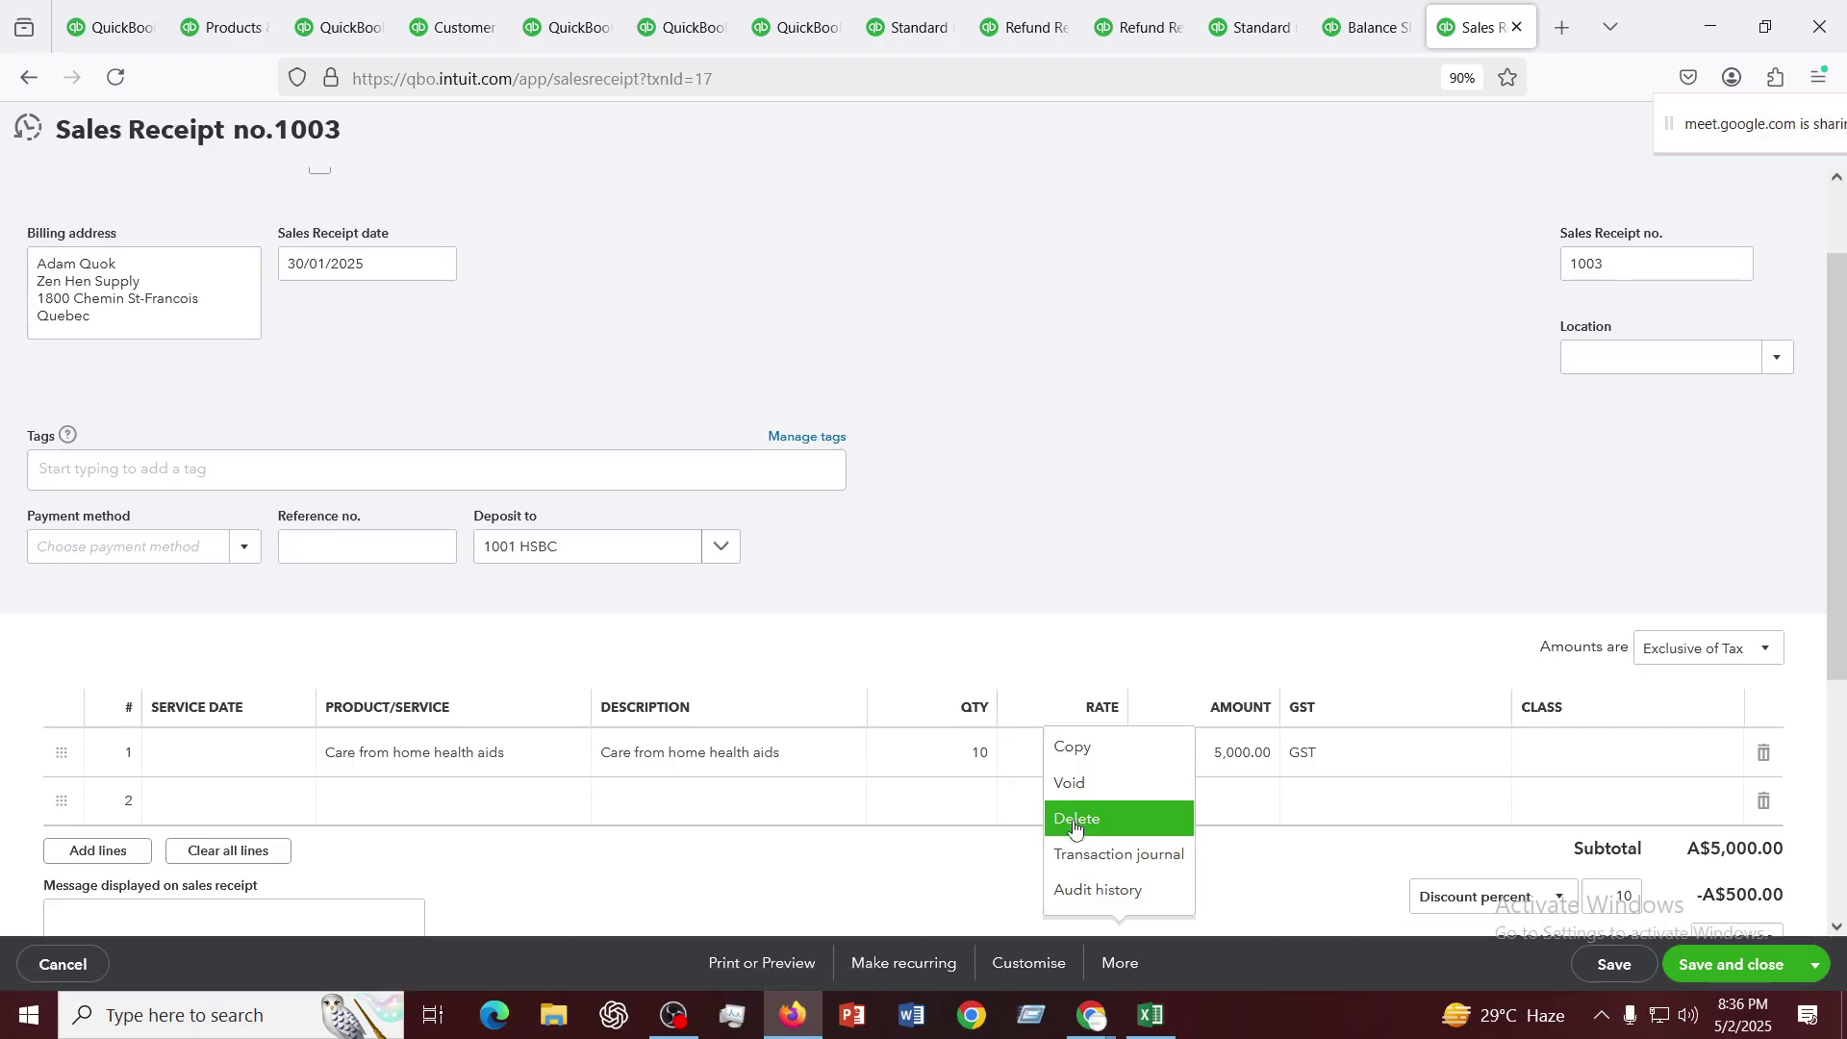
click(1095, 864)
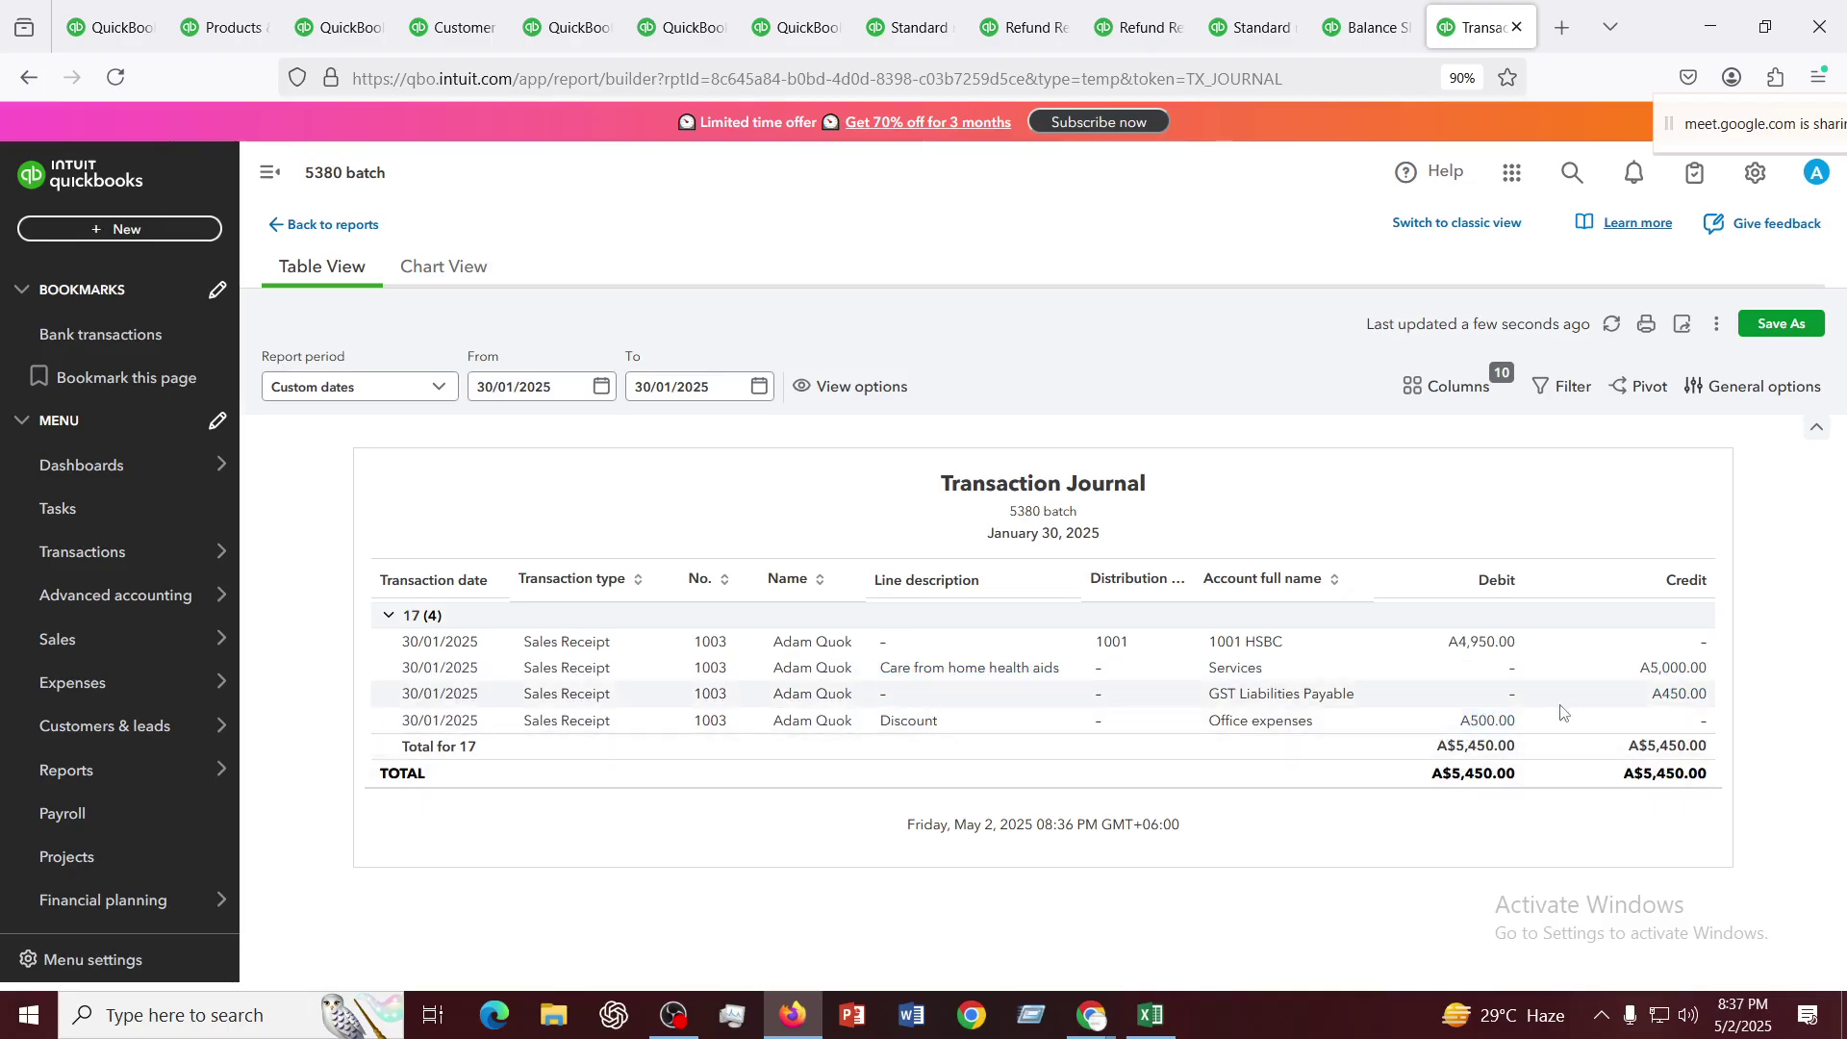
click(1481, 723)
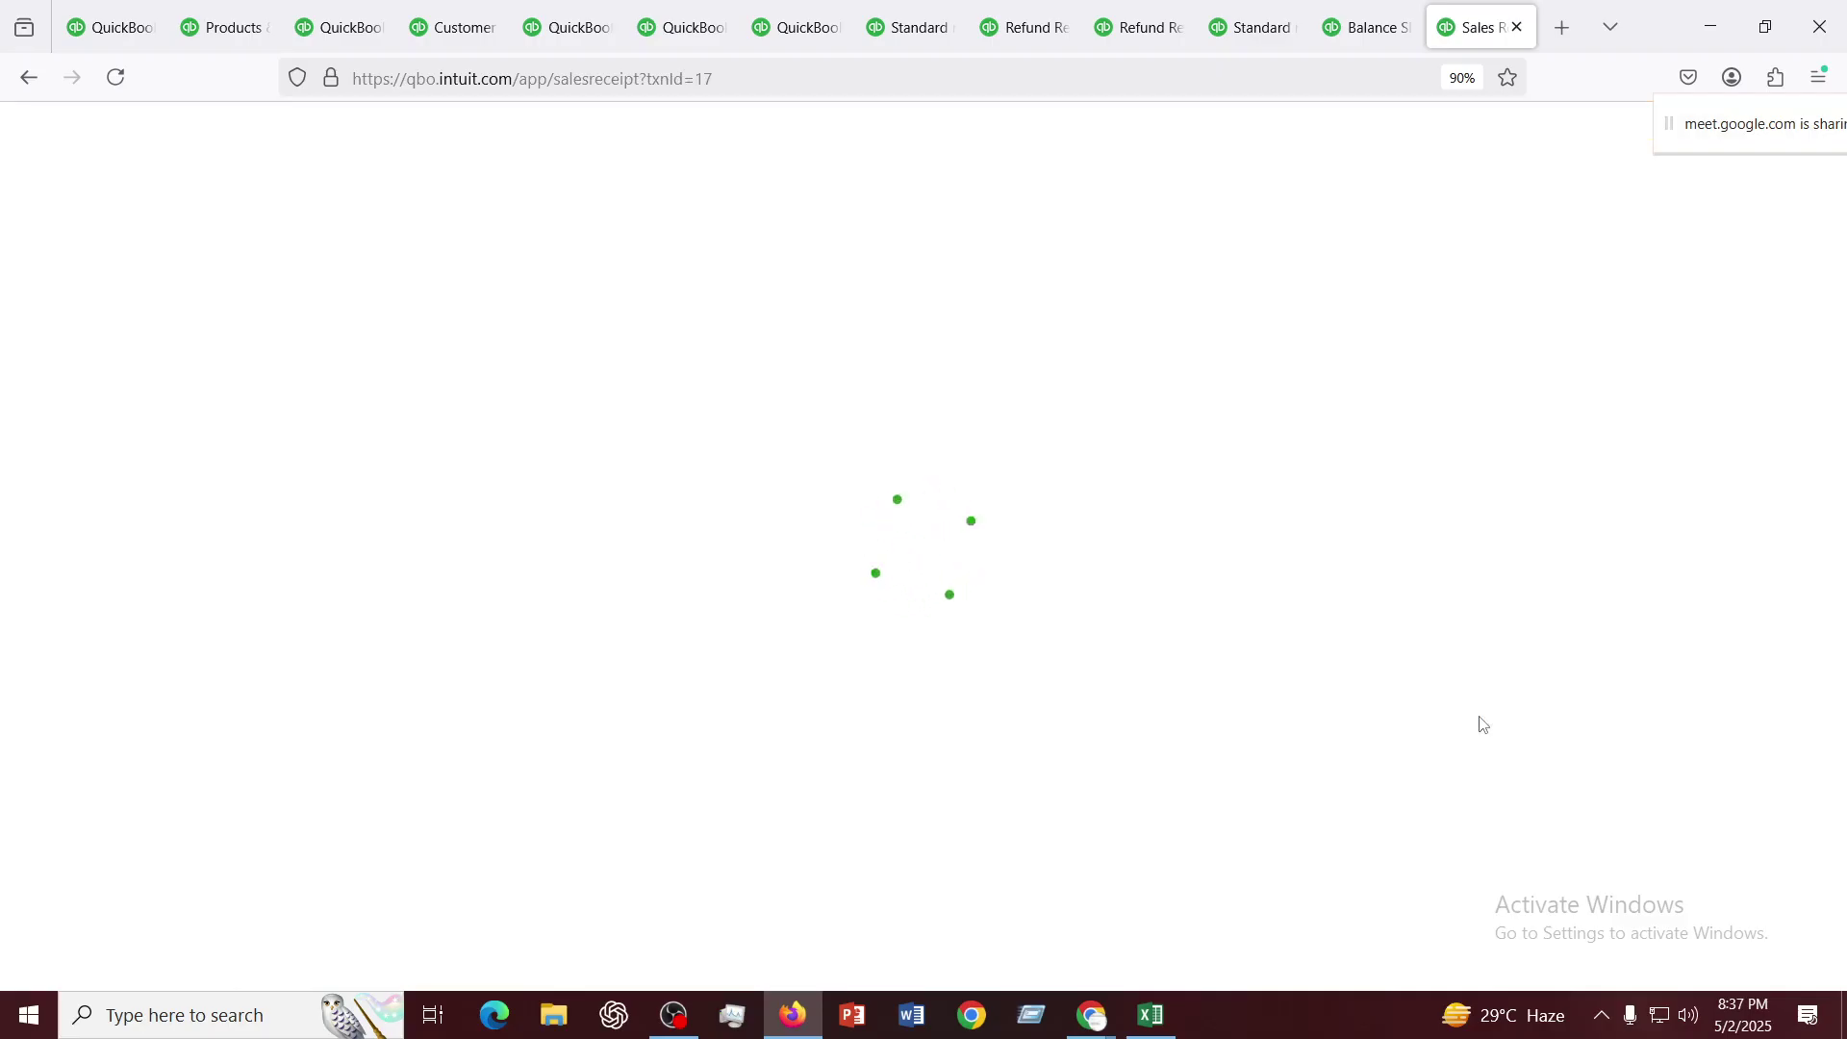
scroll(1482, 723, down, 5)
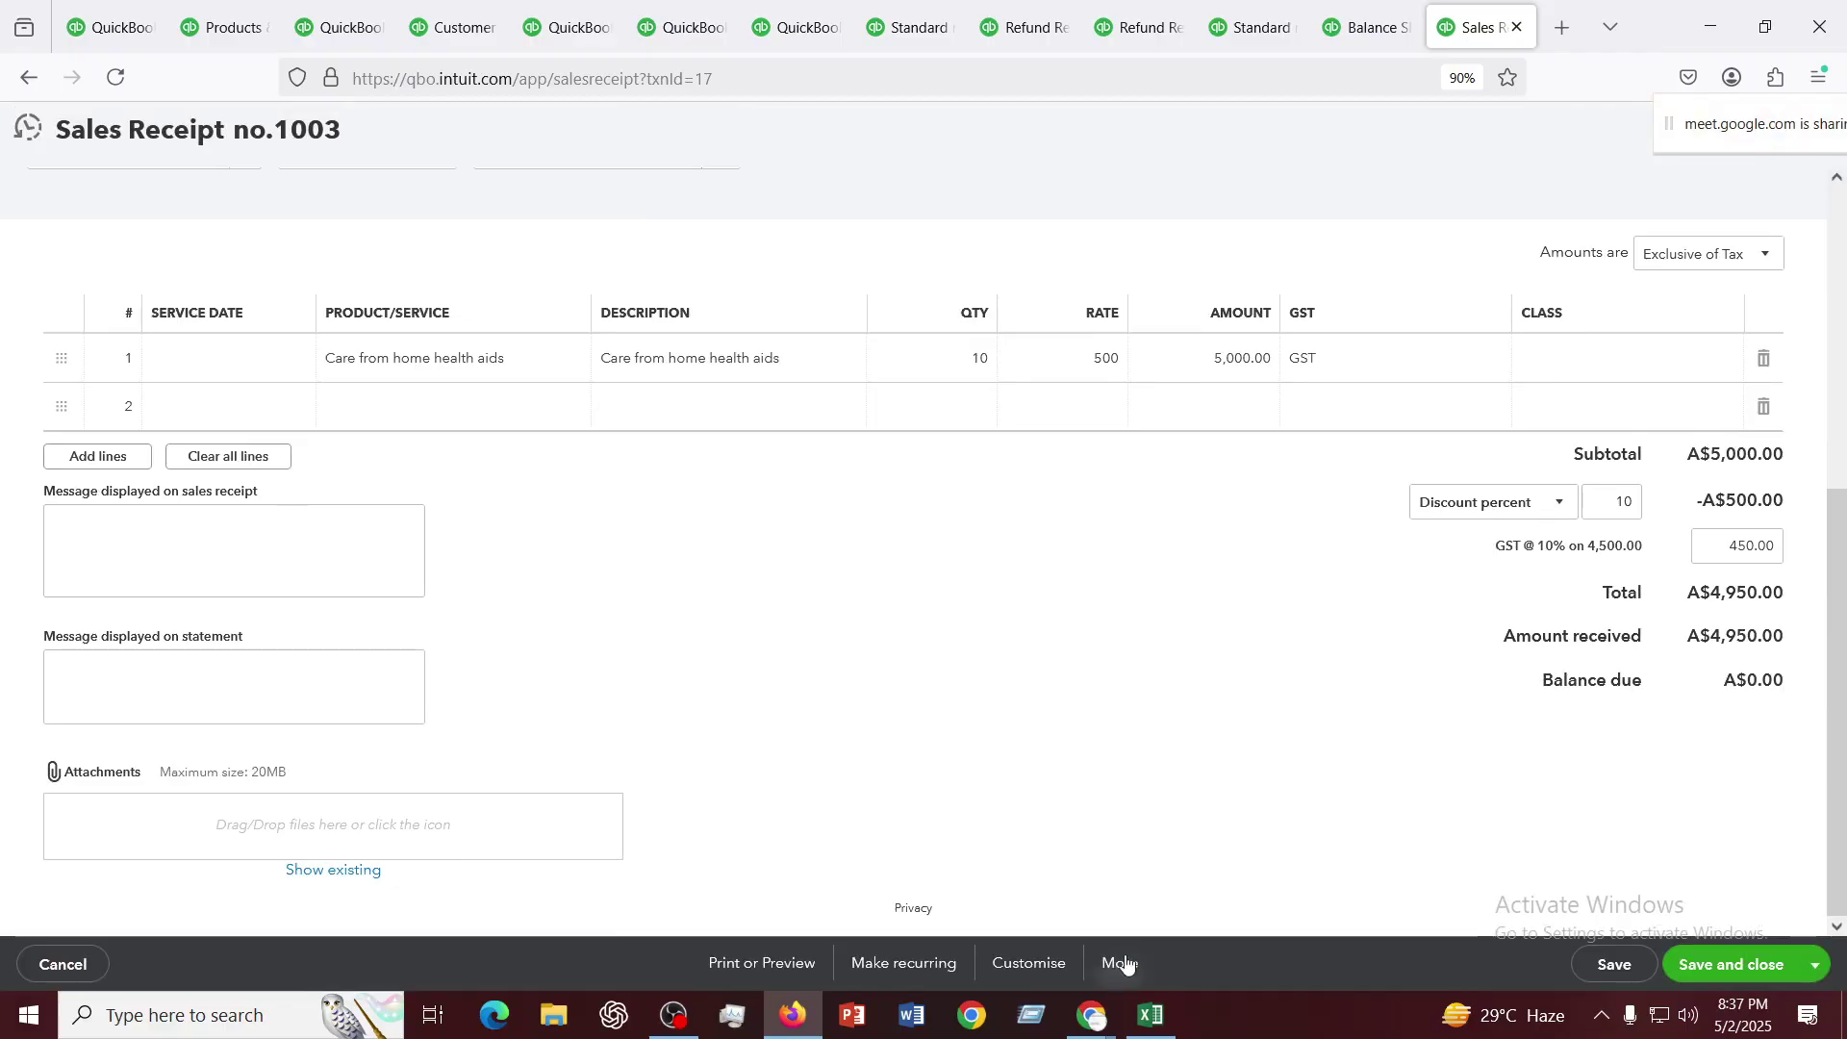
scroll(1273, 684, up, 5)
scroll(1274, 683, up, 1)
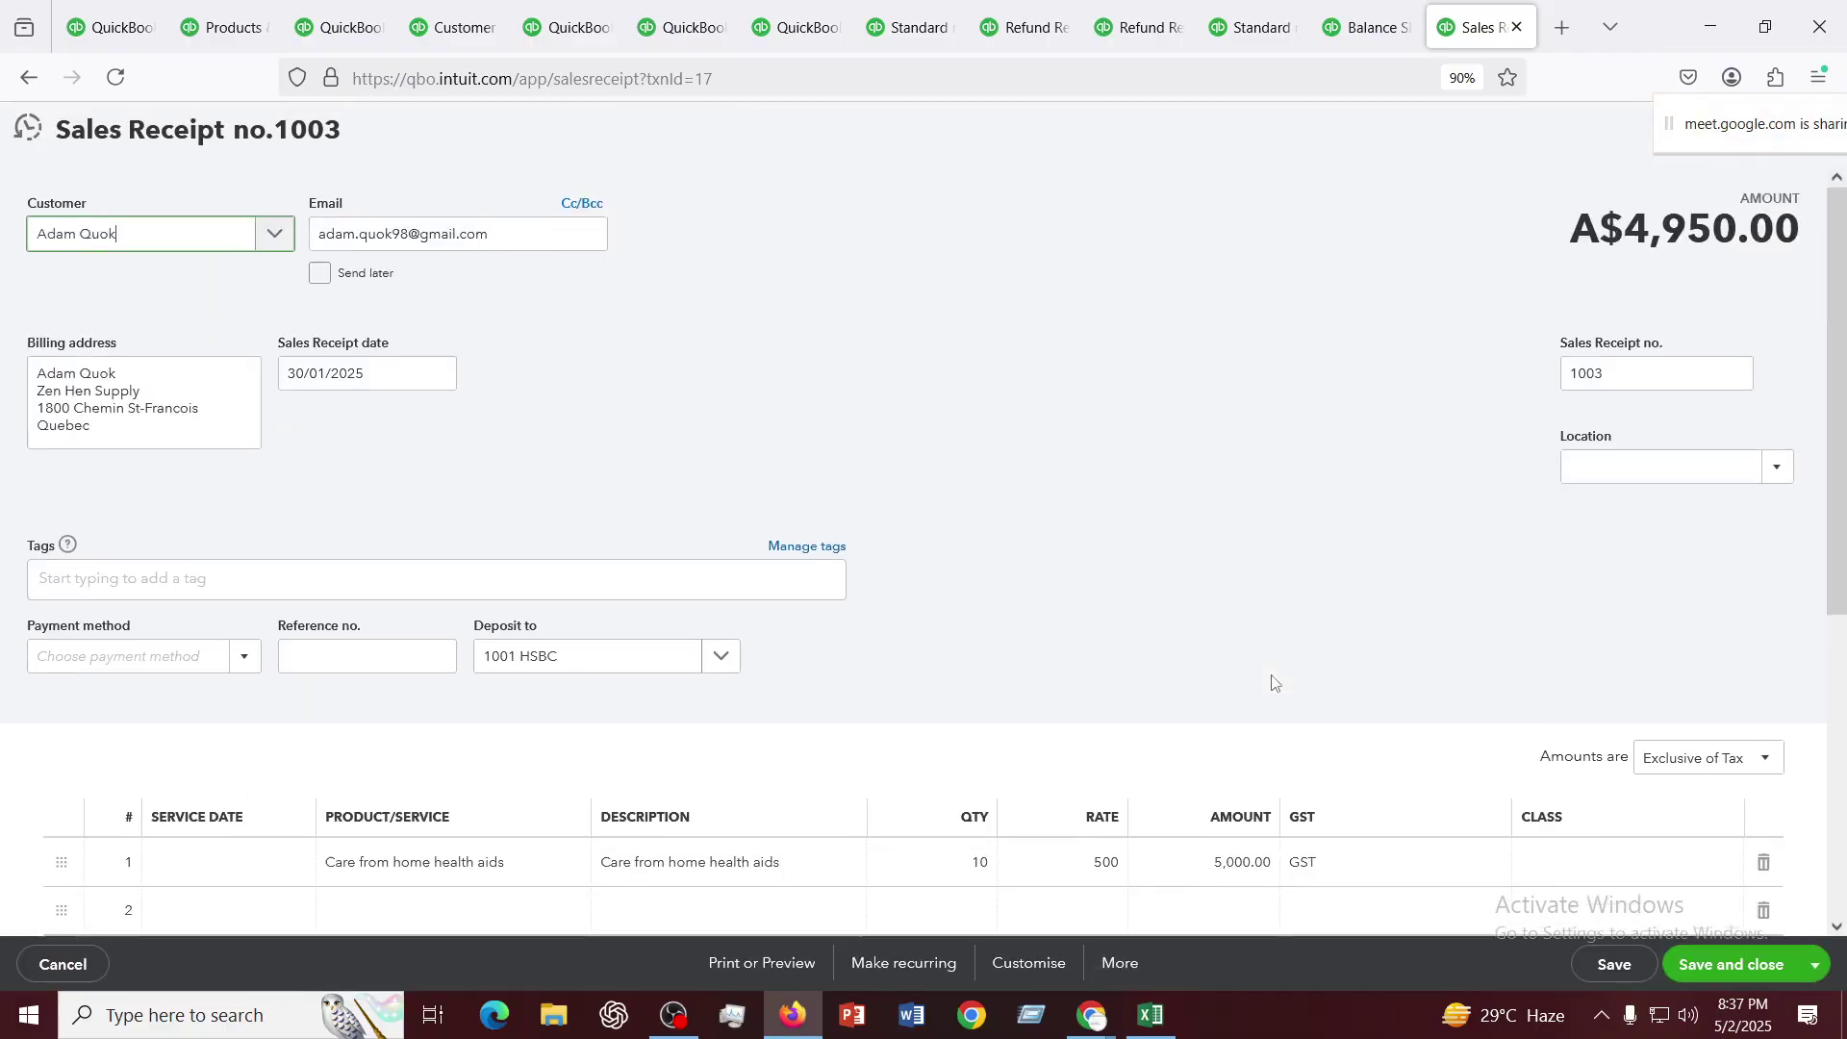
scroll(1274, 684, down, 5)
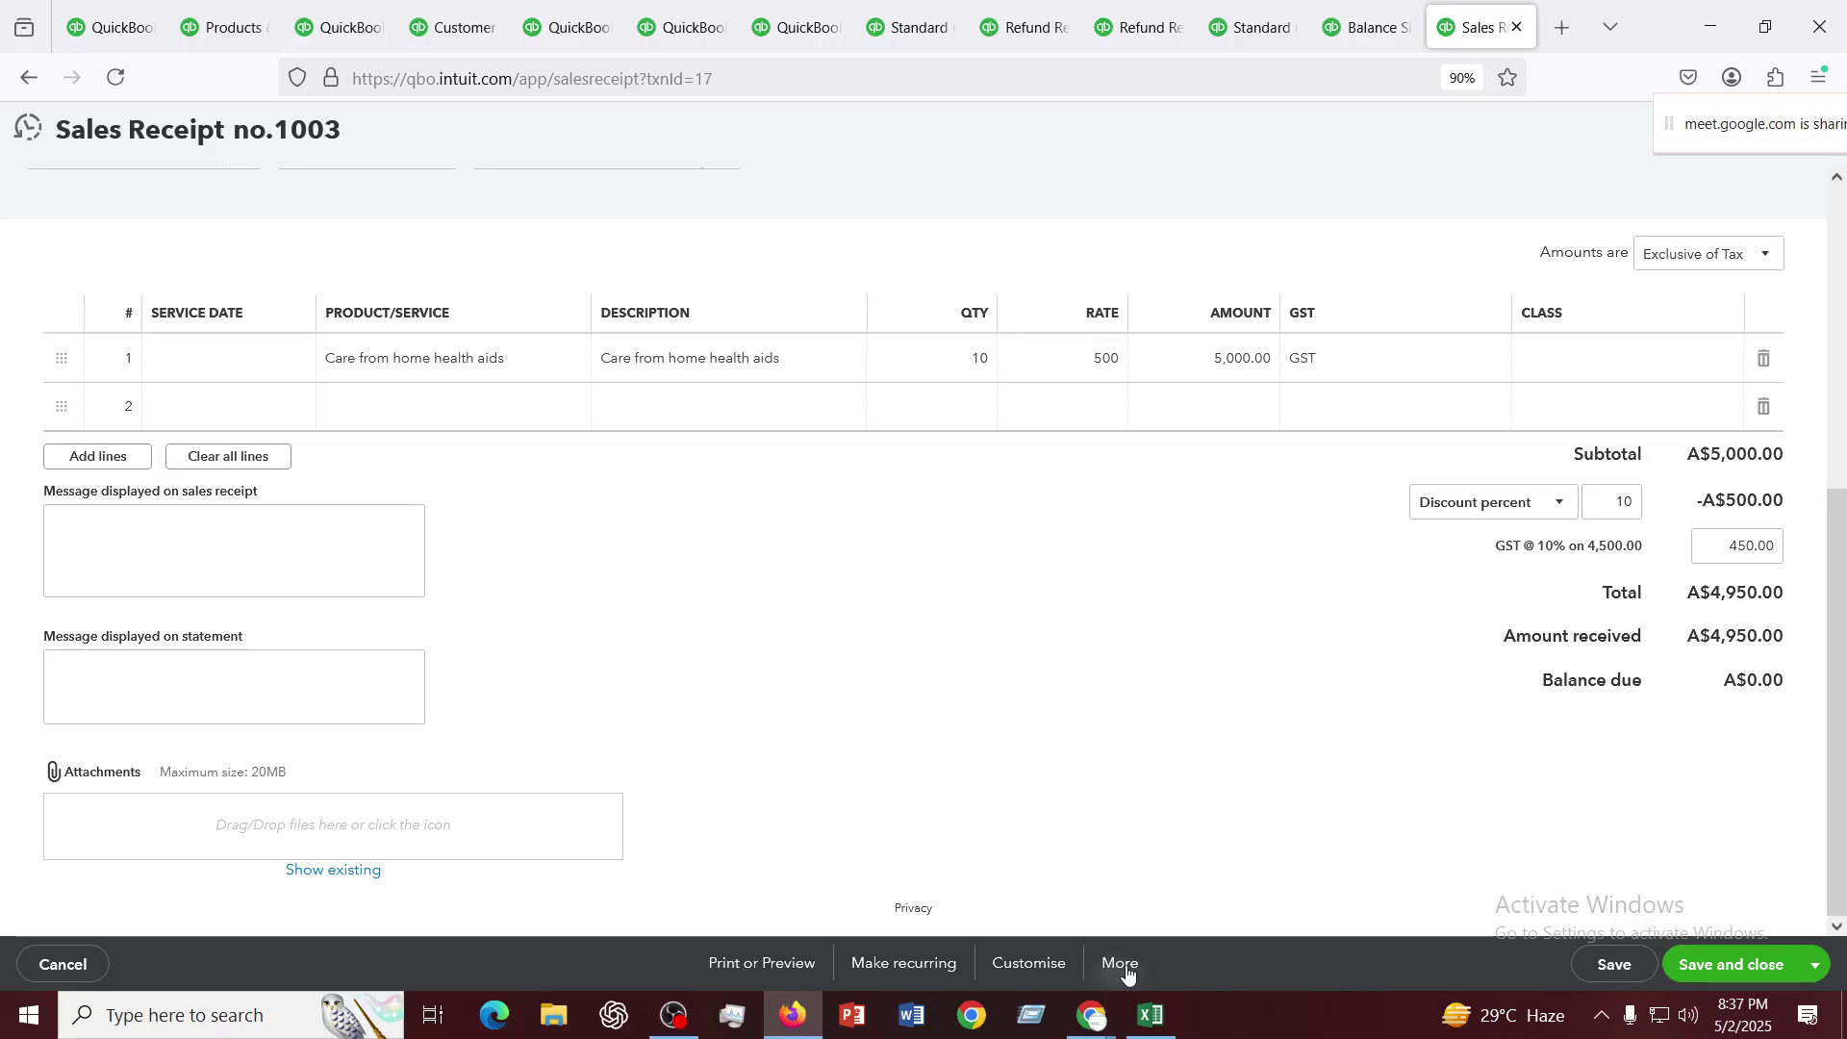
scroll(1797, 149, up, 5)
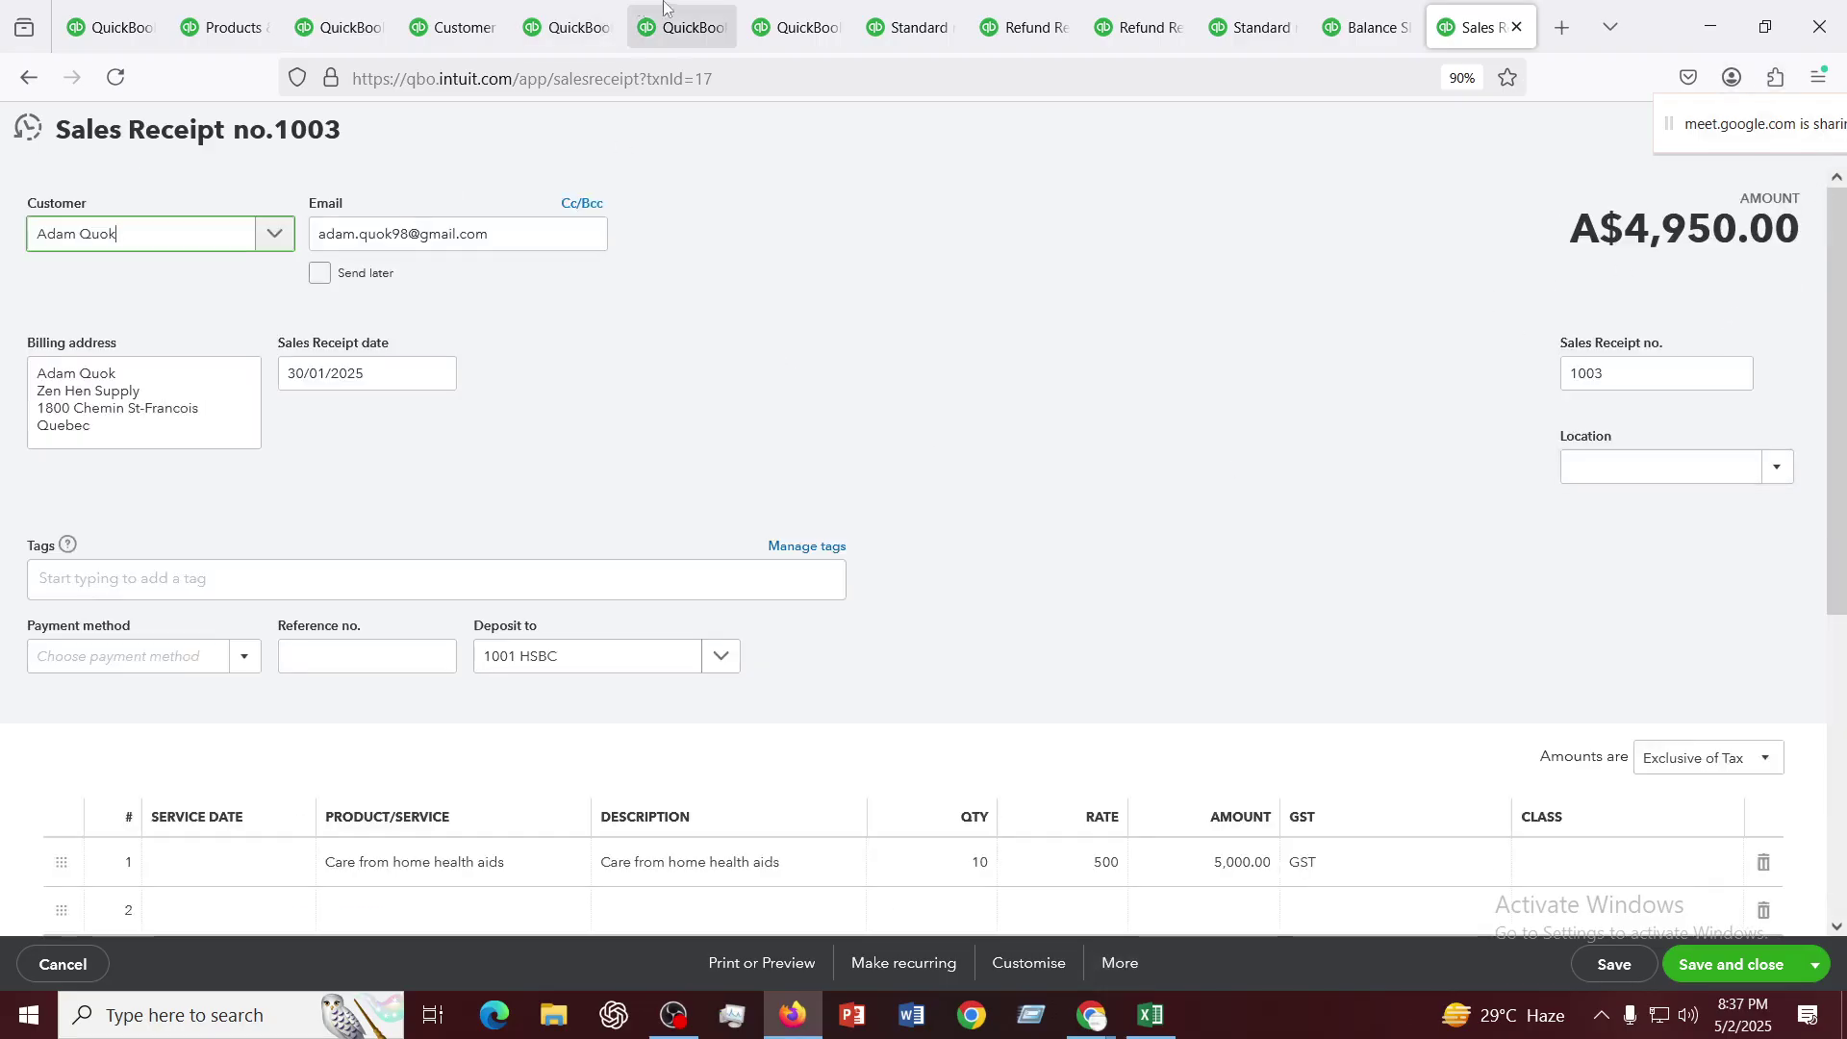
Switch to the browser tab with the company home page, open Account and settings and look through the Company settings
click(682, 26)
click(1717, 236)
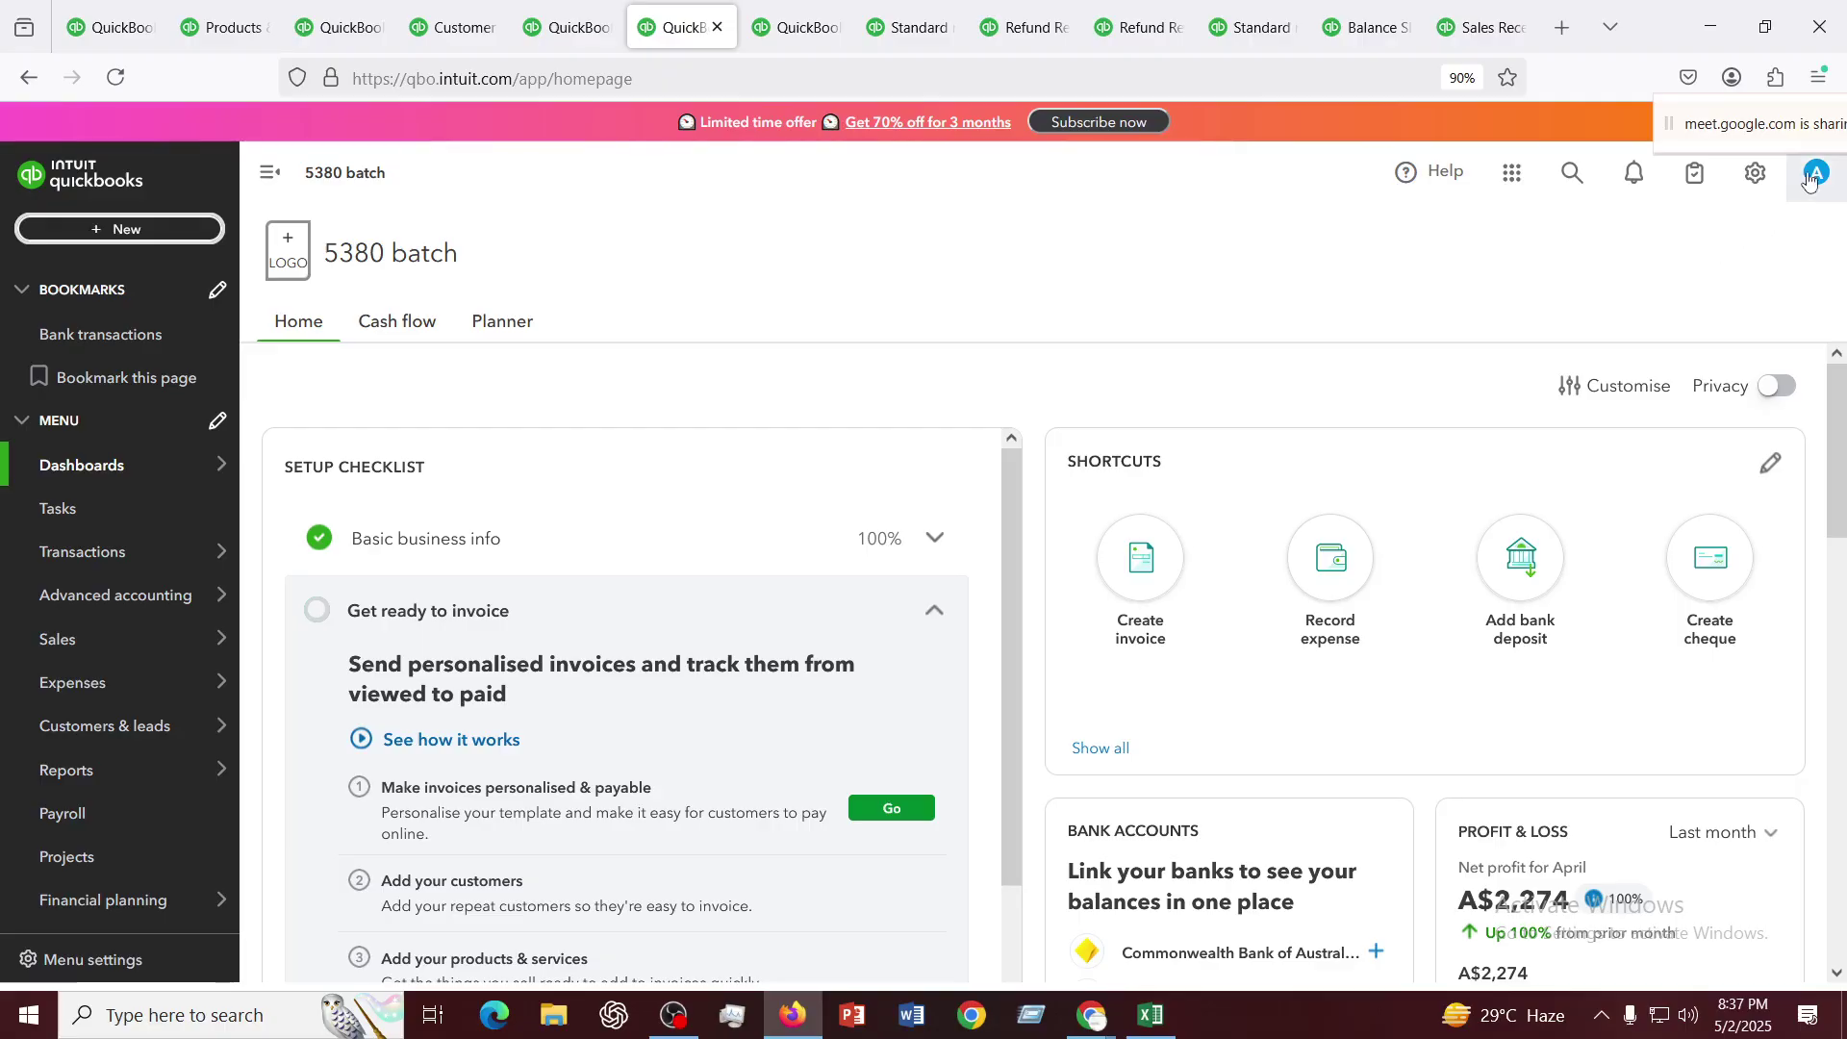
click(1758, 177)
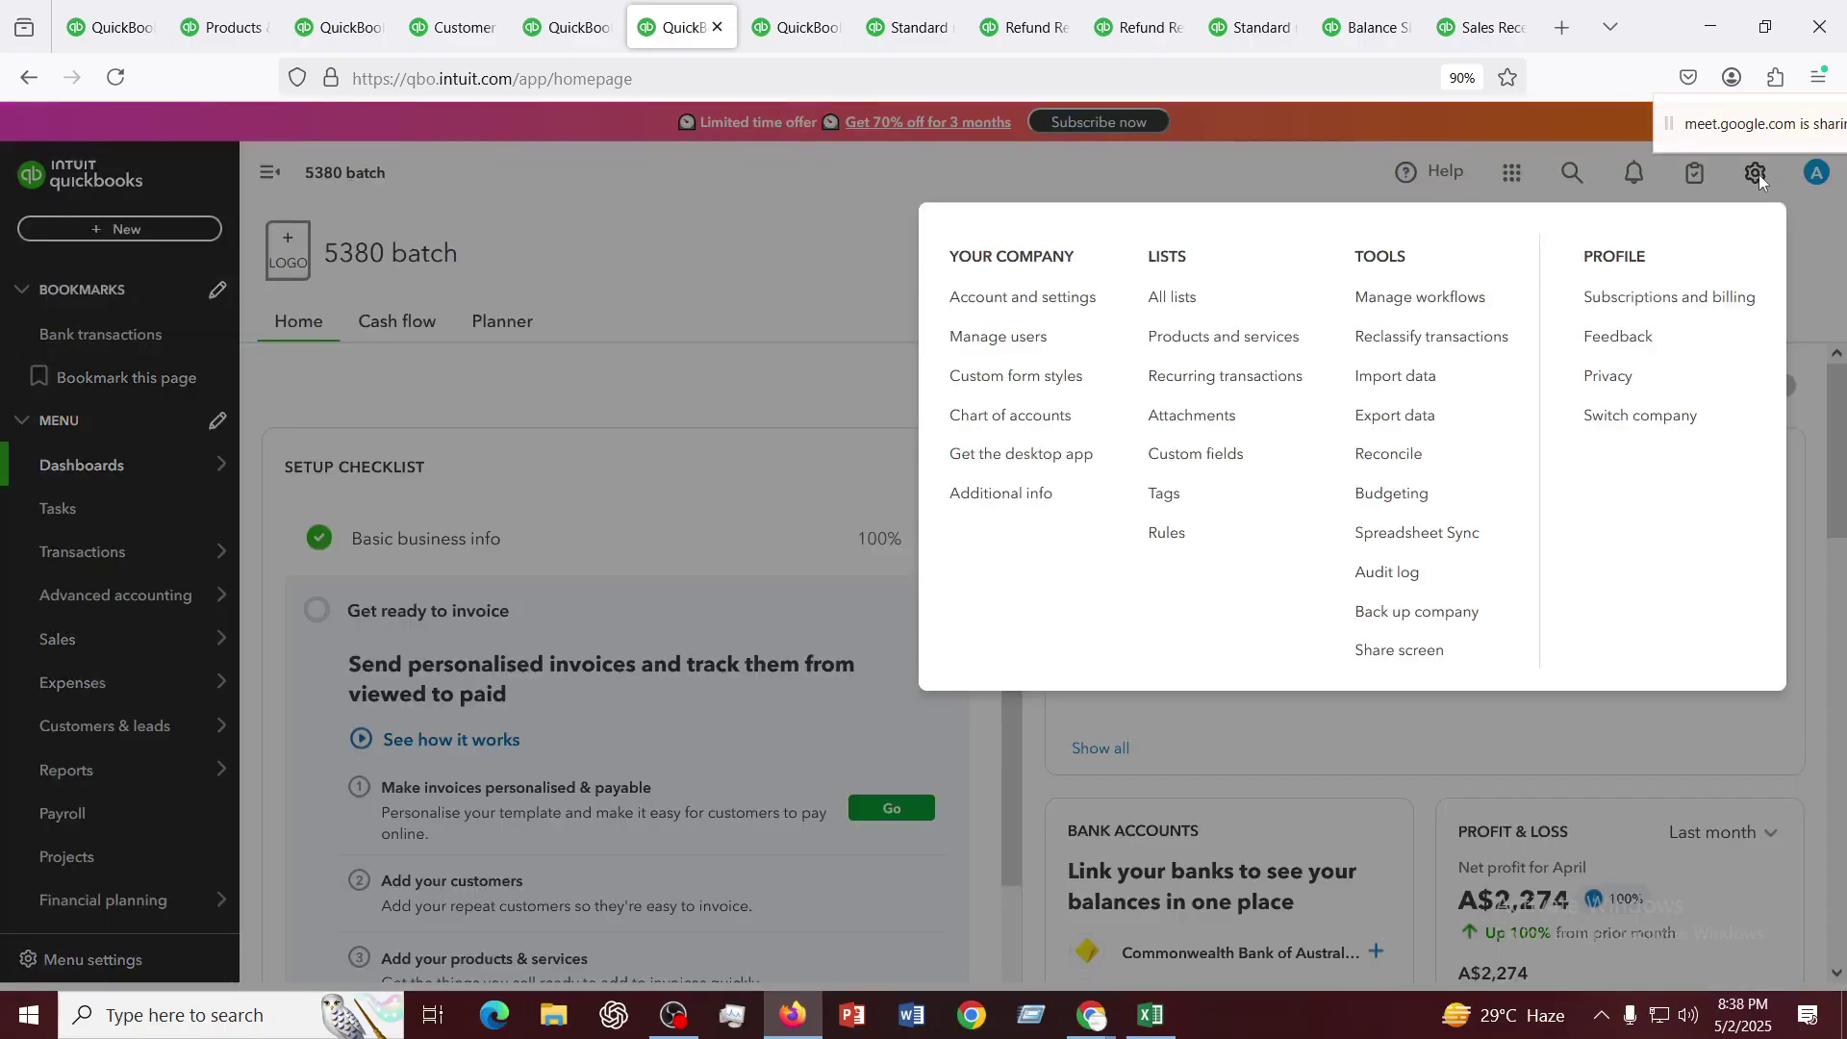
click(1039, 299)
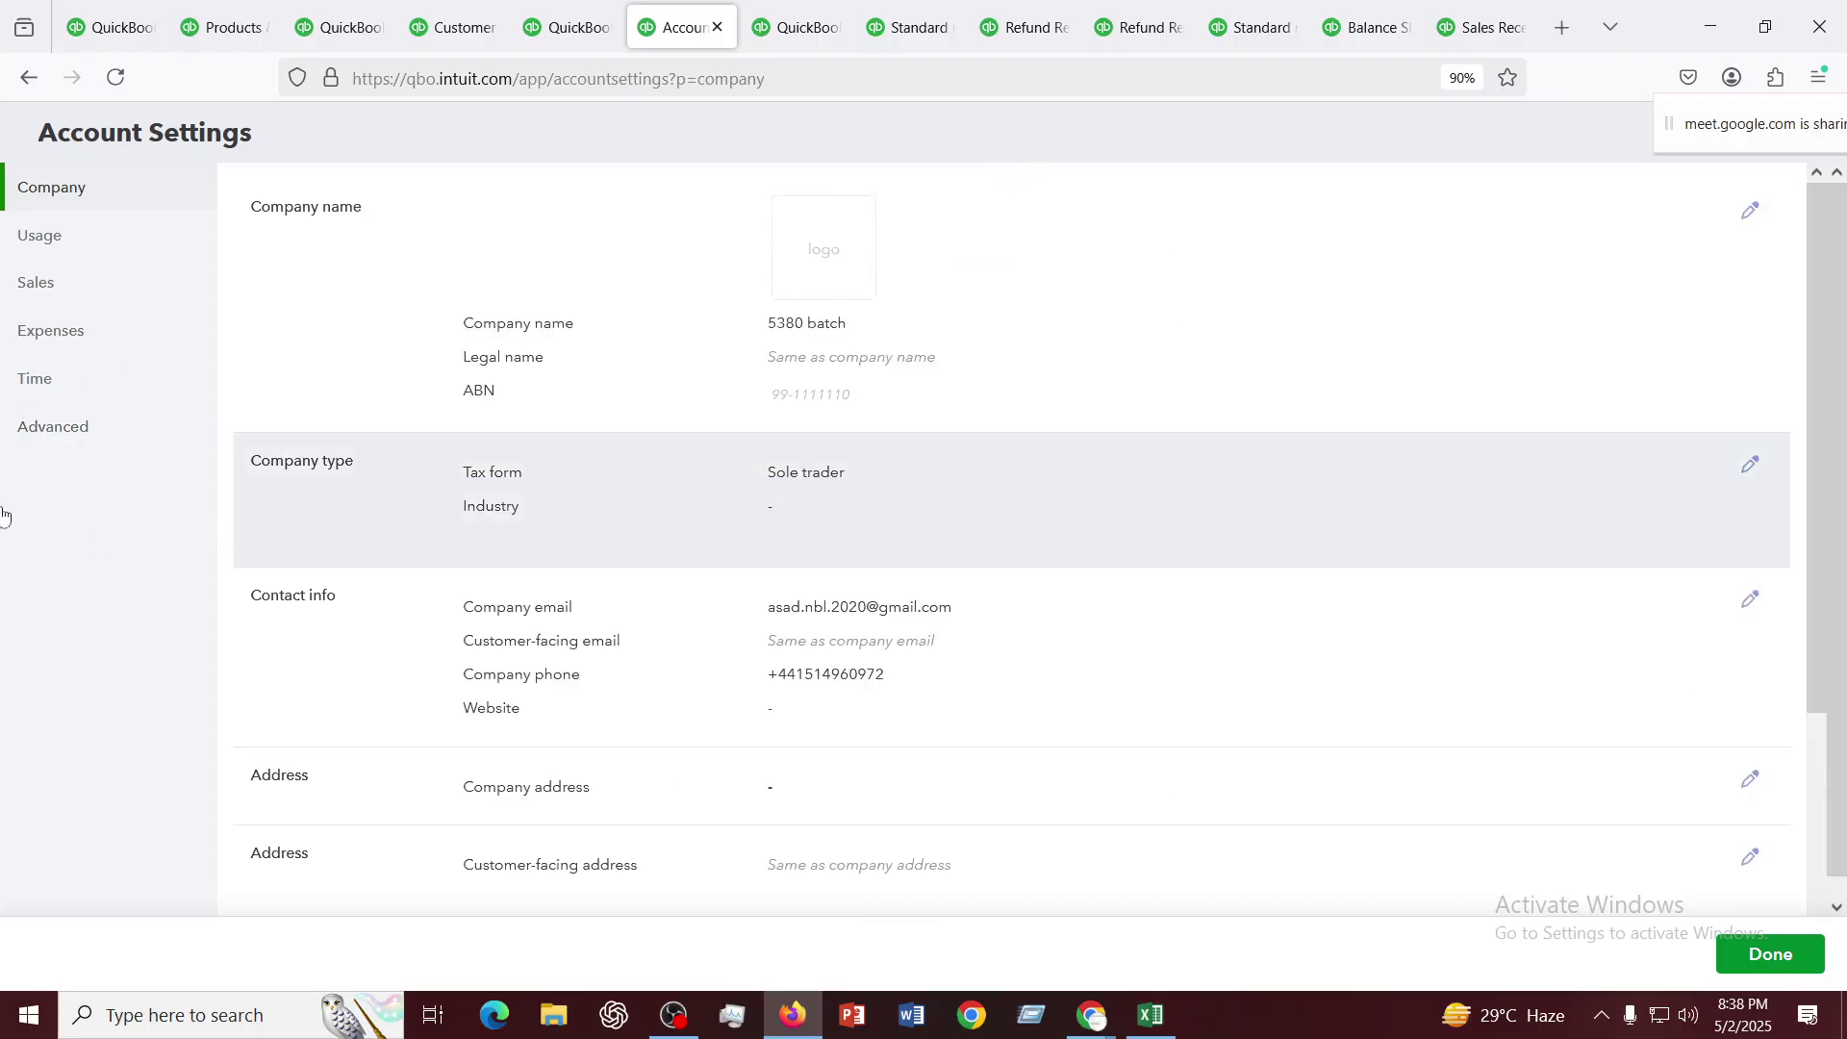
scroll(718, 507, down, 2)
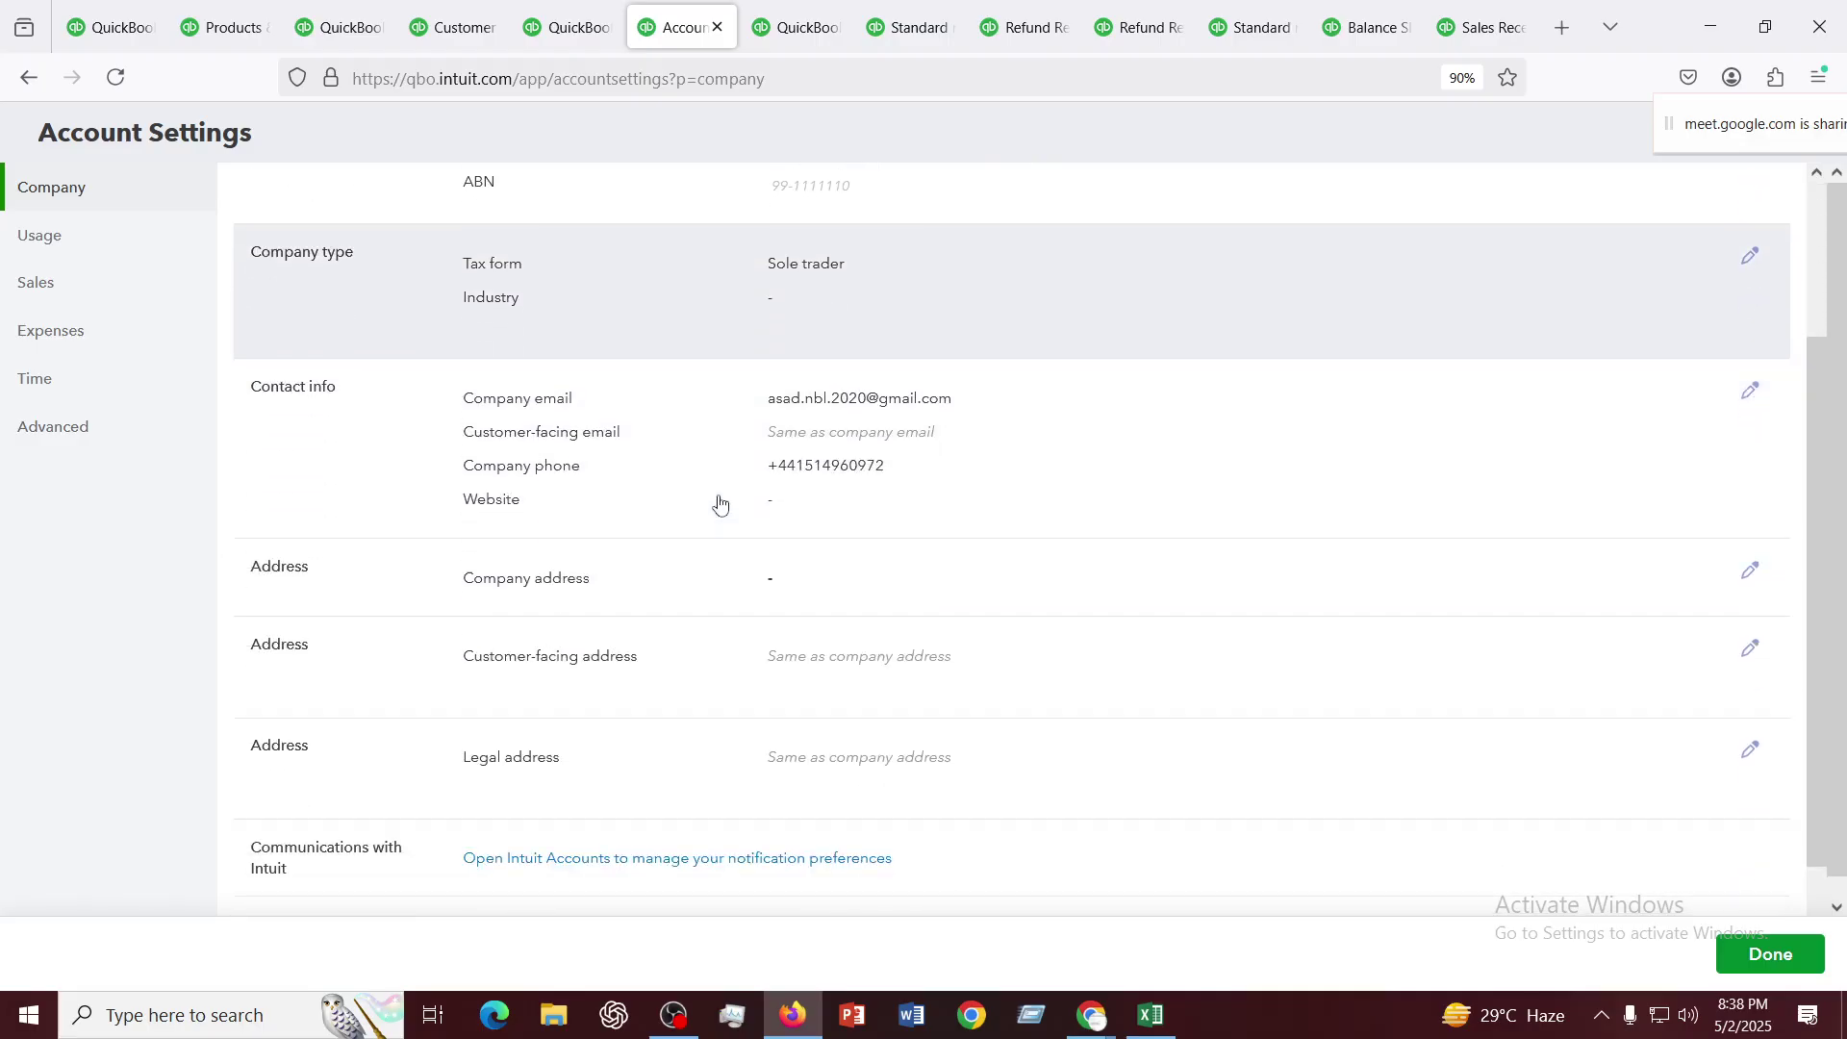
Open the Sales settings, open the sales form content section for editing and check the Discount option
scroll(717, 507, up, 2)
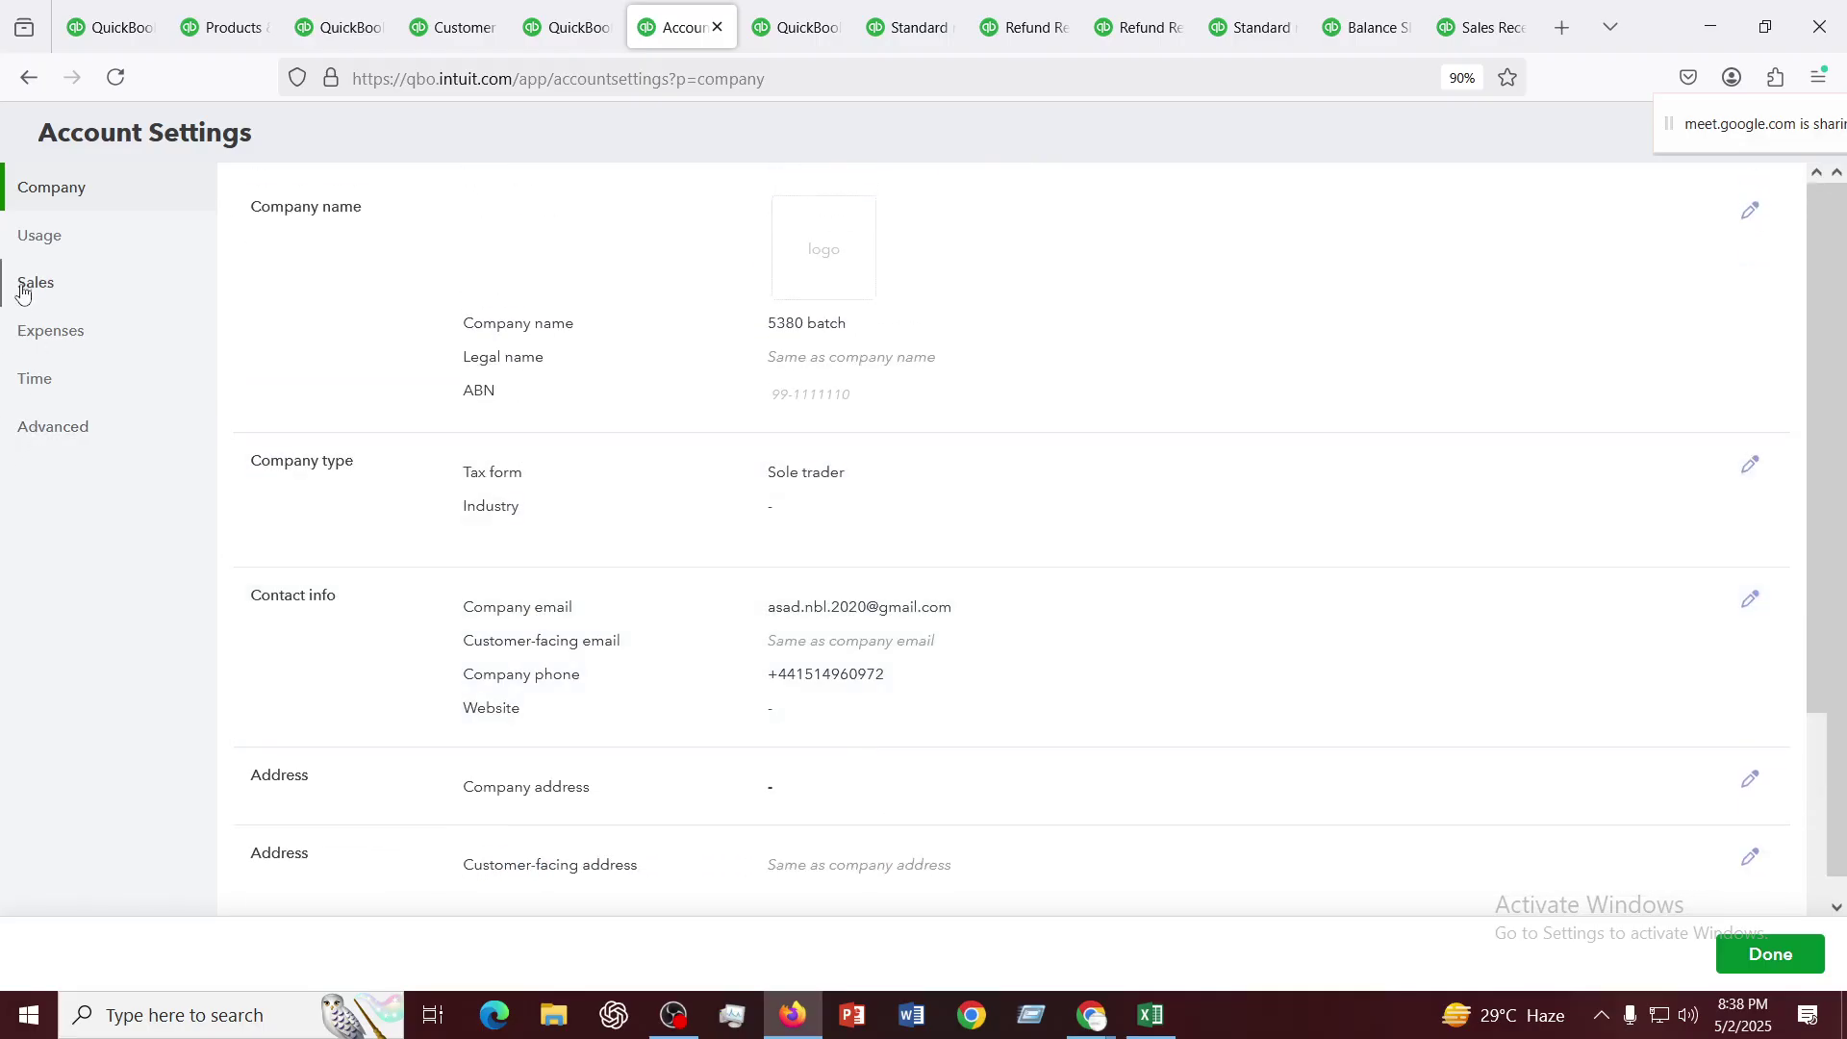
click(39, 286)
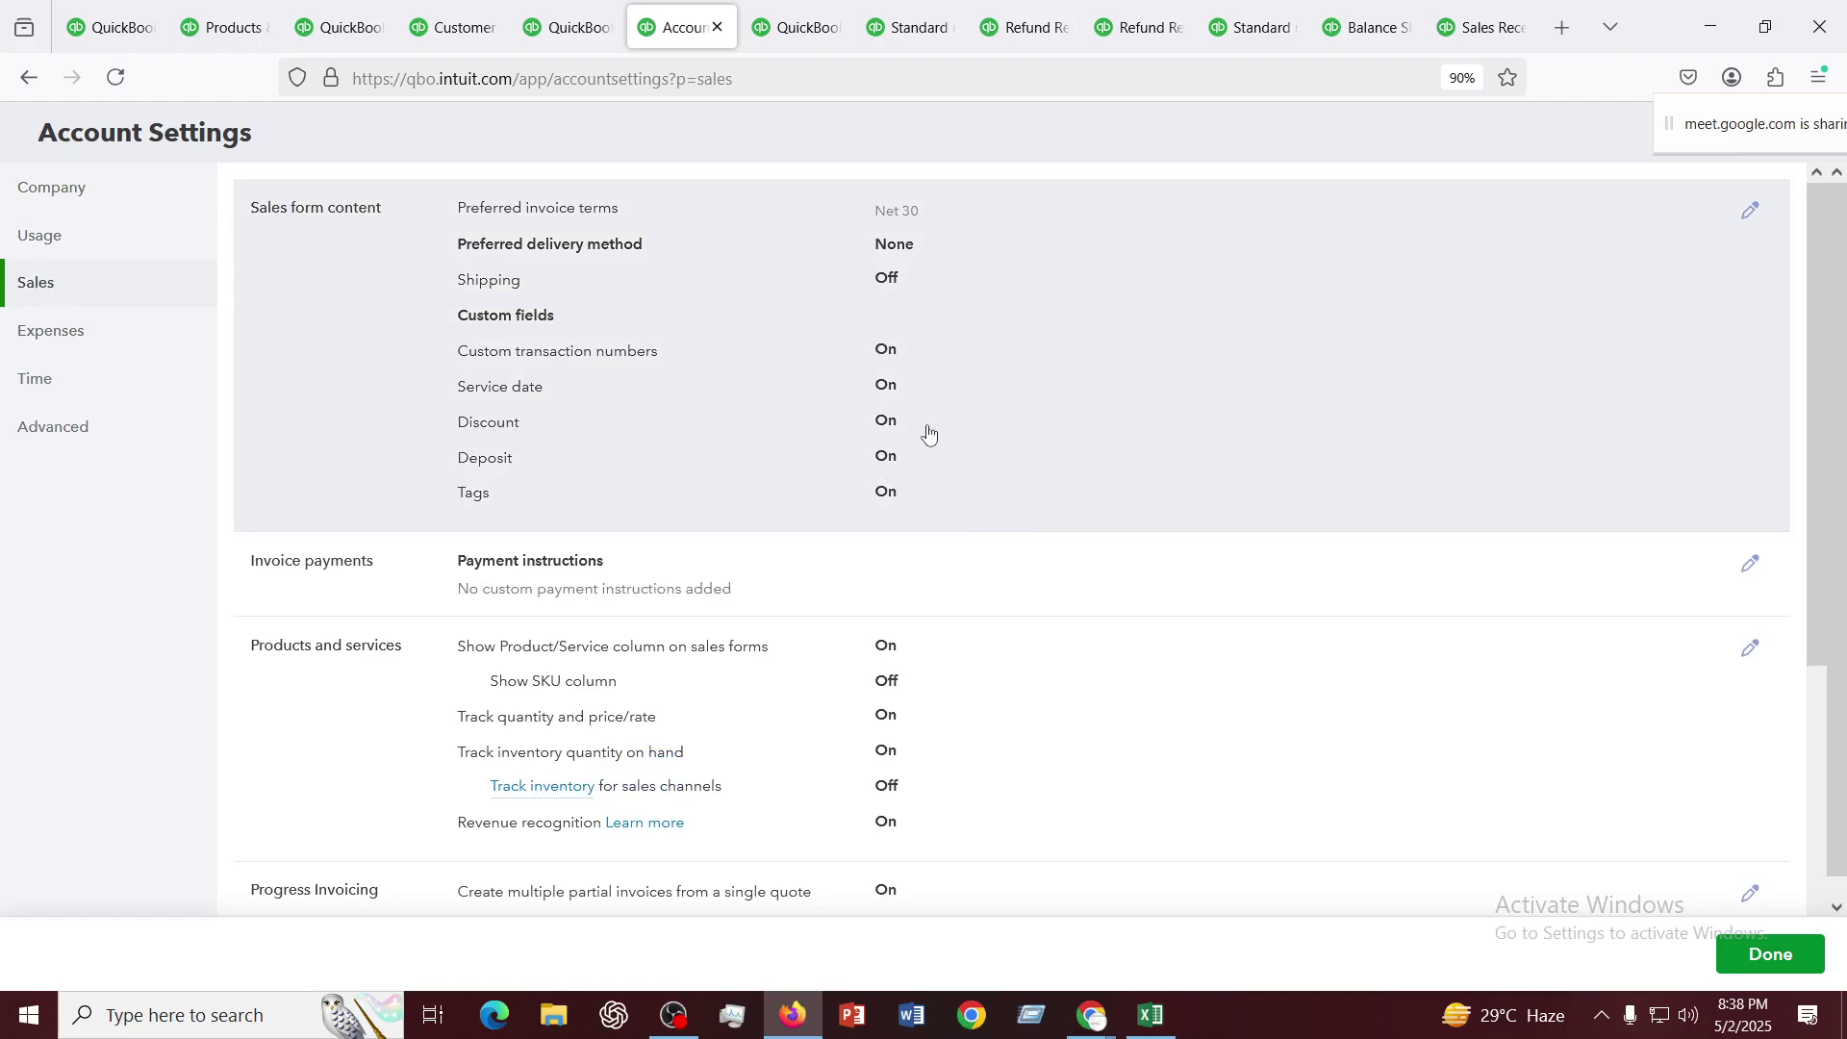
click(880, 423)
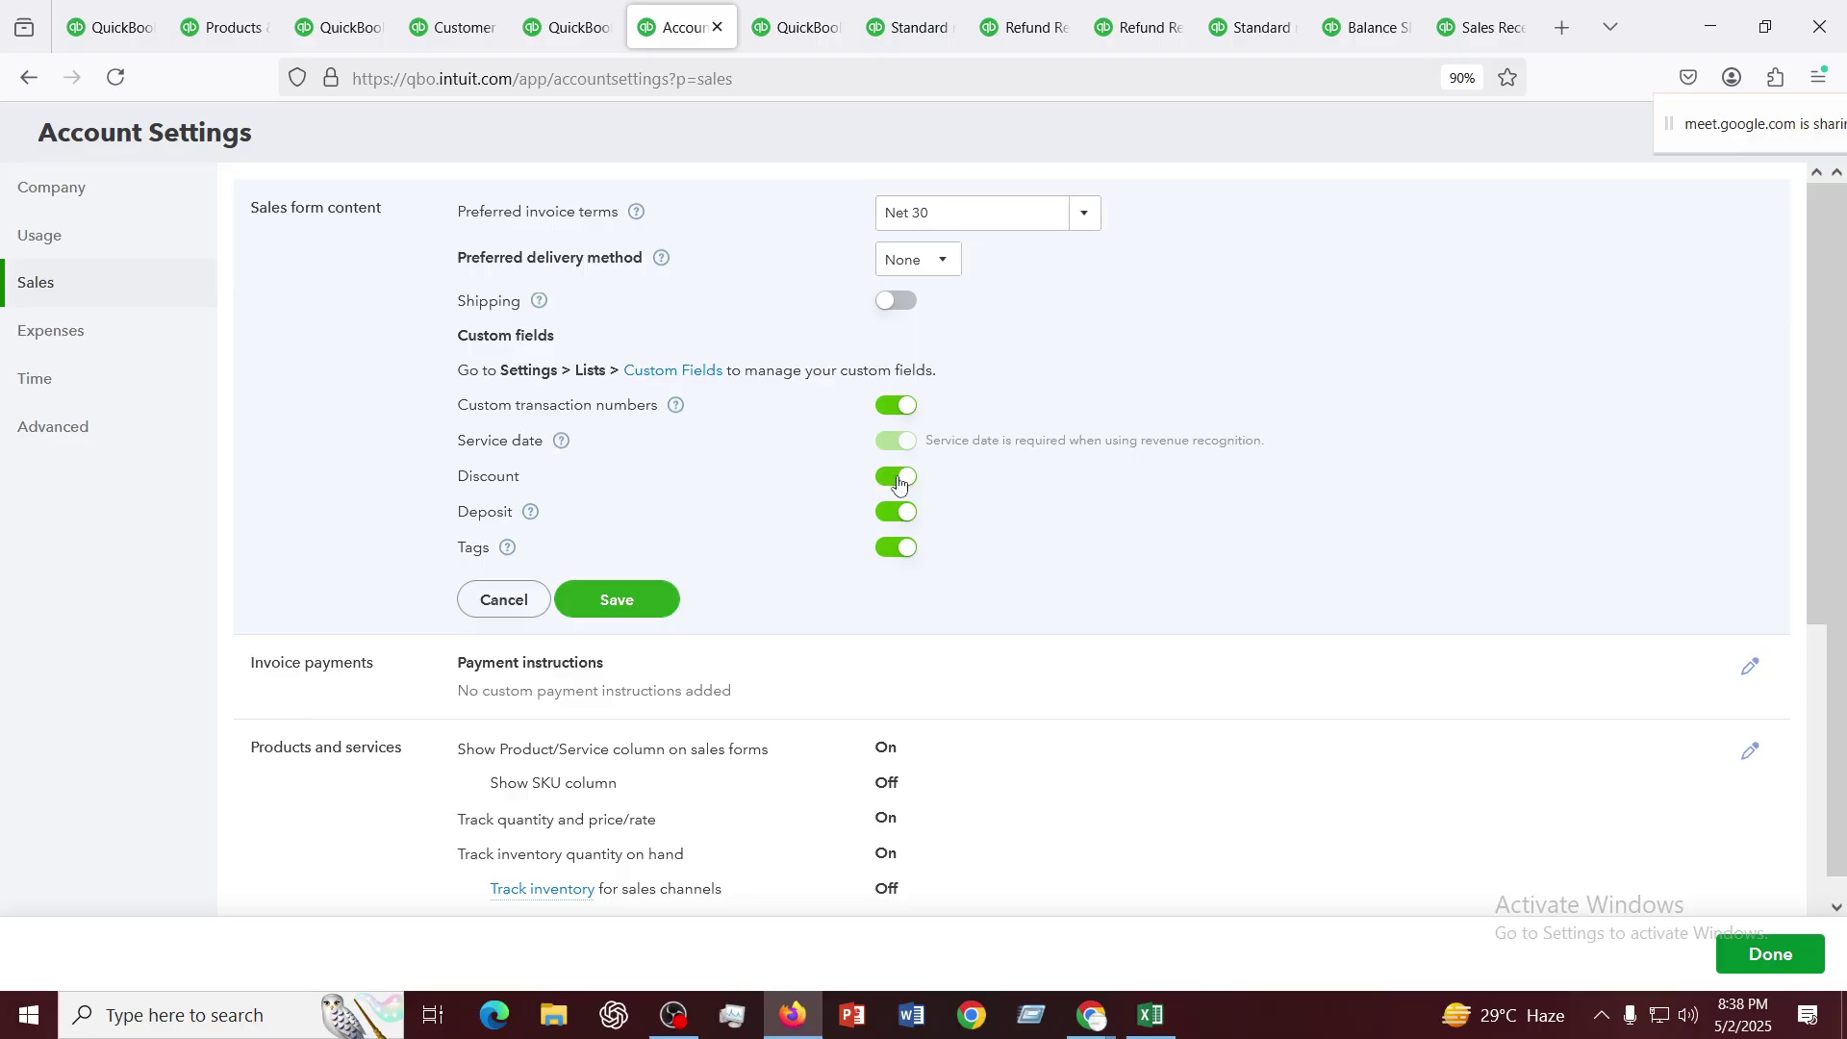
scroll(898, 483, down, 2)
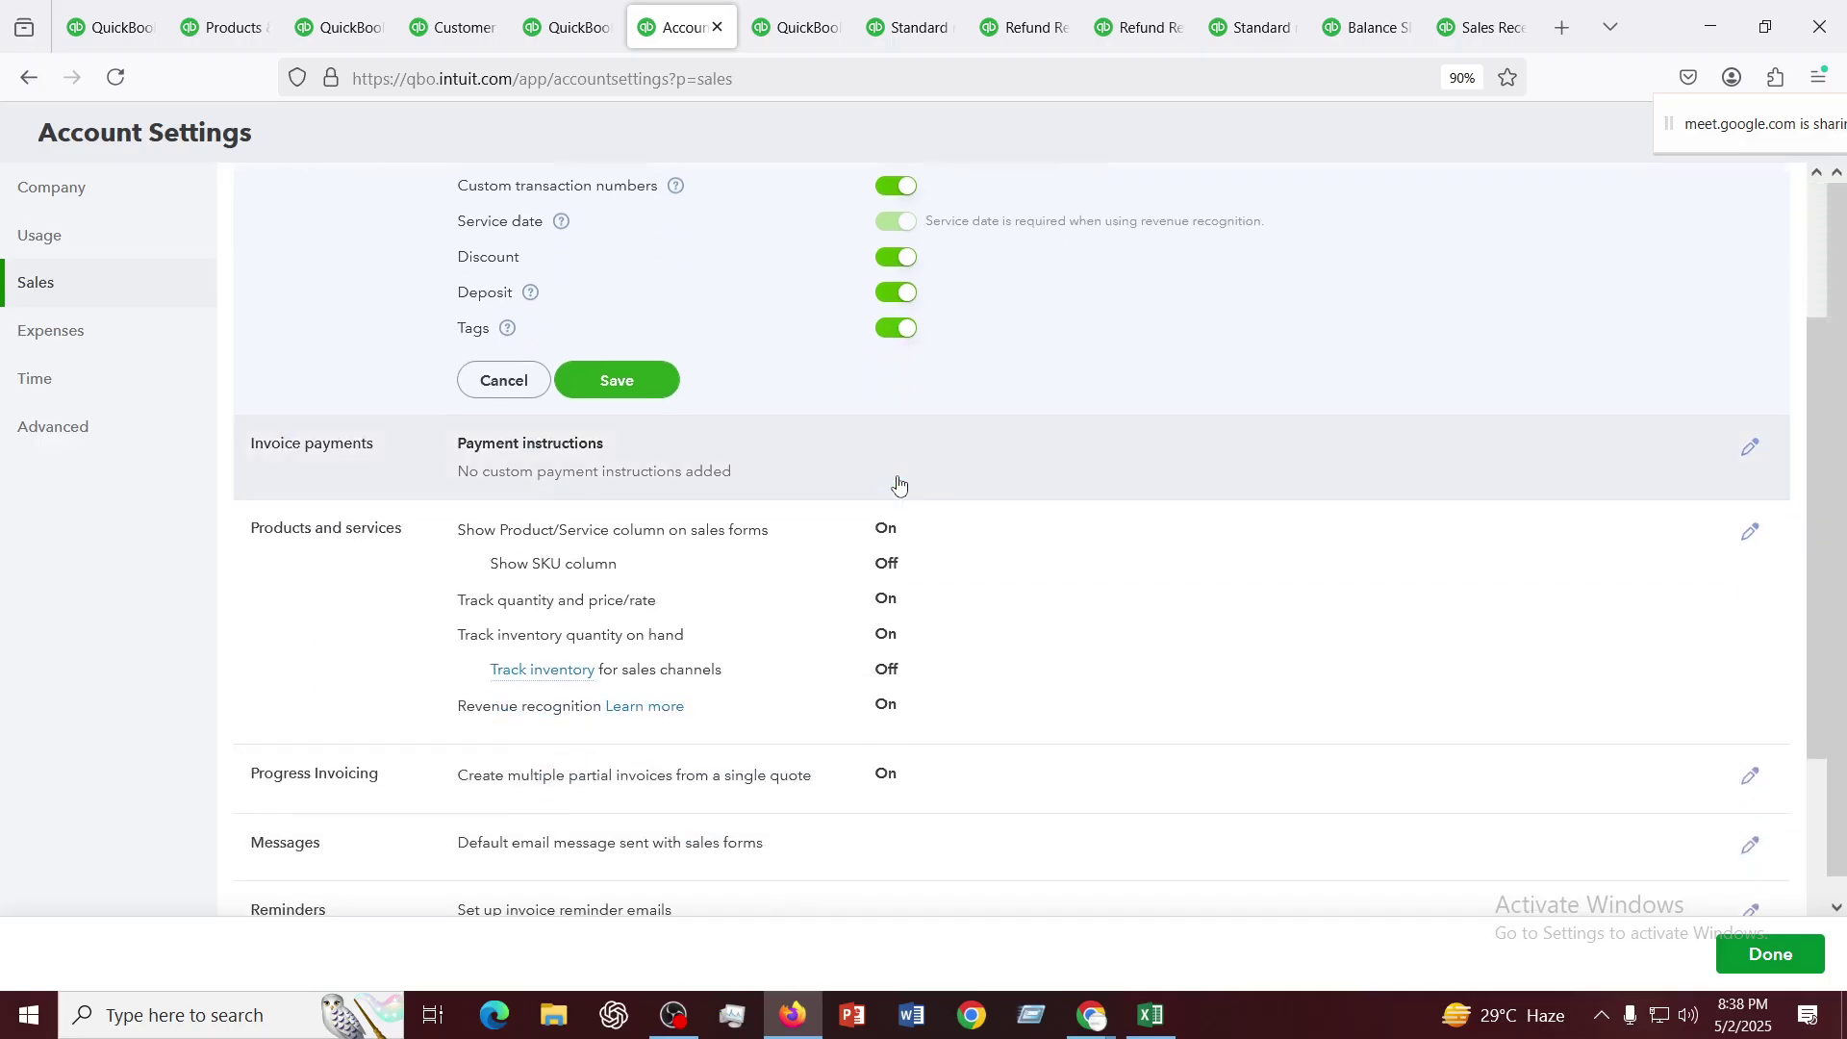
scroll(899, 483, down, 1)
scroll(899, 486, up, 3)
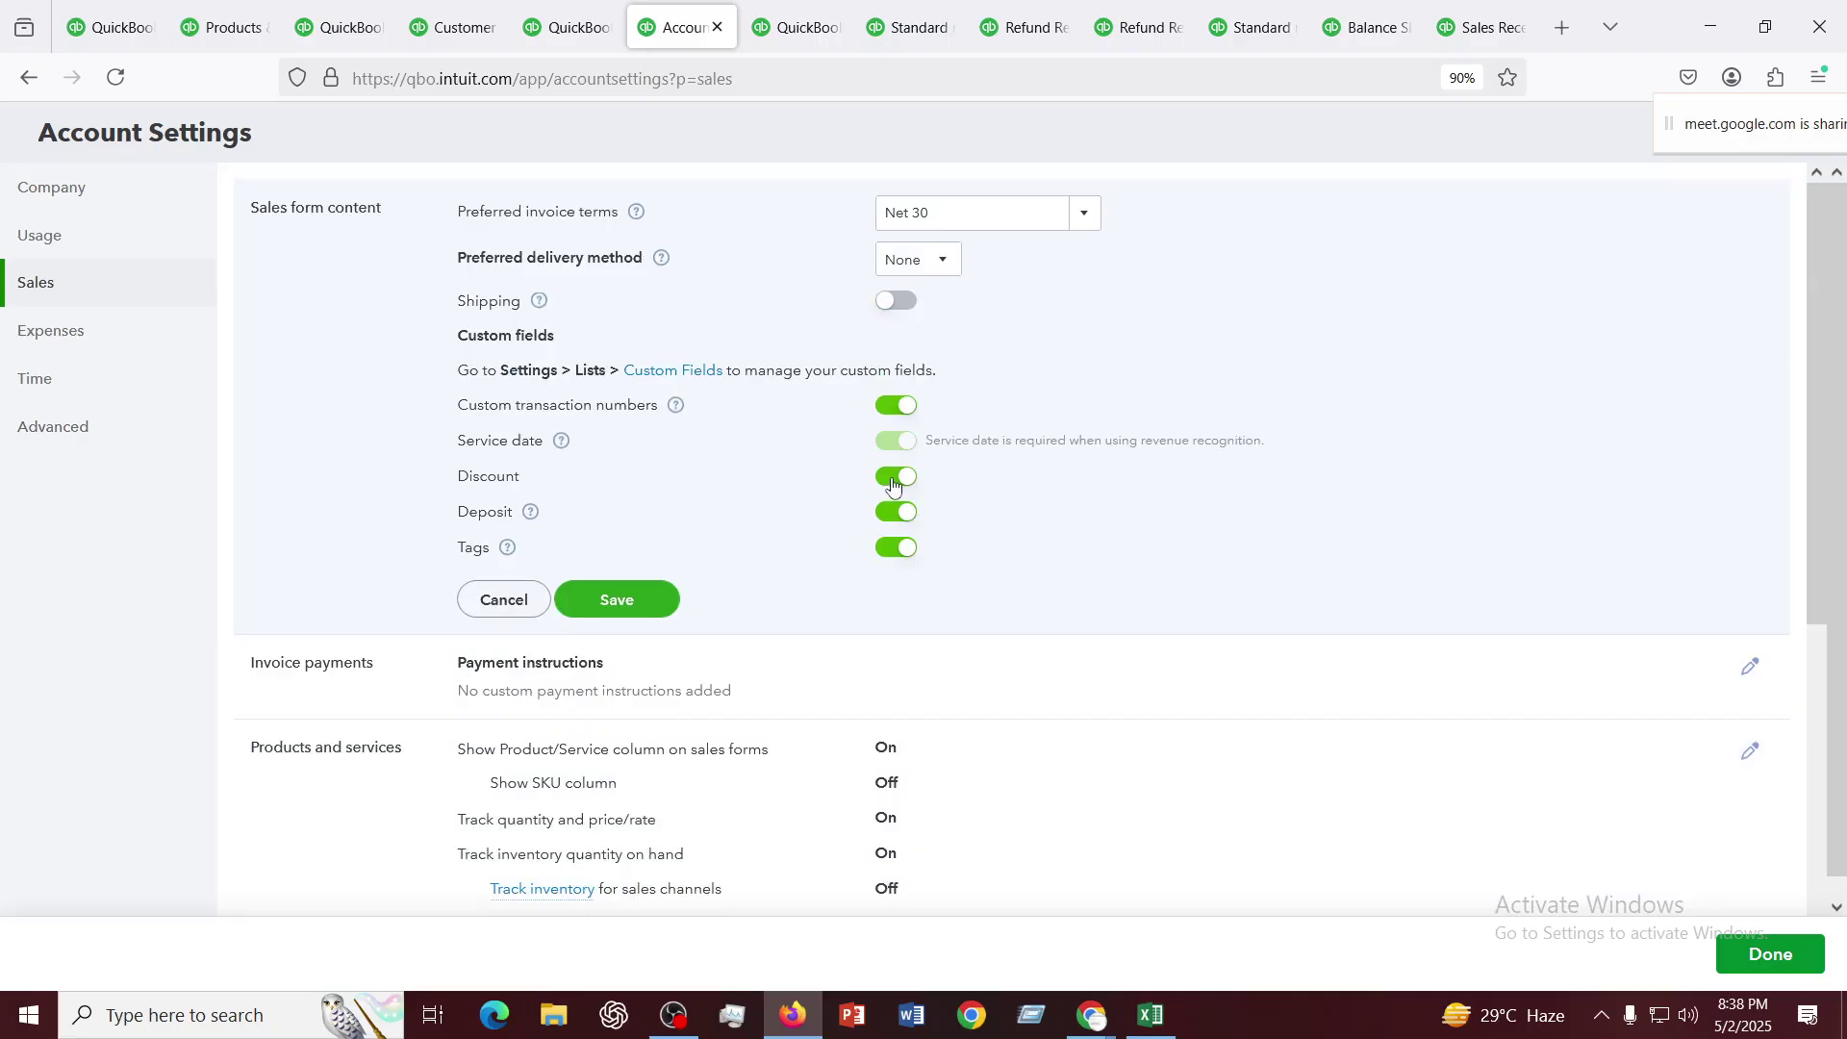
Open the Advanced settings, list the choices for the Discount account under Chart of accounts, and leave the settings without changes
click(47, 439)
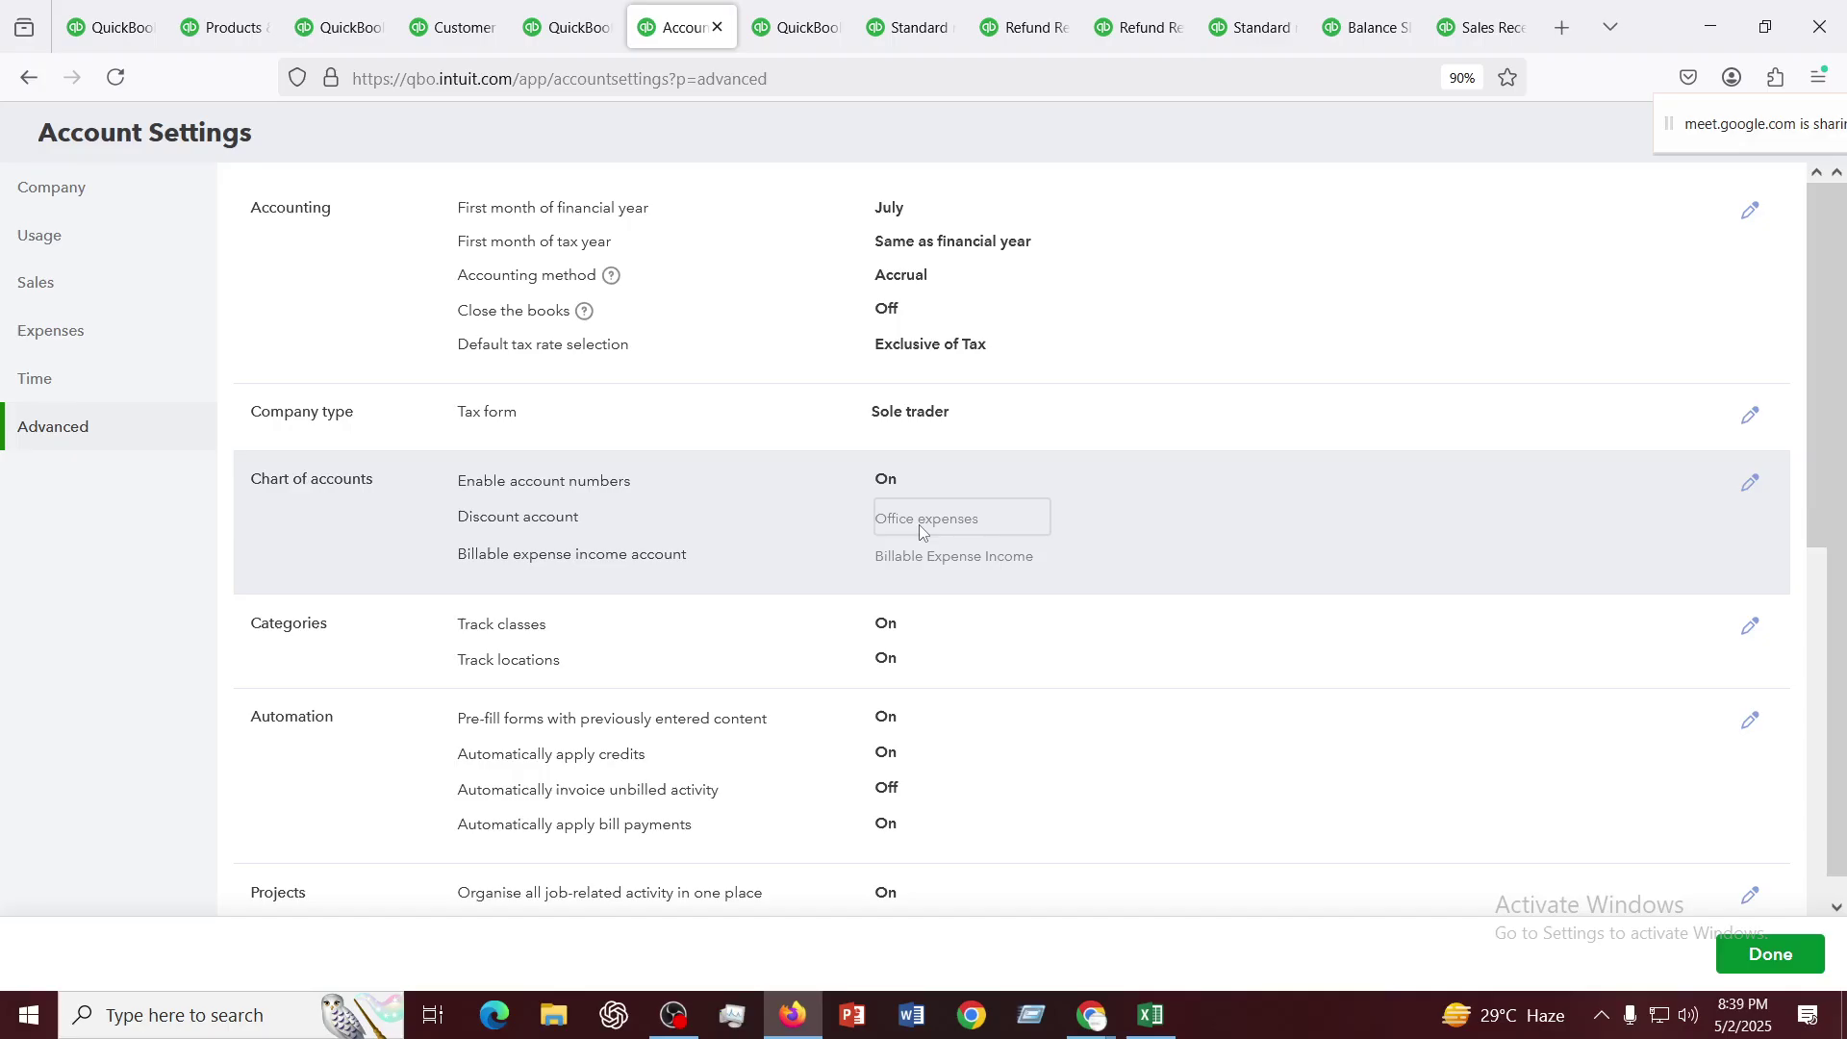
click(1750, 484)
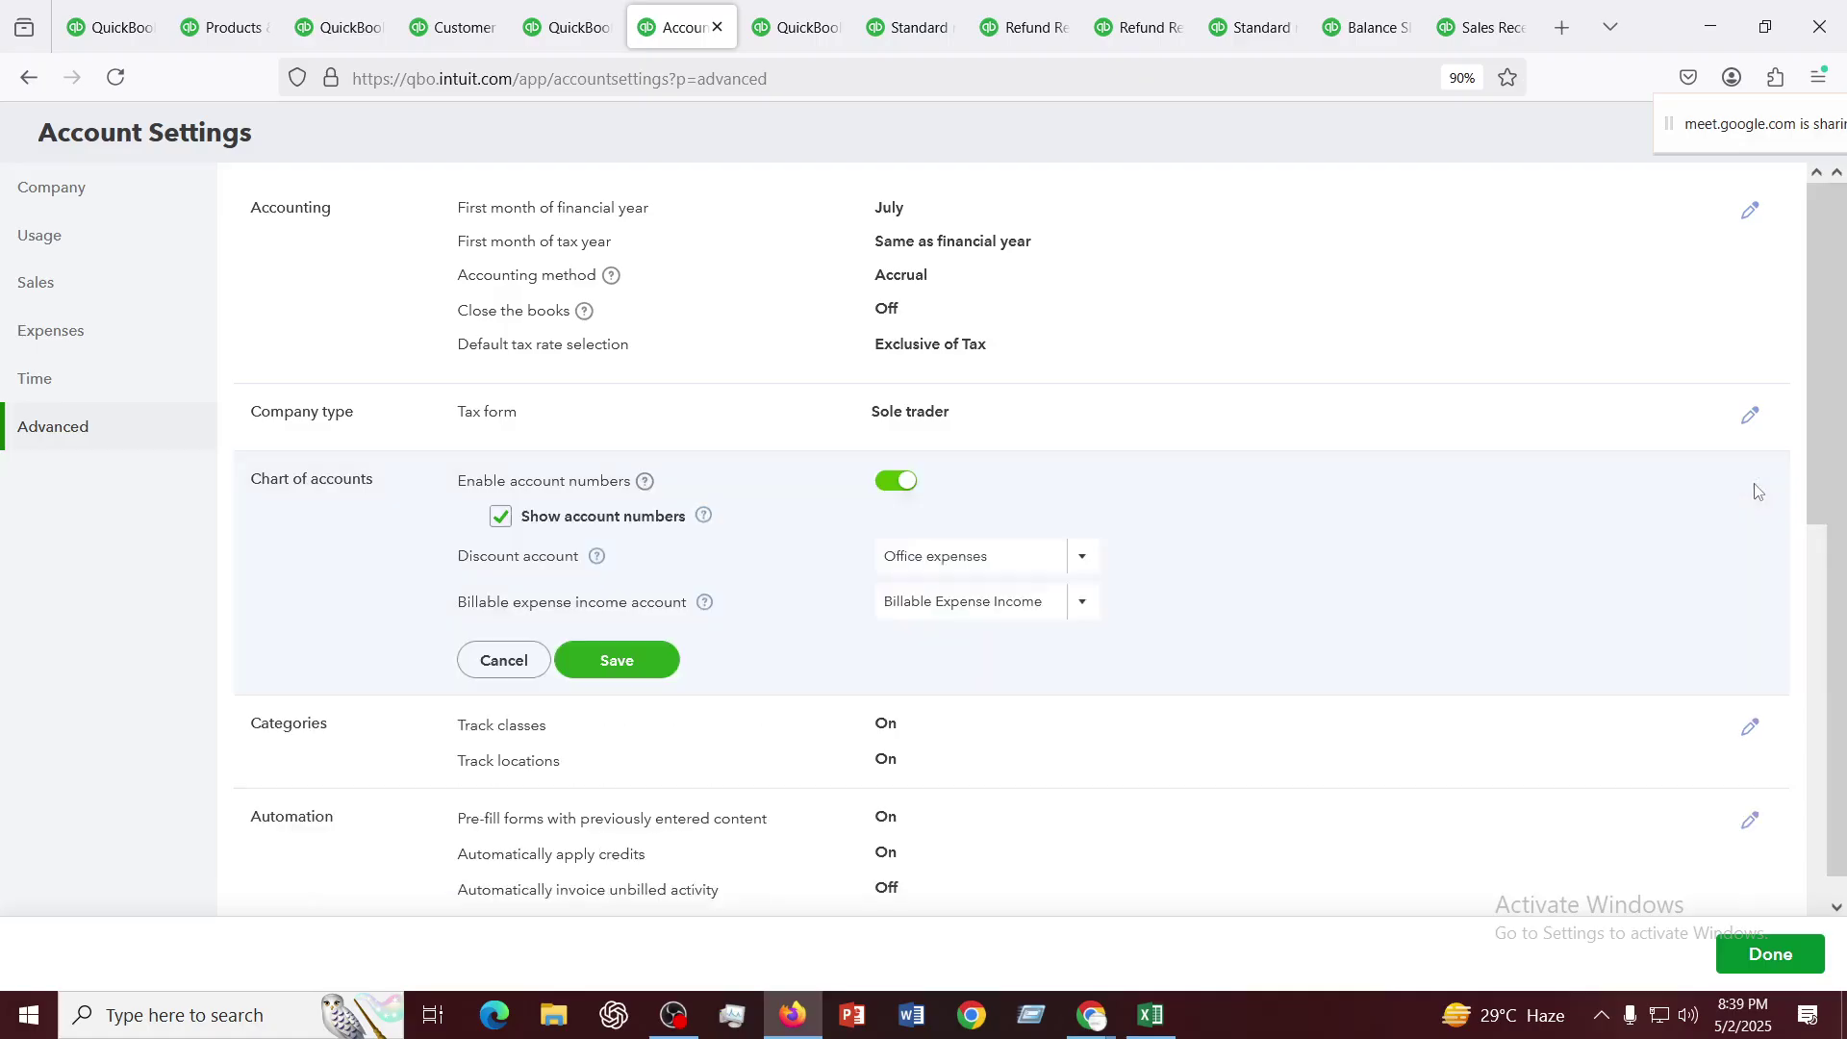
click(1020, 555)
click(1086, 560)
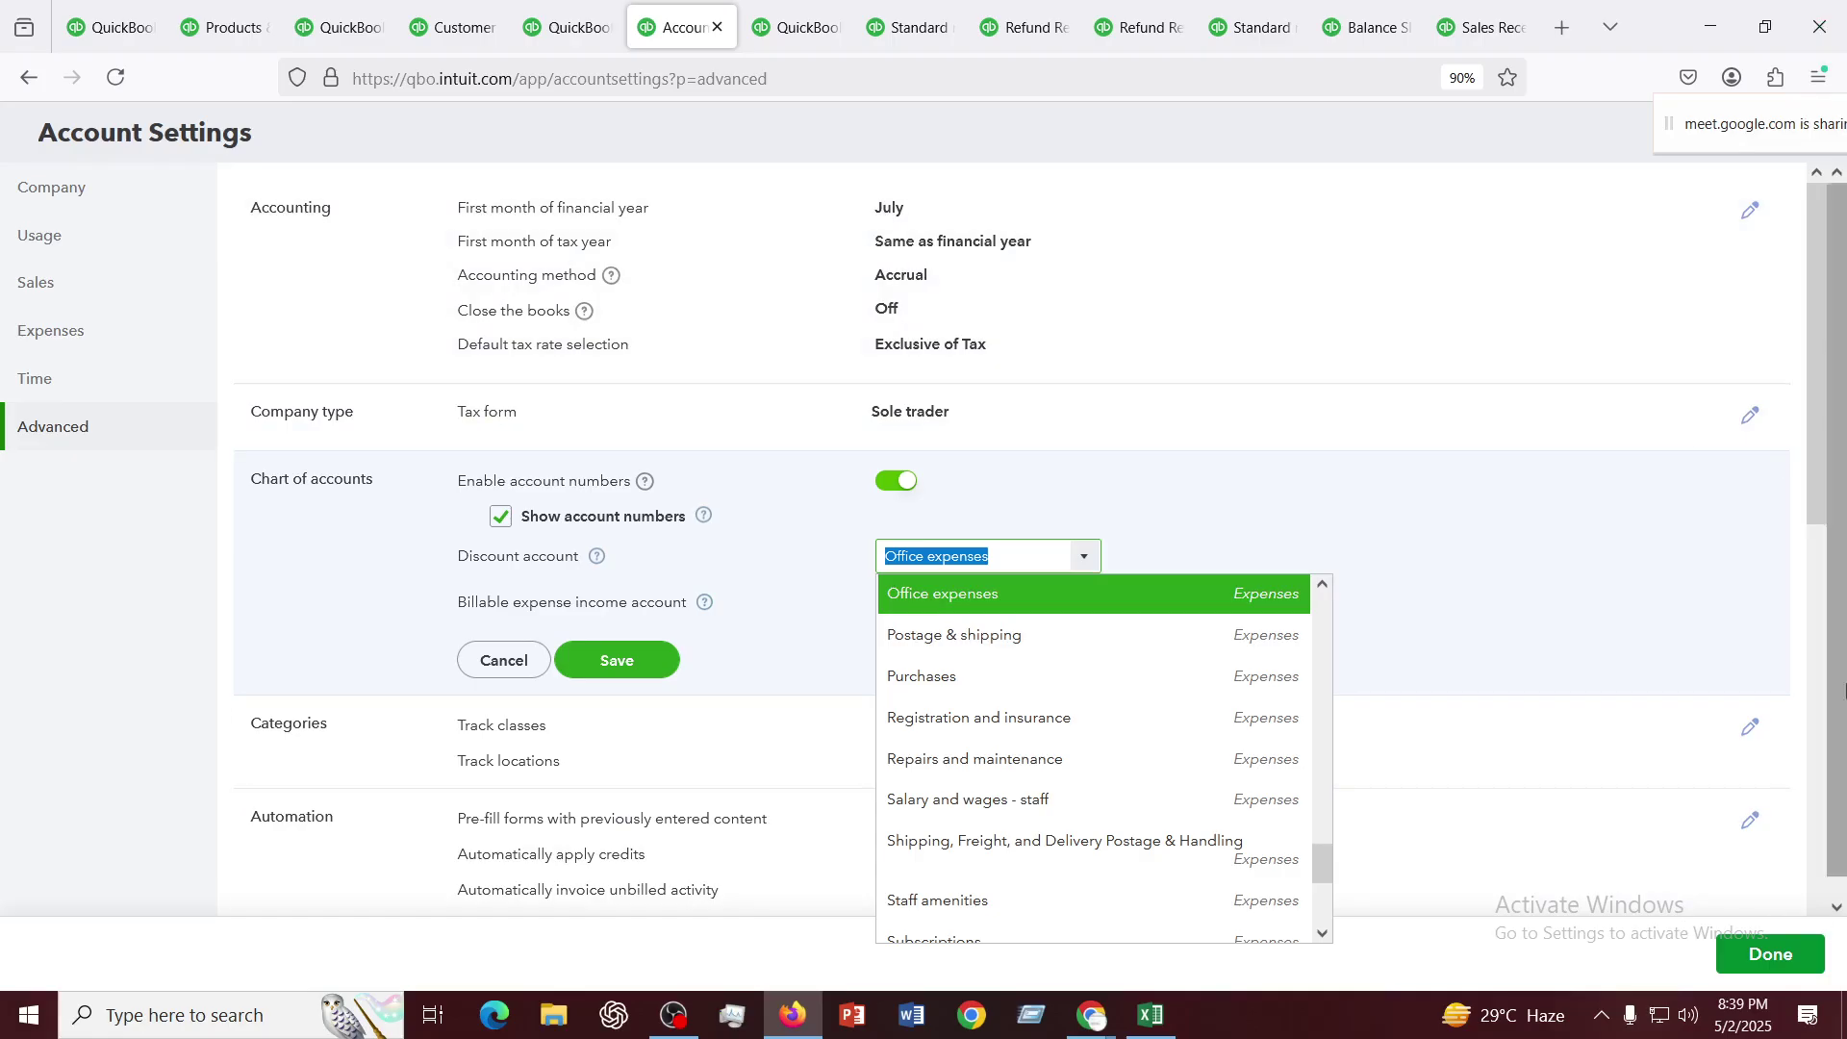
click(1769, 954)
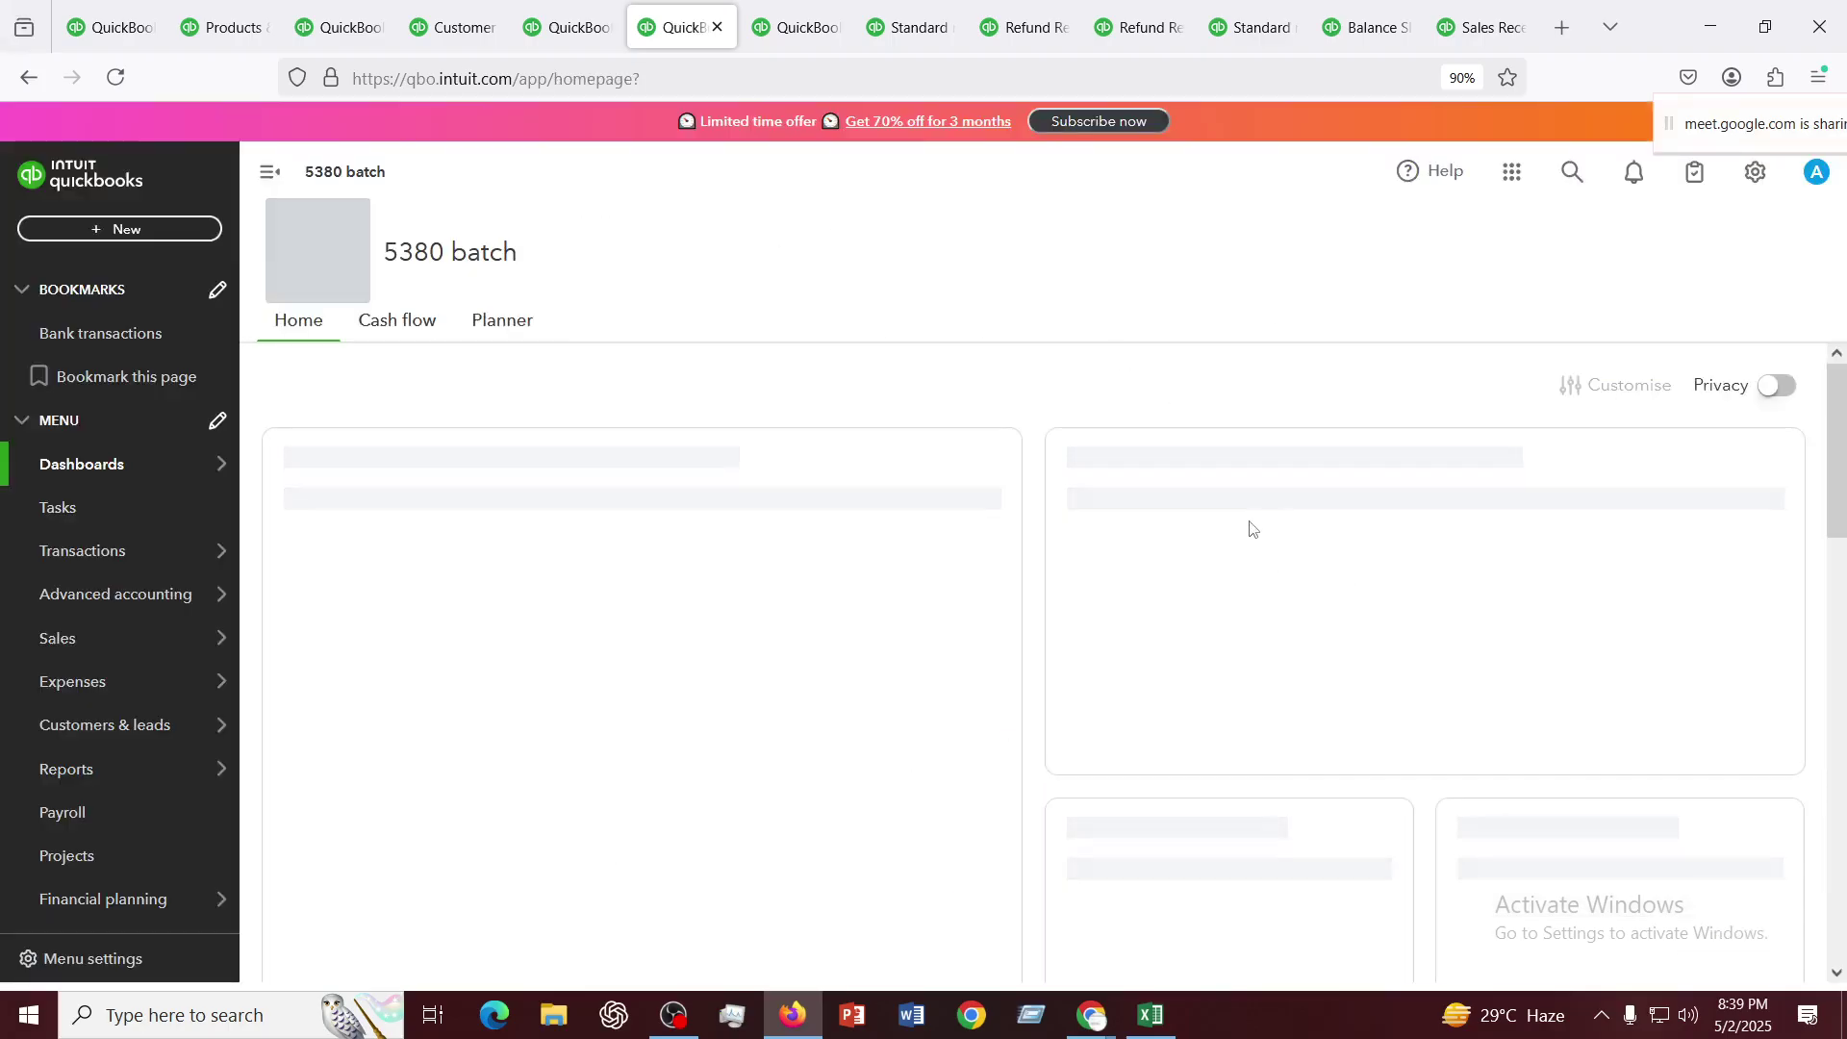
Switch to the sales receipt's browser tab, check its discount and return to its transaction journal to review the discount's account
click(113, 231)
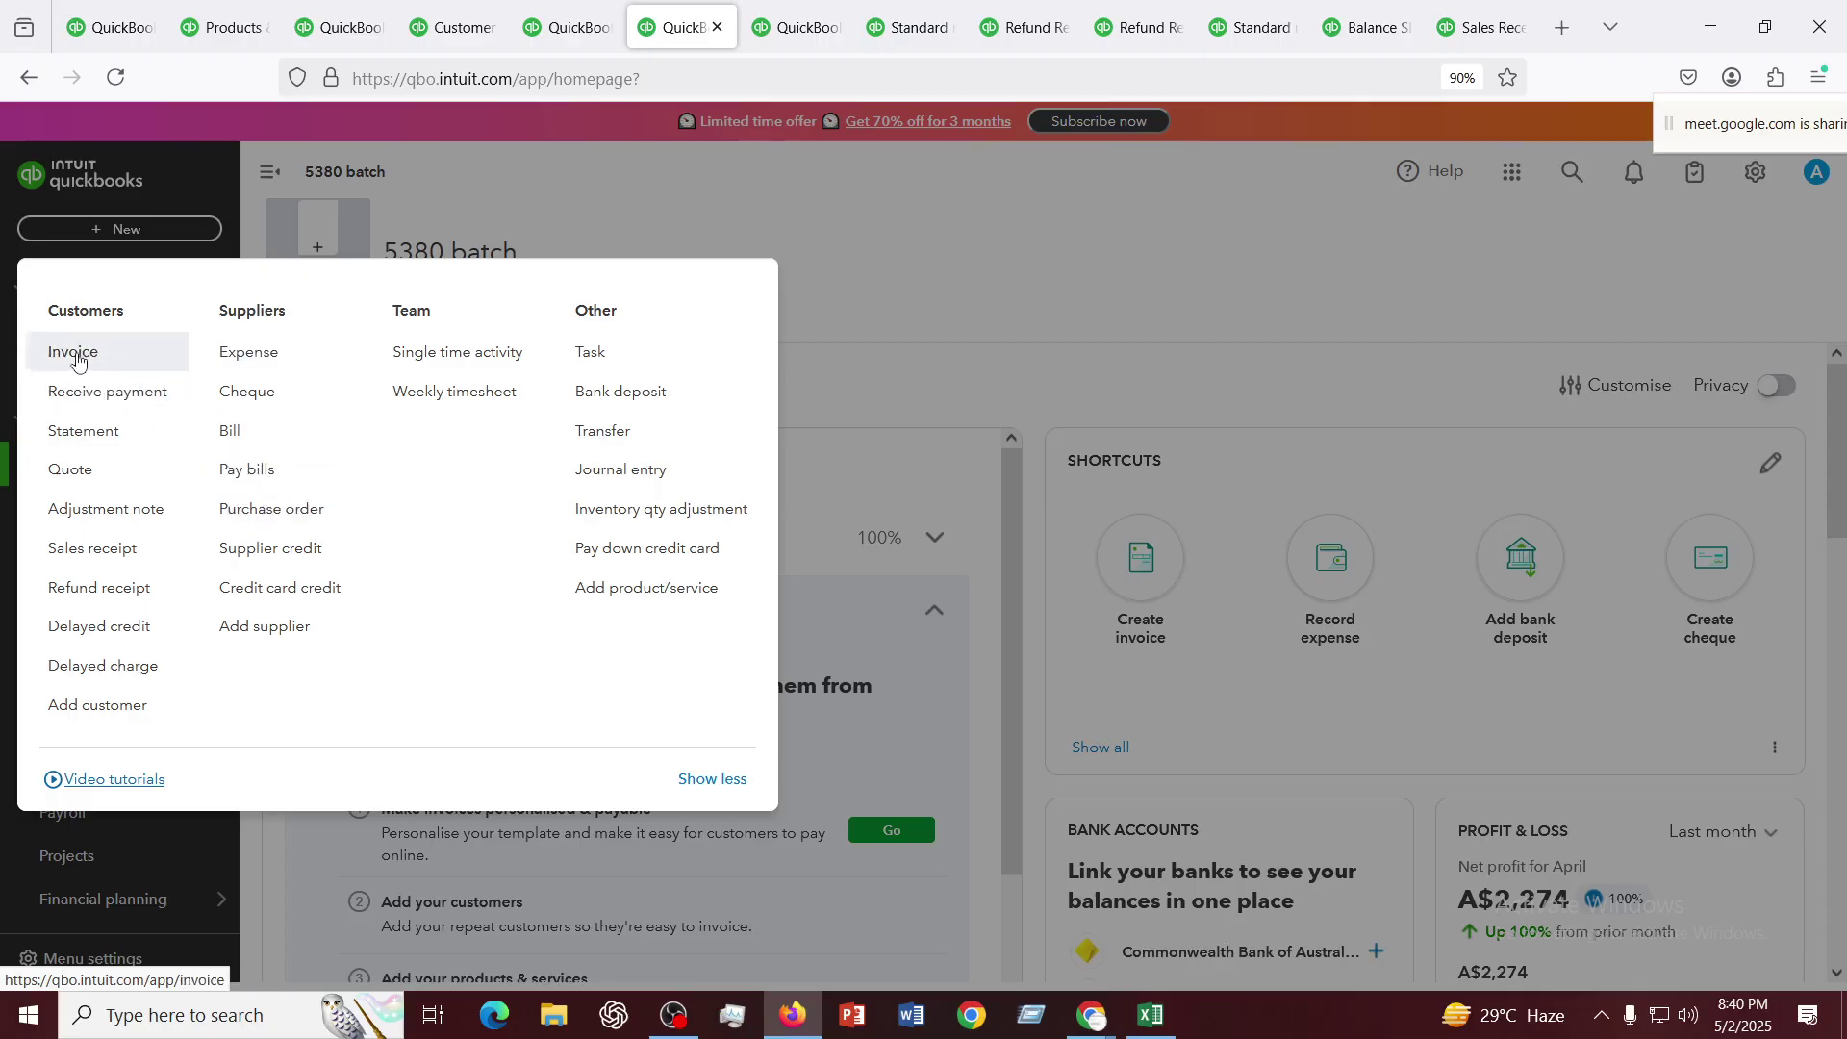
click(1355, 30)
click(1484, 29)
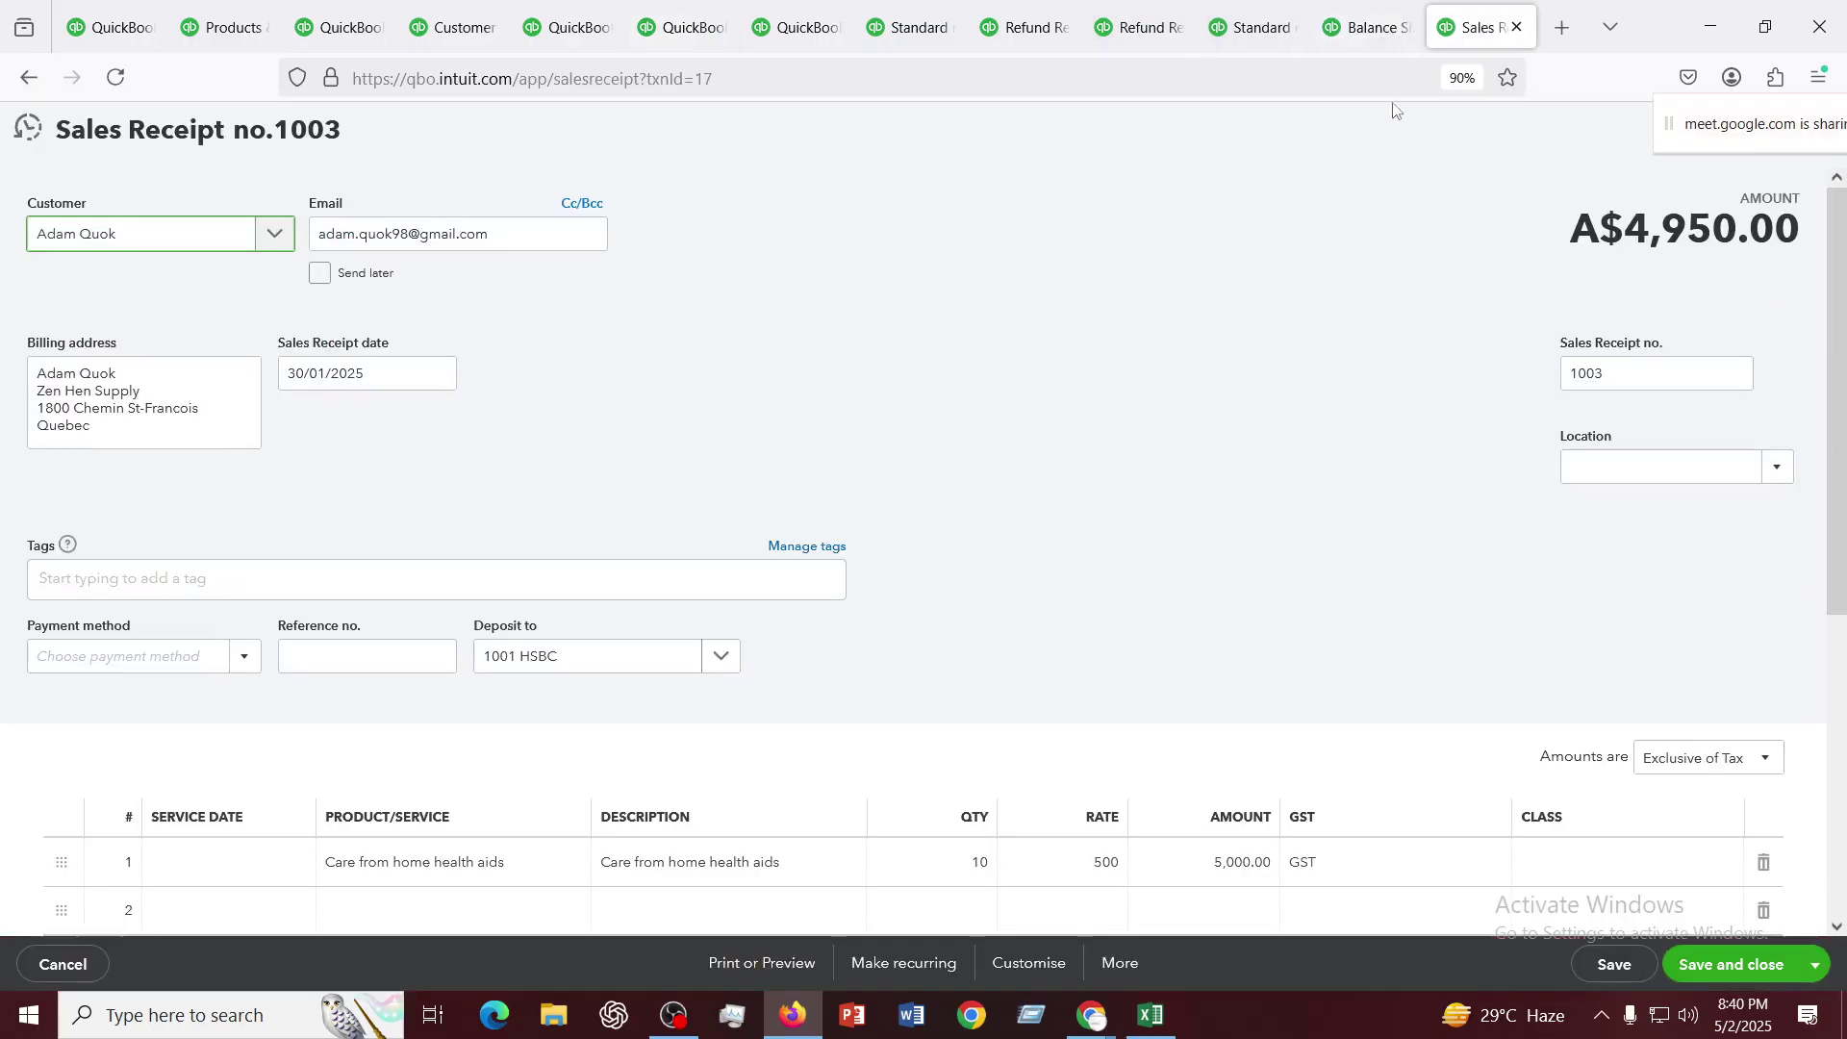
scroll(710, 578, down, 3)
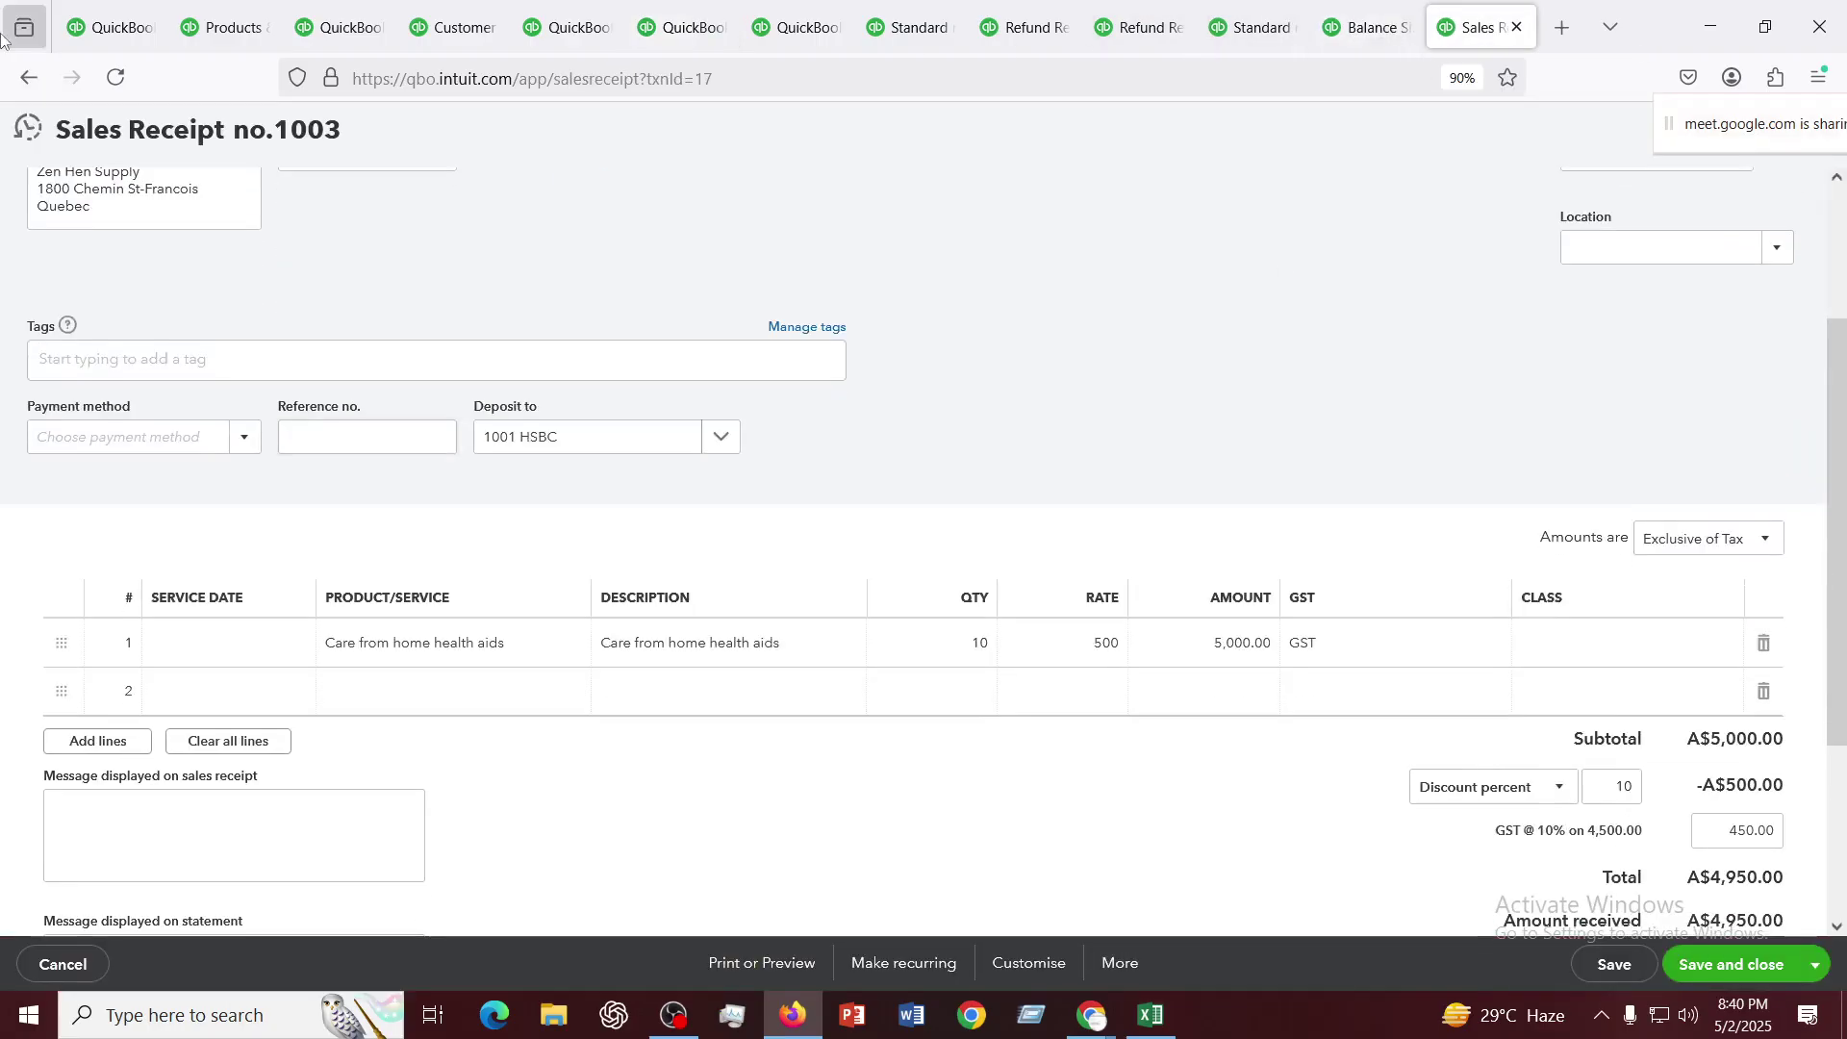
click(21, 82)
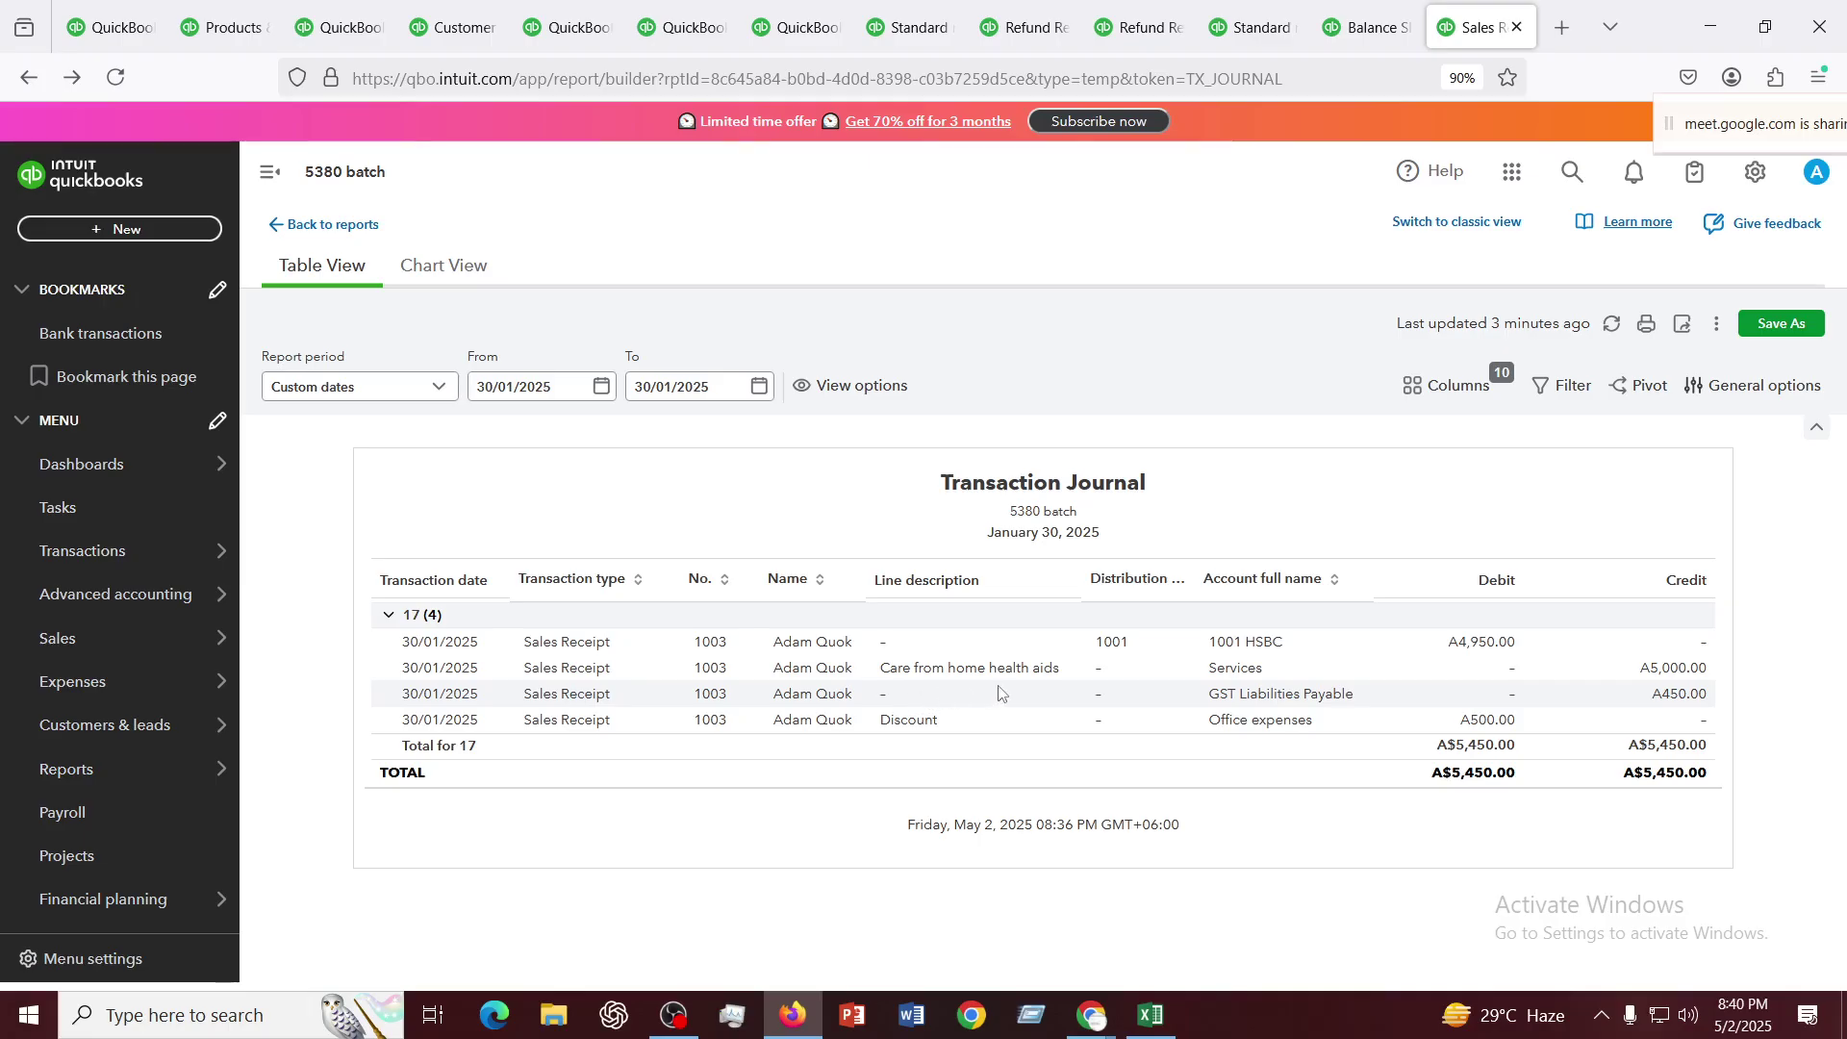
click(27, 81)
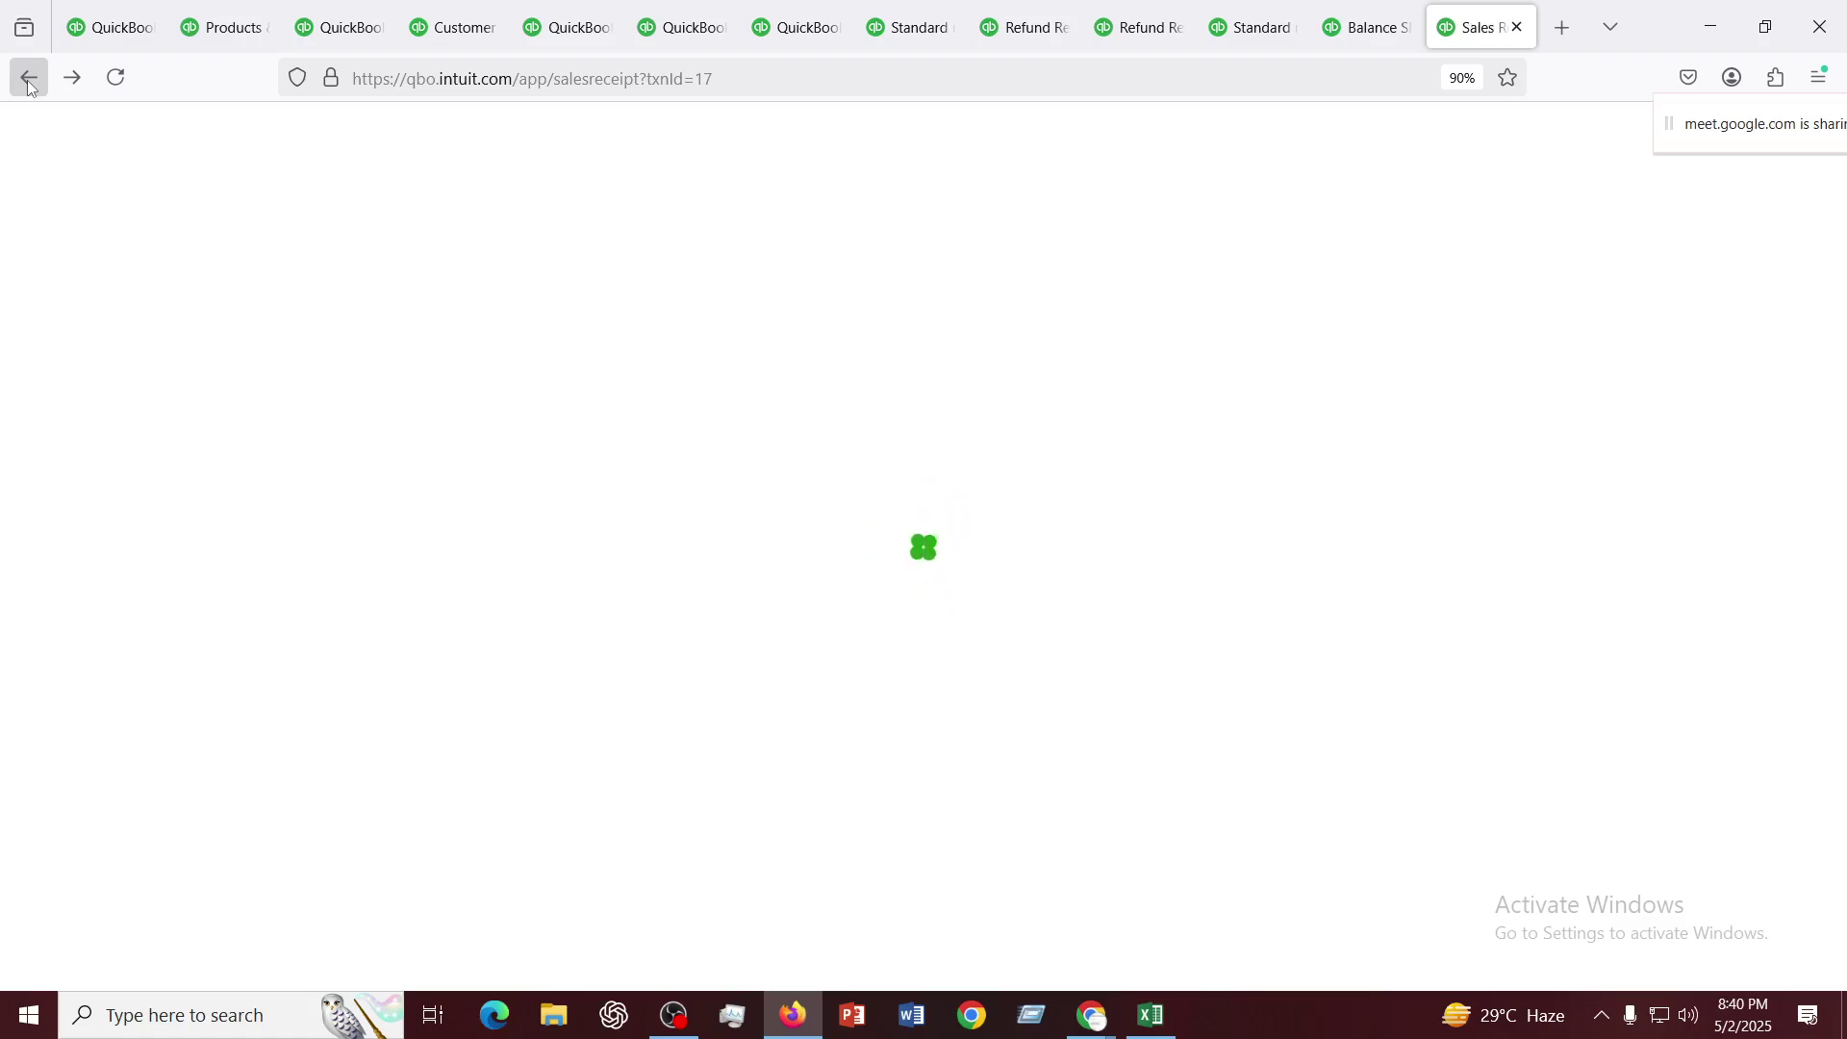
click(973, 1018)
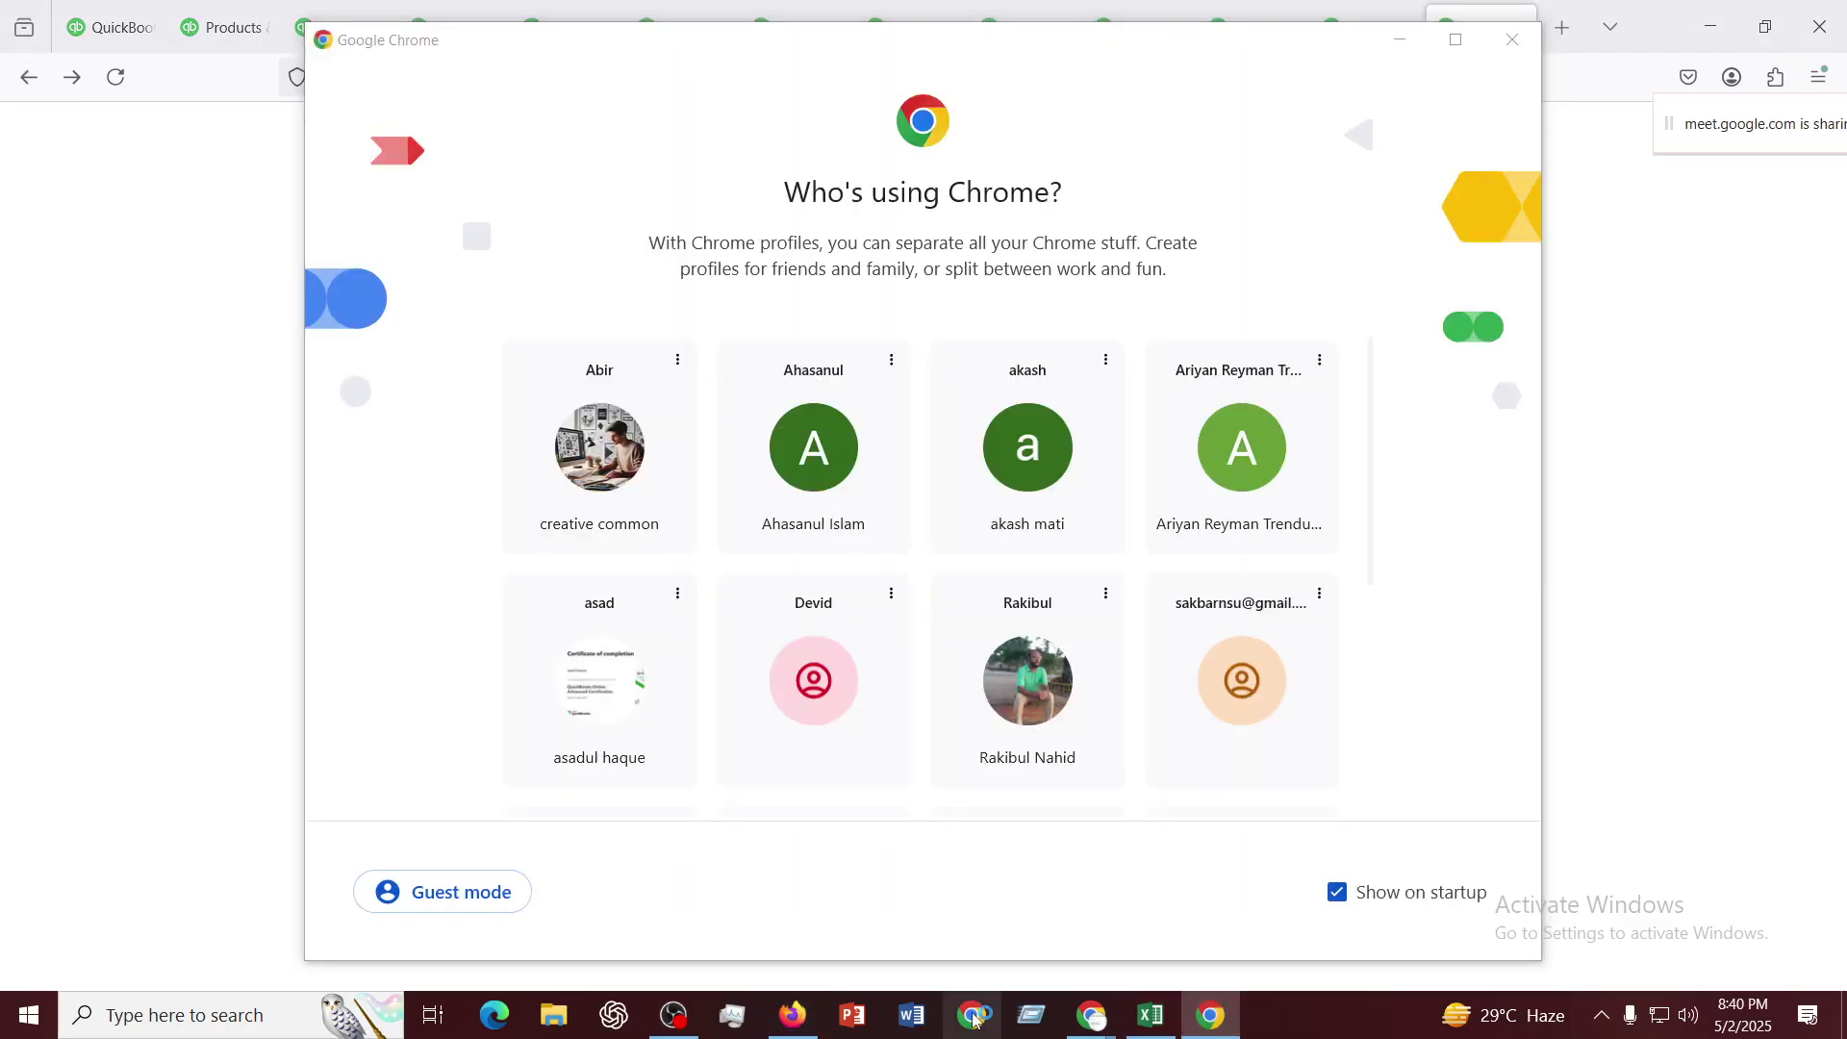
click(1214, 1022)
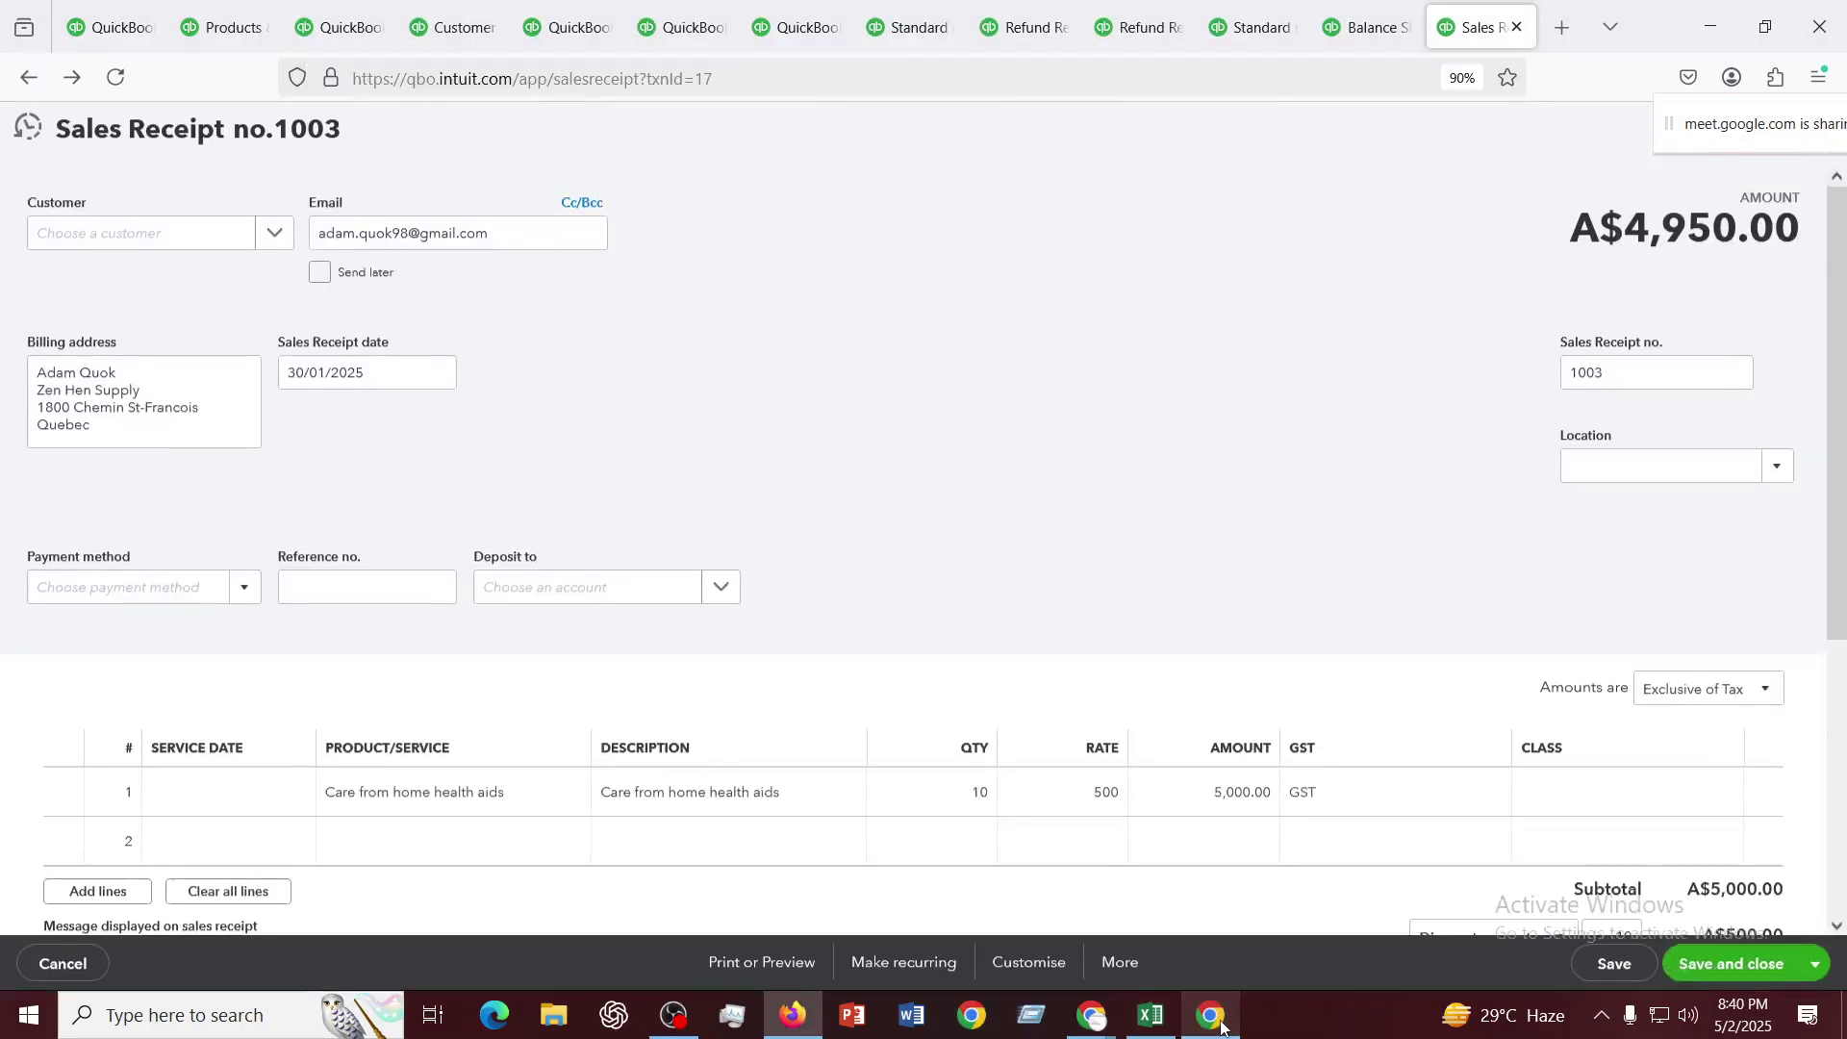
click(1214, 1018)
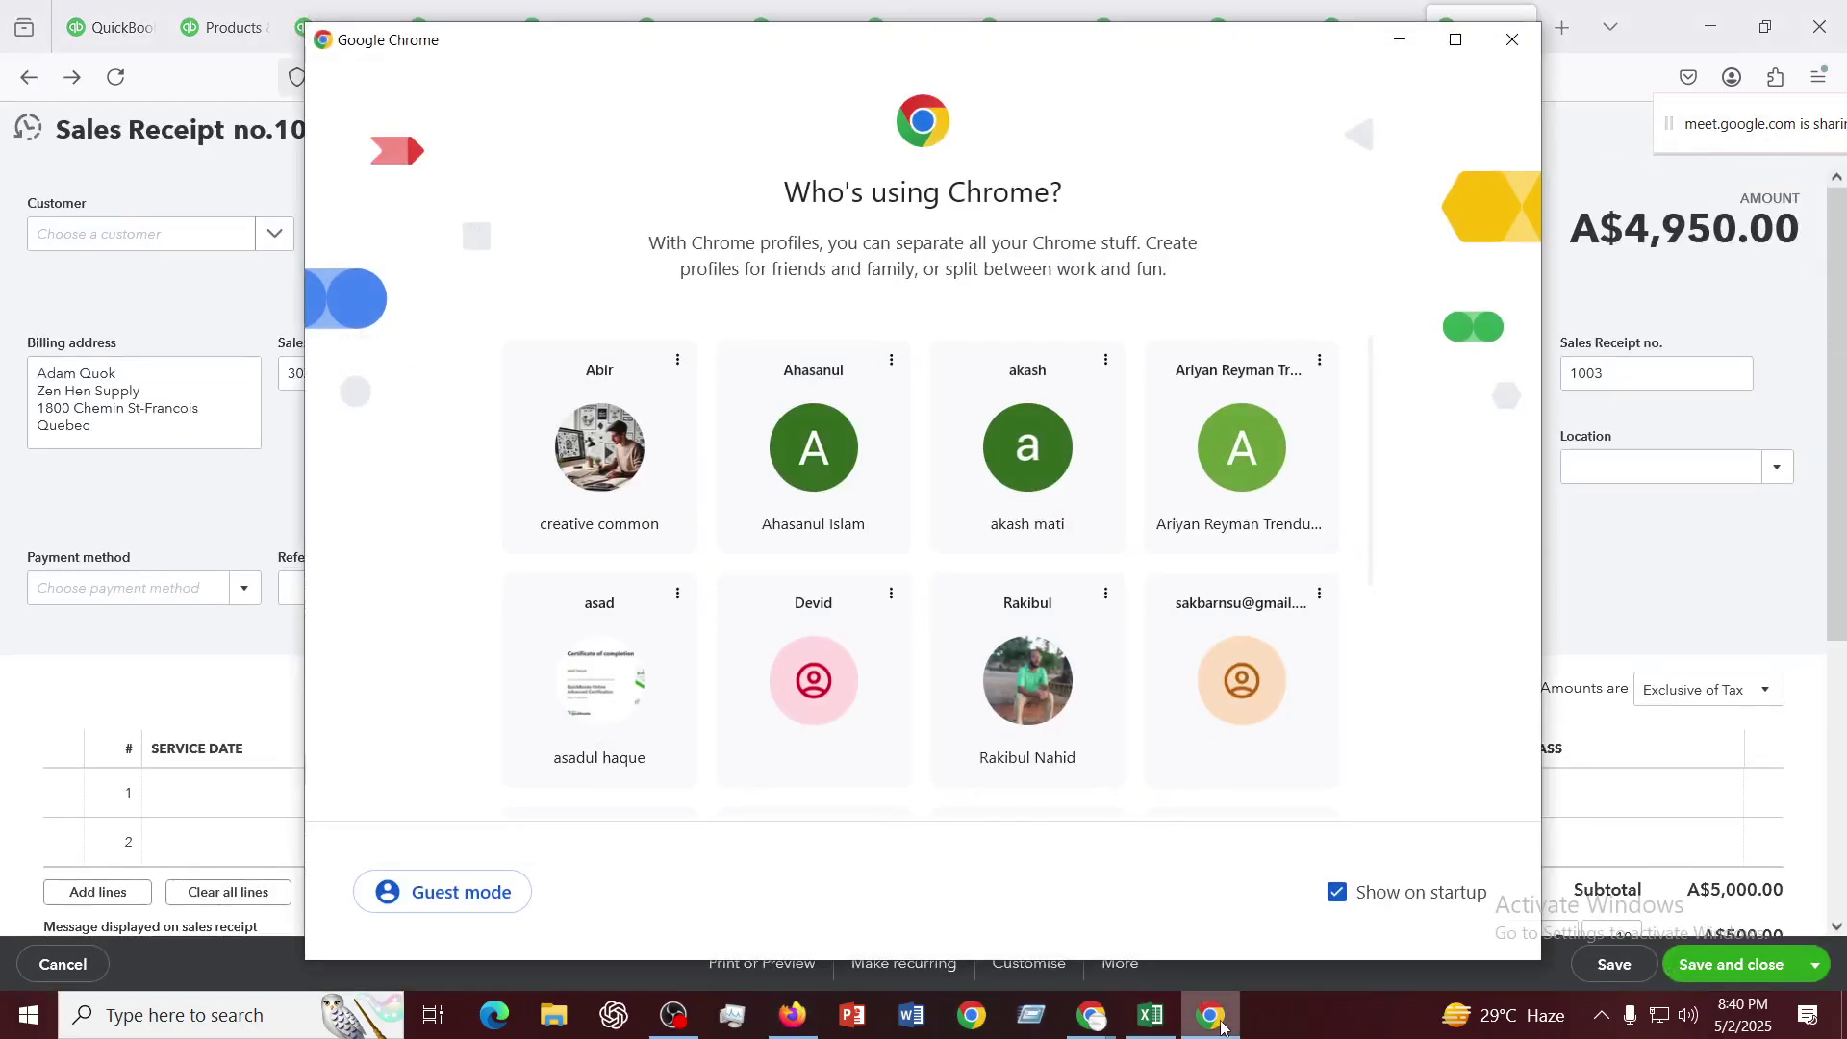
click(1214, 1018)
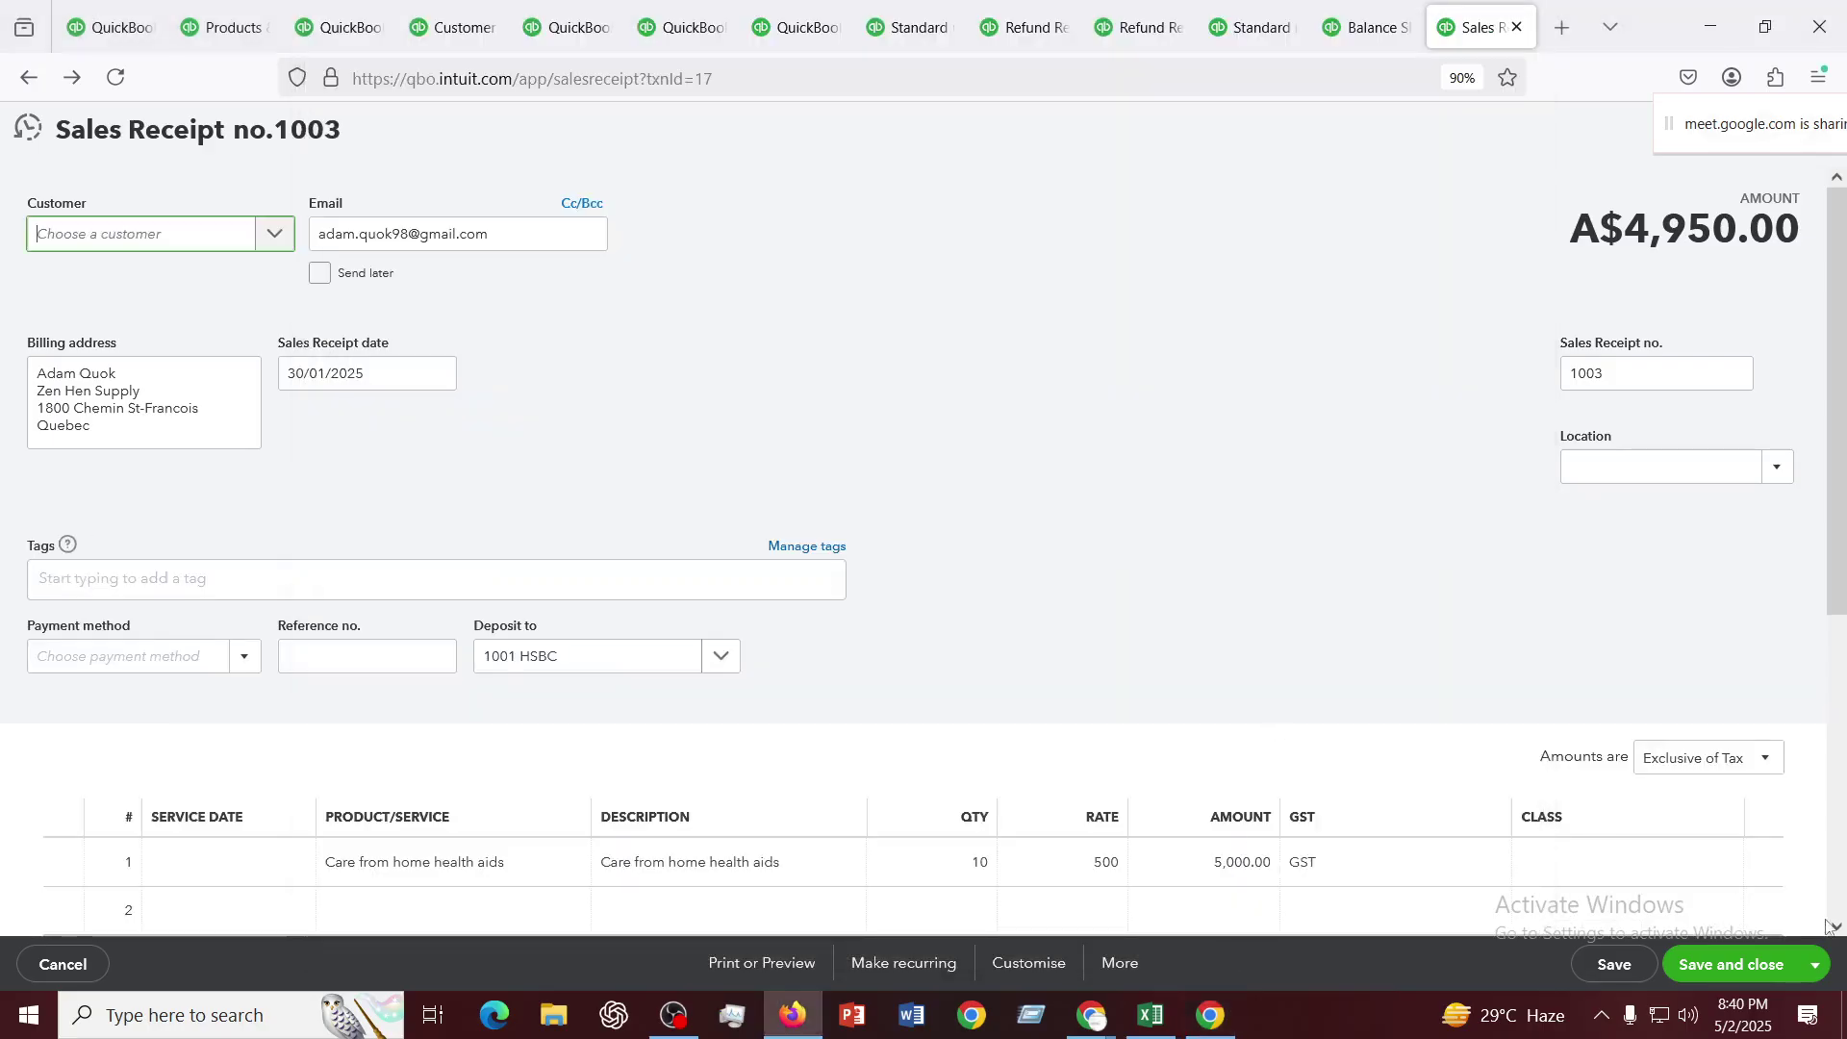
Switch to the browser tab with the standard reports, open the Profit and Loss report and look over its income and expenses
click(27, 78)
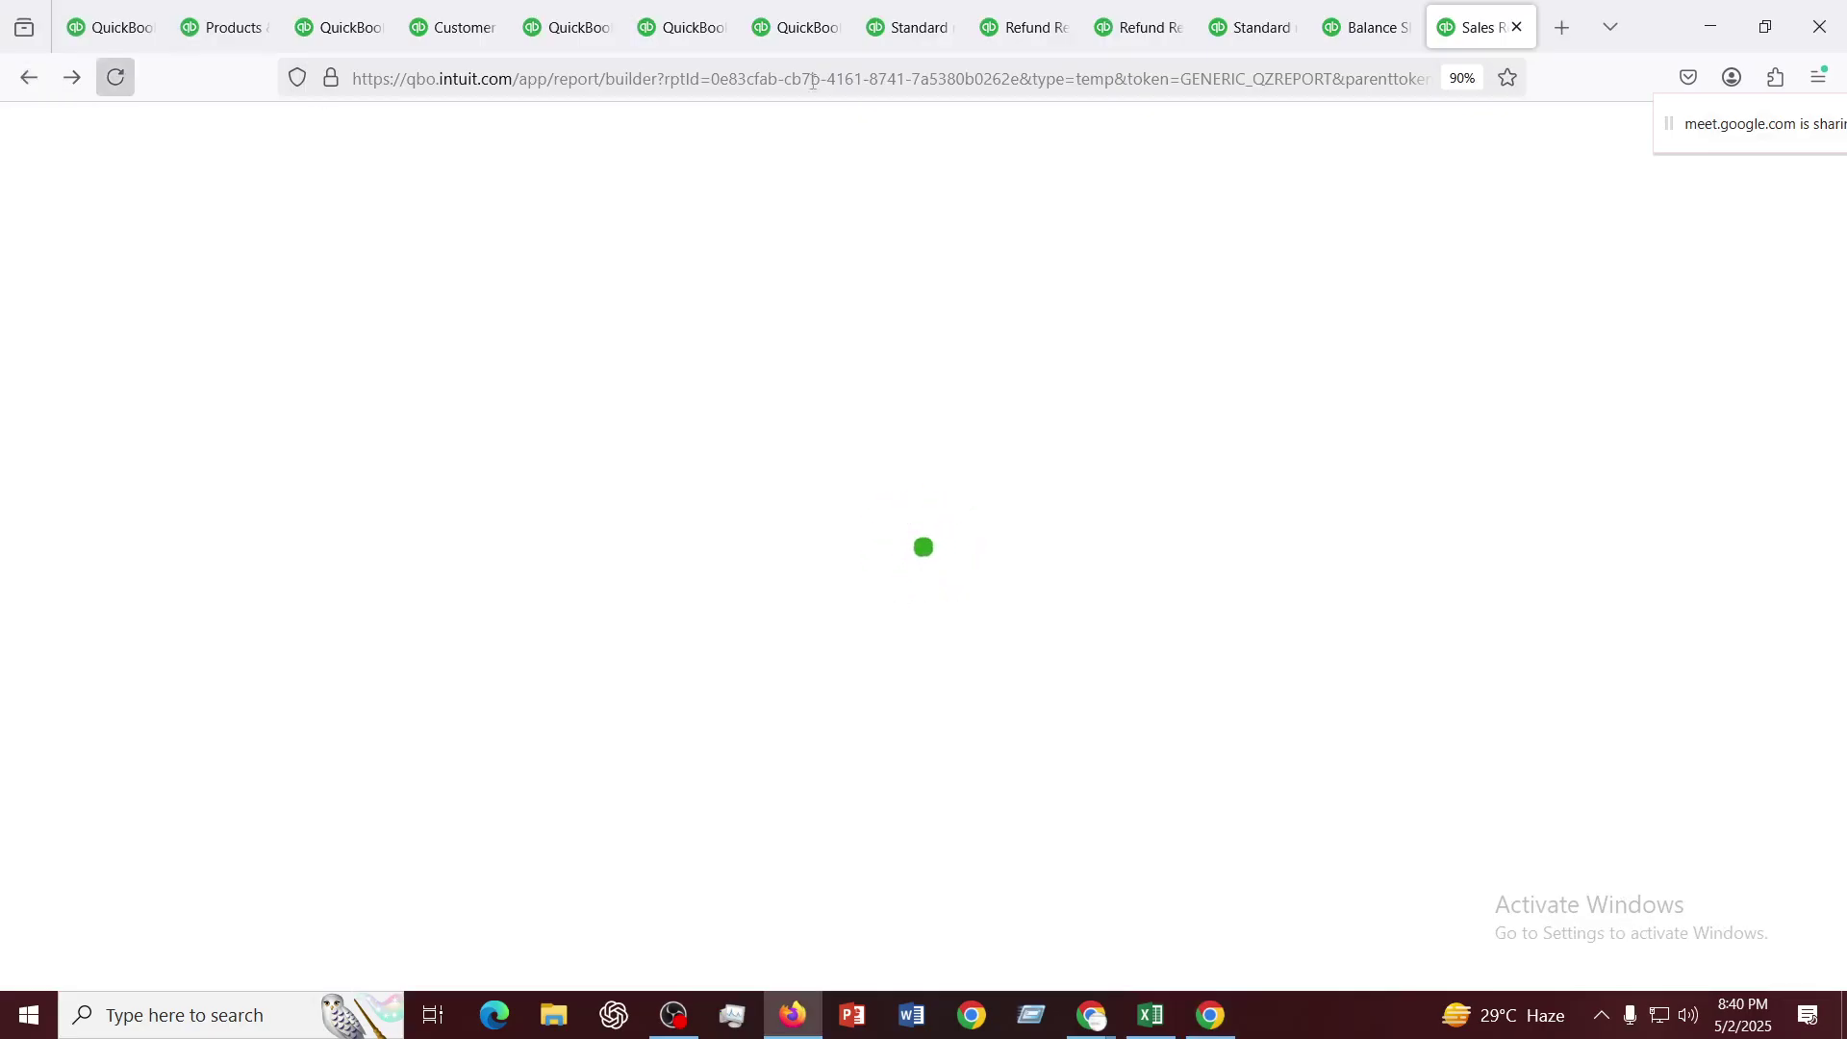
click(1366, 29)
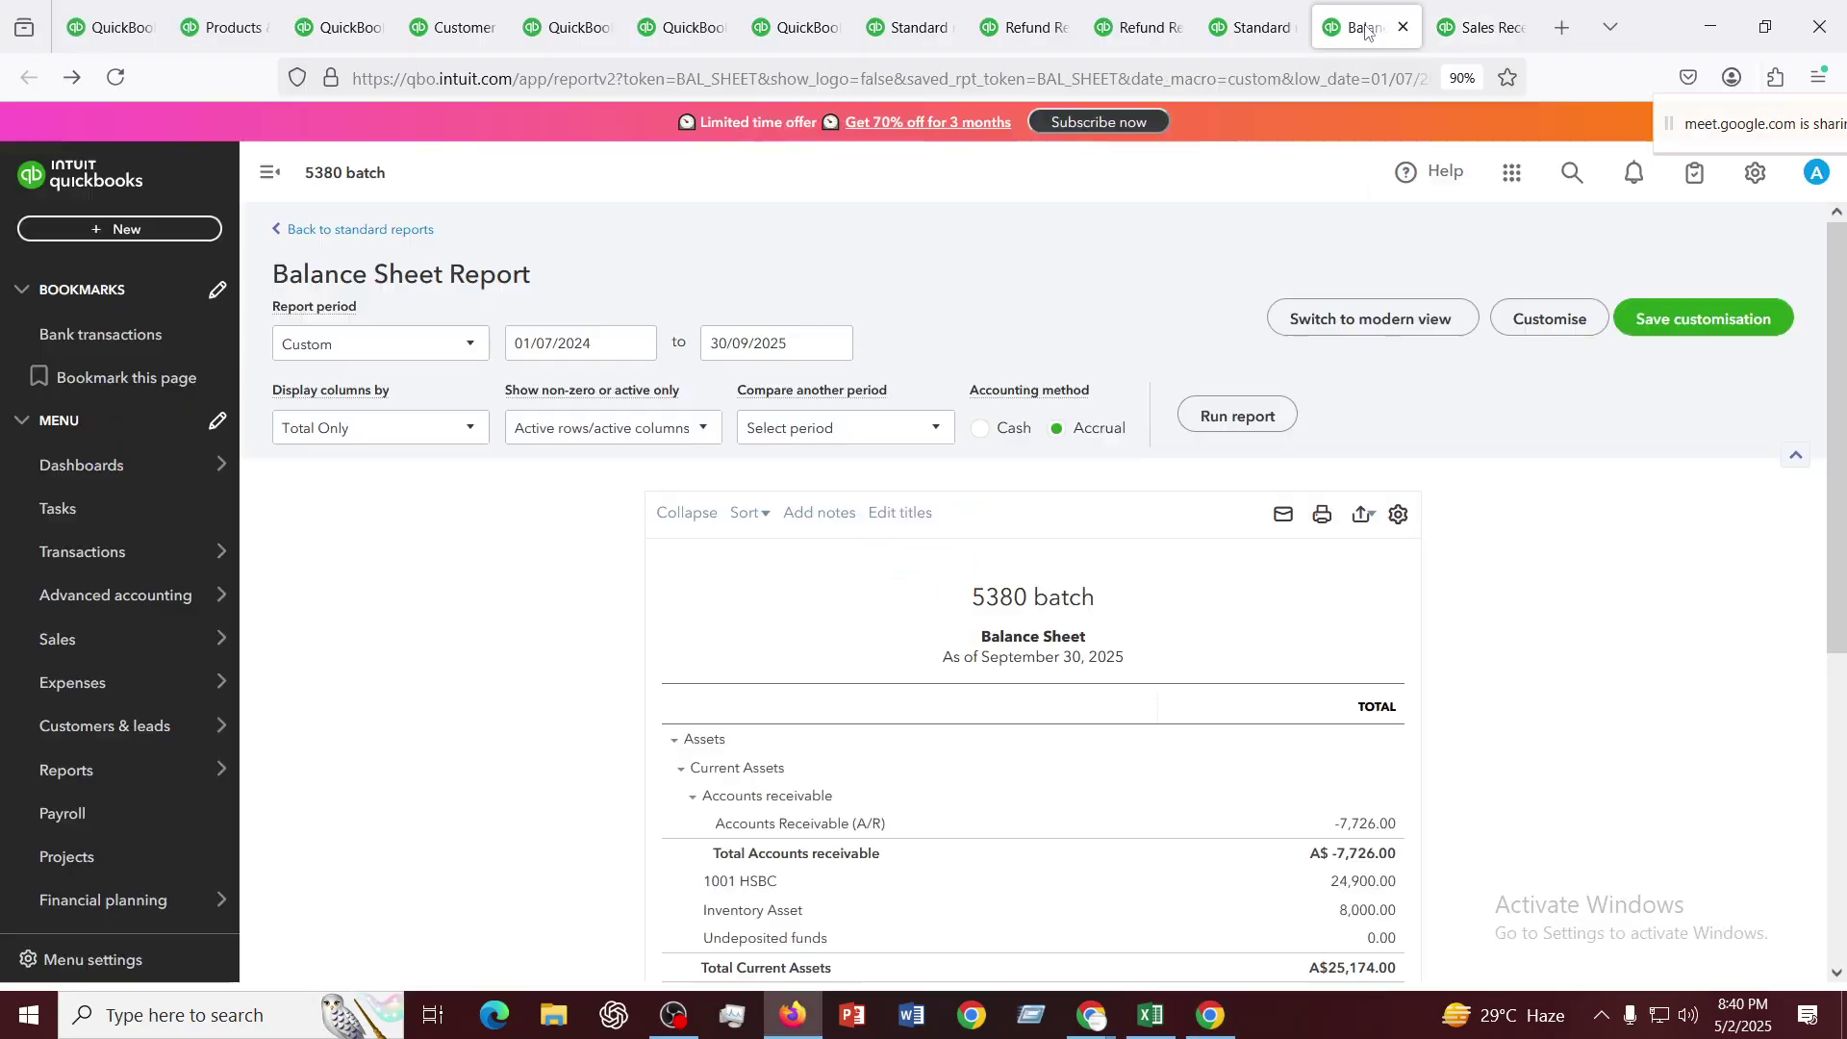
click(1481, 27)
click(1250, 27)
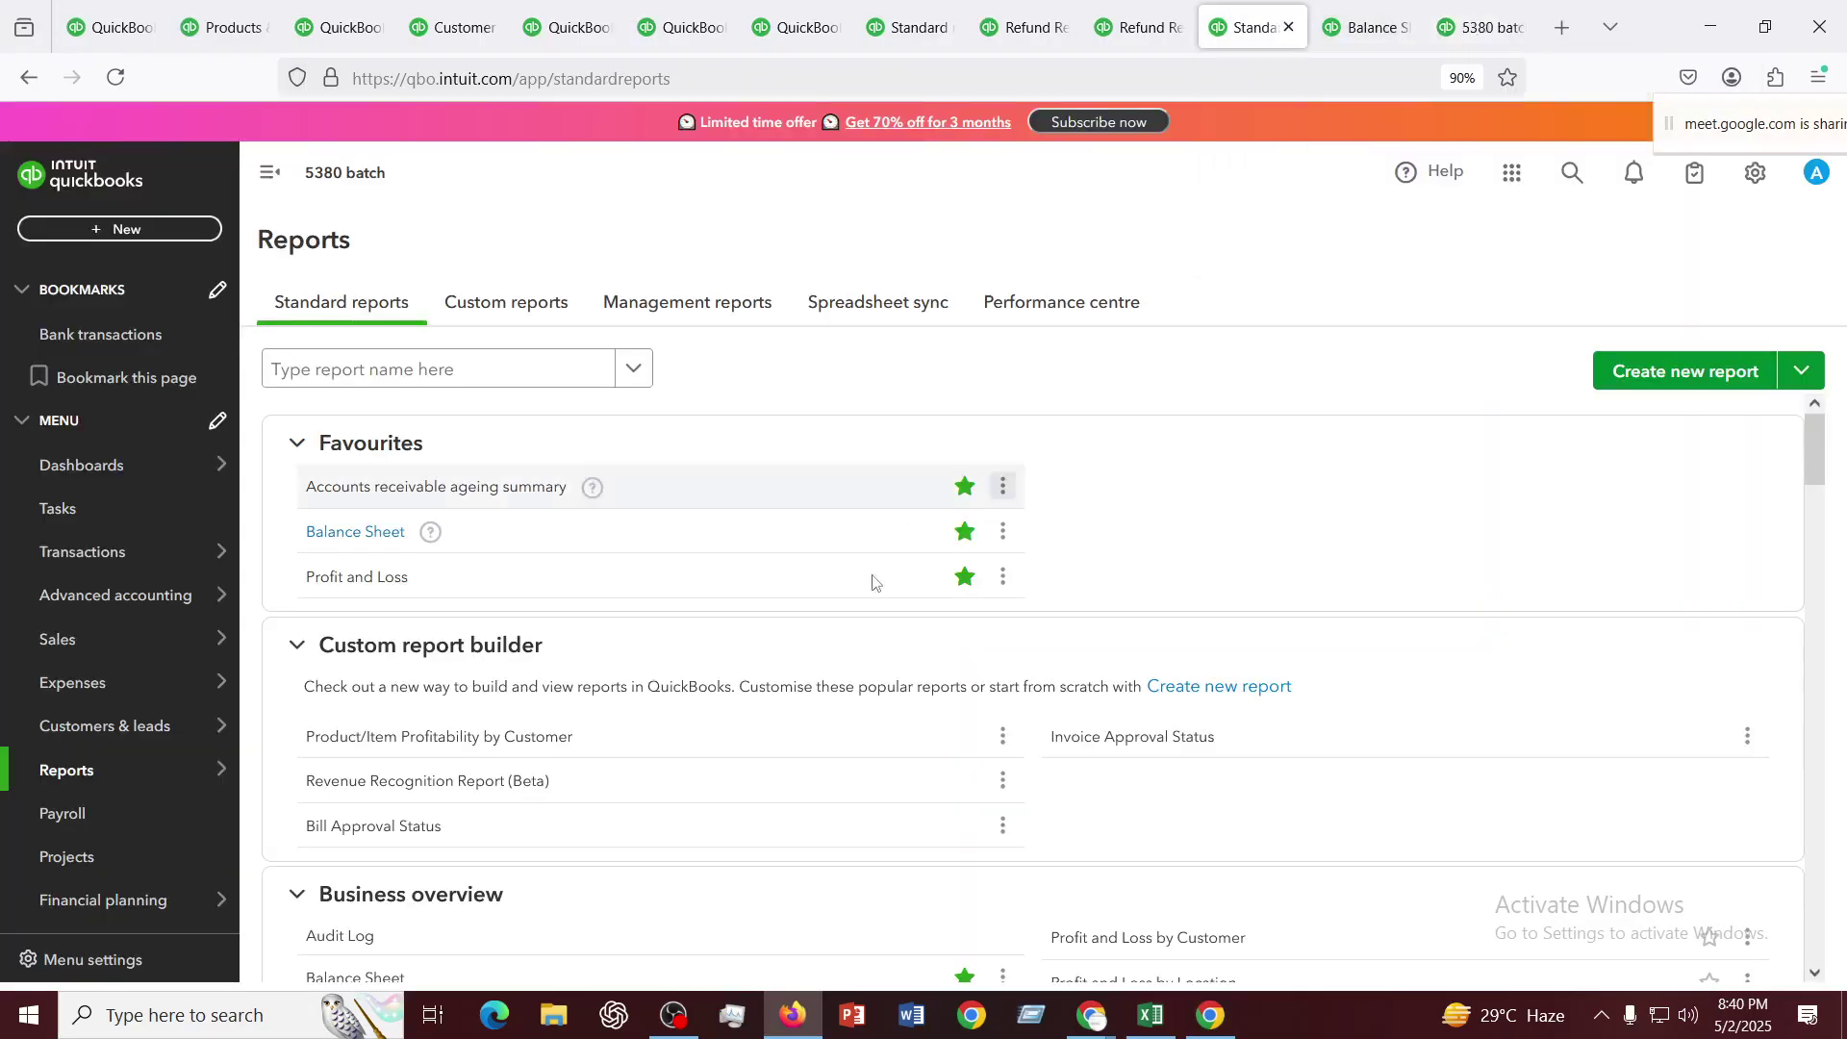
click(332, 579)
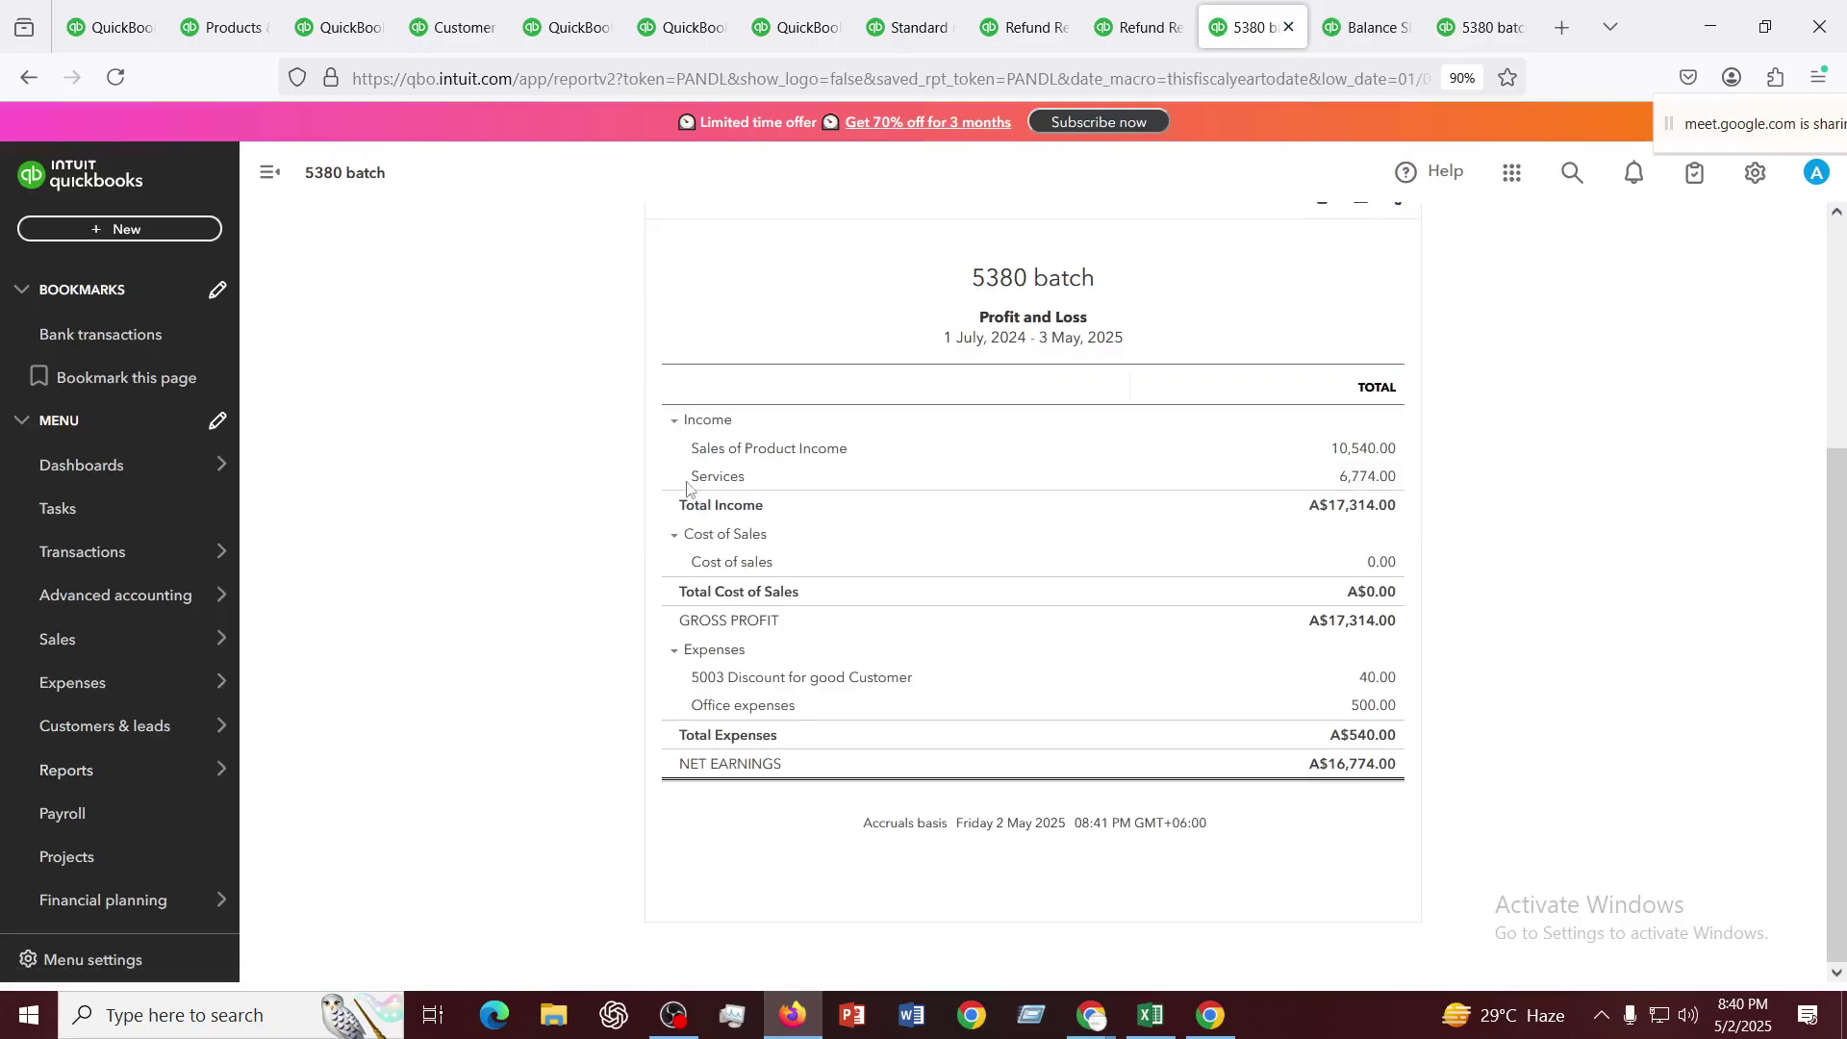
scroll(885, 683, up, 3)
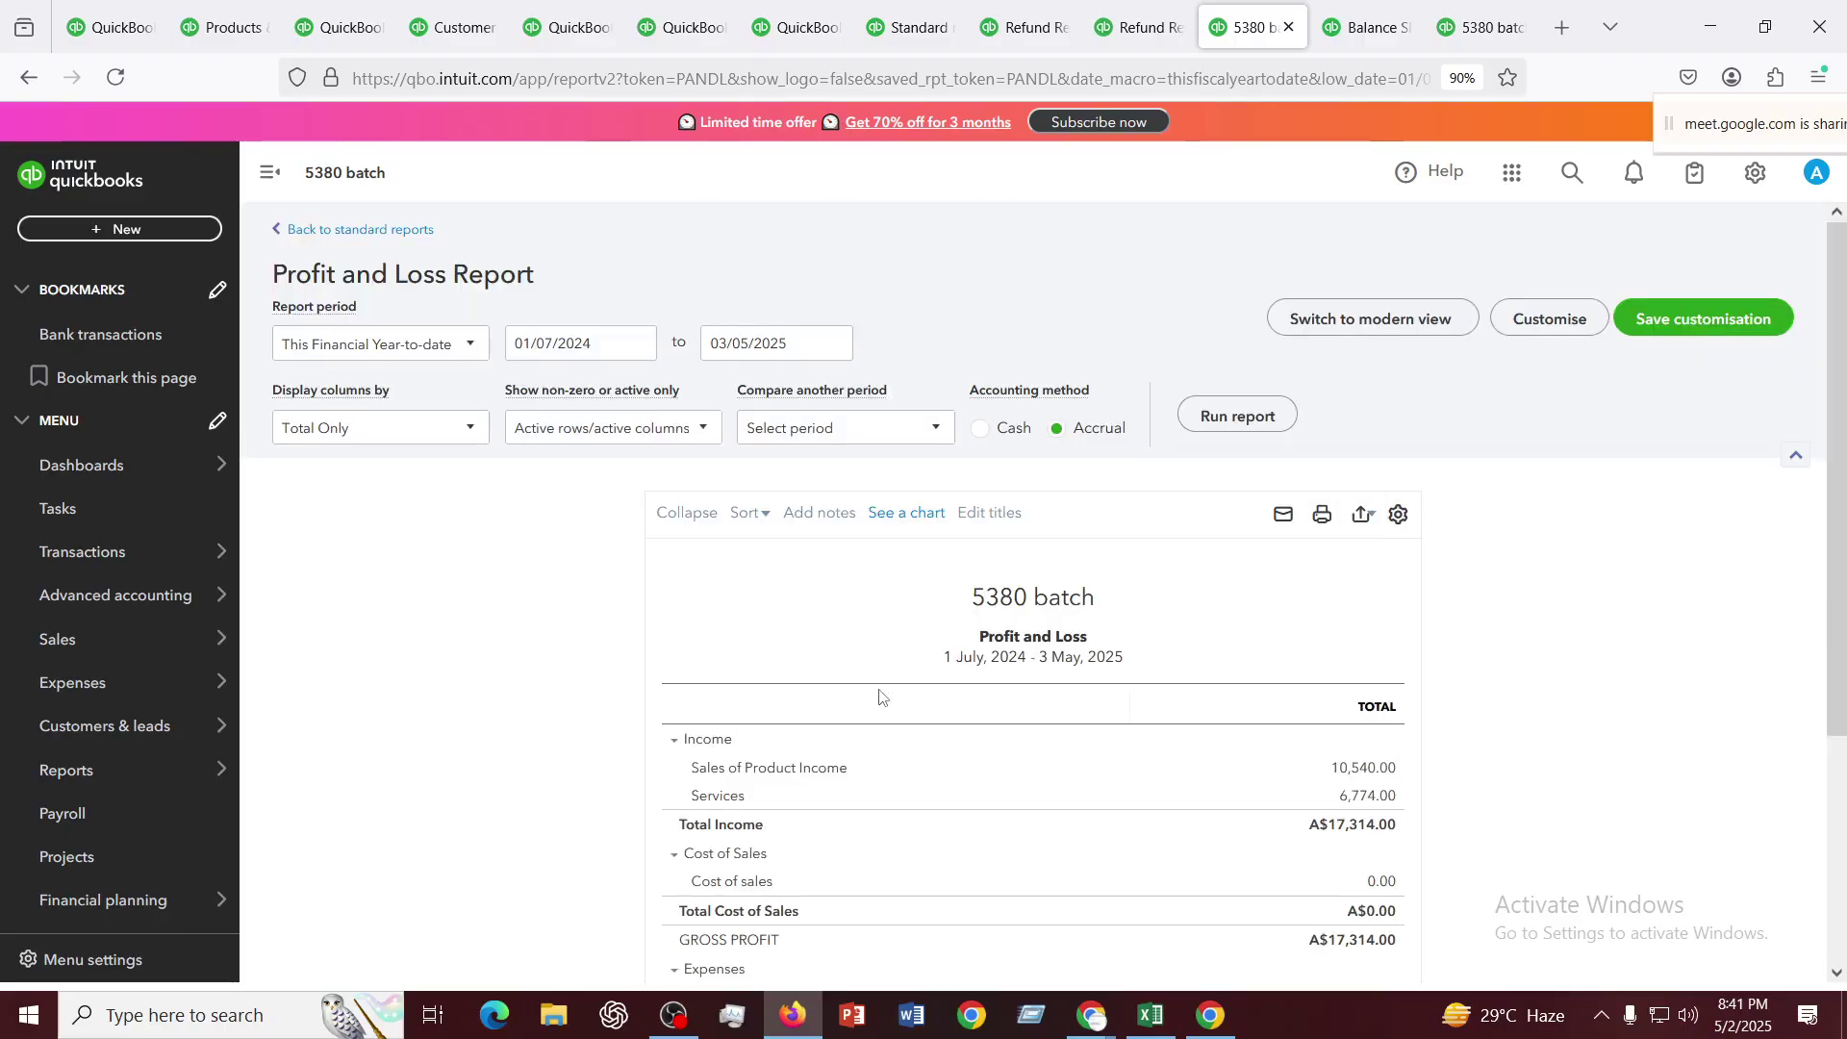
scroll(879, 694, down, 2)
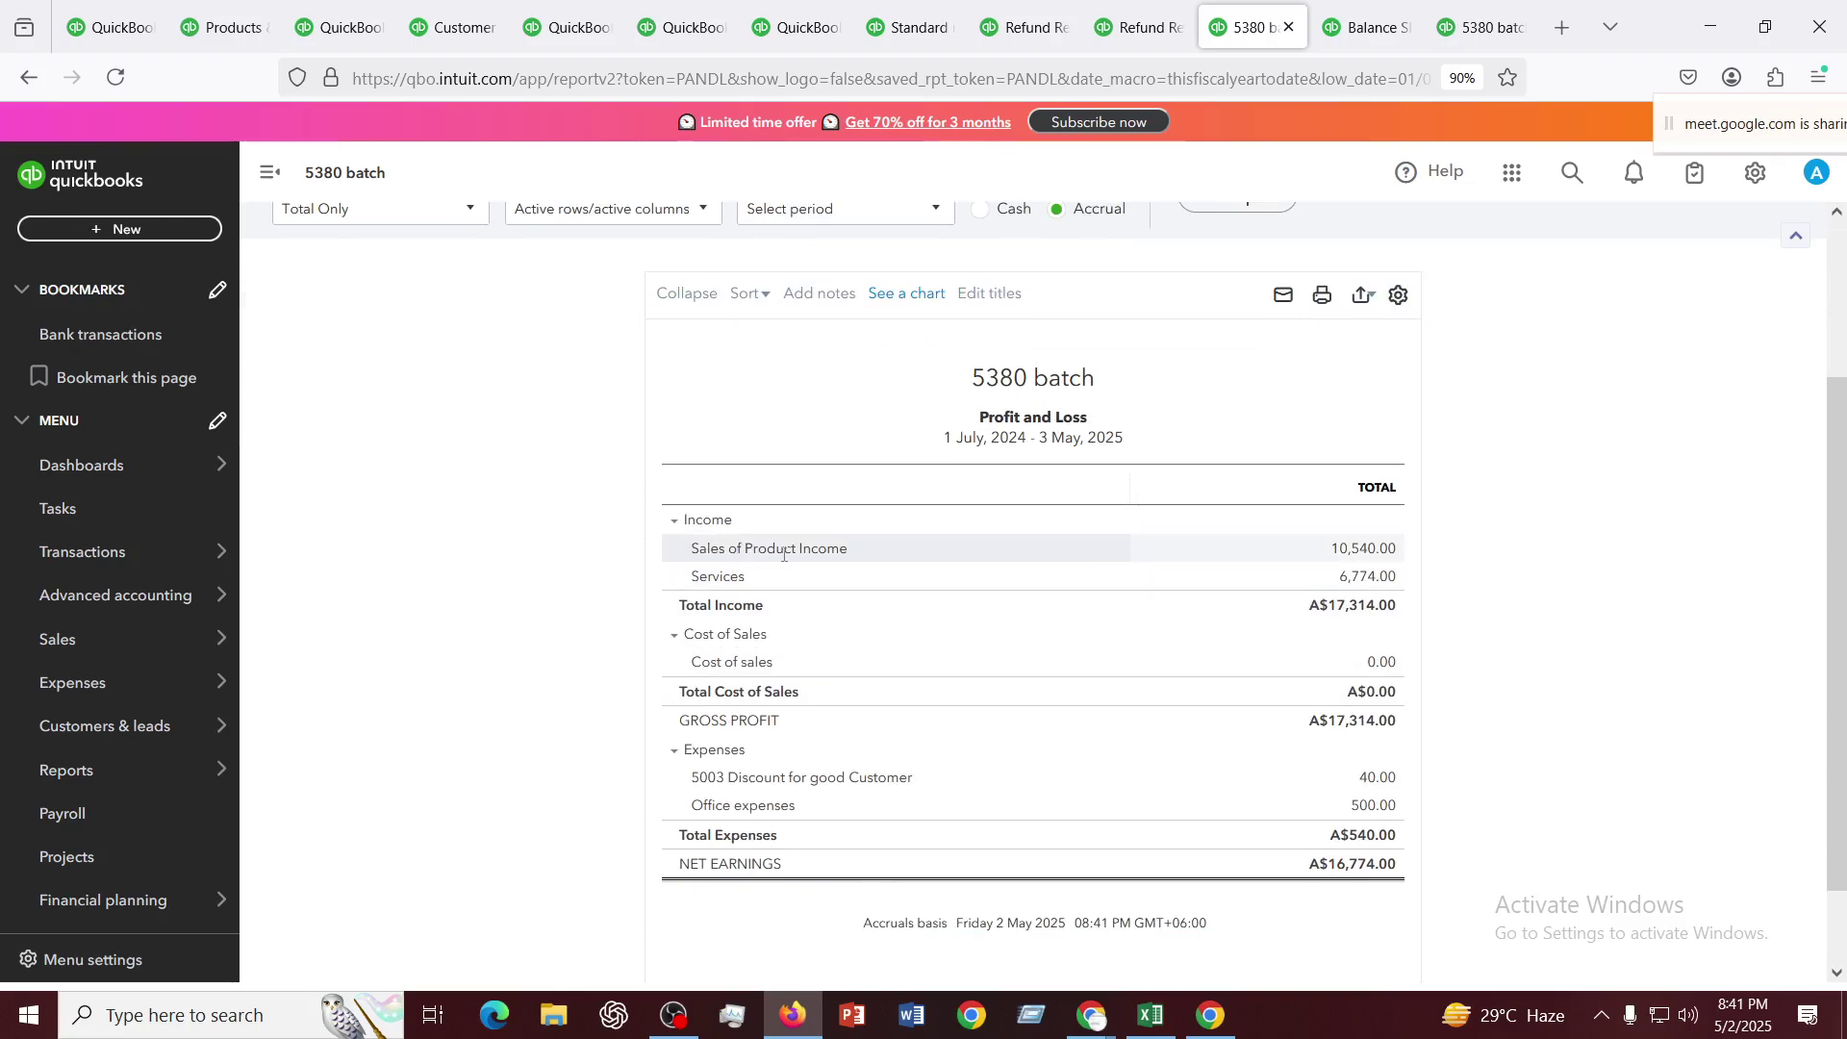
Open the transaction report behind the Sales of Product Income amount and set its period's end date to 30/09/2025
click(1370, 556)
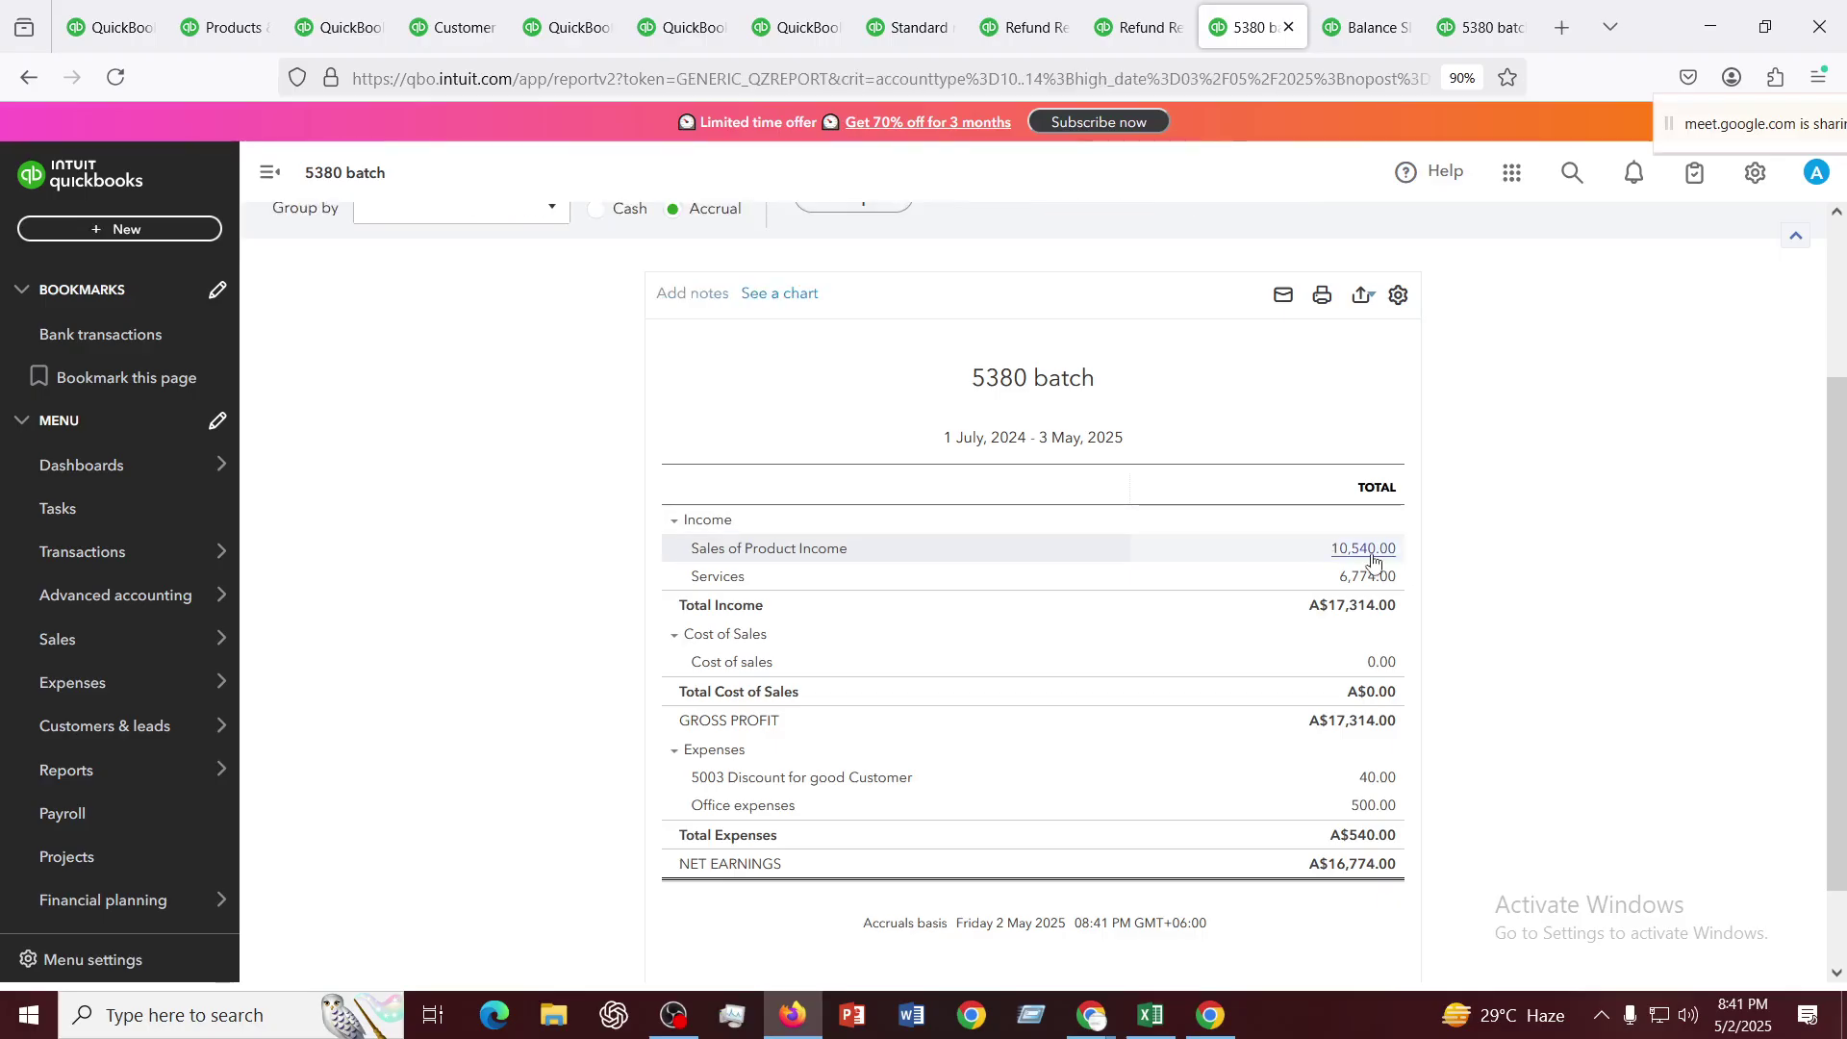
click(1372, 556)
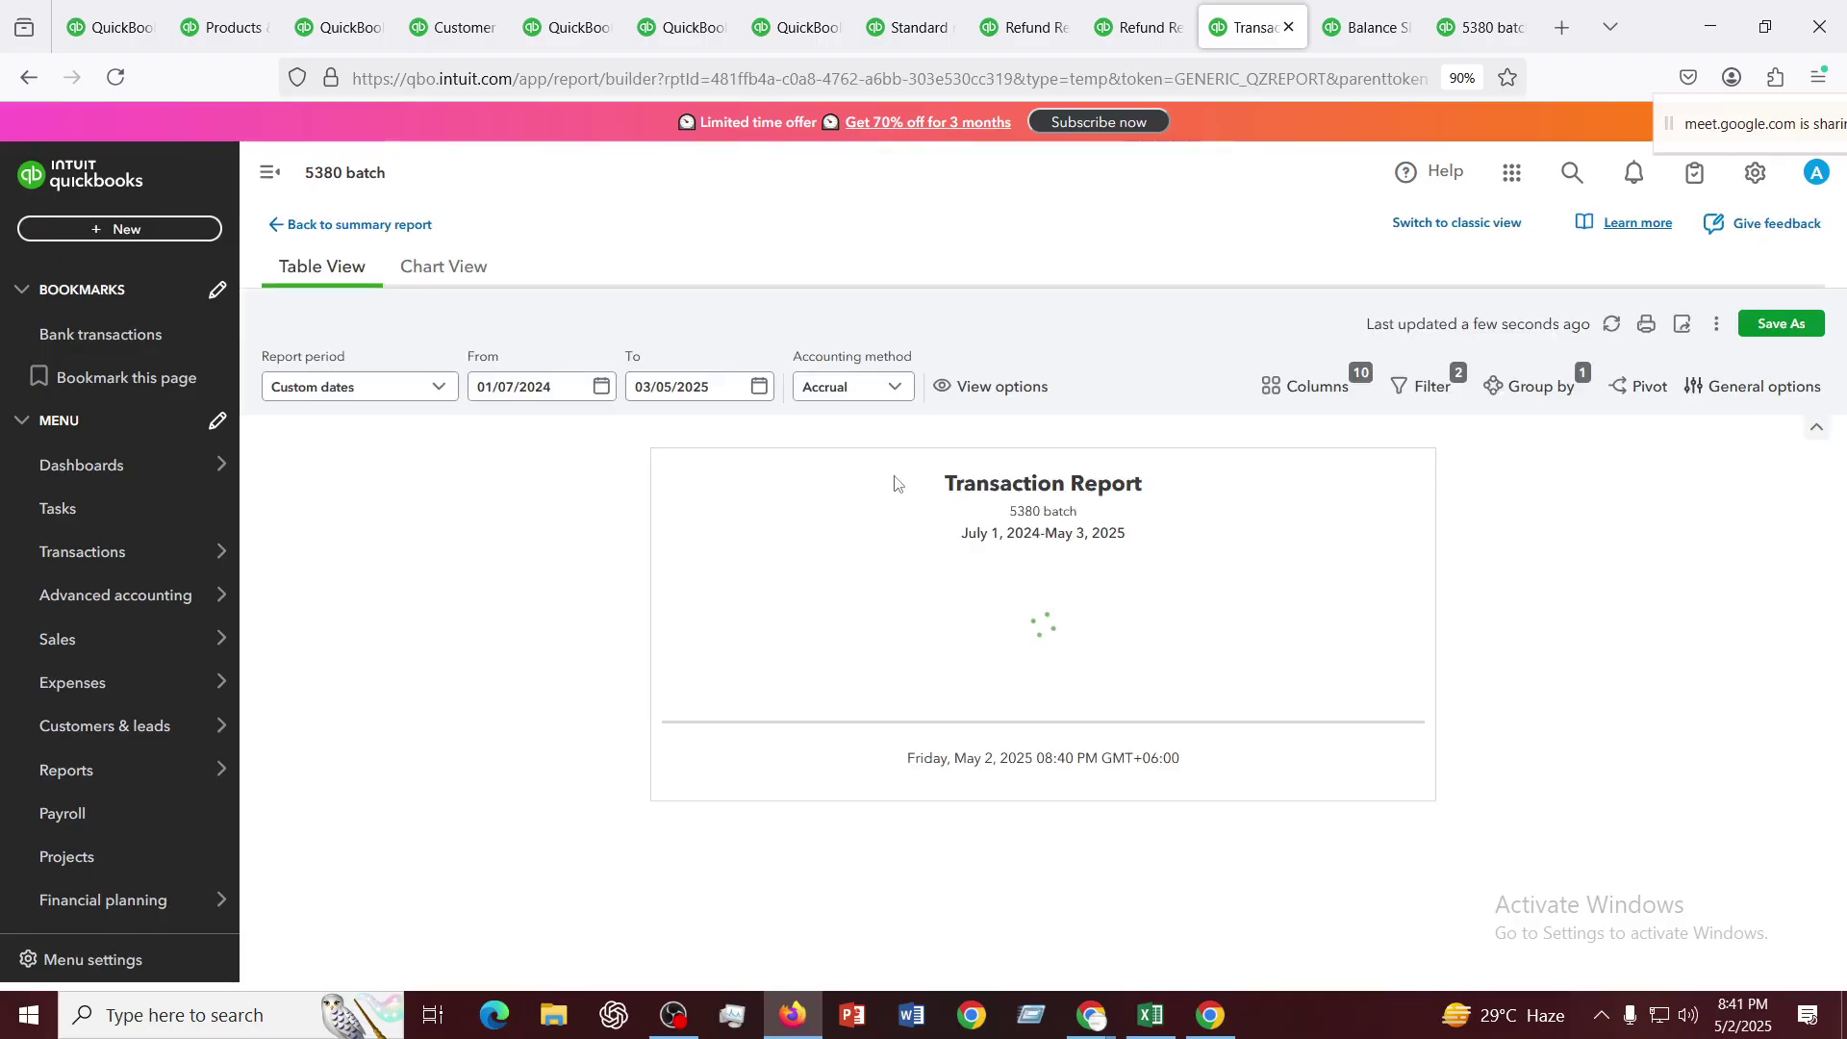
click(760, 388)
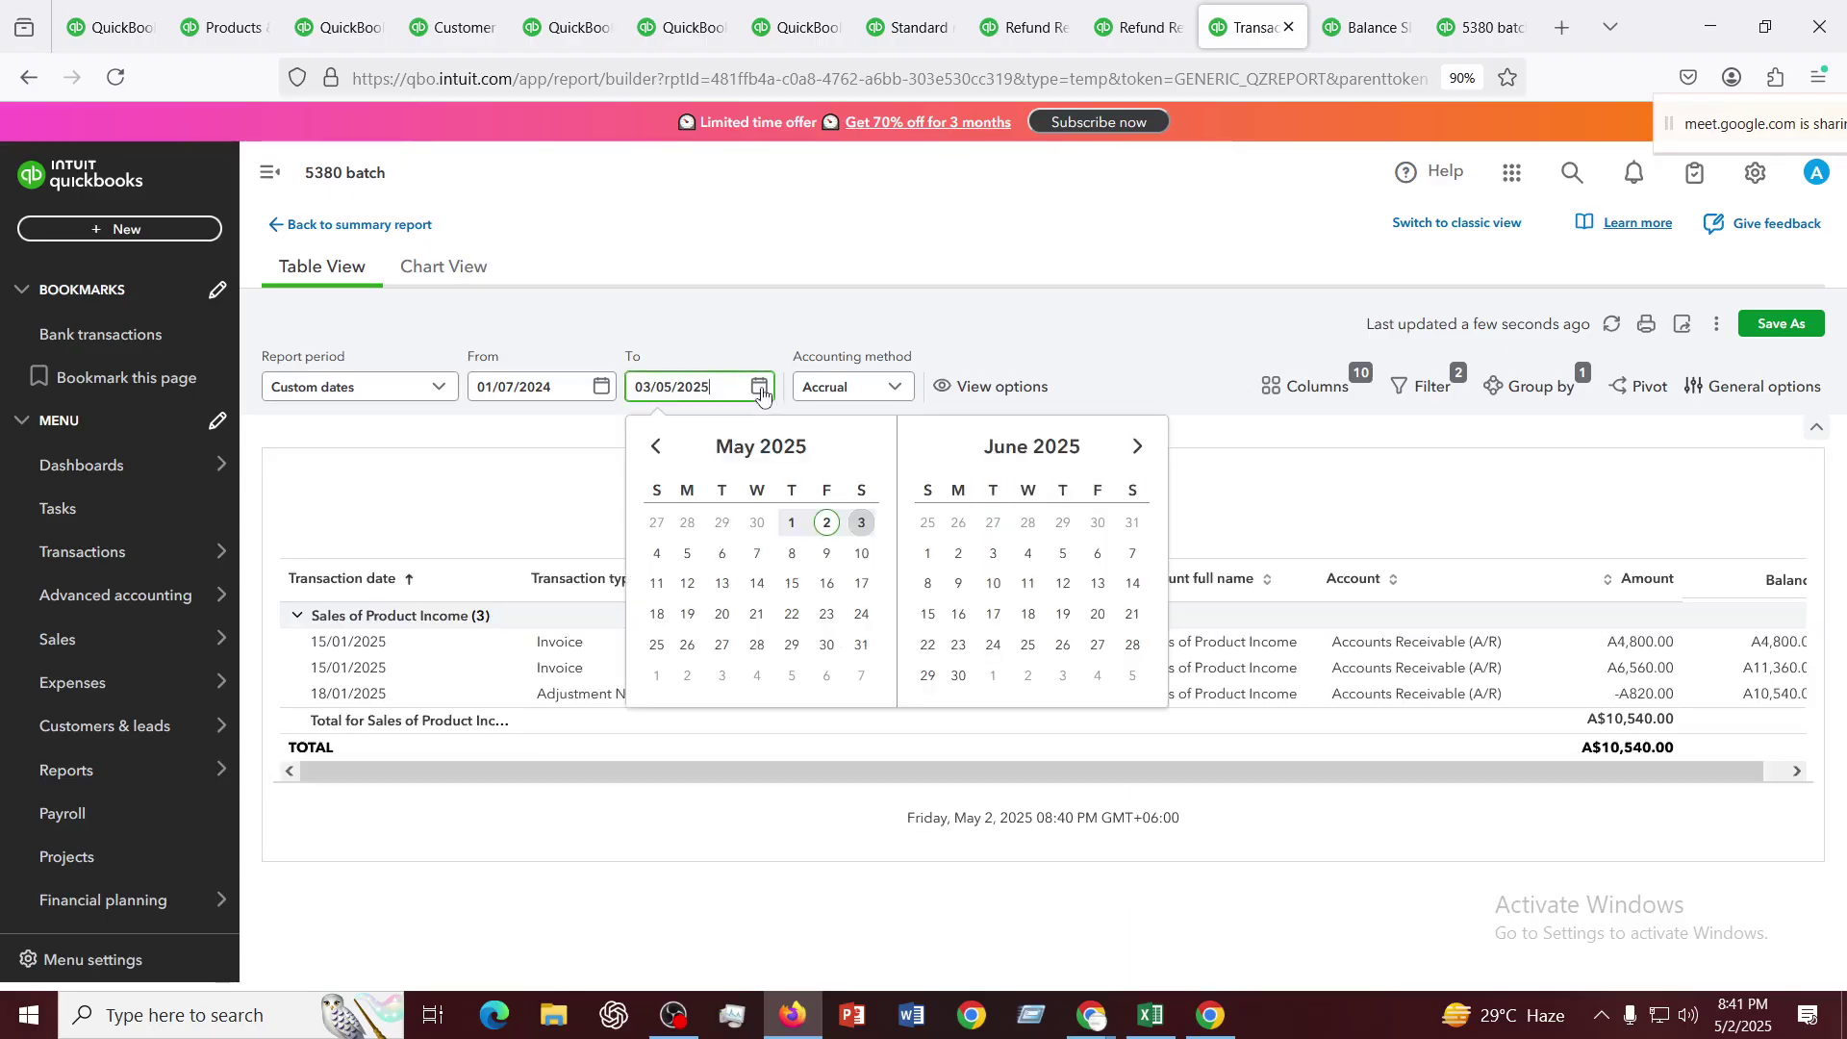
click(1139, 448)
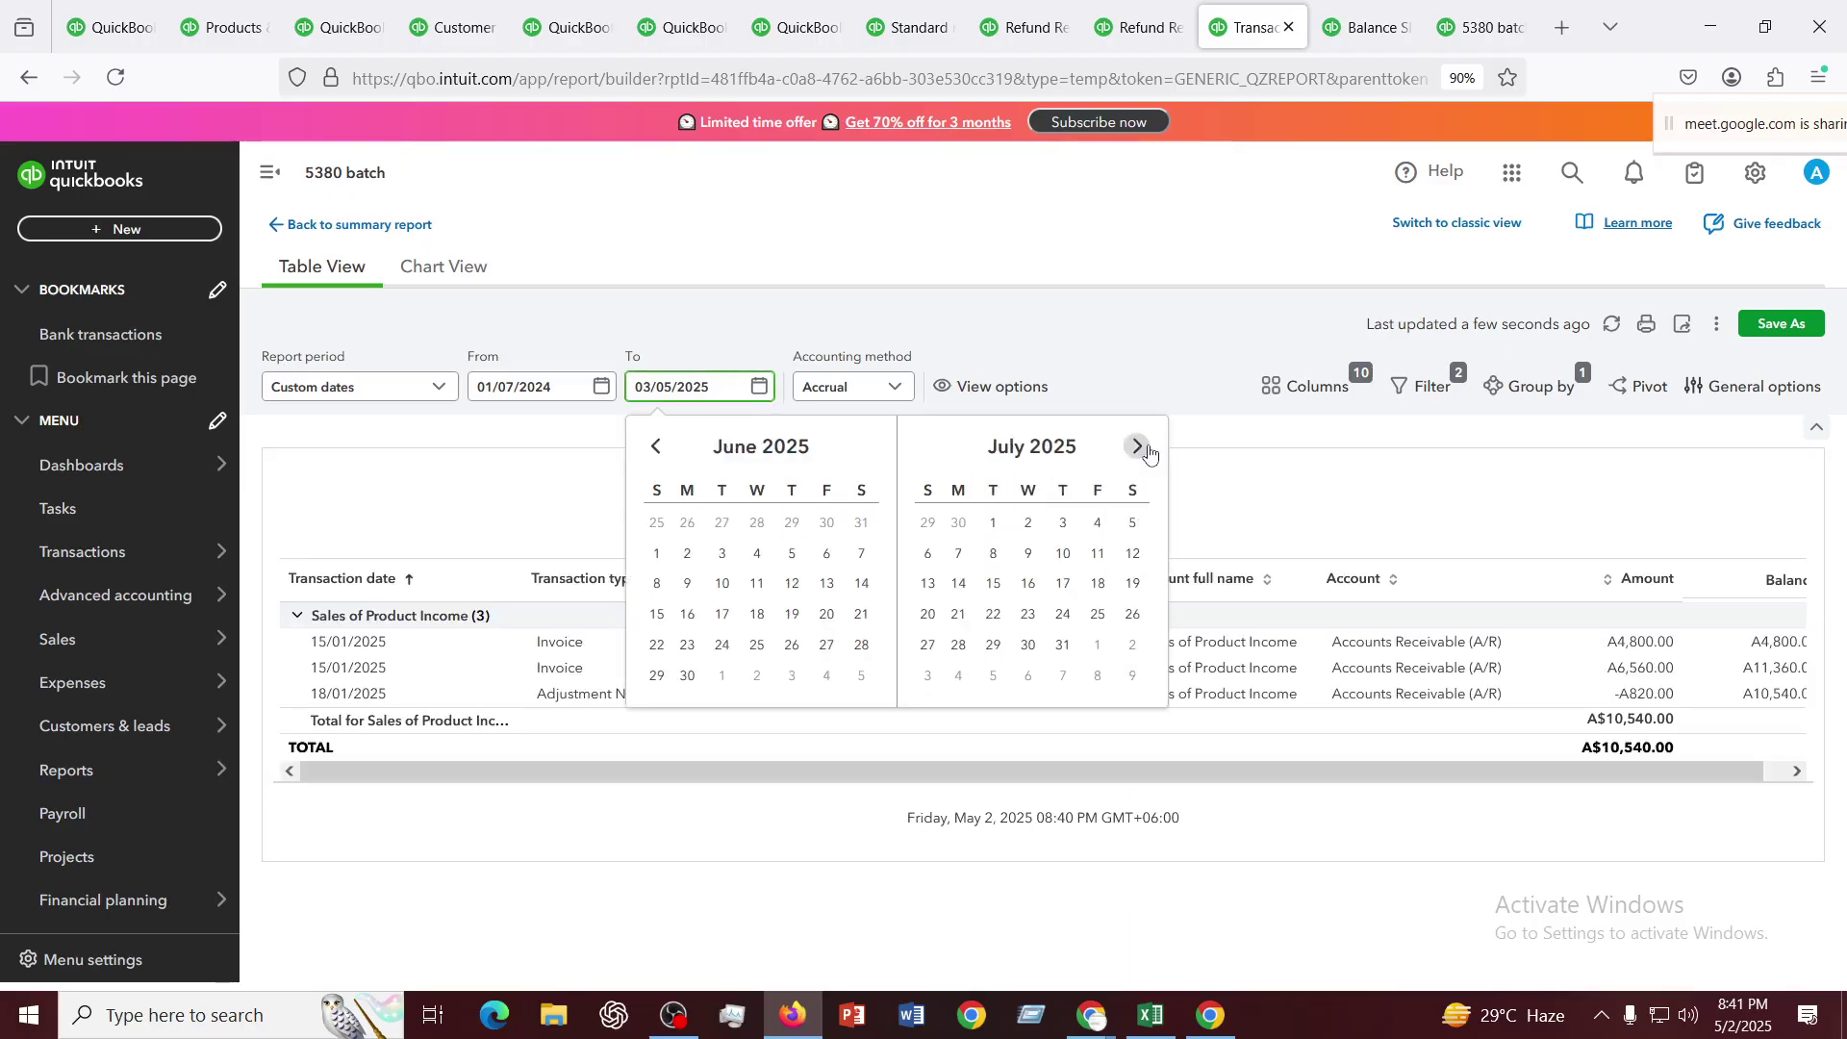
click(1138, 448)
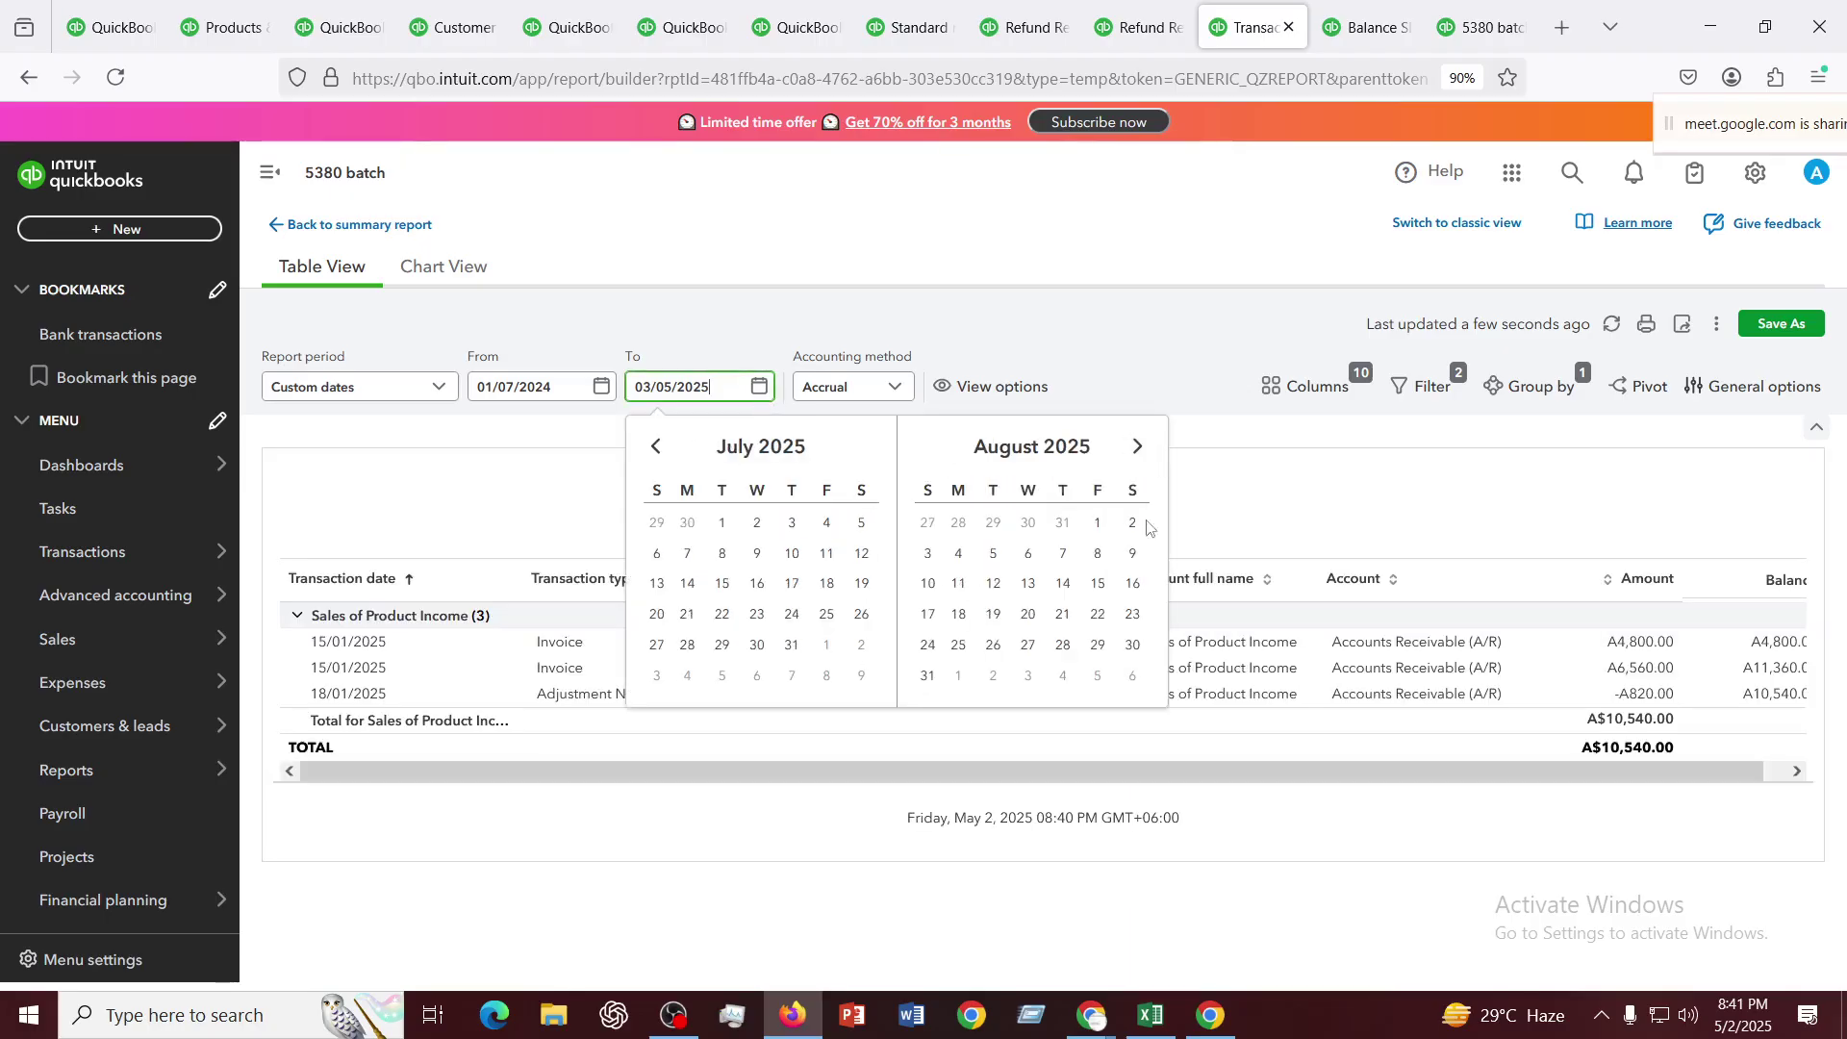
click(1143, 446)
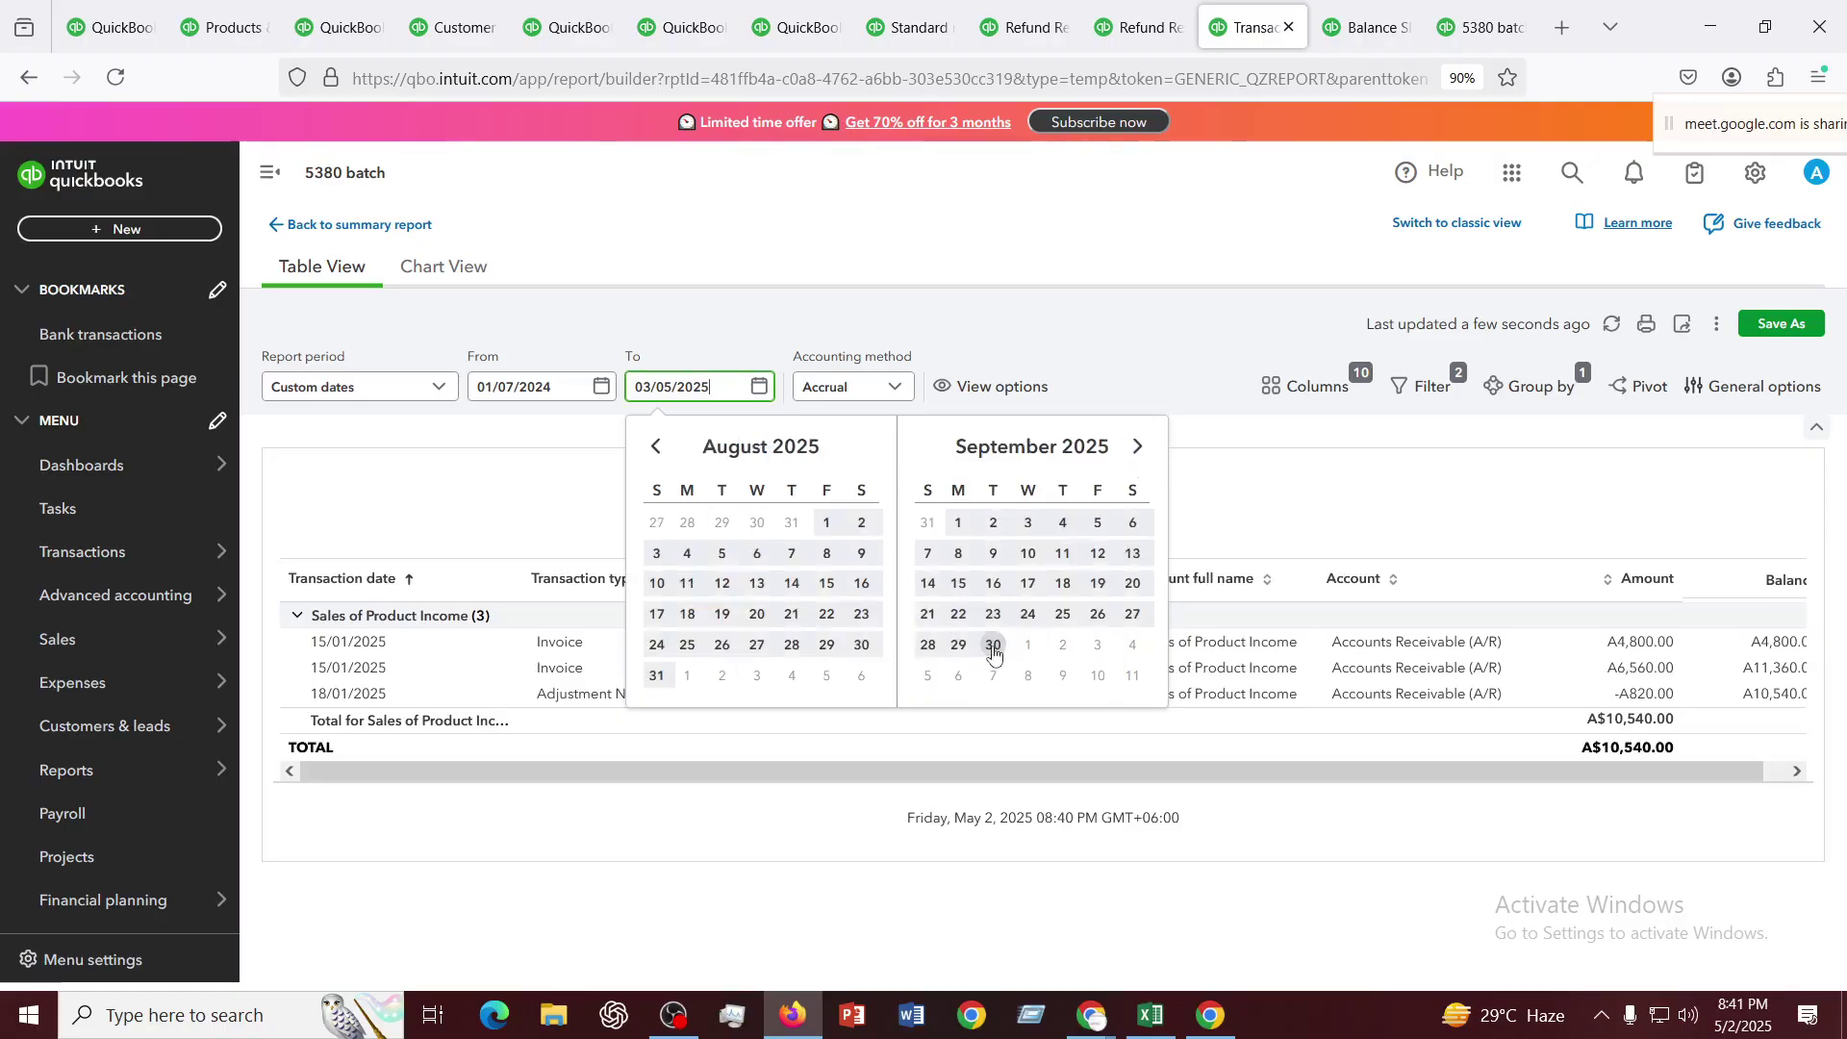
click(993, 647)
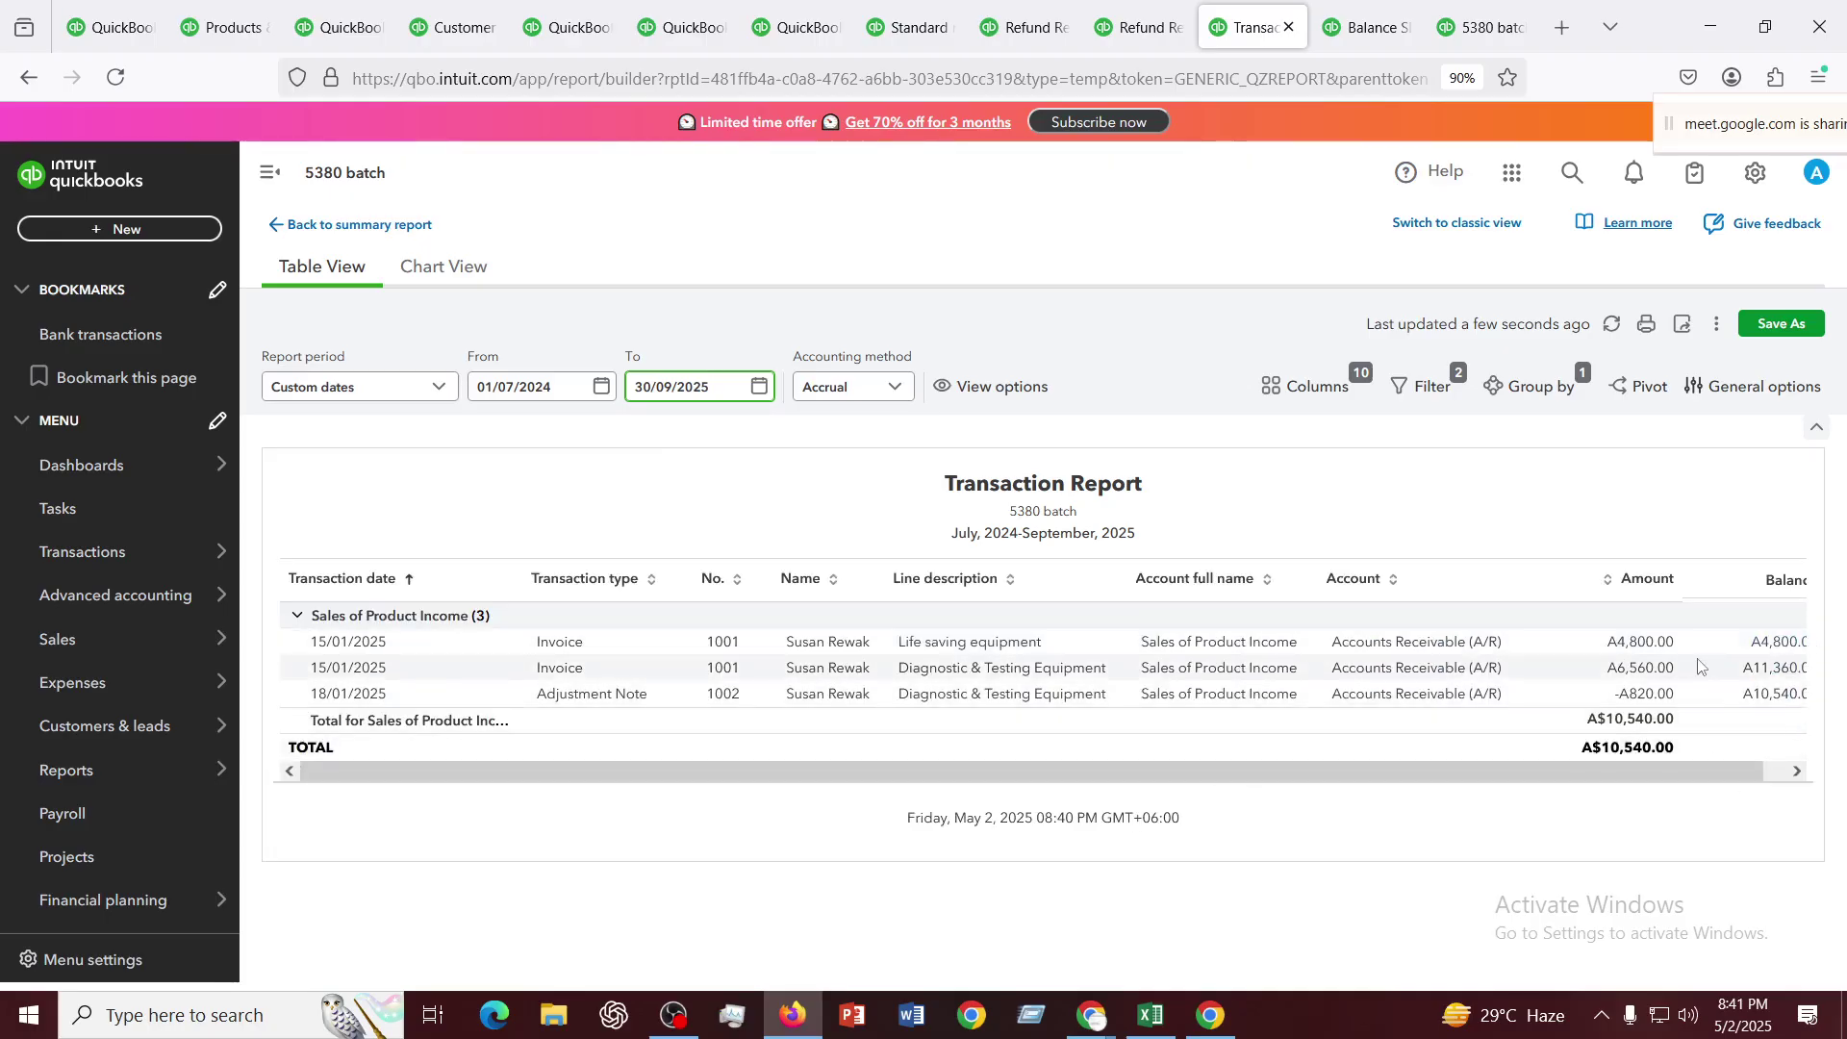
Open the invoice behind the Life saving equipment line, review its lines and deposit, and view its transaction journal
click(1635, 644)
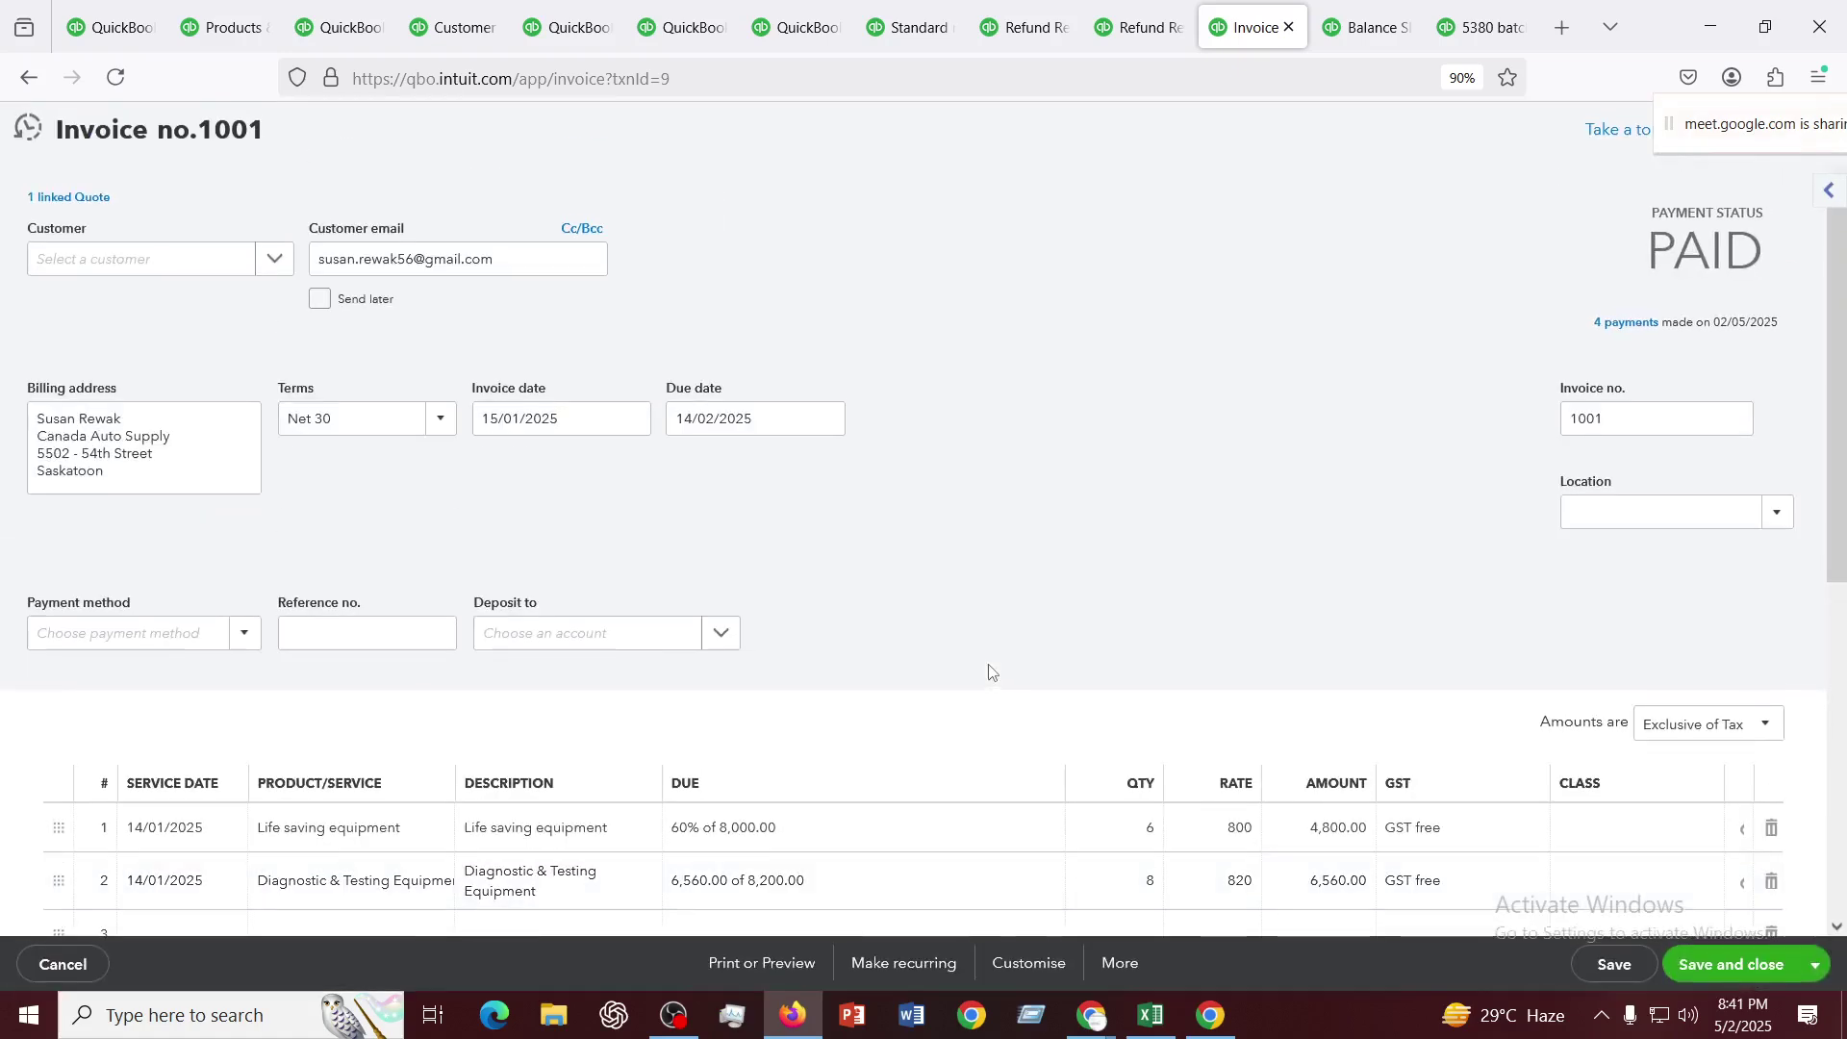
scroll(1257, 651, down, 5)
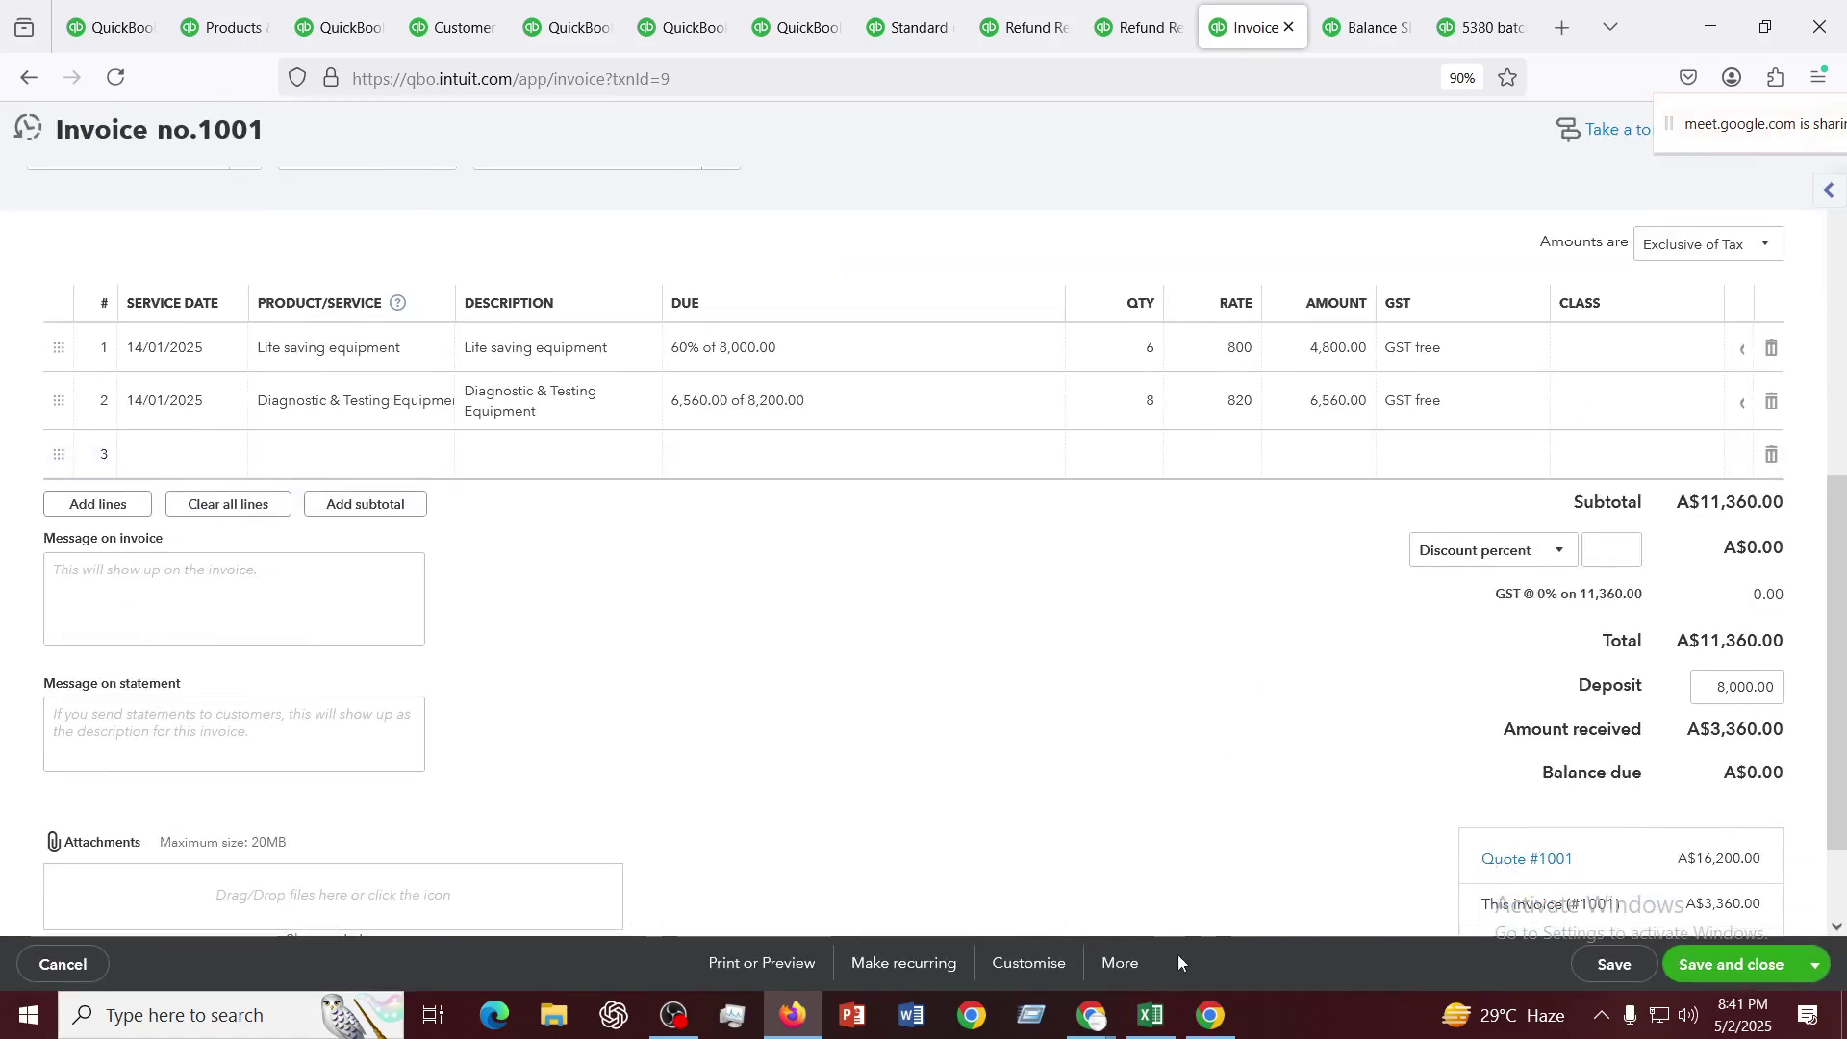
click(1122, 963)
click(1102, 858)
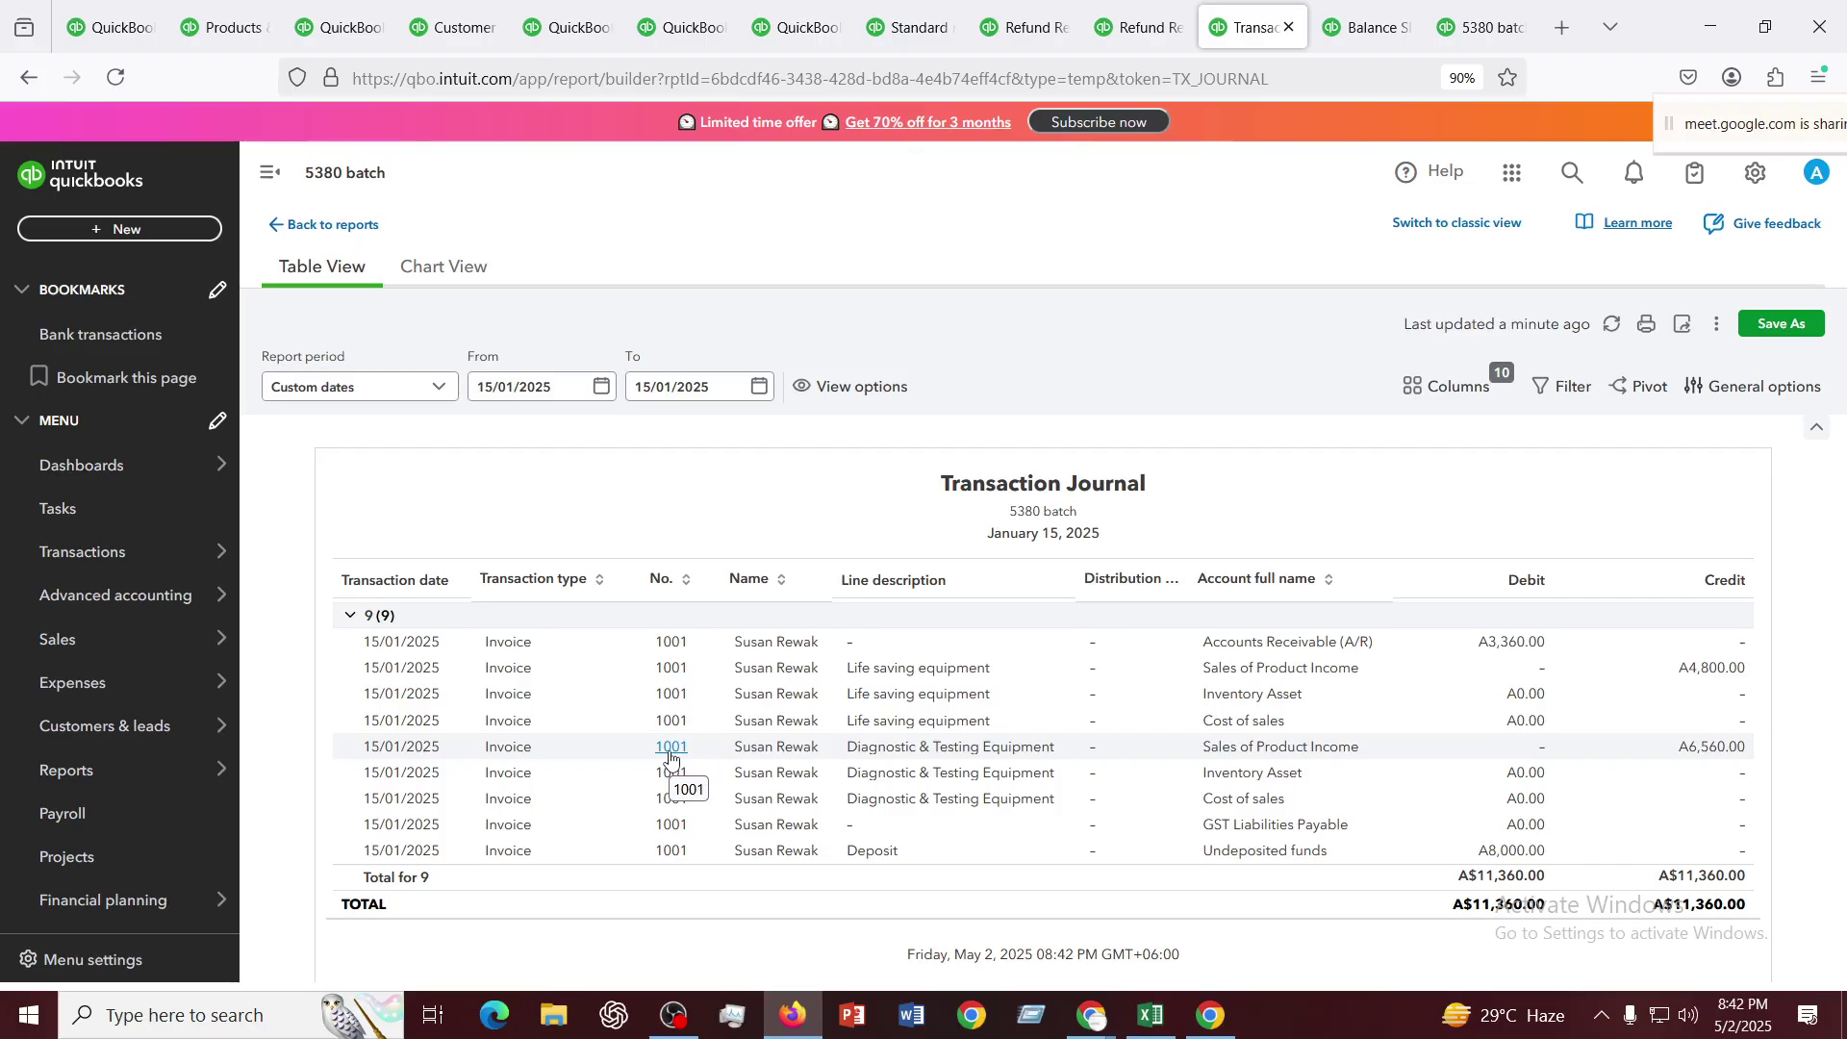
Switch to the Excel workbook of customer invoices and look through both estimate sheets, Invoice -01 and the invoice sheet after it
click(1153, 1022)
click(1010, 696)
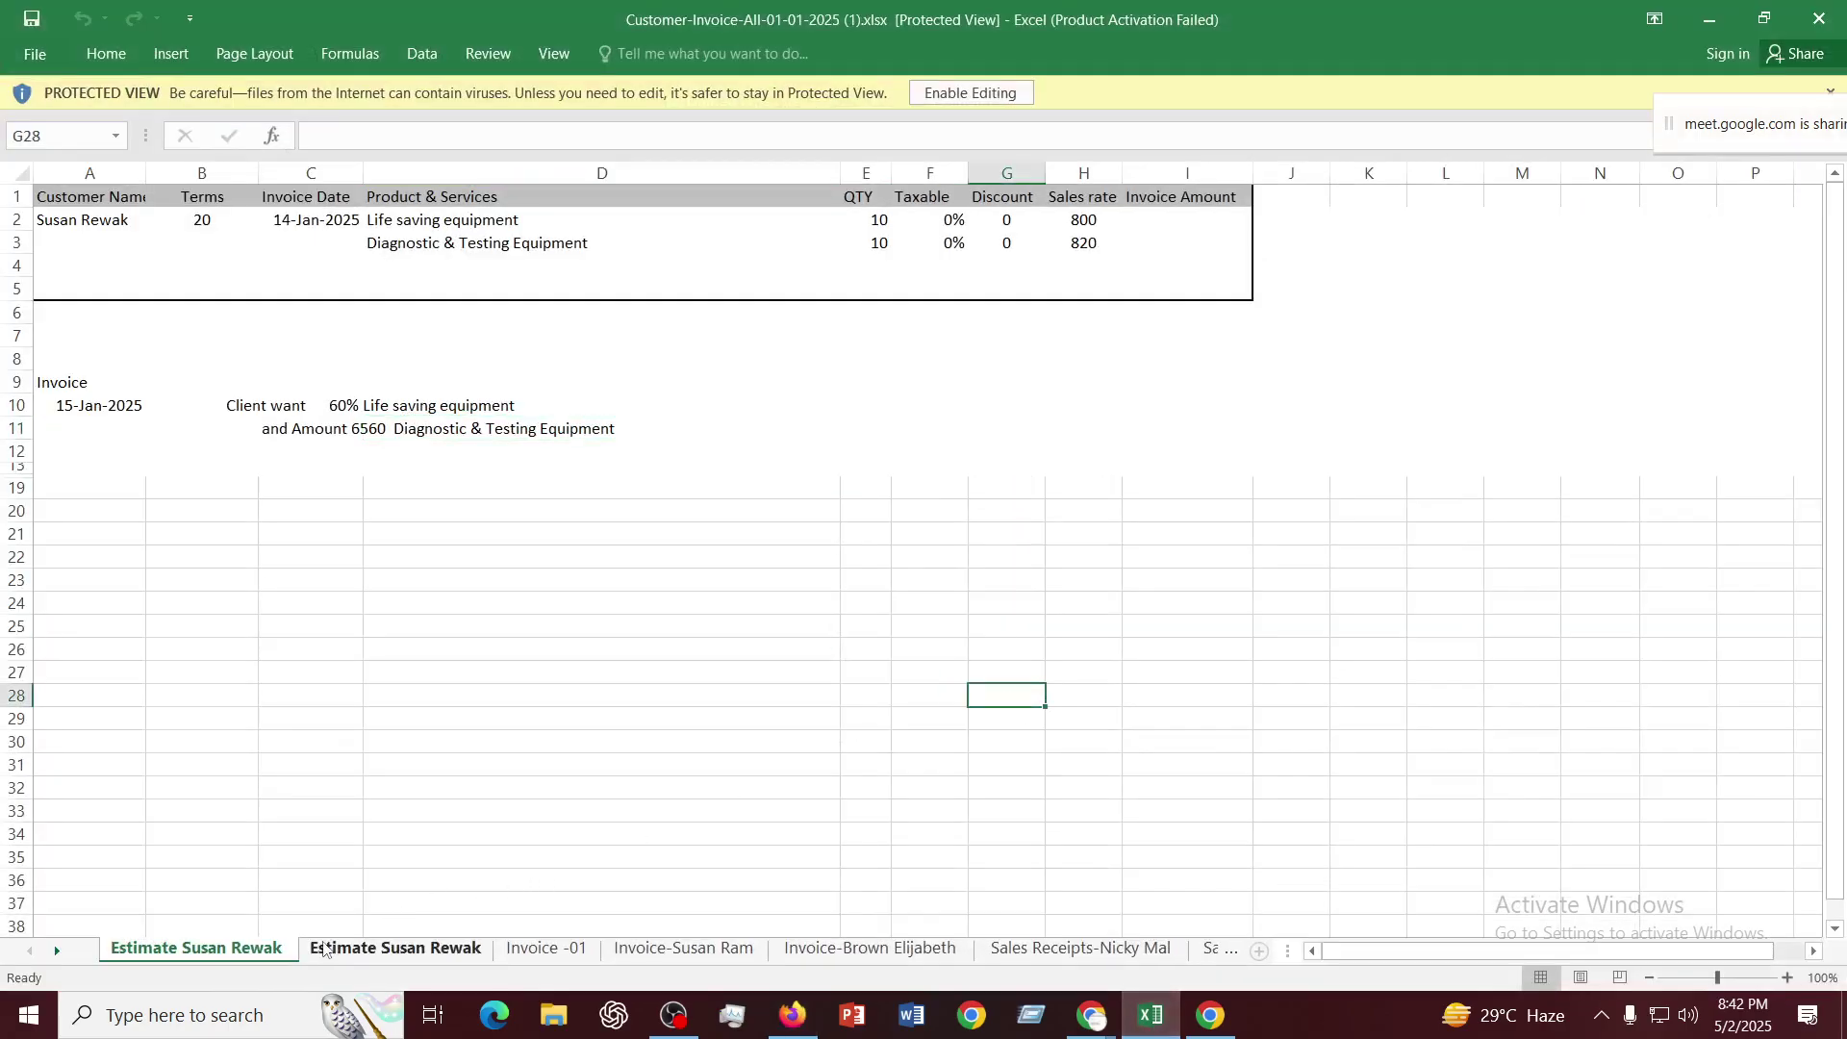
click(359, 950)
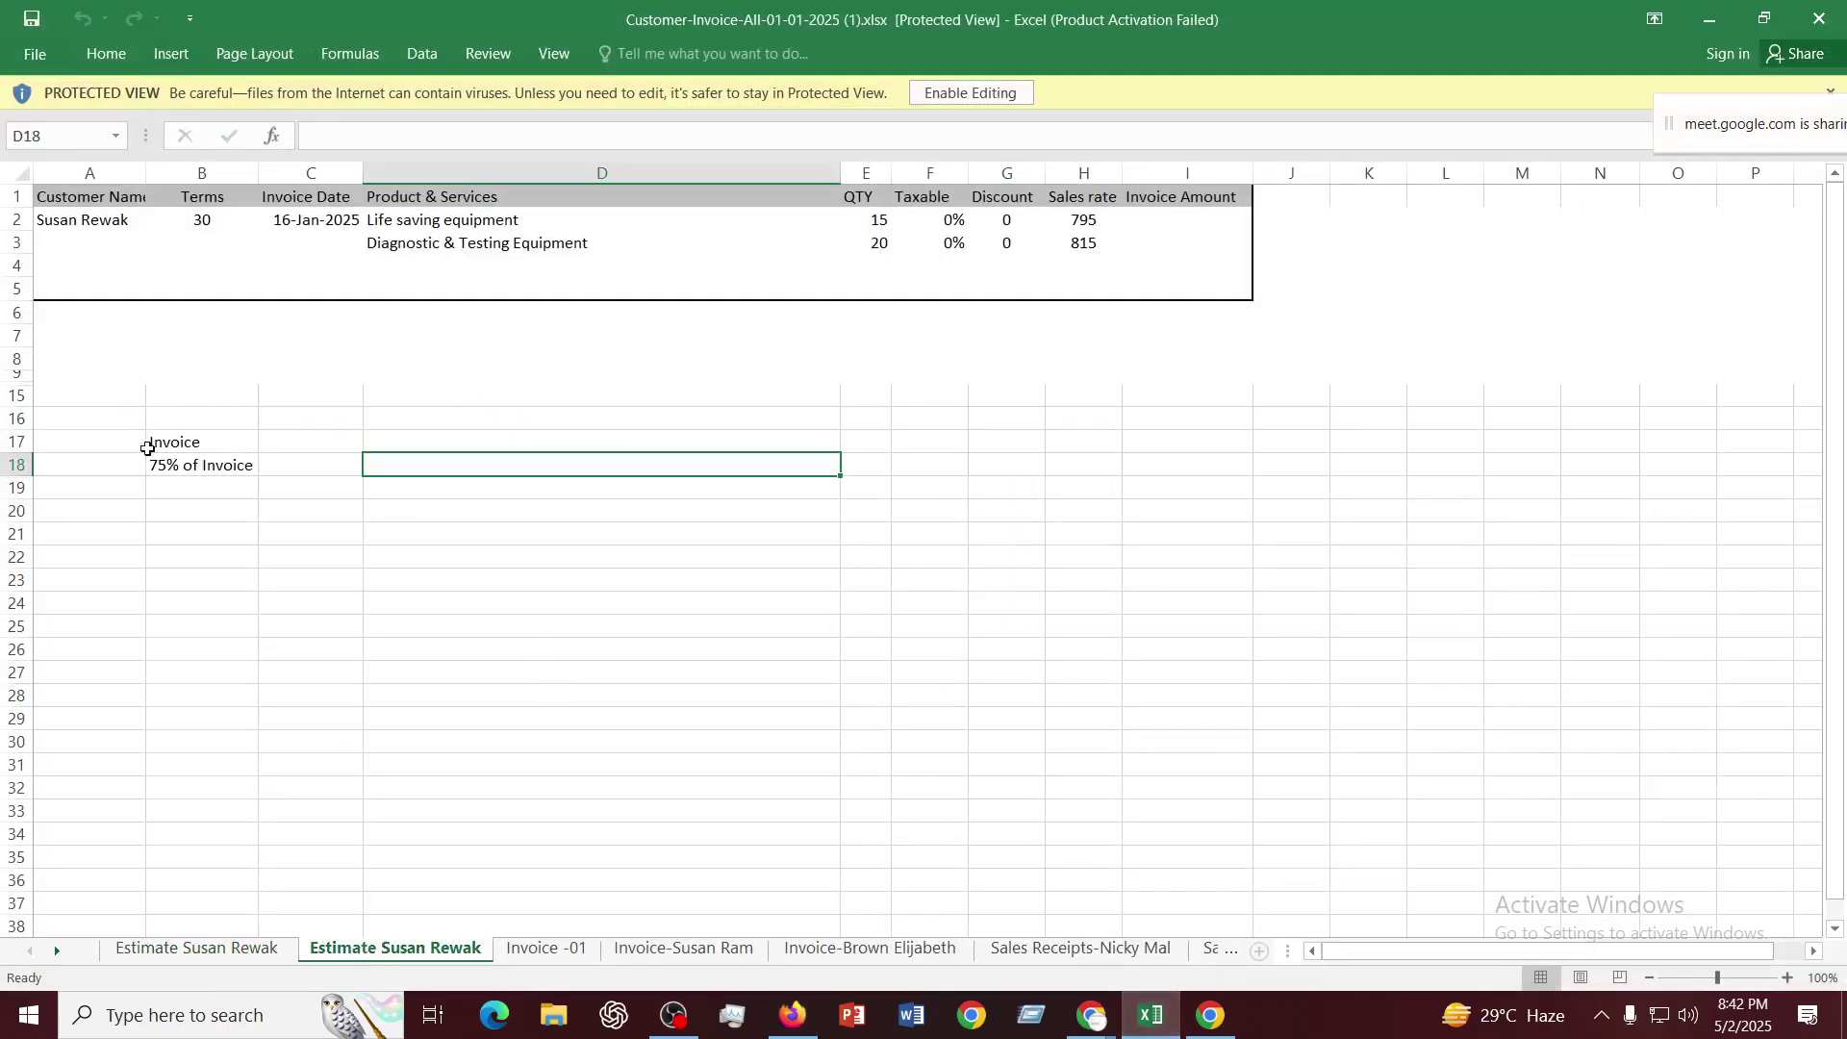
click(530, 951)
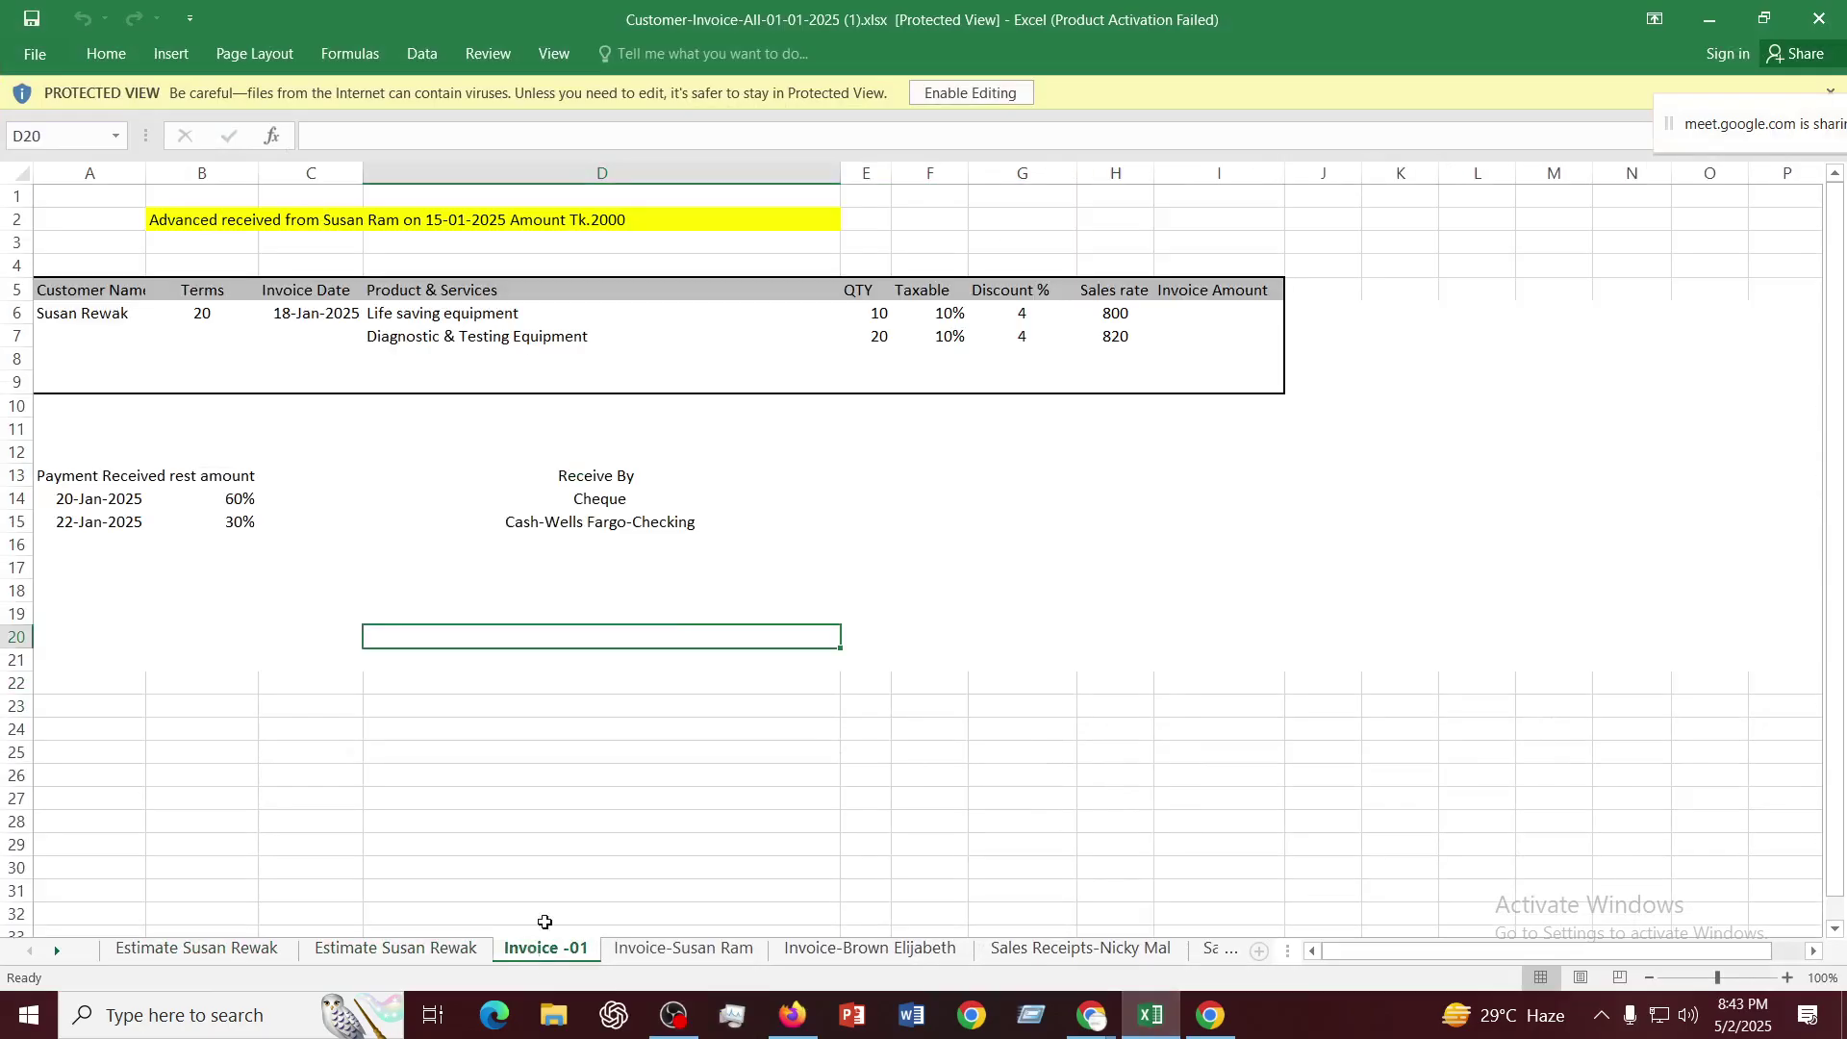
click(683, 950)
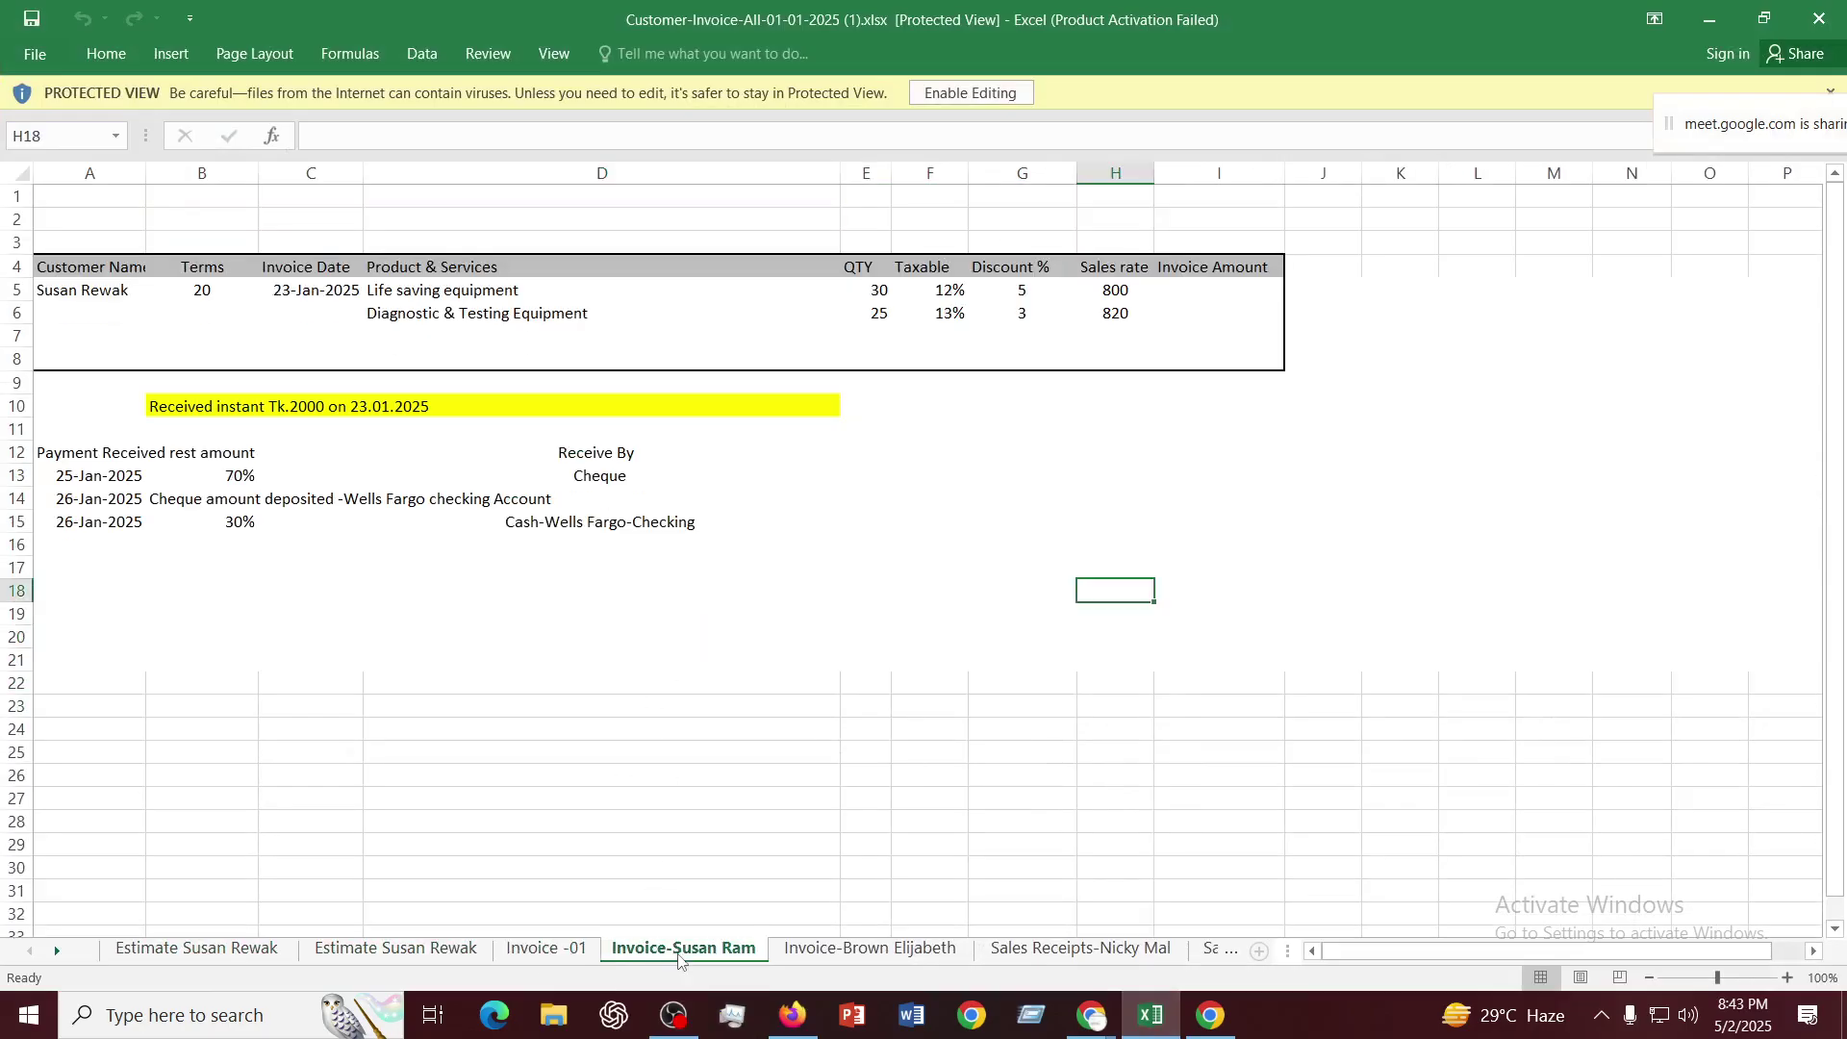
Return to the two estimate sheets and review their product lines and the share of each estimate to invoice
click(543, 950)
click(176, 960)
click(359, 947)
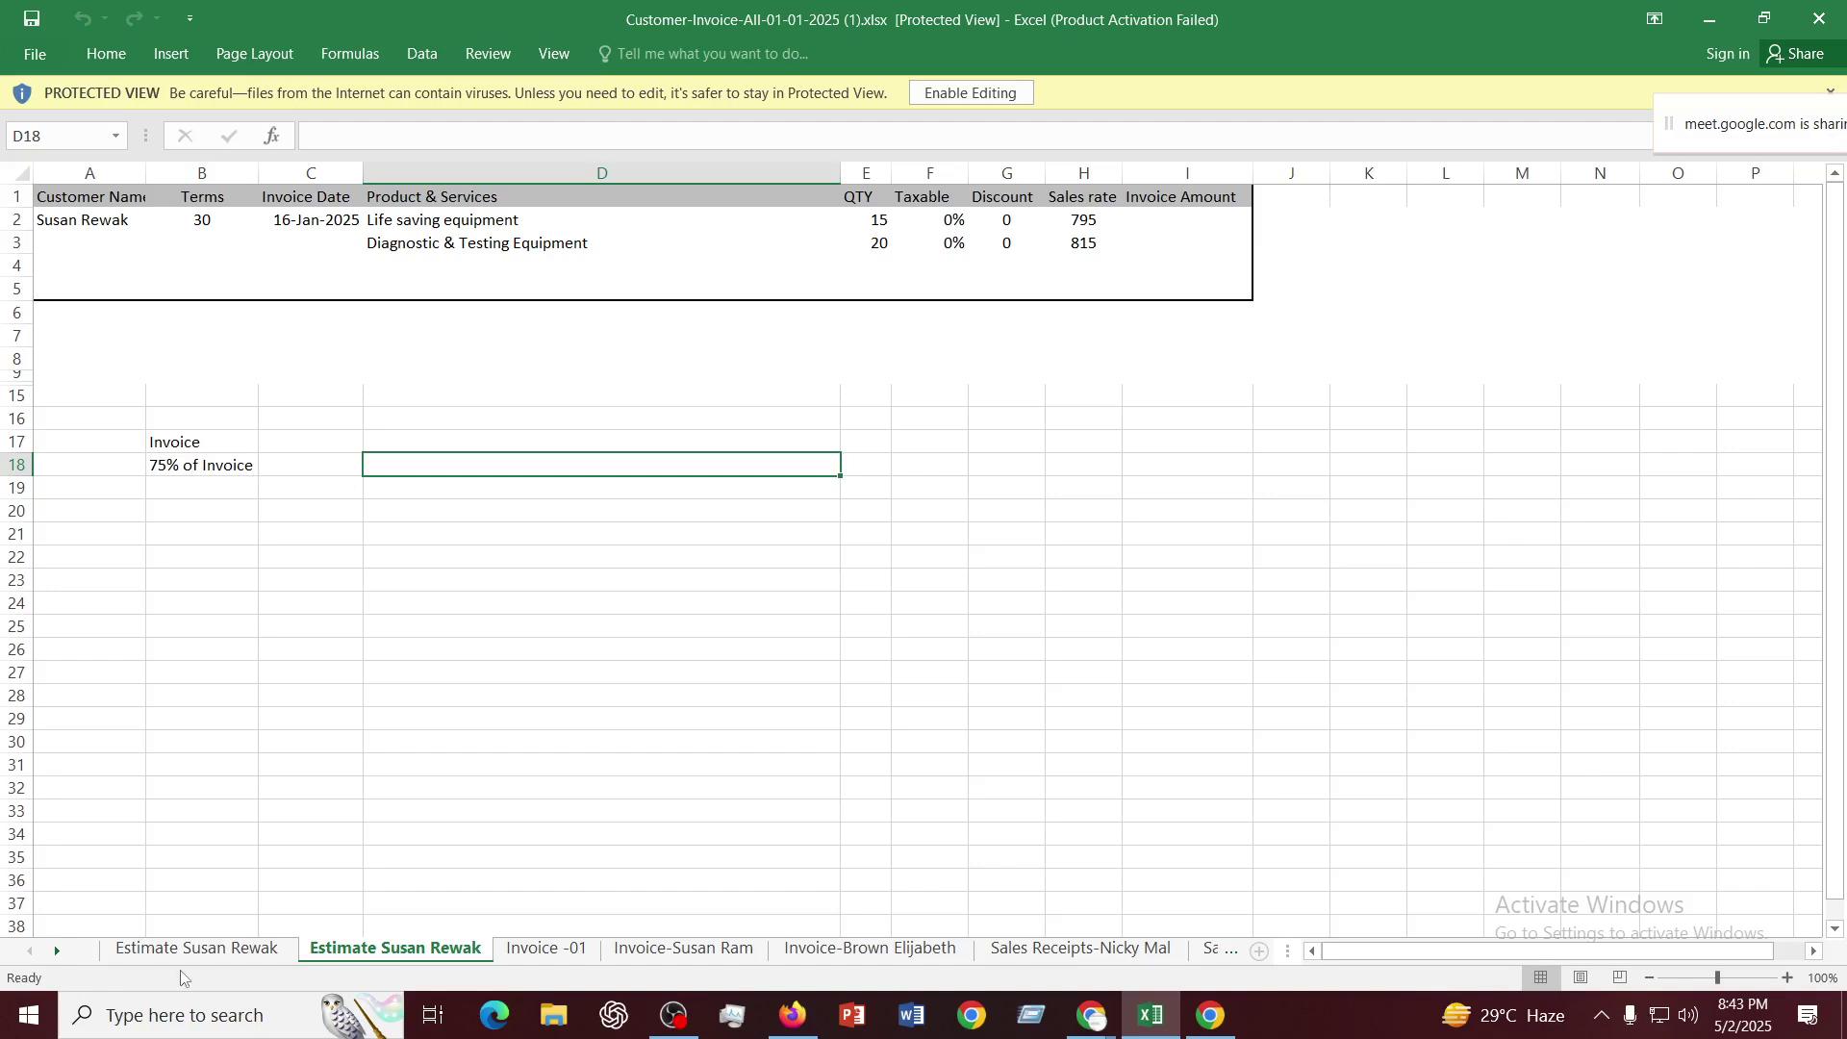
click(196, 948)
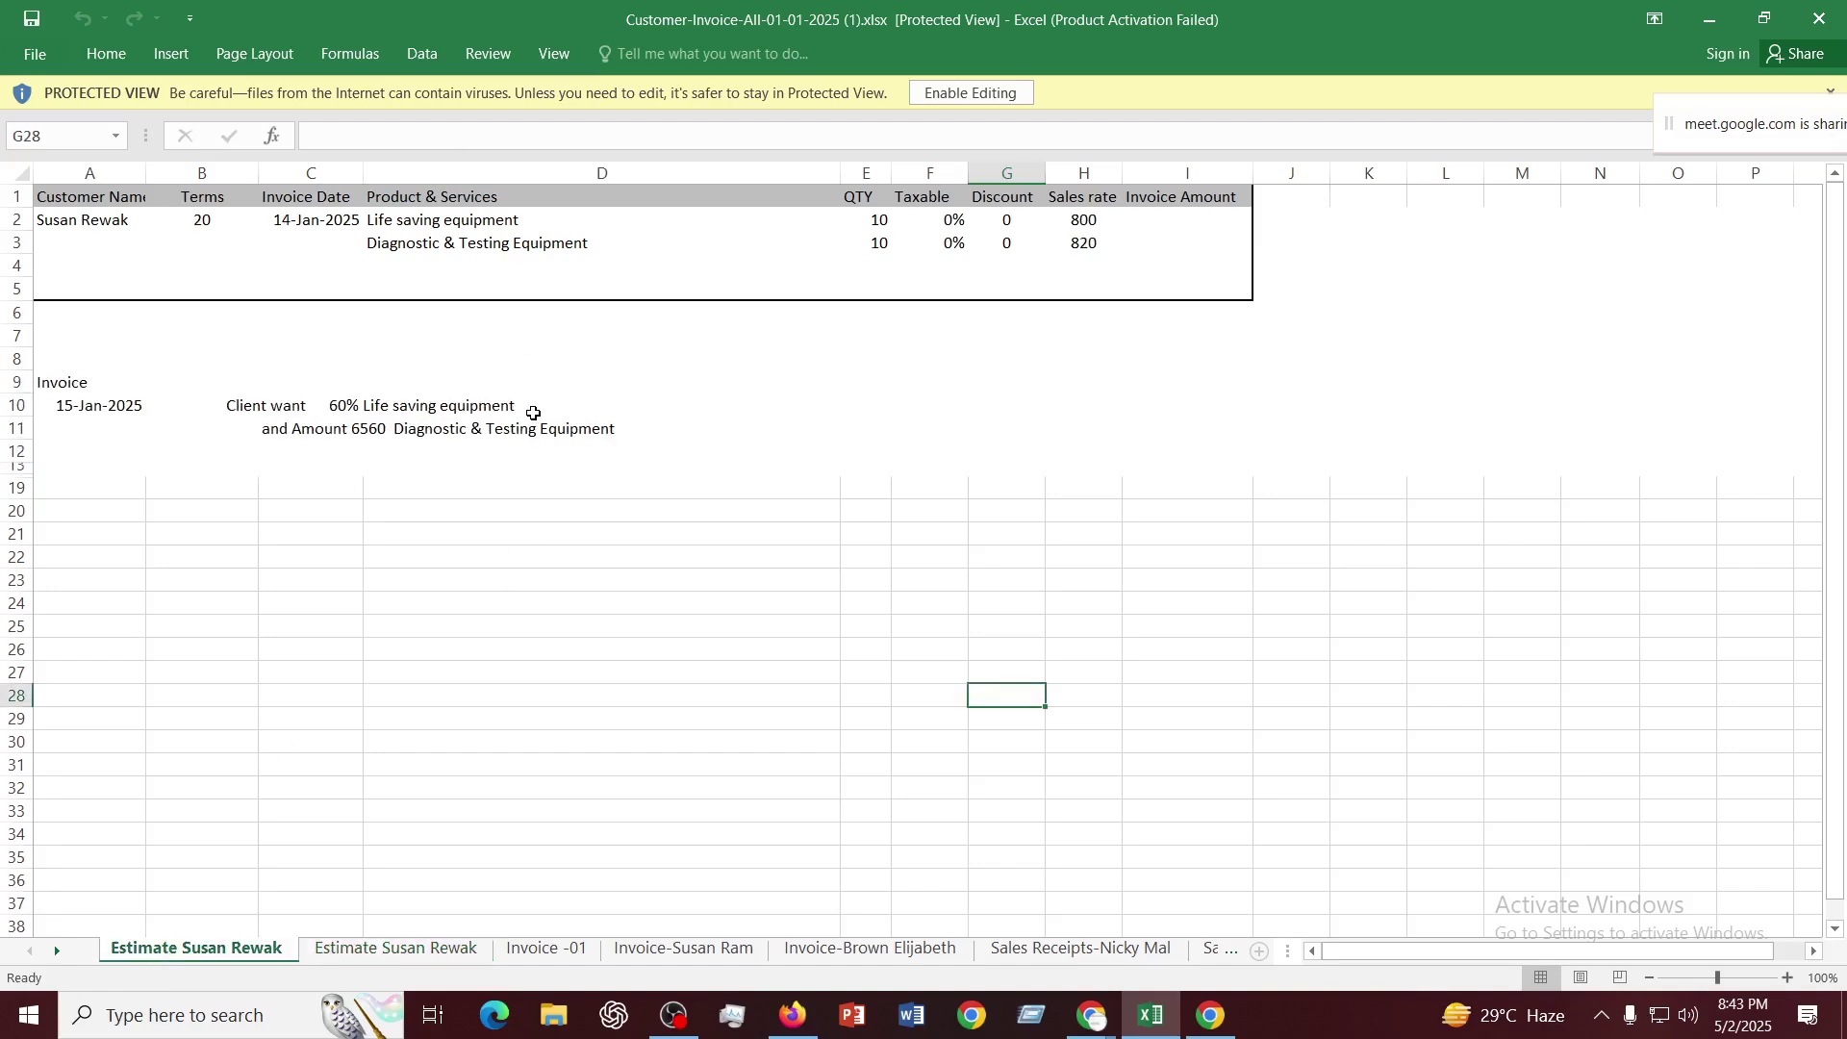
click(404, 950)
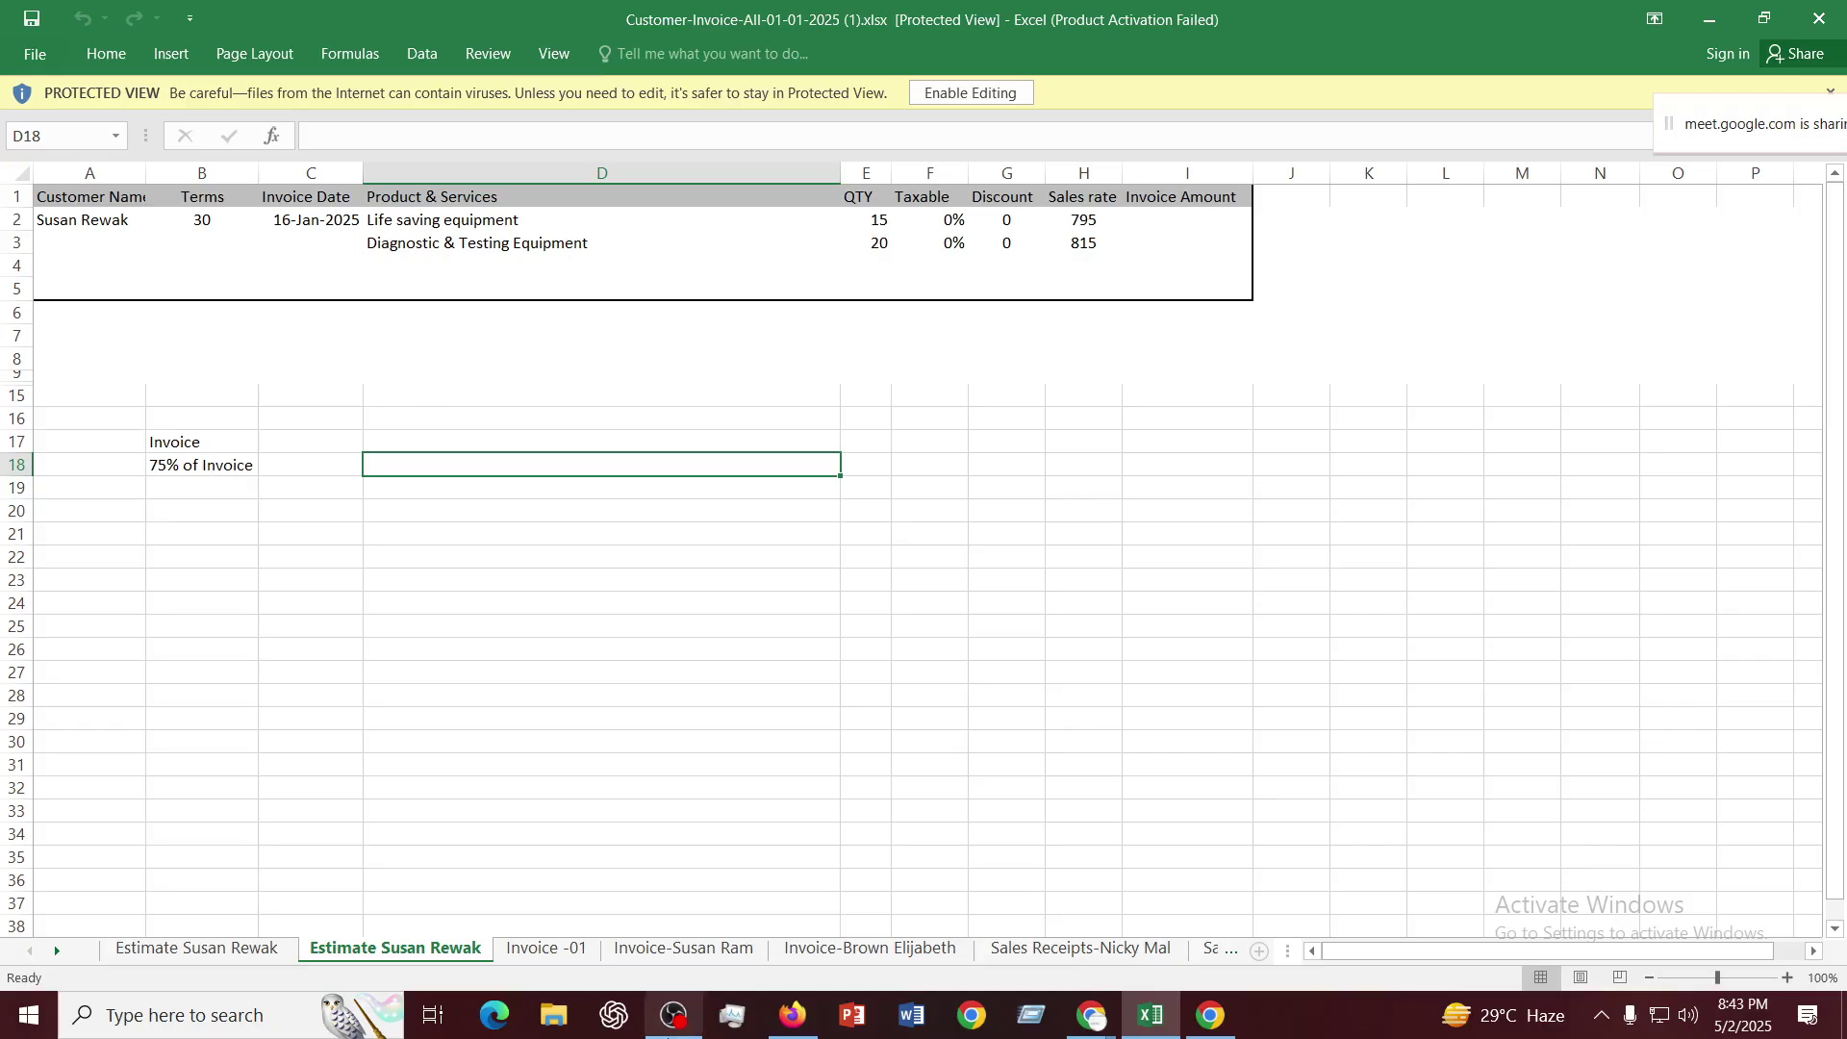
Open the Invoice -01 sheet and examine the advance received note in row 2 and the Wells Fargo payment method
click(556, 951)
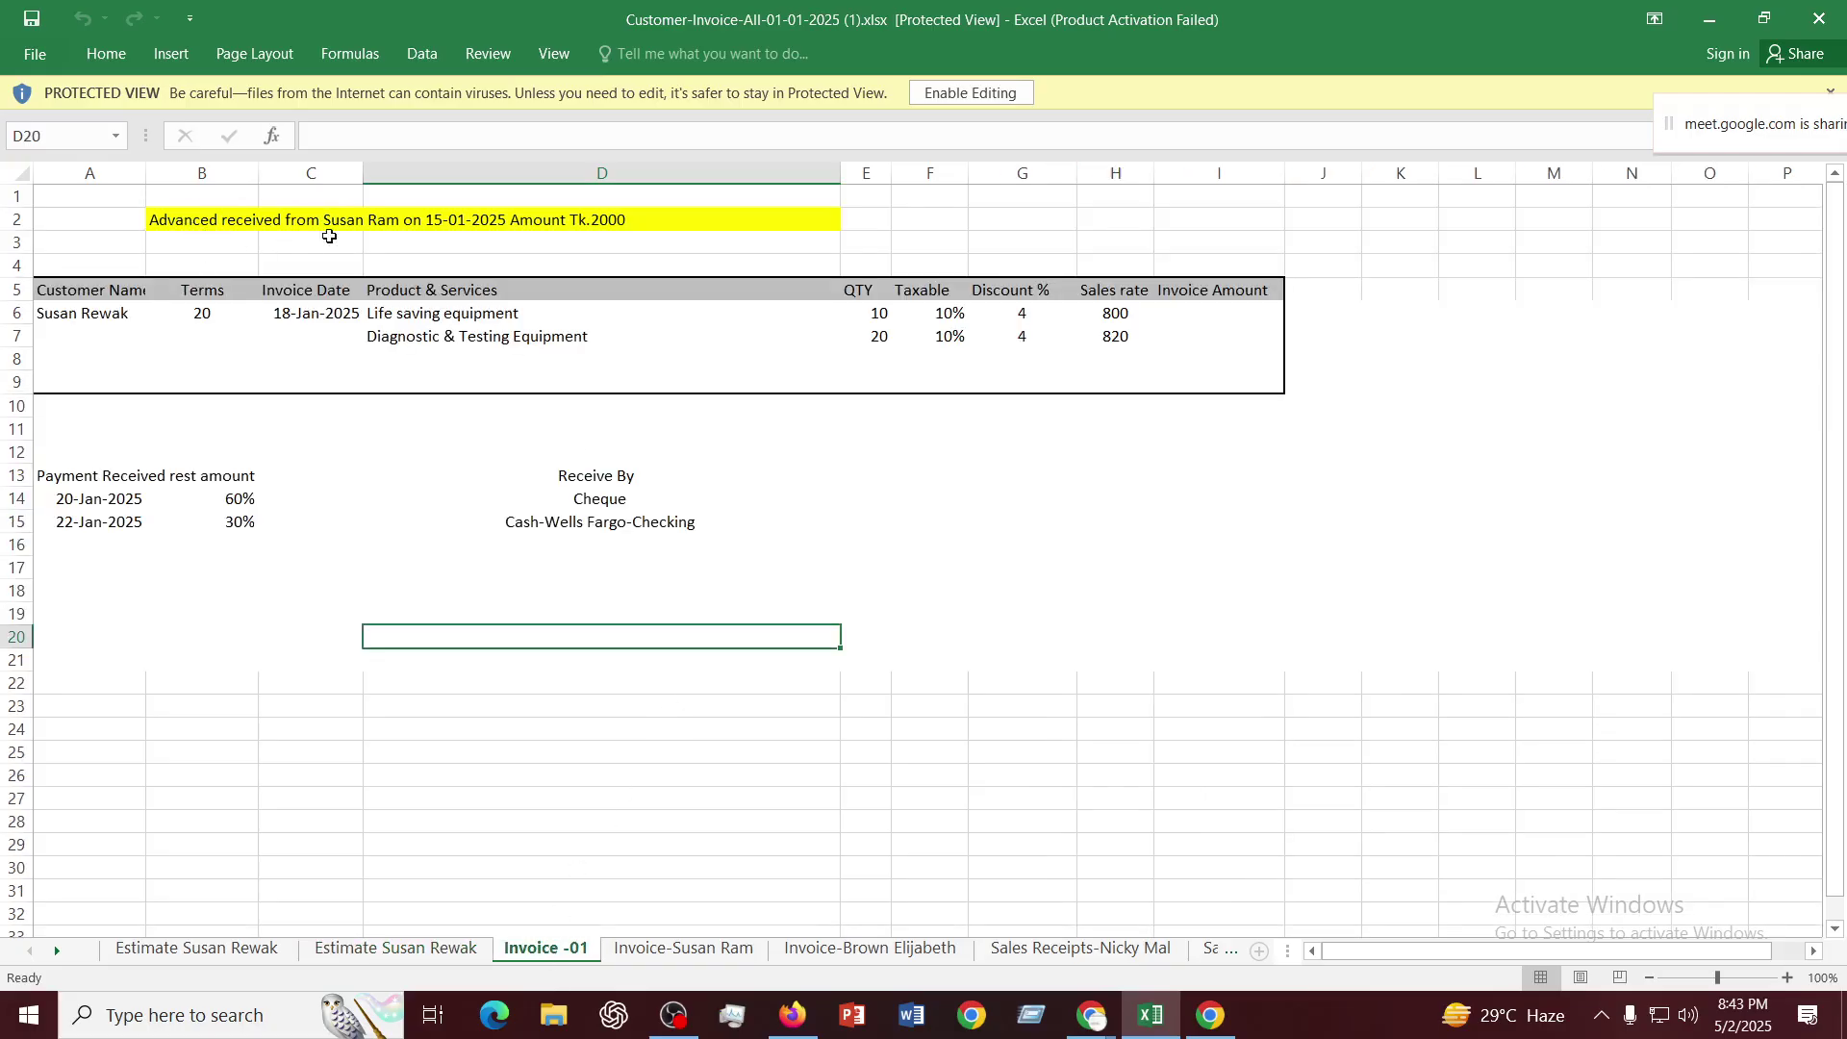
key(Up)
key(Up)
key(Up)
key(Up)
key(Up)
key(Up)
key(Up)
key(Up)
key(Up)
key(Up)
key(Up)
key(Up)
key(Up)
key(Up)
key(Up)
key(Up)
key(Up)
key(Up)
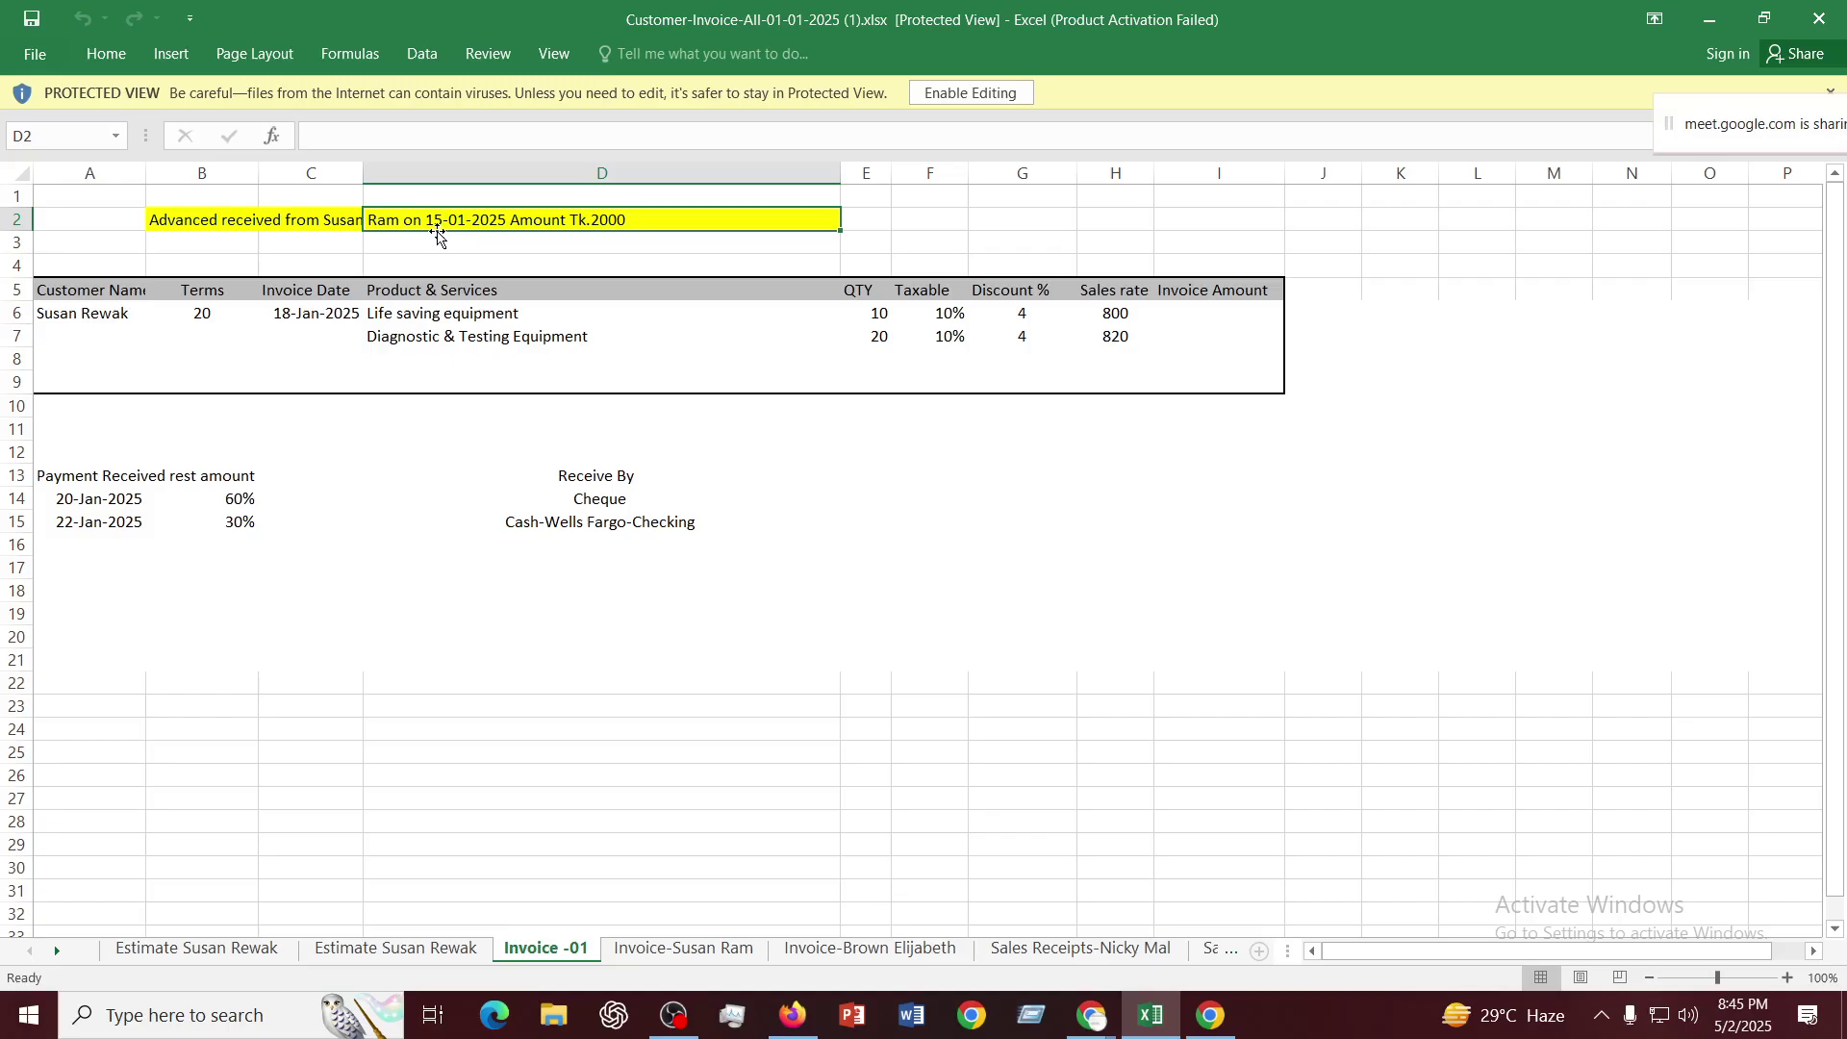
click(588, 523)
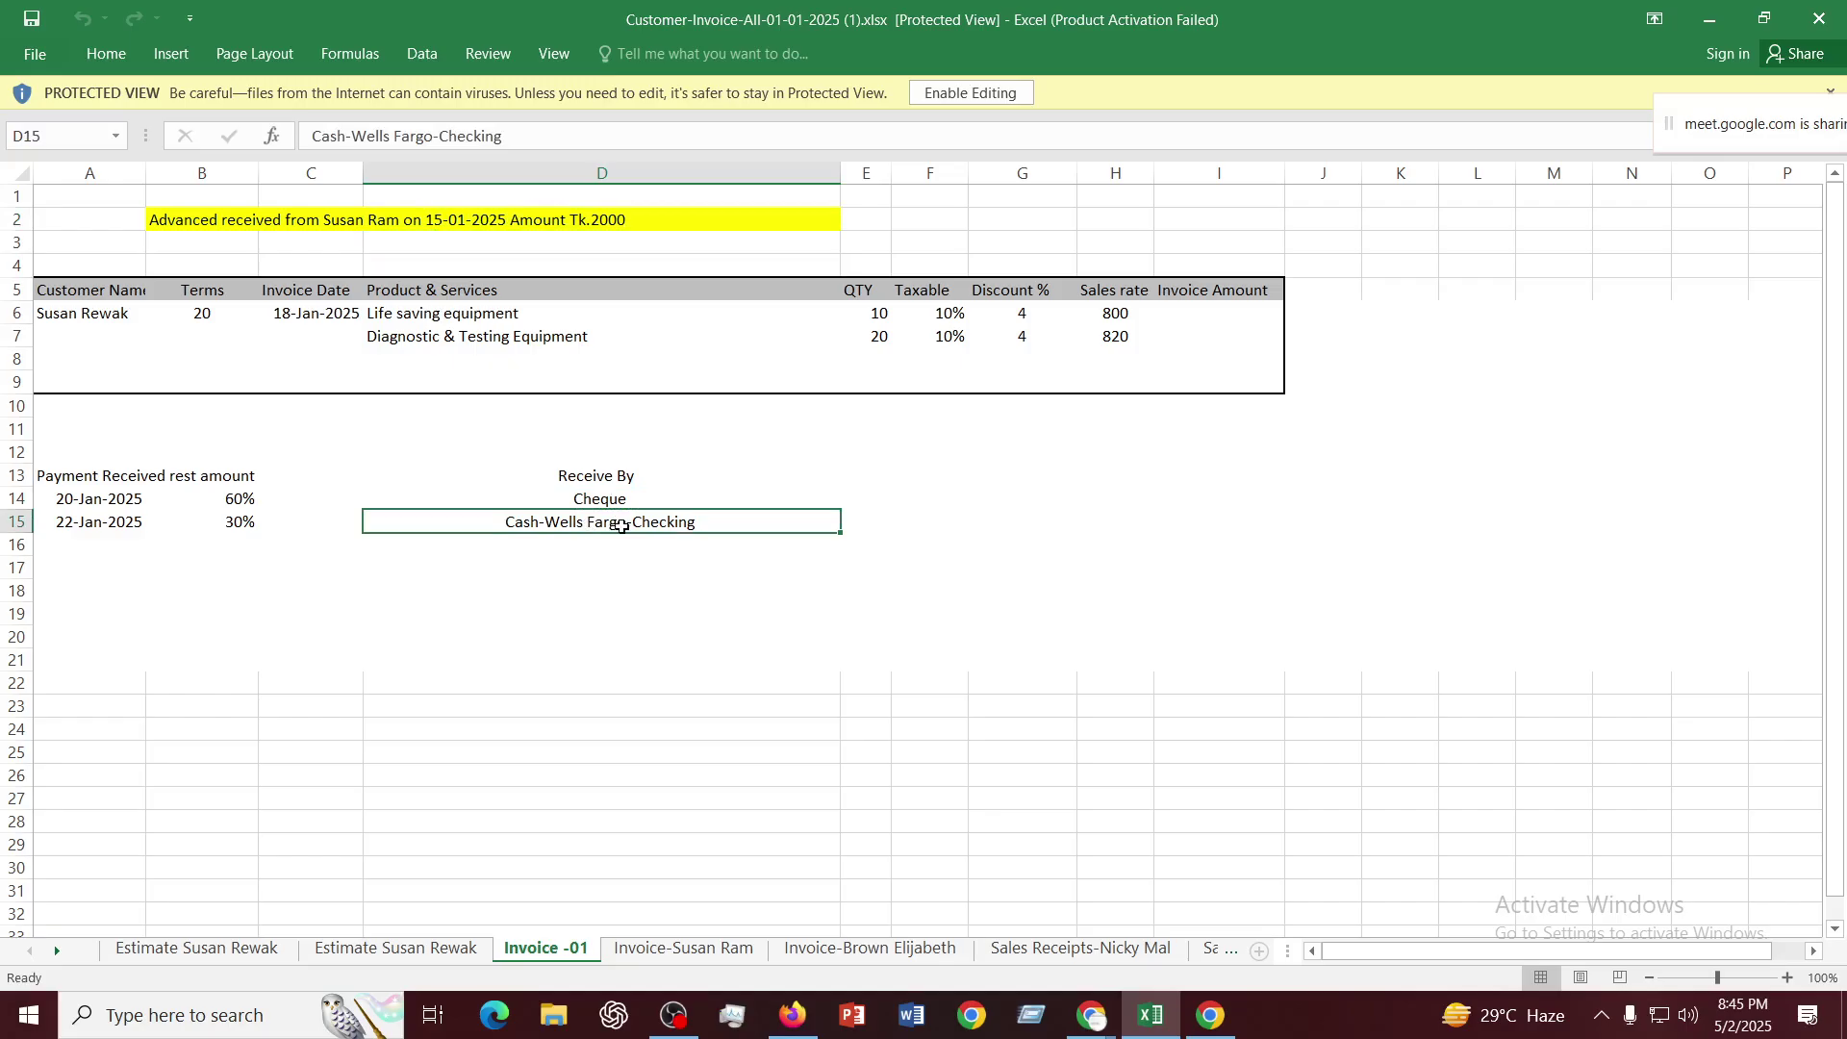
click(476, 213)
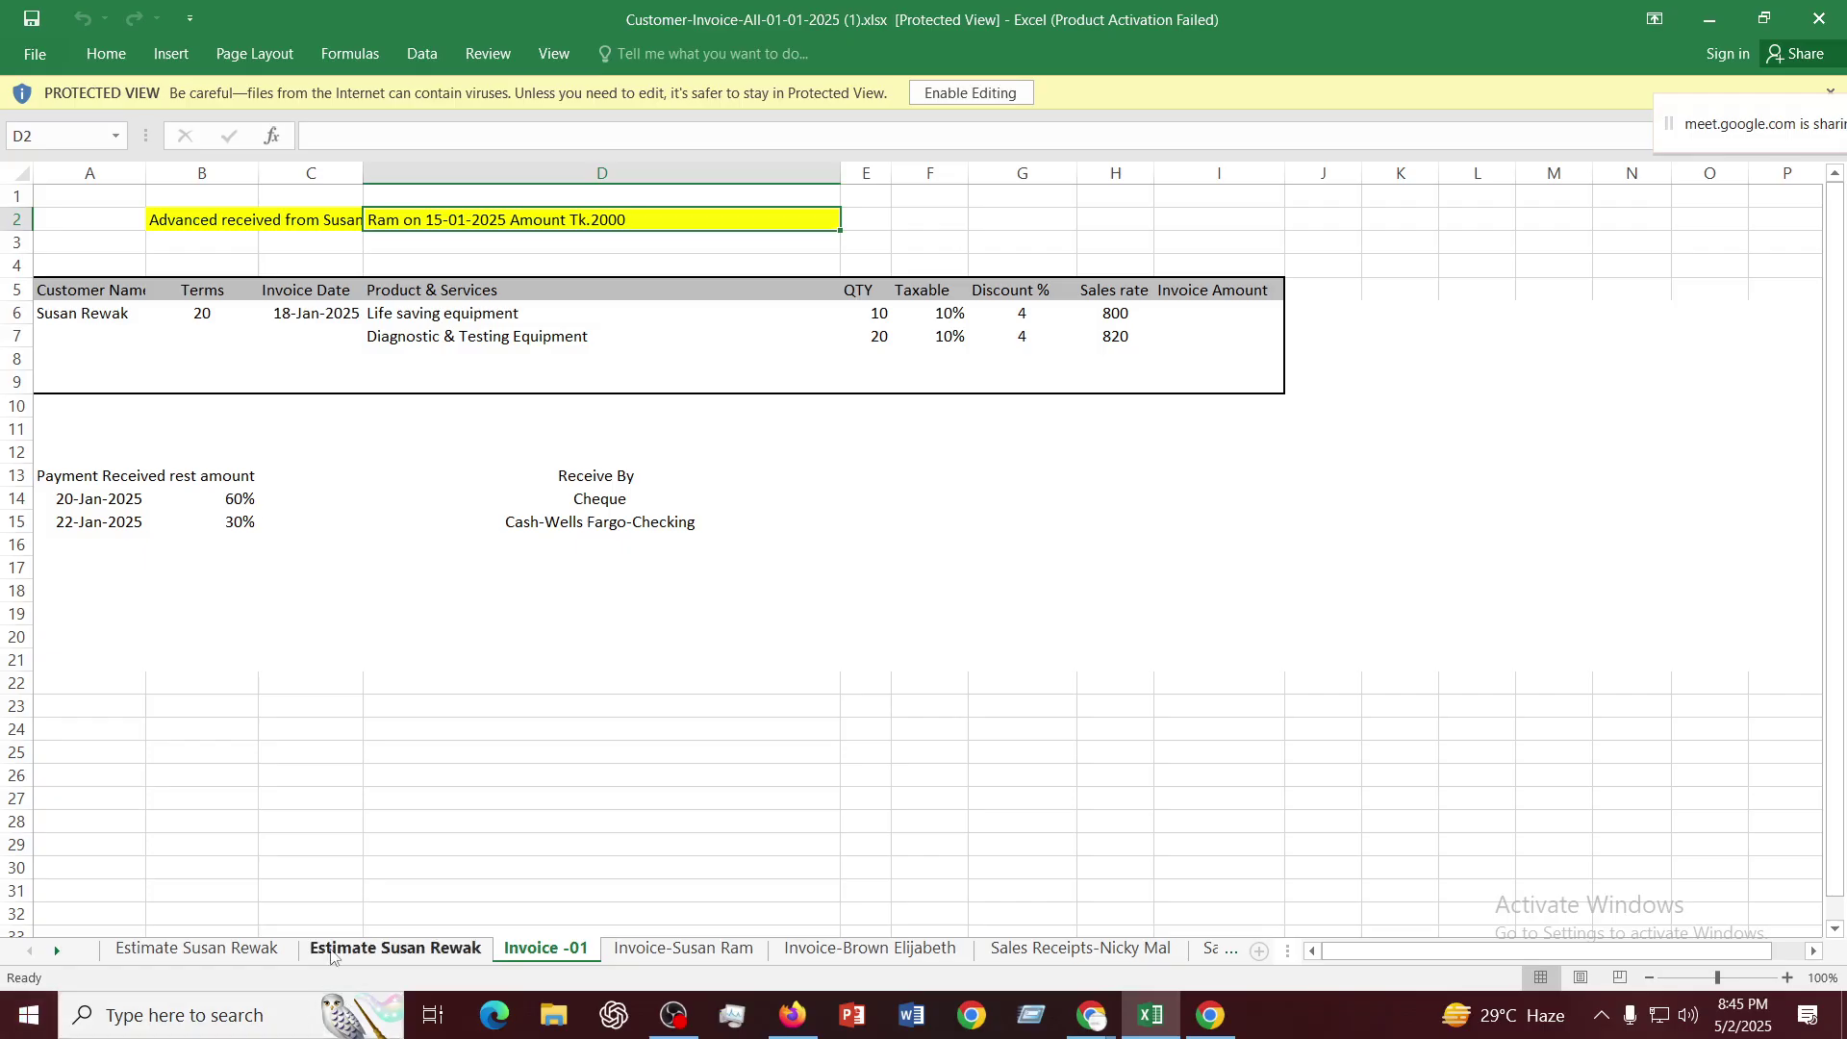
Compare the second estimate sheet with Invoice -01 and the two customer invoice sheets that follow it
click(367, 930)
click(367, 953)
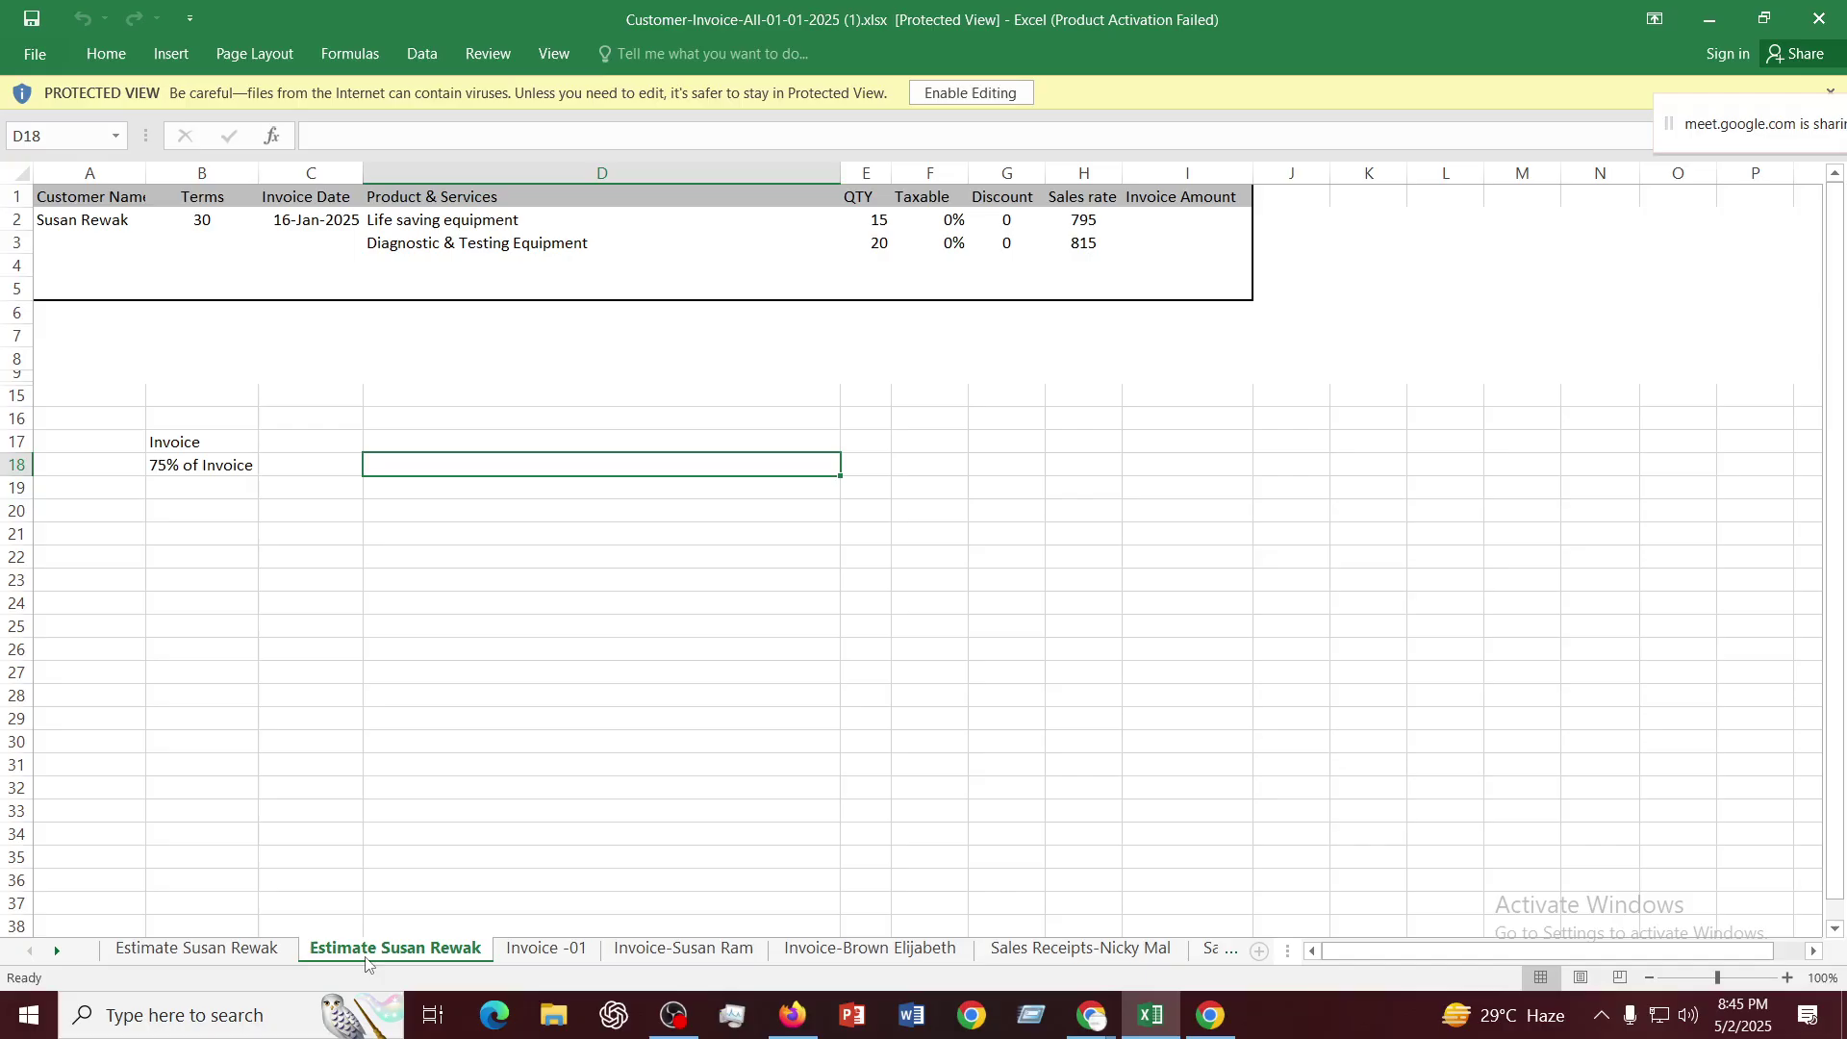
click(568, 948)
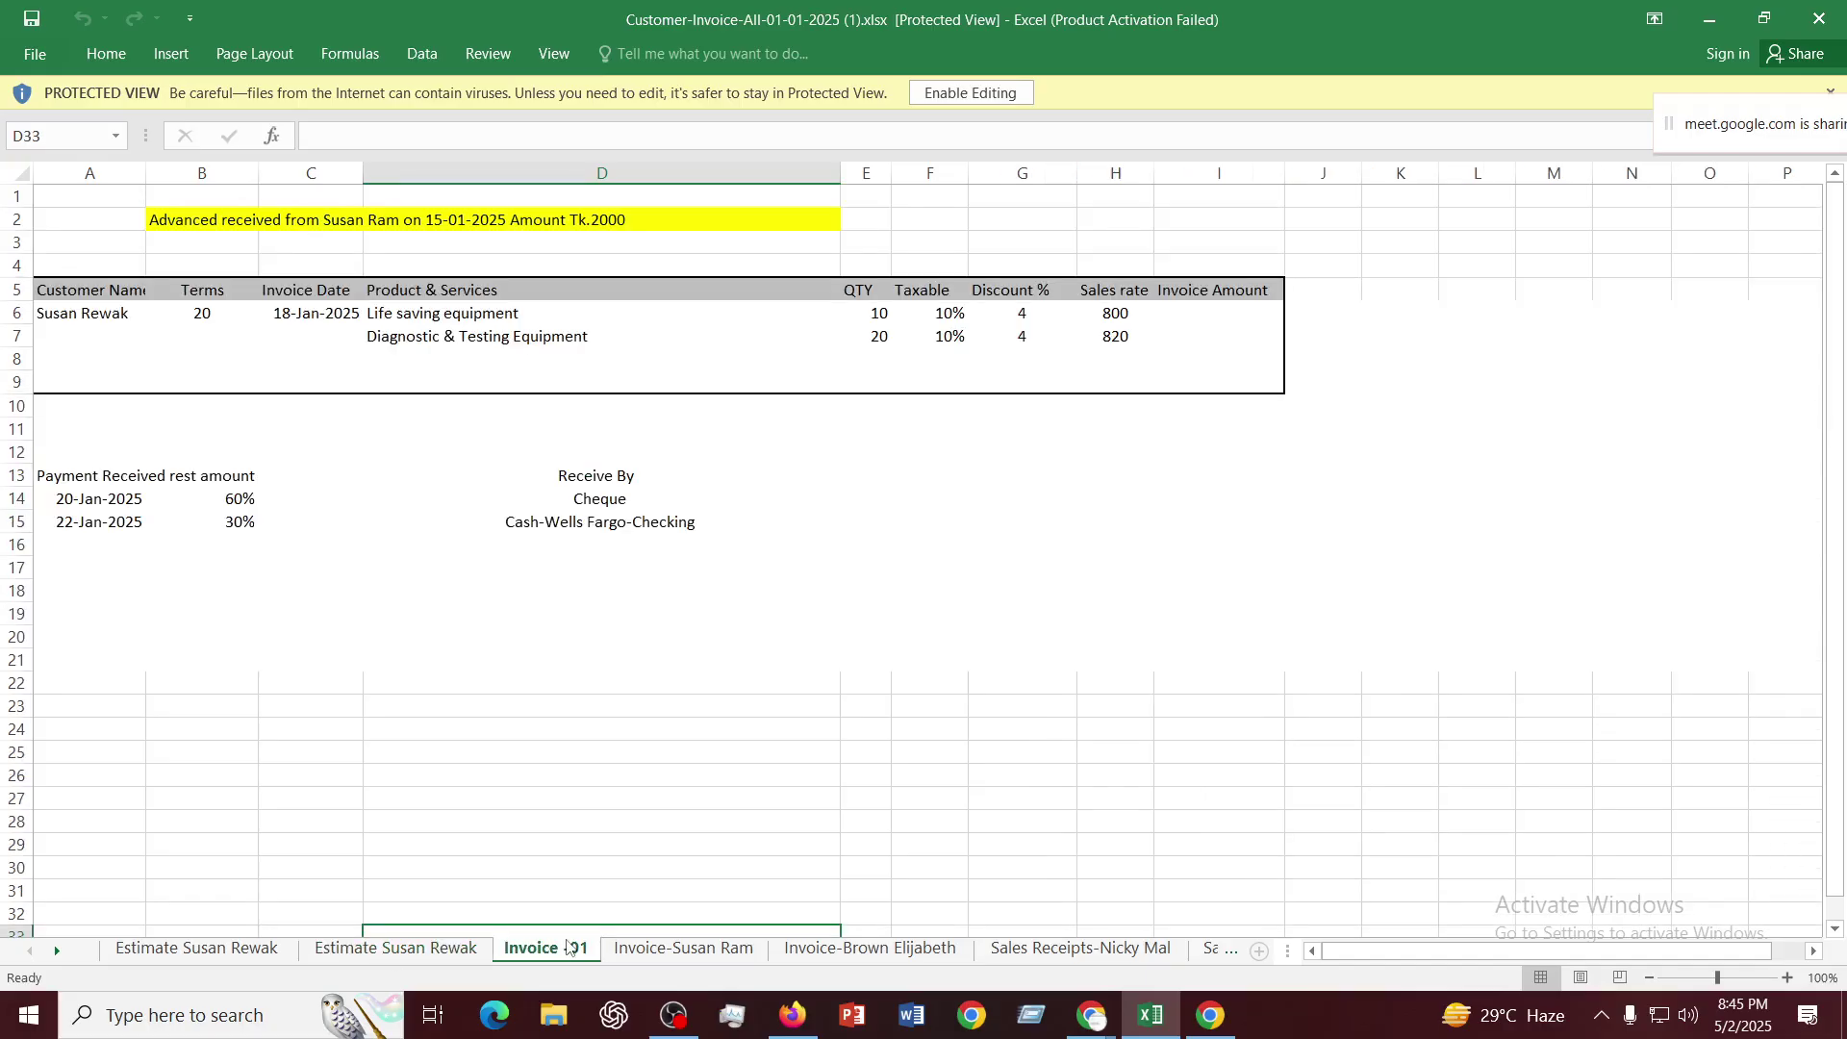
click(694, 957)
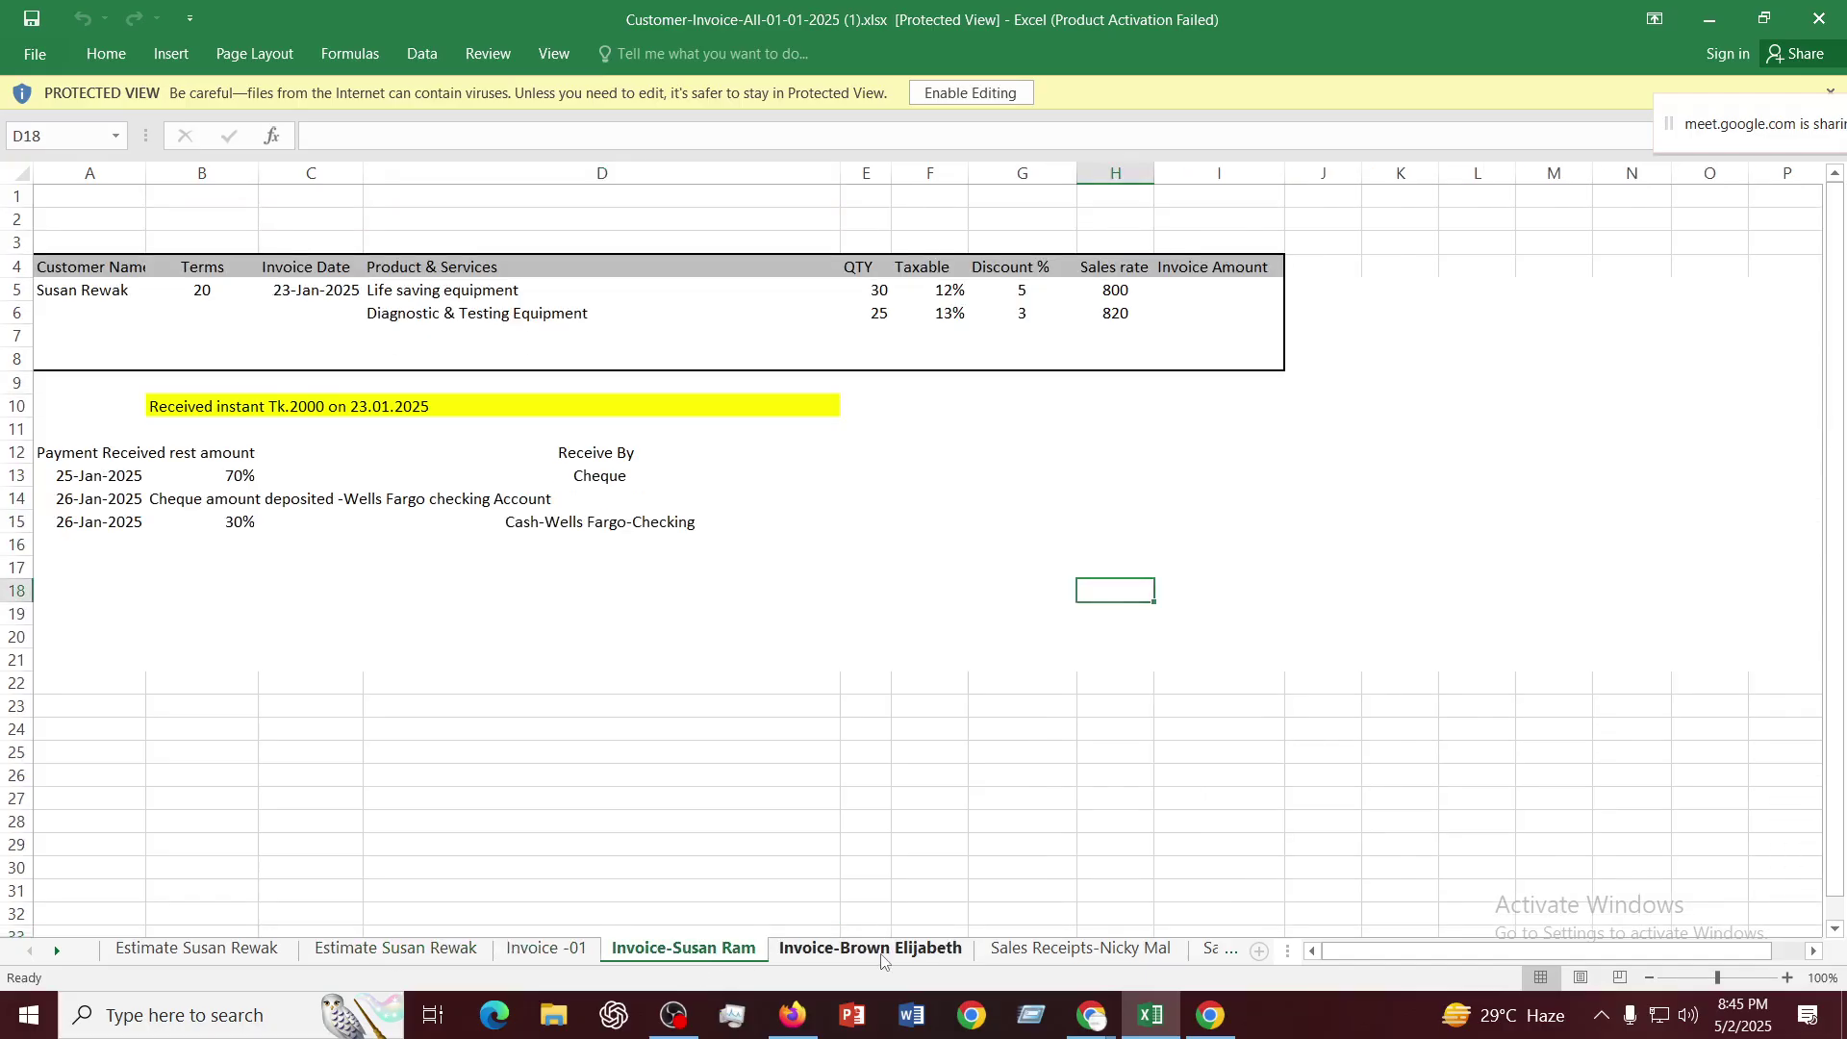
click(882, 952)
click(722, 953)
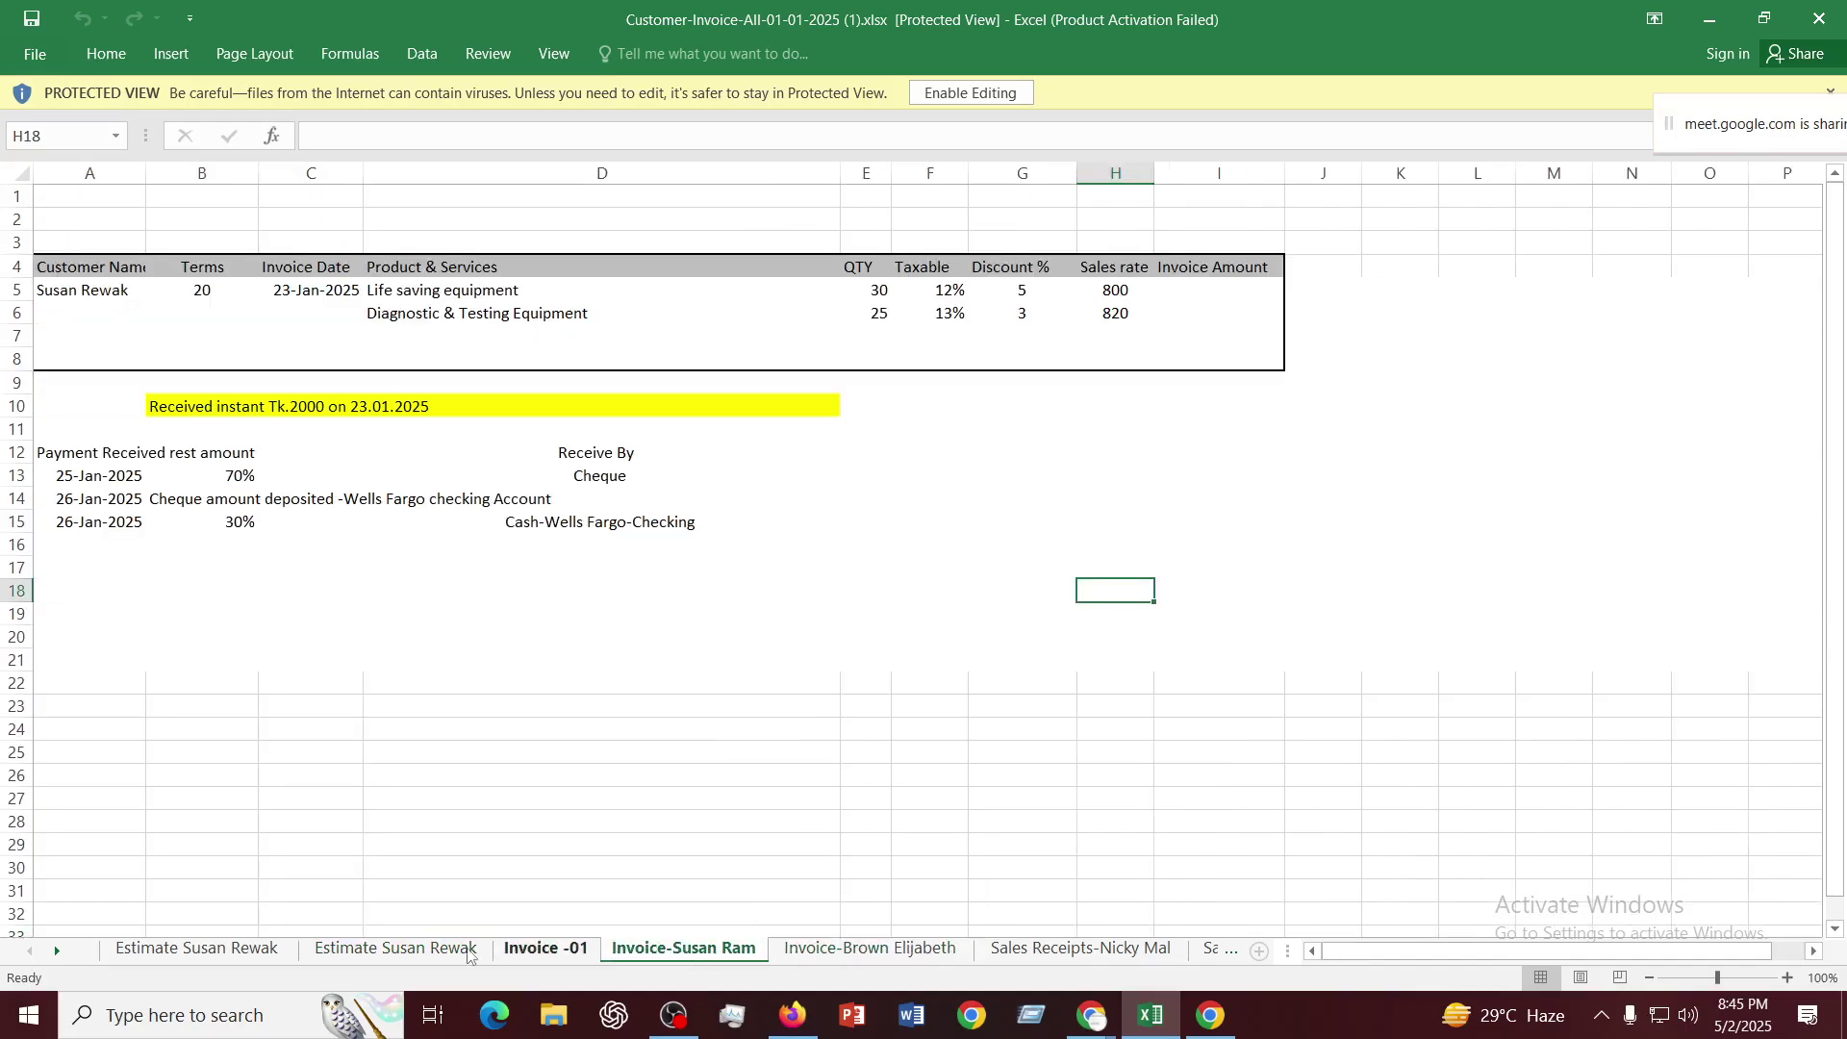
click(378, 952)
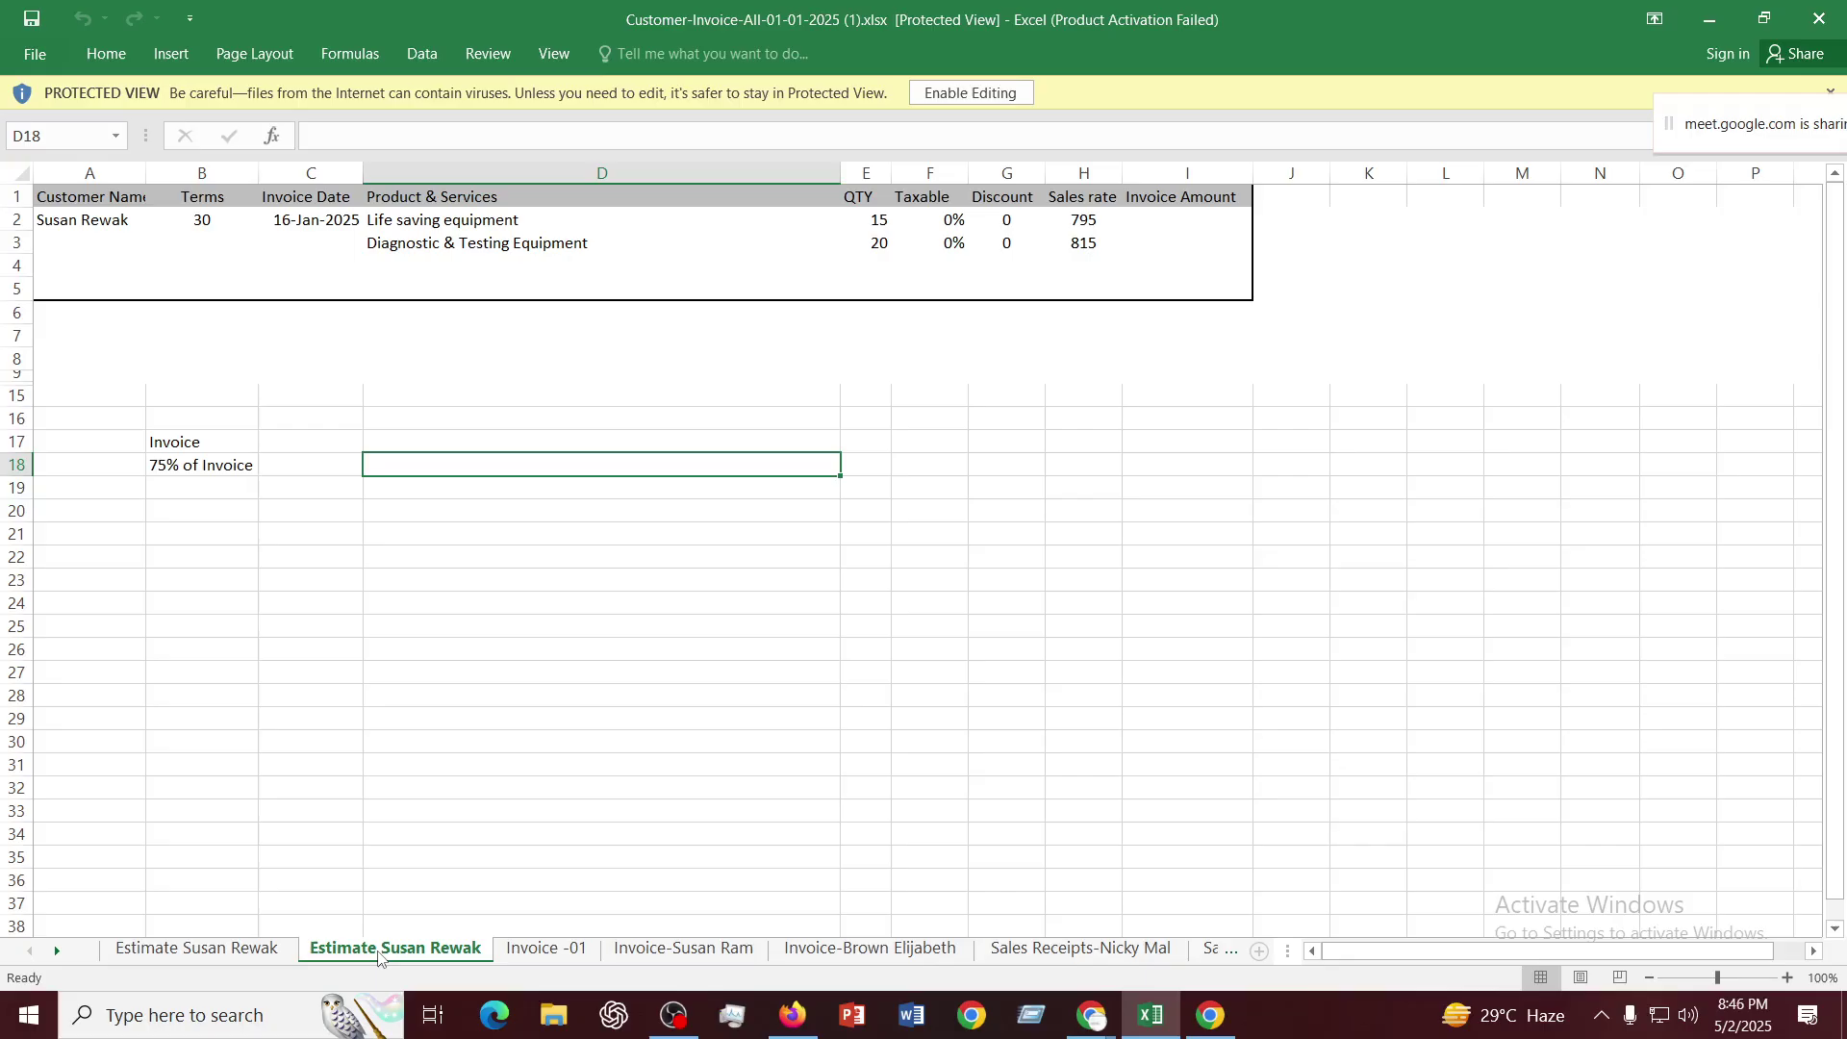
On Invoice -01, review the advance, the Life saving equipment line and the 20-Jan and 22-Jan payments, highlighting the 22-Jan-2025 row
click(534, 954)
click(426, 223)
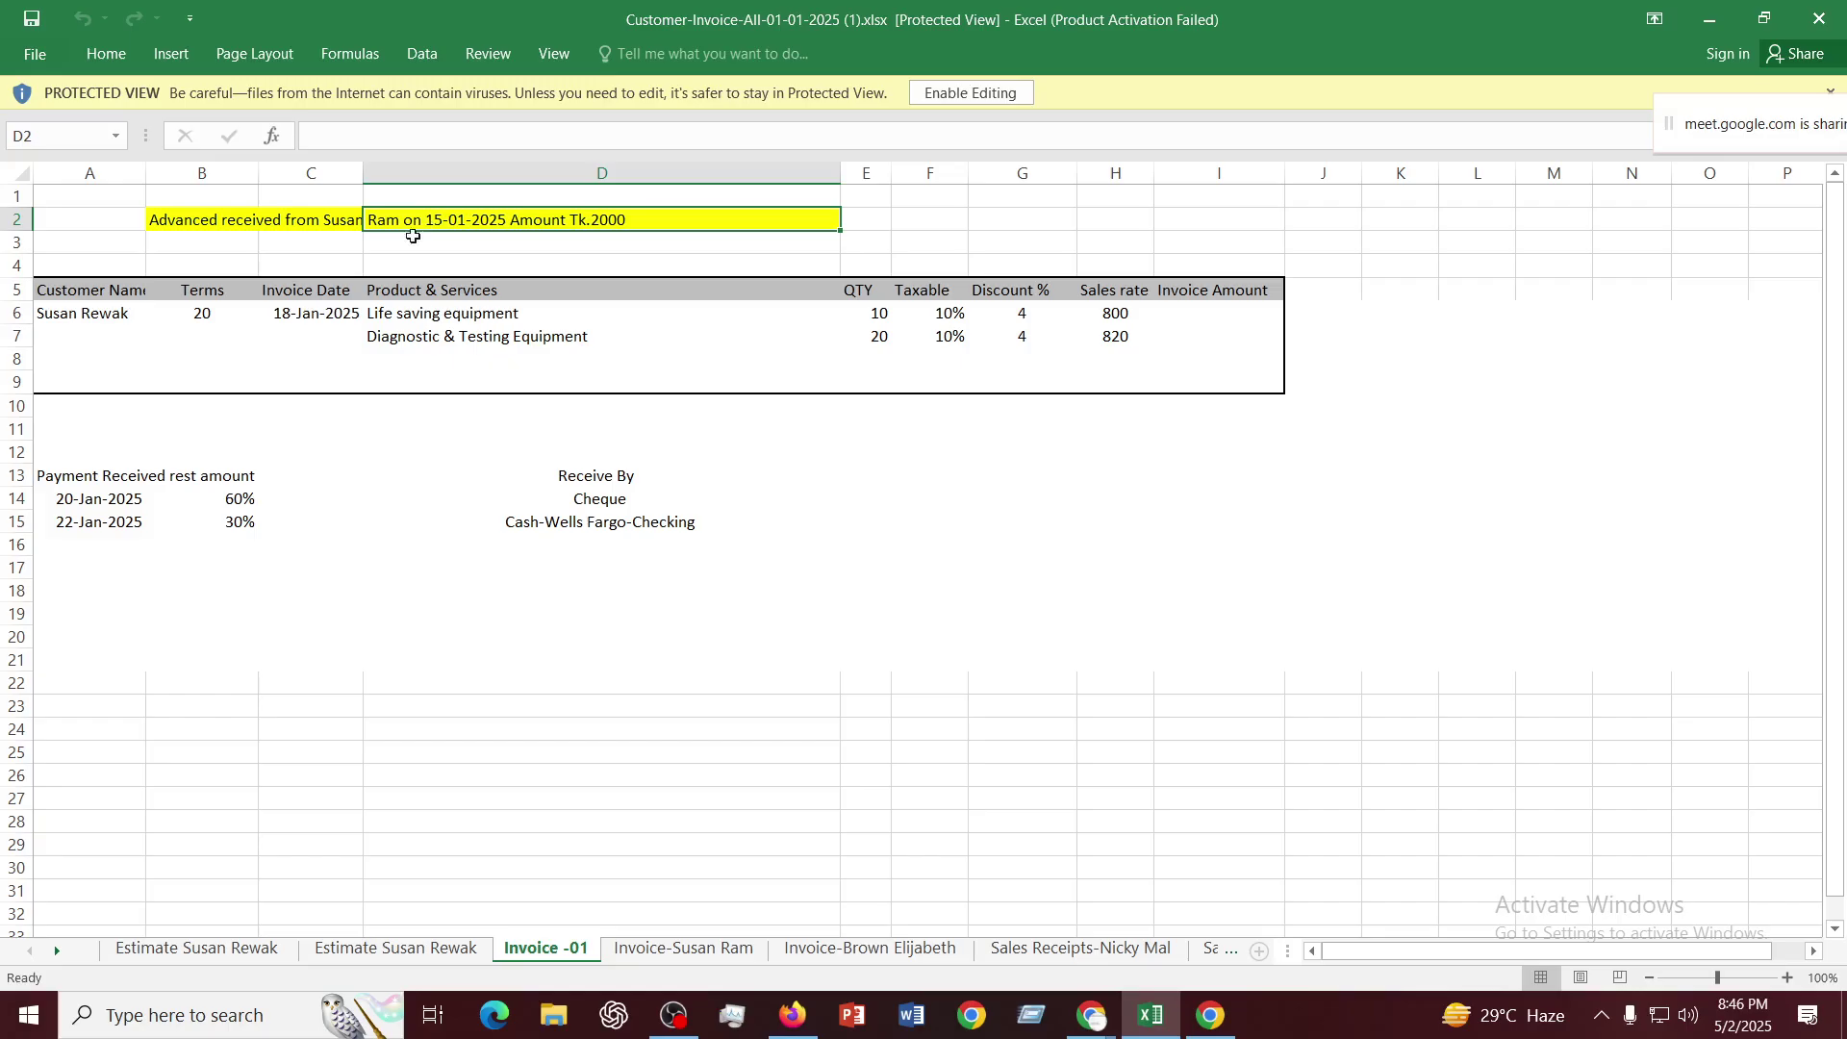
click(366, 317)
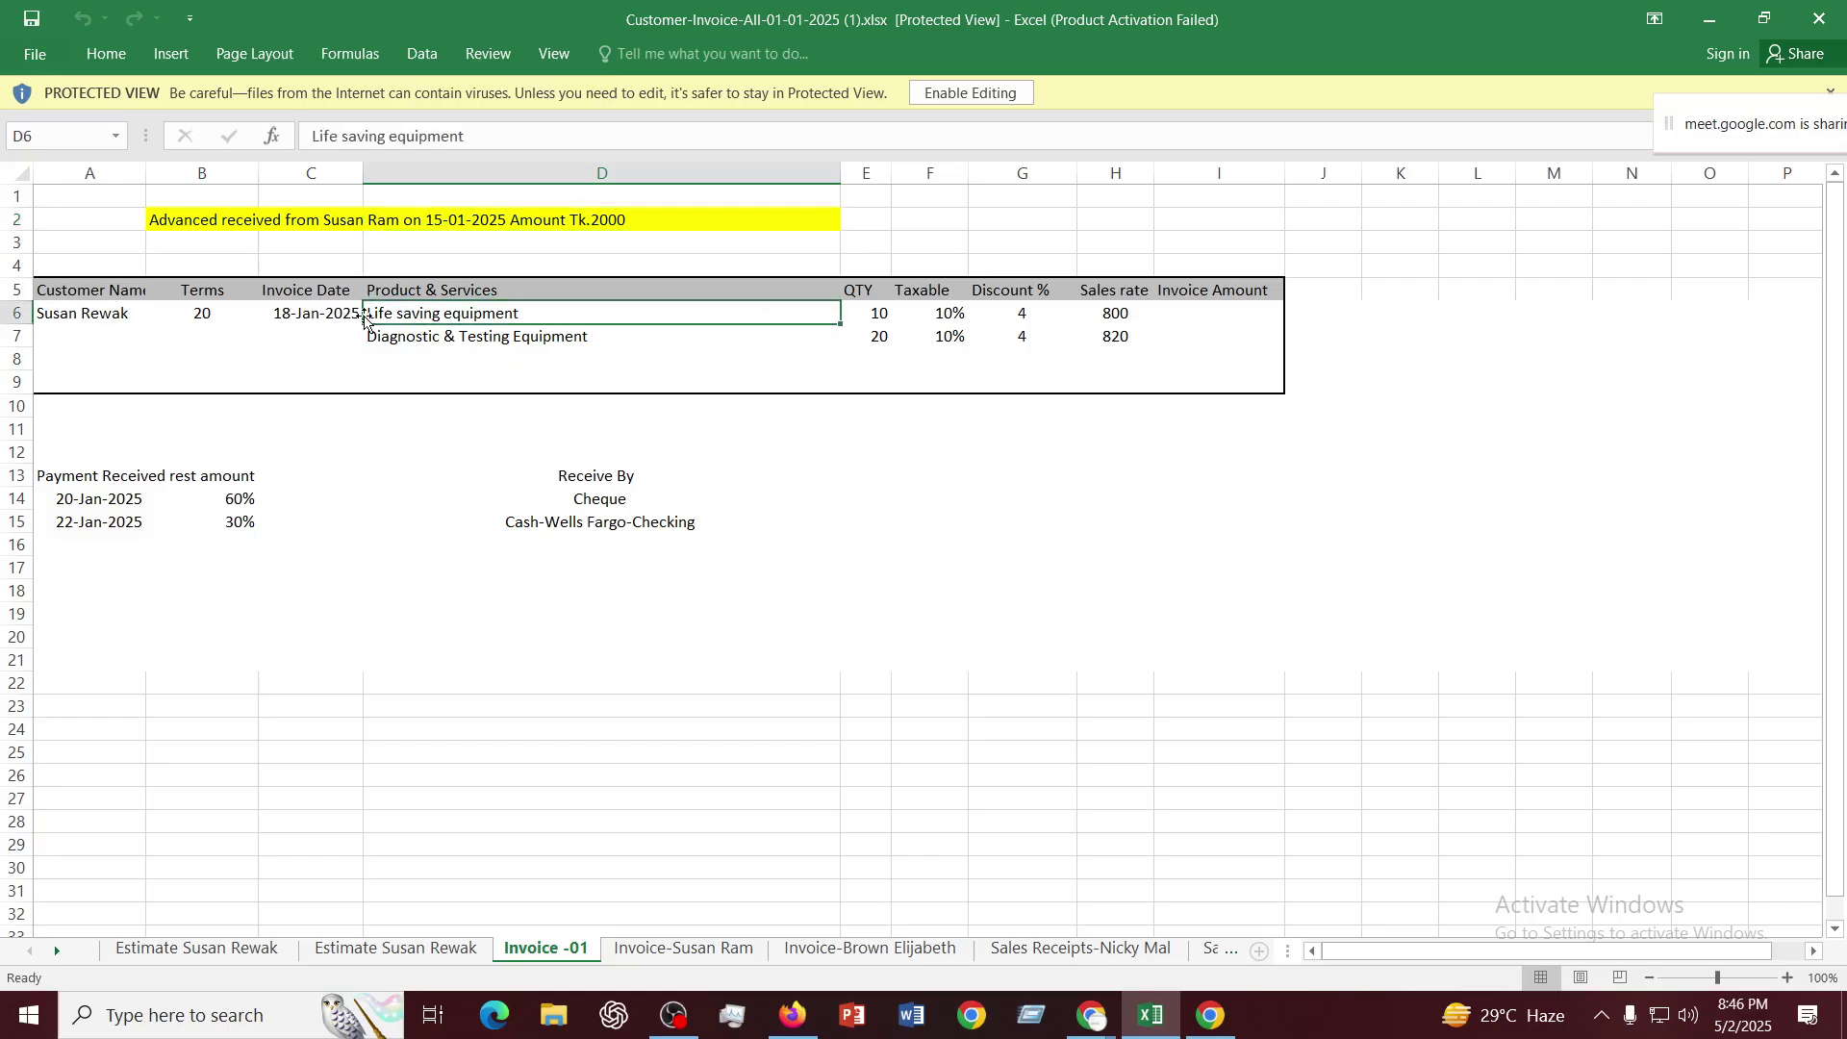
click(95, 500)
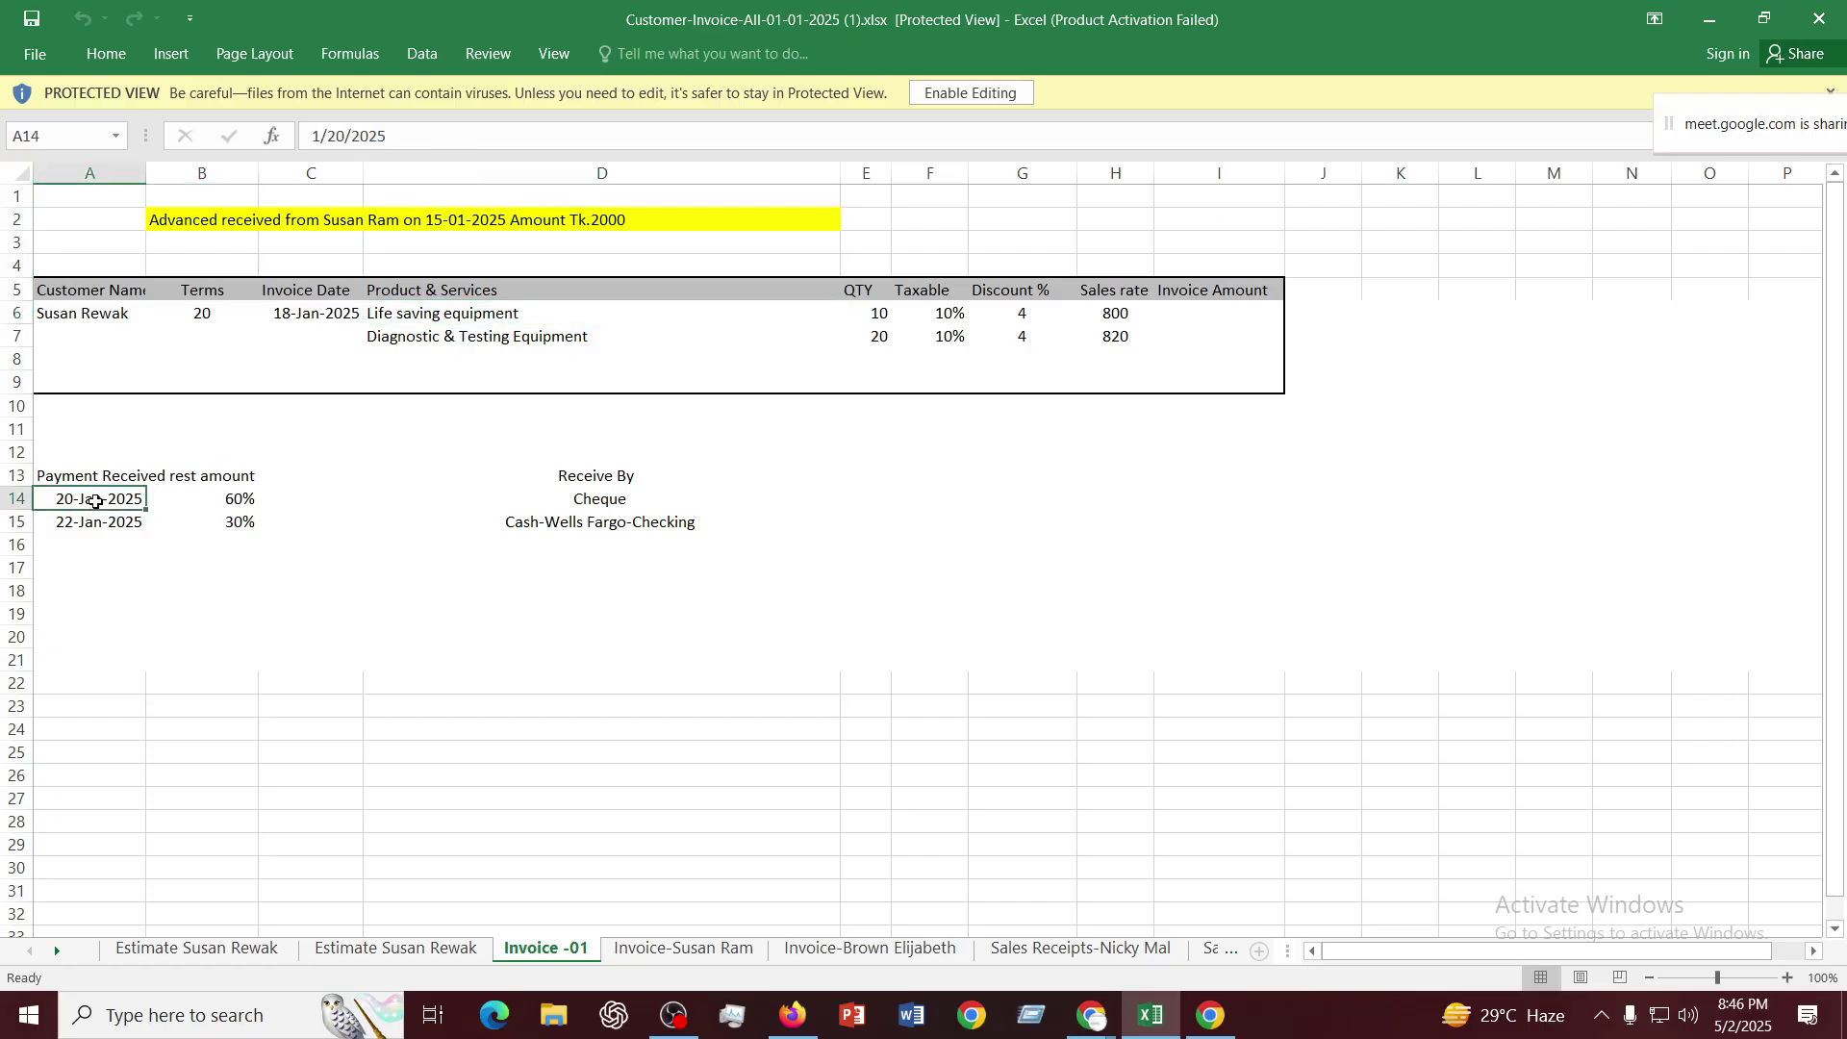
click(234, 500)
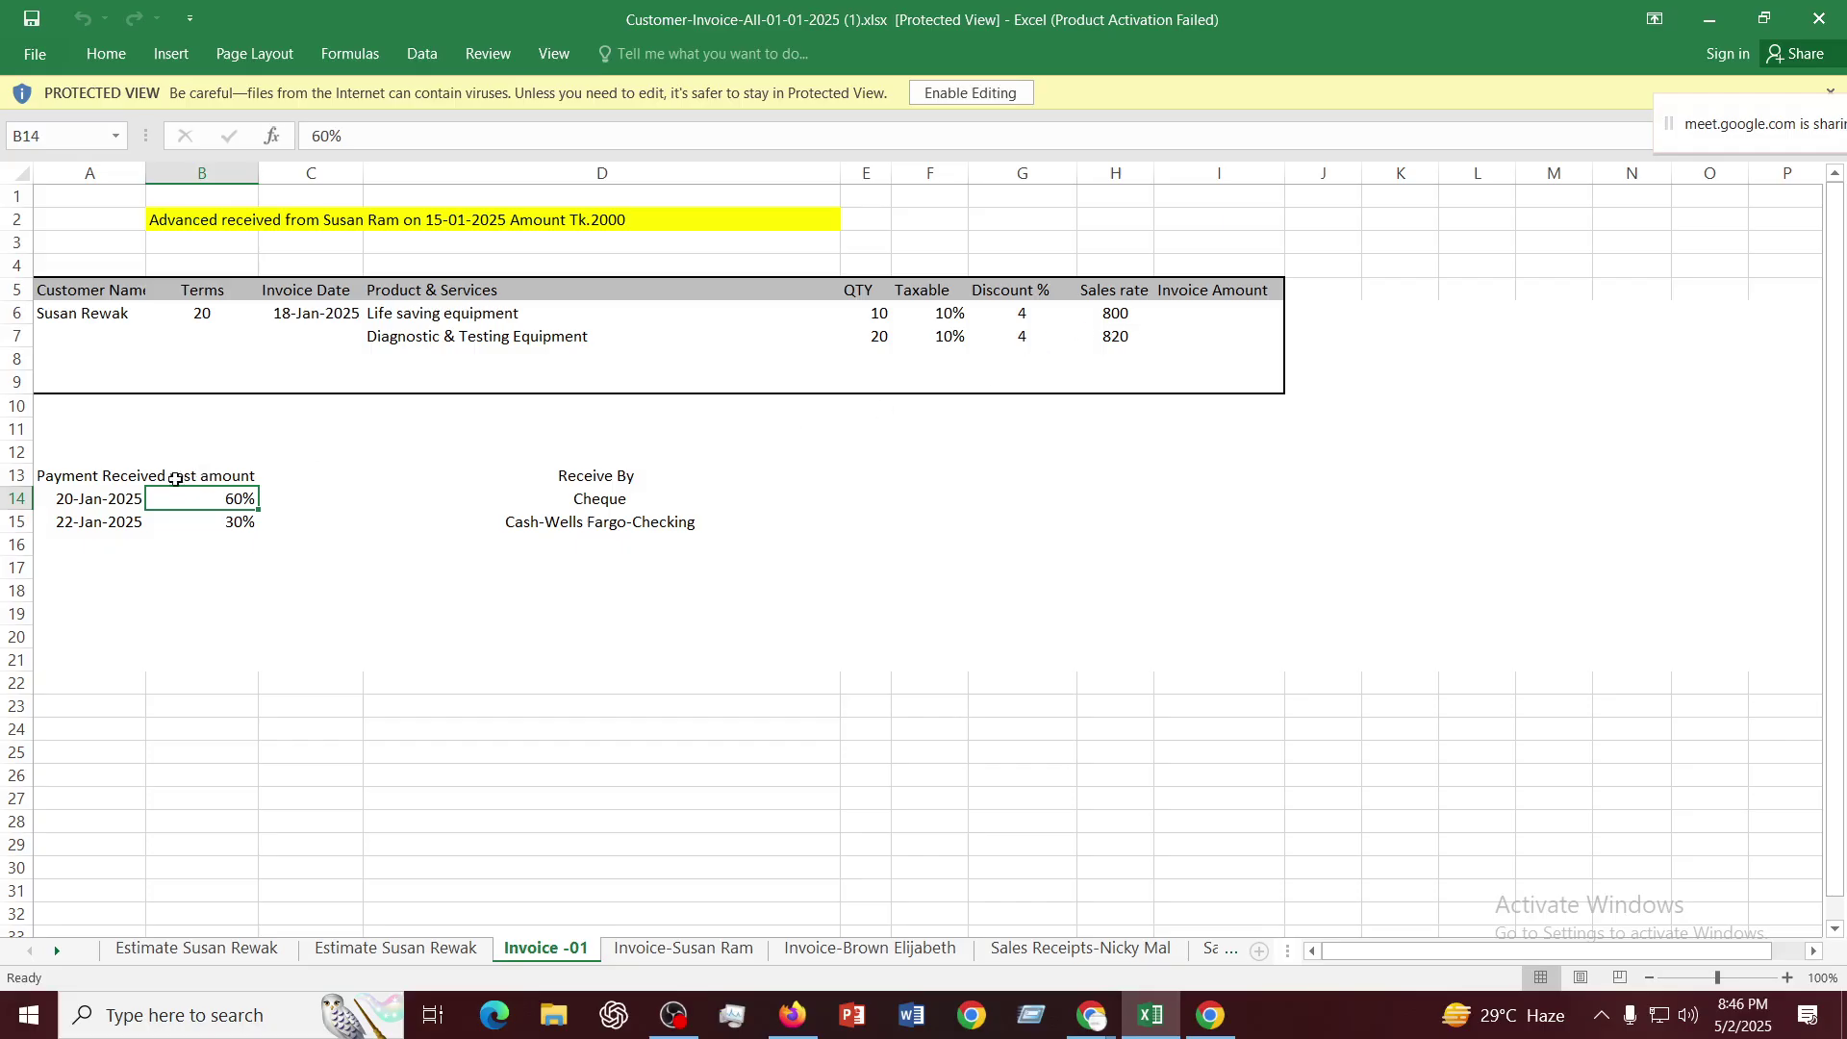
click(589, 502)
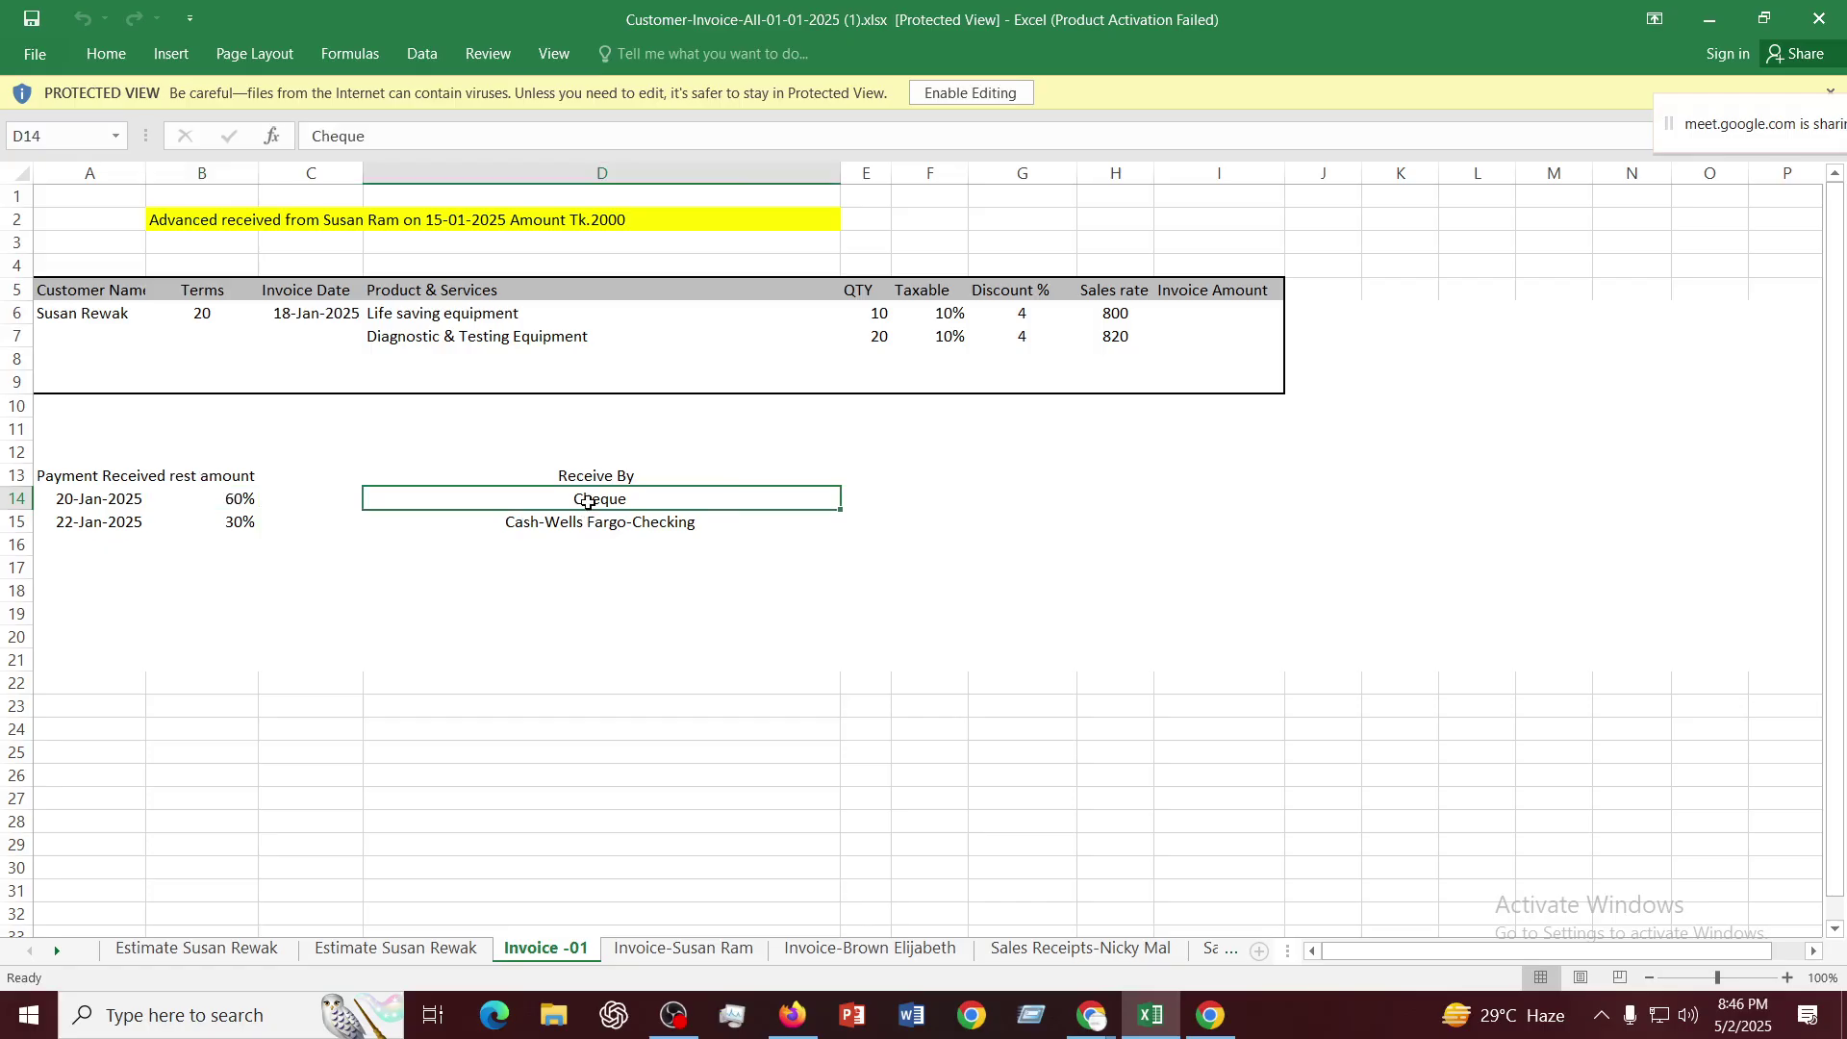
click(75, 524)
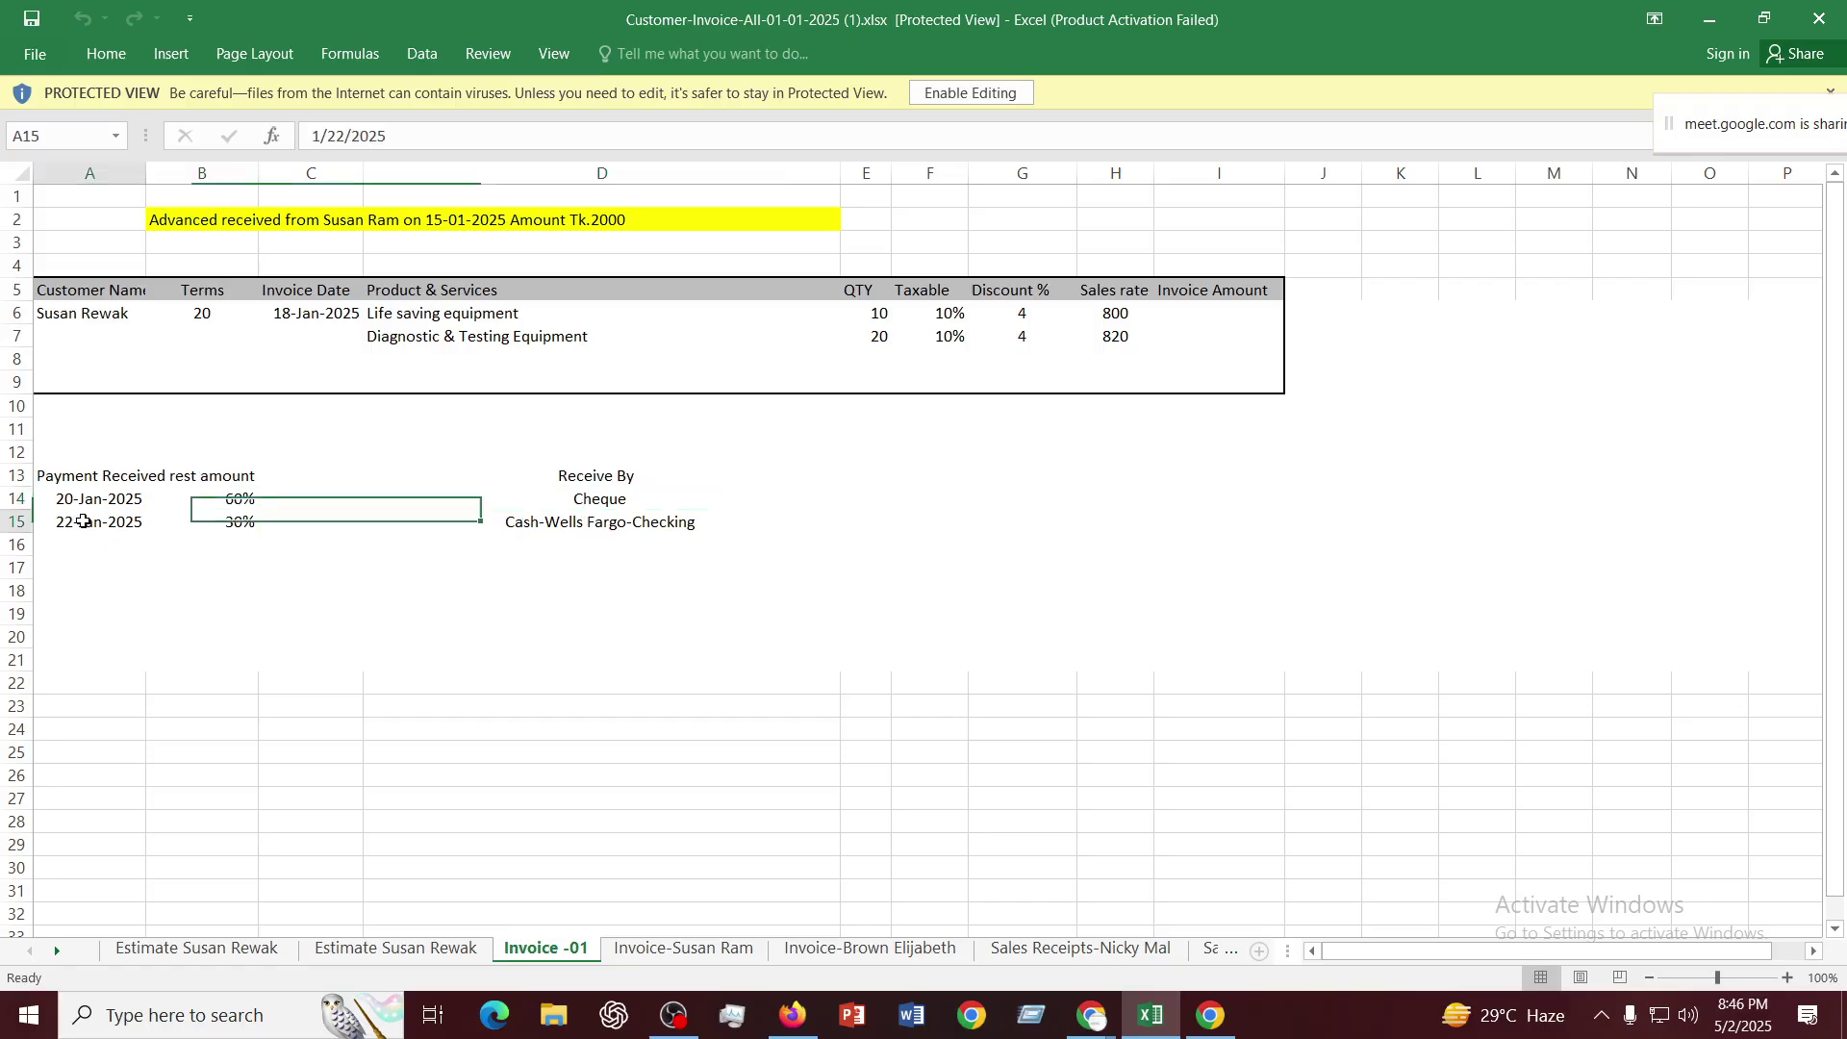
click(571, 529)
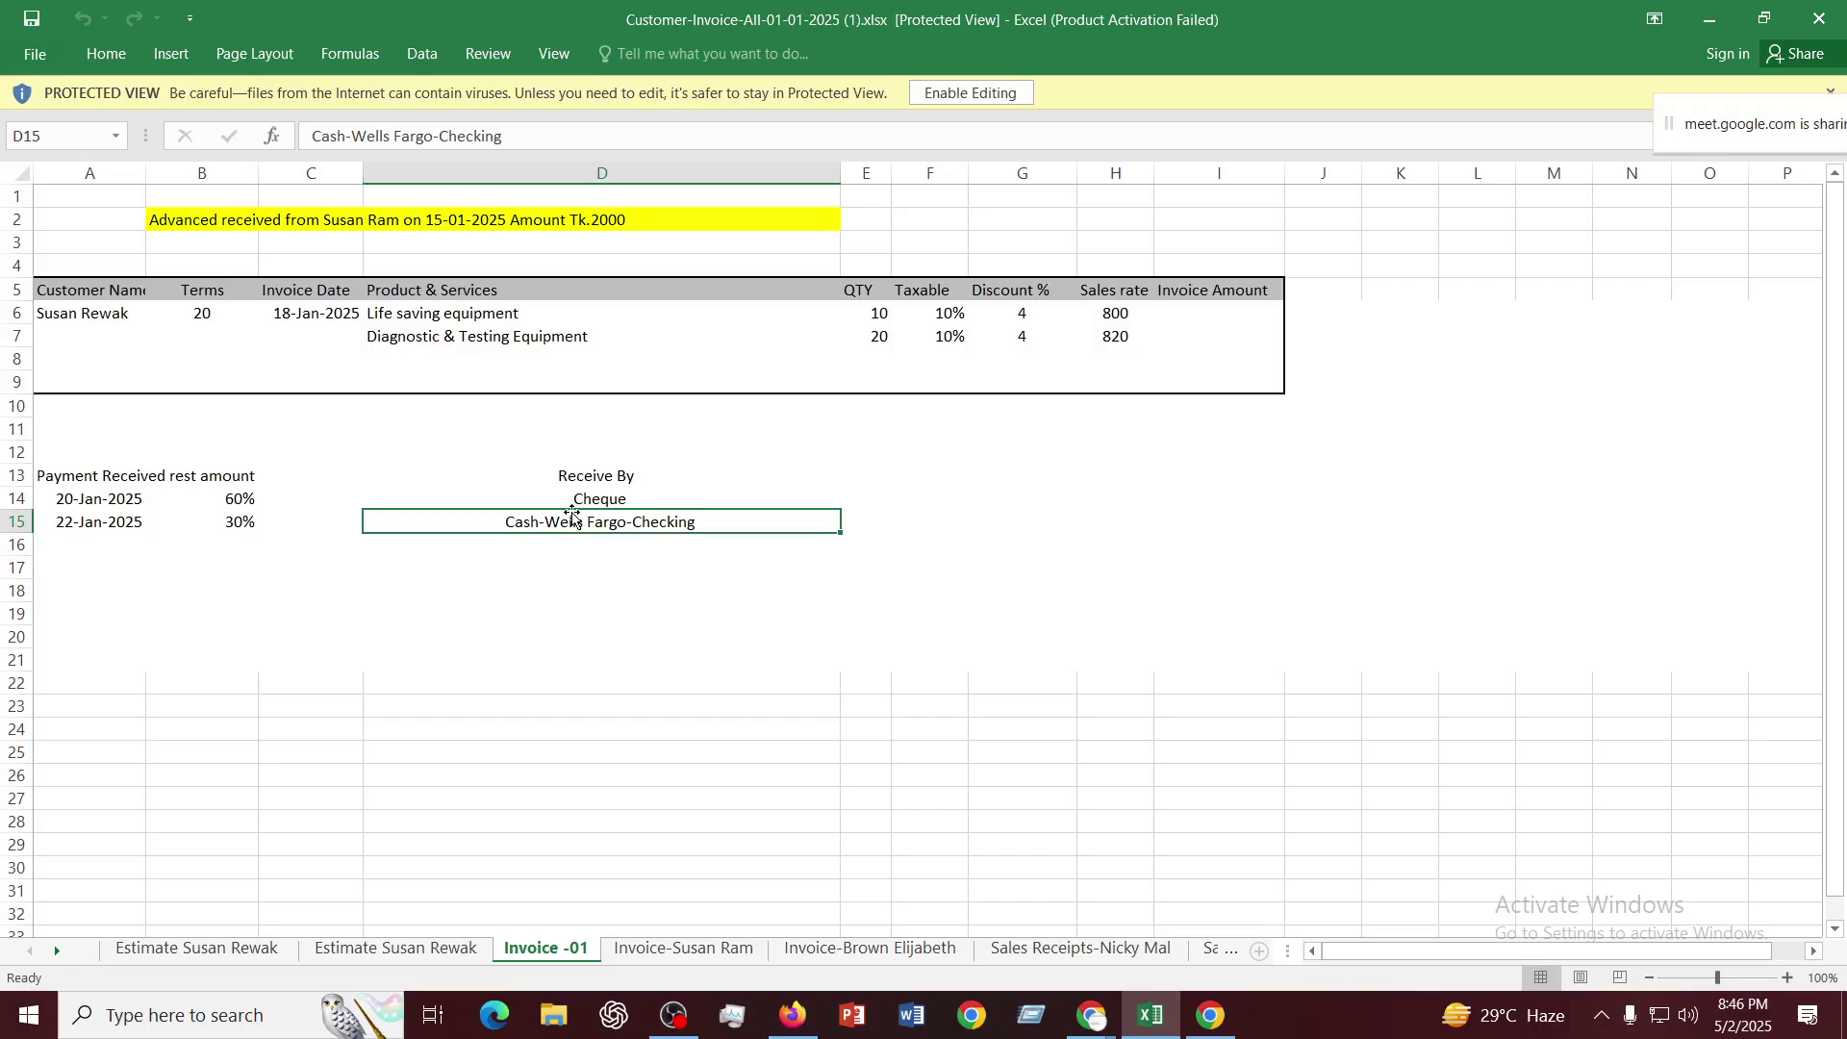
click(586, 493)
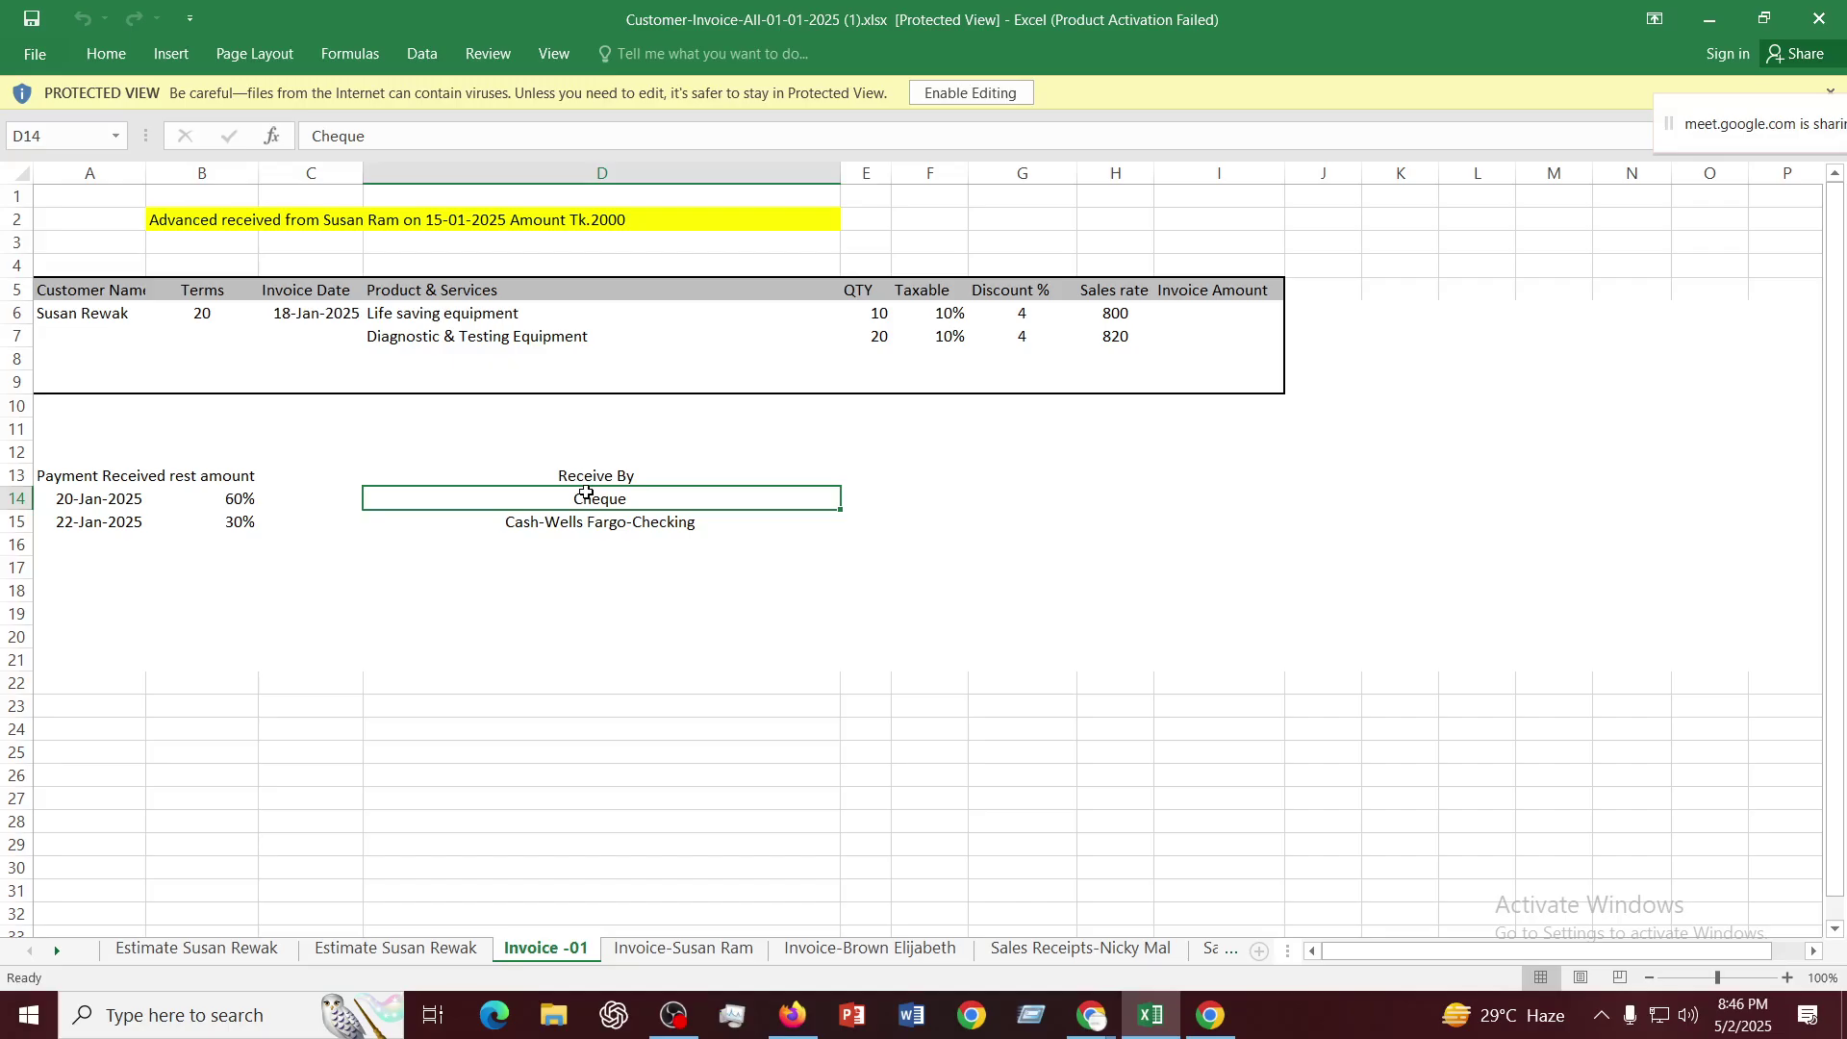
drag(67, 527, 606, 532)
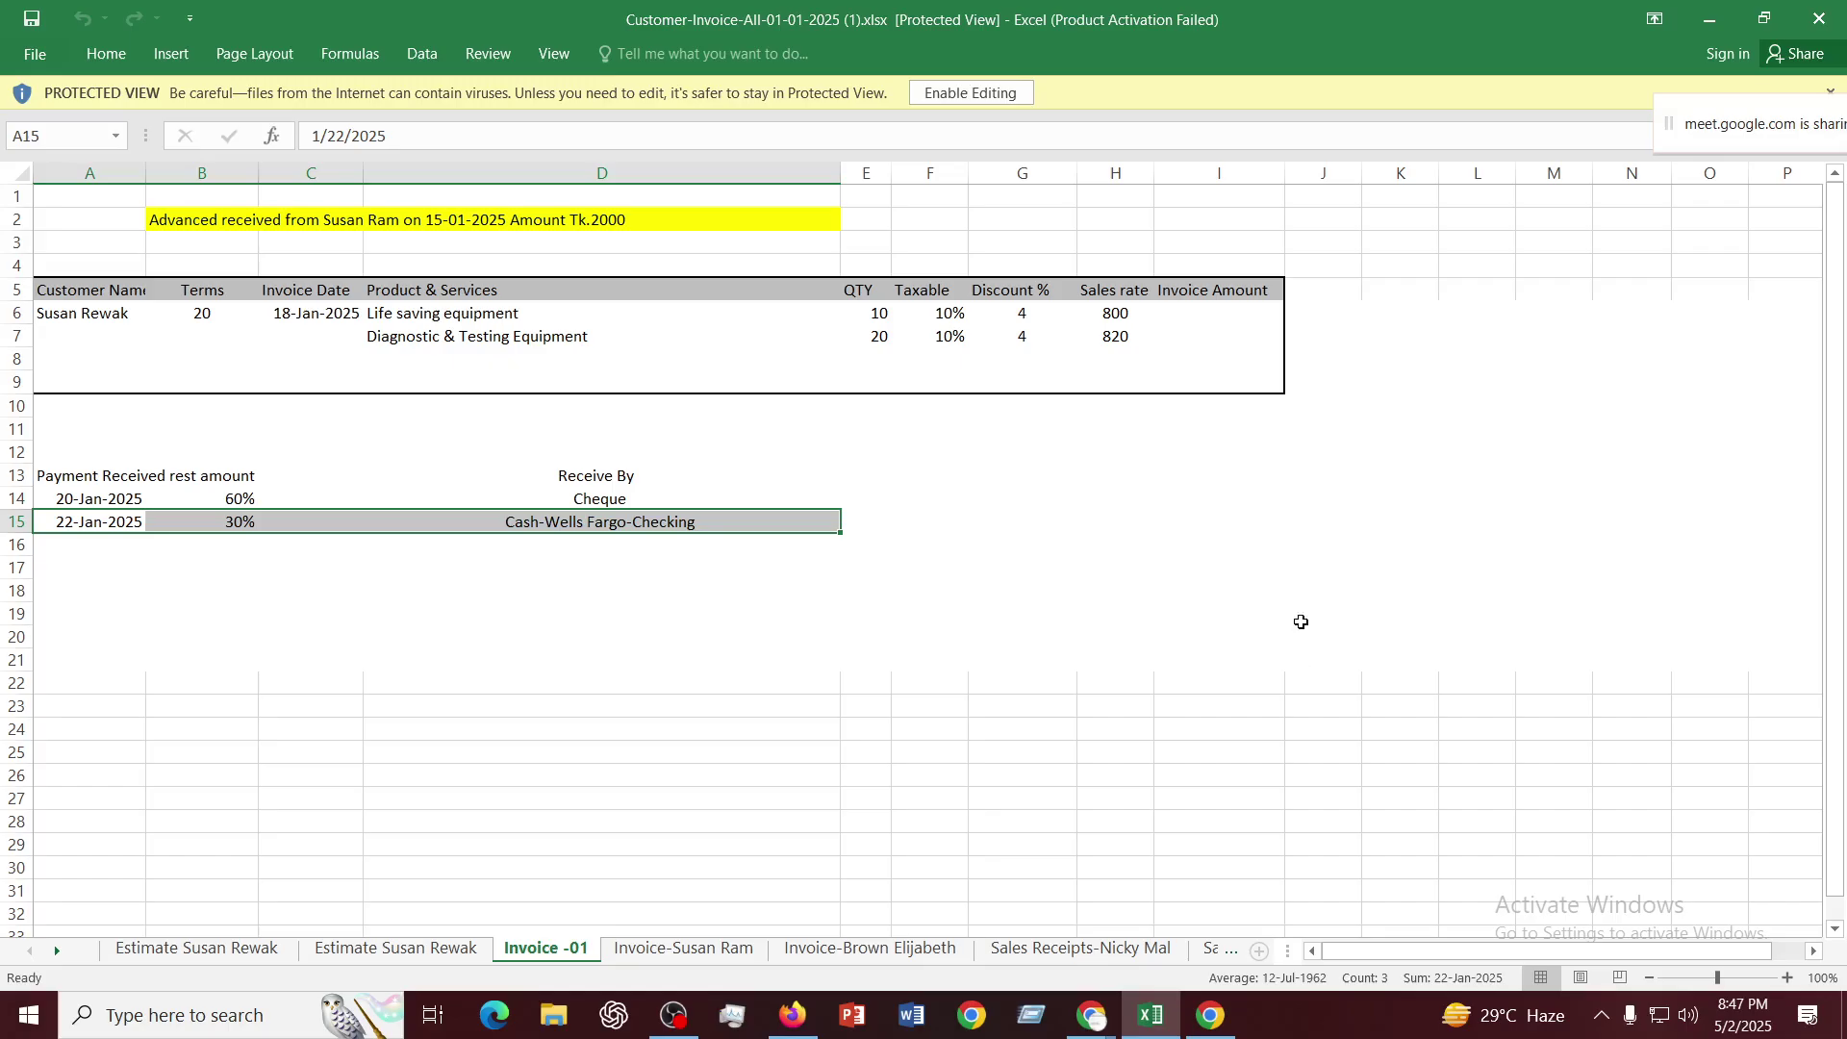
Check the second estimate sheet again, and on Invoice -01 review the 60% payment and its Cheque method
click(365, 950)
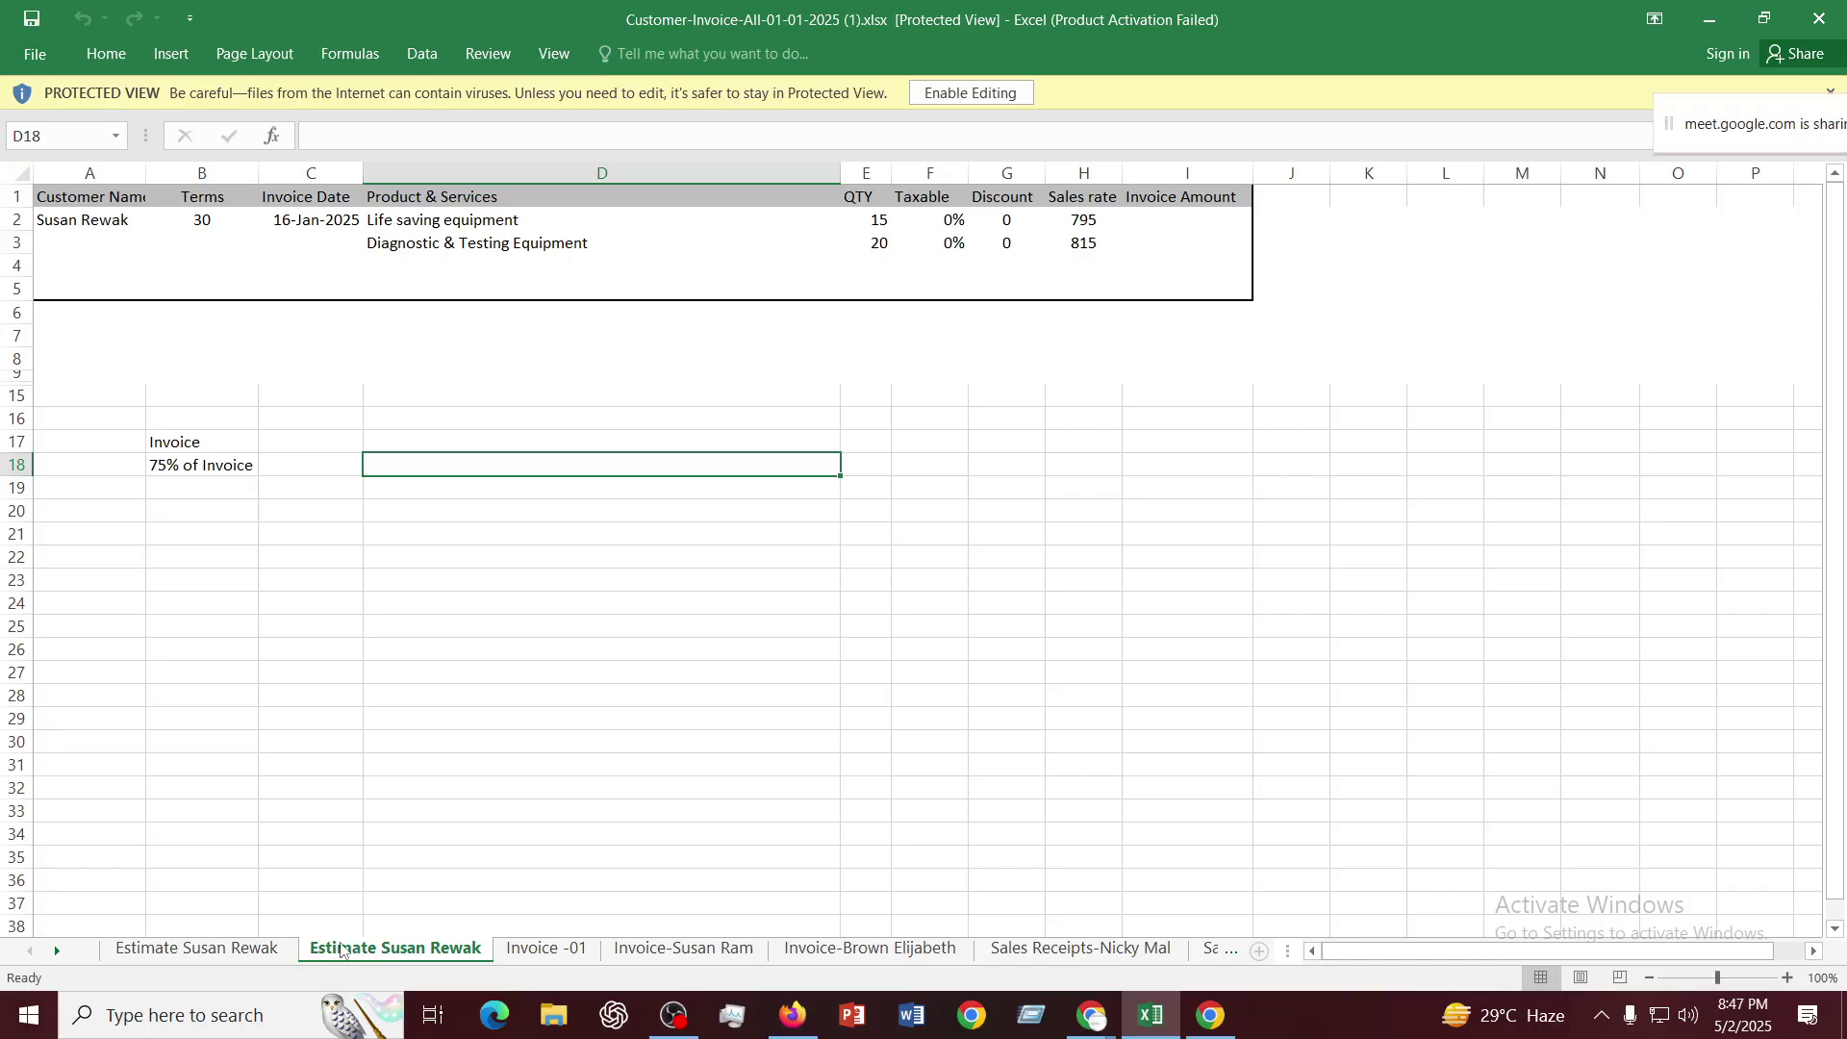
click(539, 952)
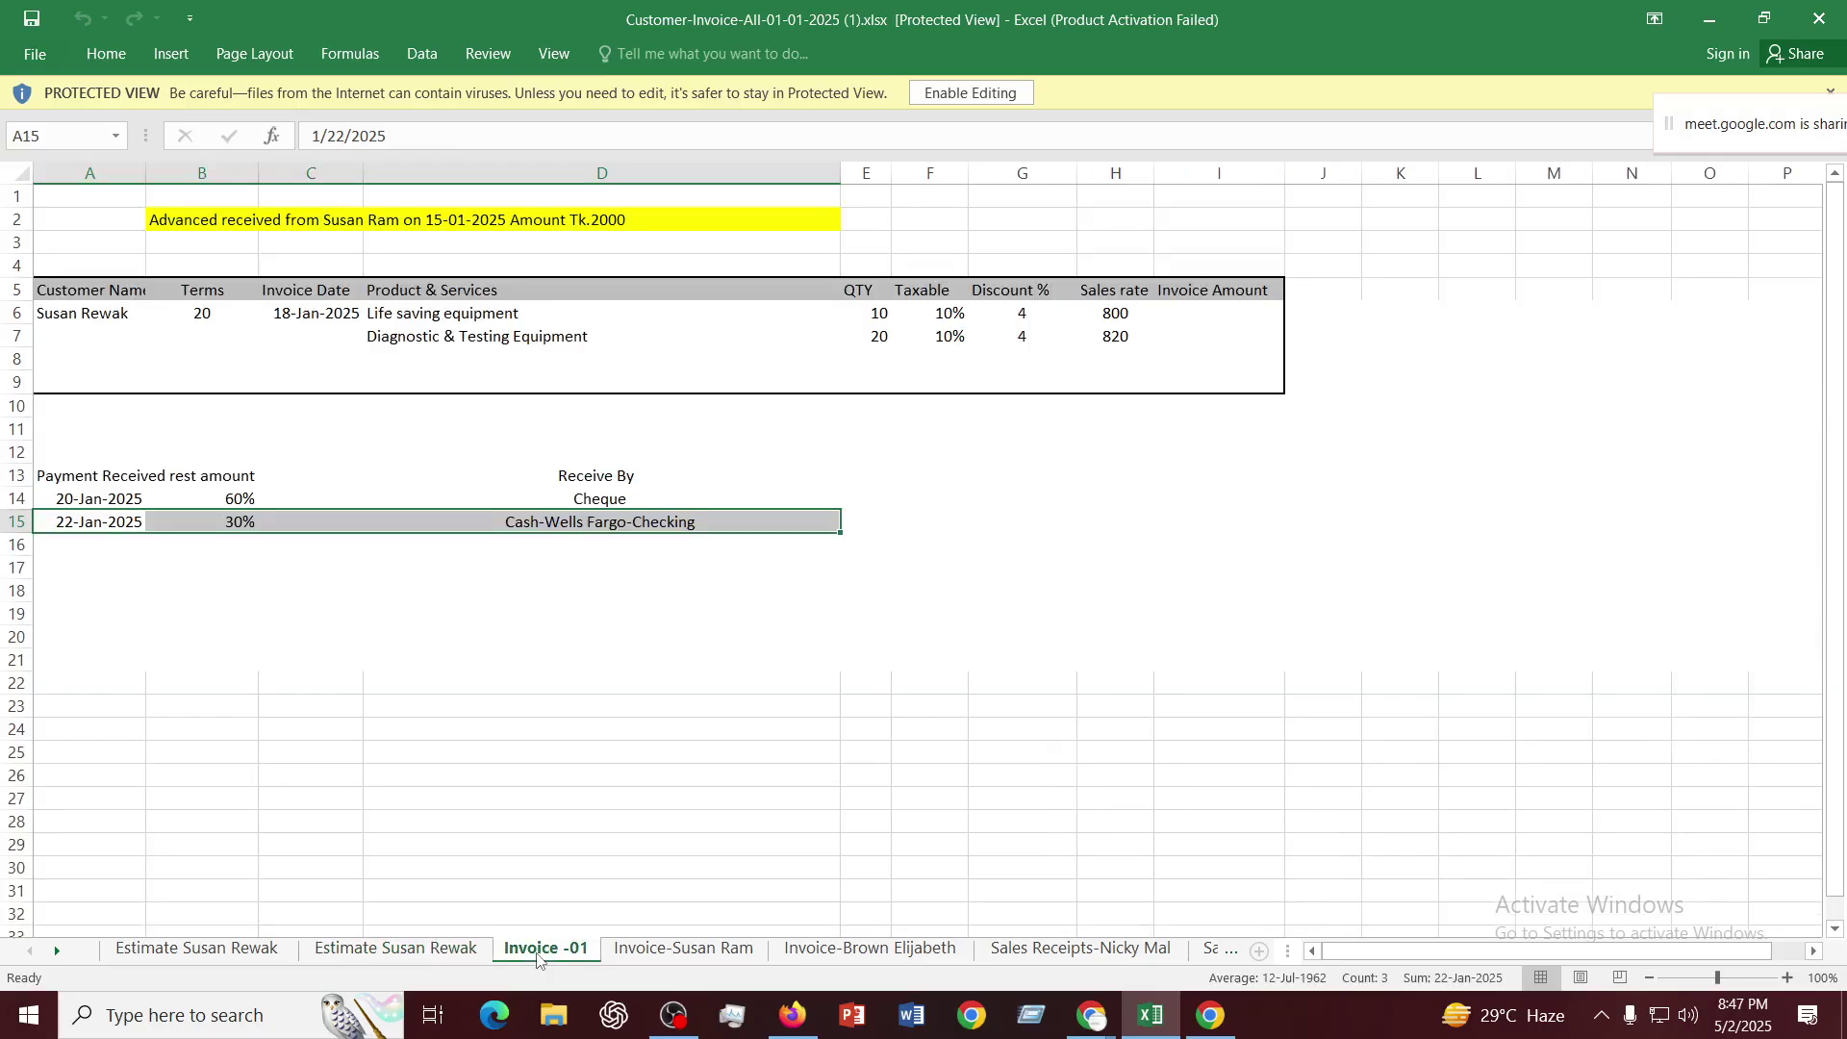
click(181, 497)
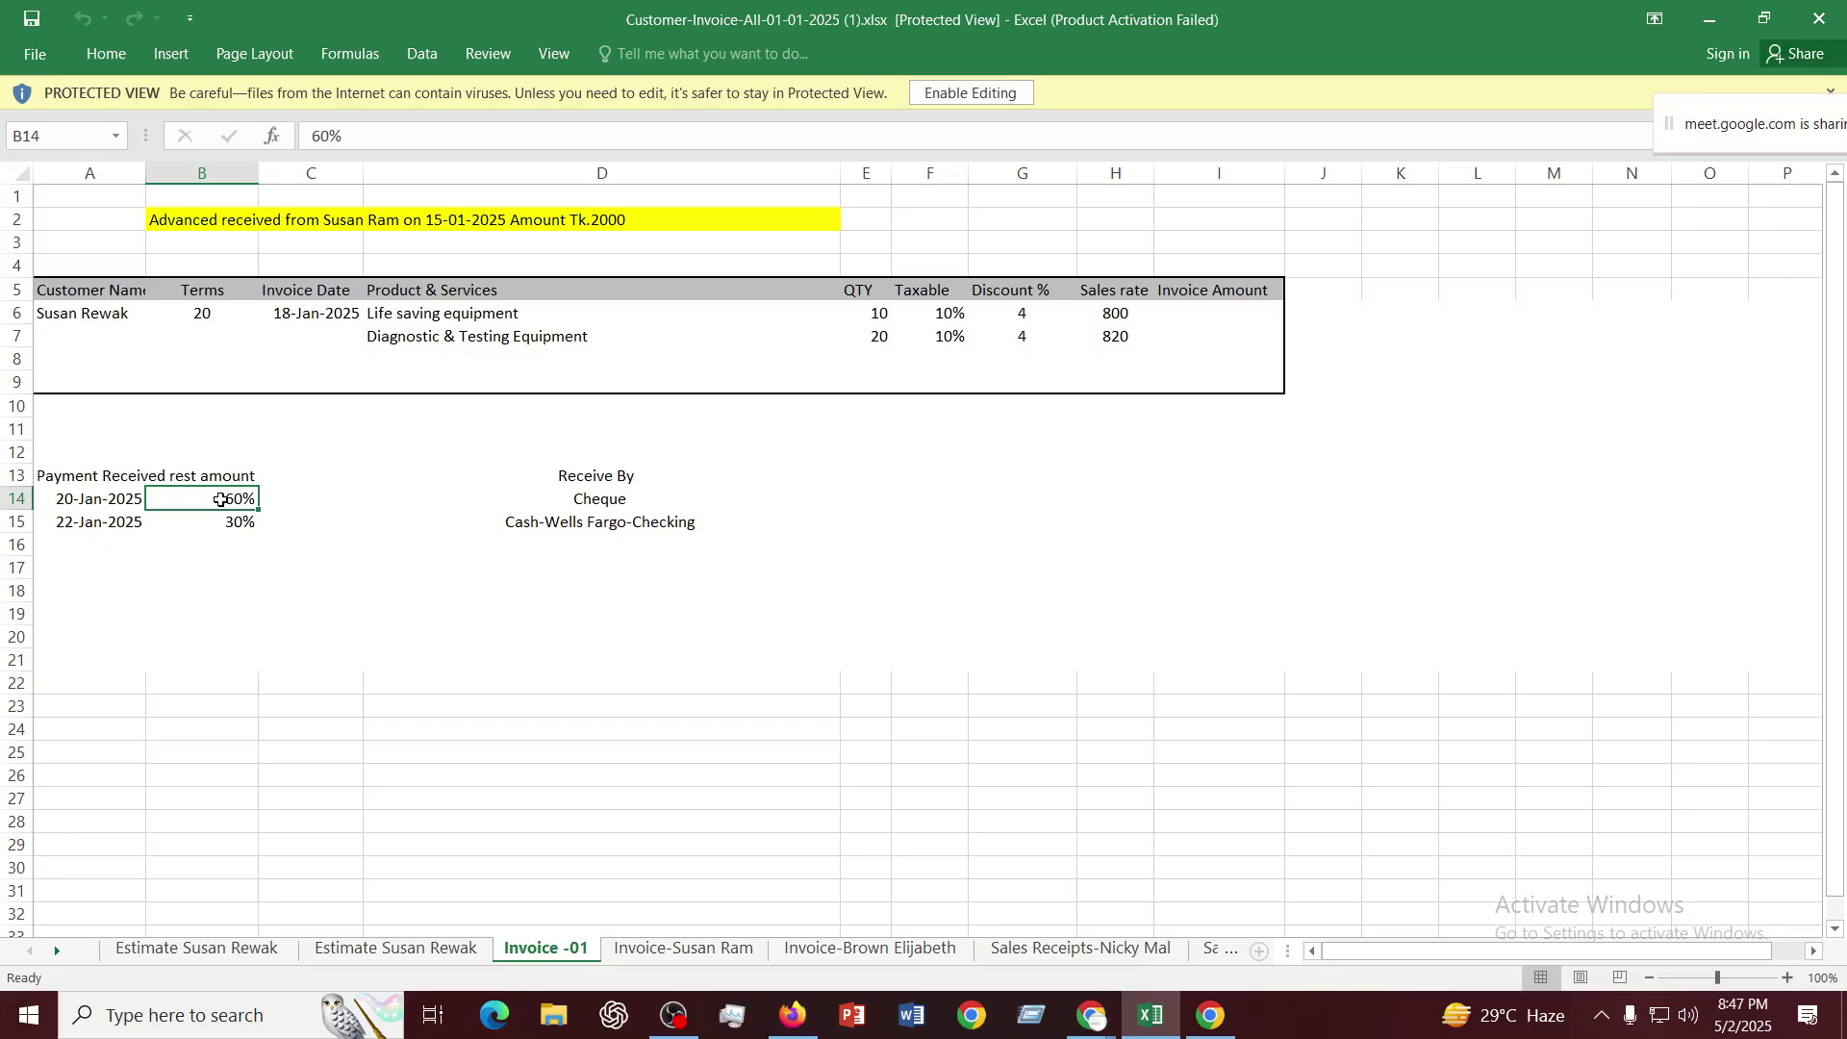
click(624, 501)
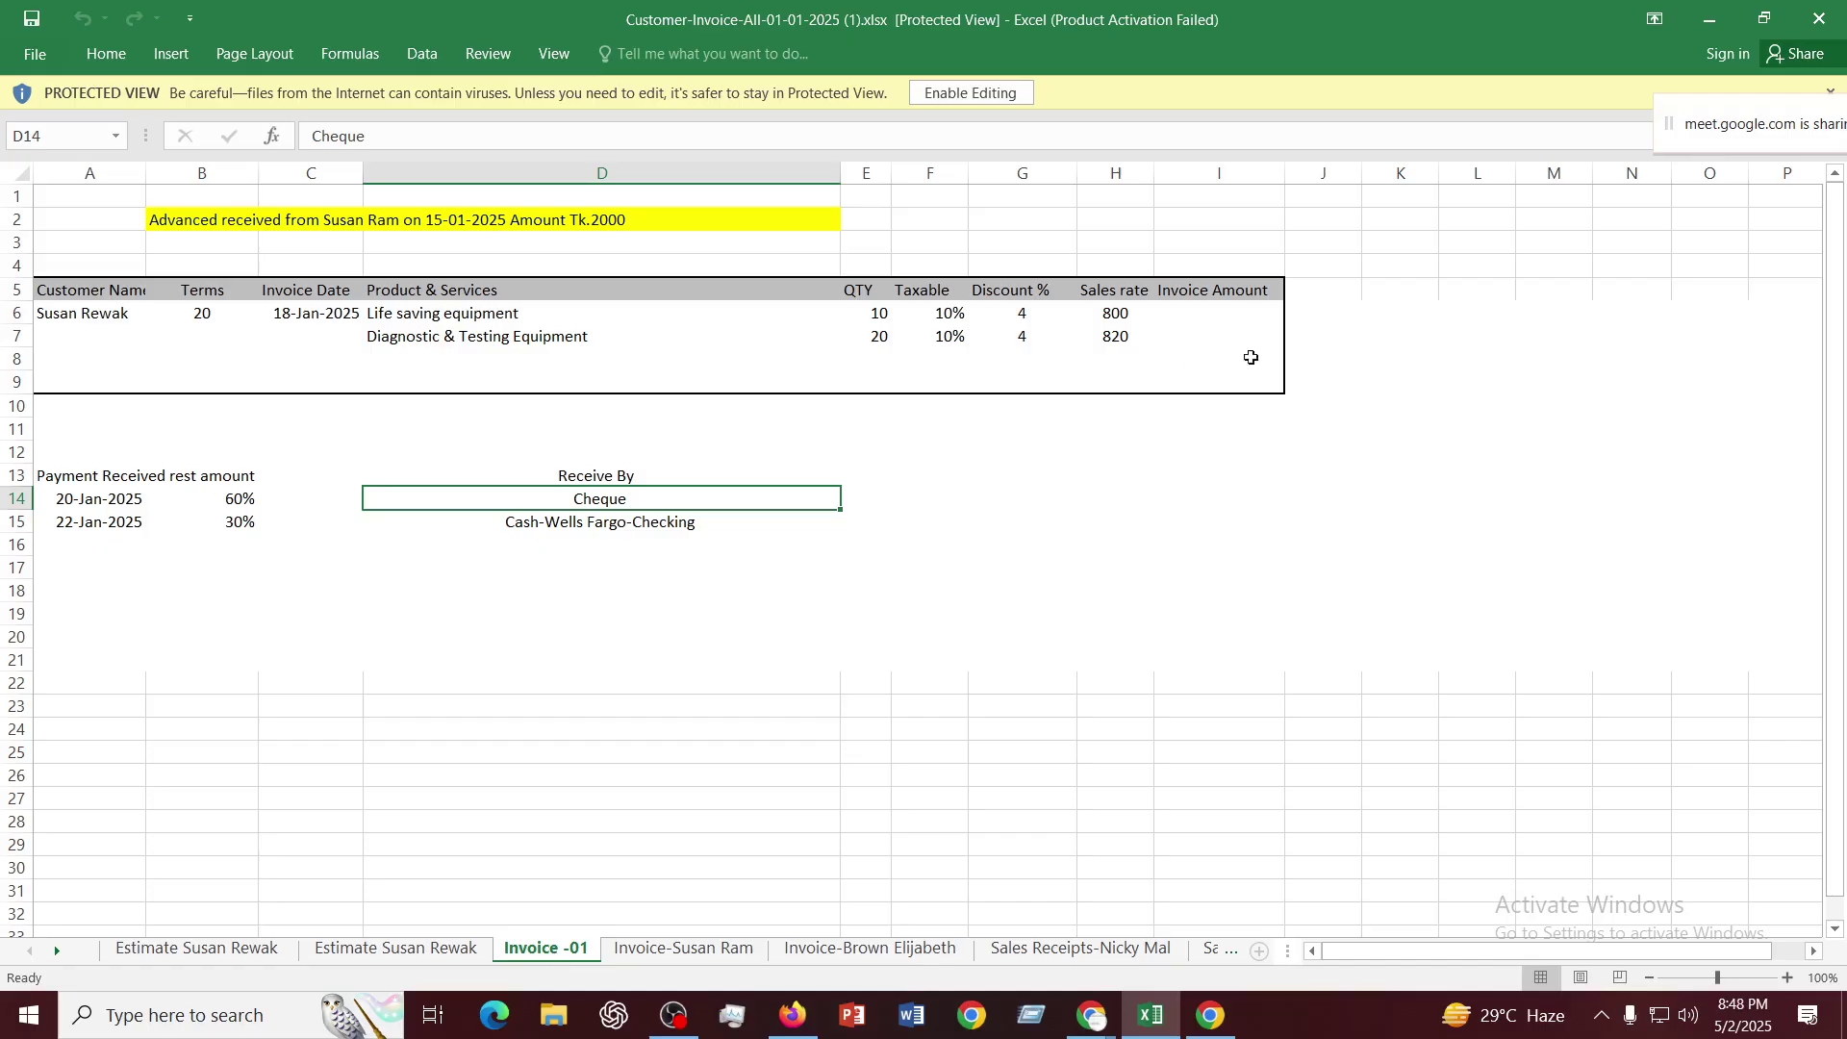
Highlight the invoice and payment area A3:K15 on Invoice -01, and review the 30% payment and the Cheque method
drag(101, 236, 1370, 512)
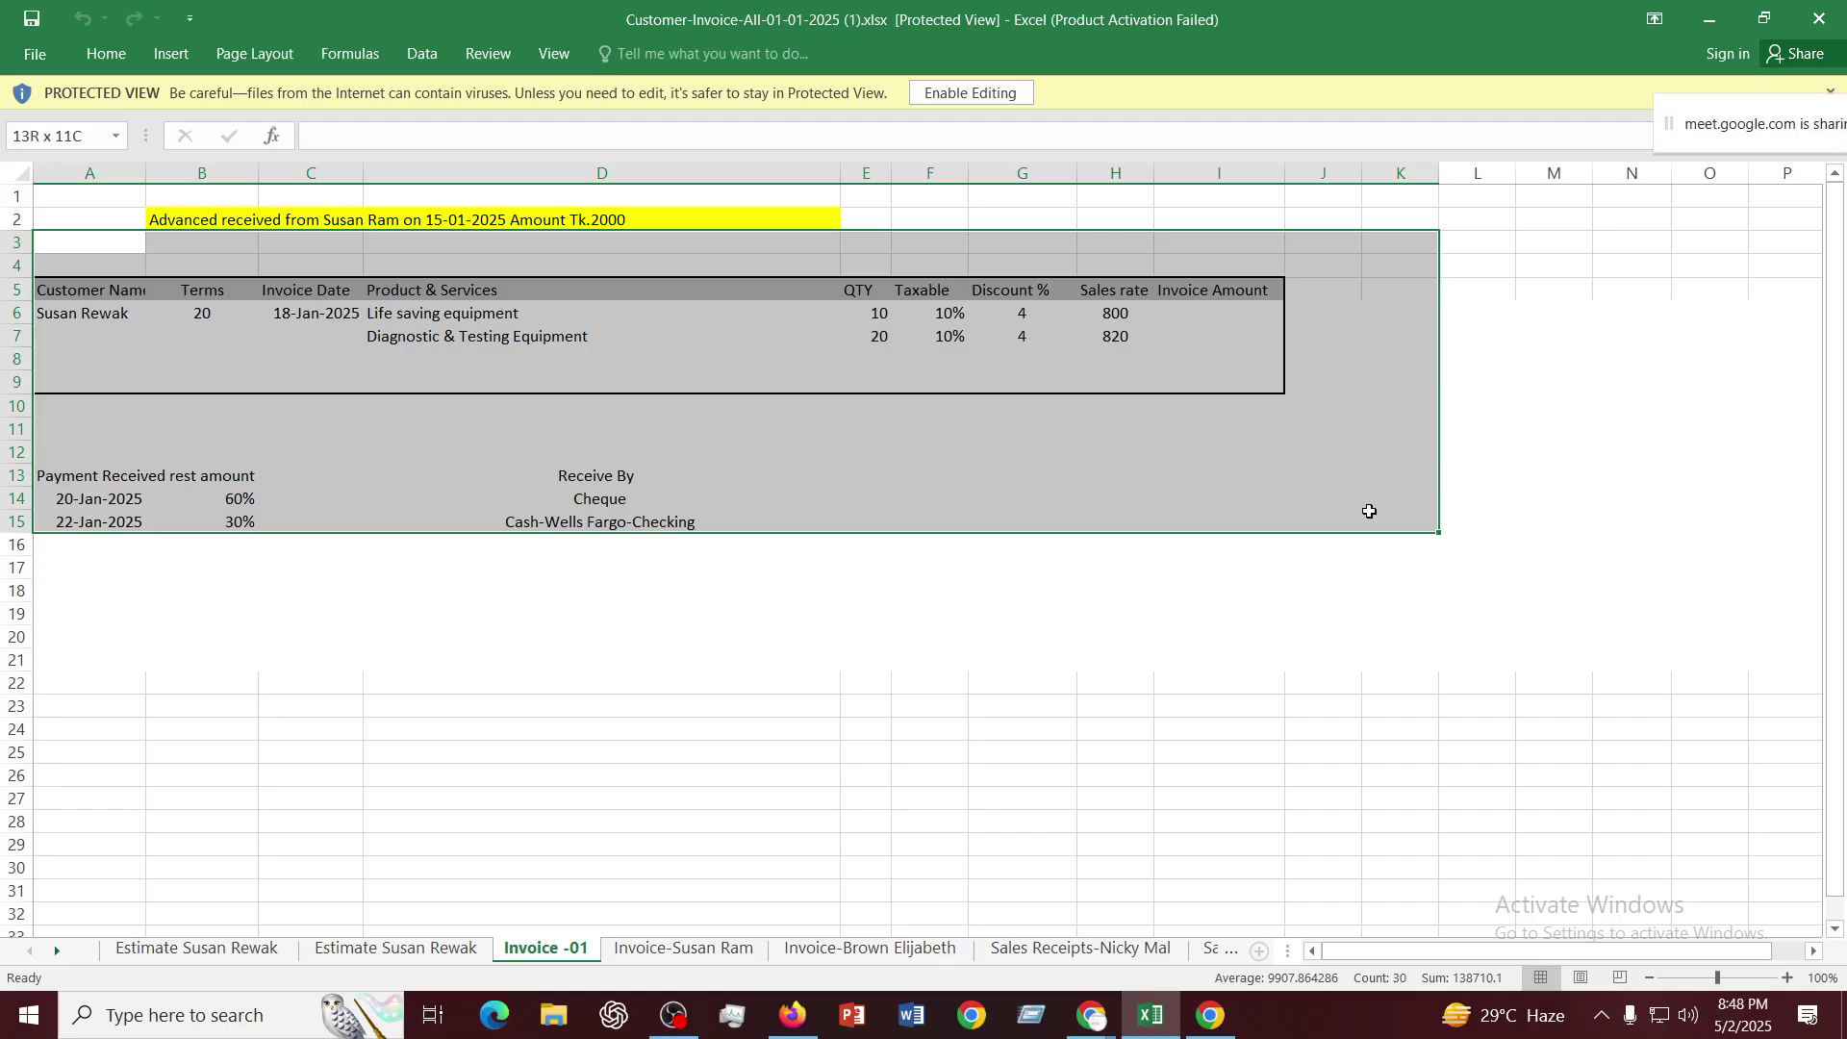
drag(1369, 511, 1370, 511)
click(1512, 377)
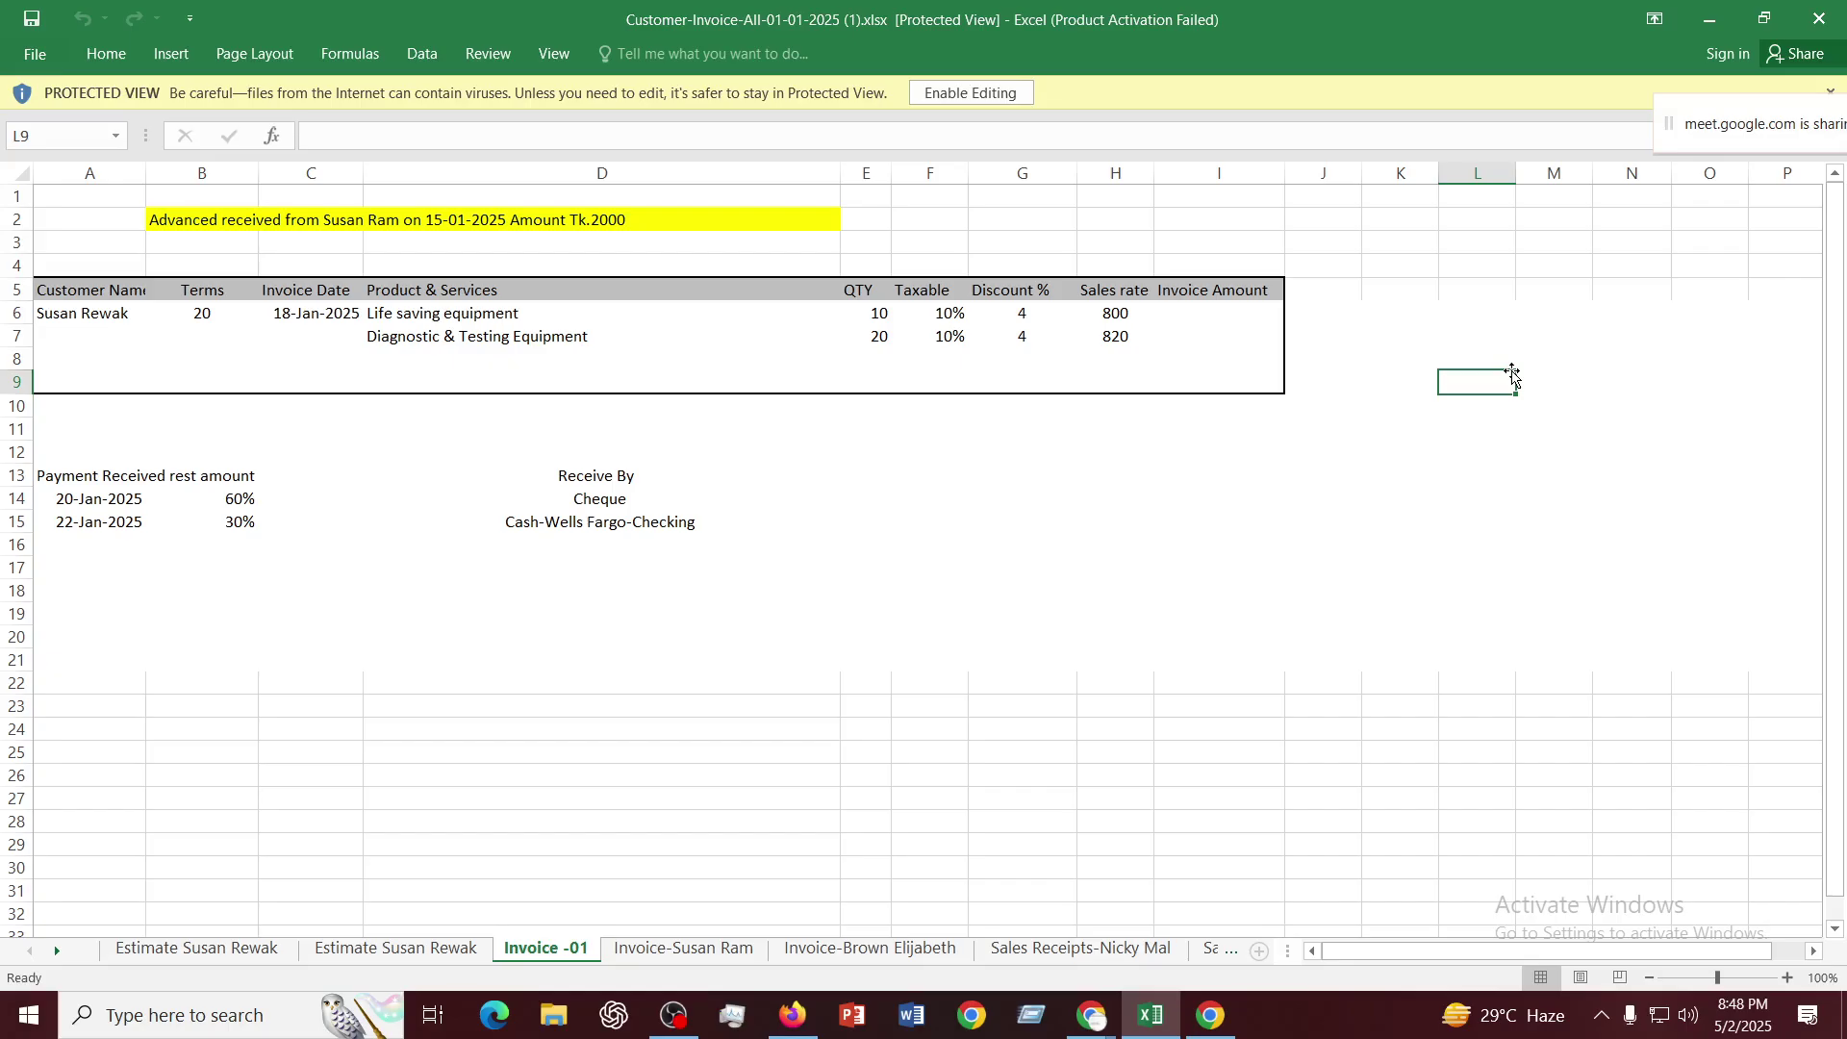
click(232, 531)
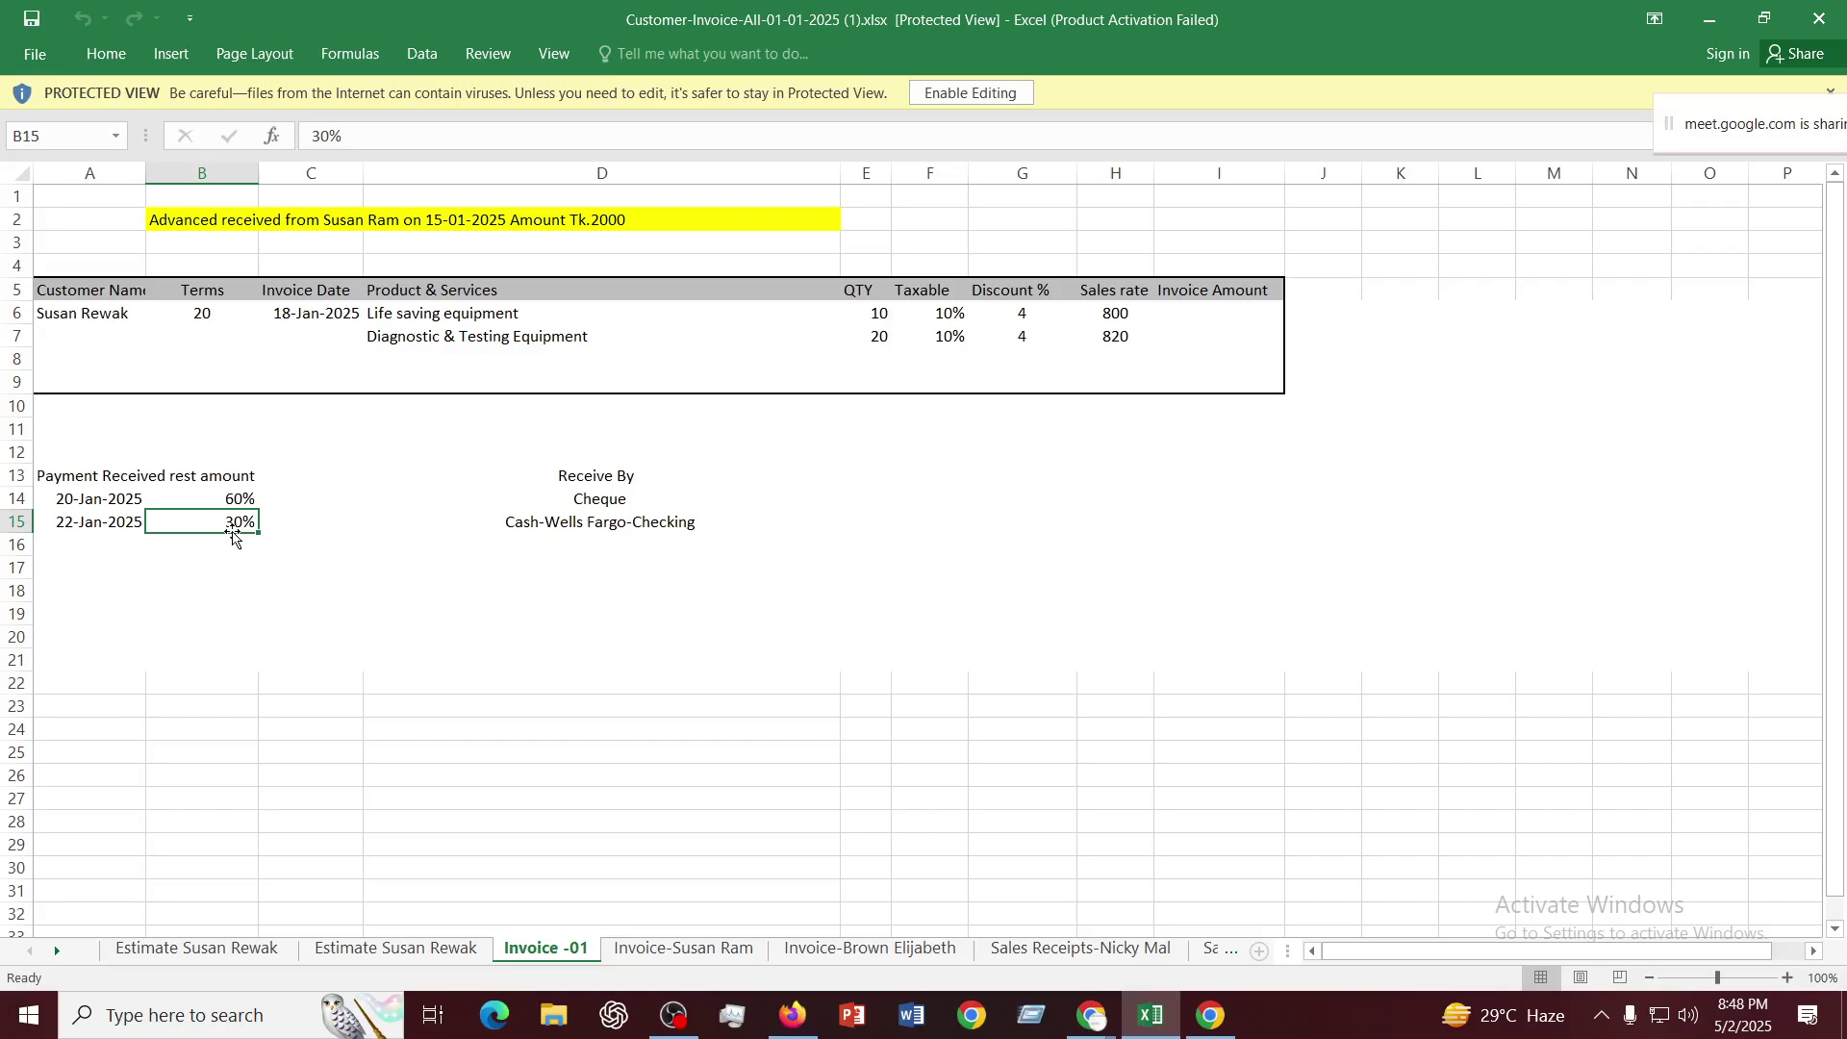
click(725, 619)
click(586, 501)
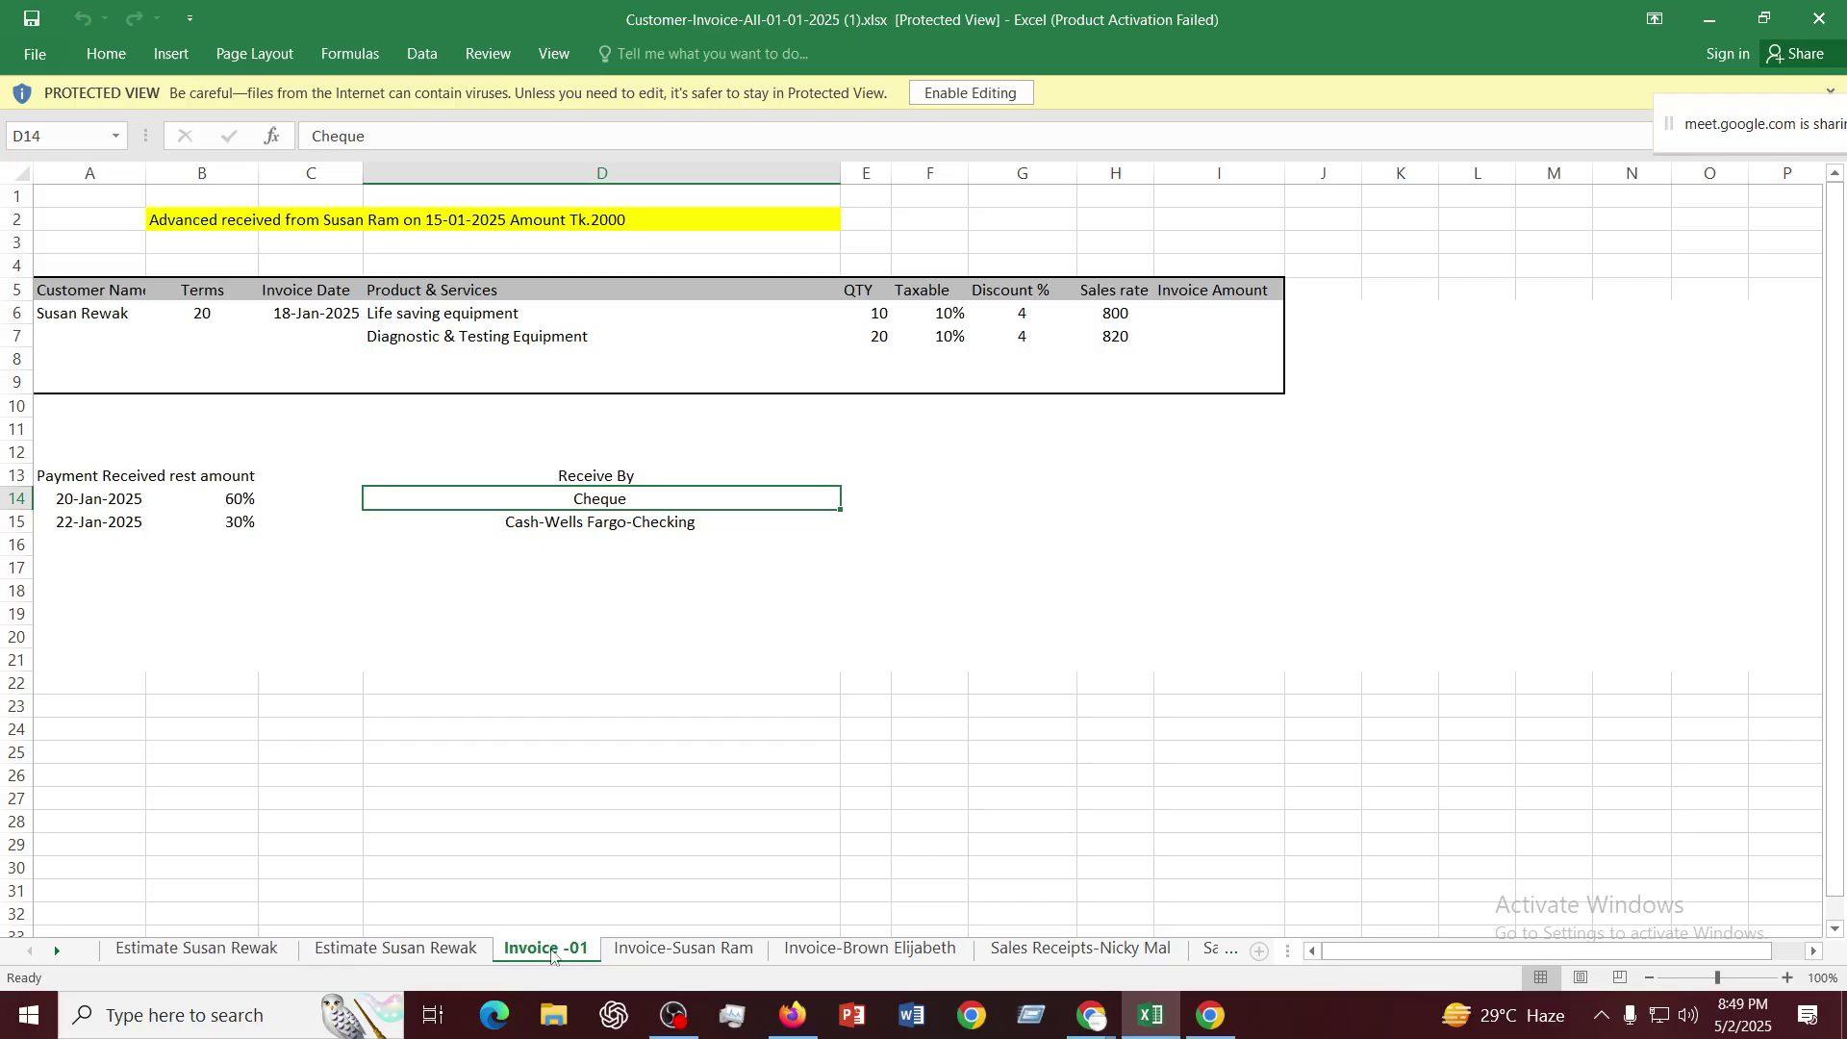
Open the sheet with the 23-Jan-2025 invoice and look over its lines and payment details
click(676, 948)
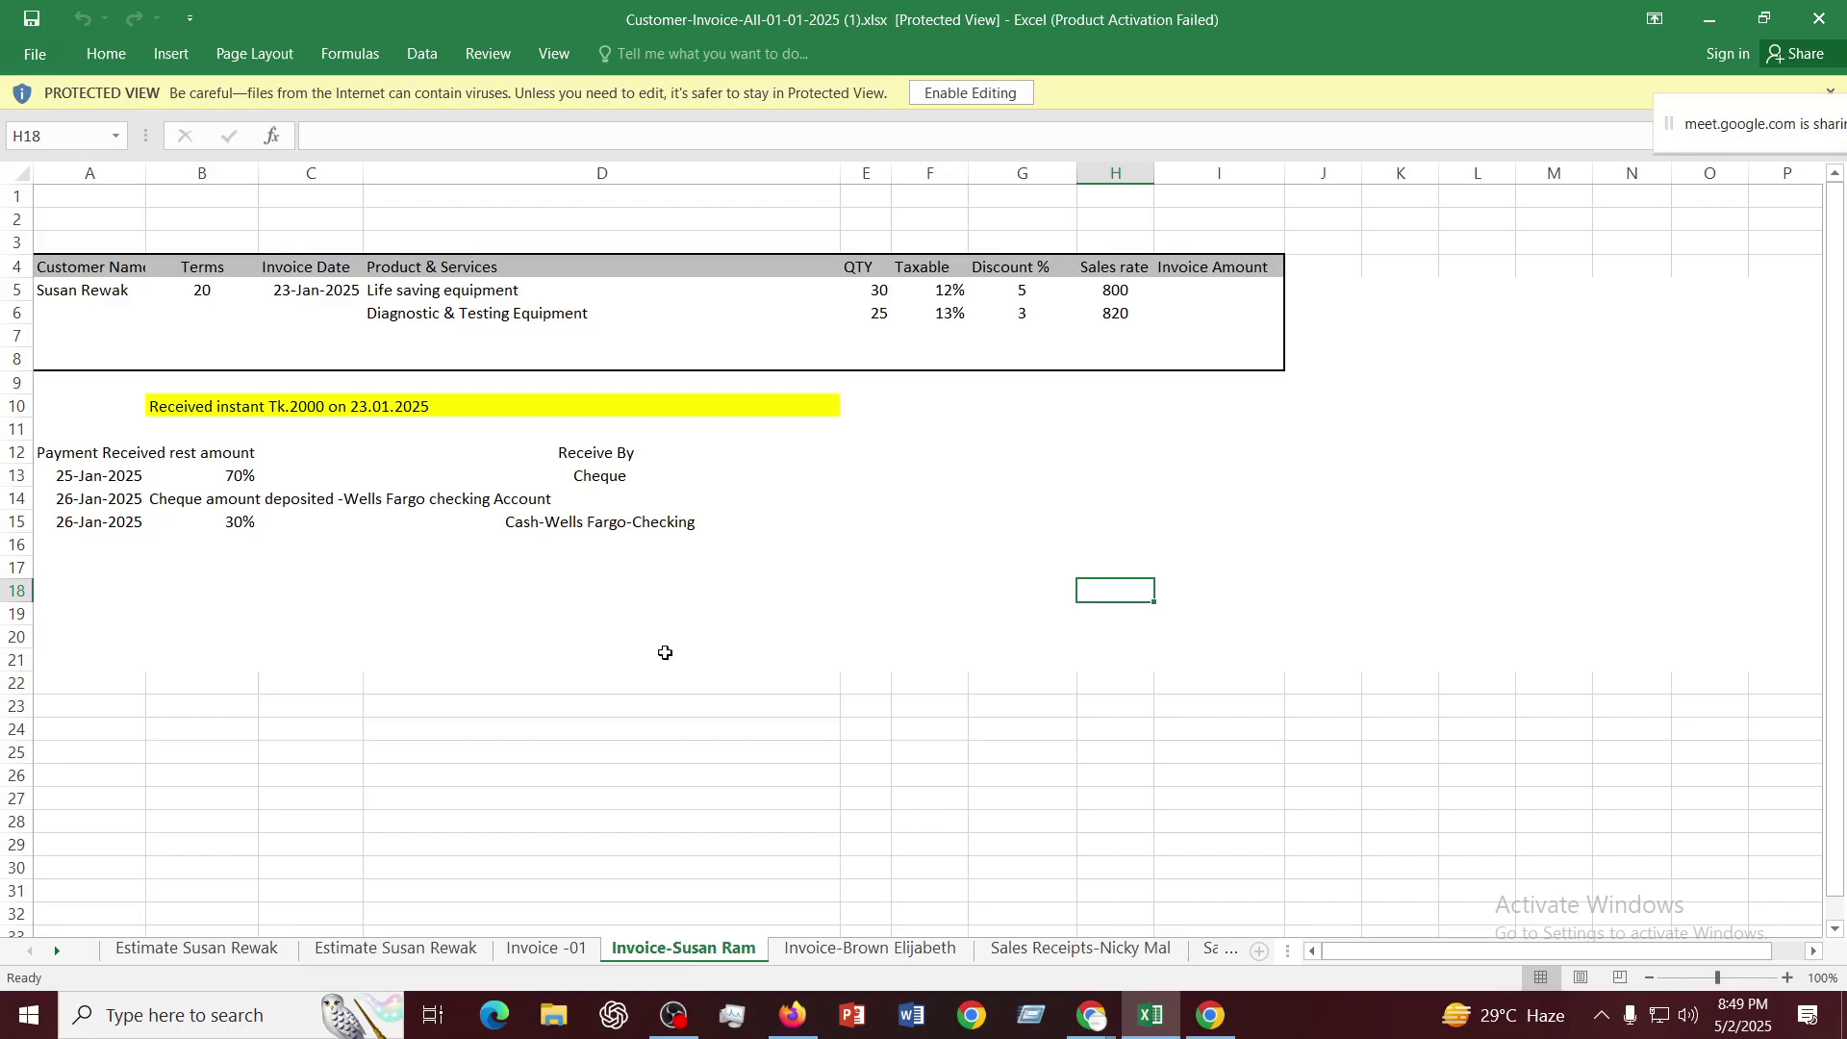
click(627, 706)
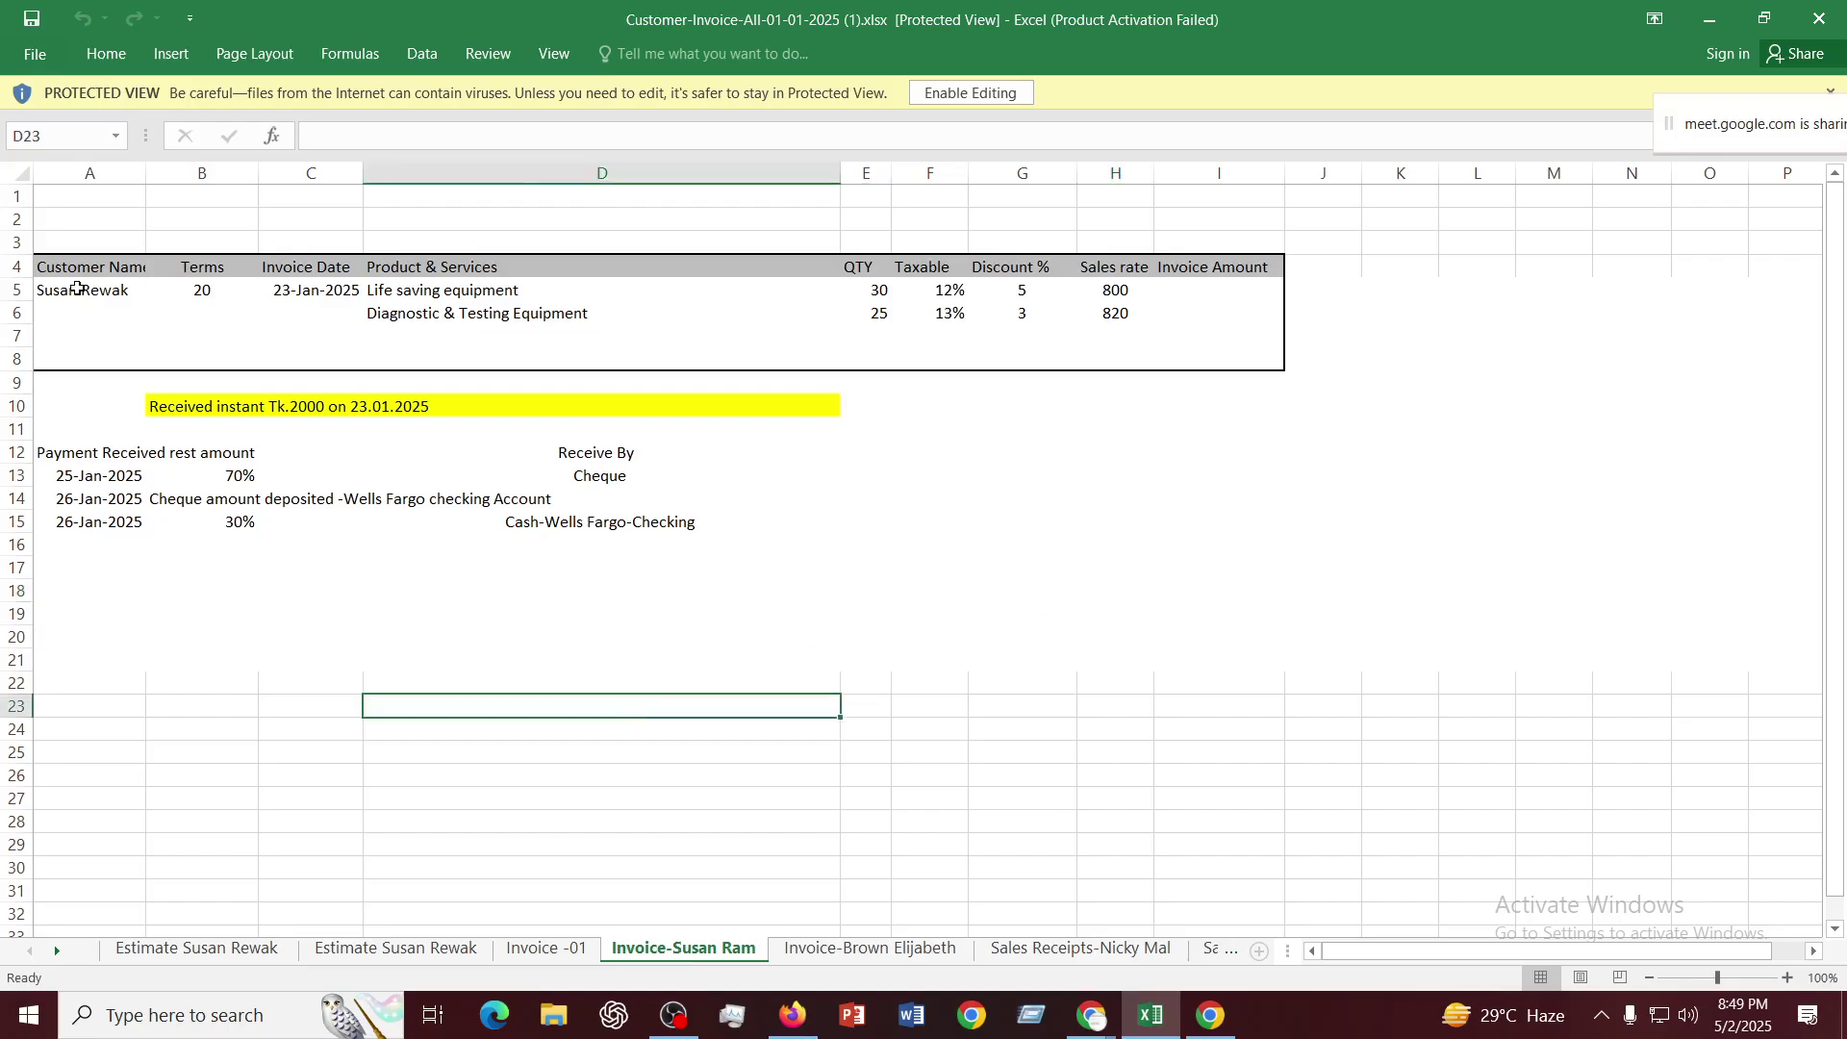
On the 23-Jan-2025 invoice sheet, highlight the product lines A5:H6, the 70% cheque payment, the cheque deposit and the 30% cash payment rows
drag(75, 291, 1143, 318)
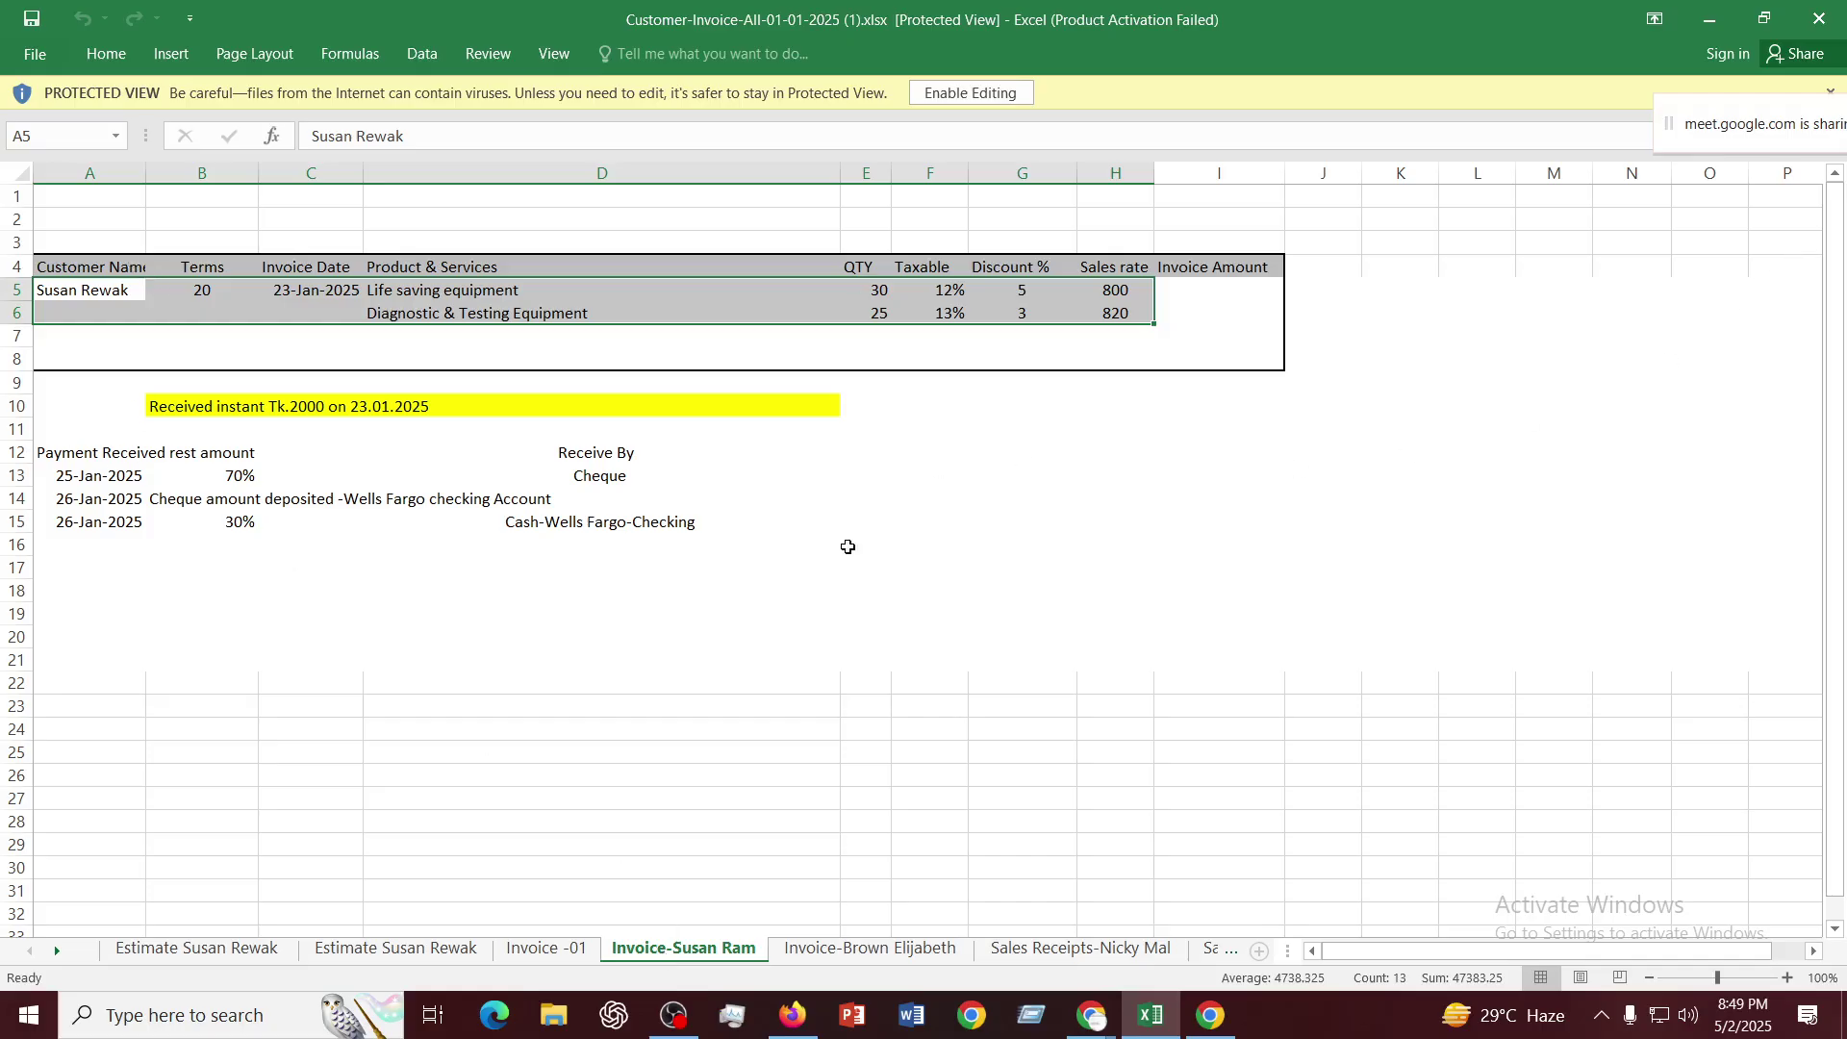
click(598, 691)
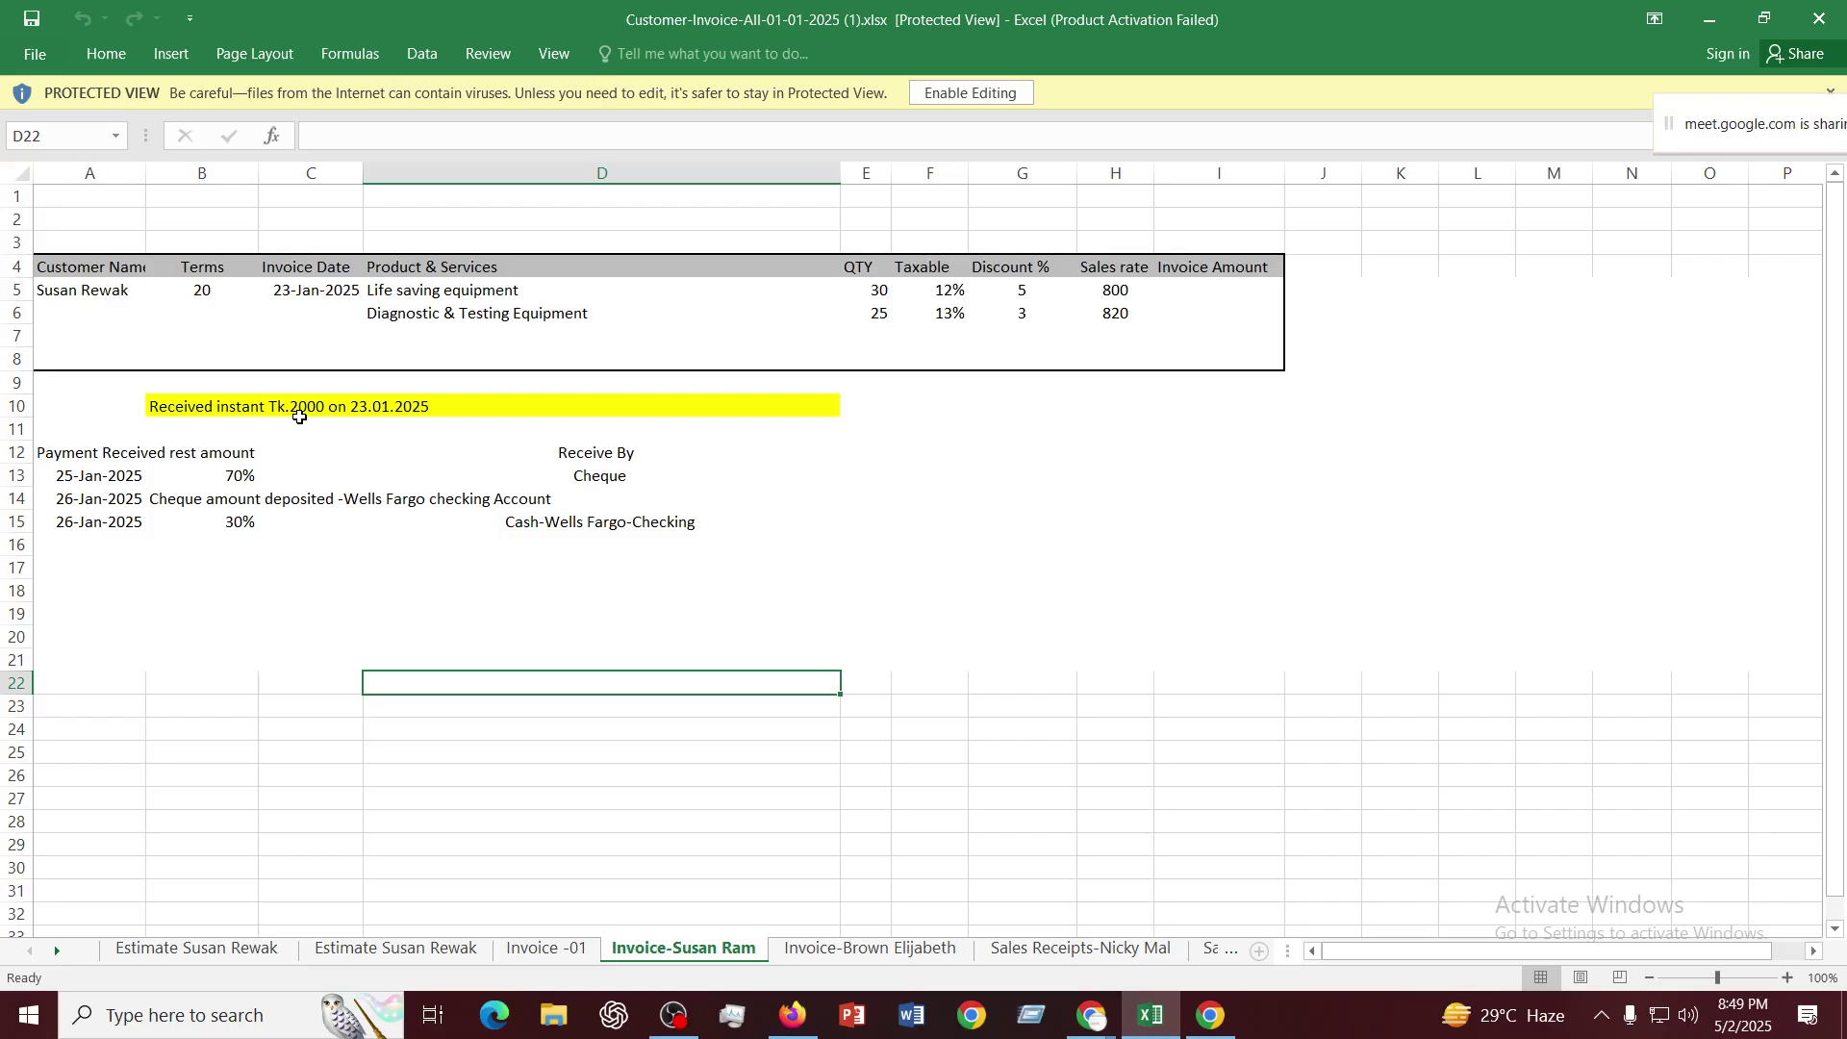
click(1147, 546)
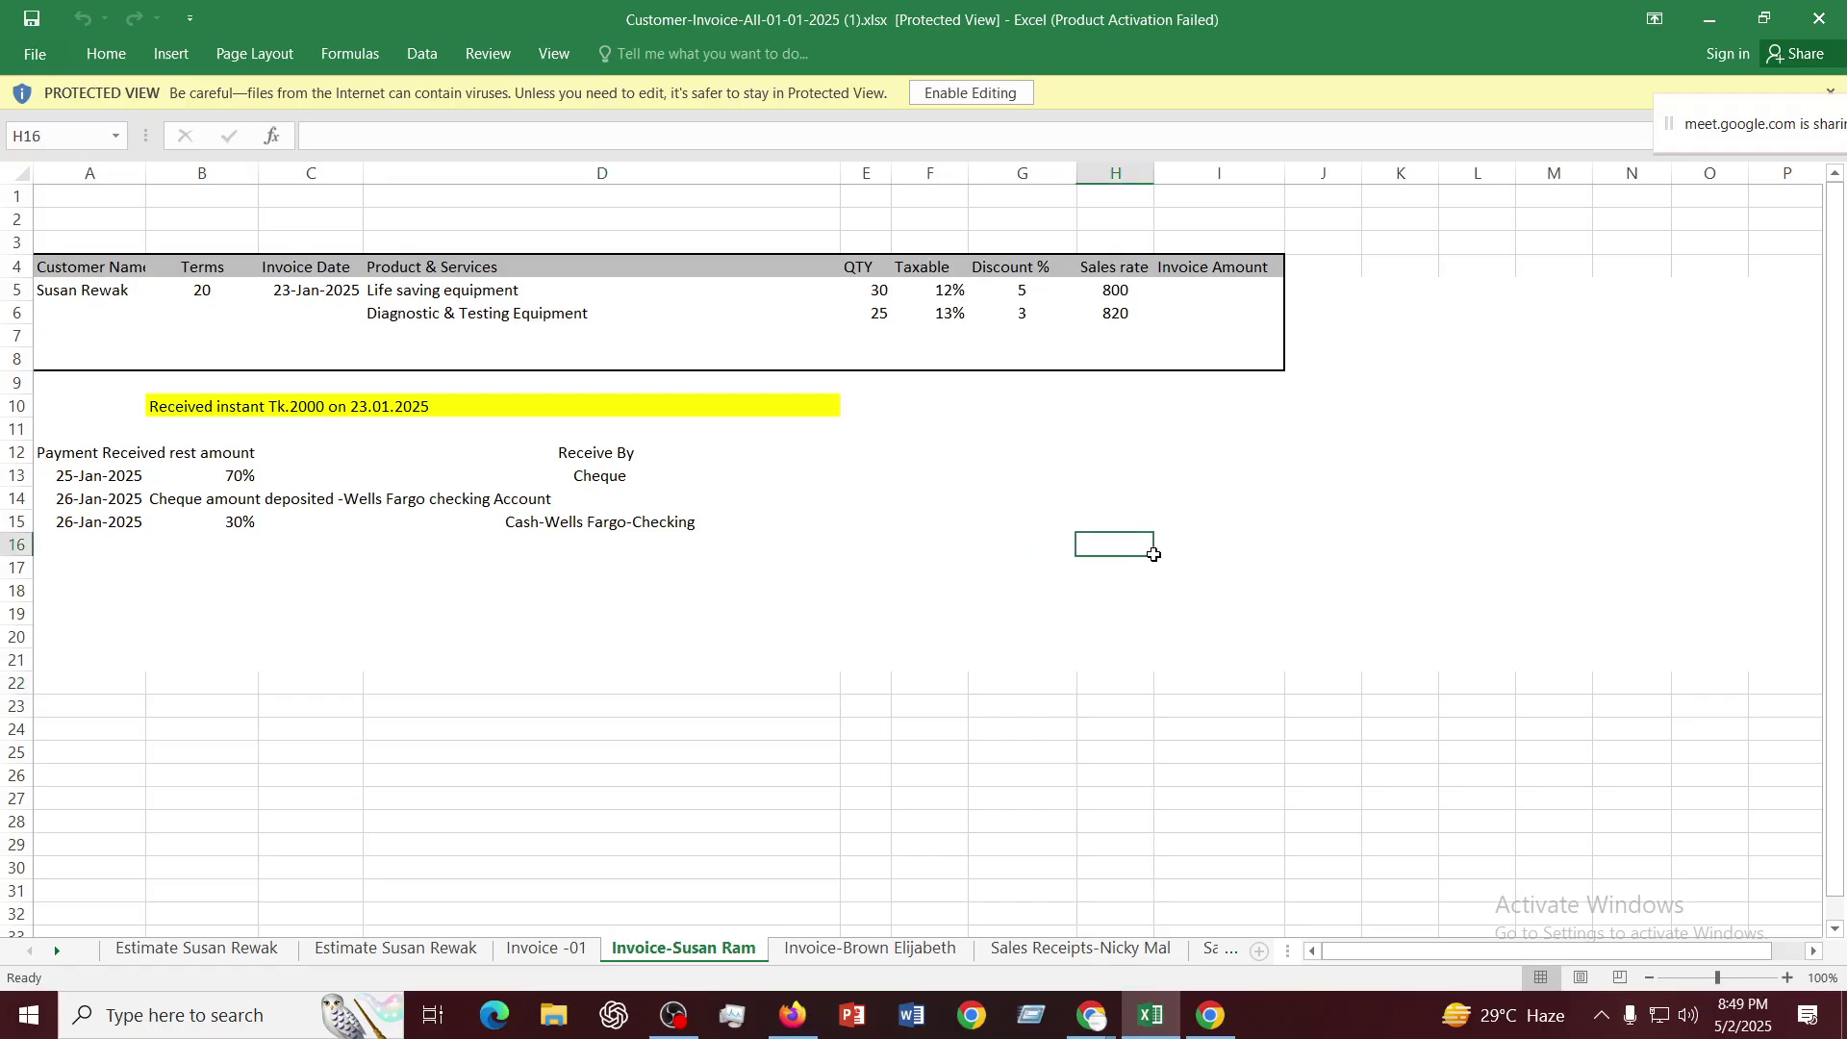
drag(42, 476, 580, 472)
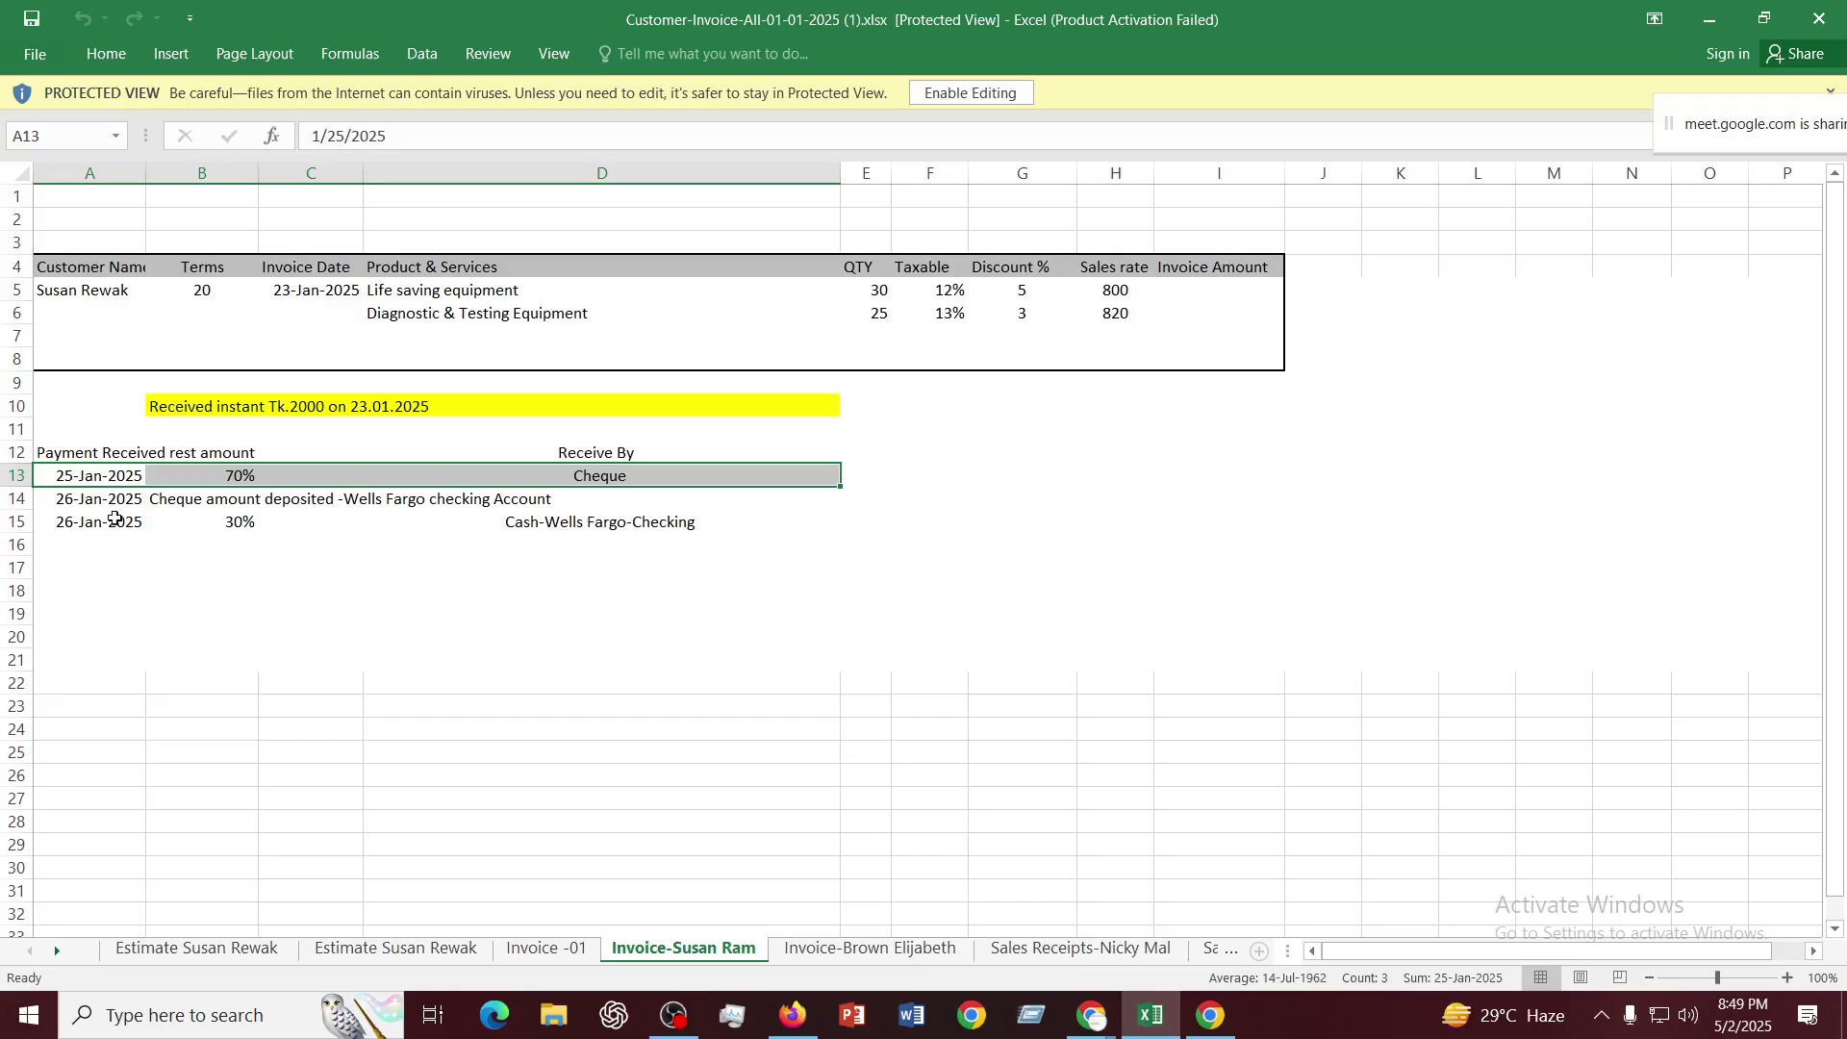
drag(91, 499, 487, 498)
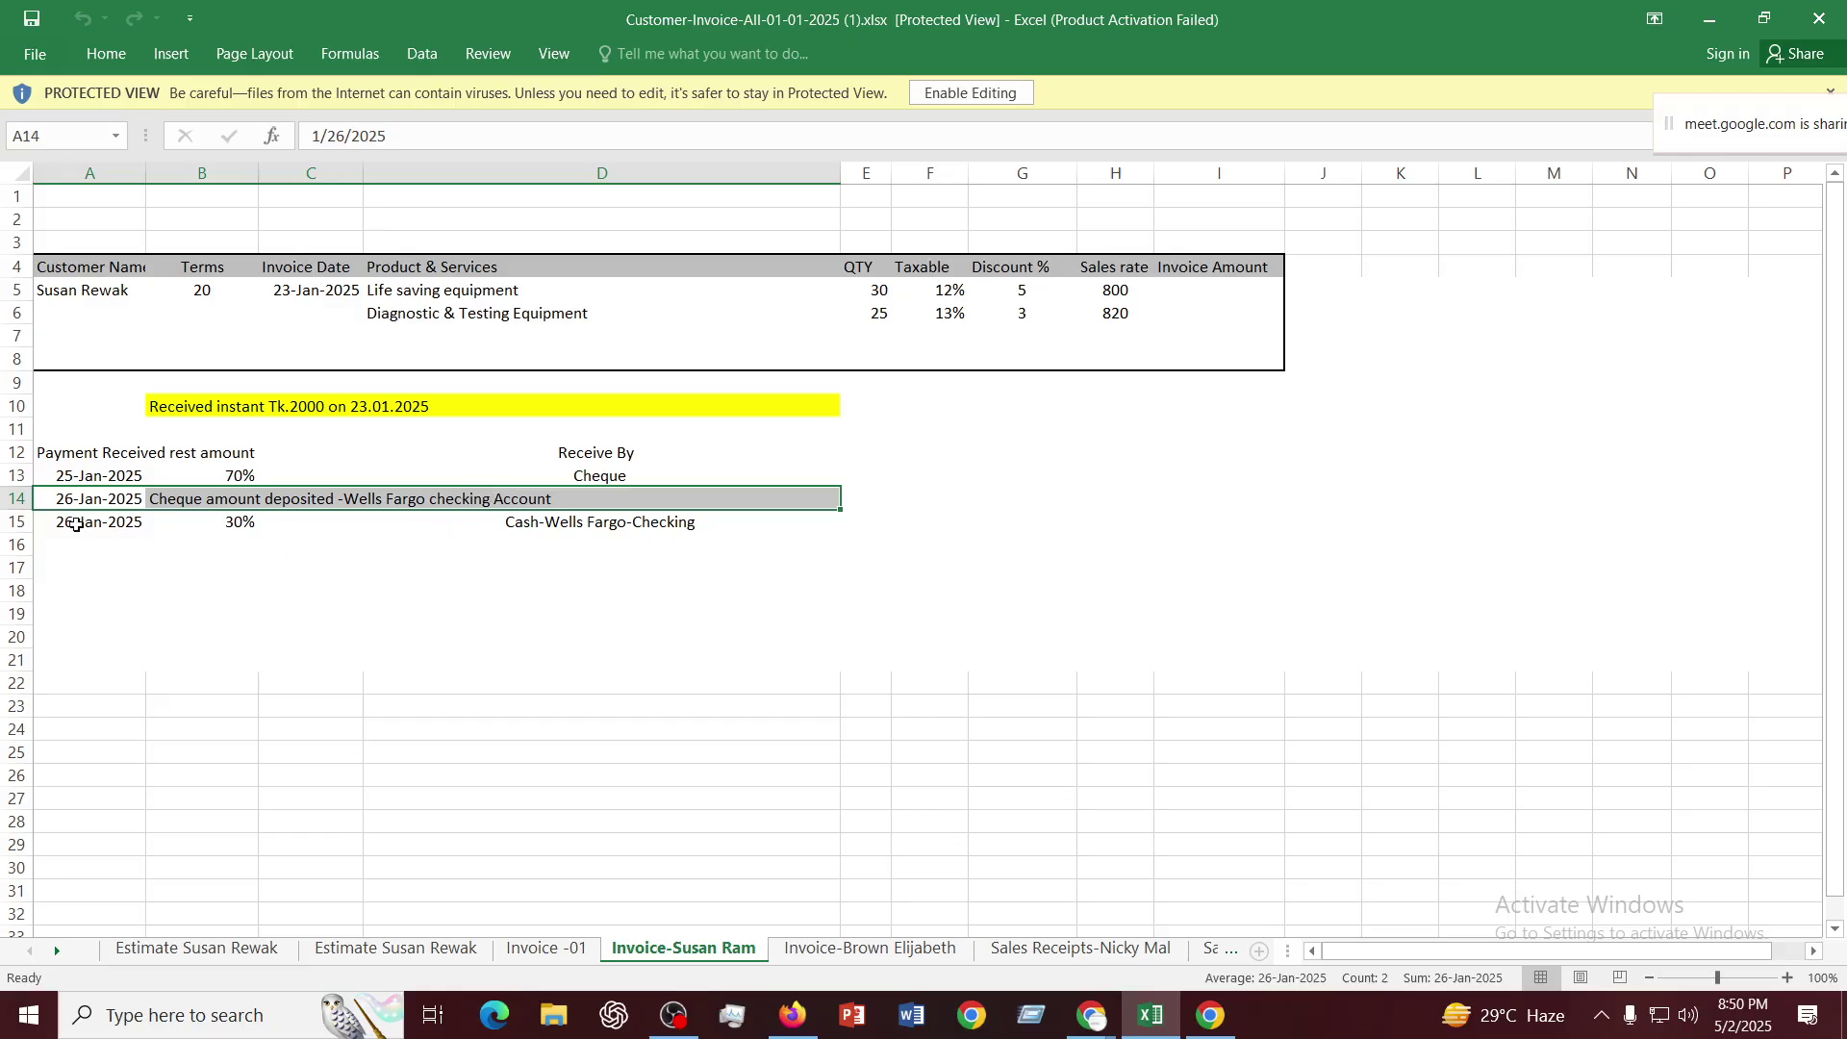
click(76, 524)
drag(76, 524, 598, 521)
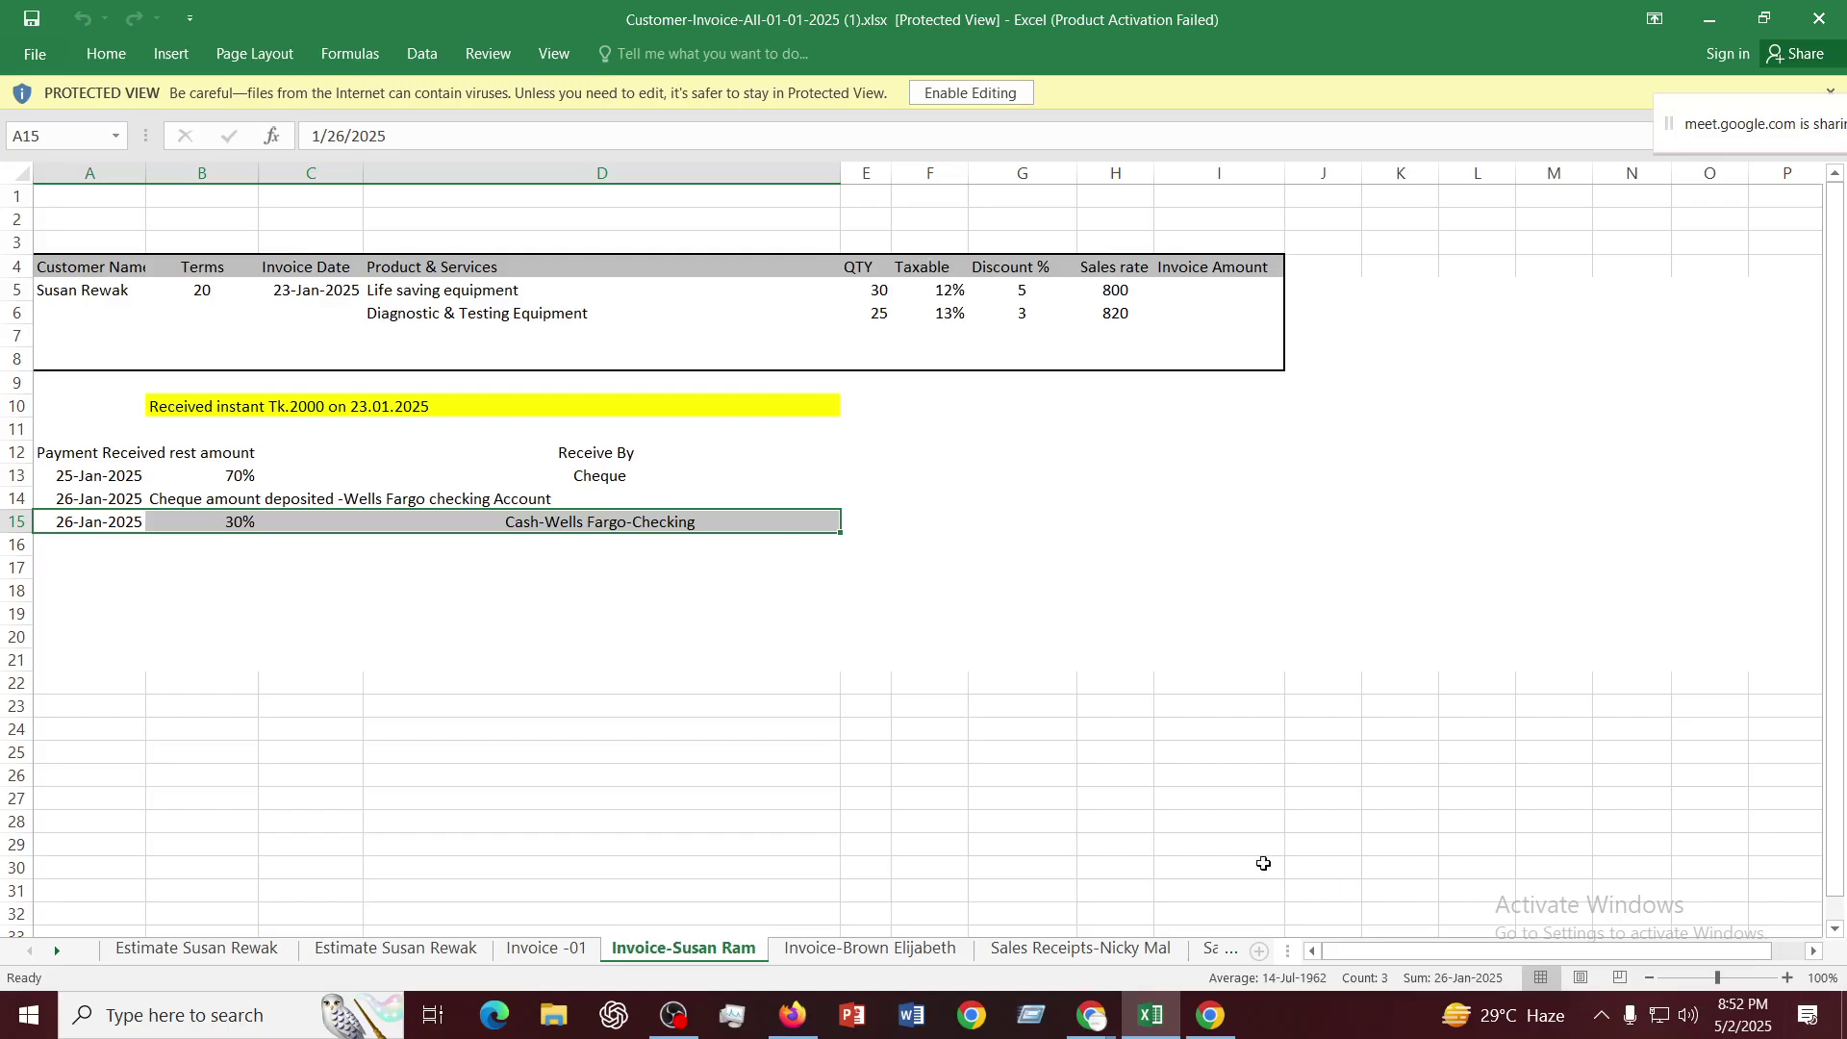
Open the 26-Jan-2025 invoice sheet and review the 200 discount, the return of 2 Diagnostic & Testing Equipment and the receiving checking account
click(865, 952)
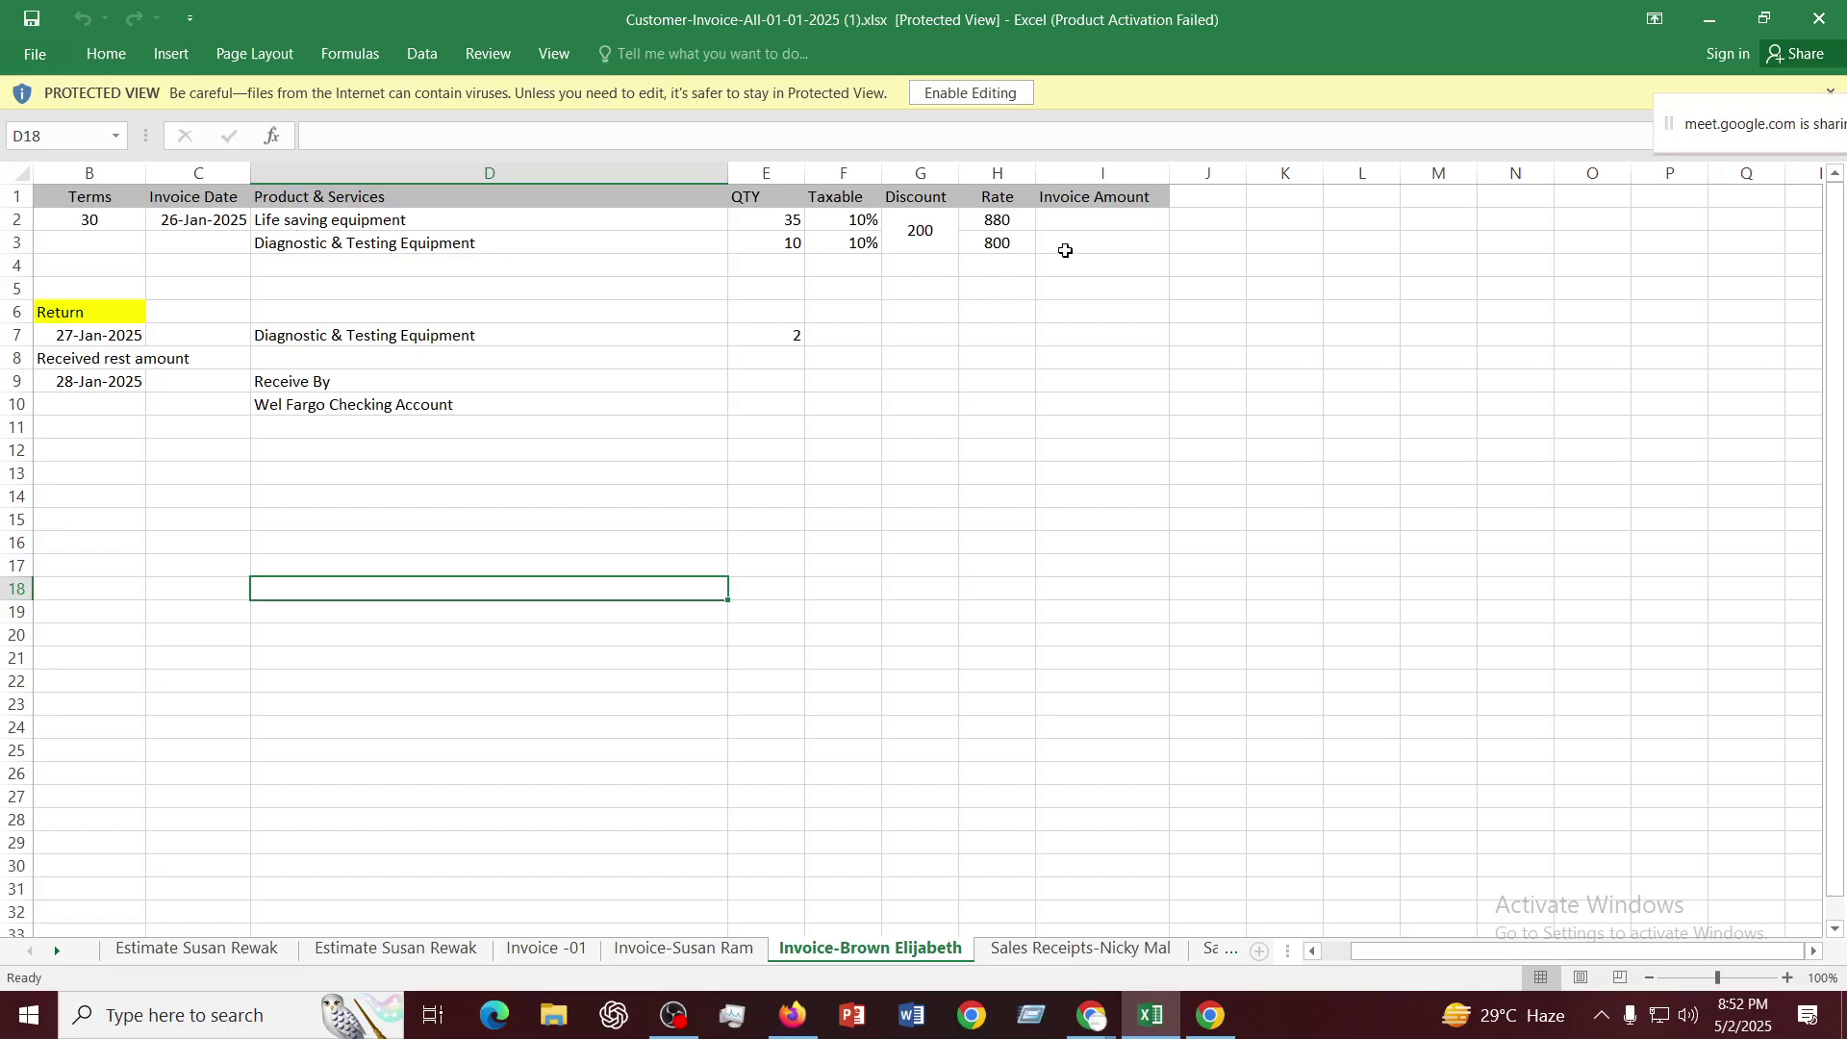
click(917, 236)
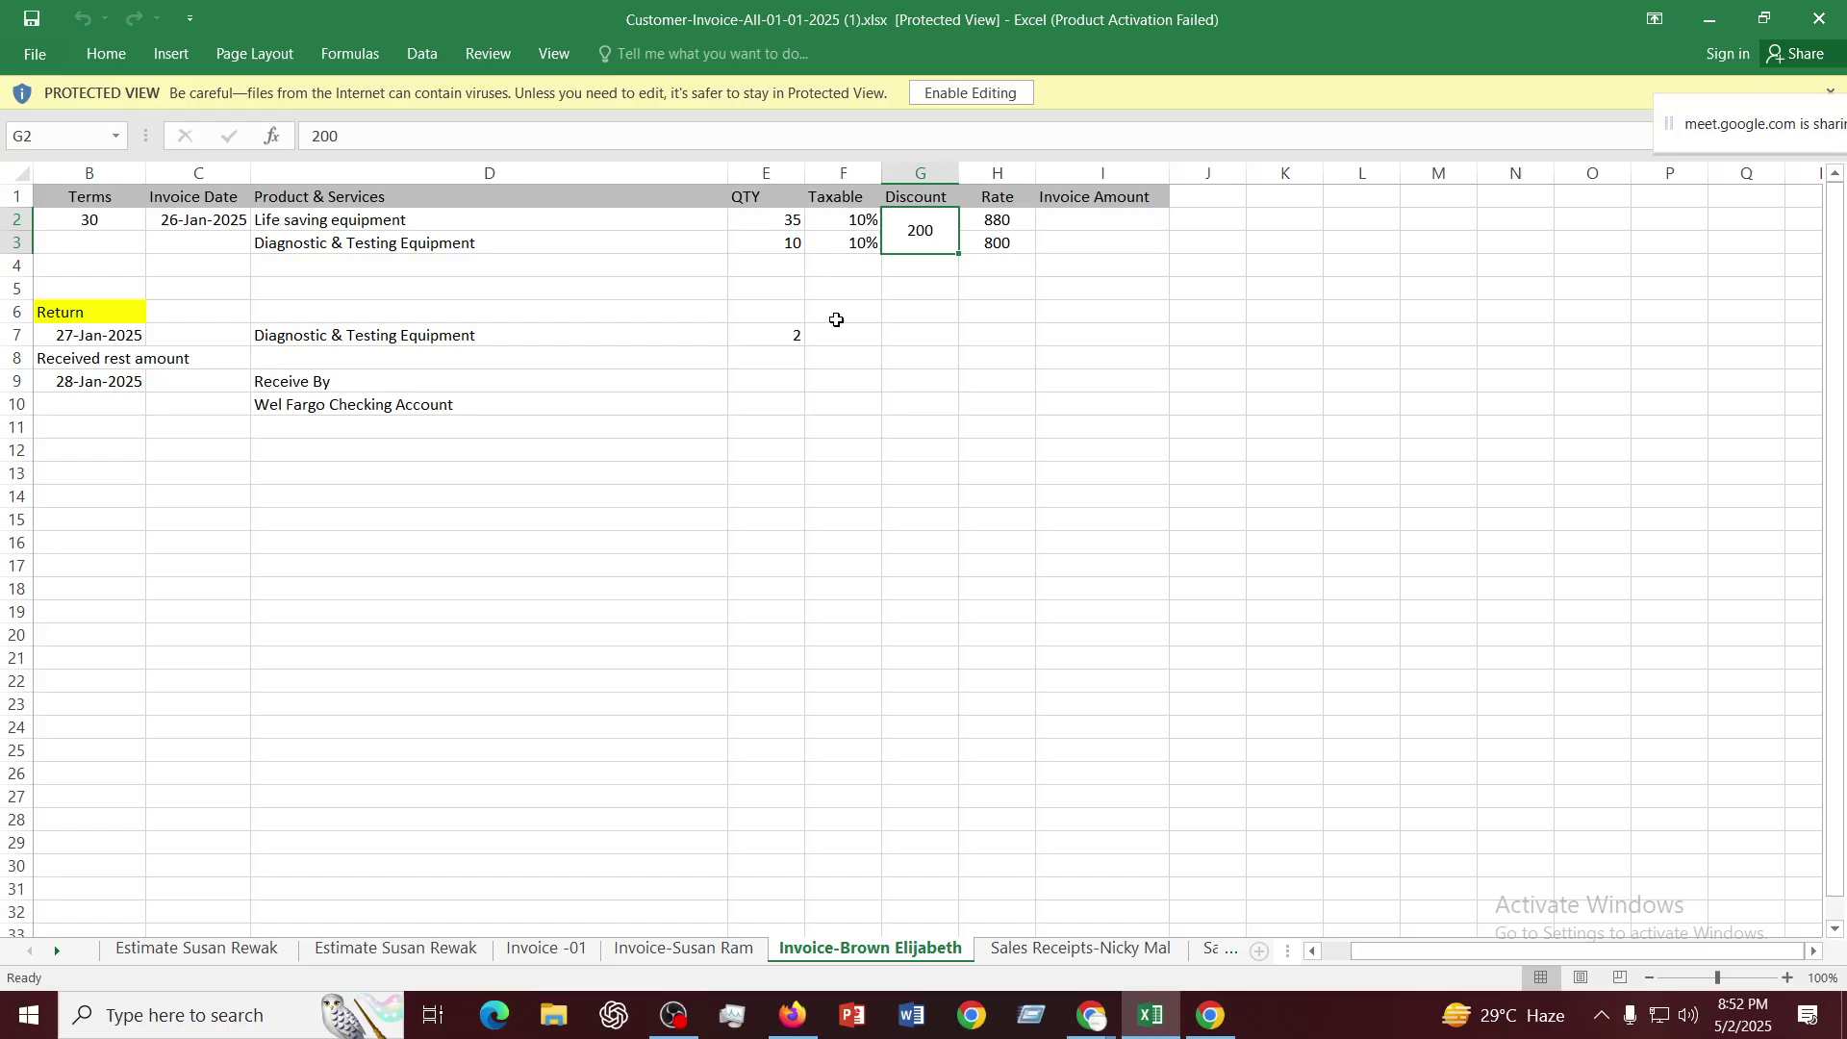
click(789, 332)
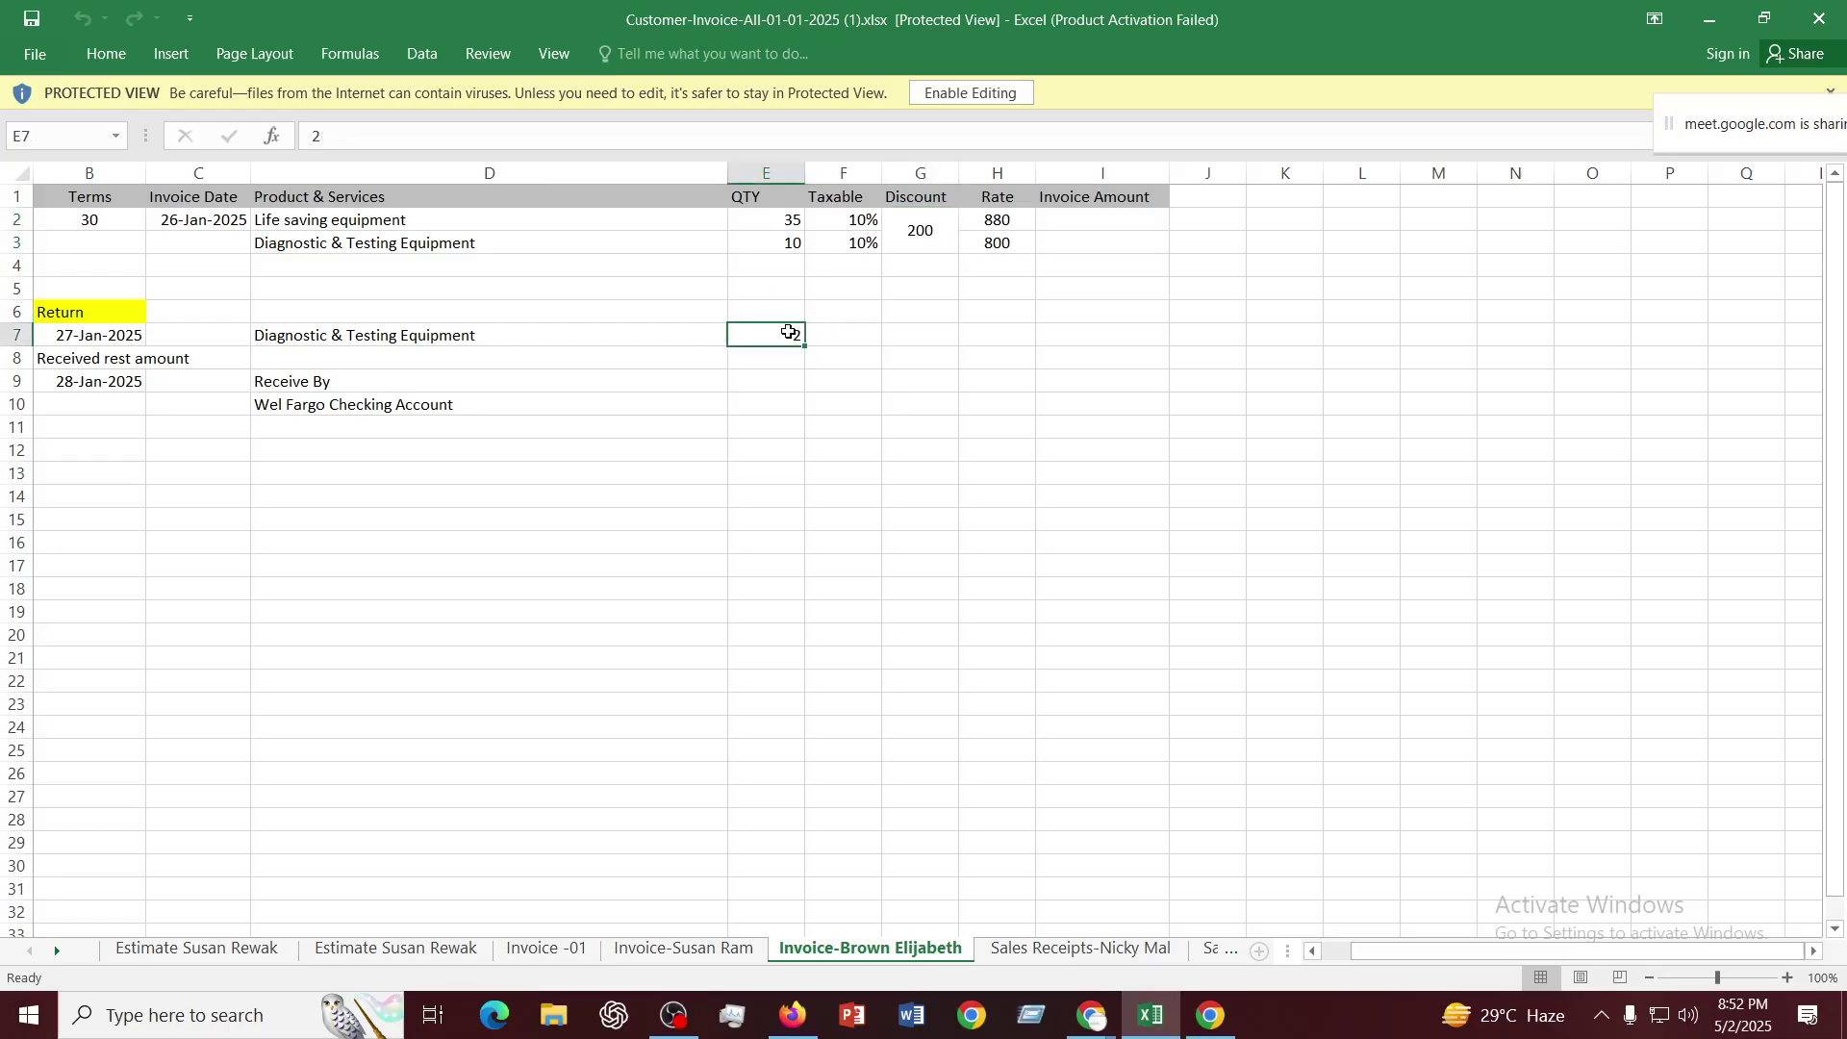
click(331, 333)
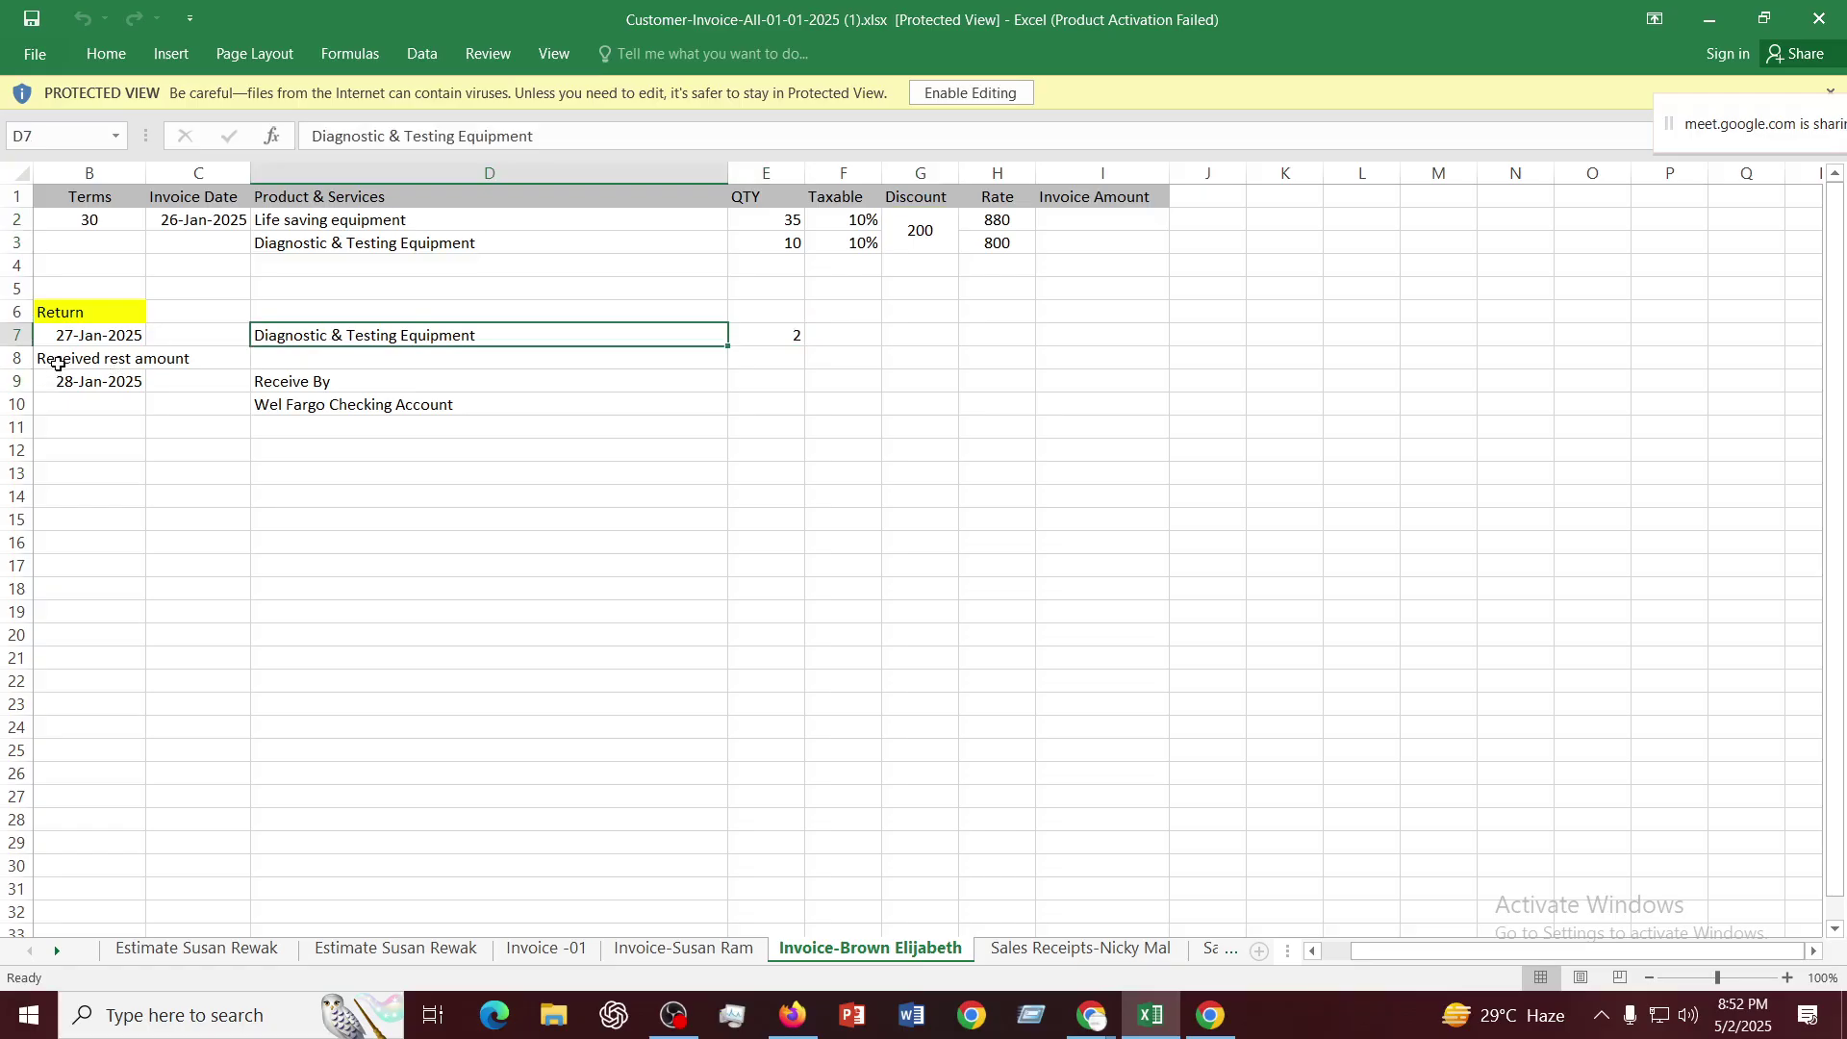
click(319, 411)
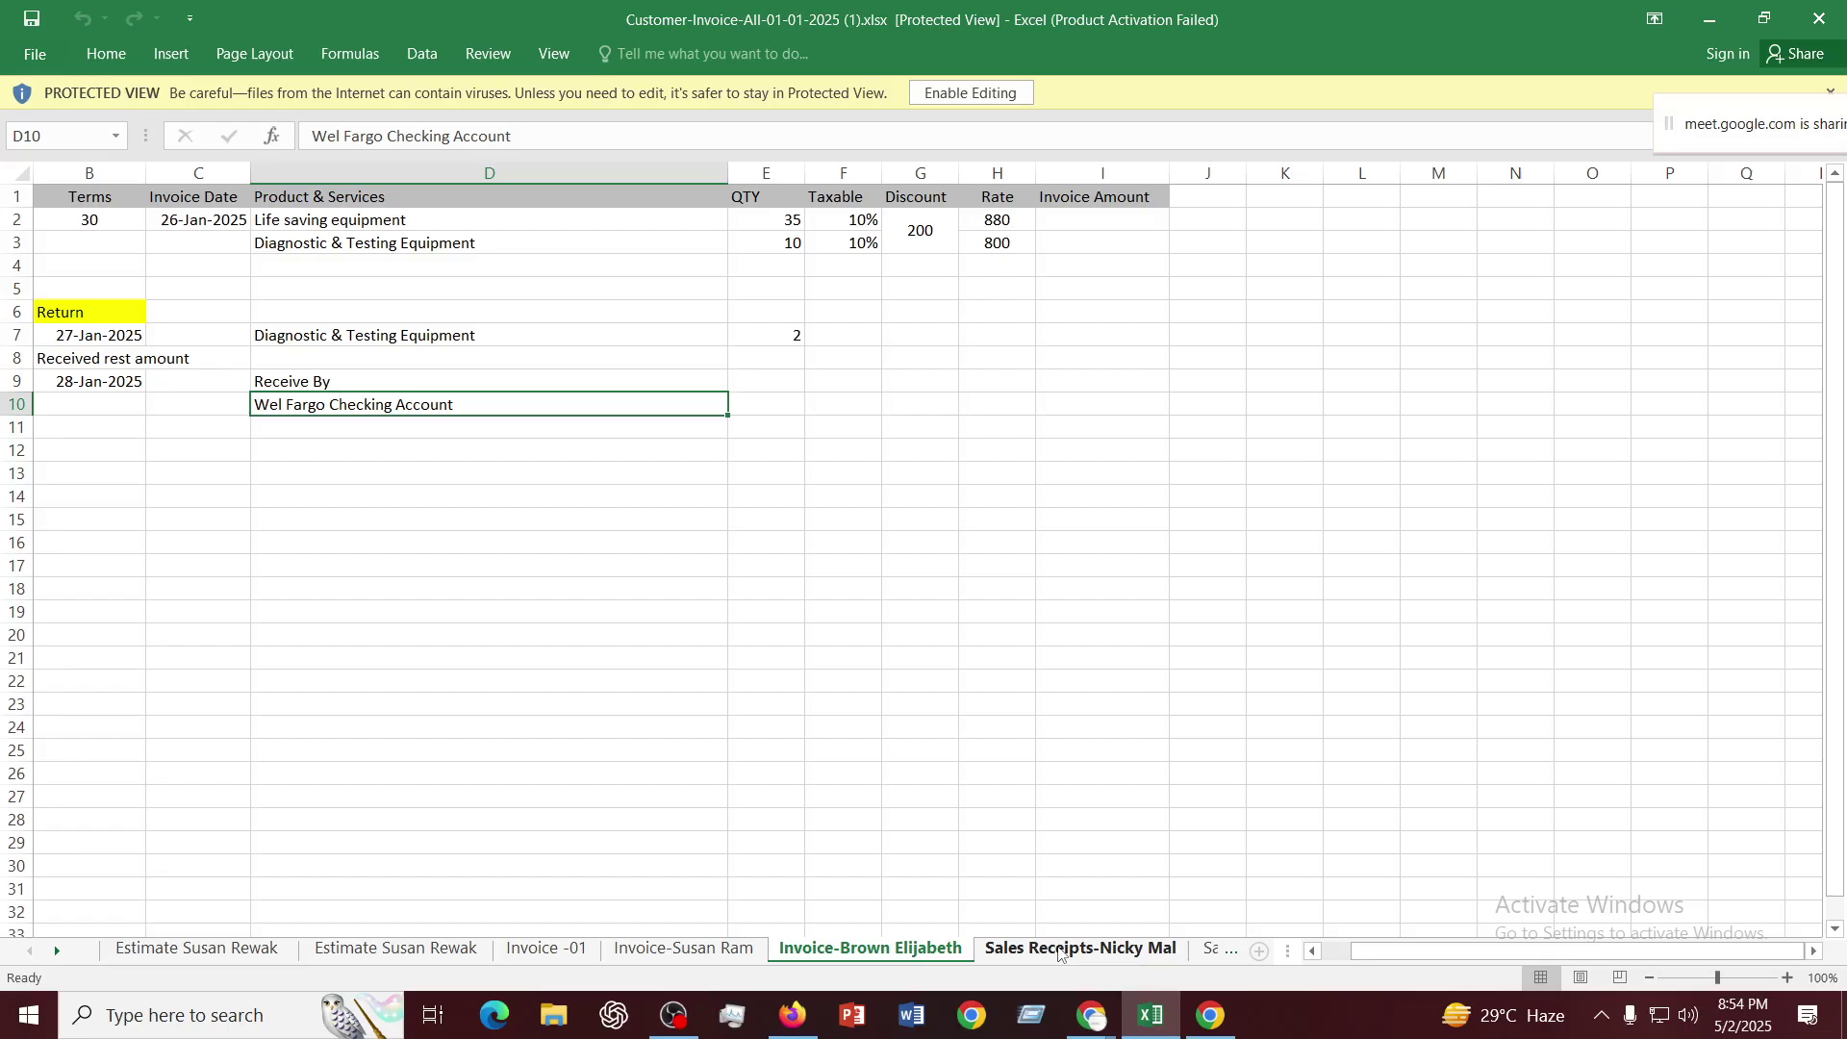
Look over the 2-Feb-2025 and 3-Feb-2025 sales receipt sheets, including the Diagnostic & Testing Equipment return of 5-Feb-2025
click(1058, 950)
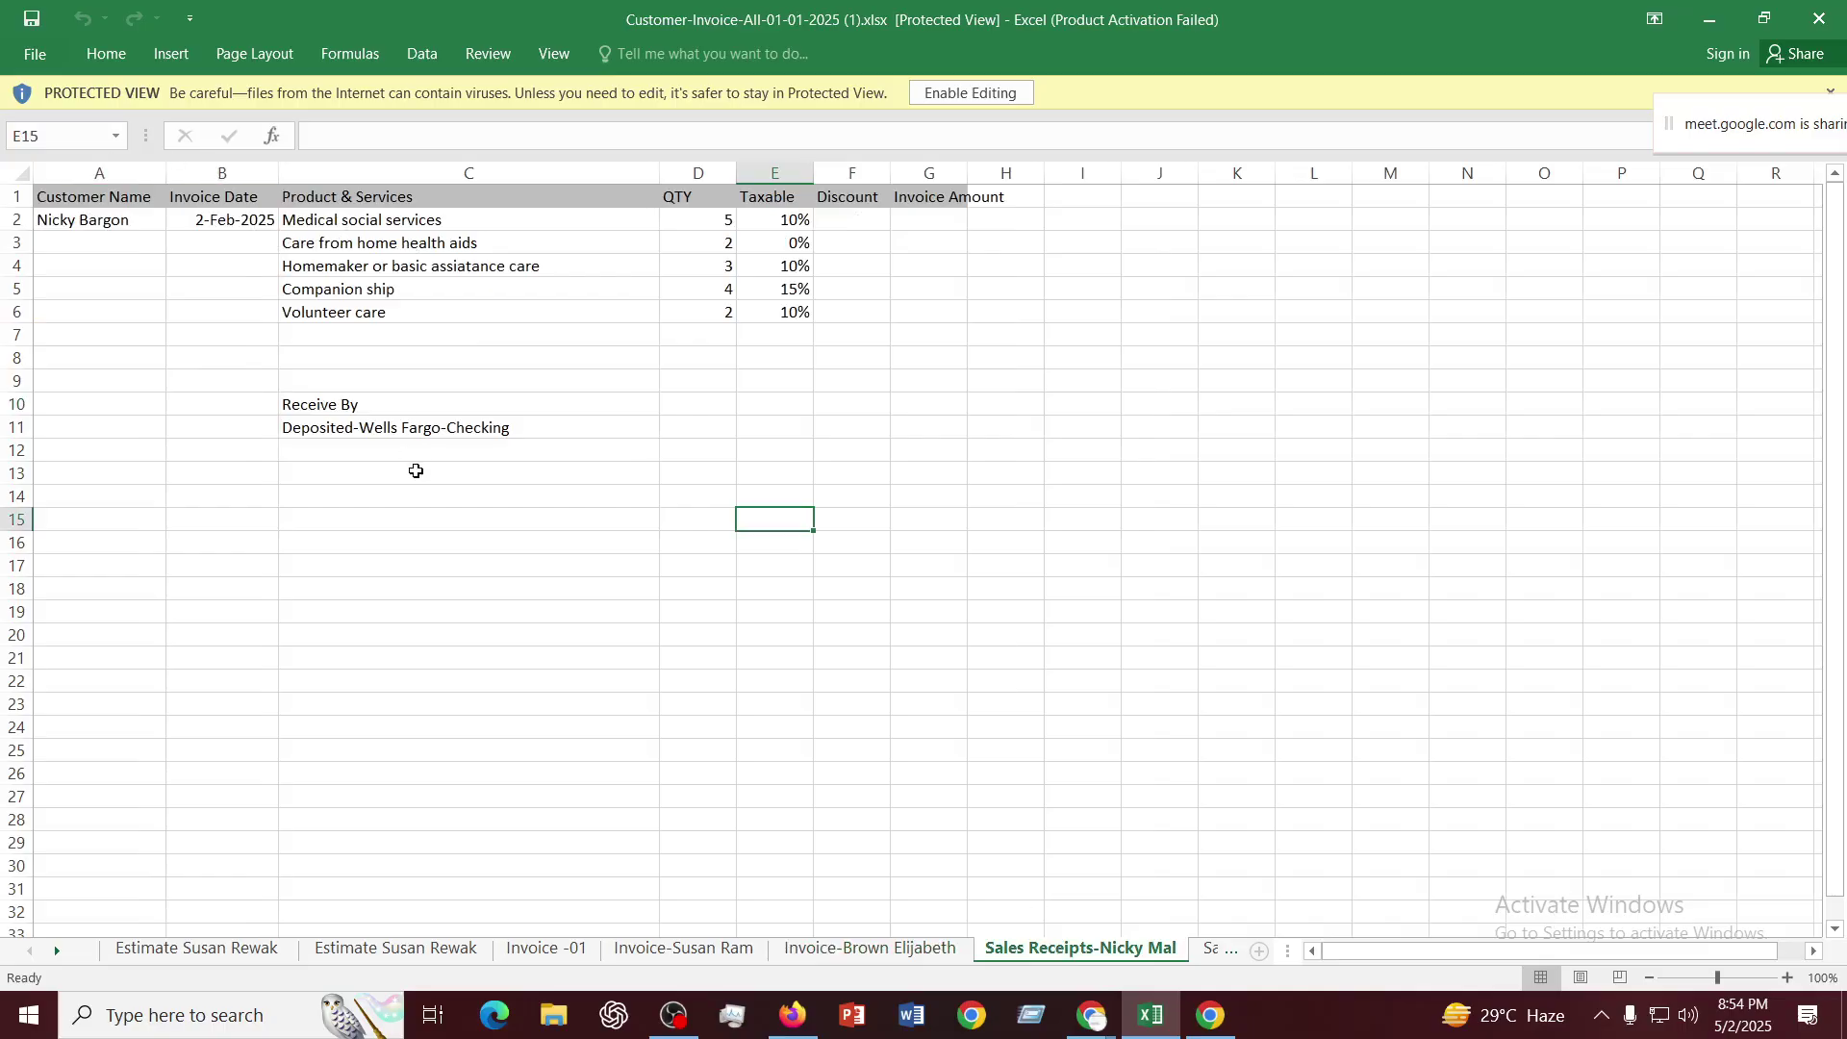
click(380, 444)
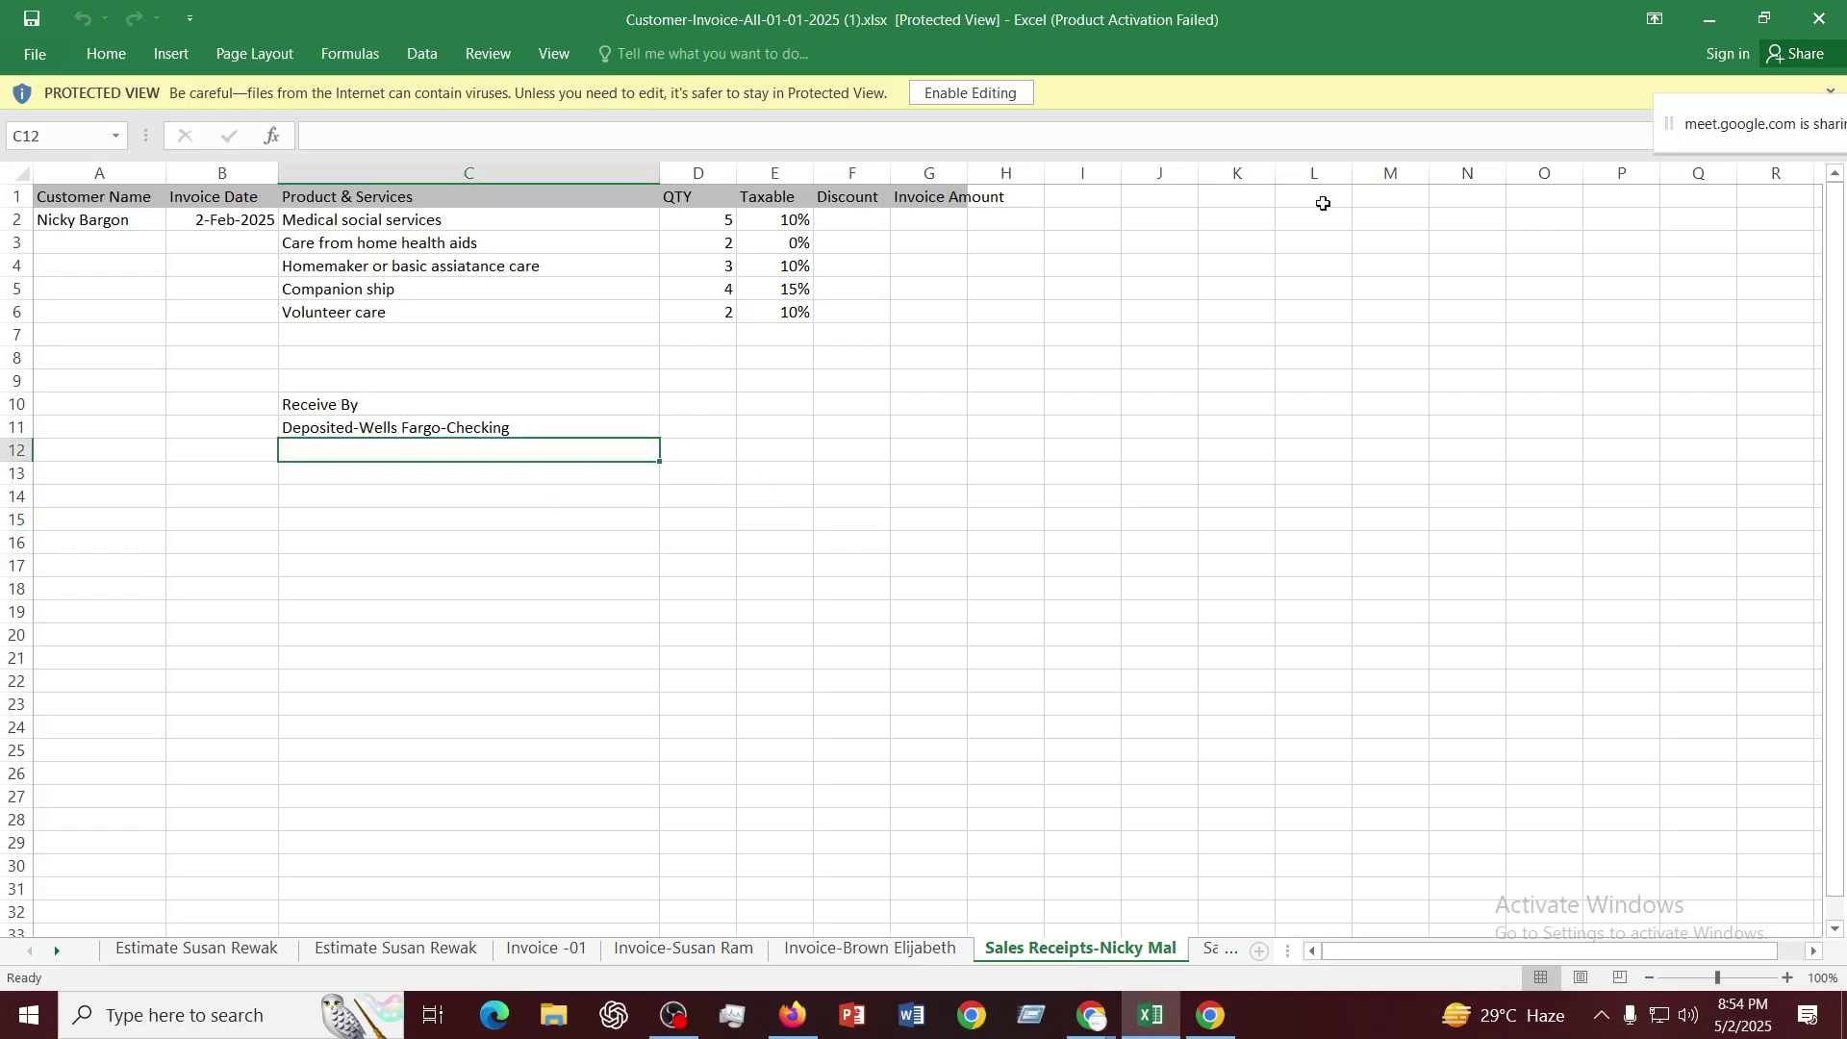
click(1220, 951)
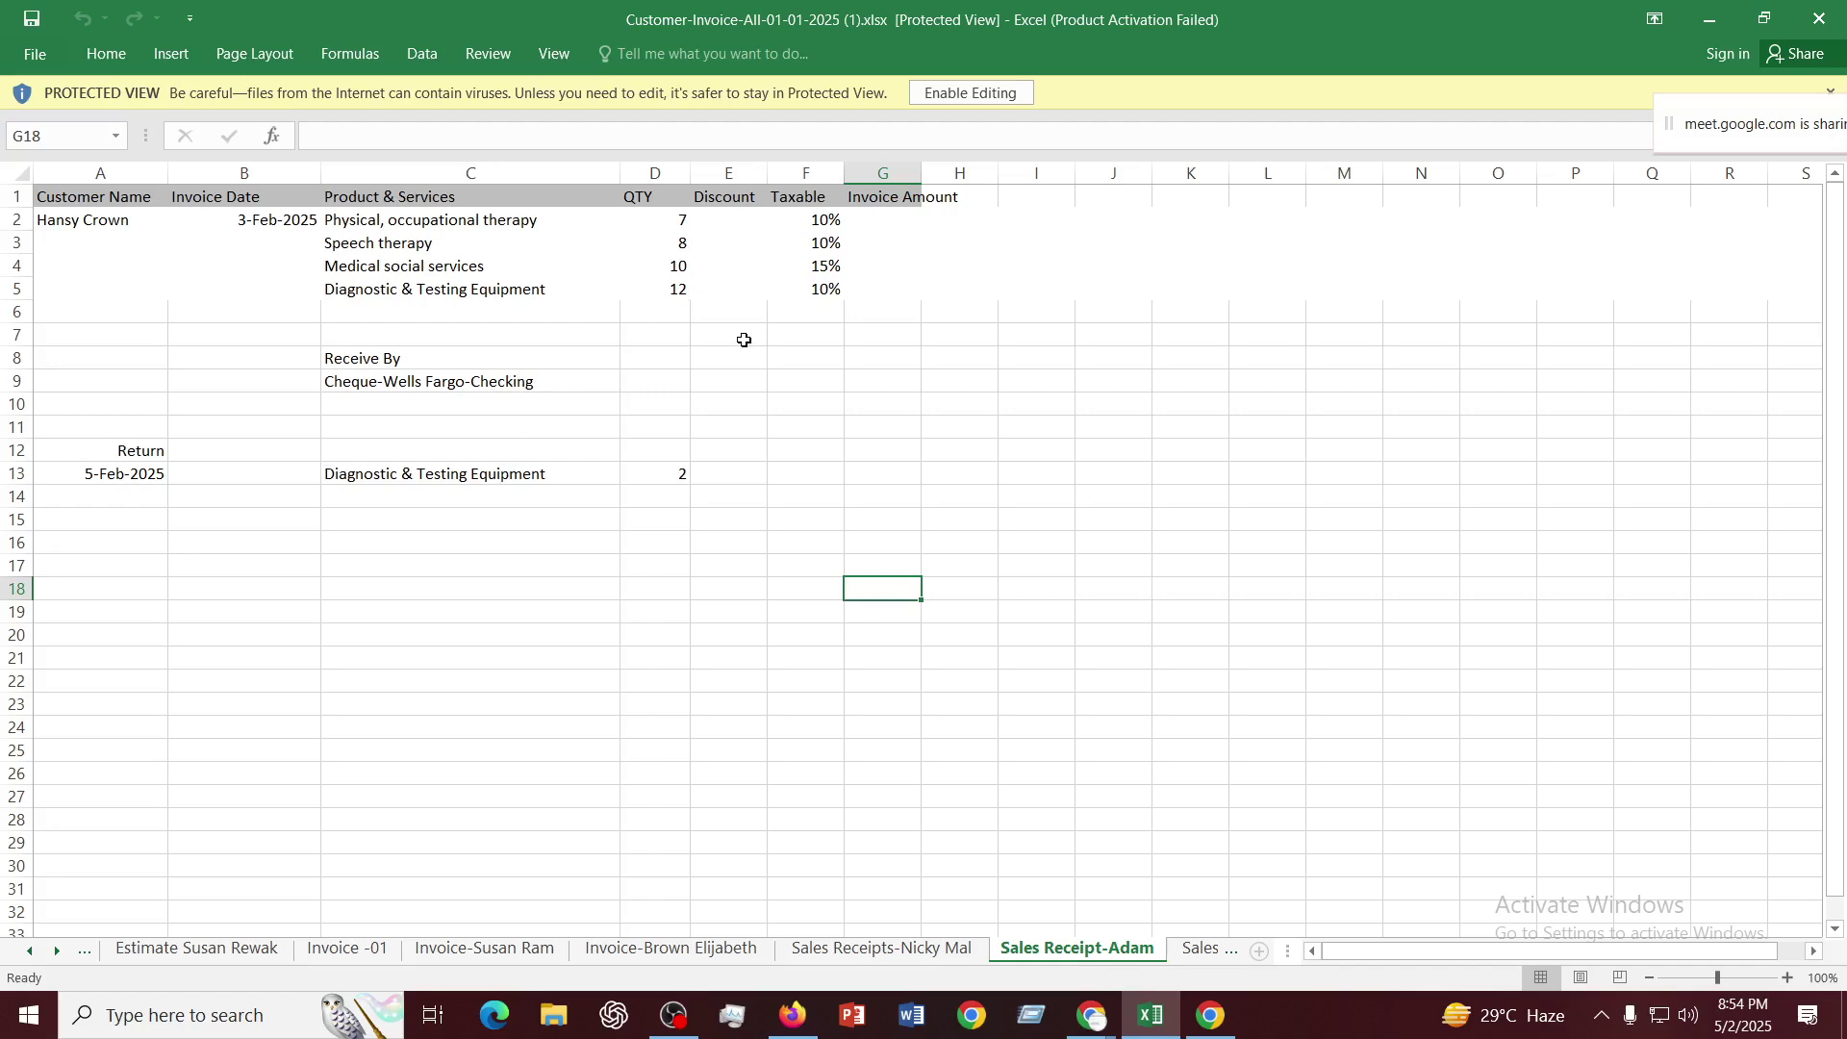
click(471, 480)
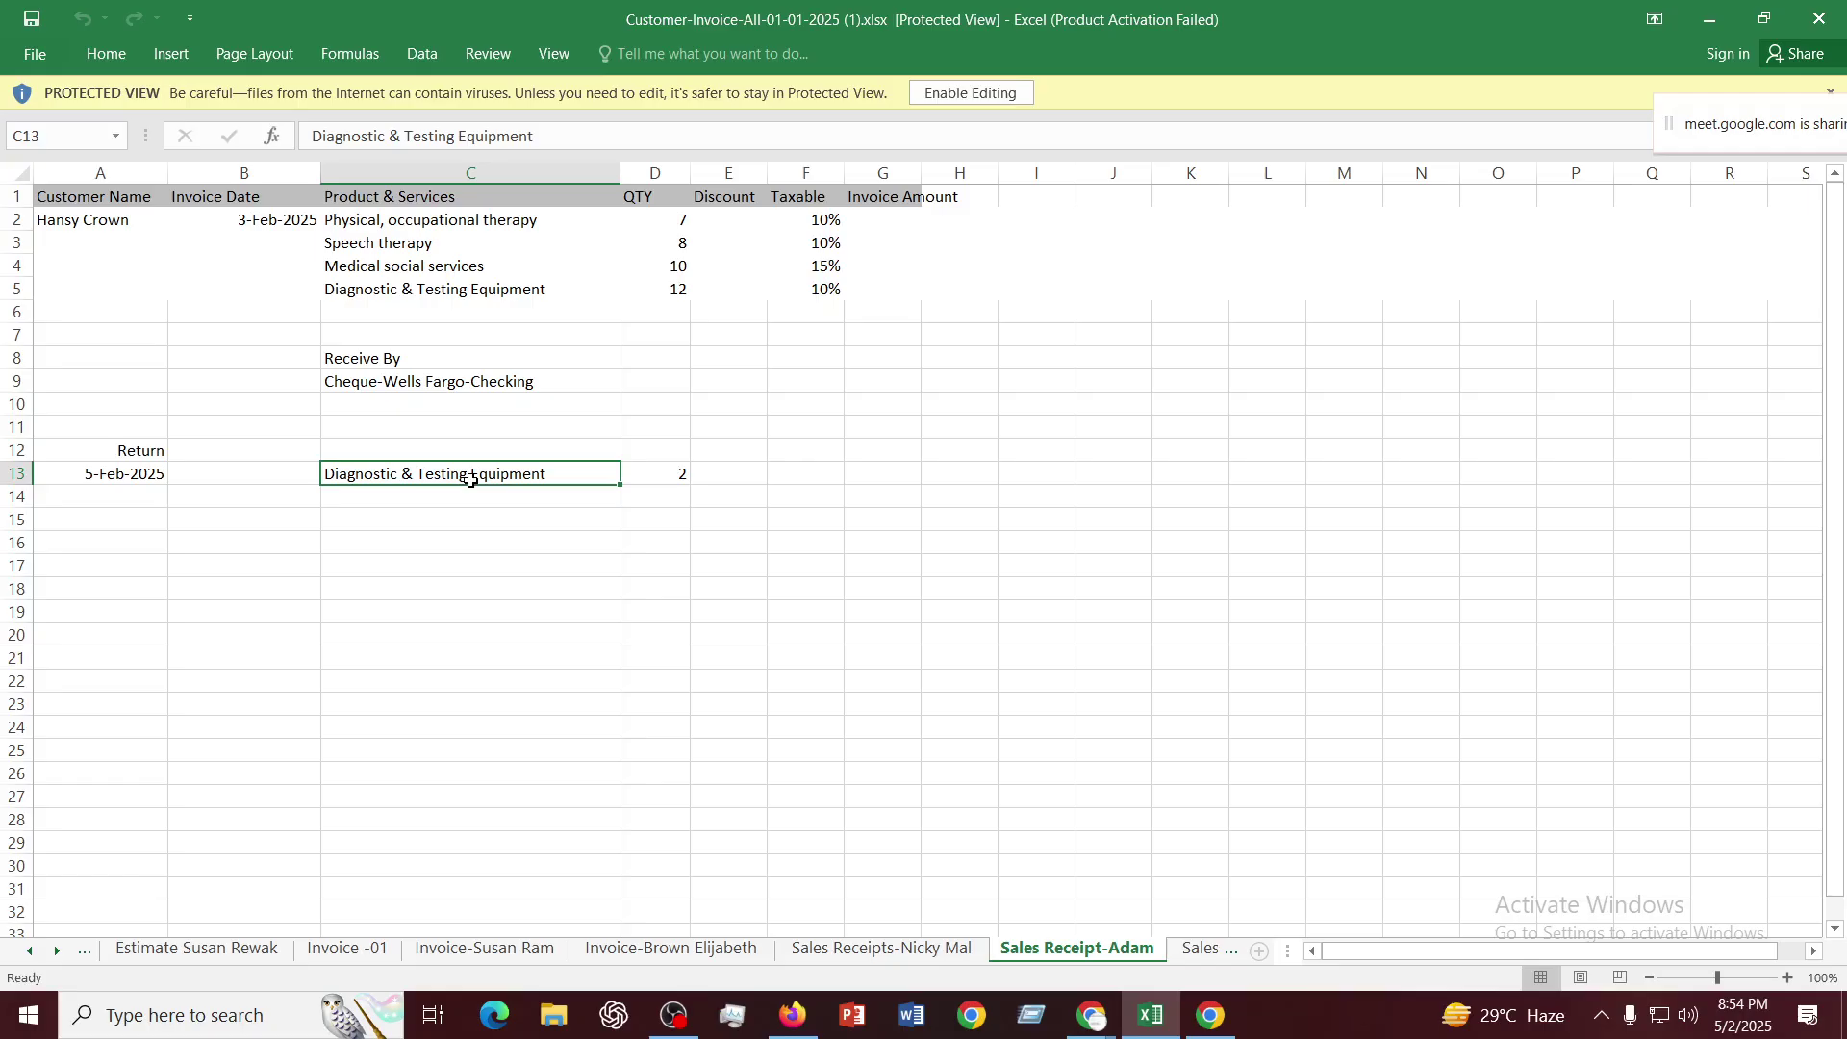
Open the 3-Mar-2025 sales receipt sheet and highlight its product and receipt details in A2:G9
click(1201, 949)
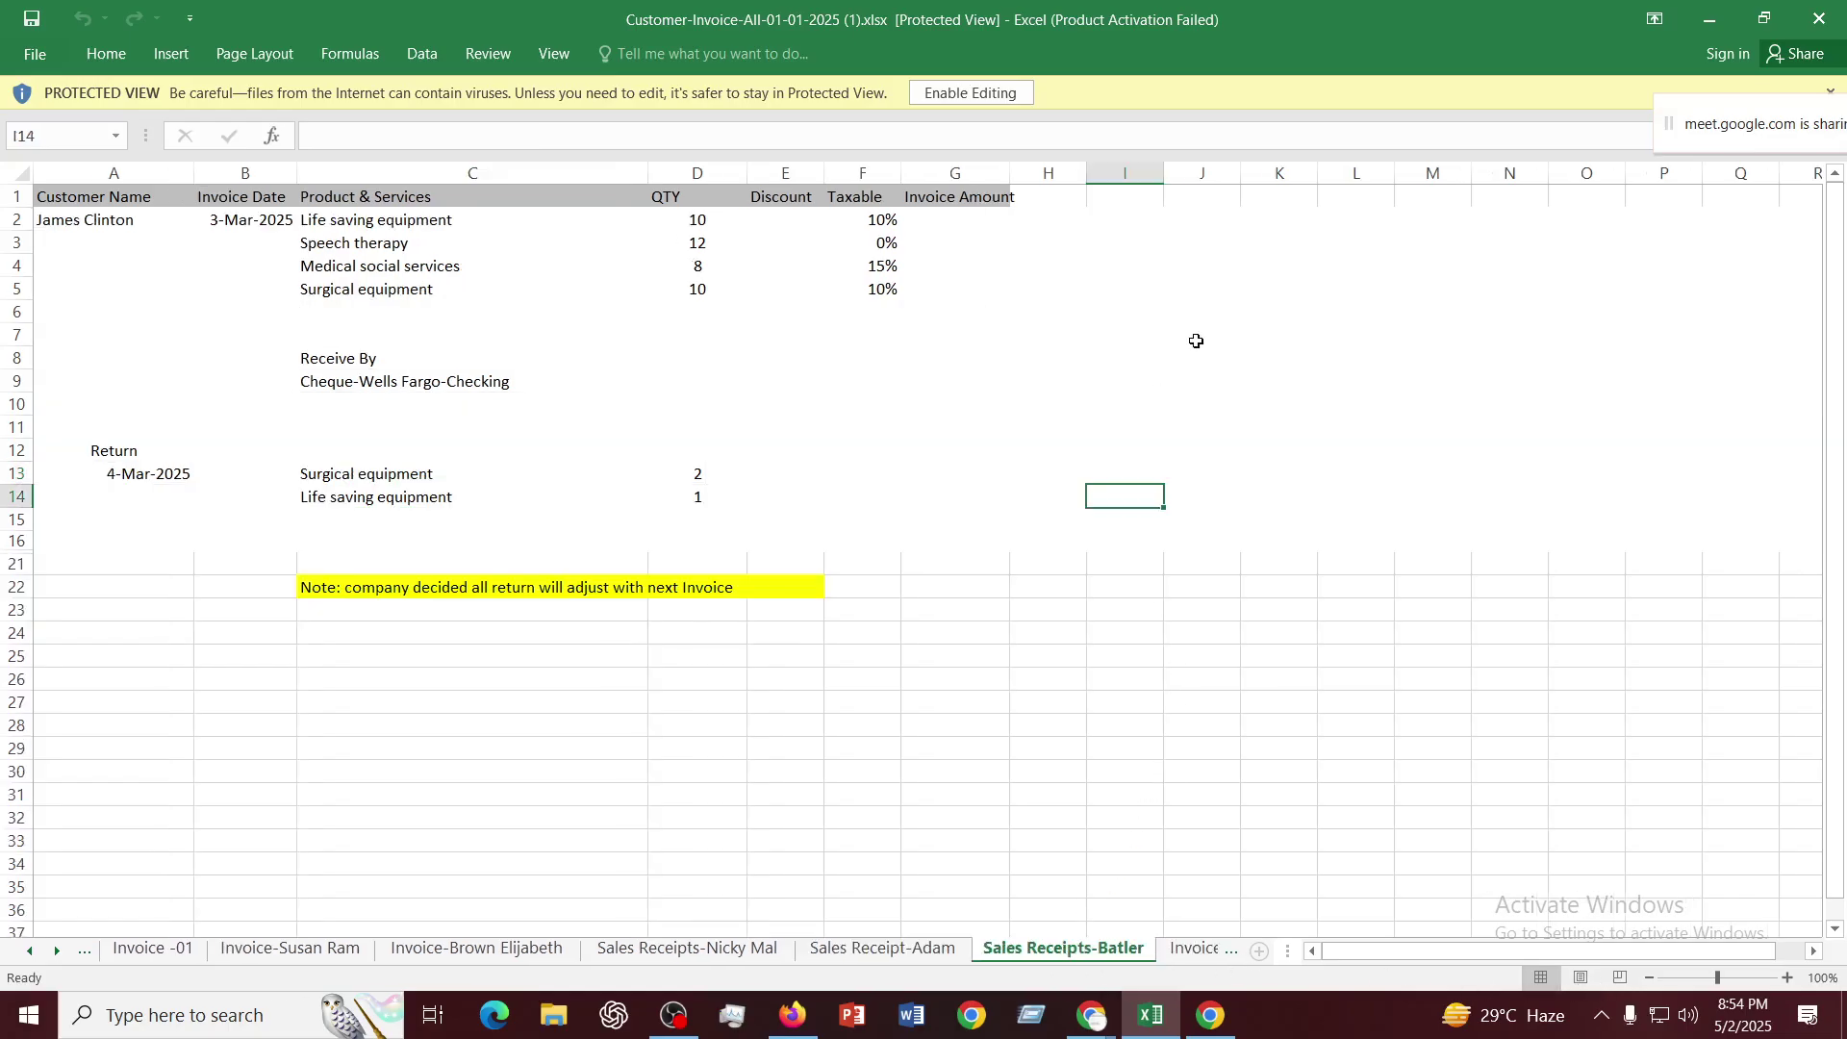
click(879, 535)
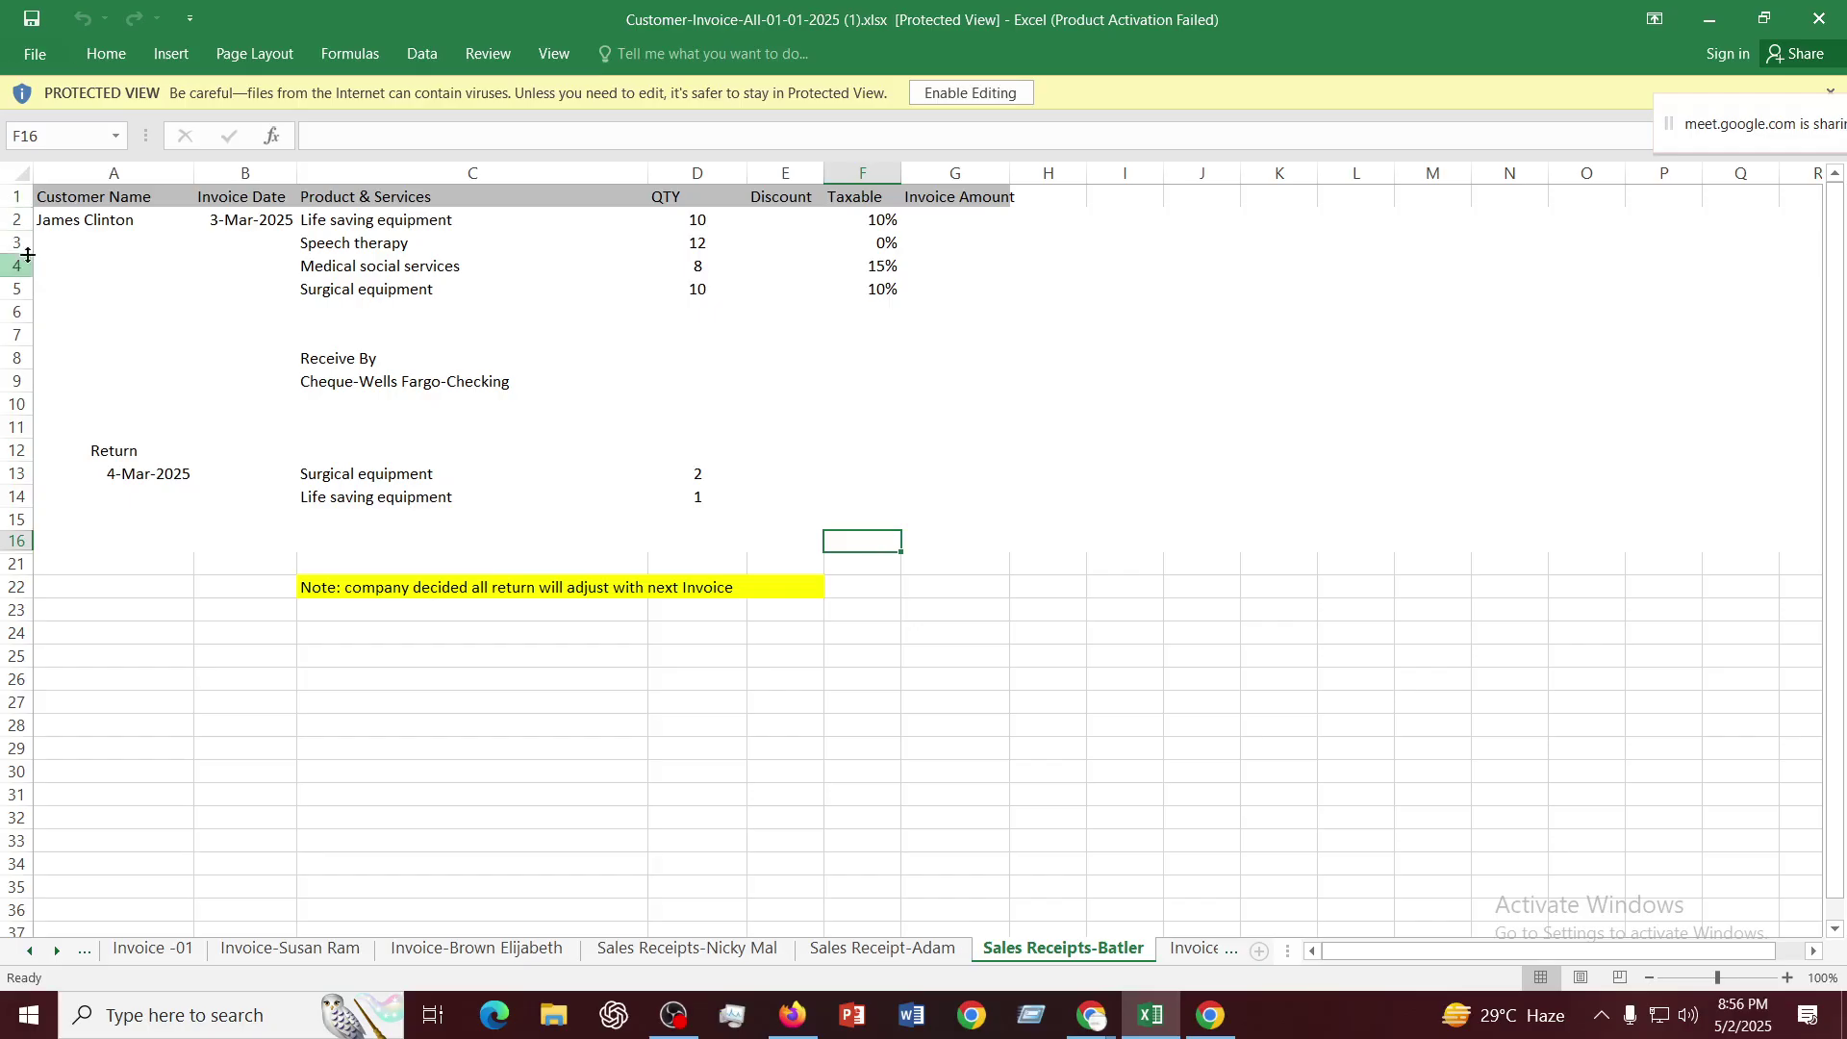
drag(48, 227, 931, 391)
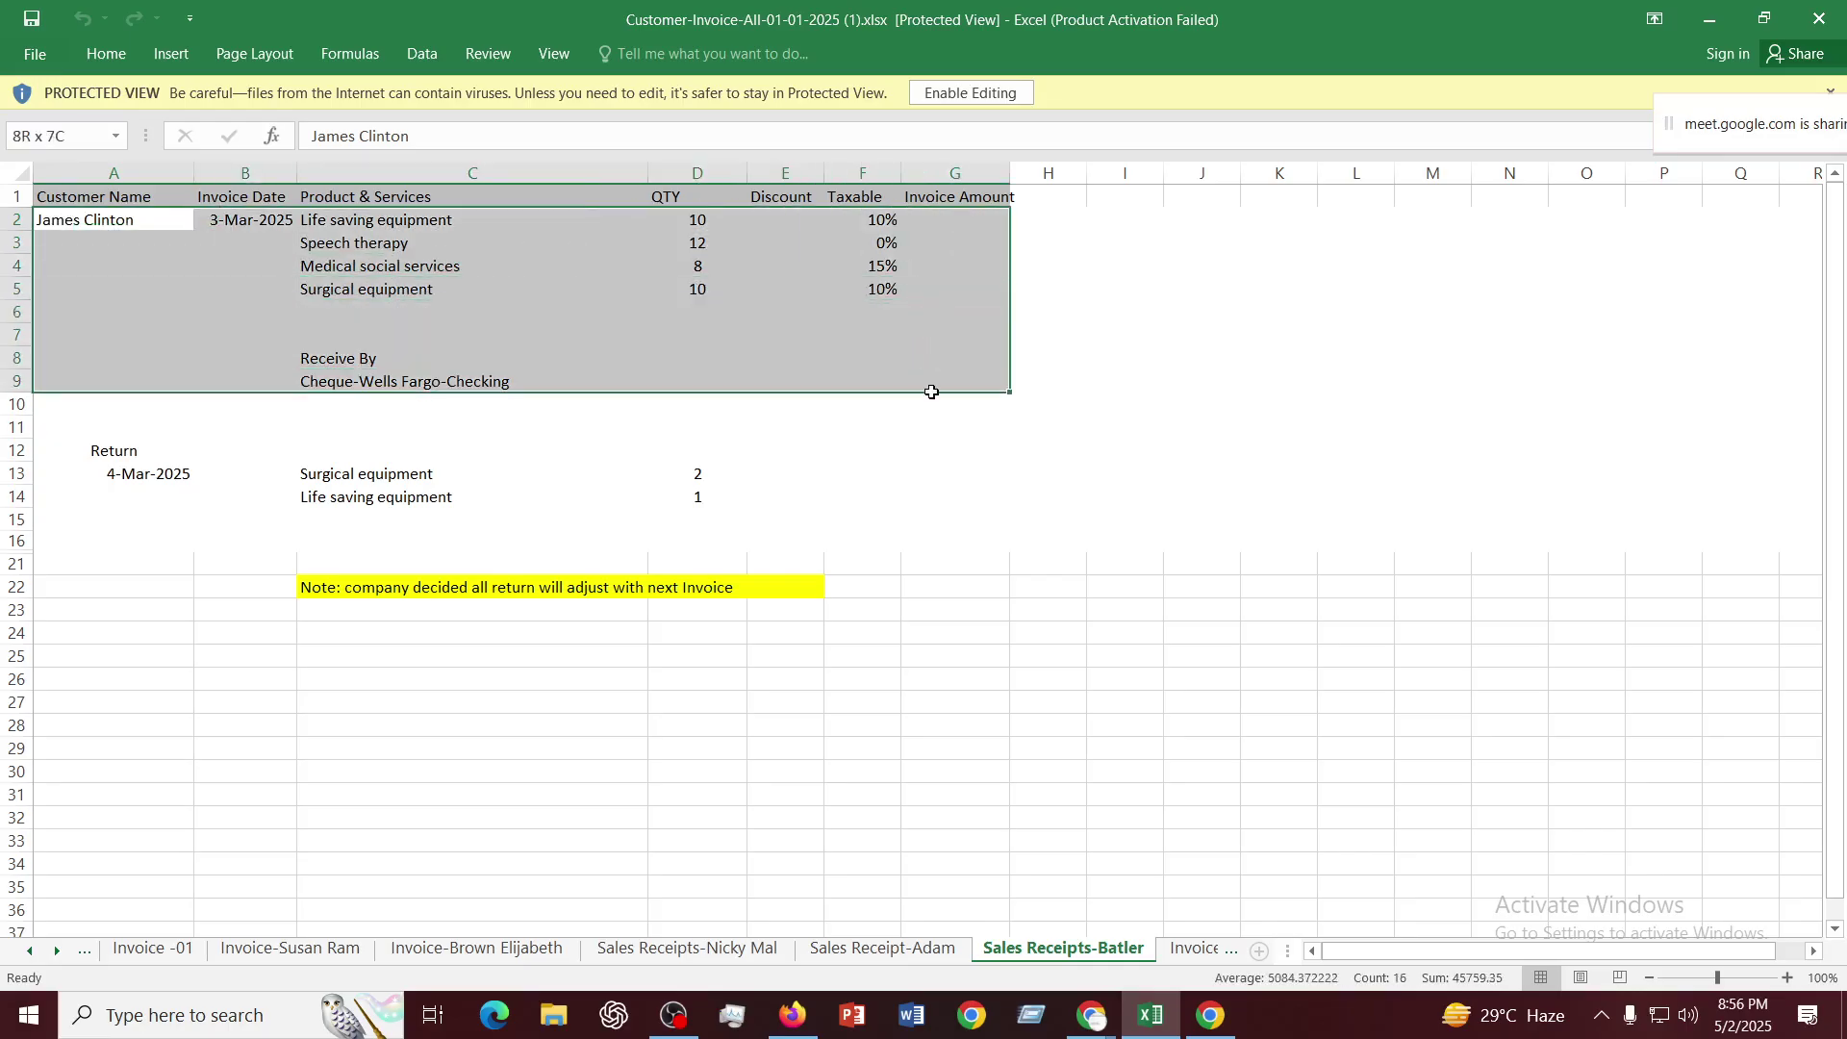
drag(931, 391, 929, 393)
Switch to QuickBooks, view the list of new transaction types, and return to the Excel workbook
click(793, 1015)
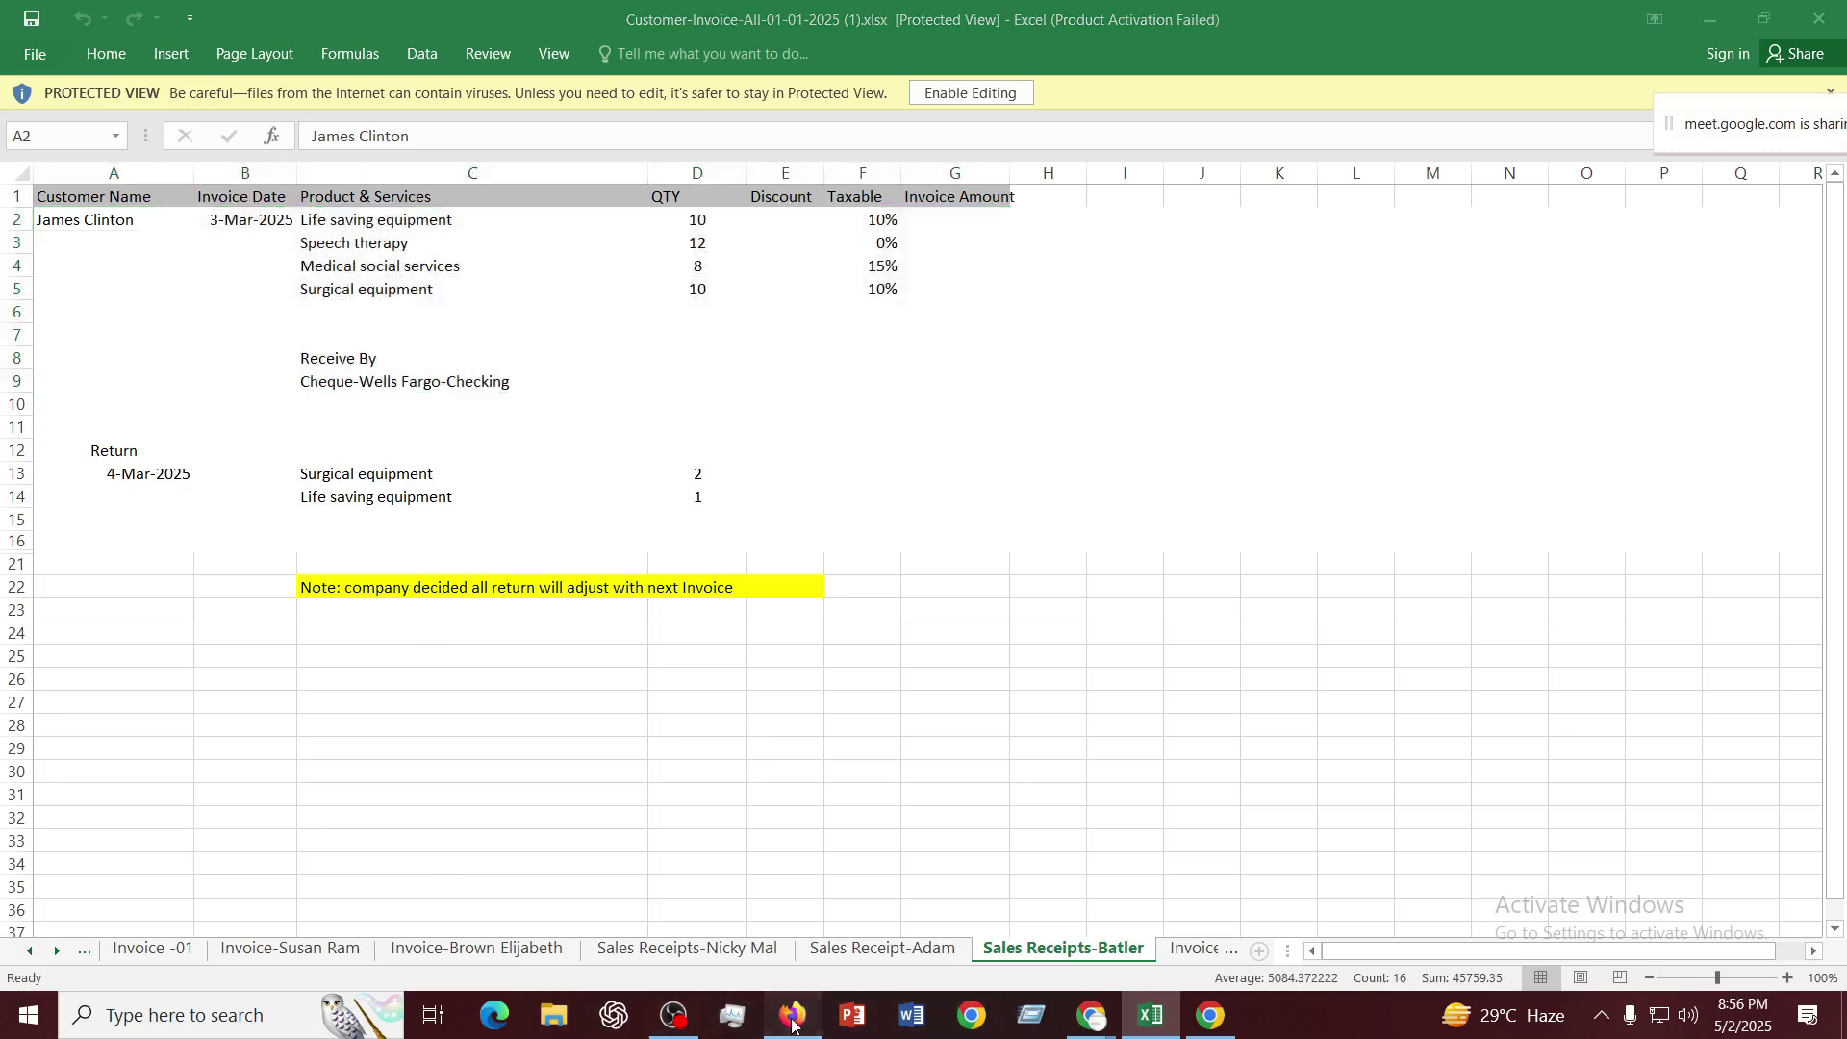
click(117, 231)
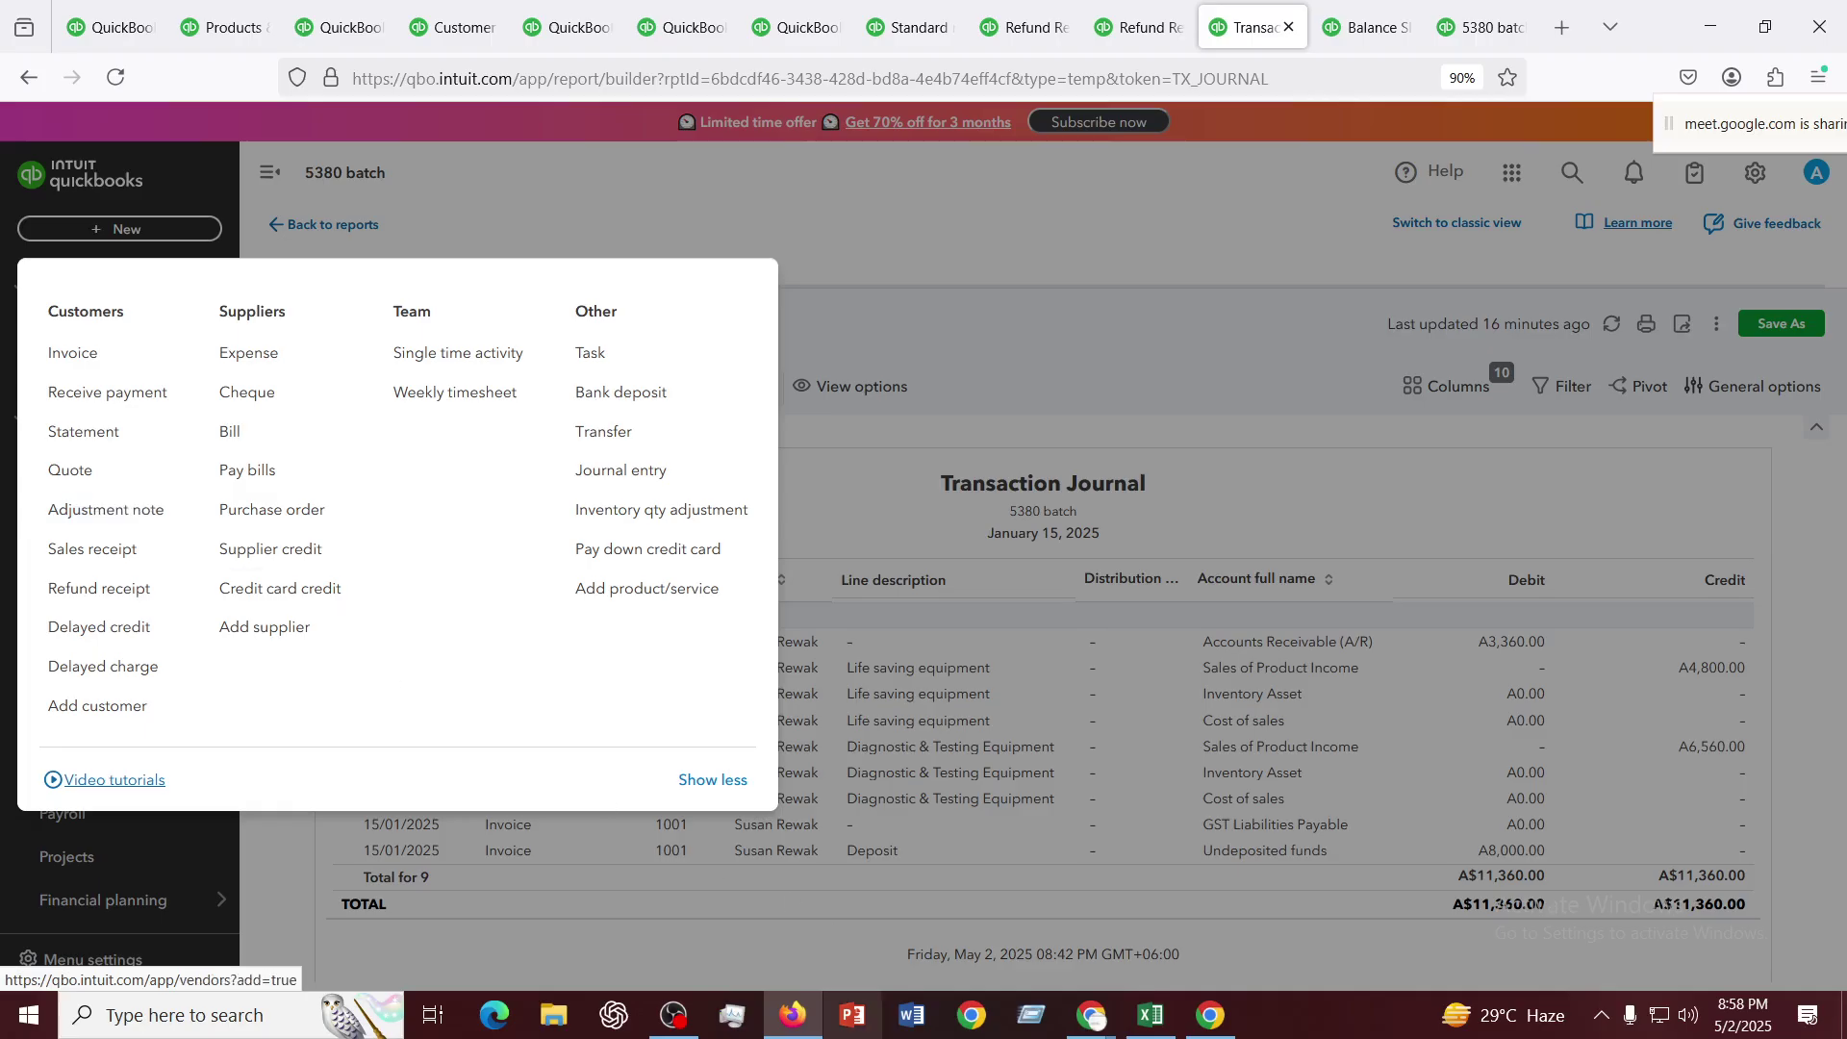
click(1152, 1015)
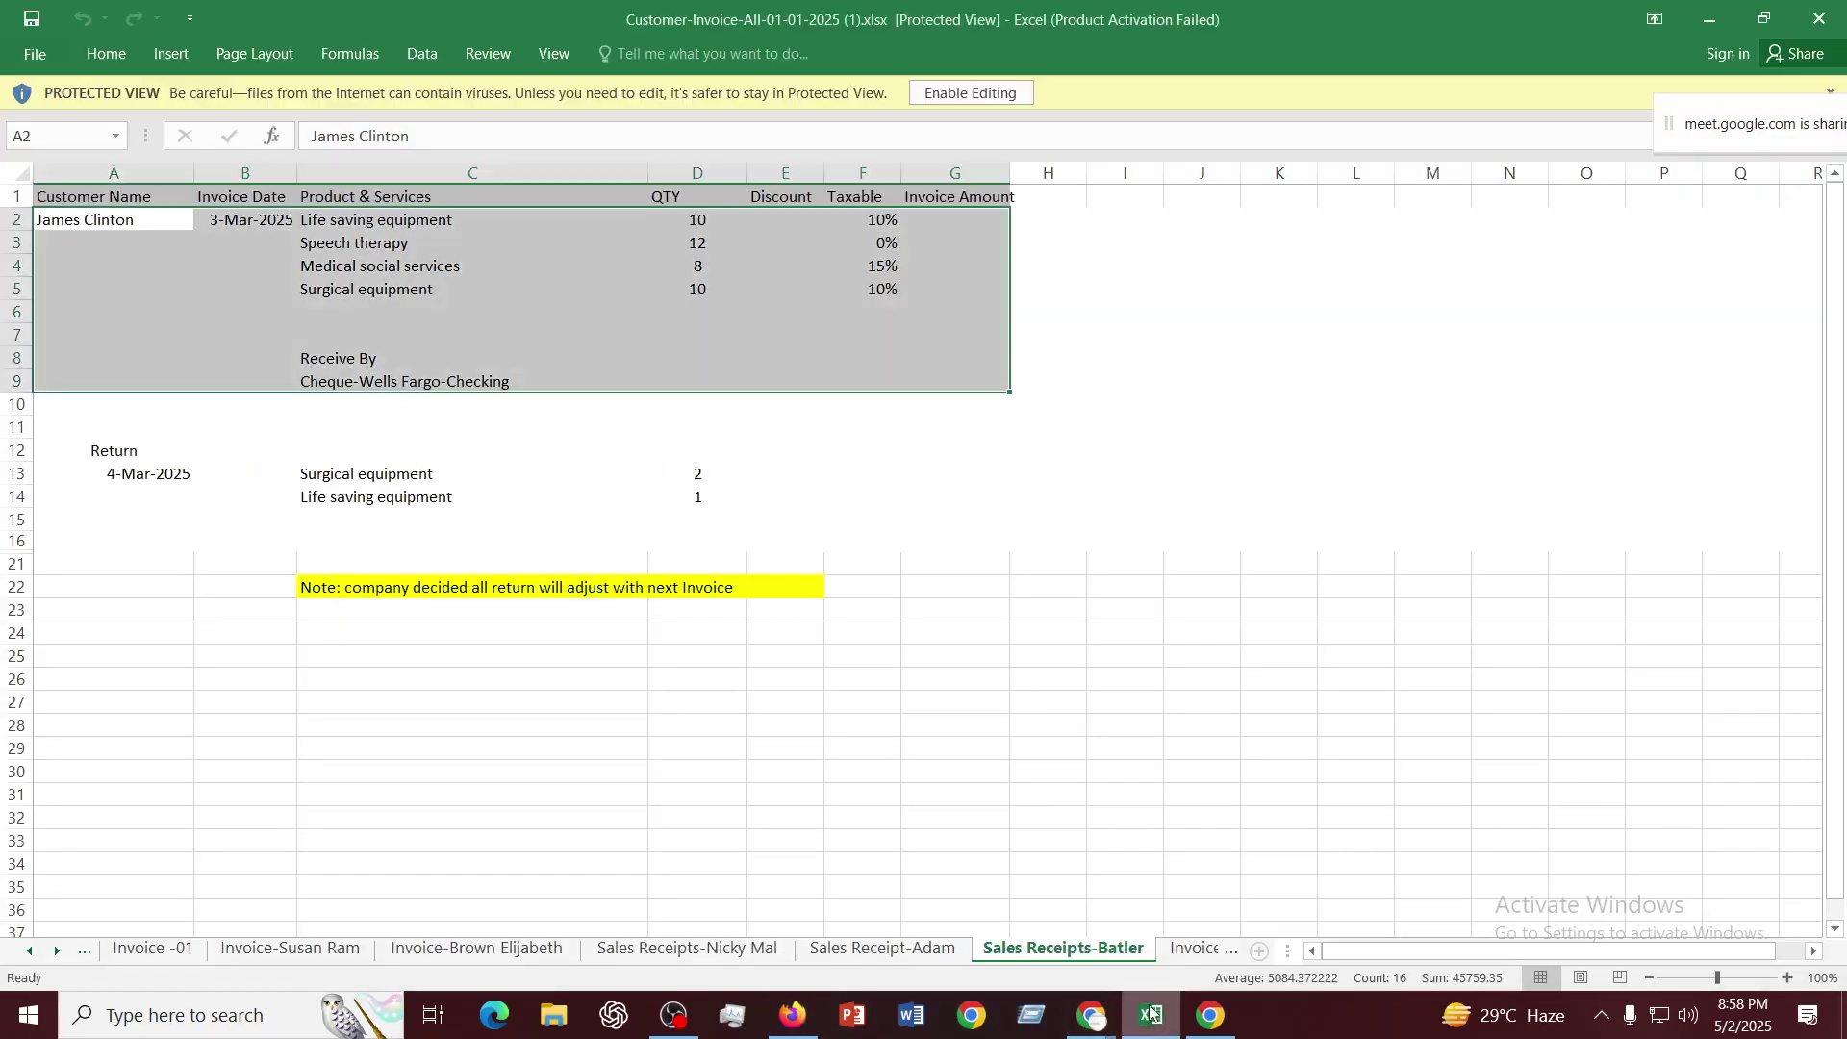
Glance at the 12-Apr-2025 invoice sheet, and on the 3-Mar-2025 sales receipt sheet highlight the return section A12:D14
click(1084, 731)
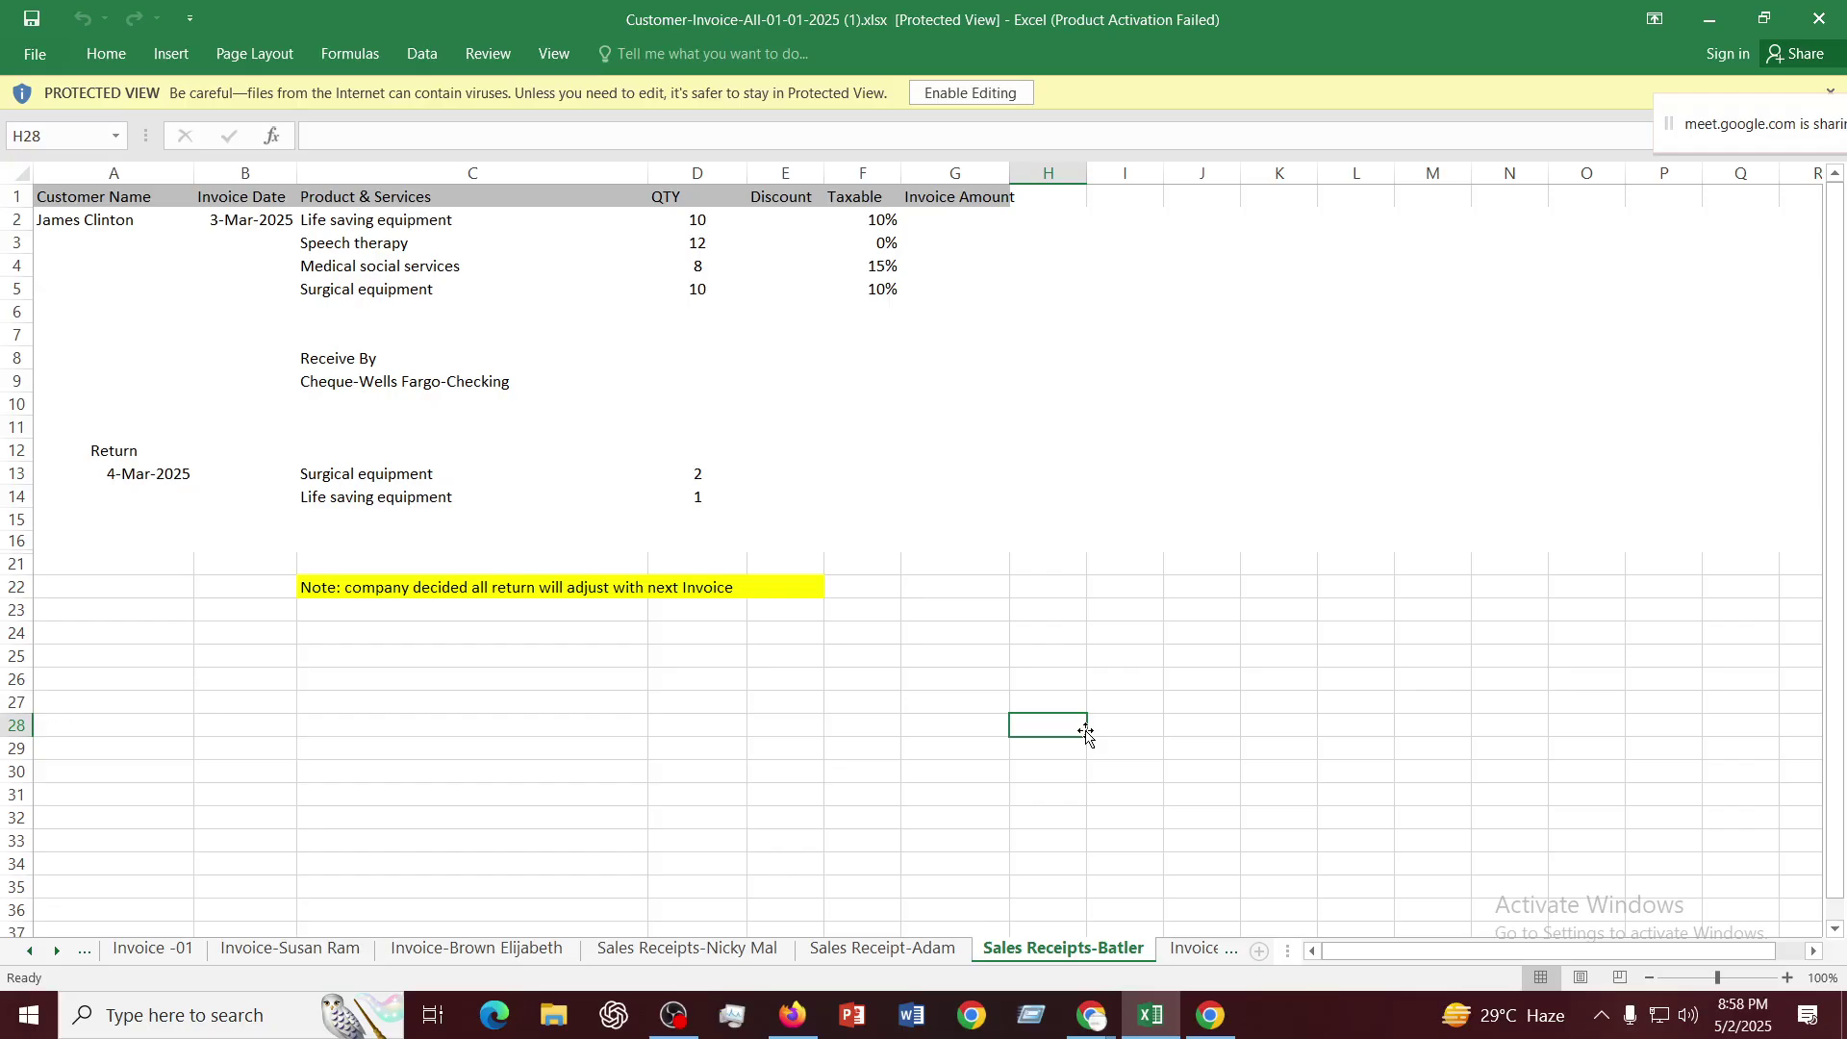
click(1202, 949)
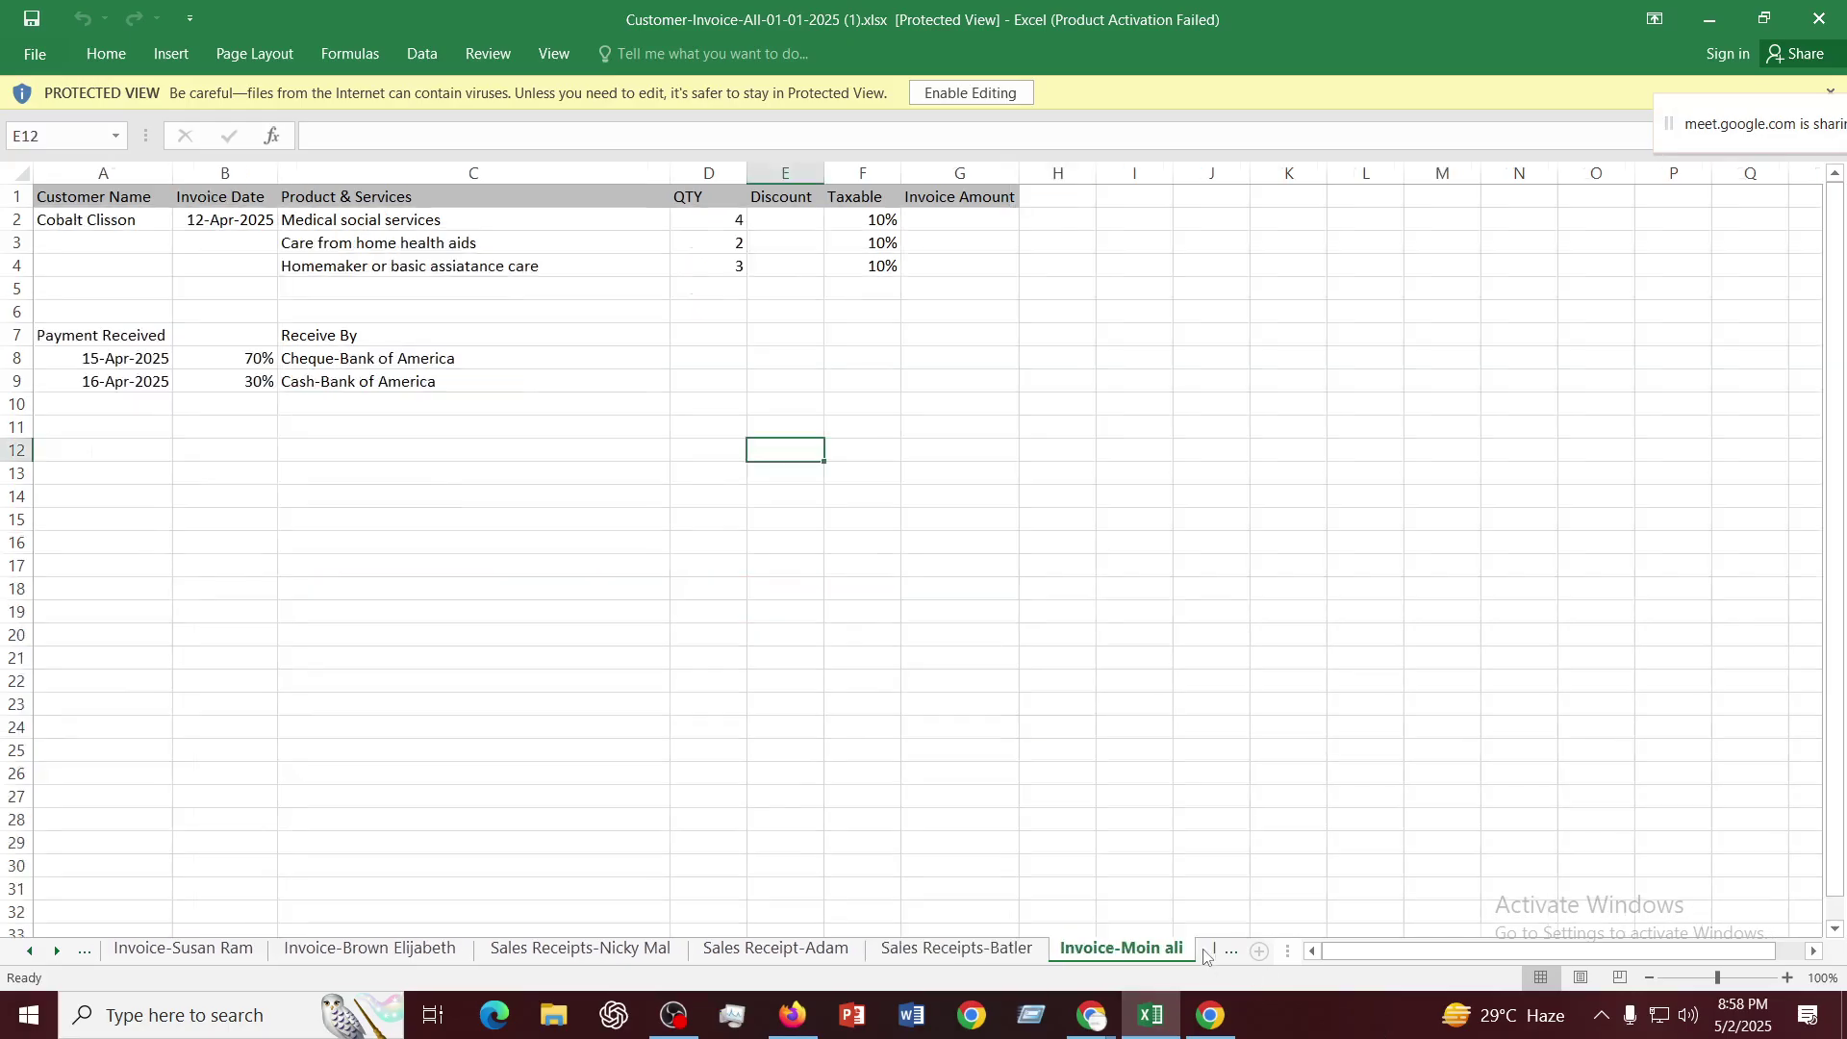
click(971, 950)
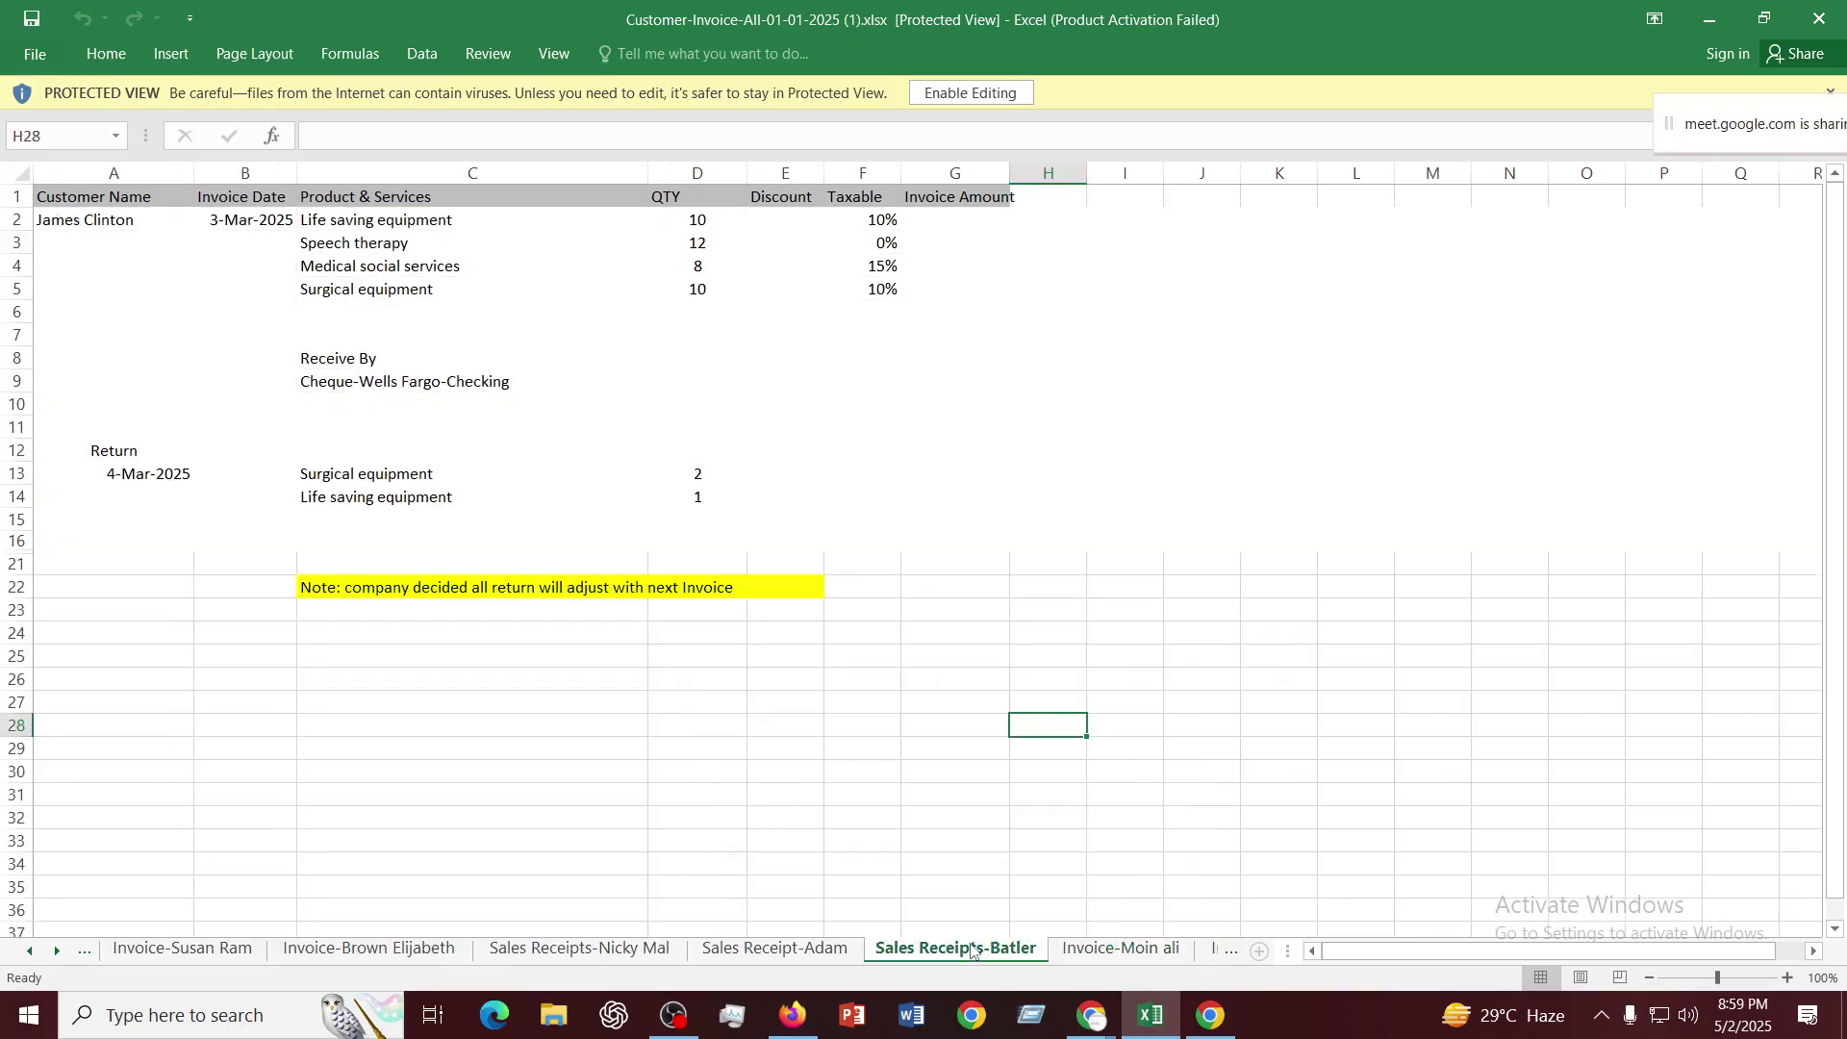
click(1017, 562)
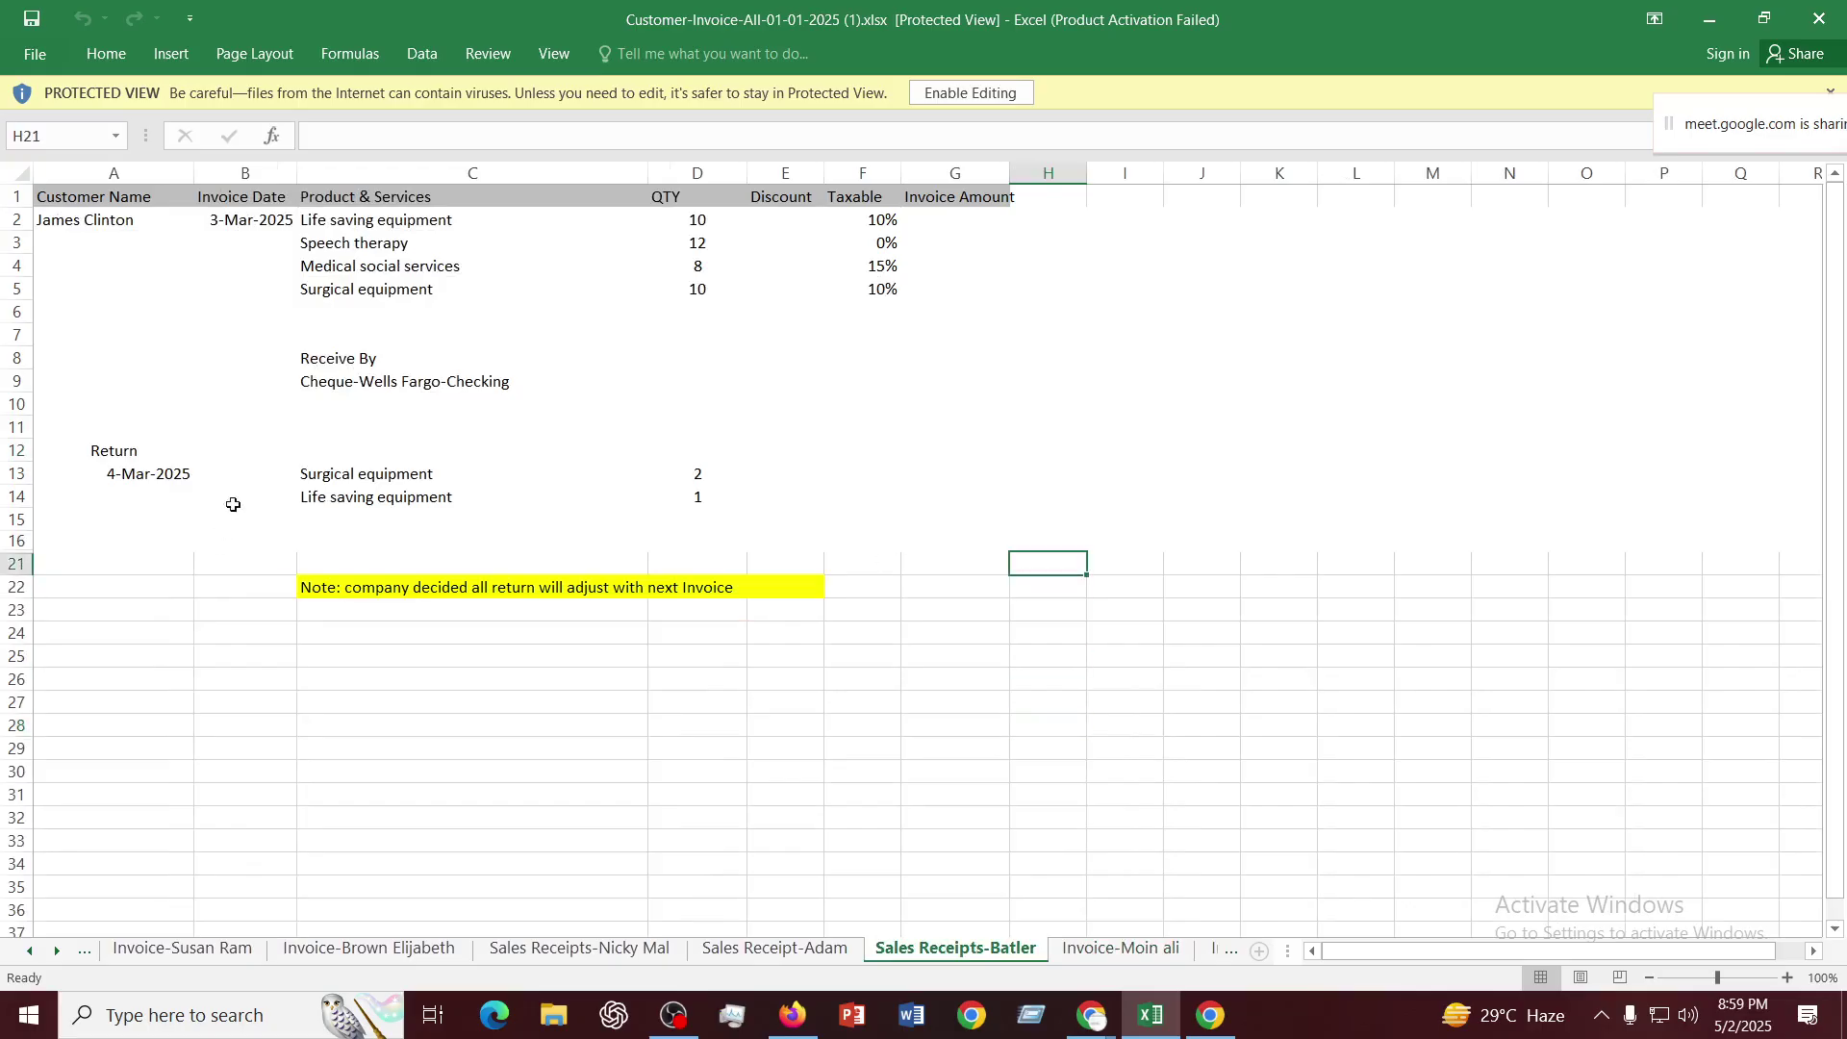
drag(99, 456, 742, 509)
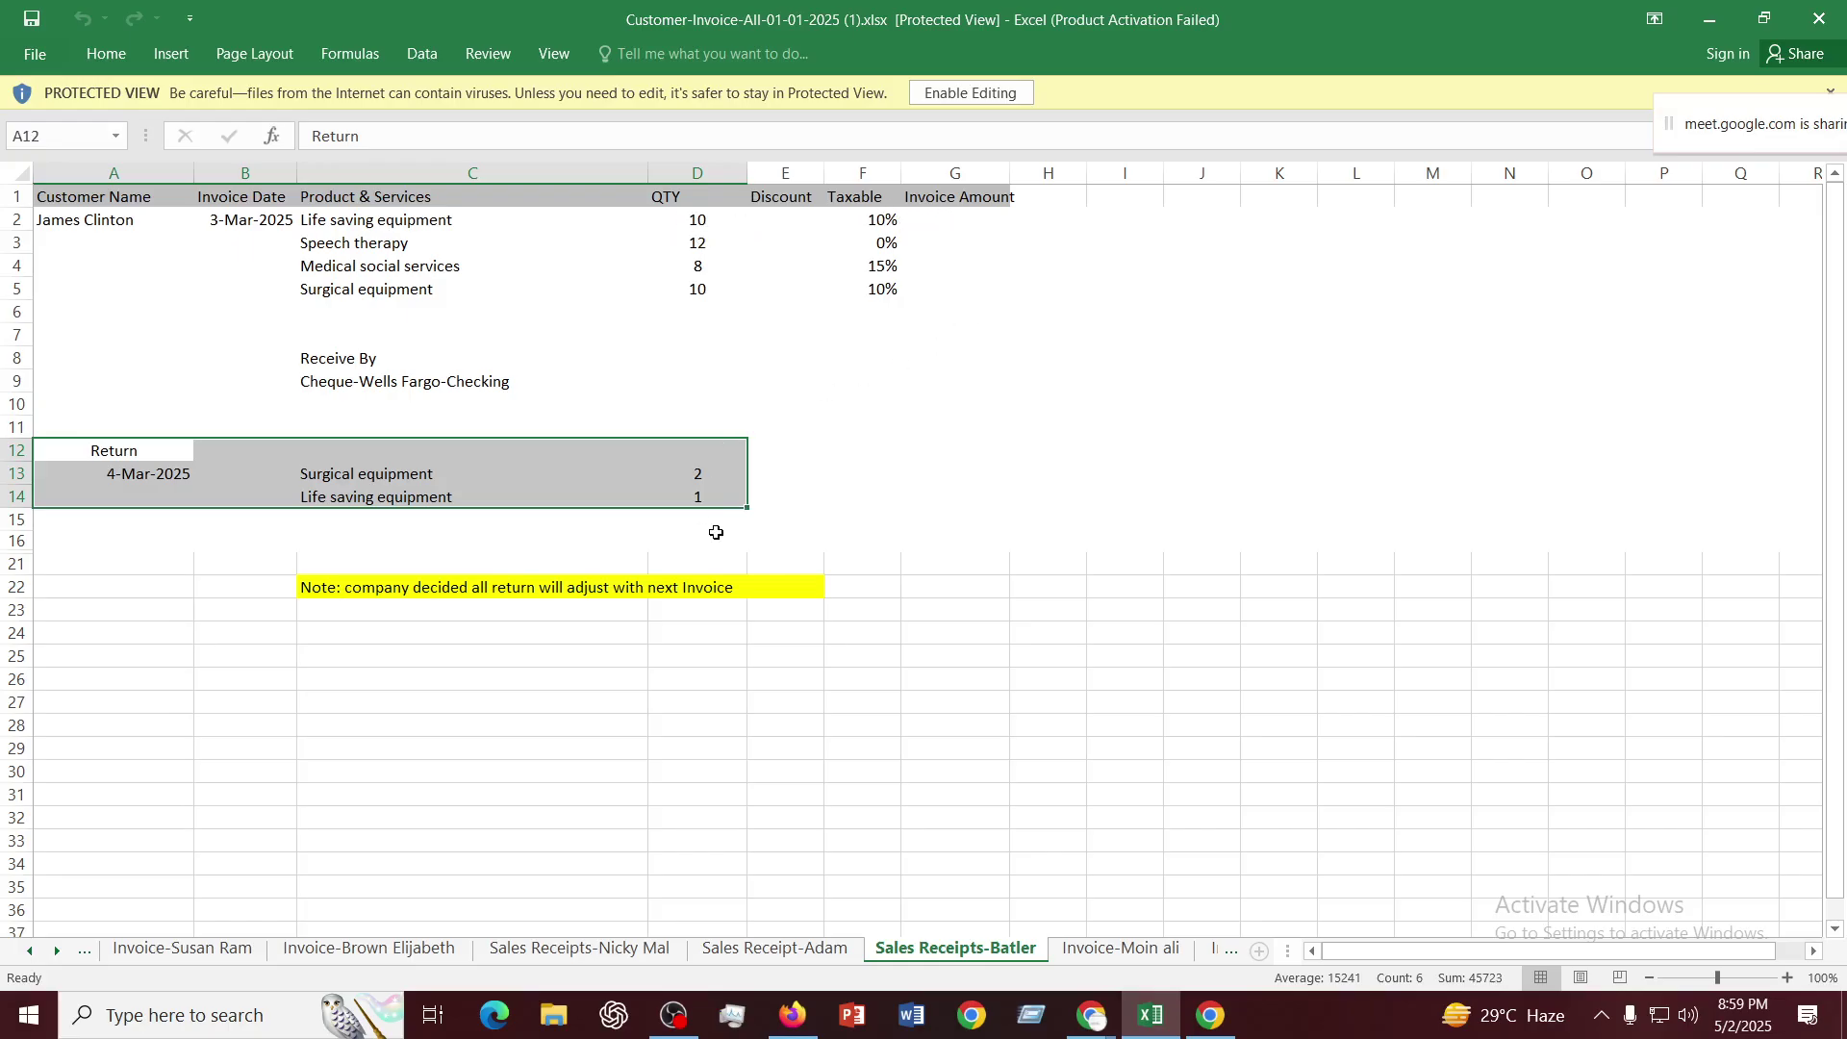
On the 3-Mar-2025 sales receipt sheet, highlight the product table A1:G6 and return area A12:F14, and review the note about adjusting returns
click(395, 223)
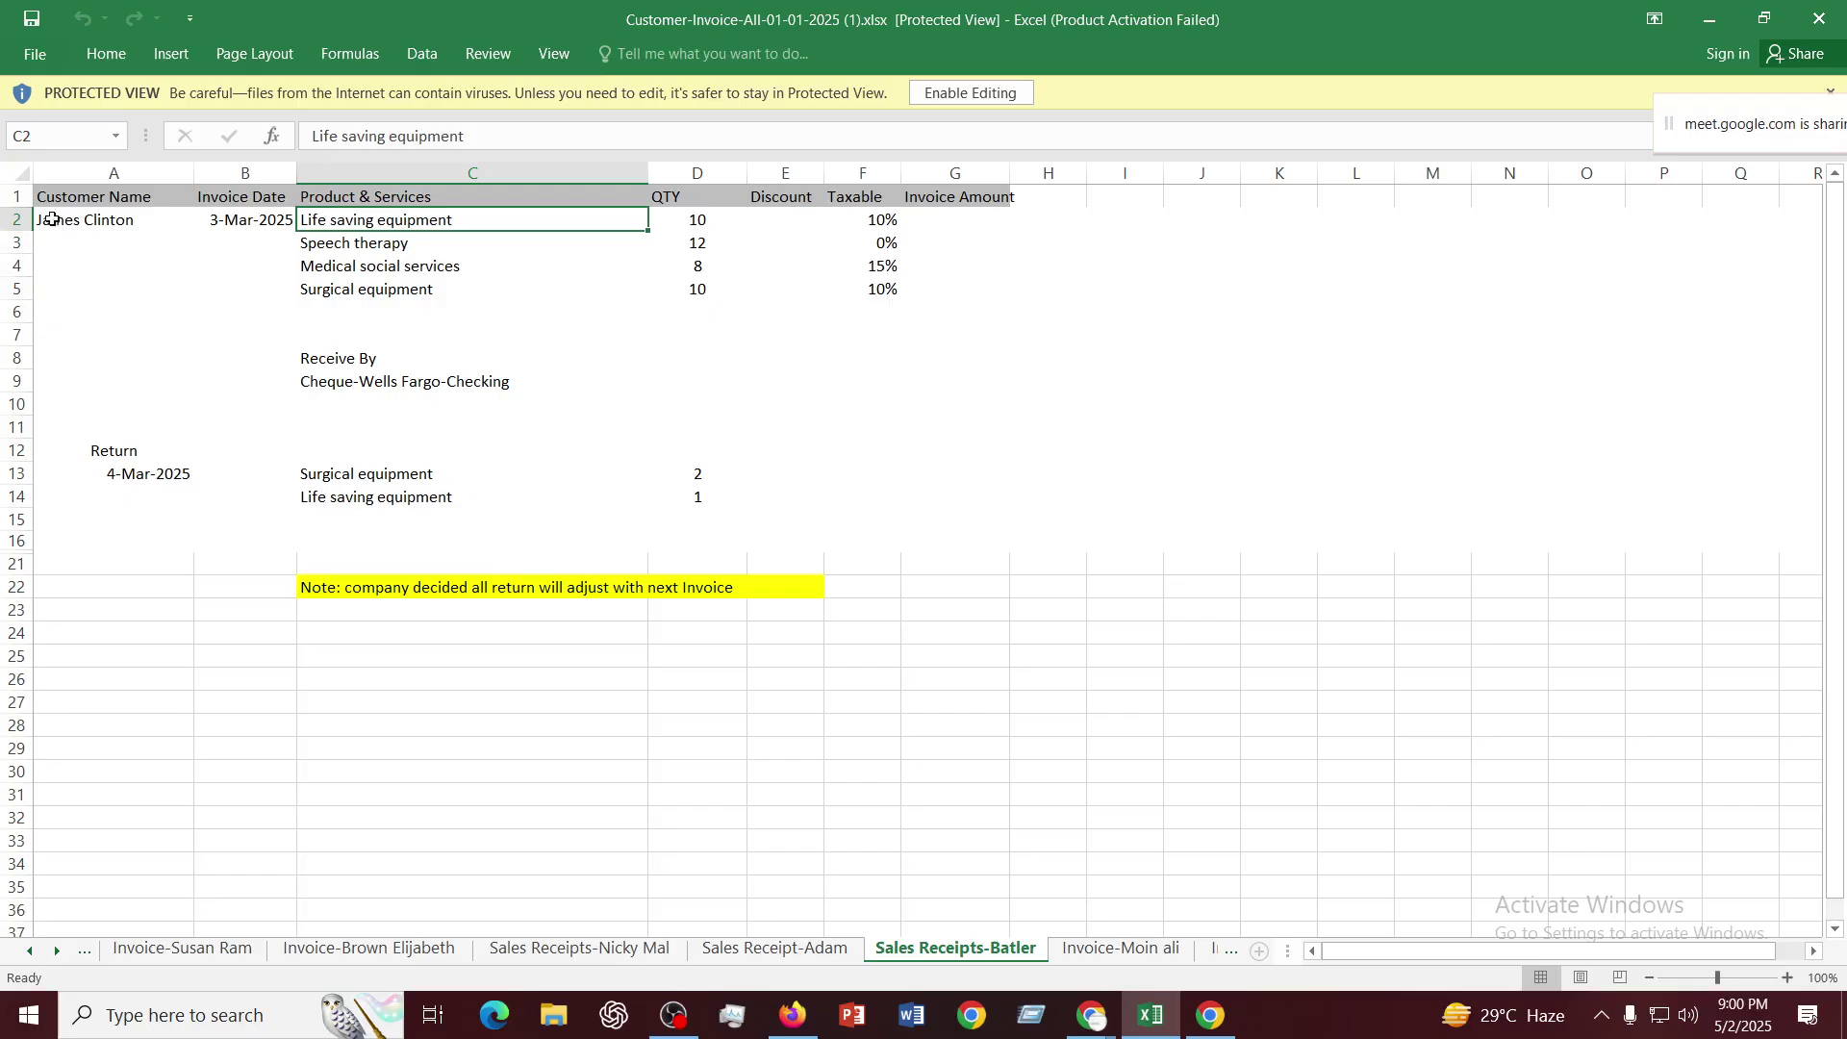
drag(74, 200, 1004, 315)
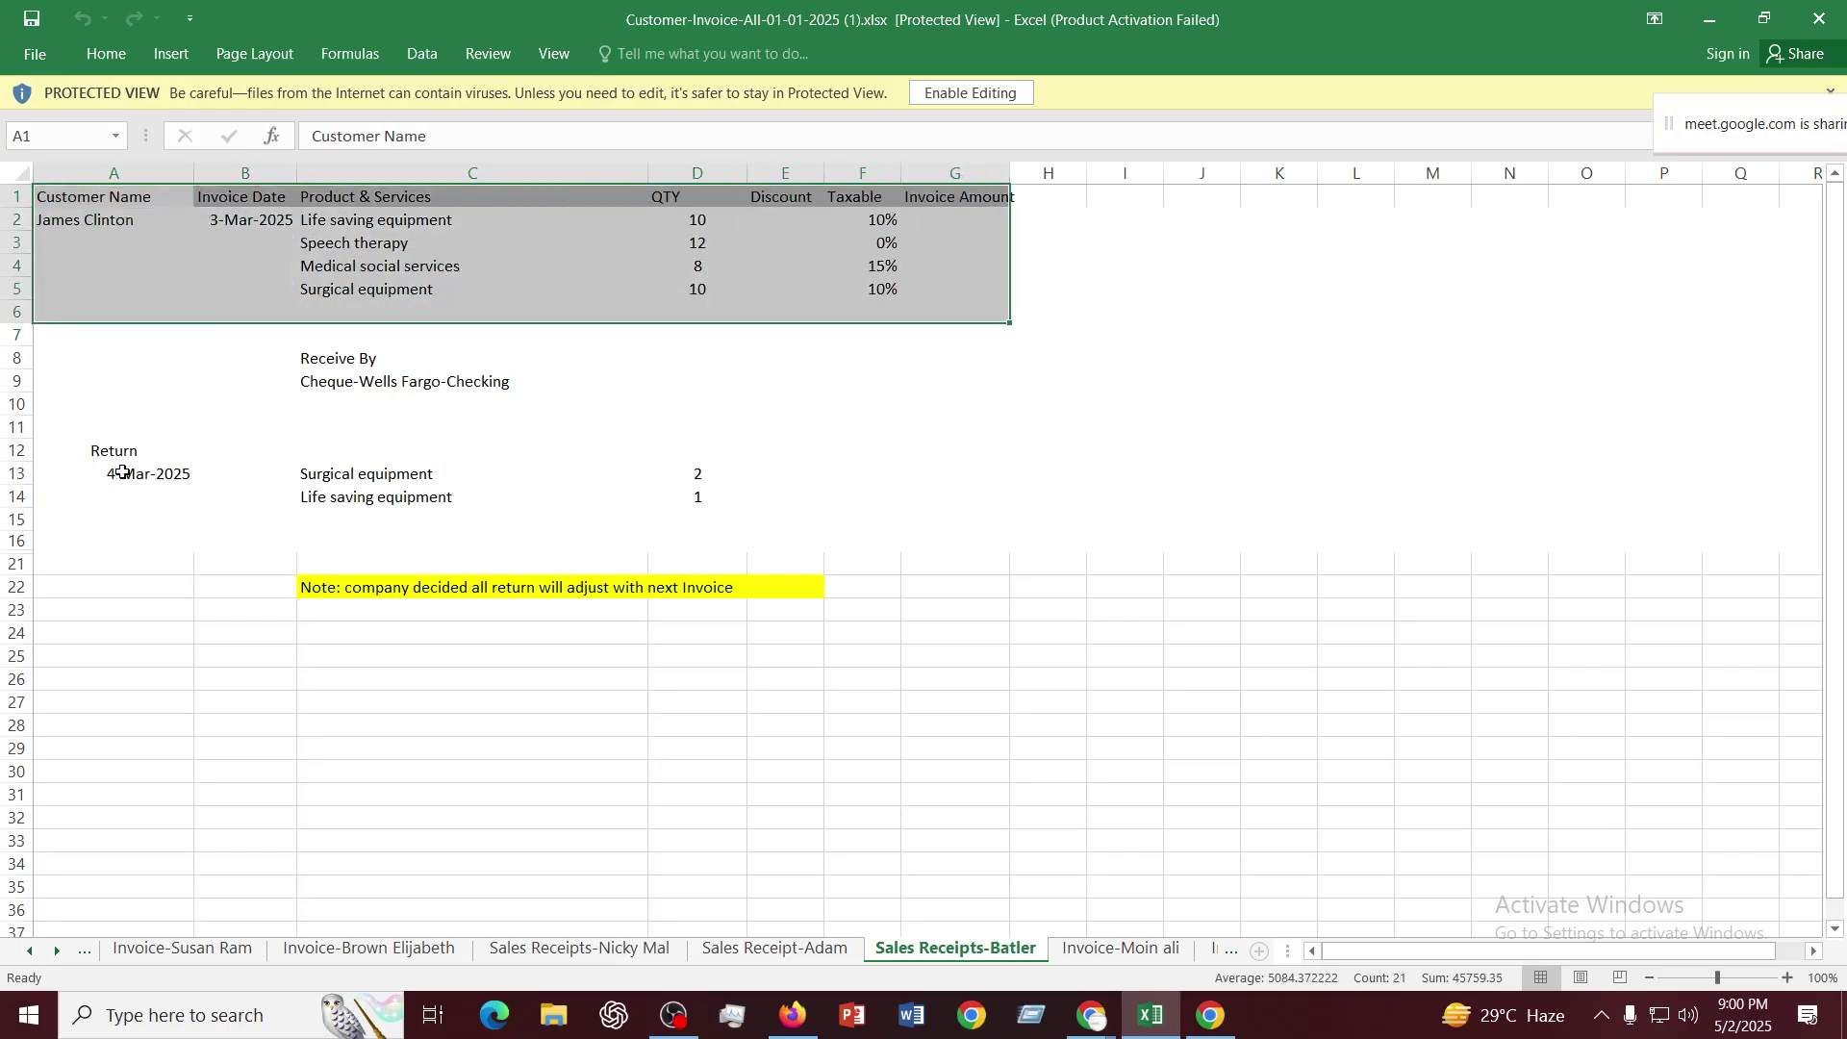
drag(119, 454, 844, 494)
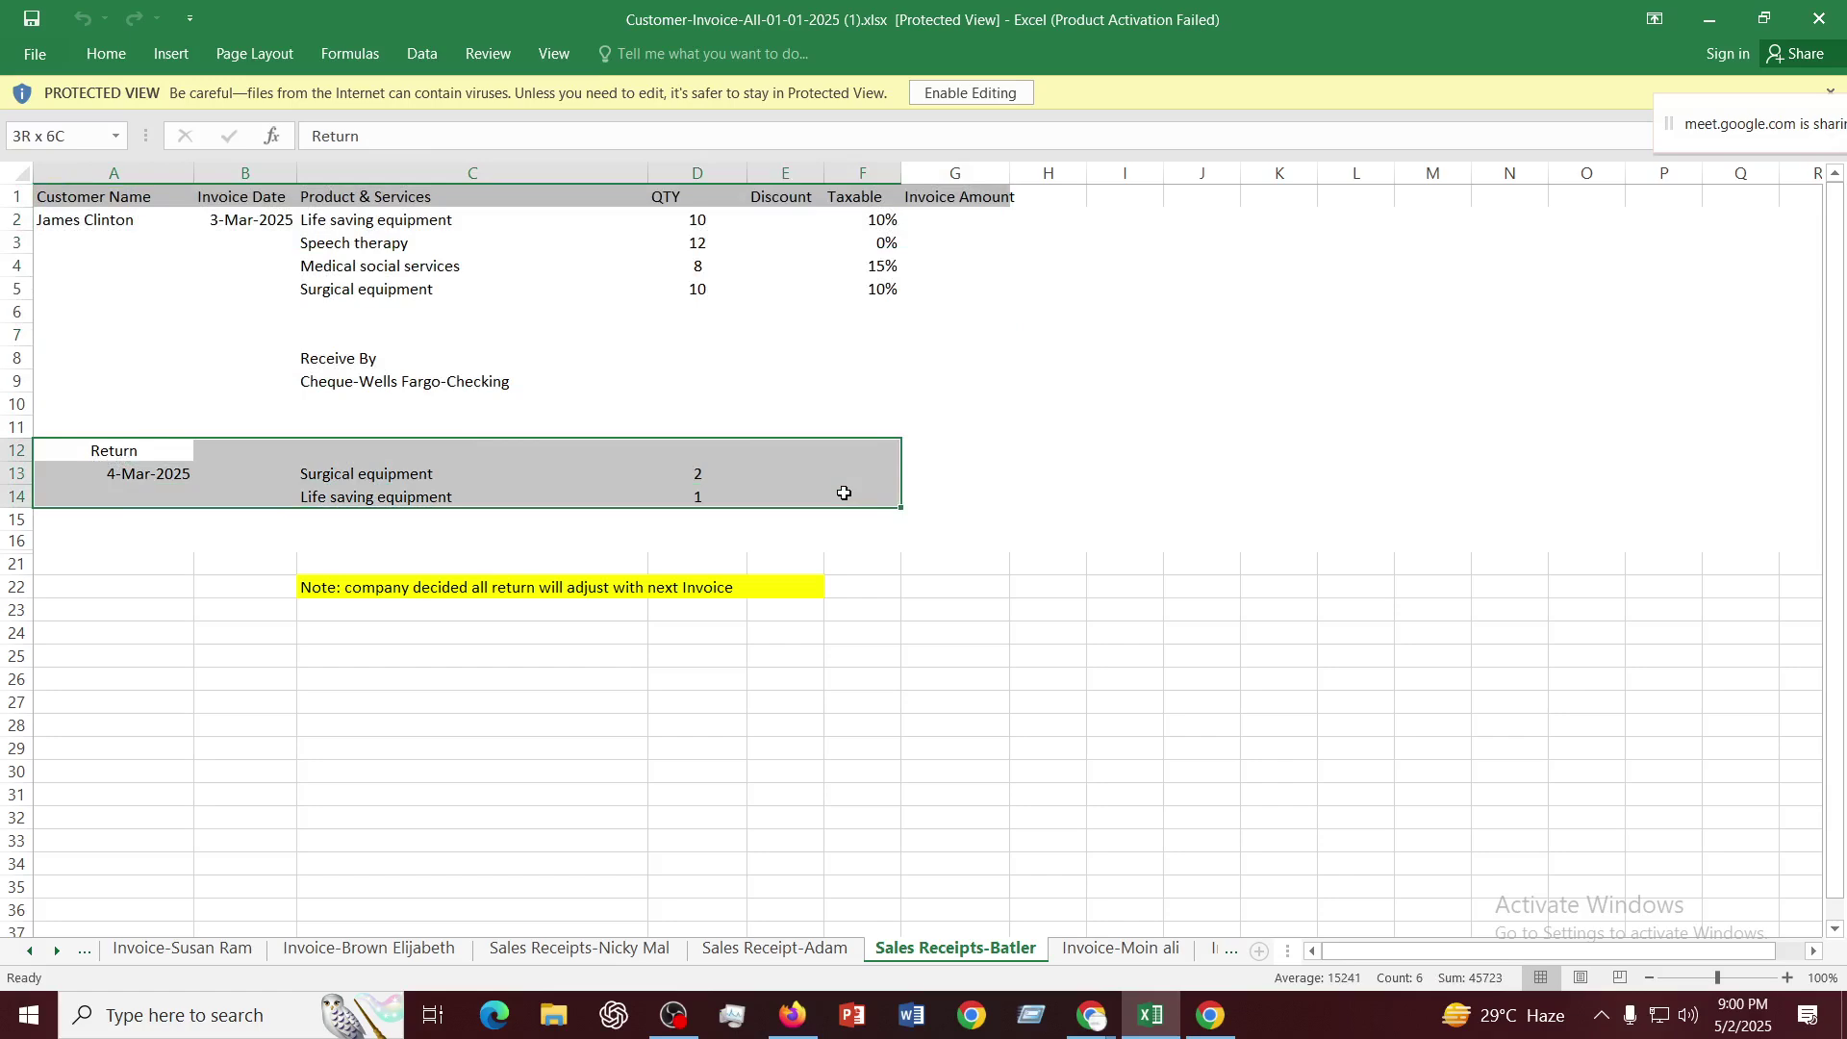
drag(844, 492, 843, 492)
click(409, 587)
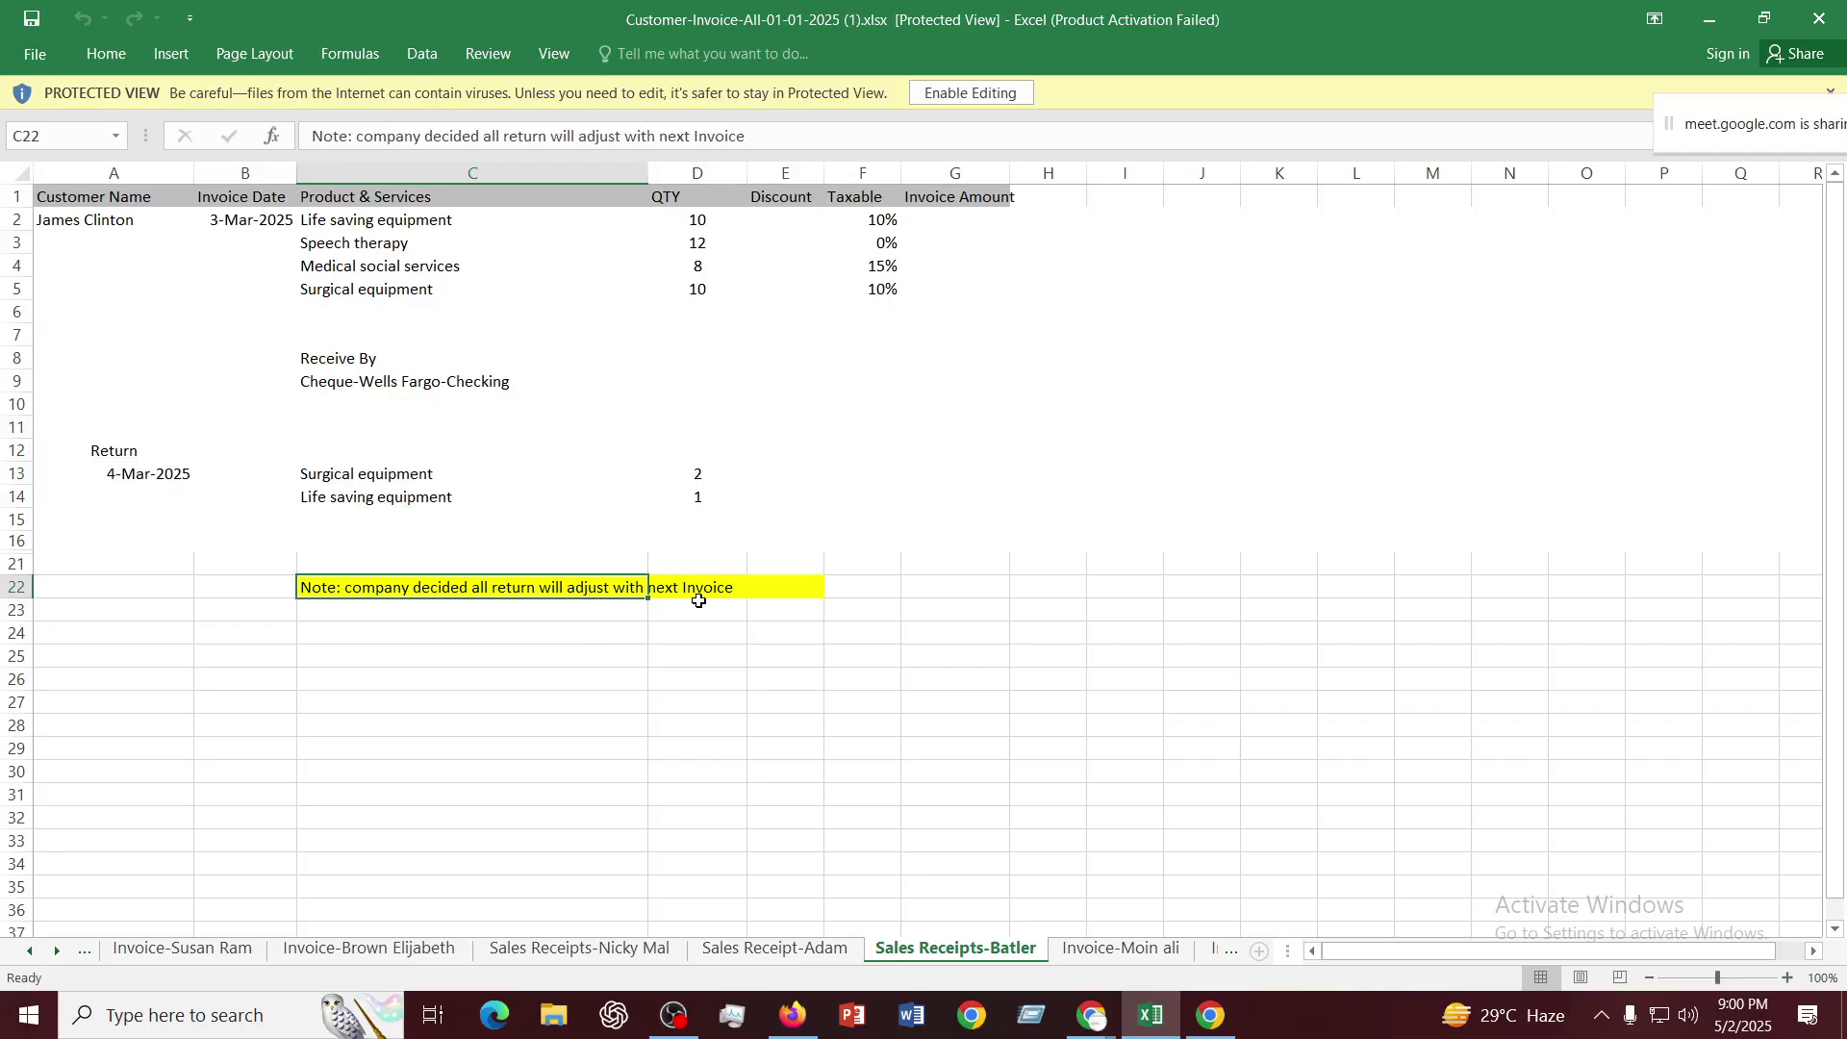
click(1154, 626)
Look over the 12-Apr-2025 and 20-Apr-2025 invoice sheets, and review the 5% used as bad debts on the latter
click(1116, 950)
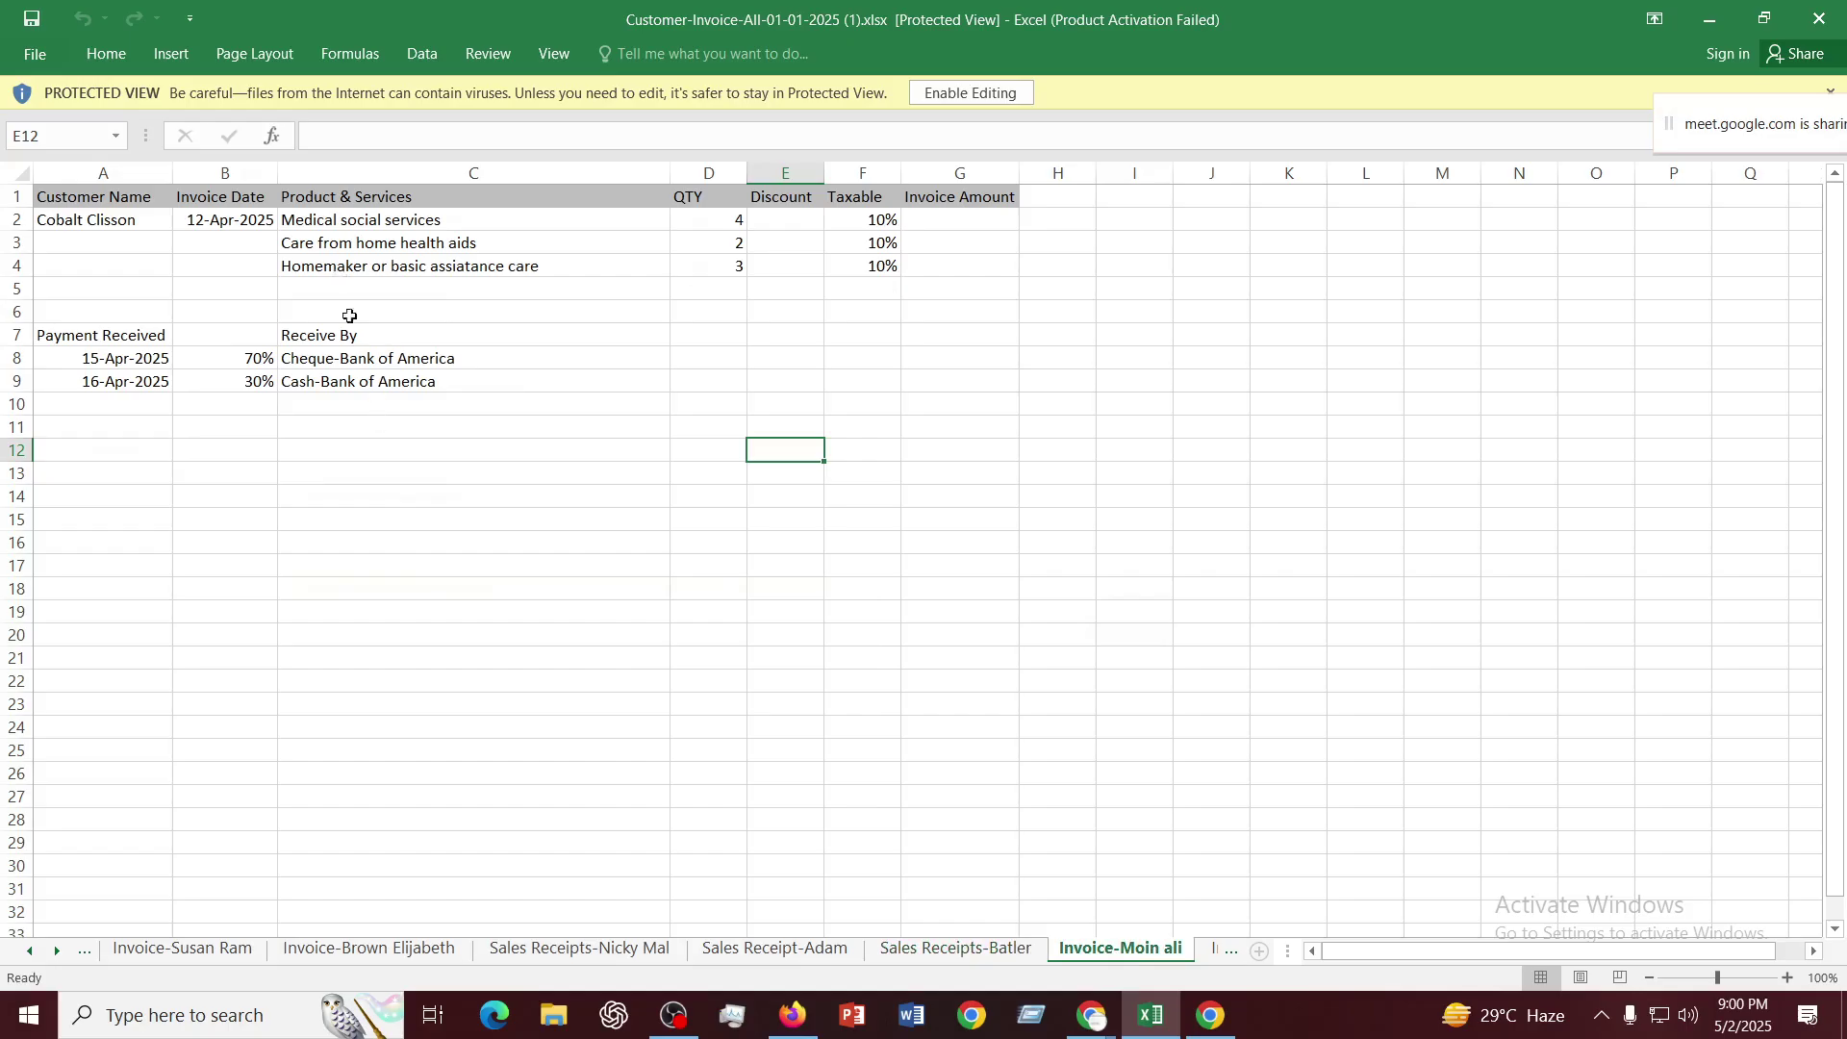
click(1212, 950)
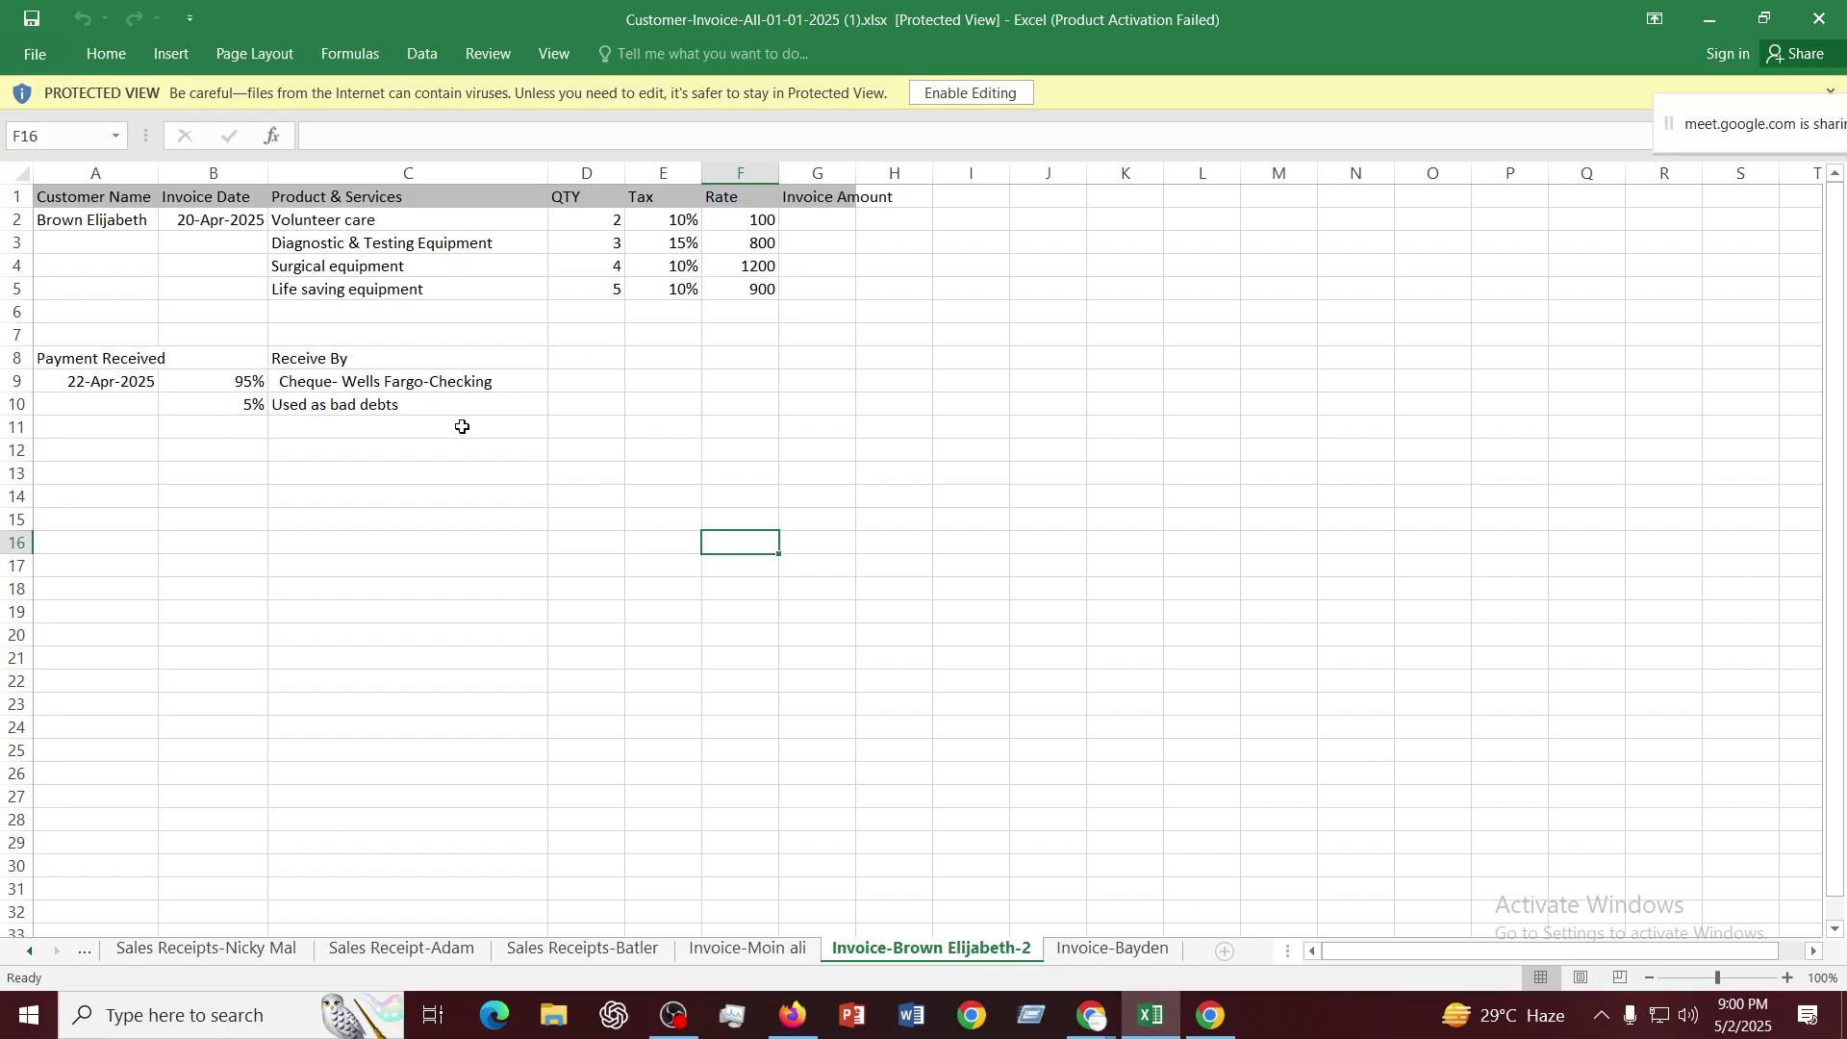
click(260, 408)
click(343, 404)
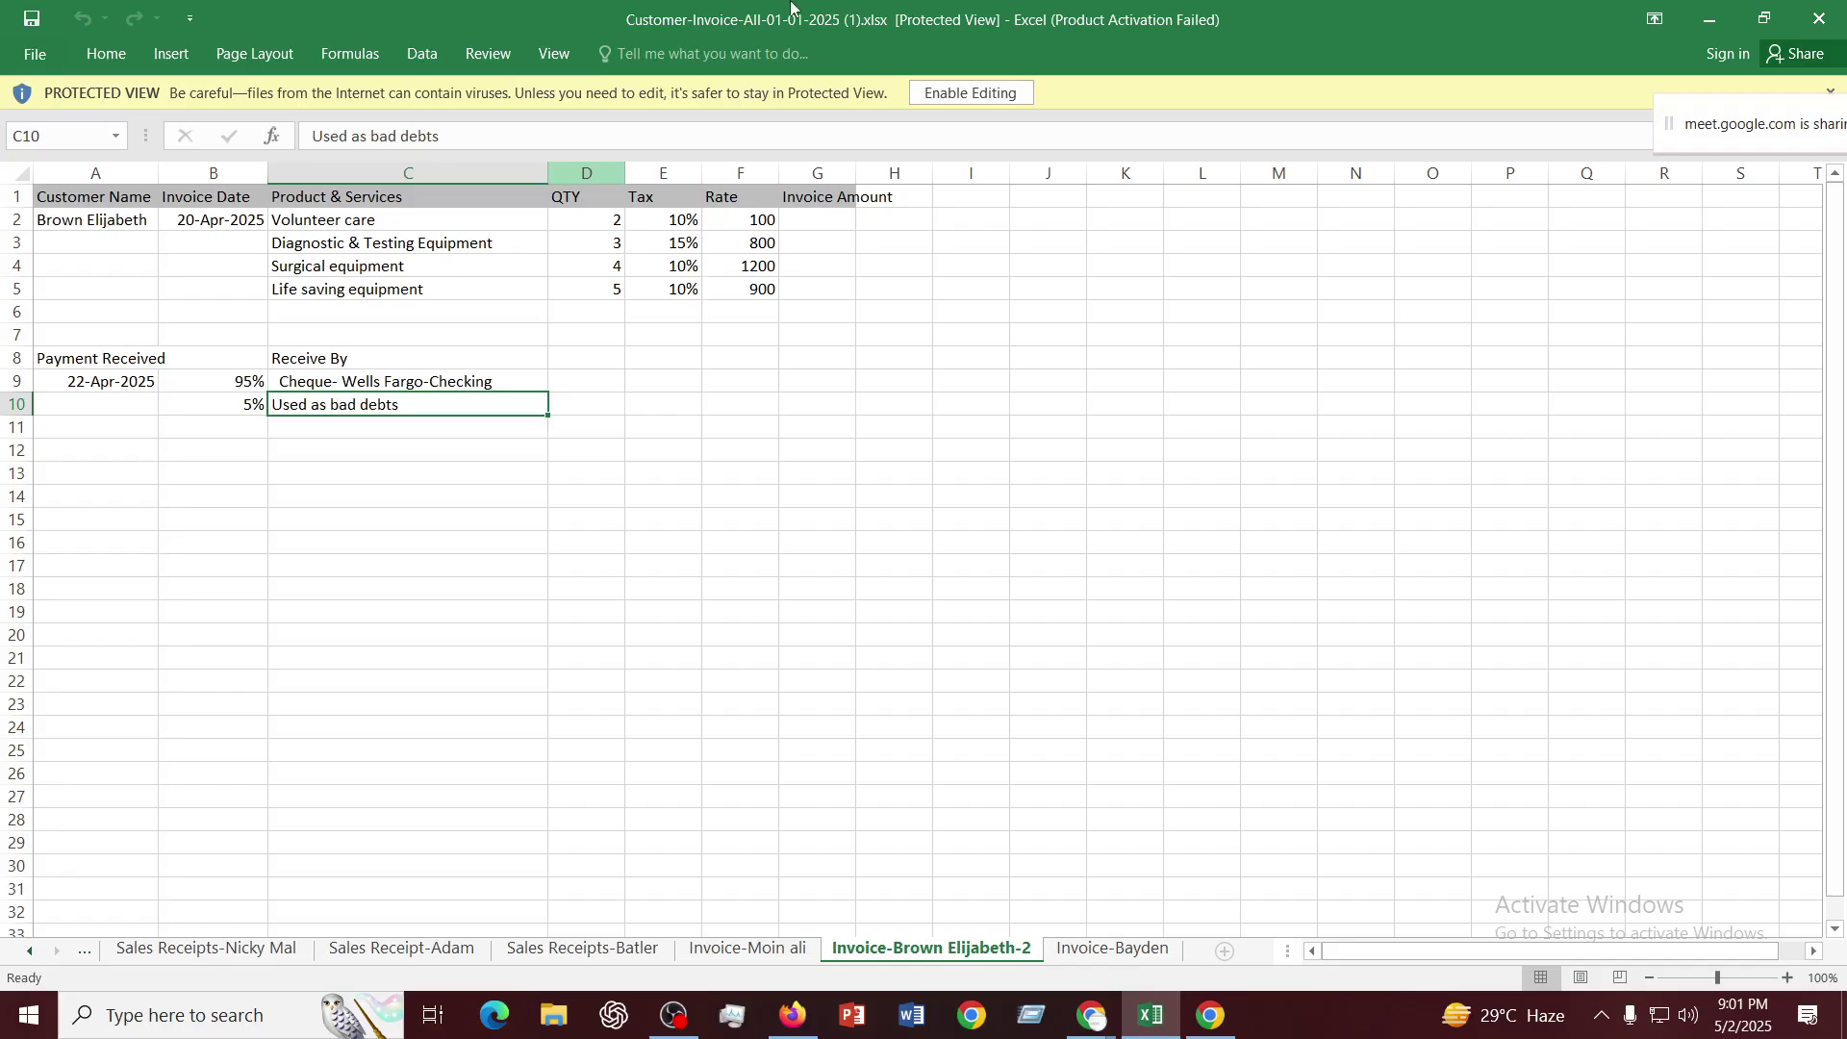
Open the 2-May-2025 invoice sheet, review its Discount for good borrower line, and switch back to QuickBooks
click(1104, 955)
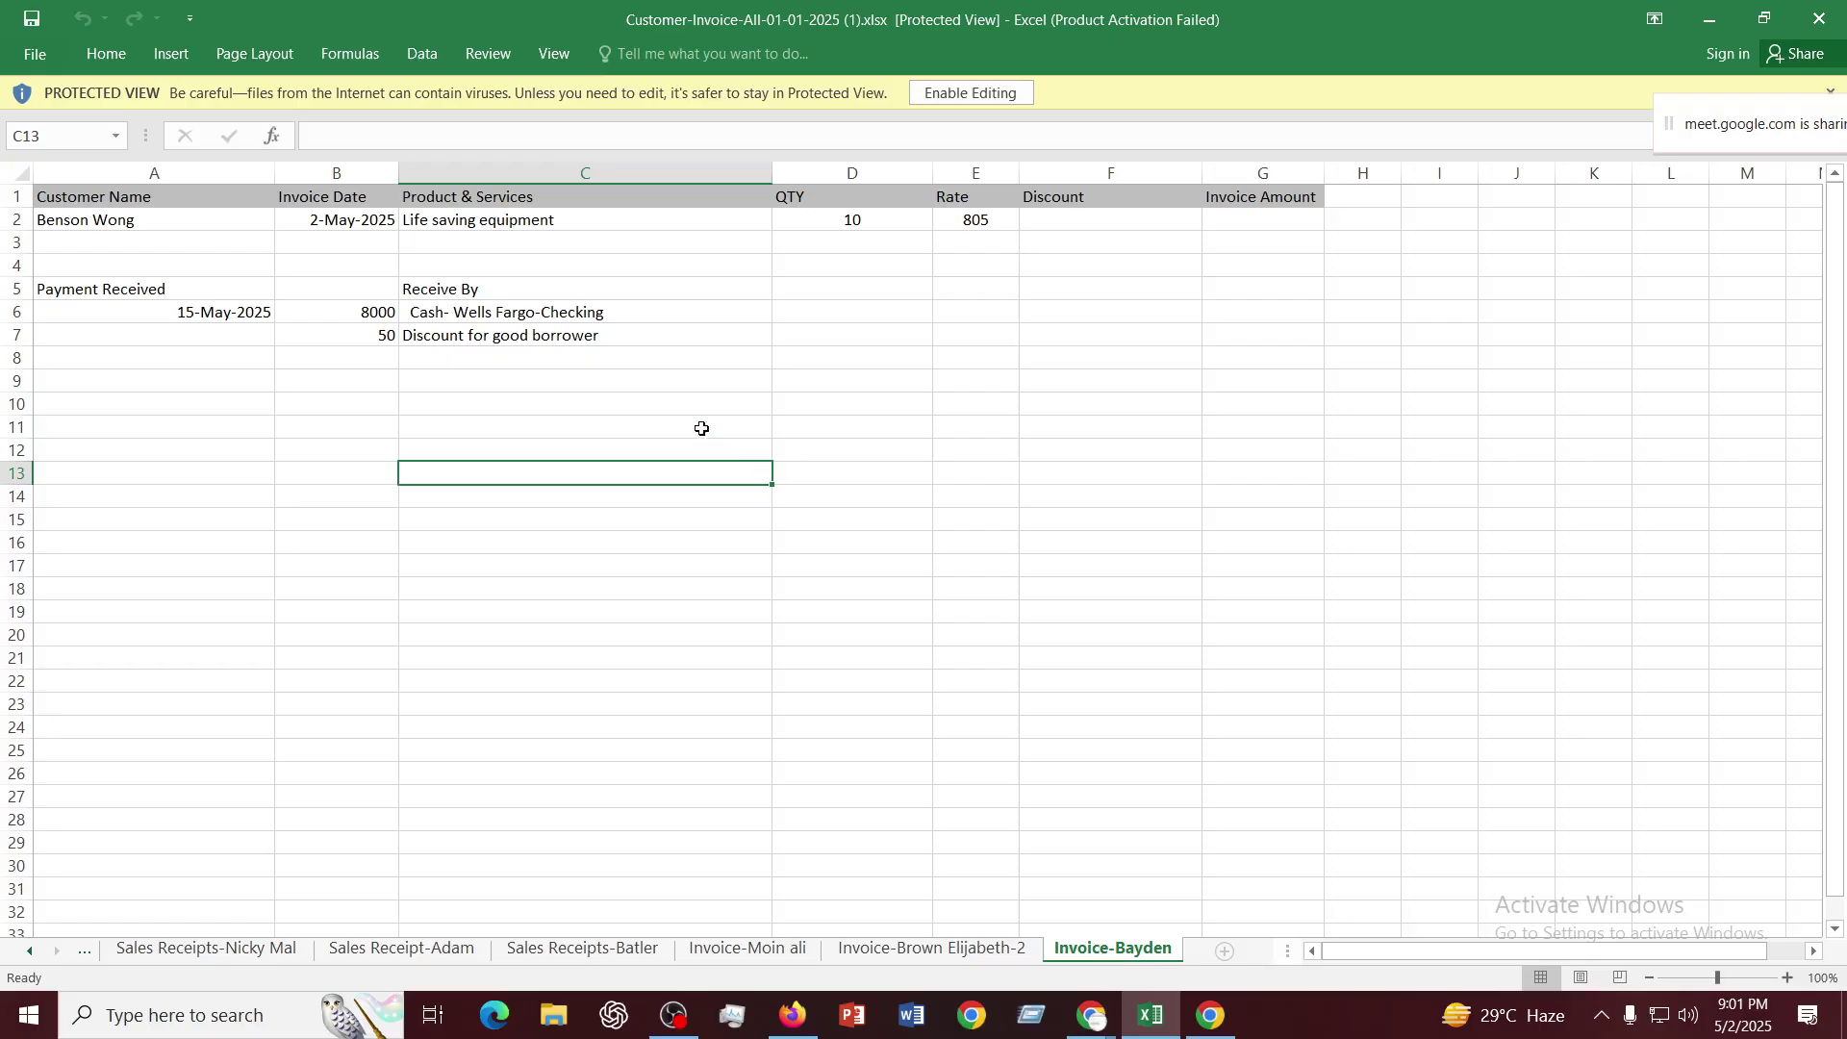
click(479, 337)
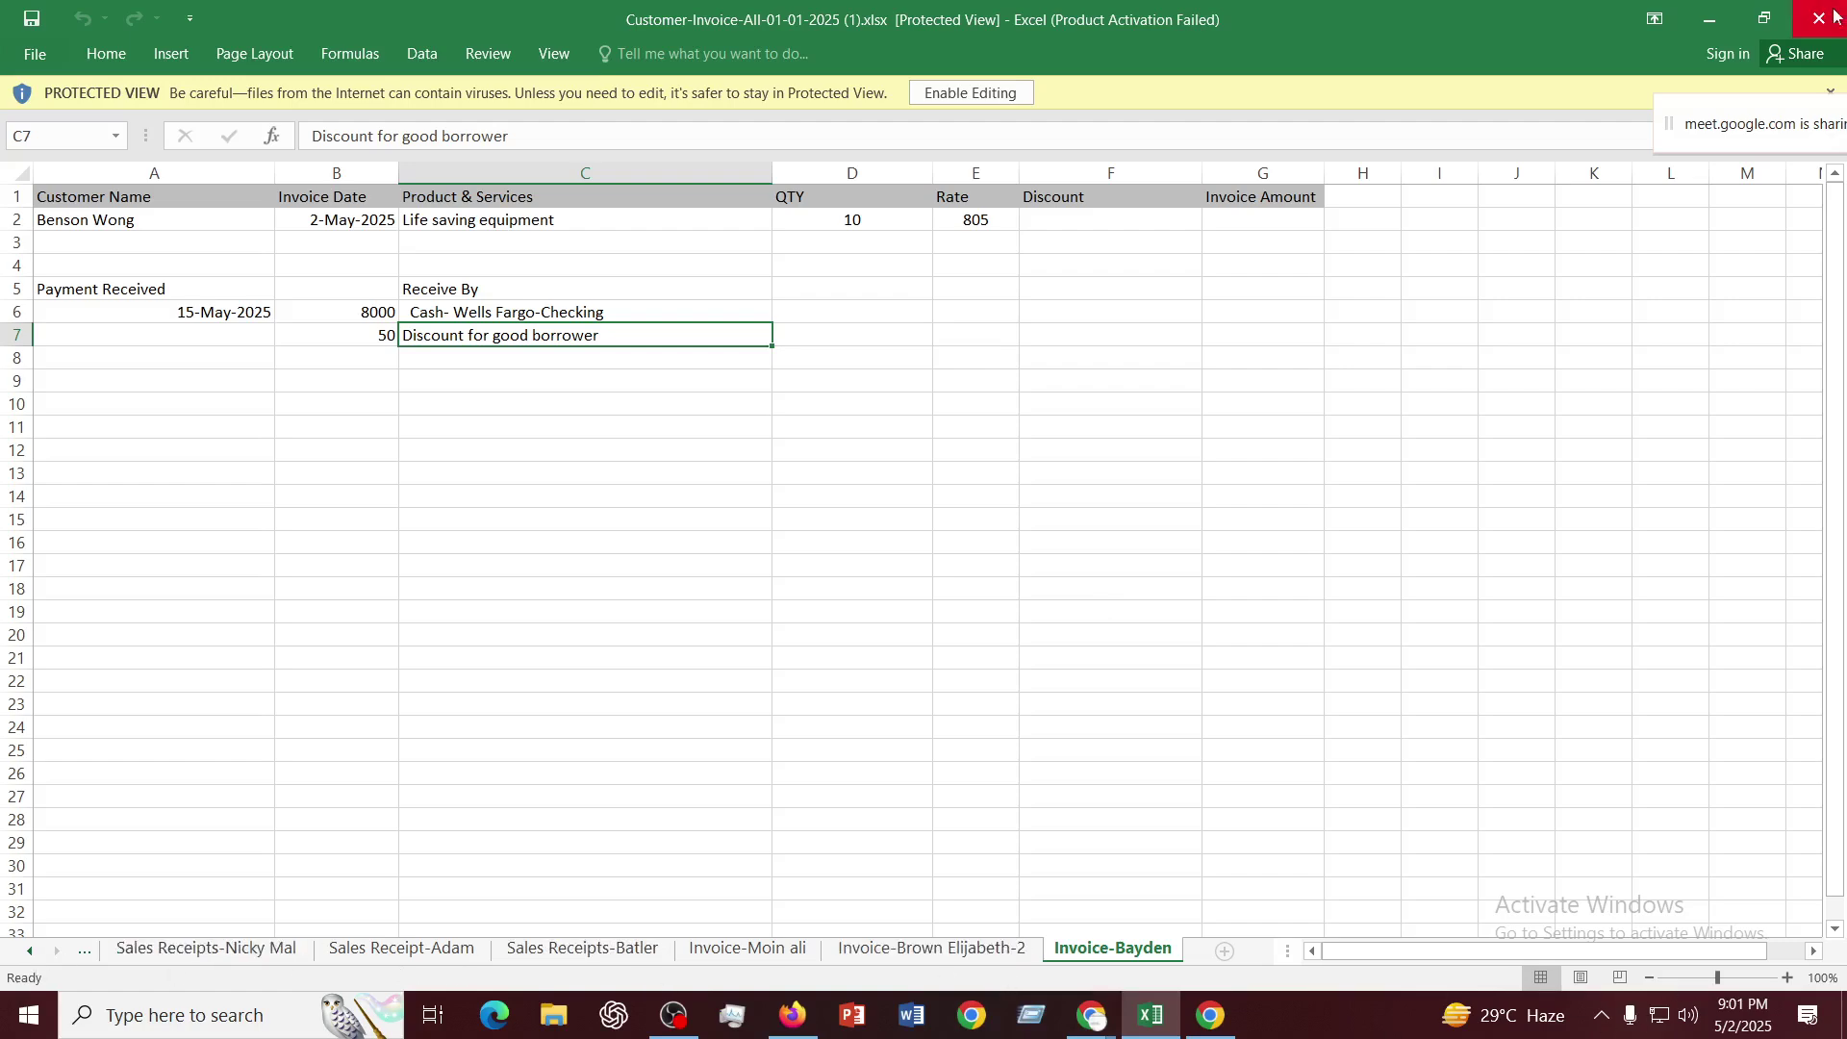
key(alt+Tab)
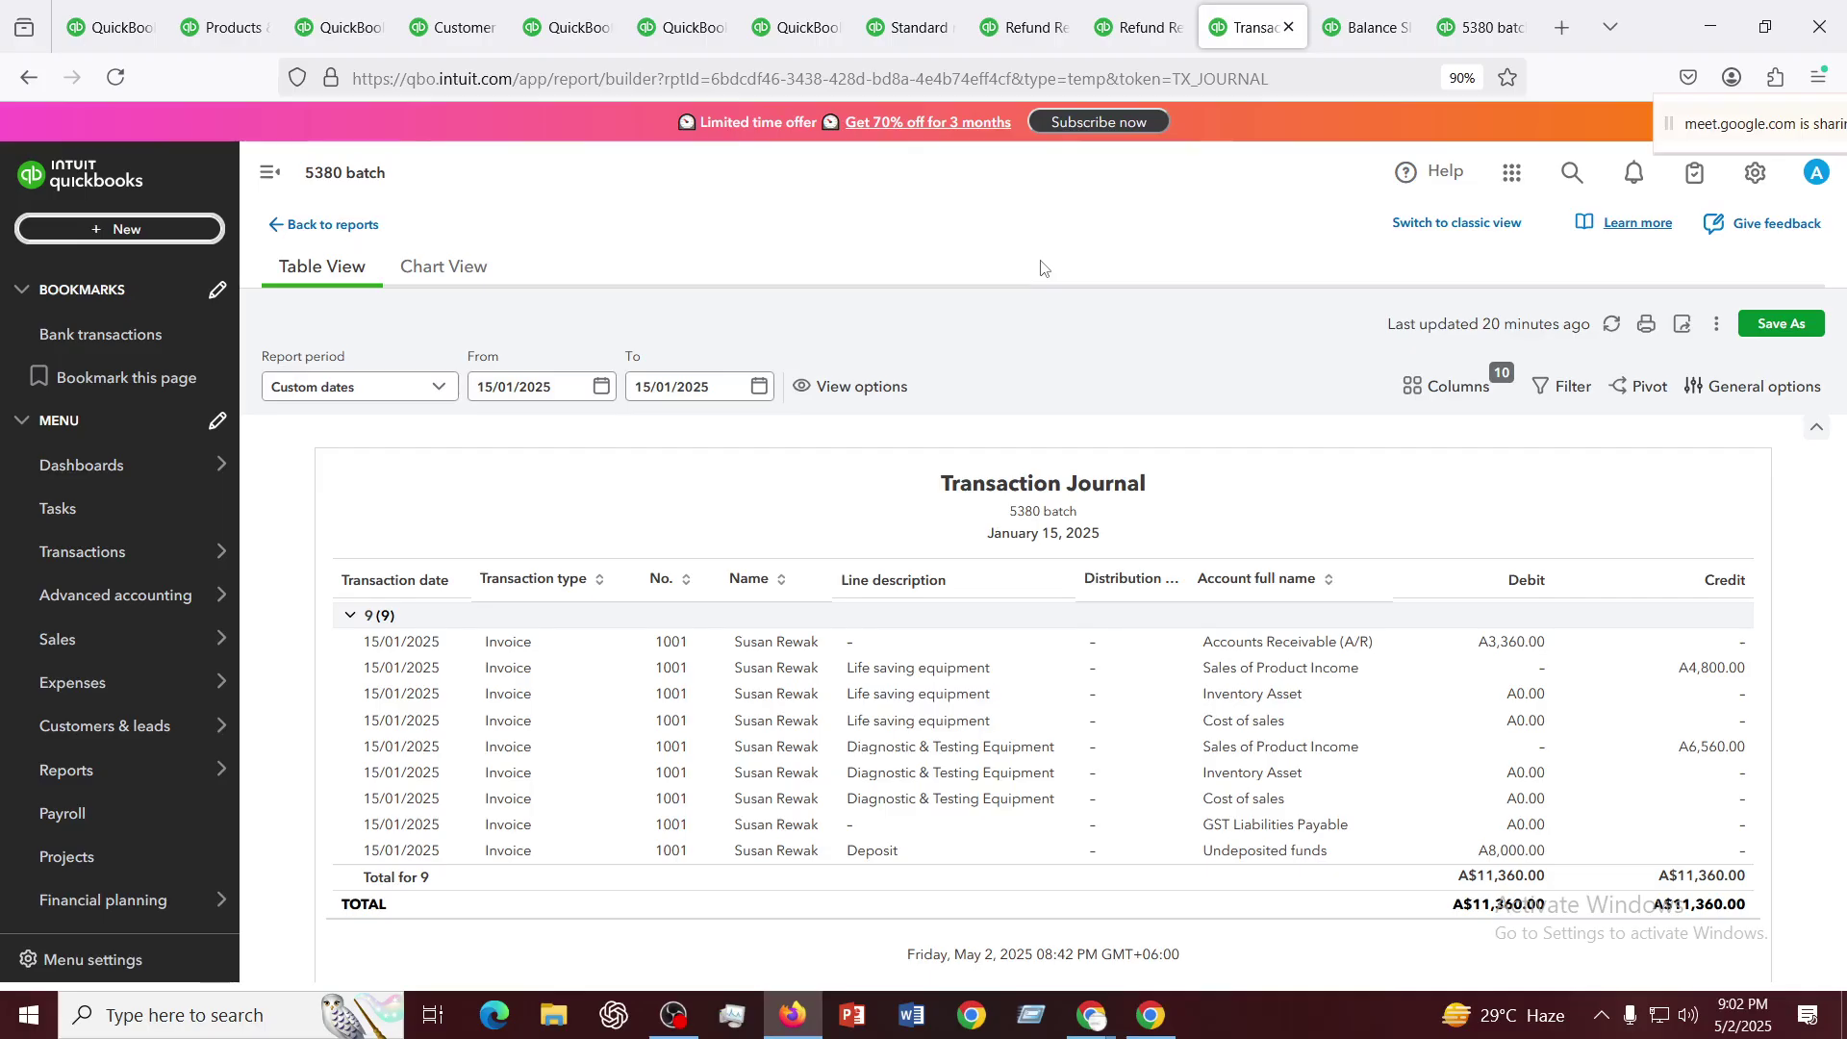
Close the QuickBooks browser window, leave the Google Meet call and switch to OBS Studio
click(1825, 21)
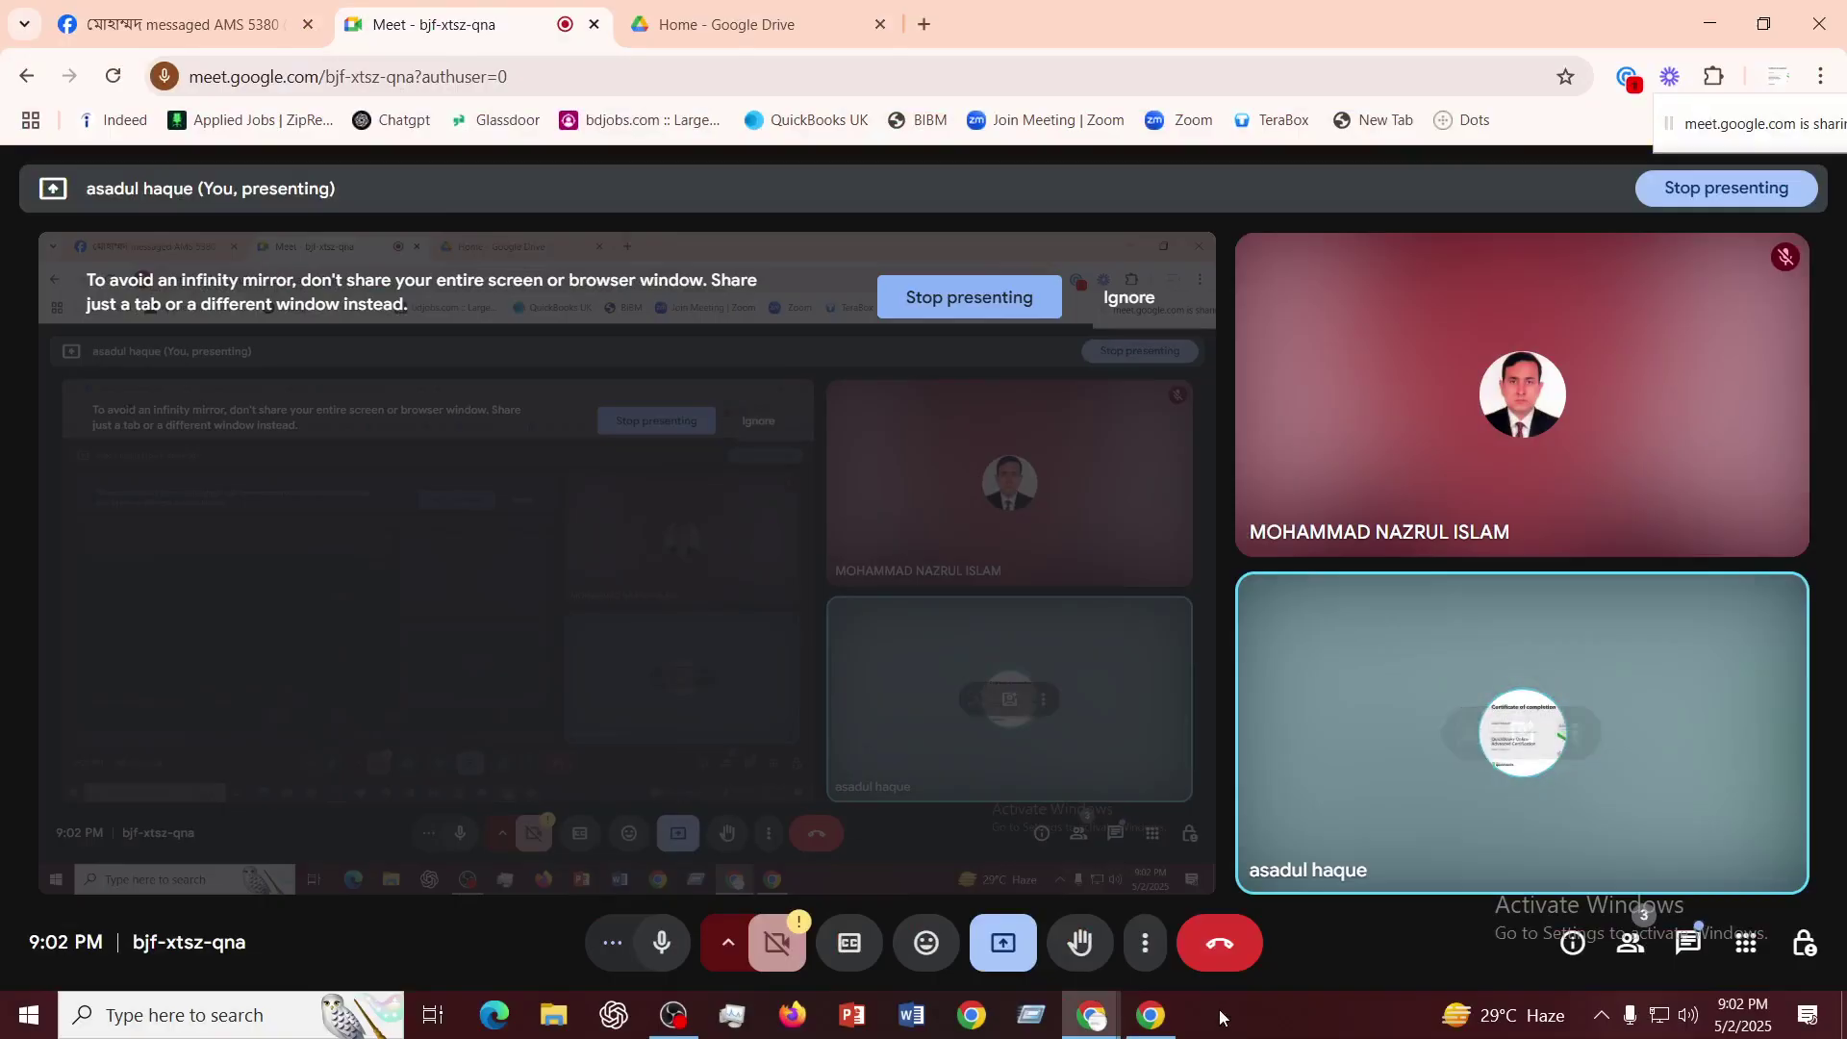
click(1220, 947)
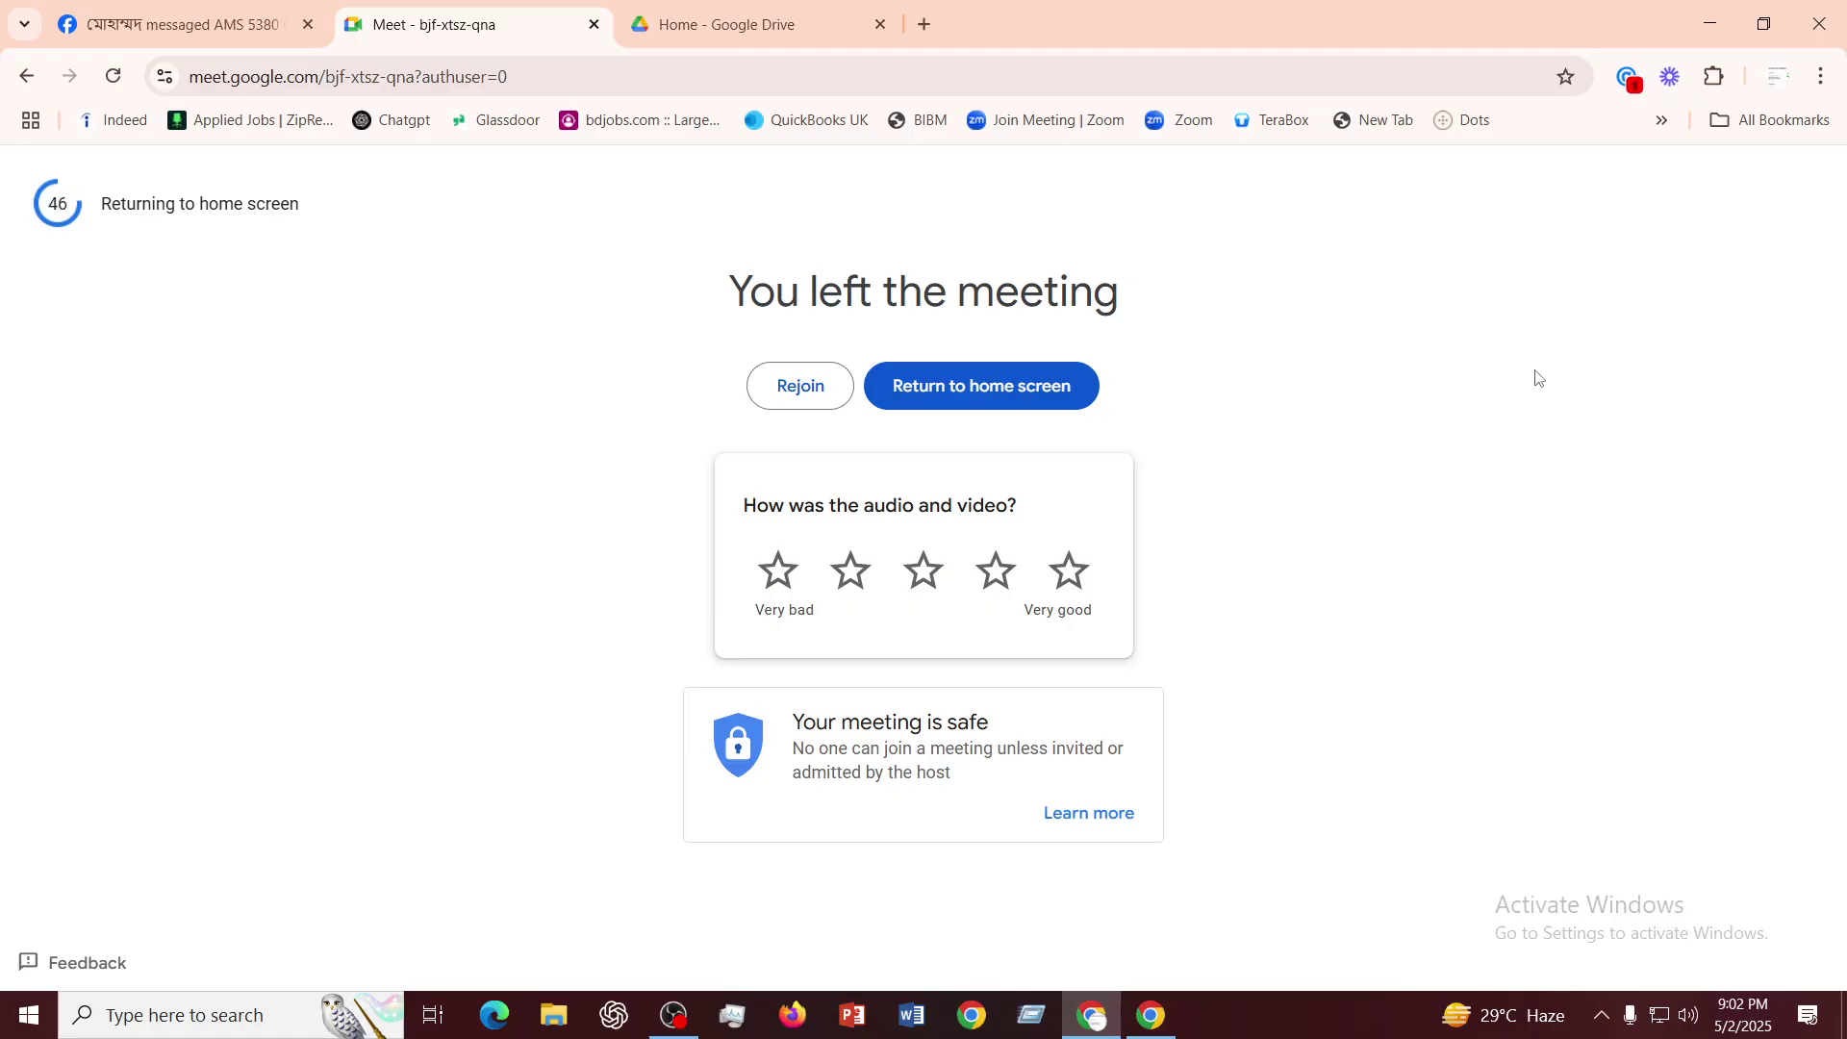
click(667, 1016)
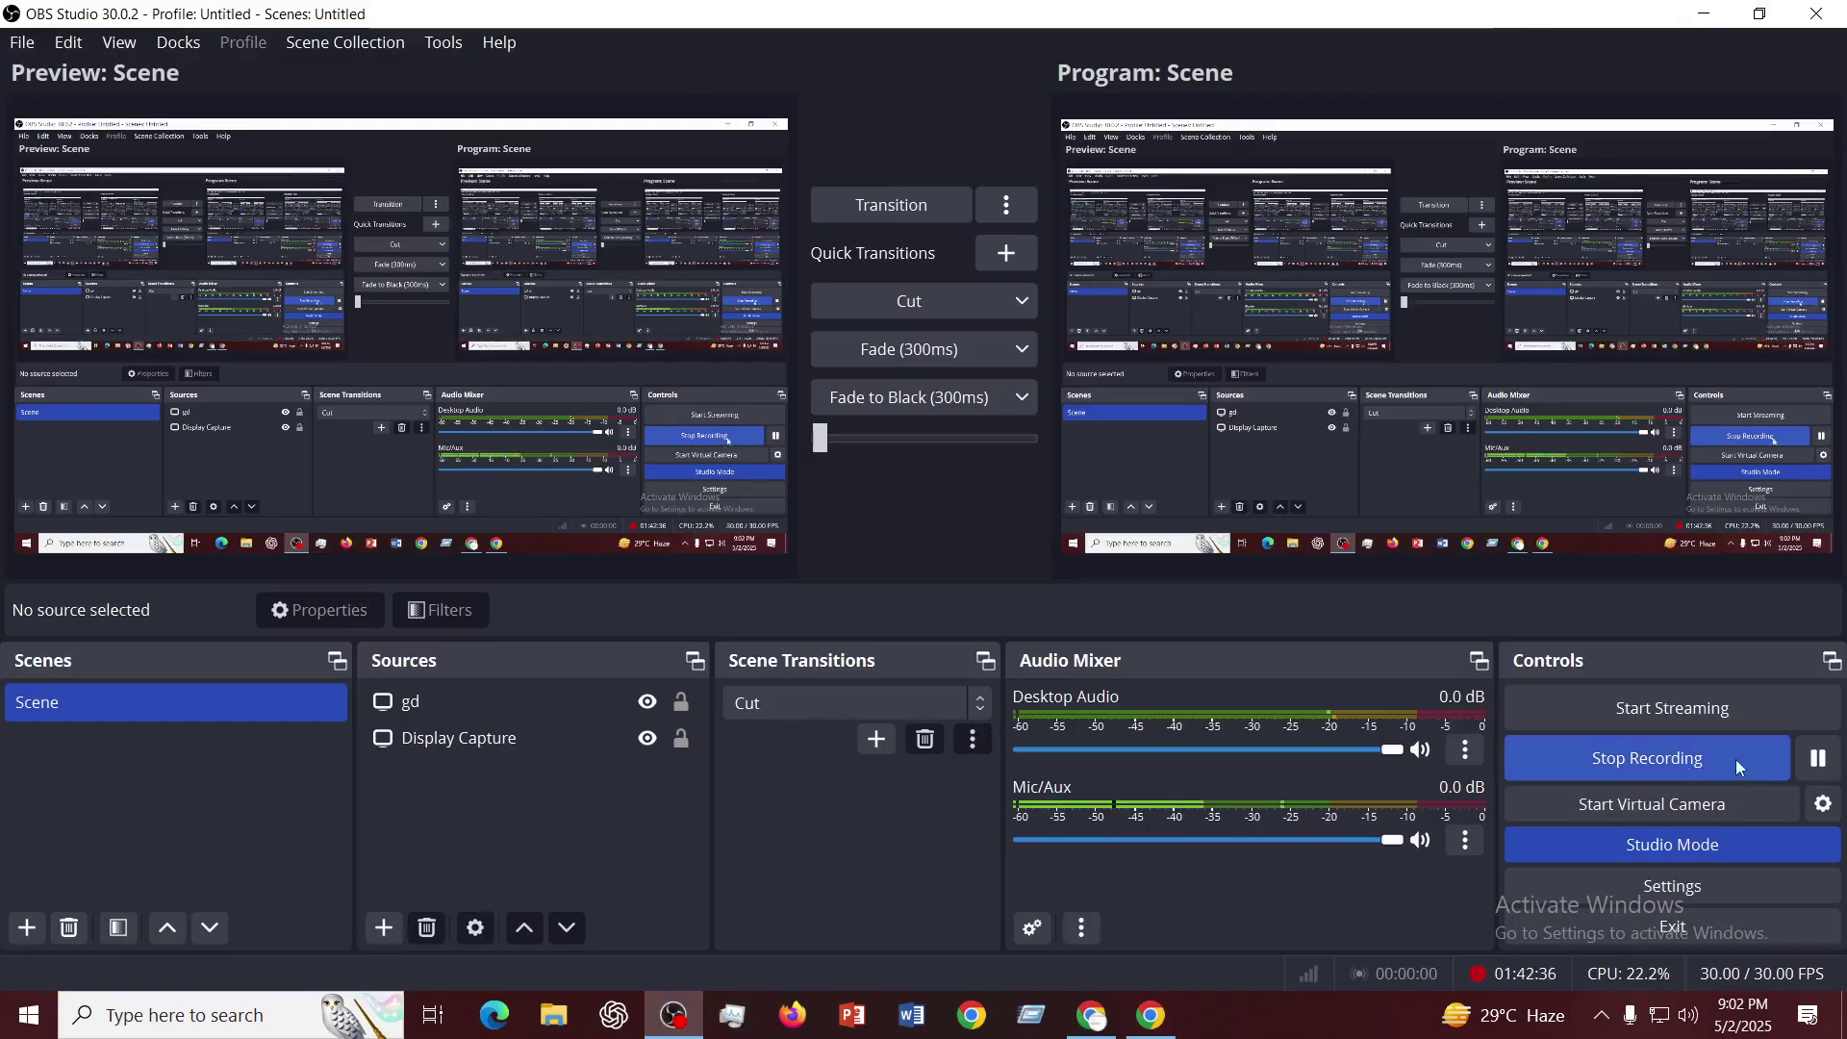